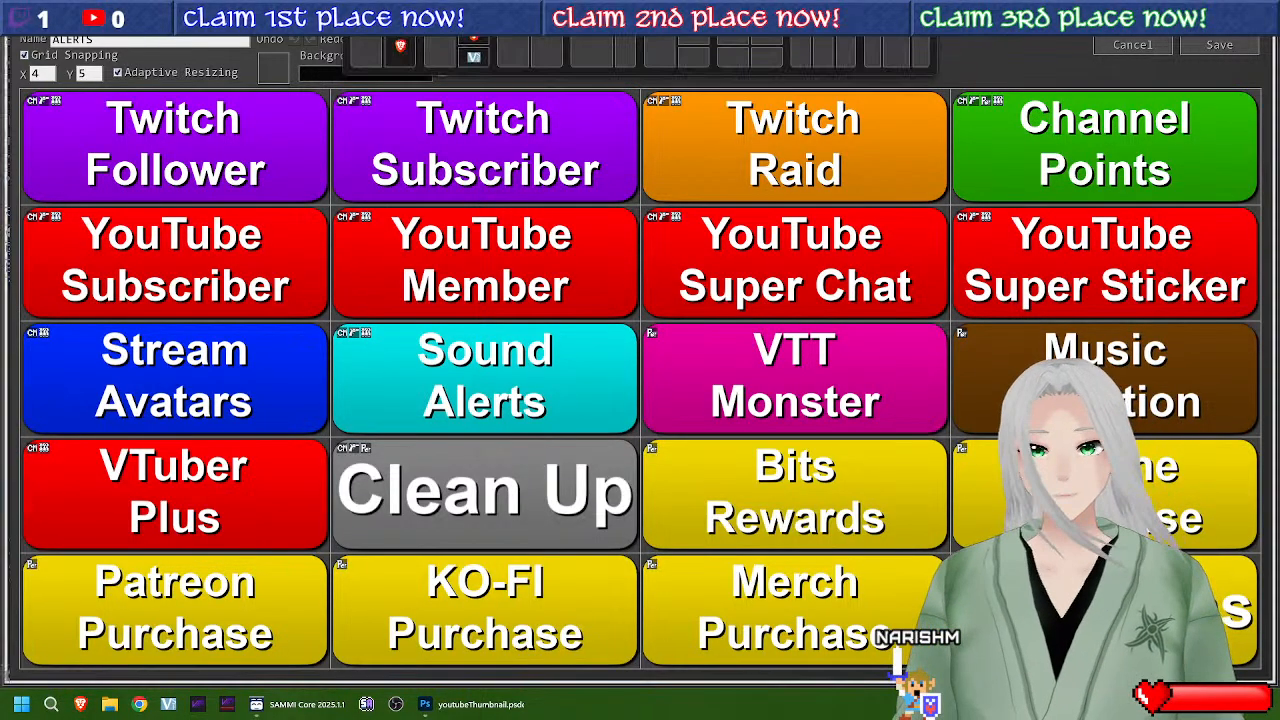
Step: Accept copying the SAMMI Core crash error to the clipboard, and switch to OBS
left_click(396, 704)
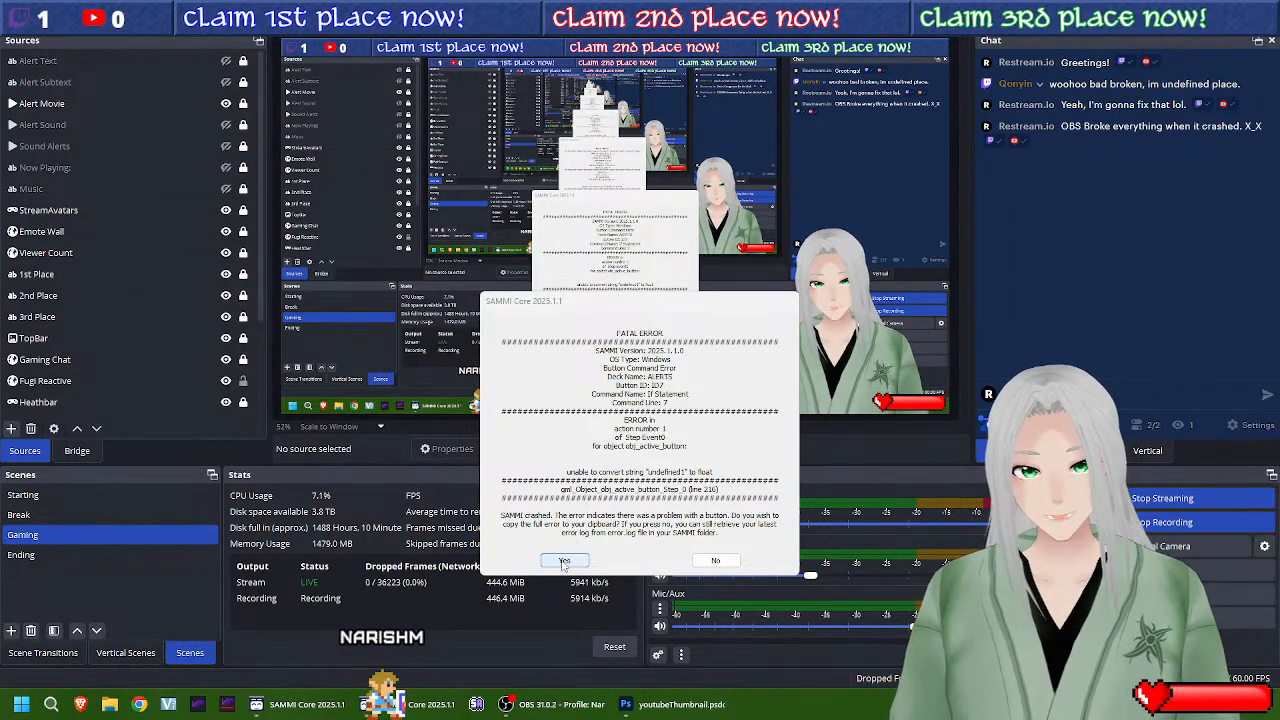
left_click(564, 561)
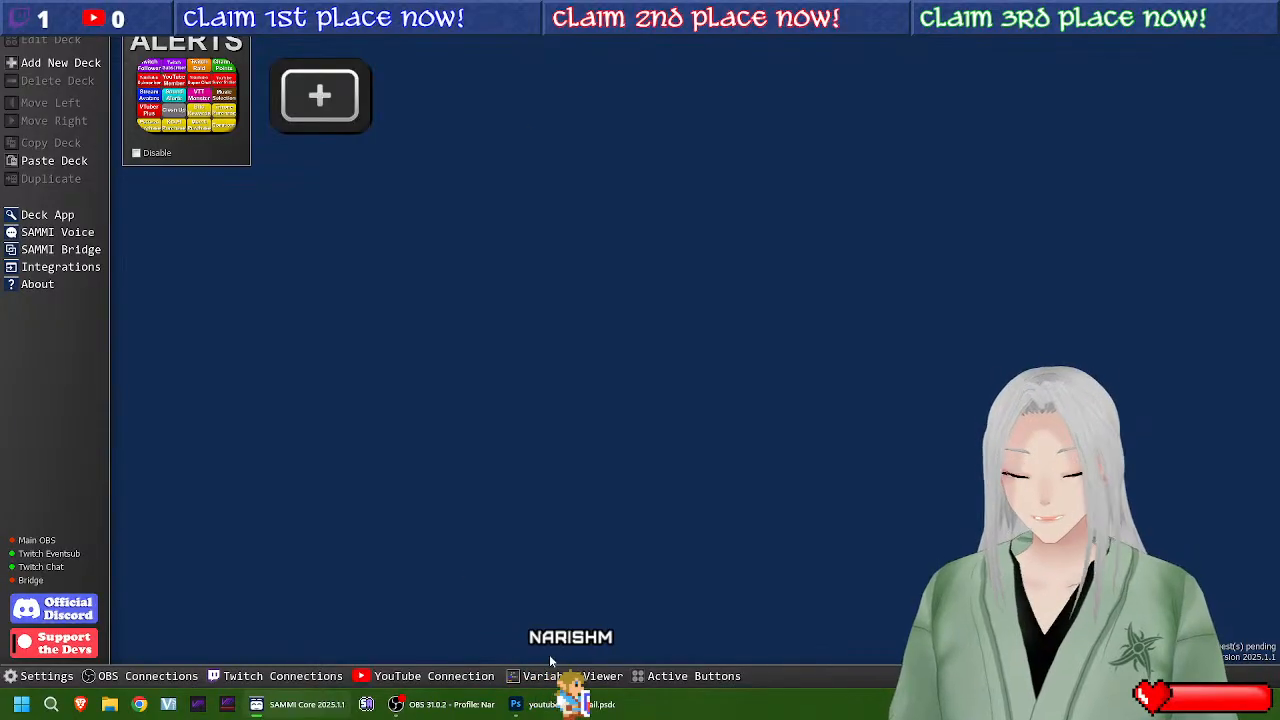
left_click(437, 702)
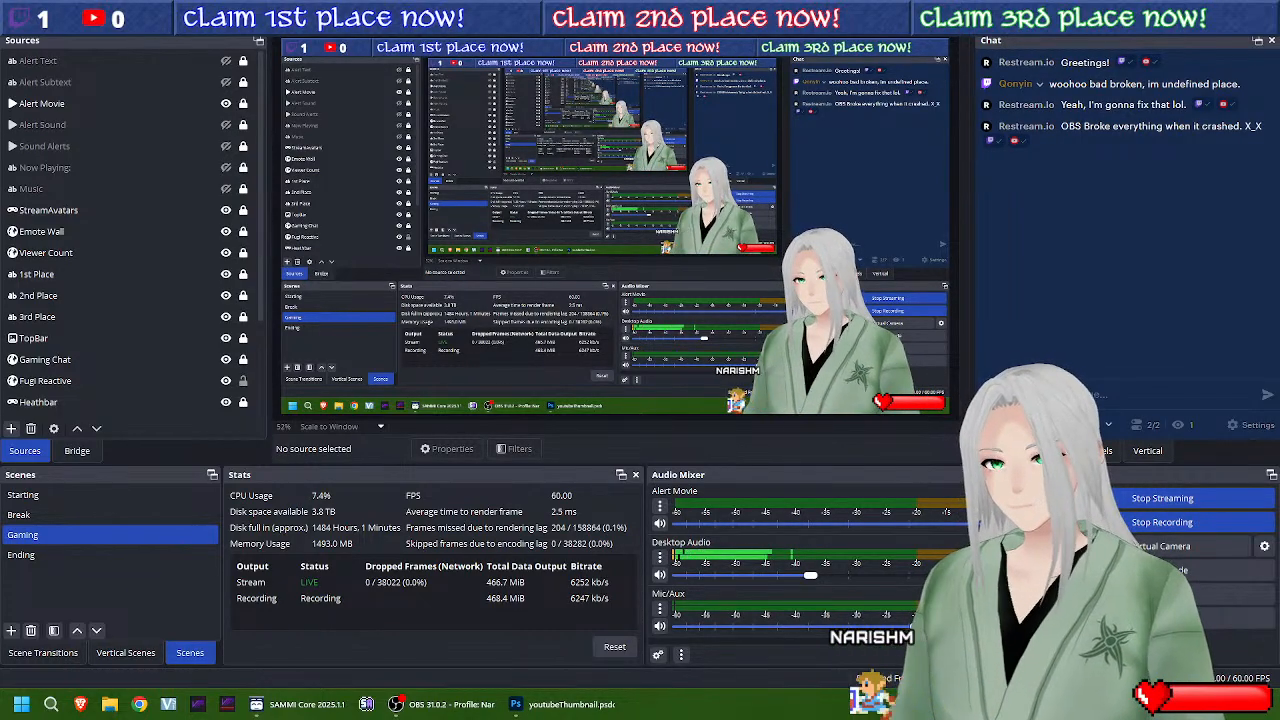
Step: Bring up SAMMI Core to check its connection status, and close its window to return to OBS
left_click(163, 216)
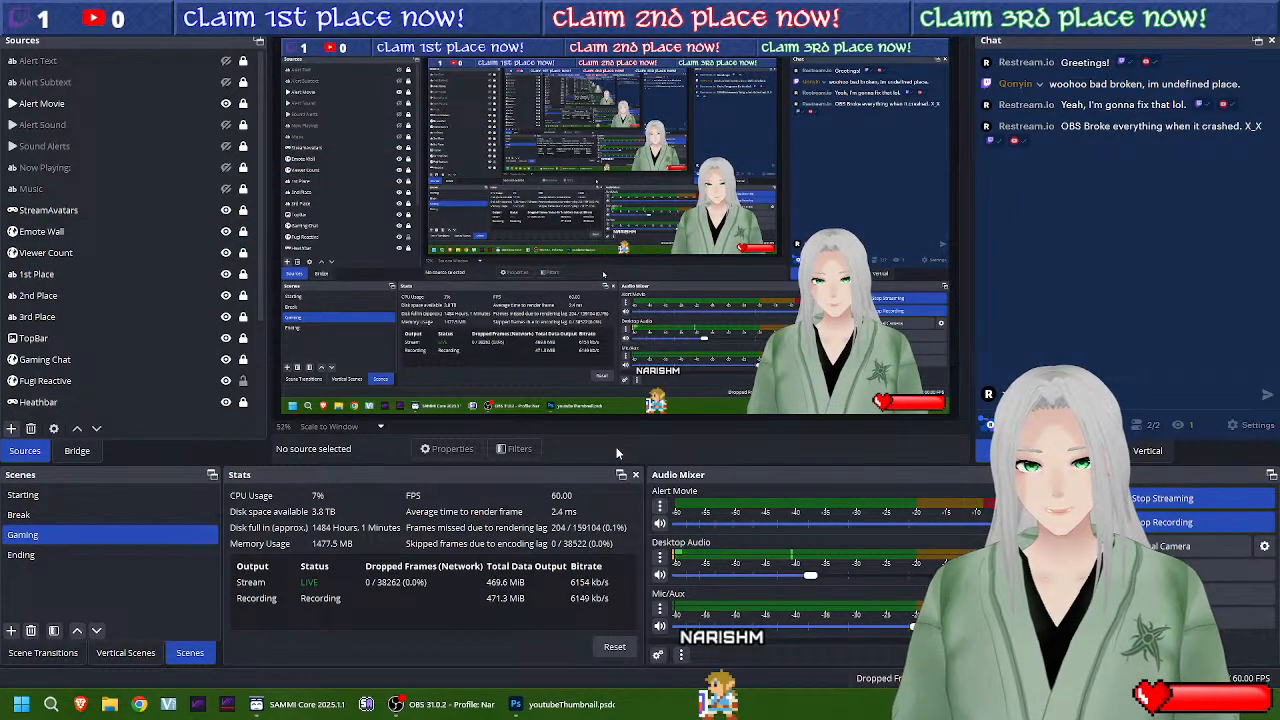
mouse_move(303, 716)
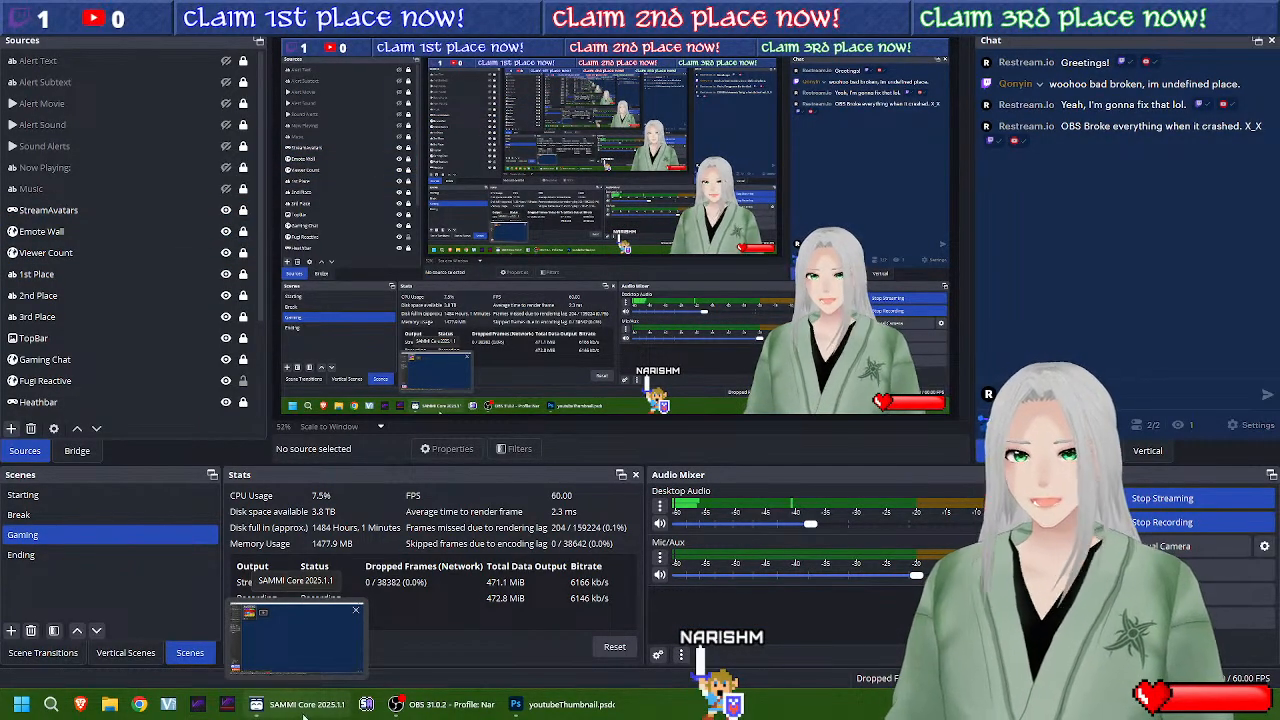
left_click(296, 640)
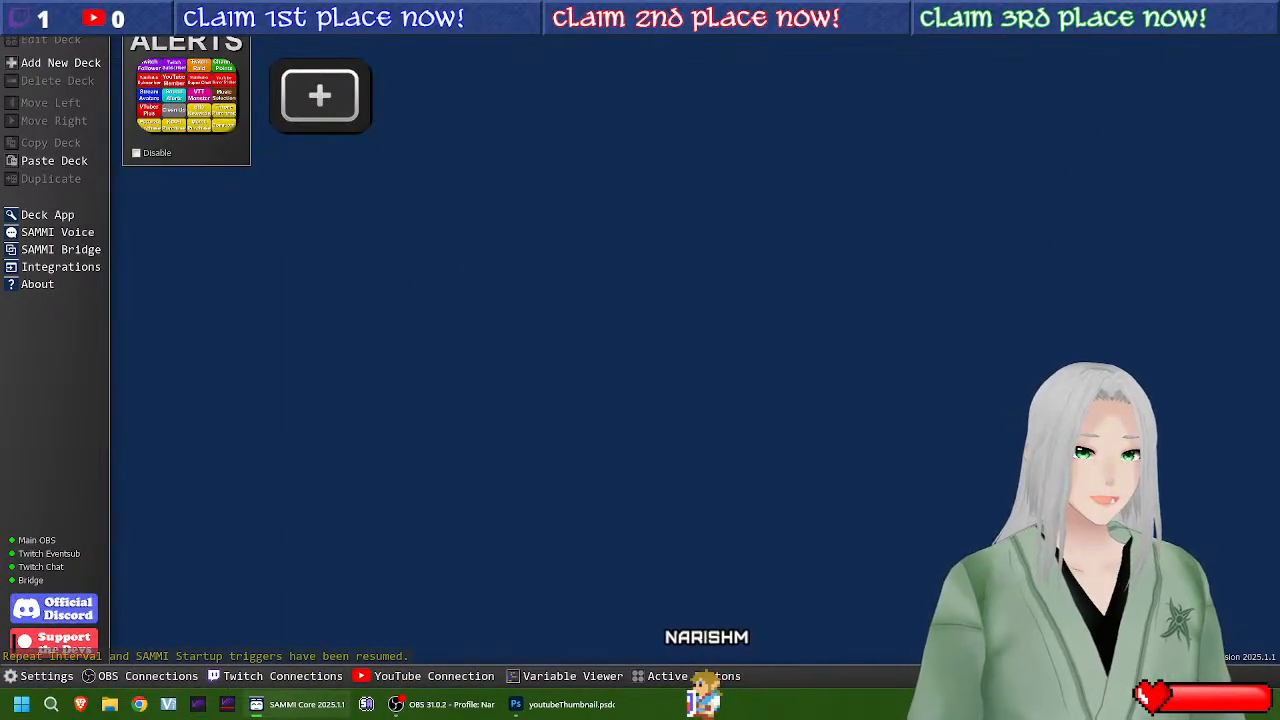
left_click(1264, 11)
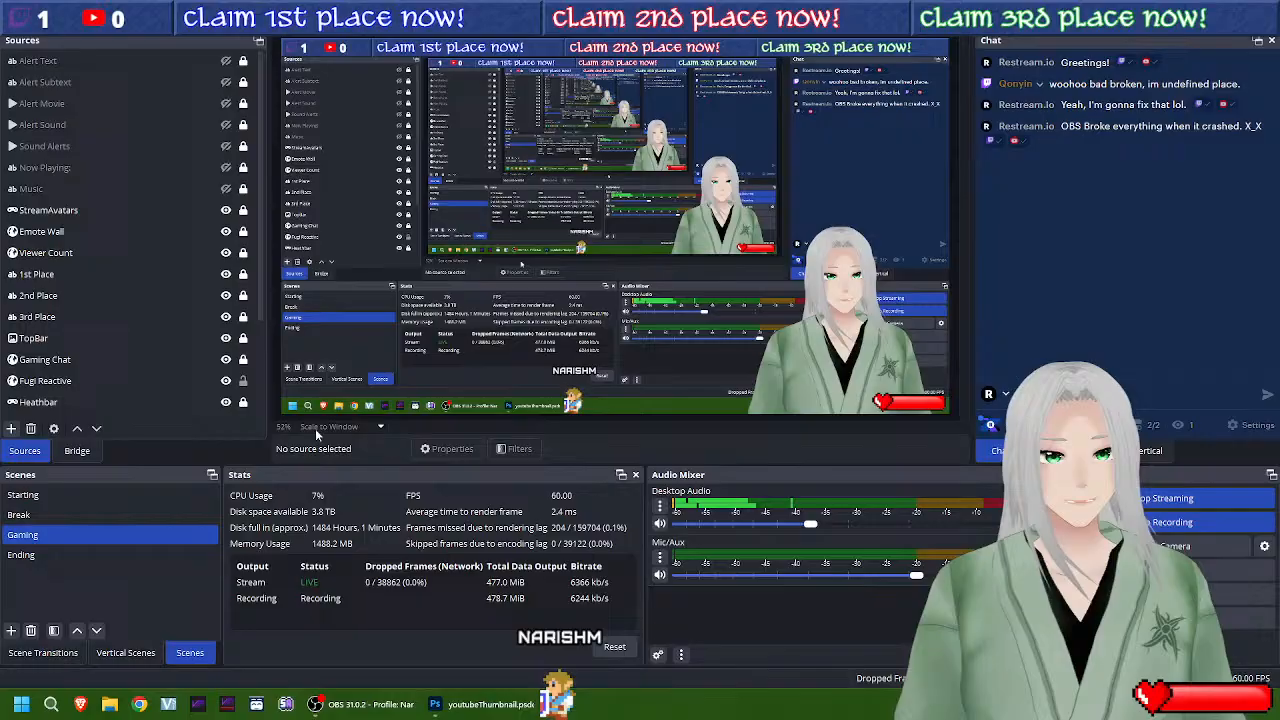
Step: Fire a test Twitch subscription from the SAMMI Bridge dock's Twitch triggers
left_click(77, 450)
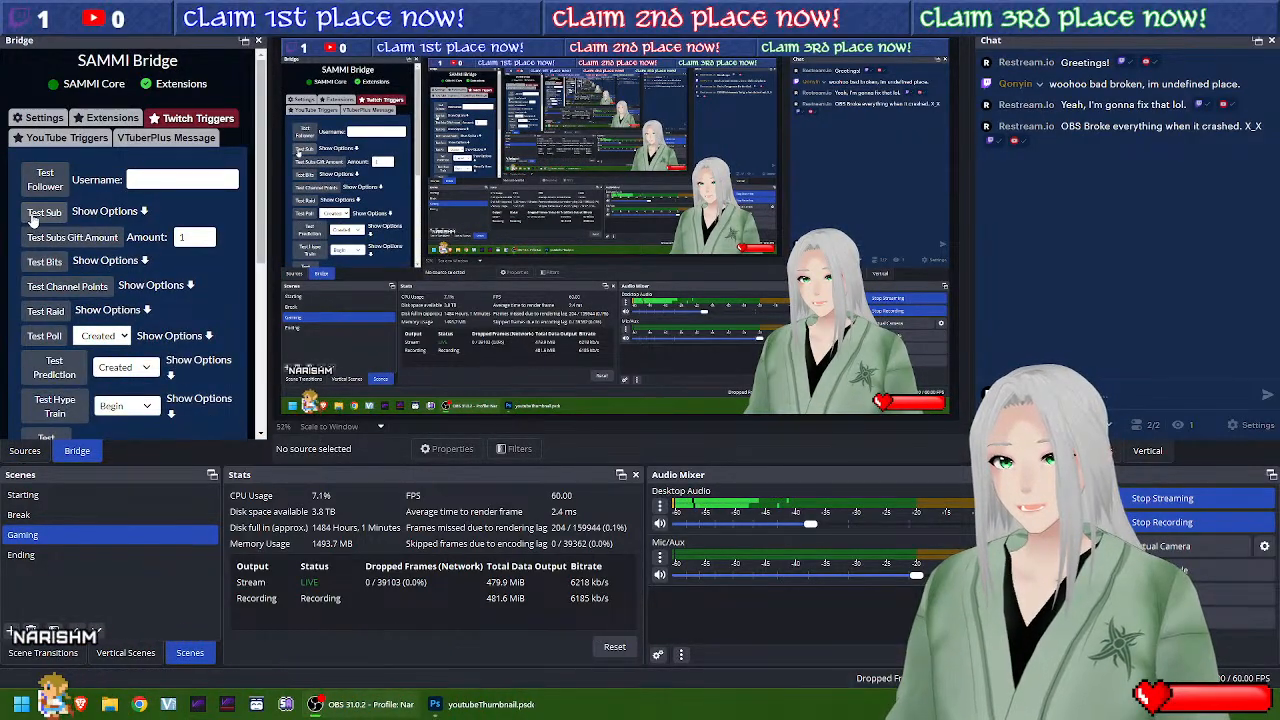
left_click(33, 216)
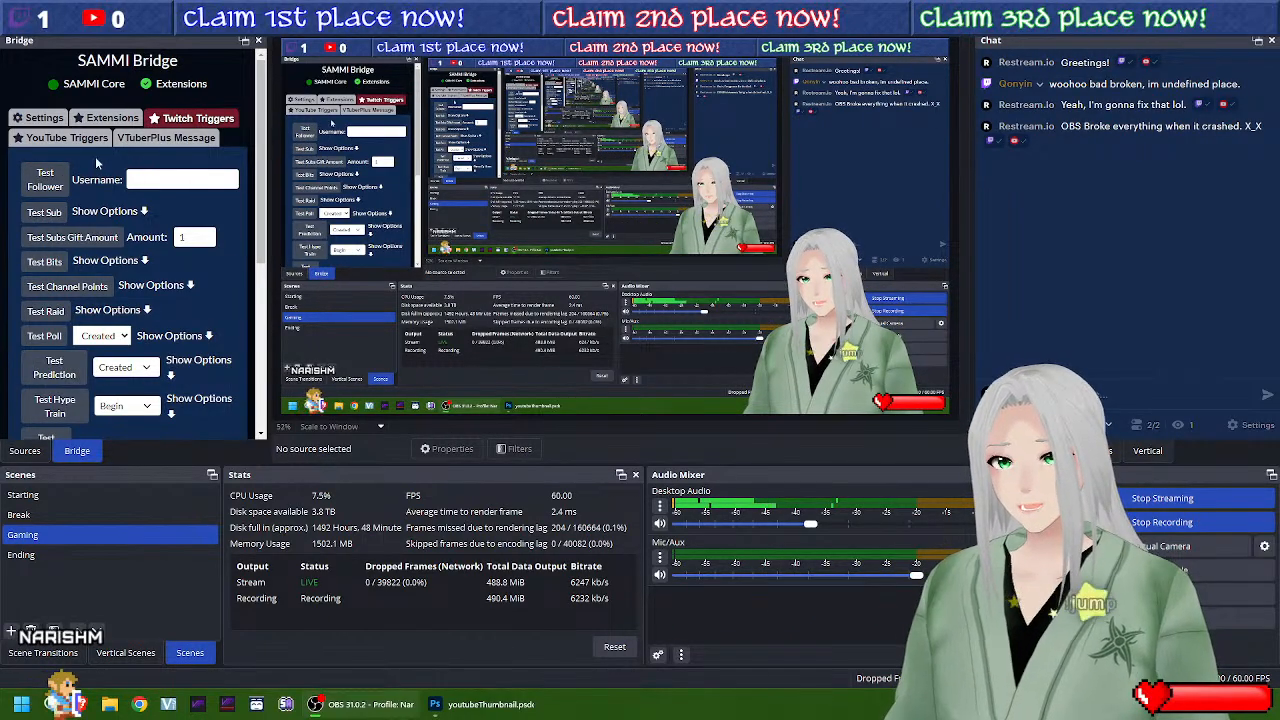
left_click(49, 214)
Step: Preview the Alert Text and Alert Subtext sources in the Gaming scene by showing and hiding each one
left_click(10, 450)
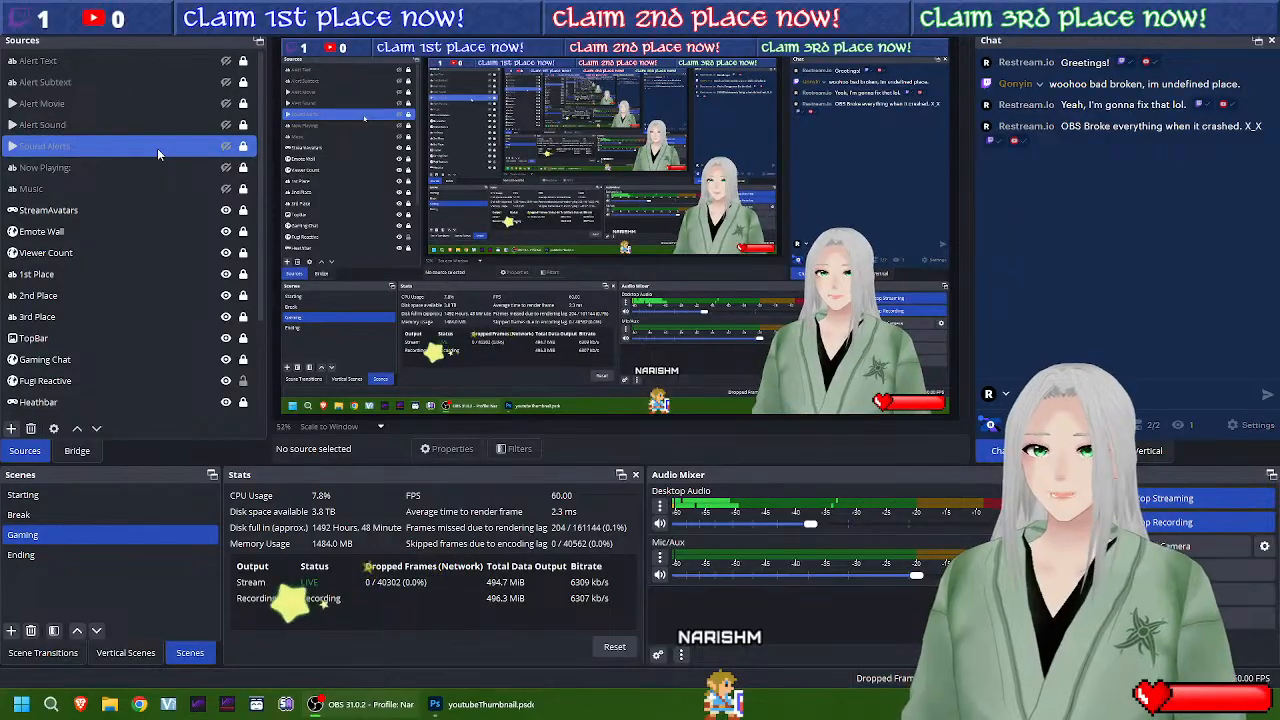
left_click(226, 62)
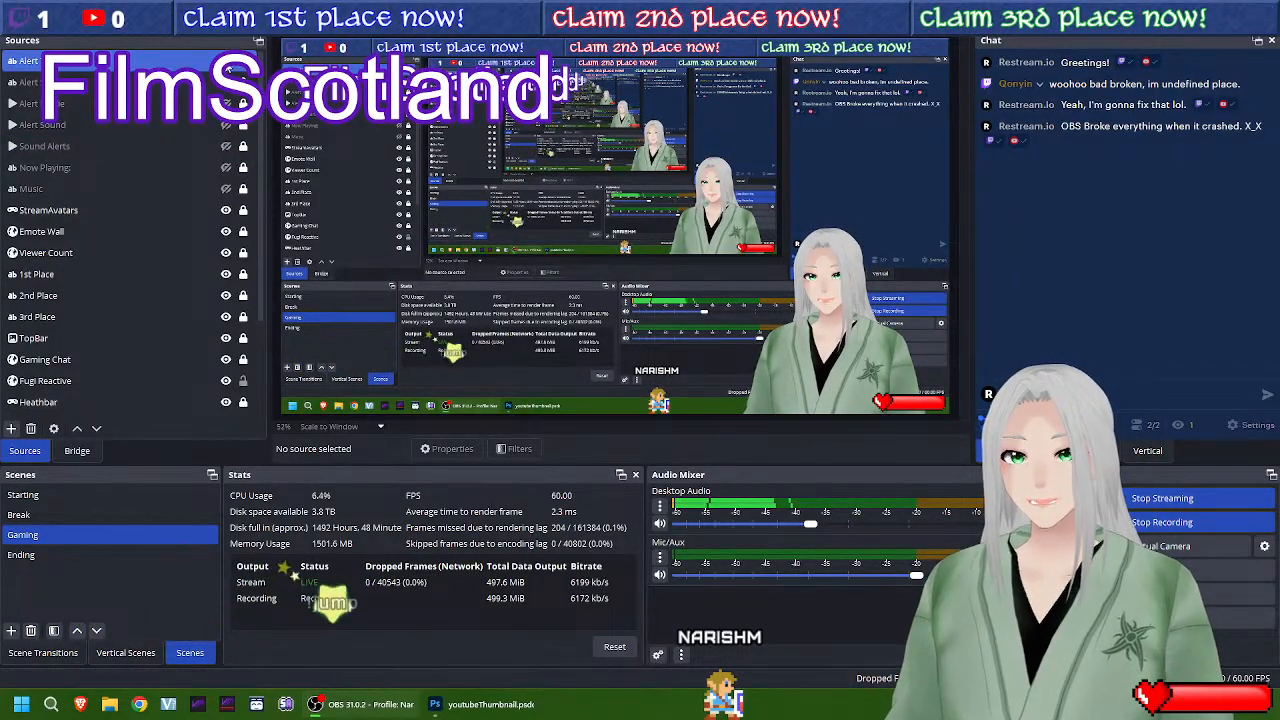
left_click(226, 62)
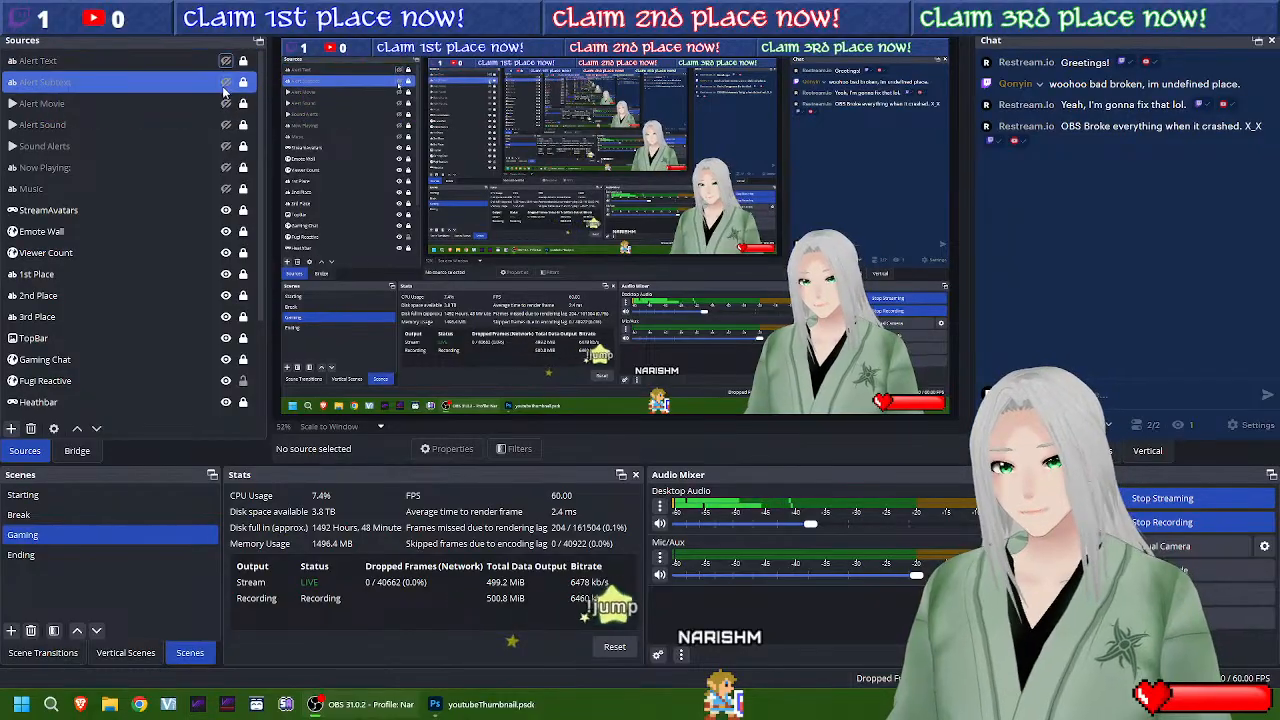
left_click(226, 85)
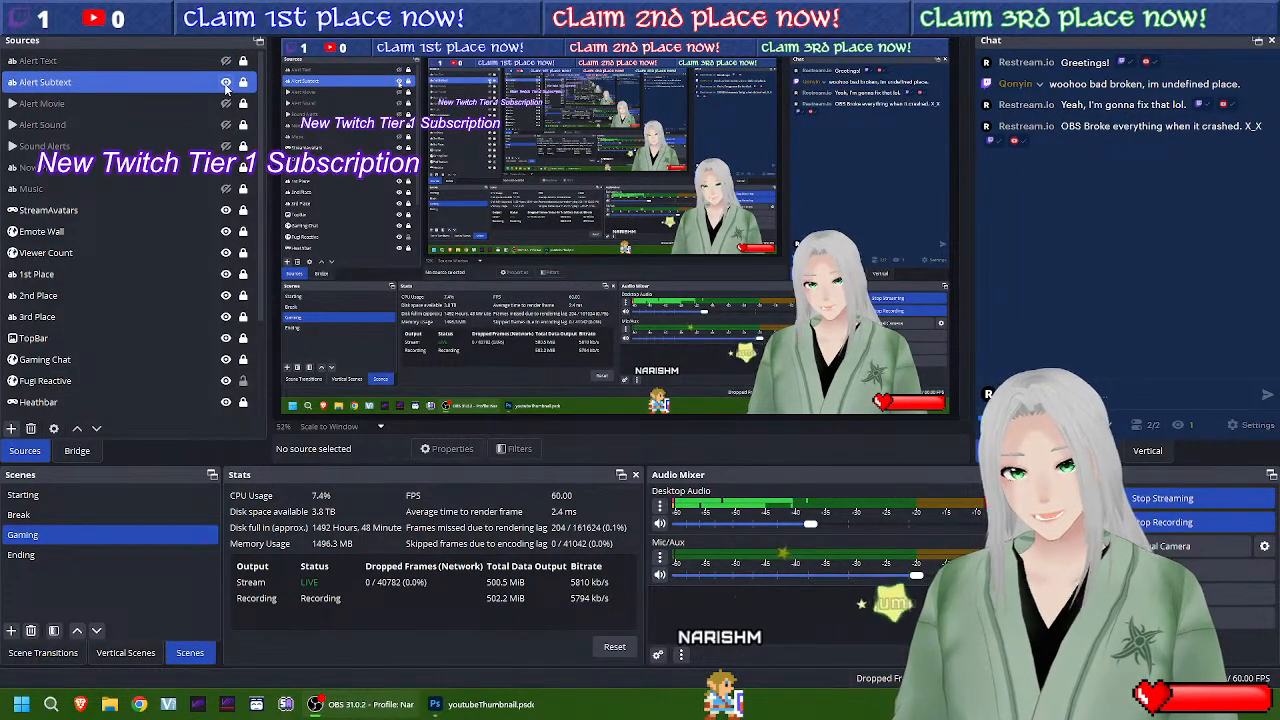
left_click(226, 83)
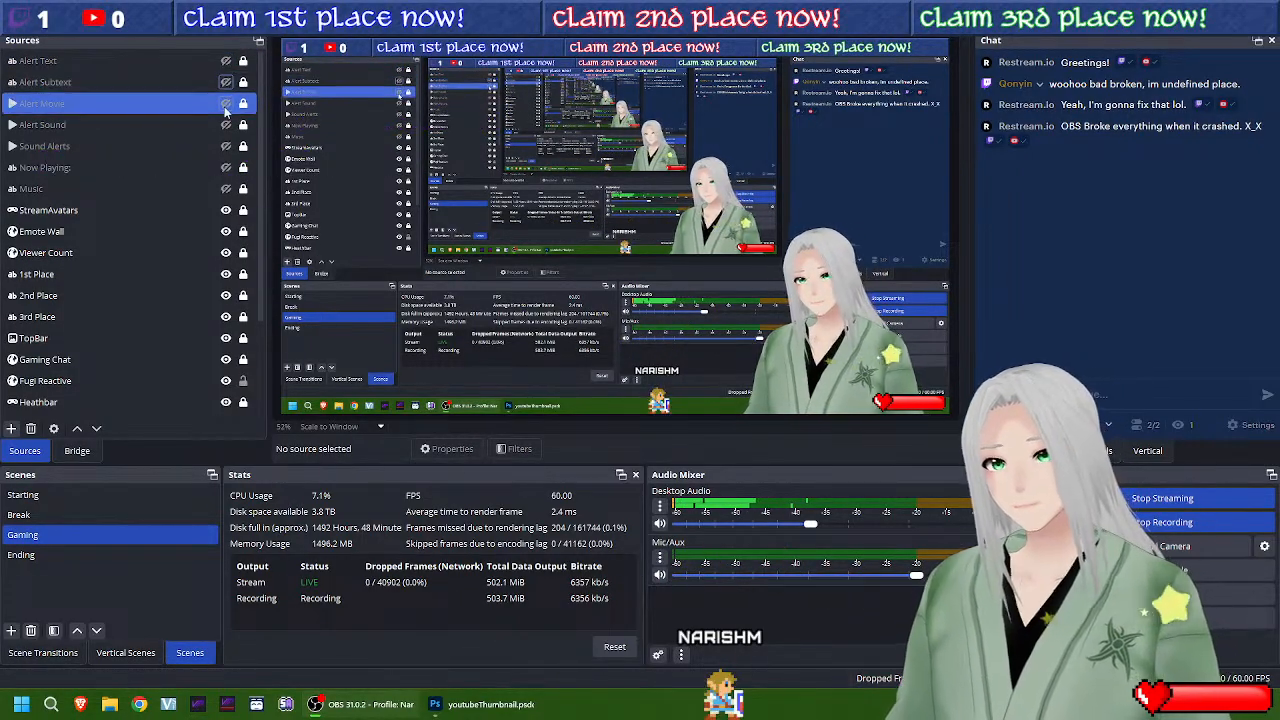
Step: Preview the Alert Movie and Alert Sound sources by showing each one and hiding it again
left_click(226, 104)
left_click(227, 104)
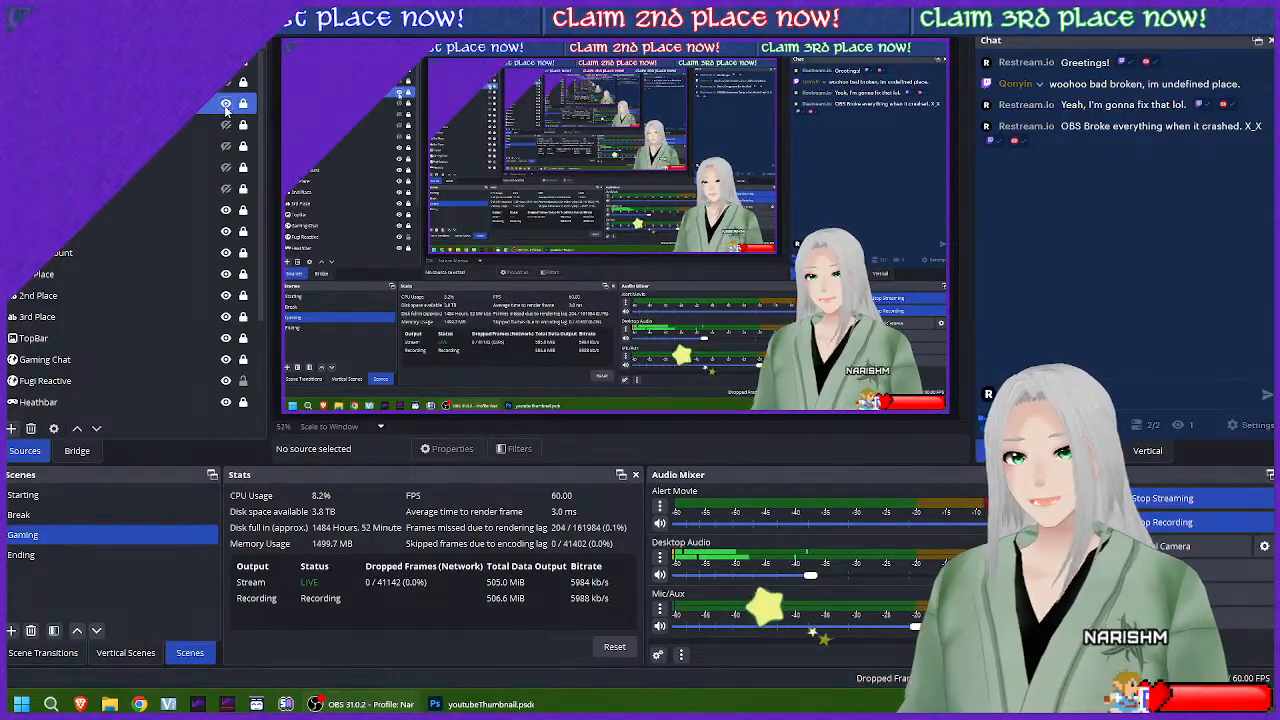
left_click(226, 104)
left_click(226, 125)
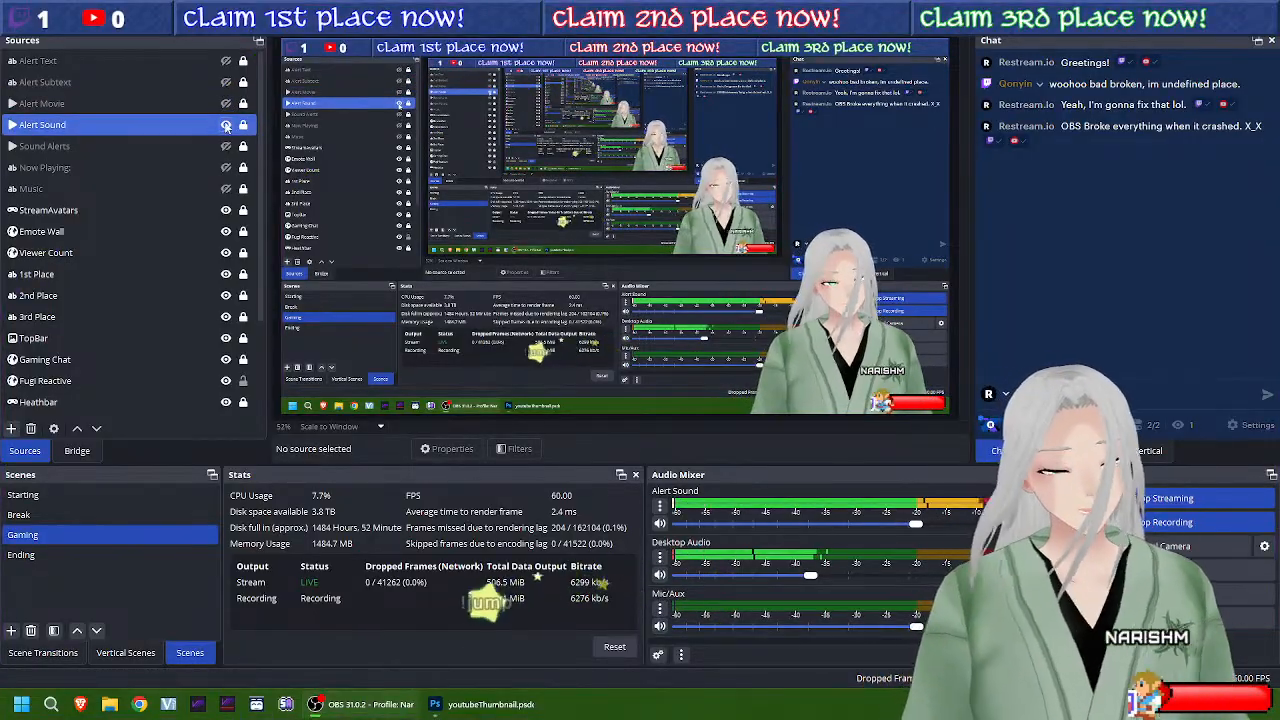
left_click(227, 110)
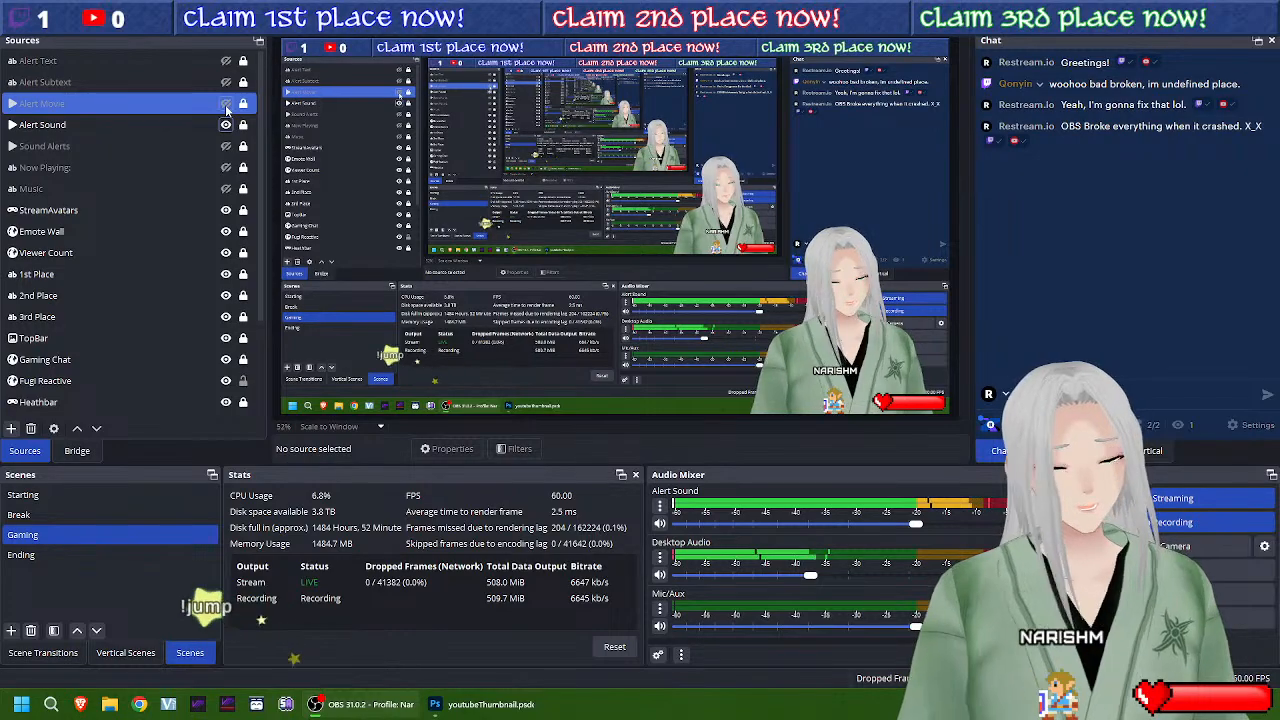
left_click(224, 125)
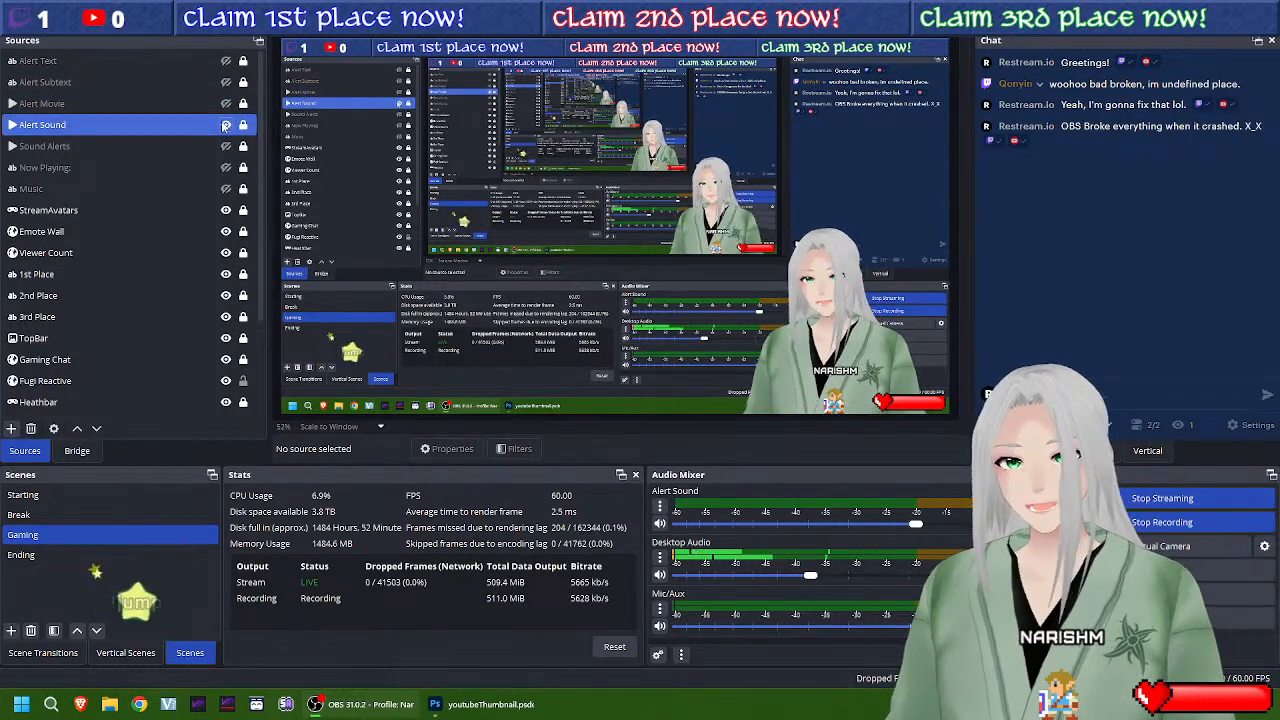
left_click(226, 125)
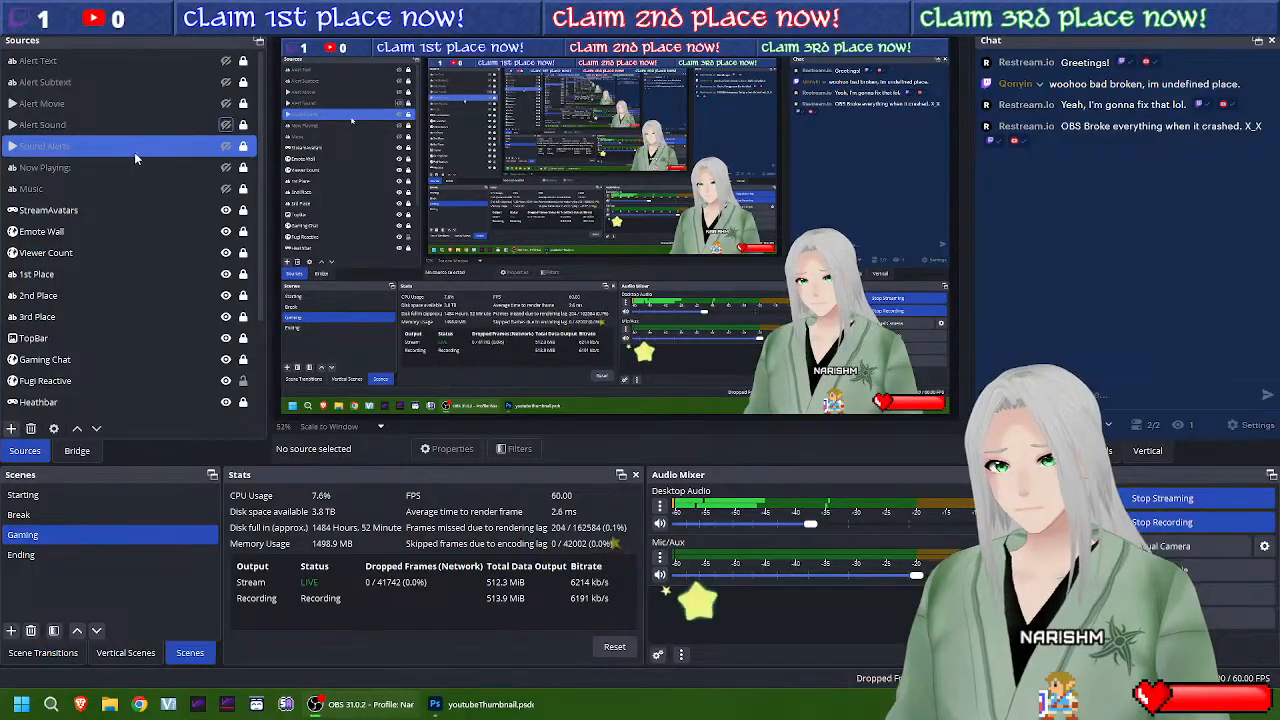
Step: Switch to SAMMI Core, open the ALERTS deck for editing, and review the Twitch Follower button's triggers
left_click_drag(570, 719, 548, 2)
double_click(172, 88)
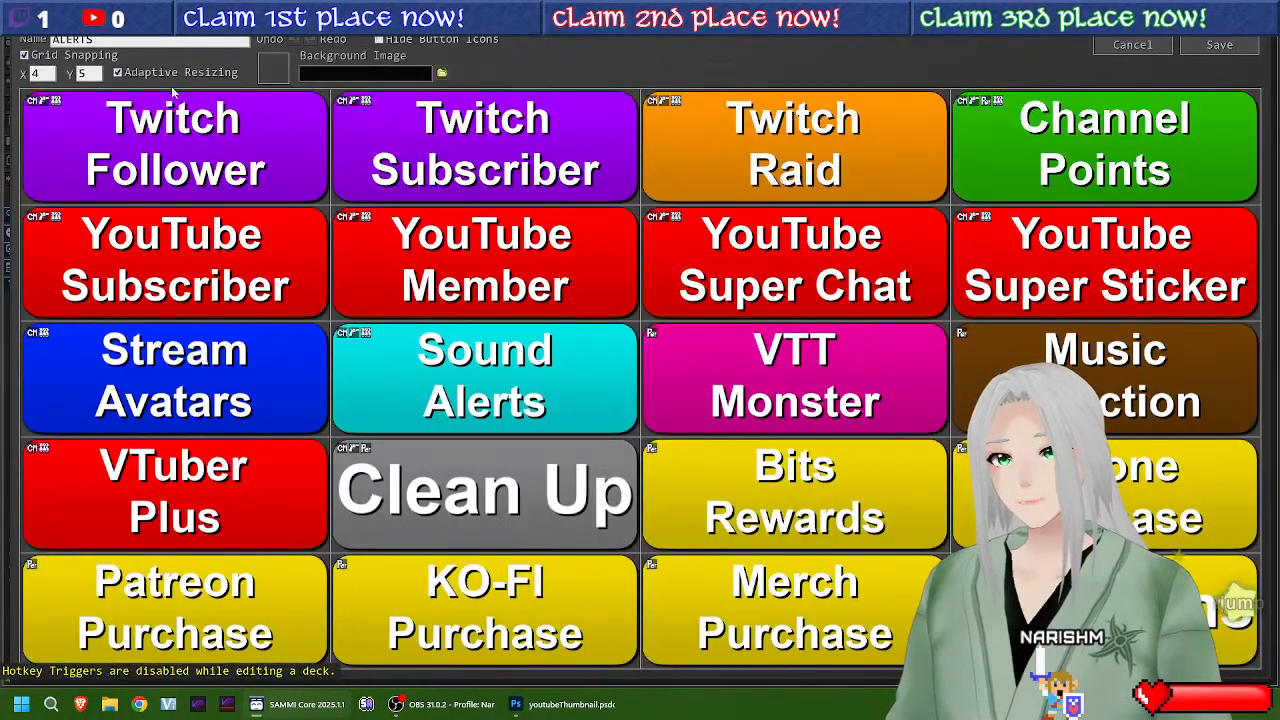
right_click(151, 113)
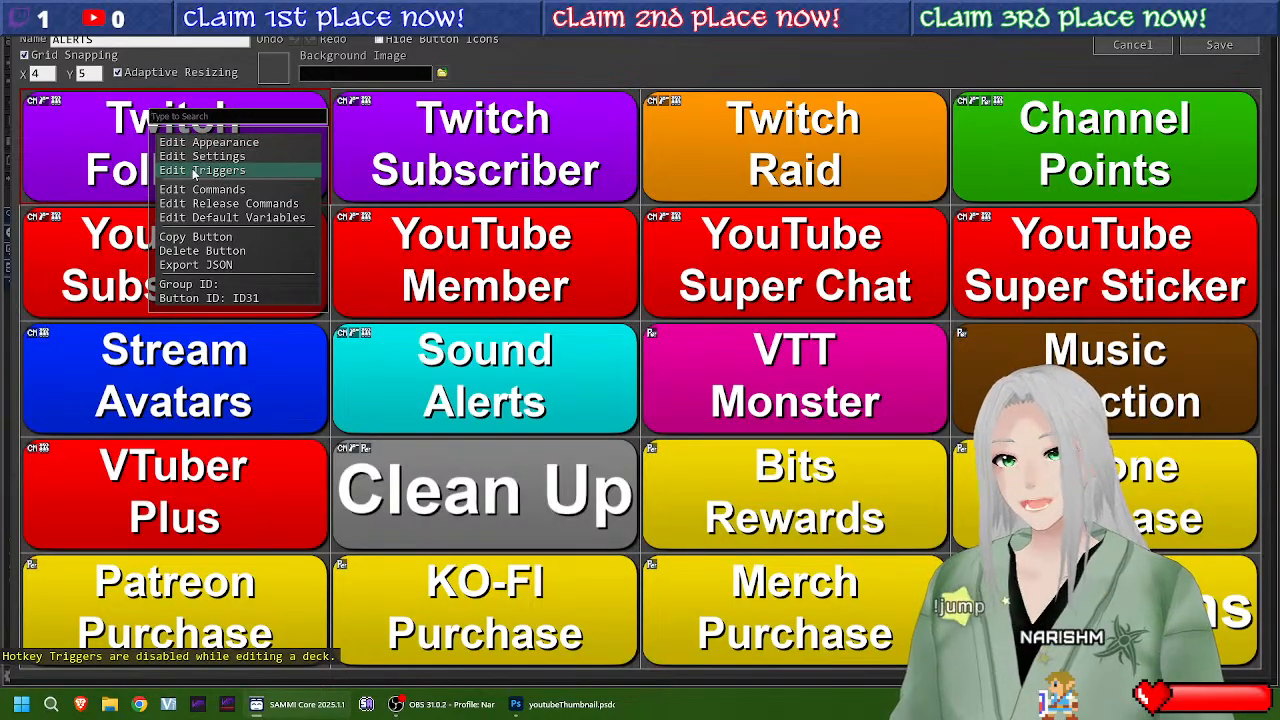
left_click(195, 171)
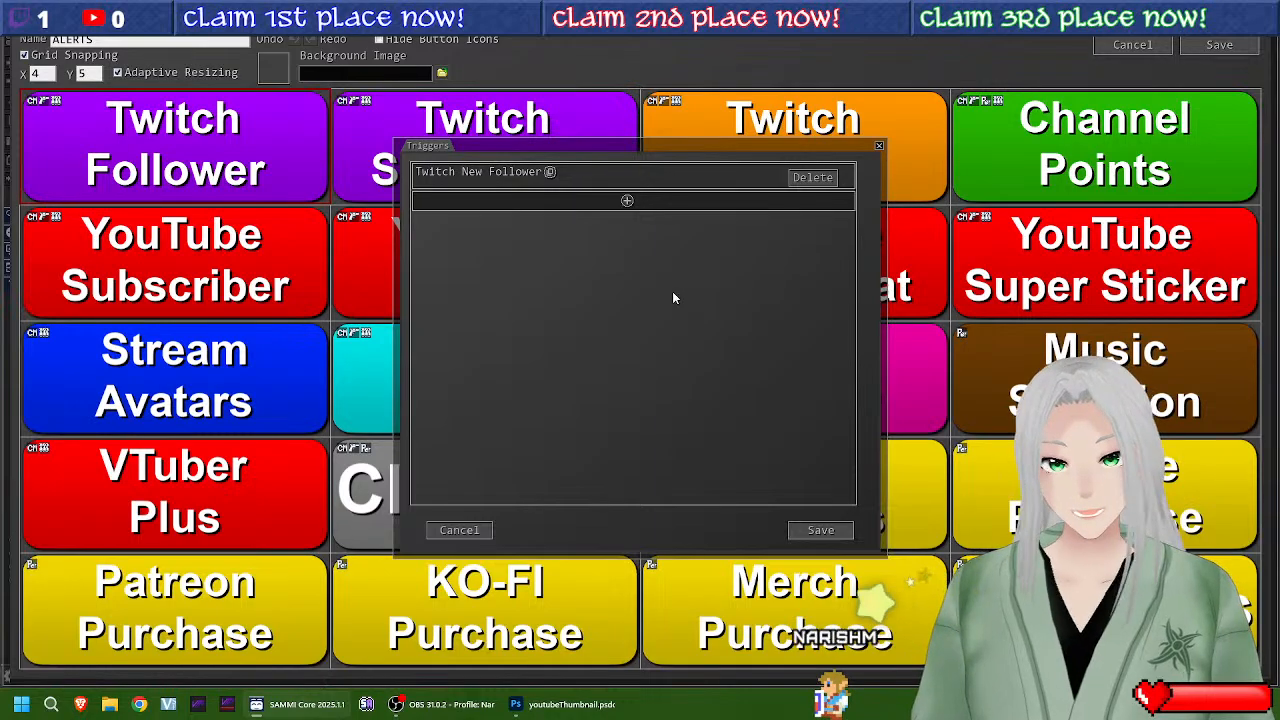
left_click(820, 530)
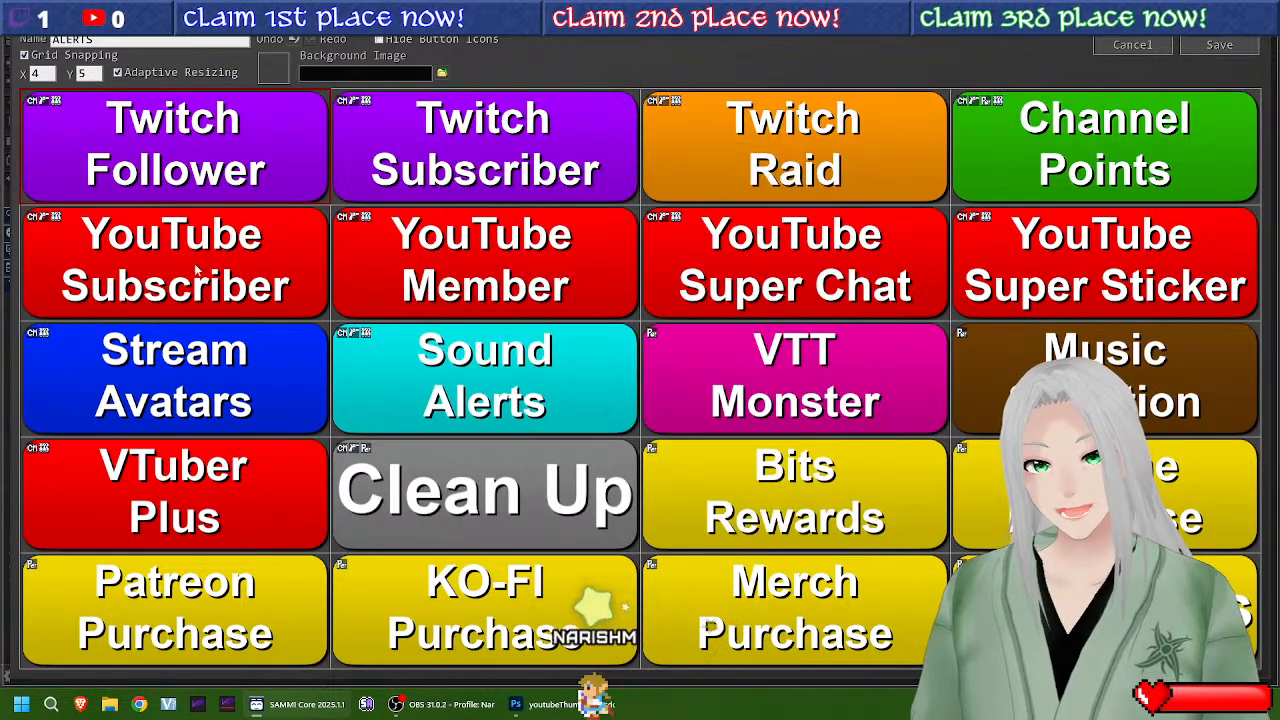
Step: Open the Twitch Follower button's commands and examine the User variable's pull value, comparing it with the Alert Text source in OBS
double_click(215, 127)
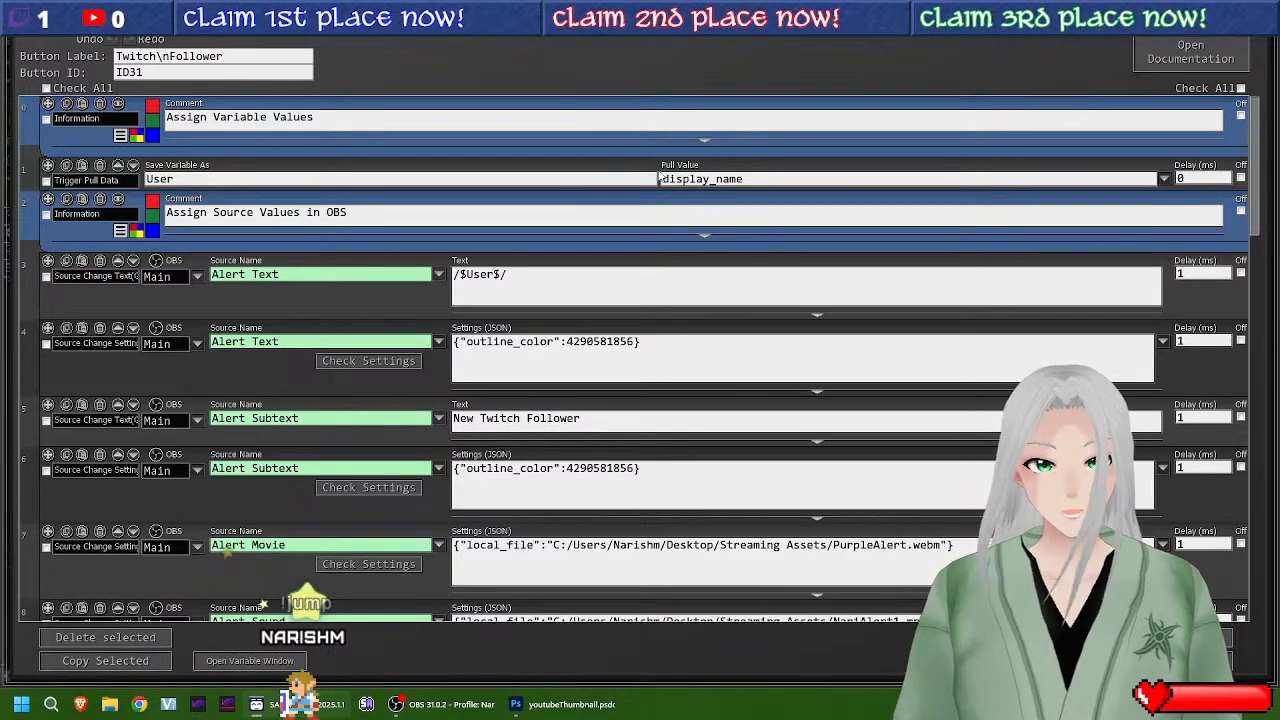
left_click_drag(660, 179, 702, 178)
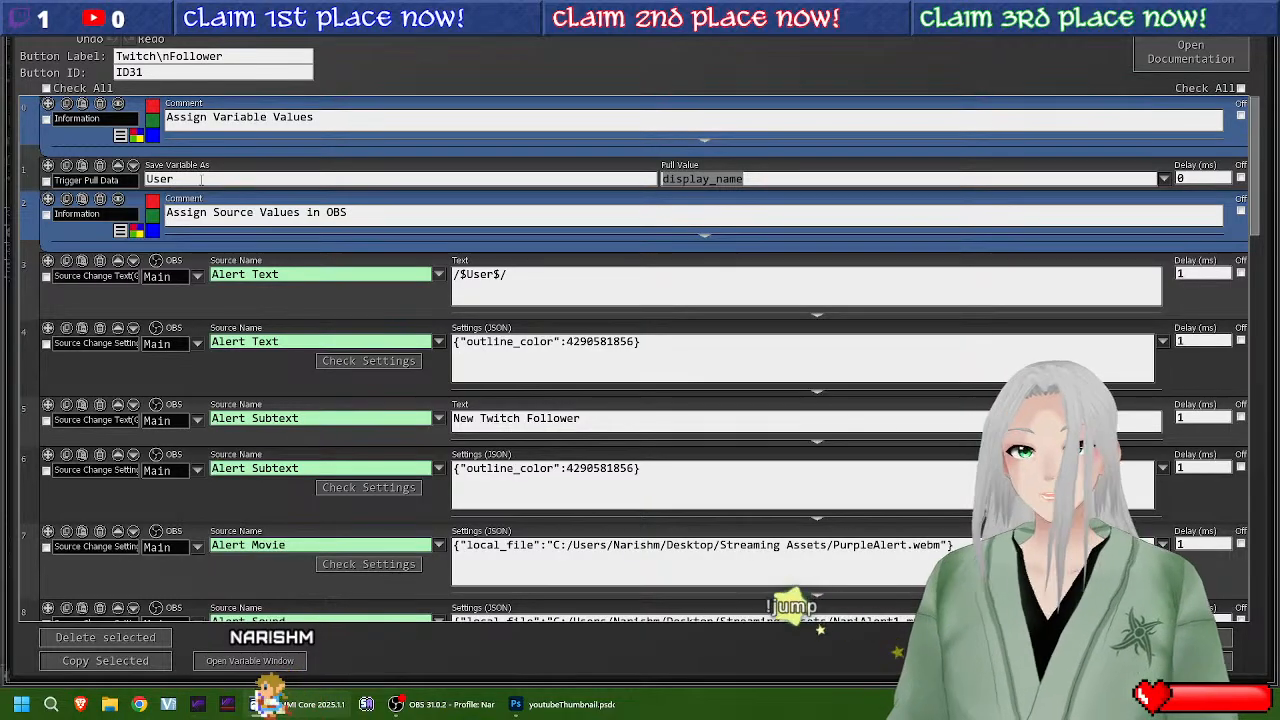
left_click_drag(185, 180, 134, 188)
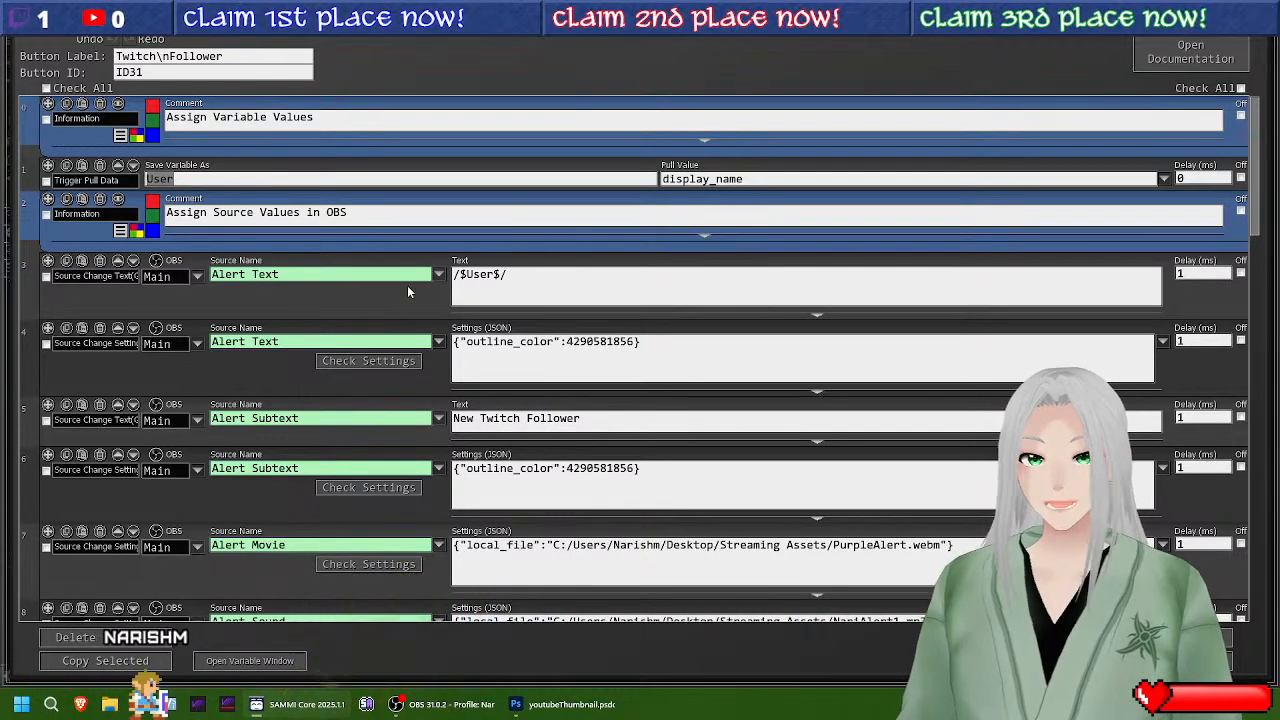
left_click(455, 706)
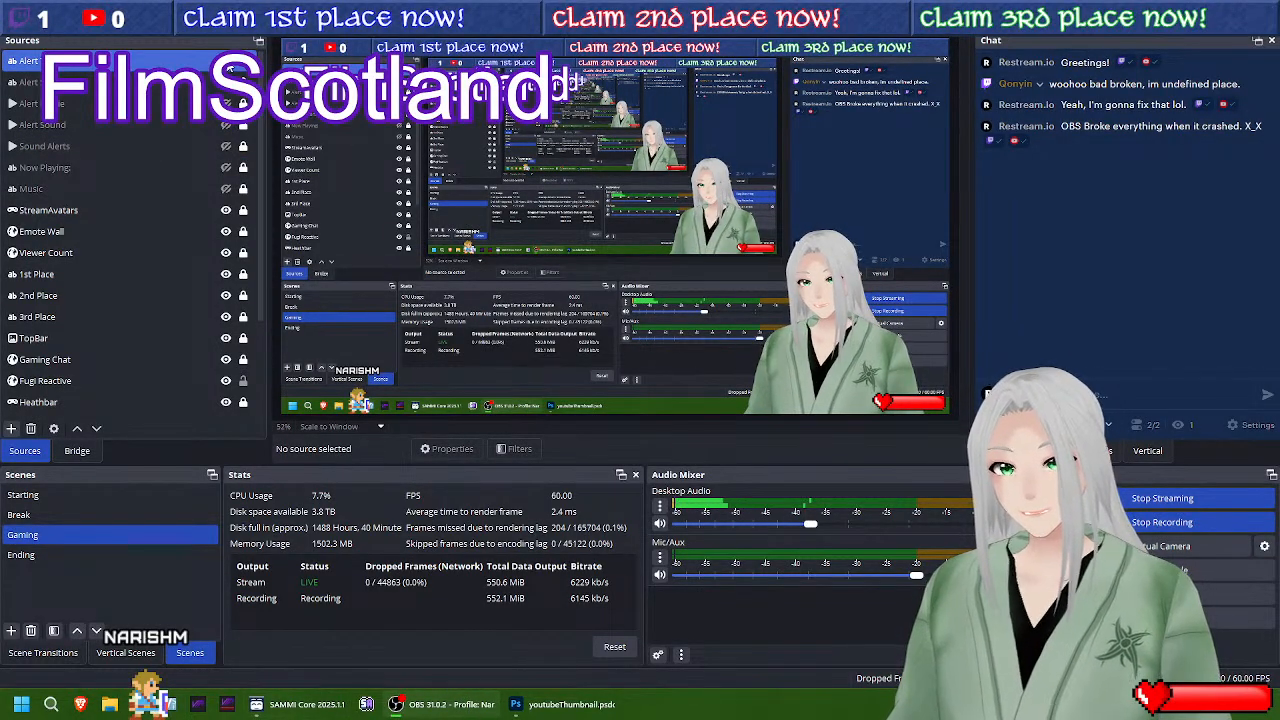
left_click(300, 704)
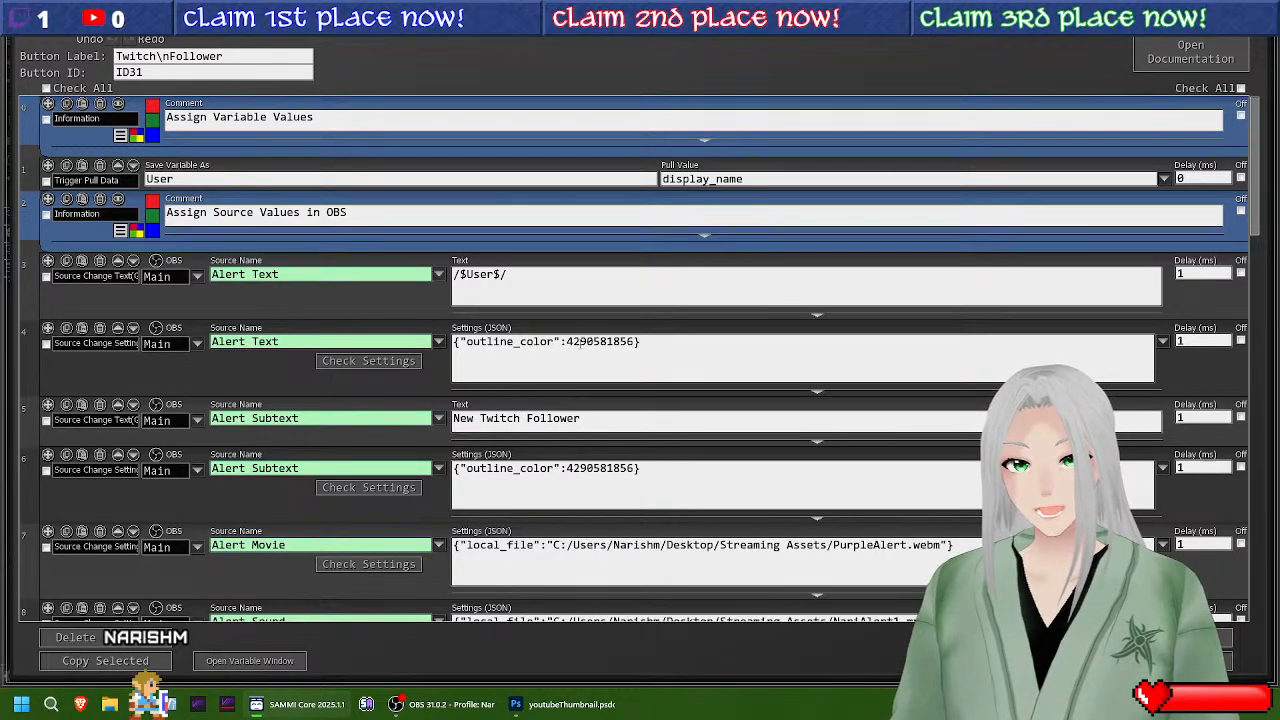
Step: Examine the outline color, subtext, movie and sound file settings, and the source visibility commands of the Twitch Follower button
triple_click(608, 343)
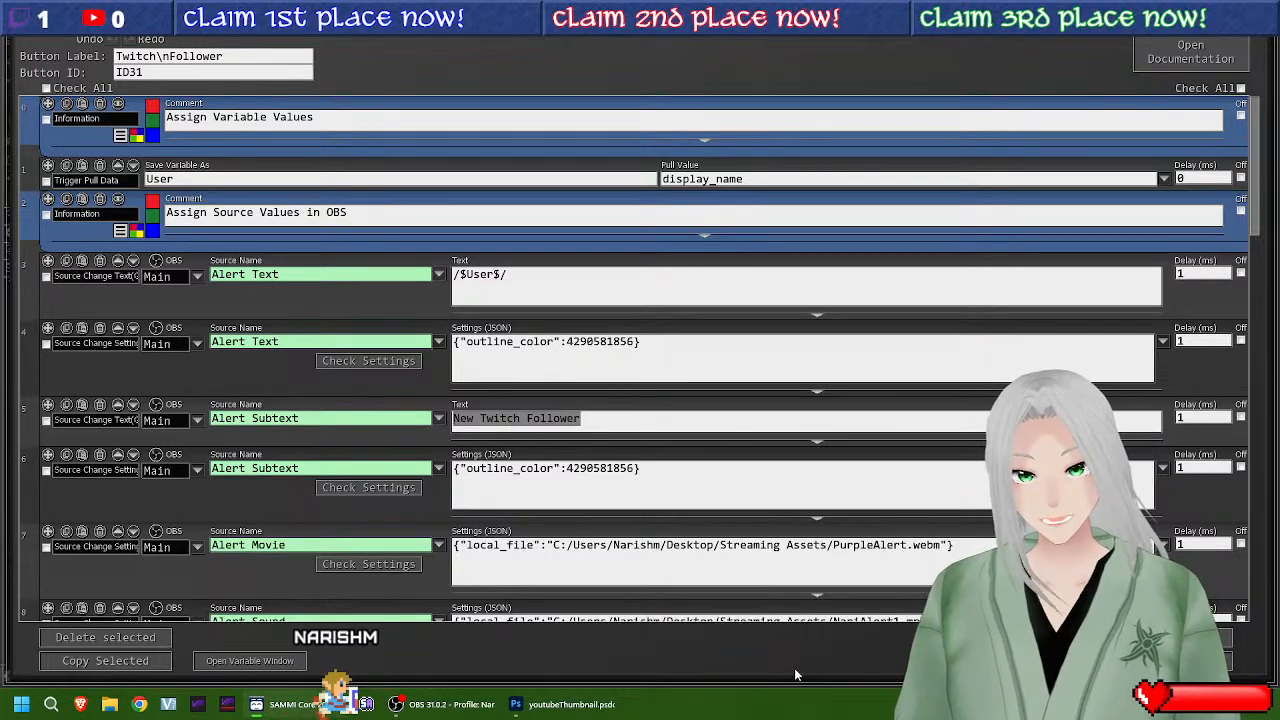
left_click(645, 467)
key("ctrl+a")
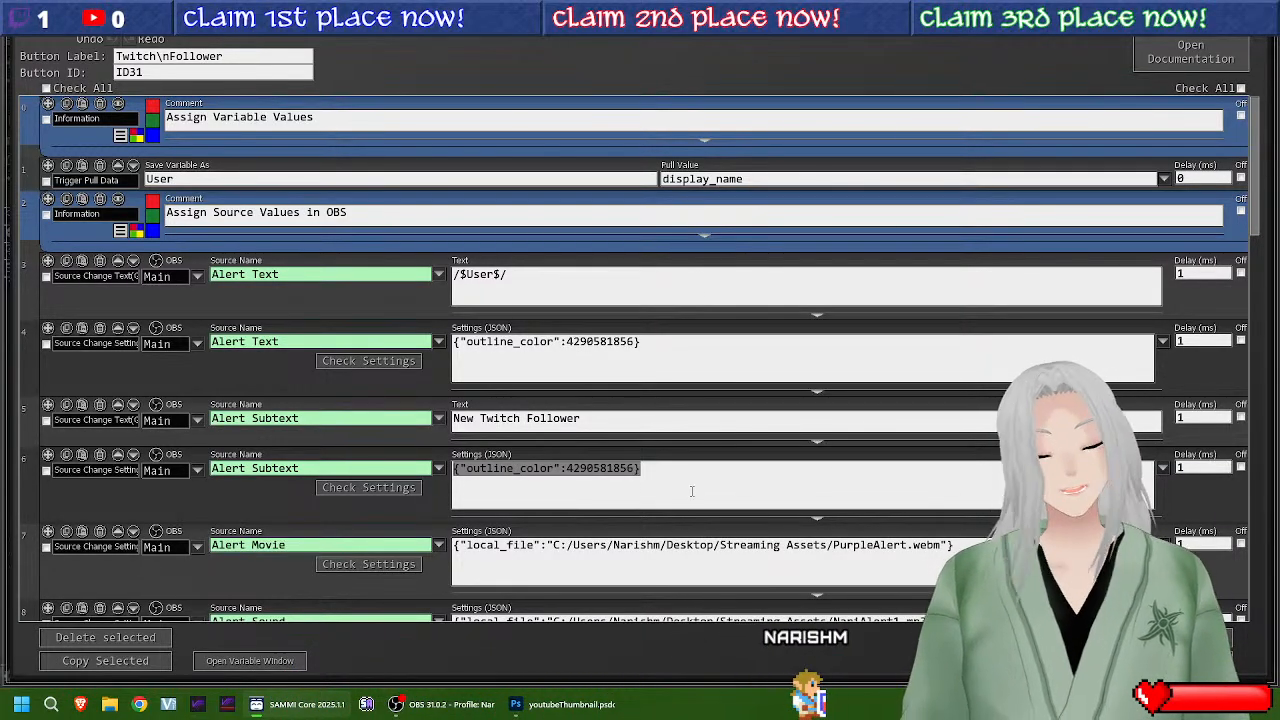
scroll(691, 489, "down", 4)
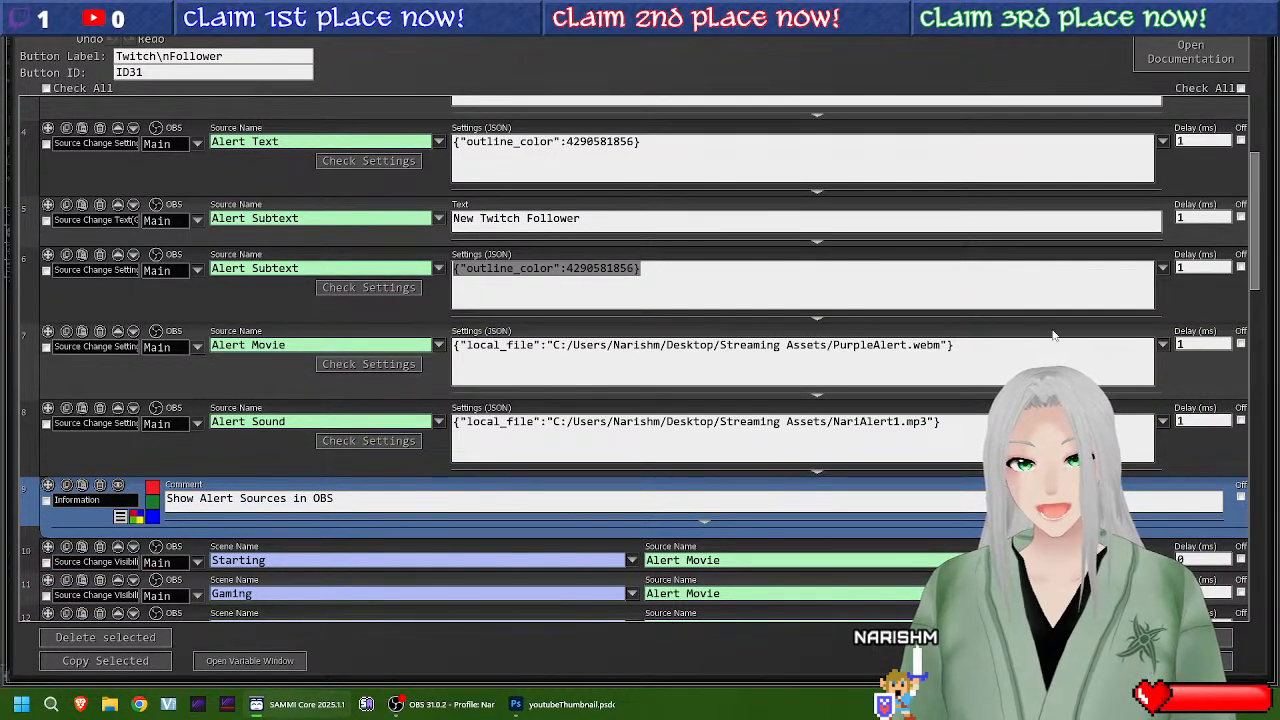
left_click_drag(677, 350, 466, 350)
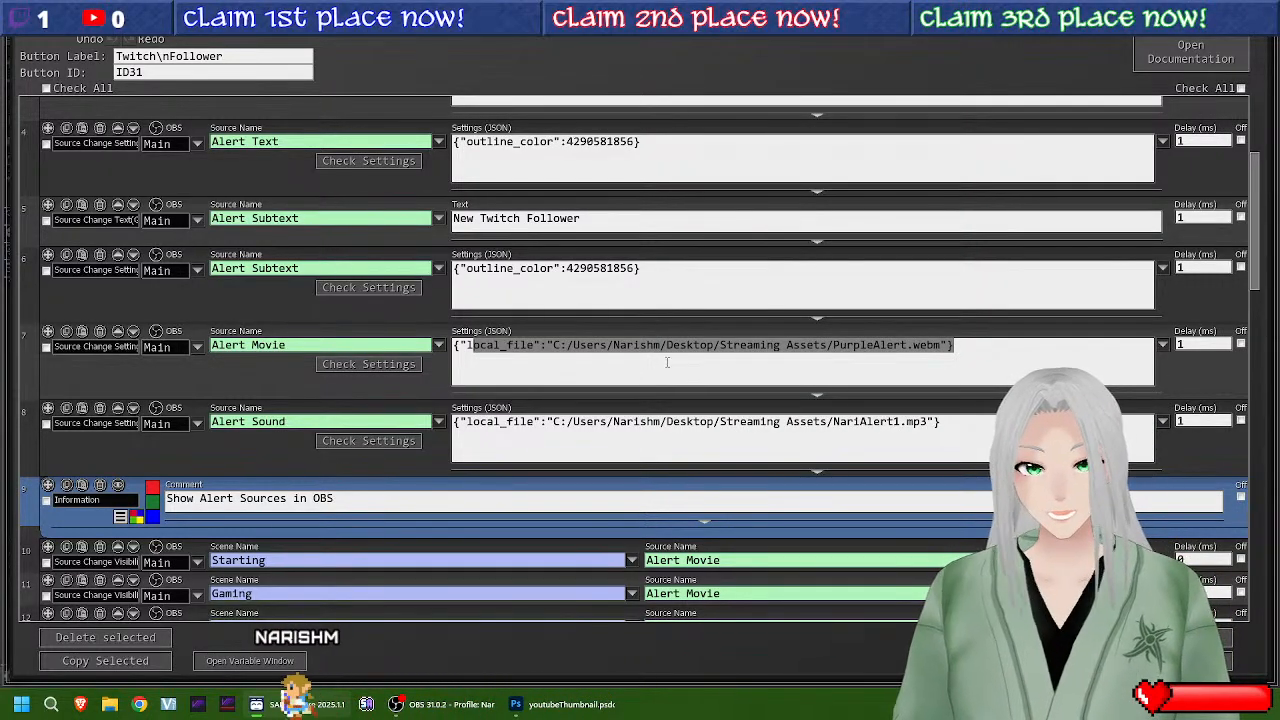
left_click(1057, 344)
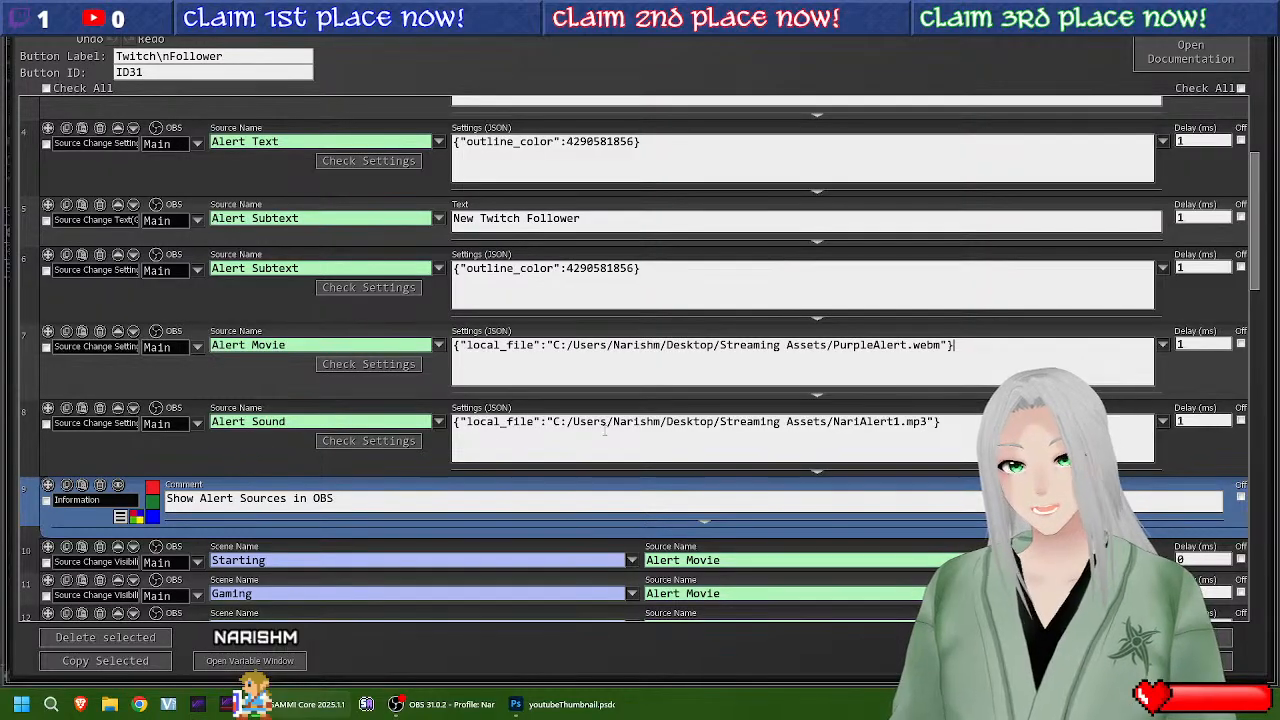
scroll(455, 185, "down", 5)
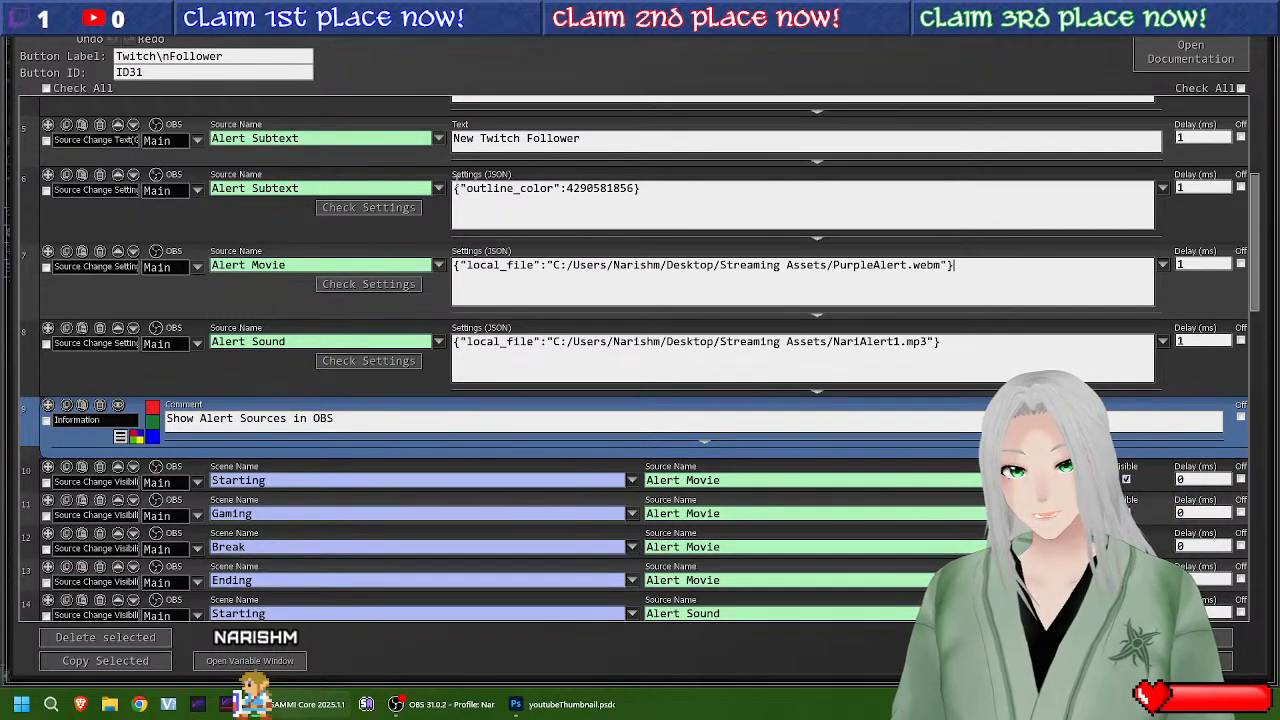
scroll(455, 185, "down", 1)
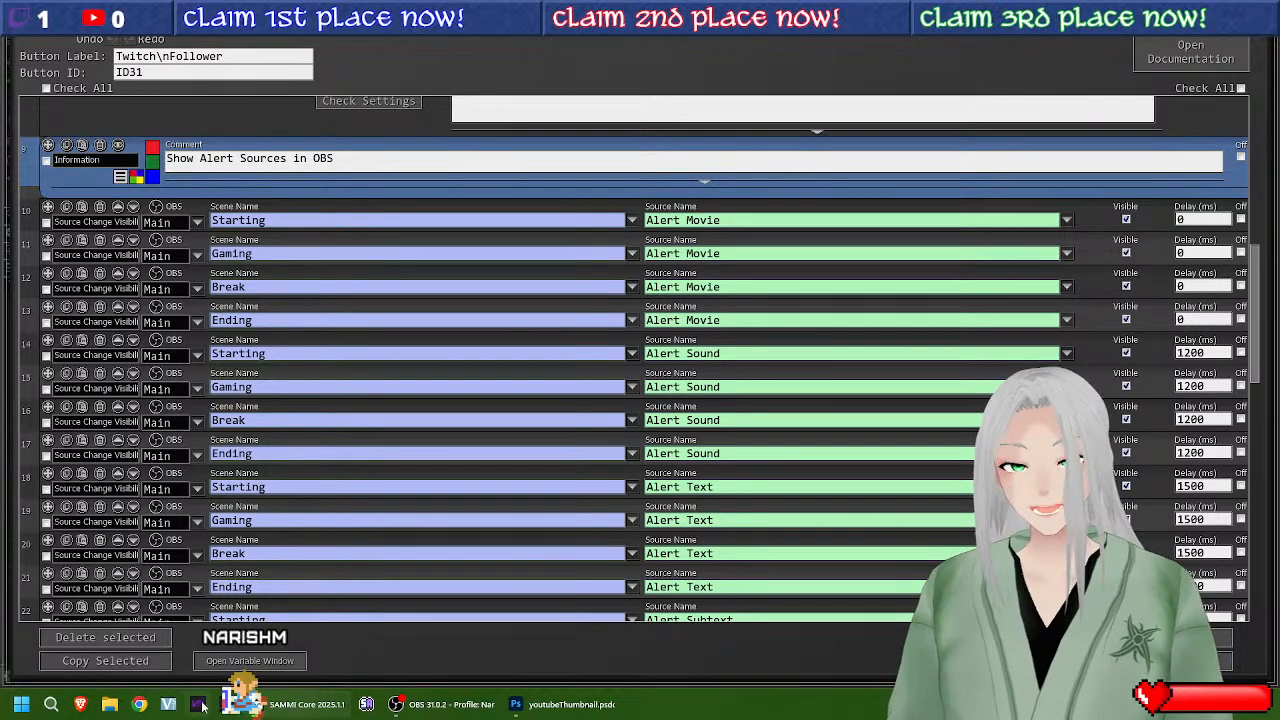
Step: Check the alert sources in OBS, return to SAMMI Core, and examine the Twitch Follower commands that show each source per scene
left_click(555, 705)
left_click(440, 710)
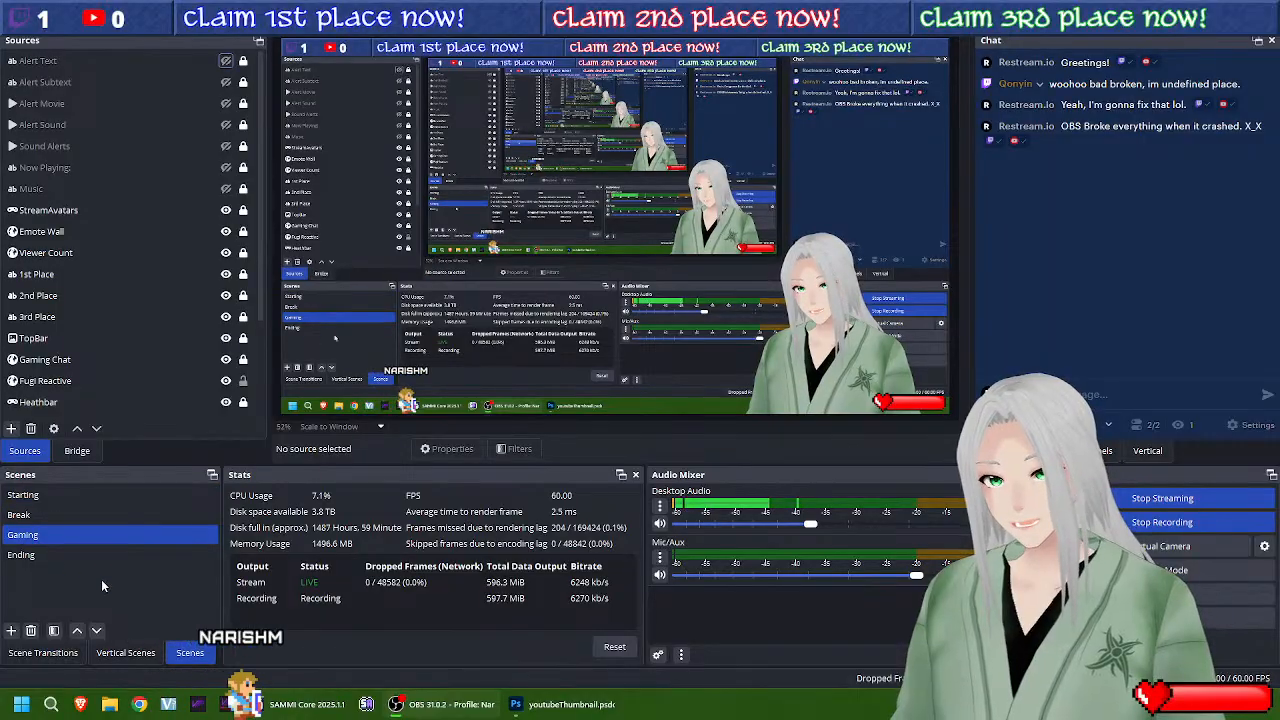
left_click(287, 706)
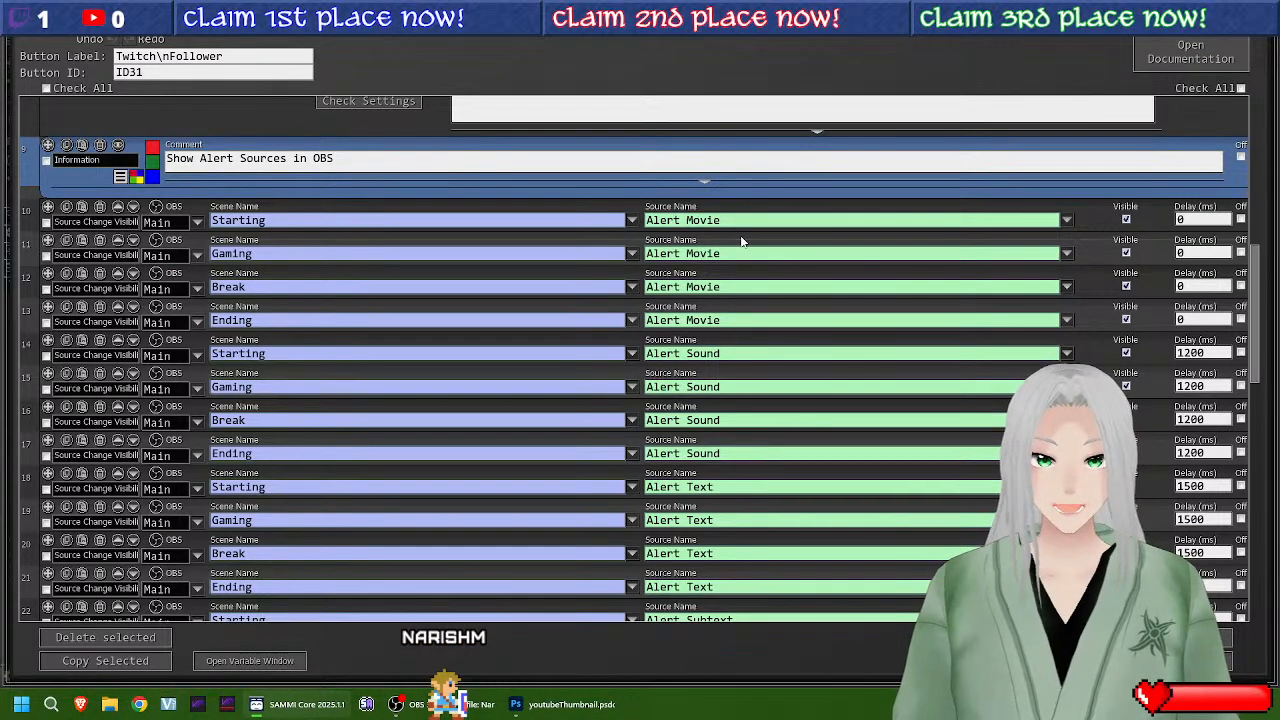
scroll(753, 225, "down", 1)
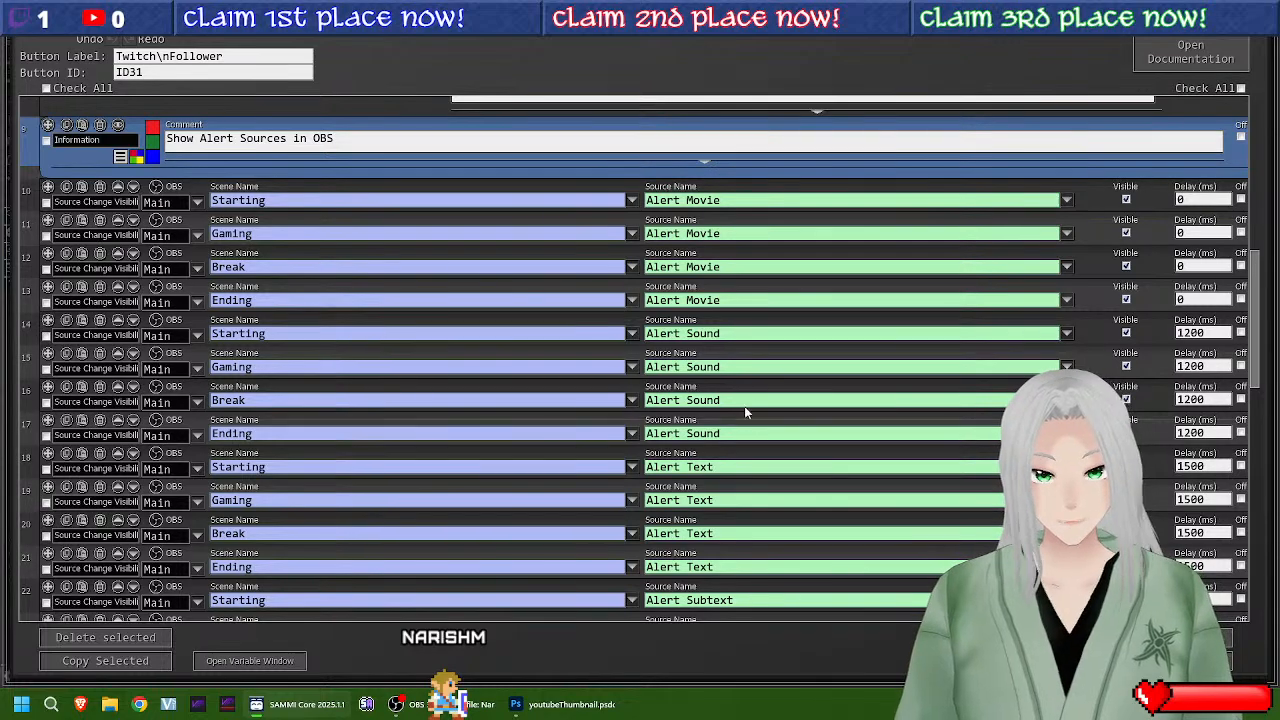
scroll(866, 306, "down", 2)
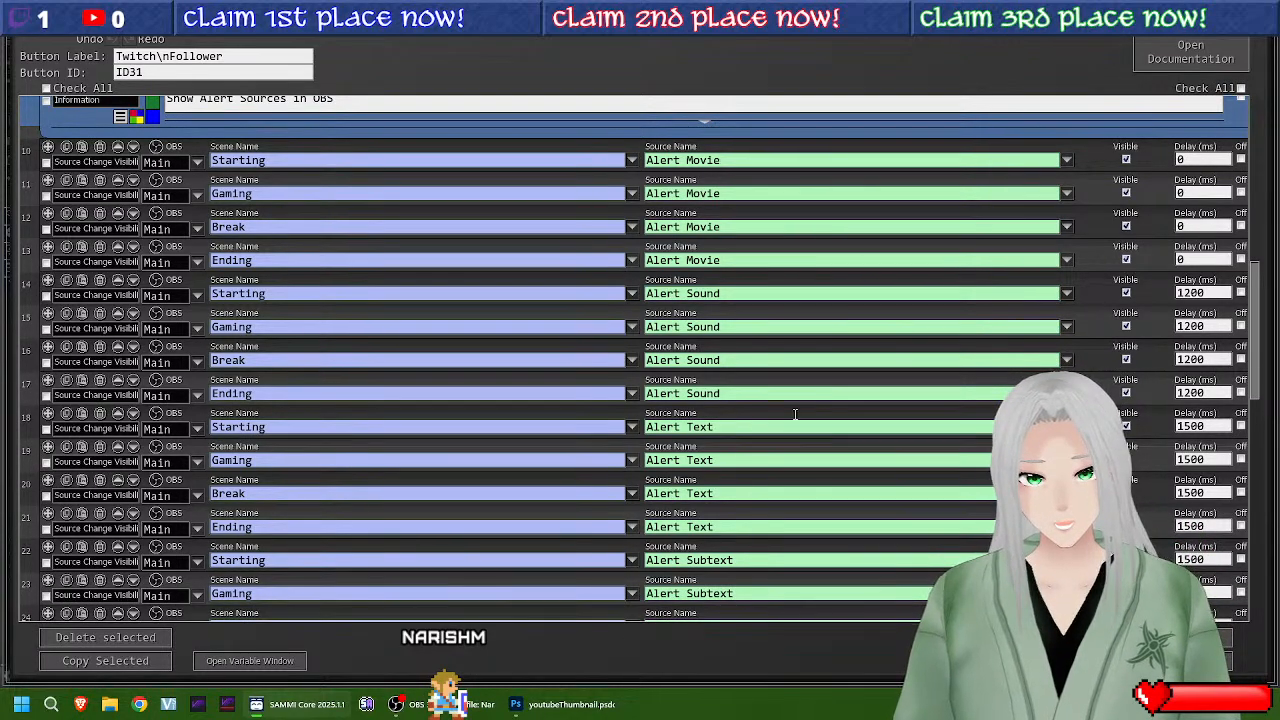
scroll(803, 424, "down", 3)
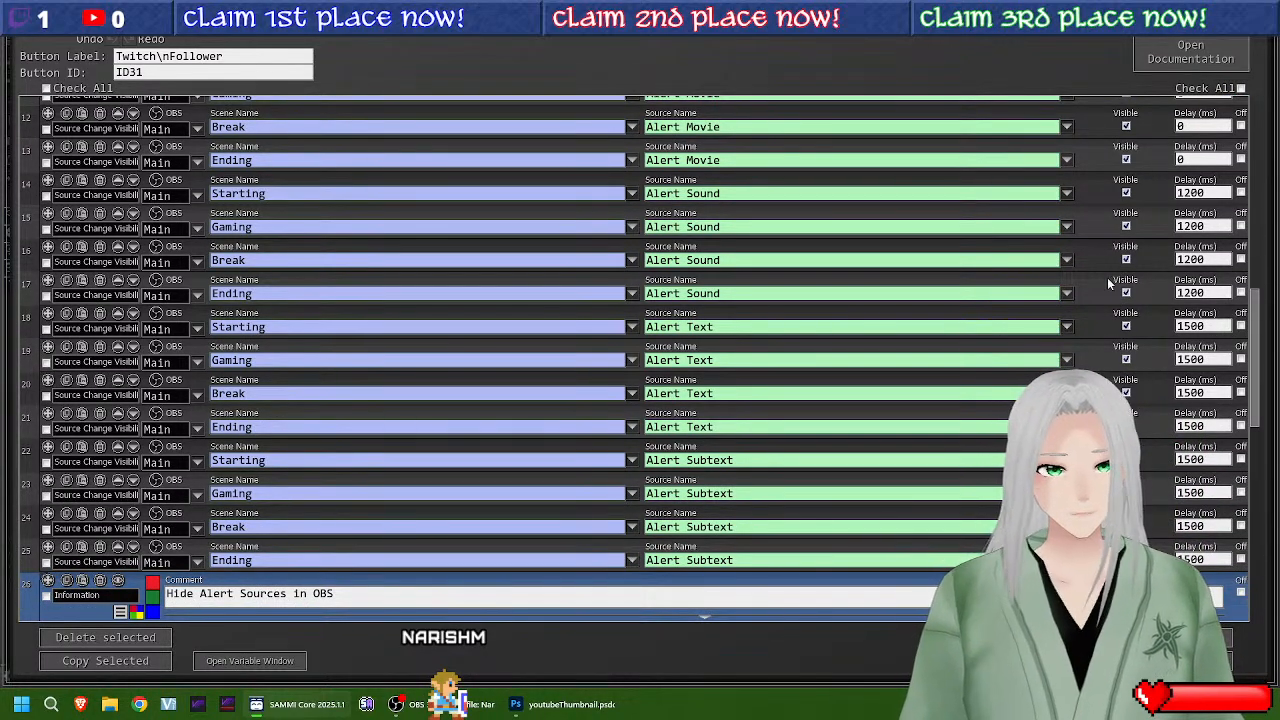
Step: Examine the Twitch Follower commands that hide the alert sources and wait for OBS to clear, including their delays
scroll(998, 432, "down", 10)
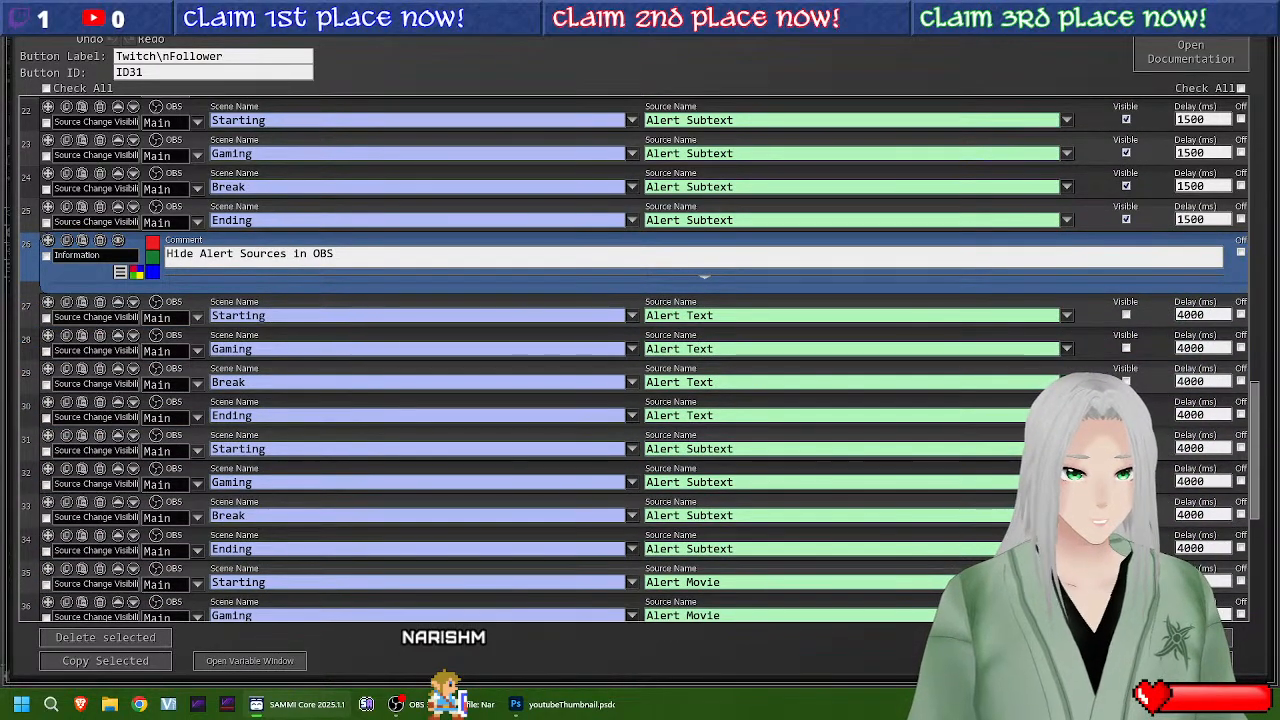
scroll(842, 123, "down", 8)
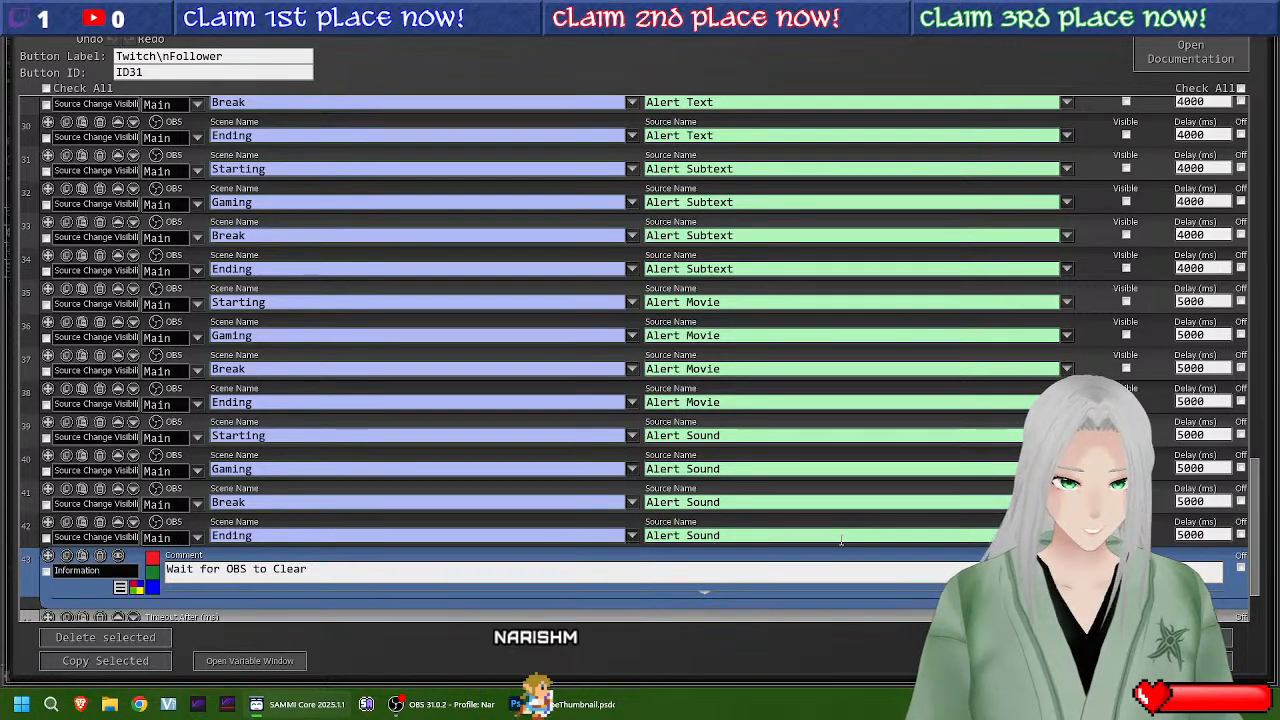
scroll(540, 435, "down", 1)
scroll(540, 435, "down", 2)
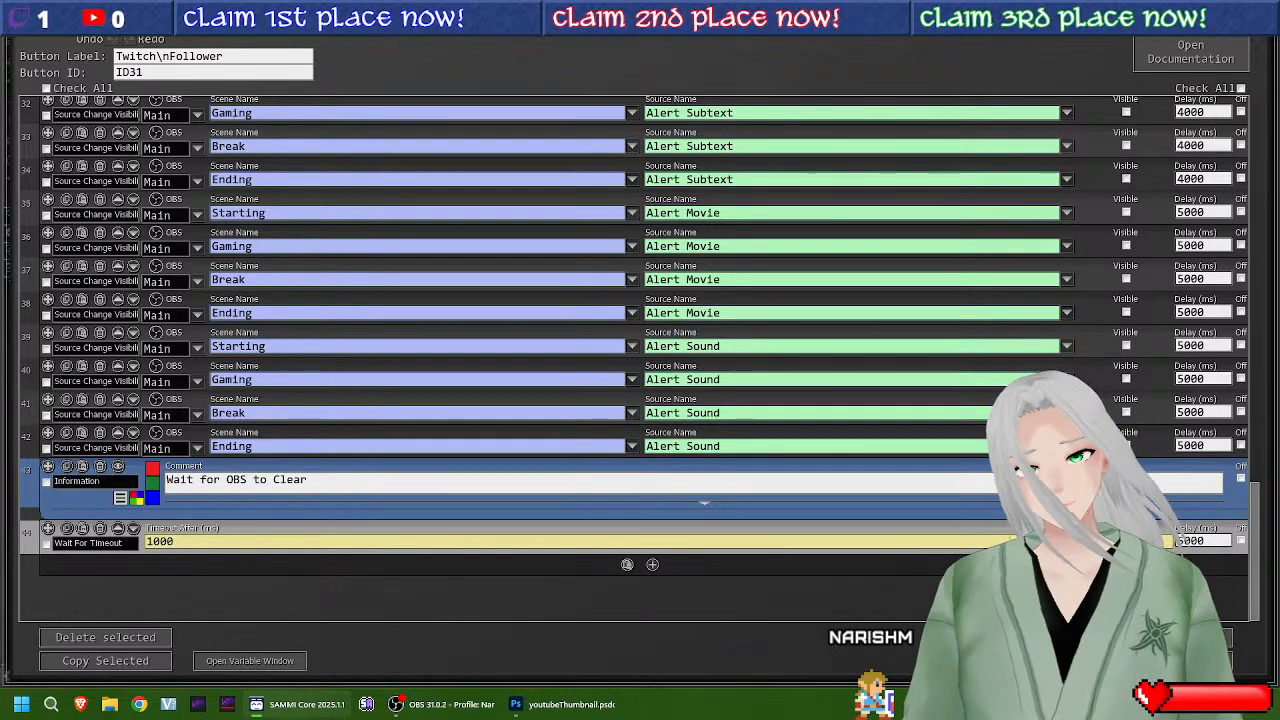
scroll(640, 360, "up", 2)
scroll(640, 360, "up", 6)
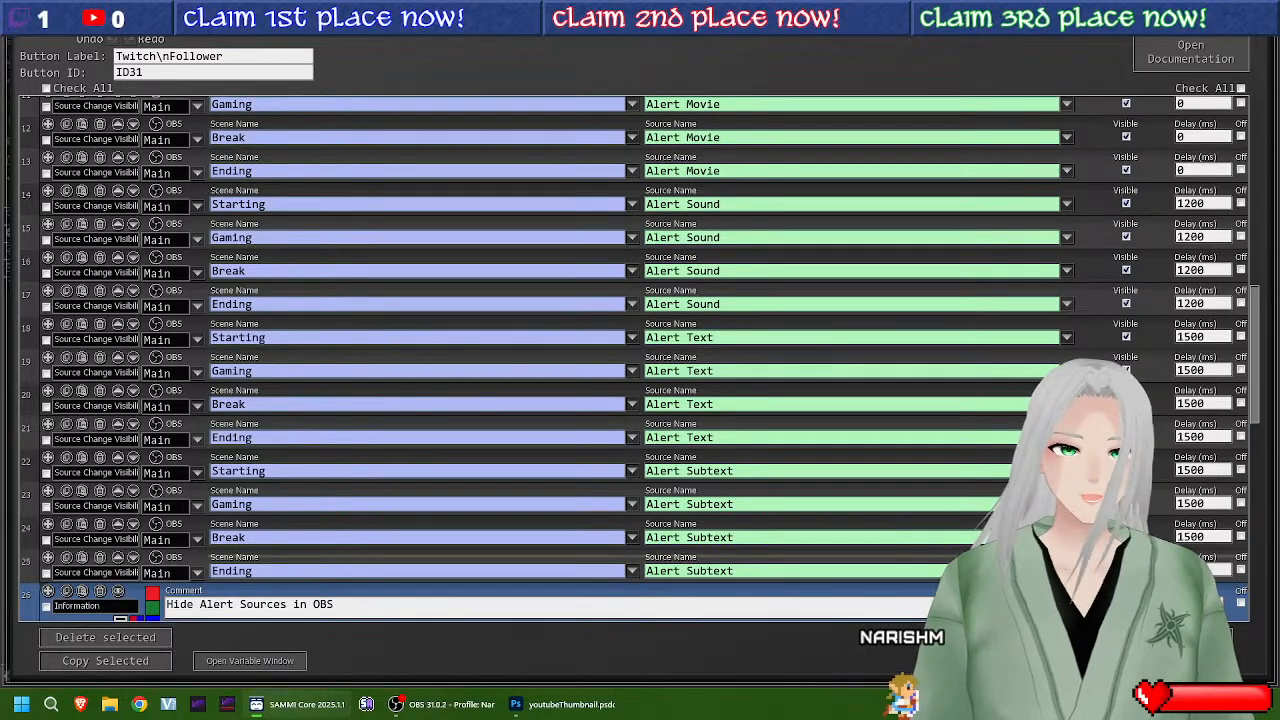
scroll(640, 360, "up", 5)
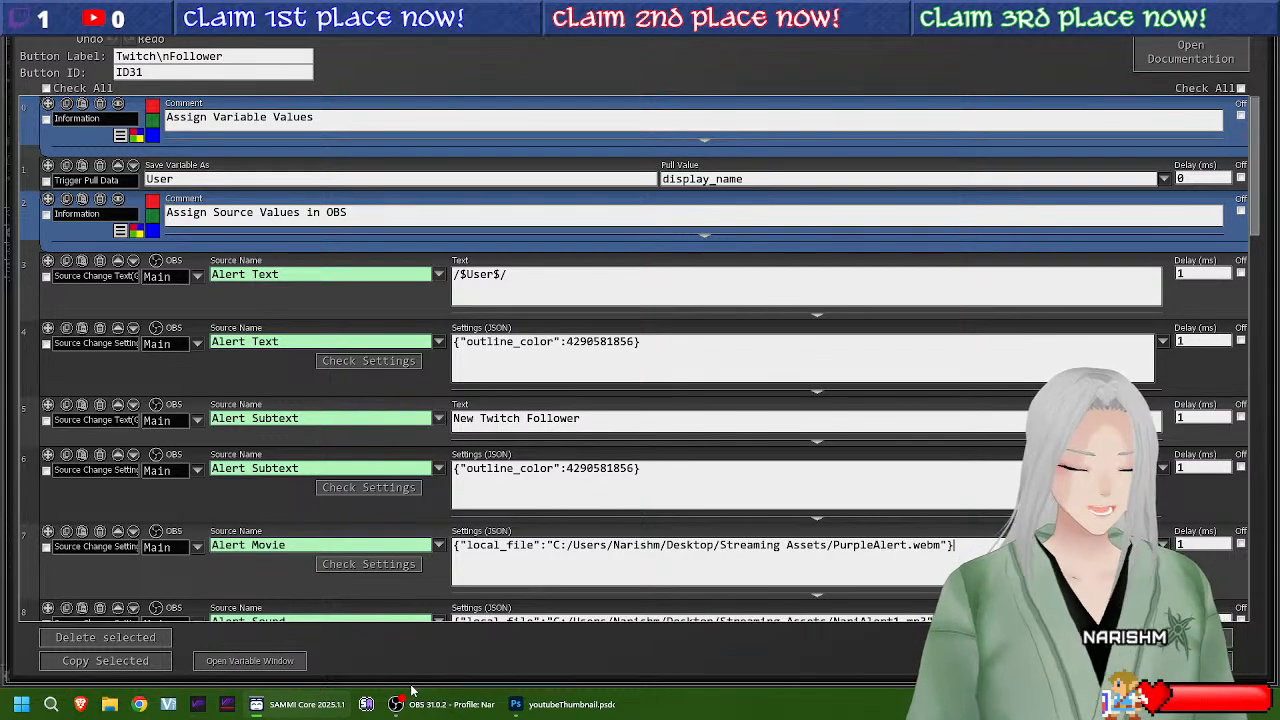
Step: Reopen the Twitch Follower button's commands and compare them with the Alert Text and Alert Subtext sources in OBS
mouse_move(418, 701)
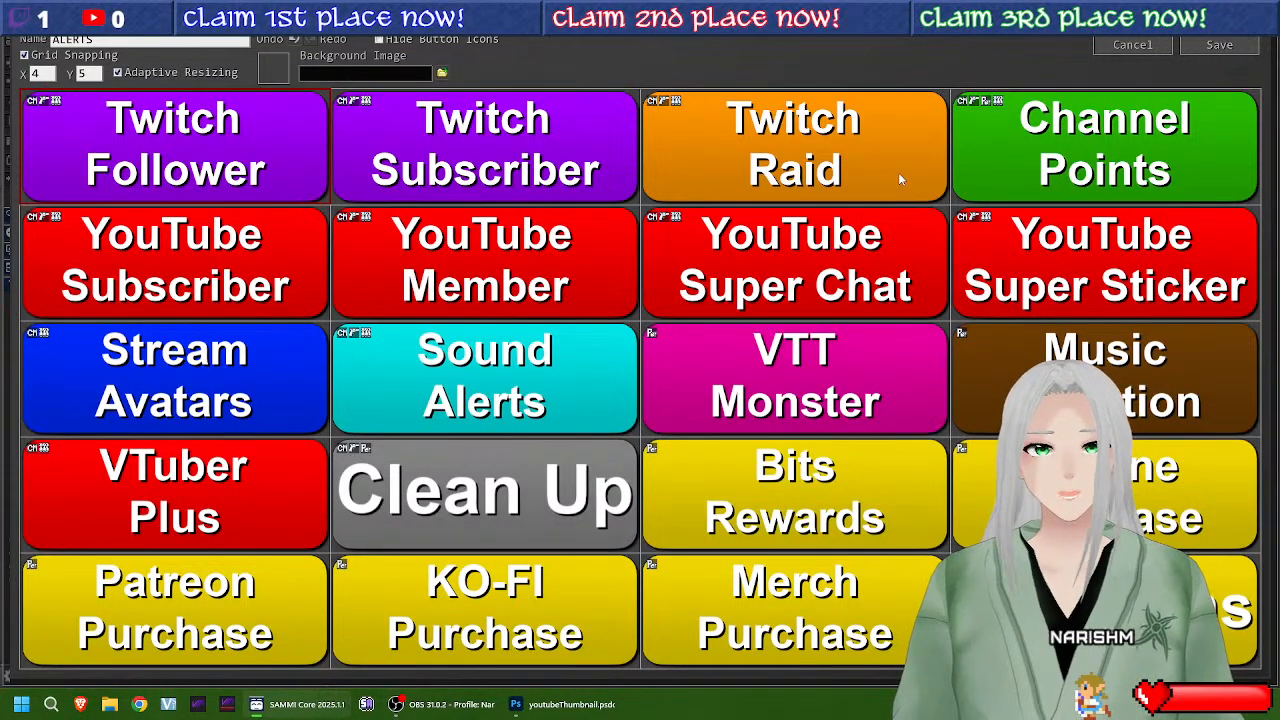
double_click(162, 140)
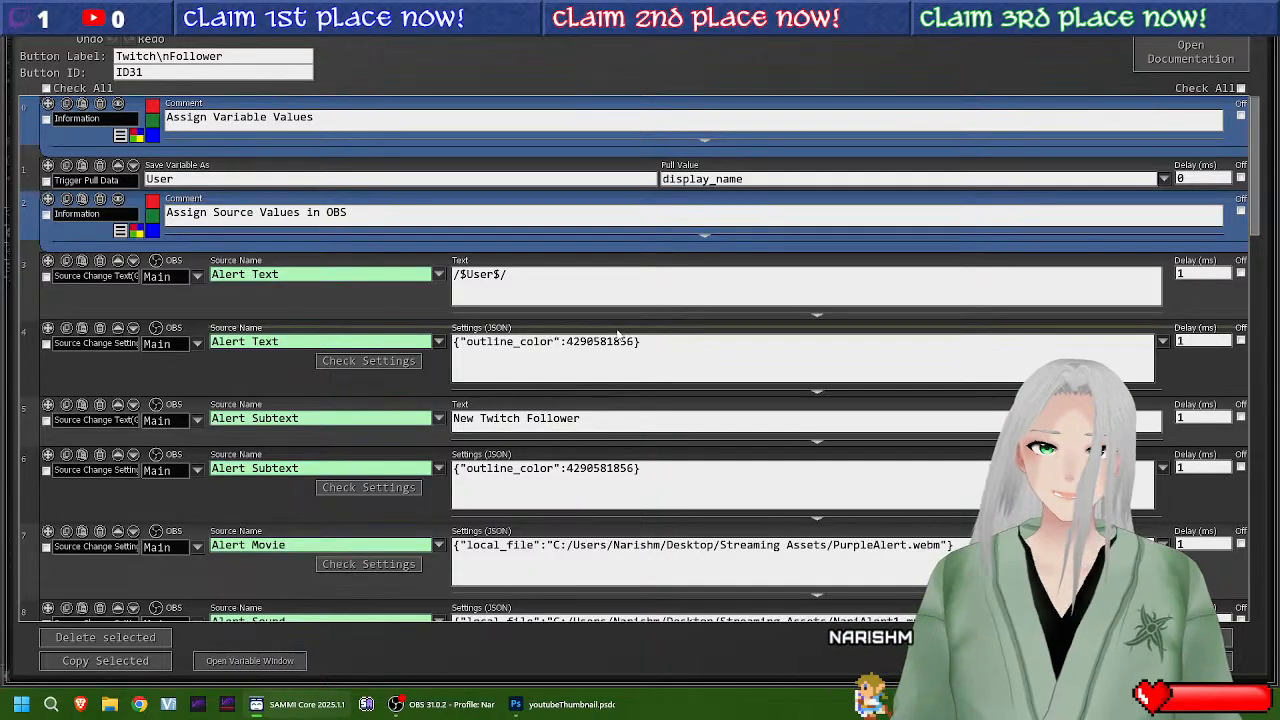
left_click(458, 705)
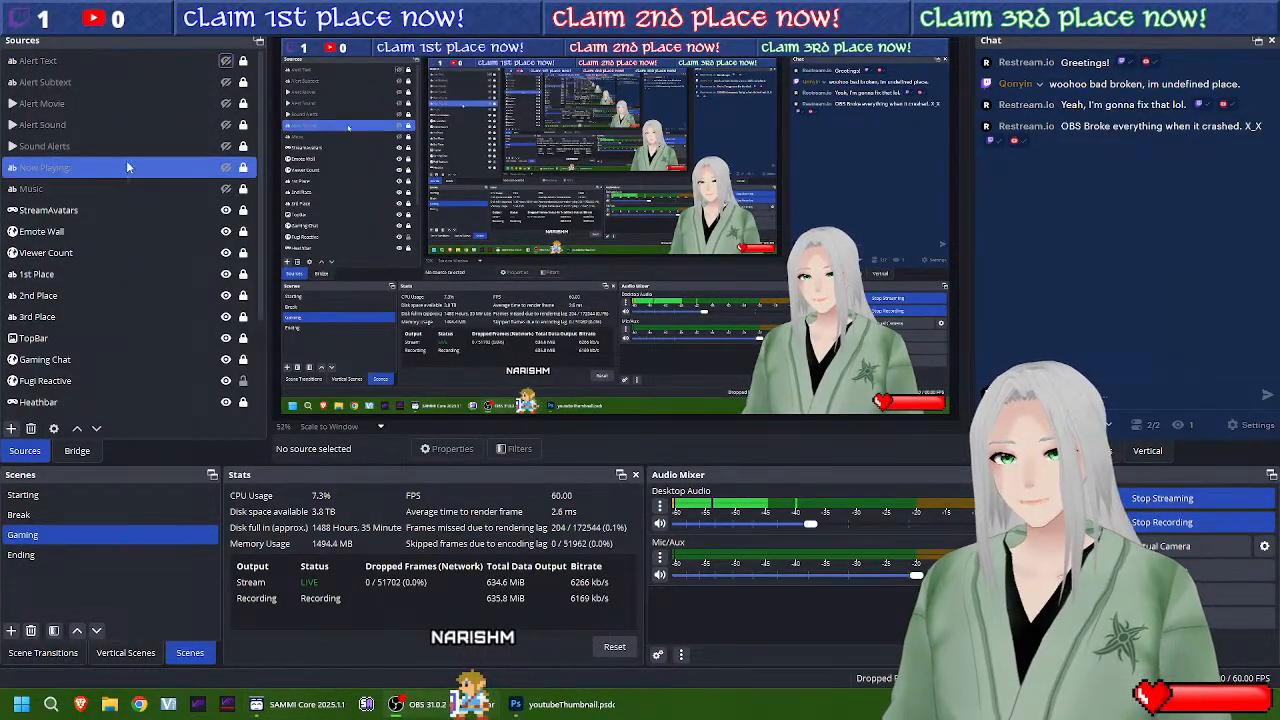
left_click(138, 80)
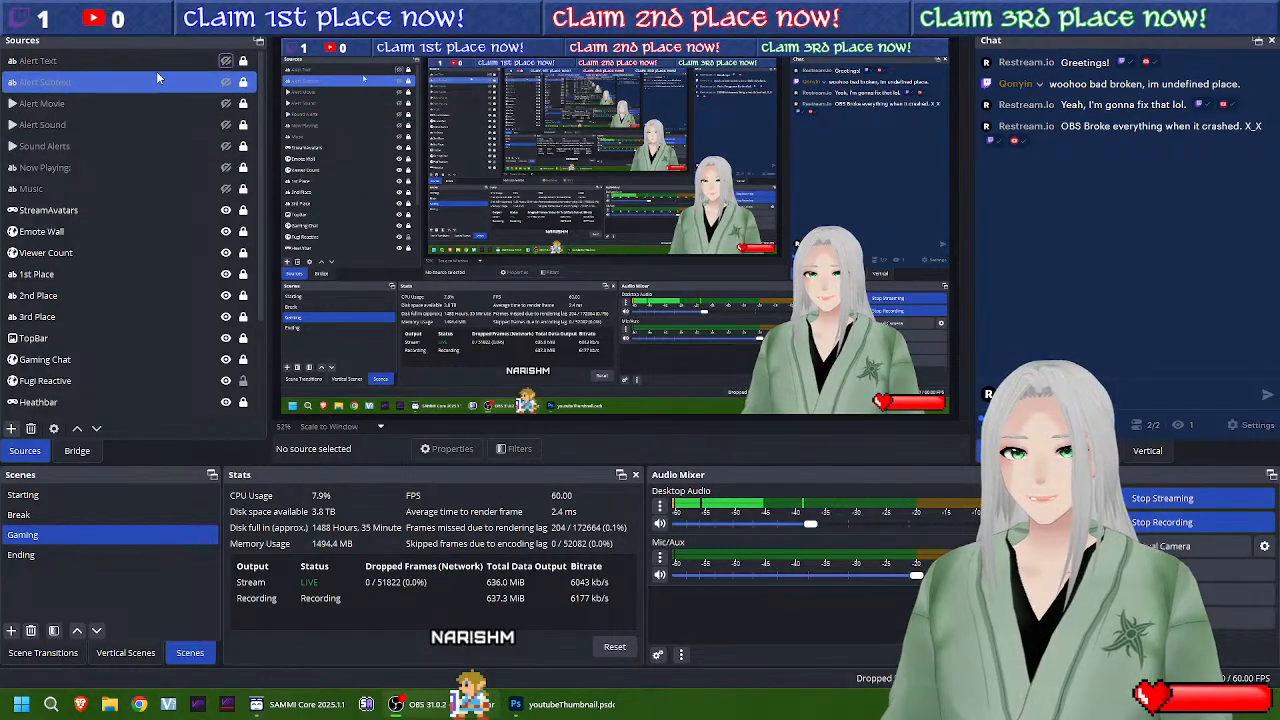
left_click(134, 61)
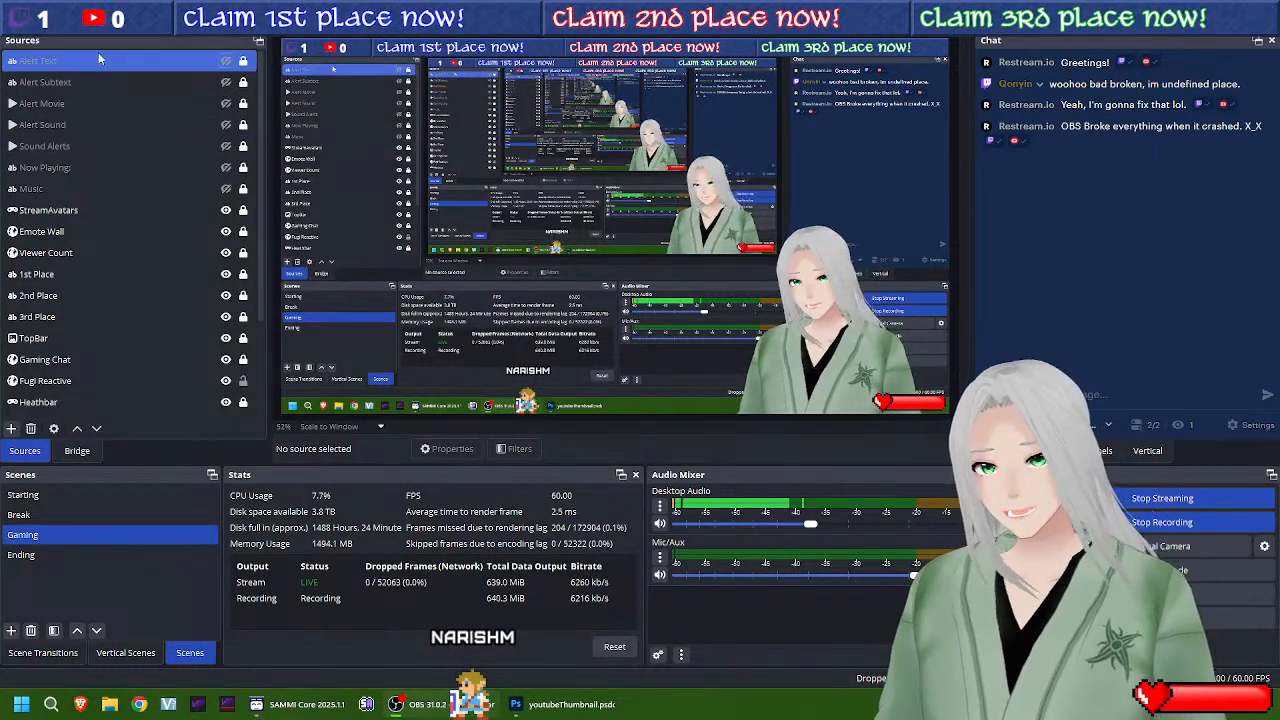
left_click(107, 146)
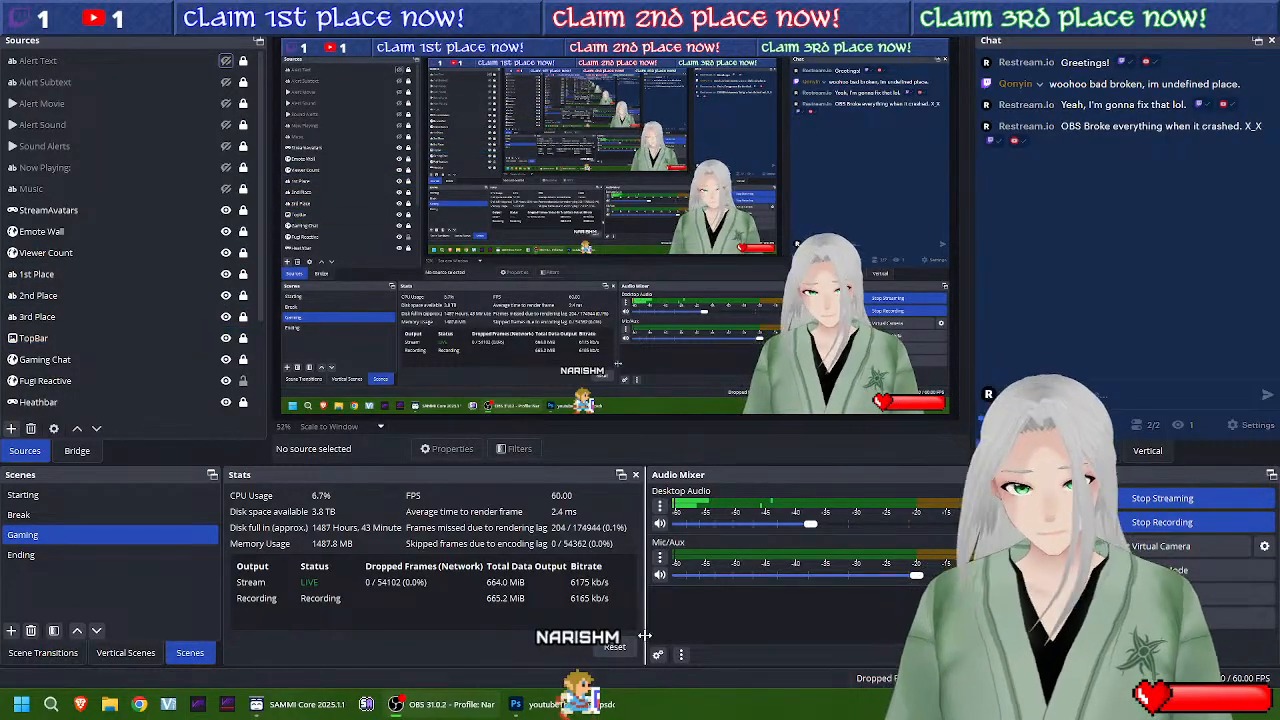
Step: Return to the ALERTS deck in SAMMI Core and examine the Channel Points button's variables and its Announce Your Arrival case
left_click(300, 704)
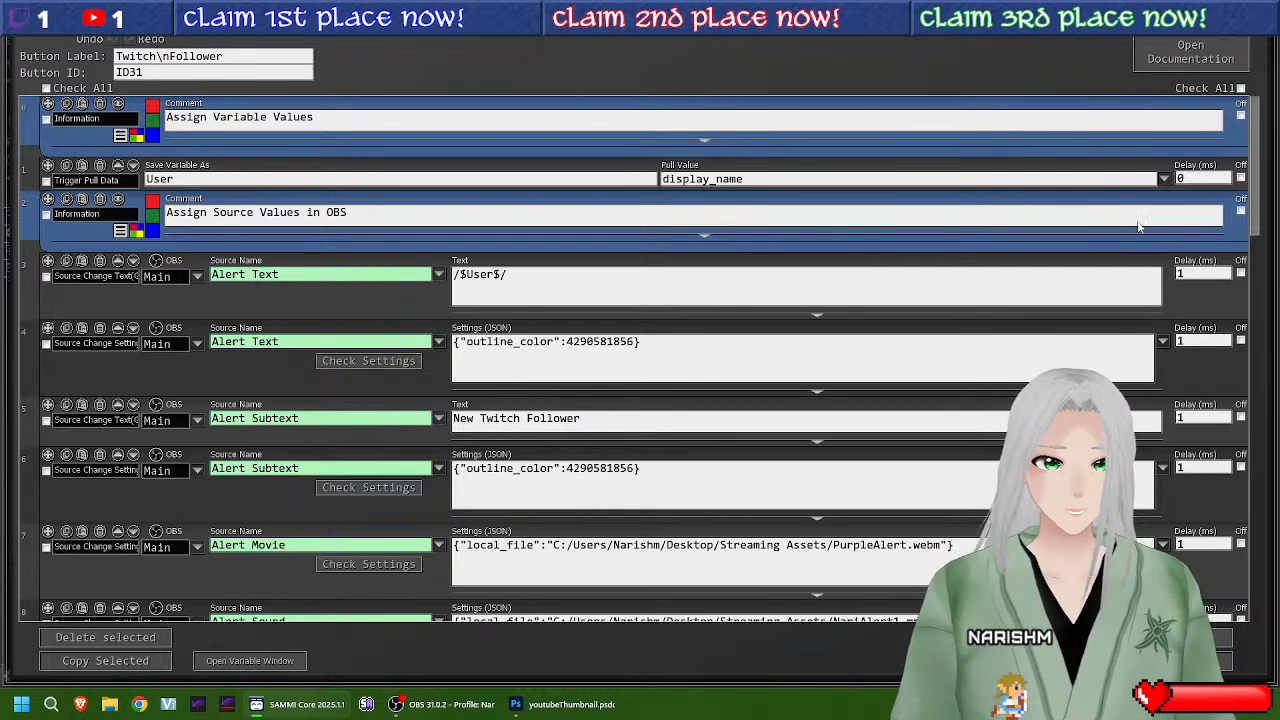
left_click(1180, 660)
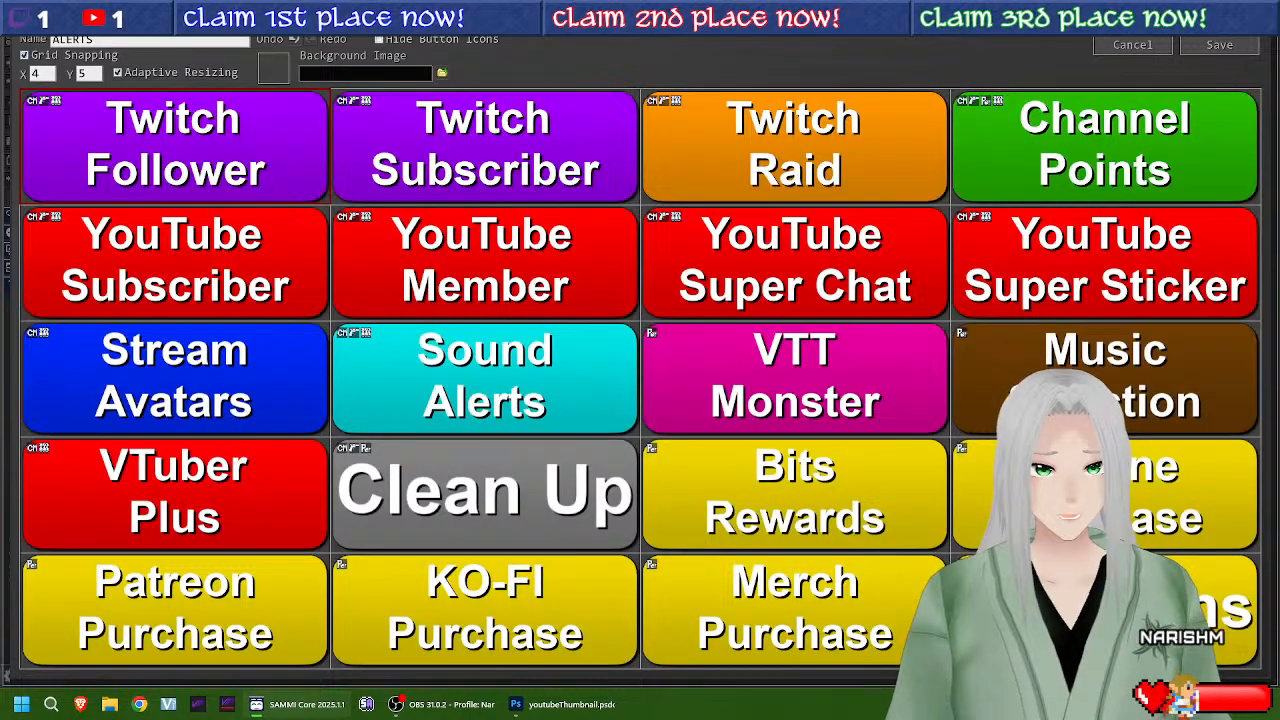
double_click(1050, 173)
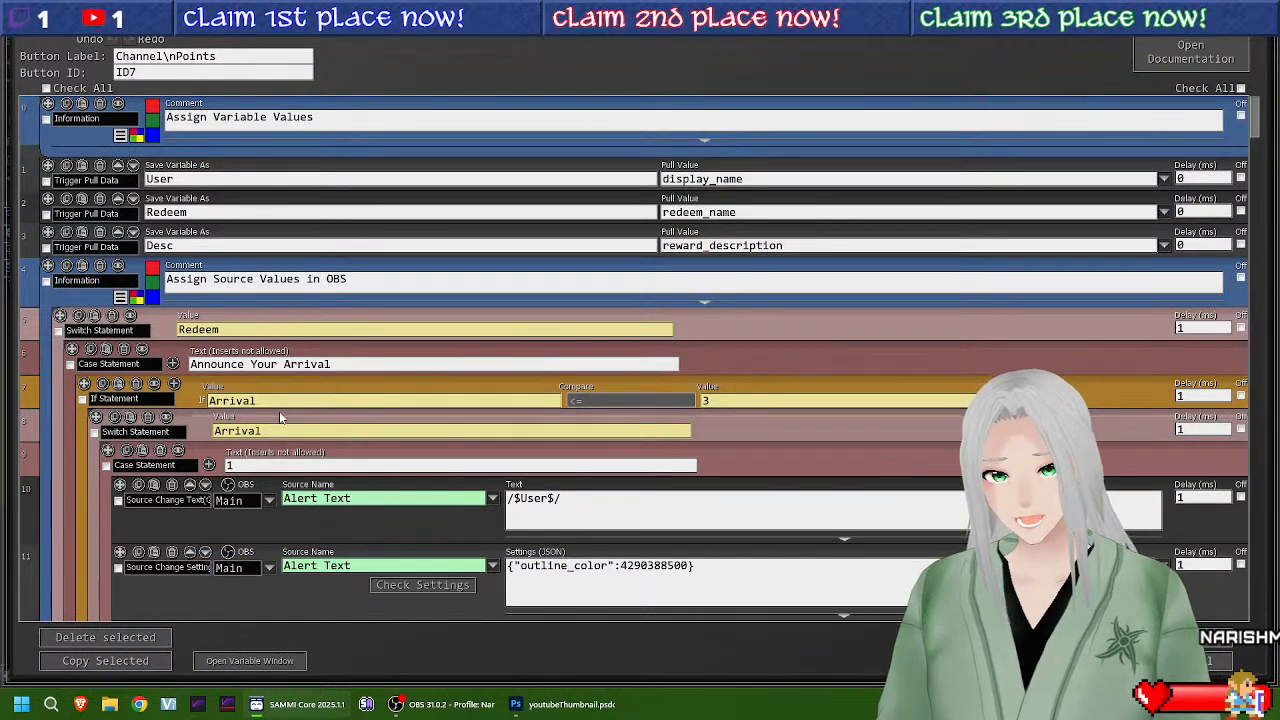
scroll(386, 432, "down", 3)
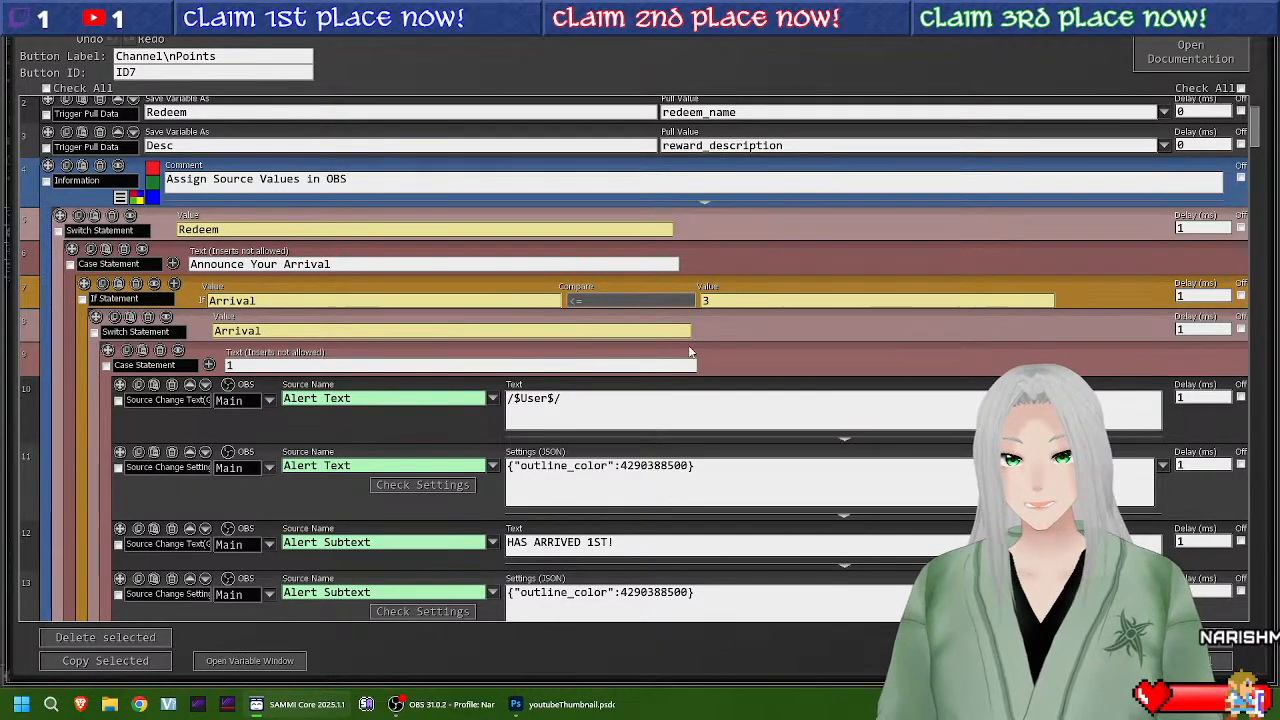
scroll(413, 432, "down", 8)
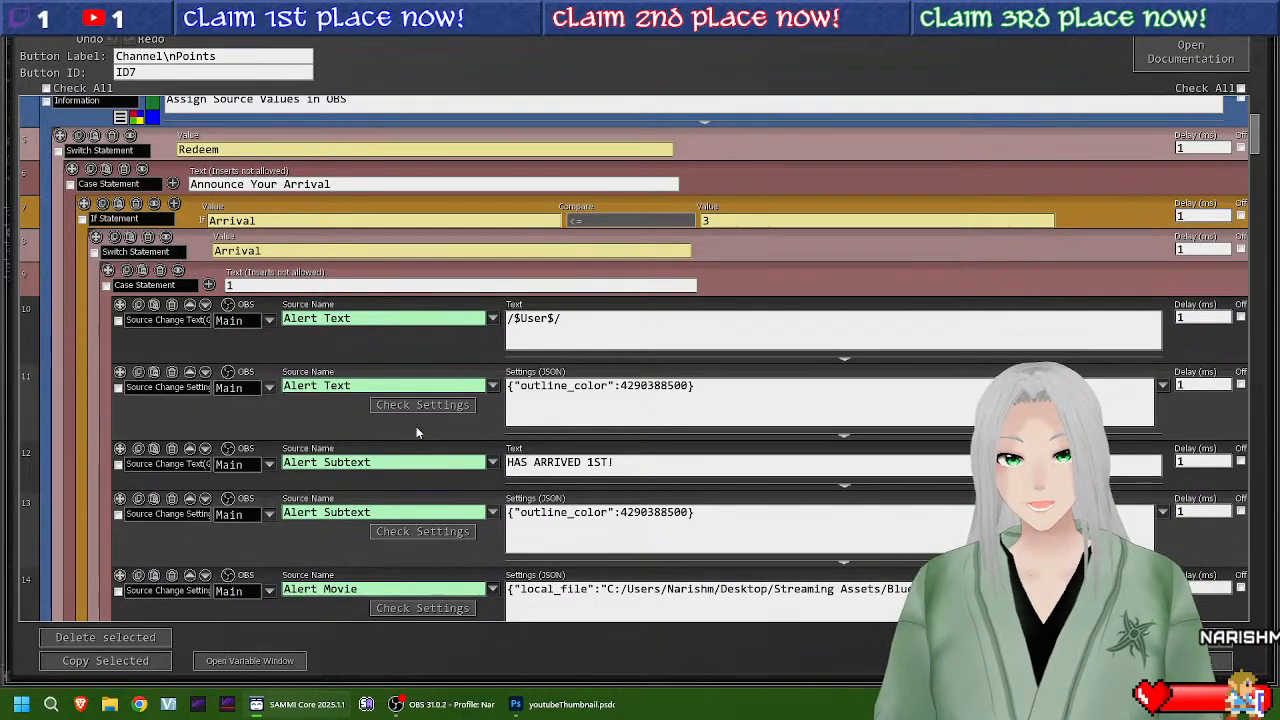
scroll(541, 382, "up", 12)
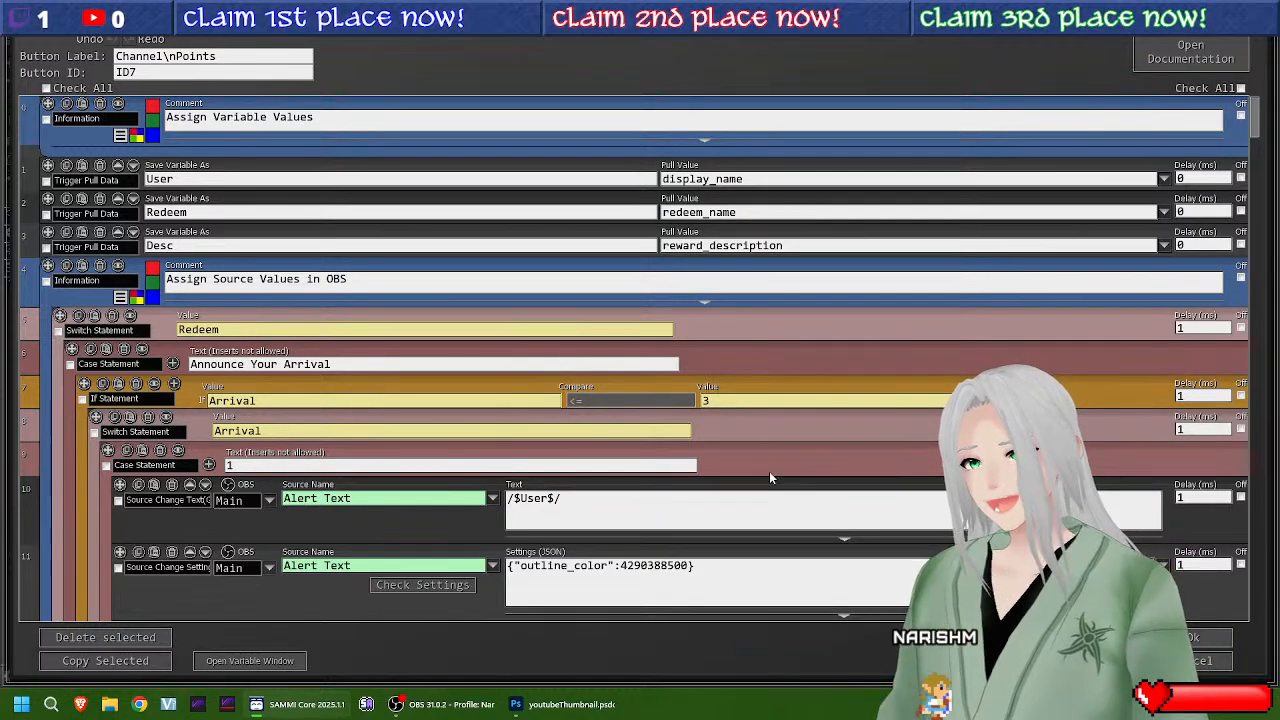
mouse_move(742, 321)
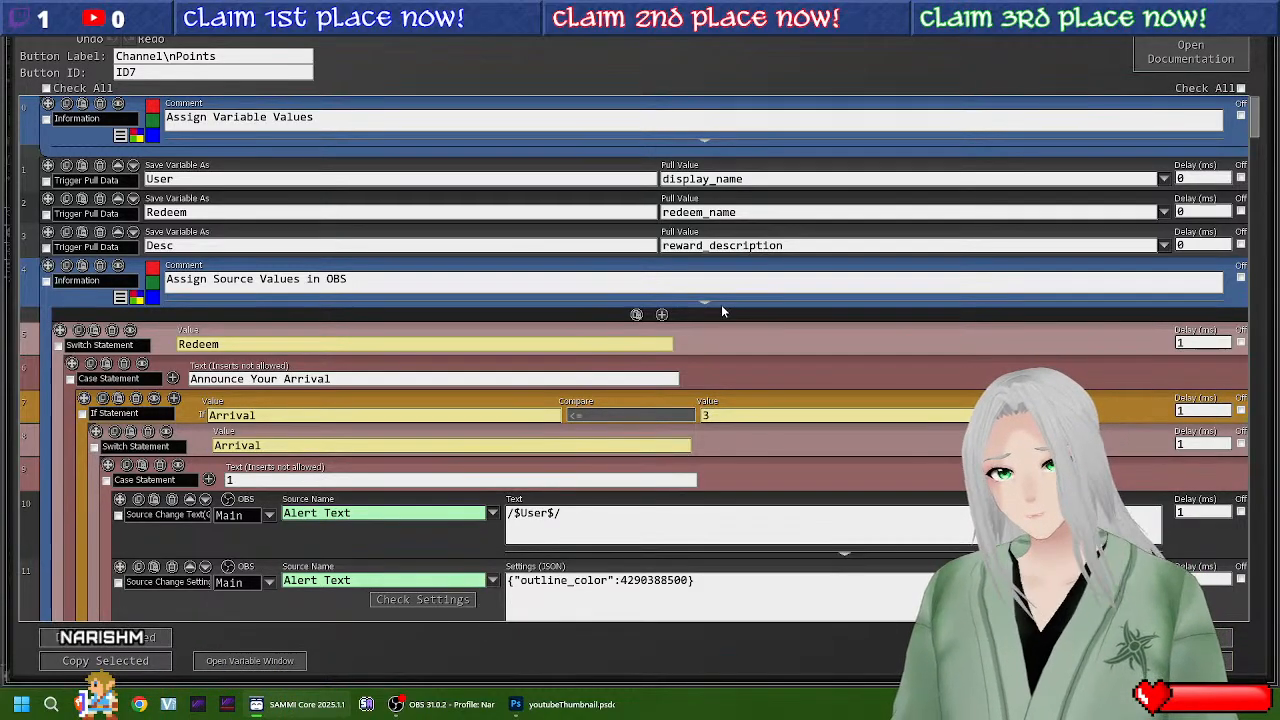
scroll(742, 315, "down", 1)
Step: Switch to OBS and trigger a test Twitch follower alert with a sample username from SAMMI Bridge
left_click(445, 704)
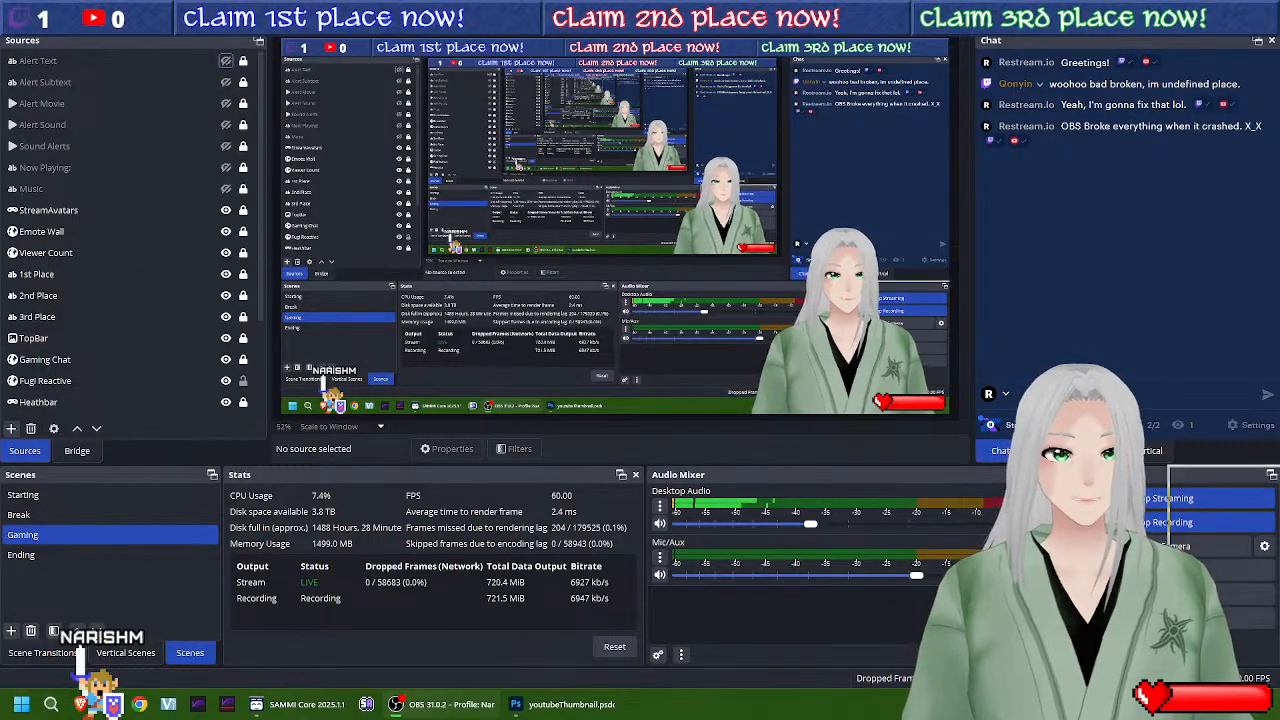
left_click_drag(488, 232, 604, 48)
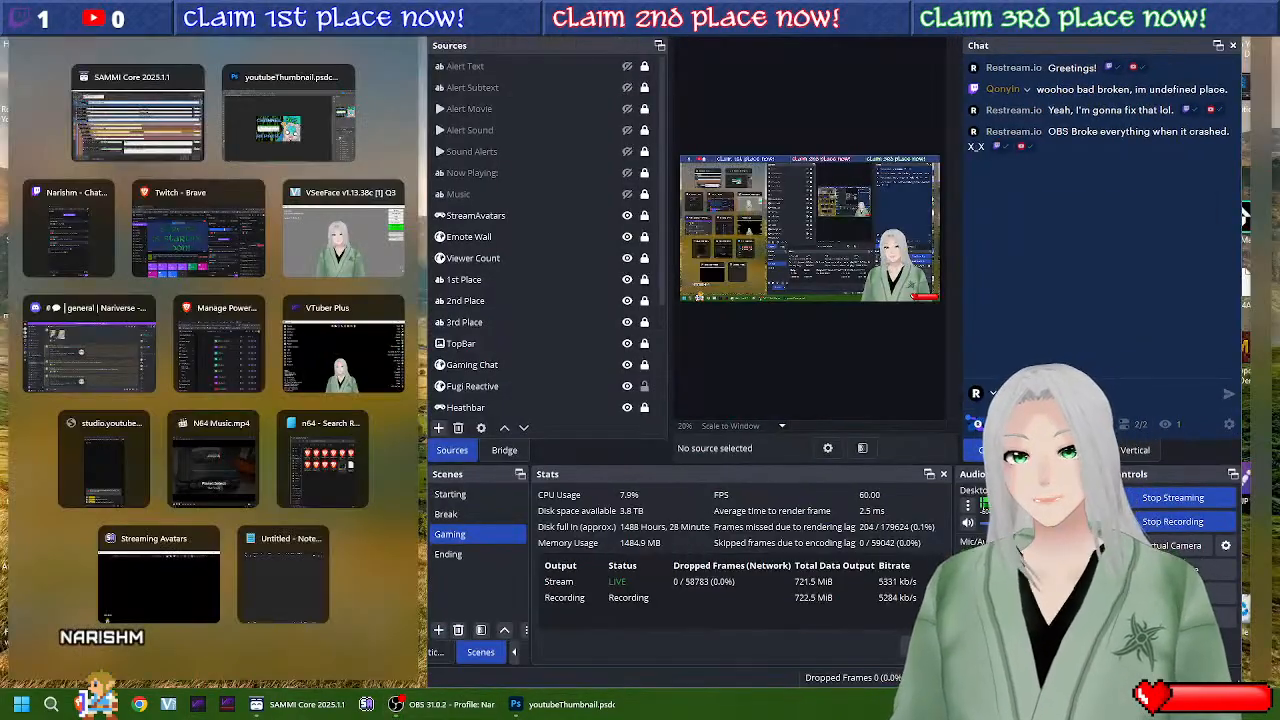
left_click(717, 90)
double_click(714, 14)
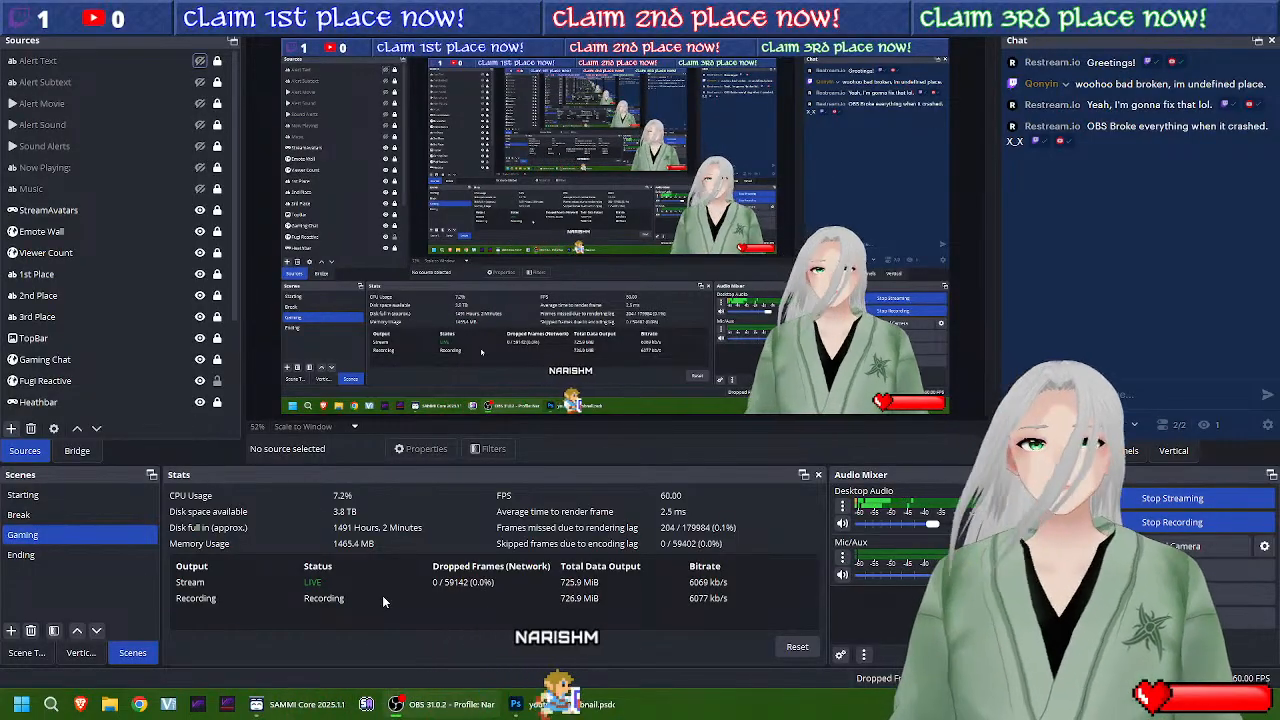
left_click(78, 452)
scroll(157, 209, "down", 5)
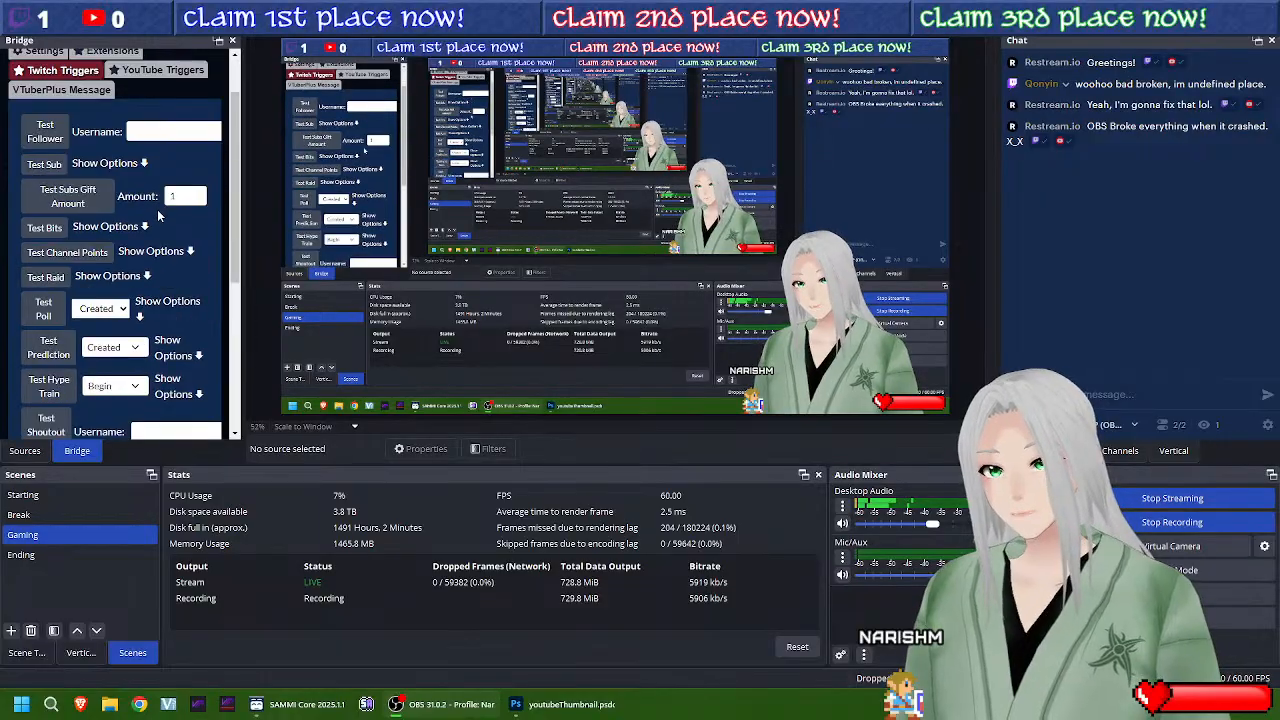
scroll(117, 232, "up", 5)
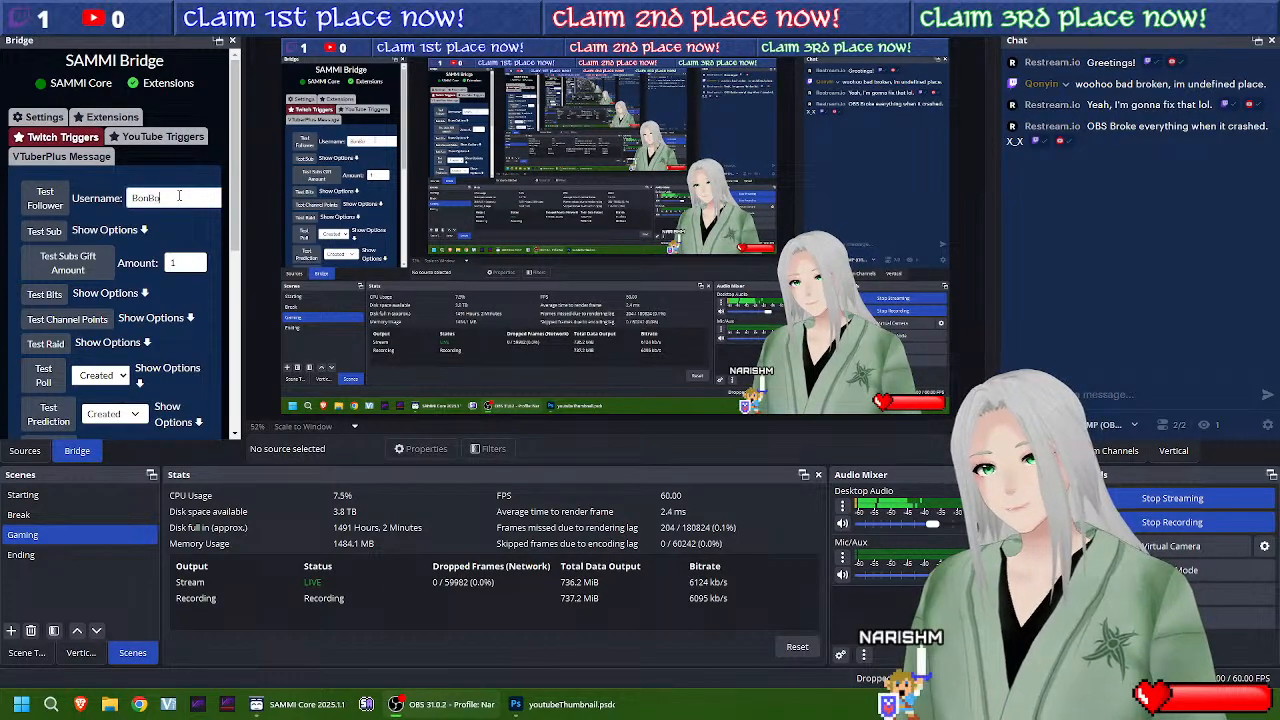
left_click(50, 205)
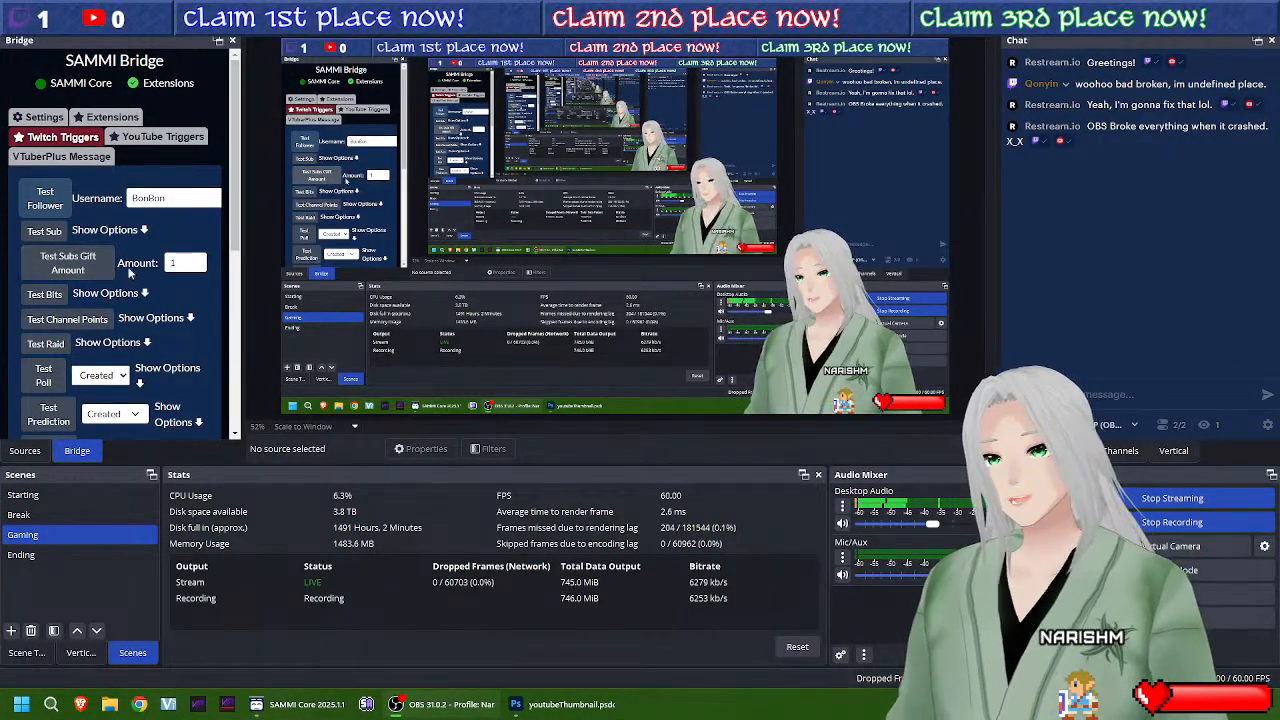
Step: Trigger a test YouTube subscriber alert from SAMMI Bridge and return to the Twitch test triggers
scroll(112, 305, "down", 3)
scroll(122, 322, "up", 3)
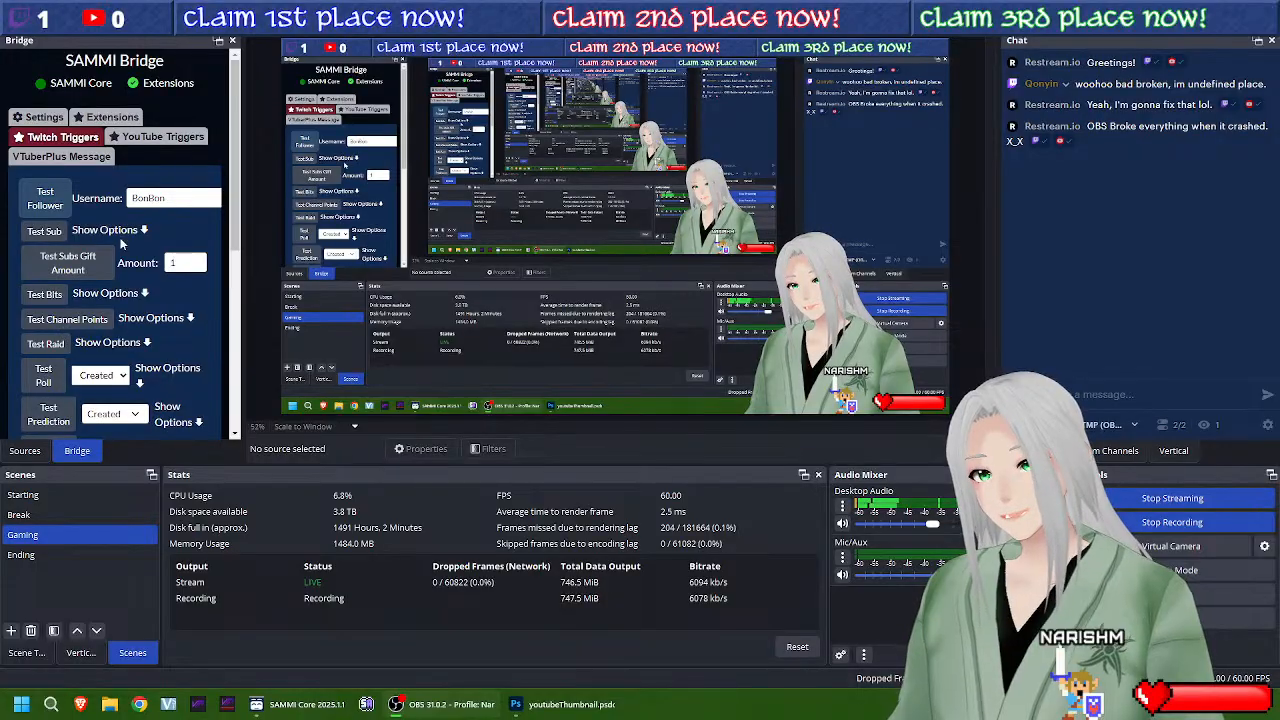
scroll(110, 256, "down", 1)
scroll(110, 252, "up", 1)
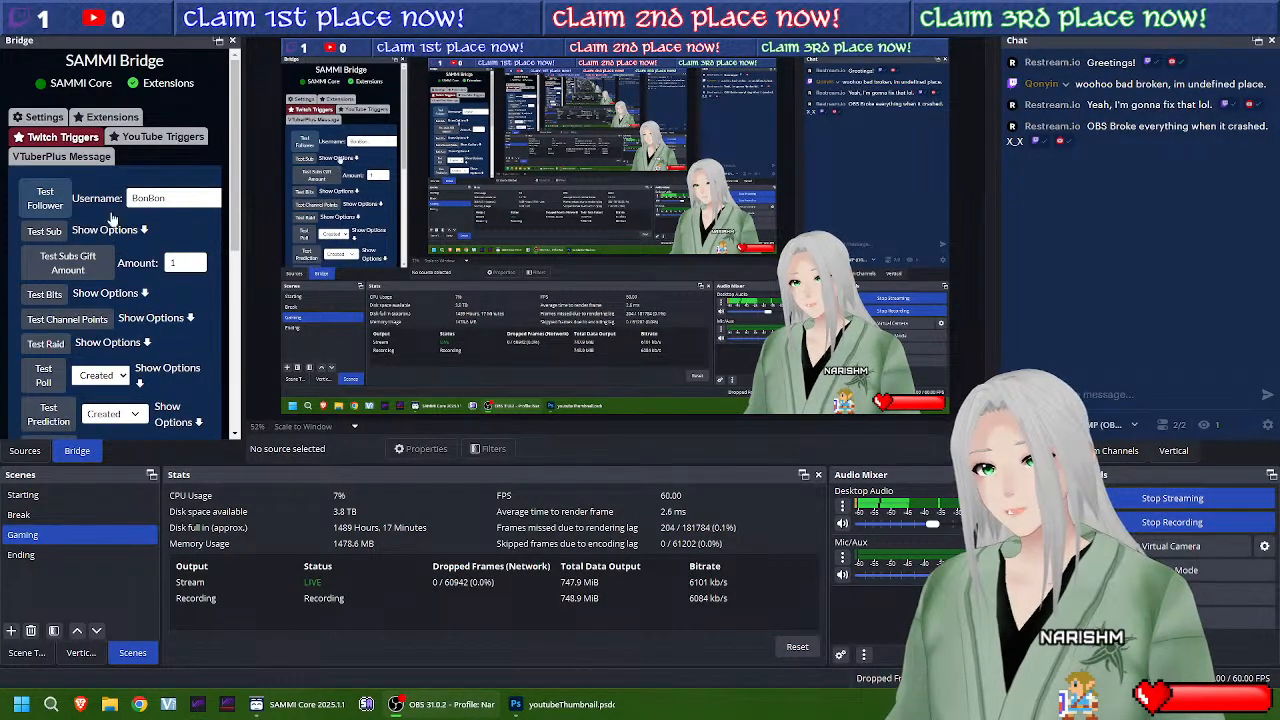
left_click(73, 158)
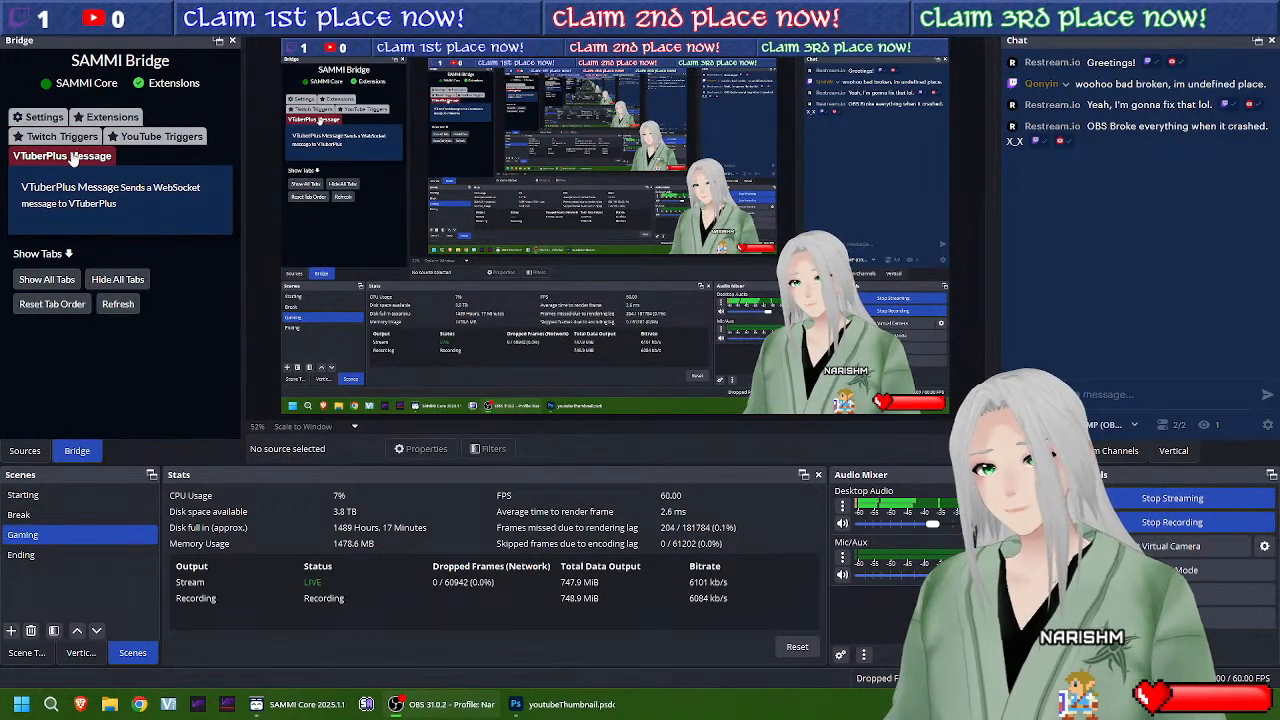
left_click(150, 137)
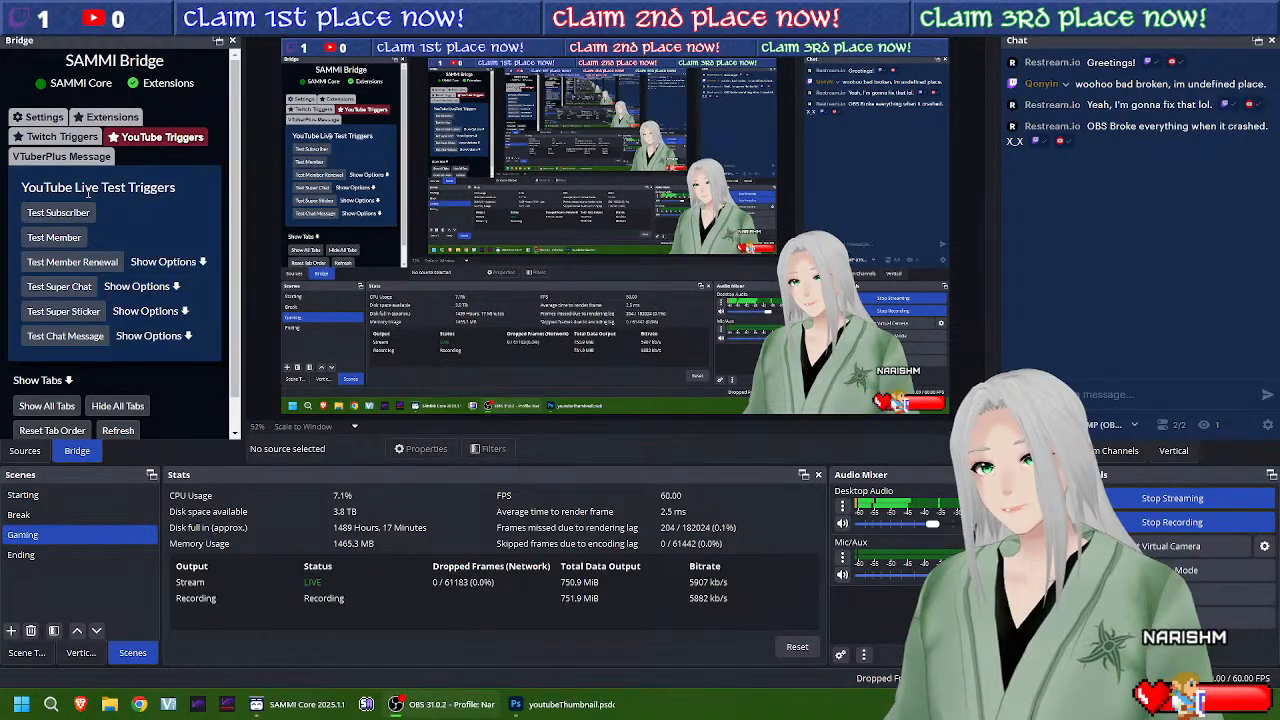
left_click(62, 213)
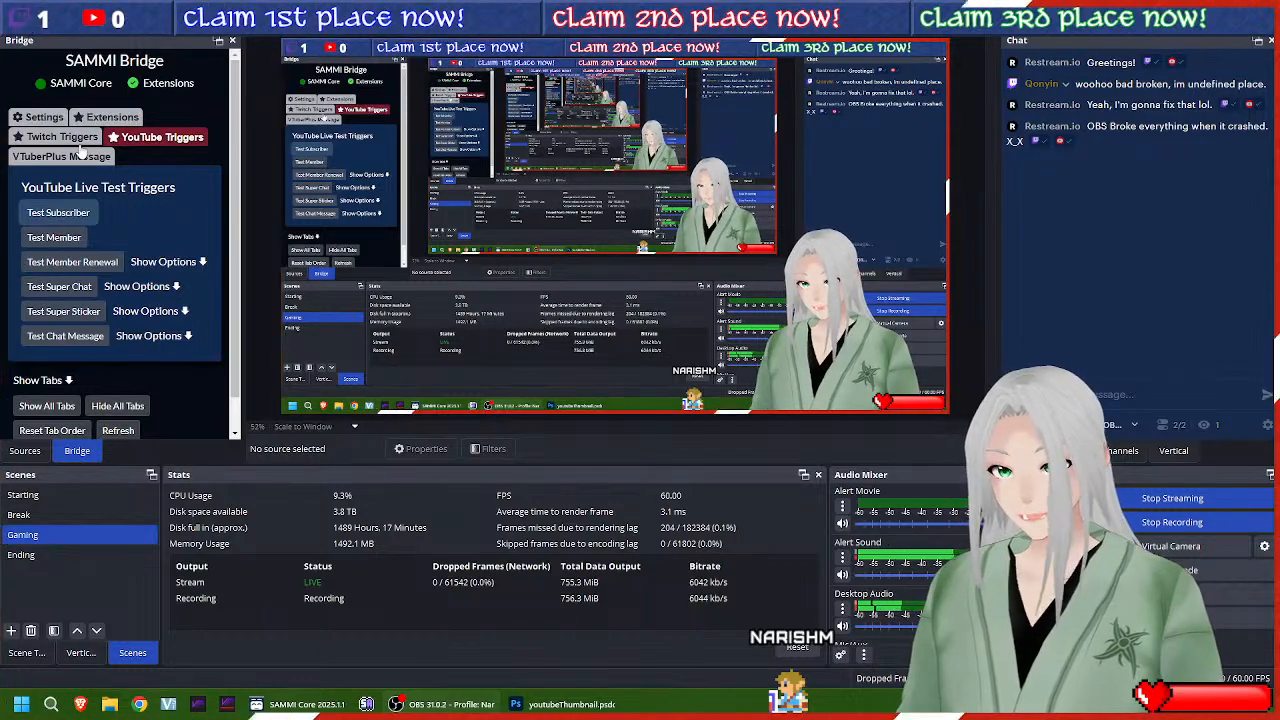
left_click(55, 139)
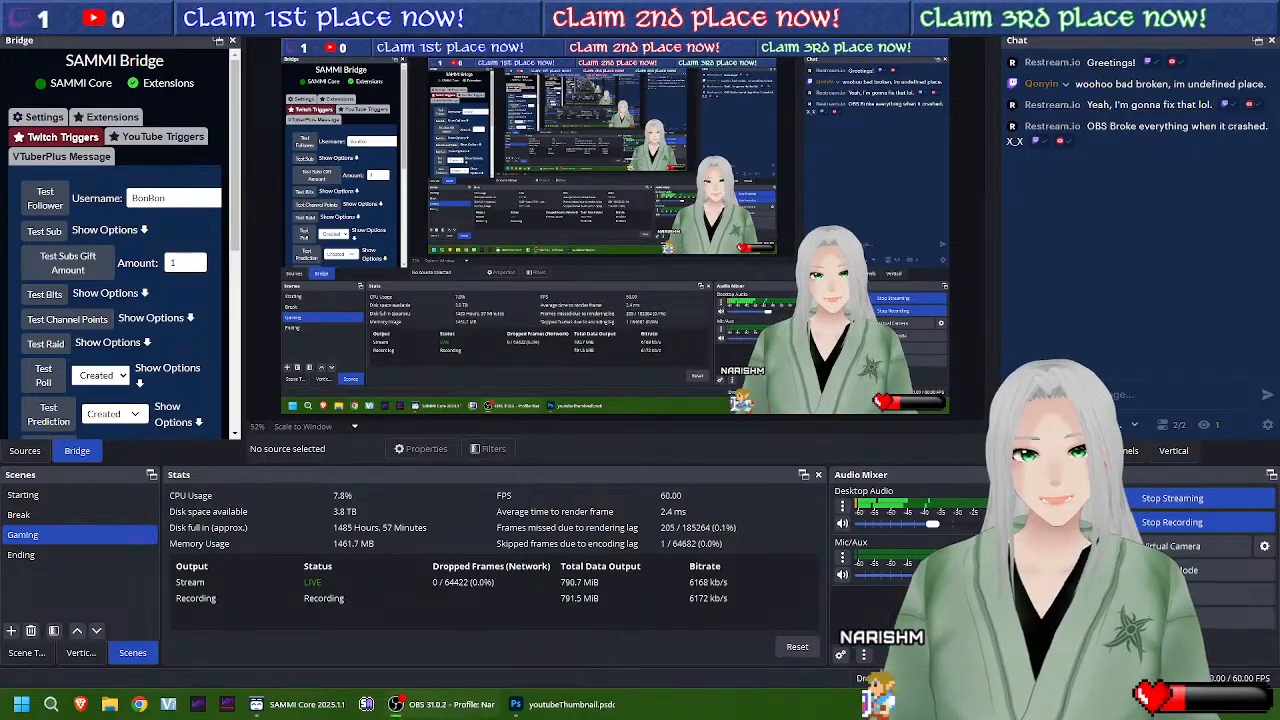
Step: Switch to SAMMI Core and start an empty "Listen (Event) { }" block in a blank Notepad document over it
left_click(396, 704)
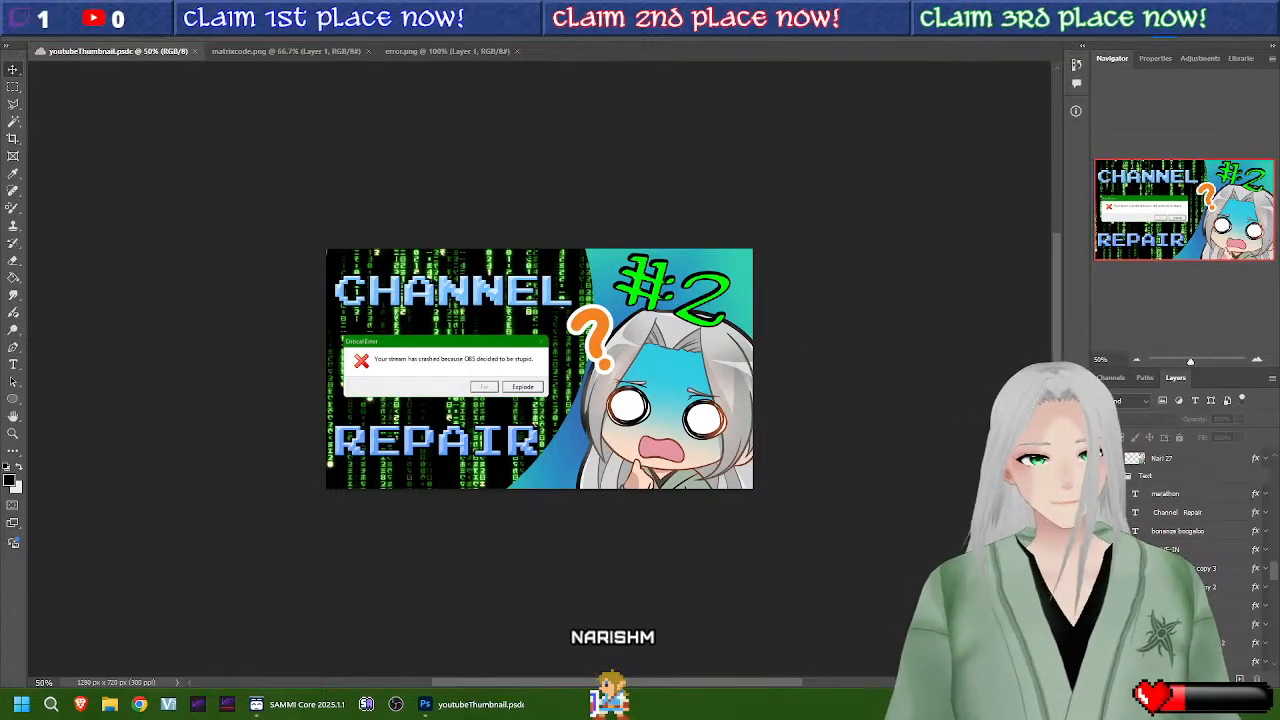
left_click(300, 704)
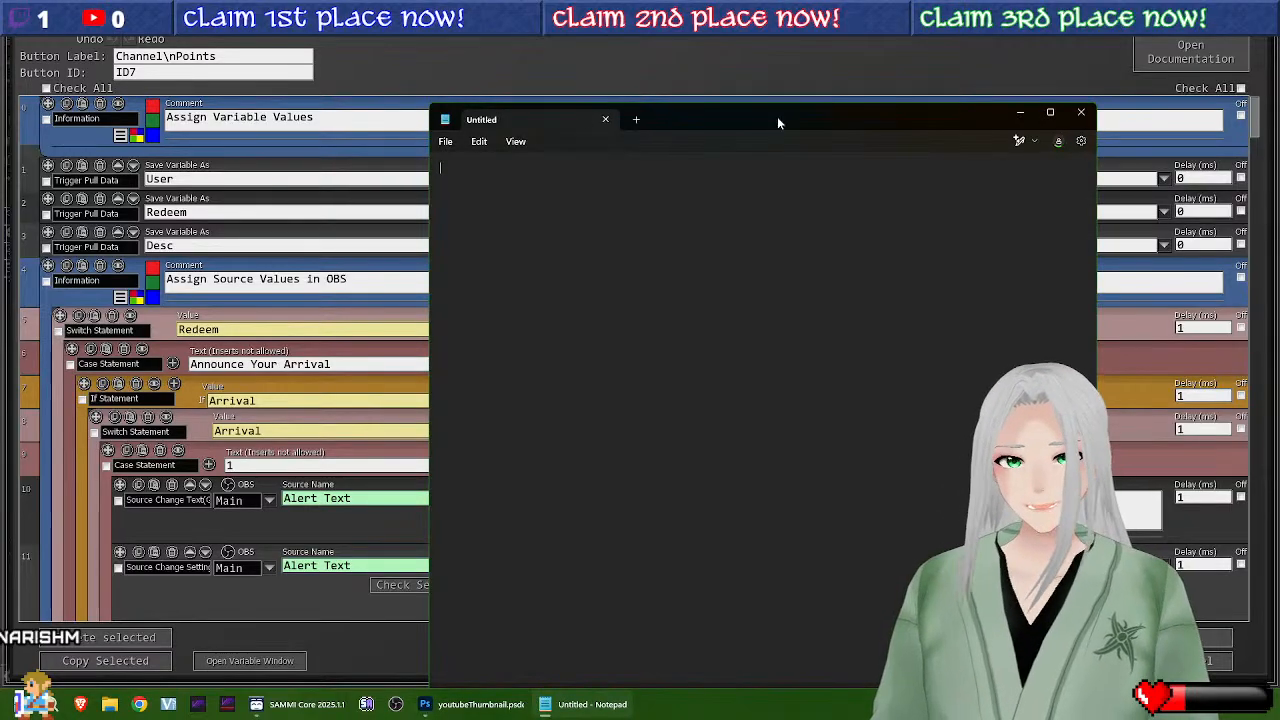
left_click_drag(777, 116, 691, 86)
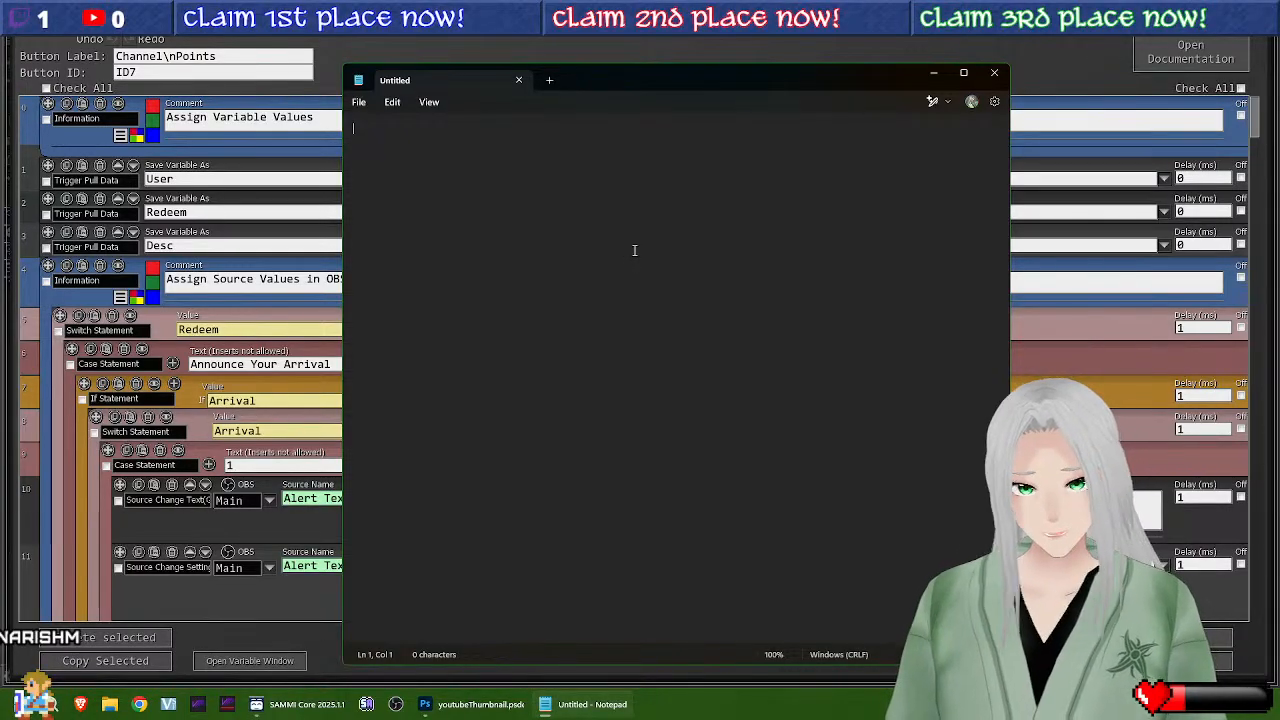
type("en ")
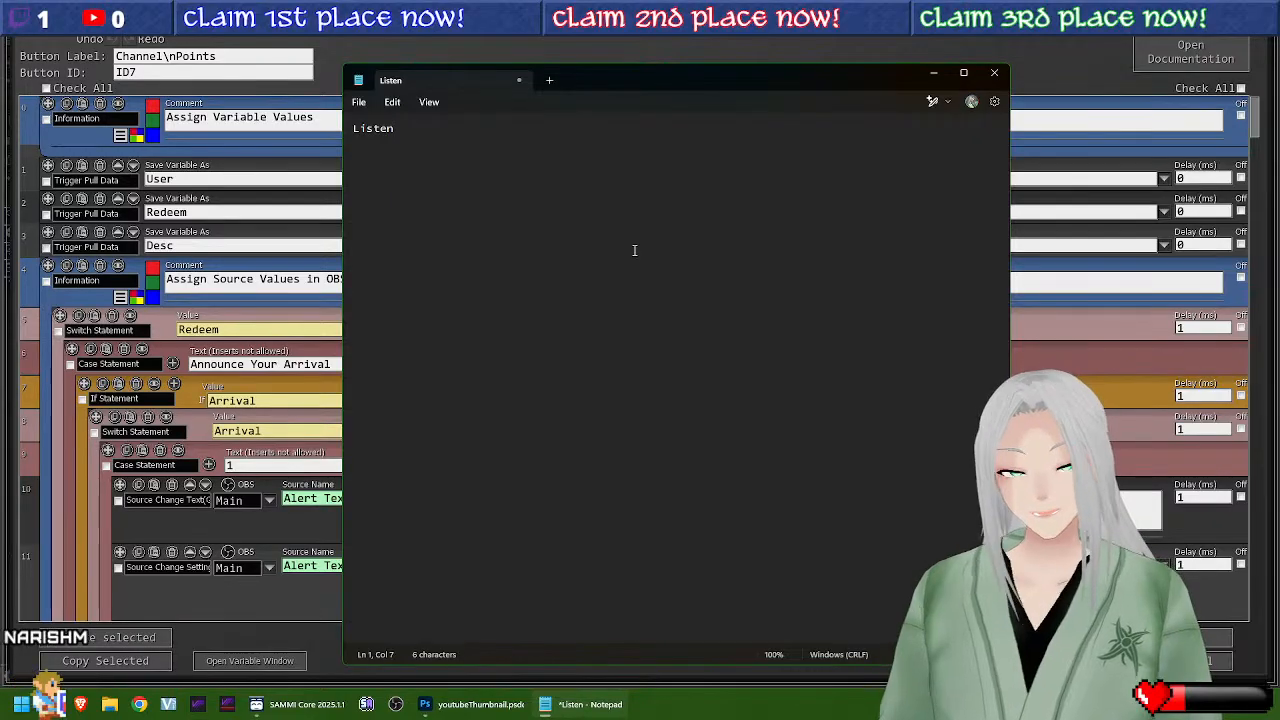
type("(E")
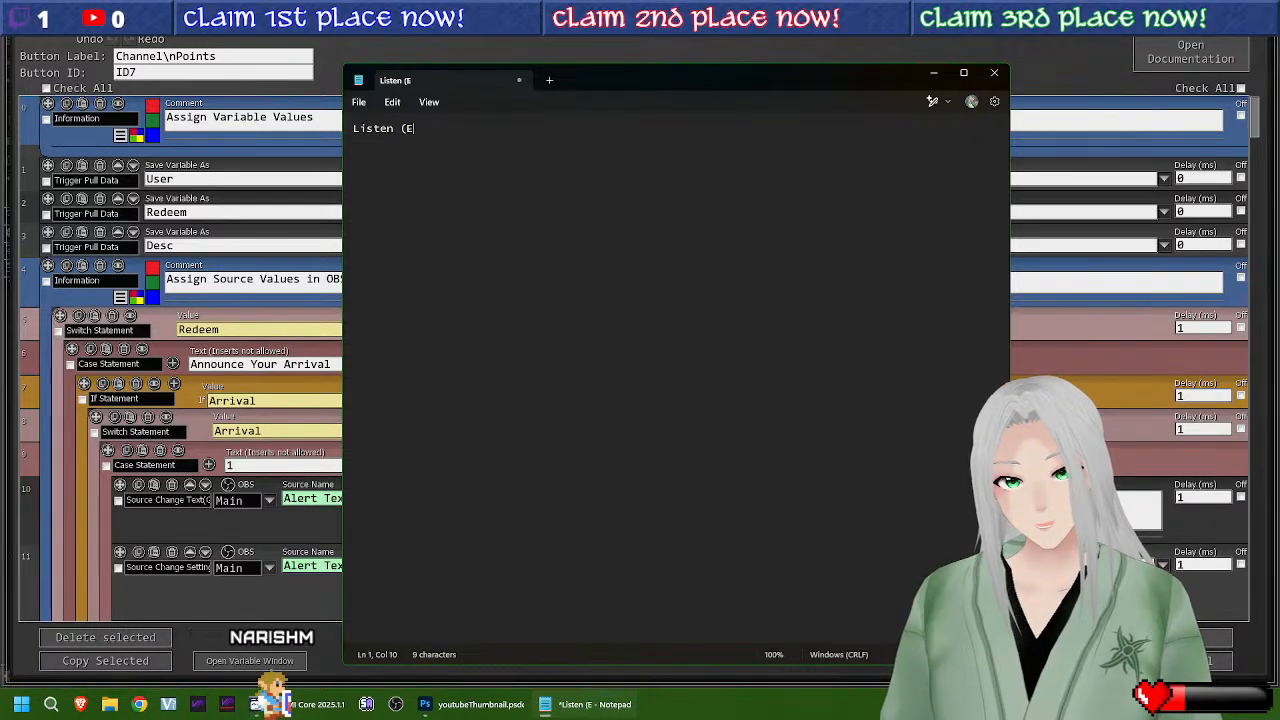
type("vent) {")
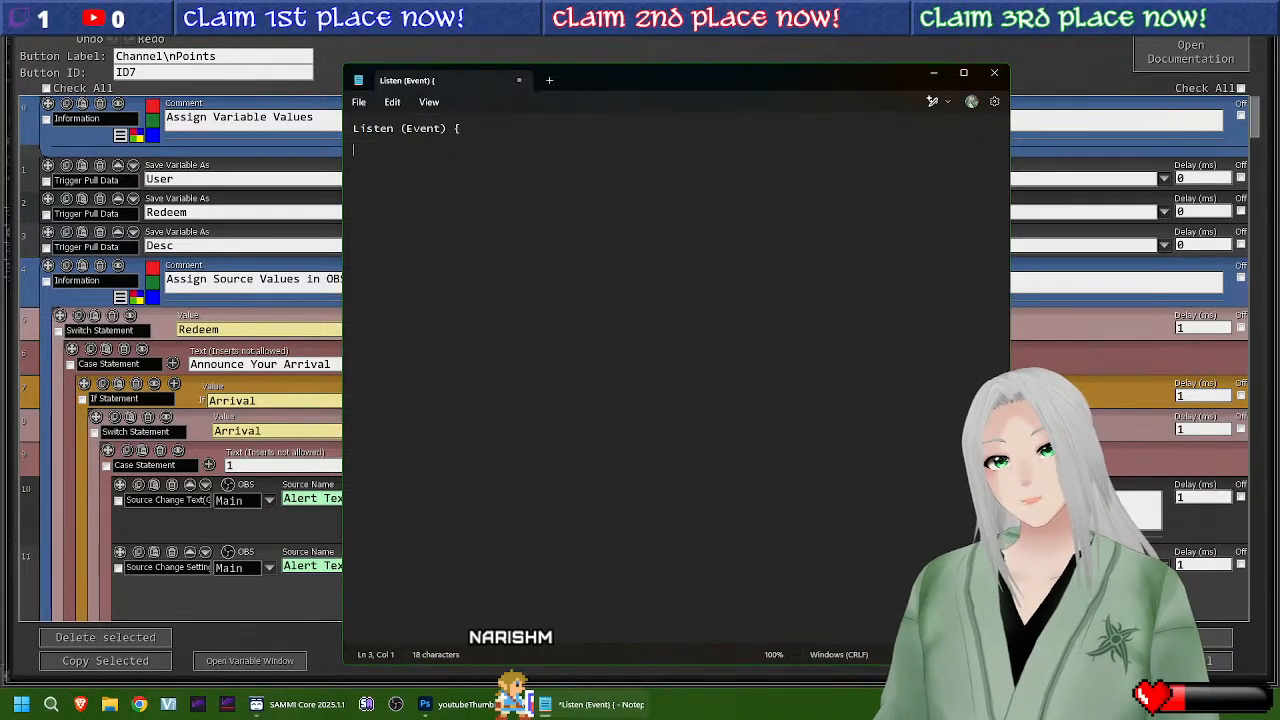
key("Return")
key("Return")
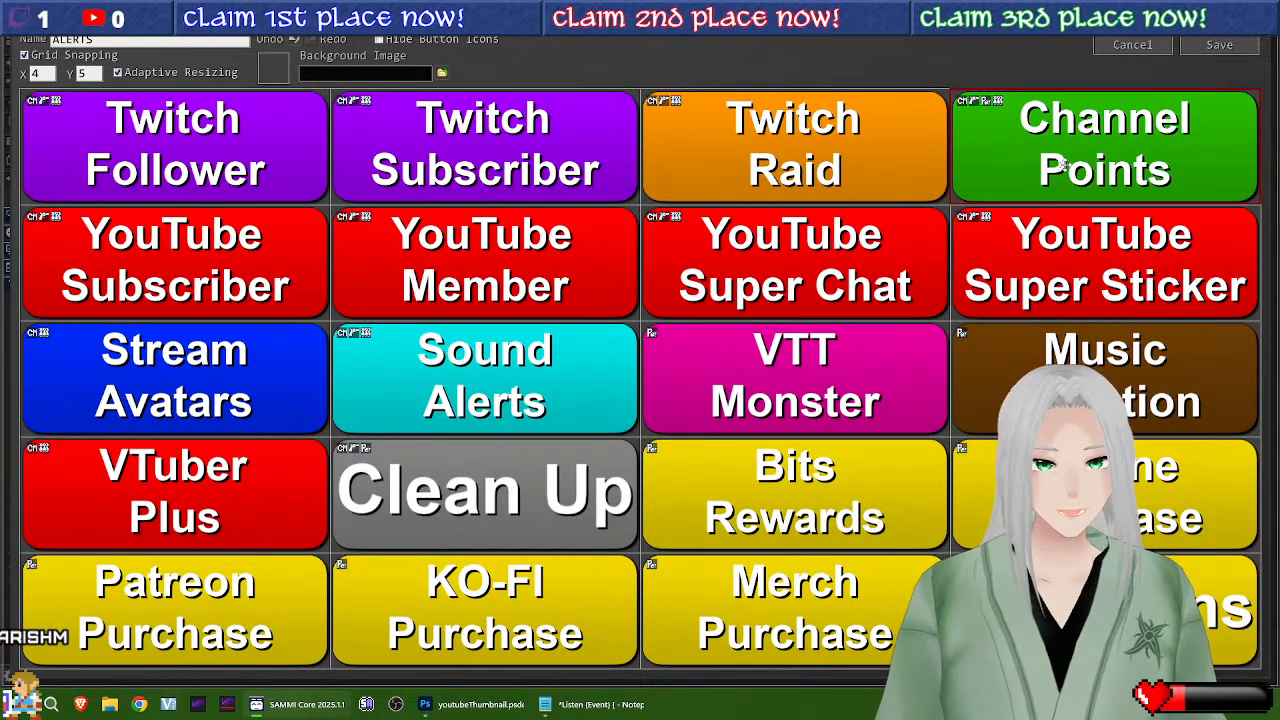
Step: Reopen the Channel Points button in SAMMI Core and examine the case 1 commands under Announce Your Arrival, through the Active and Arrival variables
double_click(1062, 166)
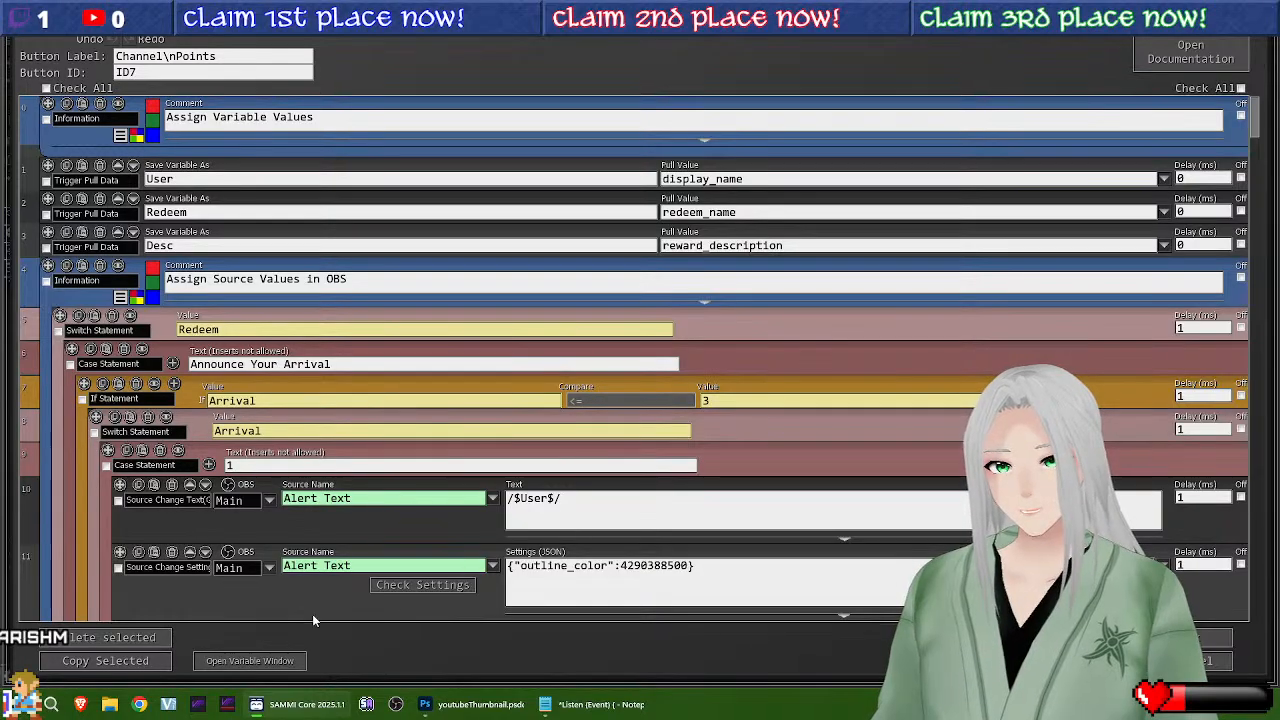
mouse_move(277, 266)
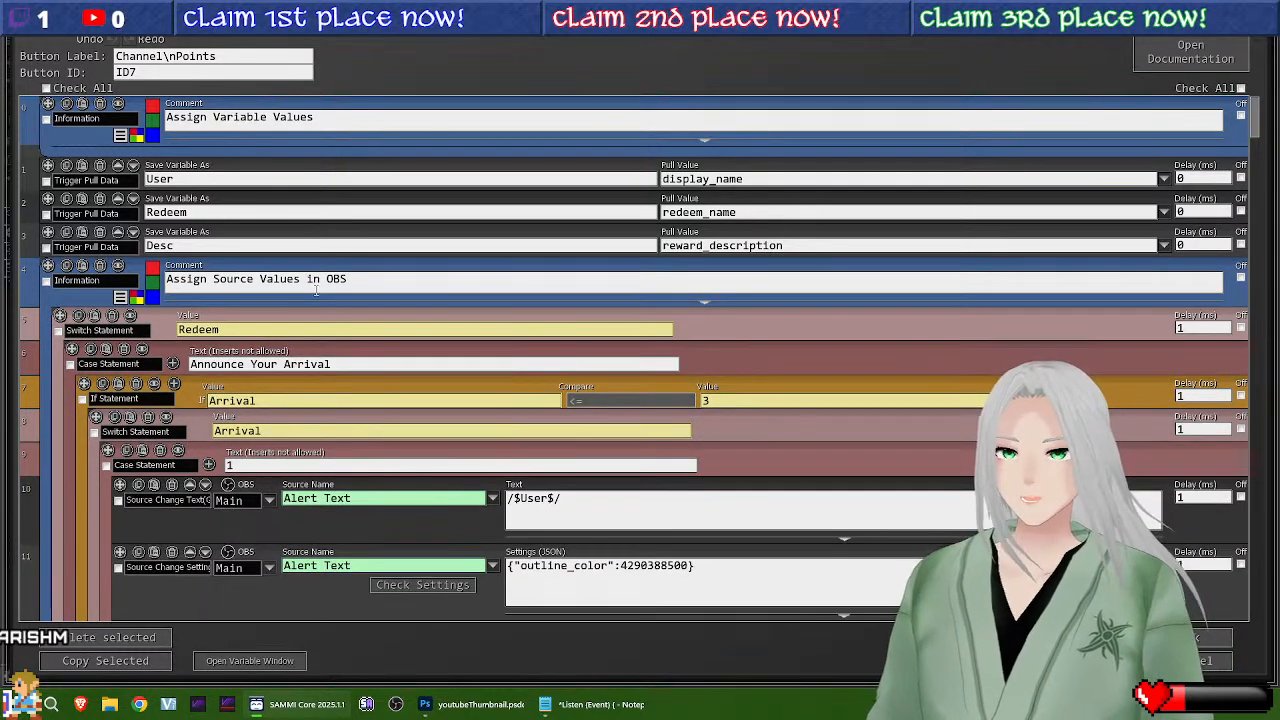
scroll(676, 291, "down", 5)
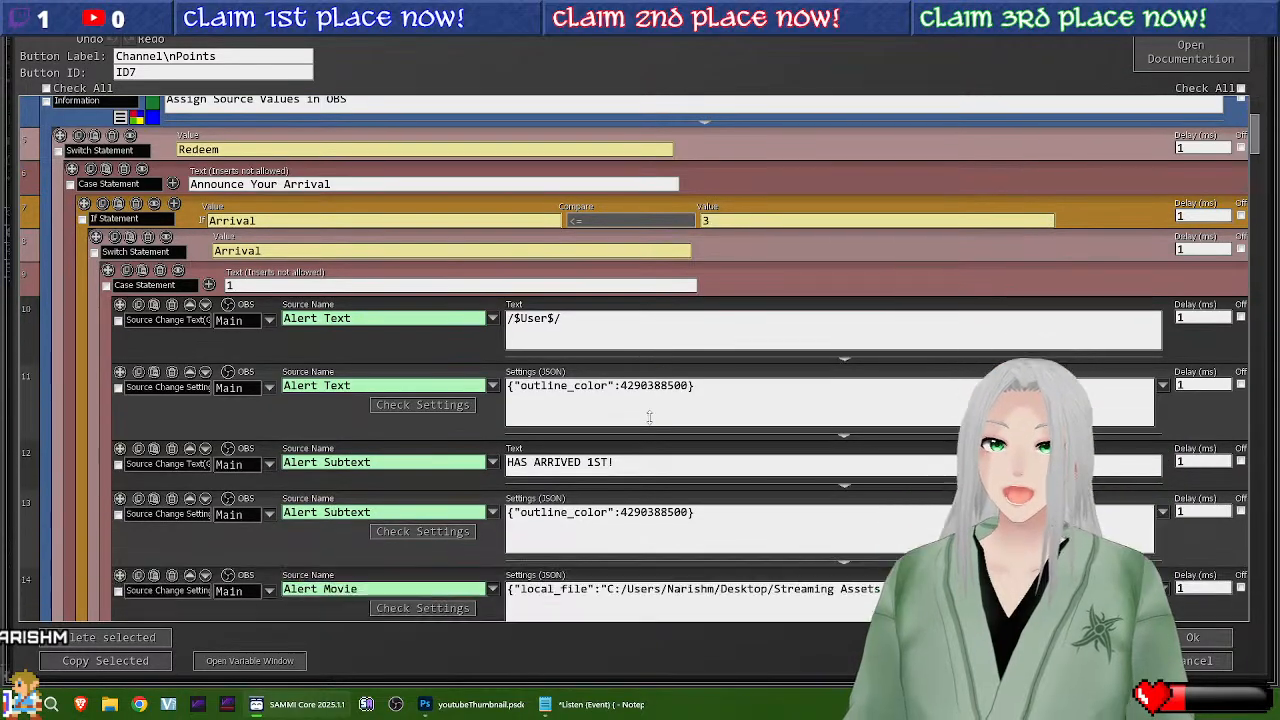
scroll(576, 406, "down", 1)
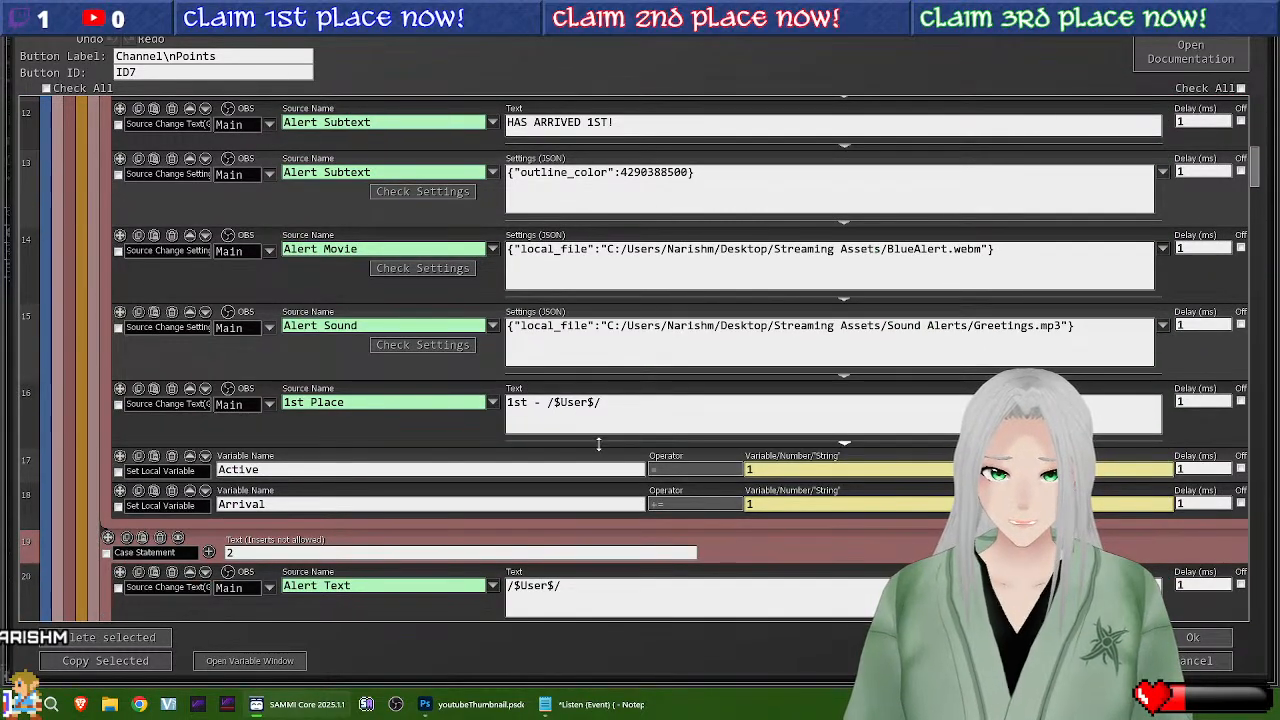
mouse_move(581, 448)
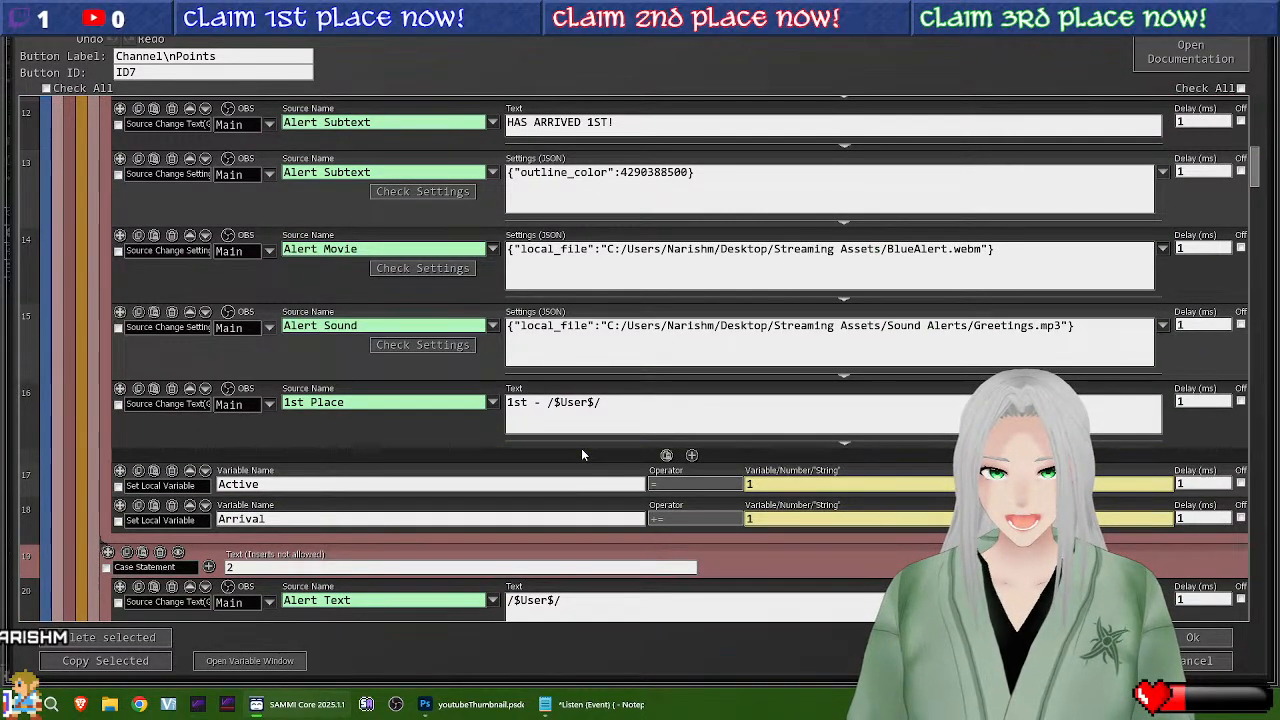
scroll(583, 452, "up", 2)
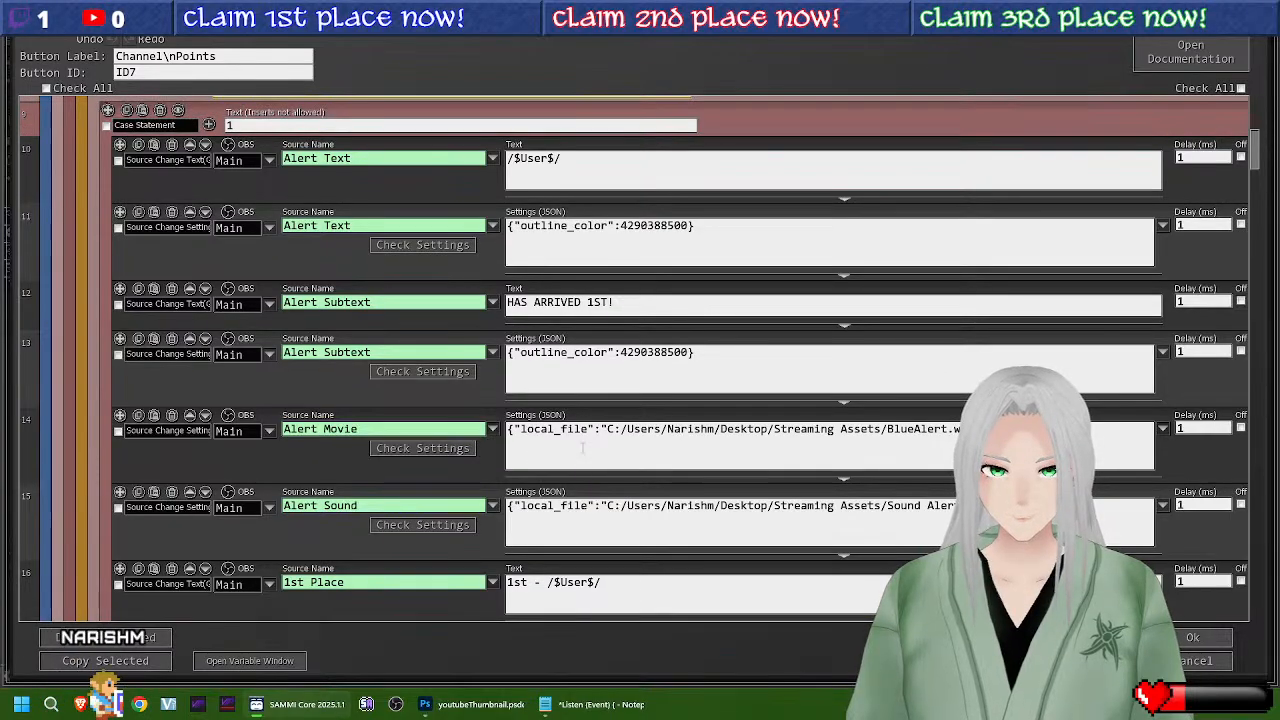
scroll(583, 450, "down", 1)
scroll(583, 450, "down", 1)
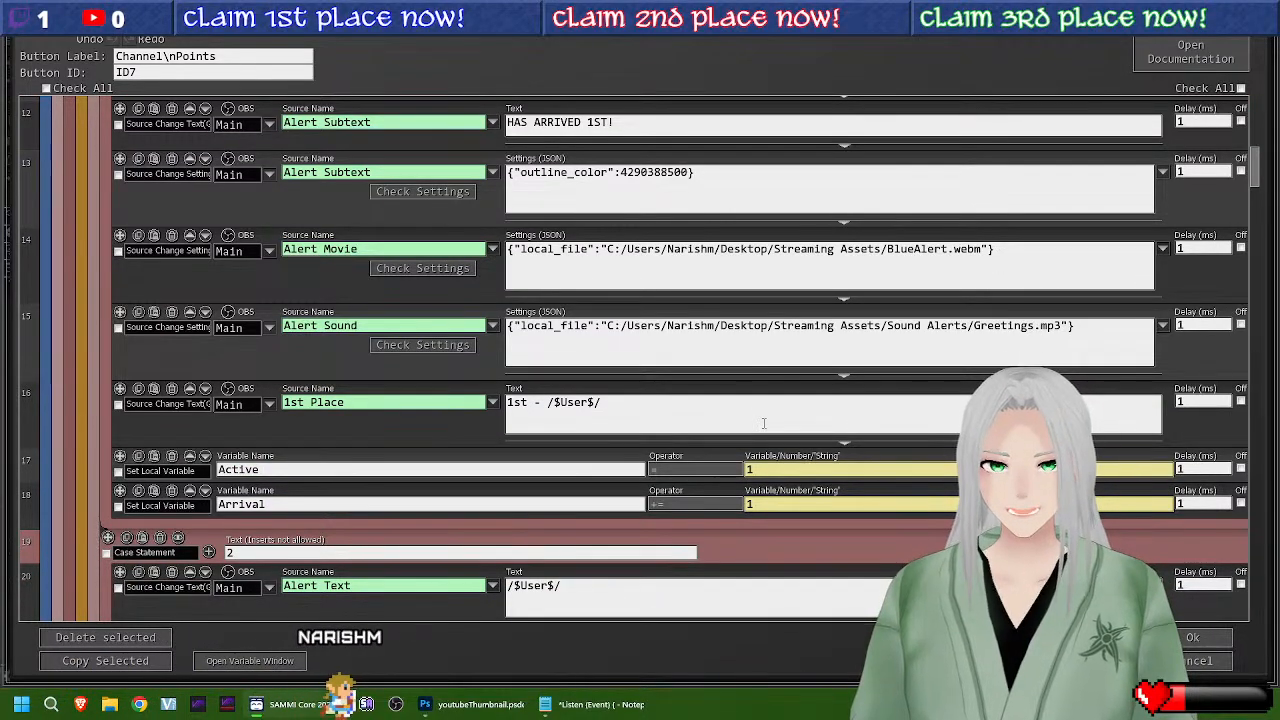
scroll(666, 394, "up", 5)
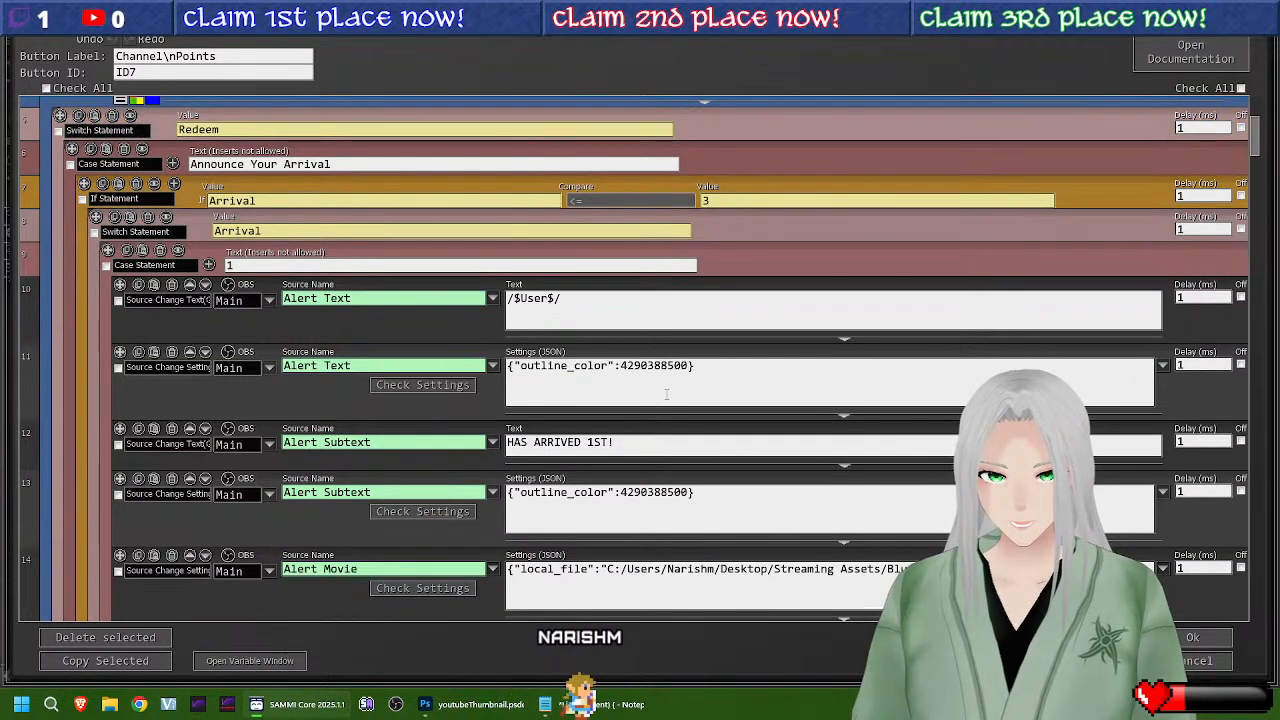
scroll(657, 341, "down", 5)
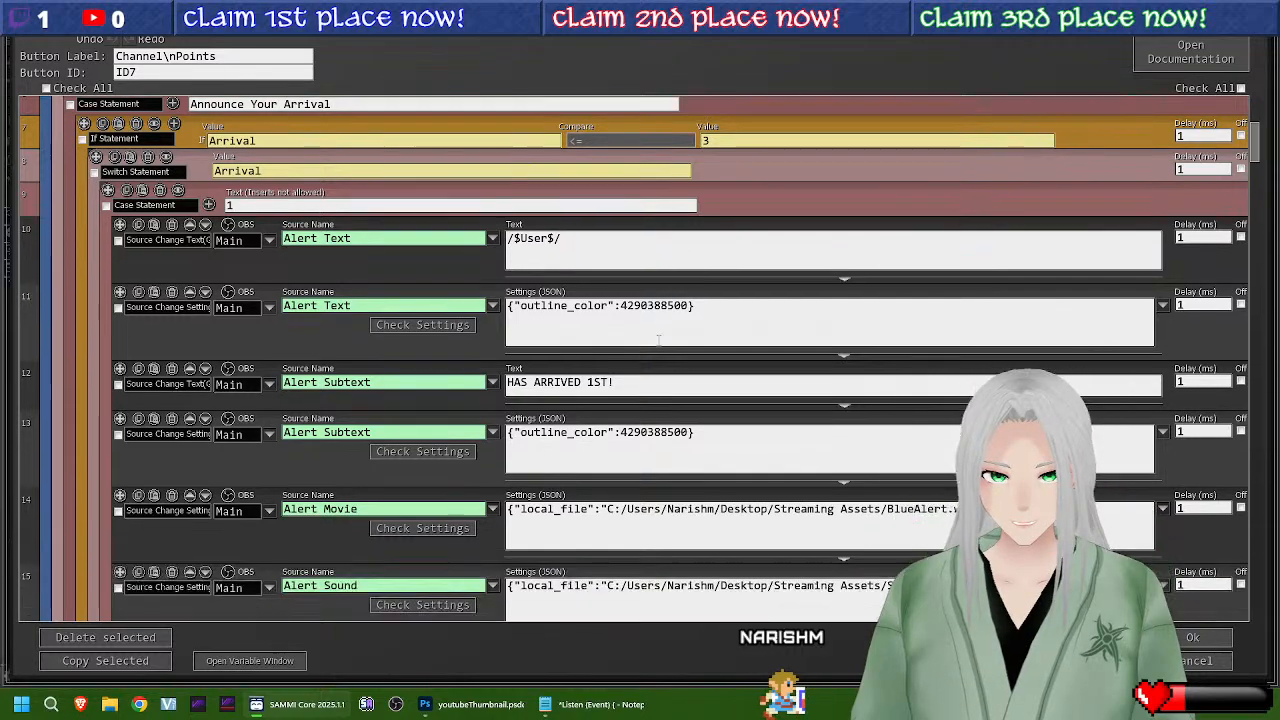
scroll(478, 320, "up", 1)
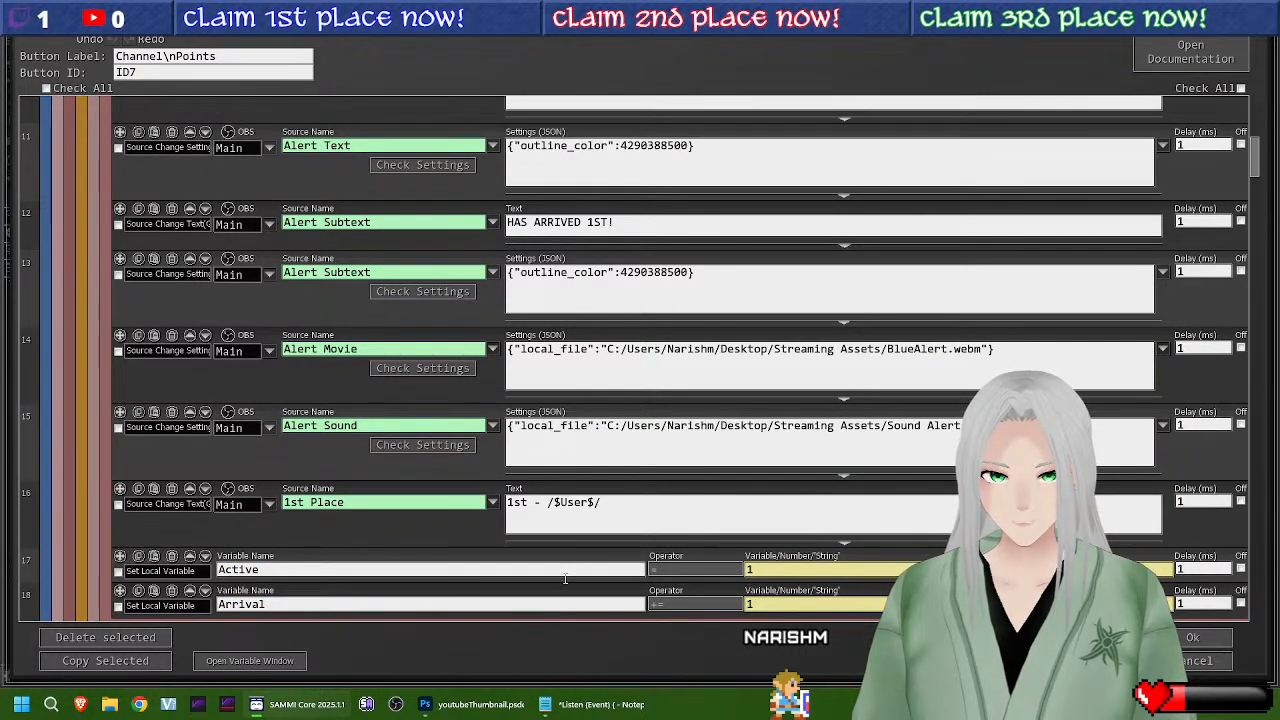
scroll(638, 215, "up", 10)
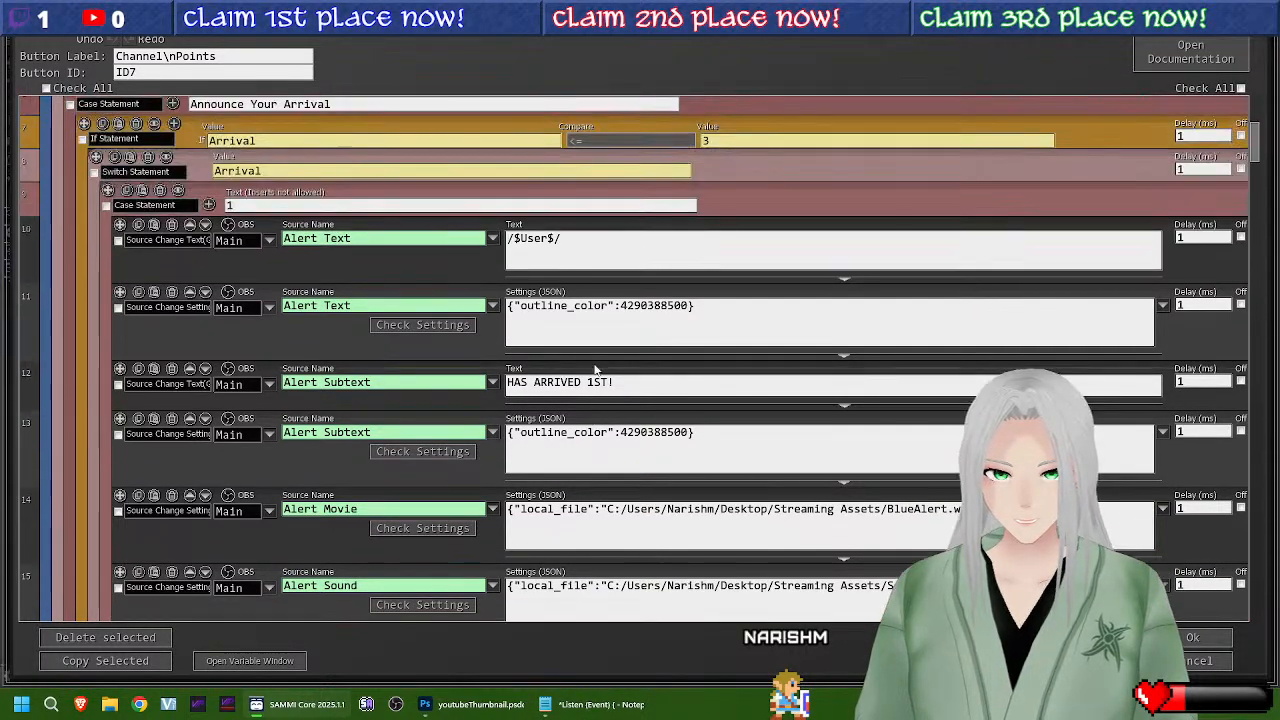
Step: Switch to Notepad and add a UserName line inside the Listen (Event) braces
key("alt+Tab")
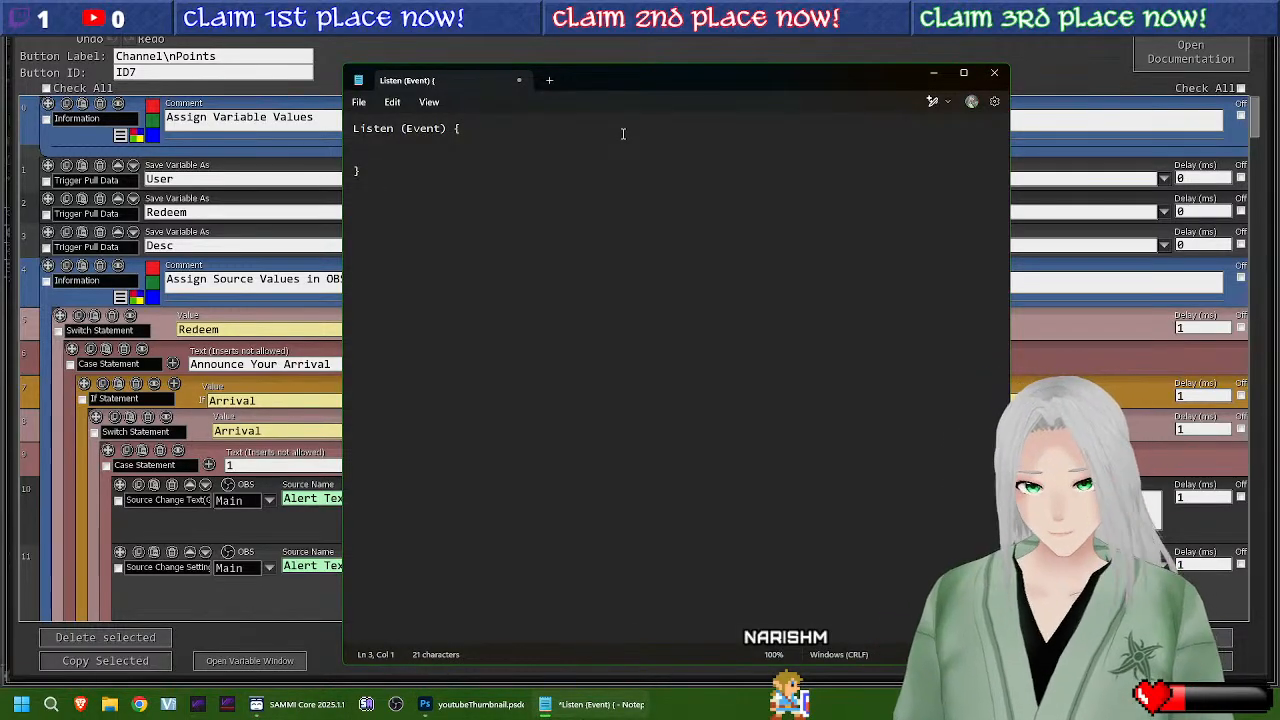
type("User")
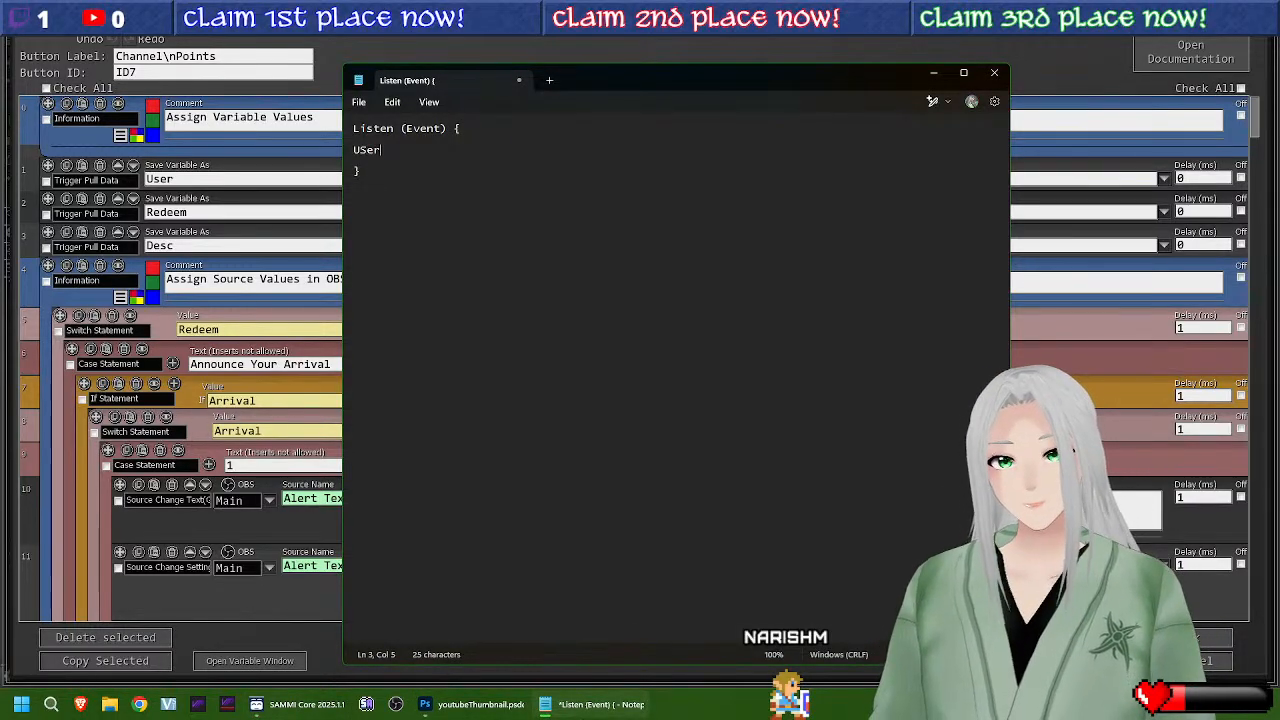
key("BackSpace")
key("BackSpace")
key("BackSpace")
type("serName")
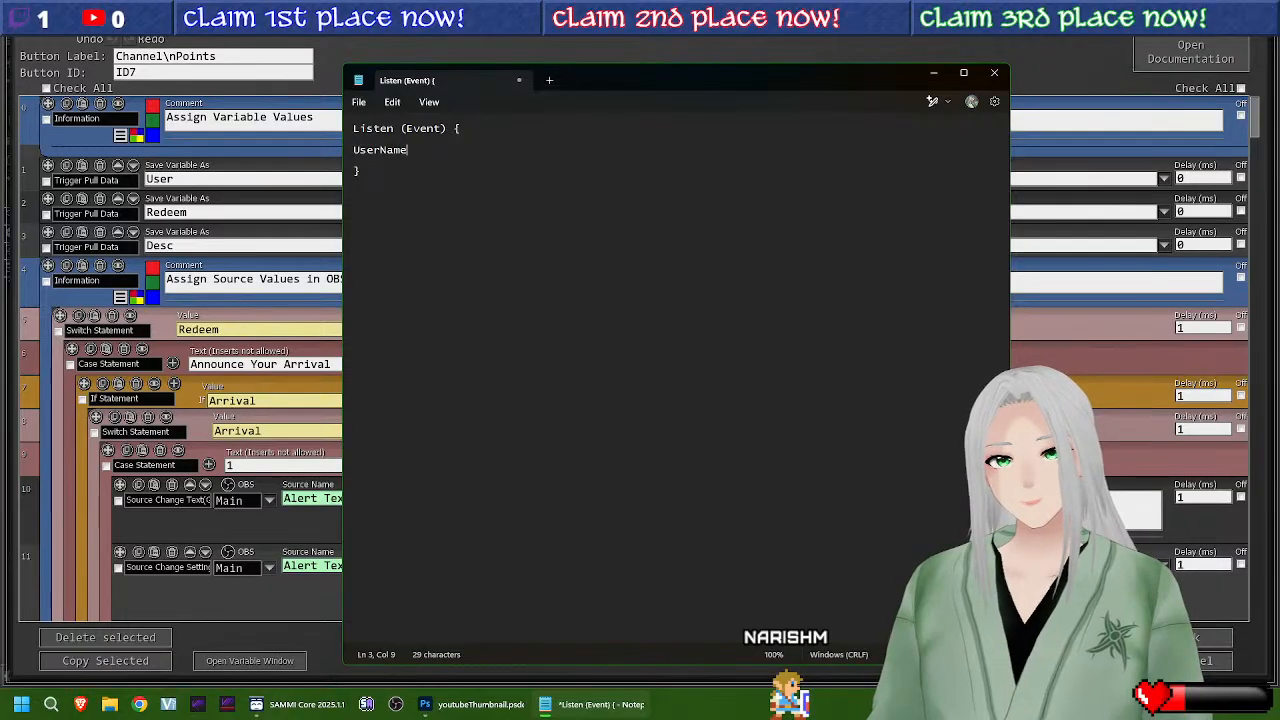
key("Return")
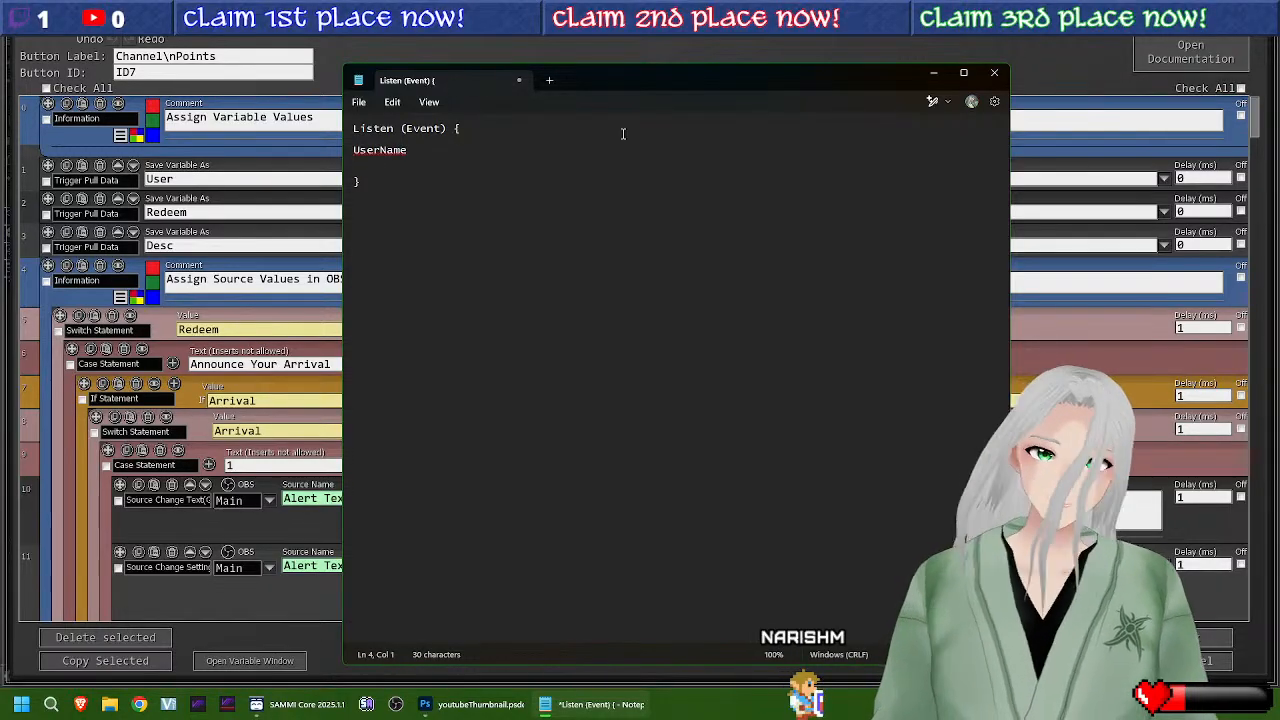
Step: Add RedeemType and RedeemDesc on separate lines below UserName
type("RedeemT")
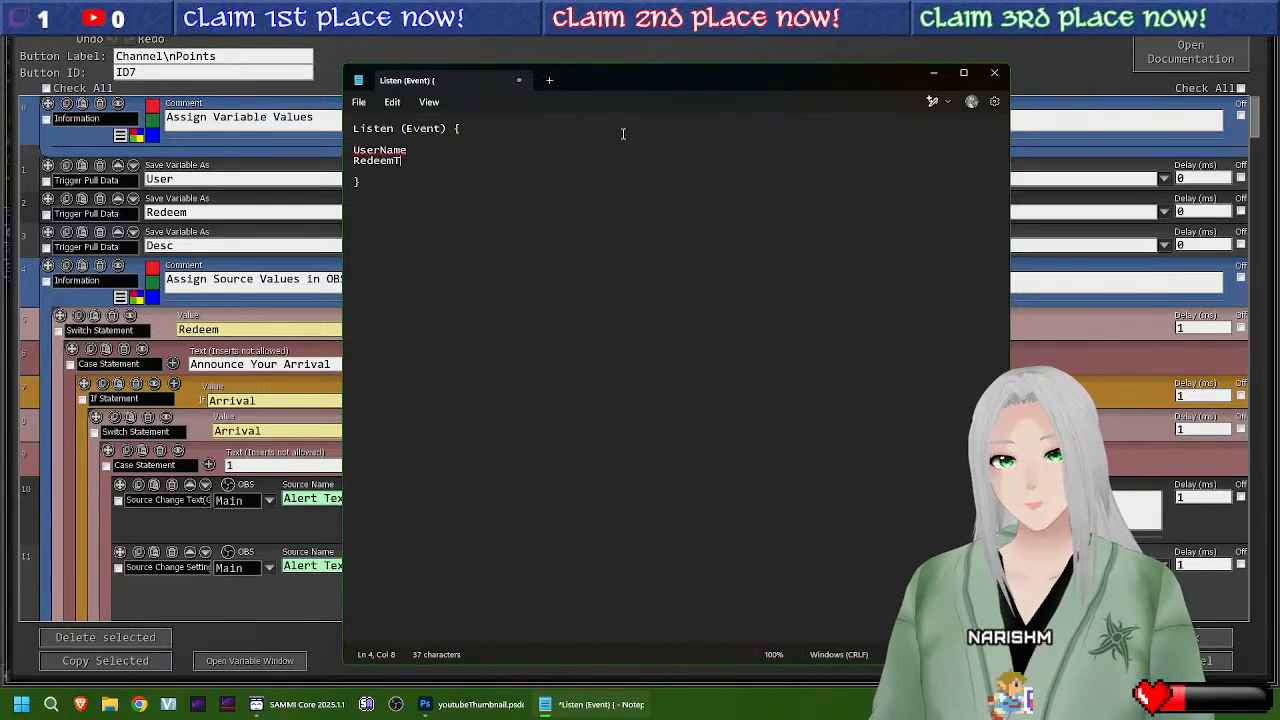
type("ype")
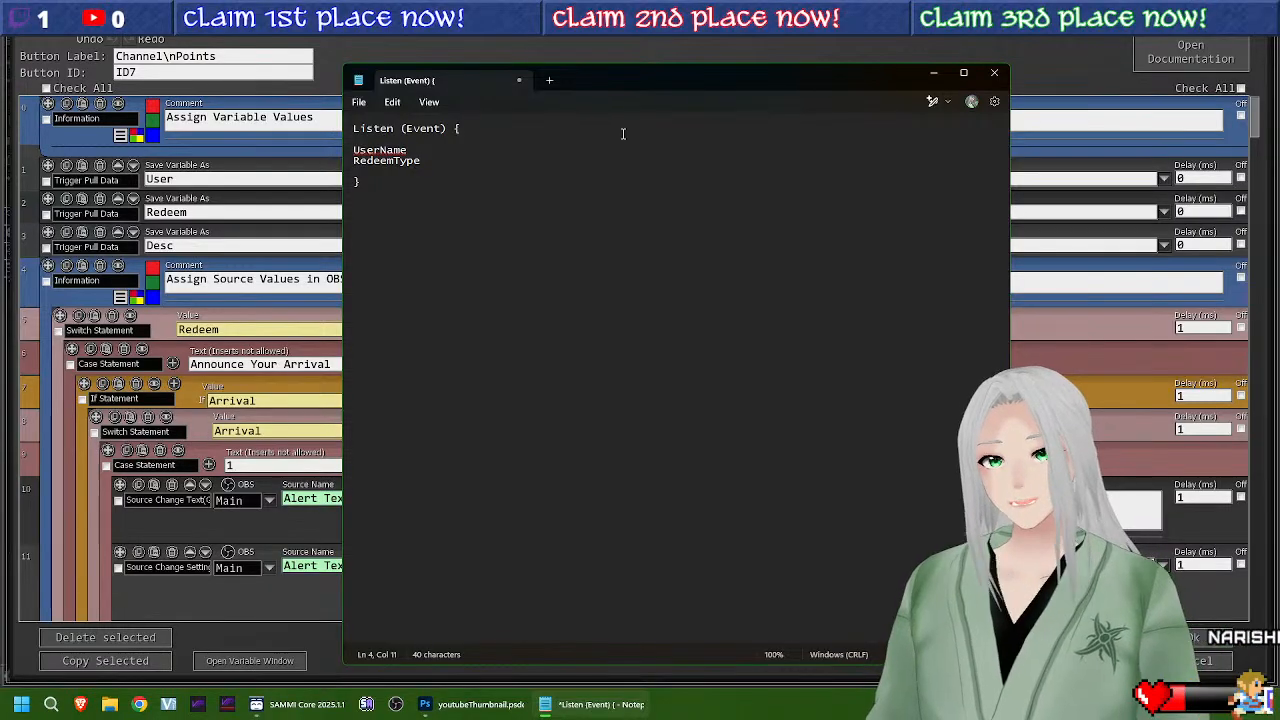
key("Return")
type("Reed")
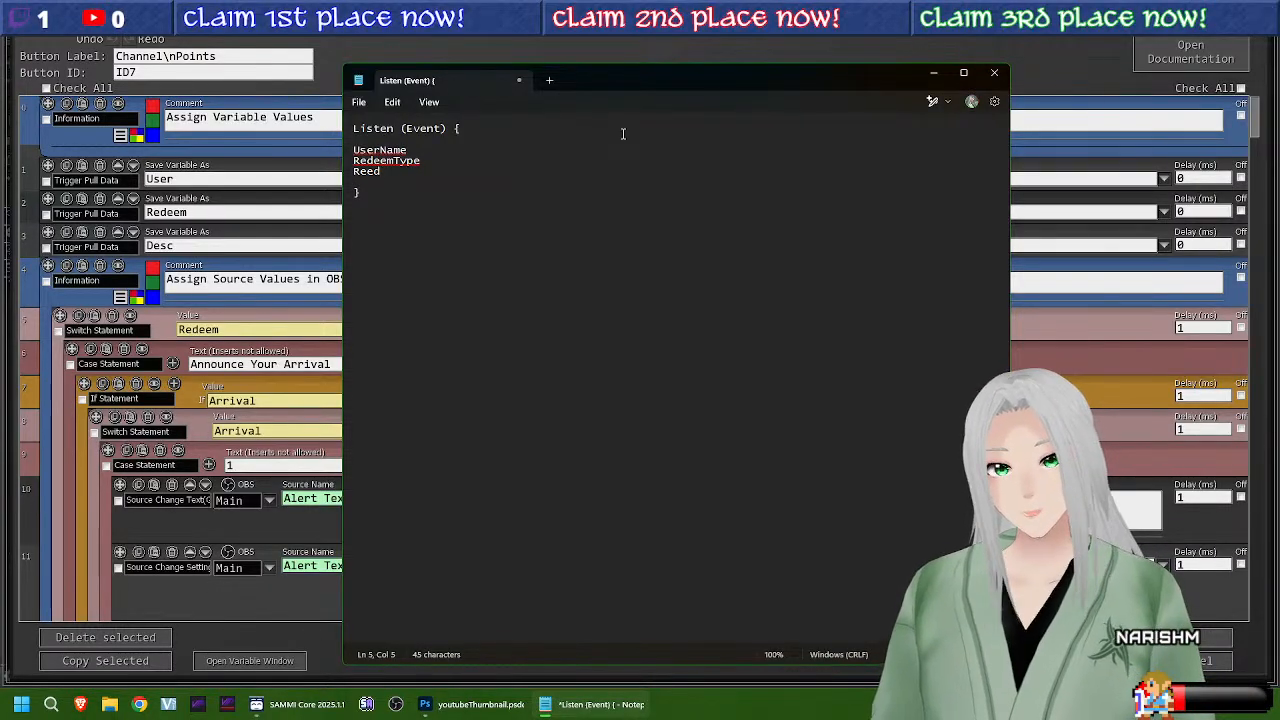
type("em")
key("BackSpace")
key("BackSpace")
key("BackSpace")
key("BackSpace")
type("de")
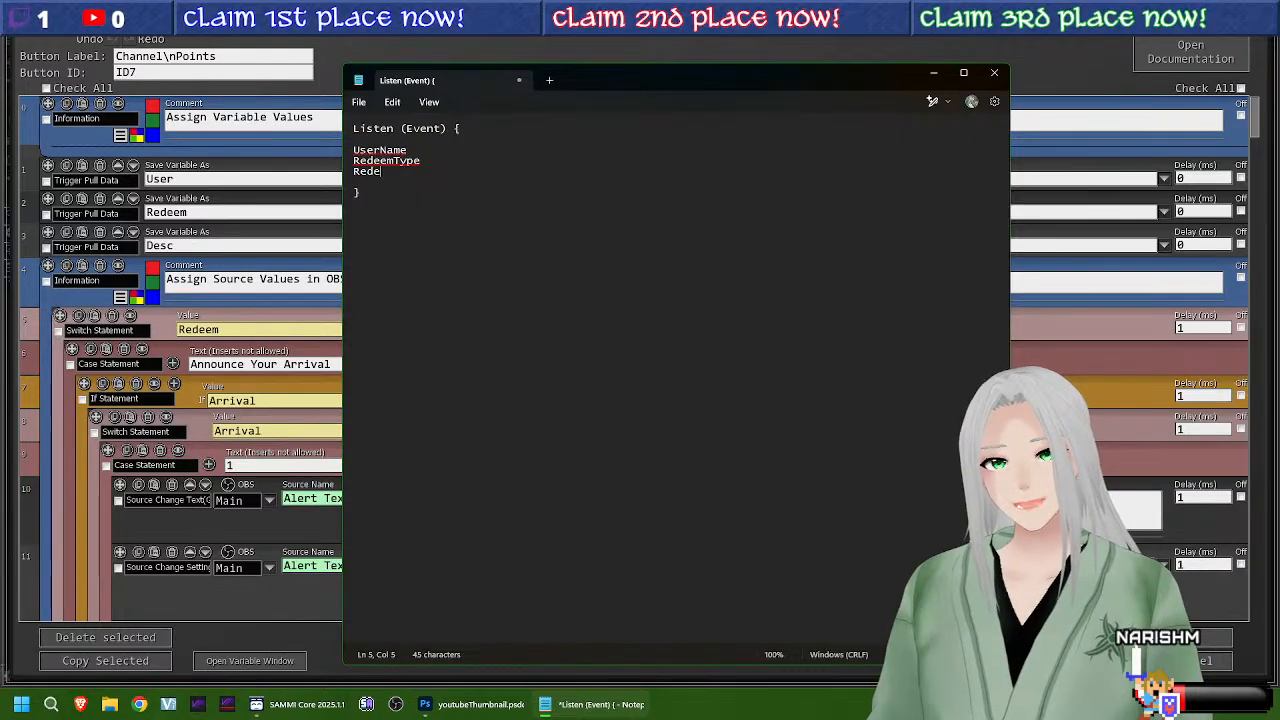
type("emDesc")
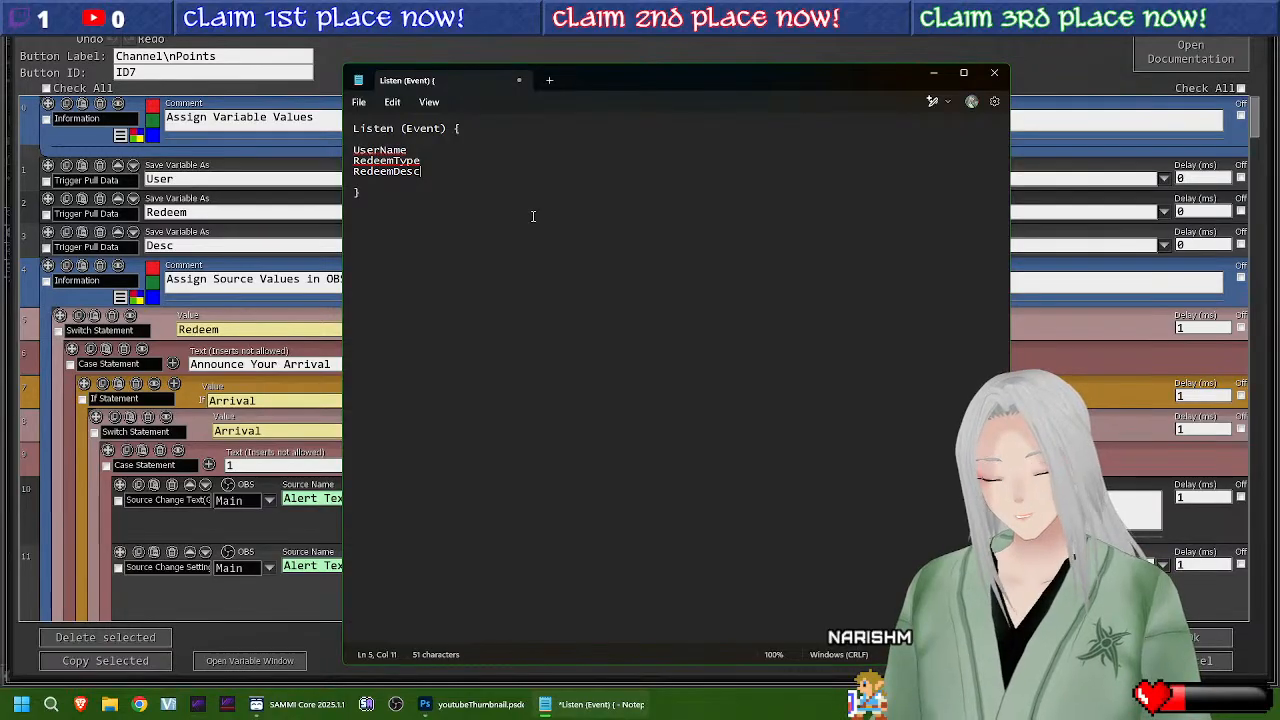
Step: Add blank lines below RedeemDesc and prefix the UserName, RedeemType and RedeemDesc lines with "var"
key("Return")
key("Return")
key("Up")
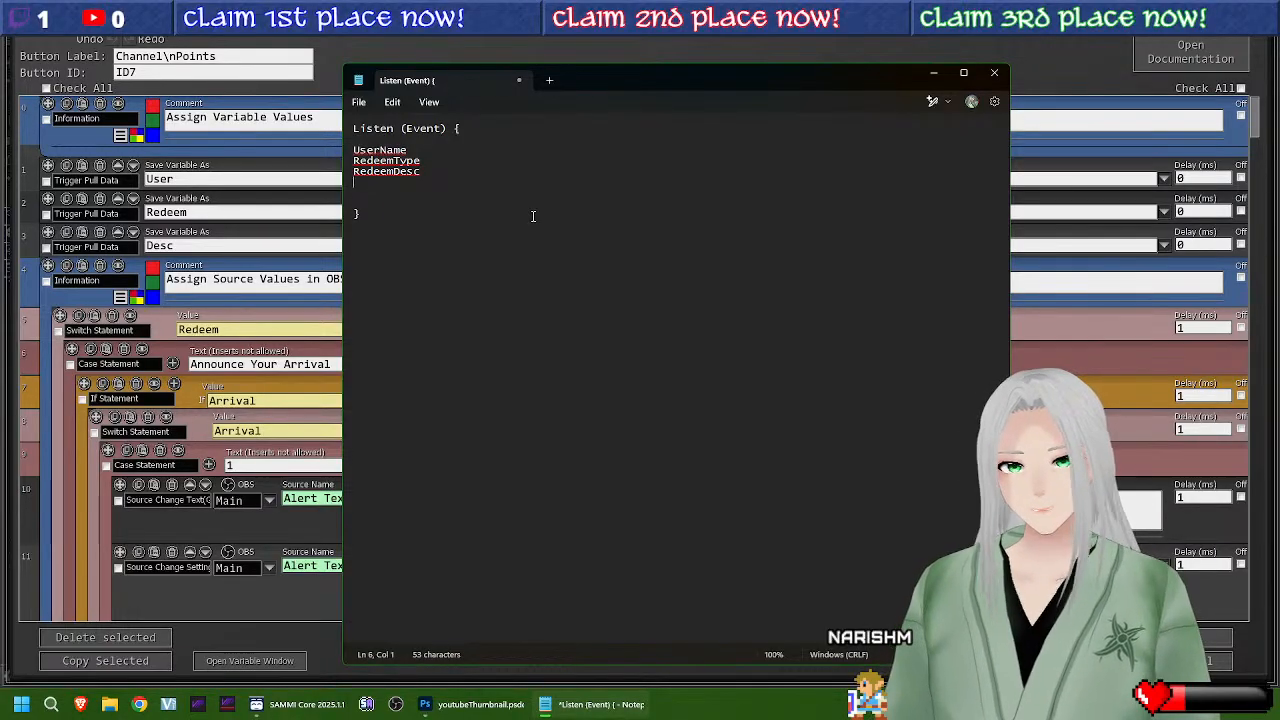
type("var")
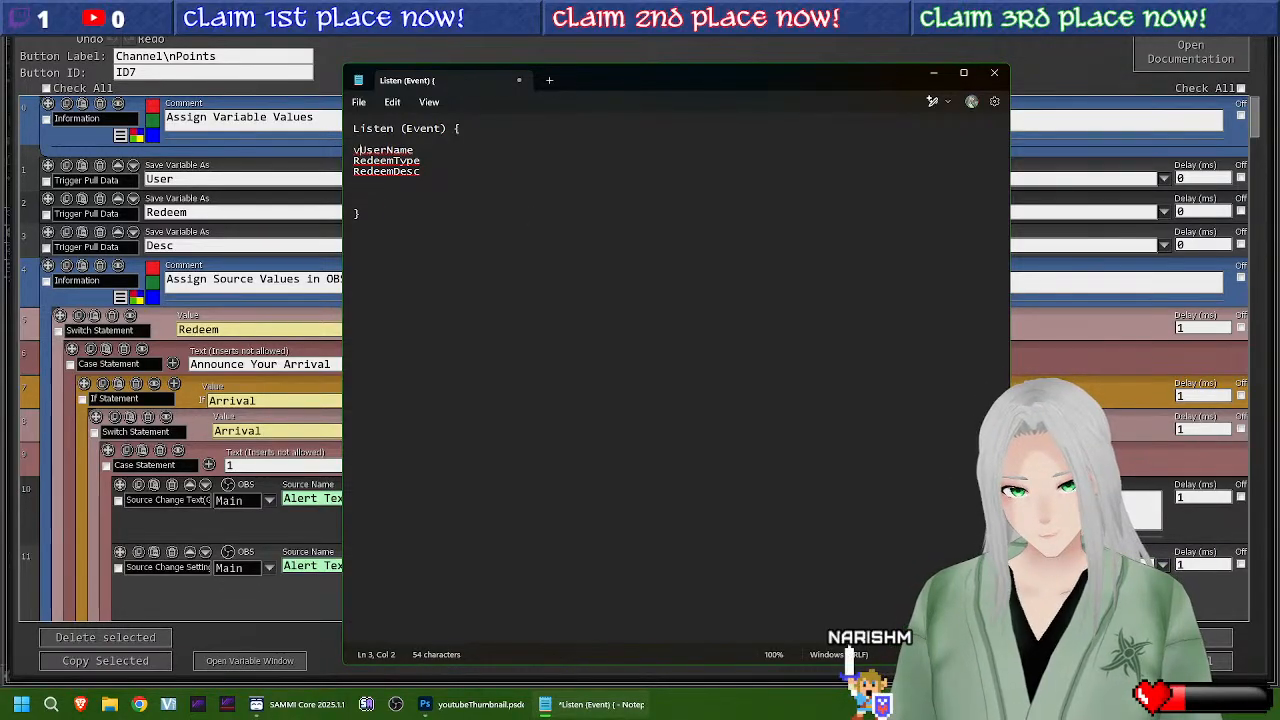
key("Down")
key("Left")
key("Left")
key("Left")
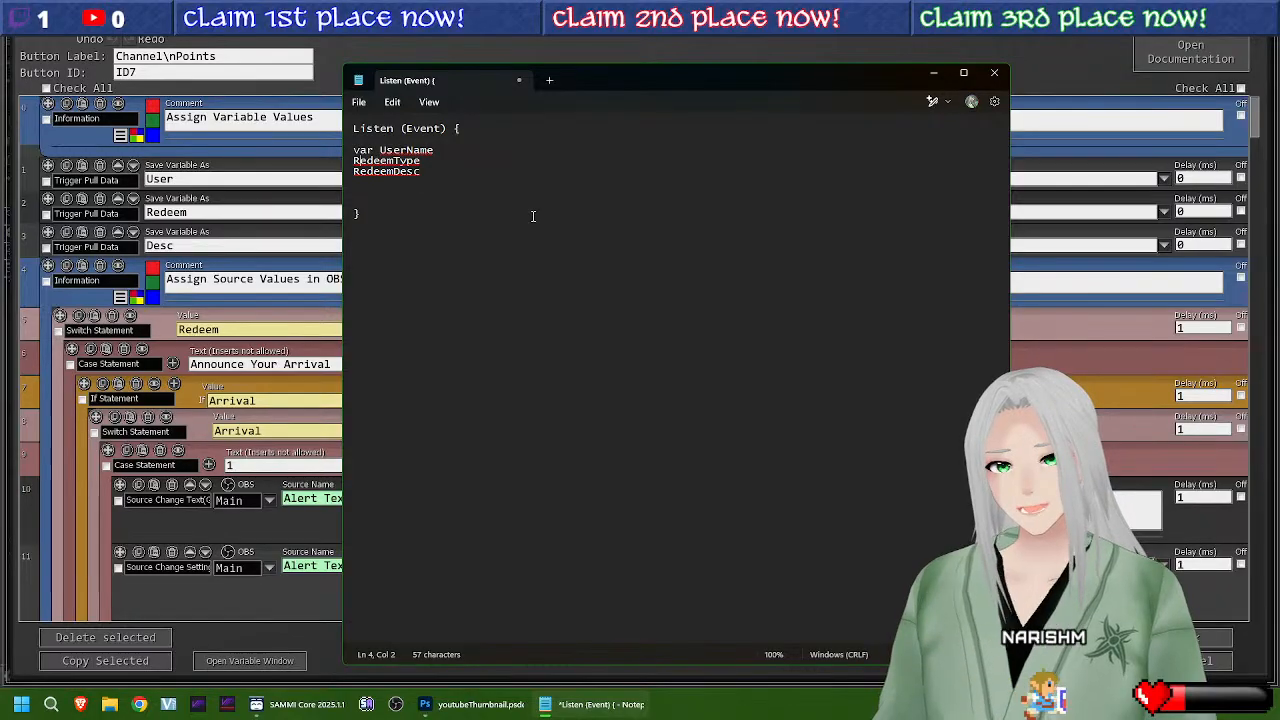
type("var")
key("Down")
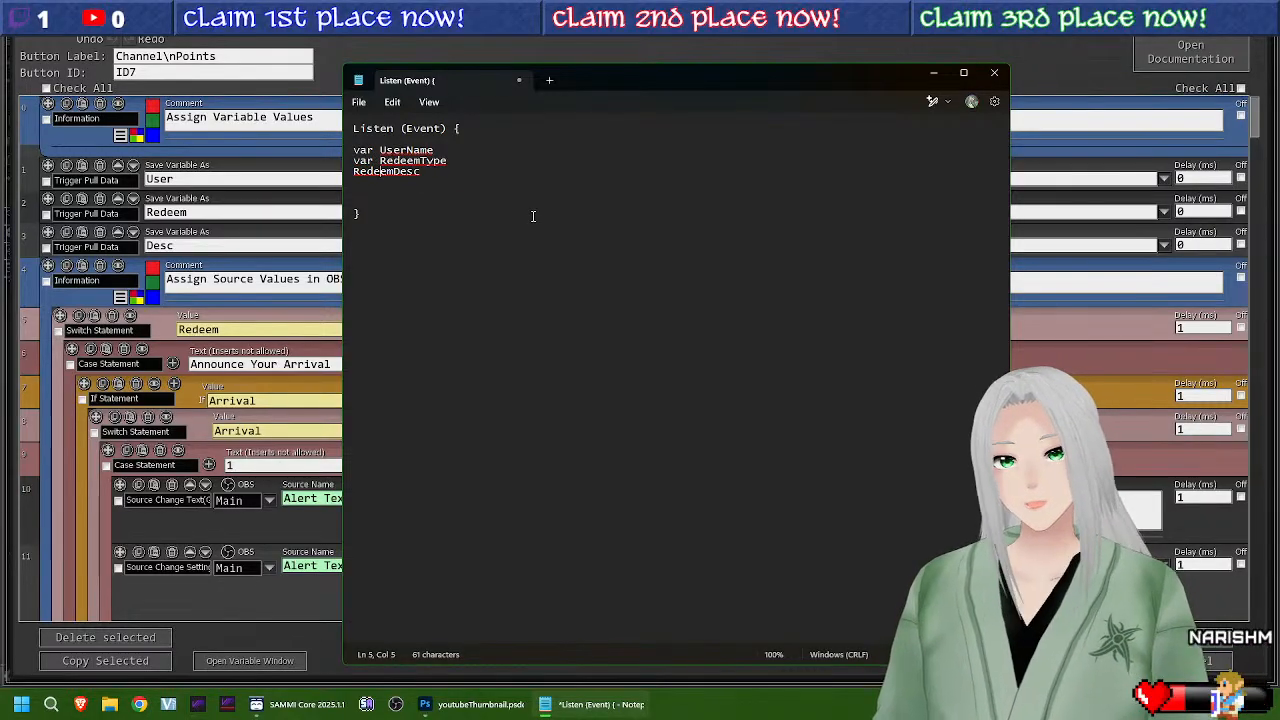
key("Left")
key("Left")
key("Left")
type("var ")
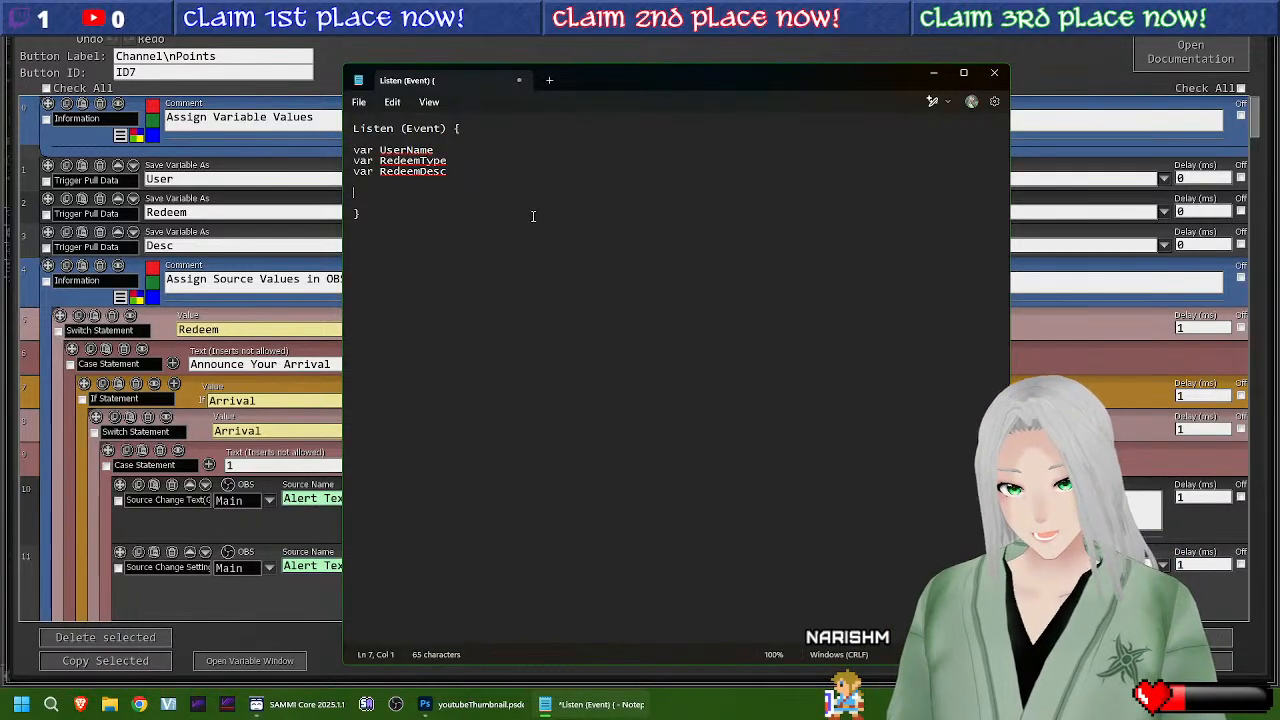
Step: Write "Switch (Redeem)" below the variable declarations, inside the Listen (Event) block
type("Switch")
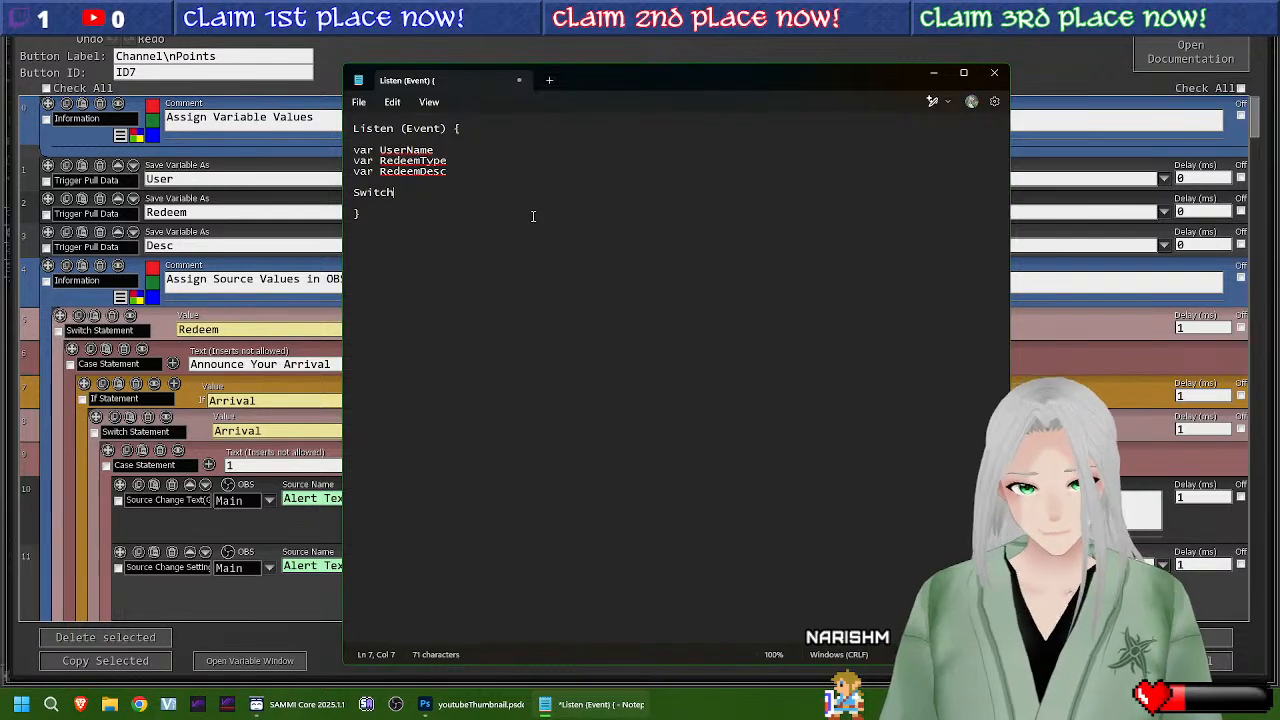
type(" (Redeem")
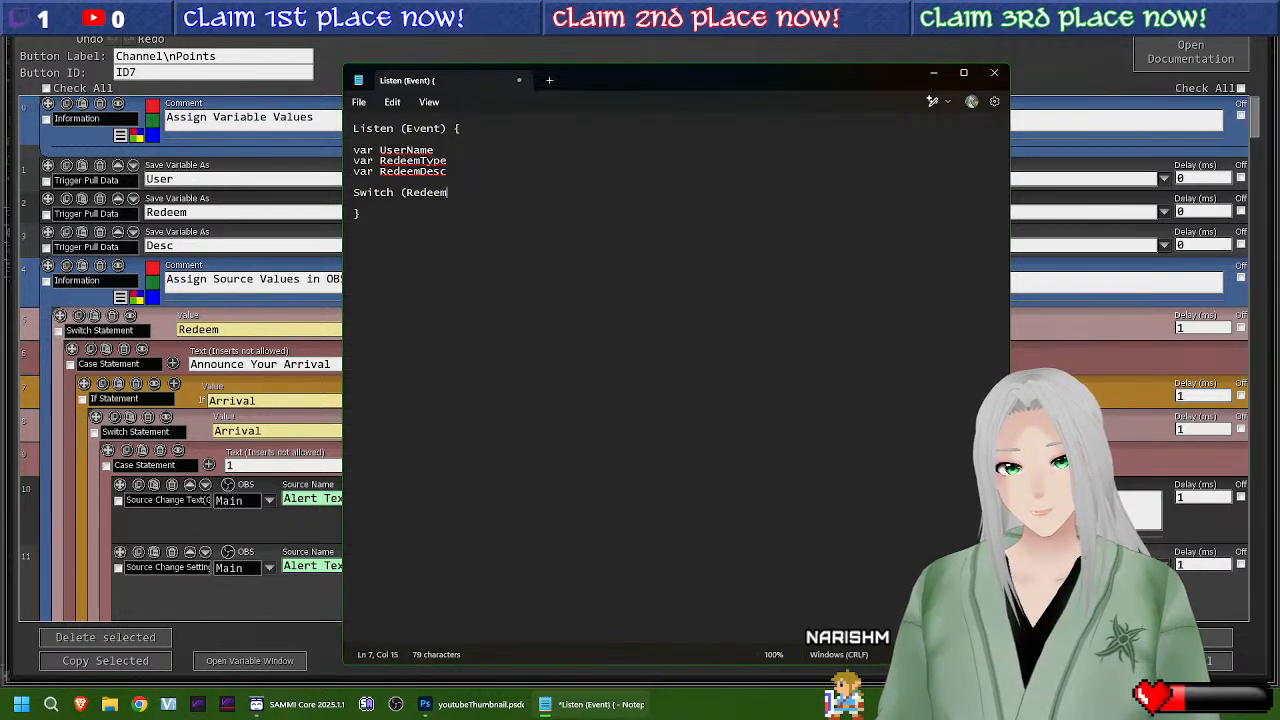
type(")")
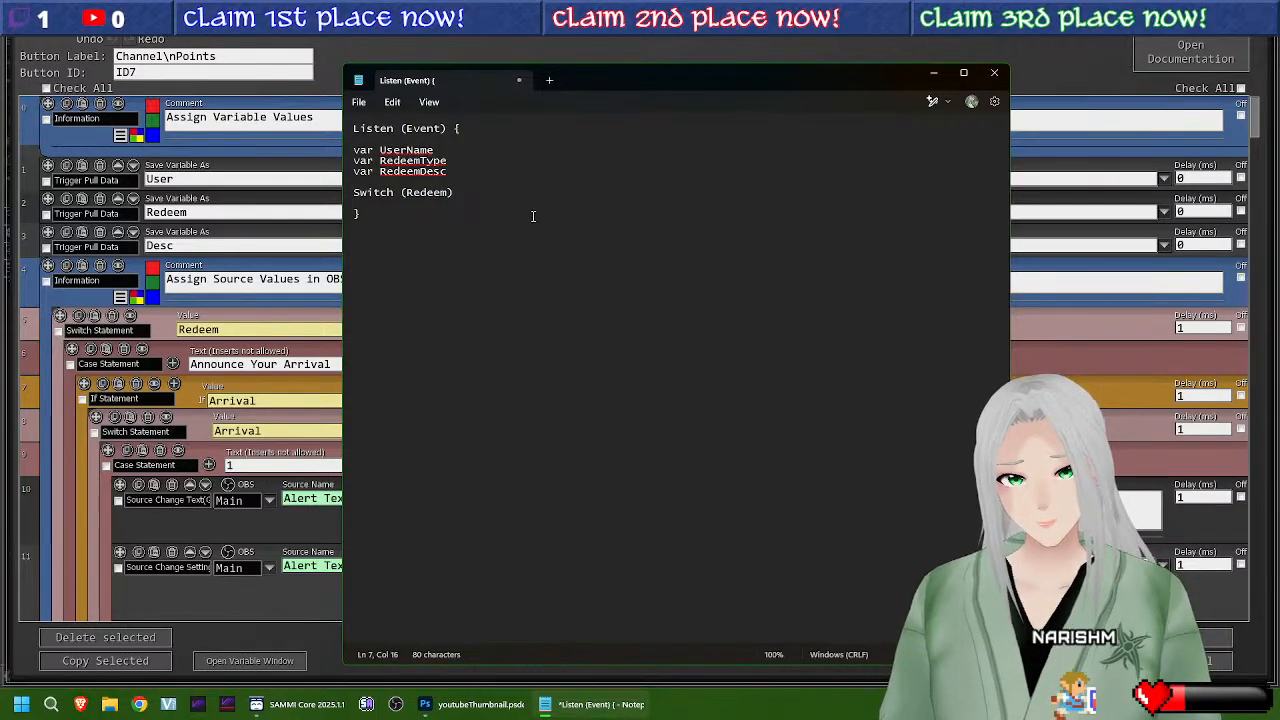
Step: Add an opening brace after "Switch (Redeem)" and a closing brace two lines below it
type(" {")
key("Return")
key("Return")
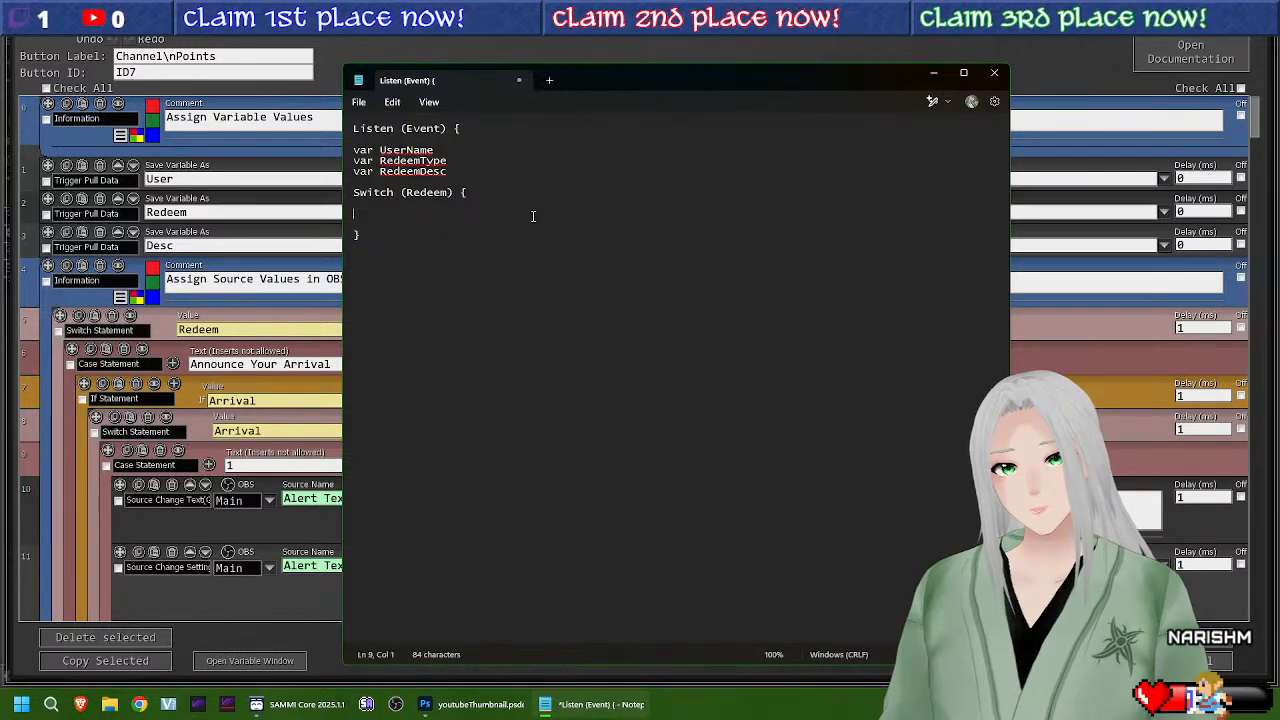
type("}")
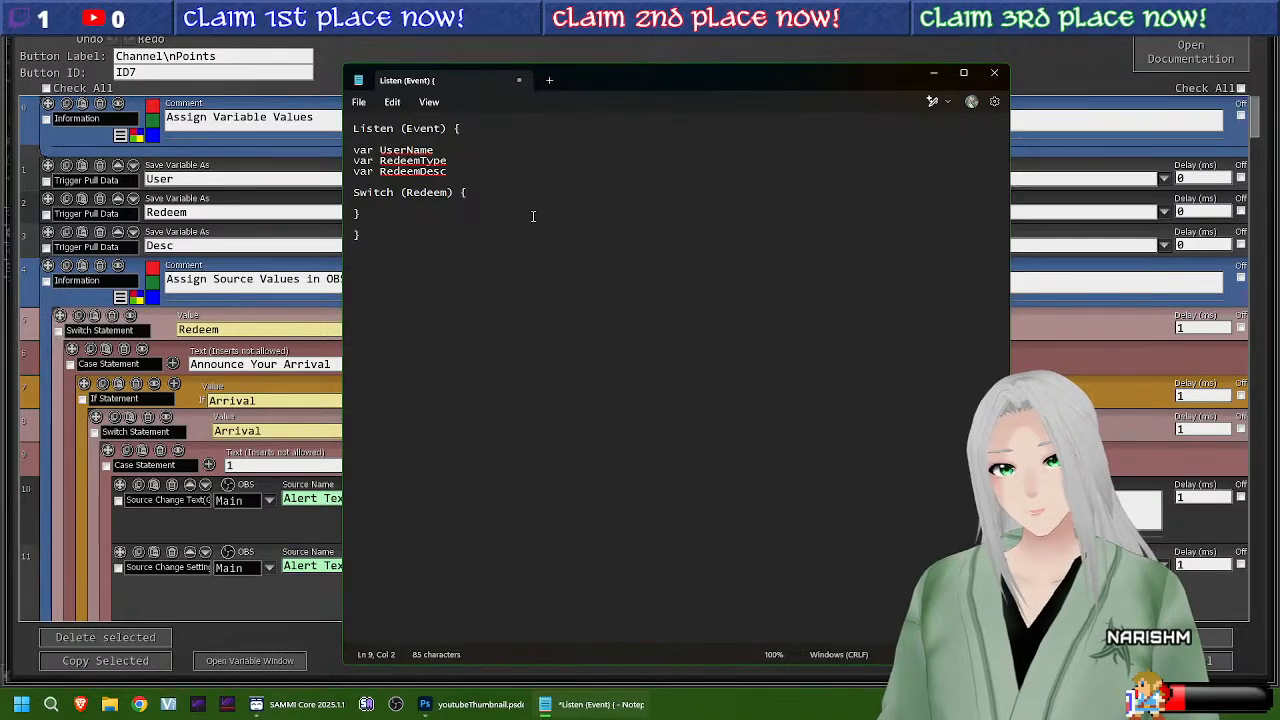
Step: Indent the three var declarations and the "Switch (Redeem) {" line one level inside the Listen (Event) block
left_click(357, 213)
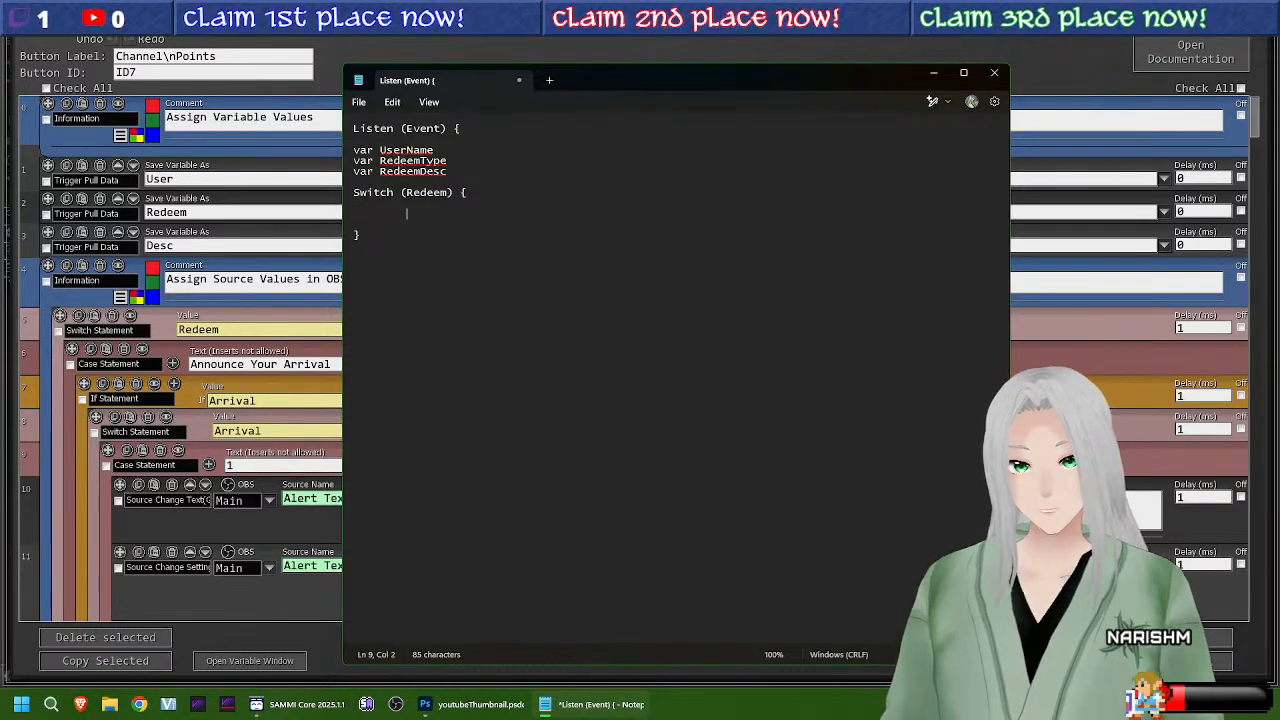
key("Up")
key("Up")
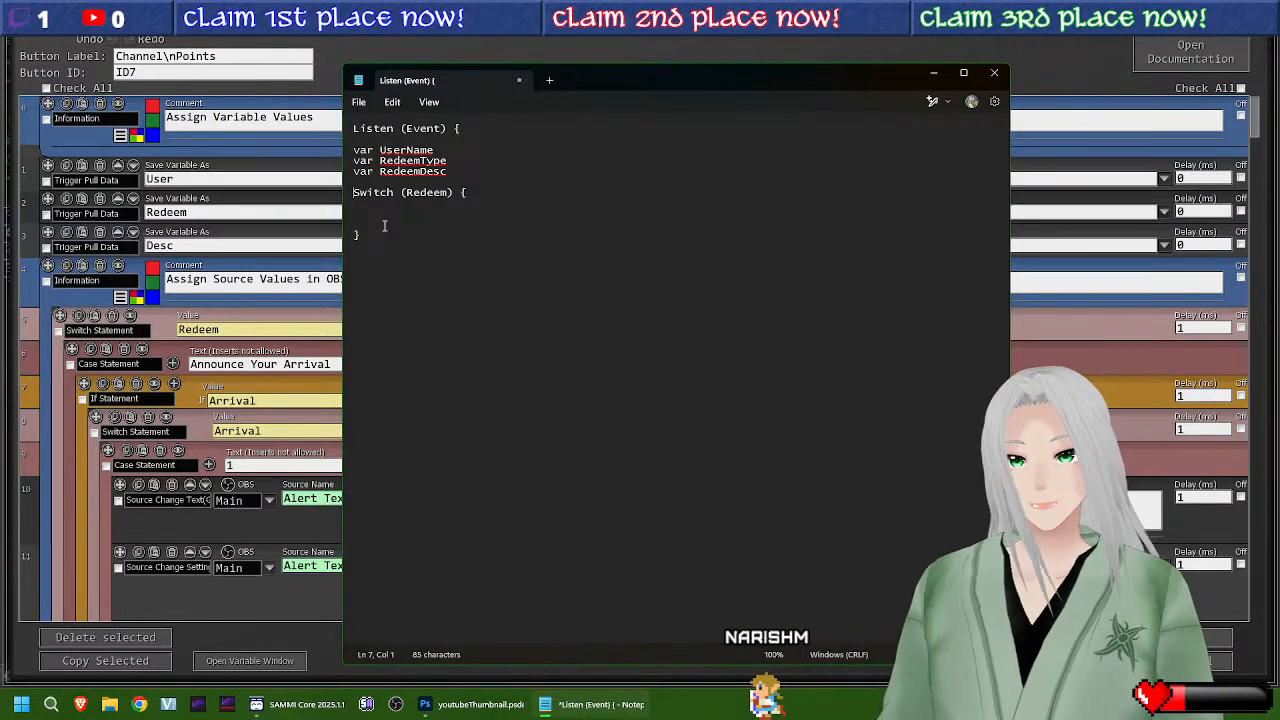
key("Tab")
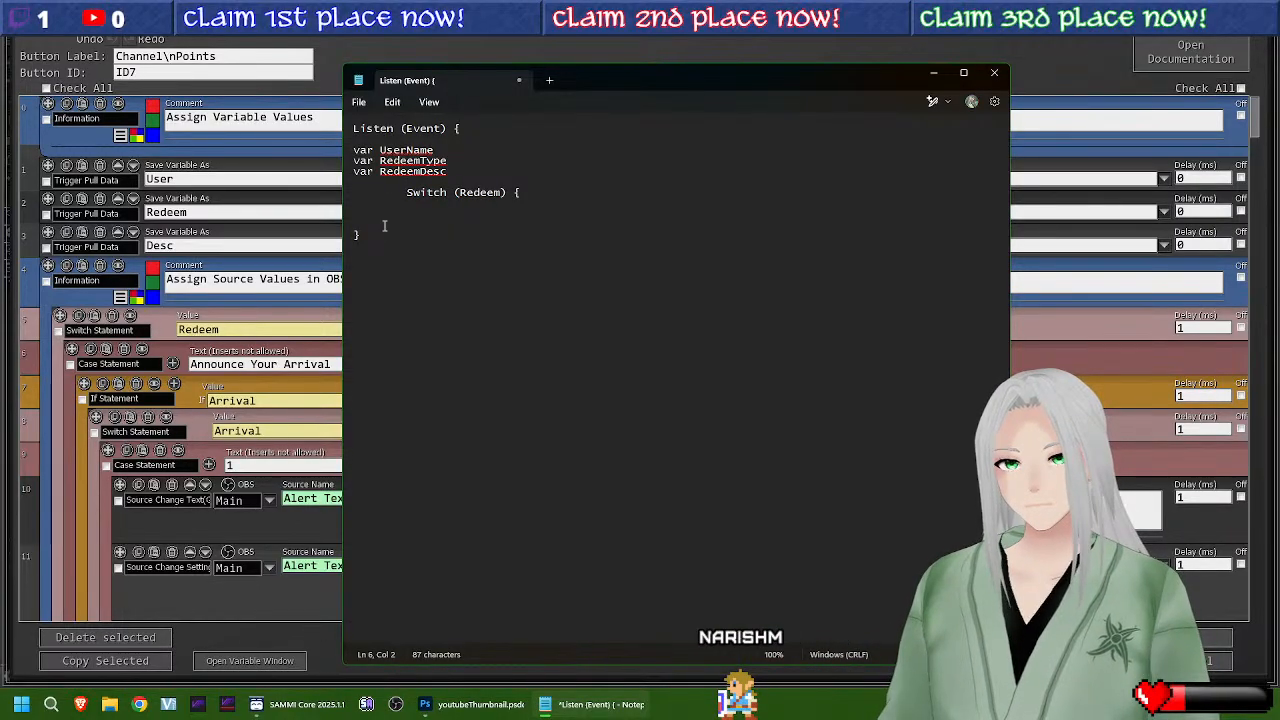
key("Up")
key("Tab")
key("Up")
key("Tab")
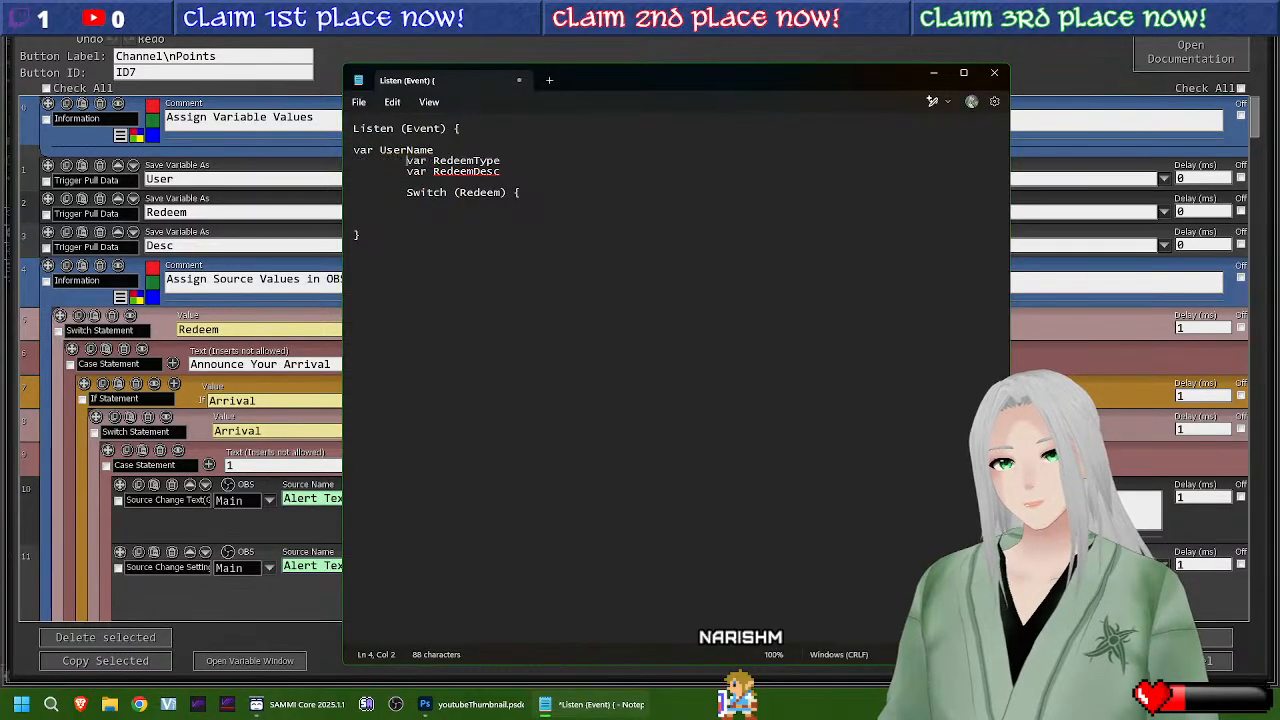
key("Up")
key("Tab")
key("Down")
key("Down")
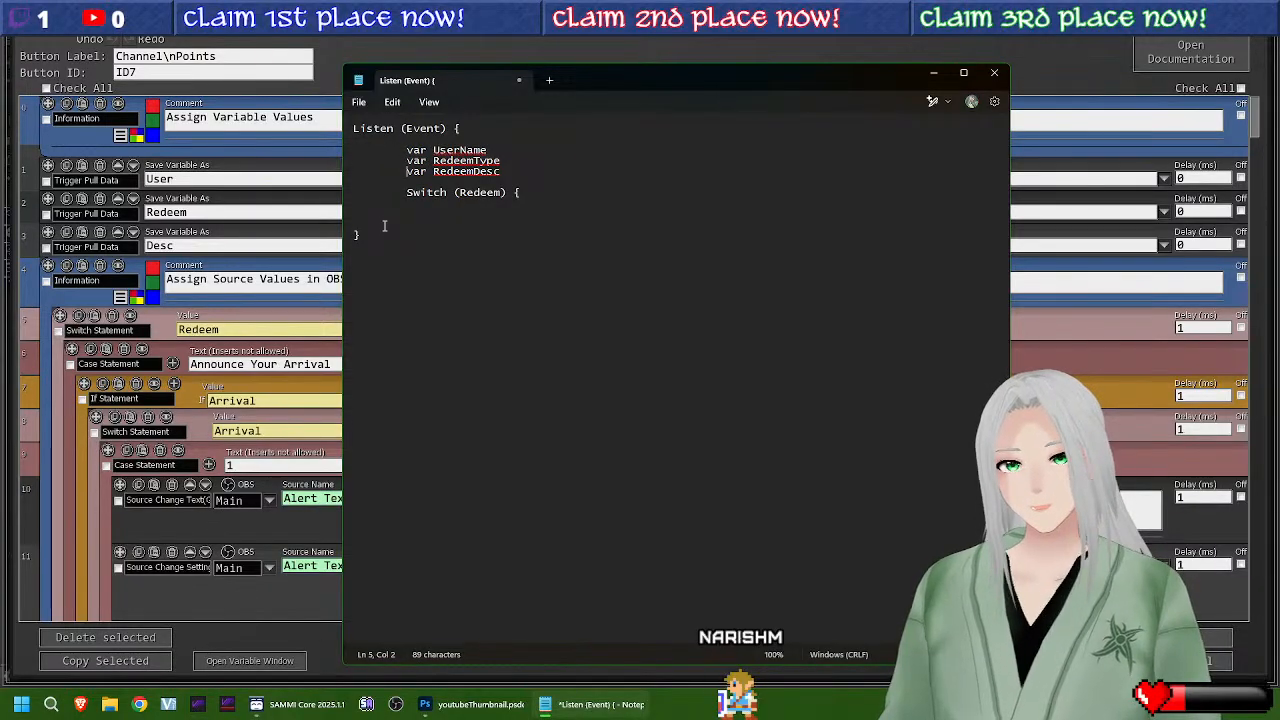
Step: Close the Switch block with a brace indented to match the "Switch (Redeem) {" line
left_click_drag(574, 184, 564, 204)
left_click(560, 213)
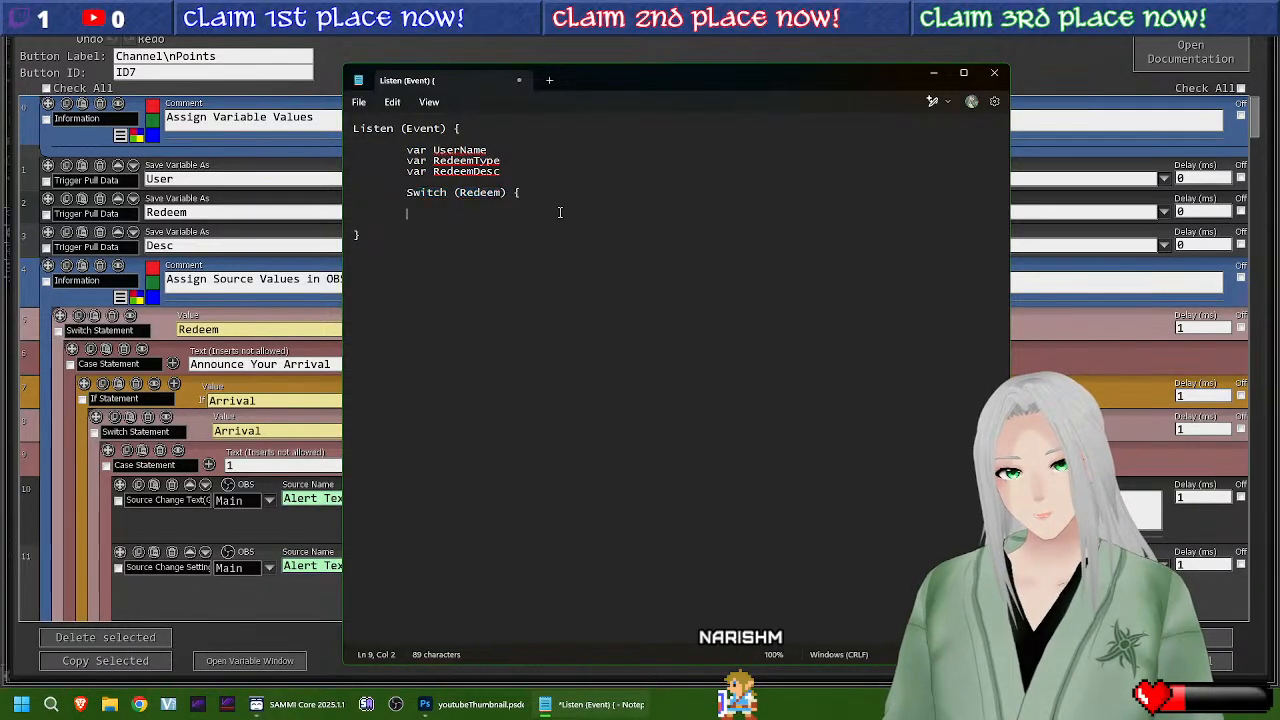
type("}")
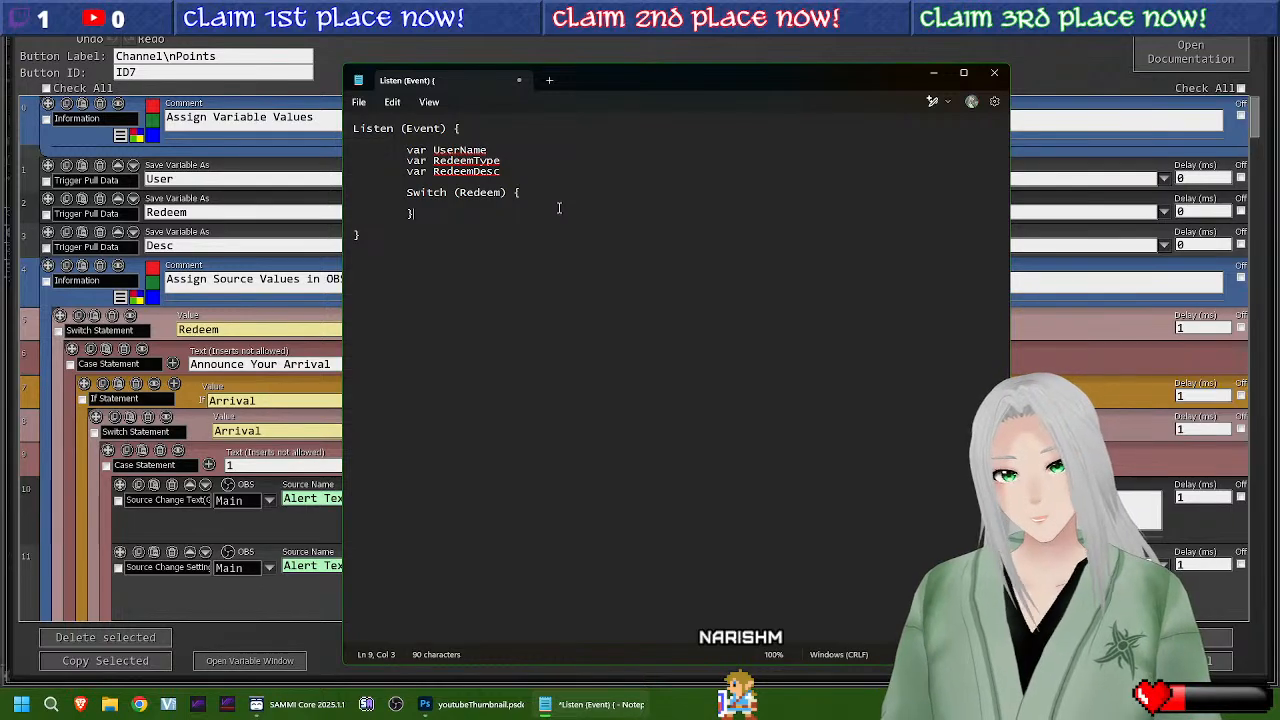
Step: Write "Case: Announce Your Arrival" indented two levels inside the Switch (Redeem) braces
key("Up")
key("Tab")
key("Tab")
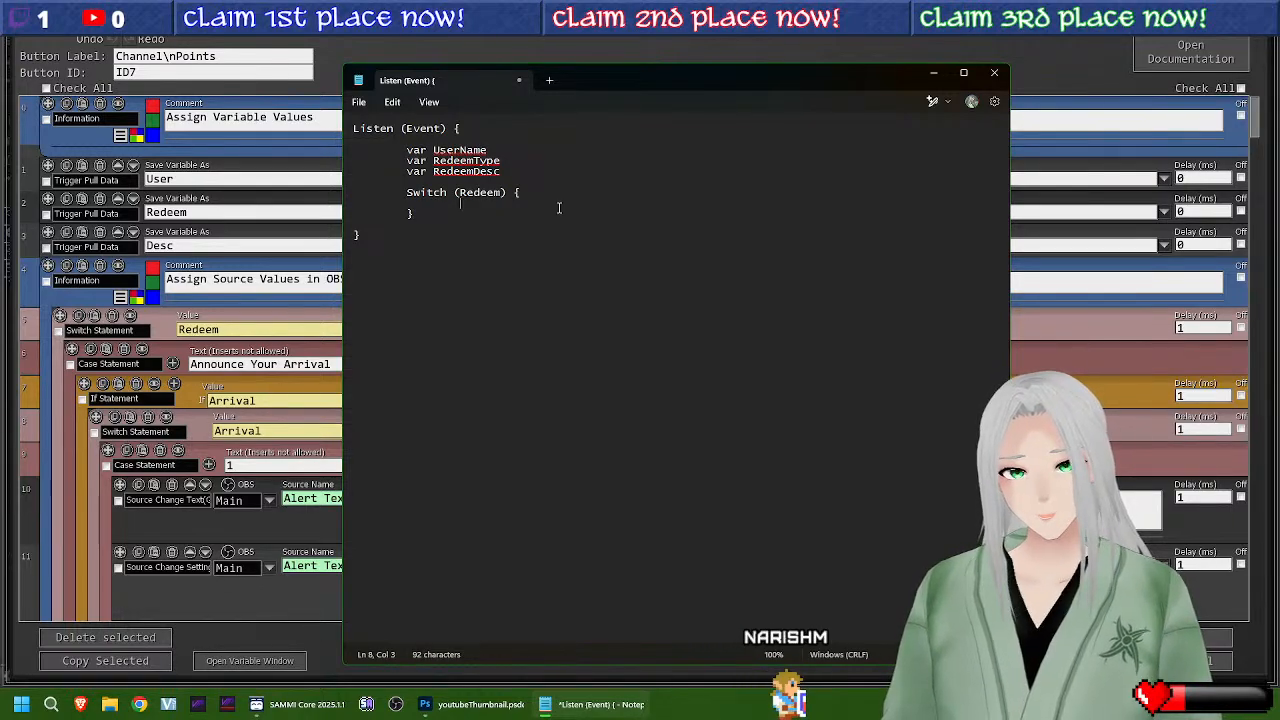
type("Case")
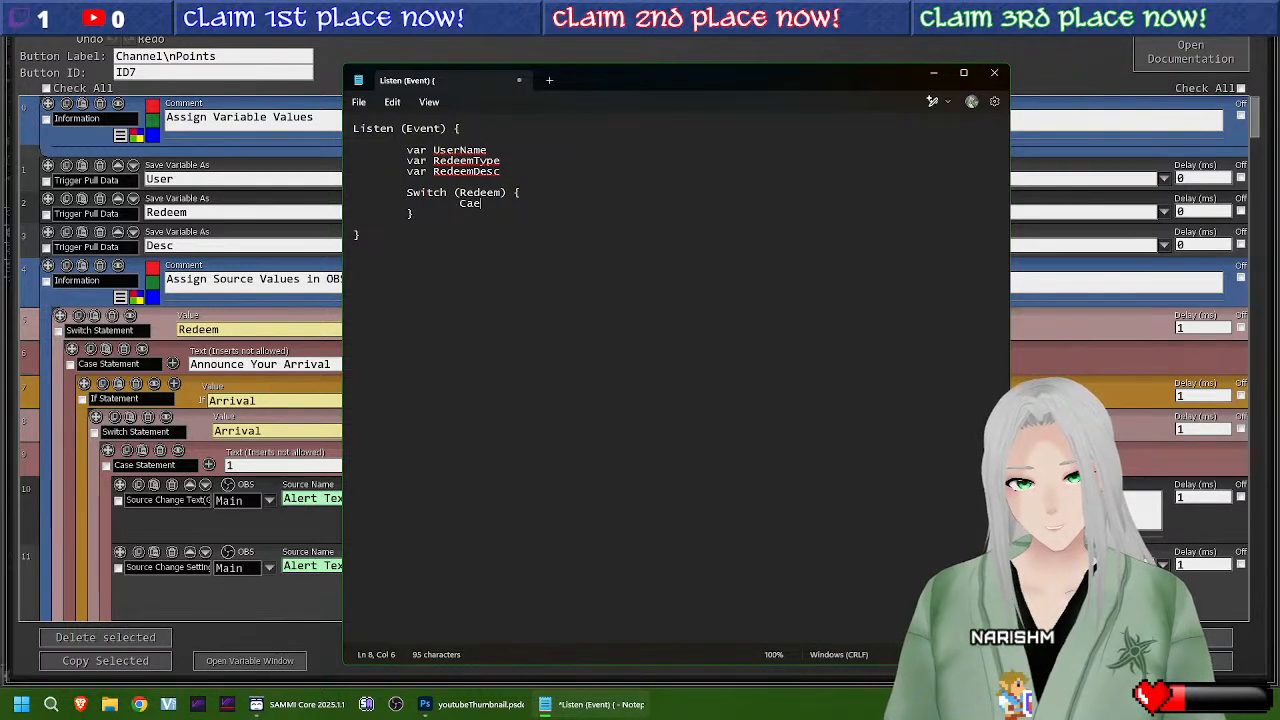
type(":")
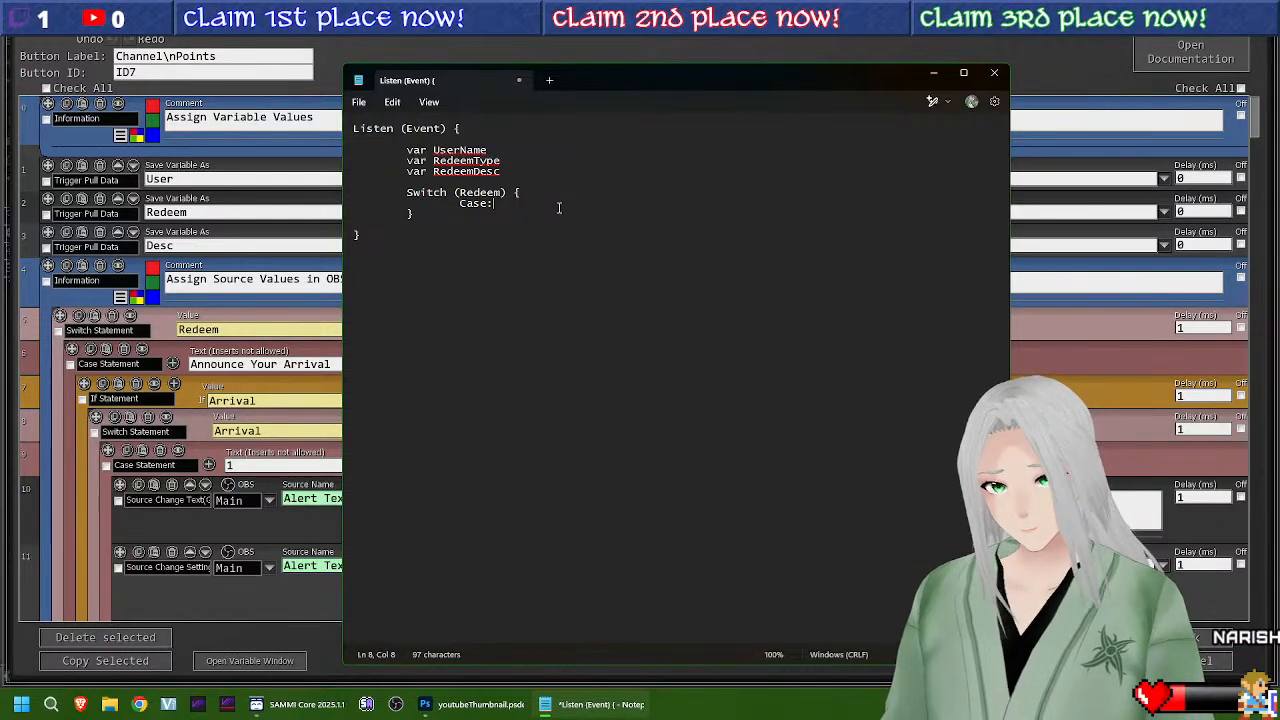
key("Return")
key("BackSpace")
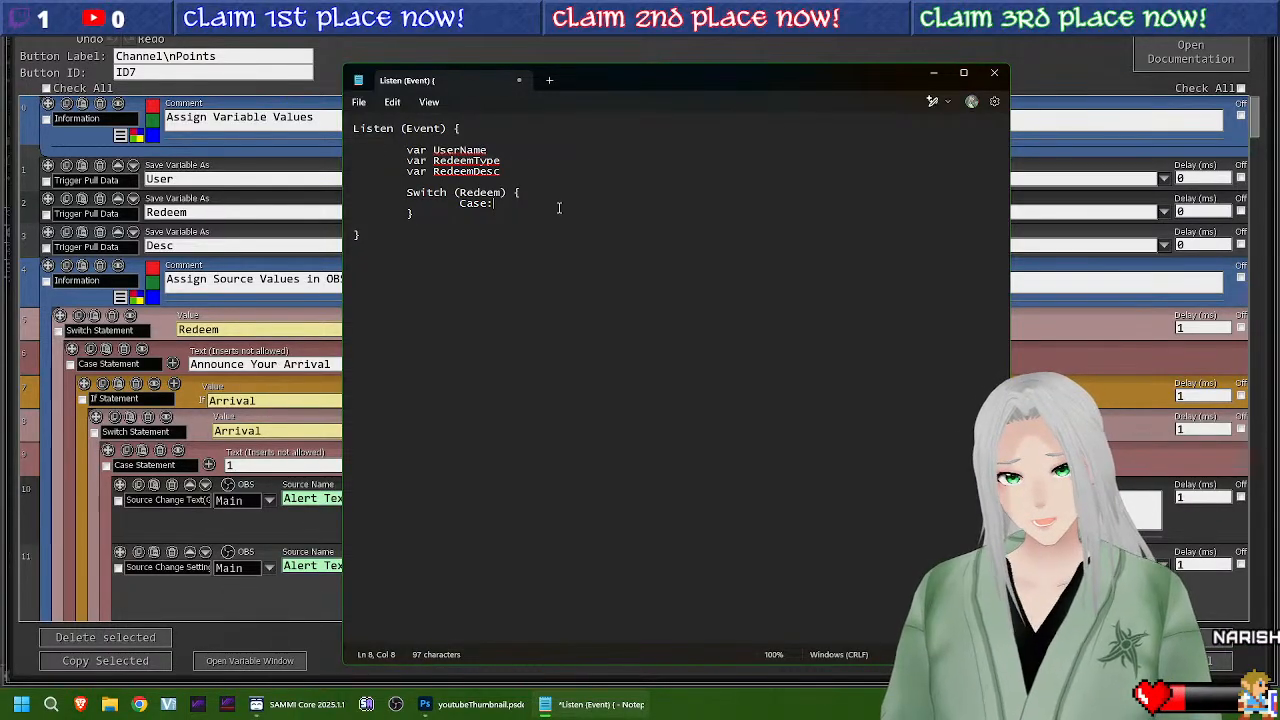
type("A")
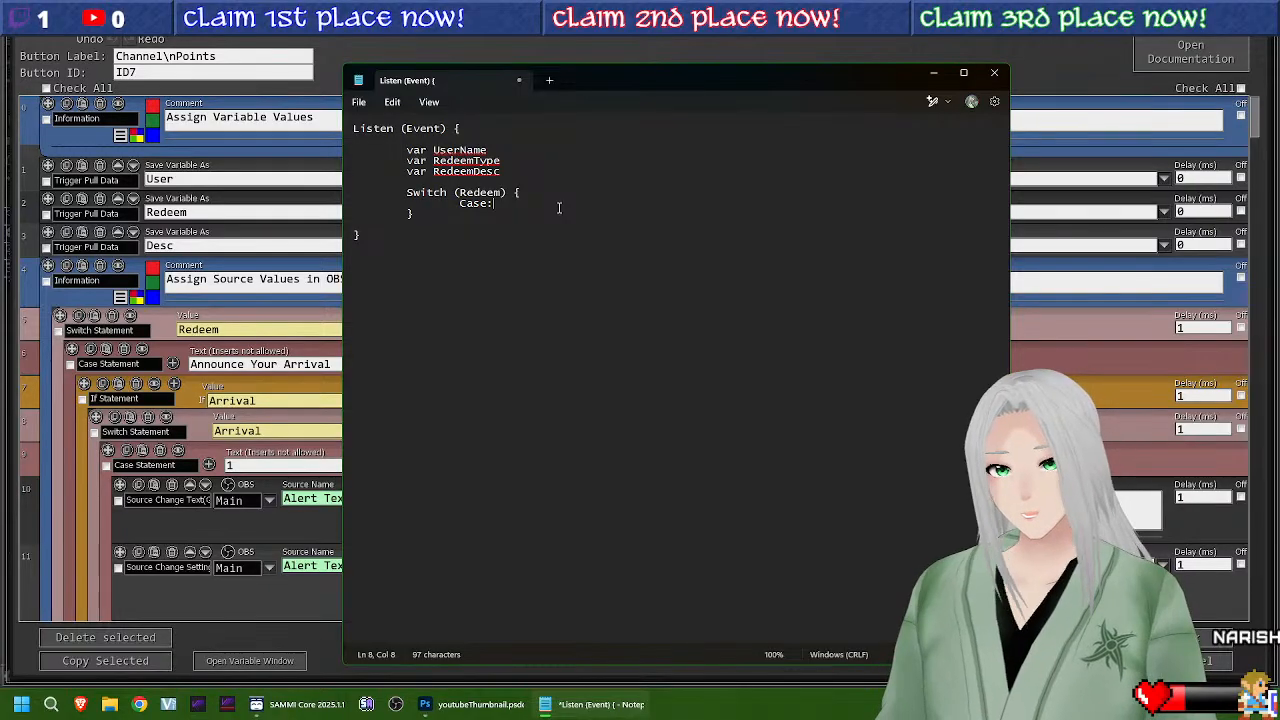
type("nnounce ")
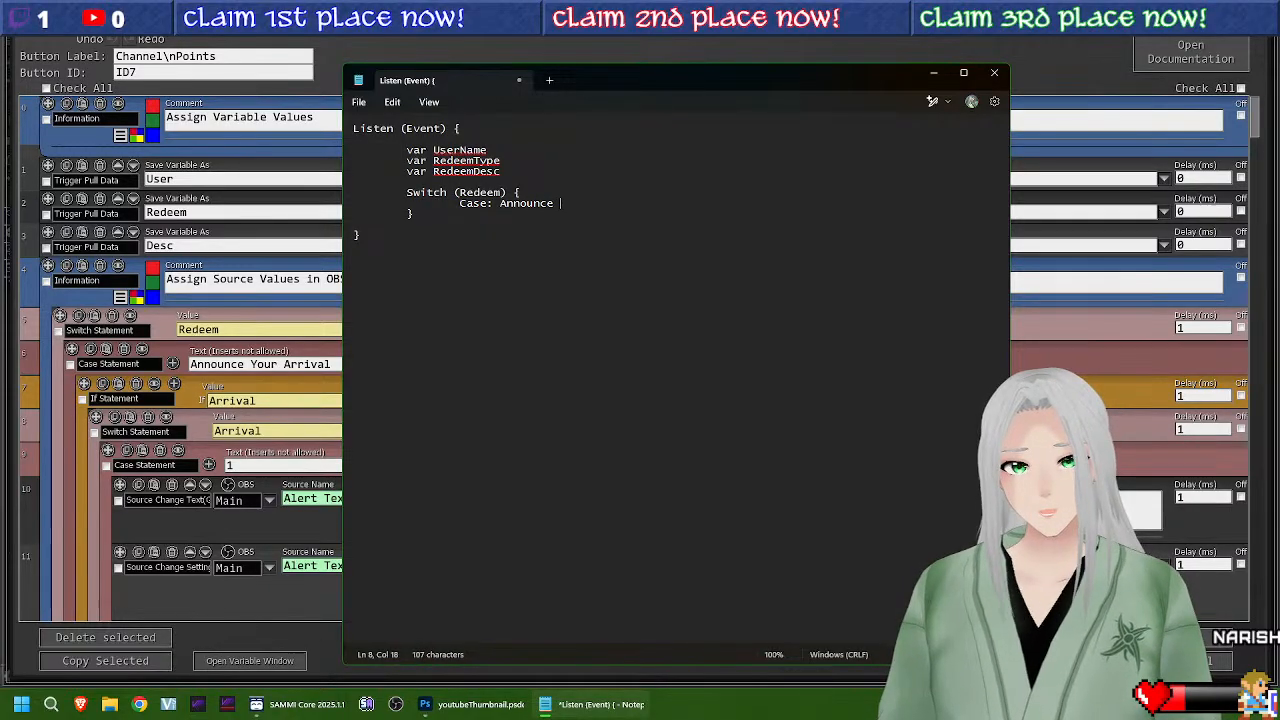
type("Your Arrival")
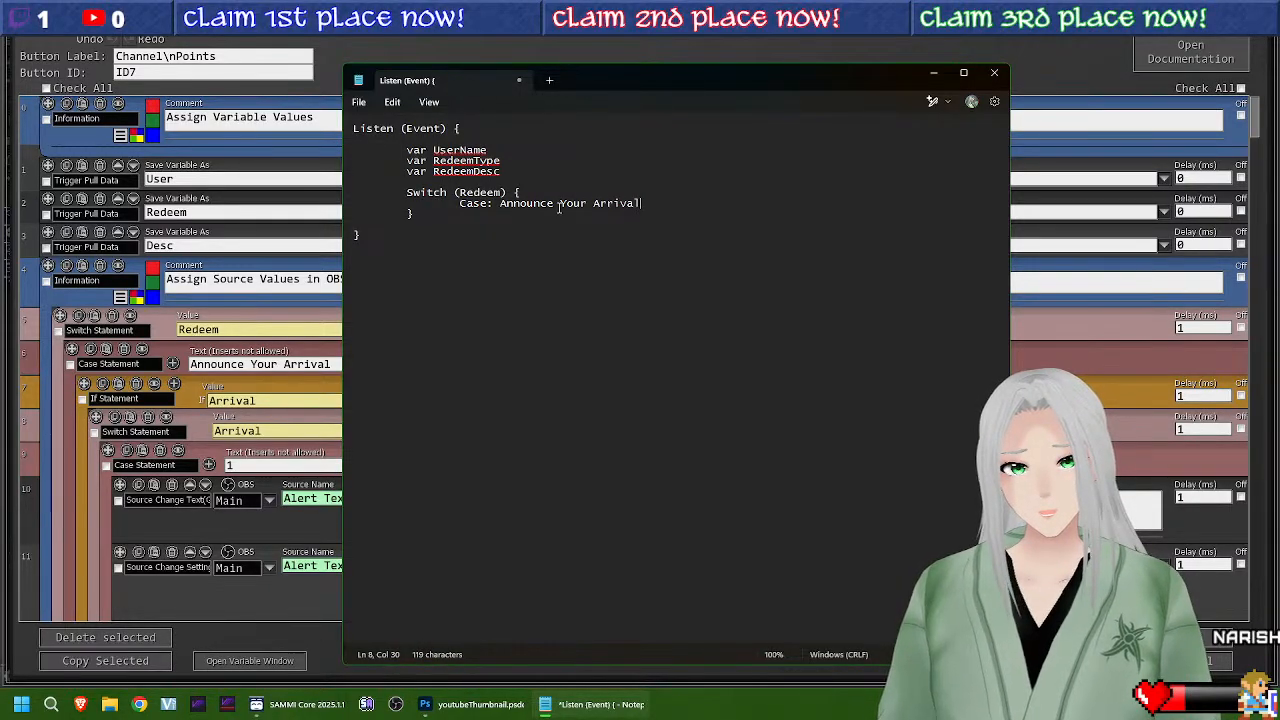
Step: Copy the "Case: Announce Your Arrival" line together with its indentation
key("shift+Left")
key("shift+Left")
key("shift+Left")
key("shift+Left")
key("shift+Left")
key("shift+Left")
key("shift+Left")
key("shift+Left")
key("shift+Left")
key("shift+Left")
key("shift+Left")
key("shift+Left")
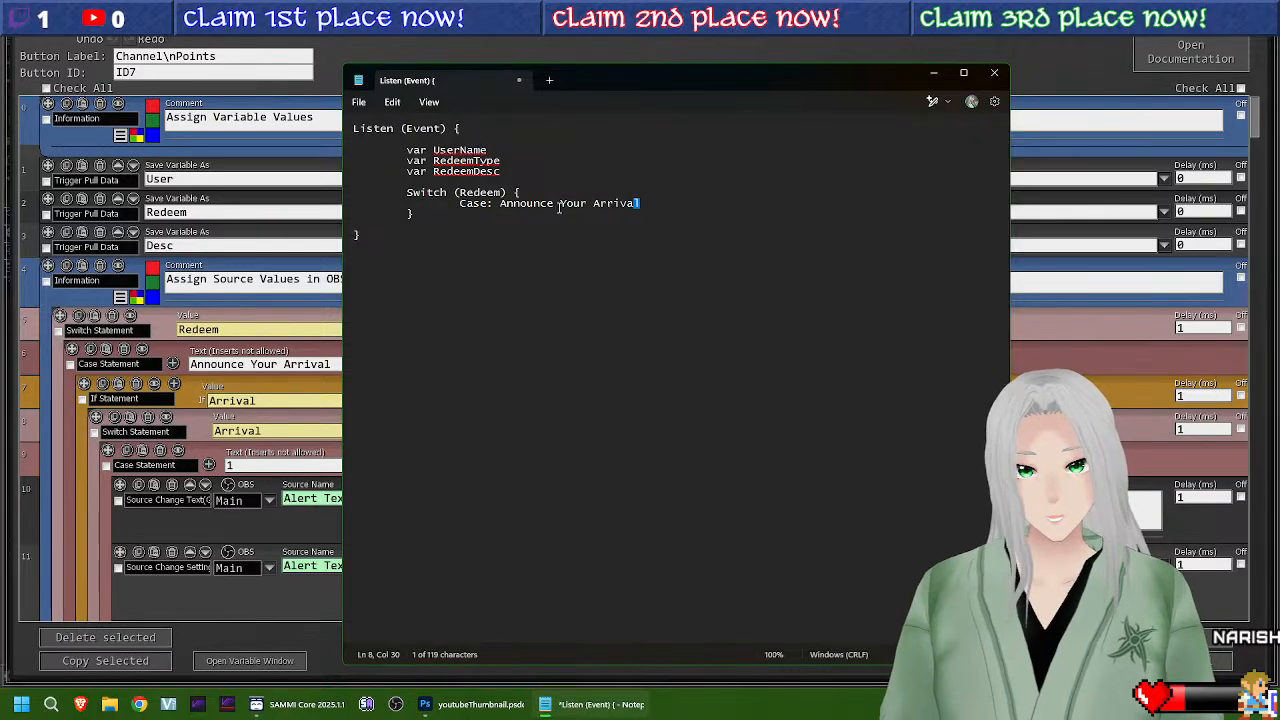
key("shift+Left")
key("shift+Left")
key("shift+Left")
key("shift+Left")
key("shift+Left")
key("shift+Left")
key("shift+Left")
key("shift+Left")
key("shift+Left")
key("shift+Left")
key("shift+Left")
key("shift+Left")
key("shift+Left")
key("shift+Left")
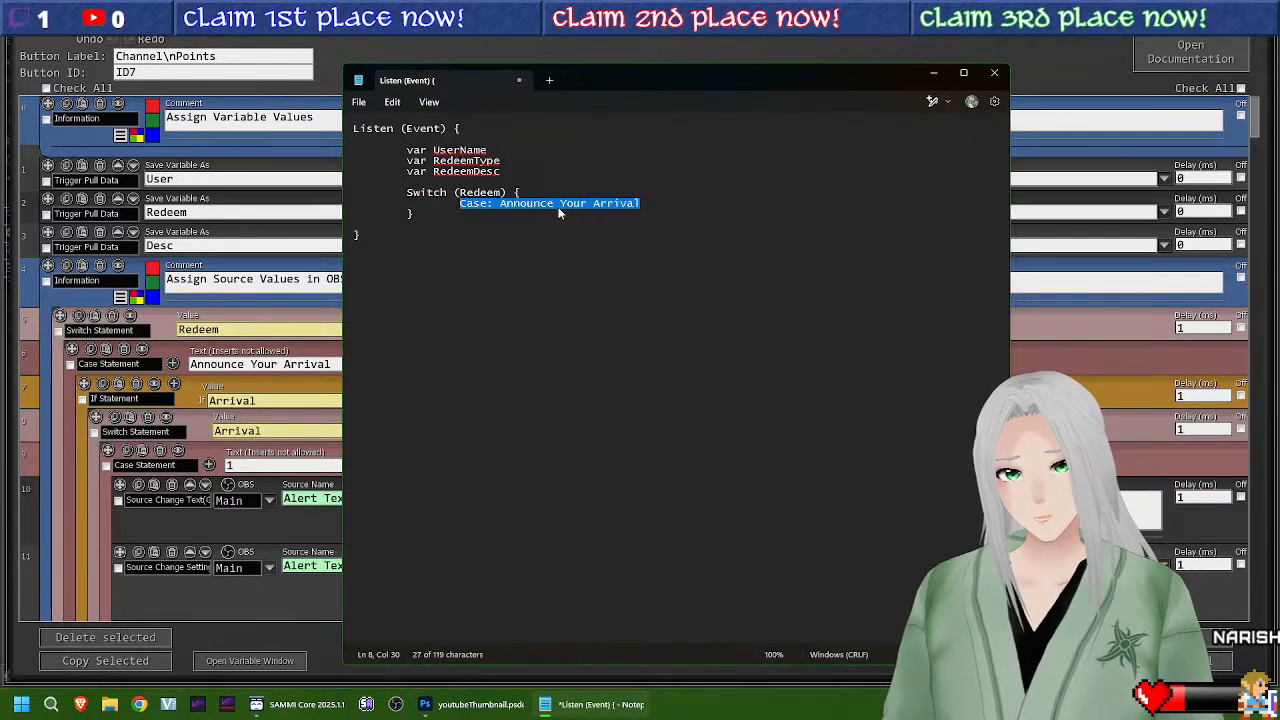
key("shift+Left")
key("shift+Left")
key("ctrl+c")
key("Right")
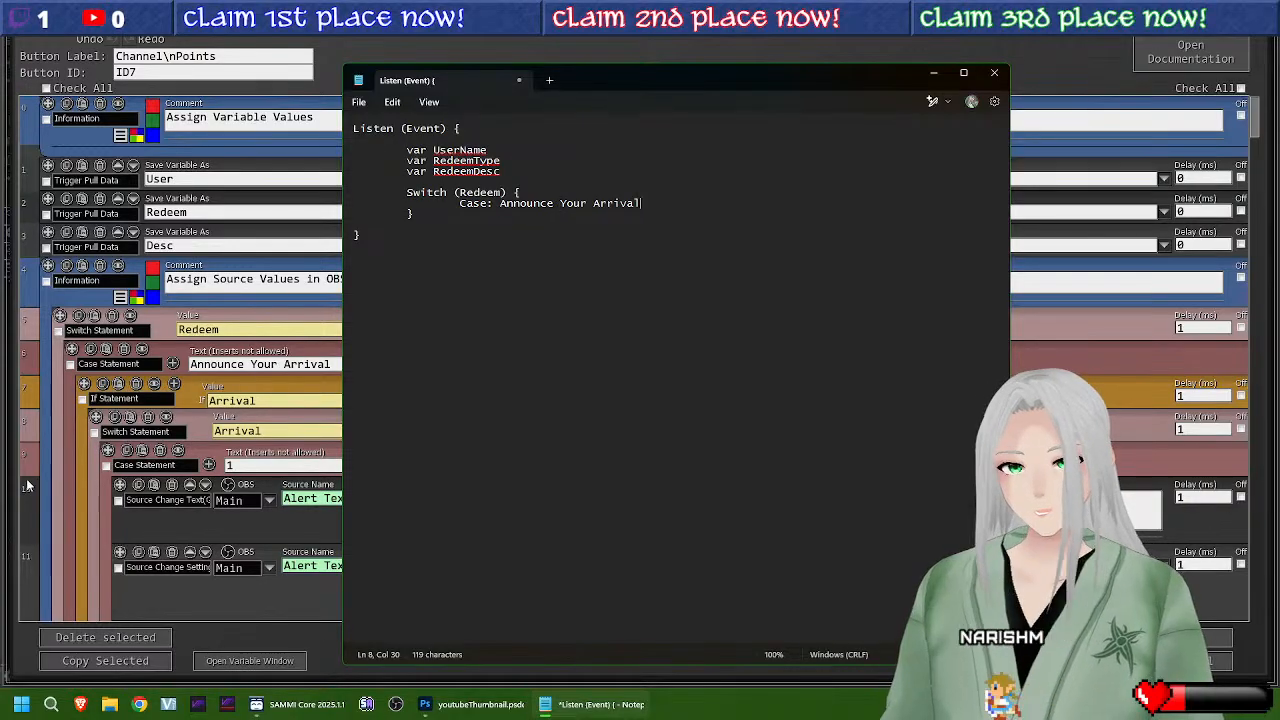
Step: Arrange the windows side by side, with the wider SAMMI Core button editor next to the Notepad pseudocode
scroll(24, 549, "down", 1)
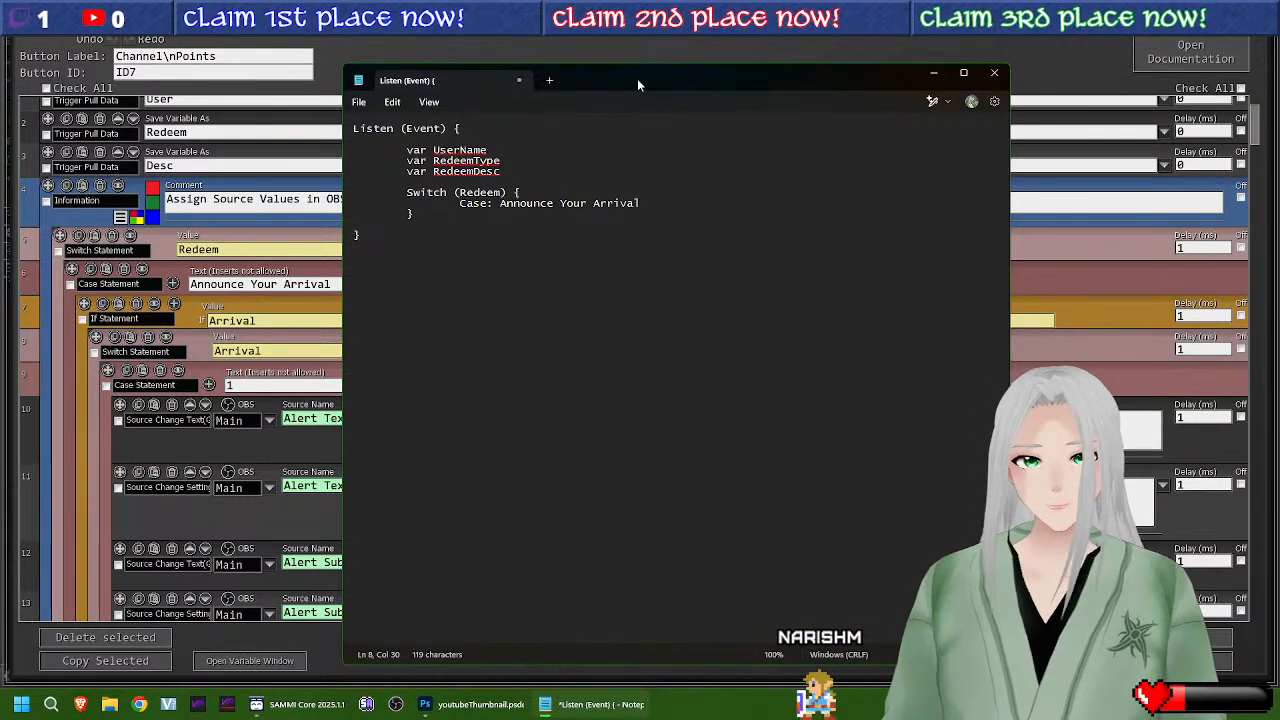
left_click_drag(640, 77, 859, 80)
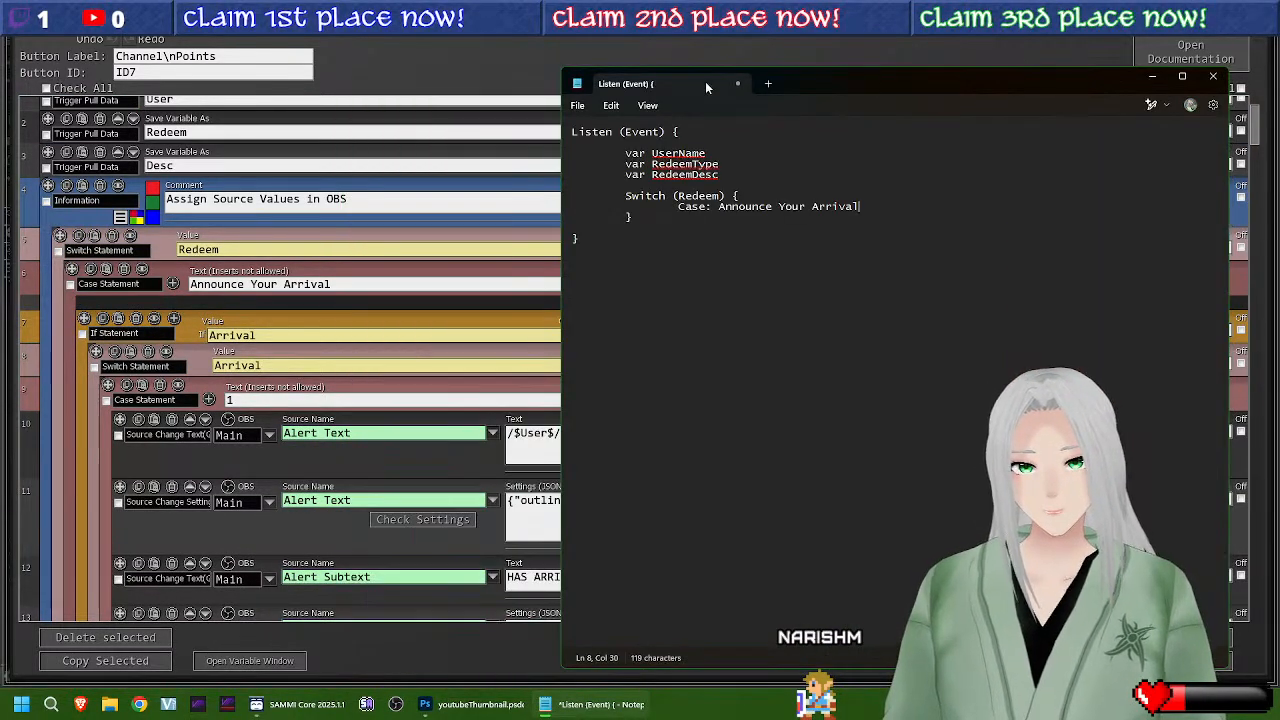
left_click_drag(510, 20, 531, 49)
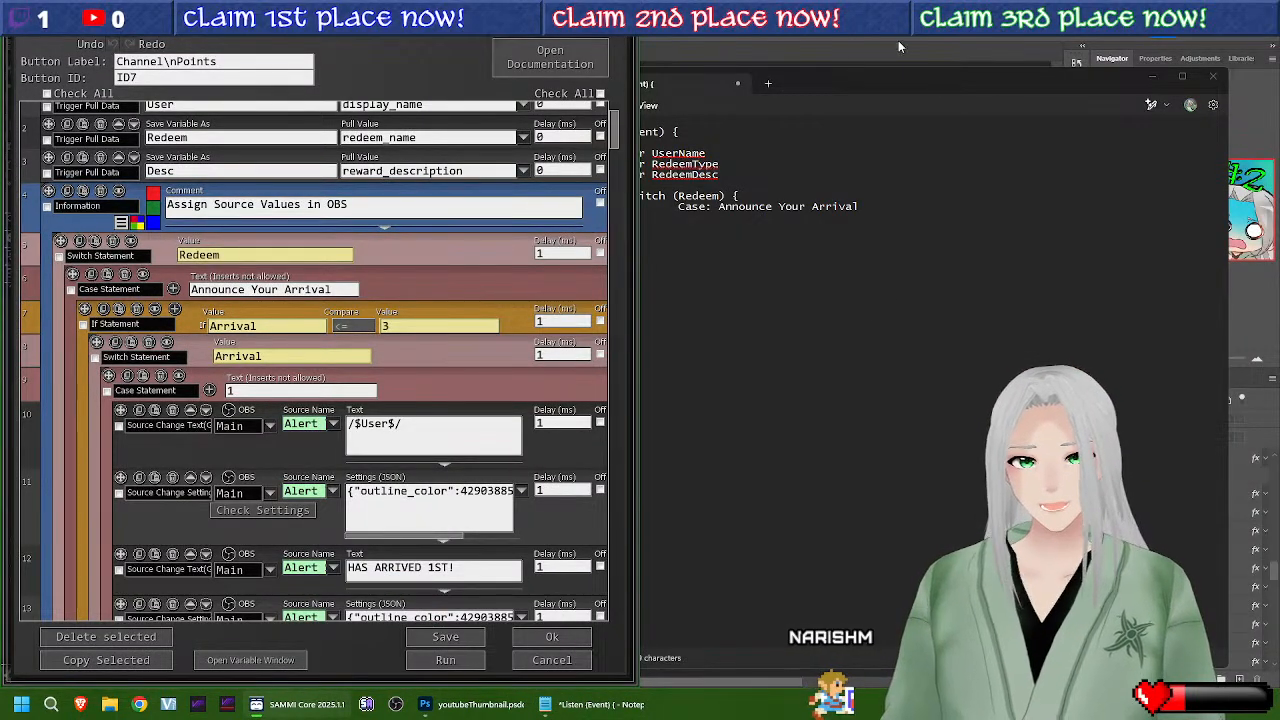
left_click_drag(844, 78, 547, 46)
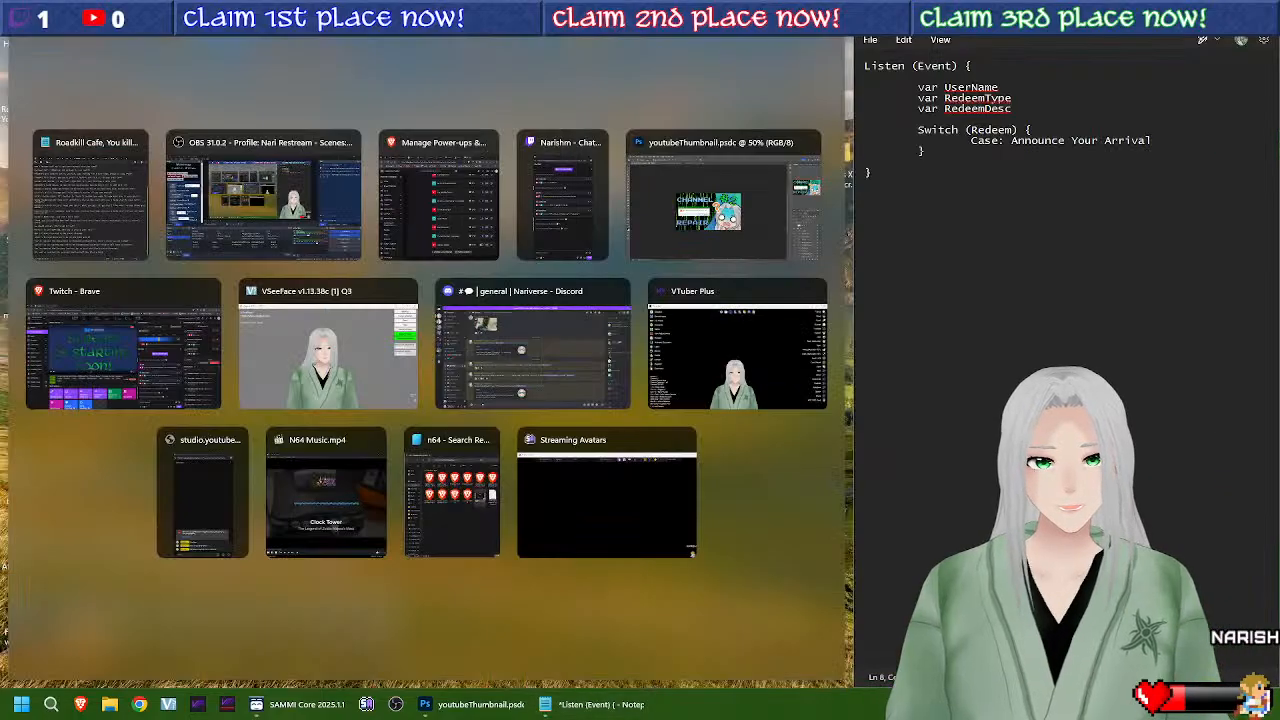
left_click(1035, 239)
left_click_drag(372, 28, 560, 46)
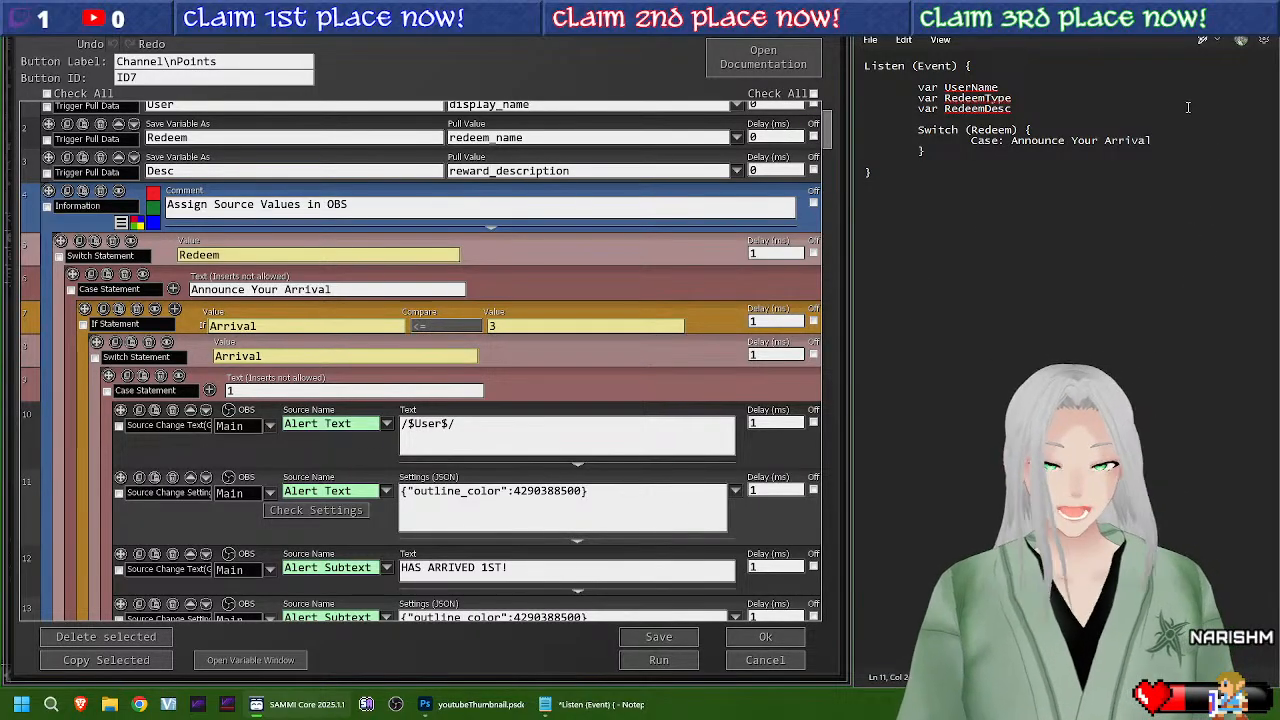
Step: Paste 24 more copies of the "Case: Announce Your Arrival" line in the Switch block and add a default line below them
left_click(1174, 143)
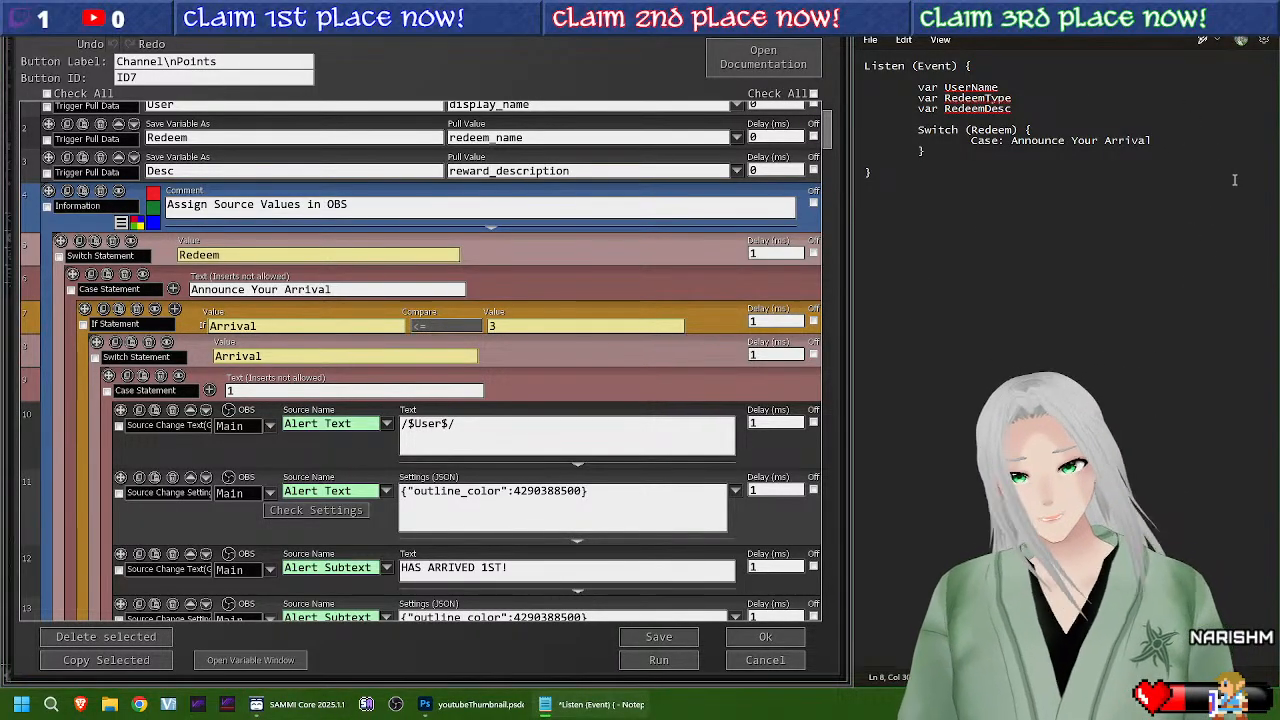
key("Return")
key("ctrl+v")
key("Return")
key("ctrl+v")
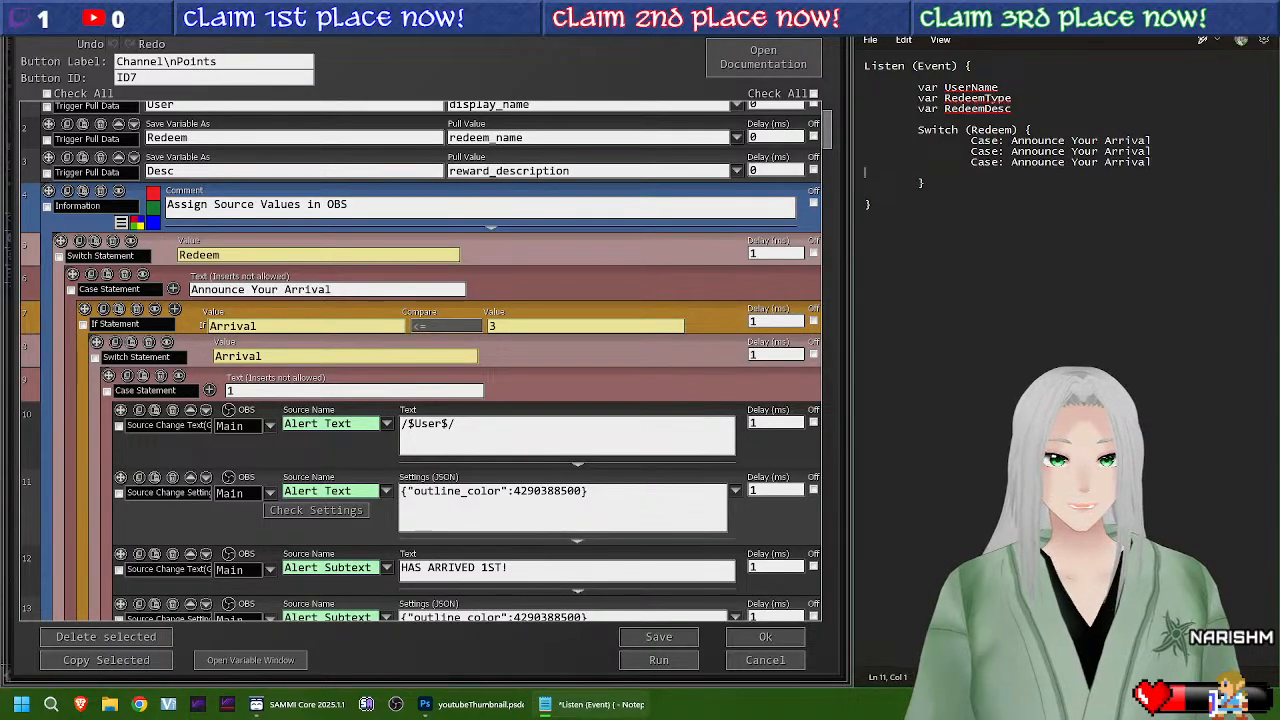
key("Return")
key("ctrl+v")
key("Return")
key("ctrl+v")
key("Return")
key("ctrl+v")
key("Return")
key("ctrl+v")
key("Return")
key("ctrl+v")
key("Return")
key("ctrl+v")
key("Return")
key("ctrl+v")
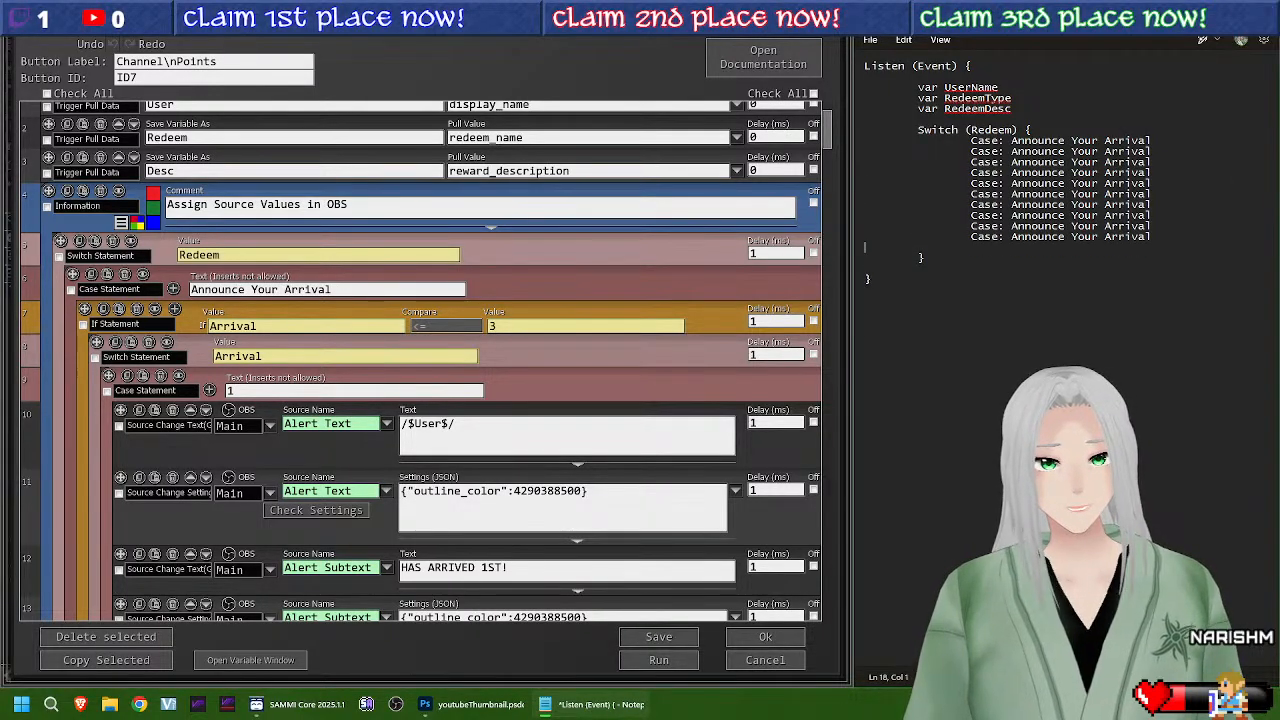
key("Return")
key("ctrl+v")
key("Return")
key("ctrl+v")
key("Return")
key("ctrl+v")
key("Return")
key("ctrl+v")
key("Return")
key("ctrl+v")
key("Return")
key("ctrl+v")
key("Return")
key("ctrl+v")
key("Return")
key("ctrl+v")
key("Return")
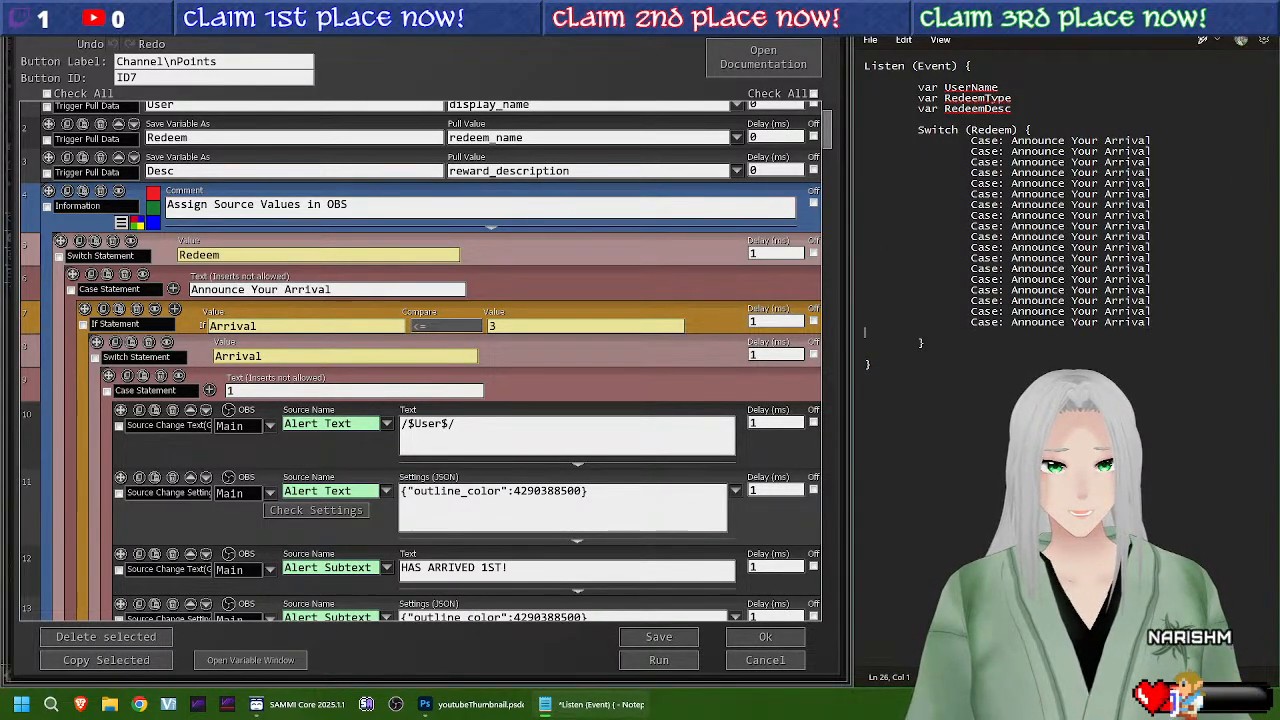
key("ctrl+v")
key("Return")
key("ctrl+v")
key("Return")
key("ctrl+v")
key("Return")
key("ctrl+v")
key("Return")
key("ctrl+v")
key("Return")
key("ctrl+v")
key("Return")
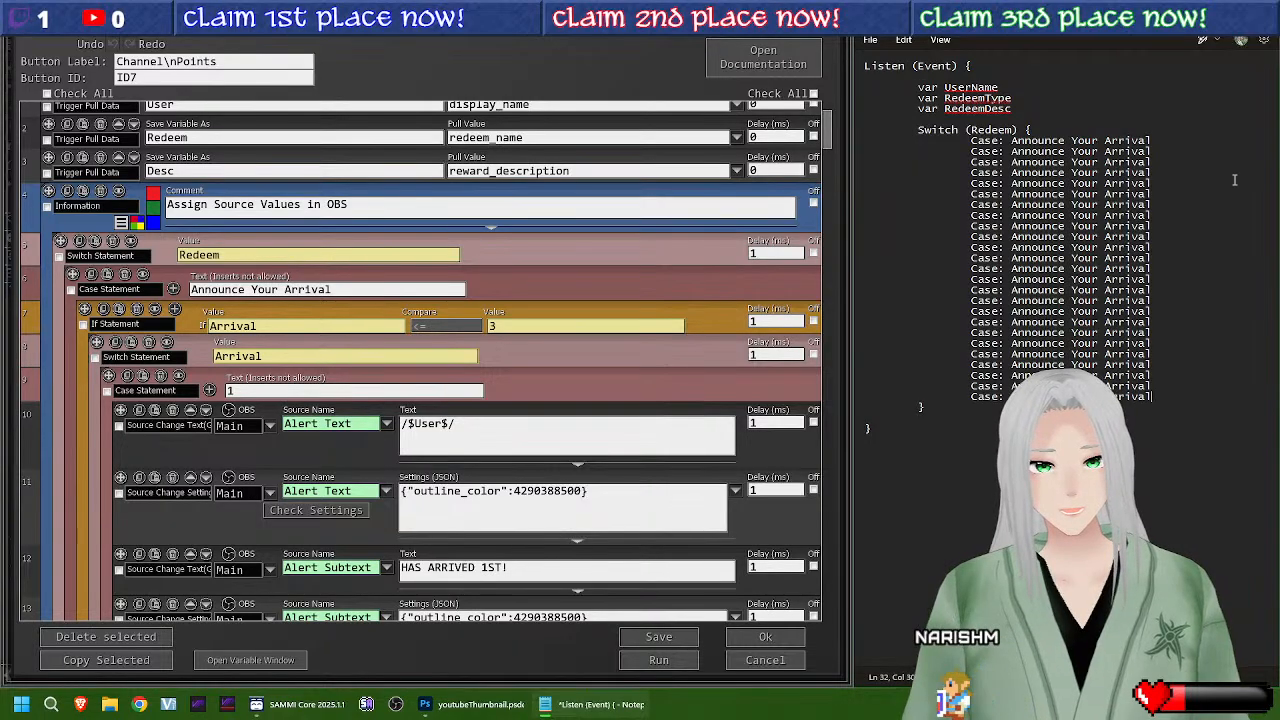
key("Return")
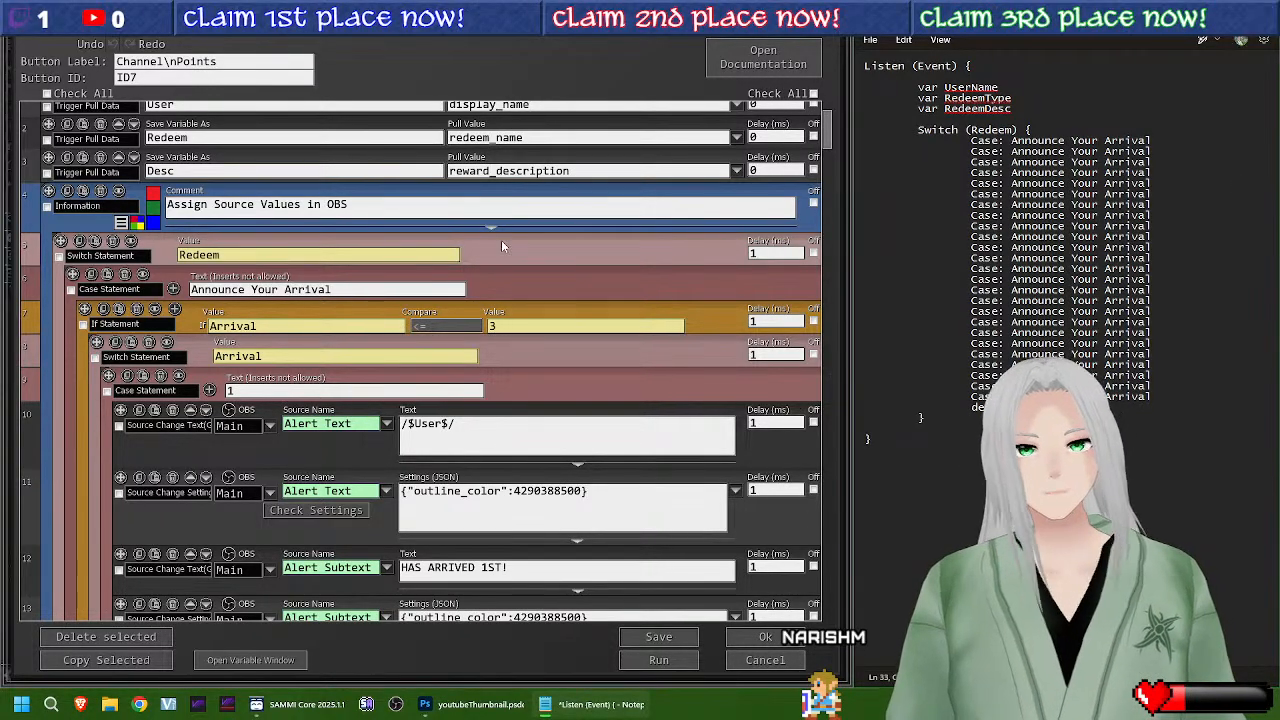
Step: Examine the Channel Points commands from the Announce Your Arrival case to the Stretch! case alongside the second Case line in Notepad
scroll(678, 337, "down", 1)
scroll(678, 337, "down", 2)
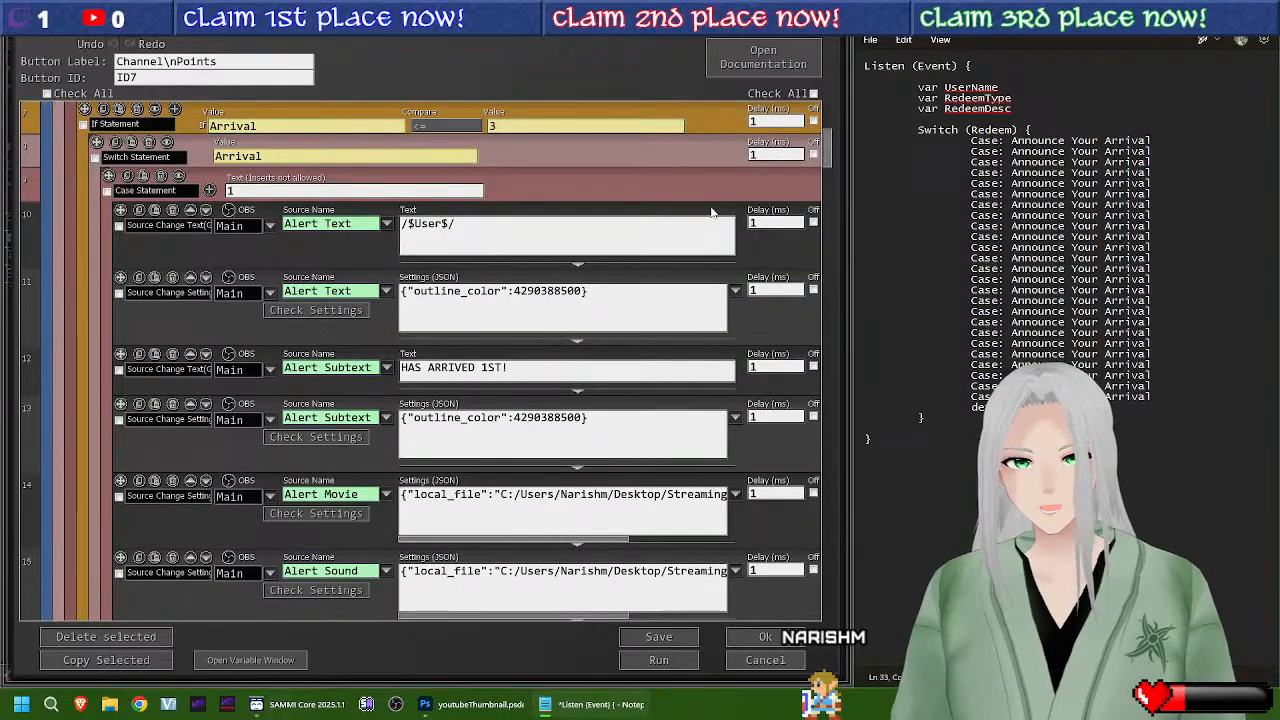
scroll(827, 186, "down", 3)
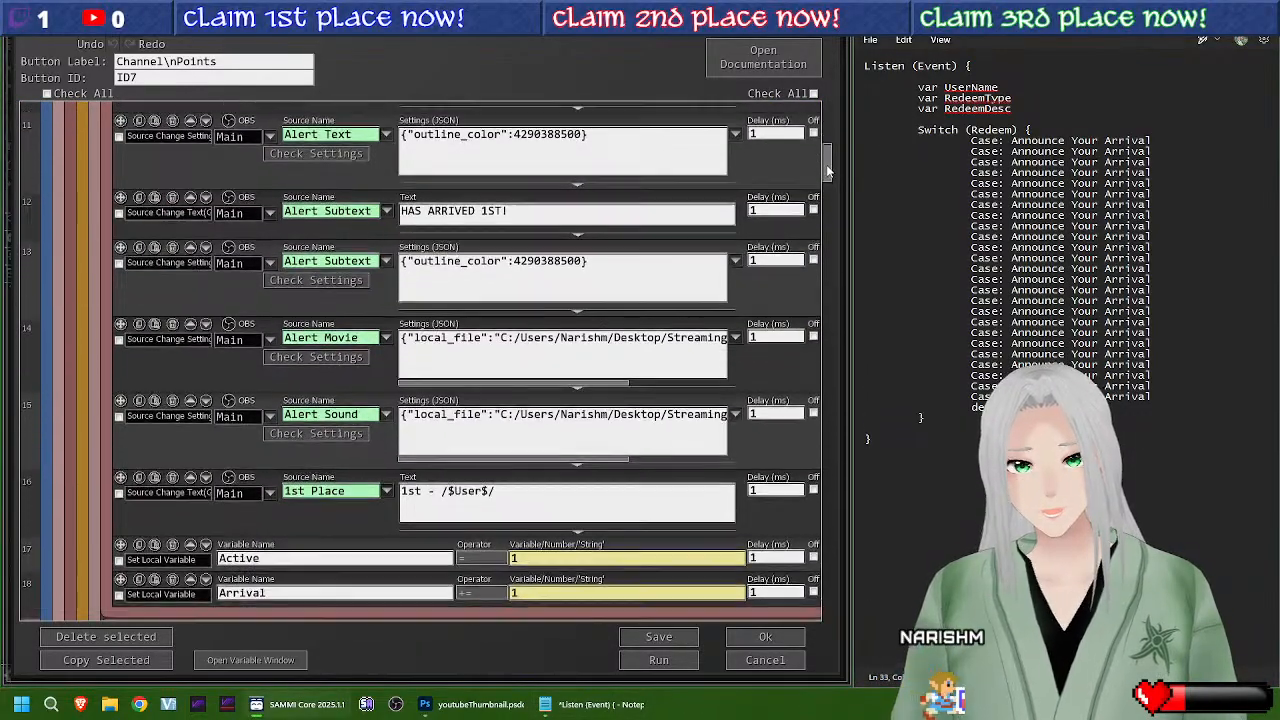
left_click_drag(827, 186, 841, 372)
left_click(1013, 152)
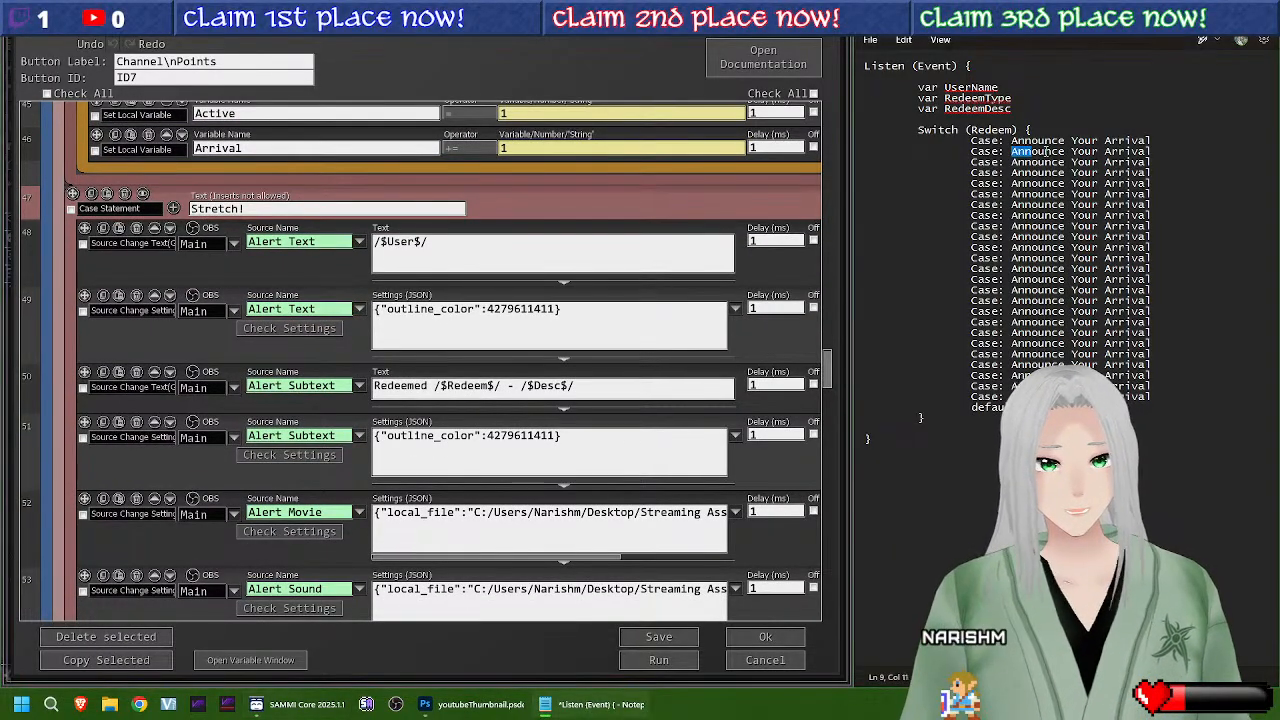
left_click_drag(1013, 152, 1156, 152)
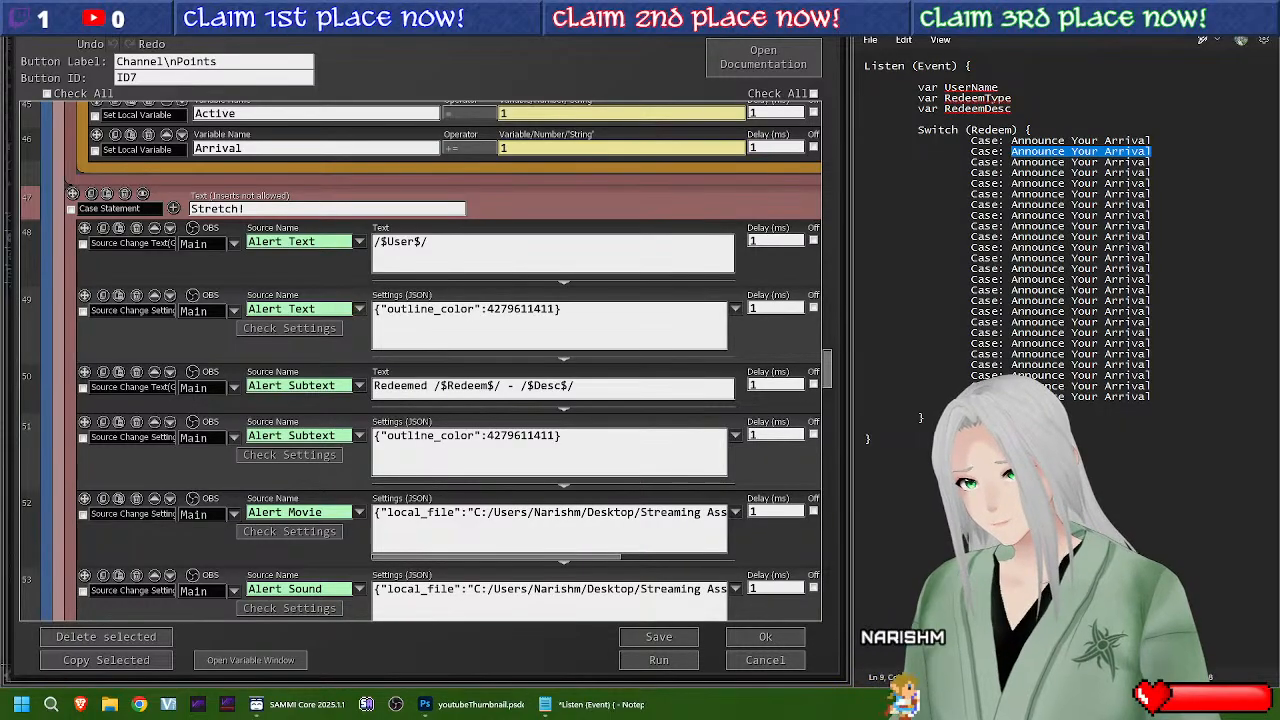
left_click(1203, 255)
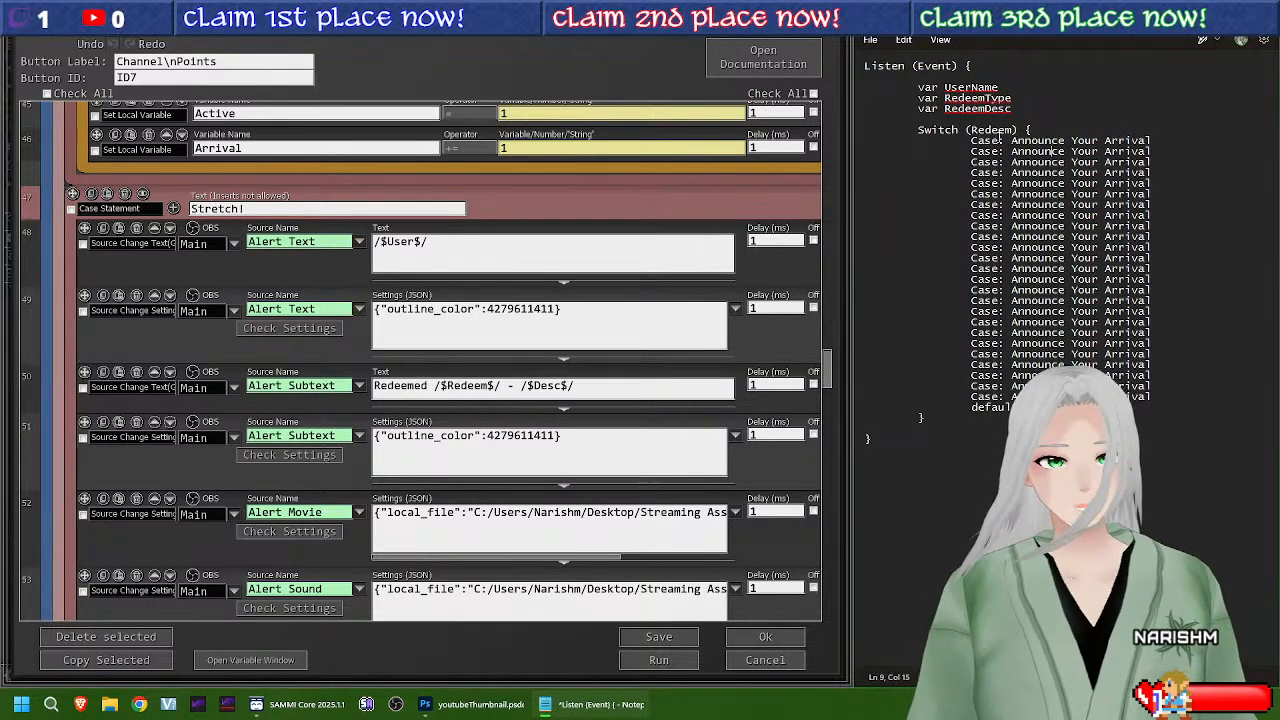
Step: Replace the names of the second and third cases in the Switch block with "Stretch!" and "Hydrate!"
left_click_drag(1010, 151, 1156, 153)
type("Stretch!")
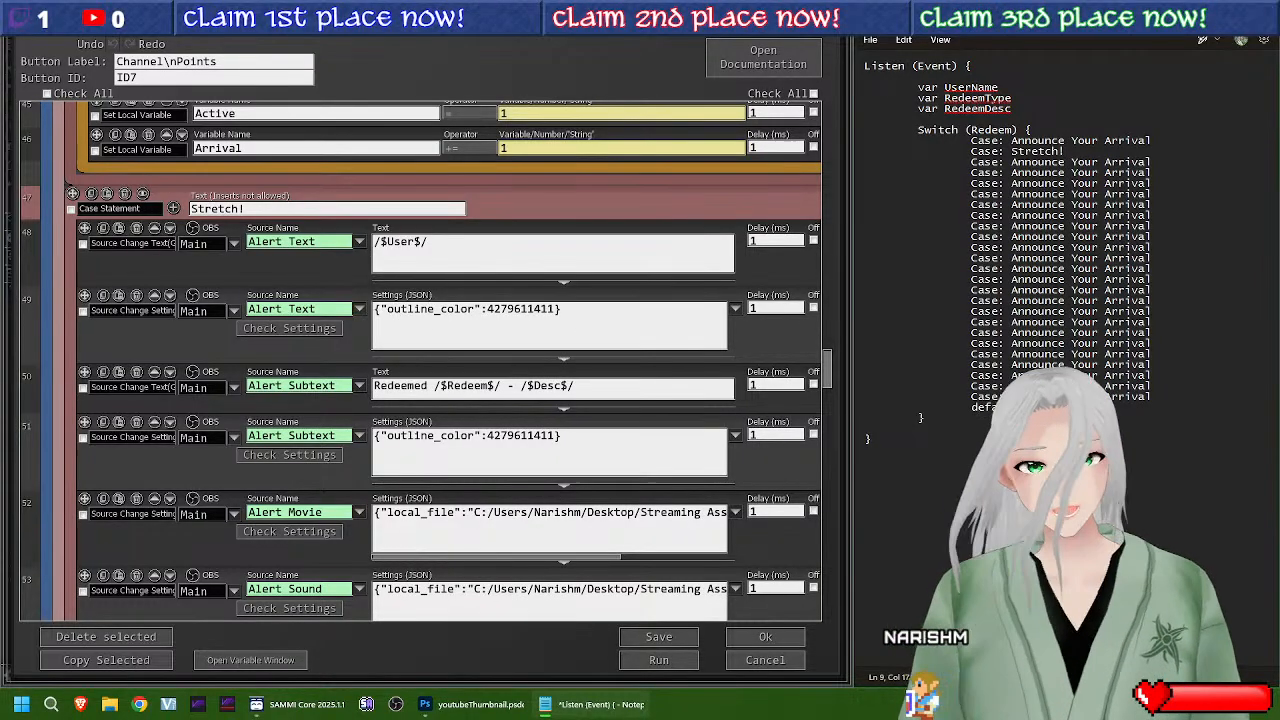
left_click_drag(1011, 162, 1150, 161)
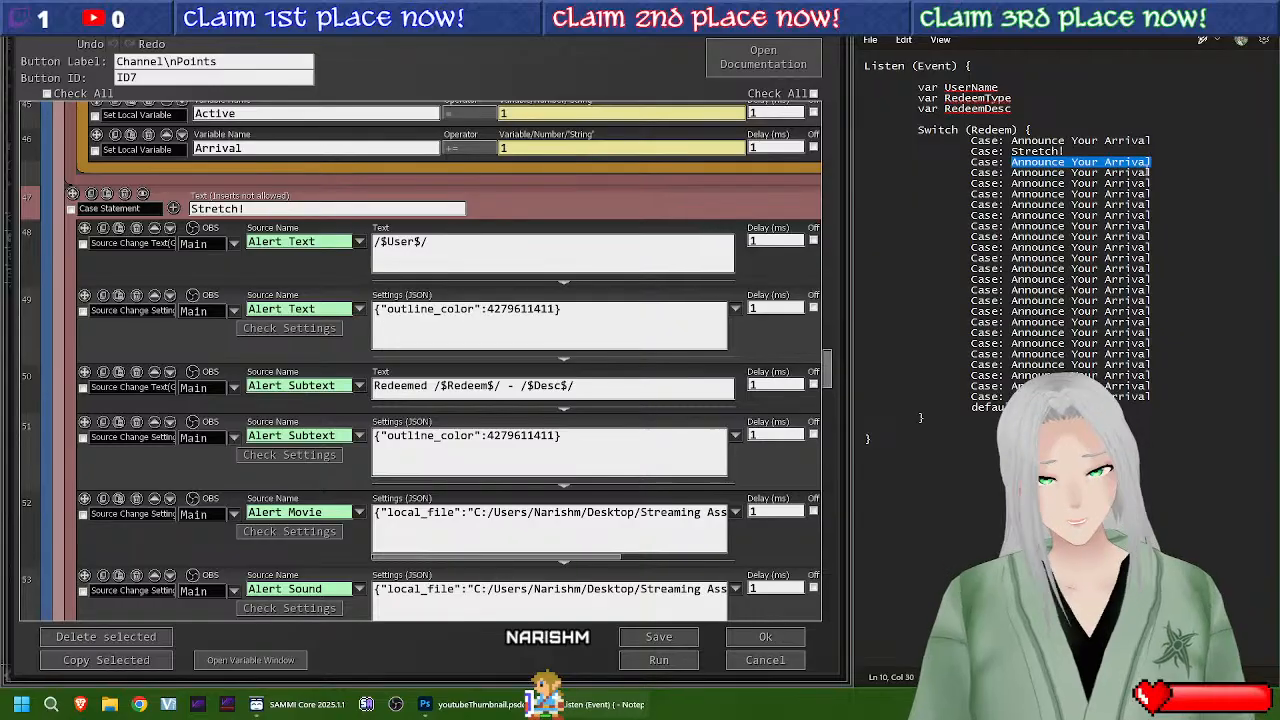
type("Hydrate!")
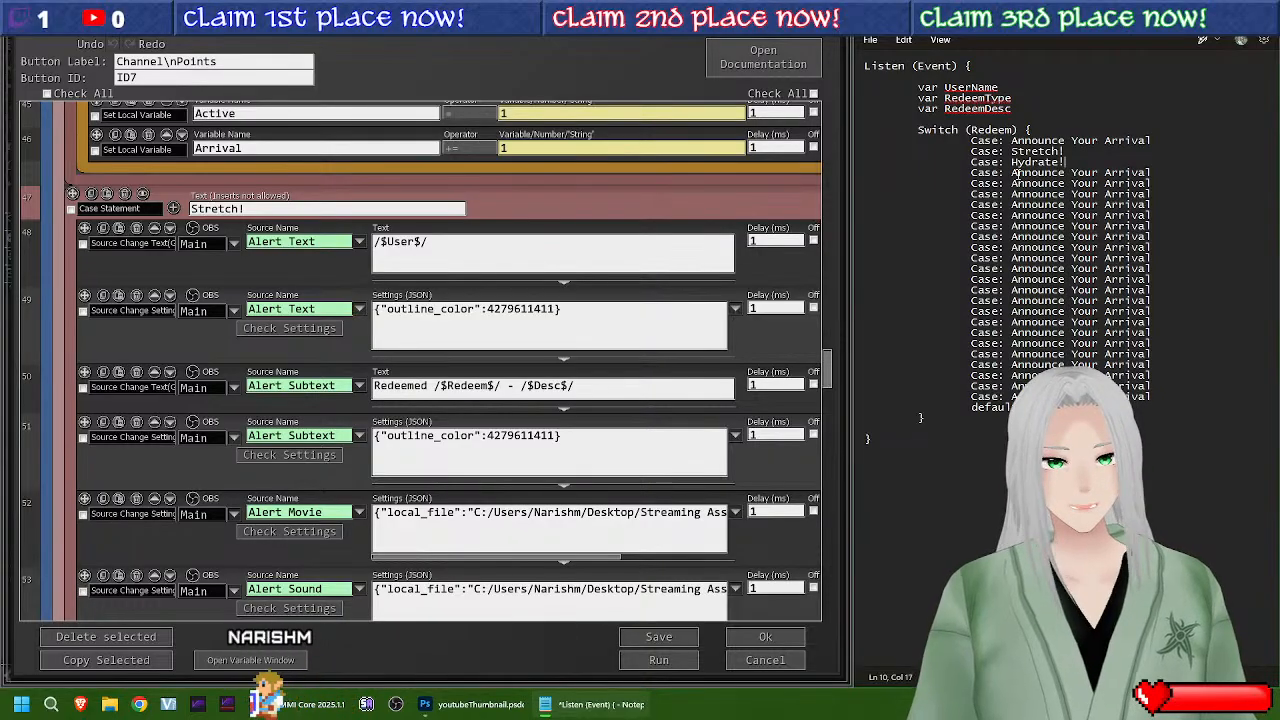
Step: Replace the name of the fourth case, below Hydrate!, with "Notice Me Senpai!"
double_click(1040, 173)
left_click_drag(1082, 180, 1158, 173)
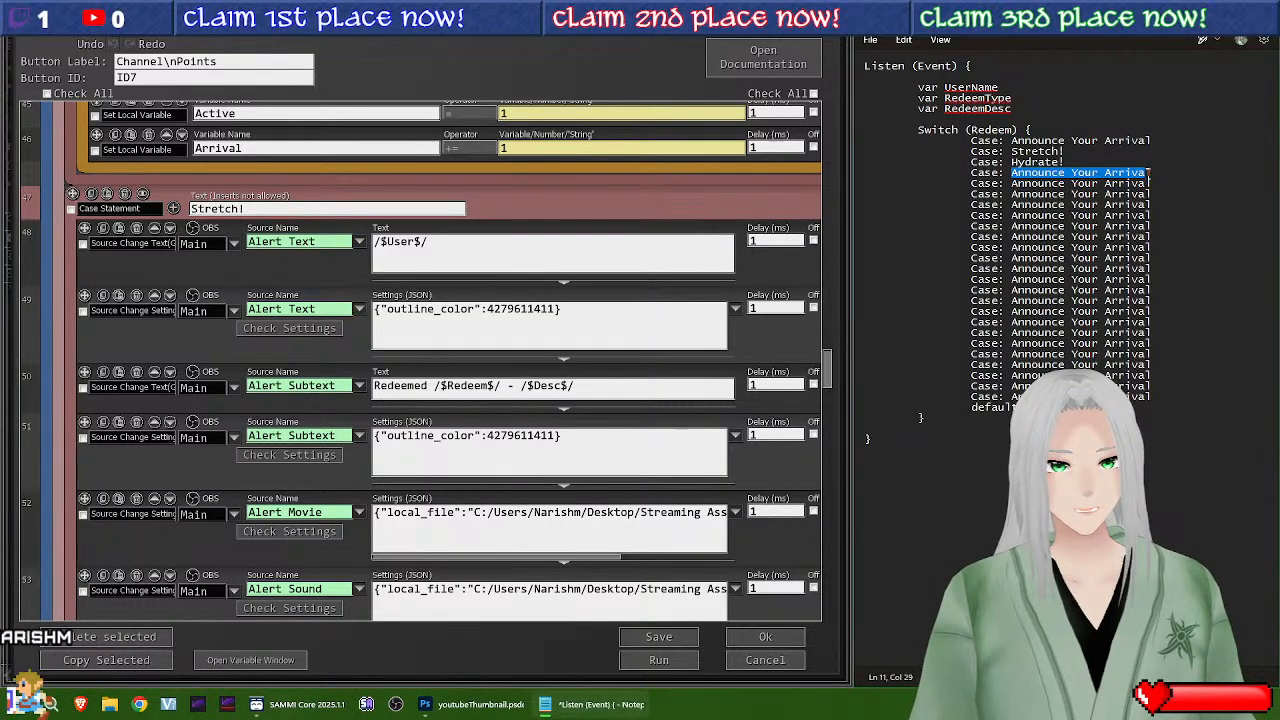
type("N")
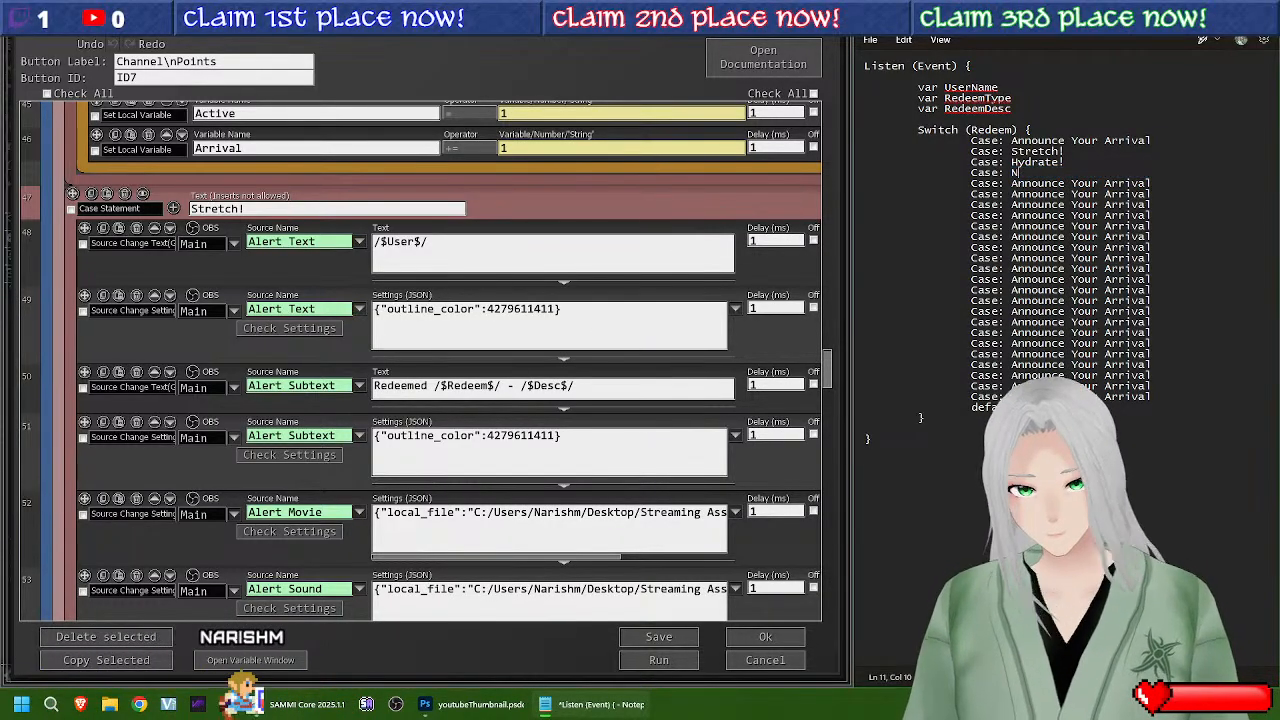
type("otice Me Sem")
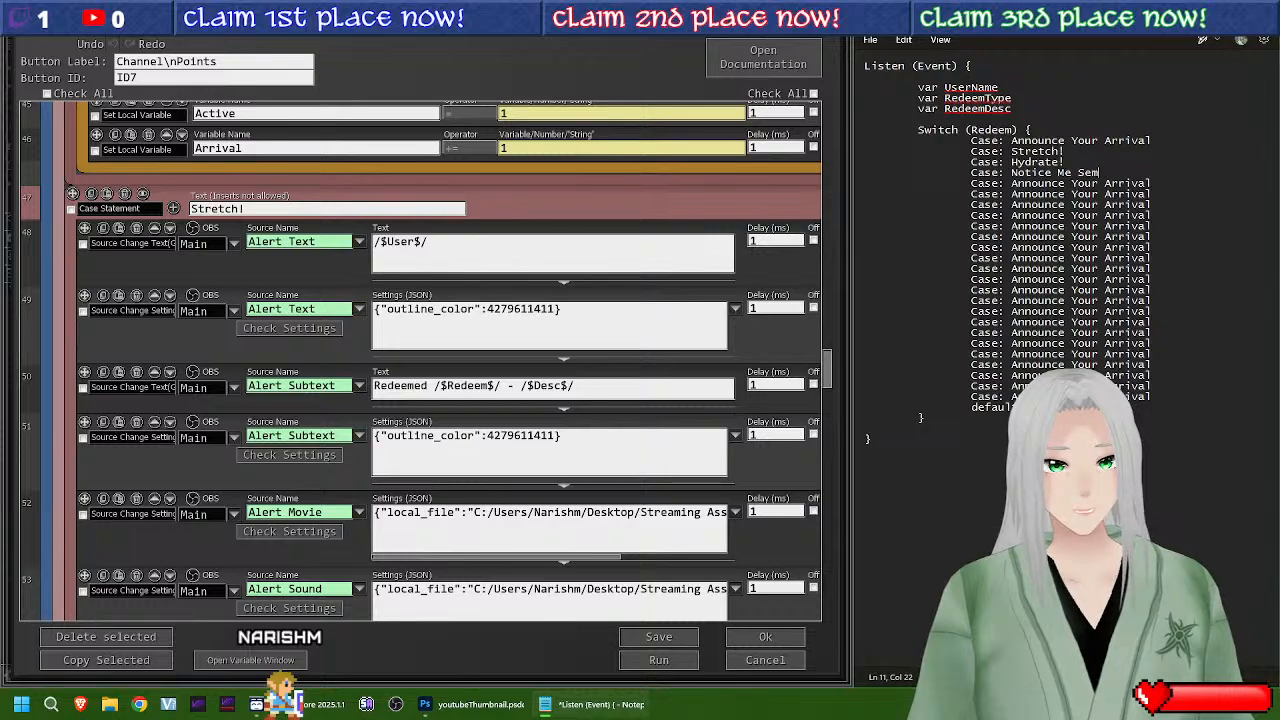
type("p")
key("BackSpace")
key("BackSpace")
type("npai")
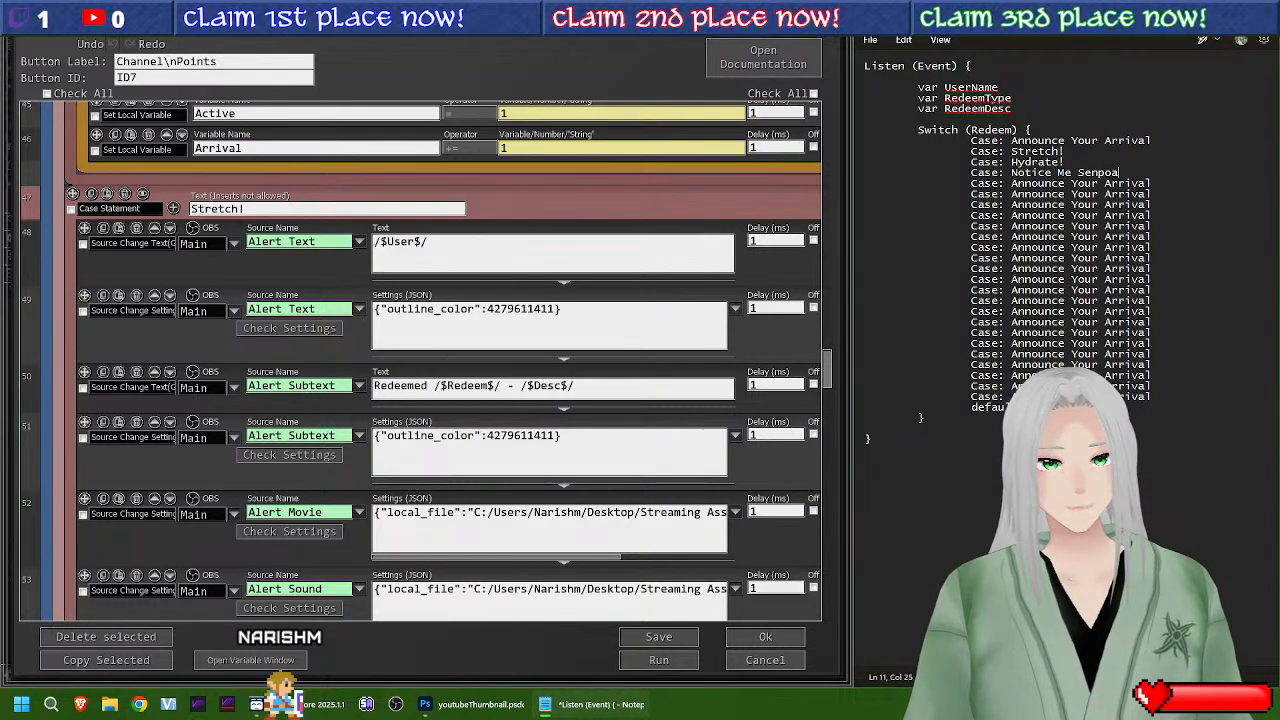
type("!")
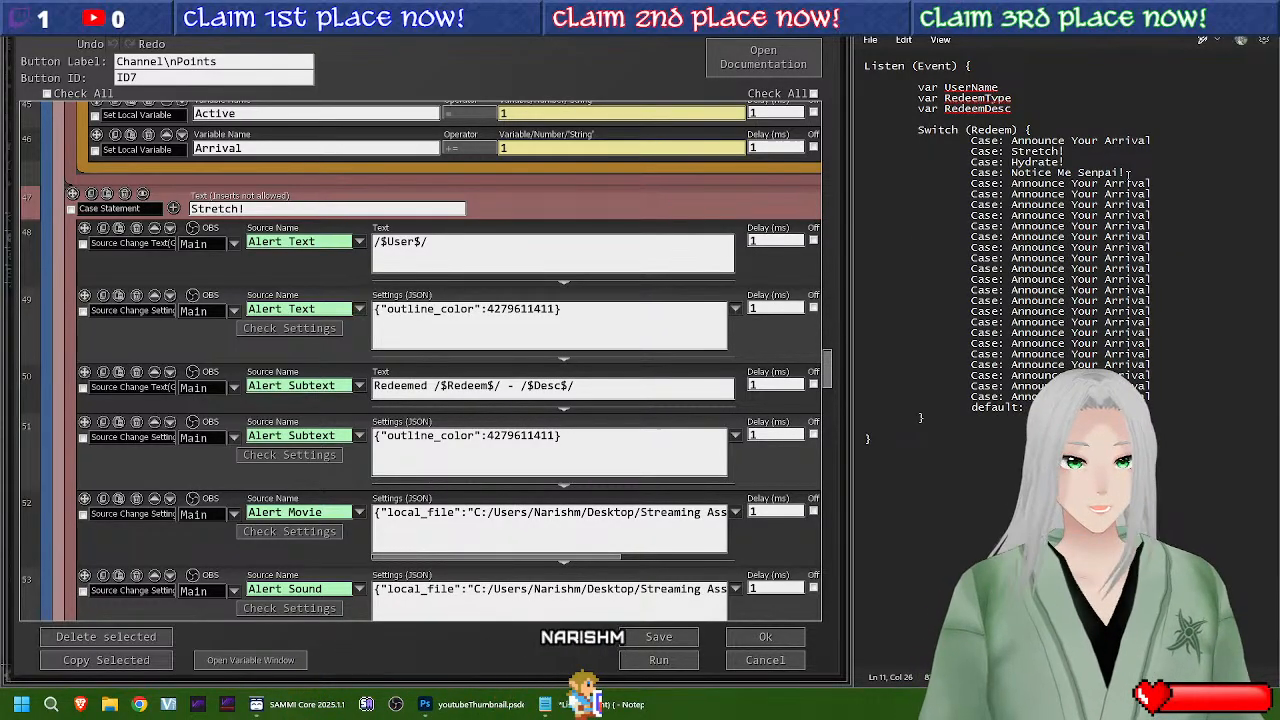
Step: Delete the whole "Case: Notice Me Senpai!" line and add an exclamation mark to the first case's name, "Announce Your Arrival!"
left_click_drag(1128, 173, 853, 178)
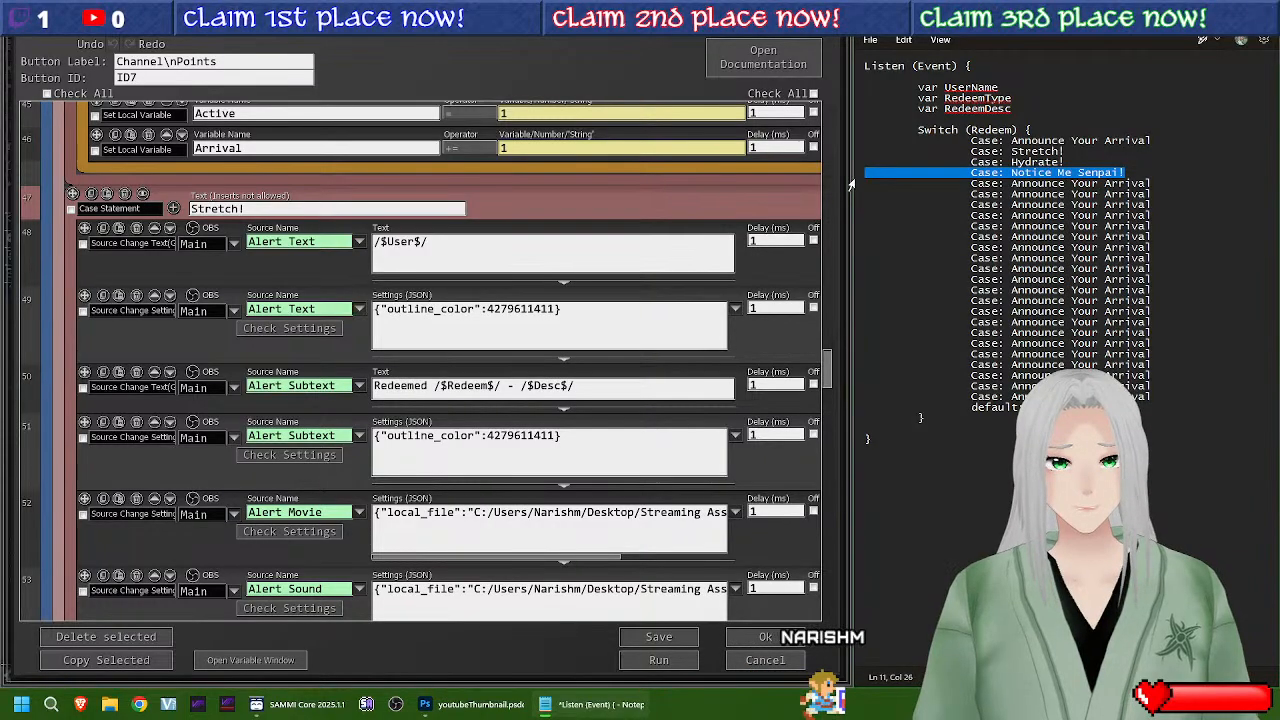
key("BackSpace")
key("BackSpace")
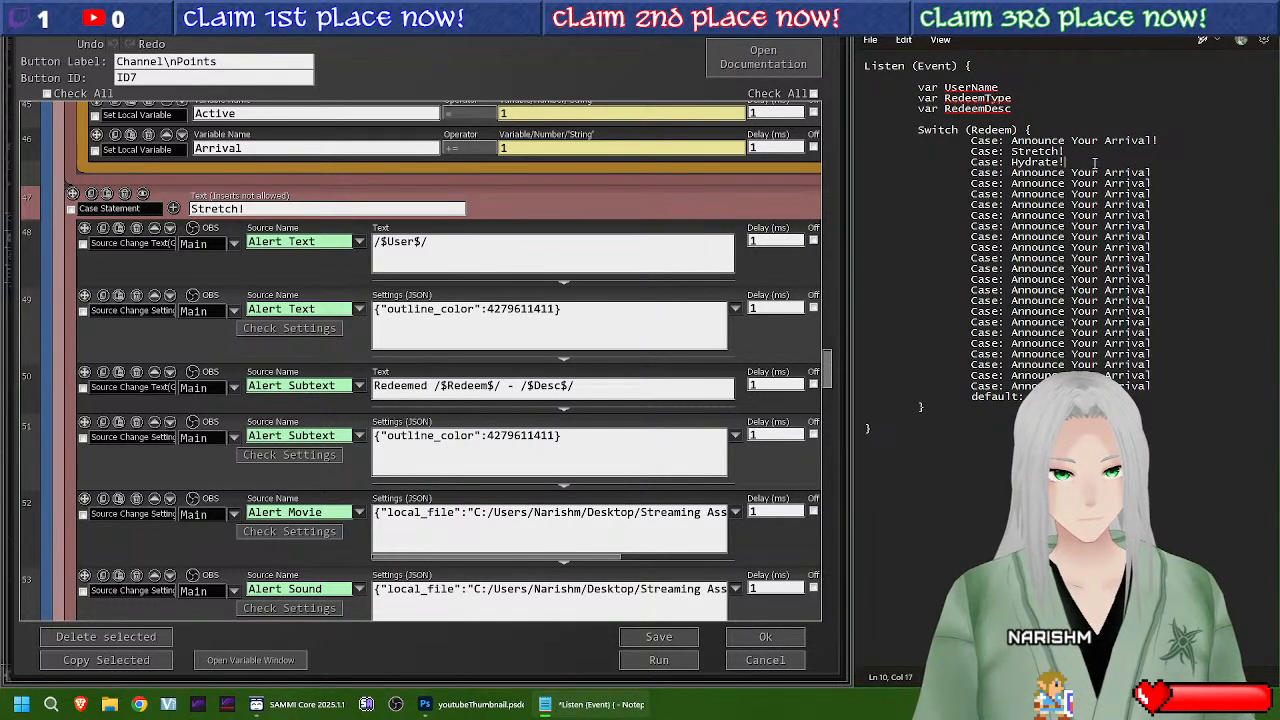
Step: Insert one blank line below the Hydrate! case and another above the first case in the Switch block
key("Return")
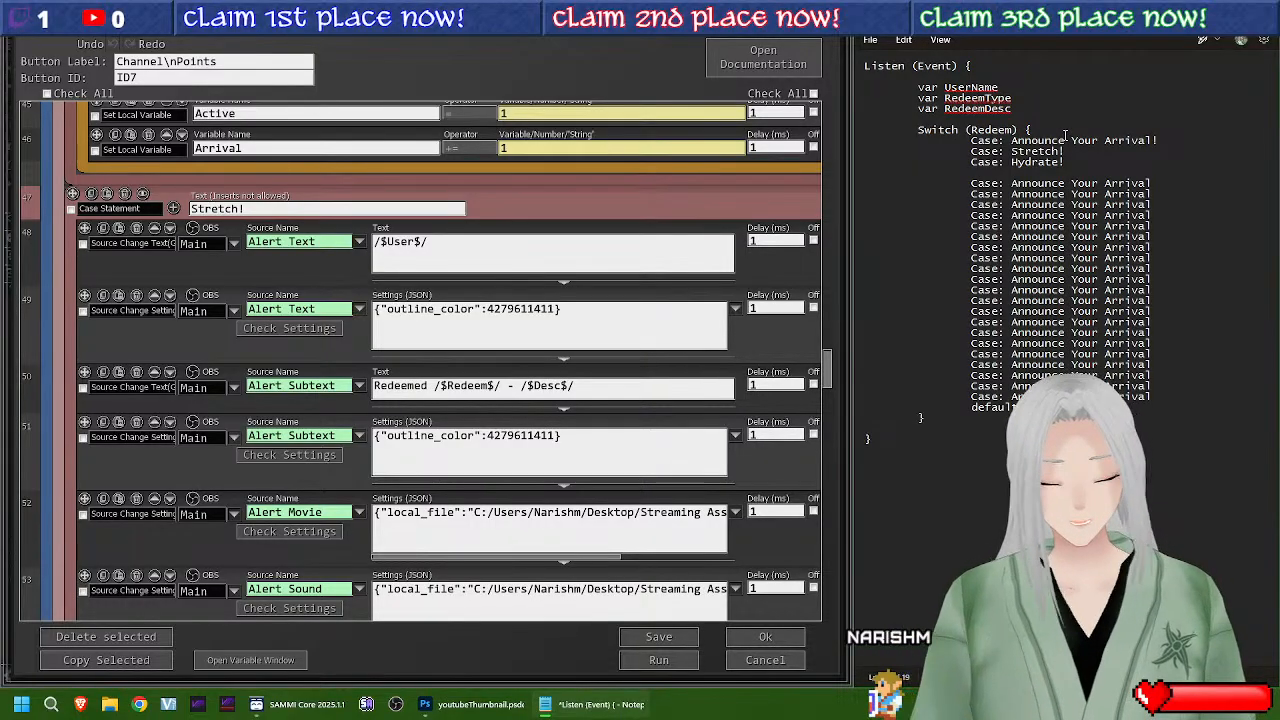
key("Return")
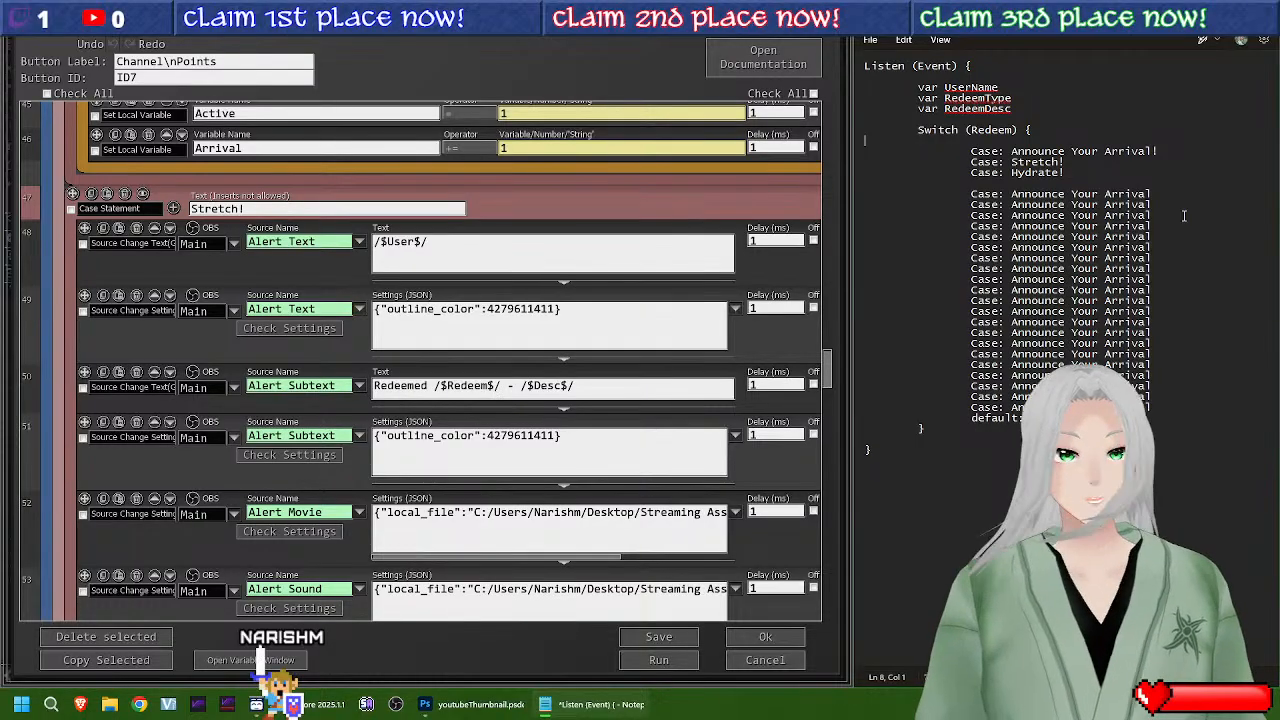
Step: Rename the first three cases below the blank line after Hydrate! as "Shrinking Potion", "Giant's Potion" and "Snap Freeze"
left_click_drag(1012, 194, 1148, 194)
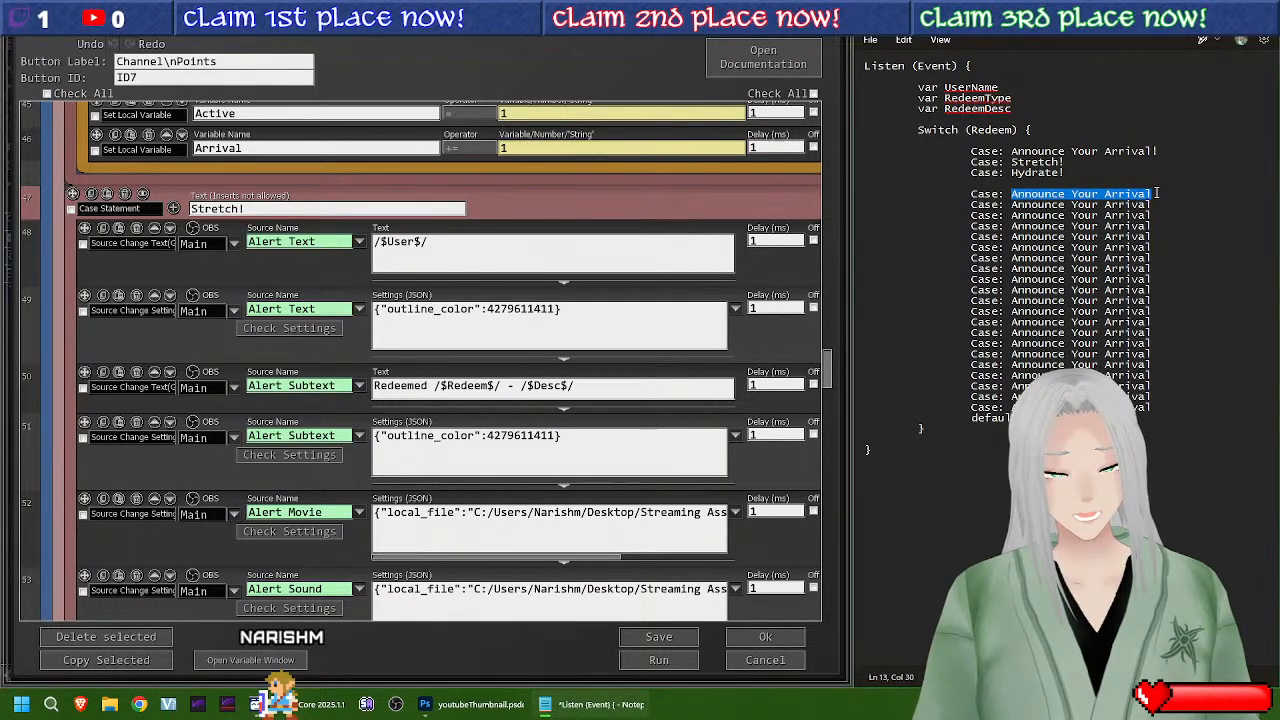
type("Shrink")
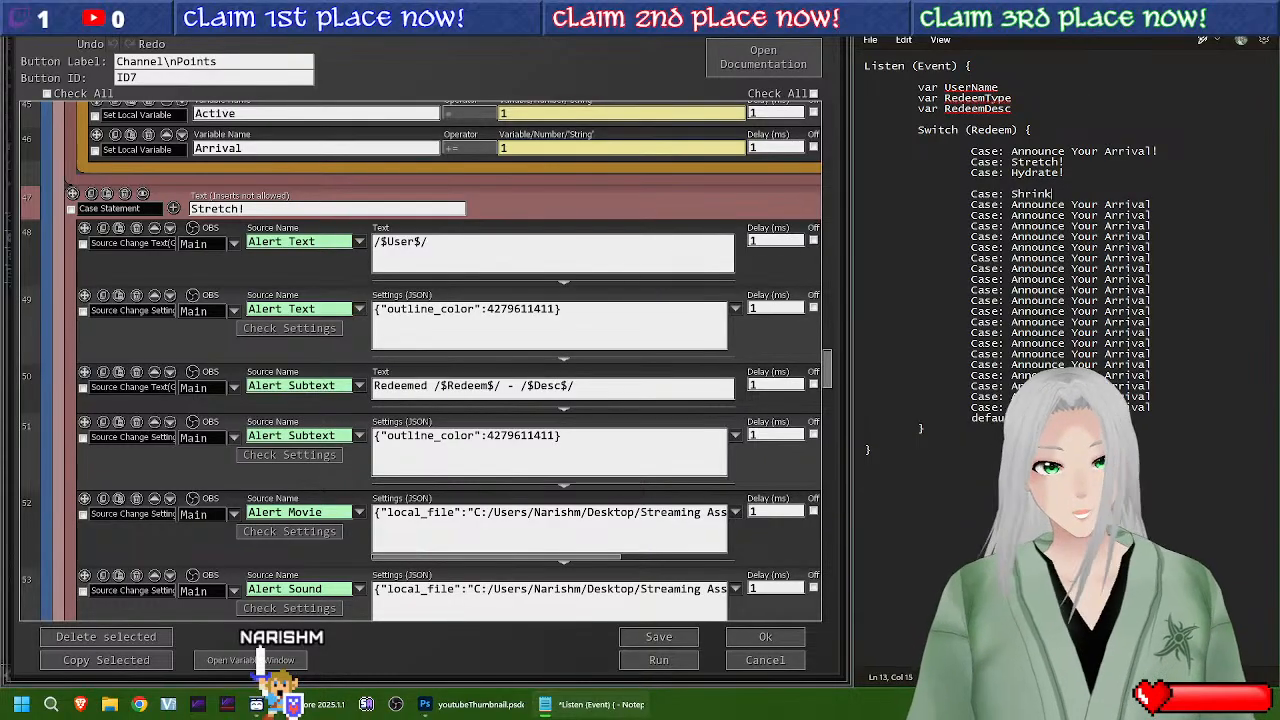
type("ing Potion")
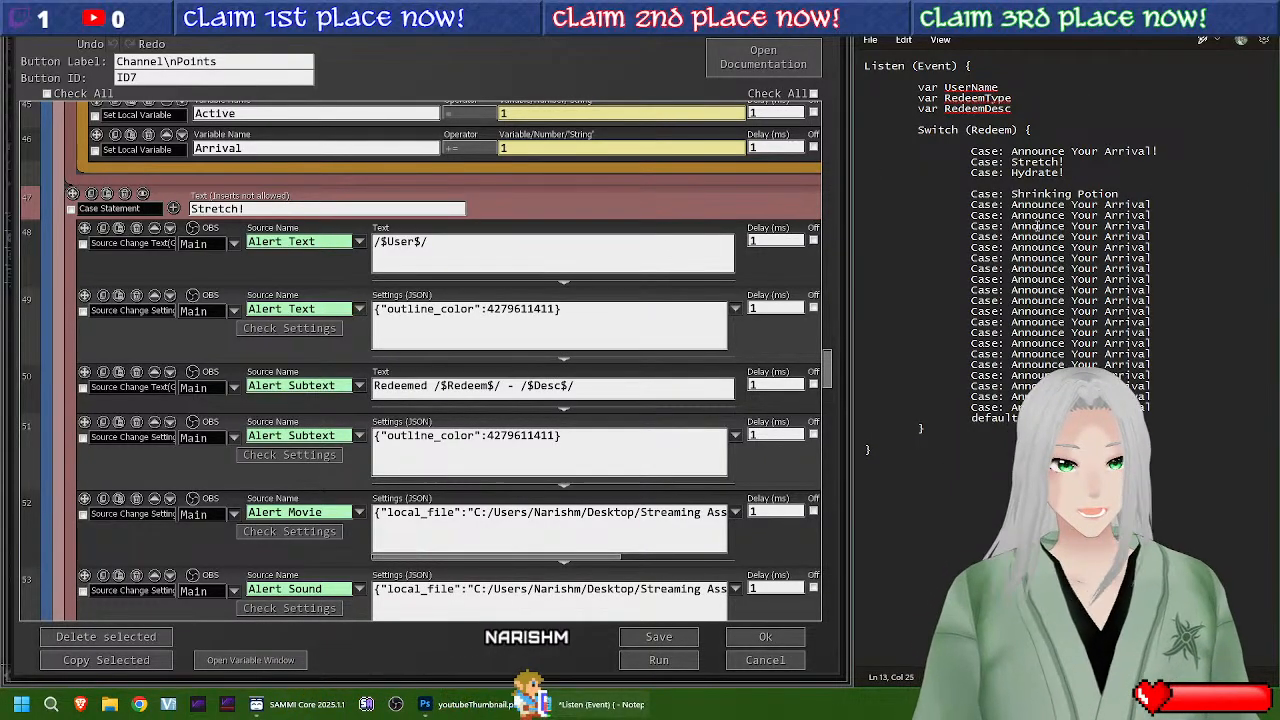
left_click_drag(1012, 204, 1151, 205)
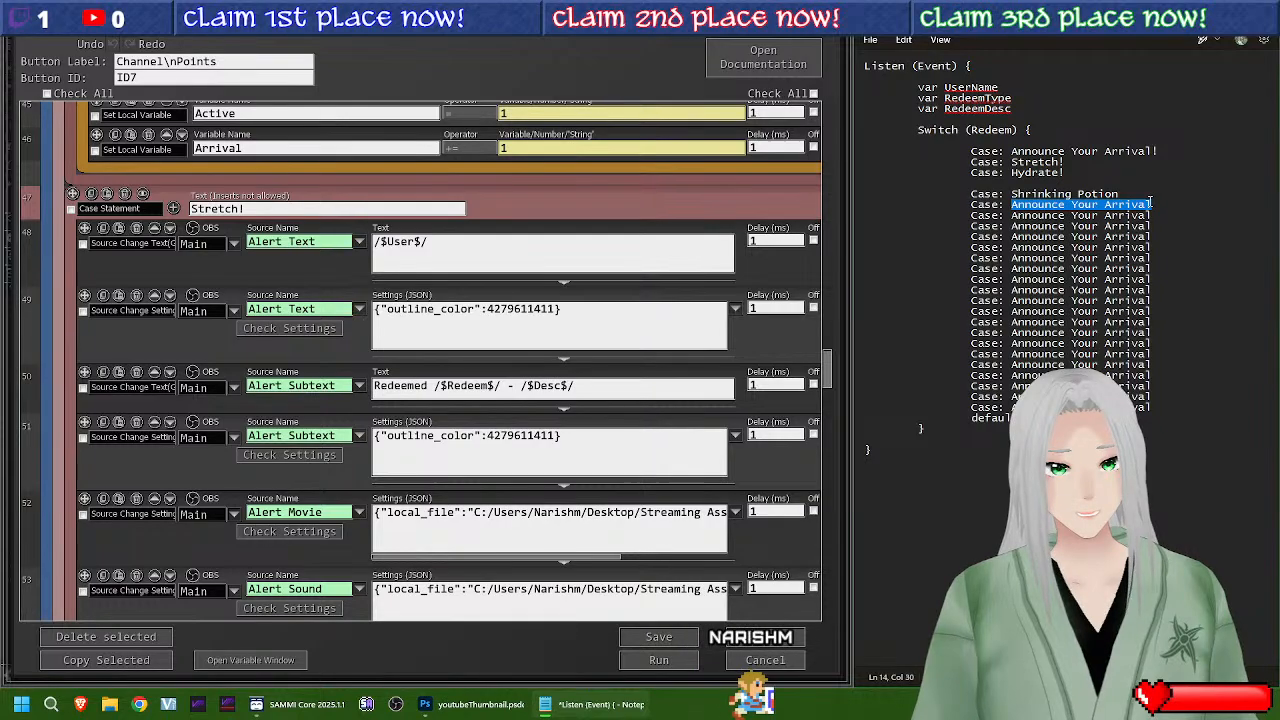
type("Giant's Potion")
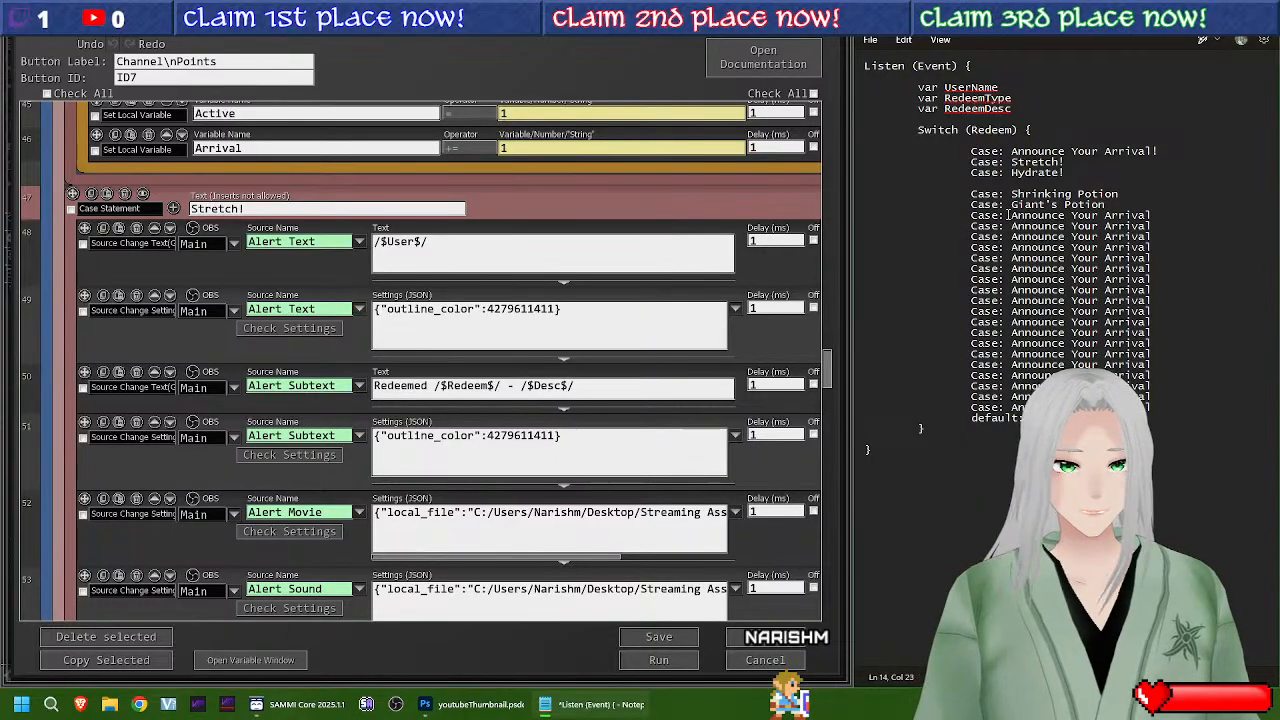
left_click_drag(1012, 214, 1150, 214)
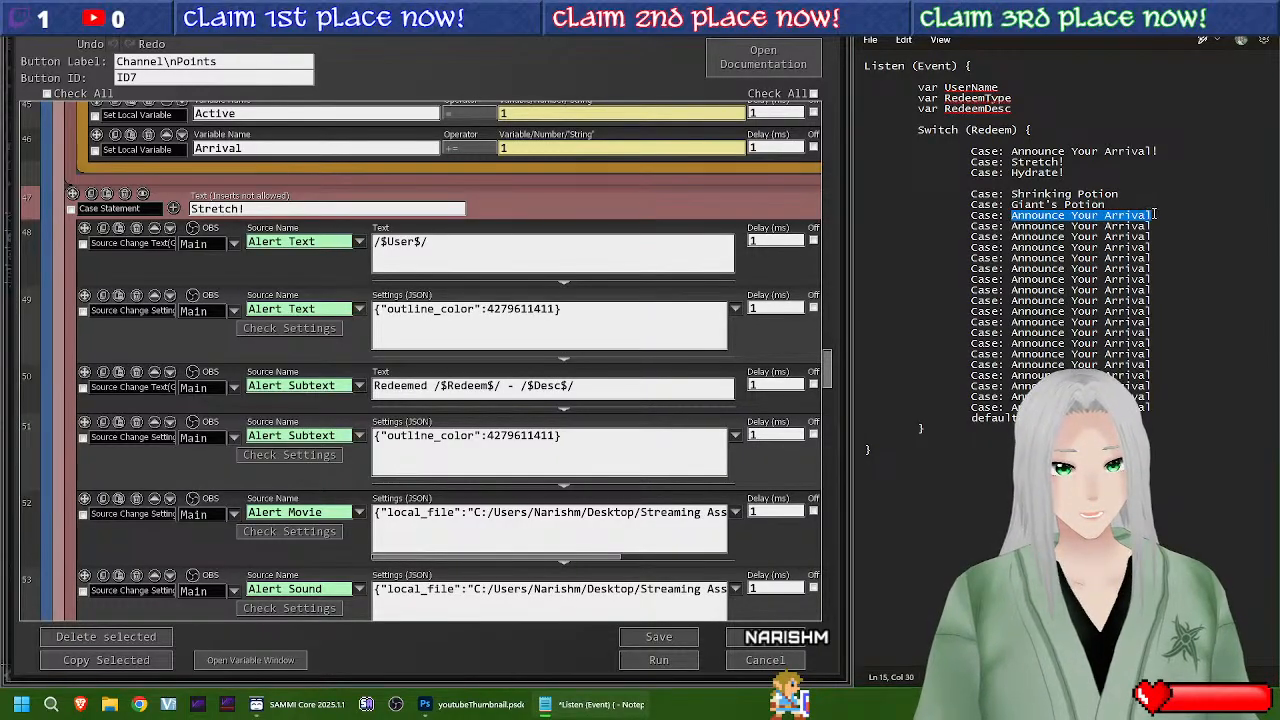
type("S")
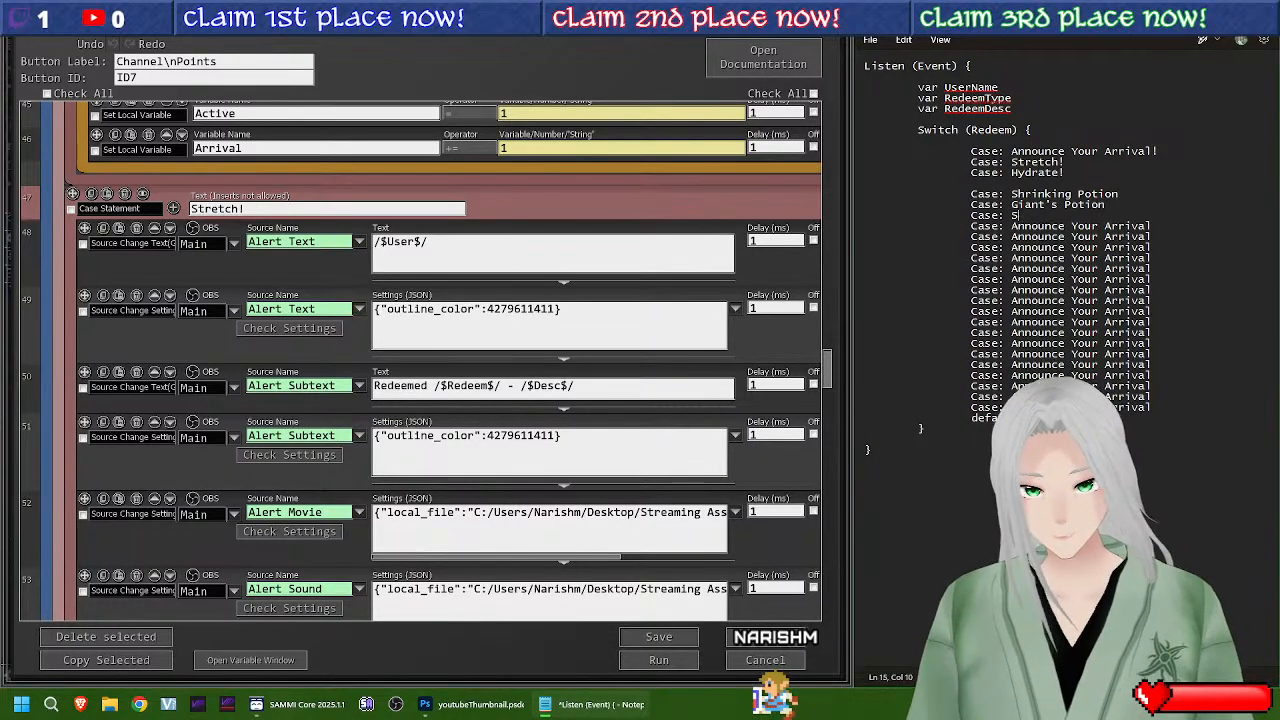
type("nap Freeze")
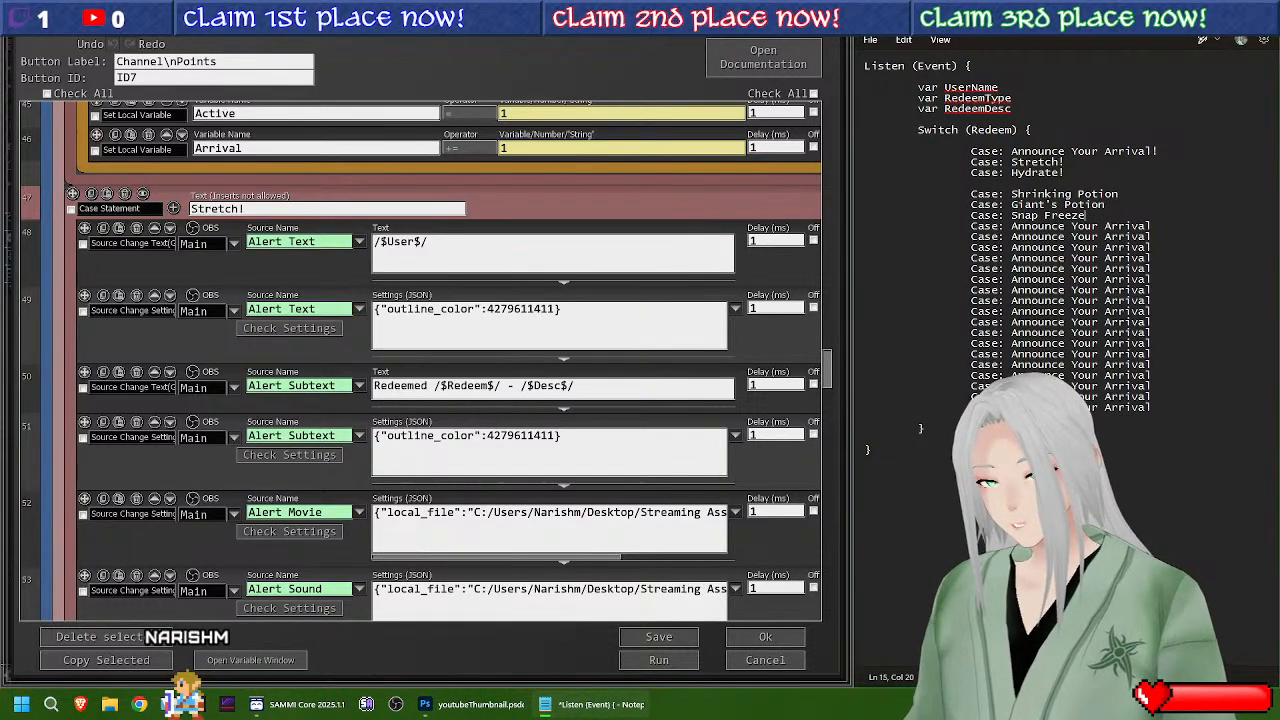
Step: Switch to the Twitch Channel Points dashboard in the browser and examine the custom rewards list for further redeem names
left_click_drag(514, 719, 588, 45)
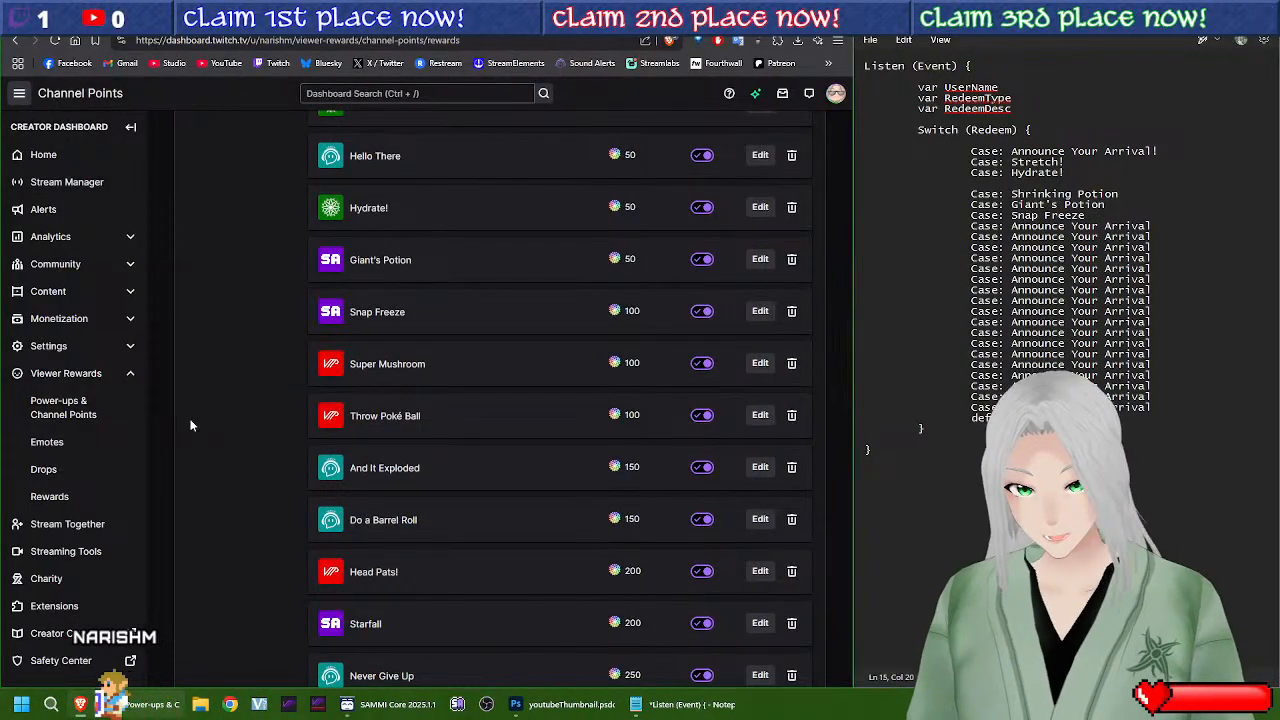
scroll(500, 453, "up", 3)
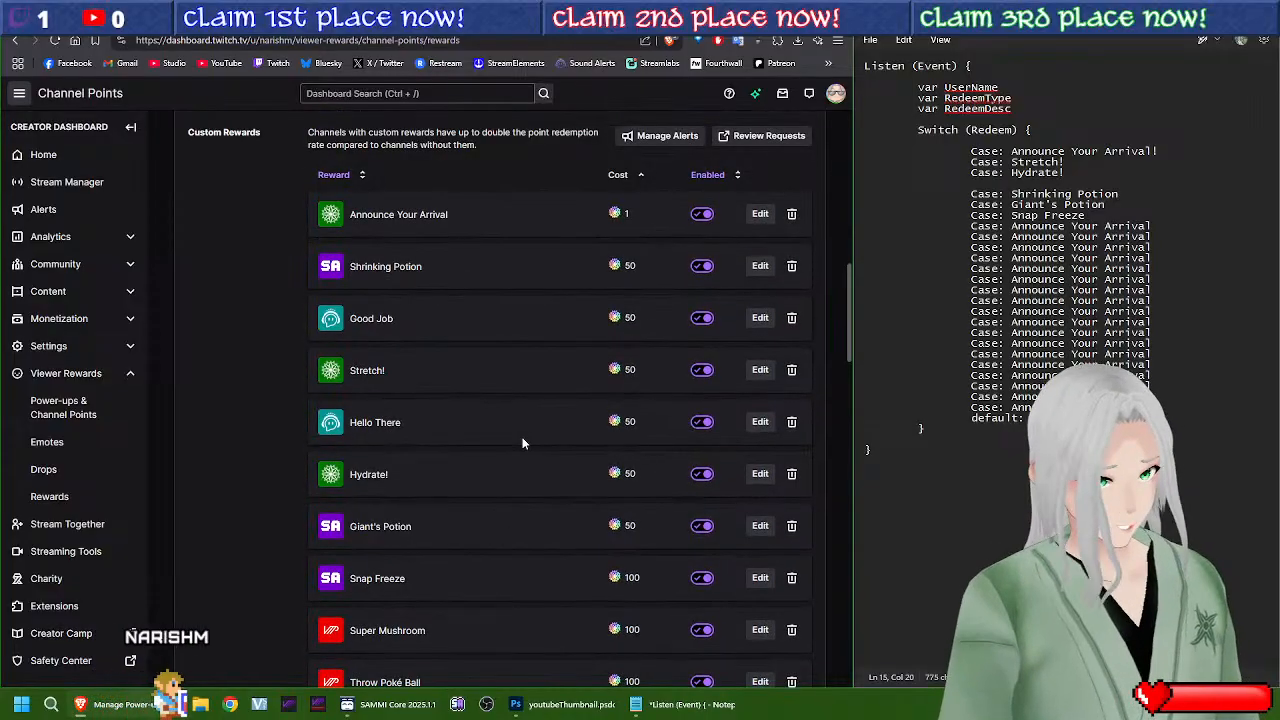
scroll(506, 300, "down", 3)
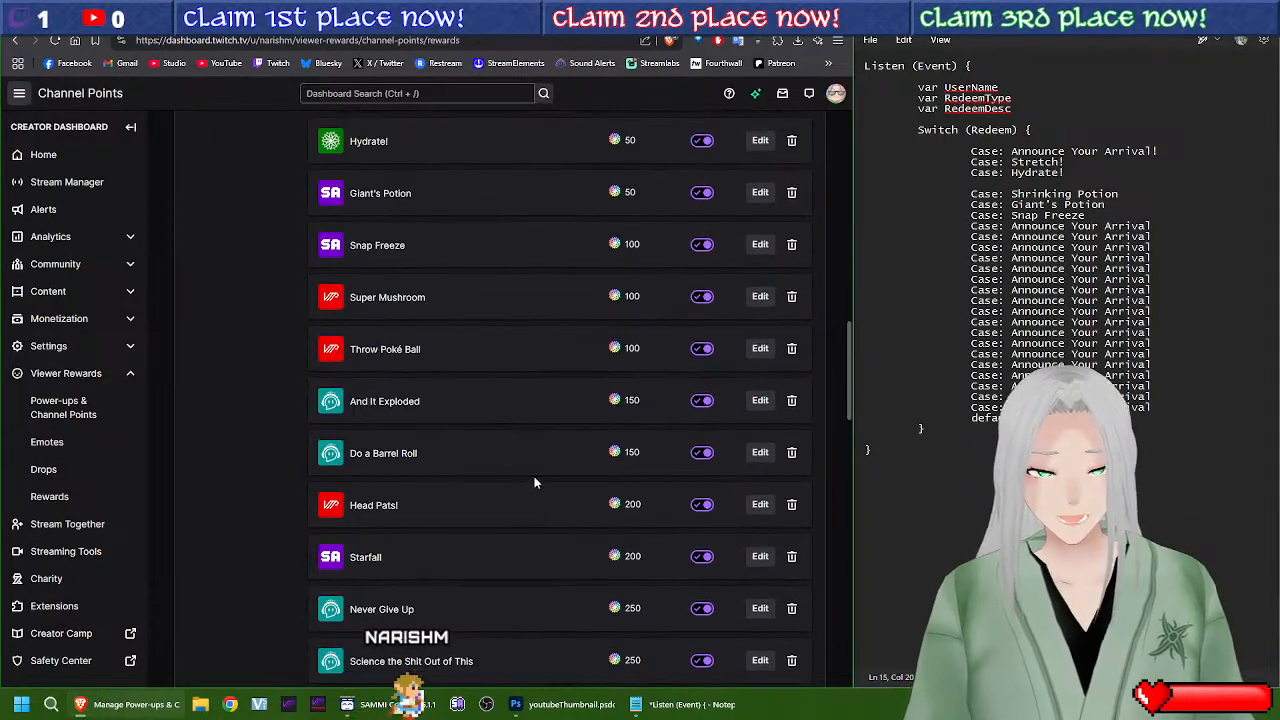
scroll(542, 520, "down", 4)
scroll(531, 548, "up", 2)
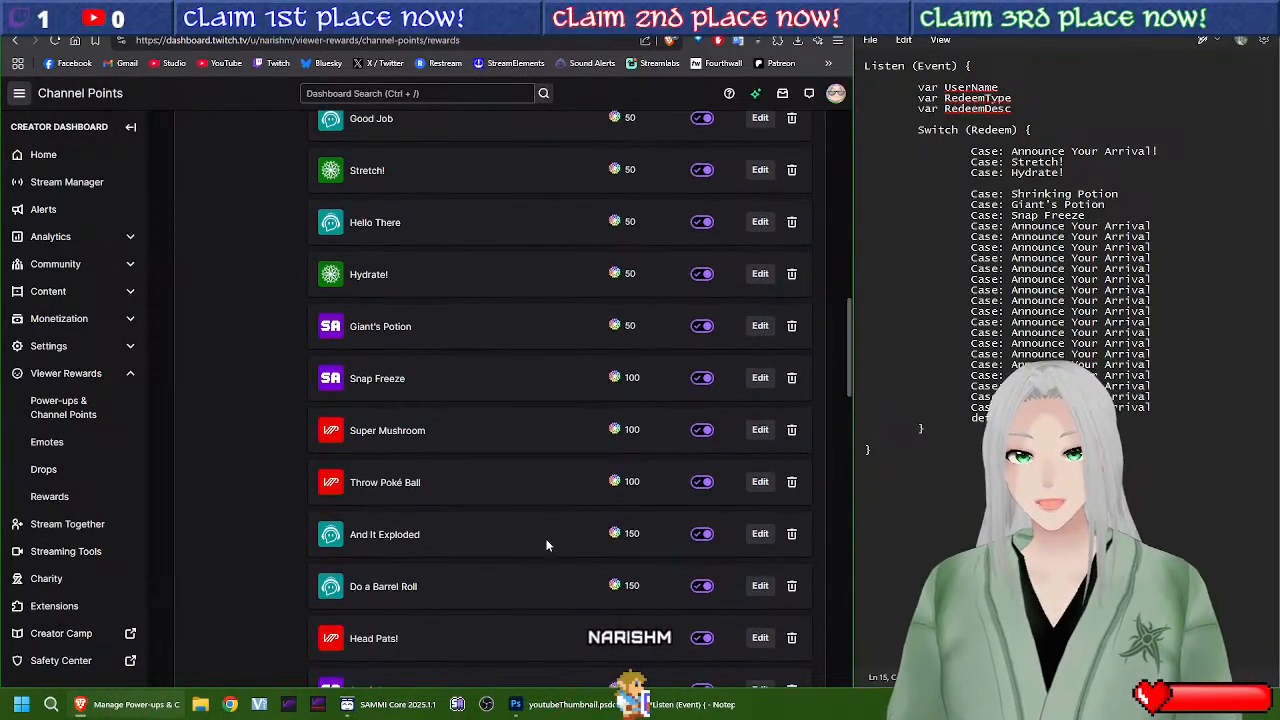
scroll(540, 520, "down", 1)
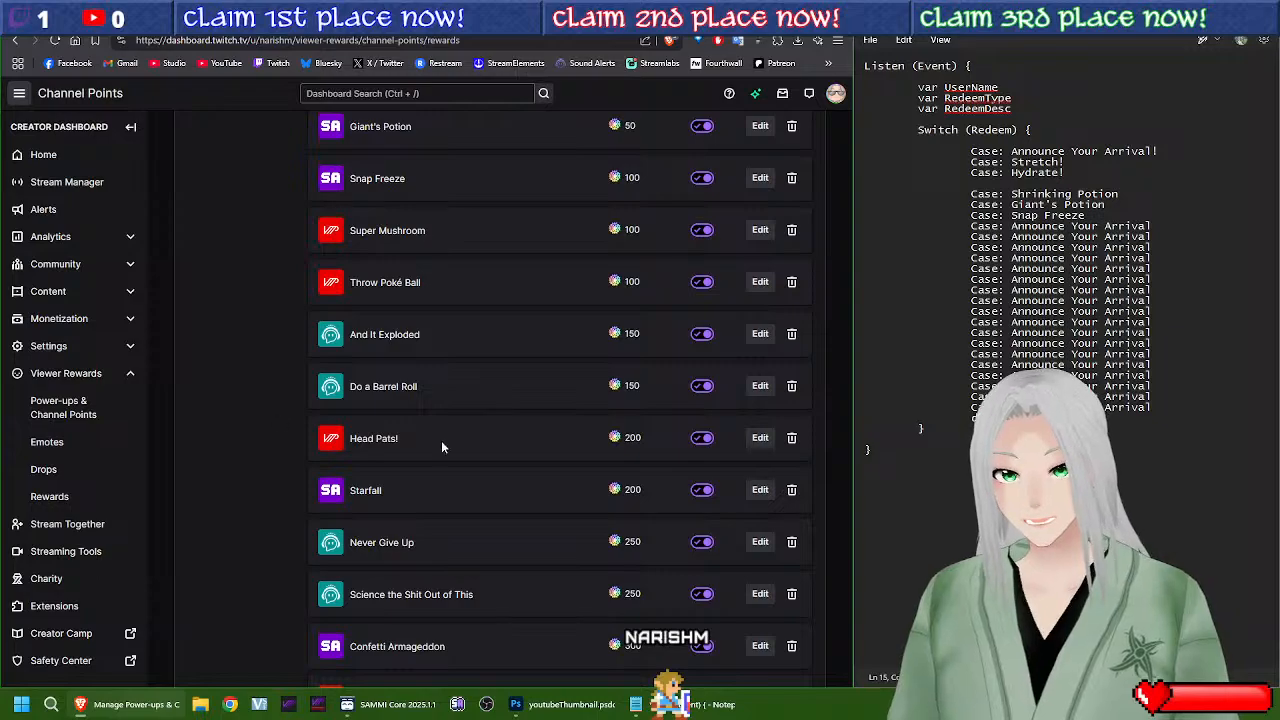
scroll(407, 456, "down", 2)
scroll(460, 510, "up", 8)
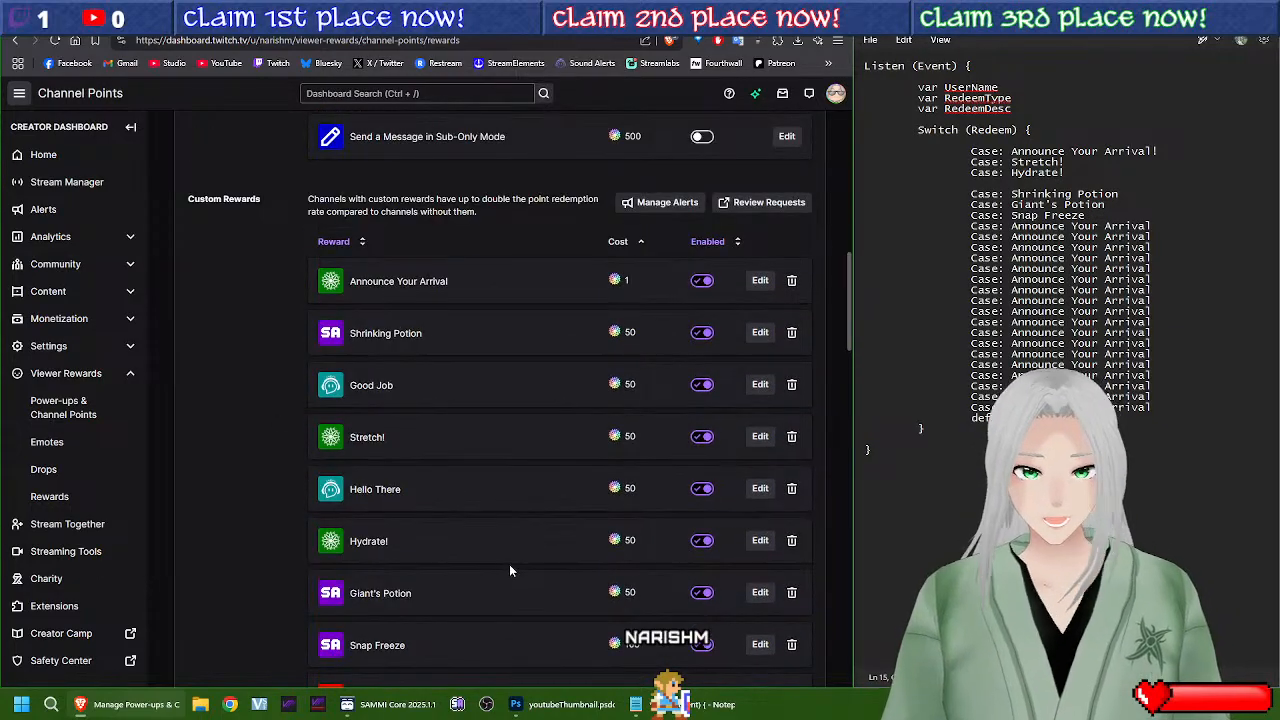
scroll(509, 570, "down", 1)
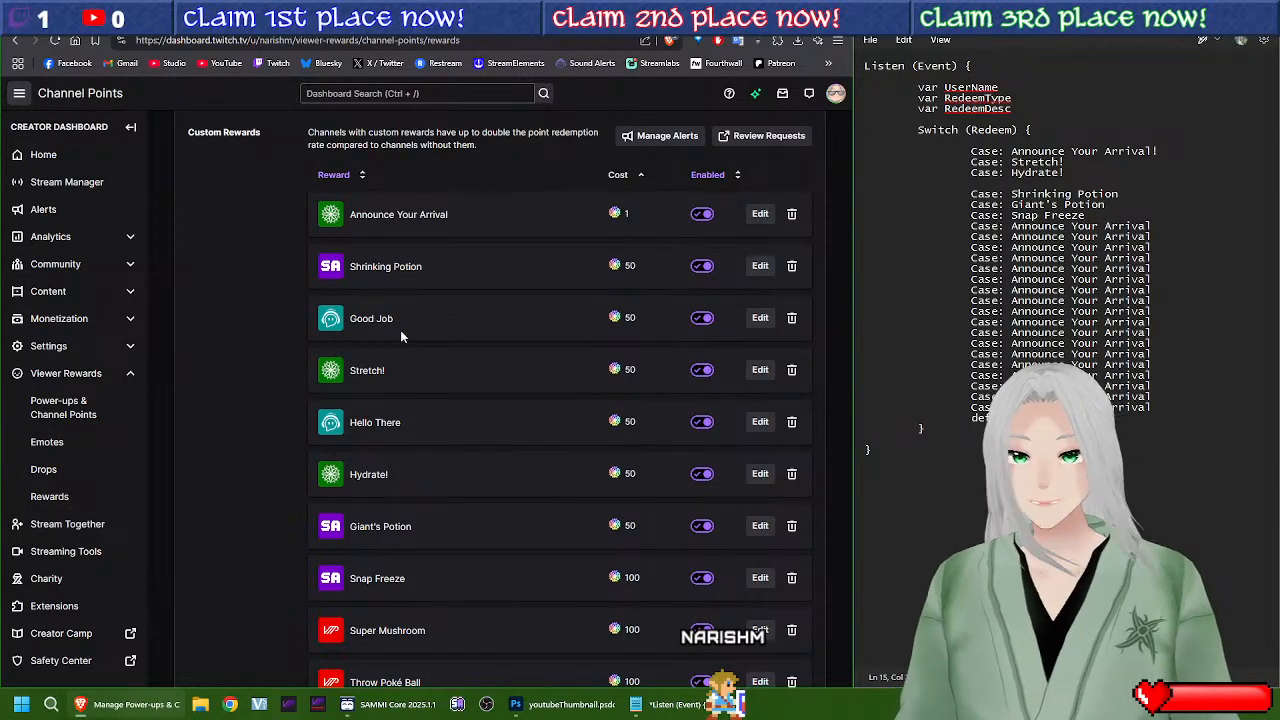
scroll(412, 364, "down", 3)
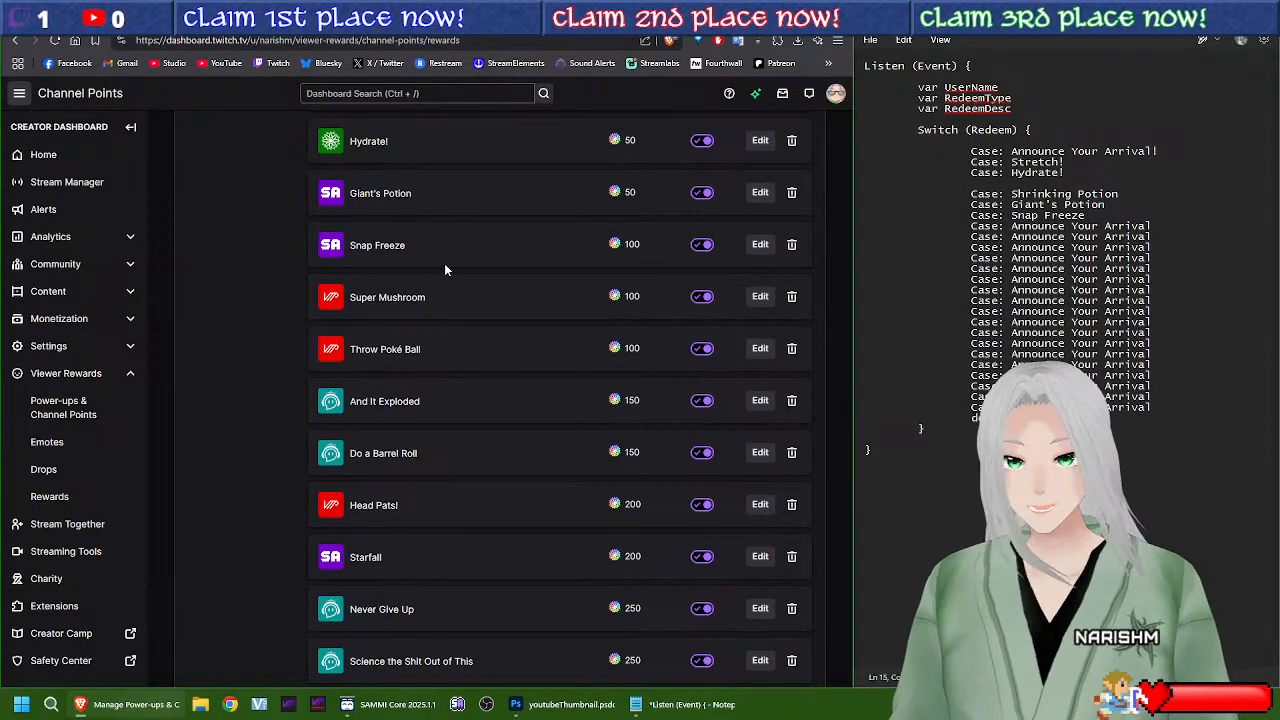
scroll(442, 268, "up", 4)
scroll(442, 264, "down", 2)
scroll(442, 264, "up", 1)
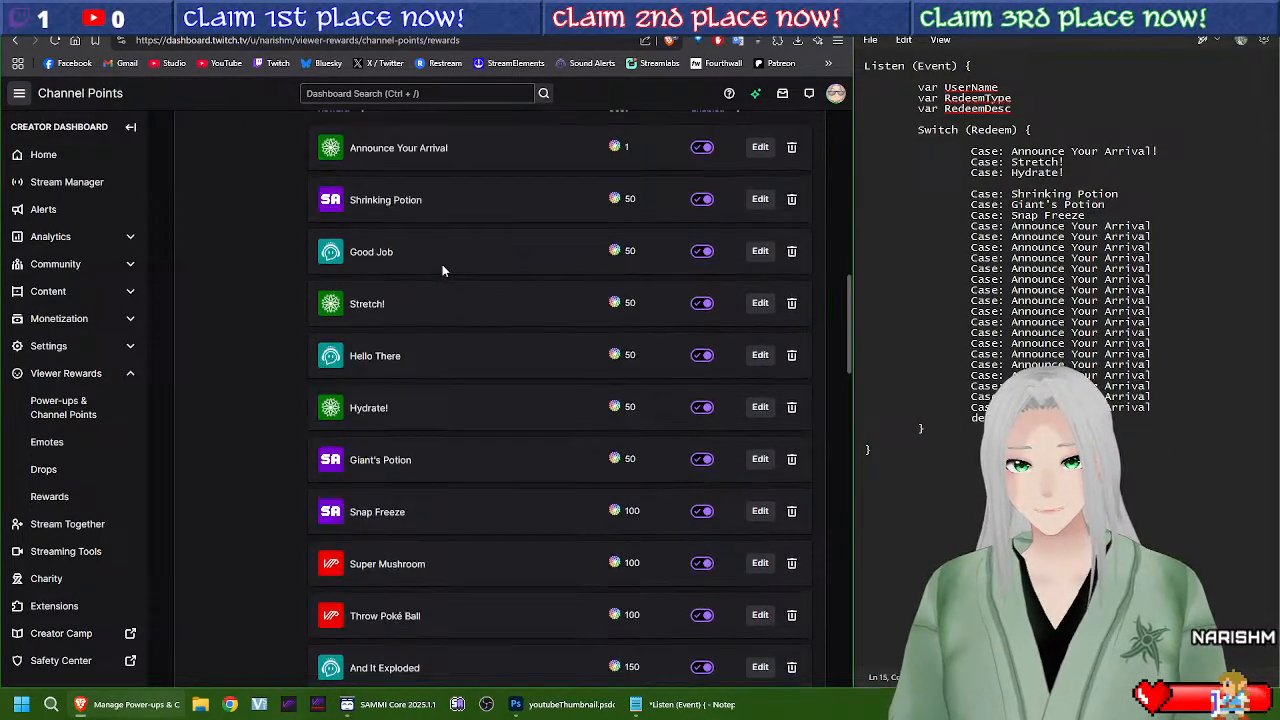
scroll(473, 300, "down", 1)
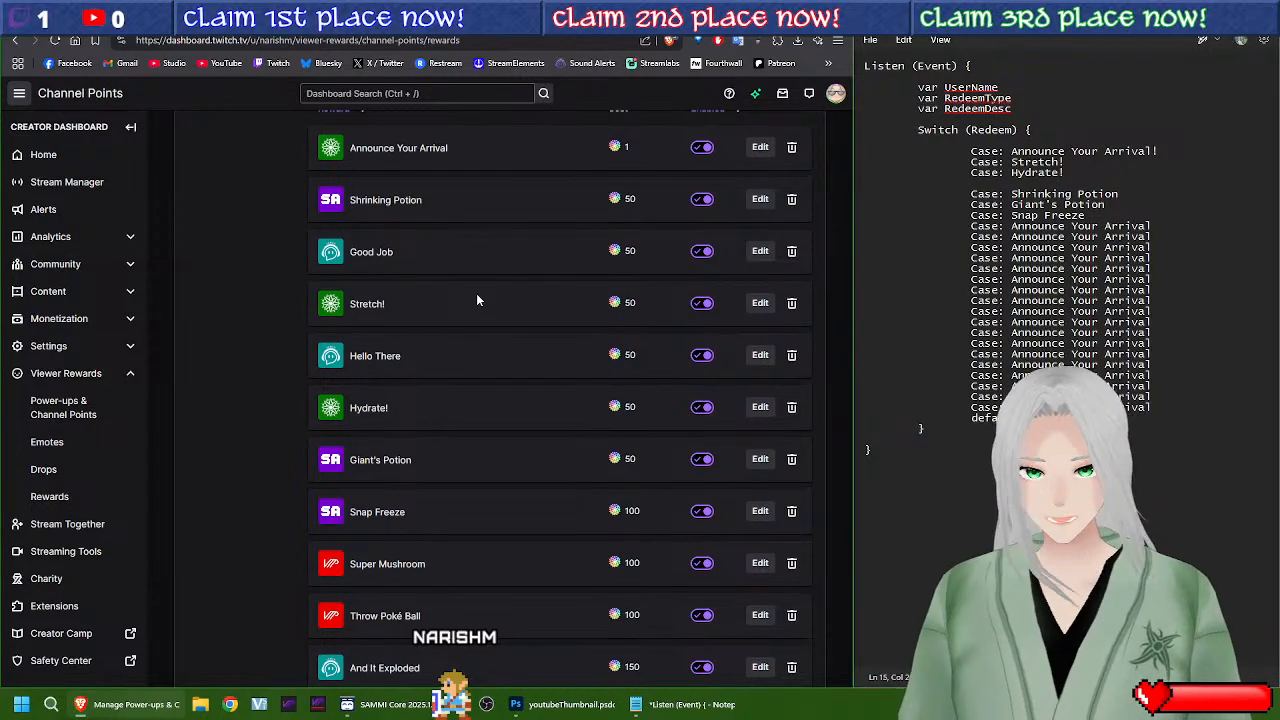
scroll(436, 262, "down", 3)
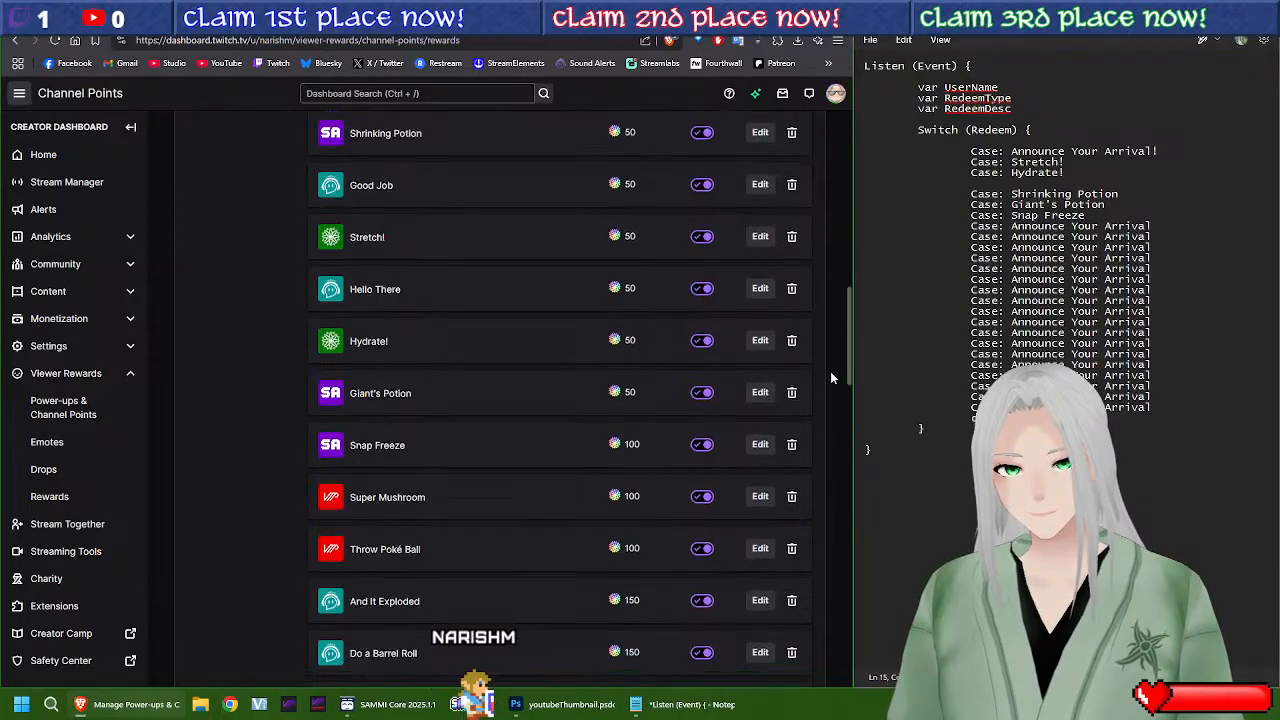
scroll(436, 262, "down", 2)
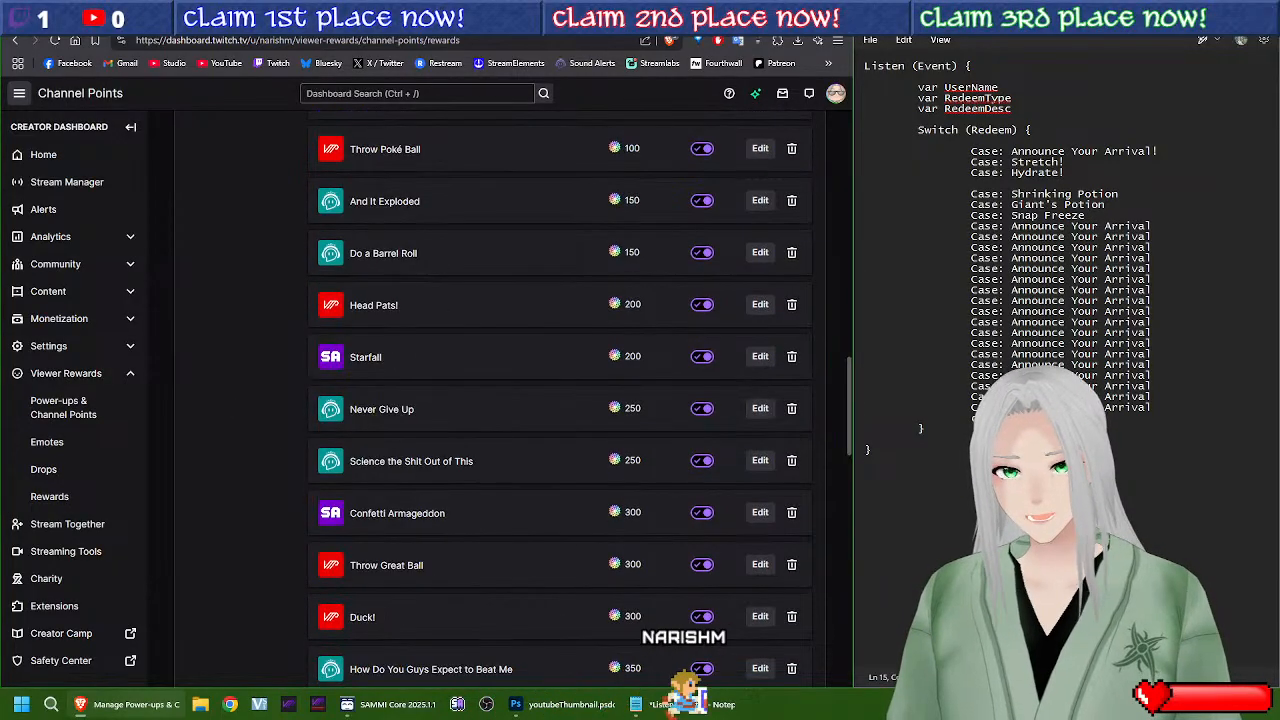
Step: Back in the Notepad pseudocode, replace the name of the case below Snap Freeze with "Starfall"
left_click_drag(1012, 226, 1082, 229)
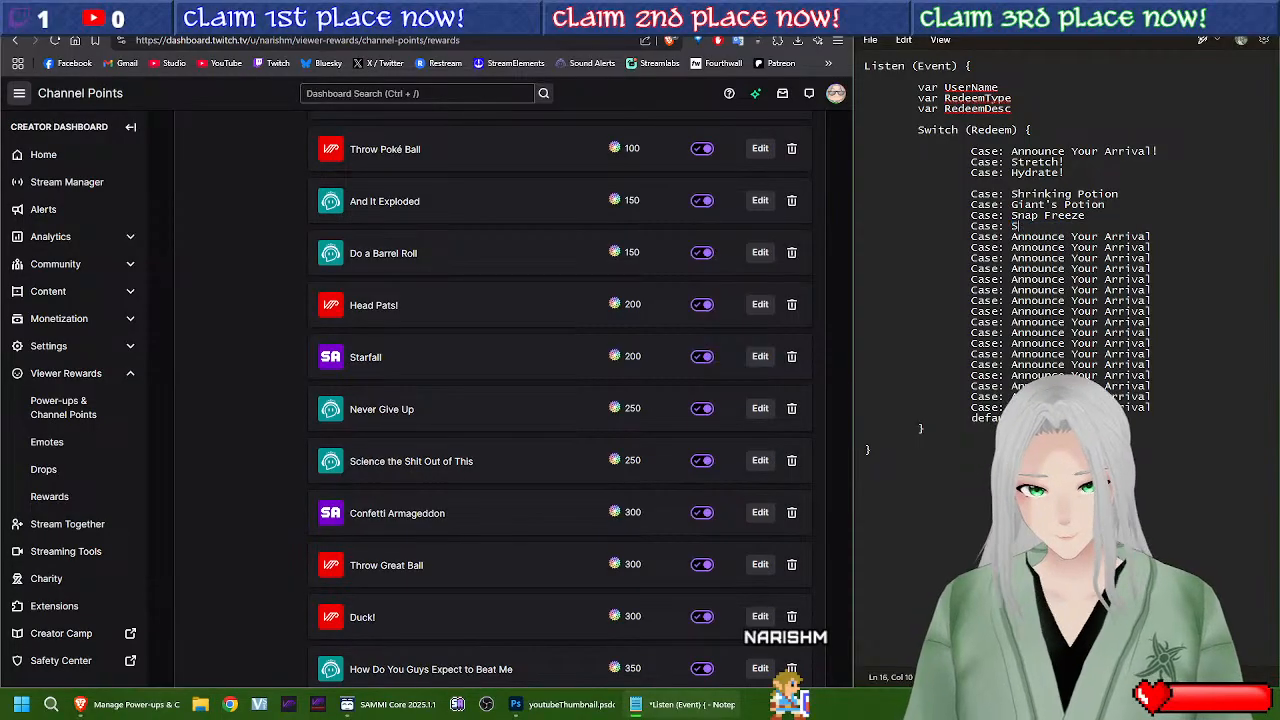
type("Starf")
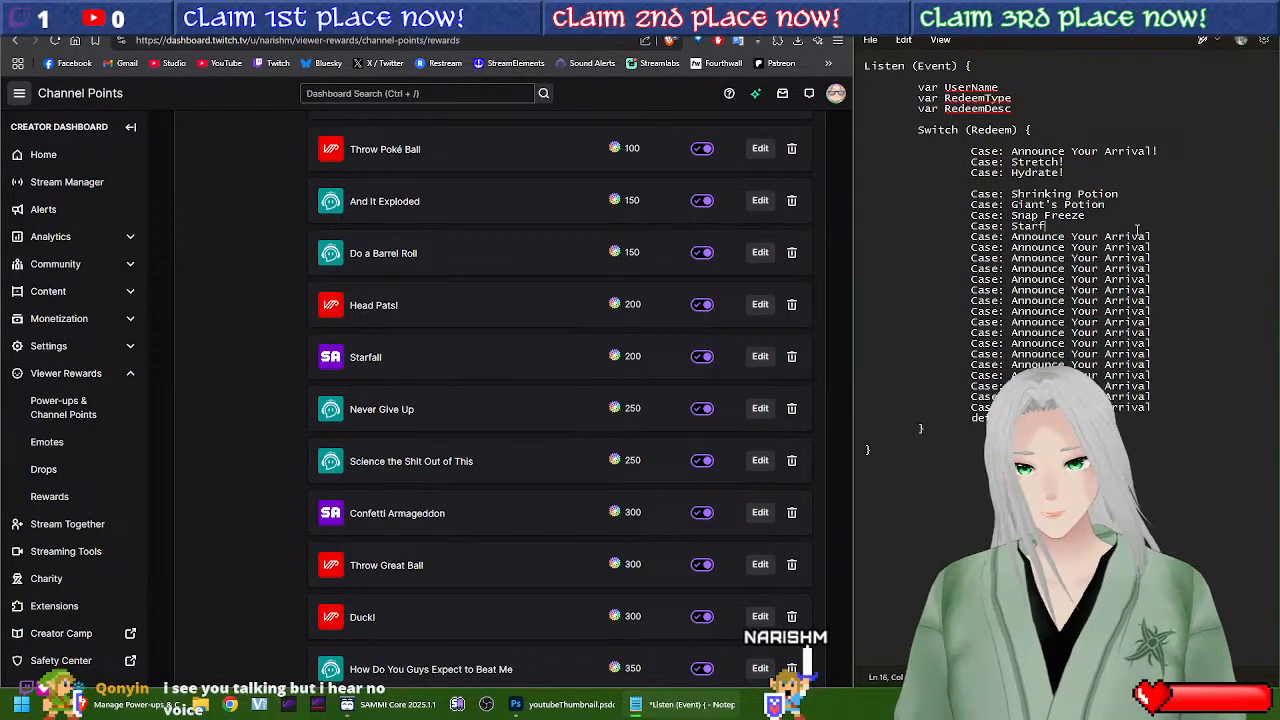
type("all")
key("Return")
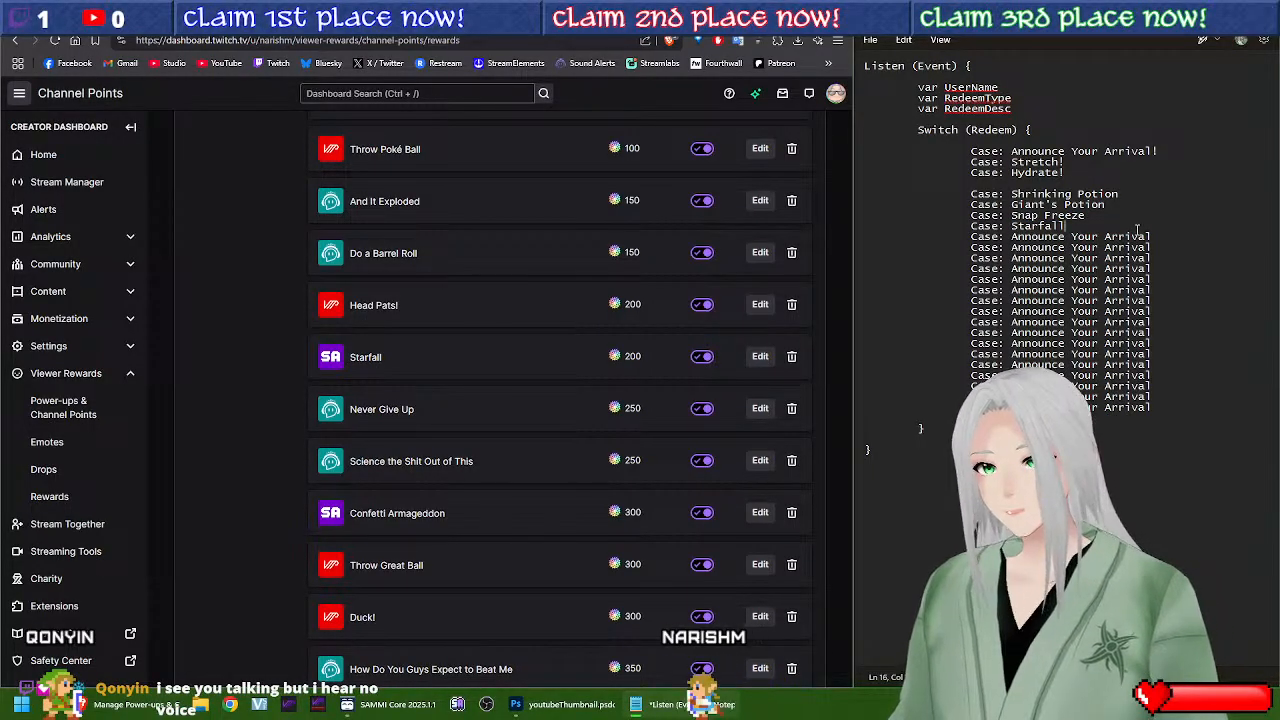
Step: Switch to SAMMI Core, enlarge the Channel Points button editor to view the Stretch! case, and return to Notepad and the rewards page
type("default")
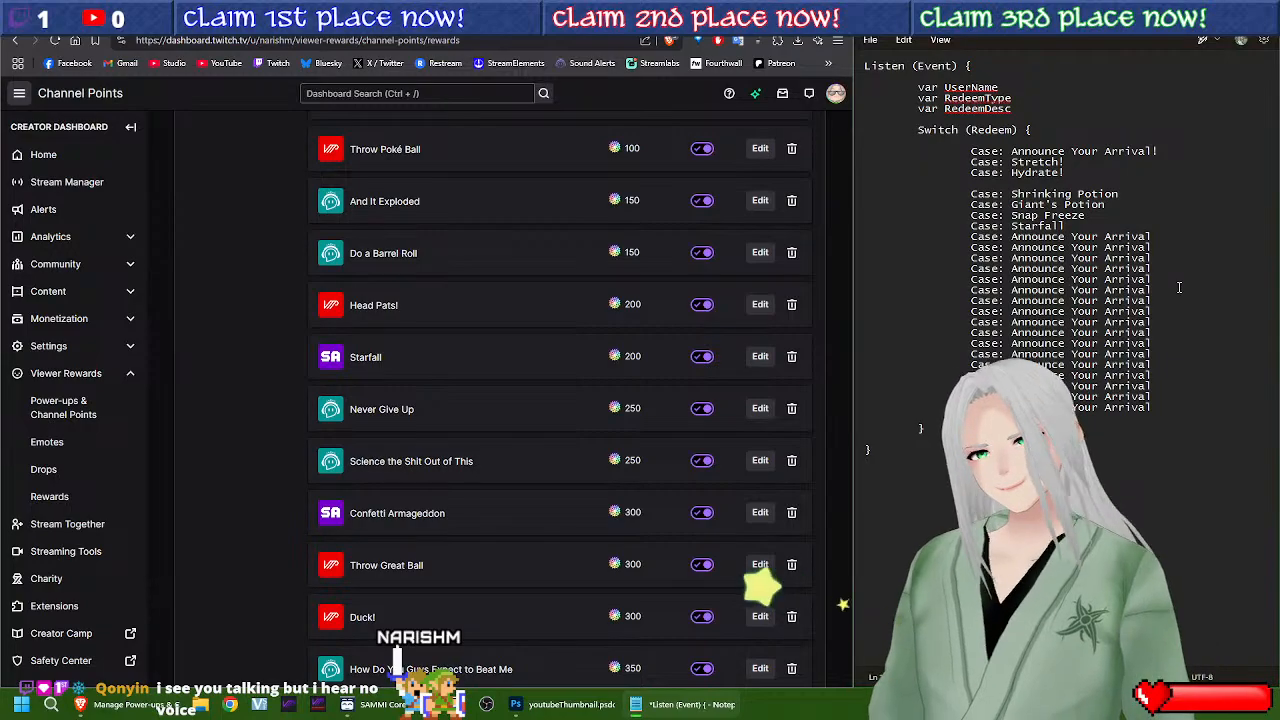
type("defa")
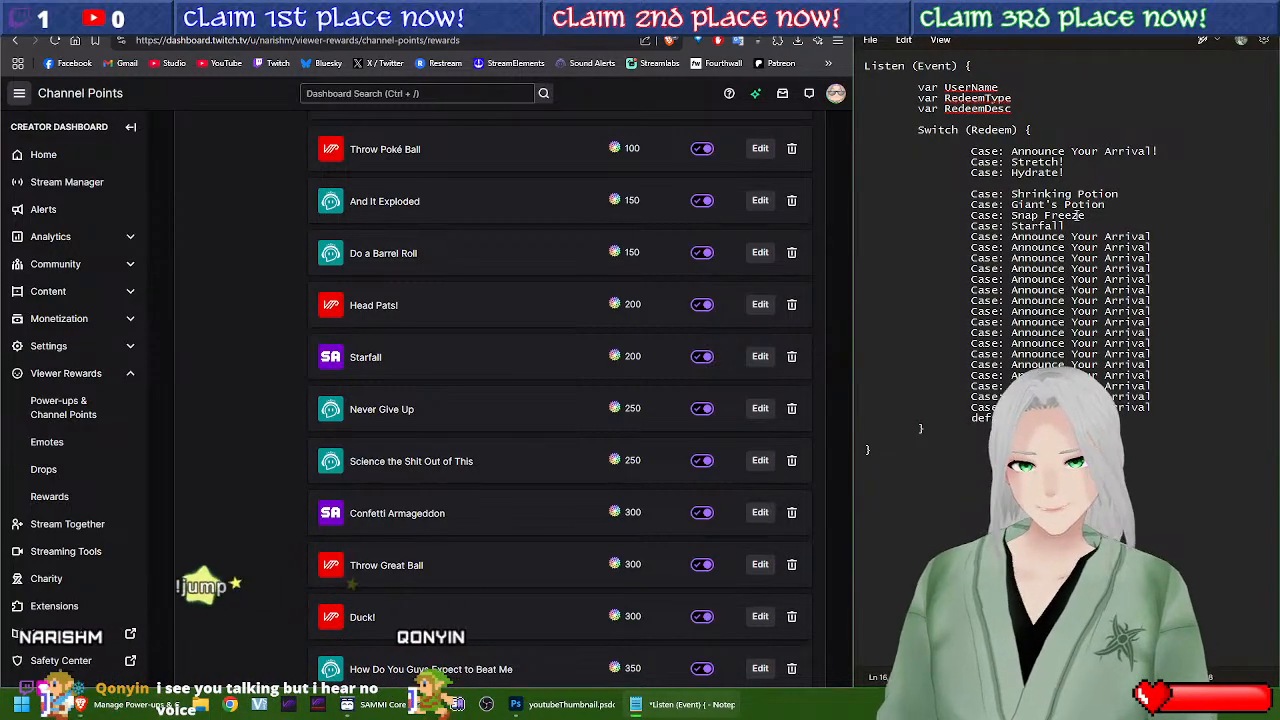
left_click(389, 704)
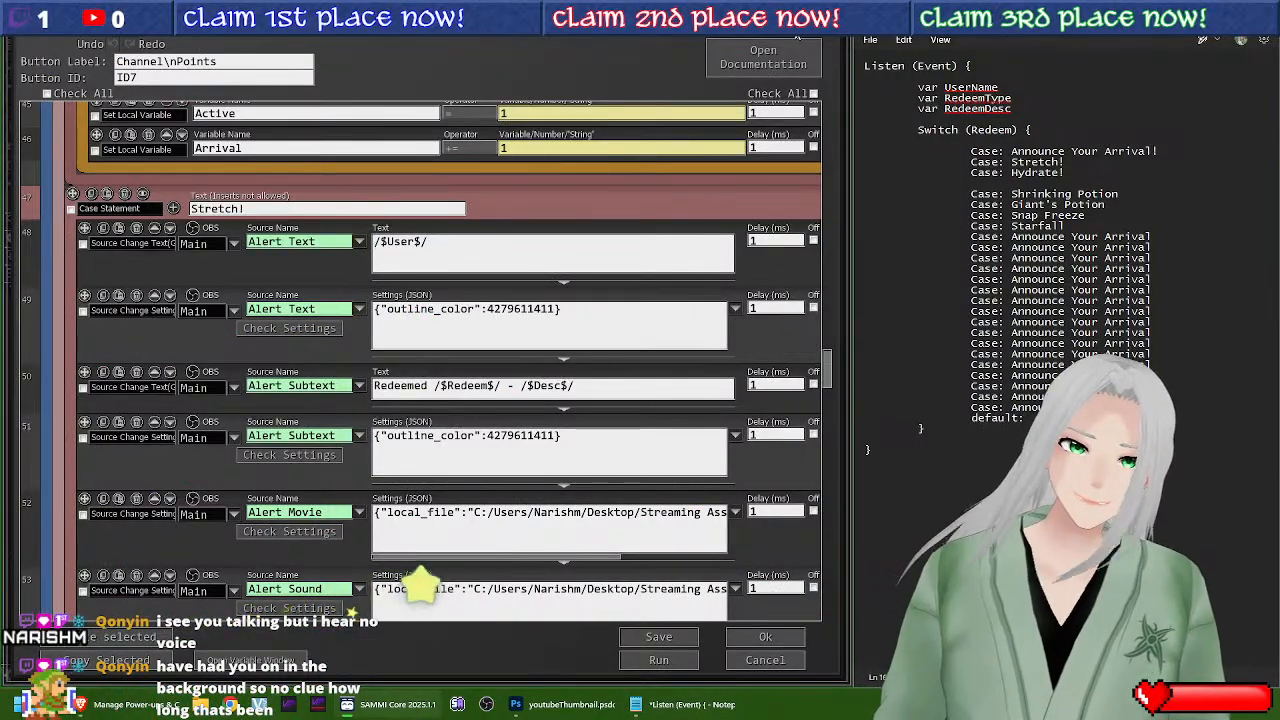
double_click(480, 12)
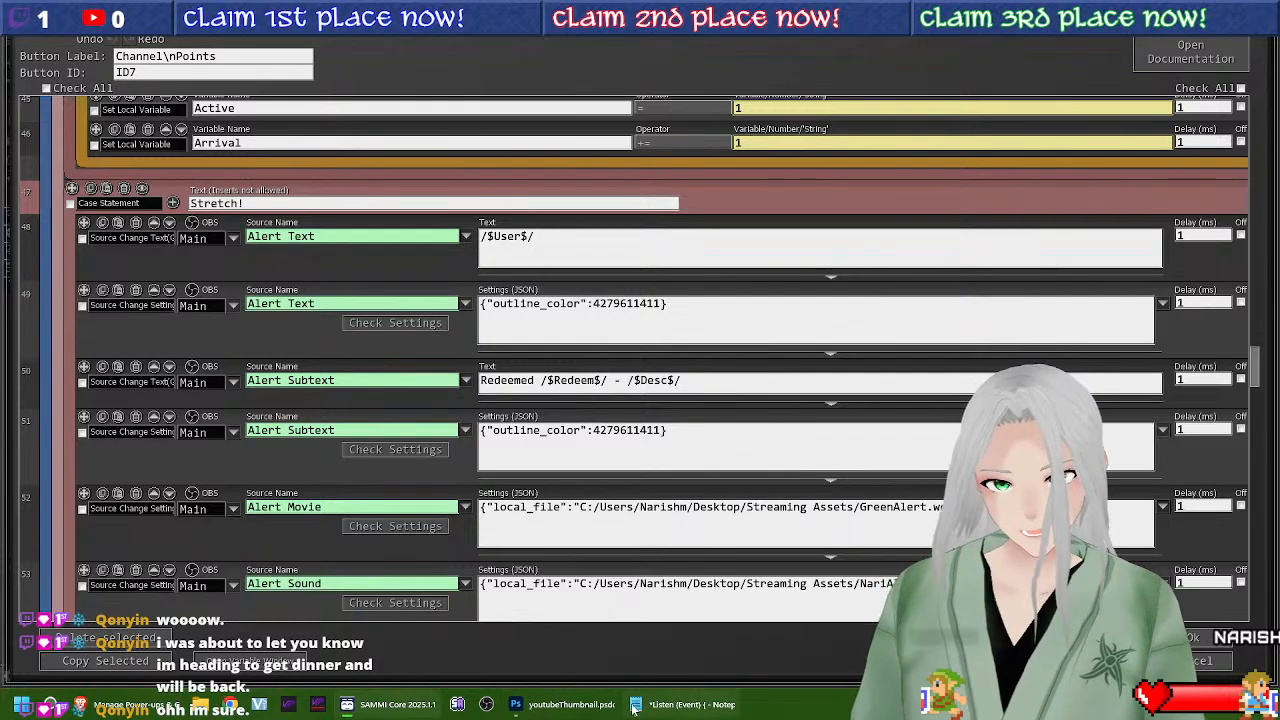
left_click(652, 712)
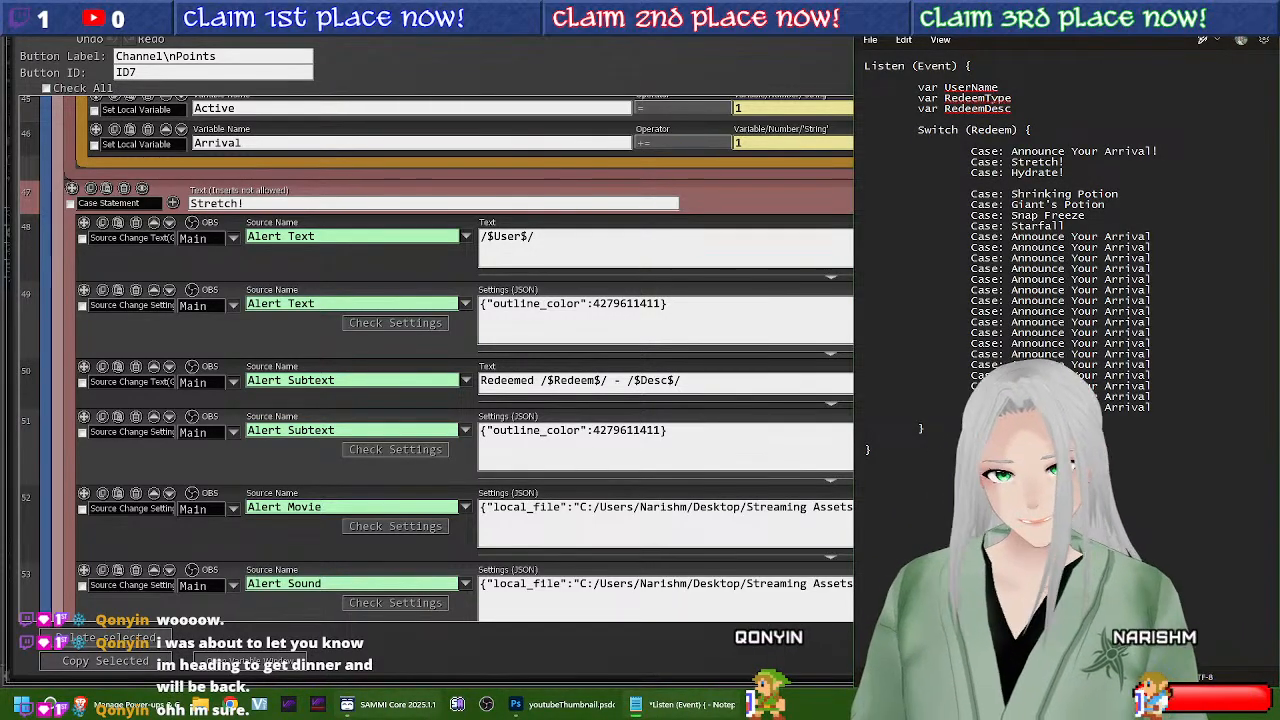
left_click(126, 705)
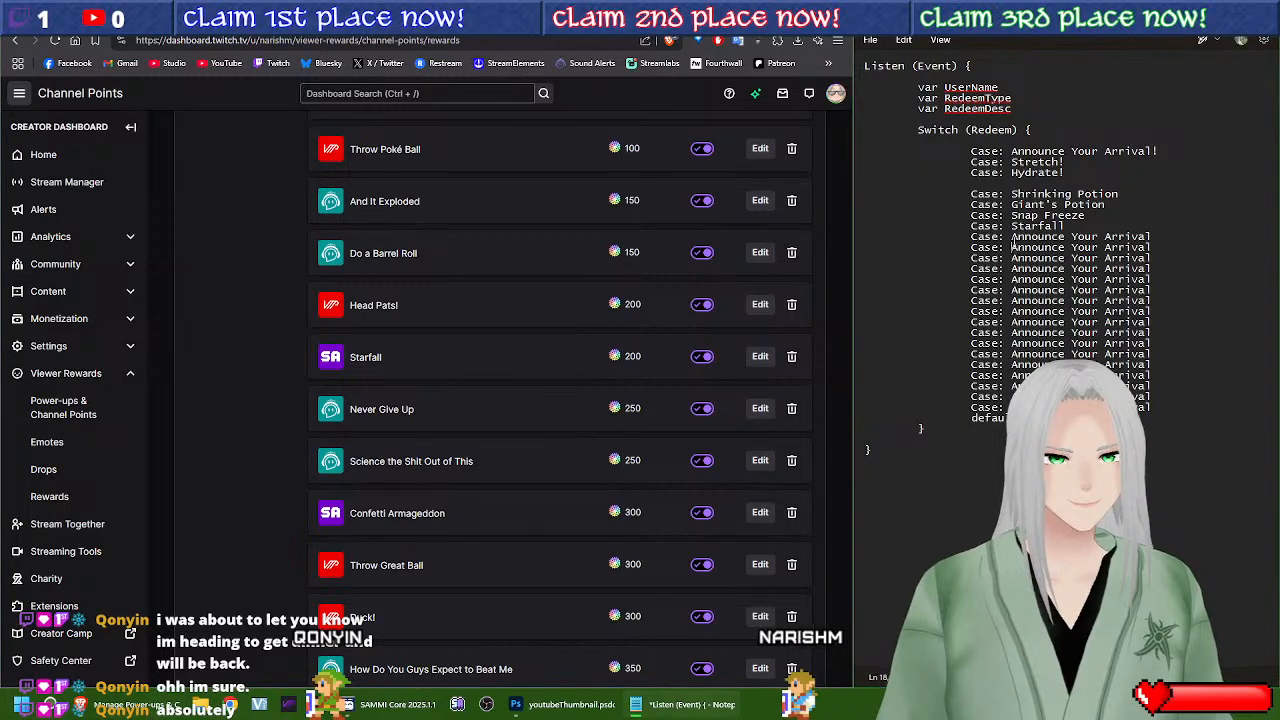
Step: Replace the name of the case directly below Starfall with "Confetti Armageddon" in the Notepad pseudocode
left_click_drag(1012, 238, 1151, 235)
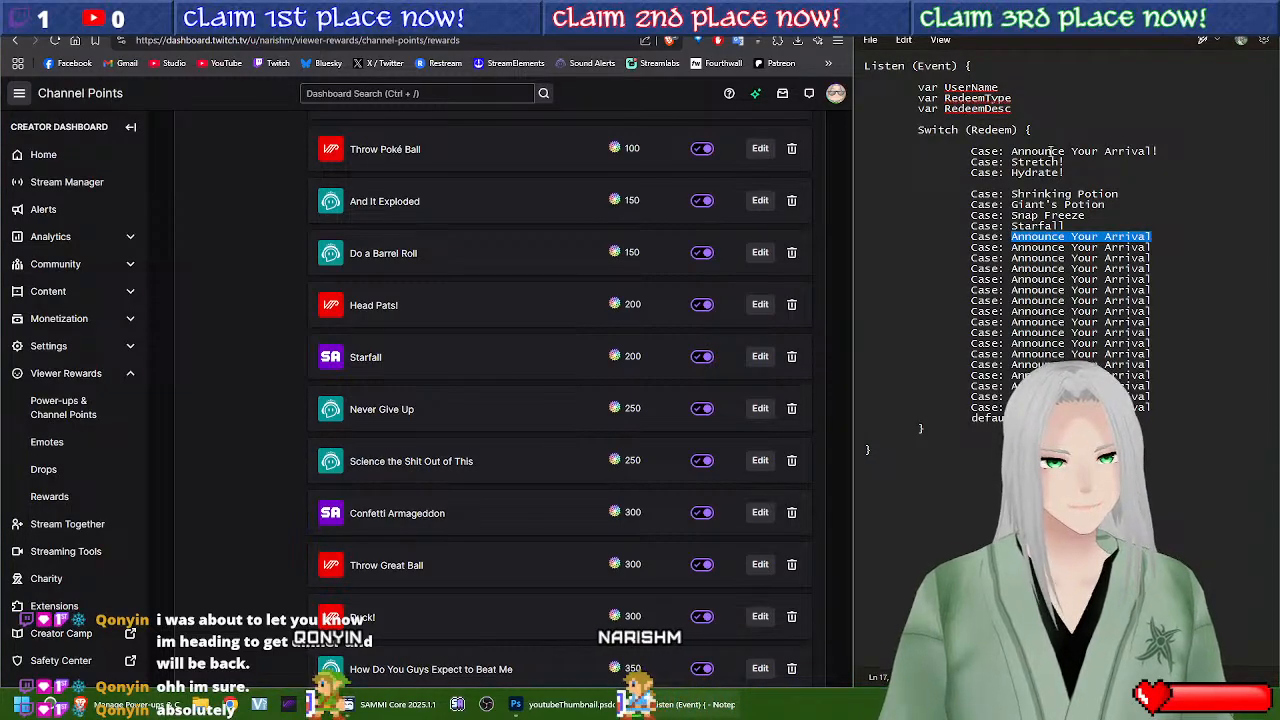
type("Confe")
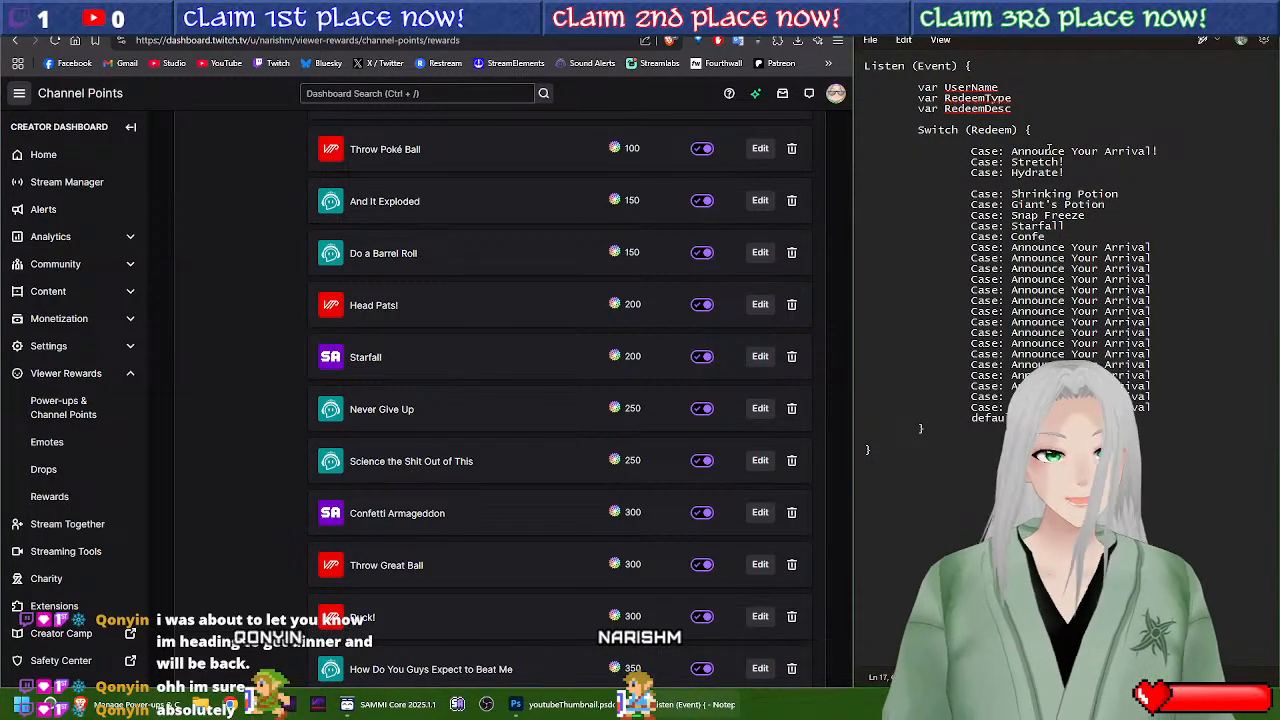
type("t")
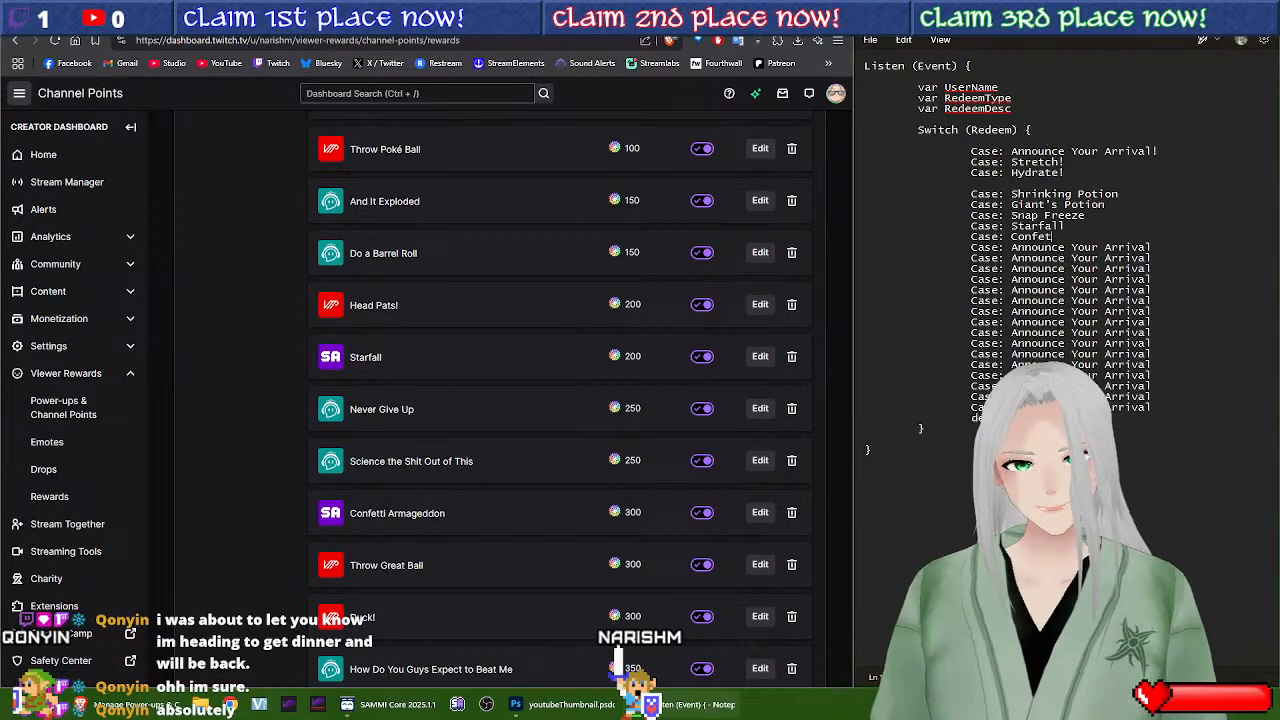
type("ti Ar")
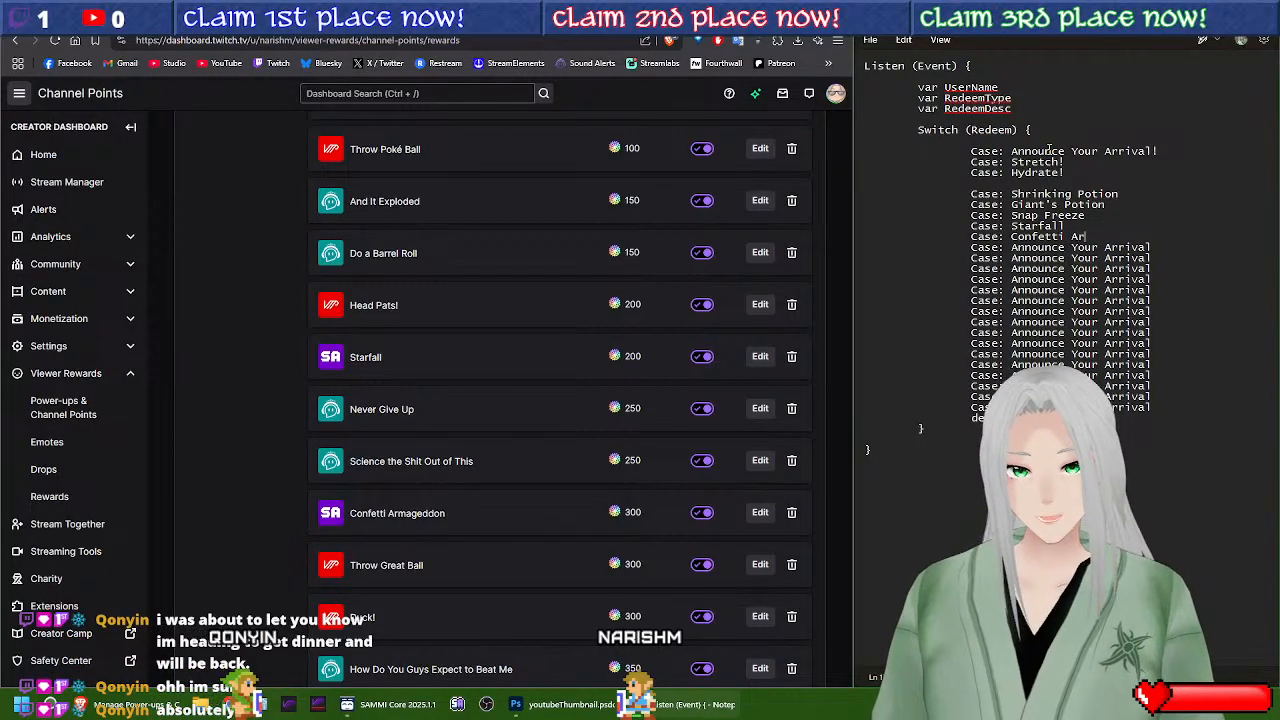
type("mageddon")
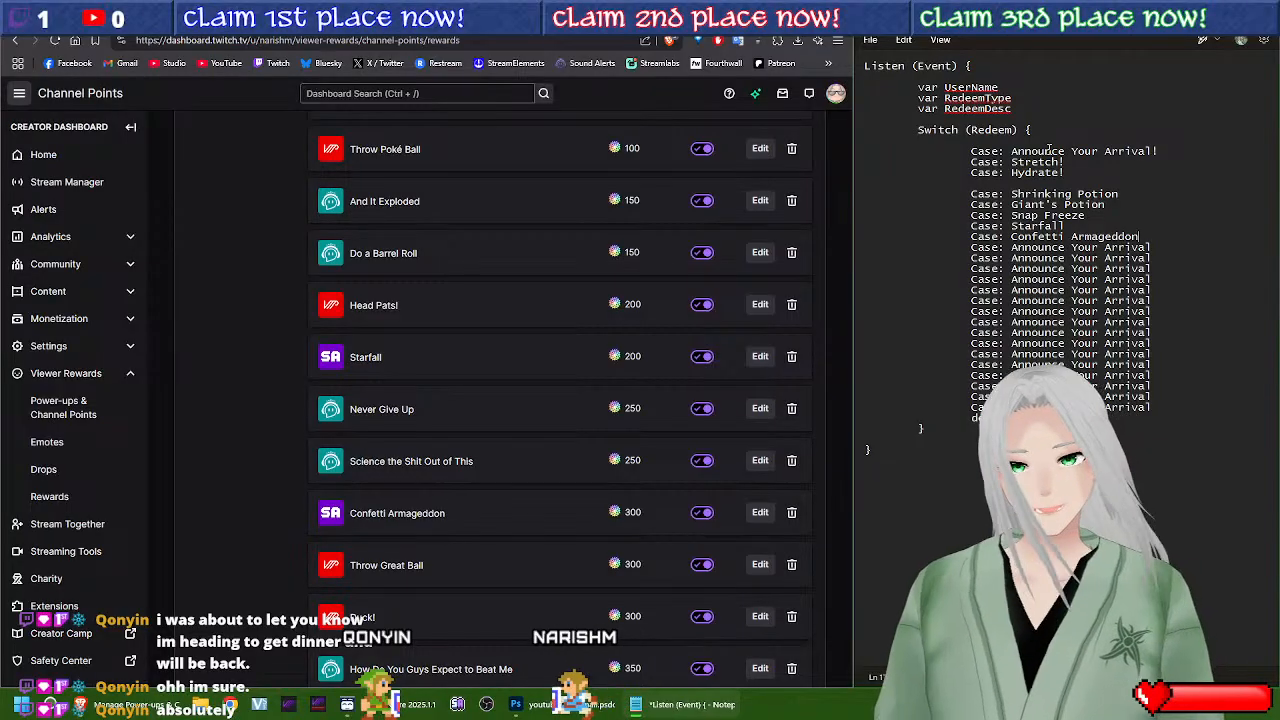
Step: Find the next SAMMI redeem in the rewards list and rename the case below Confetti Armageddon as "Screensaver"
scroll(512, 410, "down", 1)
scroll(512, 410, "down", 5)
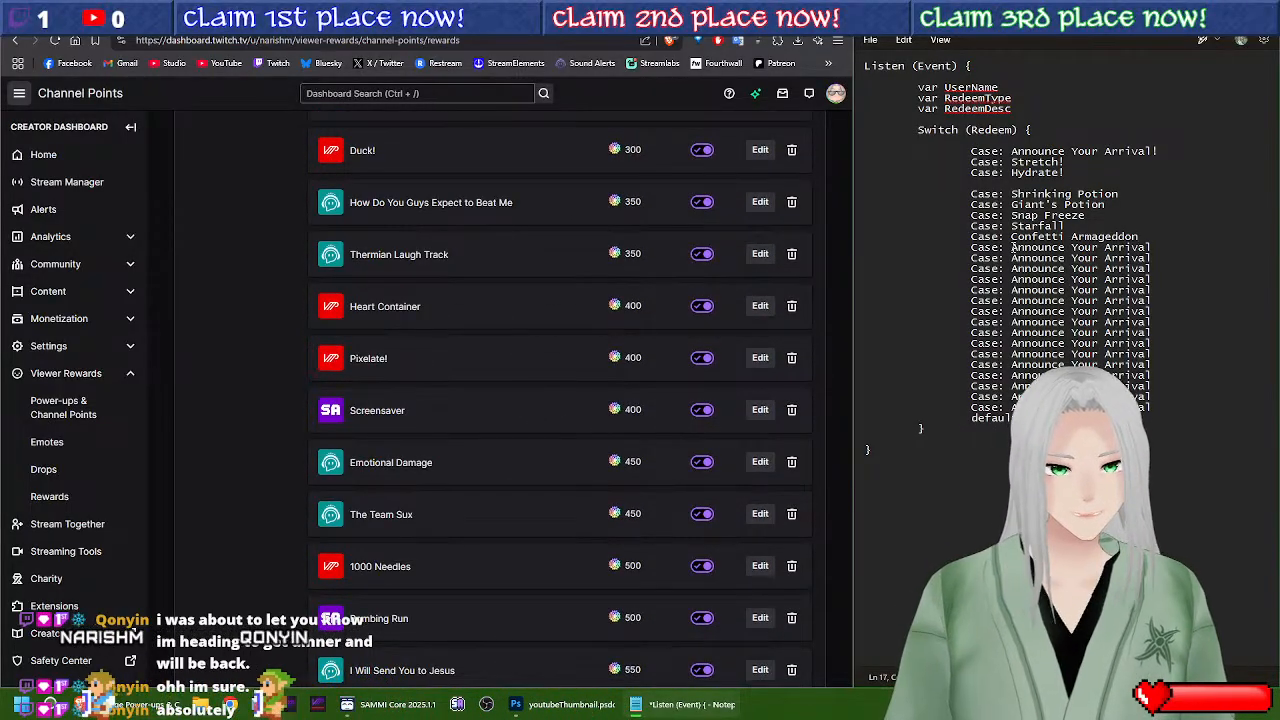
left_click_drag(1011, 247, 1149, 245)
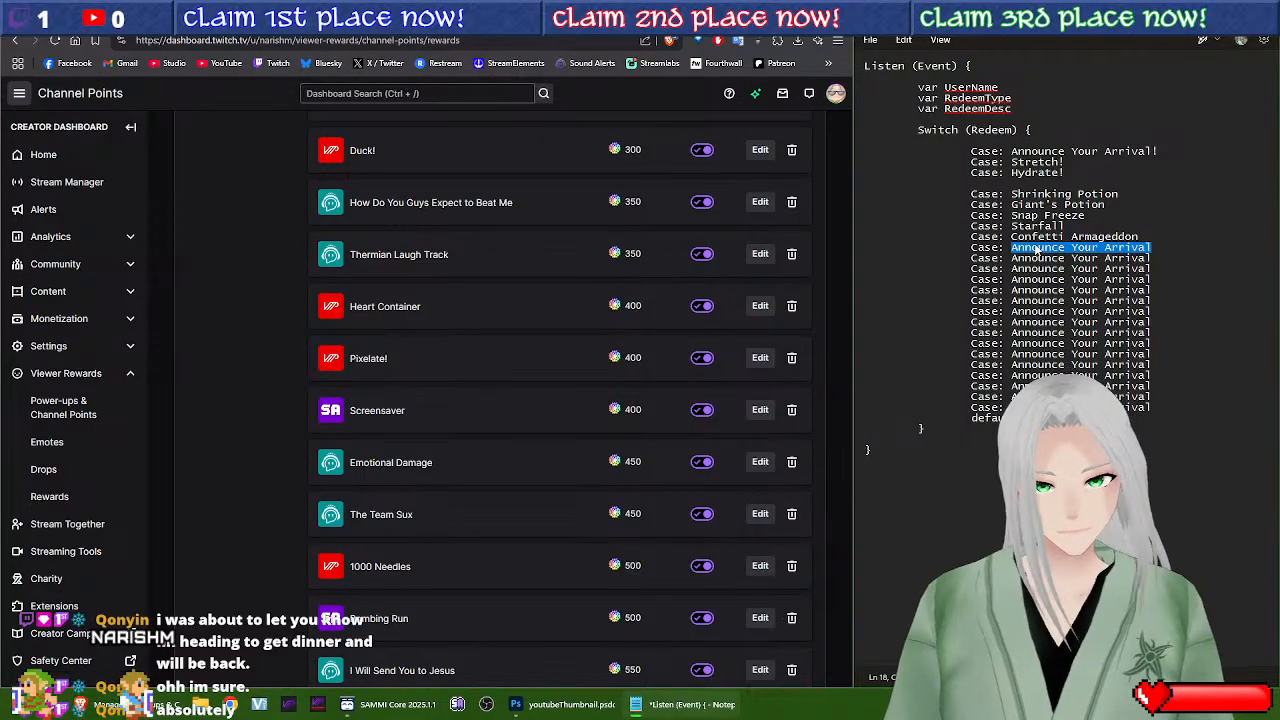
type("Screensaver")
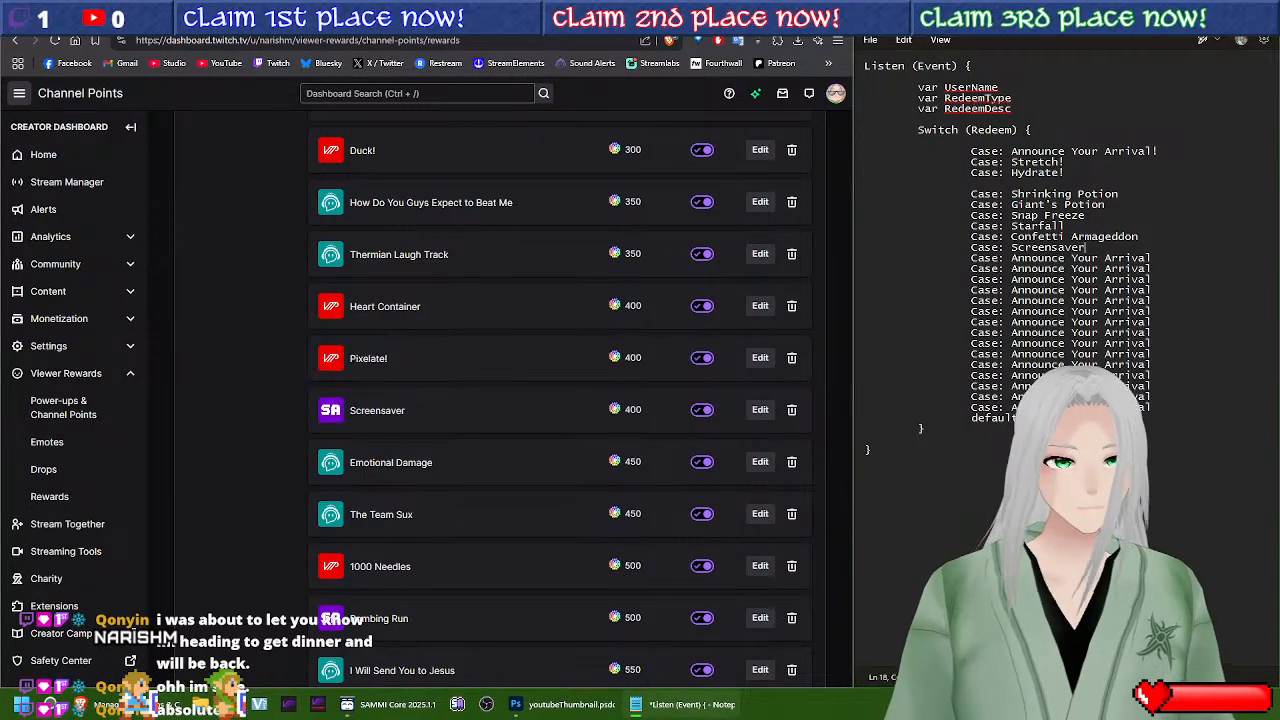
Step: Rename the two cases below Screensaver as "Bombing Run" and "Battleroyal", following the rewards list
scroll(586, 541, "down", 3)
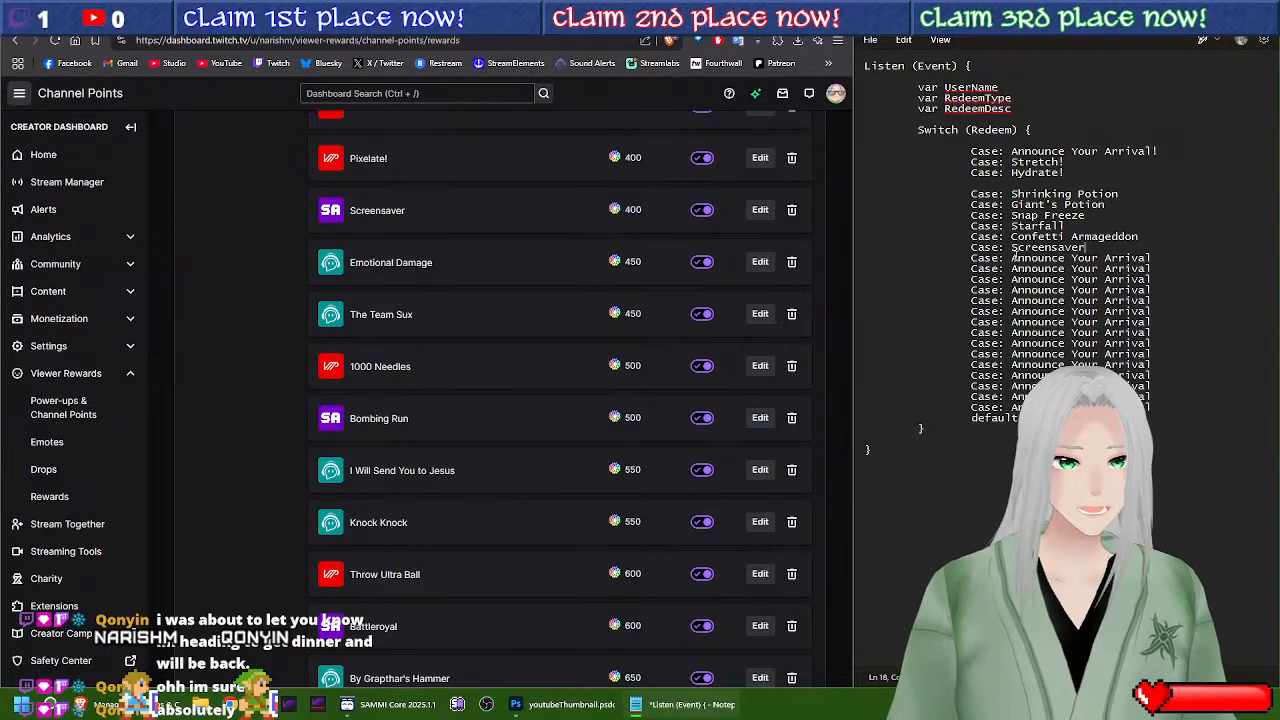
left_click_drag(1060, 257, 1153, 257)
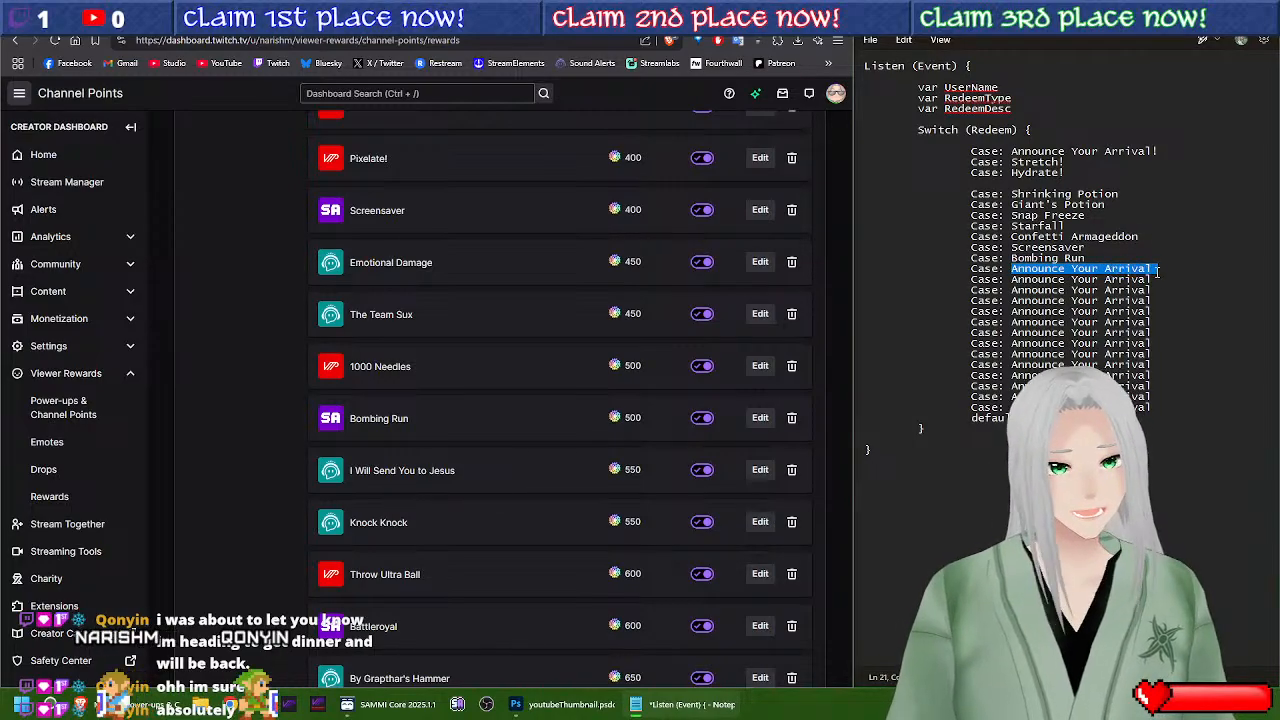
left_click(1161, 271)
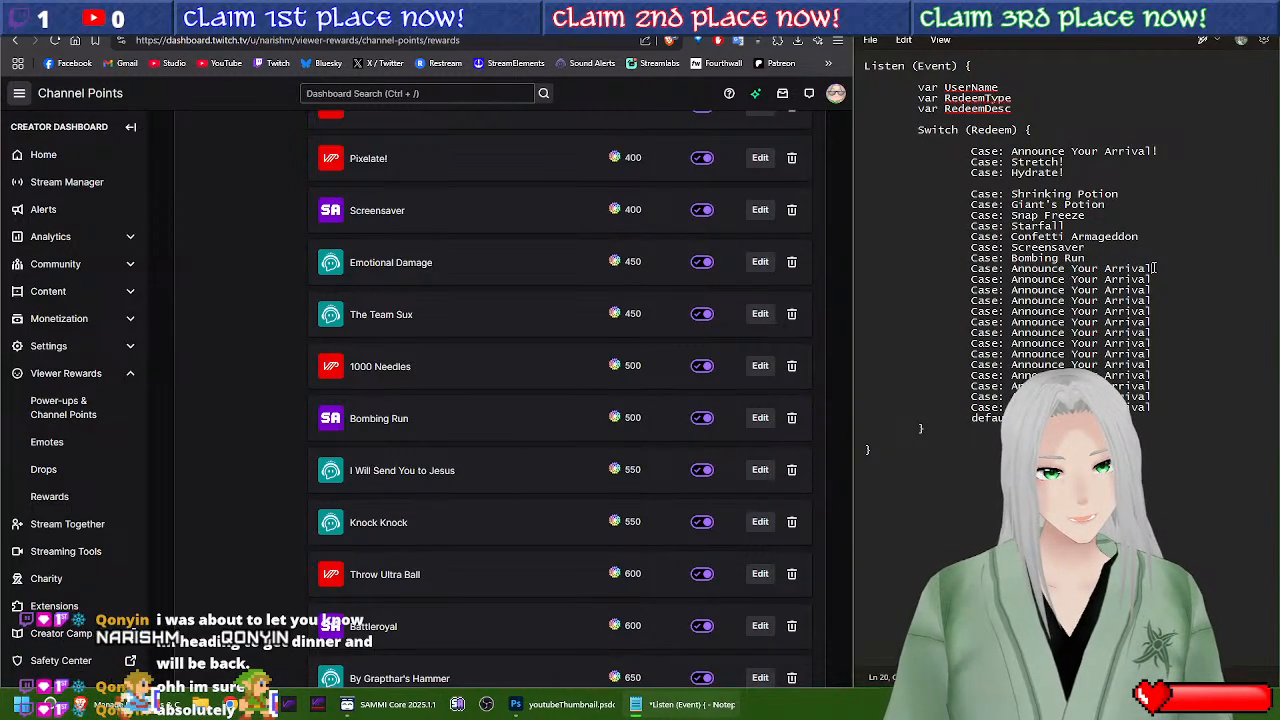
left_click_drag(1161, 271, 1010, 268)
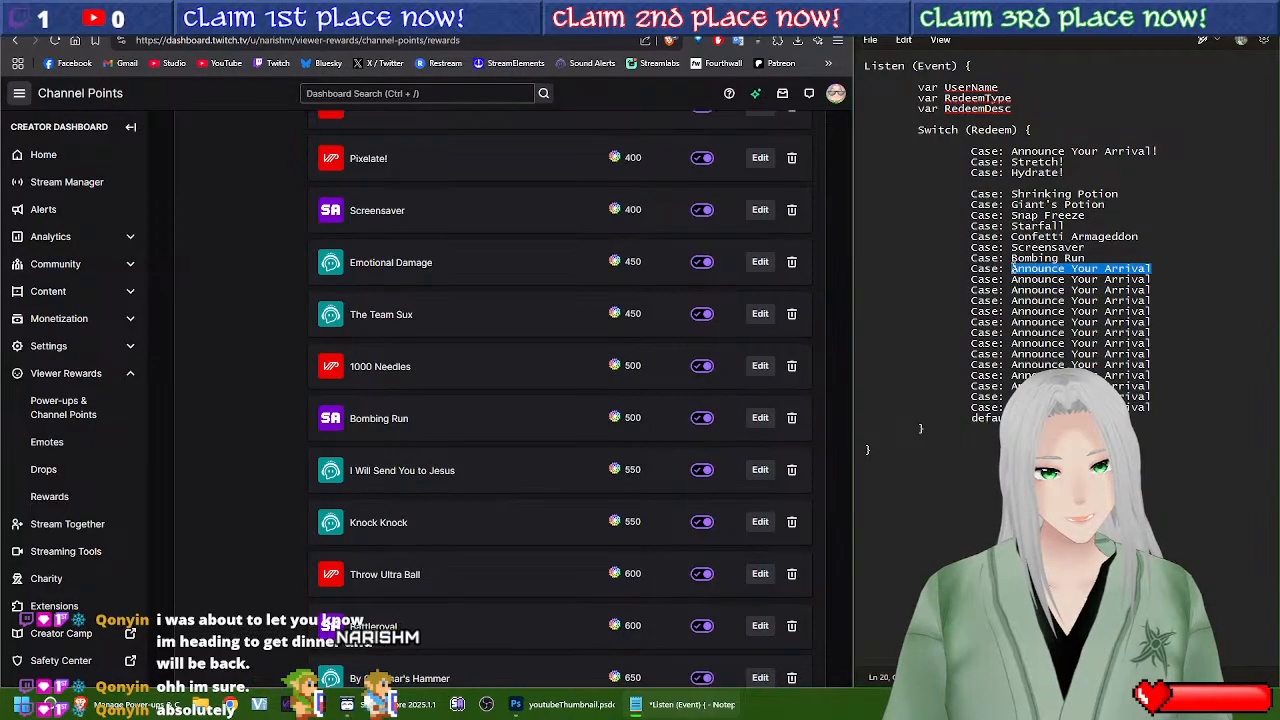
type("B")
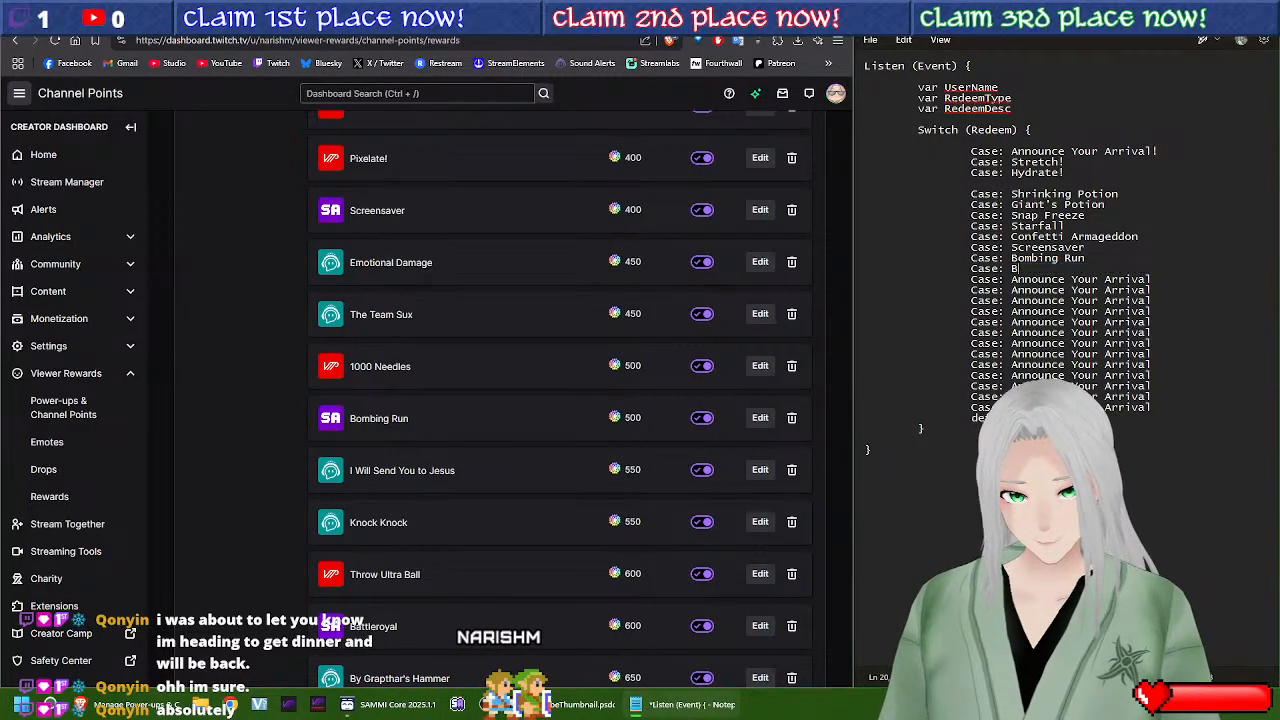
type("attleroyalk")
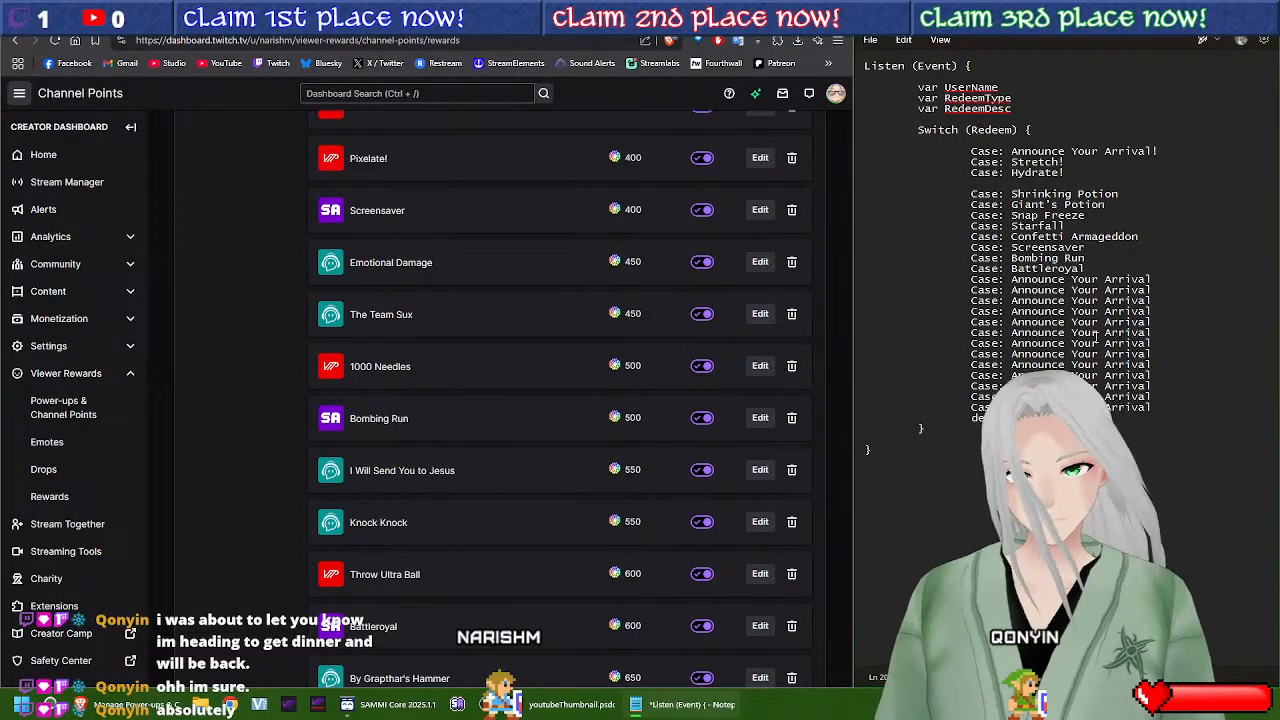
Step: Check the remaining rewards to the end of the list and insert a blank line below the Battleroyal case
scroll(441, 391, "down", 7)
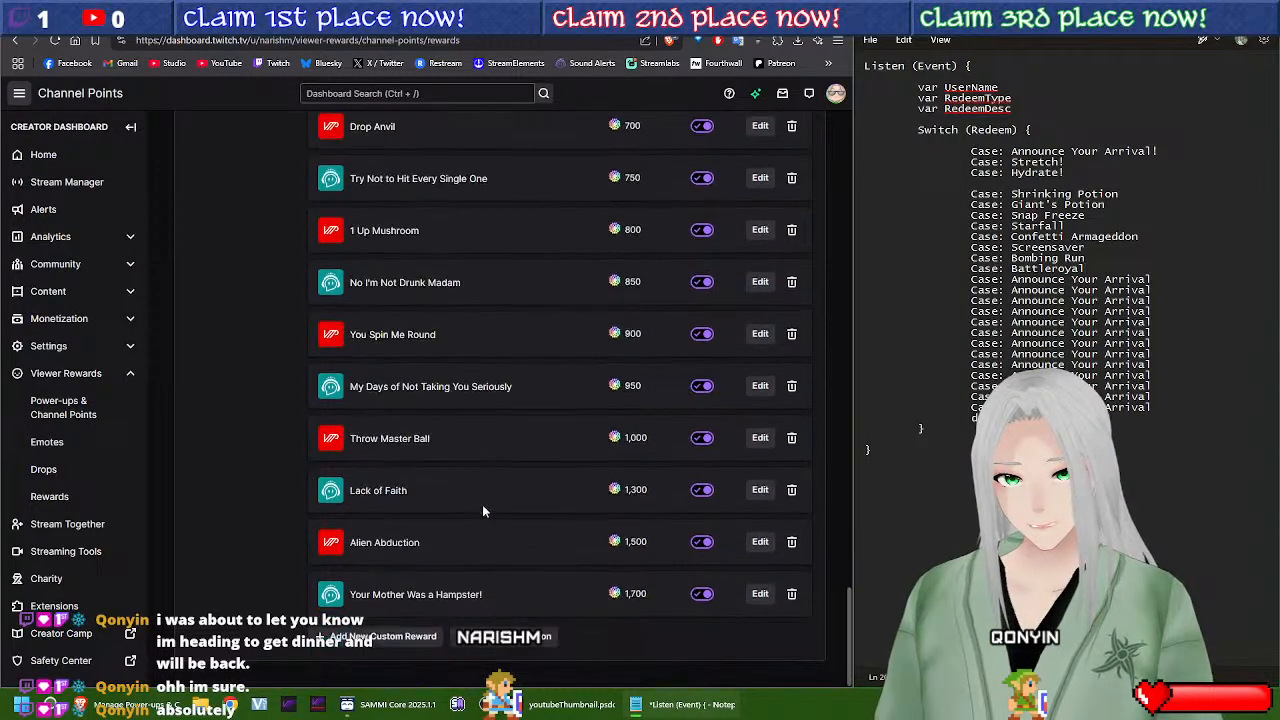
scroll(482, 504, "up", 5)
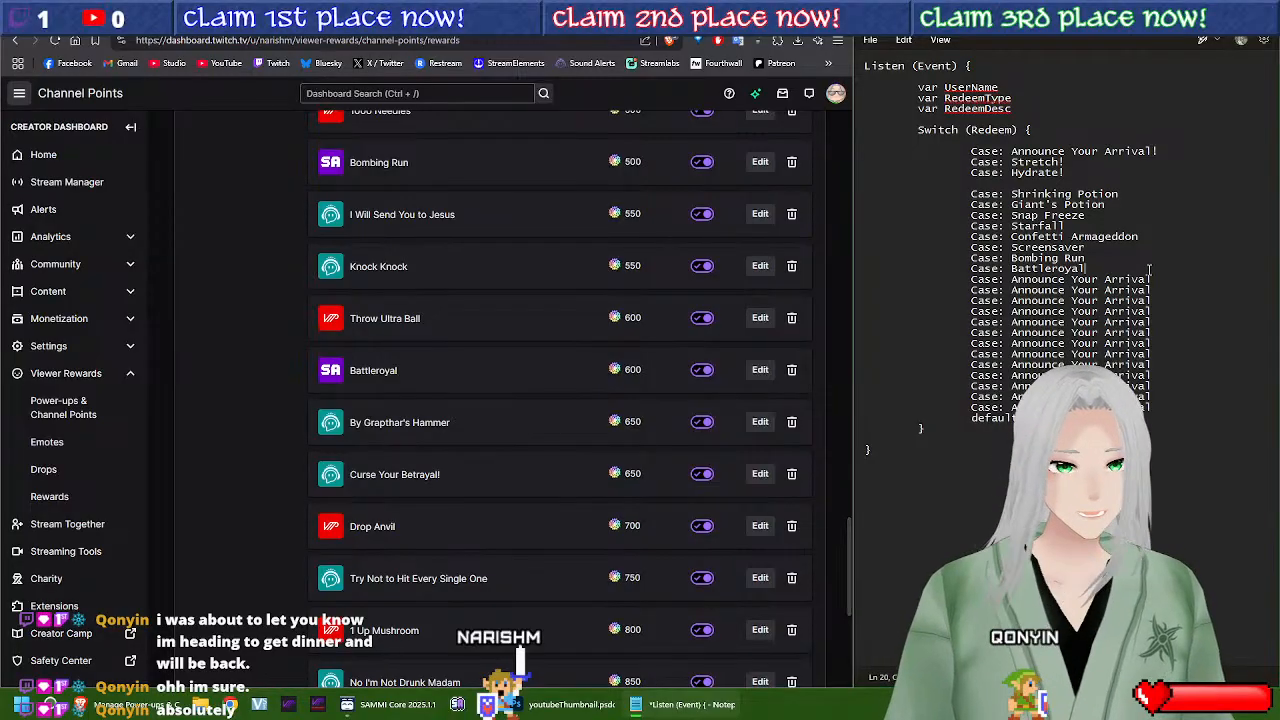
key("Return")
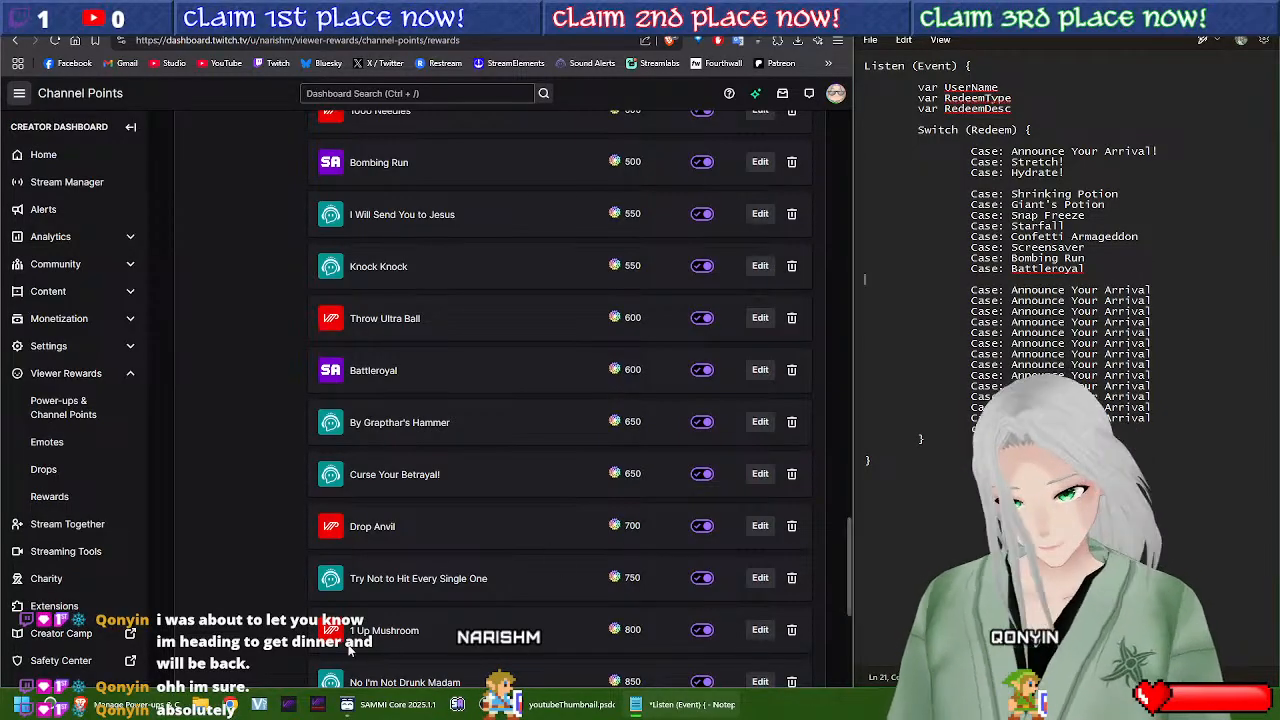
Step: Return to the start of the custom rewards and rename the first two cases below the Battleroyal group as "Good Job" and "Hello There"
scroll(372, 556, "up", 10)
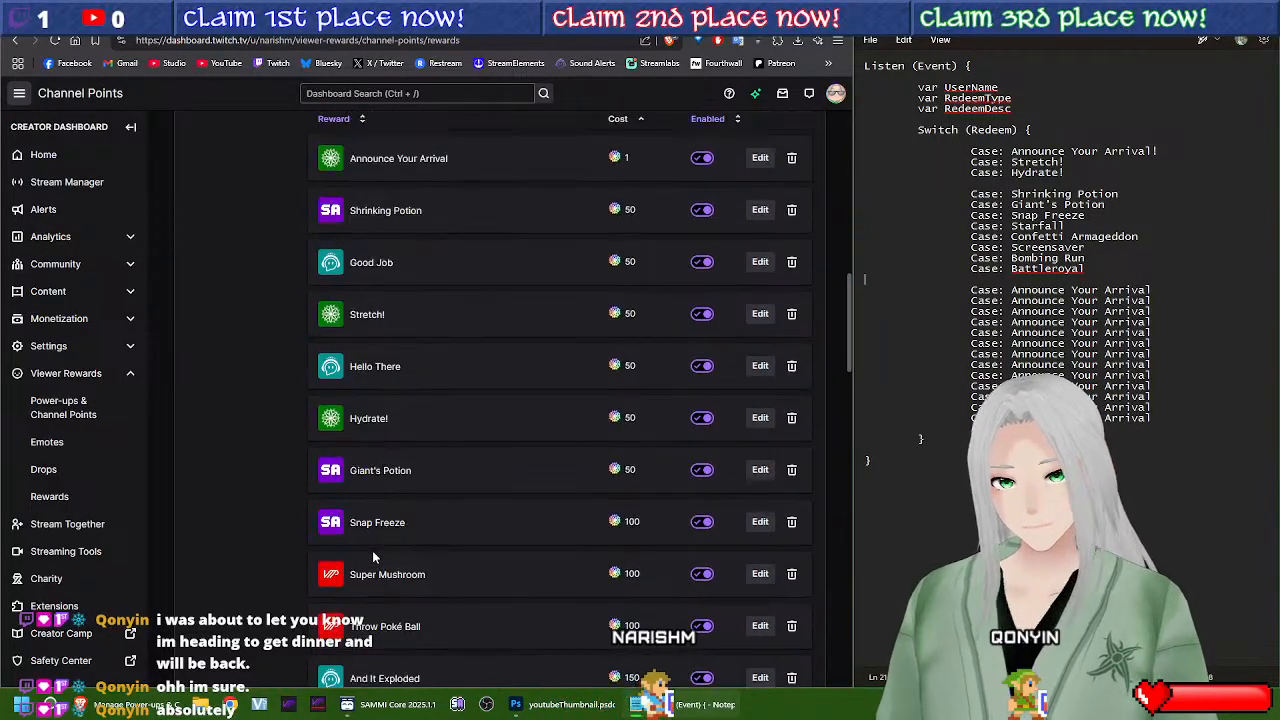
scroll(372, 556, "up", 2)
scroll(375, 555, "down", 2)
scroll(381, 554, "up", 2)
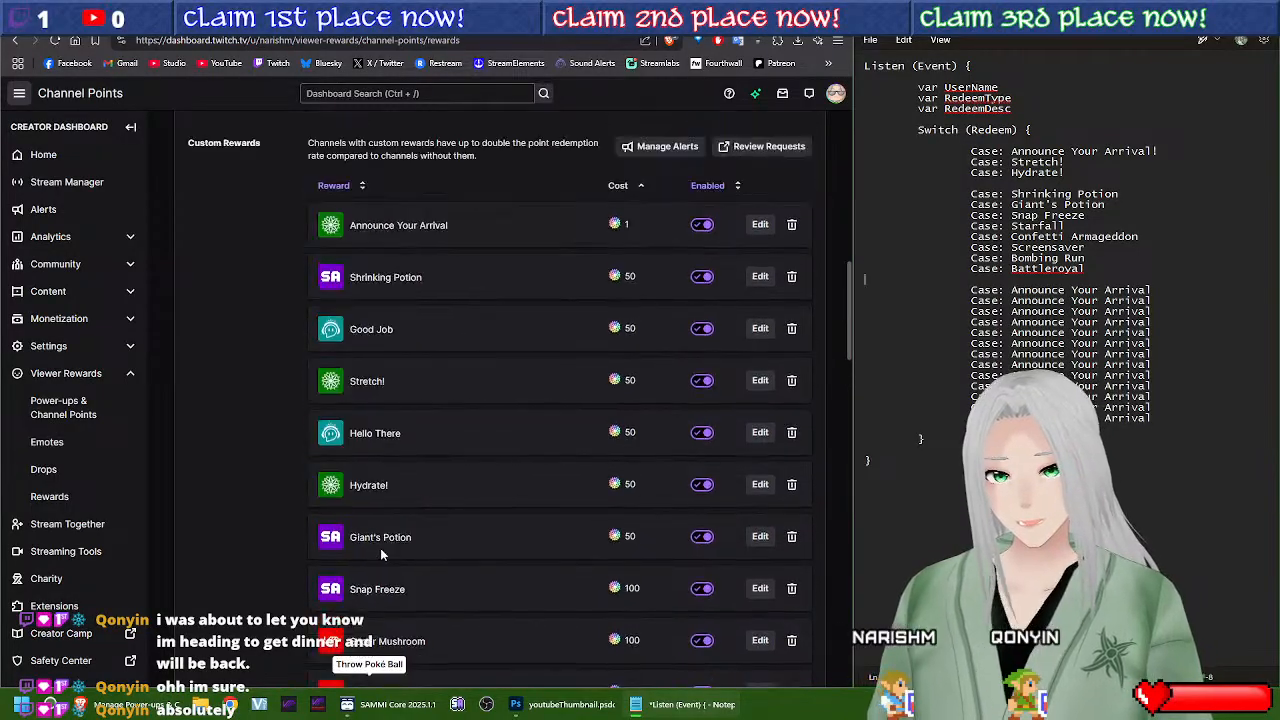
scroll(381, 554, "up", 1)
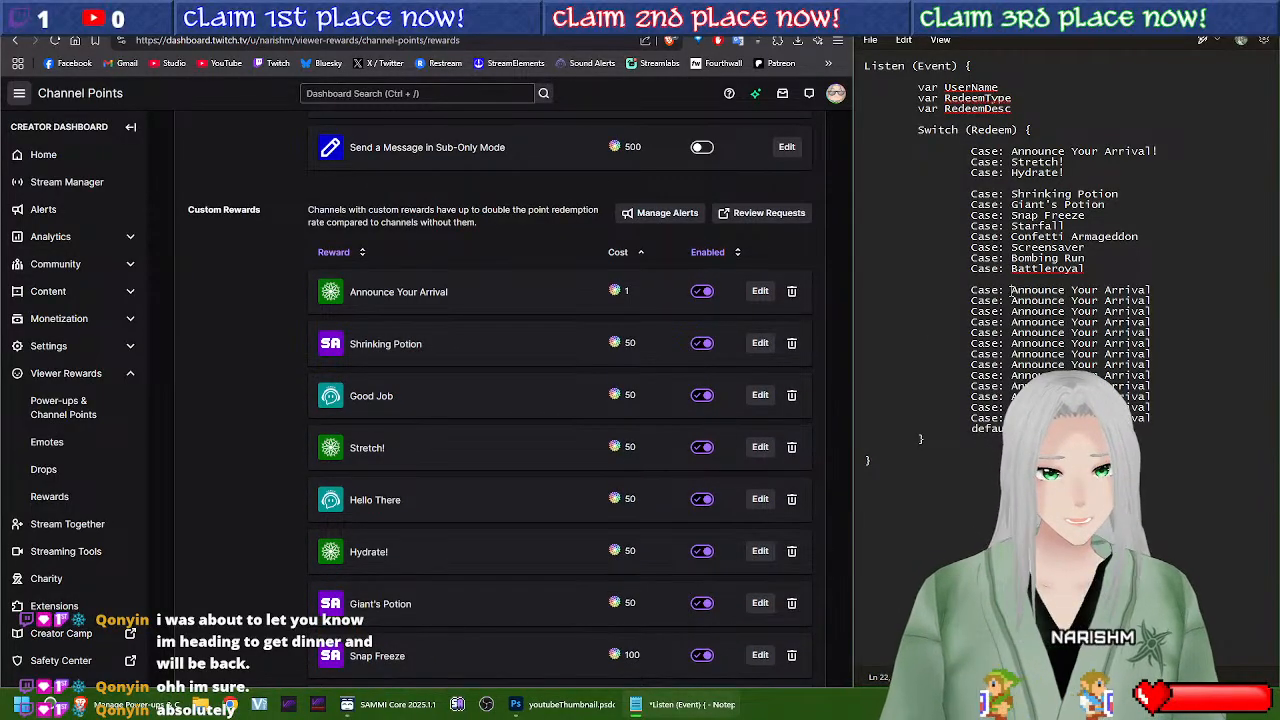
left_click_drag(1011, 290, 1156, 290)
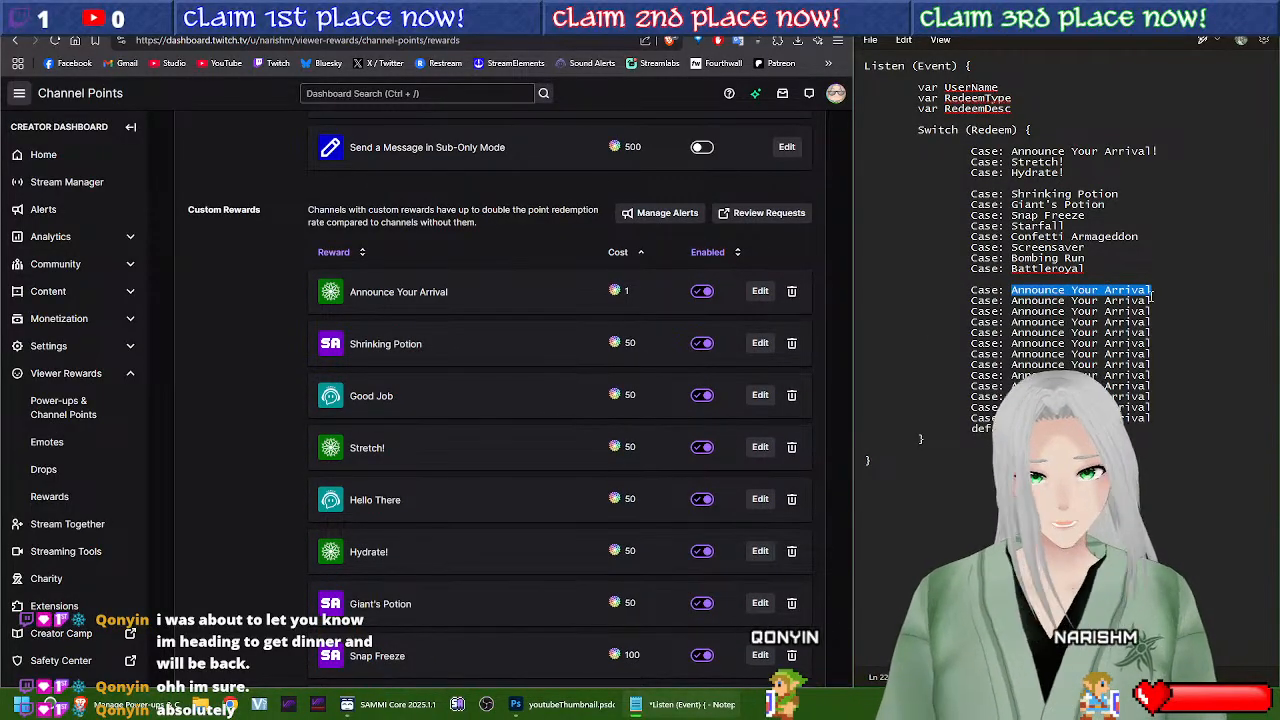
type("Good Job")
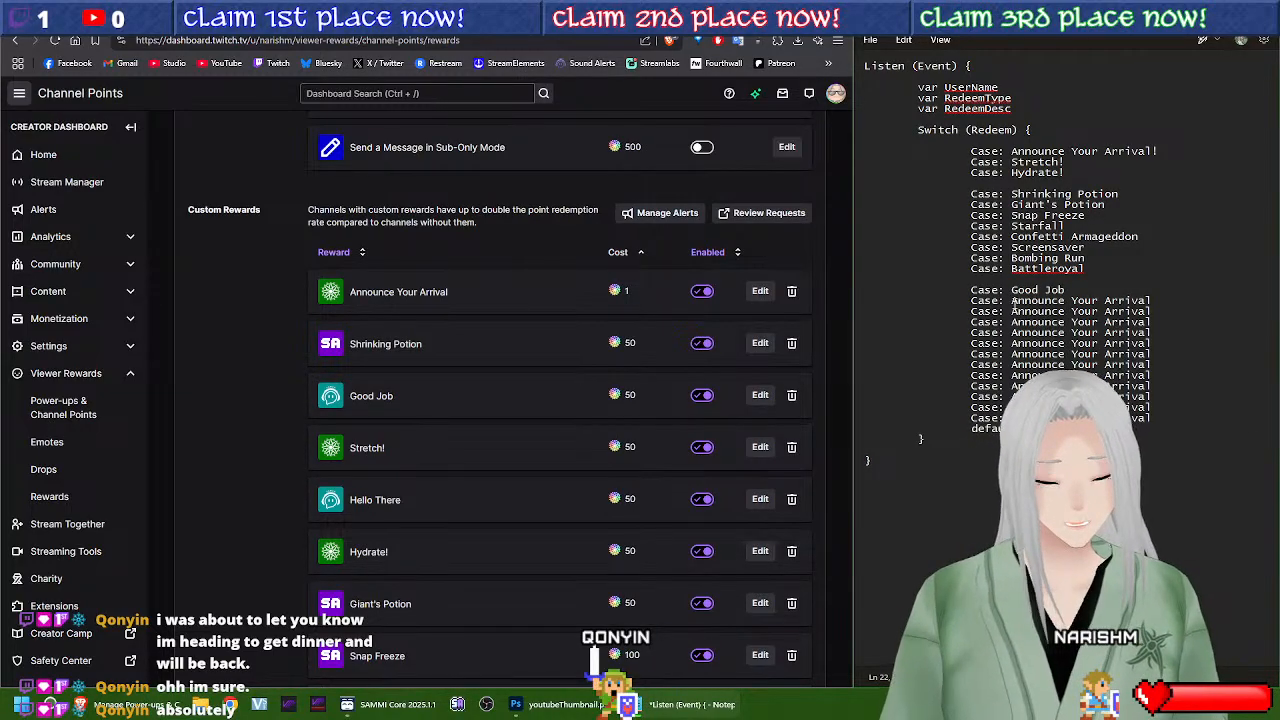
left_click_drag(1011, 300, 1145, 299)
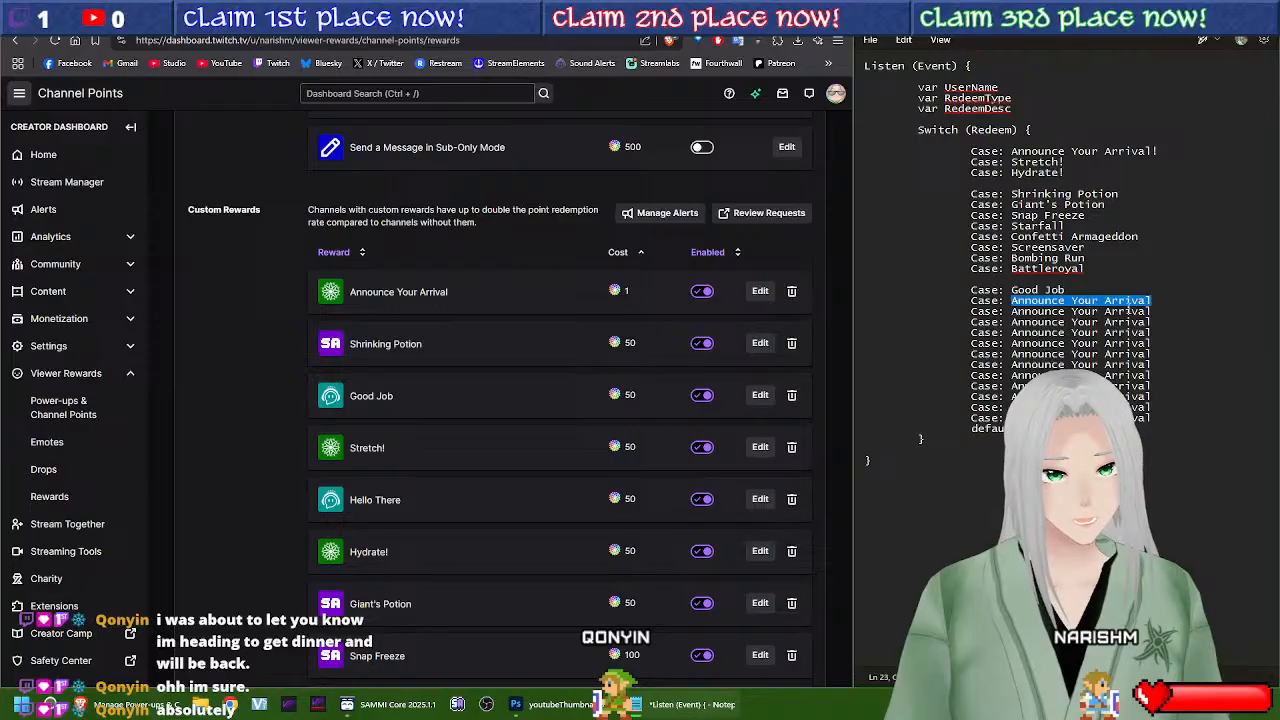
type("Hello There")
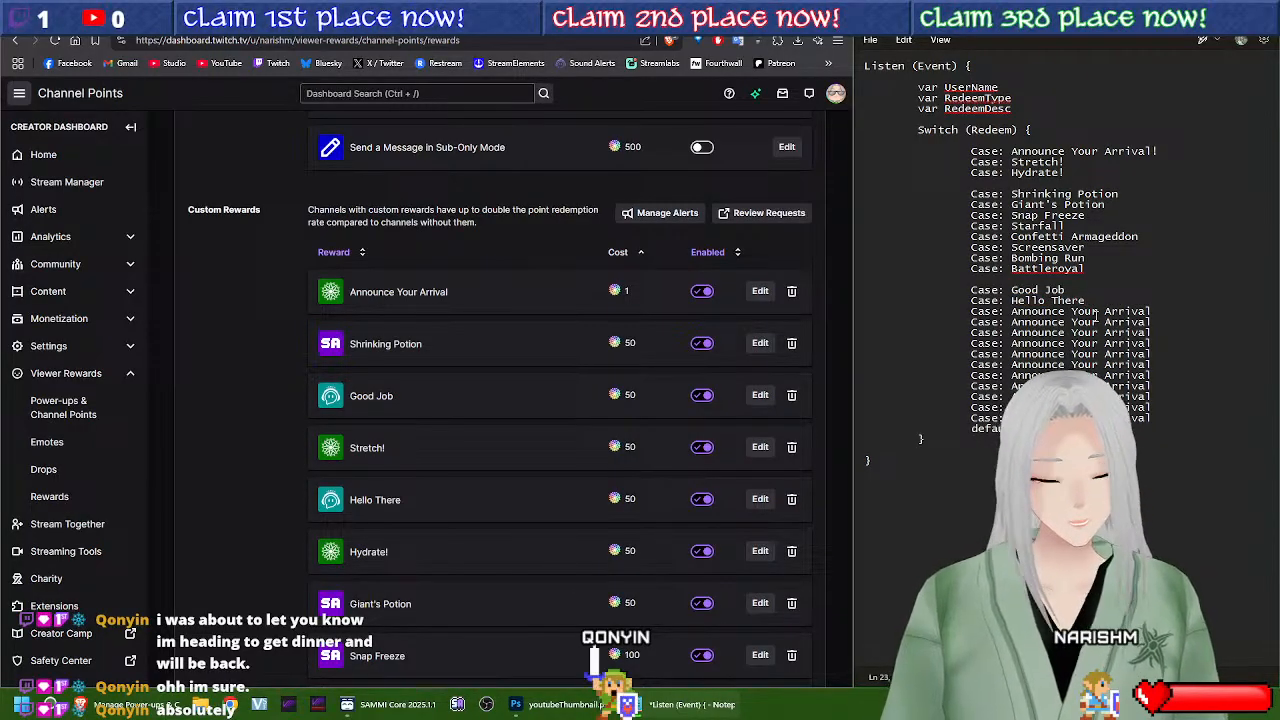
Step: Rename the two cases below Hello There as "And It Exploded" and "Do a Barrel Roll", following the rewards list
left_click_drag(1011, 311, 1121, 313)
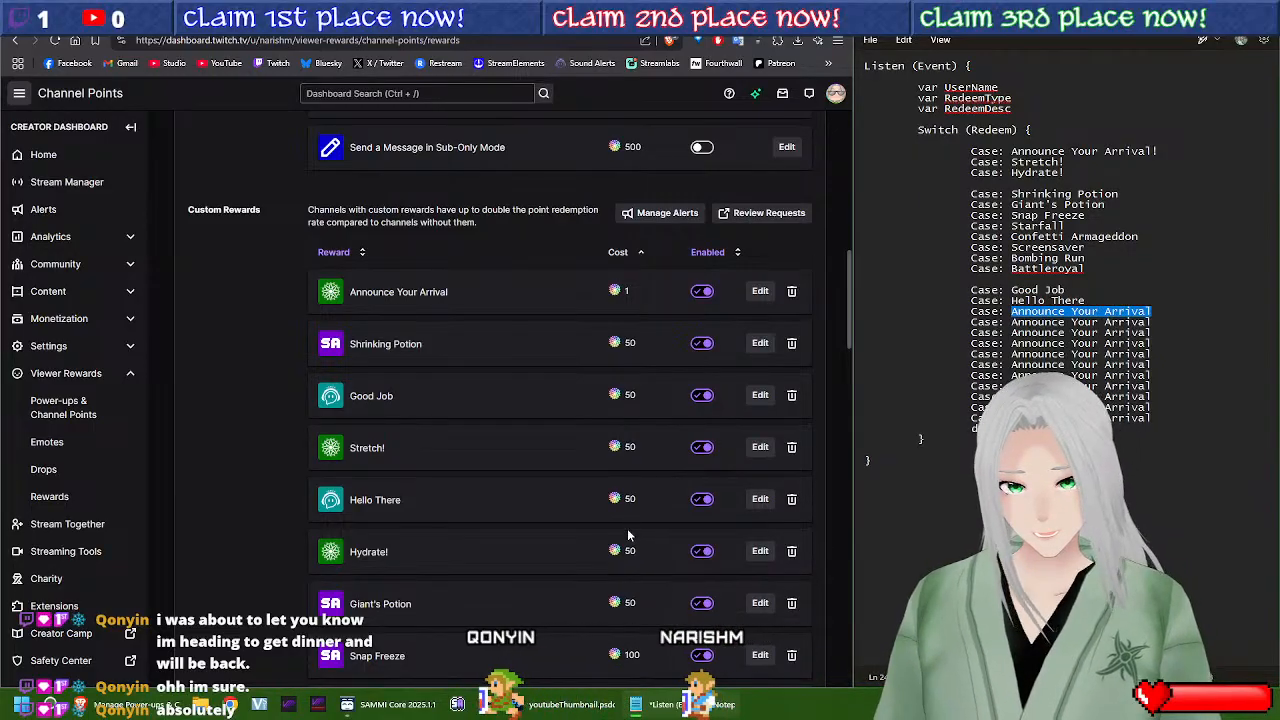
scroll(628, 537, "down", 3)
scroll(628, 537, "down", 2)
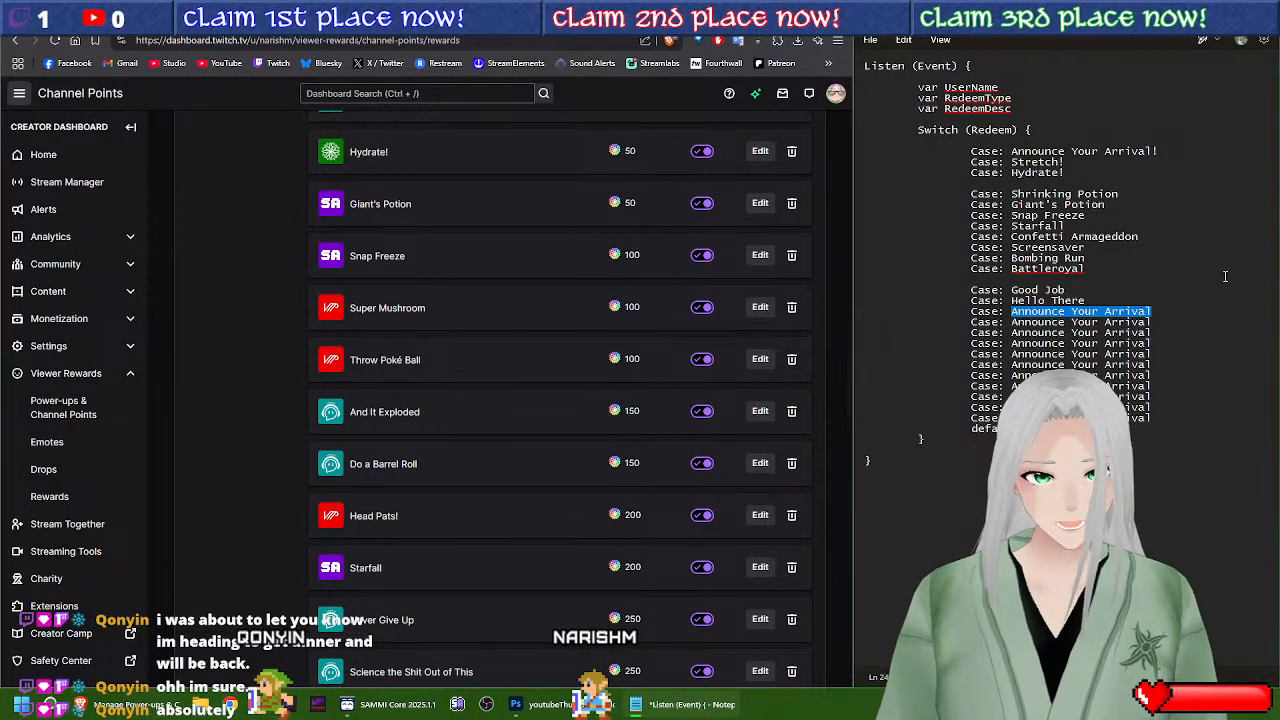
type("And It")
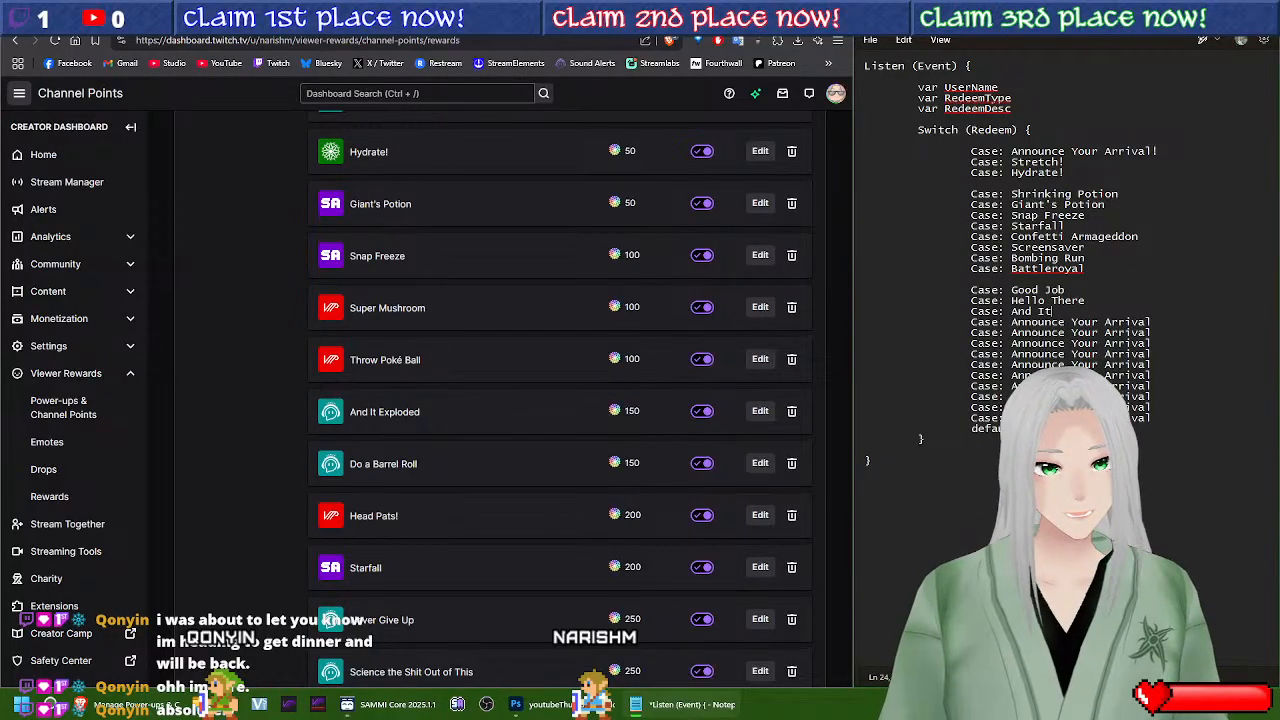
type(" Exploded Case: ")
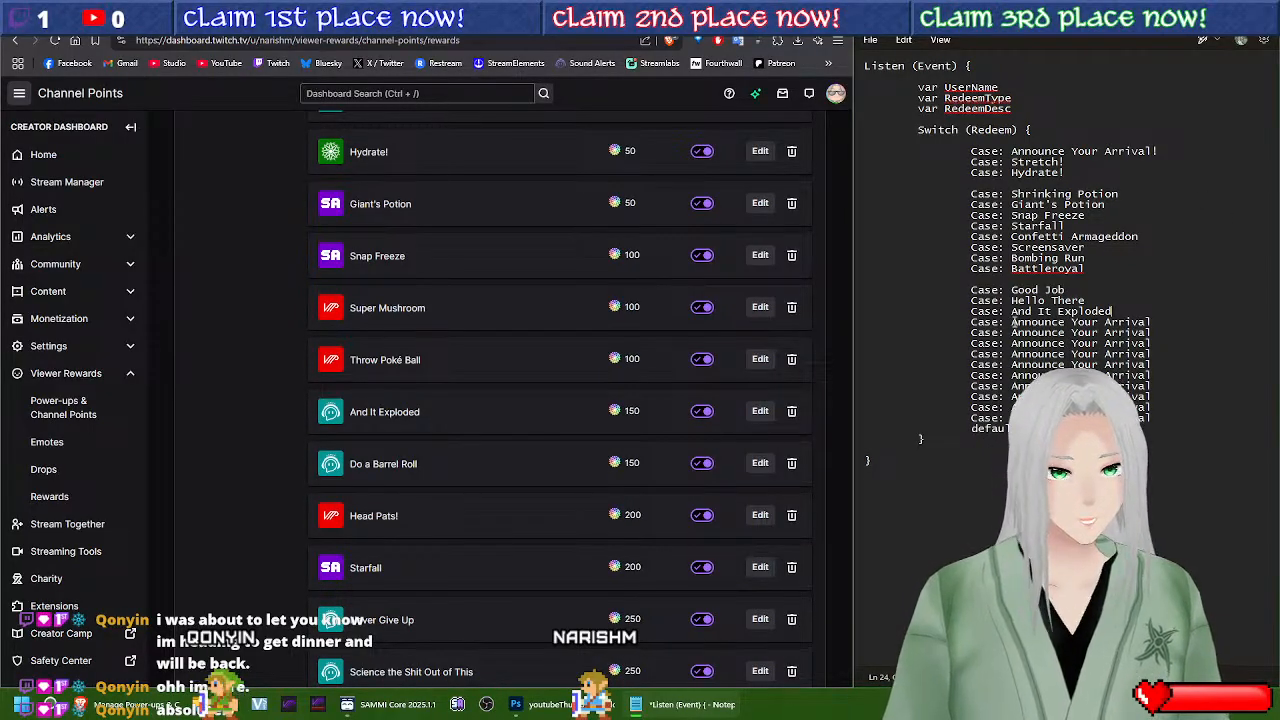
type("D")
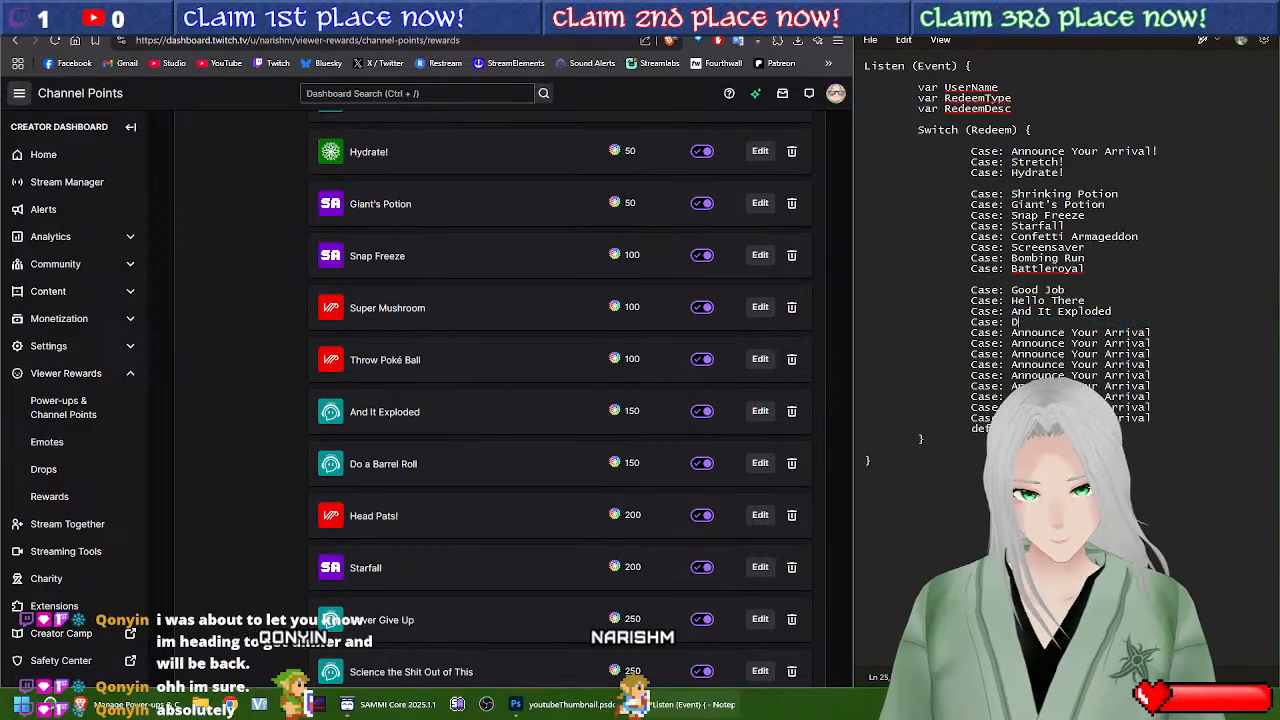
type("o a Barrel Roll")
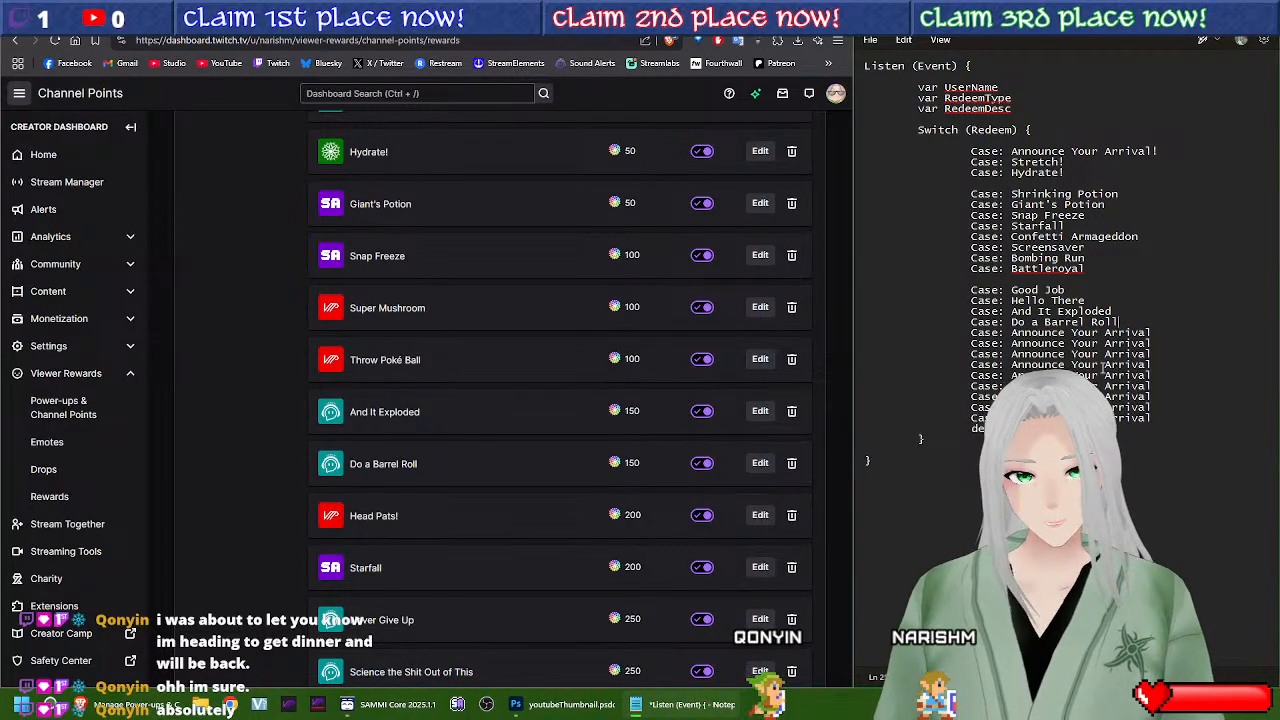
Step: Rename the two cases below Do a Barrel Roll as "Never Give Up" and "Science the Shit Out of This"
left_click_drag(1100, 333, 1153, 336)
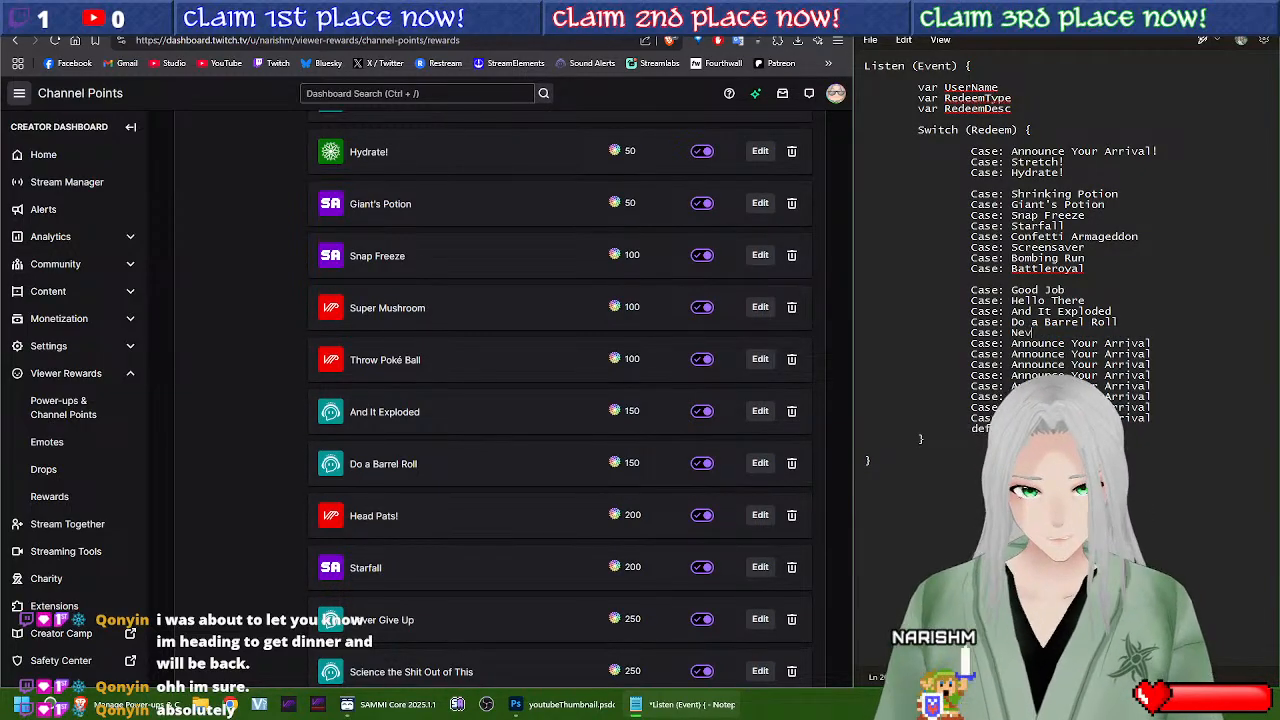
type("Never Givbe")
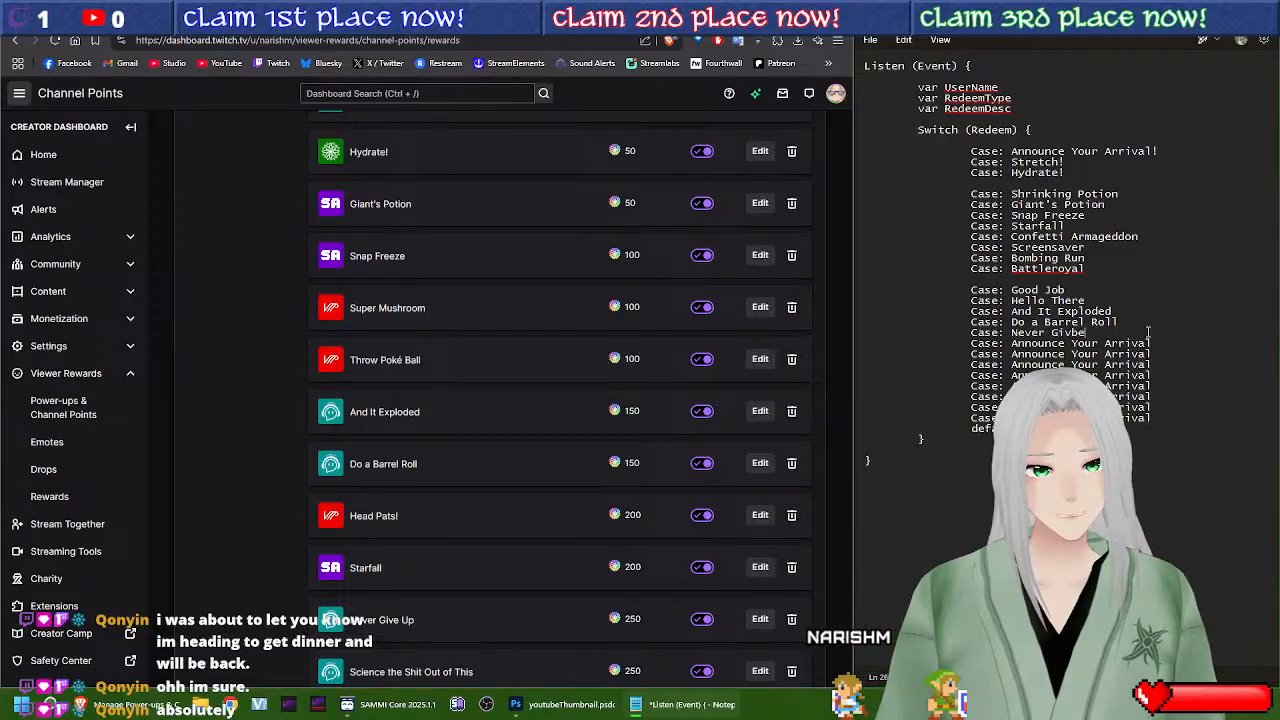
key("BackSpace")
key("BackSpace")
type("e u")
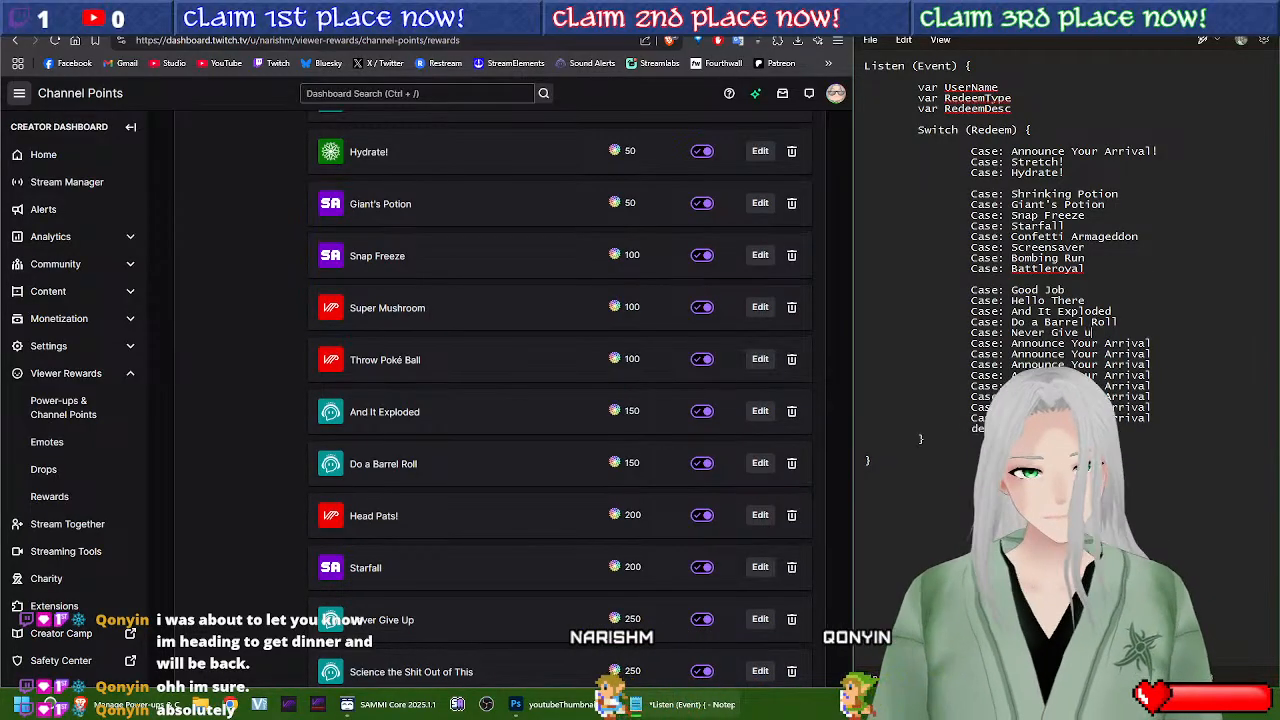
key("BackSpace")
type("Up")
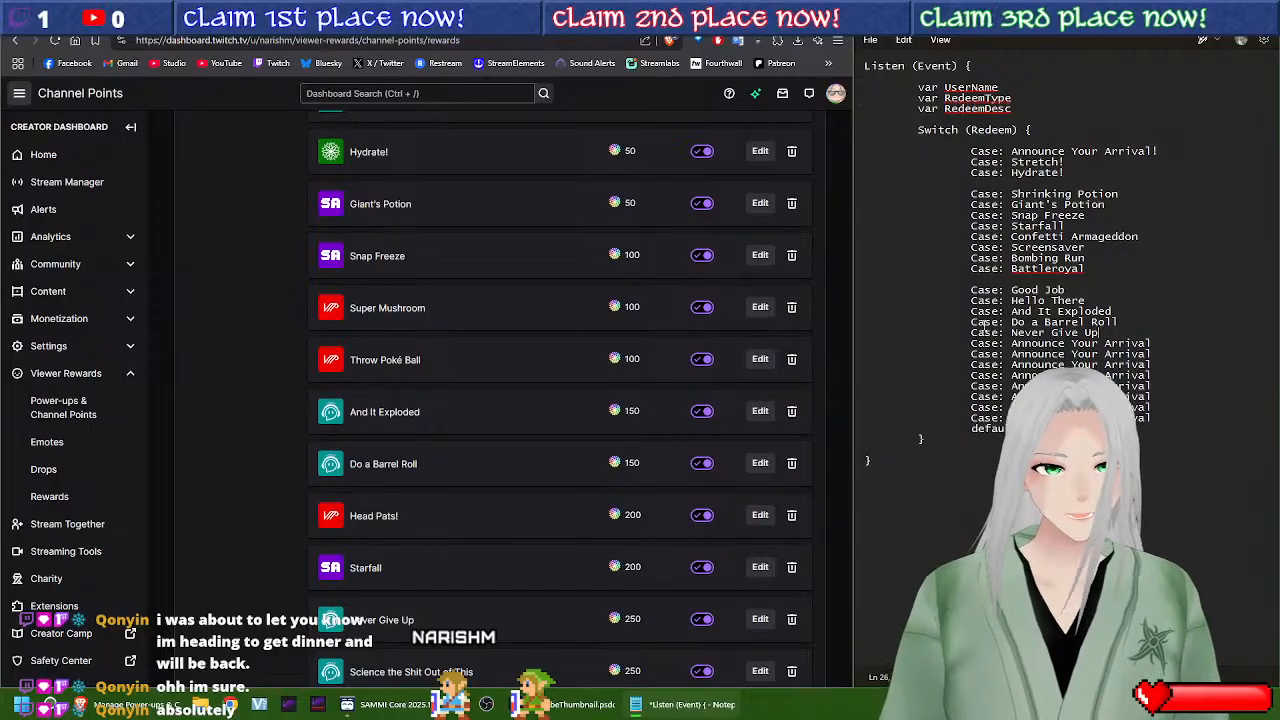
left_click_drag(1013, 345, 1154, 343)
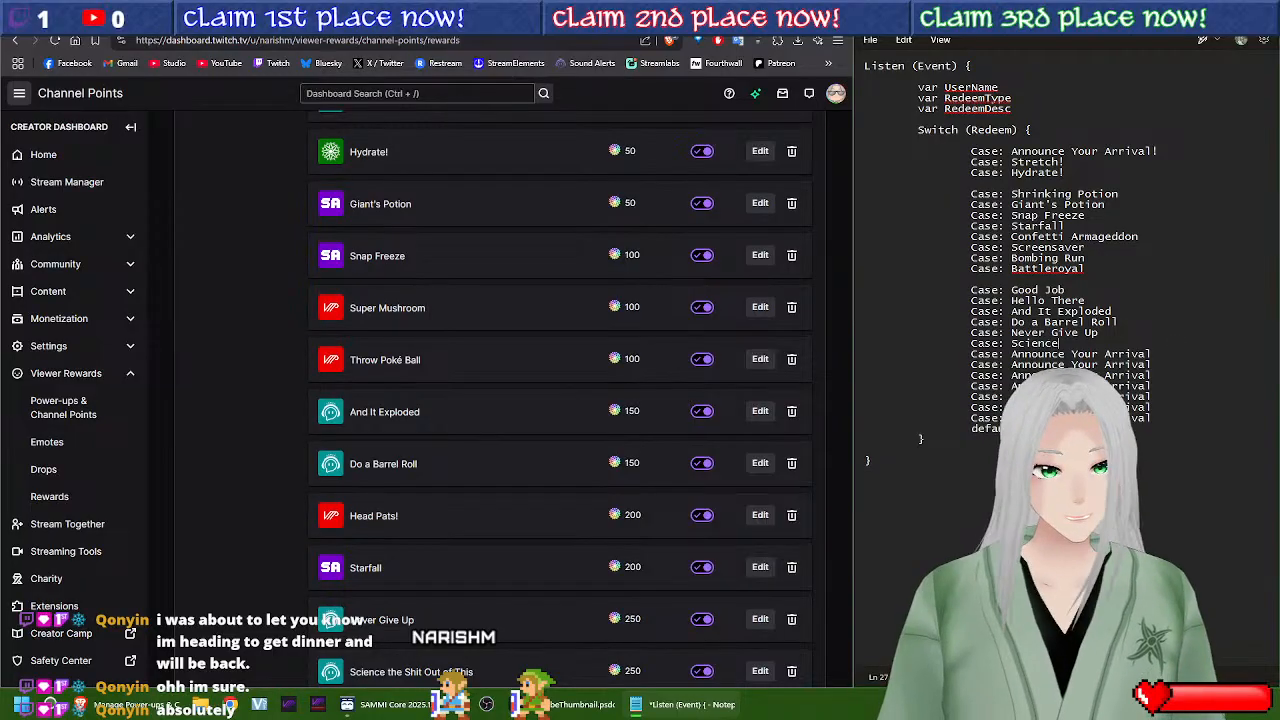
type("Science the Shit Out ")
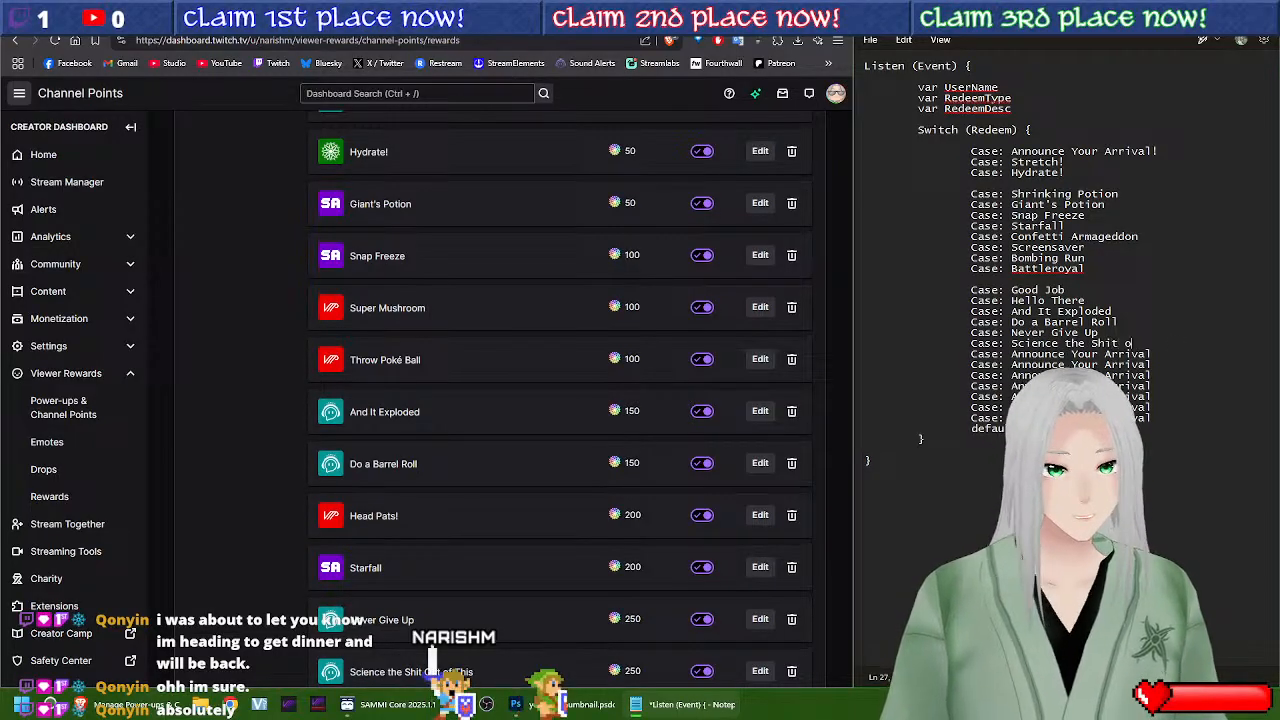
type("of This")
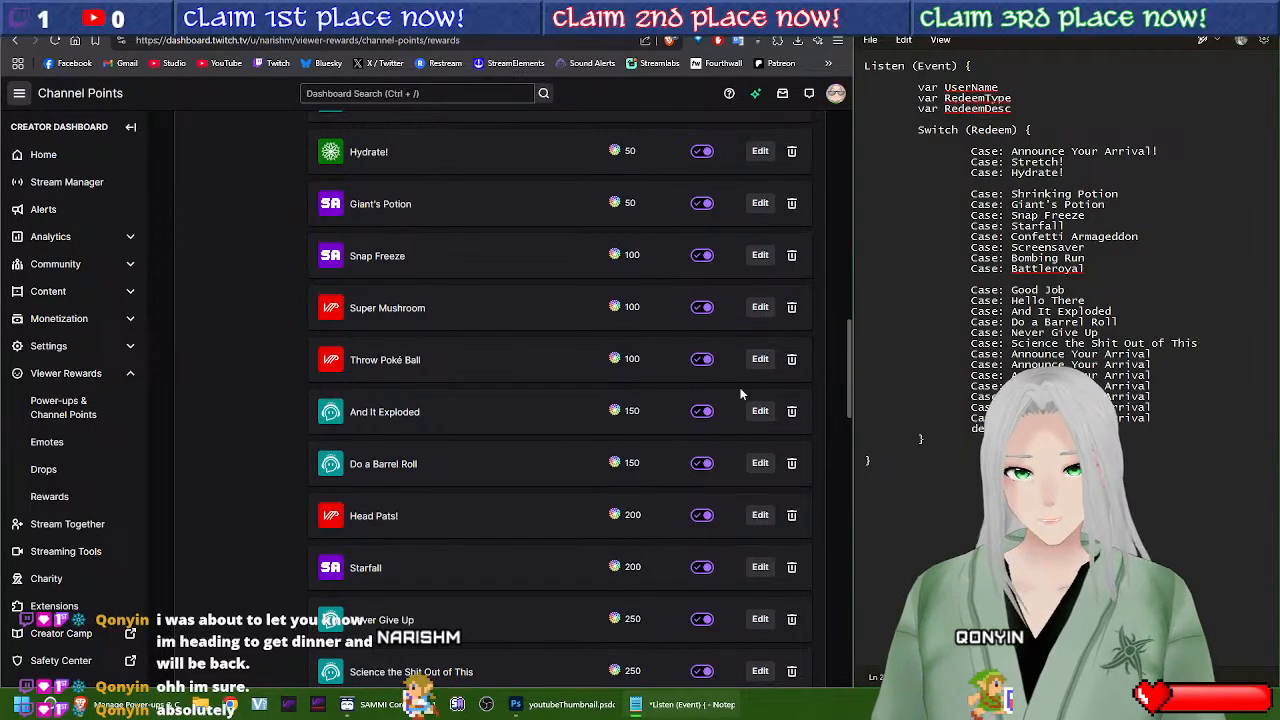
Step: Find the next matching rewards and rename the following two cases as "How Do You Guys Expect to Beat Me" and "Thermian Laugh Track"
scroll(724, 408, "down", 5)
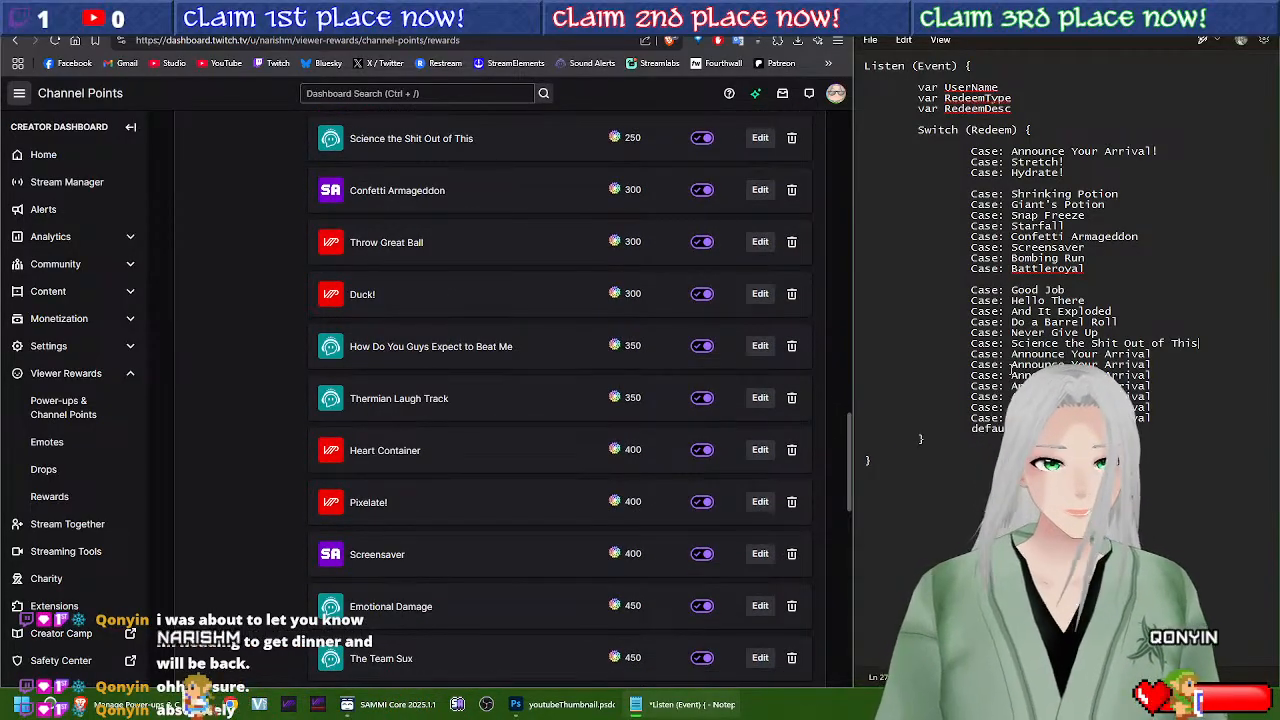
left_click_drag(1011, 354, 1151, 358)
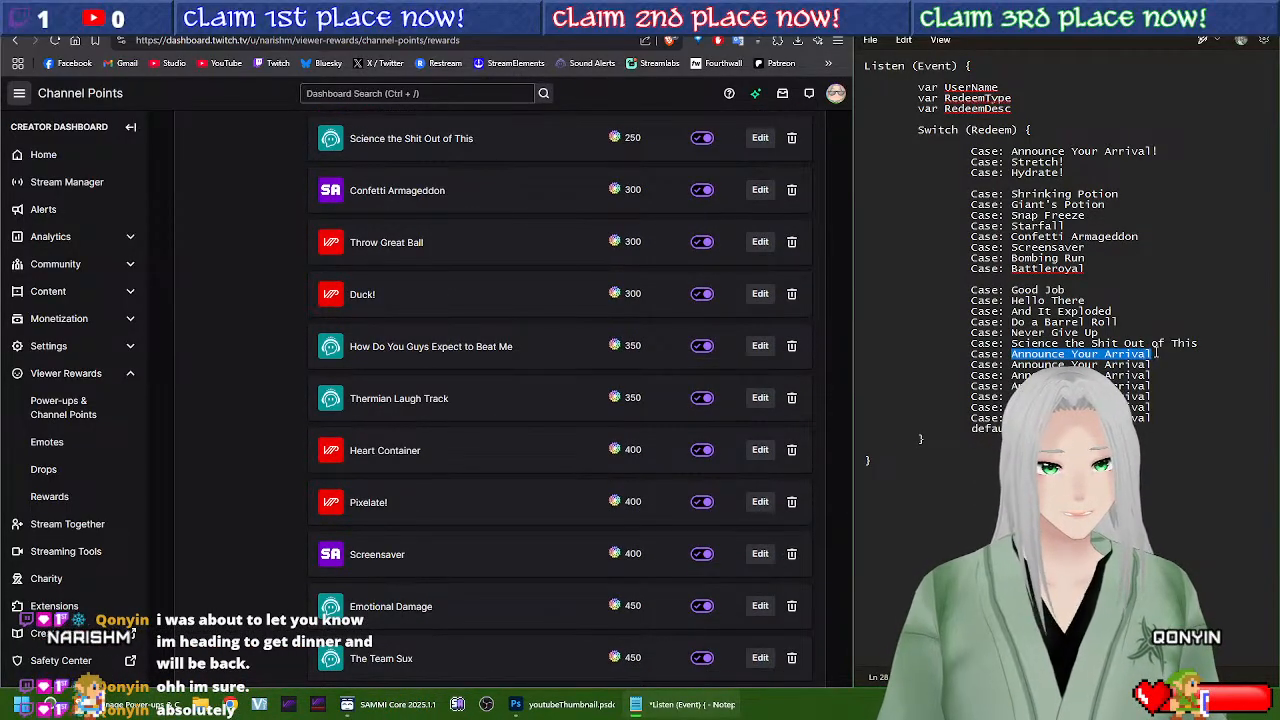
type("How")
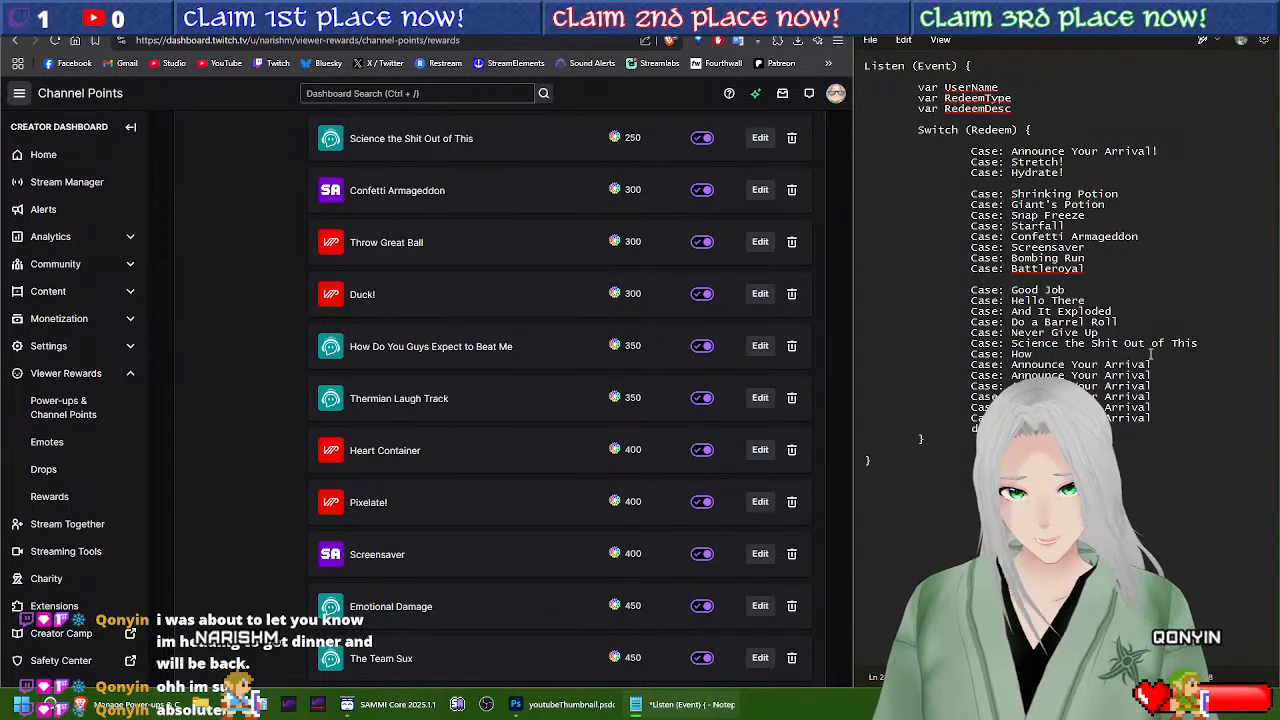
type(" Do Yout ")
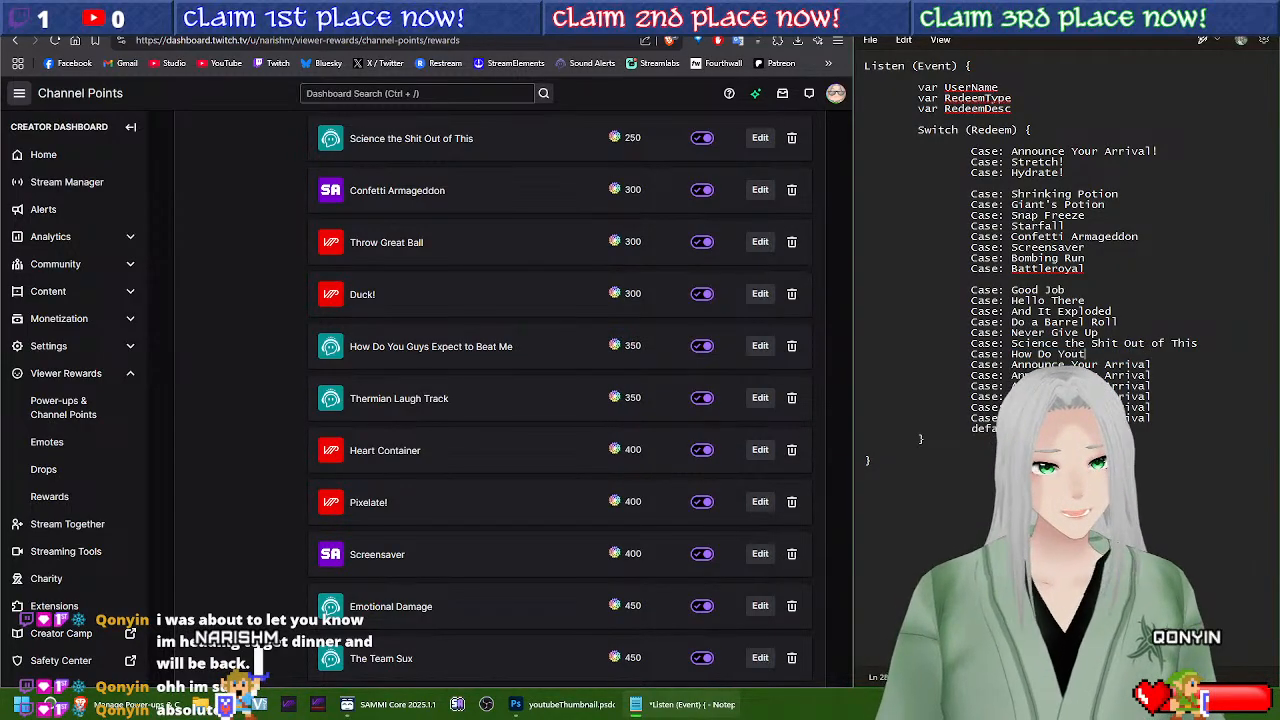
type("Guys Expect to Beat Me")
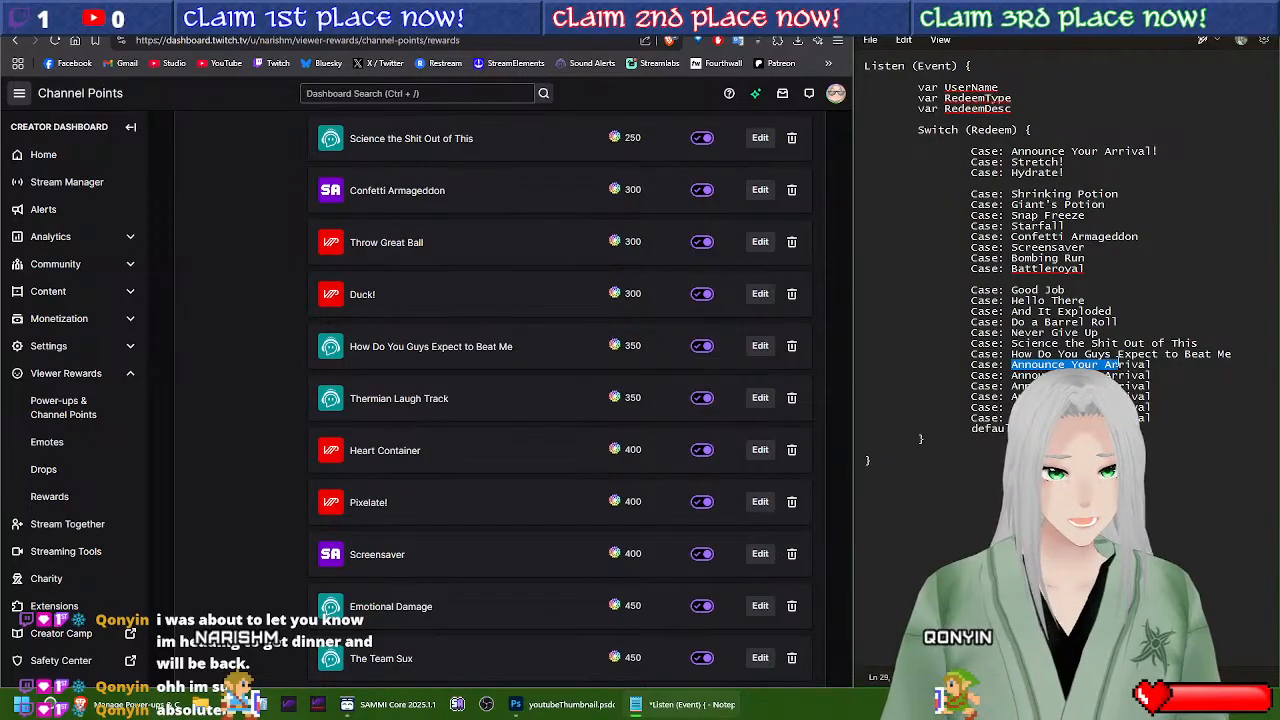
type("Thermmi")
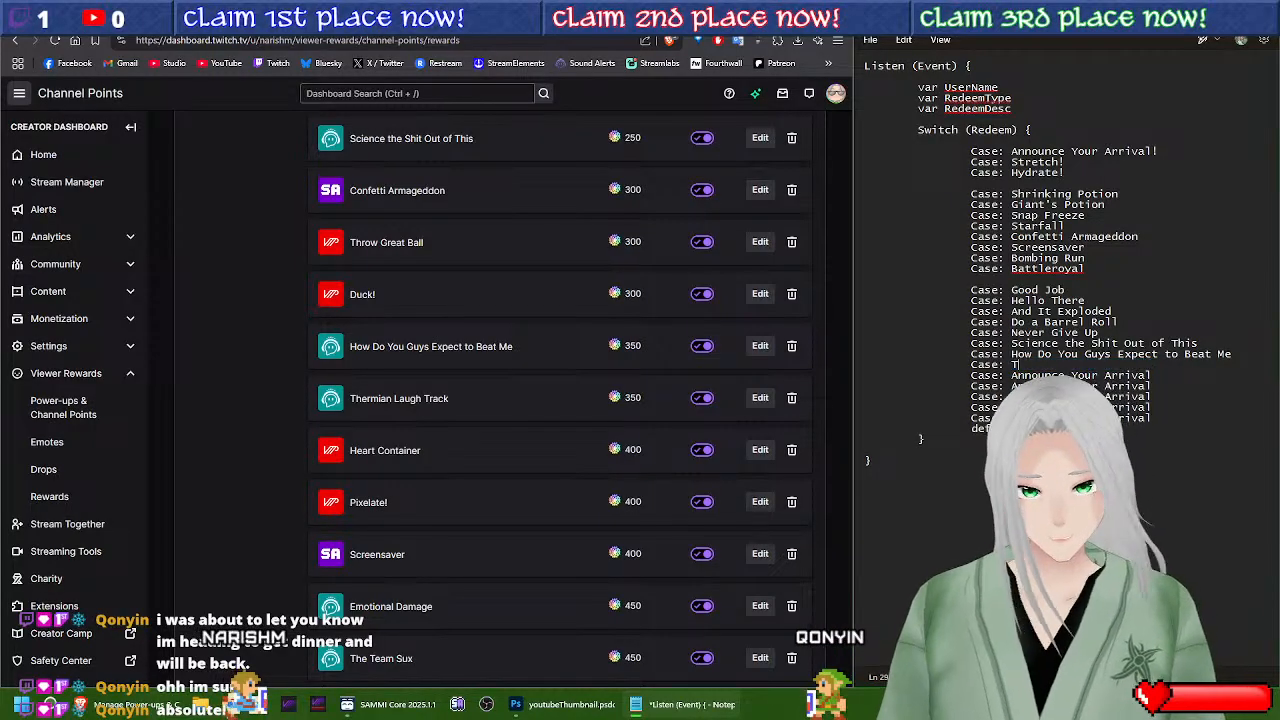
key("BackSpace")
key("BackSpace")
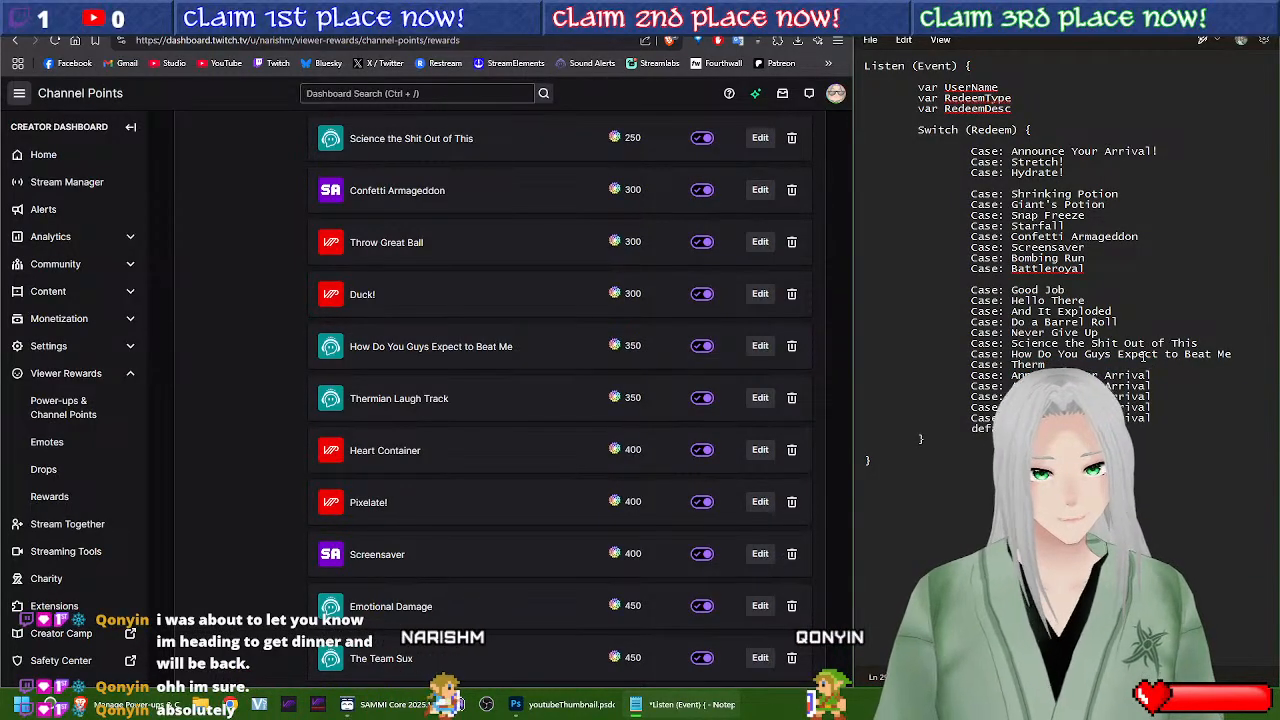
type("ian Laugh Track")
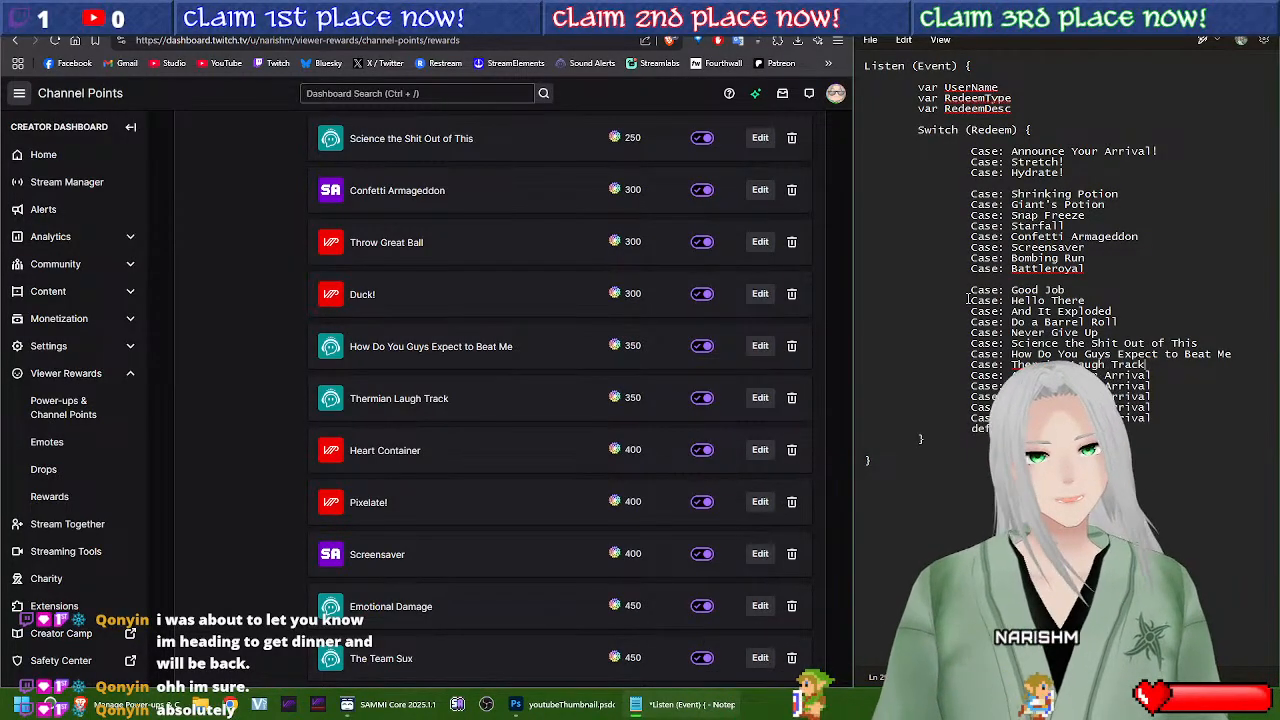
Step: Rename the two cases below Thermian Laugh Track as "Emotional Damage" and "The Team Sux"
scroll(425, 428, "down", 2)
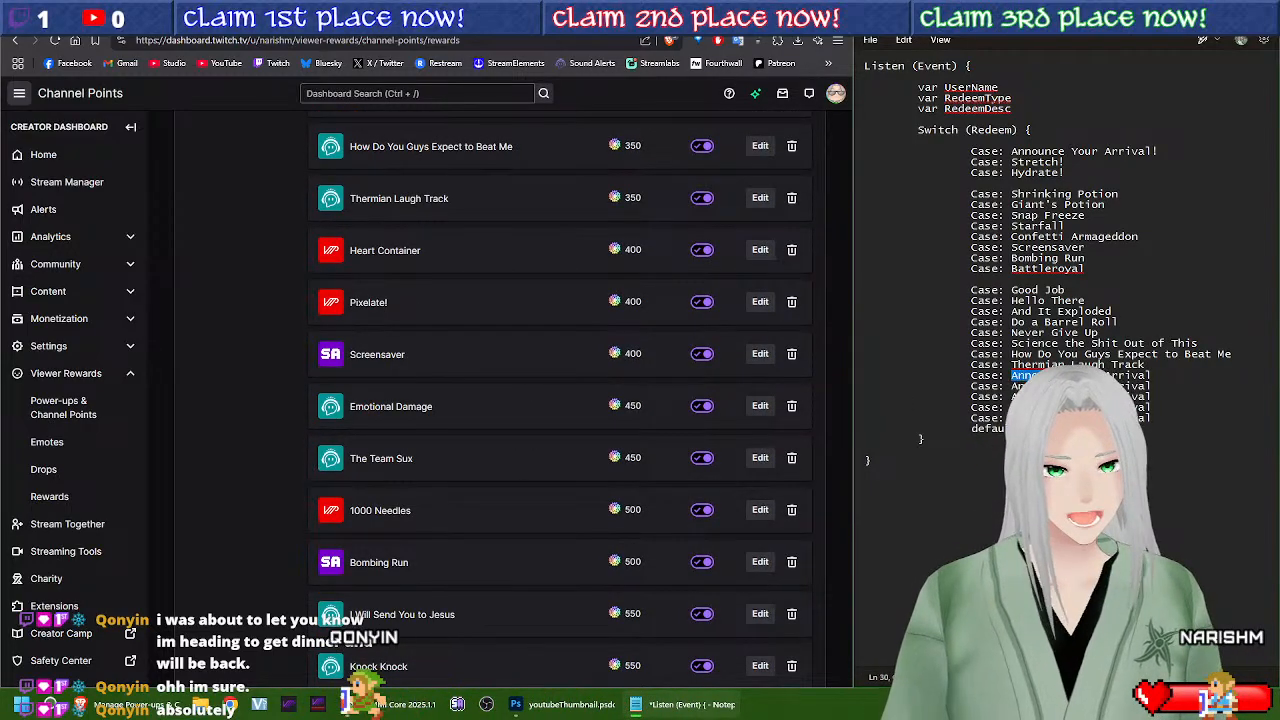
left_click_drag(1012, 376, 1150, 376)
type("Emotional Damage")
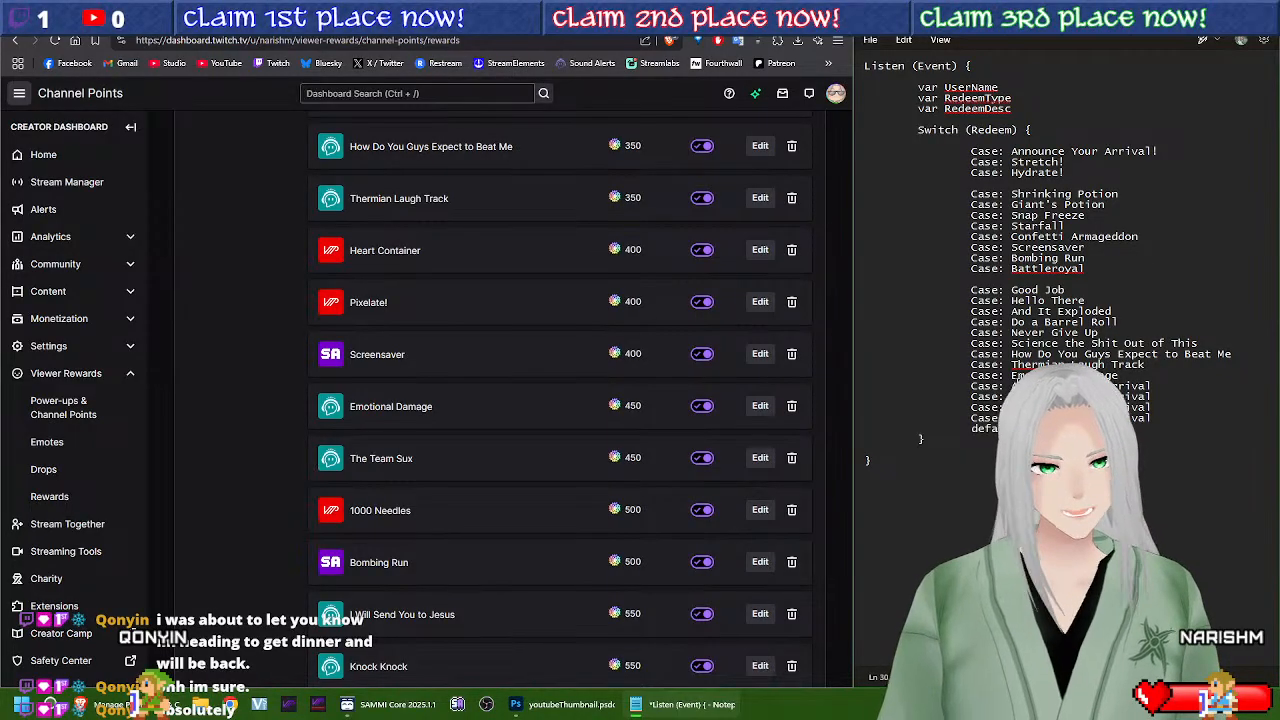
left_click_drag(1011, 396, 1011, 387)
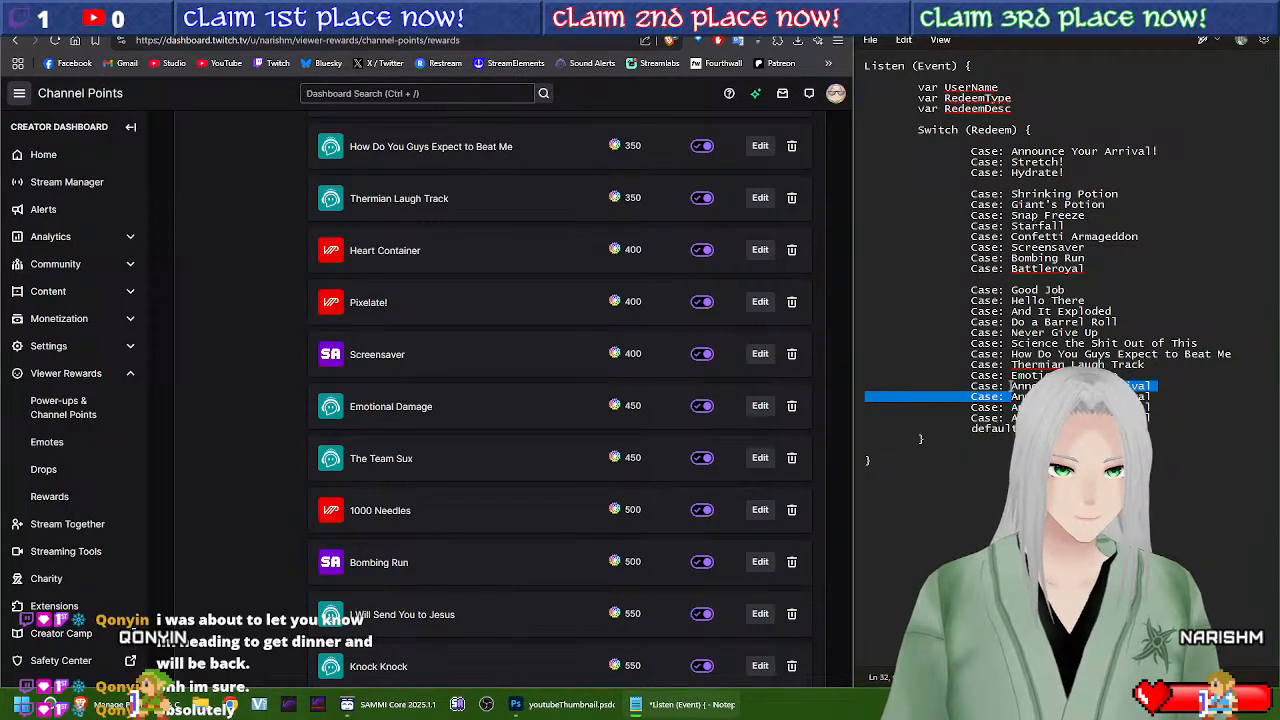
left_click(1011, 386)
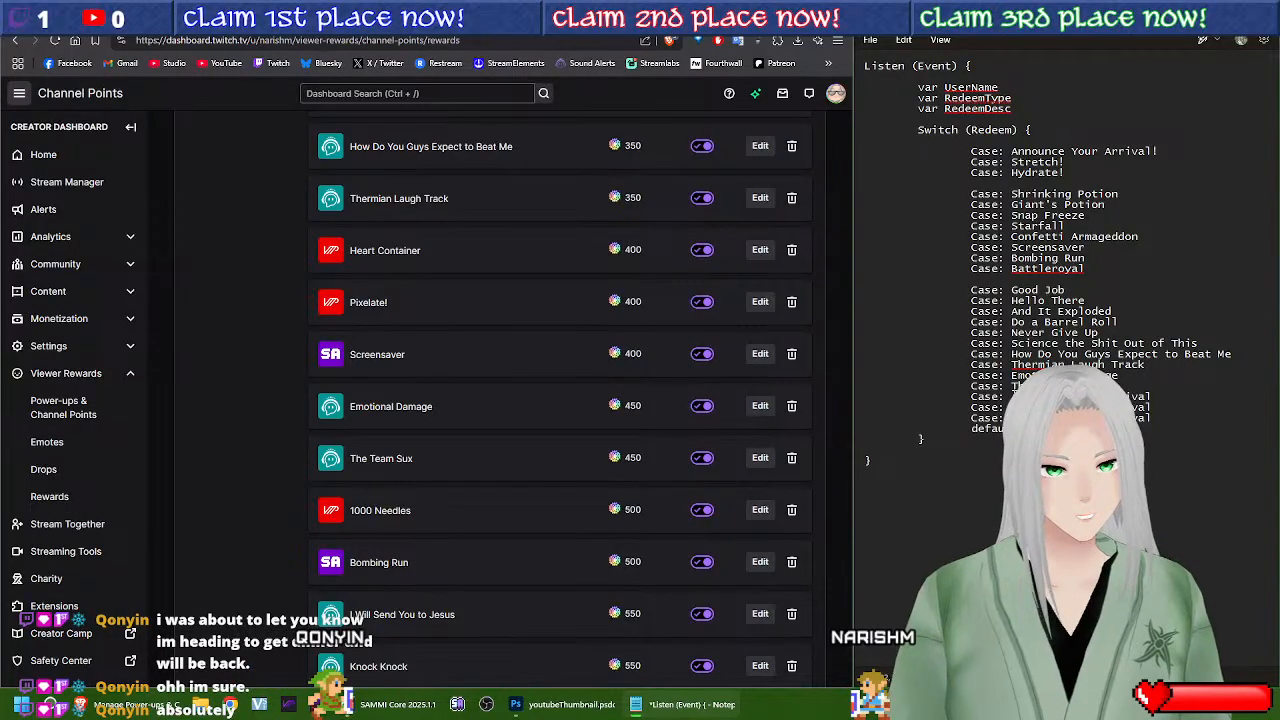
Step: Rename the last three cases above default as "I Will Send You to Jesus", "Knock Knock" and "By Grapthar's Hammer"
left_click_drag(1012, 397, 1151, 398)
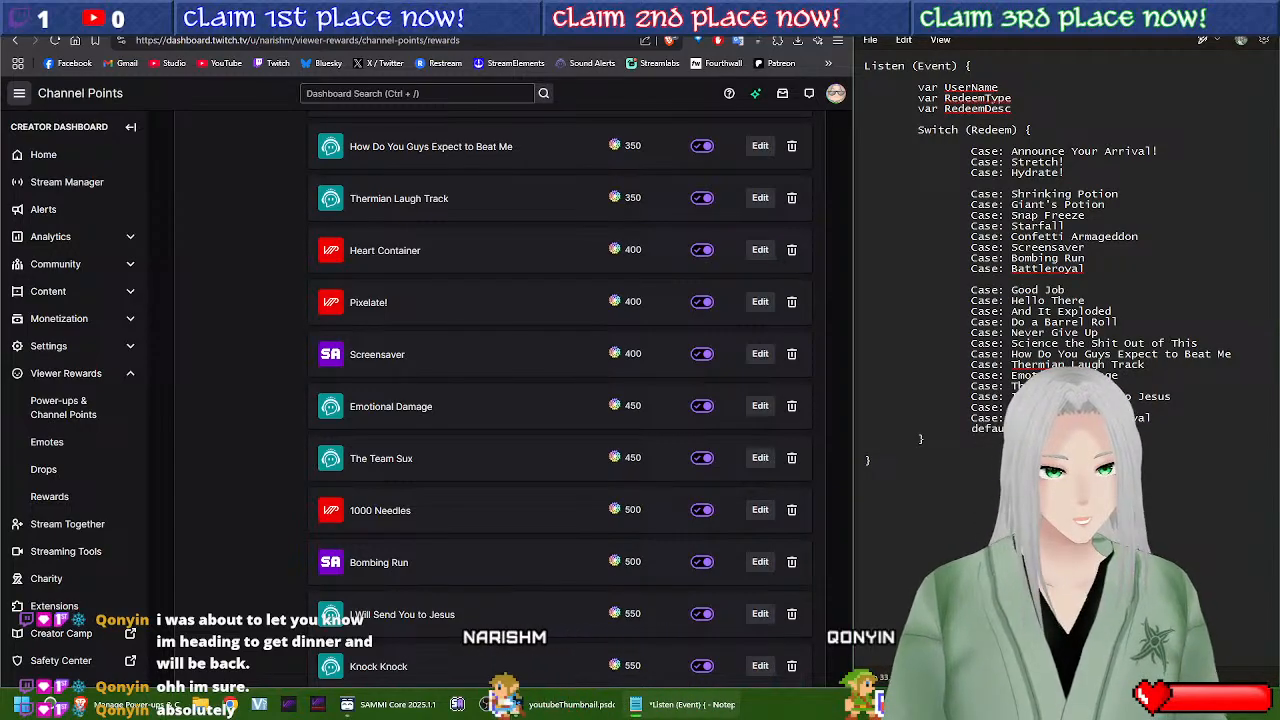
scroll(580, 476, "down", 4)
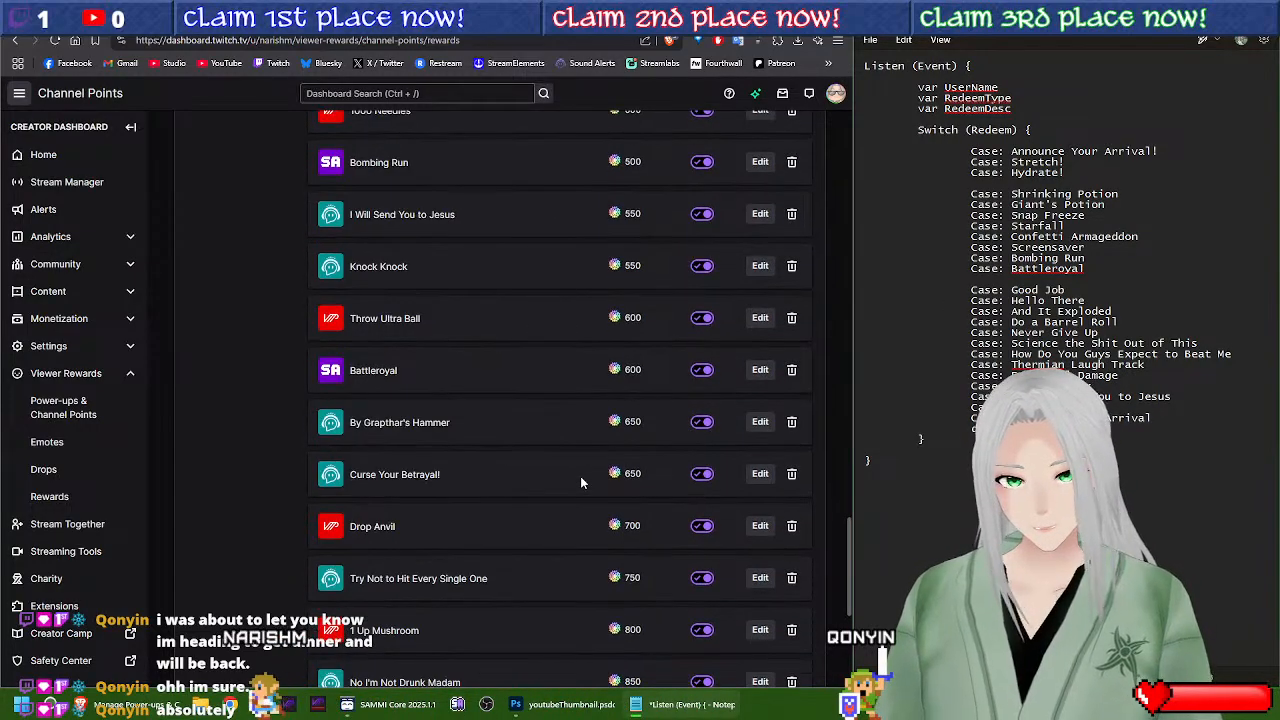
scroll(580, 476, "down", 1)
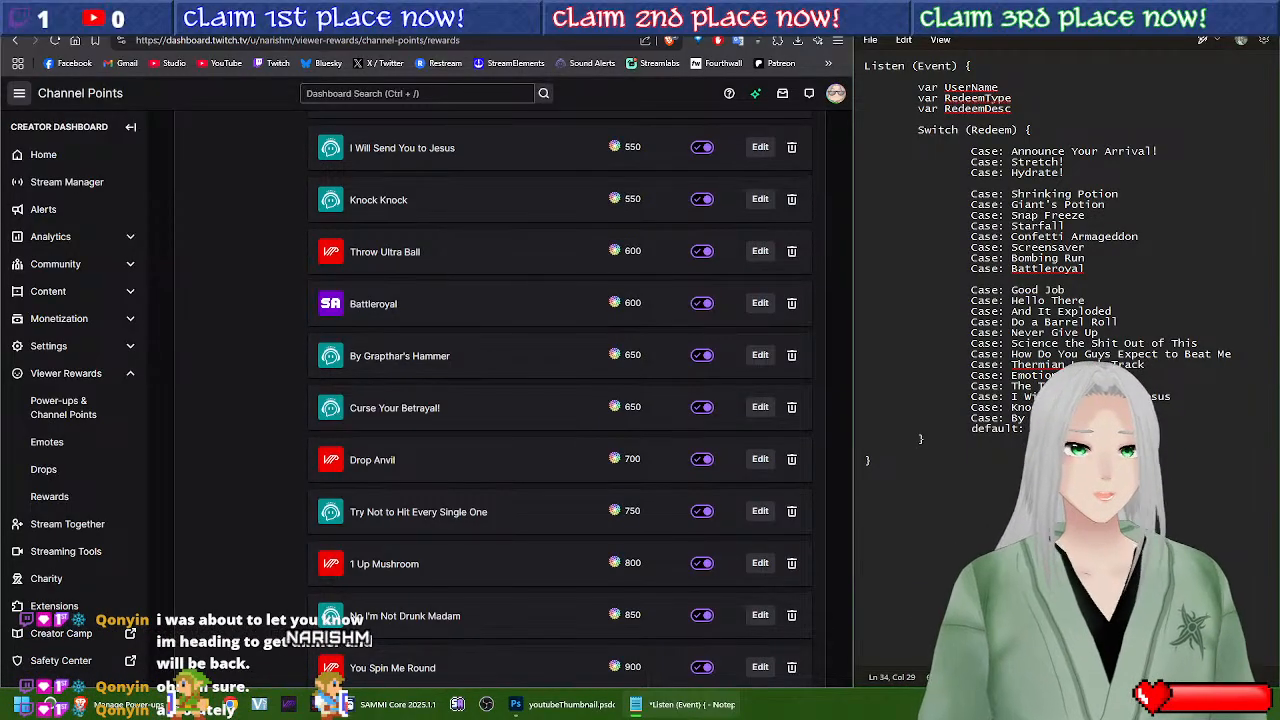
left_click(1146, 197)
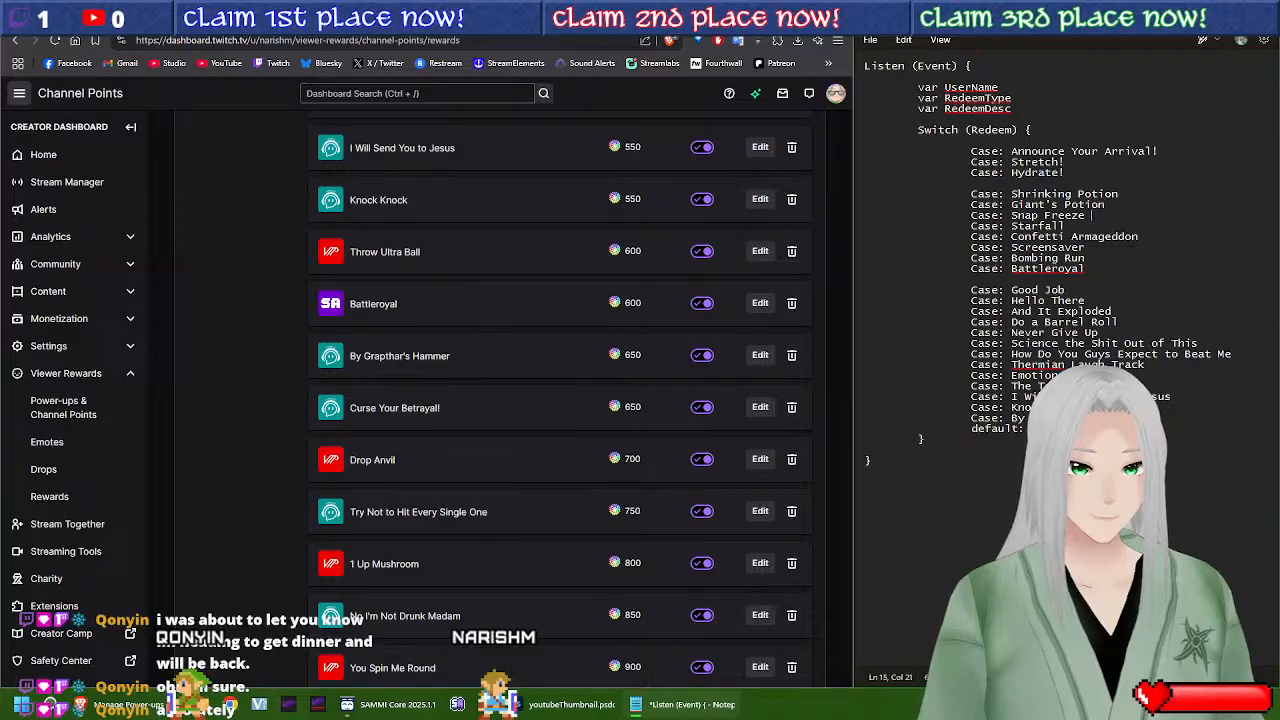
key("Down")
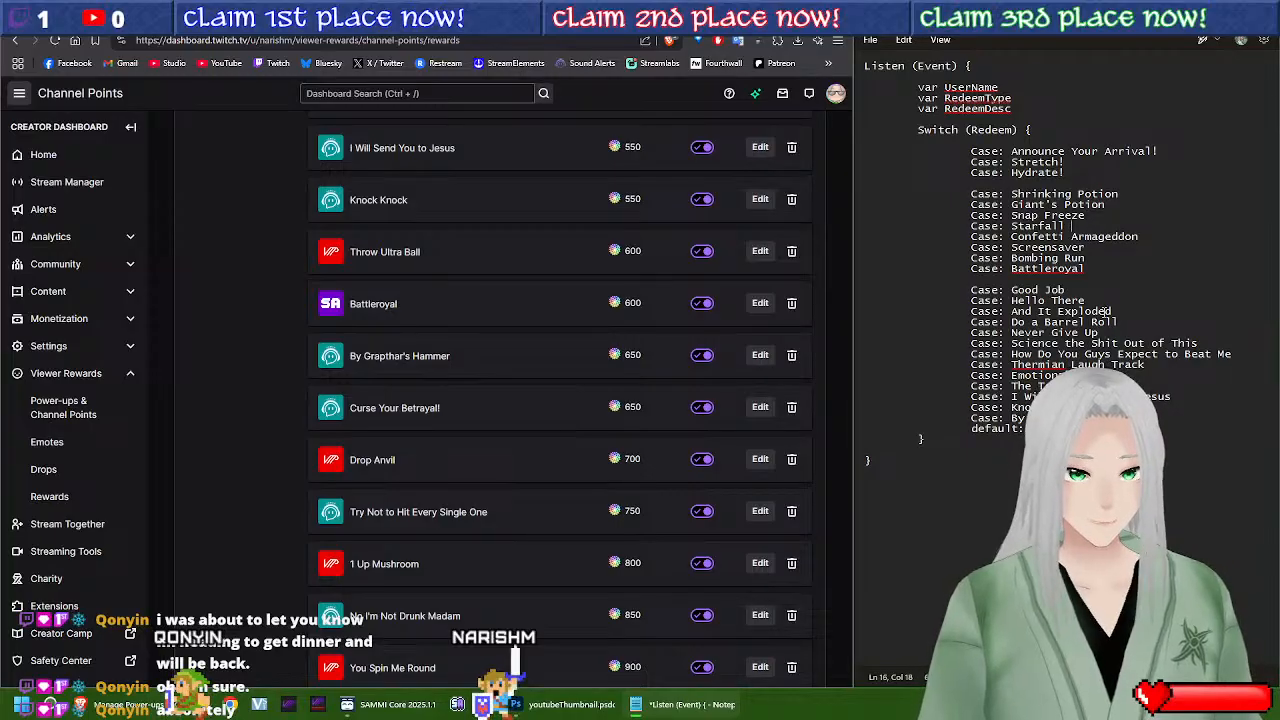
left_click(1162, 237)
key("Down")
key("Down")
key("Down")
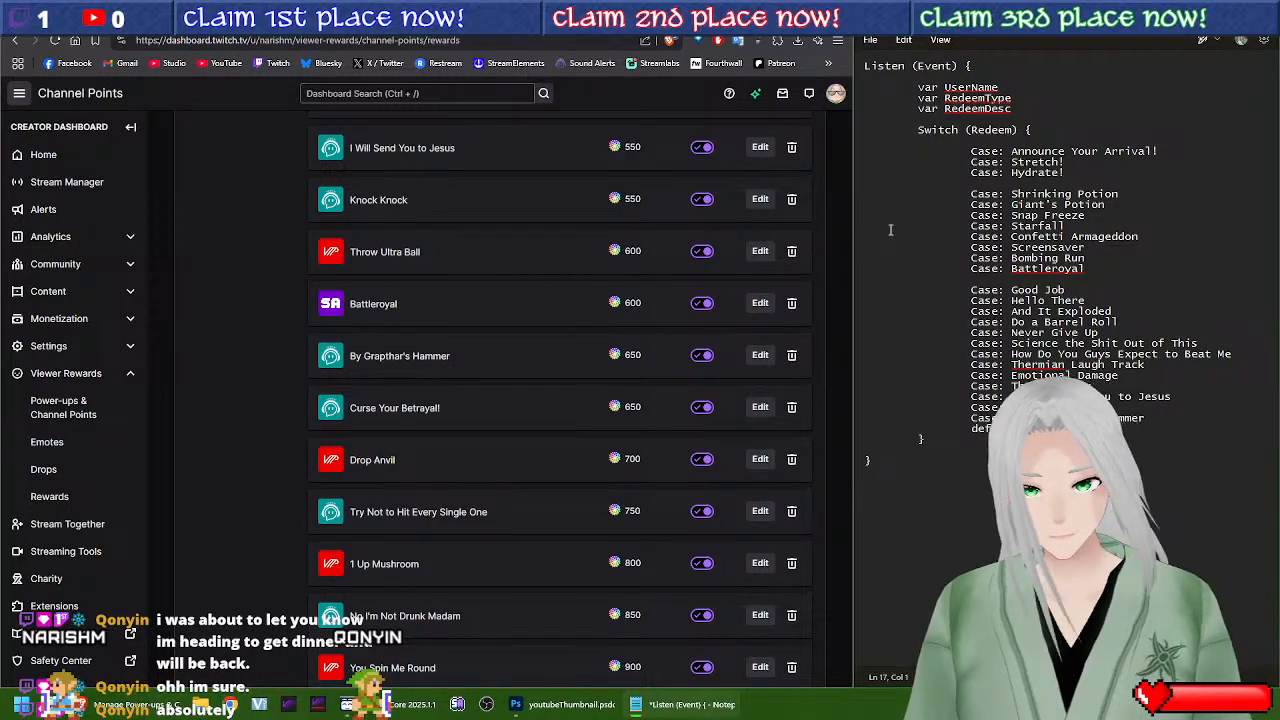
type("cia")
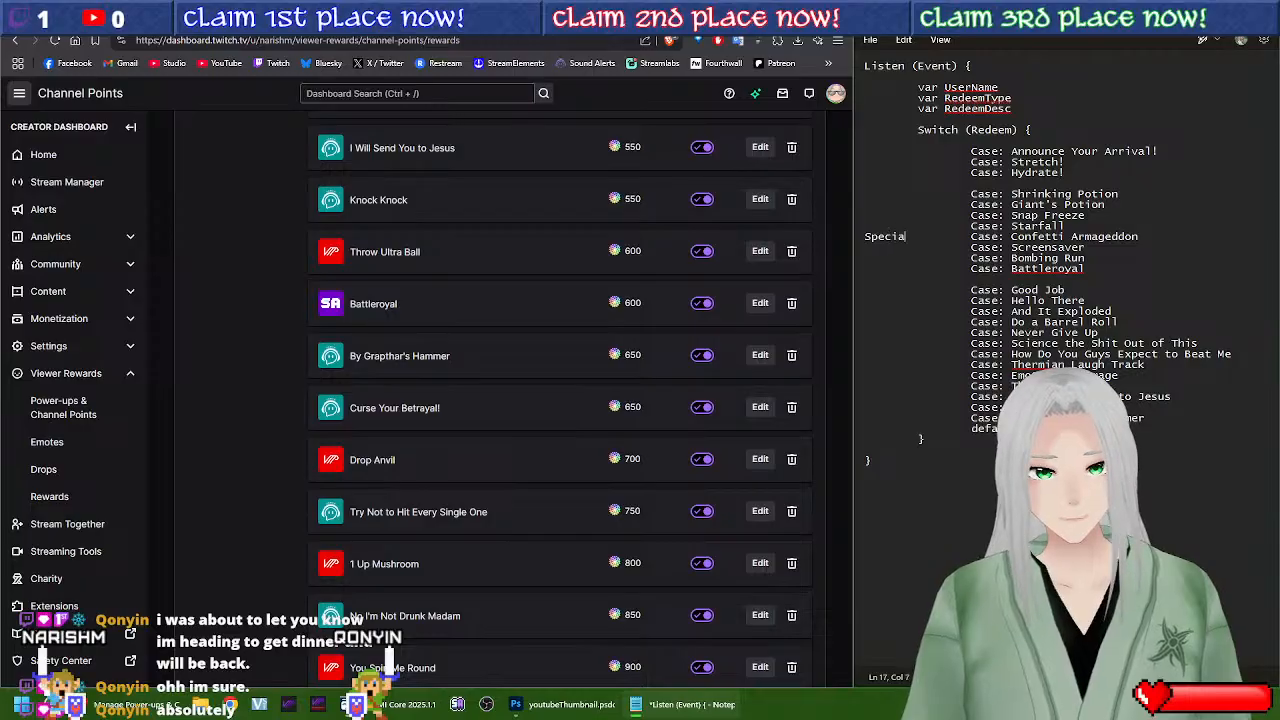
key("BackSpace")
key("BackSpace")
key("BackSpace")
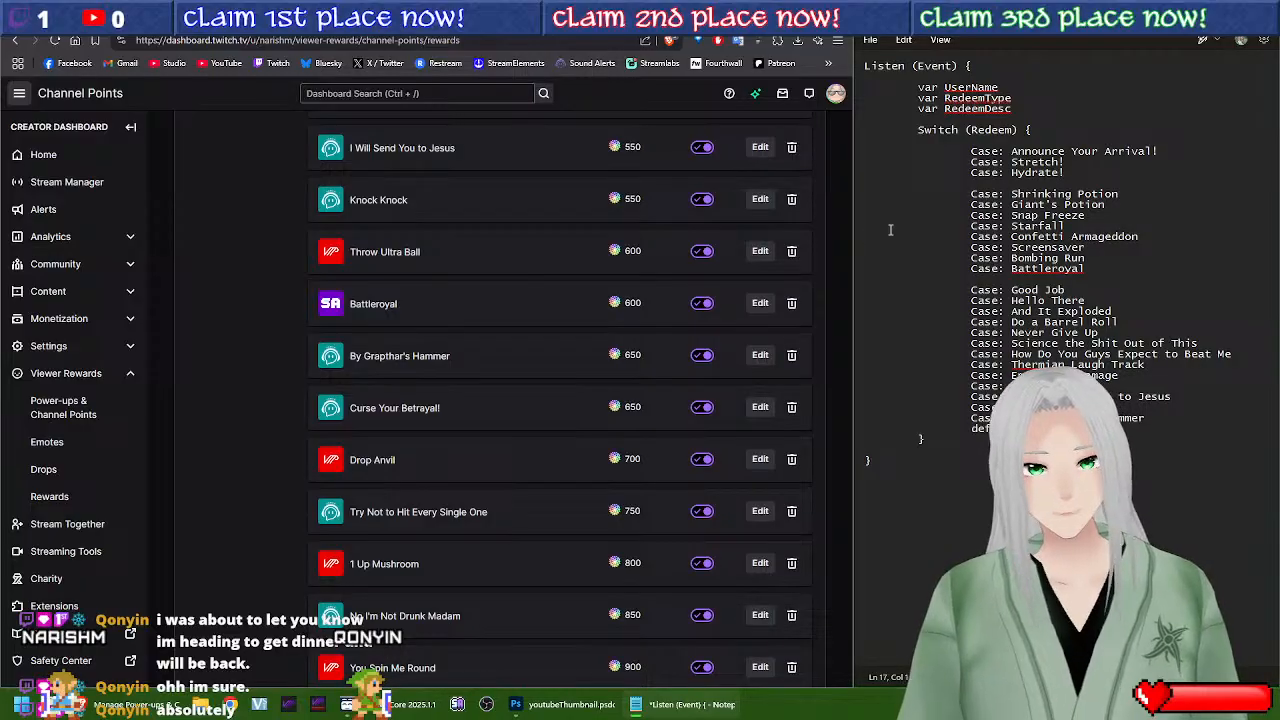
Step: Add the comment "// Special" in front of the Snap Freeze case, keeping the case's indentation aligned
type("// Special")
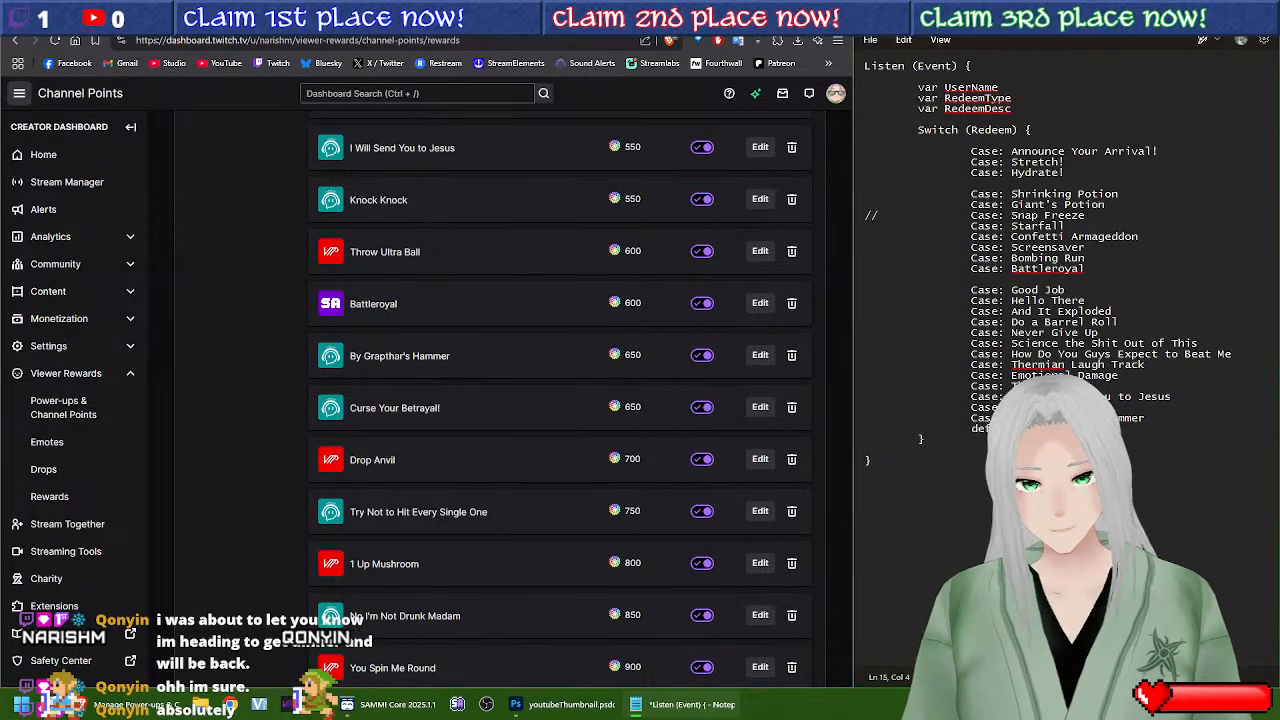
key("Delete")
left_click(890, 229)
key("Left")
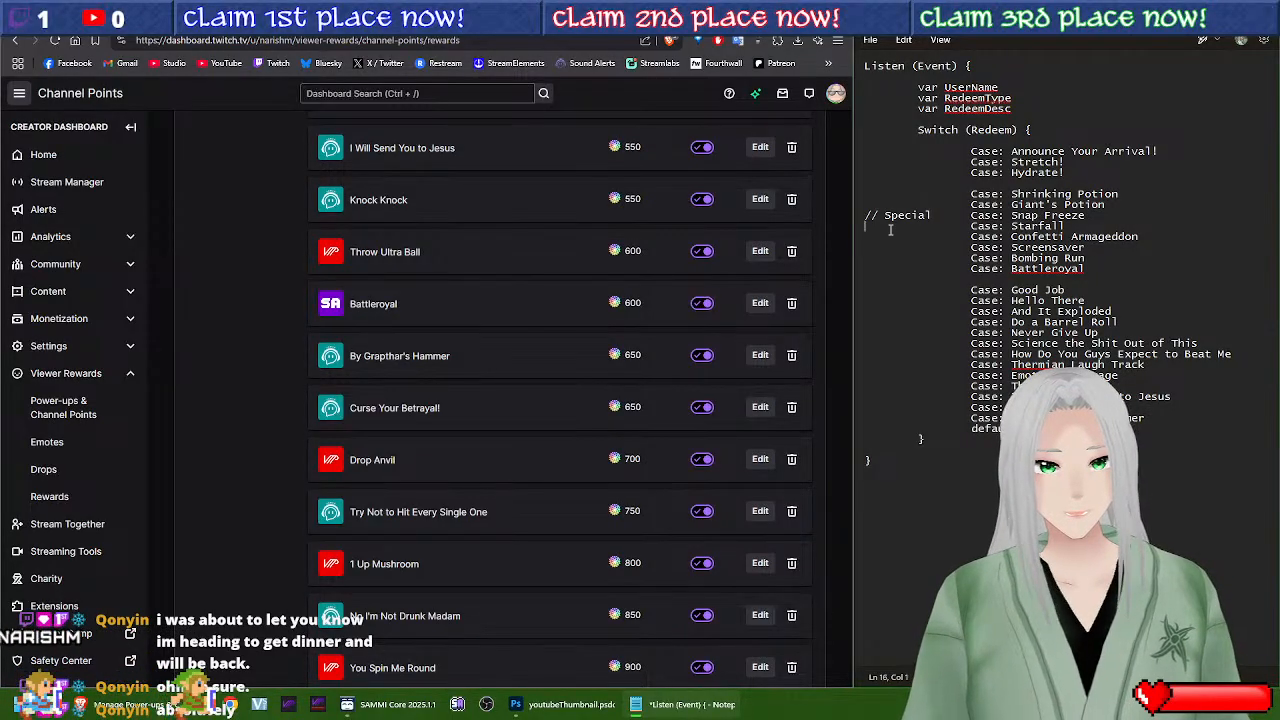
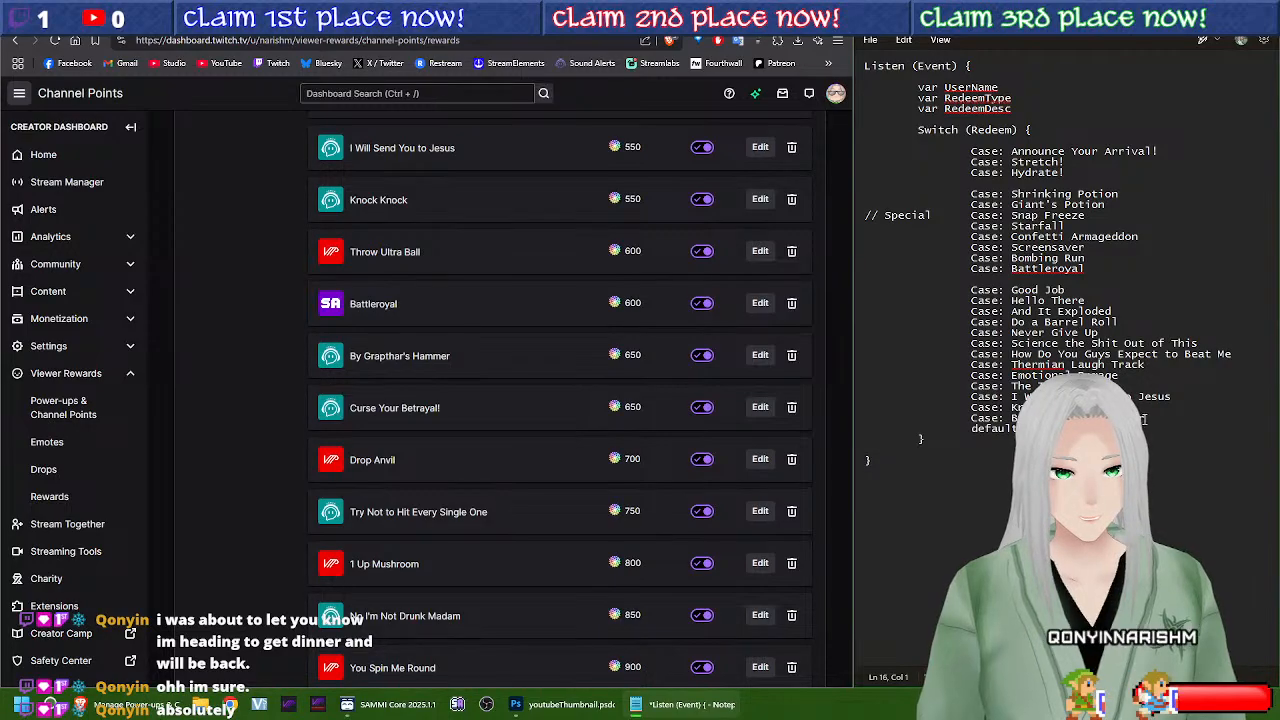
Step: Copy the indented "Case:" prefix and add three blank cases below By Grapthar's Hammer, separated from default by an empty line
key("shift+Home")
key("ctrl+c")
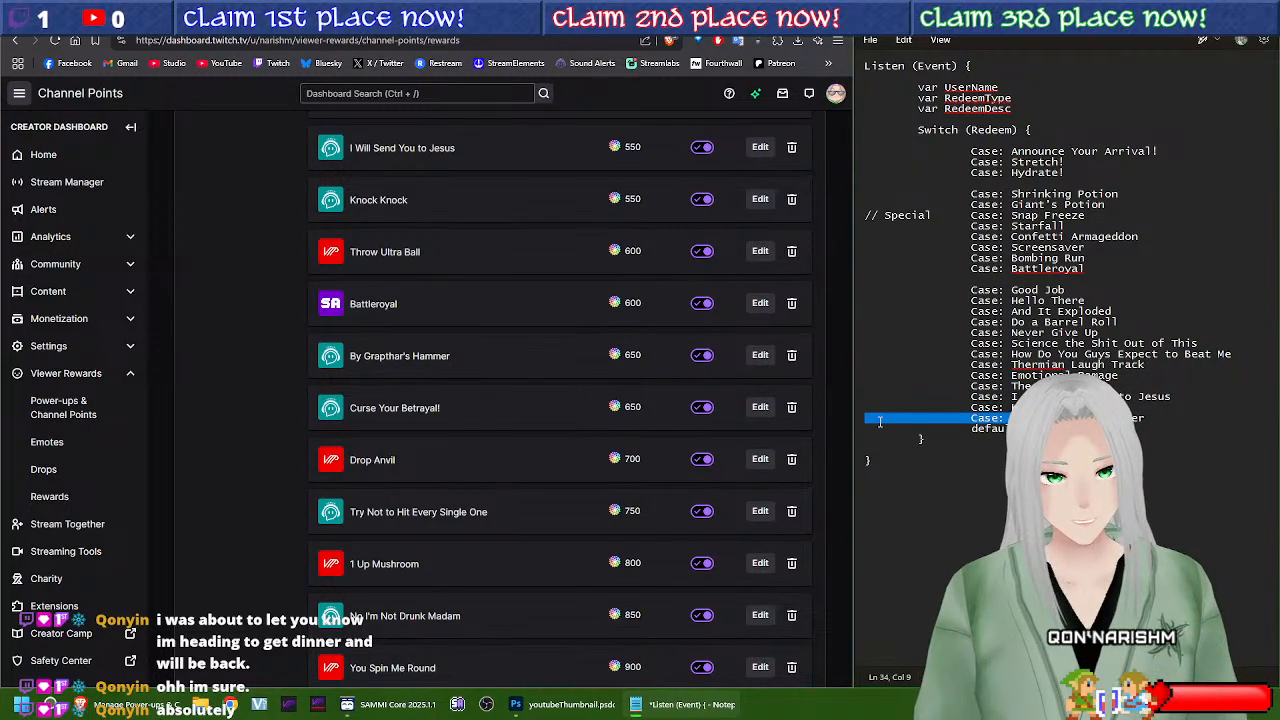
key("BackSpace")
key("ctrl+z")
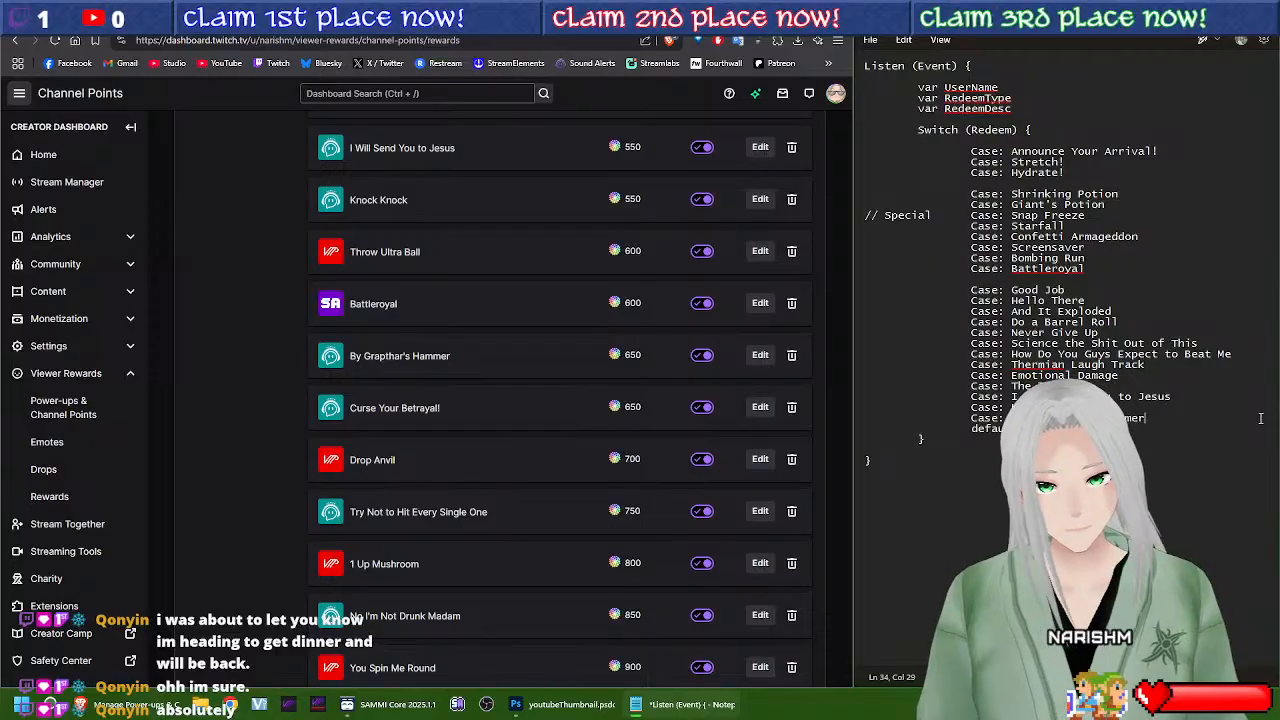
key("Return")
key("Return")
key("ctrl+v")
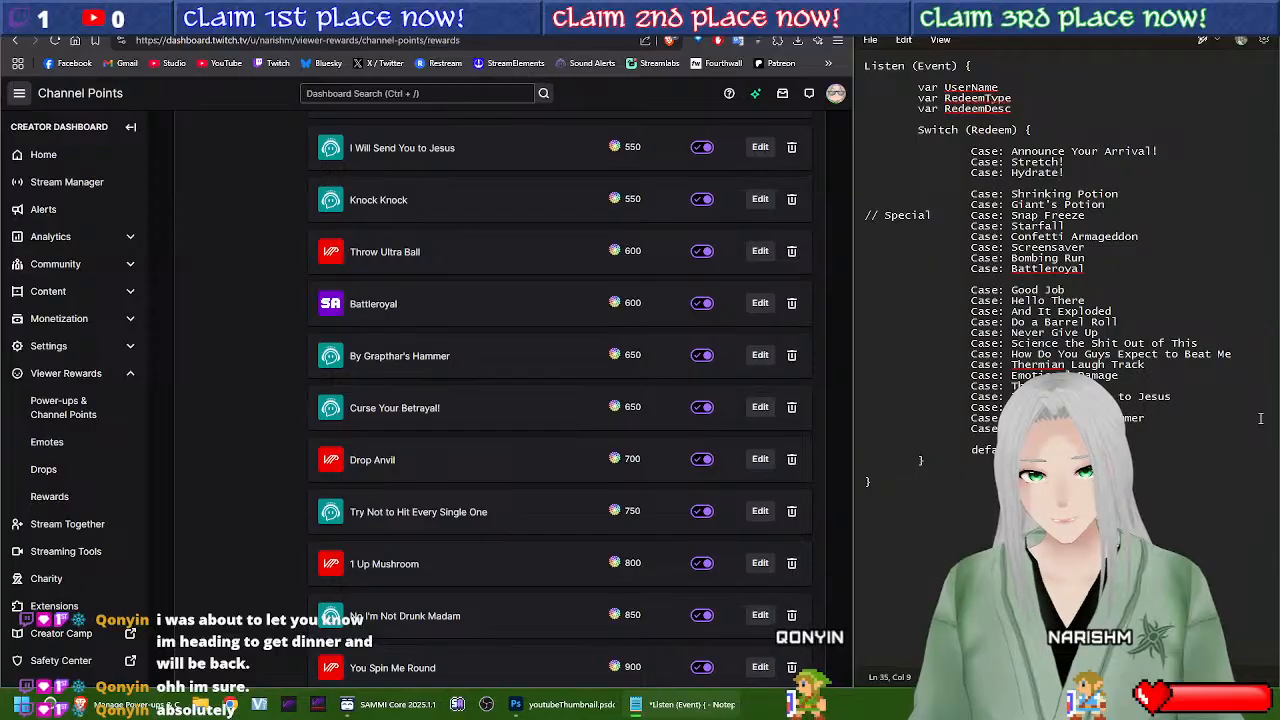
key("Return")
key("ctrl+v")
key("Return")
key("ctrl+v")
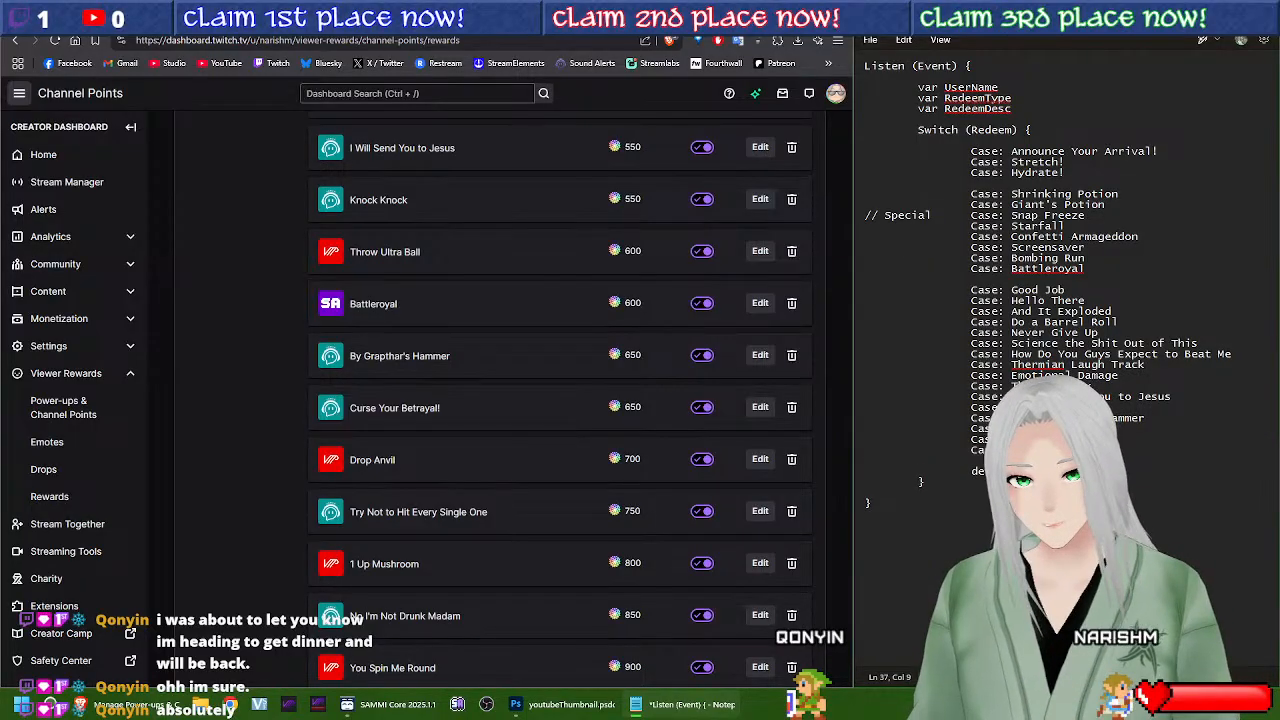
Step: Add the comments "// Character" in front of the Starfall case and "// At" in front of Confetti Armageddon
left_click(896, 230)
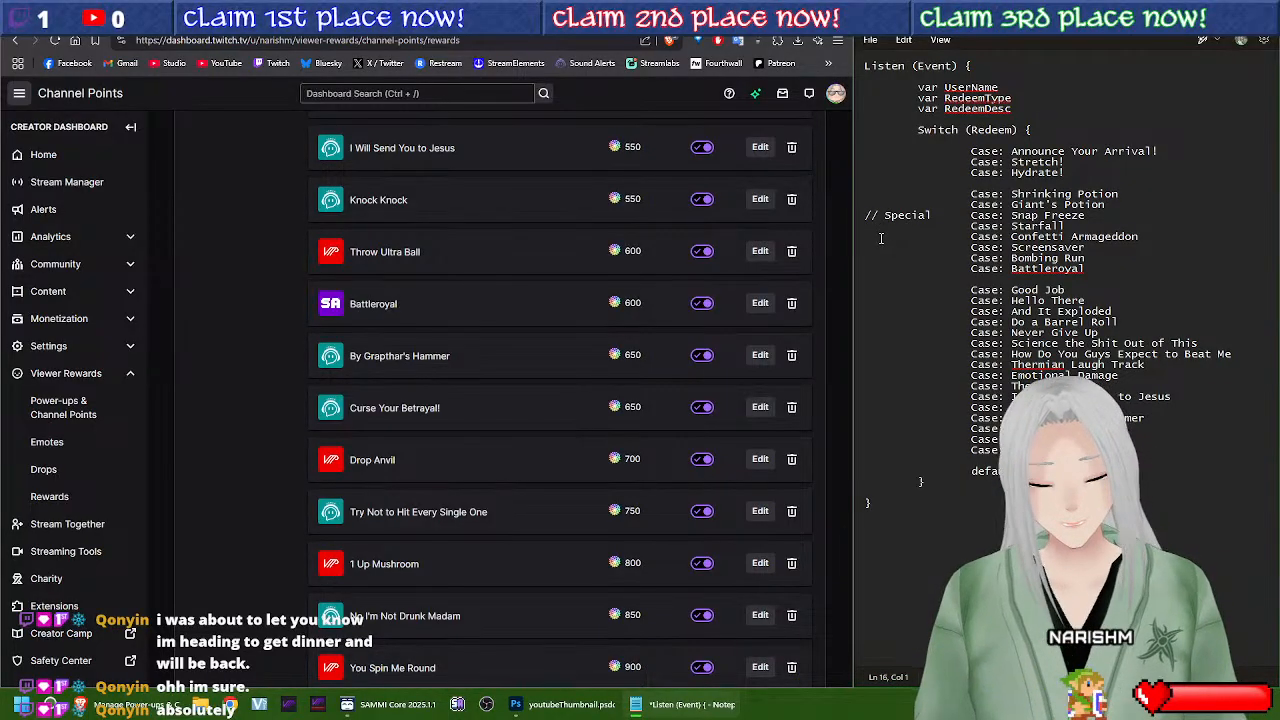
type("// Character")
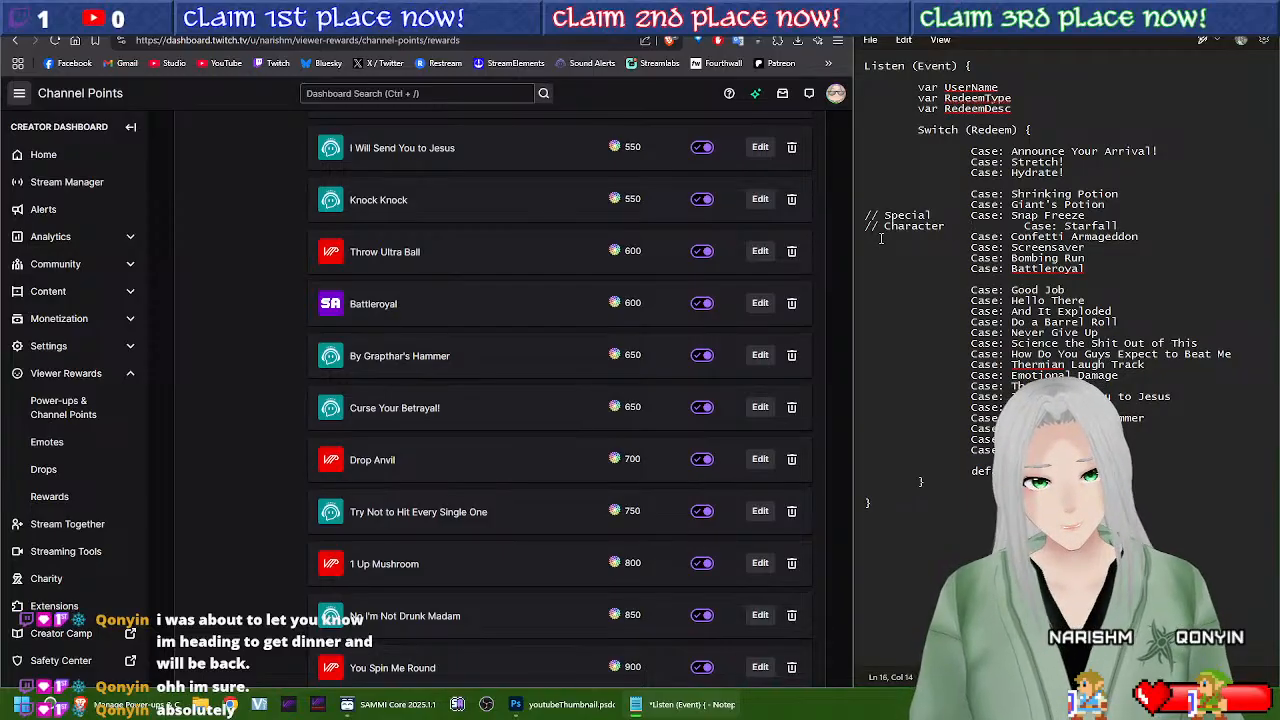
key("Delete")
key("Down")
type("// ")
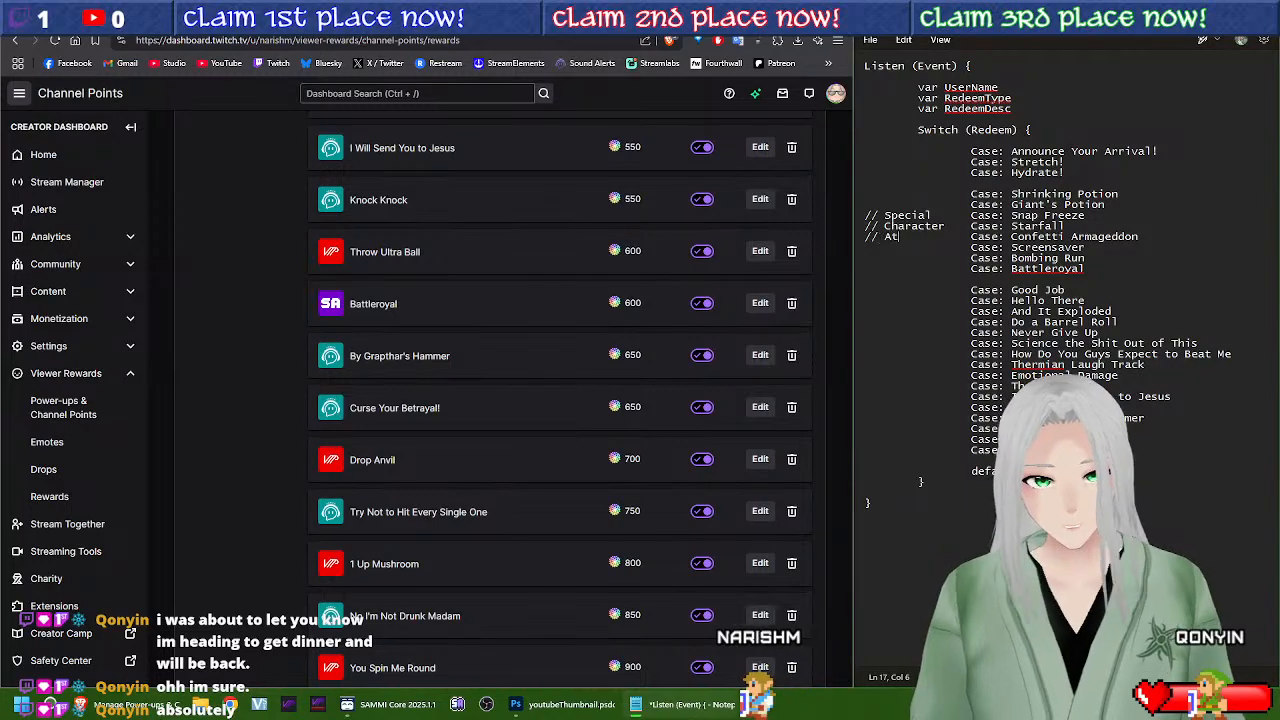
type("At")
Step: Add the comments "// End" in front of the Screensaver case and "// Line" in front of Bombing Run
key("Return")
key("Tab")
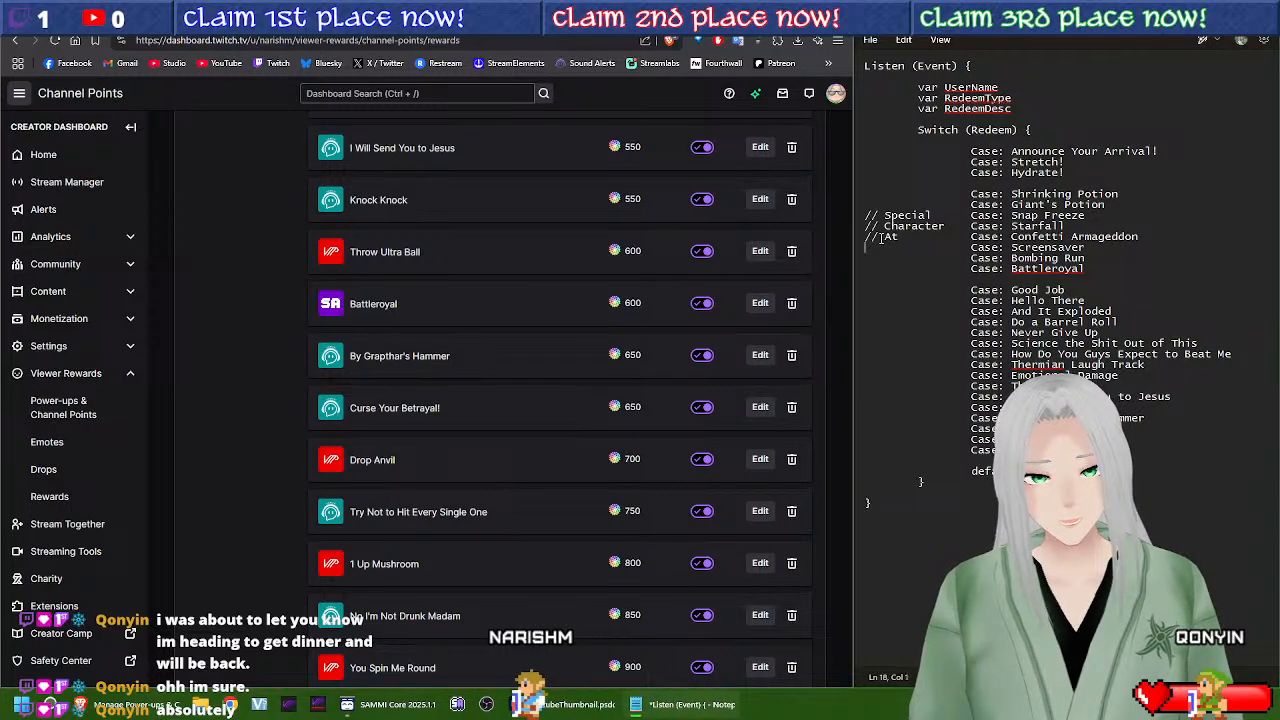
key("BackSpace")
type("// End")
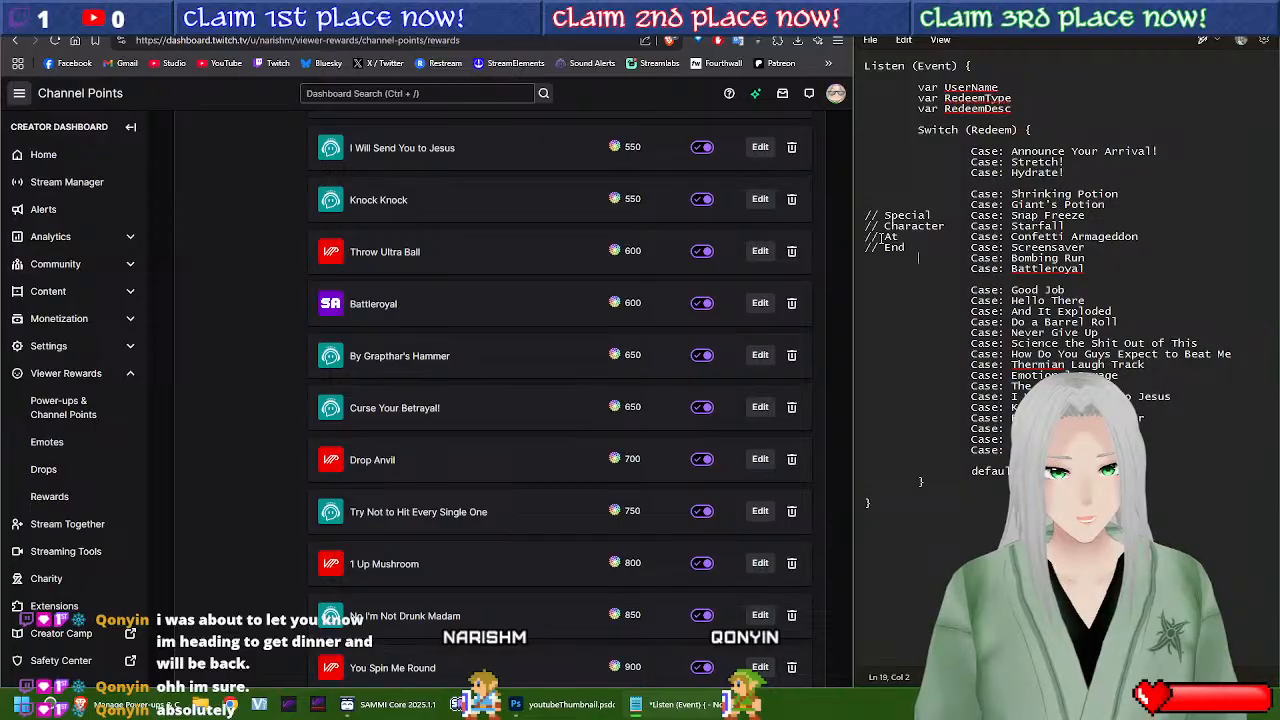
key("BackSpace")
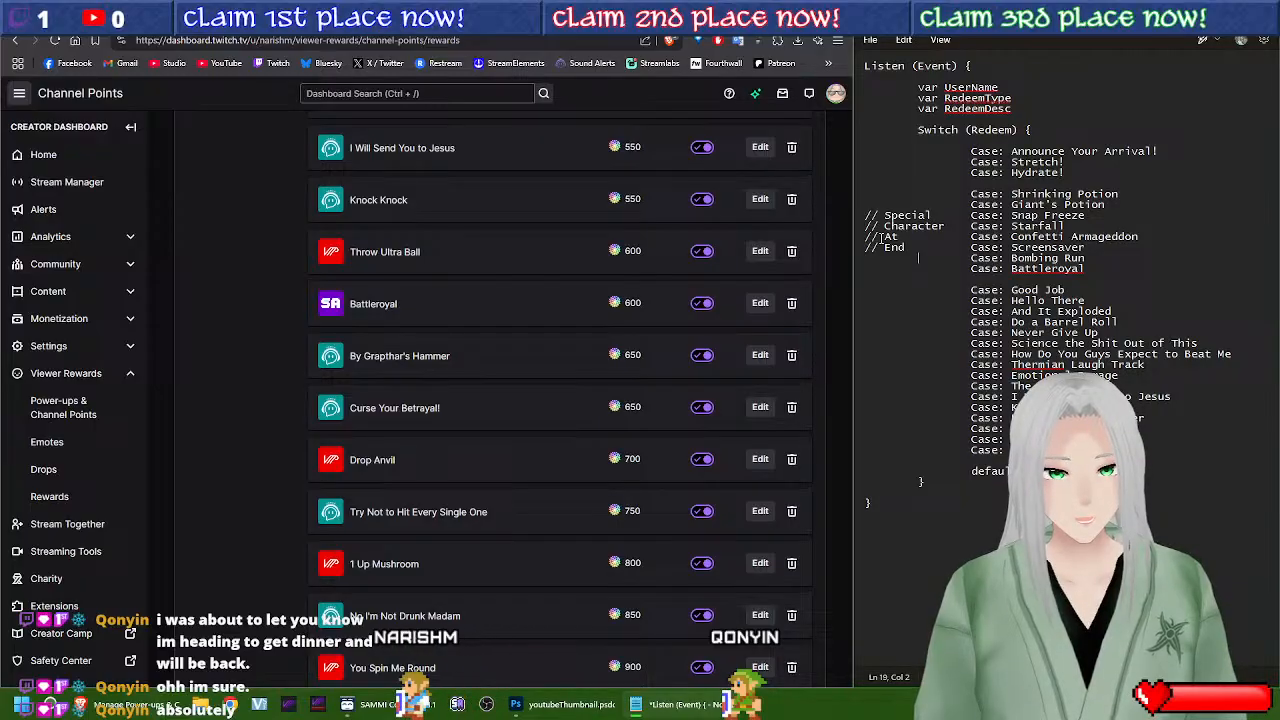
type("/")
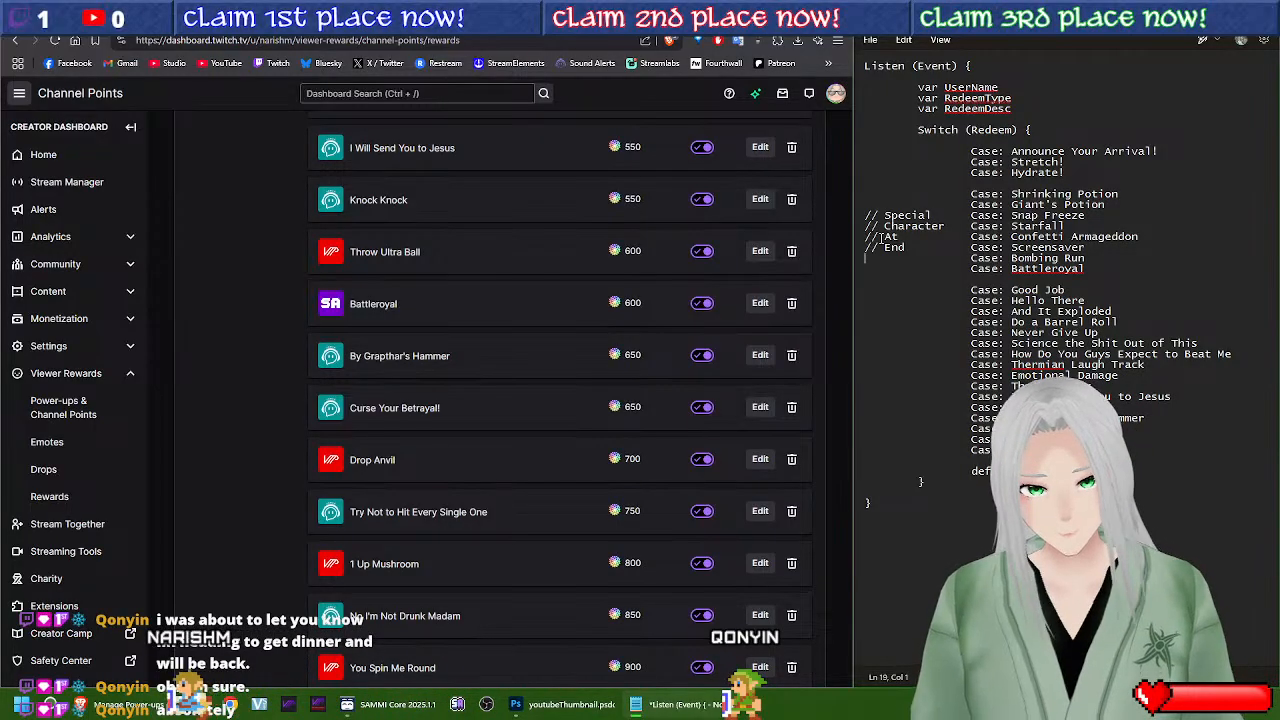
type("/ Line")
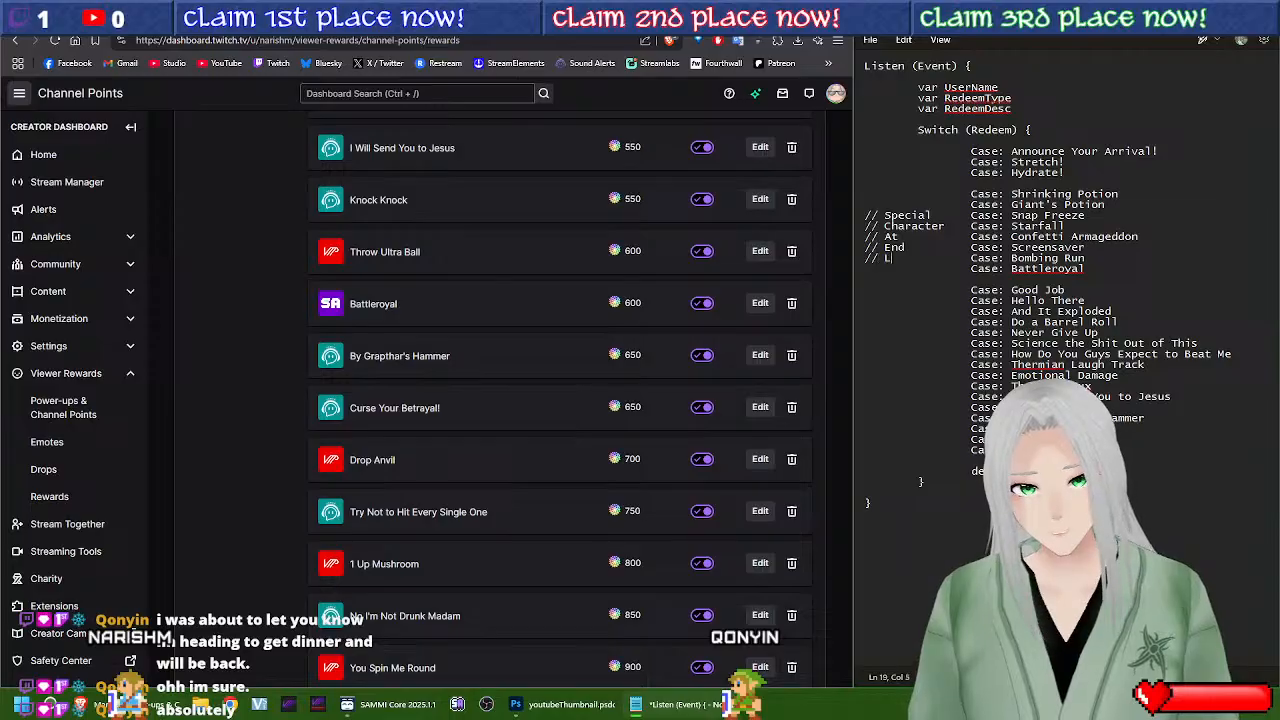
Step: Change the comment beside Screensaver to "// Of" and the one beside Confetti Armageddon to "// End"
key("BackSpace")
key("BackSpace")
key("BackSpace")
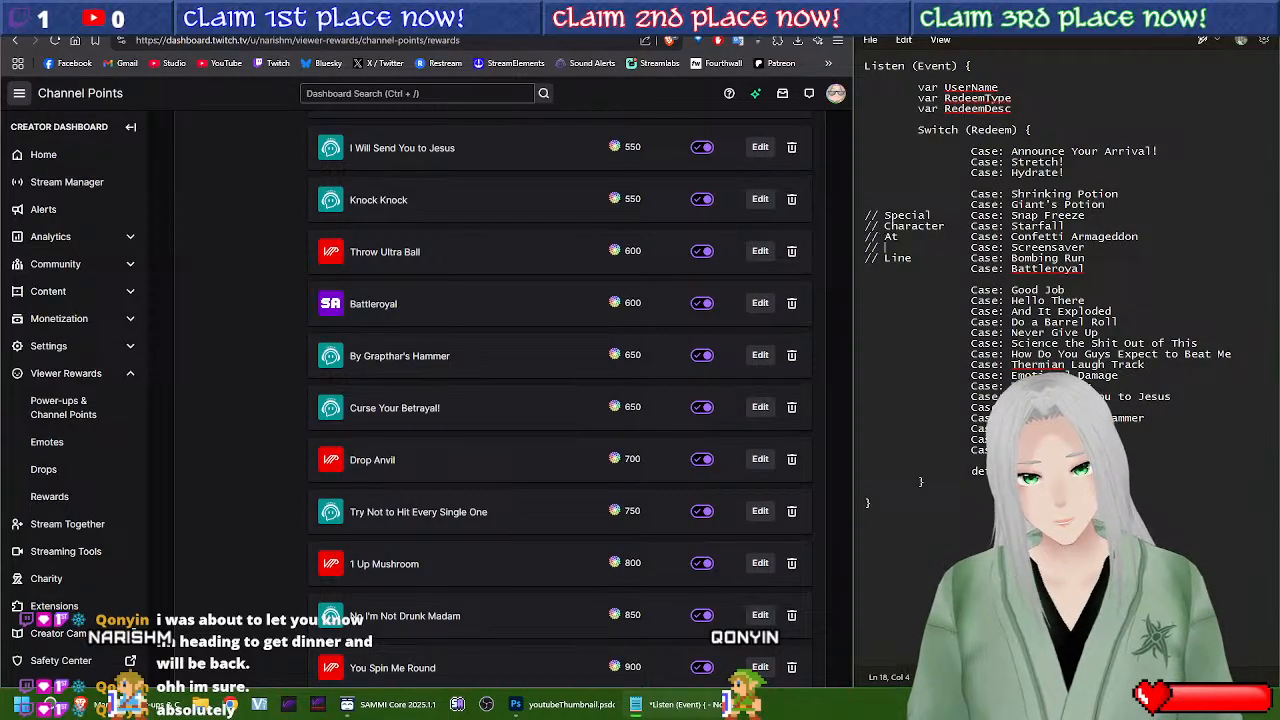
type("Of")
key("Up")
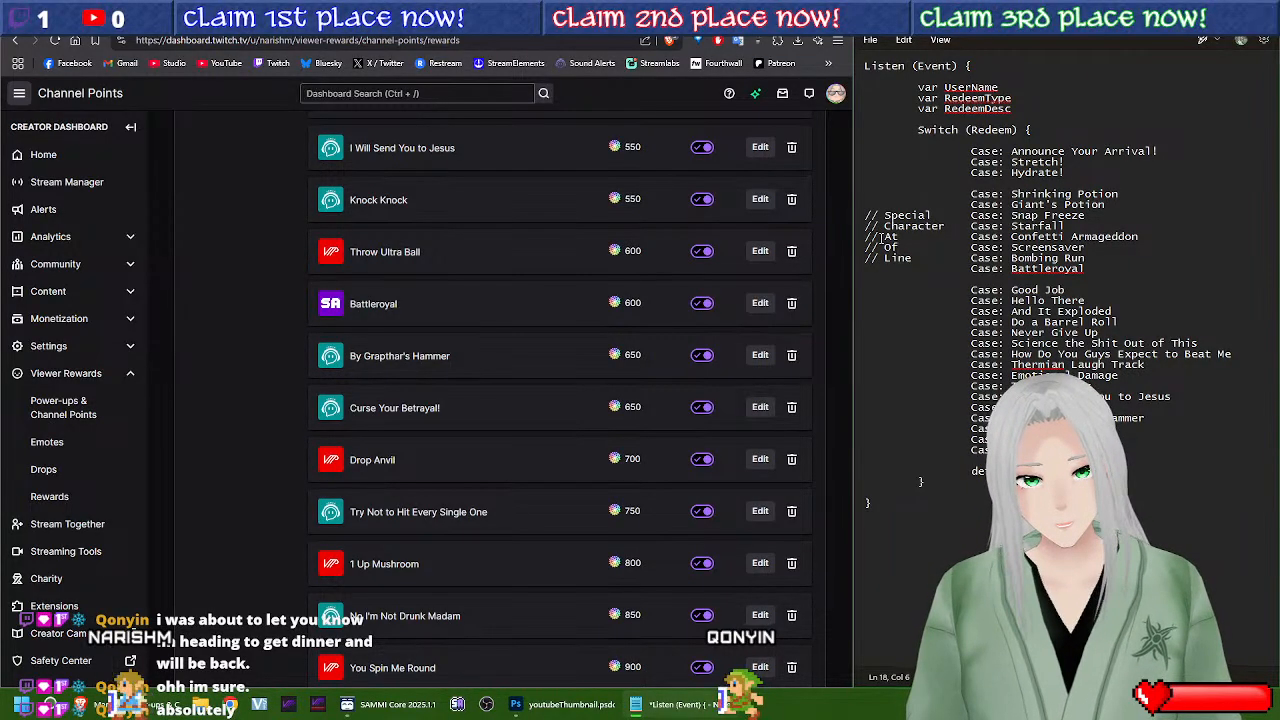
key("BackSpace")
key("BackSpace")
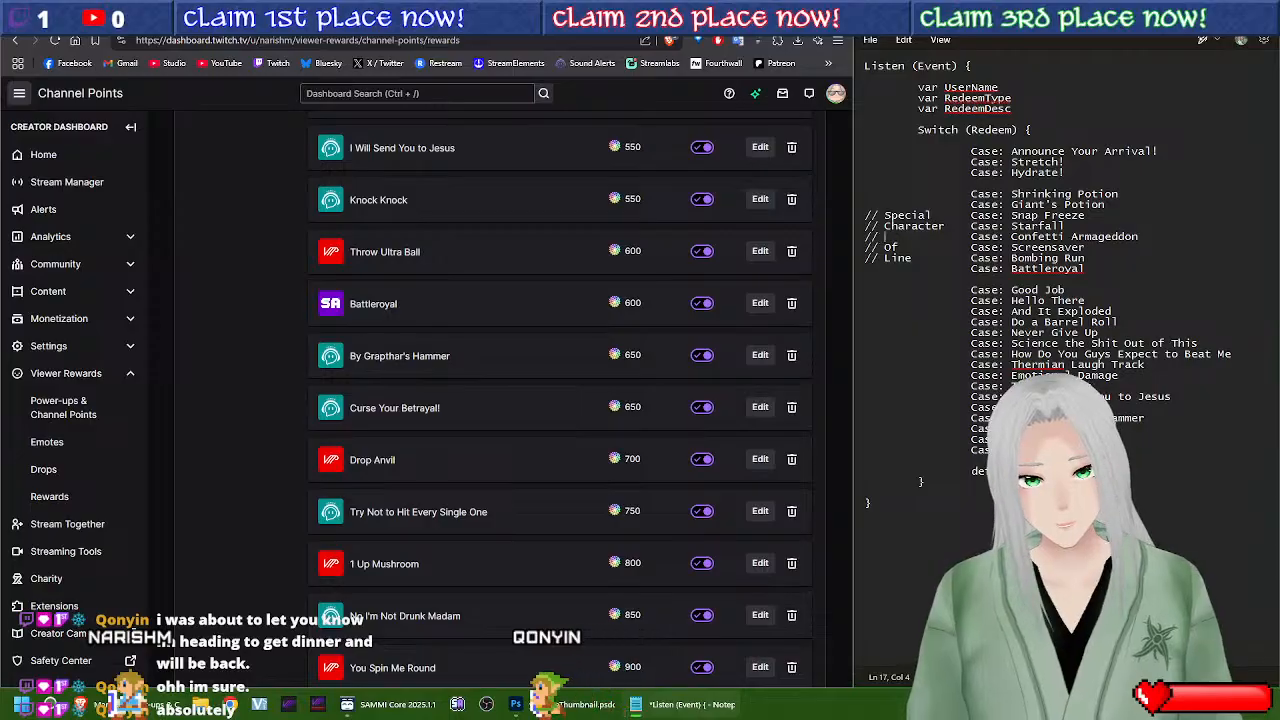
type("End")
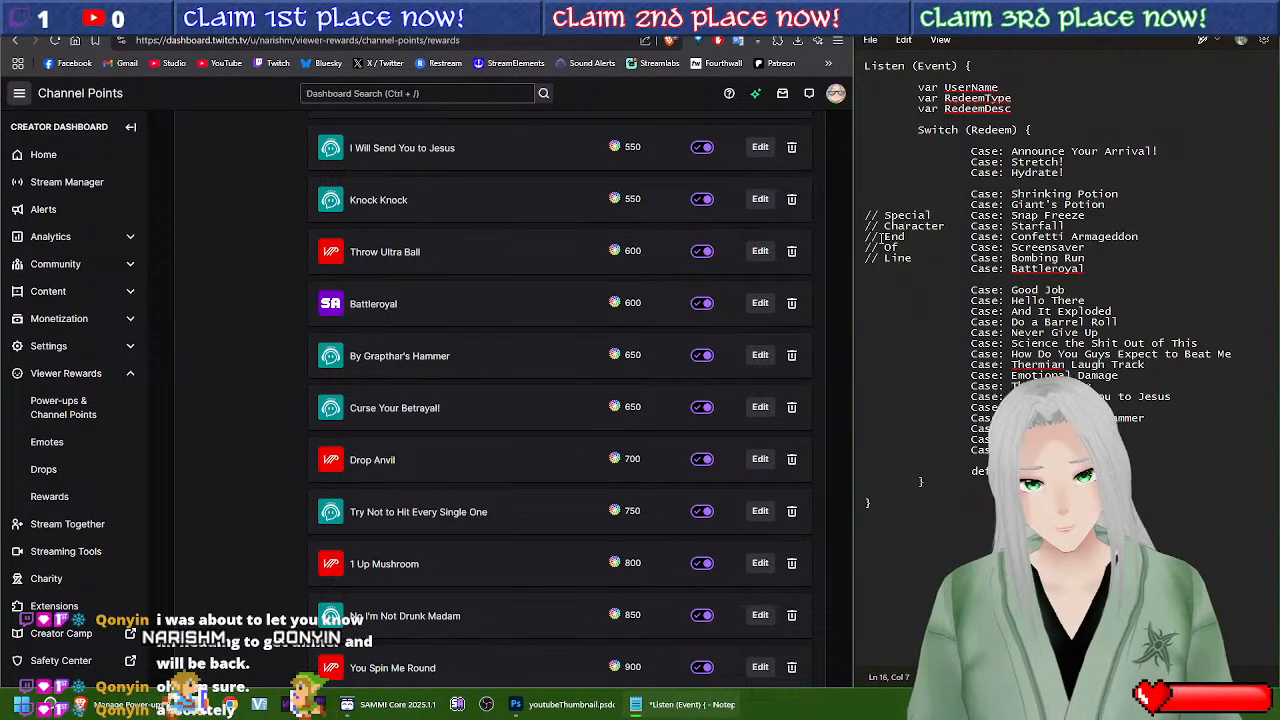
Step: Change the comment beside Starfall to "// At" and realign the case with the others
key("Delete")
key("Delete")
key("Delete")
key("Delete")
key("Delete")
key("BackSpace")
key("BackSpace")
key("BackSpace")
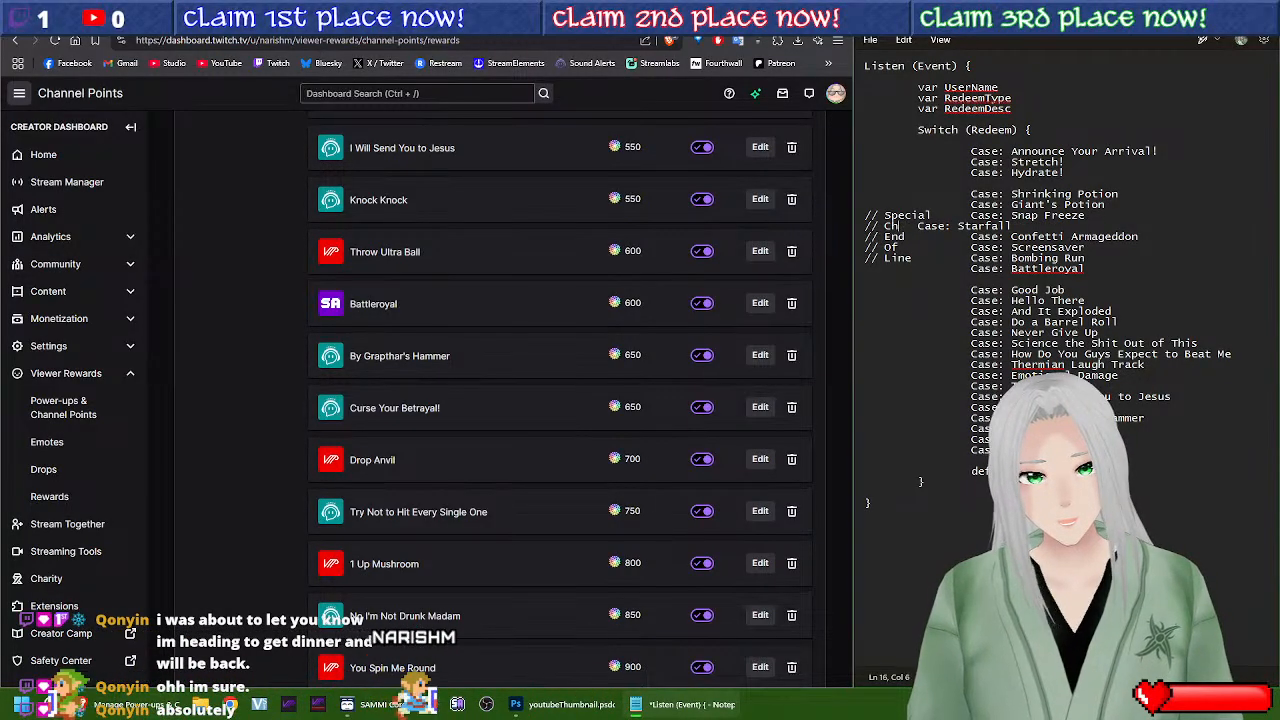
type("At")
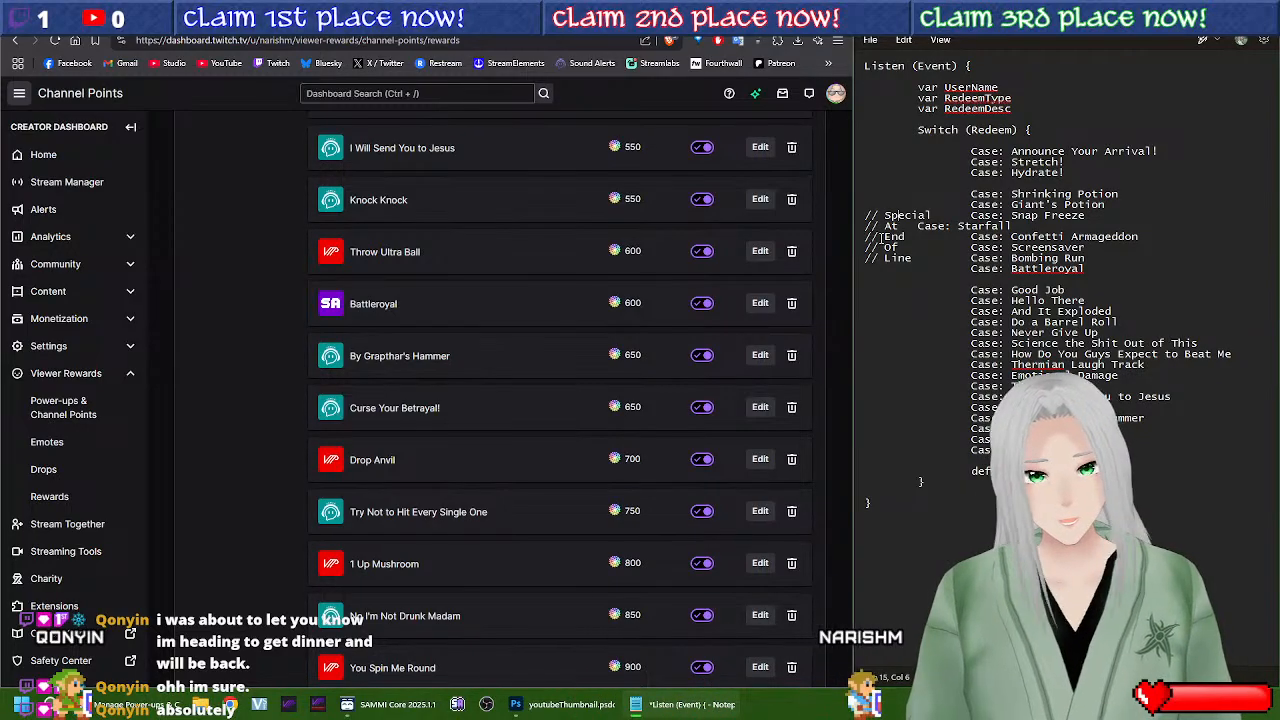
key("Tab")
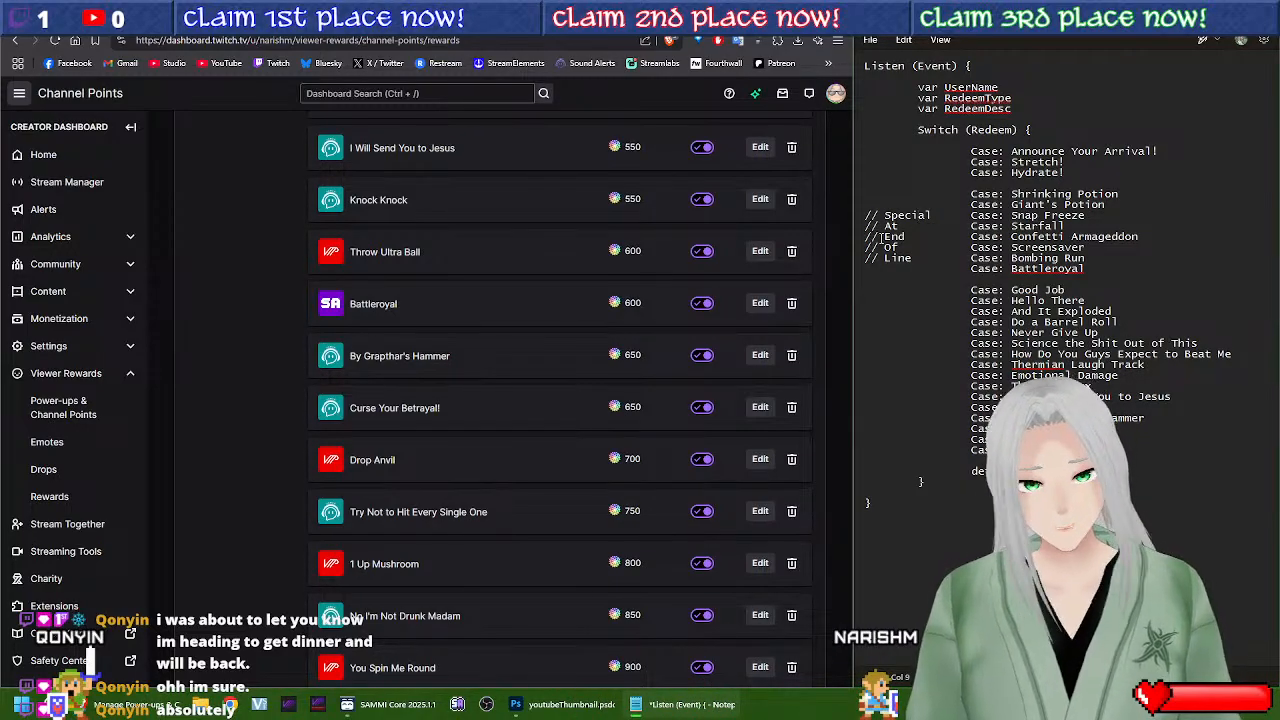
Step: Change the comment beside Snap Freeze to "// Character" and add "// Special" in front of the Giant's Potion case
key("BackSpace")
key("BackSpace")
key("BackSpace")
key("BackSpace")
key("BackSpace")
key("BackSpace")
key("BackSpace")
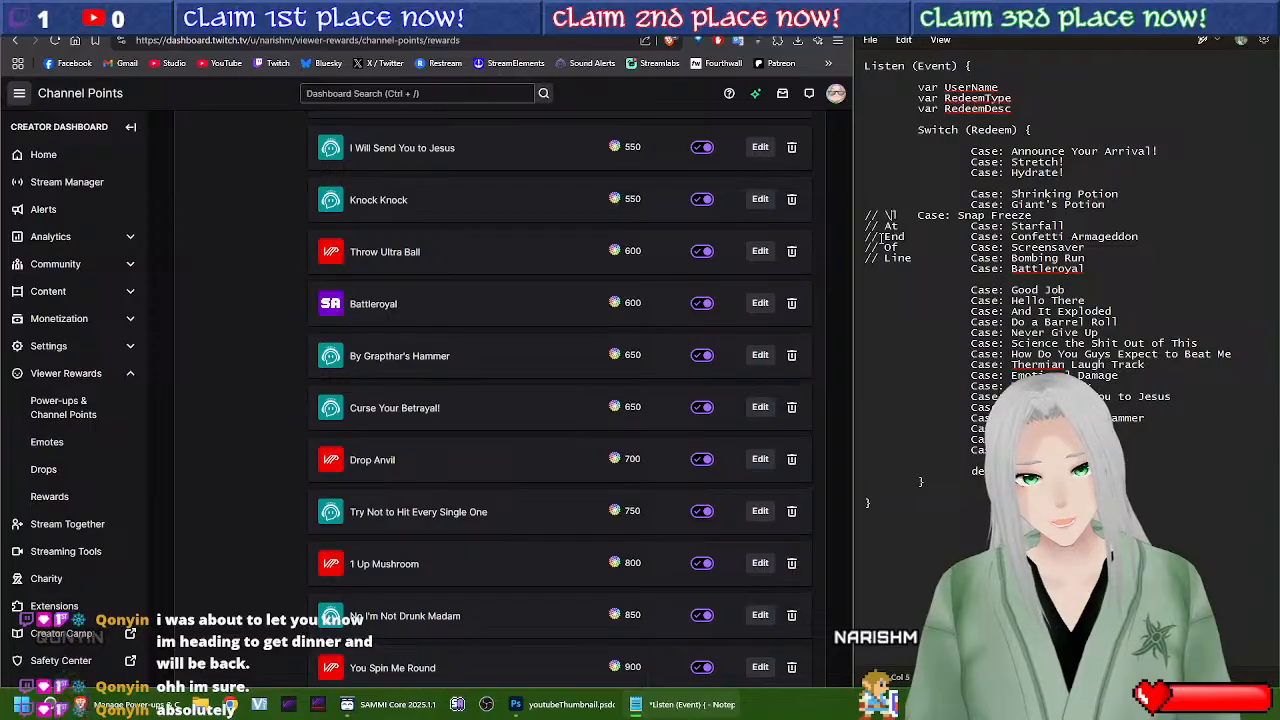
type("Character")
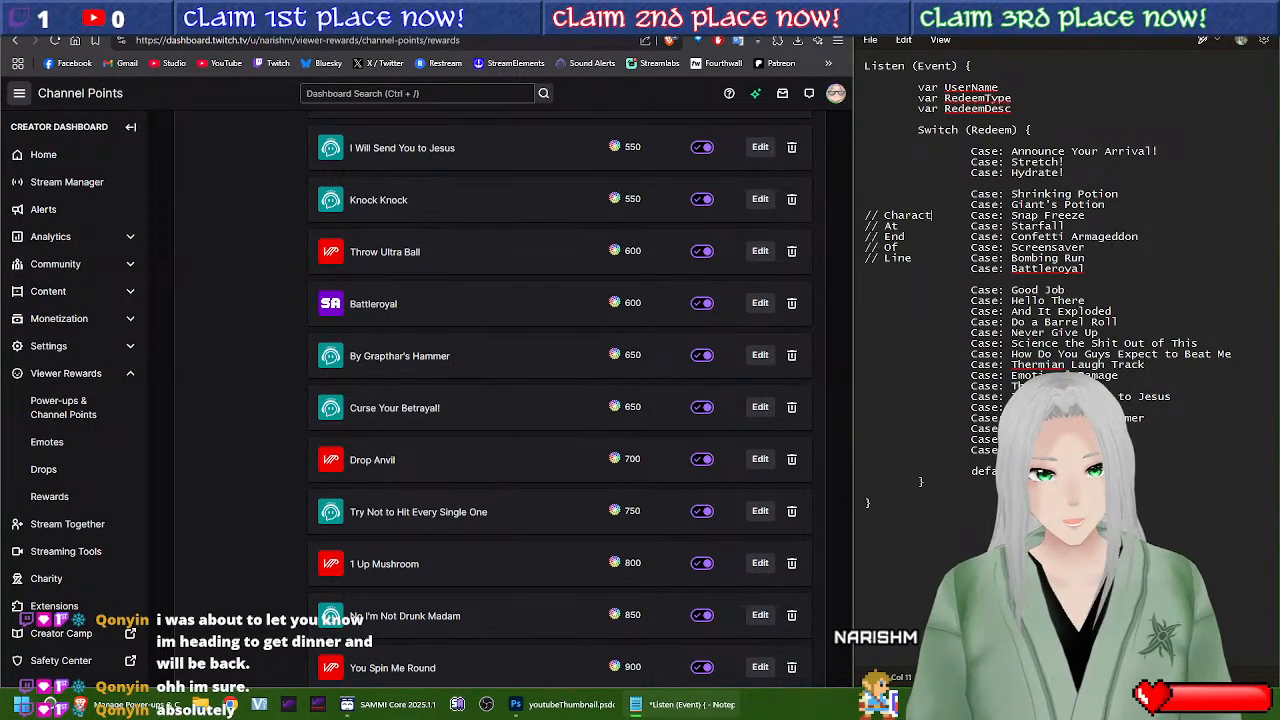
key("Up")
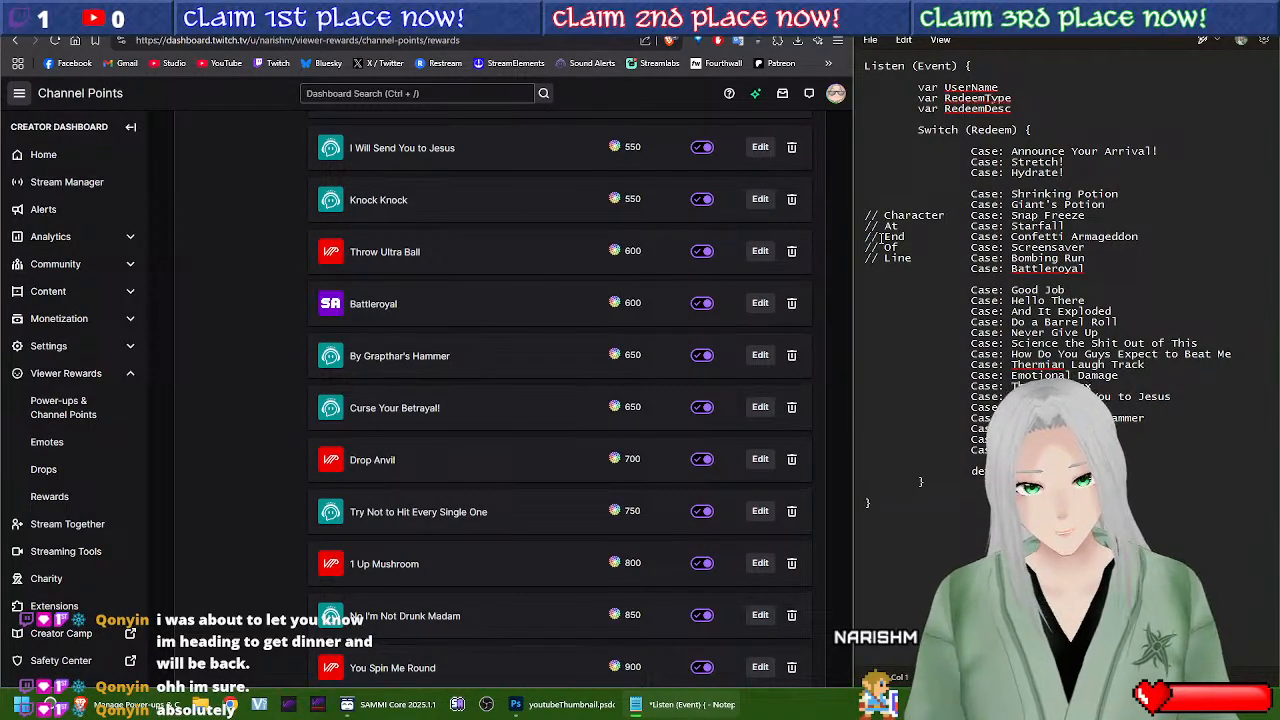
type("// Special")
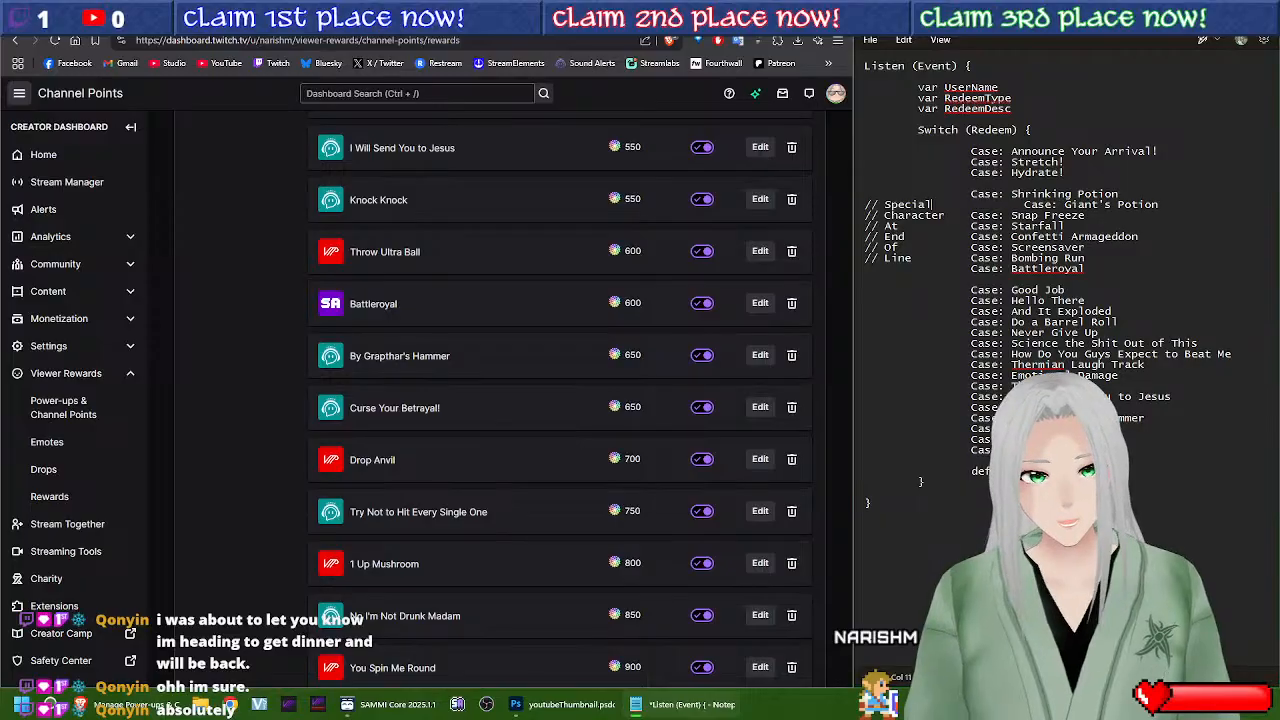
key("Delete")
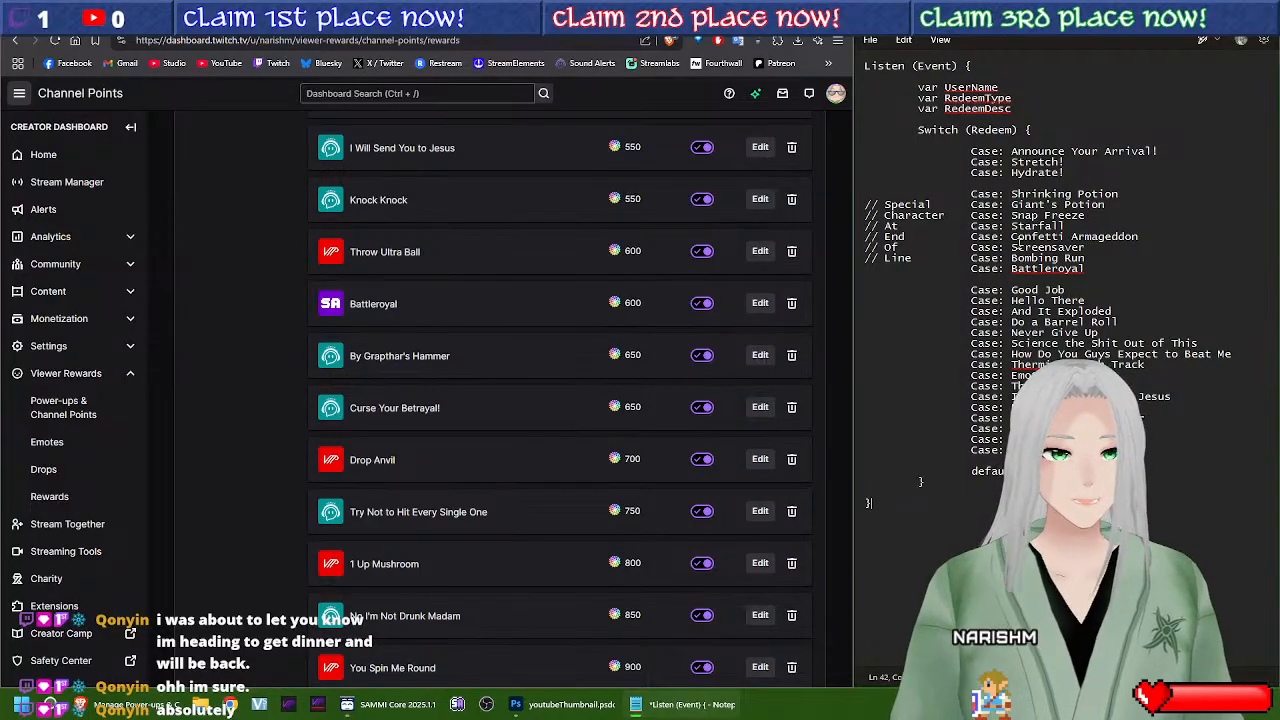
Step: Find the next matching reward and name the first blank case below By Grapthar's Hammer "Curse Your Betrayal"
left_click(1013, 310)
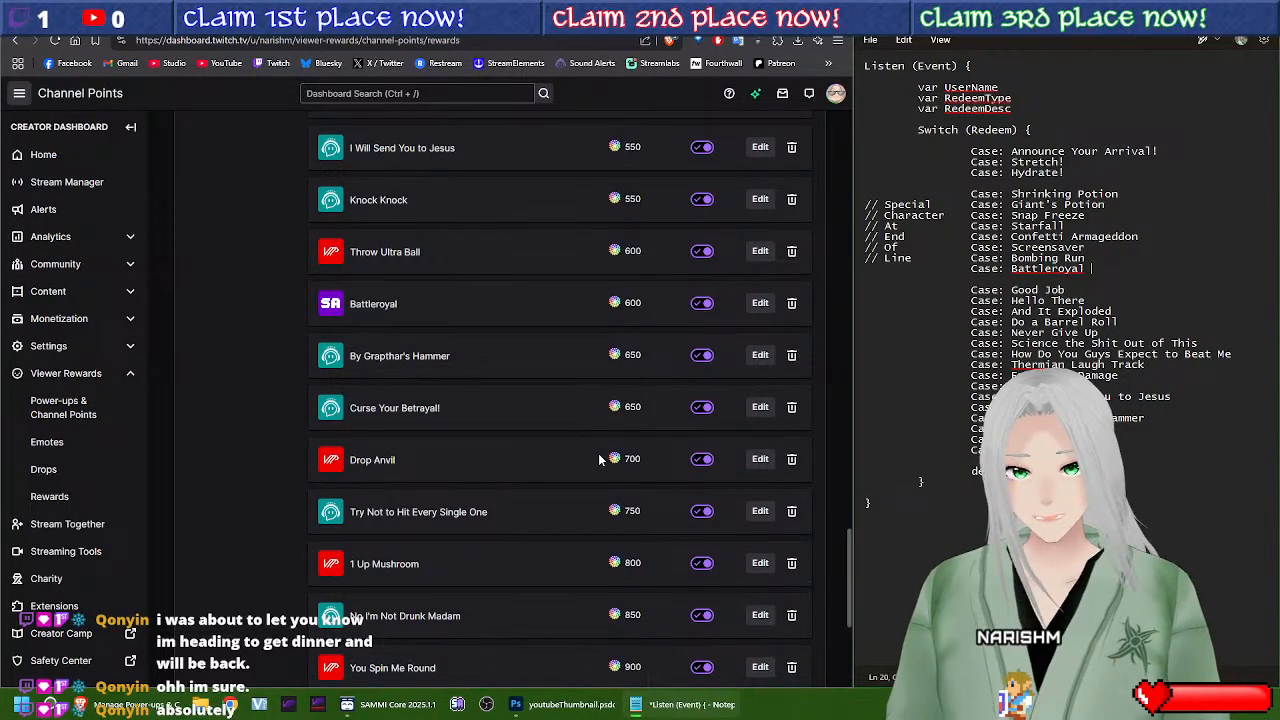
scroll(605, 460, "down", 2)
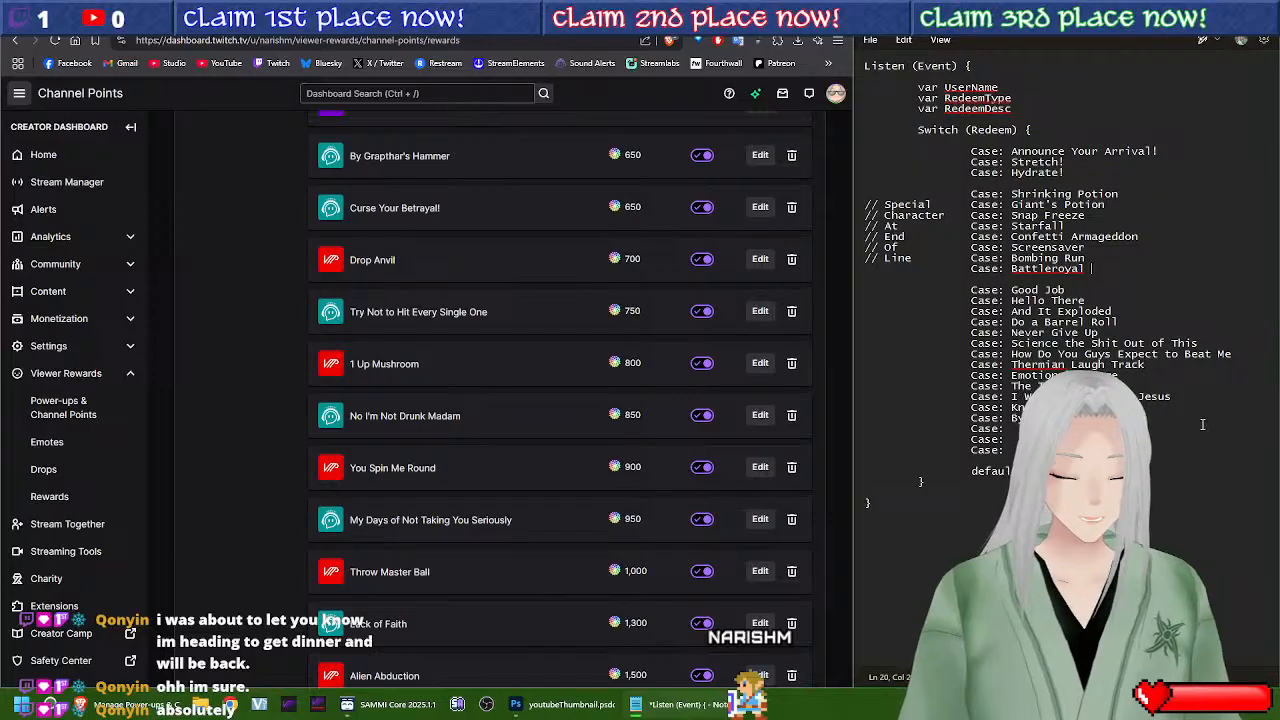
left_click(1130, 430)
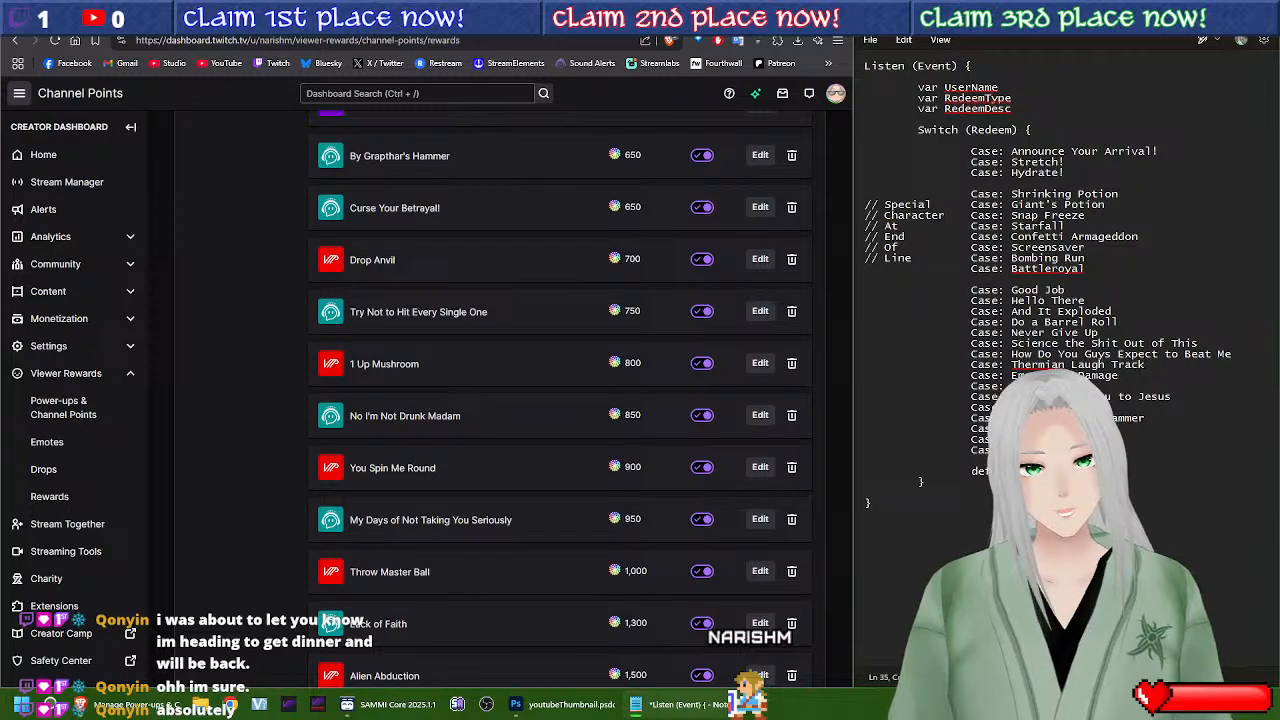
type("Curse Your Betrayal")
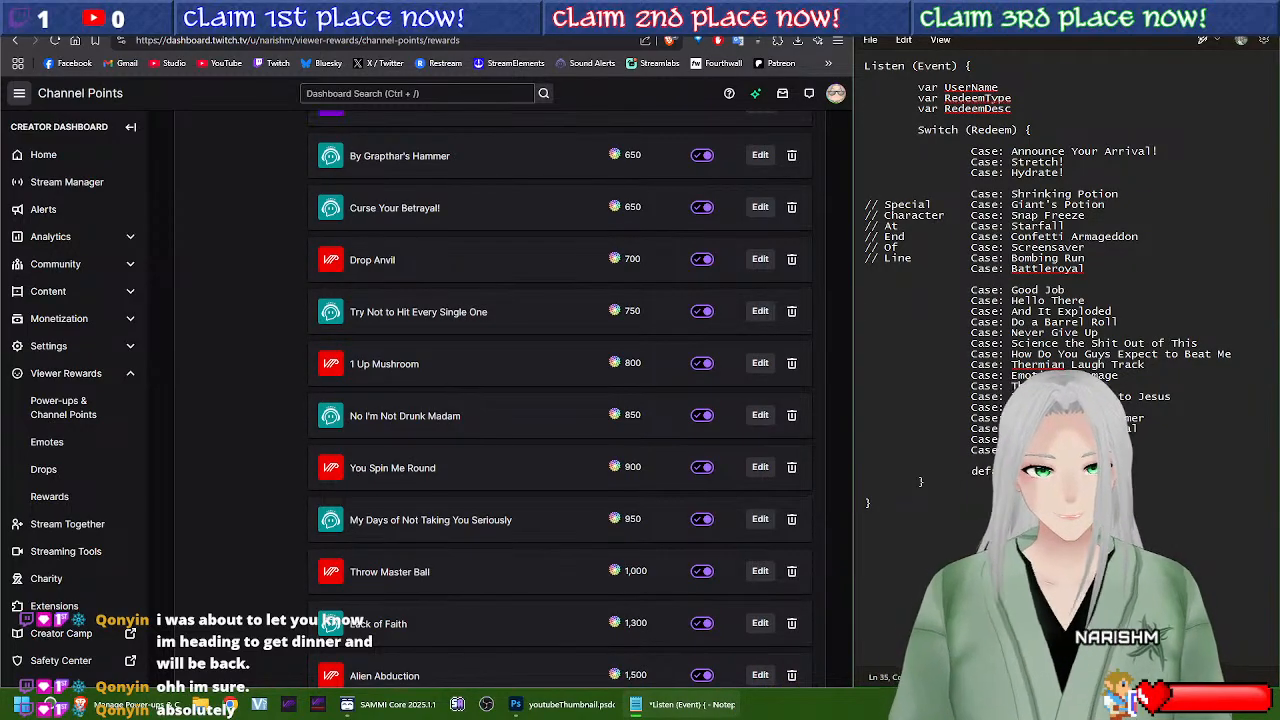
Step: Name the cases below Curse Your Betrayal "Try Not to Hit Every Single One" and "No I'm Not Drunk Madam", and add another case line
left_click_drag(1130, 440, 1130, 450)
left_click(1130, 440)
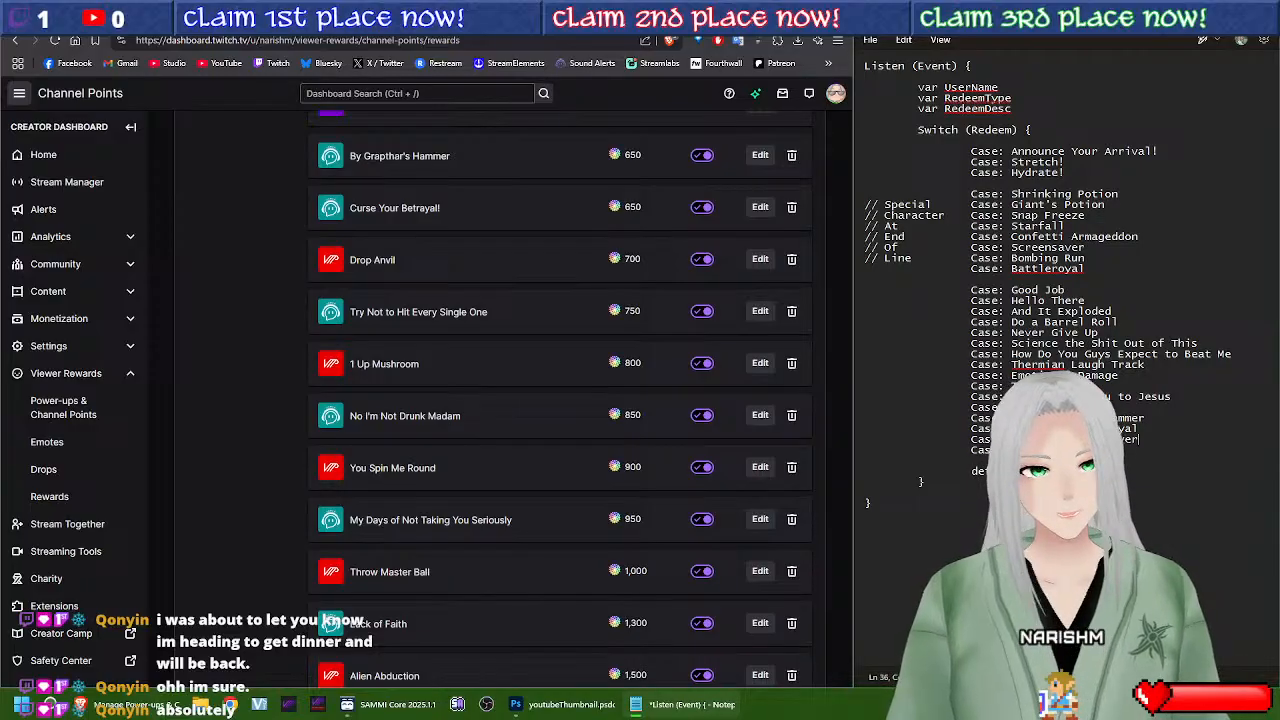
type("le One")
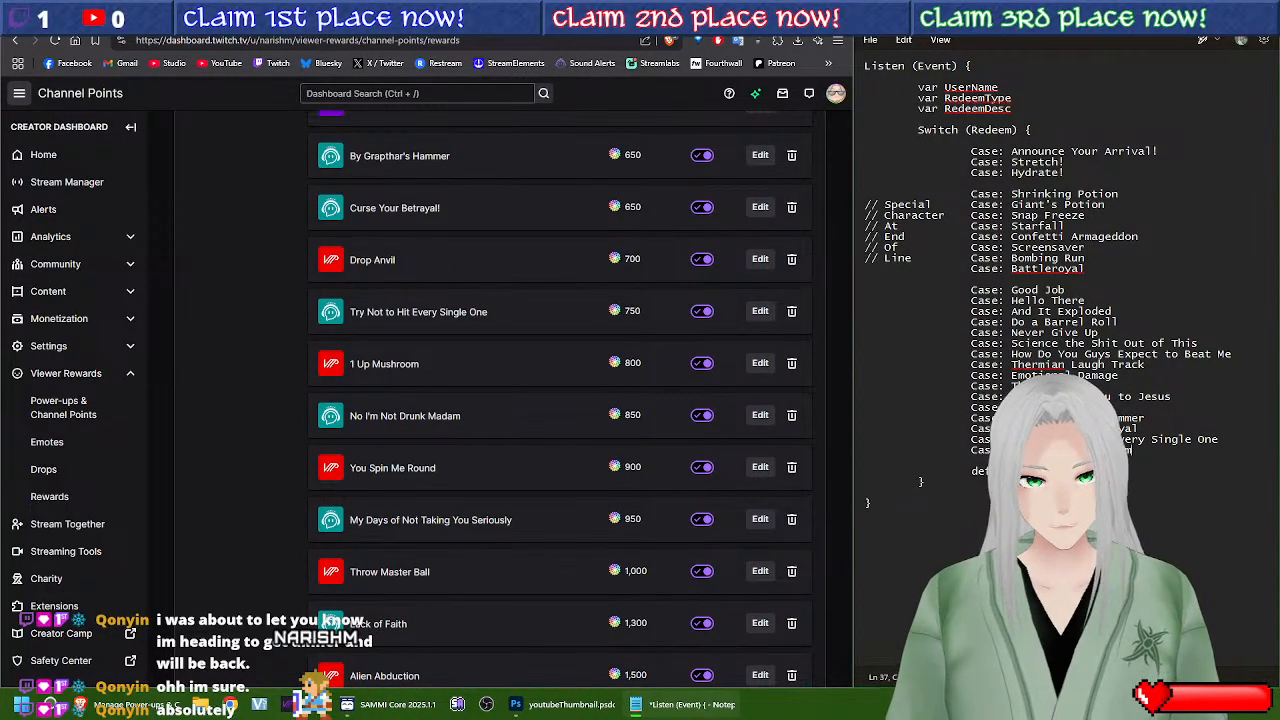
key("Return")
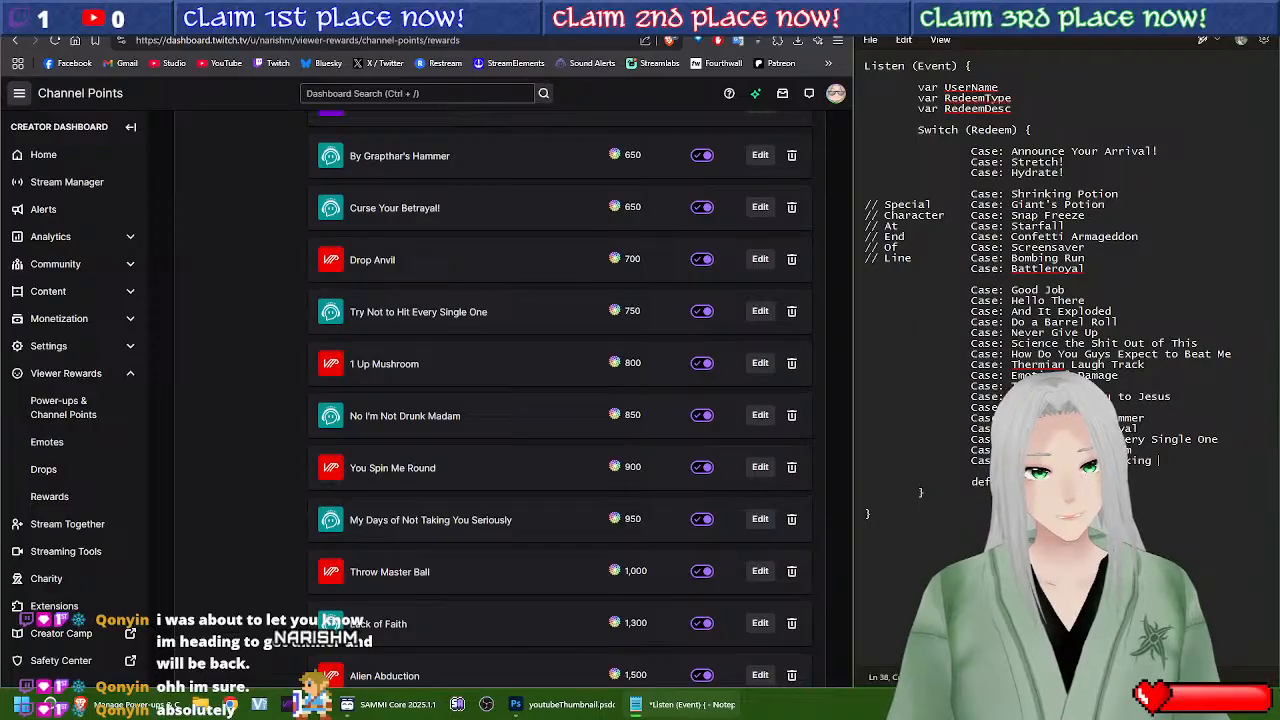
Step: Name the added case "My Days of Not Taking You Seriously" and start a new case line below it
type("You Serious")
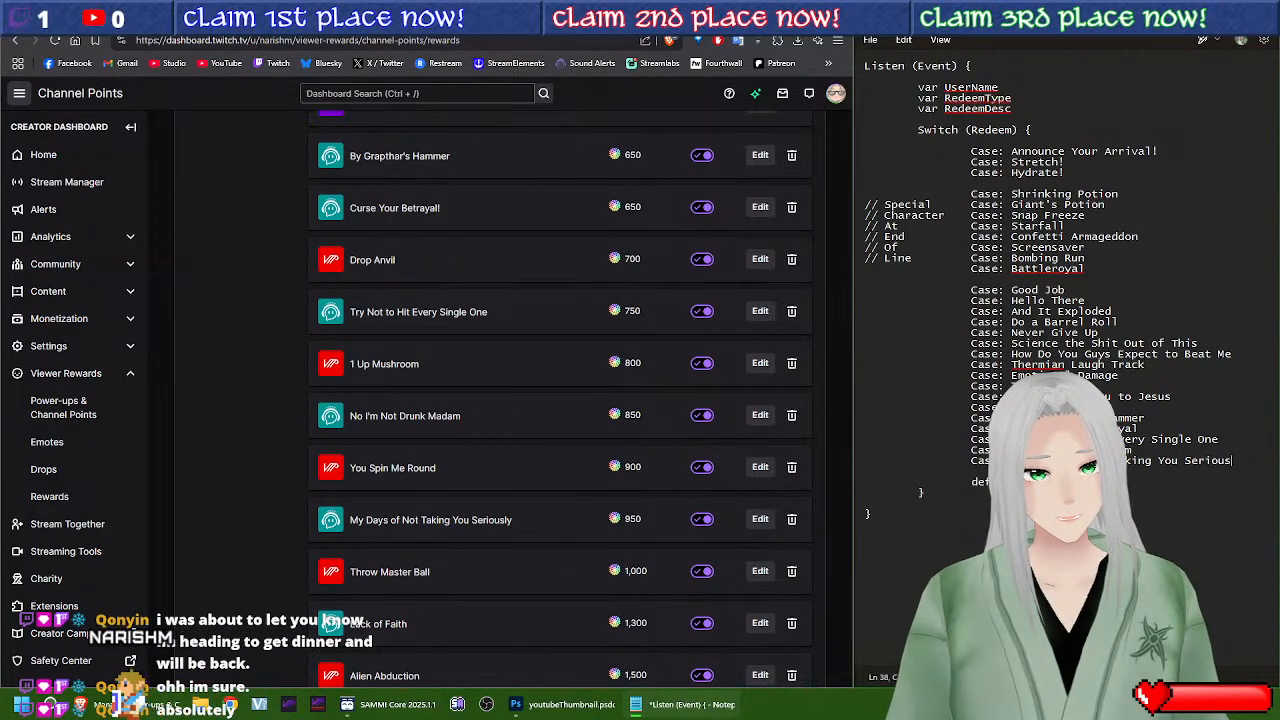
type("ly")
key("Return")
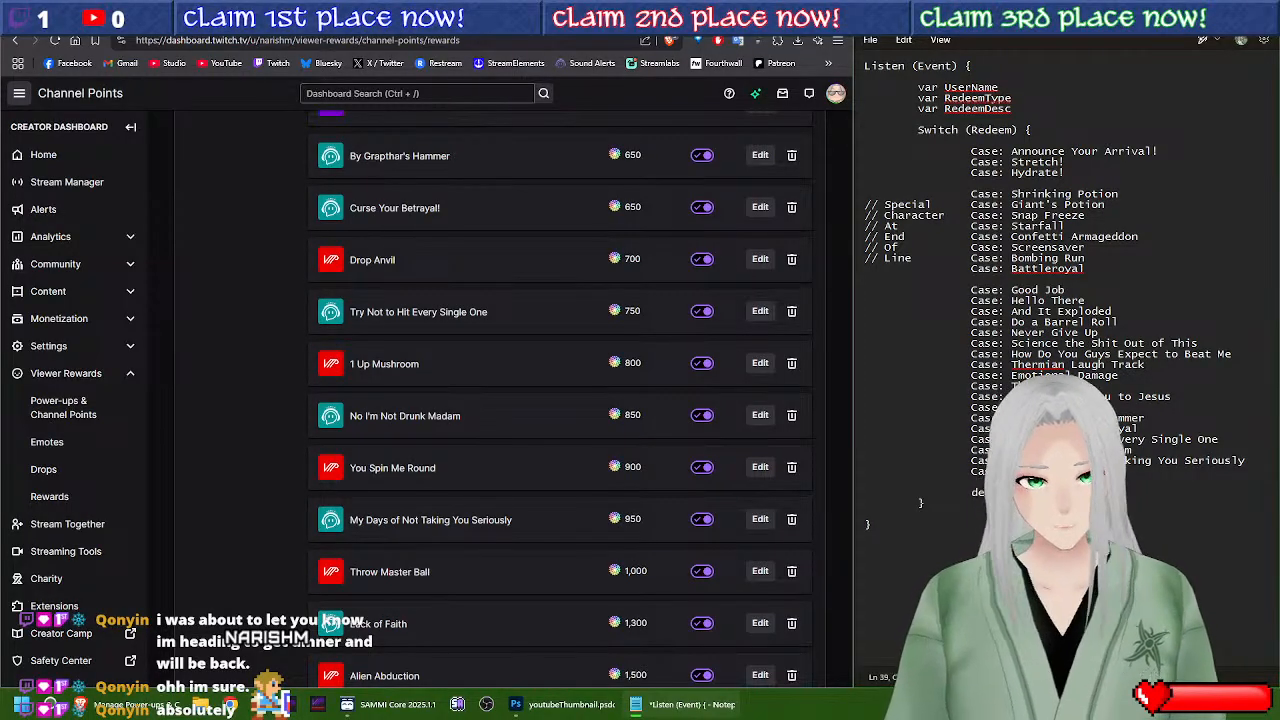
Step: Add the last two rewards of this group as cases, "Lack of Faith" and "Your Mother Was a Hampster"
scroll(644, 406, "down", 3)
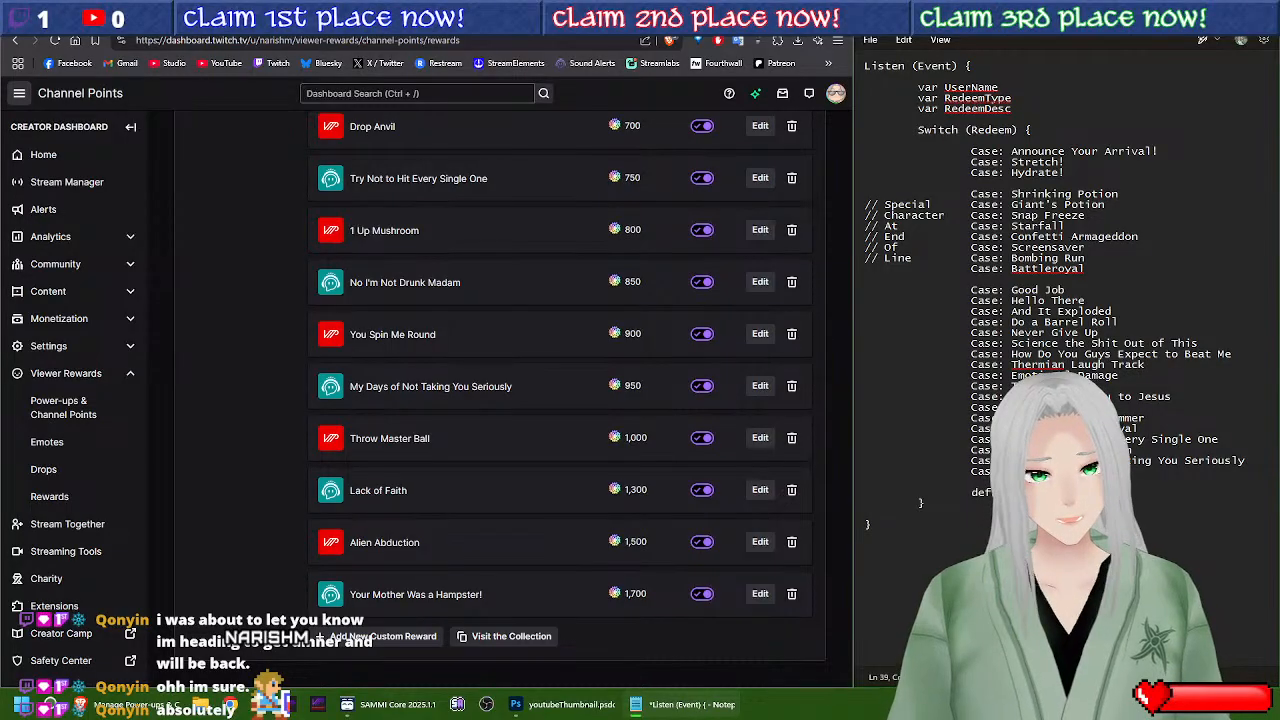
key("Return")
type("def")
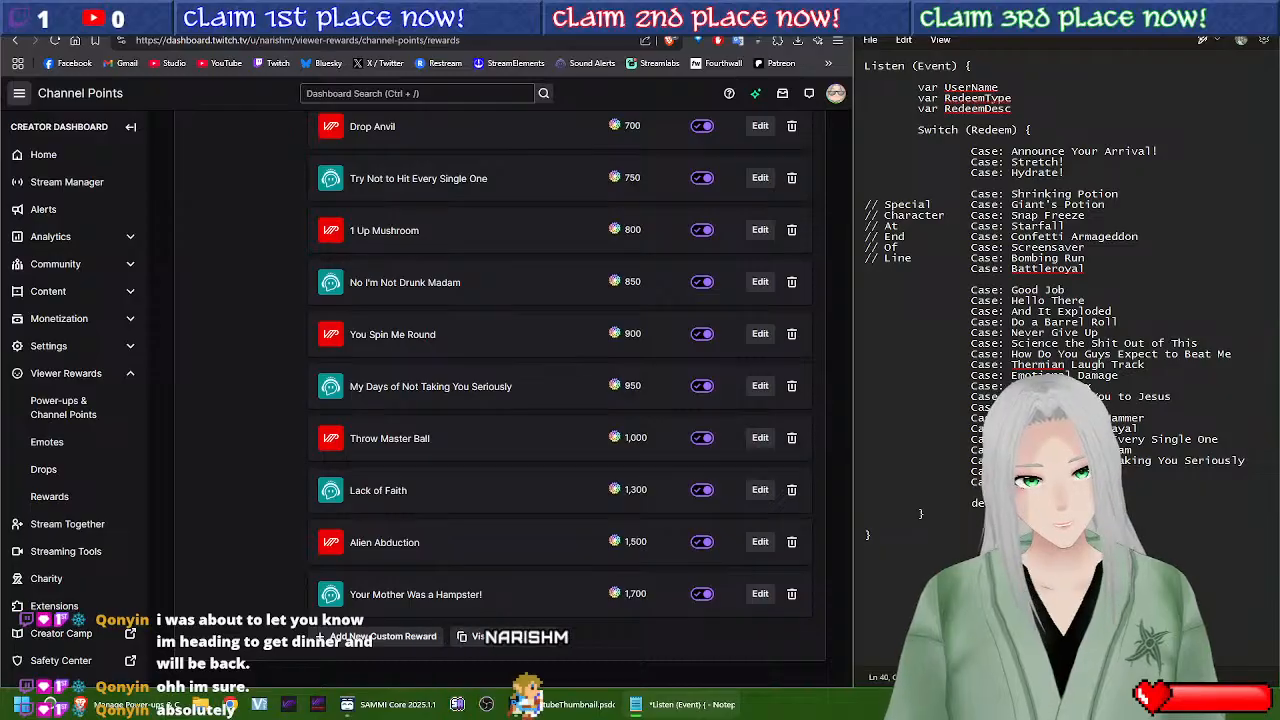
type("Your Mother Was a Hamp")
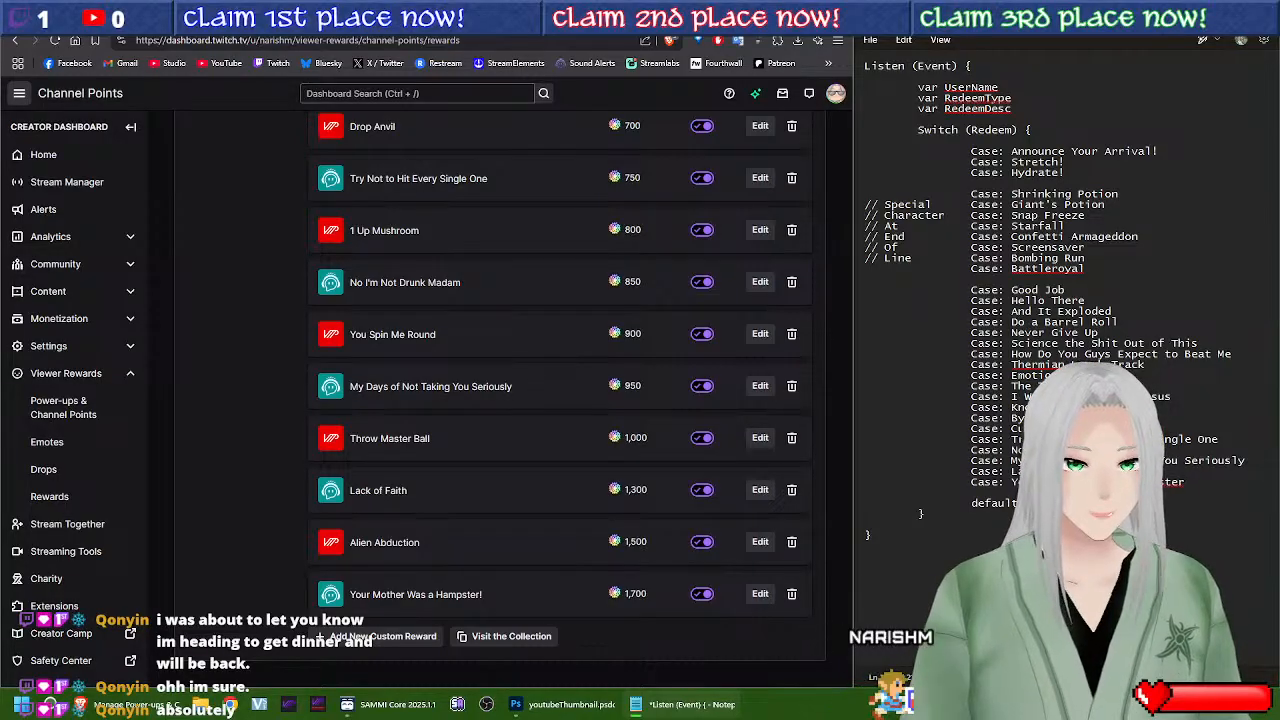
key("Left")
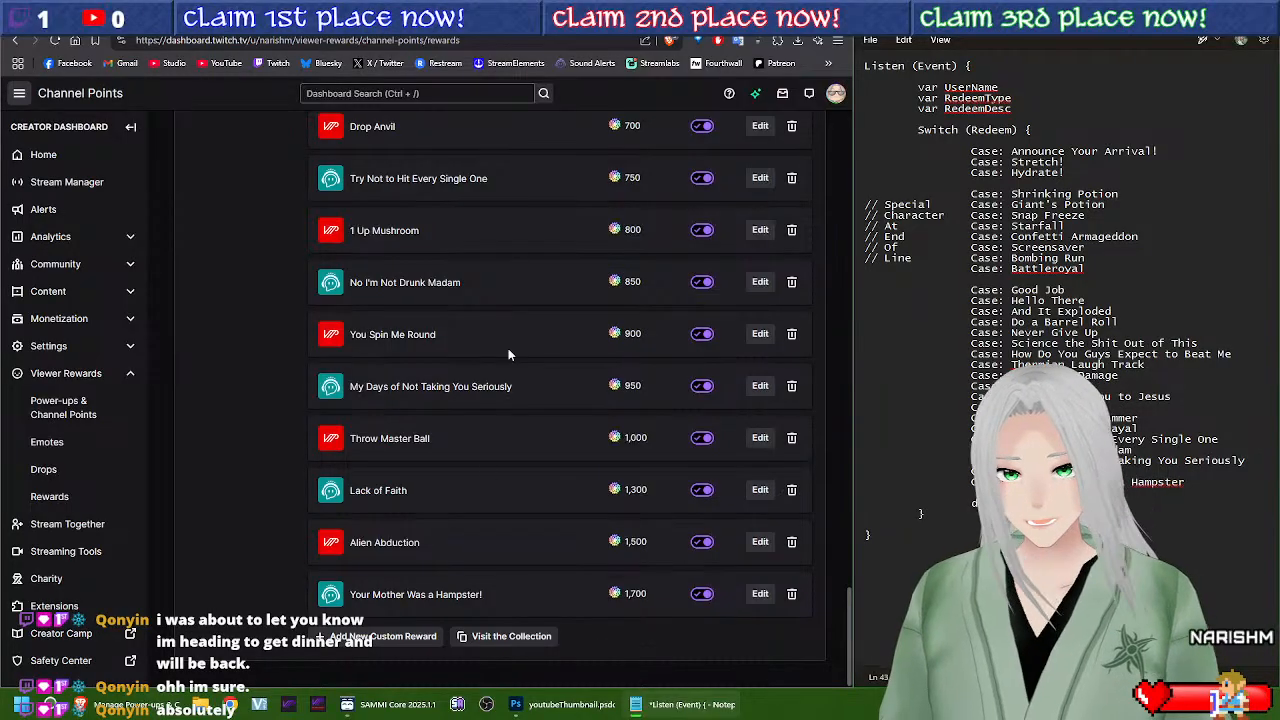
Step: Rename the By Grapthar's Hammer reward as "By Grapthars Hammer" without the apostrophe and save it
scroll(508, 348, "up", 3)
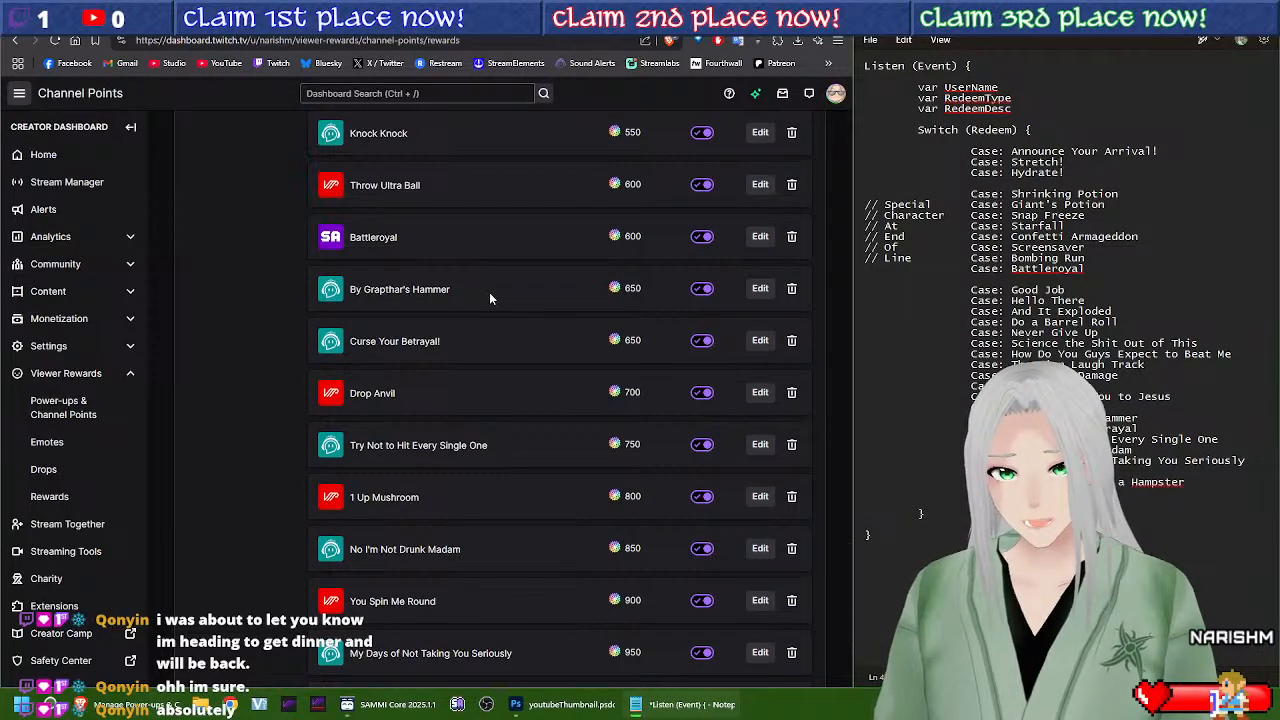
left_click(760, 288)
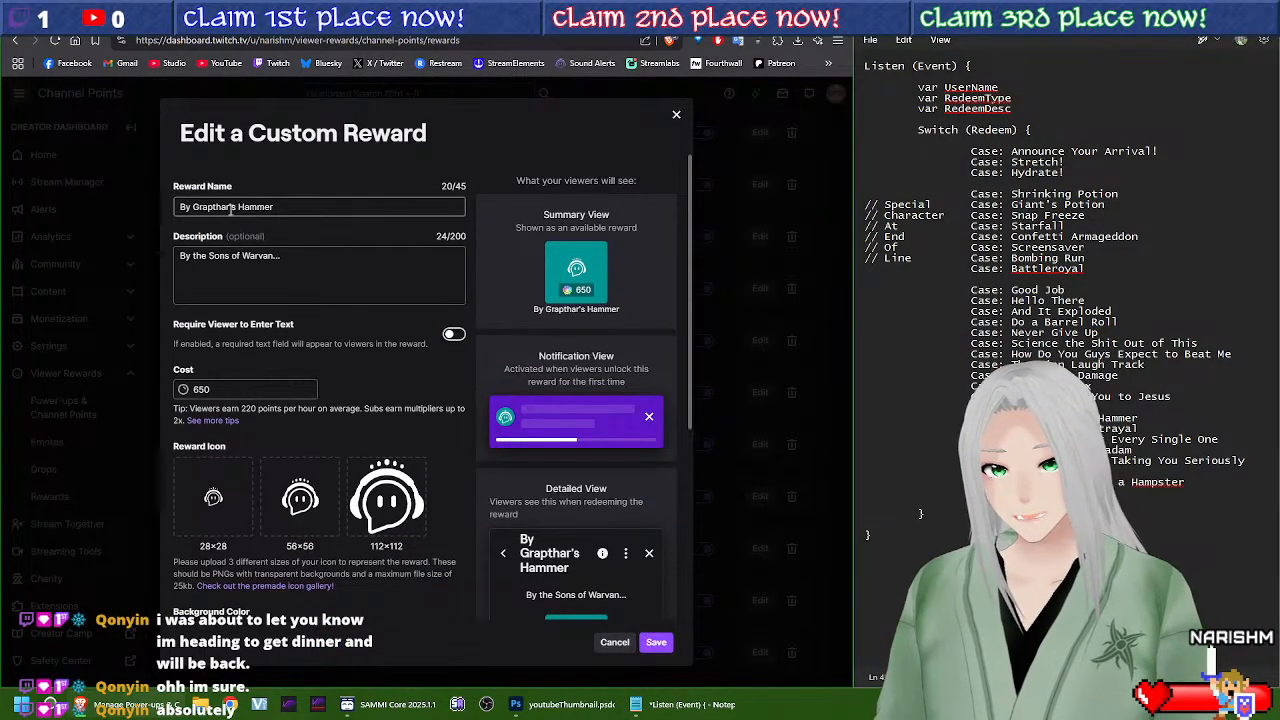
key("BackSpace")
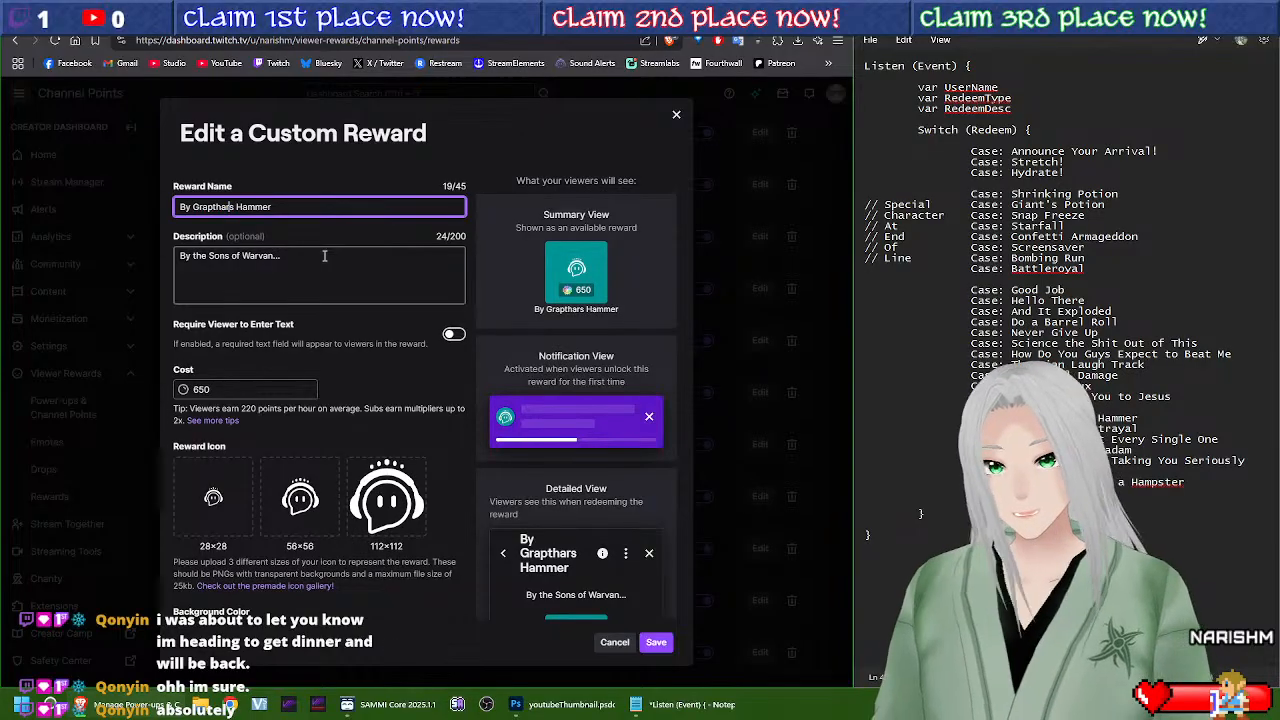
left_click(650, 645)
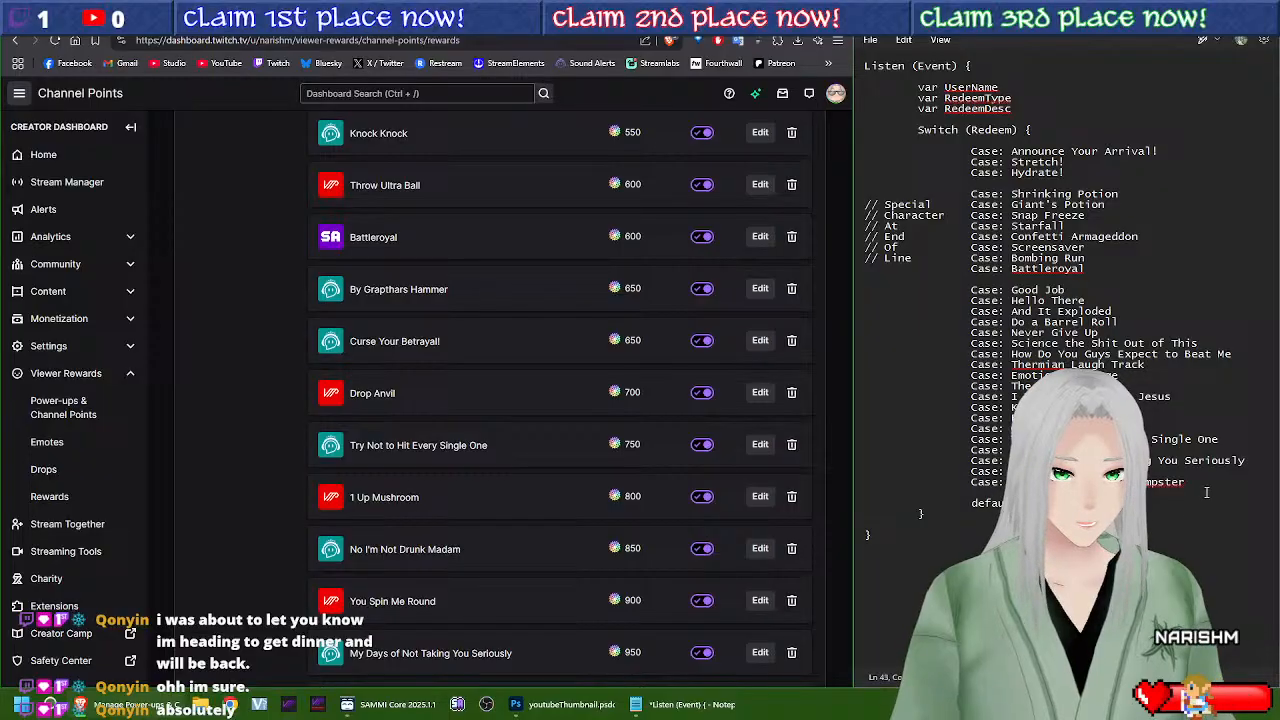
Step: Enter the case counts 3, 8 and 19 in front of the Announce Your Arrival!, Shrinking Potion and Good Job groups
scroll(615, 478, "up", 10)
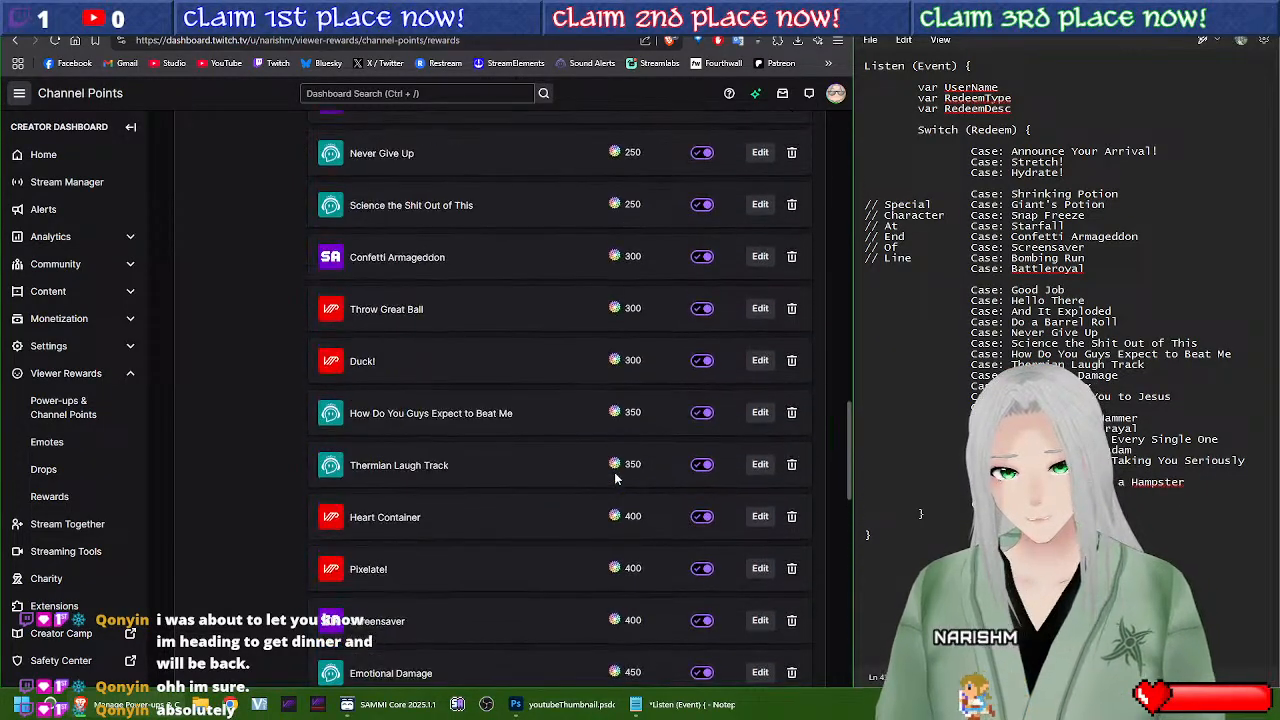
scroll(615, 478, "up", 10)
scroll(615, 475, "down", 5)
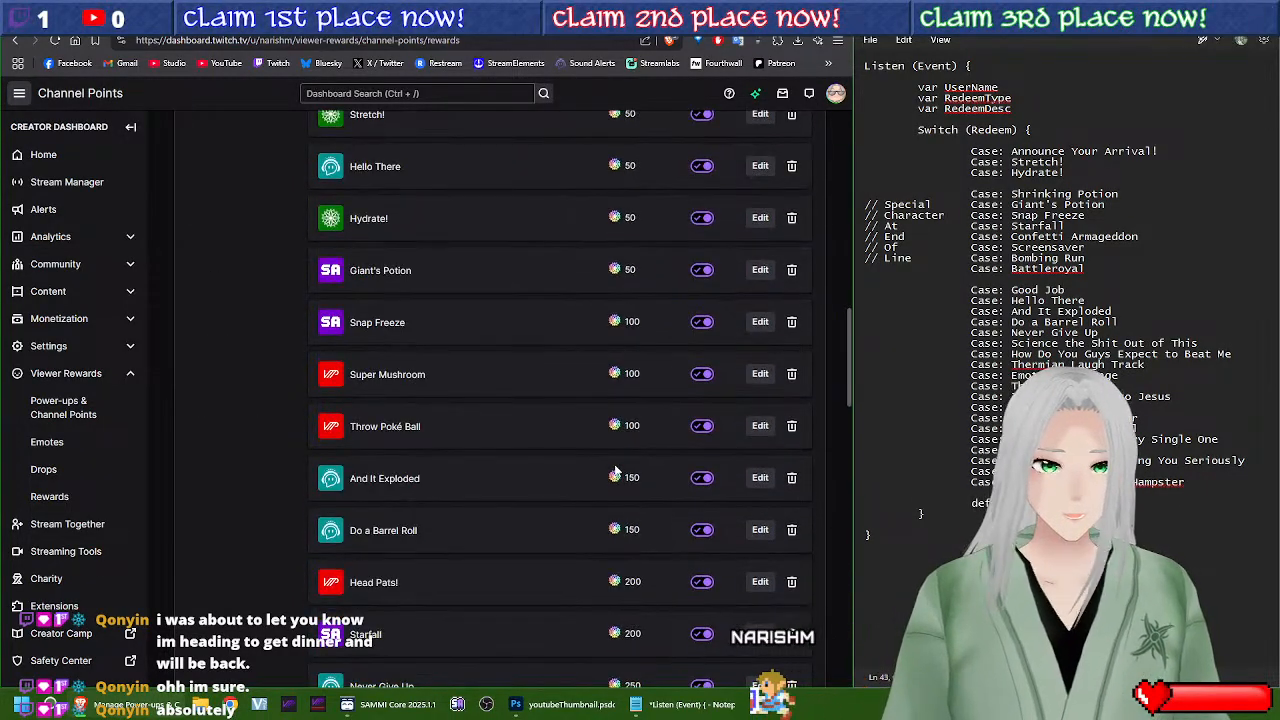
scroll(615, 470, "down", 1)
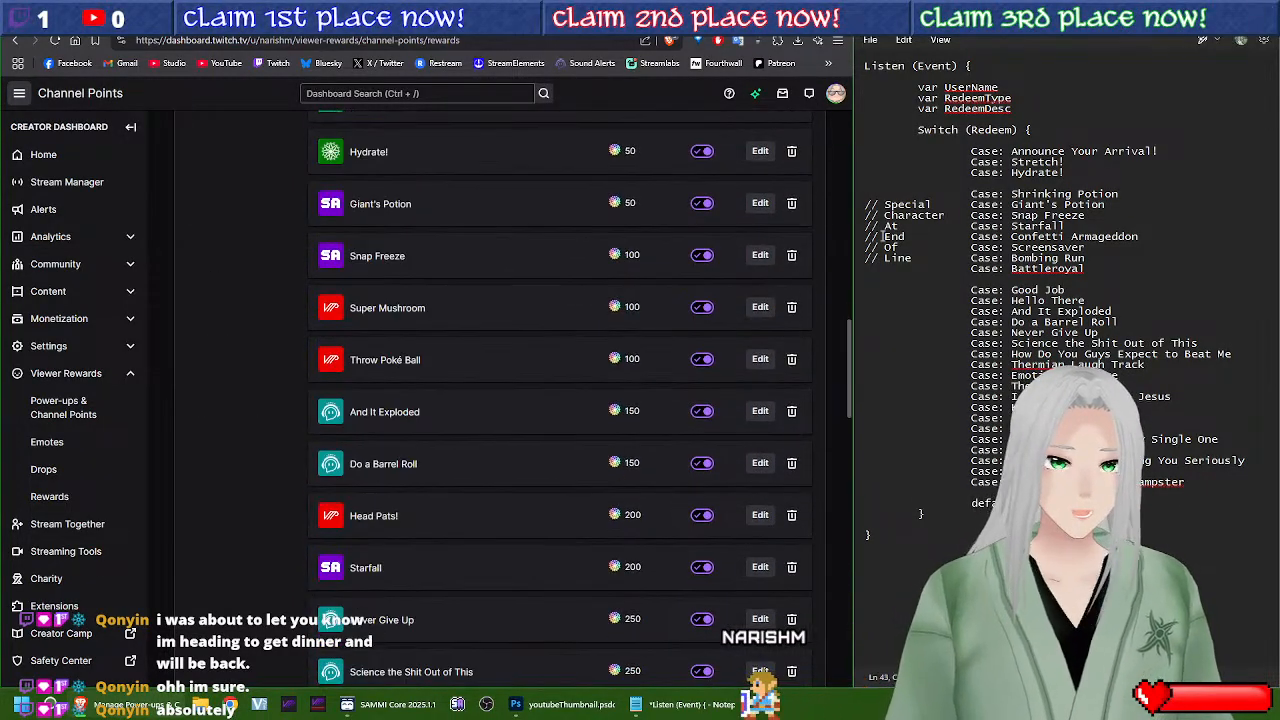
left_click(861, 155)
left_click(880, 153)
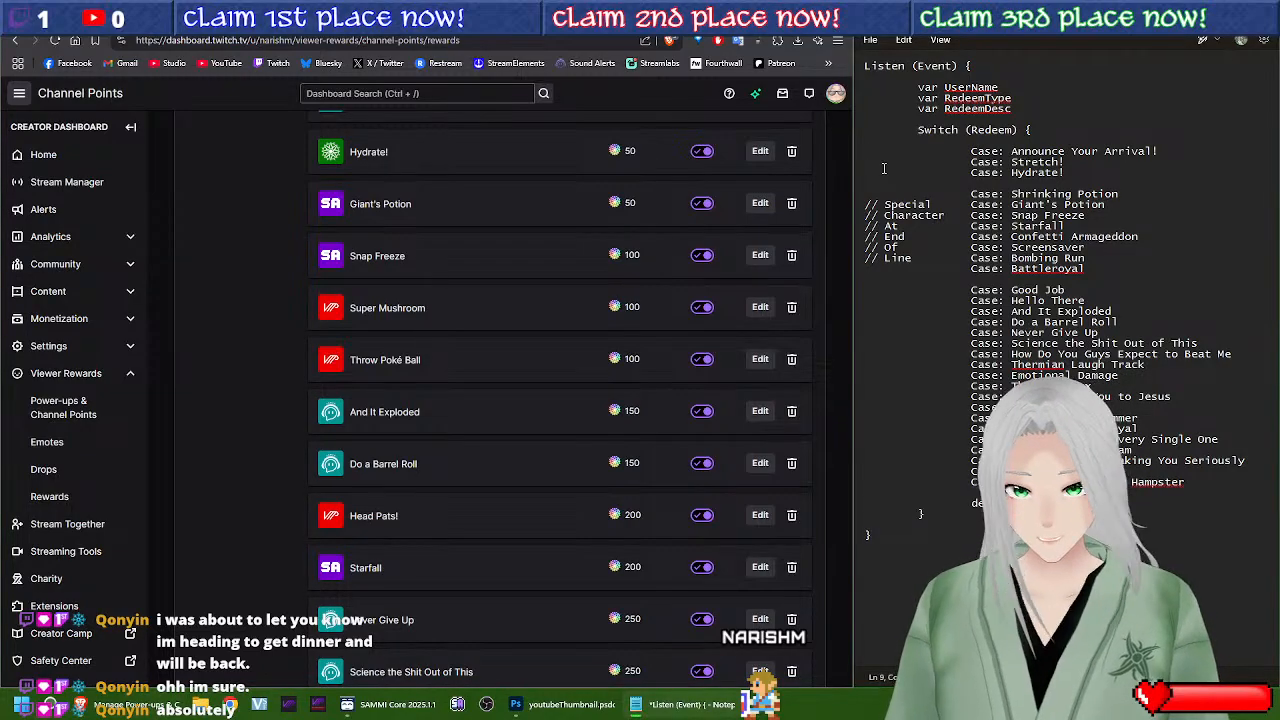
type("3")
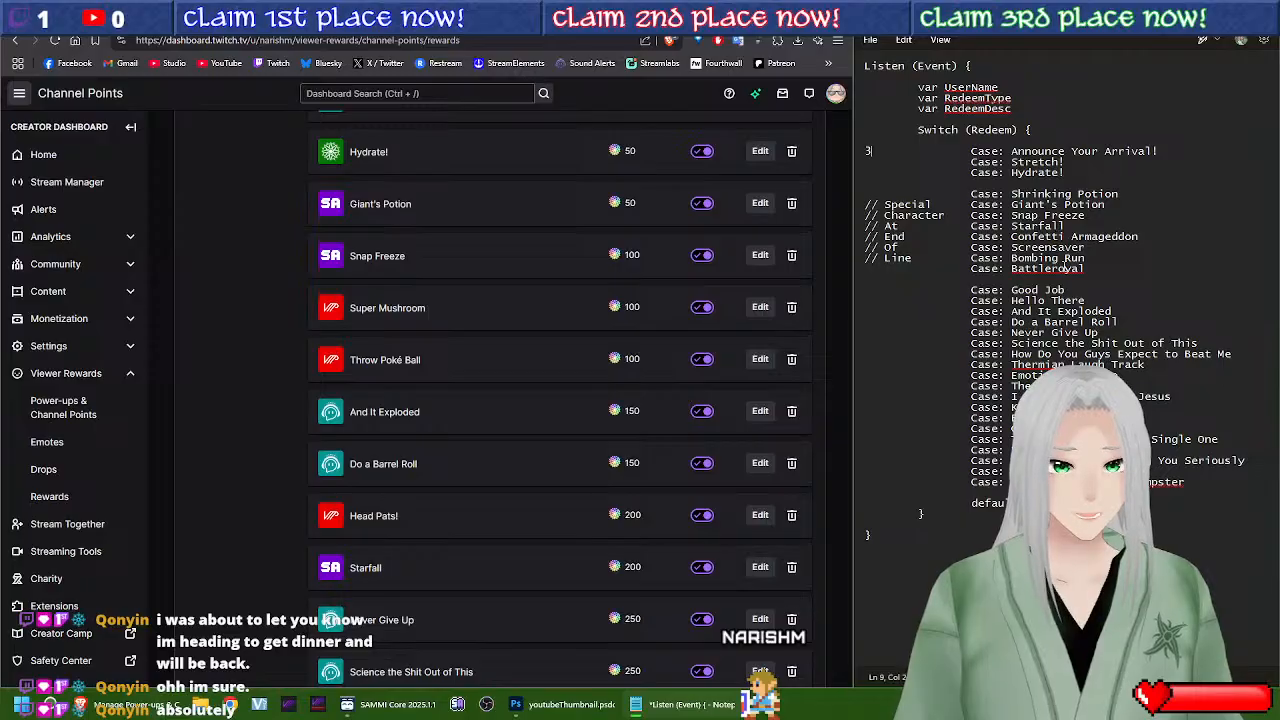
left_click(868, 195)
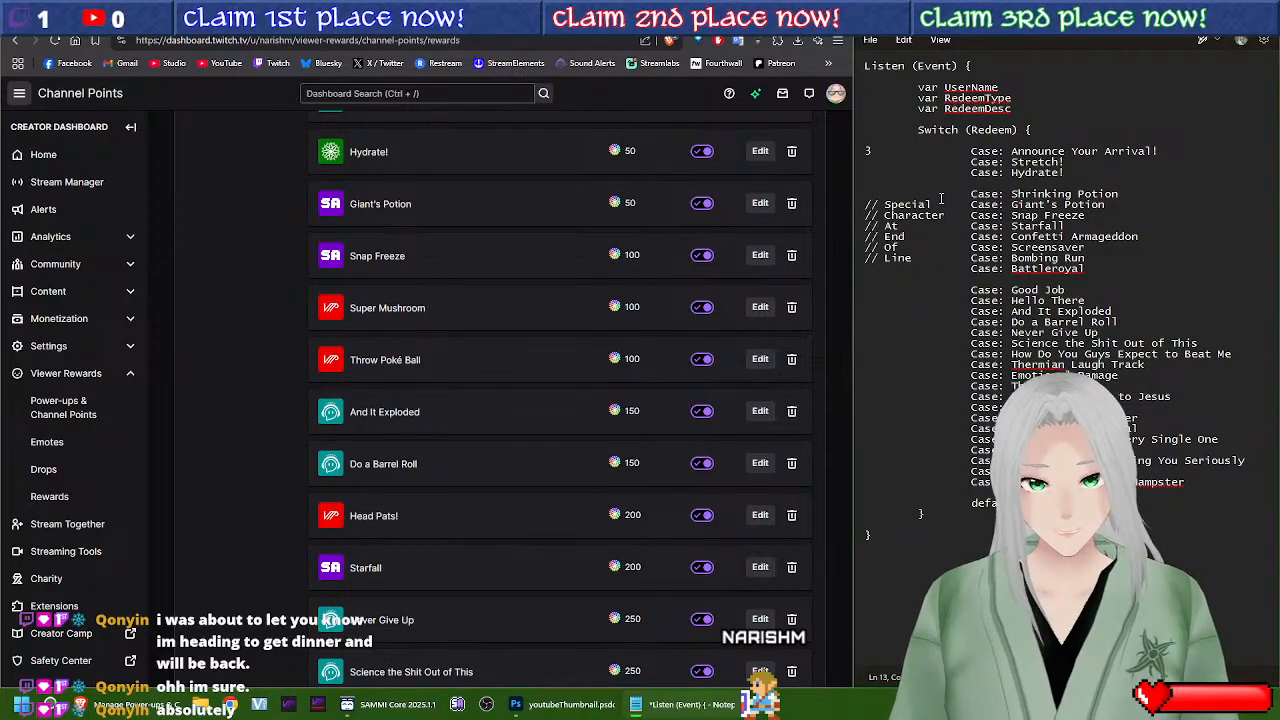
type("8")
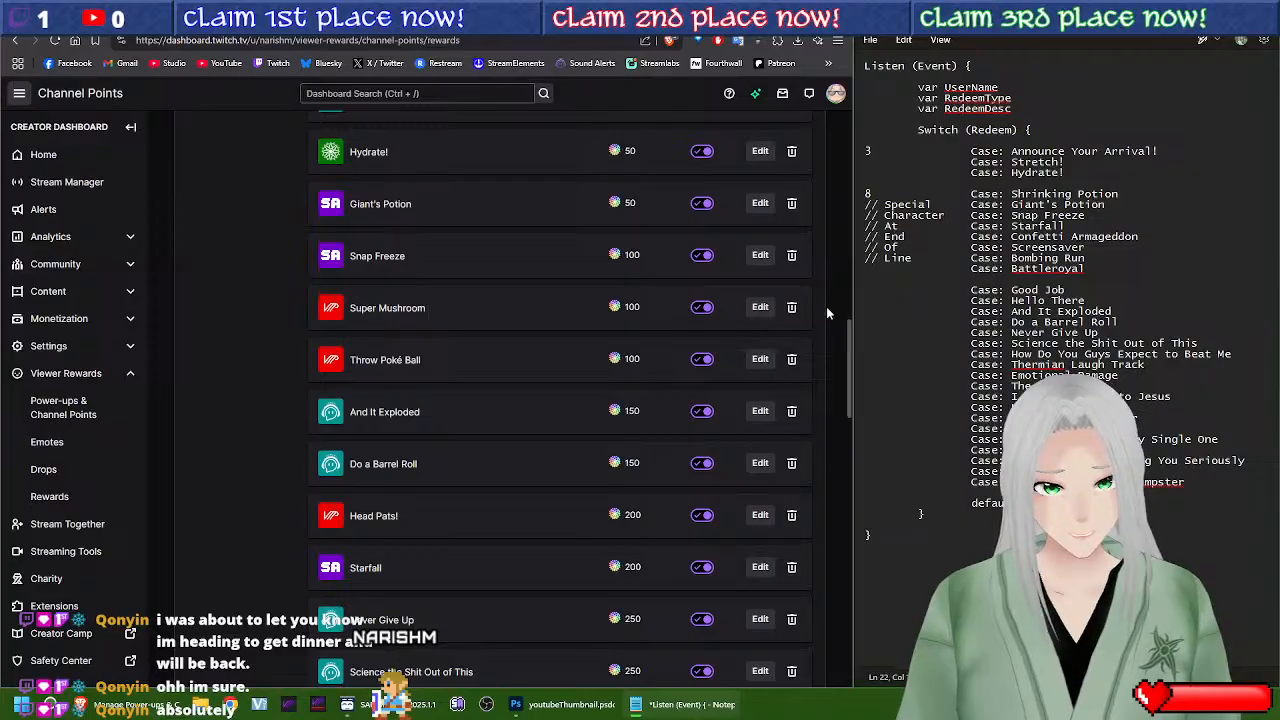
type("19")
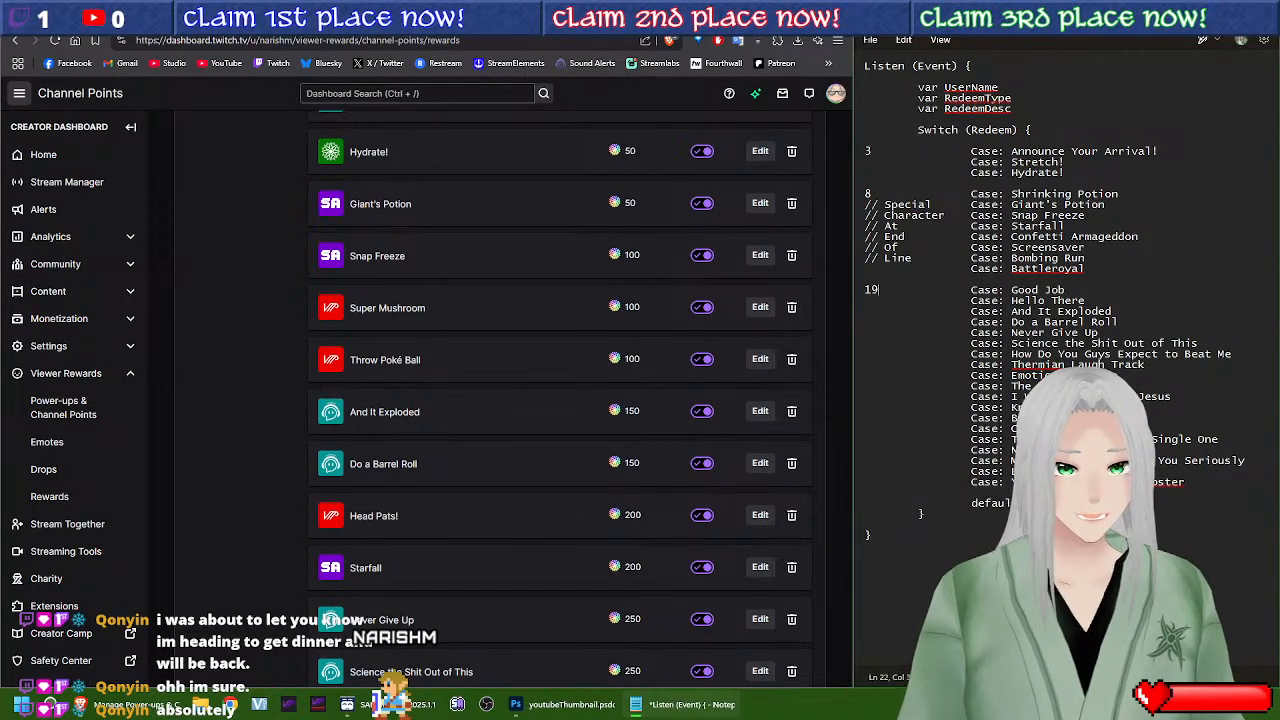
Step: Add a new group of blank cases below Your Mother Was a Hampster, set off by an empty line
left_click(1211, 477)
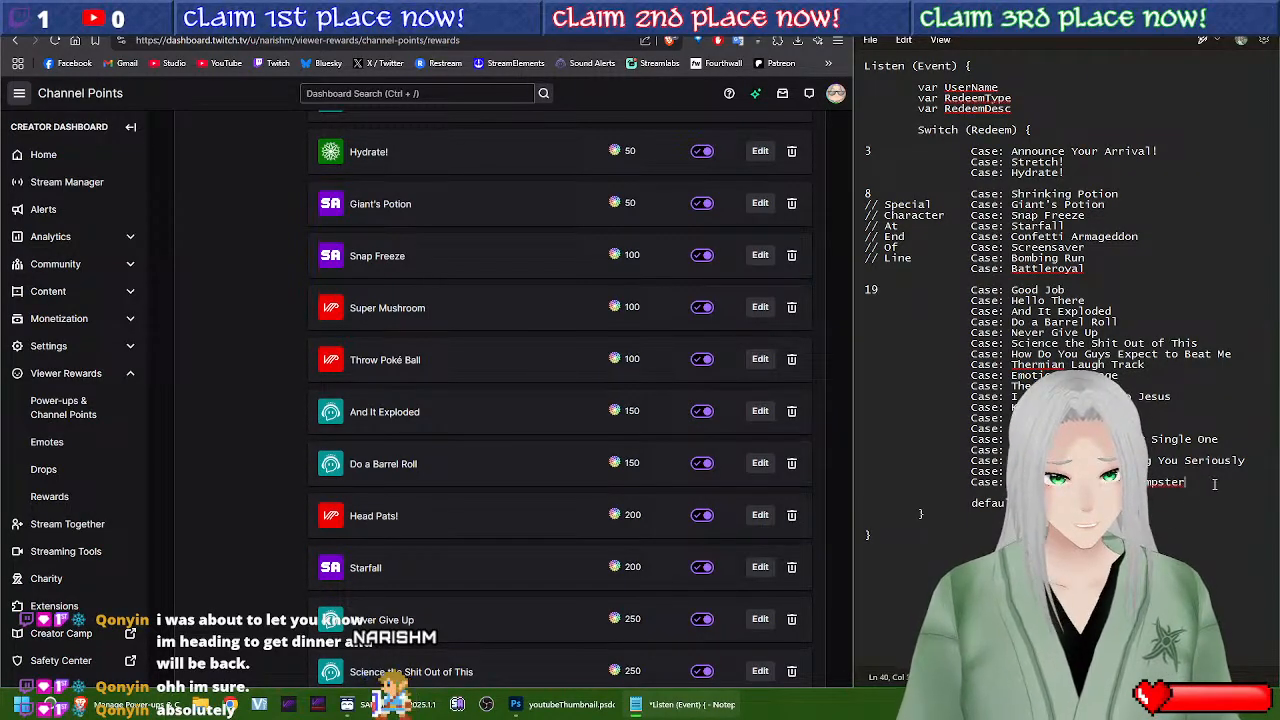
key("Return")
key("Return")
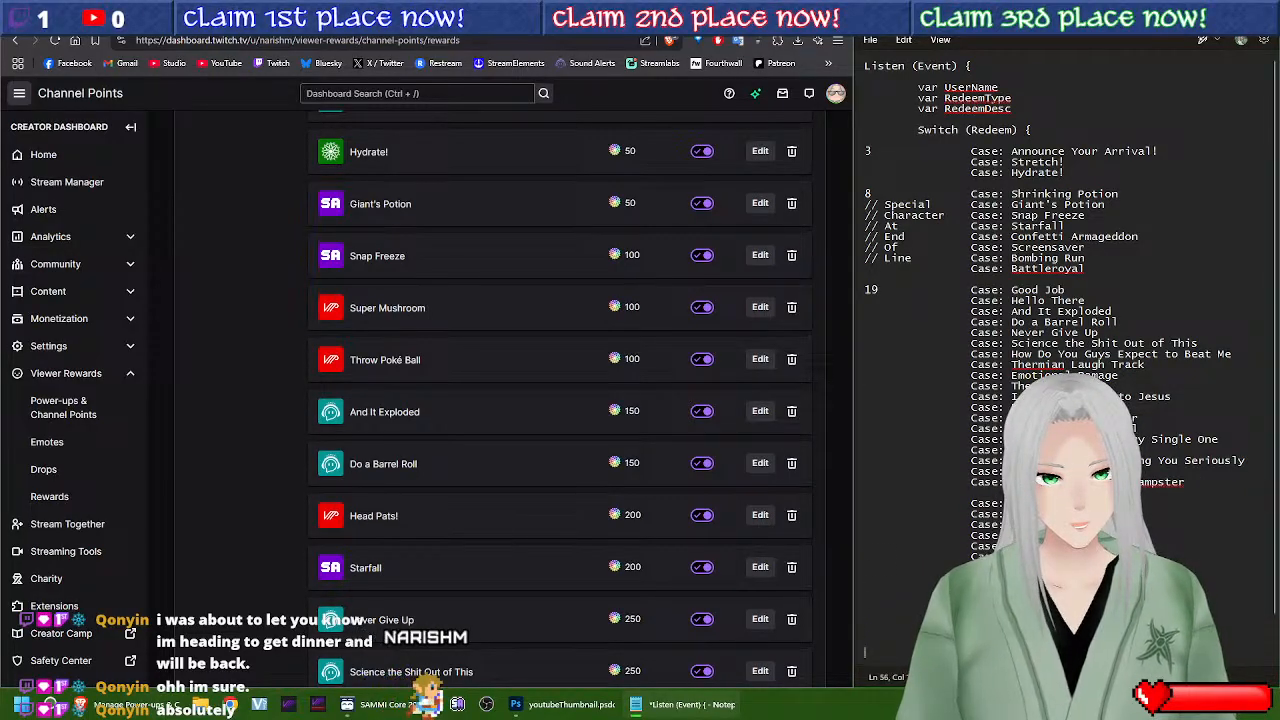
key("BackSpace")
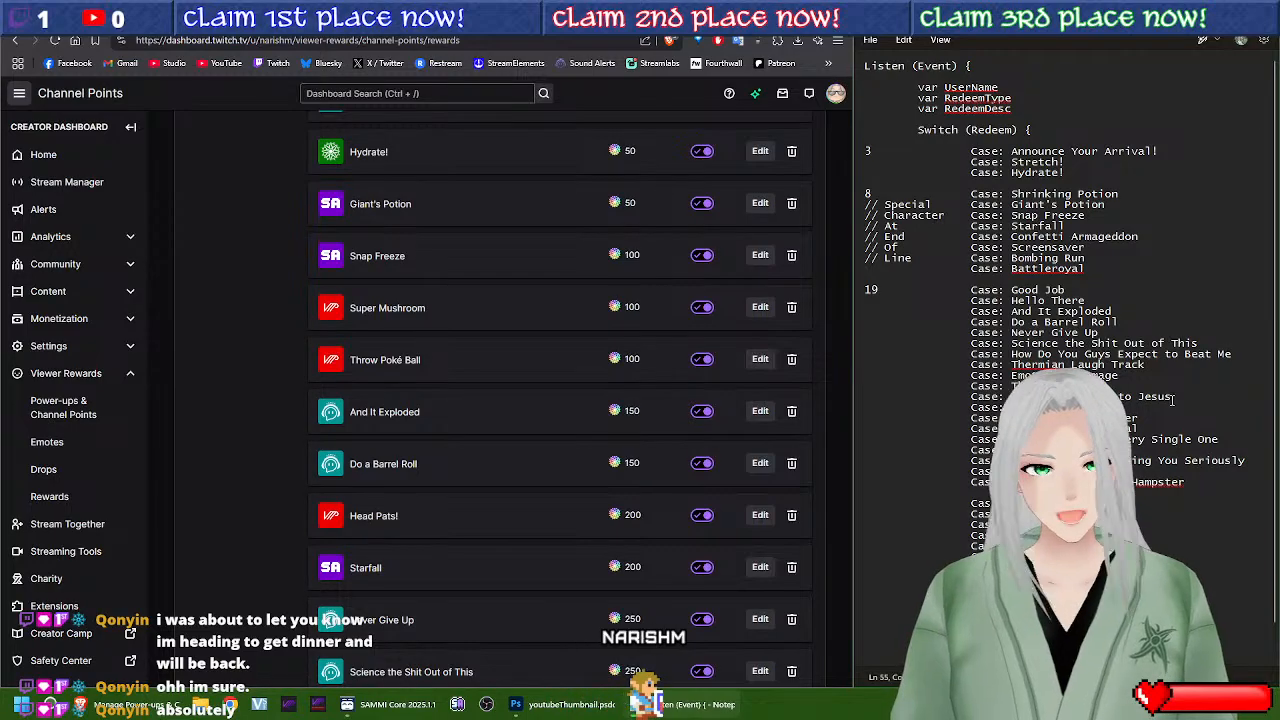
scroll(1150, 368, "down", 1)
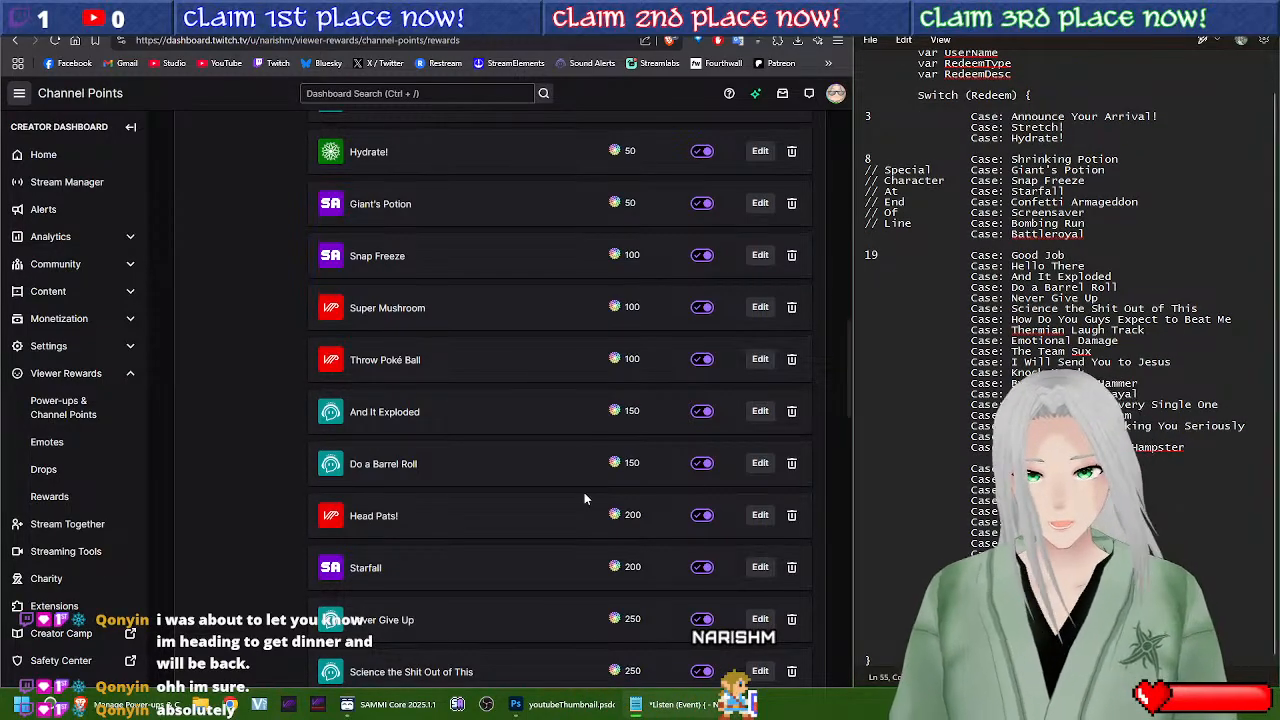
Step: Fill the first blank cases of the new group with the red-icon rewards, taking the name "Throw Poké Ball" from the reward list
left_click(868, 468)
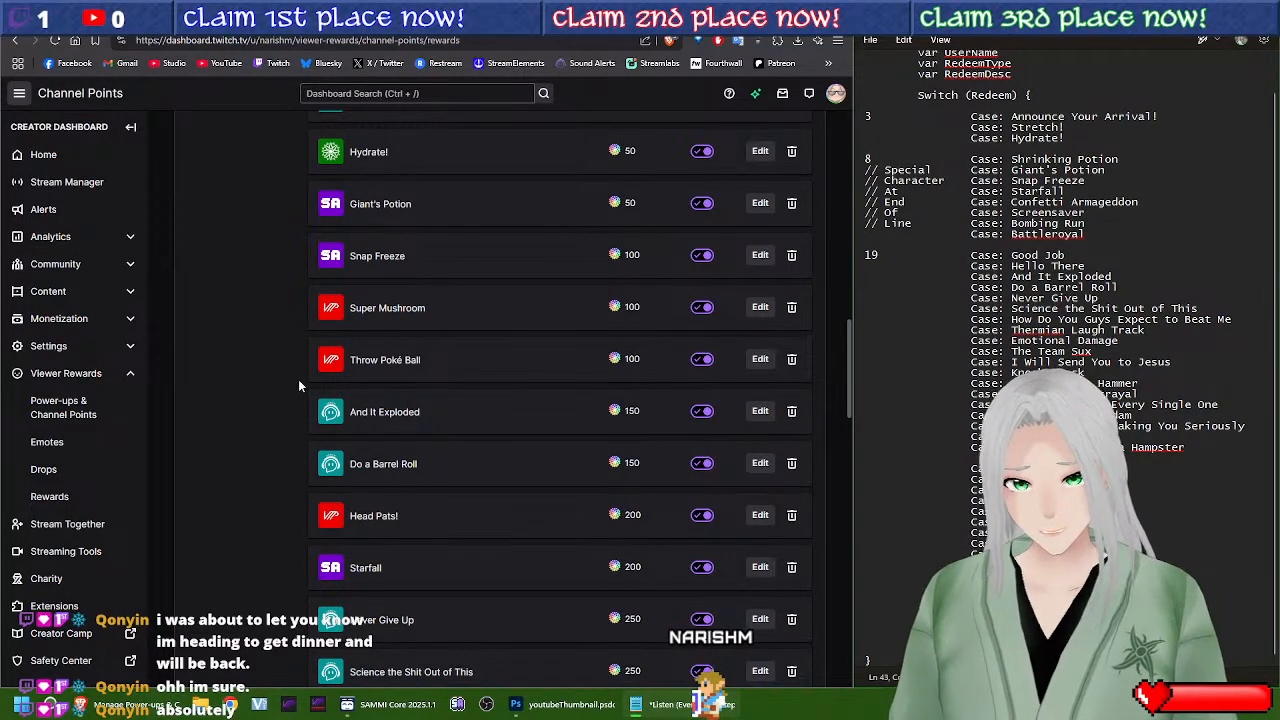
left_click_drag(422, 360, 351, 362)
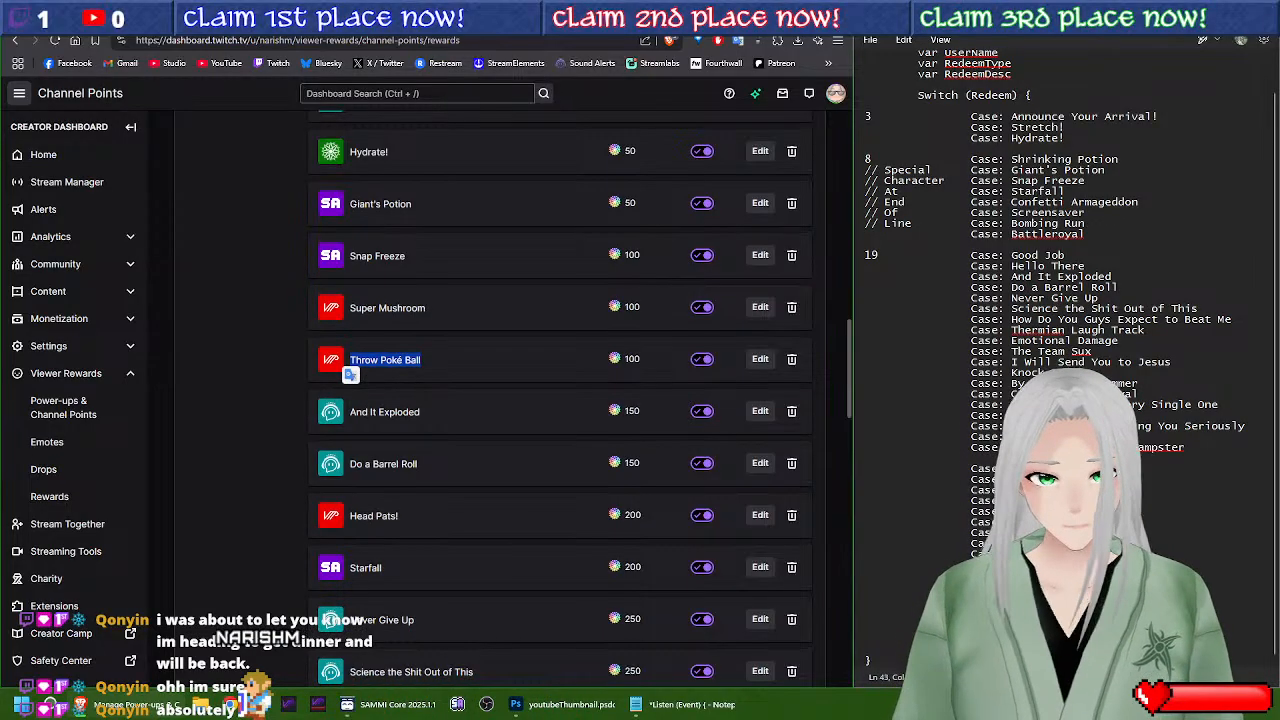
left_click_drag(351, 362, 350, 374)
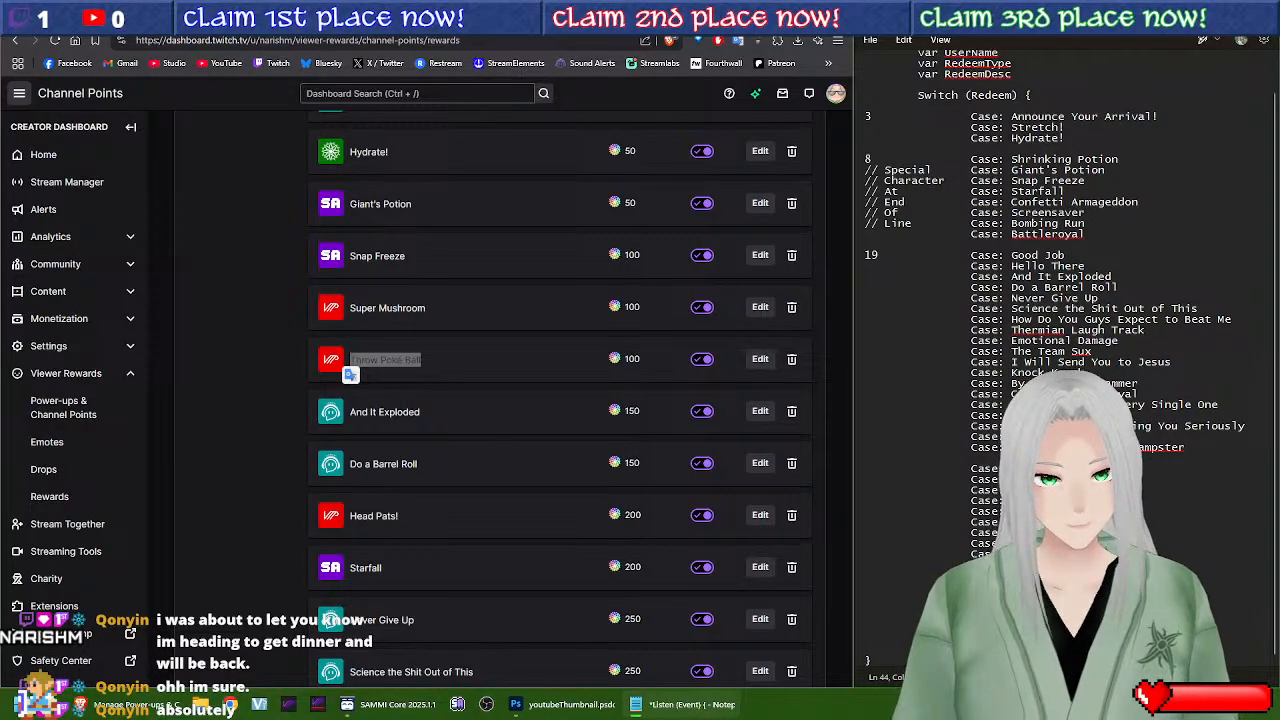
scroll(535, 428, "down", 3)
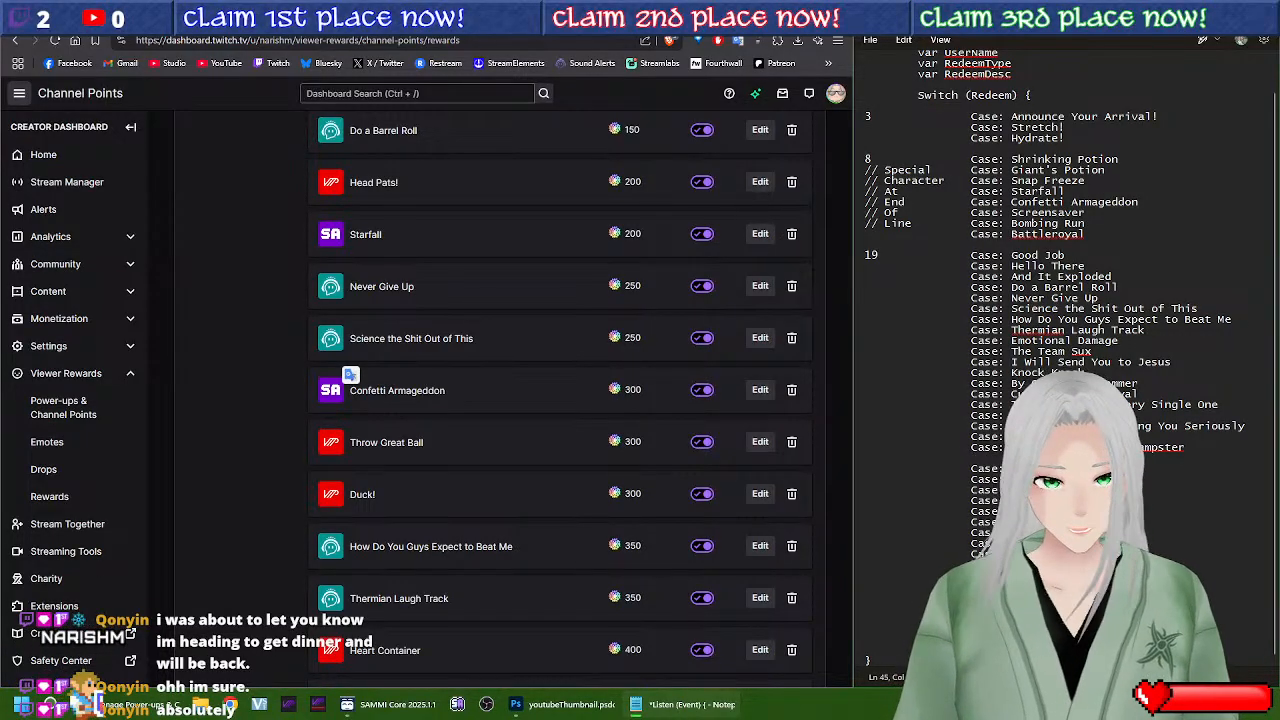
key("Down")
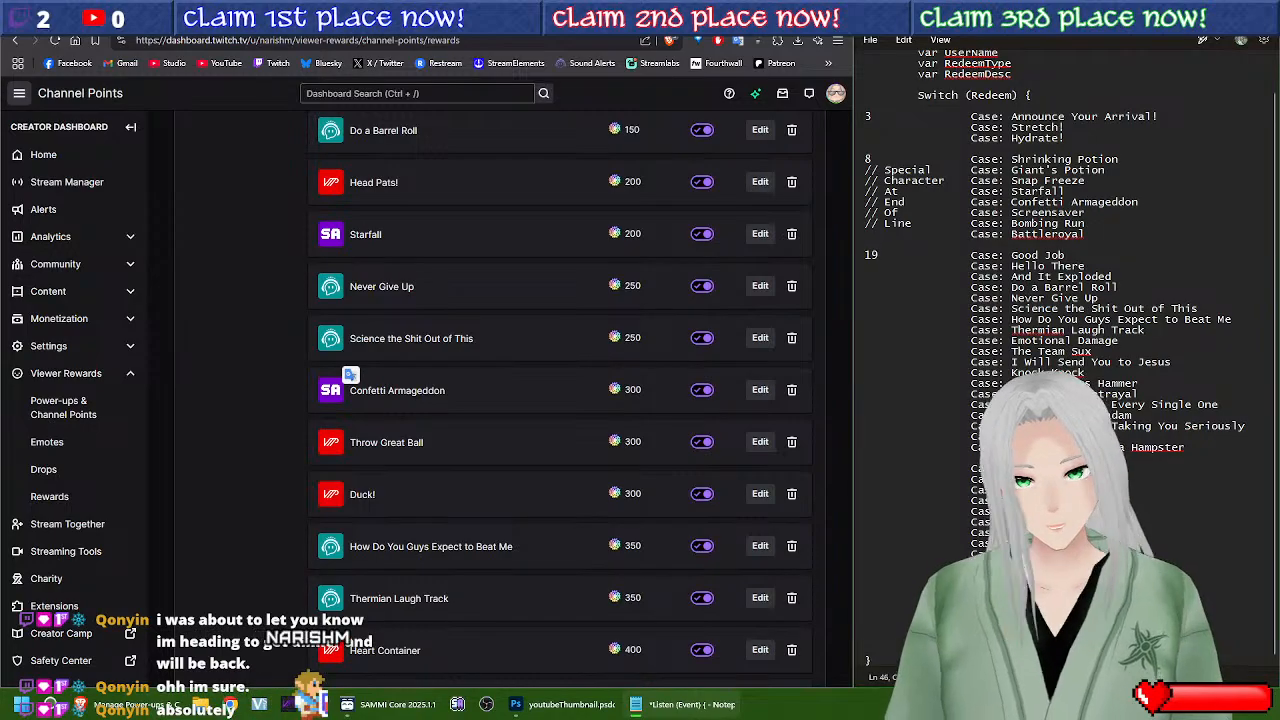
Step: Rename the Duck! reward as "Duck" without the exclamation mark and save it
left_click(756, 494)
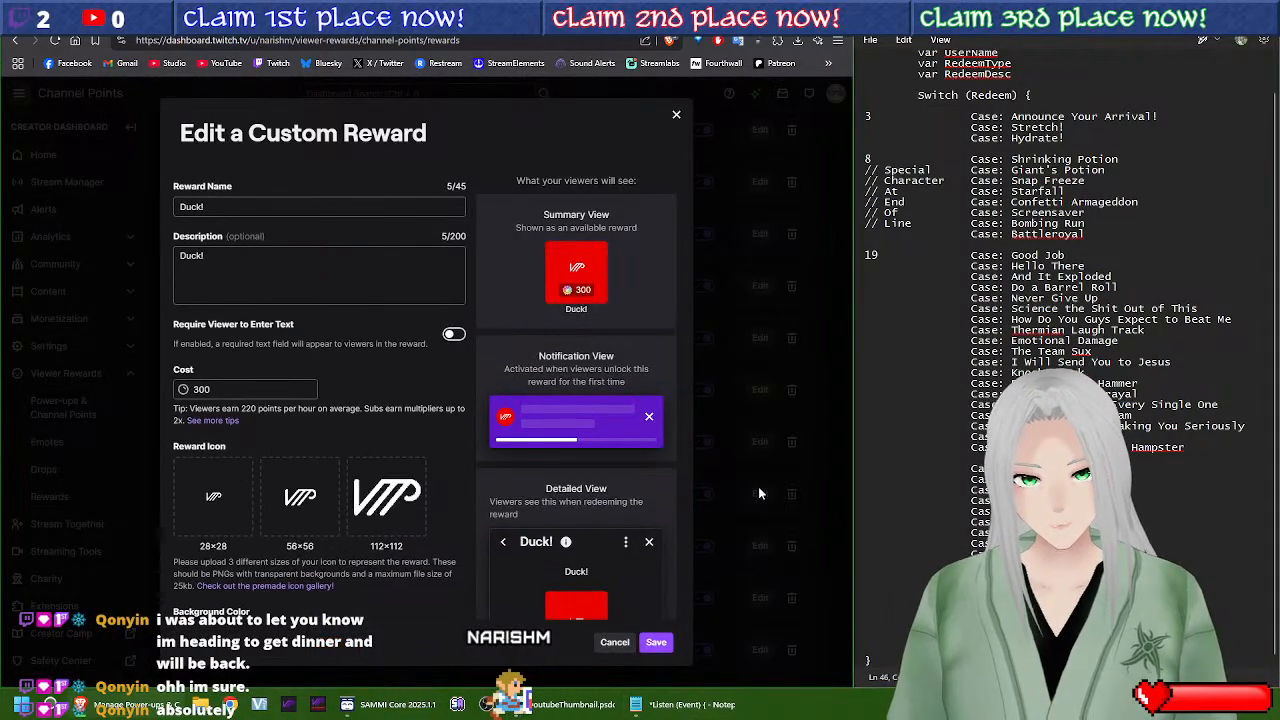
left_click(245, 207)
key("BackSpace")
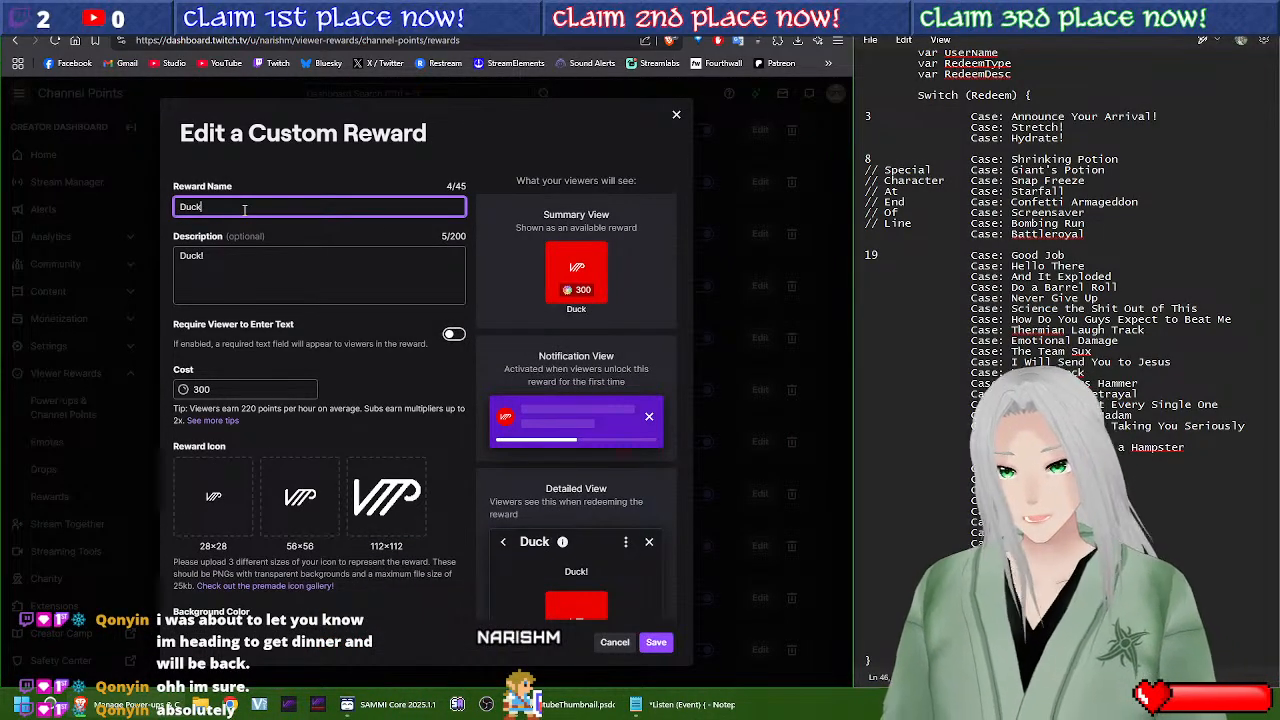
left_click(655, 642)
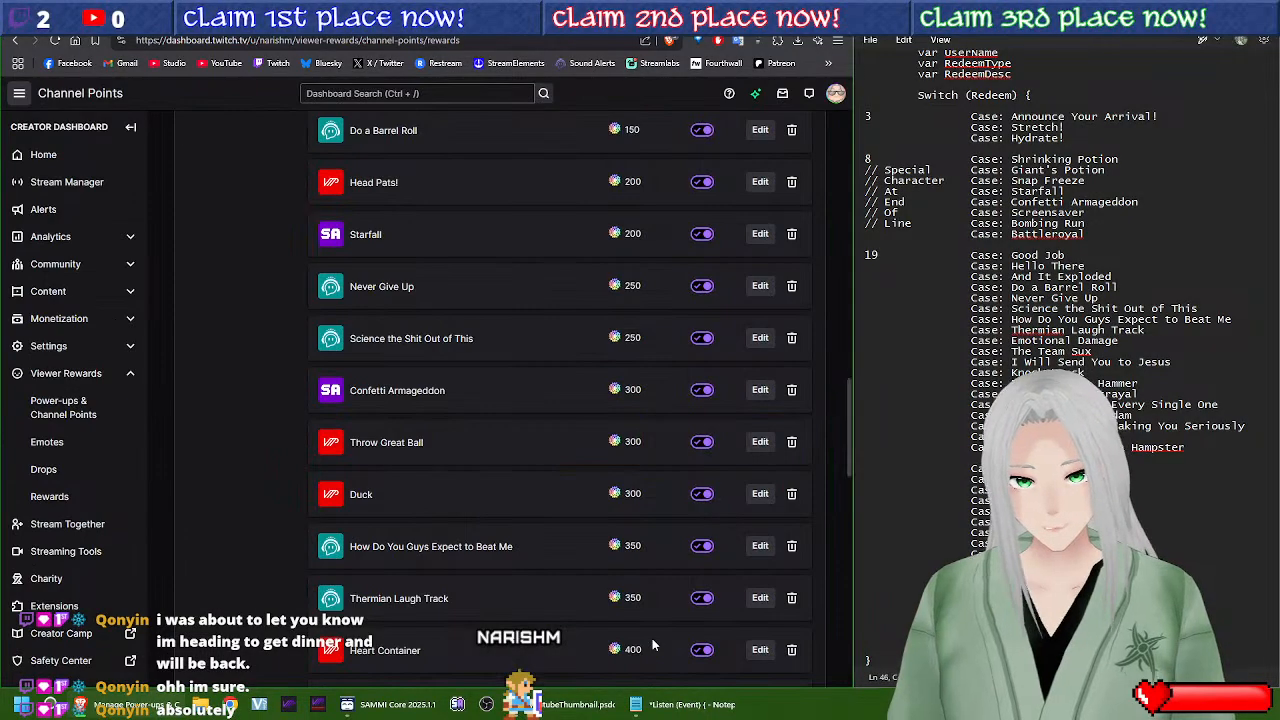
Step: Fill the next blank case of the new group with the red-icon reward Heart Container
scroll(426, 443, "down", 5)
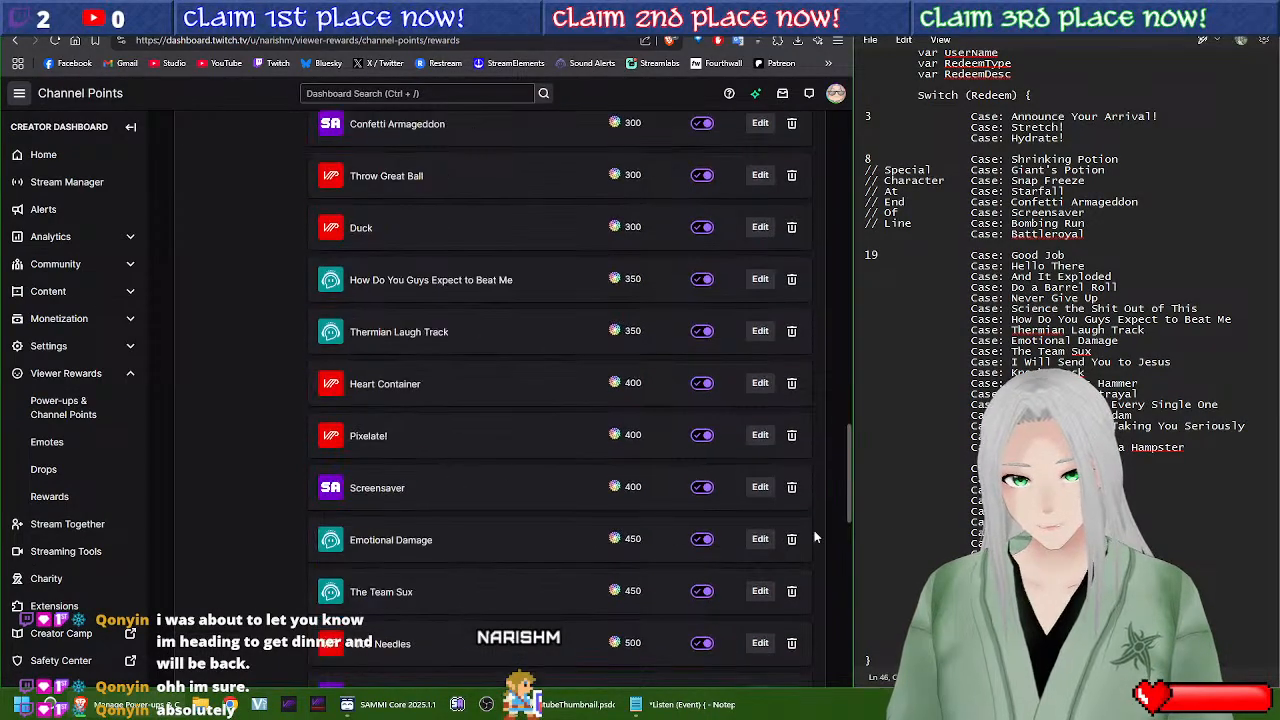
left_click(1064, 521)
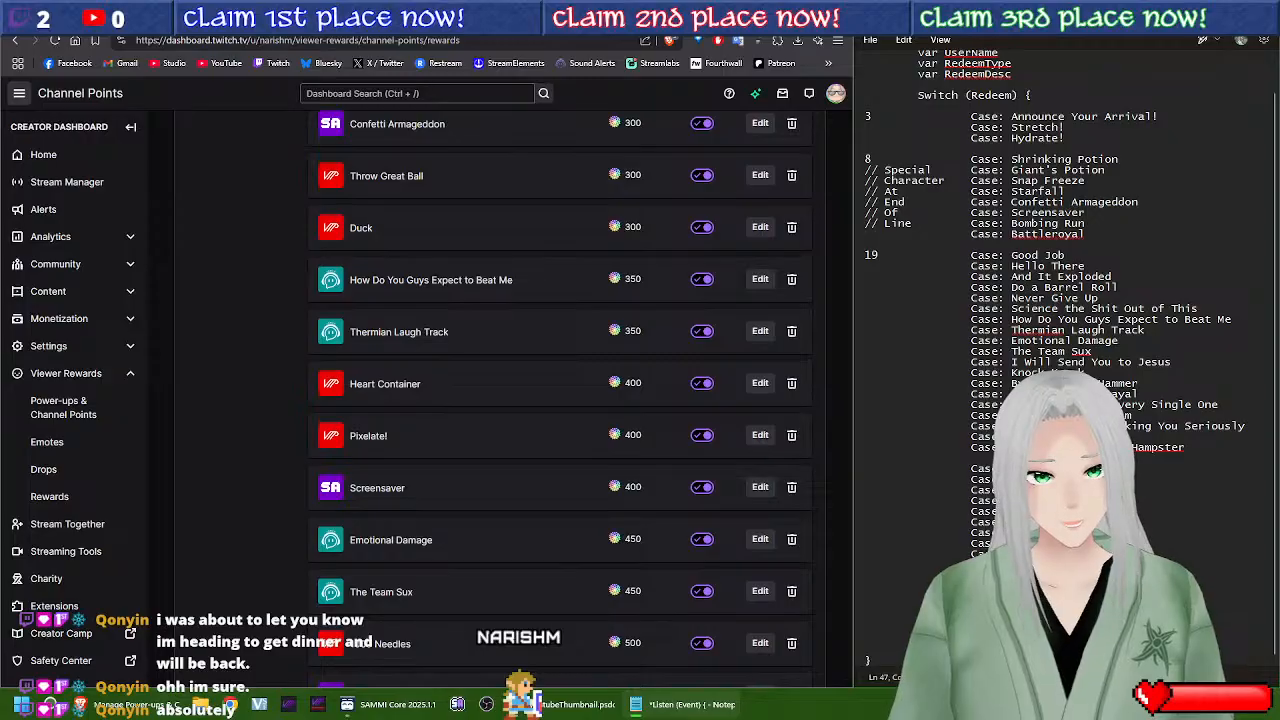
key("Down")
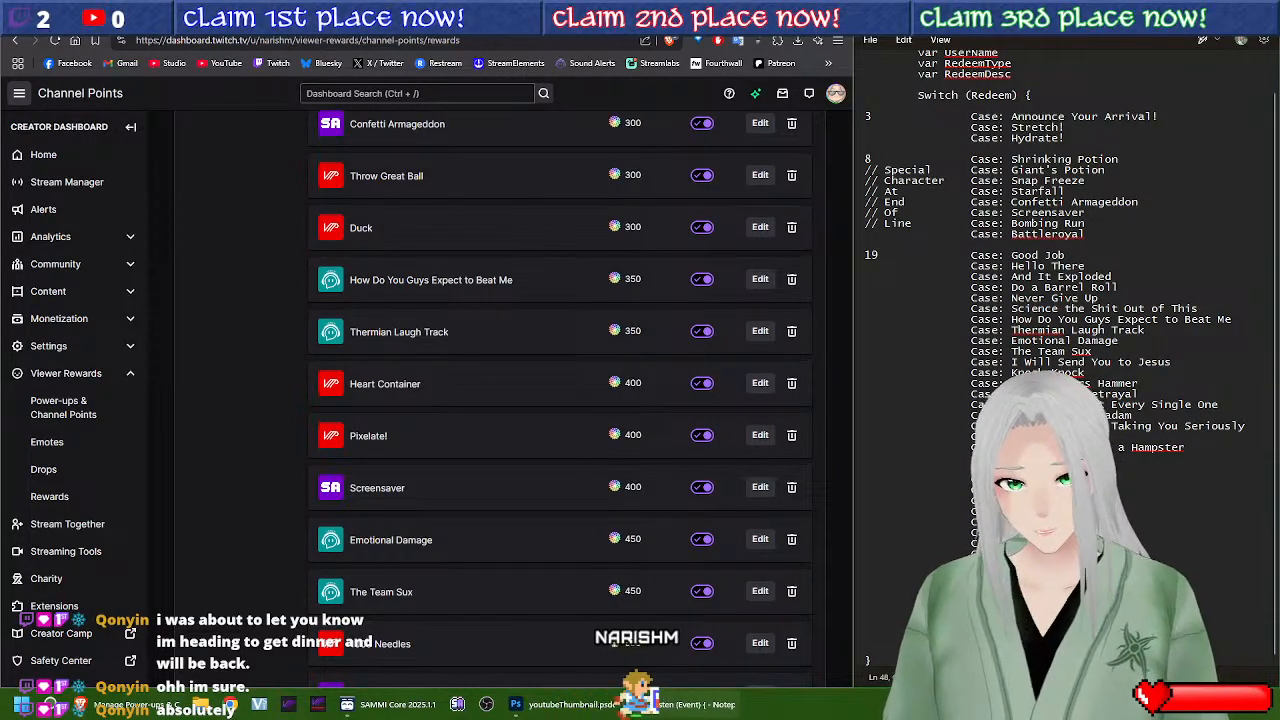
Step: Rename the Pixelate! reward as "Pixelate" without the exclamation mark and save it
left_click(760, 435)
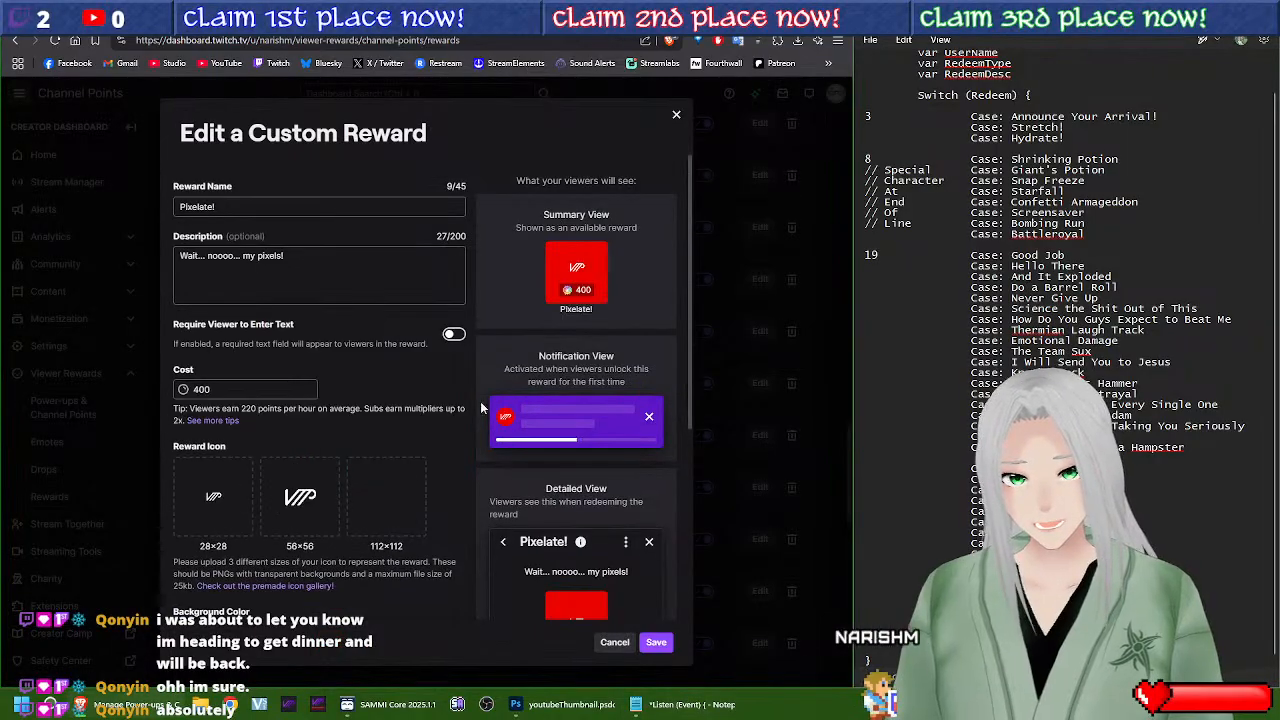
left_click(285, 209)
key("BackSpace")
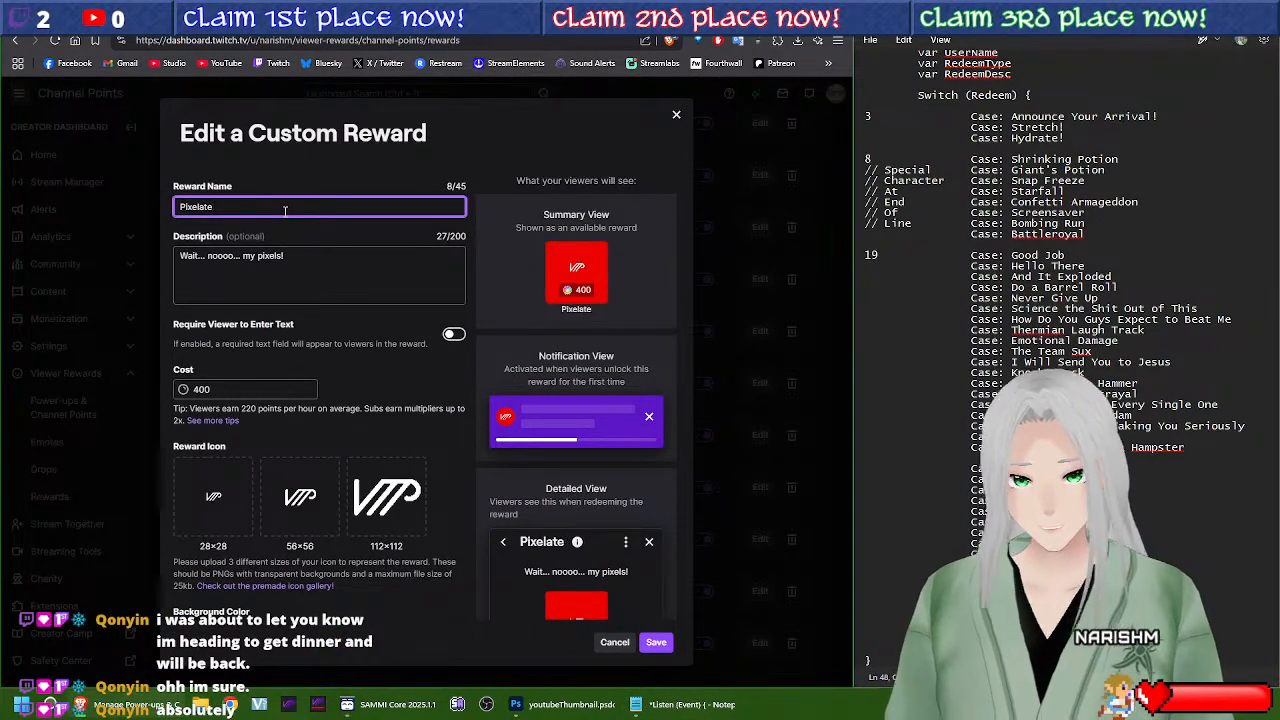
left_click(656, 642)
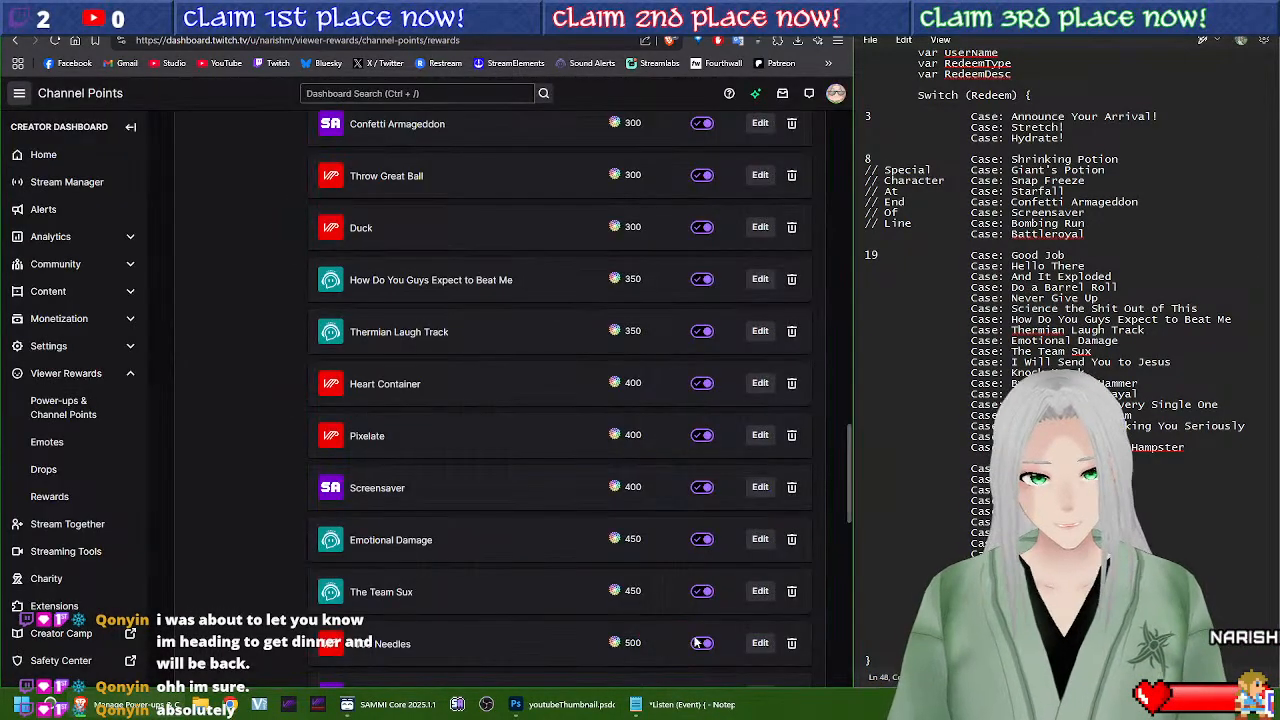
Step: Fill the following blank cases with the red-icon rewards Pixelate, 1000 Needles, Throw Ultra Ball and Drop Anvil
scroll(510, 467, "down", 4)
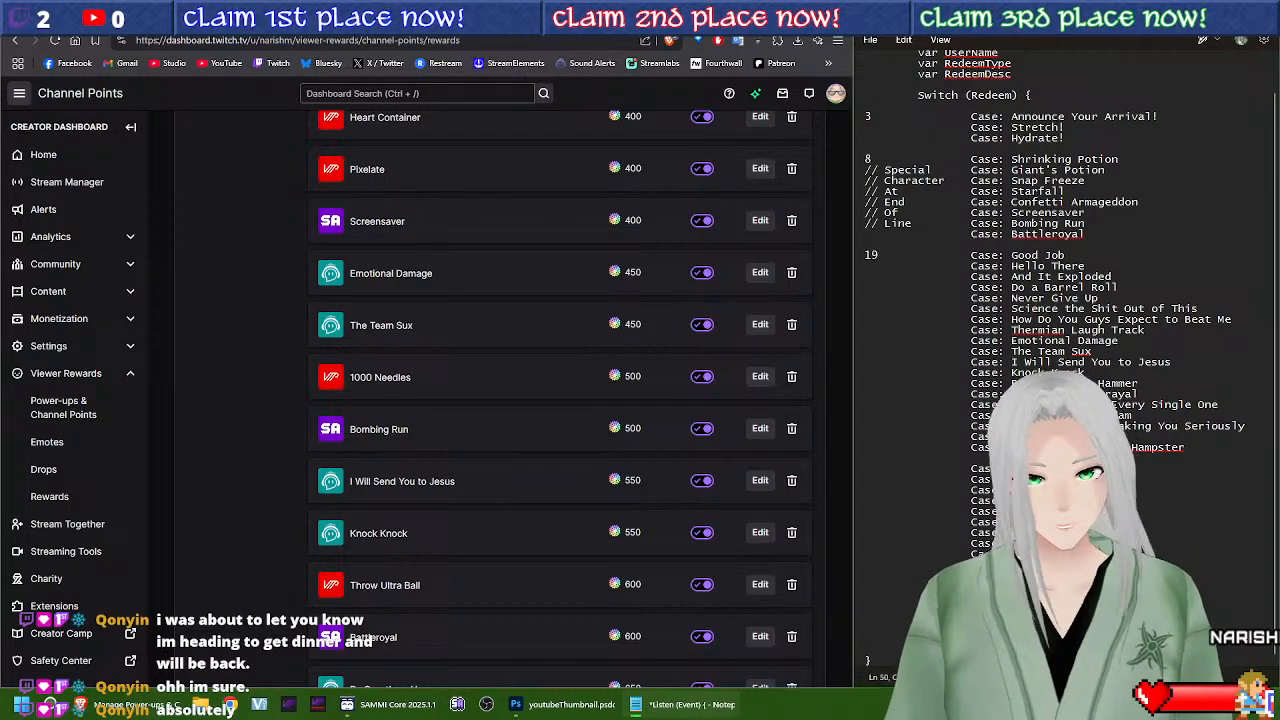
scroll(730, 562, "down", 5)
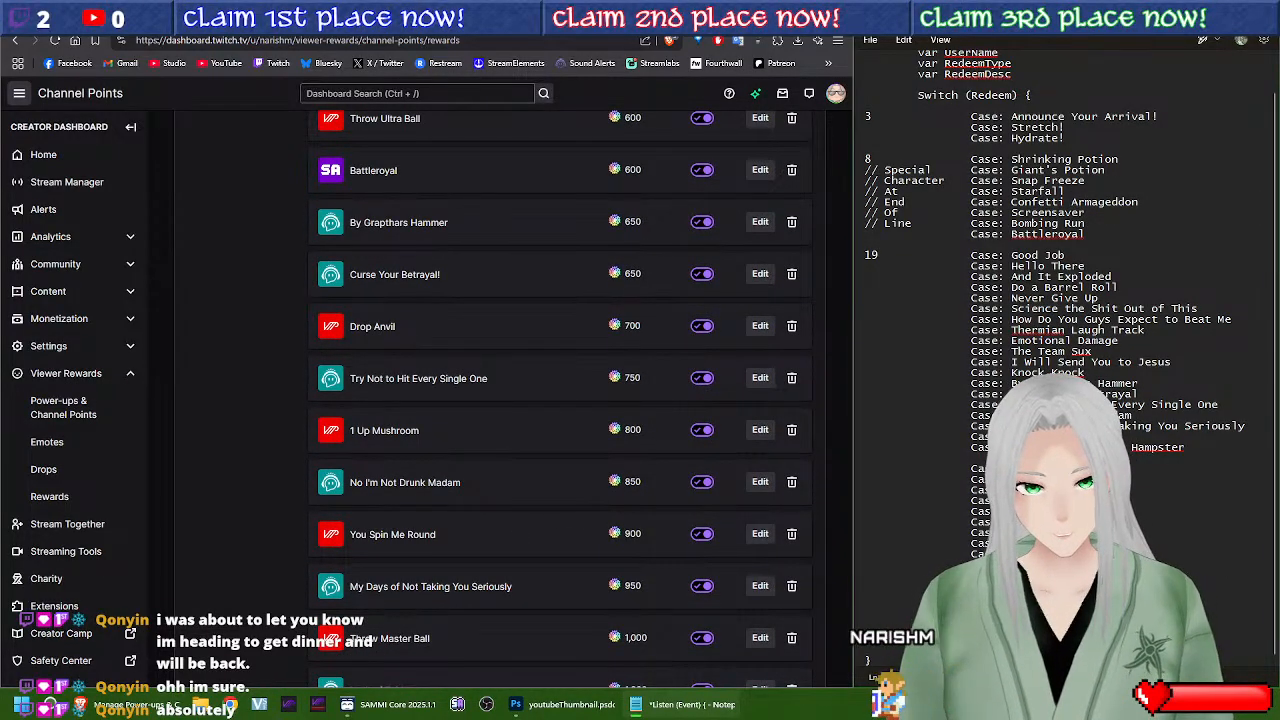
key("Down")
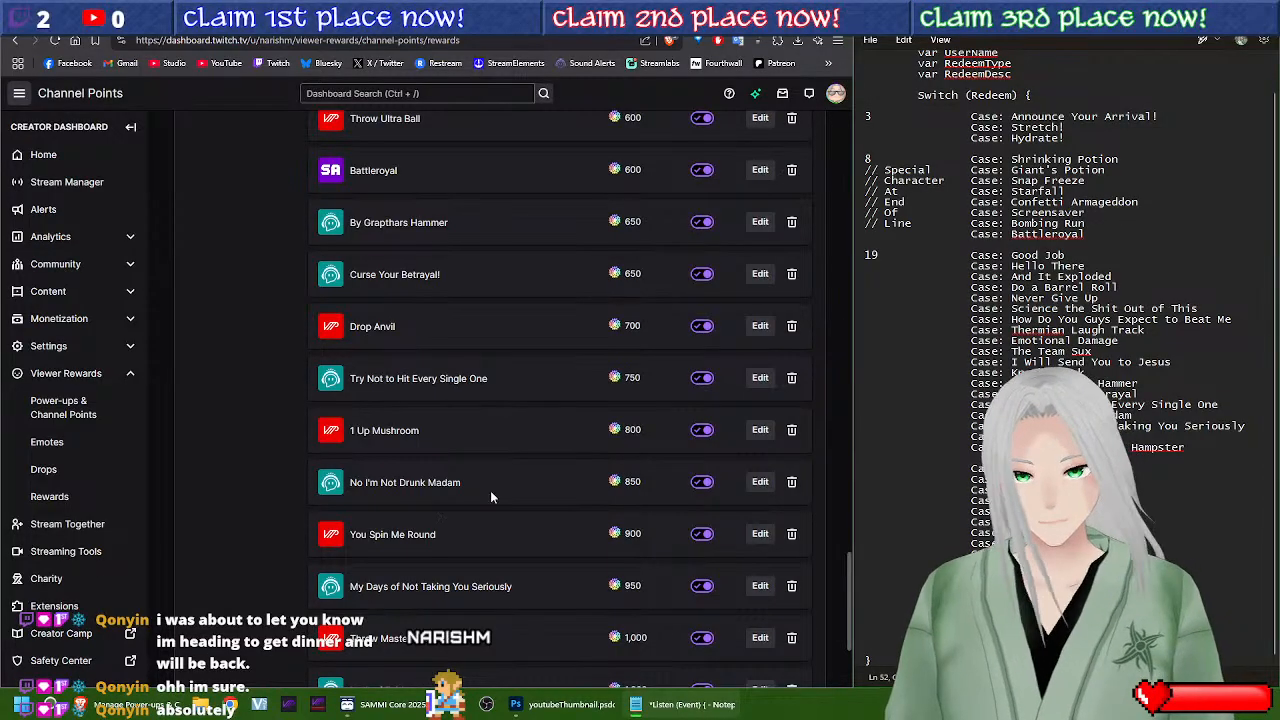
Step: Rename the 1 Up Mushroom reward as "1up Mushroom" and save it
left_click(760, 432)
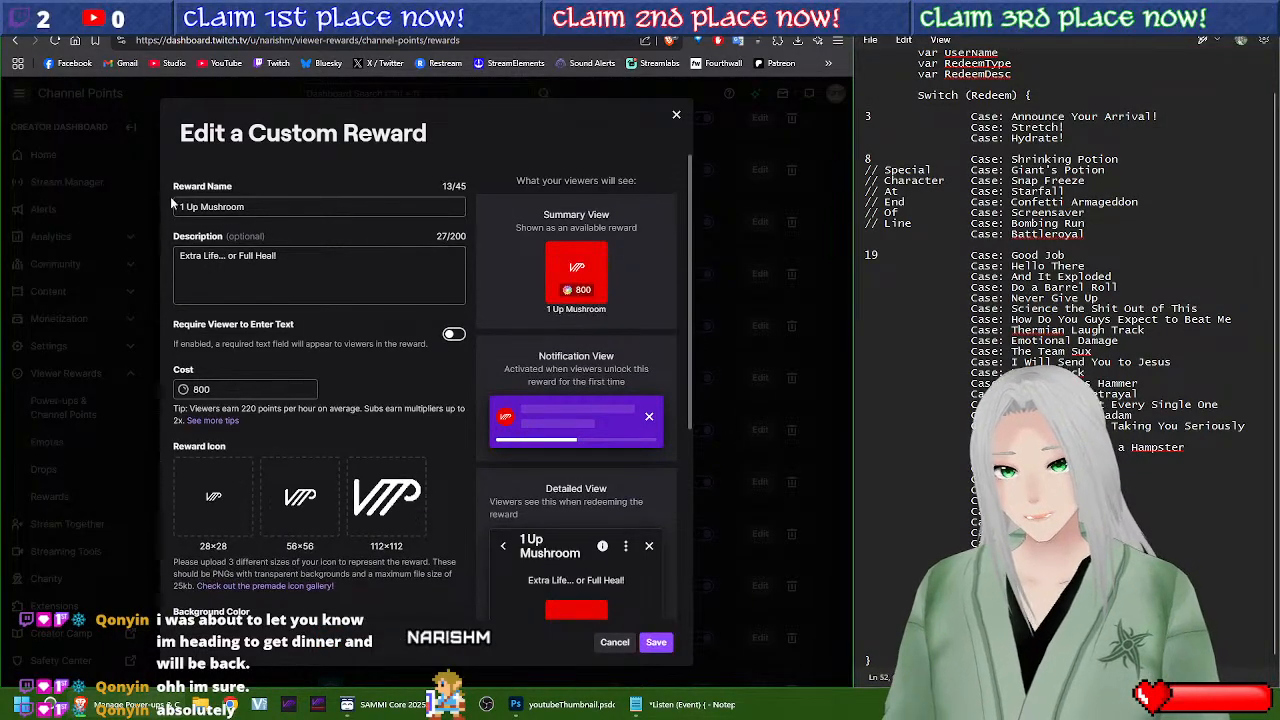
key("BackSpace")
key("BackSpace")
key("BackSpace")
key("BackSpace")
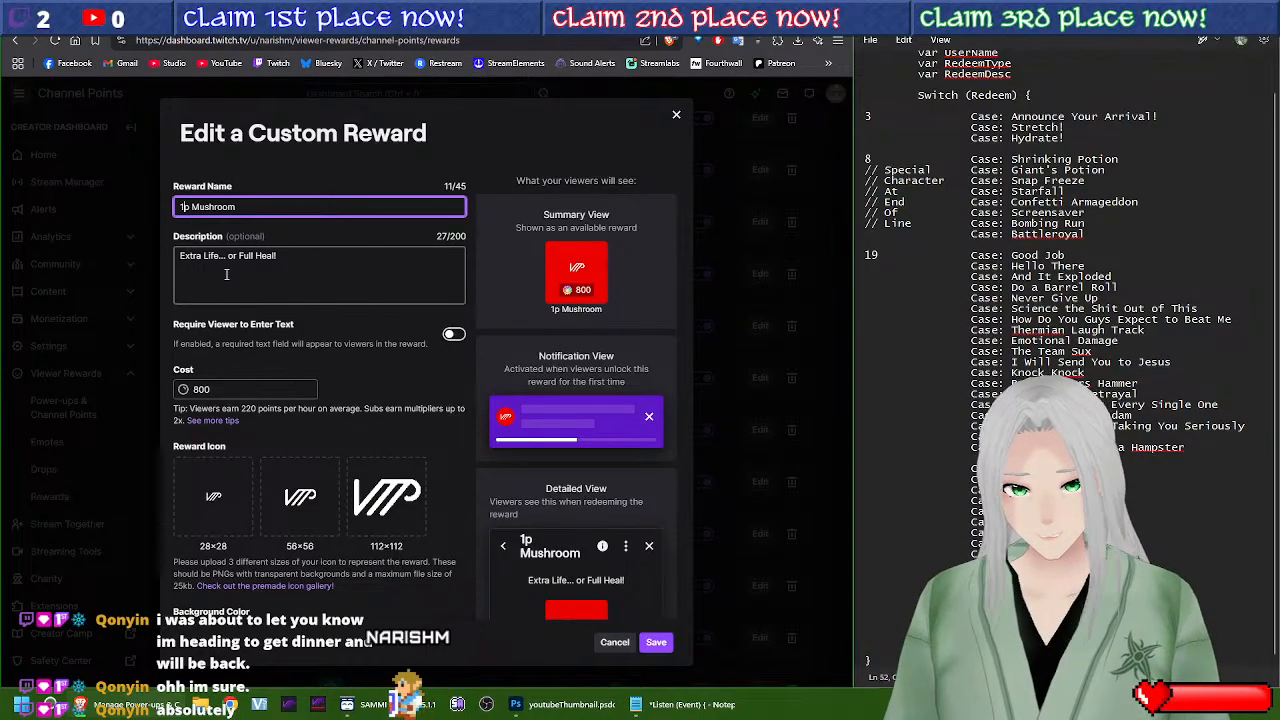
type("1up")
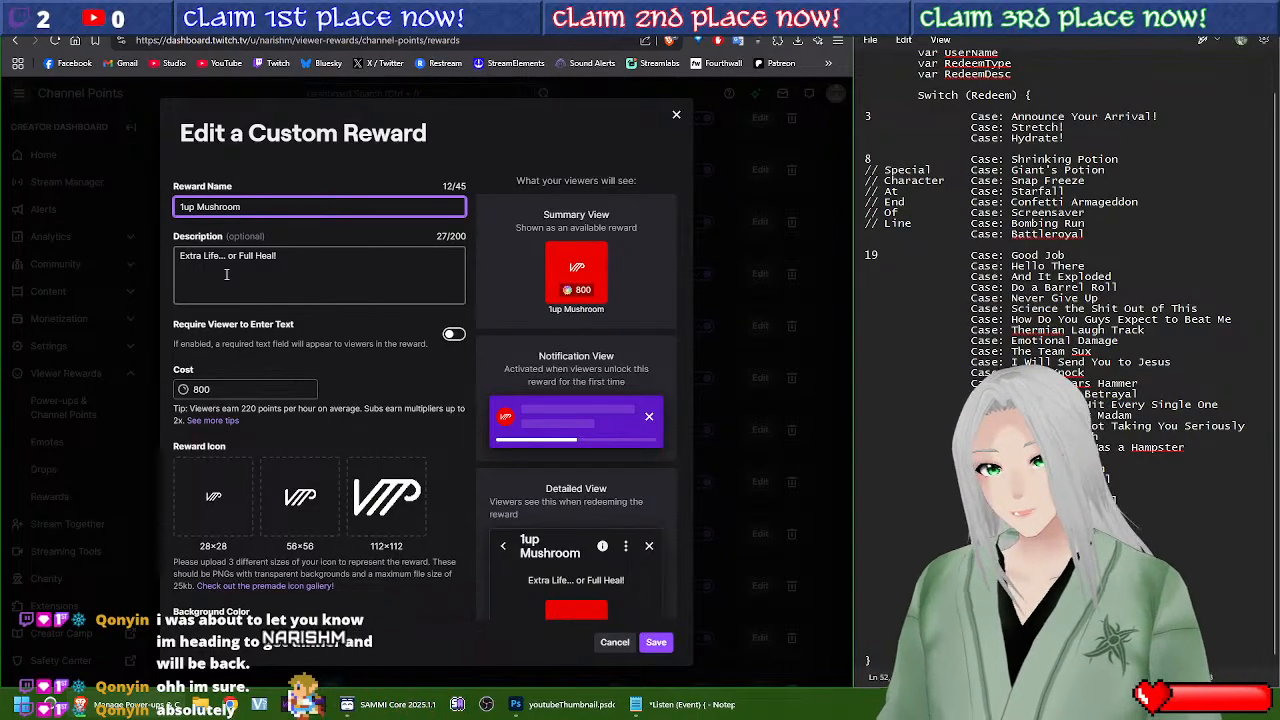
left_click(656, 642)
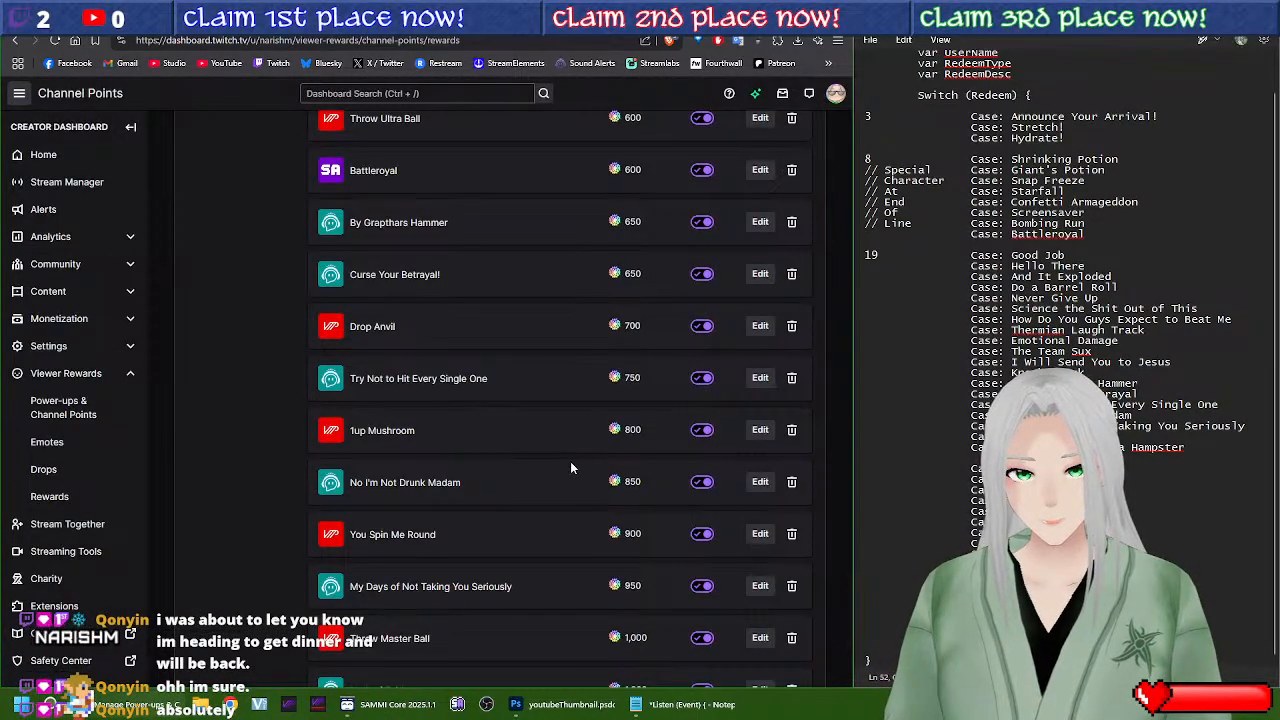
Step: Fill the group's remaining cases with the red-icon rewards through Alien Abduction and enter the count 14 in front of the group
scroll(470, 490, "down", 3)
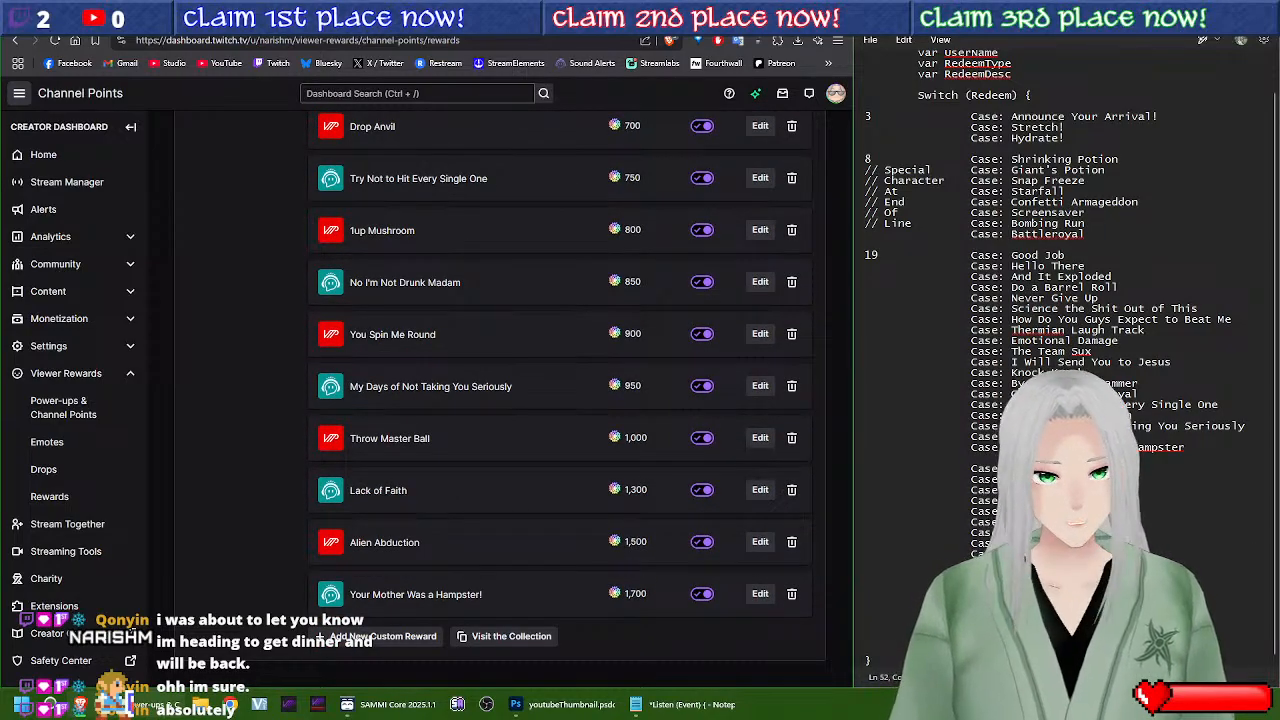
left_click(1040, 564)
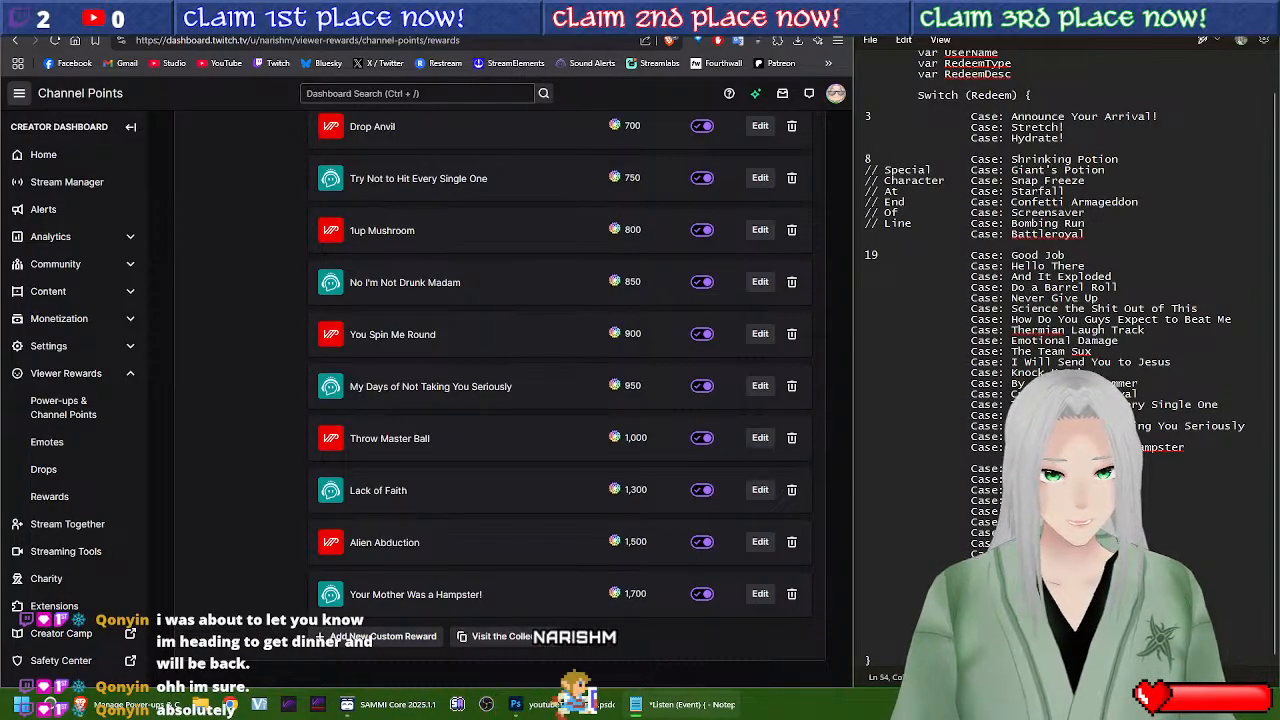
key("Down")
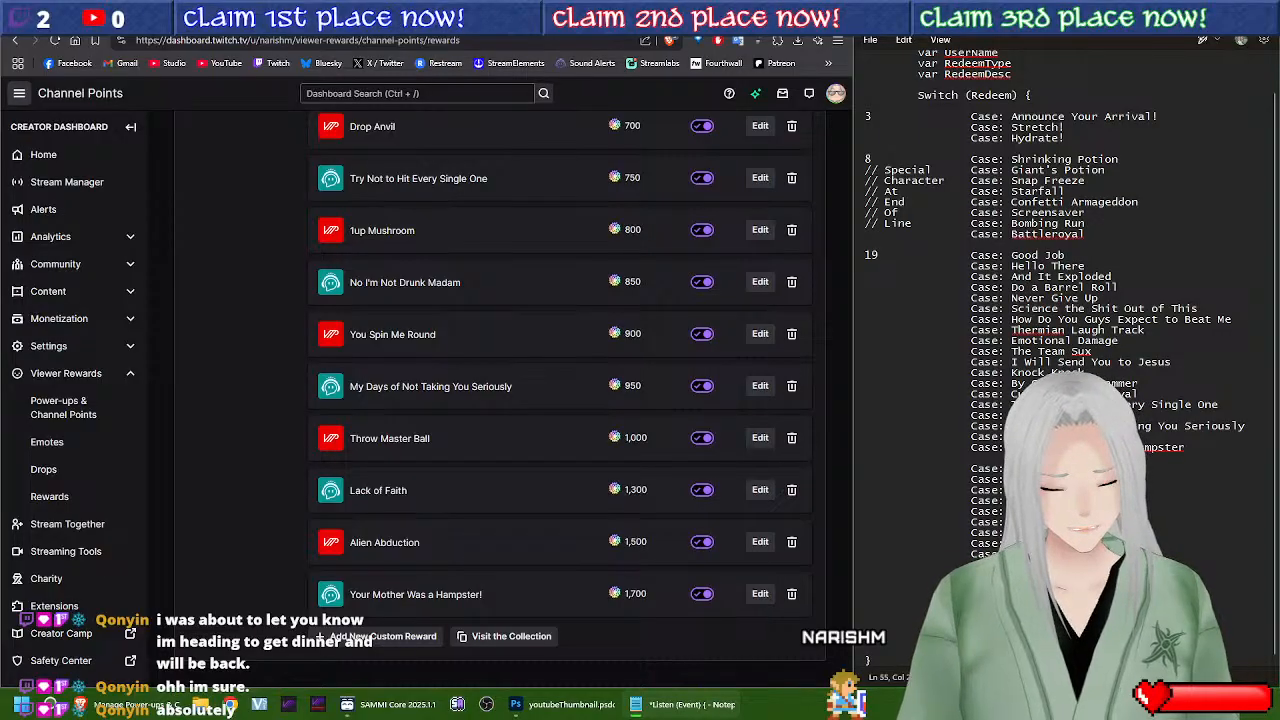
left_click(878, 473)
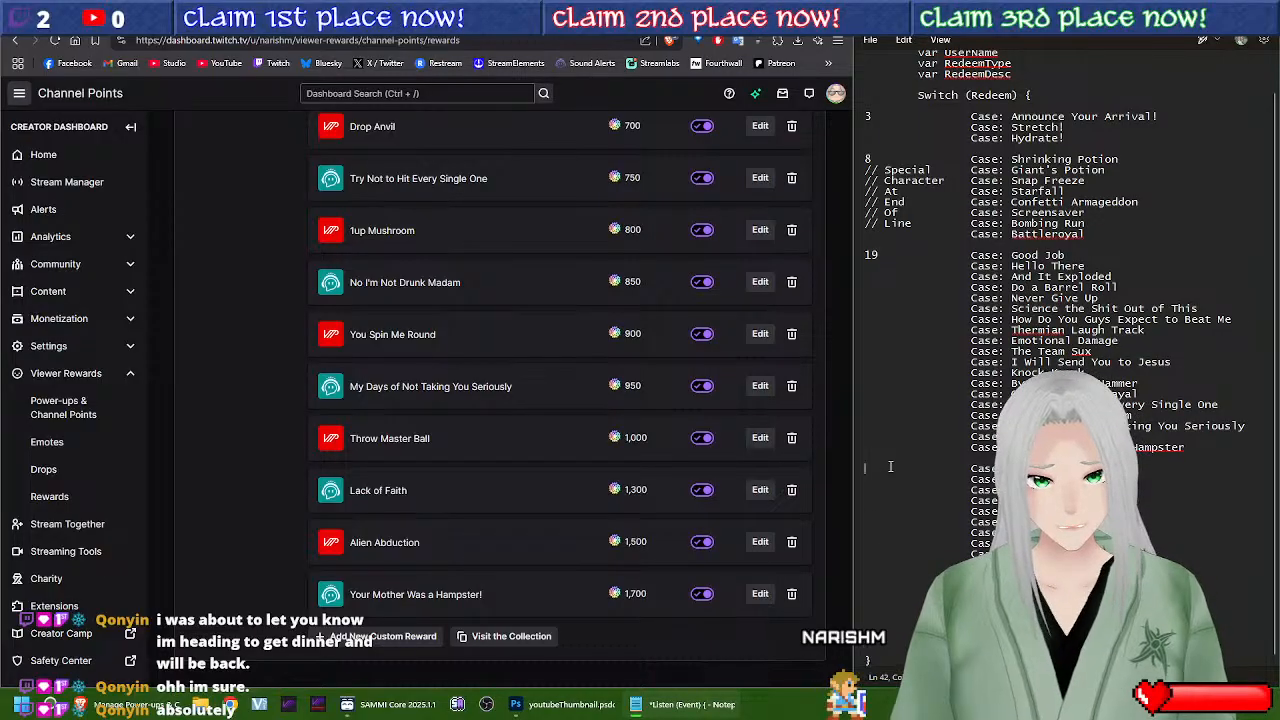
type("14")
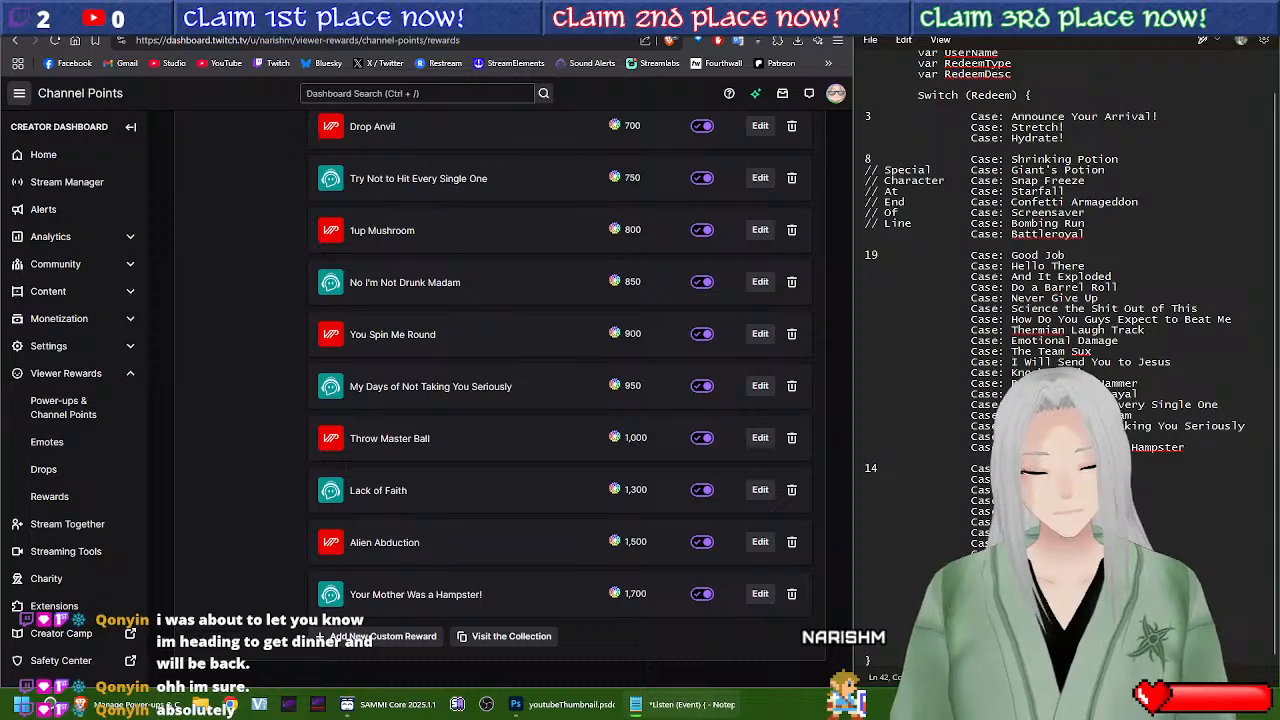
Step: Look back through the reward list up to the power-ups and default rewards to check which ones still lack a case
scroll(1181, 527, "up", 1)
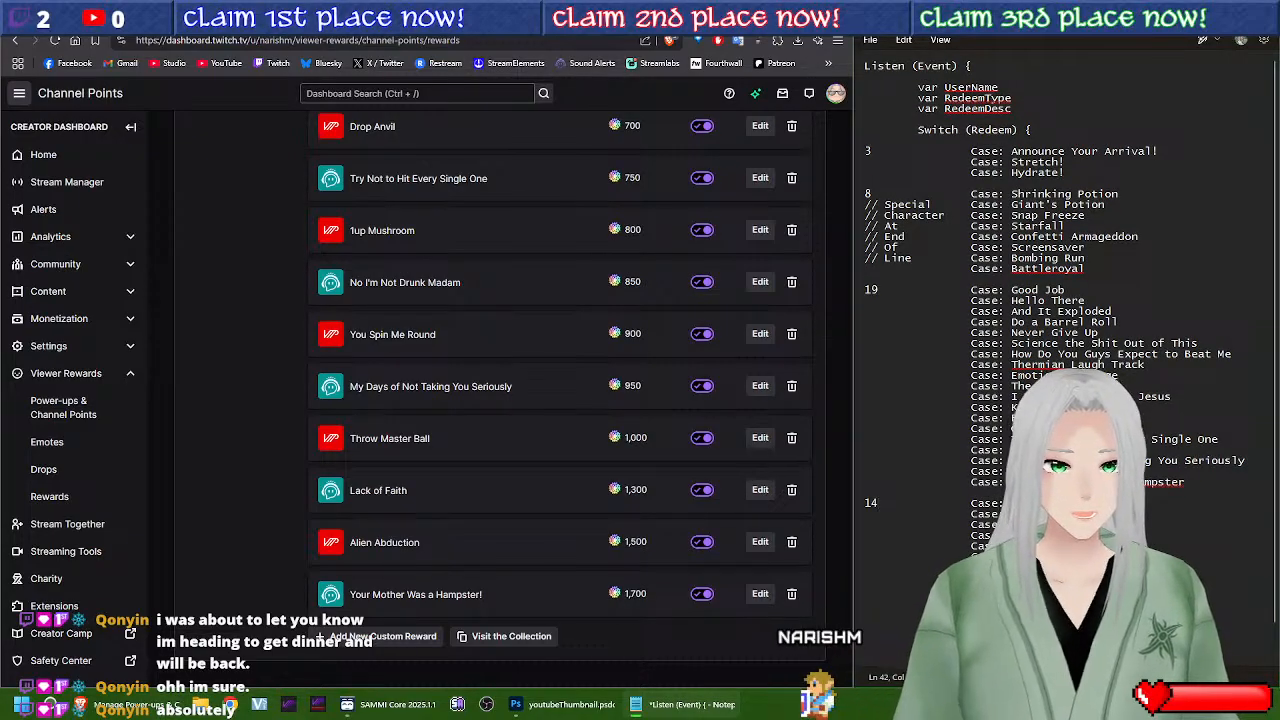
scroll(1181, 527, "down", 1)
scroll(505, 470, "up", 10)
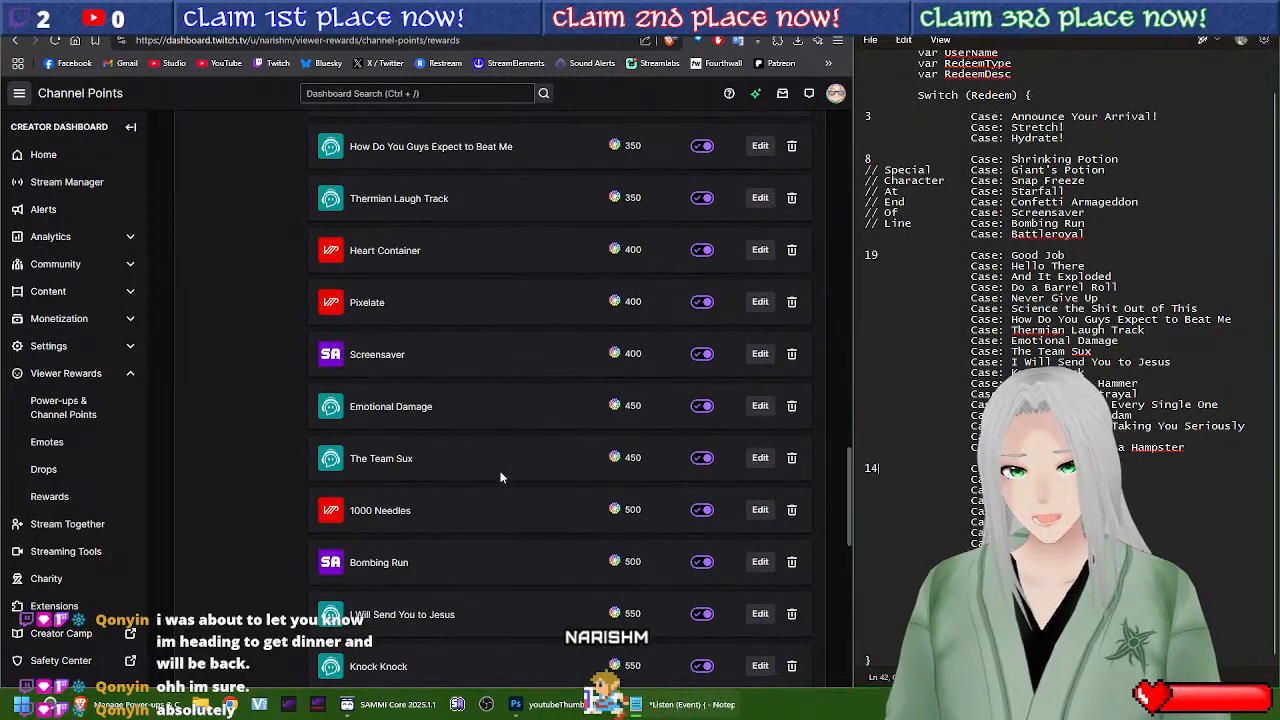
scroll(501, 476, "up", 5)
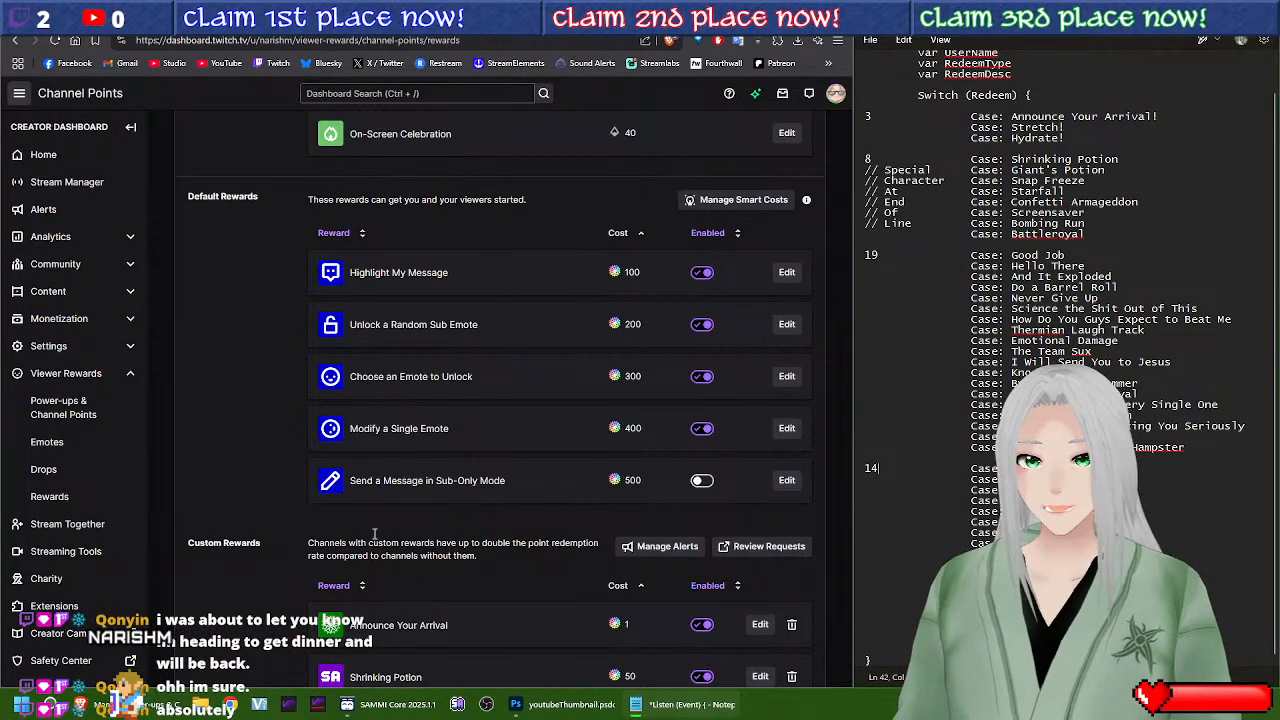
scroll(467, 388, "up", 2)
scroll(467, 388, "up", 1)
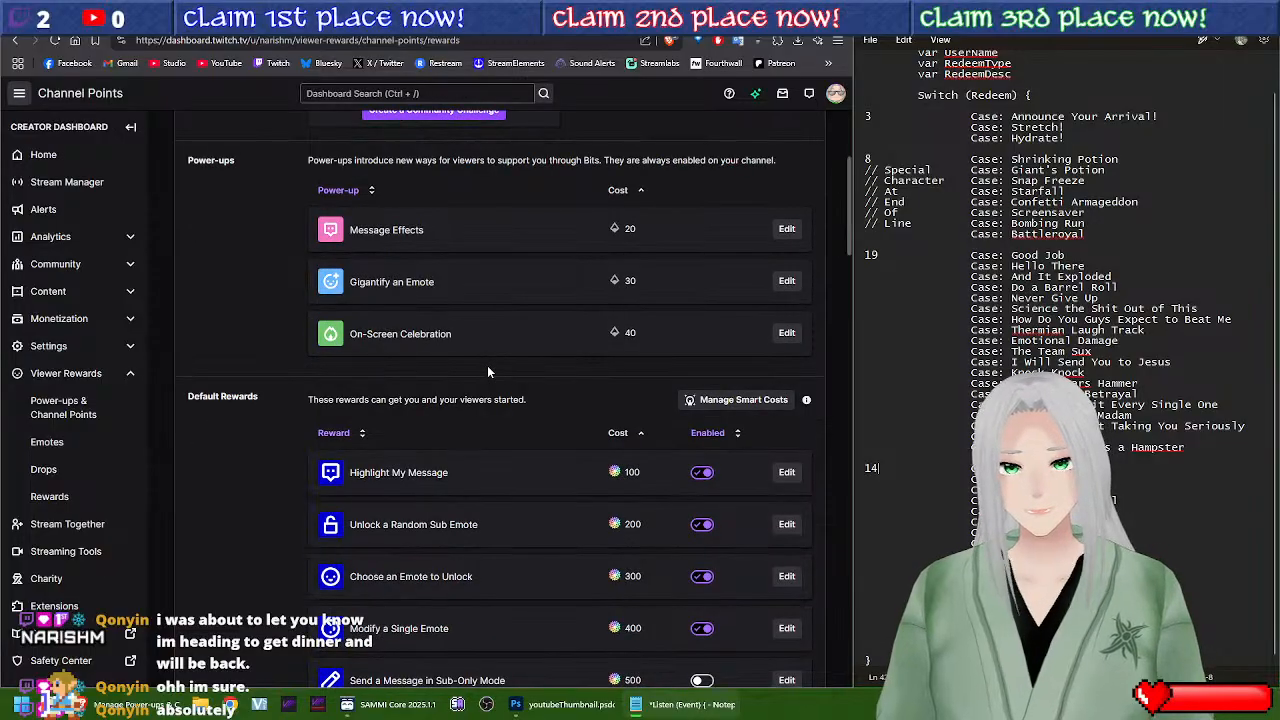
scroll(487, 367, "down", 1)
scroll(489, 375, "up", 1)
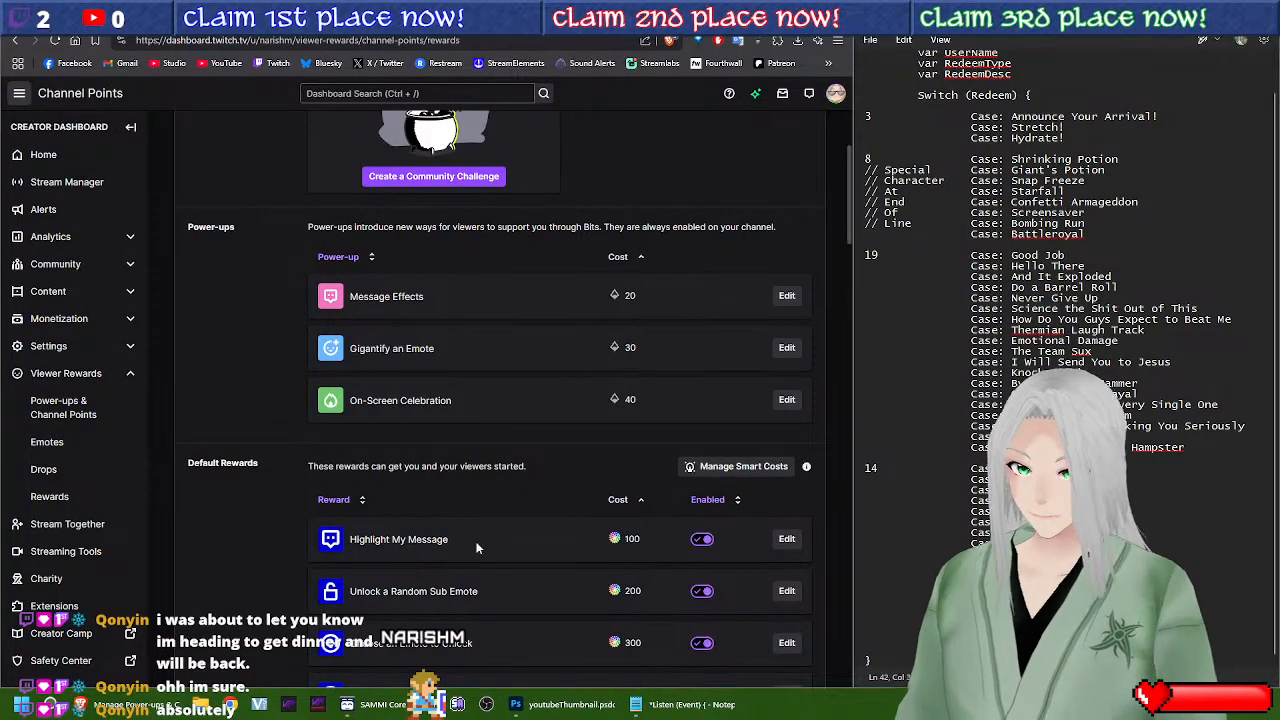
scroll(228, 530, "down", 2)
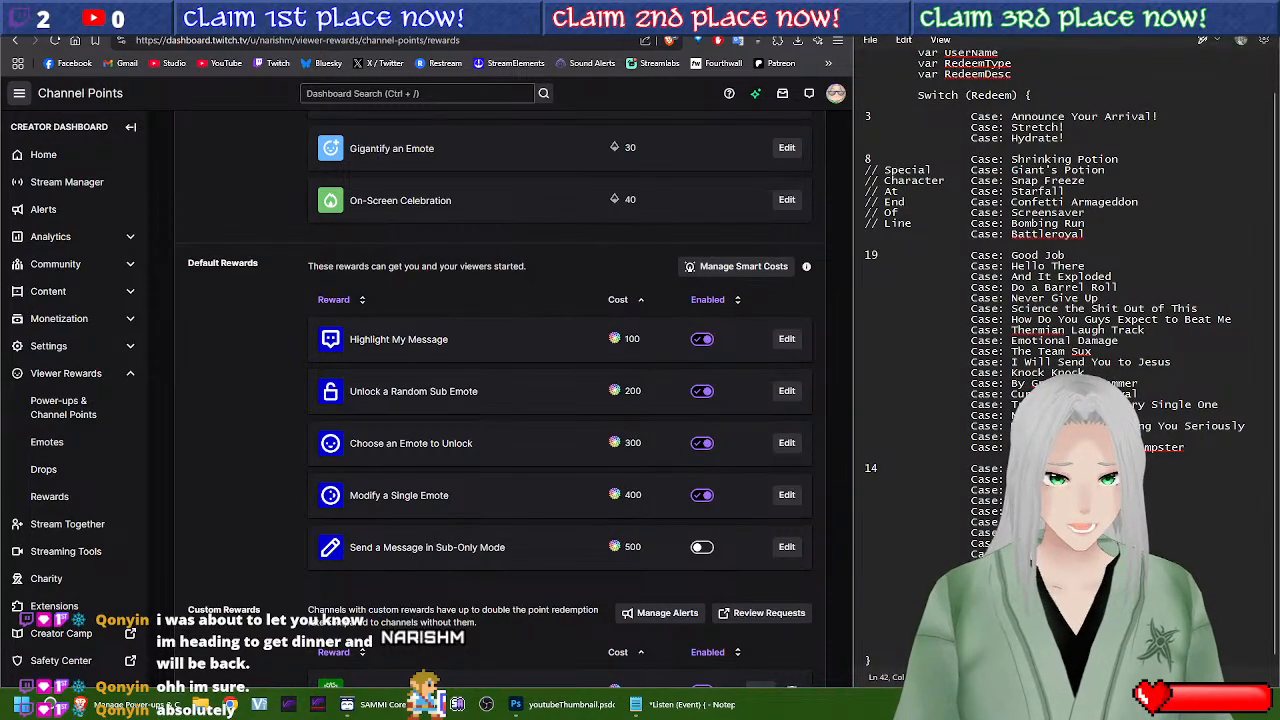
left_click(888, 629)
key("Return")
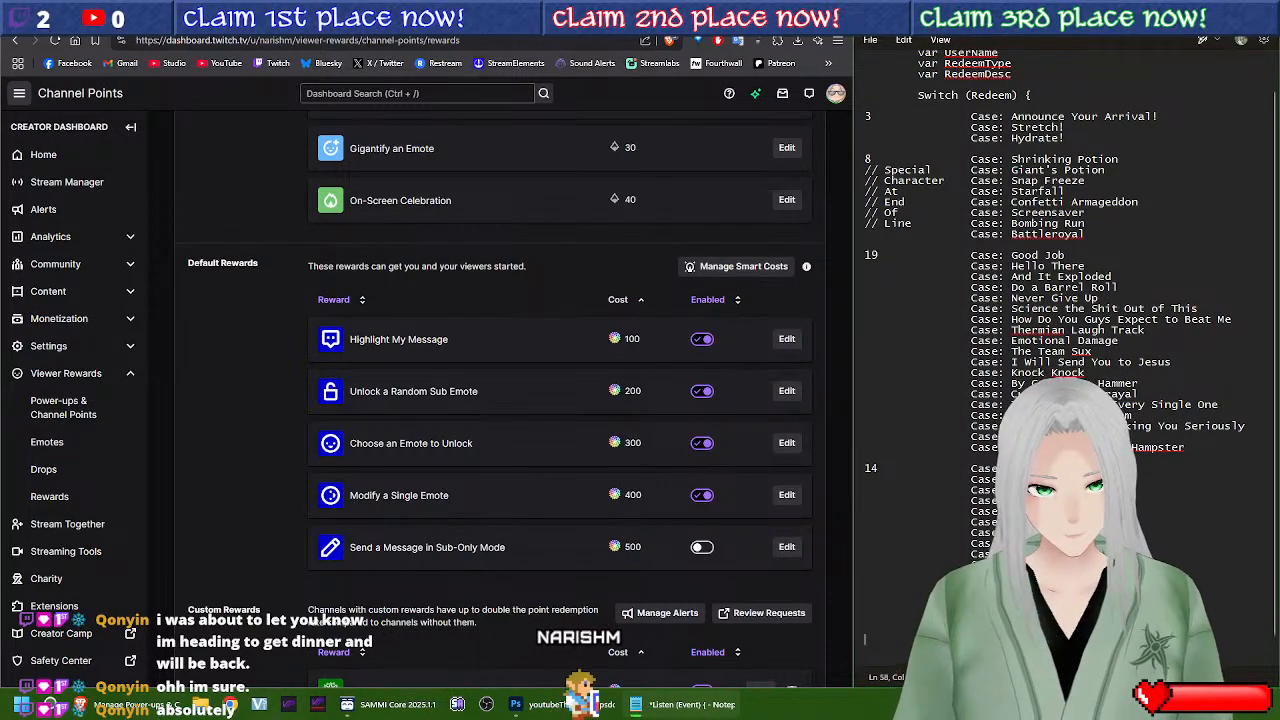
key("BackSpace")
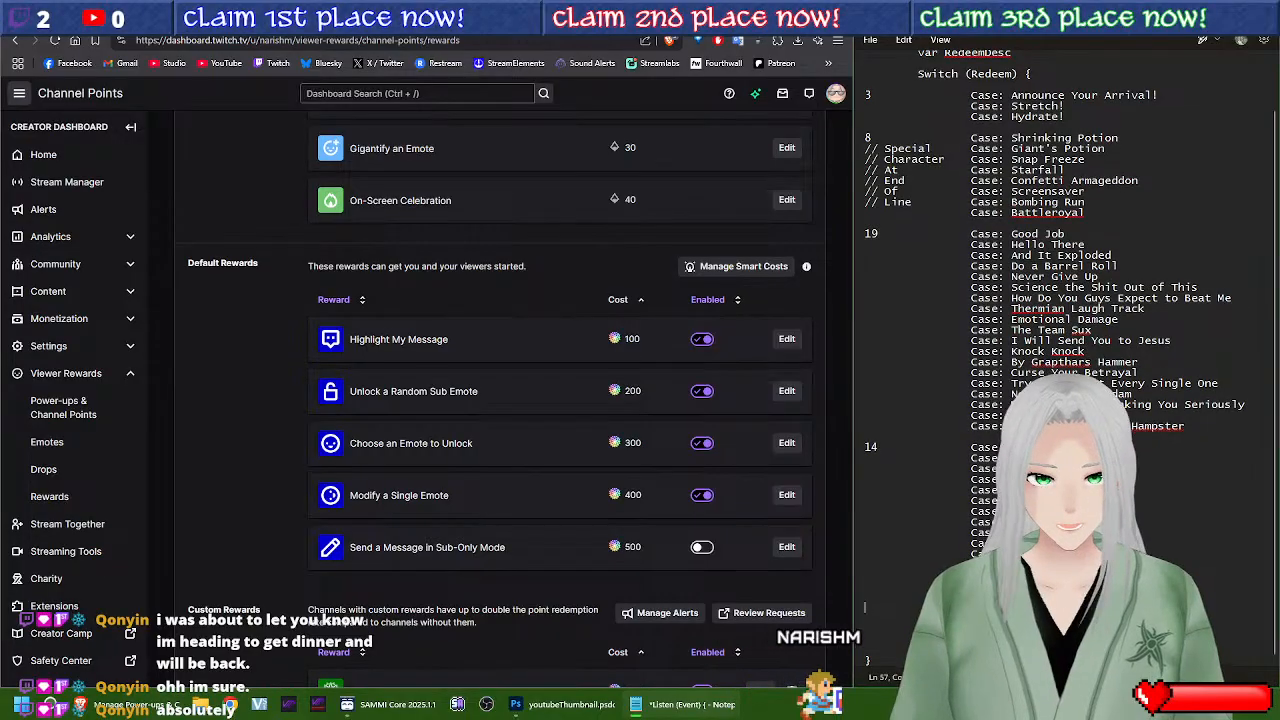
type("Throw Pok")
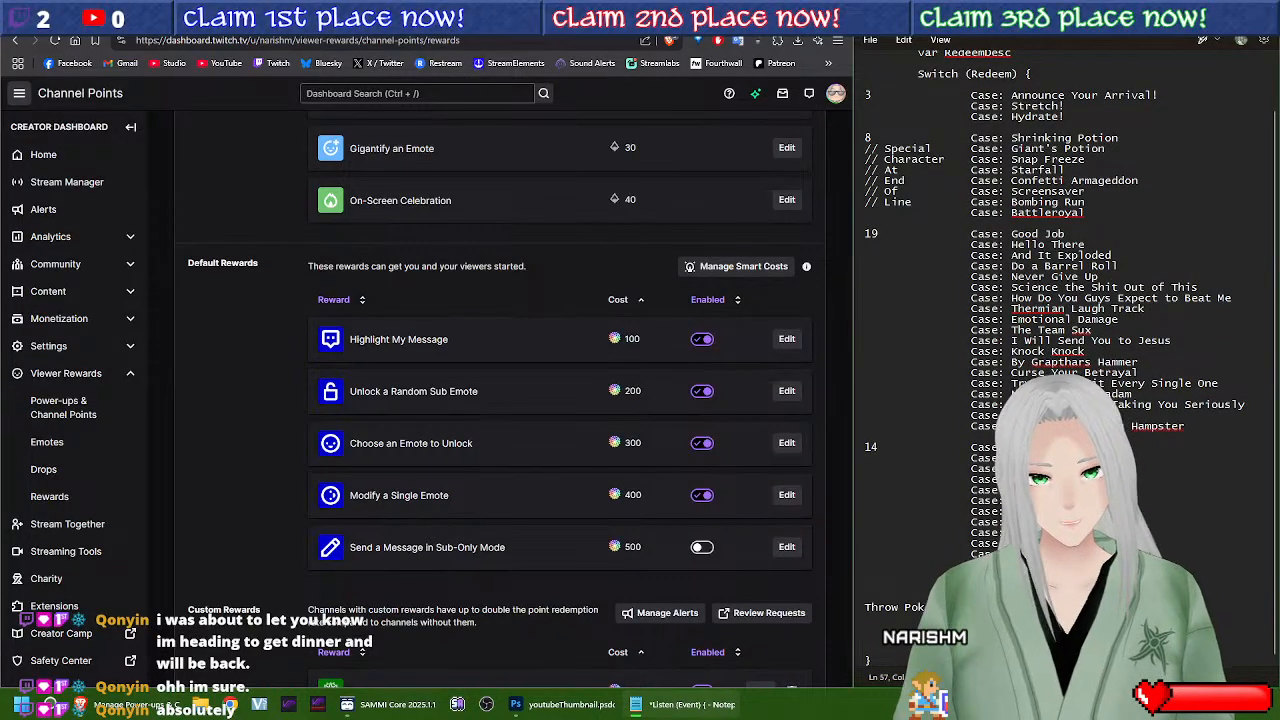
key("BackSpace")
key("BackSpace")
key("BackSpace")
key("BackSpace")
key("BackSpace")
key("BackSpace")
key("BackSpace")
key("BackSpace")
key("BackSpace")
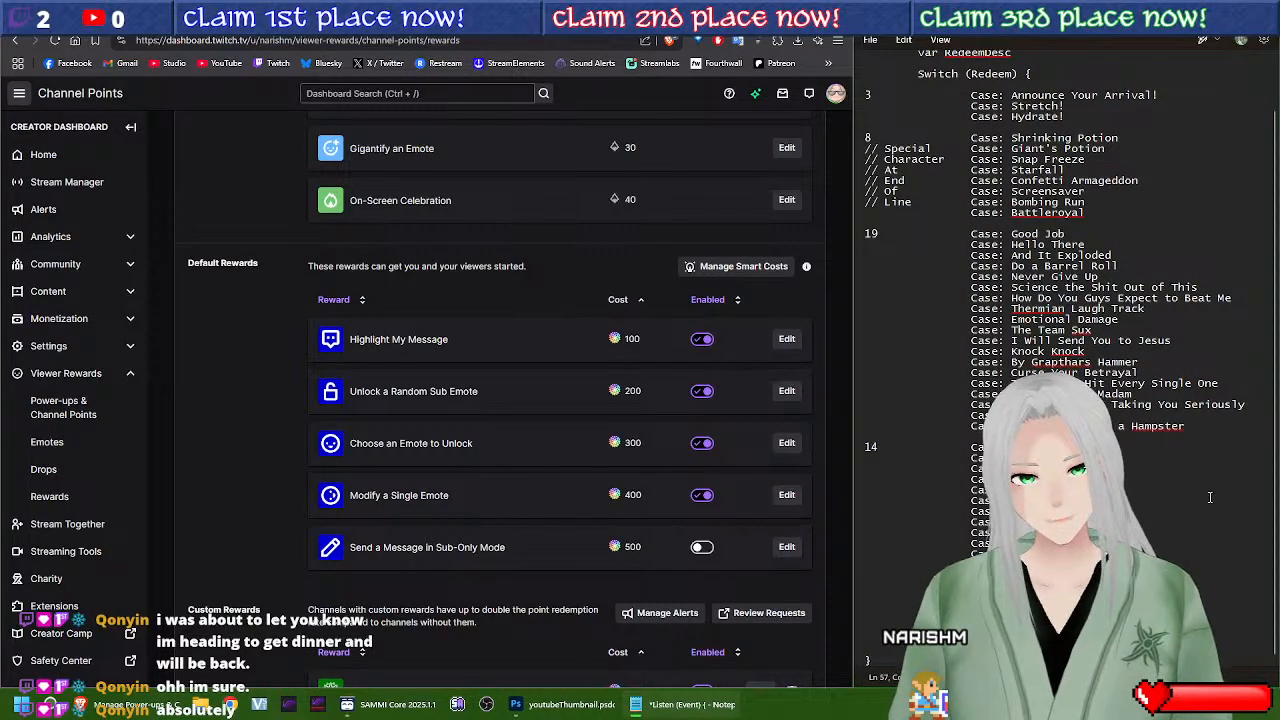
key("BackSpace")
key("BackSpace")
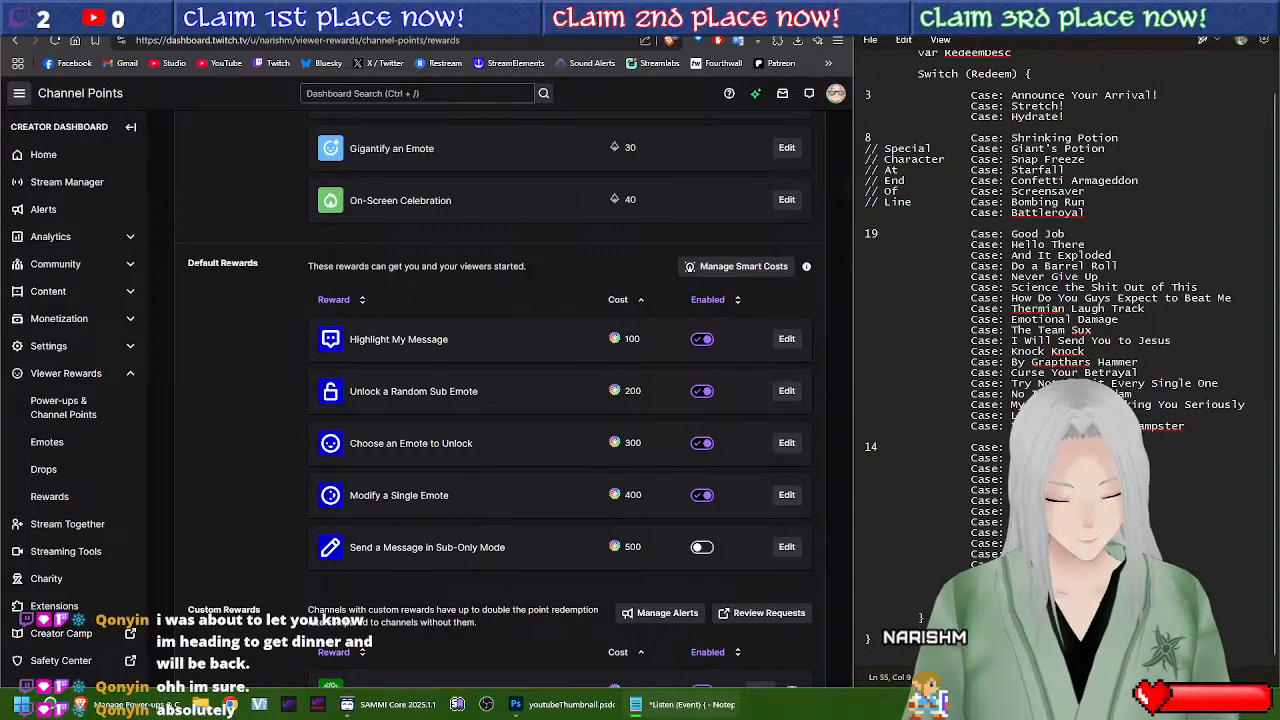
Step: Copy the blank case line and add another group of blank cases below the 14-case group
left_click_drag(1011, 586, 829, 587)
key("ctrl+c")
key("BackSpace")
key("ctrl+v")
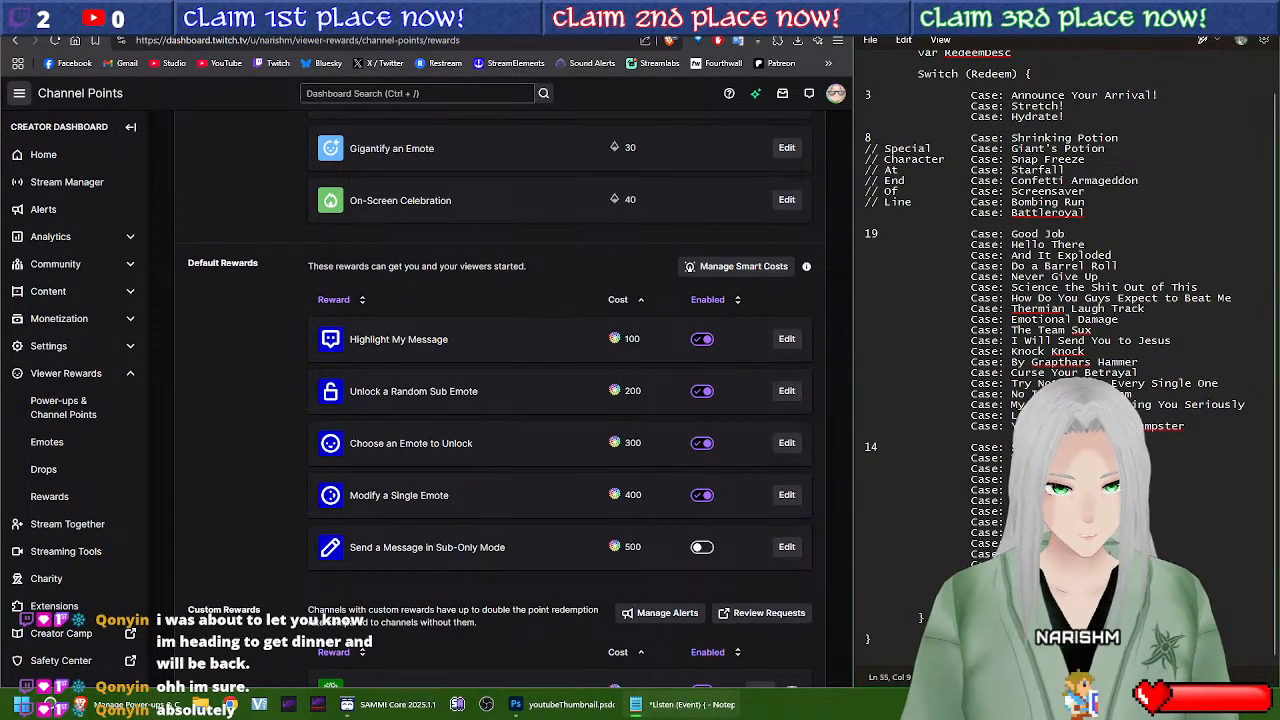
key("End")
key("Return")
key("Return")
key("Return")
key("Return")
key("Return")
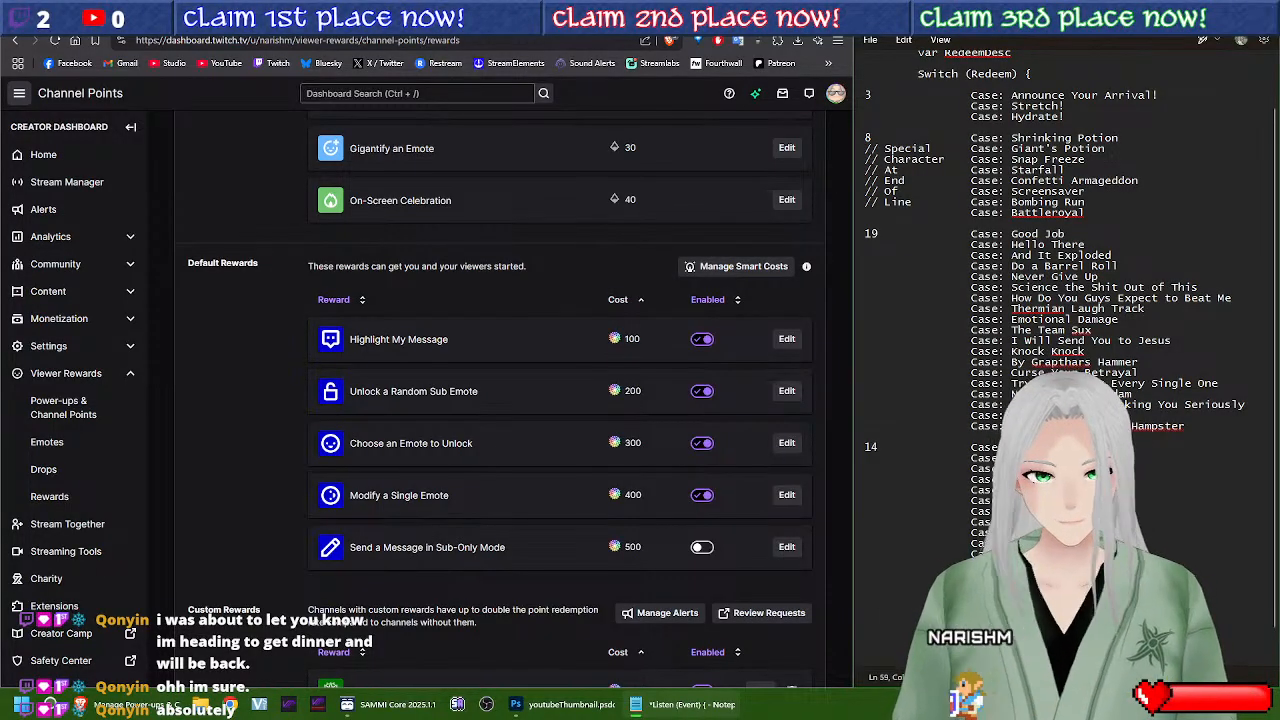
Step: Fill the new group's cases with the enabled default rewards, from Highlight My Message to Modify a Single Emote
key("Up")
key("Up")
key("Up")
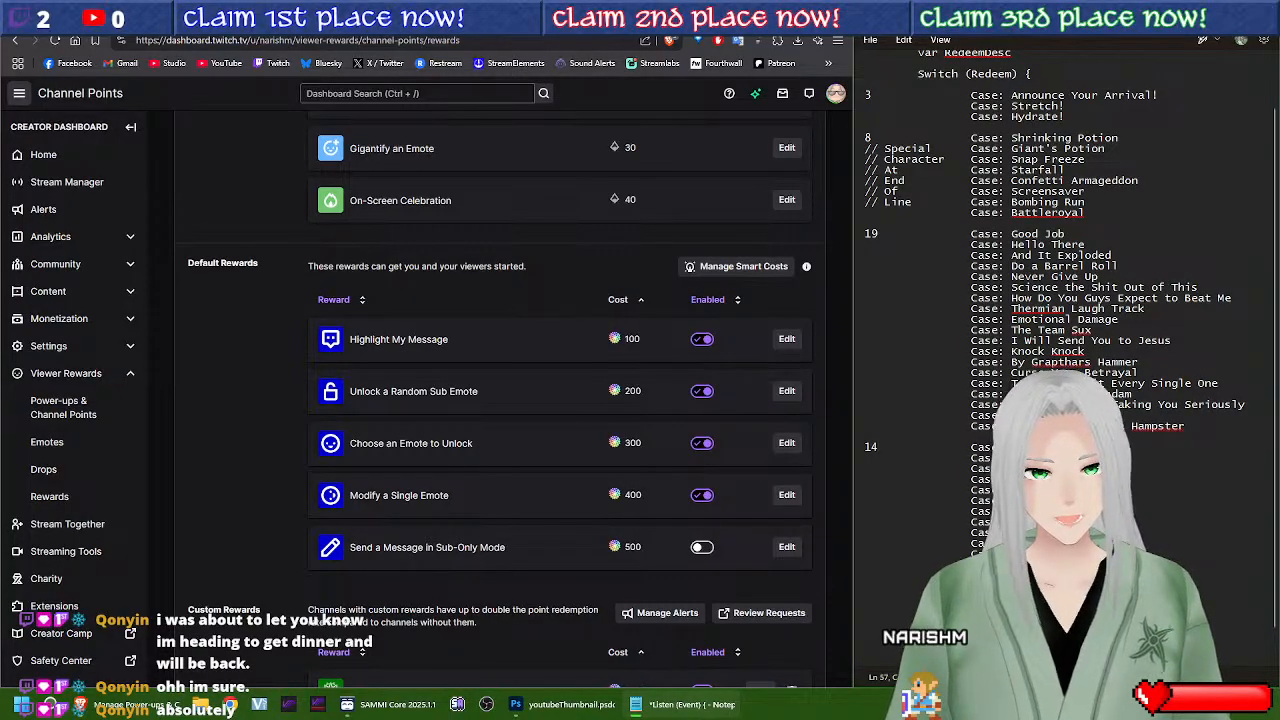
key("Return")
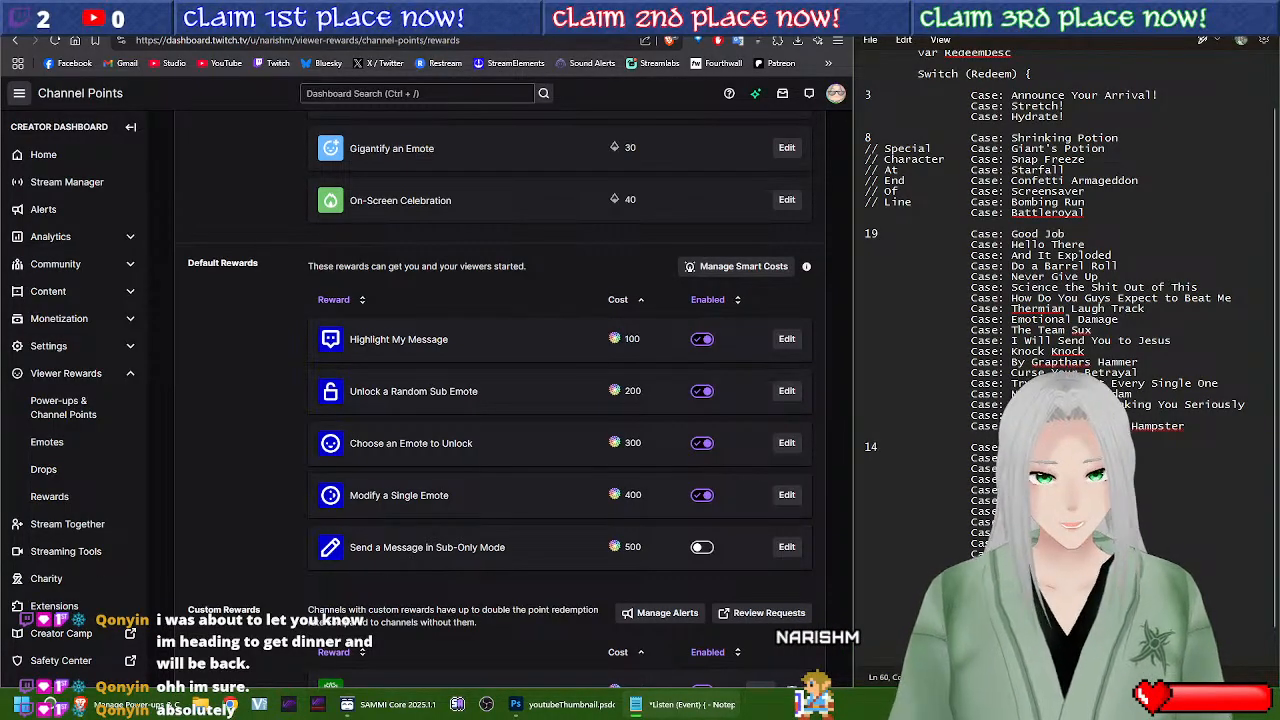
Step: Insert the marker -/- at the start of the line beneath the gap below the 14-case group
scroll(1142, 373, "down", 1)
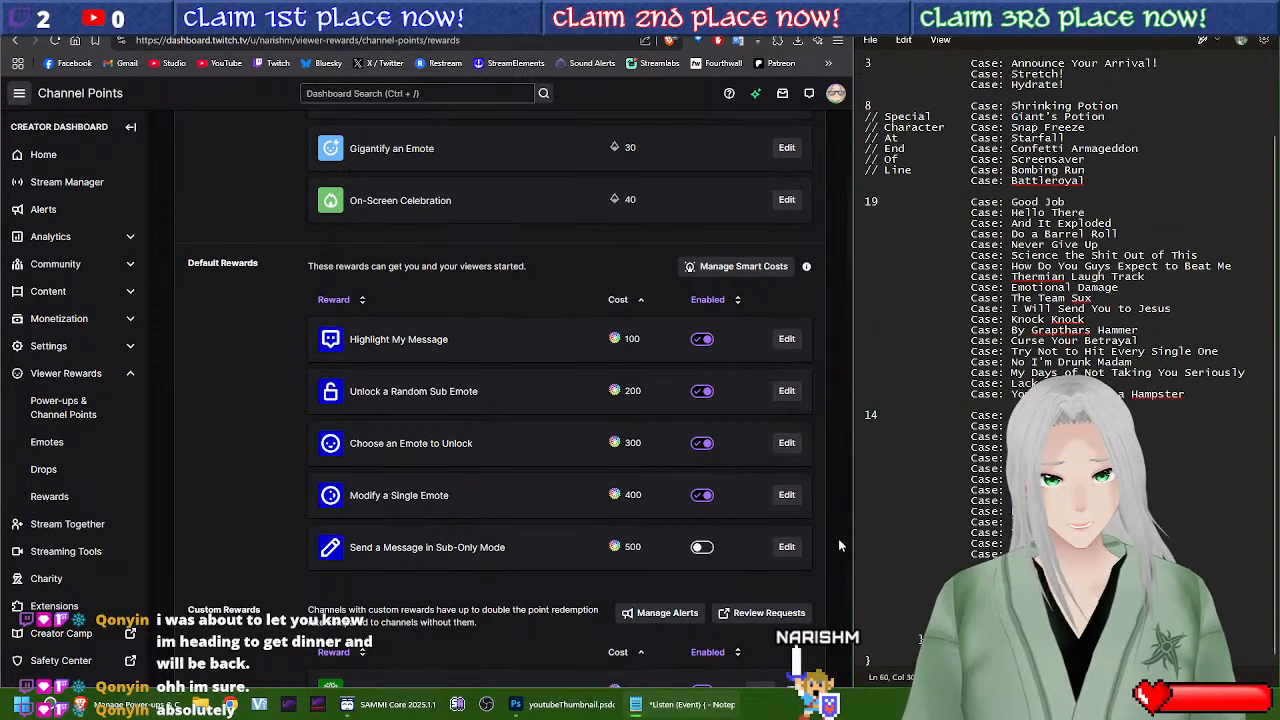
left_click(881, 580)
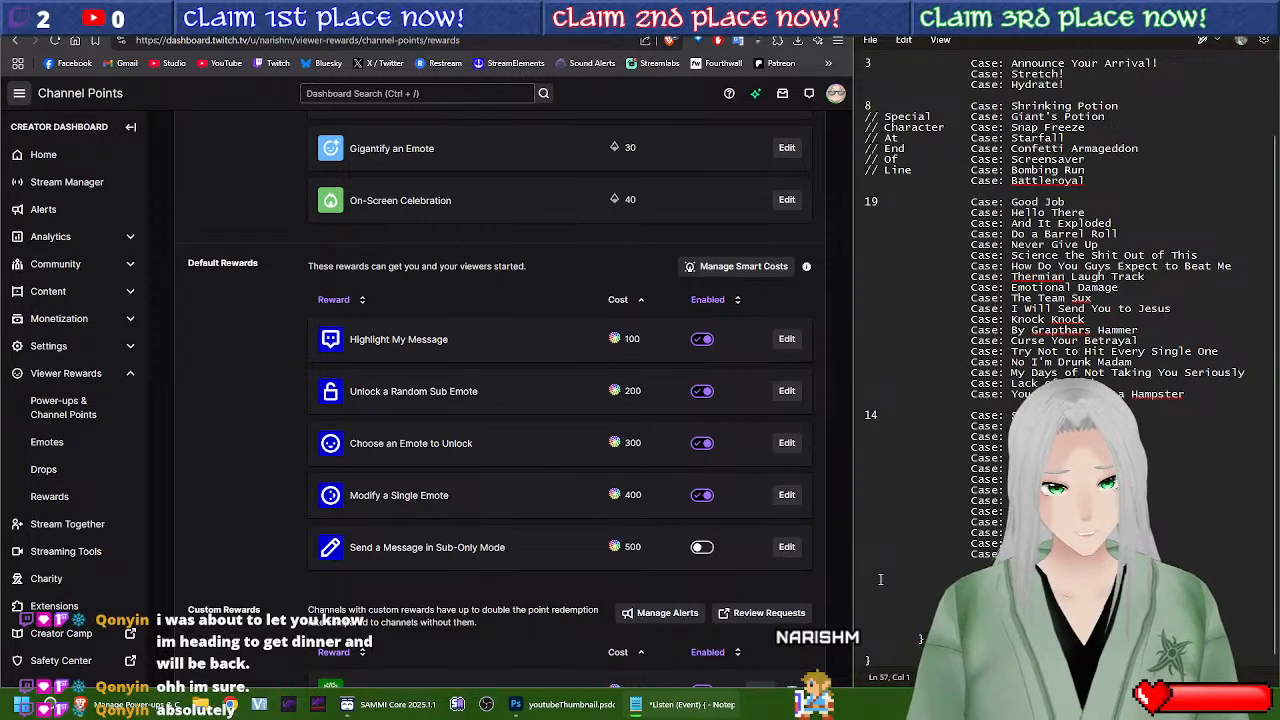
type("-/-")
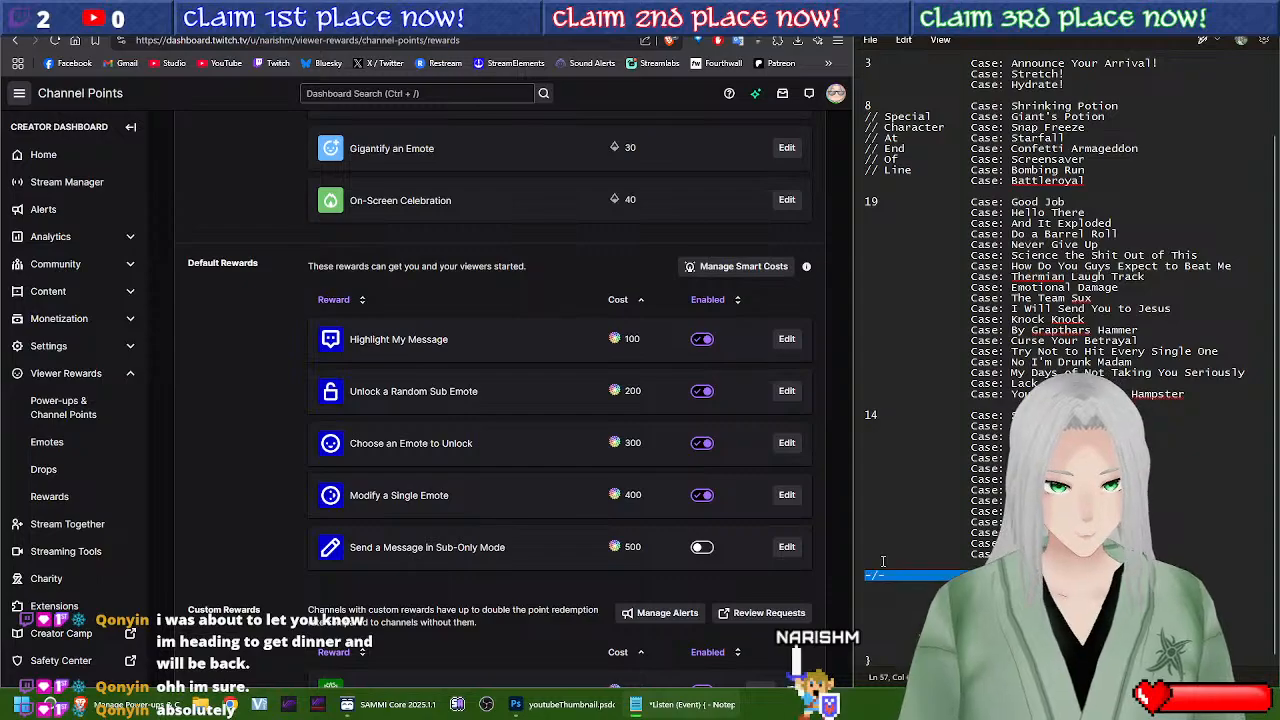
left_click(956, 499)
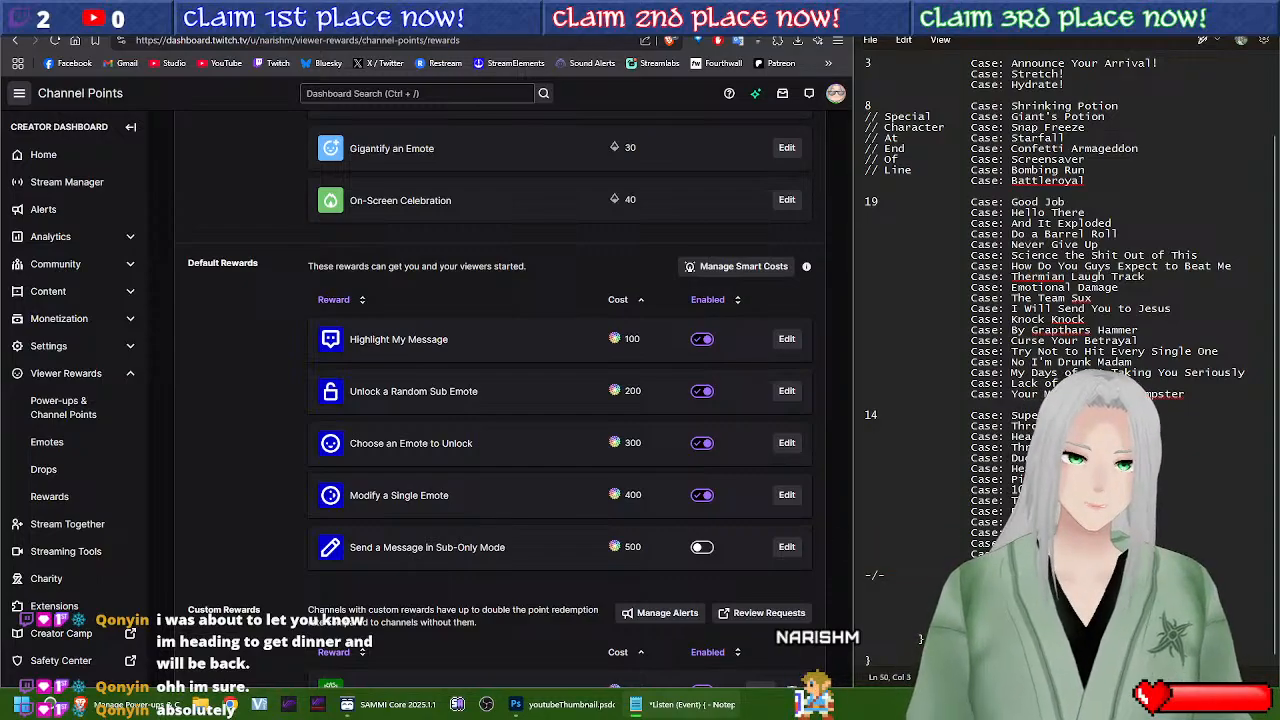
scroll(1150, 378, "up", 3)
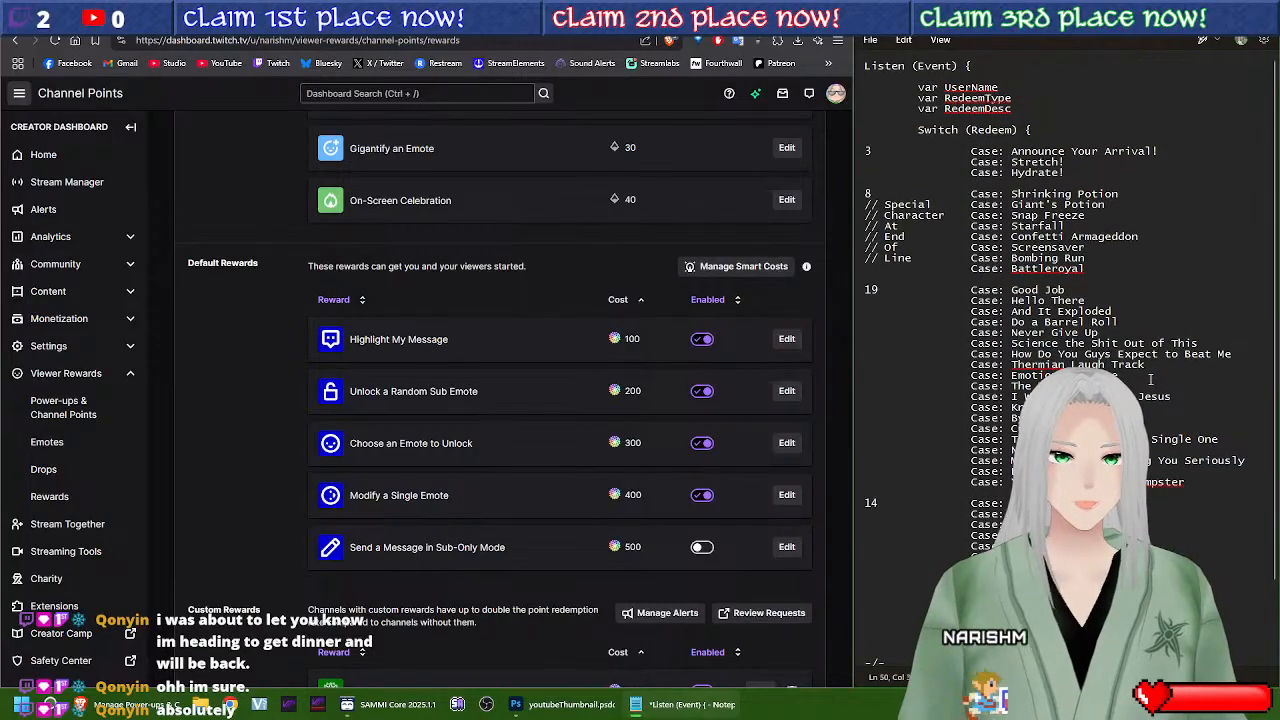
scroll(1150, 378, "down", 3)
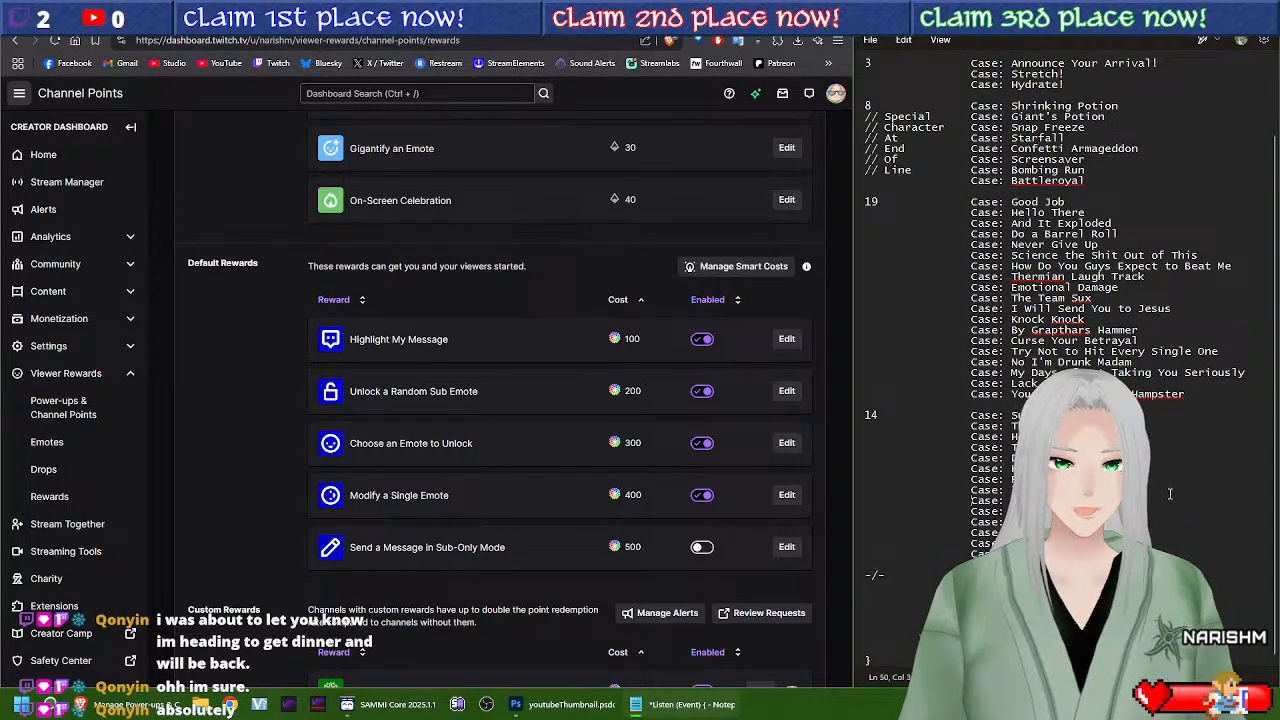
scroll(1170, 493, "up", 3)
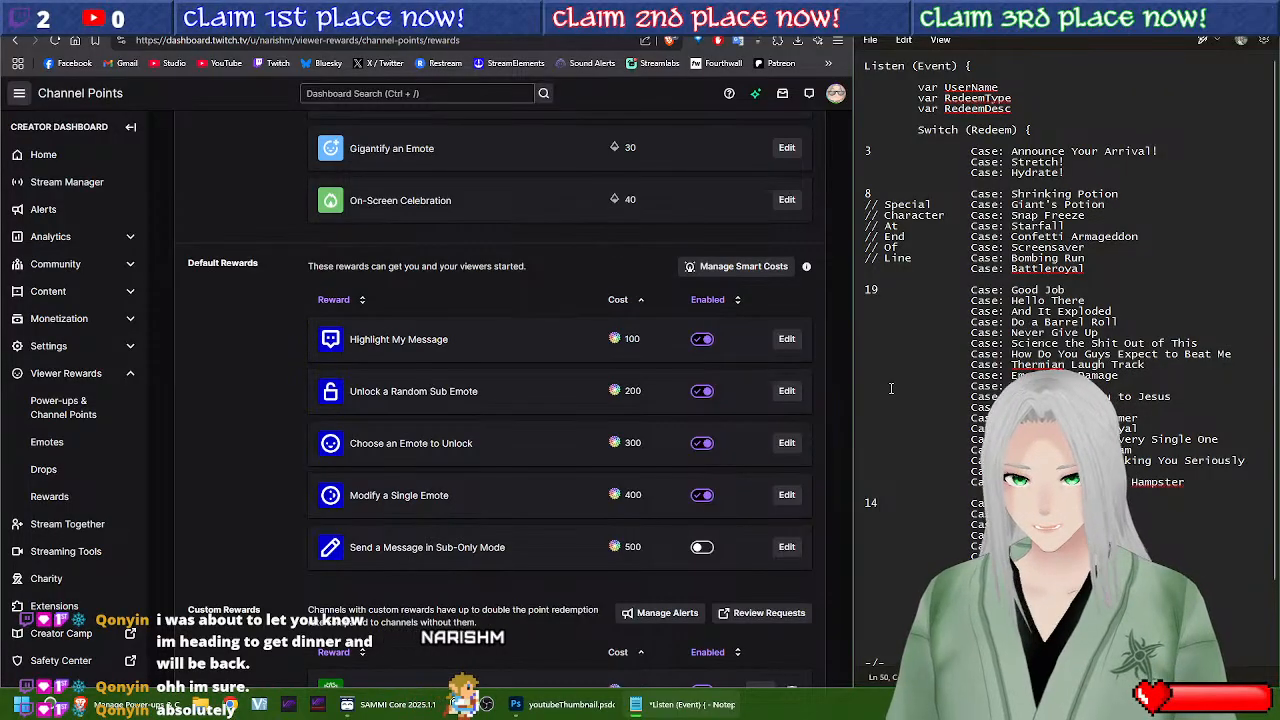
Step: Move the -/- marker below the default rewards group and enter the count 6 in front of that group
scroll(954, 388, "down", 3)
key("Down")
key("Down")
key("Down")
key("Down")
key("Down")
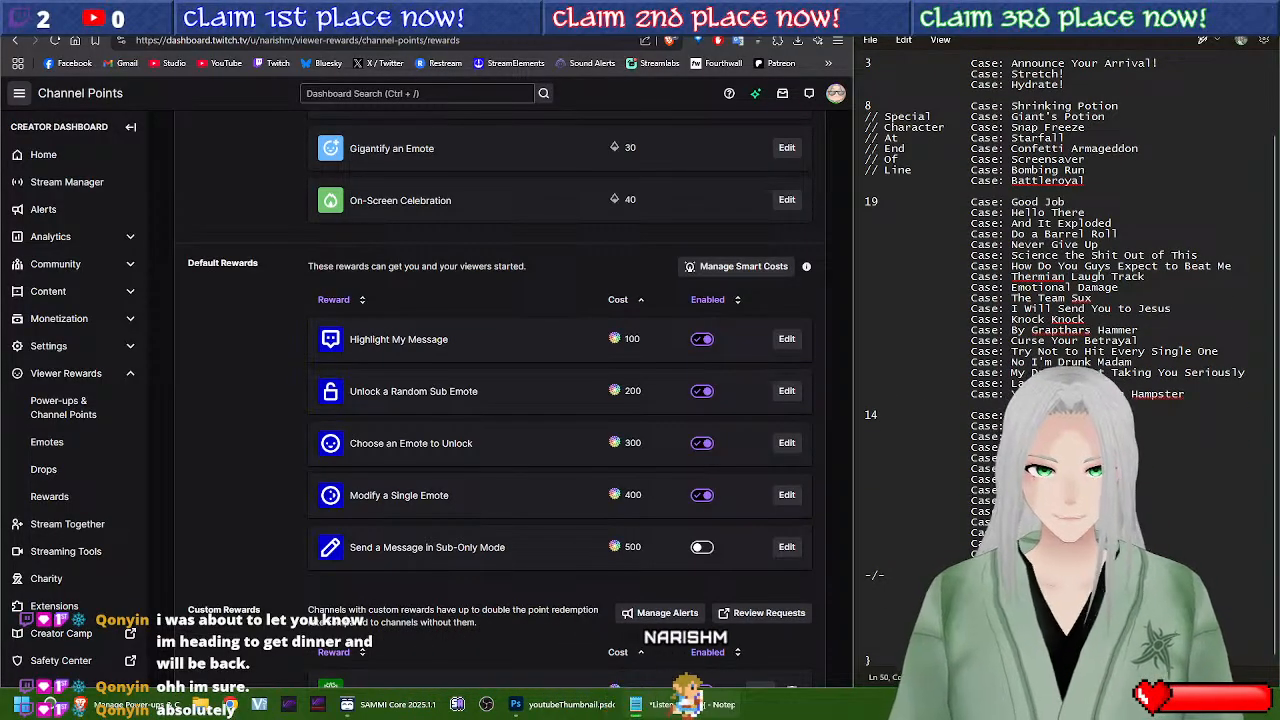
key("Return")
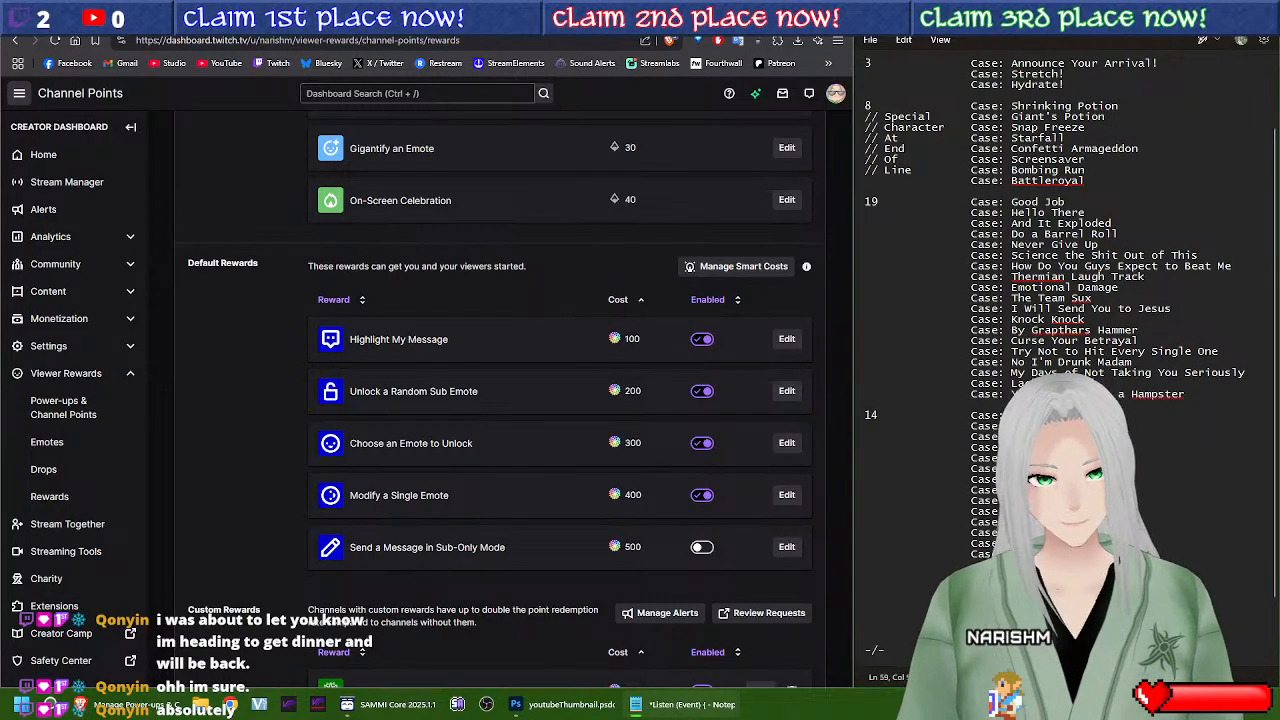
left_click(1090, 522)
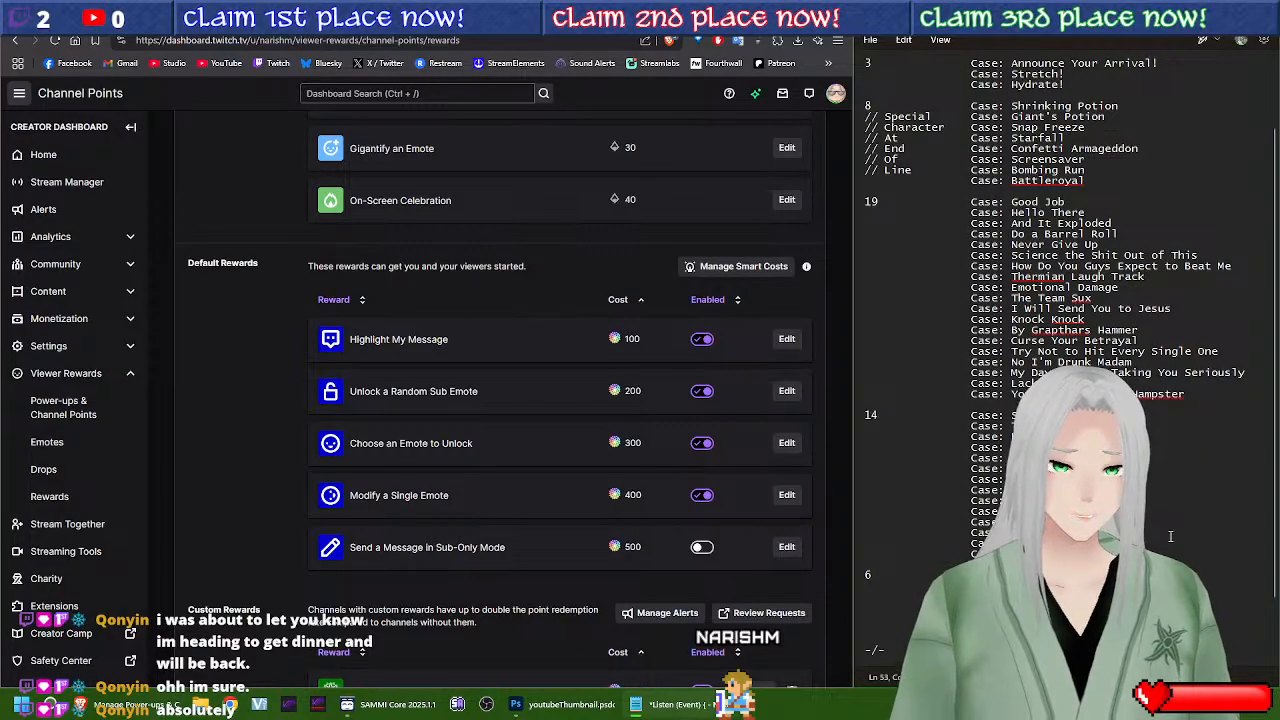
Step: Review the Notepad case outline against the Twitch custom rewards list down to its last reward
scroll(887, 555, "up", 3)
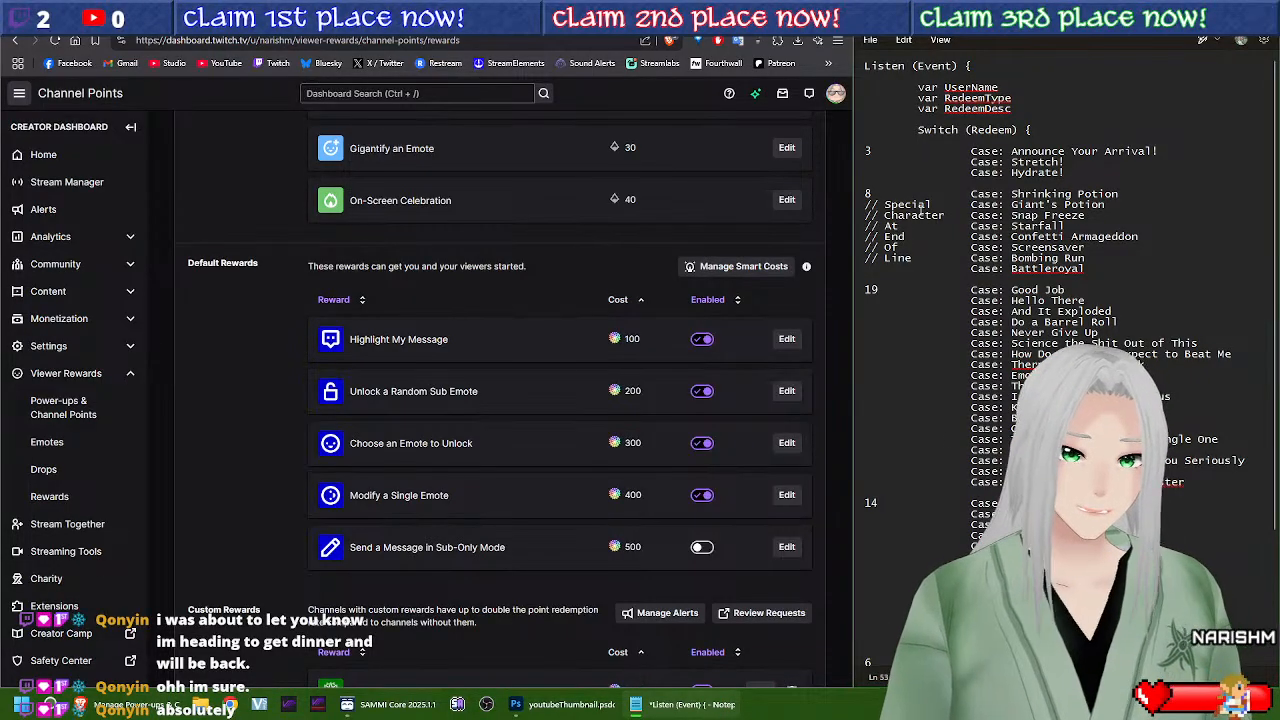
scroll(908, 265, "down", 5)
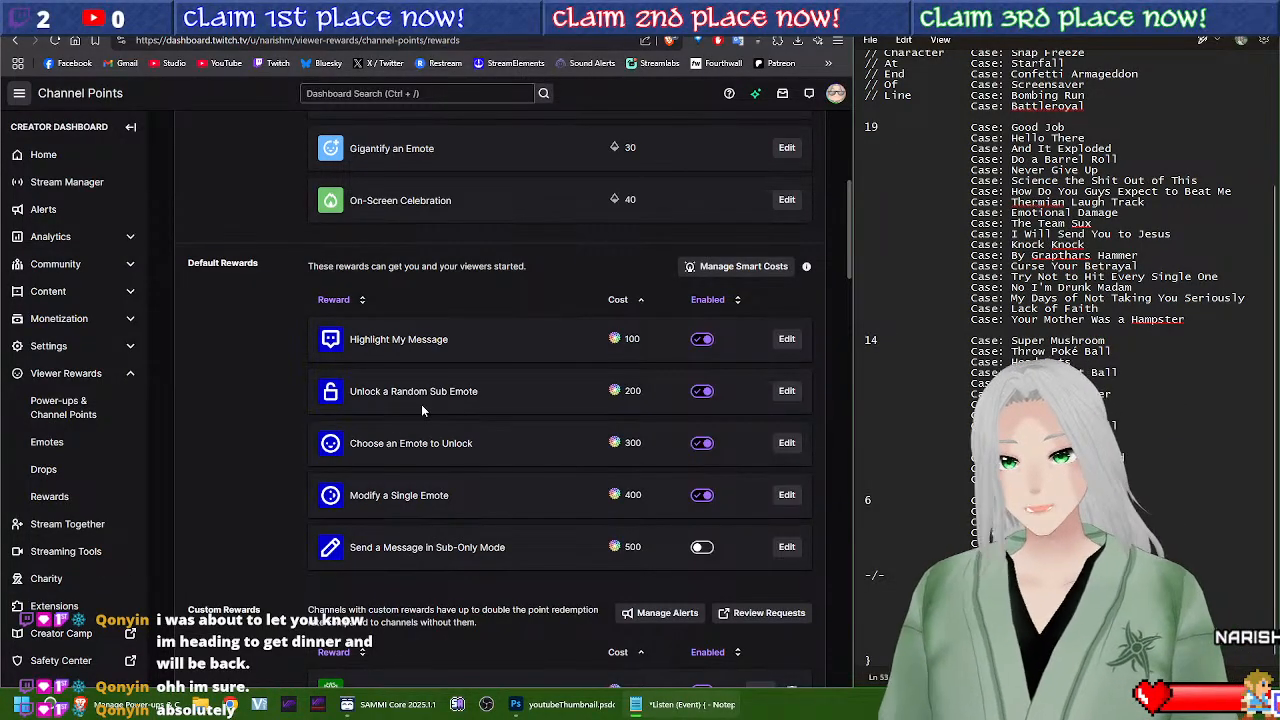
scroll(463, 383, "down", 10)
scroll(463, 383, "up", 1)
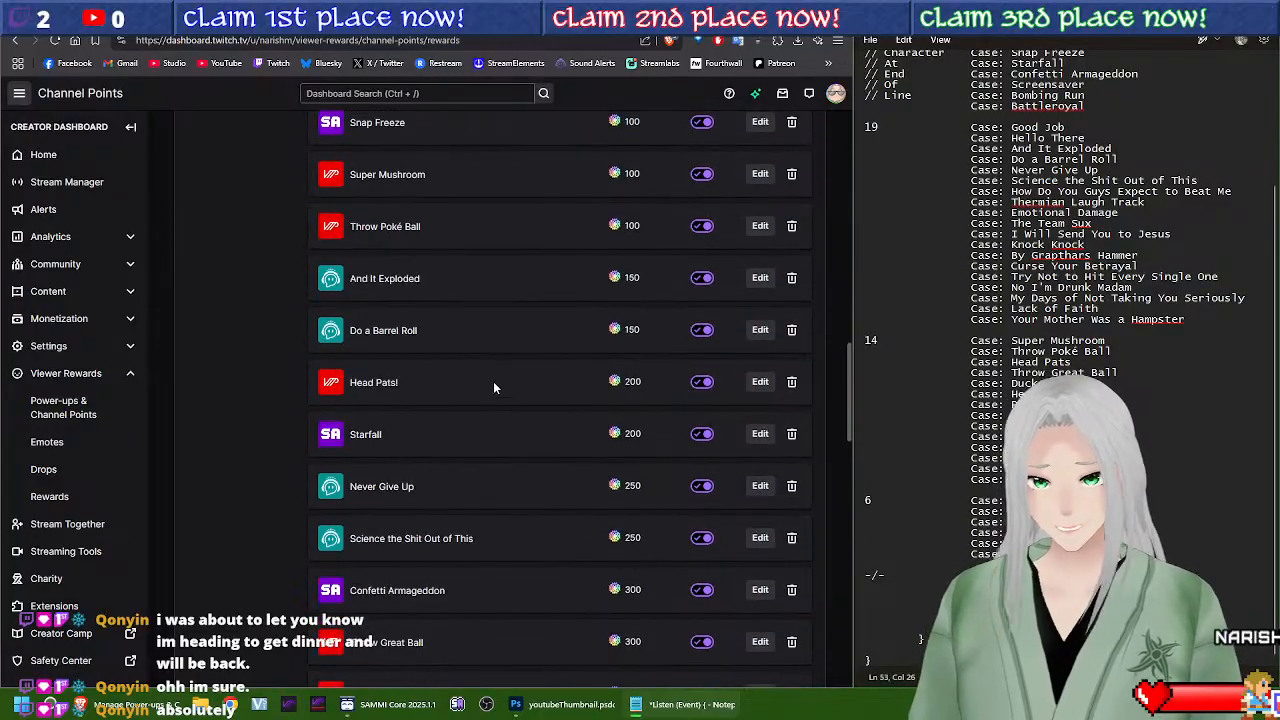
scroll(493, 381, "down", 4)
scroll(470, 393, "down", 12)
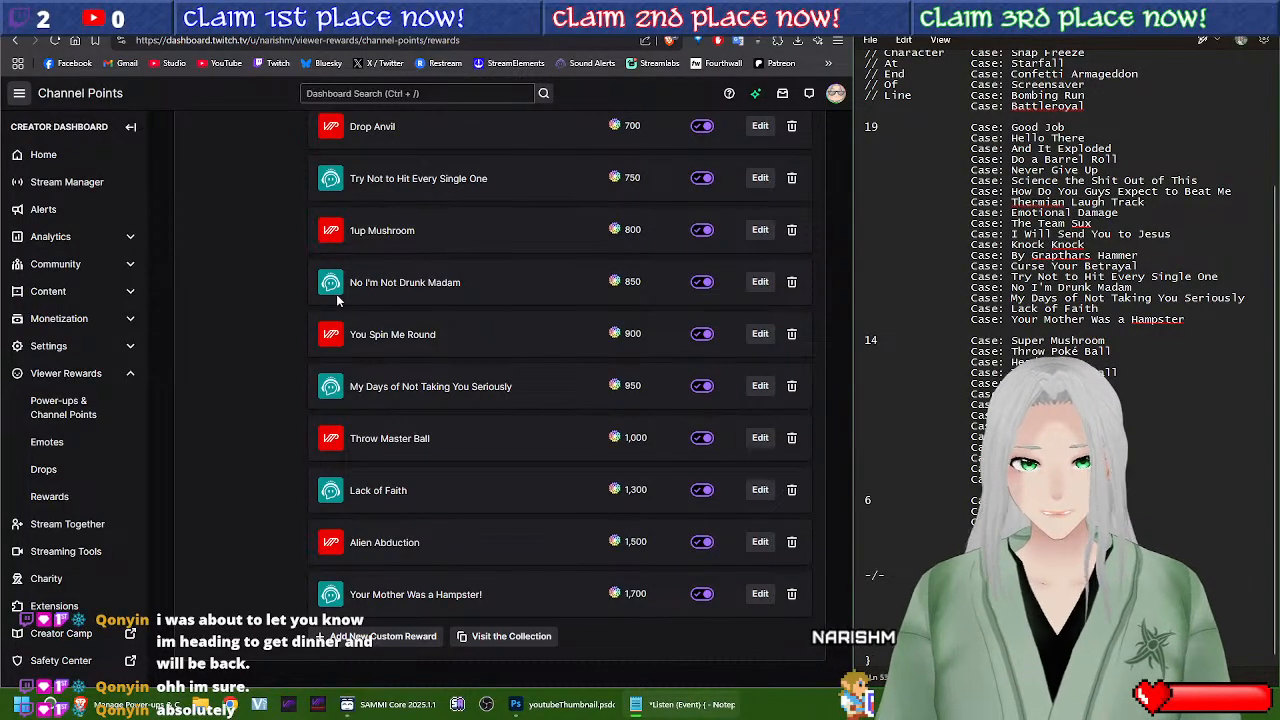
scroll(975, 393, "up", 5)
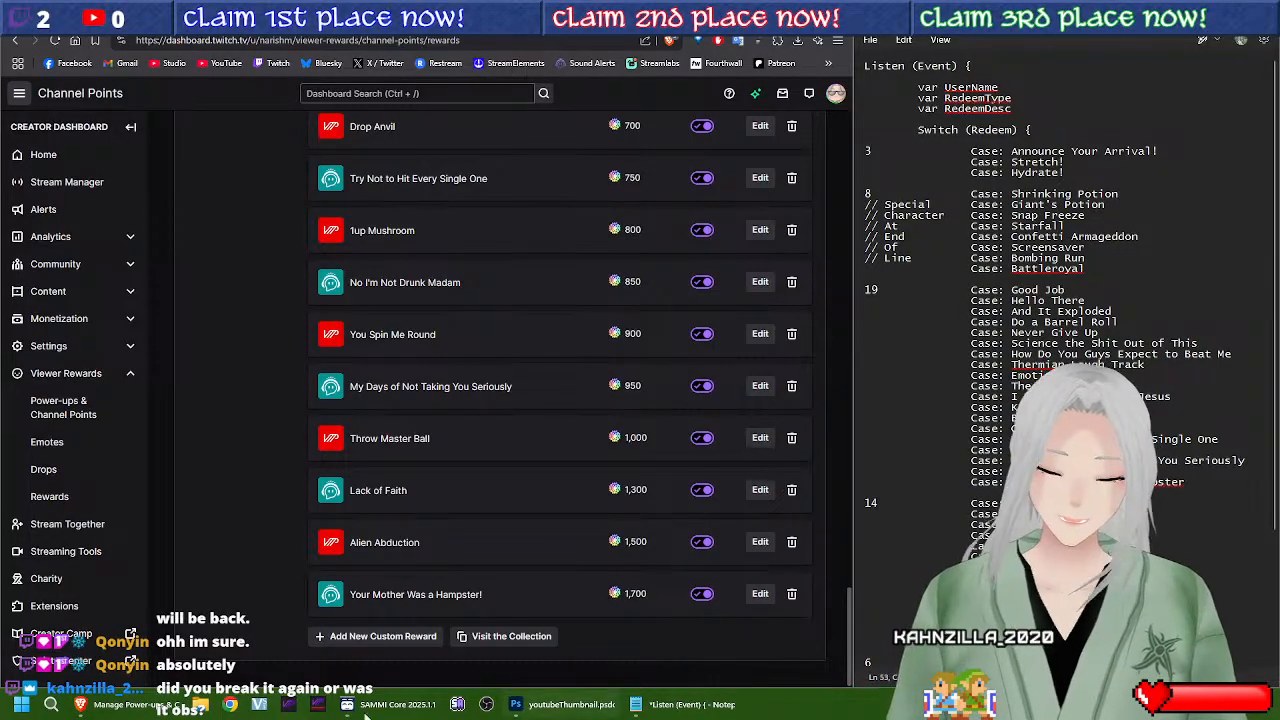
Step: Switch to SAMMI Core, close the Channel Points button's command editor and save the ALERTS deck
left_click(410, 705)
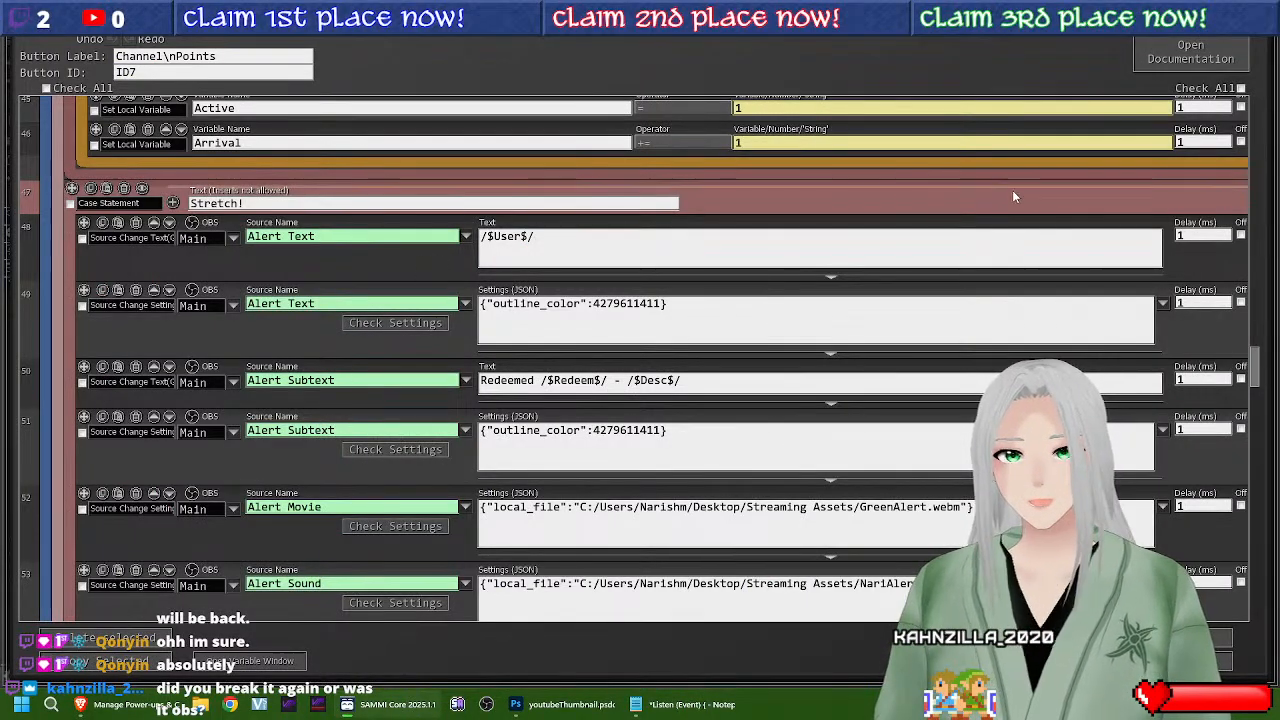
left_click(1180, 655)
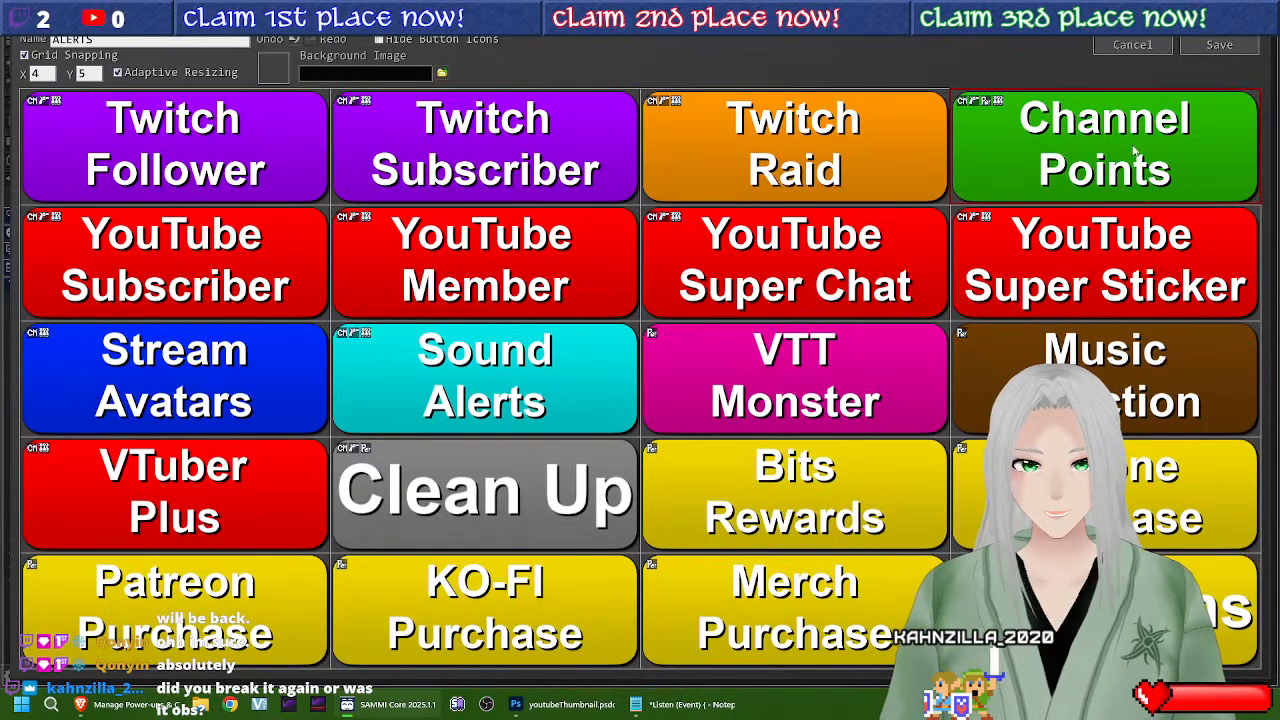
left_click(1217, 42)
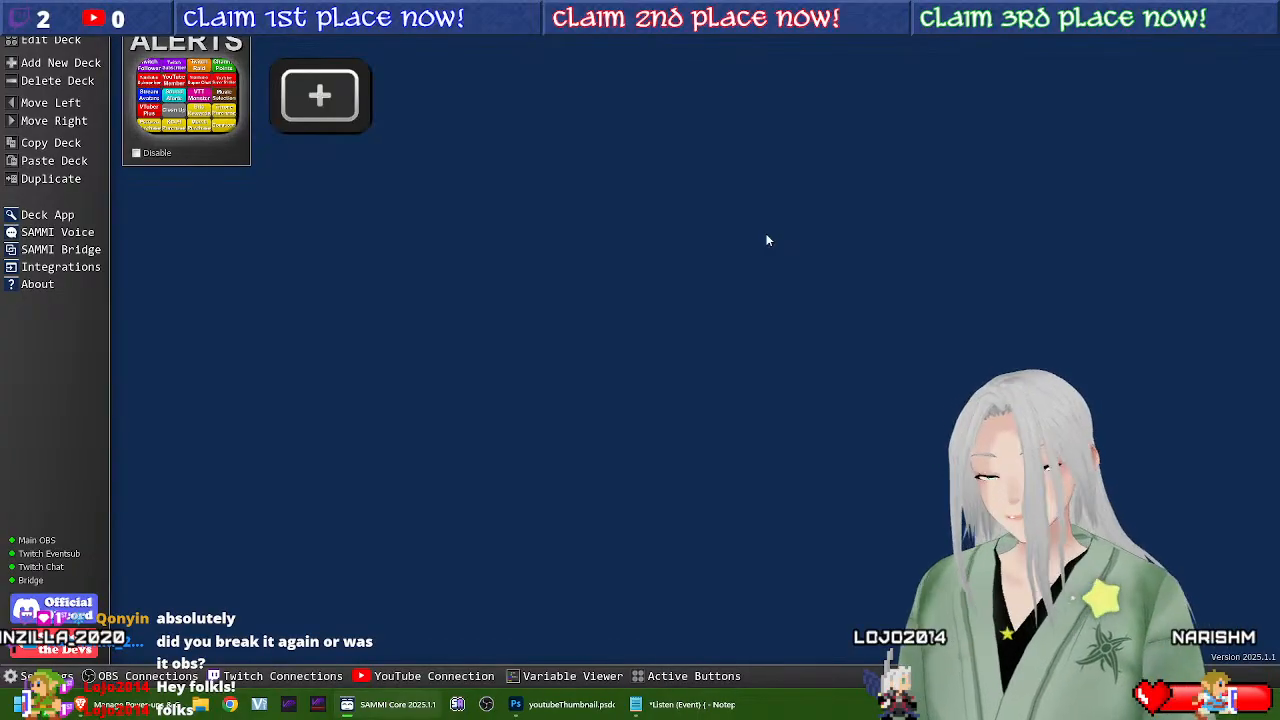
Step: Reopen the ALERTS deck and check which trigger the Twitch Follower button uses
double_click(172, 94)
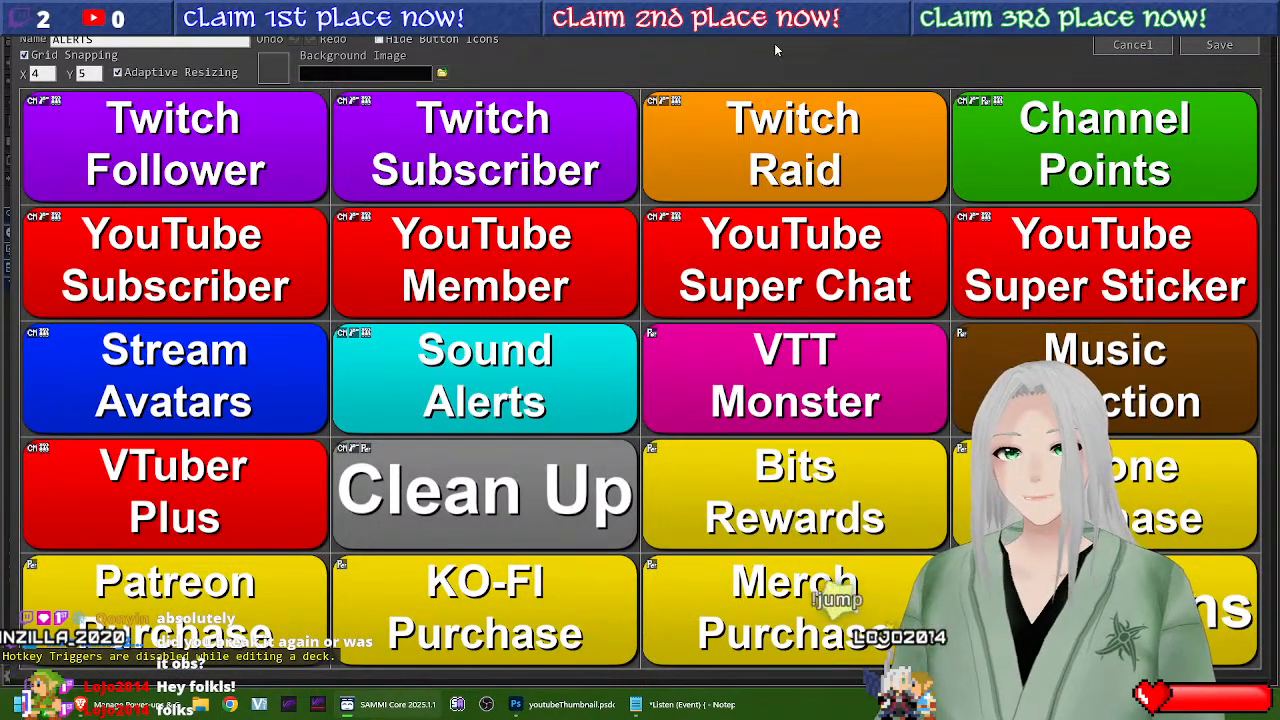
right_click(229, 172)
left_click(265, 182)
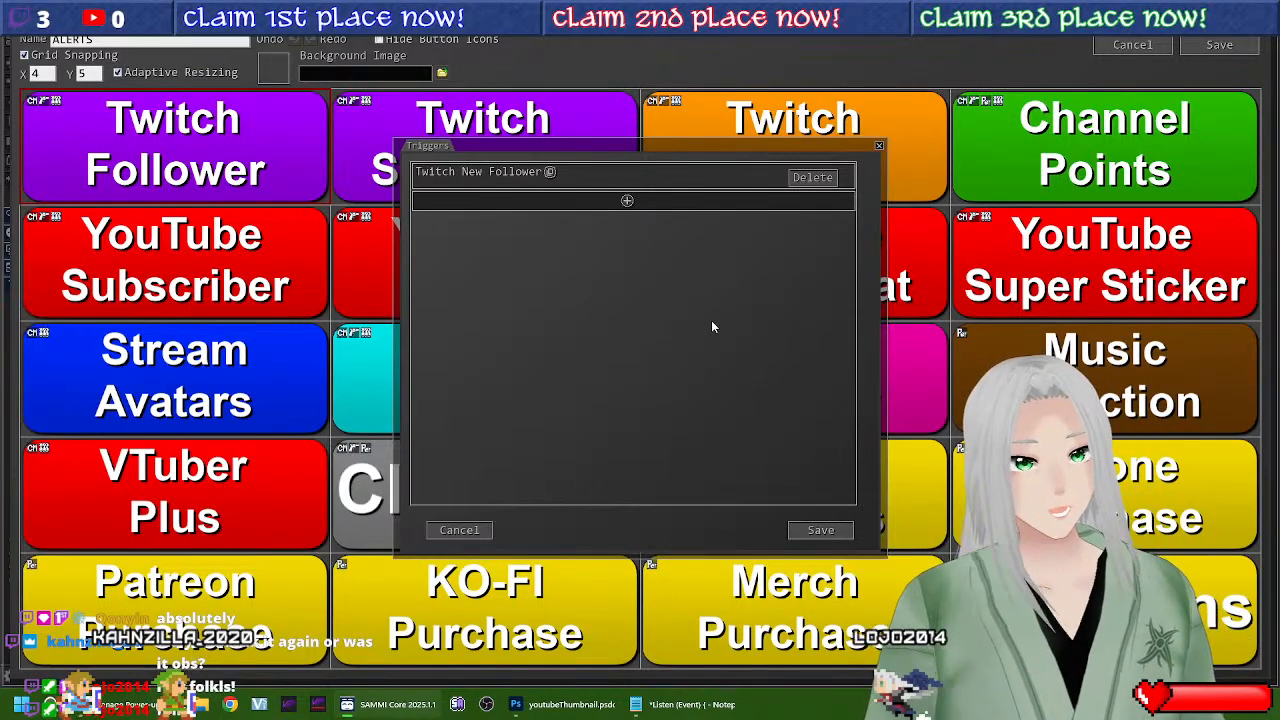
left_click(820, 529)
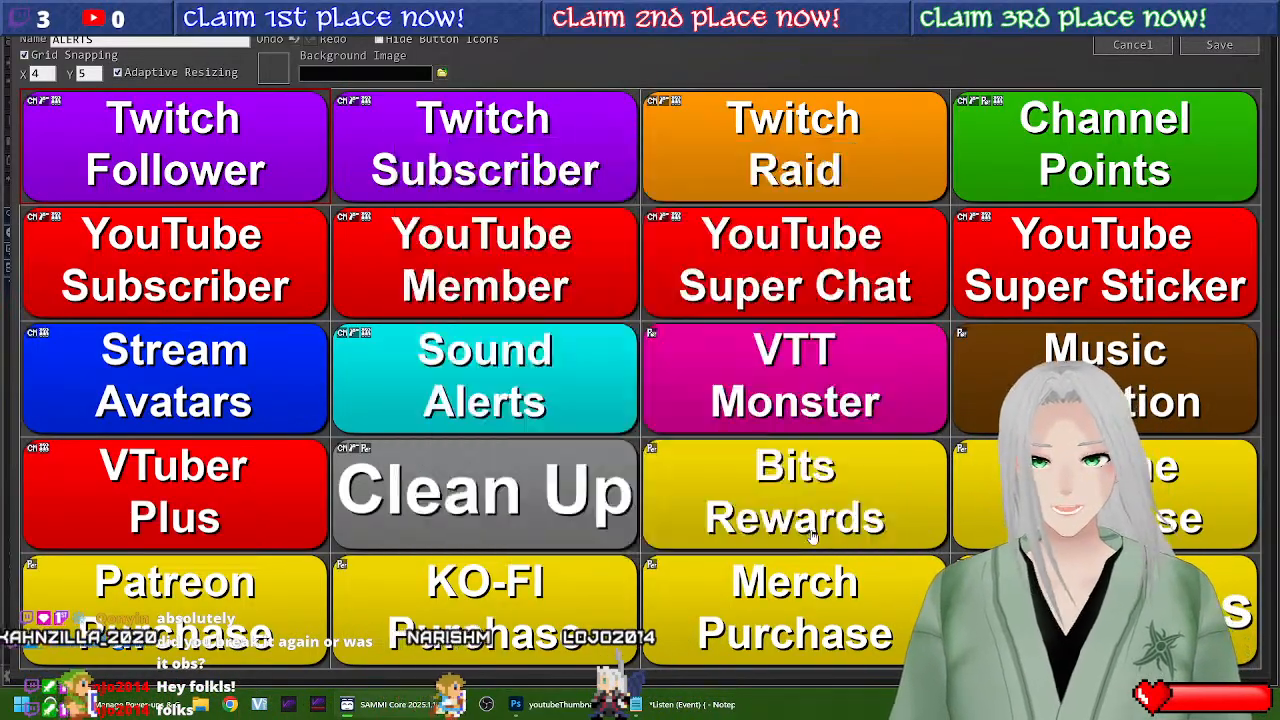
Step: Open the Twitch Follower button's commands and examine the variable name and pull value of its trigger data command
double_click(289, 176)
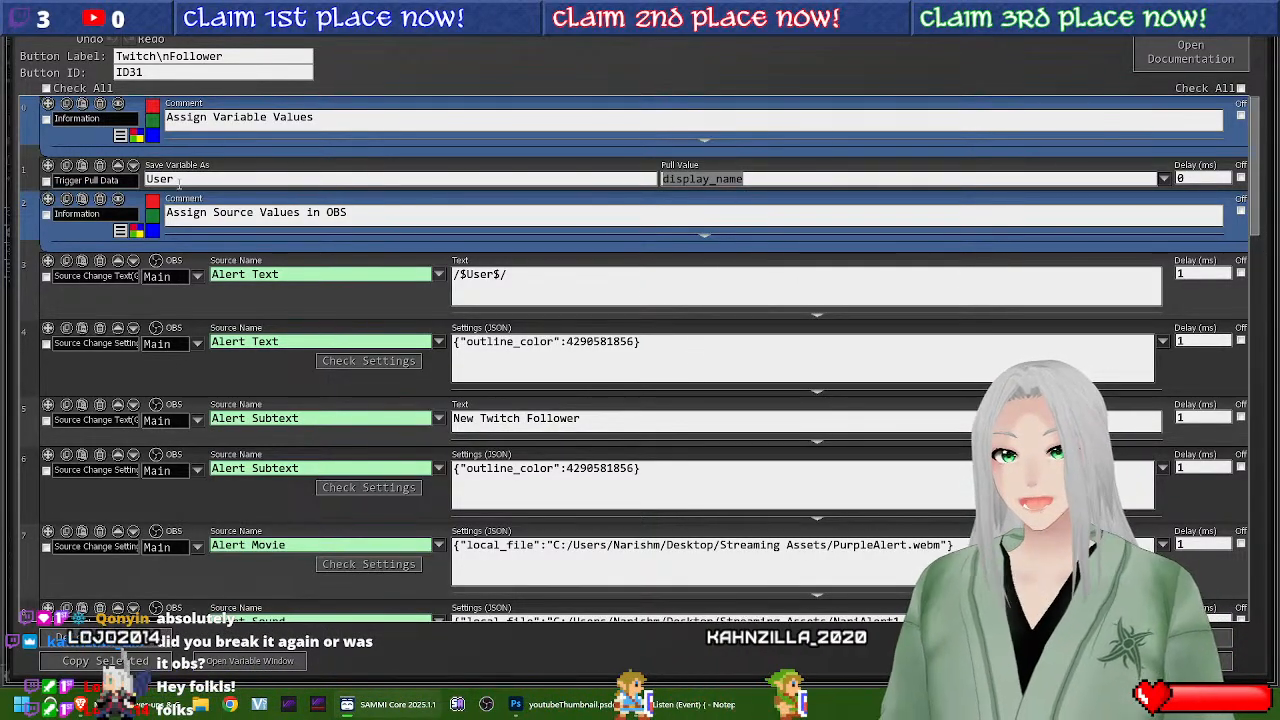
left_click(179, 179)
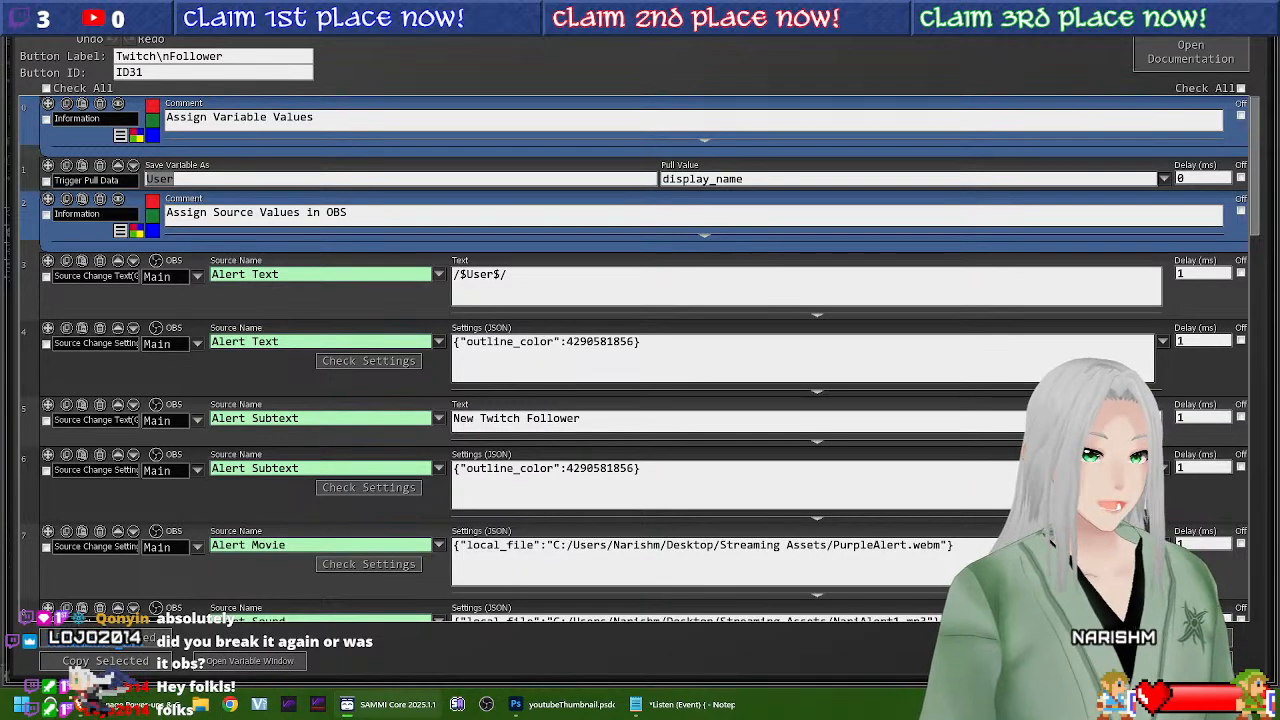
Step: Switch to OBS and briefly show the Alert Text, Alert Subtext, Alert Movie and Alert Sound sources one by one, hiding each again
left_click_drag(1279, 228, 858, 2)
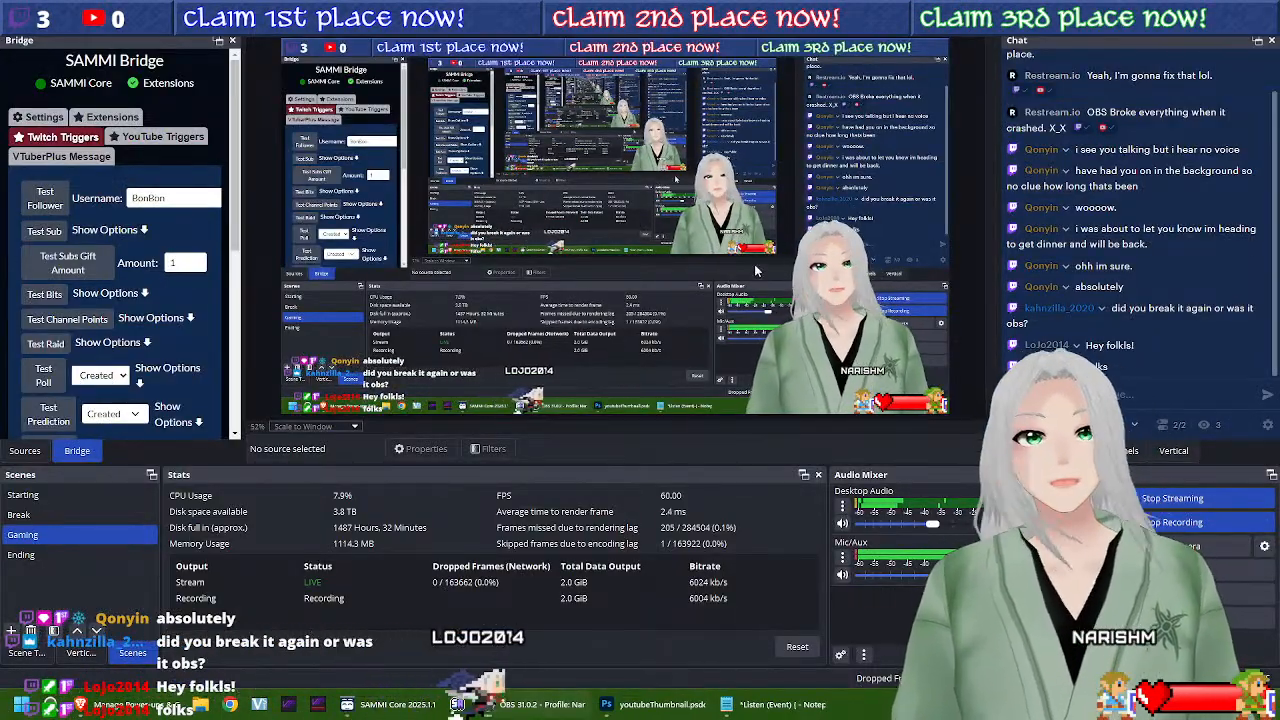
left_click(25, 450)
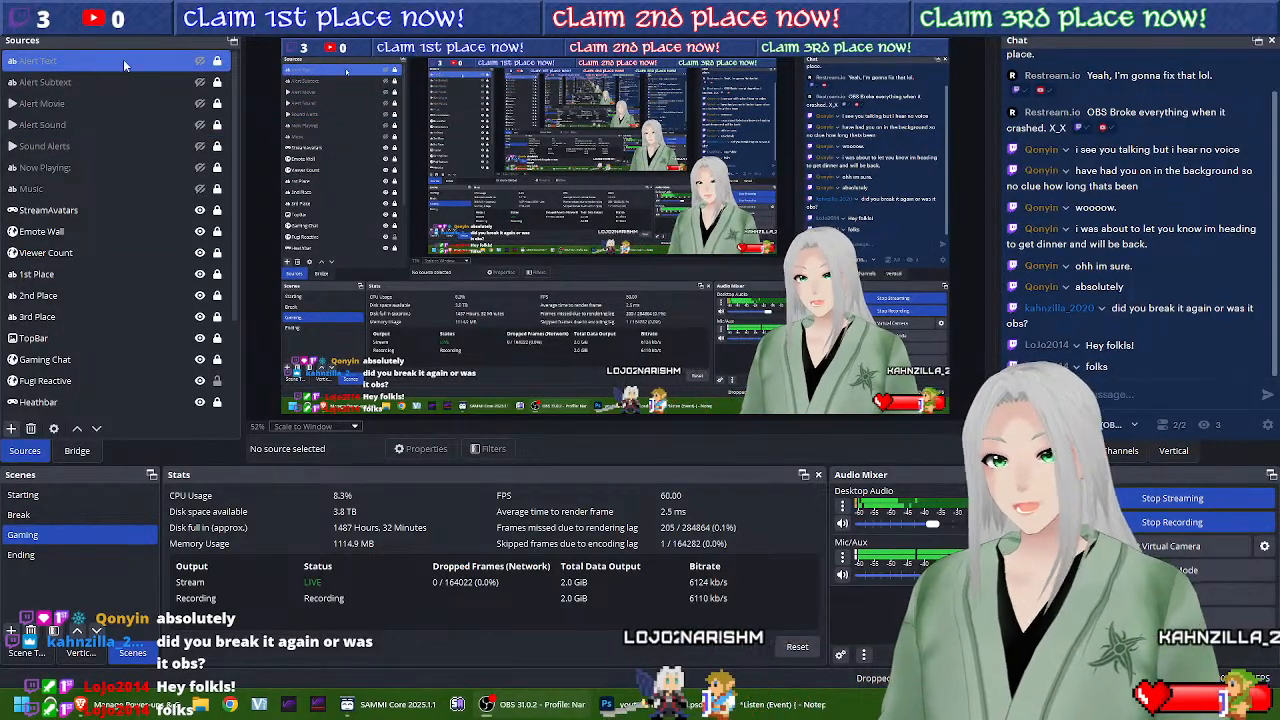
left_click(200, 62)
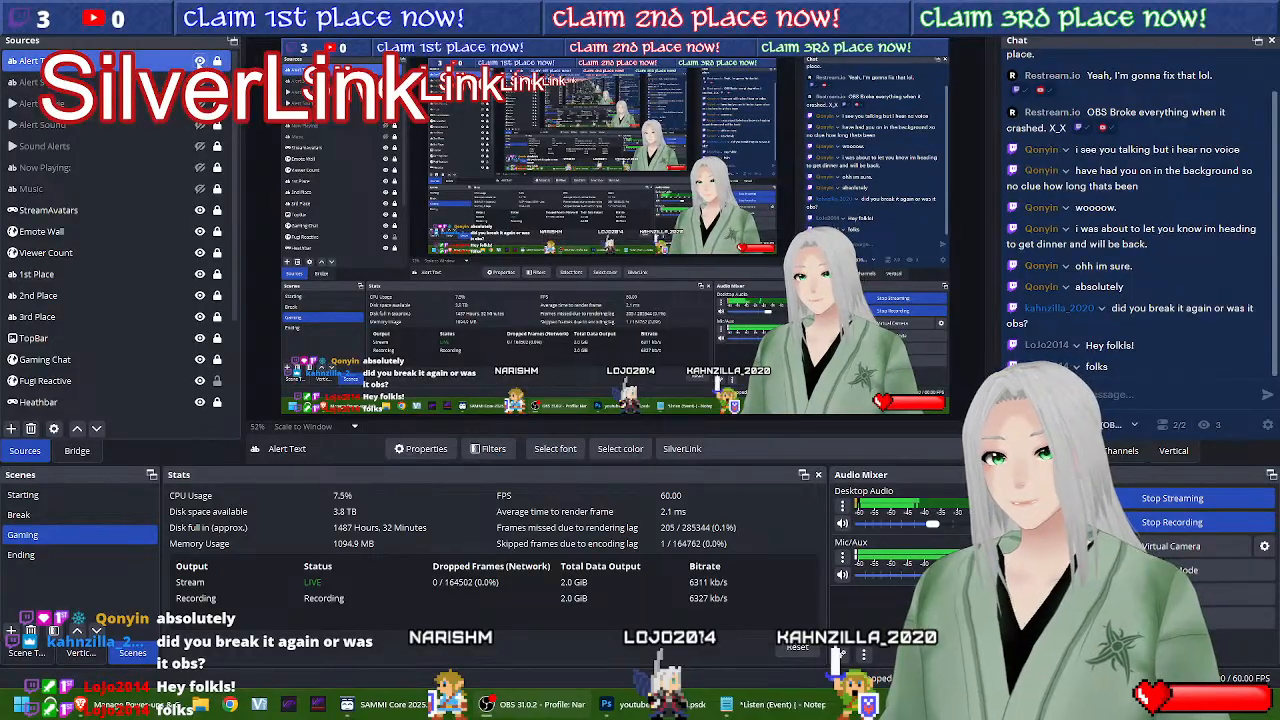
left_click(200, 83)
left_click(200, 82)
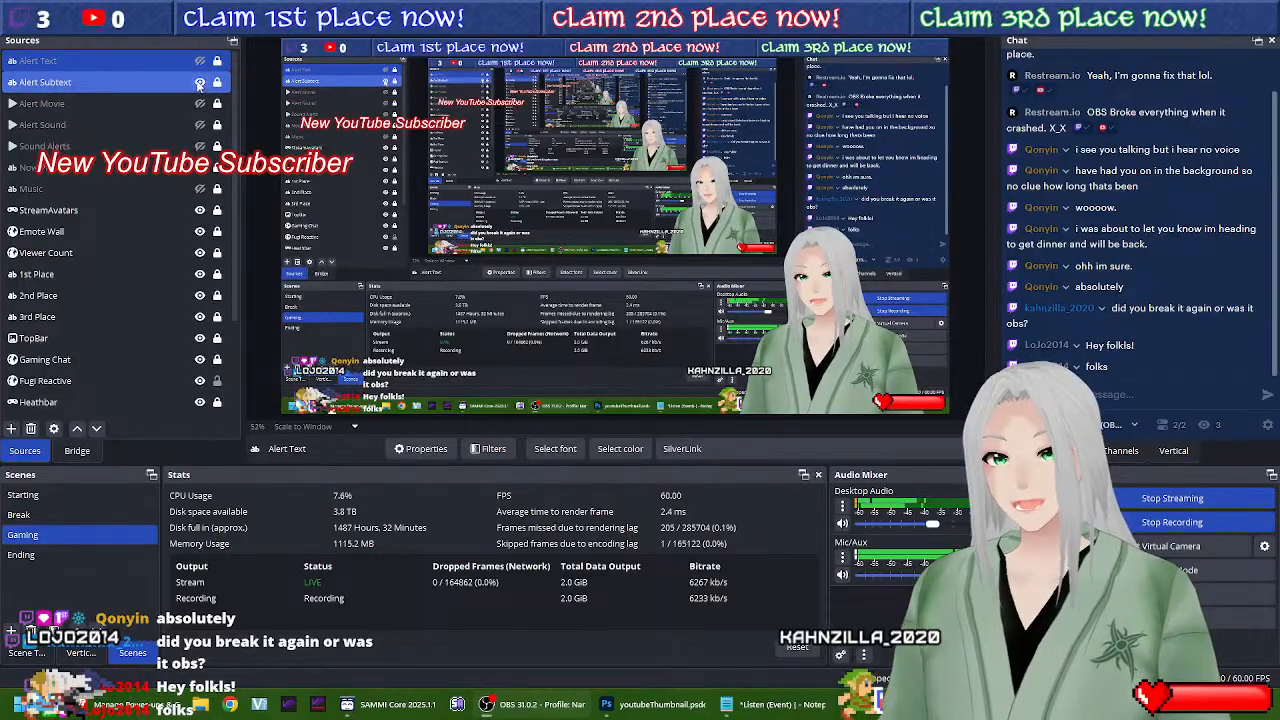
left_click(200, 83)
left_click(200, 103)
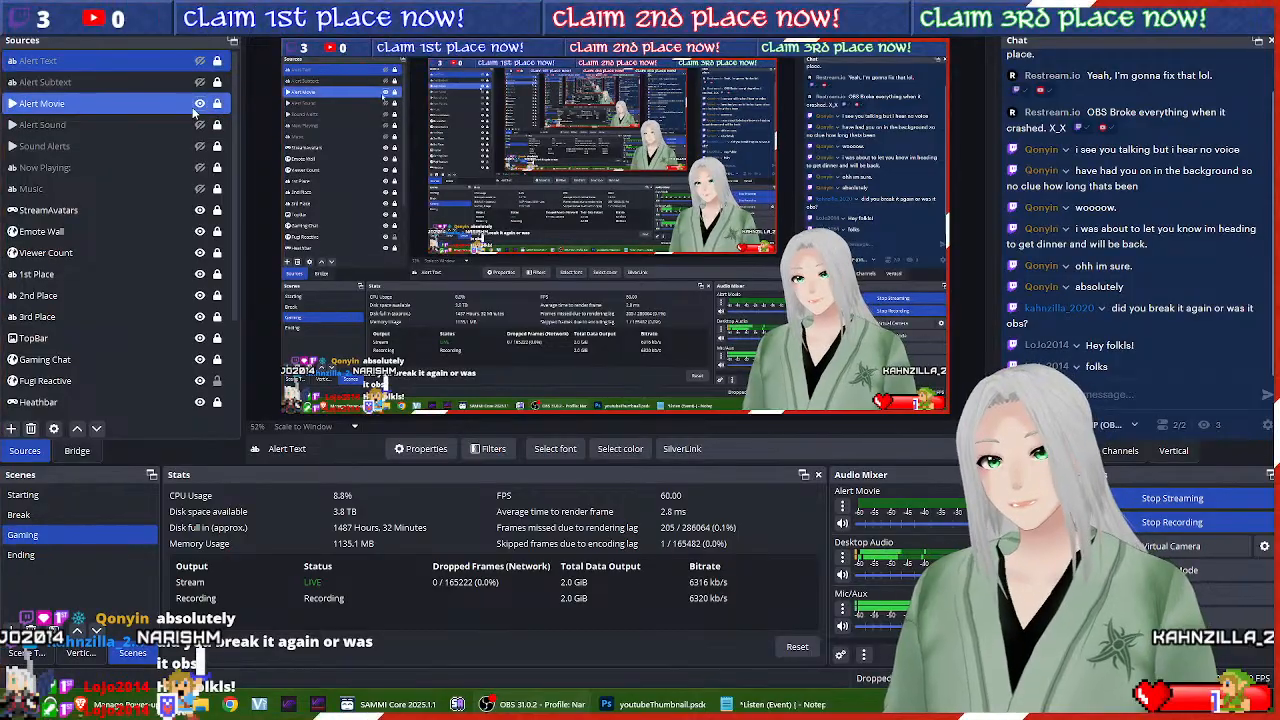
left_click(200, 104)
left_click(207, 125)
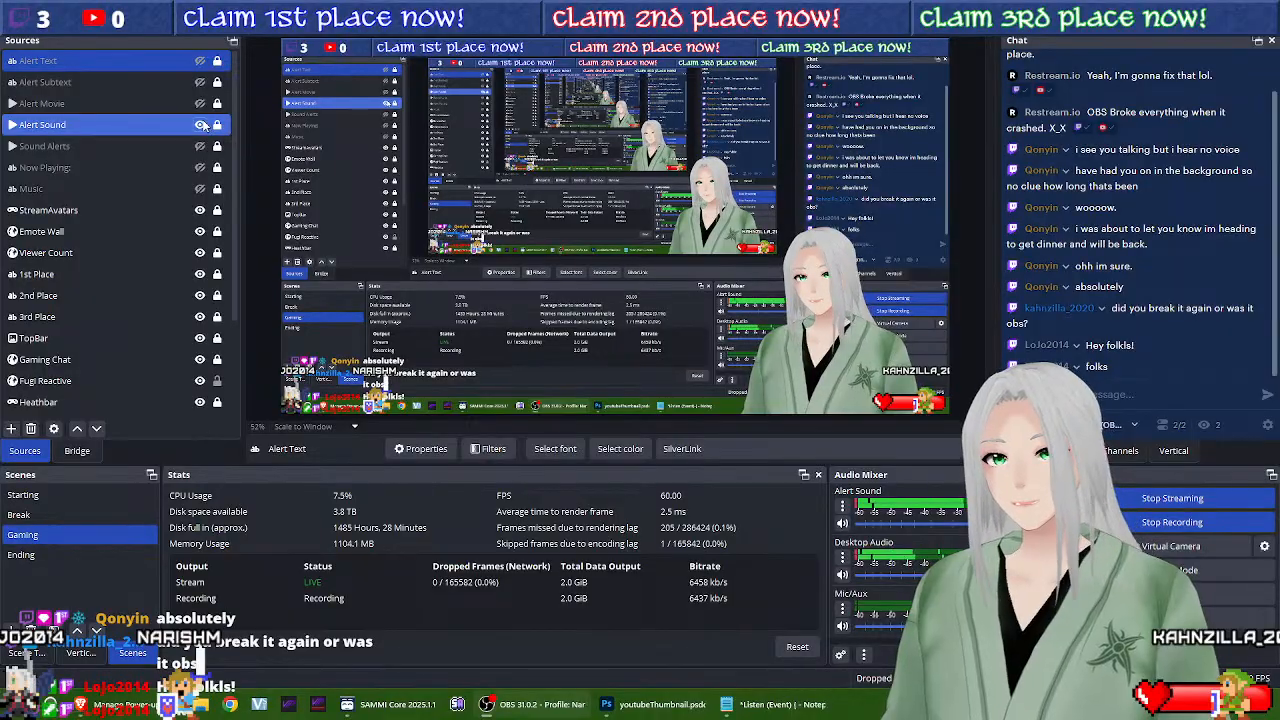
left_click(201, 125)
left_click(132, 147)
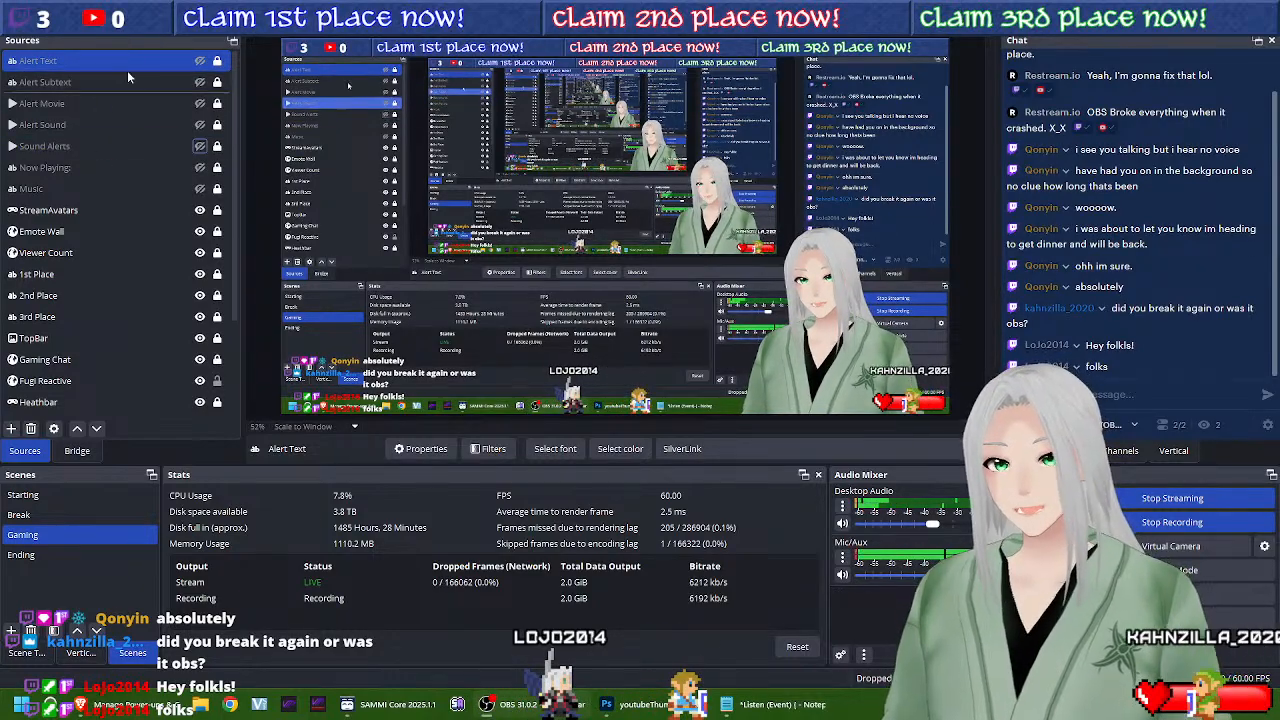
Step: Return to SAMMI Core and examine the text and outline color values that the Twitch Follower button assigns to Alert Text
left_click(390, 706)
scroll(362, 304, "down", 2)
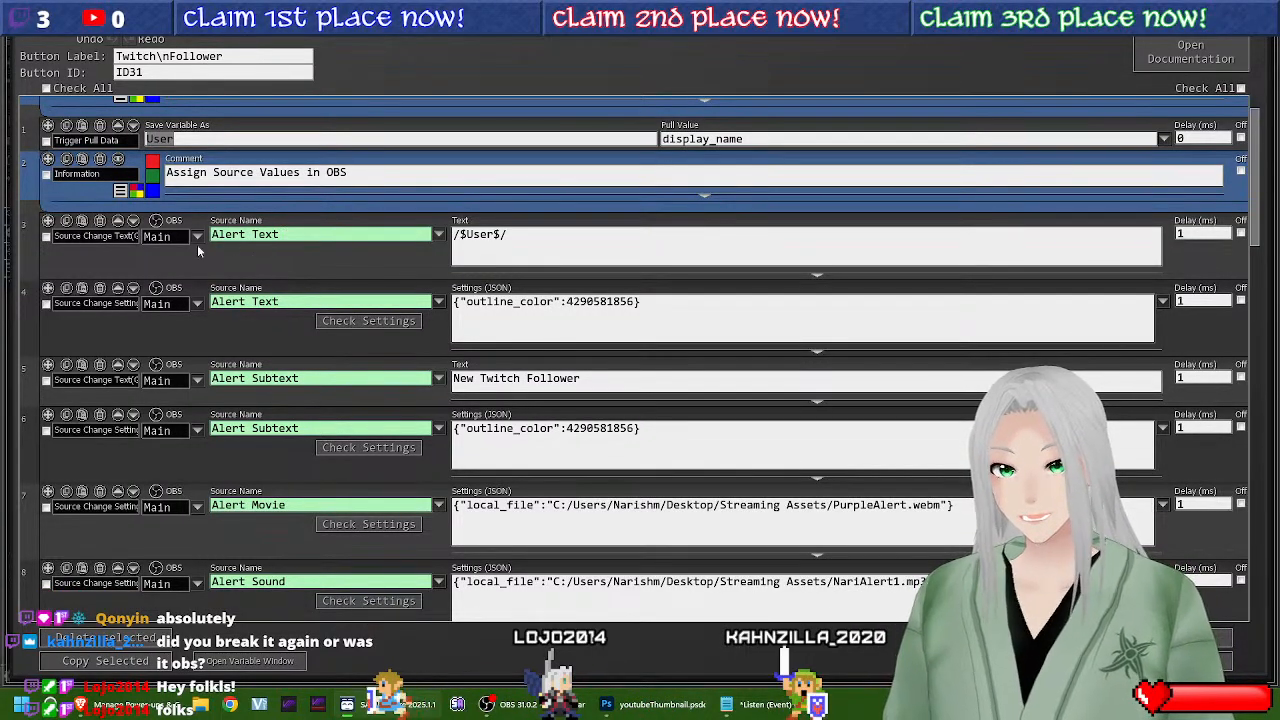
scroll(392, 287, "up", 2)
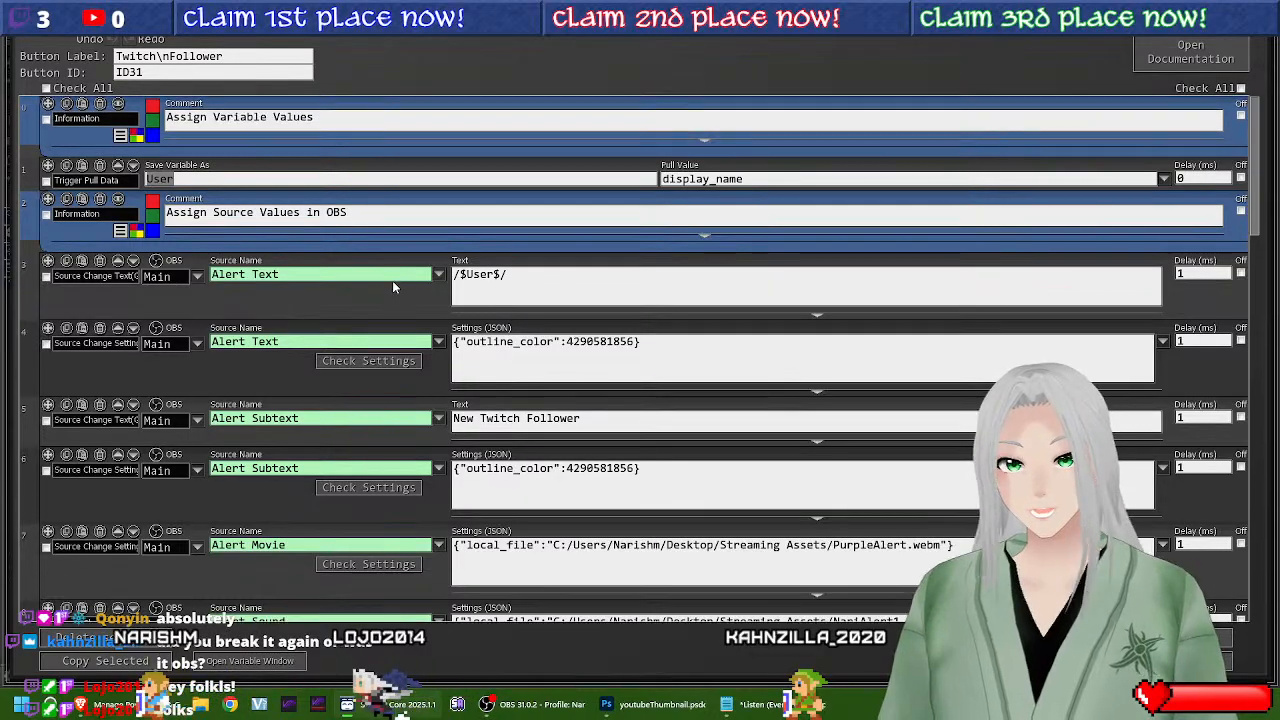
left_click_drag(526, 277, 437, 284)
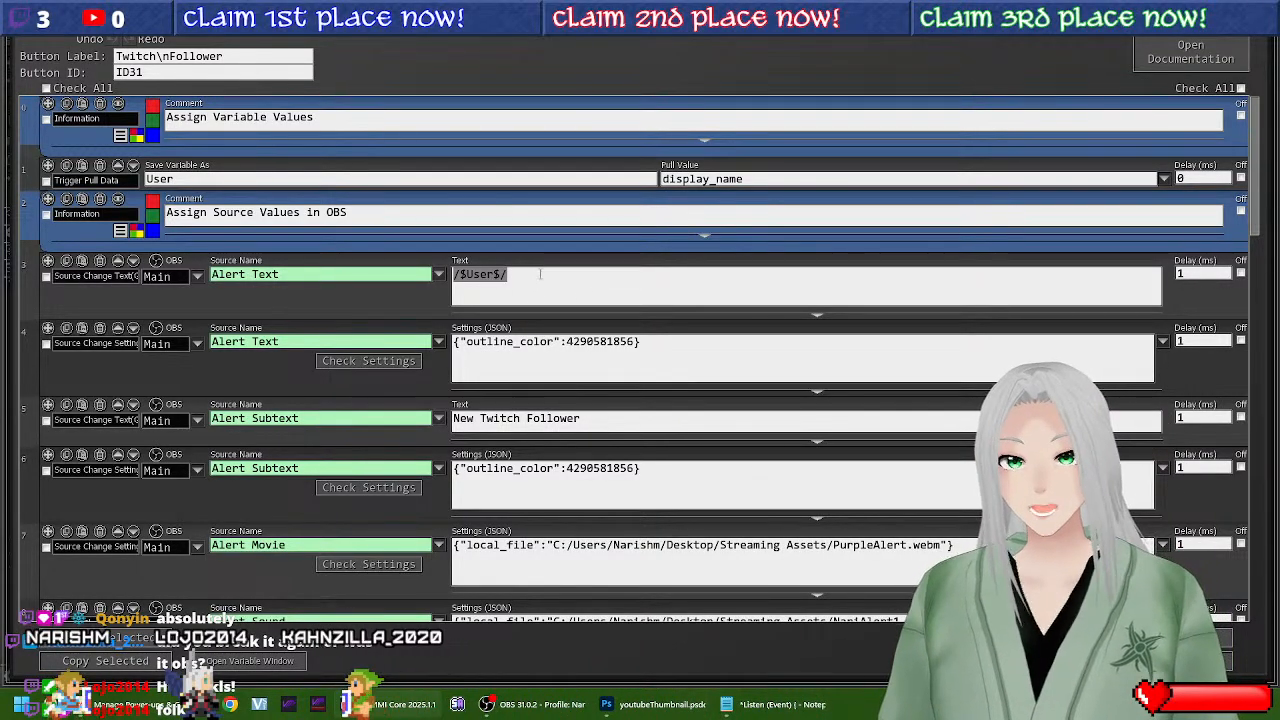
left_click_drag(538, 274, 449, 272)
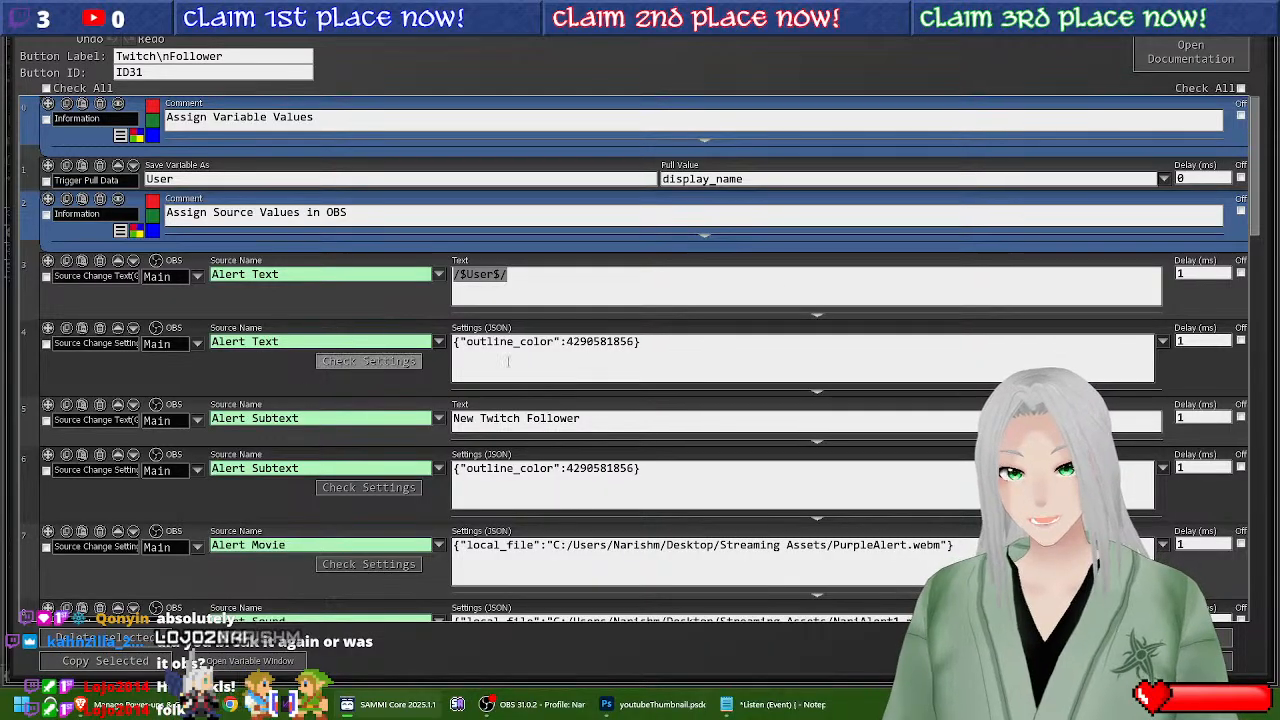
left_click_drag(645, 341, 446, 336)
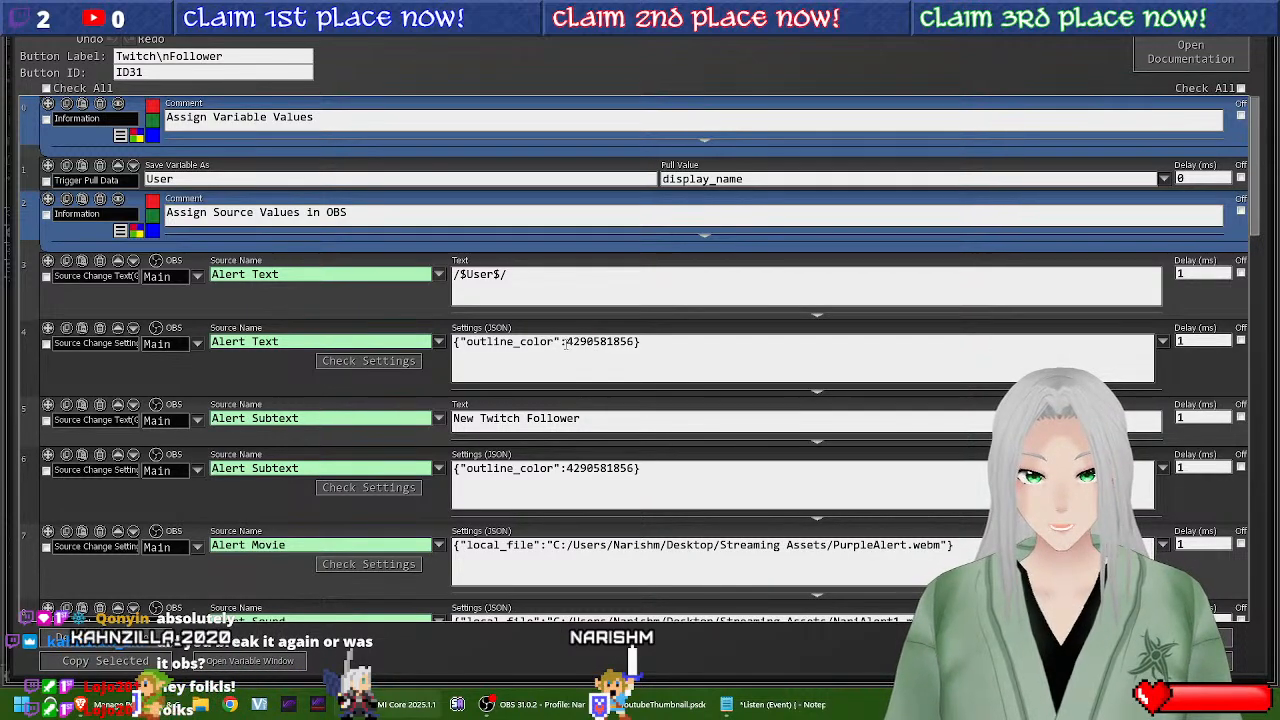
Step: Examine the text and outline color values that the Twitch Follower button assigns to Alert Subtext, comparing them with the Alert Text color
double_click(575, 341)
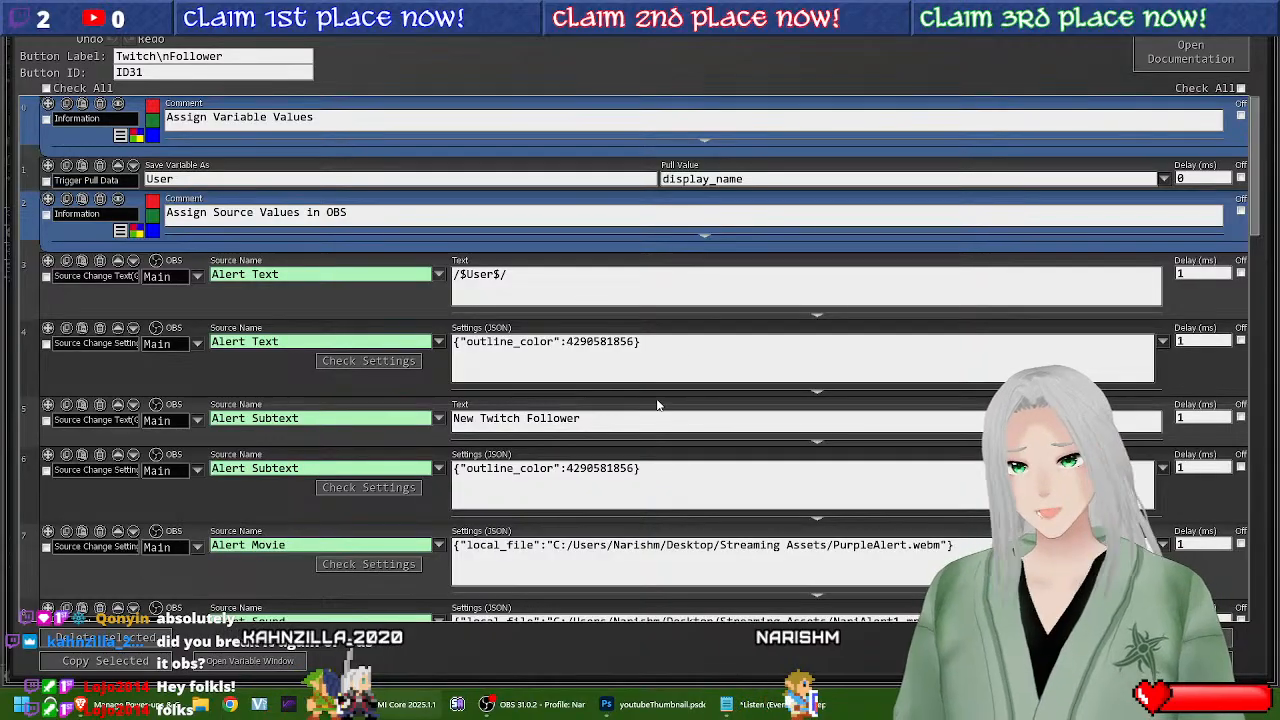
scroll(650, 380, "down", 2)
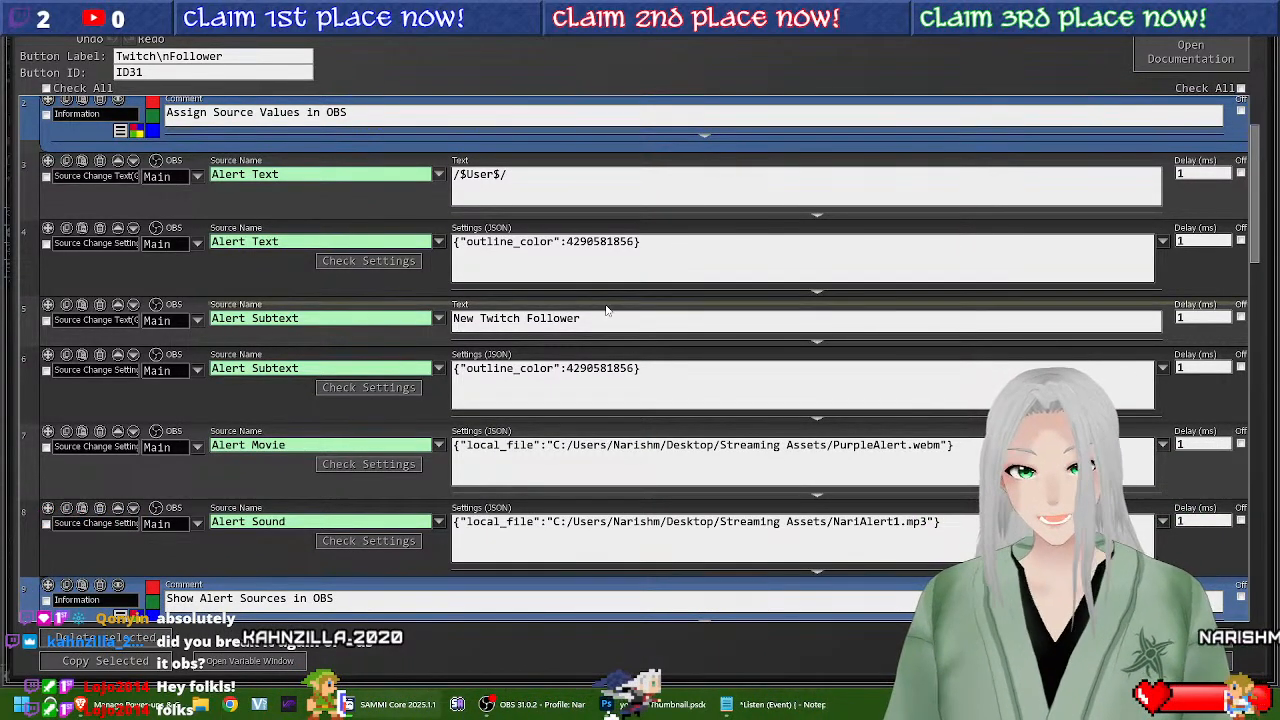
left_click_drag(585, 318, 450, 316)
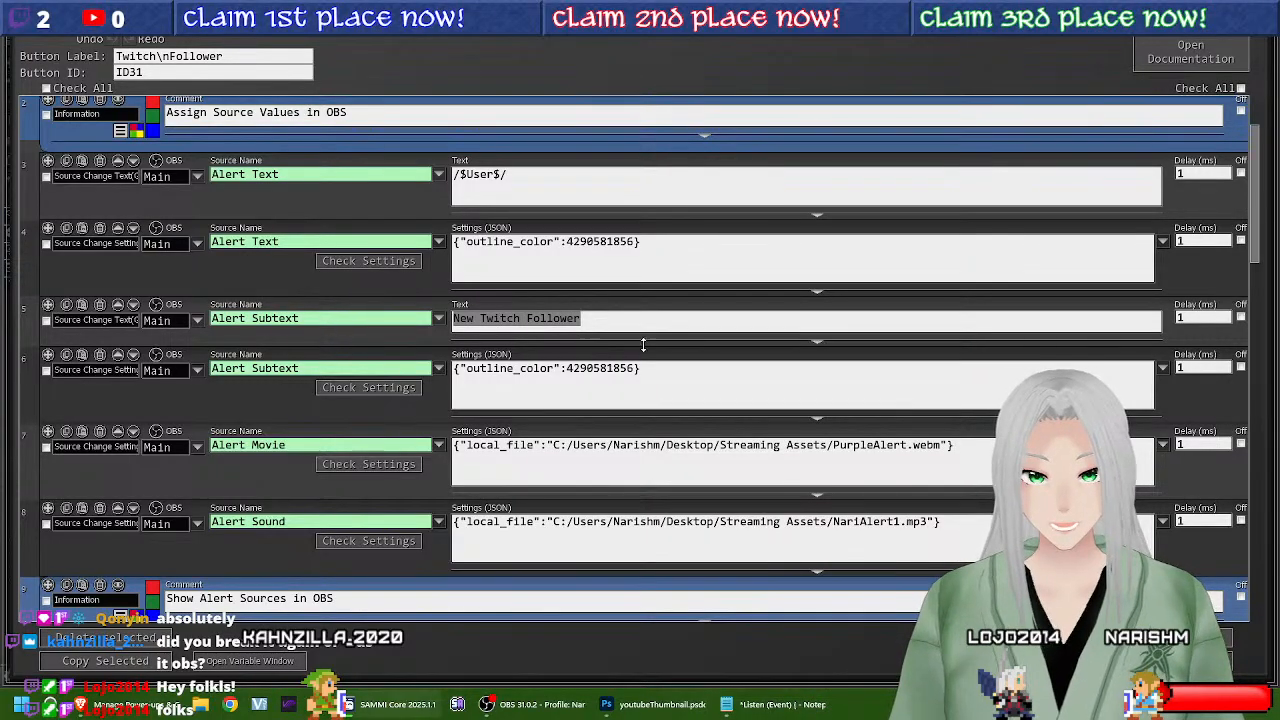
left_click_drag(608, 367, 450, 368)
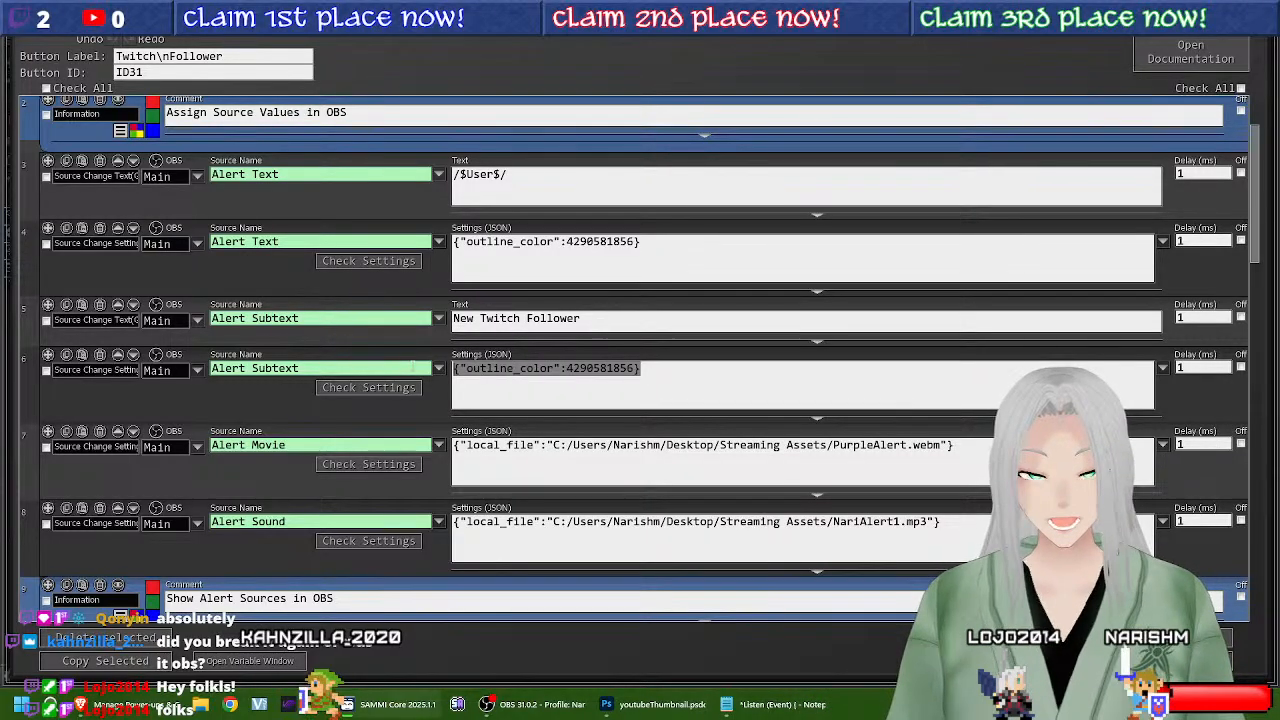
Step: Examine the local file settings that the Twitch Follower button assigns to the Alert Movie and Alert Sound sources
scroll(268, 434, "down", 1)
left_click(255, 431)
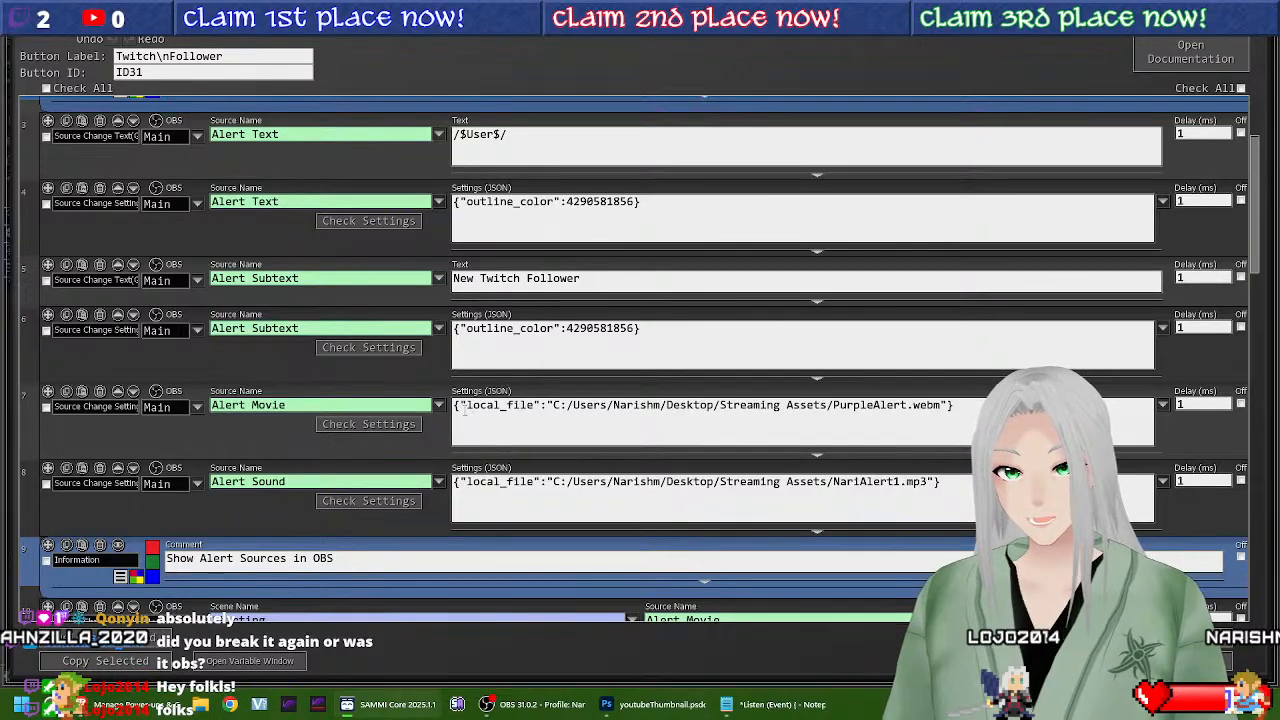
left_click_drag(456, 405, 781, 405)
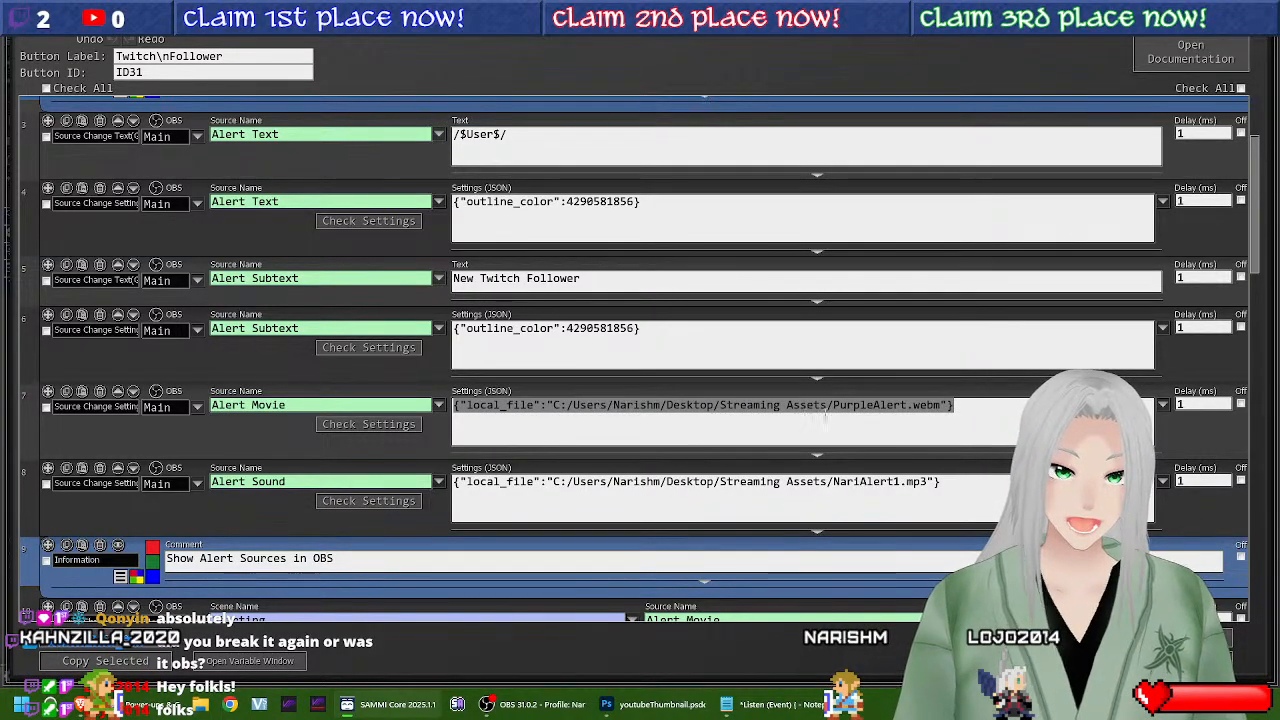
left_click(867, 413)
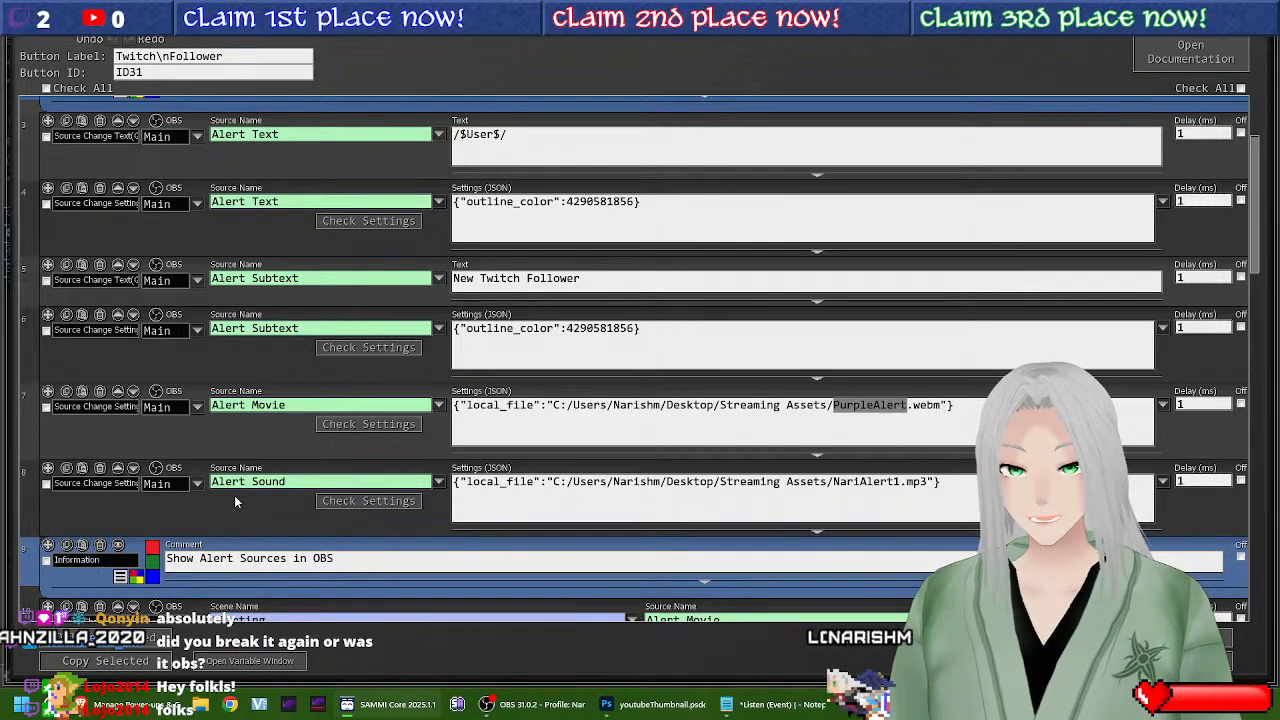
left_click(487, 497)
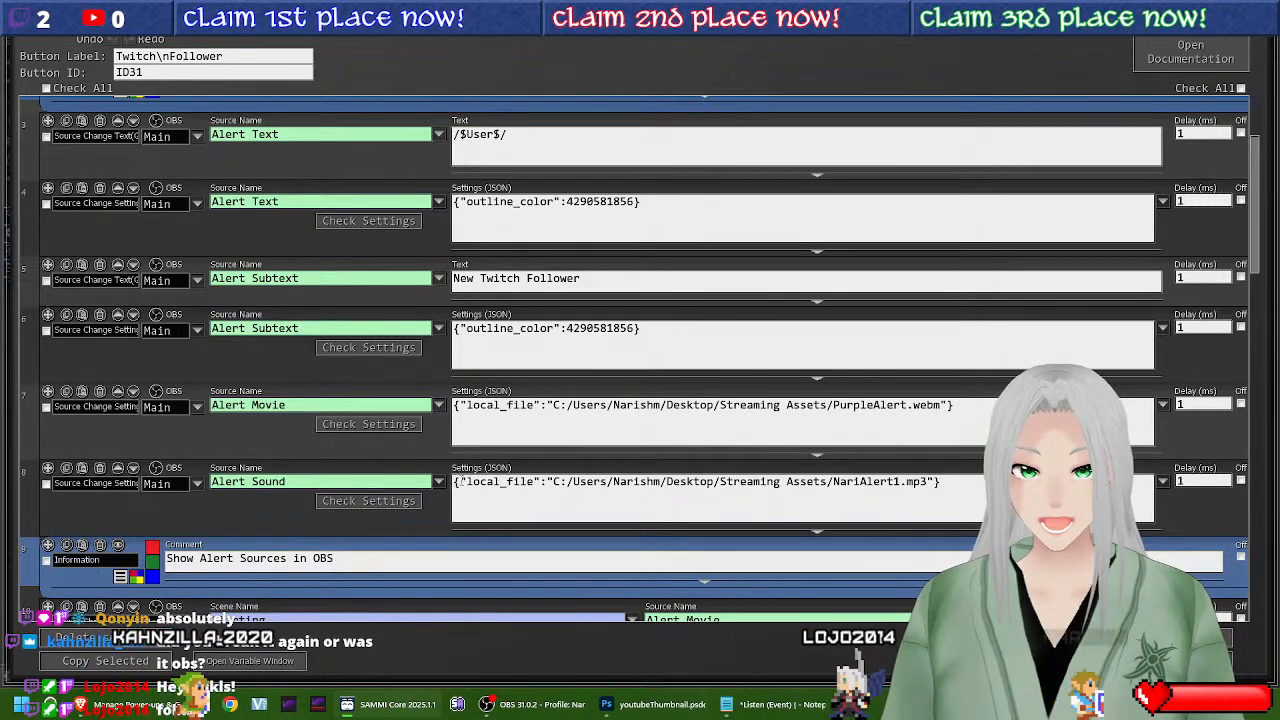
left_click_drag(456, 482, 1115, 489)
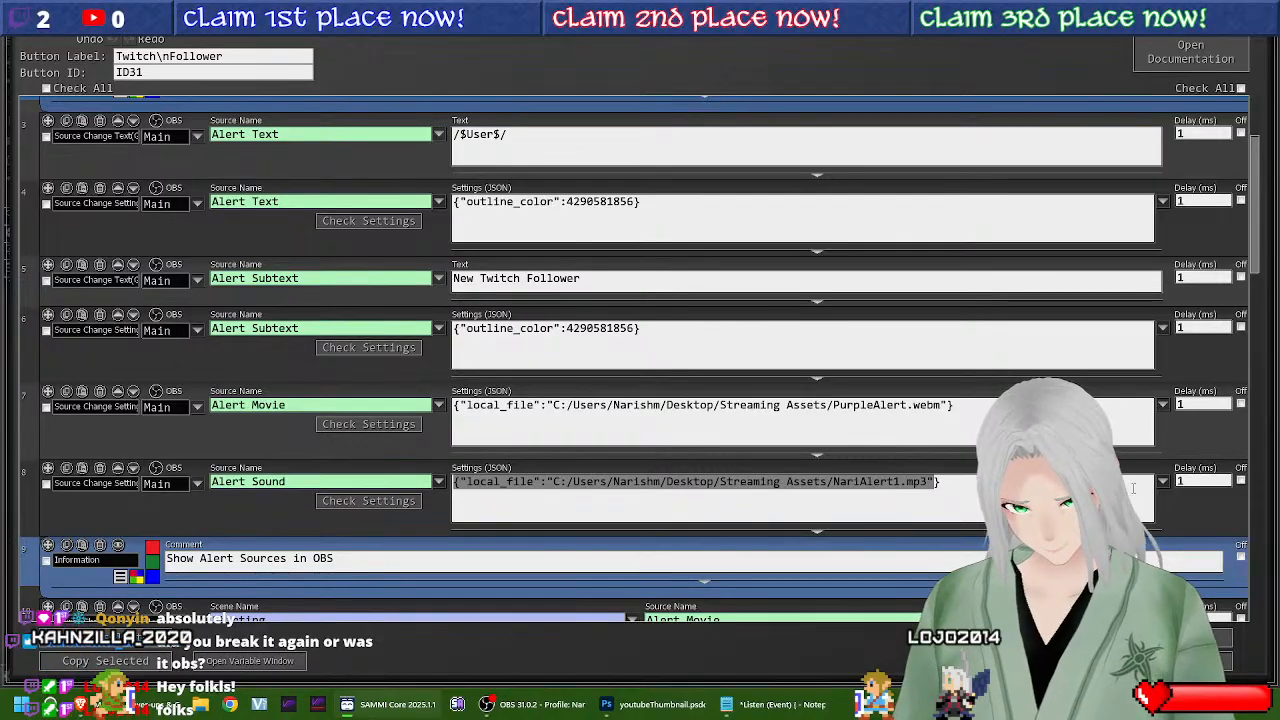
Step: Switch to OBS and hide the Sound Alerts source in the Gaming scene
scroll(1133, 488, "up", 1)
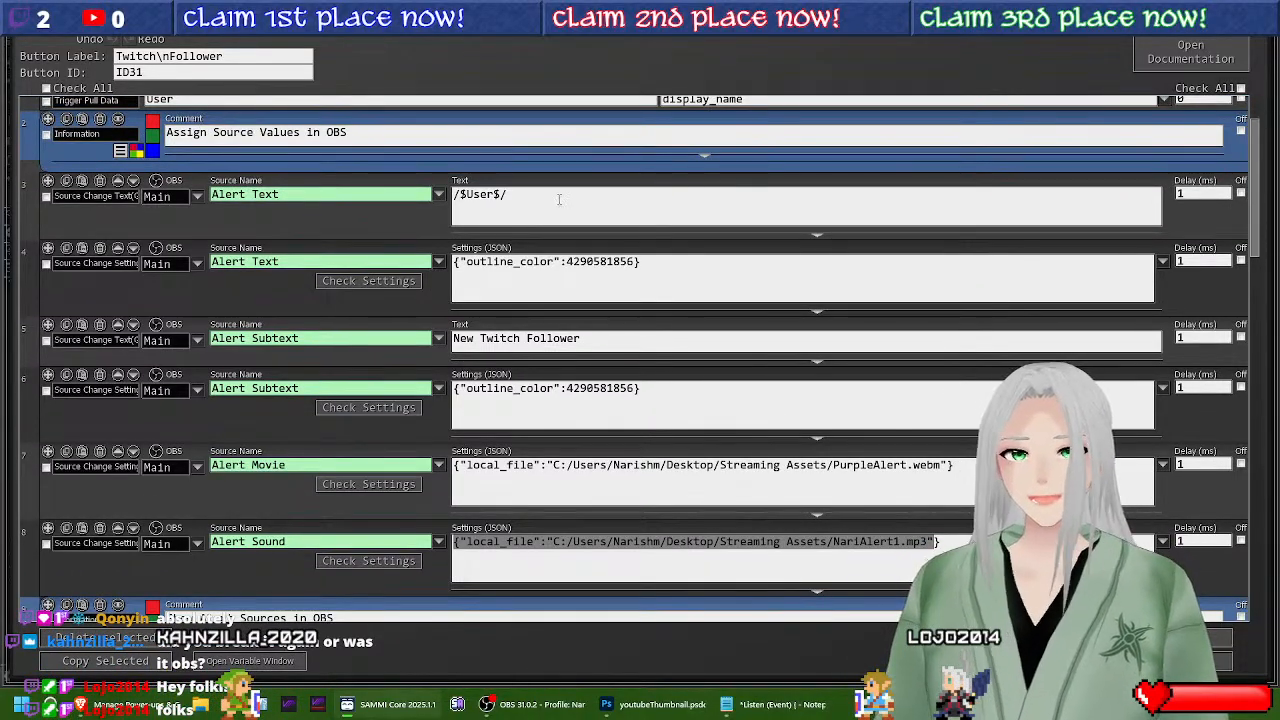
left_click(559, 199)
mouse_move(575, 377)
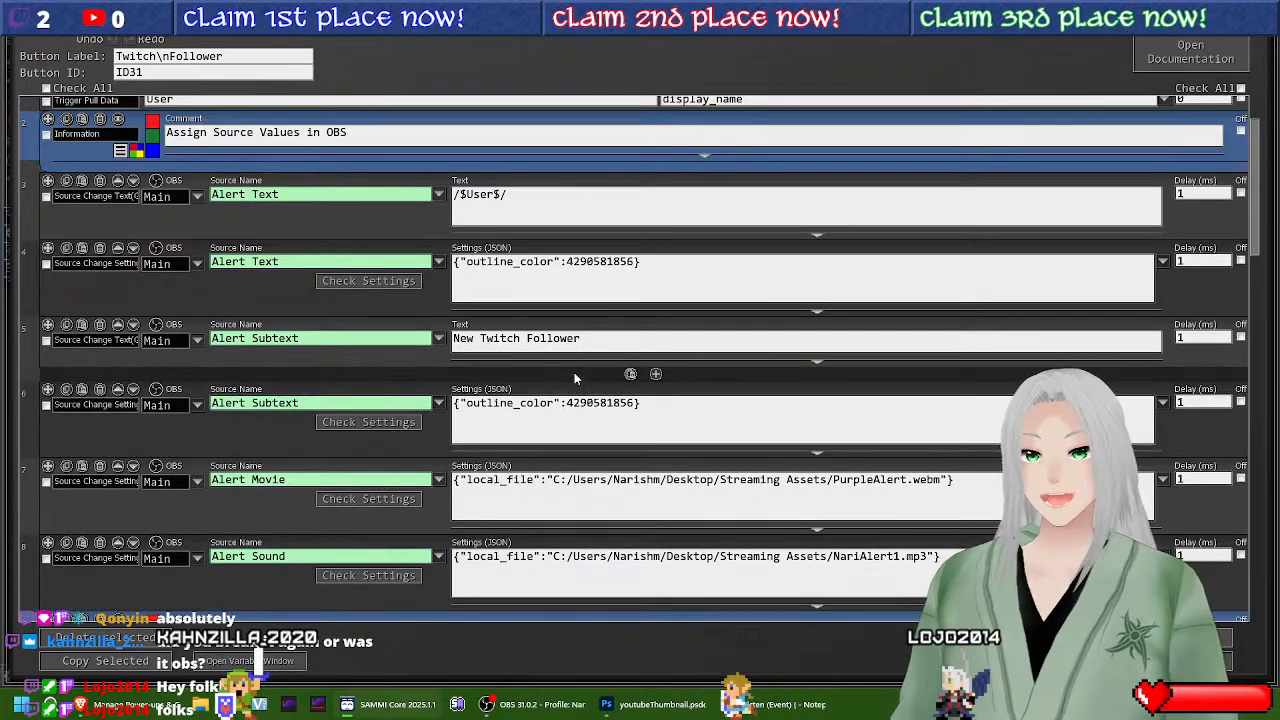
left_click(575, 713)
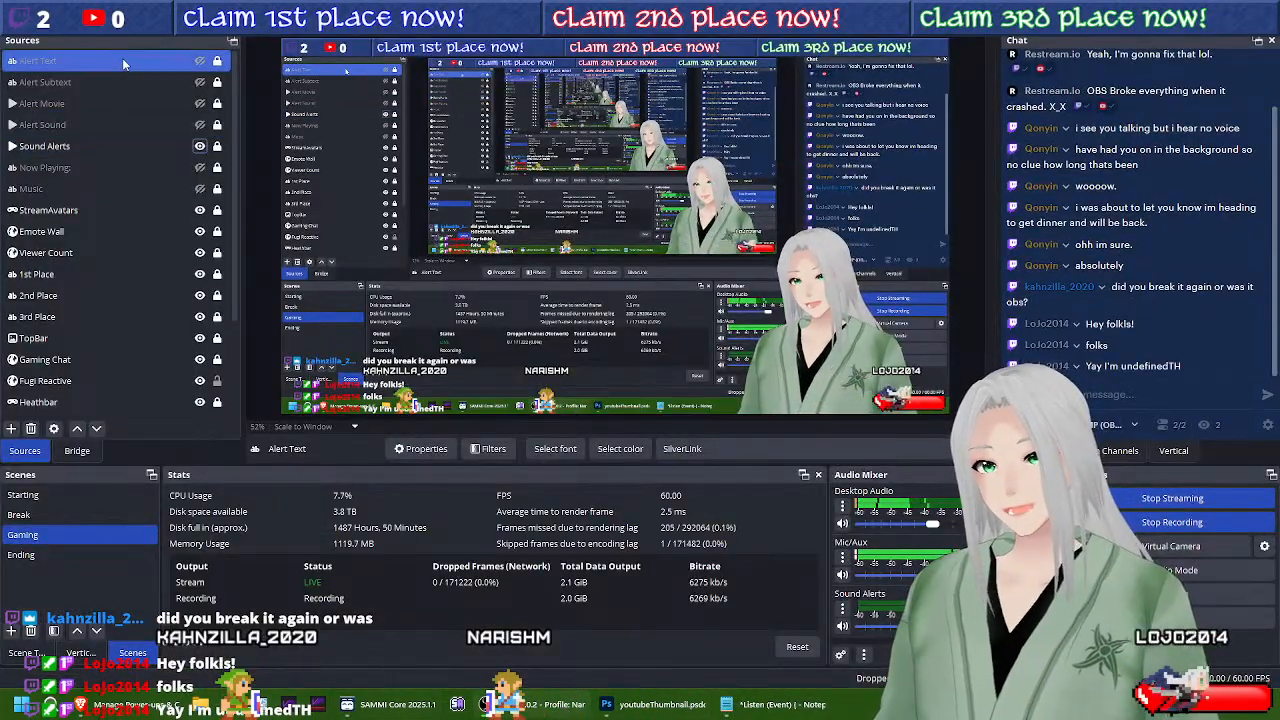
left_click(90, 210)
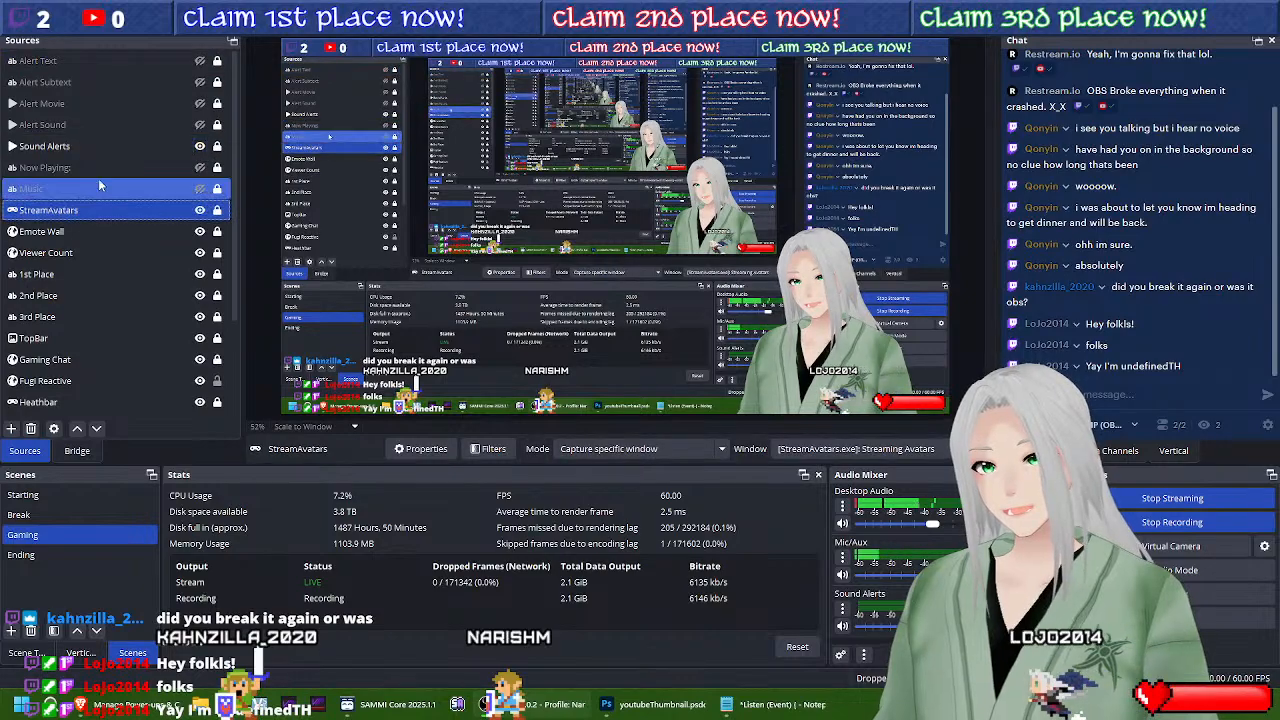
left_click(199, 147)
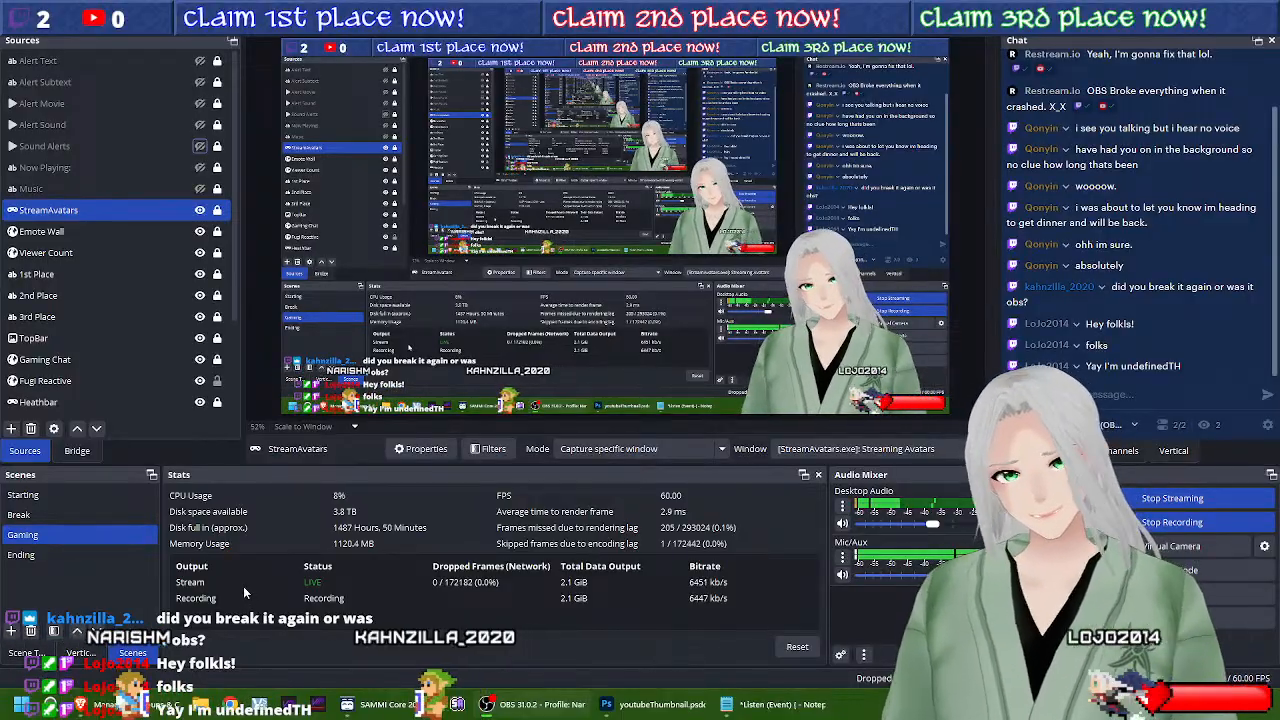
Step: Review the Show Alert Sources commands in SAMMI Core and compare their scene names with the scene list in OBS
left_click(398, 706)
scroll(422, 327, "down", 6)
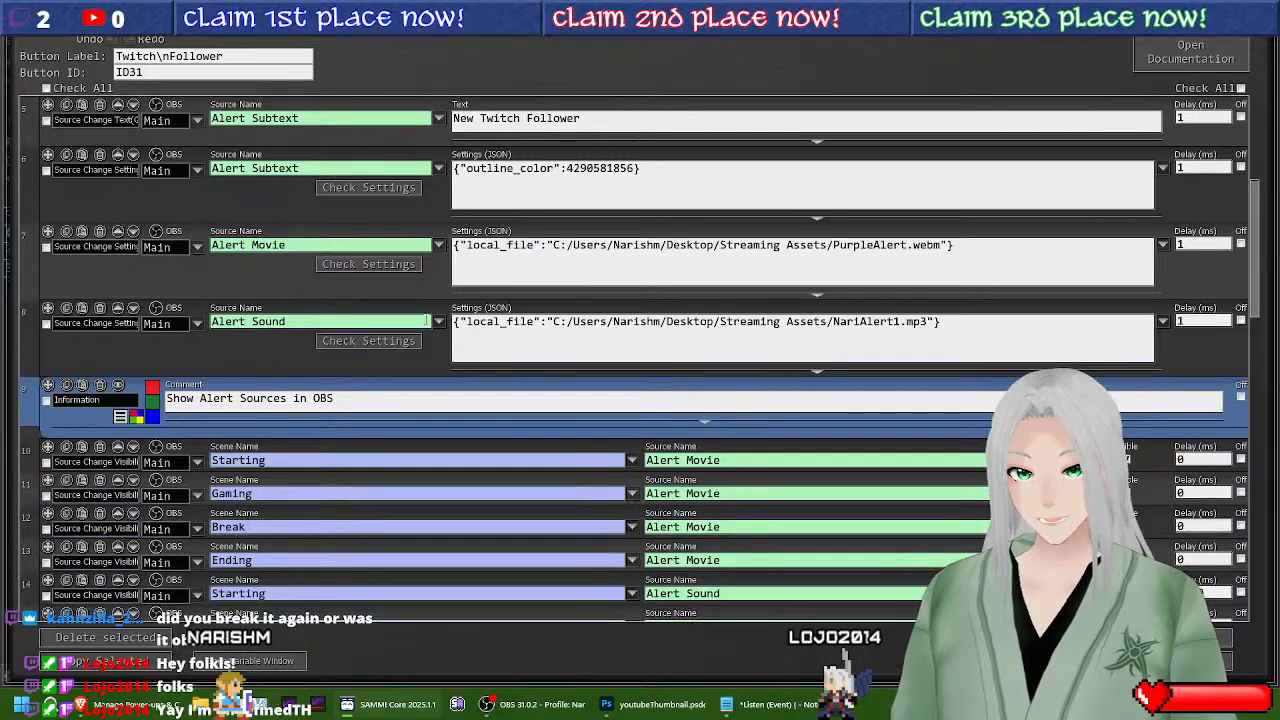
scroll(418, 344, "down", 1)
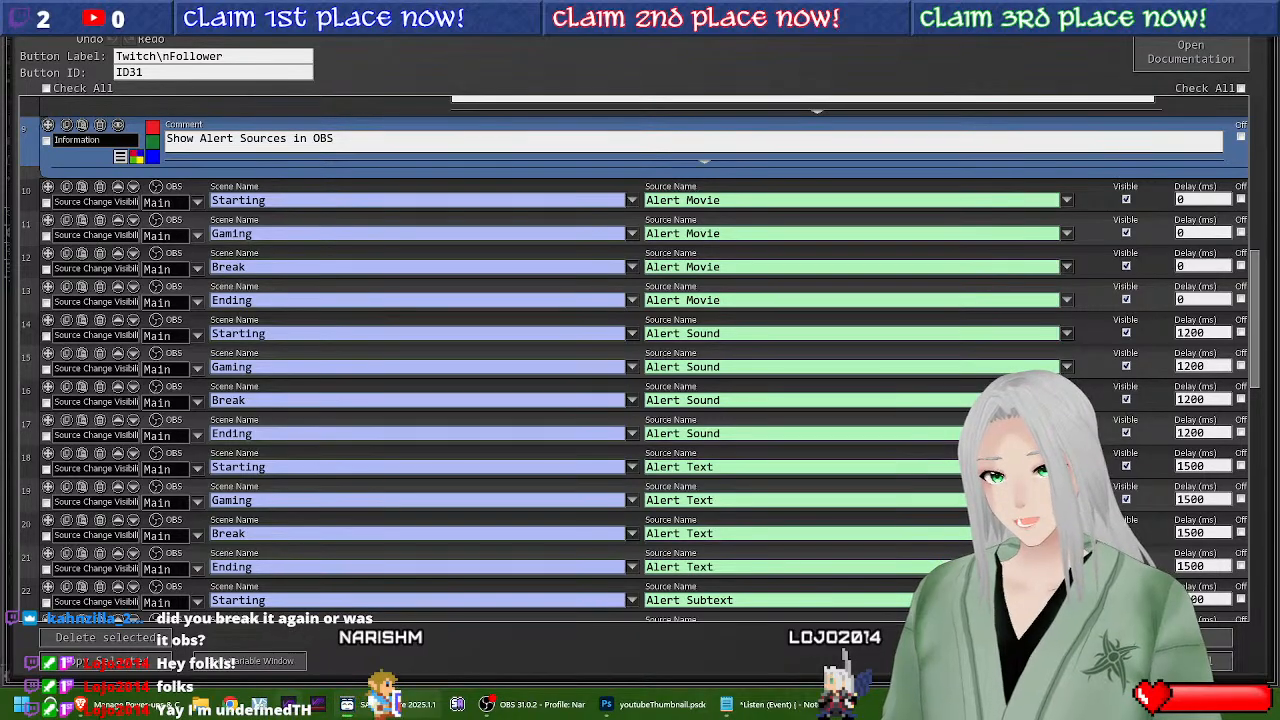
left_click(630, 705)
left_click(512, 705)
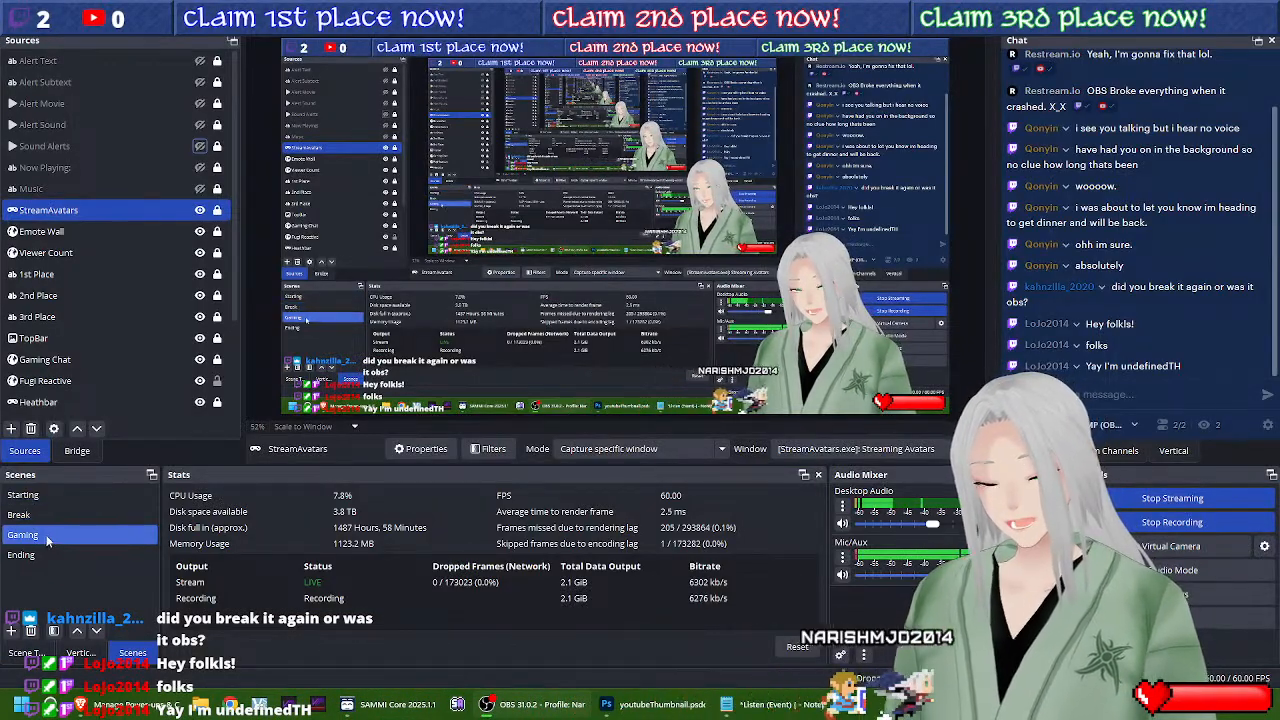
left_click(100, 535)
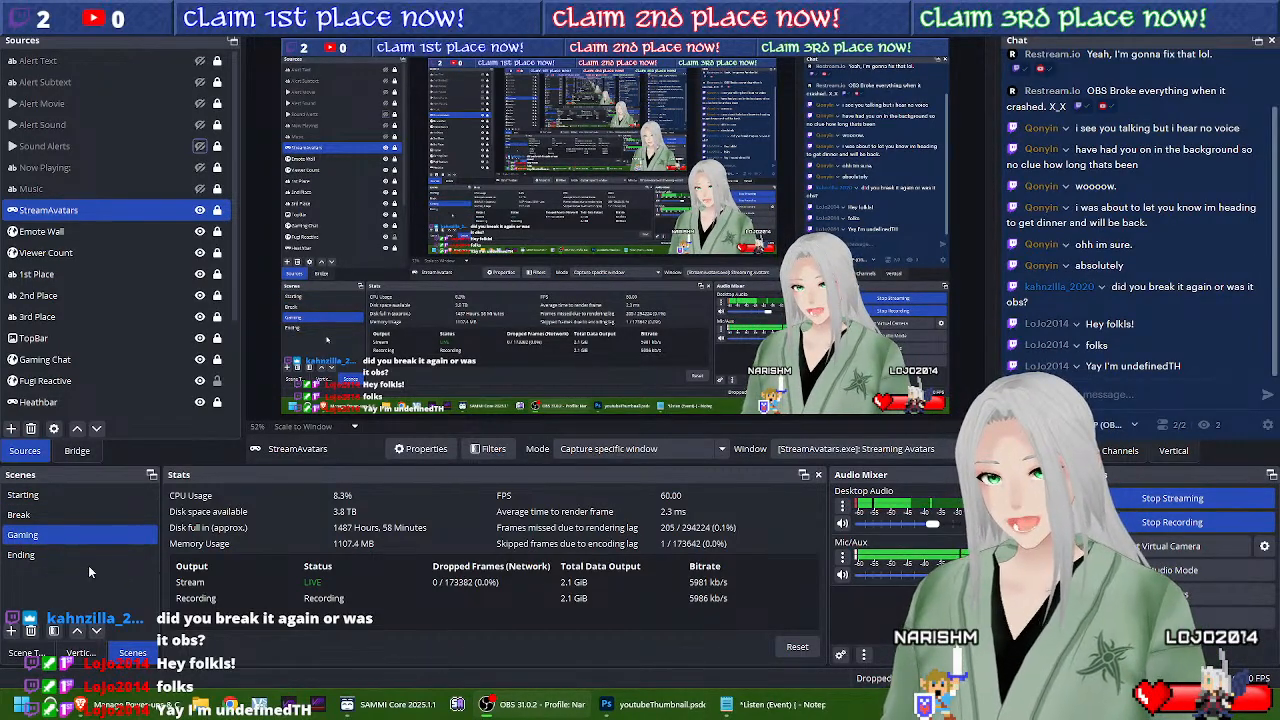
Step: Switch to SAMMI Core and examine which scenes and alert sources the Show Alert Sources commands of the Twitch Follower button cover
left_click(369, 706)
scroll(885, 253, "down", 1)
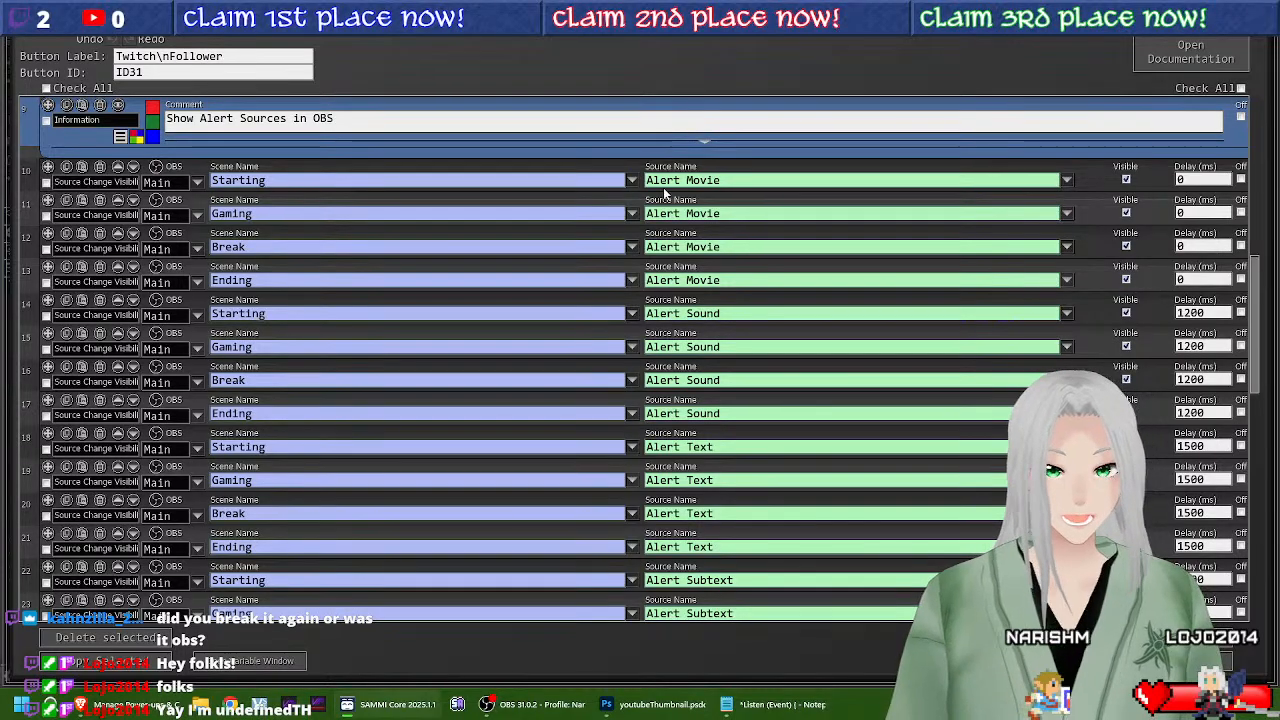
scroll(833, 305, "down", 3)
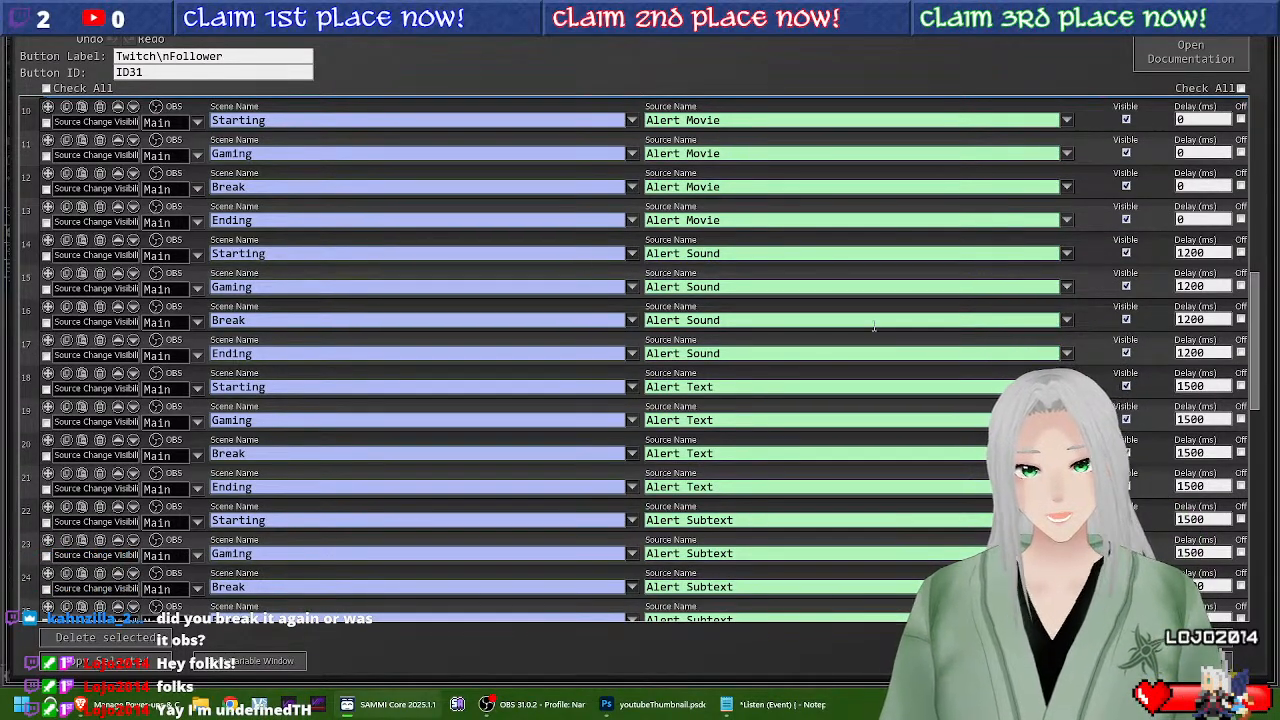
scroll(874, 326, "down", 3)
scroll(1037, 289, "down", 3)
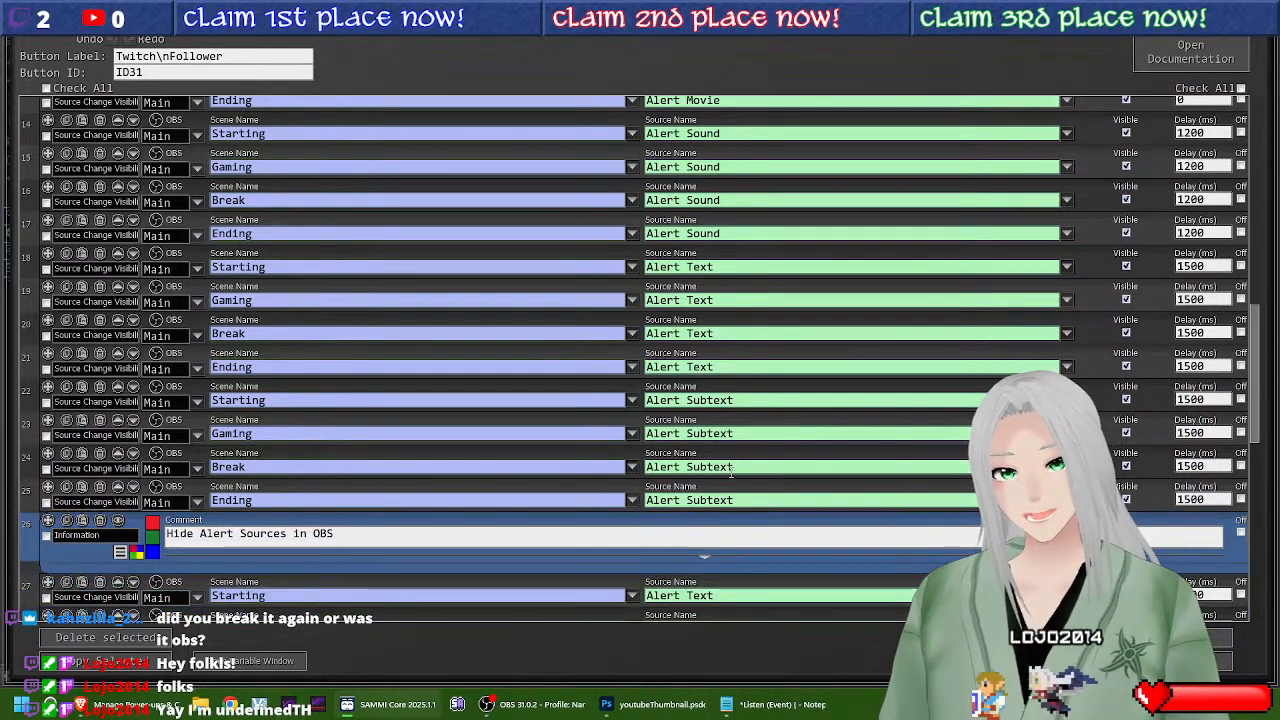
scroll(503, 474, "up", 6)
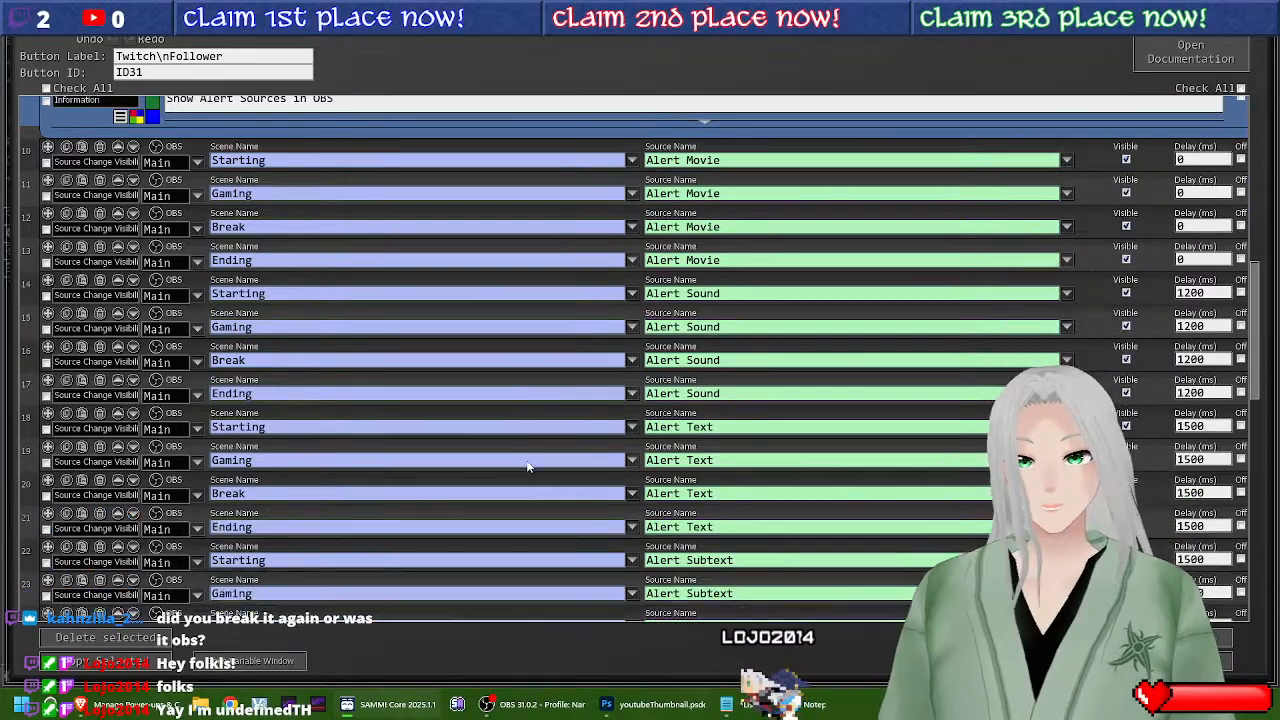
scroll(527, 465, "up", 15)
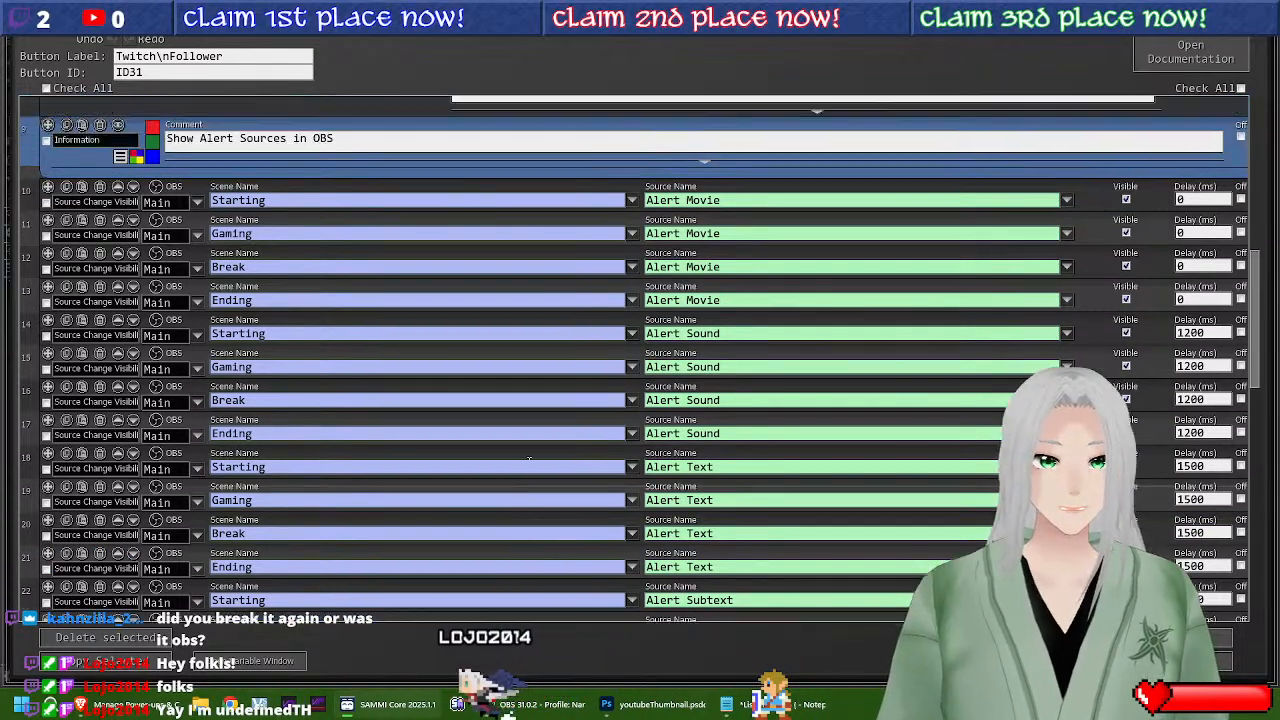
scroll(517, 451, "up", 10)
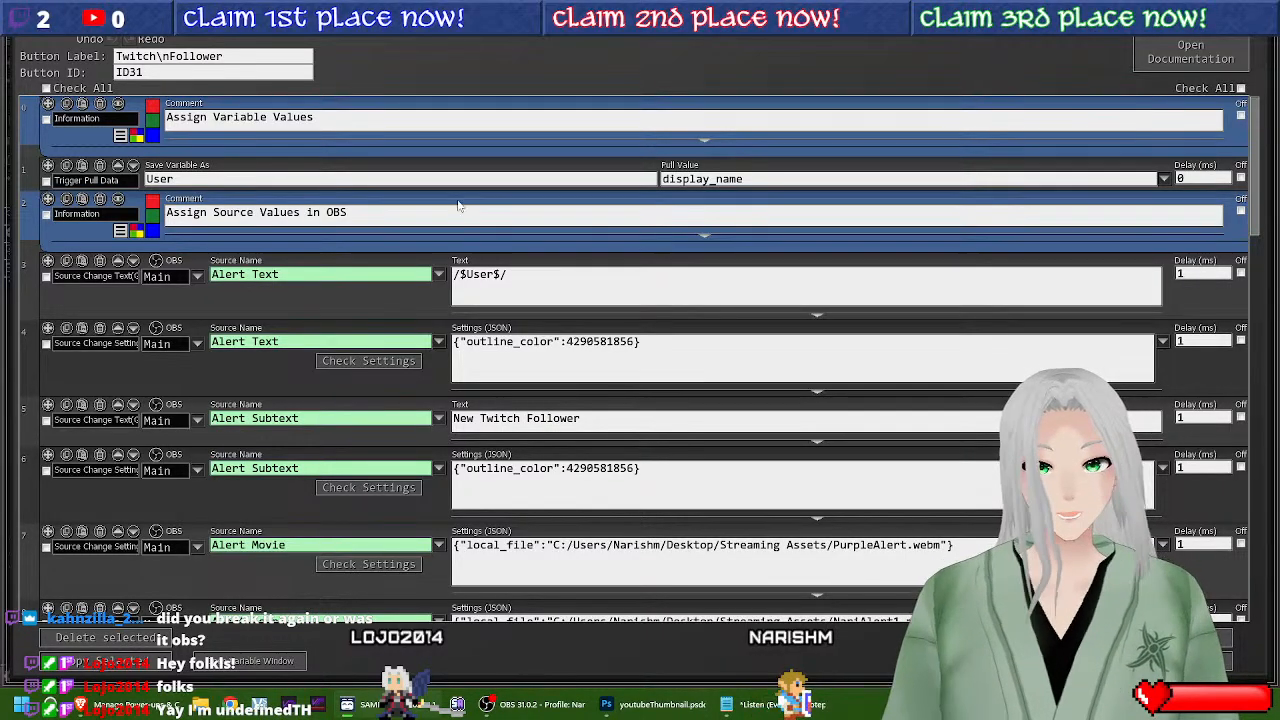
Step: Examine the source value assignments and the delays of the Alert Movie, Alert Sound, Alert Text and Alert Subtext show commands
scroll(687, 364, "down", 3)
scroll(687, 364, "up", 1)
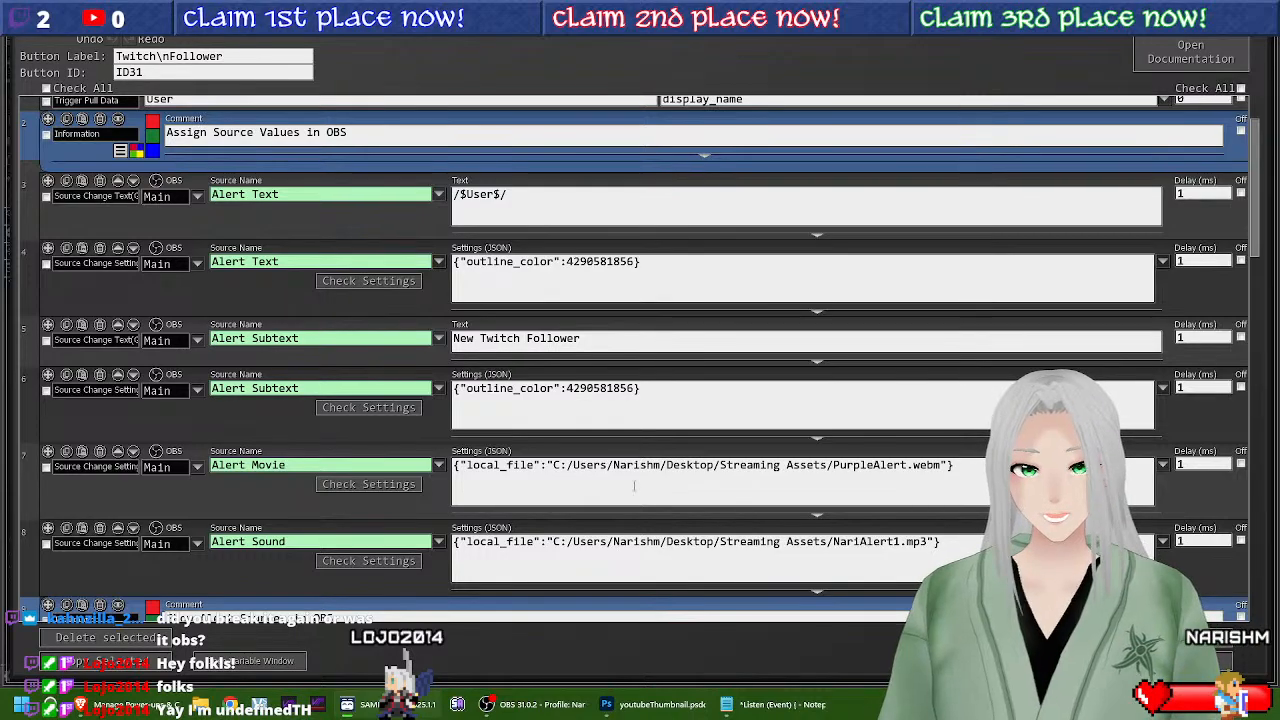
scroll(634, 486, "down", 10)
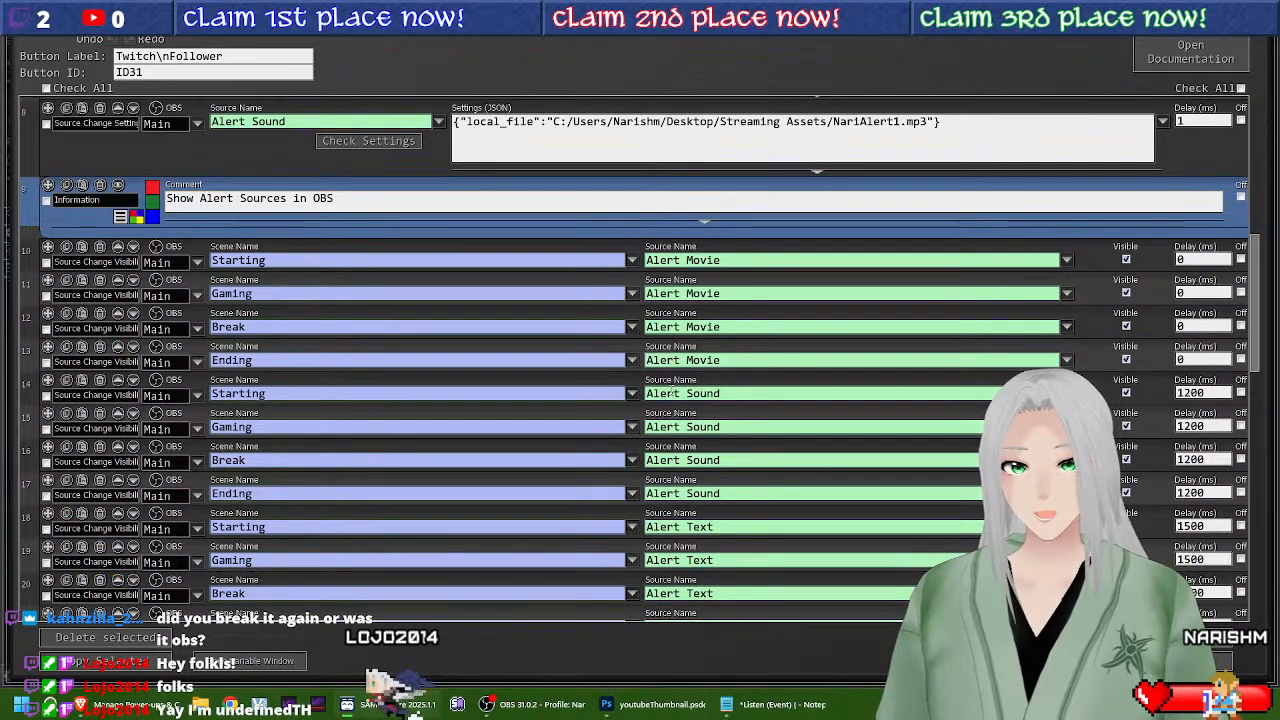
scroll(672, 389, "down", 1)
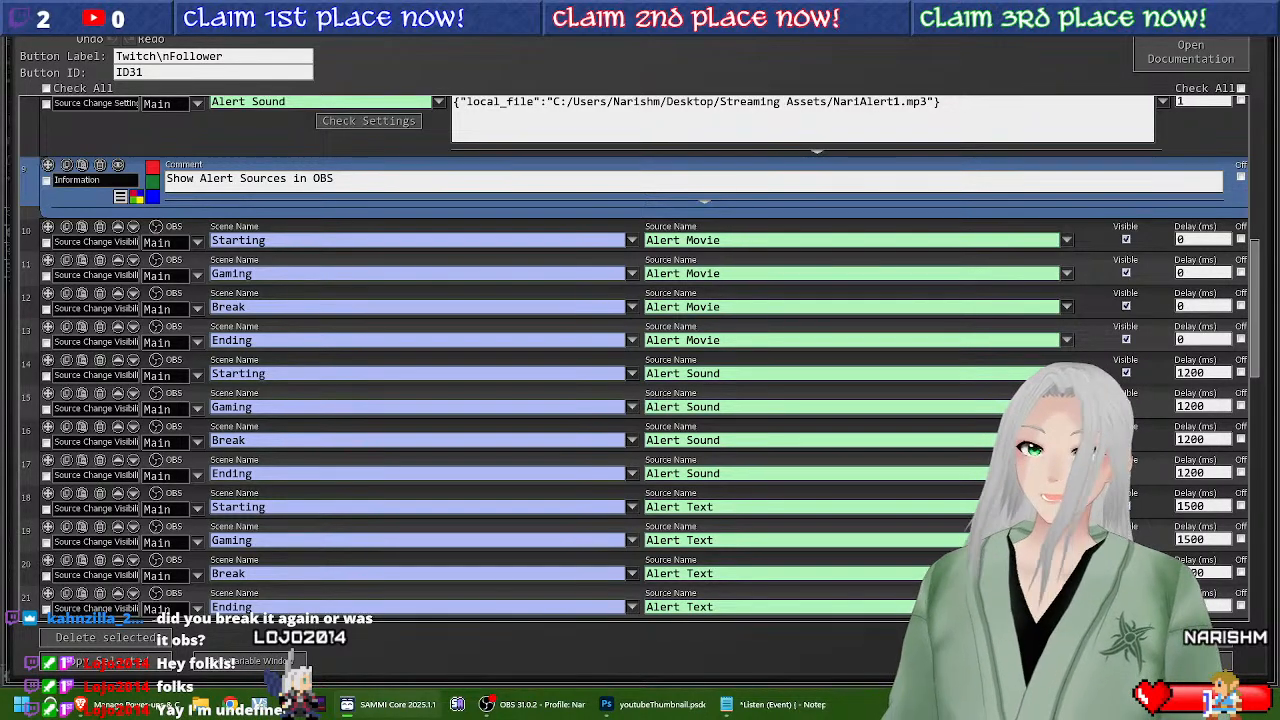
scroll(1243, 318, "down", 3)
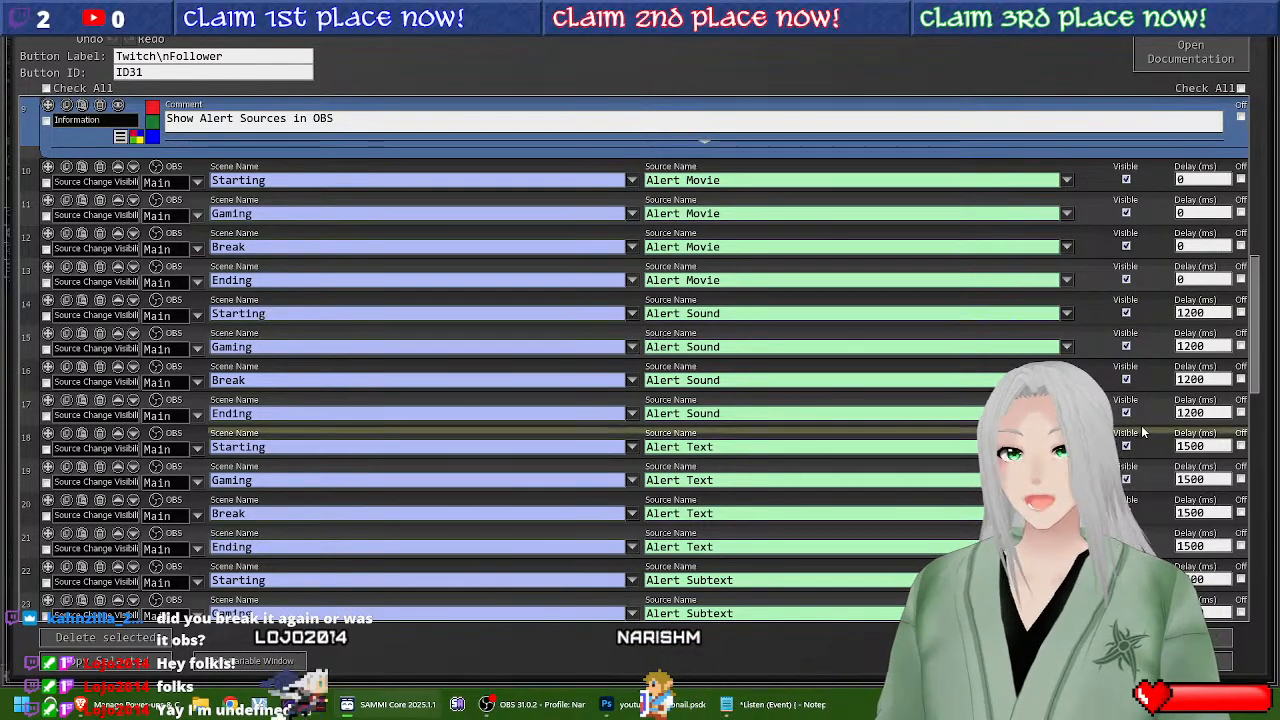
scroll(1134, 432, "down", 3)
scroll(1134, 432, "down", 3)
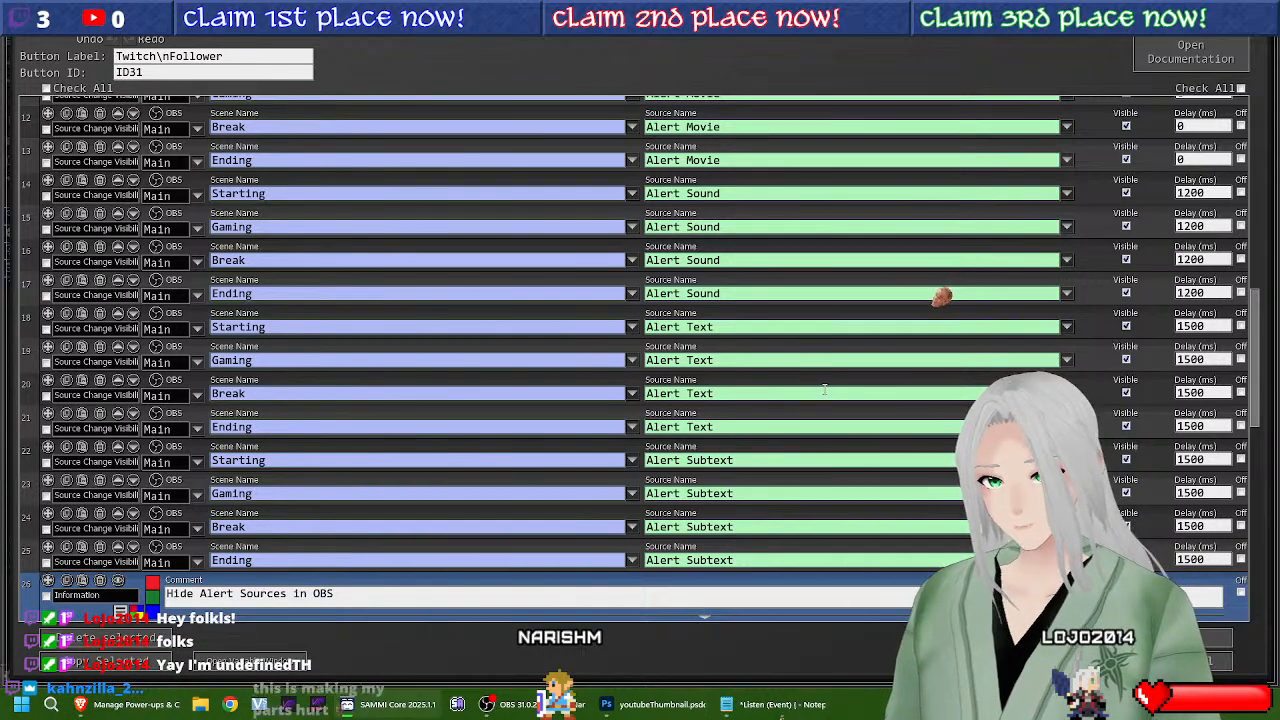
scroll(980, 480, "down", 3)
scroll(1100, 500, "up", 3)
scroll(1160, 510, "up", 2)
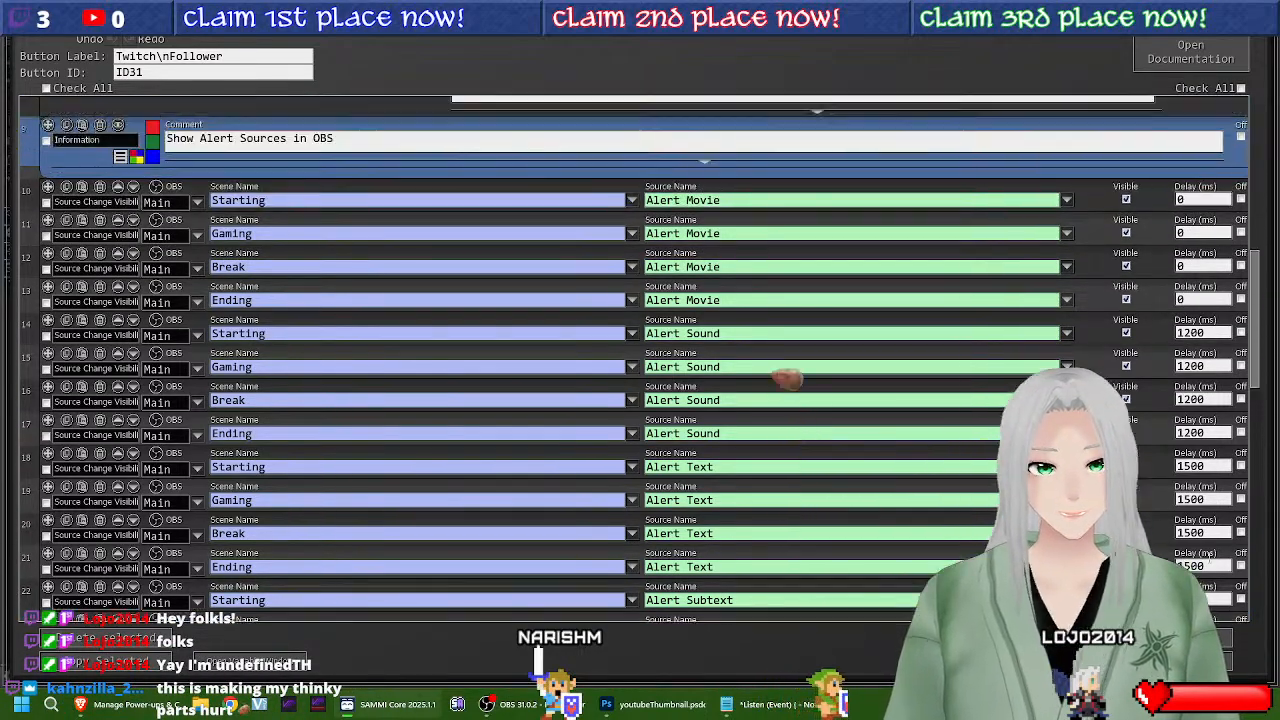
scroll(1180, 400, "down", 3)
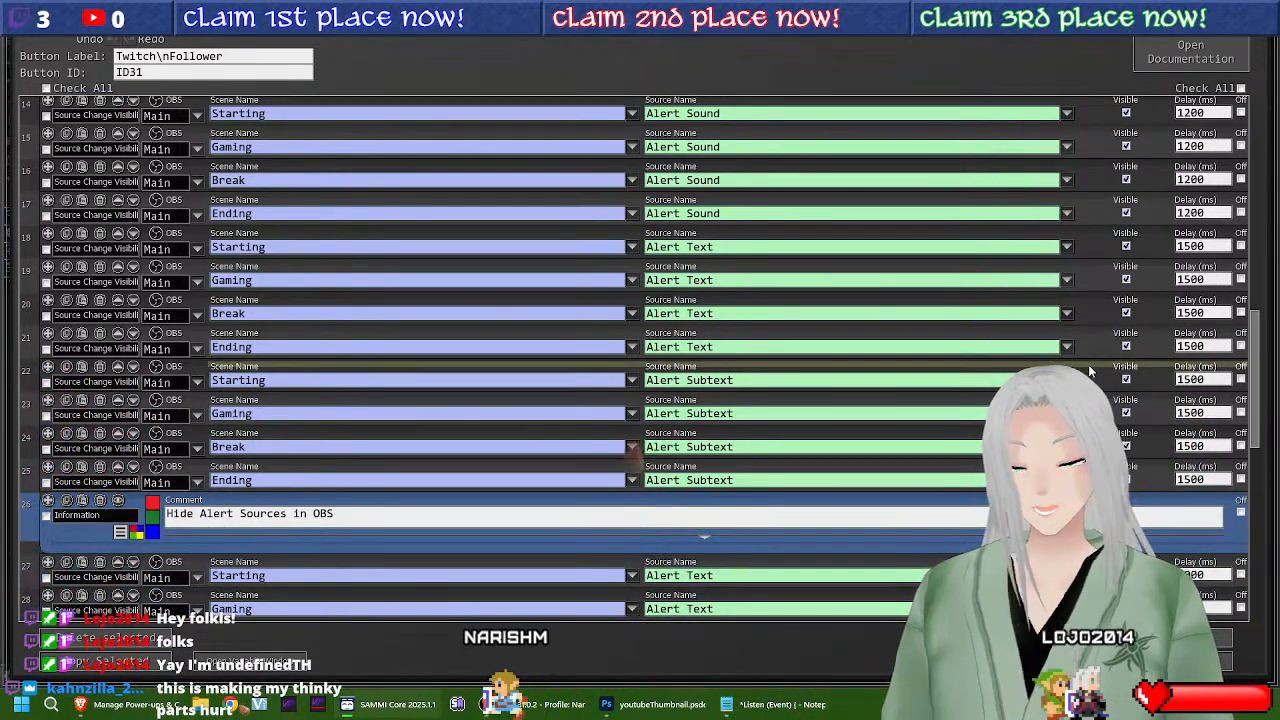
mouse_move(1090, 372)
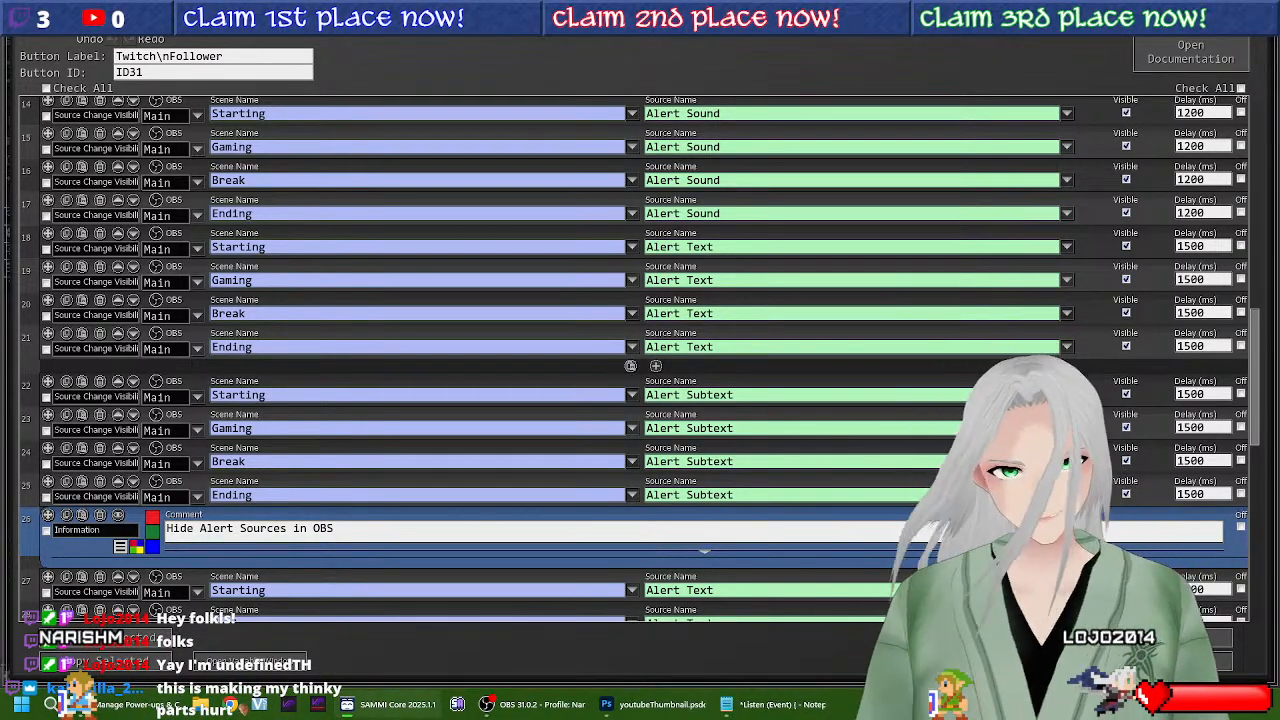
scroll(1088, 366, "down", 1)
scroll(1075, 378, "up", 4)
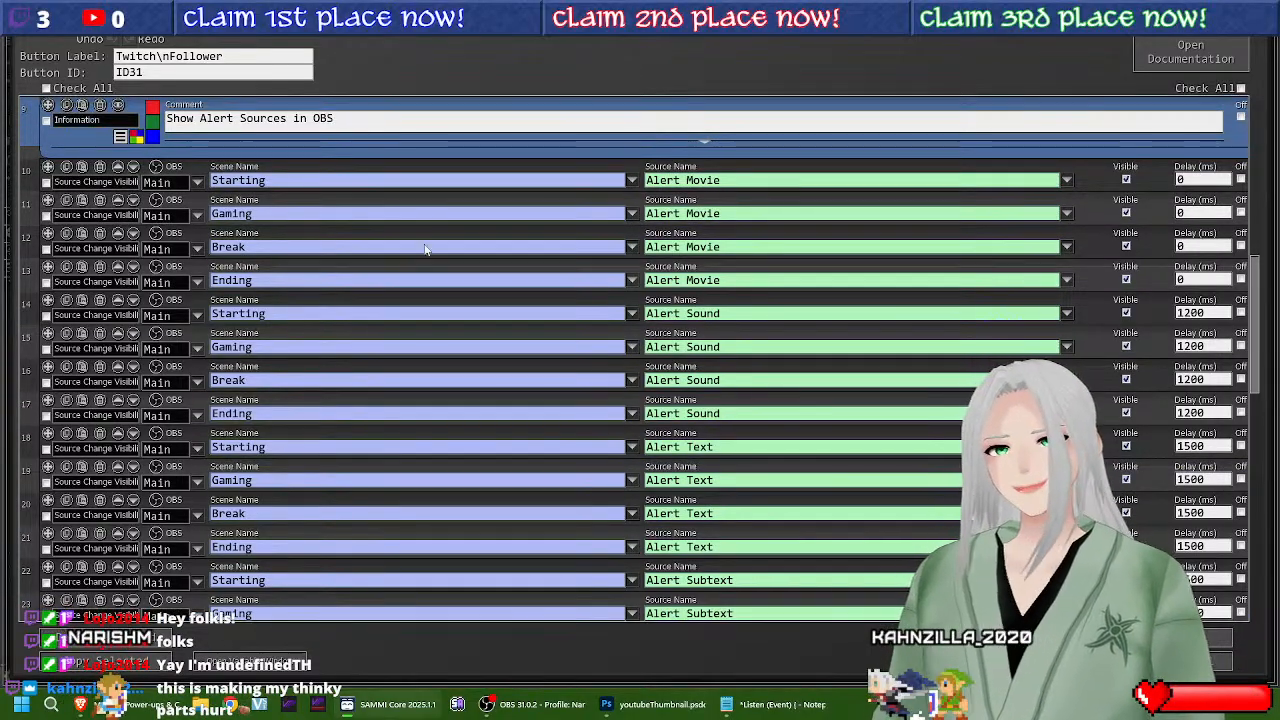
scroll(900, 390, "down", 3)
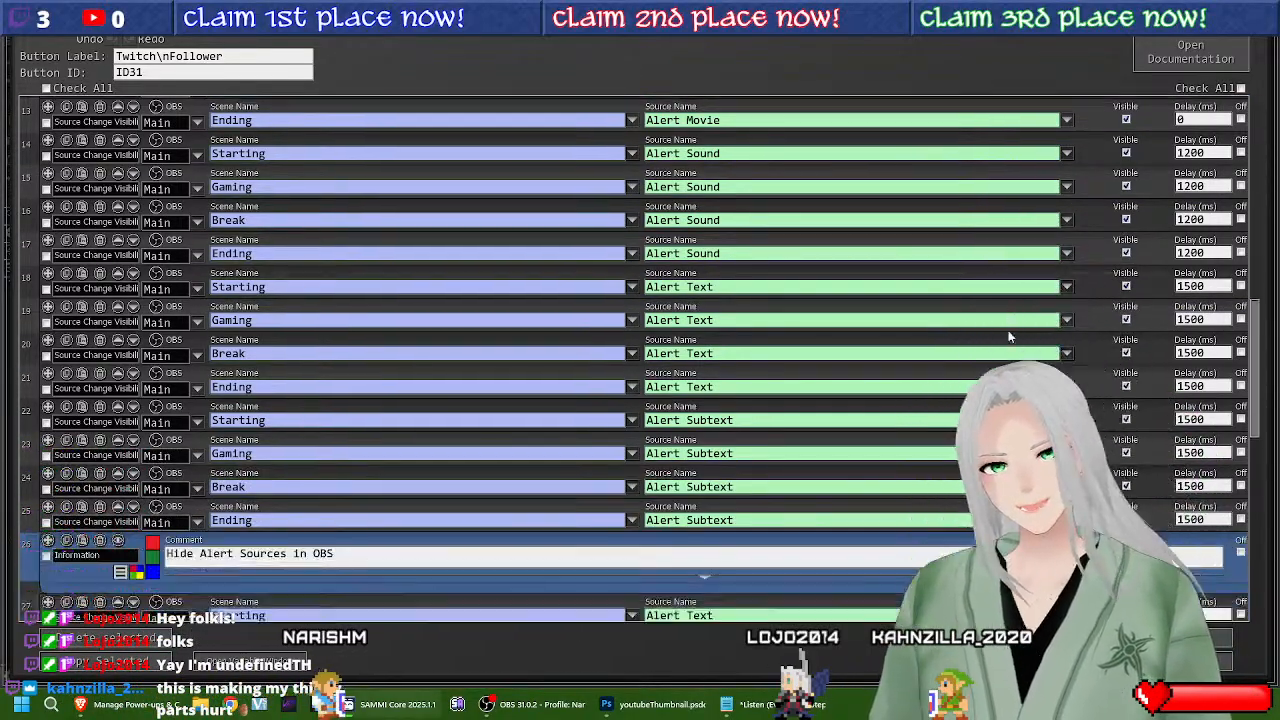
scroll(1152, 191, "down", 2)
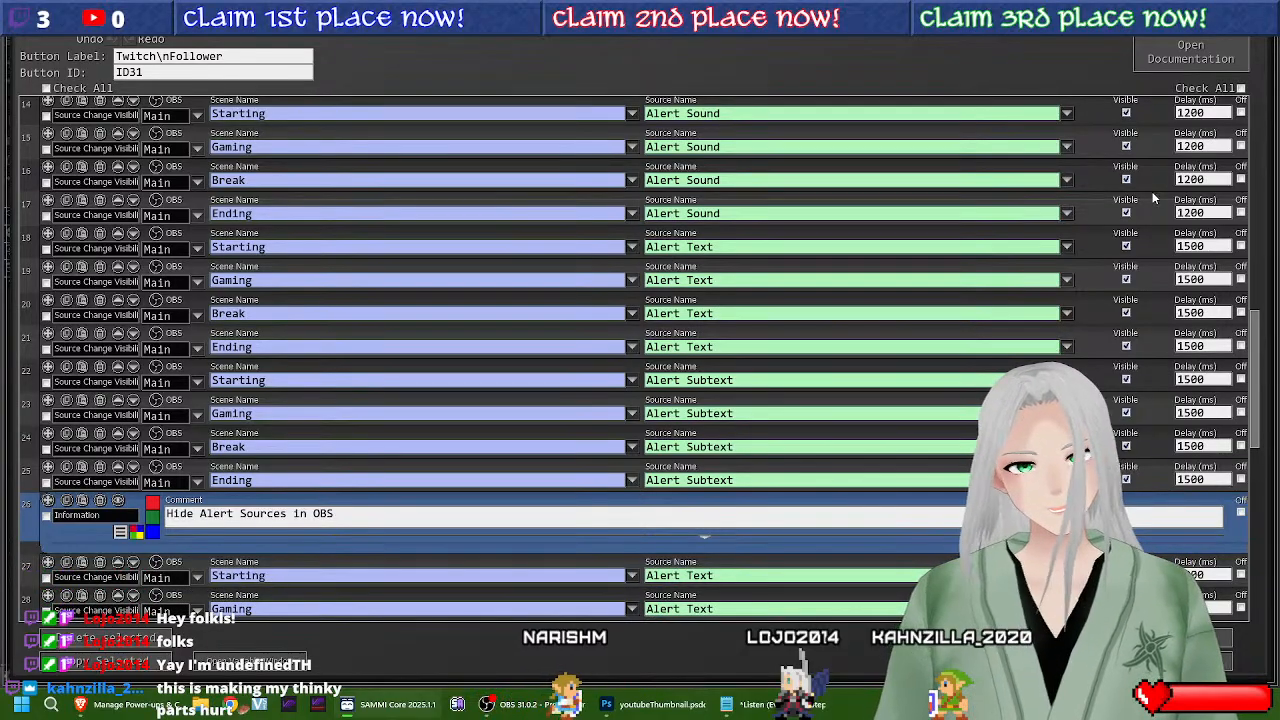
Step: Examine the visibility and delays of the Hide Alert Sources commands and the closing Wait For Timeout command
scroll(1065, 338, "down", 5)
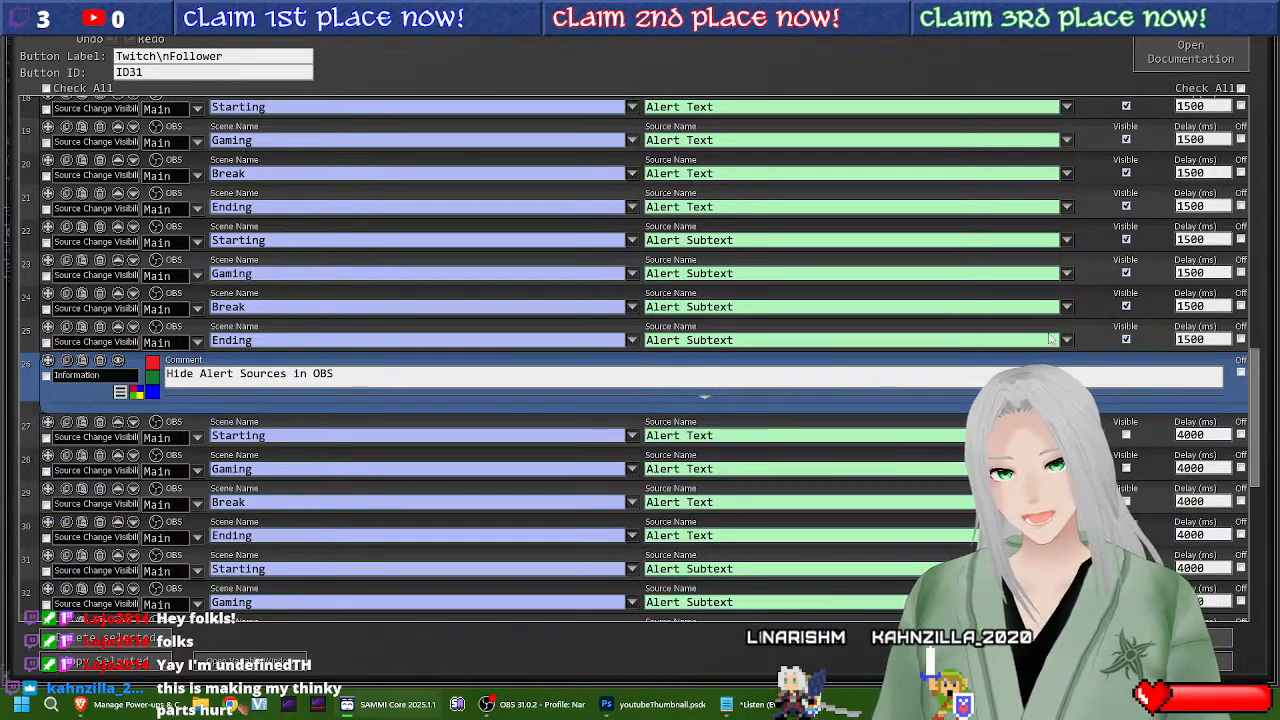
scroll(1065, 338, "down", 1)
scroll(1120, 360, "down", 2)
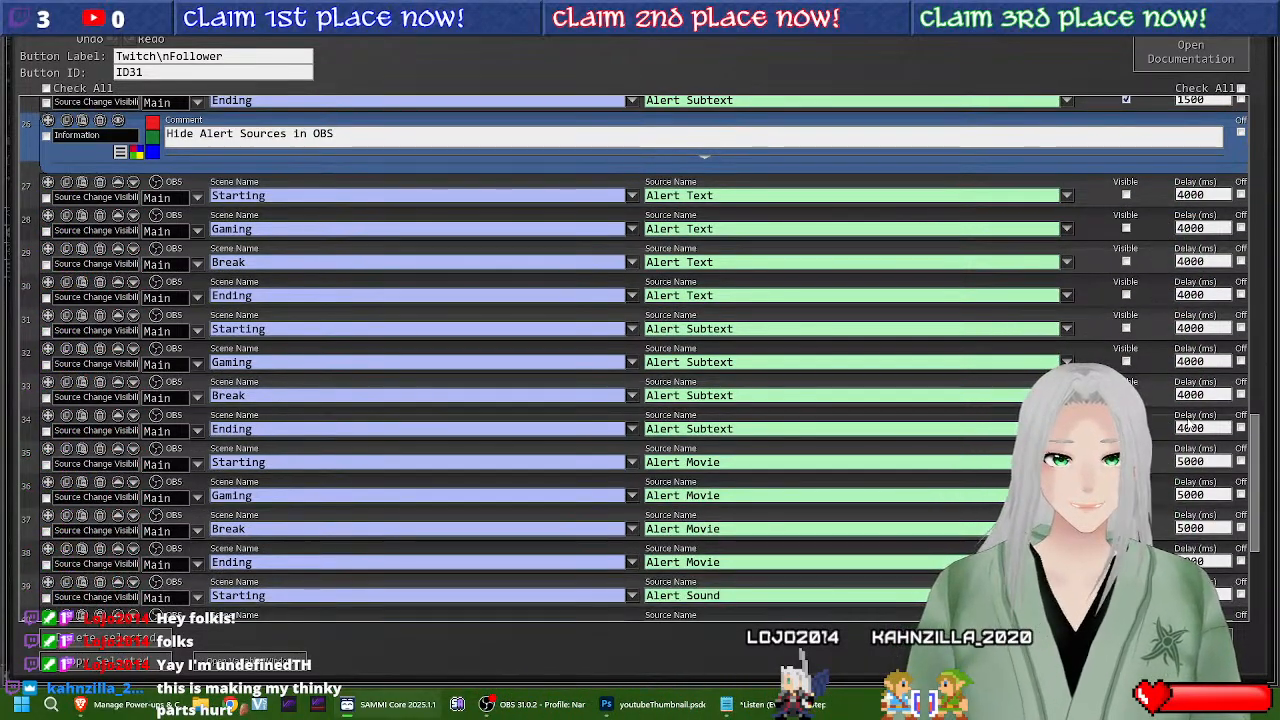
scroll(1178, 384, "down", 3)
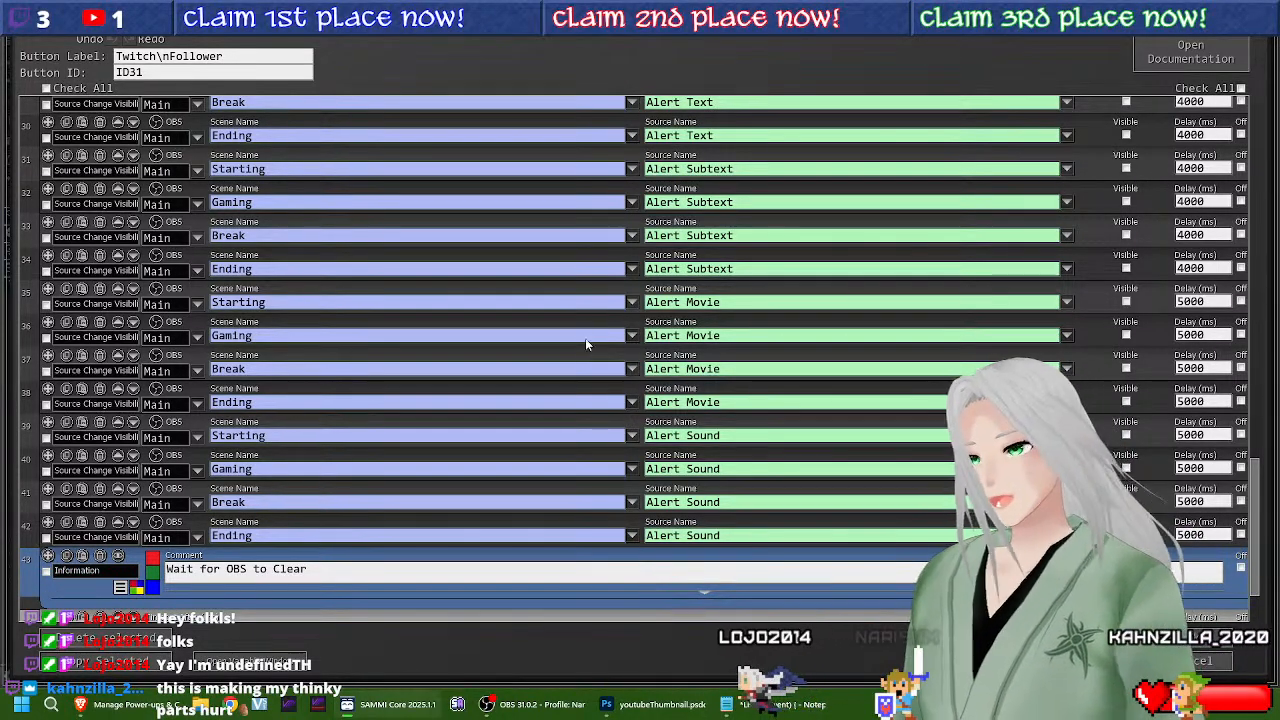
scroll(598, 332, "down", 2)
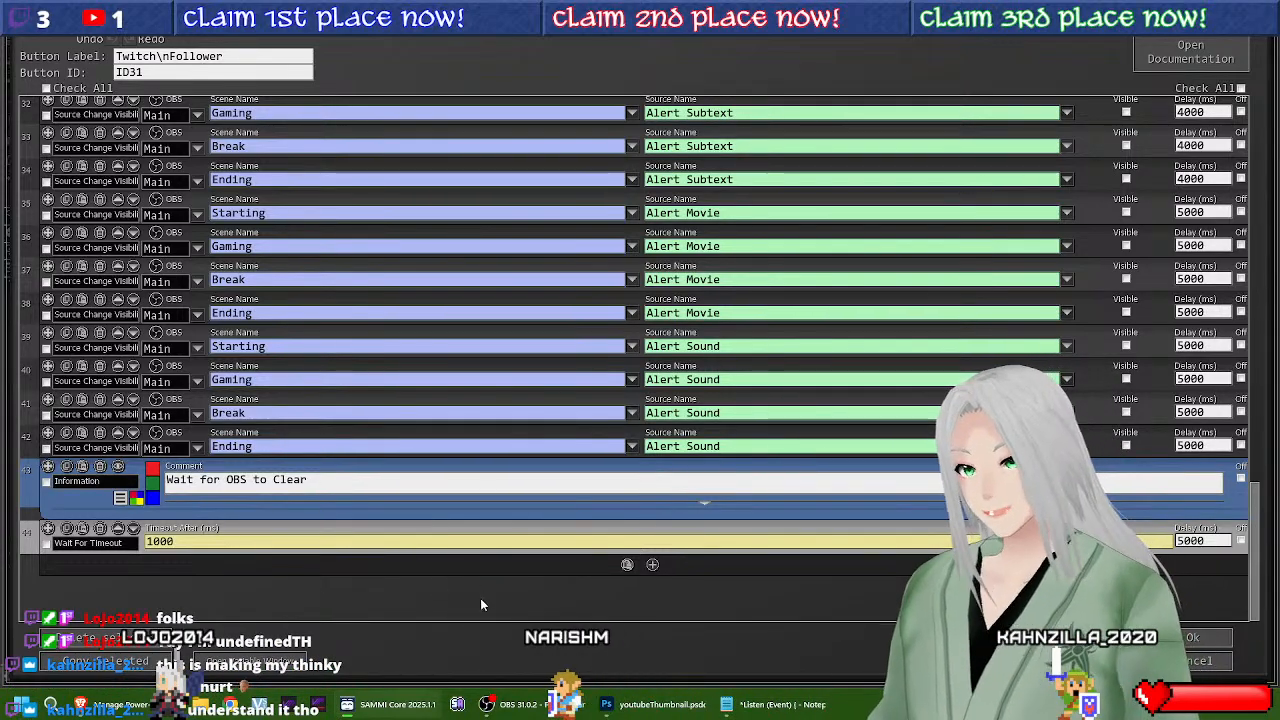
Step: Switch to OBS, open the SAMMI Bridge, and look through its Twitch test triggers and the VTuberPlus Message section
left_click(388, 704)
left_click(77, 451)
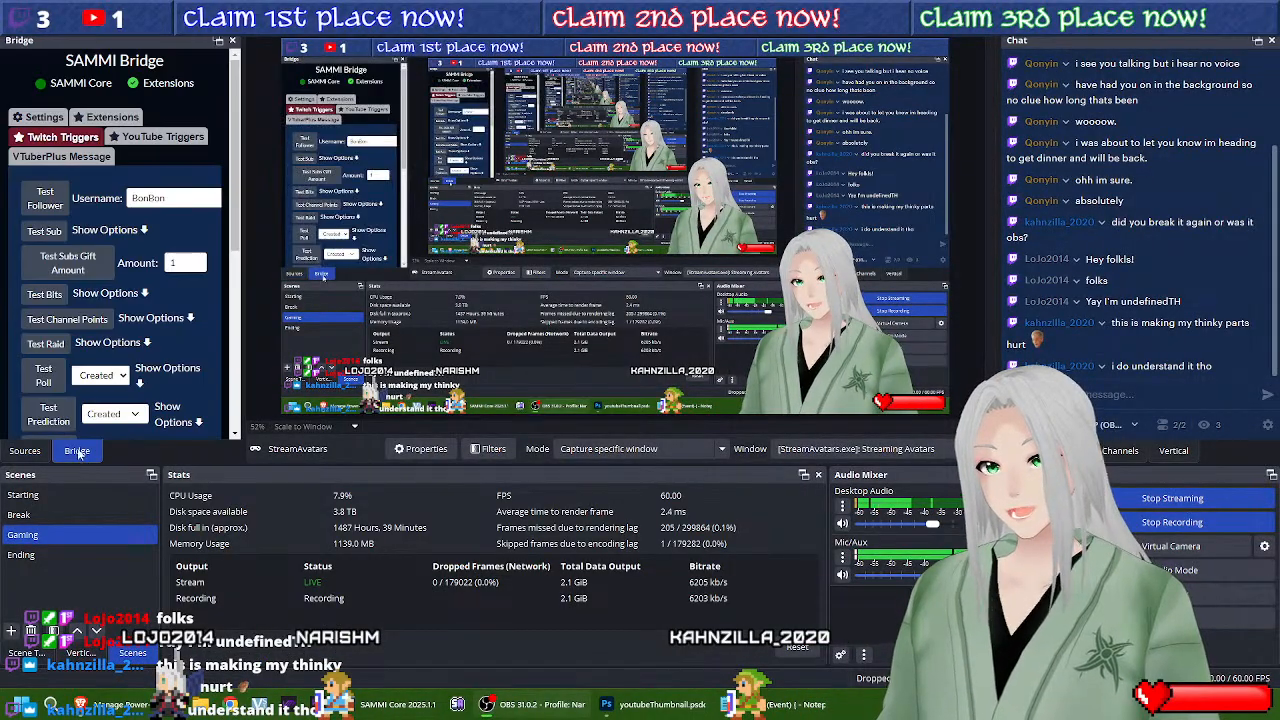
left_click(58, 200)
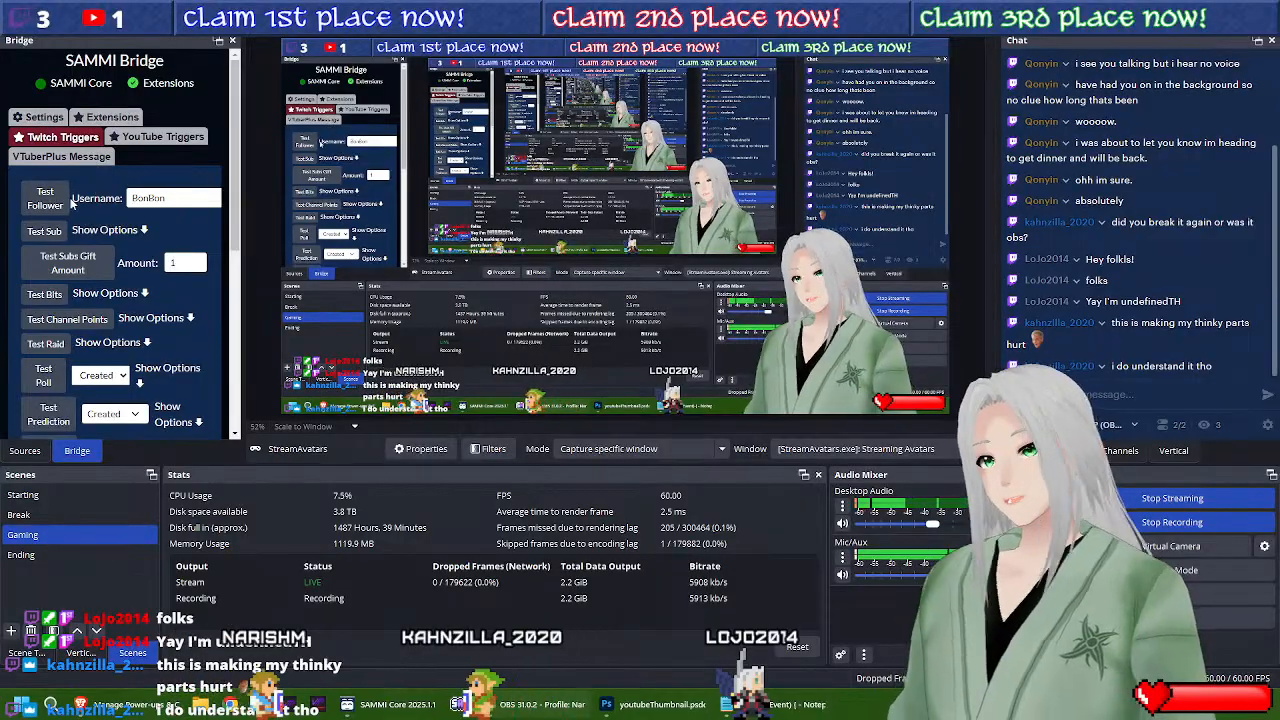
scroll(70, 222, "down", 5)
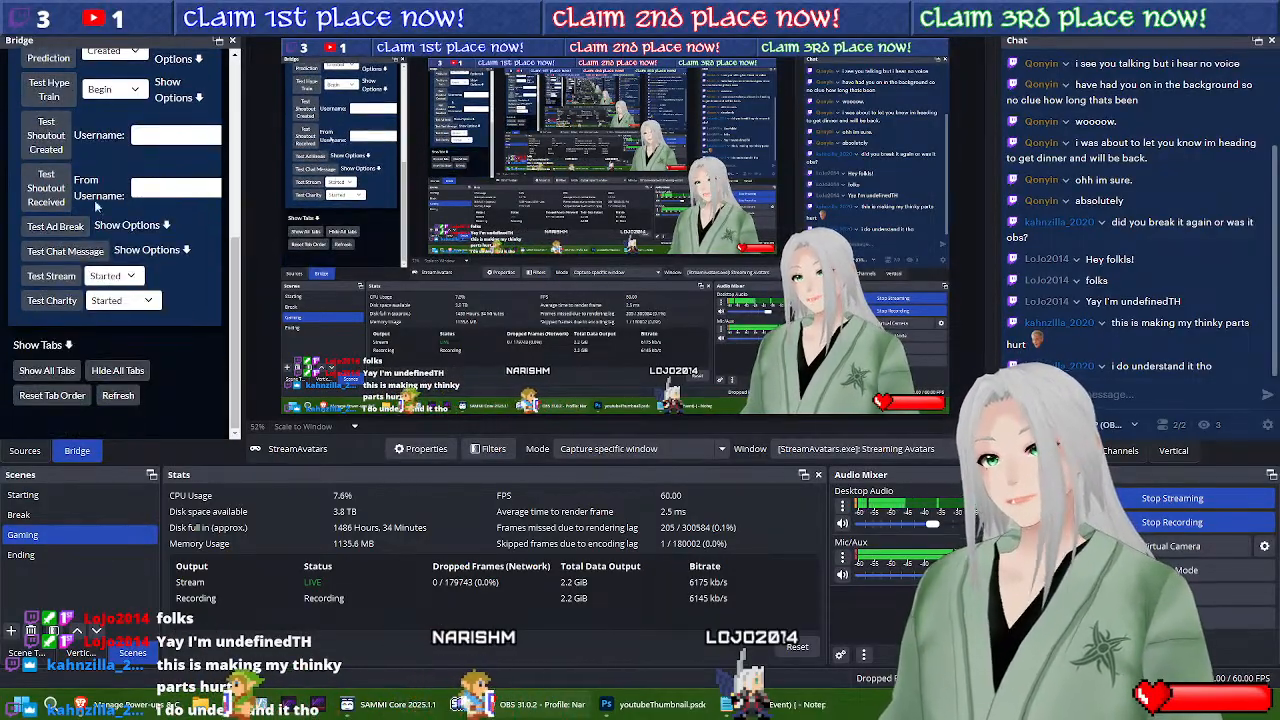
scroll(163, 343, "up", 5)
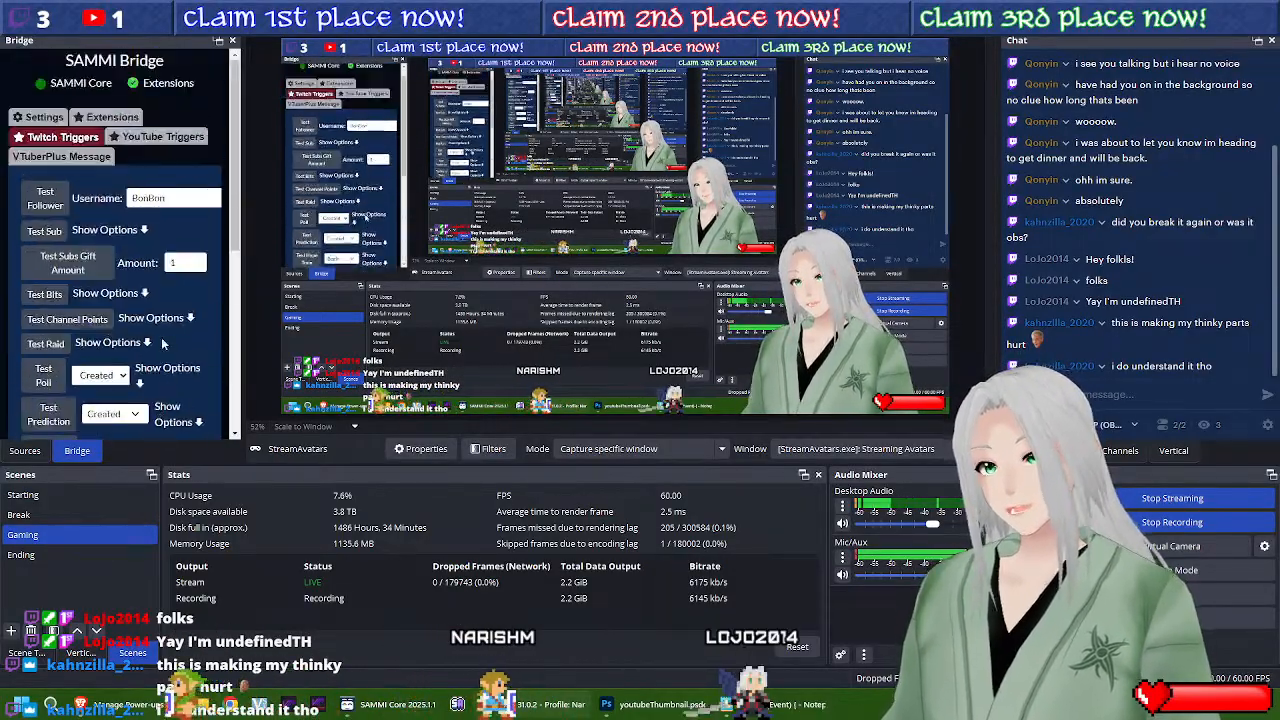
left_click(140, 137)
left_click(62, 157)
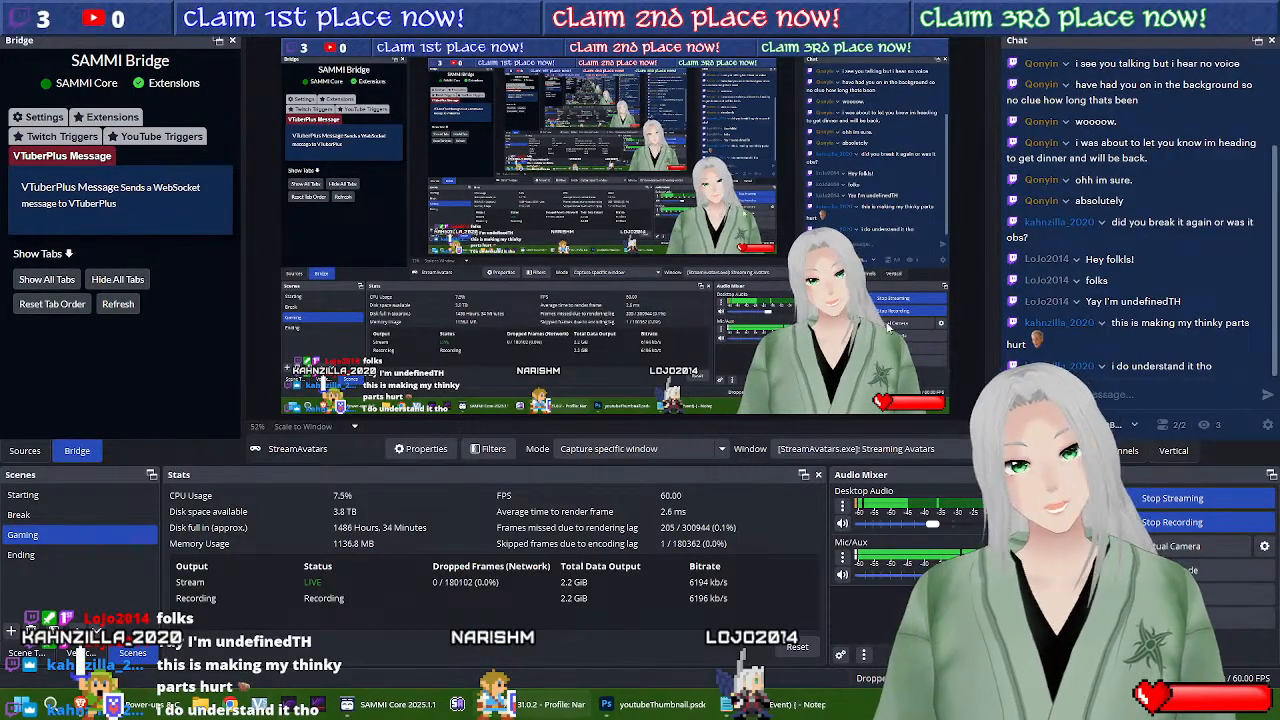
Step: Fire the Twitch follower test in the SAMMI Bridge and watch the Alert Text, Alert Subtext and Alert Movie sources toggle in OBS
left_click(62, 137)
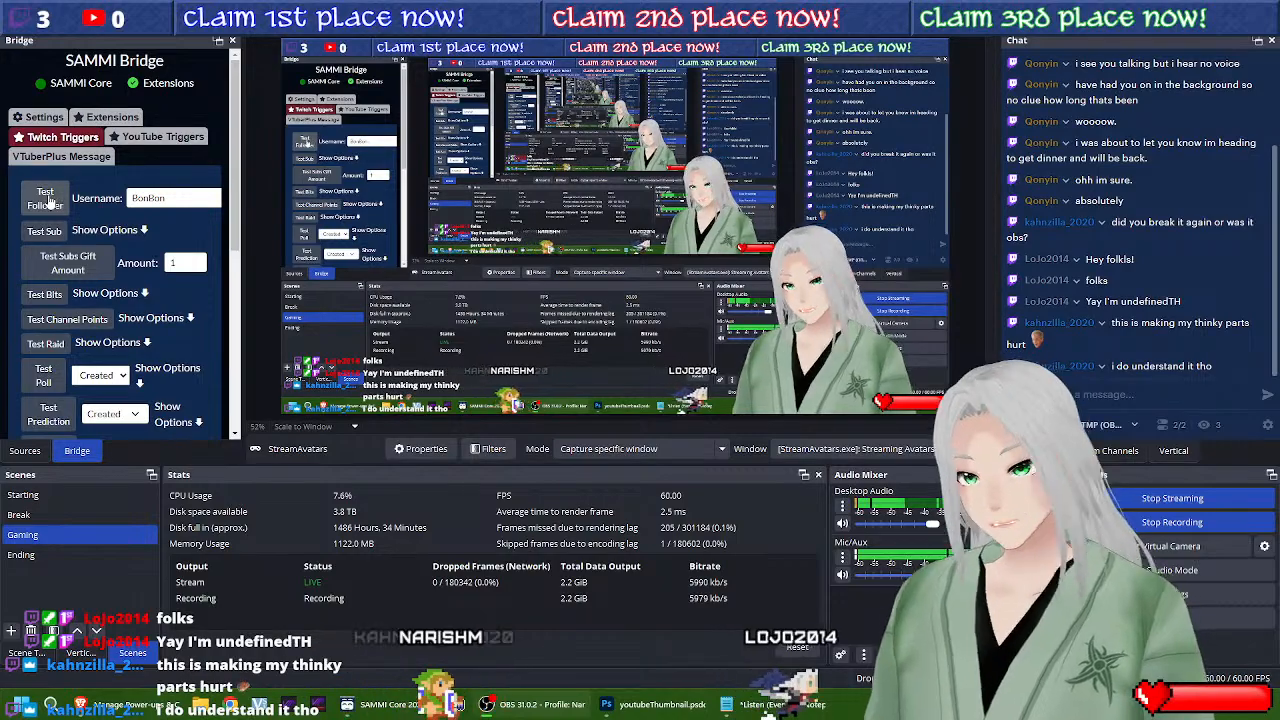
left_click(25, 450)
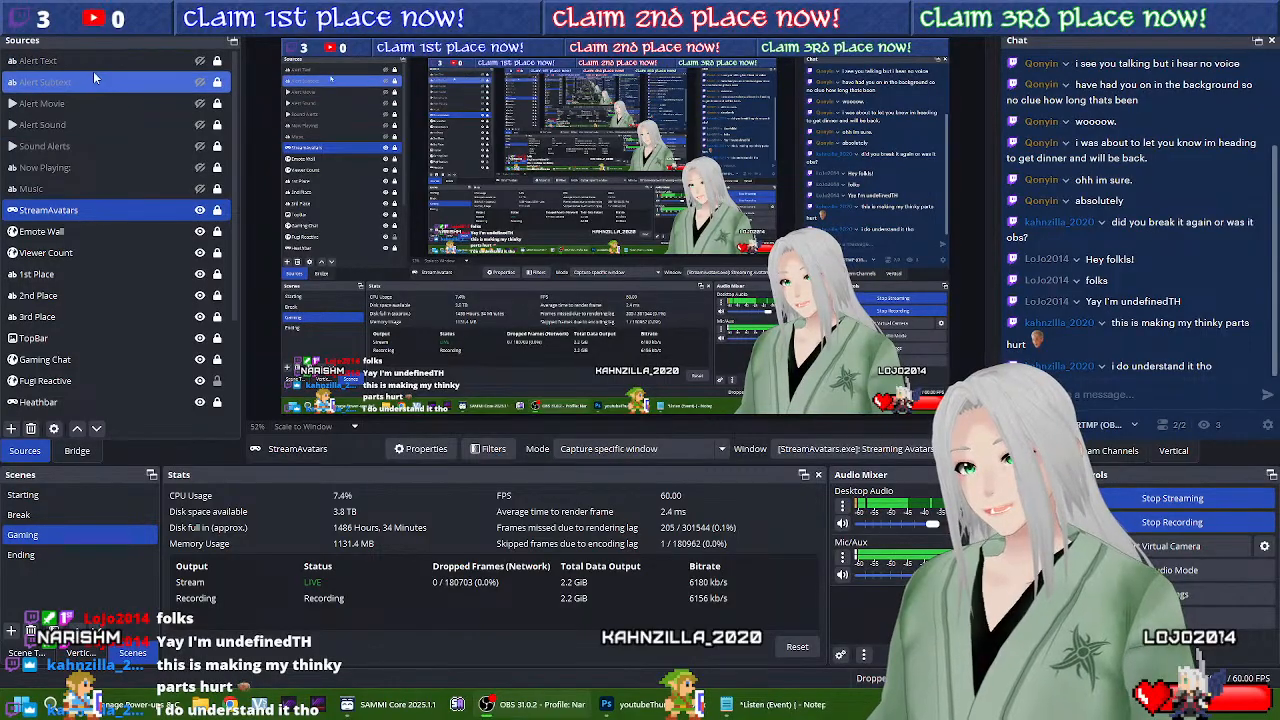
left_click(70, 453)
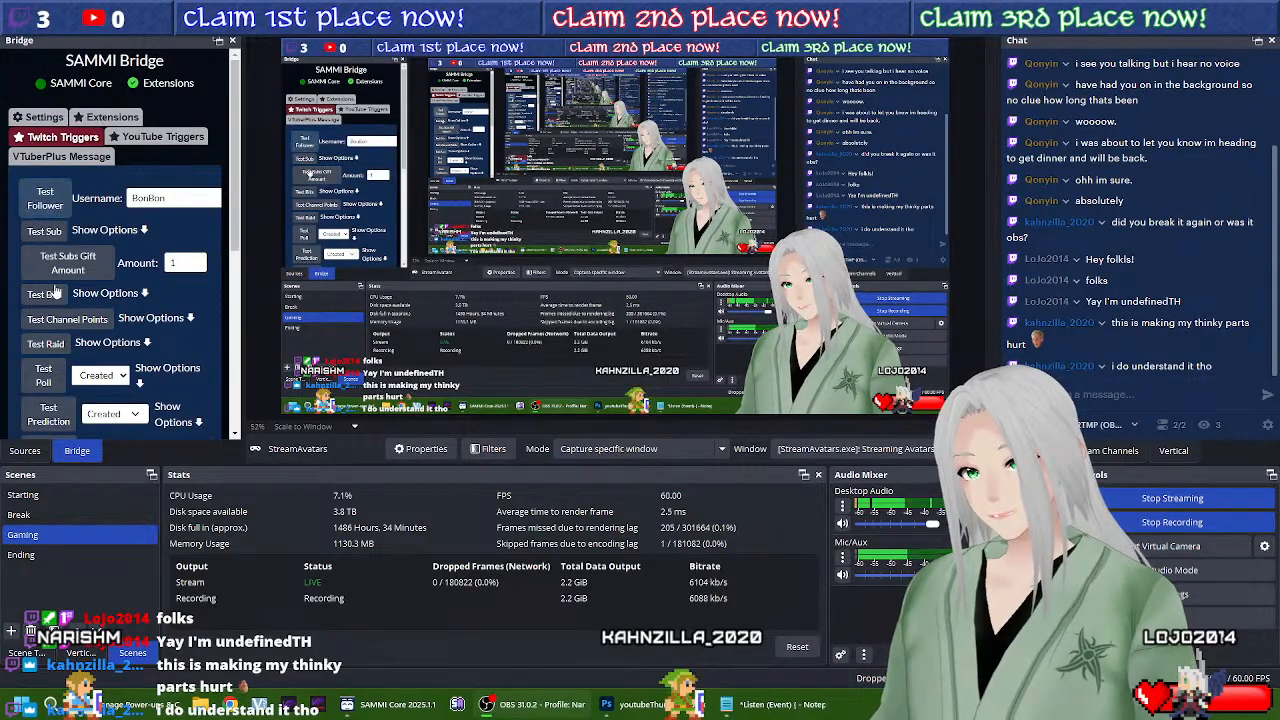
left_click(25, 451)
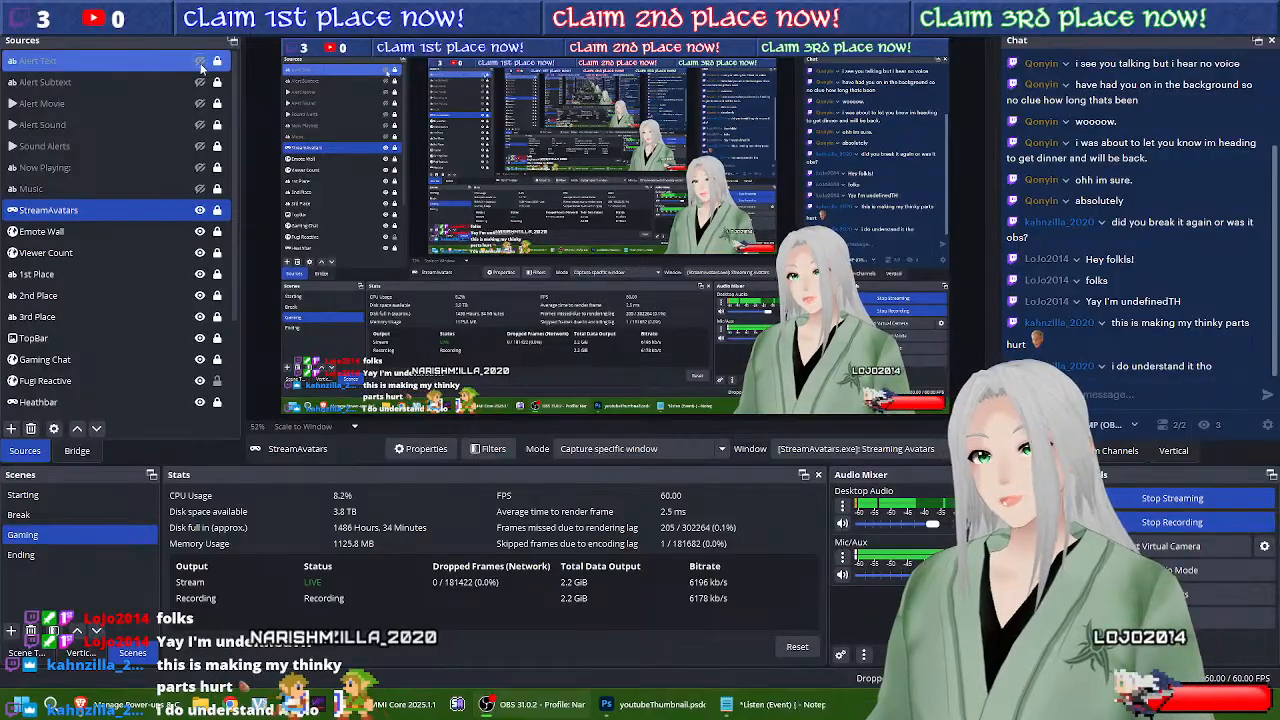
left_click(205, 103)
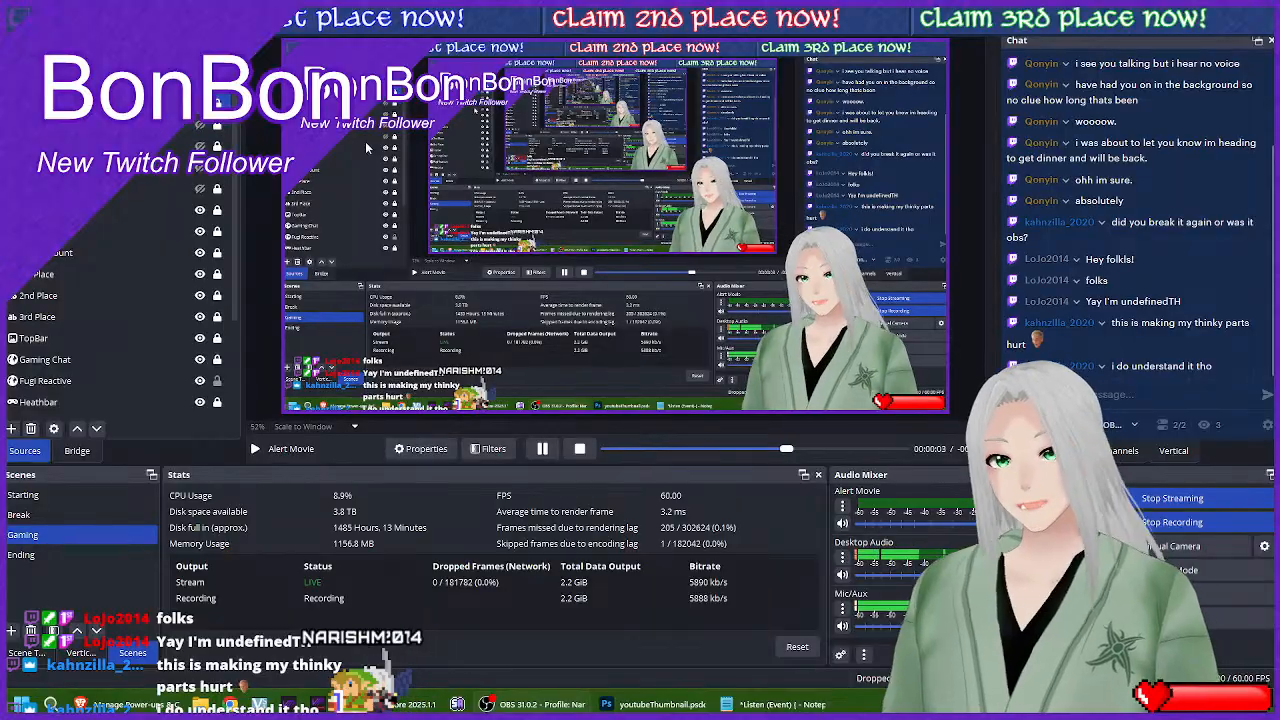
left_click(197, 64)
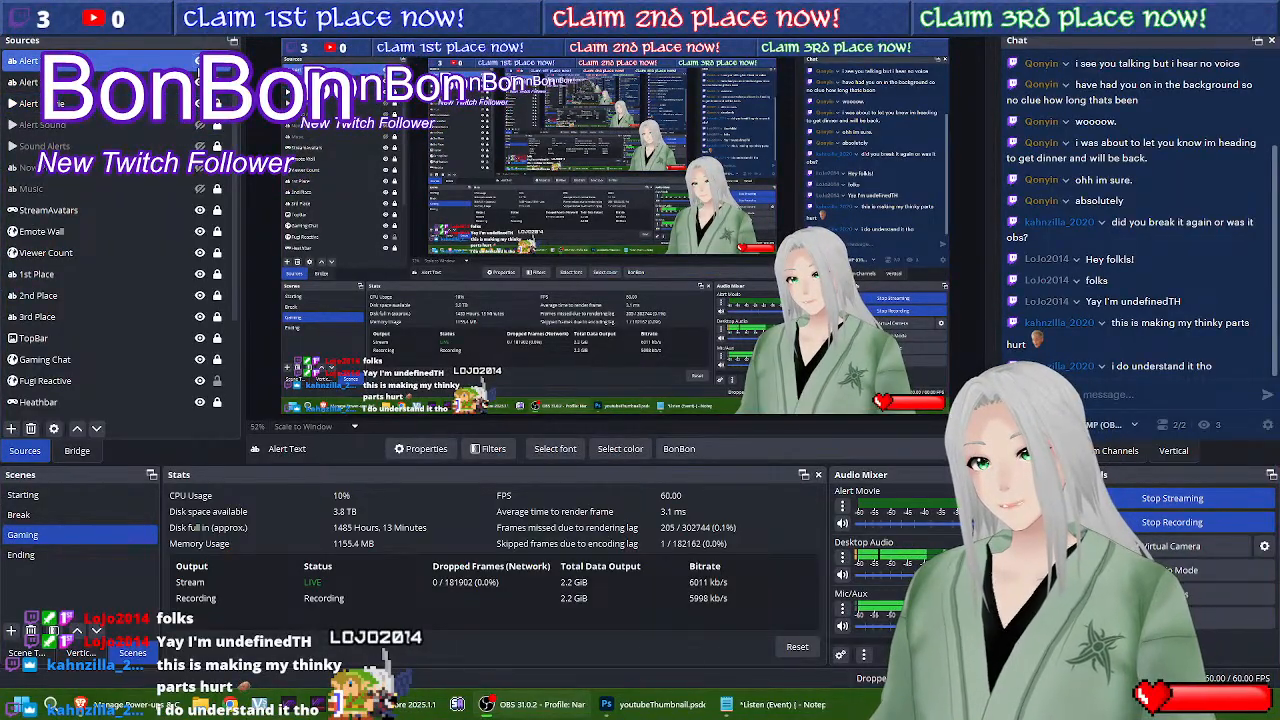
left_click(180, 82)
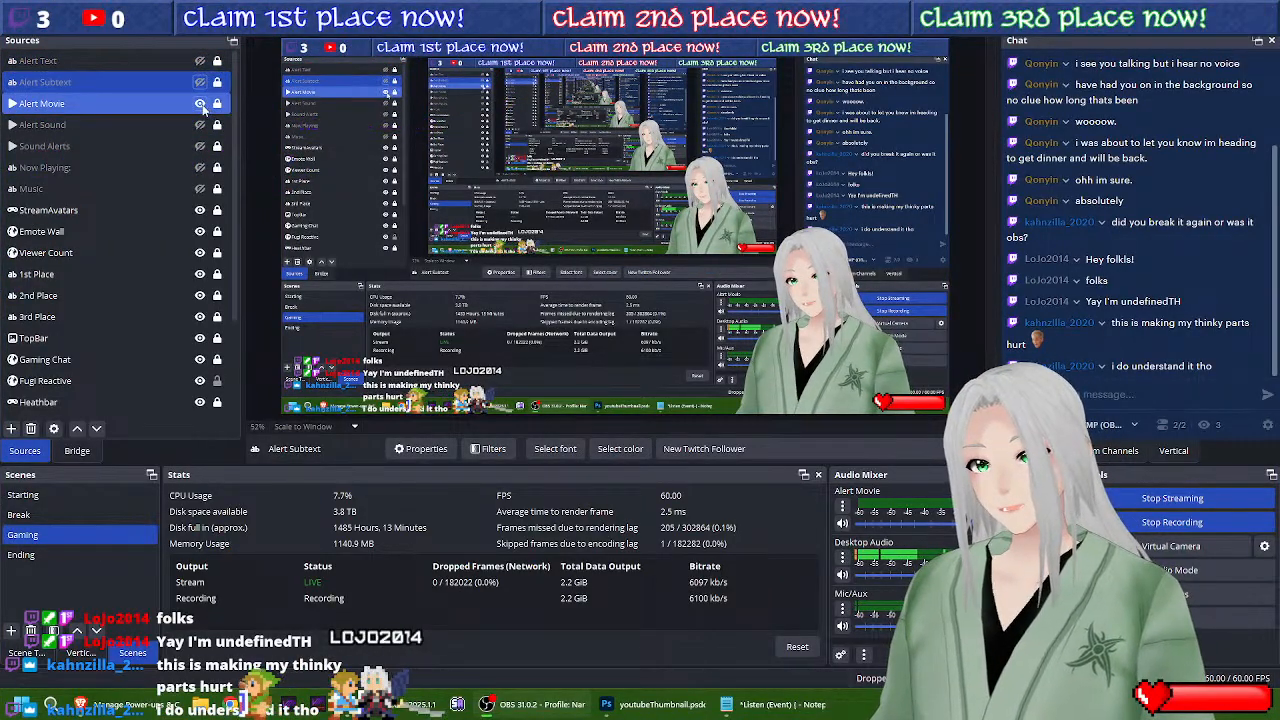
Step: Fire the YouTube subscriber test in the SAMMI Bridge and watch how the alert sources in the Gaming scene react
left_click(77, 451)
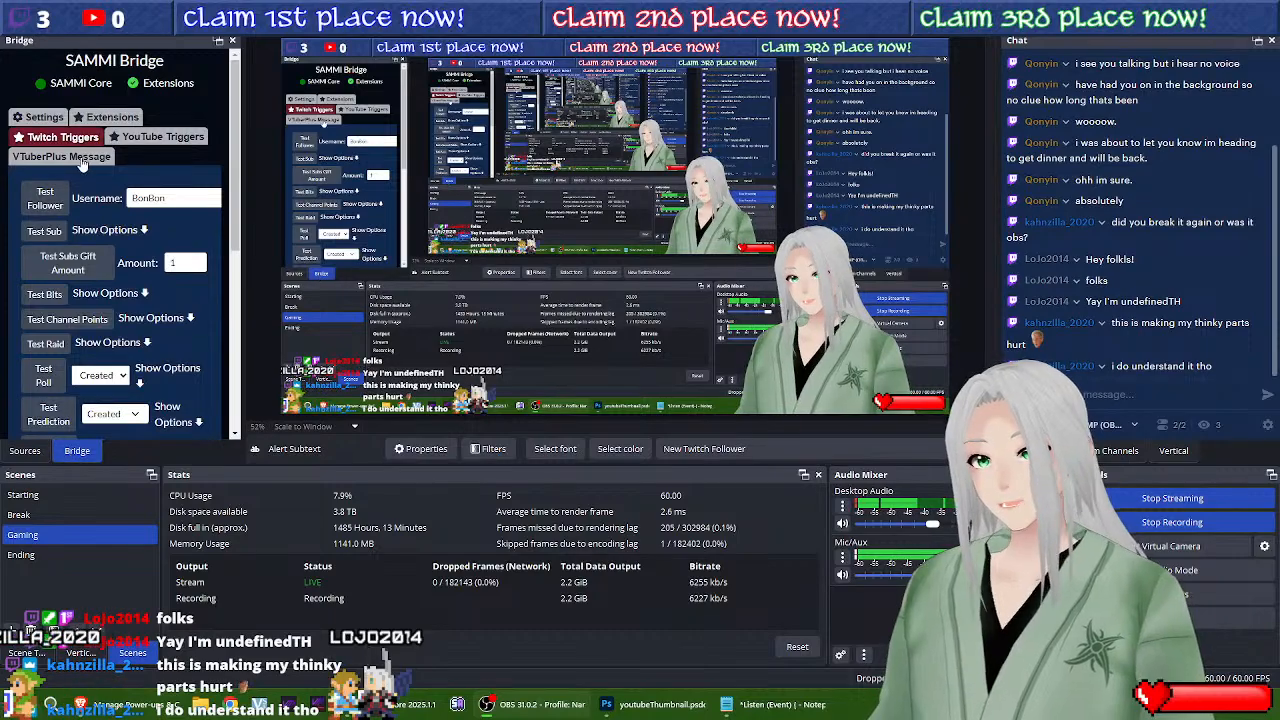
left_click(155, 137)
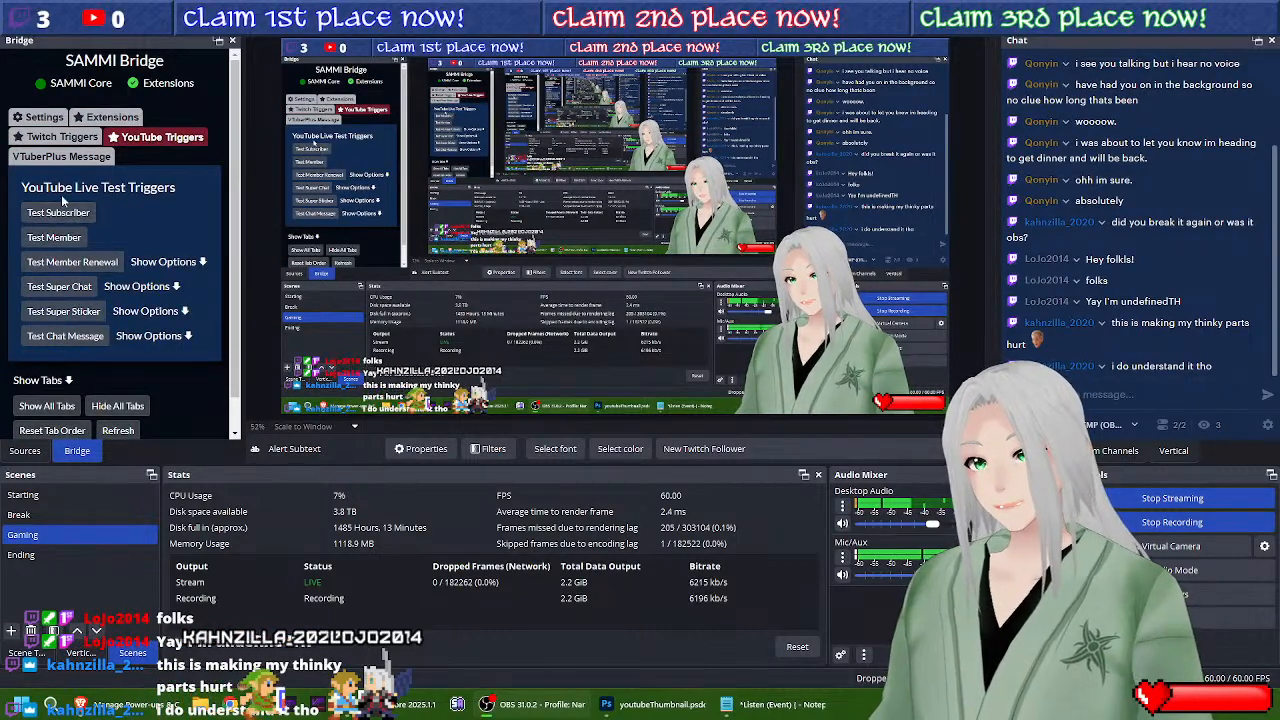
left_click(60, 213)
left_click(30, 451)
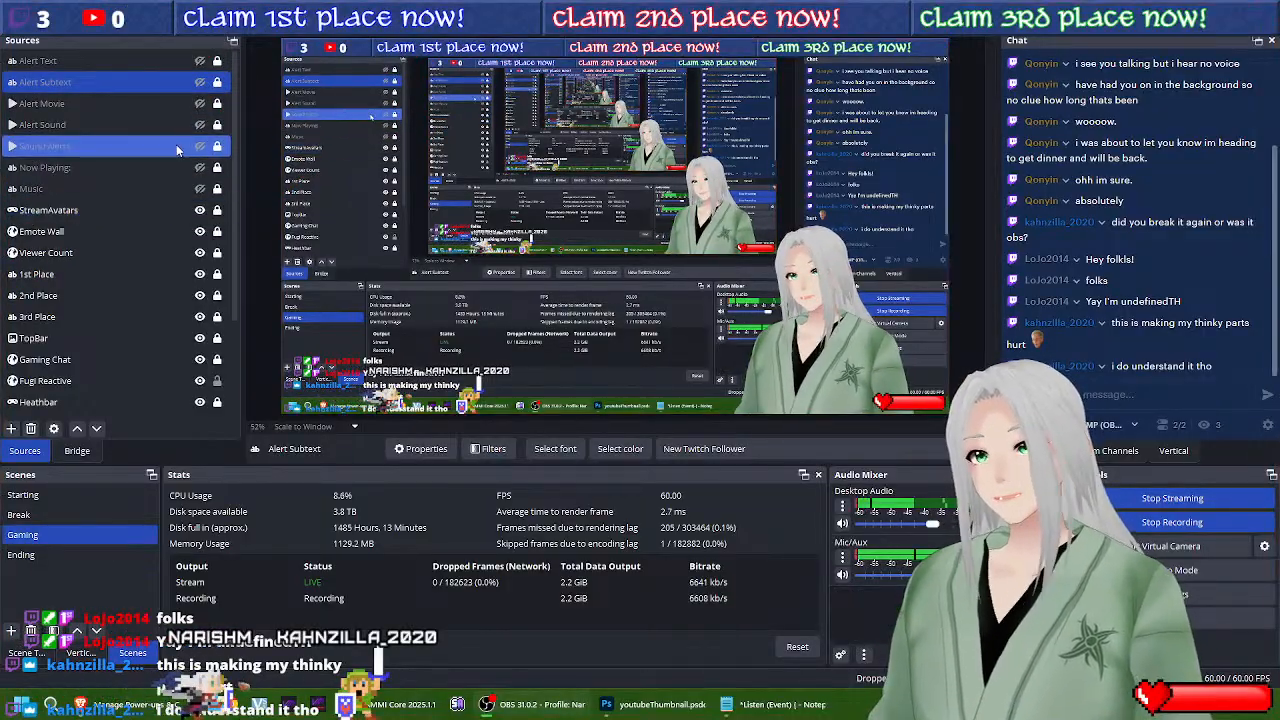
left_click(200, 61)
left_click(200, 82)
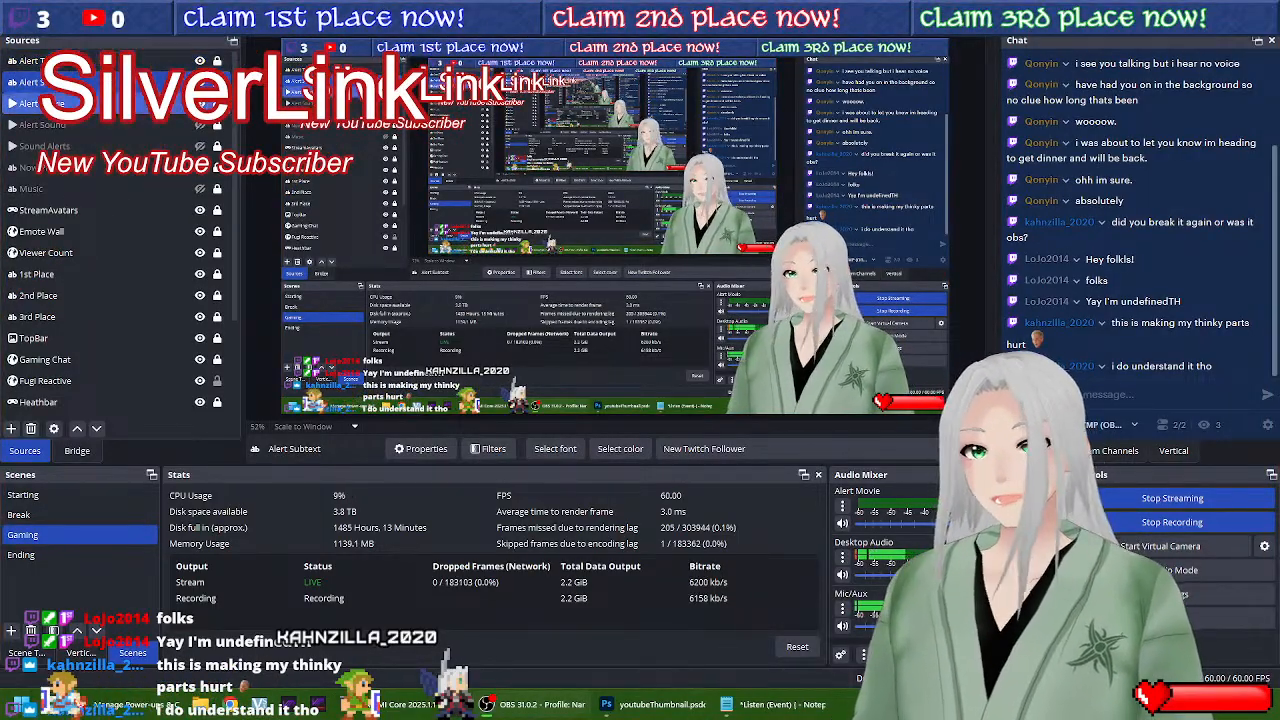
left_click(30, 61)
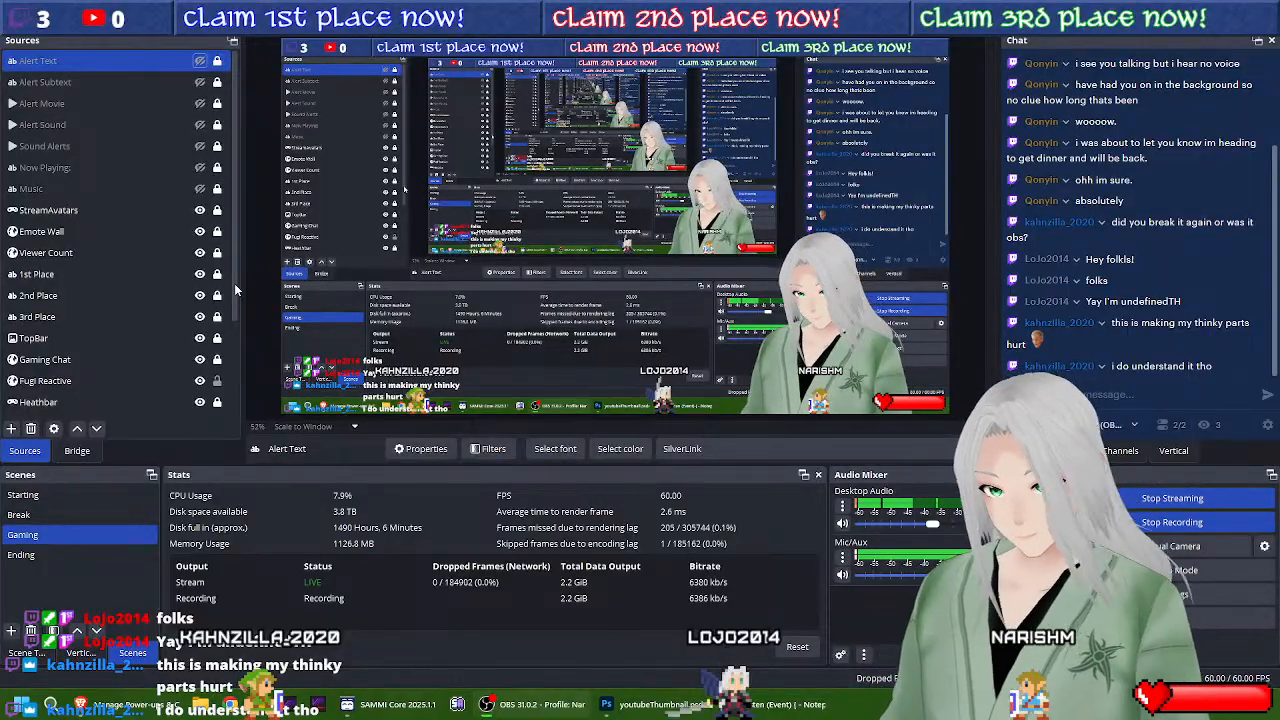
Step: Switch to SAMMI Core, close the Twitch Follower command list and open the commands of the Channel Points button
left_click(397, 700)
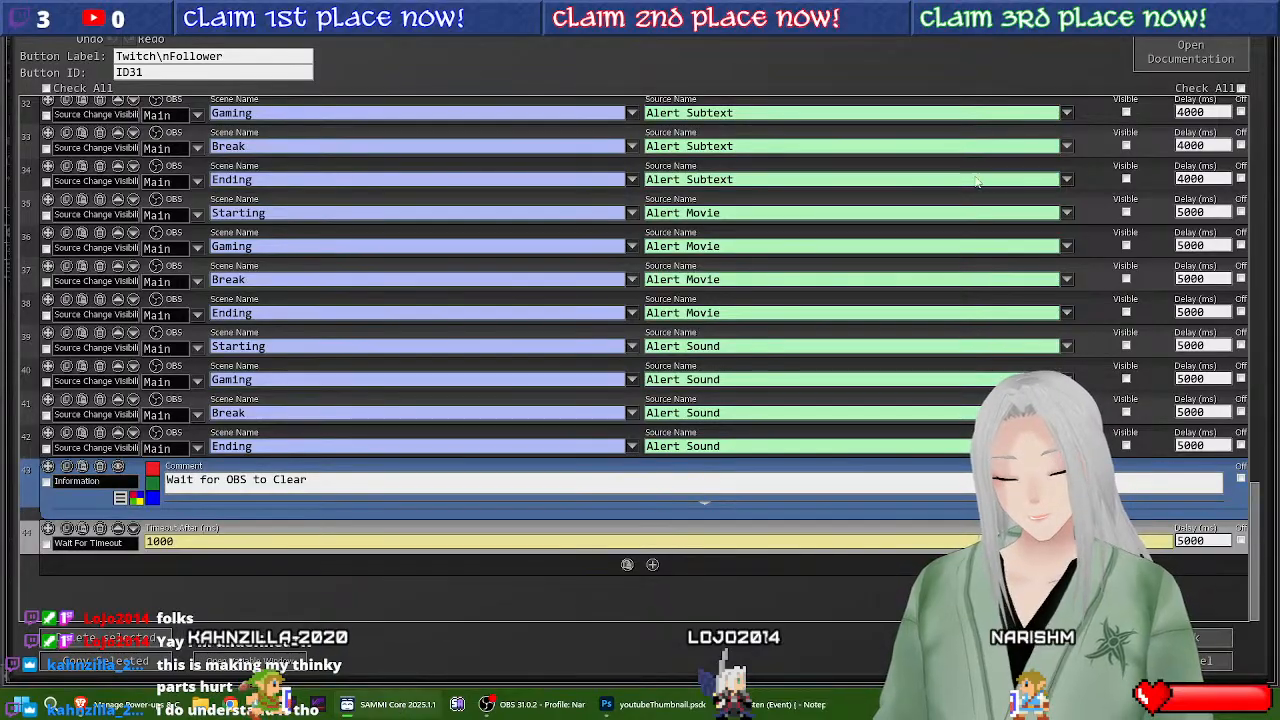
scroll(546, 383, "up", 10)
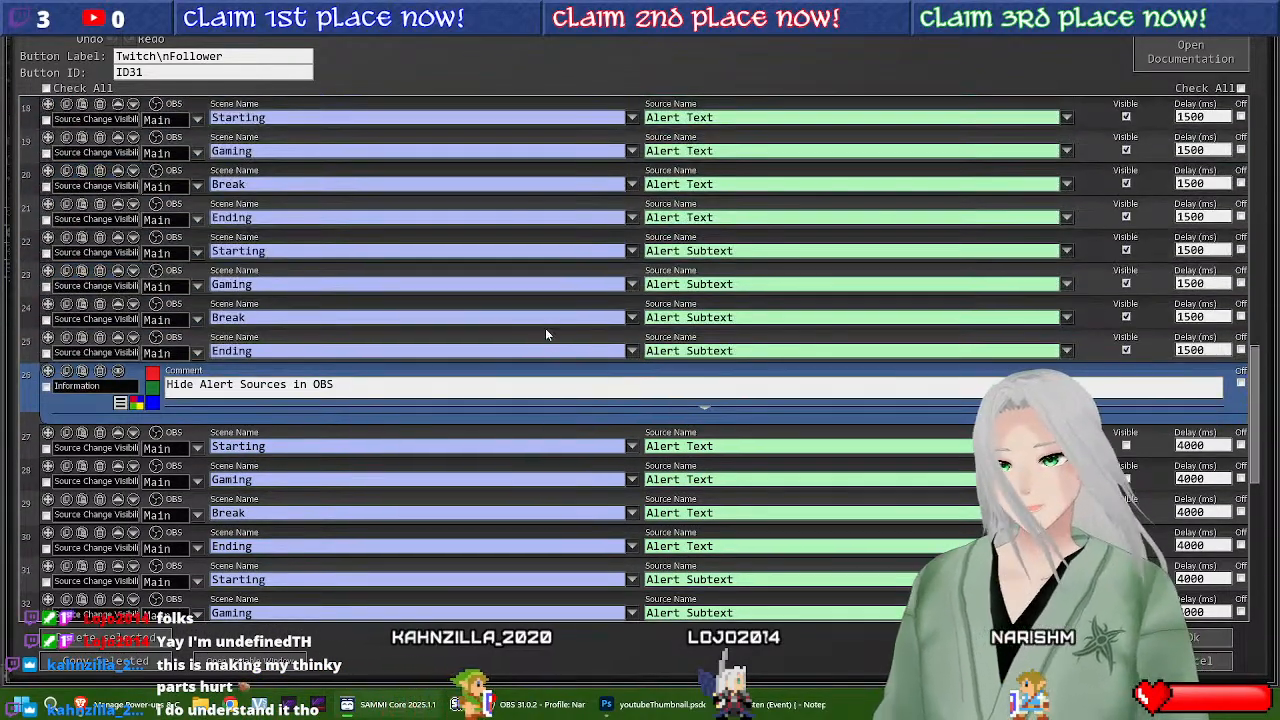
left_click(1222, 652)
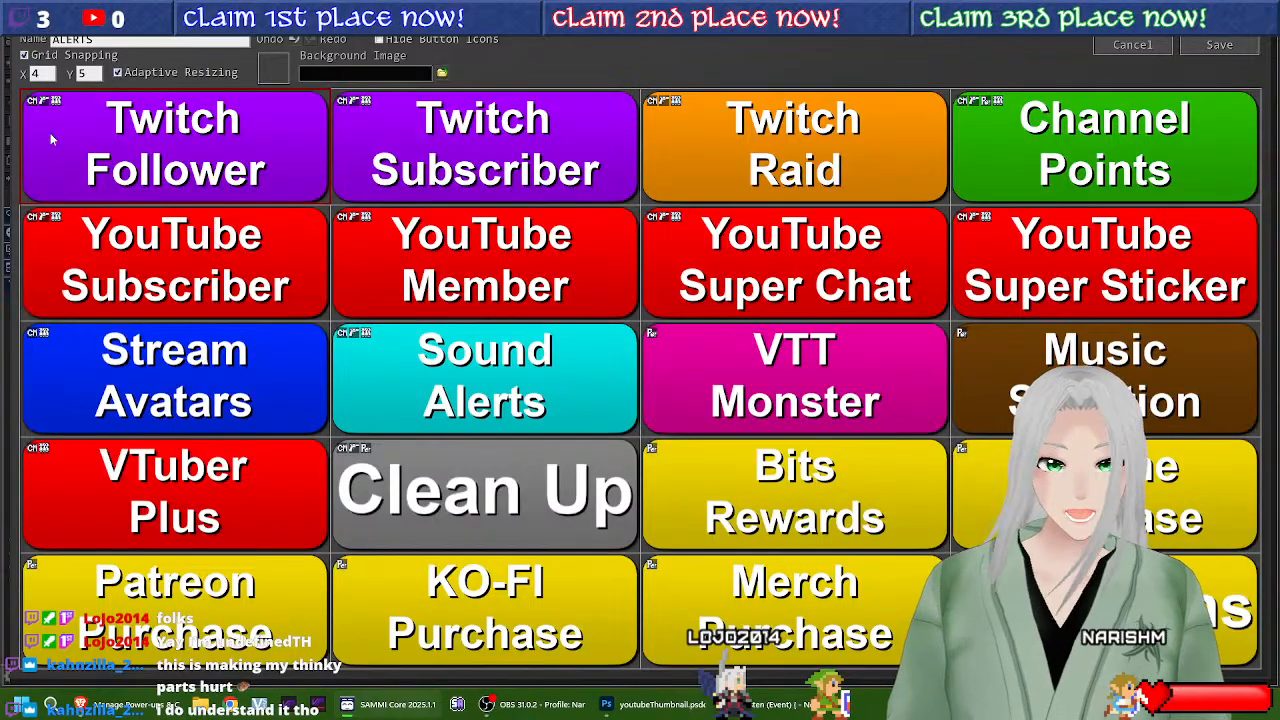
double_click(1072, 165)
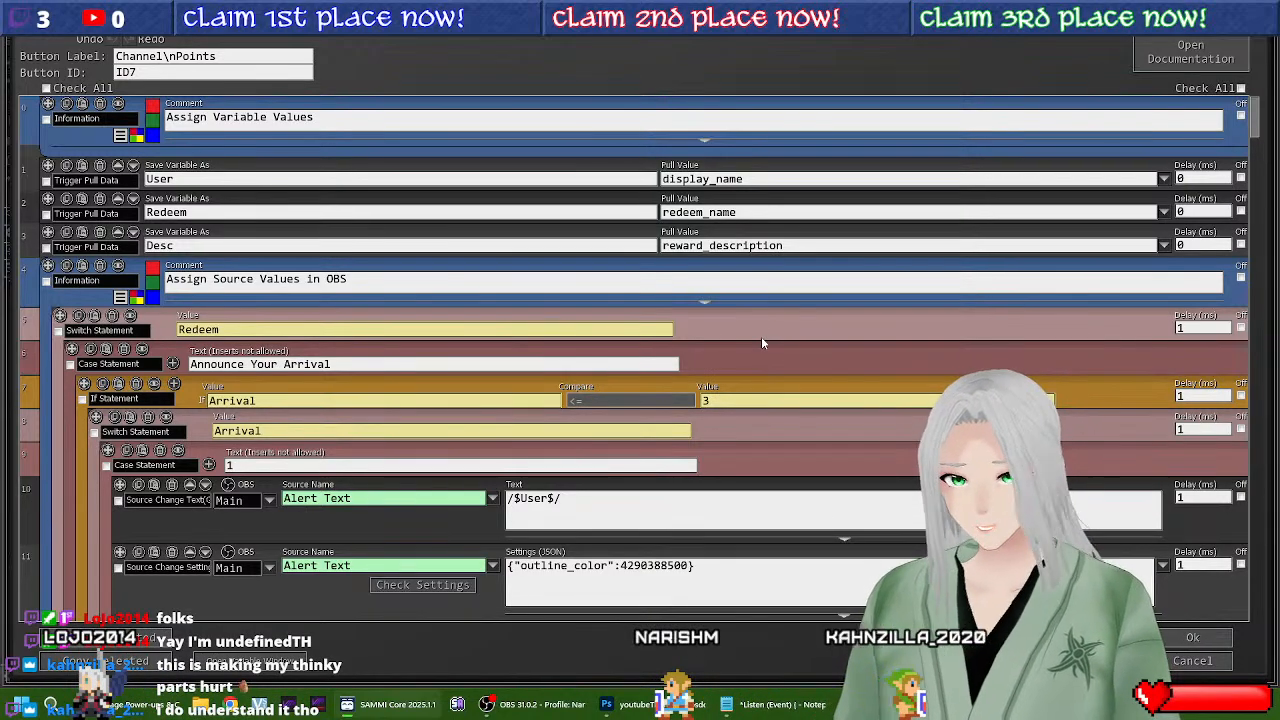
Step: Examine the Channel Points variable assignments and how the Redeem switch leads into the Announce Your Arrival case and its Arrival condition
scroll(783, 330, "down", 1)
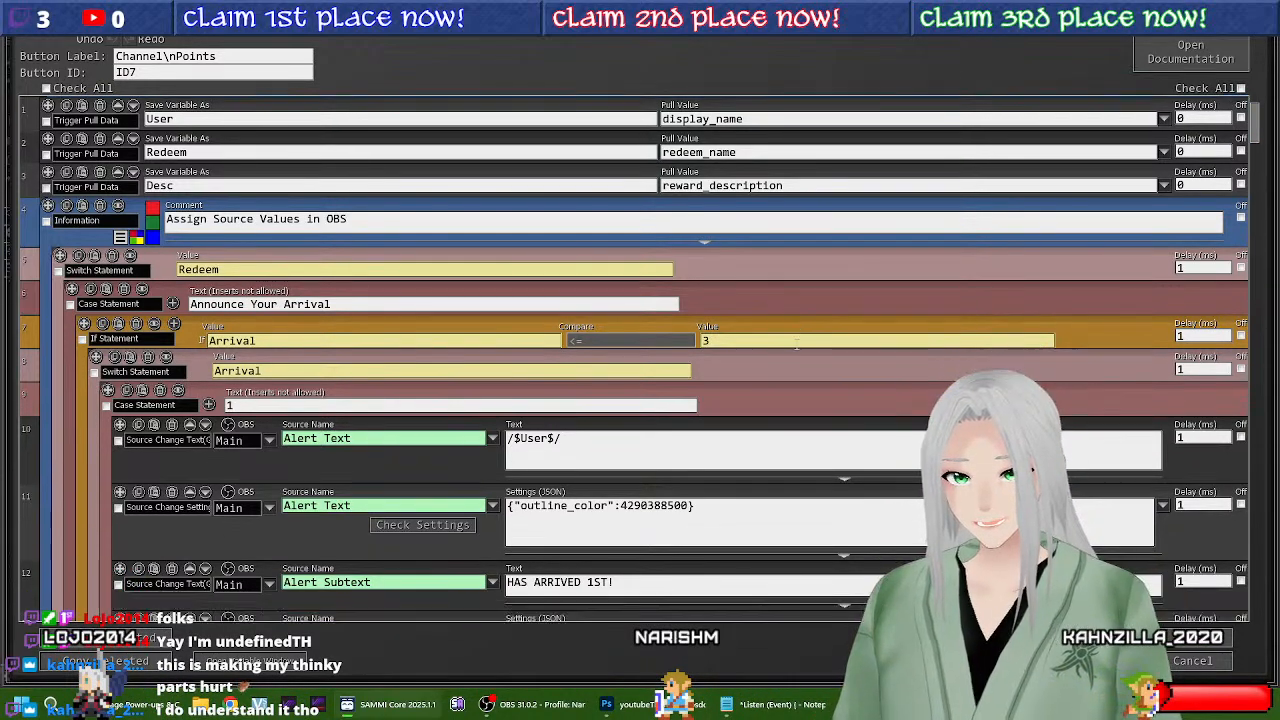
scroll(758, 356, "down", 1)
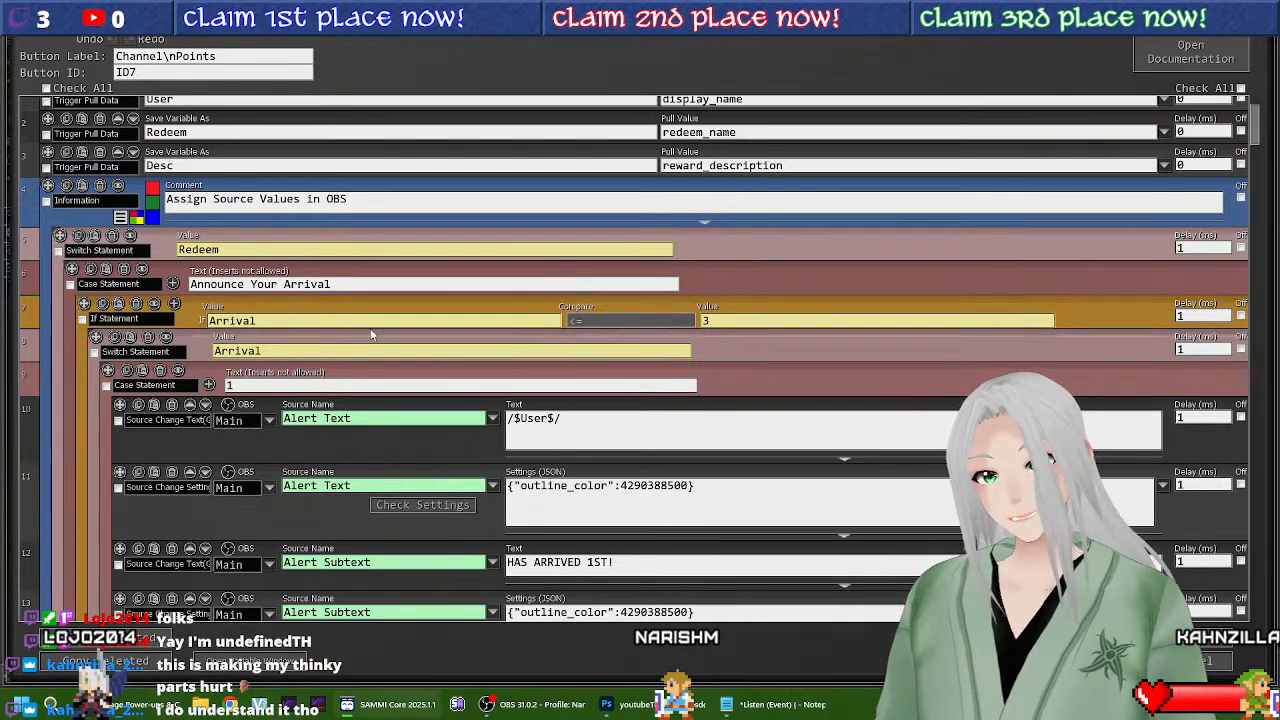
scroll(370, 328, "down", 1)
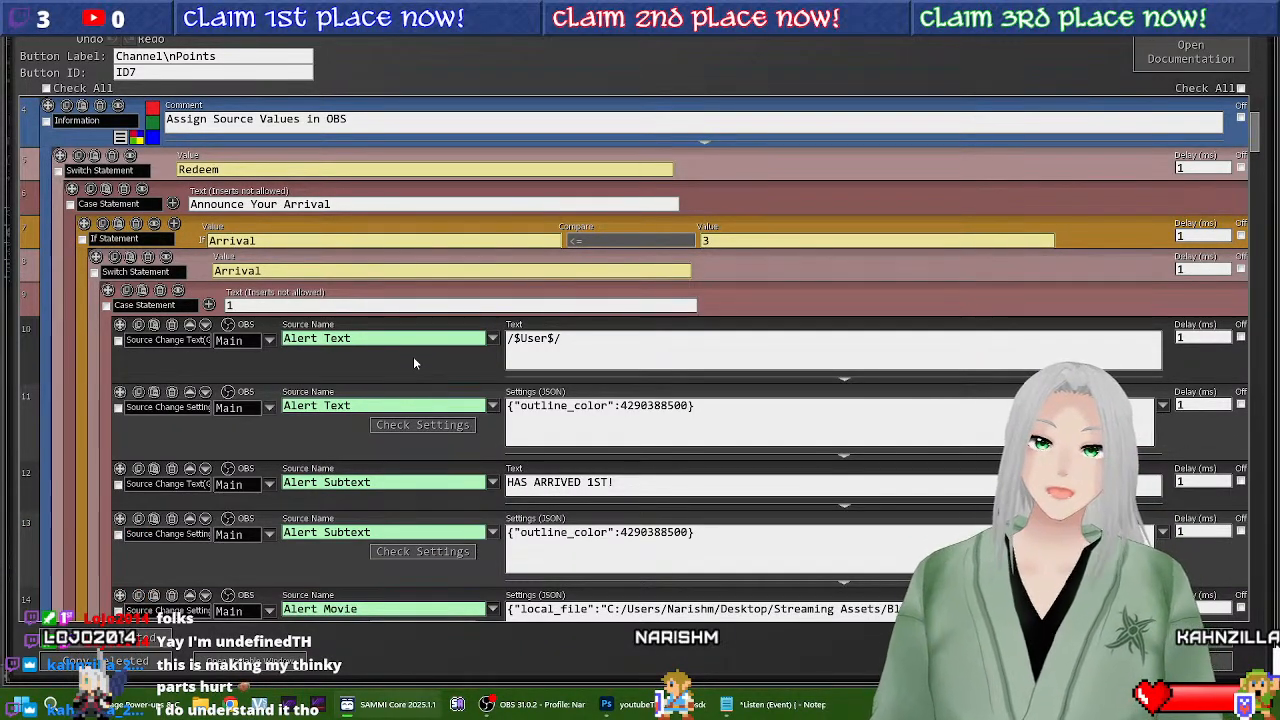
scroll(414, 363, "down", 1)
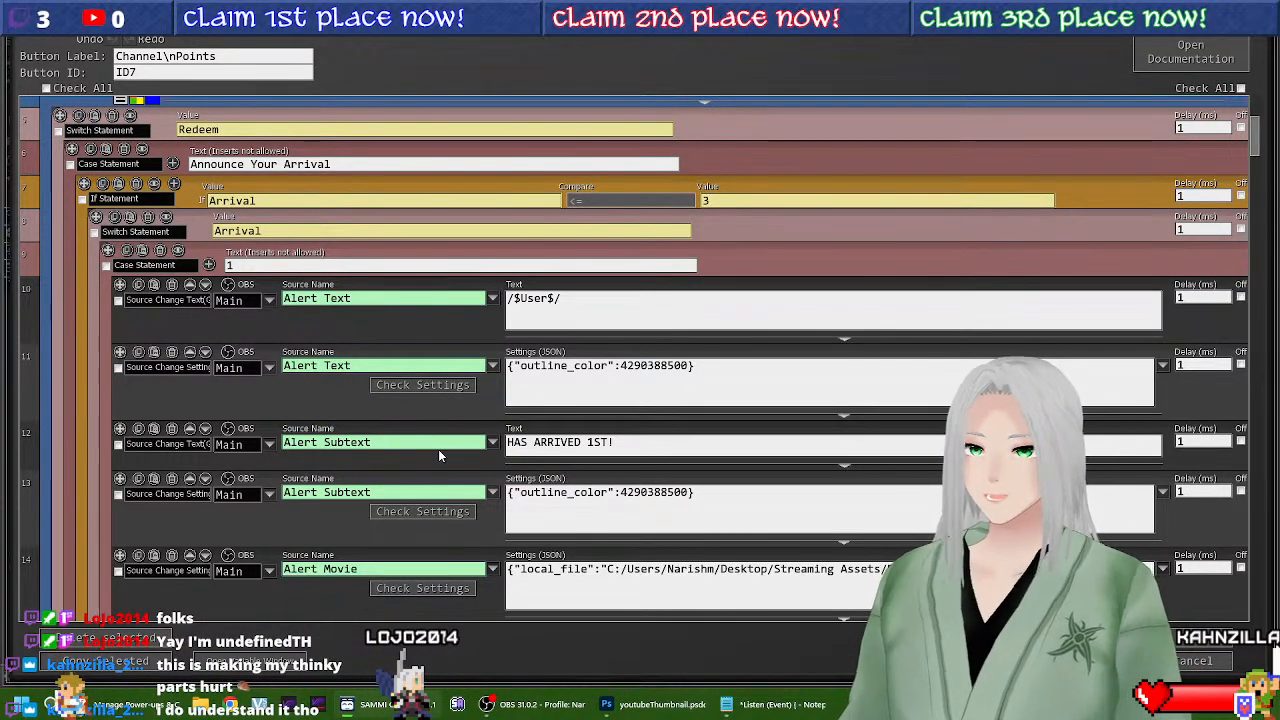
scroll(456, 443, "up", 5)
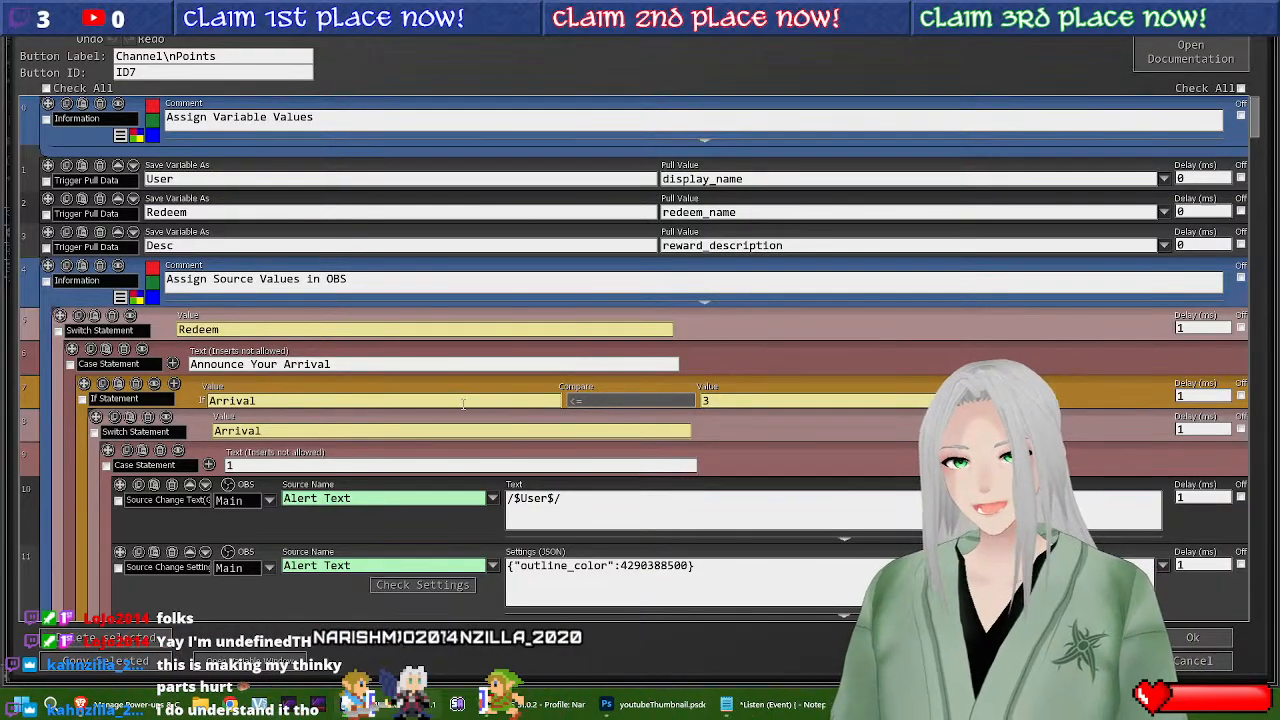
scroll(498, 396, "down", 3)
scroll(498, 394, "down", 1)
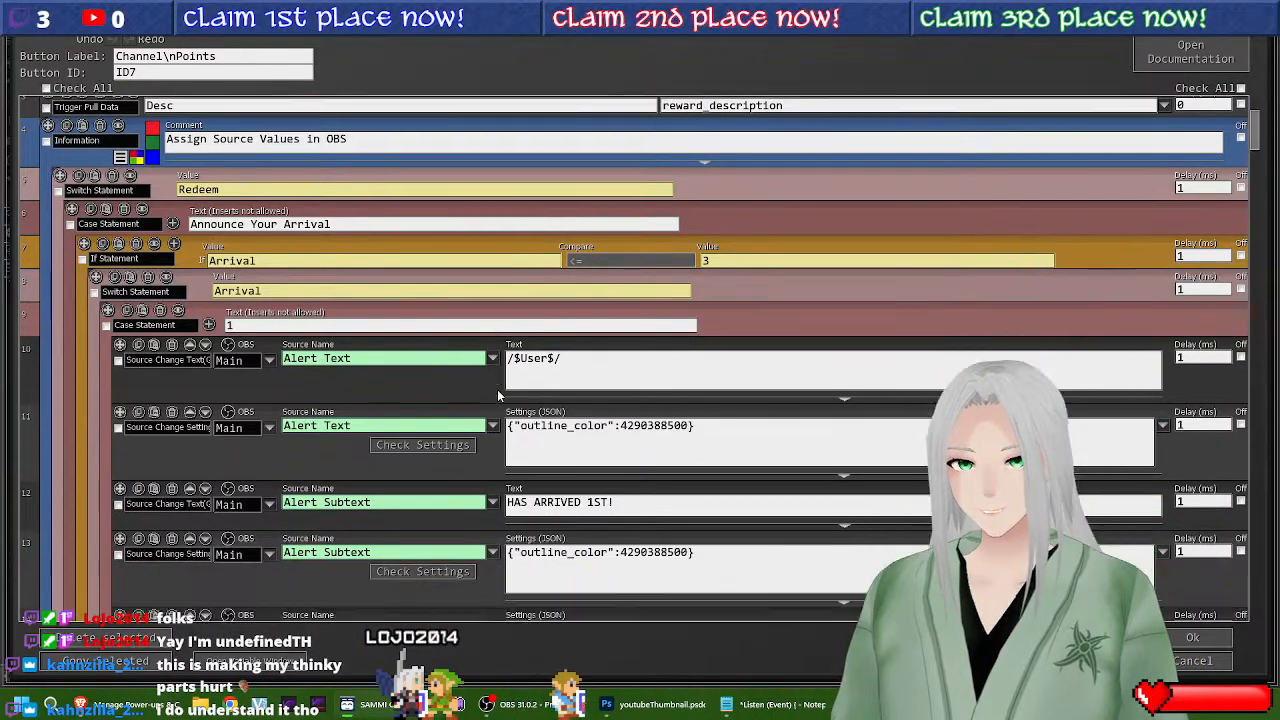
scroll(498, 396, "down", 5)
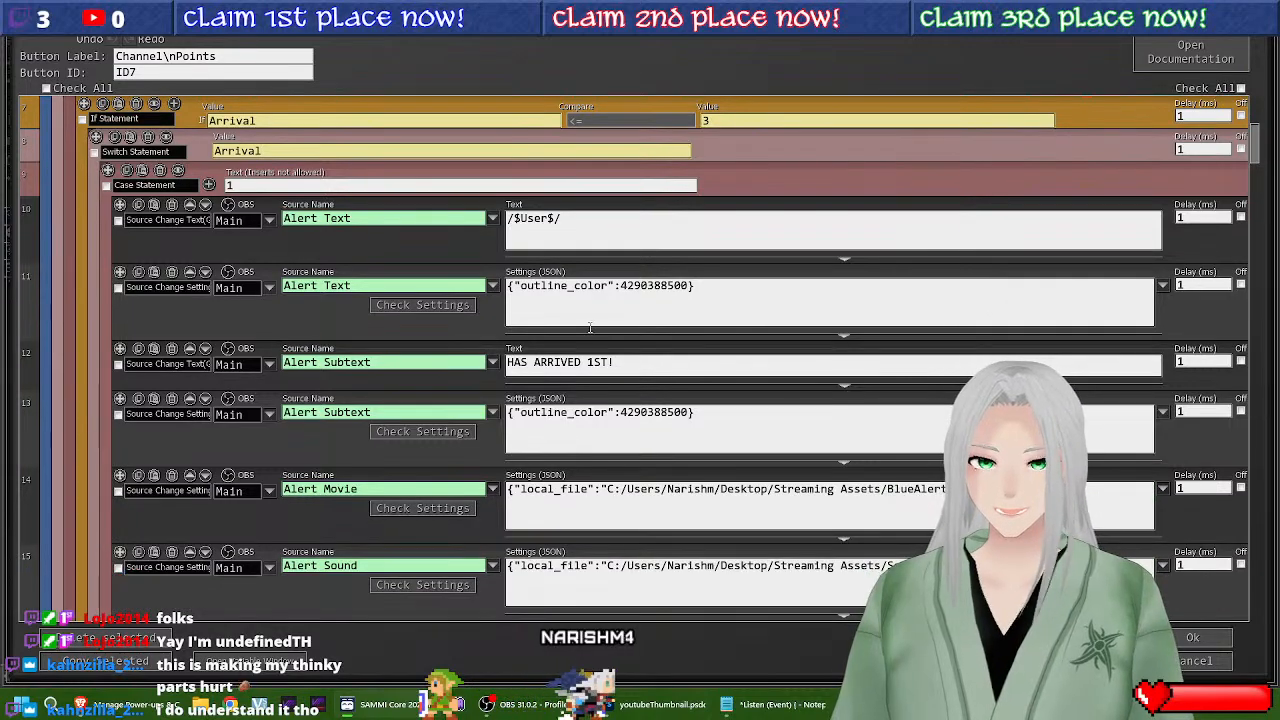
scroll(498, 396, "up", 3)
scroll(524, 300, "up", 4)
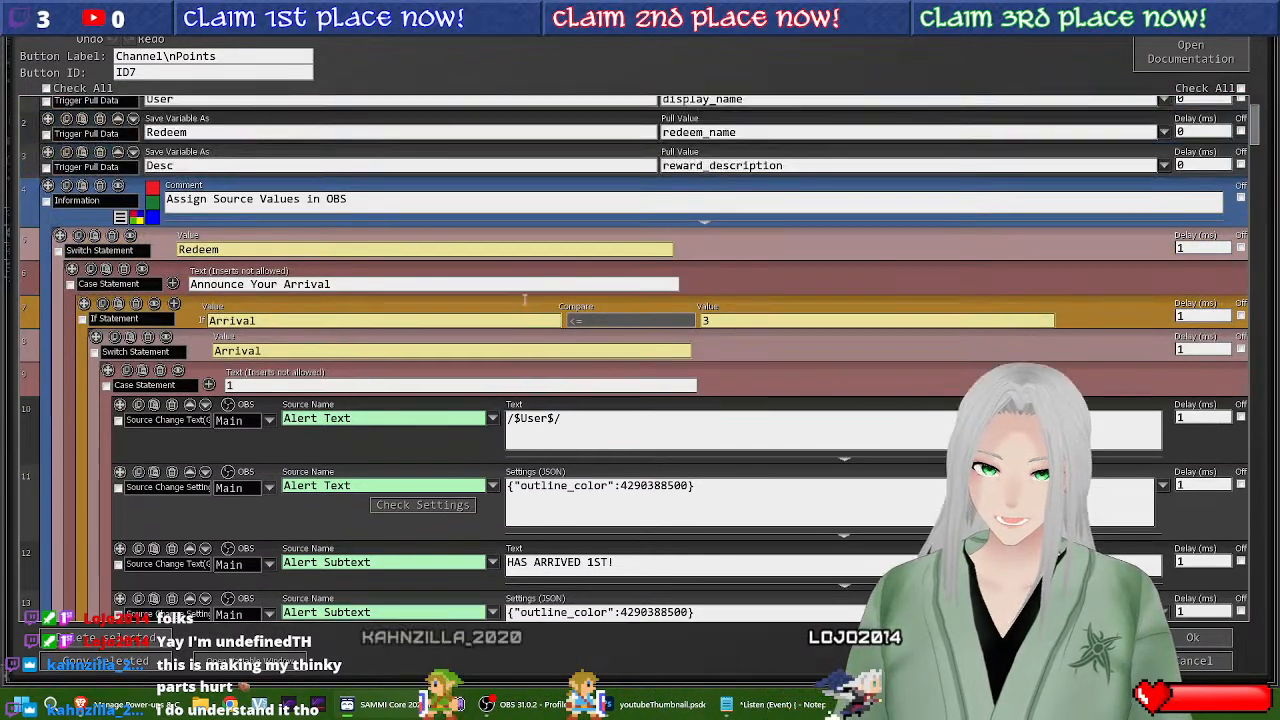
scroll(525, 289, "down", 3)
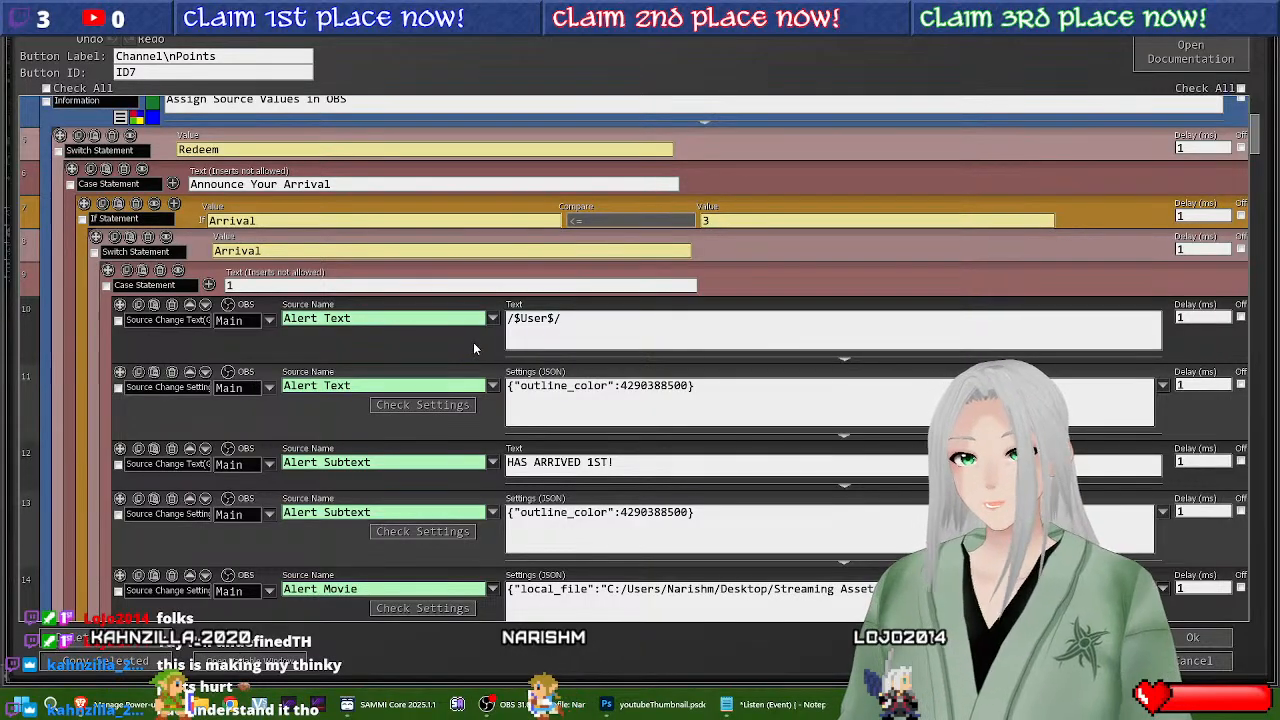
scroll(473, 342, "up", 2)
scroll(665, 428, "up", 1)
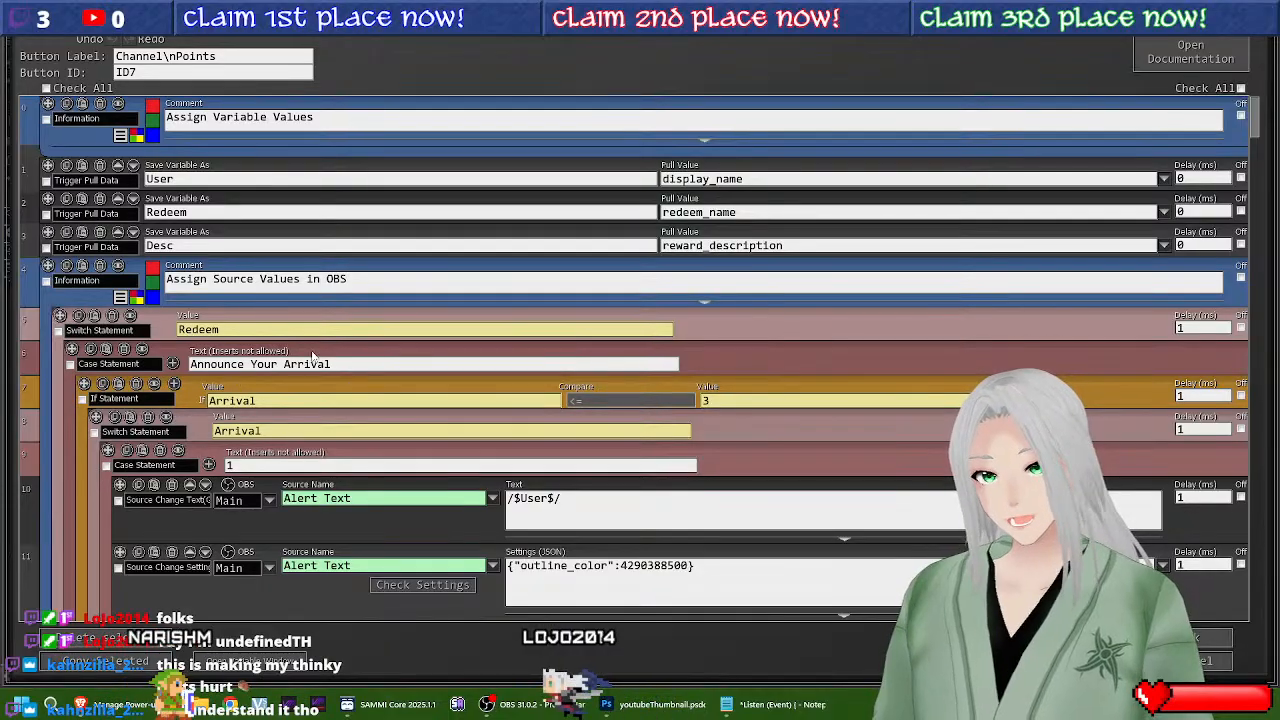
Step: Examine the first Arrival case's alert source settings, 1st Place text and local variables, checking the matching sources in OBS
scroll(560, 350, "down", 3)
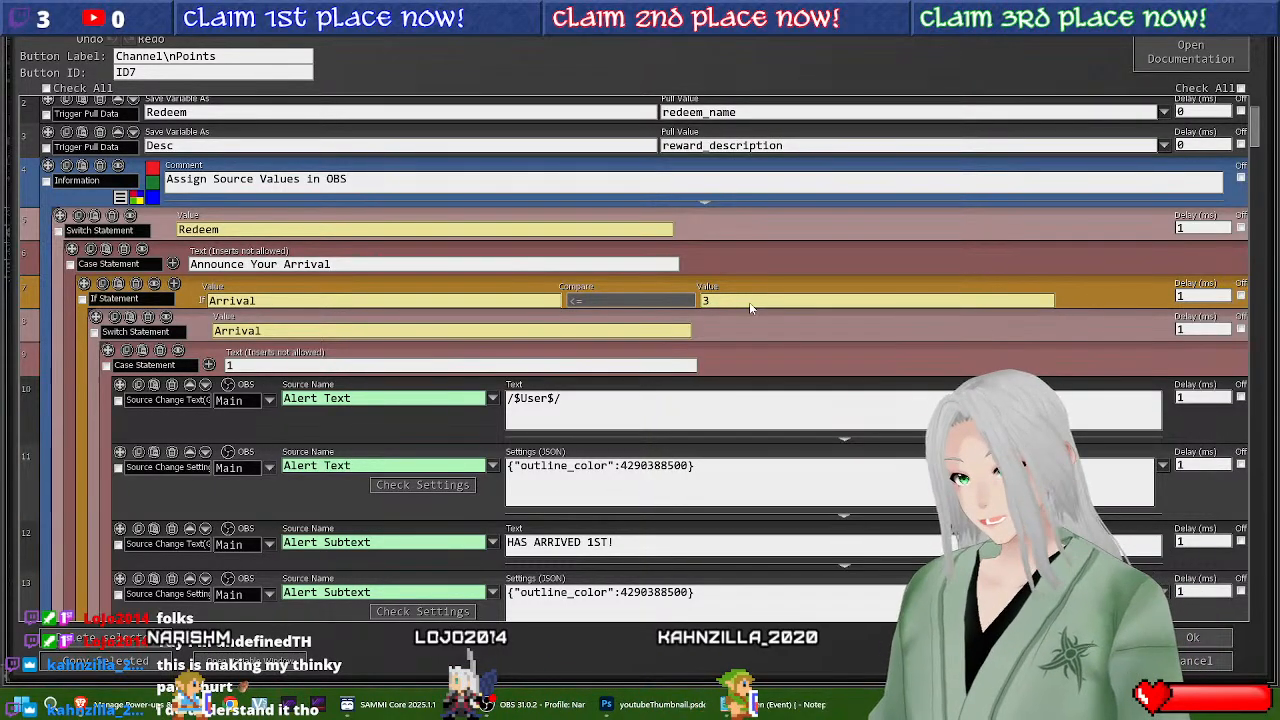
scroll(367, 426, "down", 3)
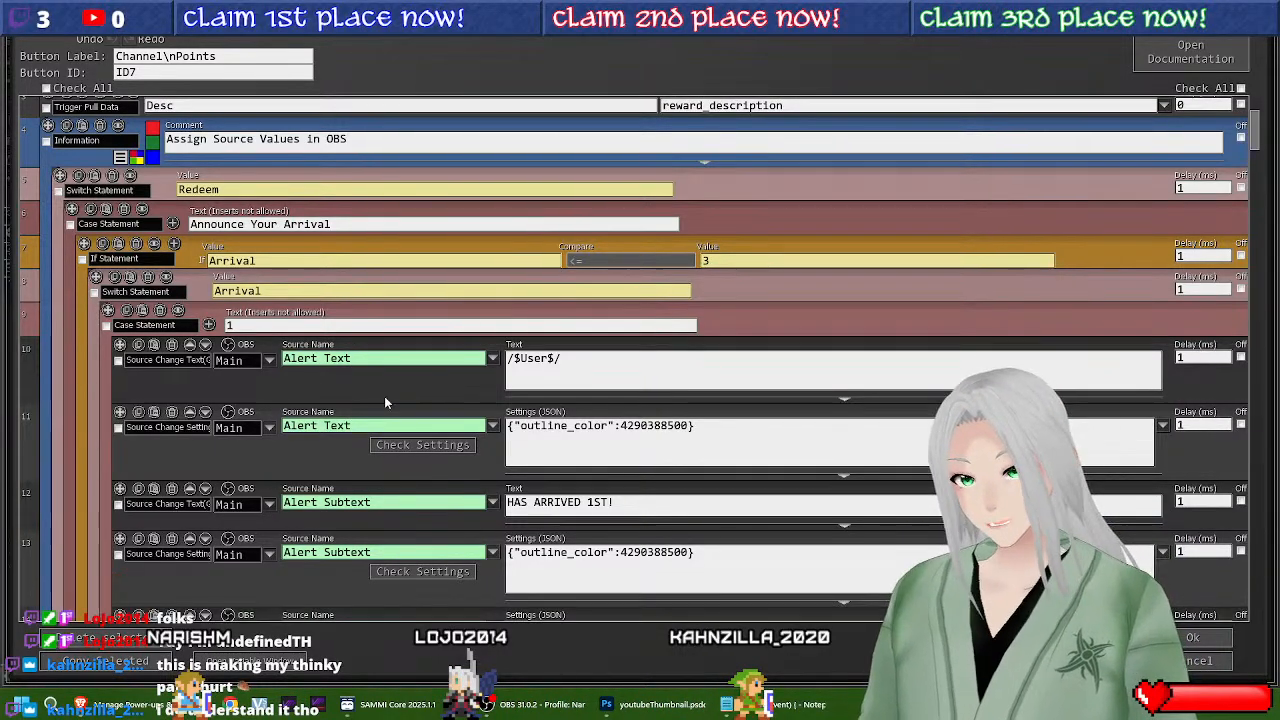
scroll(386, 400, "down", 1)
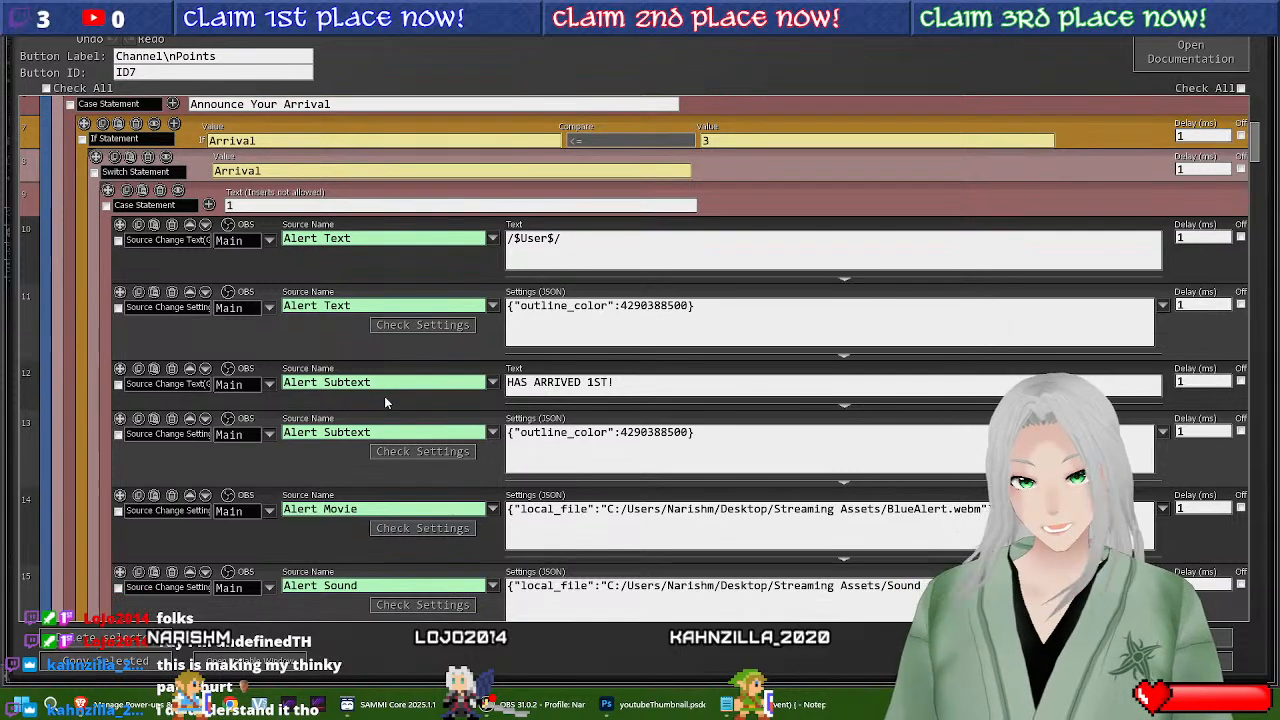
scroll(384, 398, "down", 1)
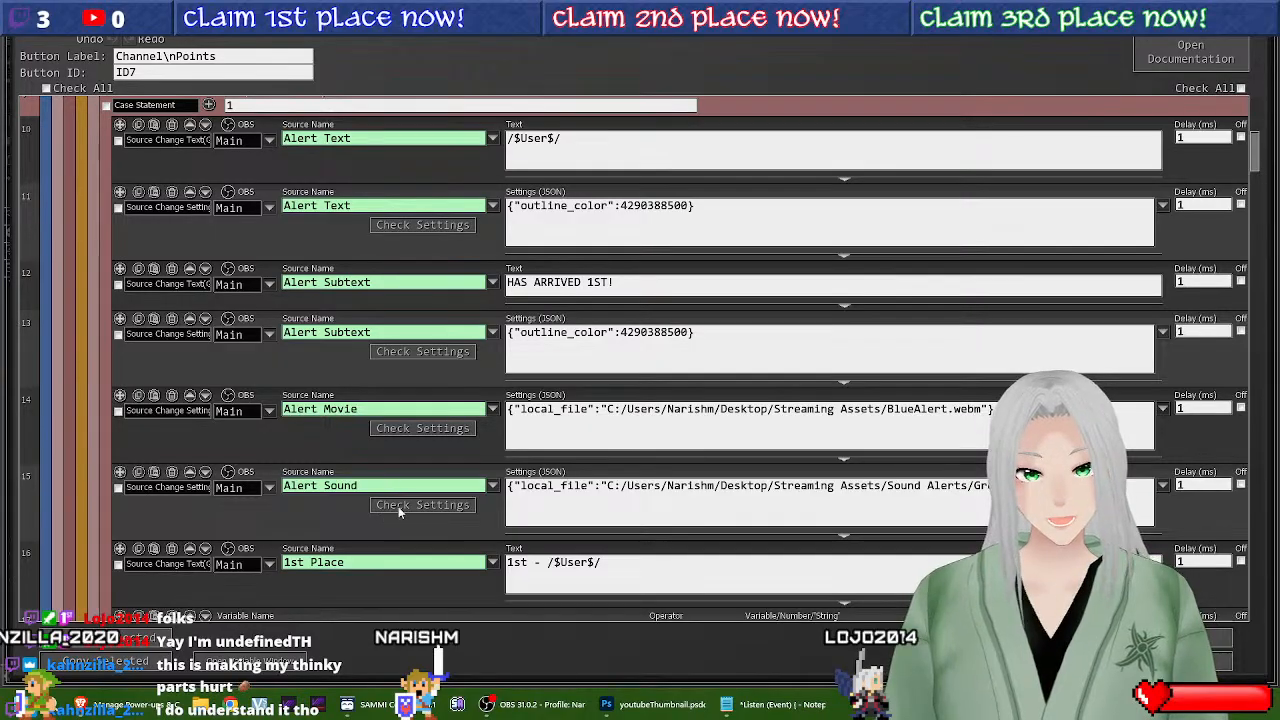
scroll(338, 449, "down", 1)
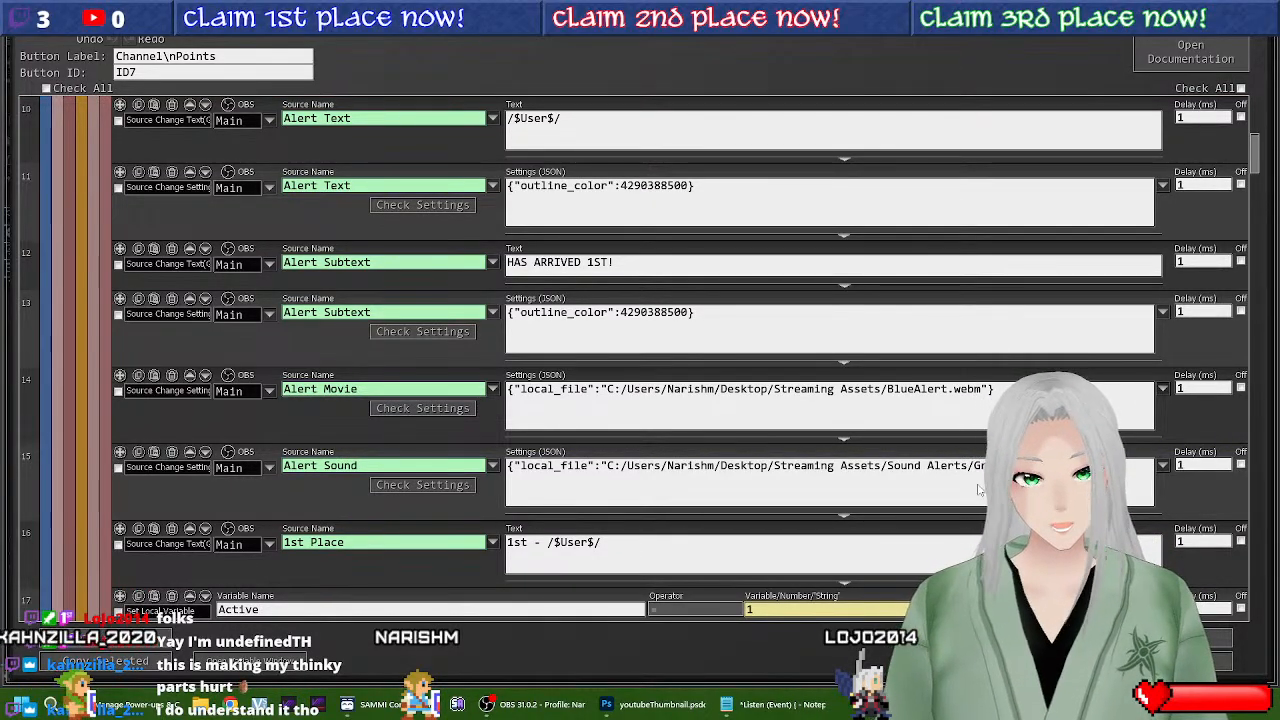
scroll(165, 547, "down", 1)
scroll(165, 547, "down", 1)
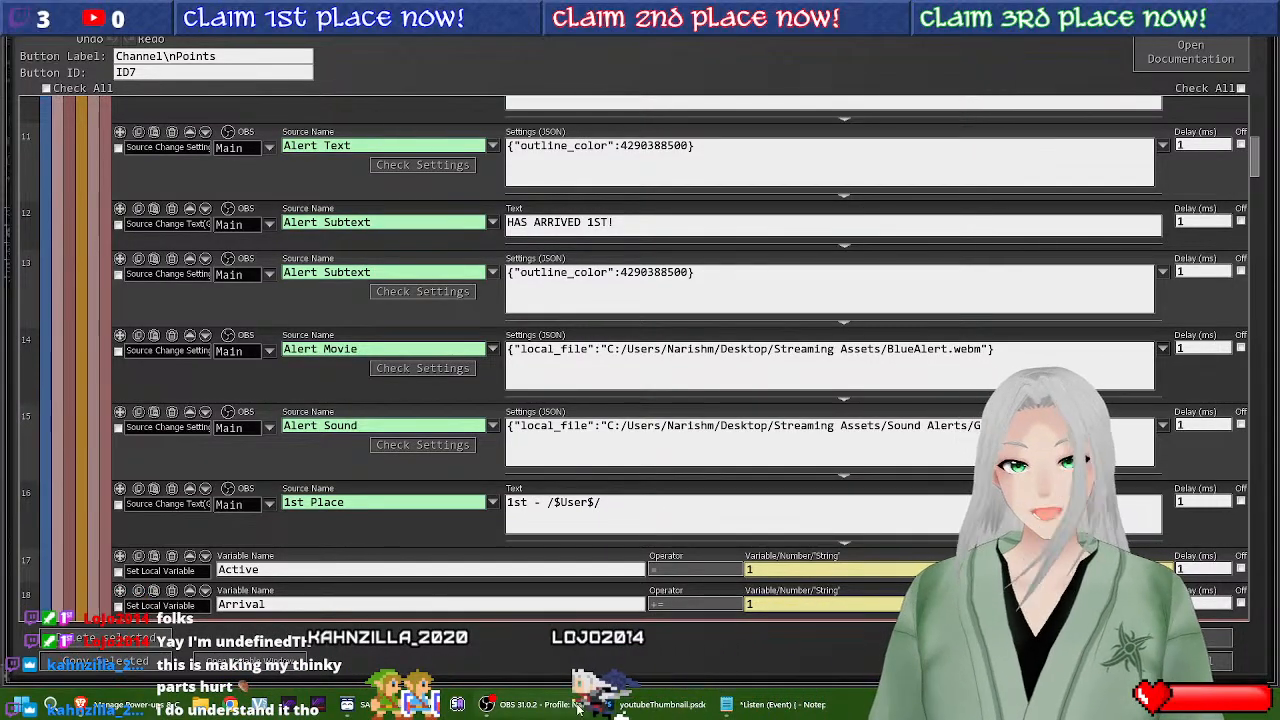
left_click(528, 704)
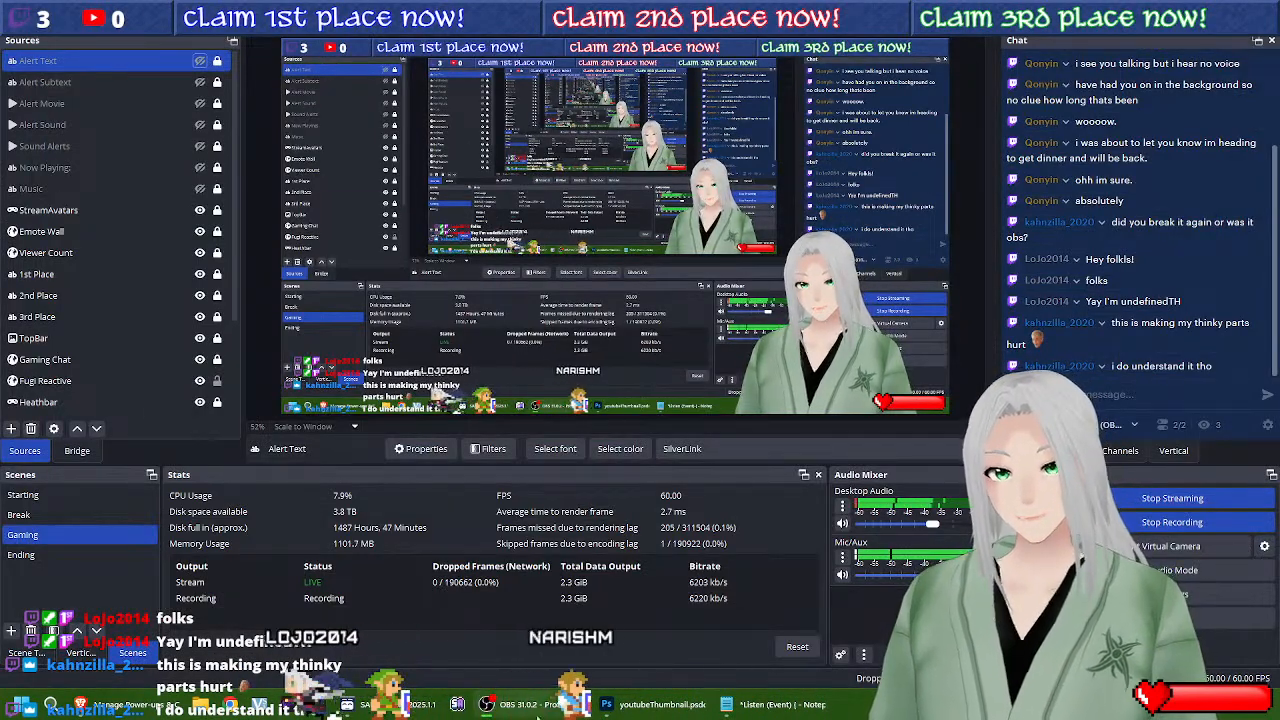
left_click(400, 704)
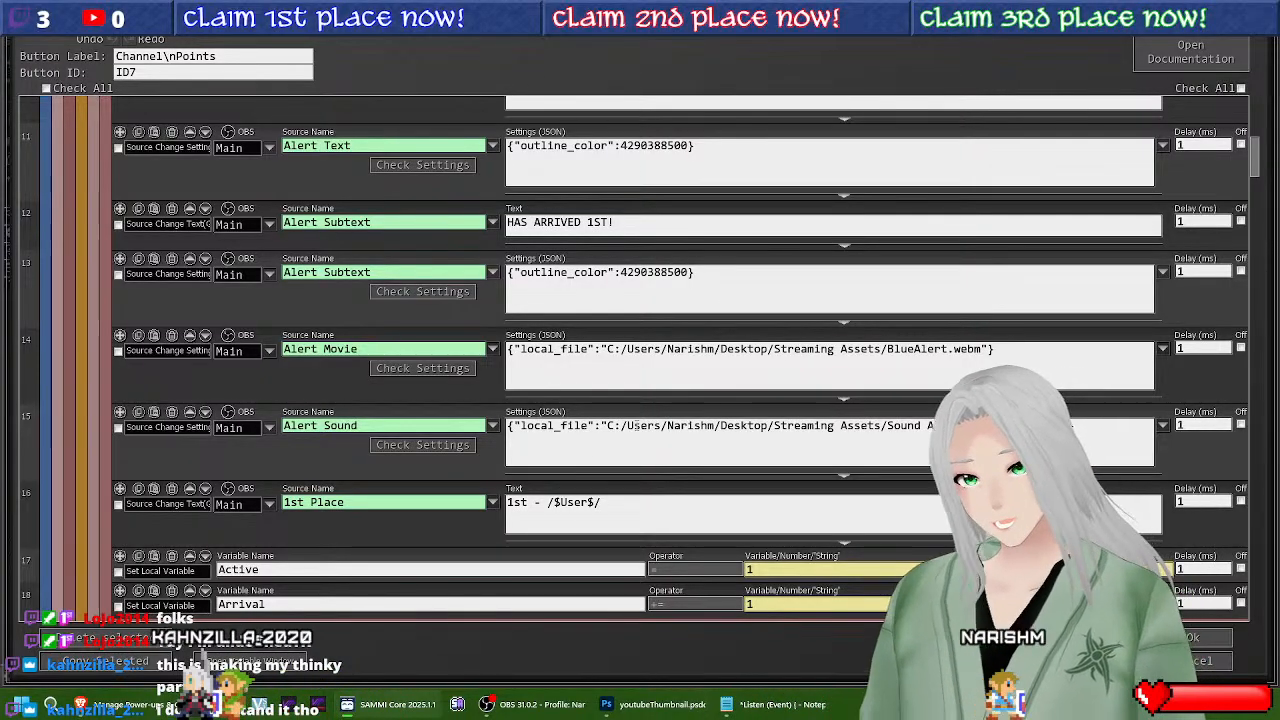
scroll(630, 423, "down", 5)
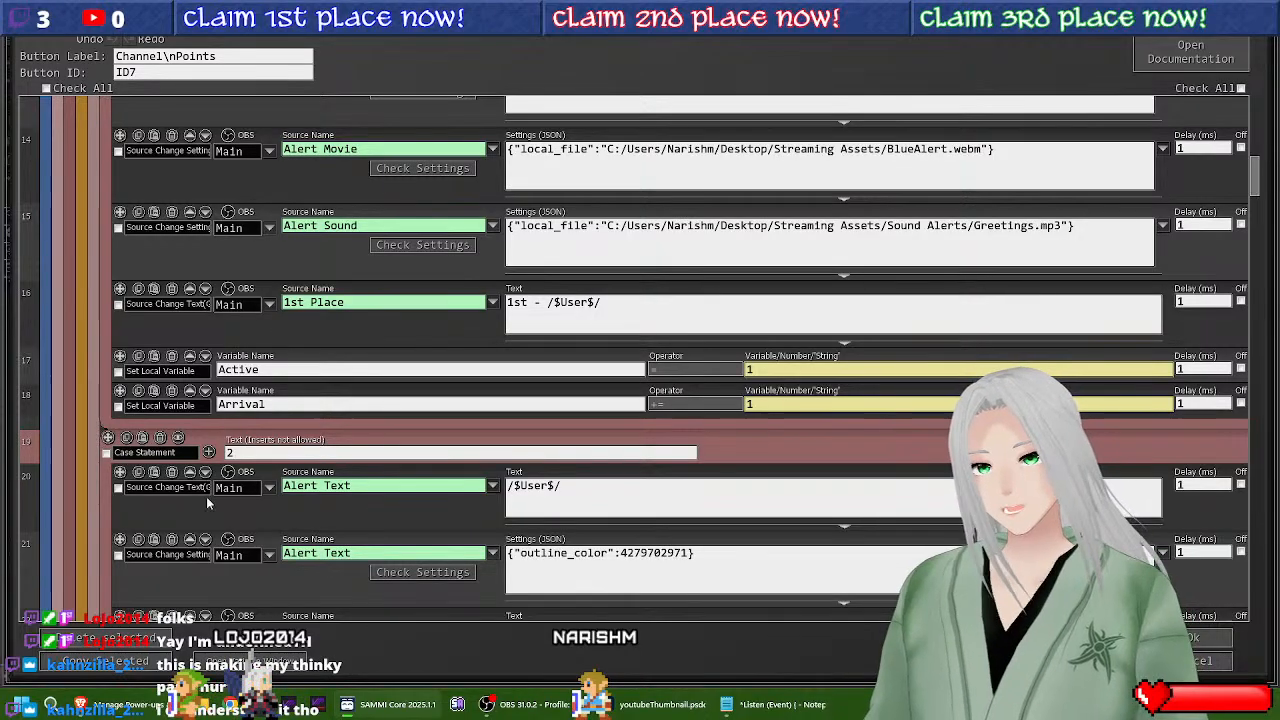
Step: Insert a command below the Desc variable in the Channel Points list and change its type to Set Local Variable
scroll(207, 503, "up", 10)
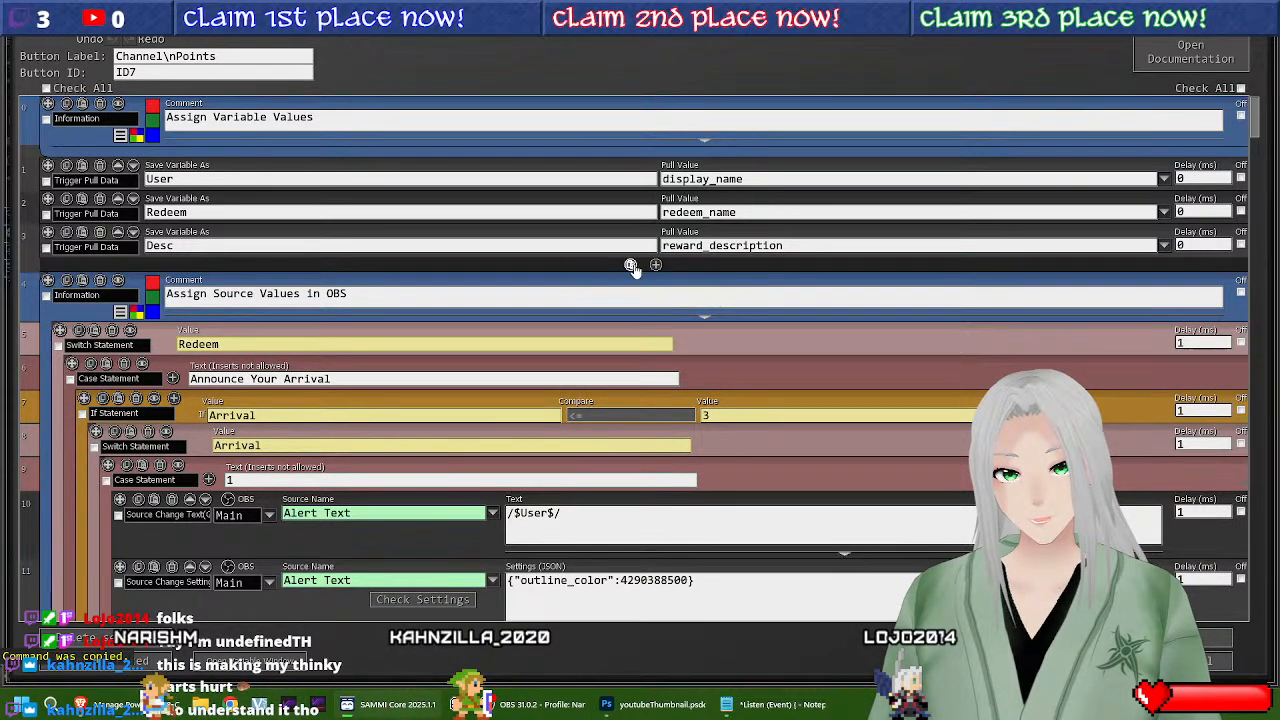
left_click(631, 266)
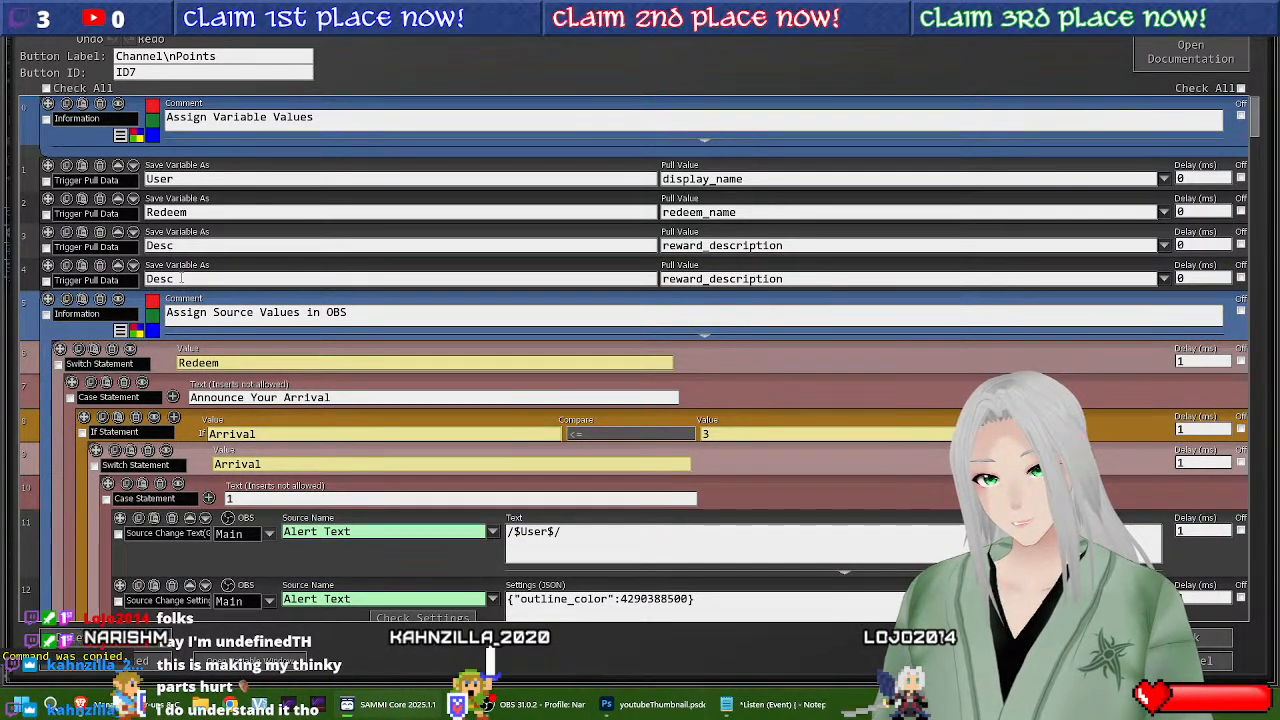
right_click(82, 285)
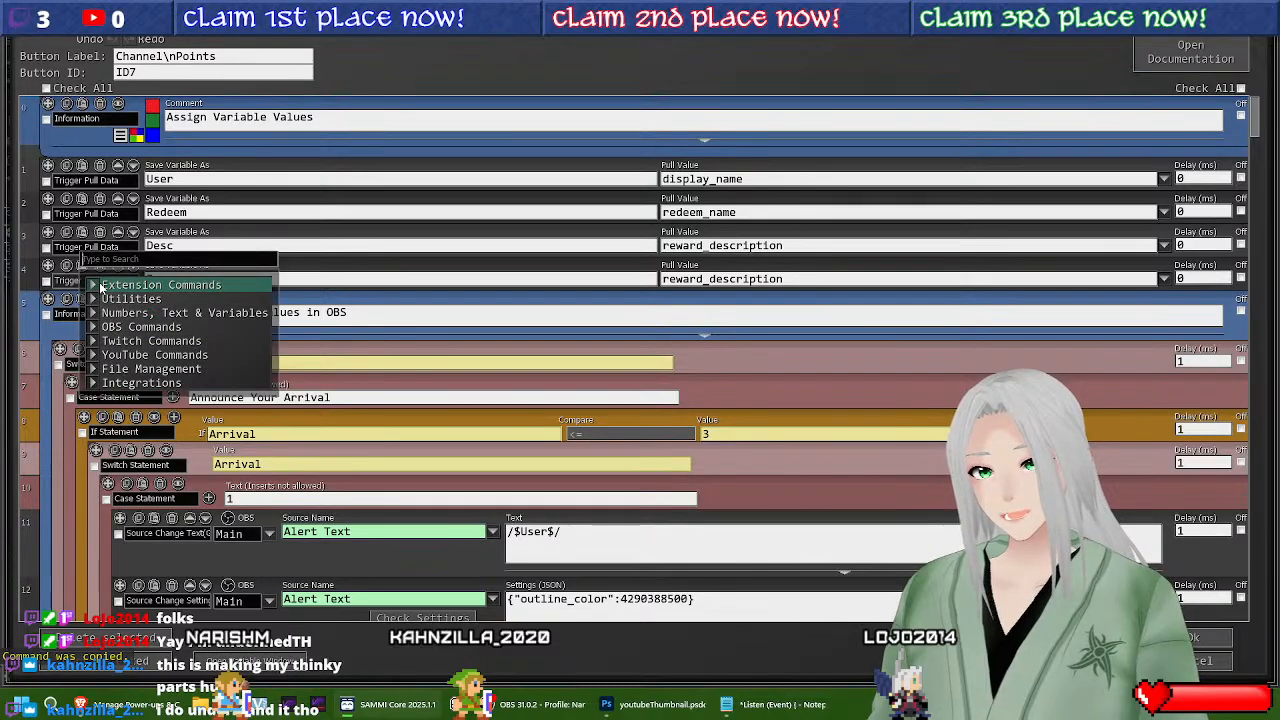
mouse_move(115, 313)
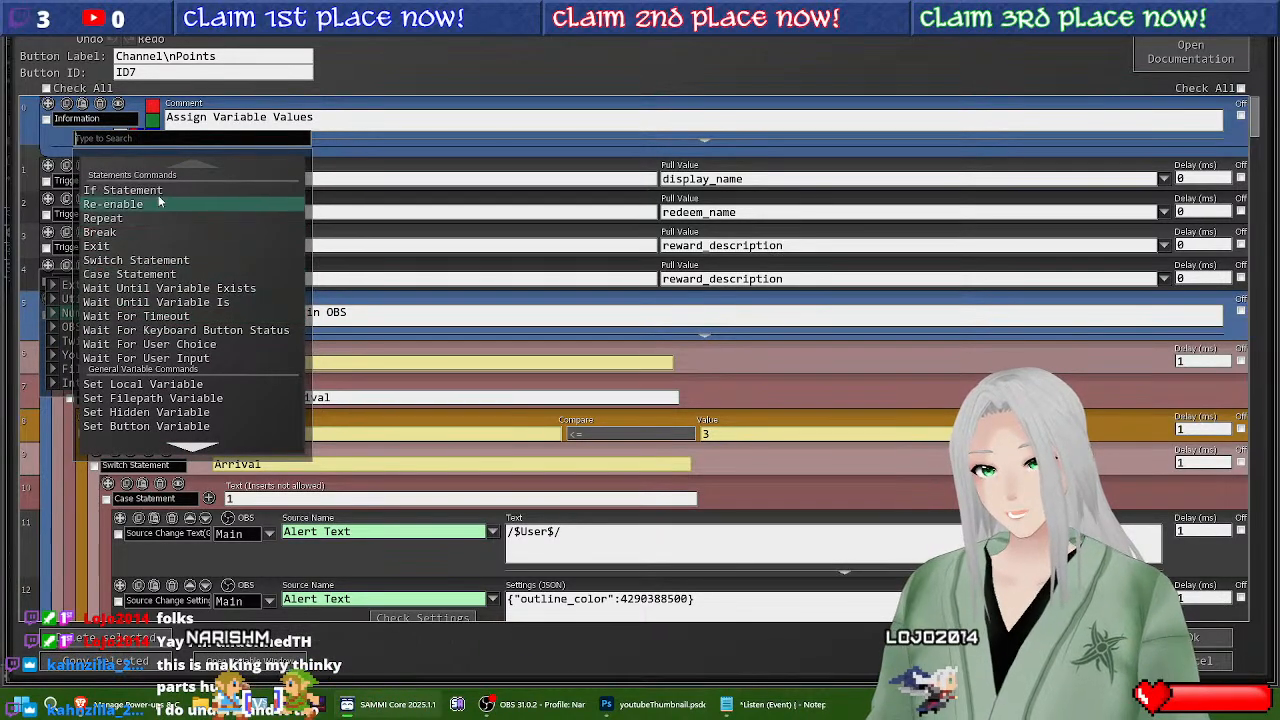
scroll(175, 403, "down", 1)
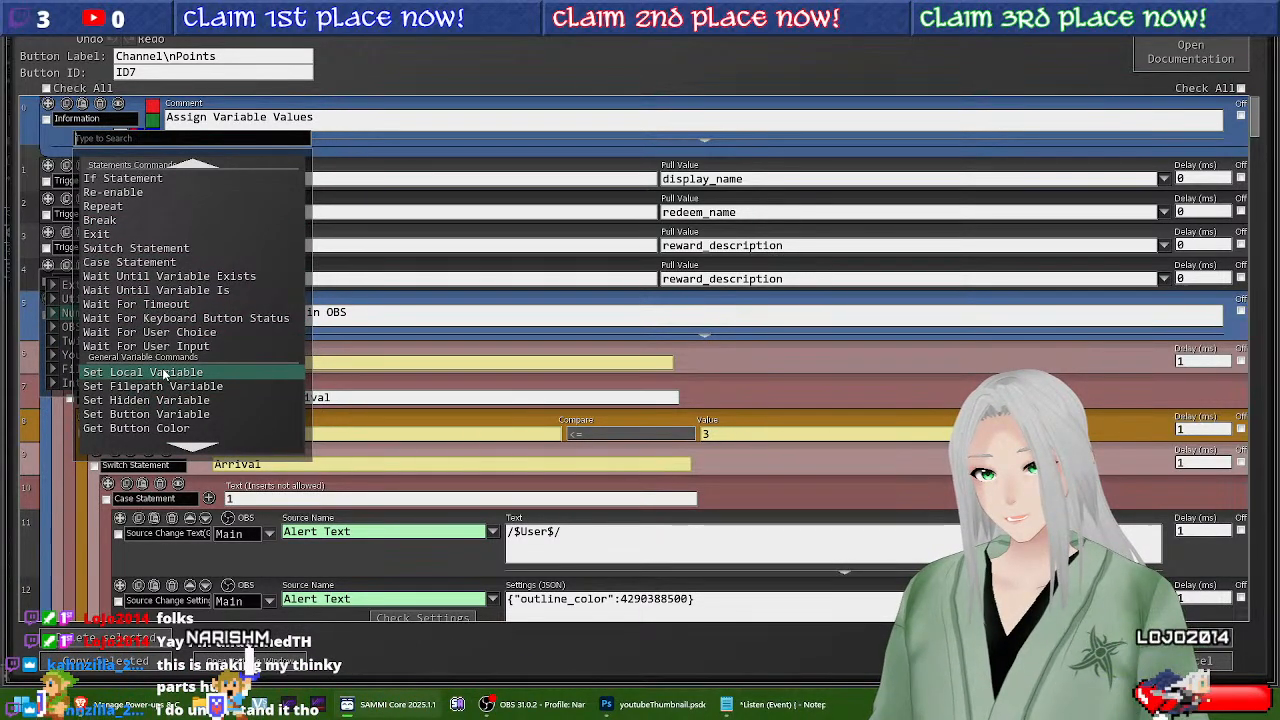
left_click(165, 372)
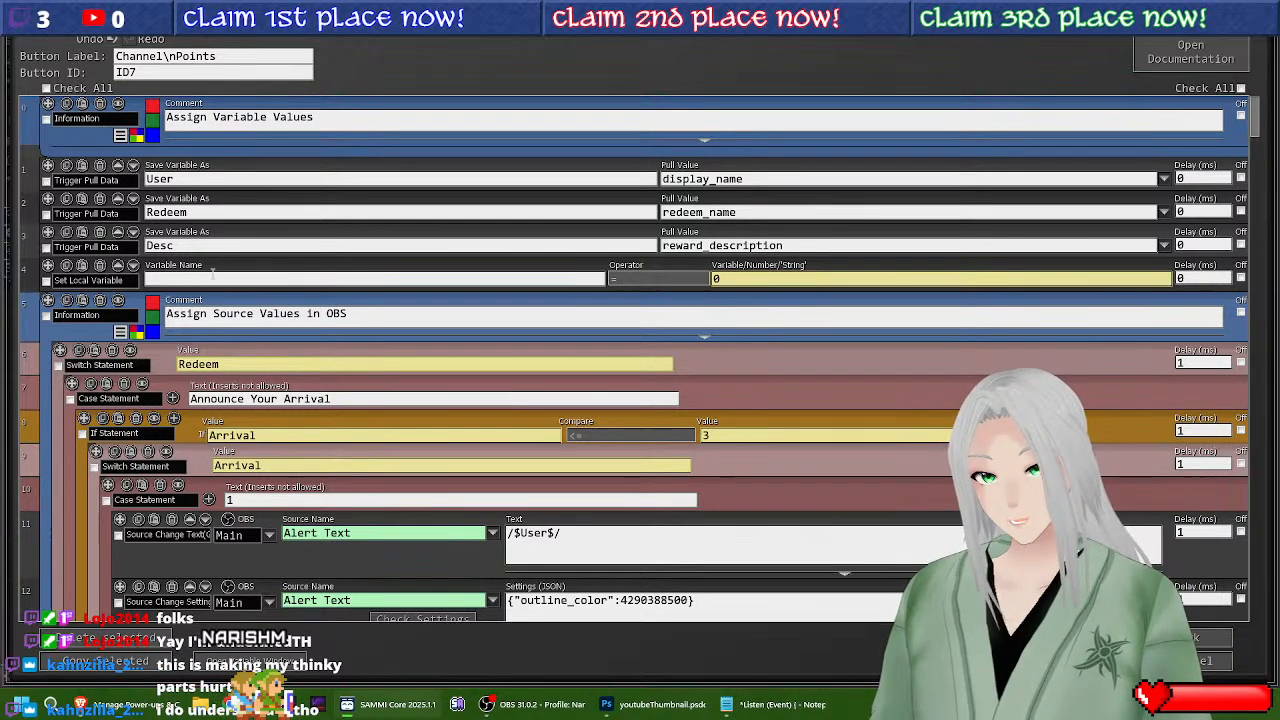
Step: Name the new local variable Arrival, leaving its value at 0, and save the Channel Points button
type("Arrival")
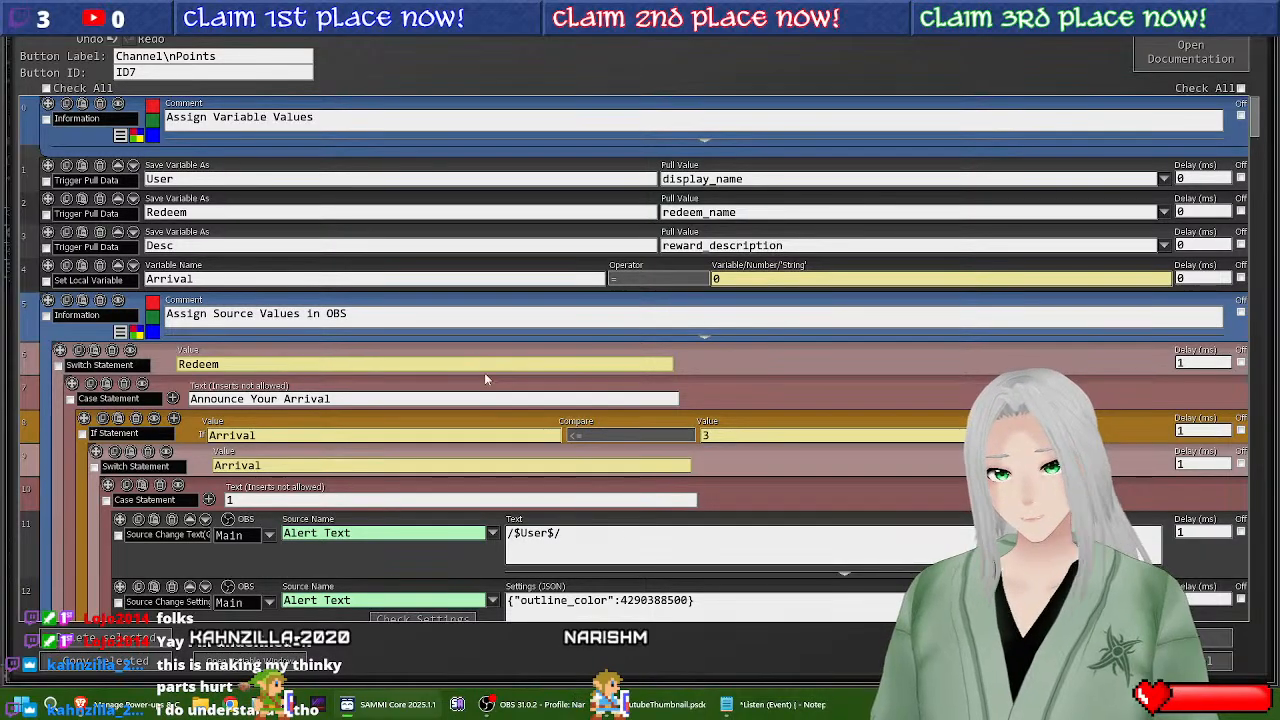
left_click(435, 240)
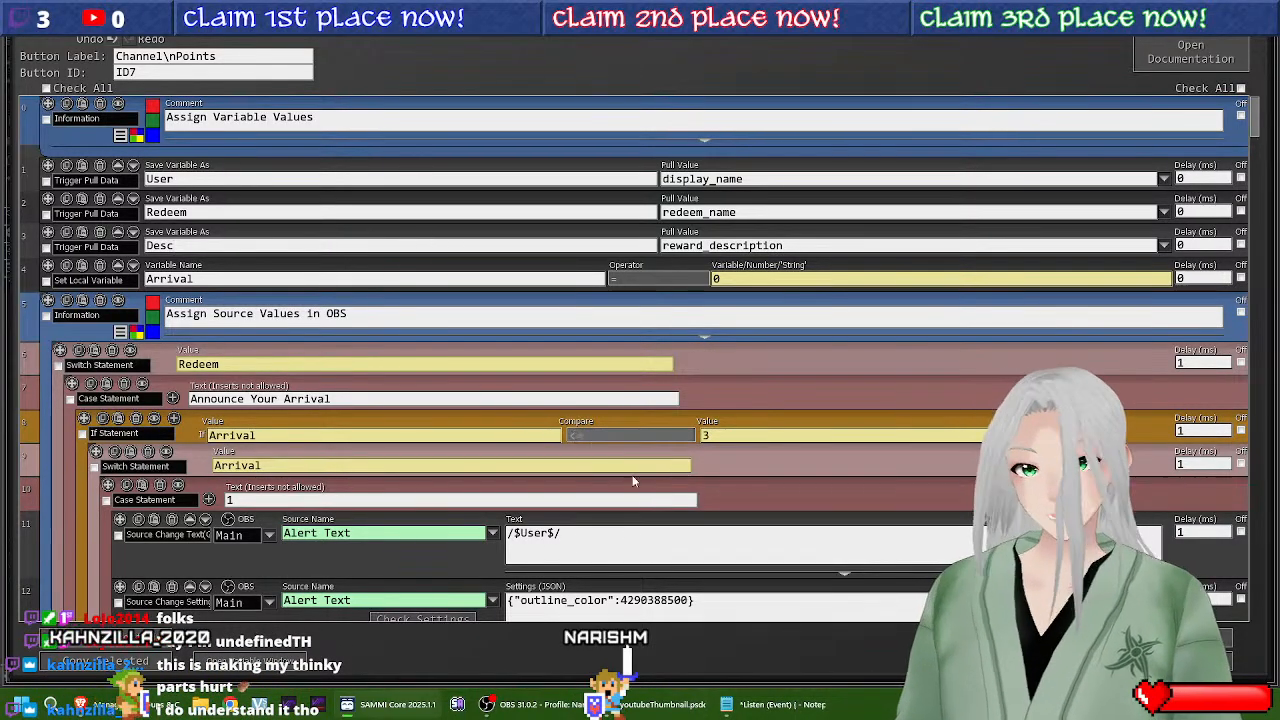
key("ctrl+s")
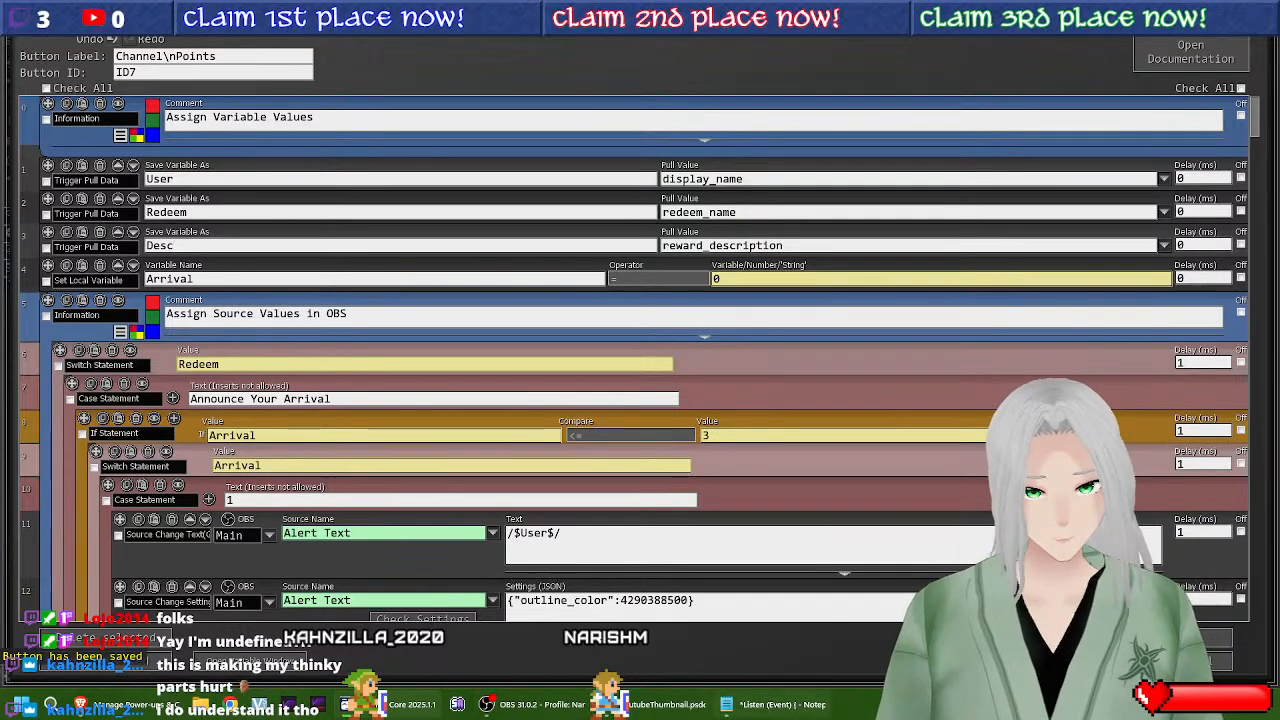
Step: Switch to OBS and expand the Channel Points test options among the SAMMI Bridge's Twitch triggers
mouse_move(408, 708)
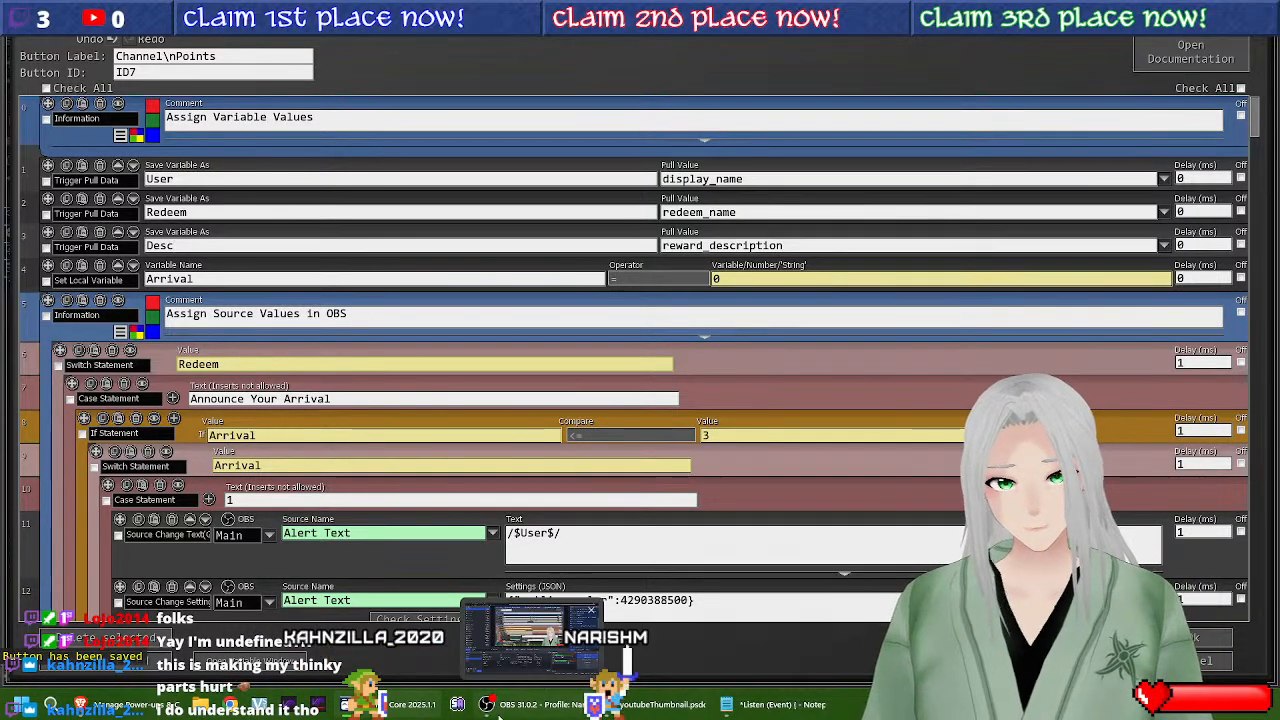
left_click(505, 704)
left_click(78, 451)
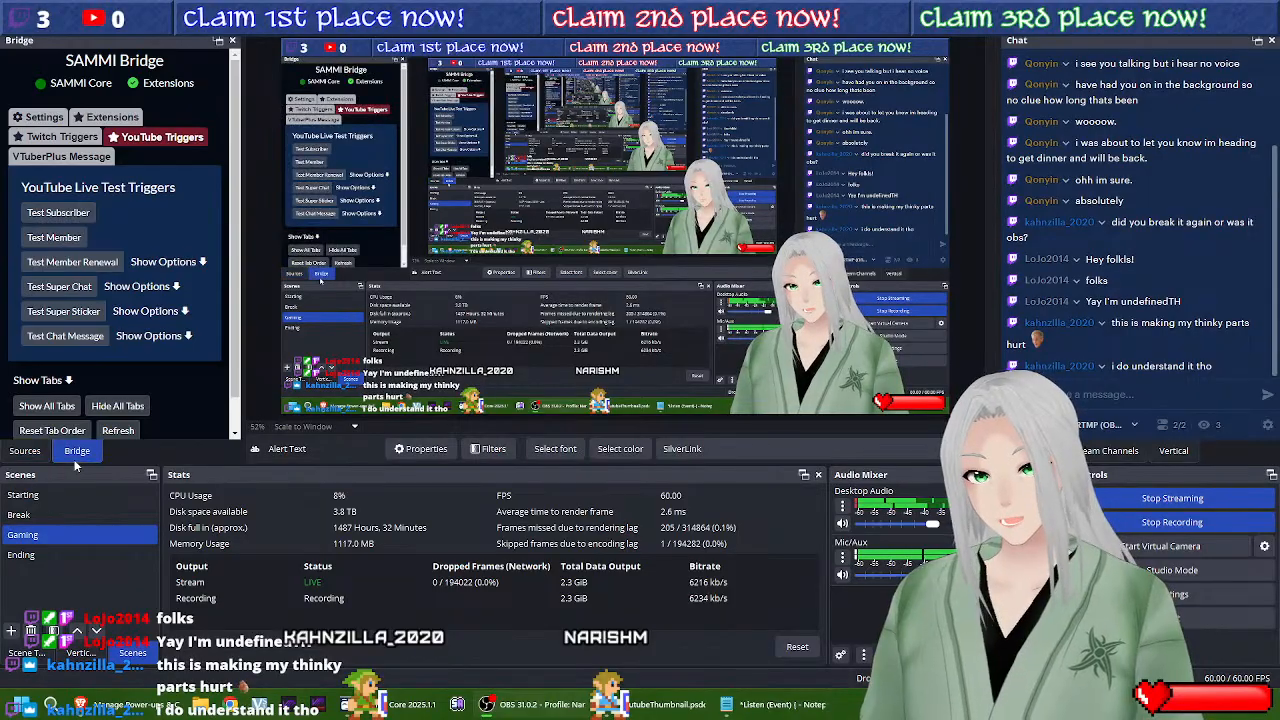
left_click(62, 137)
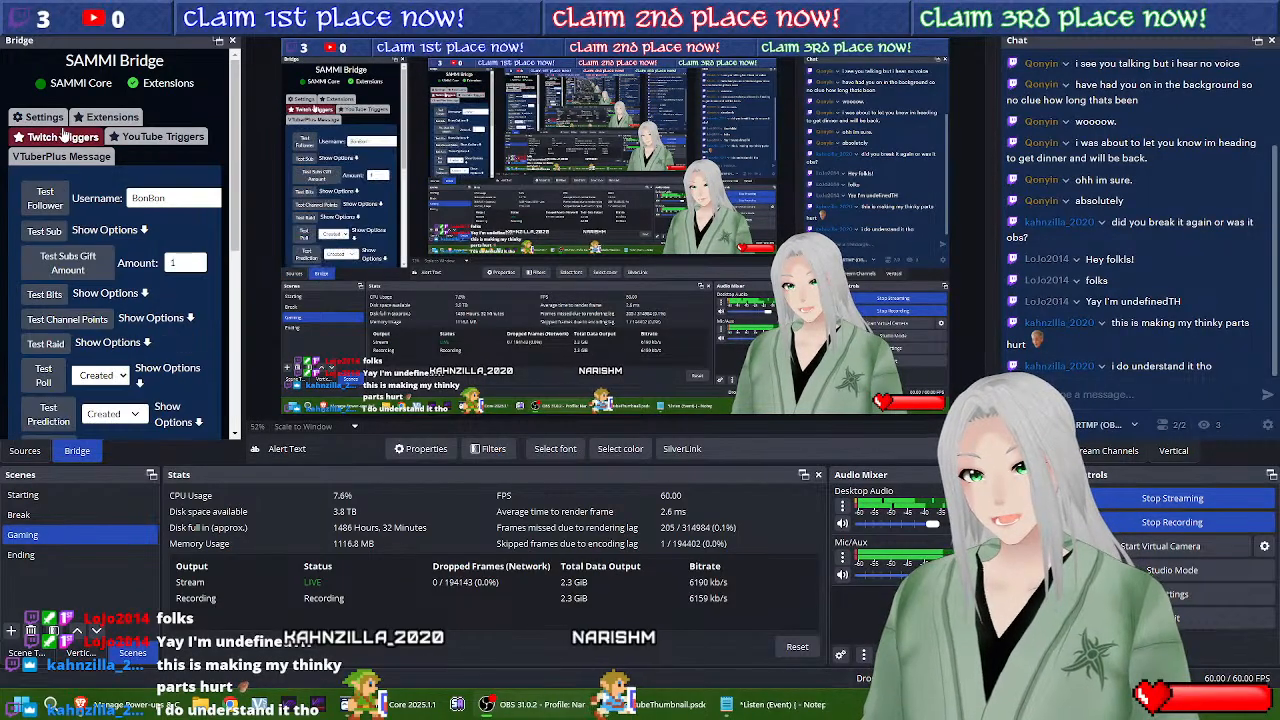
scroll(133, 193, "down", 3)
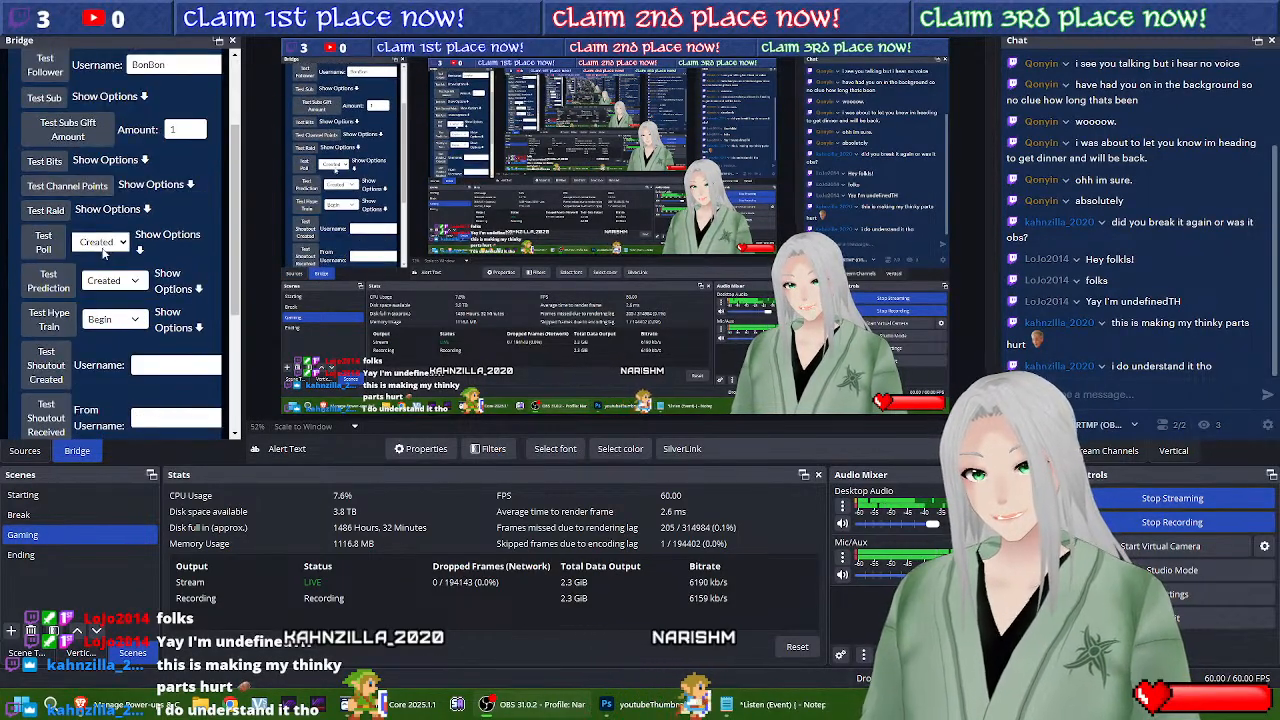
left_click(140, 188)
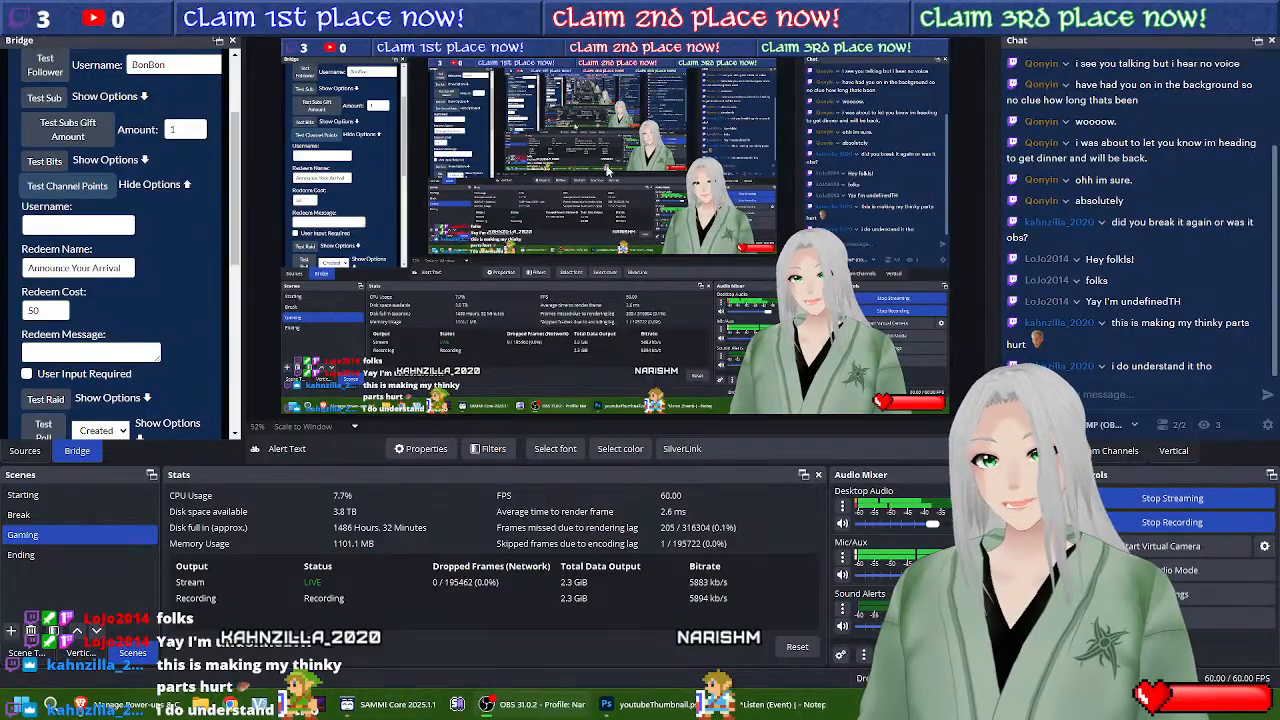
Step: Return to SAMMI Core and examine the Arrival variable, its If condition and the alert commands of the first Arrival case
left_click(384, 703)
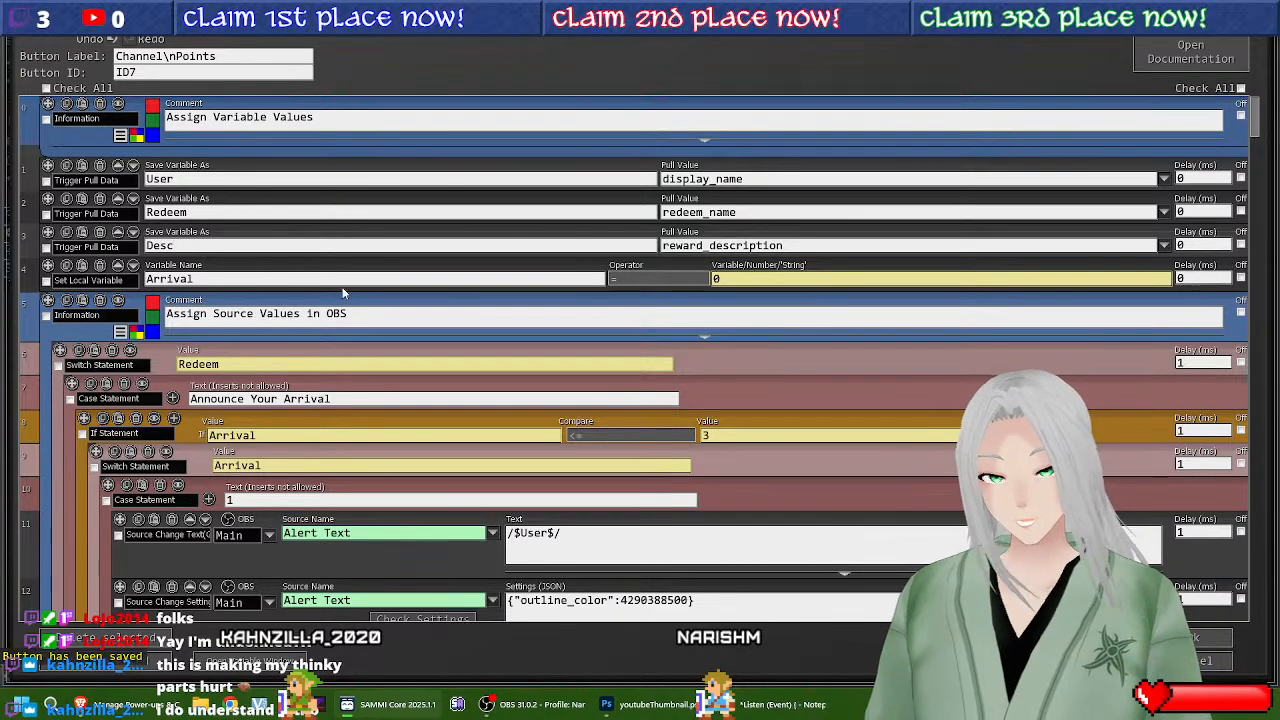
scroll(570, 297, "down", 1)
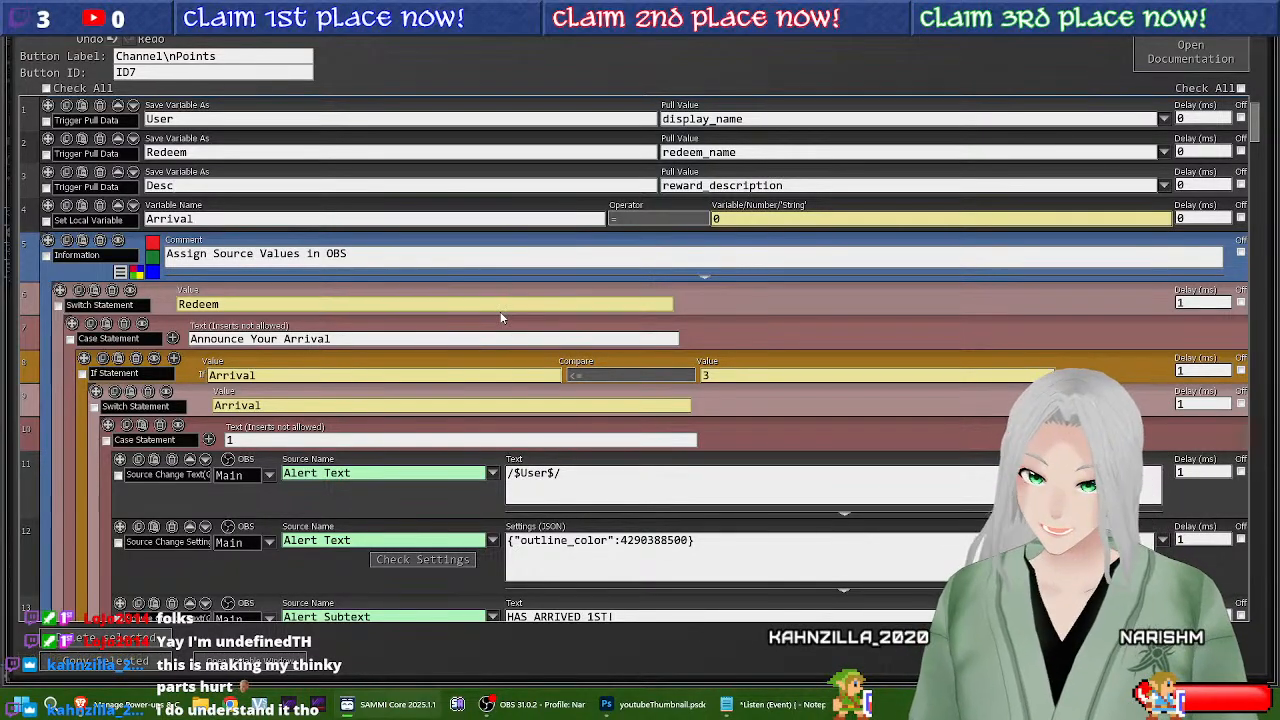
scroll(559, 396, "down", 2)
scroll(559, 396, "down", 4)
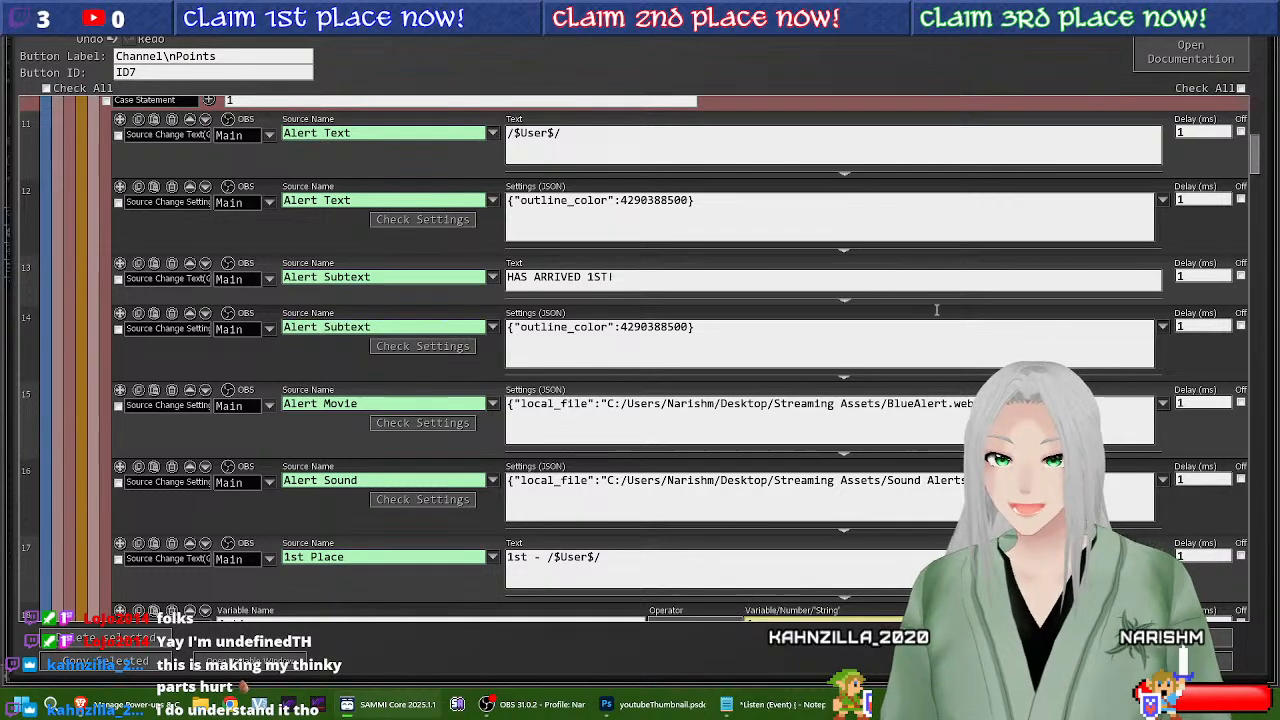
scroll(305, 398, "up", 7)
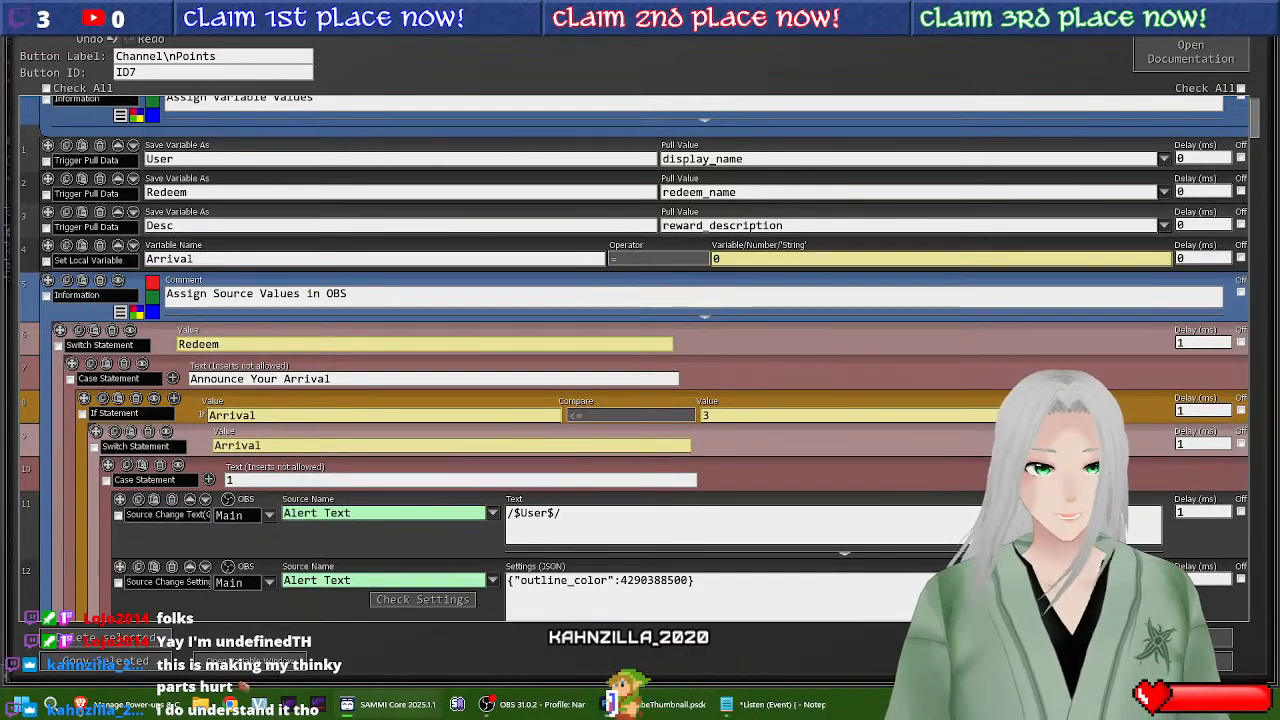
Step: Leave the command list and inspect the Channel Points button settings, toggling Local Variable Persist off and on before closing them
left_click(1175, 660)
right_click(1060, 138)
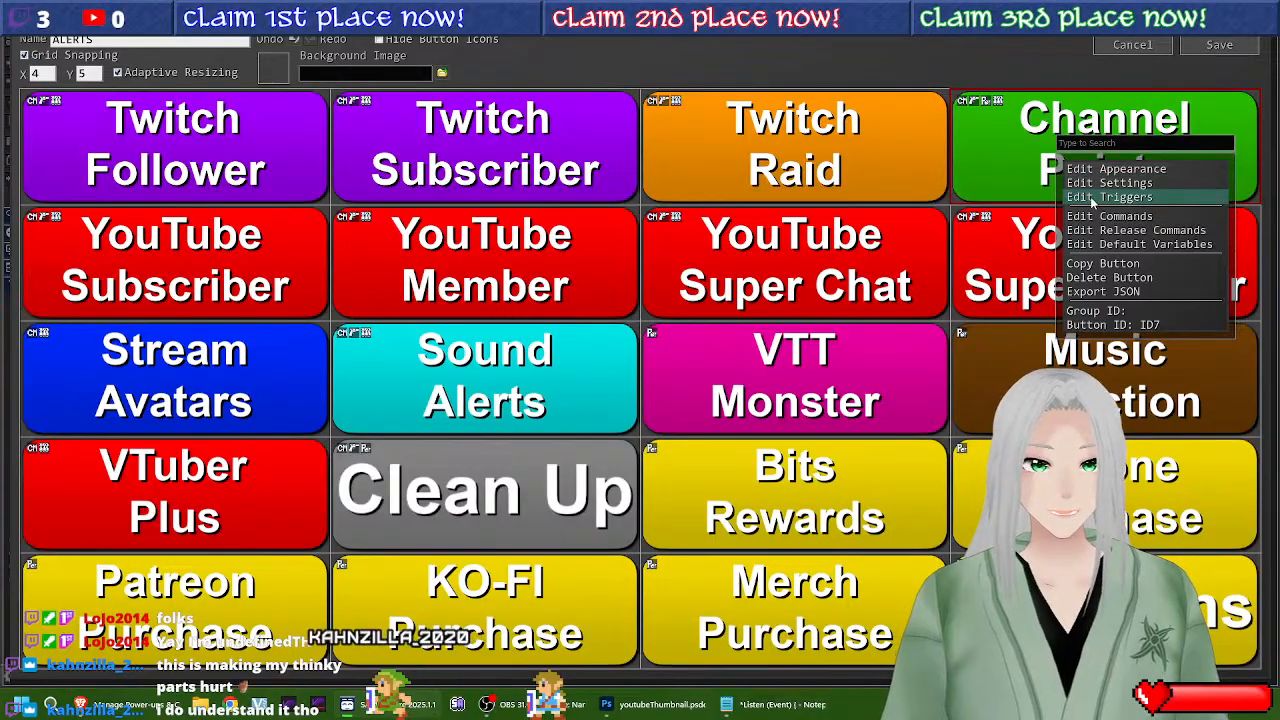
left_click(1108, 183)
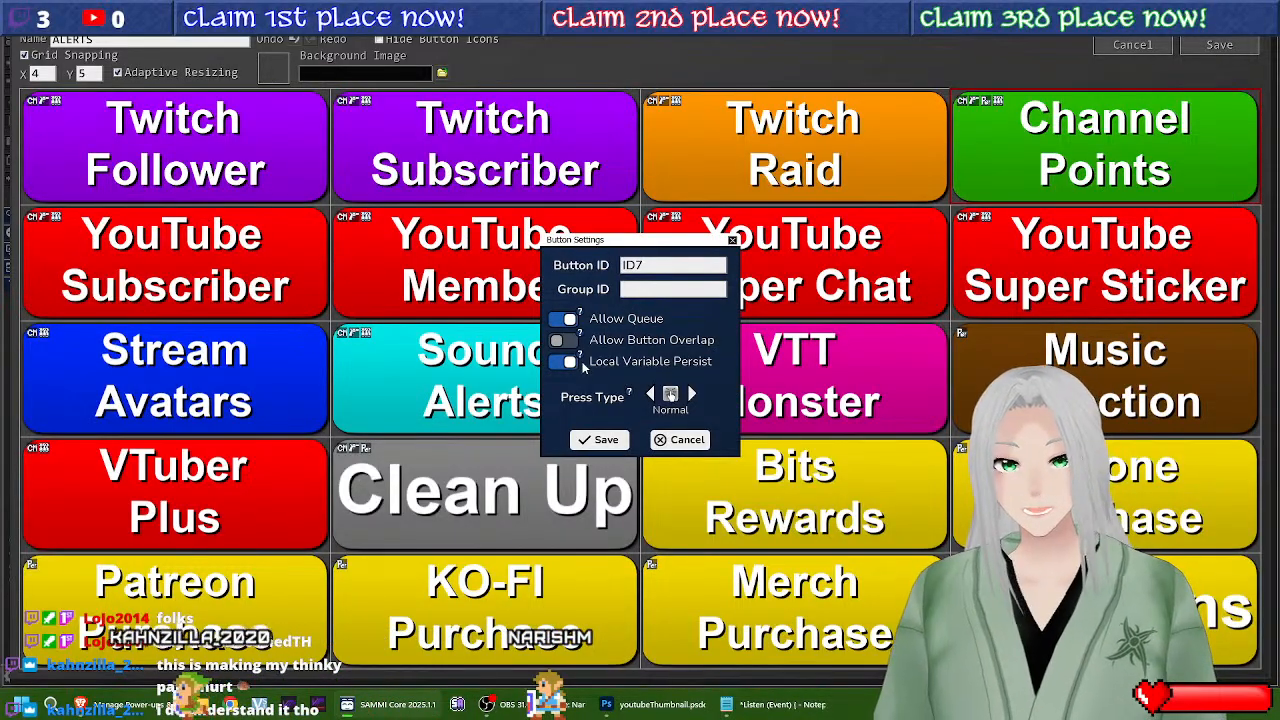
left_click(569, 361)
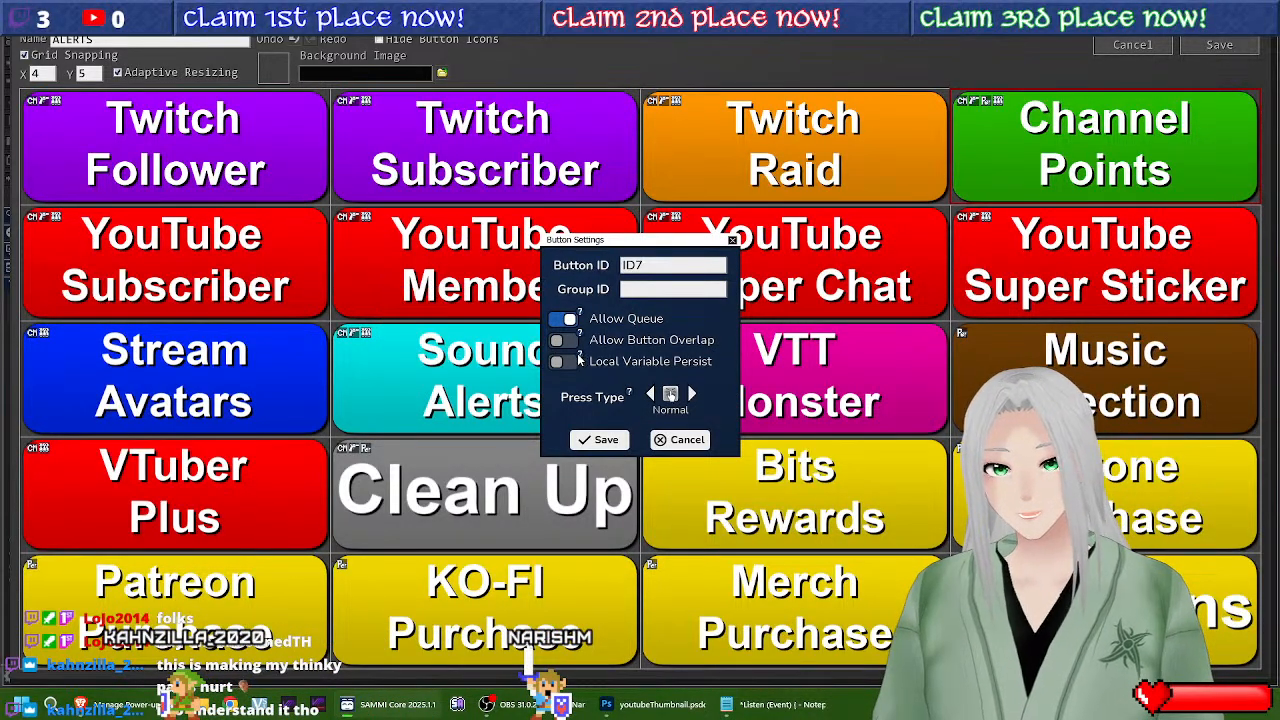
left_click(571, 361)
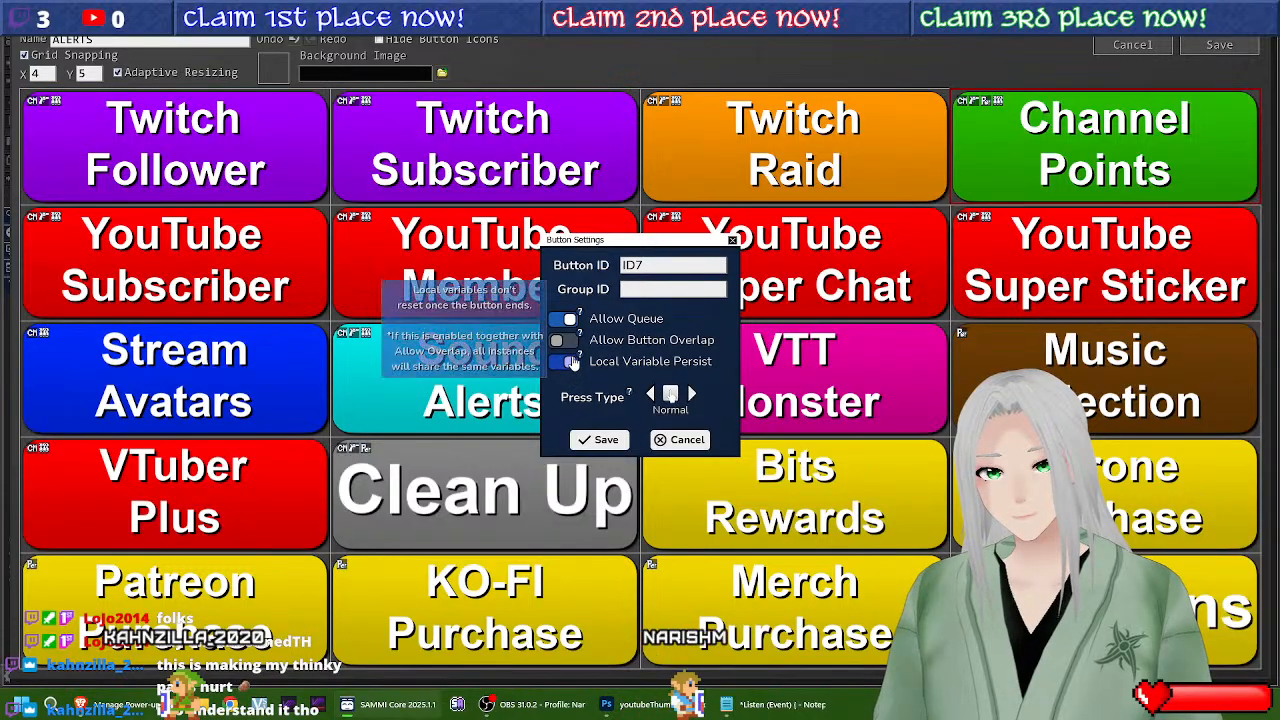
mouse_move(581, 361)
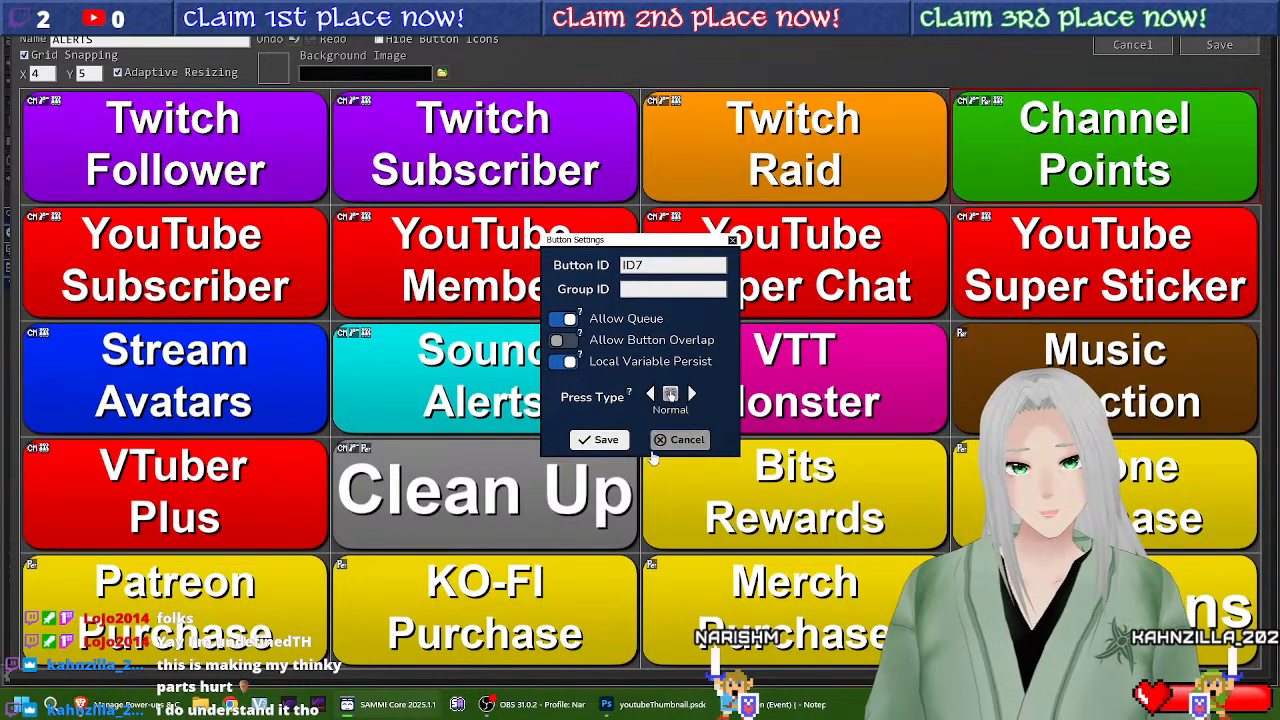
left_click(732, 242)
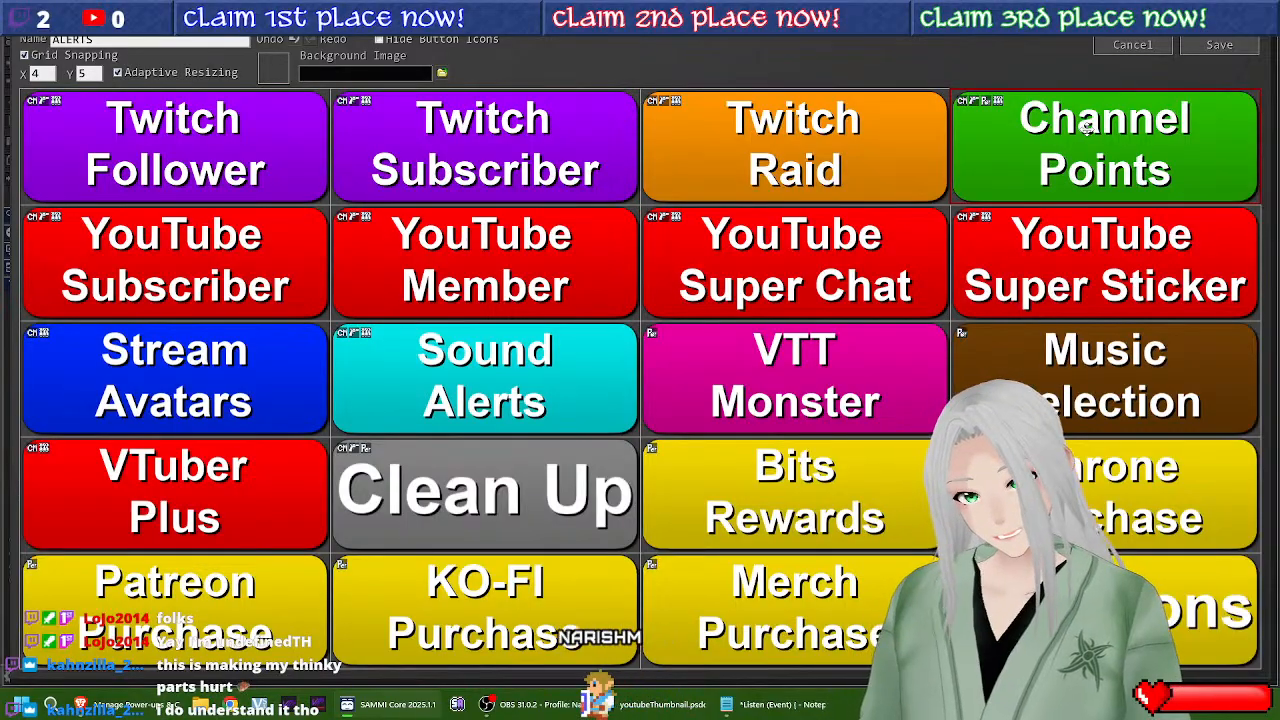
Step: Reopen the Channel Points commands, delete the Arrival local variable command and the If statement around the Arrival switch, and save the button
double_click(1062, 149)
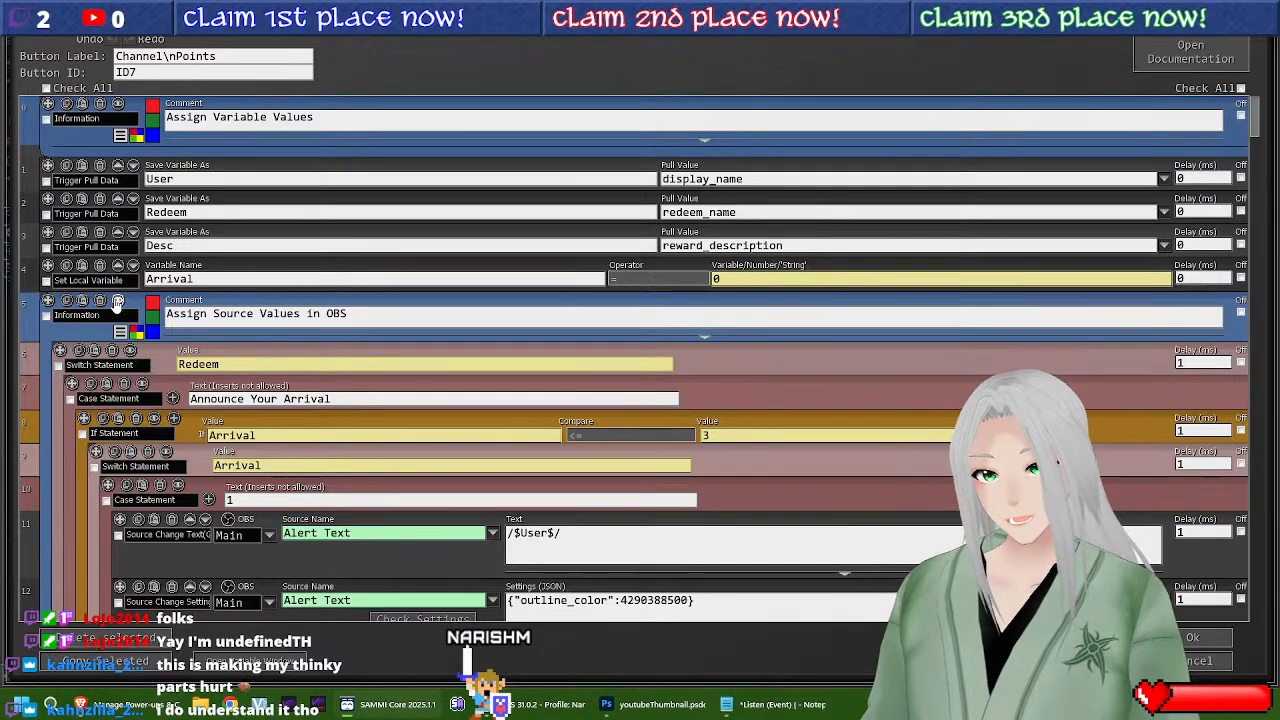
scroll(270, 364, "down", 1)
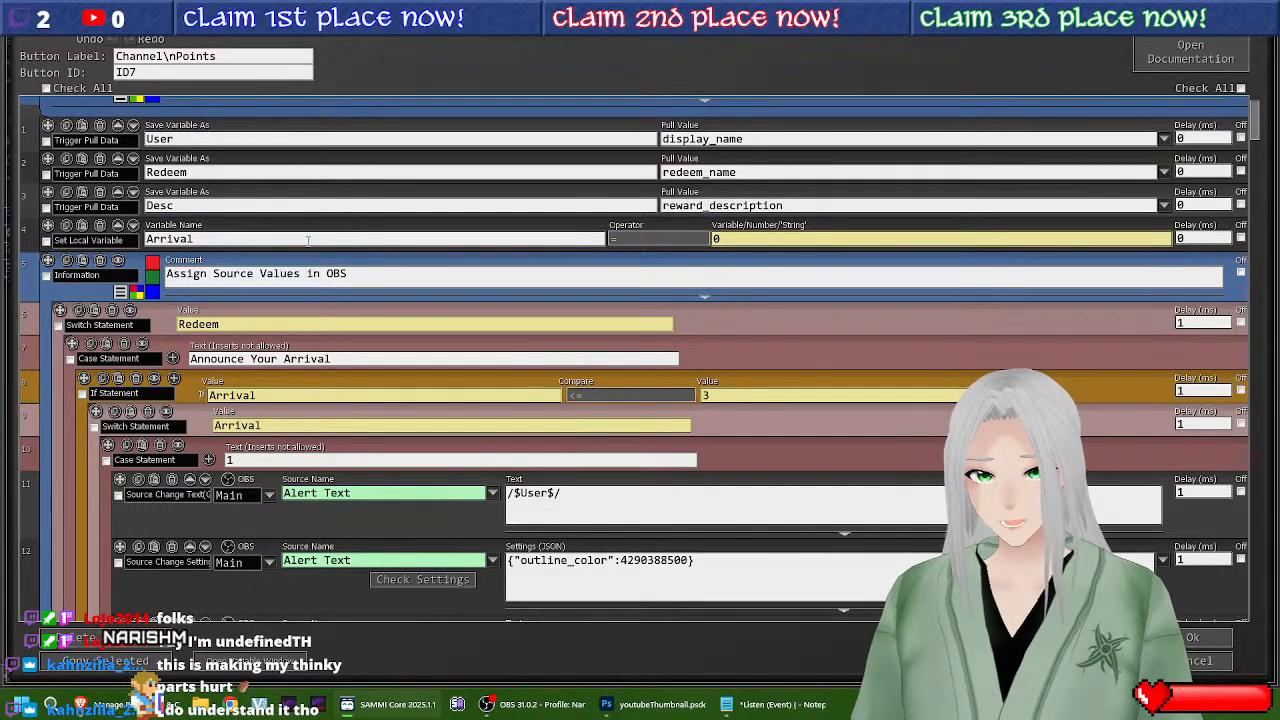
scroll(285, 647, "down", 2)
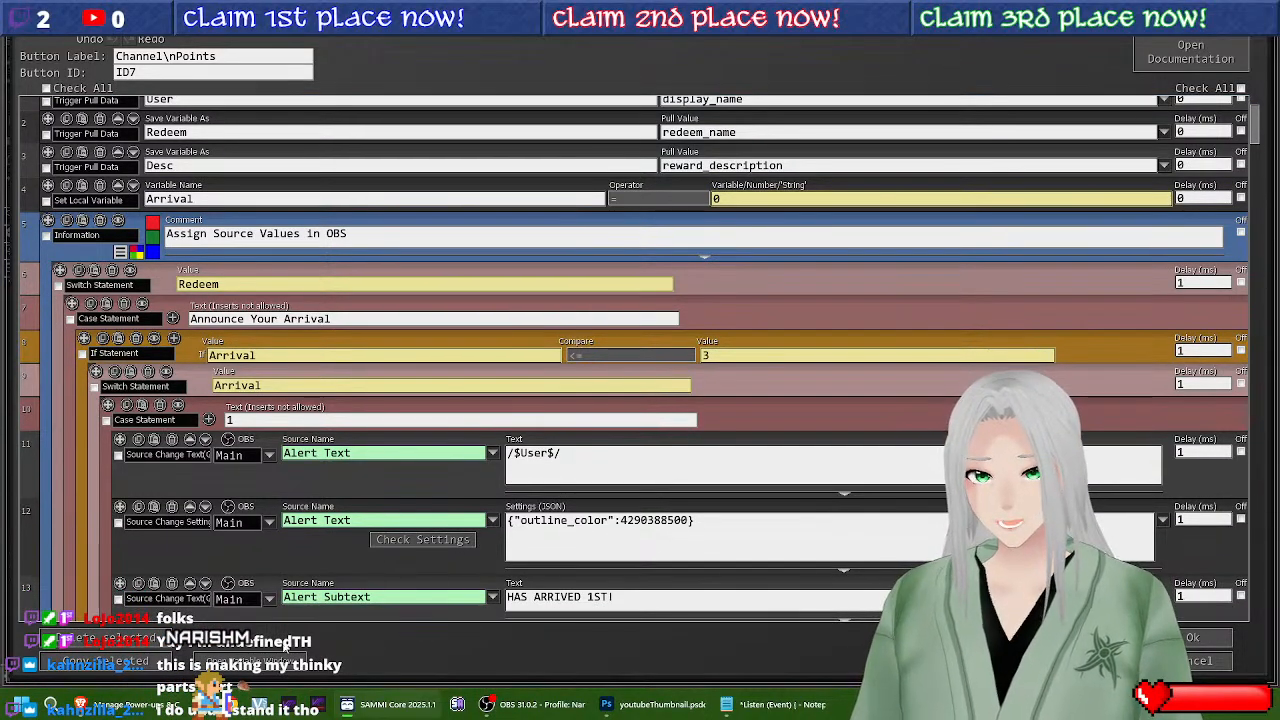
mouse_move(330, 505)
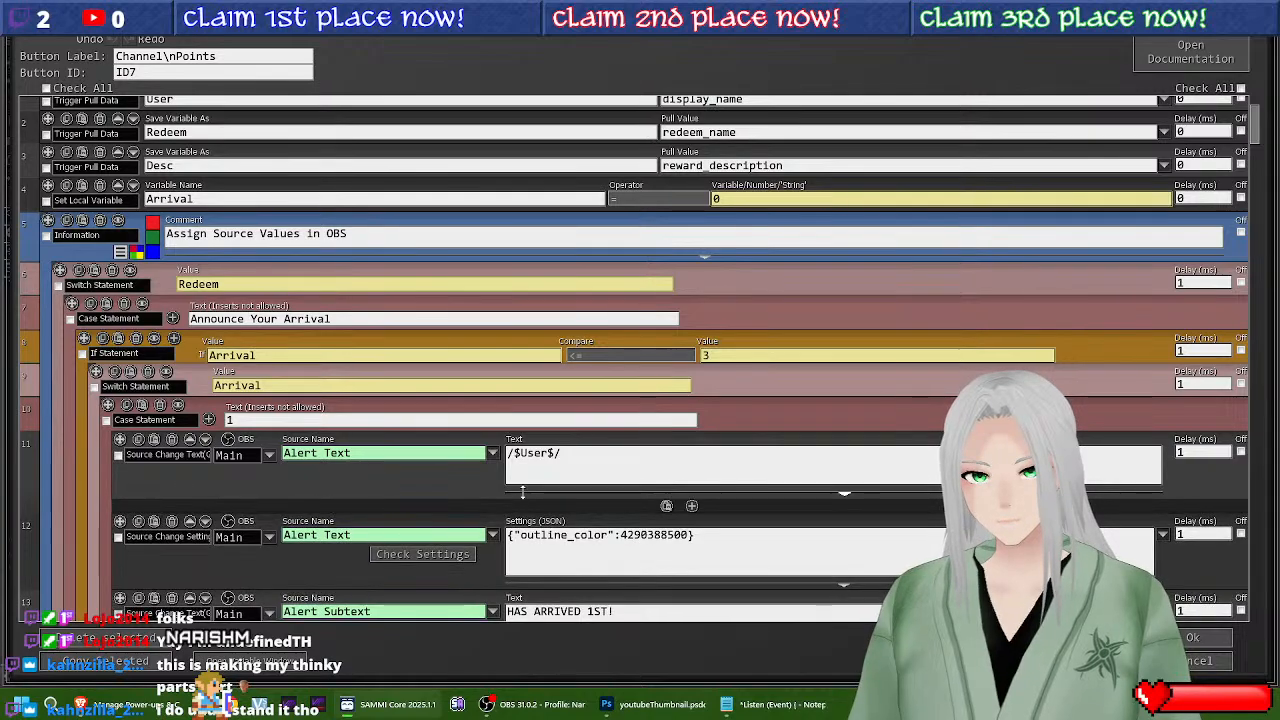
mouse_move(925, 340)
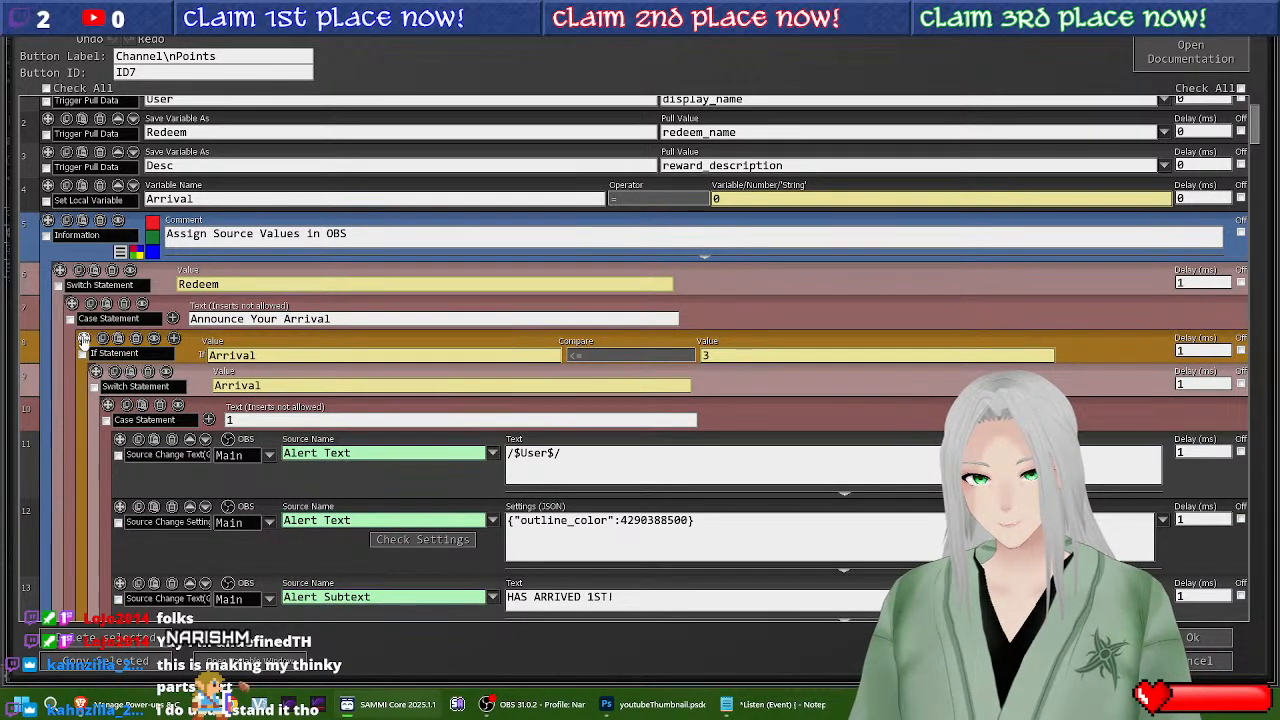
left_click(99, 186)
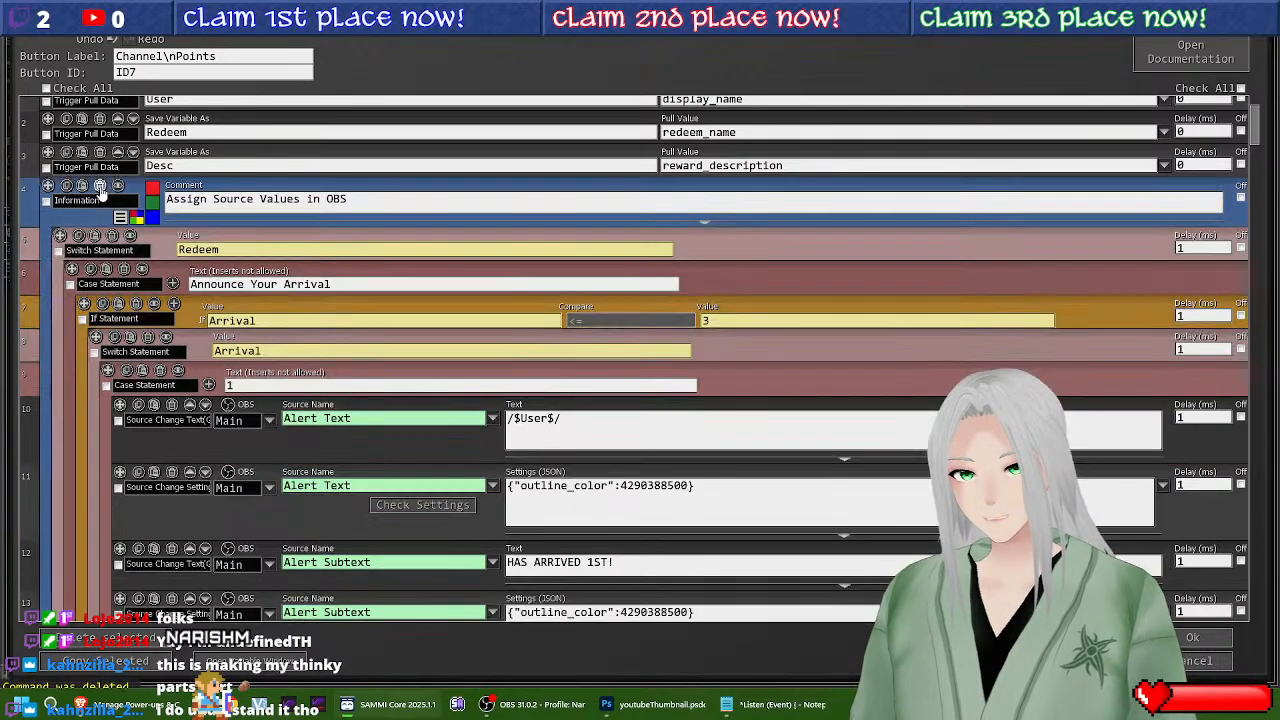
left_click(136, 304)
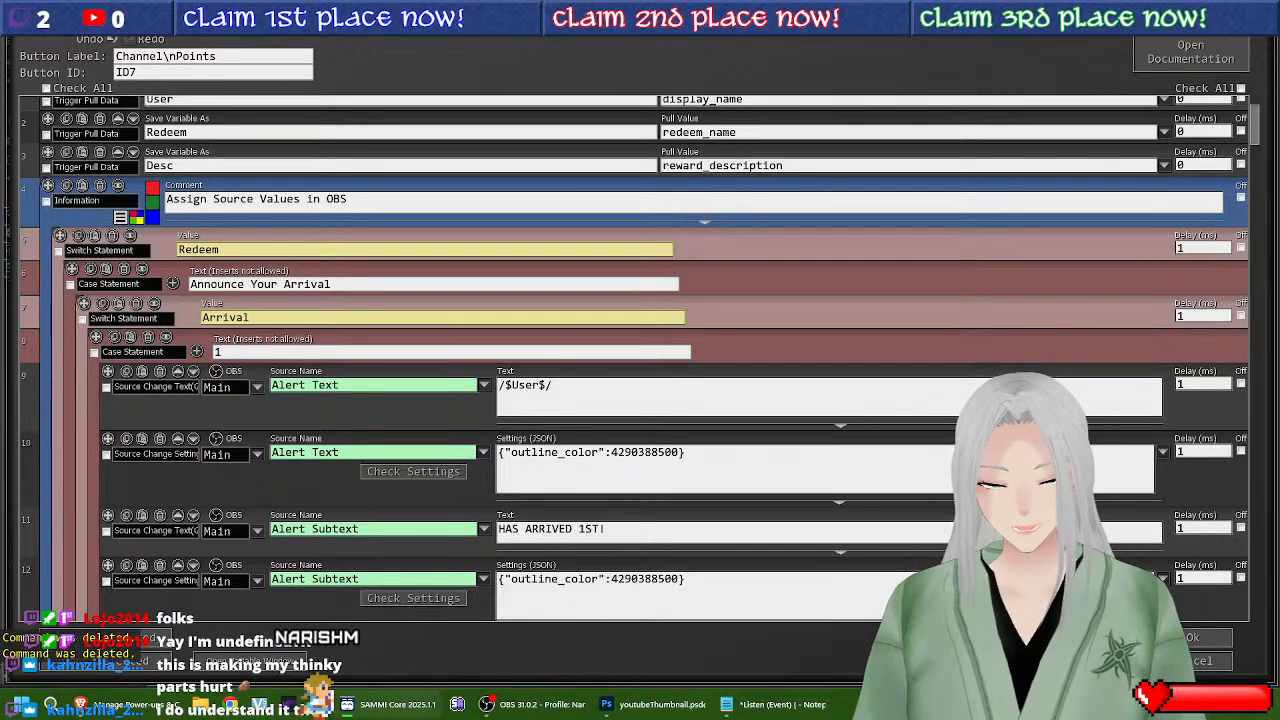
key("ctrl+s")
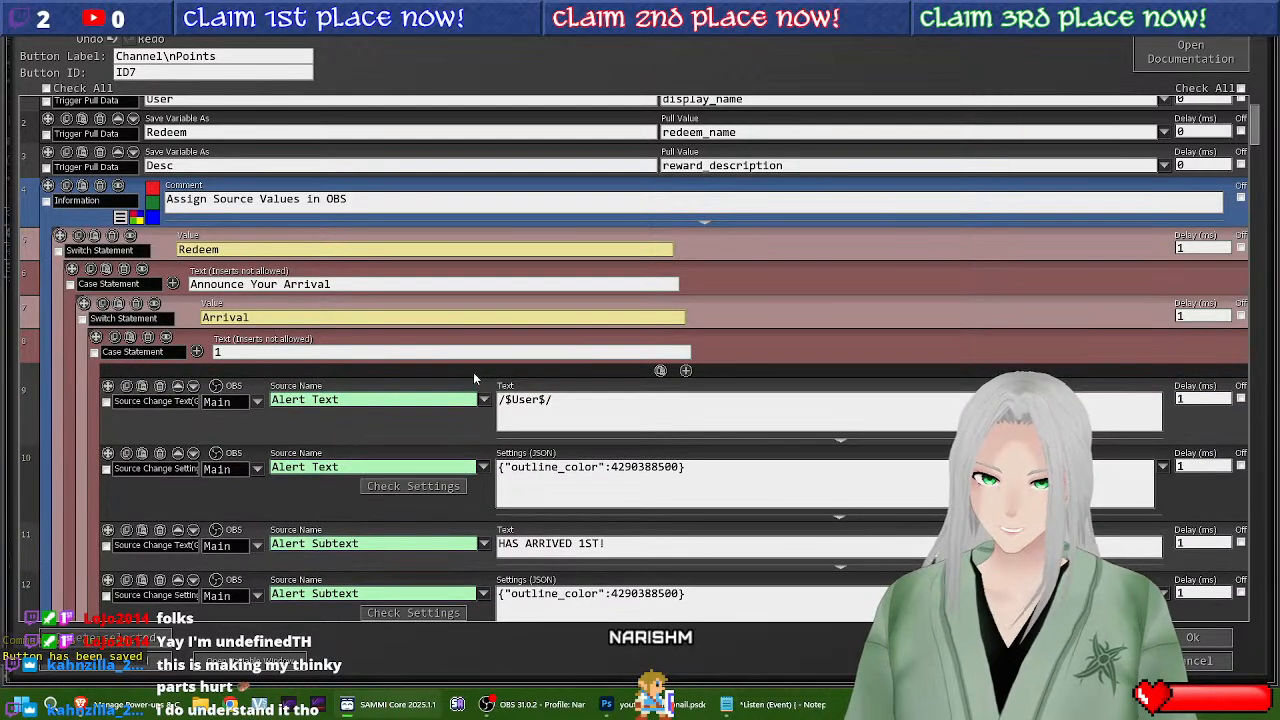
Step: Review the first Arrival case's commands in SAMMI Core, and switch to OBS to fire the Channel Points test for Announce Your Arrival
scroll(361, 374, "down", 5)
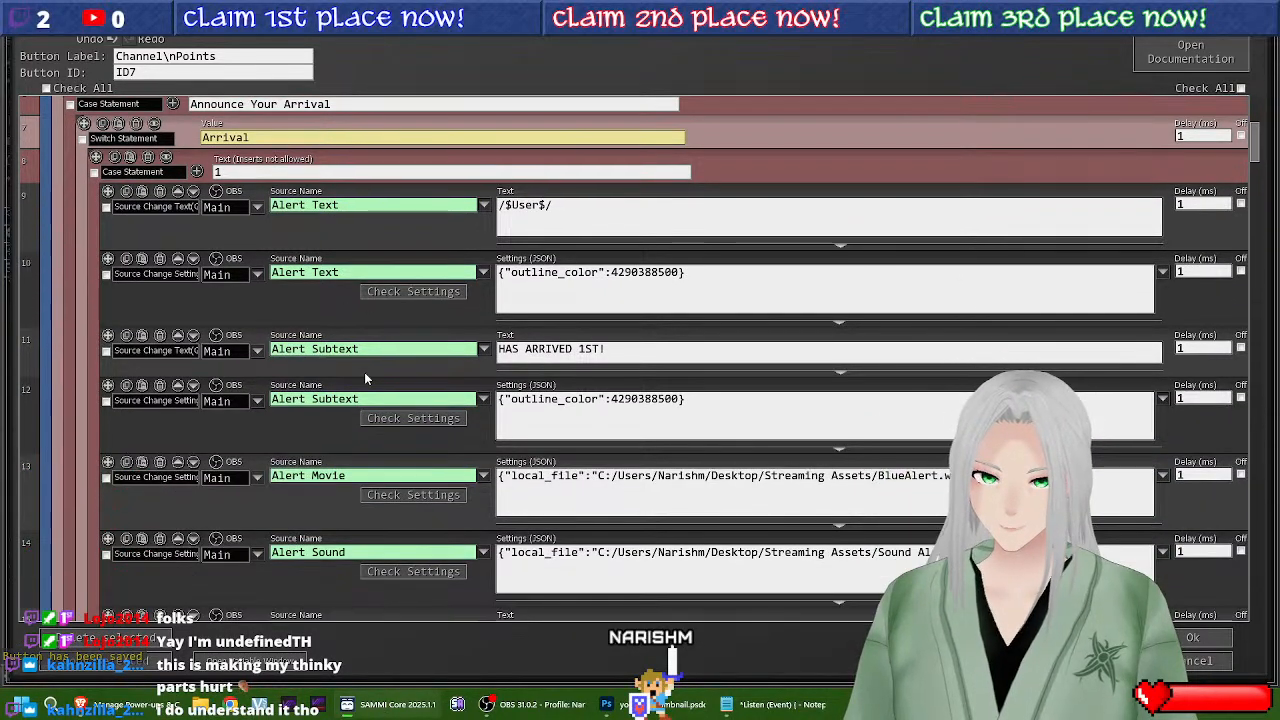
scroll(364, 372, "up", 4)
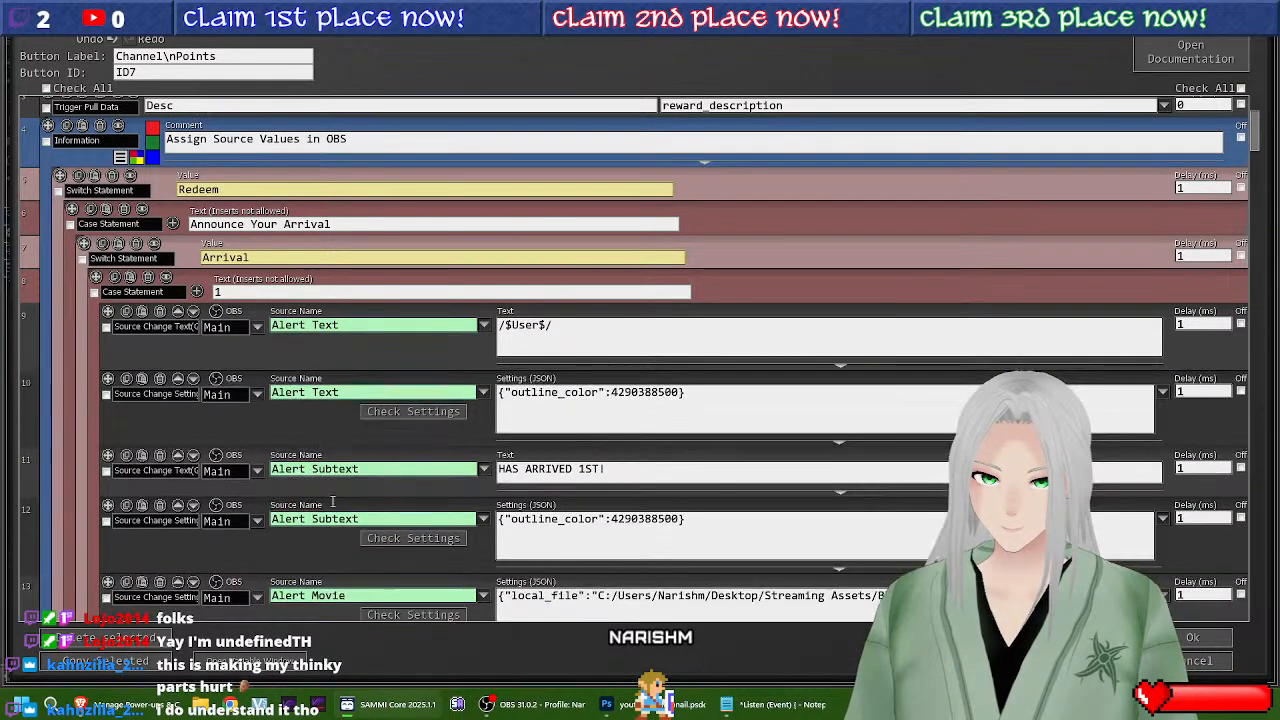
left_click(533, 712)
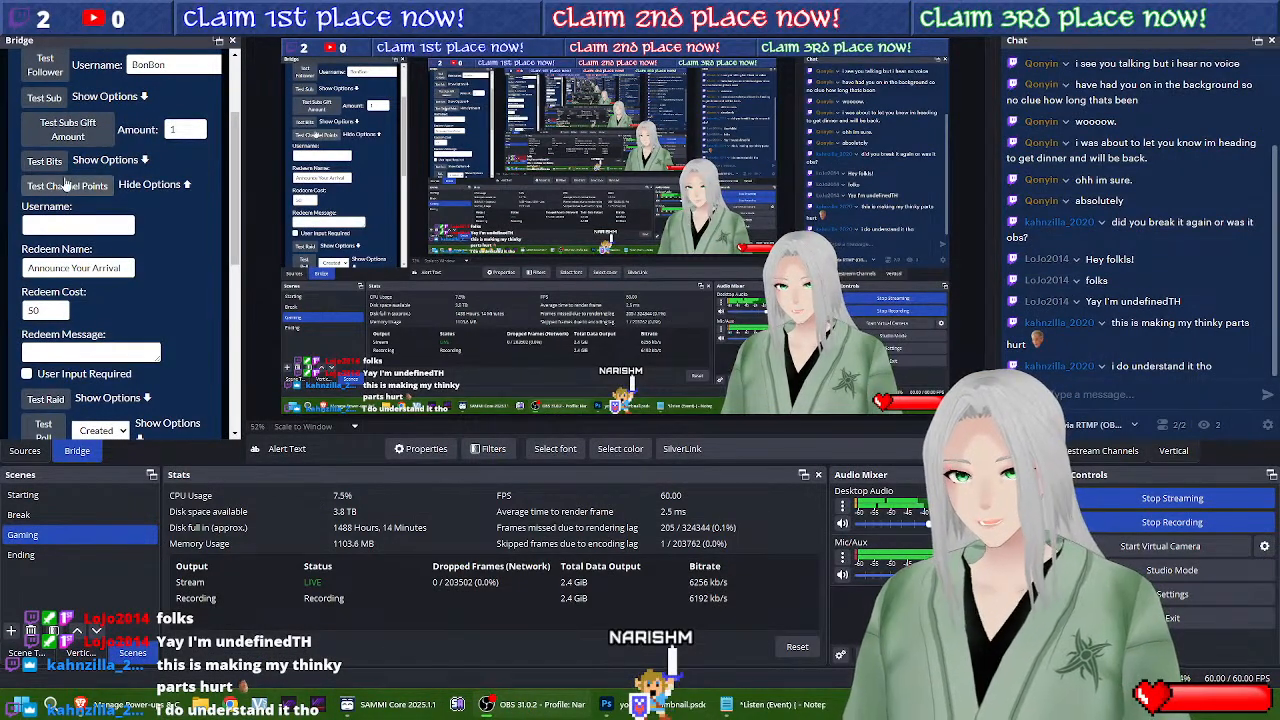
left_click(66, 185)
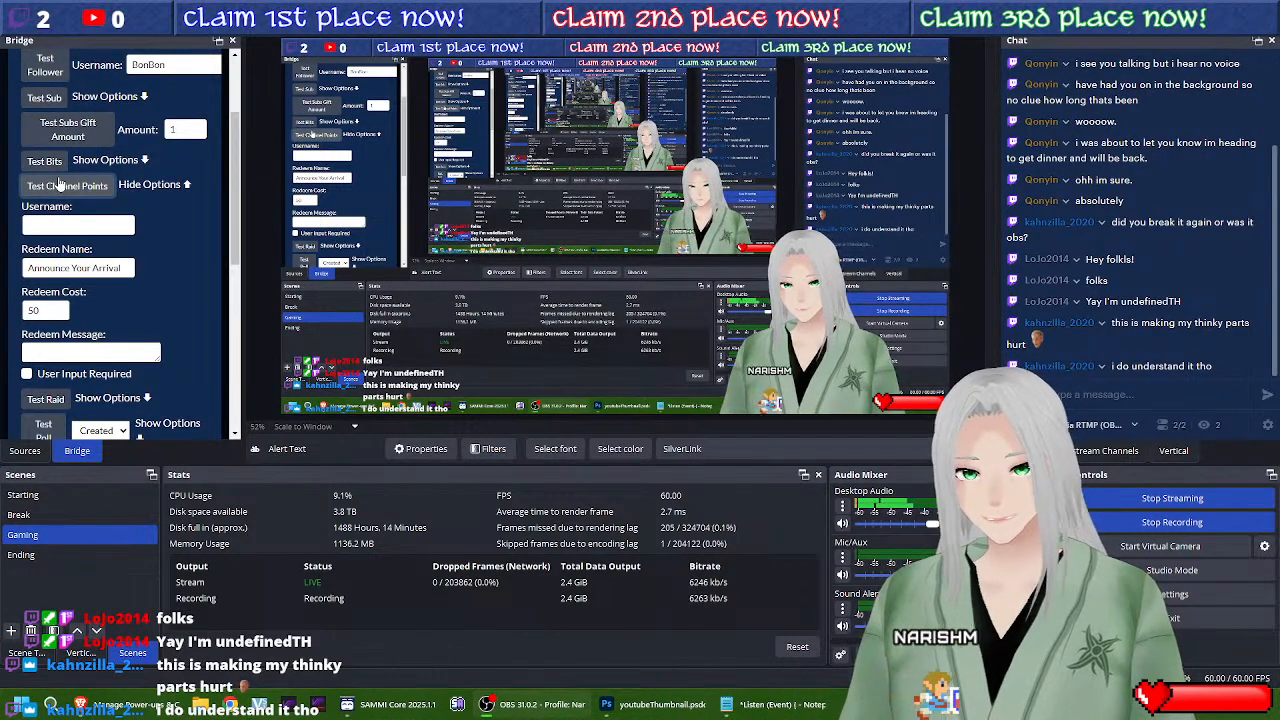
left_click(60, 185)
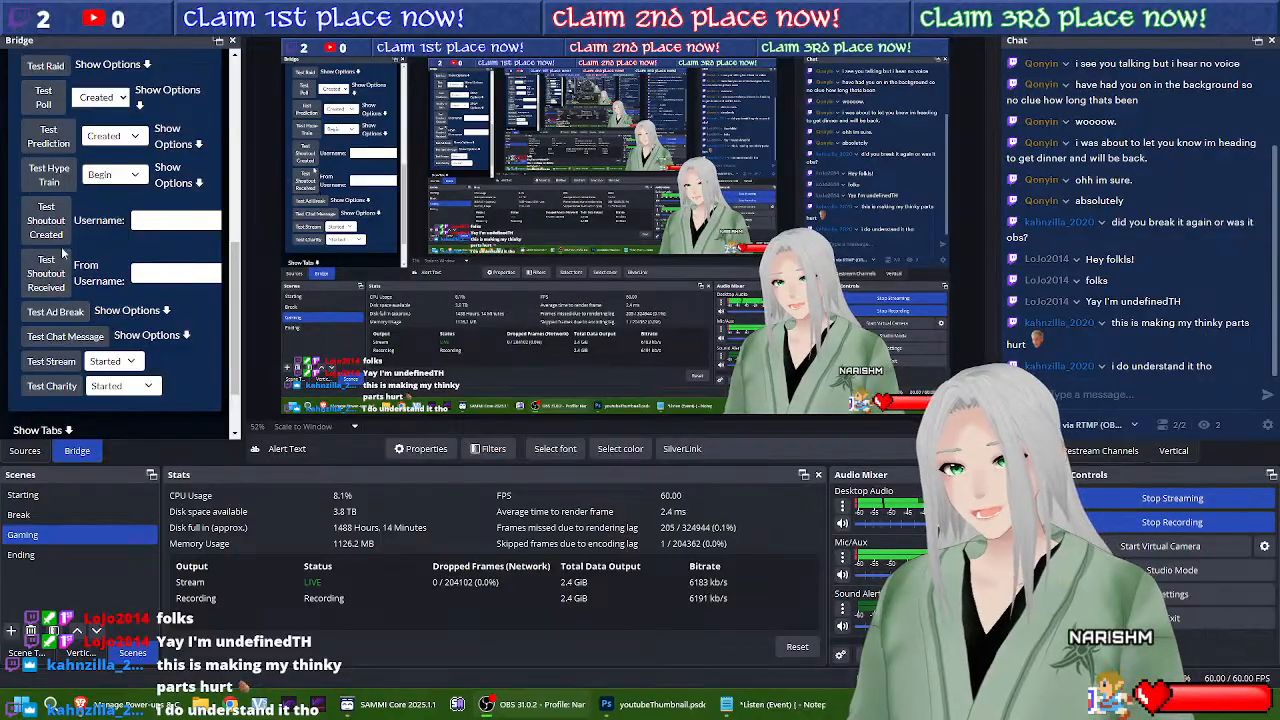
Step: Send a Test Stream event set to Ended from the SAMMI Bridge and fire the Channel Points test again
left_click(112, 362)
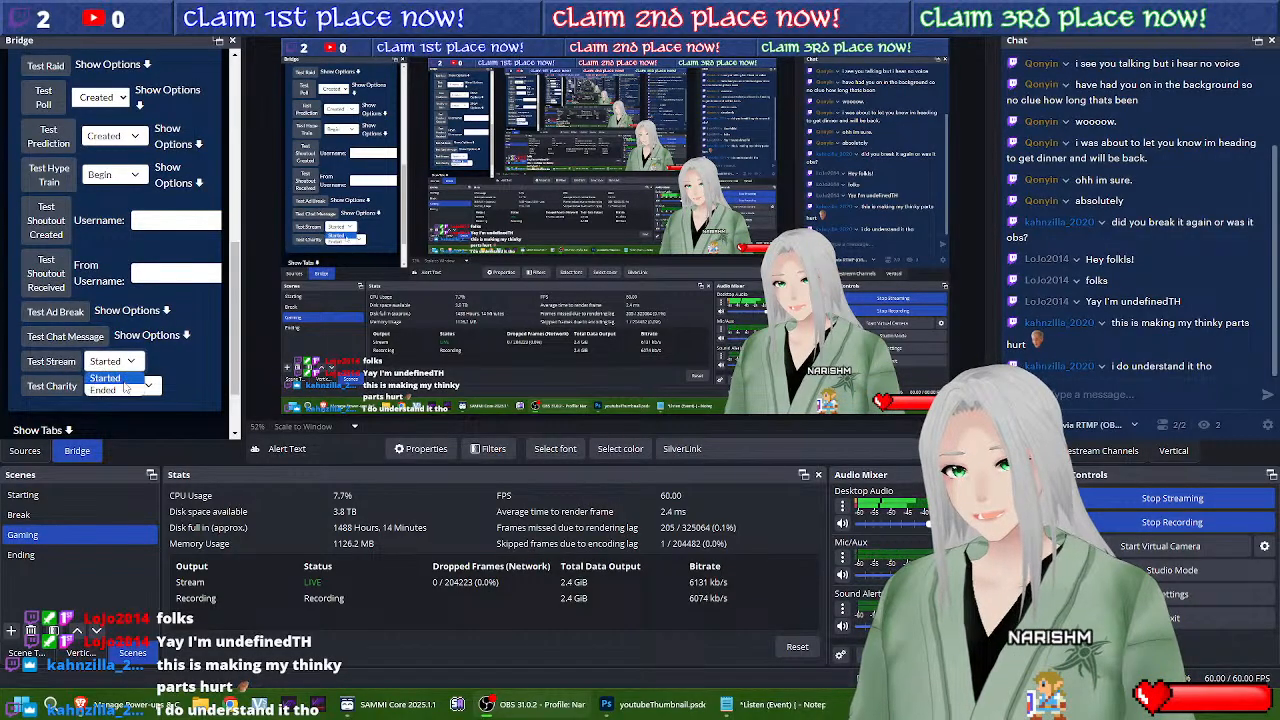
left_click(62, 362)
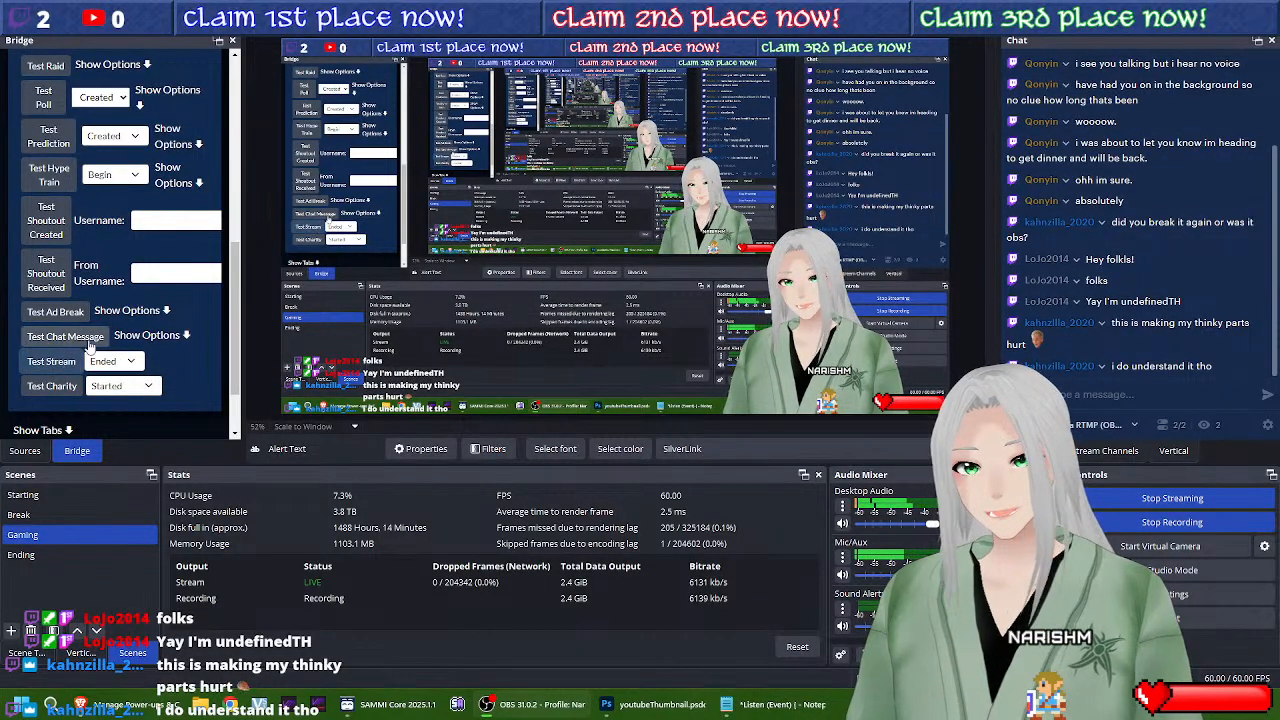
scroll(89, 347, "up", 3)
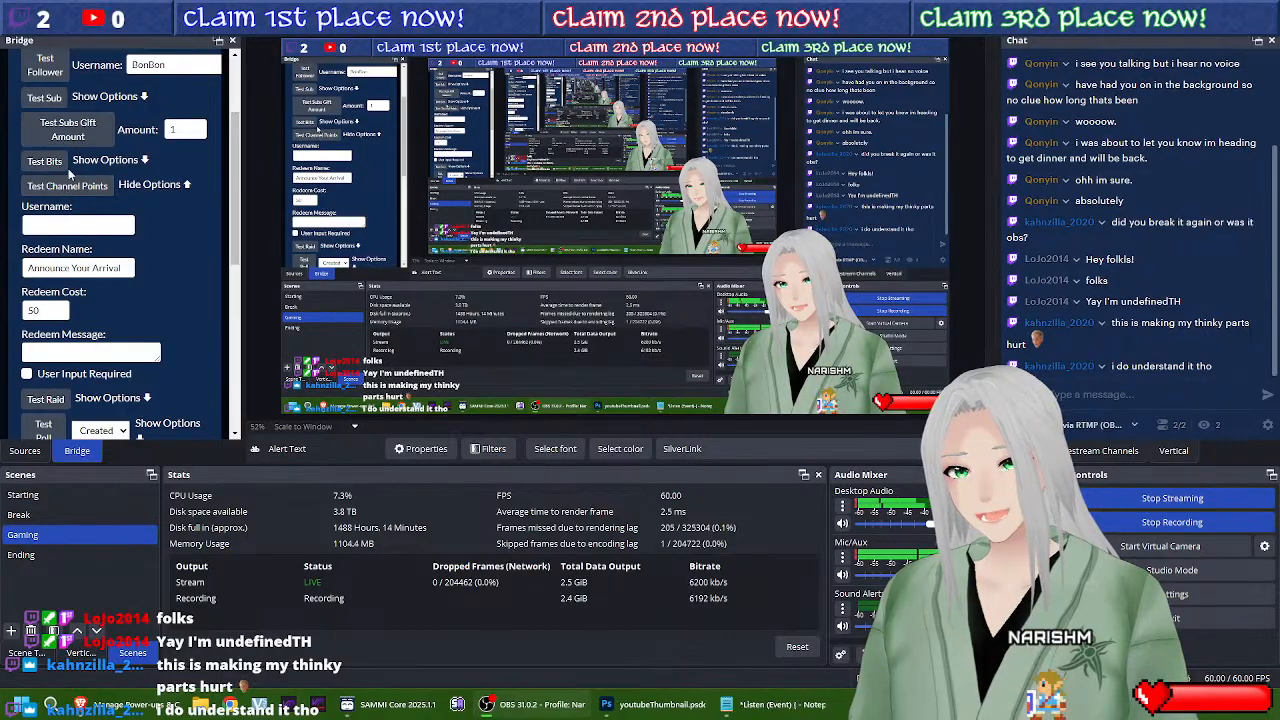
left_click(62, 187)
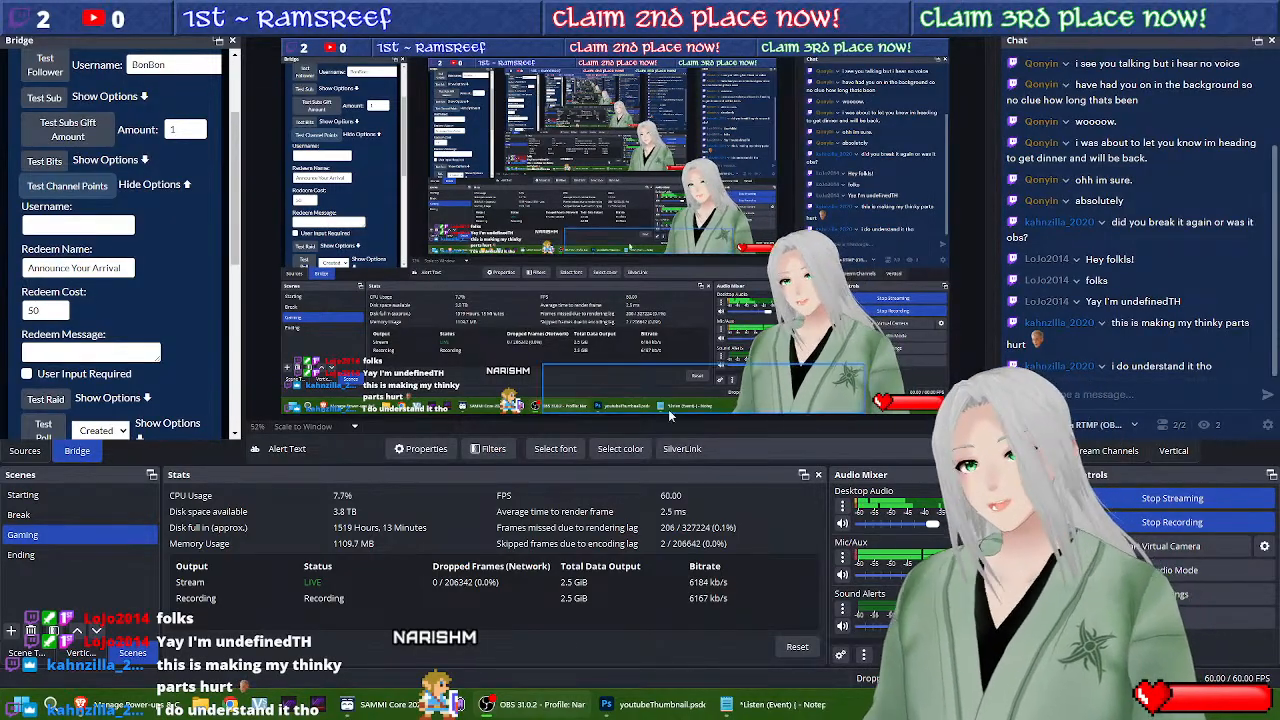
Step: Check the Channel Points commands in SAMMI Core, and browse the Twitch rewards list with the Listen (Event) notes opened beside it
left_click(418, 710)
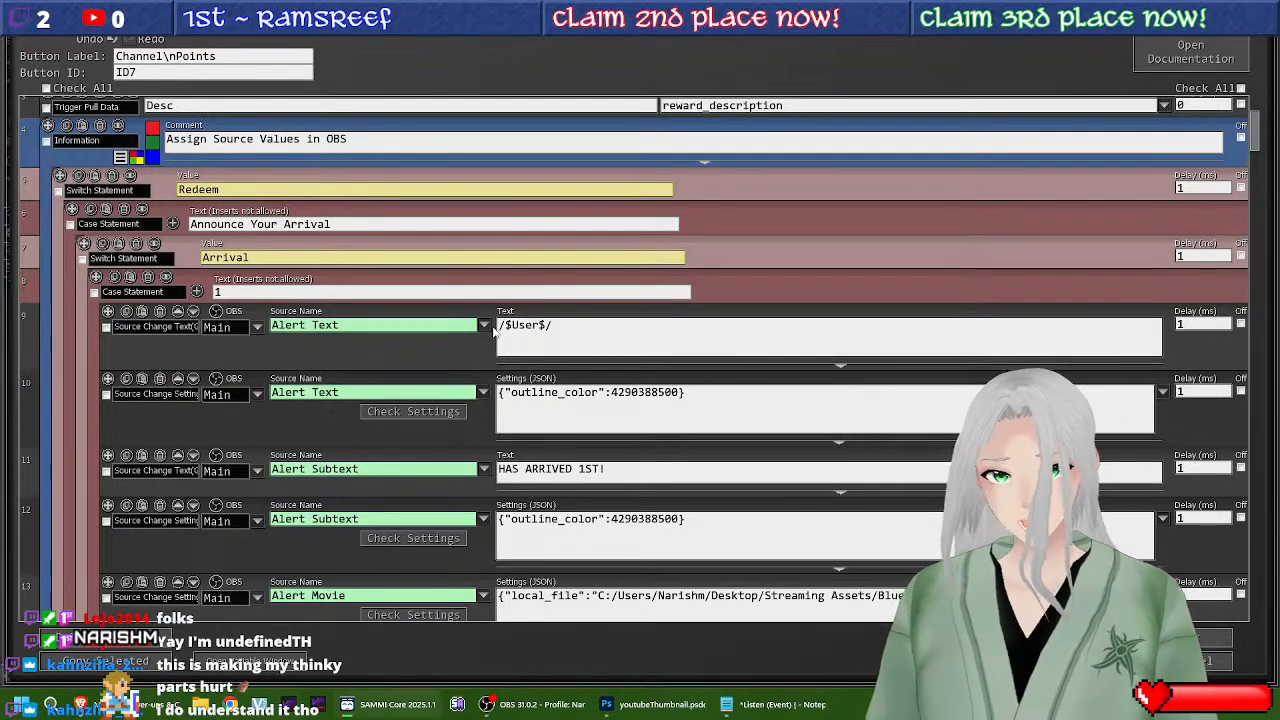
scroll(494, 333, "up", 3)
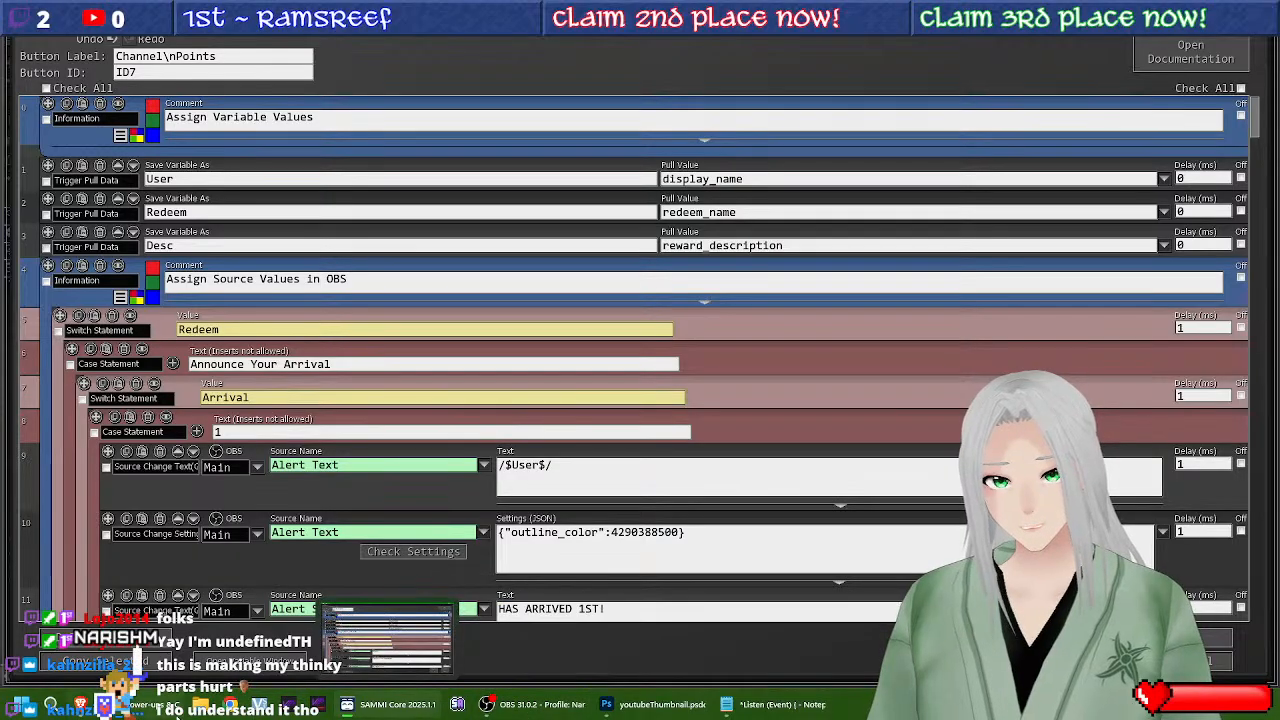
left_click(150, 706)
scroll(408, 420, "up", 10)
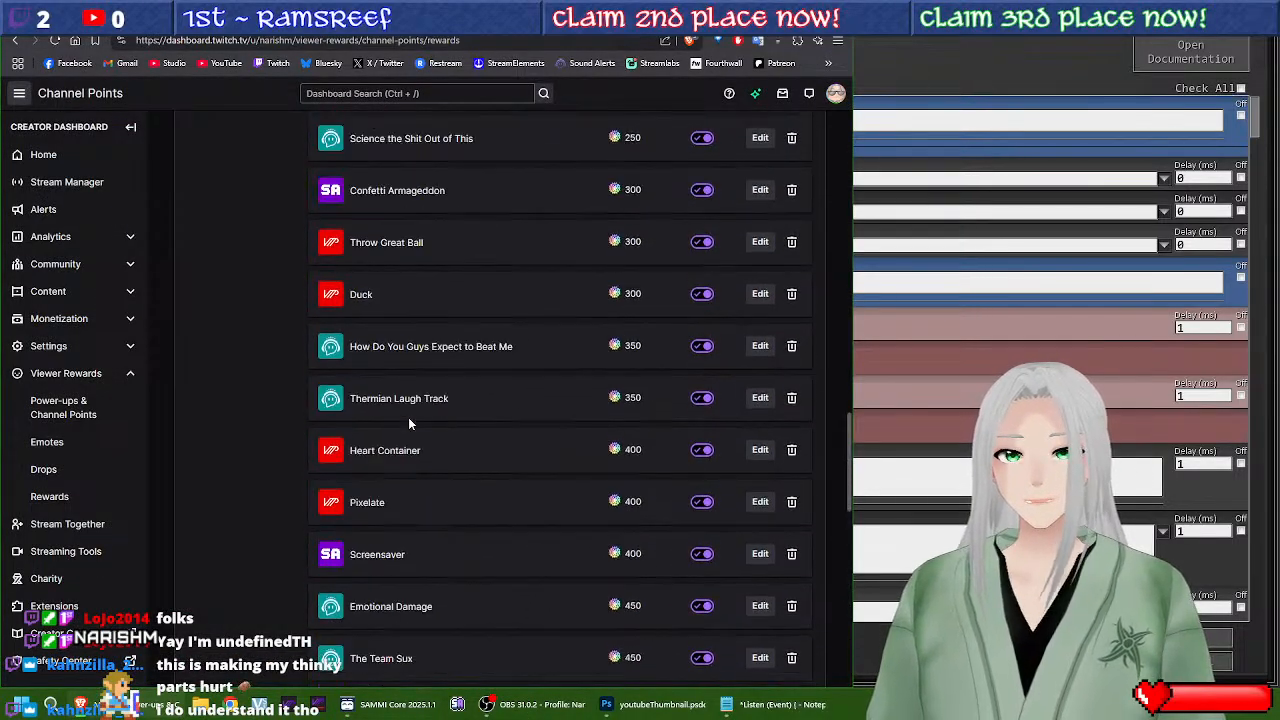
scroll(408, 417, "up", 15)
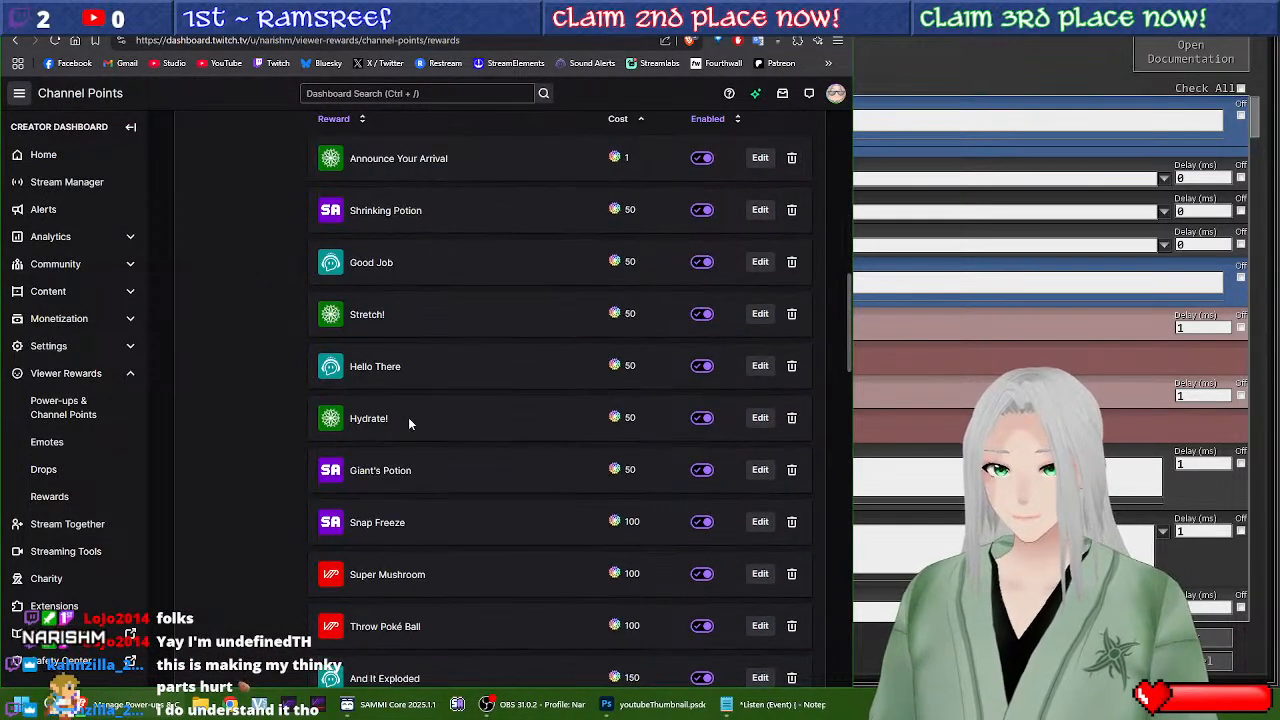
scroll(408, 417, "down", 20)
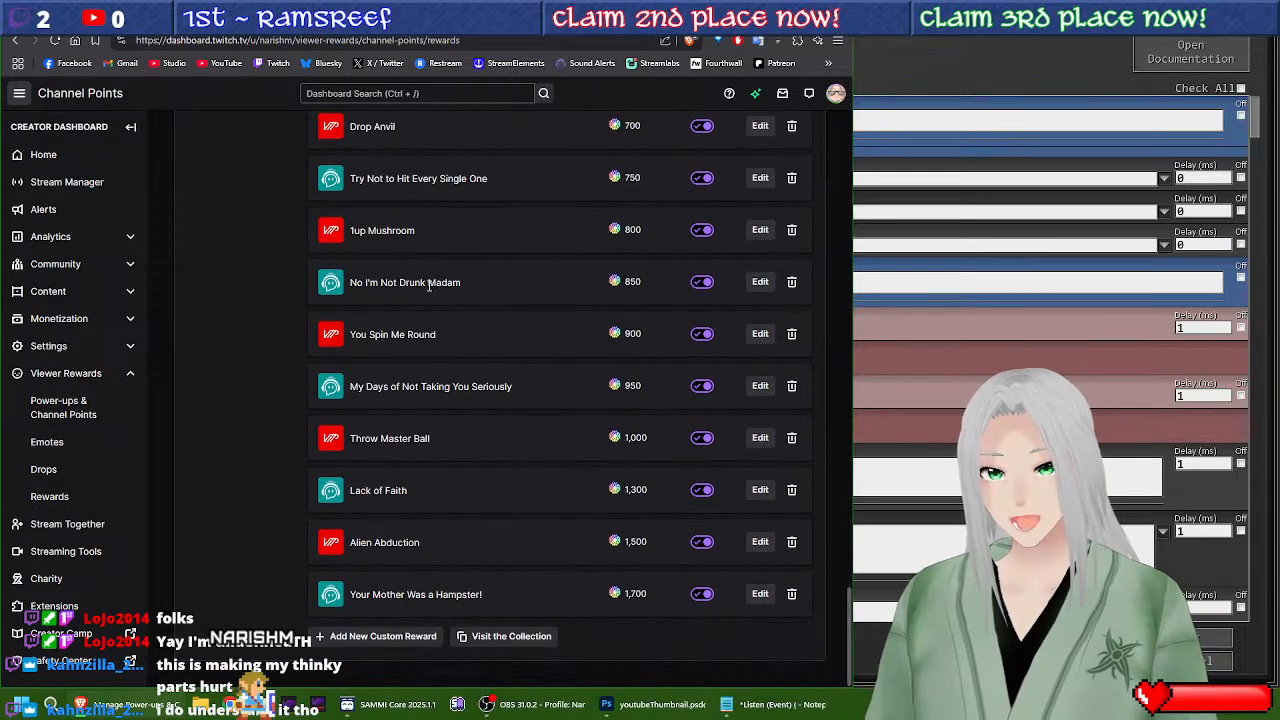
scroll(429, 286, "up", 5)
left_click(727, 704)
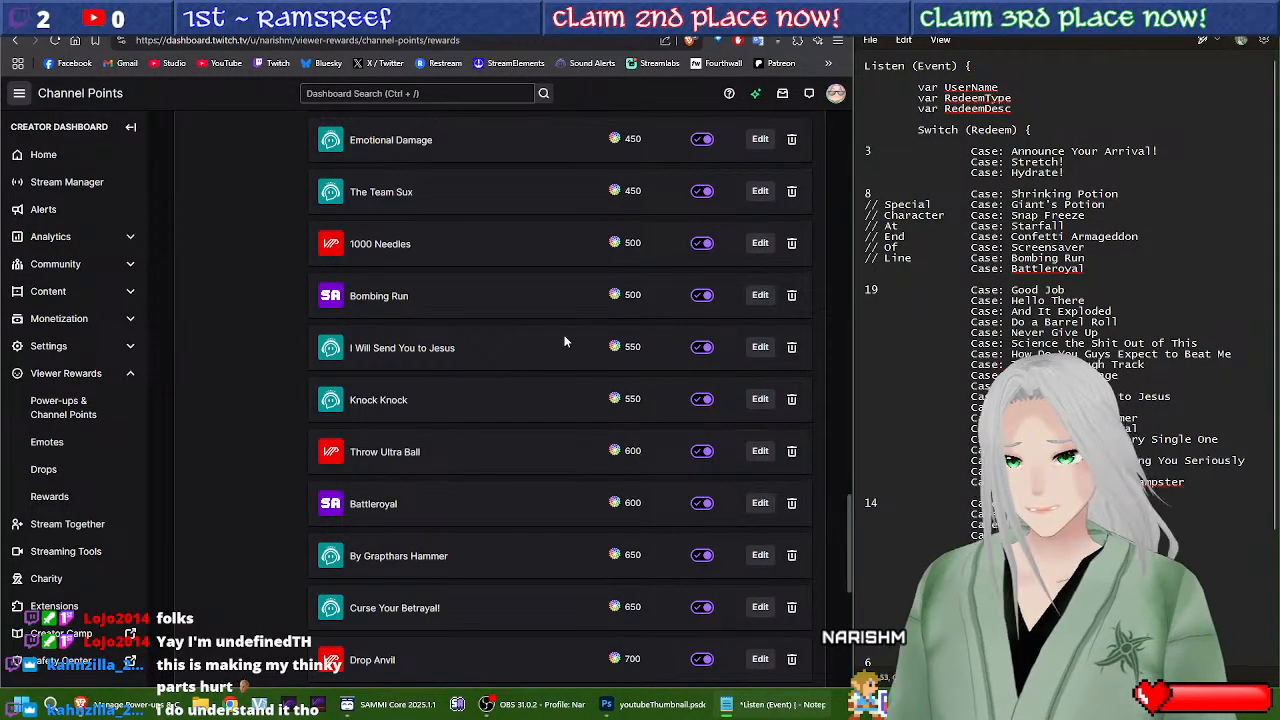
Step: Compare the custom rewards on the Twitch dashboard with the redeem cases listed in the Listen (Event) notes
scroll(564, 342, "up", 15)
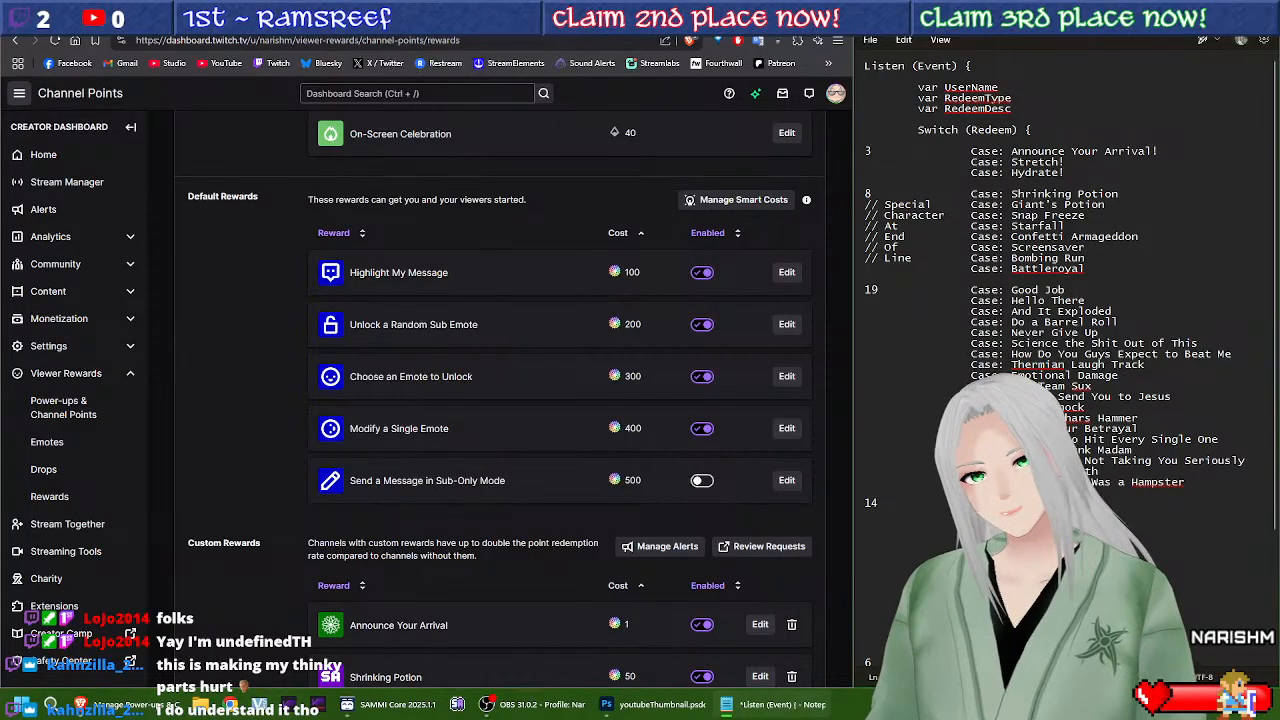
scroll(1254, 658, "down", 5)
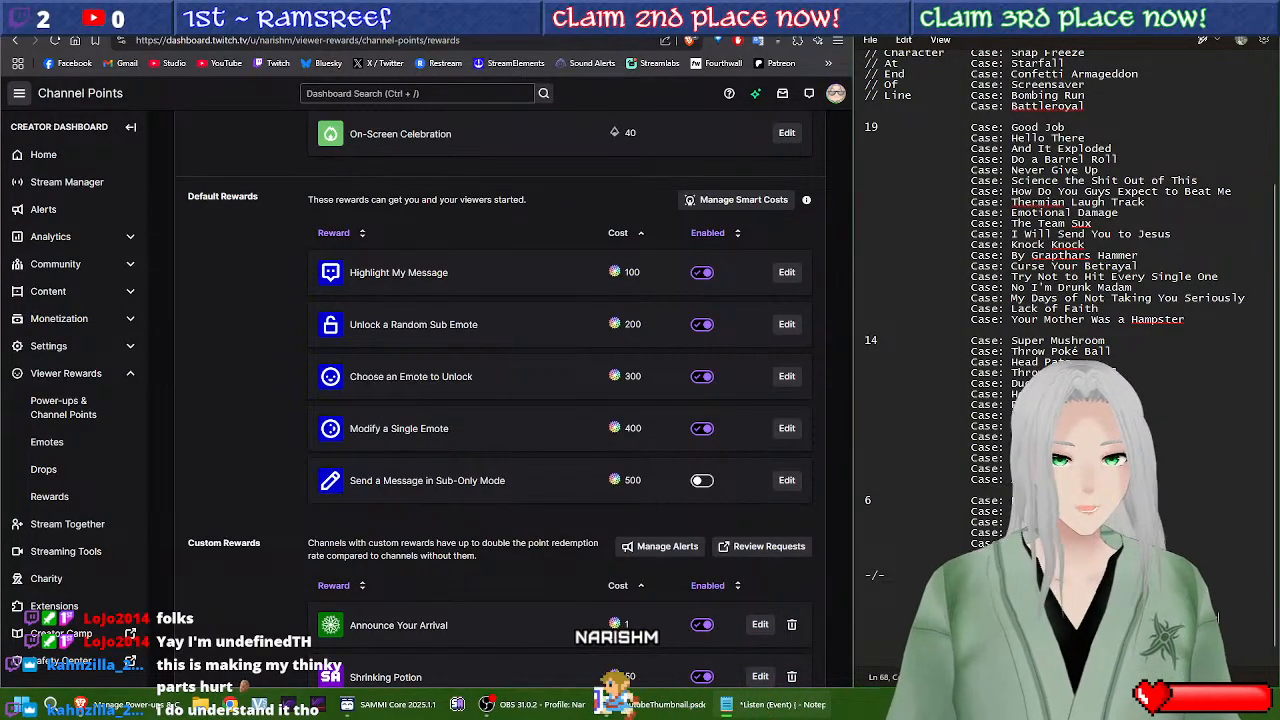
scroll(1050, 300, "up", 5)
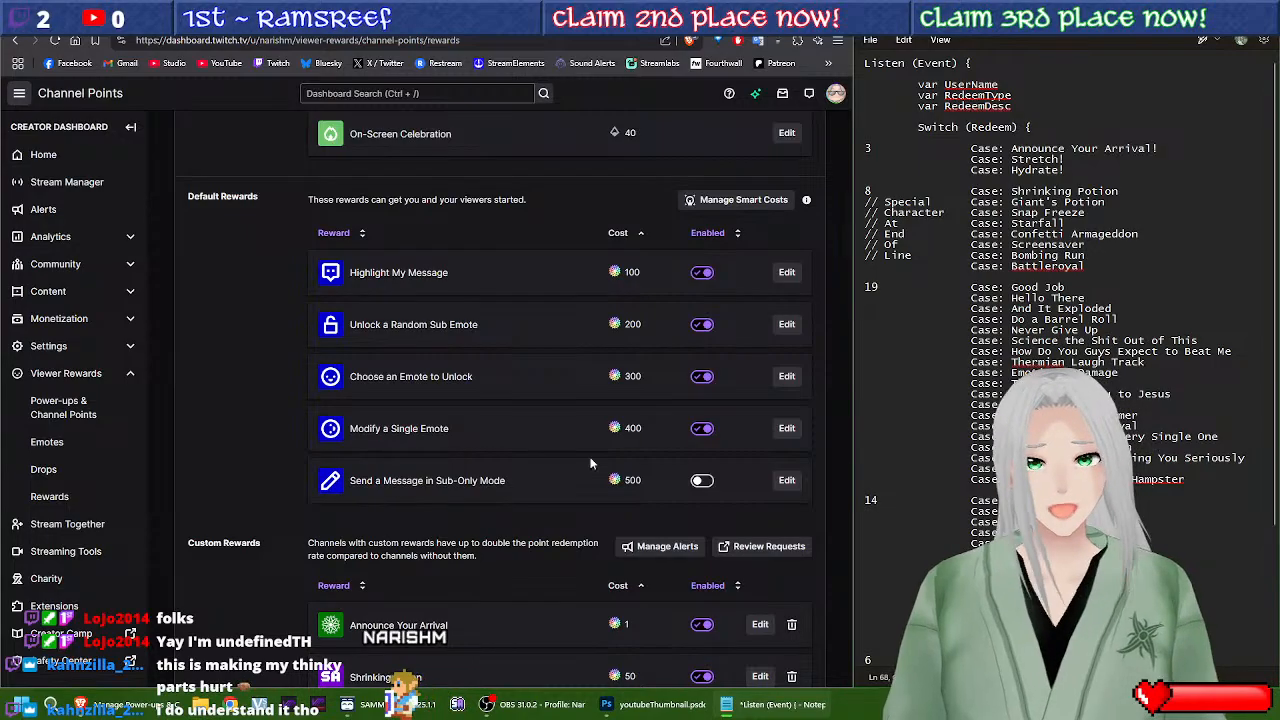
scroll(480, 430, "down", 3)
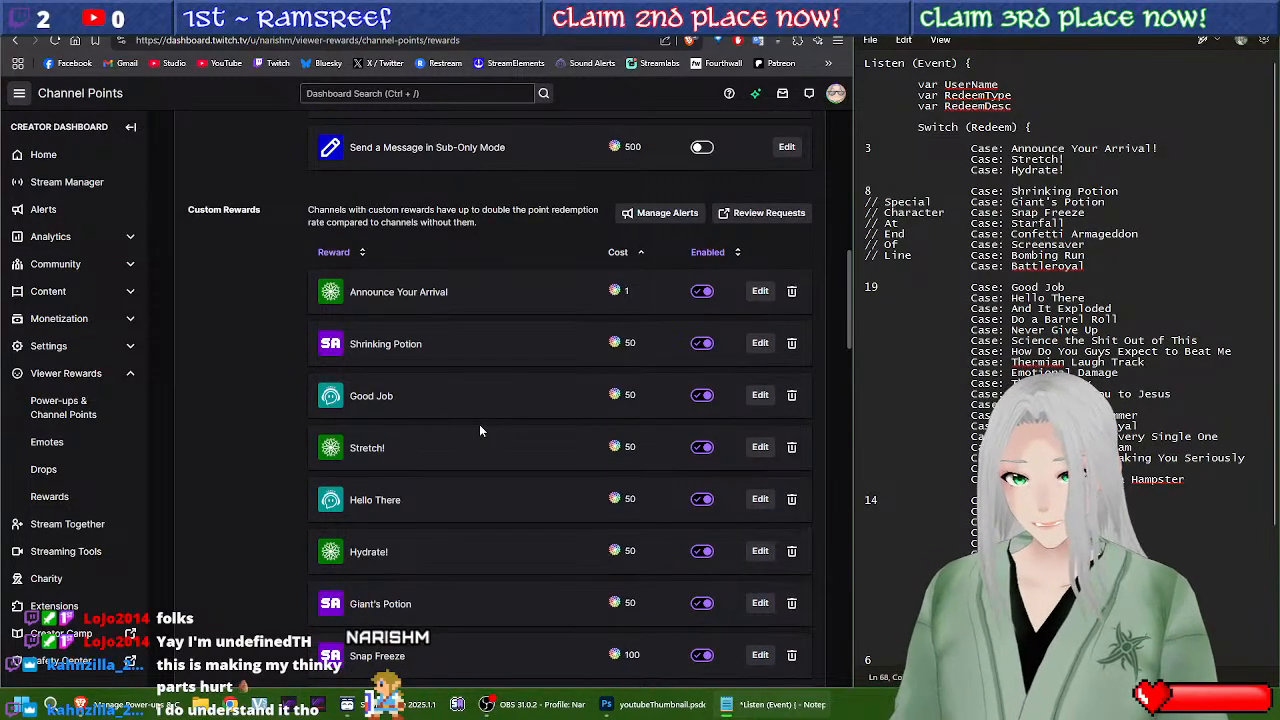
scroll(479, 430, "down", 5)
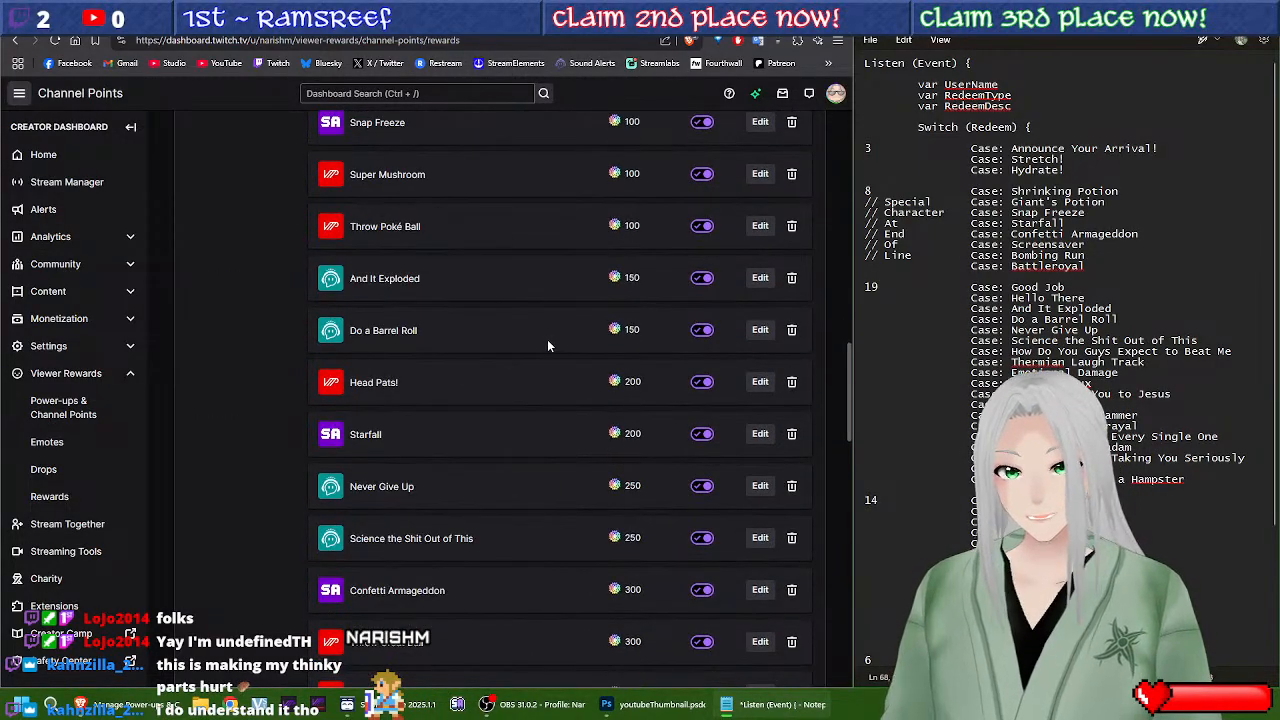
scroll(550, 338, "down", 15)
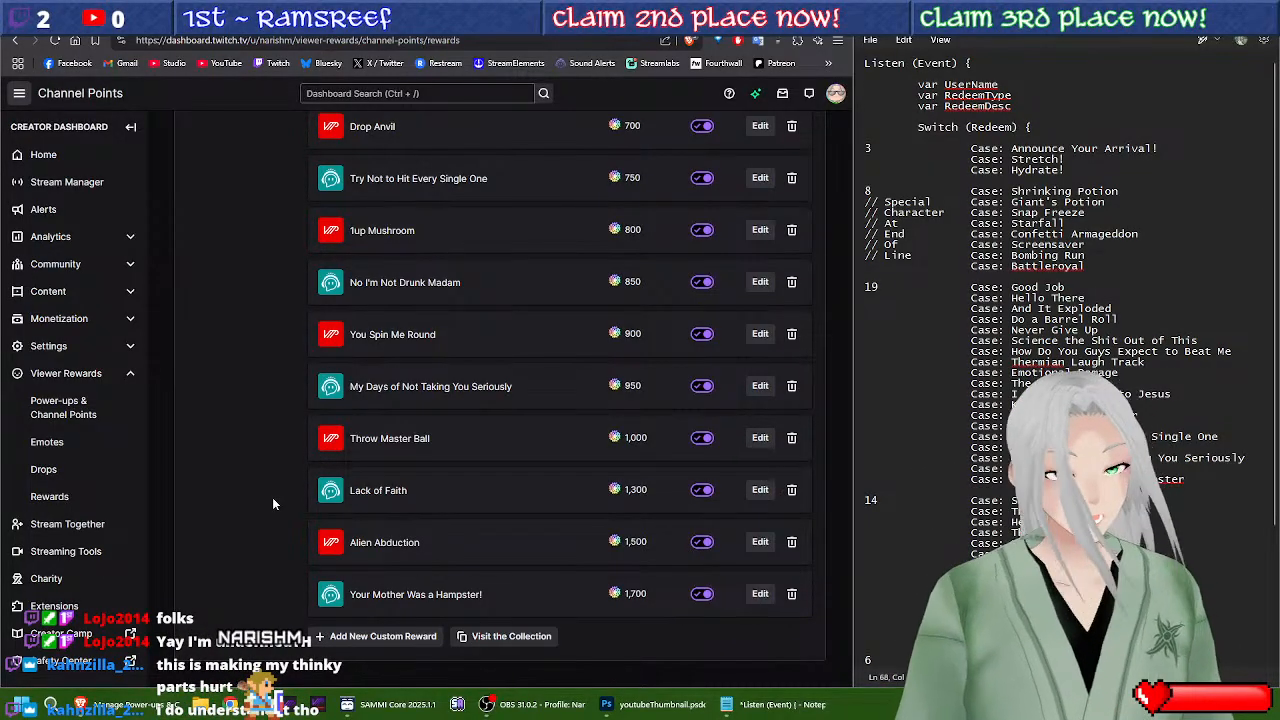
scroll(431, 450, "up", 2)
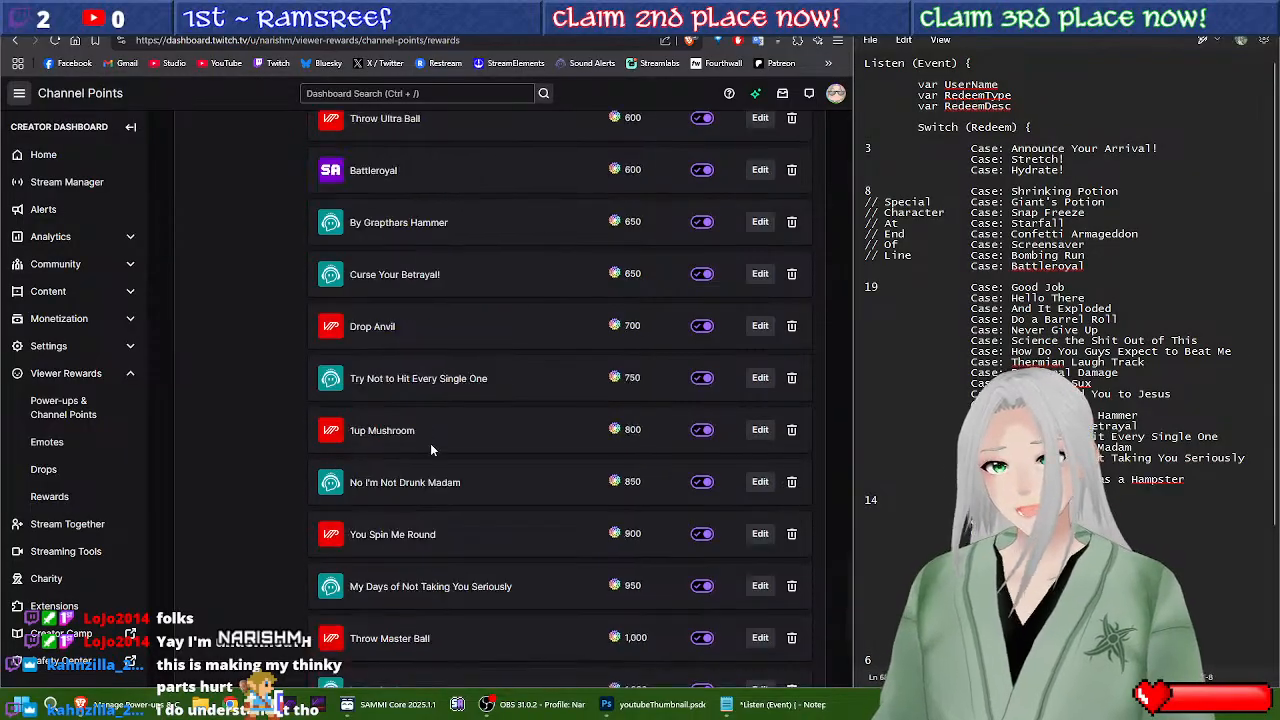
scroll(431, 450, "up", 12)
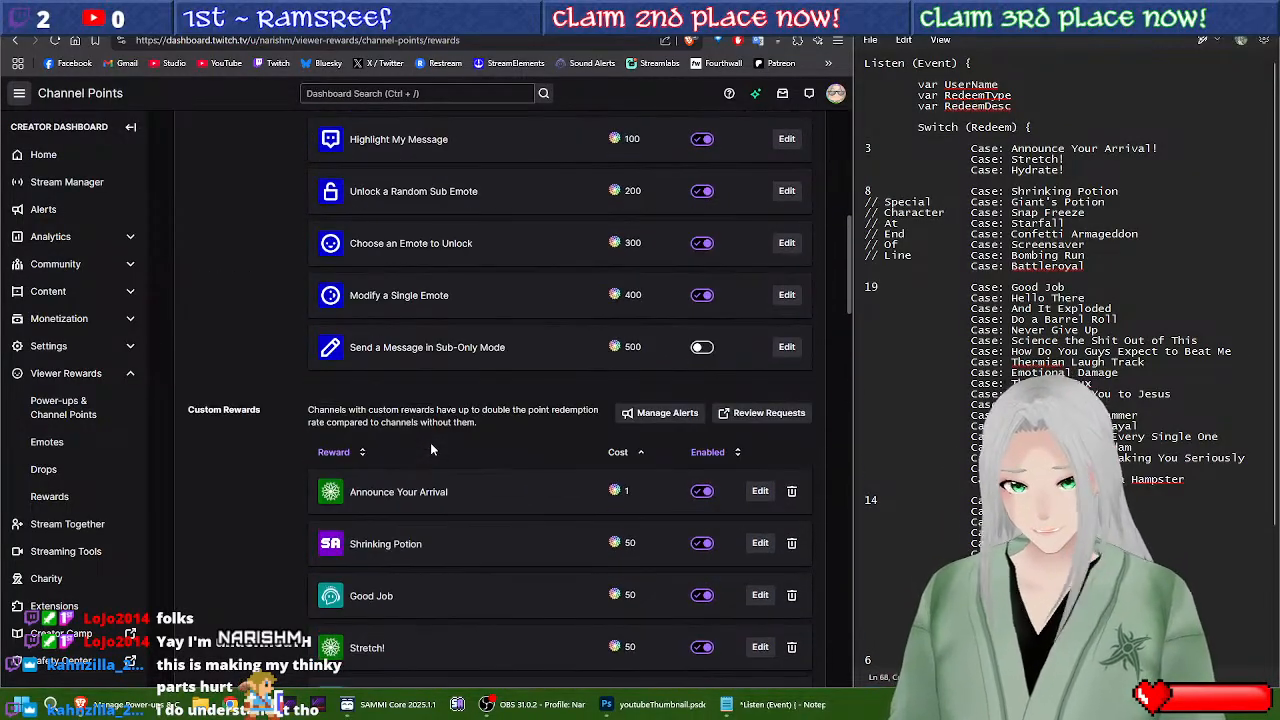
scroll(431, 450, "down", 3)
scroll(431, 450, "up", 5)
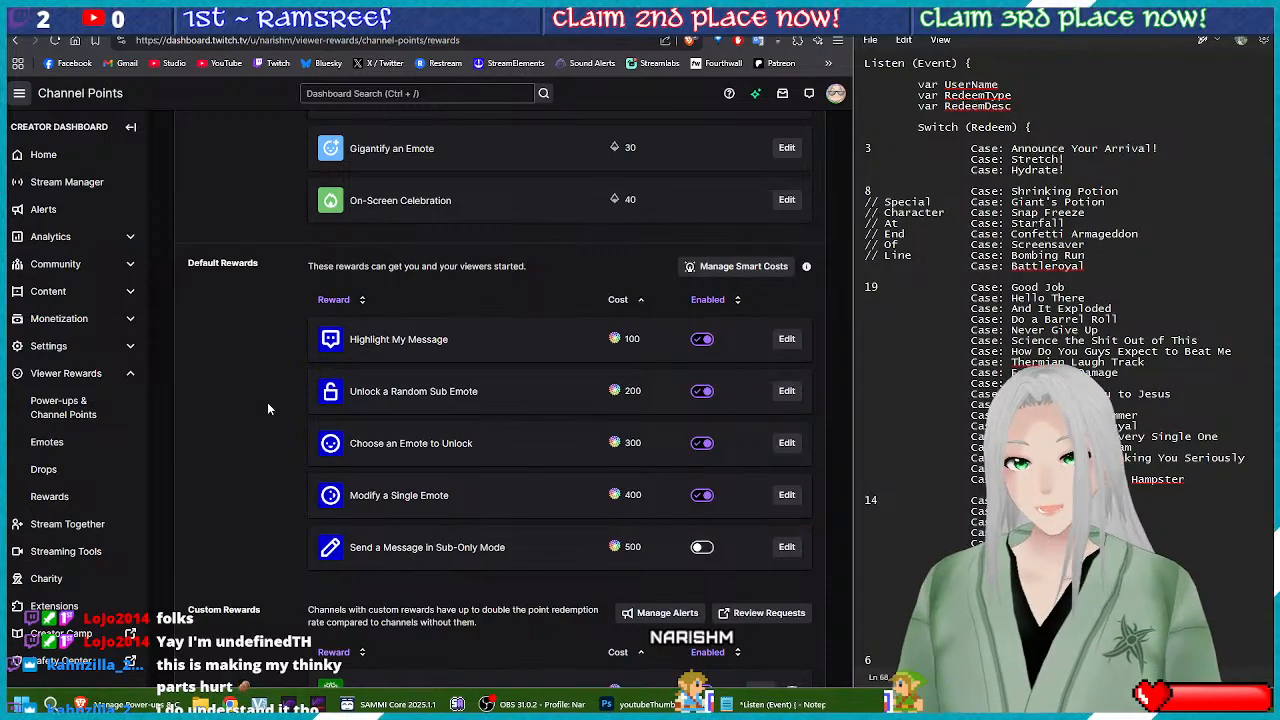
scroll(298, 450, "up", 3)
scroll(299, 450, "down", 1)
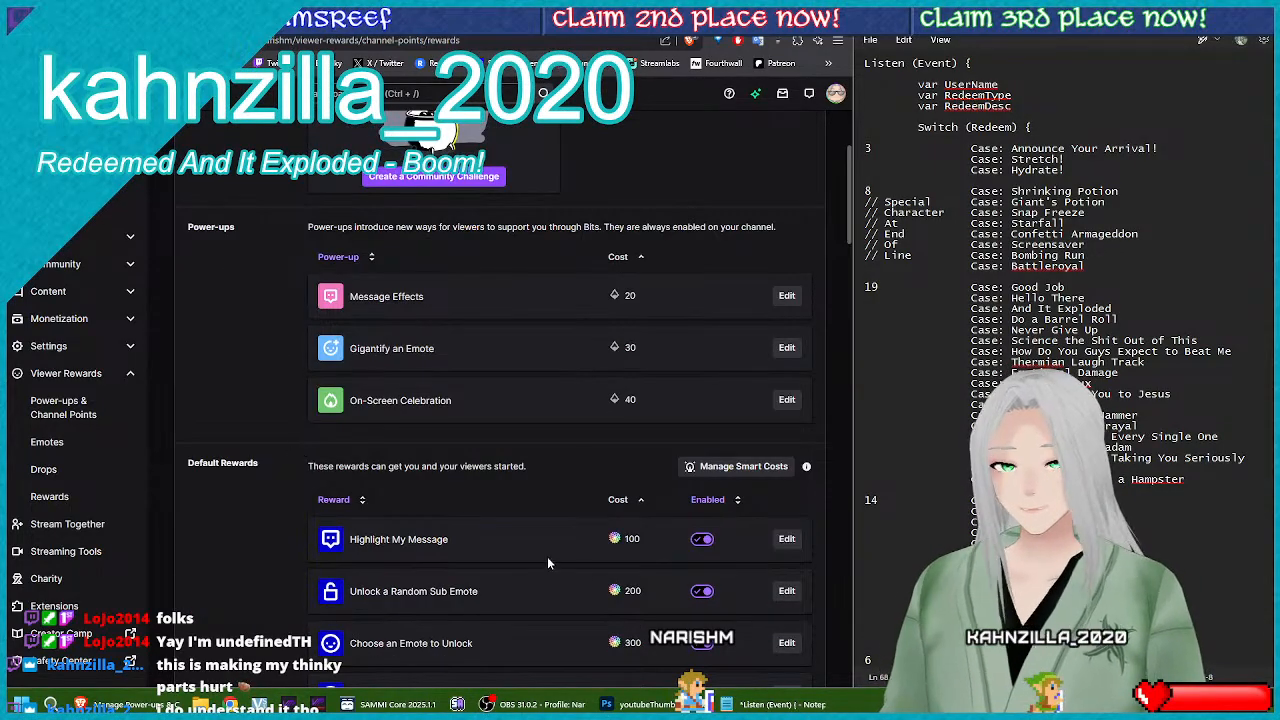
Step: Switch to OBS, bring the Listen (Event) notes over it, and return to the full OBS window
left_click(497, 704)
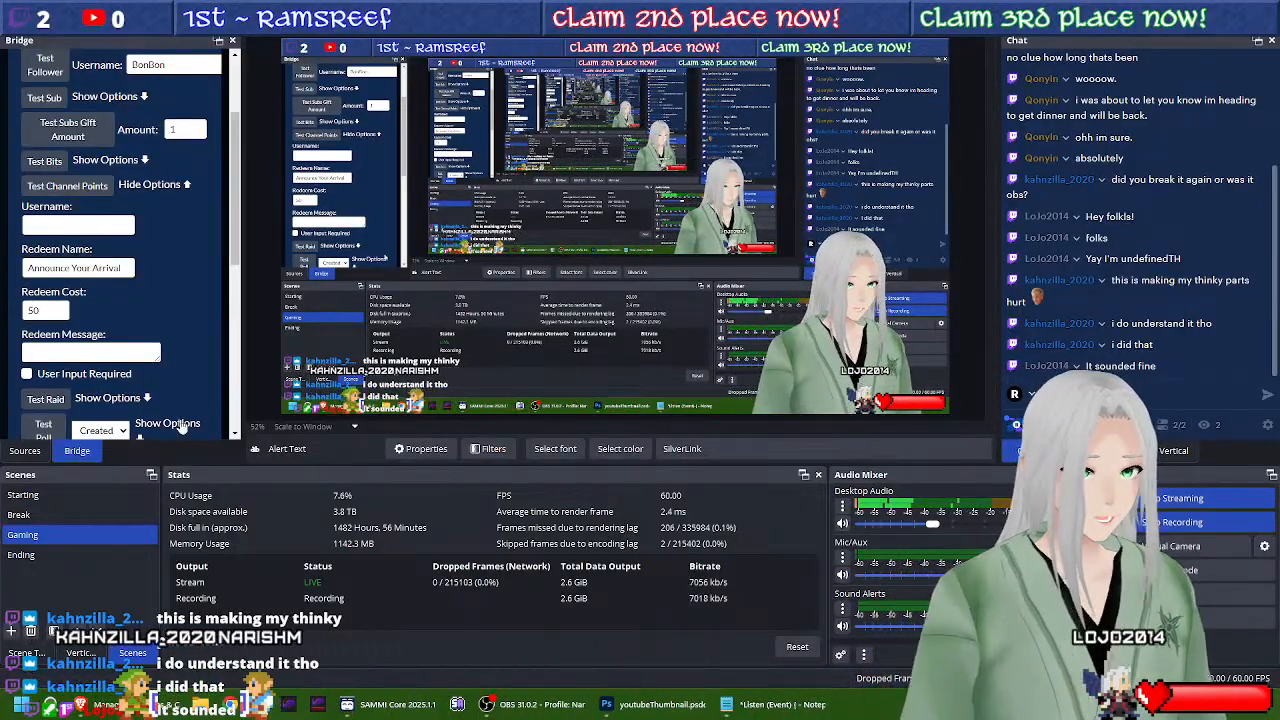
left_click(785, 705)
mouse_move(365, 708)
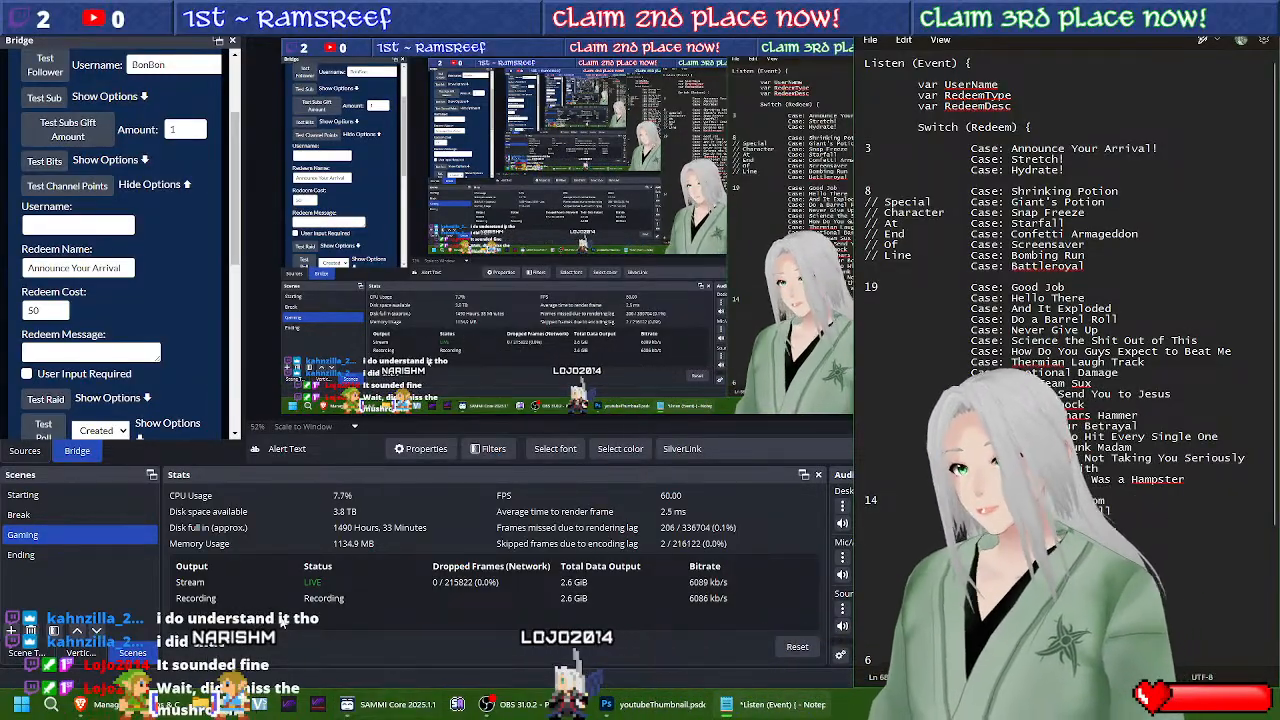
left_click(308, 654)
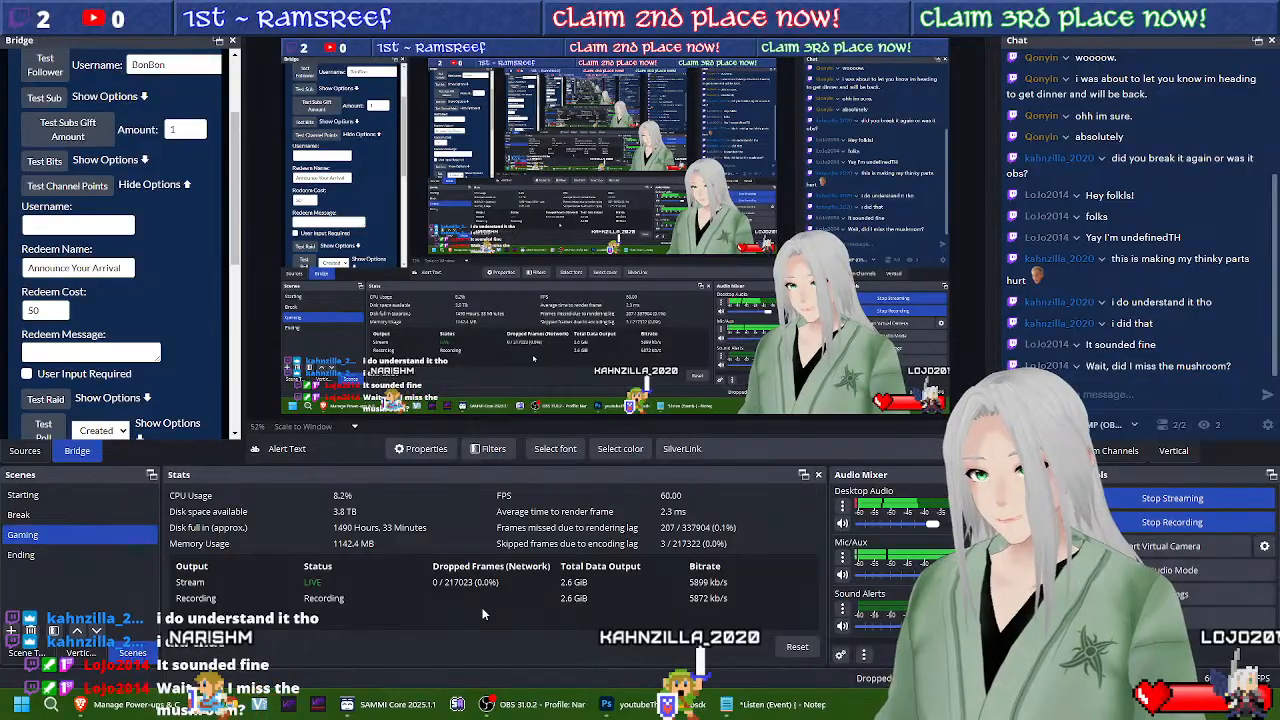
Step: Bring the VTuber Plus window over OBS, inspect its Rewards Setup, and dismiss the window
mouse_move(659, 692)
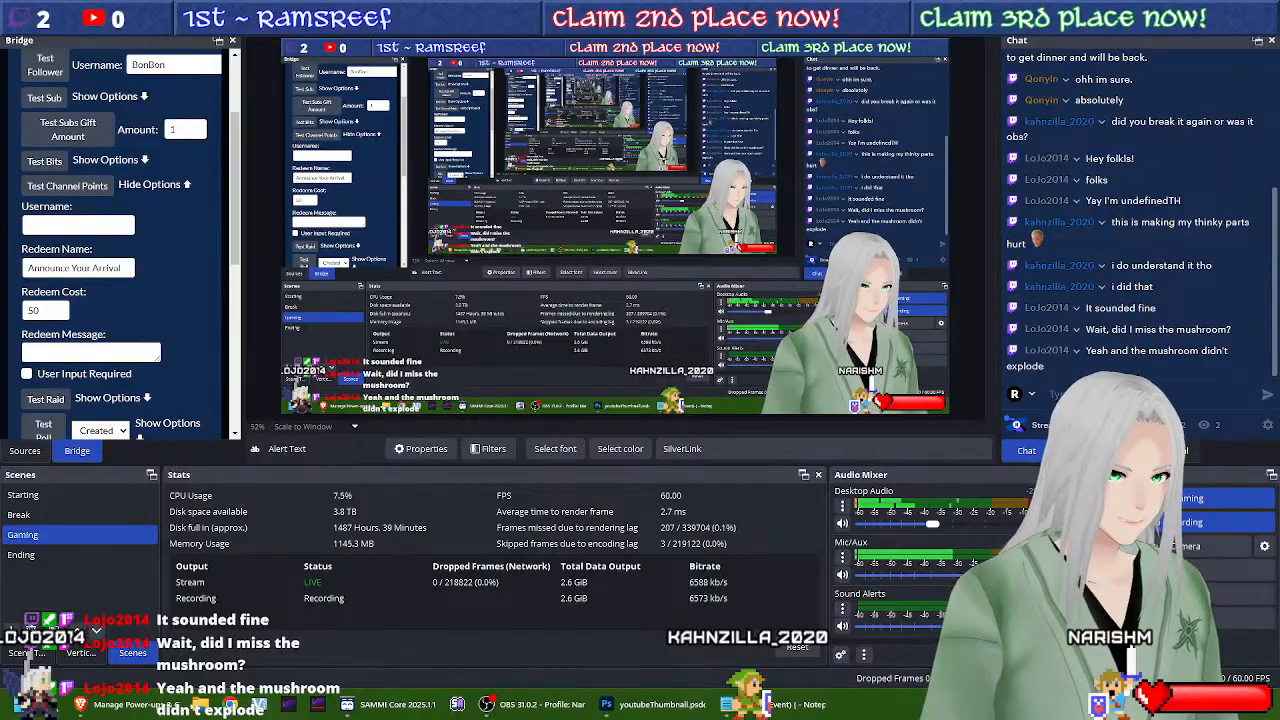
left_click_drag(1279, 250, 560, 104)
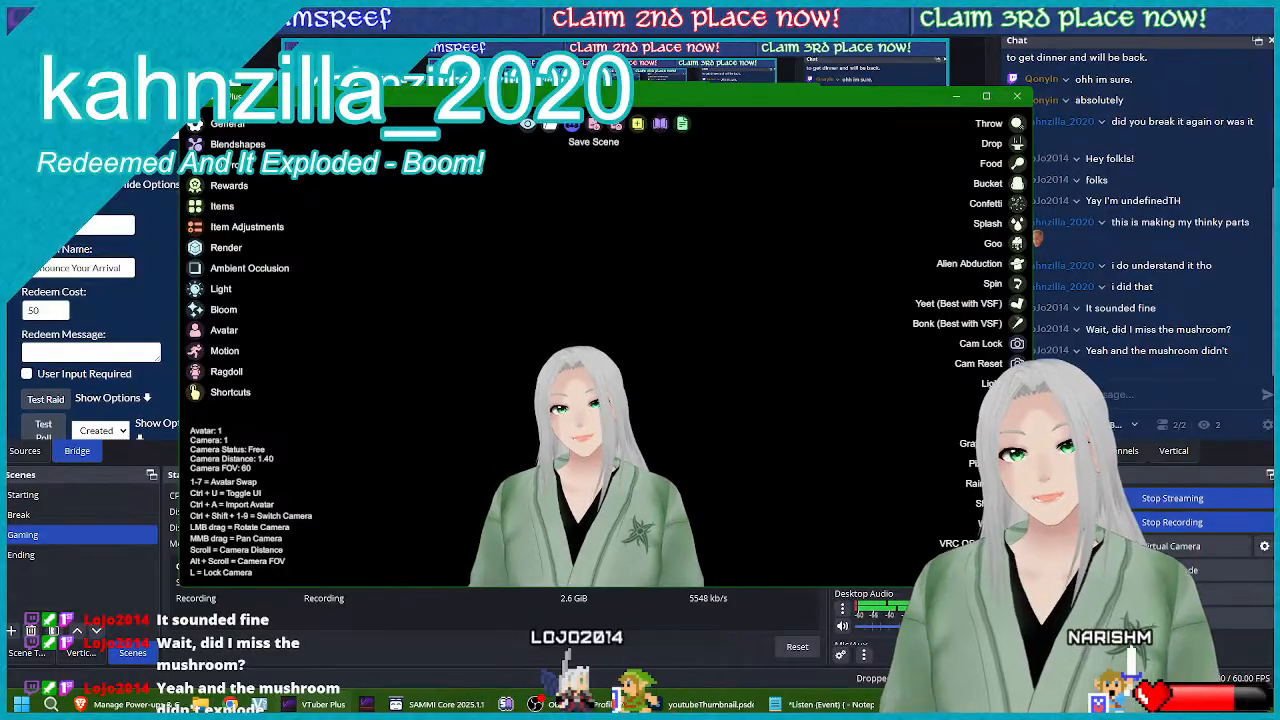
left_click_drag(592, 104, 568, 141)
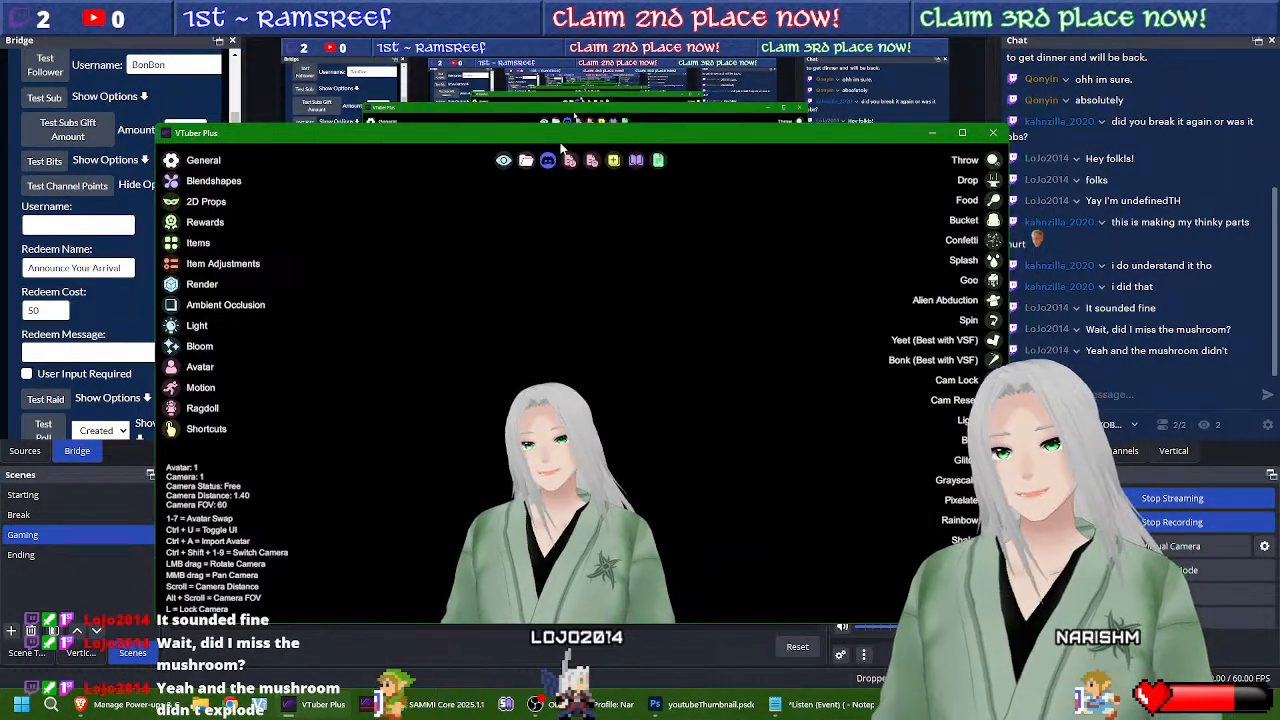
left_click(204, 223)
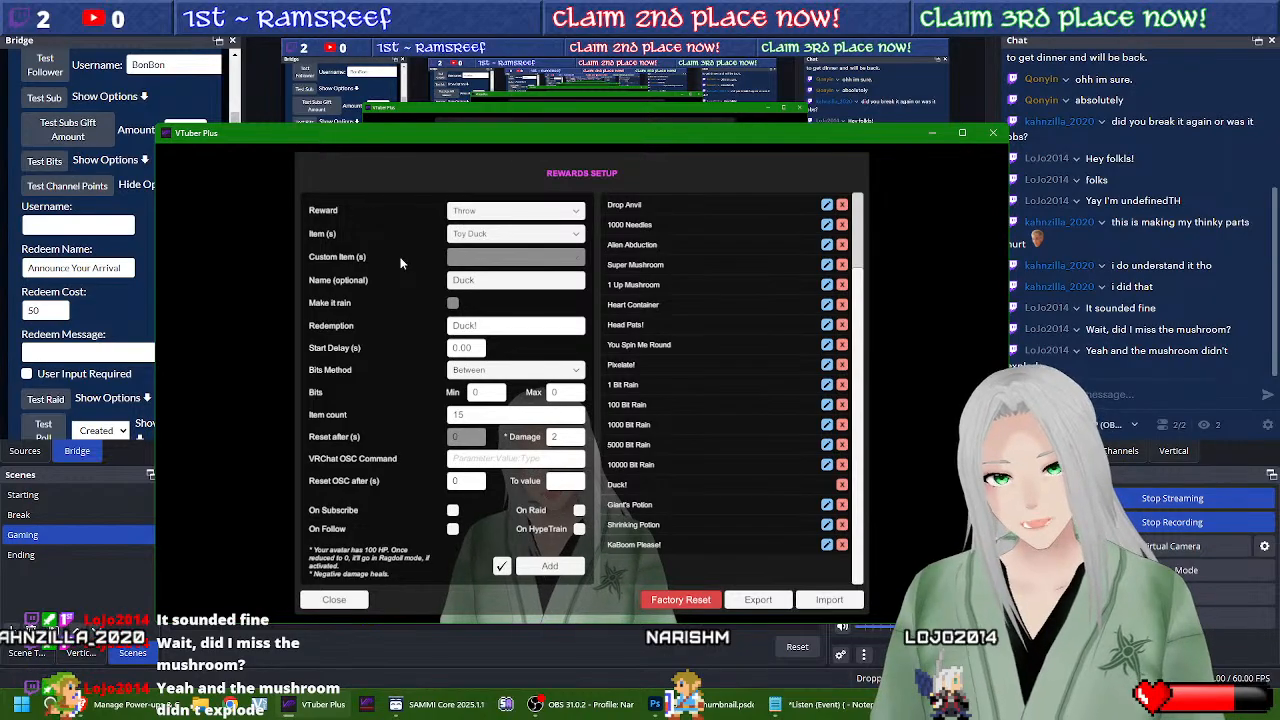
left_click(502, 567)
left_click(334, 600)
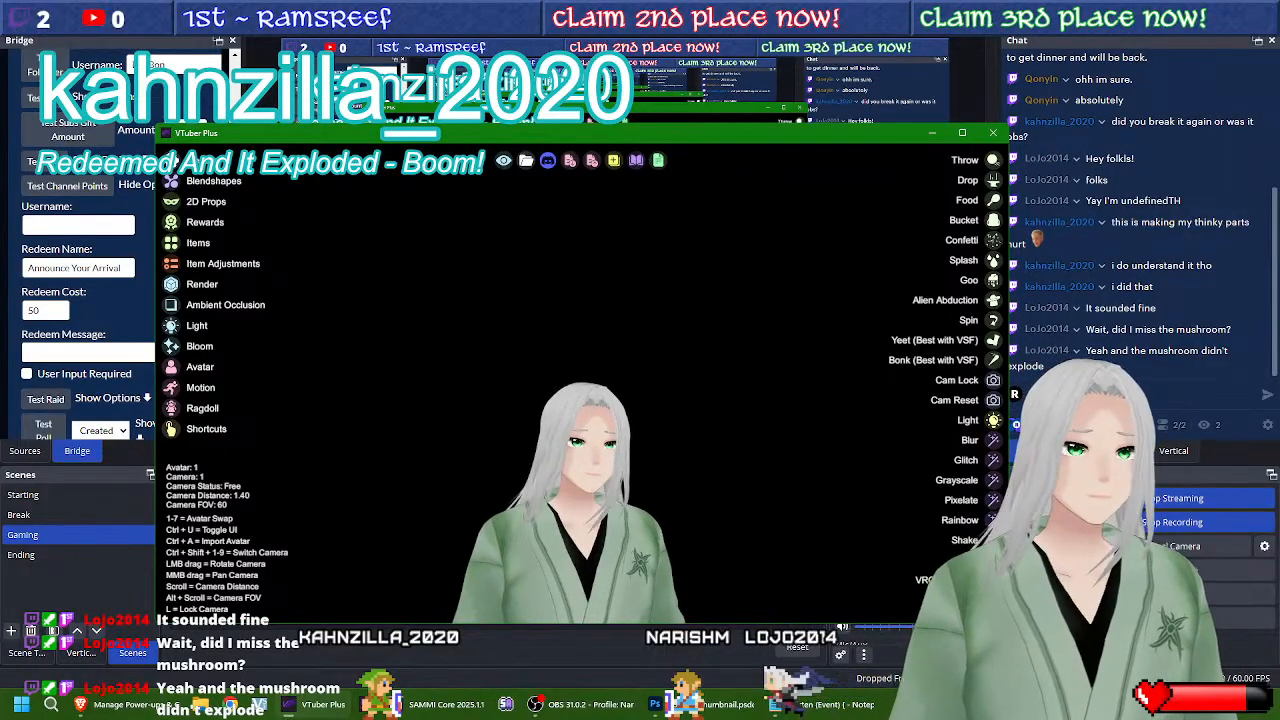
left_click(993, 133)
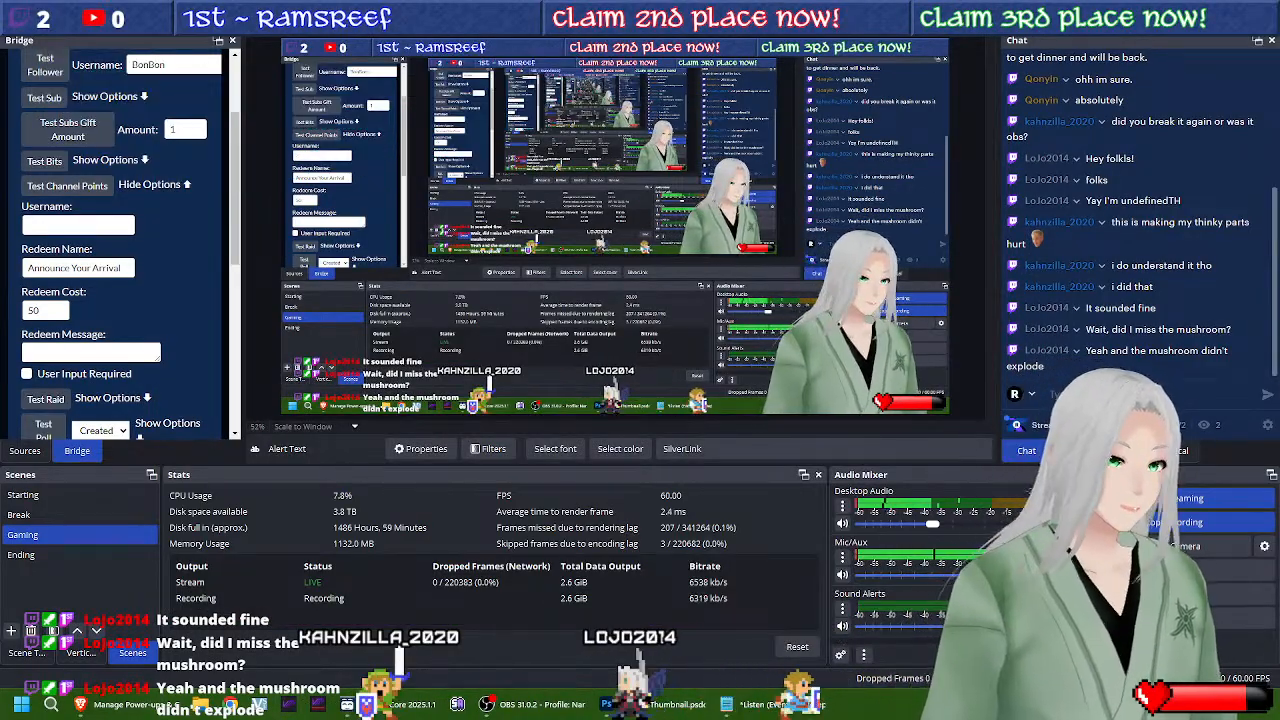
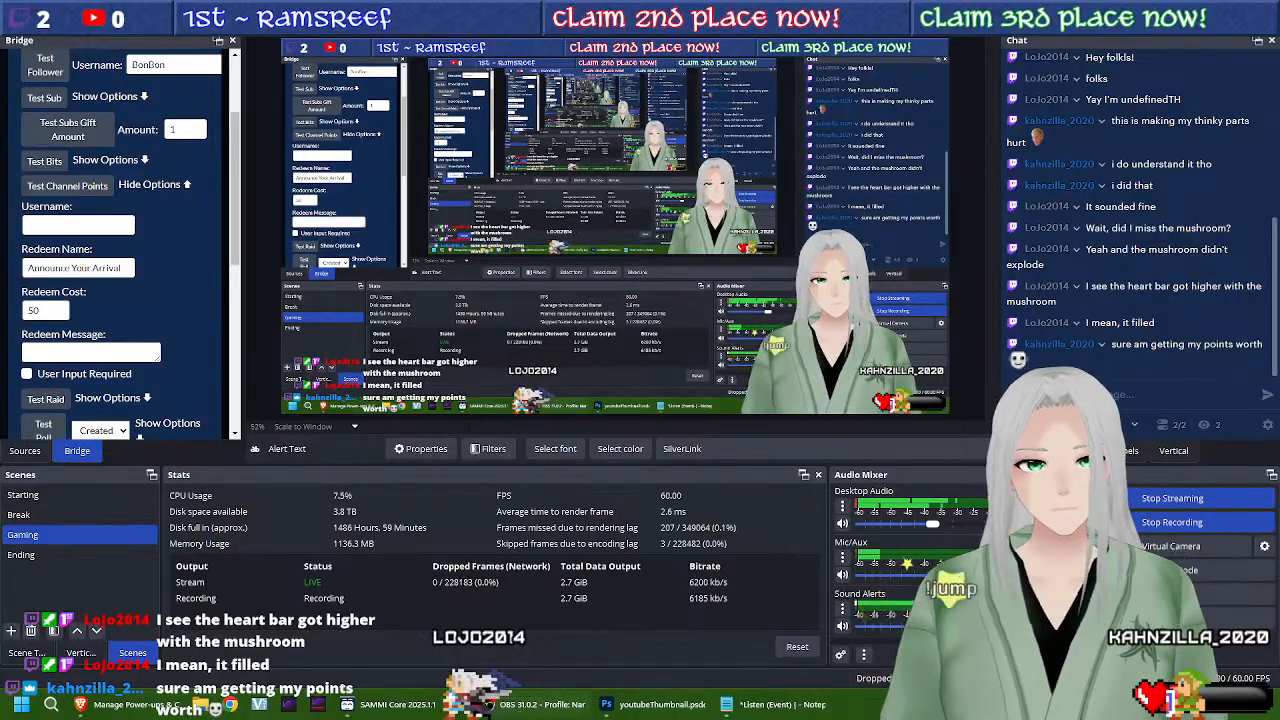
Step: Switch to VTuber Plus and set the 1 Up Mushroom reward's redemption to "1up Mushroom" in Rewards Setup, saving the edit
mouse_move(532, 704)
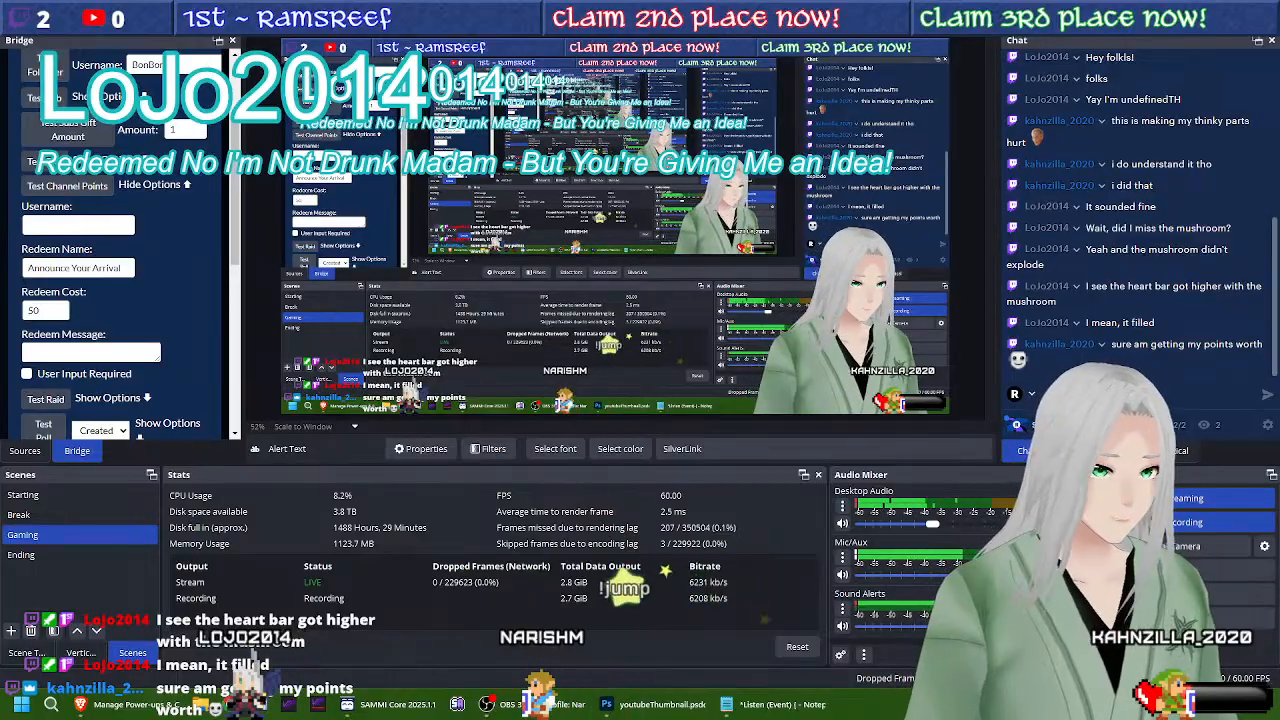
left_click_drag(1279, 141, 466, 94)
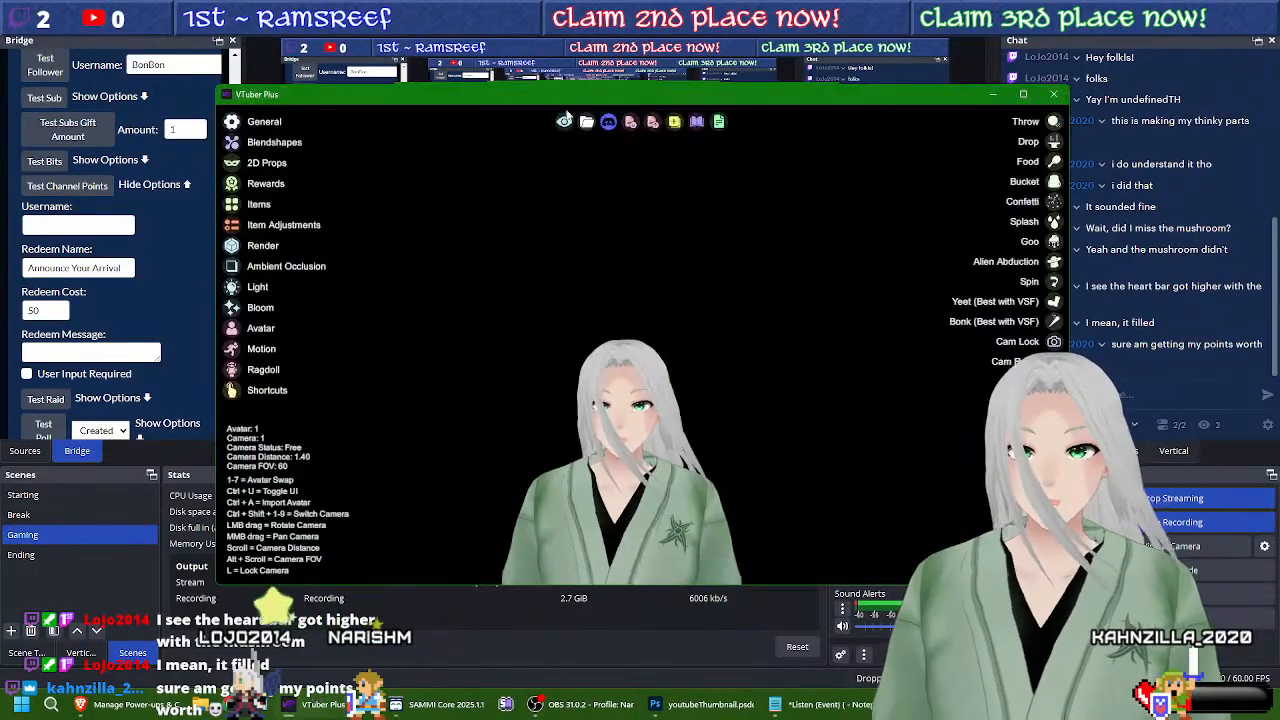
left_click(257, 184)
scroll(848, 270, "down", 3)
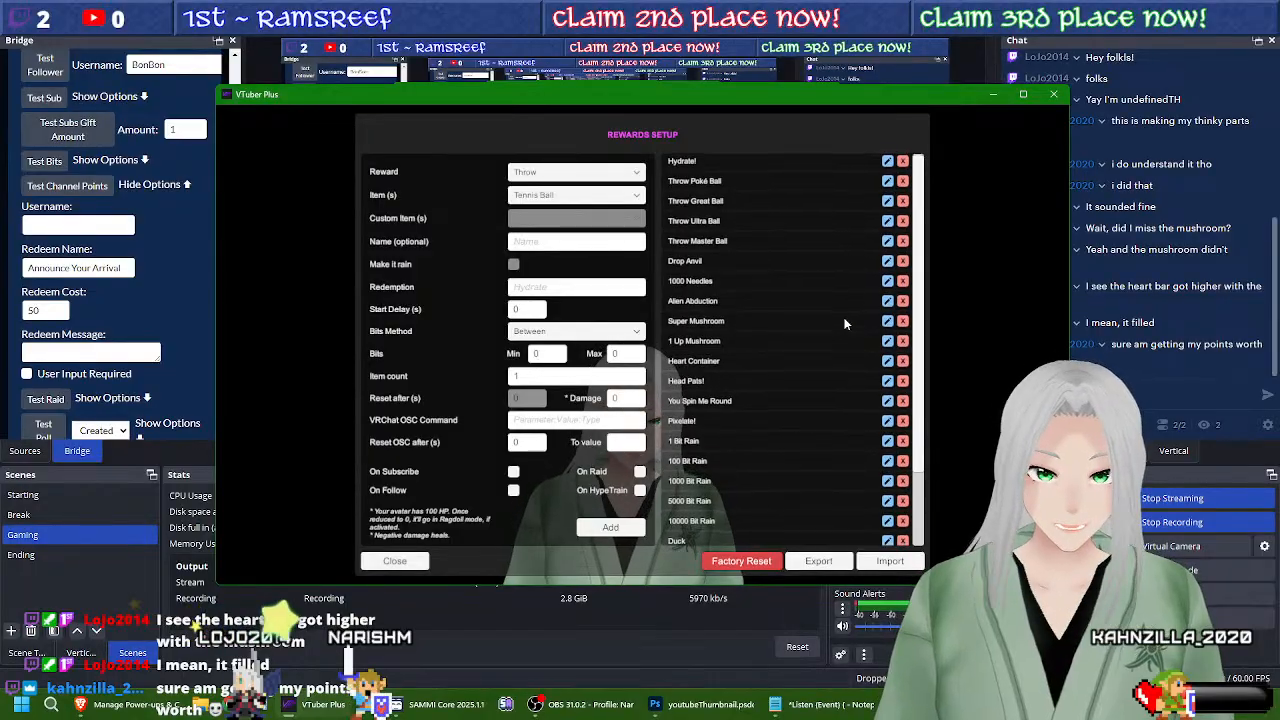
left_click(888, 341)
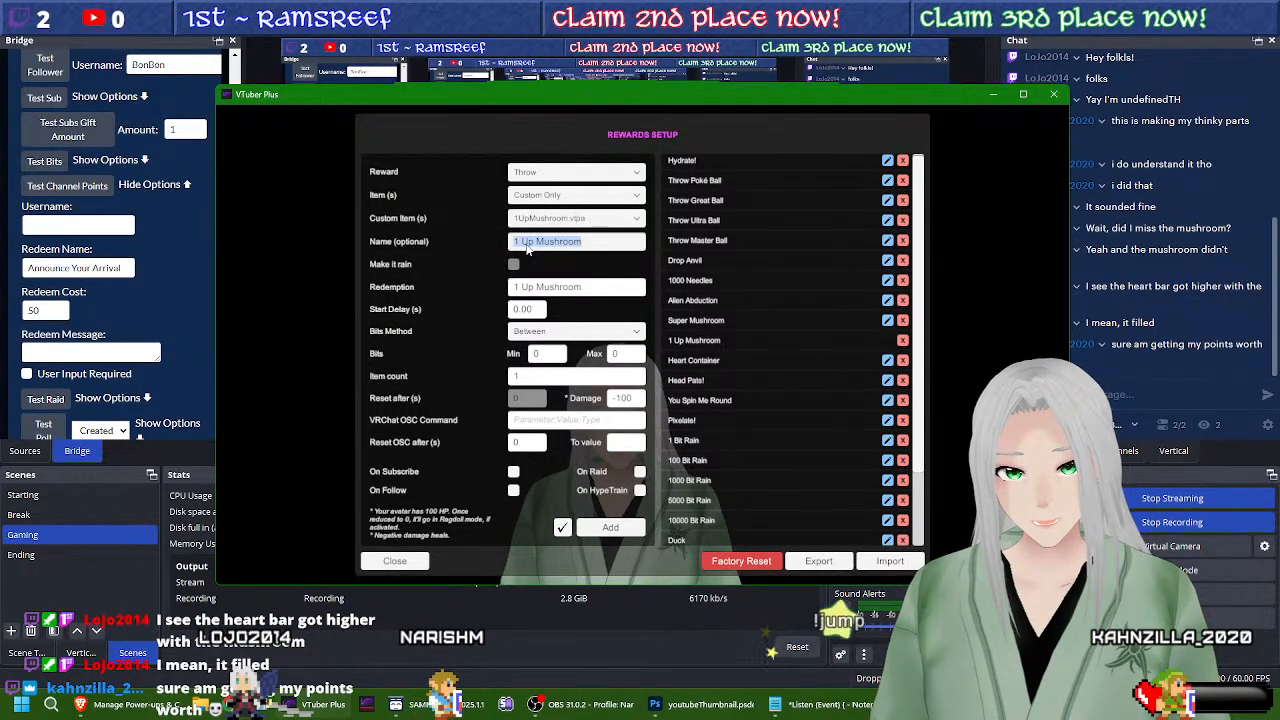
left_click(524, 289)
left_click(524, 289)
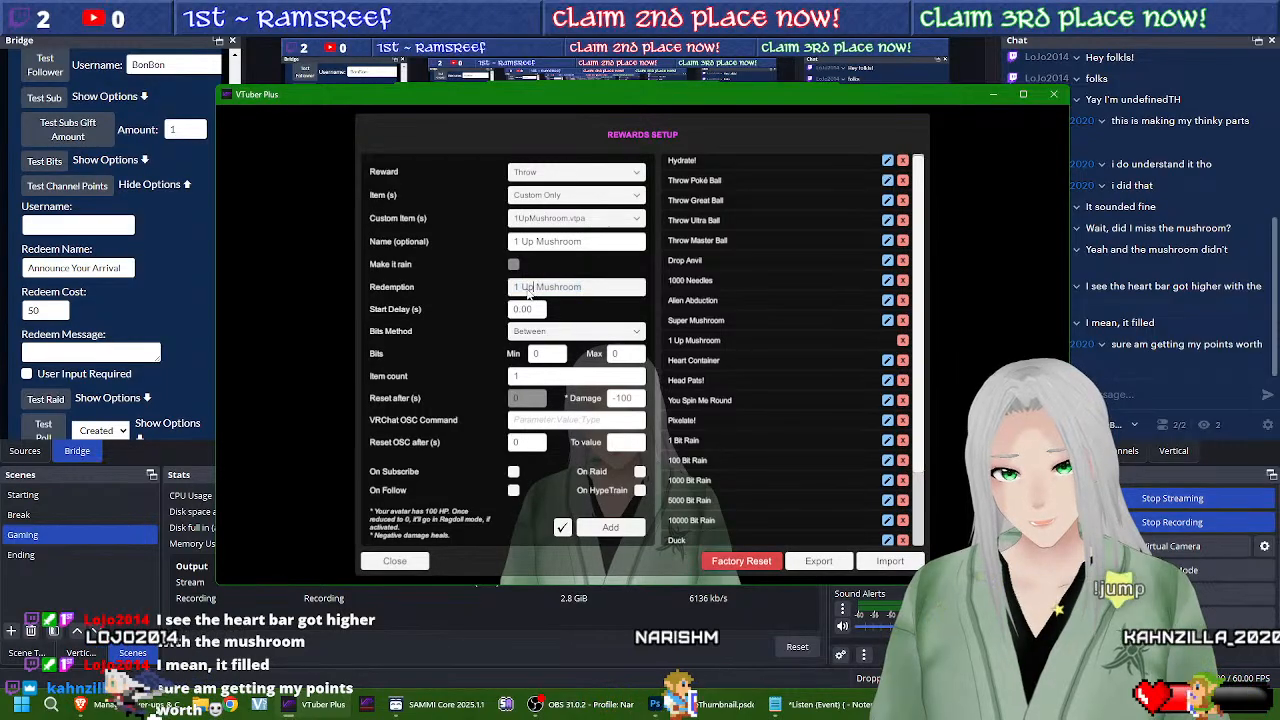
key("BackSpace")
key("BackSpace")
type("u")
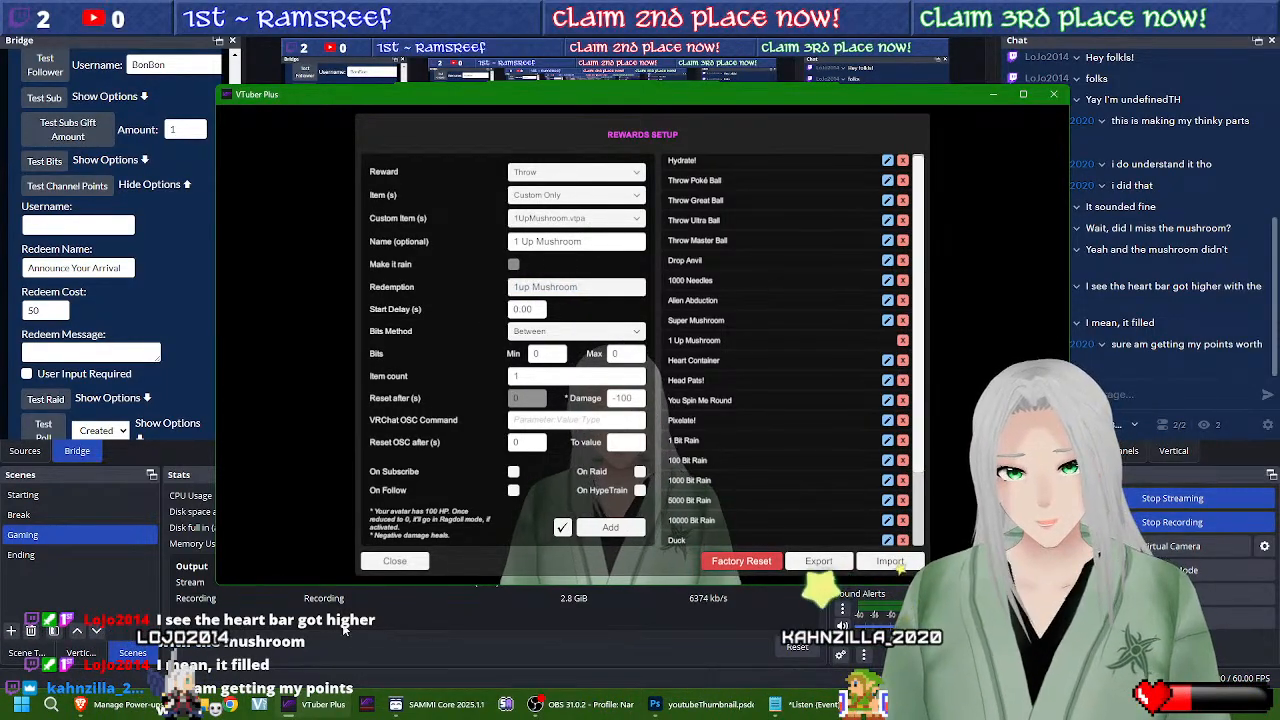
left_click(567, 533)
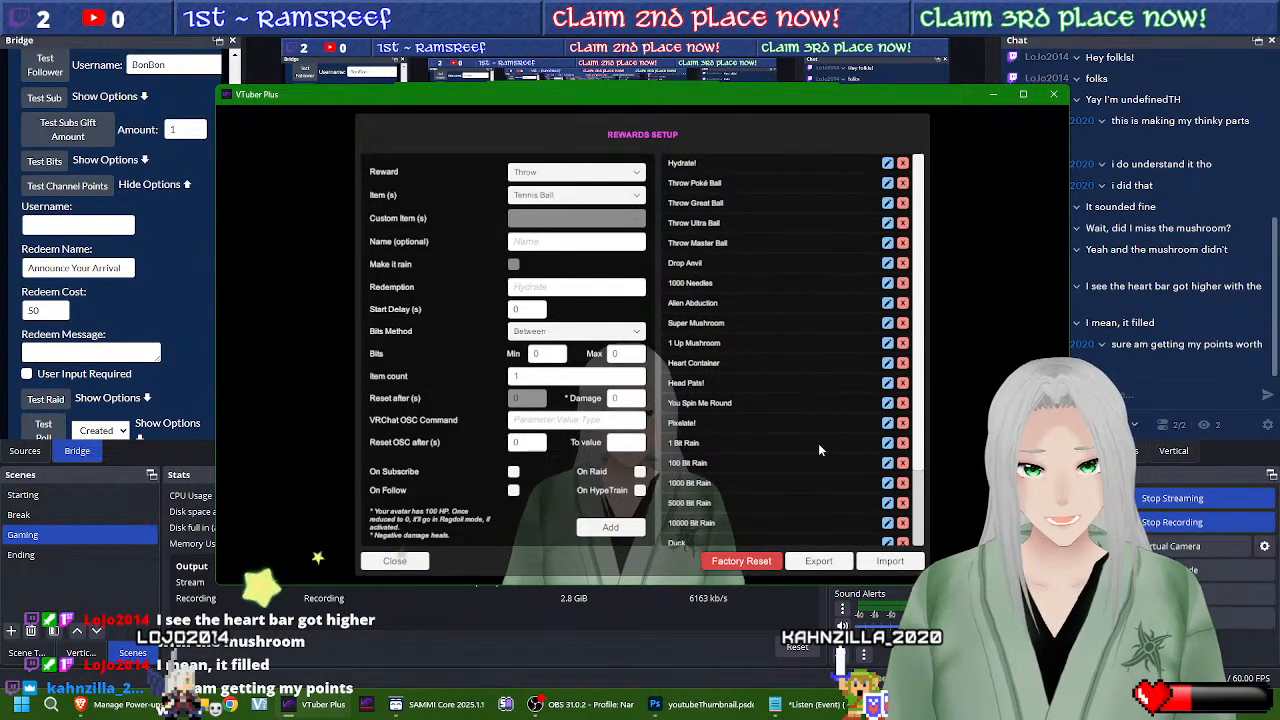
Step: Check the rest of the configured rewards through Shrinking Potion, and dismiss Rewards Setup and the VTuber Plus window
scroll(859, 415, "down", 1)
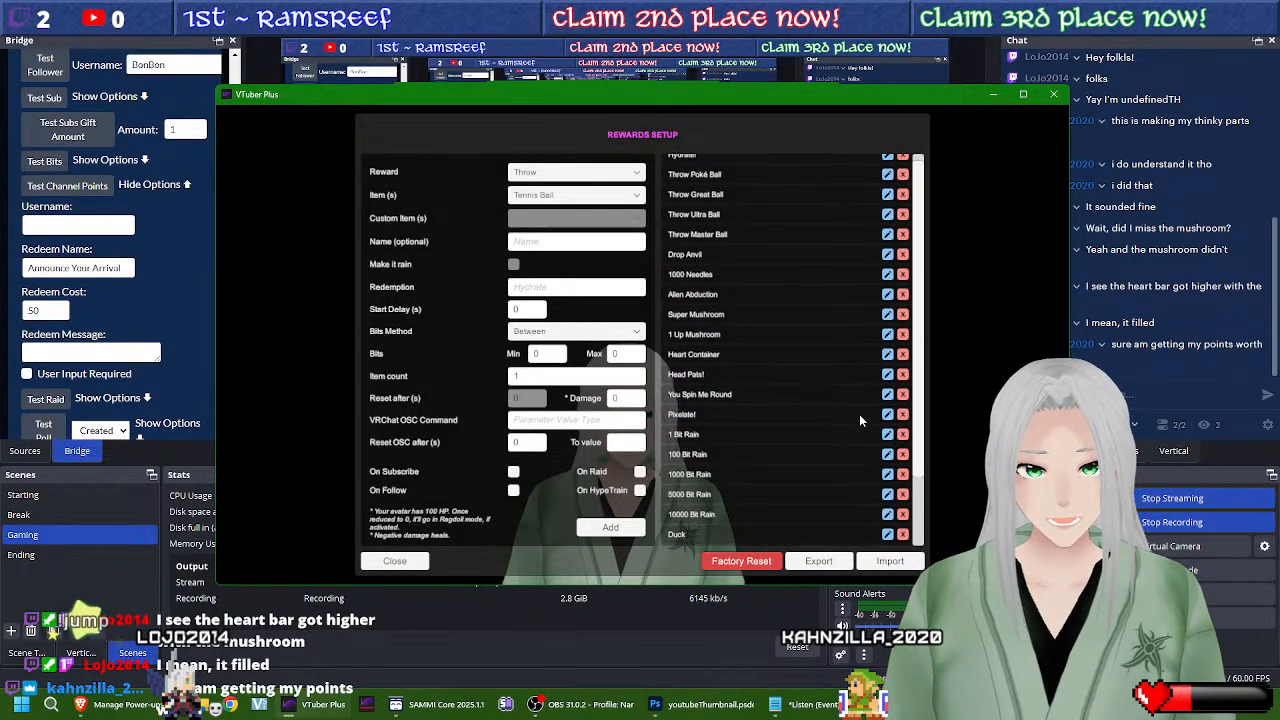
scroll(798, 522, "down", 2)
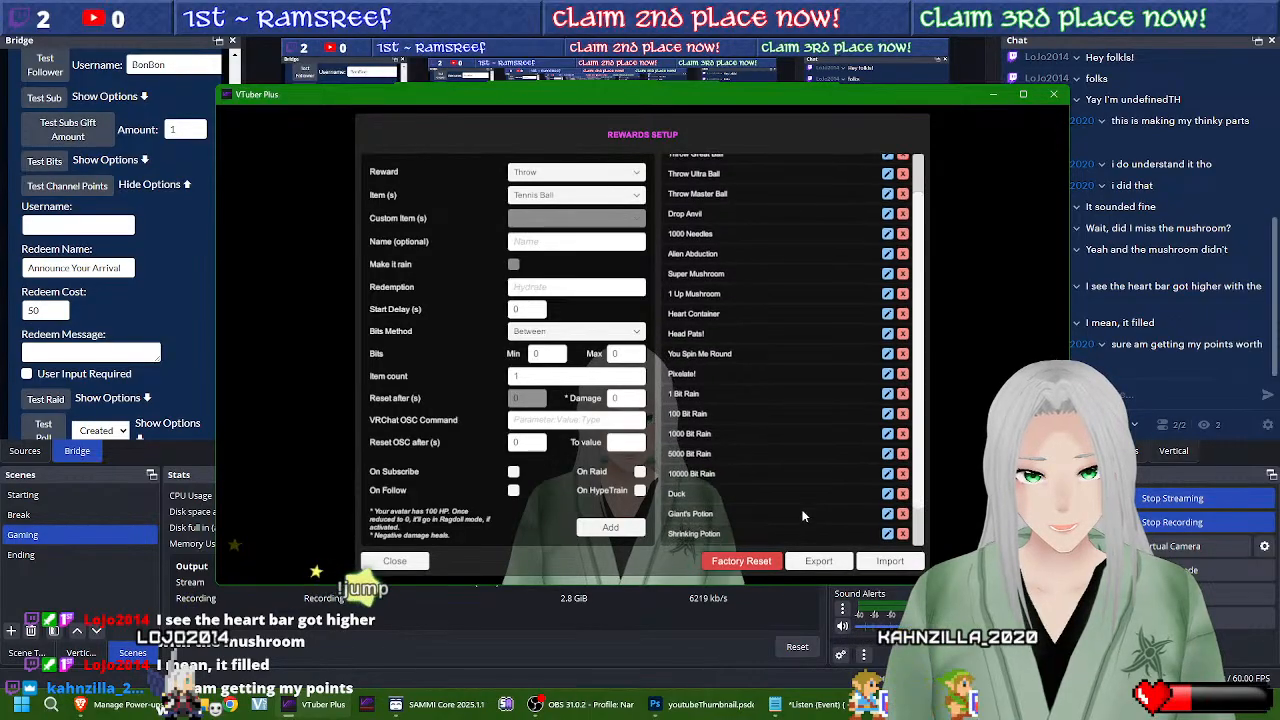
left_click(394, 561)
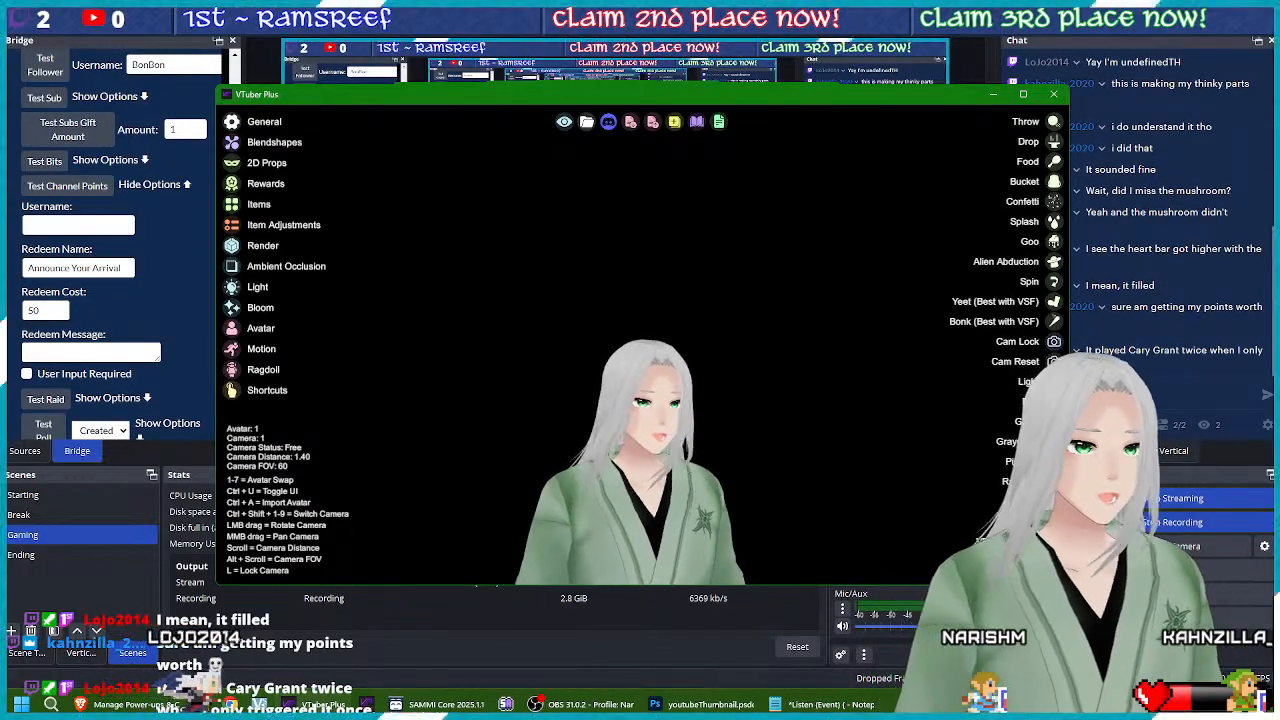
left_click(1053, 94)
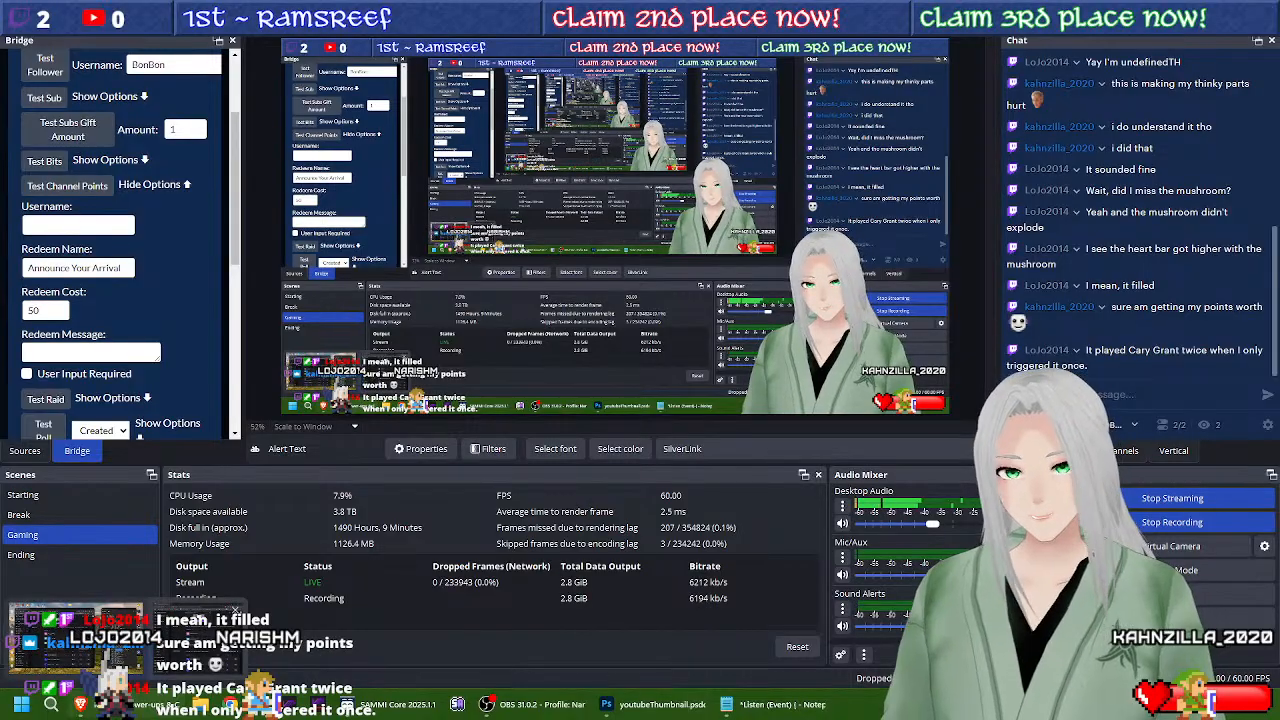
Step: Bring up the Twitch Channel Points page with the Listen (Event) notes beside it, and read through the redeem cases
left_click(130, 704)
left_click(760, 704)
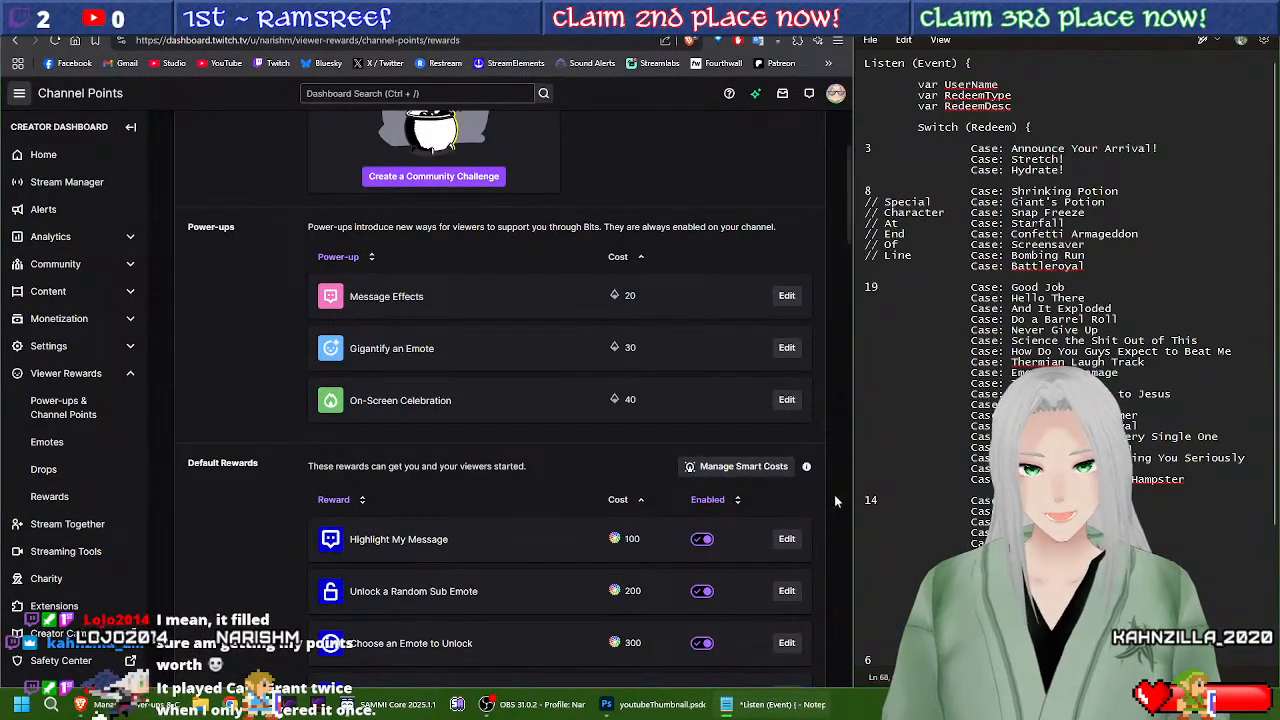
scroll(1060, 300, "down", 5)
scroll(1060, 300, "down", 1)
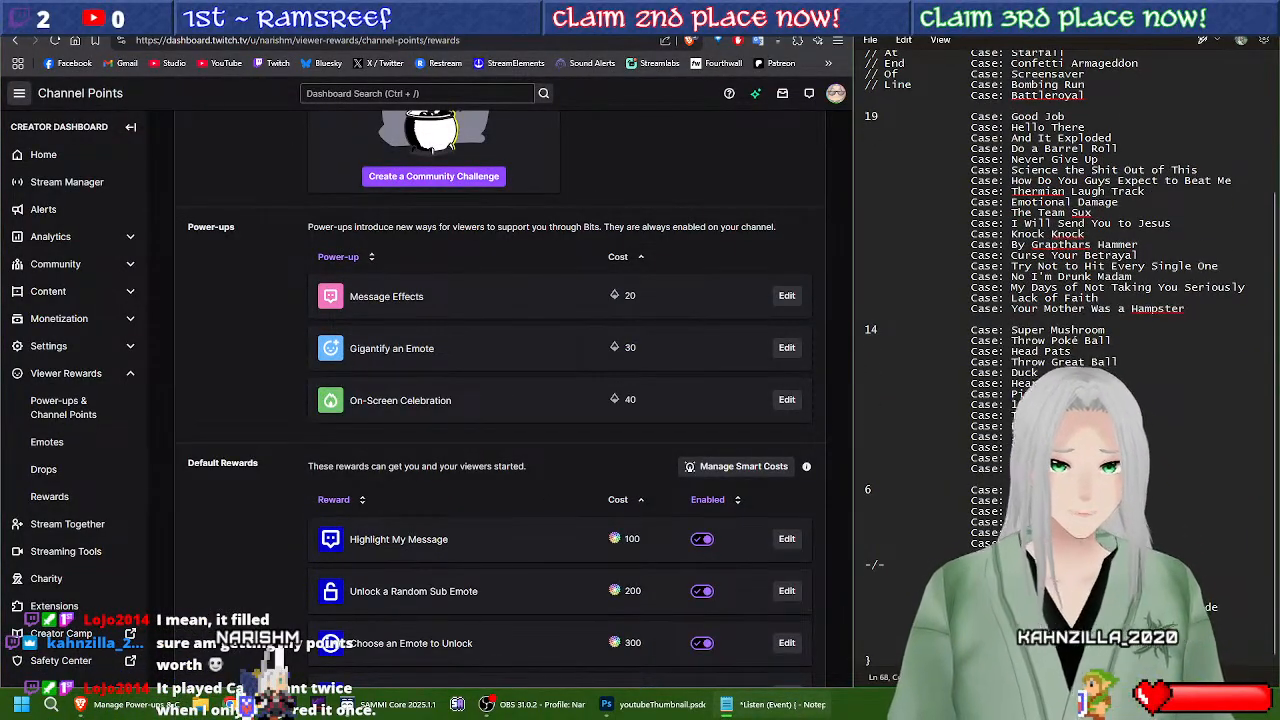
scroll(1060, 300, "up", 5)
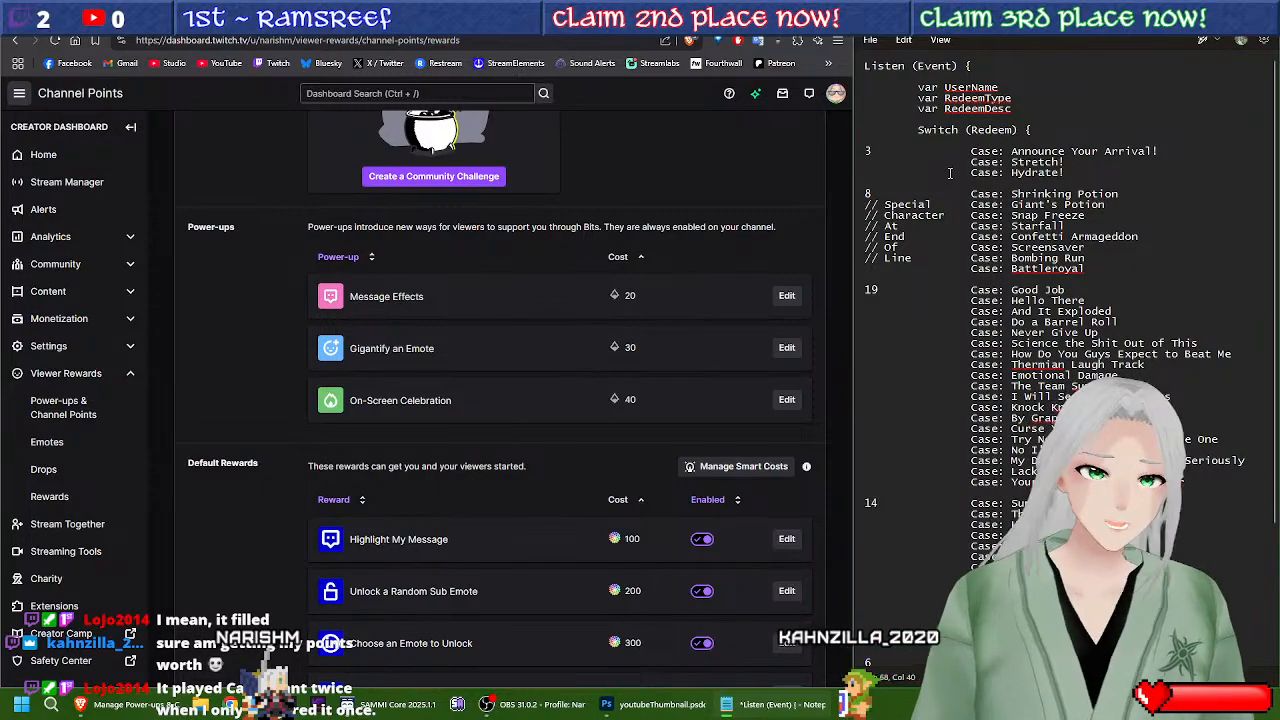
scroll(950, 173, "down", 5)
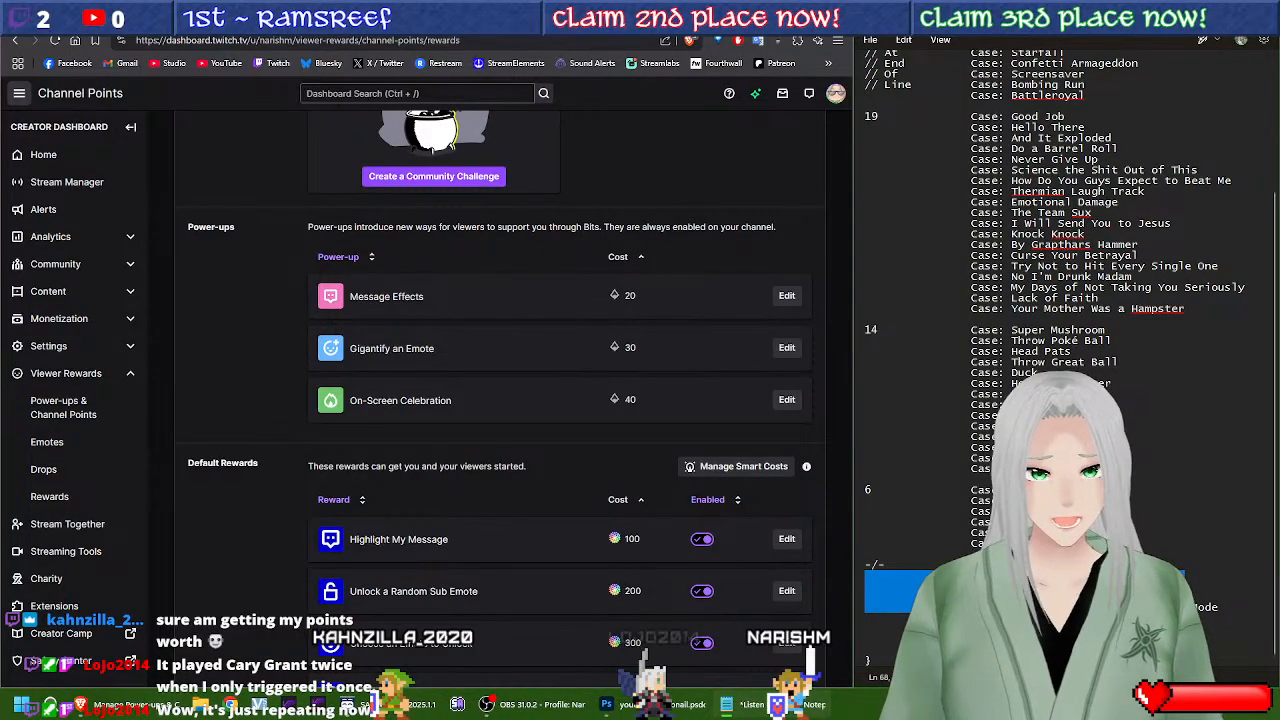
scroll(1060, 300, "up", 2)
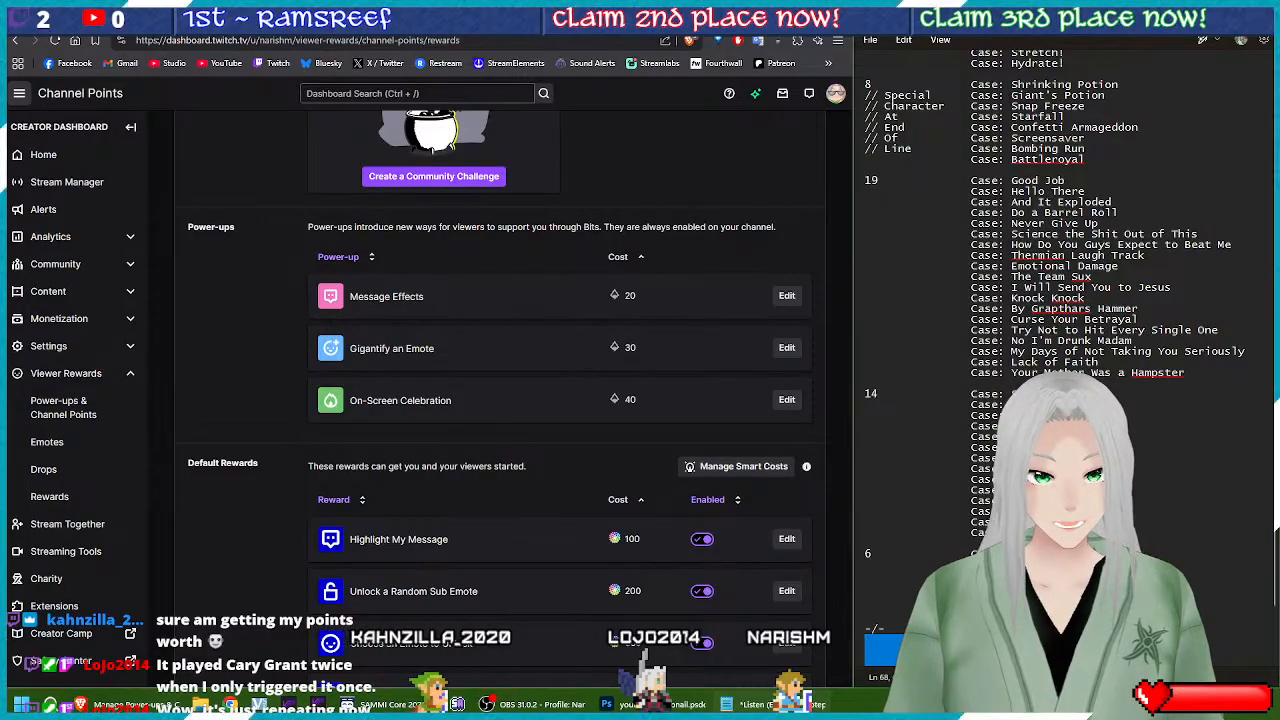
scroll(1060, 300, "up", 1)
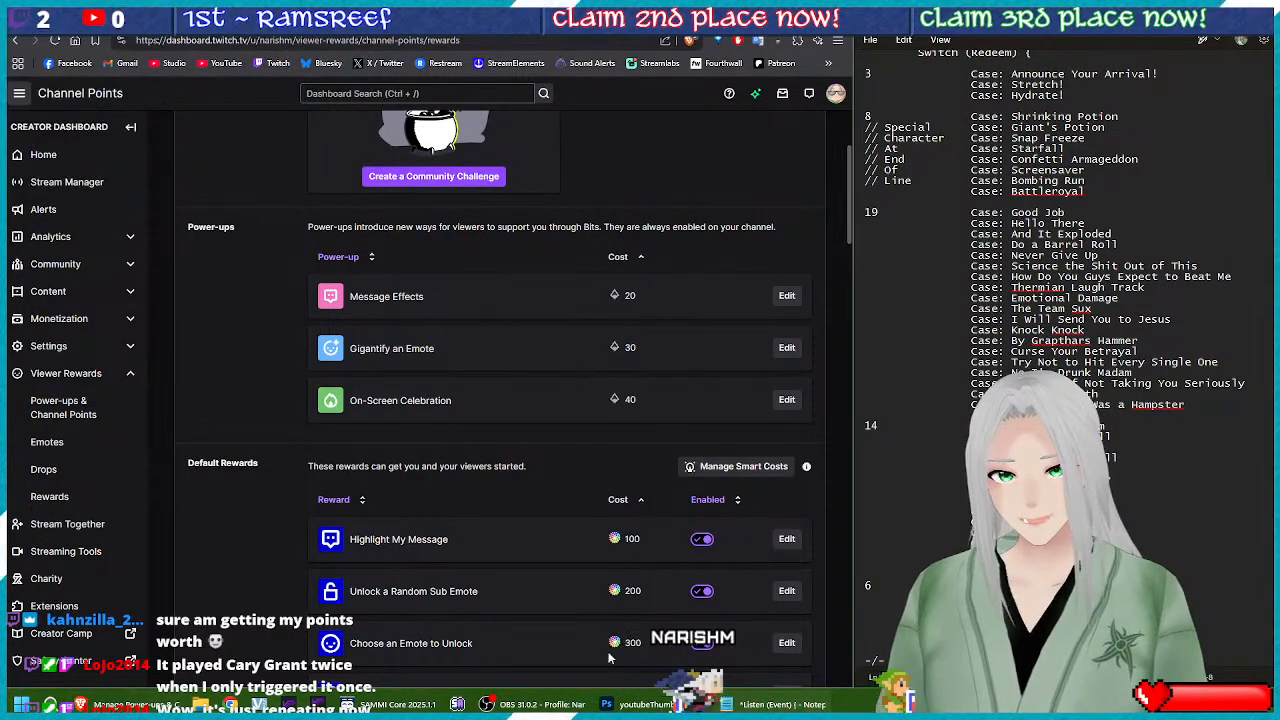
Step: Switch to SAMMI Core and close it without saving the open deck's changes
mouse_move(393, 711)
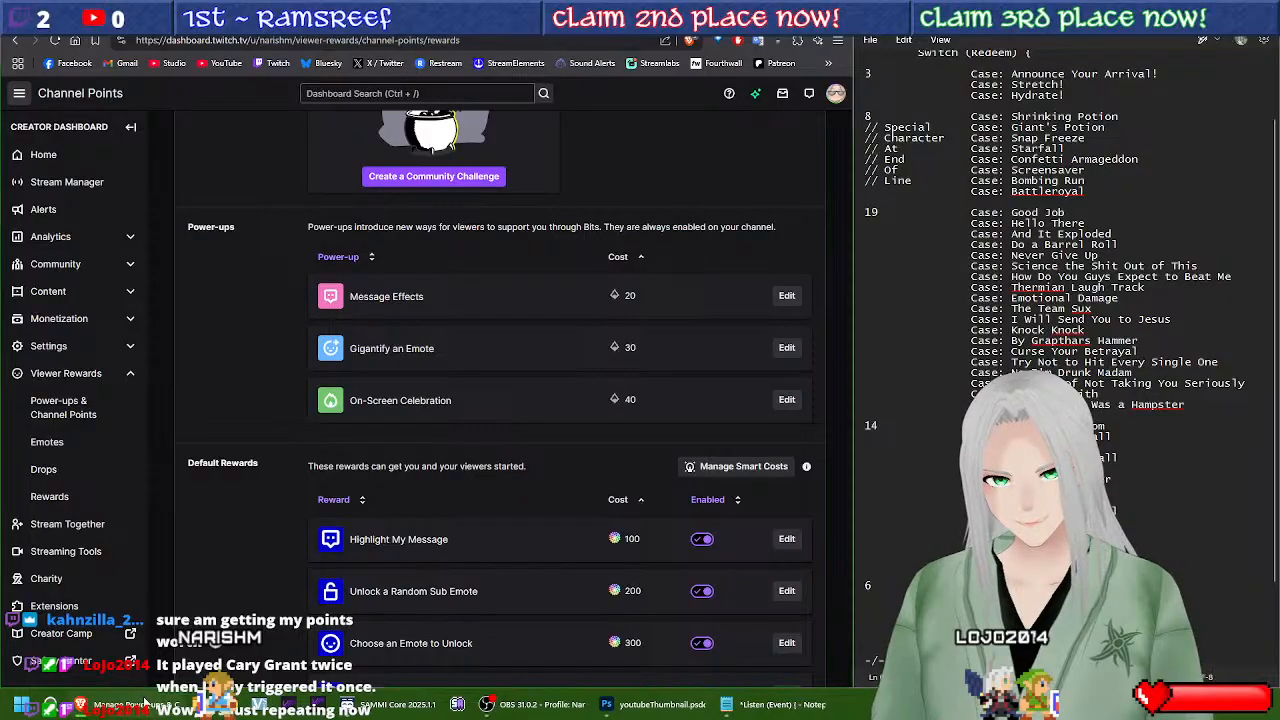
left_click(390, 710)
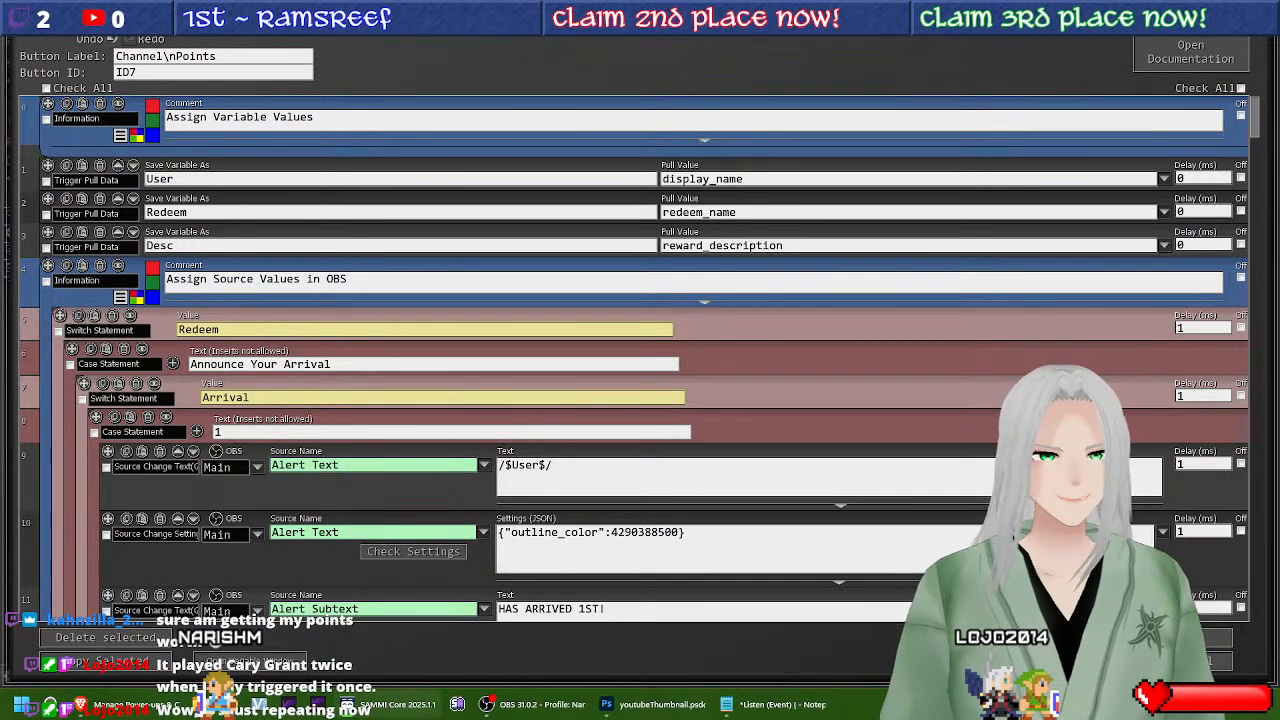
key("alt+F4")
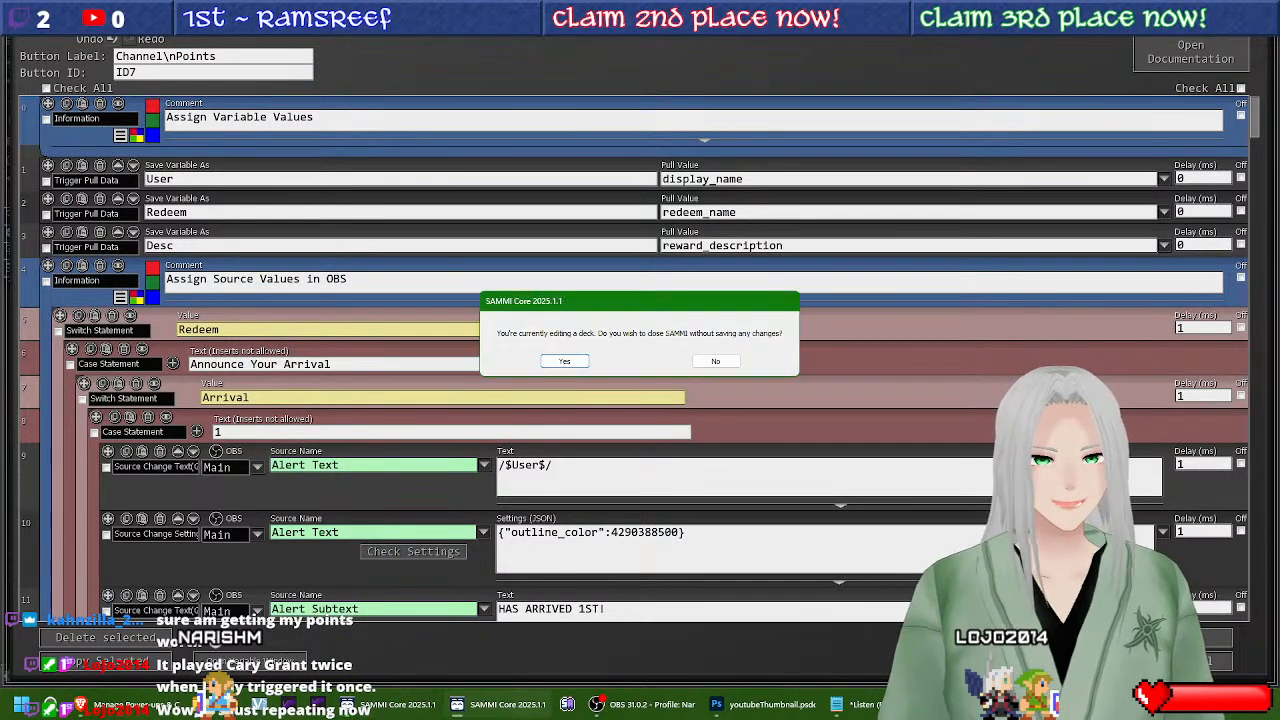
left_click(564, 361)
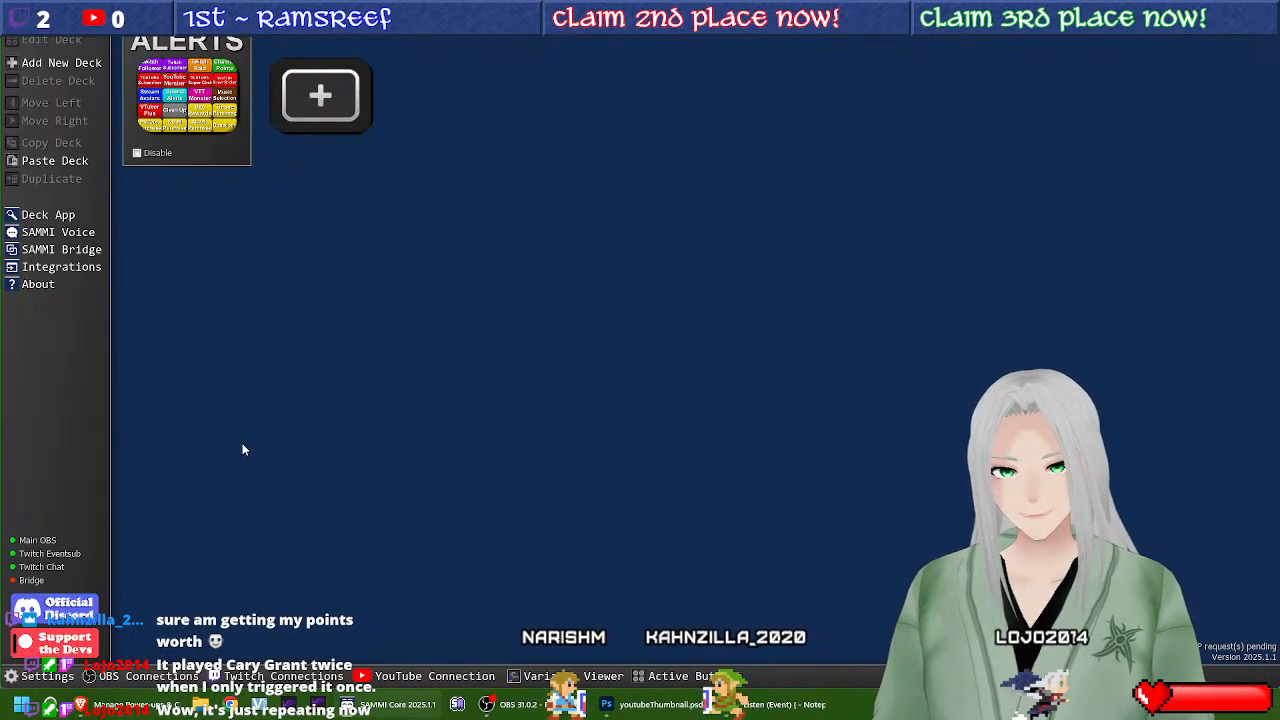
Step: Return to OBS, and bring the Twitch Channel Points page back beside the lower part of the Listen (Event) notes
mouse_move(650, 705)
left_click(513, 681)
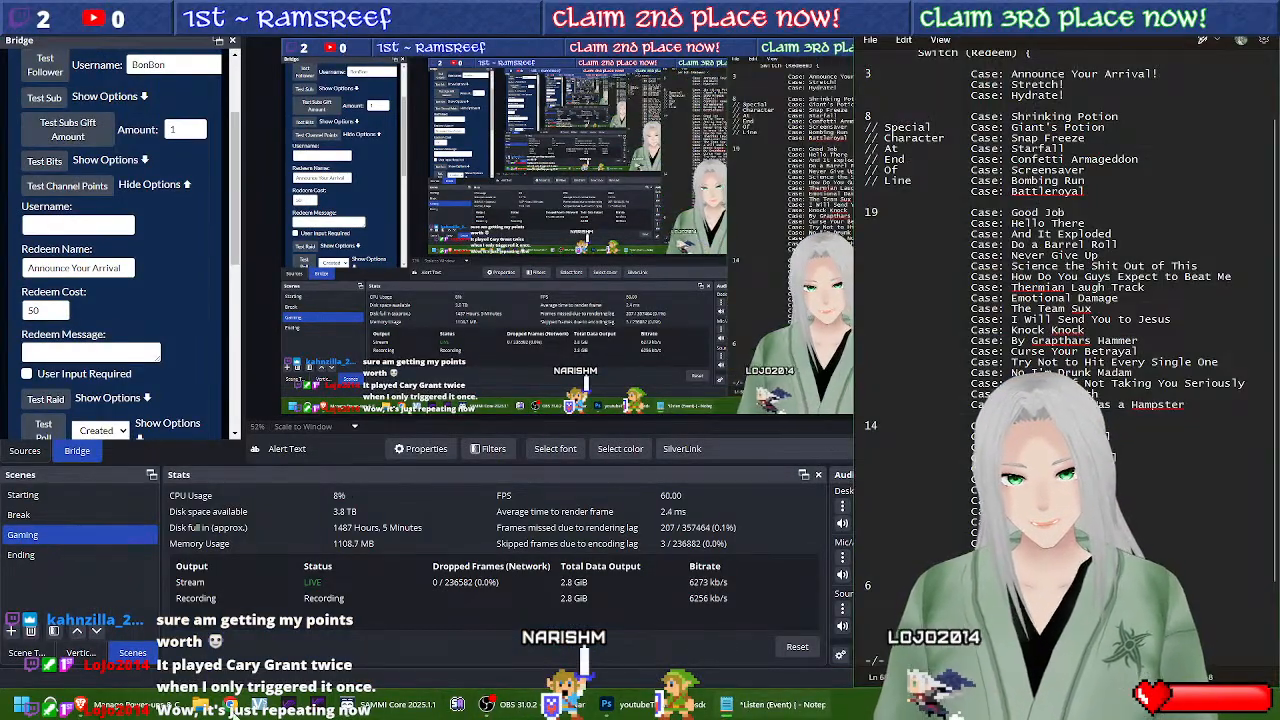
left_click(130, 704)
scroll(1129, 255, "down", 3)
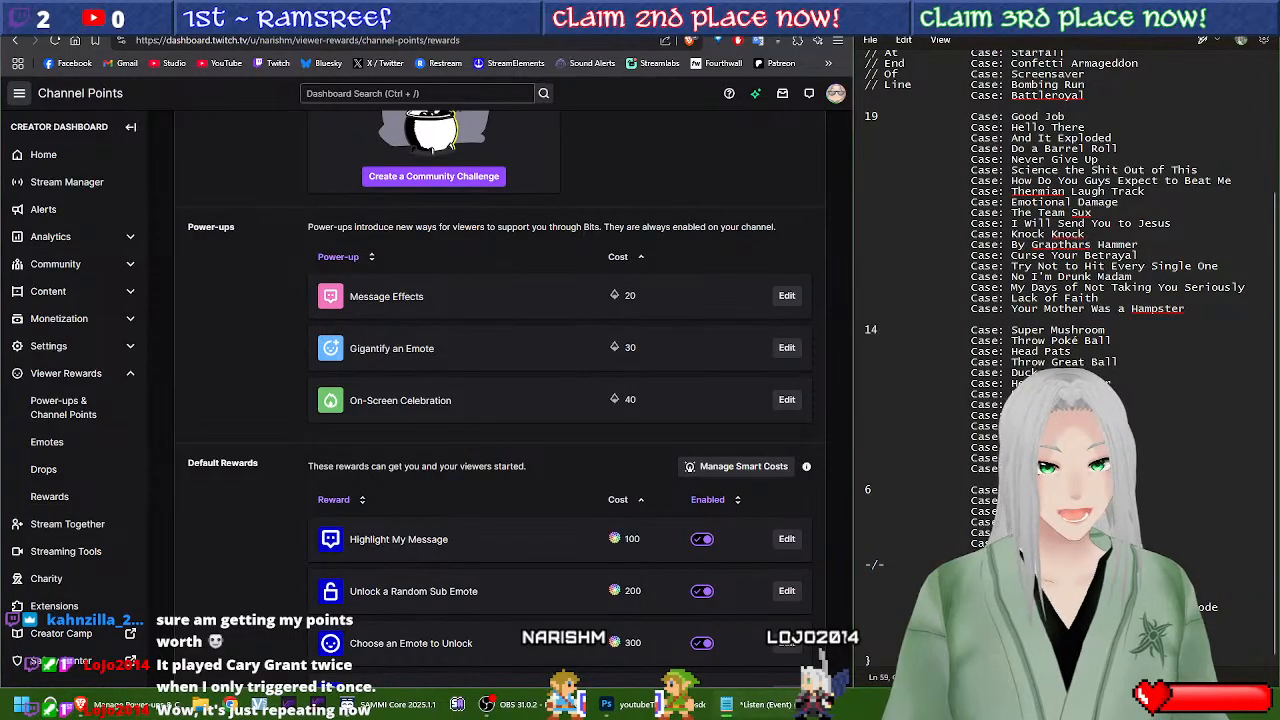
Step: Highlight each group of redeem cases in the Listen (Event) notes in turn, from the last group to the first, and clear the selection
left_click_drag(868, 546, 858, 490)
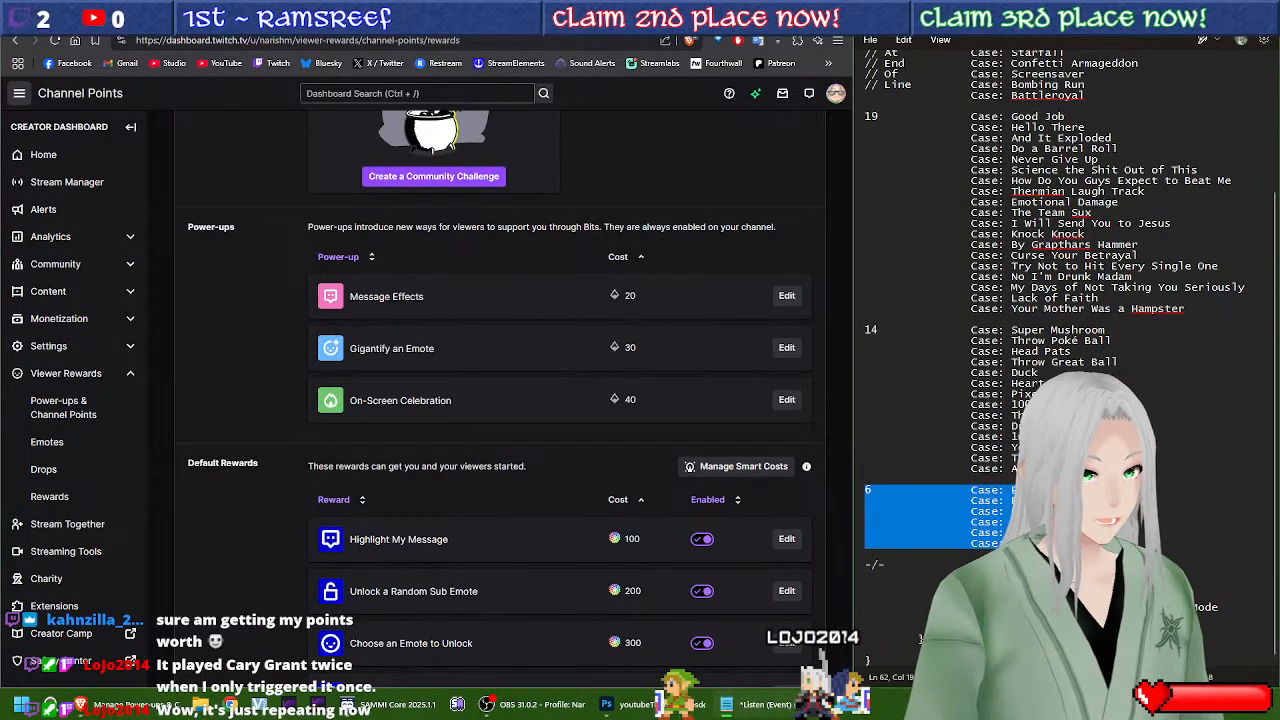
scroll(1060, 300, "up", 1)
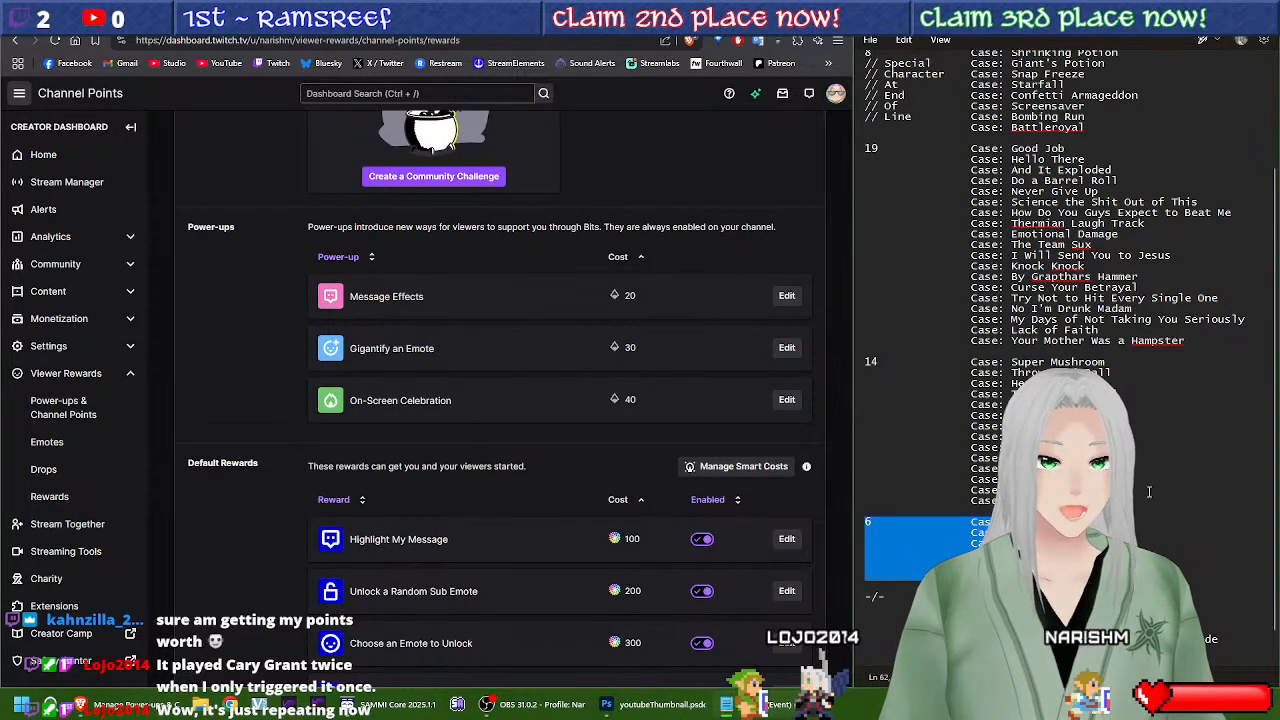
left_click_drag(1085, 501, 812, 359)
scroll(1136, 372, "up", 4)
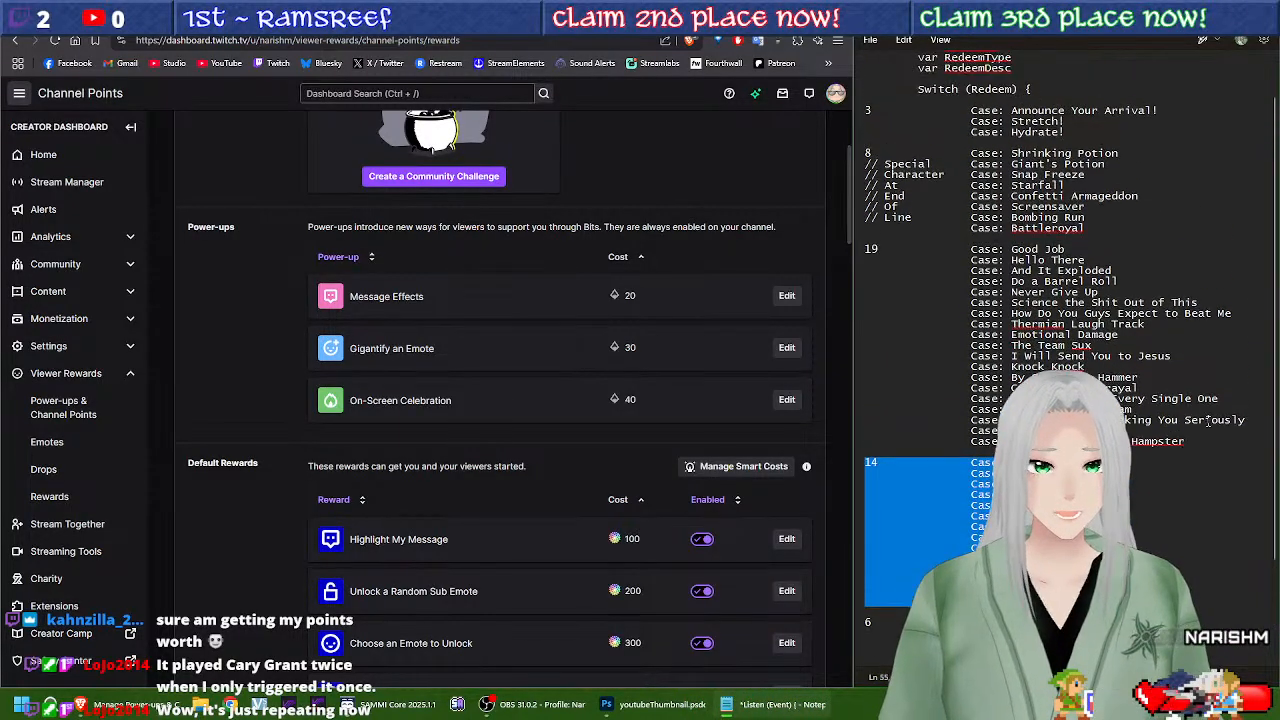
left_click_drag(1188, 469, 830, 290)
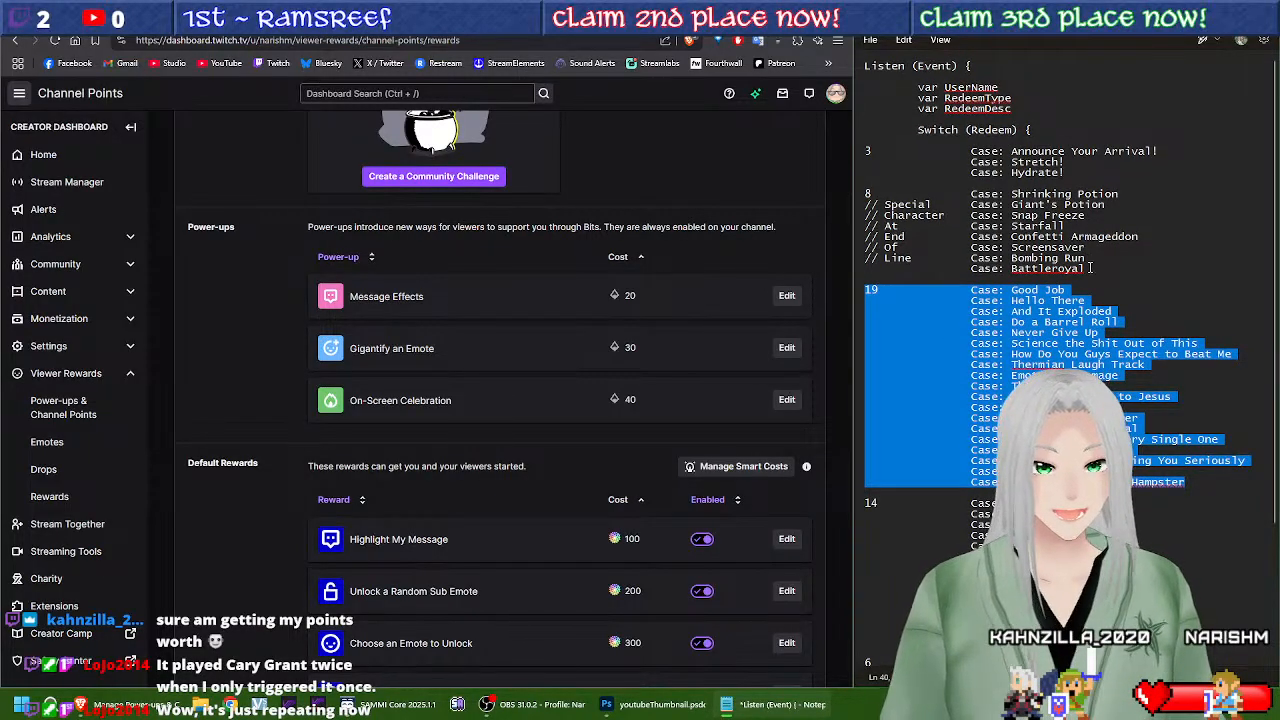
left_click_drag(1085, 268, 810, 194)
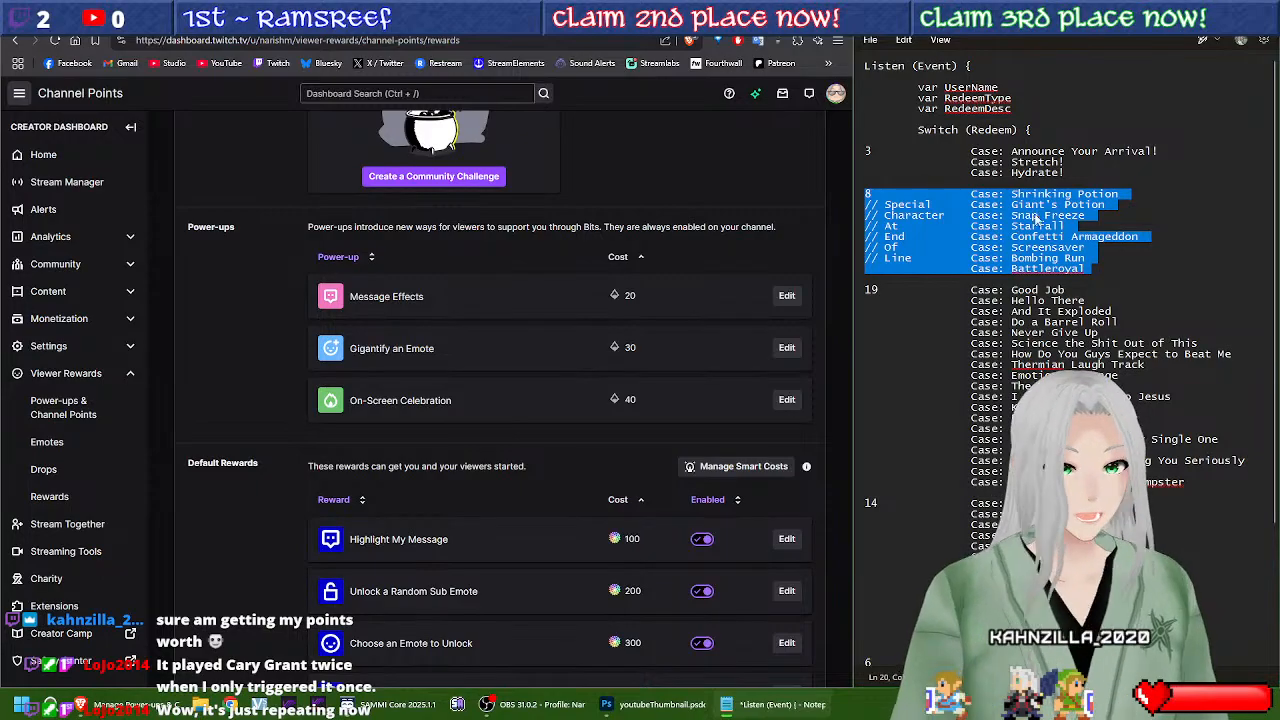
left_click_drag(1078, 172, 860, 151)
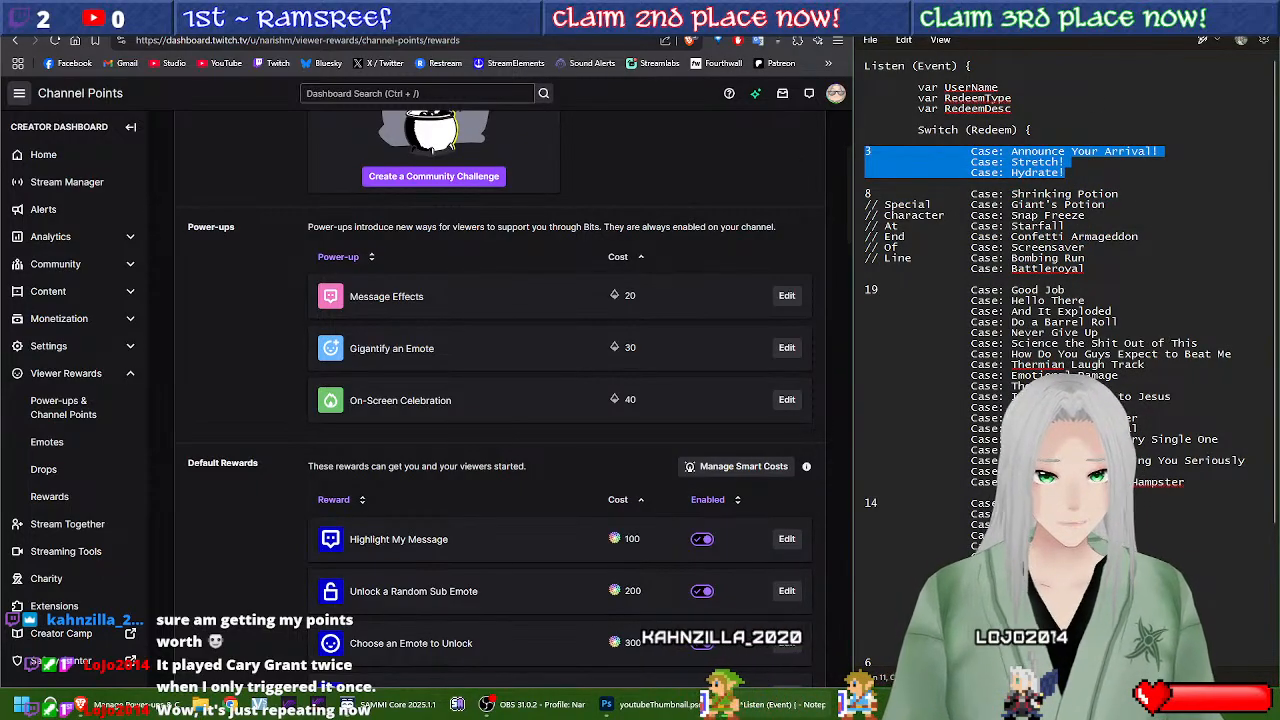
left_click(1200, 397)
Step: Review the full list of redeem cases in the Listen (Event) notes, from Announce Your Arrival! to the closing lines
scroll(952, 344, "down", 5)
scroll(955, 342, "up", 5)
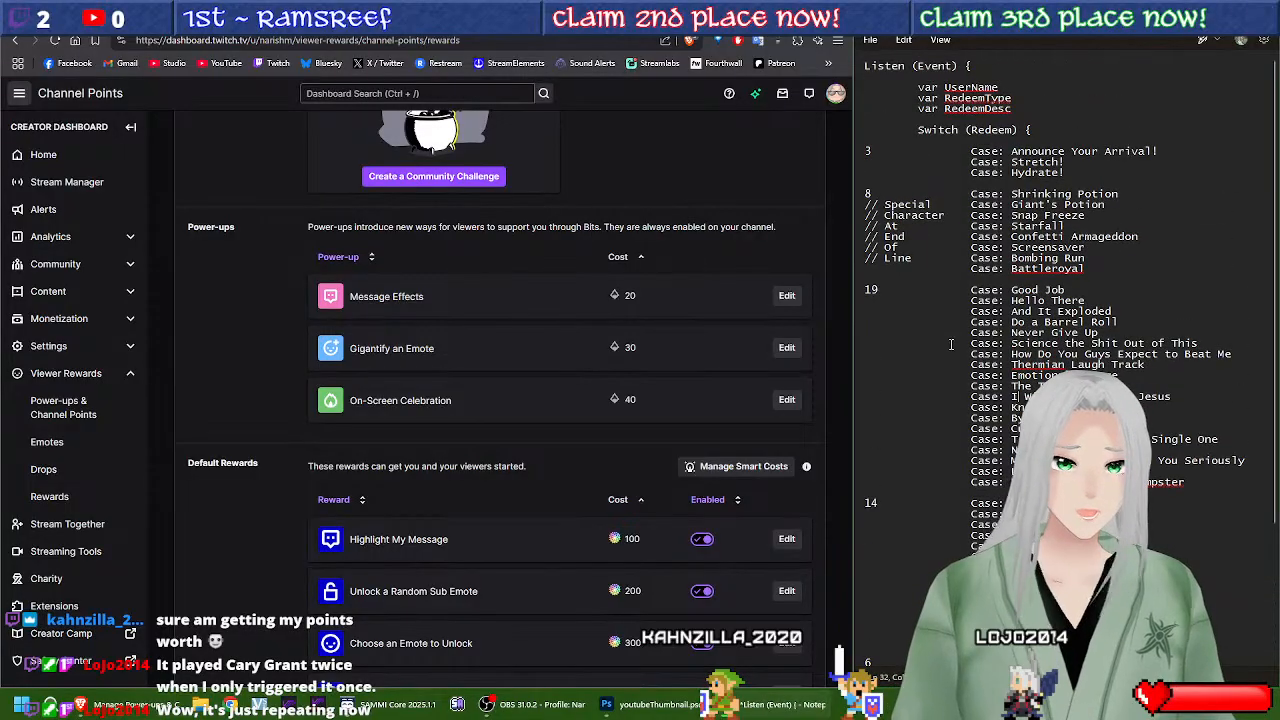
scroll(958, 340, "down", 1)
scroll(961, 340, "up", 1)
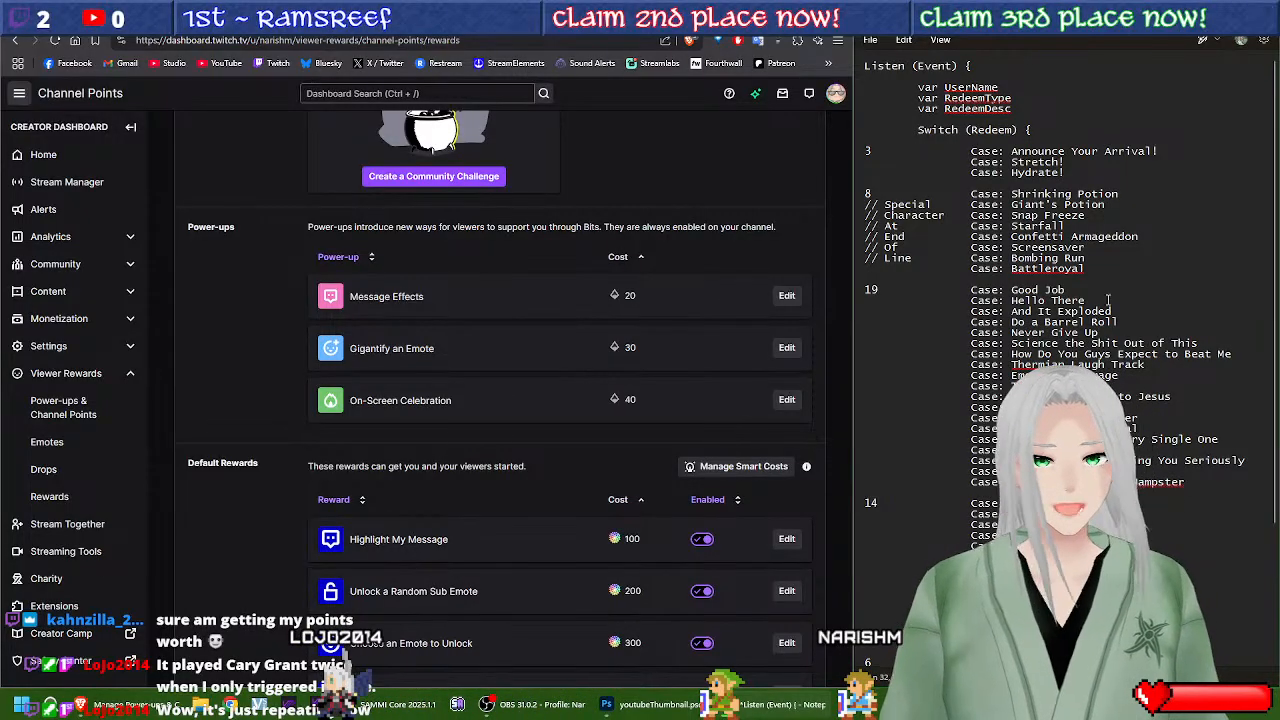
scroll(1096, 149, "down", 1)
scroll(1096, 149, "down", 5)
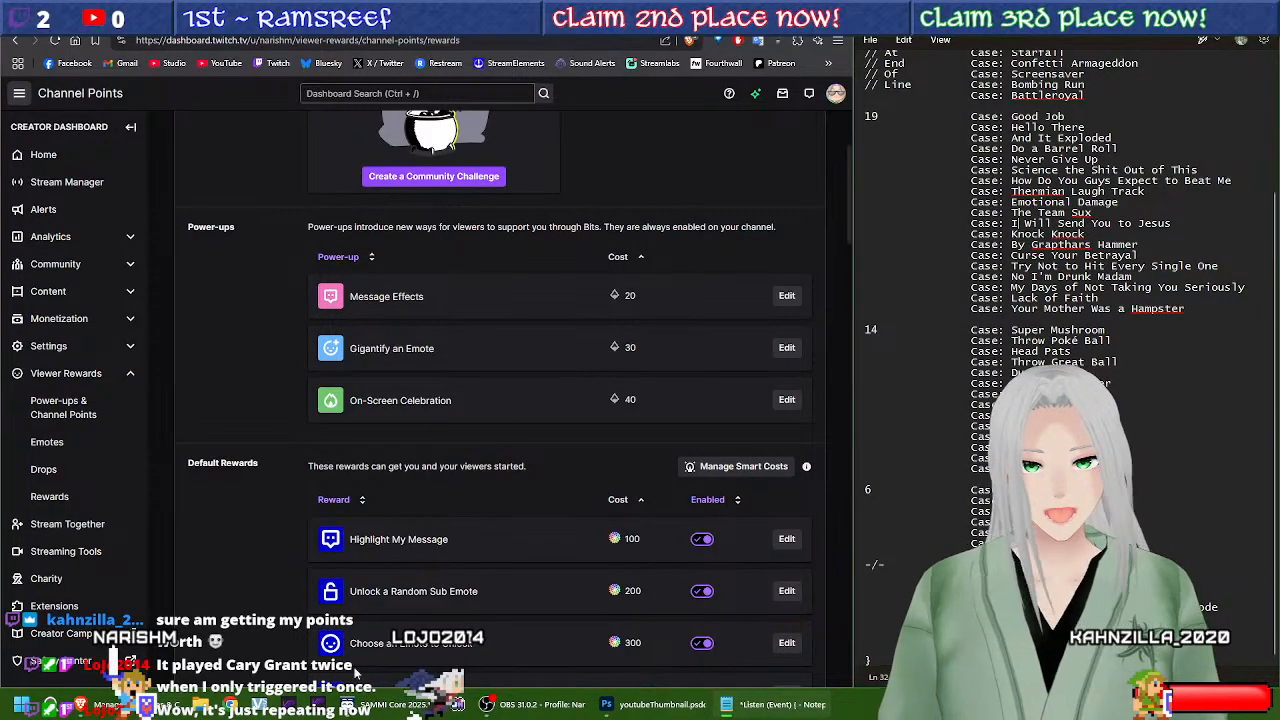
mouse_move(650, 705)
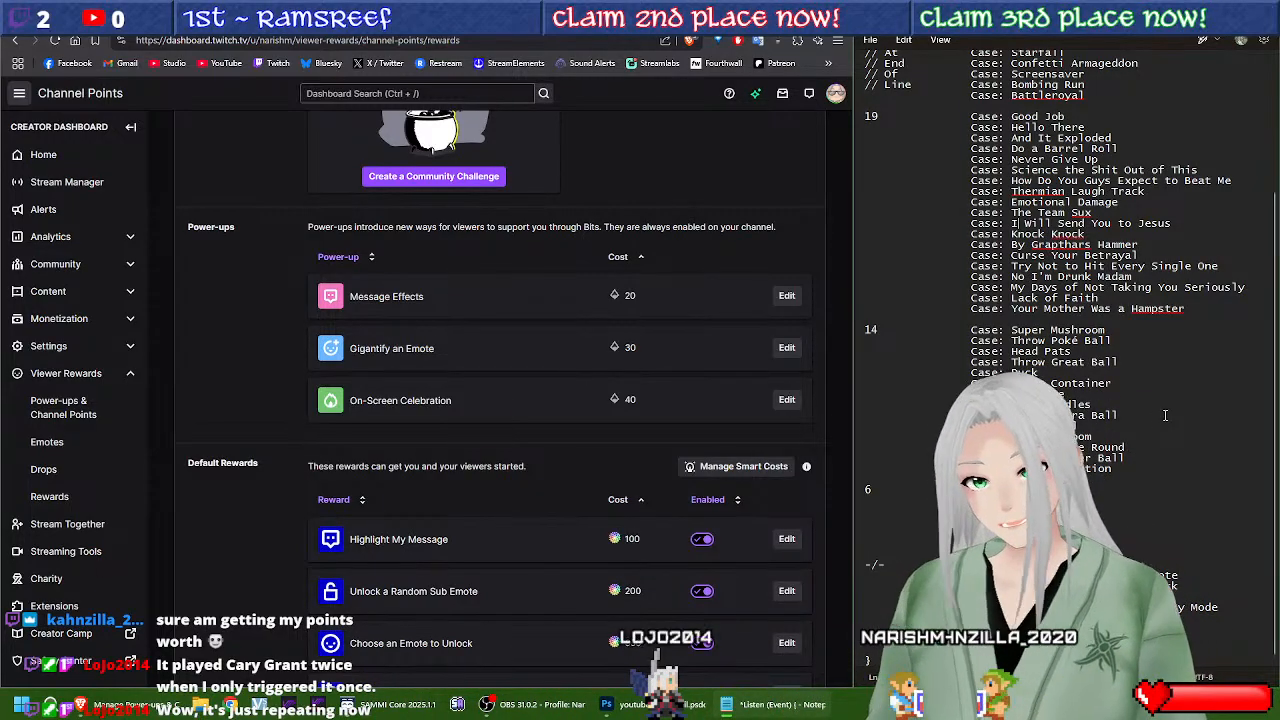
scroll(1190, 391, "up", 5)
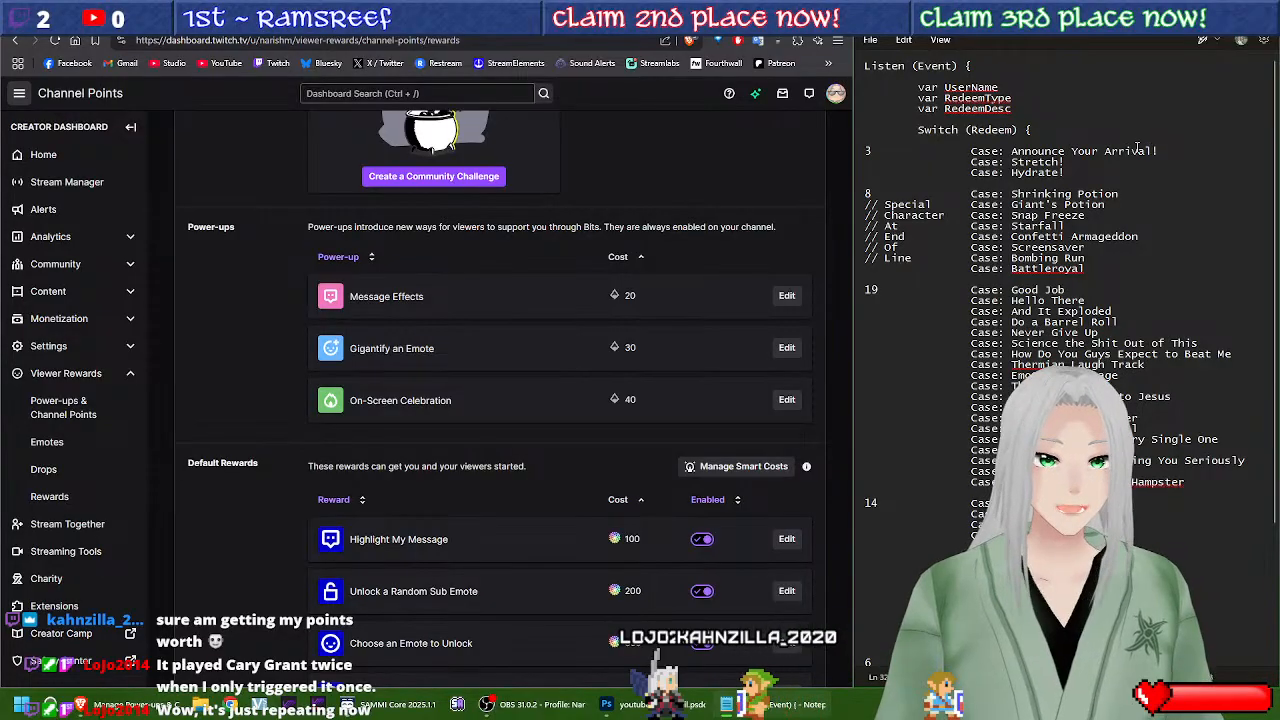
scroll(1137, 139, "down", 1)
scroll(1137, 139, "down", 4)
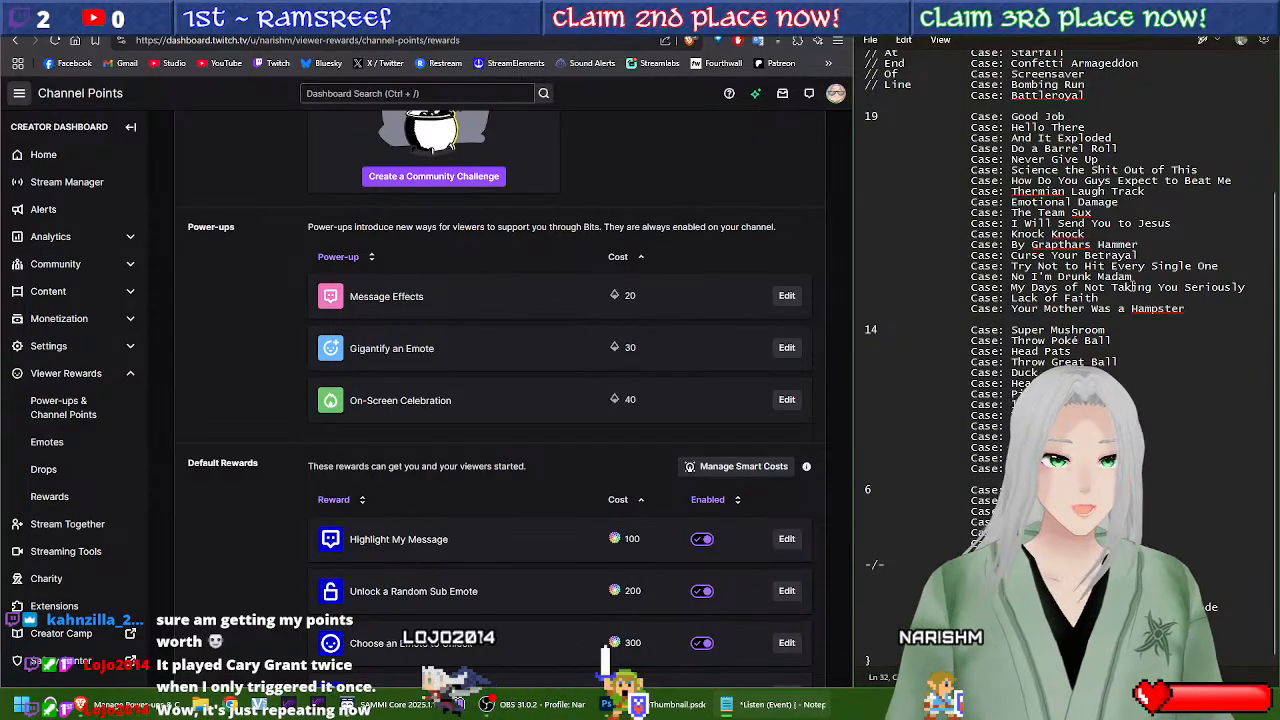
Step: Change the switch expression in the Listen (Event) notes to RedeemType
scroll(1012, 226, "up", 1)
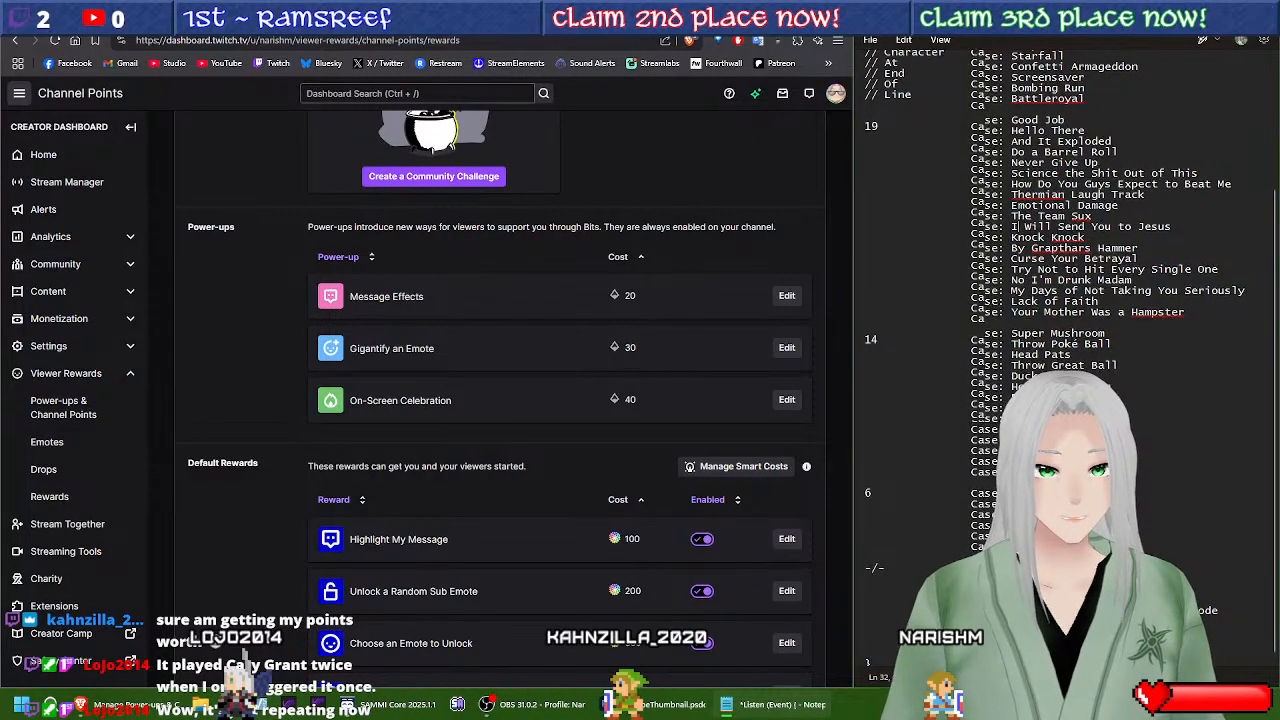
scroll(1012, 226, "up", 5)
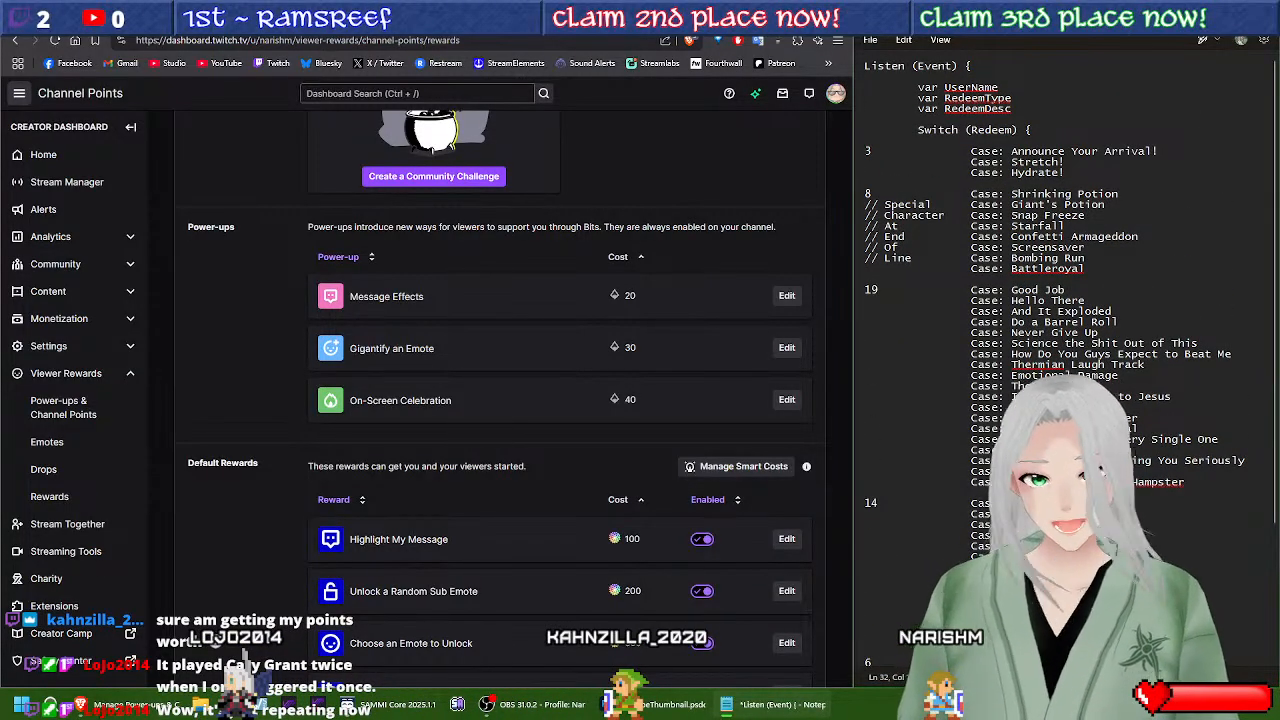
scroll(1145, 514, "down", 5)
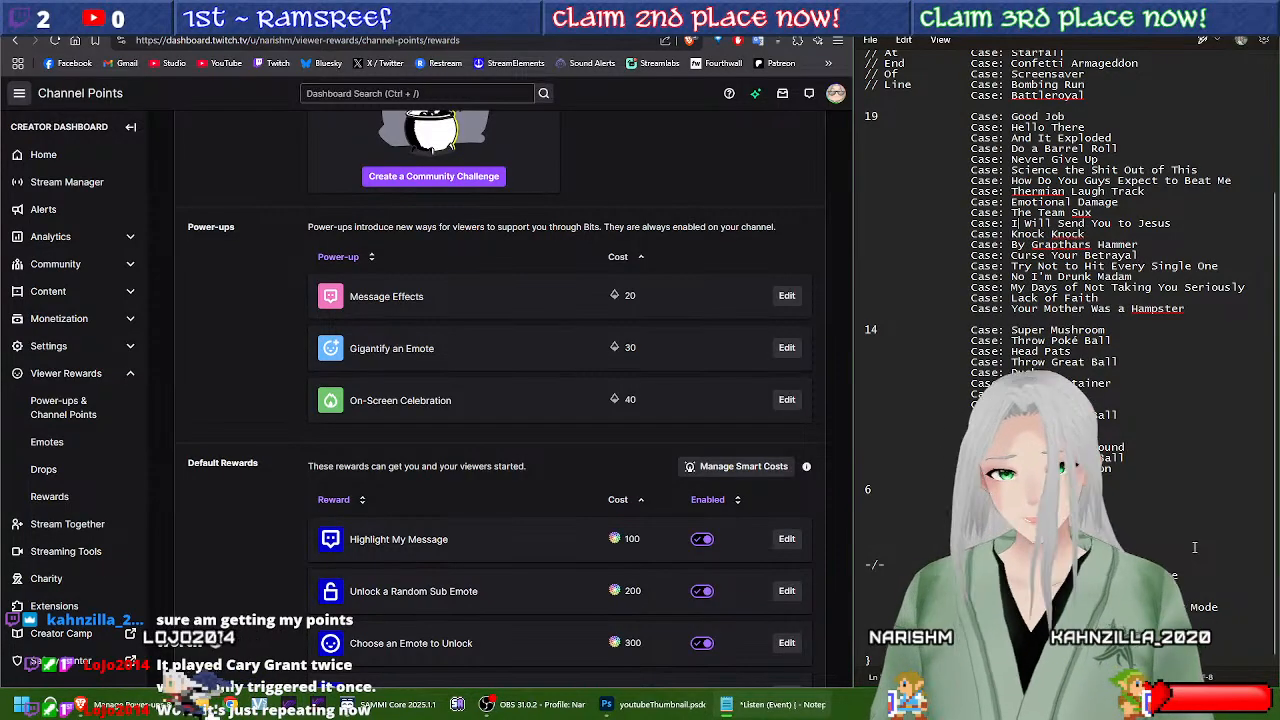
scroll(1194, 547, "up", 5)
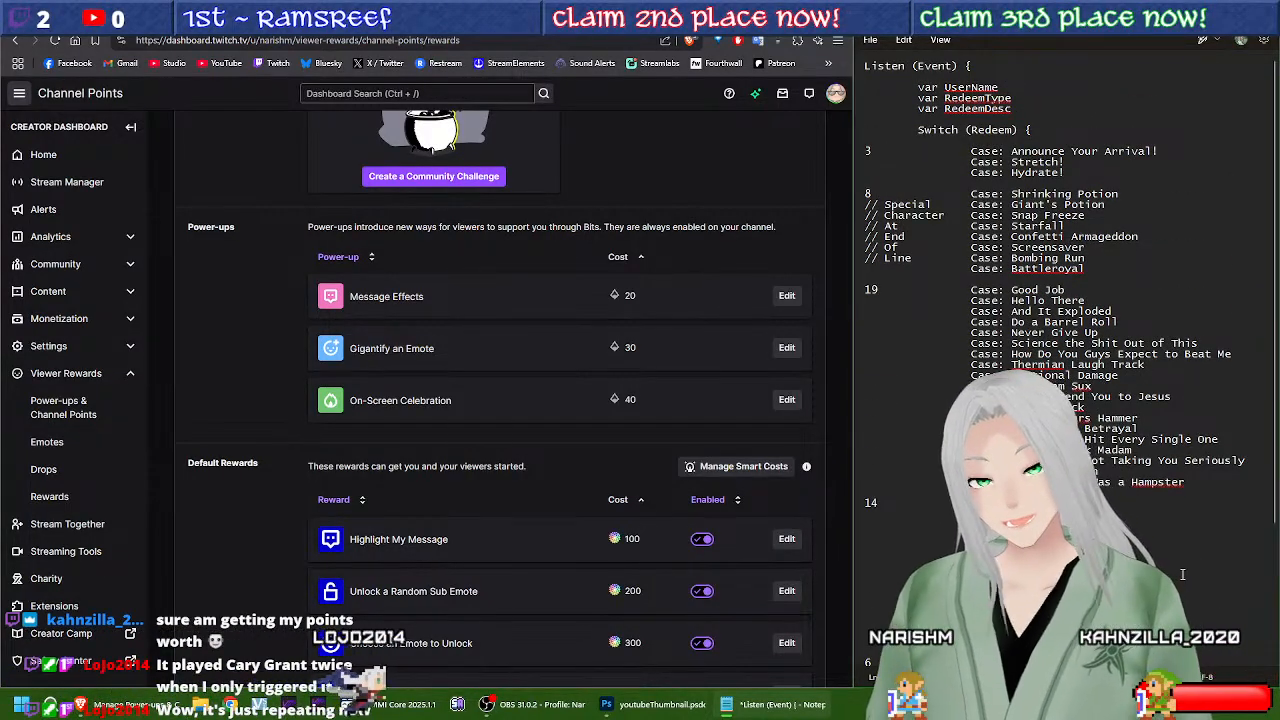
scroll(1183, 576, "down", 5)
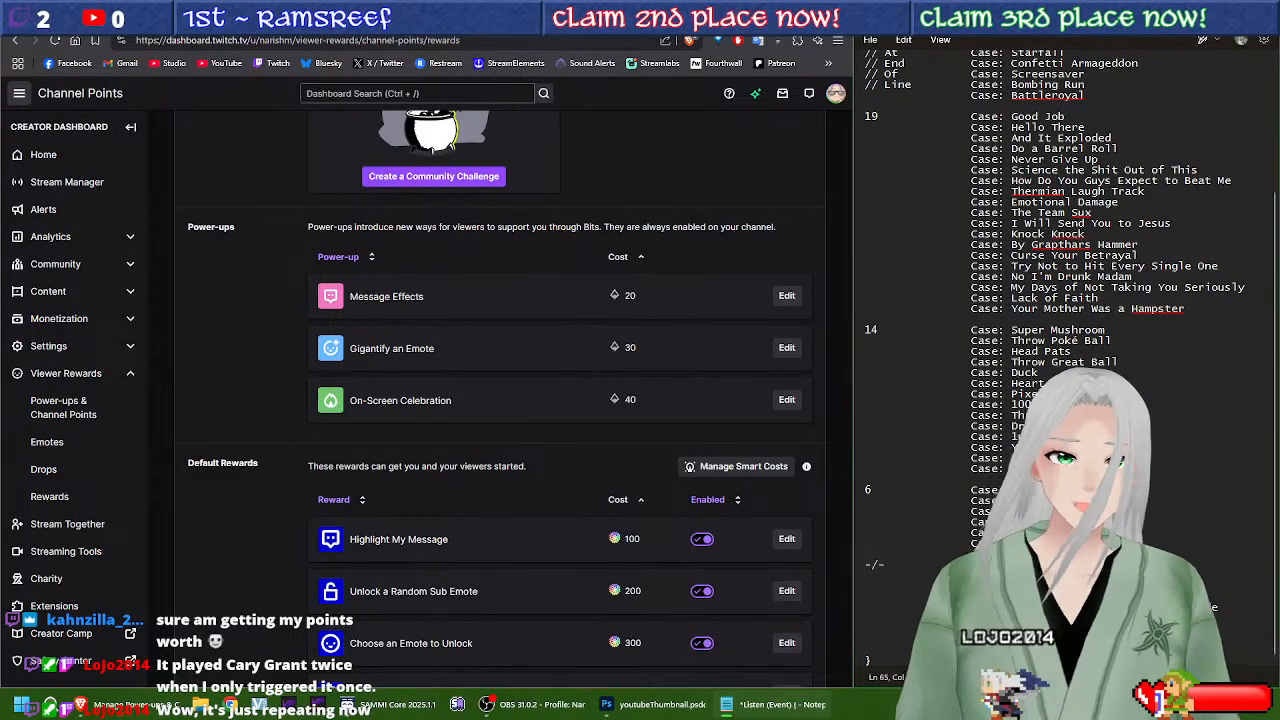
scroll(937, 147, "up", 5)
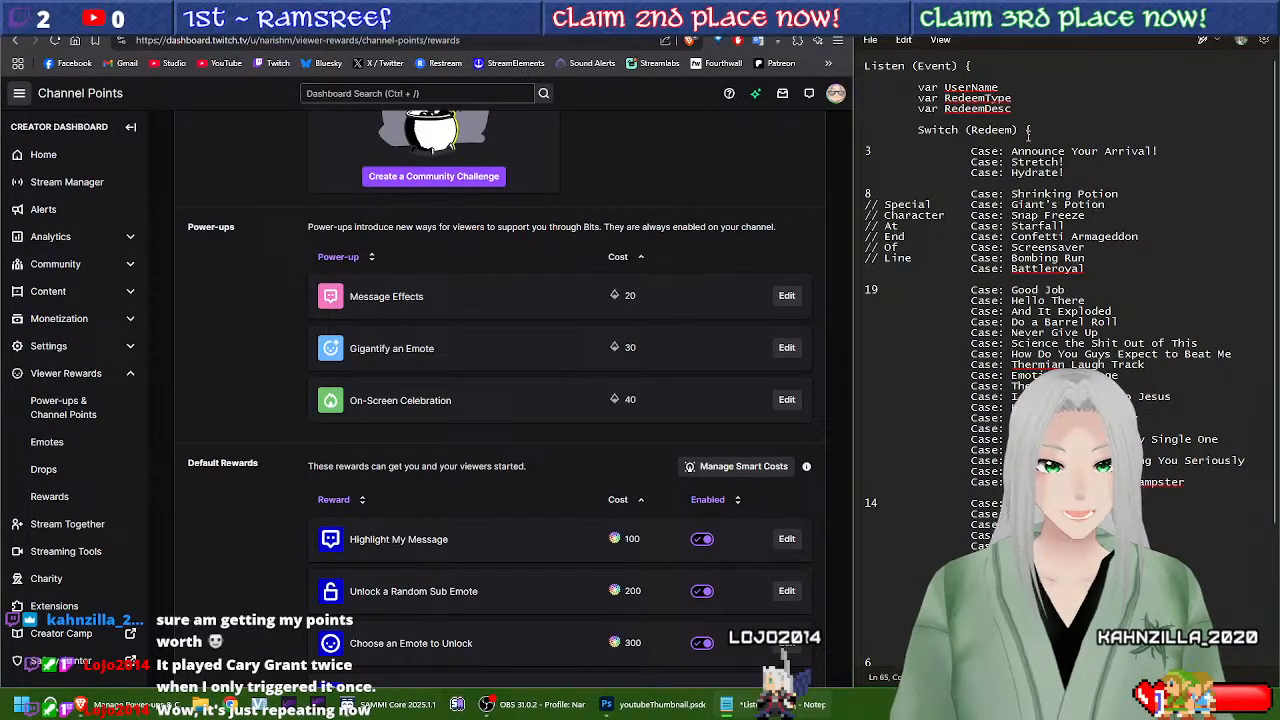
left_click(1015, 130)
type("Ty")
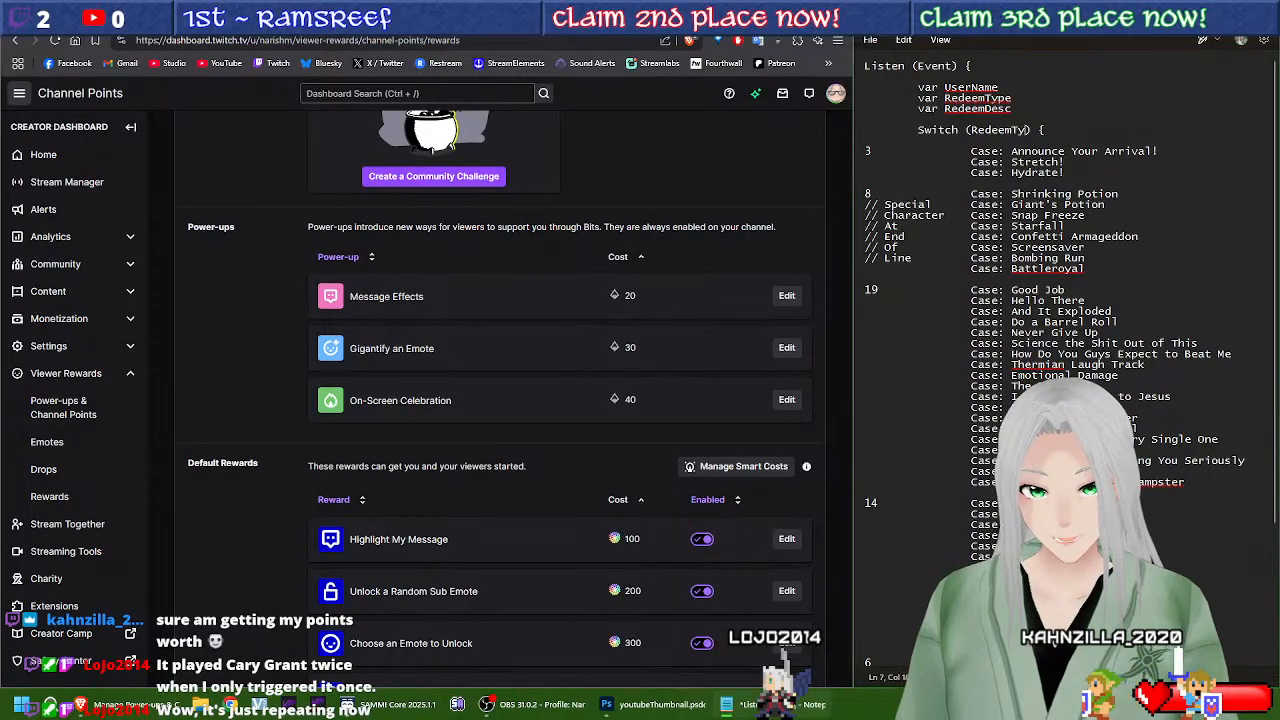
type("pe")
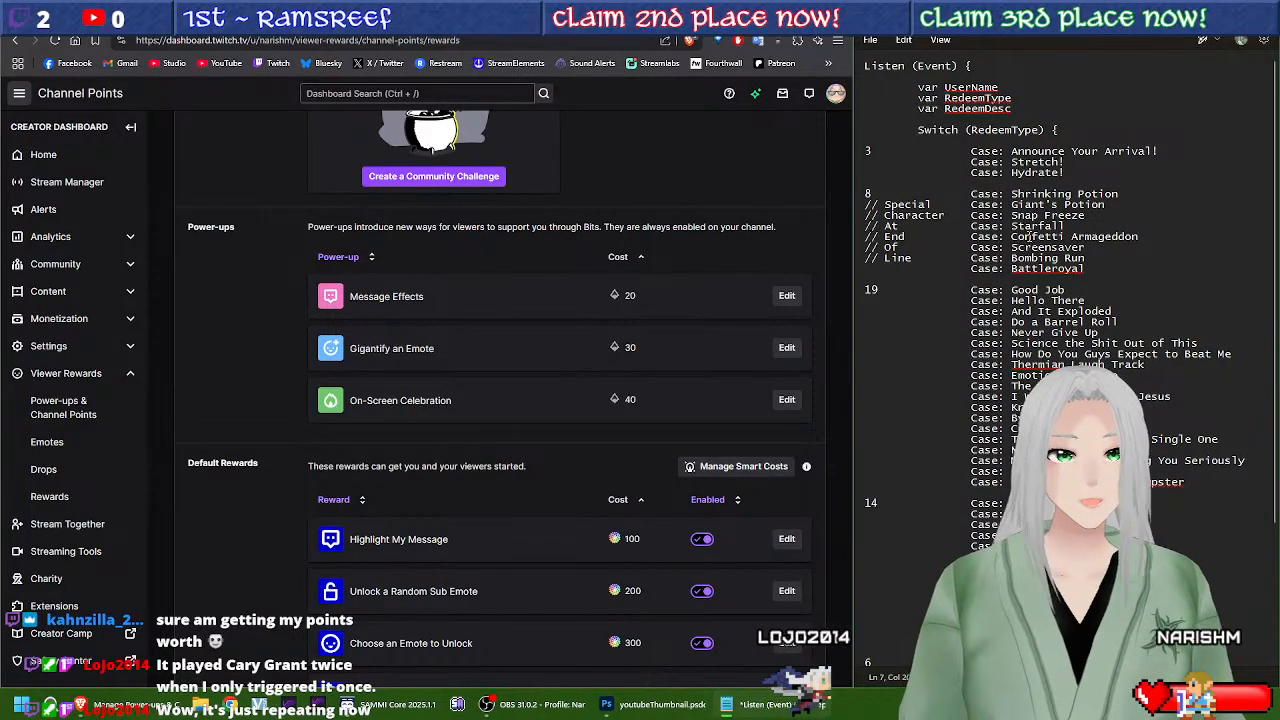
Step: Add an opening brace after the Announce Your Arrival! case and a closing brace below it, separated from the Stretch! case by a line
left_click(1008, 193)
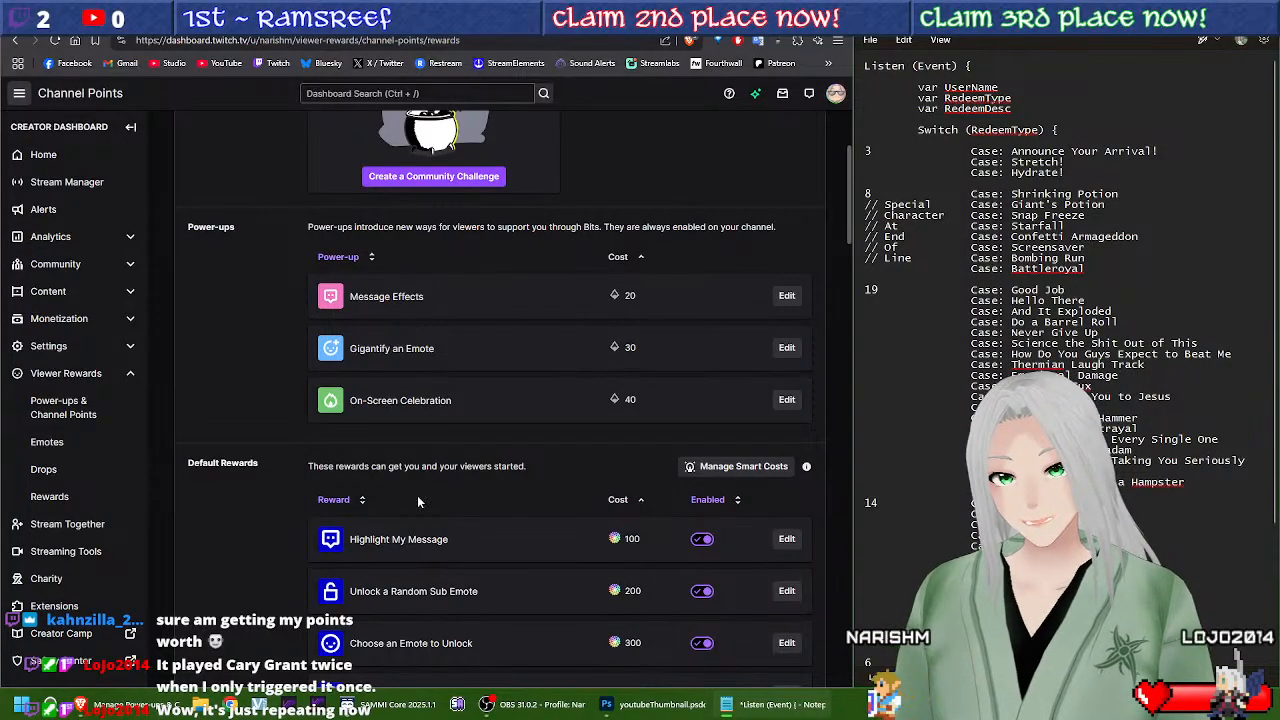
scroll(421, 503, "down", 3)
scroll(410, 324, "down", 3)
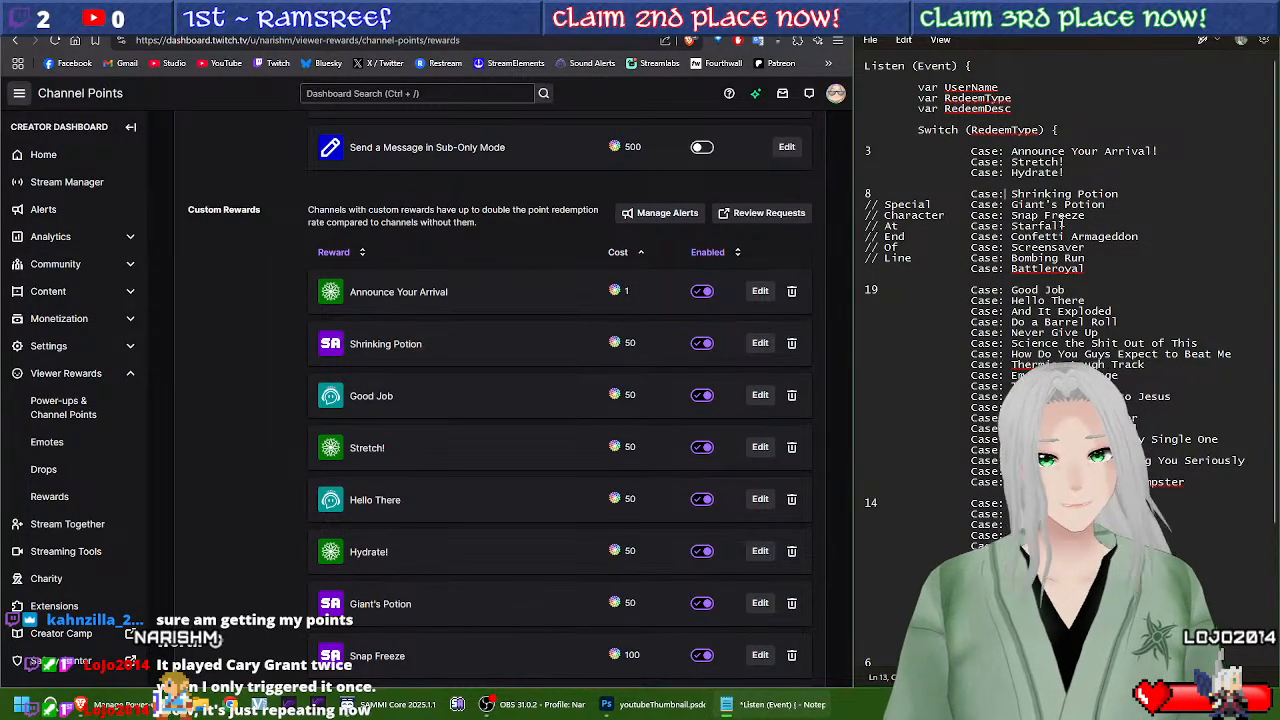
left_click(1155, 150)
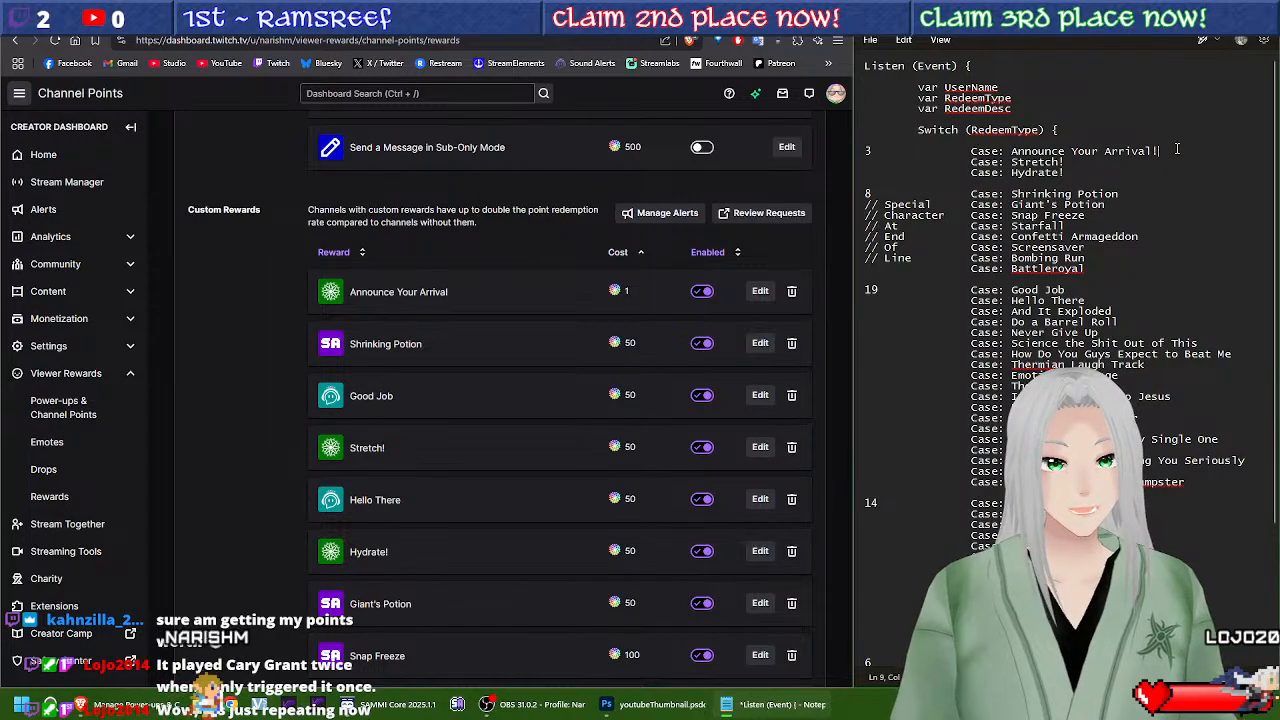
key("Return")
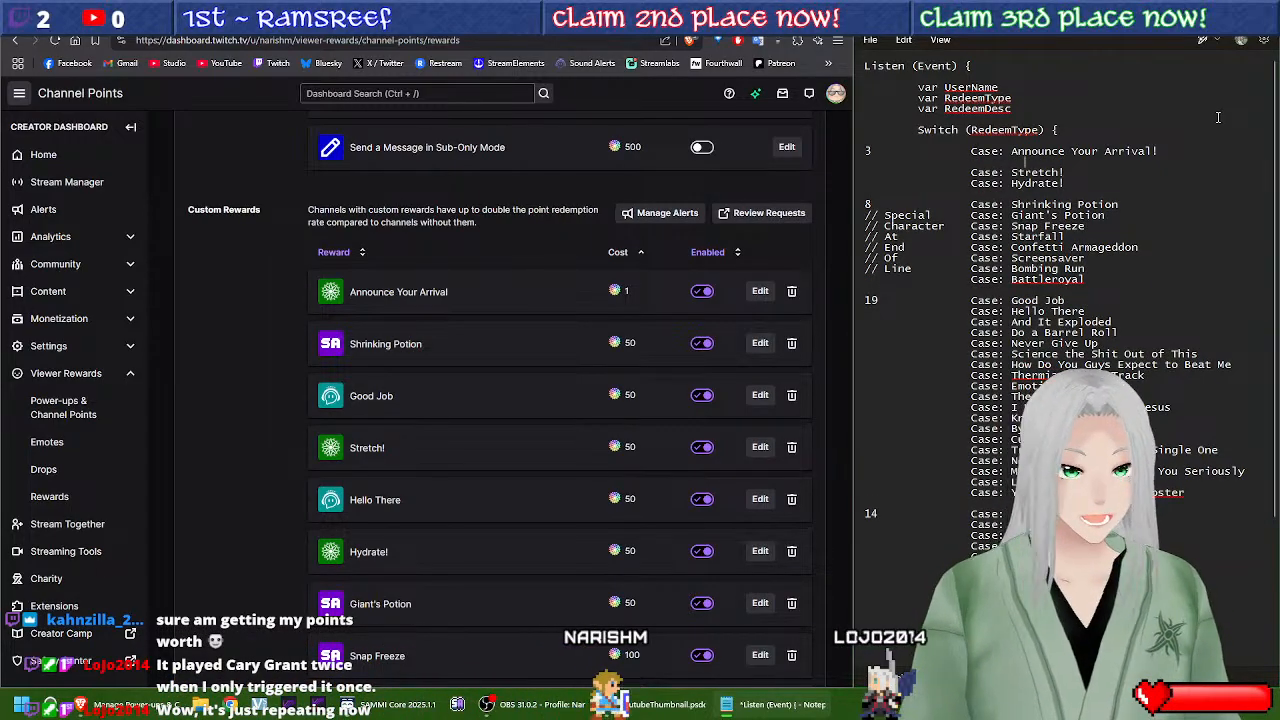
key("Return")
key("Return")
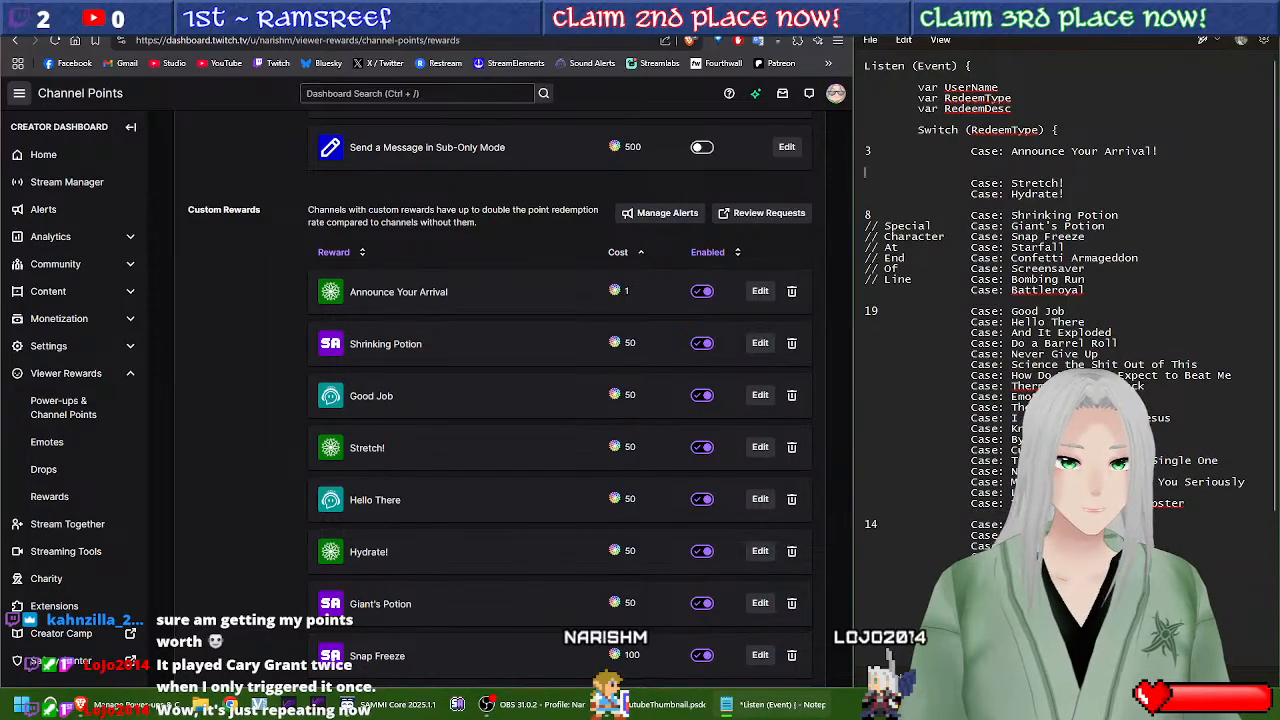
key("Up")
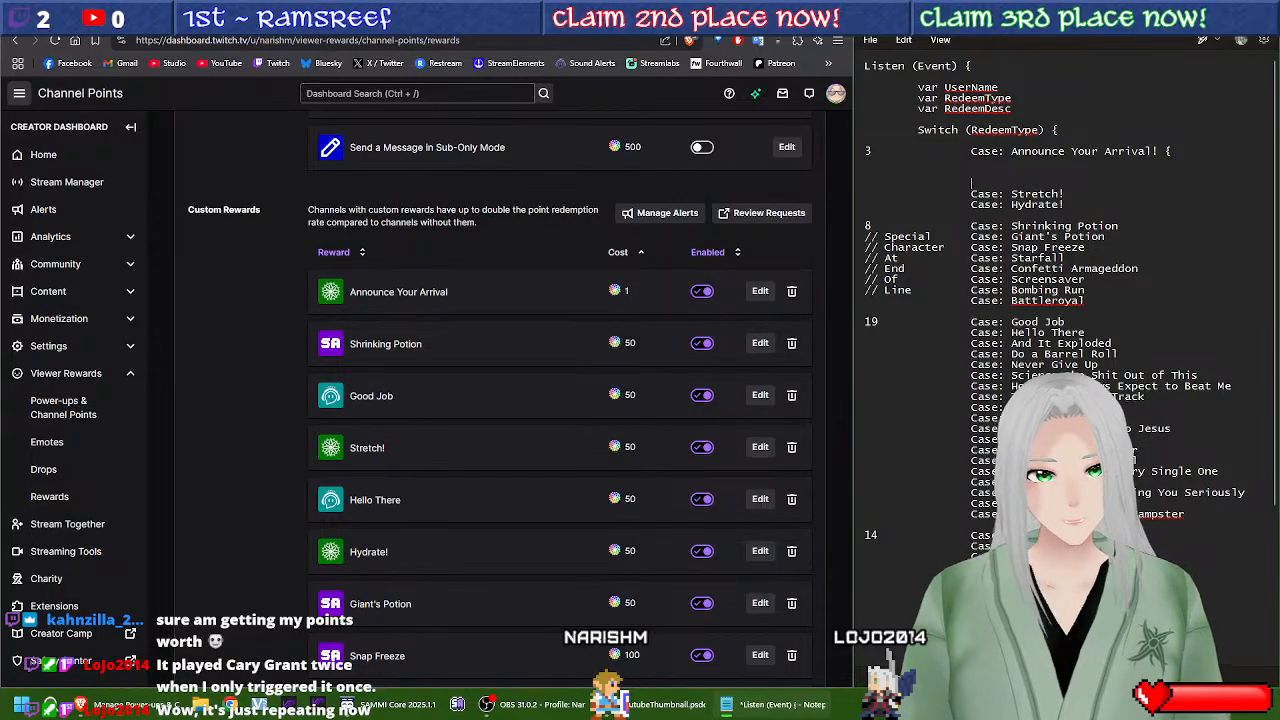
type("}")
key("Return")
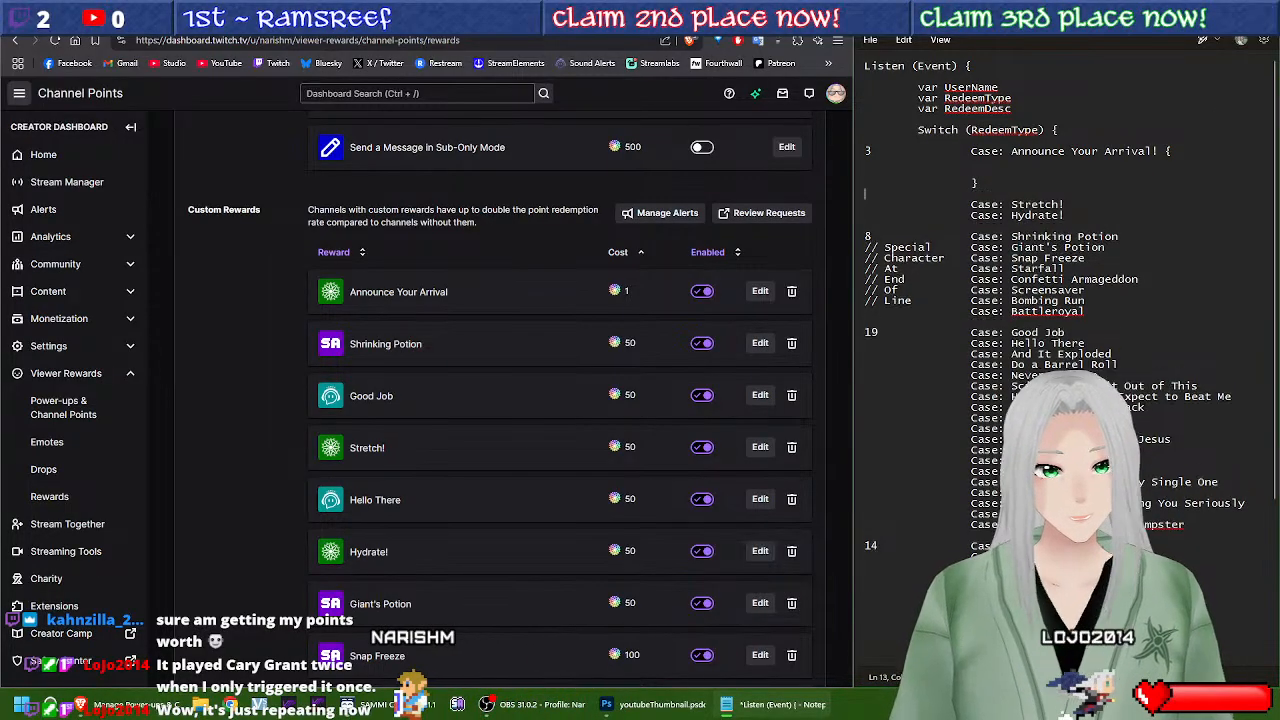
Step: Write a nested Switch (RedeemNum) statement inside the braces of the Announce Your Arrival! case
key("Up")
key("Right")
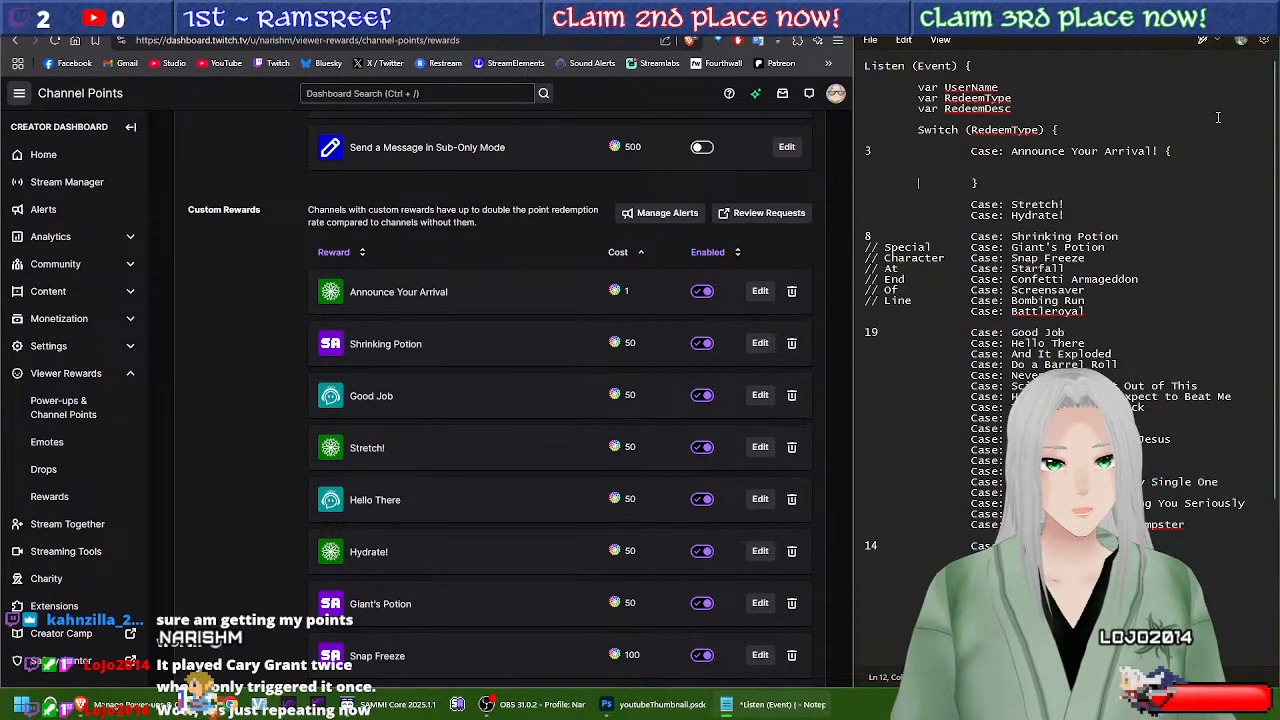
key("Up")
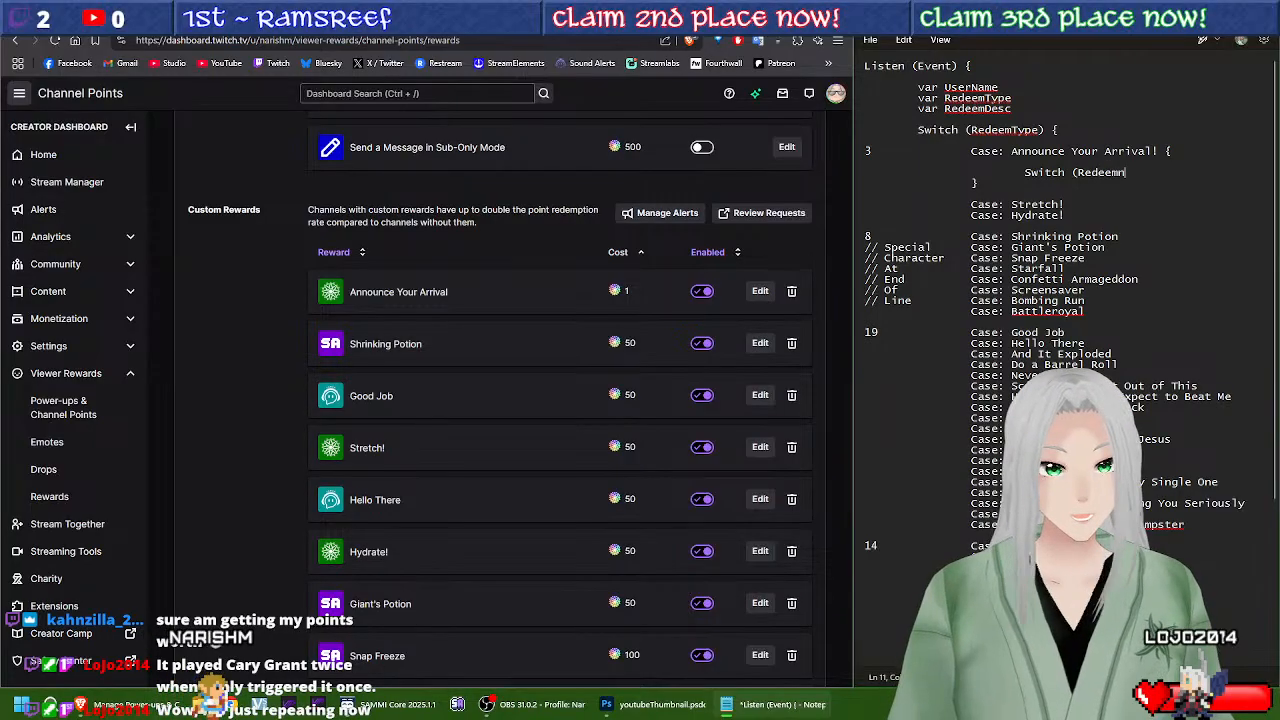
type("emNum)")
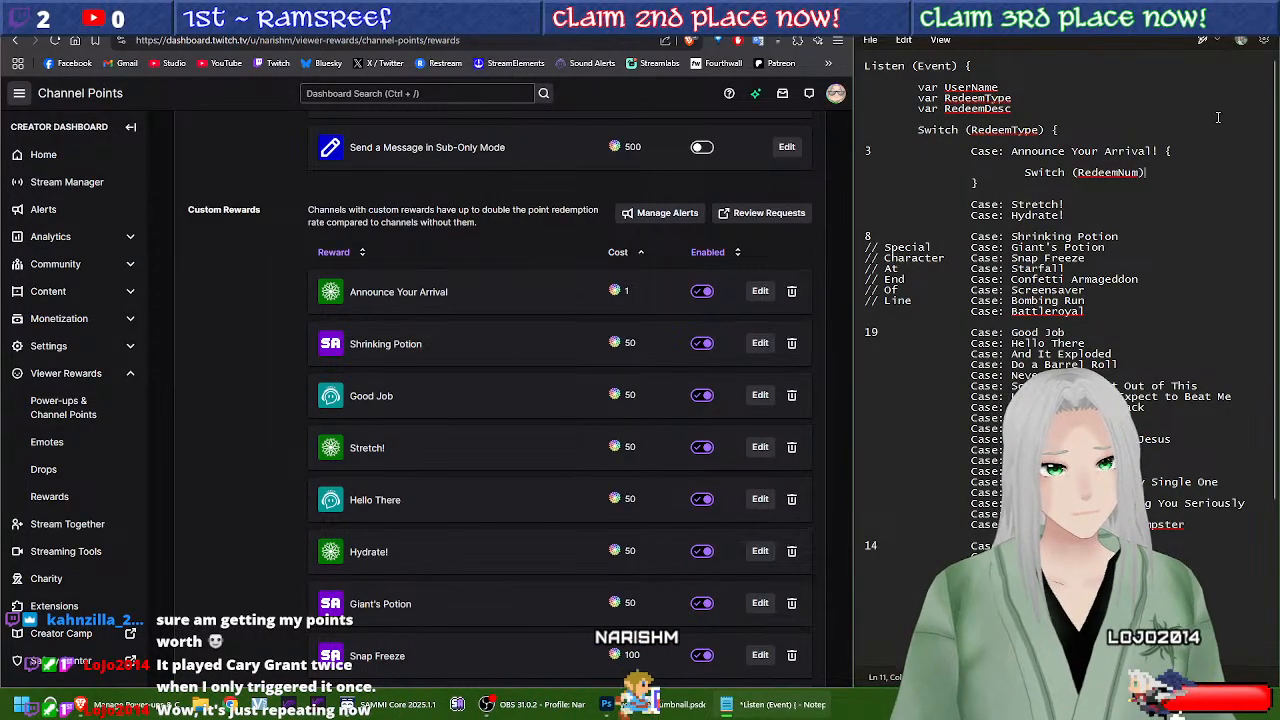
Step: Add a Case: 1 line beneath the nested RedeemNum switch, with a blank line between them
key("Return")
key("Tab")
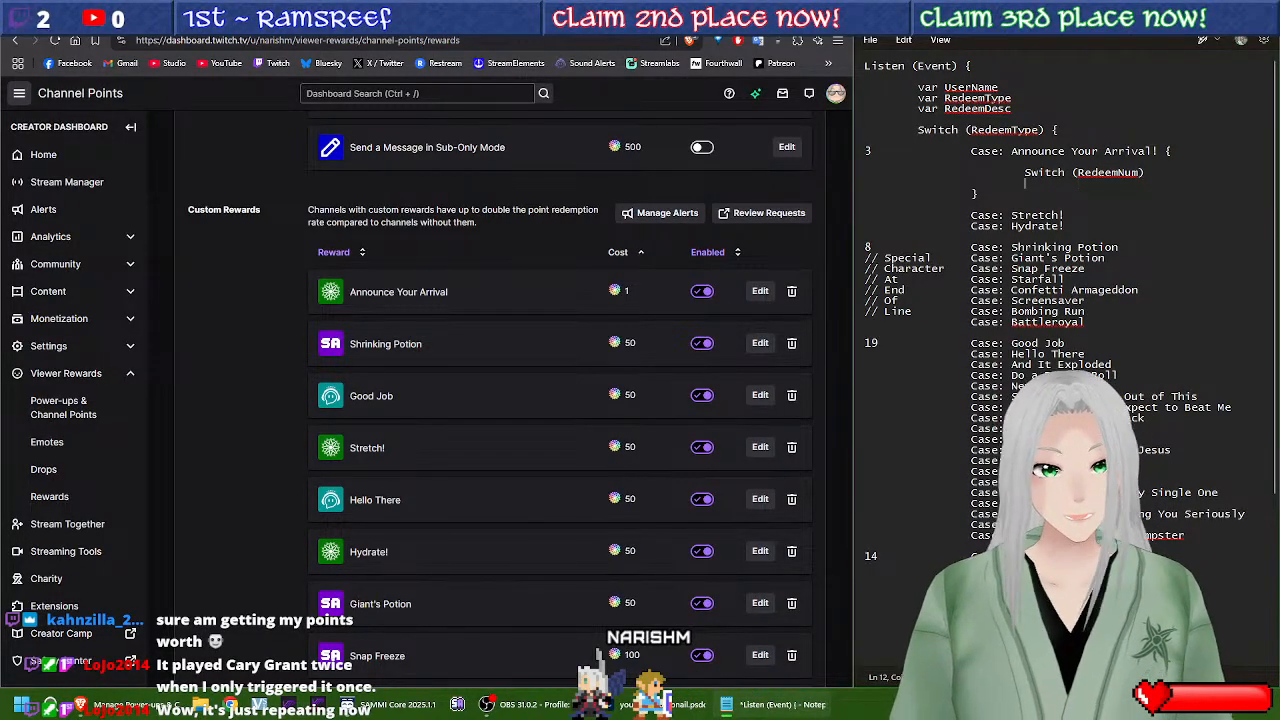
key("Return")
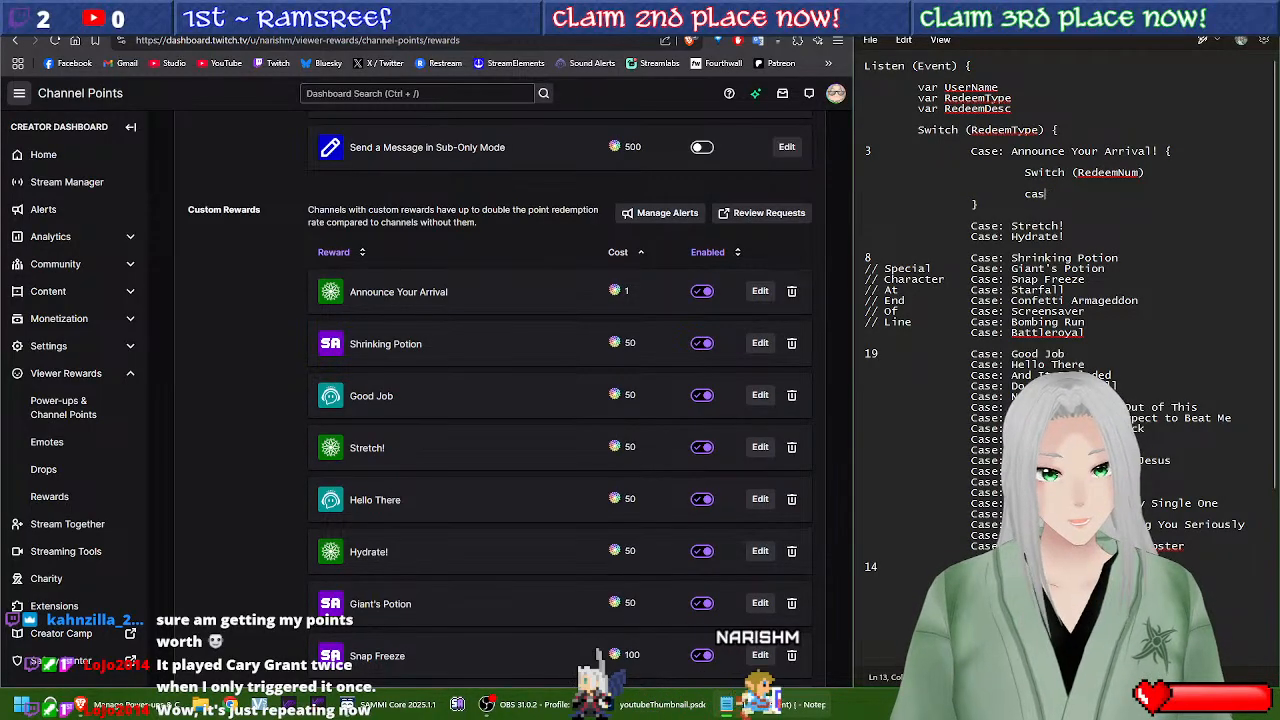
type("Case")
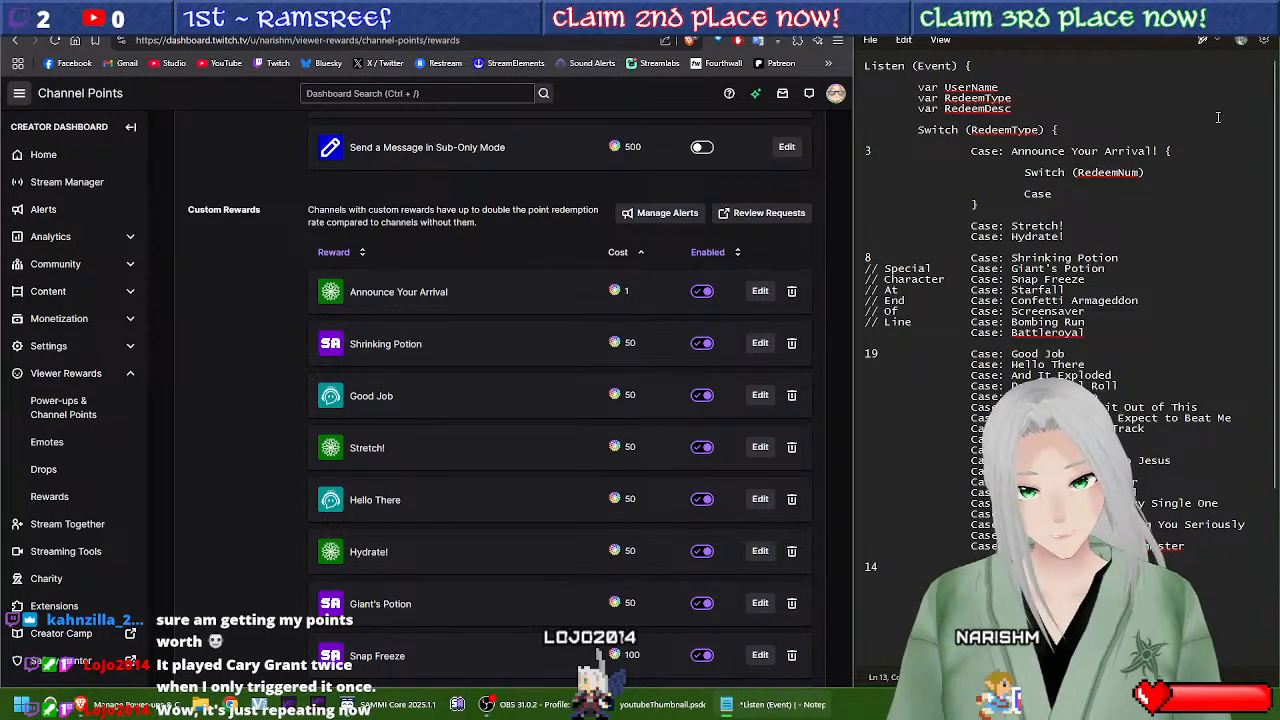
type(": 1")
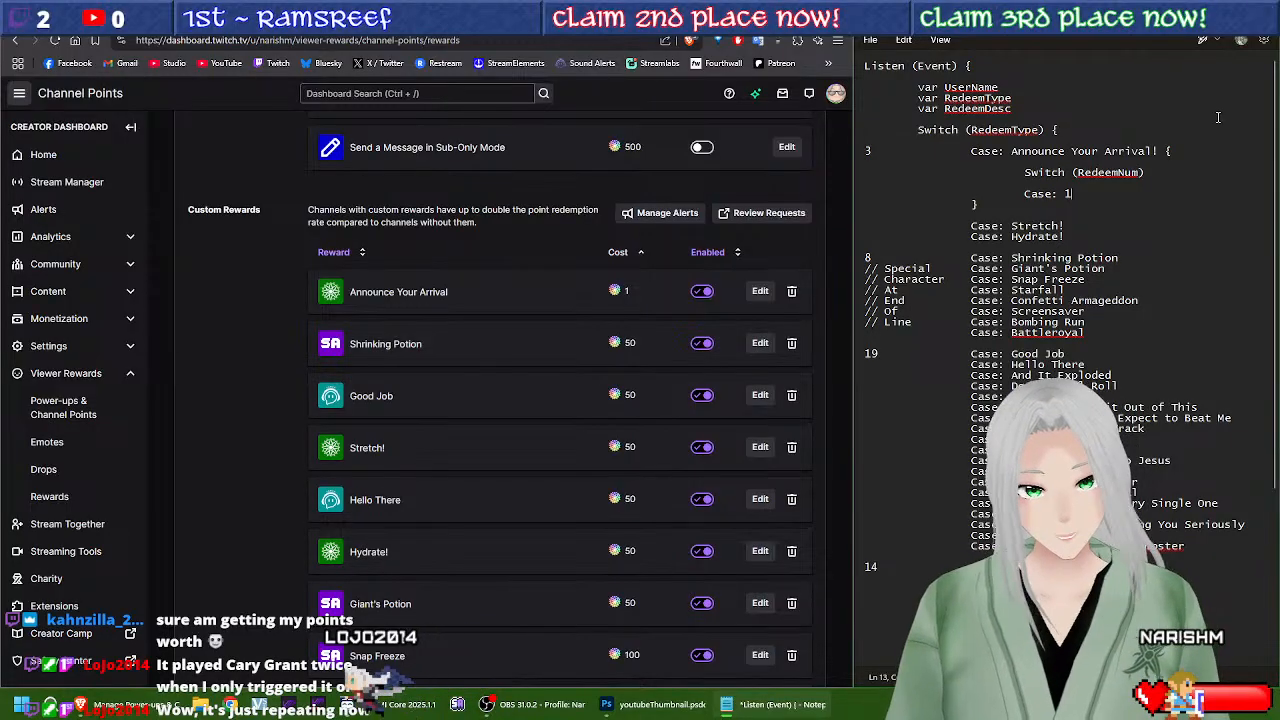
Step: Duplicate the indented Case: prefix three times under the RedeemNum switch to make four case lines
key("Left")
key("shift+Left")
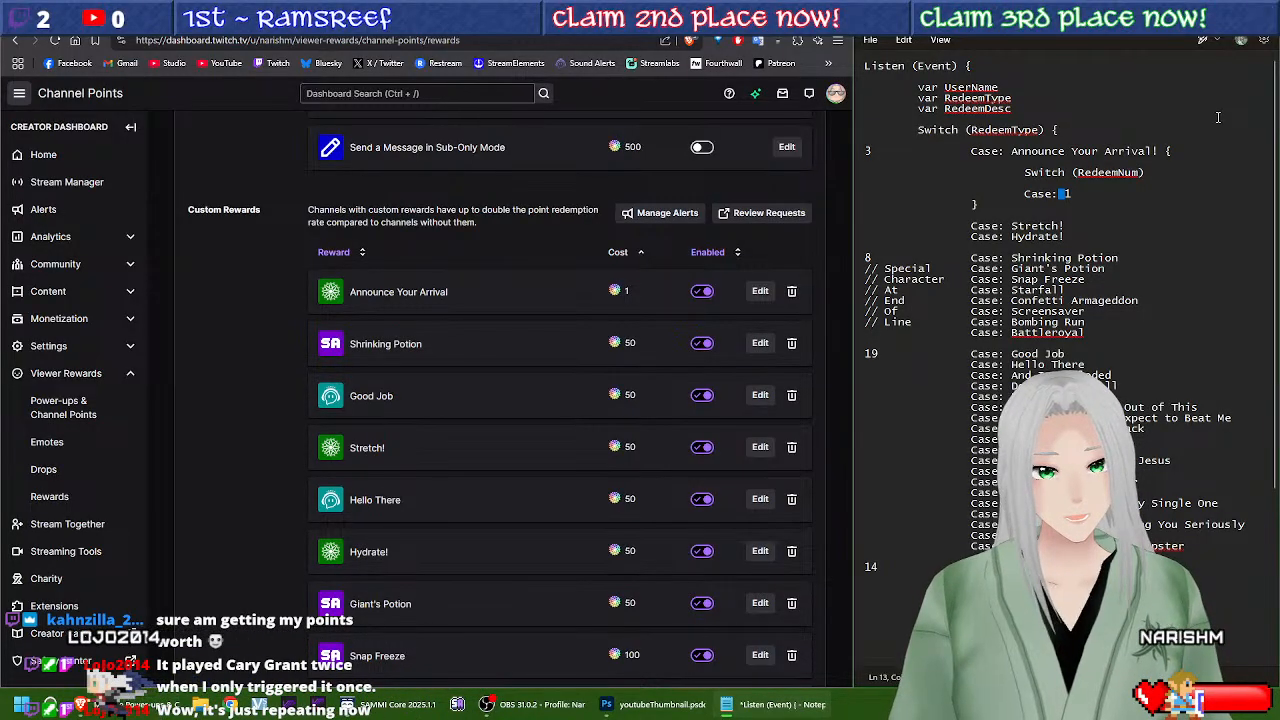
key("shift+Home")
key("shift+Left")
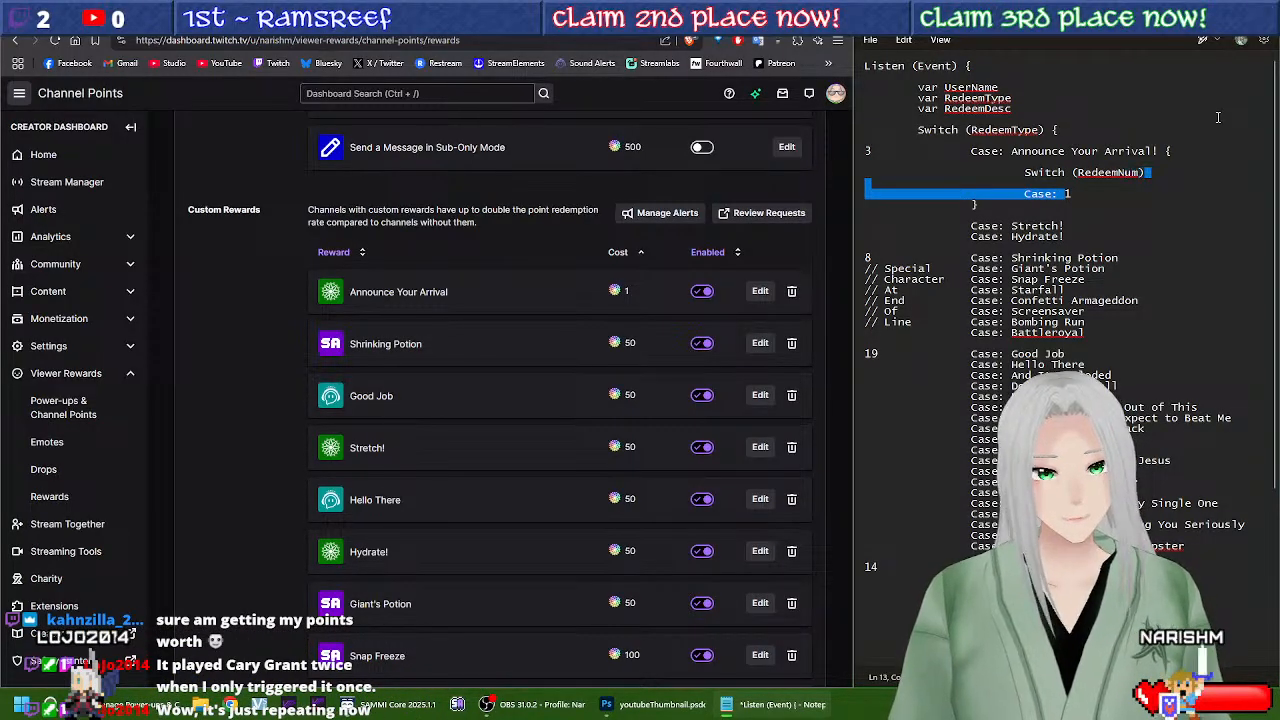
key("shift+Right")
key("shift+Right")
key("shift+Left")
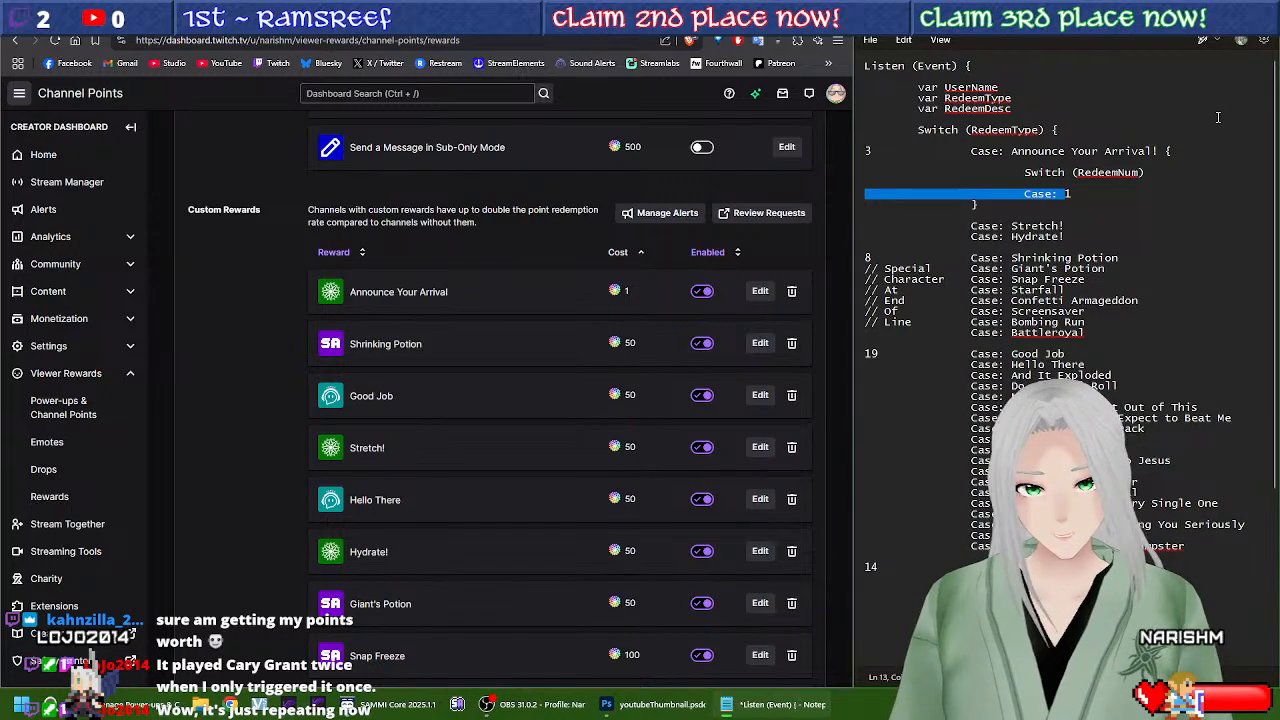
key("Right")
key("ctrl+v")
key("ctrl+v")
key("ctrl+v")
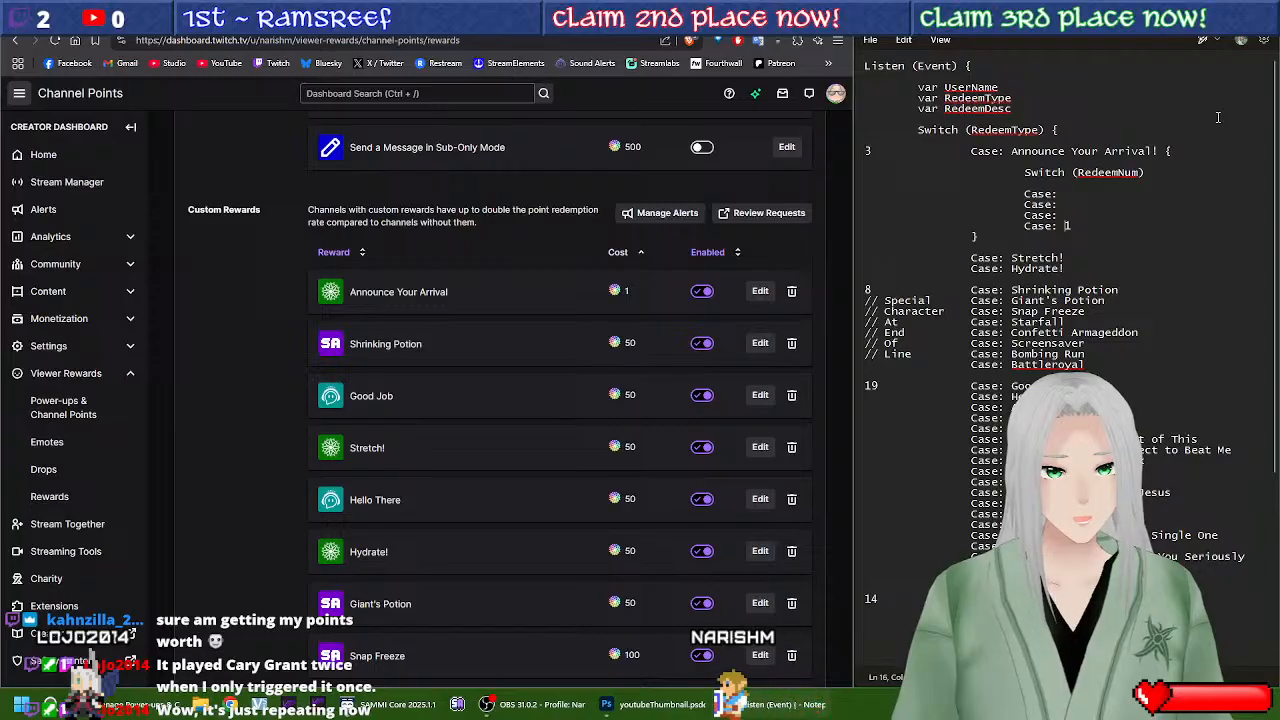
Step: Replace the last RedeemNum case line with default: and number the three cases above it 1, 2 and 3
key("Return")
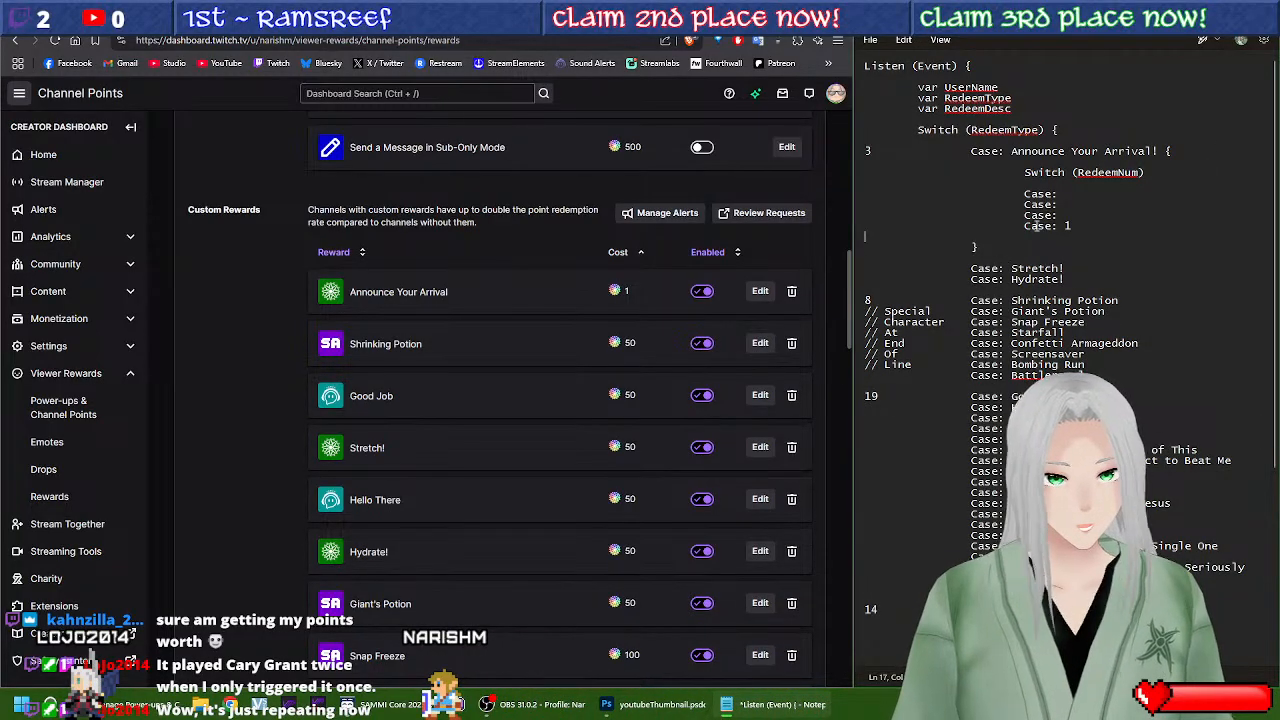
double_click(1036, 228)
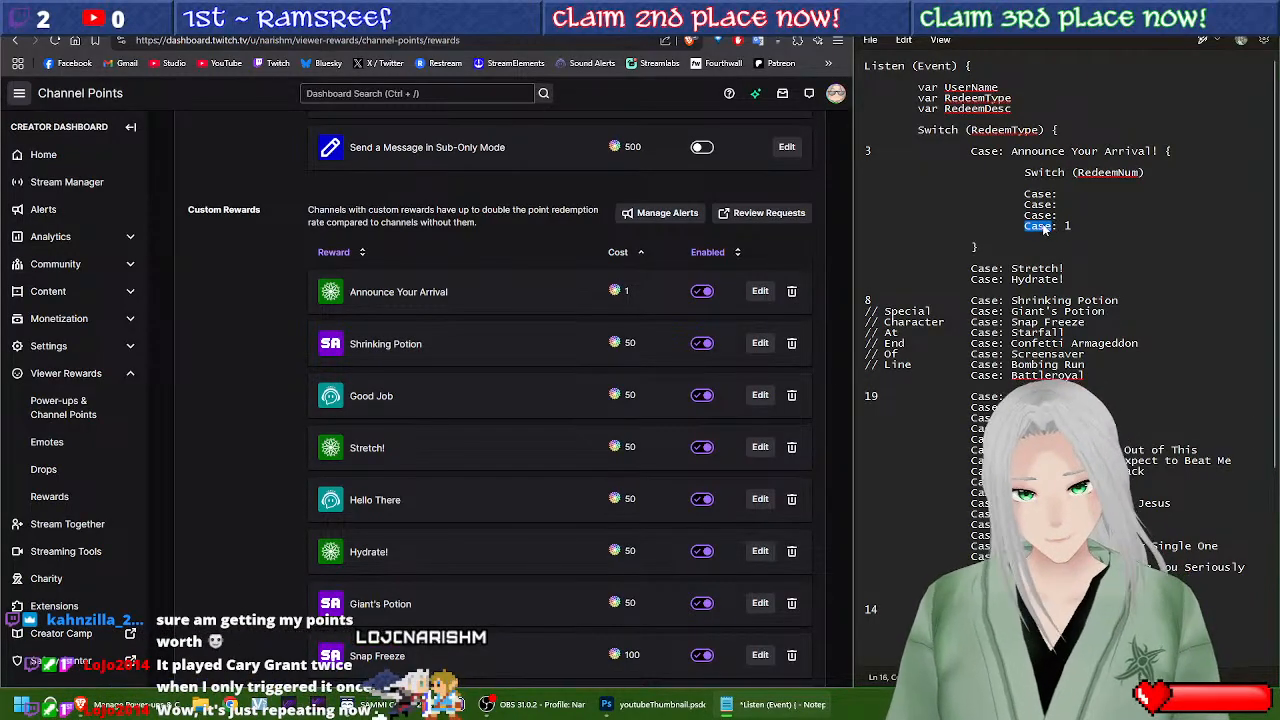
type("default:")
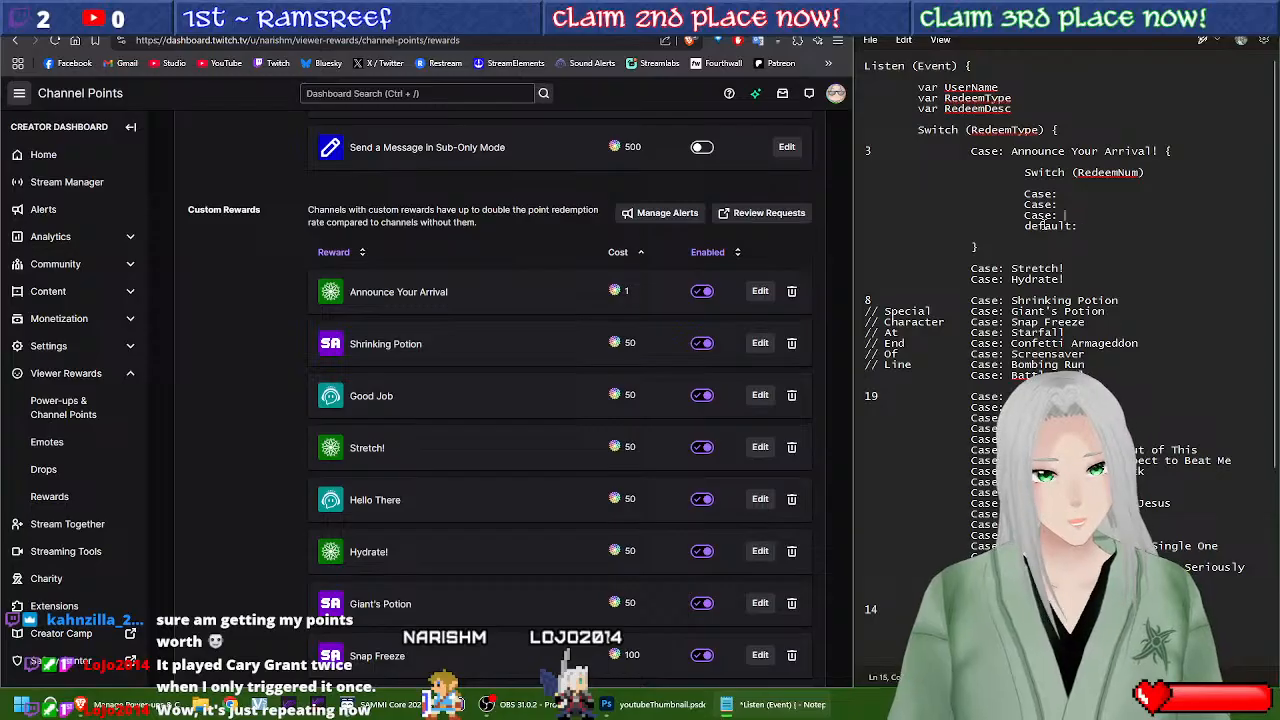
type("1")
key("Down")
type("2")
key("Down")
type("3")
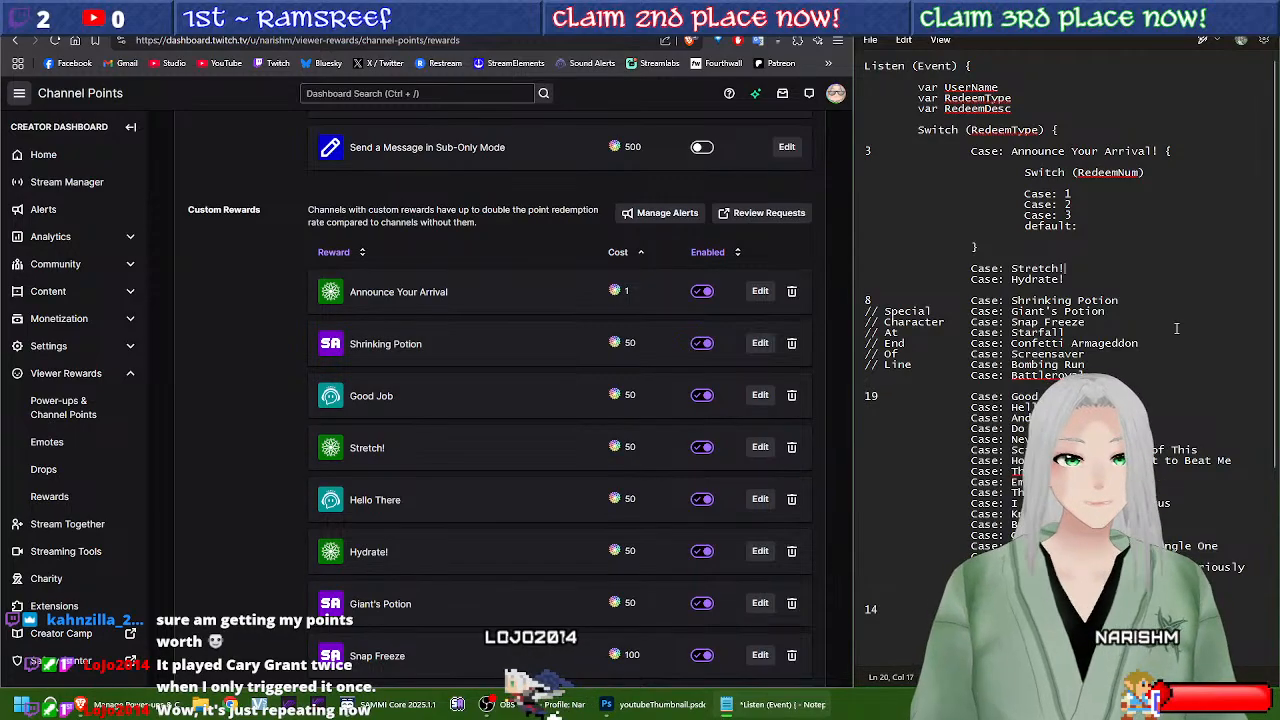
Step: Enclose the cases of the nested RedeemNum switch in braces, with the closing brace a blank line below default:
left_click(1162, 171)
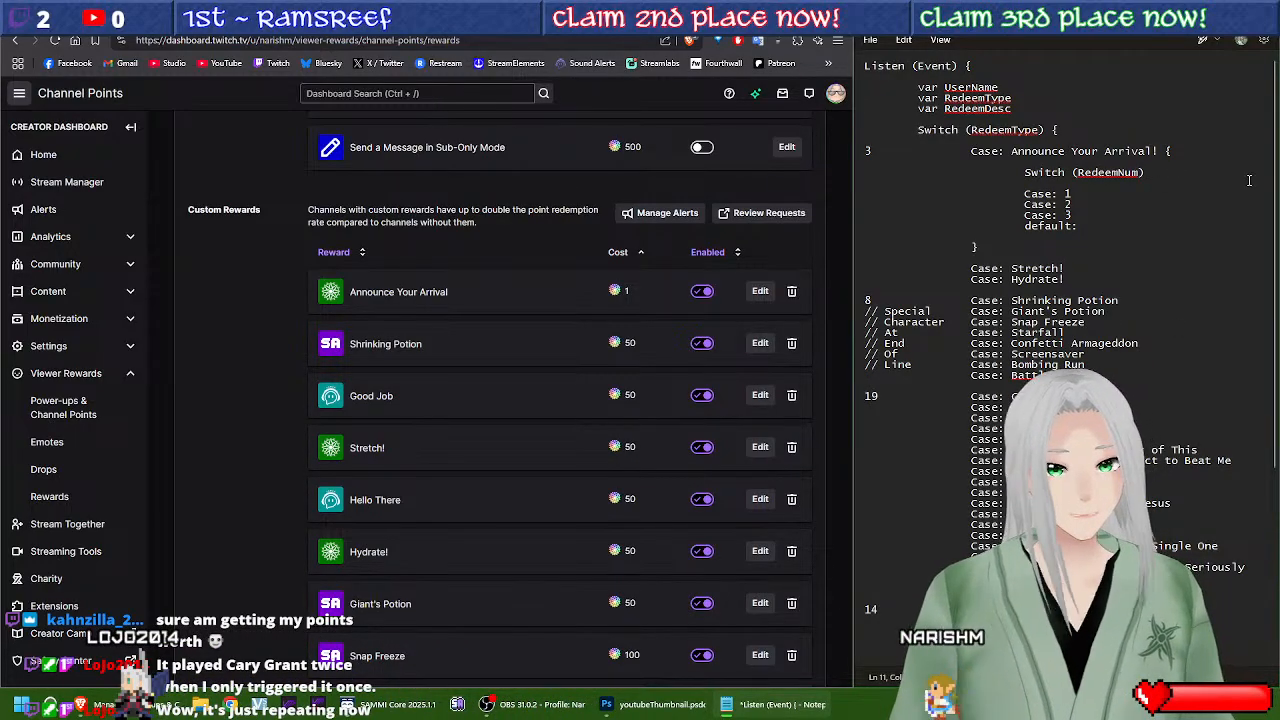
type("{")
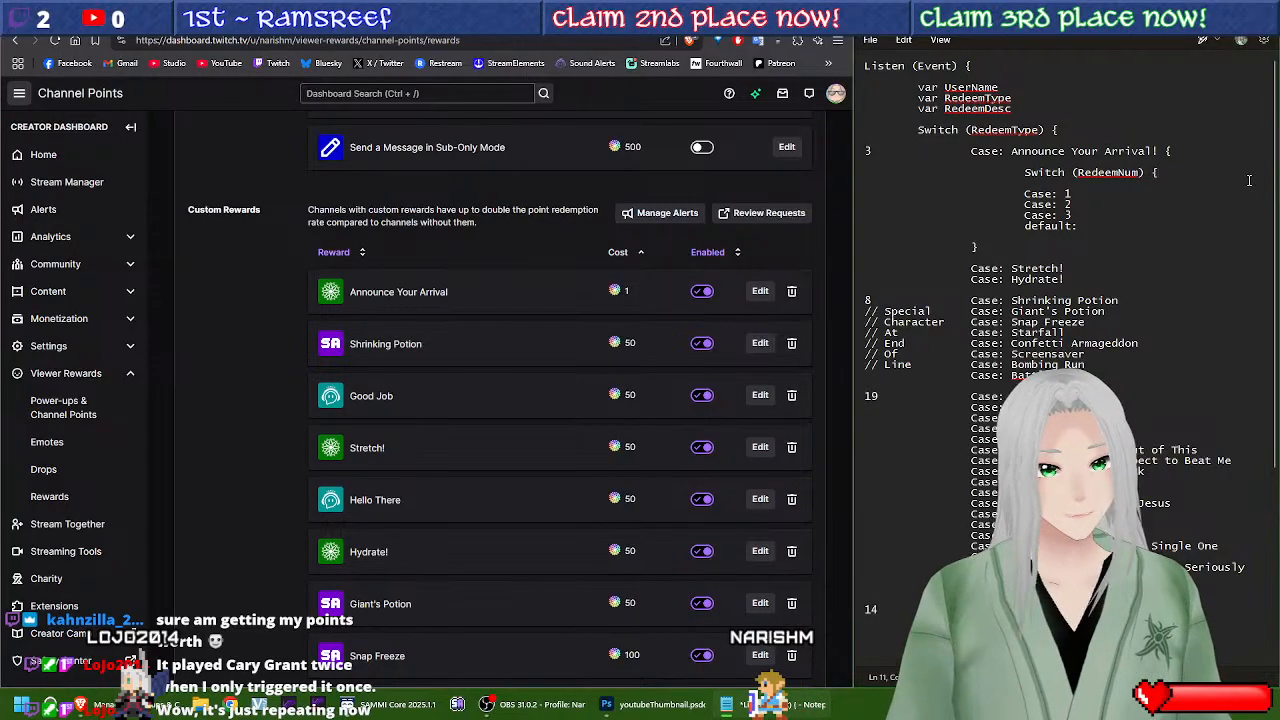
left_click(1118, 229)
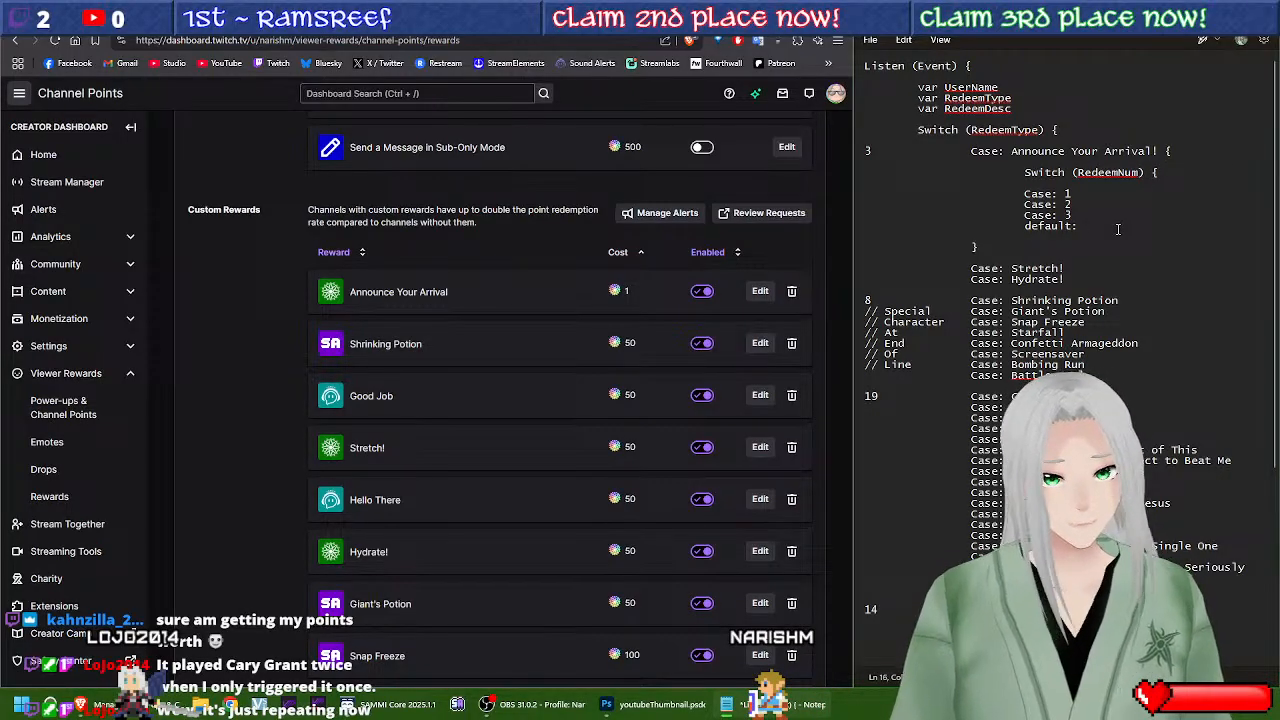
key("Return")
key("Tab")
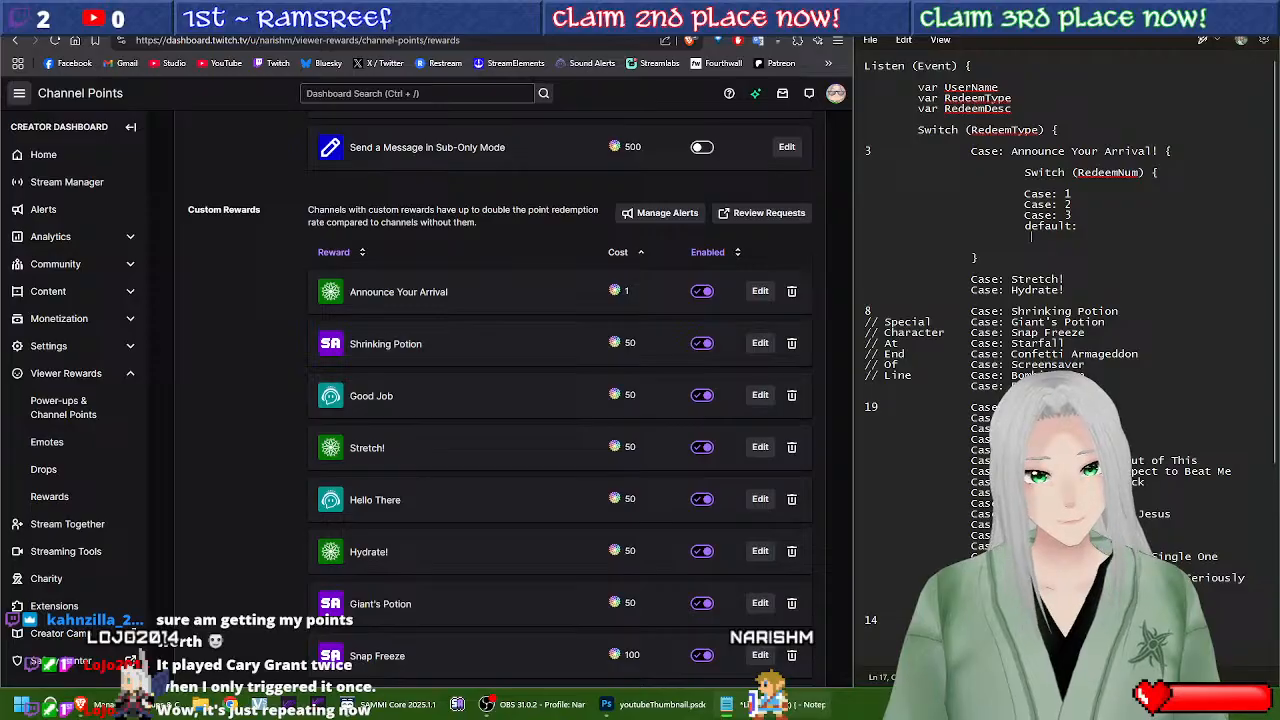
key("Return")
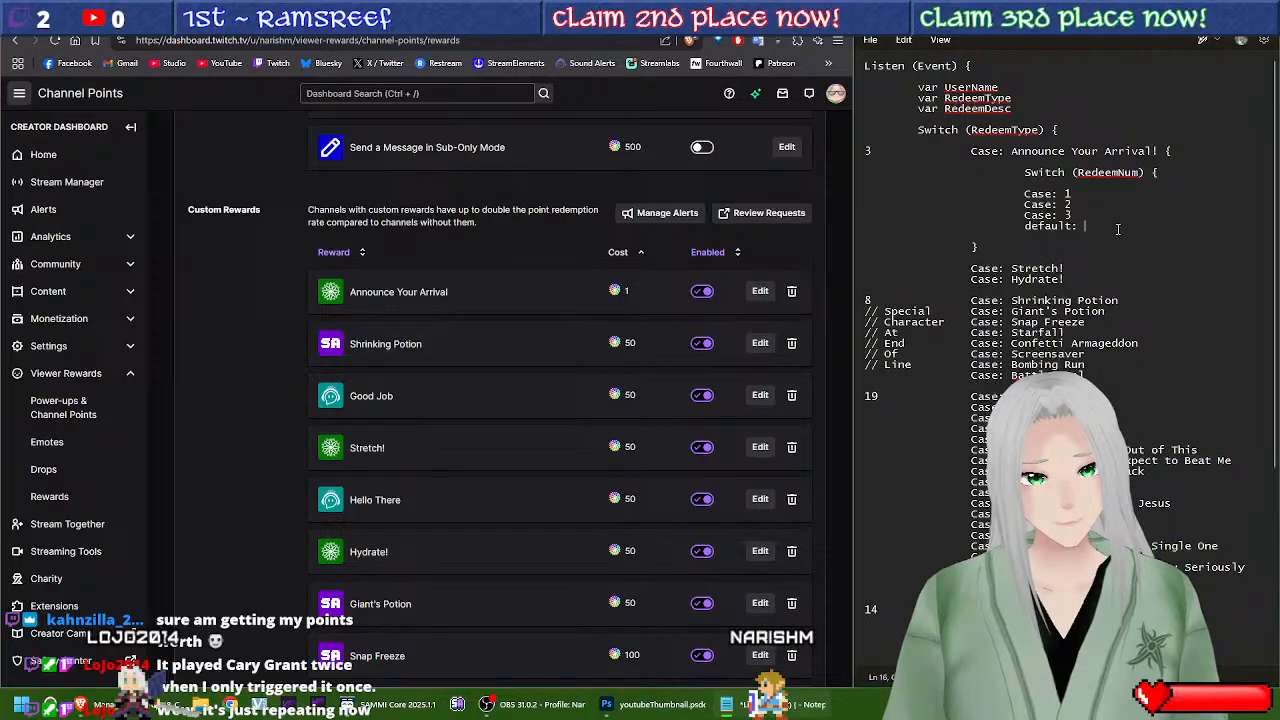
type("}")
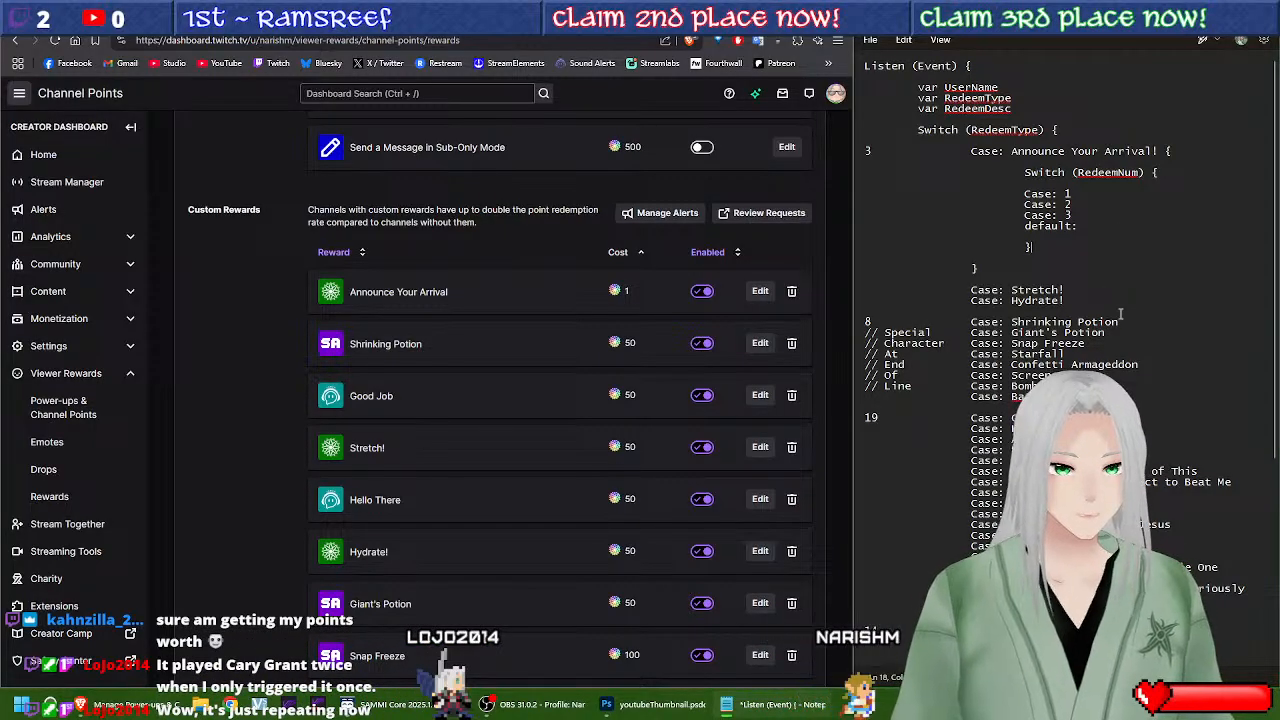
left_click(1012, 397)
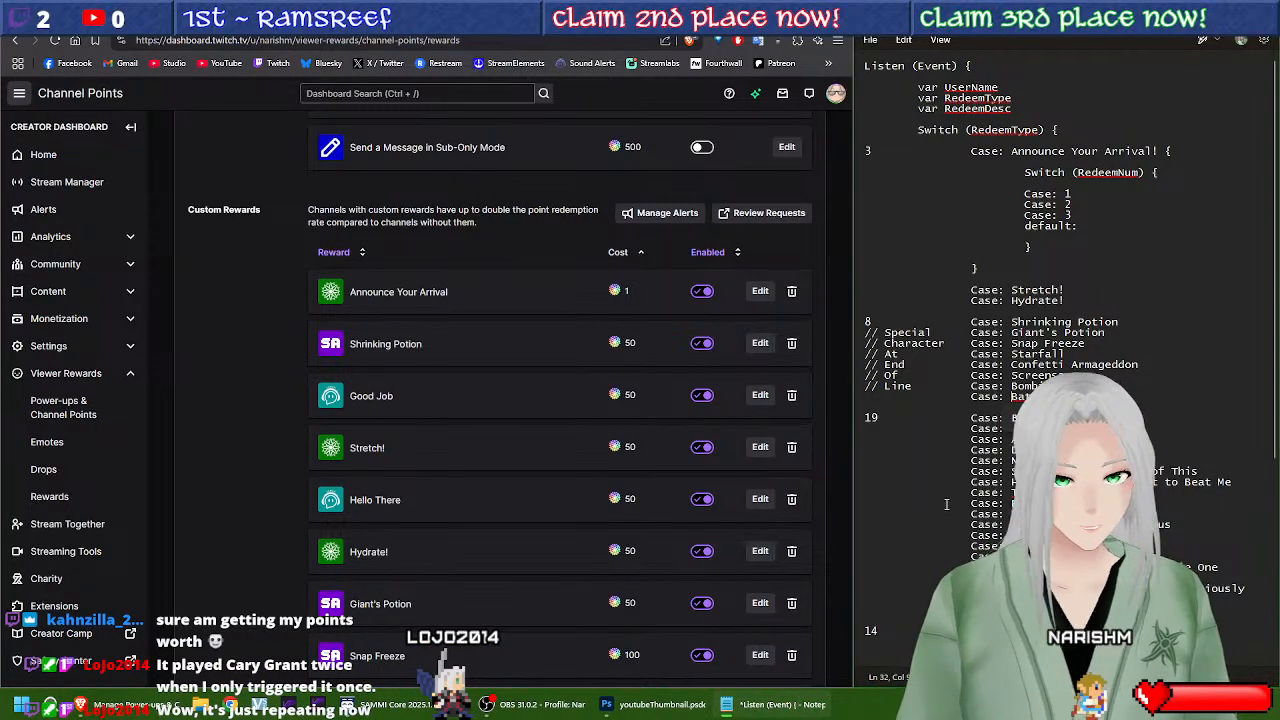
scroll(946, 504, "down", 5)
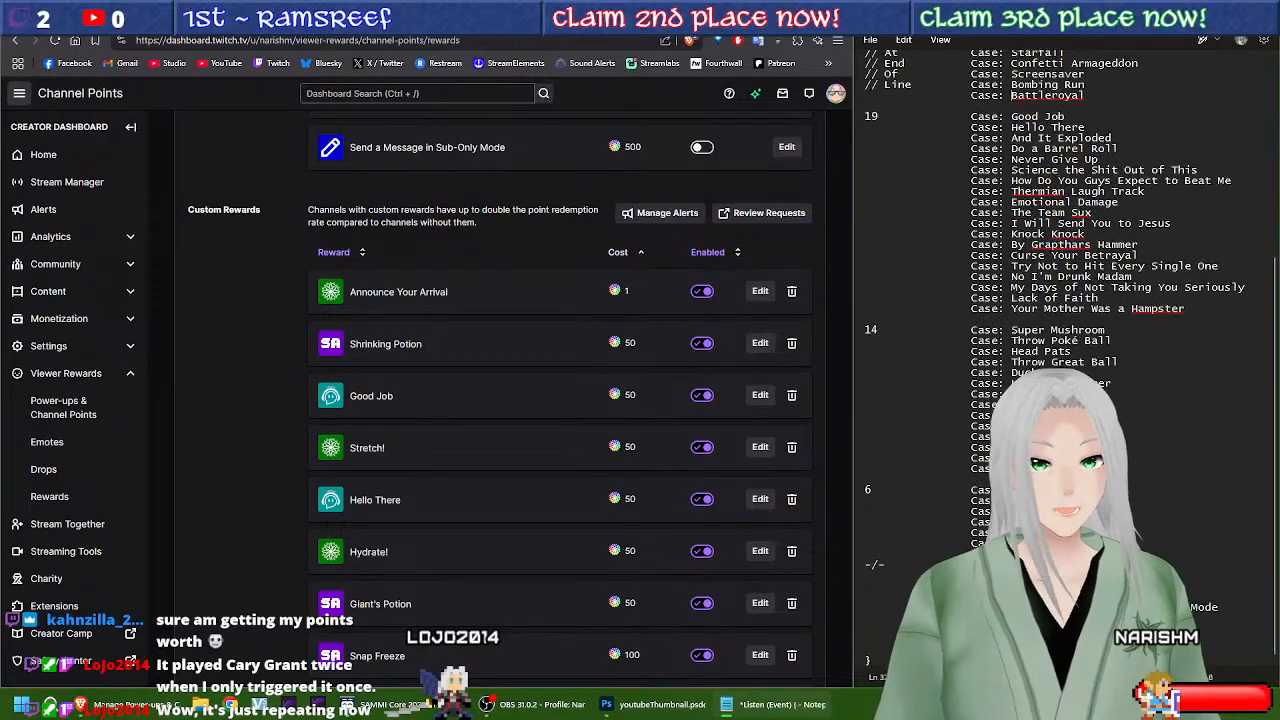
scroll(946, 504, "up", 5)
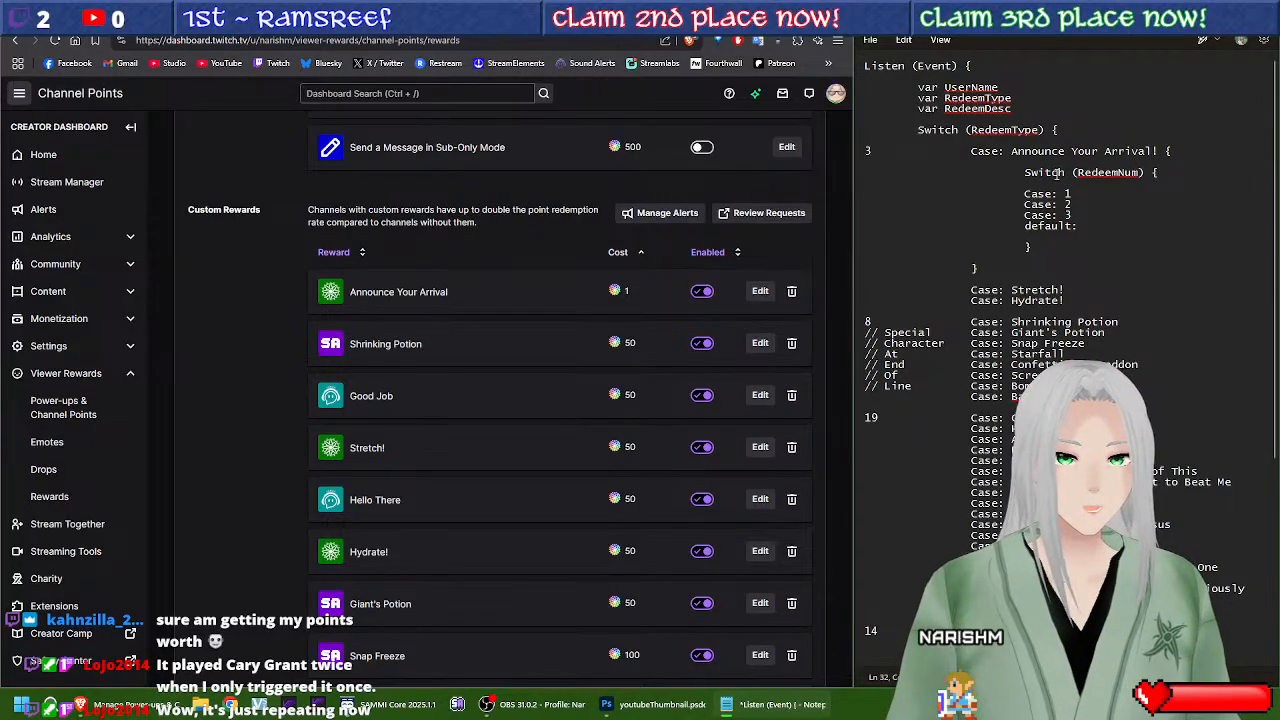
Step: Add an If (RedeemNum) == Null block with braces above the nested RedeemNum switch in the Announce Your Arrival! case
key("Return")
key("Return")
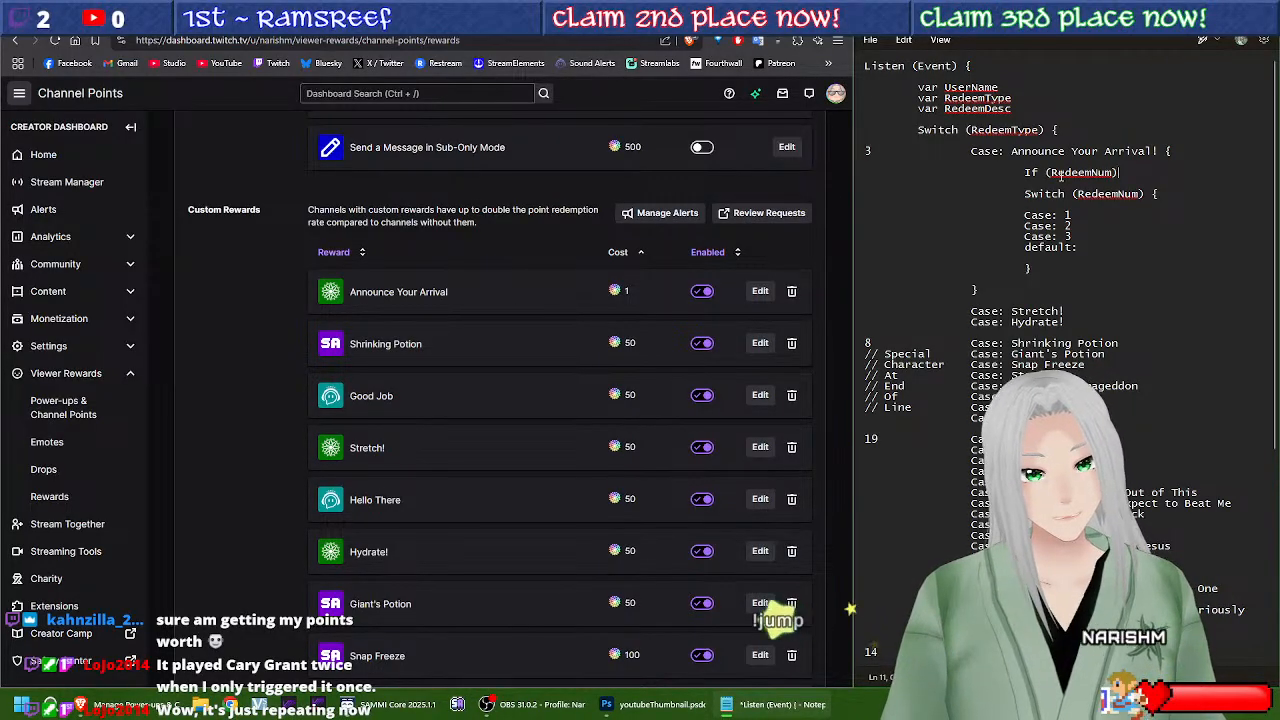
type("==")
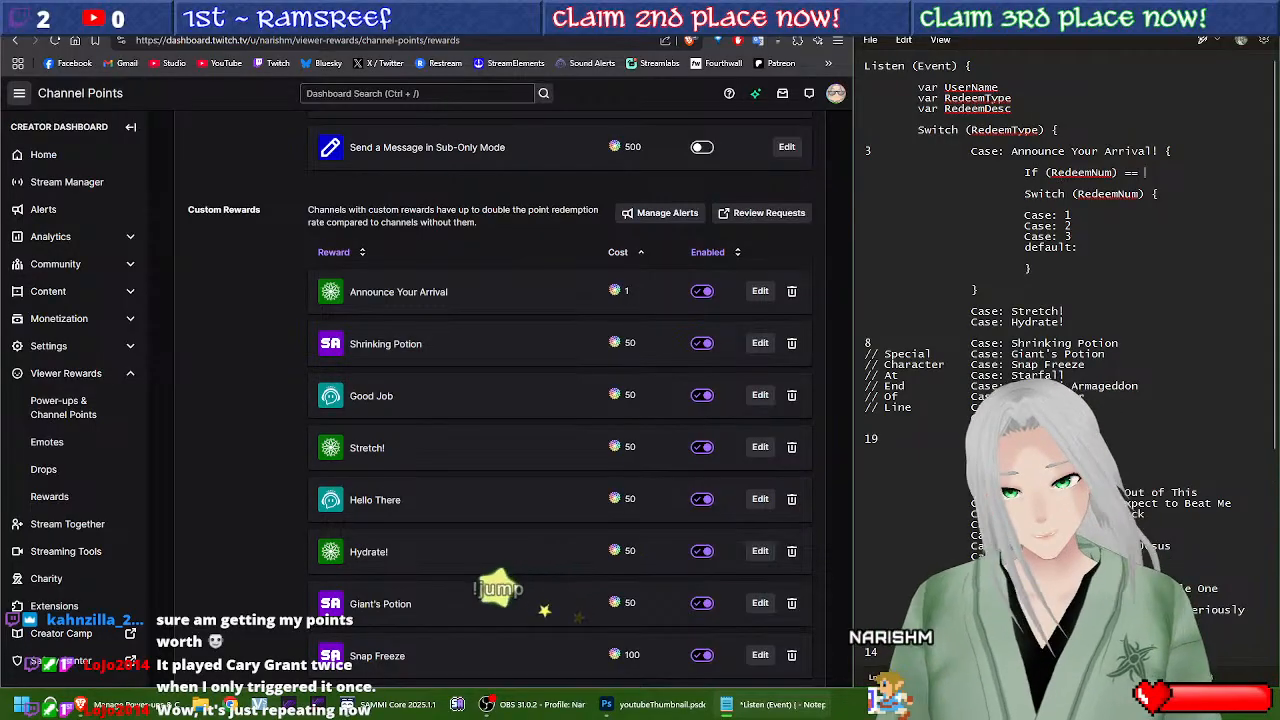
type(" Null")
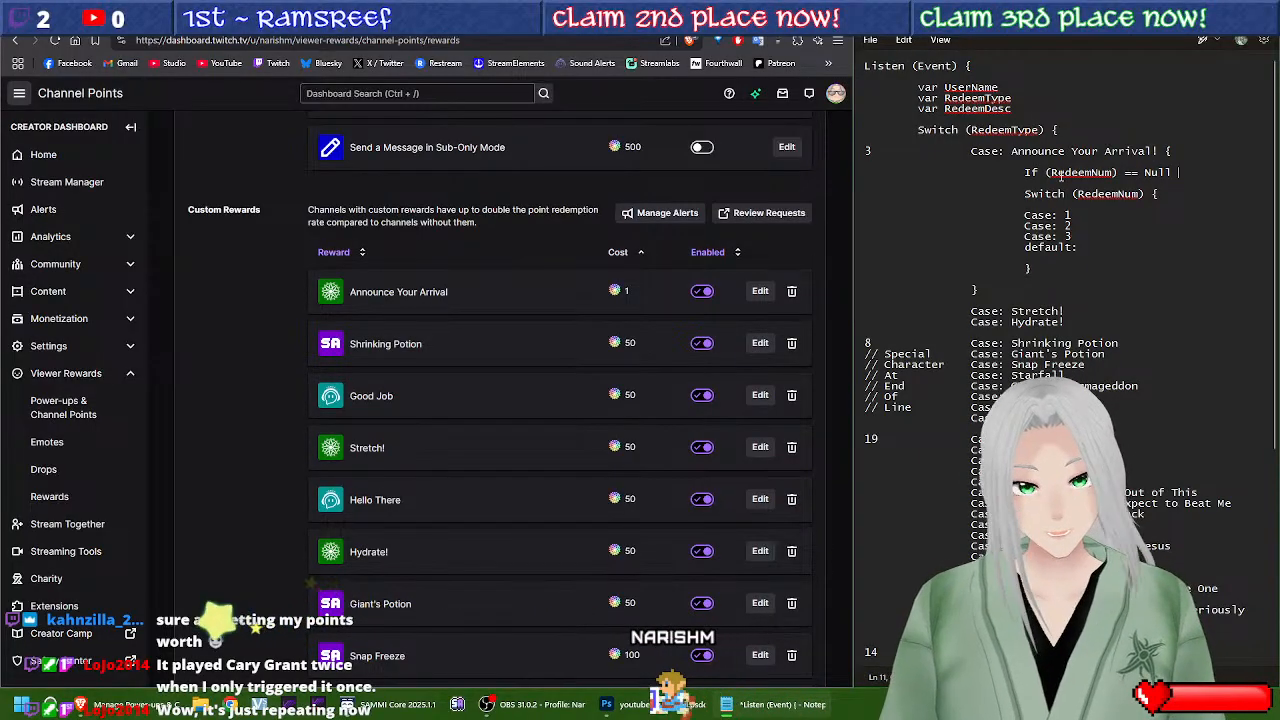
type(" {")
key("Return")
key("Return")
type("}")
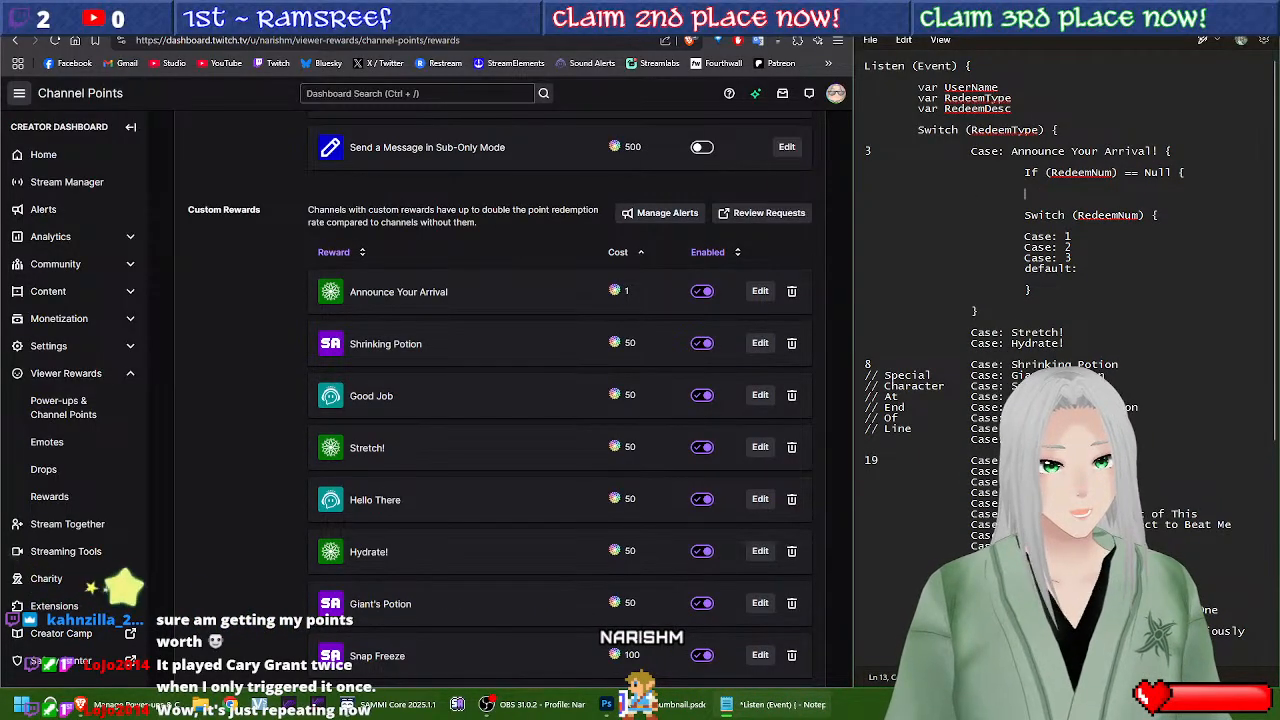
Step: Write the indented assignment RedeemNum = 1 inside the Null check's braces
left_click(1061, 179)
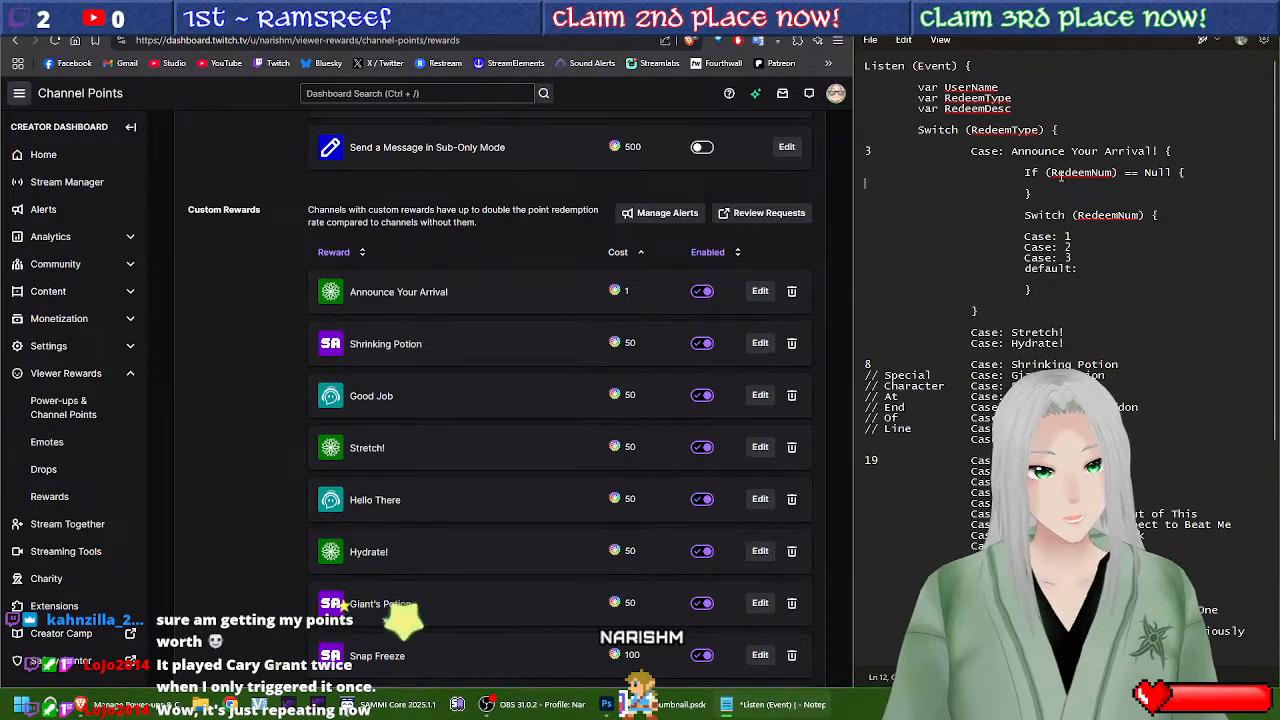
type("Re")
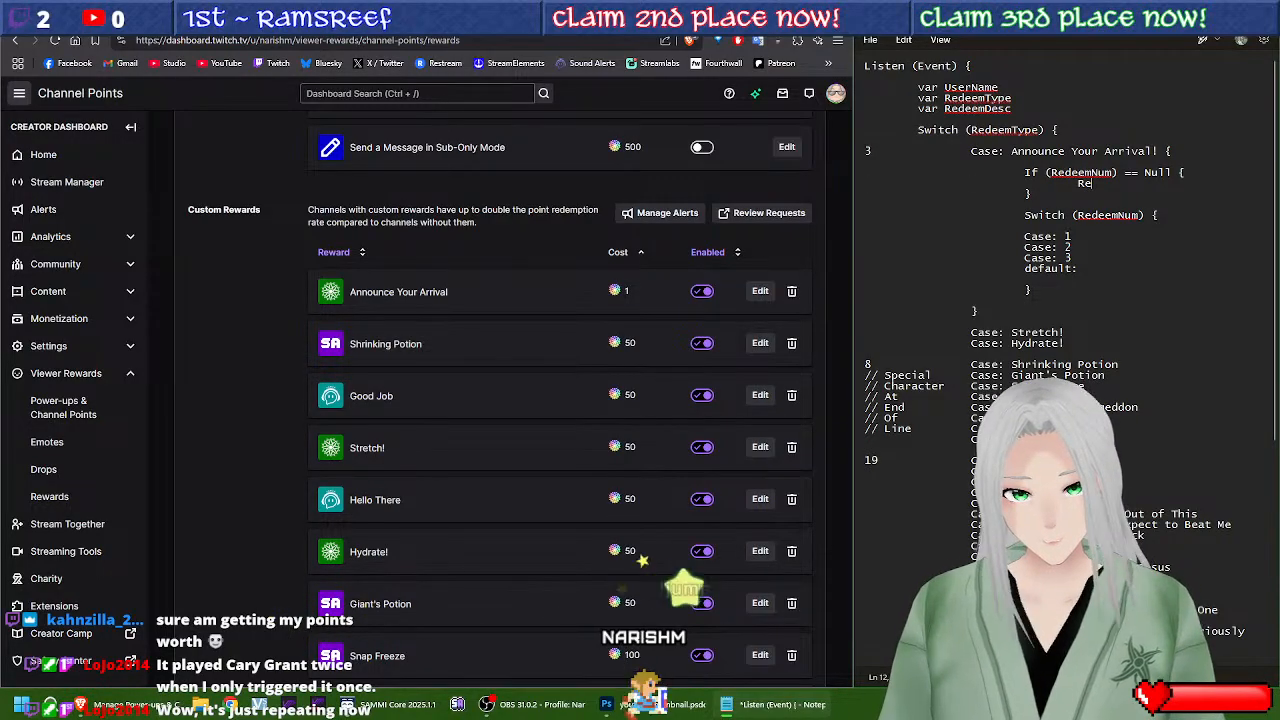
type("deemNum = 1")
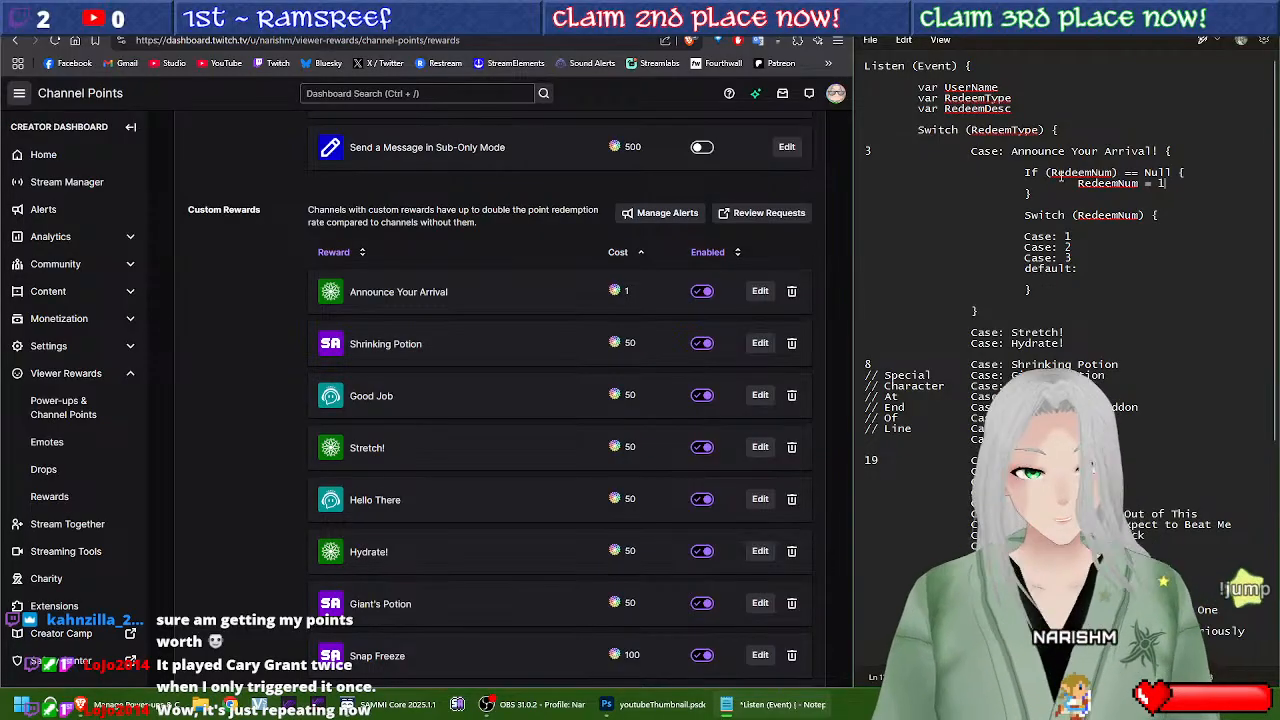
left_click(1122, 365)
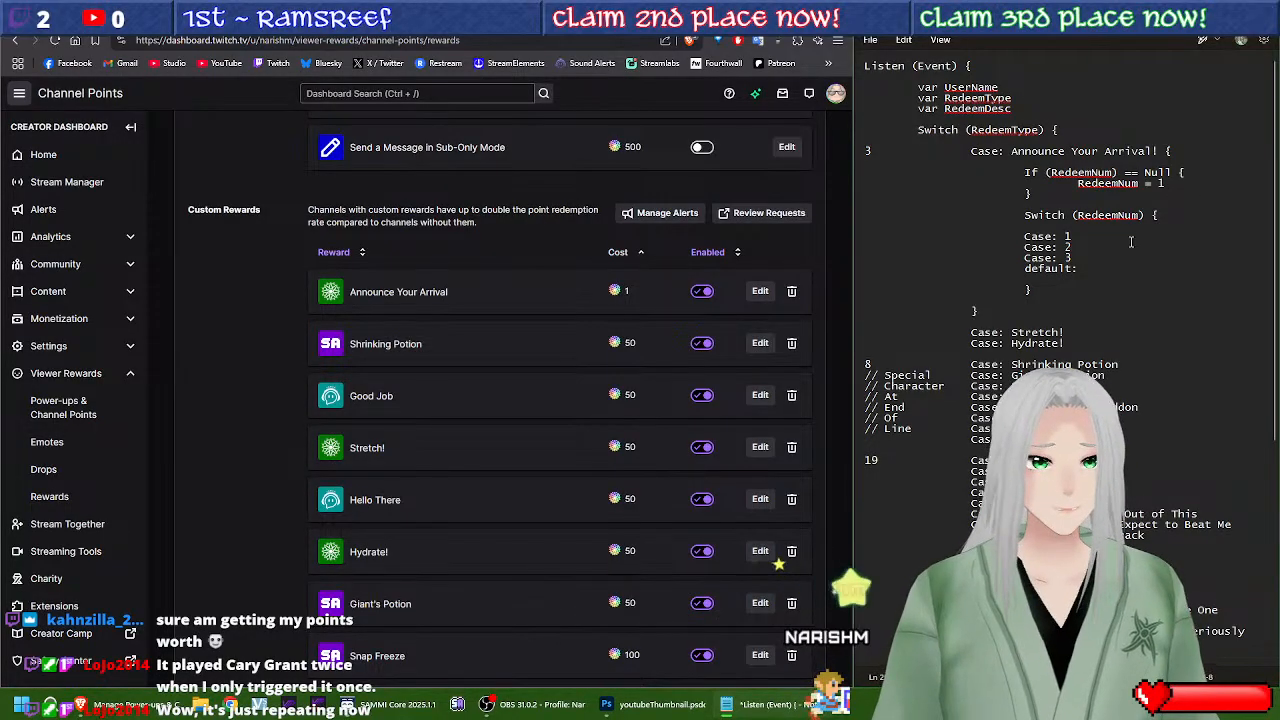
Step: Switch to SAMMI Core, open the Channel Points button in the ALERTS deck and review its Announce Your Arrival commands
left_click(392, 704)
double_click(160, 113)
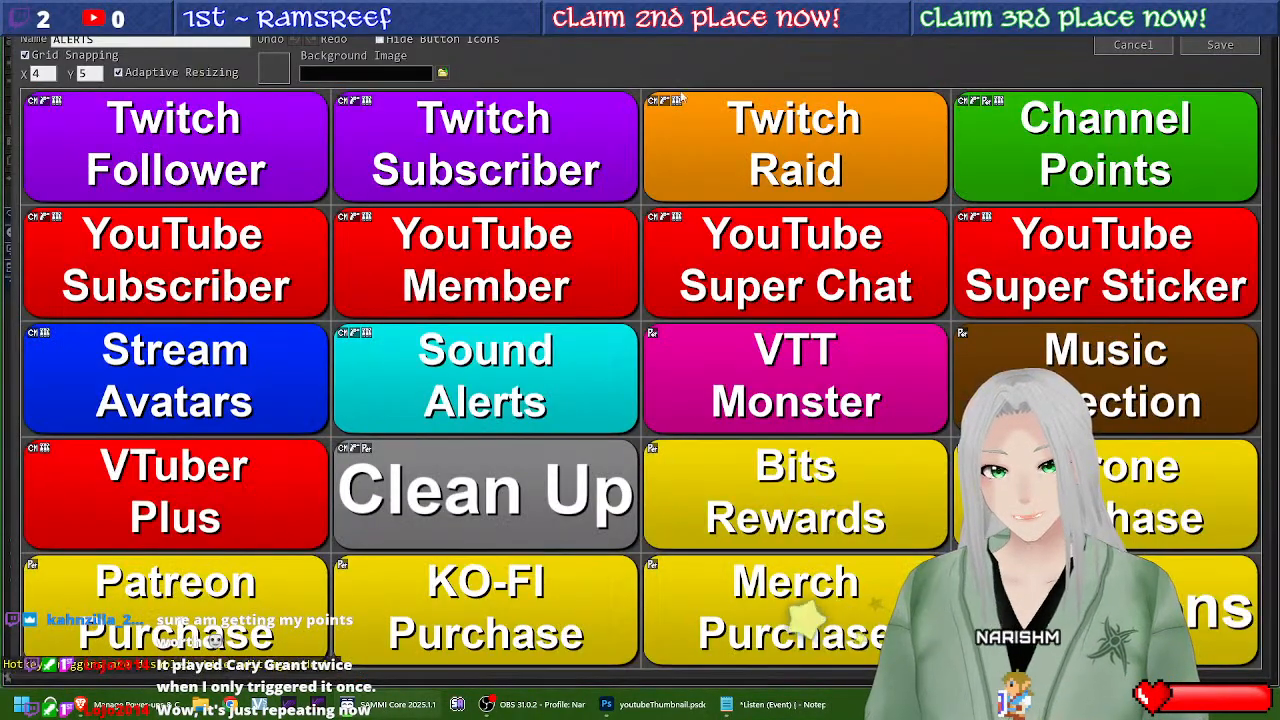
double_click(1073, 116)
scroll(618, 340, "down", 10)
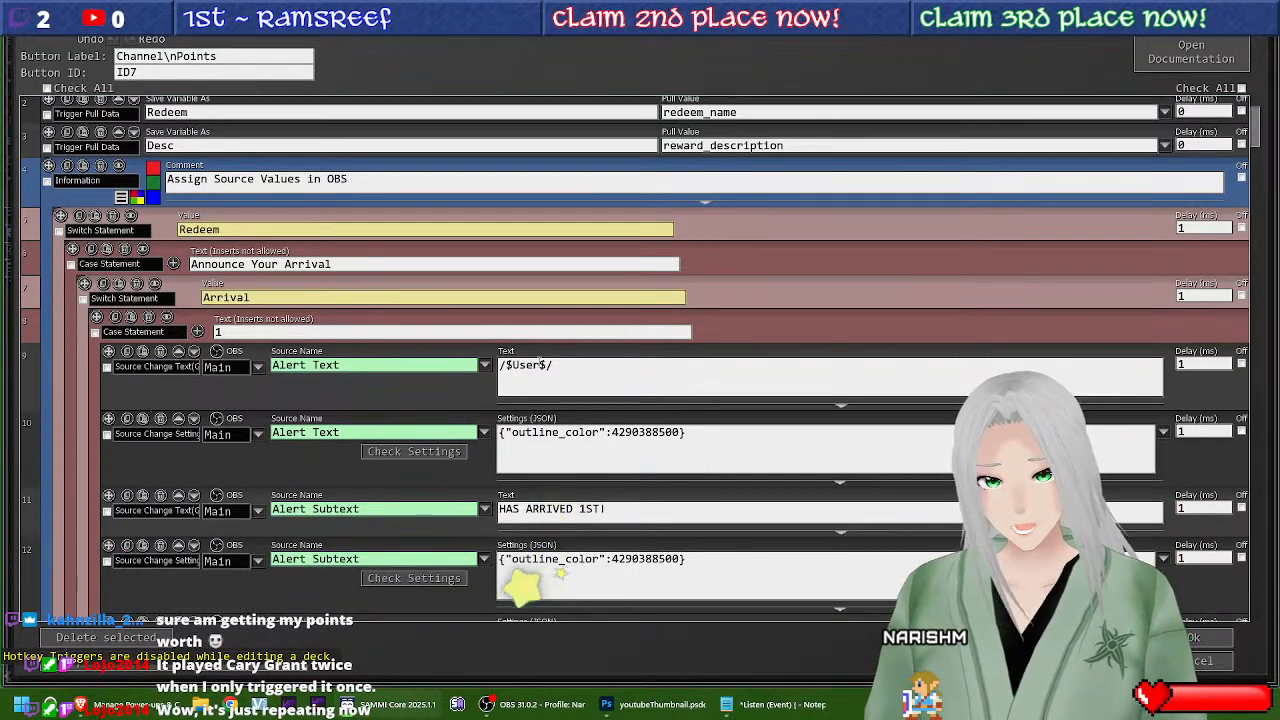
scroll(489, 372, "down", 2)
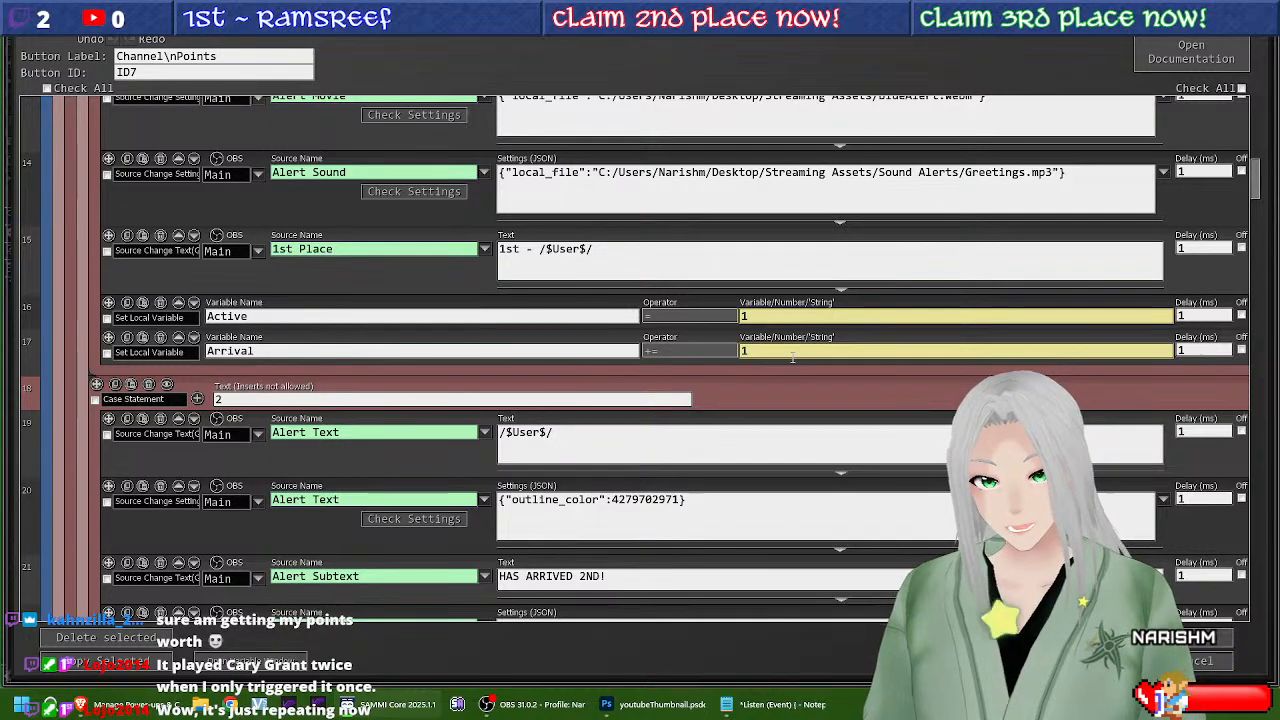
scroll(839, 375, "down", 2)
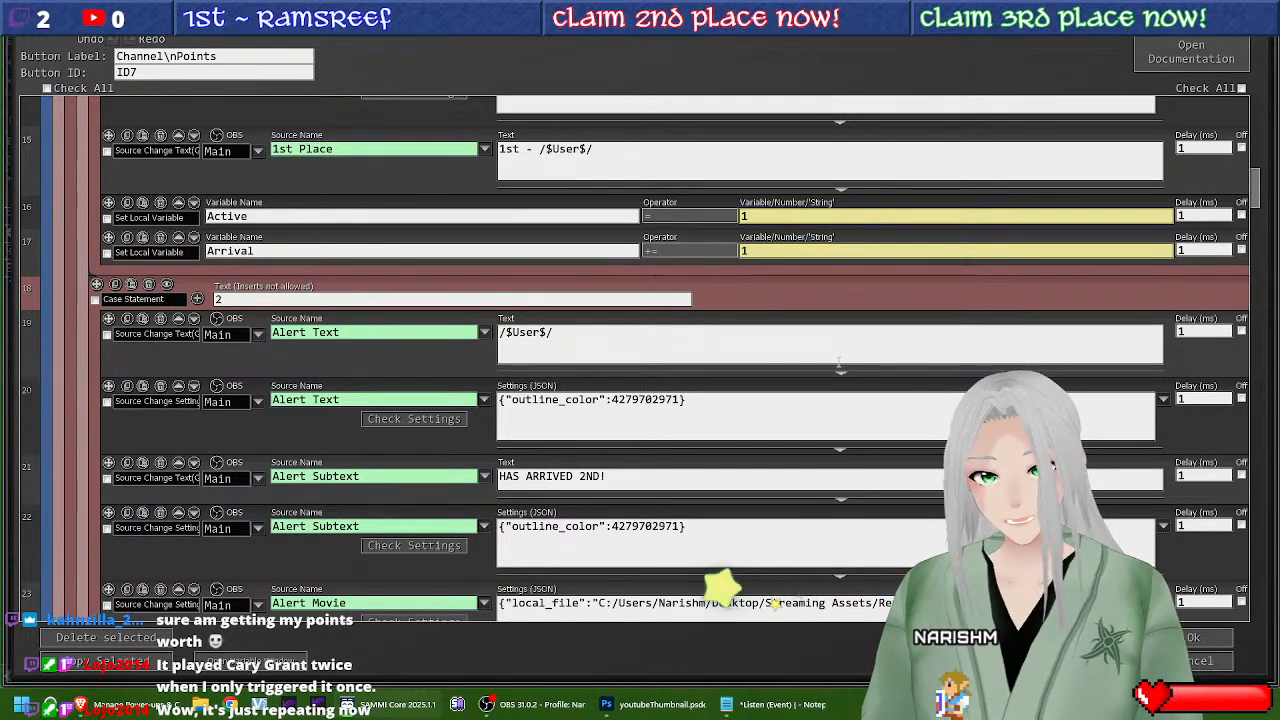
Step: Rename the pulled variables to UserName, RedeemName and RedeemDesc, and set the outer switch value to RedeemName
scroll(839, 362, "up", 6)
scroll(839, 354, "up", 9)
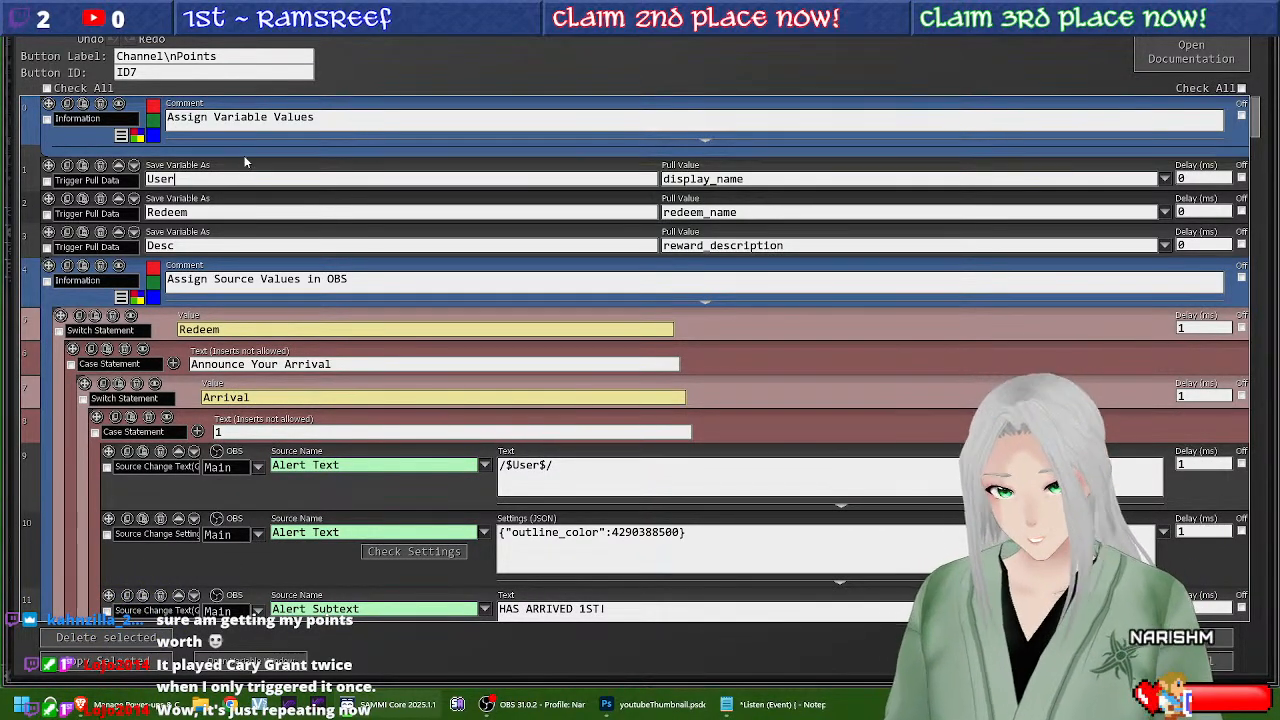
type("Name")
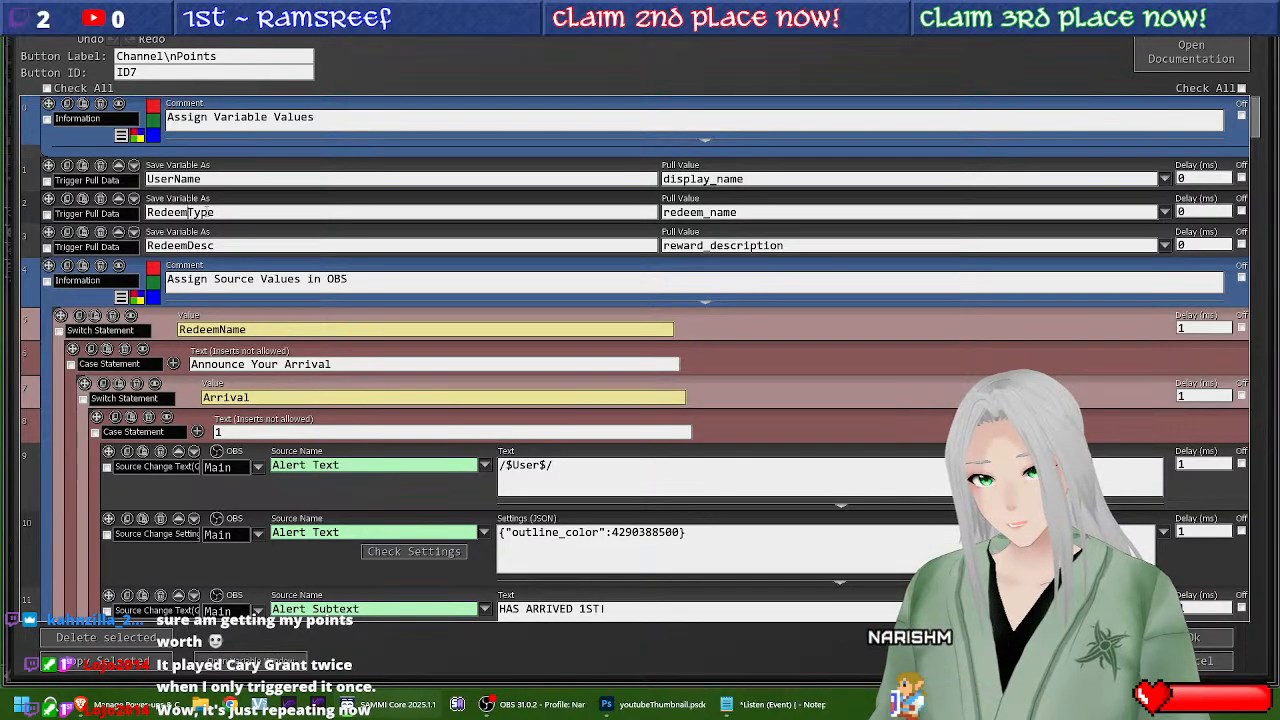
type("Name")
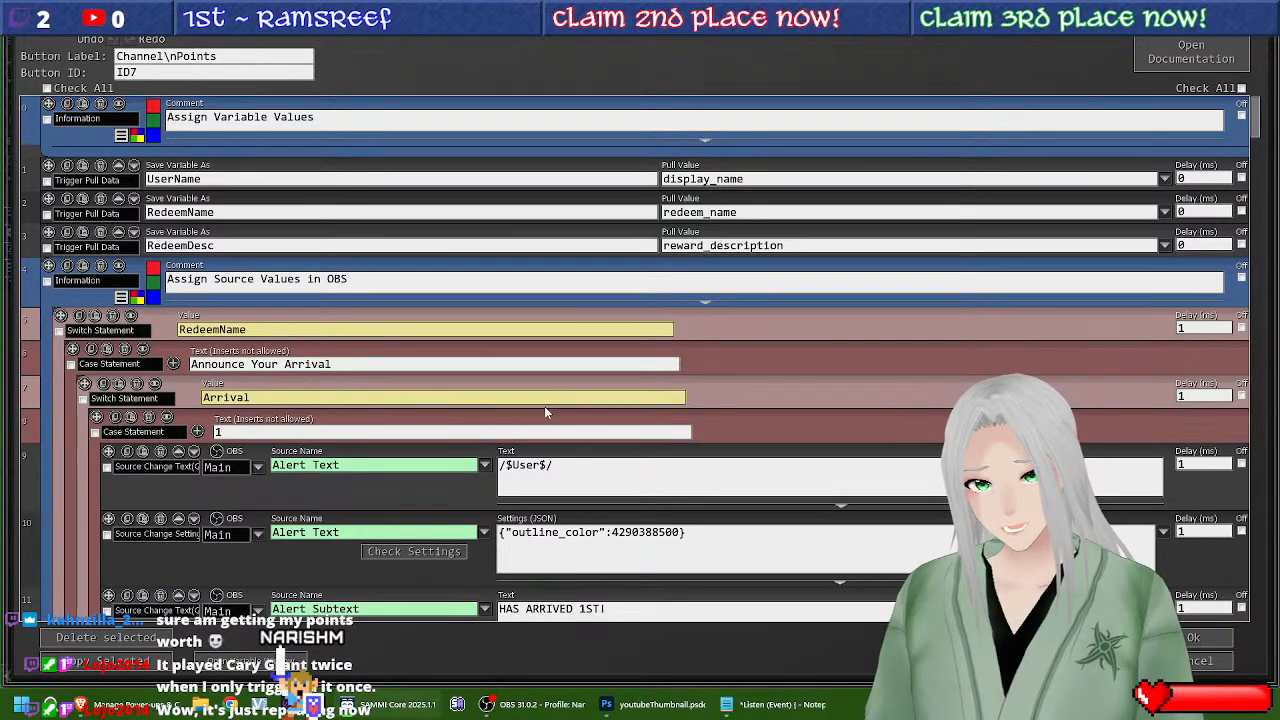
Step: Insert an If Statement command above the Arrival switch inside the Announce Your Arrival case
scroll(550, 400, "down", 2)
scroll(167, 250, "down", 1)
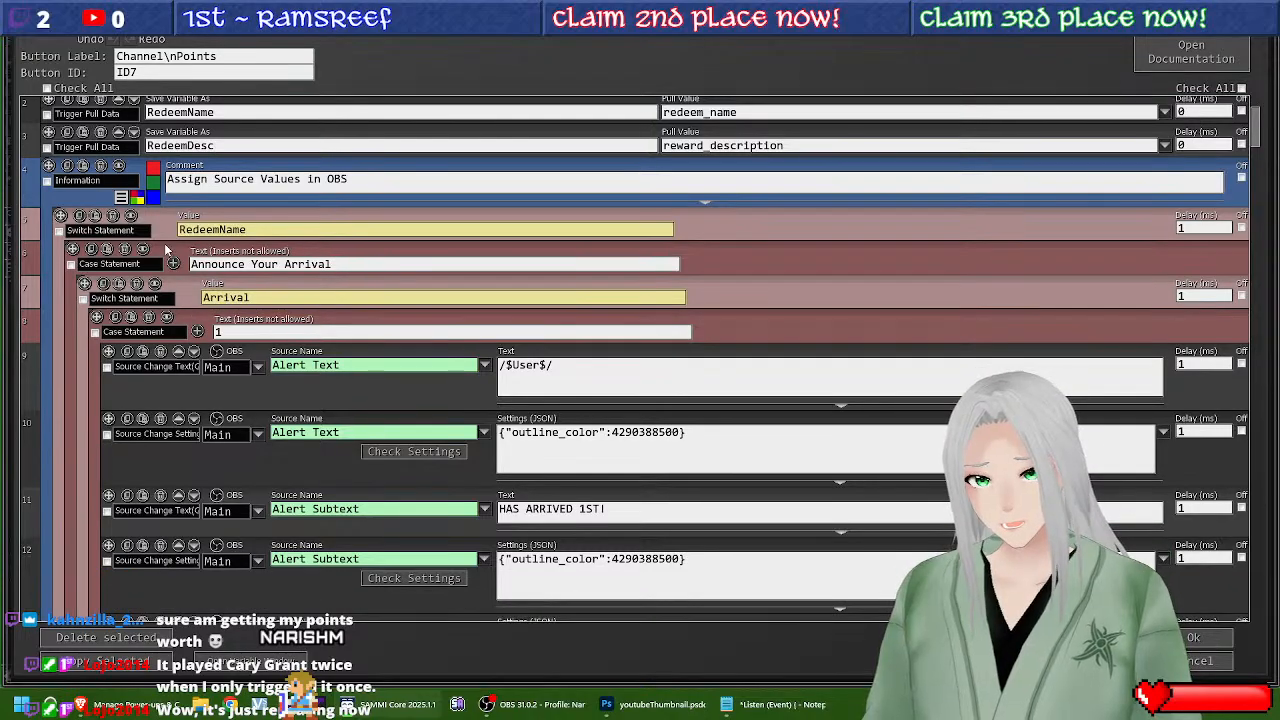
scroll(310, 270, "down", 6)
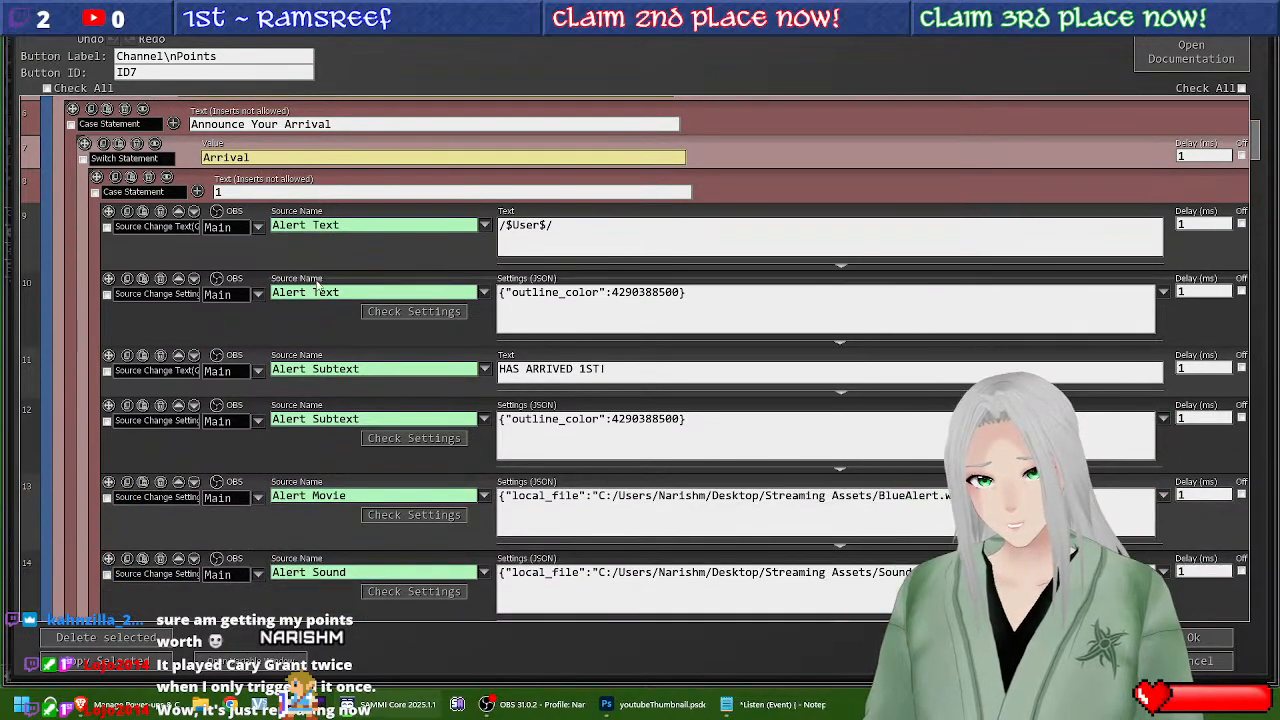
scroll(343, 298, "up", 4)
scroll(343, 298, "up", 4)
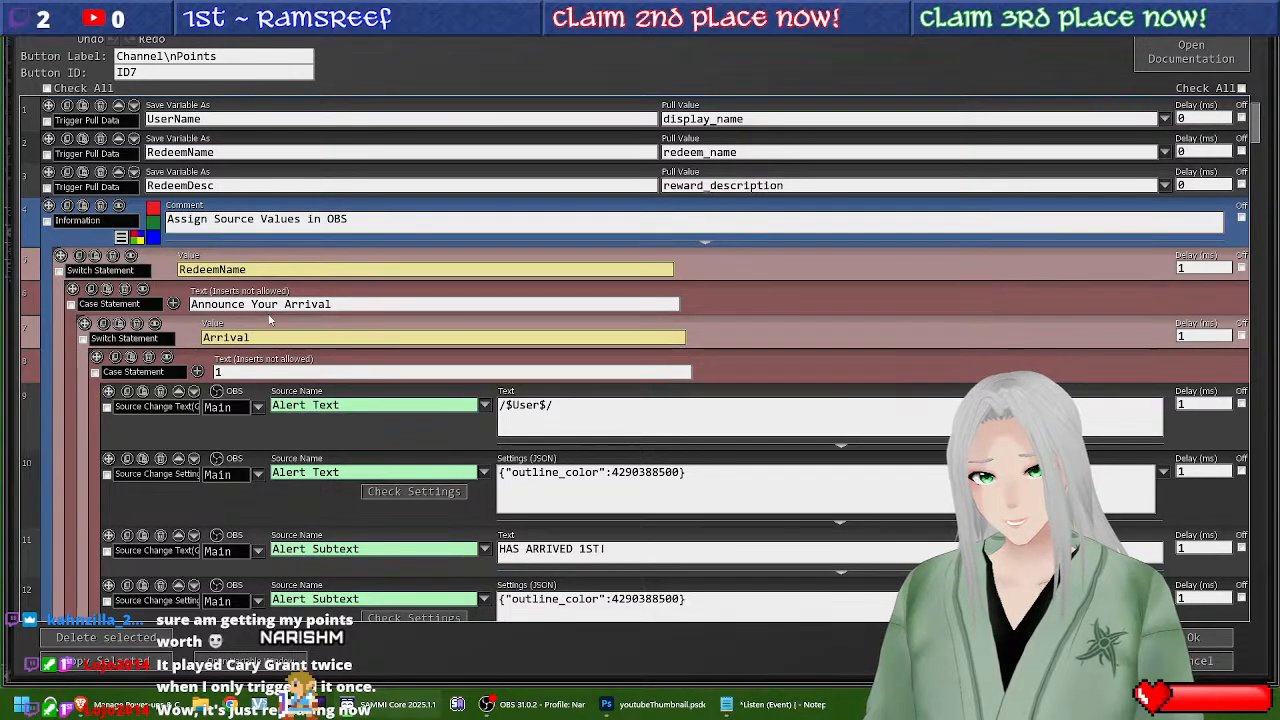
mouse_move(267, 325)
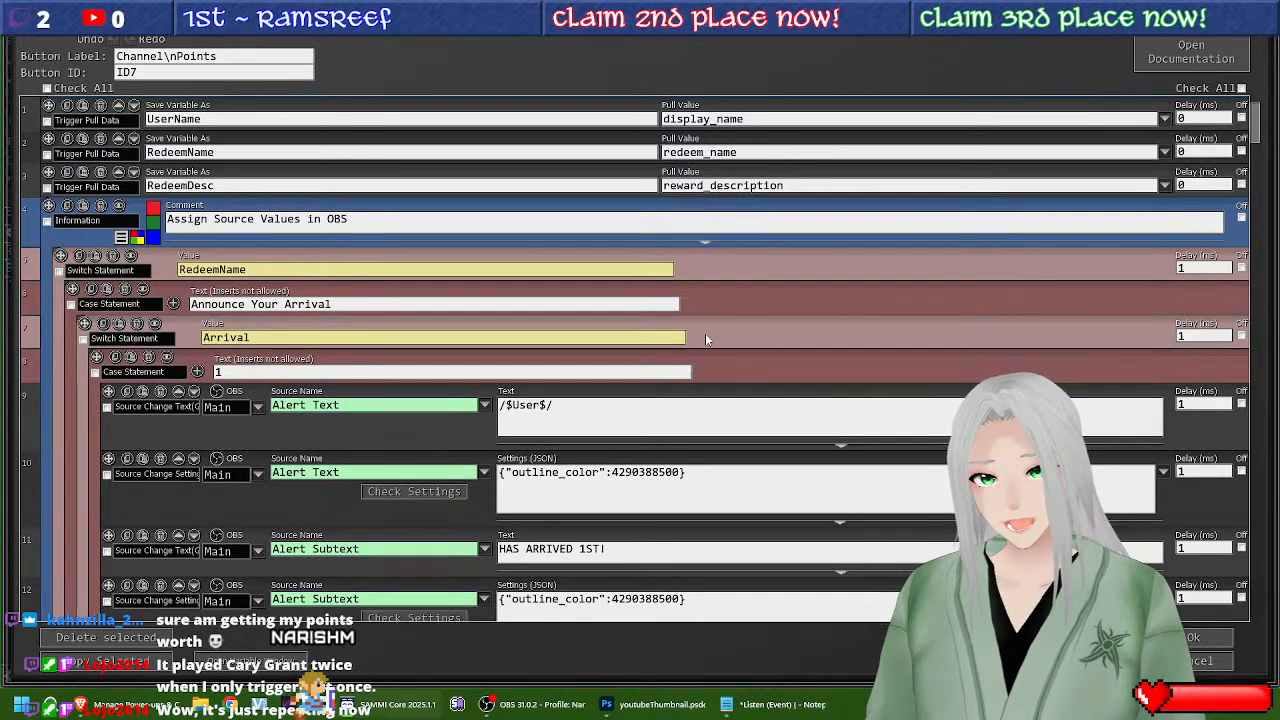
left_click(674, 322)
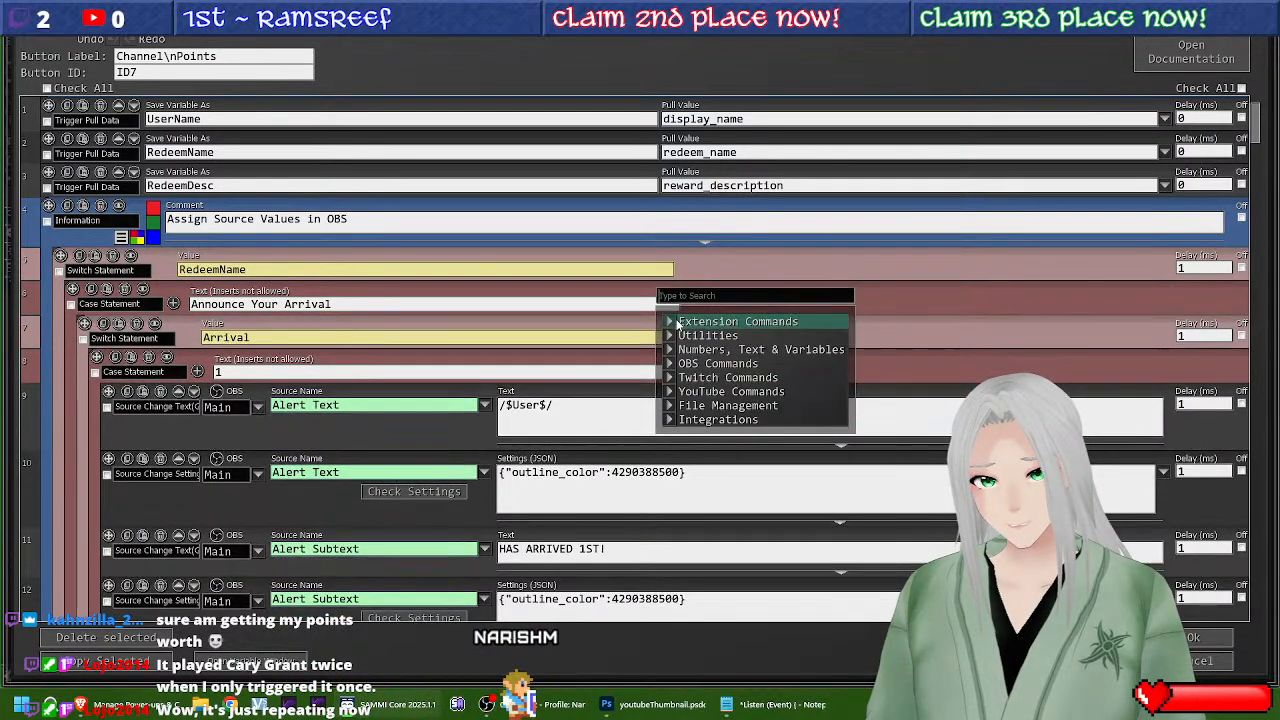
left_click(712, 349)
left_click(705, 224)
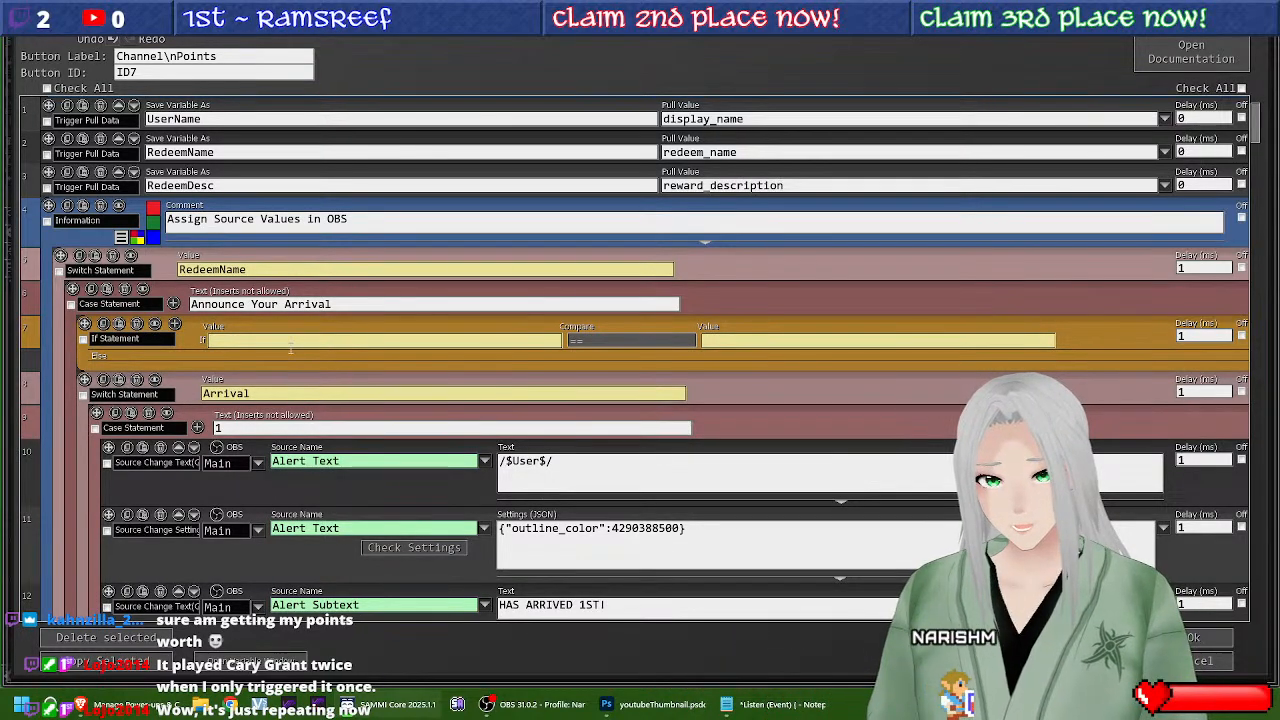
Step: Consult the Listen (Event) notes and set the new If Statement's condition to RedeemNum == "null"
left_click(775, 704)
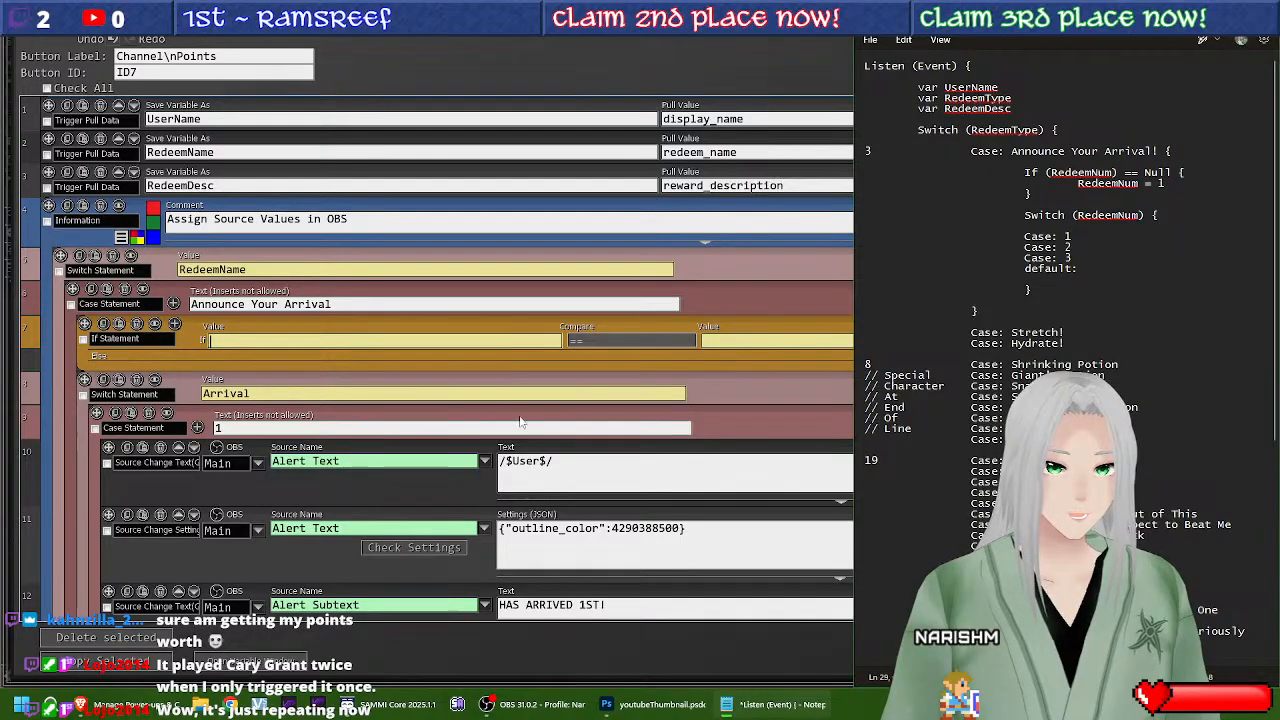
left_click(263, 340)
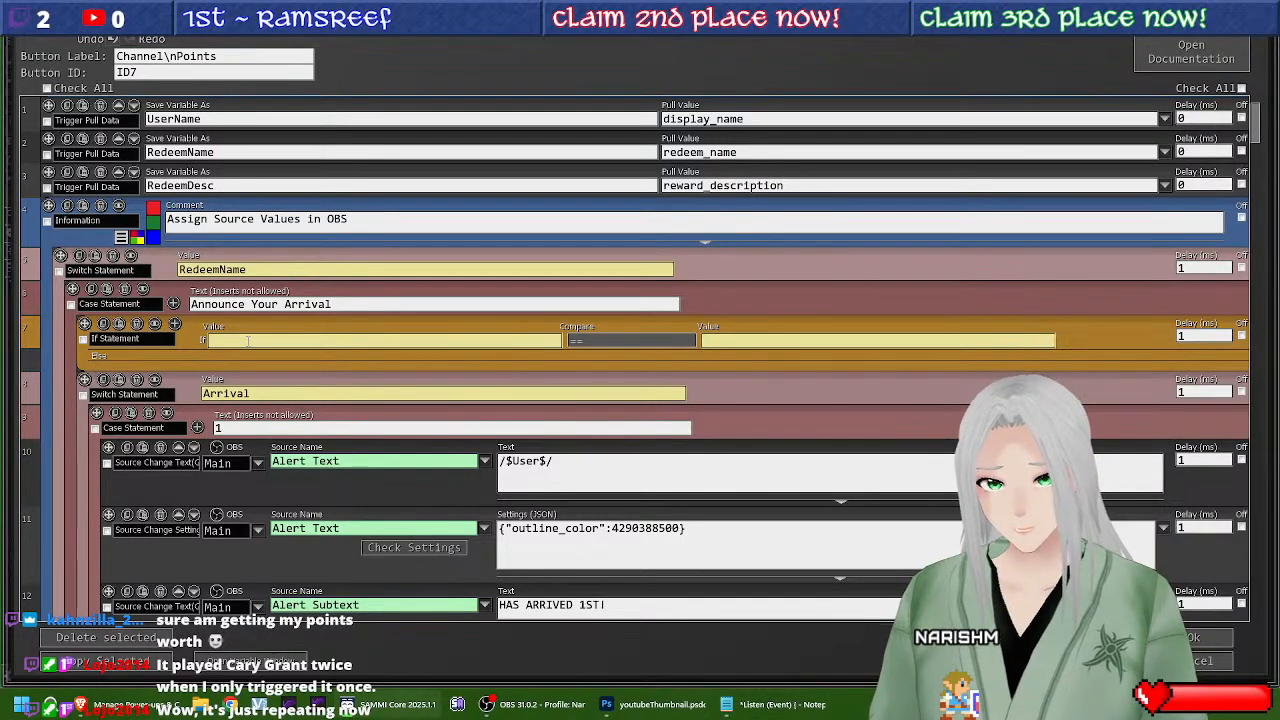
type("RedeemN")
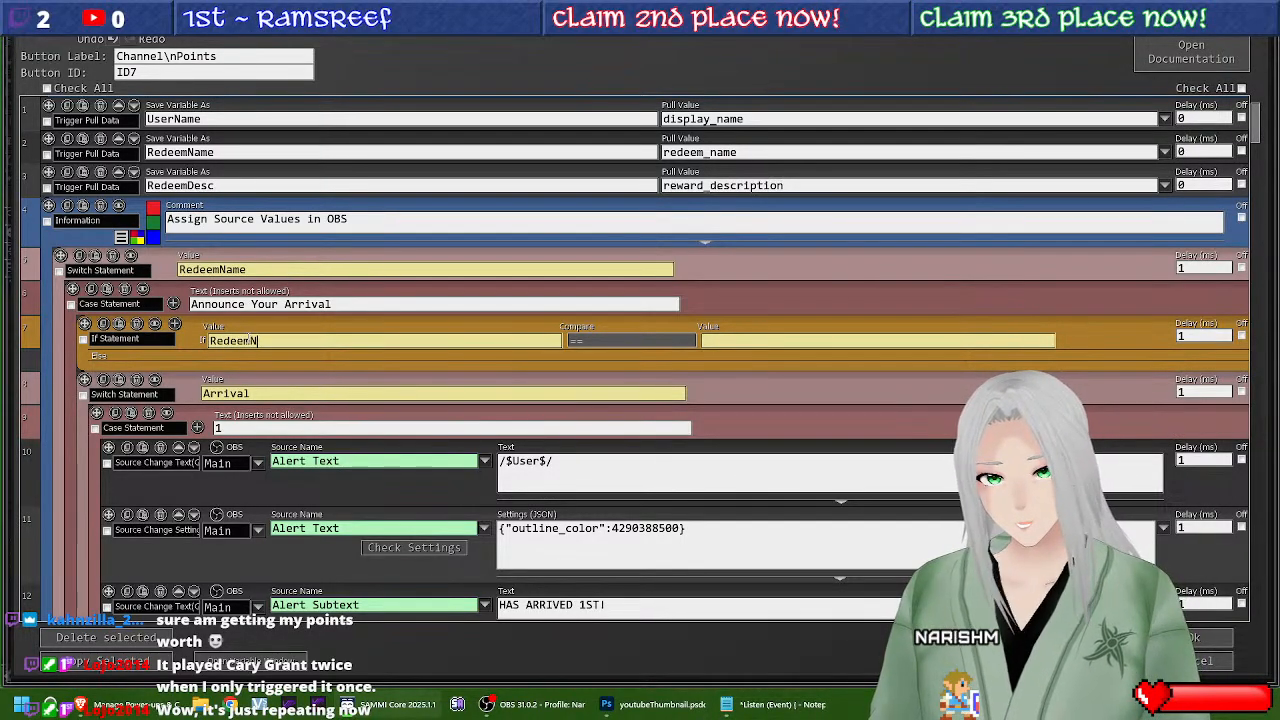
type("um")
left_click(825, 341)
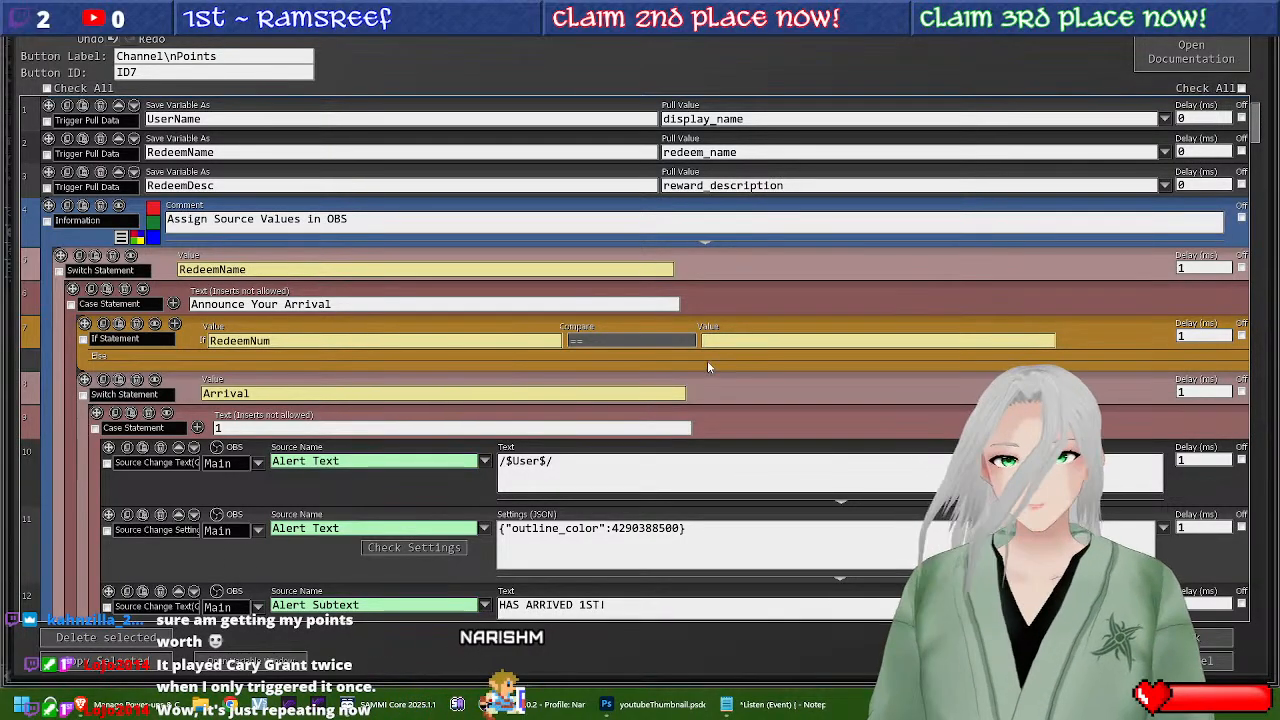
mouse_move(770, 321)
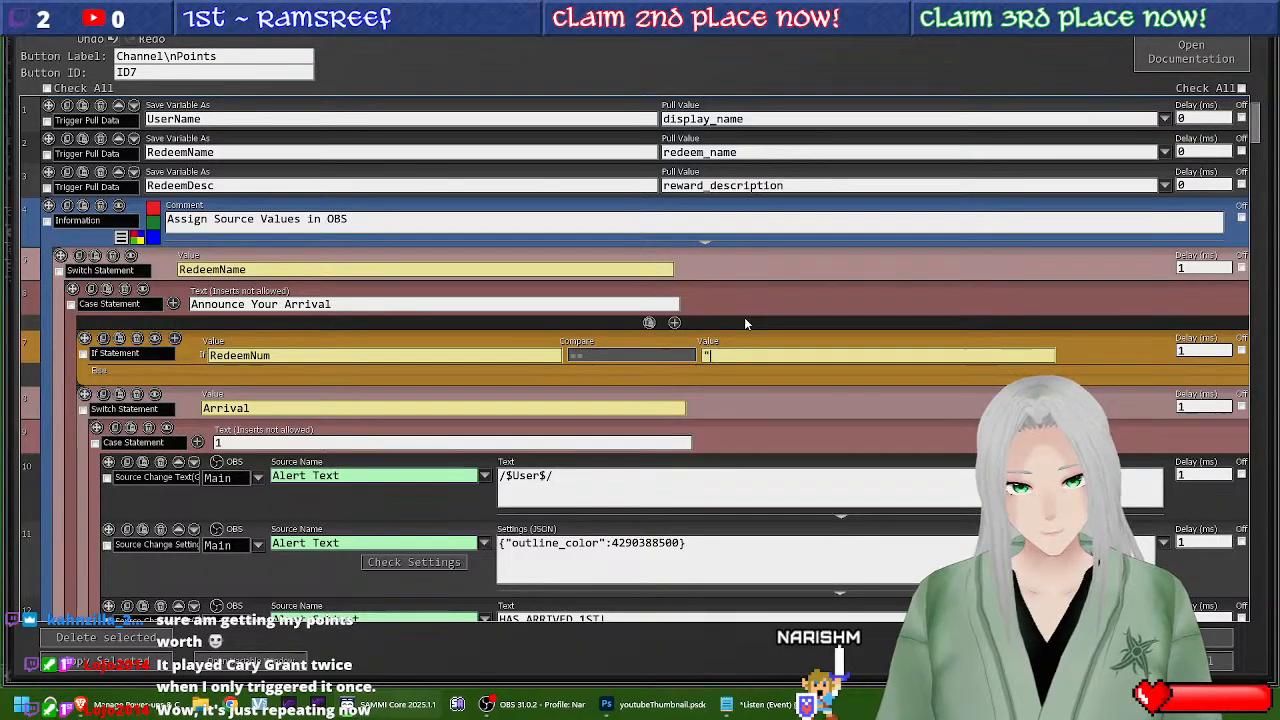
type("\"null\"")
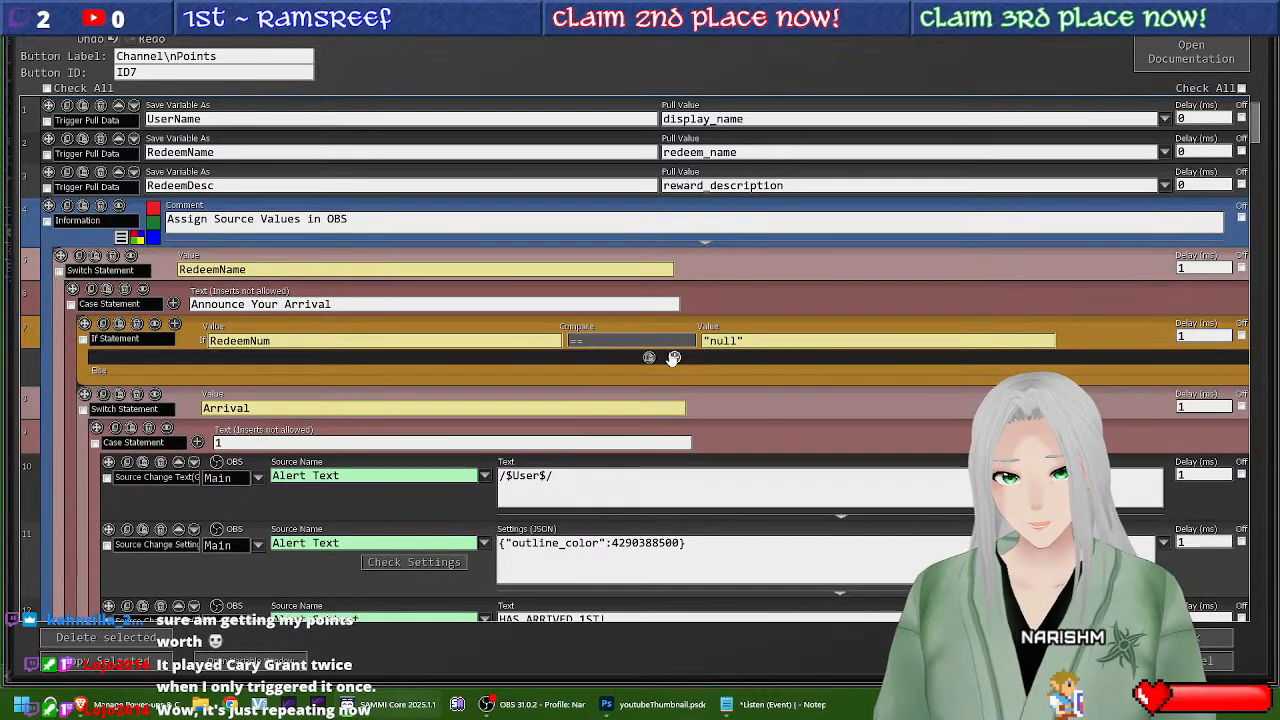
Step: Insert a Set Local Variable command inside the If Statement that assigns RedeemNum = 1
left_click(653, 355)
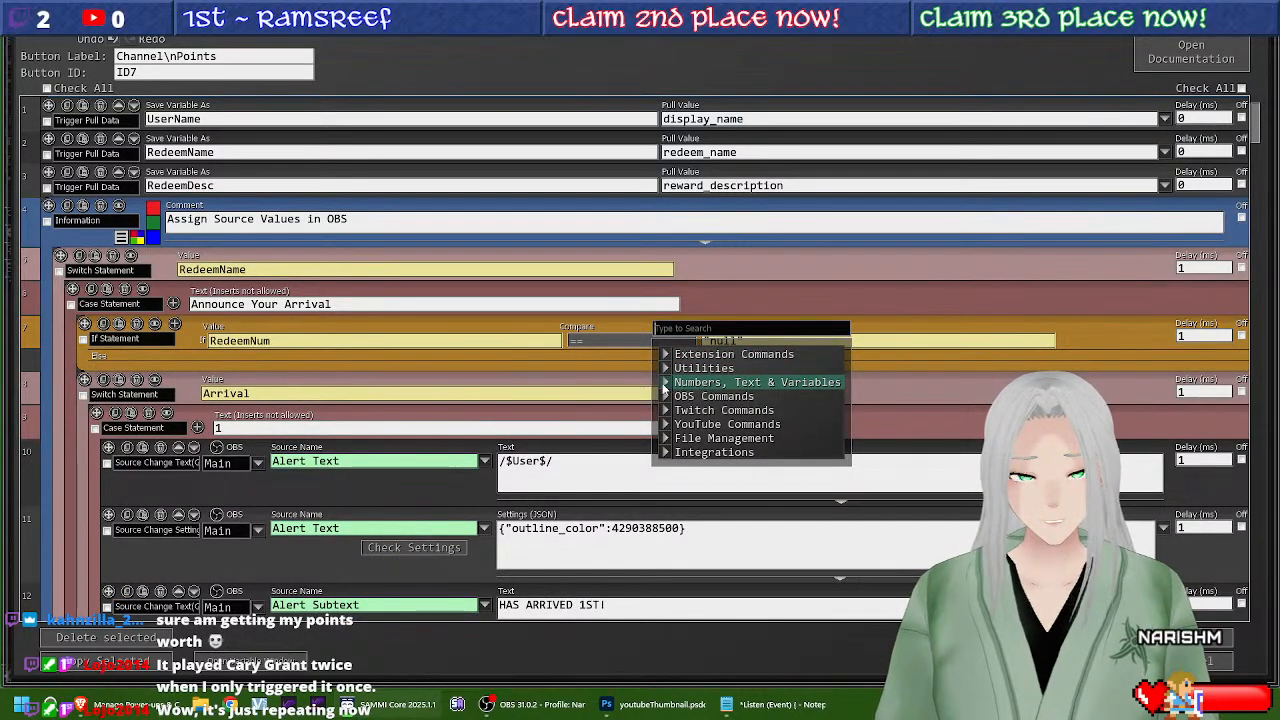
left_click(663, 384)
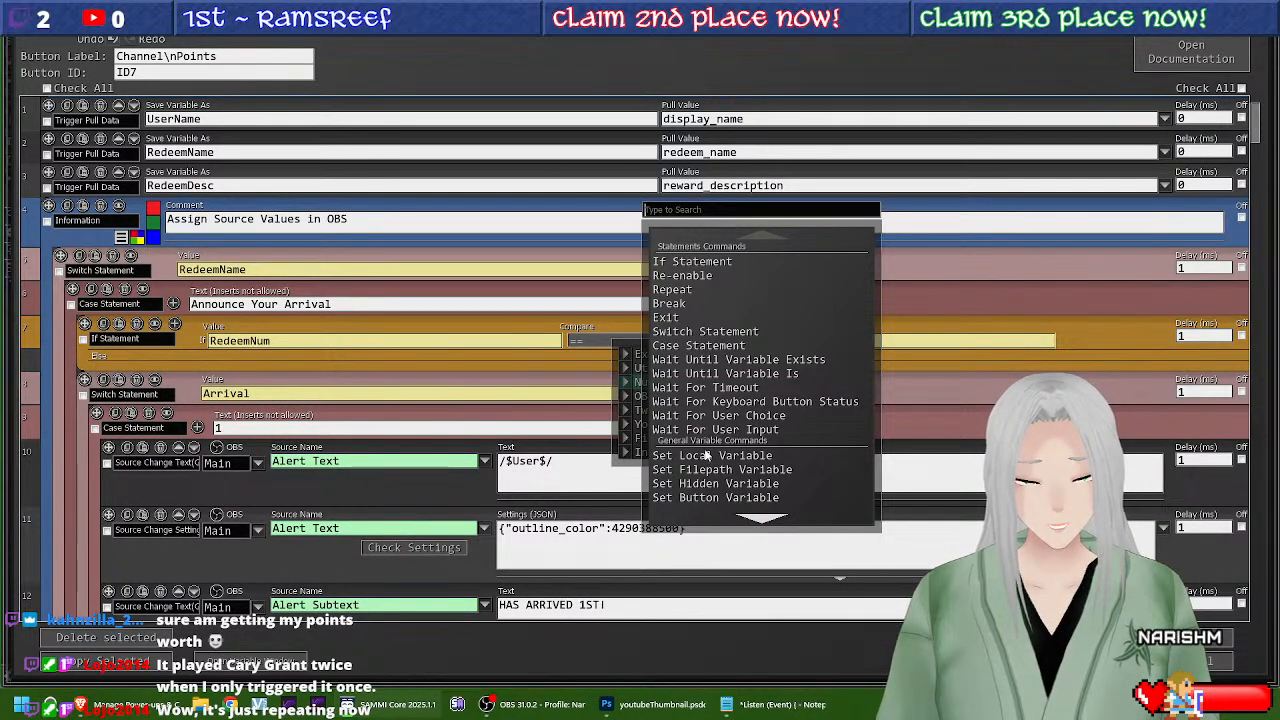
left_click(706, 455)
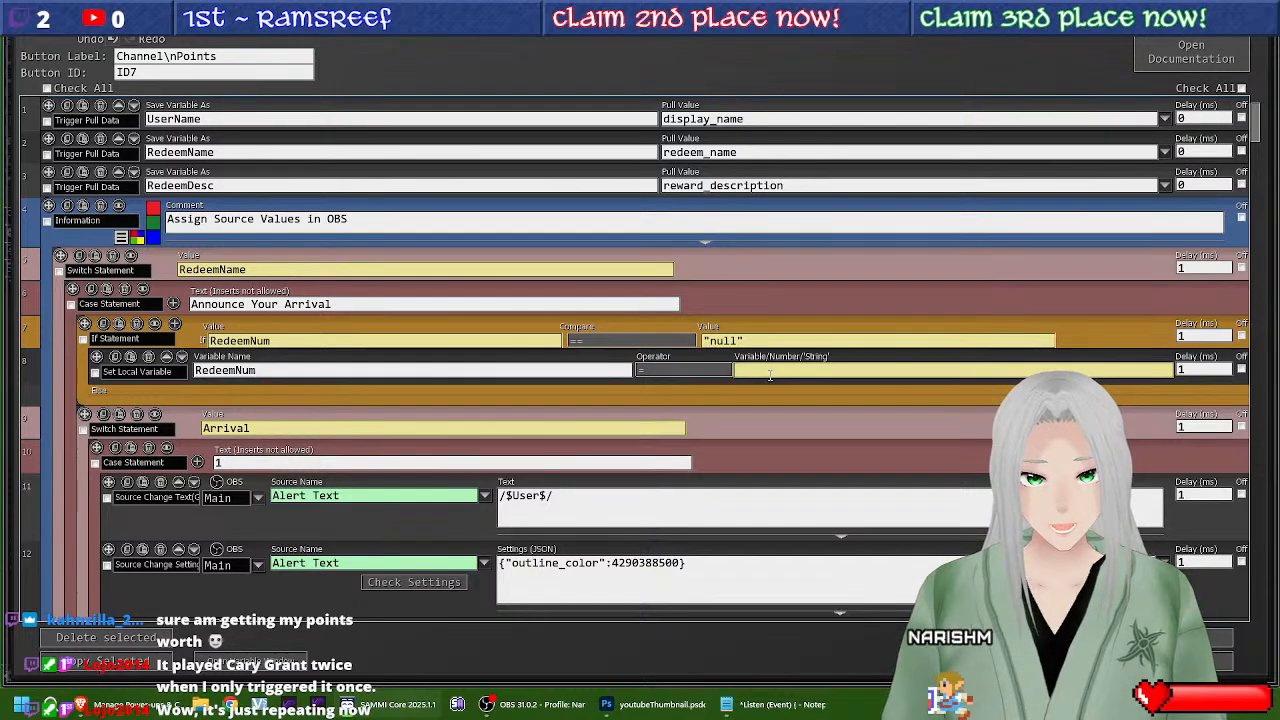
type("1")
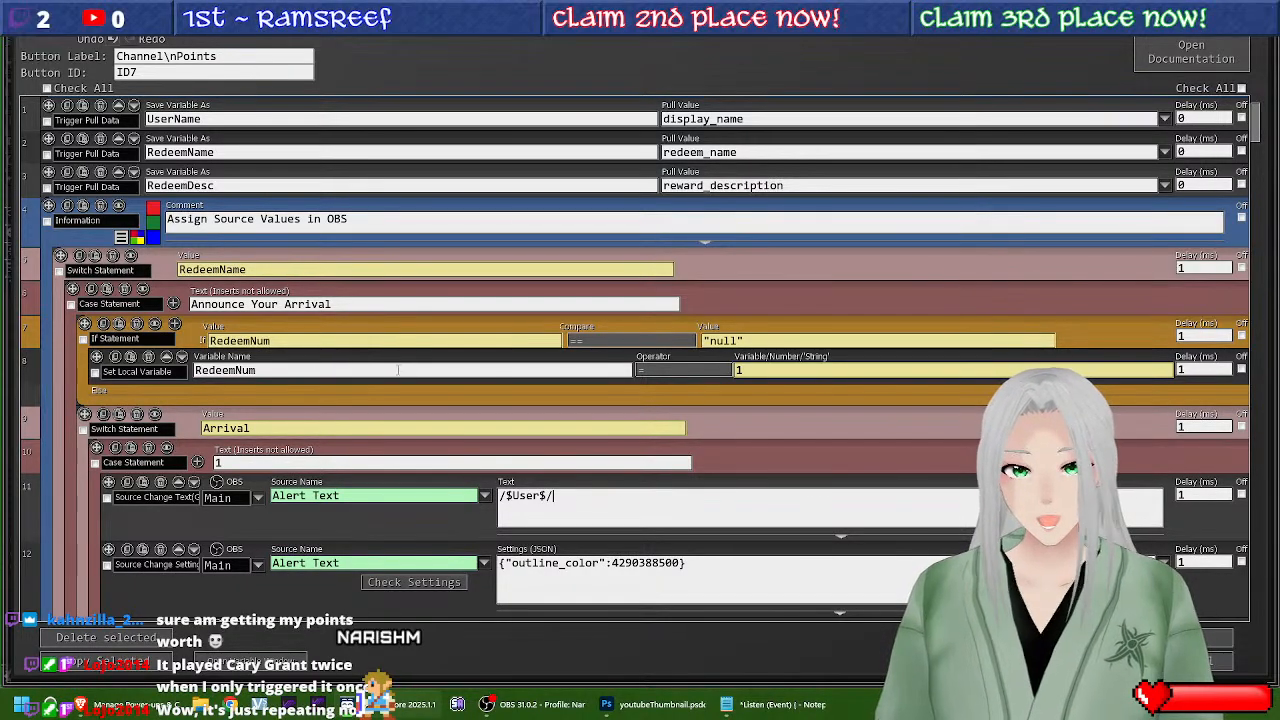
mouse_move(380, 352)
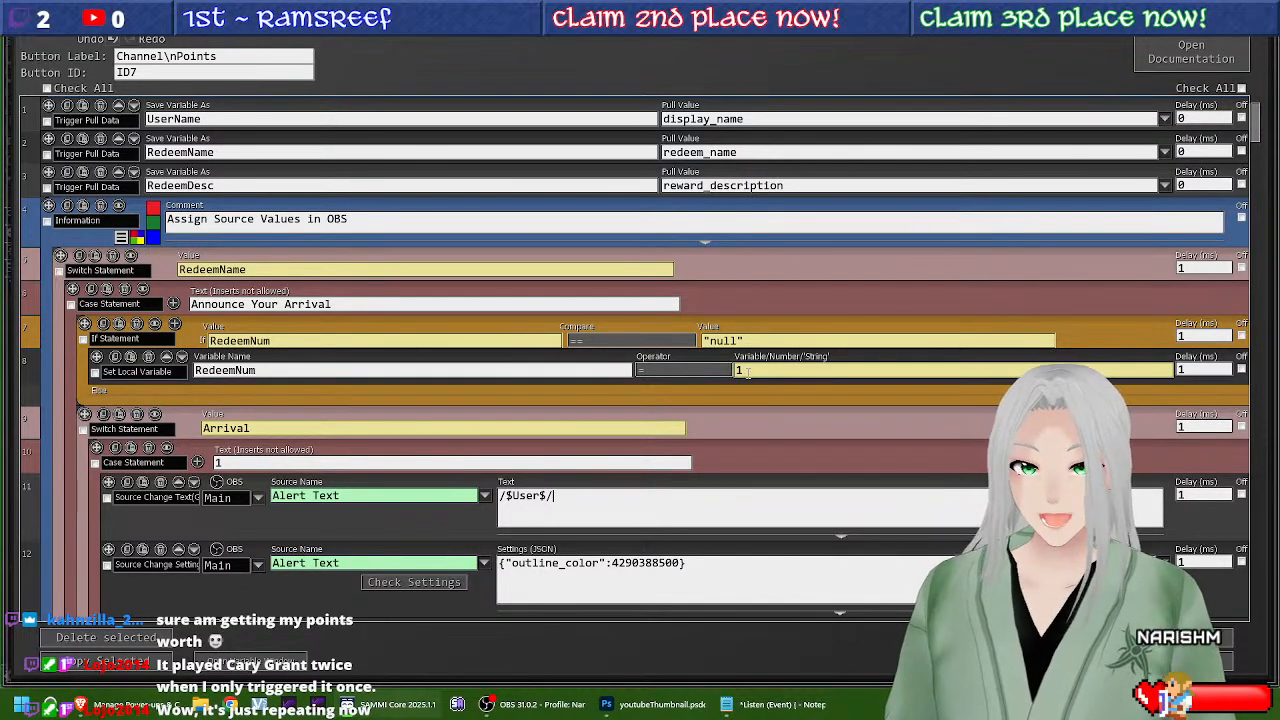
Step: Replace the value of the inner Arrival switch with RedeemNum
scroll(746, 372, "down", 5)
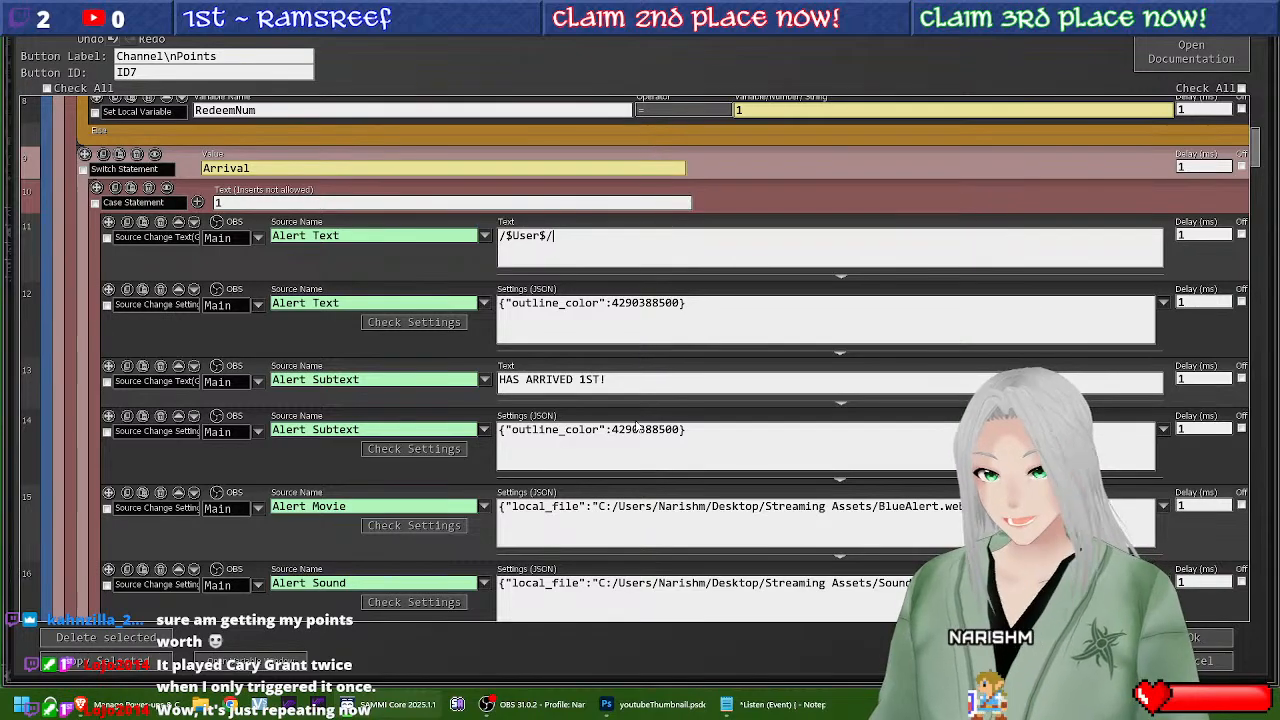
scroll(636, 428, "down", 5)
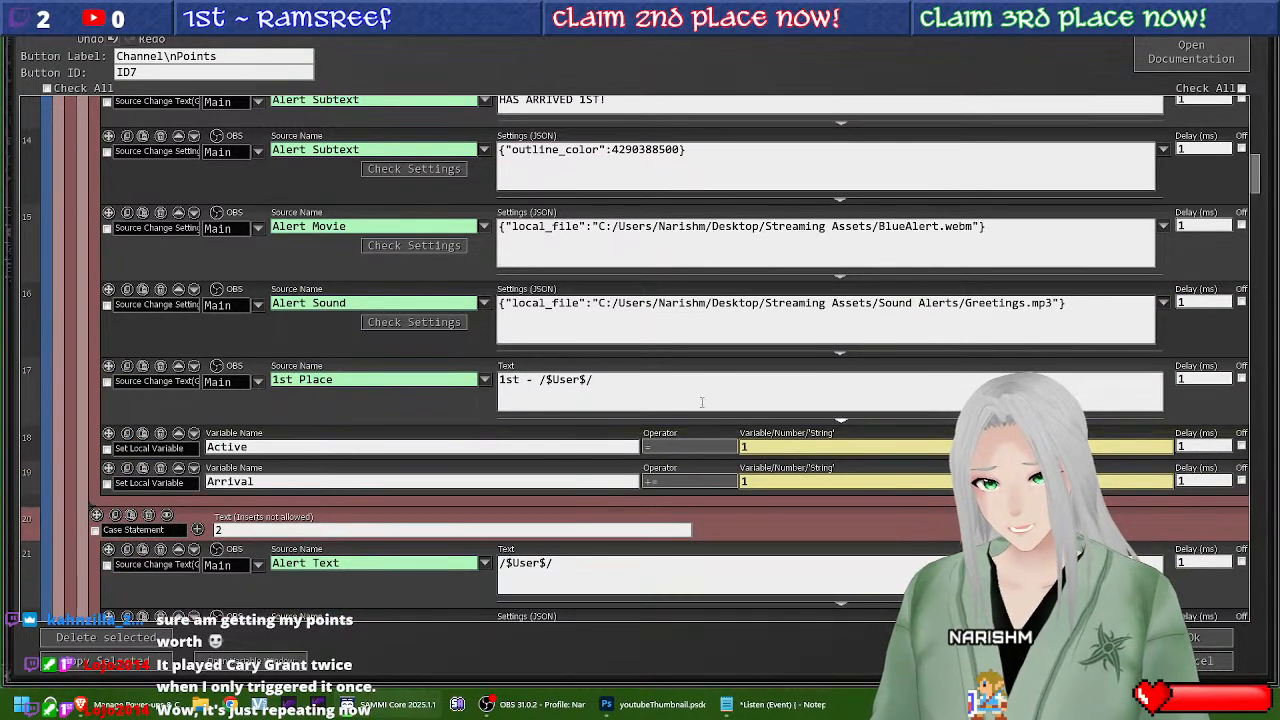
scroll(381, 479, "up", 8)
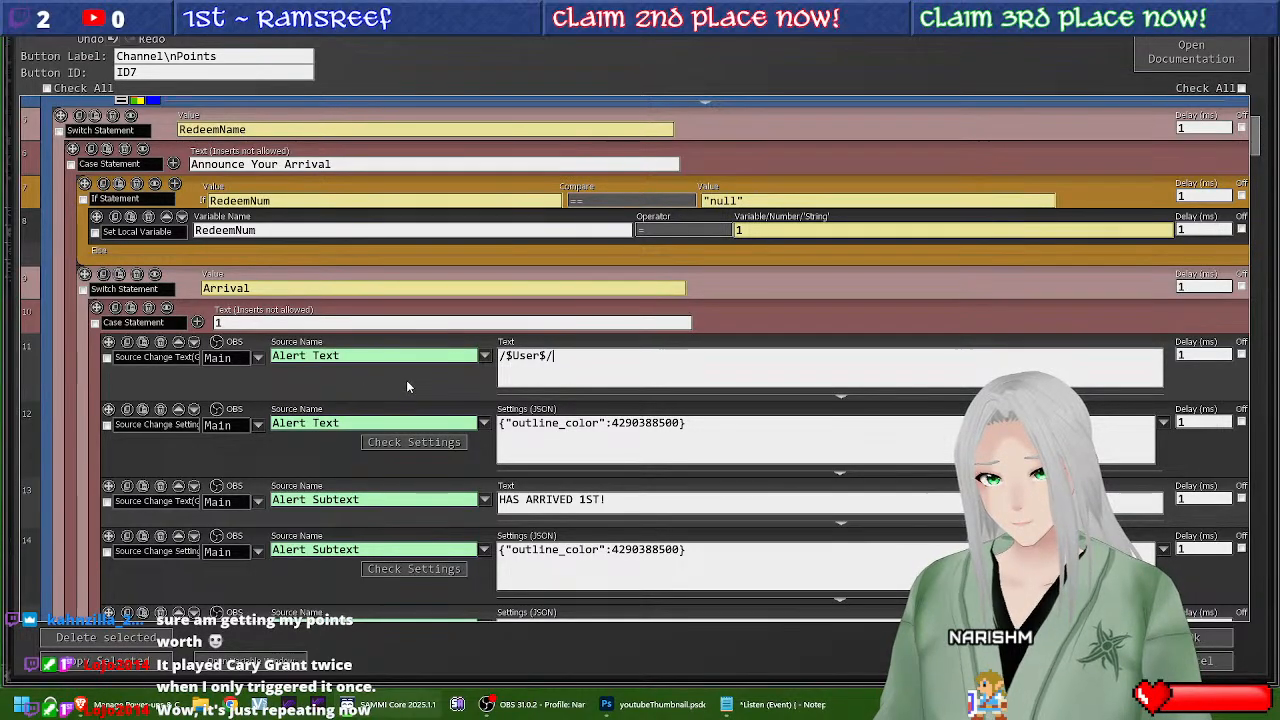
scroll(408, 390, "up", 3)
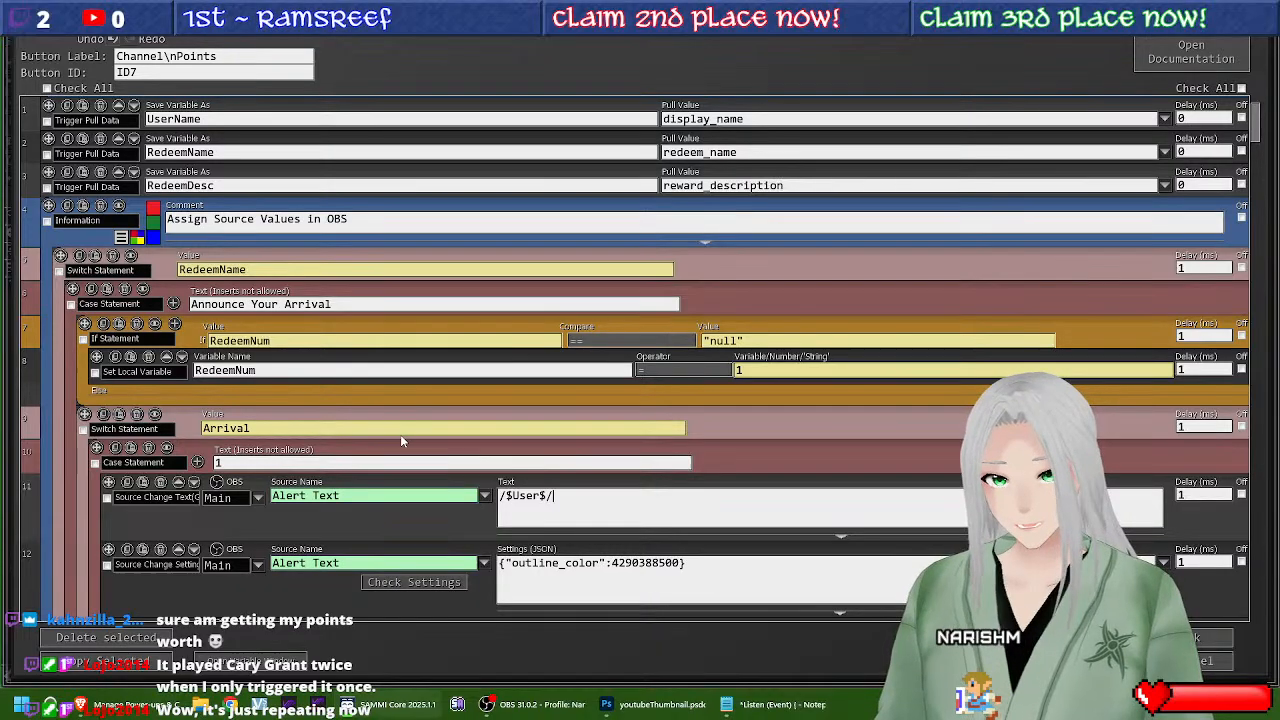
scroll(400, 434, "down", 2)
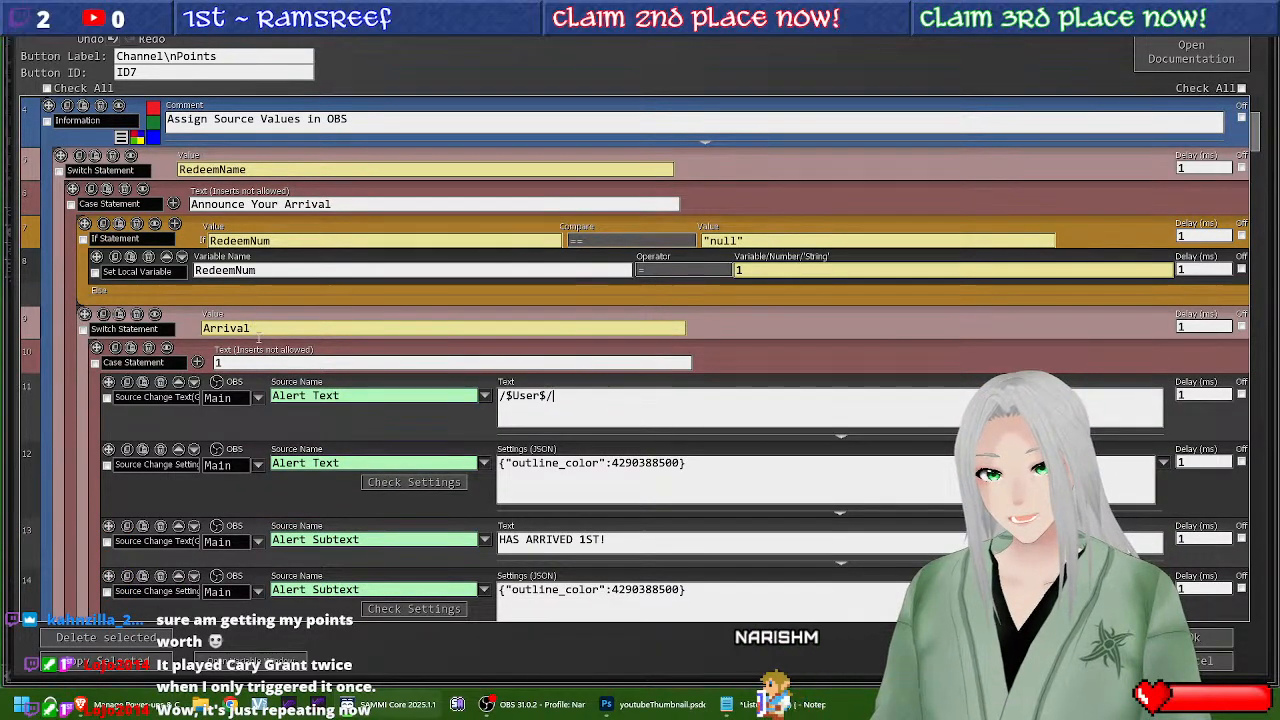
left_click_drag(258, 331, 155, 328)
type("Red")
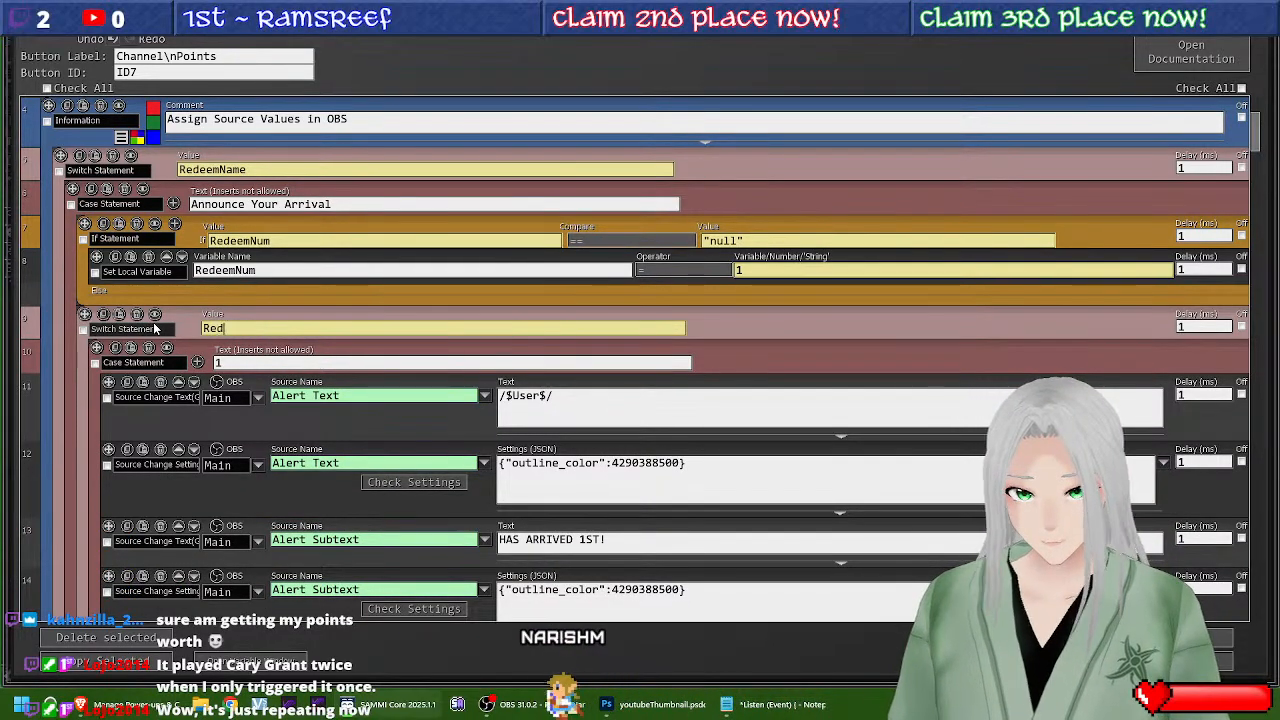
type("eemNum")
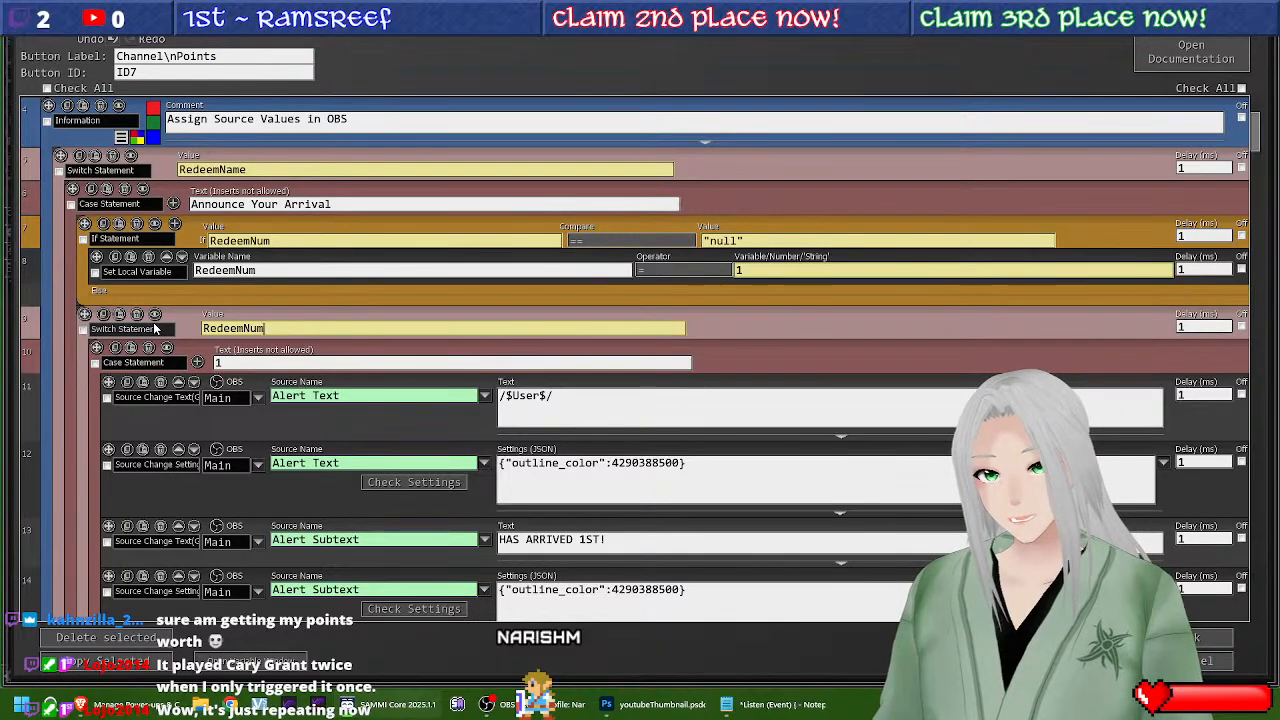
Step: At the end of case 1, rename the incremented Arrival variable to RedeemNum and delete the command that sets Active
scroll(338, 447, "down", 10)
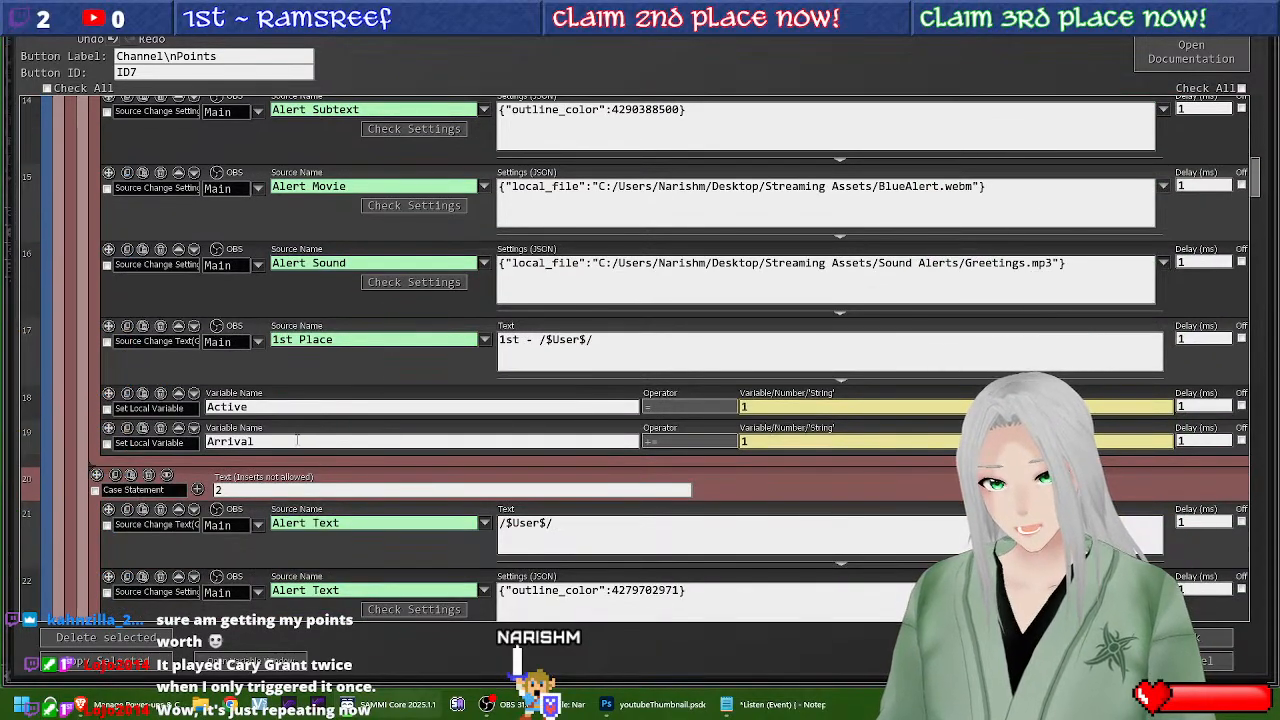
double_click(297, 440)
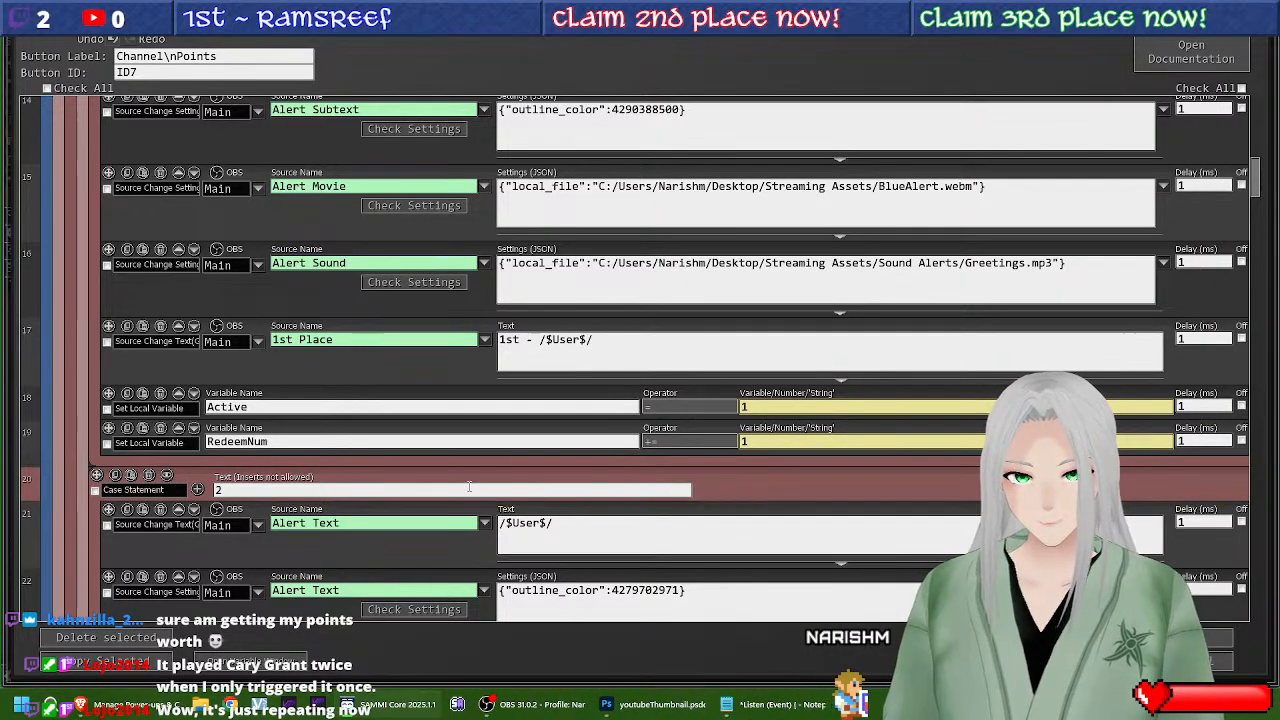
scroll(415, 477, "up", 6)
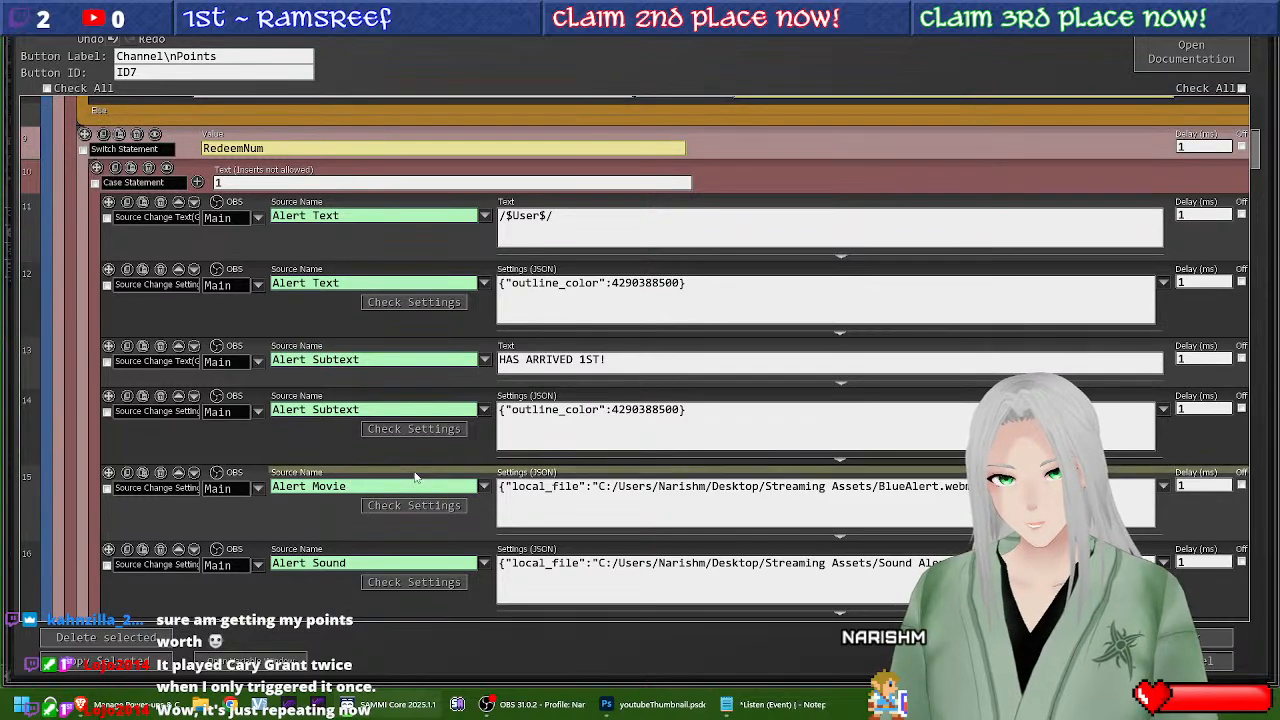
scroll(415, 477, "down", 3)
scroll(417, 479, "down", 3)
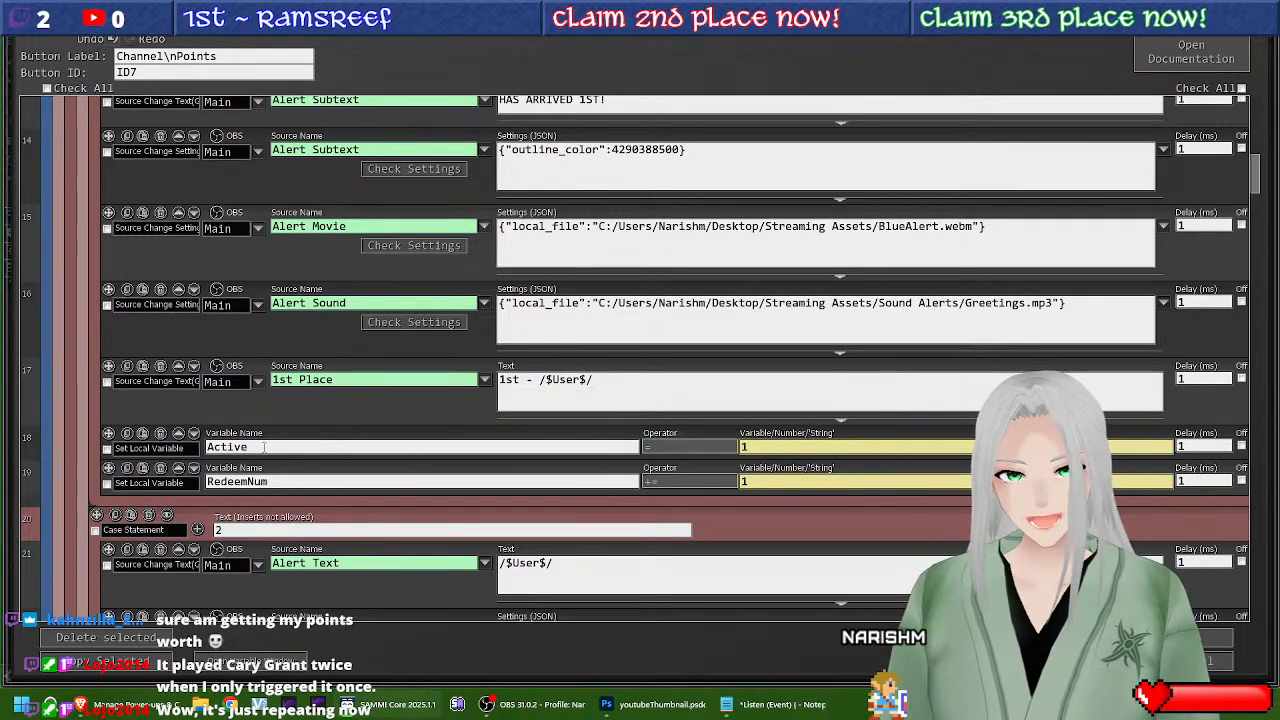
left_click(160, 433)
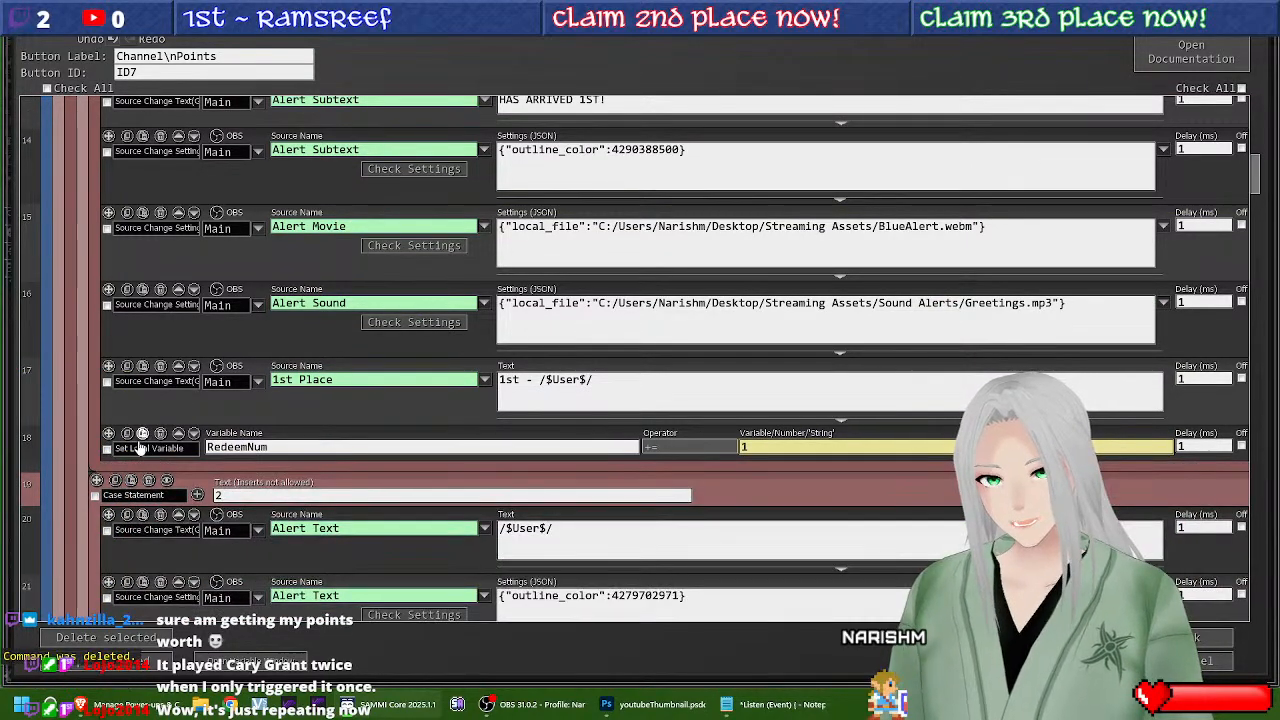
Step: Review the pulled variables, the RedeemNum null check and the commands under case 1 of the inner switch
scroll(432, 421, "up", 15)
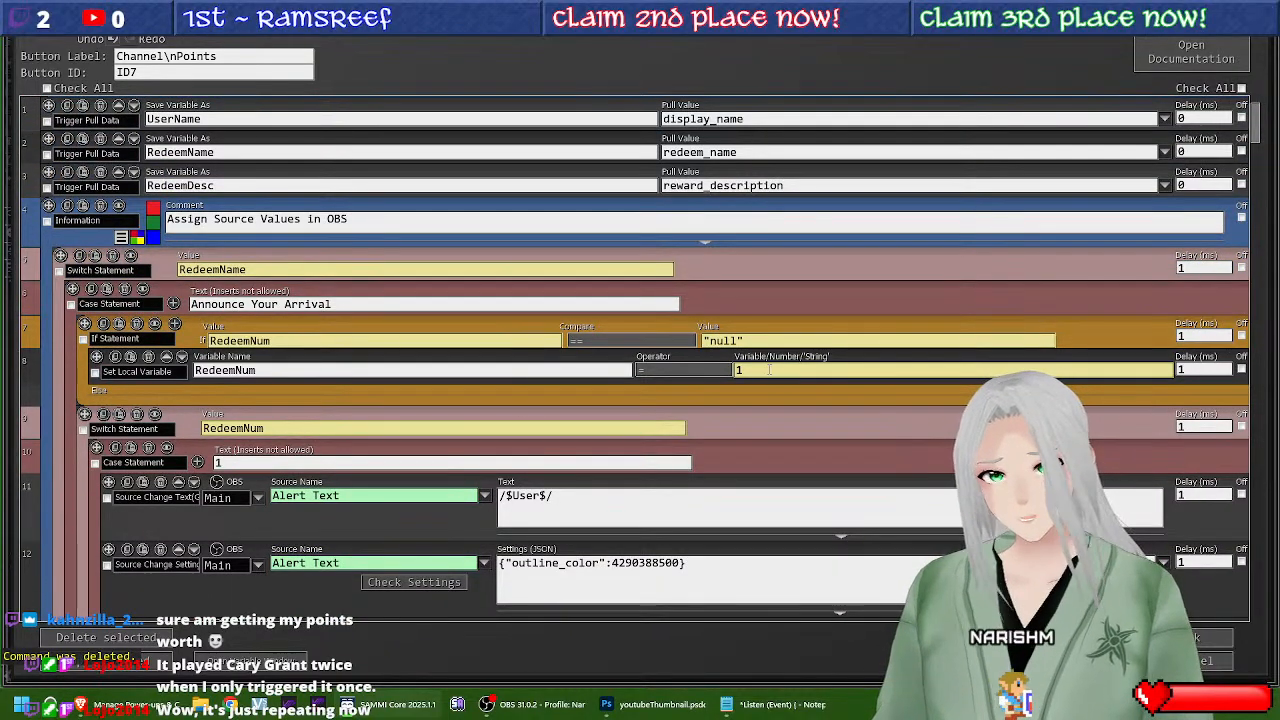
scroll(673, 347, "down", 1)
scroll(673, 347, "down", 2)
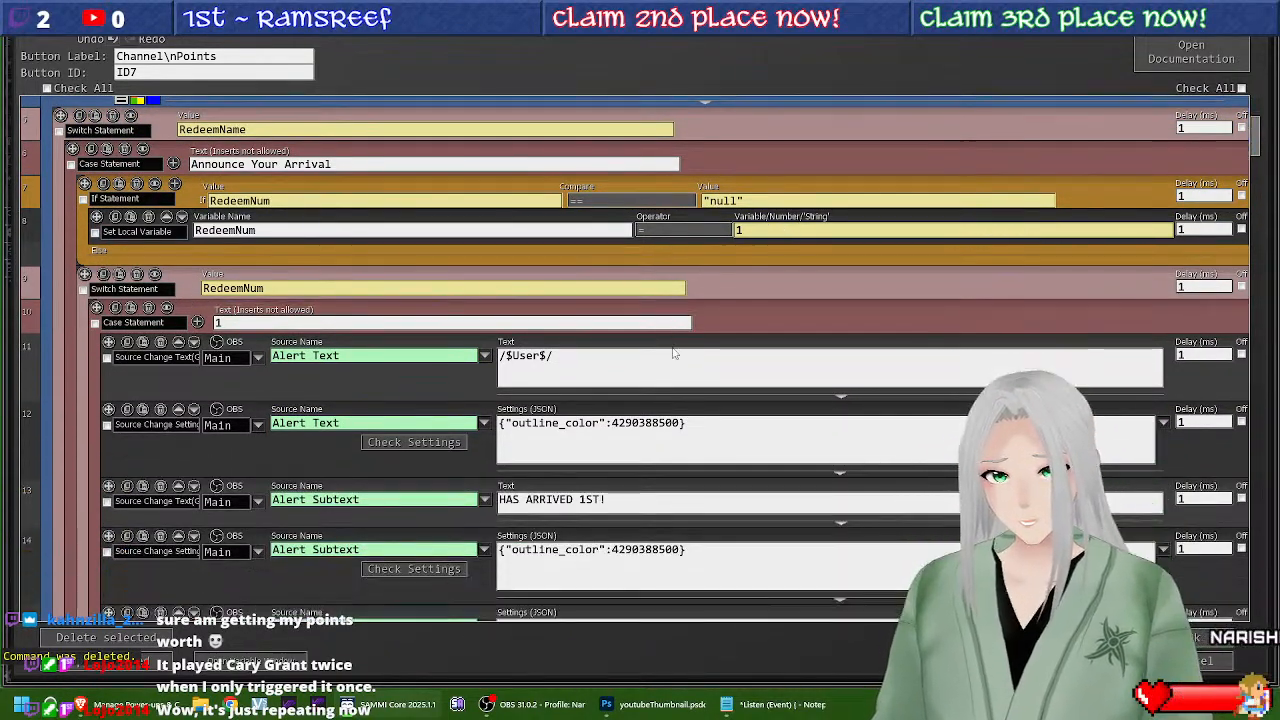
scroll(275, 368, "up", 2)
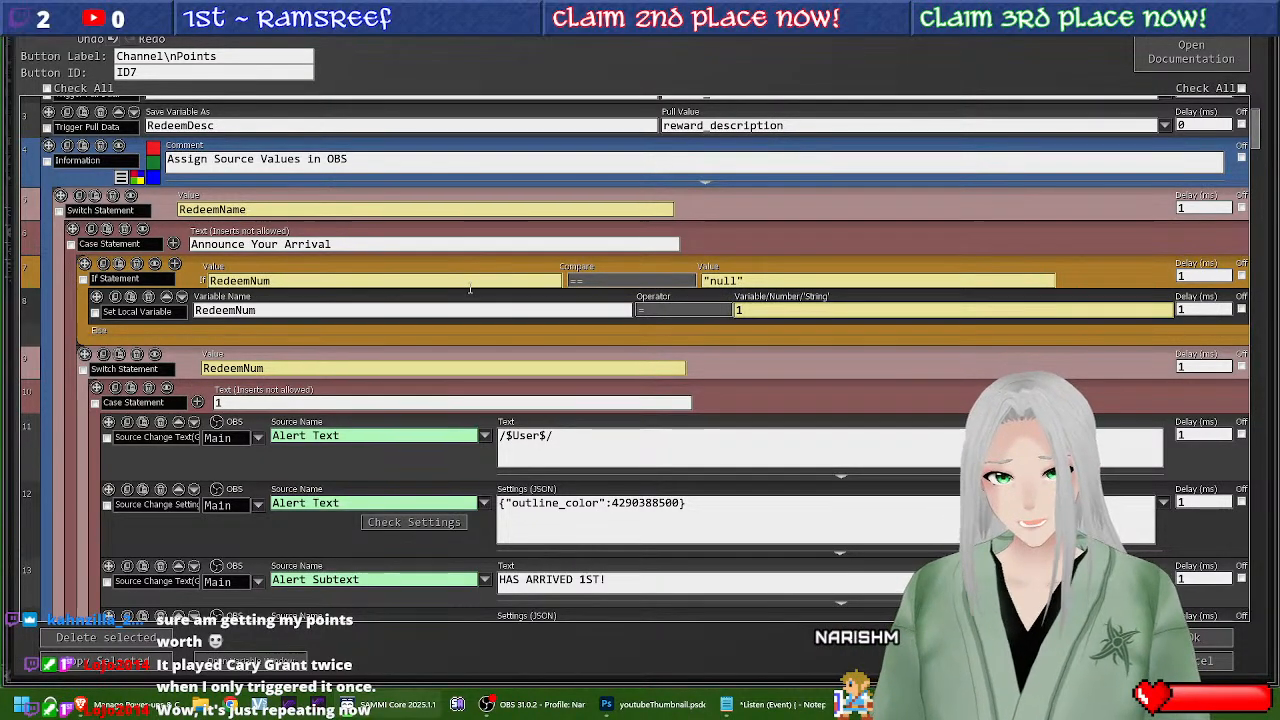
scroll(464, 296, "down", 4)
scroll(513, 258, "up", 3)
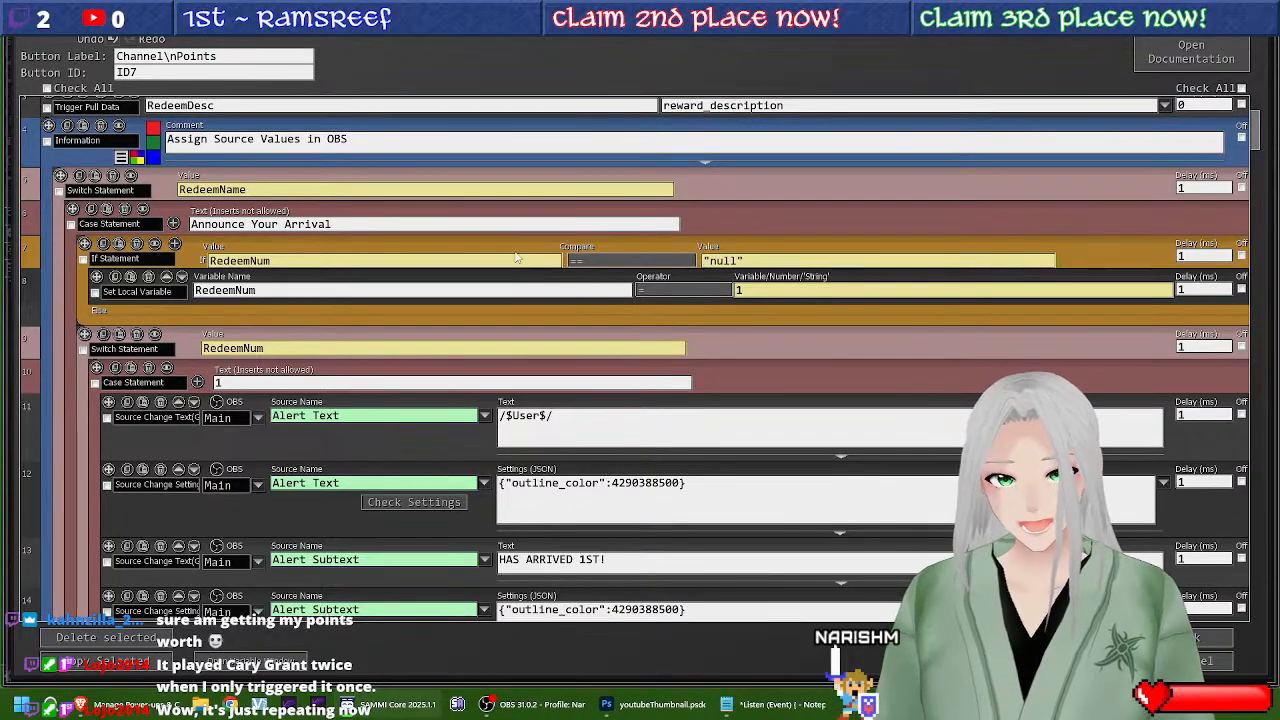
scroll(592, 158, "down", 6)
scroll(592, 158, "down", 2)
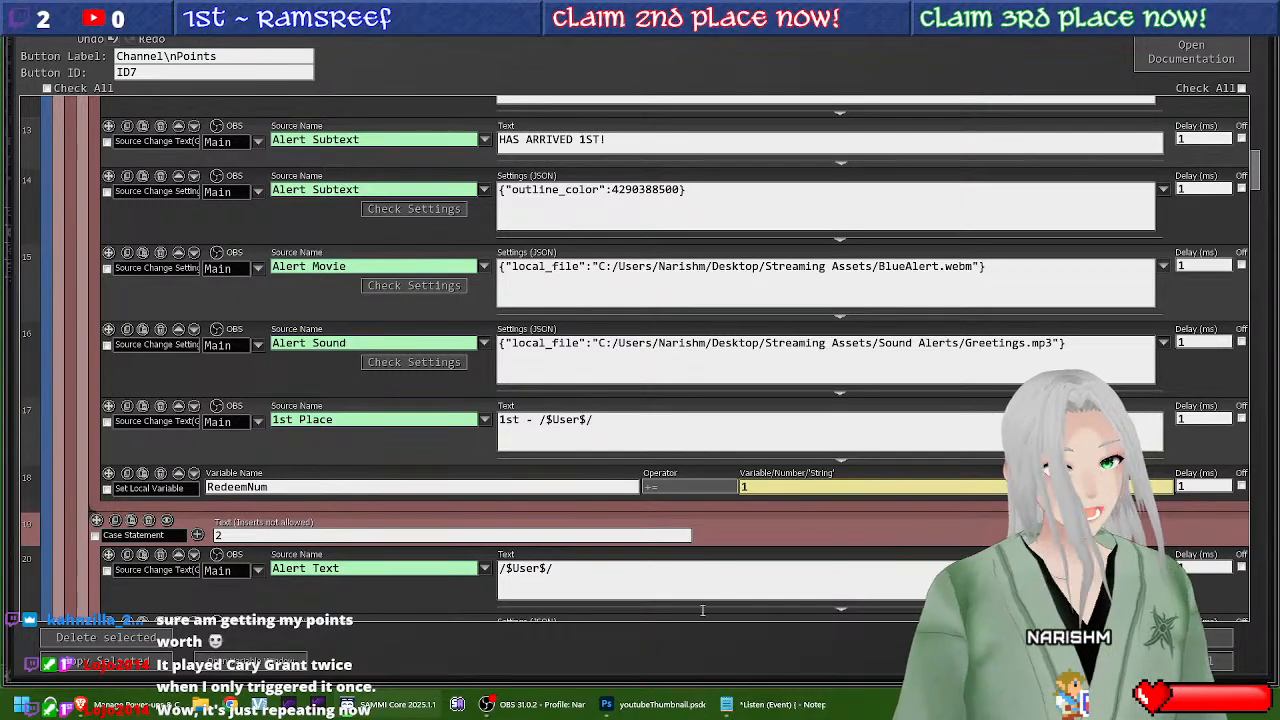
mouse_move(533, 711)
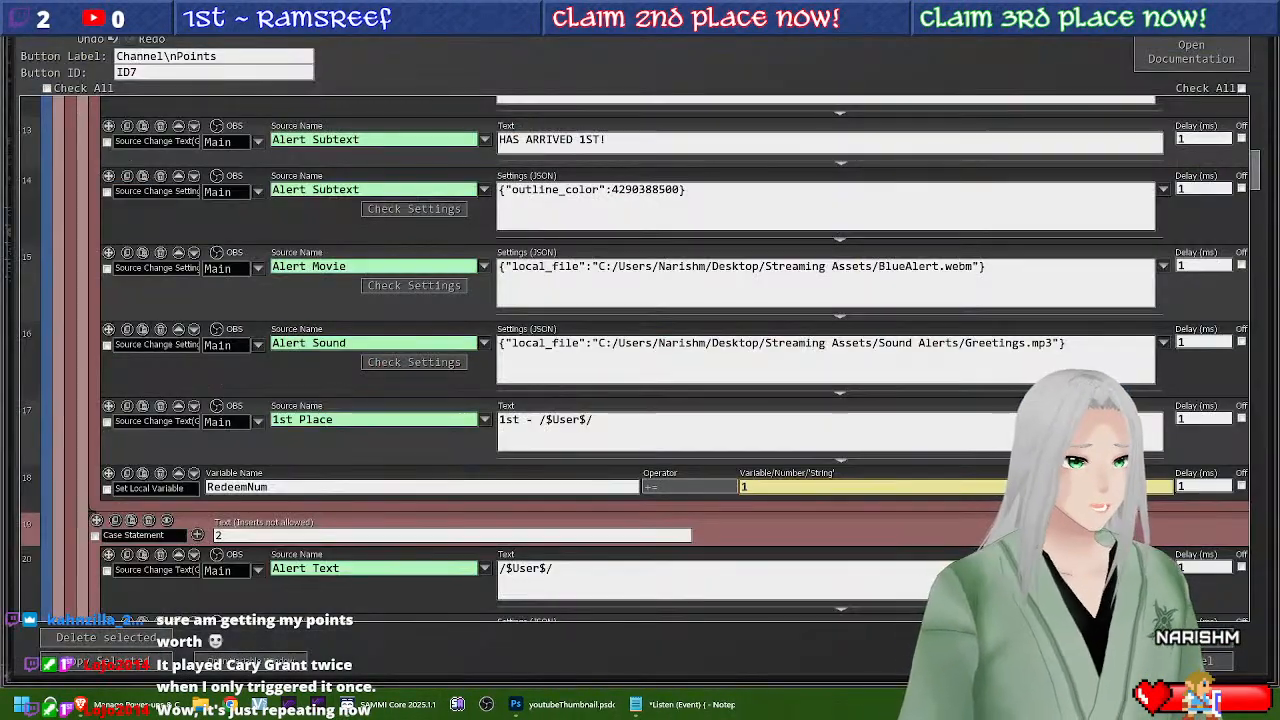
left_click(520, 656)
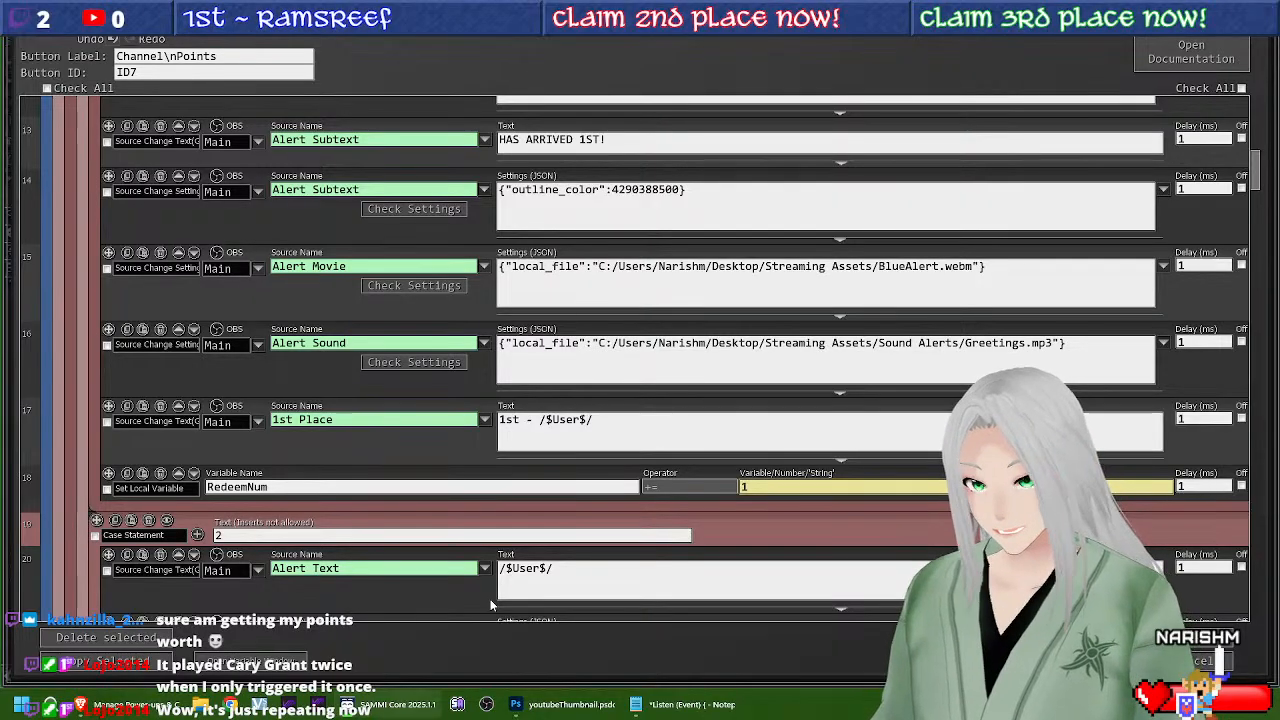
scroll(494, 601, "up", 1)
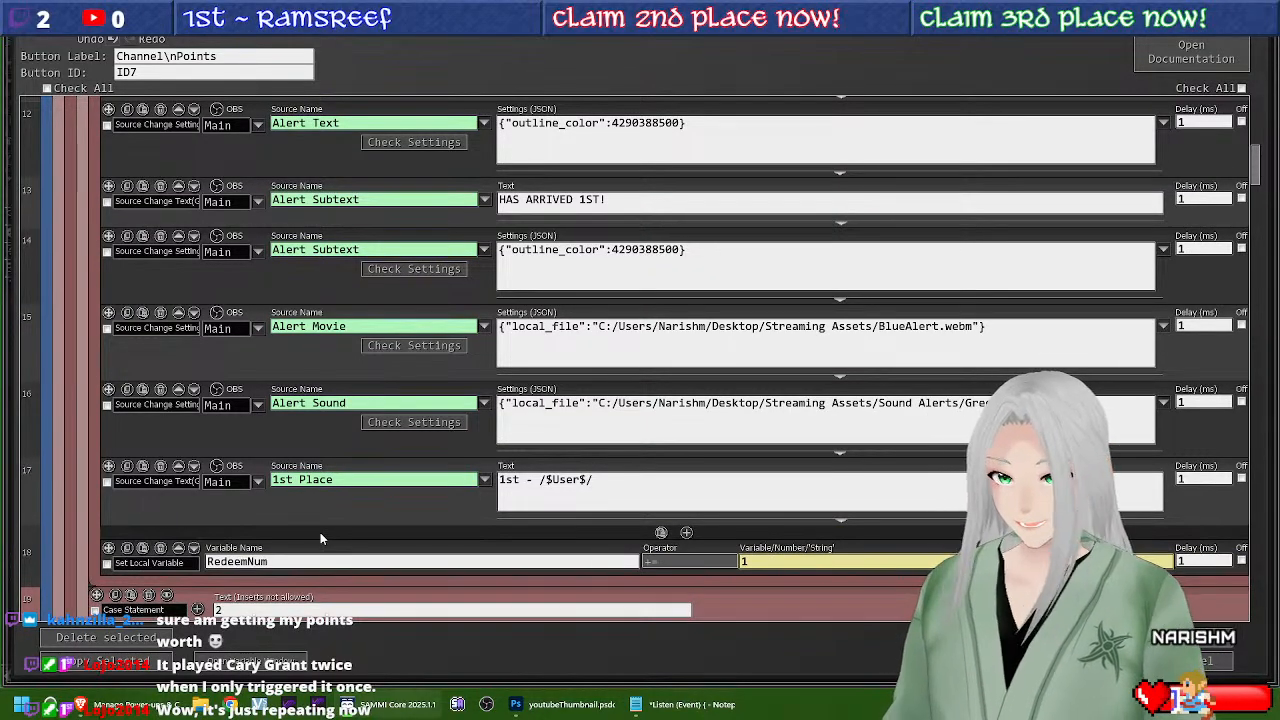
scroll(410, 538, "up", 3)
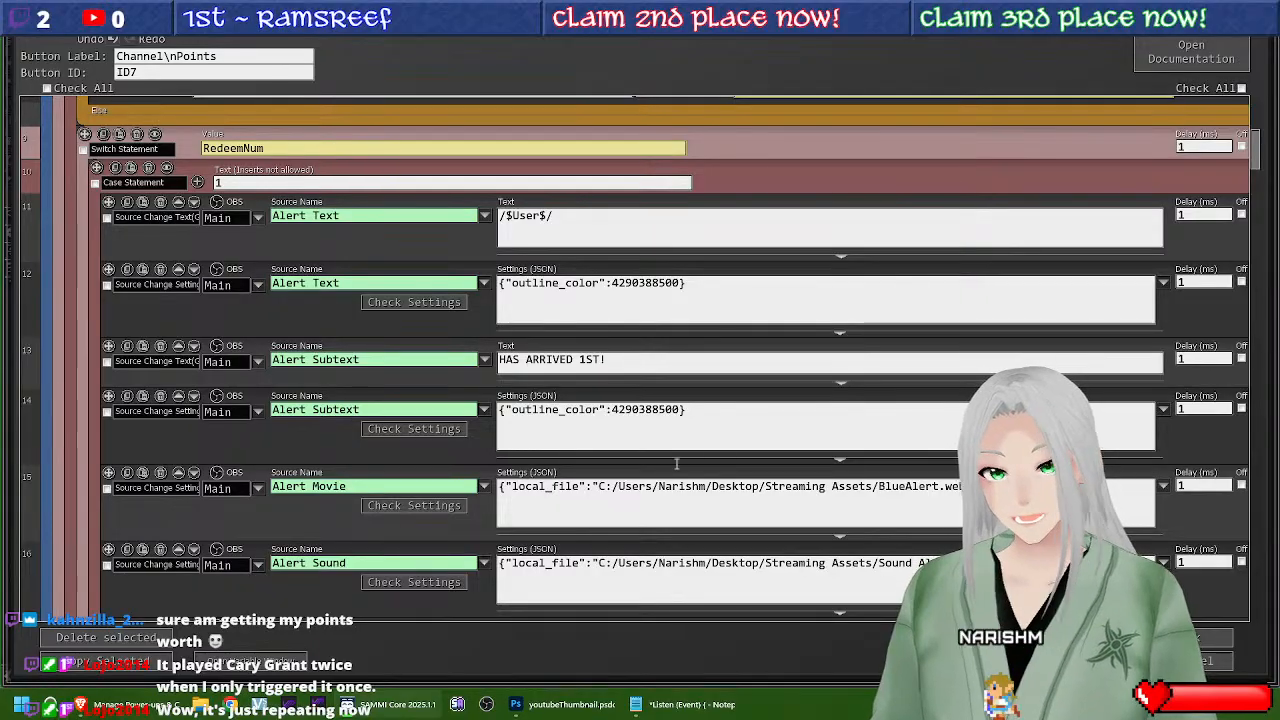
scroll(437, 307, "up", 2)
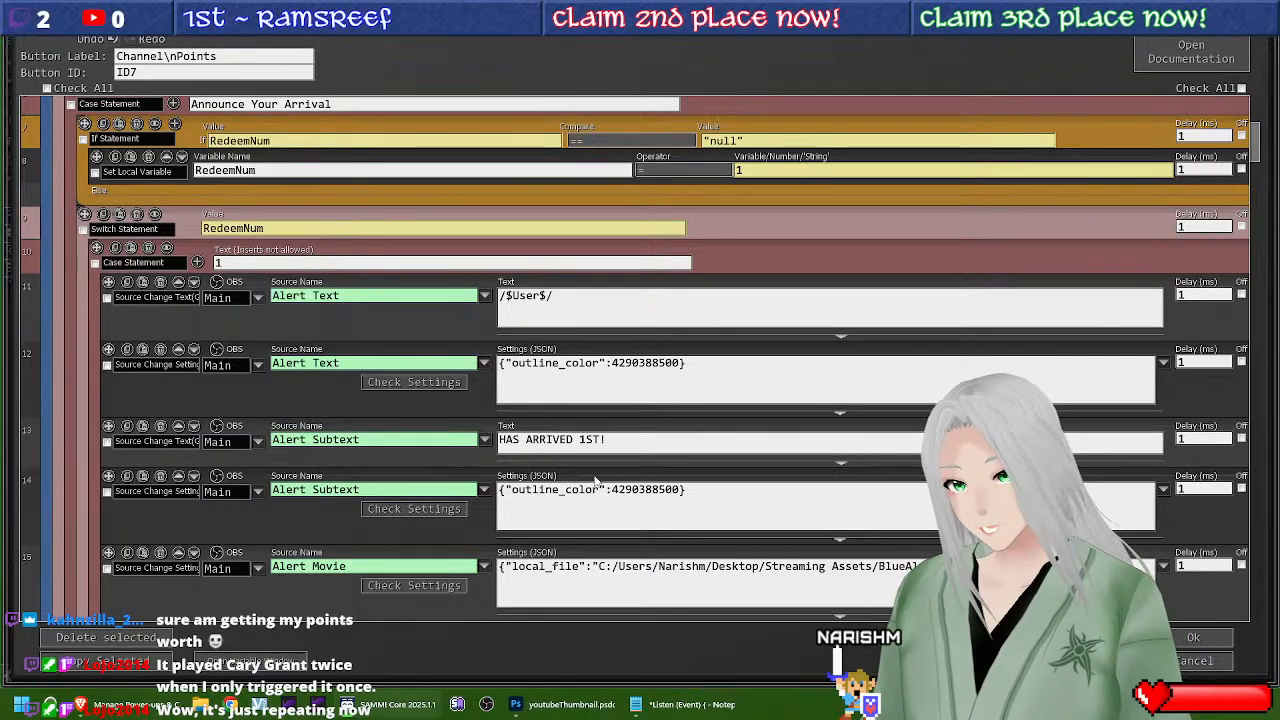
scroll(620, 503, "up", 6)
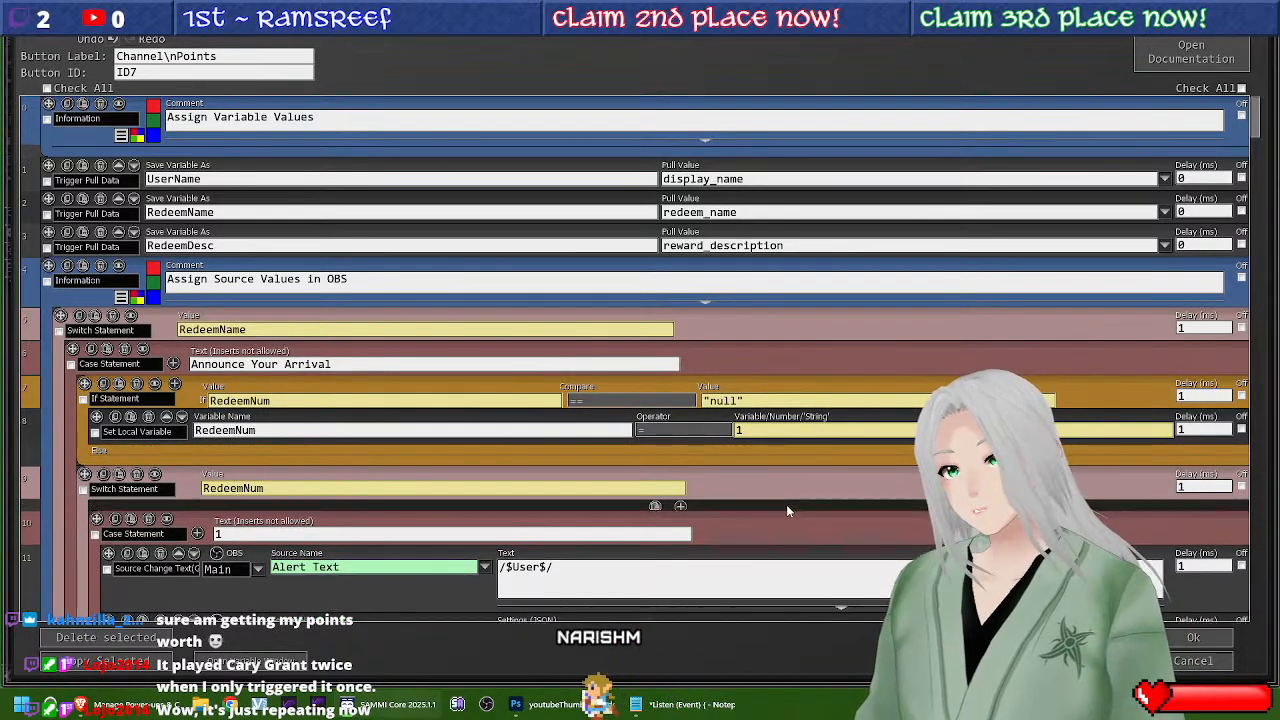
scroll(776, 432, "down", 4)
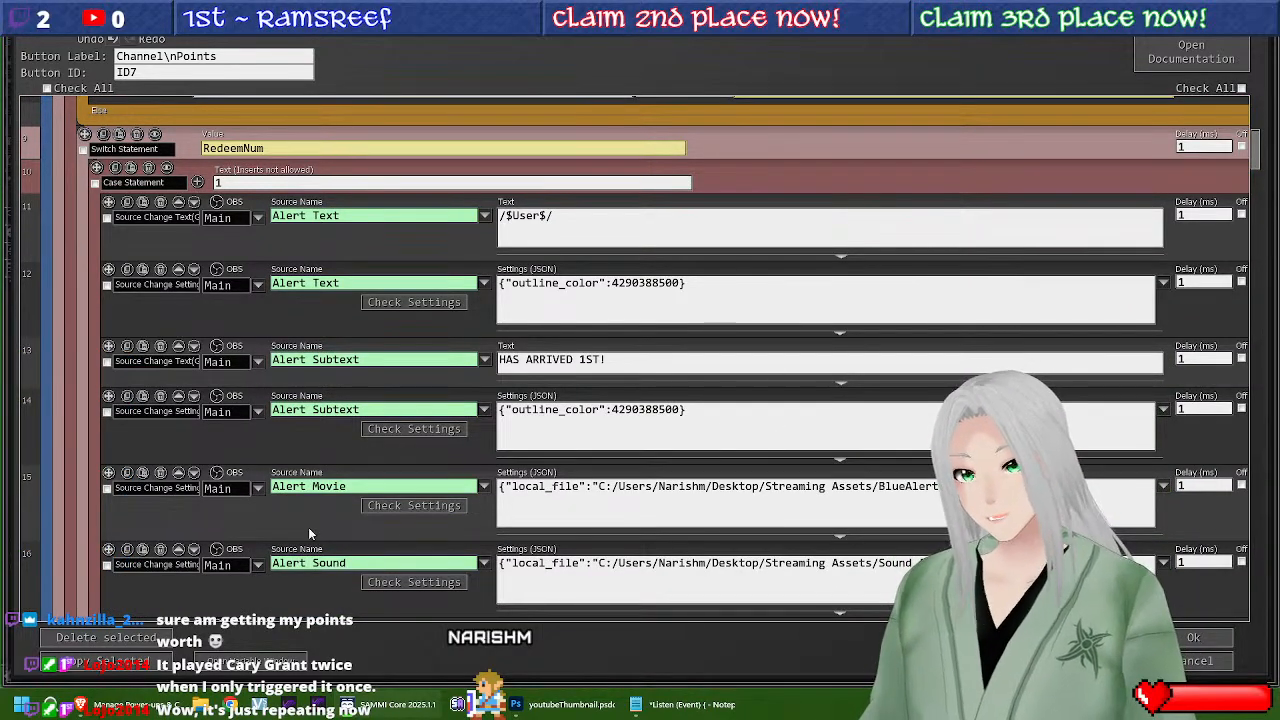
Step: Review the RedeemNum null check, the inner RedeemNum switch and the commands under its case 1
scroll(675, 273, "up", 5)
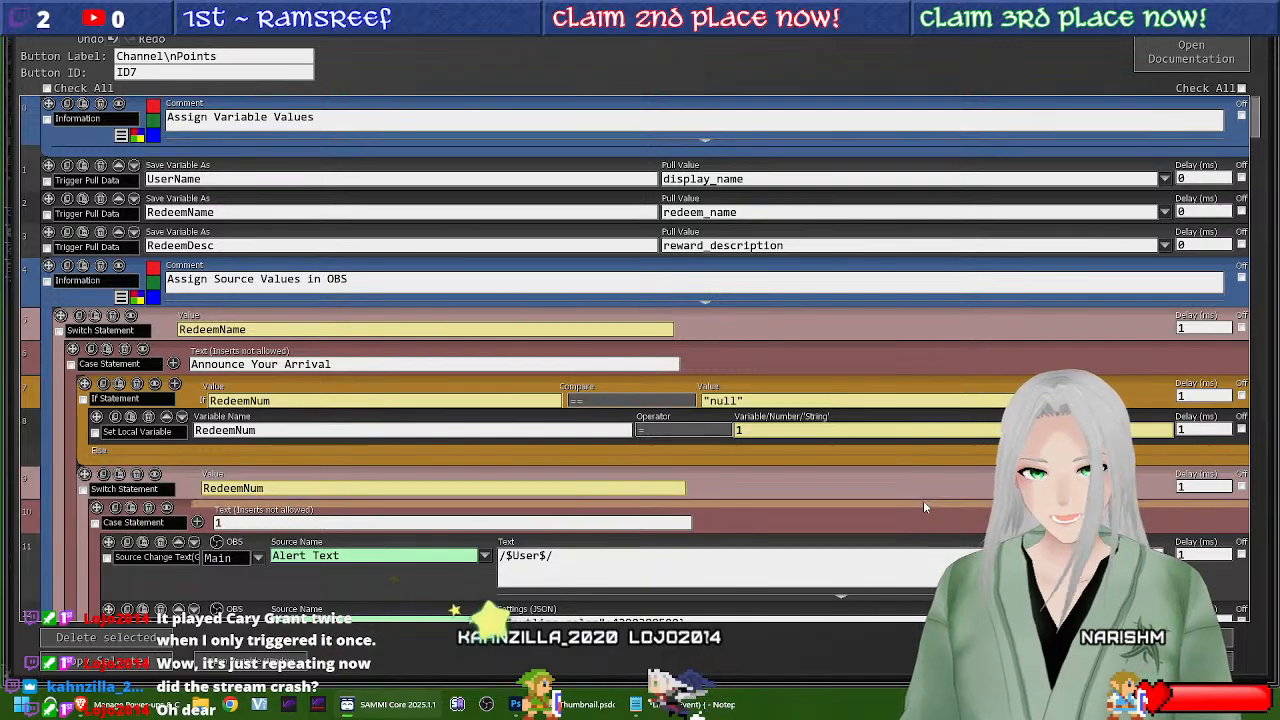
mouse_move(840, 461)
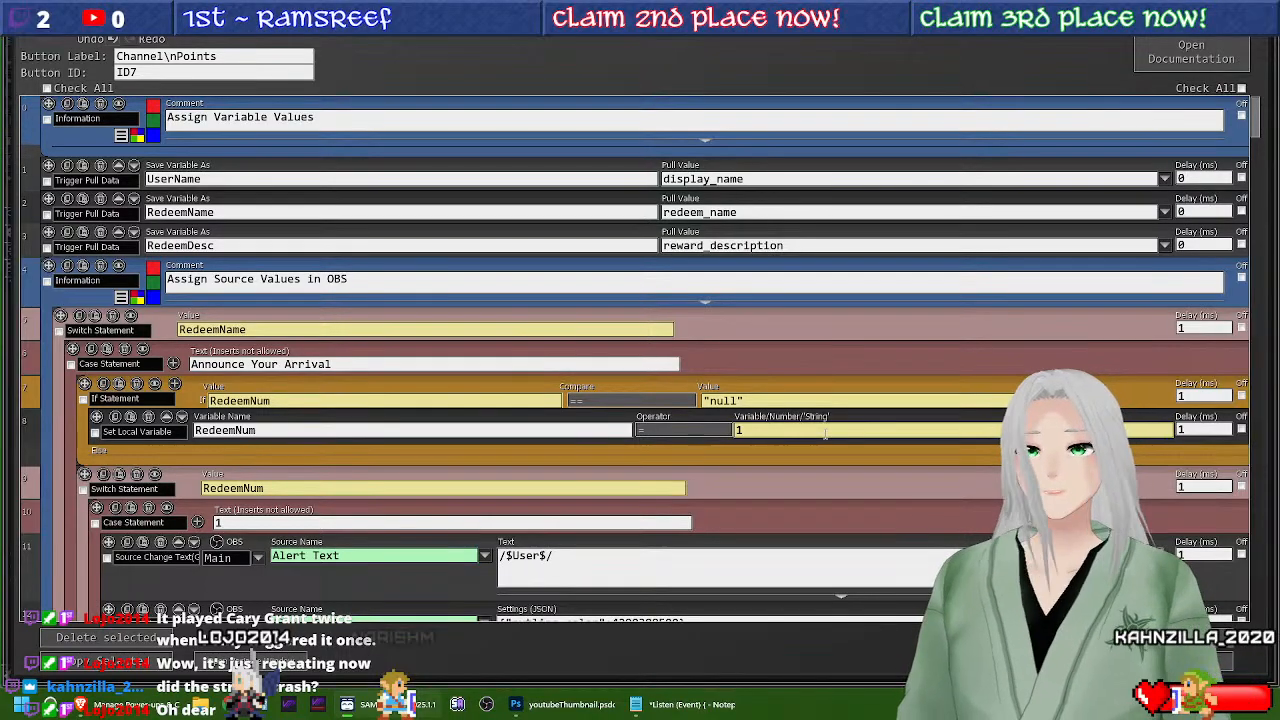
scroll(825, 432, "down", 10)
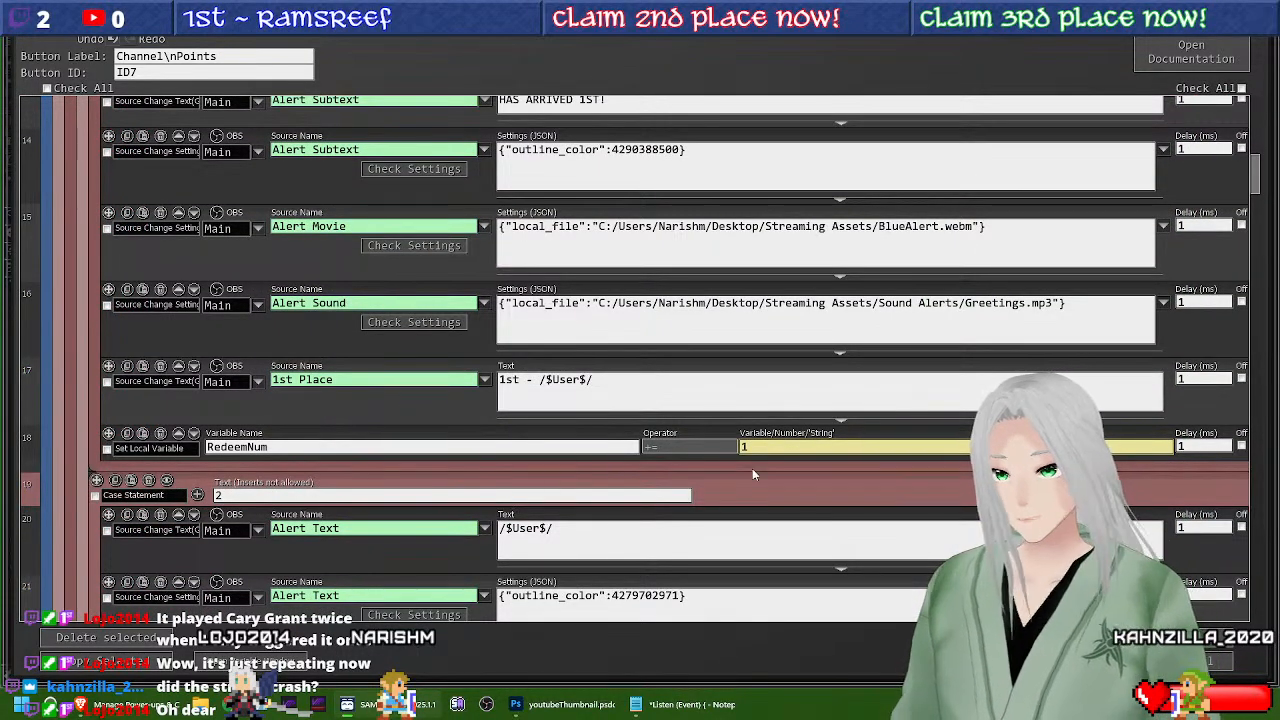
scroll(432, 236, "up", 10)
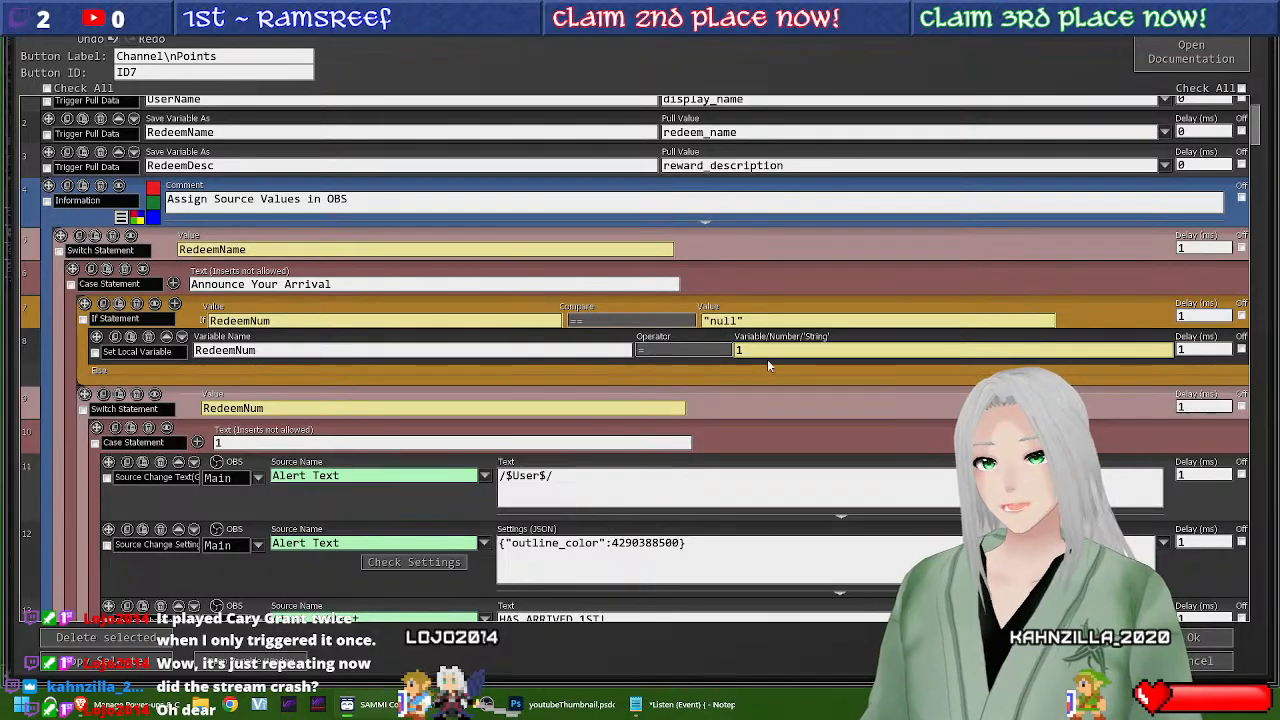
scroll(594, 328, "down", 2)
scroll(310, 348, "down", 2)
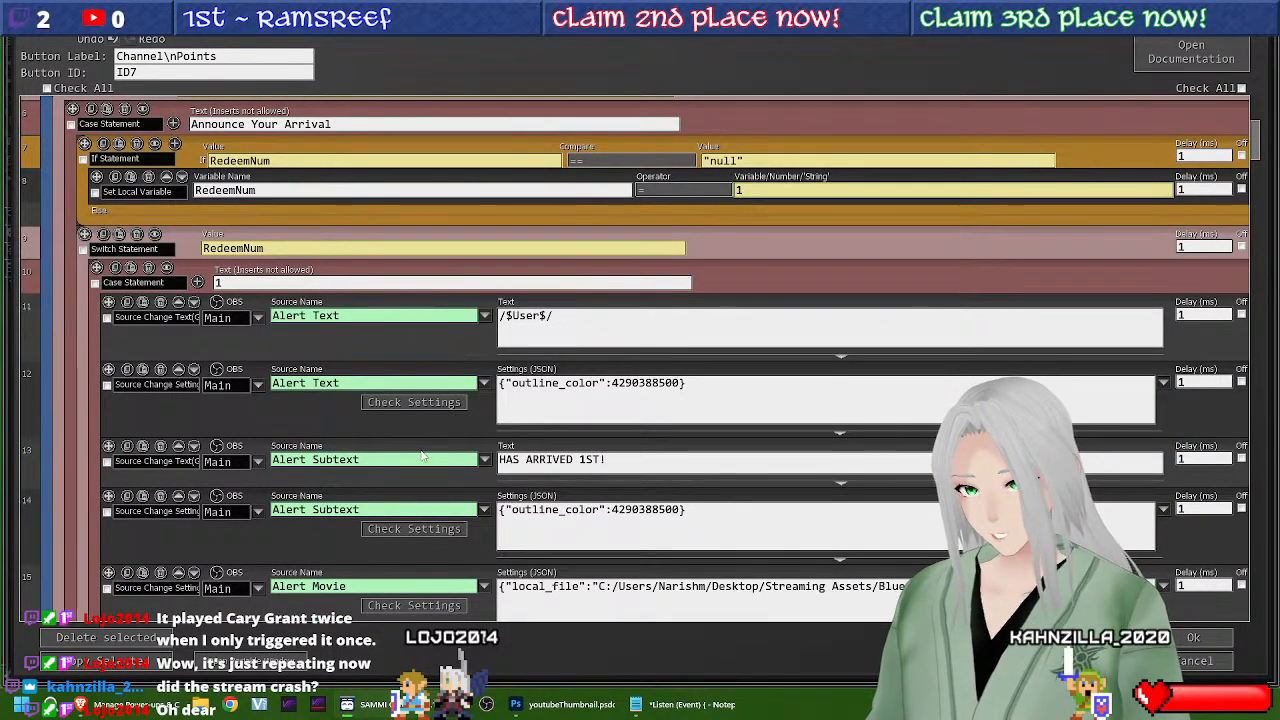
scroll(422, 455, "down", 8)
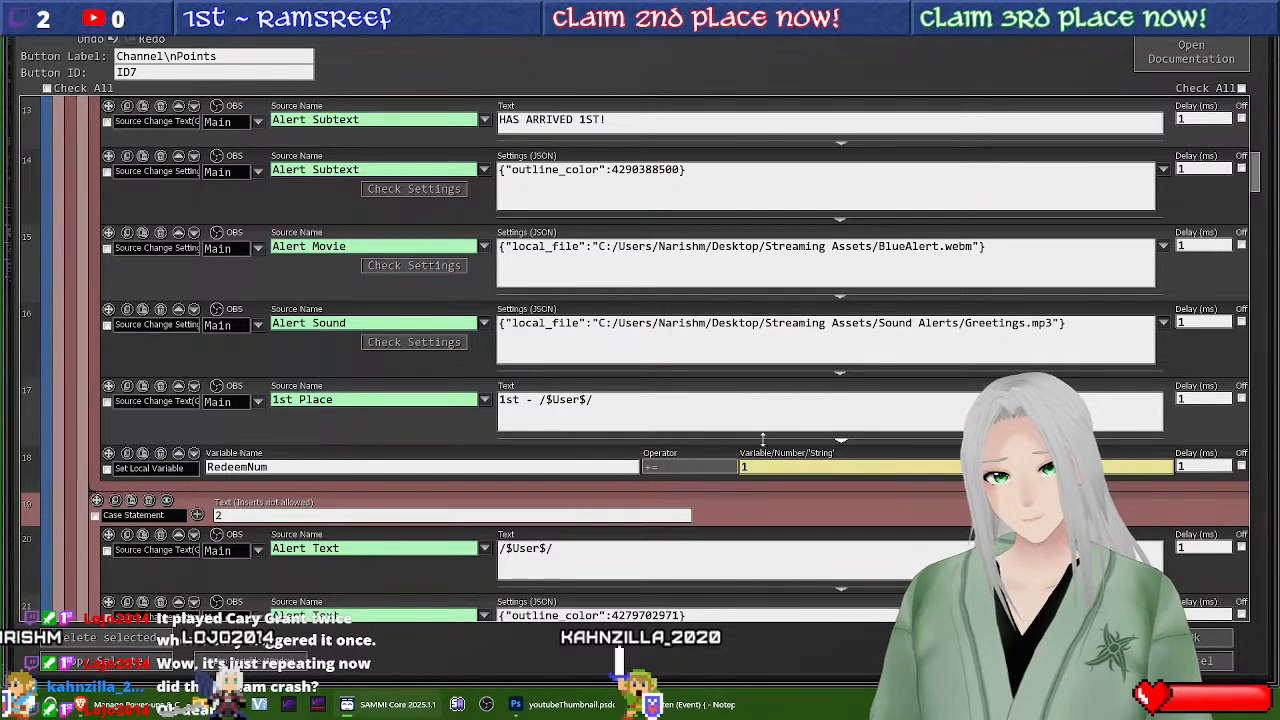
scroll(719, 409, "up", 3)
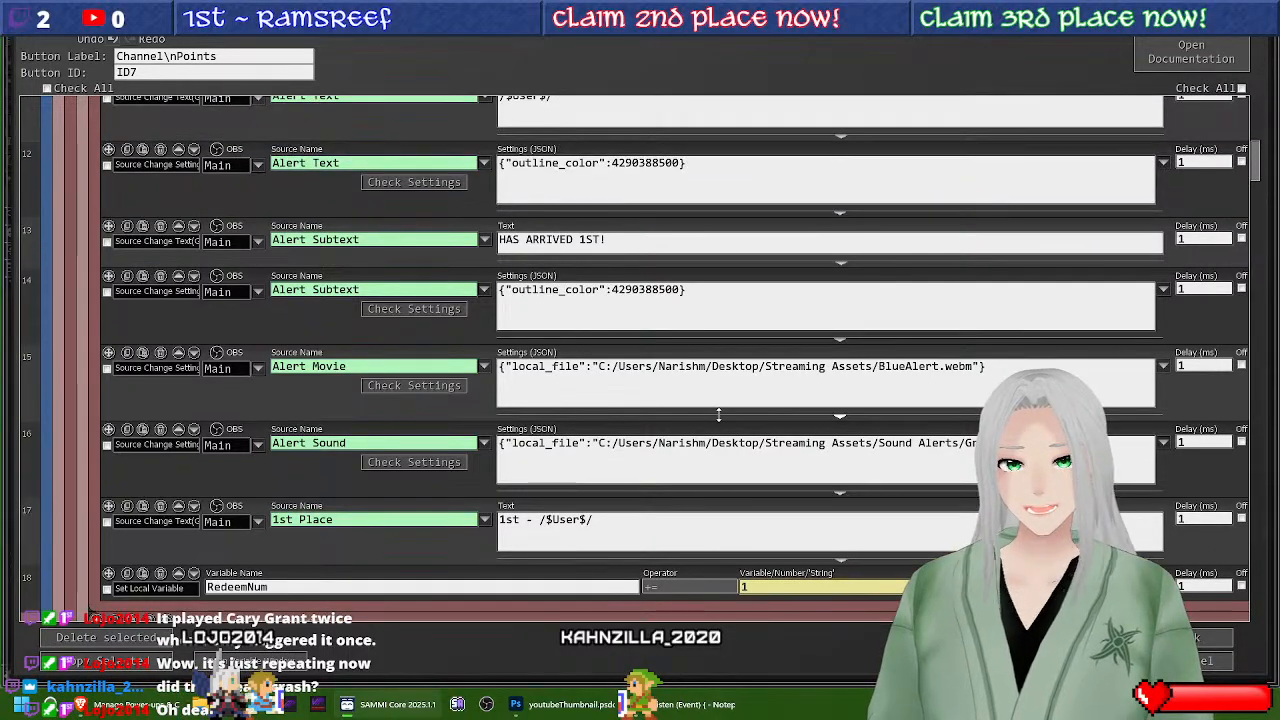
scroll(719, 409, "down", 2)
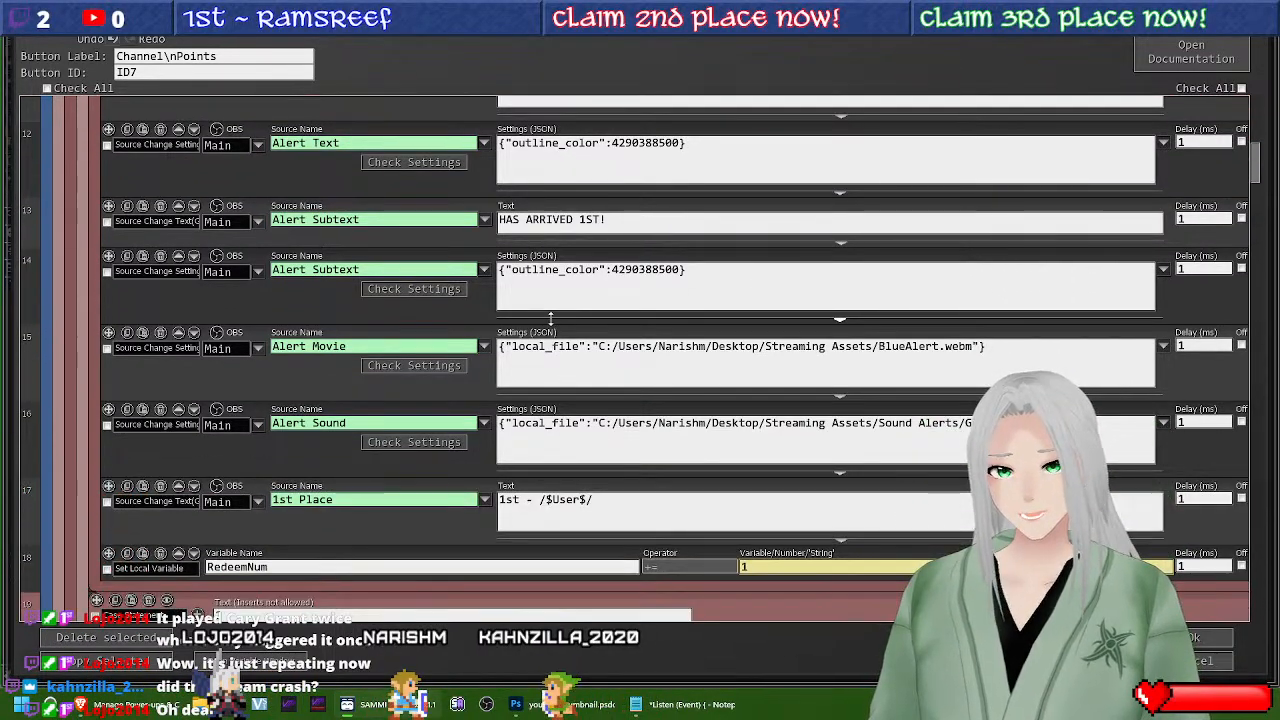
scroll(719, 409, "up", 2)
scroll(635, 482, "down", 3)
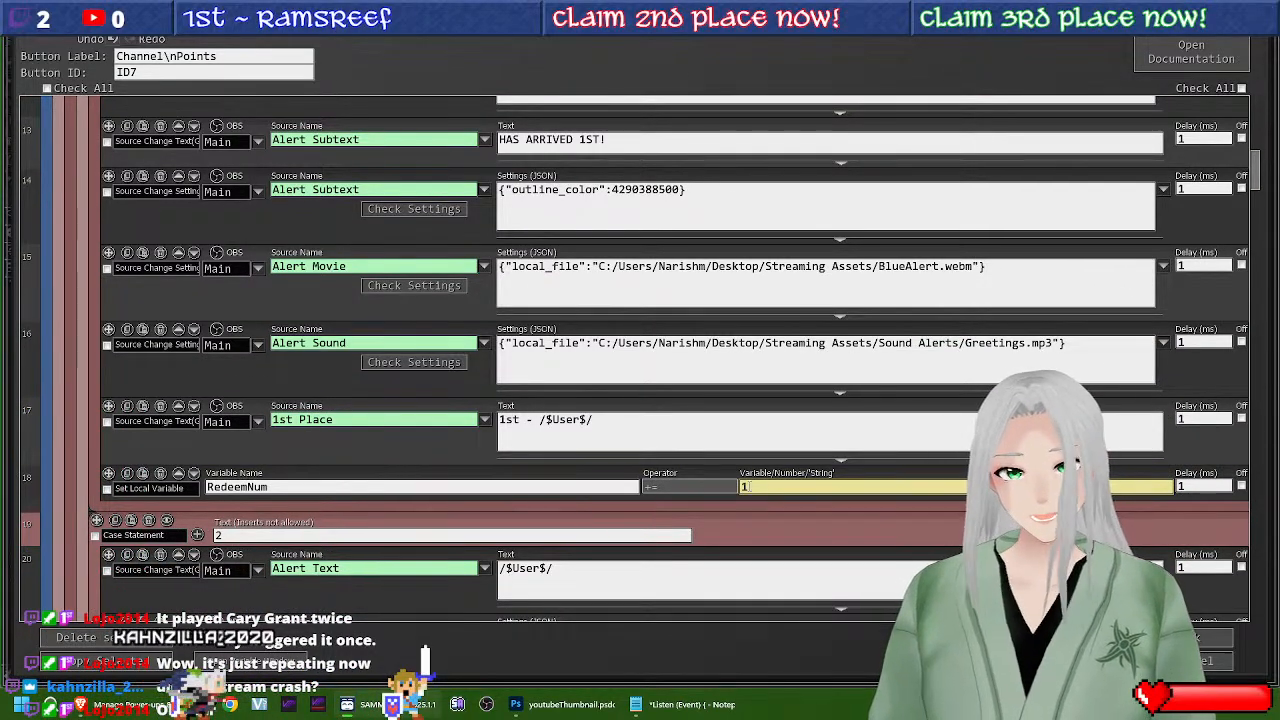
Step: Check the commands under cases 2 and 3 and the alert commands that follow the inner switch
scroll(671, 405, "down", 5)
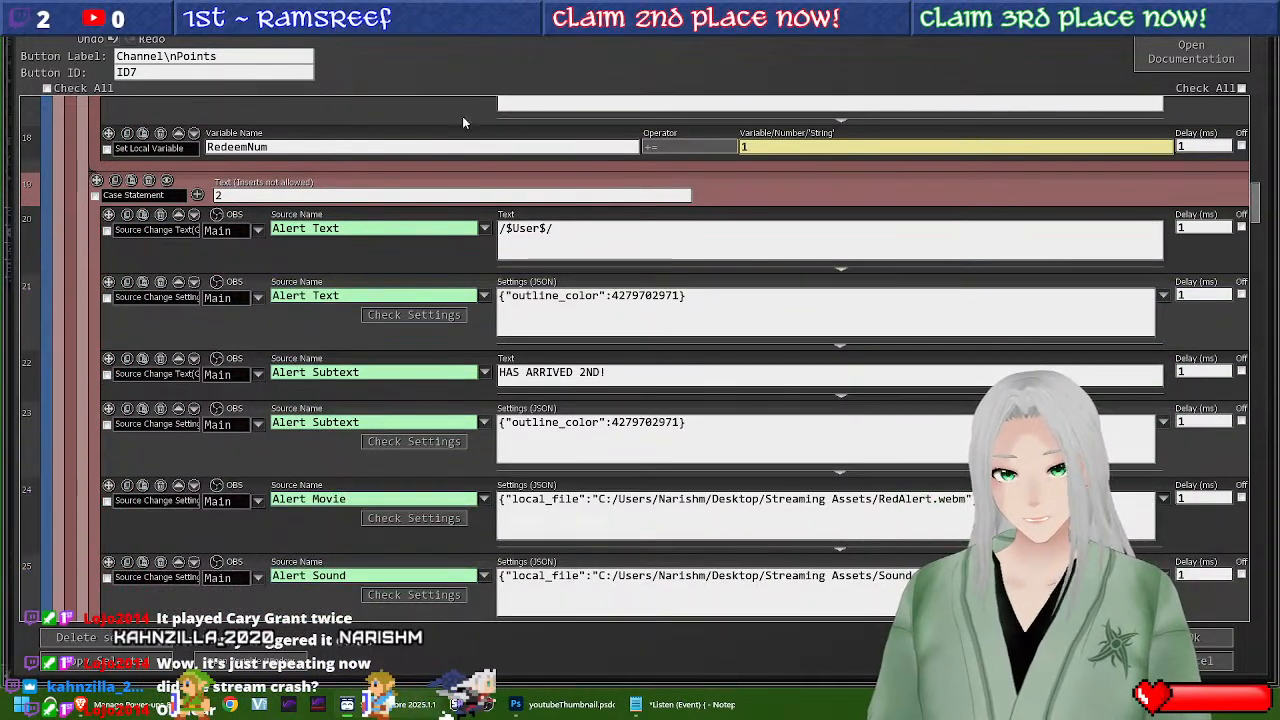
scroll(531, 378, "down", 6)
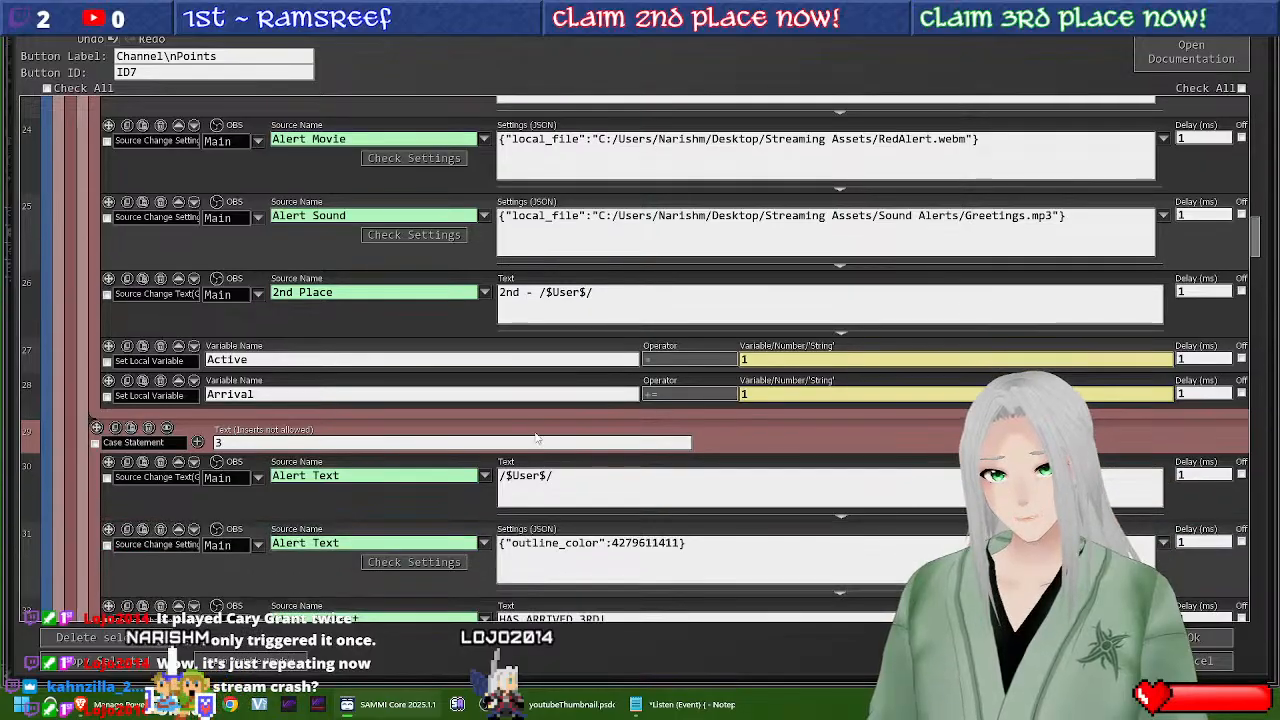
scroll(584, 287, "down", 3)
scroll(226, 262, "down", 3)
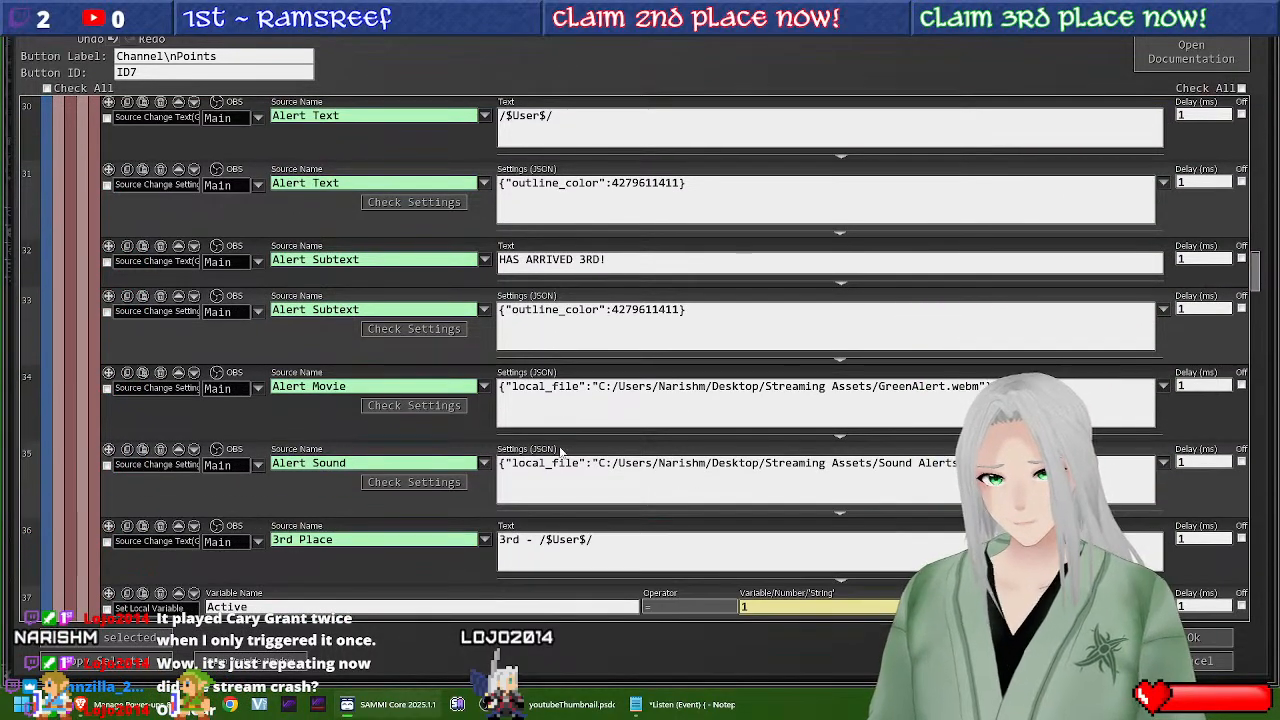
scroll(570, 420, "down", 3)
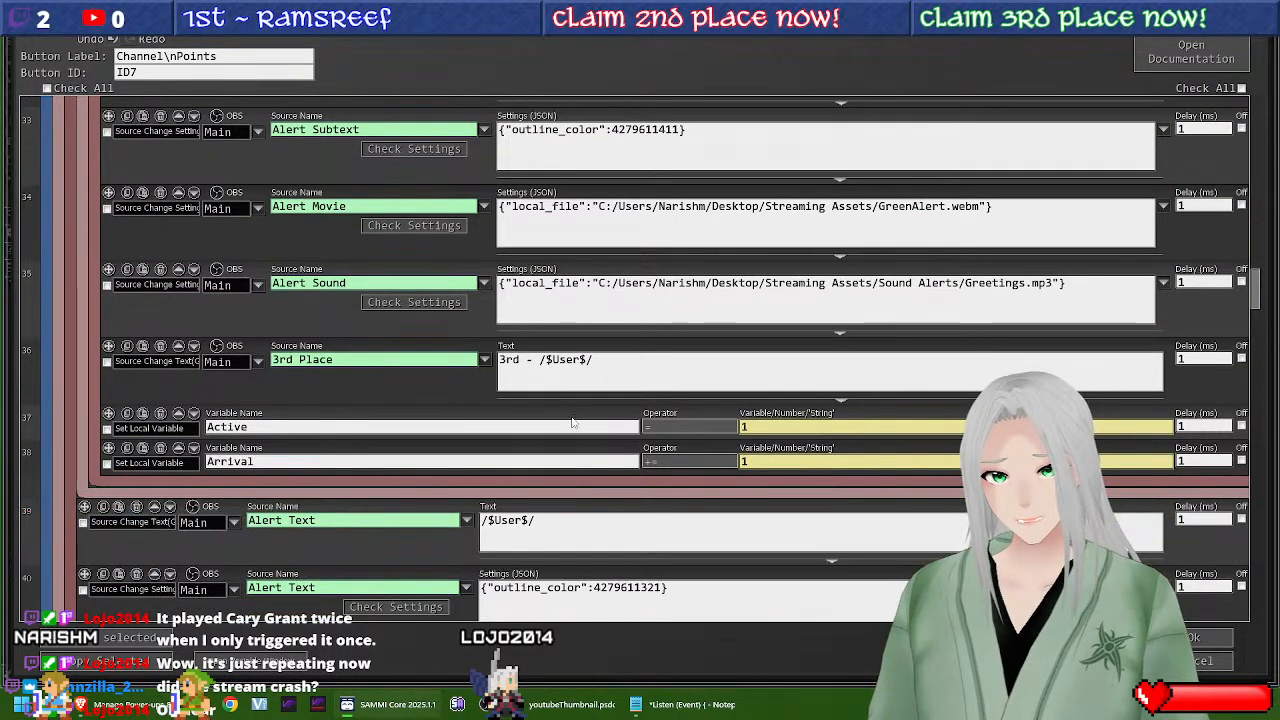
scroll(592, 396, "down", 2)
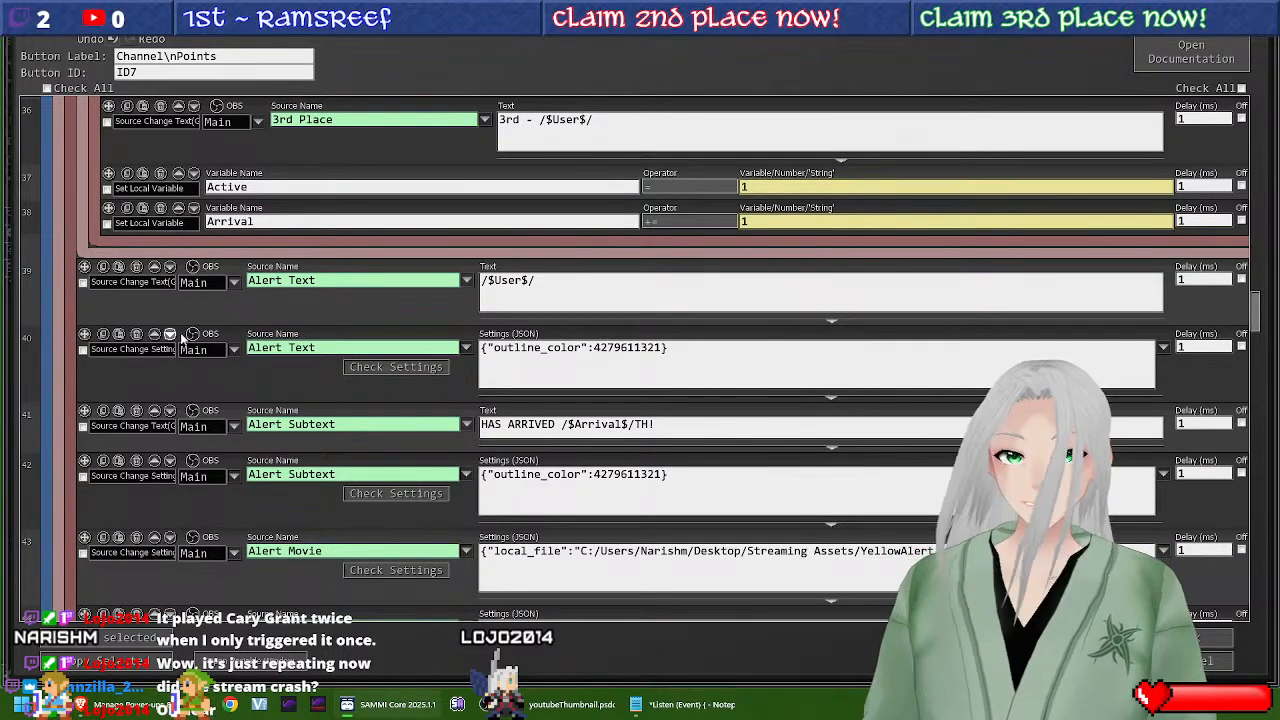
scroll(424, 414, "down", 3)
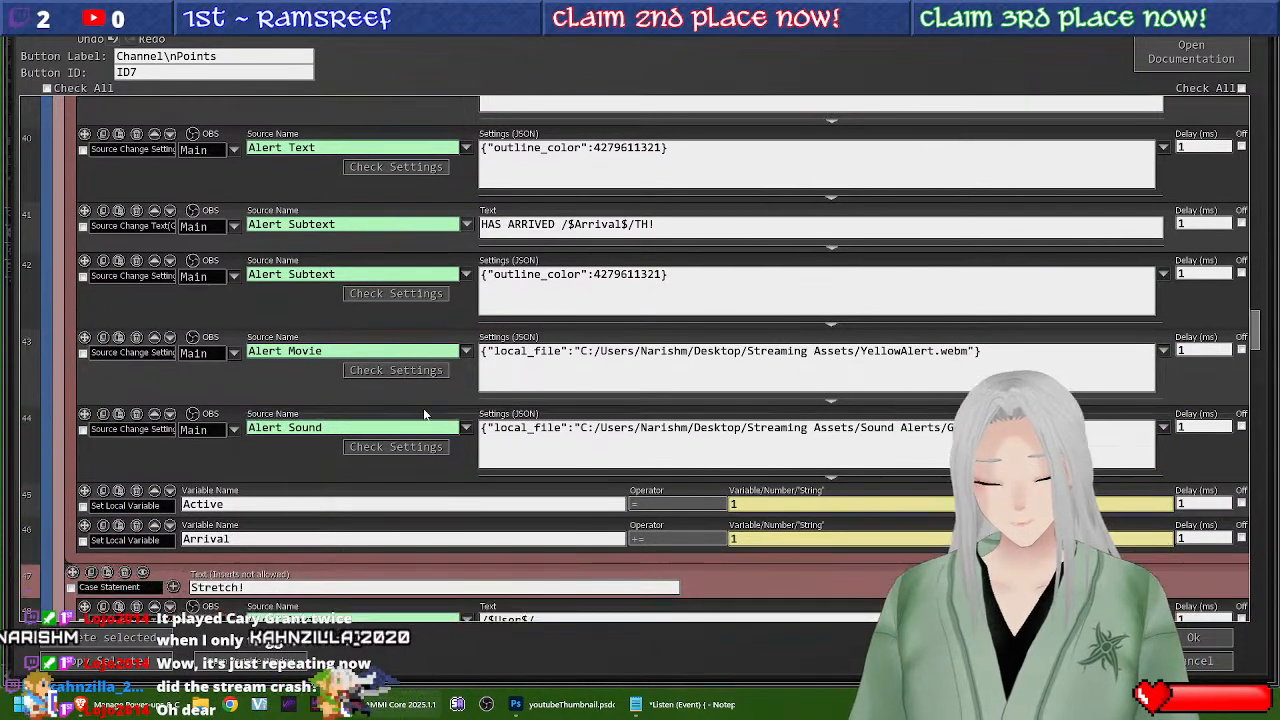
scroll(490, 520, "up", 3)
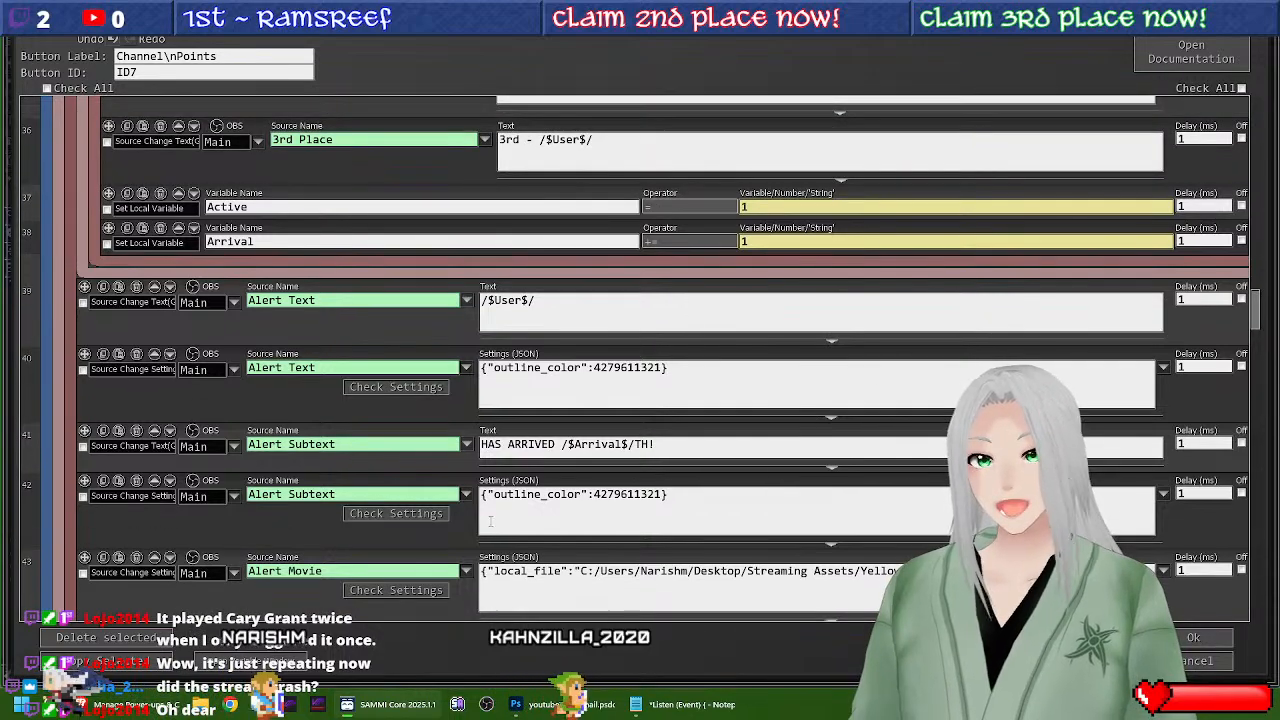
scroll(490, 520, "down", 1)
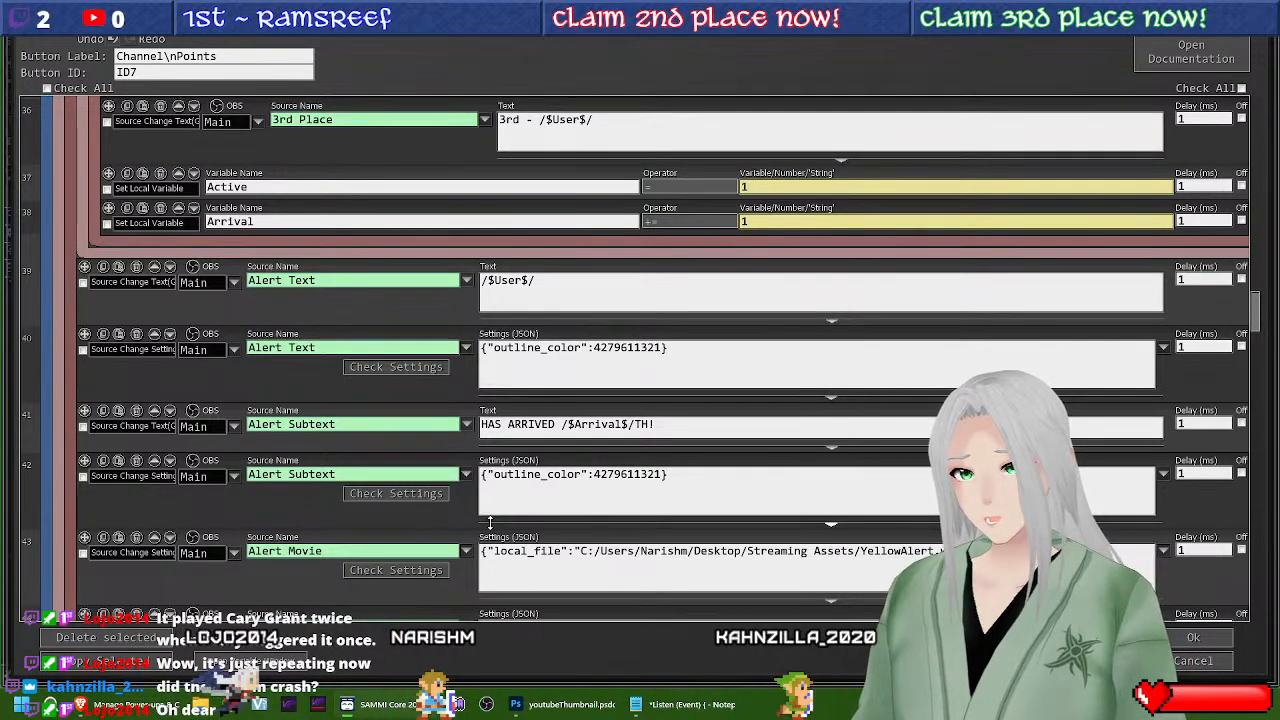
scroll(493, 538, "down", 2)
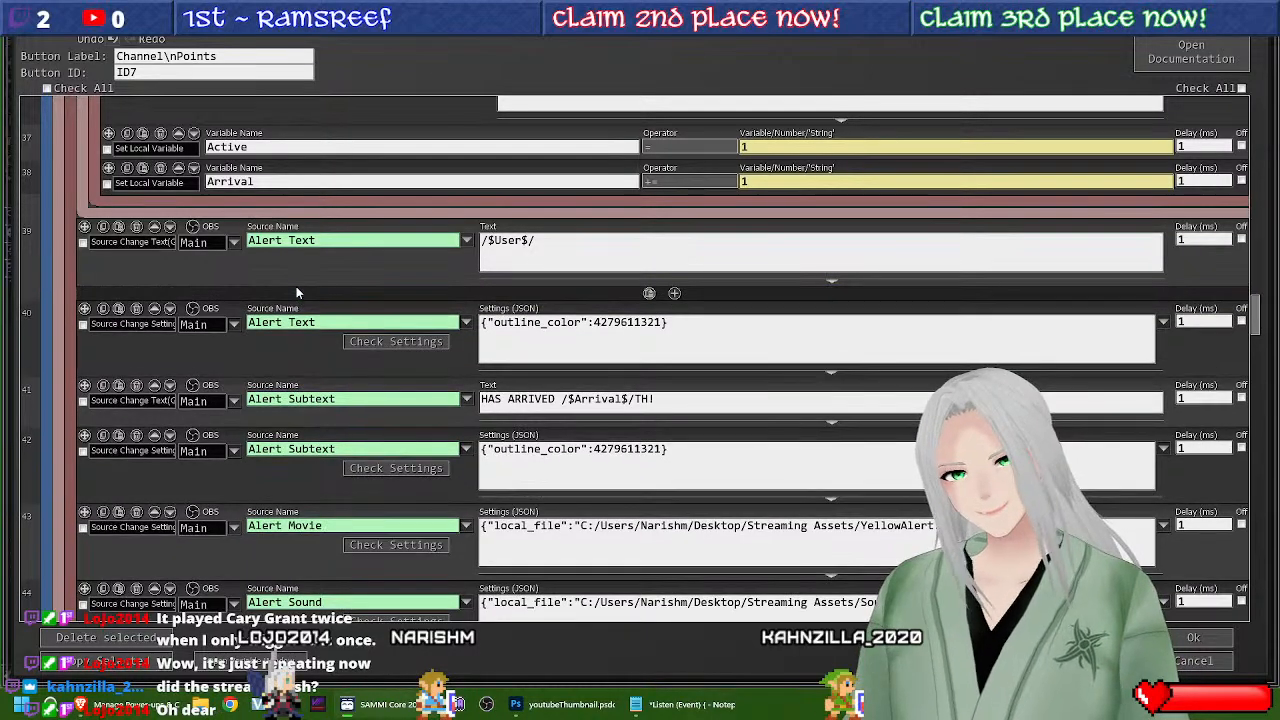
Step: Delete the Set Local Variable command for Active that follows the YellowAlert movie and sound commands, just before the Stretch! case
scroll(399, 389, "down", 4)
scroll(399, 383, "down", 4)
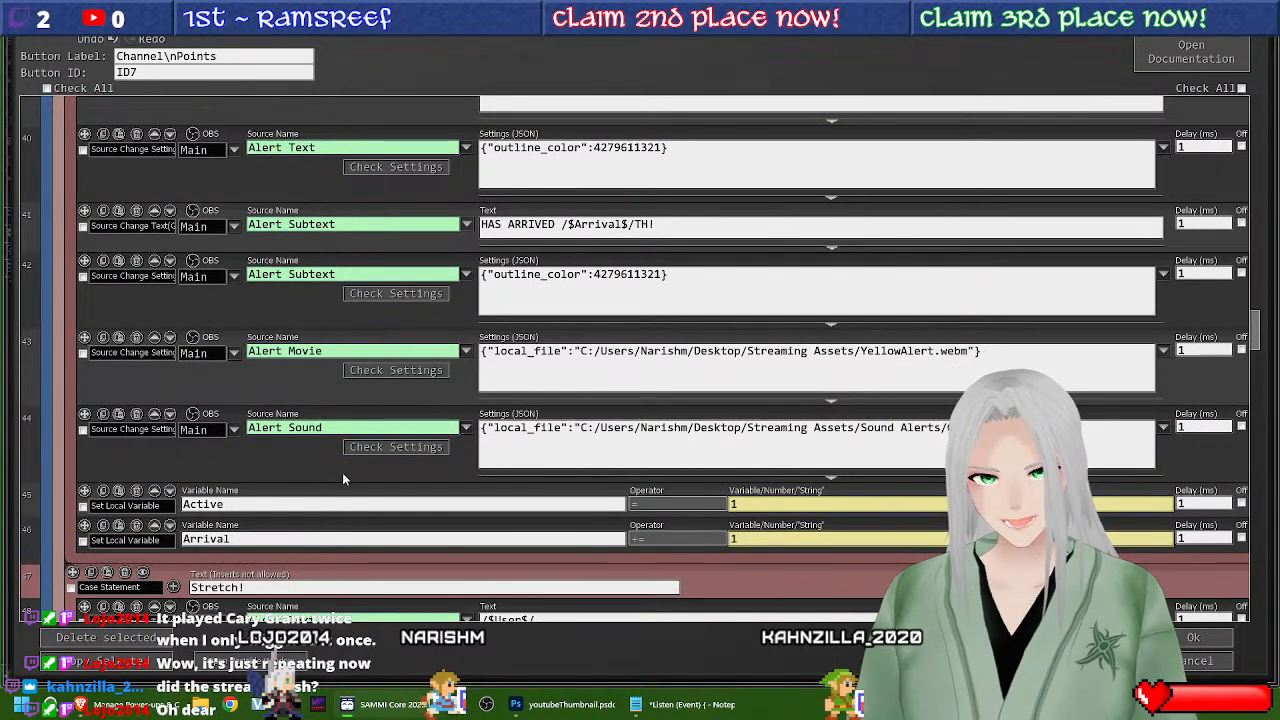
left_click(136, 491)
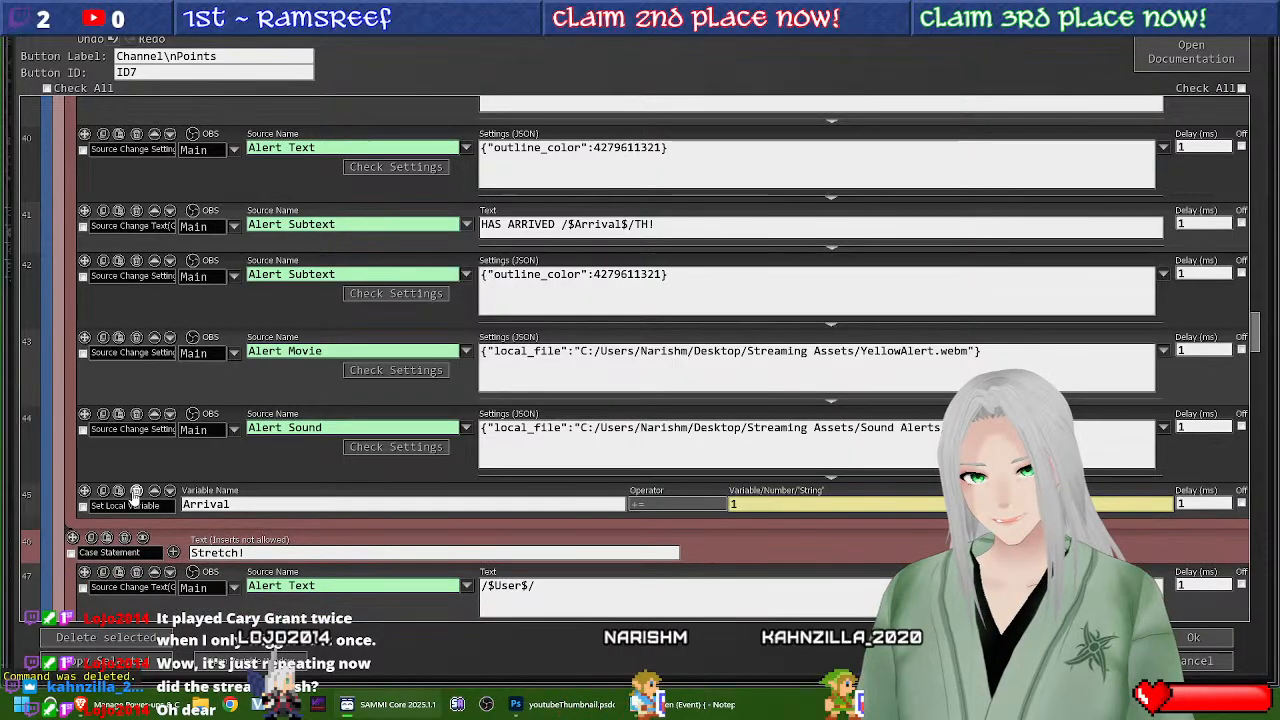
Step: Insert a Case Statement with the text default directly after the inner RedeemNum switch, above the loose alert commands
scroll(420, 443, "up", 10)
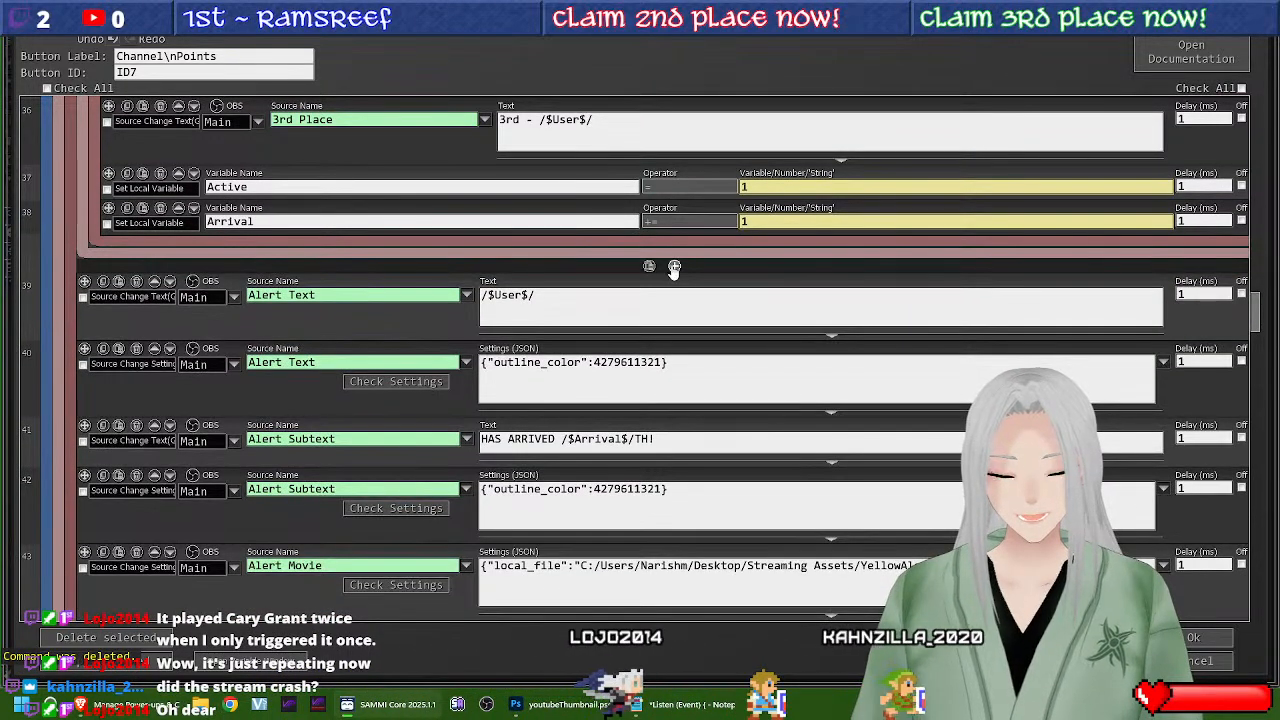
left_click(674, 267)
mouse_move(666, 300)
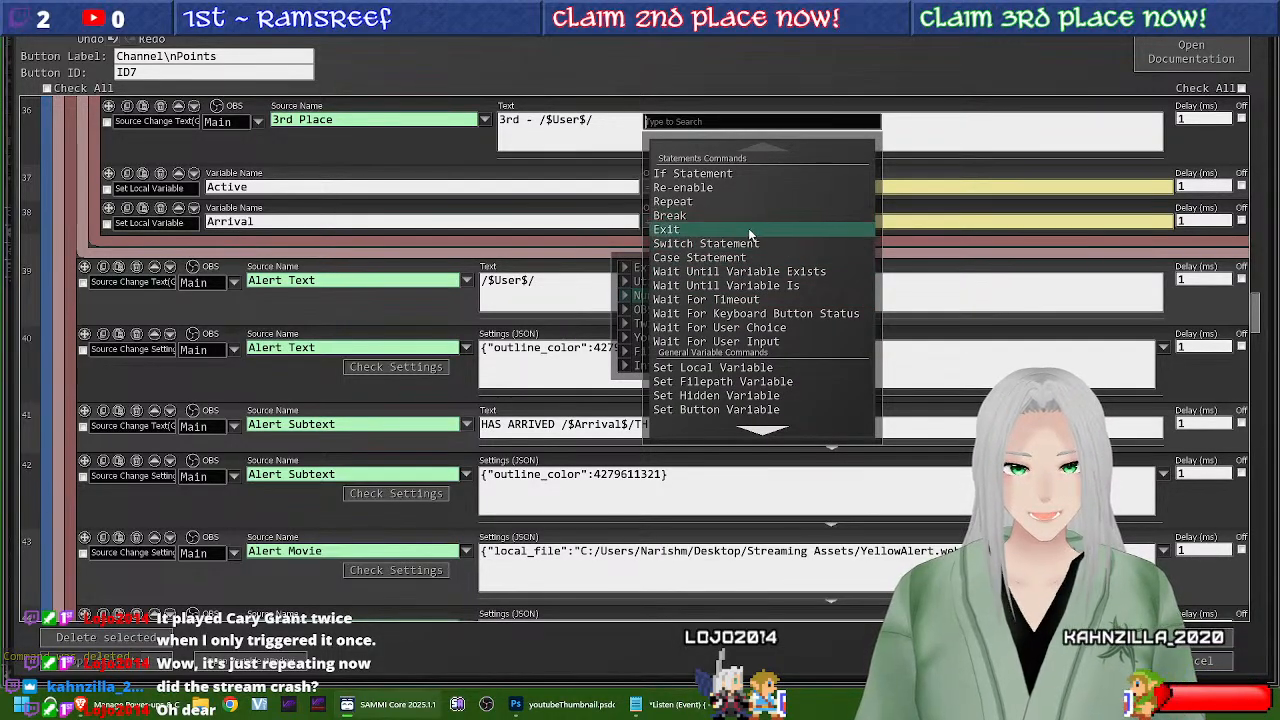
scroll(730, 260, "down", 4)
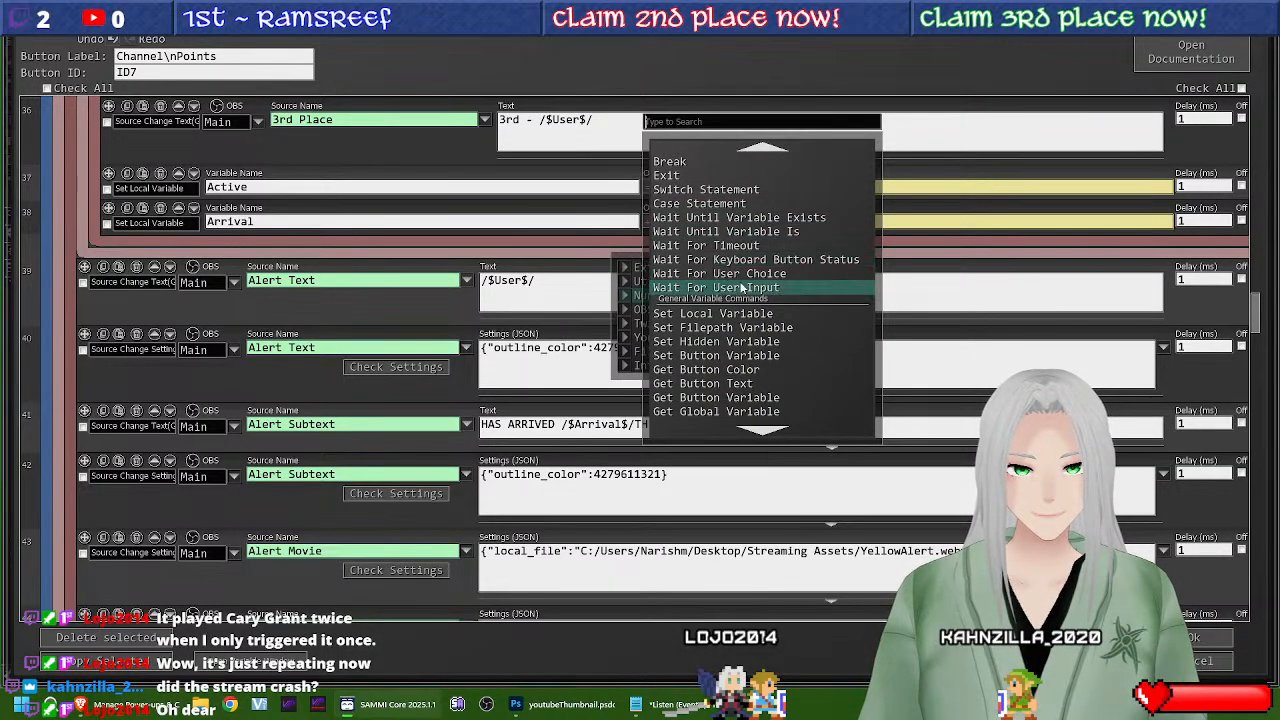
scroll(738, 293, "up", 4)
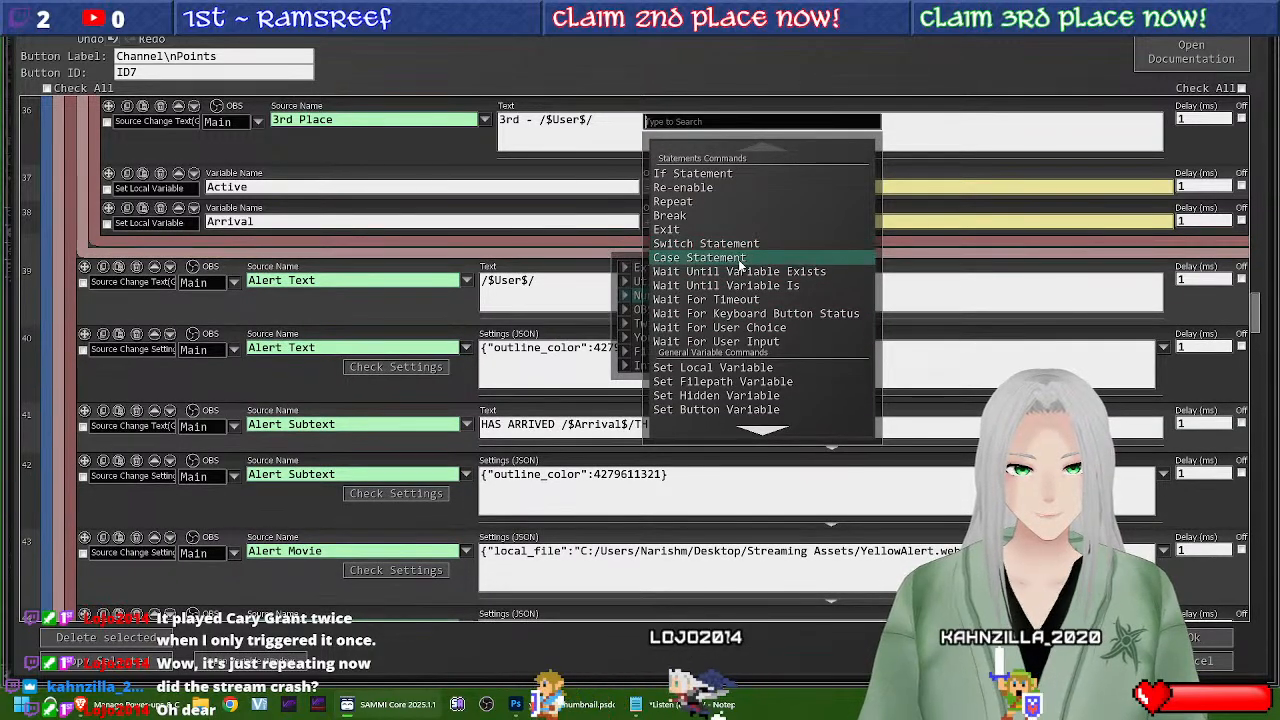
left_click(735, 258)
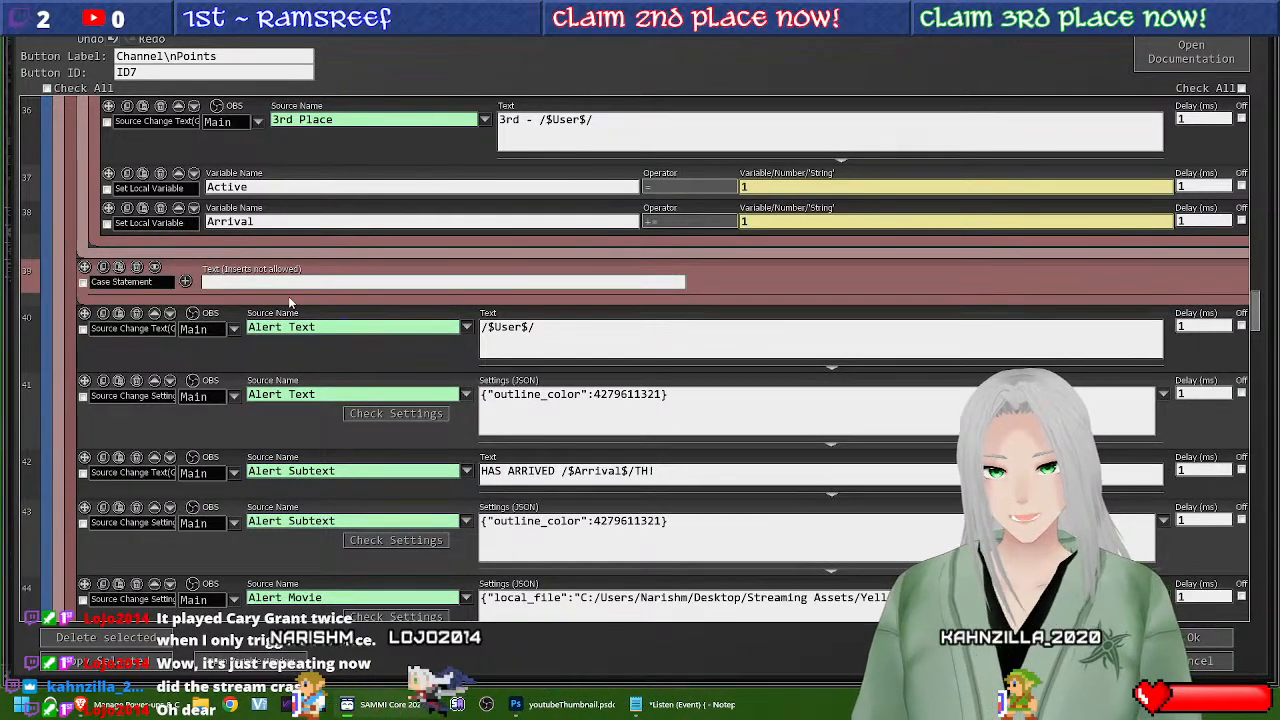
type("de")
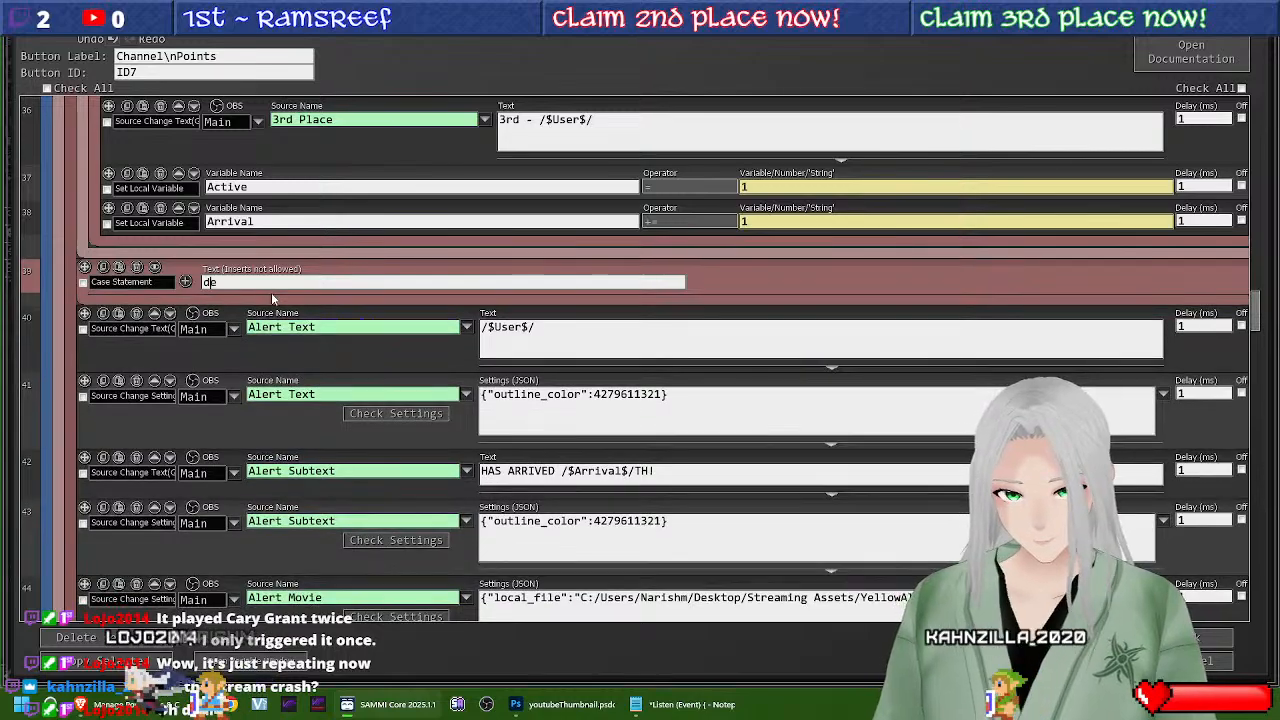
type("fault")
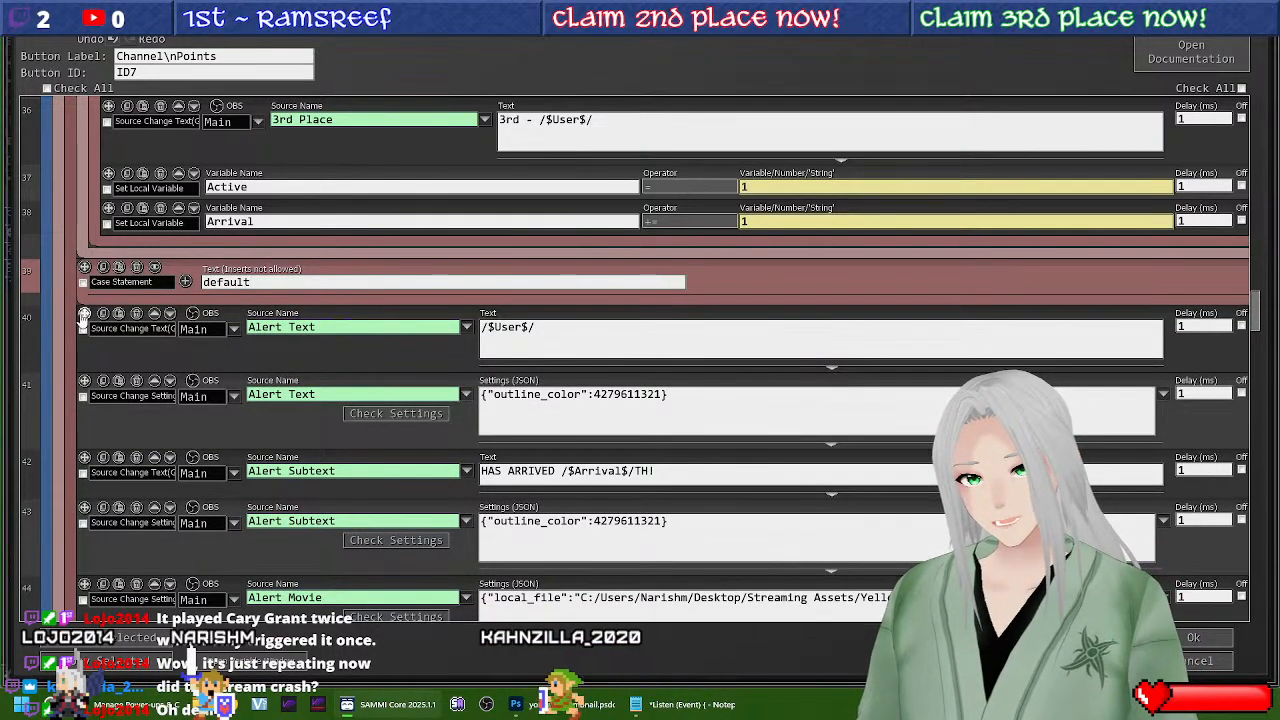
Step: Move the six loose Alert Text, Subtext, Movie and Sound commands and the Arrival increment into the default case
left_click_drag(118, 309, 106, 322)
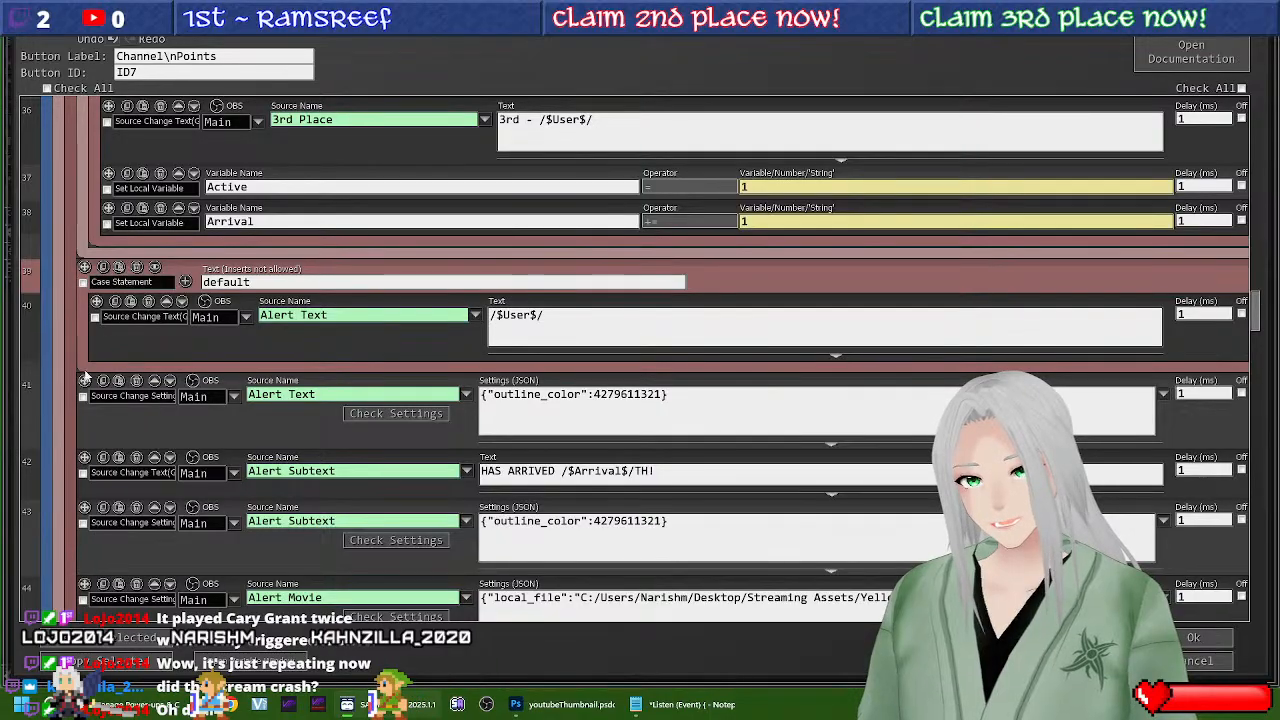
left_click_drag(84, 395, 101, 368)
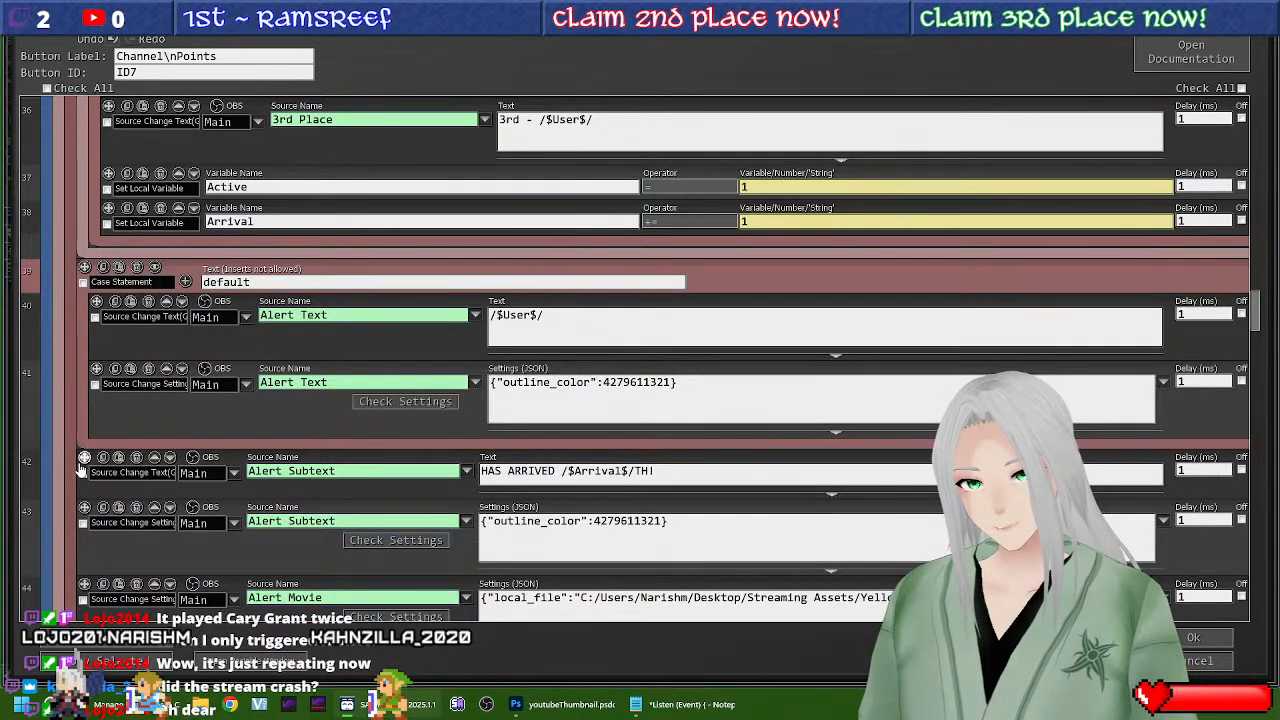
left_click_drag(84, 471, 112, 452)
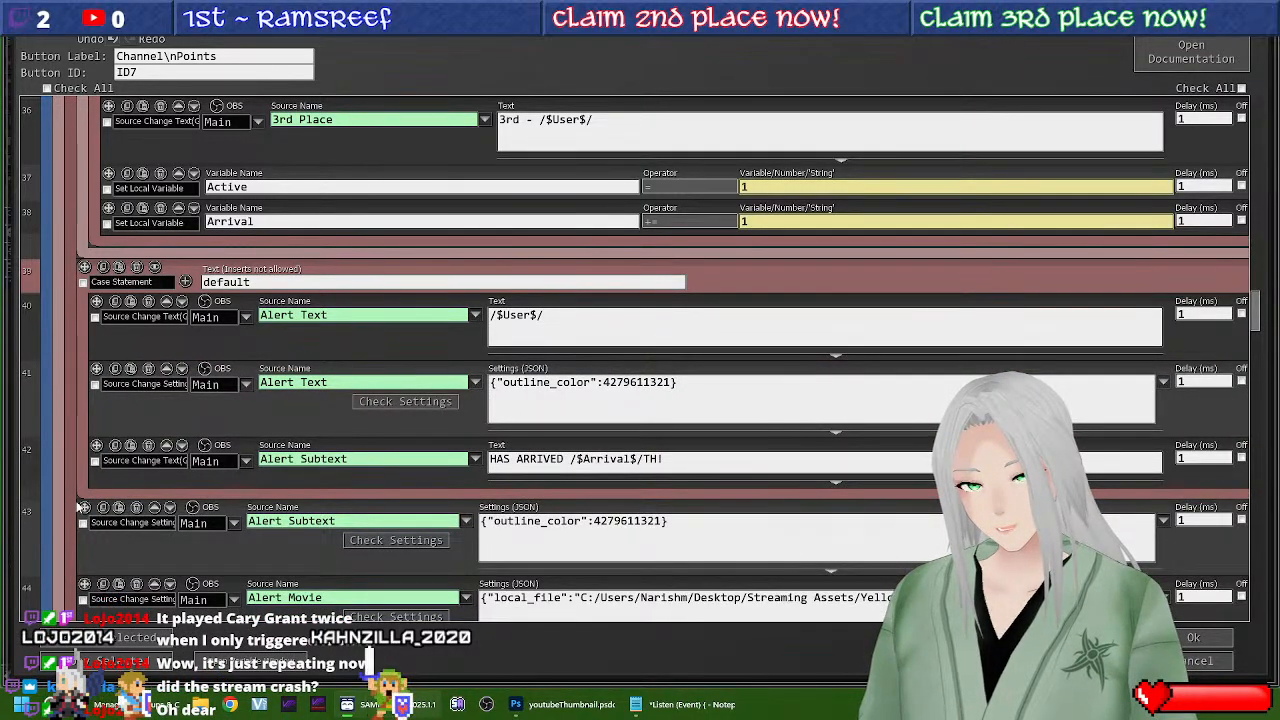
mouse_move(84, 508)
left_mouse_down()
mouse_move(109, 490)
mouse_move(98, 492)
mouse_move(115, 492)
mouse_move(100, 500)
mouse_move(107, 510)
left_mouse_up()
scroll(122, 488, "down", 2)
scroll(100, 498, "down", 1)
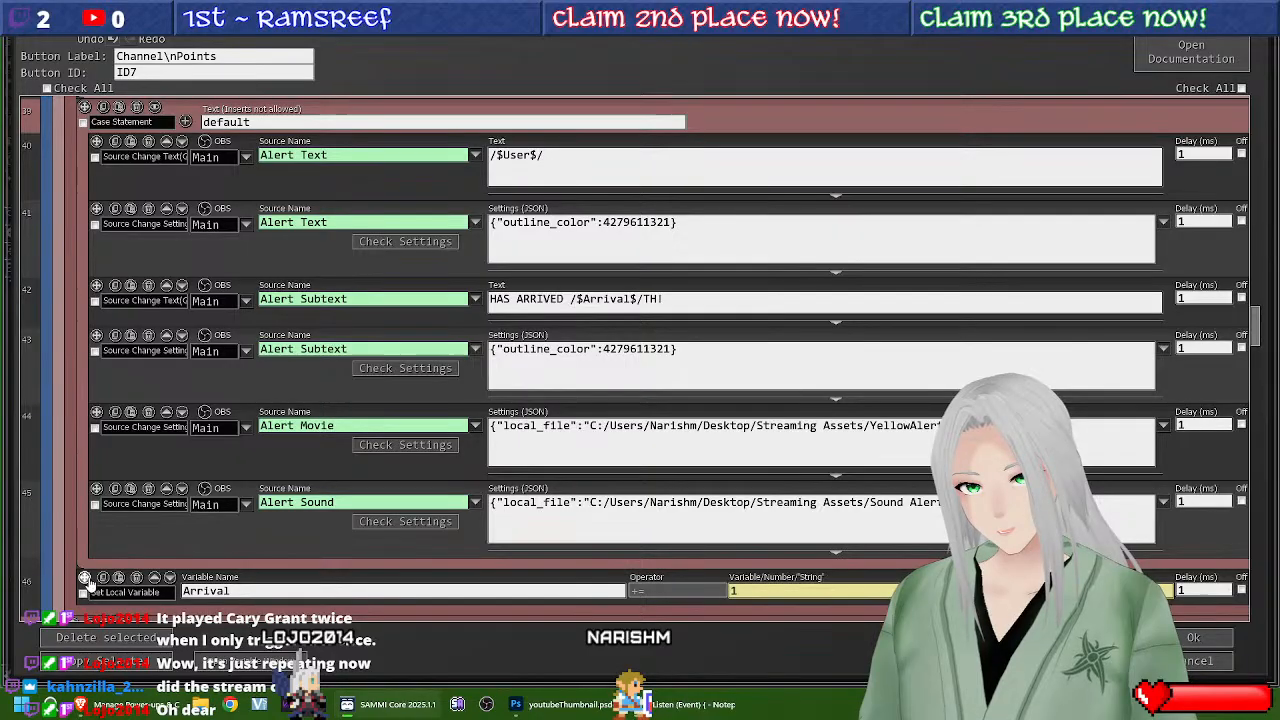
left_click_drag(84, 580, 110, 568)
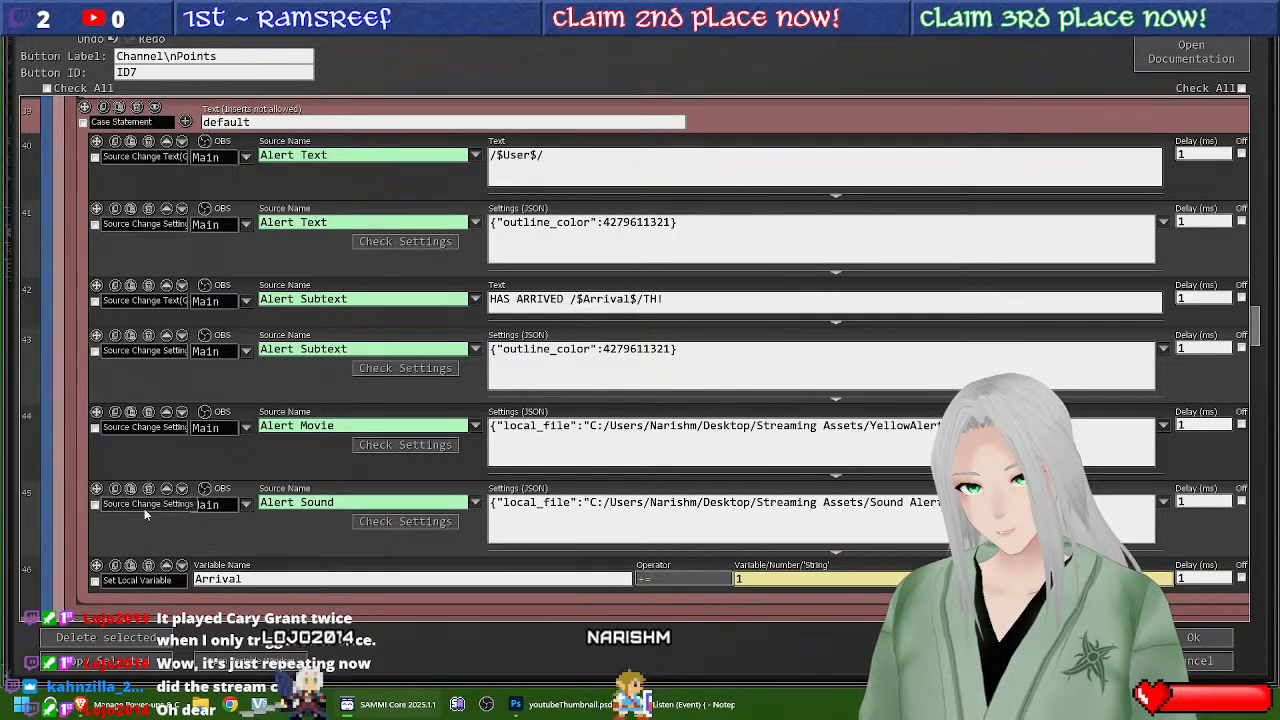
scroll(170, 488, "down", 2)
scroll(236, 430, "down", 2)
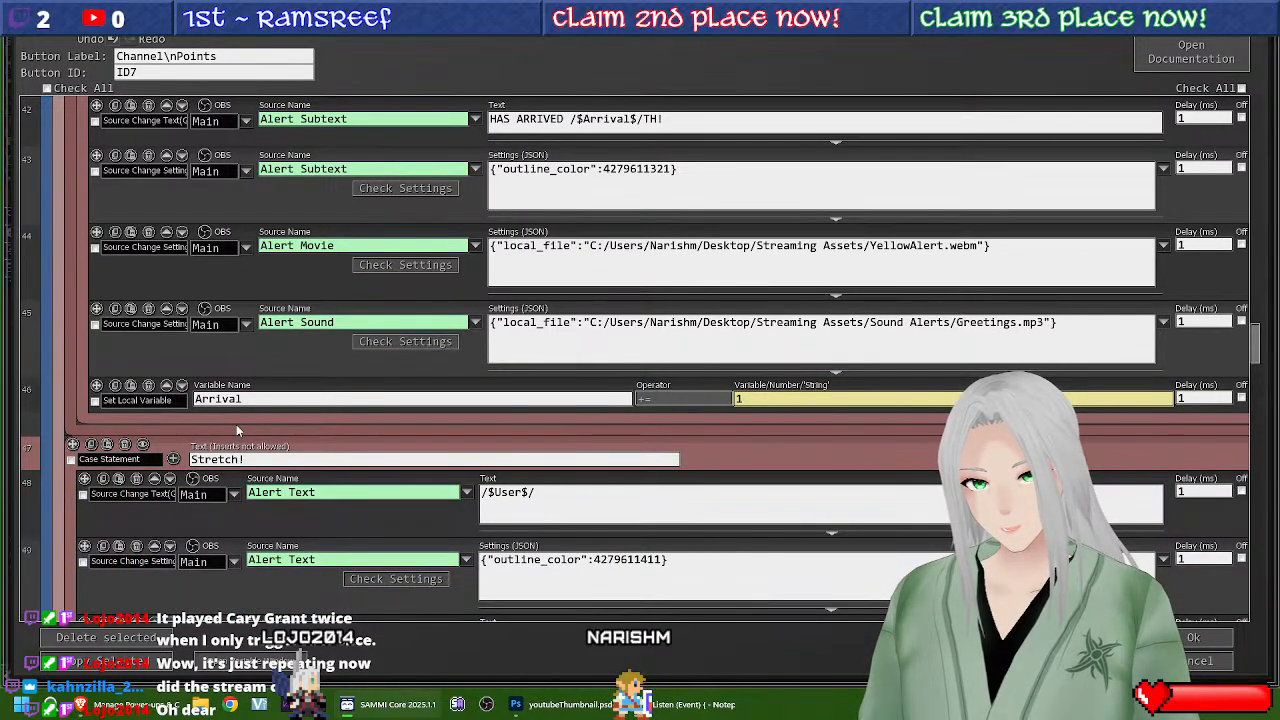
scroll(236, 424, "down", 2)
scroll(262, 510, "up", 1)
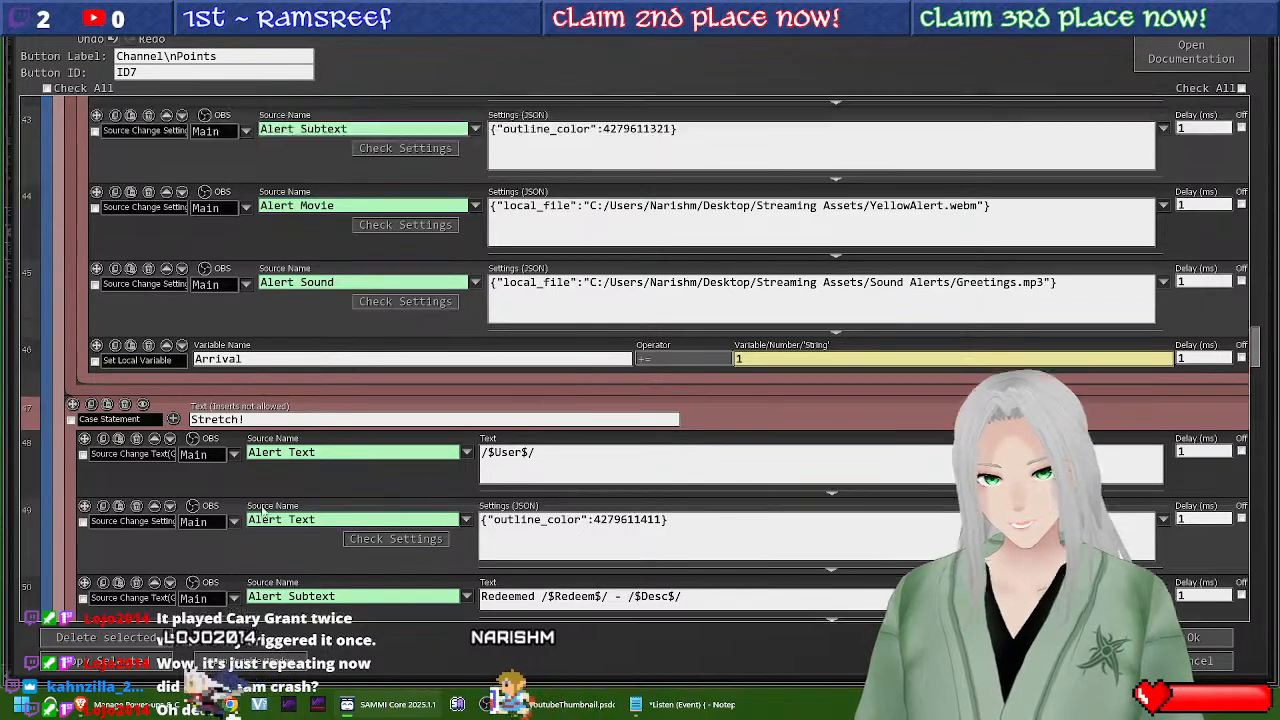
scroll(262, 510, "up", 5)
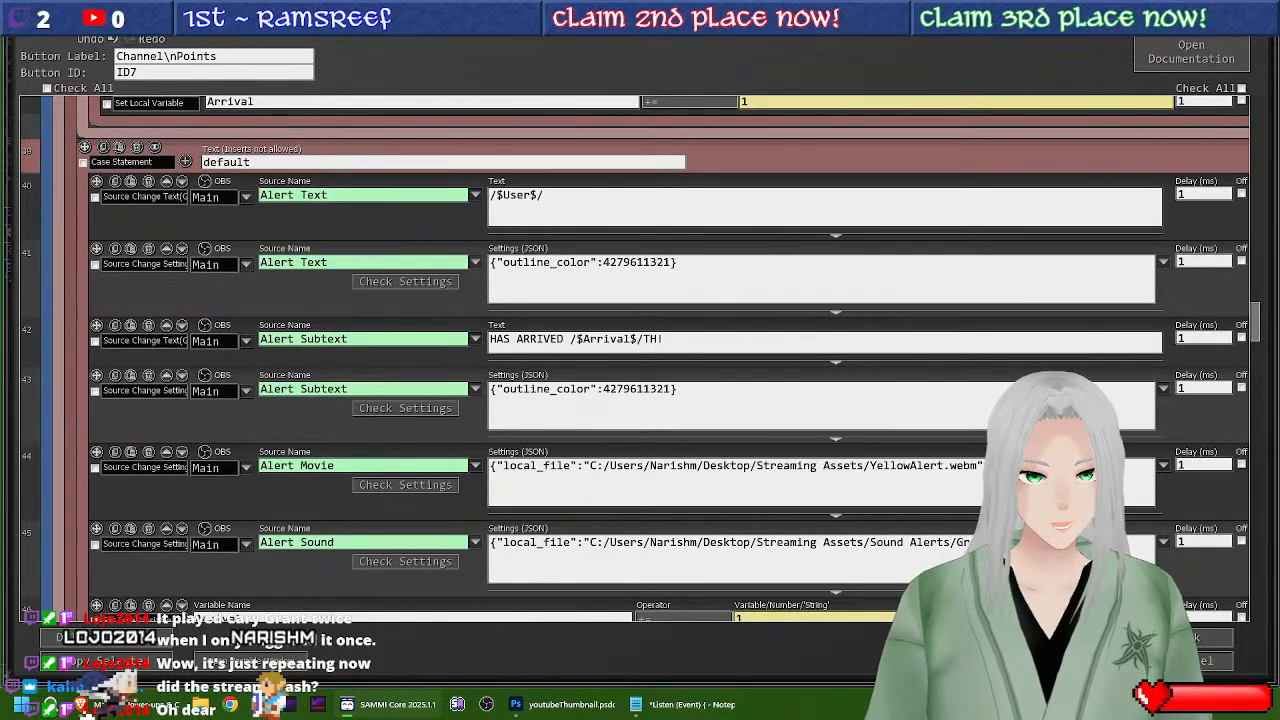
Step: Save the Channel Points button's commands, close the command editor and save the ALERTS deck
key("ctrl+s")
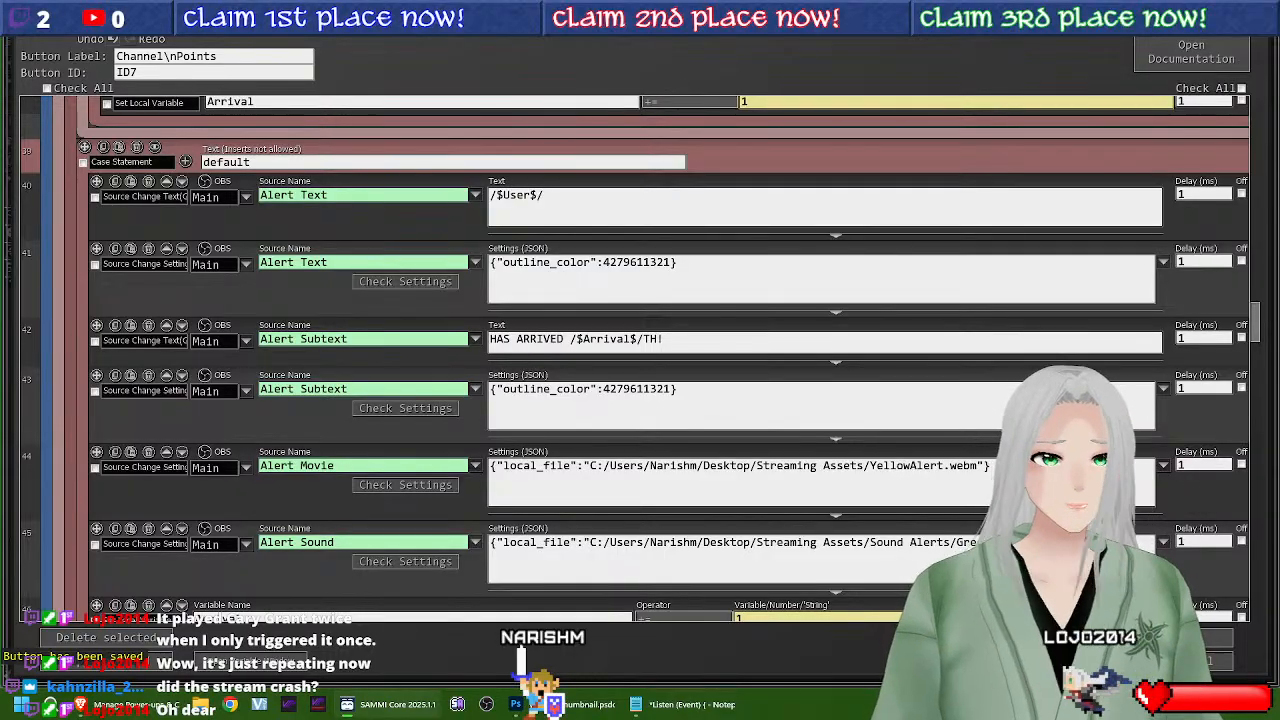
left_click(1192, 639)
left_click(1201, 40)
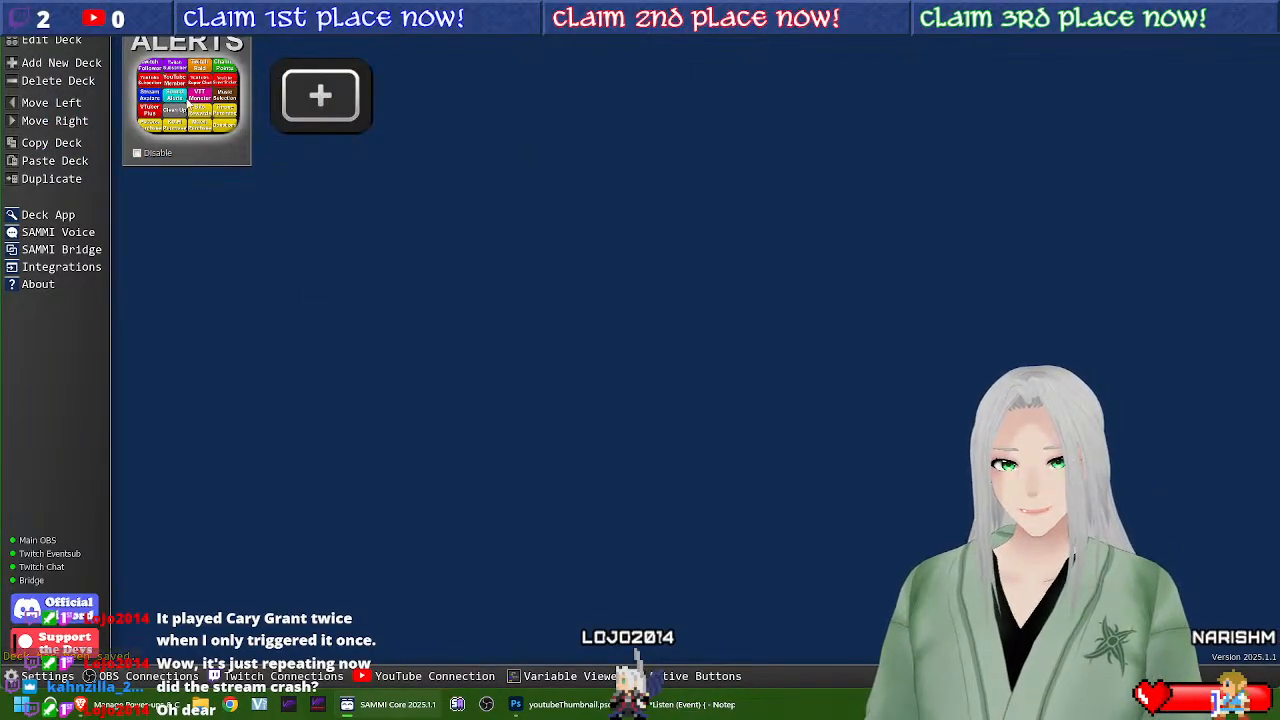
Step: Reopen the ALERTS deck, delete the Sound Alerts button's Twitch Channel Point Redemption trigger and save its triggers
left_click(180, 113)
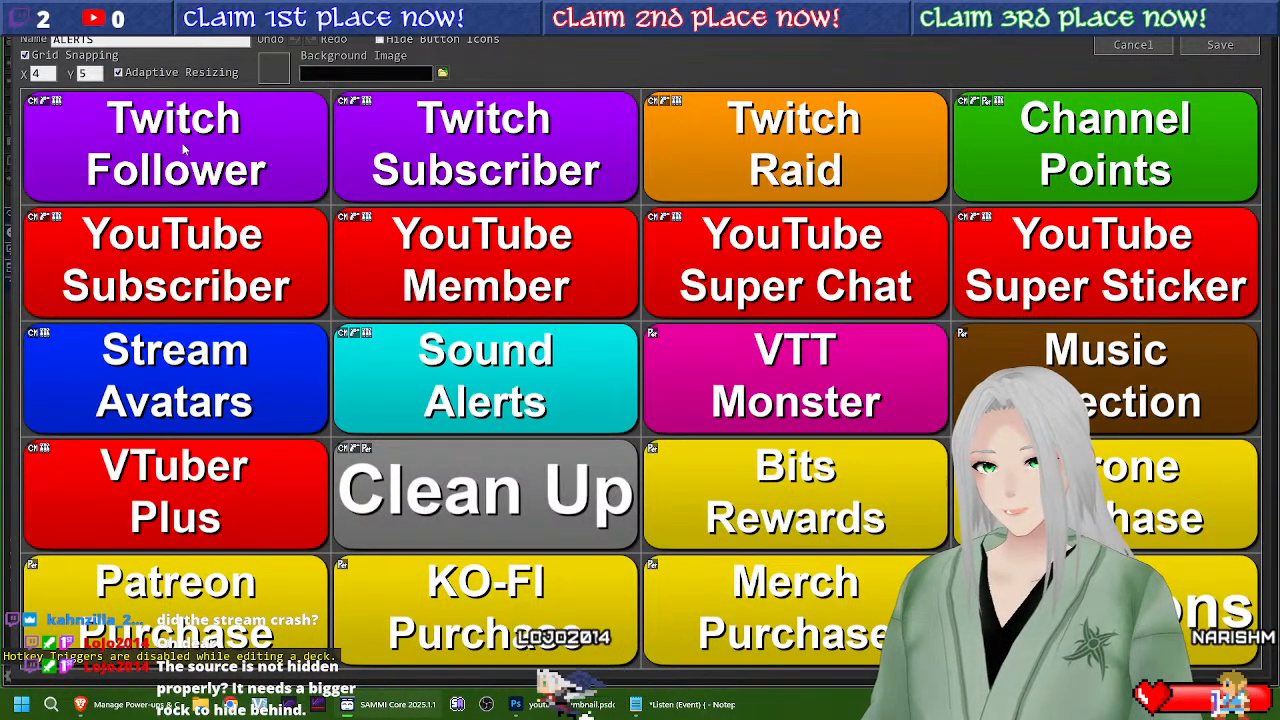
right_click(510, 358)
left_click(545, 376)
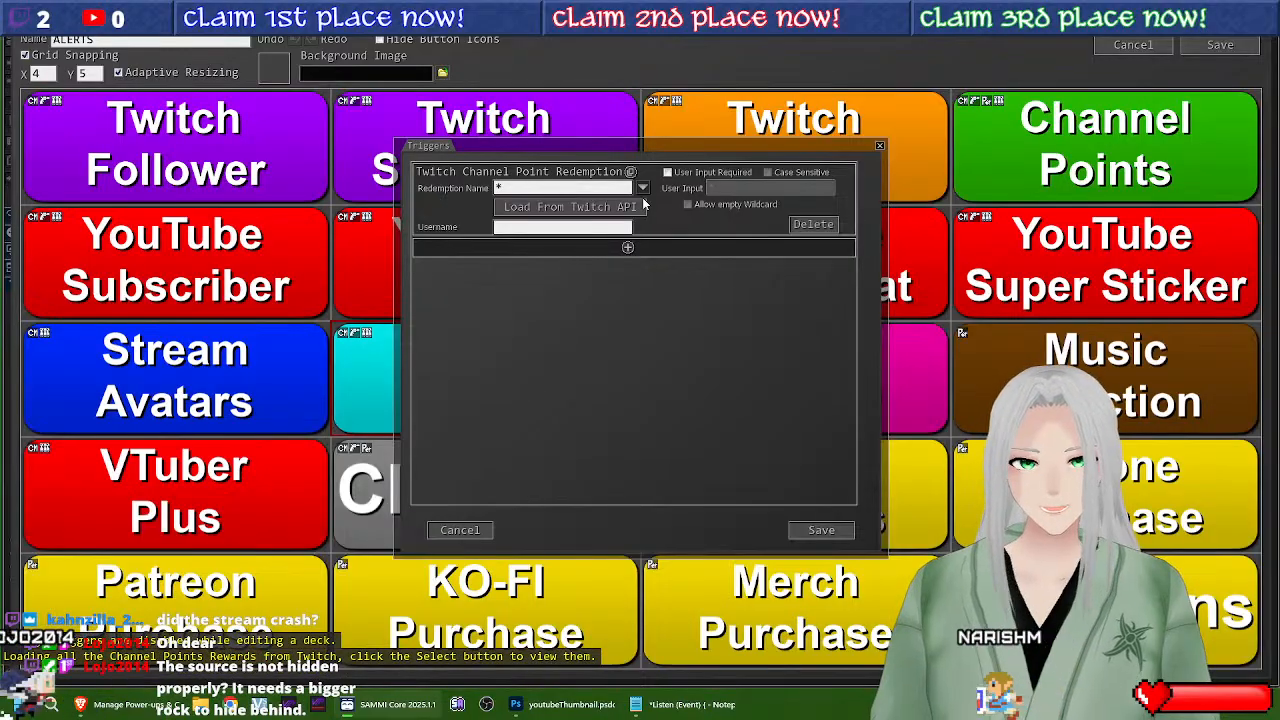
left_click(821, 230)
left_click(821, 530)
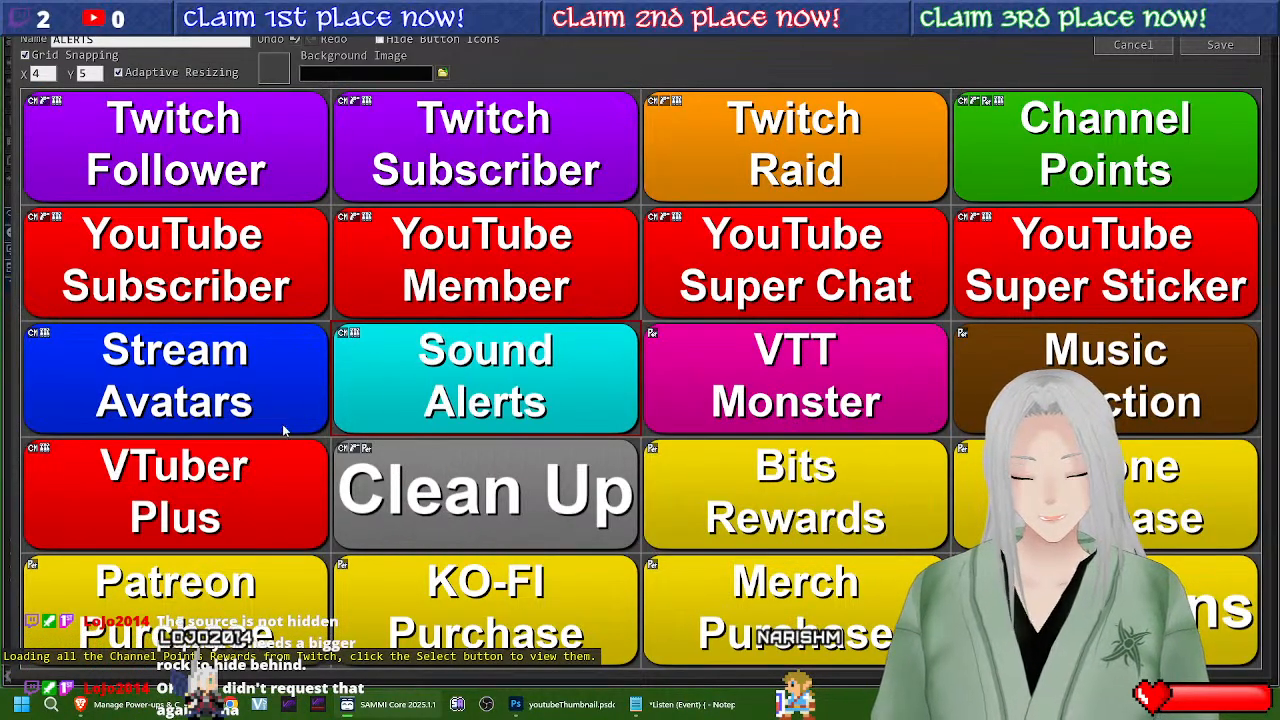
Step: Check the triggers of the Stream Avatars and VTuber Plus buttons and save the ALERTS deck
right_click(271, 388)
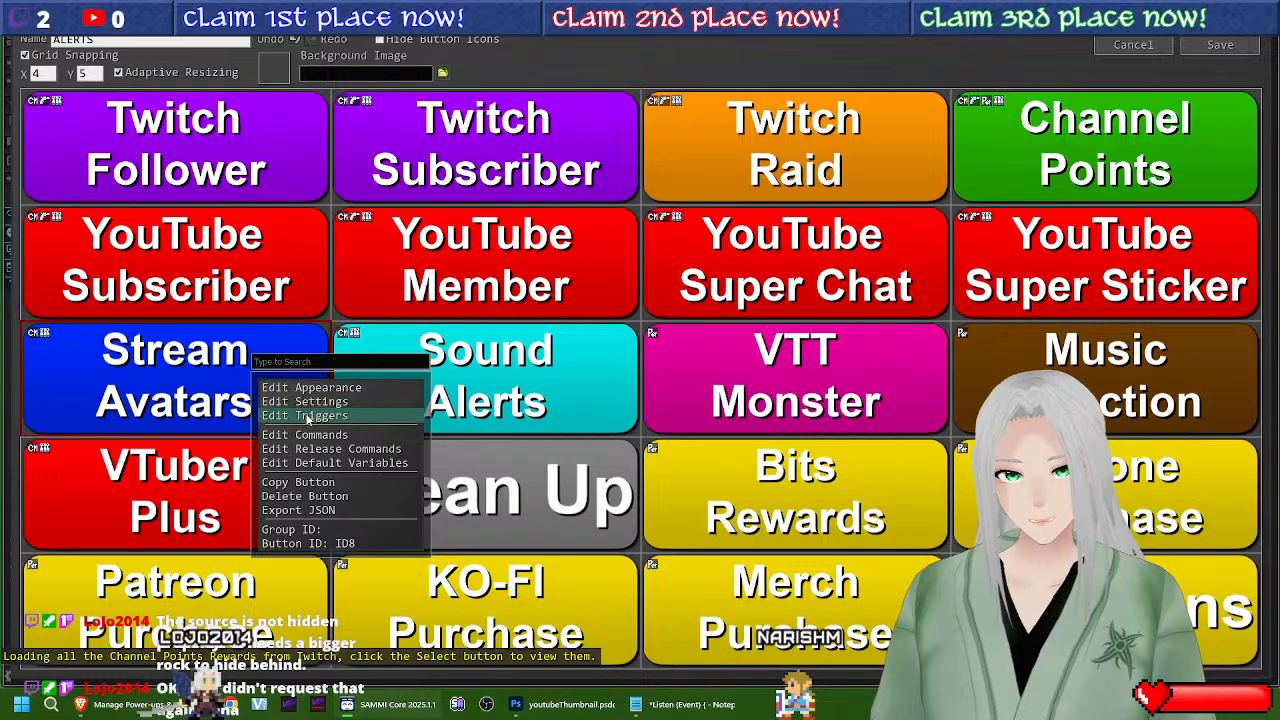
left_click(305, 415)
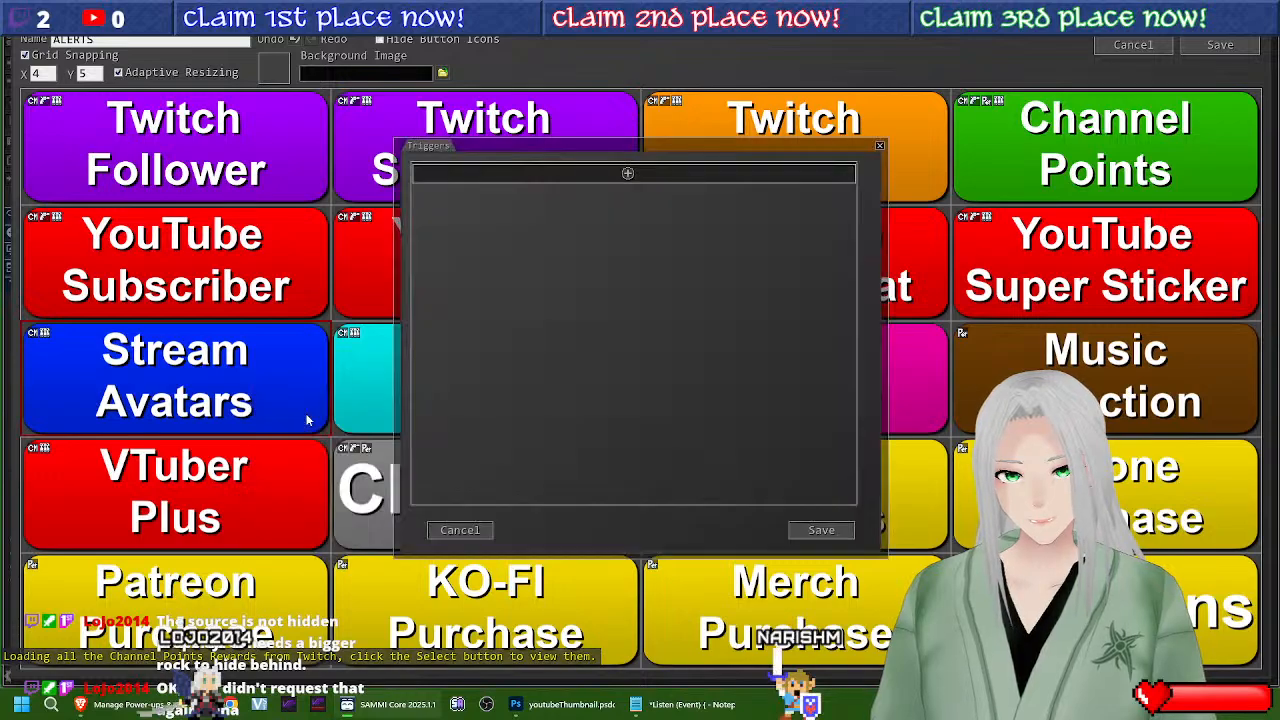
left_click(821, 530)
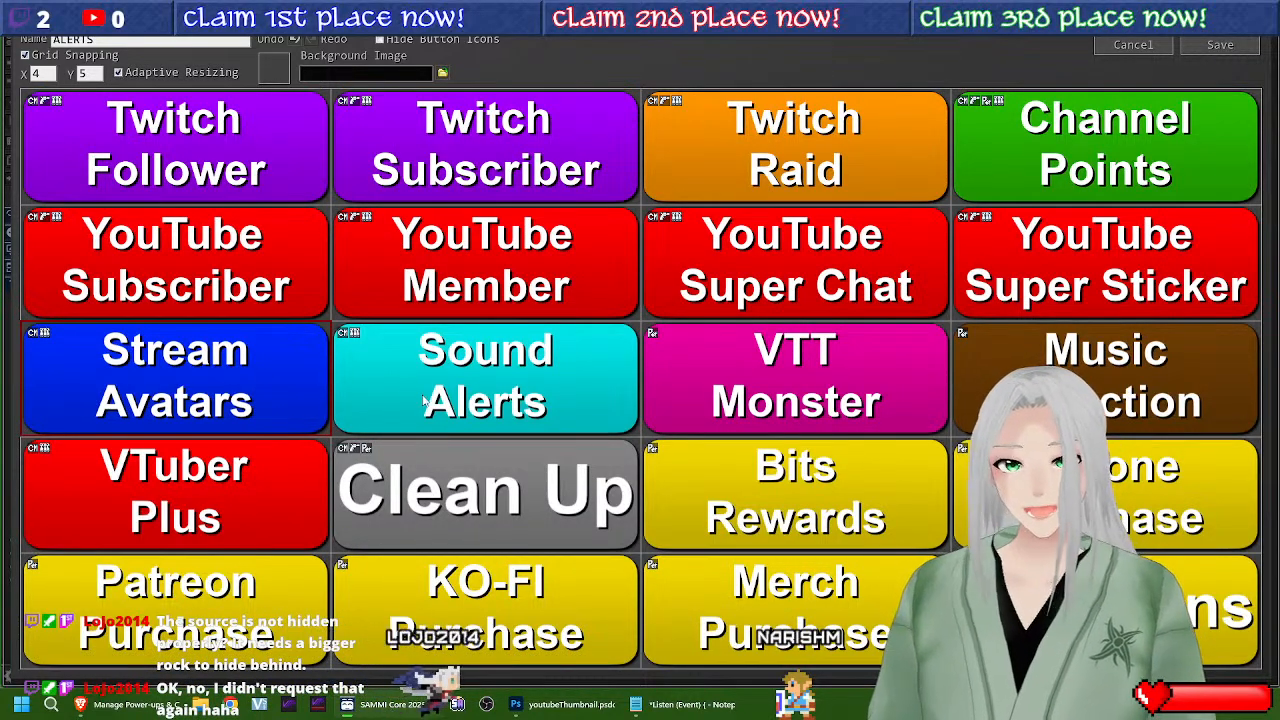
right_click(277, 464)
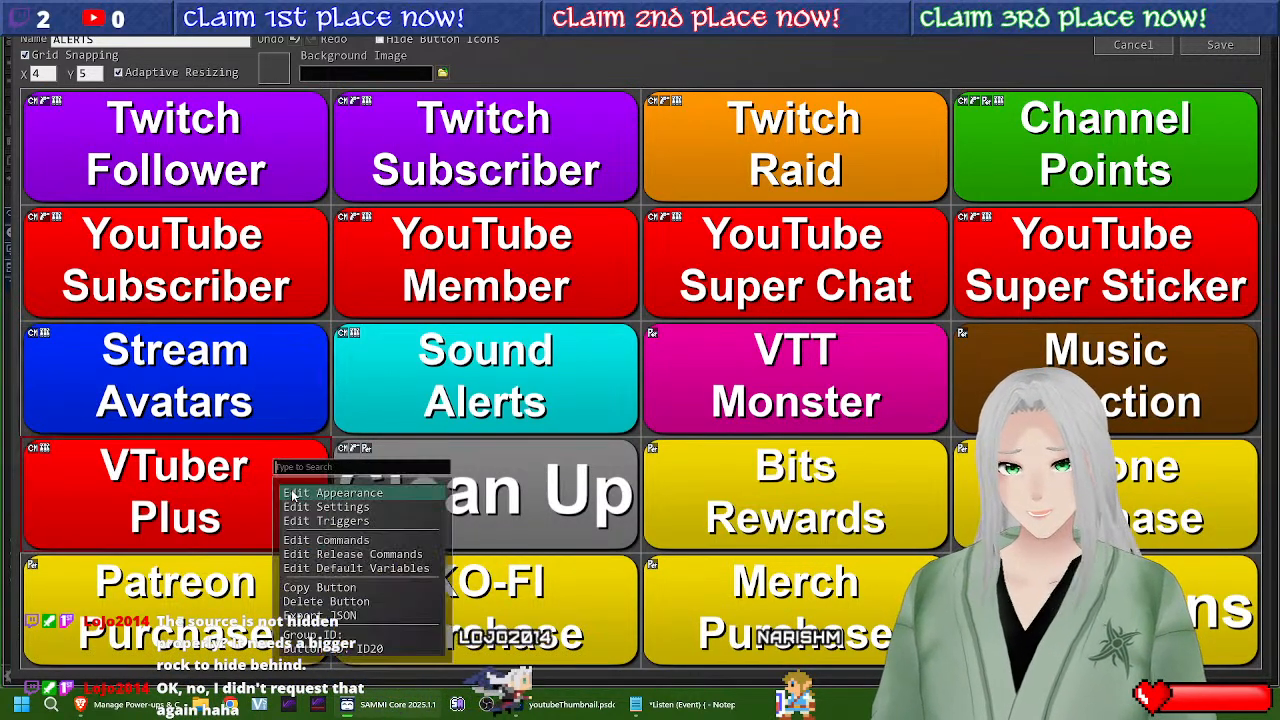
left_click(350, 520)
left_click(821, 530)
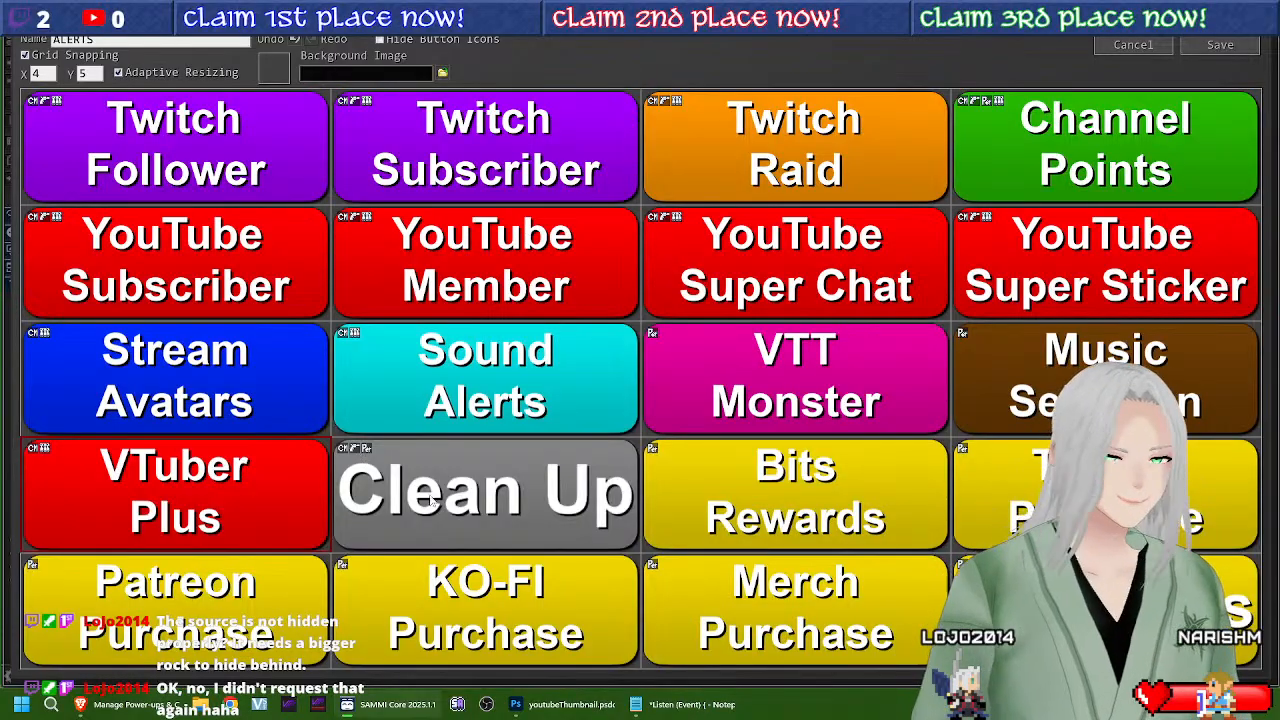
left_click(1222, 46)
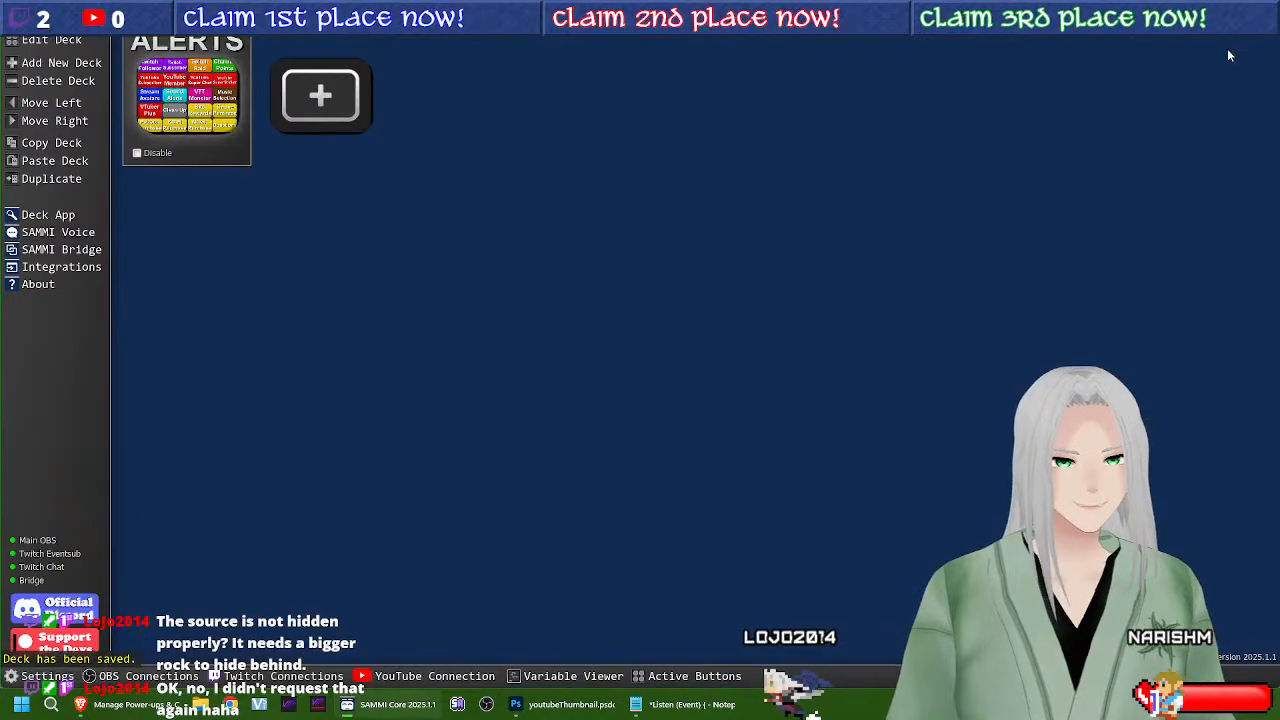
Step: Reopen the Channel Points button's commands and review them from the variable assignments through the Show Alert Sources in OBS section
double_click(178, 120)
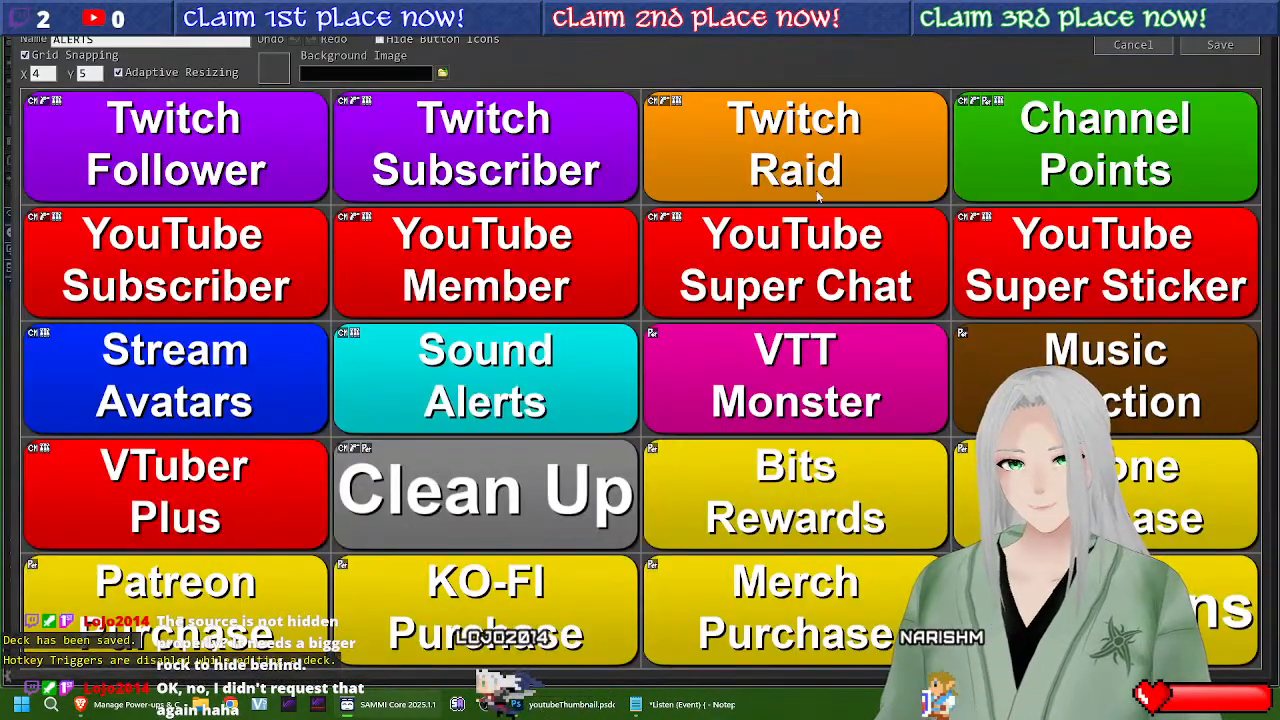
double_click(1058, 133)
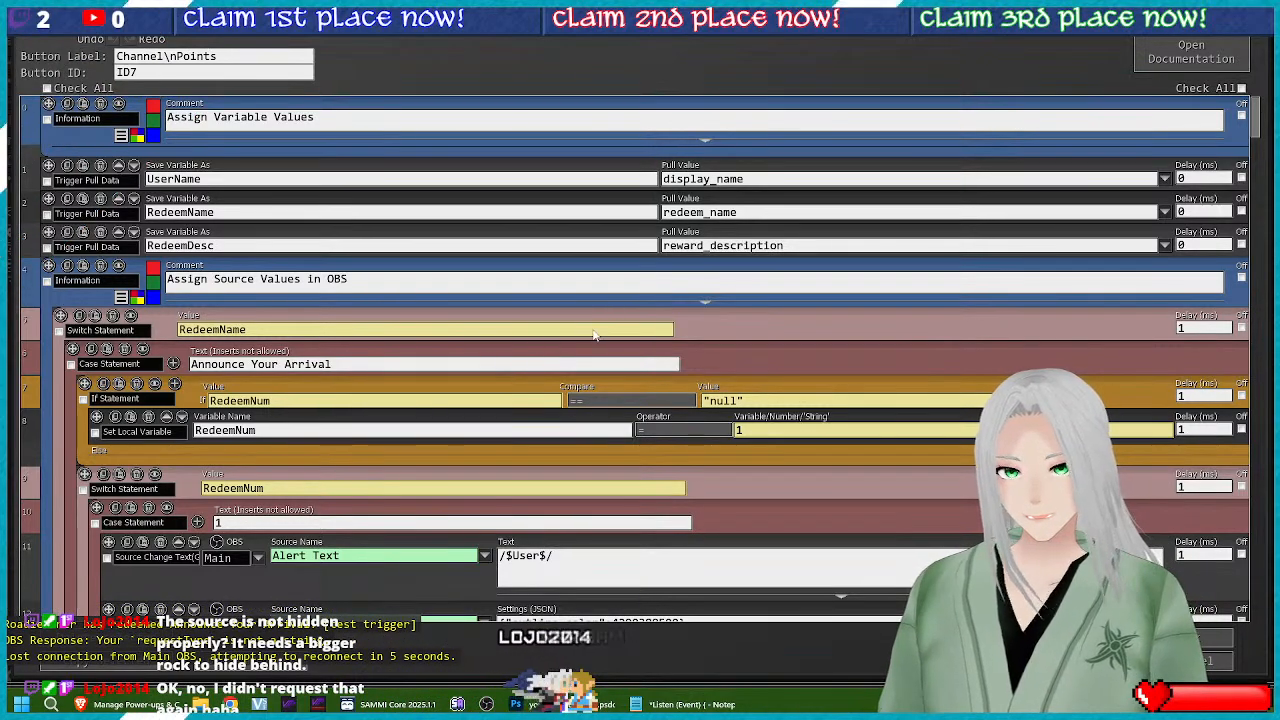
scroll(578, 390, "down", 3)
scroll(578, 390, "down", 3)
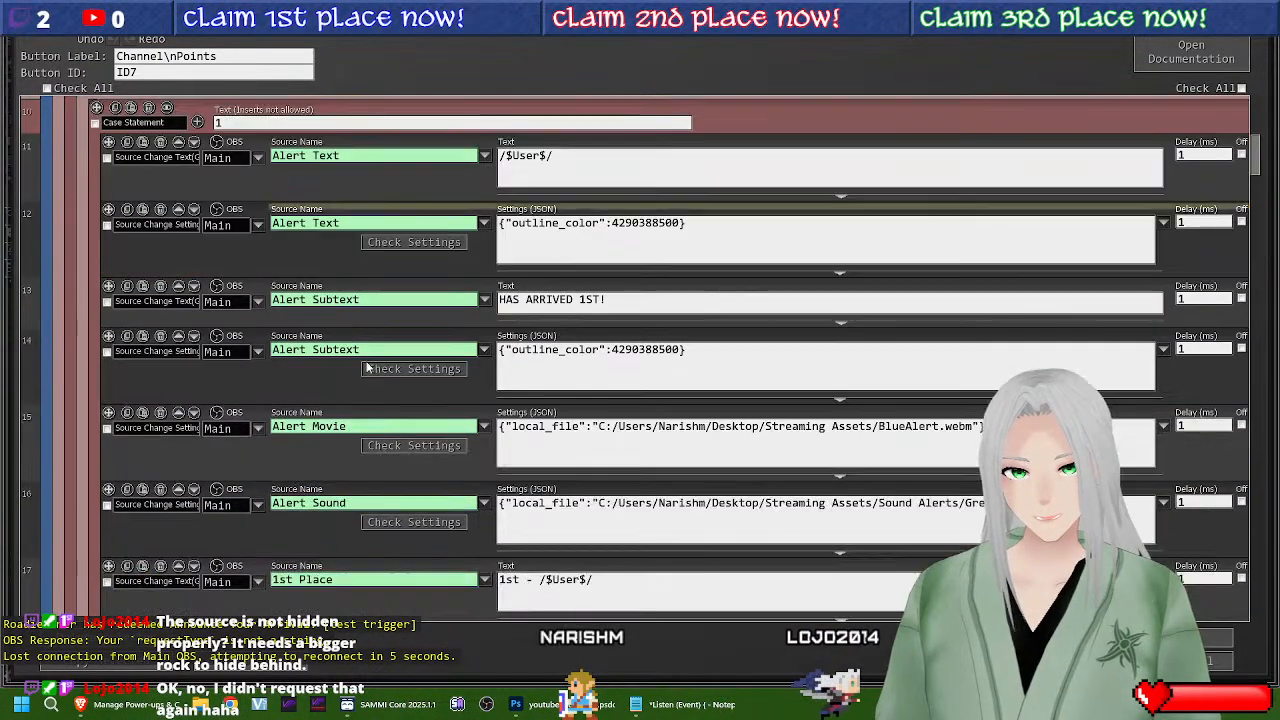
left_click_drag(1258, 158, 1231, 495)
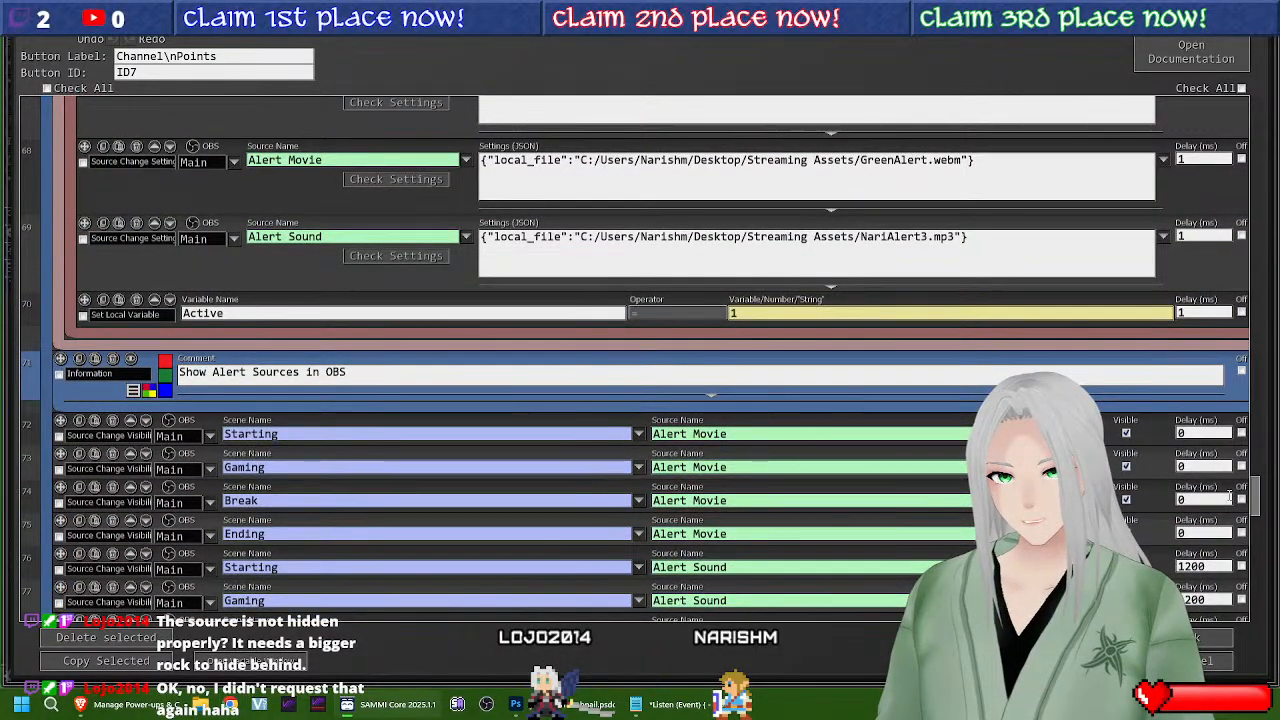
left_click_drag(1231, 495, 1240, 80)
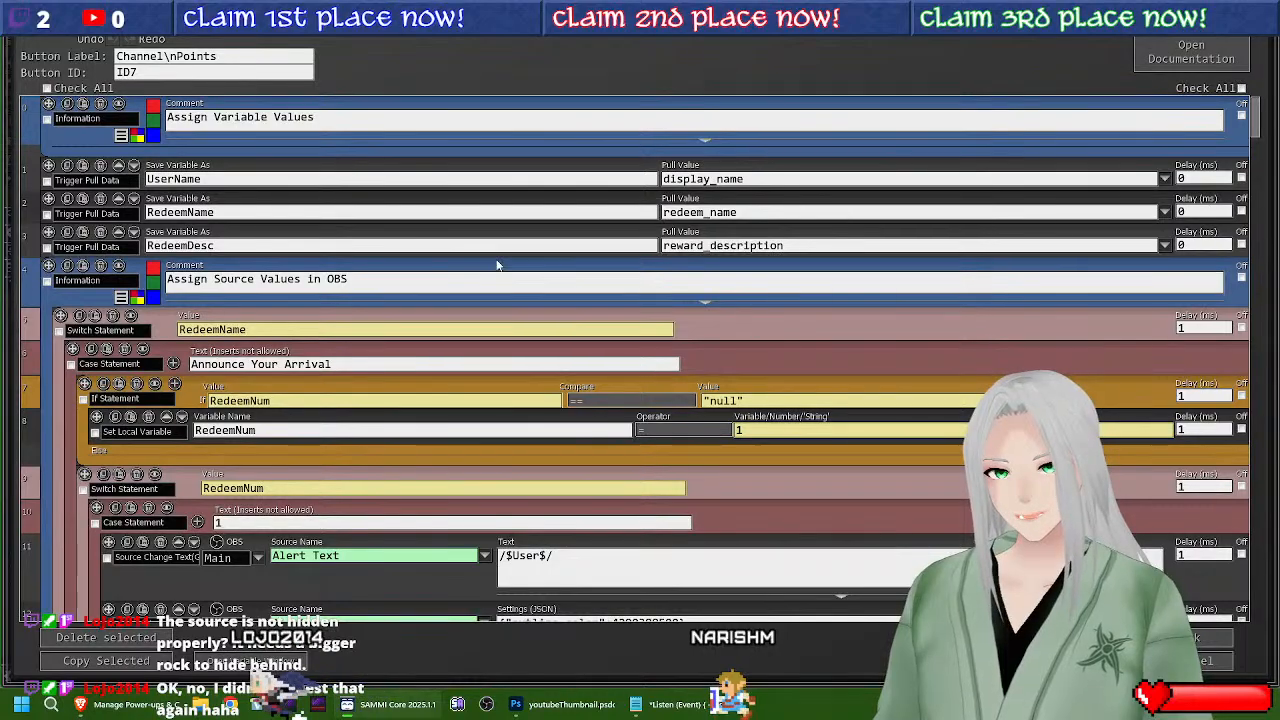
Step: Cut the Assign Source Values in OBS comment and paste it back between the RedeemDesc command and the RedeemName switch
left_click(67, 266)
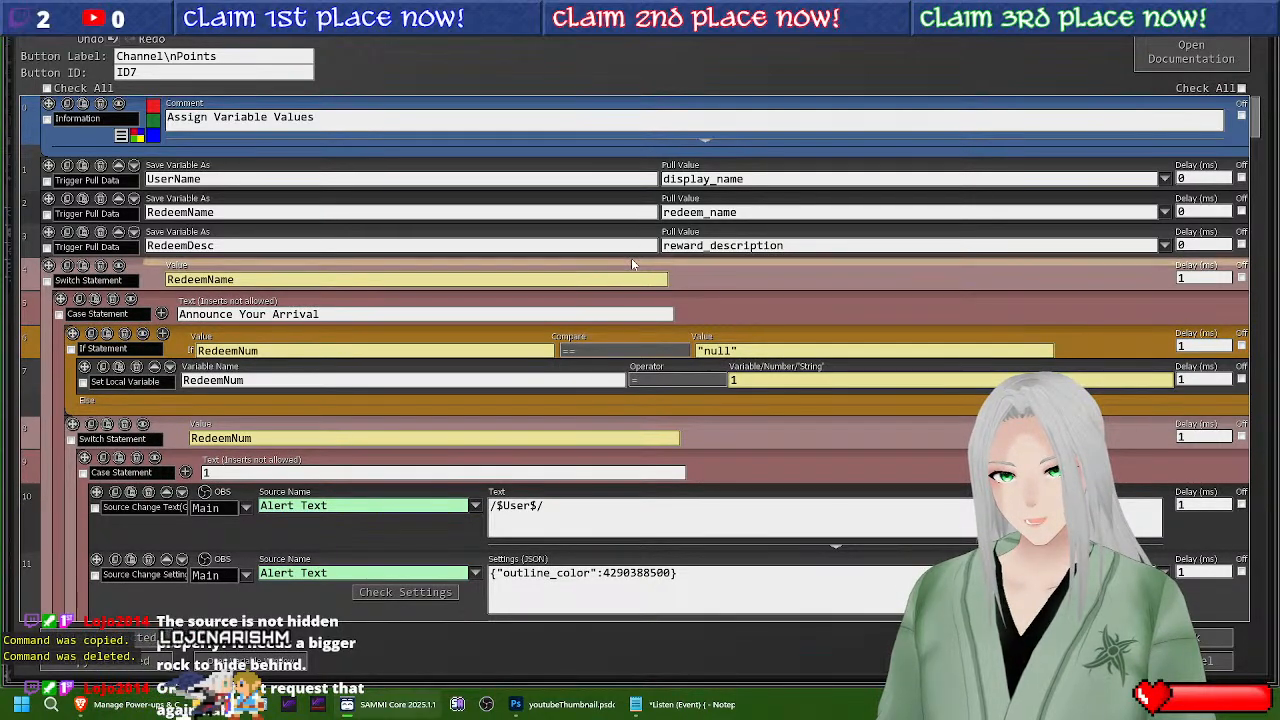
left_click(631, 262)
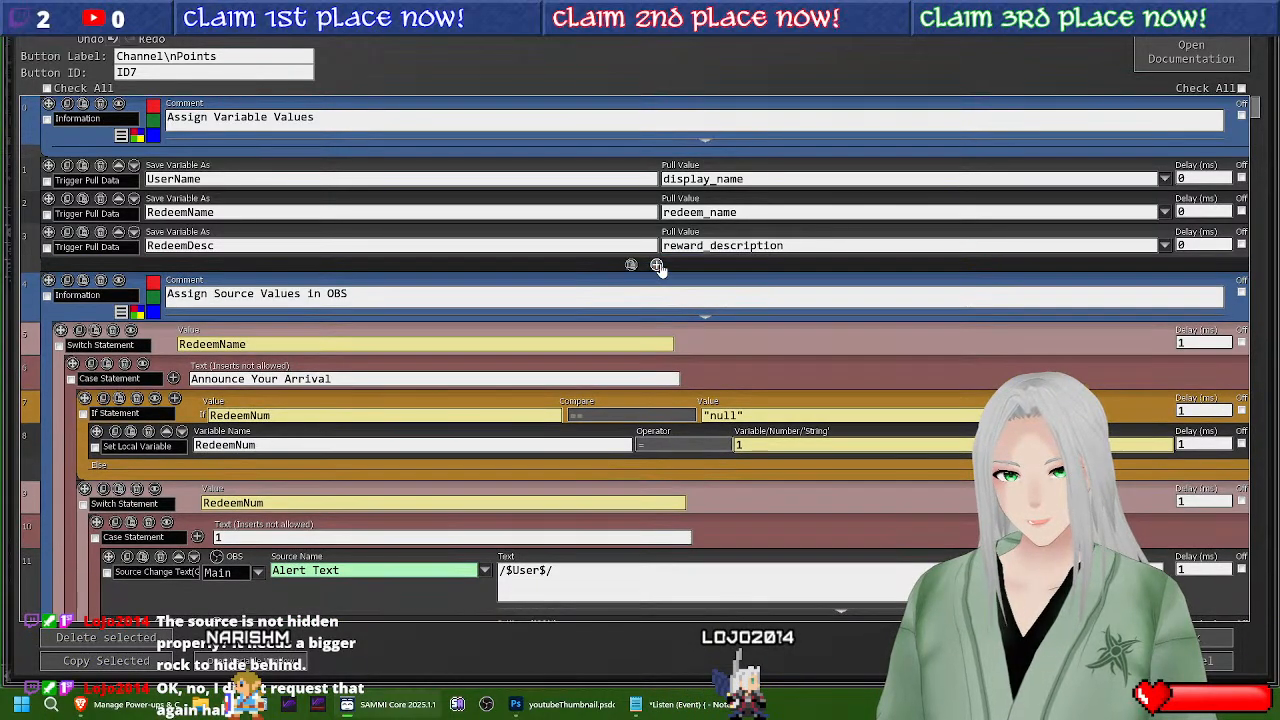
left_click(655, 262)
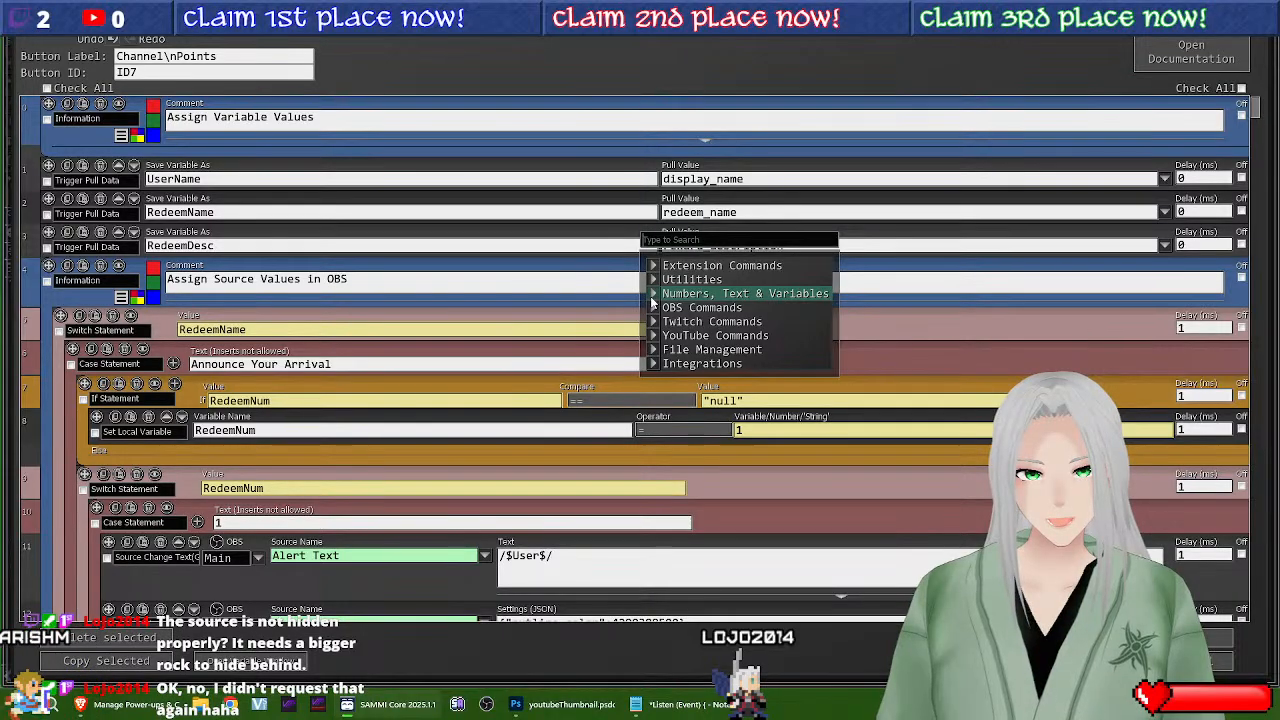
left_click(652, 297)
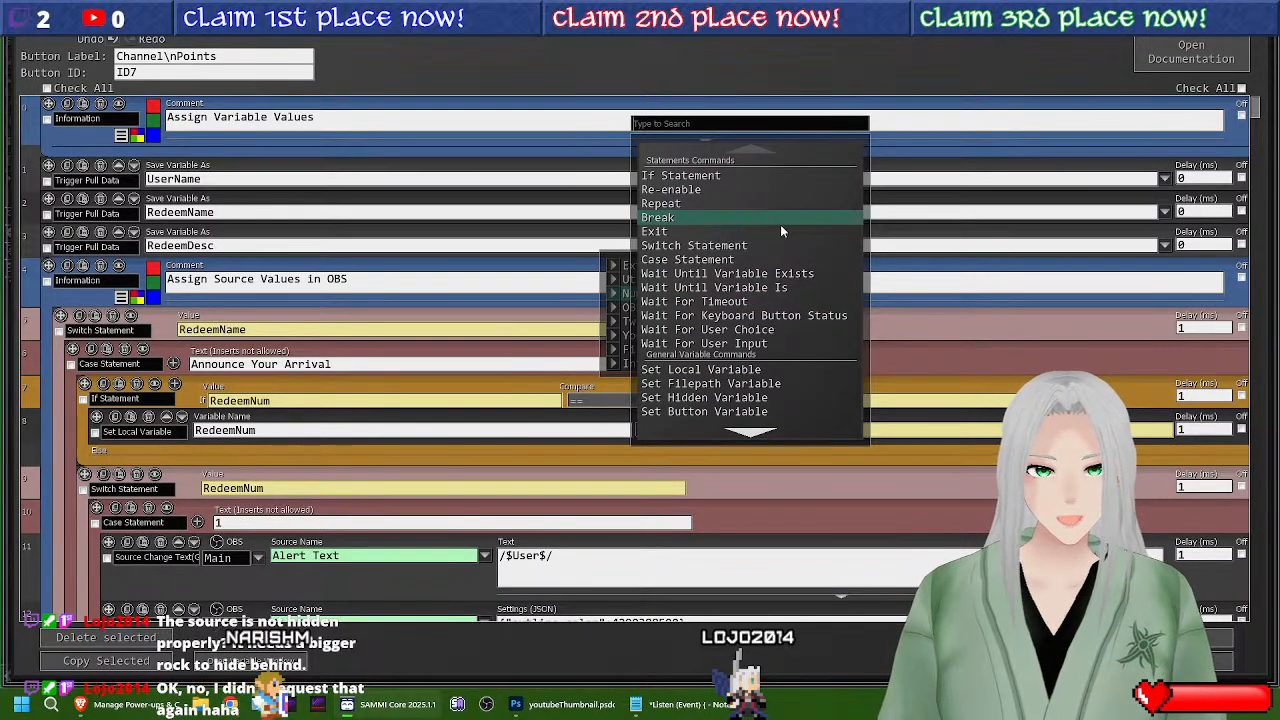
scroll(782, 231, "down", 4)
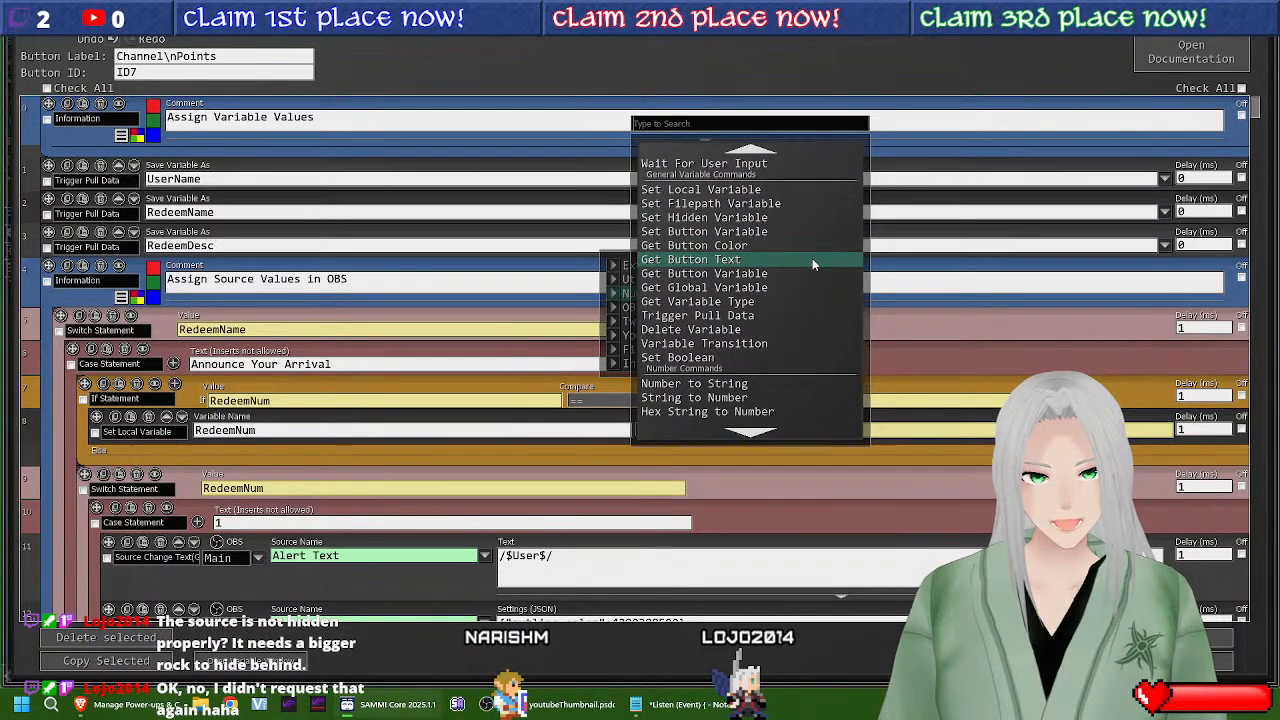
scroll(812, 258, "down", 8)
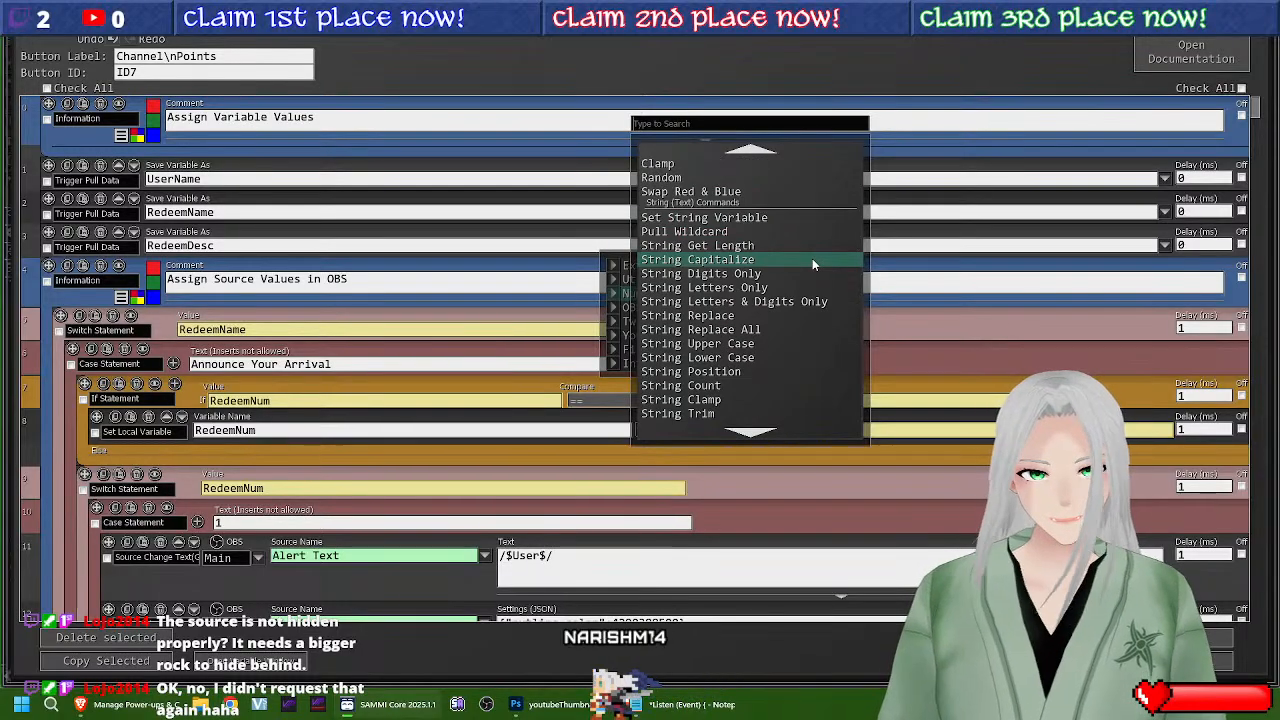
scroll(812, 258, "down", 10)
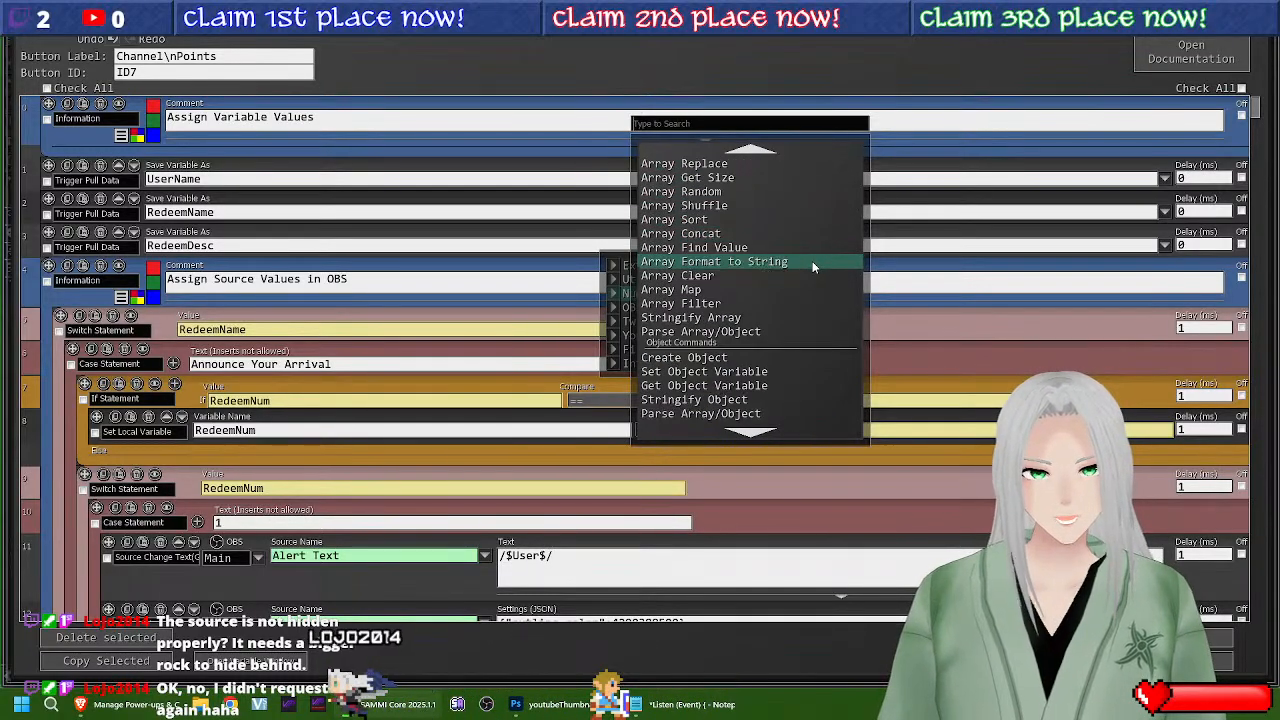
scroll(812, 261, "down", 2)
scroll(809, 275, "up", 8)
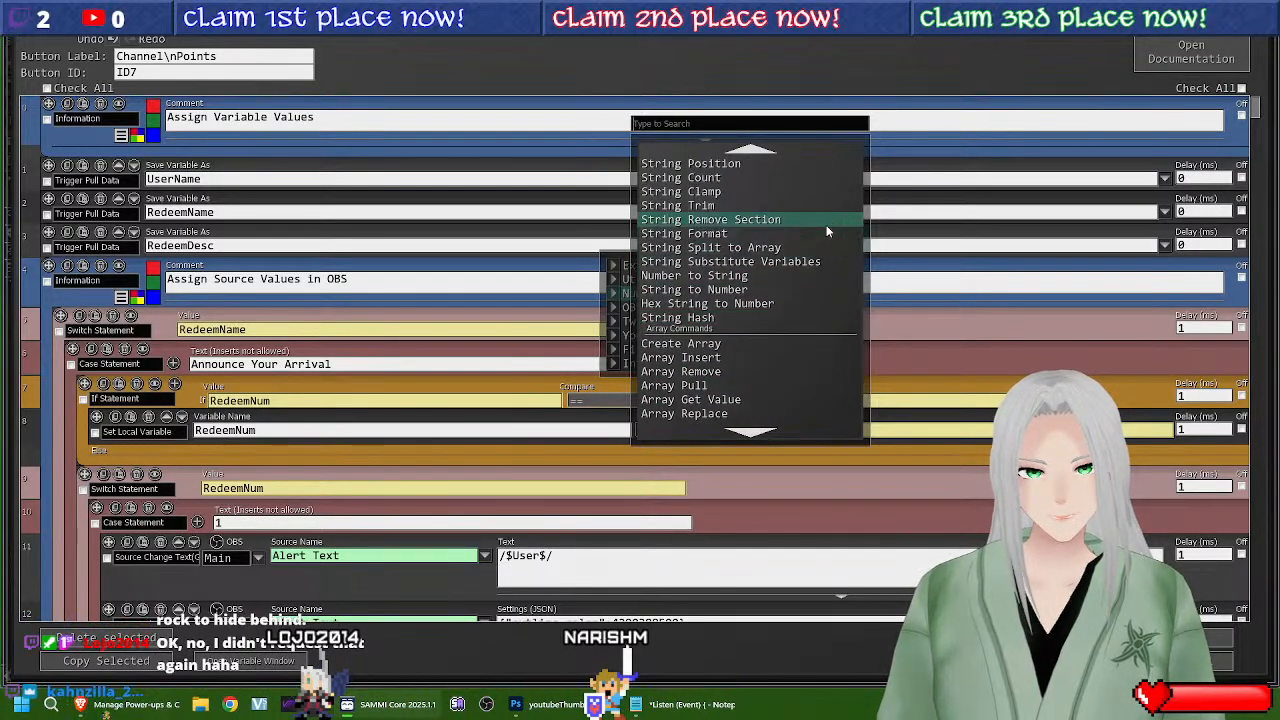
scroll(826, 220, "up", 12)
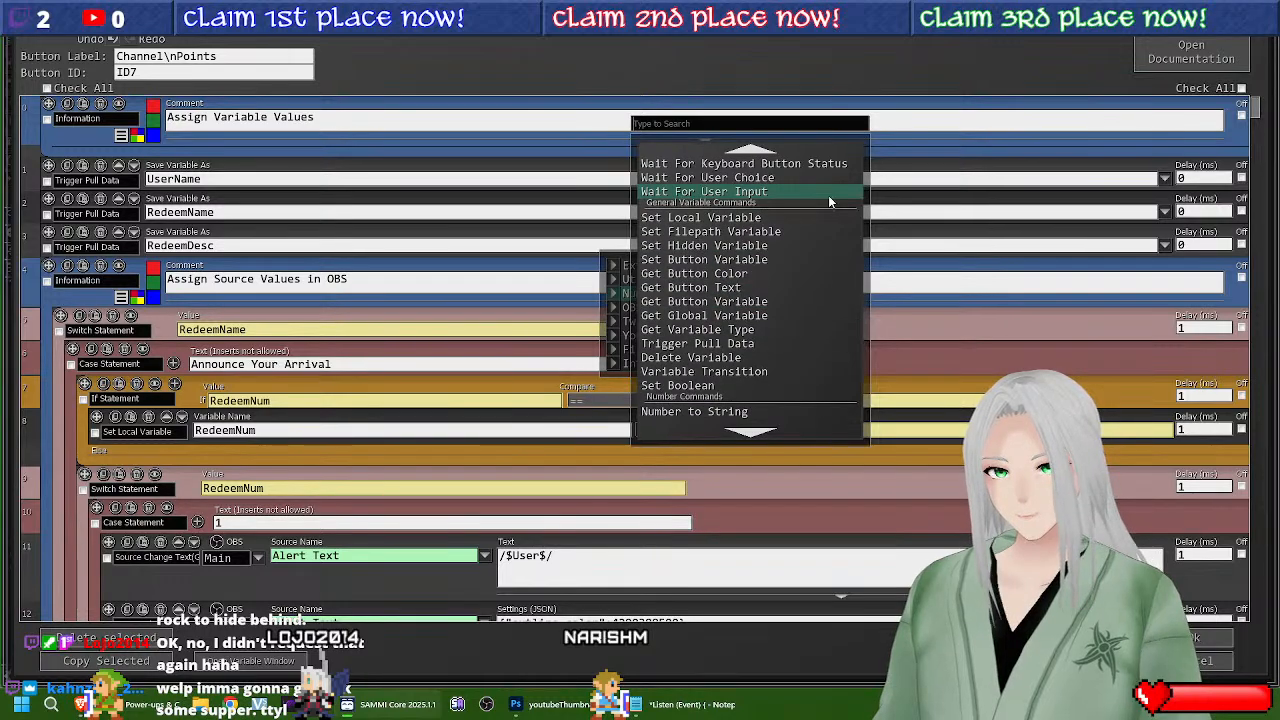
scroll(828, 200, "up", 5)
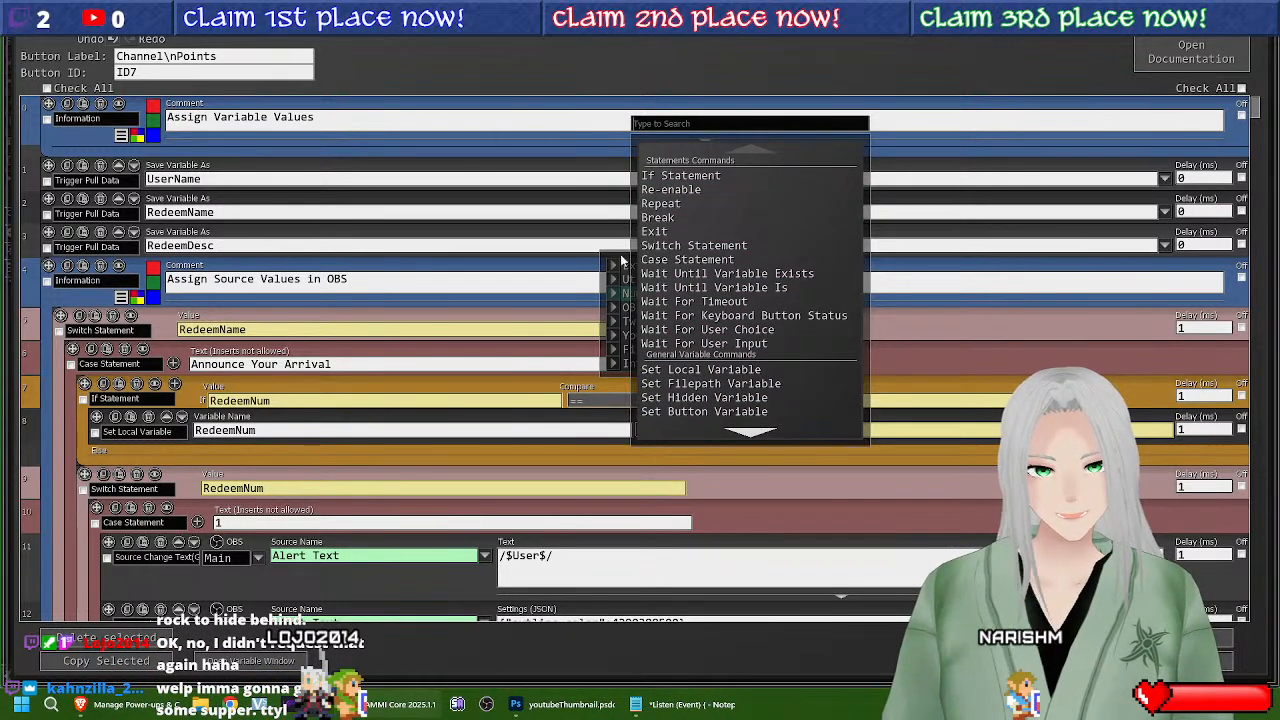
left_click(449, 292)
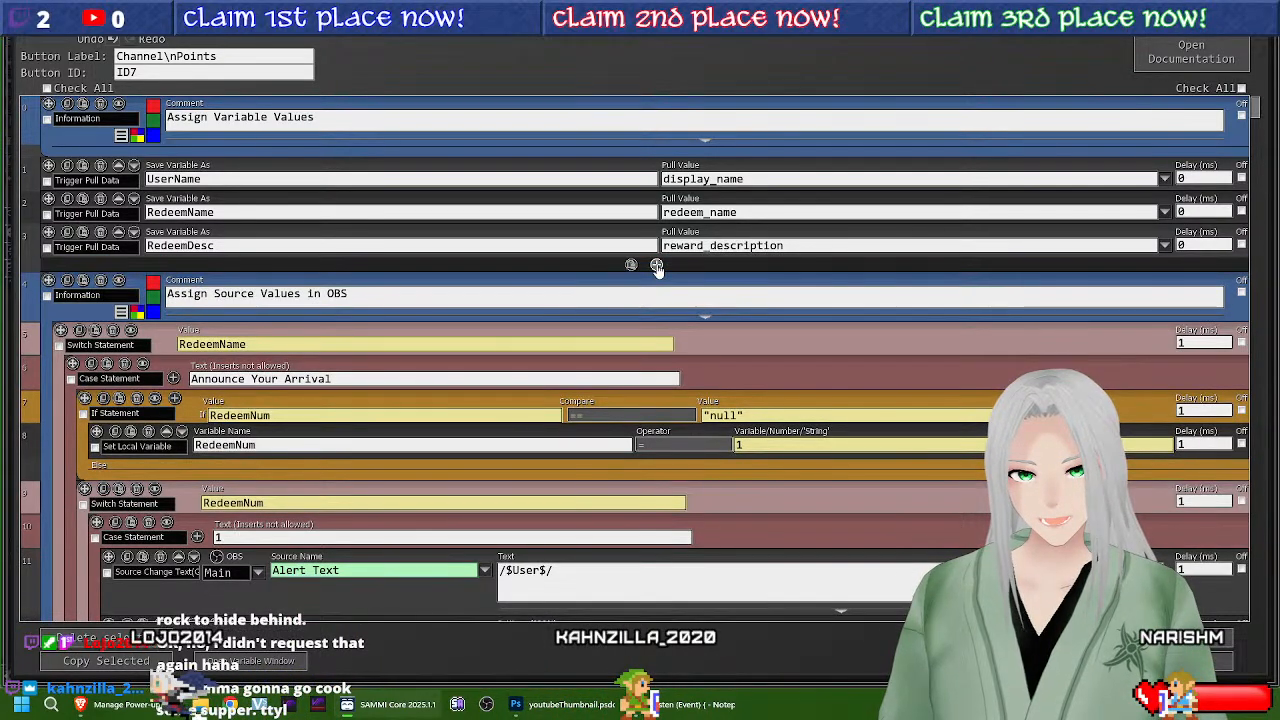
Step: Insert a new Comment directly below the RedeemDesc pull command and fill it with the text Assign Source Values in OBS
left_click(656, 266)
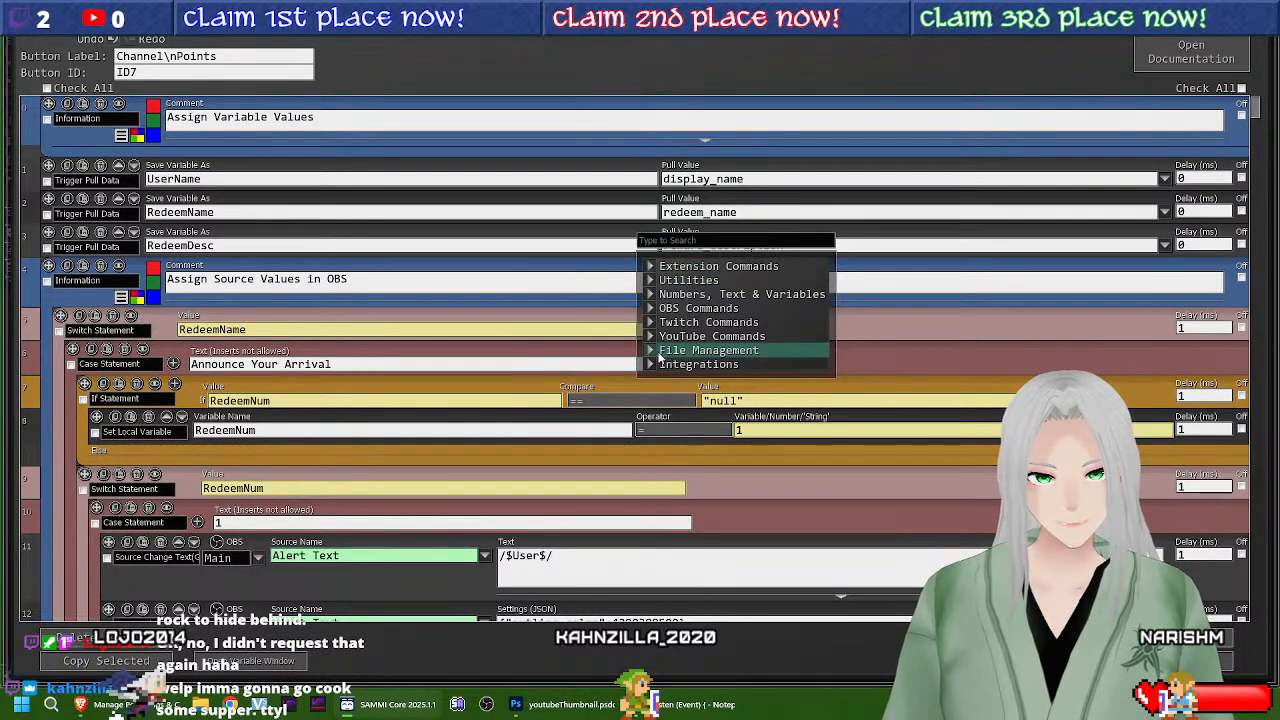
left_click(650, 282)
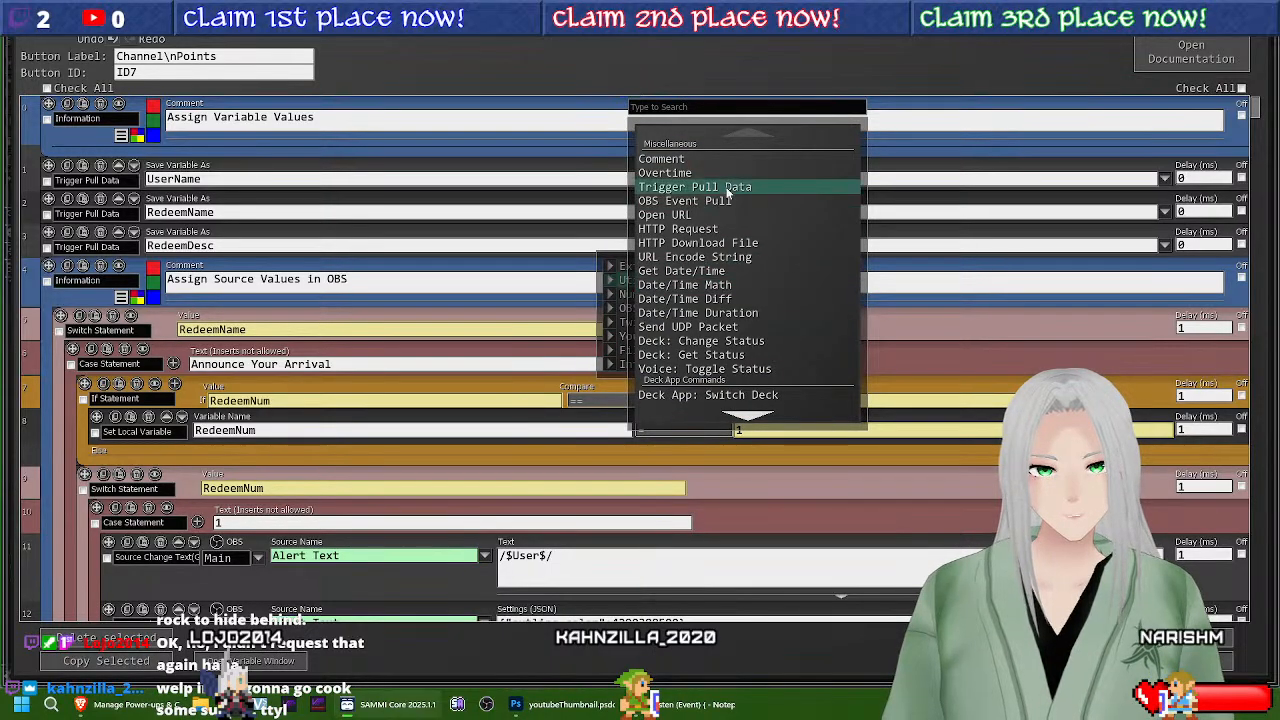
left_click(737, 159)
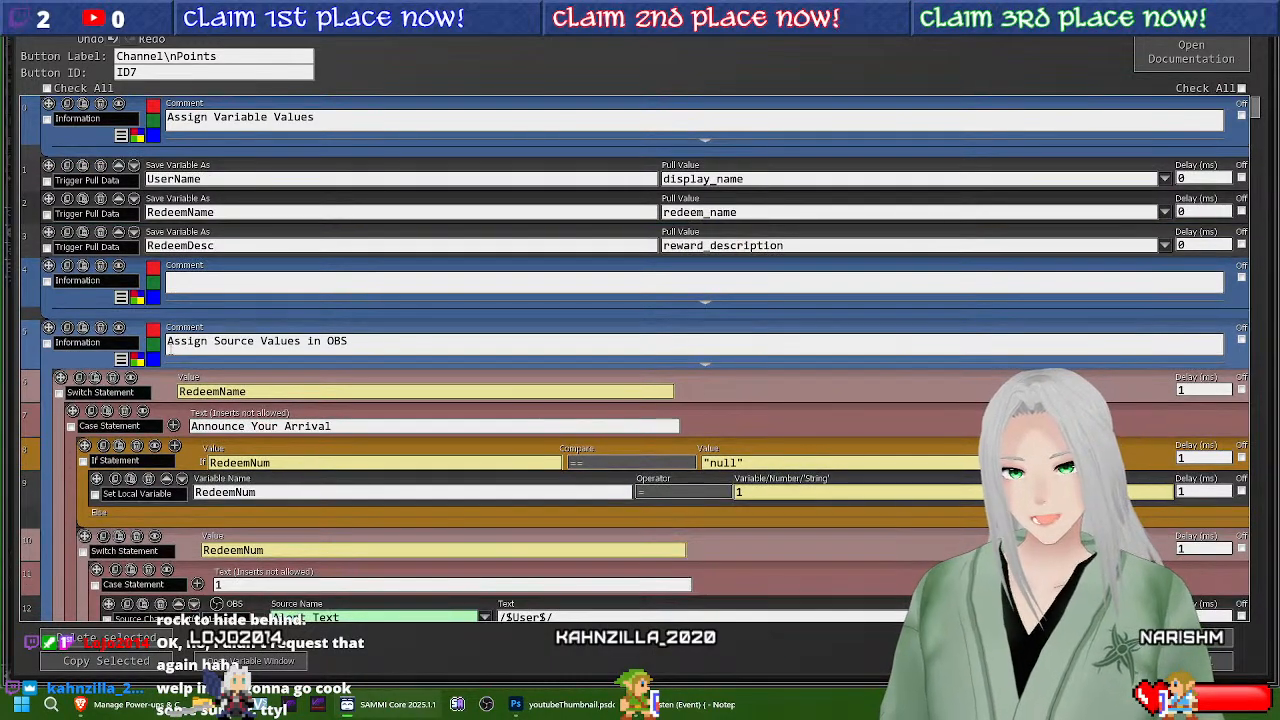
left_click_drag(367, 343, 153, 337)
key("ctrl+c")
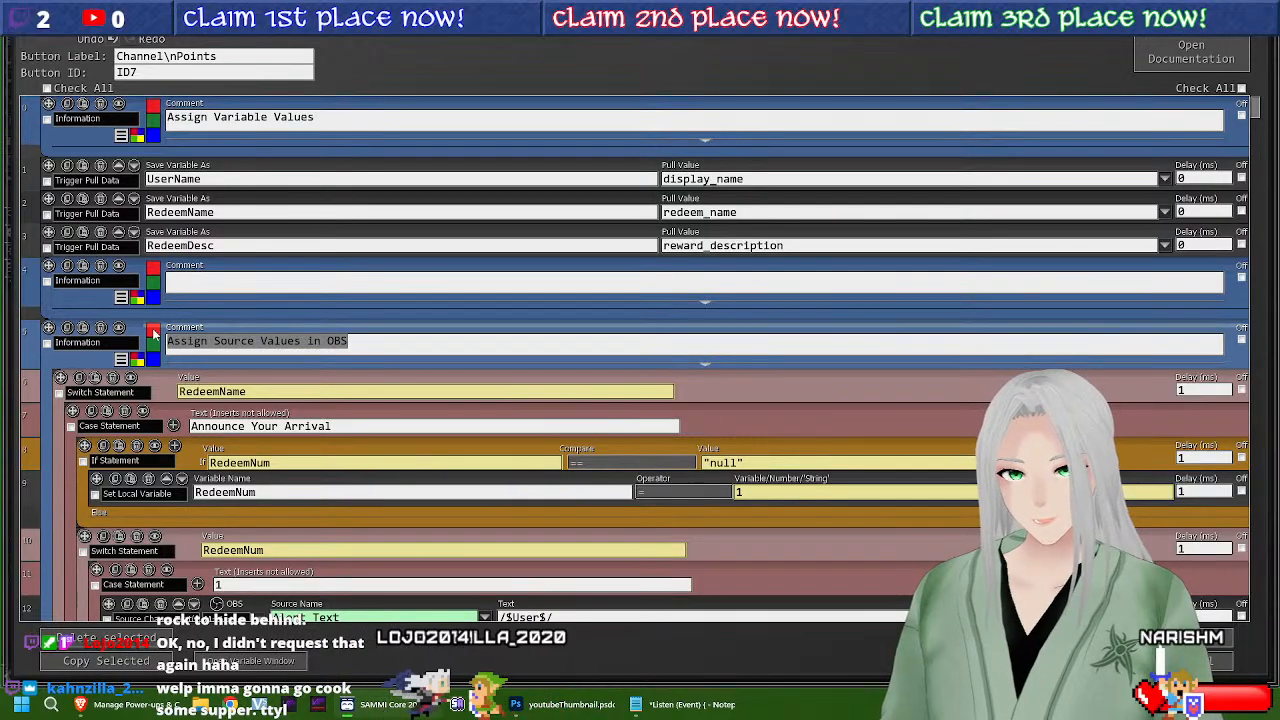
left_click(188, 287)
key("ctrl+v")
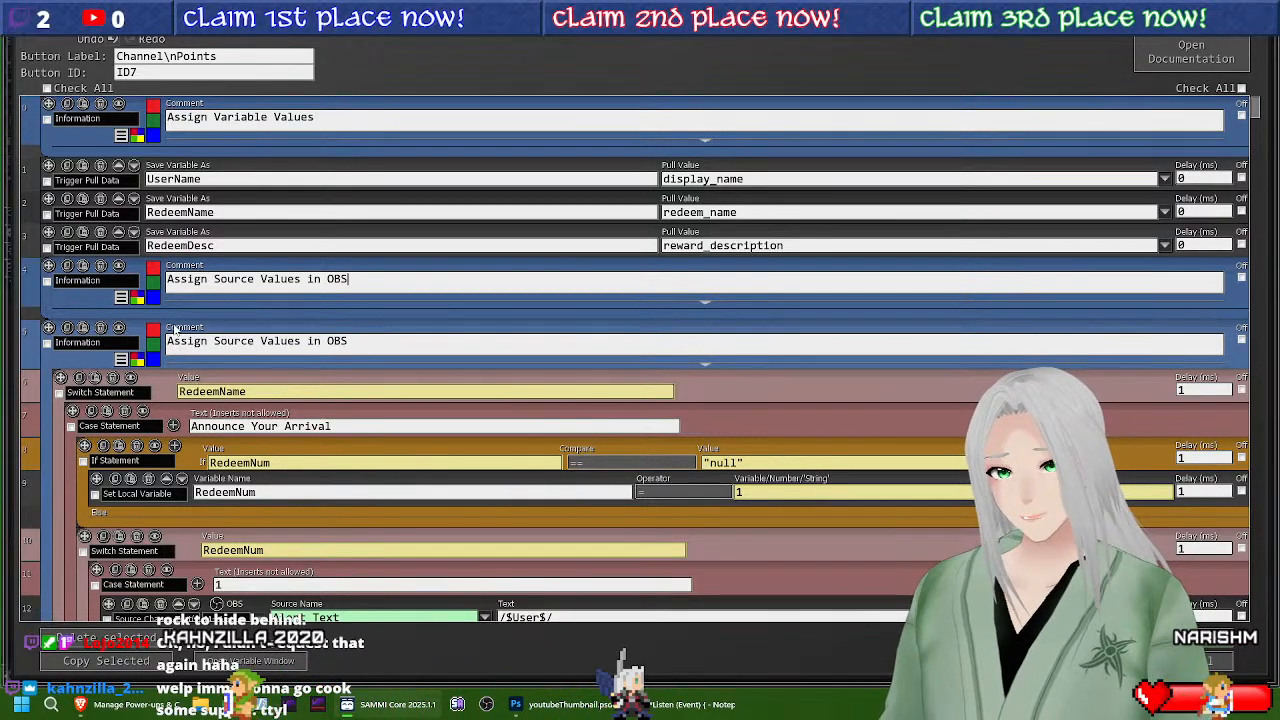
Step: Delete the old duplicate Assign Source Values in OBS comment directly above the RedeemName switch
left_click(99, 327)
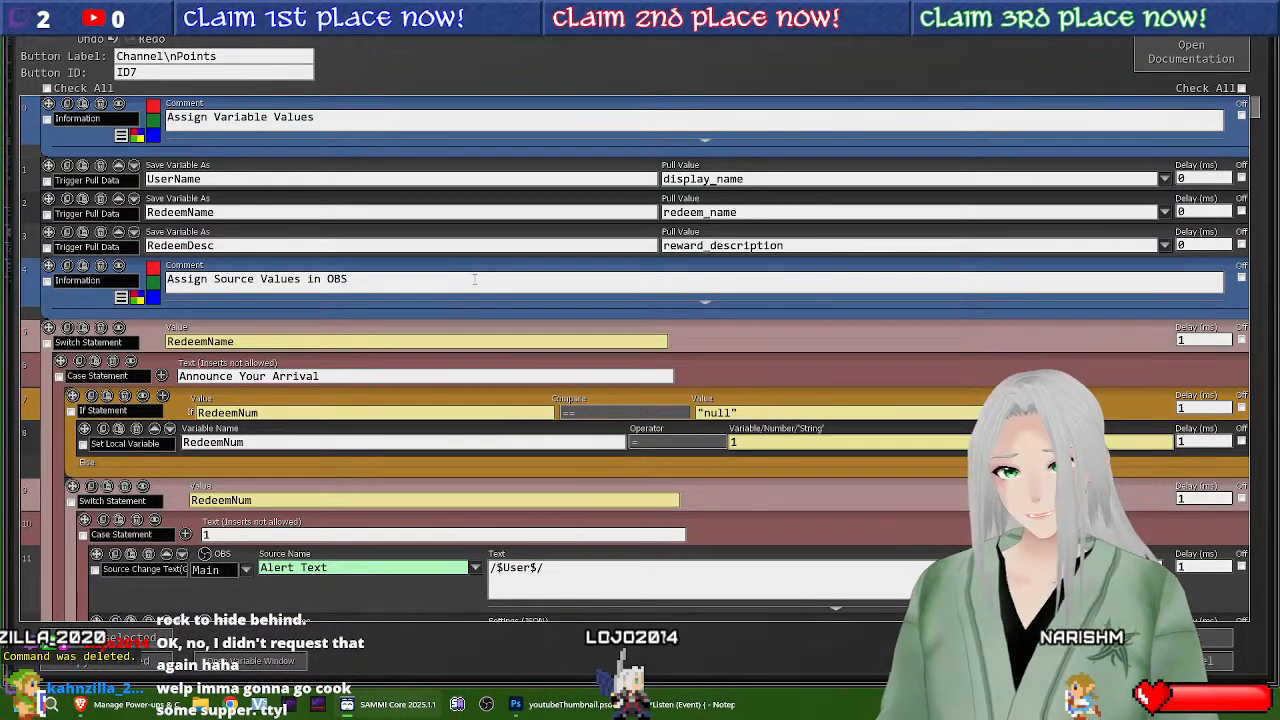
scroll(346, 134, "down", 4)
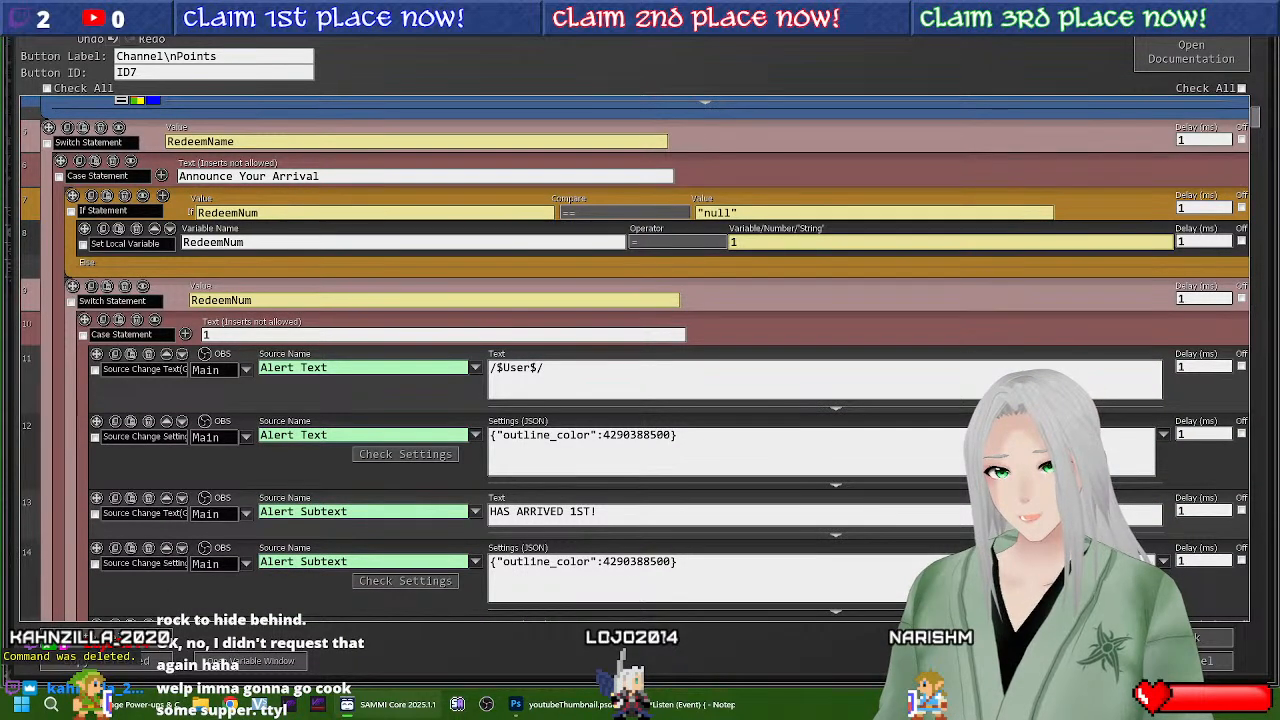
scroll(370, 291, "up", 4)
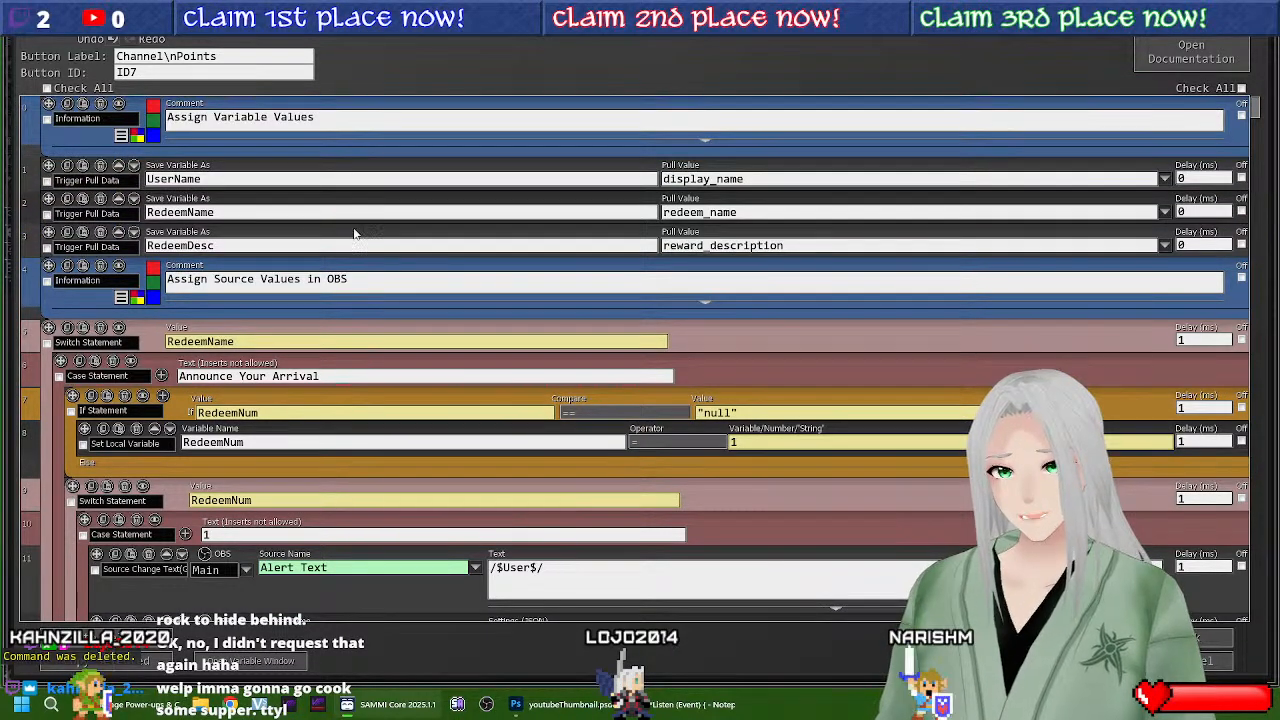
Step: Delete the Set Local Variable commands for Active from cases 2 and 3 of the RedeemNum switch
scroll(335, 308, "down", 3)
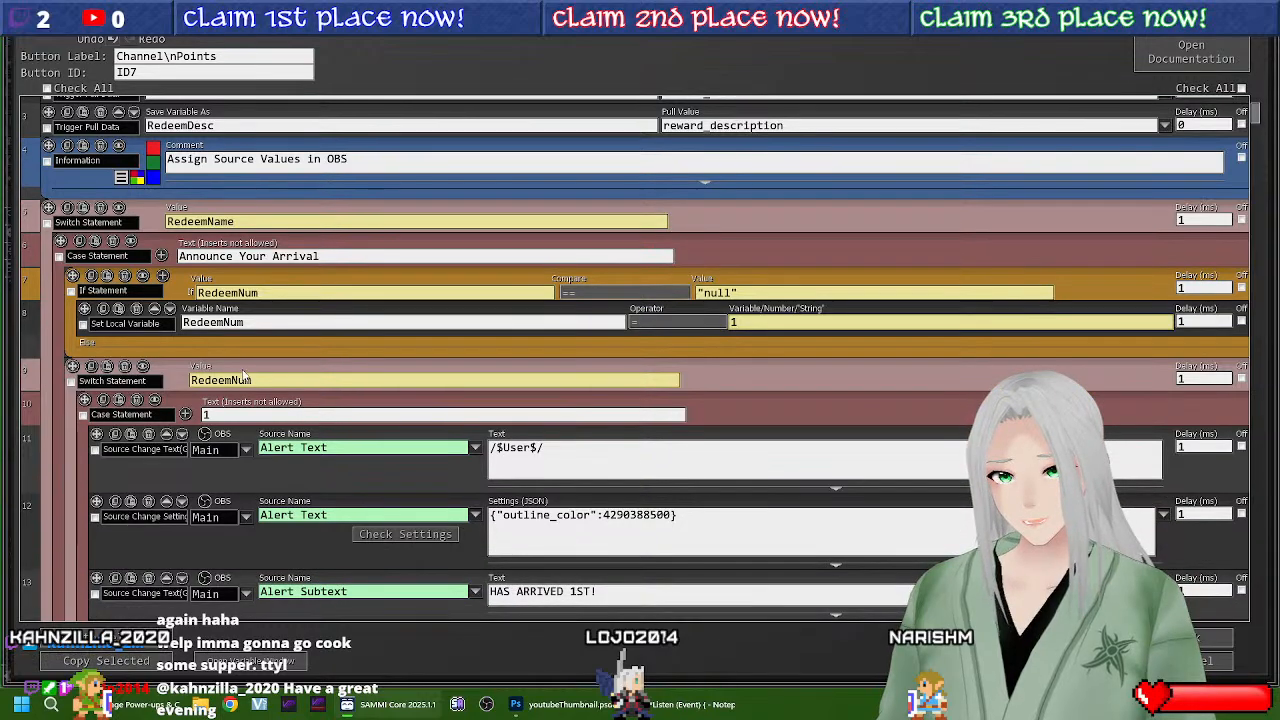
scroll(305, 262, "down", 2)
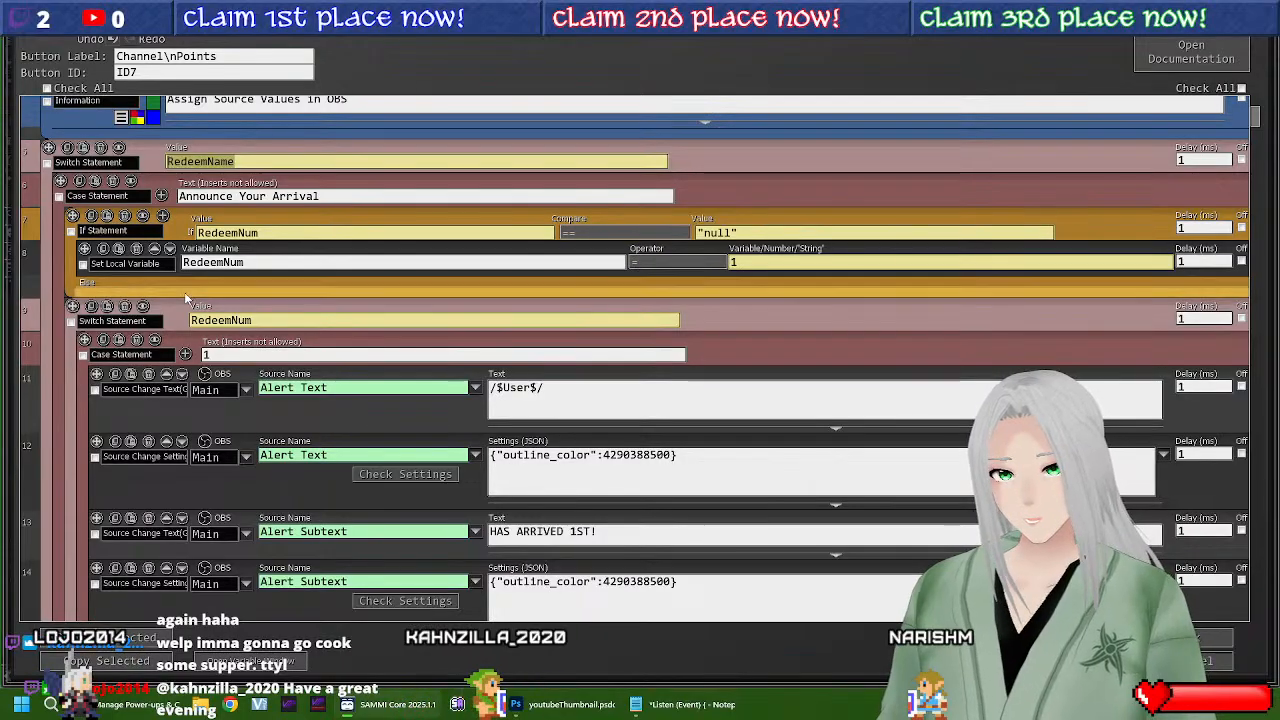
scroll(181, 294, "down", 3)
scroll(101, 430, "down", 10)
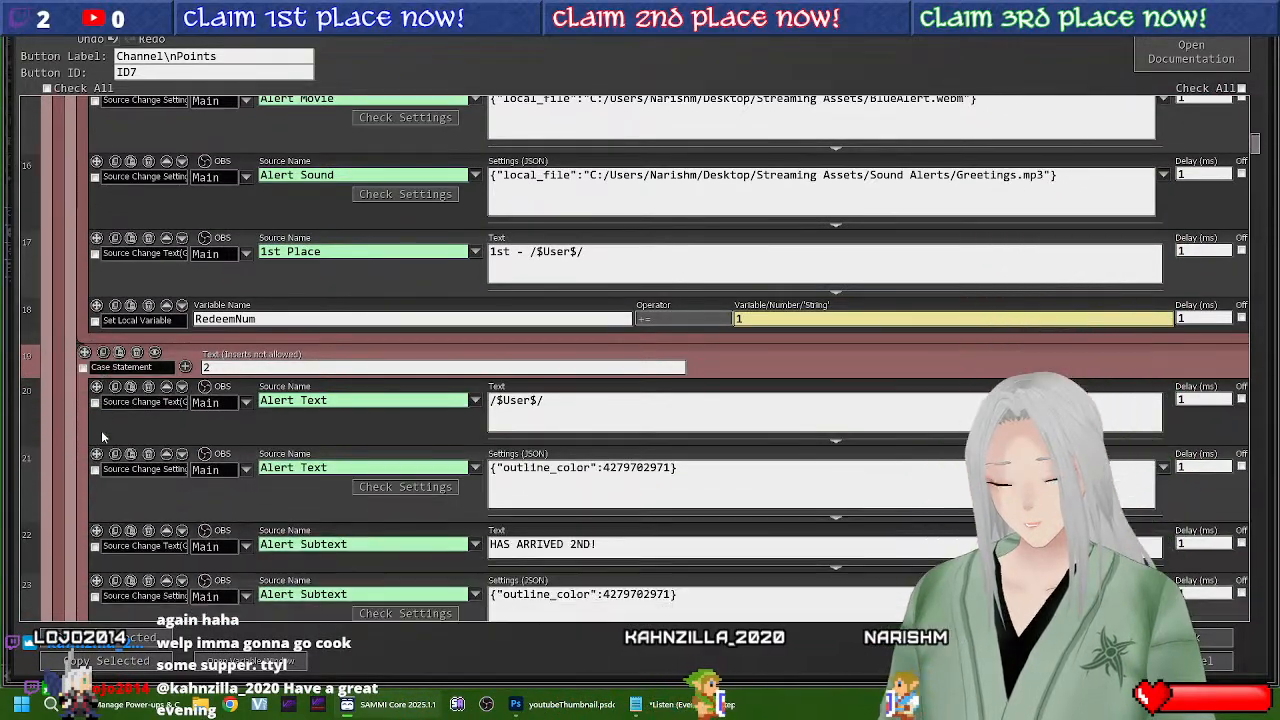
scroll(101, 438, "down", 10)
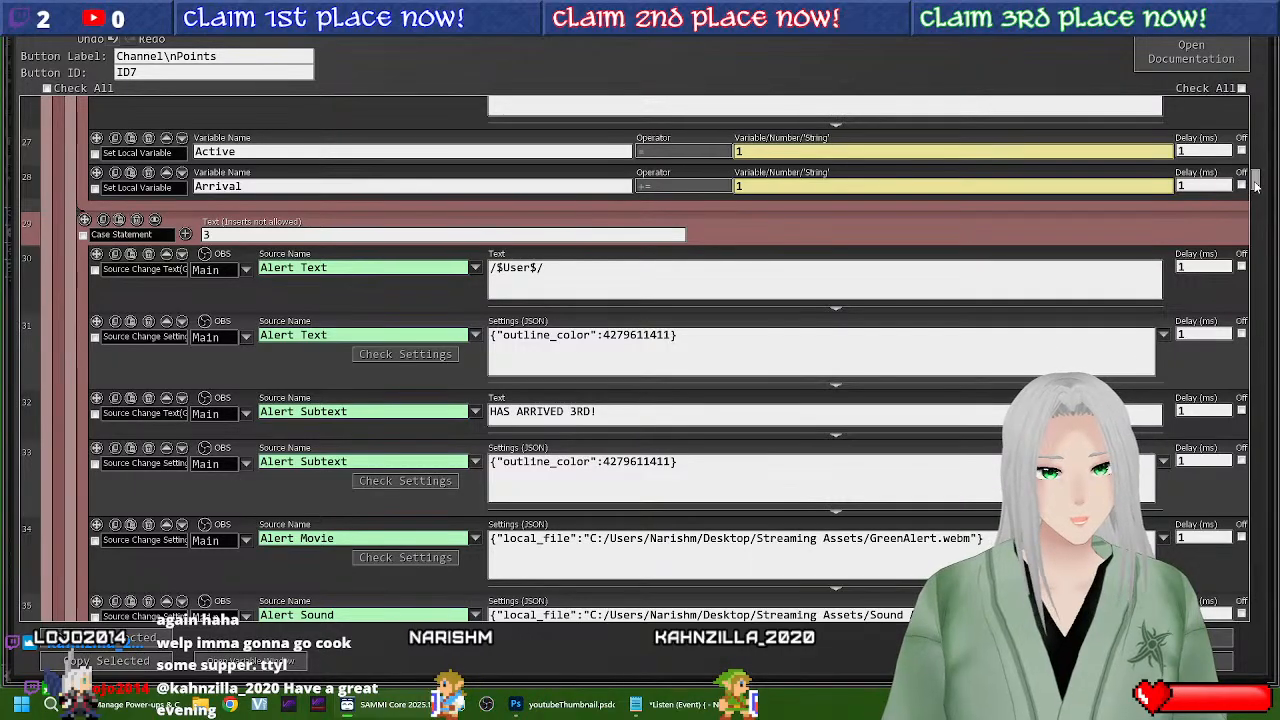
left_click(148, 138)
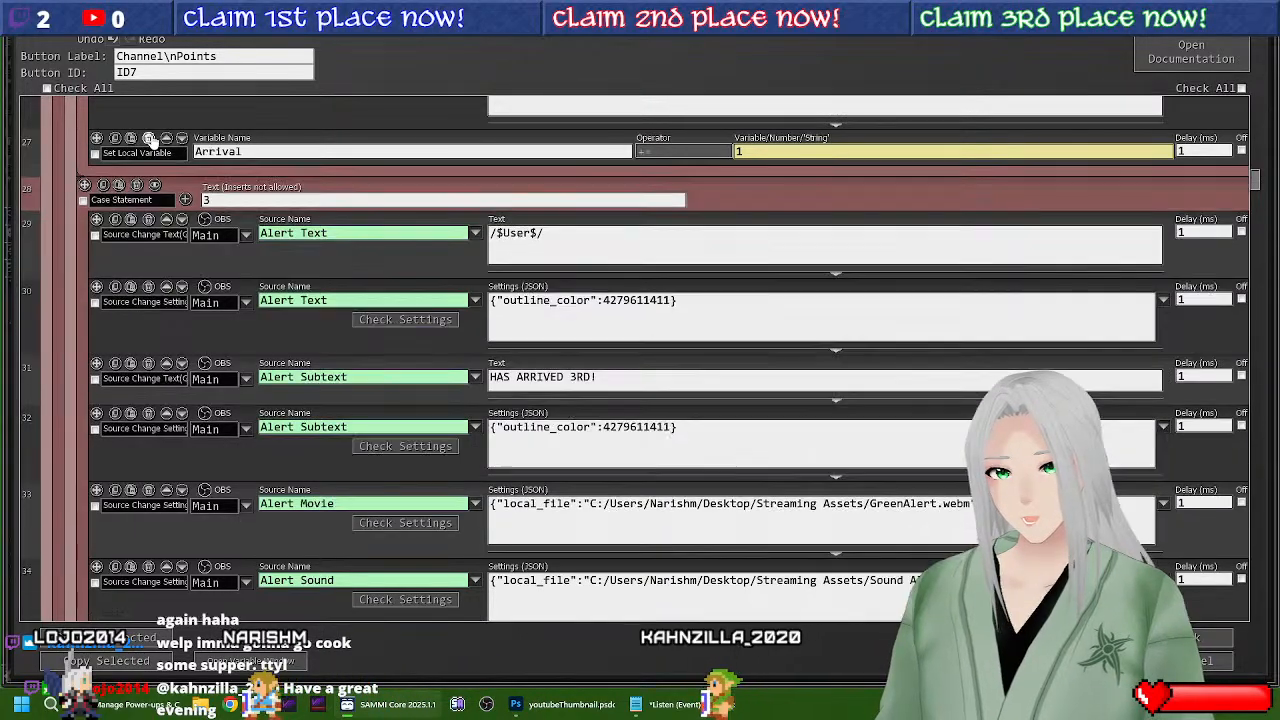
scroll(114, 408, "down", 4)
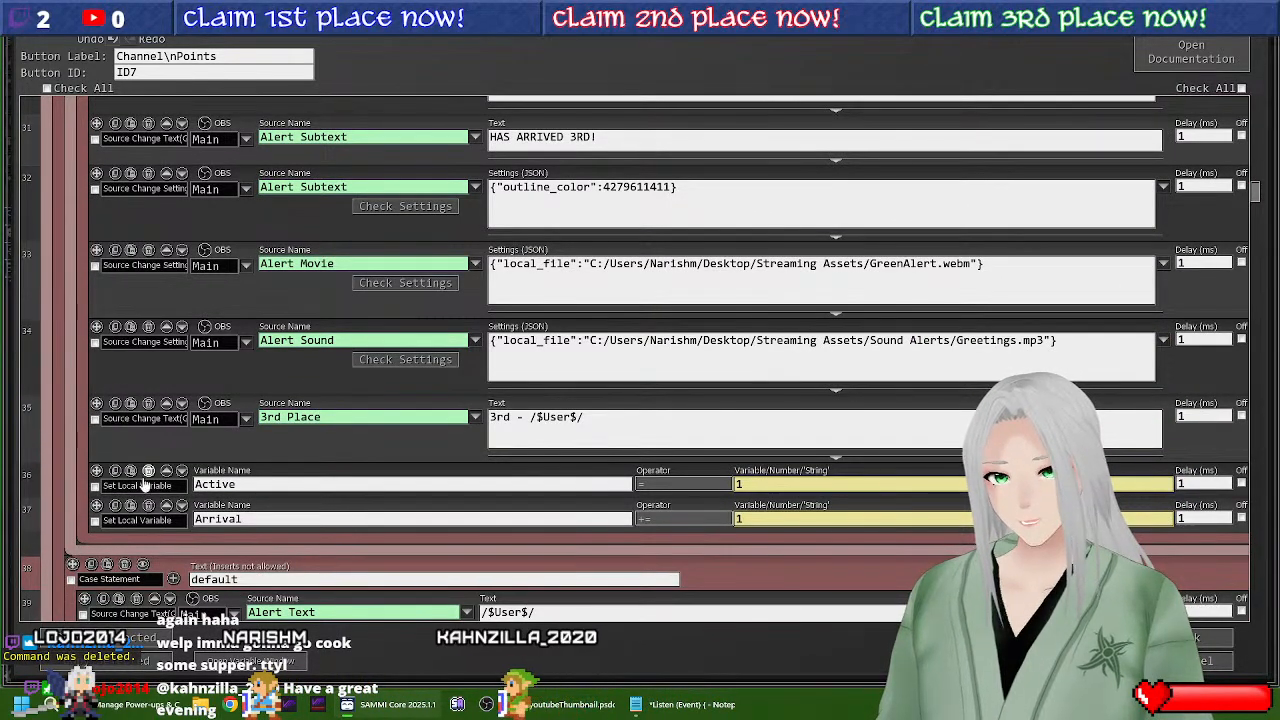
left_click(148, 471)
Step: Move the whole default case block into the RedeemNum switch, directly after case 3
scroll(177, 488, "down", 6)
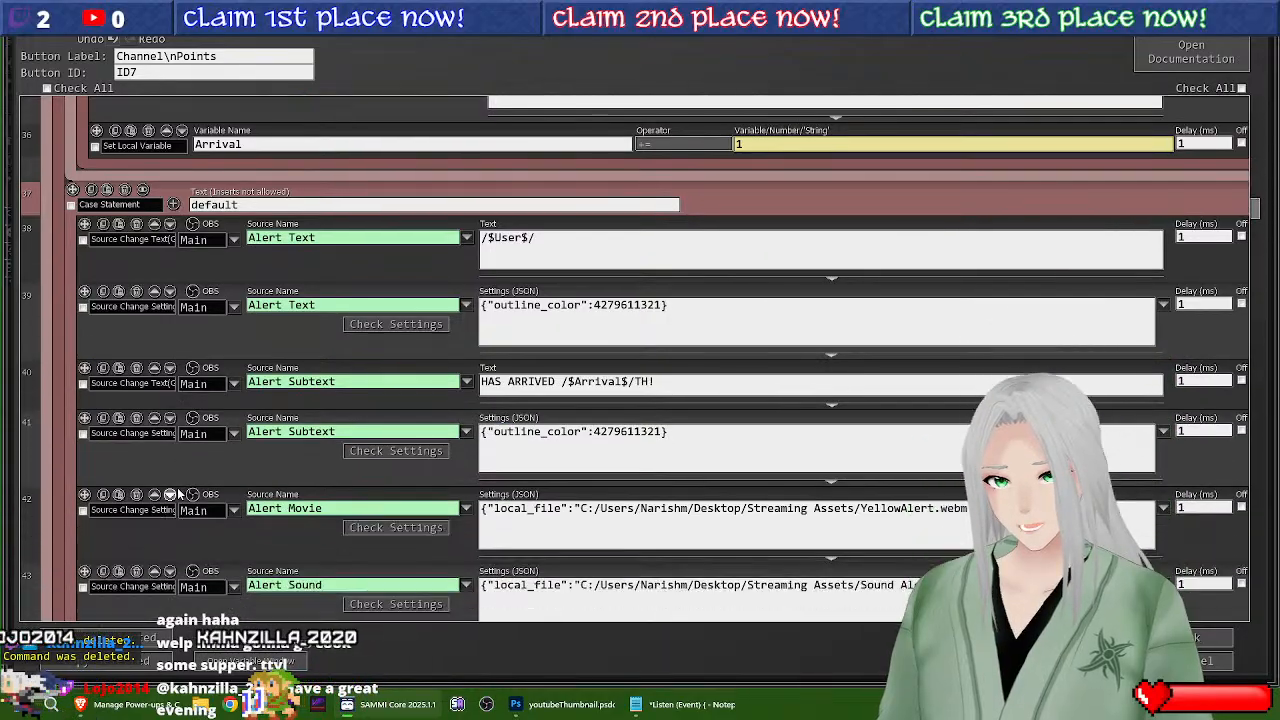
scroll(180, 492, "up", 2)
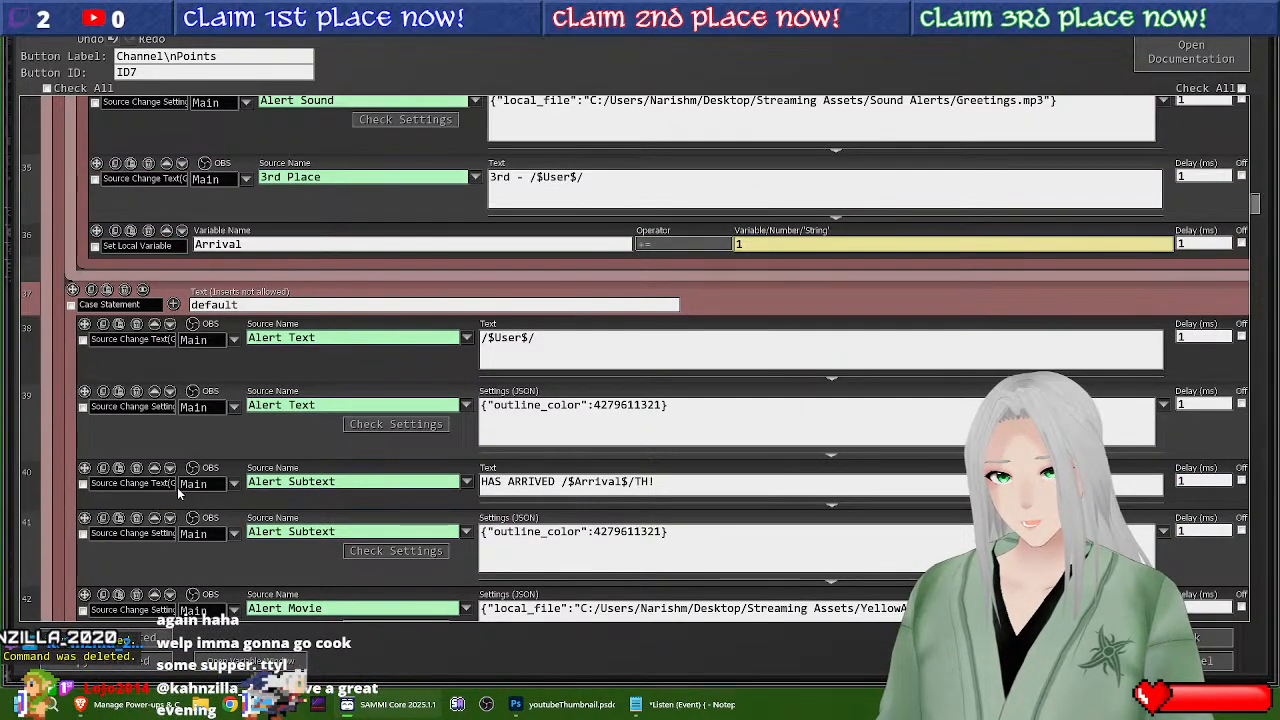
scroll(177, 487, "up", 2)
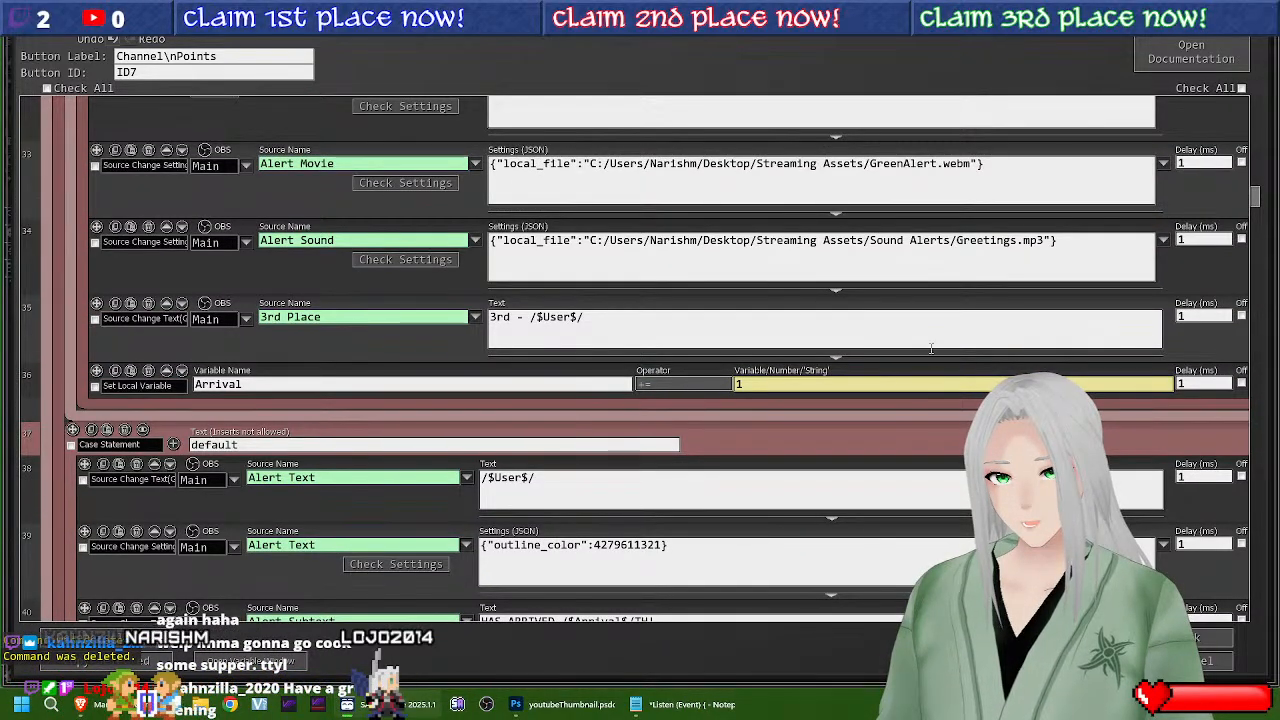
mouse_move(1258, 203)
left_mouse_down()
mouse_move(1258, 215)
mouse_move(1251, 107)
mouse_move(1238, 202)
left_mouse_up()
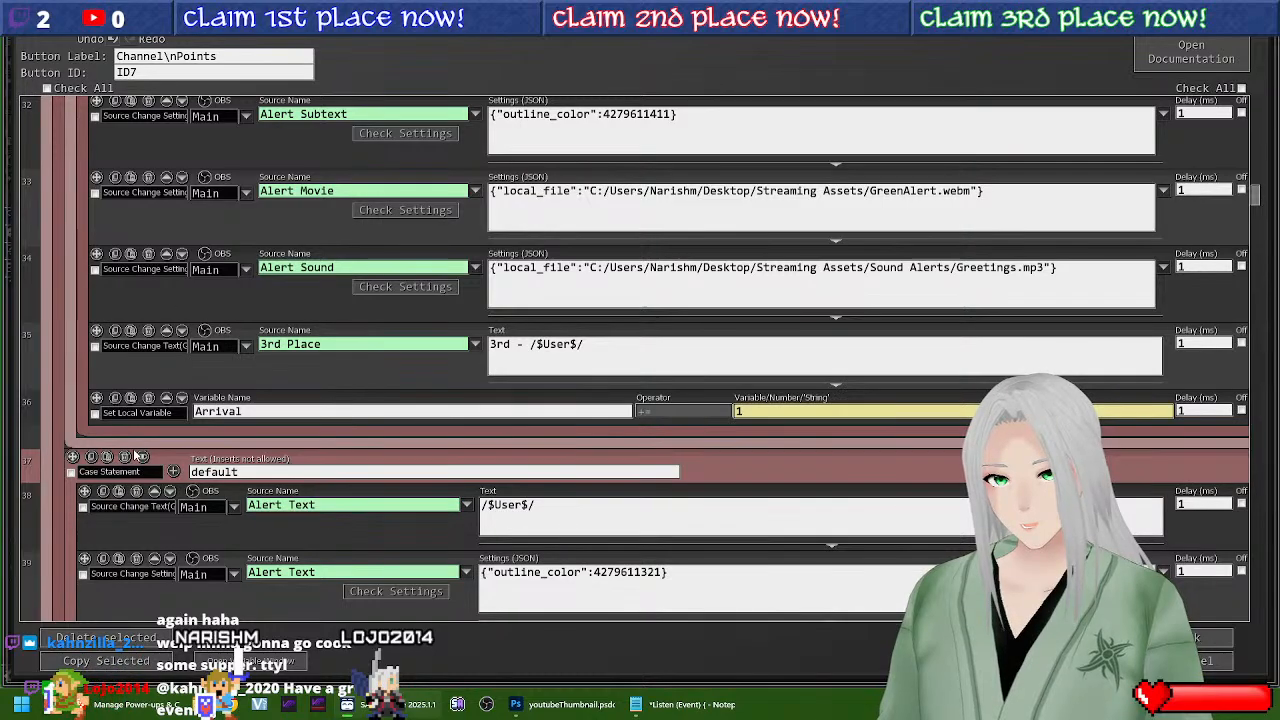
left_click_drag(72, 466, 90, 449)
scroll(283, 376, "down", 6)
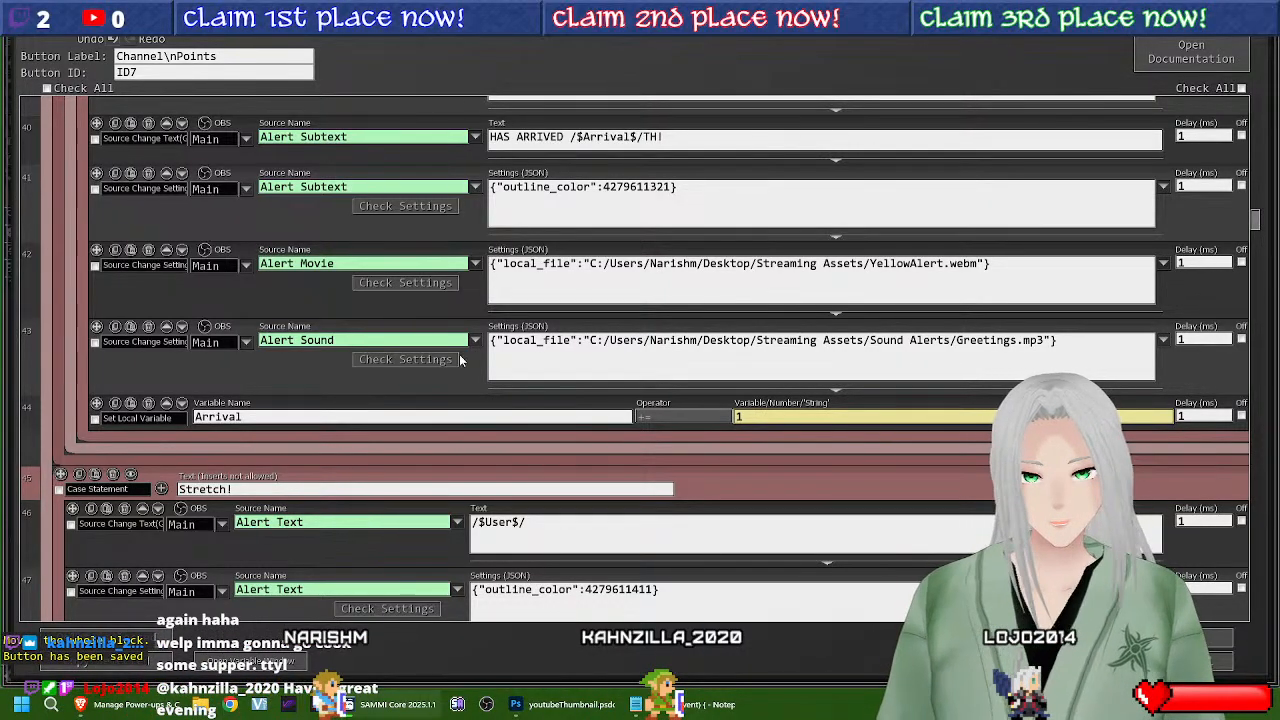
Step: Review the Announce Your Arrival cases, confirm the Channel Points button's commands and save the ALERTS deck
scroll(461, 359, "up", 7)
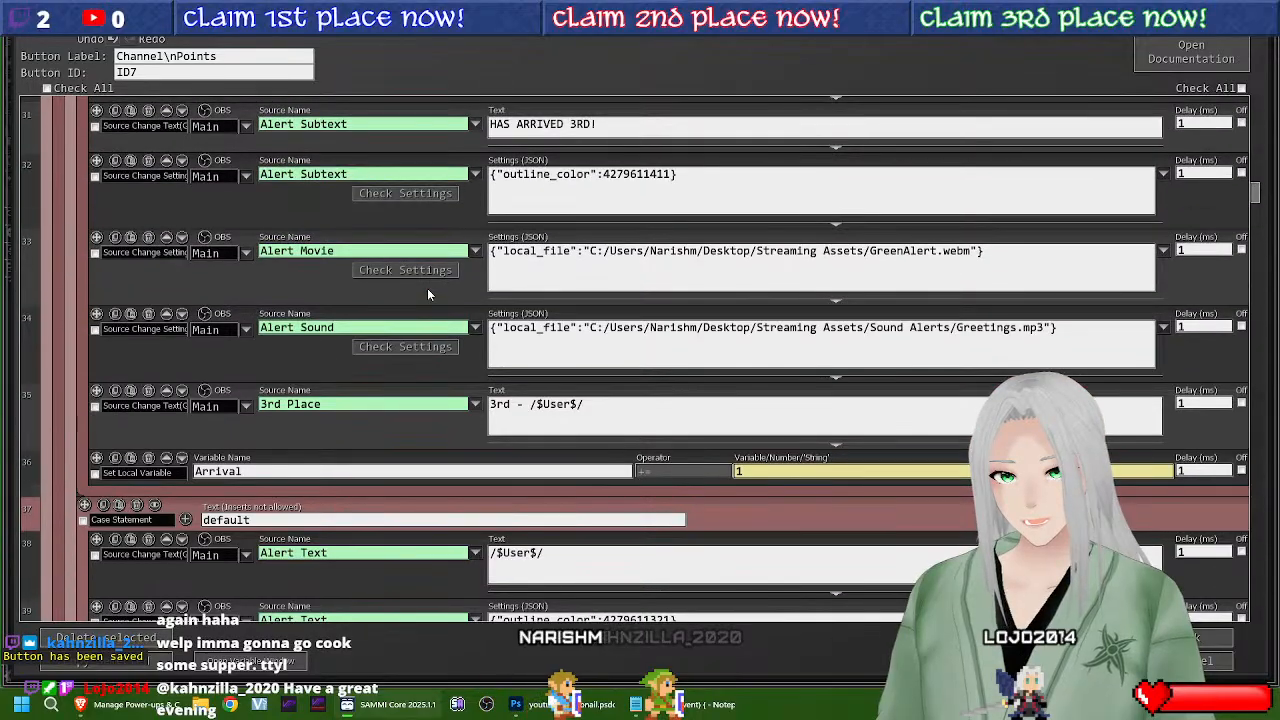
scroll(427, 291, "up", 10)
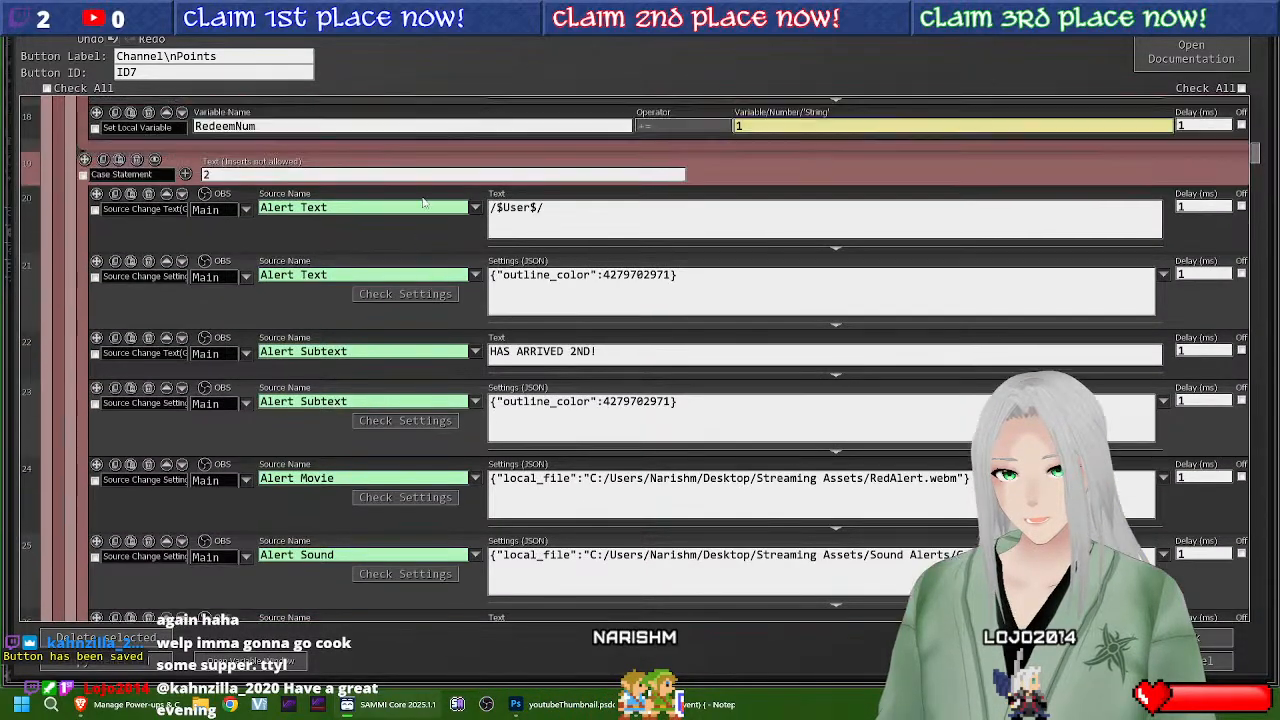
scroll(422, 203, "up", 10)
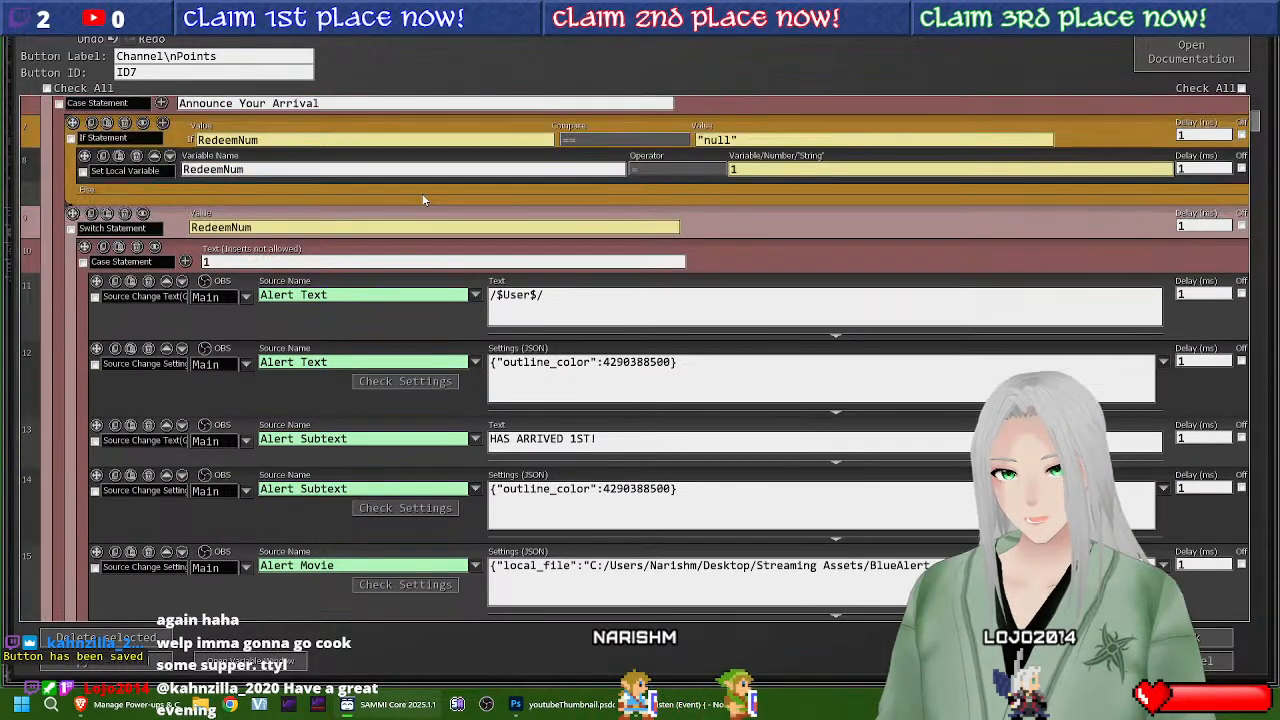
left_click(1212, 645)
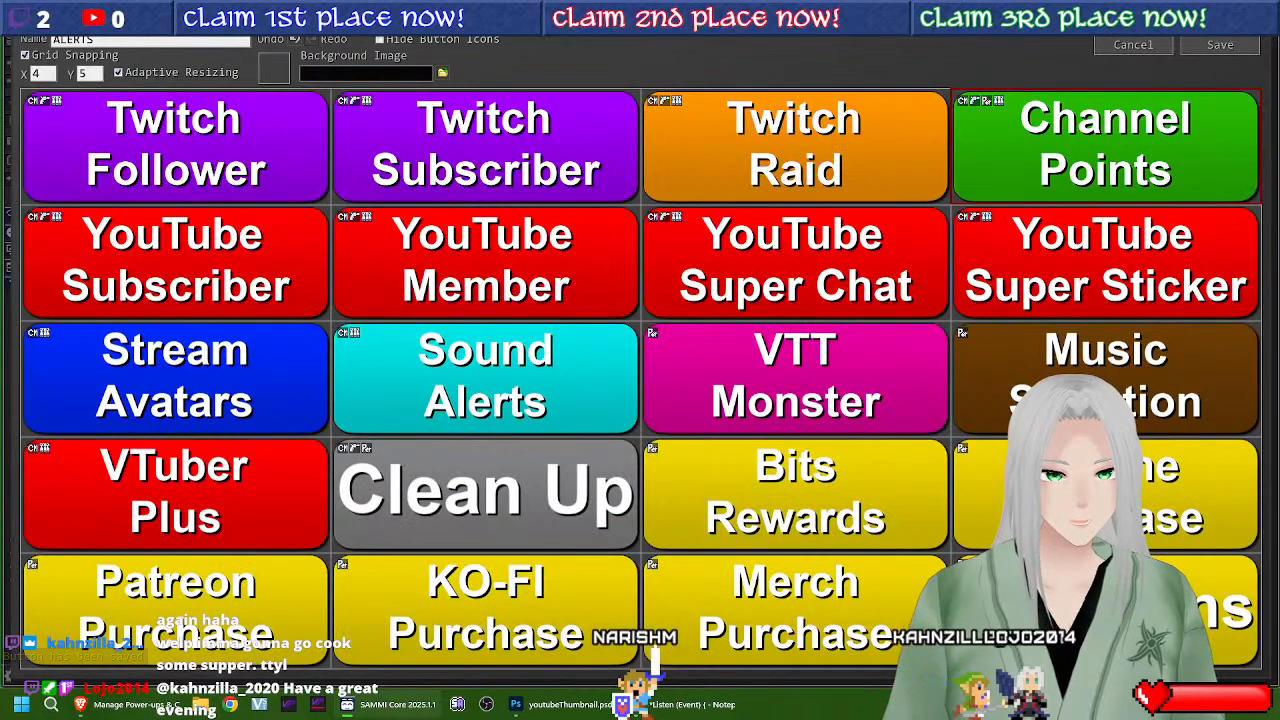
left_click(1219, 45)
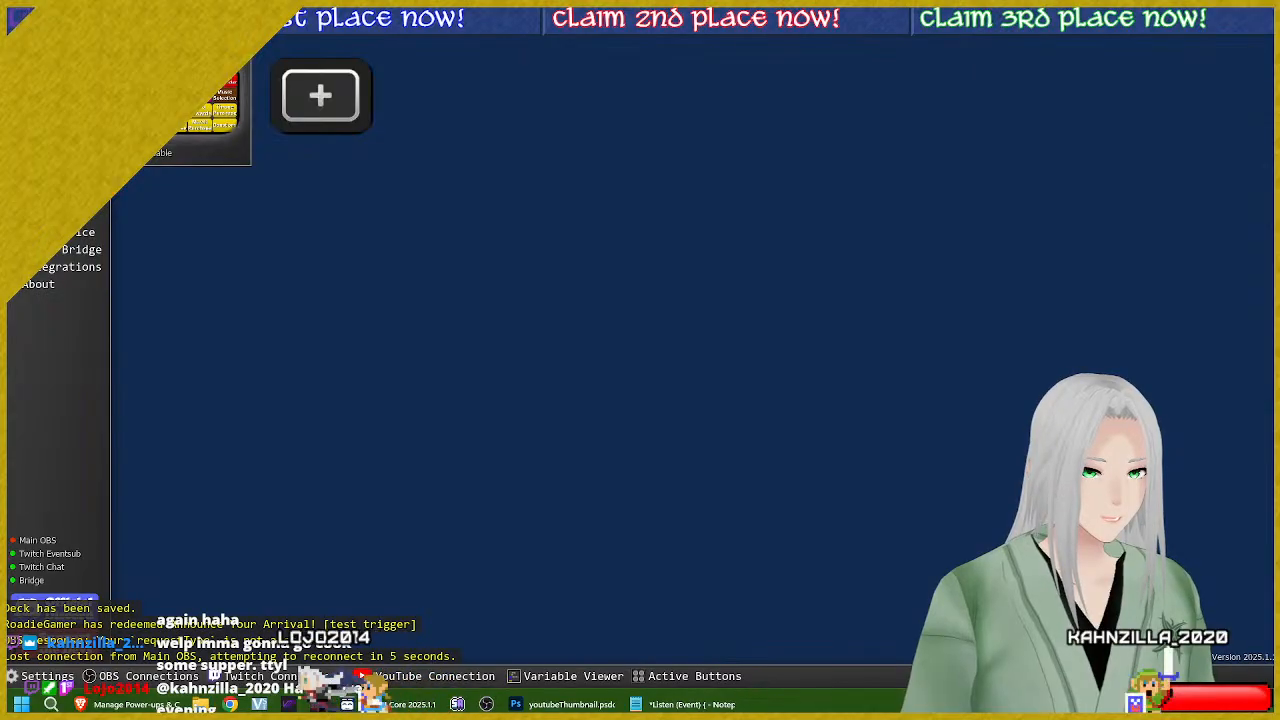
Step: Reopen the ALERTS deck for editing and check the Channel Points button's Twitch Channel Point Redemption trigger
left_click(217, 96)
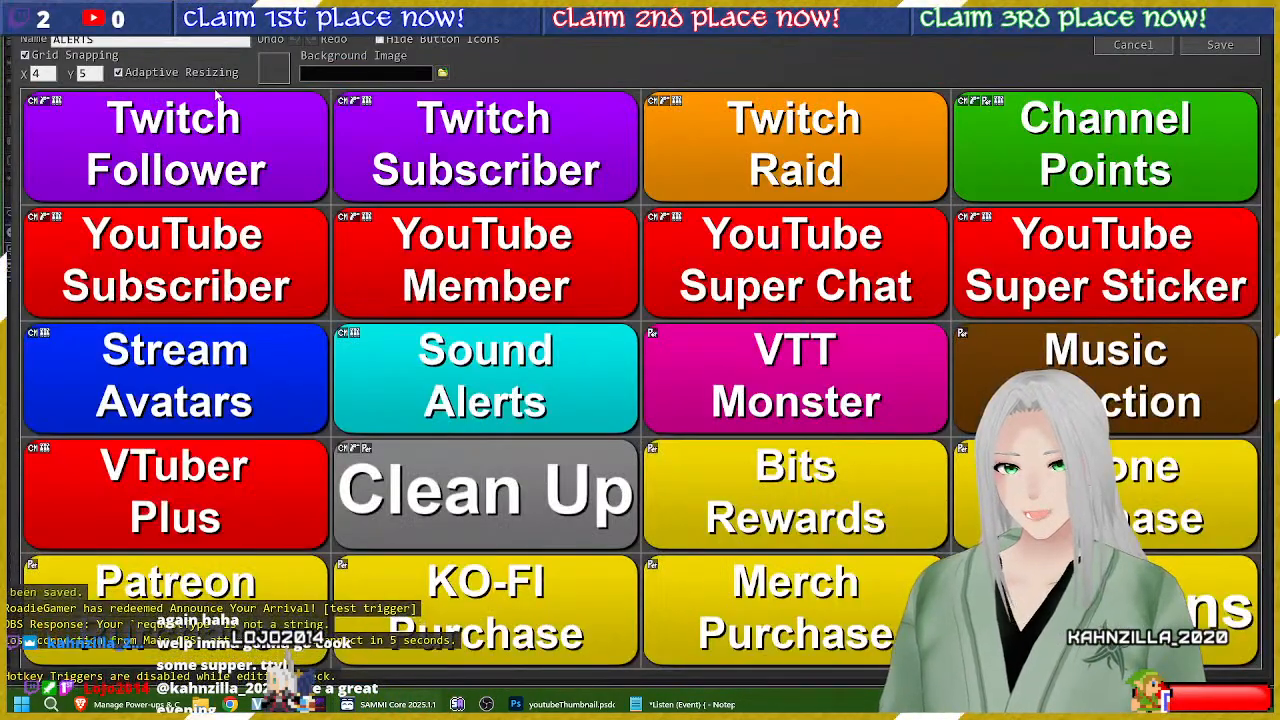
right_click(1051, 147)
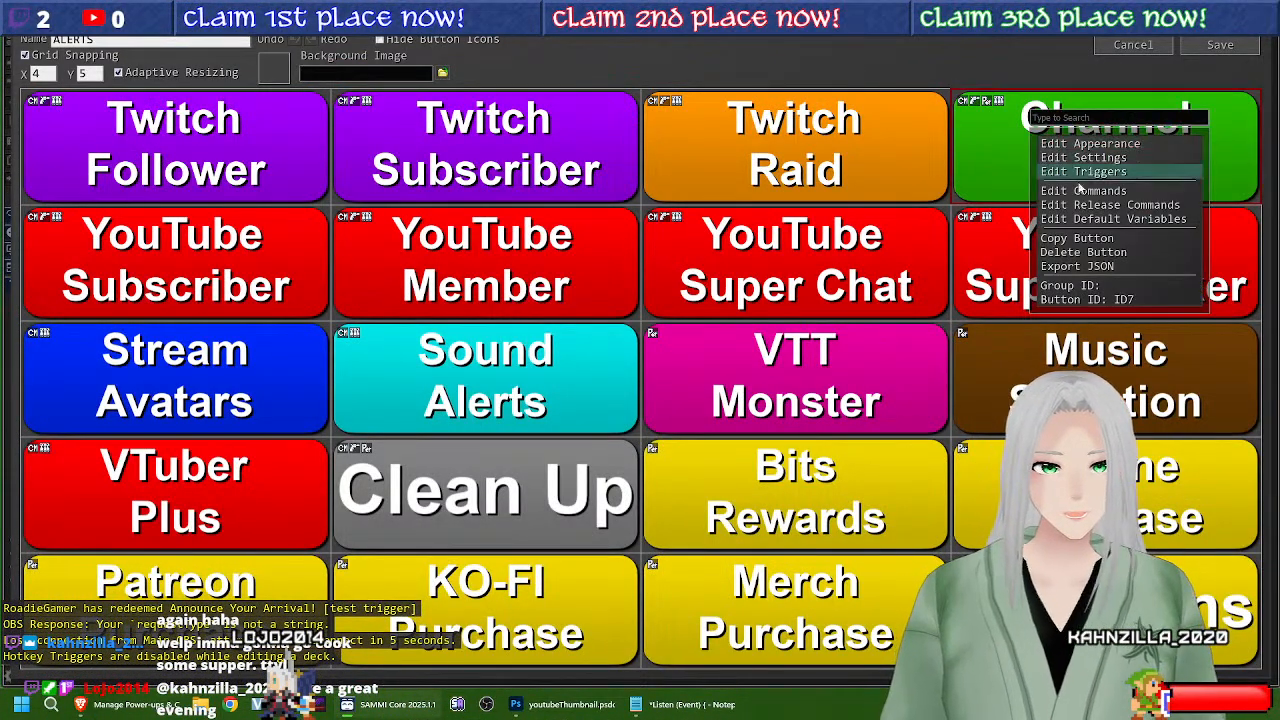
left_click(1084, 172)
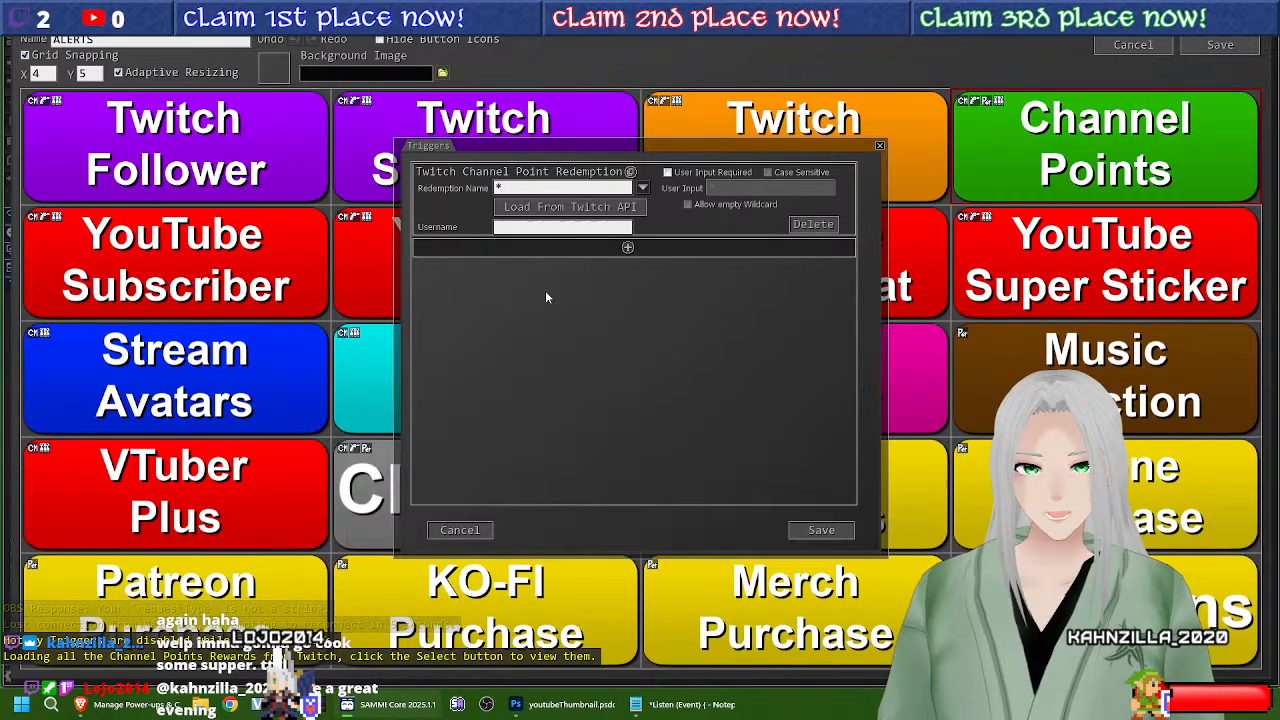
left_click(815, 530)
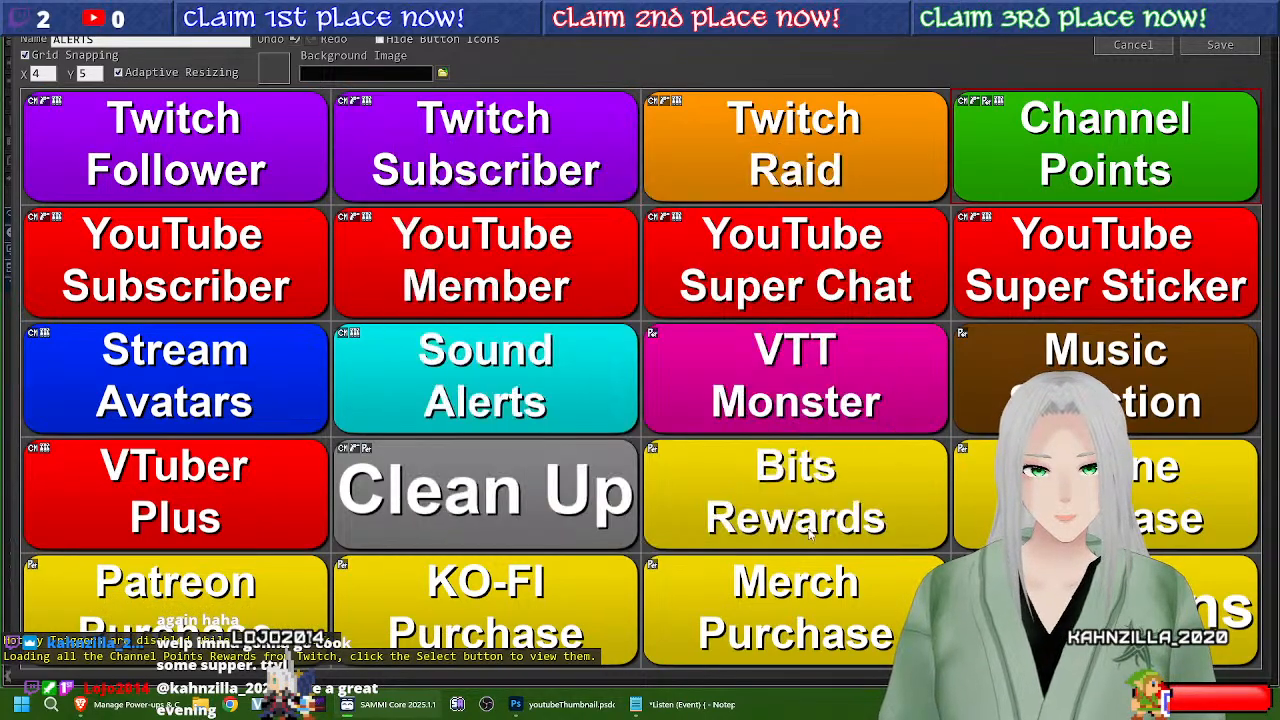
Step: Reopen the Channel Points commands and delete the Active variable assignments from the Stretch!, Hydrate! and Notice Me Senpai! cases
double_click(1051, 155)
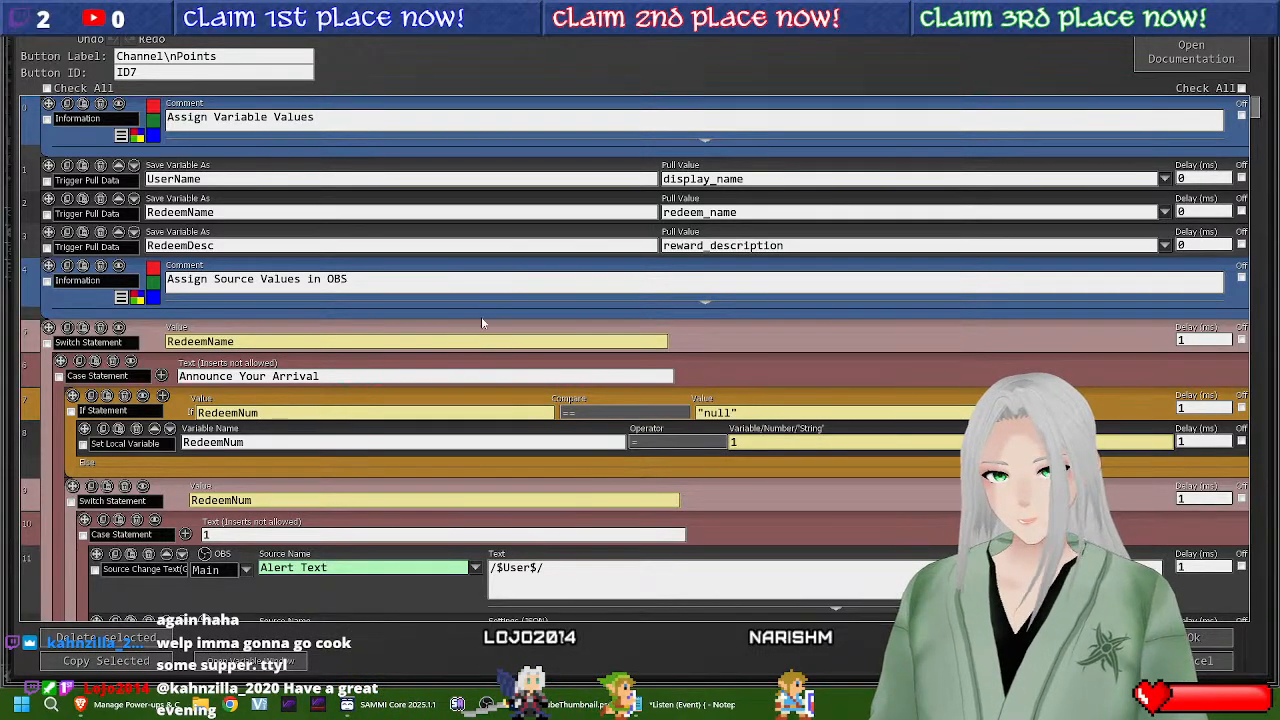
scroll(629, 358, "down", 5)
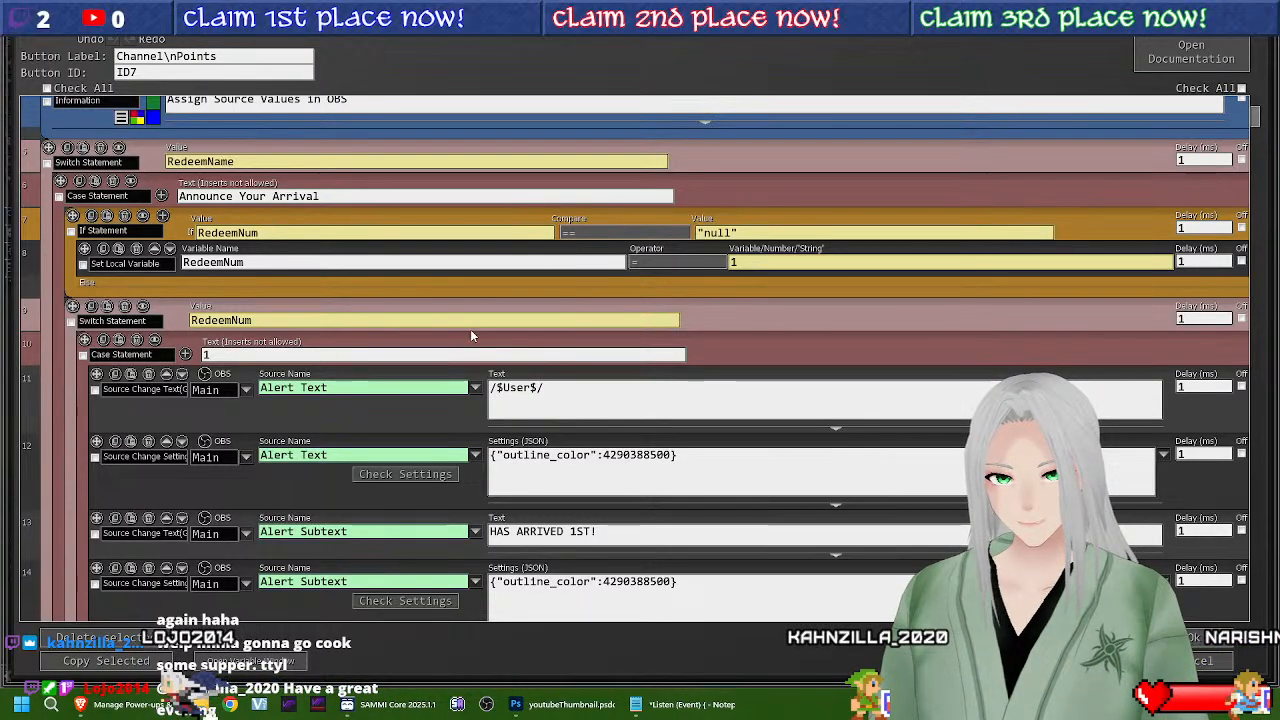
scroll(474, 336, "down", 10)
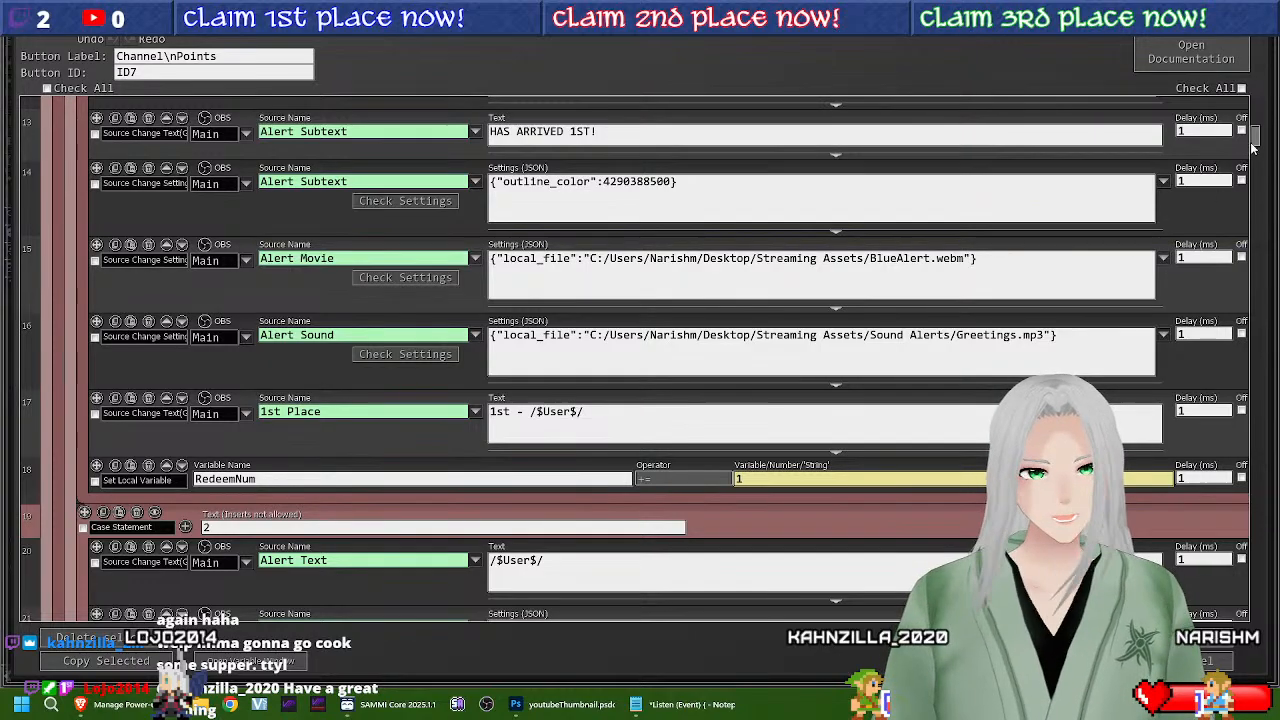
left_click_drag(1255, 140, 1256, 249)
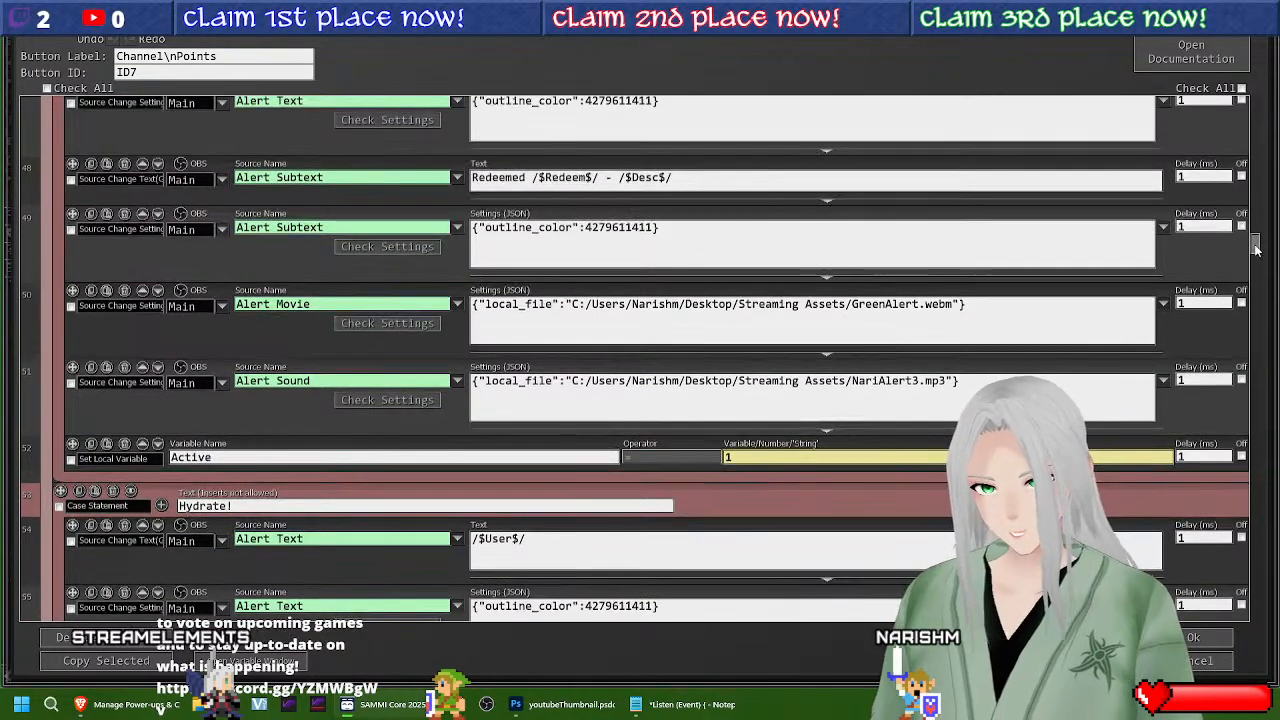
left_click(125, 443)
scroll(150, 457, "down", 5)
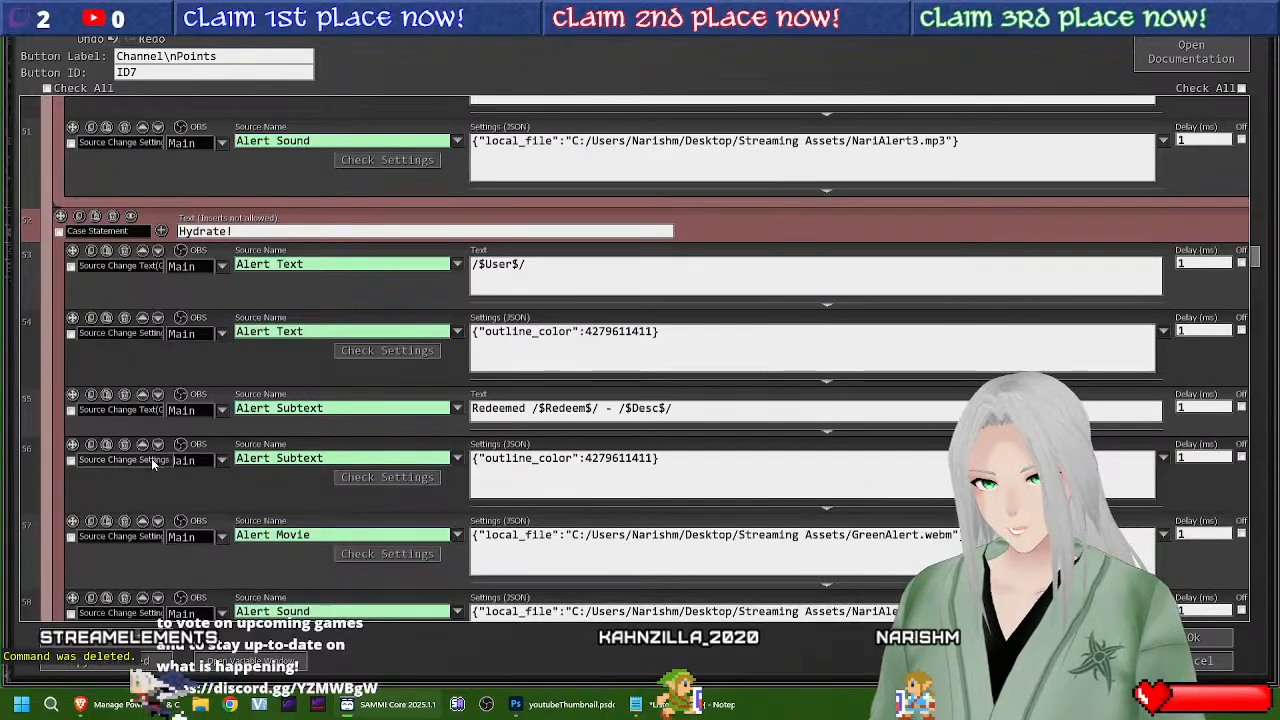
scroll(152, 465, "down", 2)
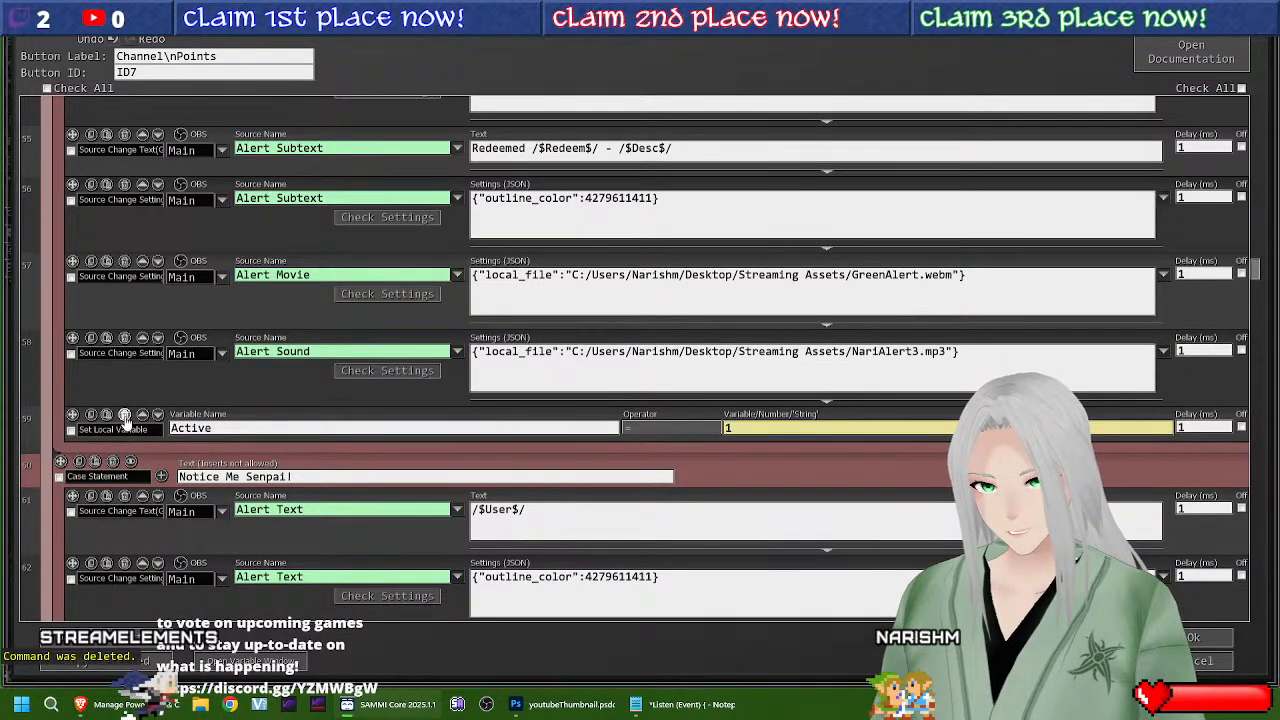
scroll(126, 422, "down", 14)
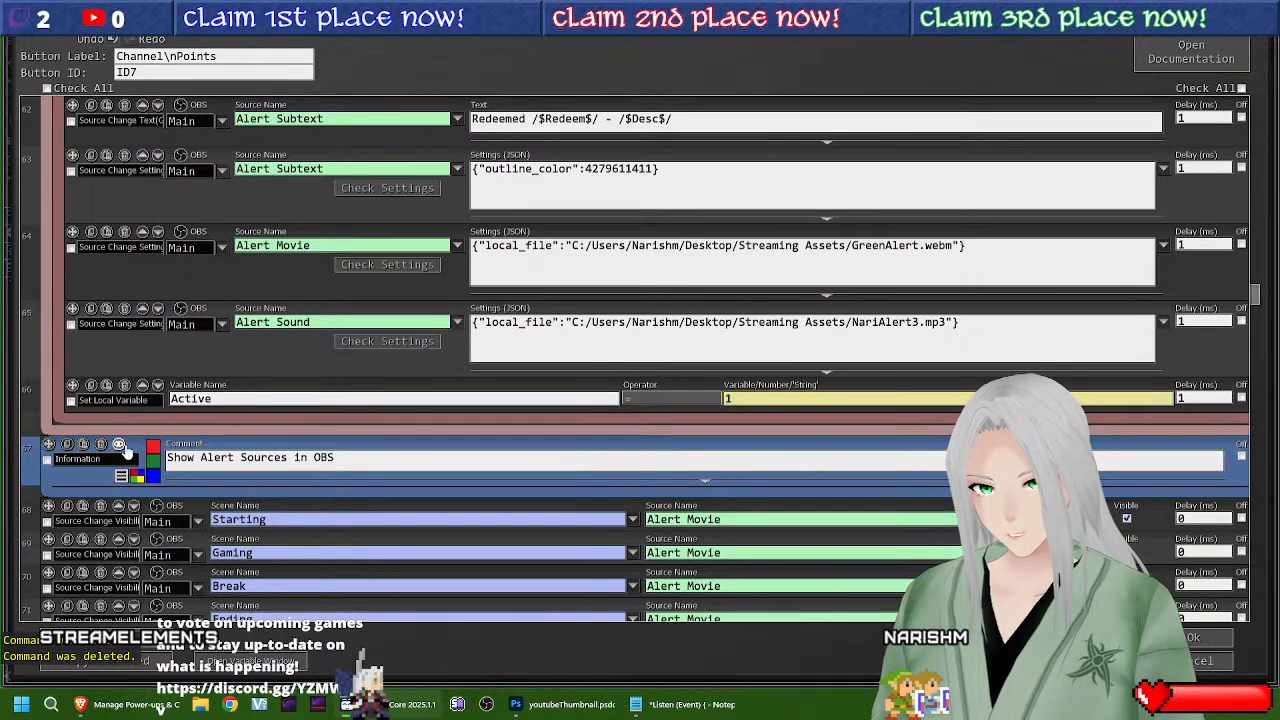
left_click(125, 386)
Step: Delete the duplicate RedeemName switch, Announce Your Arrival case, RedeemNum null check and assignment, RedeemNum switch and case 1 statement after the alert-hiding commands
scroll(377, 393, "down", 5)
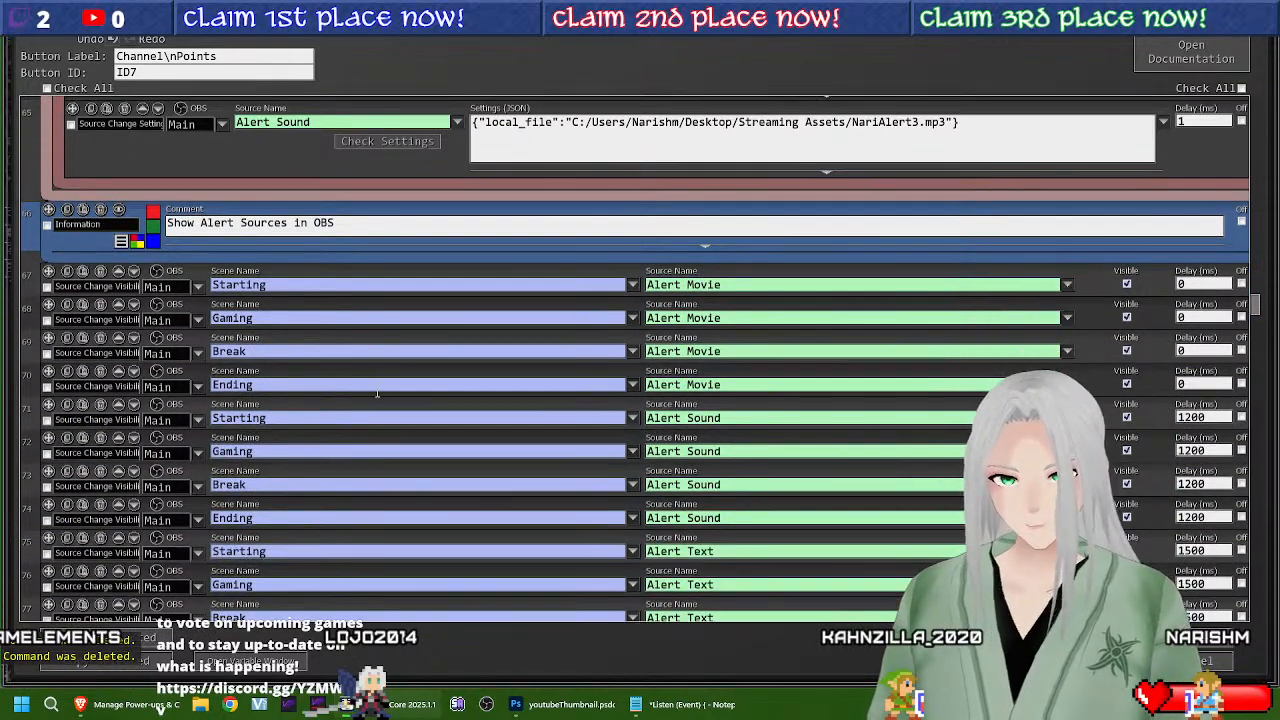
scroll(338, 343, "down", 14)
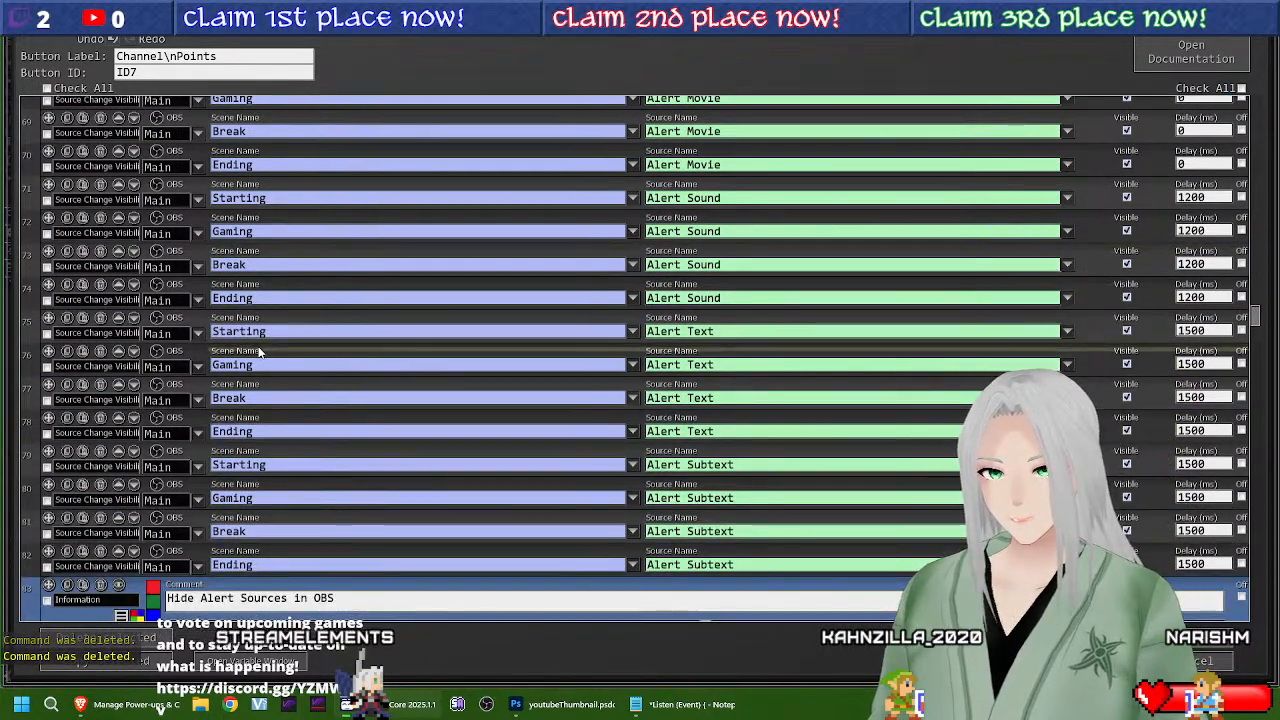
scroll(265, 349, "down", 12)
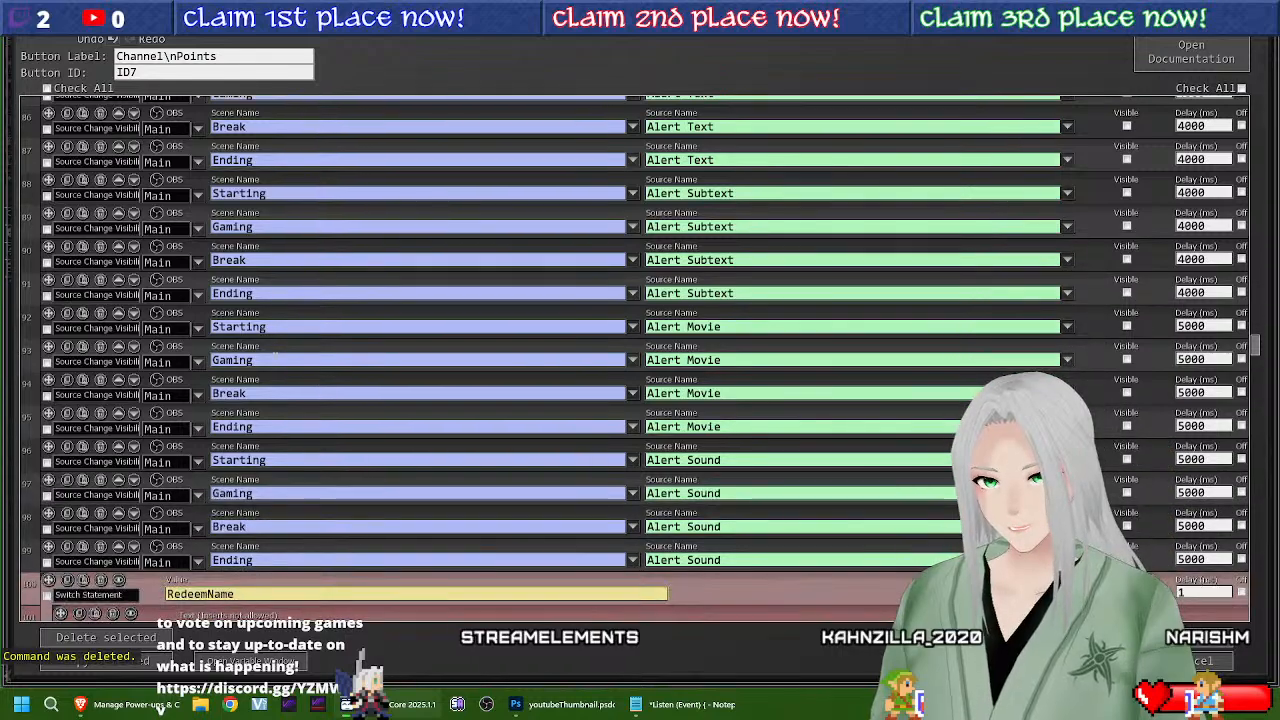
scroll(282, 349, "down", 5)
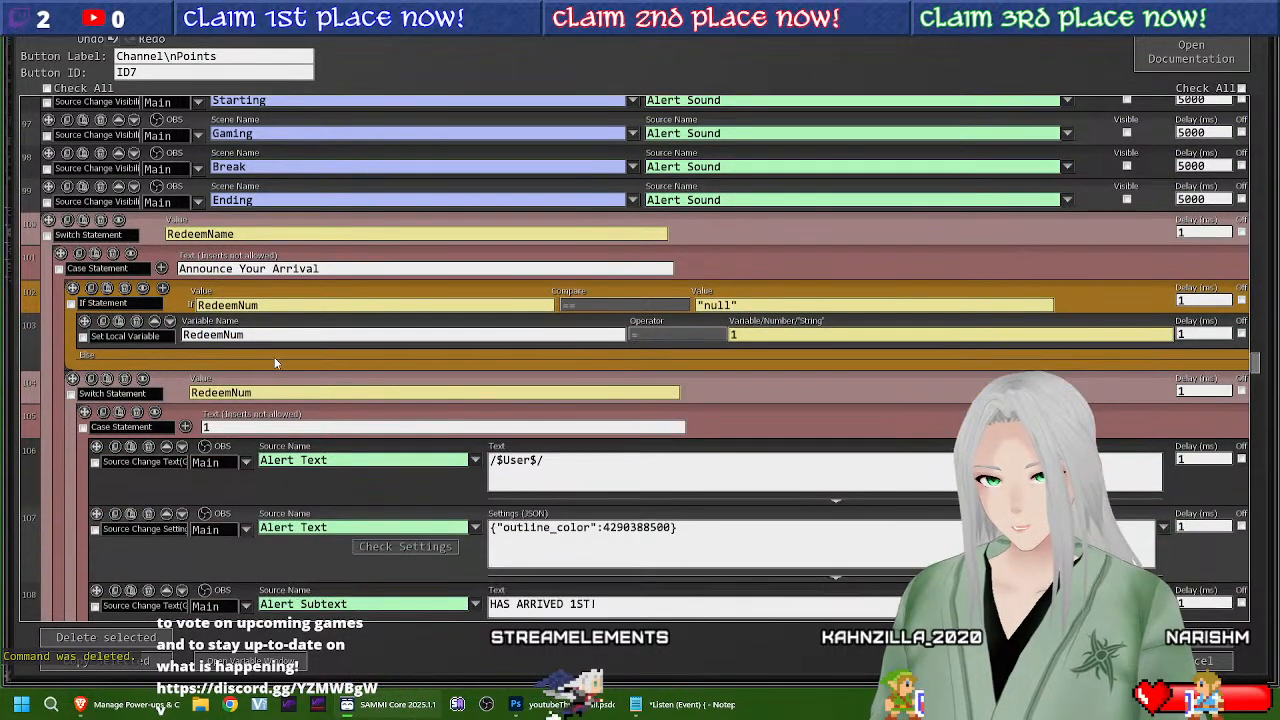
scroll(379, 502, "up", 2)
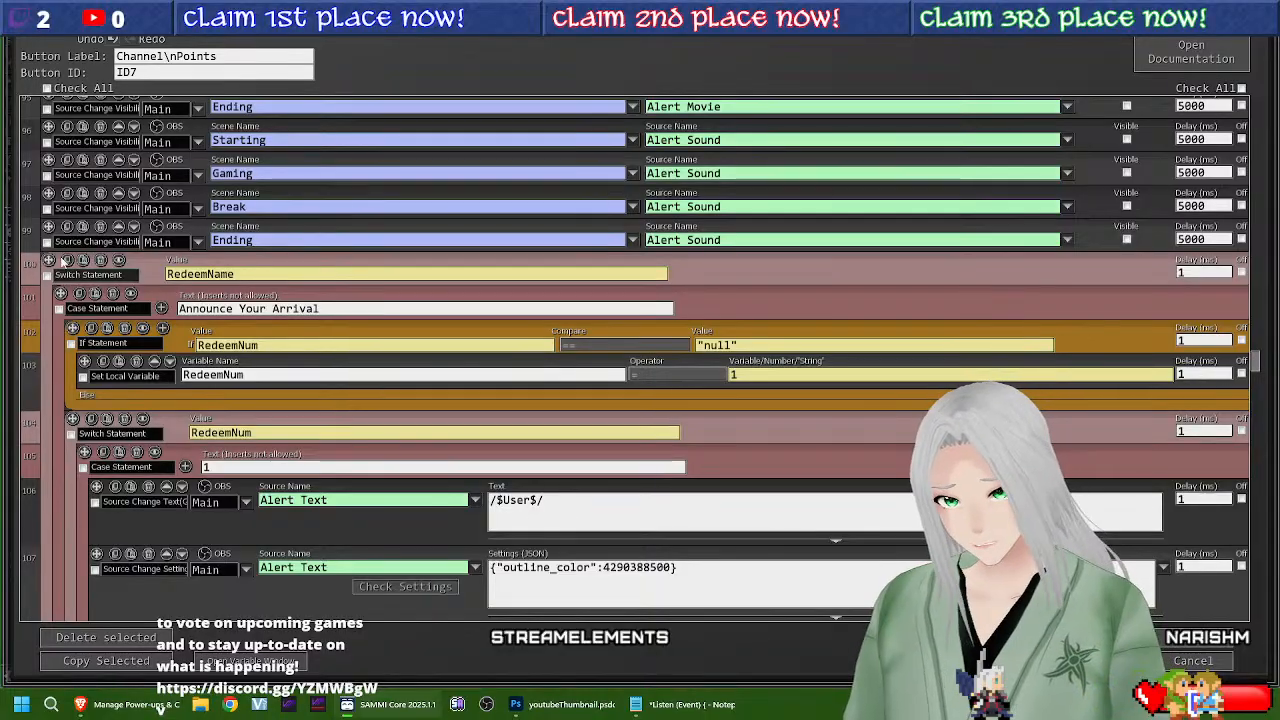
left_click(100, 261)
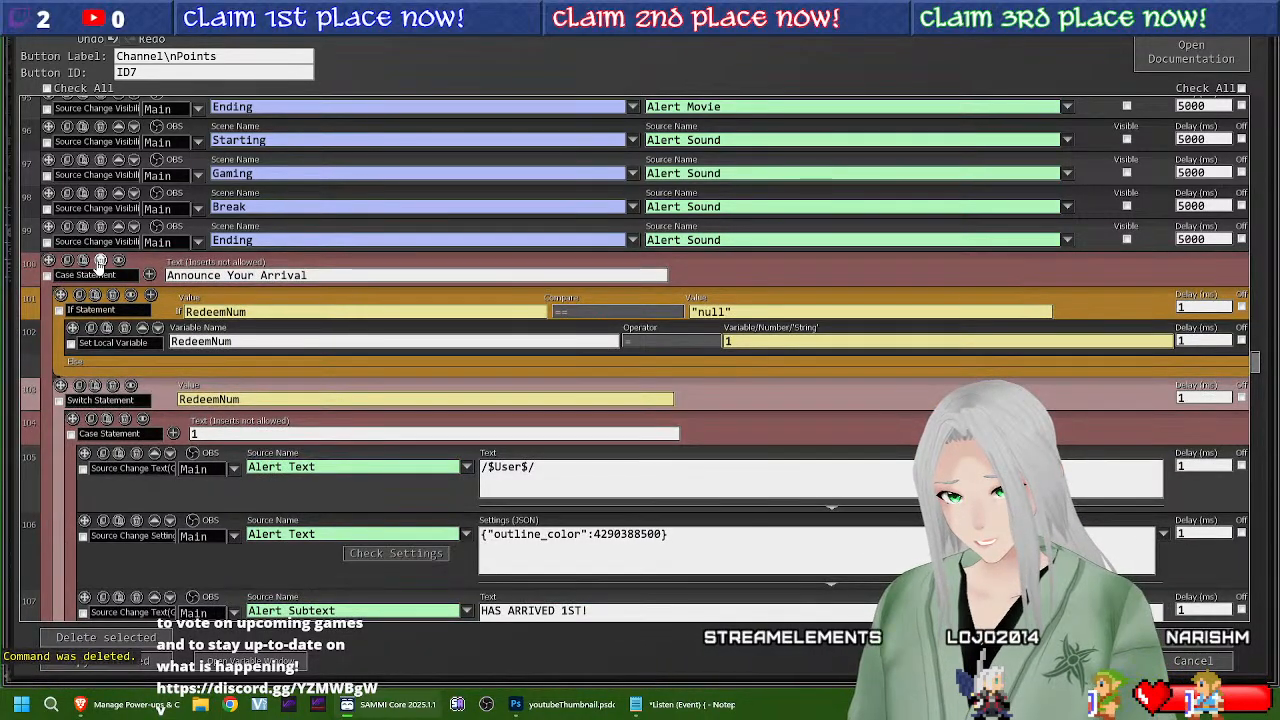
left_click(100, 261)
left_click(100, 261)
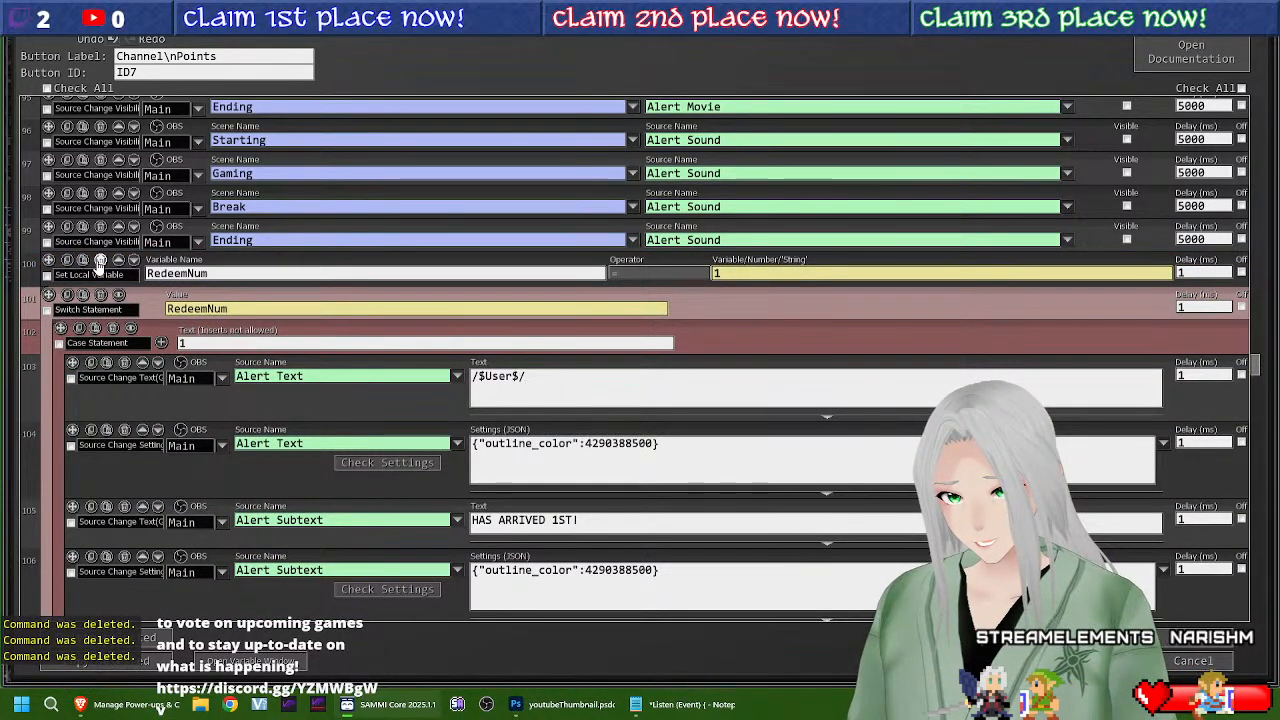
left_click(100, 261)
left_click(100, 261)
left_click(100, 261)
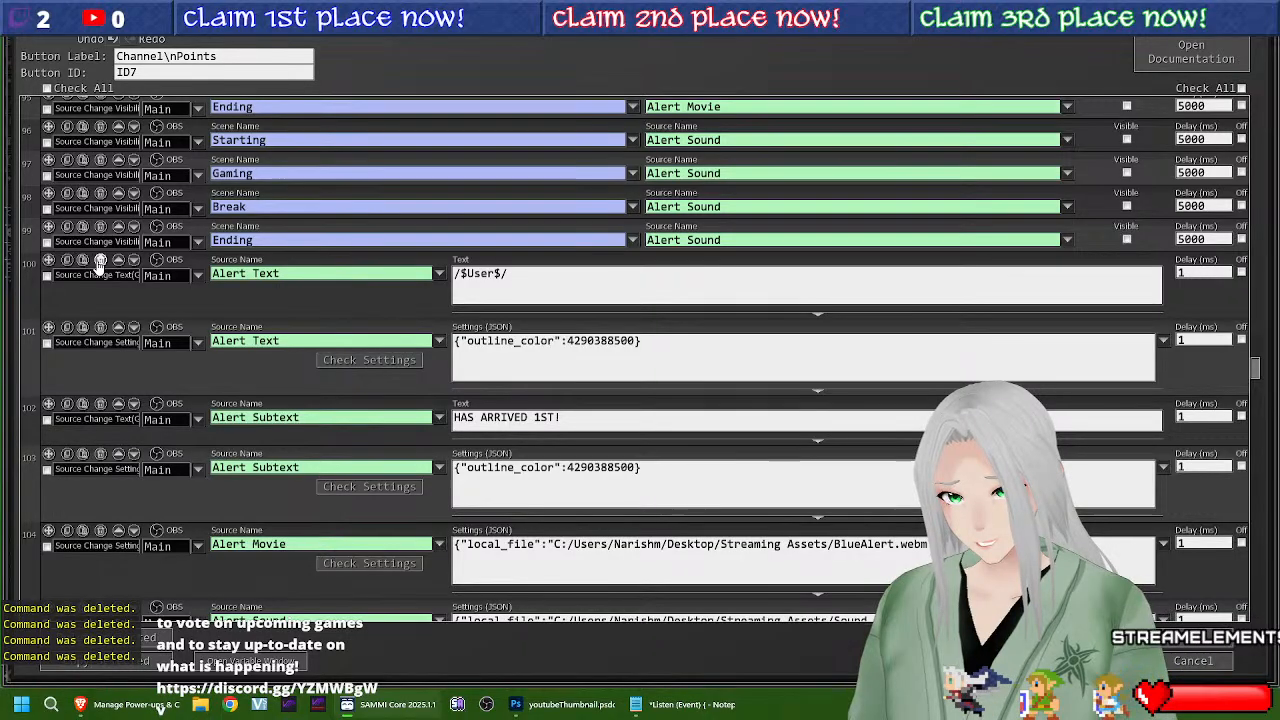
Step: Delete the duplicate first-arrival commands: Alert Text, Alert Subtext, Alert Movie, Alert Sound and 1st Place changes, plus the RedeemNum increment
left_click(100, 261)
left_click(100, 261)
left_click(100, 261)
left_click(100, 261)
left_click(100, 261)
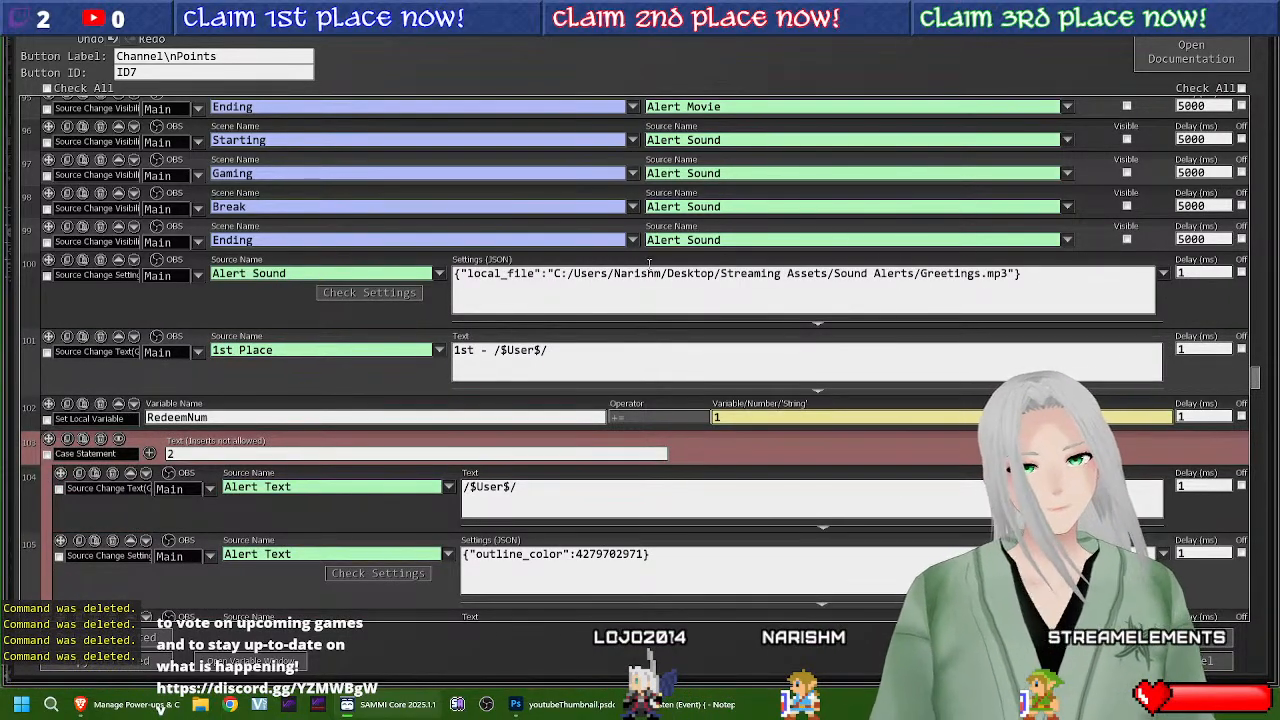
key("ctrl+s")
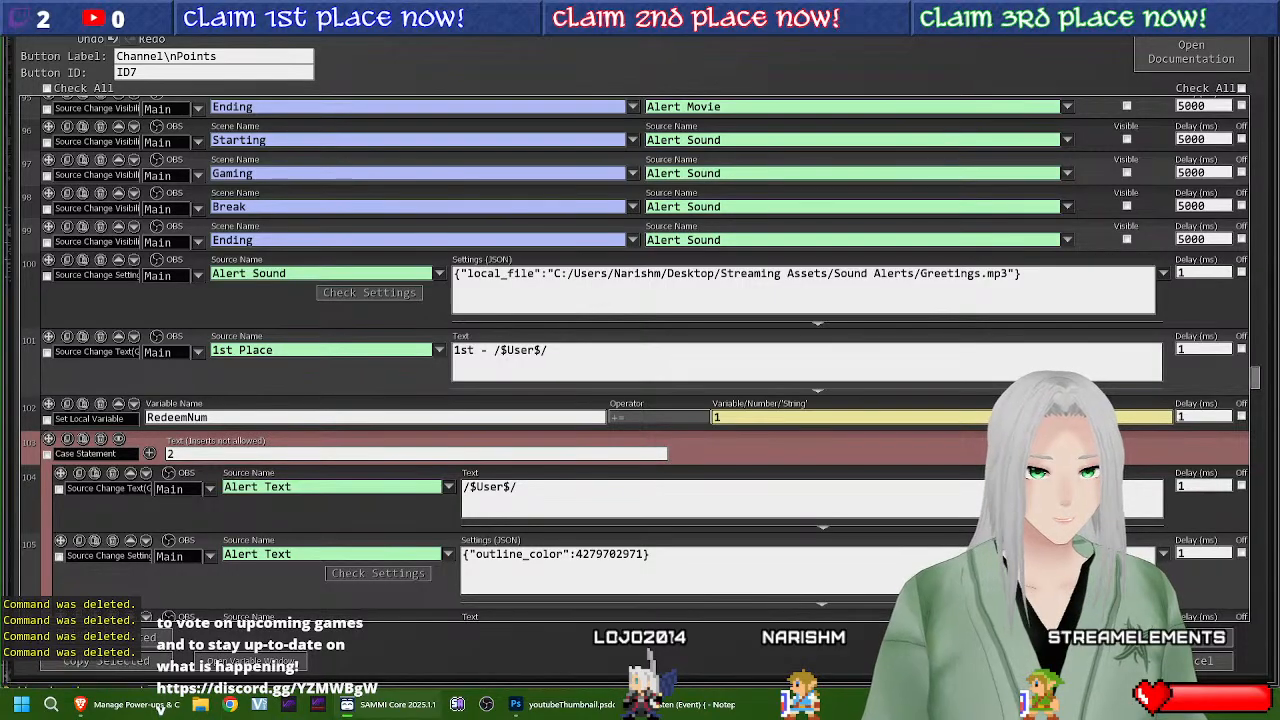
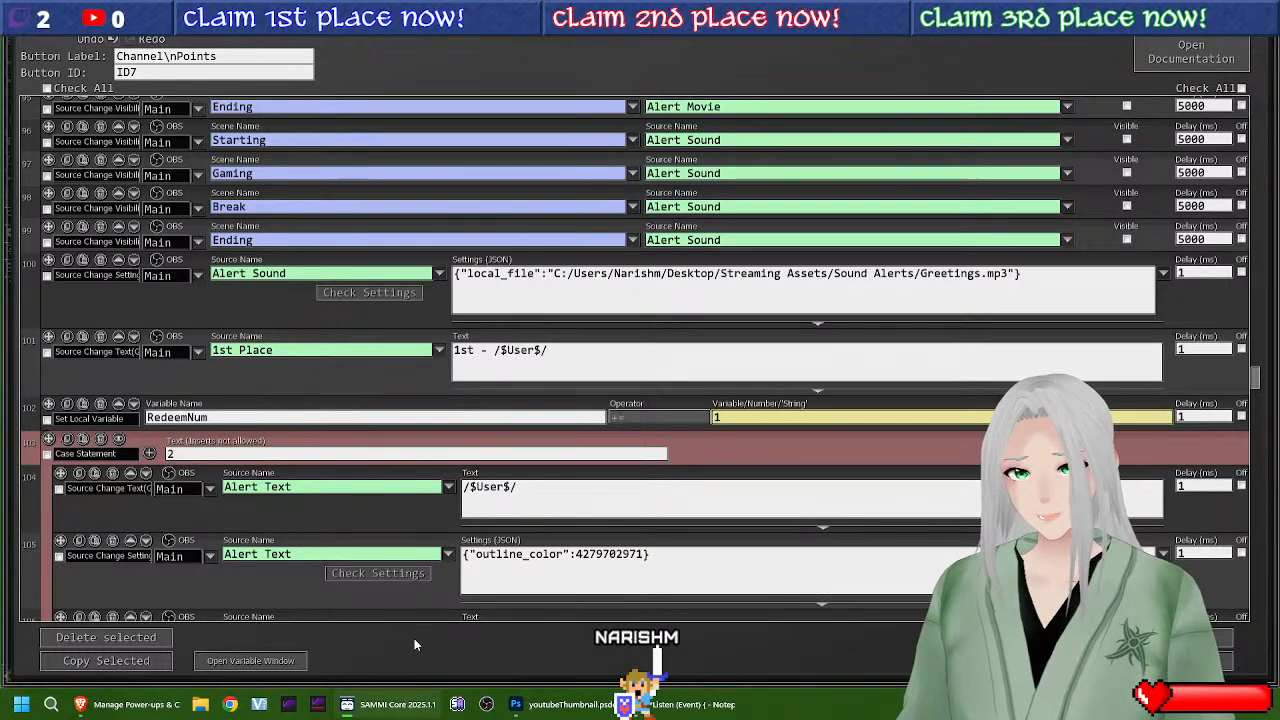
left_click(100, 261)
left_click(100, 261)
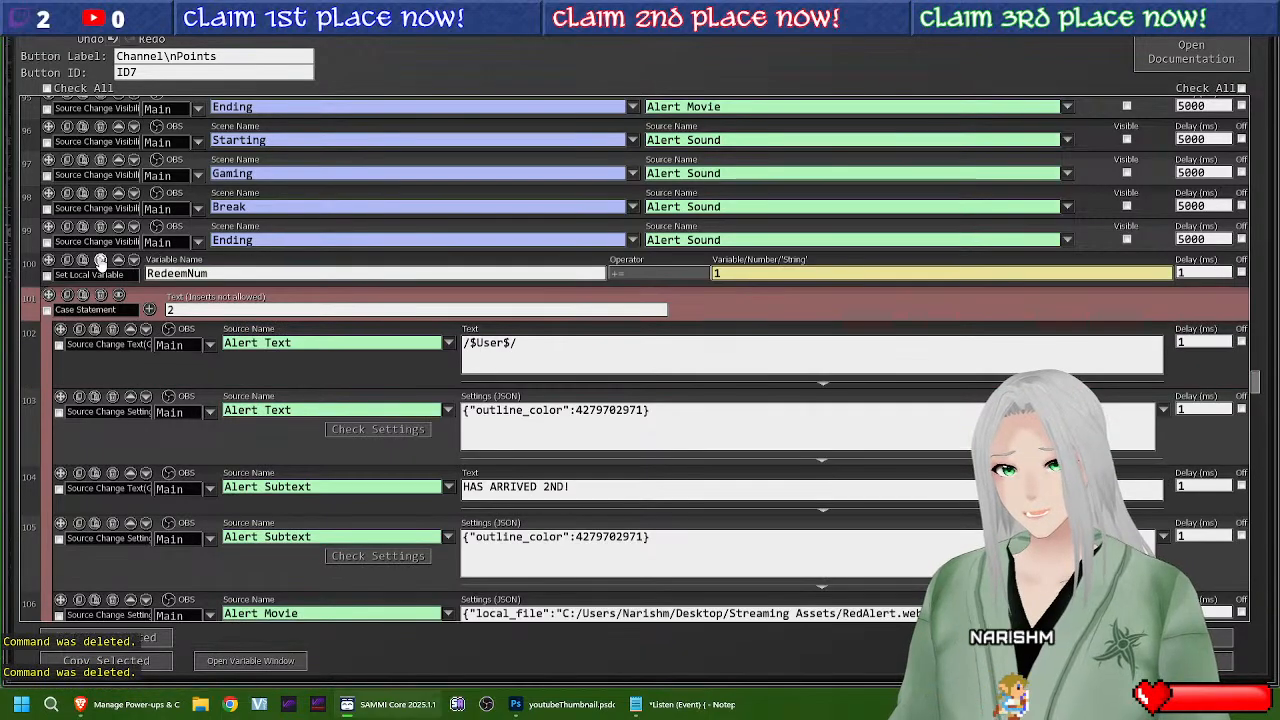
left_click(100, 261)
Step: Delete the duplicate case 2 statement and its commands, from the Alert Text changes through 2nd Place to the Active and Arrival variables
left_click(100, 261)
left_click(100, 261)
left_click(100, 261)
left_click(100, 261)
left_click(100, 261)
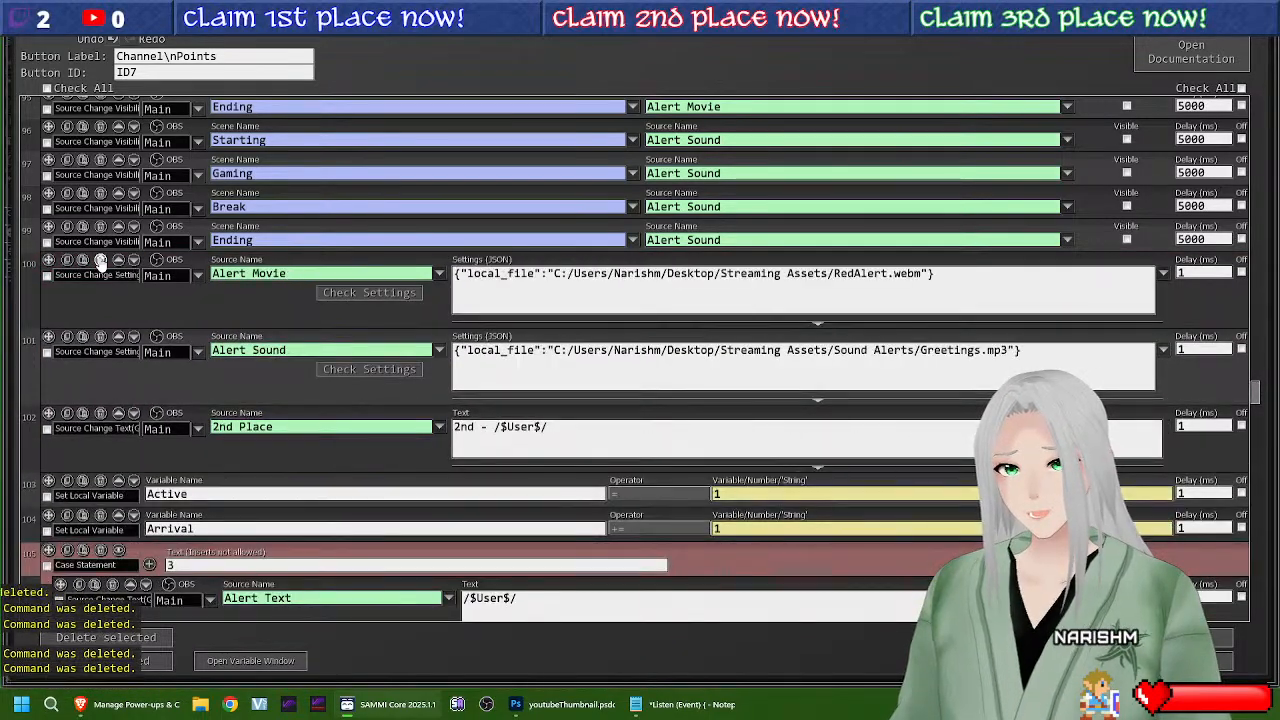
left_click(100, 261)
left_click(100, 261)
left_click(100, 261)
left_click(100, 261)
left_click(100, 261)
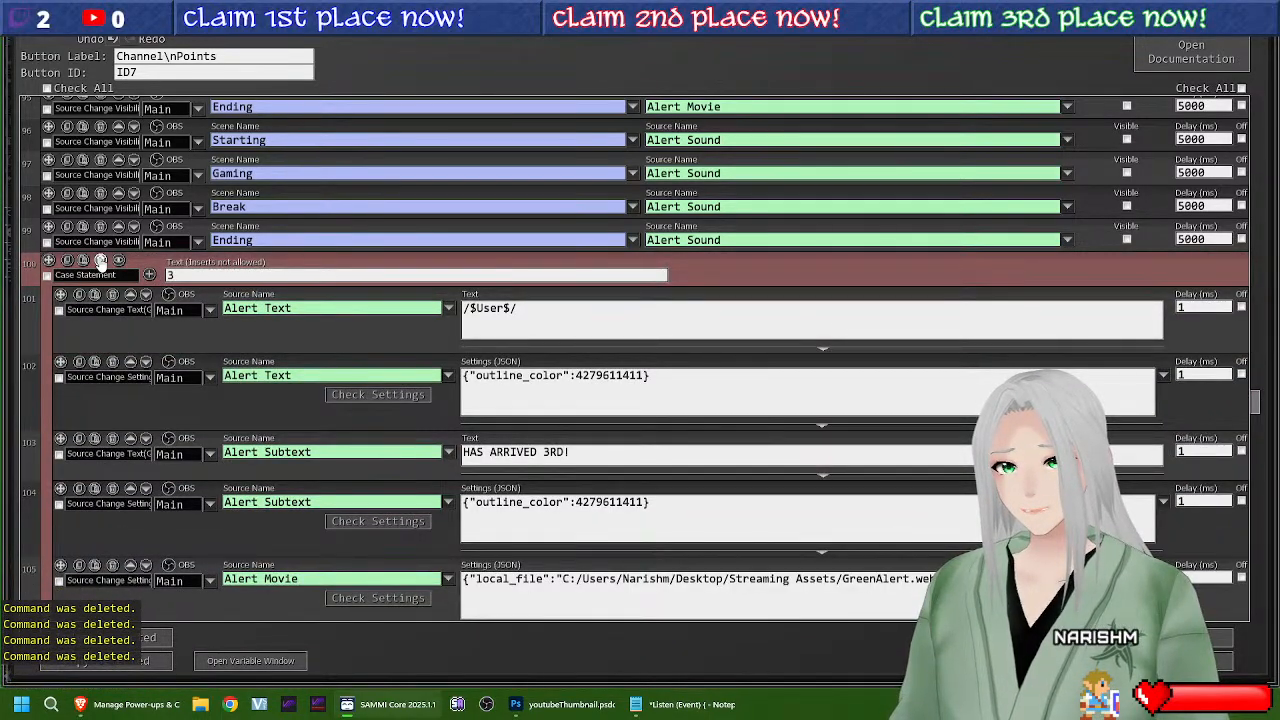
Step: Delete the duplicate case 3 statement and its two Alert Text commands
left_click(100, 261)
left_click(100, 261)
left_click(100, 261)
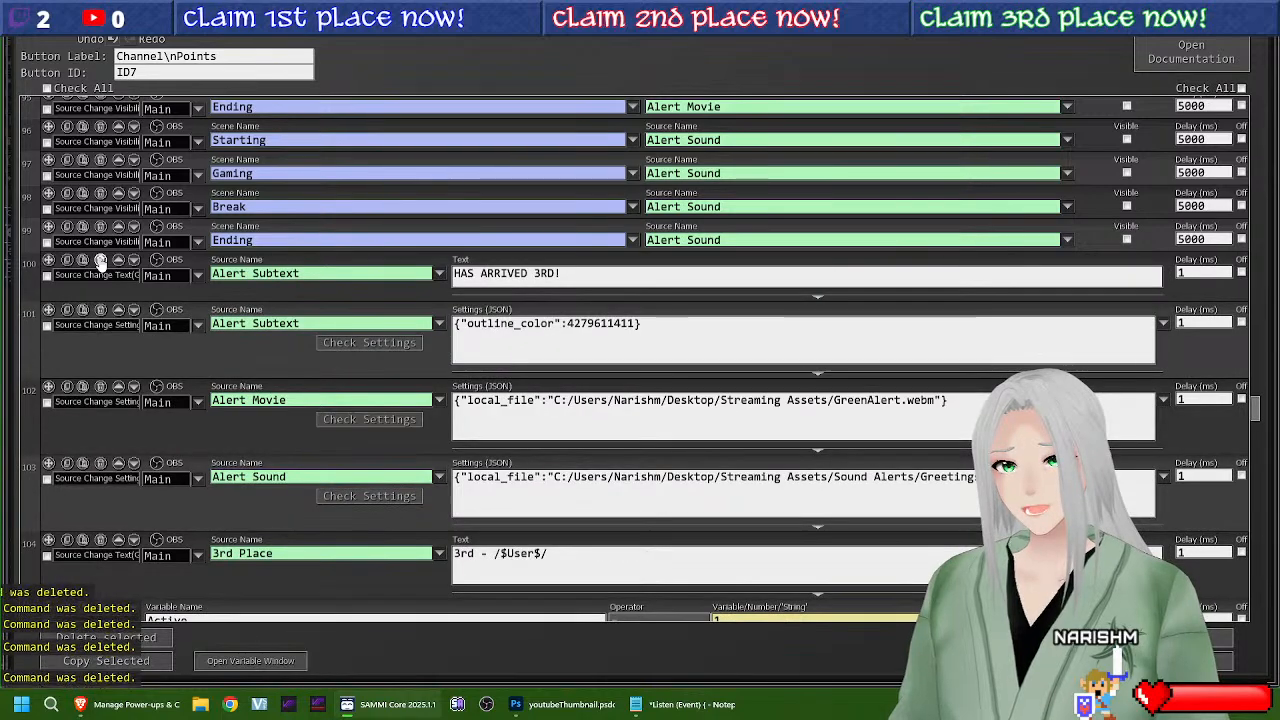
Step: Delete the leftover 3rd-place arrival commands below the last Alert Sound hide command in the Channel Points button
left_click(100, 261)
left_click(100, 261)
left_click(100, 261)
left_click(100, 261)
left_click(100, 261)
left_click(100, 261)
left_click(100, 261)
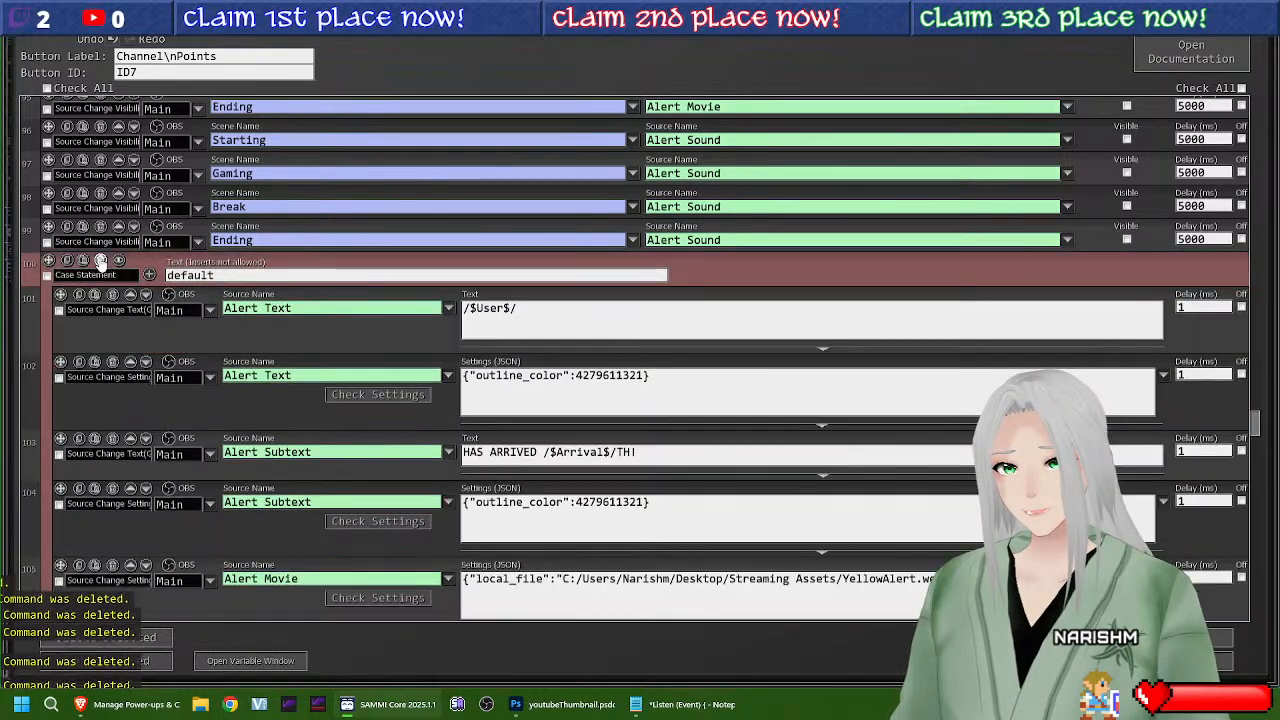
Step: Delete the leftover default arrival case along with its Alert Text, Alert Subtext and Alert Movie commands
left_click(100, 261)
left_click(100, 261)
left_click(100, 261)
left_click(100, 261)
left_click(100, 261)
left_click(100, 261)
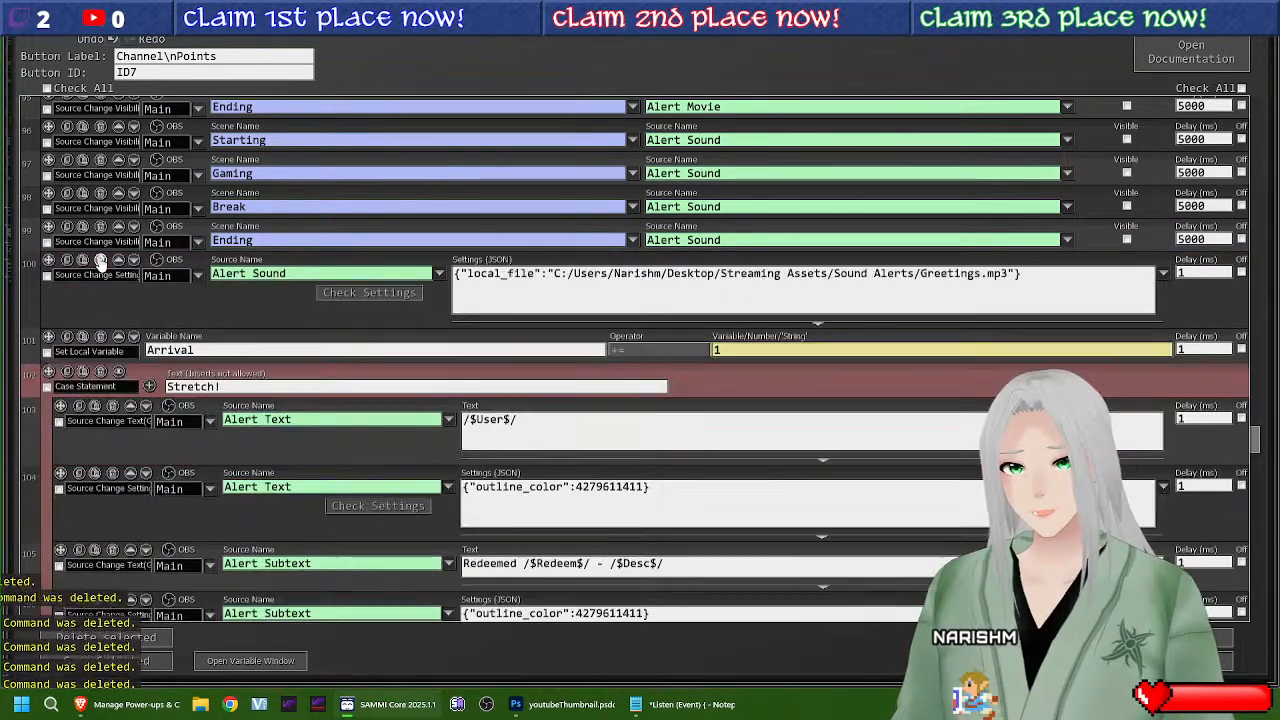
Step: Delete the default case's remaining Alert Sound and Arrival commands and the leftover Stretch! case with its alert source commands
left_click(100, 261)
left_click(100, 261)
left_click(100, 261)
left_click(100, 261)
left_click(100, 261)
left_click(100, 261)
left_click(100, 261)
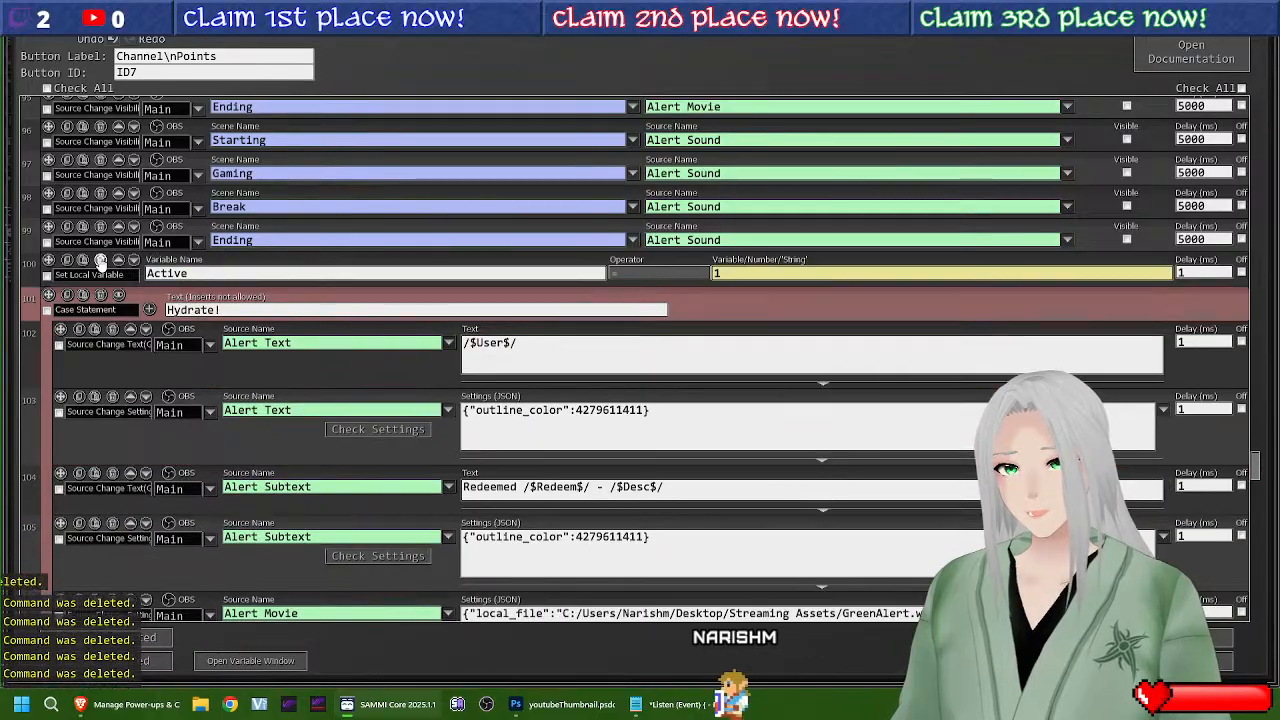
Step: Delete the Stretch! case's Active variable command and the leftover Hydrate! case with its alert source commands
left_click(100, 261)
left_click(100, 261)
left_click(100, 261)
left_click(100, 261)
left_click(100, 261)
left_click(100, 261)
left_click(100, 261)
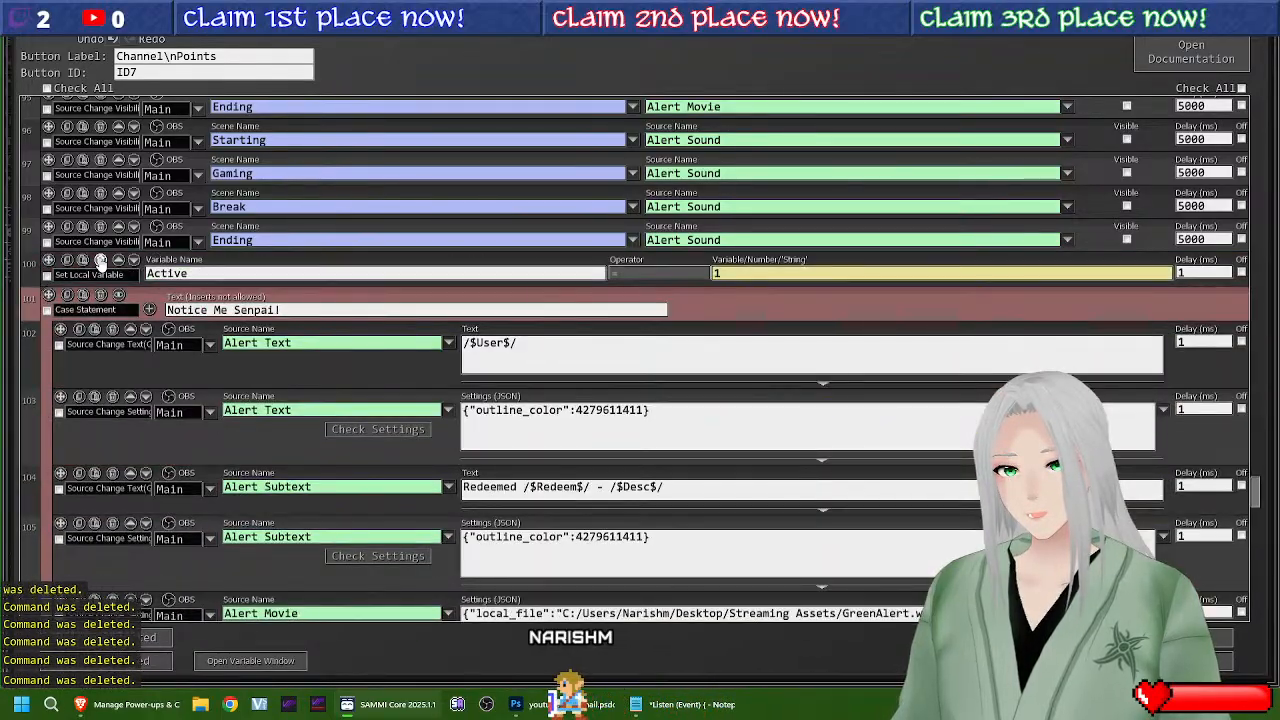
Step: Delete the leftover Notice Me Senpai! case with its alert source commands and both remaining Active variable commands
left_click(100, 261)
left_click(100, 261)
left_click(100, 261)
left_click(100, 261)
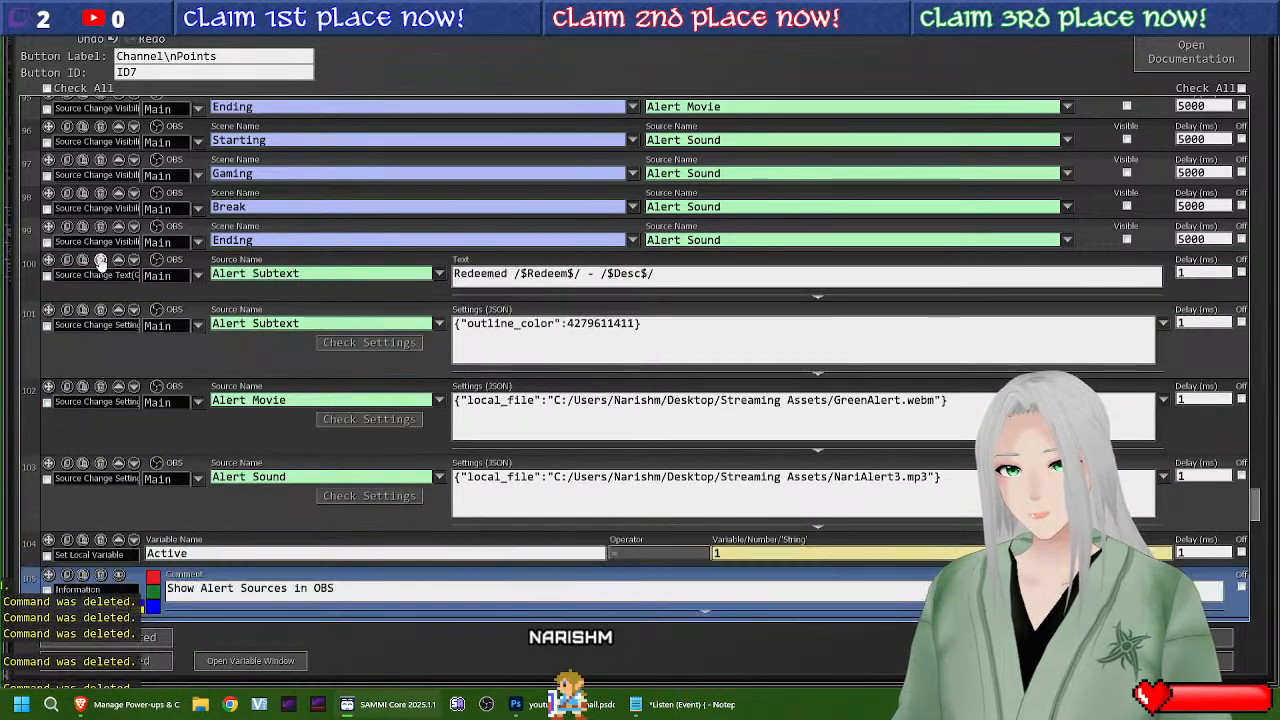
left_click(100, 261)
left_click(100, 261)
left_click(100, 261)
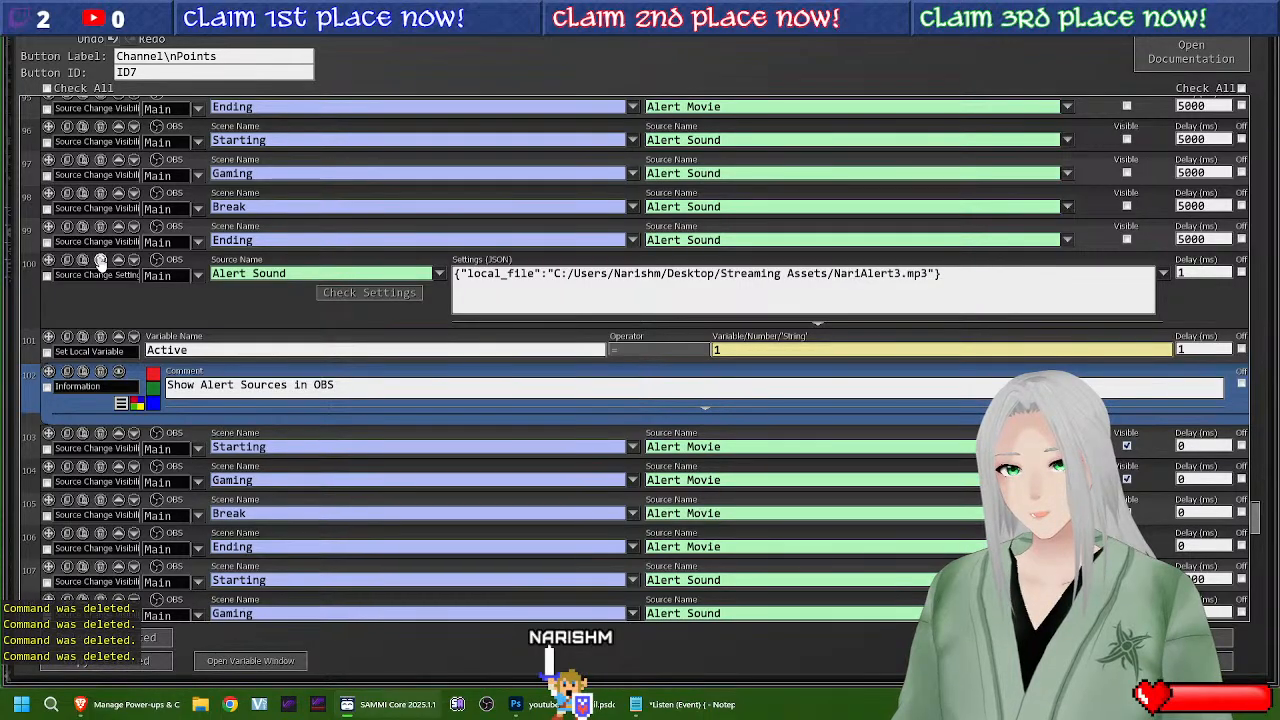
left_click(100, 261)
scroll(183, 297, "up", 5)
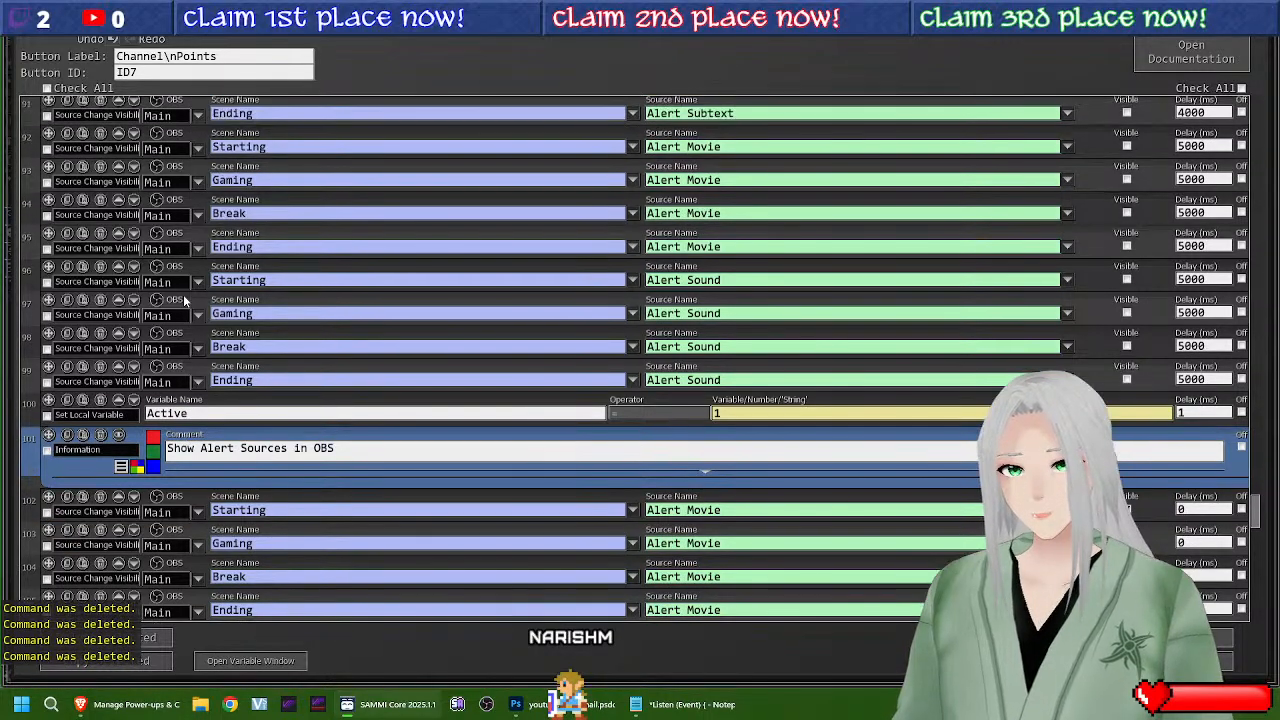
scroll(184, 298, "down", 2)
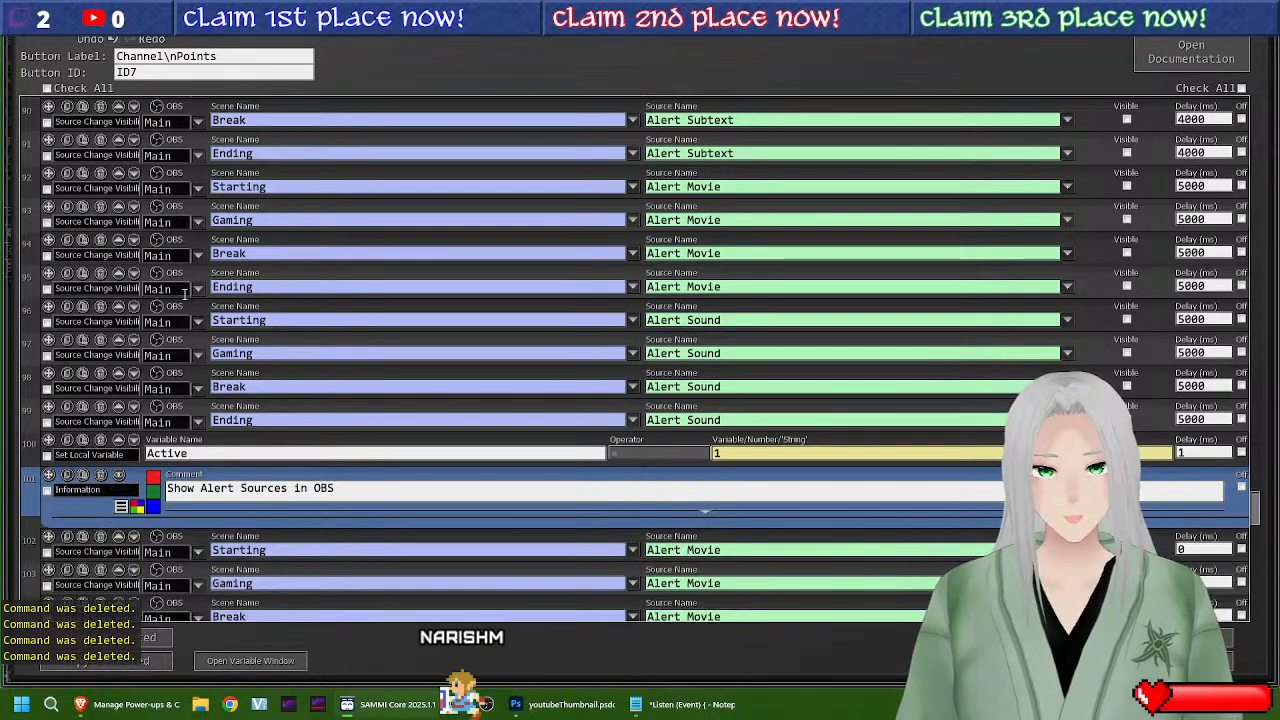
scroll(184, 298, "up", 3)
scroll(184, 298, "down", 2)
scroll(183, 293, "down", 3)
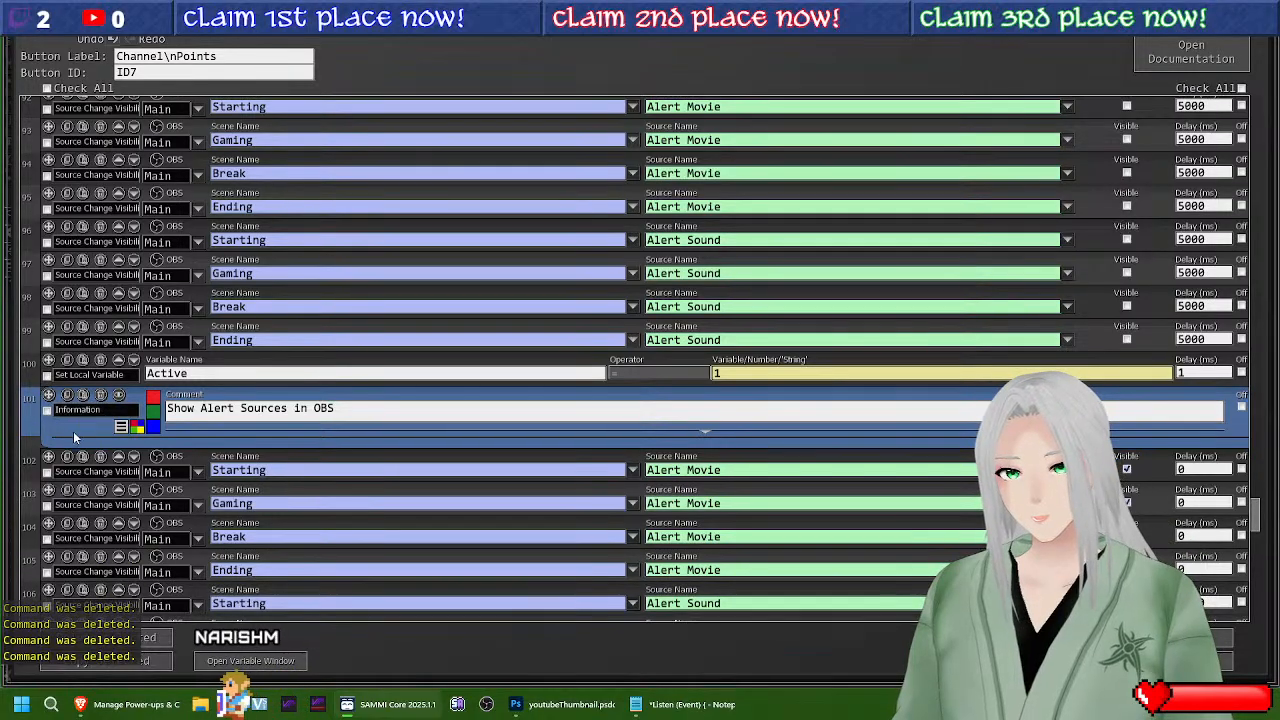
left_click(99, 361)
Step: Delete the duplicate commands under the second Show Alert Sources in OBS comment that show the Alert Movie, Sound, Text and Subtext
scroll(184, 356, "up", 10)
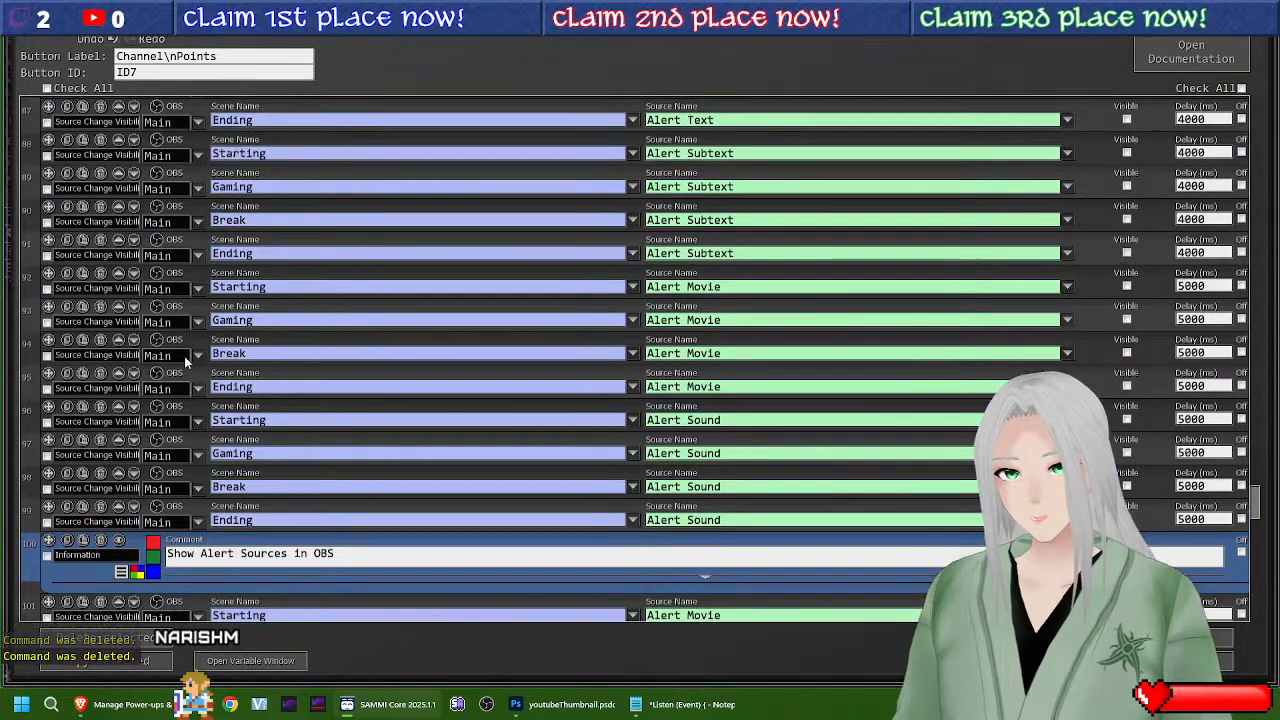
scroll(184, 374, "down", 9)
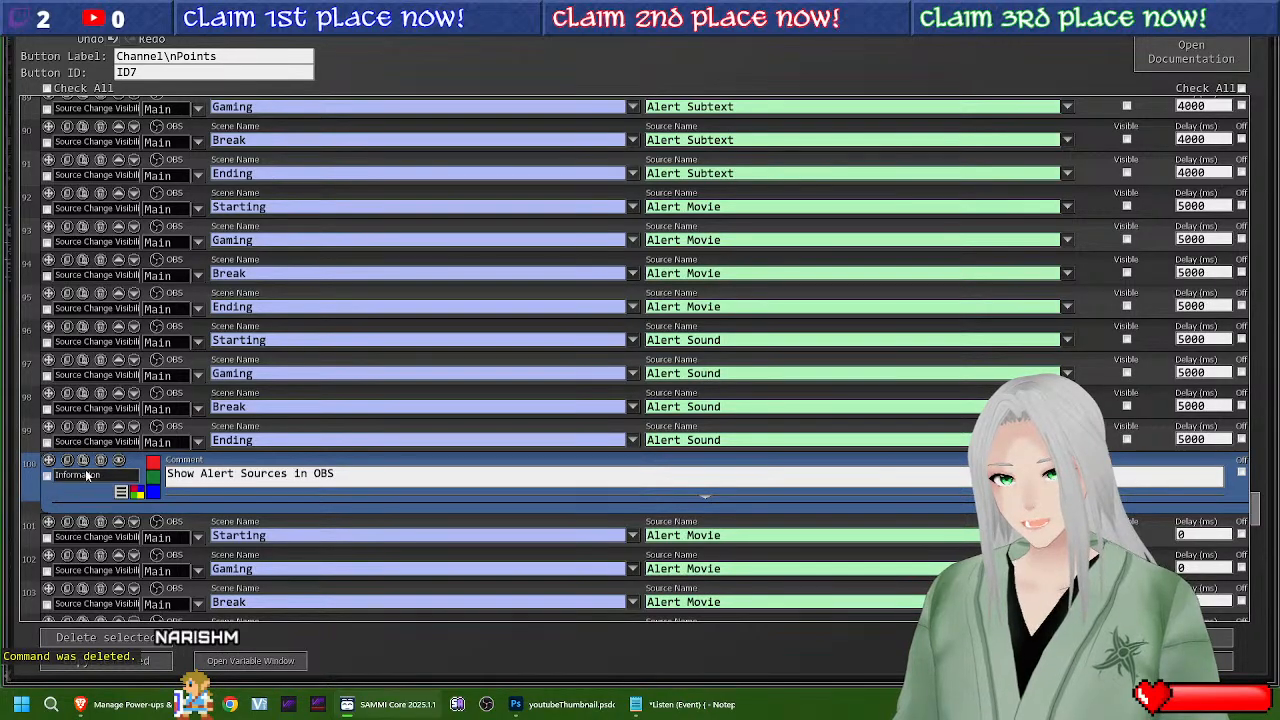
scroll(85, 469, "down", 3)
scroll(90, 455, "down", 2)
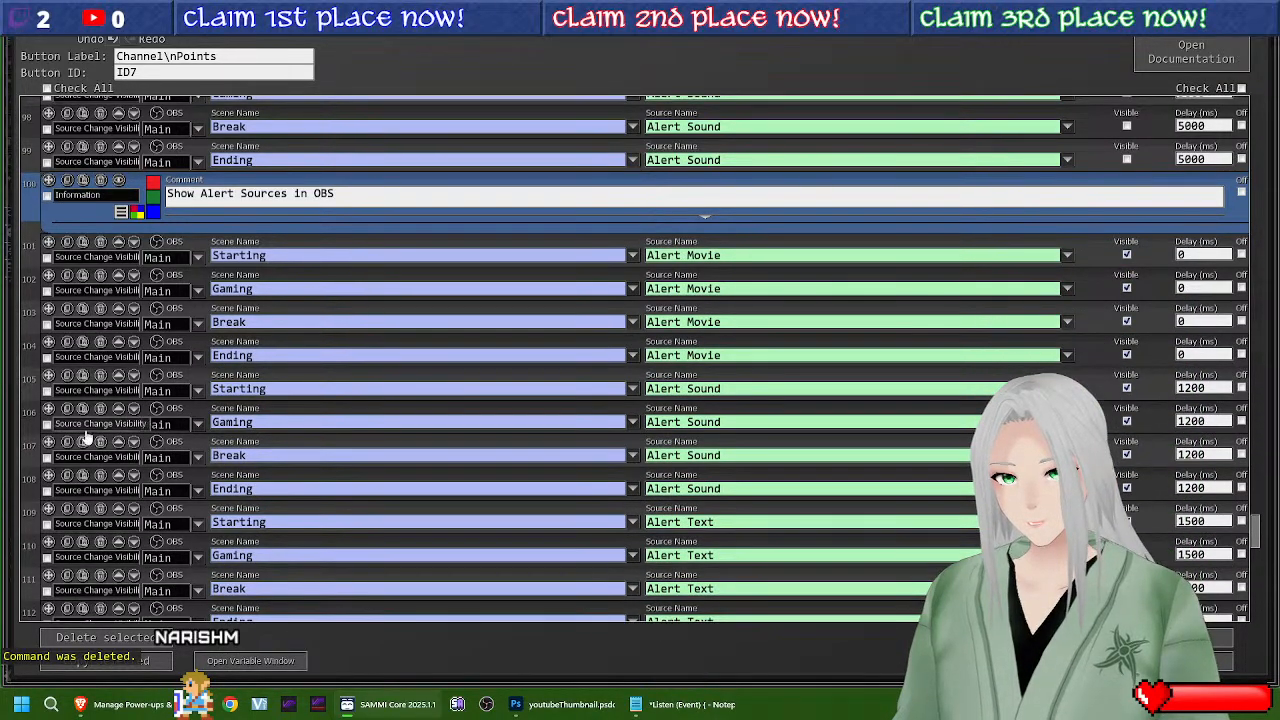
scroll(86, 436, "up", 2)
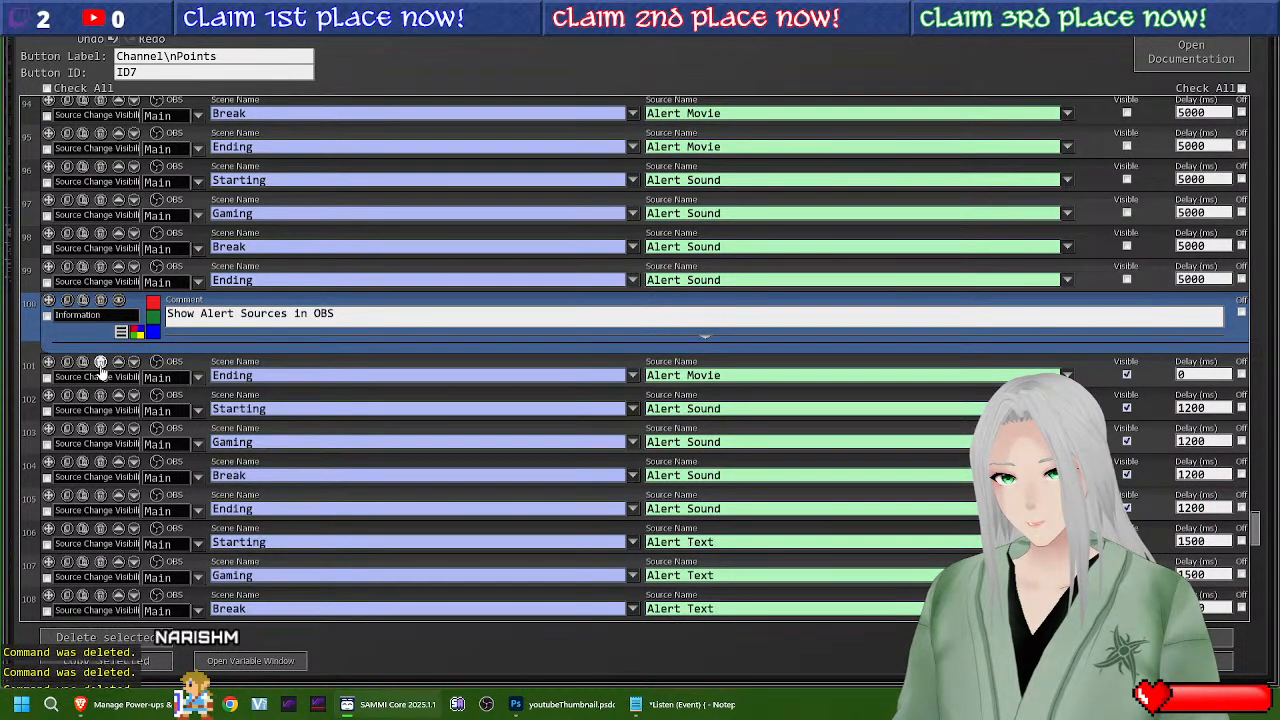
triple_click(101, 366)
triple_click(101, 366)
triple_click(101, 366)
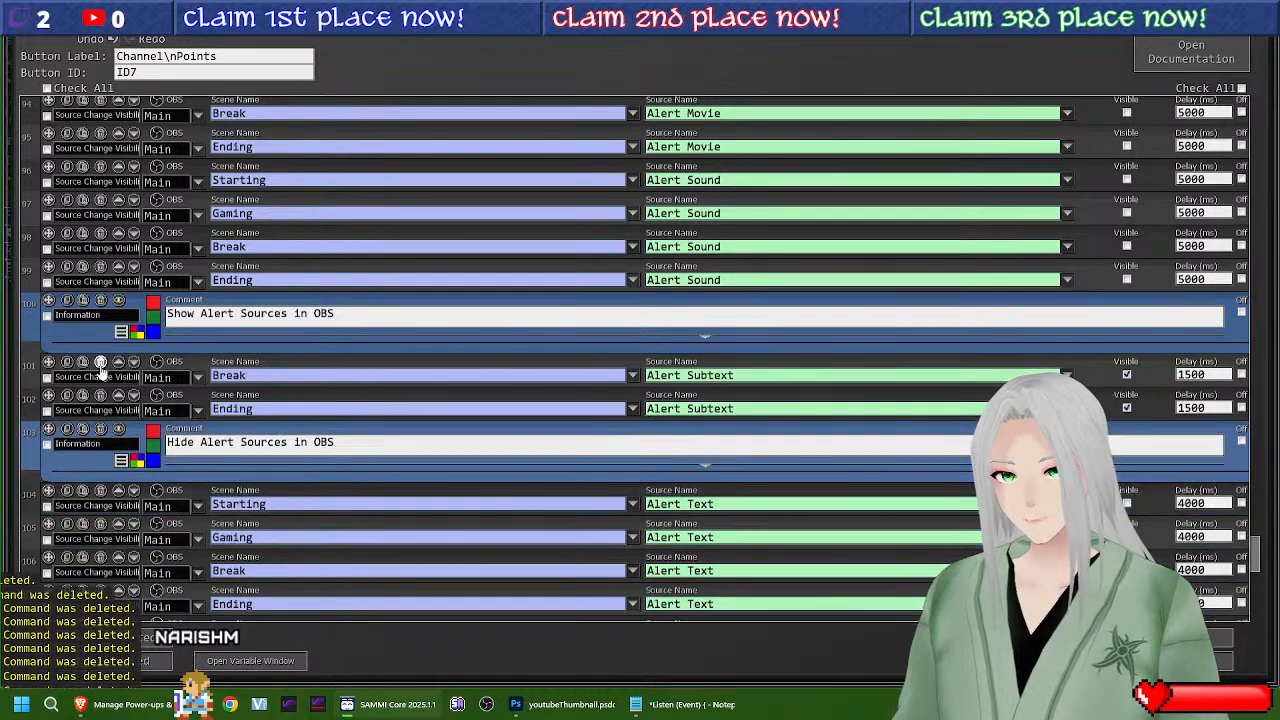
Step: Delete the duplicate Hide Alert Sources in OBS comment and the source-hiding commands that follow it
double_click(101, 366)
double_click(101, 366)
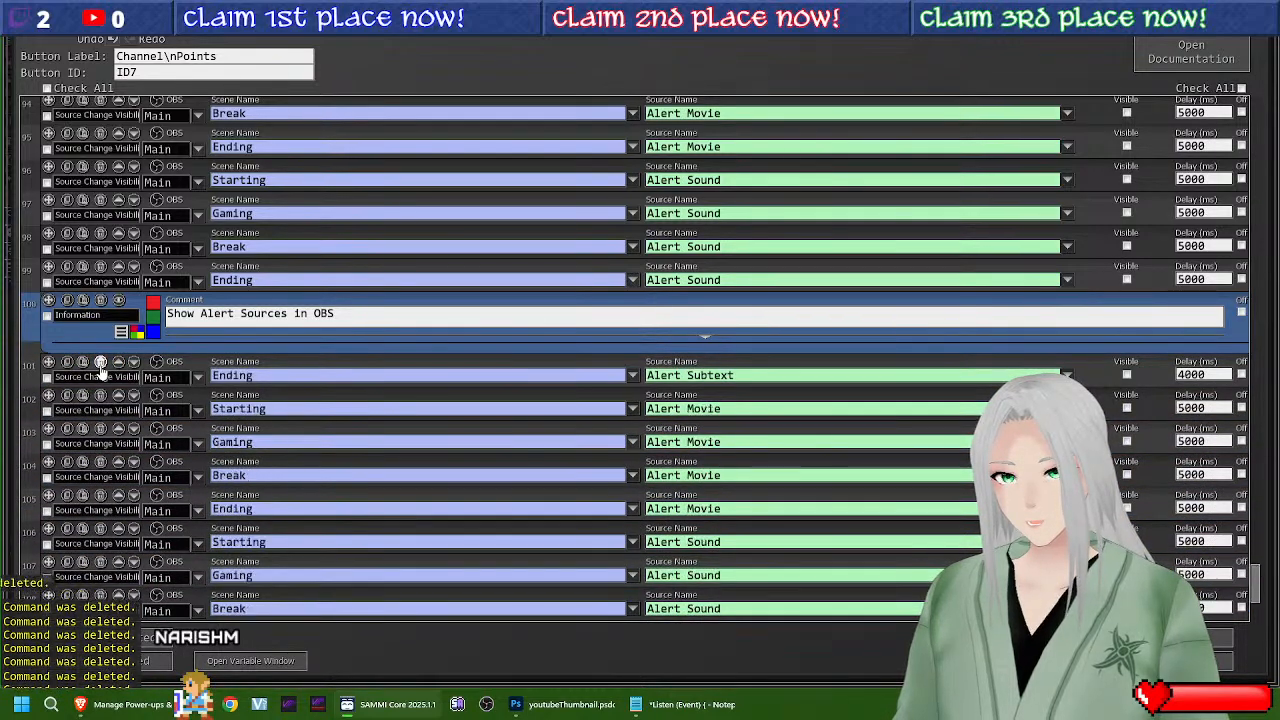
triple_click(101, 366)
double_click(101, 366)
double_click(101, 366)
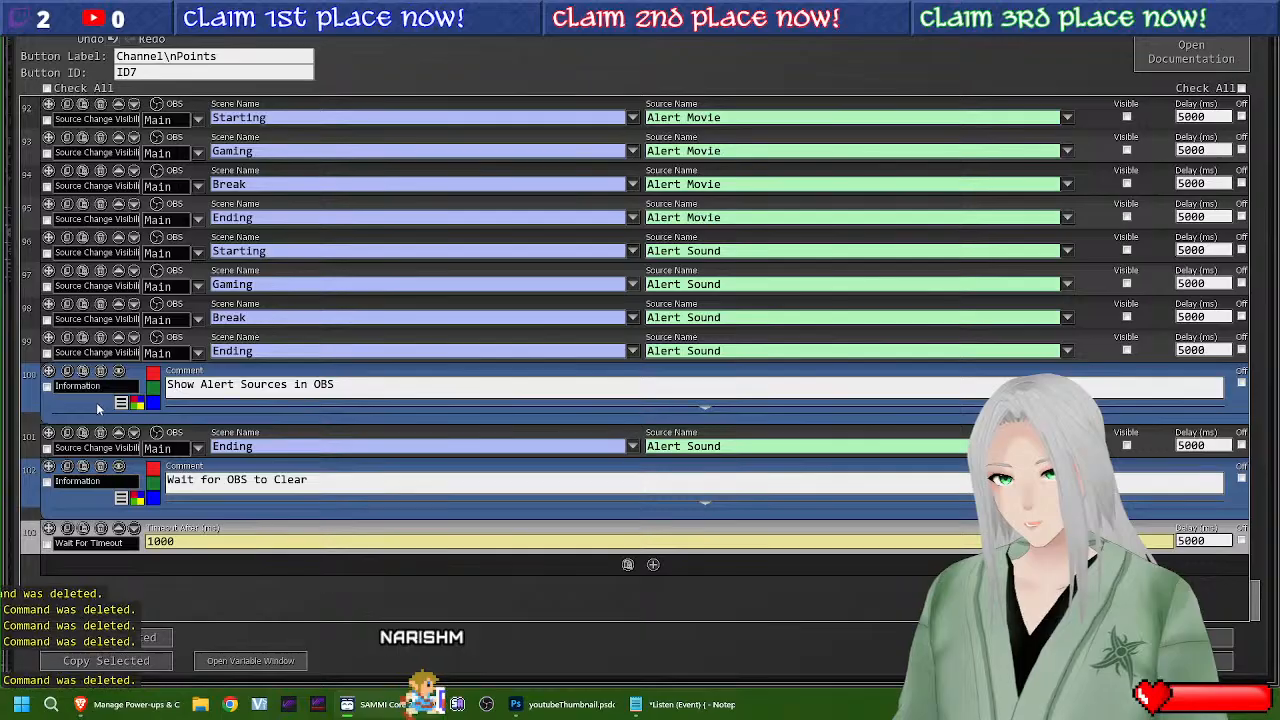
Step: Delete the last duplicate Alert Sound command and Show Alert Sources comment, and save the Channel Points button and ALERTS deck
left_click(100, 399)
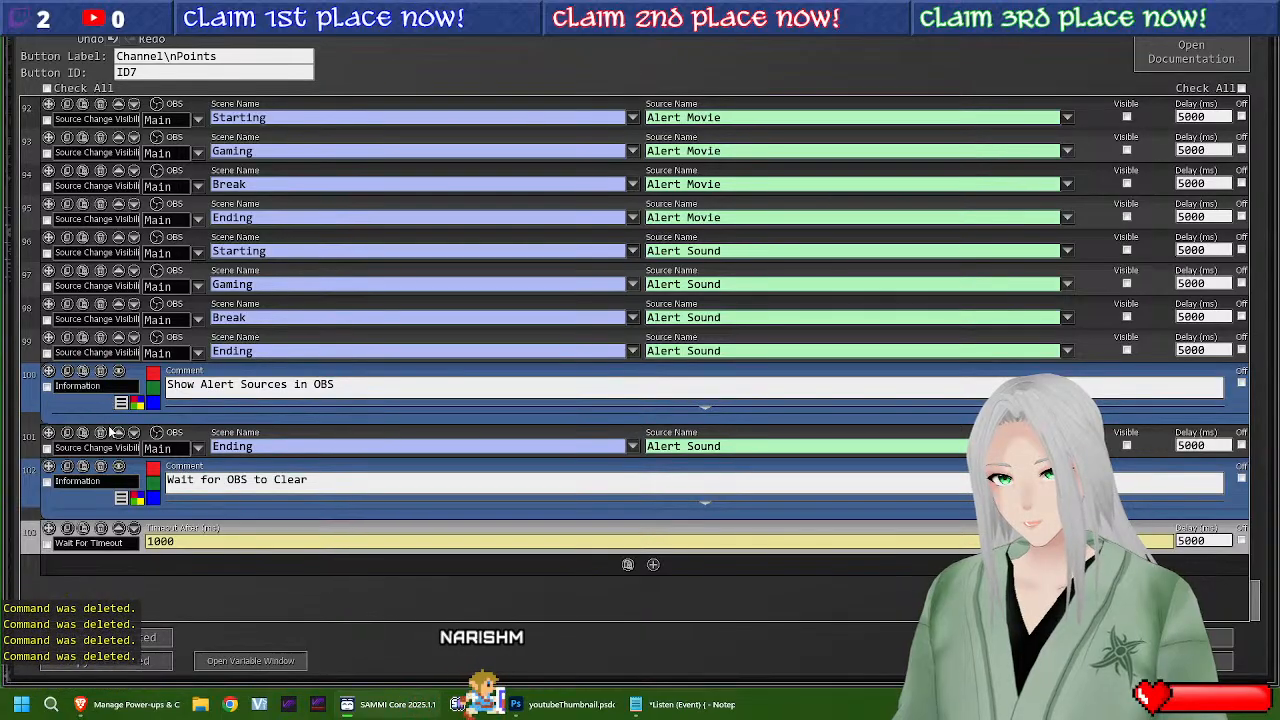
left_click(101, 432)
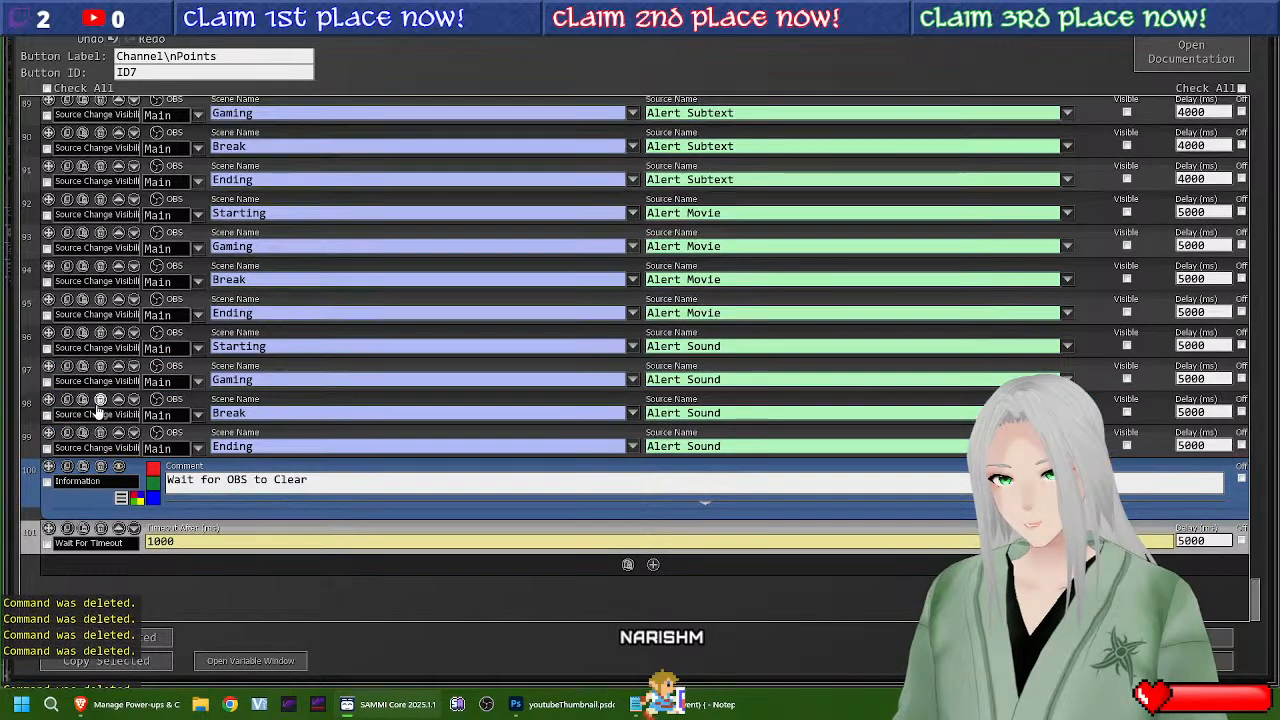
left_click(100, 403)
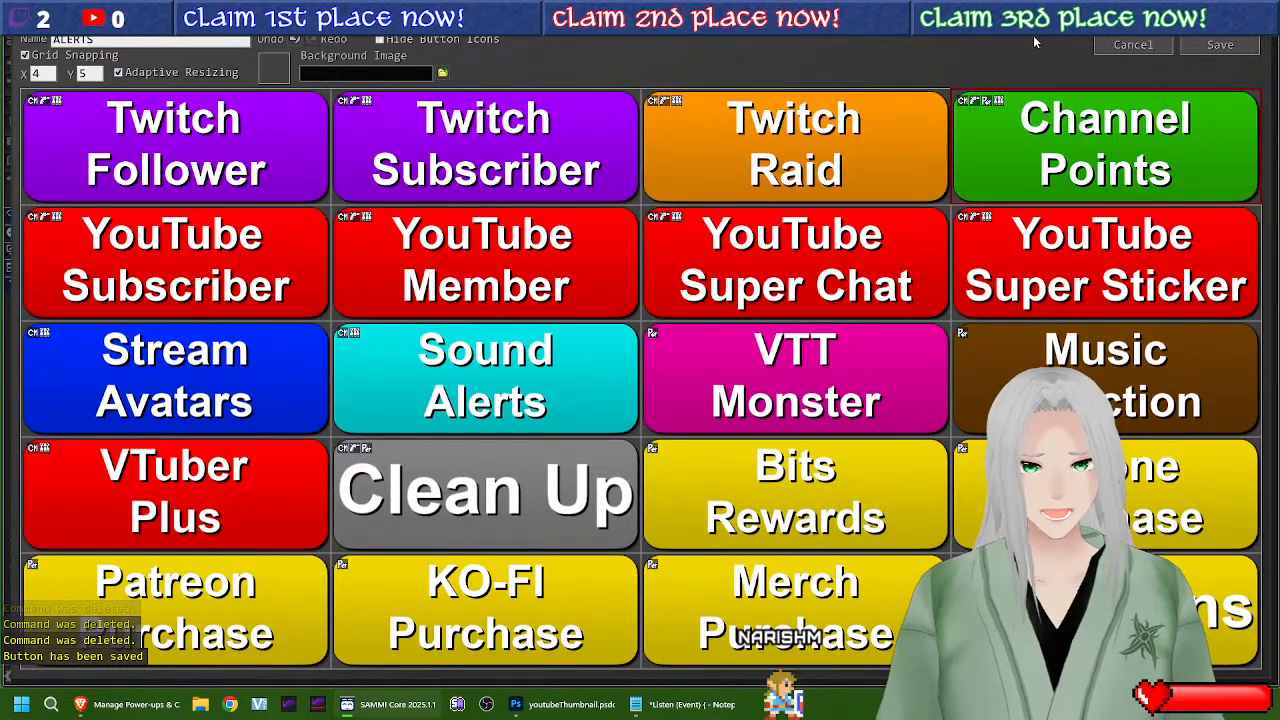
left_click(1220, 45)
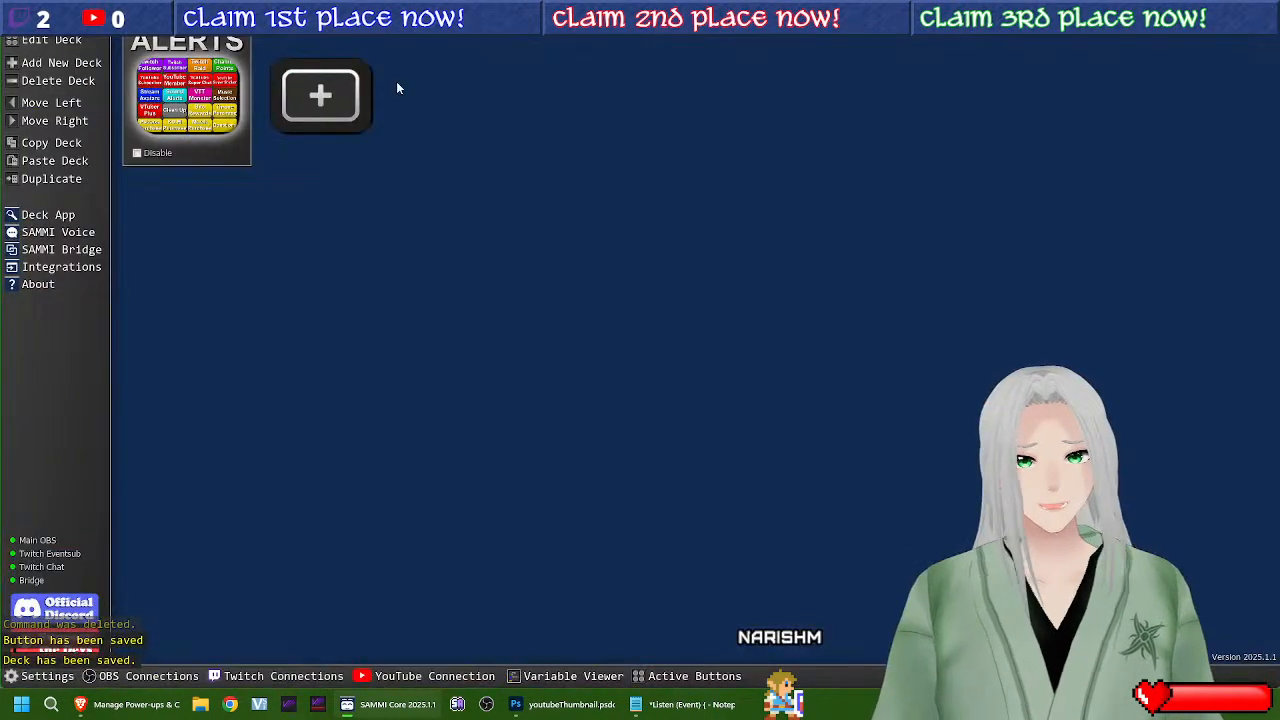
Step: Reopen the Channel Points button in the ALERTS deck and review its variable assignments and Announce Your Arrival case
double_click(190, 100)
double_click(1150, 115)
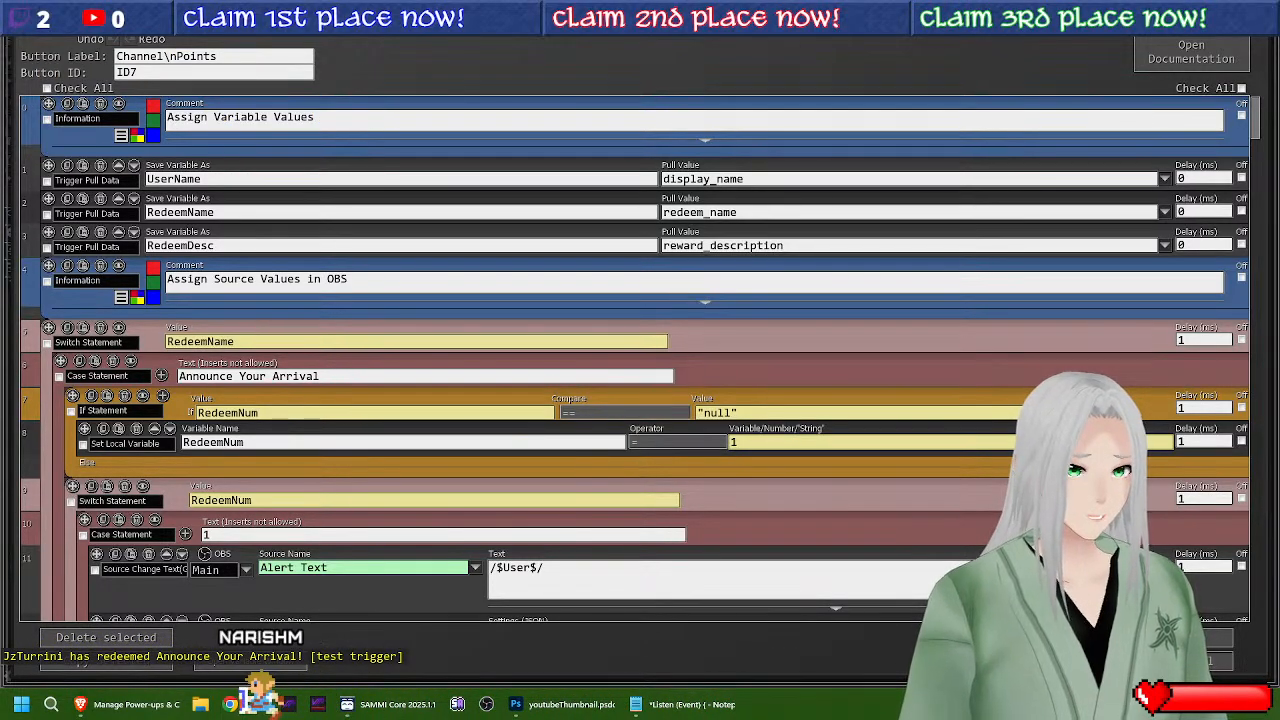
scroll(720, 400, "down", 3)
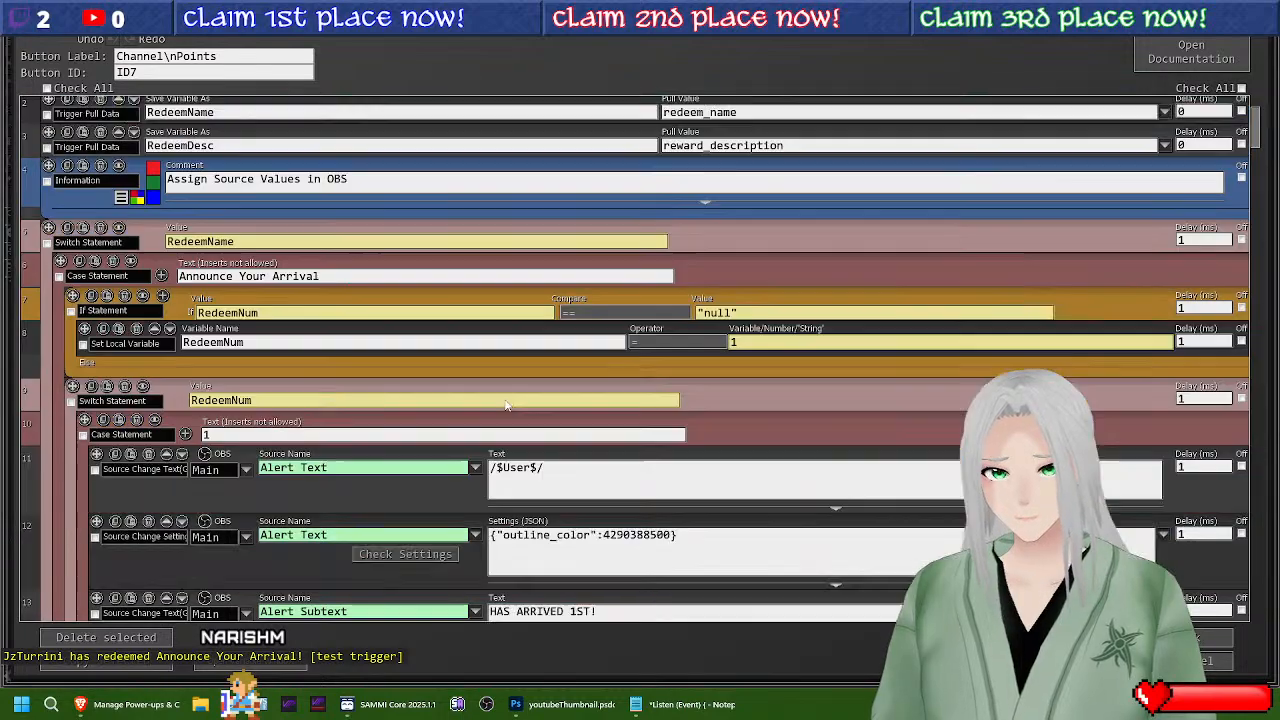
scroll(782, 383, "up", 2)
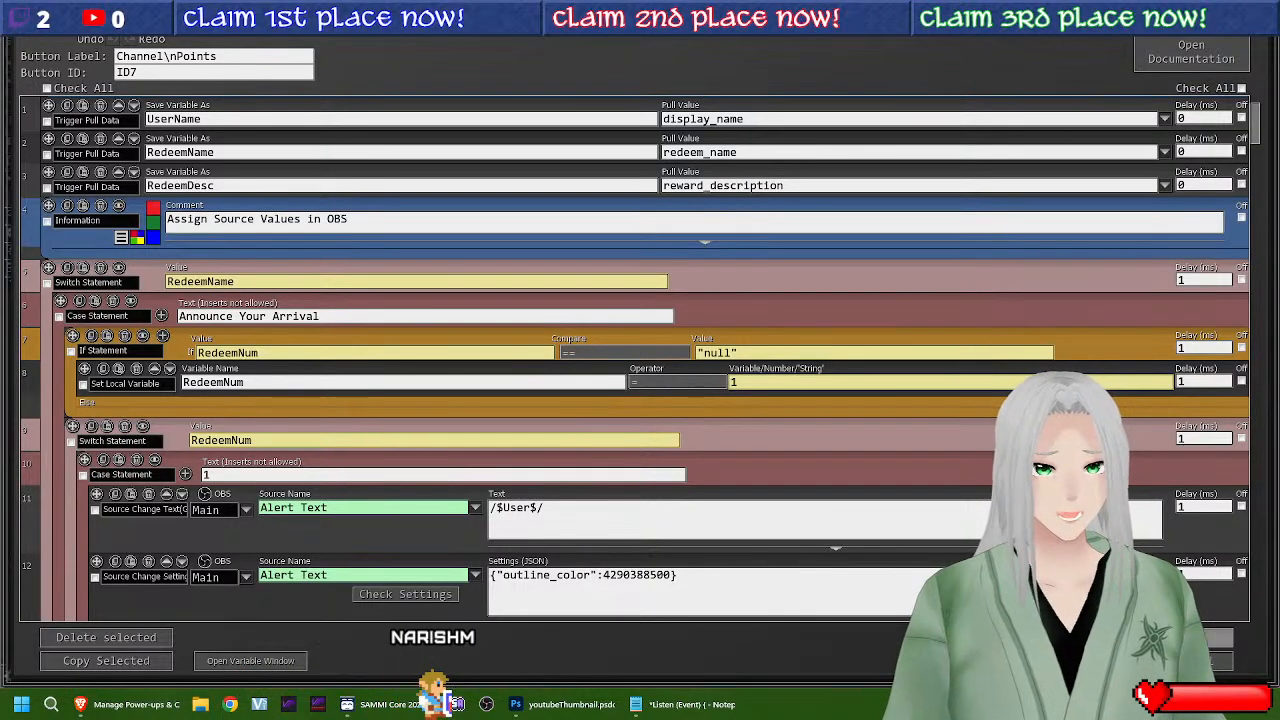
Step: Open the Clean Up button, save it, run it to reset the place texts and Arrival variable, and close it
left_click(1214, 638)
double_click(546, 510)
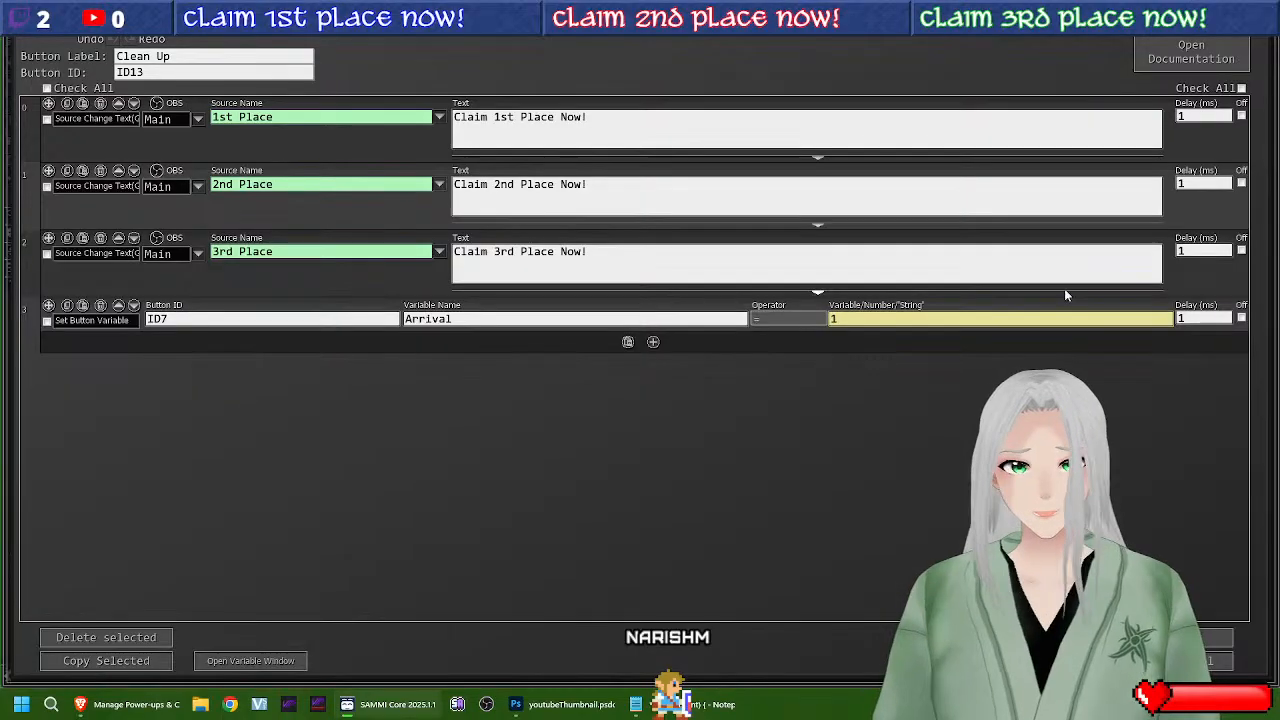
key("ctrl+s")
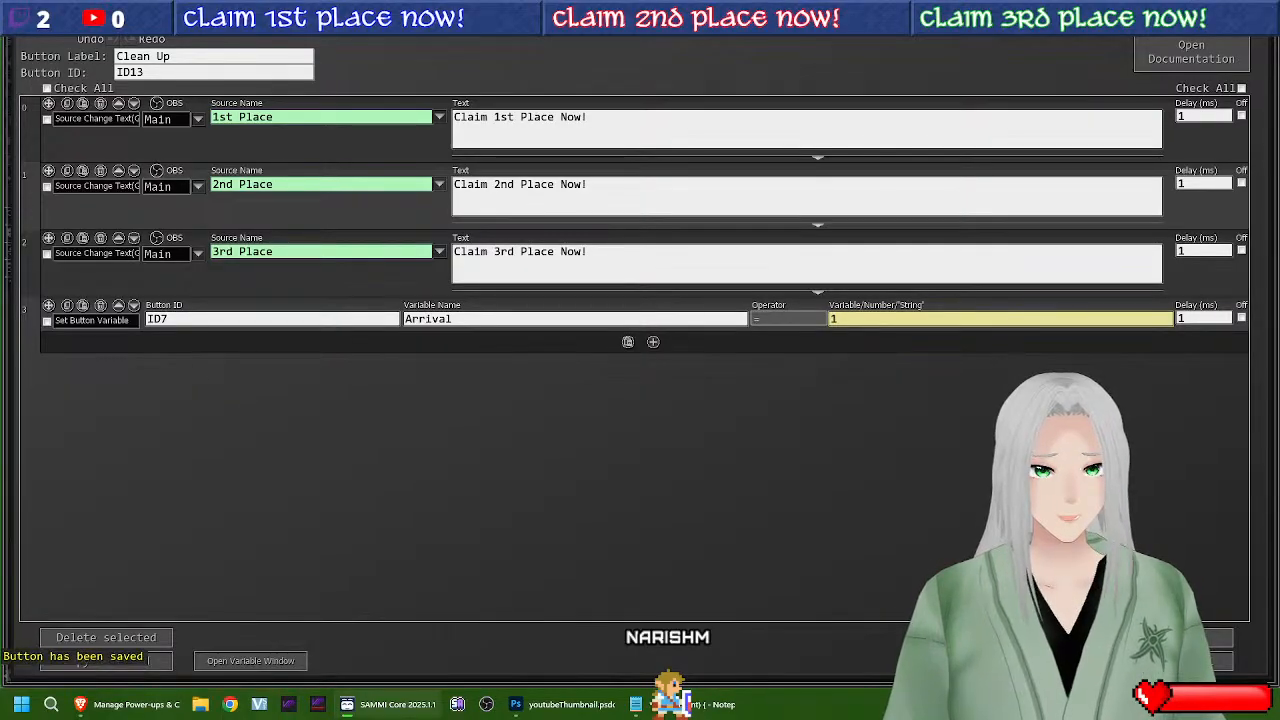
left_click(1035, 640)
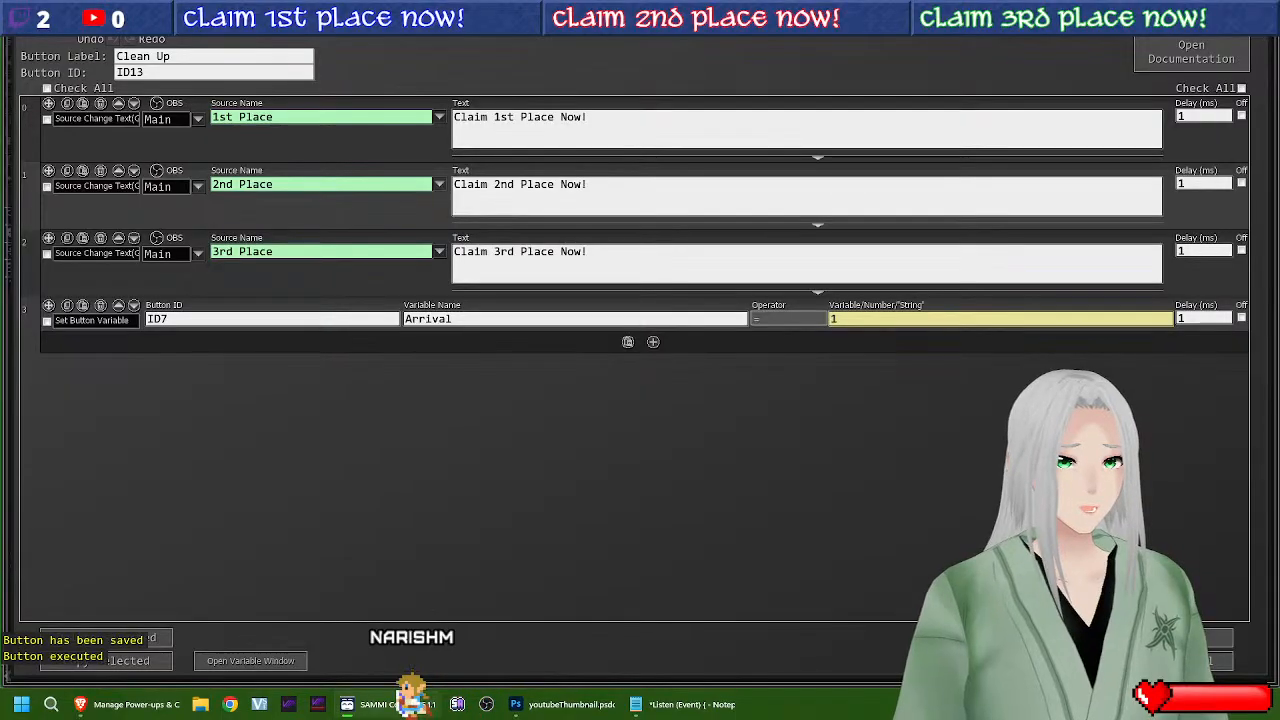
left_click(1192, 661)
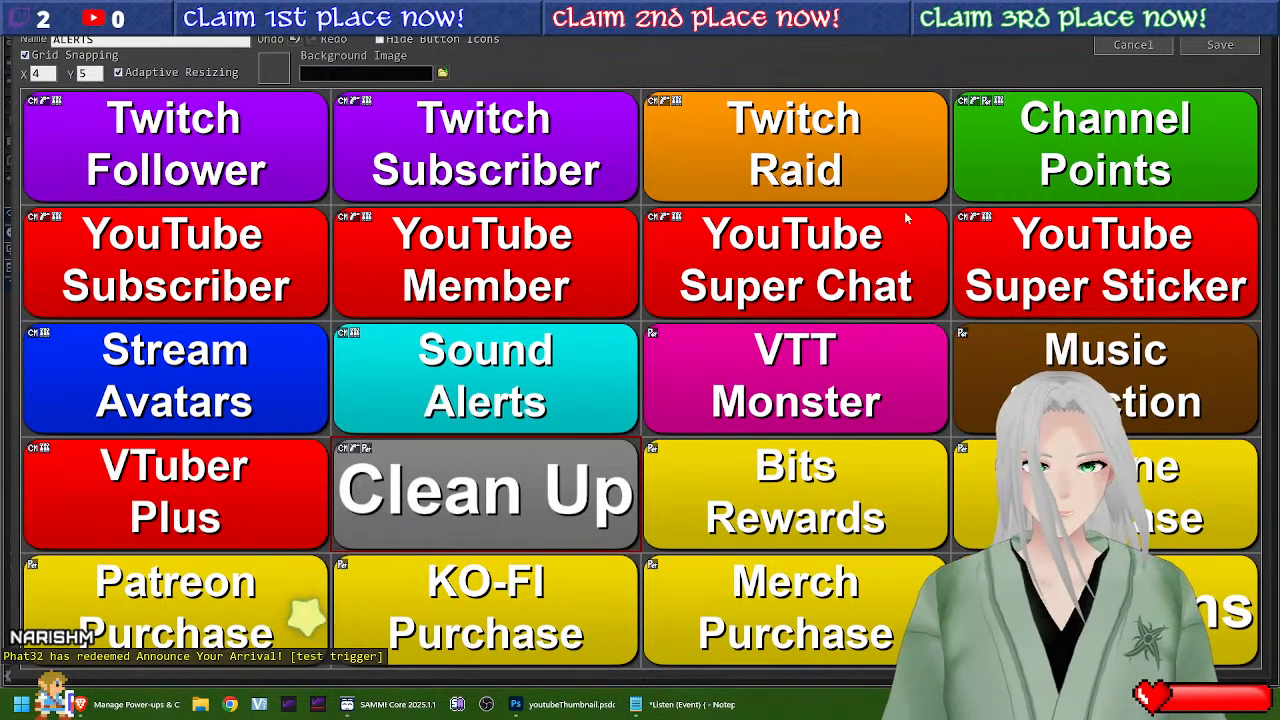
Step: Reopen the Channel Points button and change the Alert Text value in arrival case 1 to /$UserName$/
double_click(972, 149)
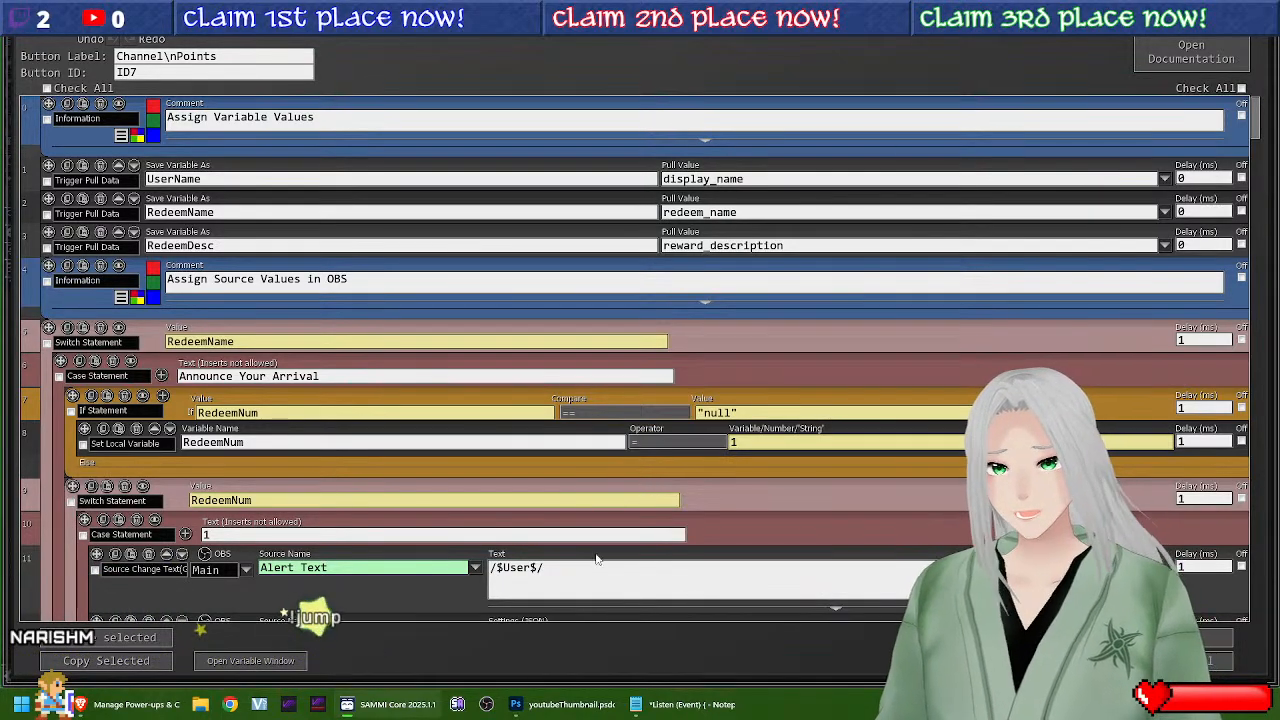
scroll(591, 545, "down", 1)
scroll(582, 439, "up", 1)
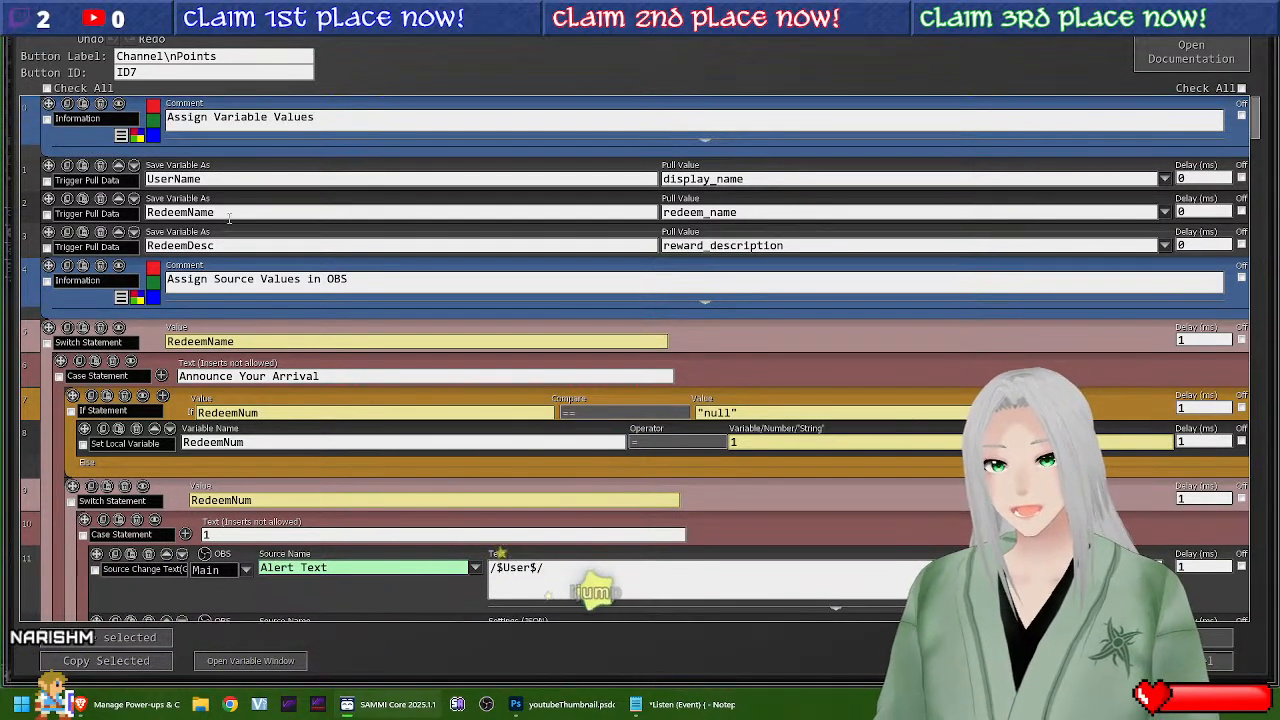
double_click(172, 211)
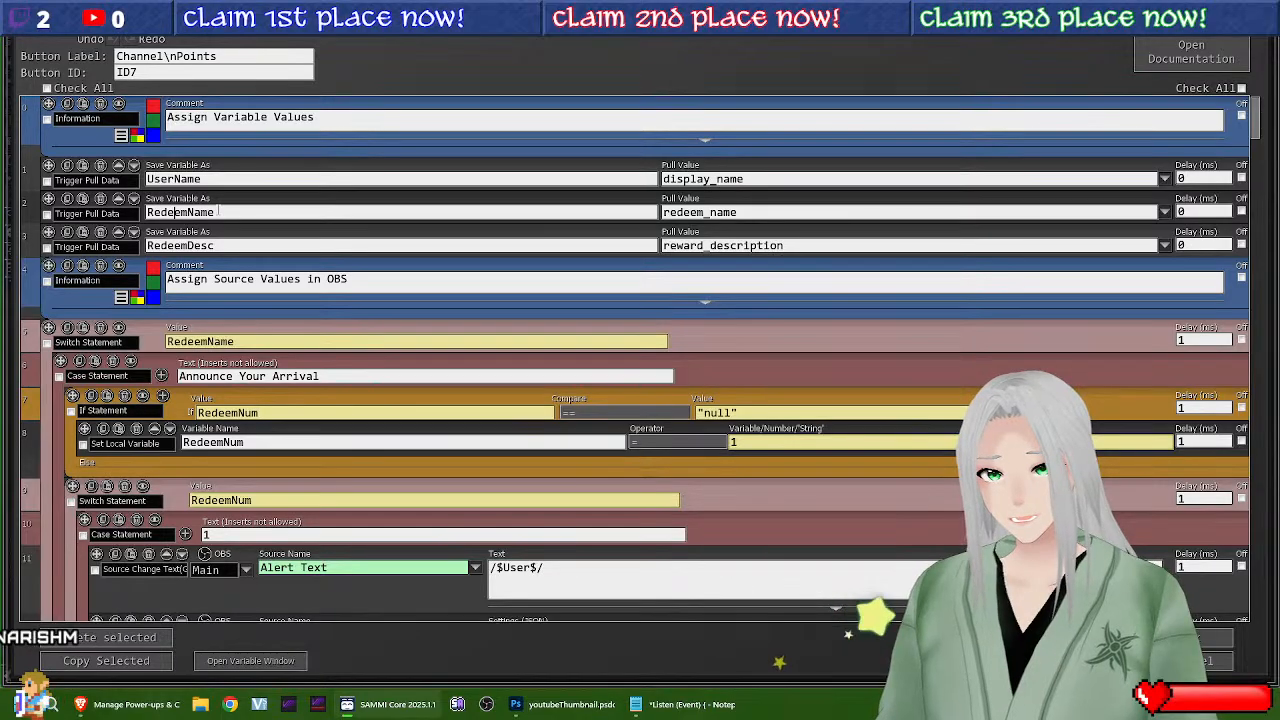
scroll(511, 367, "down", 2)
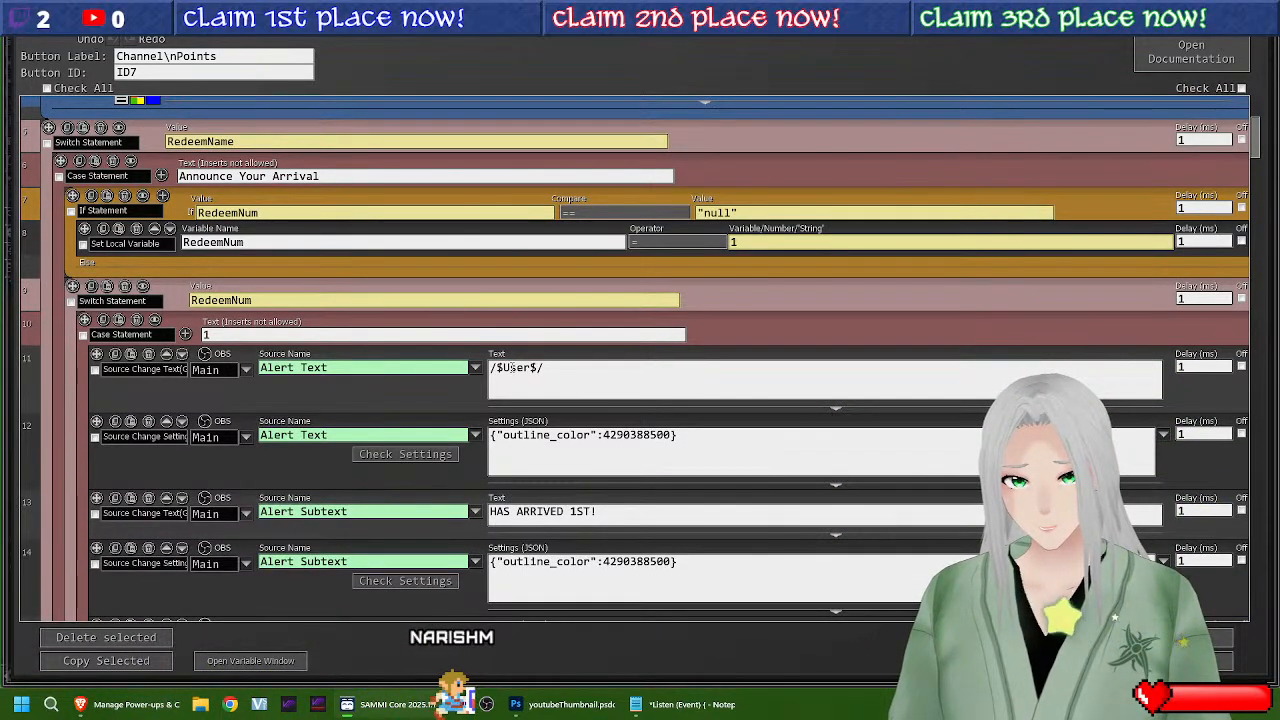
double_click(515, 367)
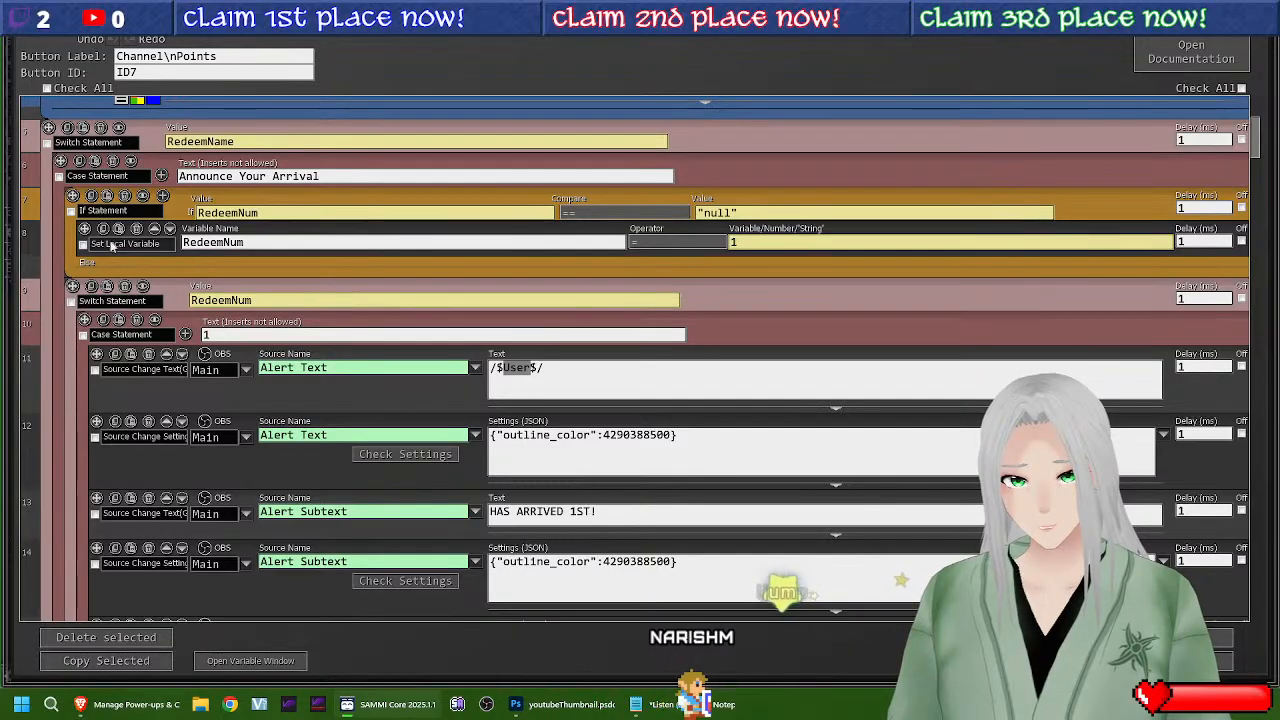
scroll(520, 370, "up", 2)
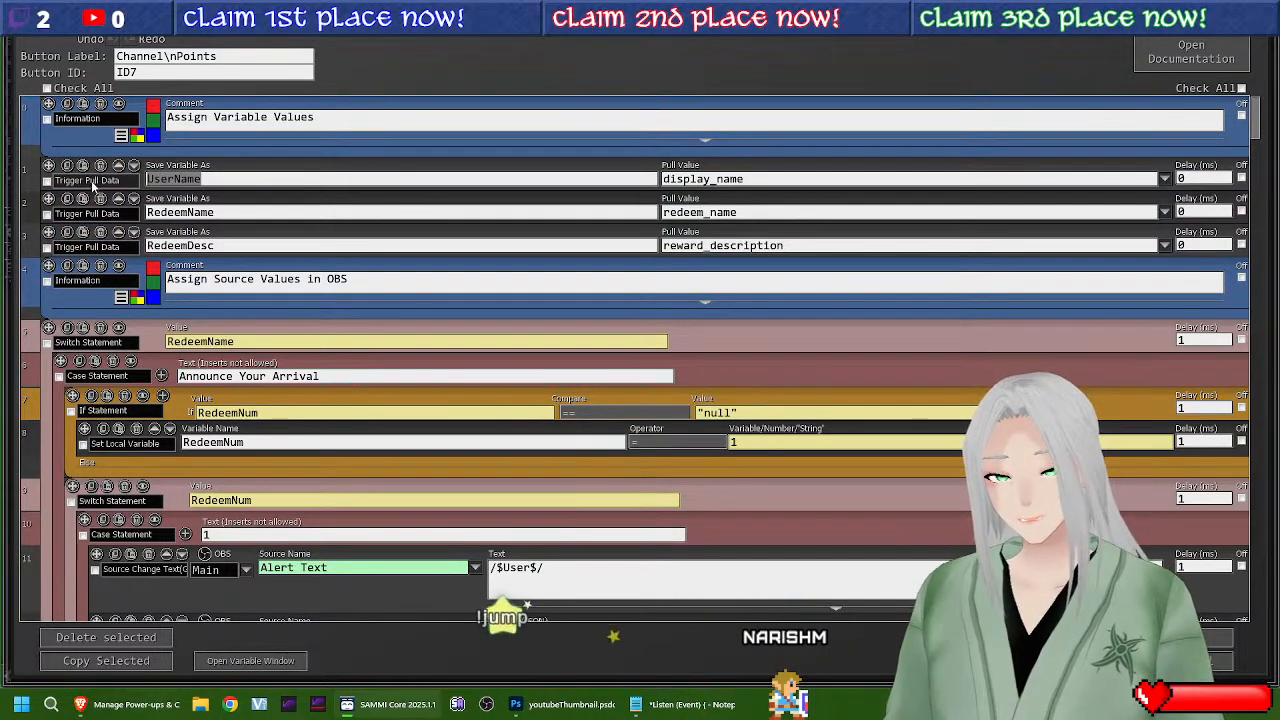
scroll(530, 390, "down", 2)
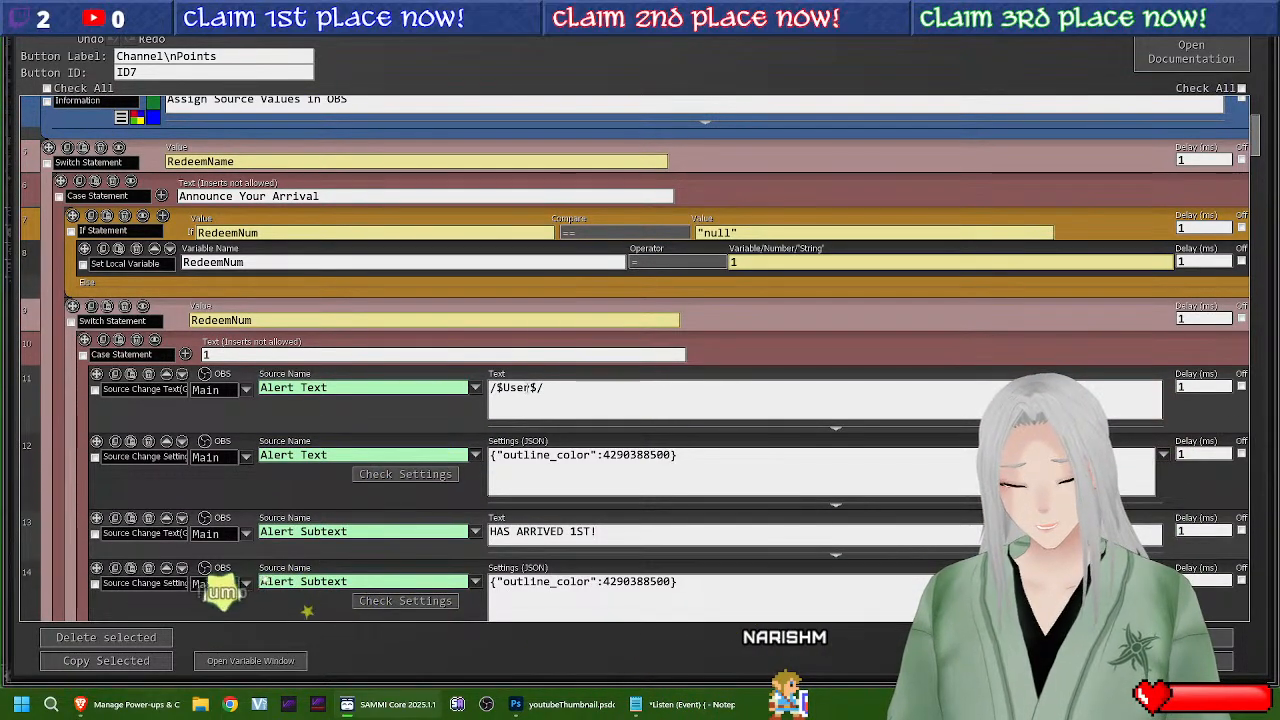
type("UserName")
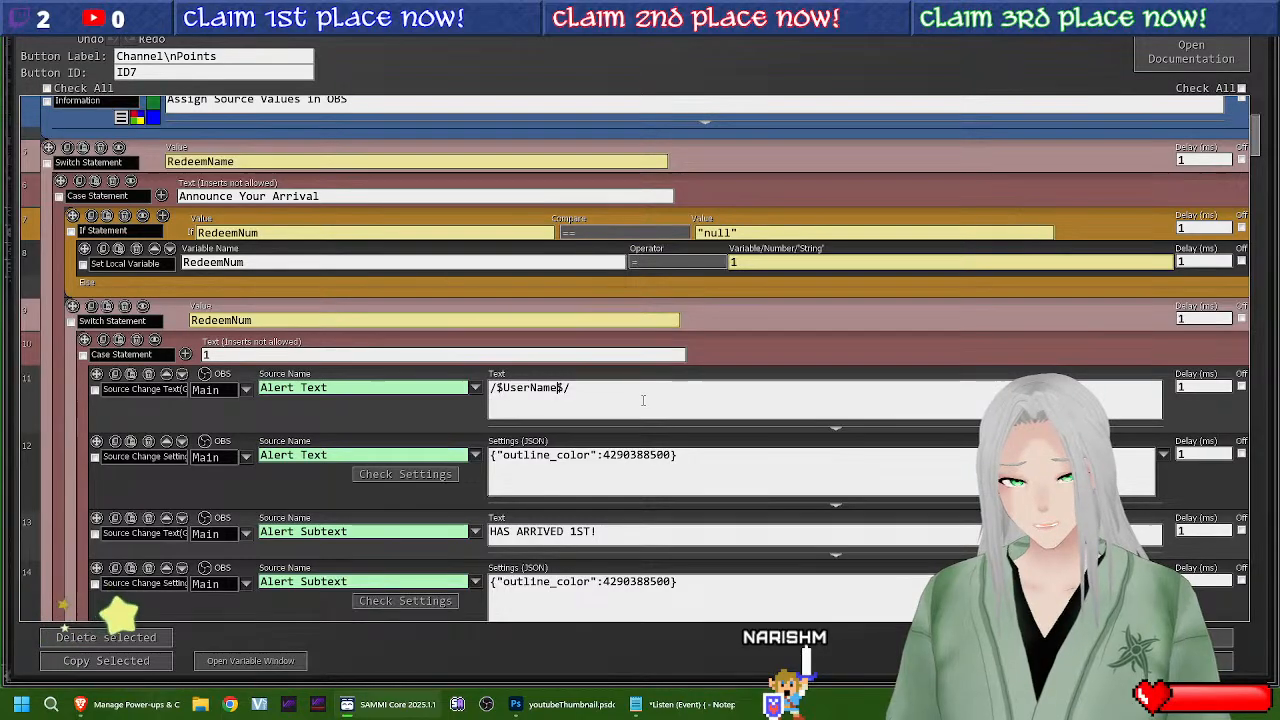
Step: Change User to UserName in the Alert Text of arrival cases 2 and 3 and in the 2nd Place text
scroll(643, 400, "down", 6)
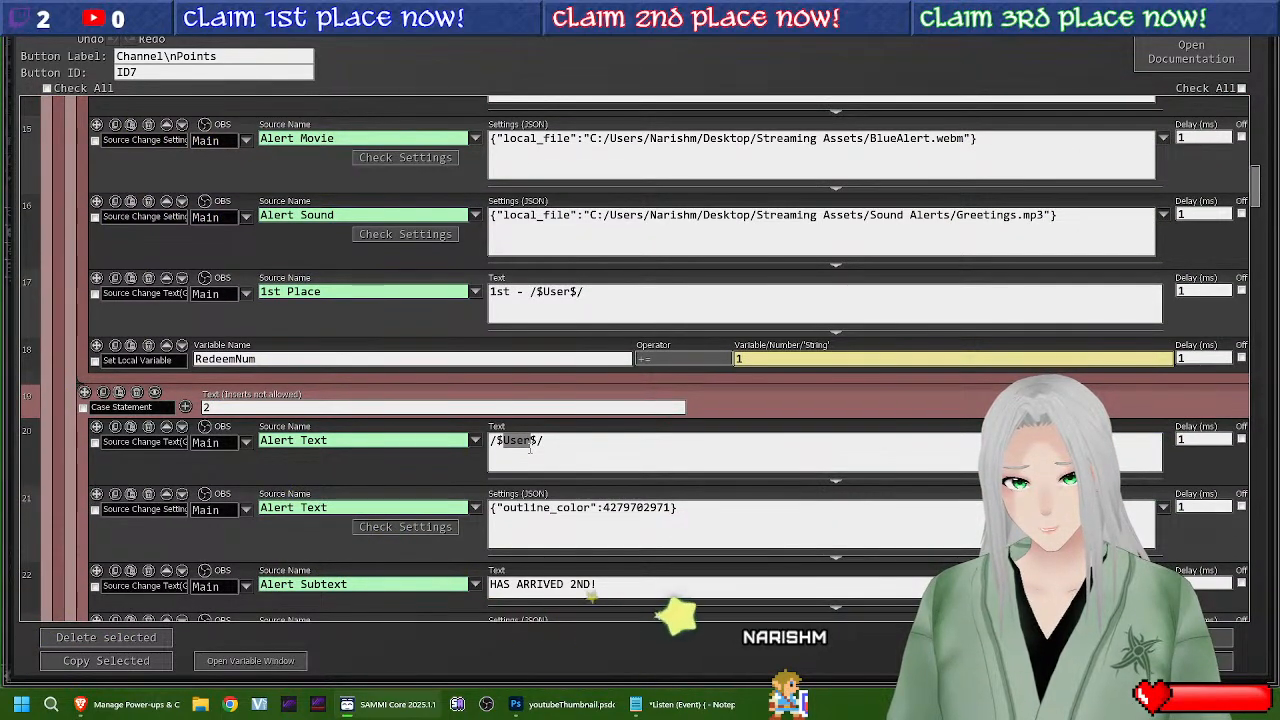
scroll(617, 435, "down", 7)
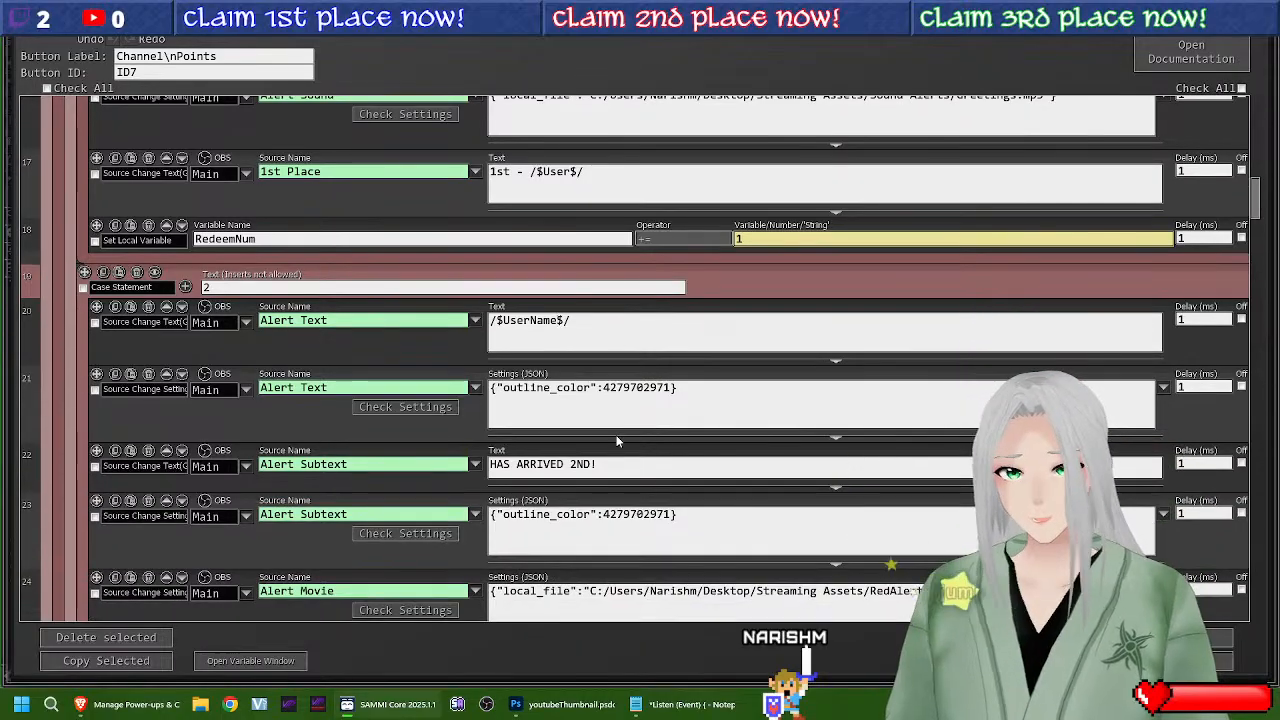
scroll(617, 435, "down", 1)
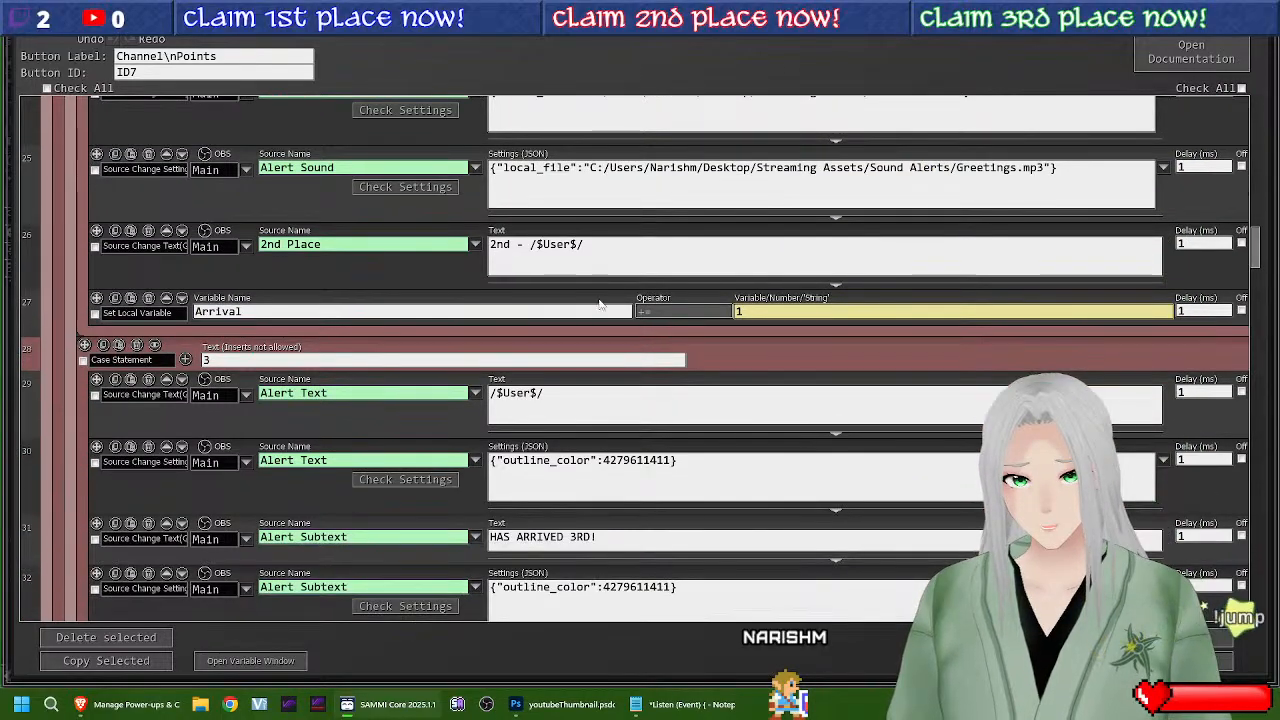
double_click(557, 244)
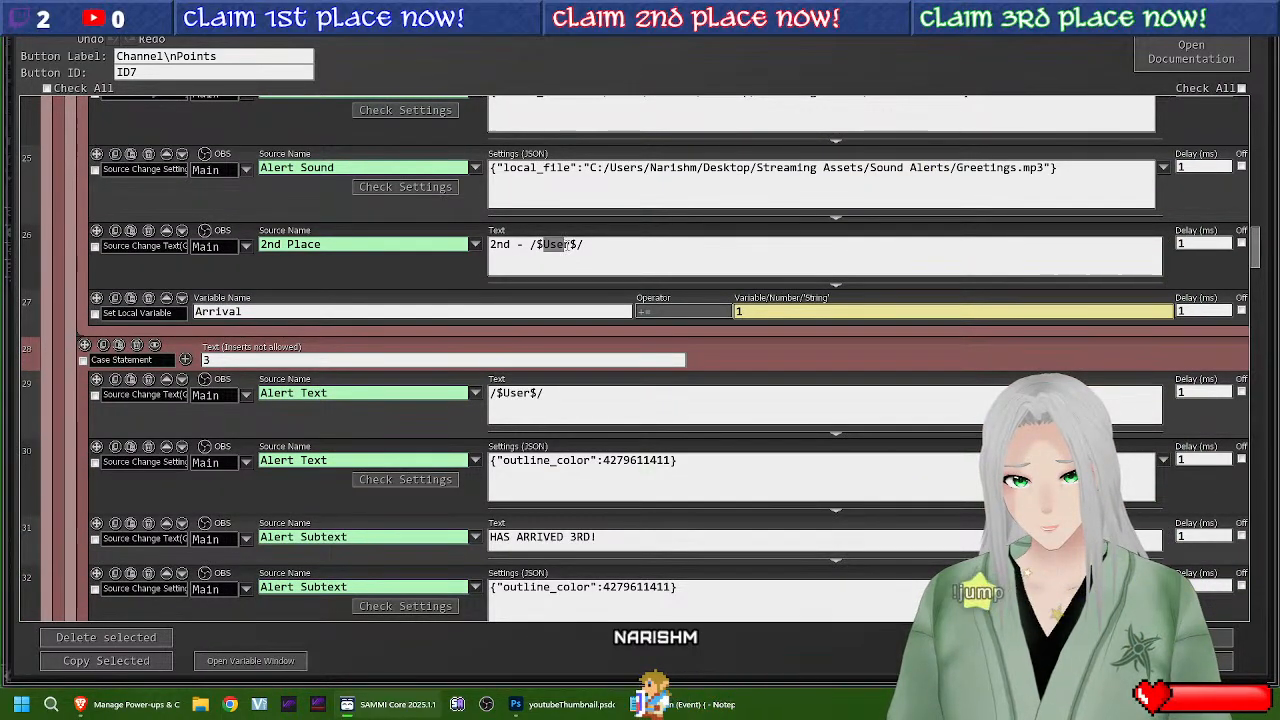
type("UserName")
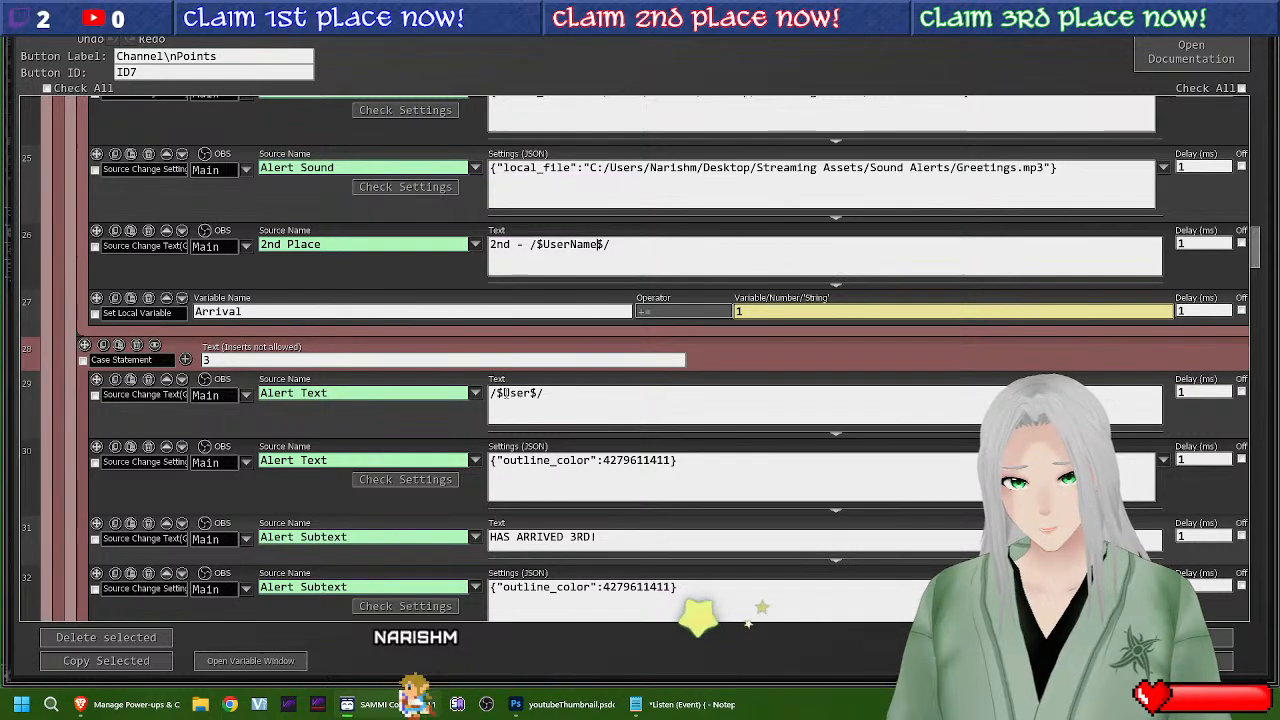
left_click_drag(503, 393, 525, 394)
type("UserName")
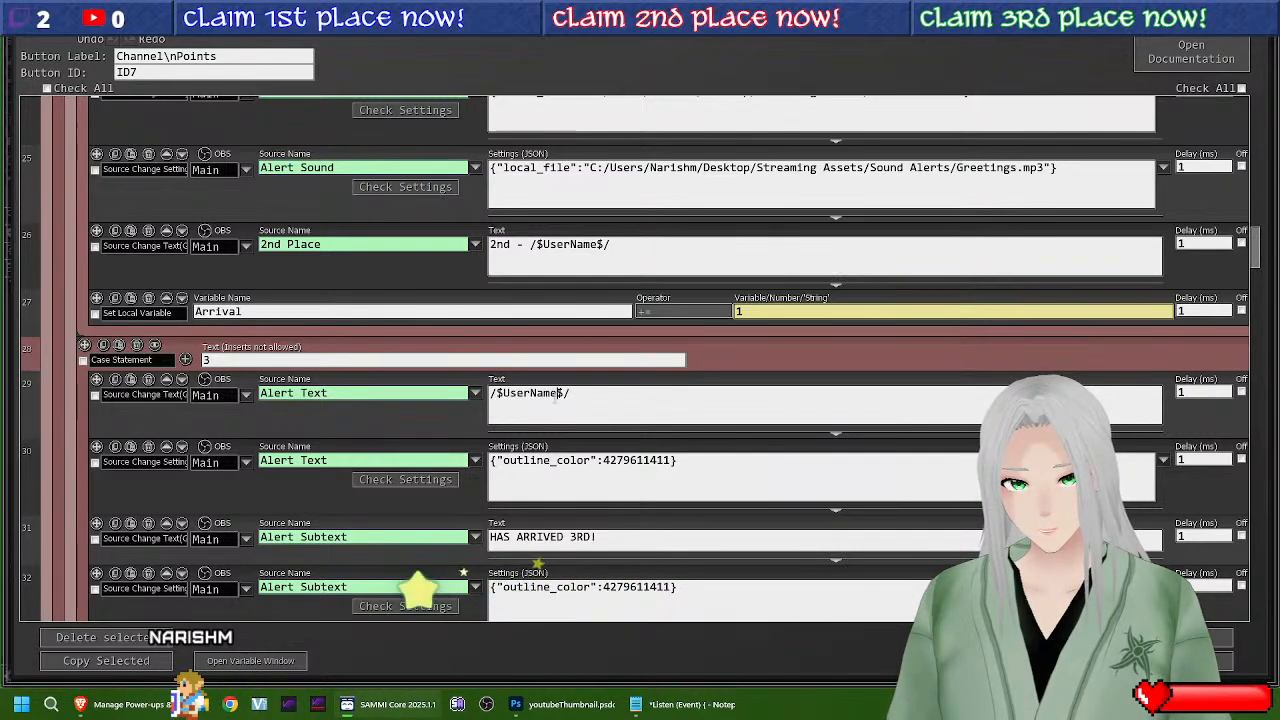
Step: Use the UserName variable in the 1st Place and 3rd Place texts and in the default arrival case's Alert Text
scroll(555, 397, "up", 2)
scroll(555, 397, "up", 7)
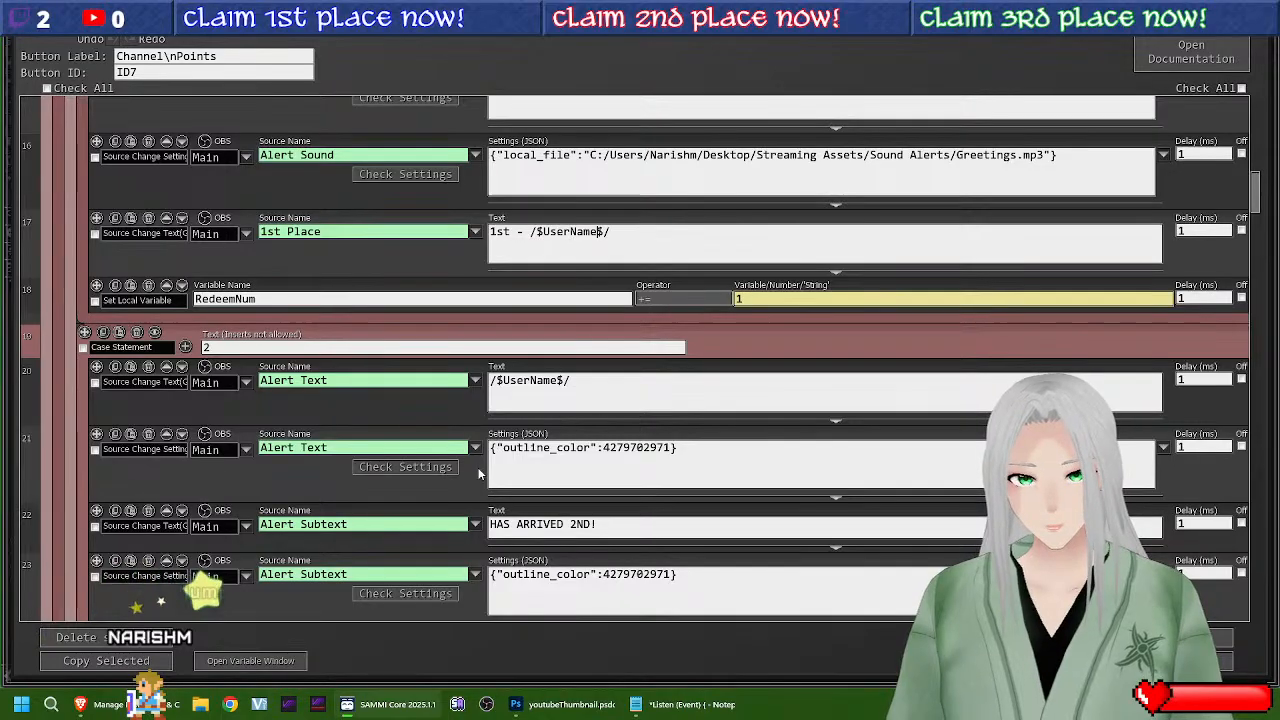
scroll(479, 474, "down", 9)
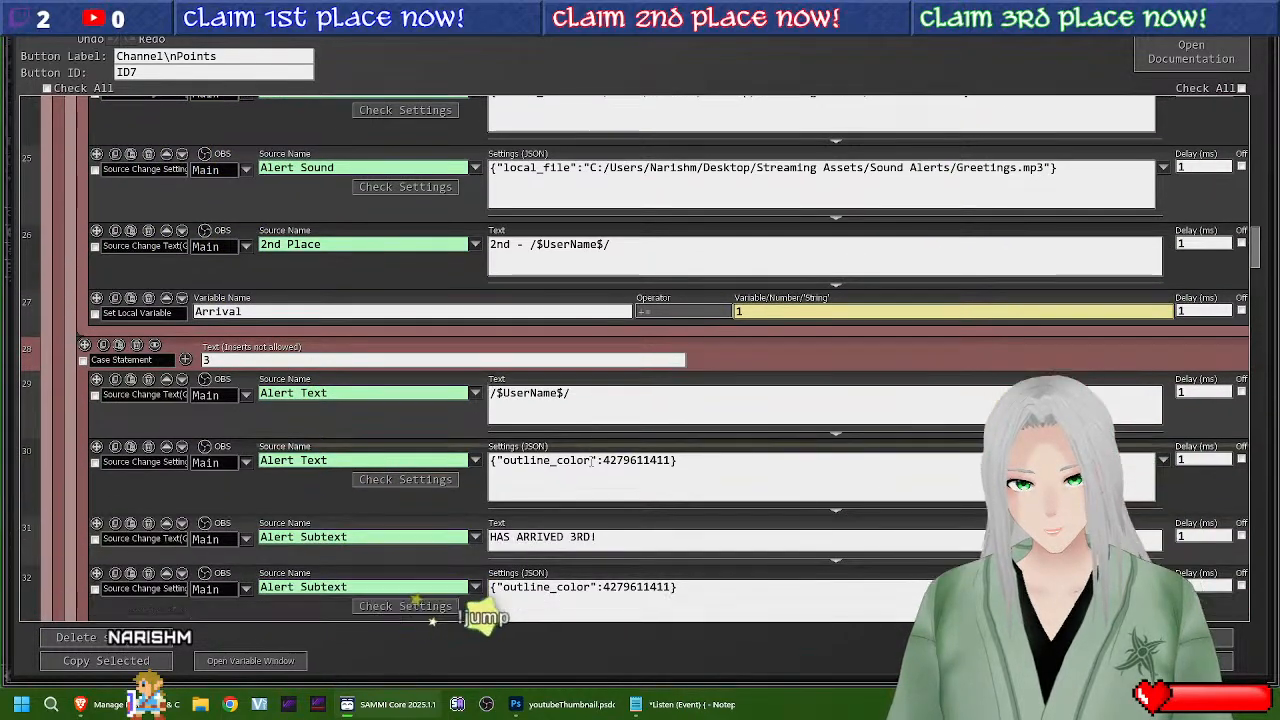
scroll(591, 460, "down", 6)
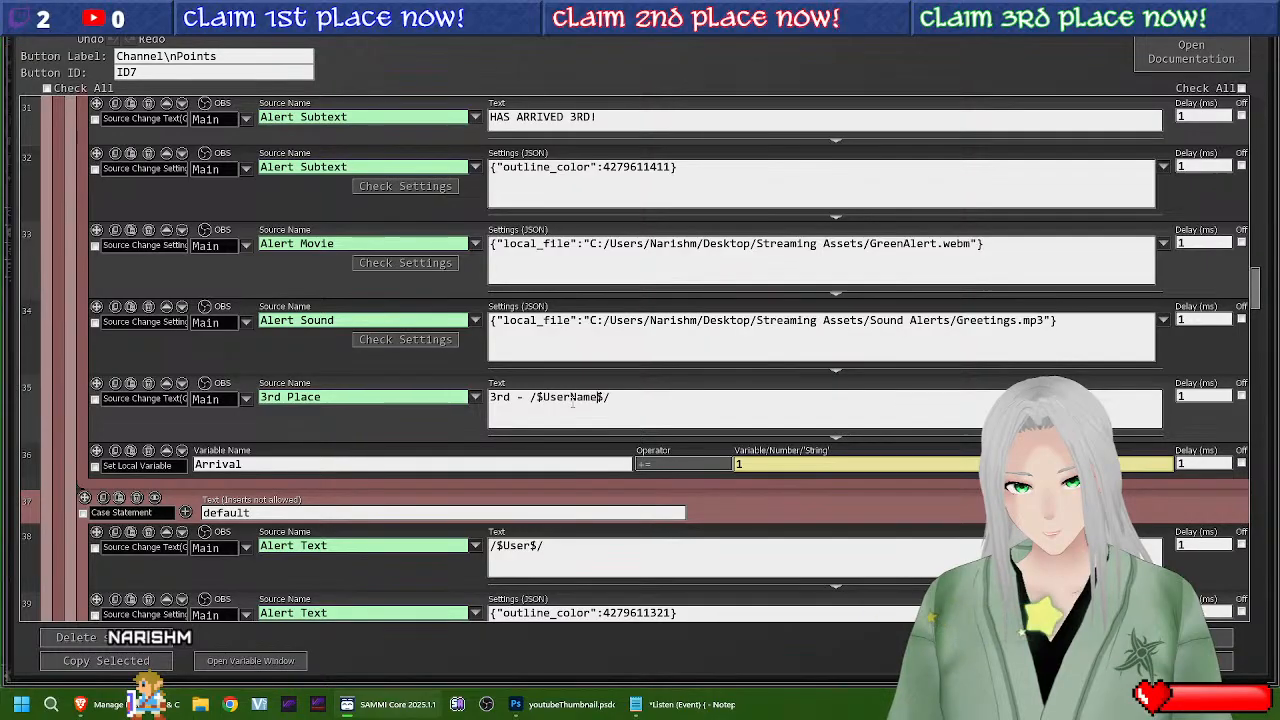
scroll(568, 399, "down", 3)
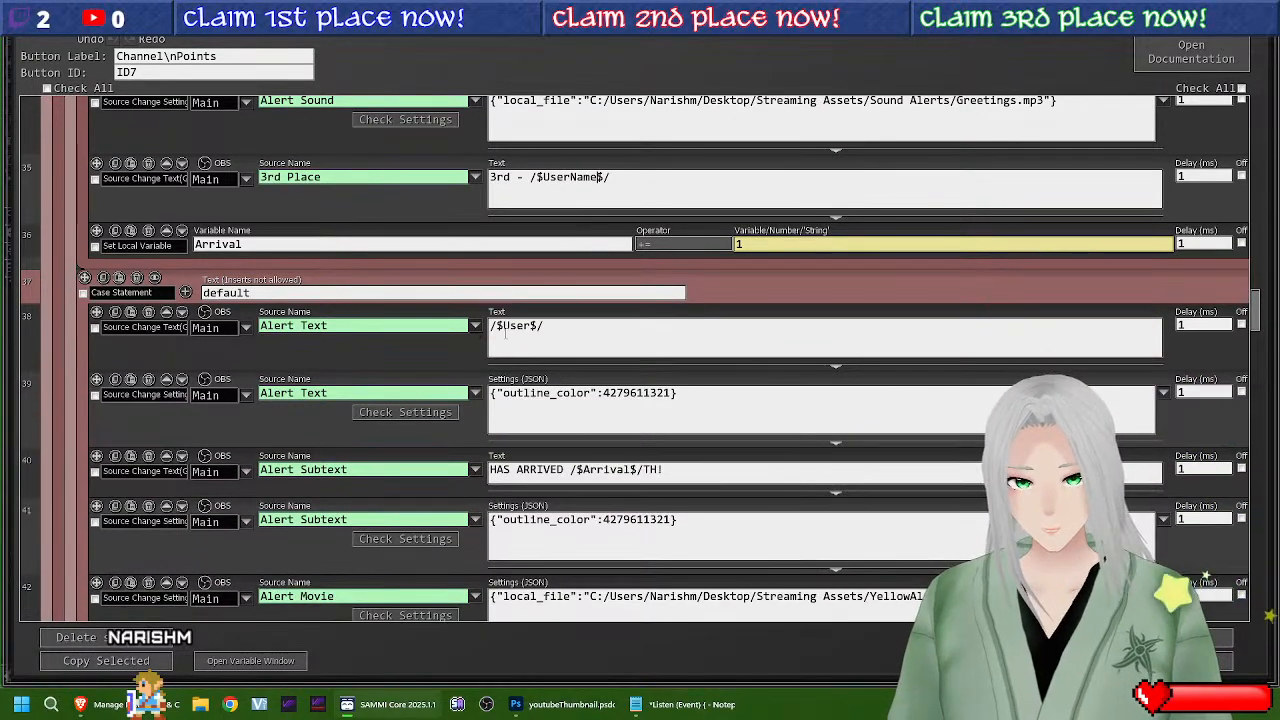
scroll(597, 420, "down", 4)
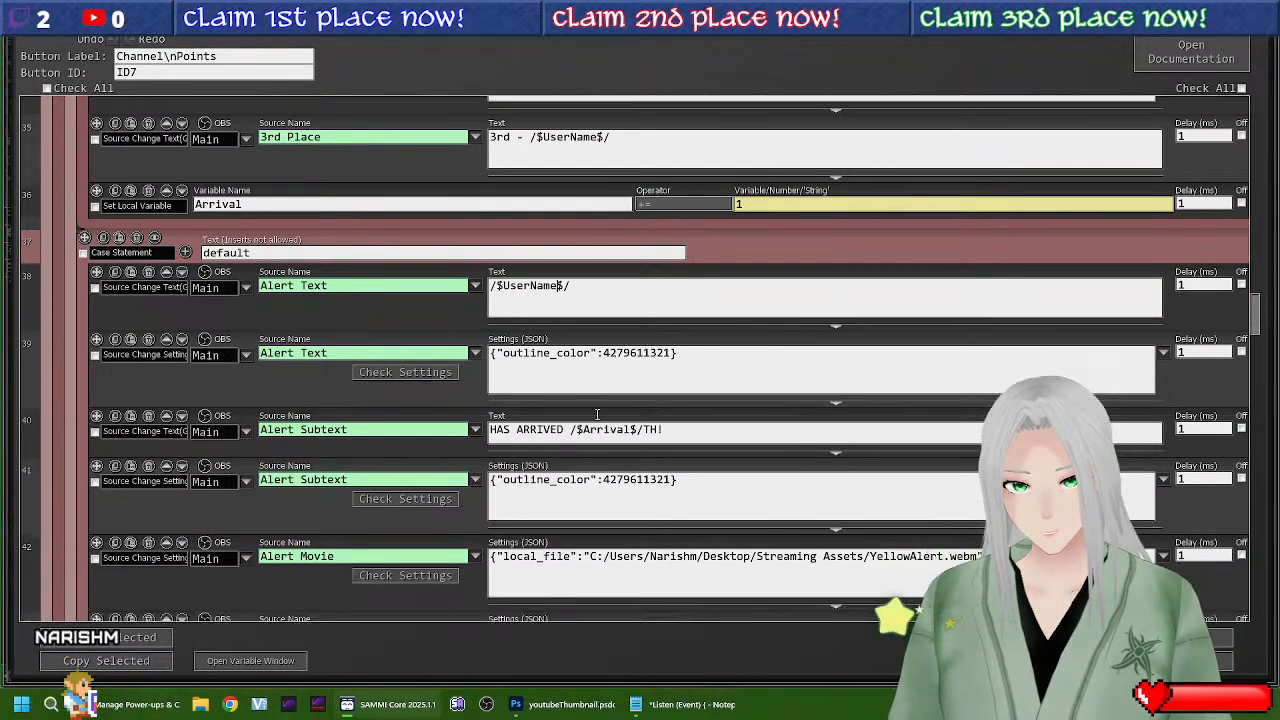
Step: Set the Alert Text value to /$UserName$/ in the Stretch! and Hydrate! cases
scroll(597, 420, "down", 3)
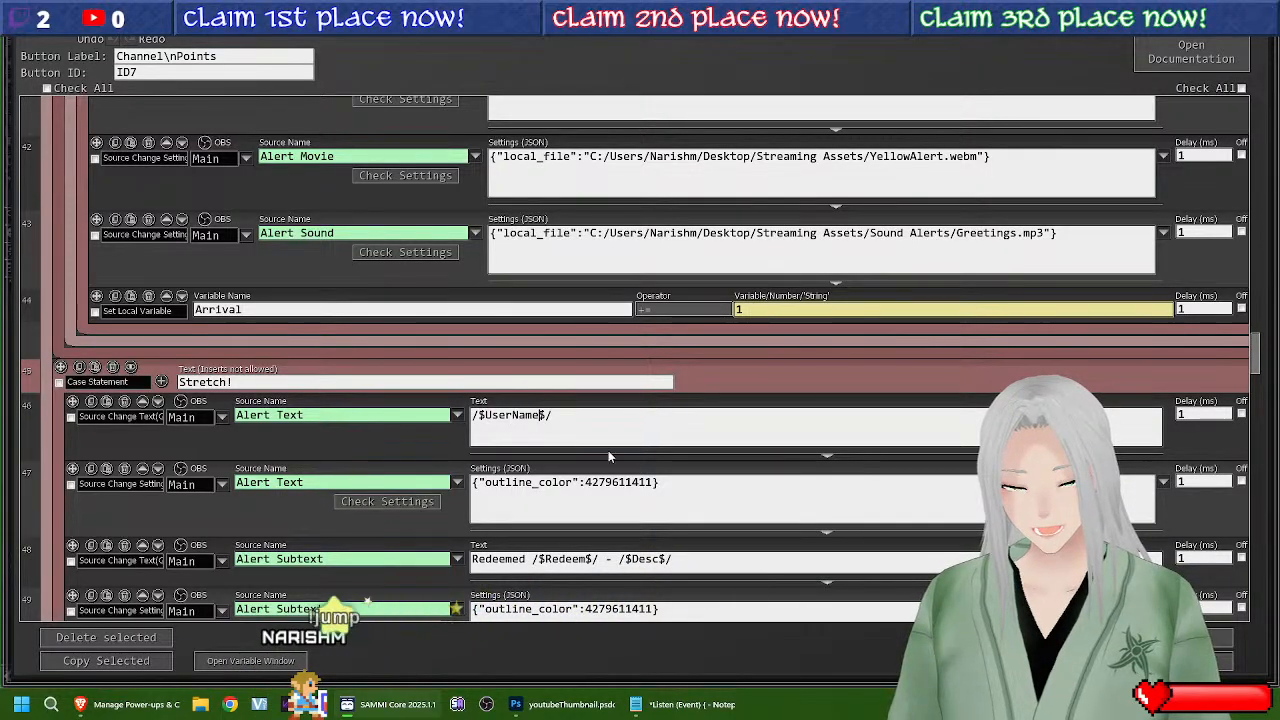
scroll(618, 454, "down", 7)
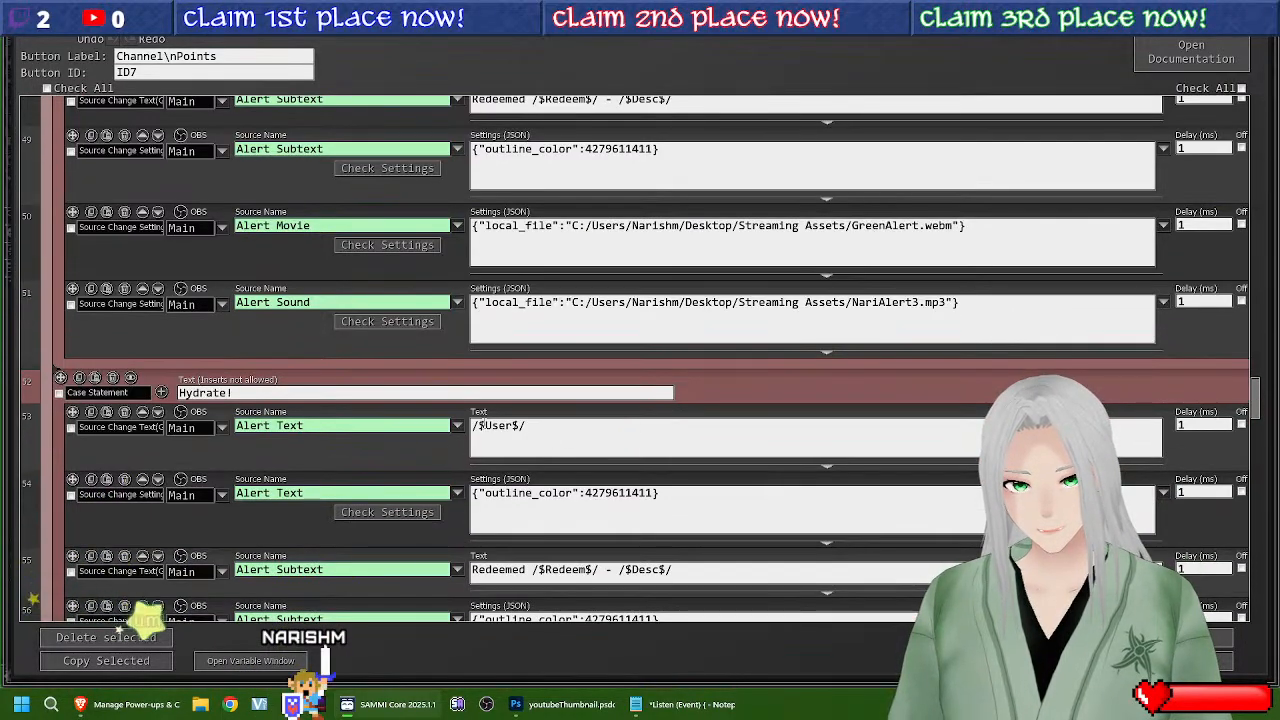
double_click(489, 425)
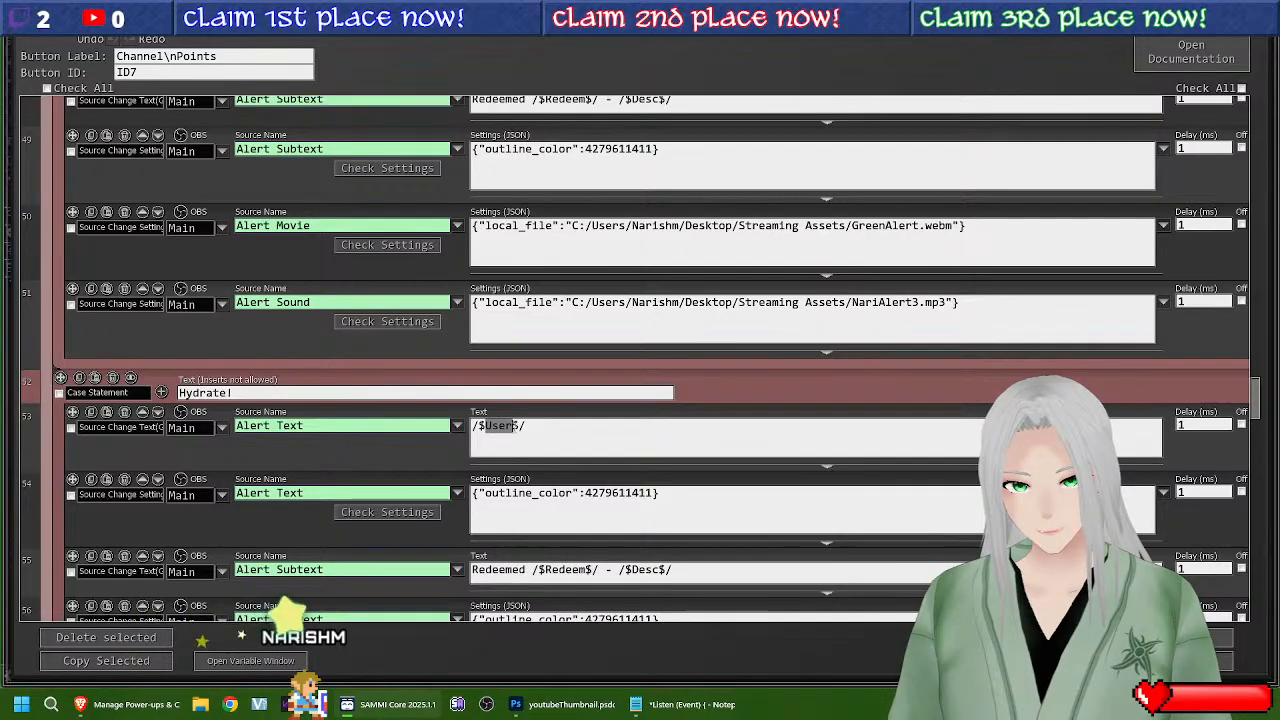
Step: Delete all commands inside the Notice Me Senpai! case and remove the case itself
scroll(575, 463, "down", 6)
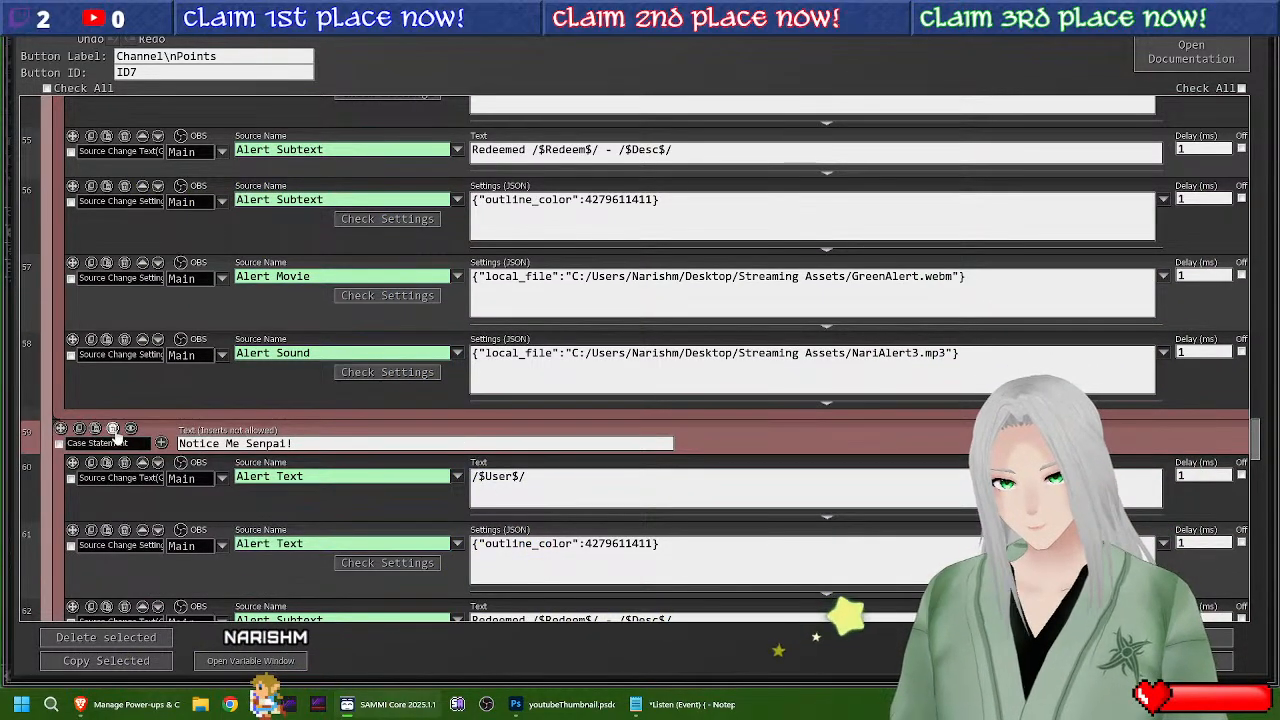
left_click(124, 467)
left_click(124, 467)
left_click(124, 467)
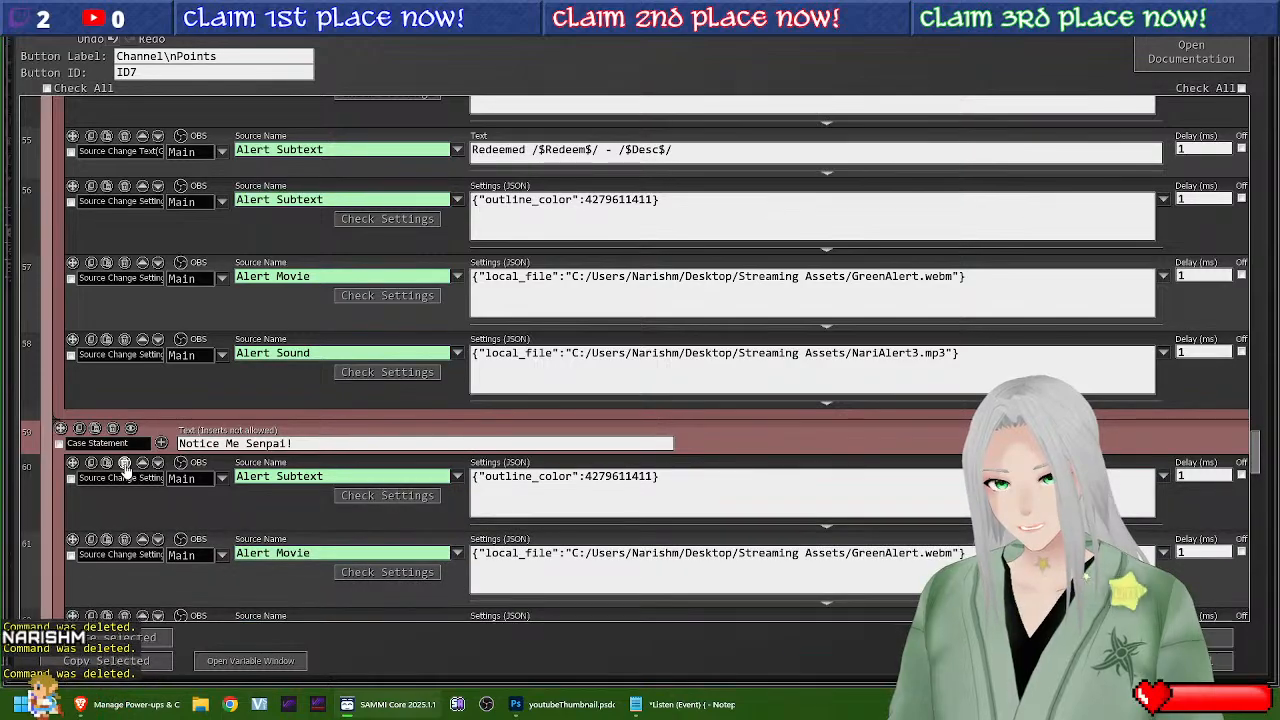
left_click(124, 467)
left_click(124, 467)
left_click(124, 467)
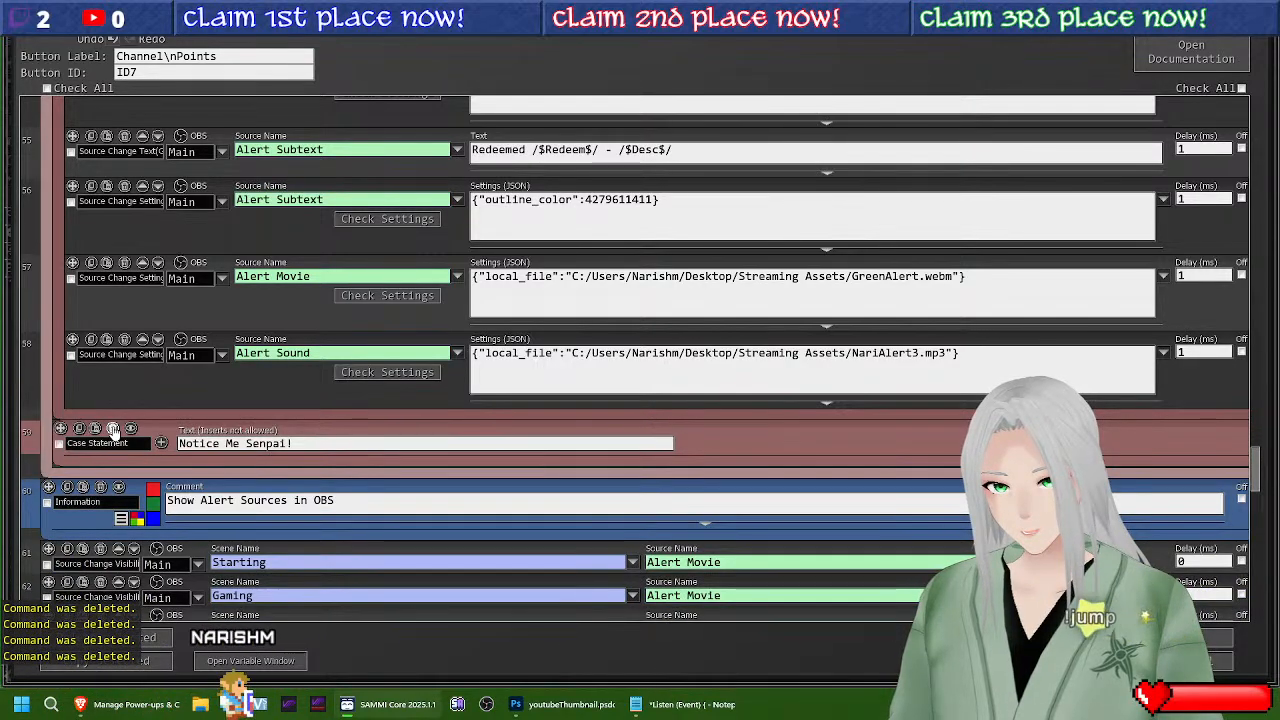
left_click(113, 428)
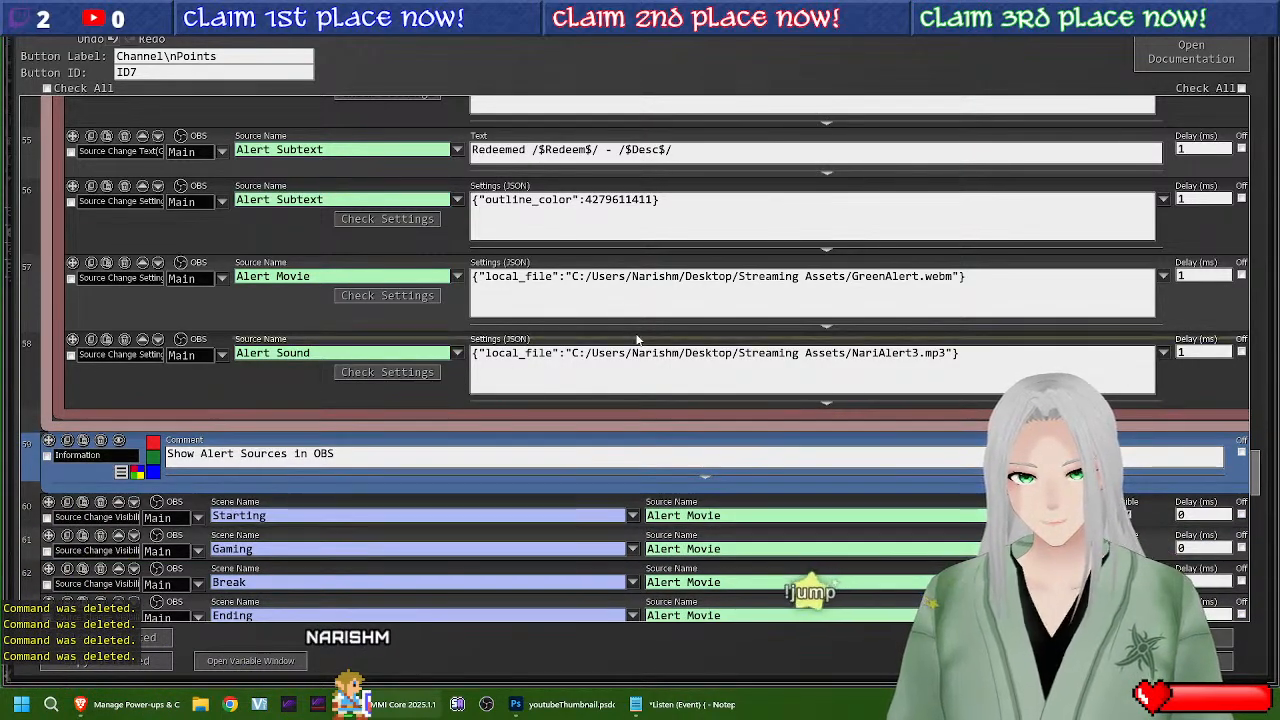
Step: Set the Hydrate! case's Alert Subtext to "Redeemed /$RedeemName$/ - /$RedeemDesc$/" and change the case text to Hydrate
scroll(647, 337, "up", 3)
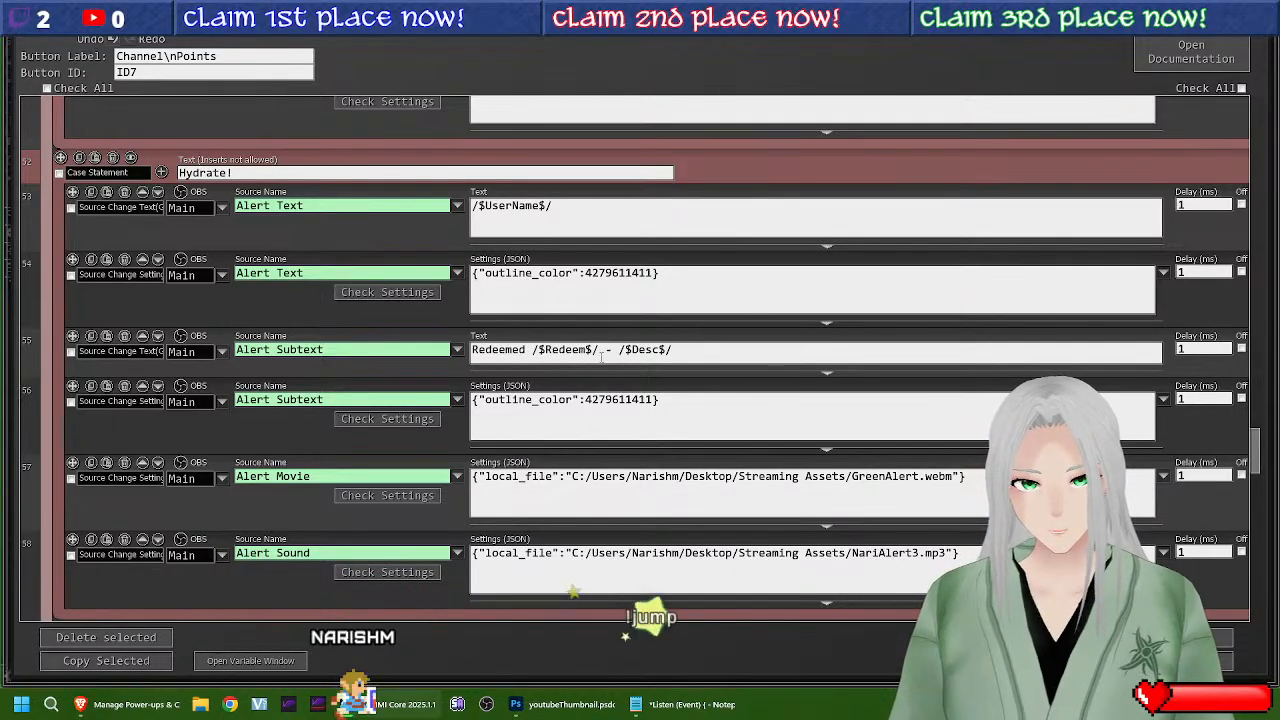
type("Name")
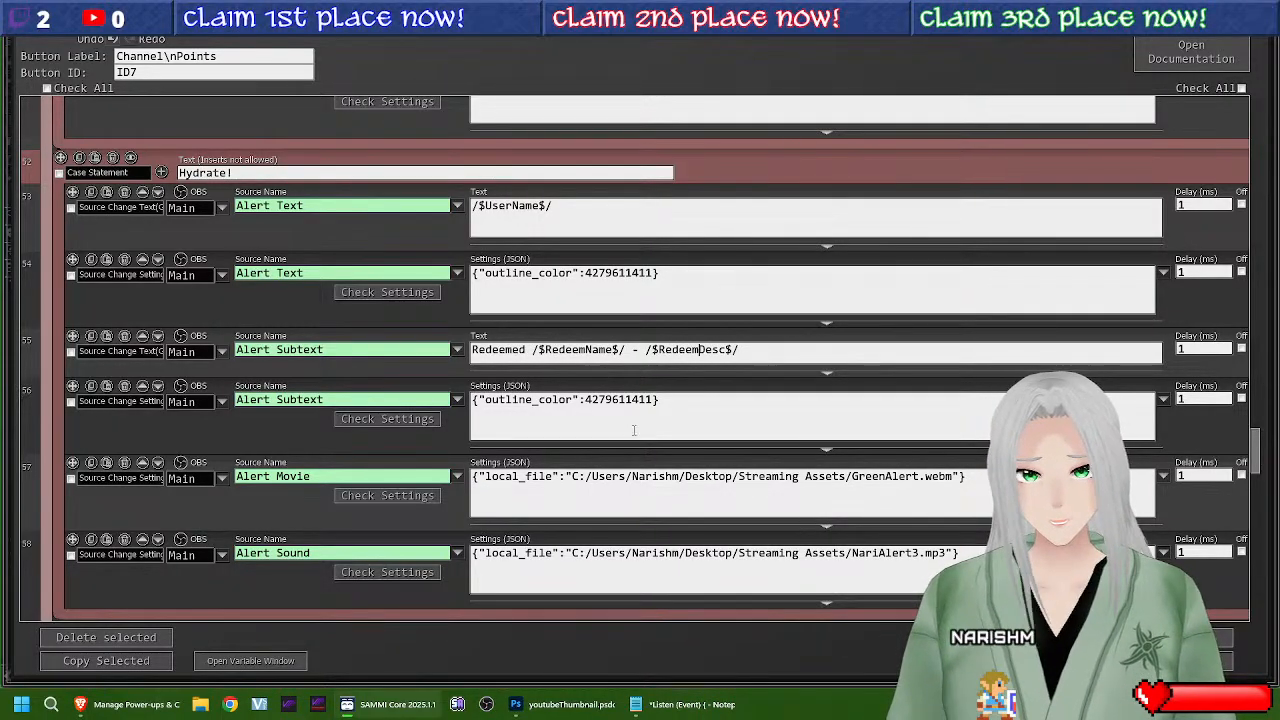
scroll(633, 430, "up", 3)
scroll(634, 430, "up", 2)
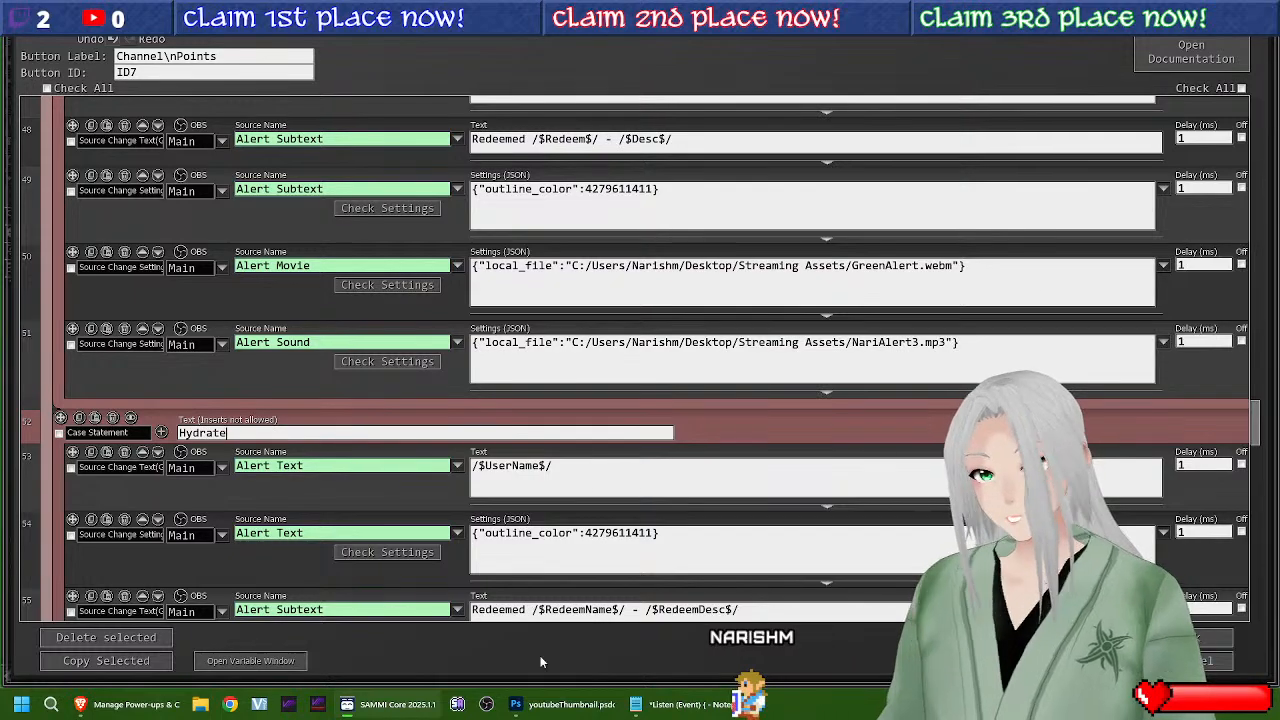
Step: Switch to the Twitch Channel Points page in the browser, rename the Stretch! reward to Stretch and save it
left_click(130, 704)
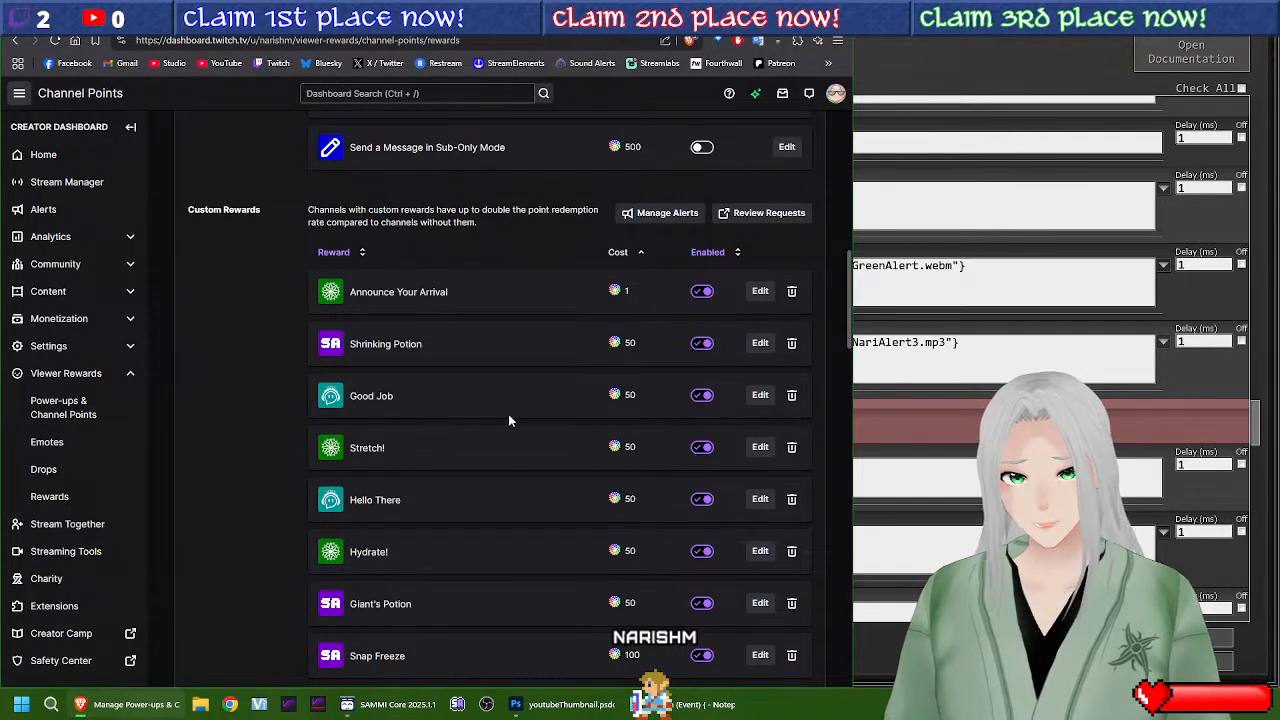
left_click(760, 448)
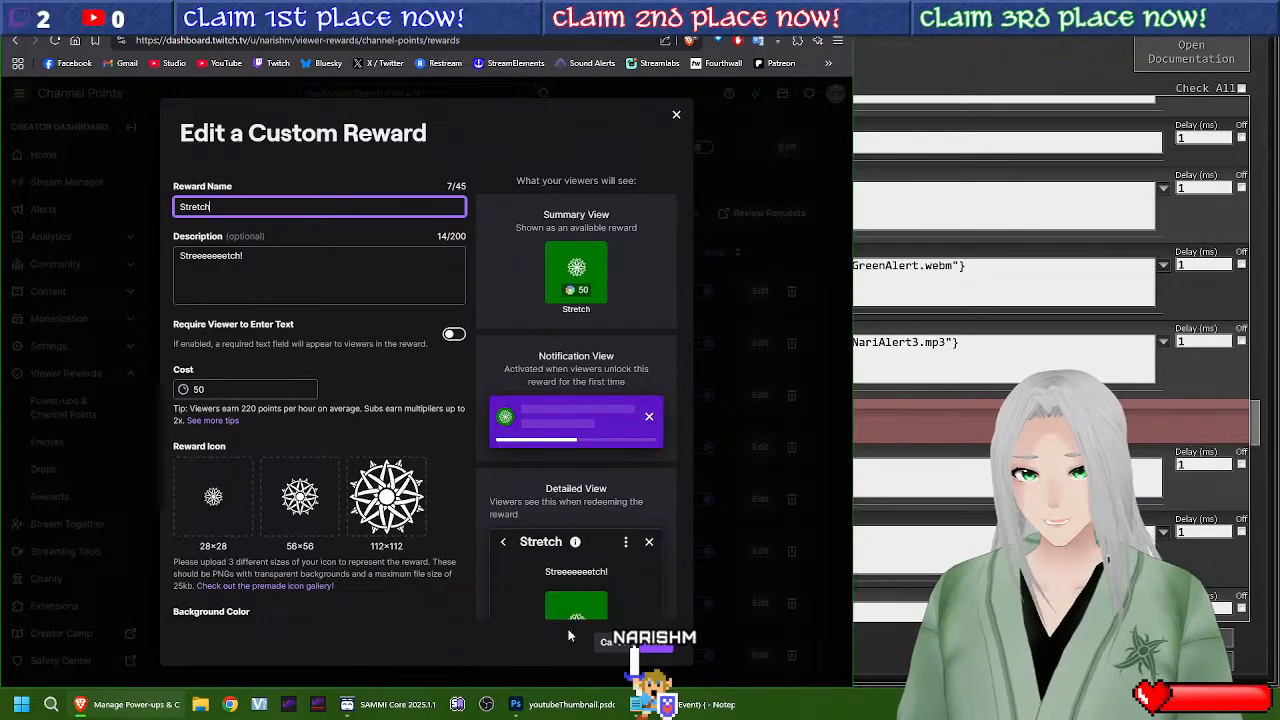
left_click(660, 652)
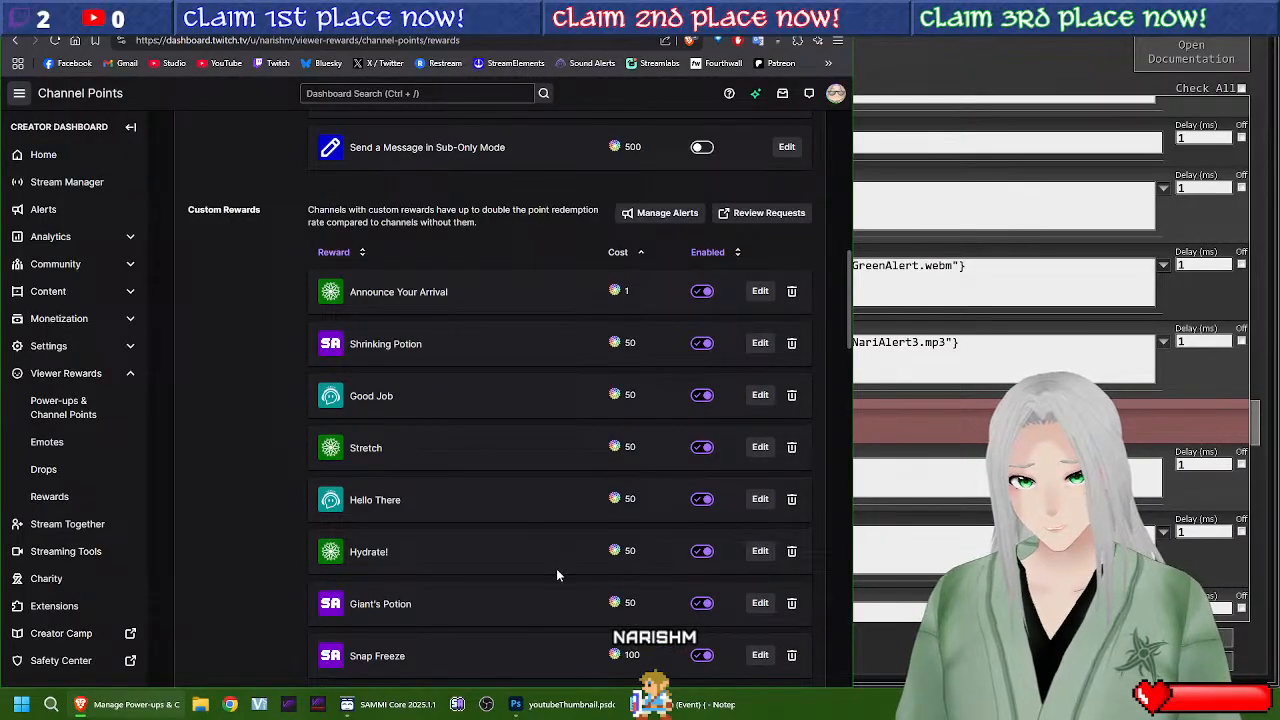
Step: Rename the Hydrate! custom reward to Hydrate and save it
left_click(760, 551)
left_click(306, 206)
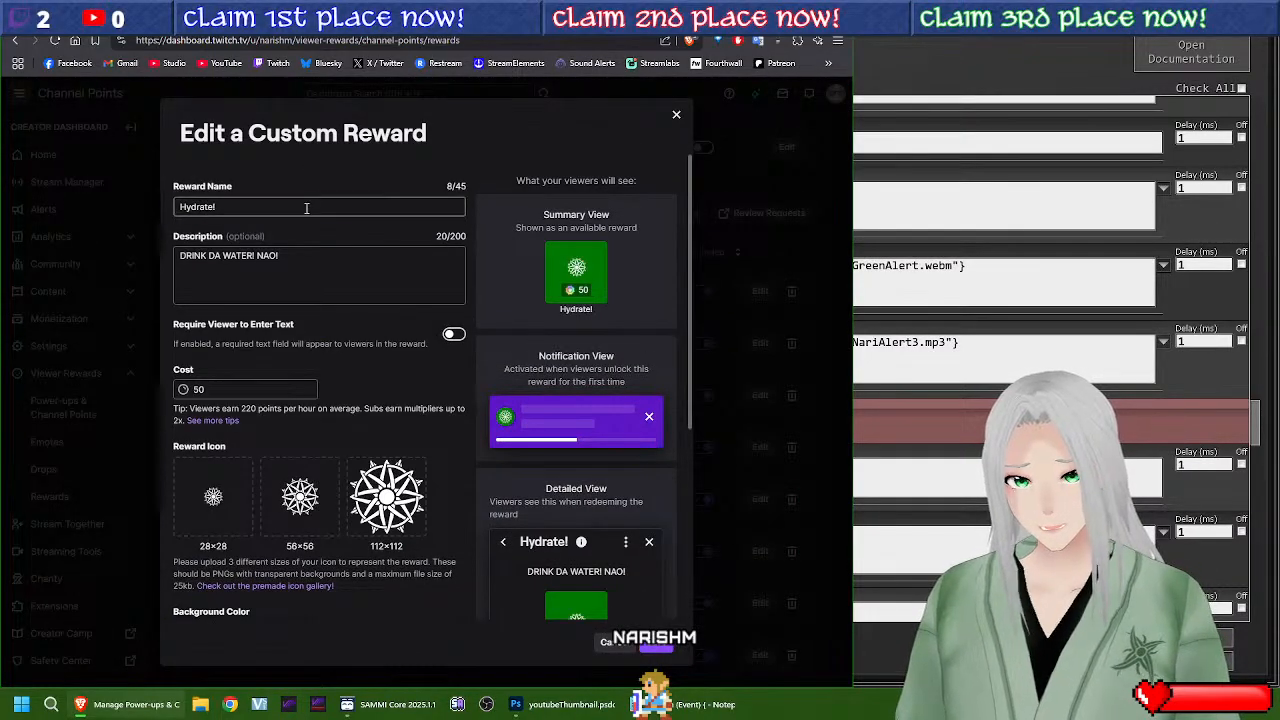
key("BackSpace")
left_click(660, 643)
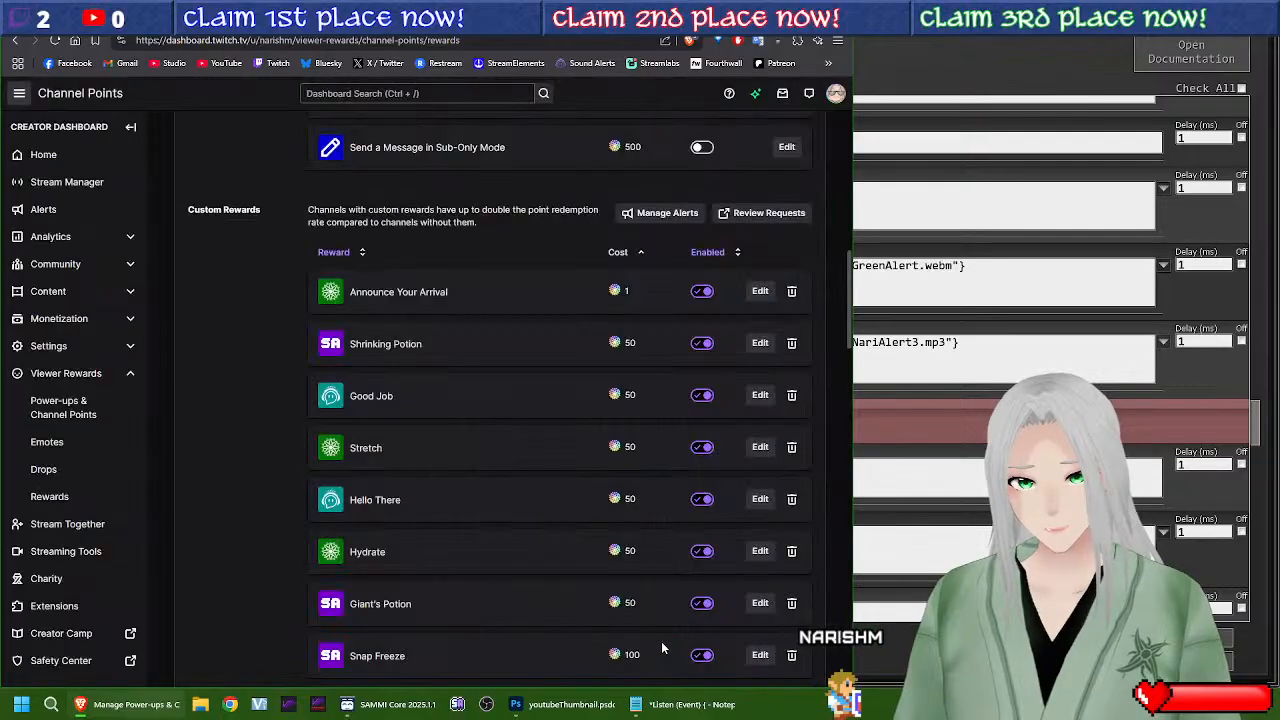
Step: Return to SAMMI, save the button, and set the Stretch! case's subtext to "Redeemed /$RedeemName$/ - /$RedeemDesc$/" and its case text to Stretch
key("alt+Tab")
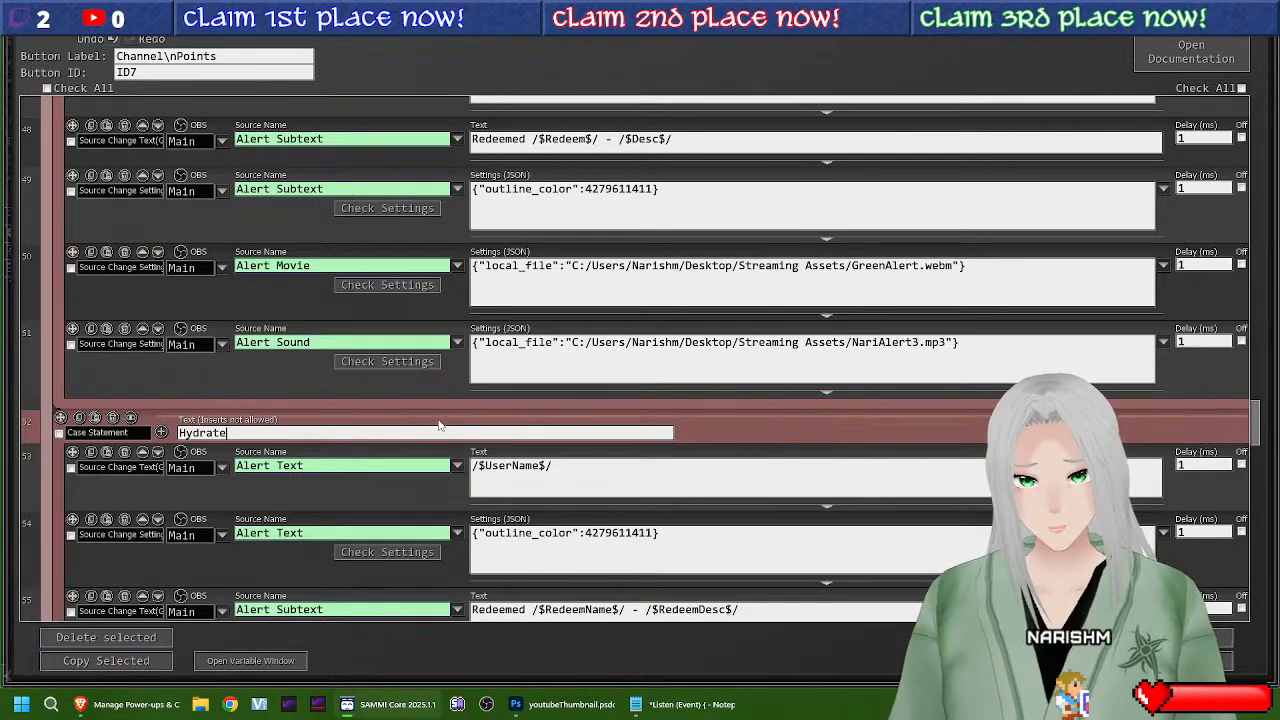
scroll(438, 425, "down", 3)
scroll(440, 420, "up", 3)
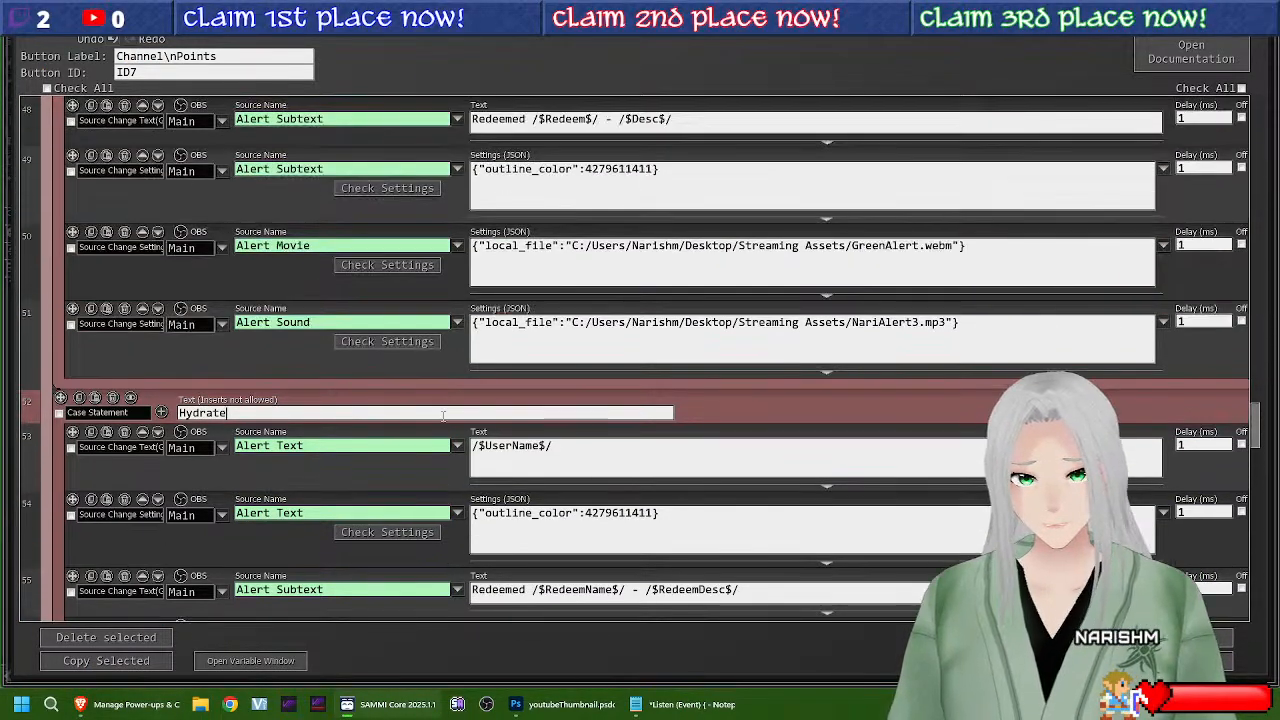
scroll(443, 418, "up", 1)
key("ctrl+s")
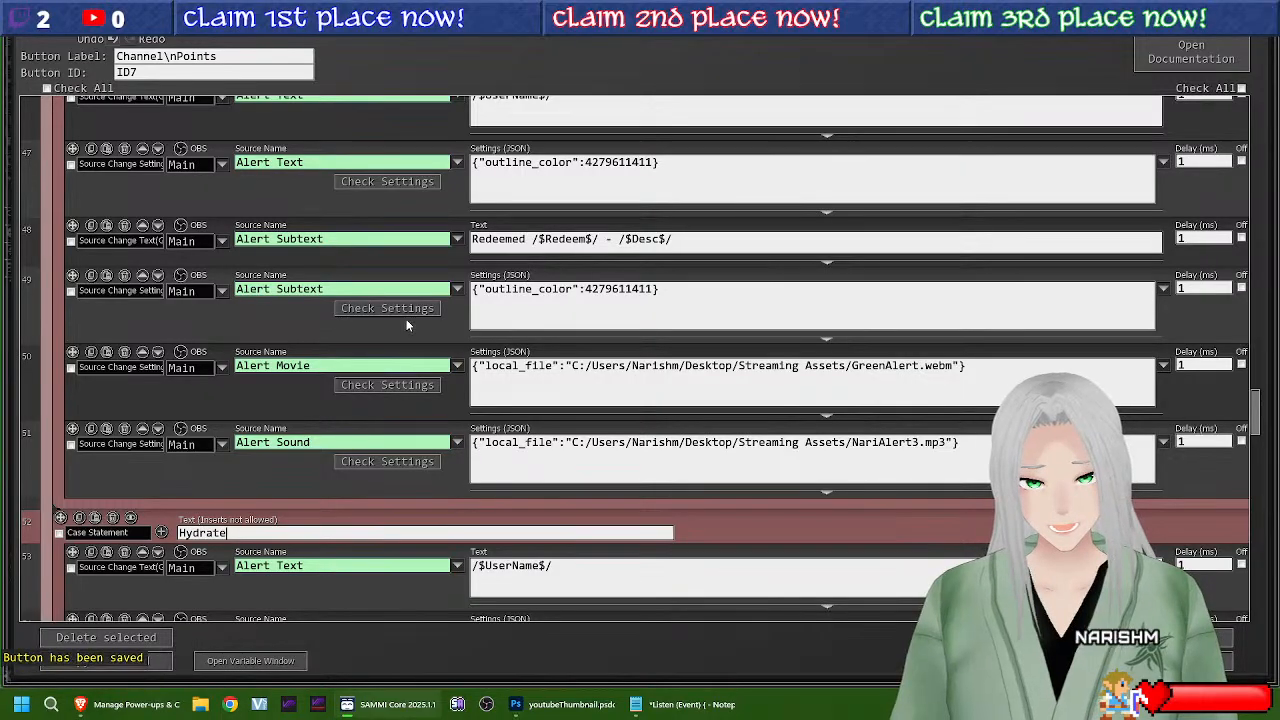
scroll(518, 335, "up", 1)
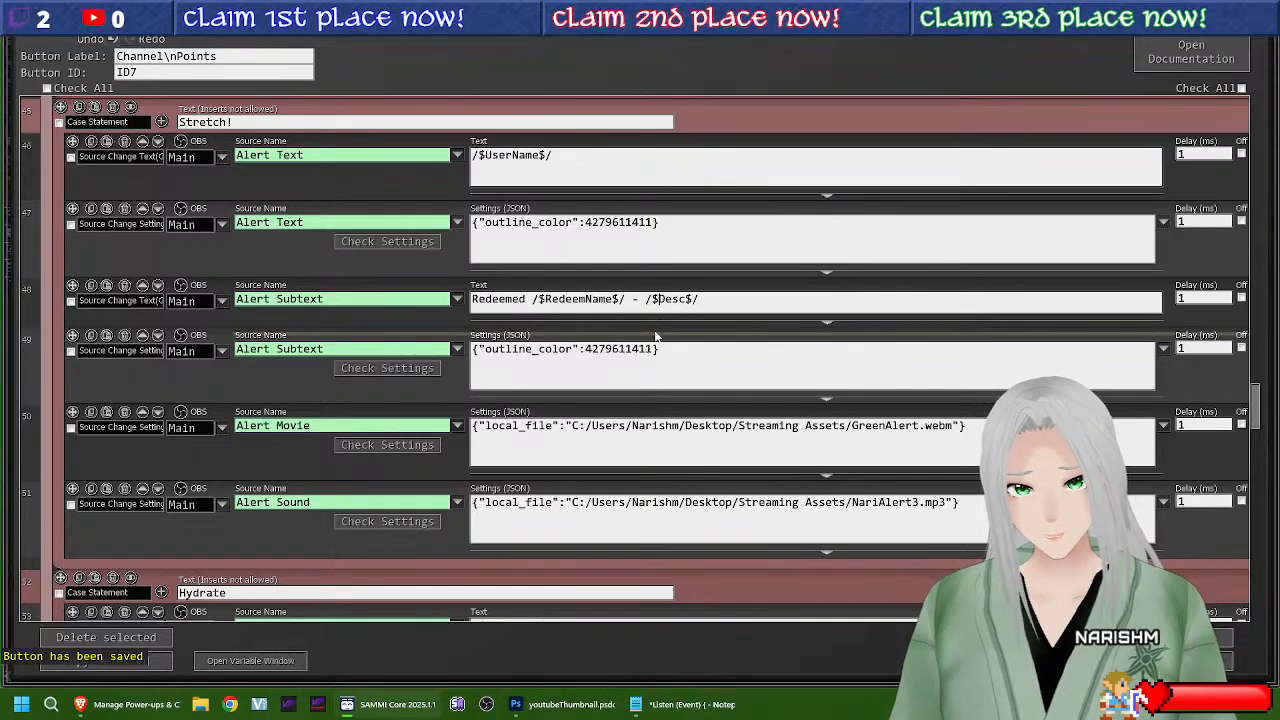
type("Redeem")
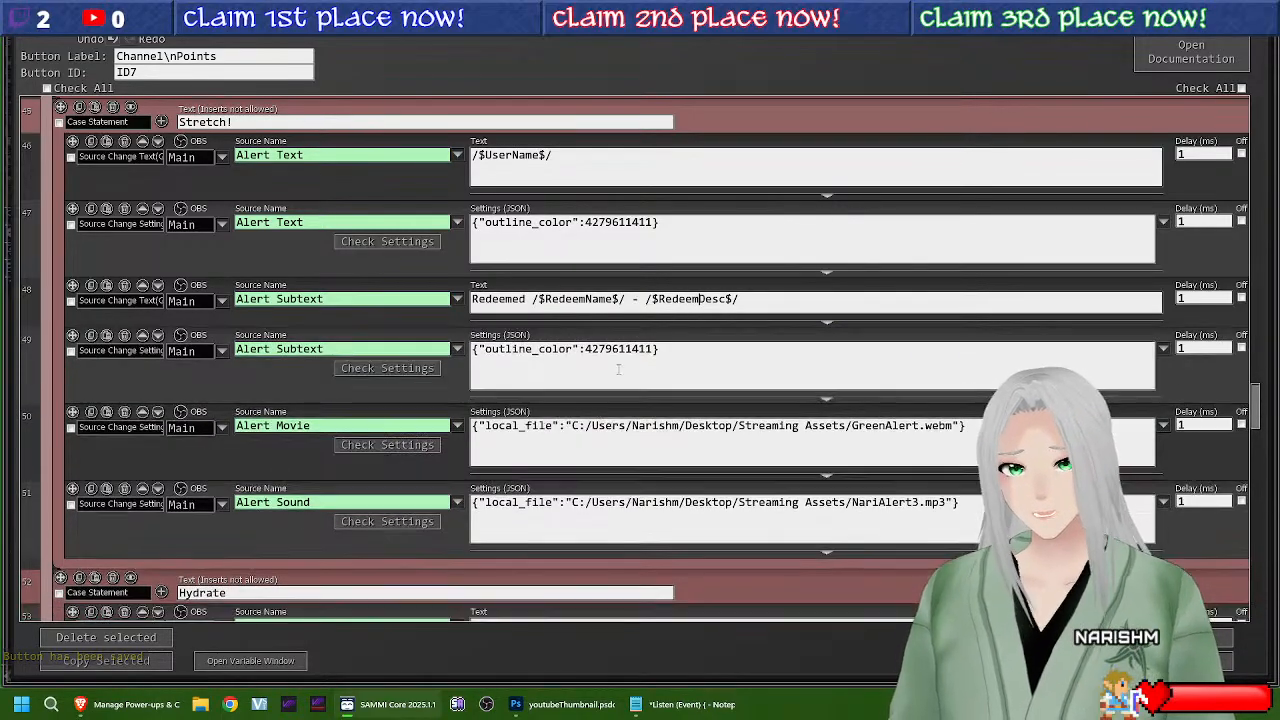
scroll(228, 300, "up", 3)
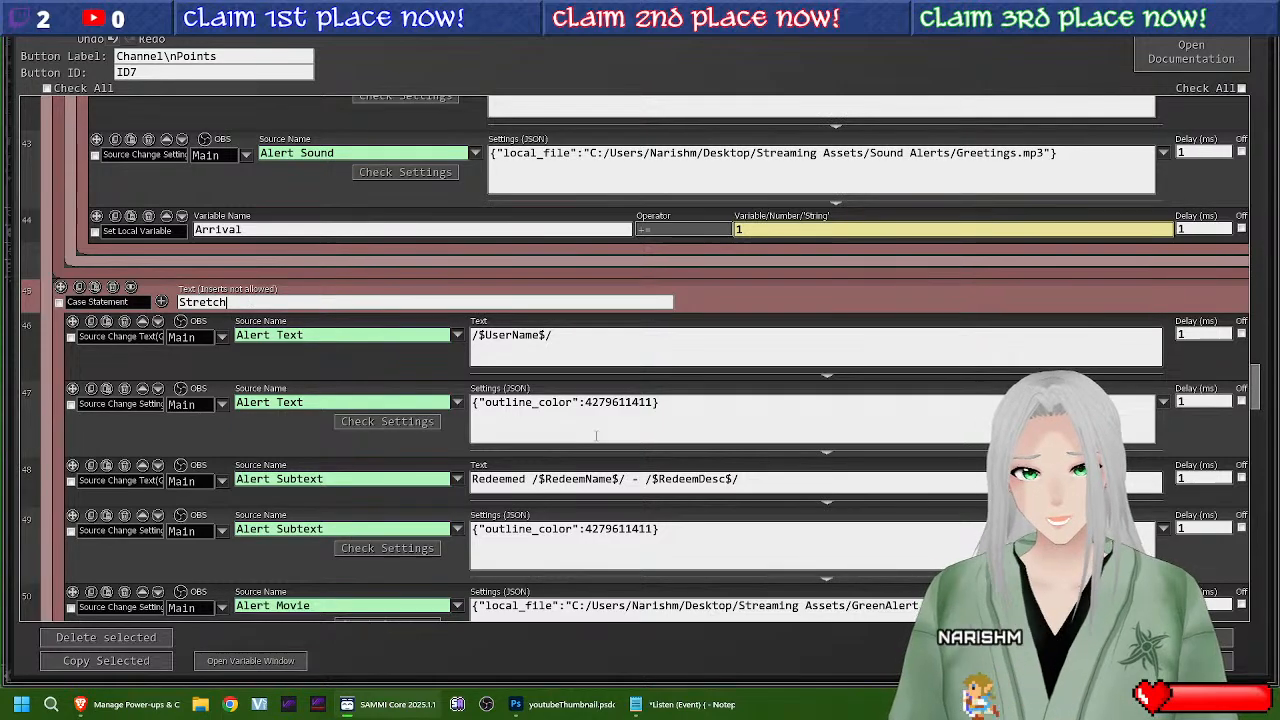
Step: Copy the RedeemNum variable name from the Set Local Variable command at the end of case 1
scroll(596, 435, "up", 5)
scroll(597, 435, "up", 3)
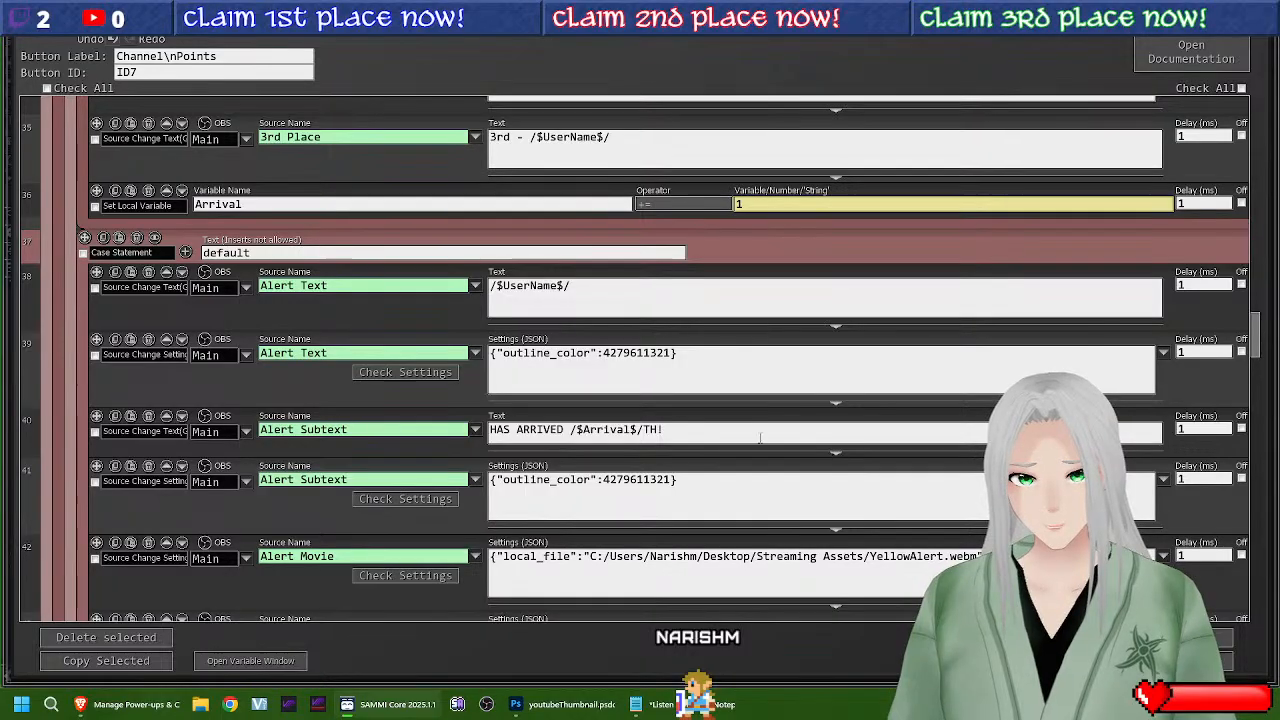
scroll(747, 435, "down", 1)
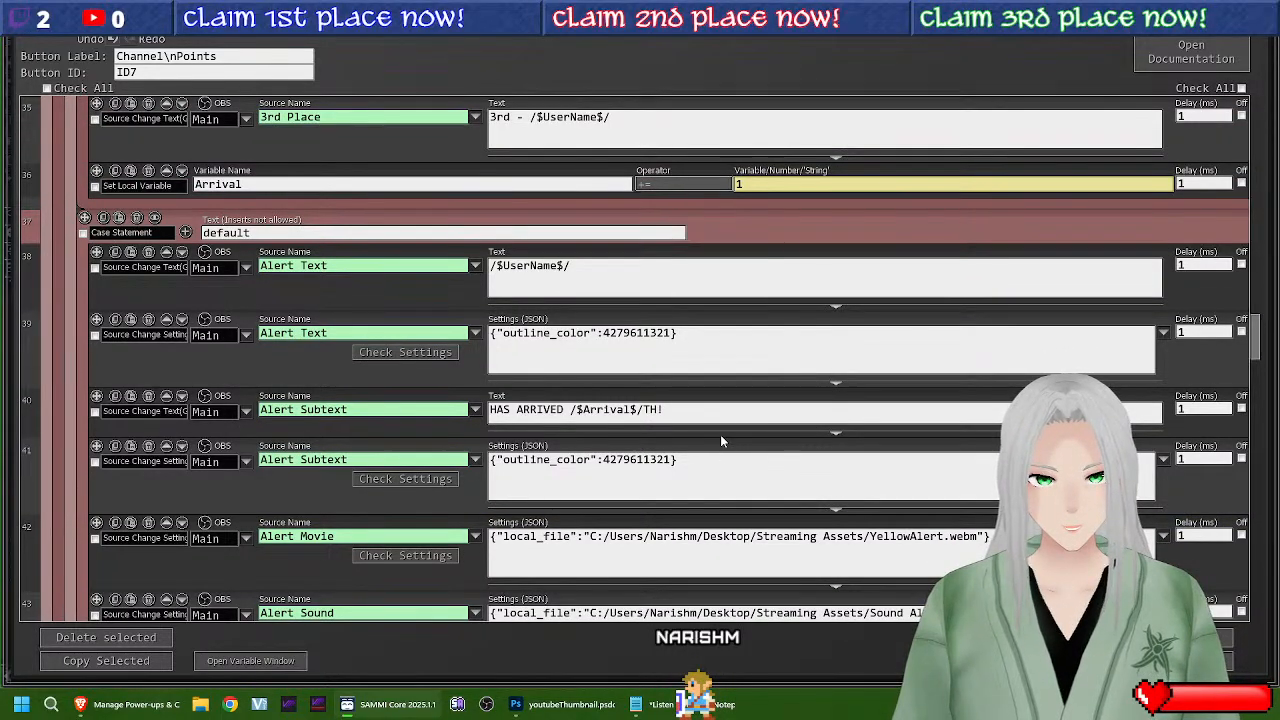
scroll(720, 438, "up", 2)
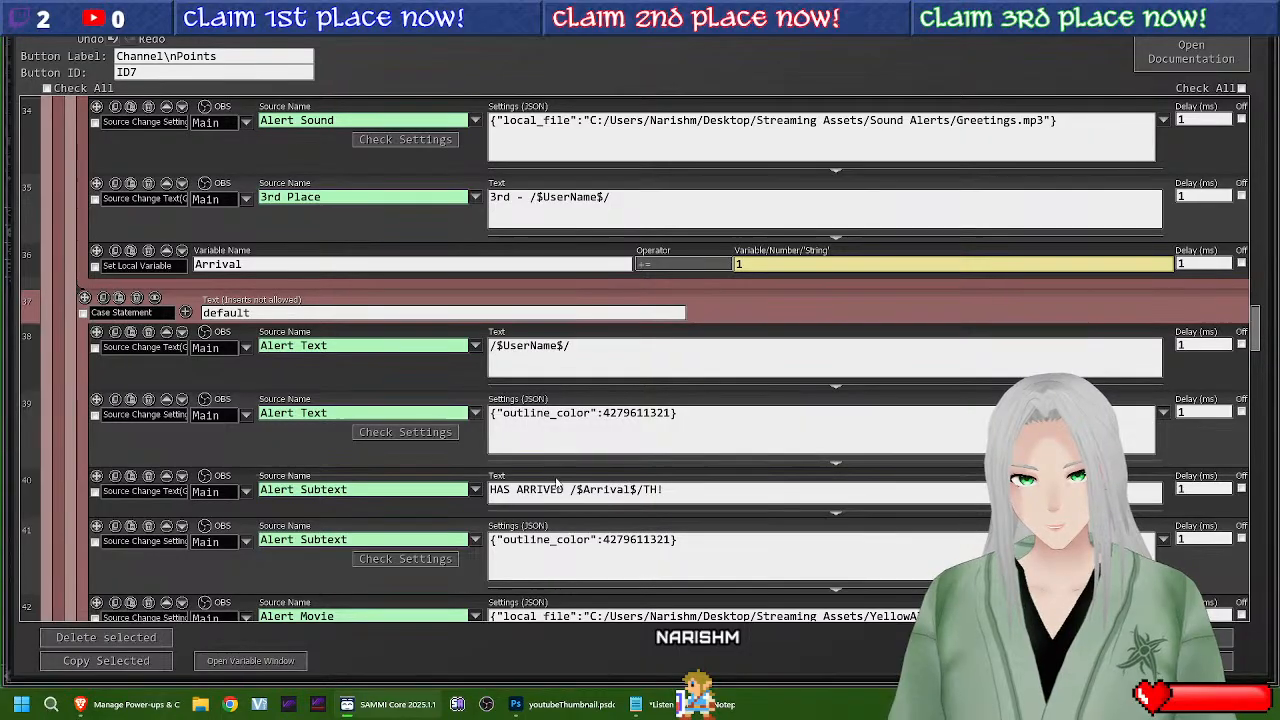
scroll(825, 438, "up", 9)
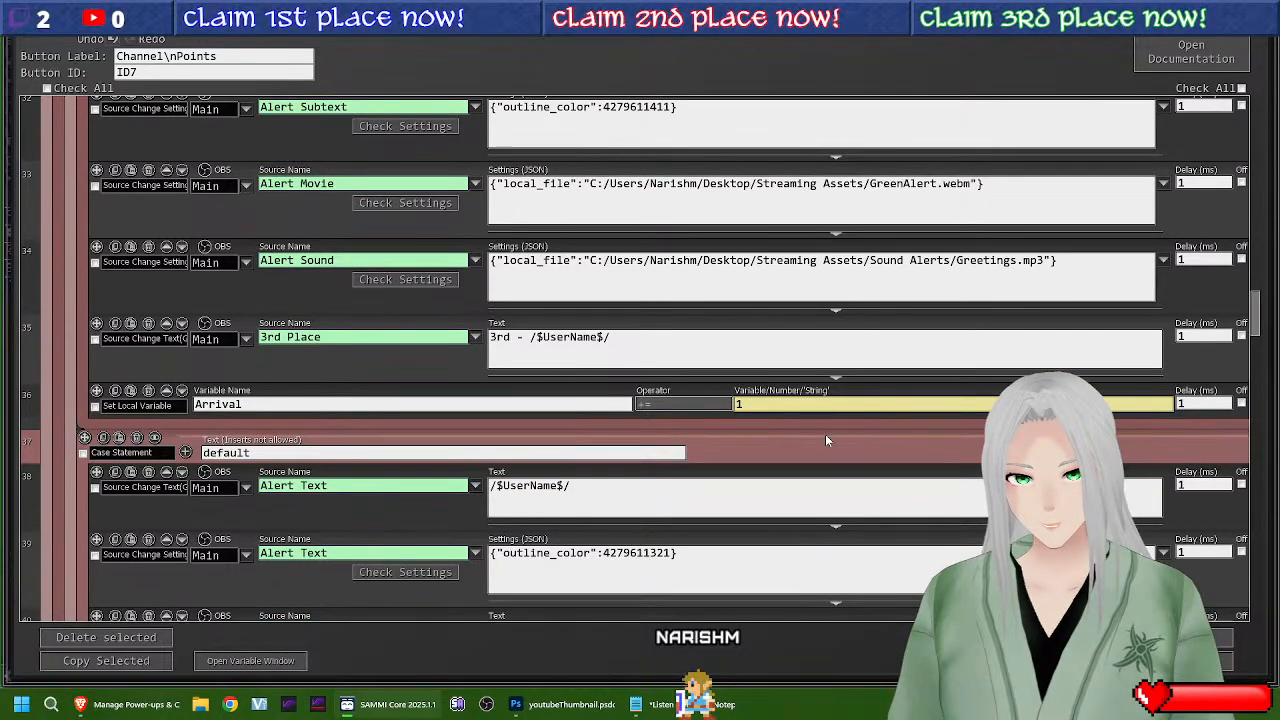
scroll(826, 437, "up", 8)
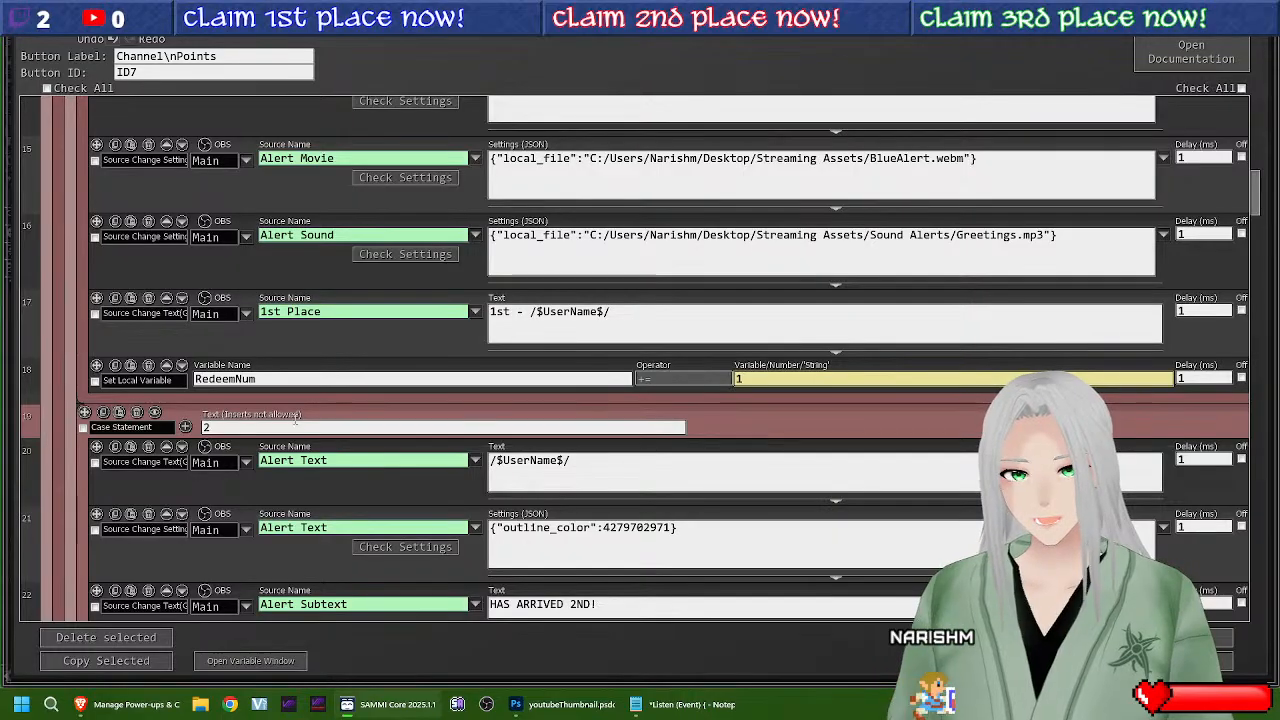
left_click_drag(272, 379, 130, 374)
key("ctrl+c")
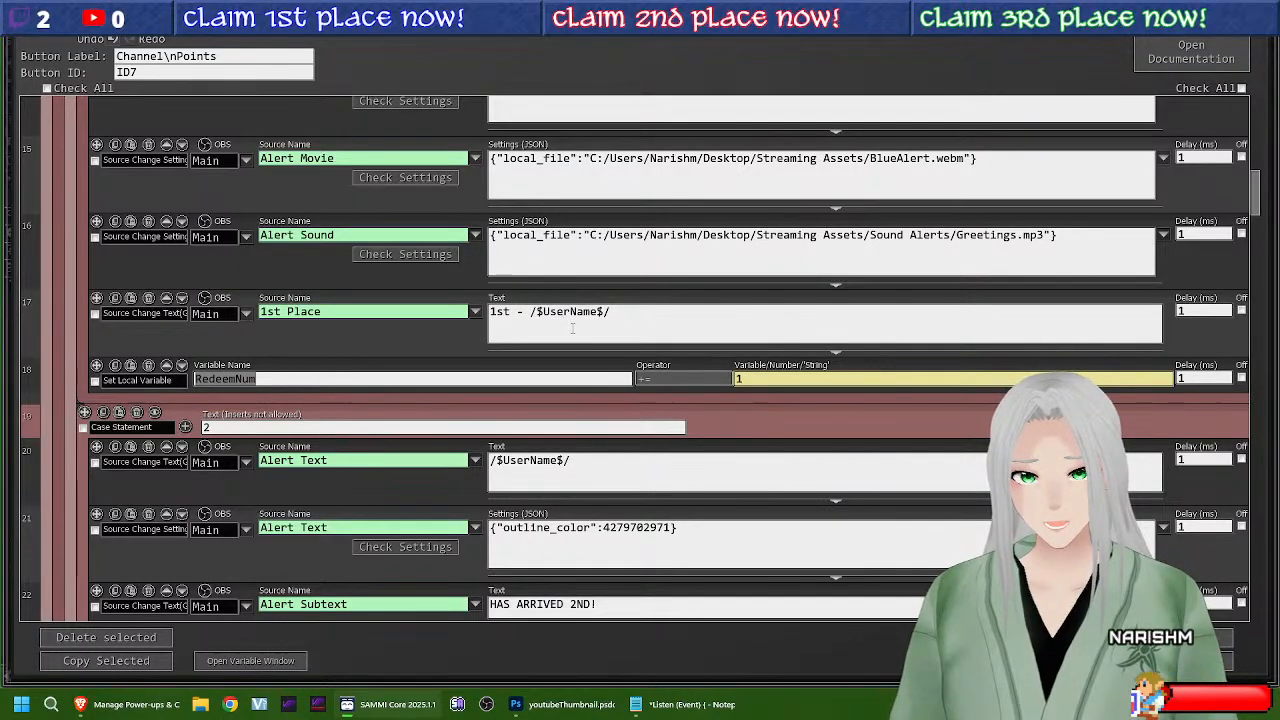
Step: Replace the variable name Arrival with RedeemNum in the Set Local Variable commands of cases 2 and 3
scroll(569, 327, "down", 1)
scroll(571, 328, "up", 2)
scroll(572, 327, "up", 5)
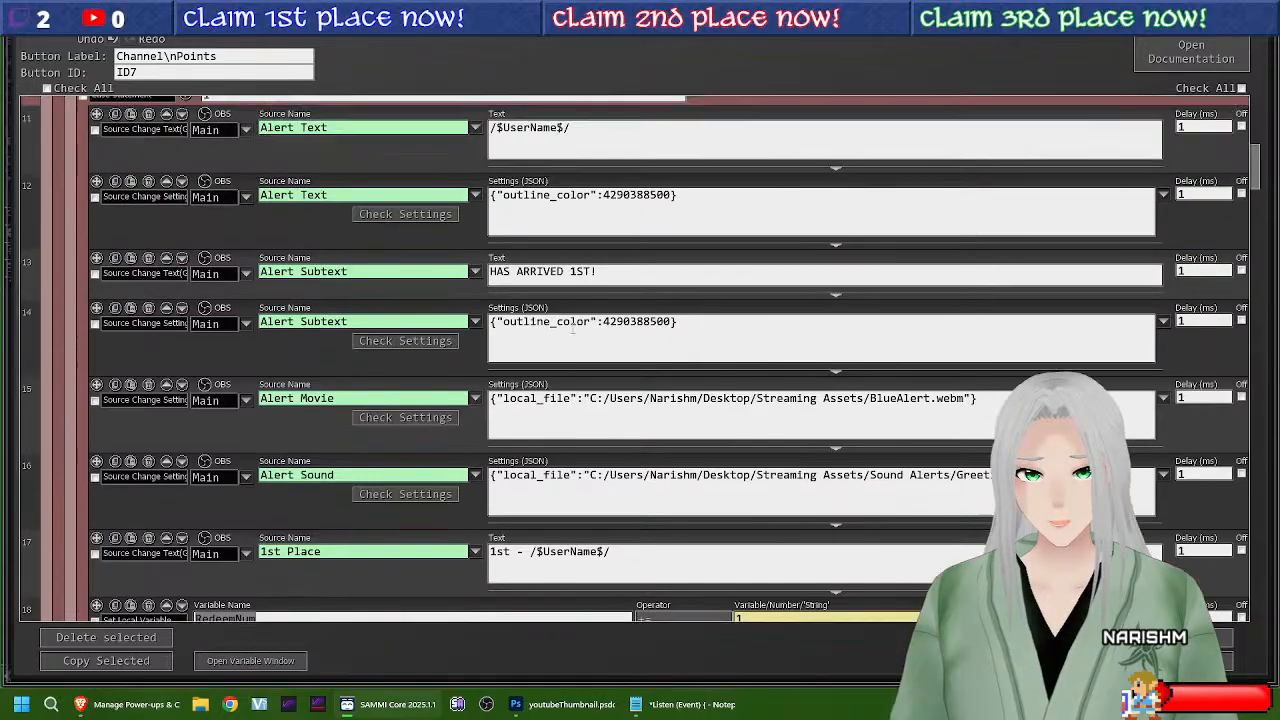
scroll(632, 346, "down", 3)
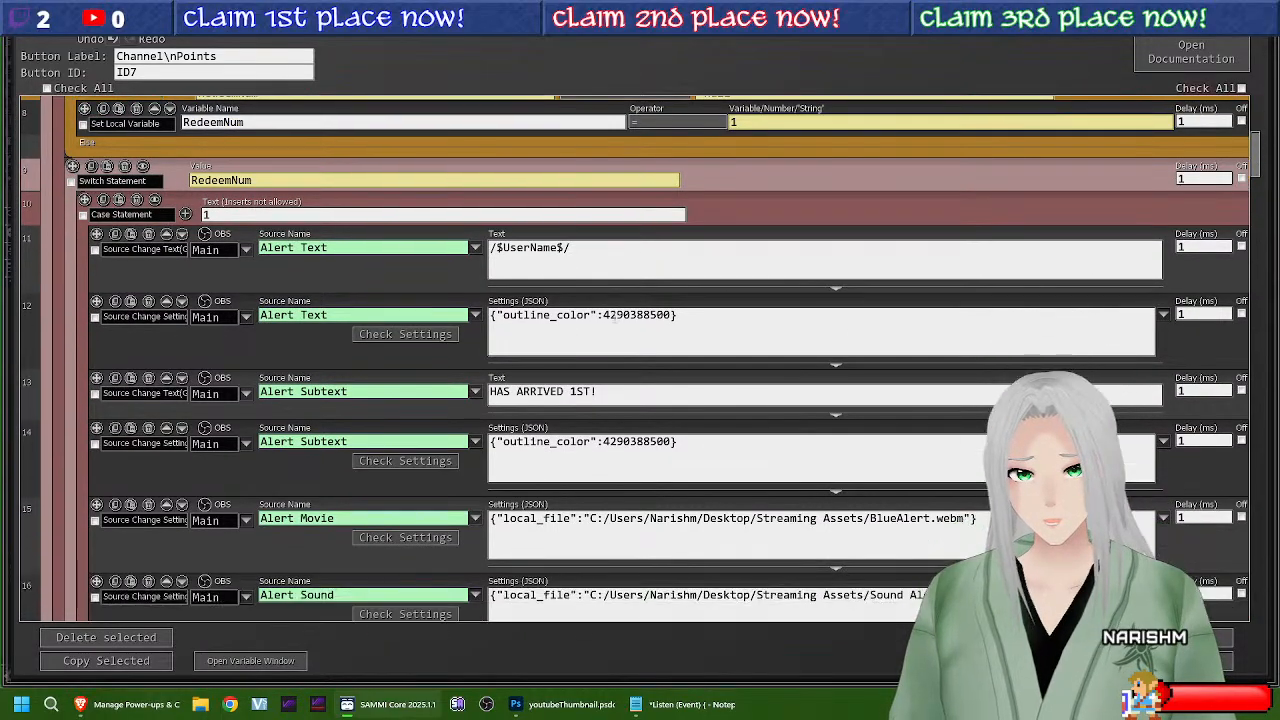
scroll(611, 390, "down", 5)
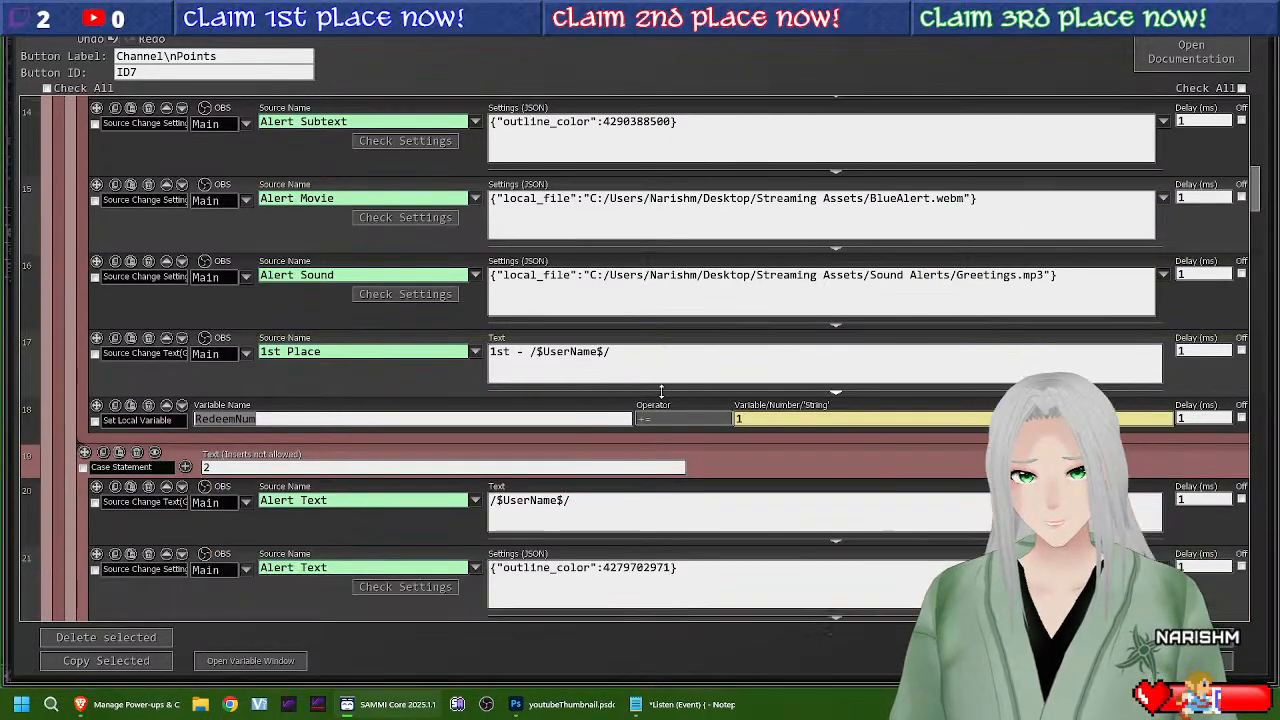
scroll(598, 388, "down", 5)
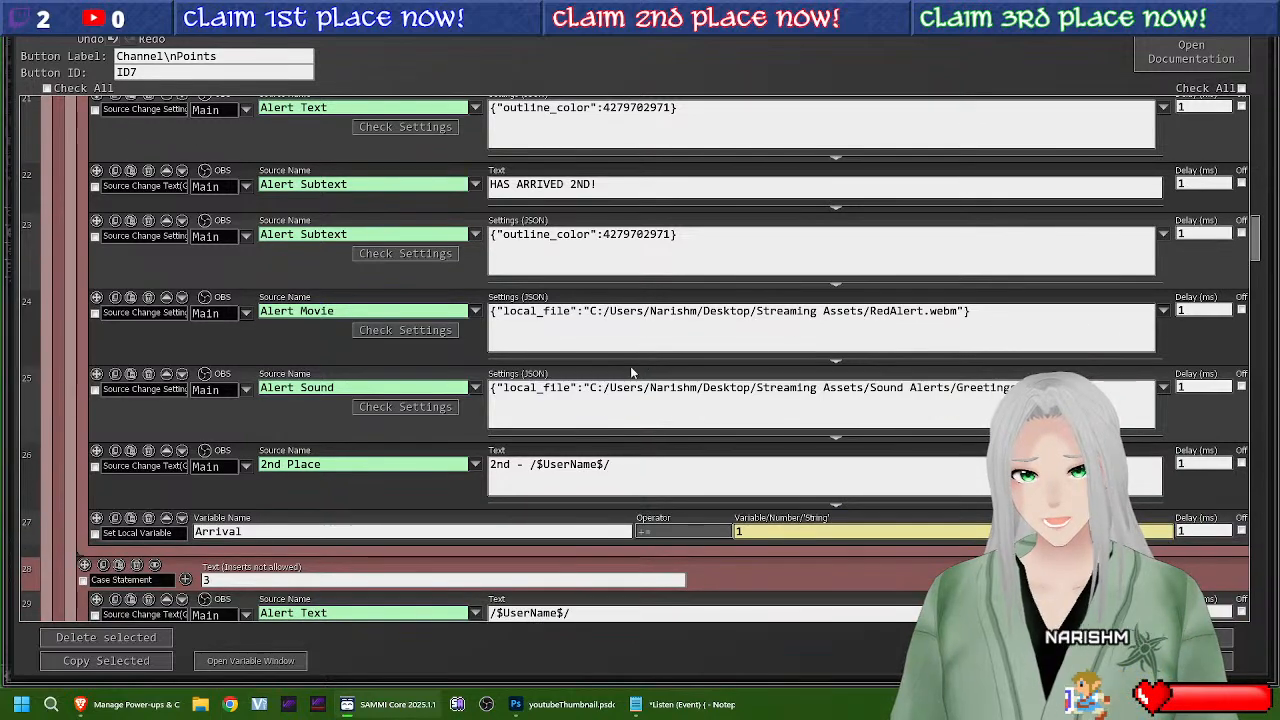
scroll(320, 318, "down", 3)
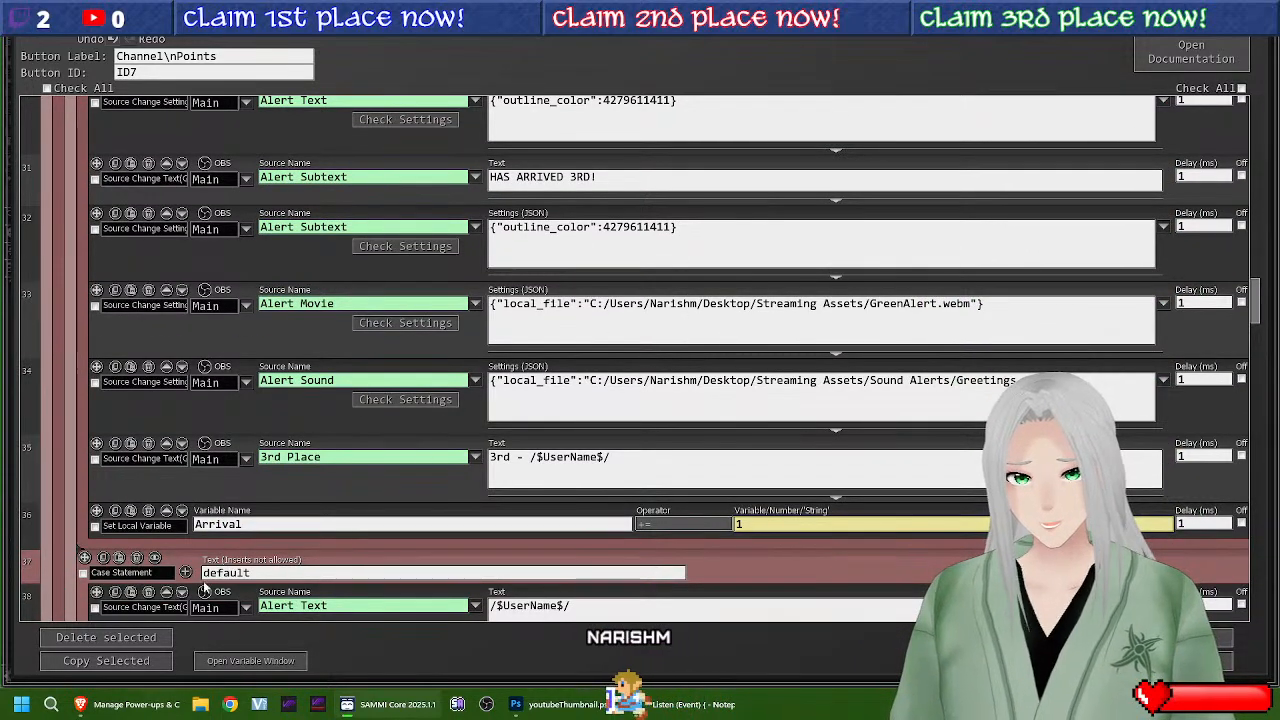
left_click_drag(248, 524, 167, 531)
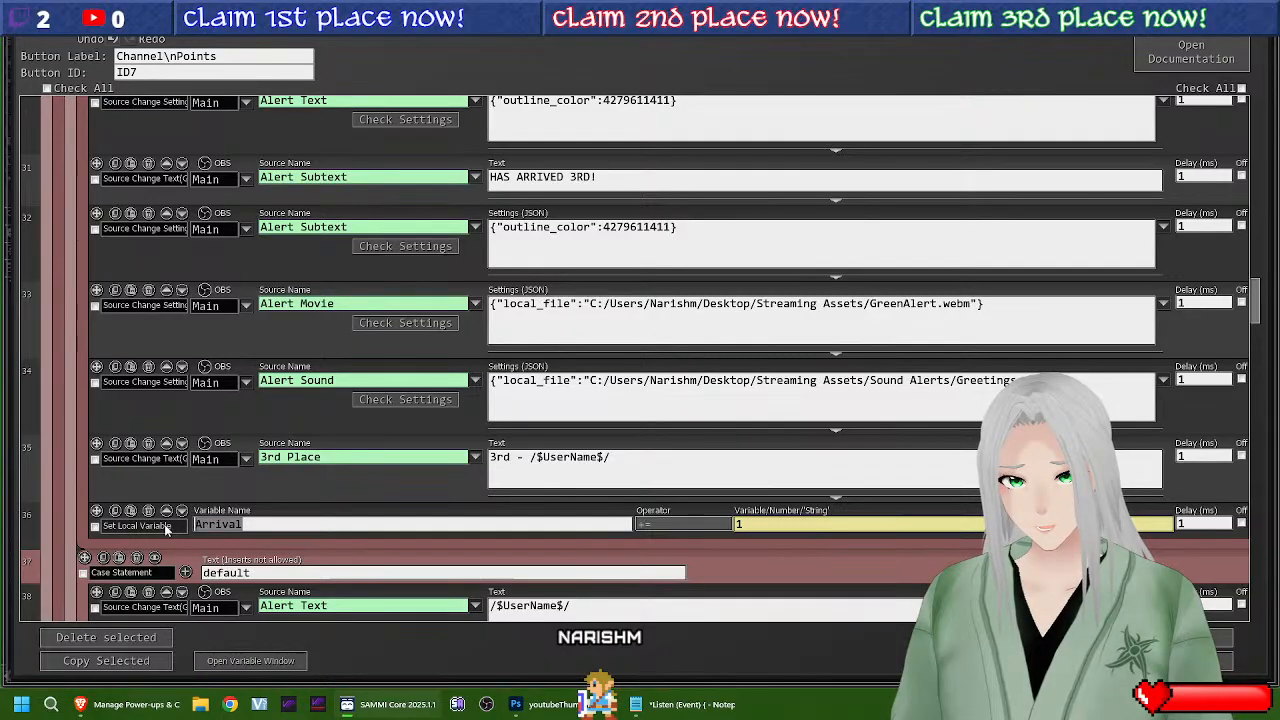
scroll(412, 425, "up", 5)
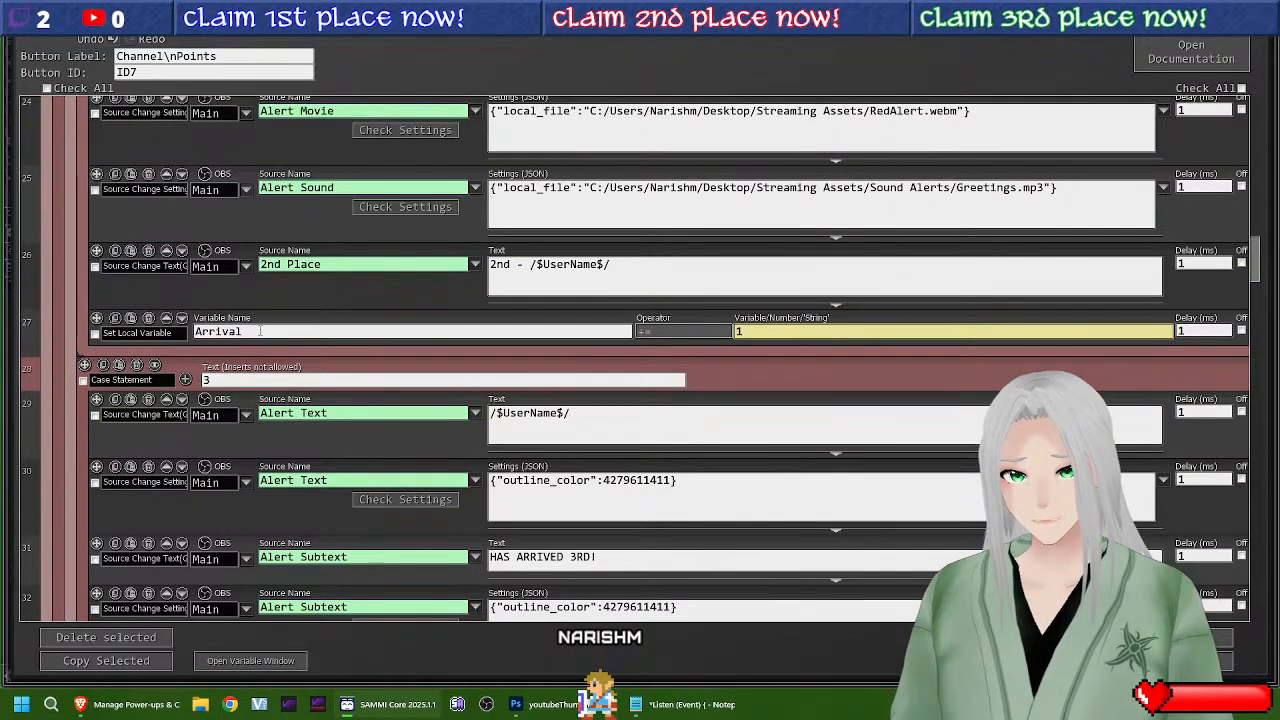
key("BackSpace")
key("ctrl+v")
scroll(460, 500, "up", 6)
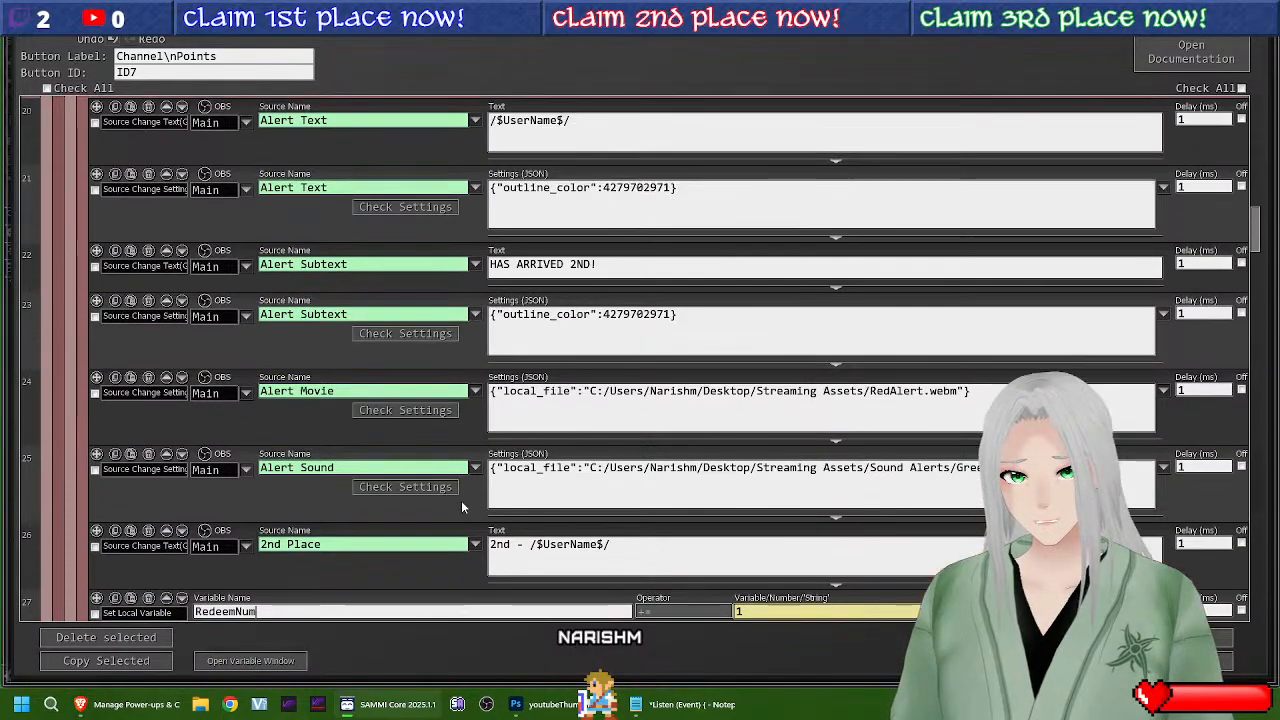
scroll(460, 487, "down", 6)
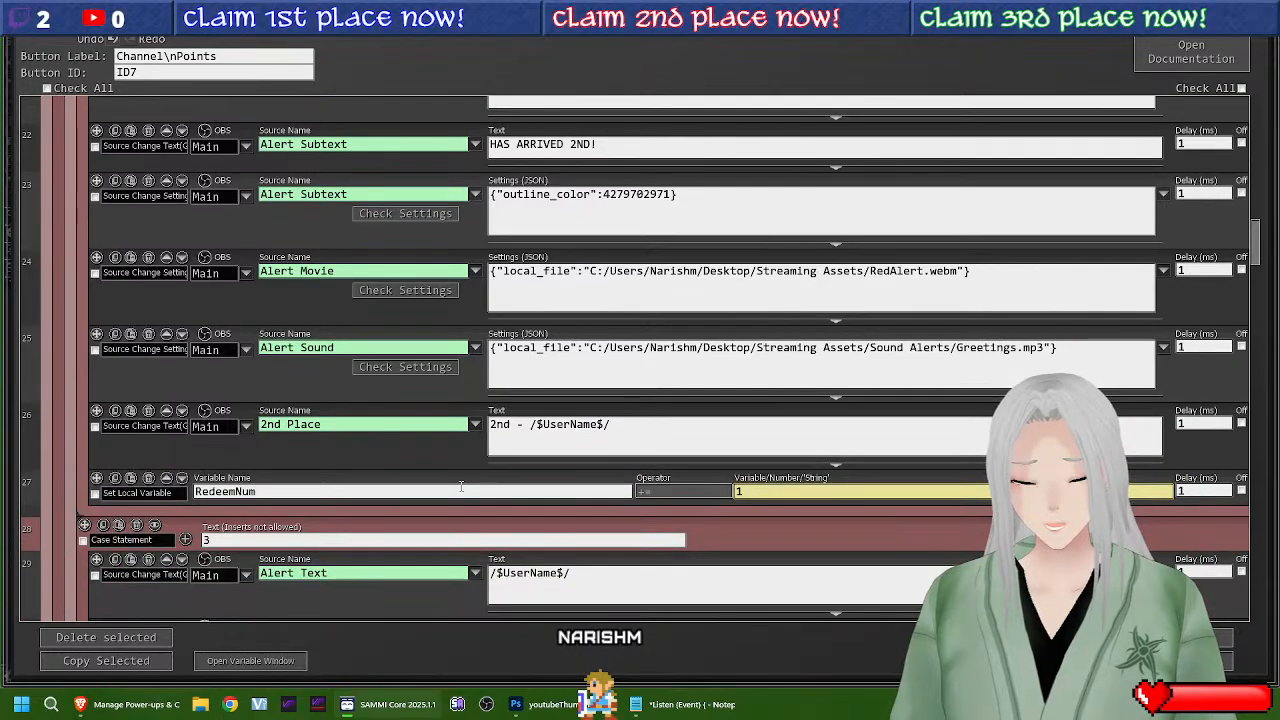
Step: Change the default case's Alert Subtext to "HAS ARRIVED /$RedeemNum$/TH!"
scroll(460, 490, "down", 8)
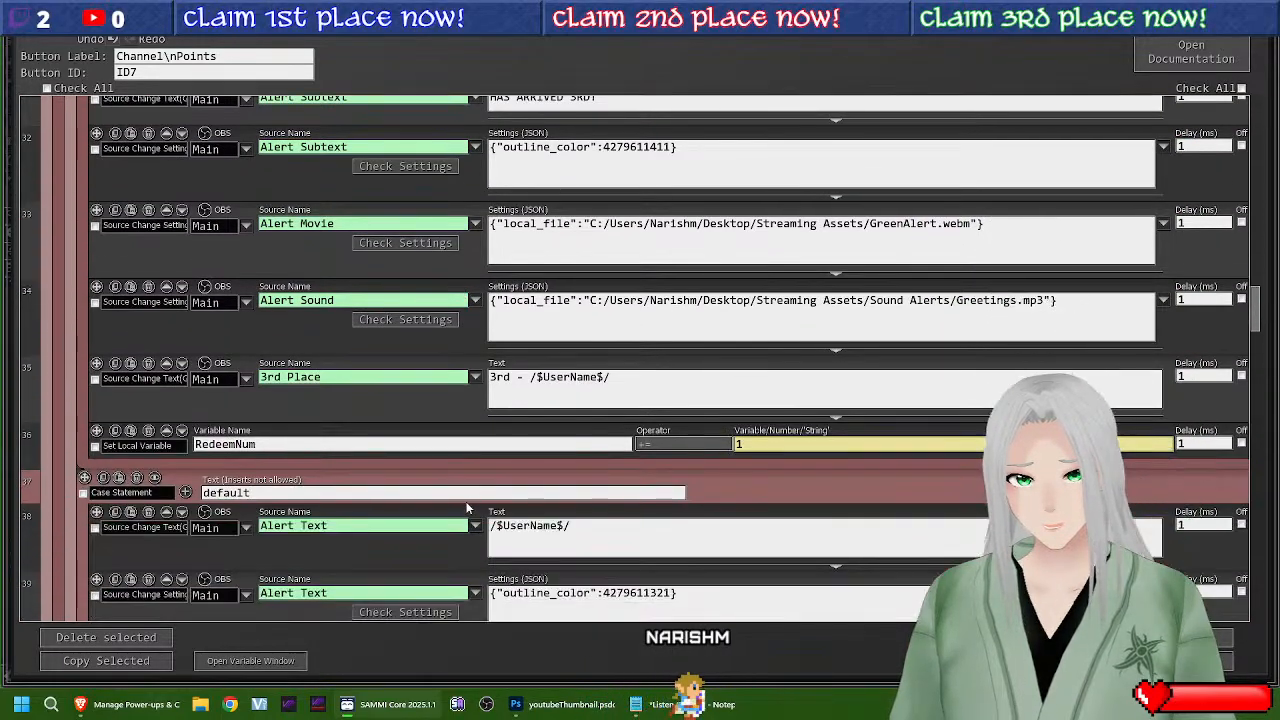
scroll(466, 508, "down", 3)
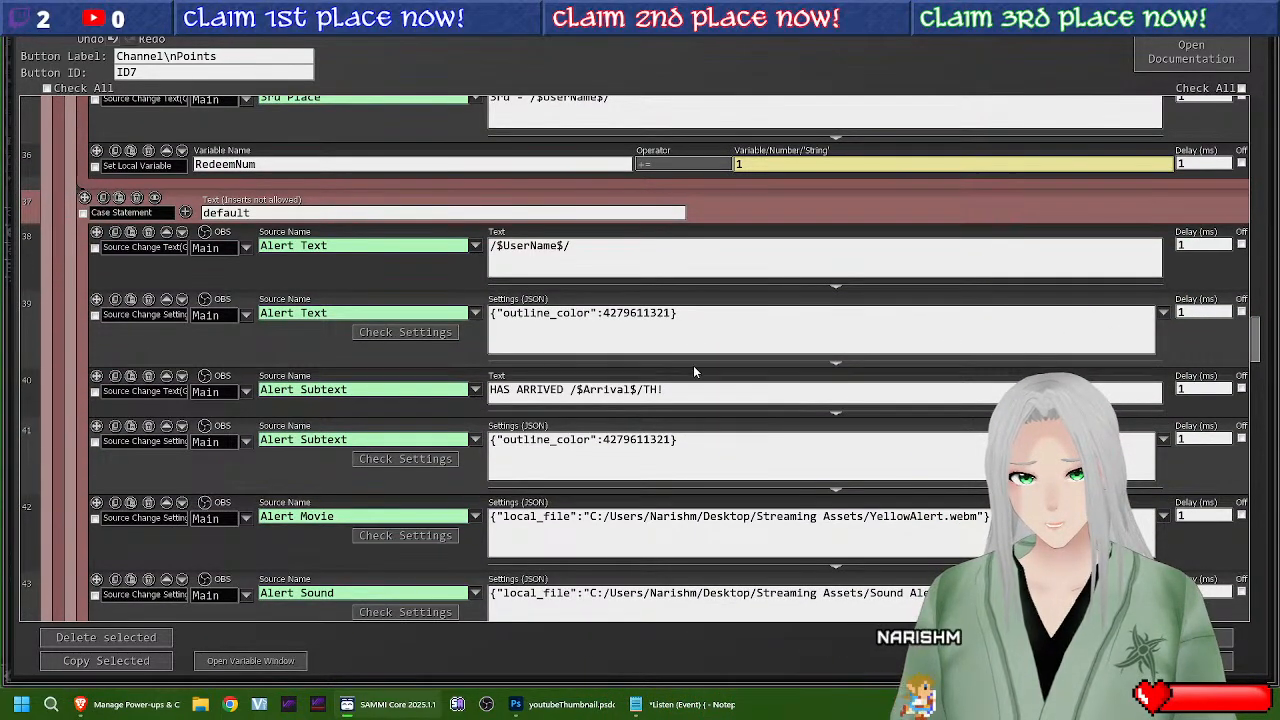
double_click(586, 389)
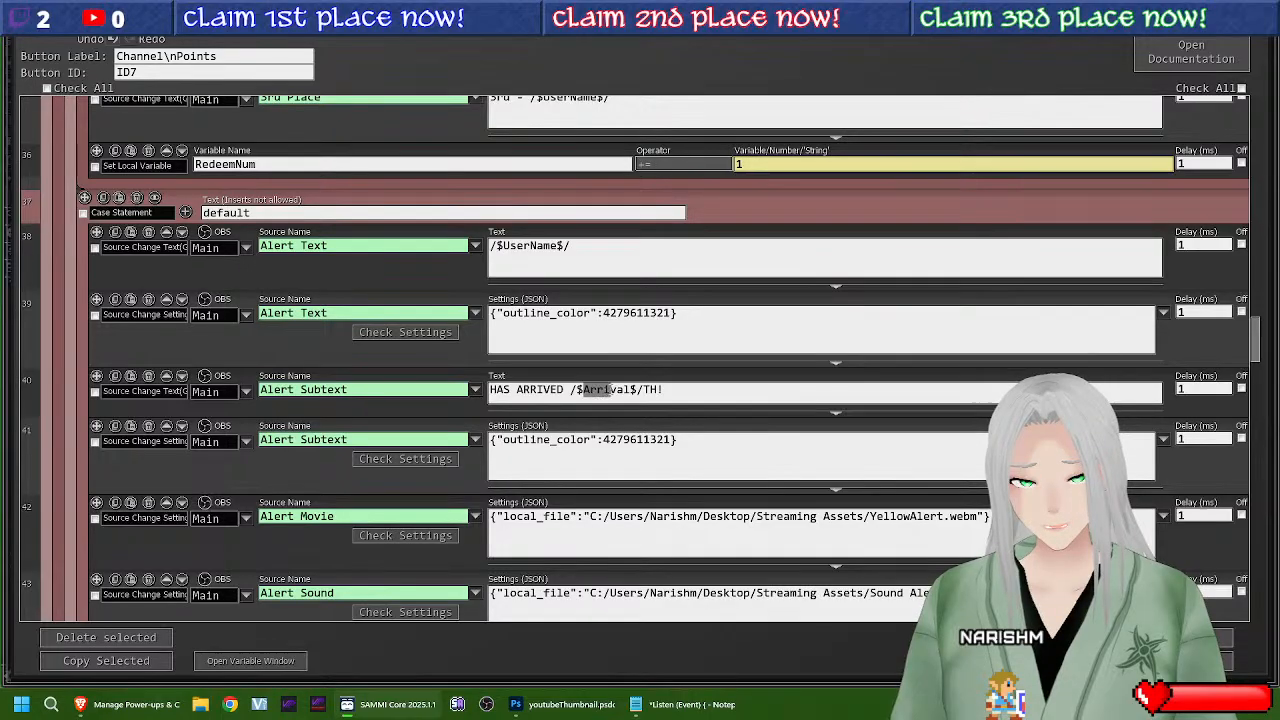
key("ctrl+v")
scroll(591, 463, "down", 2)
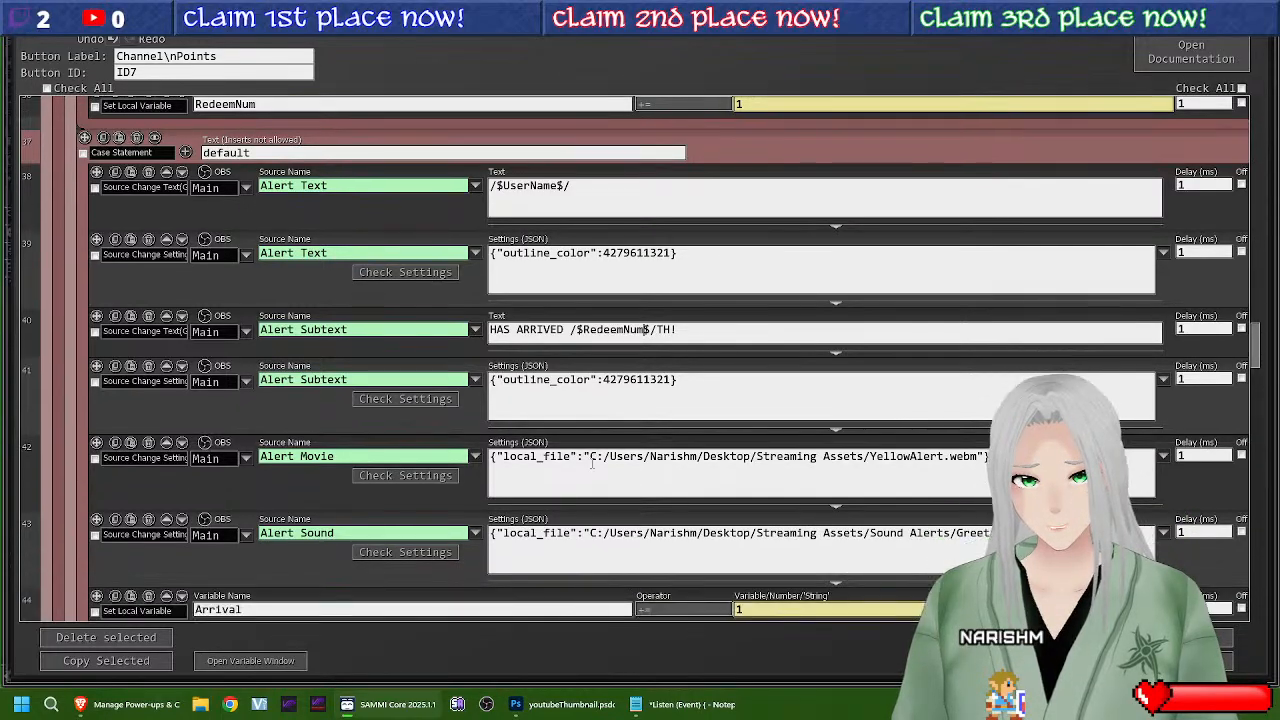
Step: Set the default case's Set Local Variable name to RedeemNum, then save the button and the ALERTS deck
double_click(235, 530)
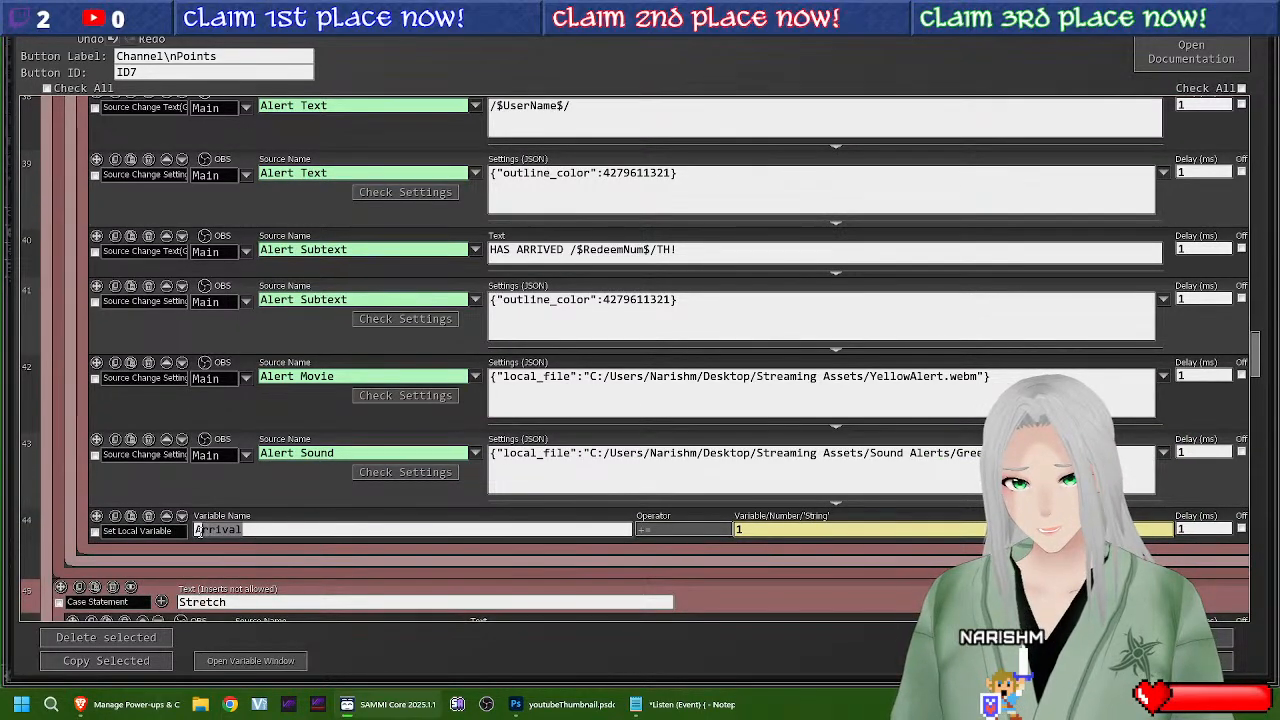
key("ctrl+v")
key("ctrl+s")
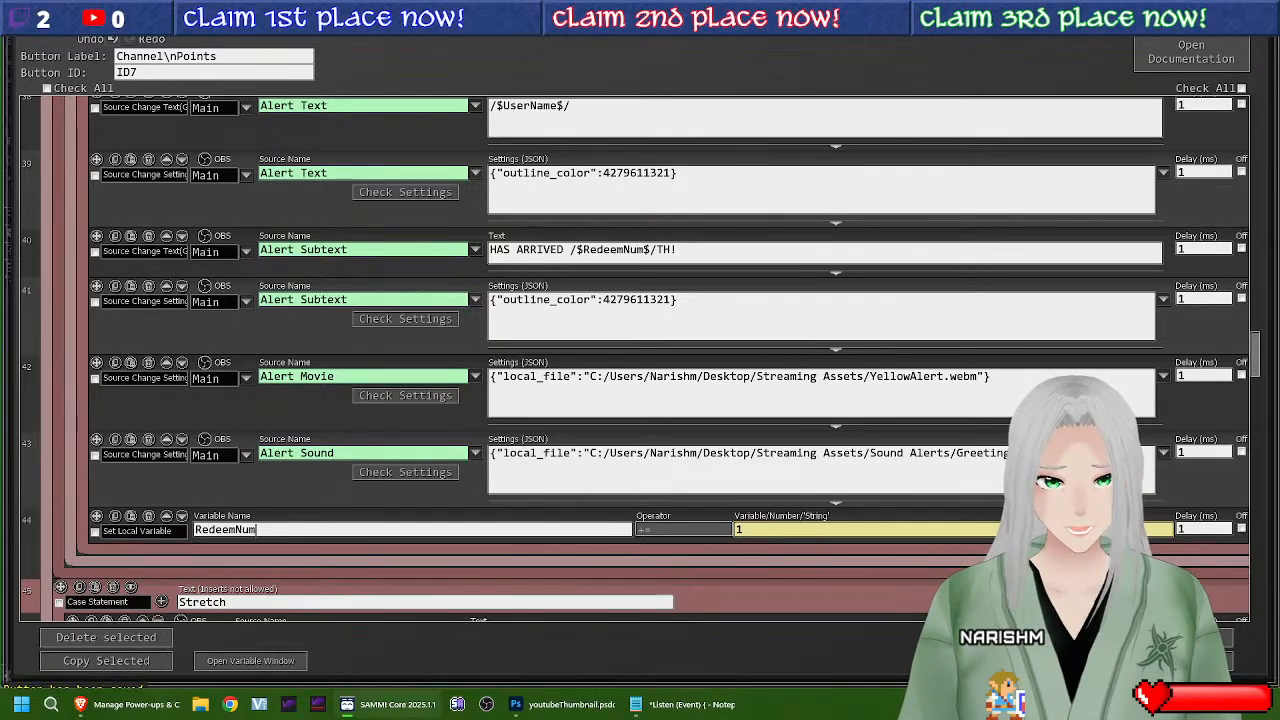
left_click(1187, 659)
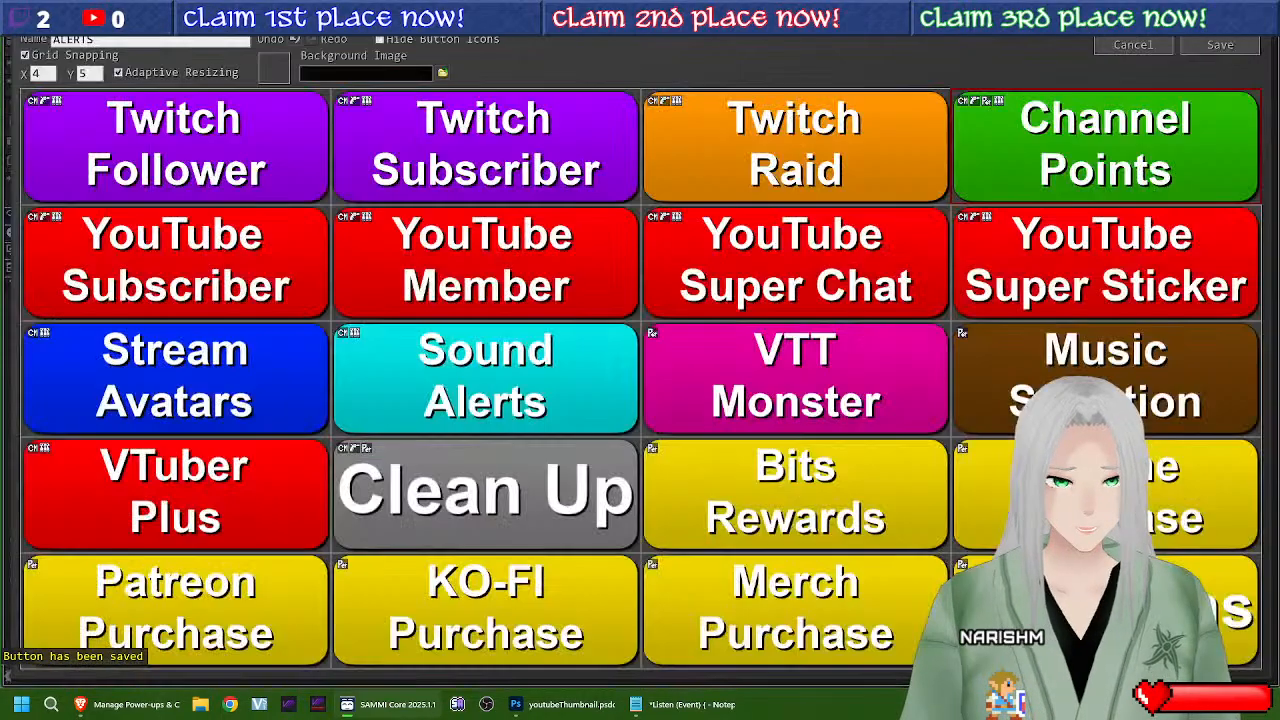
left_click(1212, 52)
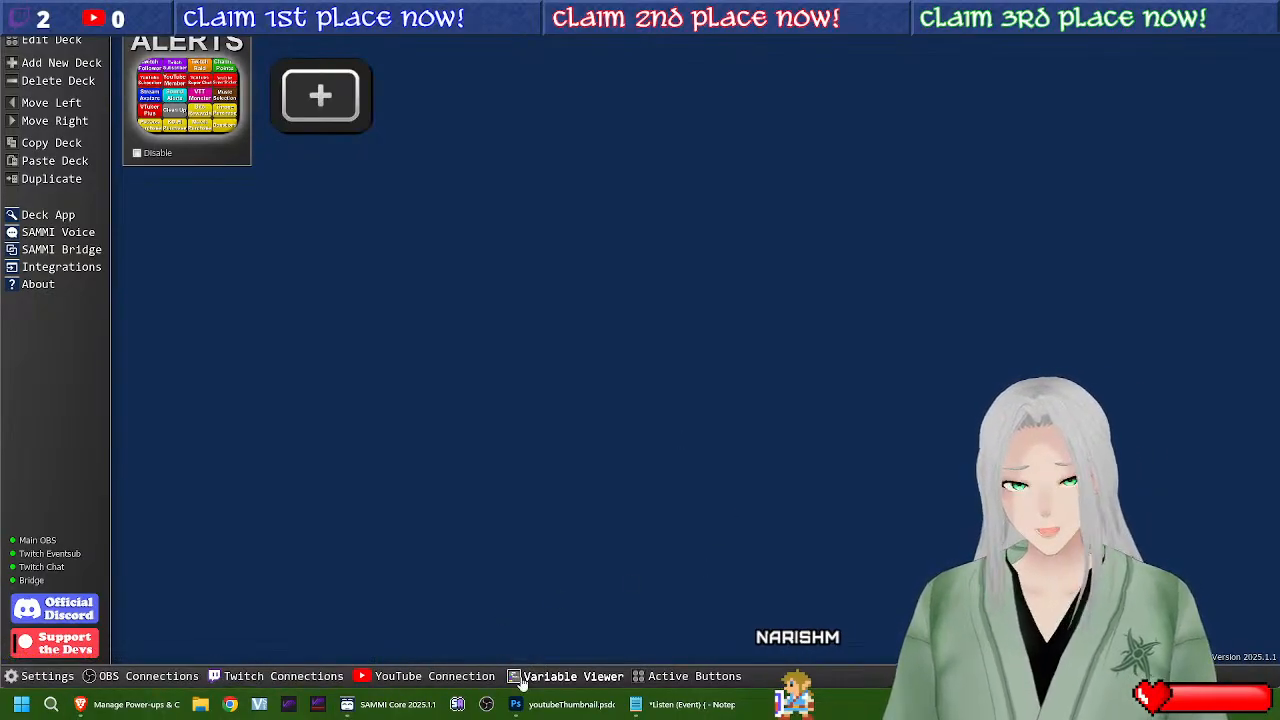
Step: Reopen the Channel Points button, review its RedeemNum If statement, and save the button and the deck
left_click(215, 117)
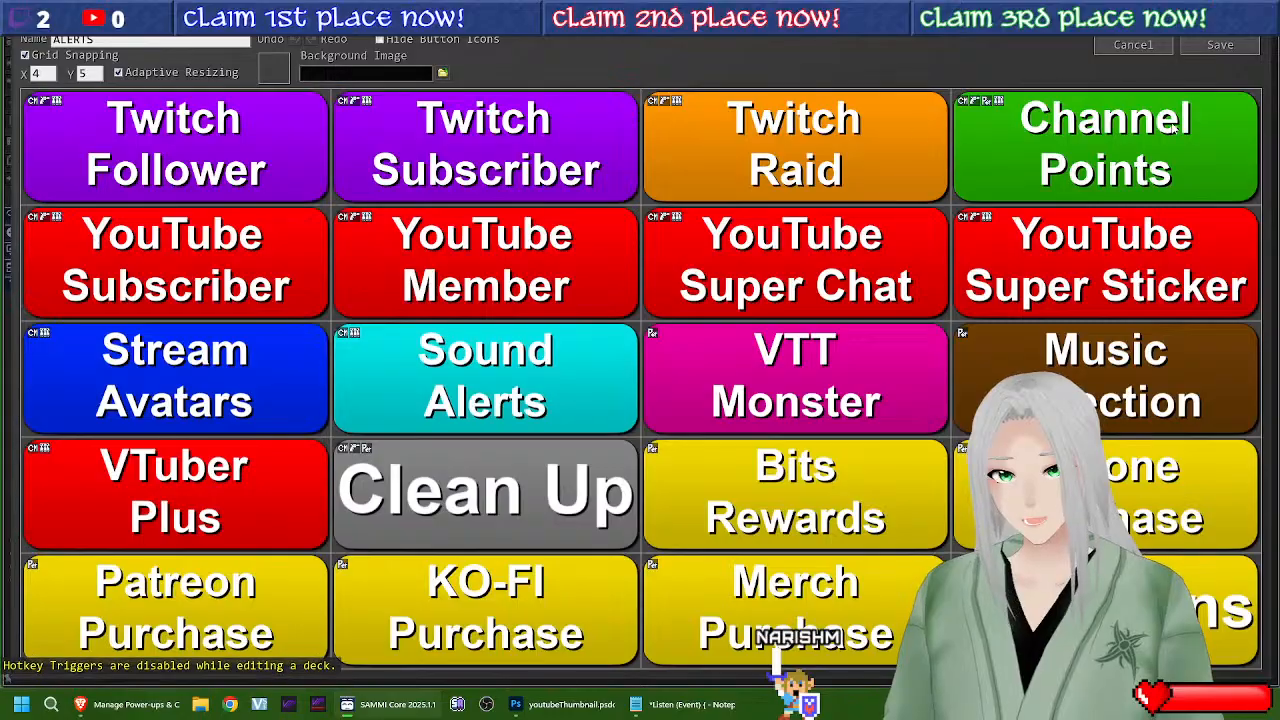
double_click(1071, 135)
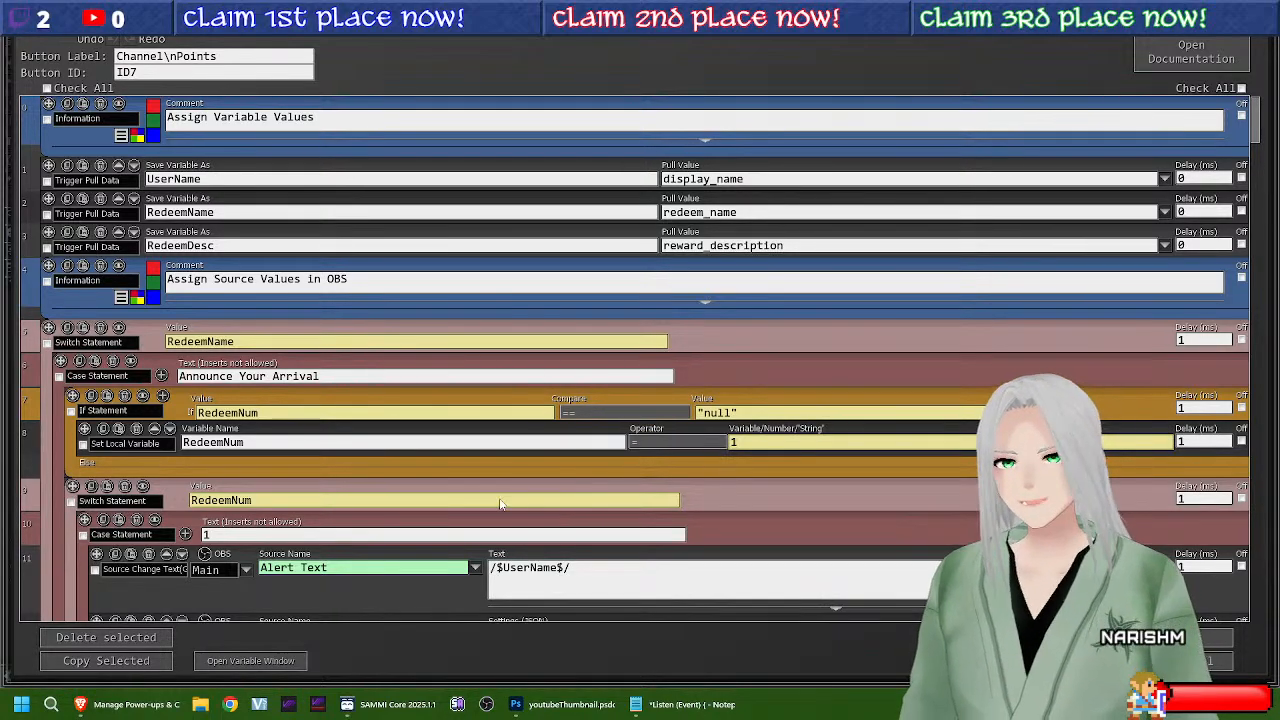
scroll(580, 490, "down", 1)
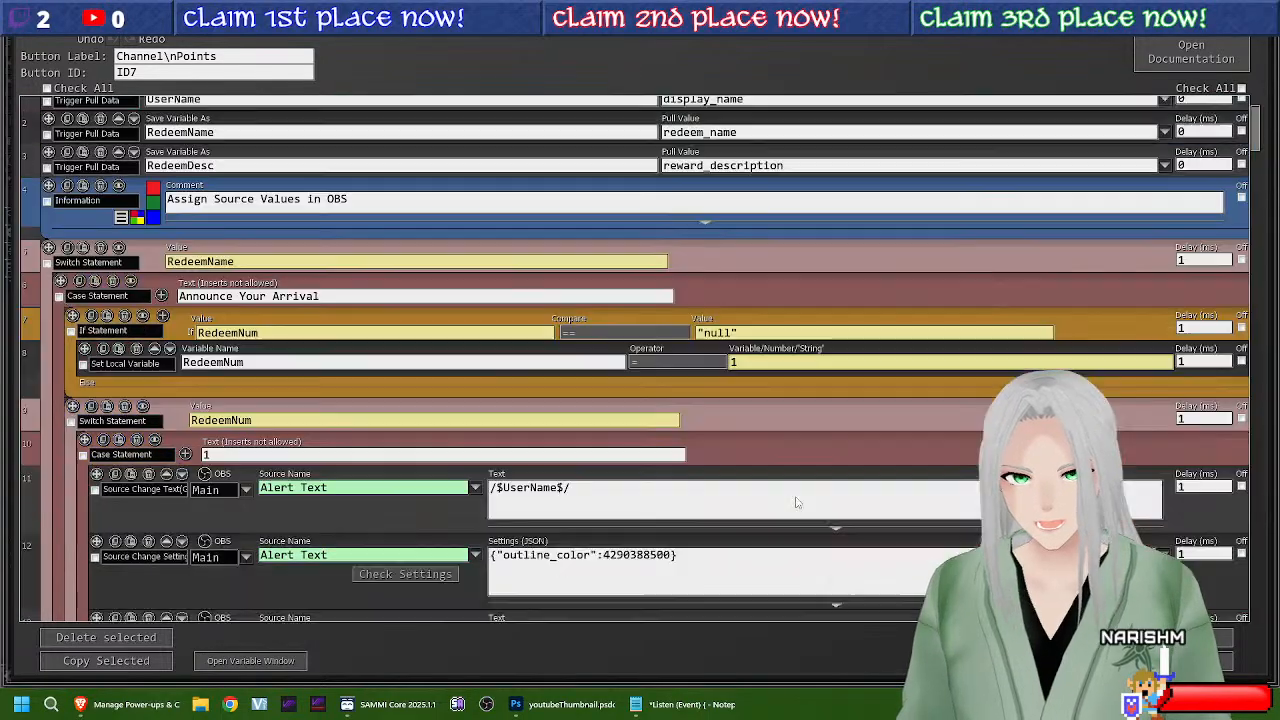
scroll(774, 460, "down", 1)
scroll(766, 466, "down", 1)
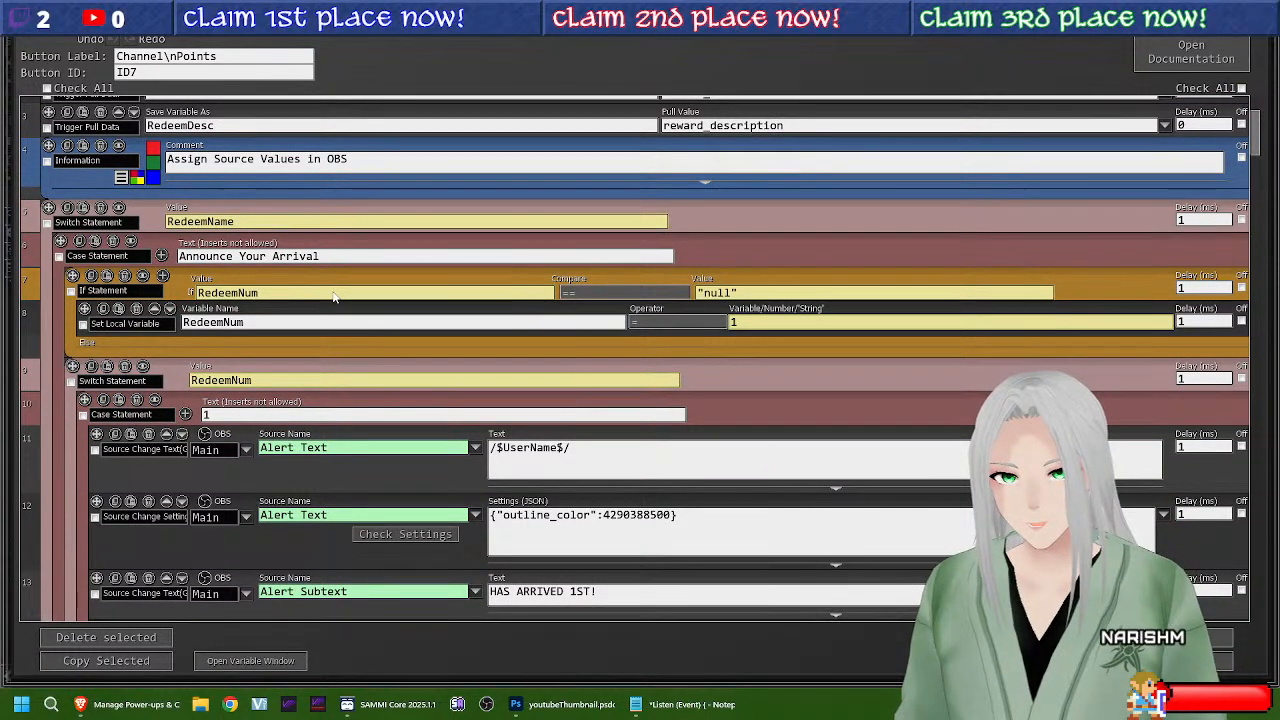
left_click(1167, 638)
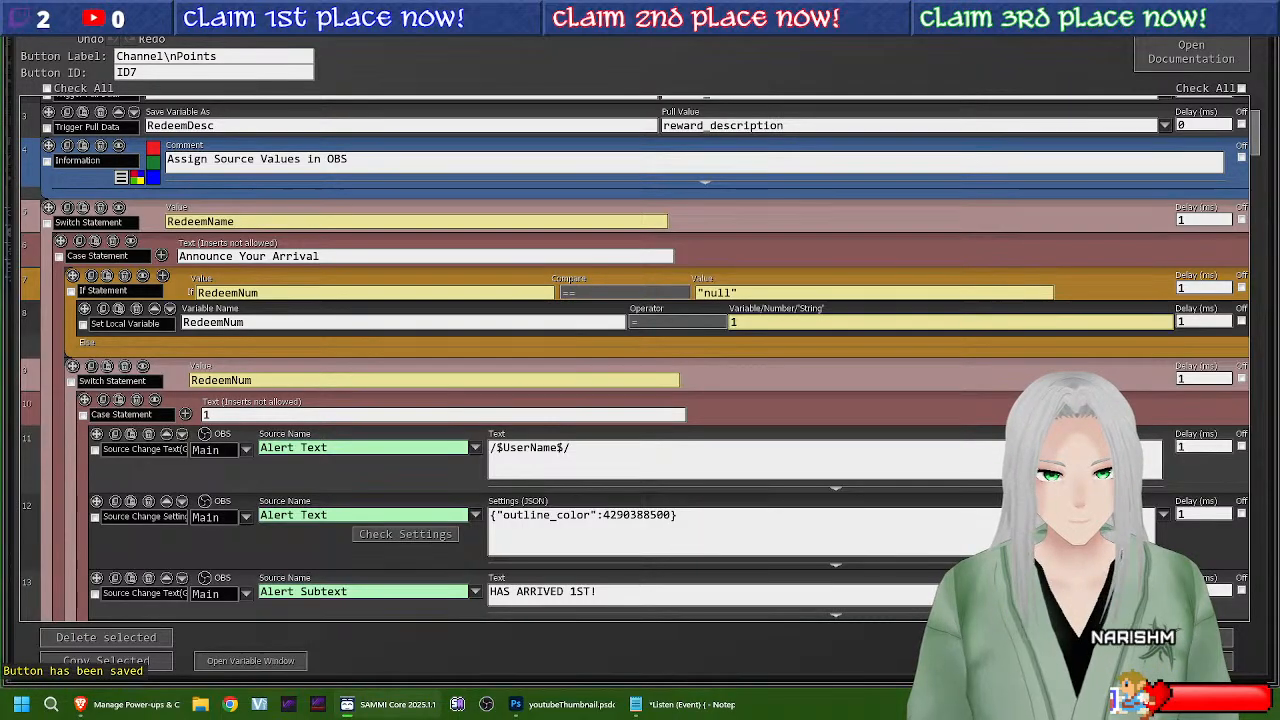
left_click(1221, 46)
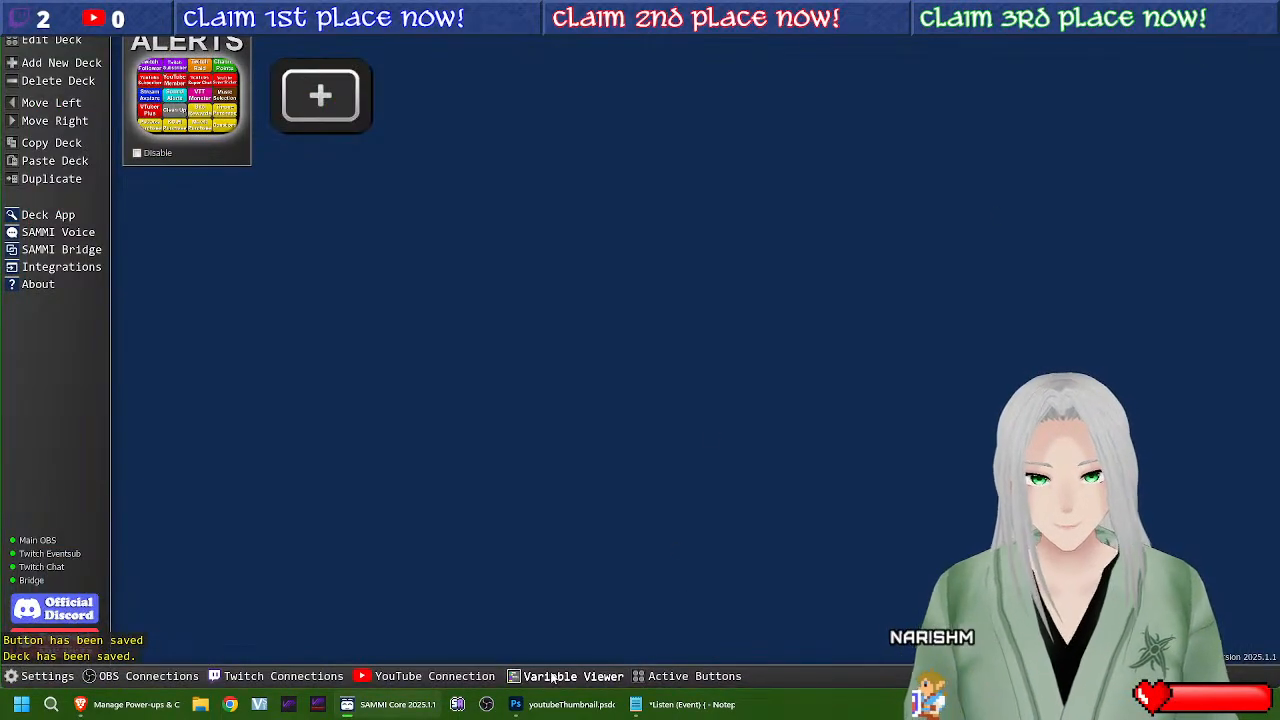
Step: Inspect the stored variables of button ID7 in the Variable Viewer and close it
left_click(560, 676)
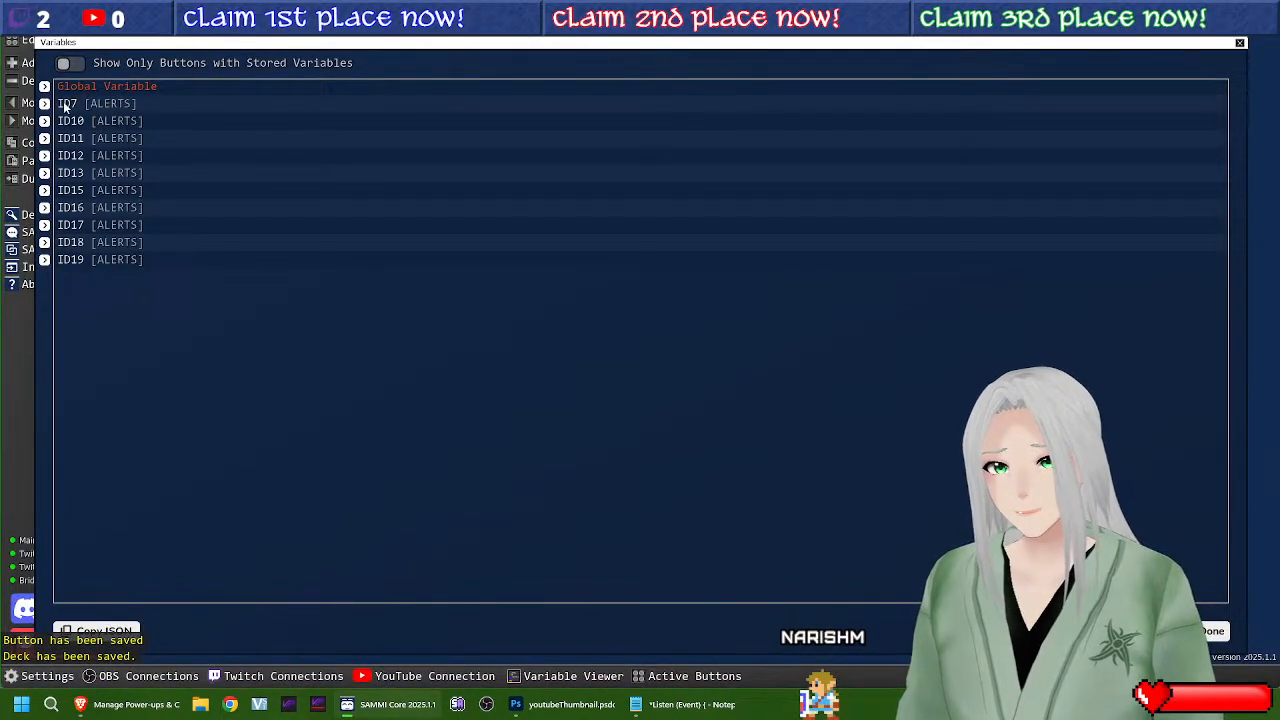
left_click(45, 104)
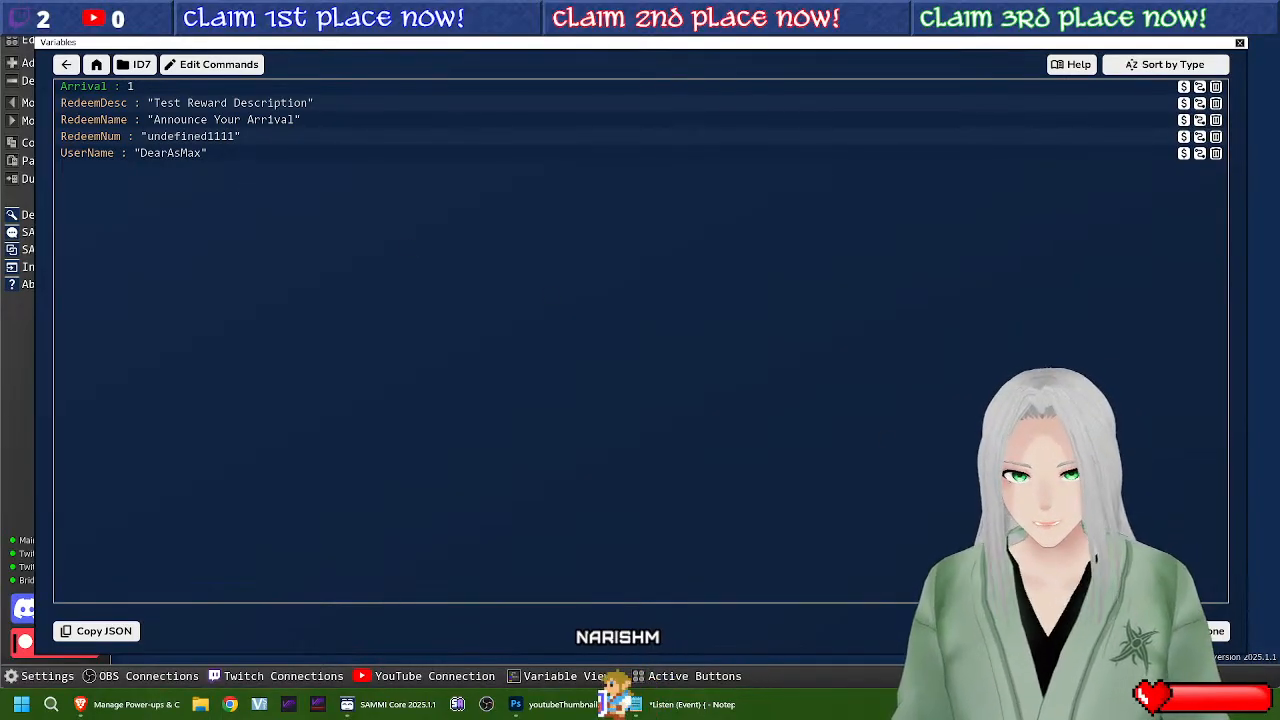
left_click(1196, 631)
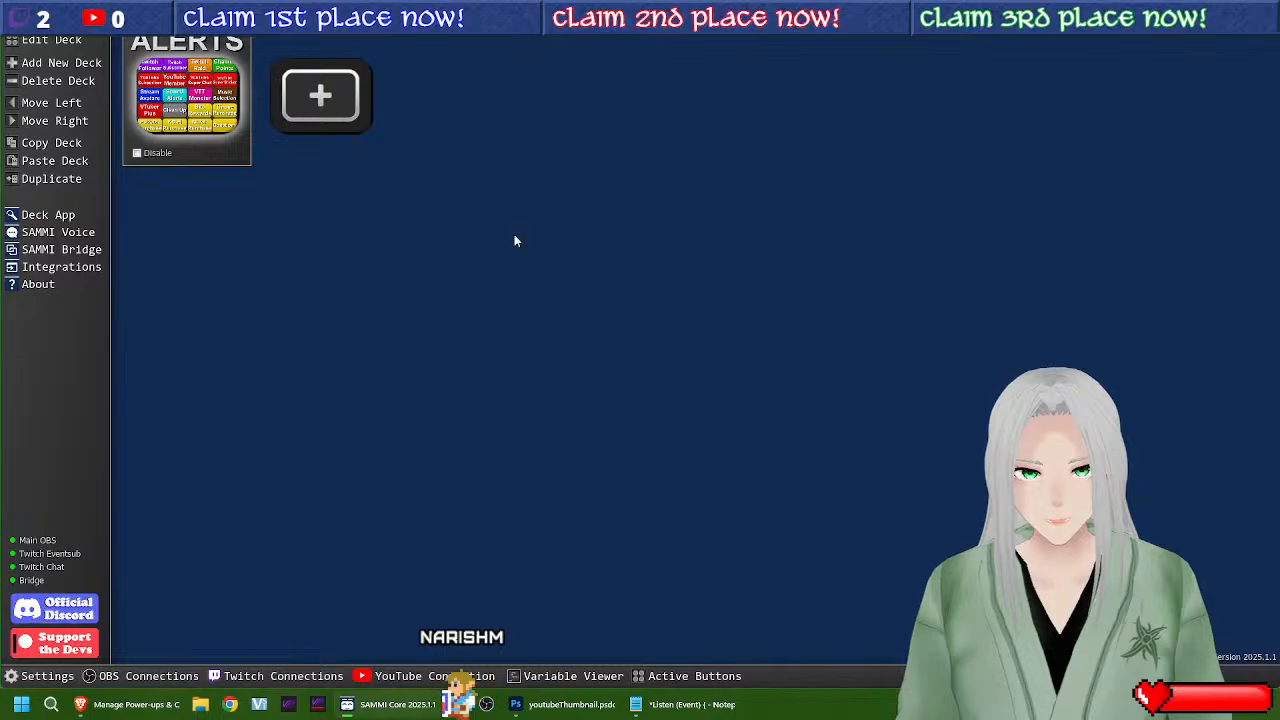
Step: Reopen the Channel Points button, clear the comparison value of the RedeemNum If statement, and save the button
double_click(186, 95)
double_click(1069, 176)
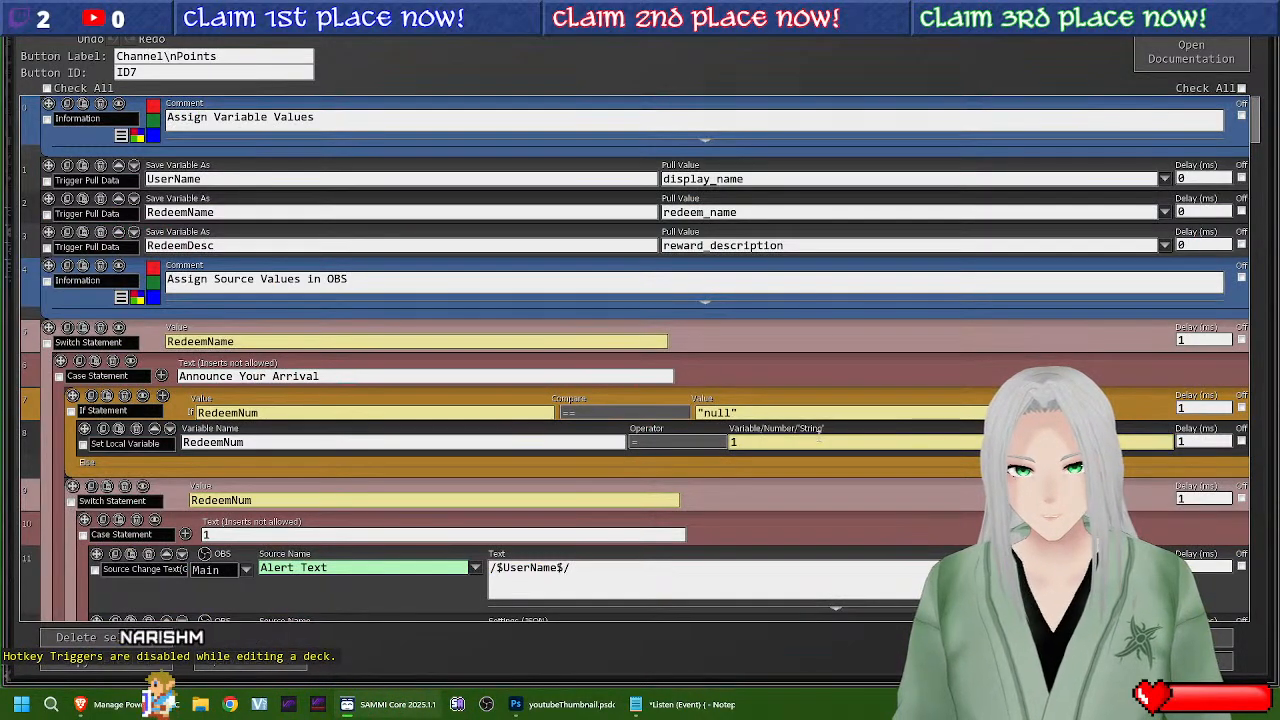
left_click(726, 411)
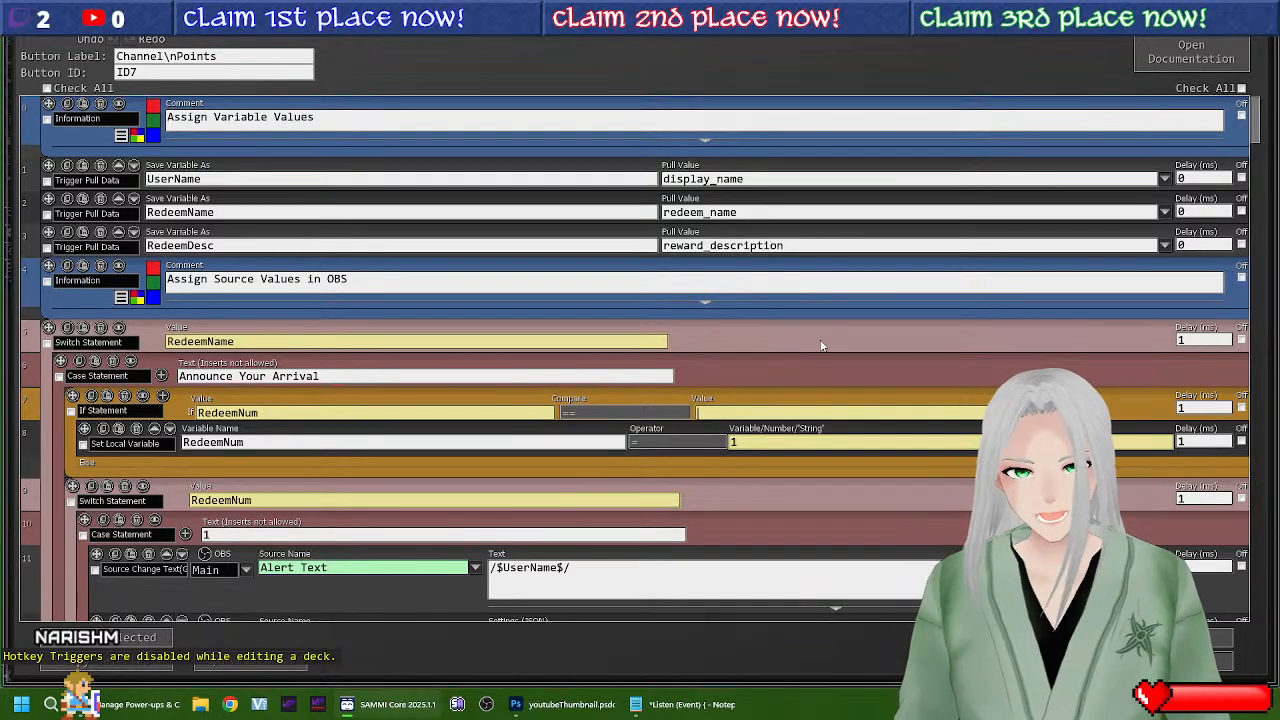
key("ctrl+s")
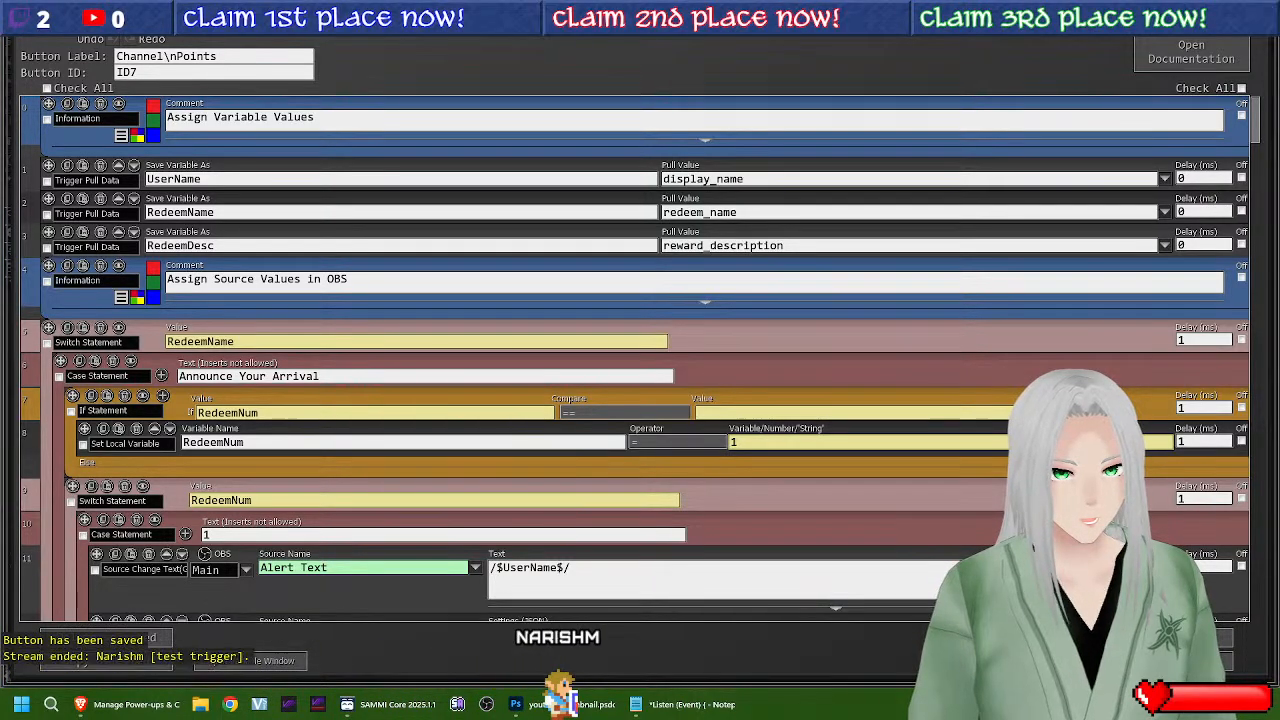
Step: Close the Channel Points button, save the ALERTS deck, and delete the stored RedeemNum variable of button ID7 in the Variable Viewer
left_click(1190, 661)
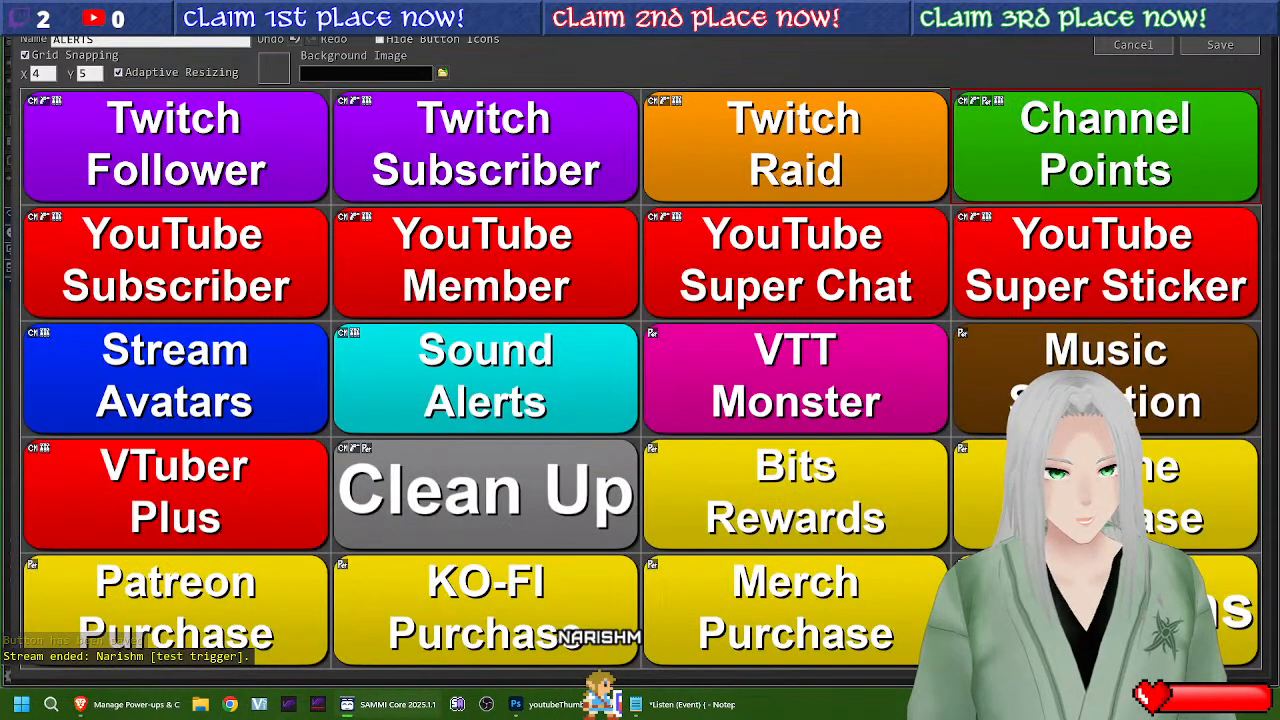
left_click(1207, 50)
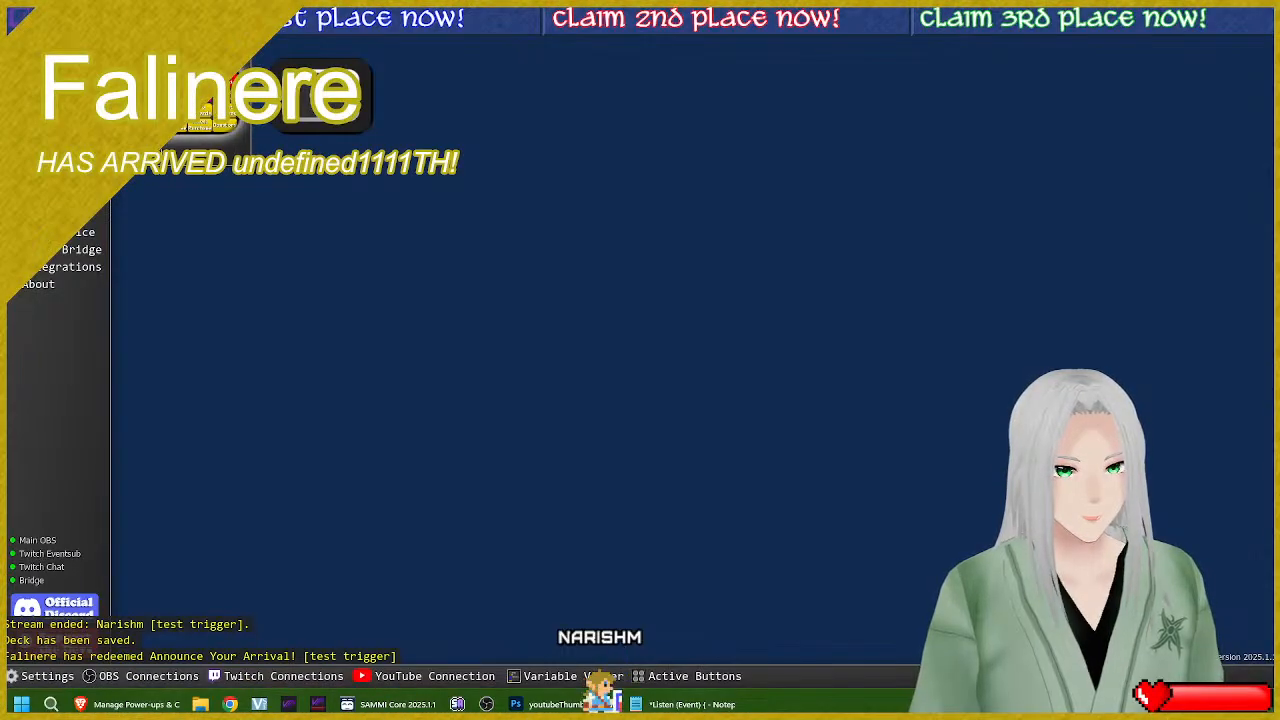
left_click(577, 680)
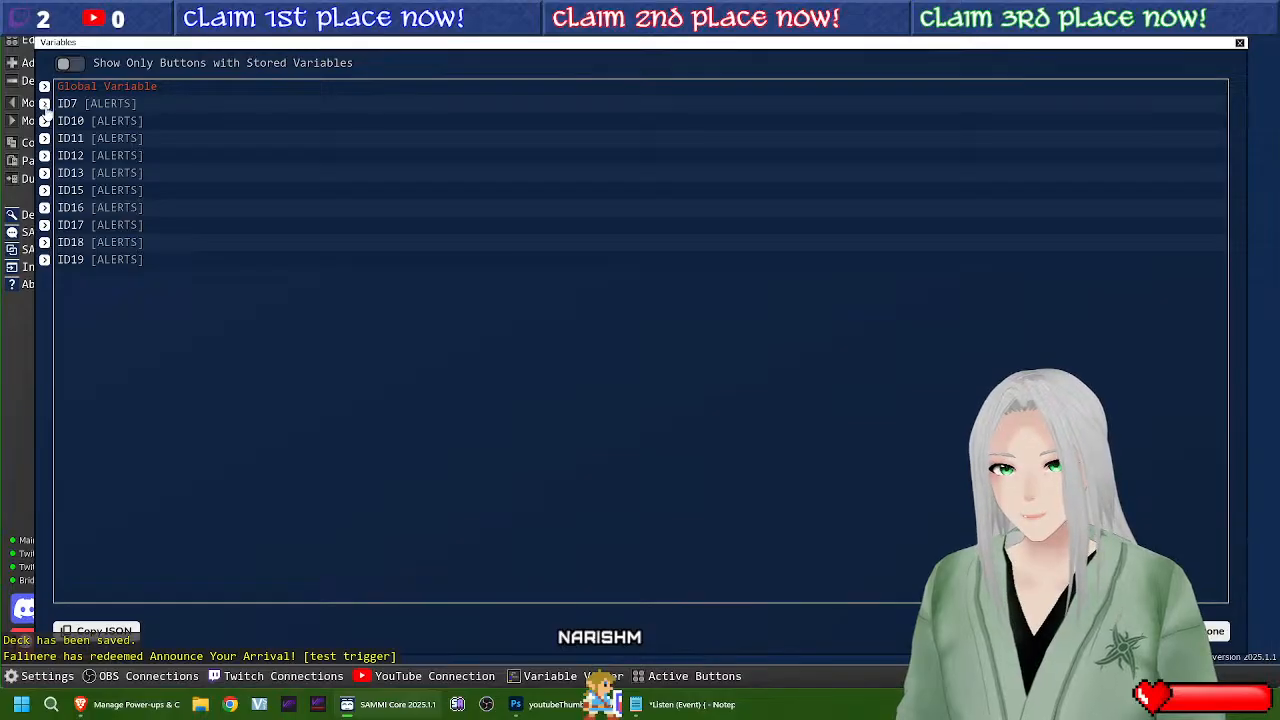
left_click(67, 103)
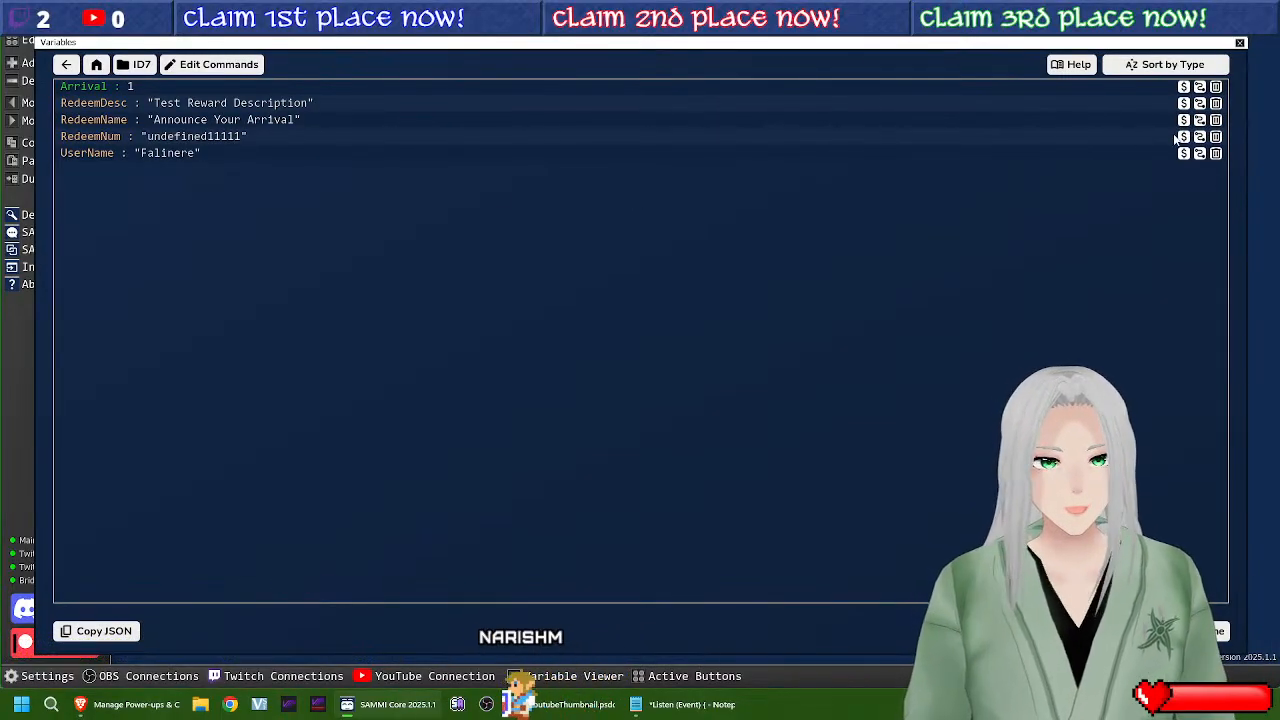
left_click(1216, 137)
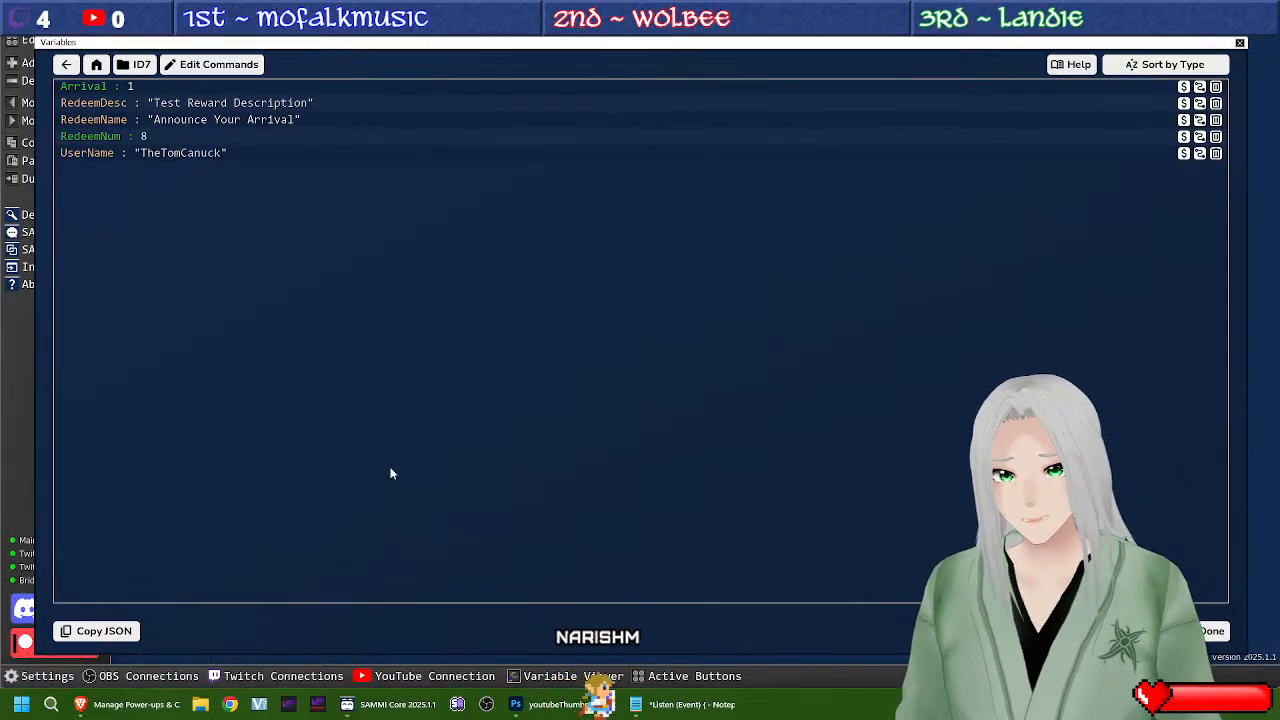
Step: Switch to the Twitch dashboard in the browser, disable Cooldown & Limits for the Announce Your Arrival reward, and save it
left_click(128, 708)
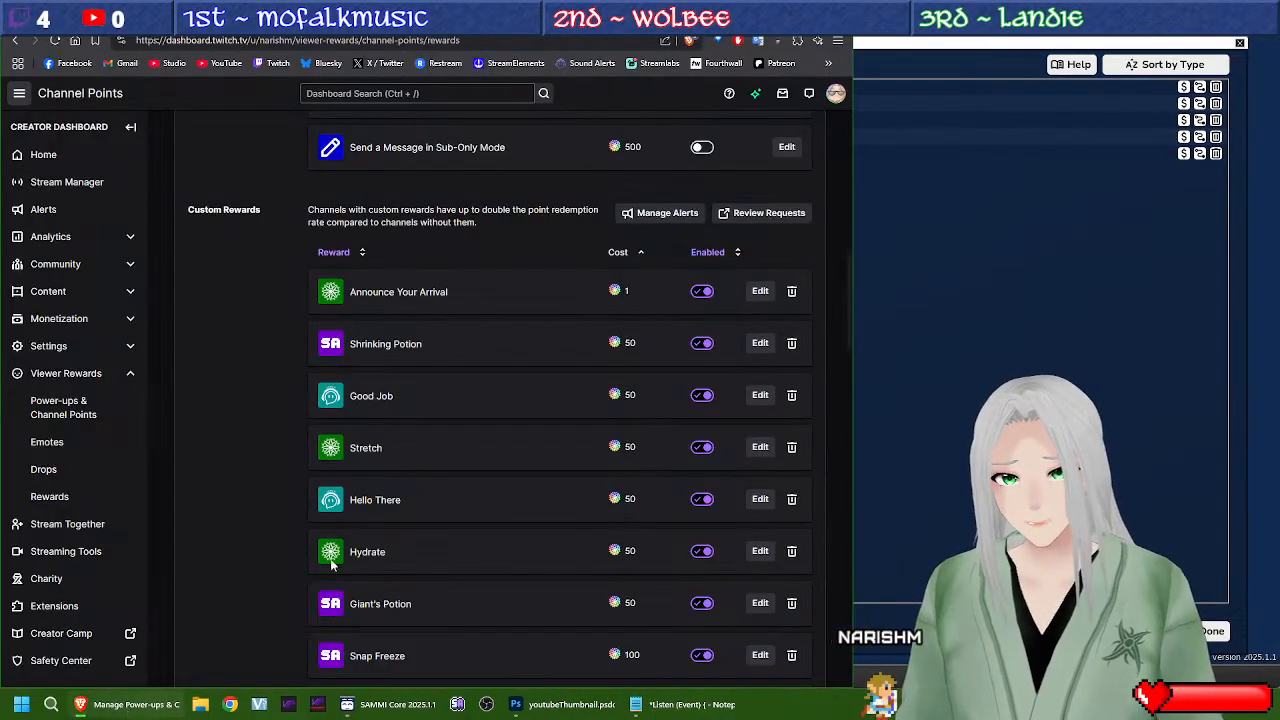
left_click(762, 292)
scroll(434, 490, "down", 5)
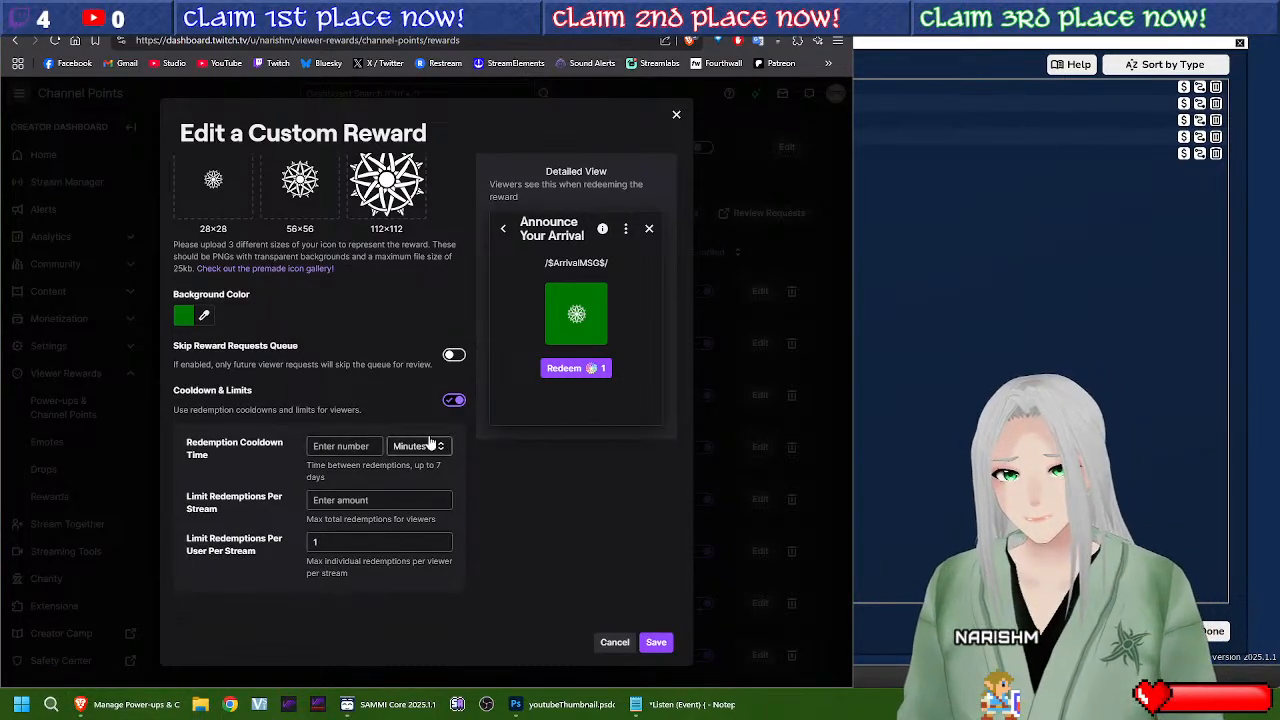
left_click(454, 400)
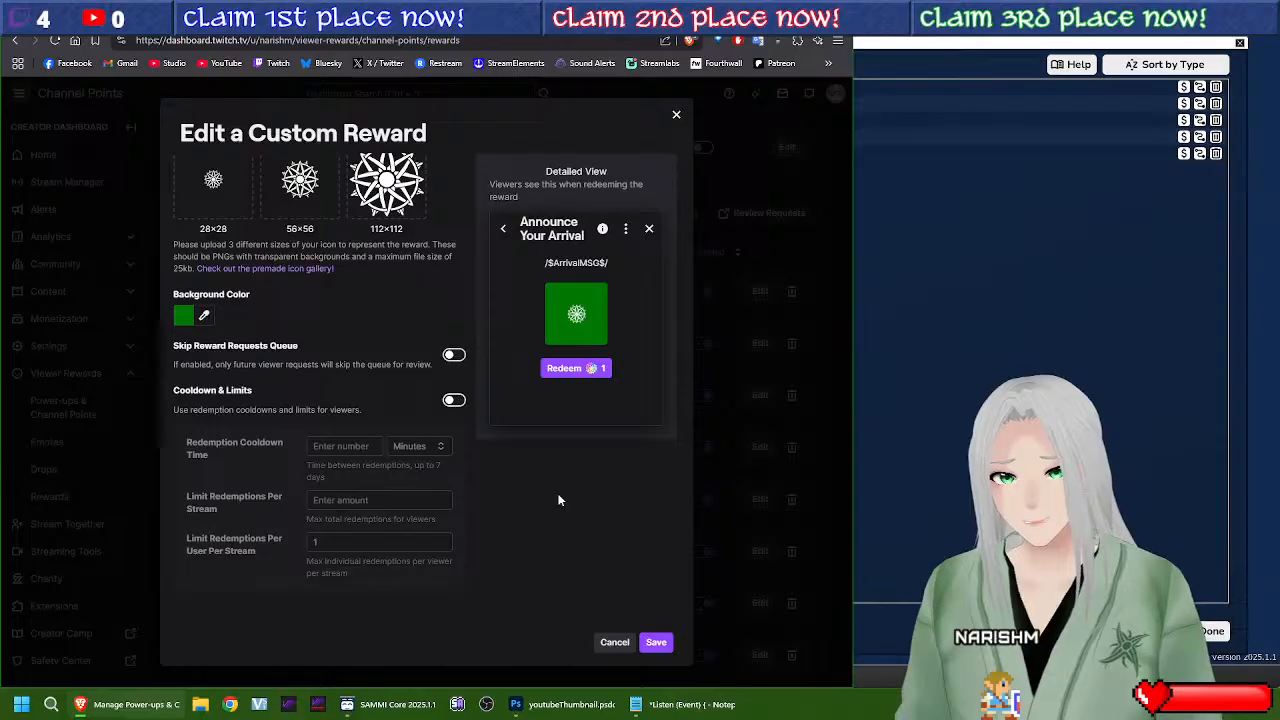
left_click(656, 642)
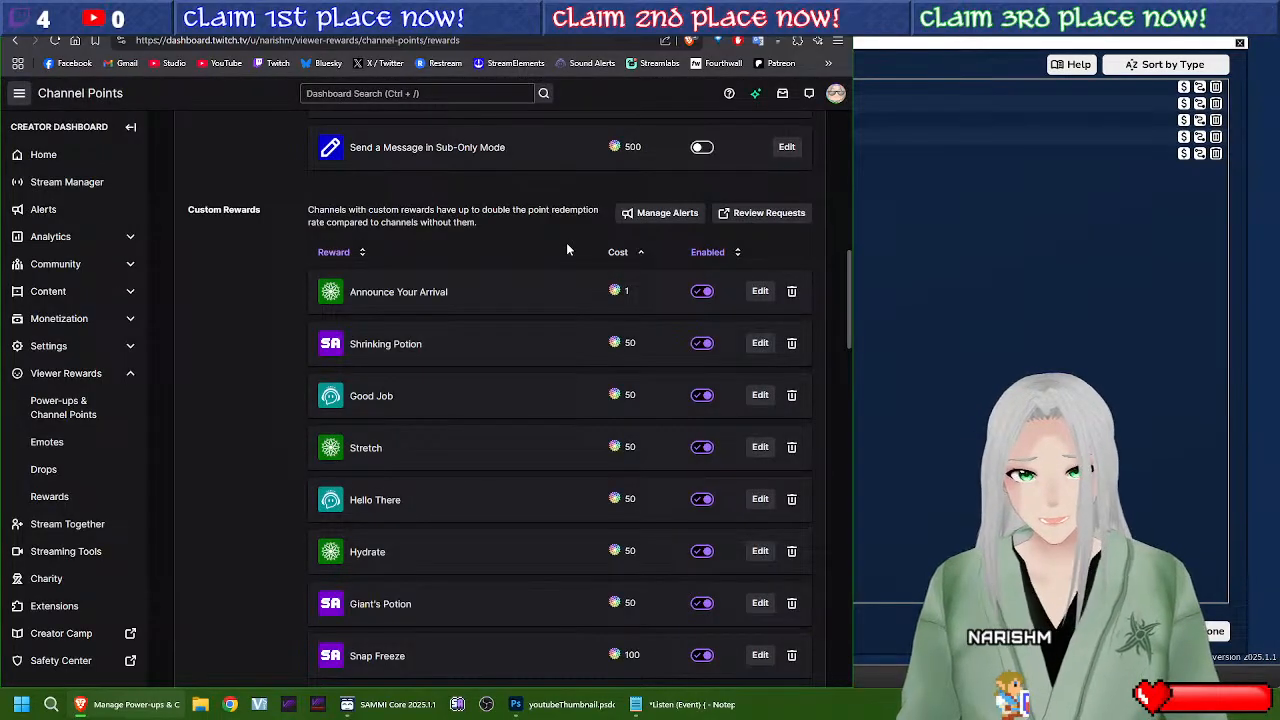
Step: Re-enable Cooldown & Limits for the Announce Your Arrival reward, save it, and return to the SAMMI Variable Viewer
left_click(791, 291)
left_click(550, 446)
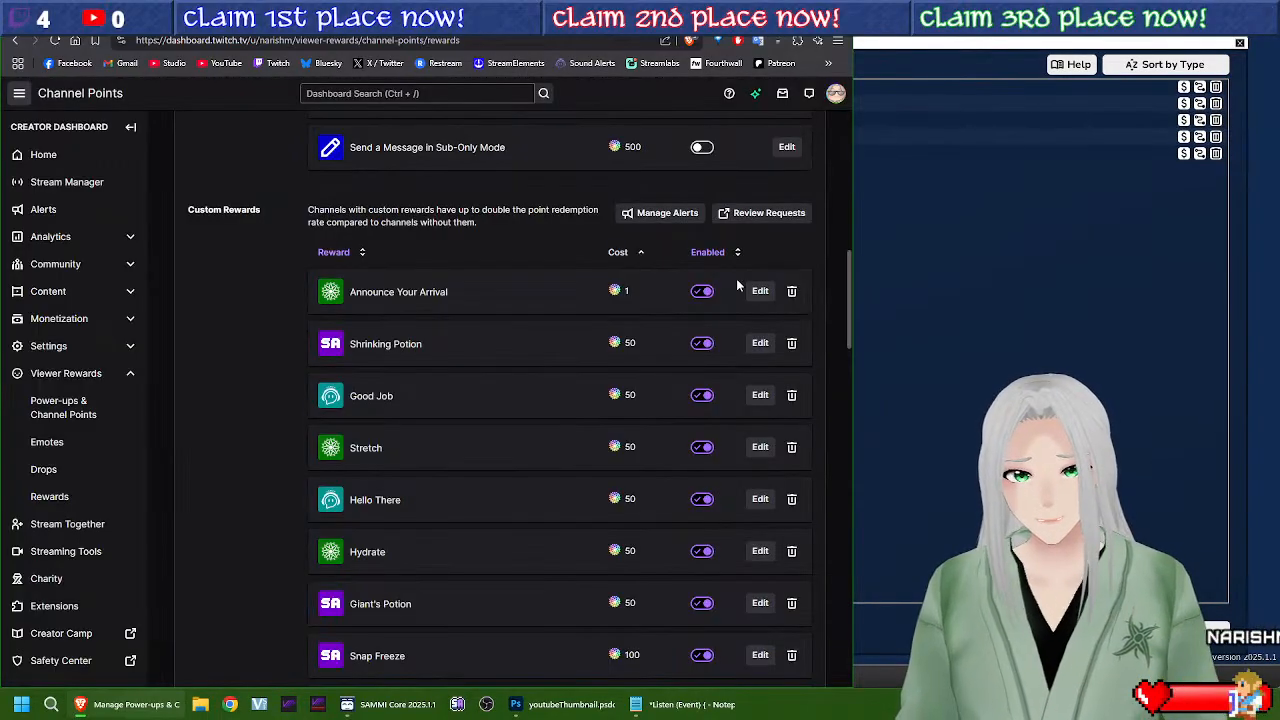
left_click(760, 291)
scroll(418, 425, "down", 5)
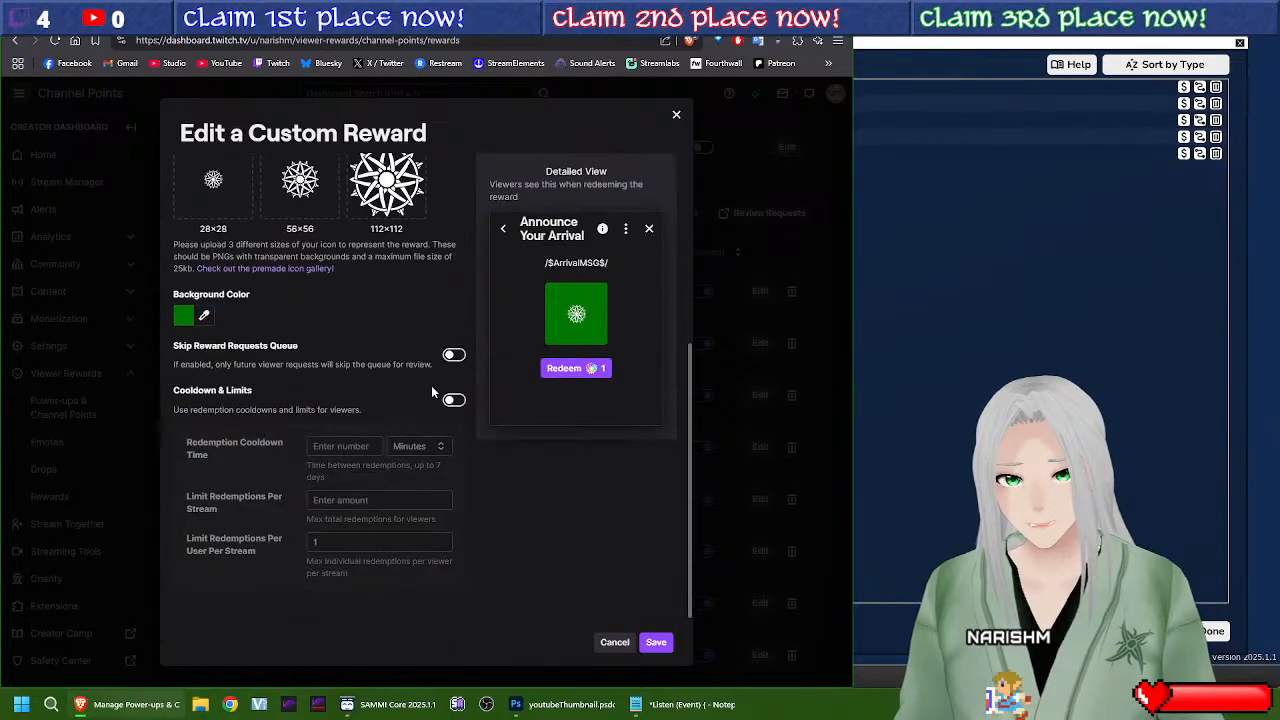
left_click(454, 400)
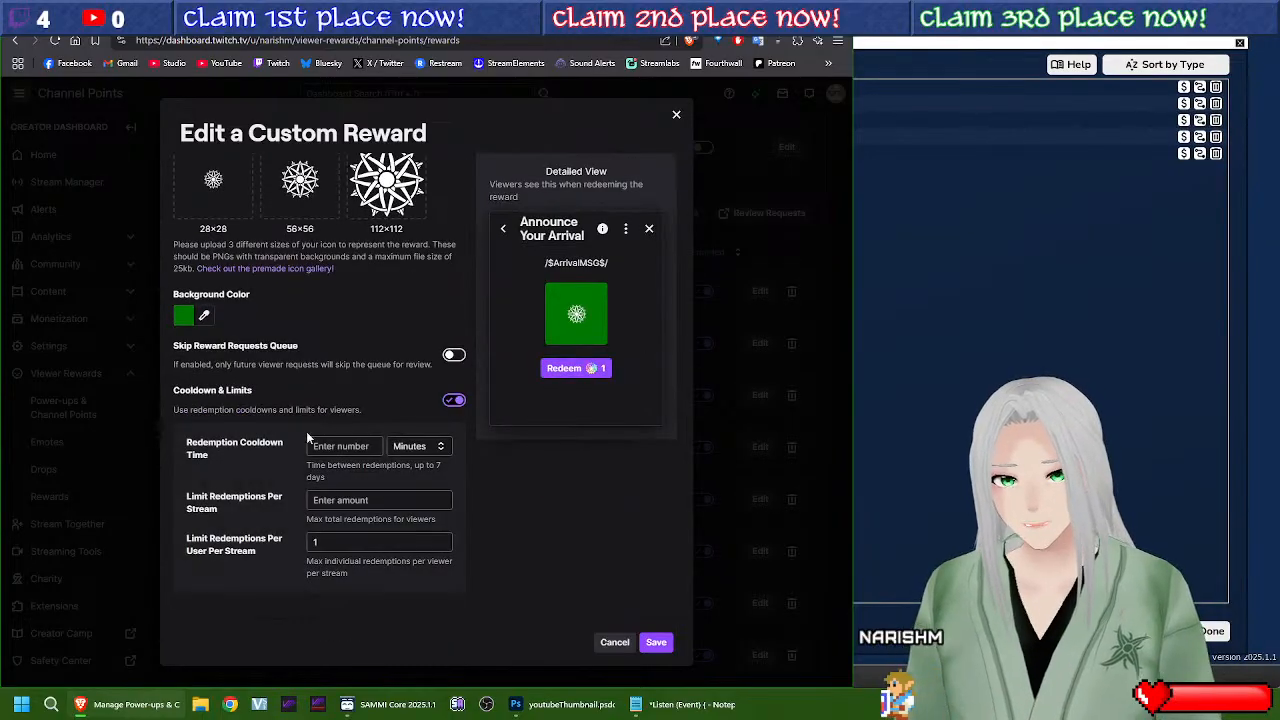
left_click(656, 642)
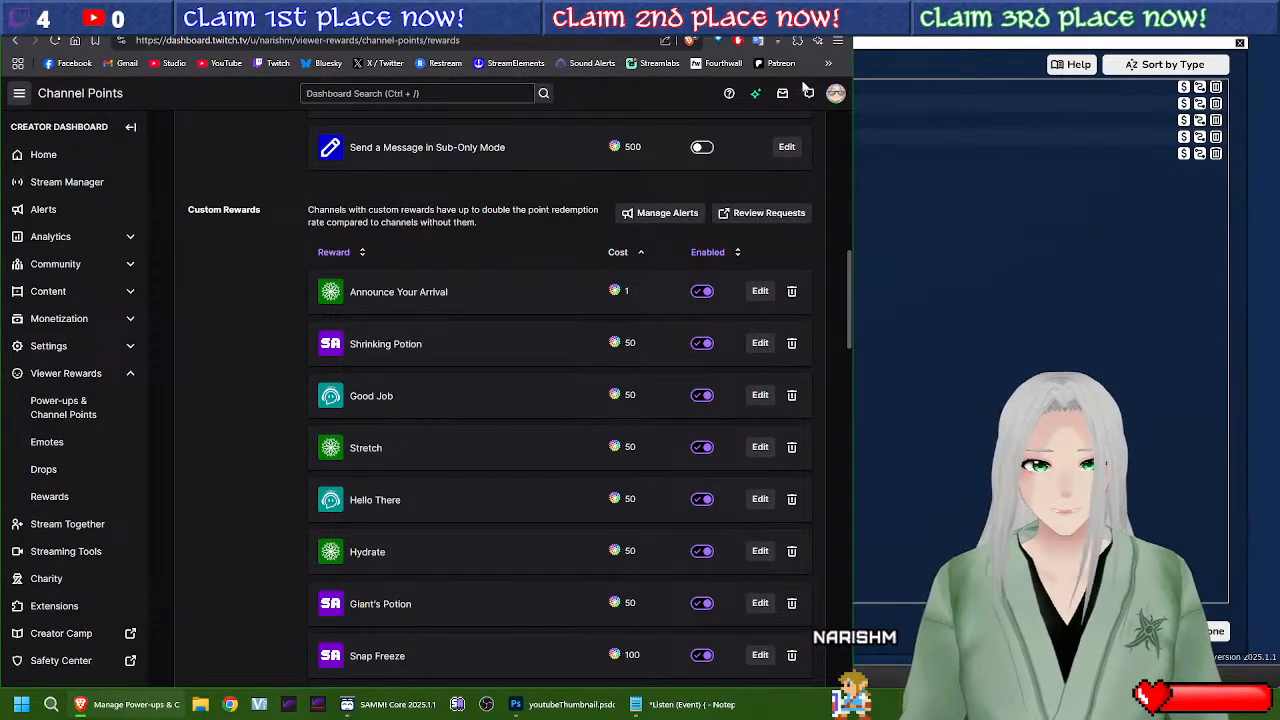
left_click(967, 508)
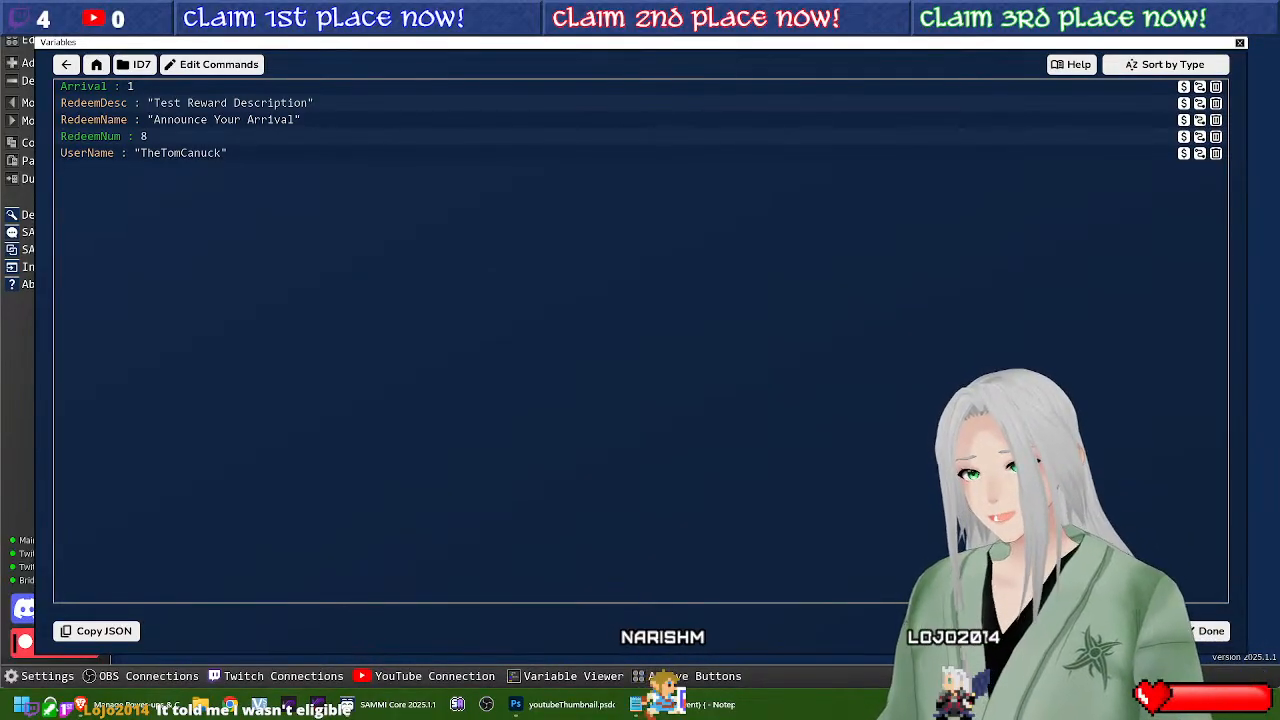
Step: Go back to the Twitch dashboard and turn off Cooldown & Limits in the Announce Your Arrival reward
left_click(128, 704)
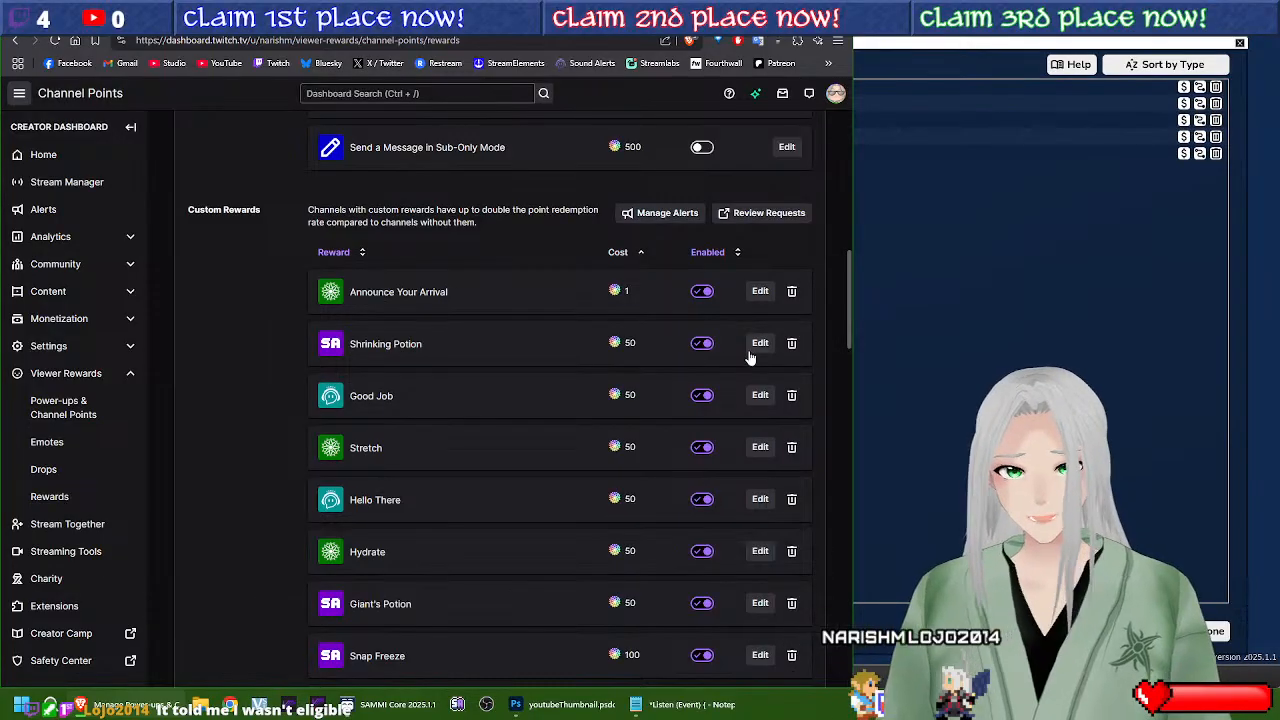
left_click(760, 292)
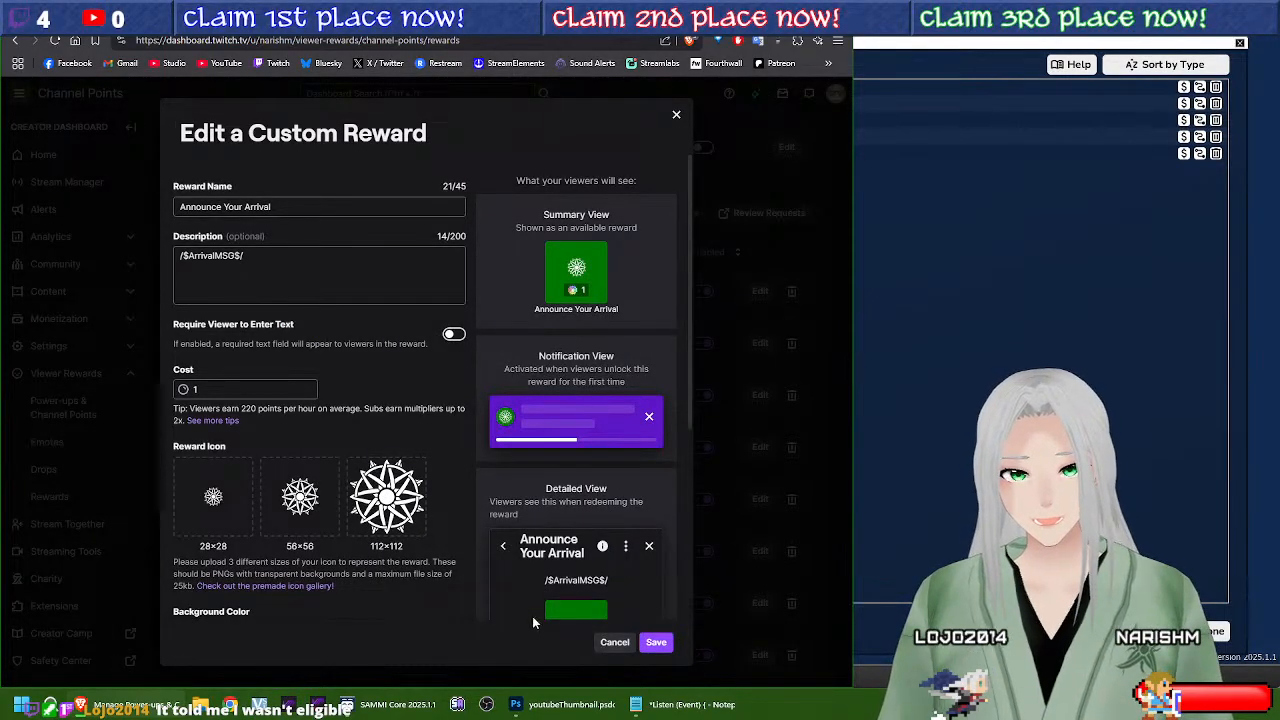
scroll(461, 476, "down", 3)
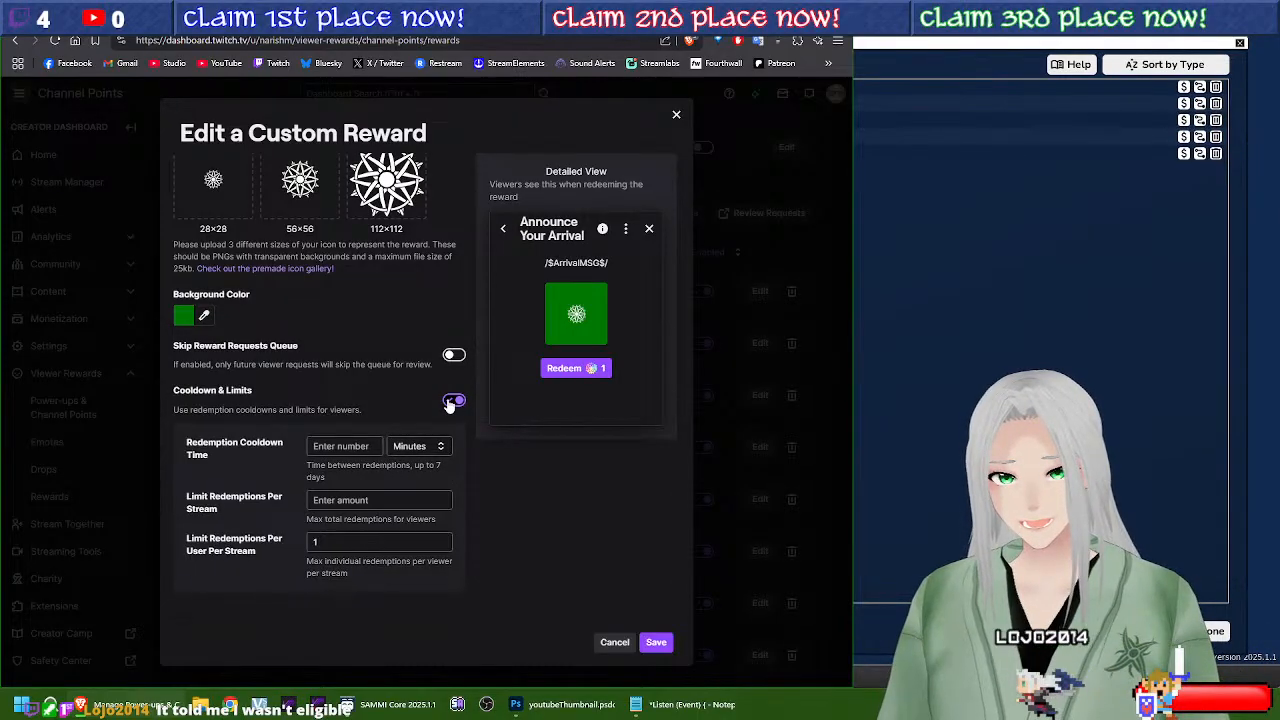
left_click(452, 401)
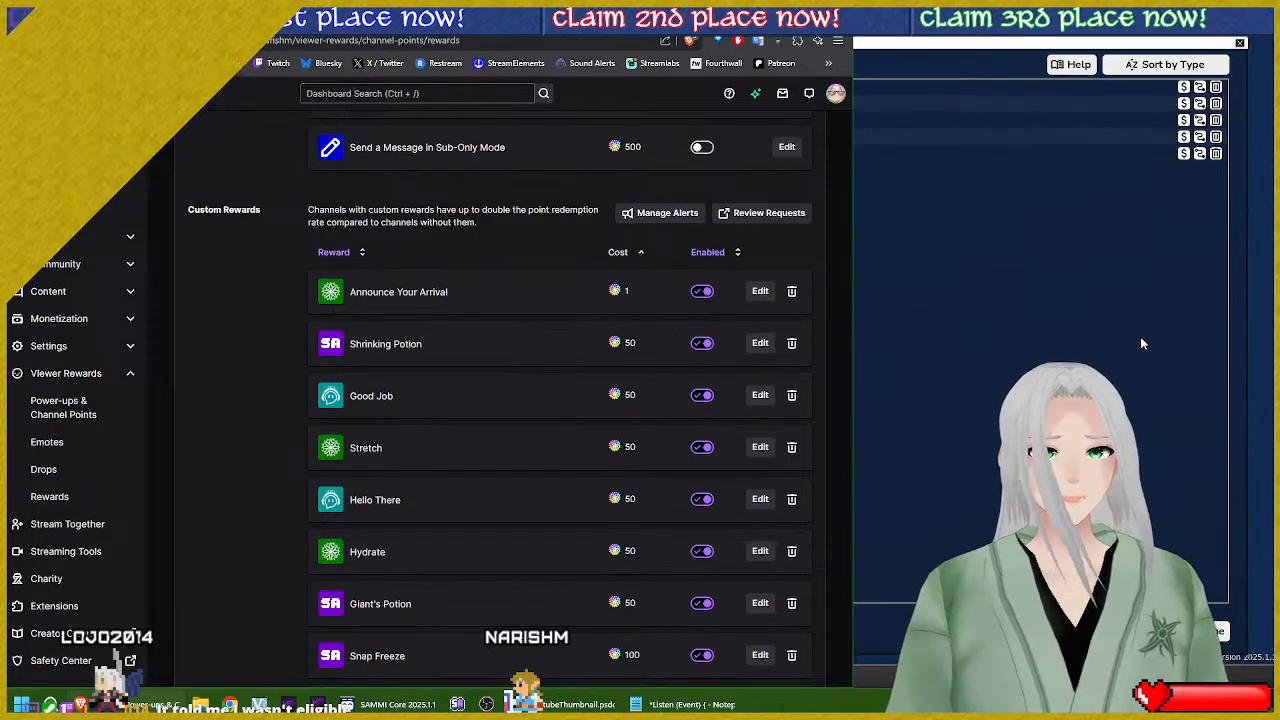
Step: In SAMMI, set the variable name of the Clean Up button's Set Button Variable command to RedeemNum, and save the button and the ALERTS deck
left_click(1010, 318)
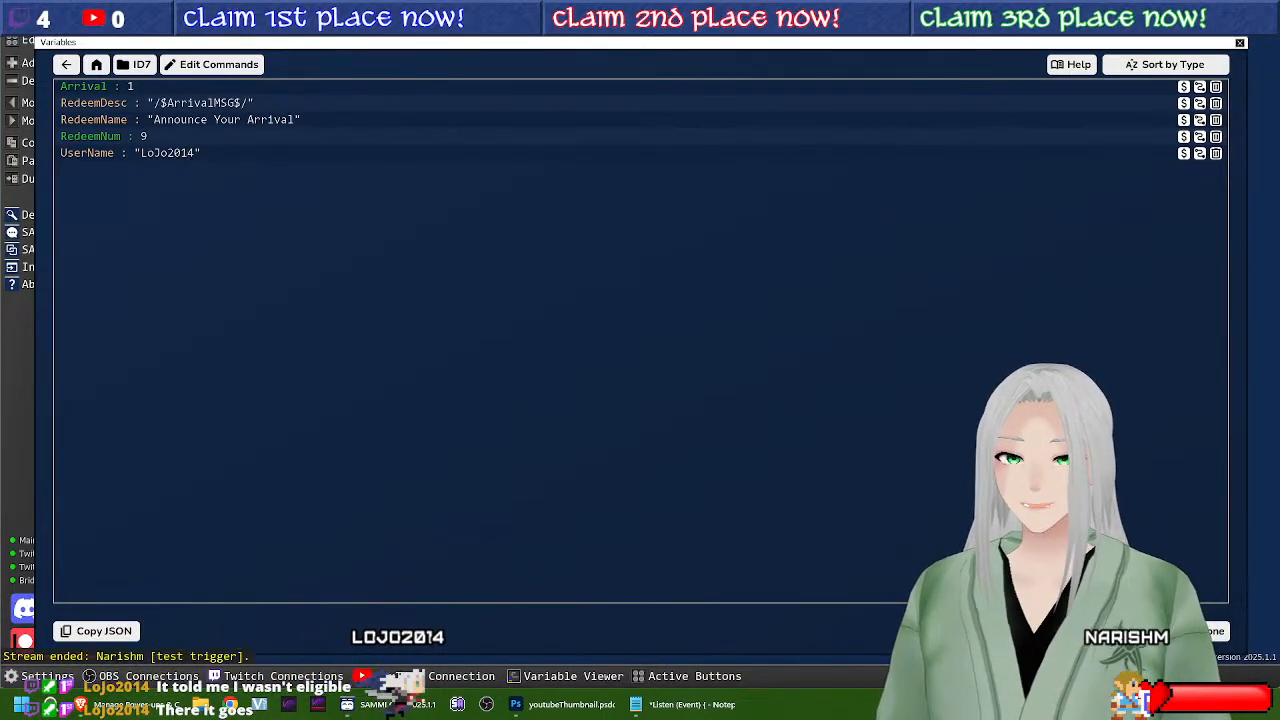
left_click(1203, 631)
double_click(242, 118)
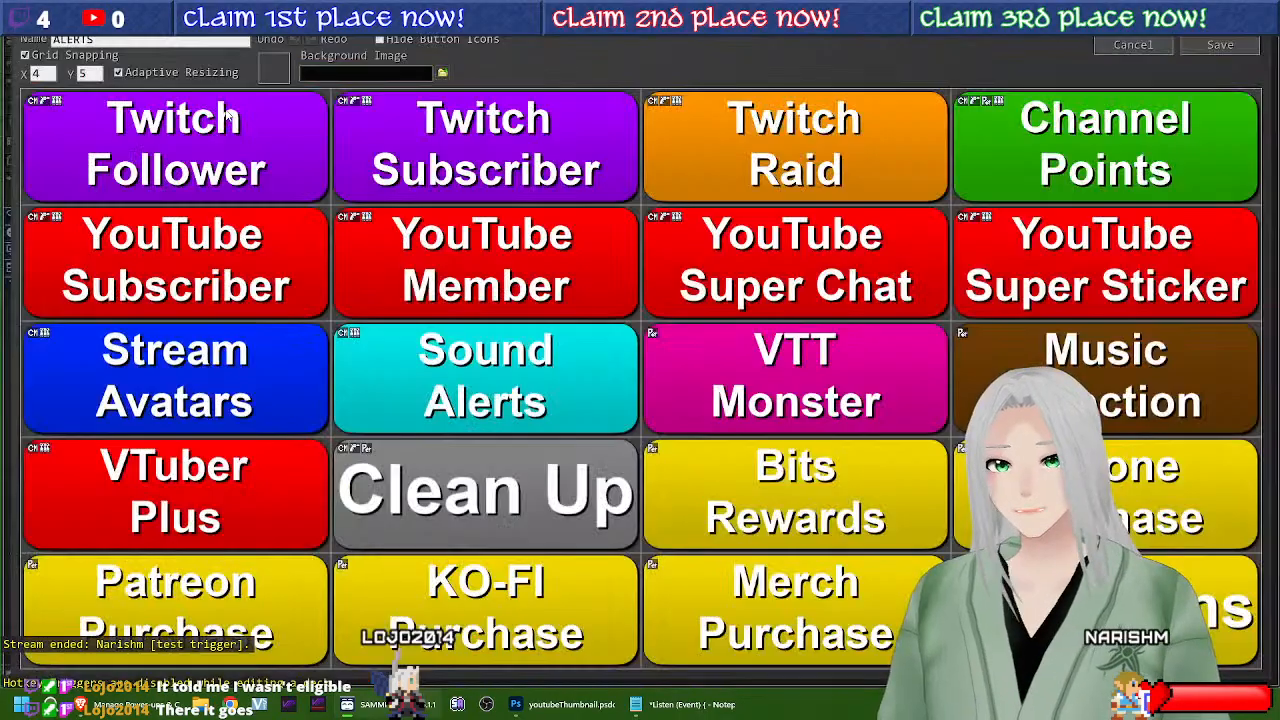
double_click(482, 487)
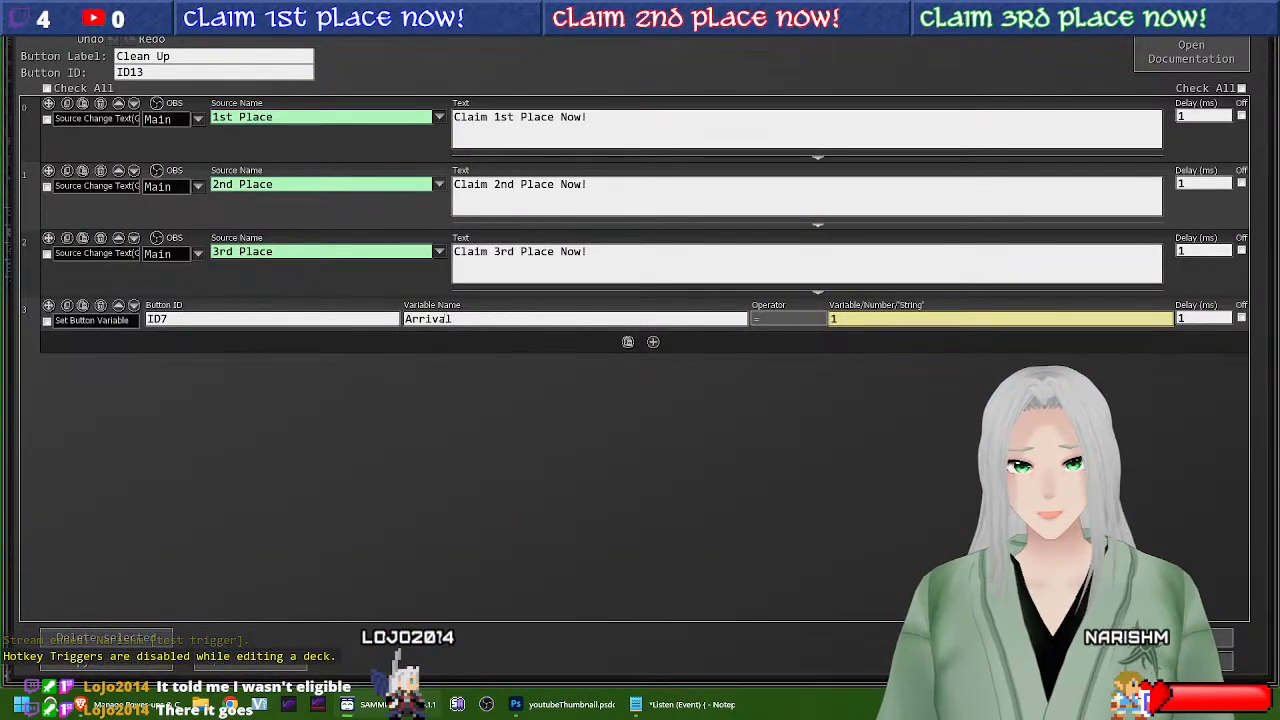
double_click(434, 321)
type("RedeemNum")
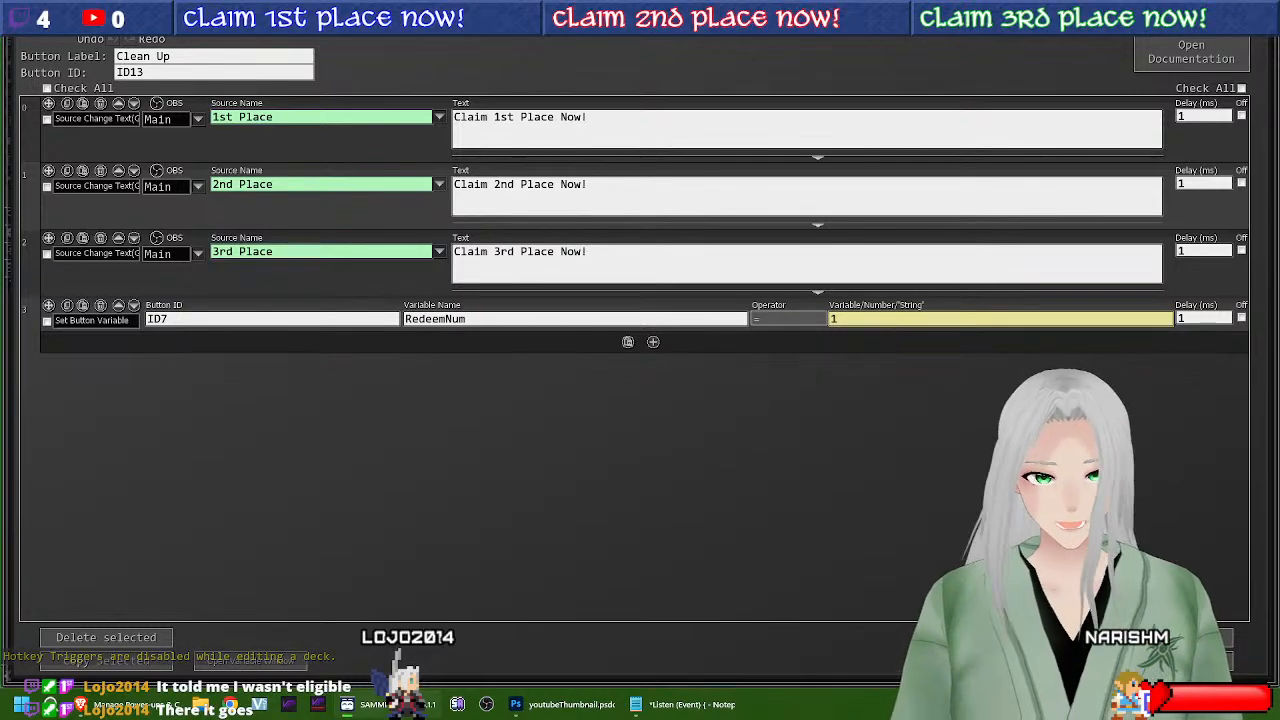
key("ctrl+s")
key("Escape")
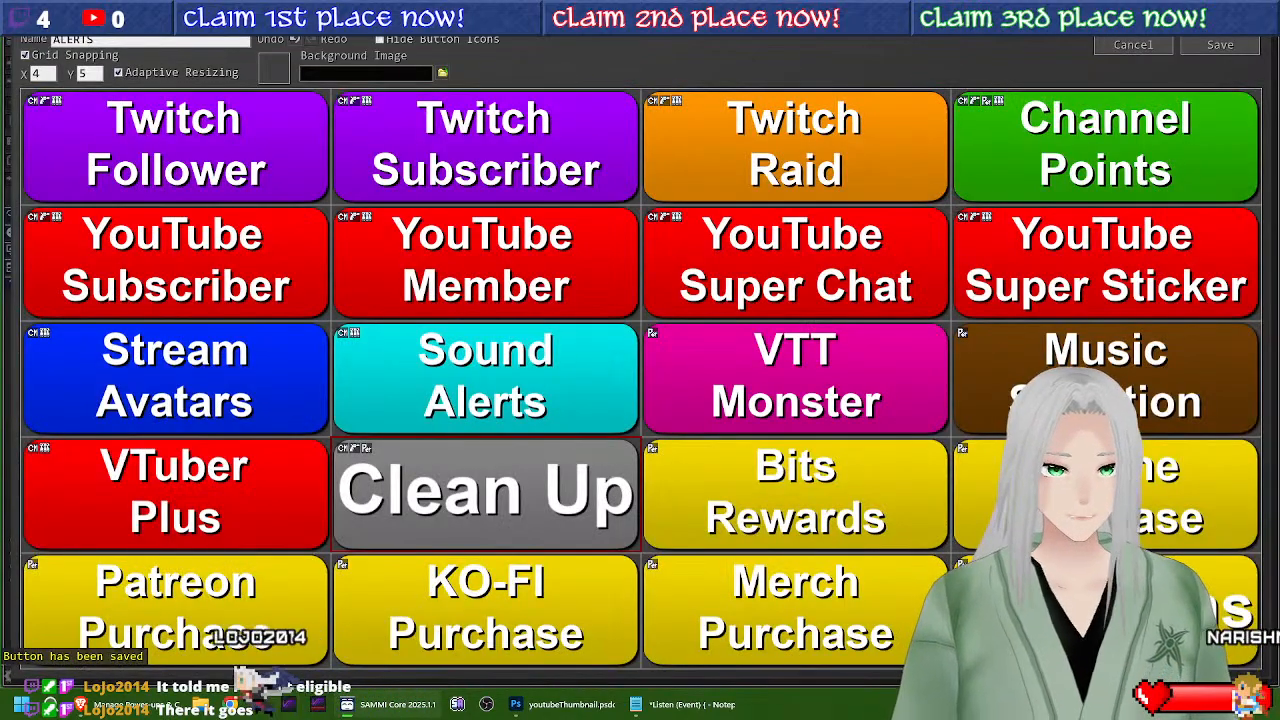
left_click(1220, 45)
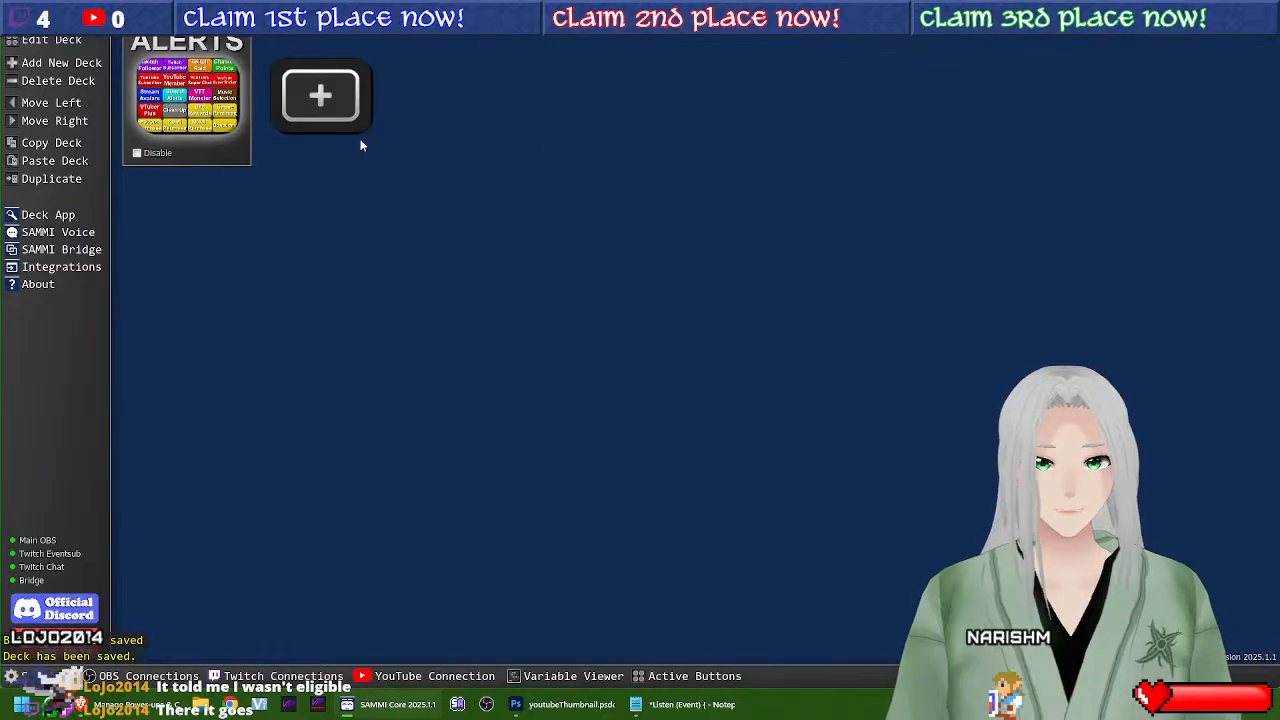
Step: Inspect the stored variables of button ID7 in the Variable Viewer
left_click(570, 675)
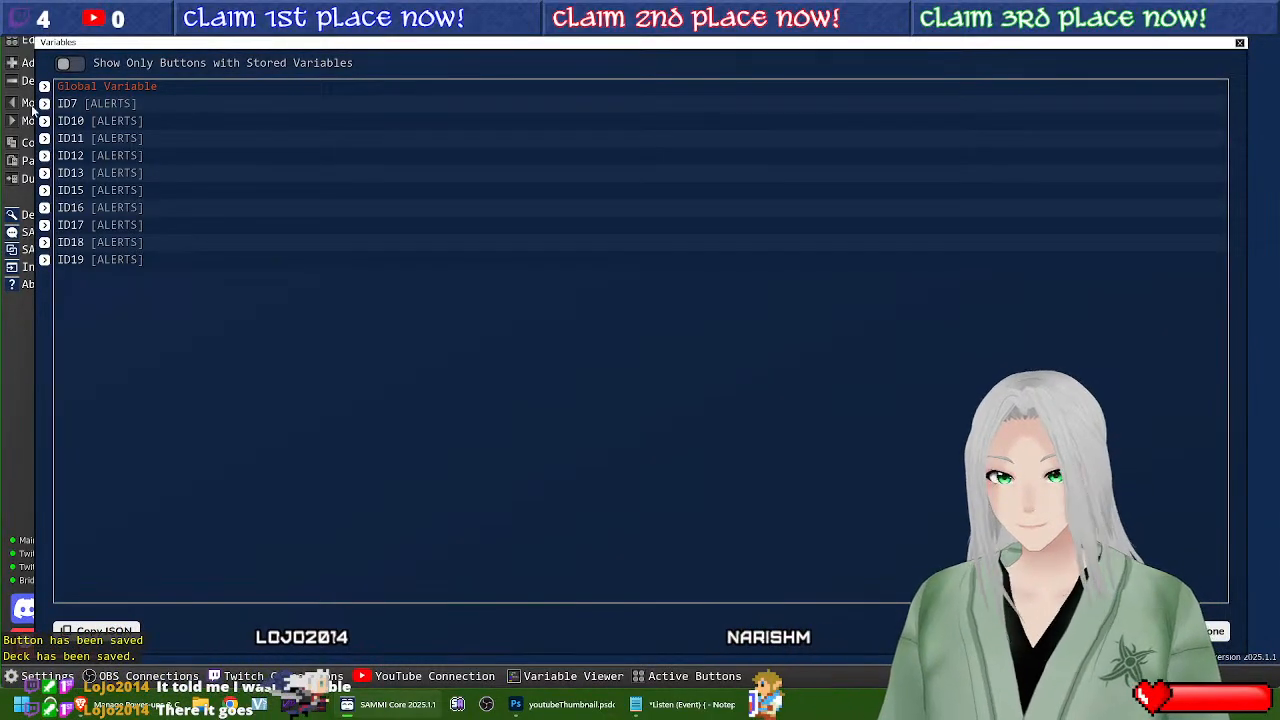
left_click(96, 103)
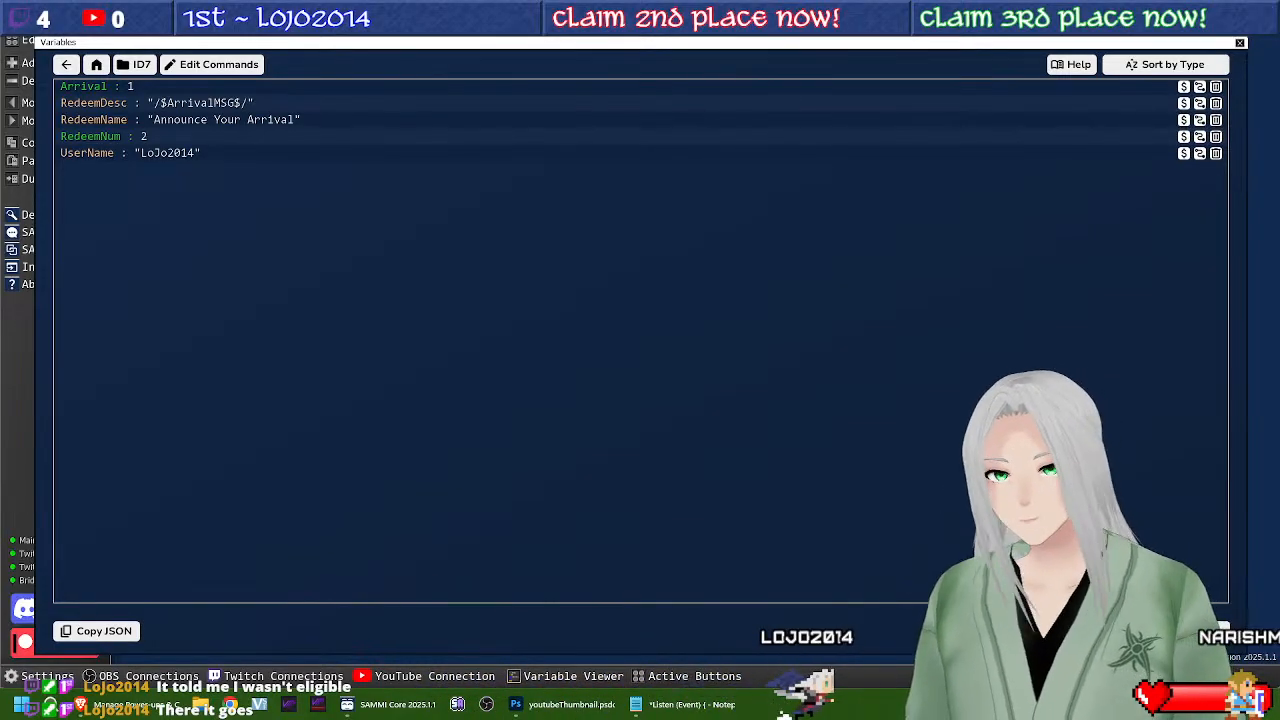
Step: Switch to the Twitch dashboard, check the Announce Your Arrival reward's Cooldown & Limits settings, save it, and look through the rewards list
left_click(158, 695)
left_click(156, 697)
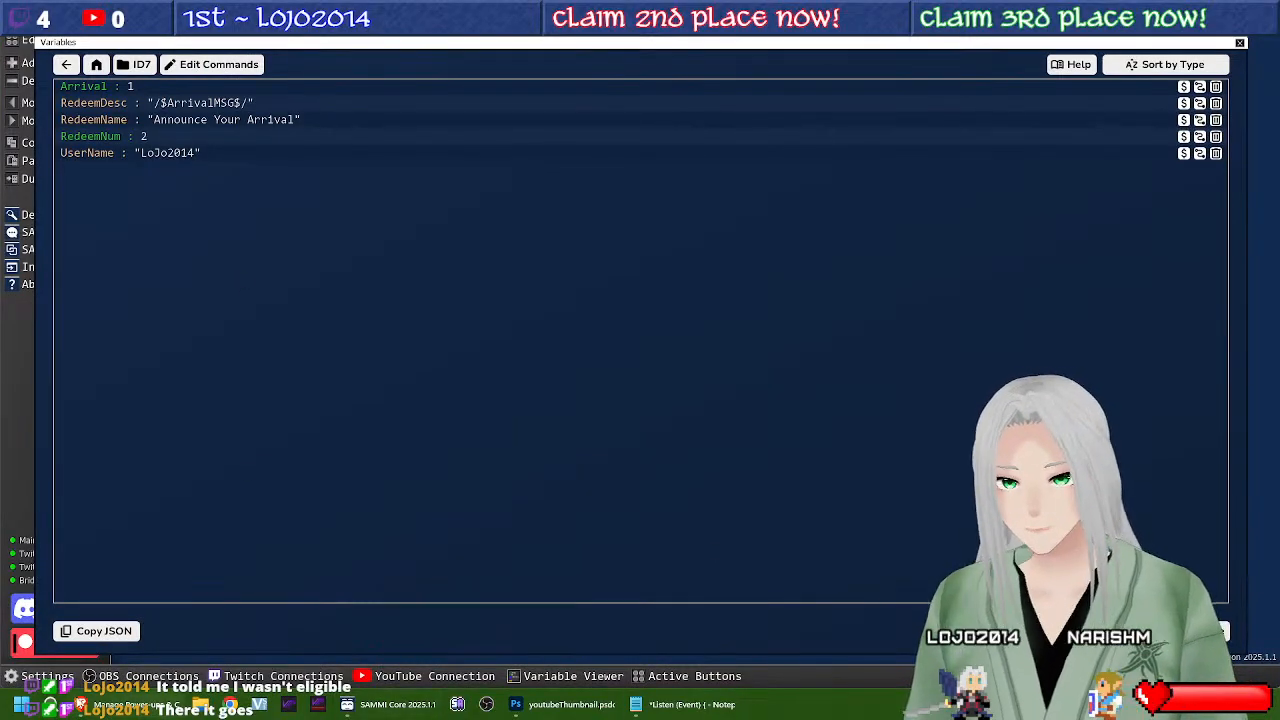
left_click(156, 700)
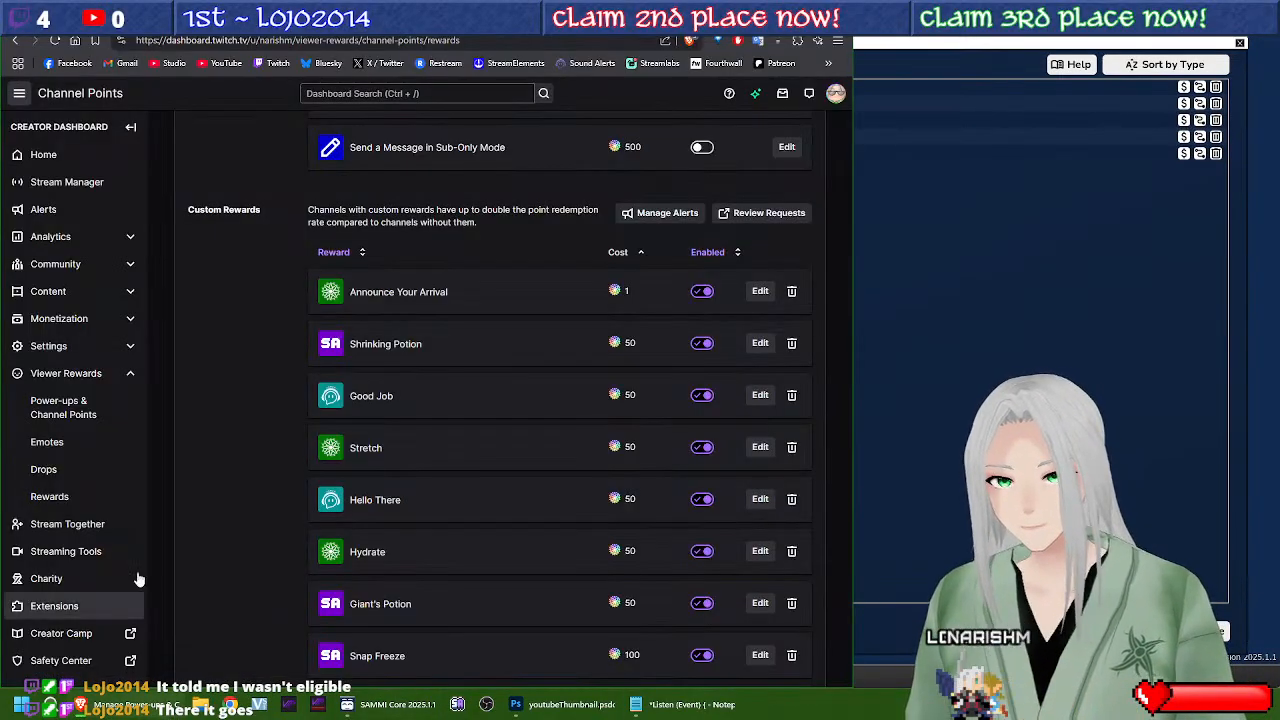
left_click(760, 291)
scroll(355, 416, "down", 3)
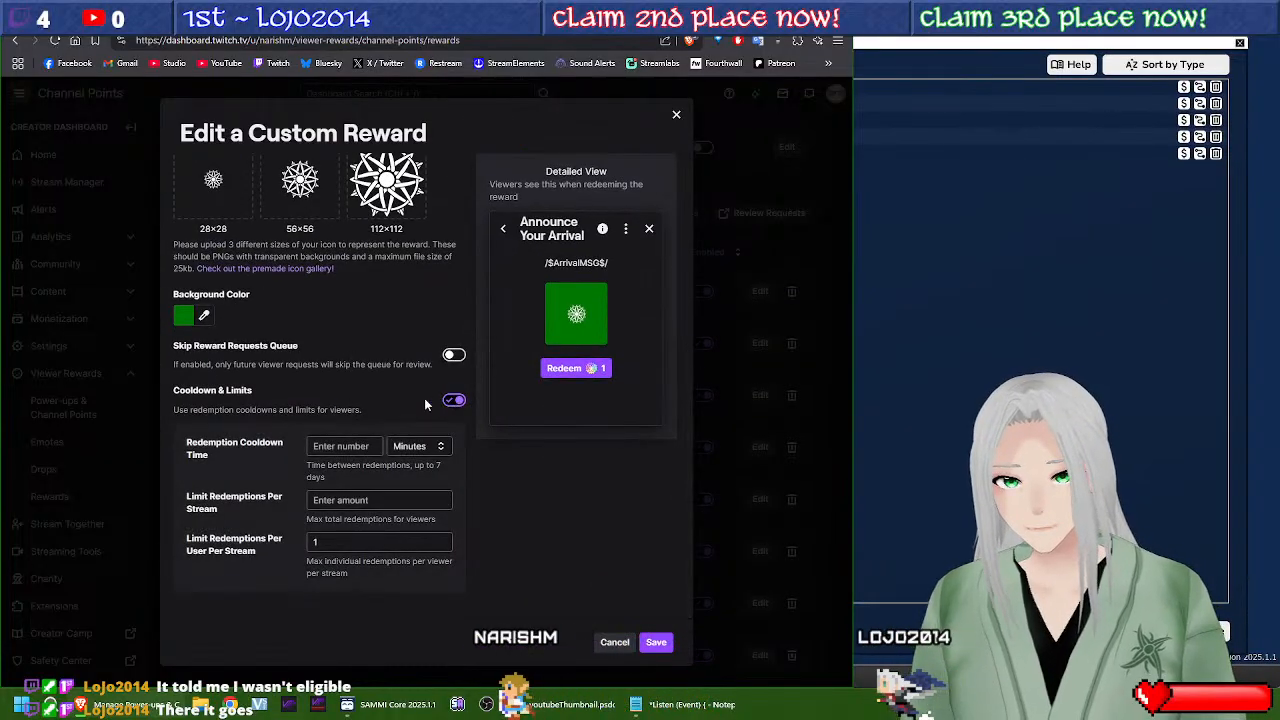
left_click(656, 642)
scroll(348, 371, "up", 8)
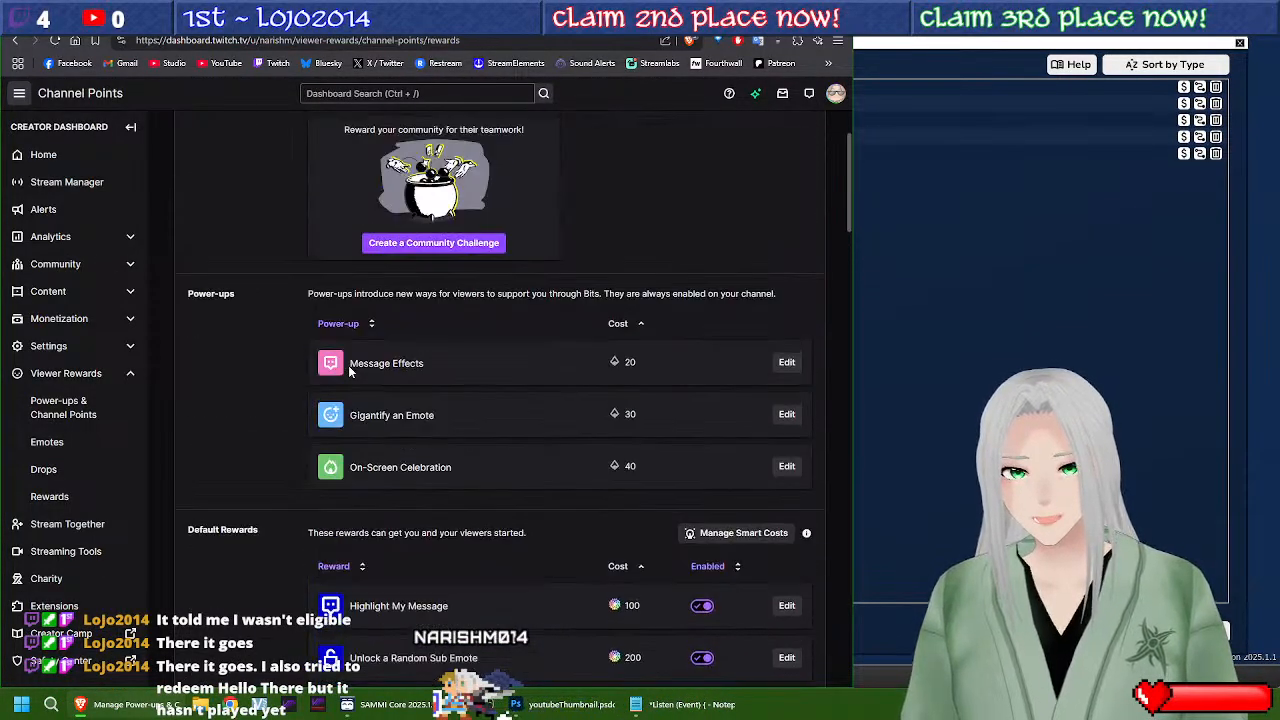
scroll(377, 345, "down", 8)
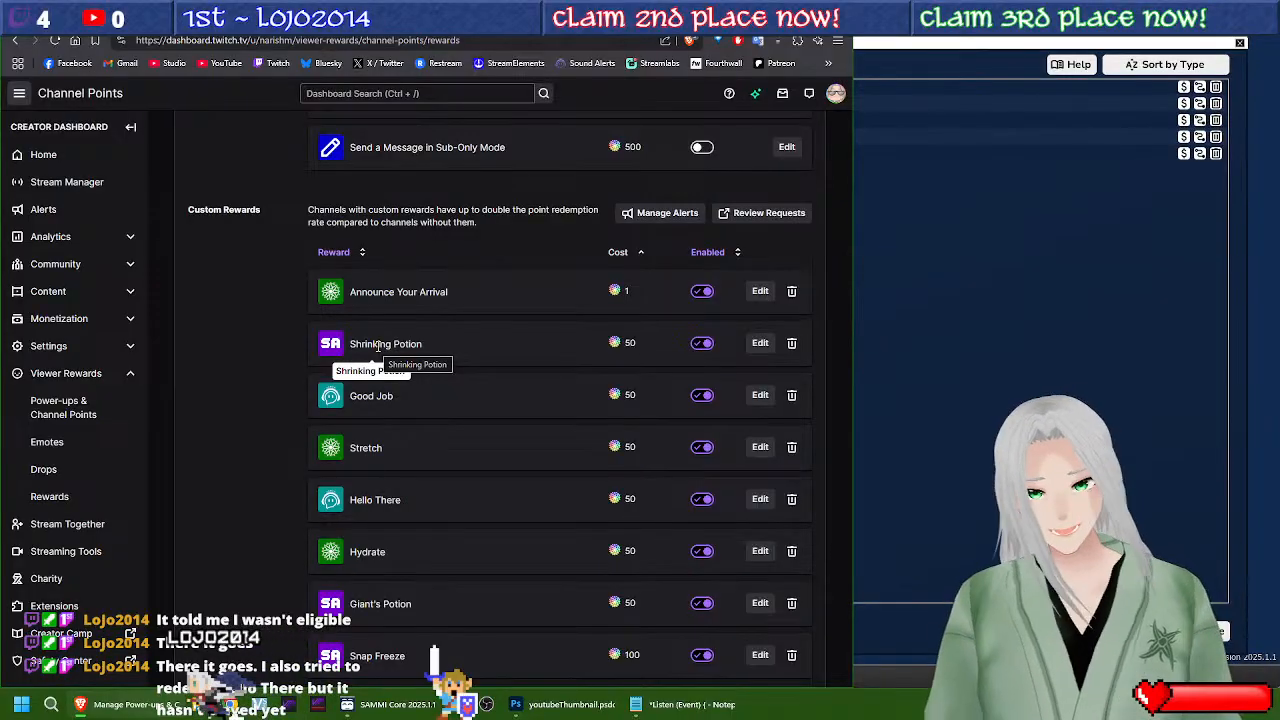
Step: Switch to SAMMI, close the variable list, and open the Stream Avatars button of the ALERTS deck for editing
left_click(395, 705)
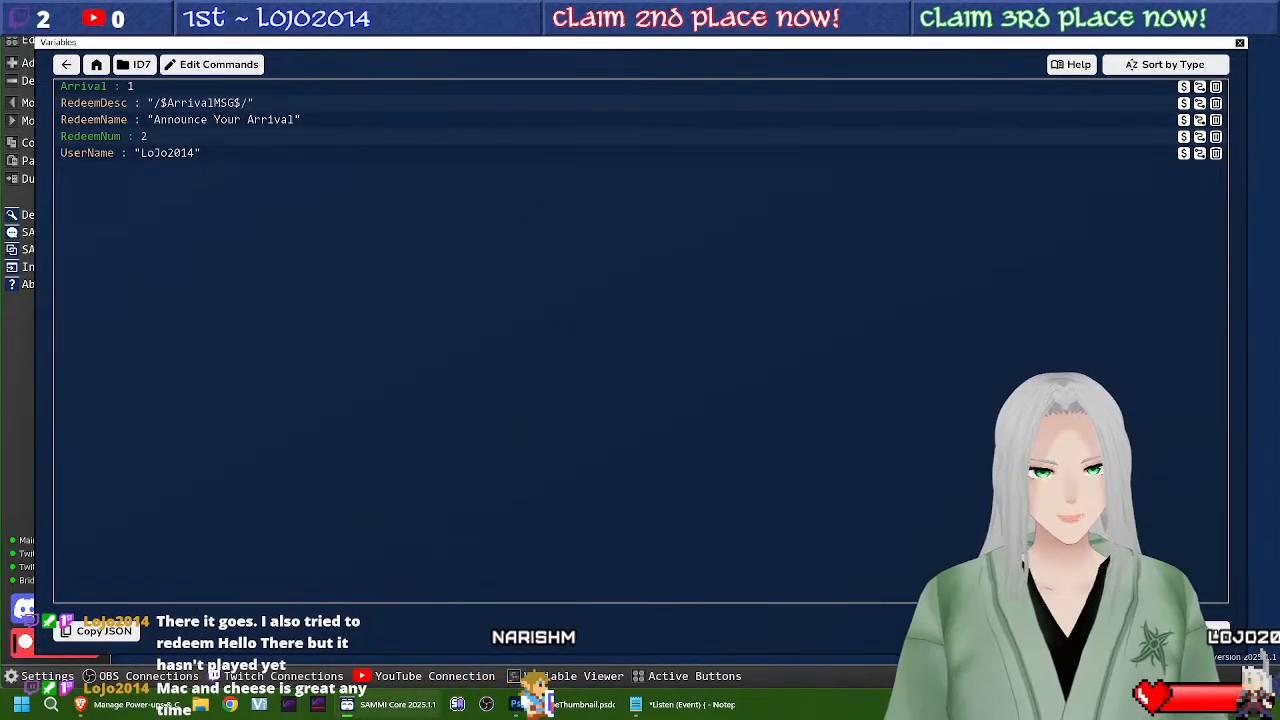
left_click(1240, 43)
double_click(184, 101)
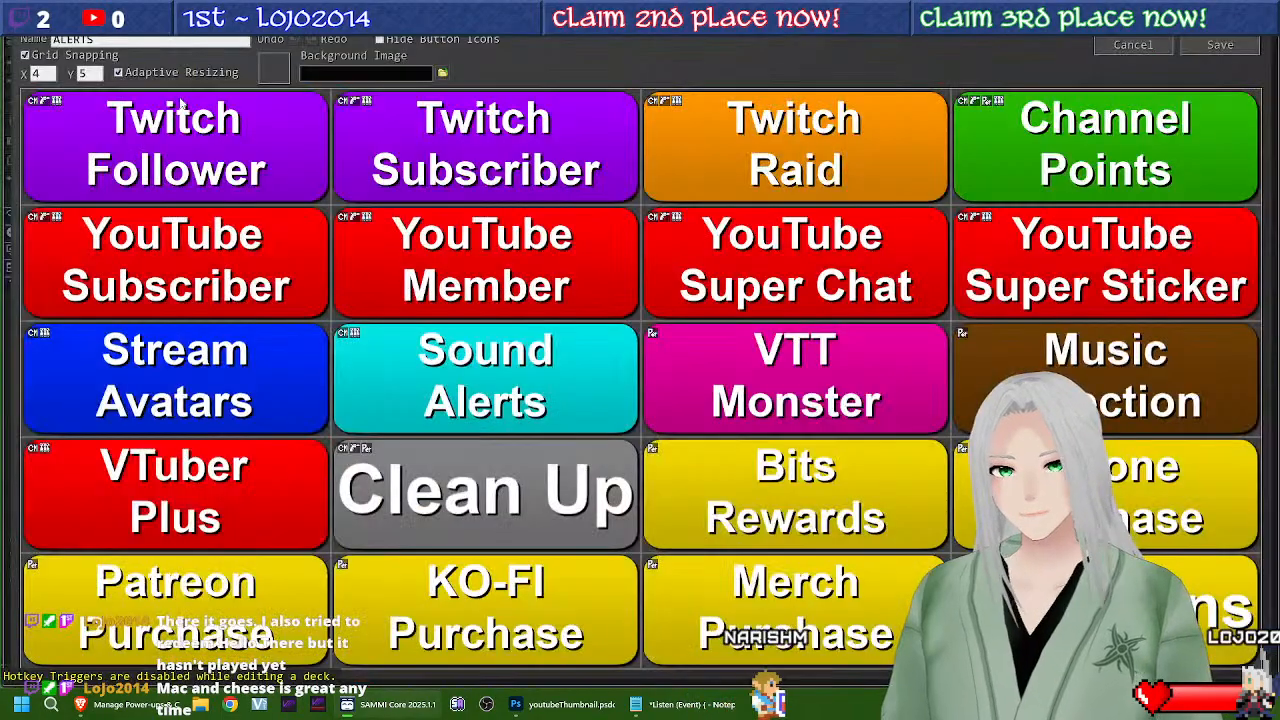
double_click(155, 395)
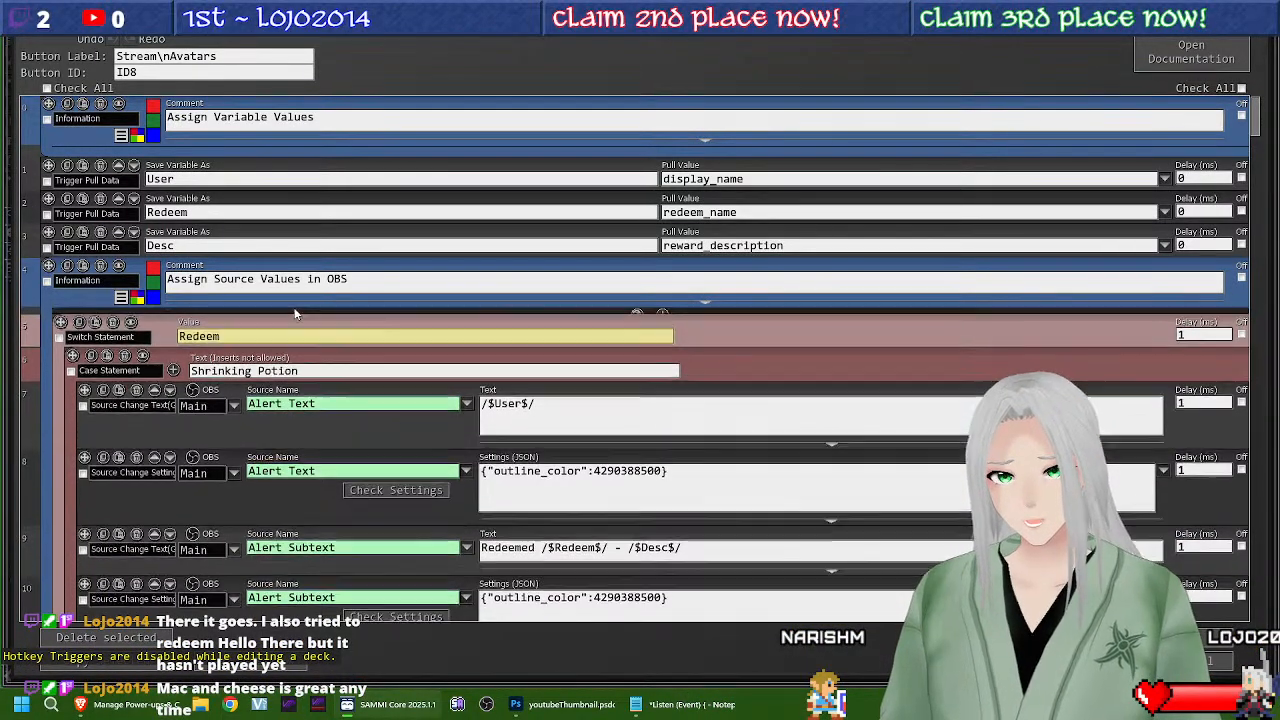
scroll(321, 274, "down", 1)
scroll(321, 274, "down", 1)
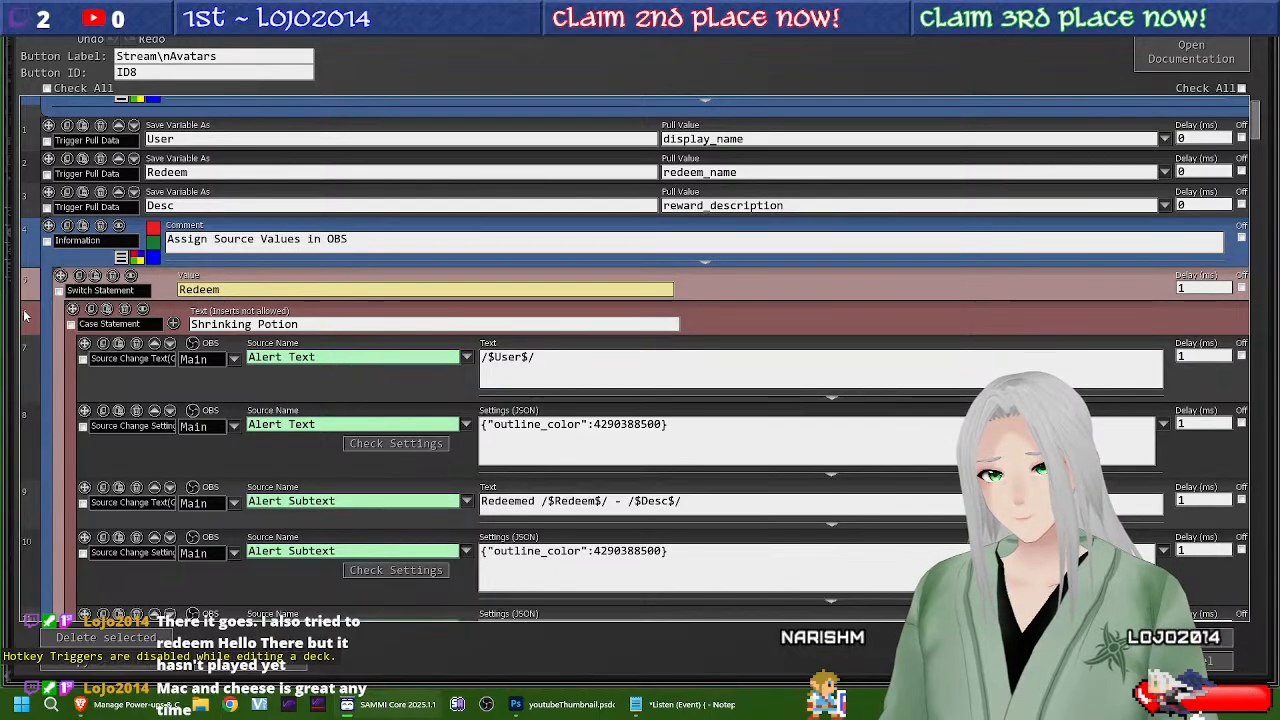
Step: Select the Shrinking Potion, Giant's Potion, Confetti Armageddon and Snap Freeze case statements with all their commands
left_click(71, 325)
scroll(72, 340, "down", 10)
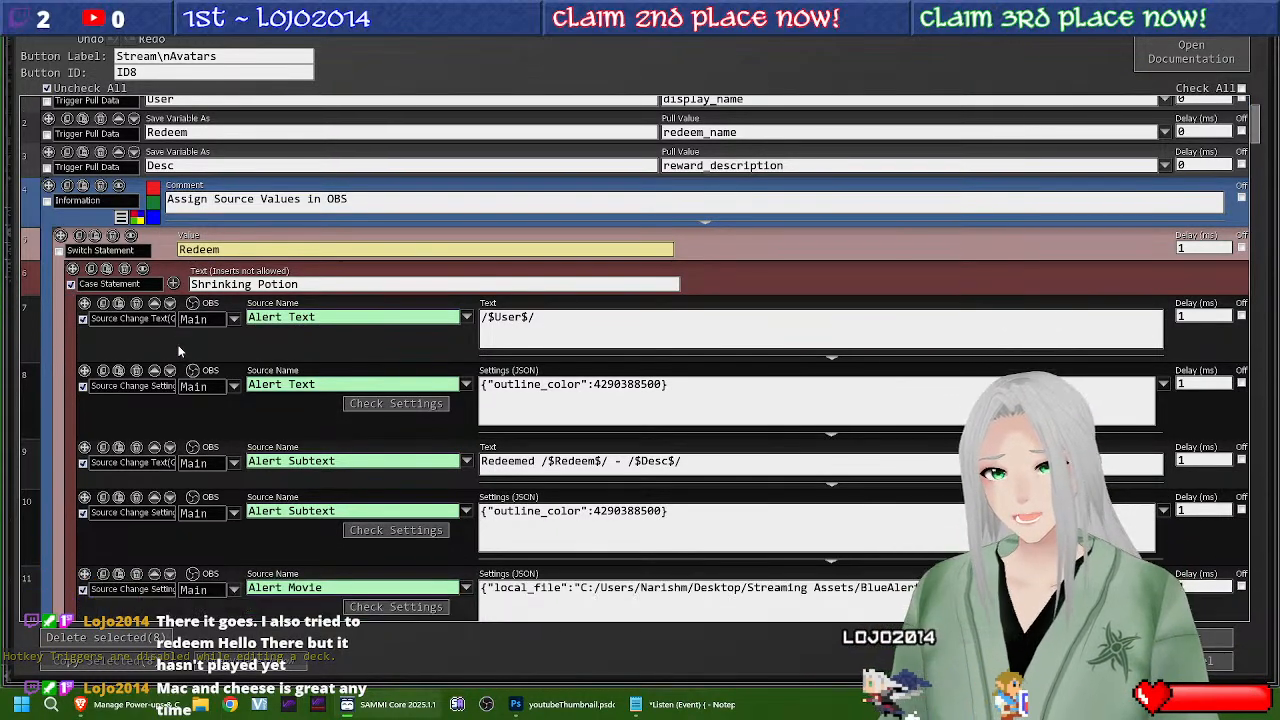
scroll(78, 374, "down", 9)
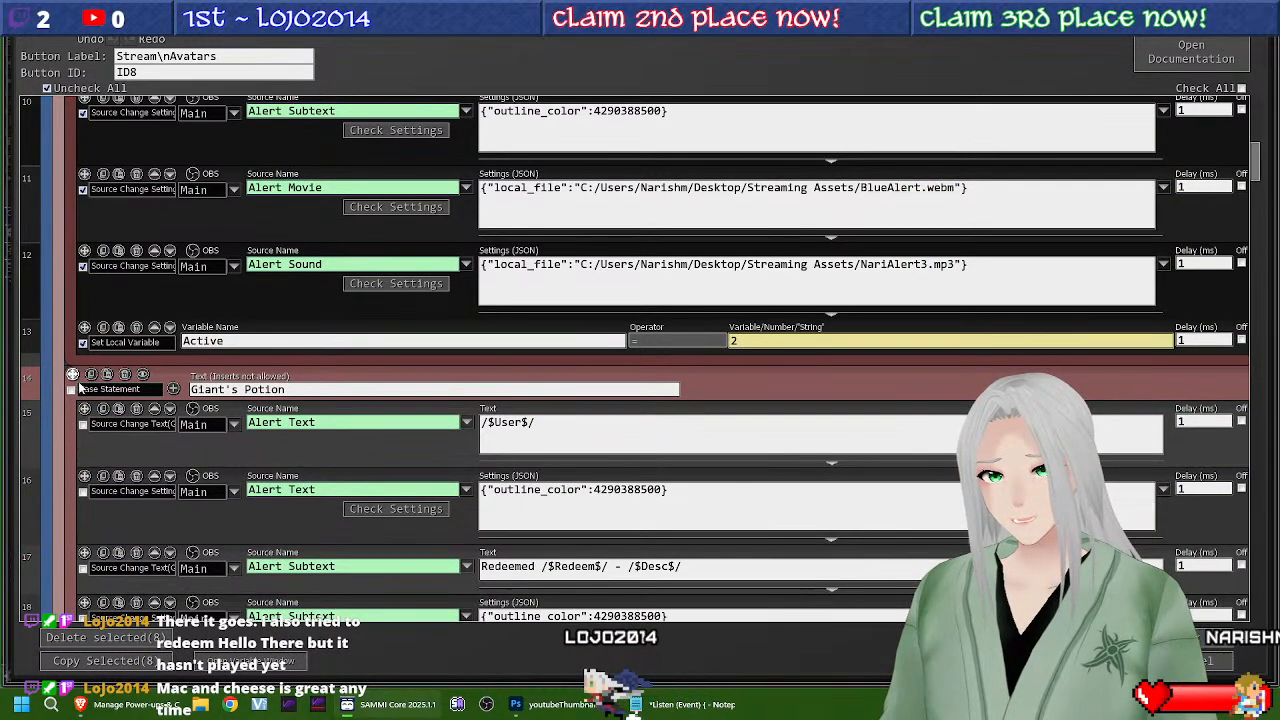
left_click(71, 374)
scroll(78, 380, "down", 1)
scroll(83, 393, "down", 15)
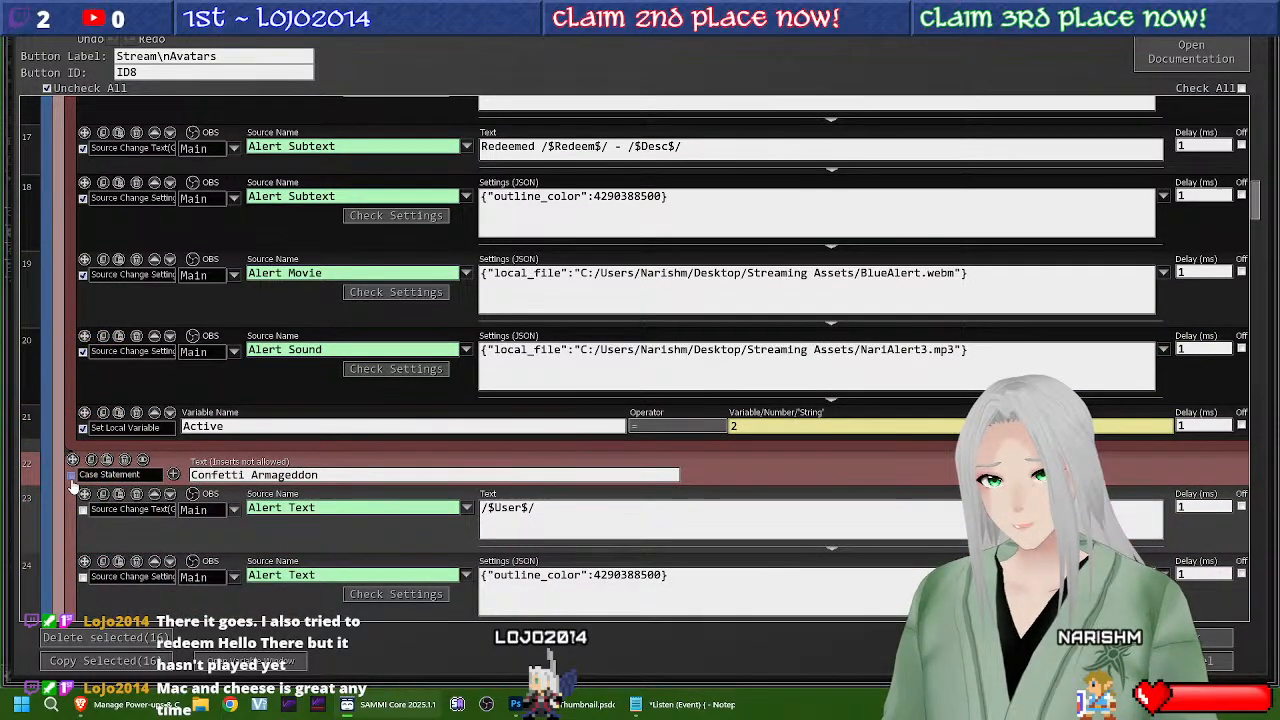
left_click(71, 478)
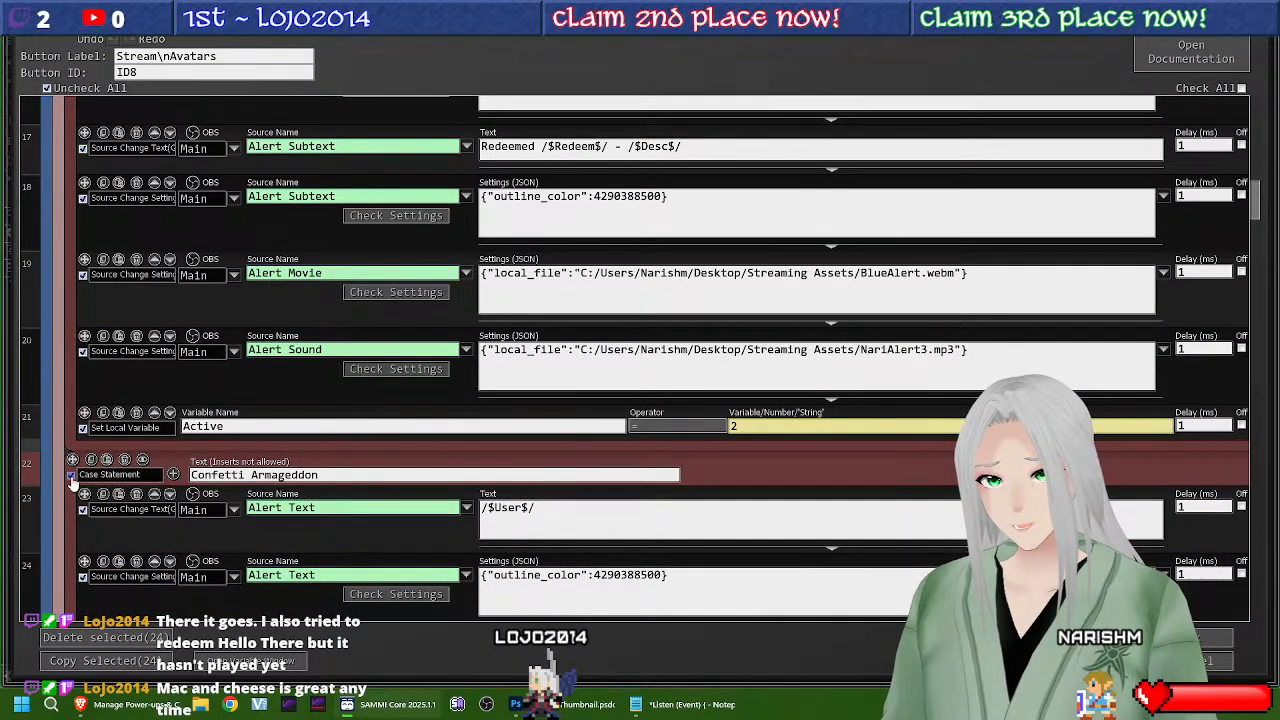
scroll(150, 432, "down", 18)
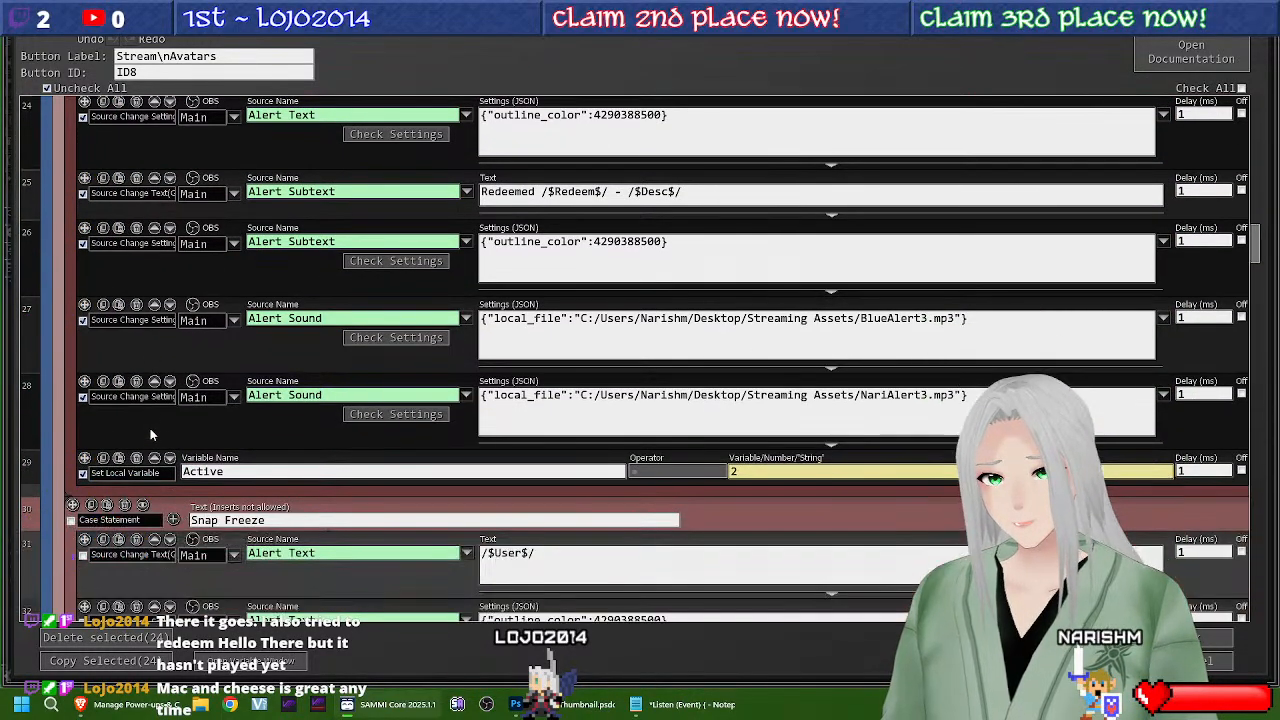
left_click(70, 521)
Step: Add the Bombing Run, Starfall, Battleroyal and Screensaver case statements to the selection and copy all selected commands
scroll(162, 480, "down", 17)
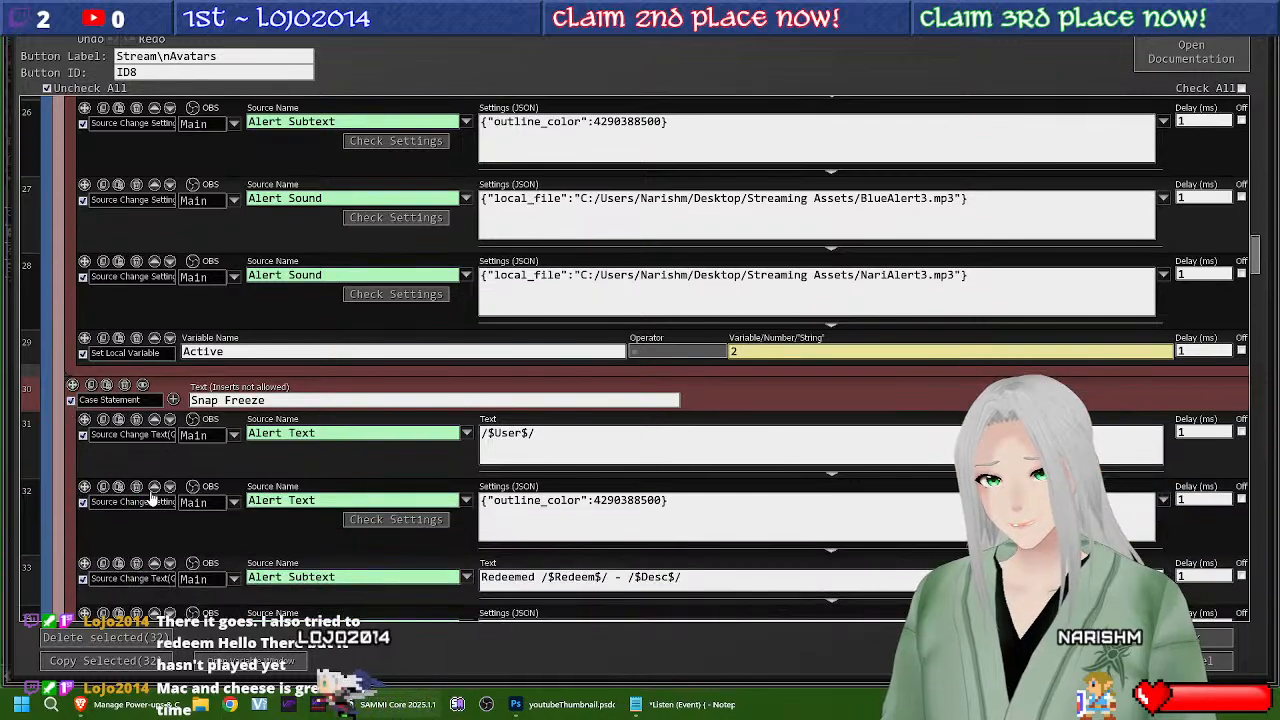
scroll(162, 480, "down", 5)
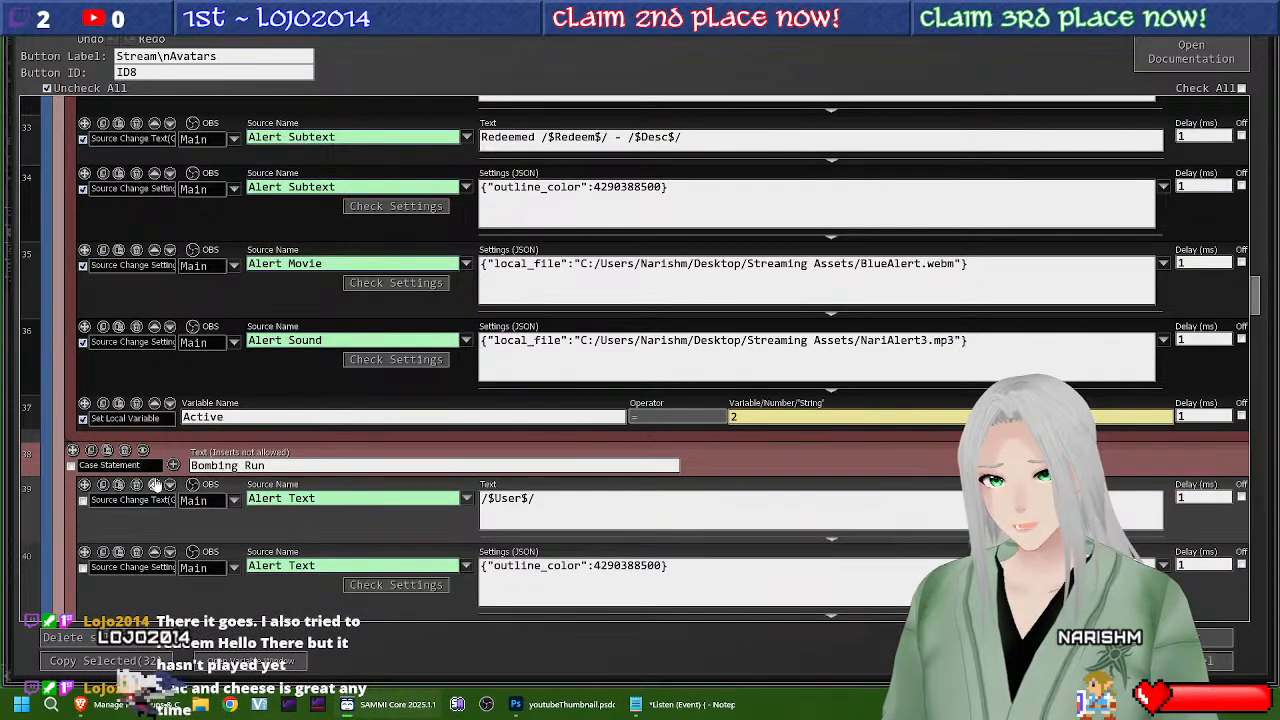
left_click(70, 466)
scroll(137, 465, "down", 5)
scroll(138, 466, "down", 16)
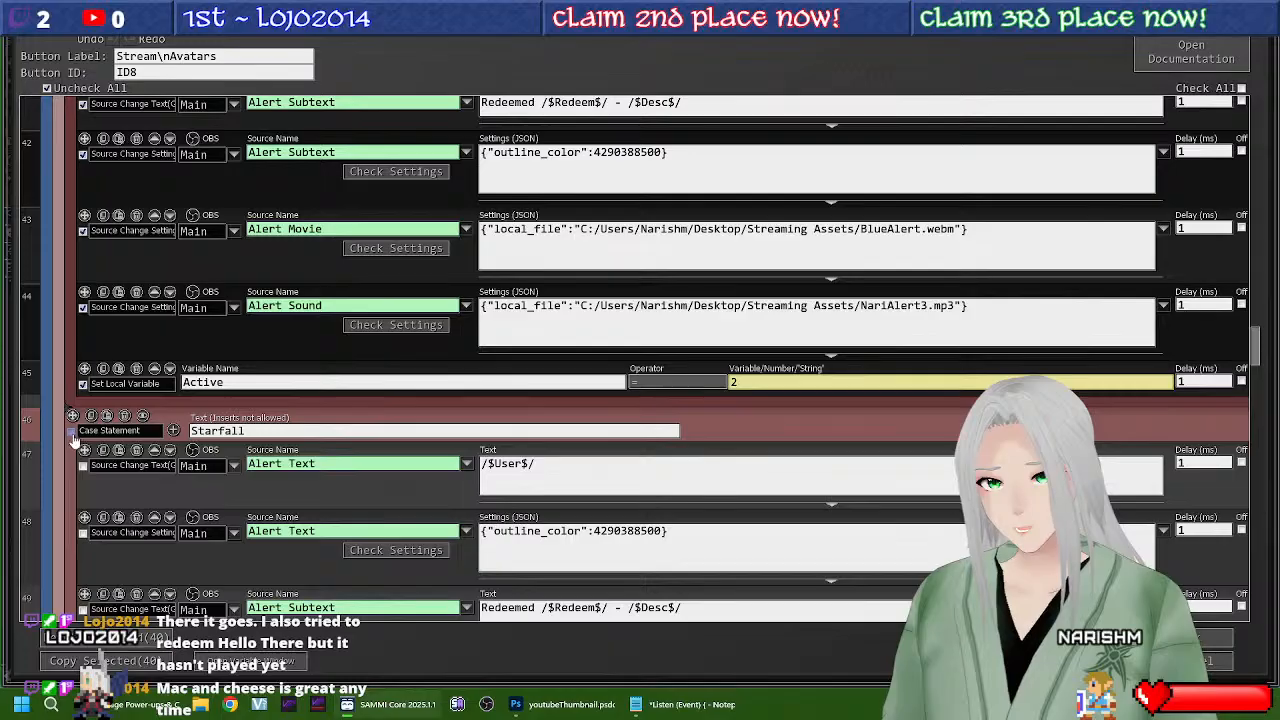
left_click(71, 431)
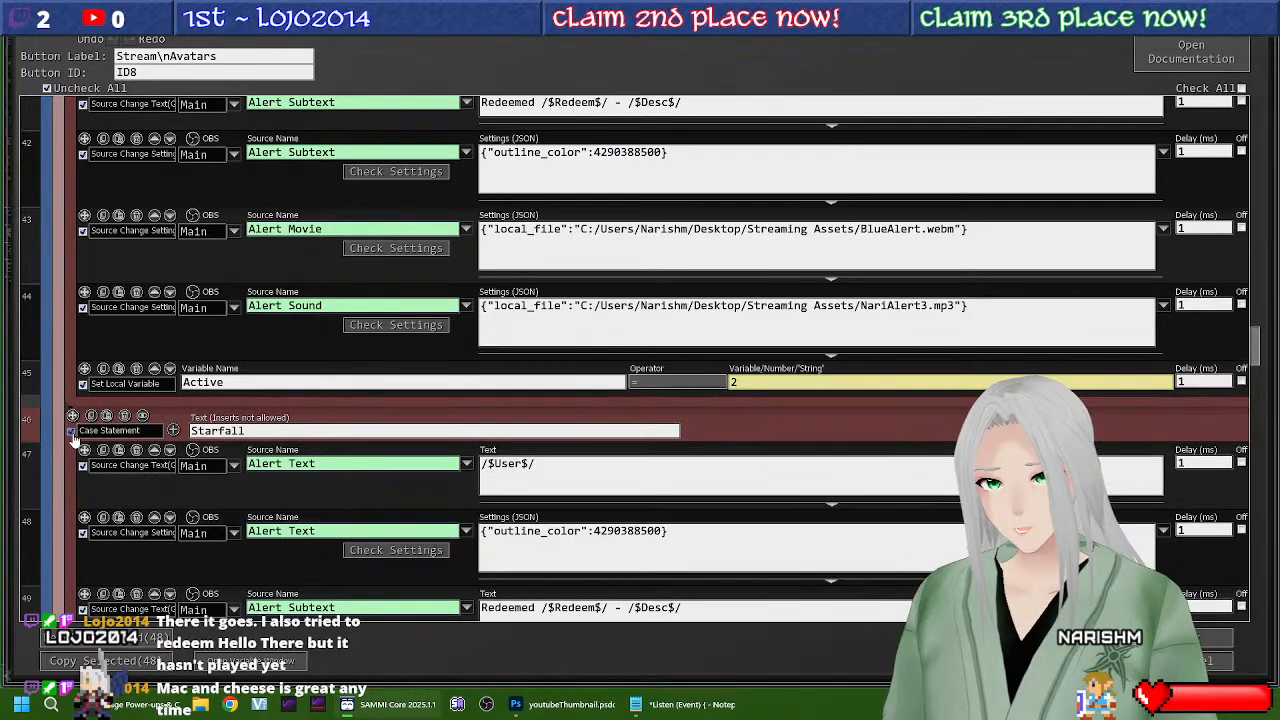
scroll(92, 425, "down", 18)
scroll(92, 440, "down", 1)
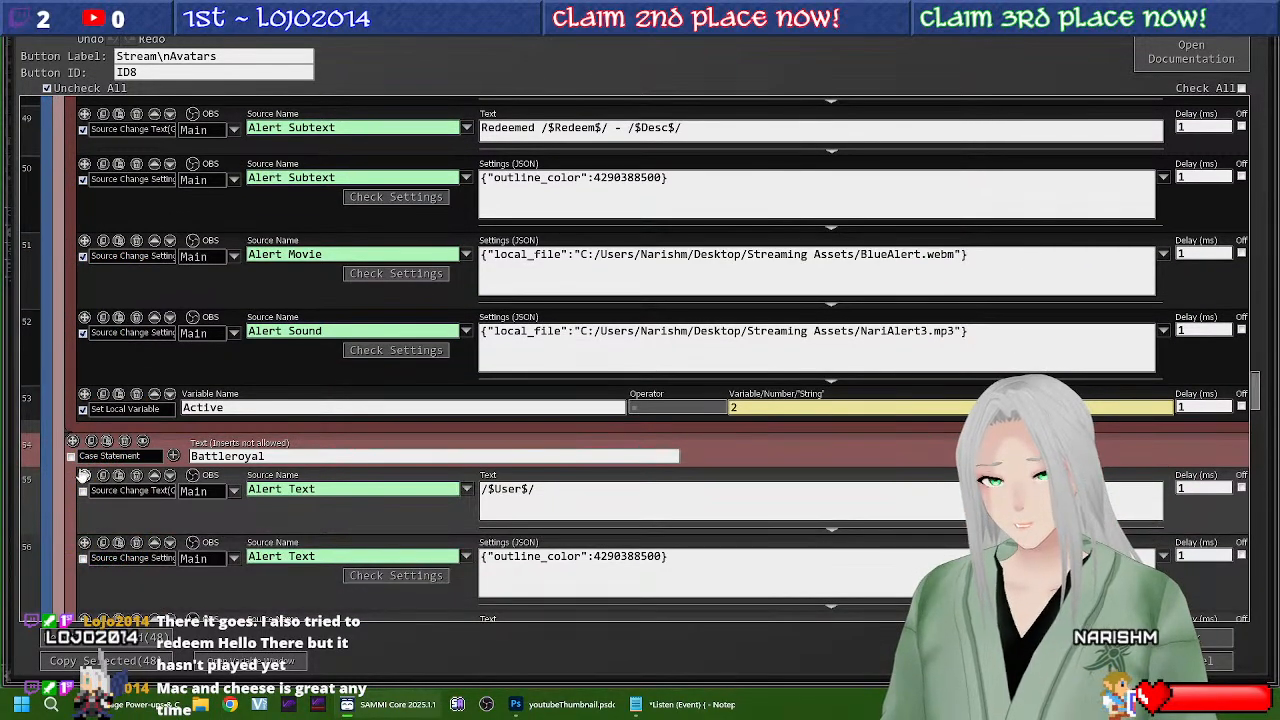
left_click(71, 459)
scroll(126, 458, "down", 14)
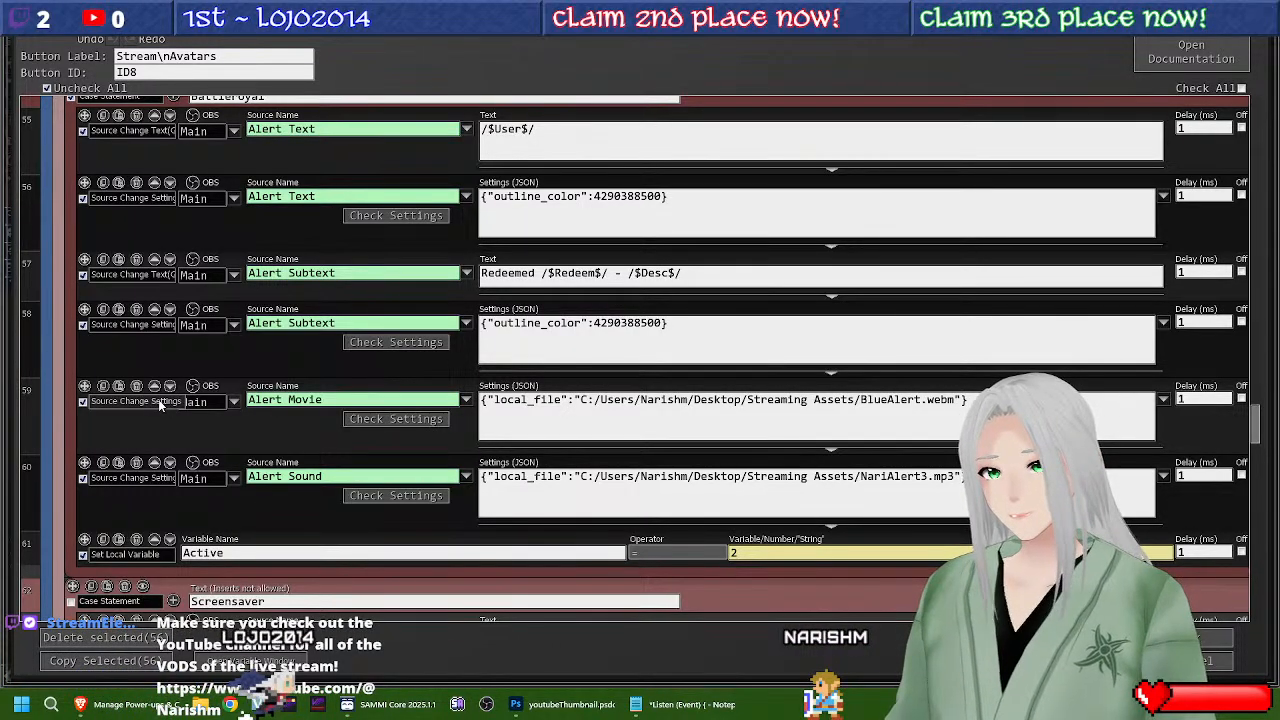
scroll(158, 403, "down", 1)
scroll(158, 405, "down", 1)
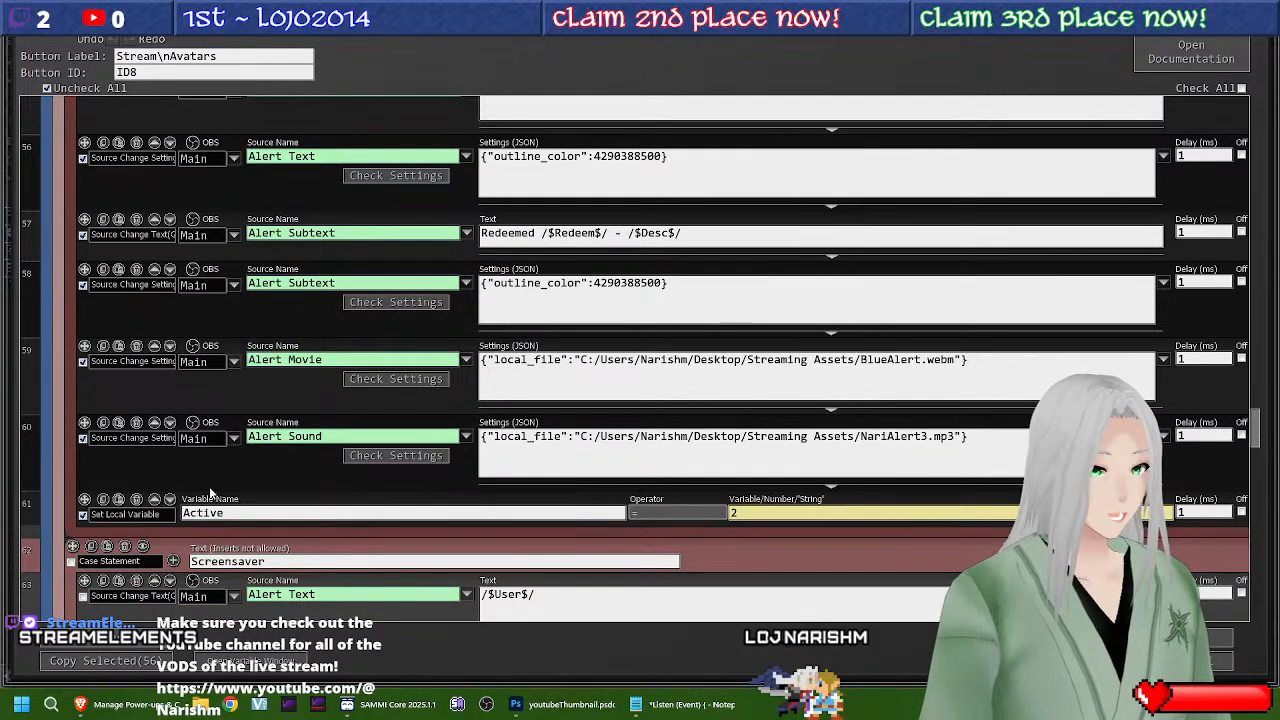
scroll(209, 486, "down", 4)
scroll(96, 426, "down", 5)
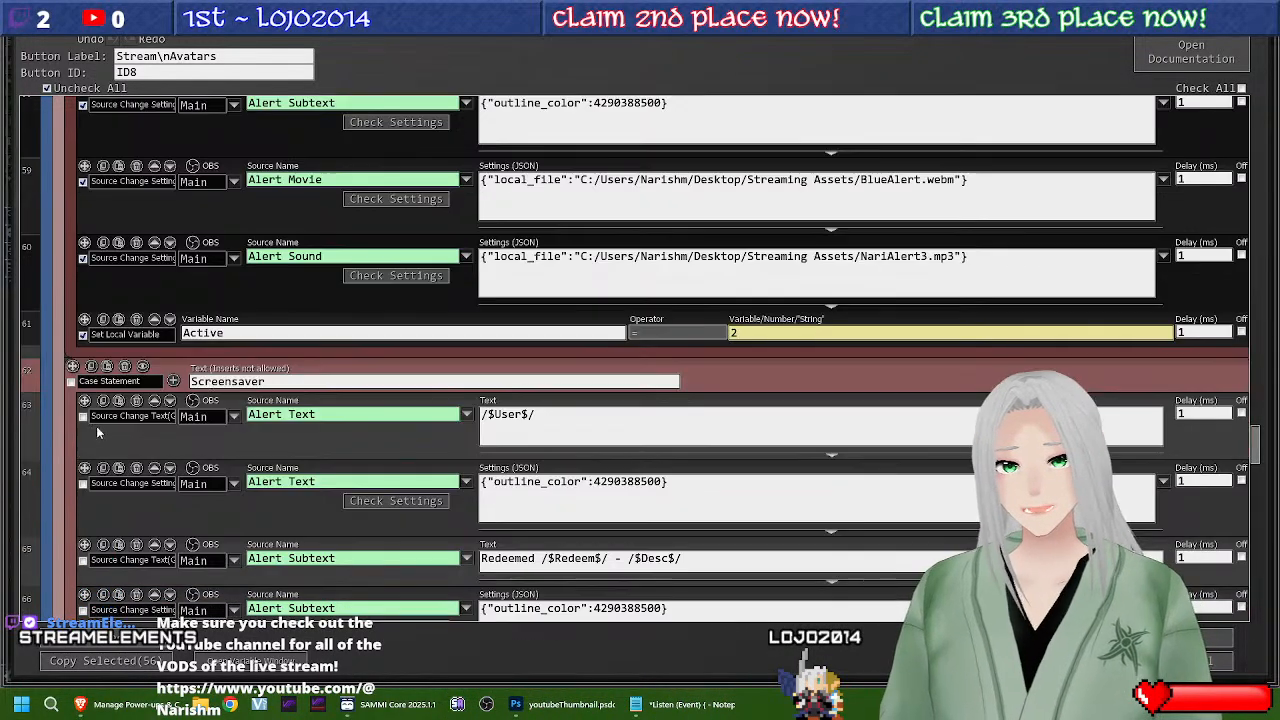
scroll(75, 388, "down", 18)
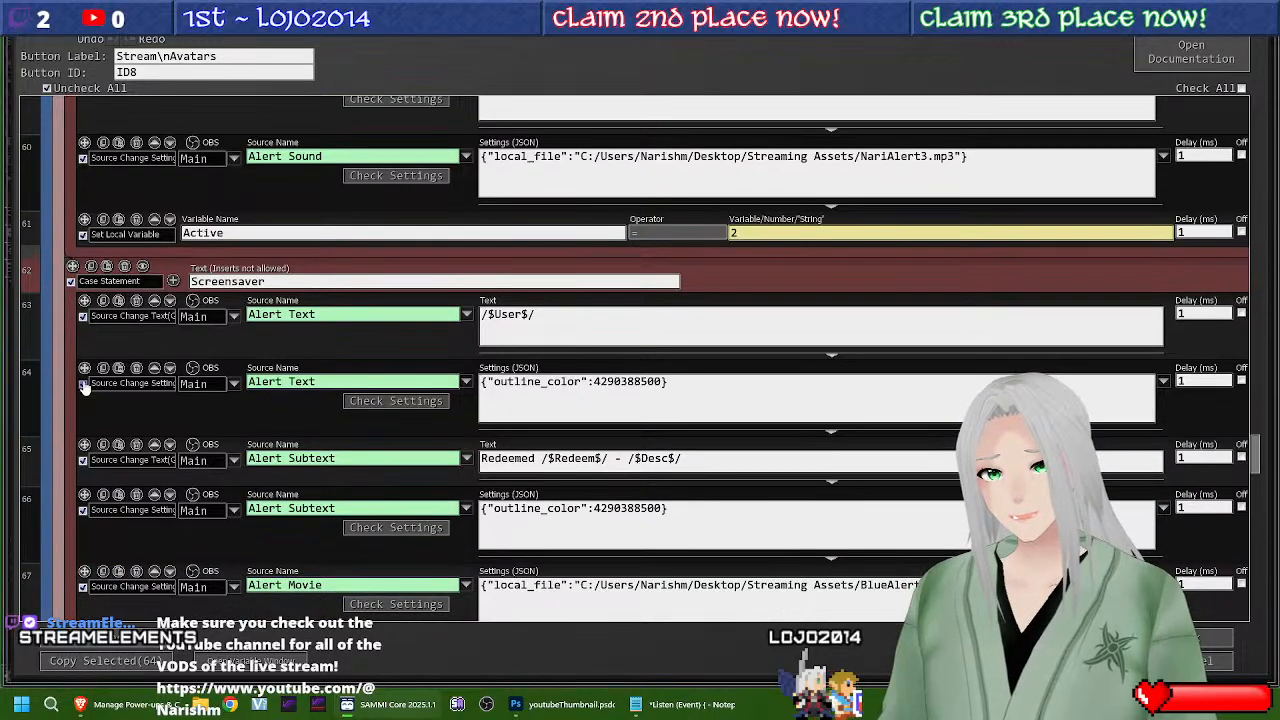
scroll(89, 383, "down", 4)
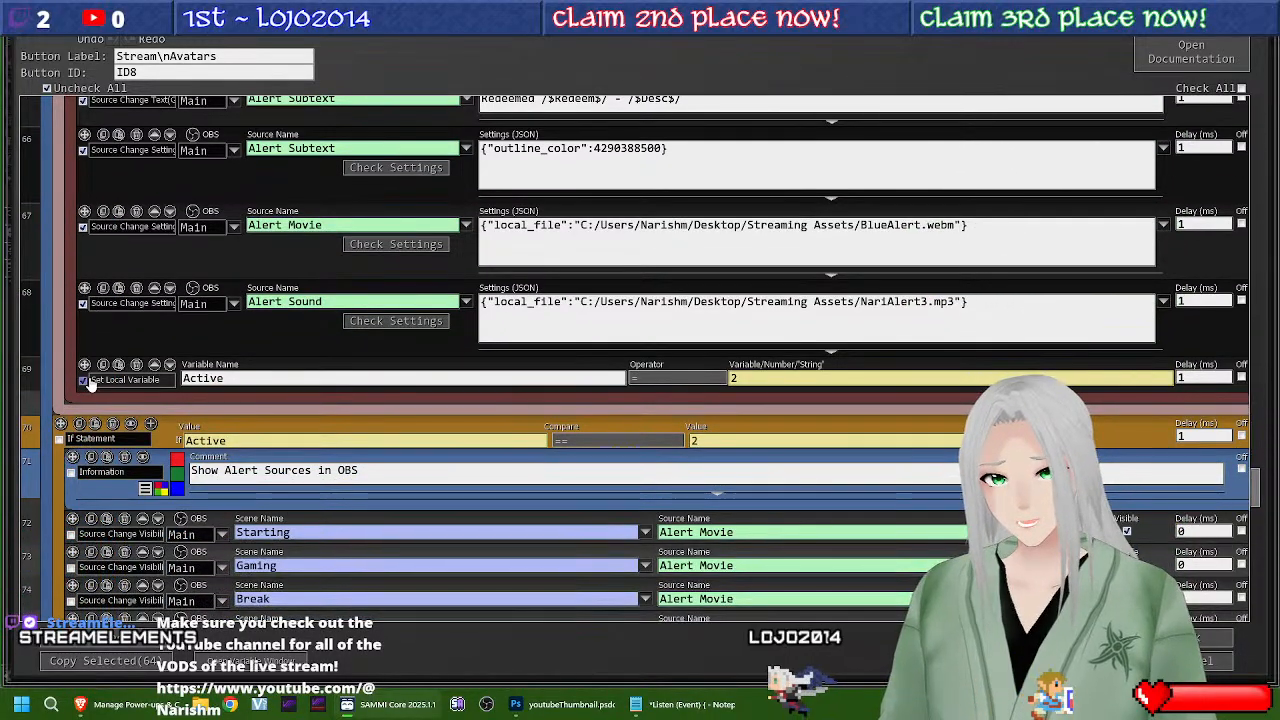
scroll(89, 383, "up", 5)
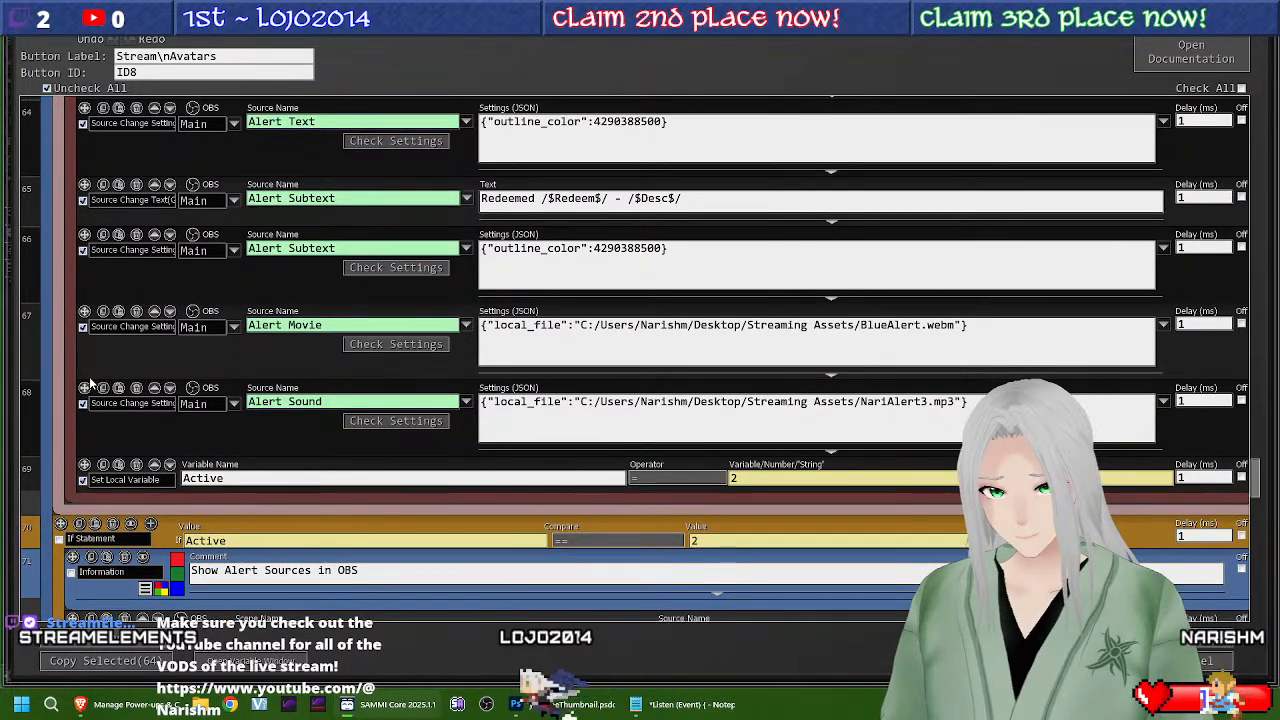
scroll(89, 376, "up", 20)
scroll(89, 371, "up", 20)
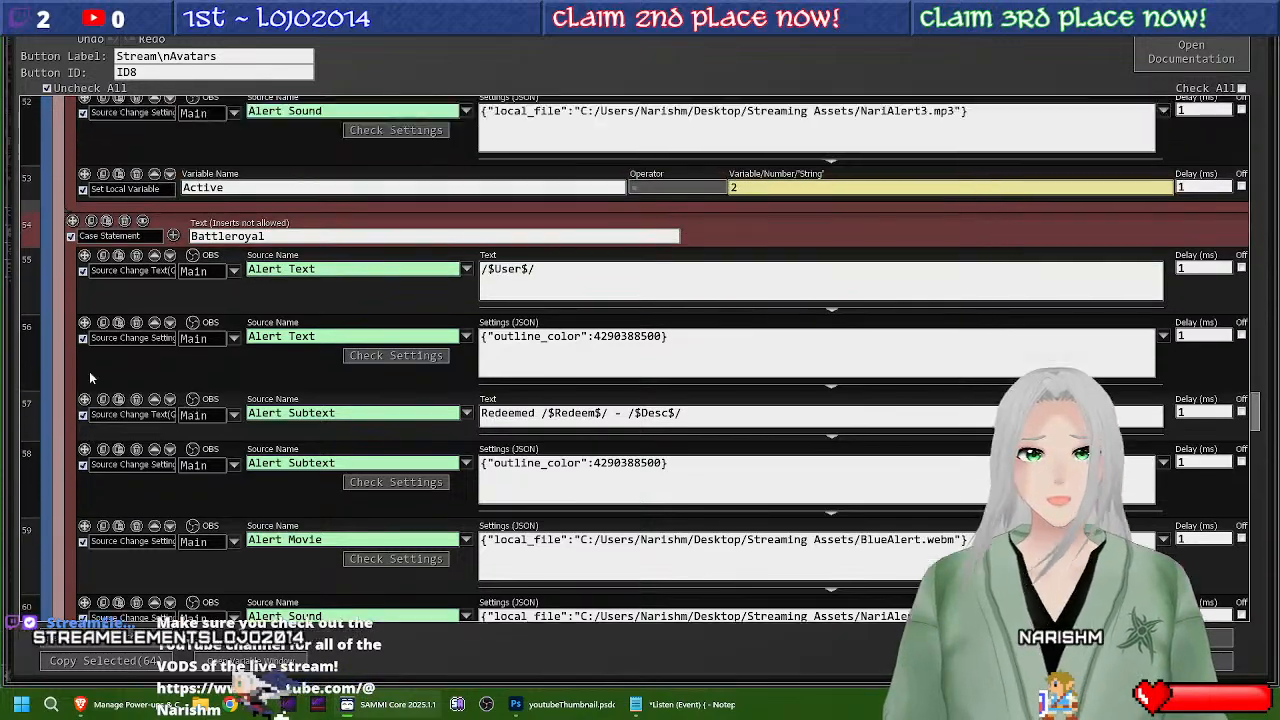
scroll(89, 365, "up", 20)
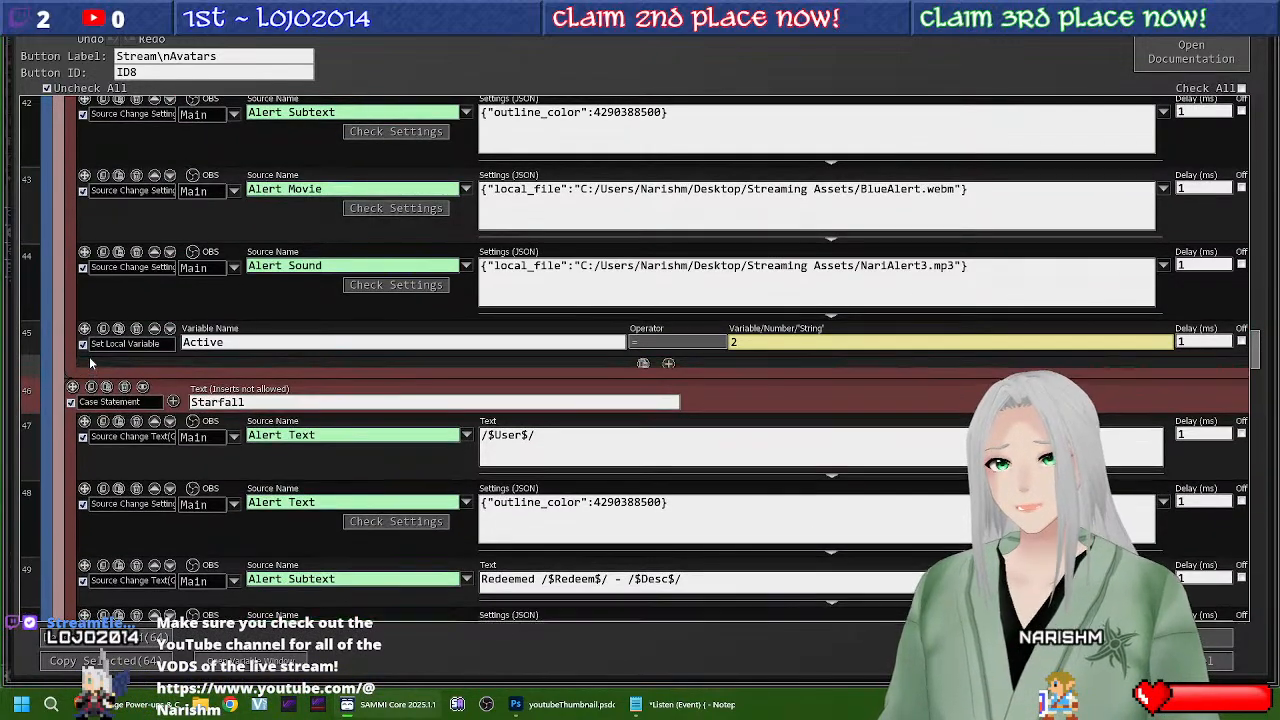
scroll(89, 338, "up", 9)
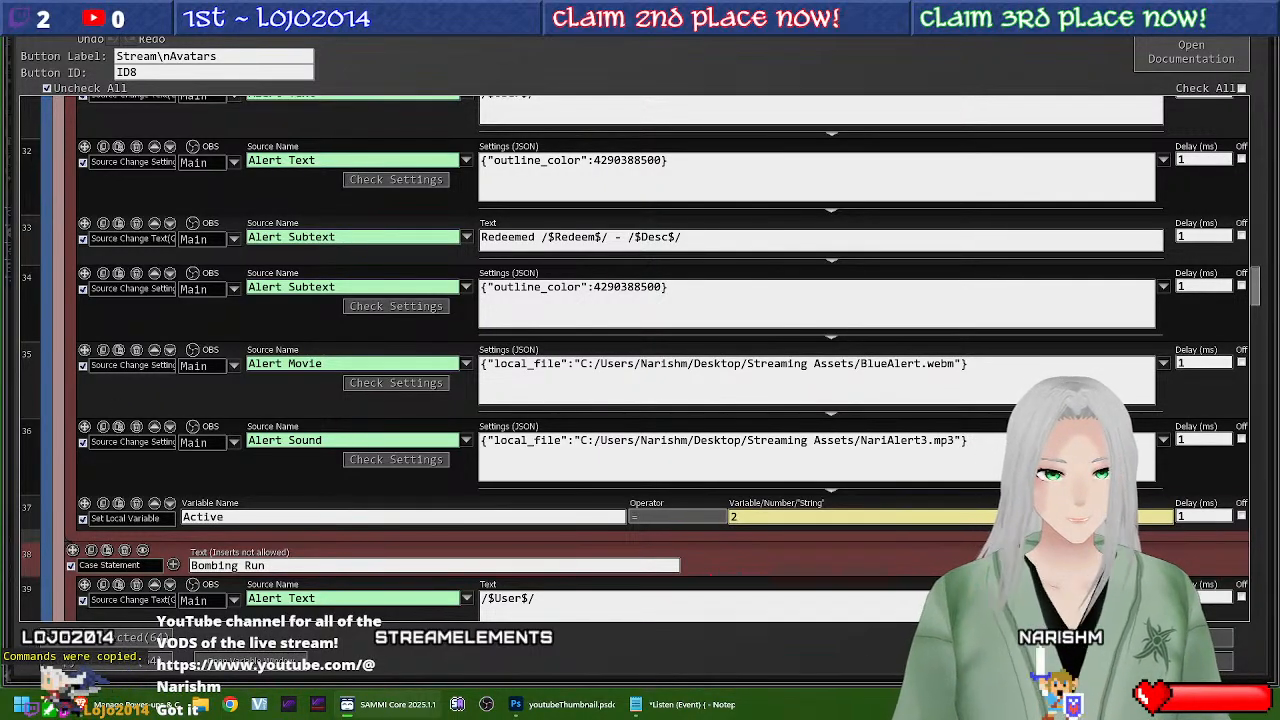
Step: Open the Channel Points button, paste the copied cases at the end of its RedeemName switch statement, and look through them
left_click(1170, 638)
double_click(1060, 150)
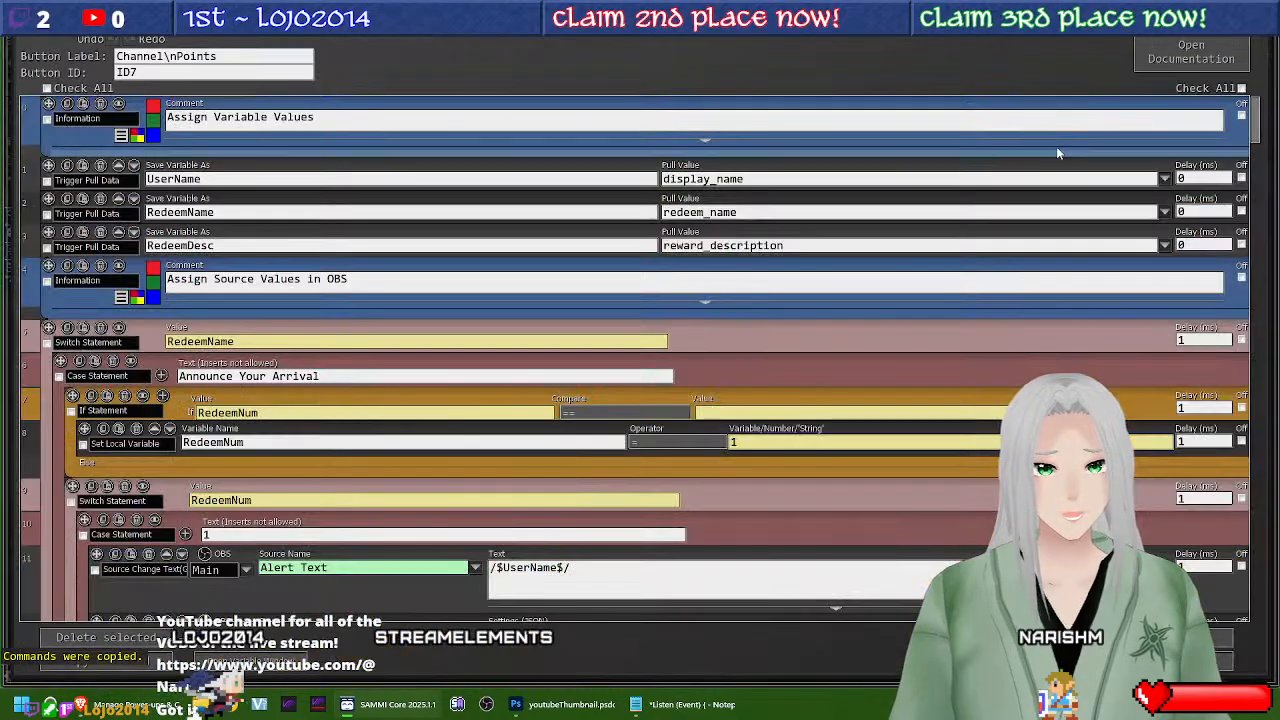
scroll(345, 385, "down", 10)
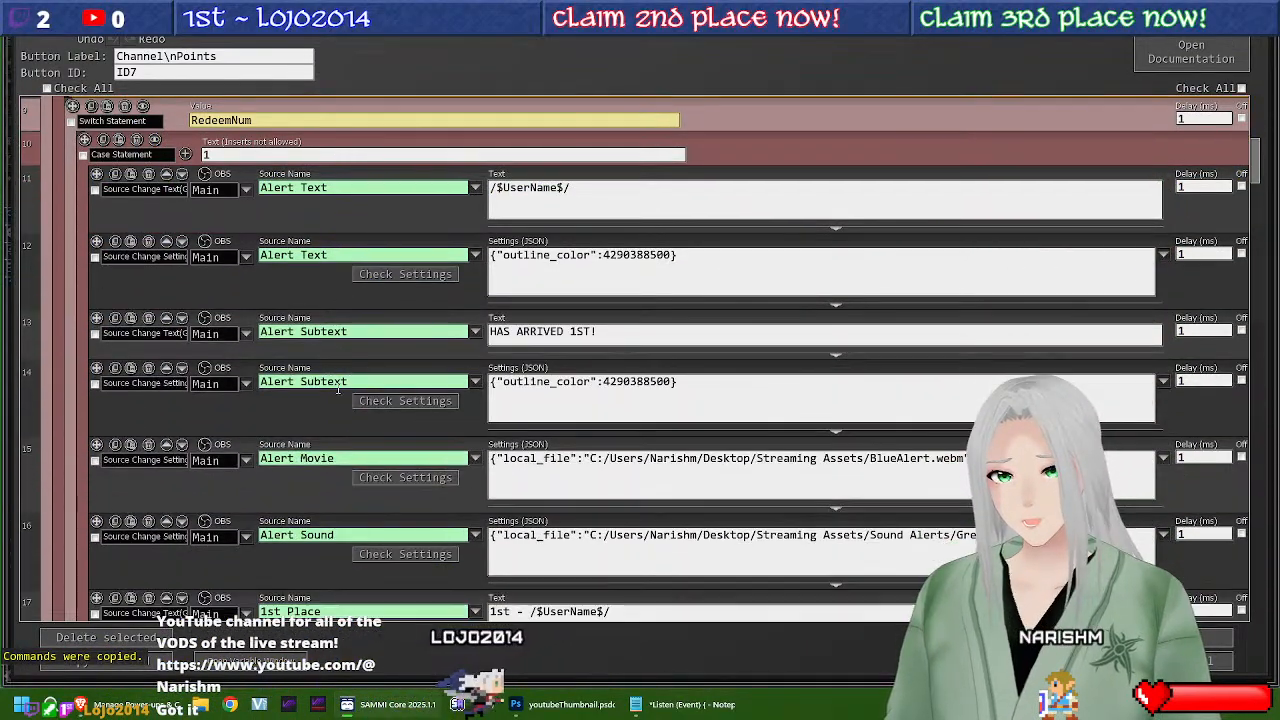
scroll(337, 393, "down", 18)
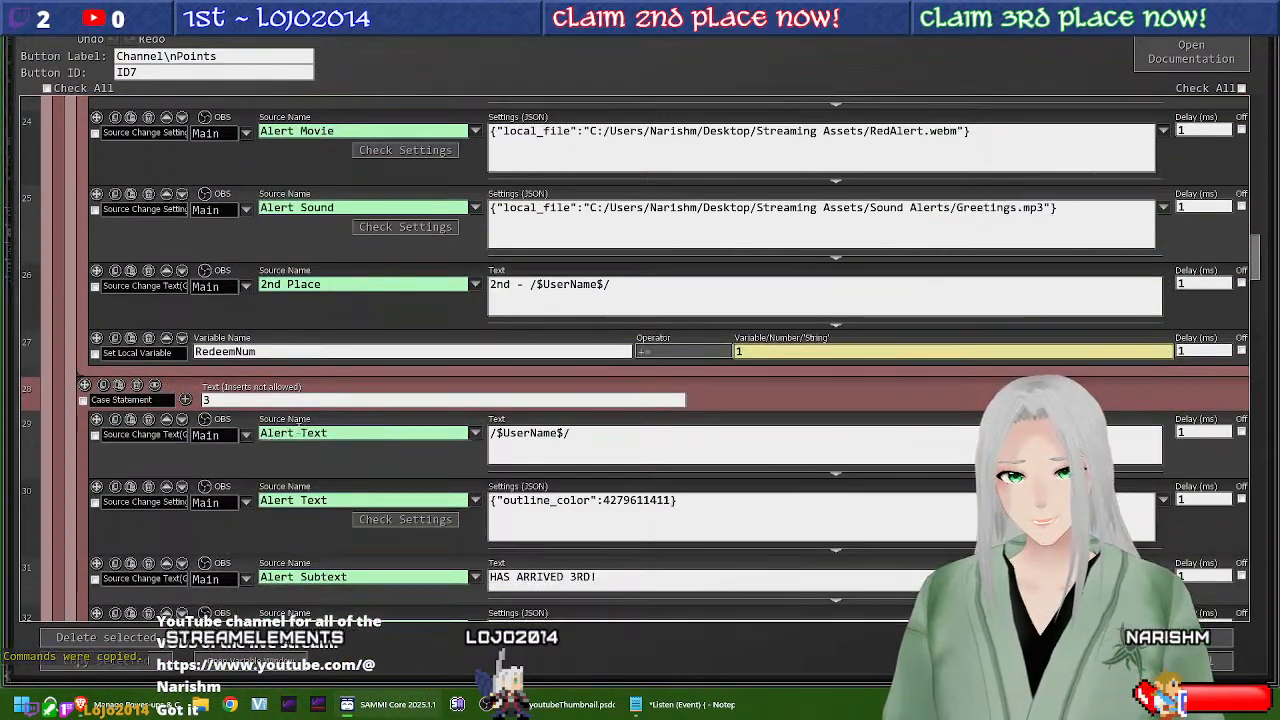
scroll(272, 446, "down", 14)
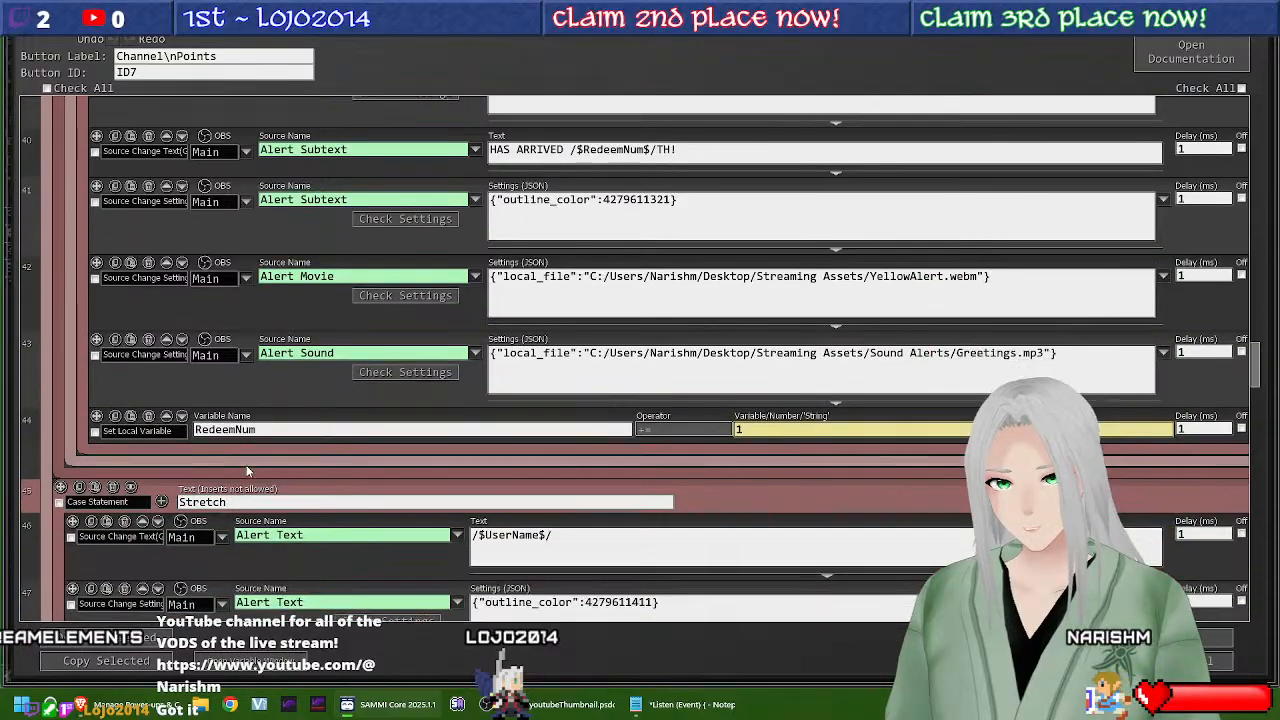
scroll(240, 468, "down", 14)
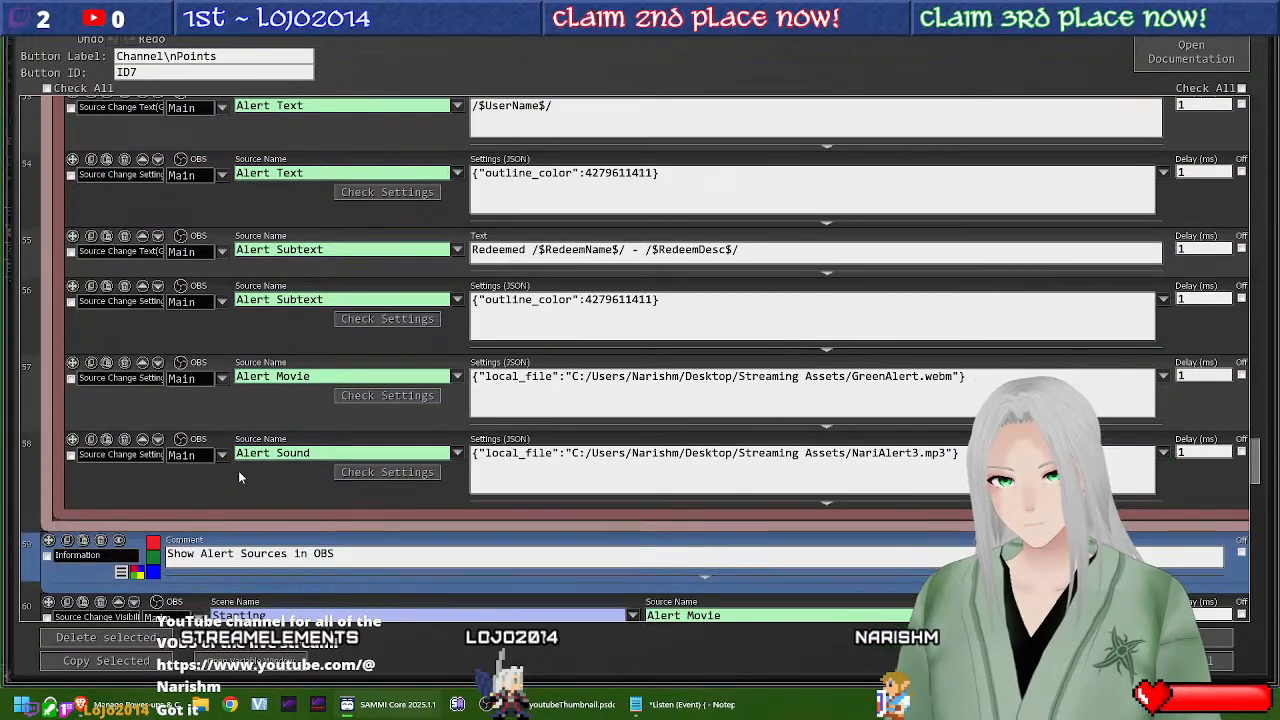
scroll(238, 471, "up", 1)
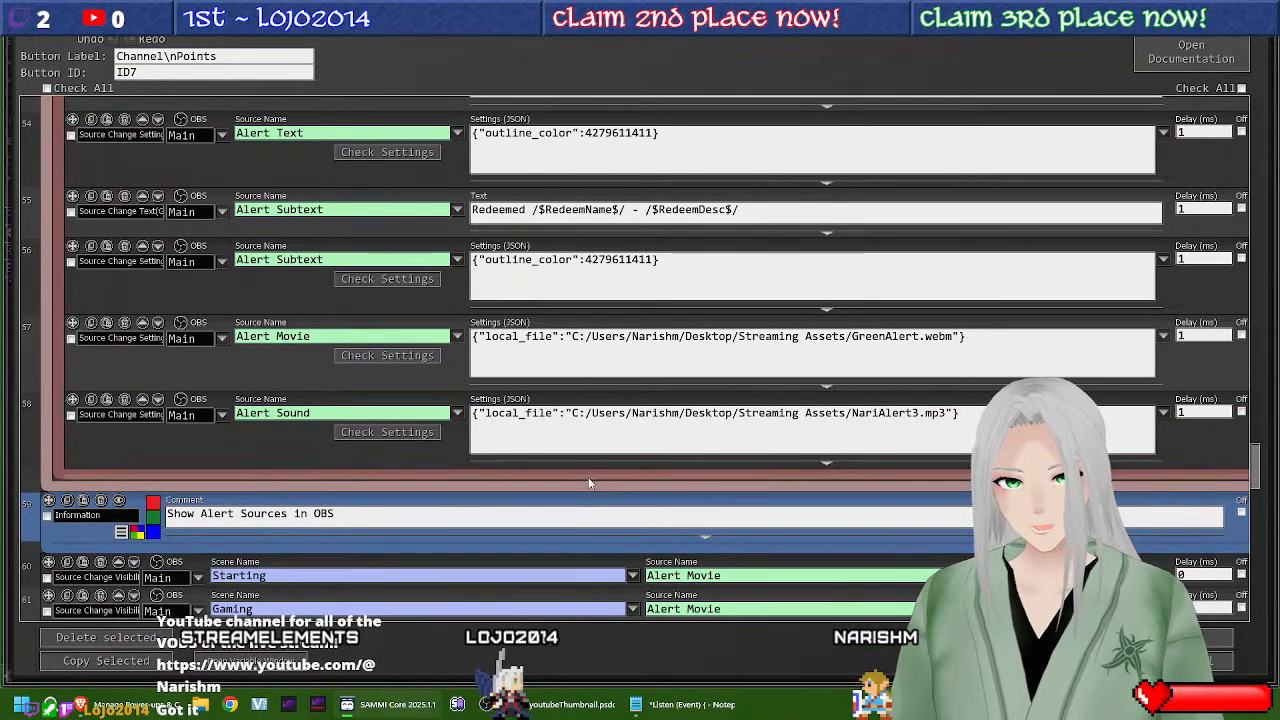
mouse_move(620, 490)
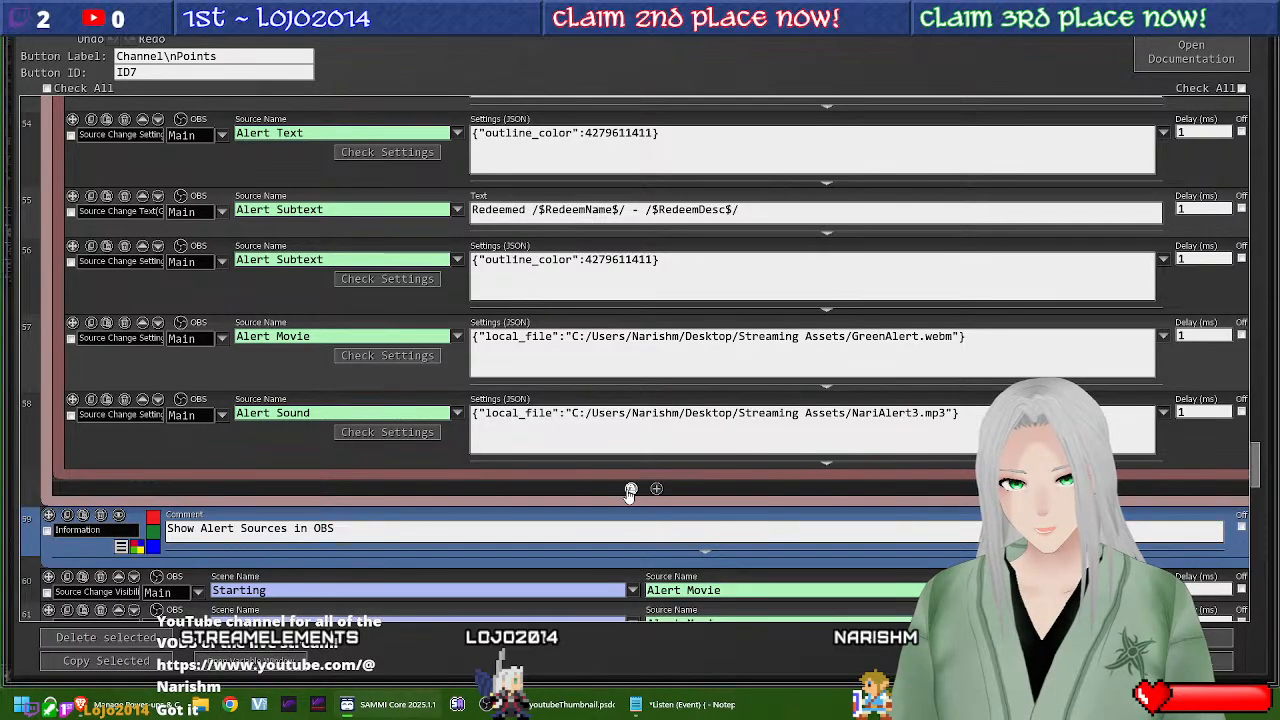
left_click(631, 491)
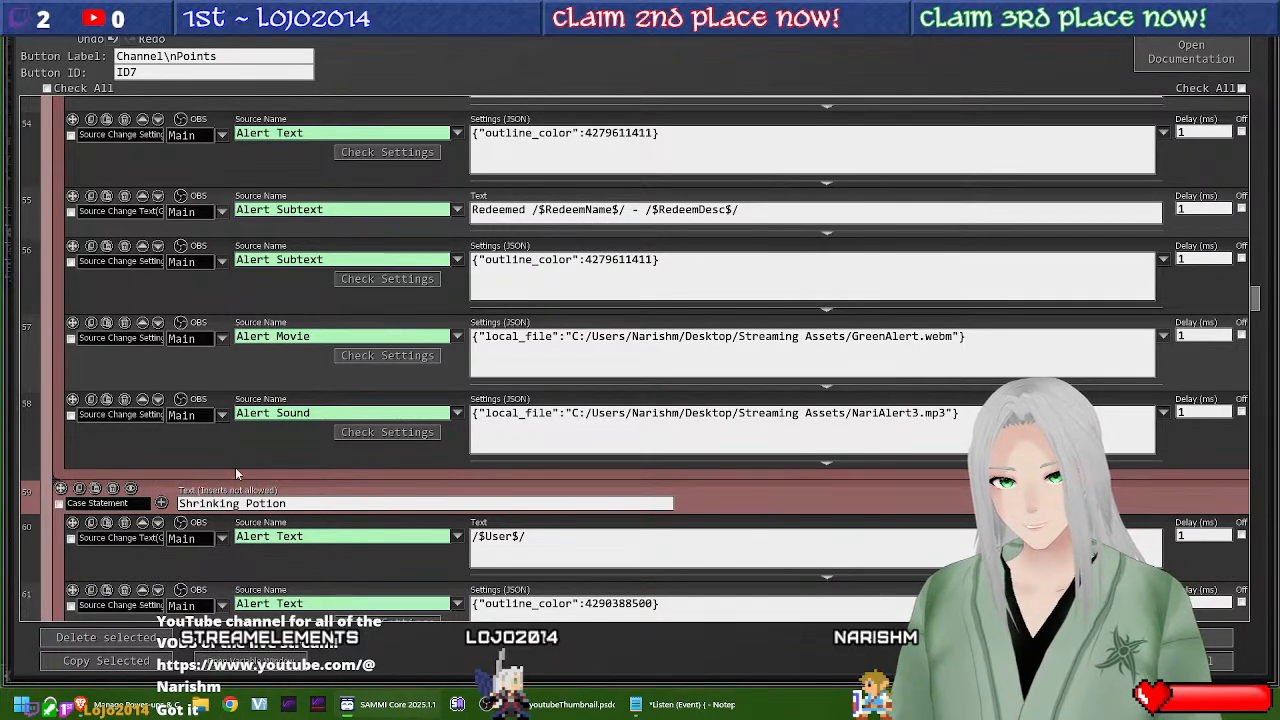
scroll(168, 338, "down", 5)
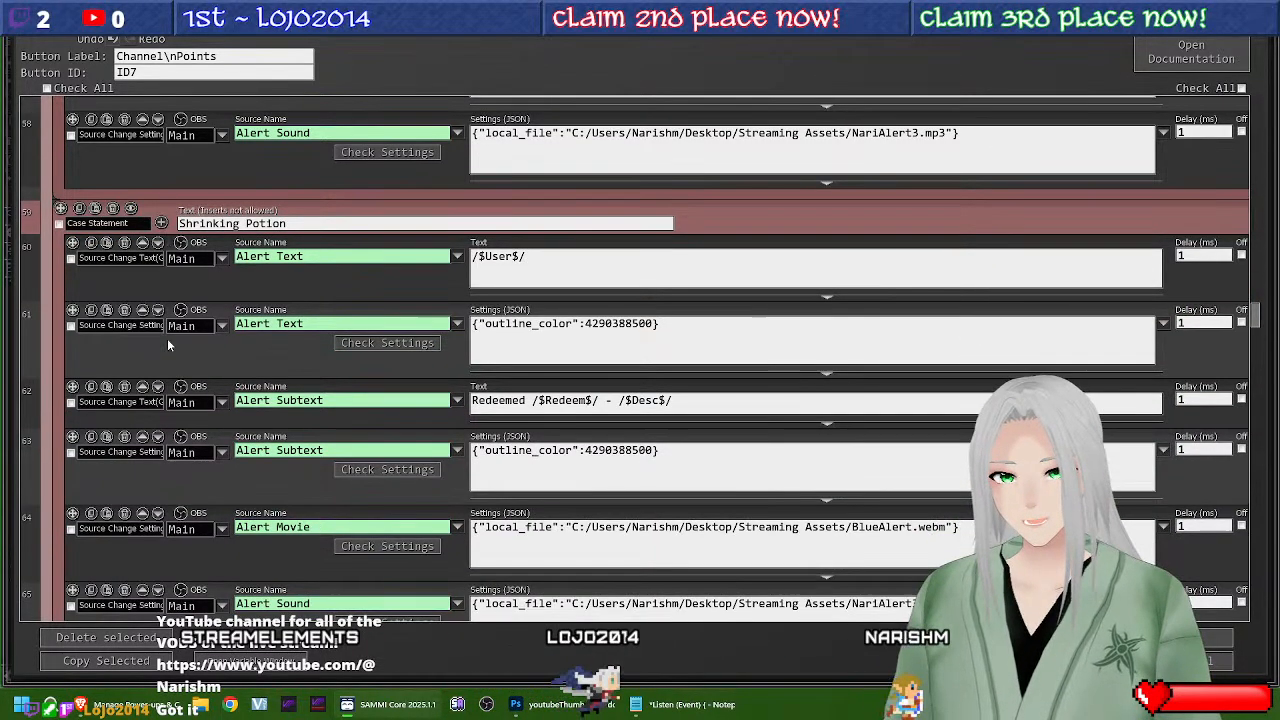
scroll(168, 340, "down", 8)
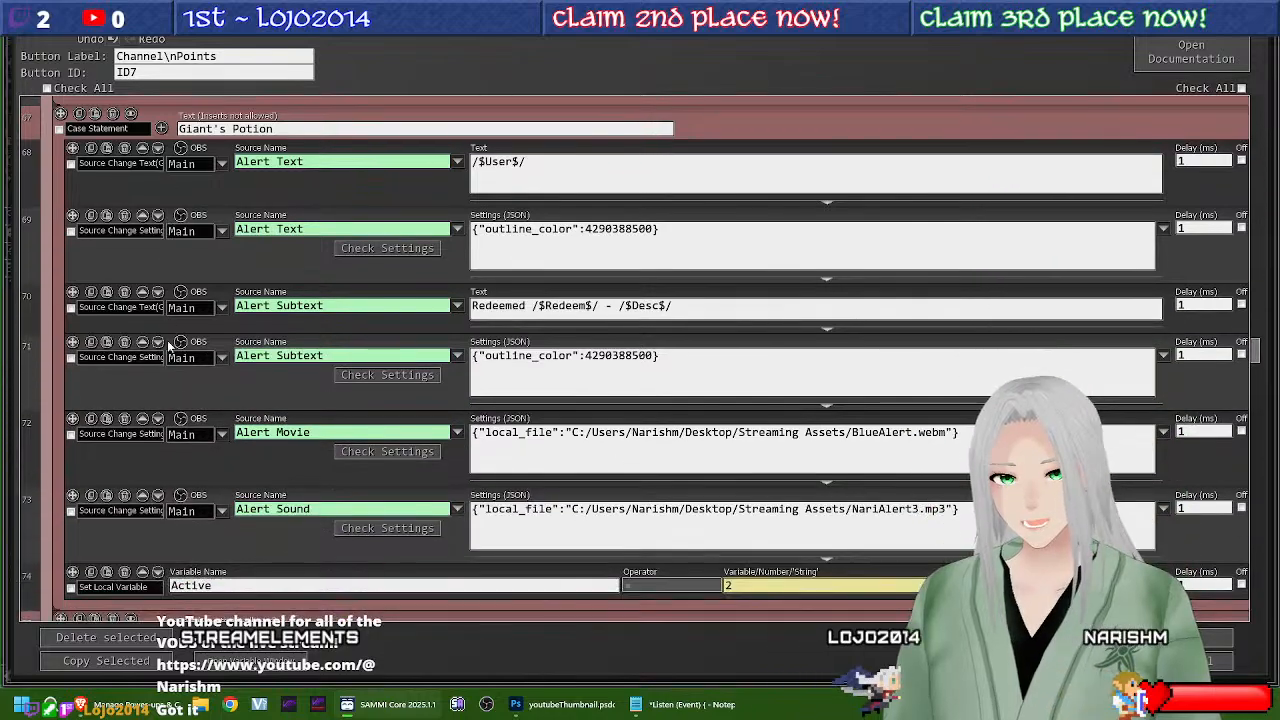
scroll(167, 340, "down", 5)
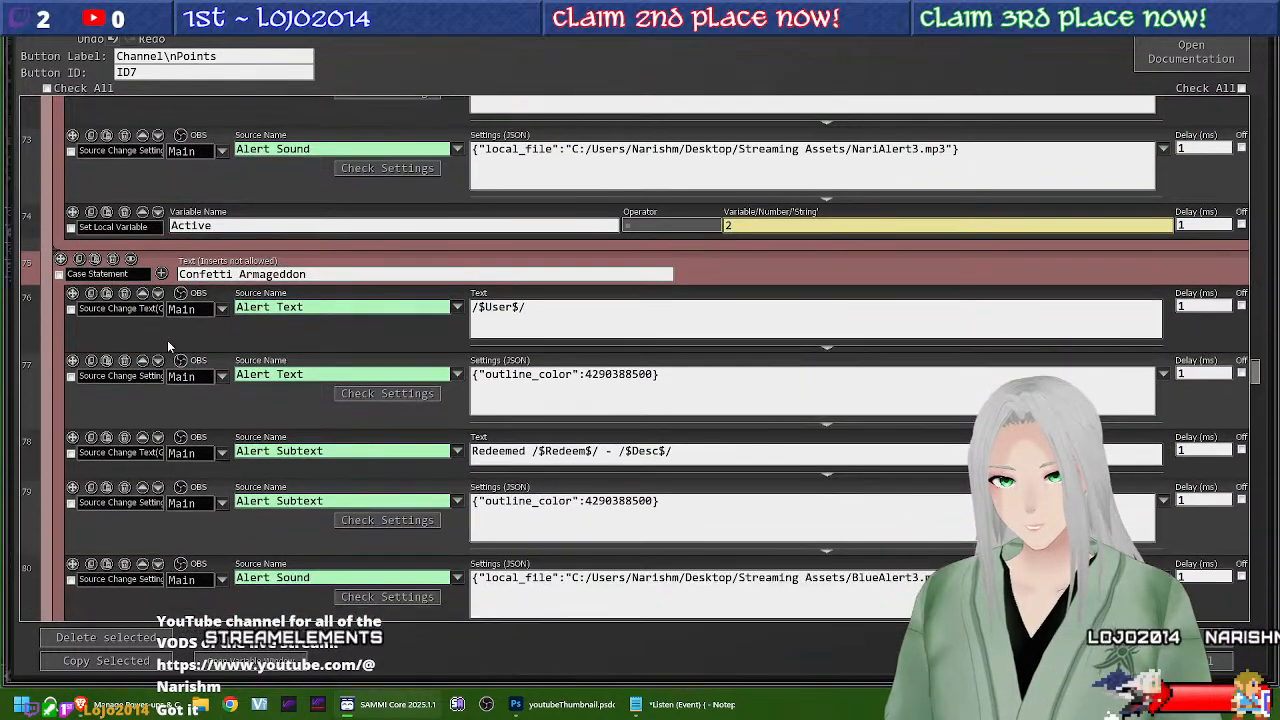
scroll(167, 340, "down", 8)
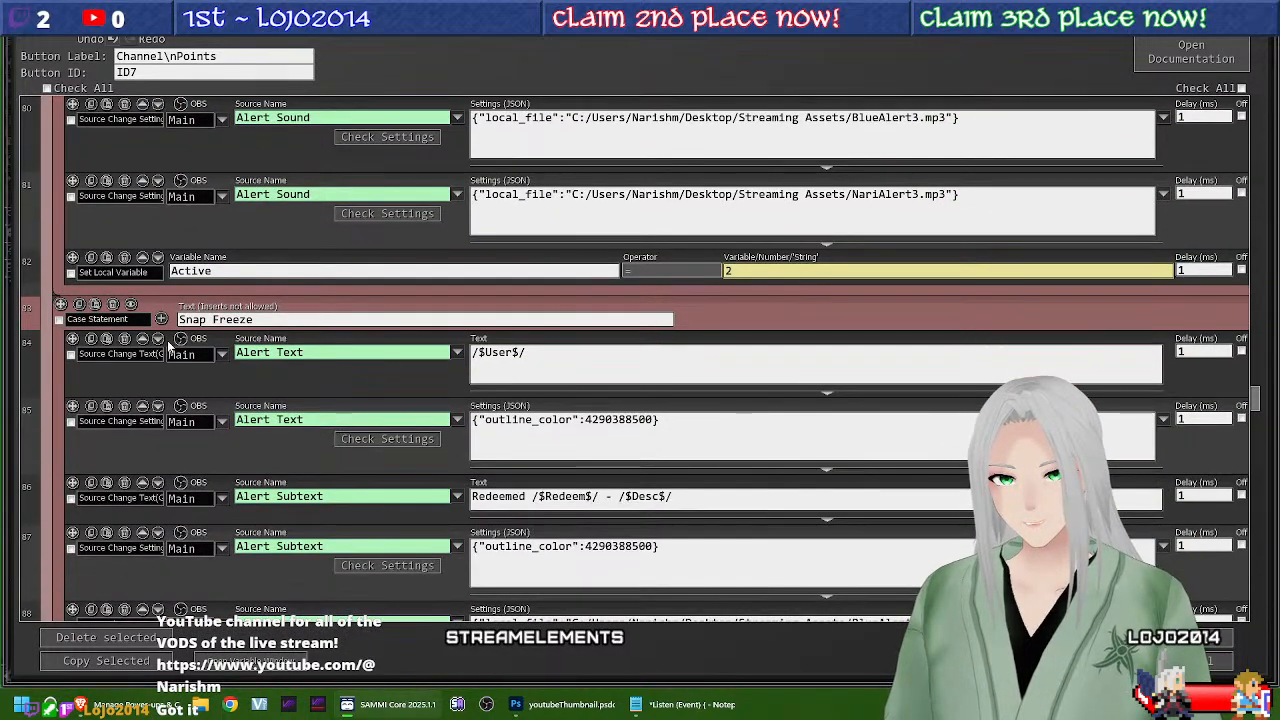
Step: Delete the Set Local Variable command for Active at the end of the pasted Screensaver case
scroll(167, 343, "down", 10)
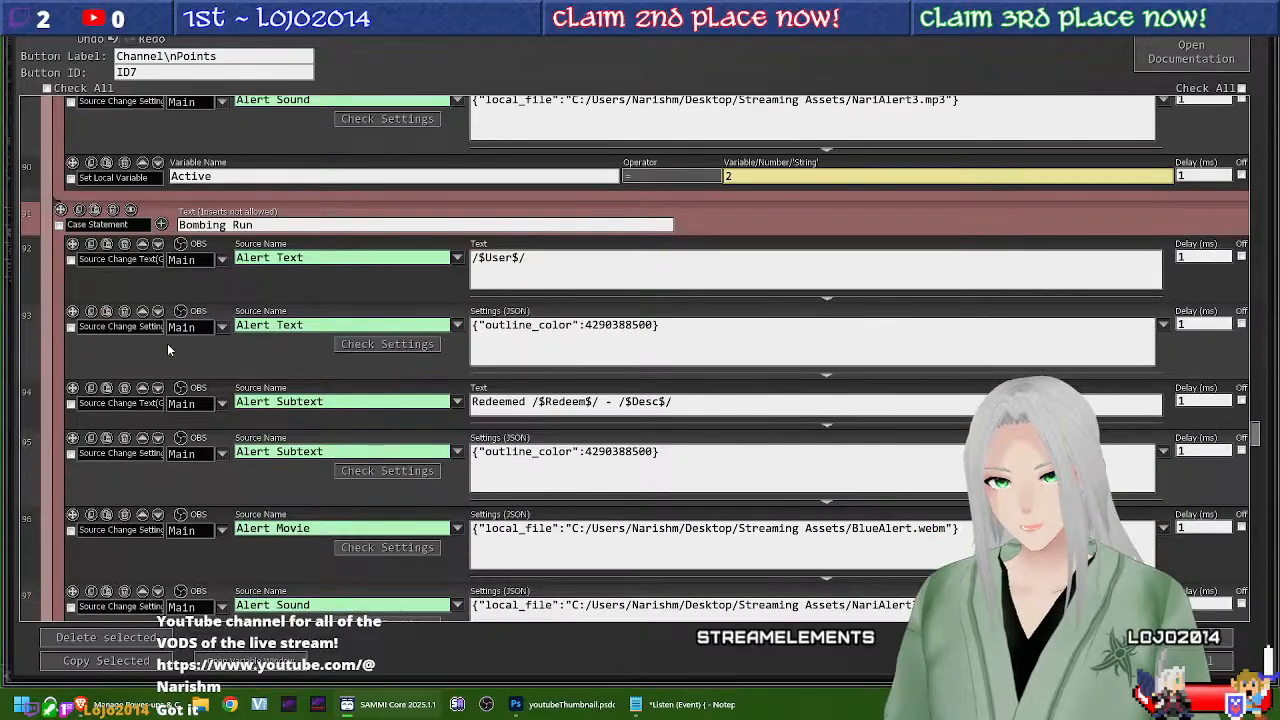
scroll(167, 351, "down", 10)
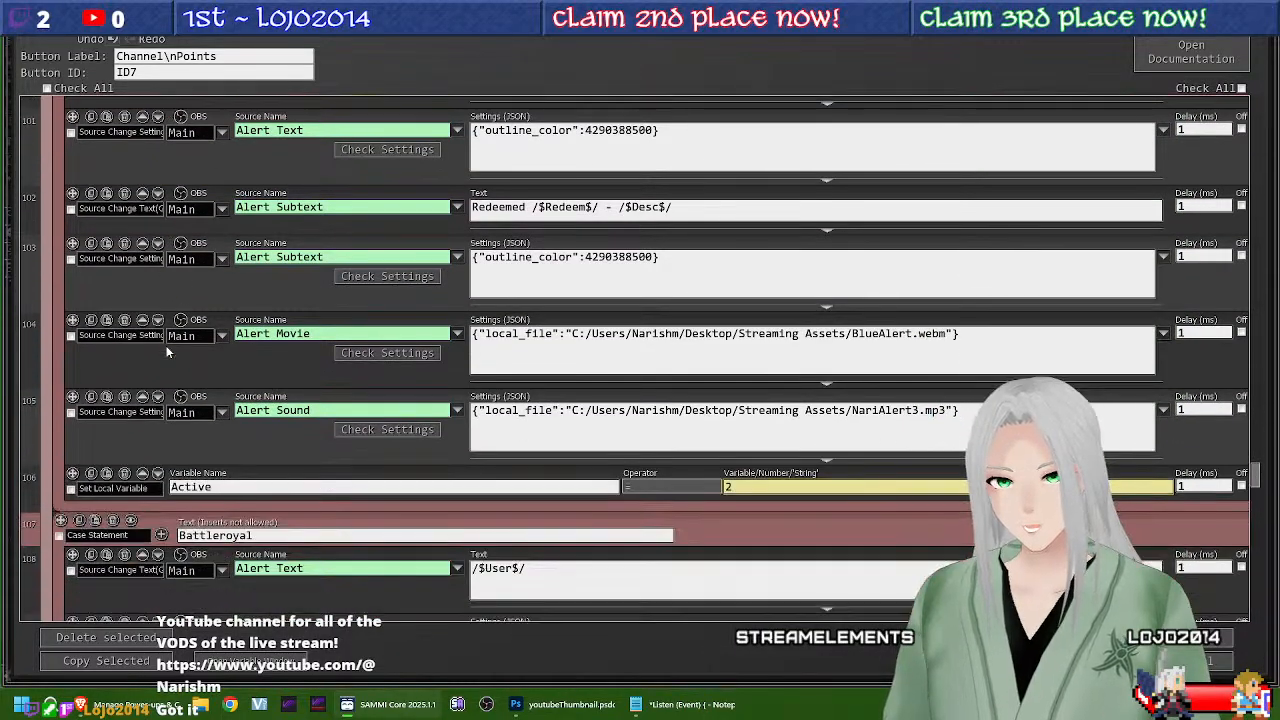
scroll(167, 352, "down", 10)
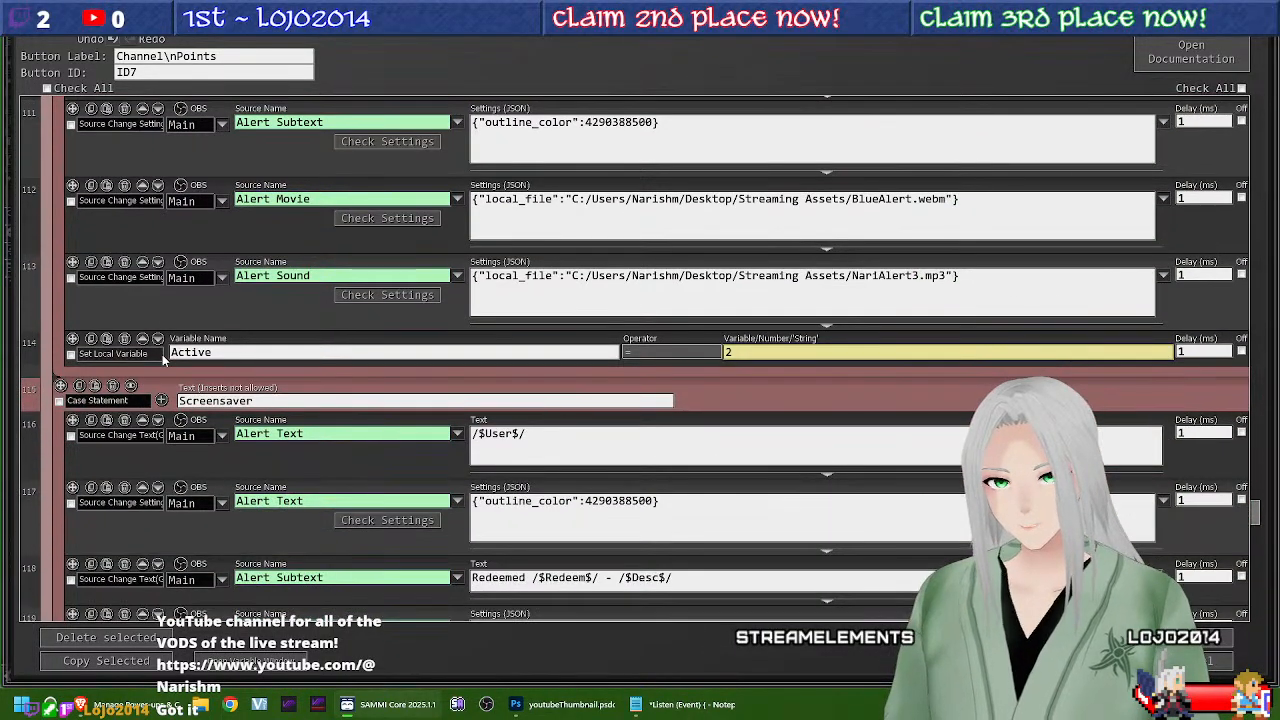
scroll(161, 358, "down", 5)
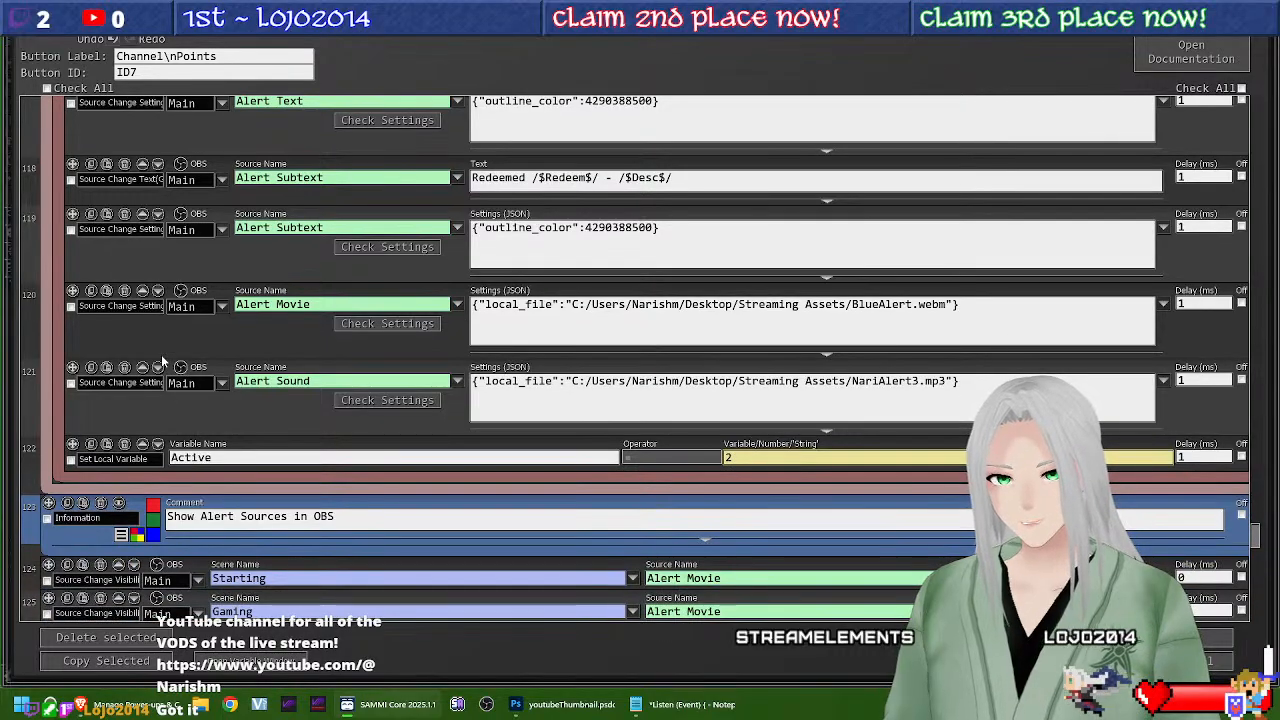
left_click(125, 445)
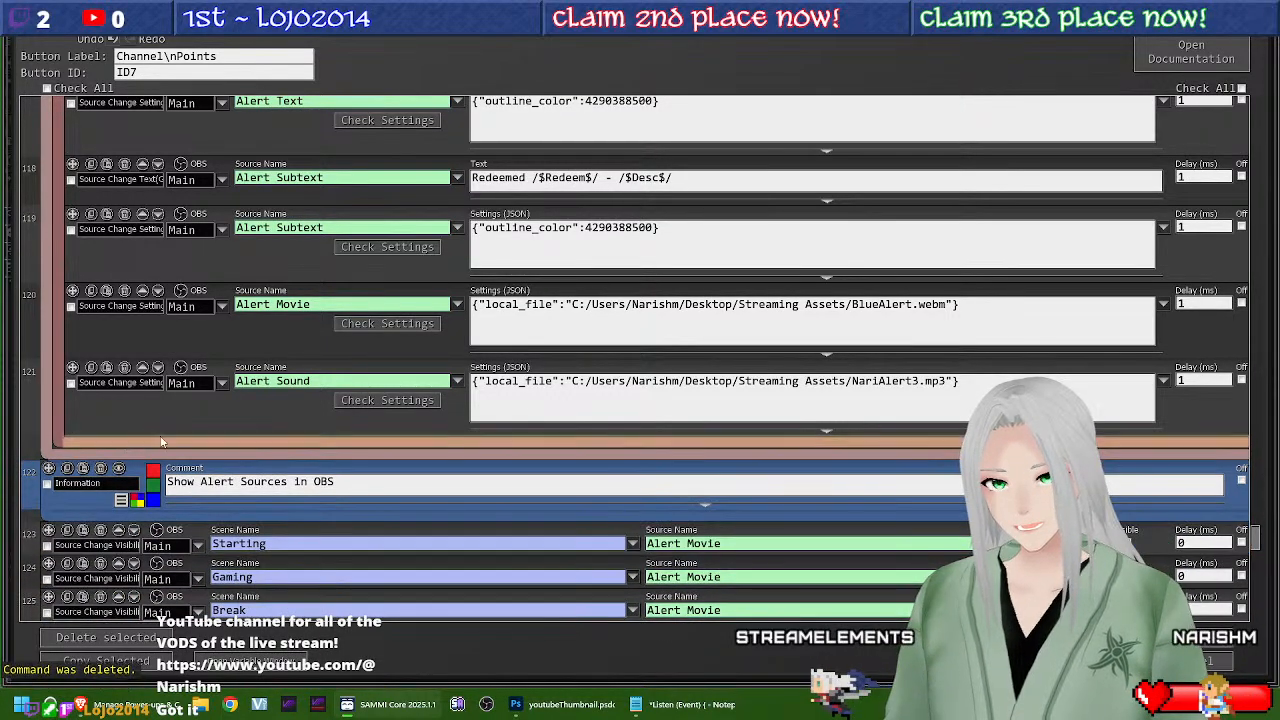
Step: Delete the Set Local Variable commands for Active that end the Battleroyal and Starfall cases
scroll(625, 391, "up", 2)
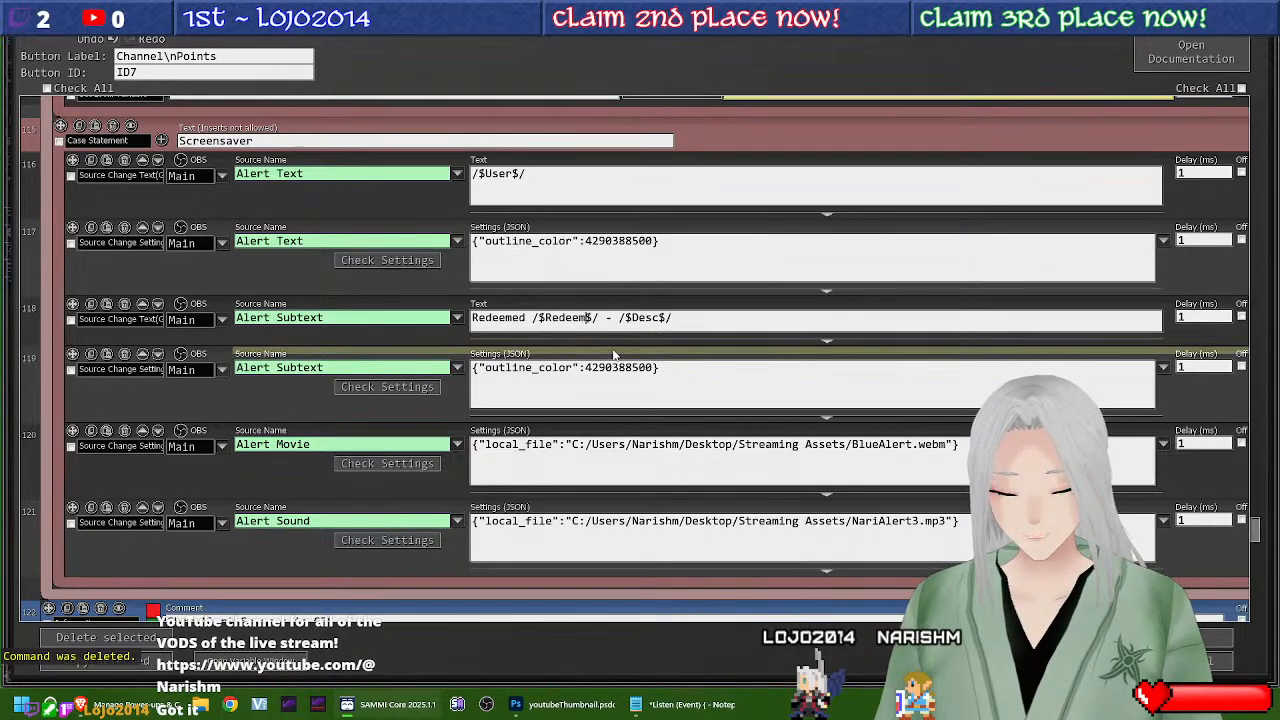
mouse_move(614, 354)
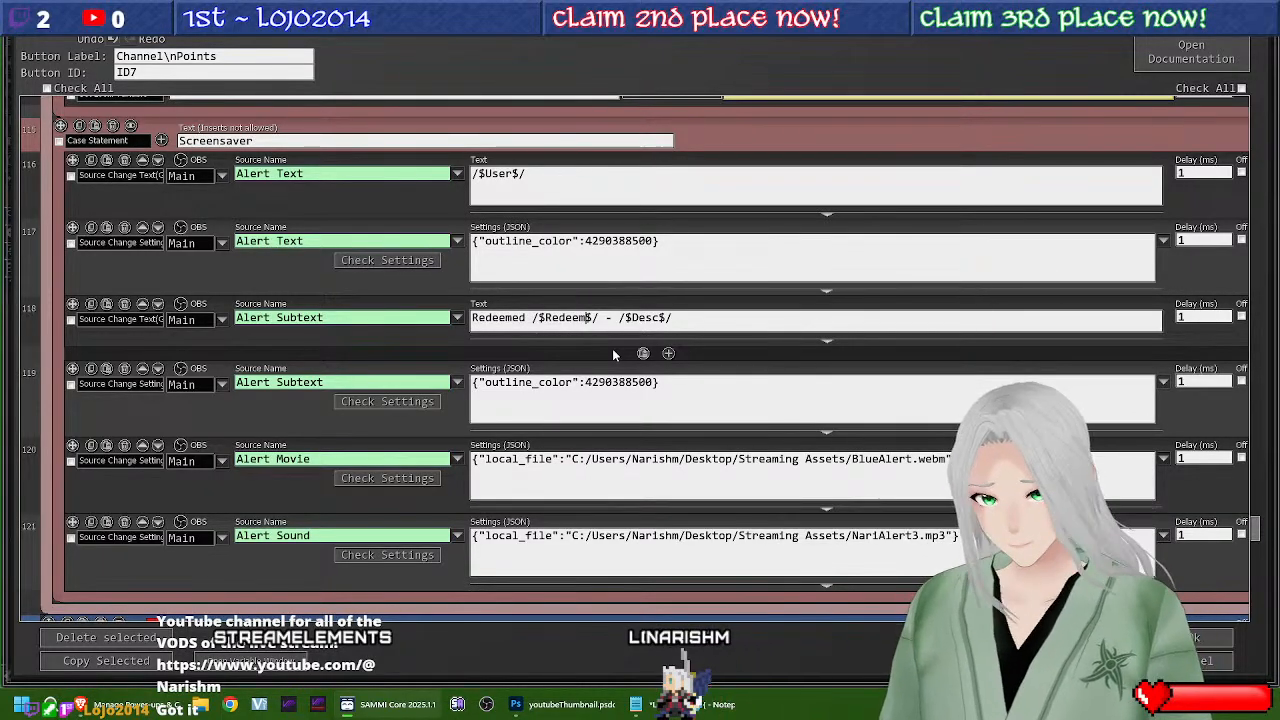
scroll(638, 308, "up", 2)
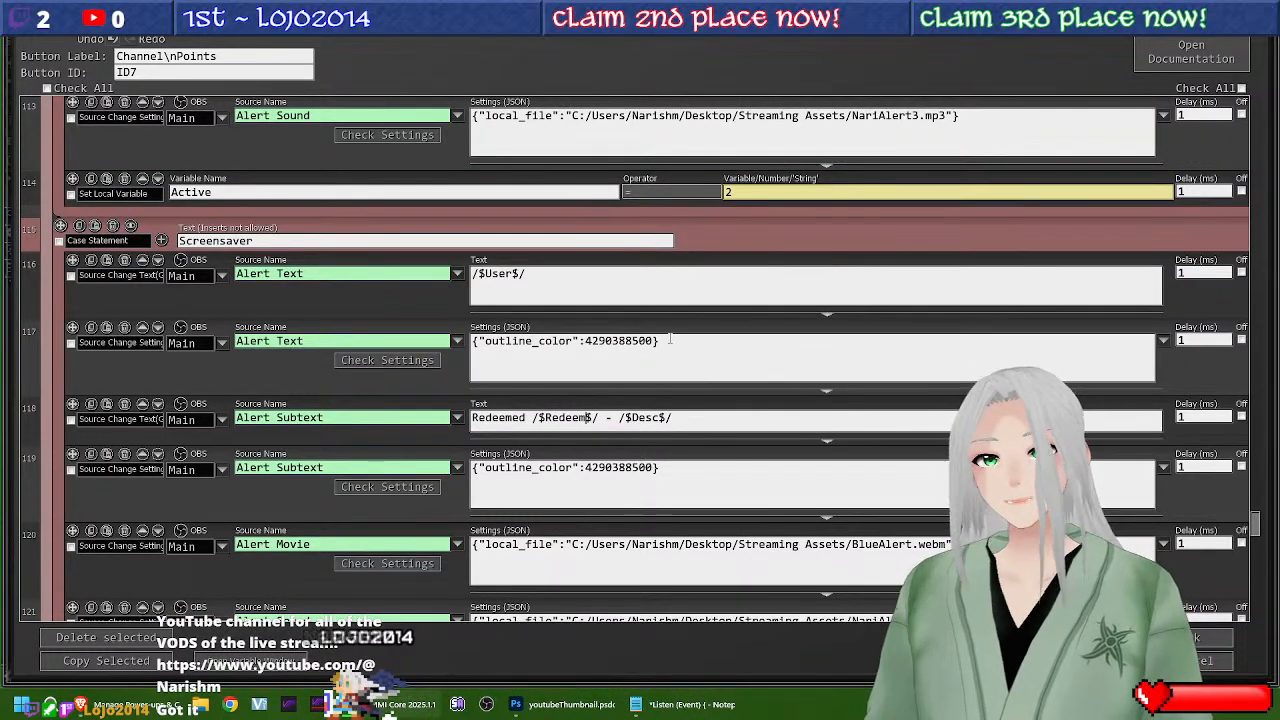
left_click(124, 179)
scroll(392, 269, "up", 5)
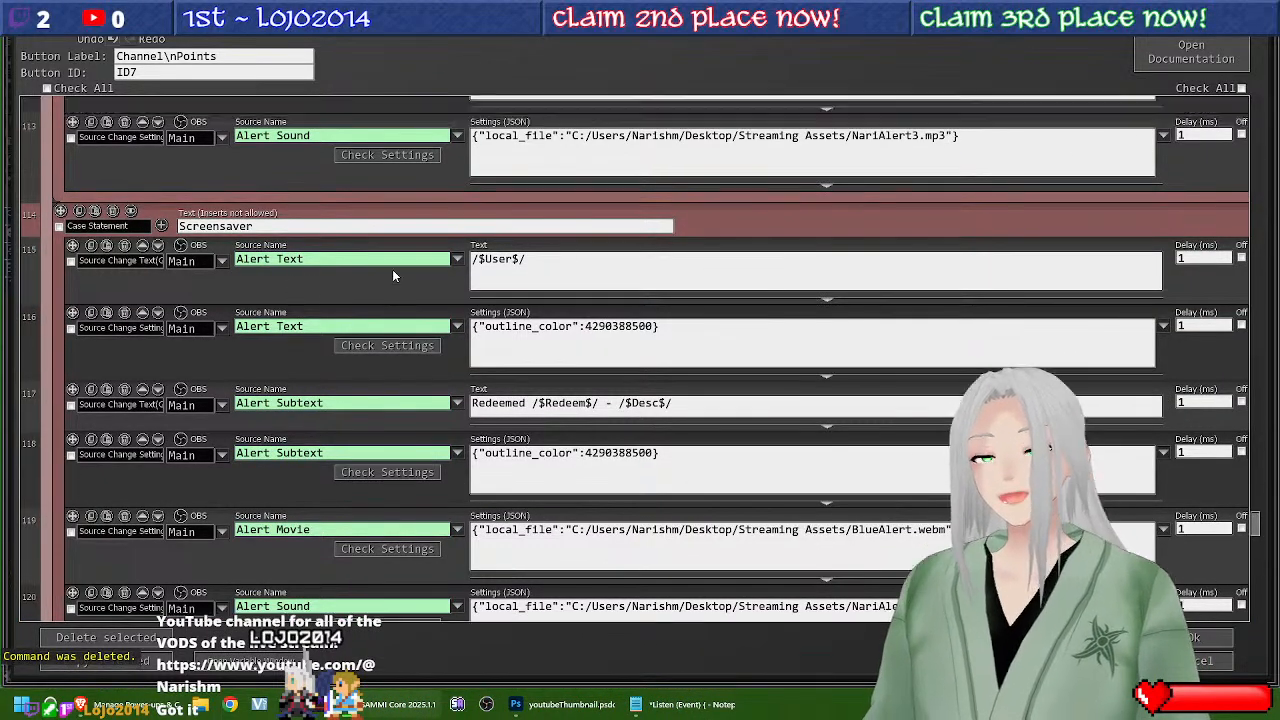
scroll(393, 275, "up", 5)
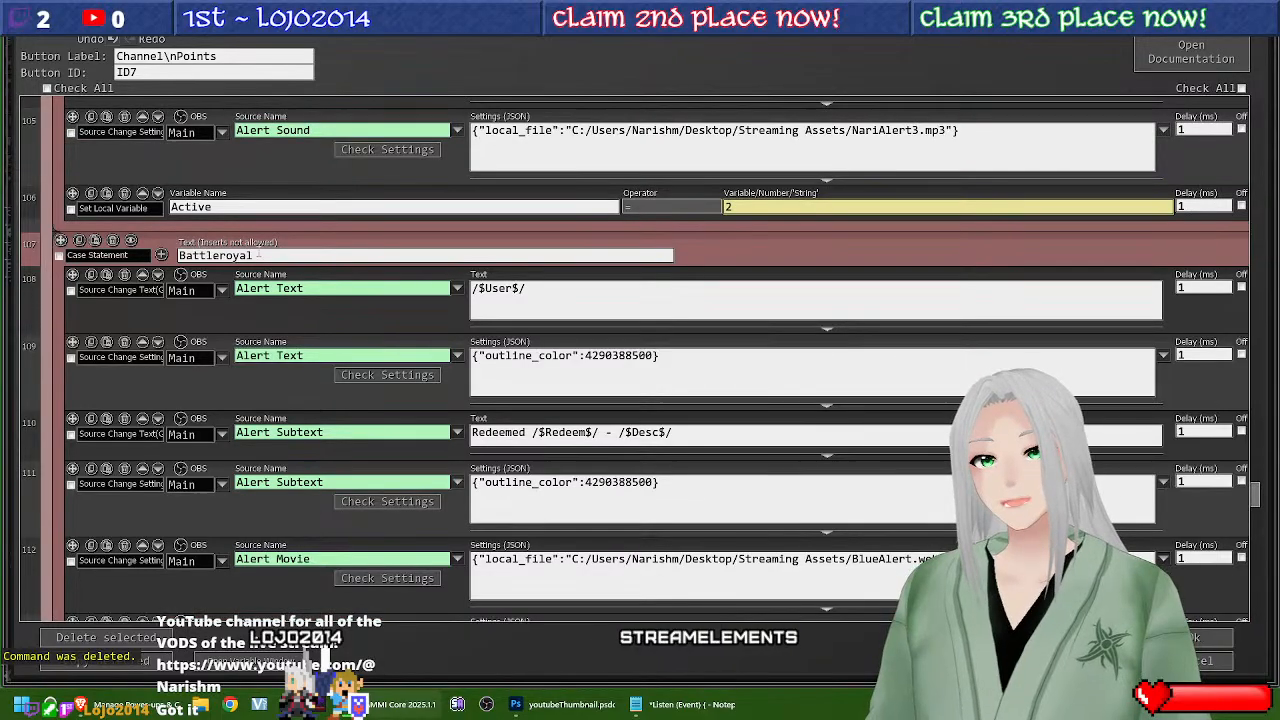
scroll(271, 311, "up", 1)
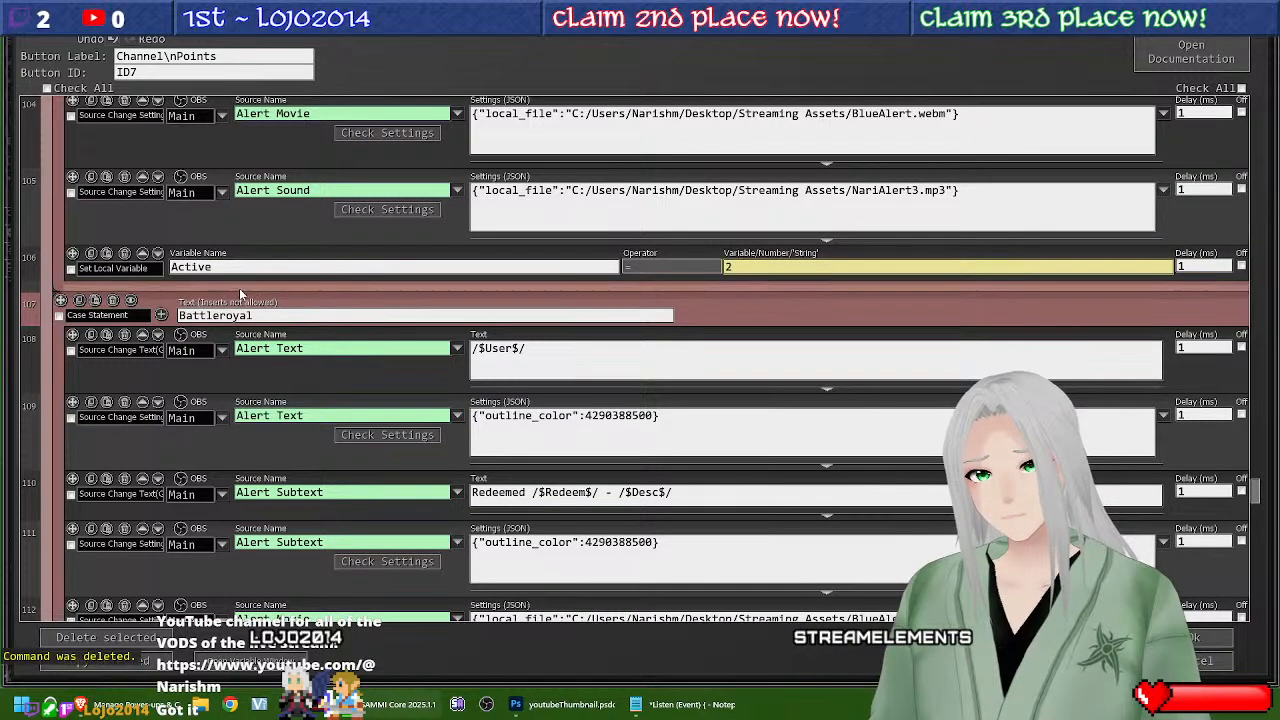
left_click(124, 255)
Step: Delete the Set Local Variable commands for Active that end the Bombing Run and Snap Freeze cases
scroll(416, 353, "up", 10)
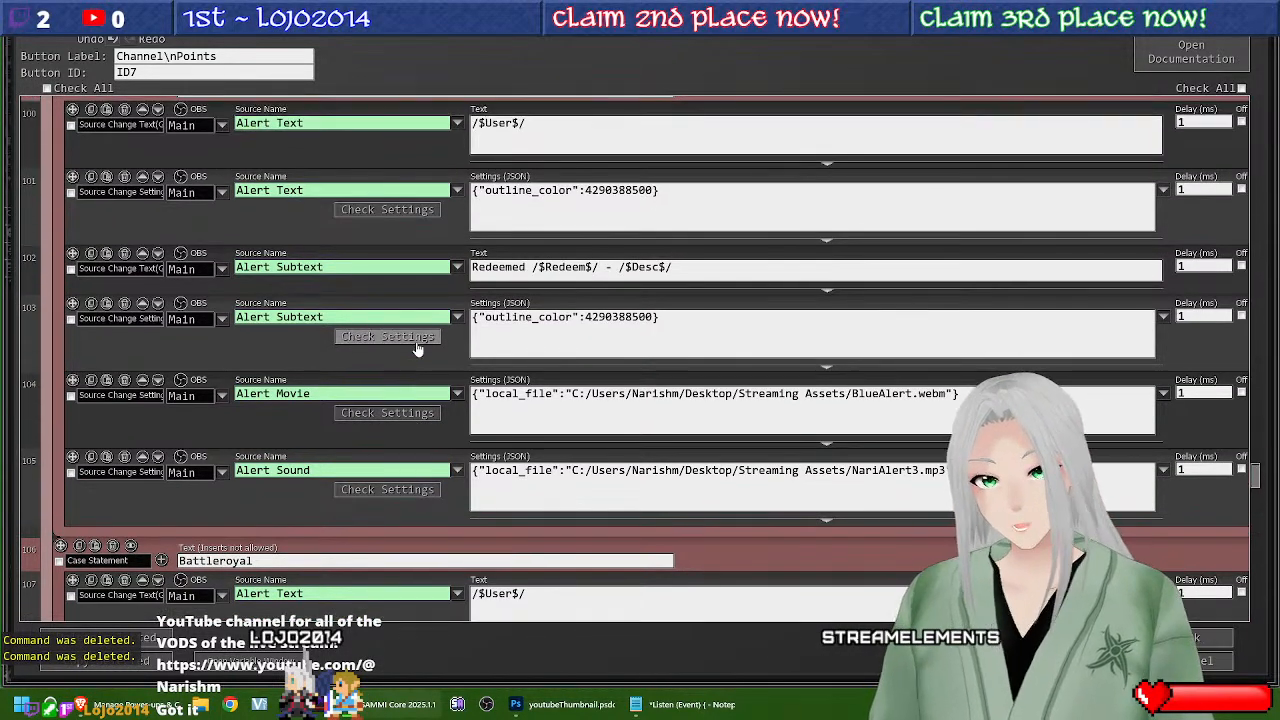
scroll(418, 345, "up", 2)
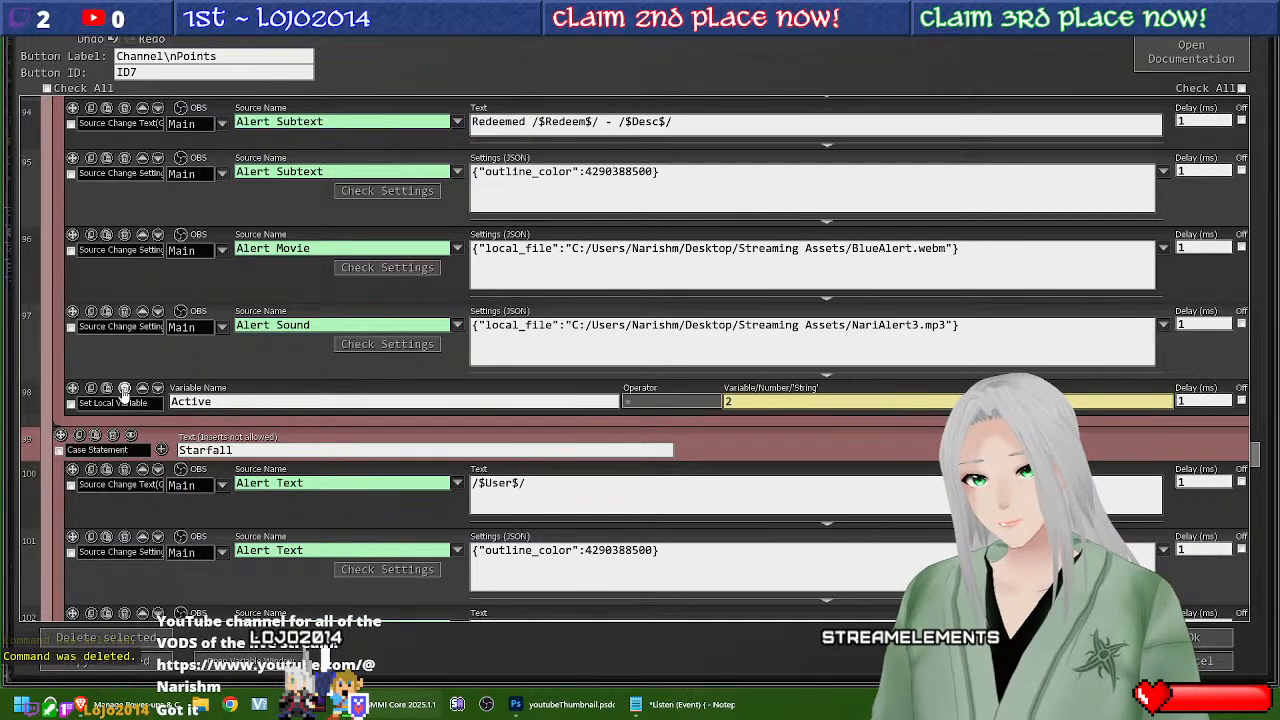
left_click(124, 393)
scroll(284, 359, "up", 10)
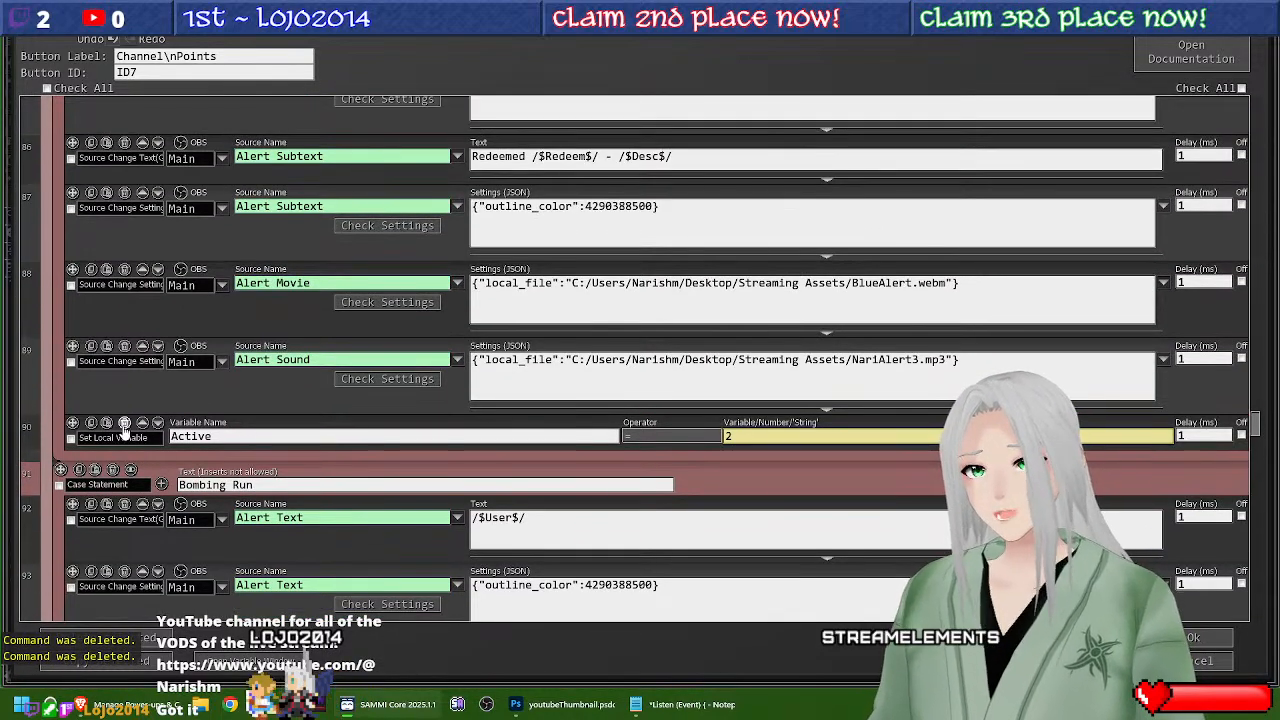
left_click(124, 430)
Step: Delete the Set Local Variable commands for Active from the Confetti Armageddon, Giant's Potion and Shrinking Potion cases
scroll(147, 383, "up", 5)
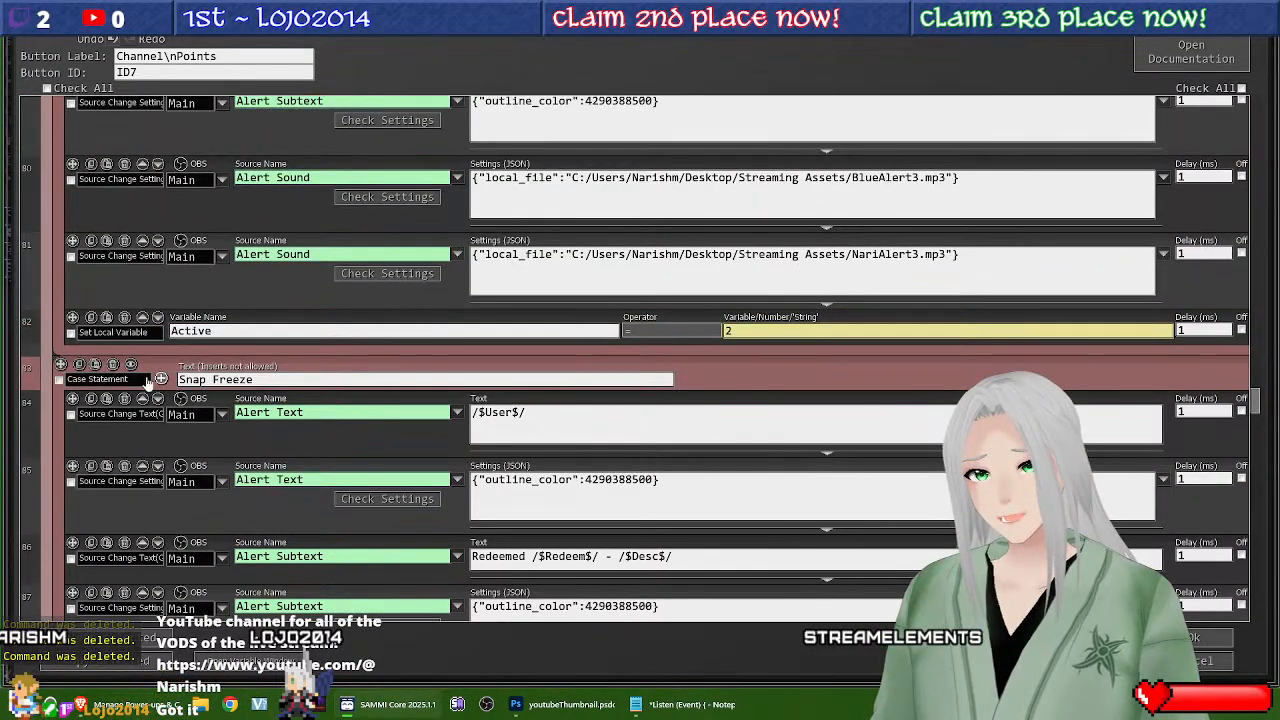
left_click(124, 317)
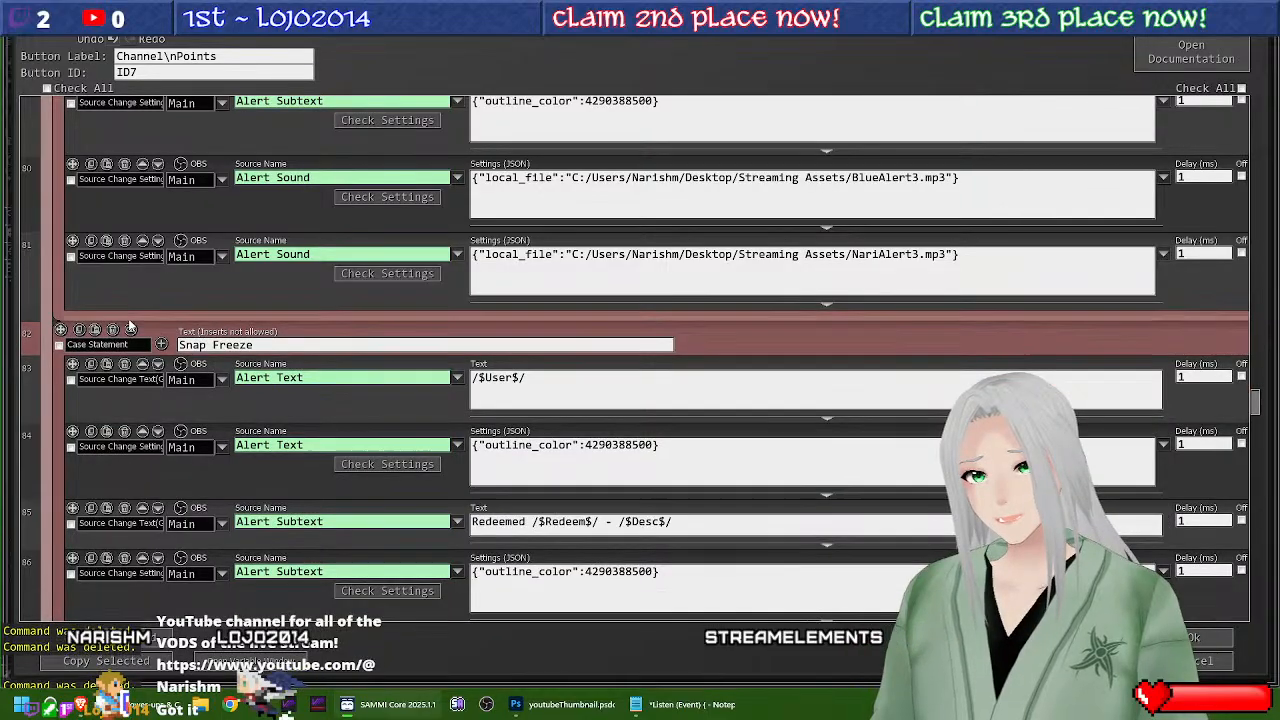
scroll(289, 320, "up", 5)
scroll(289, 320, "up", 4)
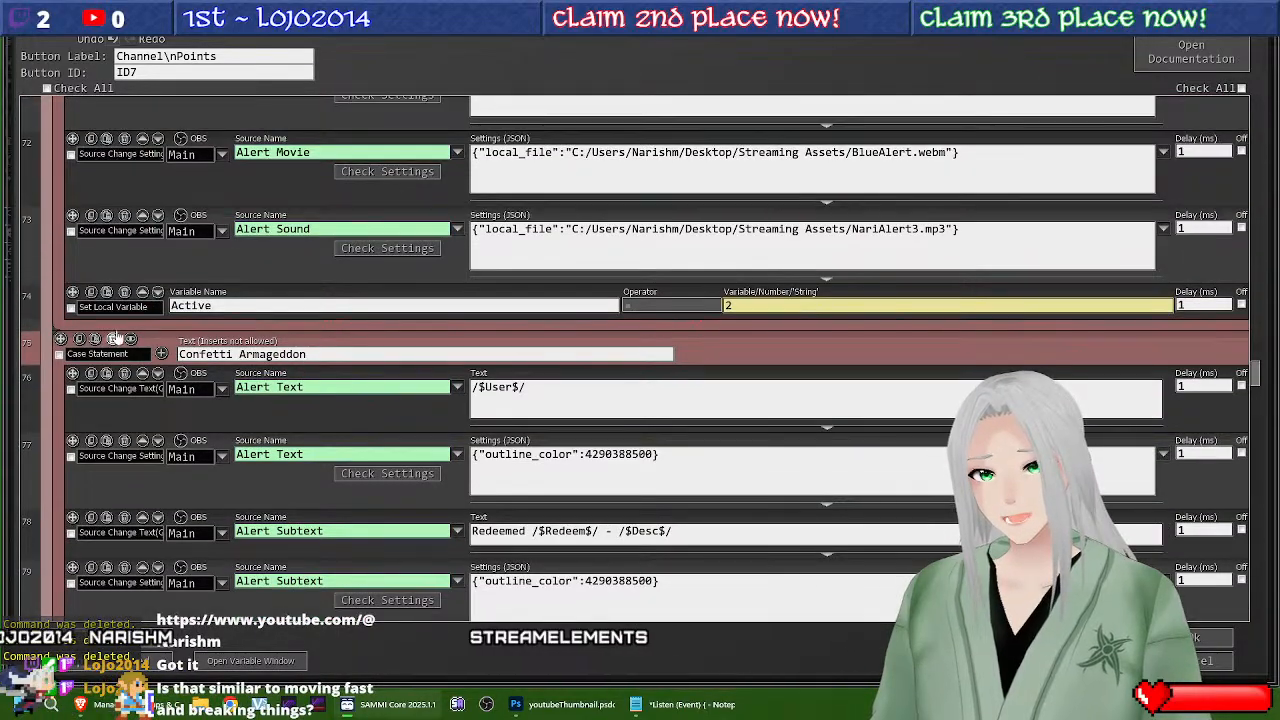
left_click(124, 292)
scroll(367, 282, "up", 6)
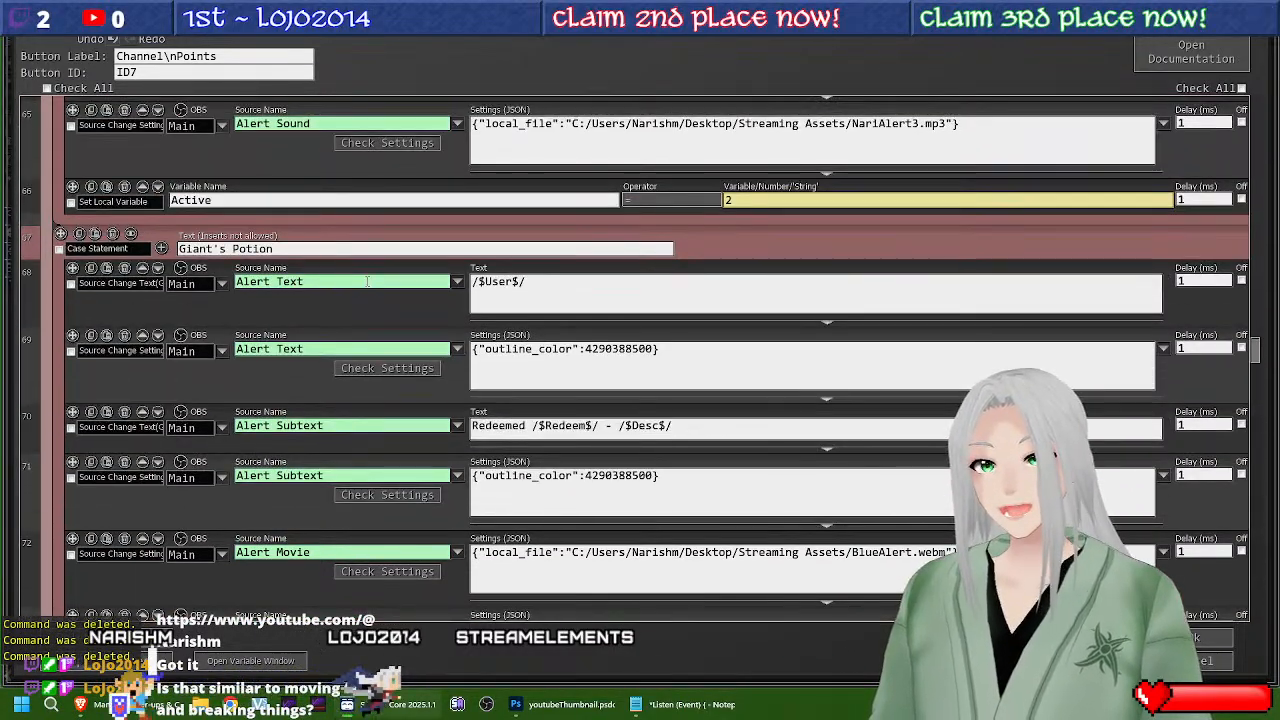
scroll(367, 282, "up", 3)
left_click(124, 307)
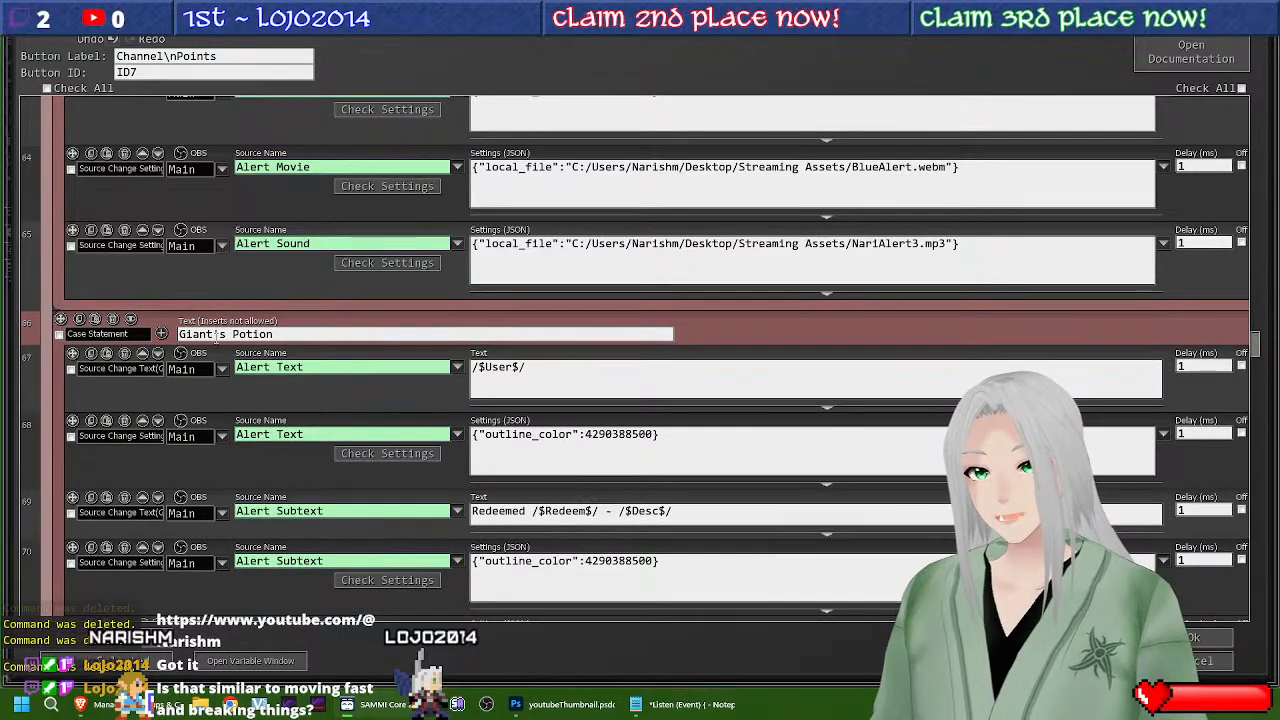
Step: Examine the variable names used in the original Hydrate, Stretch and Announce Your Arrival cases and the Trigger Pull Data commands at the start
scroll(266, 324, "up", 4)
scroll(265, 321, "up", 8)
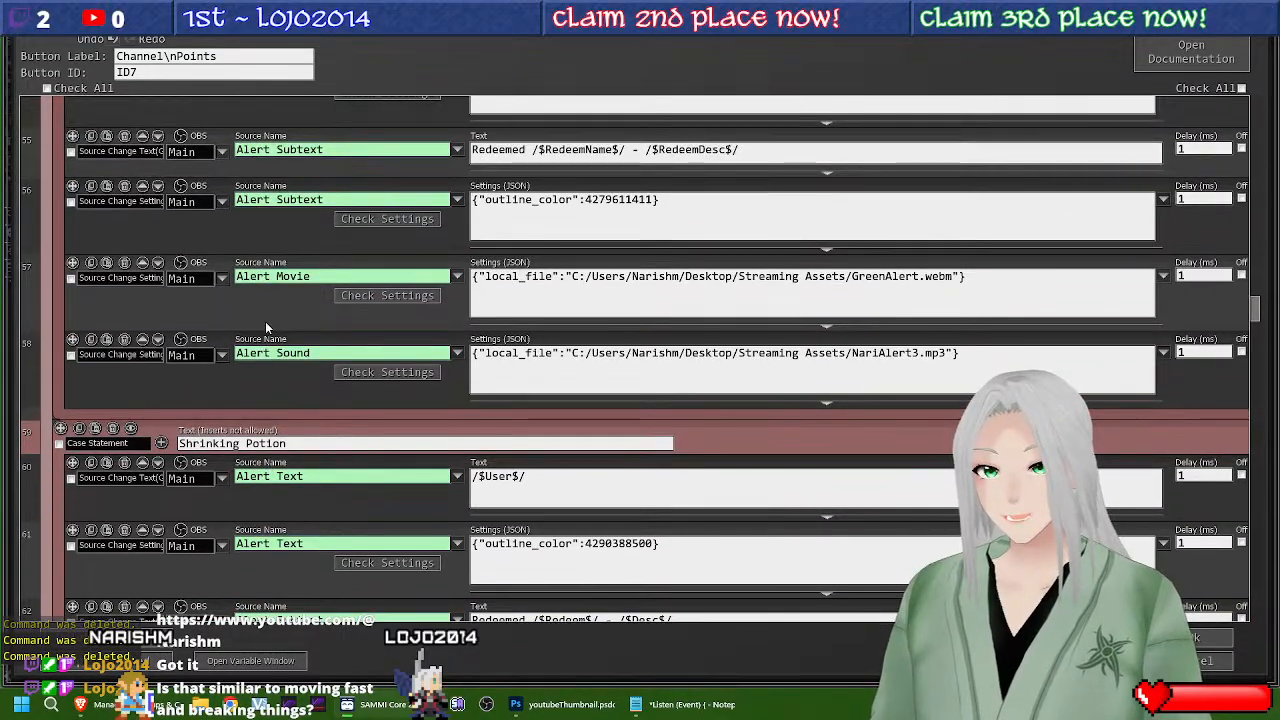
scroll(266, 326, "up", 2)
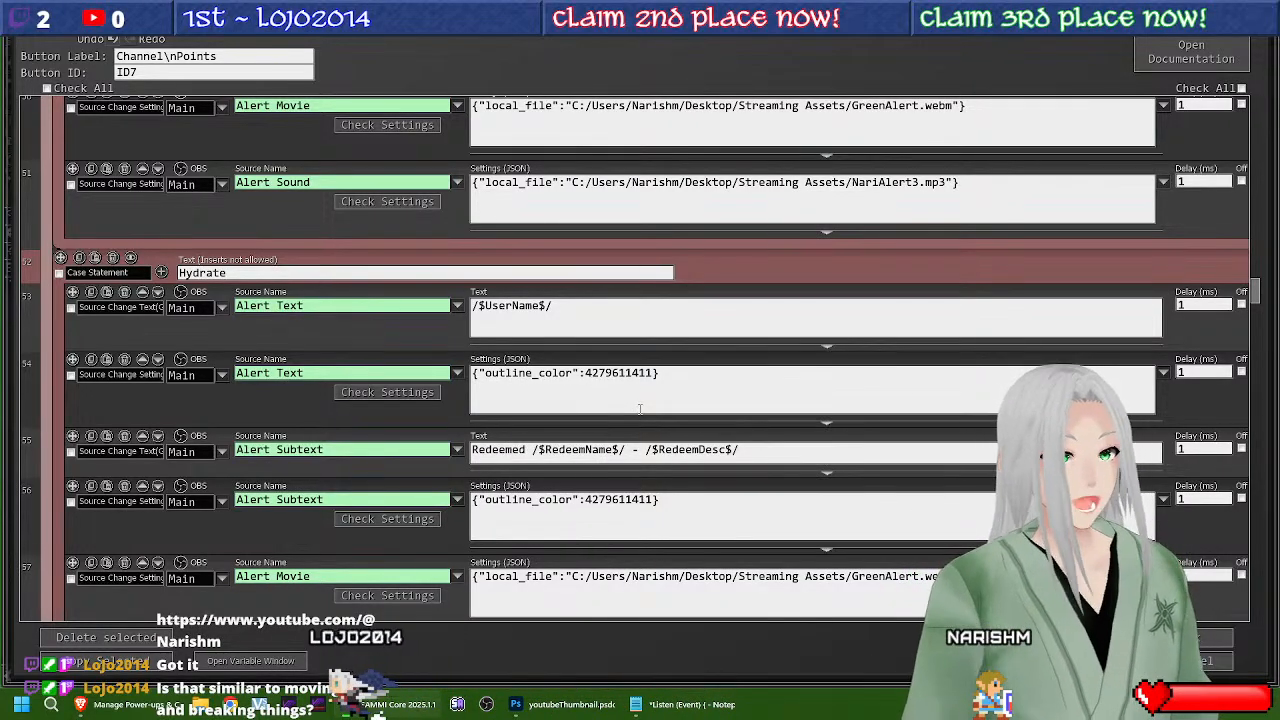
scroll(338, 368, "up", 3)
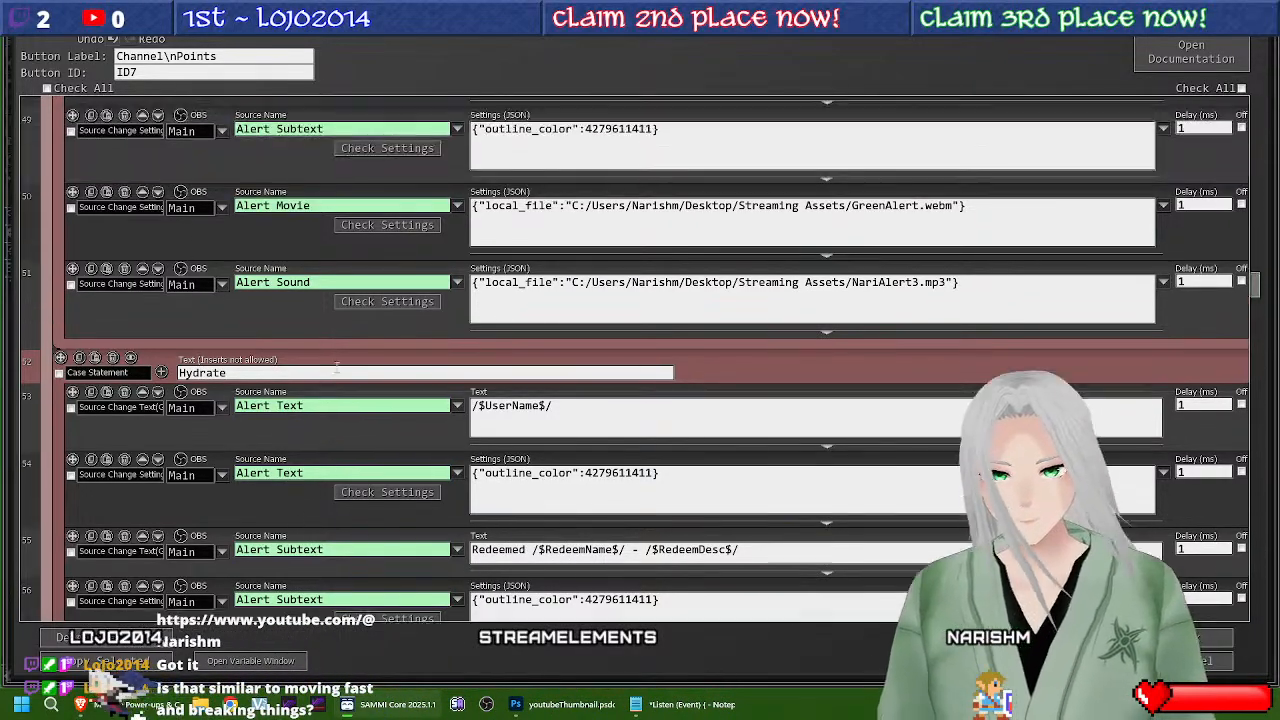
scroll(338, 368, "up", 2)
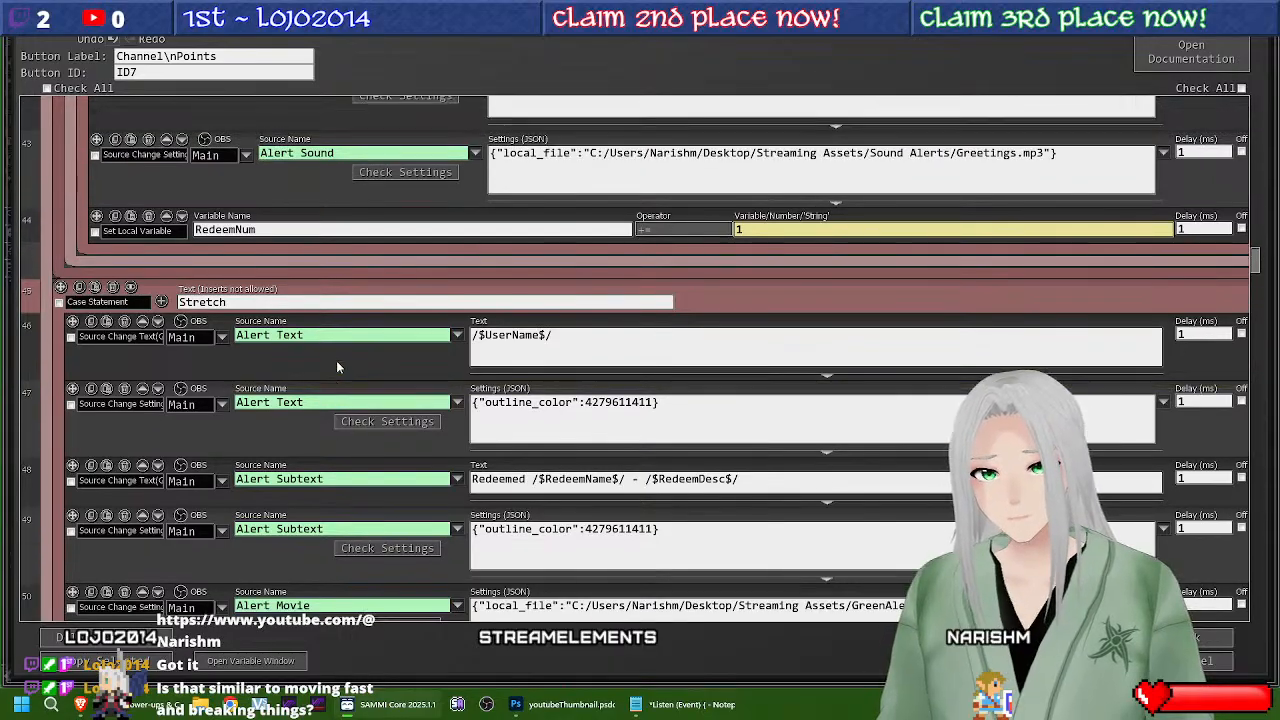
scroll(338, 364, "up", 2)
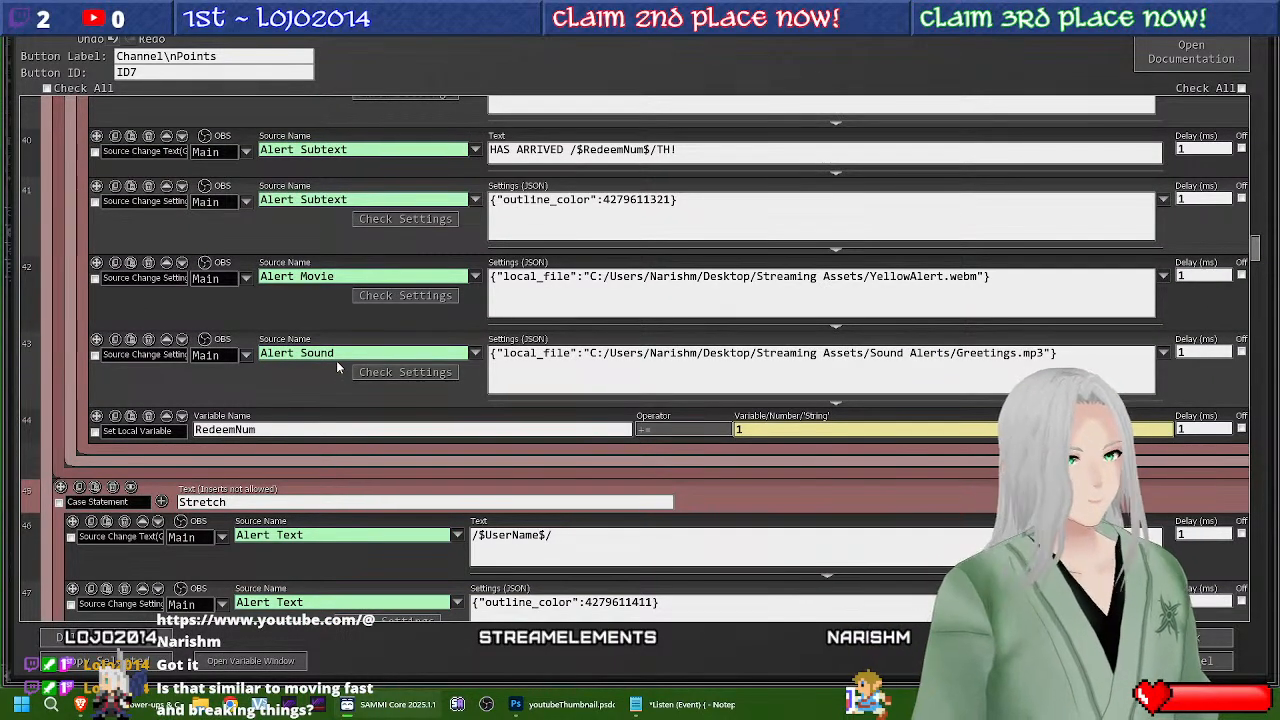
scroll(336, 360, "up", 2)
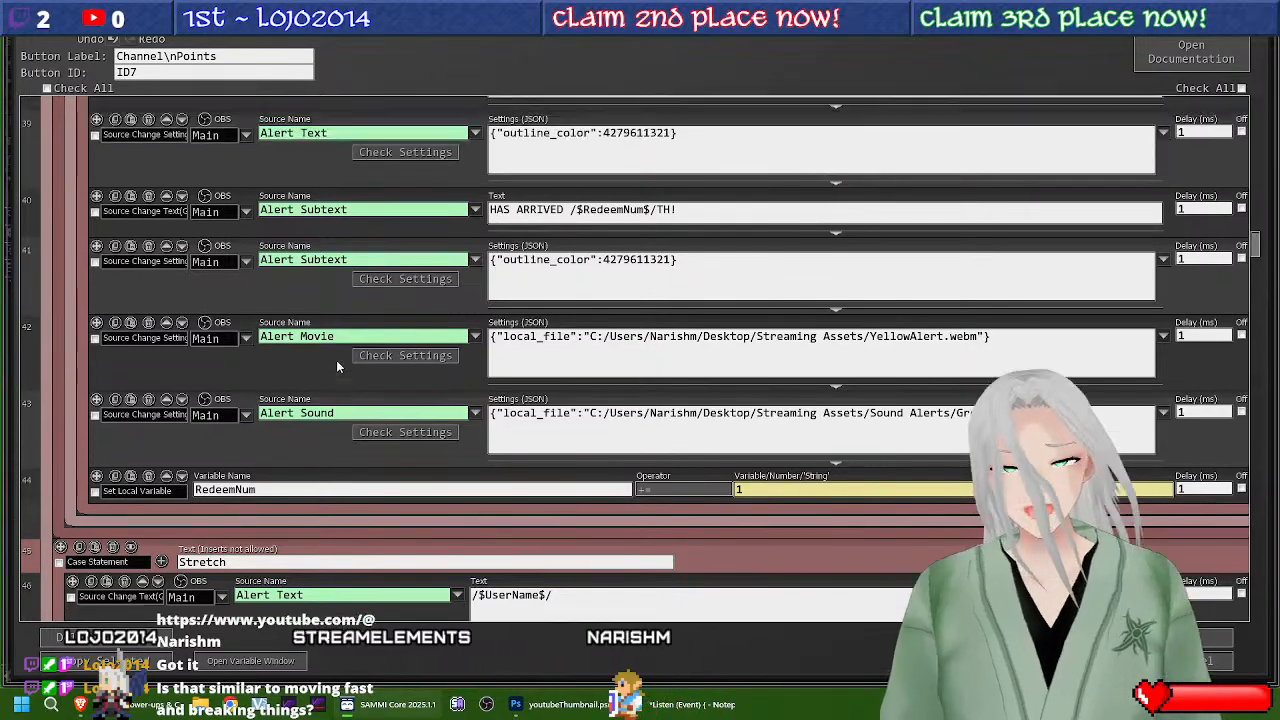
scroll(340, 360, "up", 5)
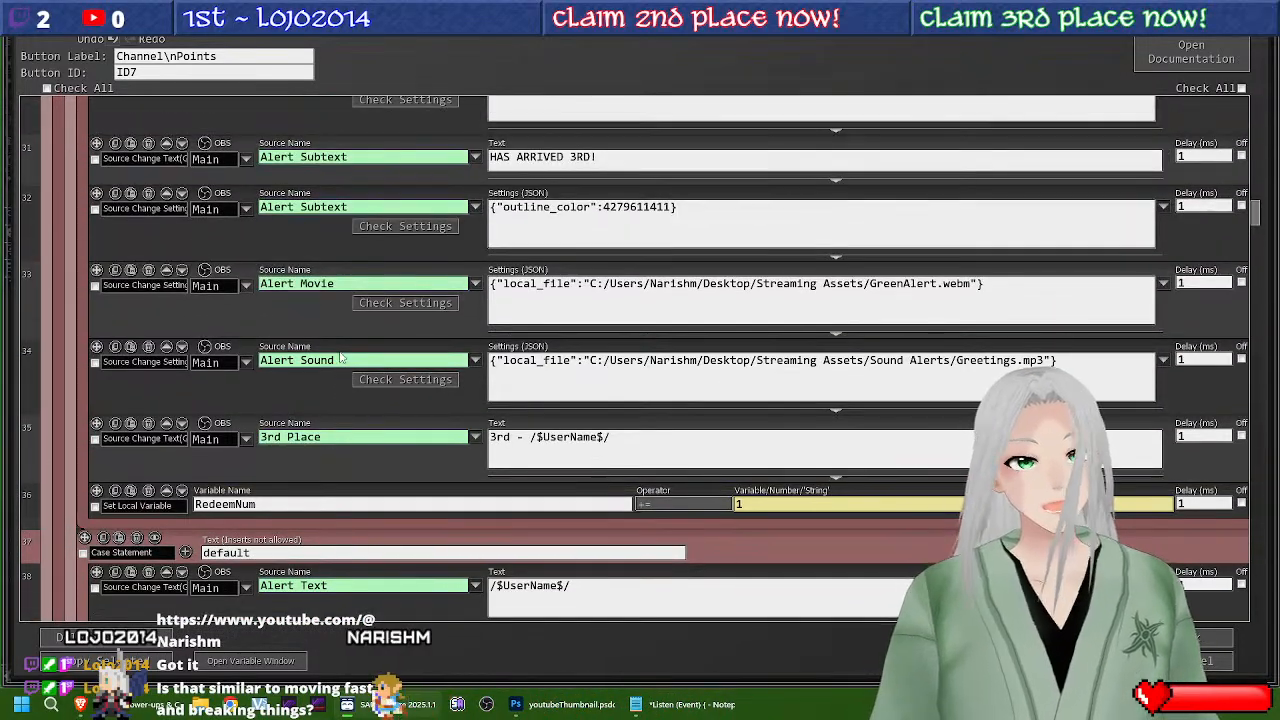
scroll(340, 351, "up", 8)
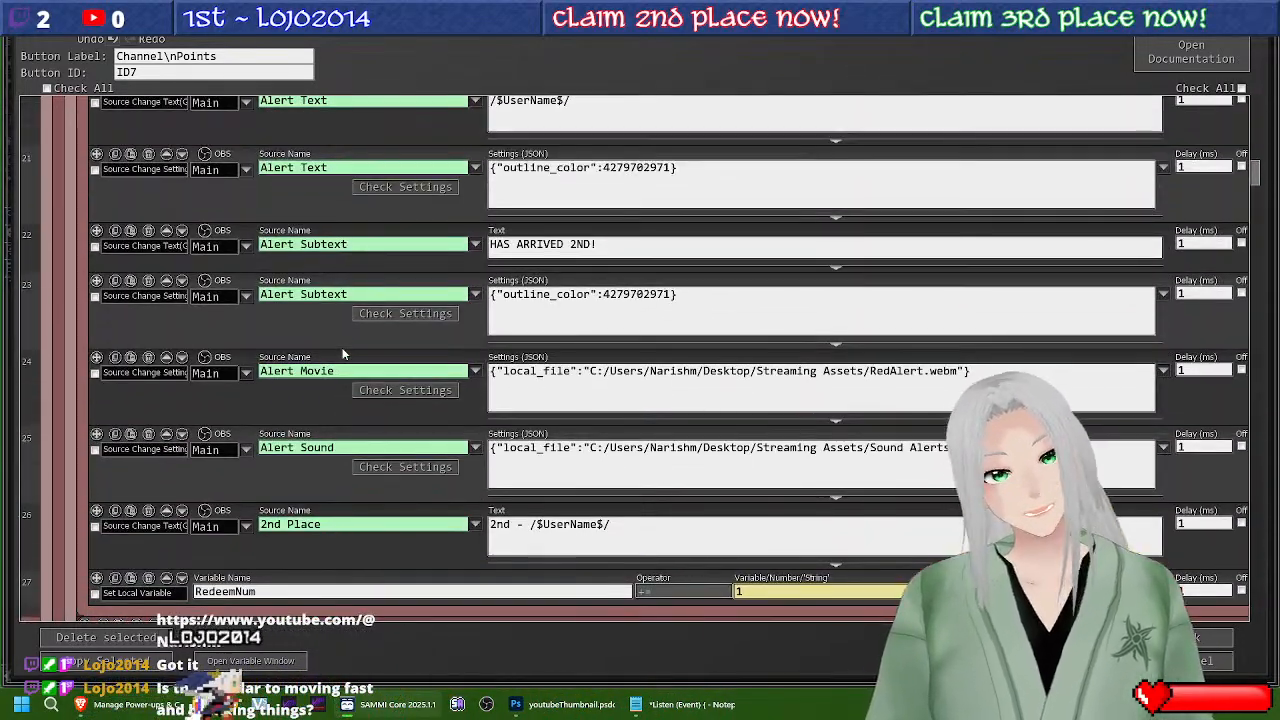
scroll(342, 345, "up", 10)
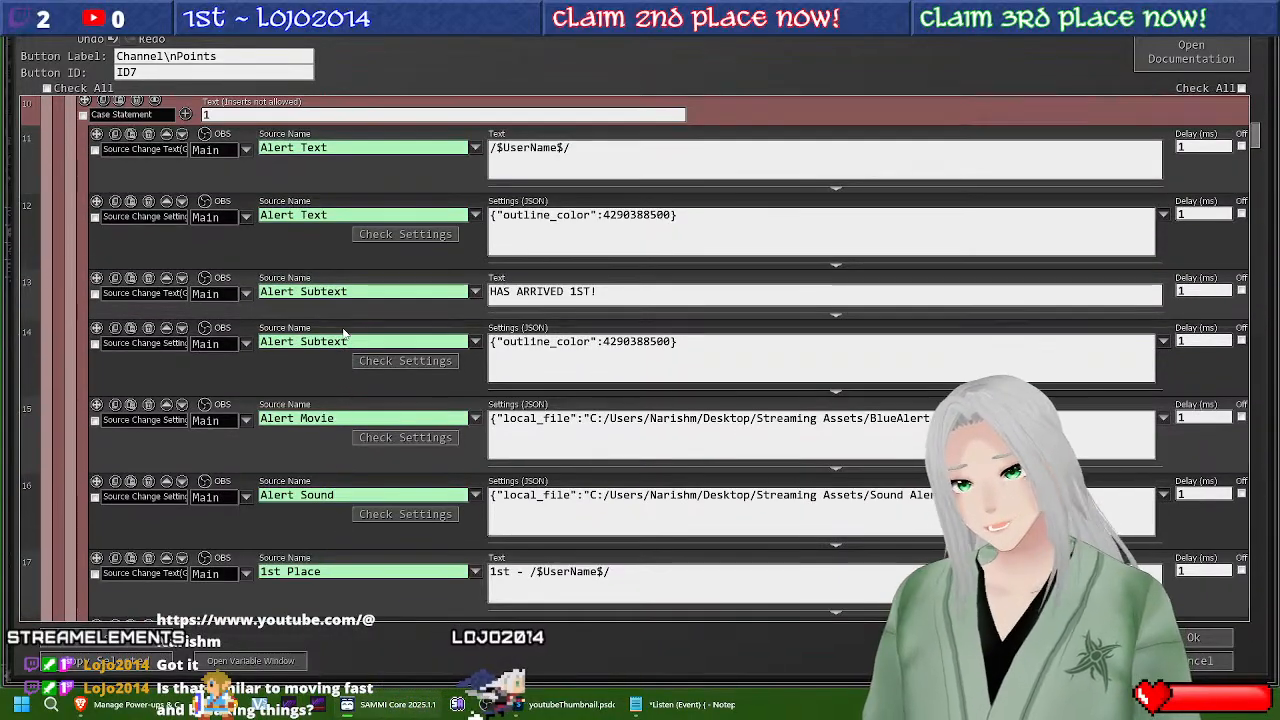
scroll(350, 321, "up", 3)
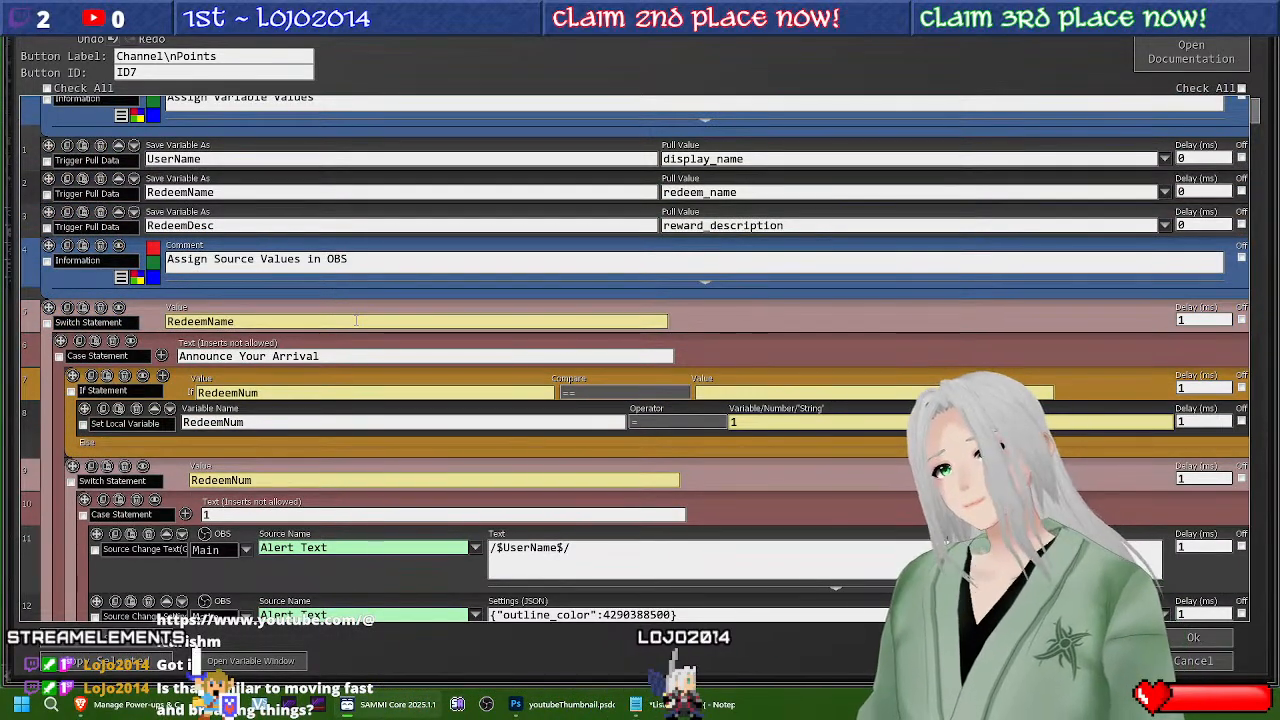
scroll(355, 320, "up", 1)
scroll(277, 284, "down", 2)
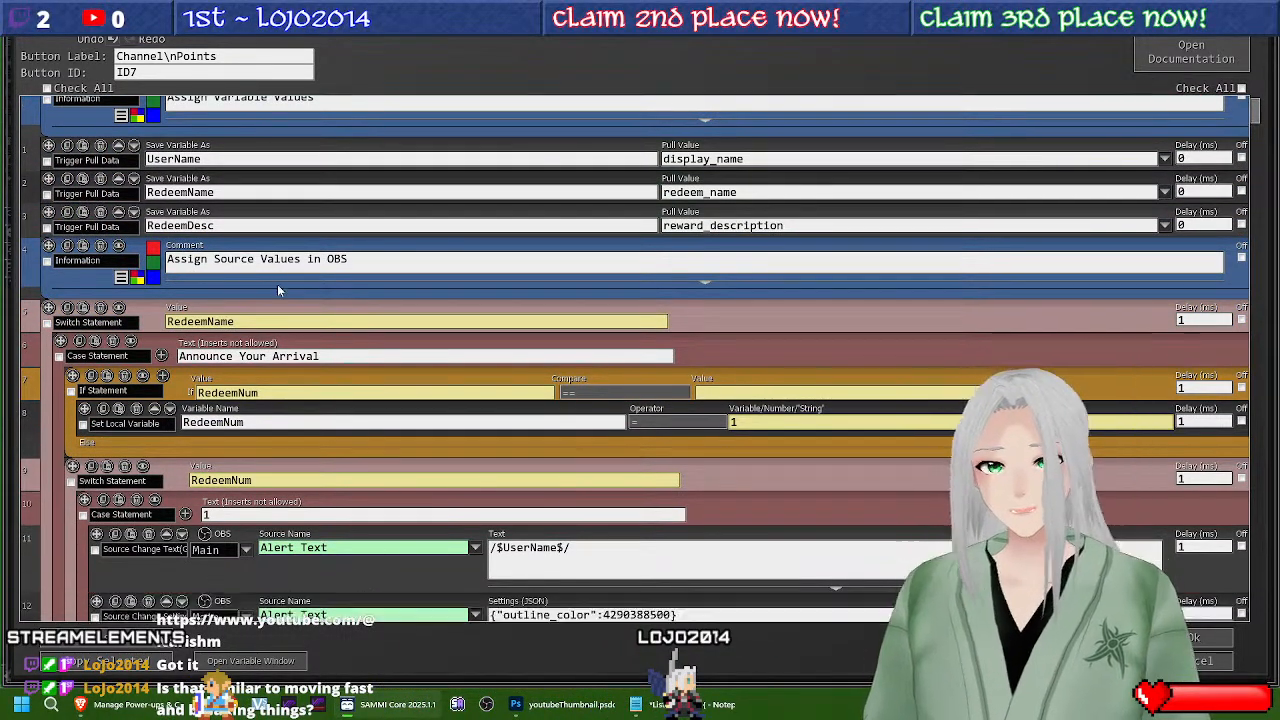
scroll(277, 284, "up", 2)
scroll(319, 259, "down", 6)
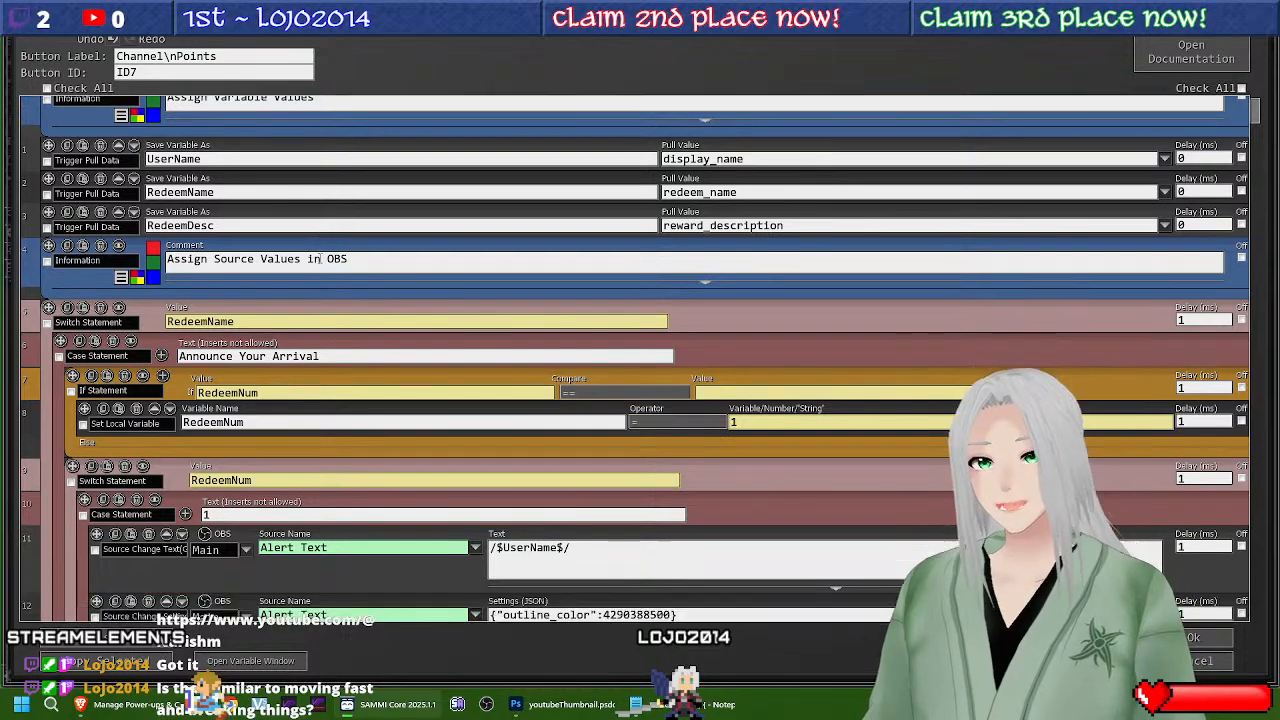
scroll(310, 285, "down", 8)
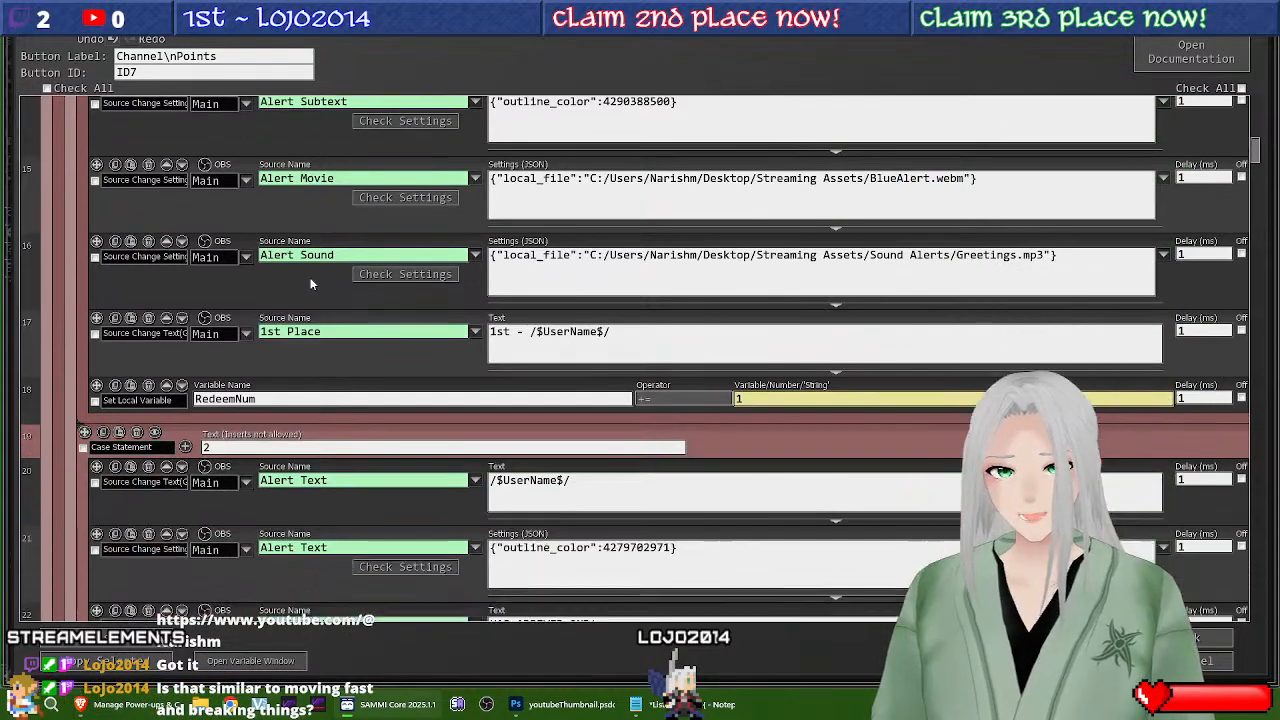
scroll(310, 285, "down", 8)
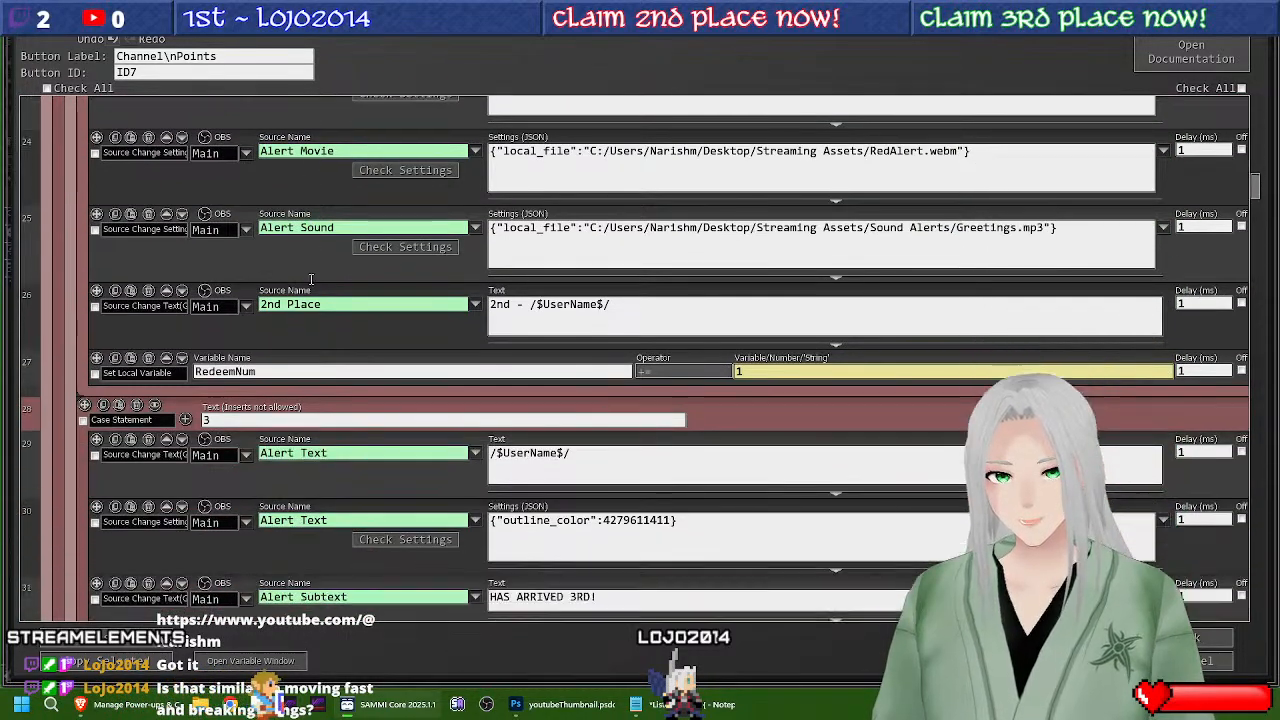
scroll(310, 285, "down", 8)
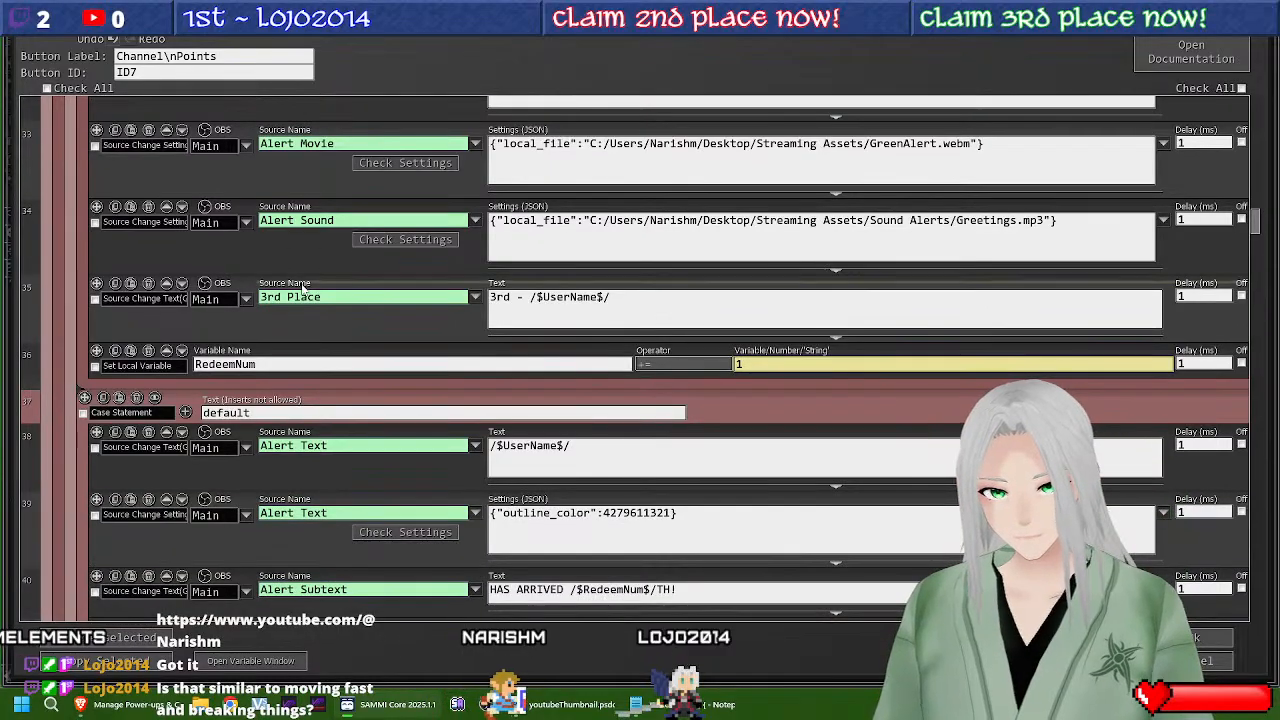
scroll(302, 290, "down", 4)
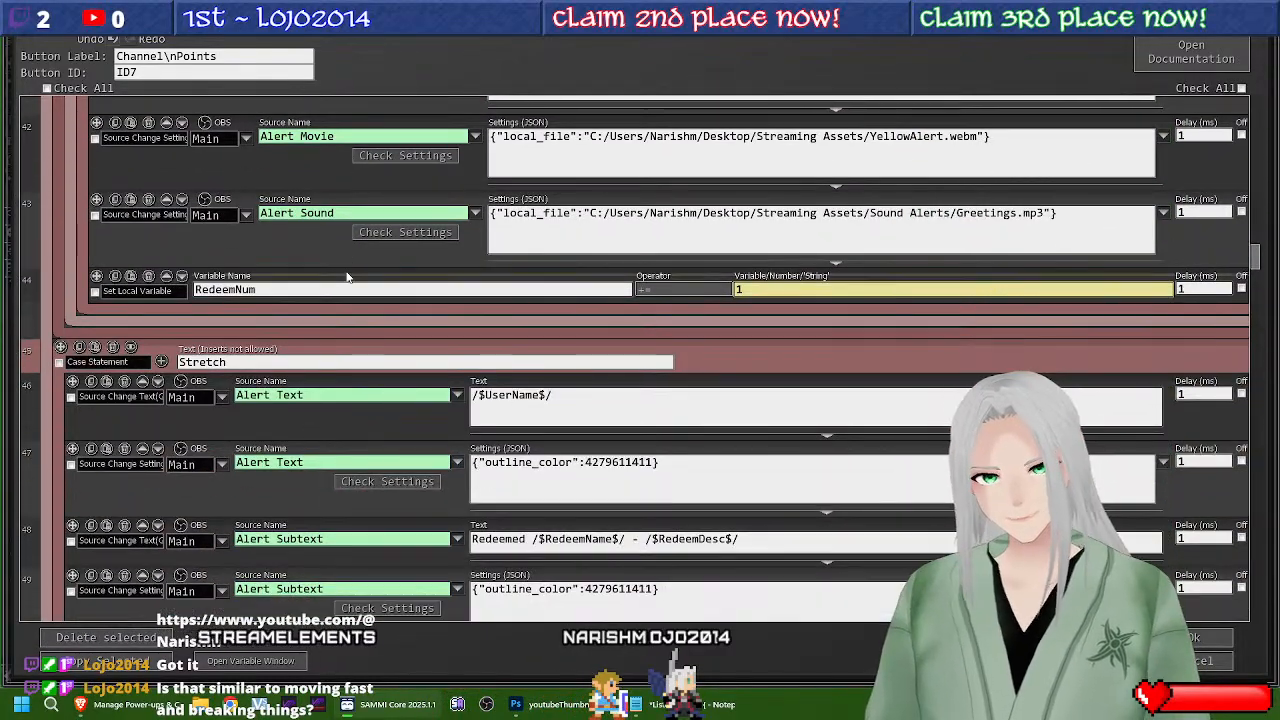
Step: In the Shrinking Potion case, set the Alert Text to /$UserName$/ and the Alert Subtext to Redeemed /$RedeemType$/ - /$RedeemDesc$/
scroll(440, 327, "down", 10)
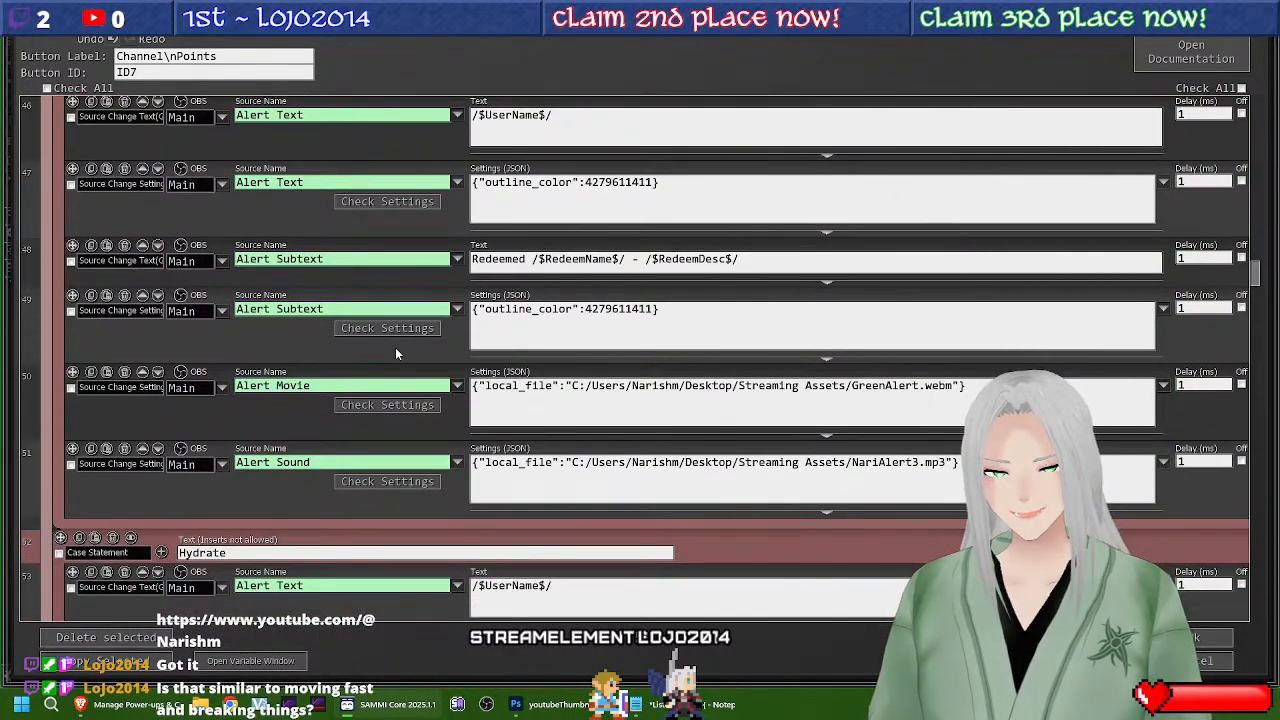
scroll(350, 382, "down", 3)
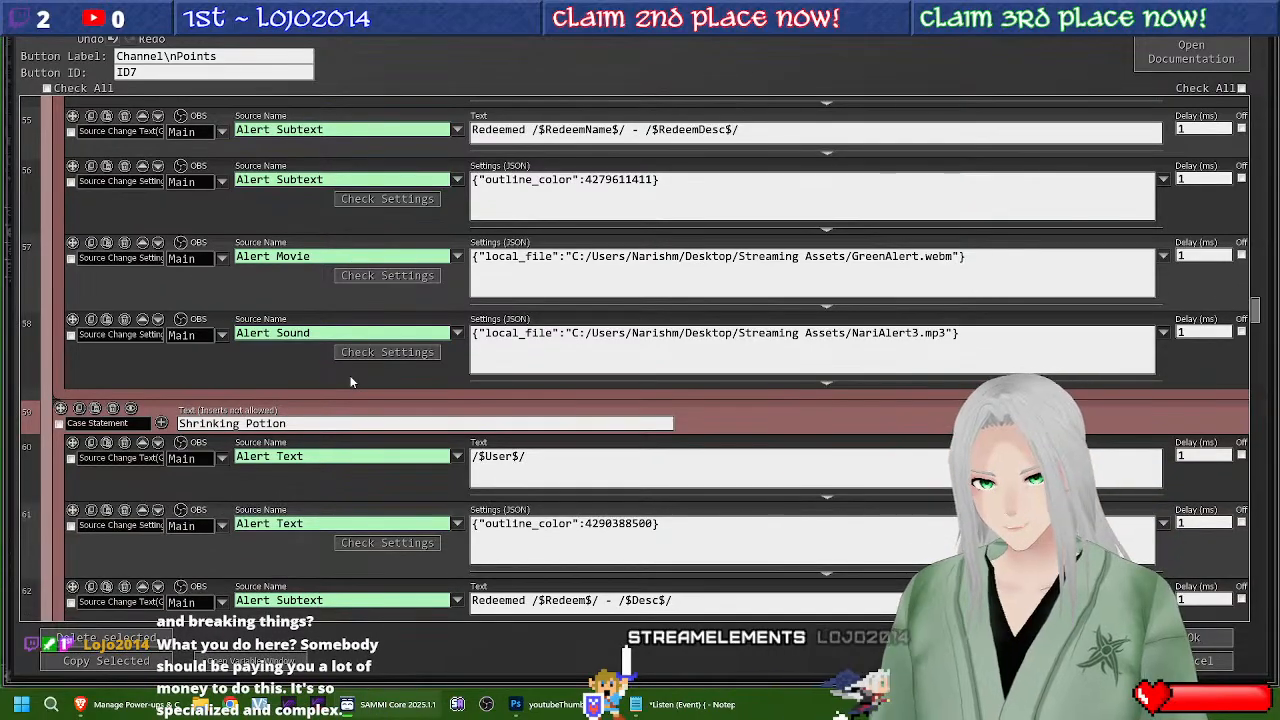
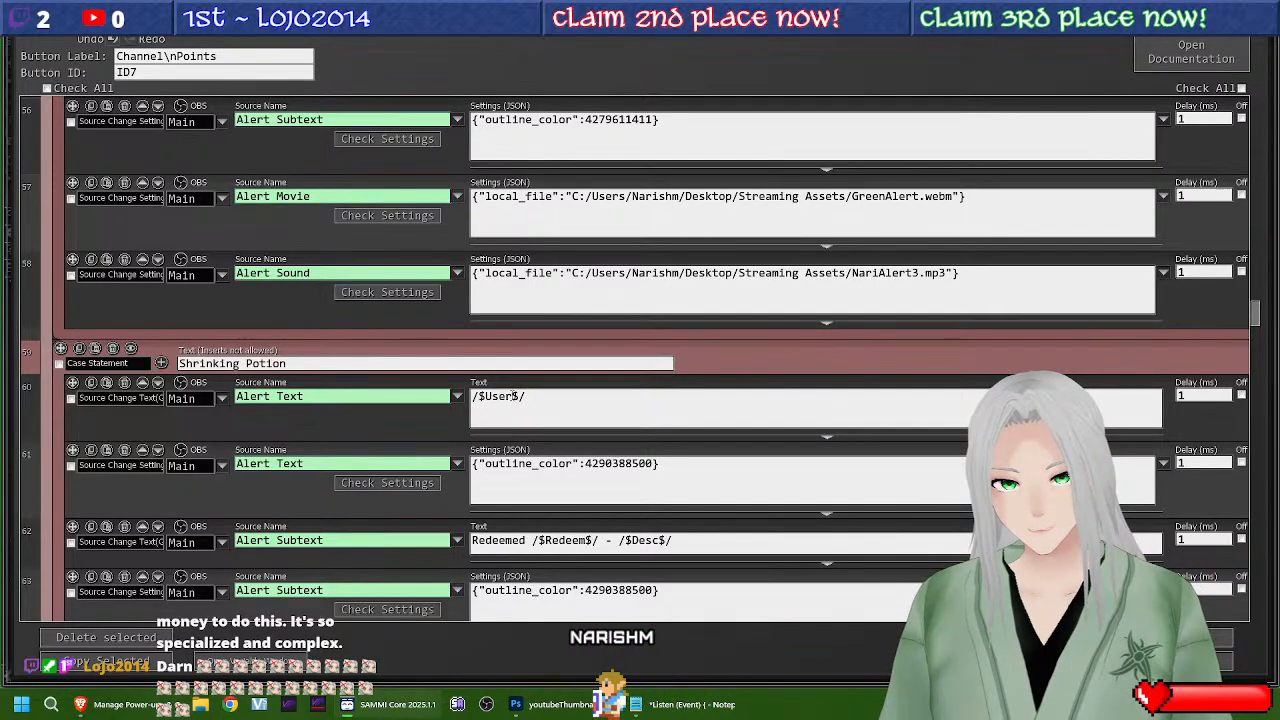
left_click(517, 396)
type("Name")
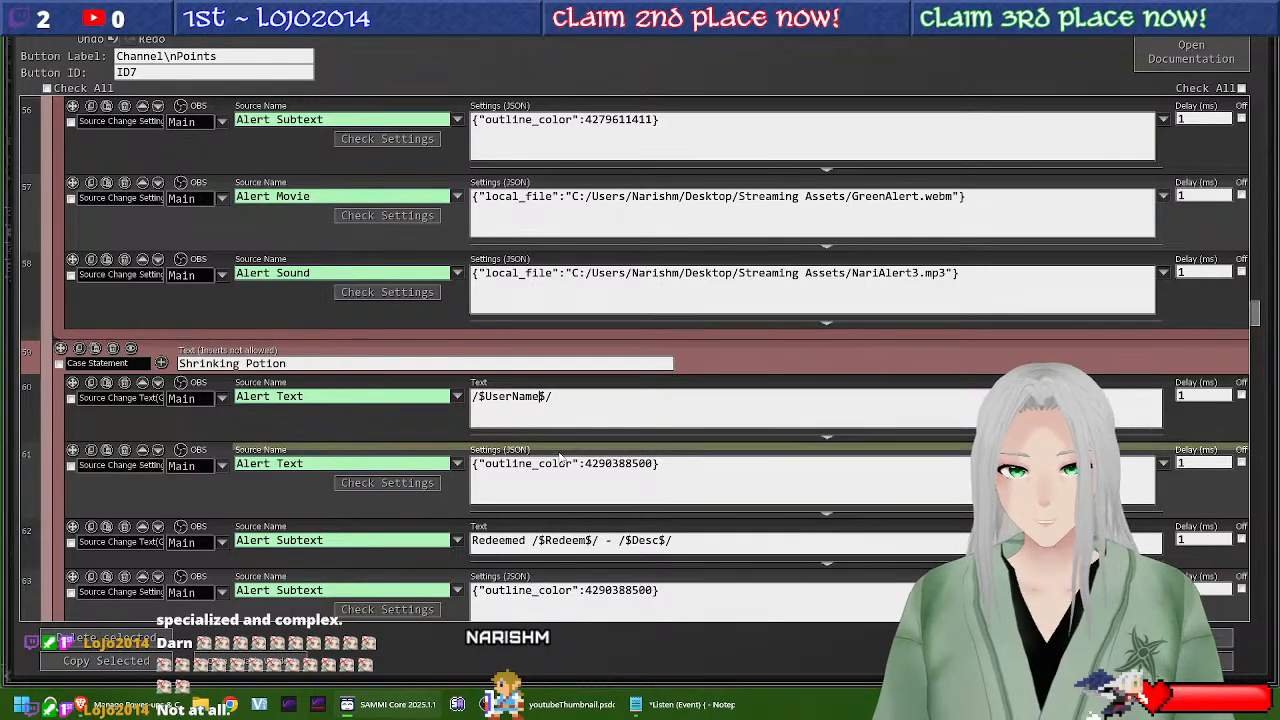
scroll(724, 391, "down", 1)
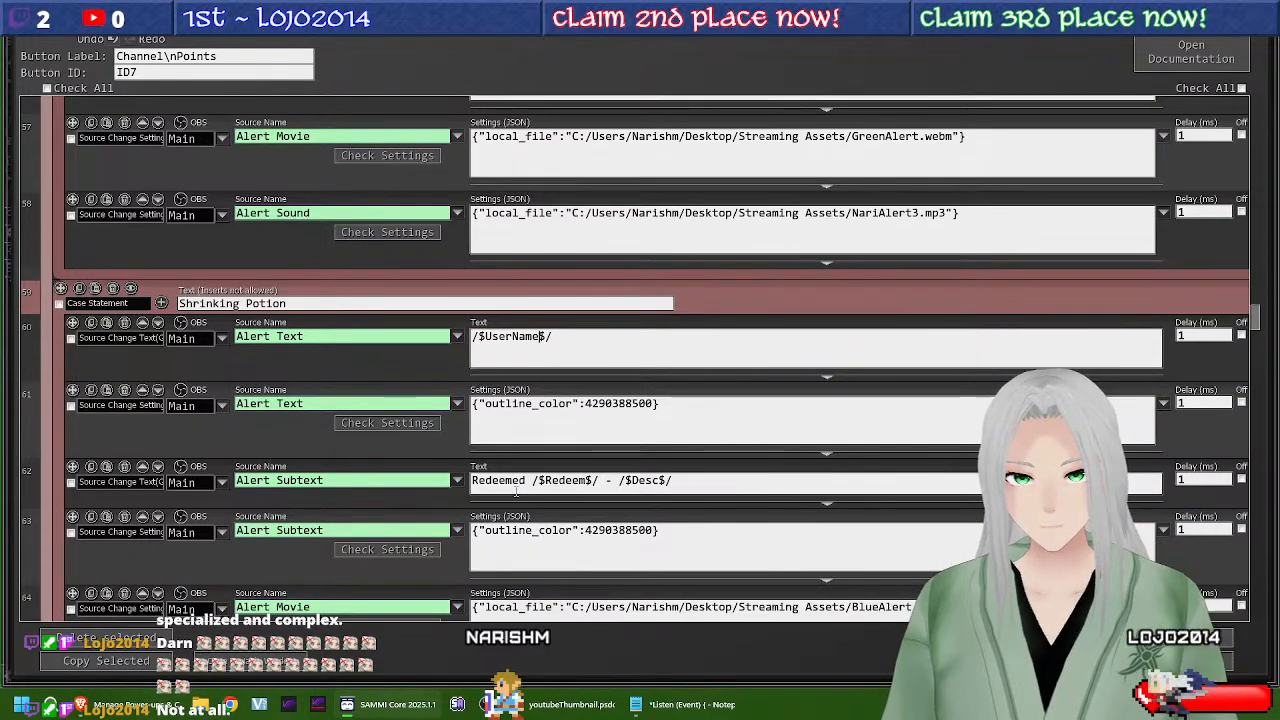
left_click(587, 480)
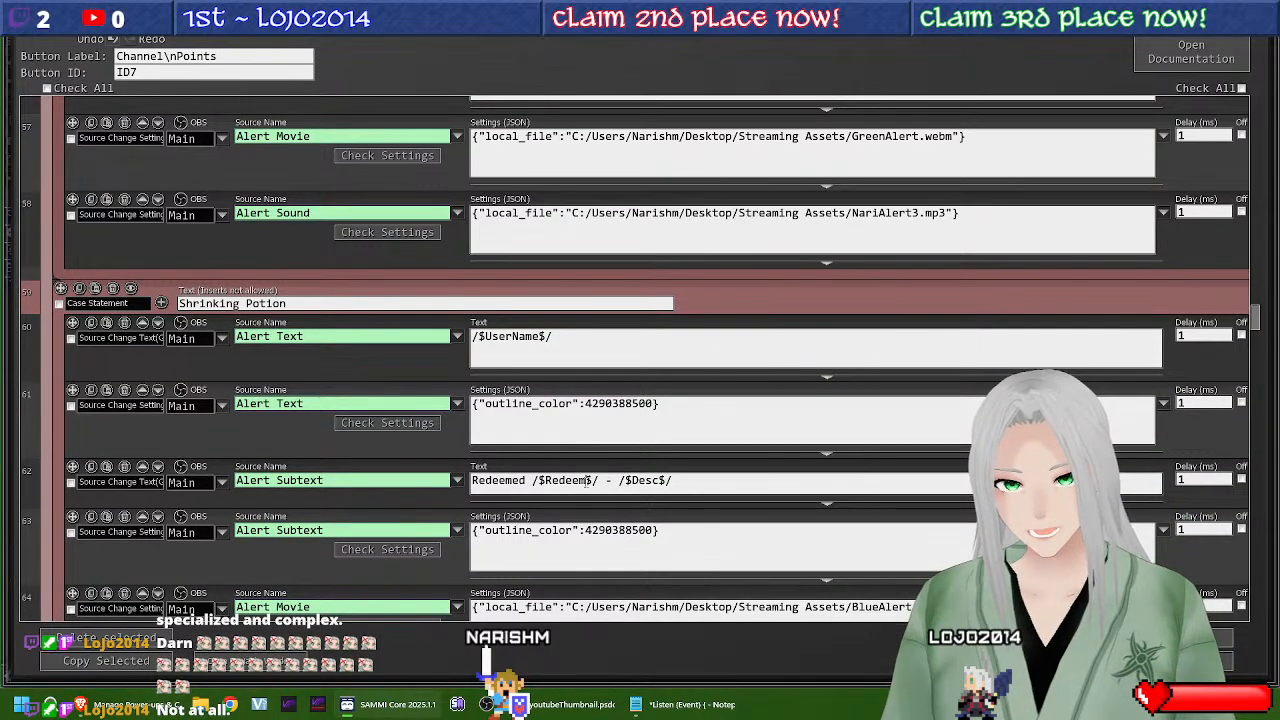
type("Type")
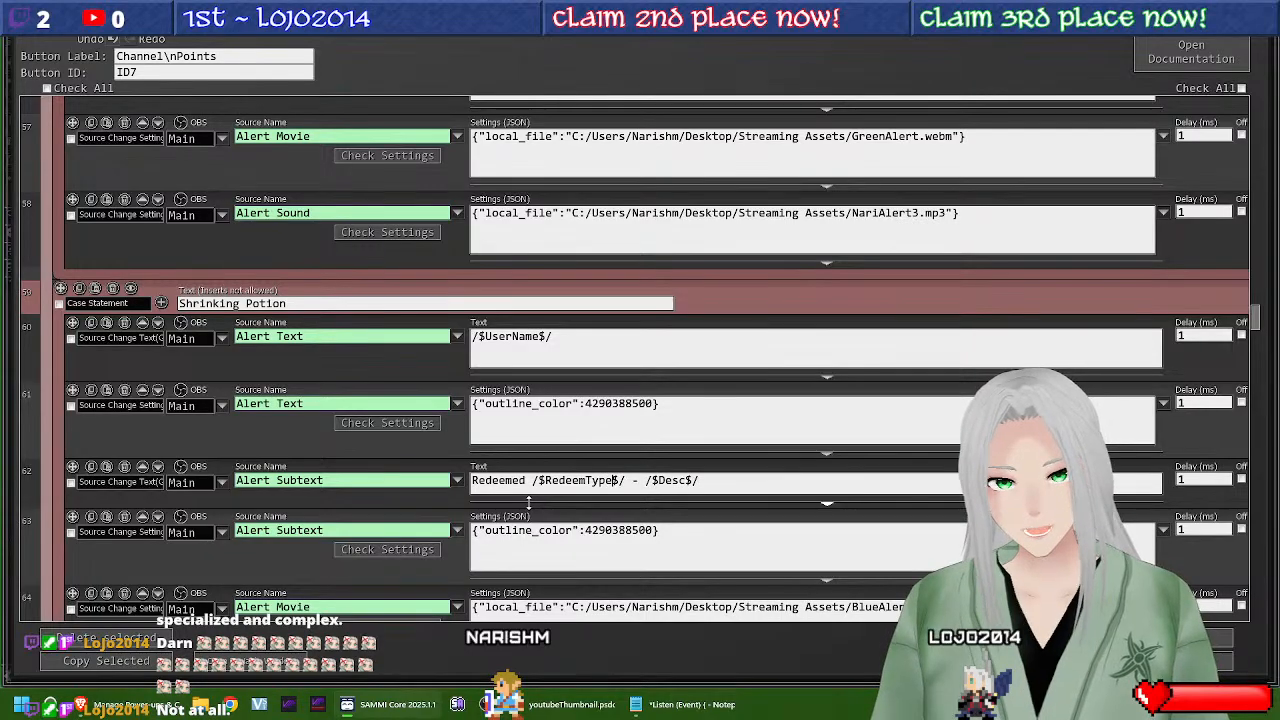
left_click(658, 480)
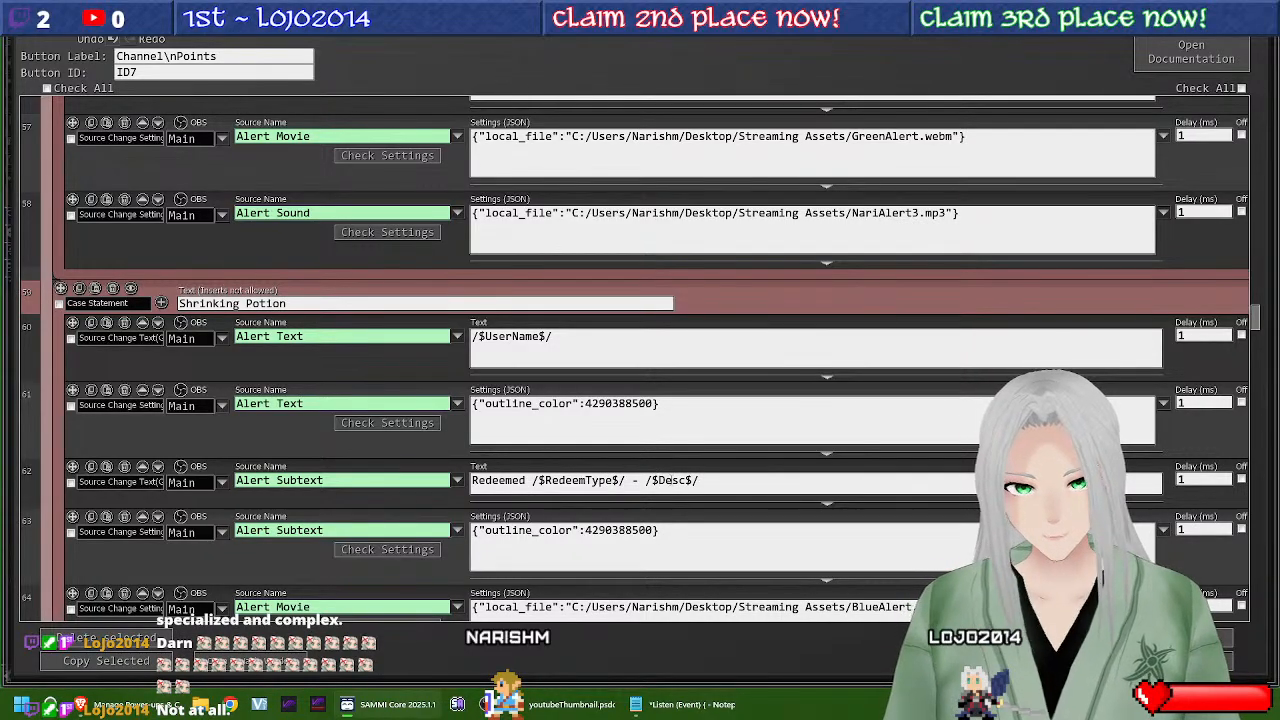
type("Redeem")
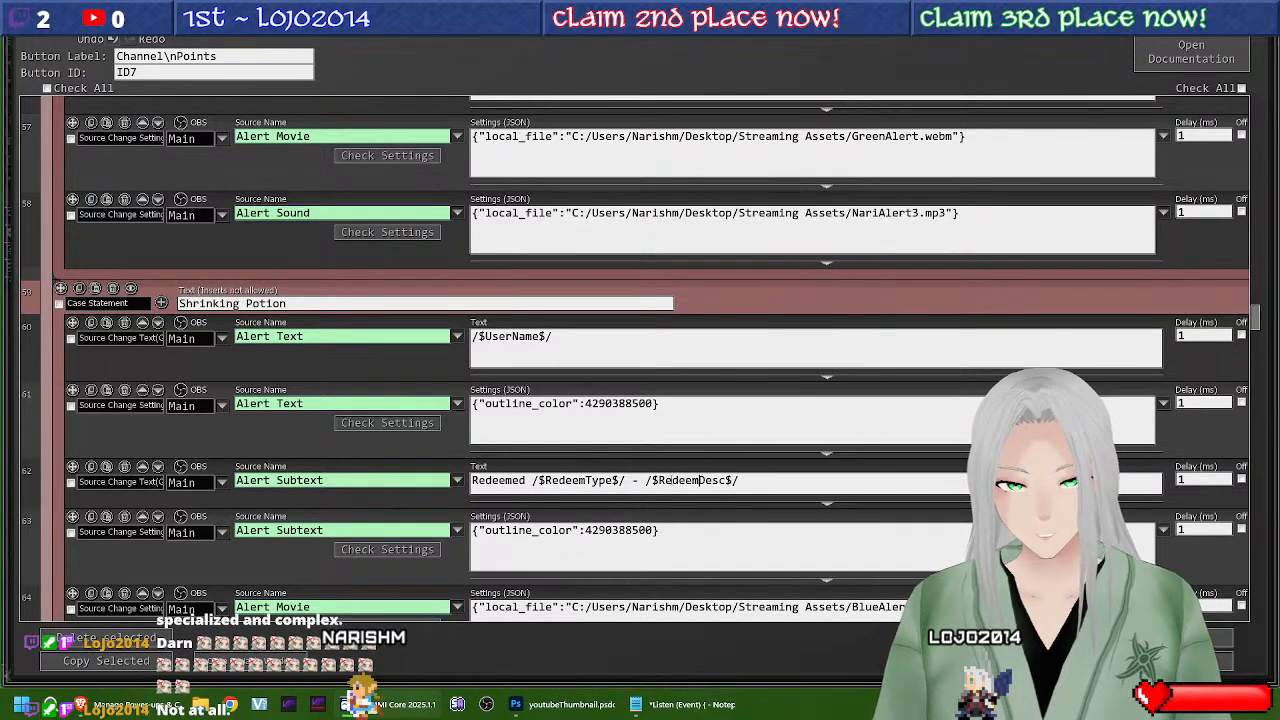
Step: Switch to the Twitch Channel Points dashboard in the browser, rename the Giant's Potion reward to Giants Potion and save it
scroll(455, 452, "down", 1)
scroll(455, 452, "down", 2)
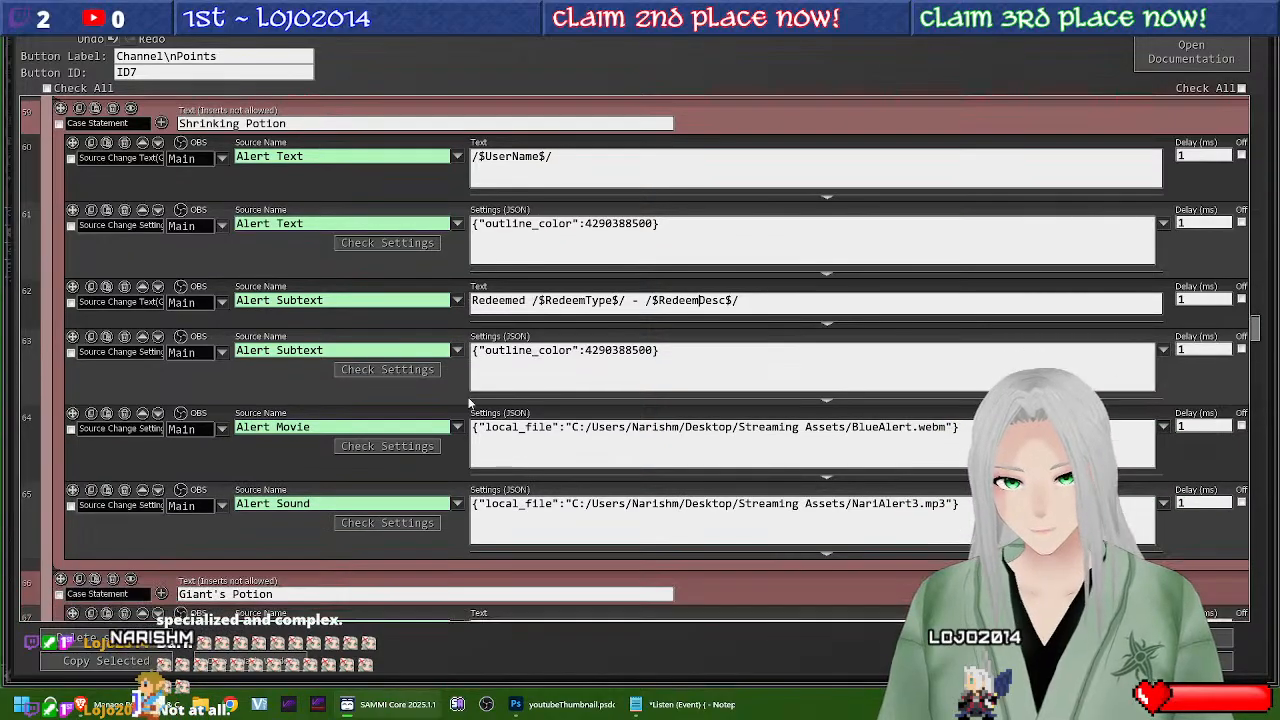
scroll(421, 370, "down", 2)
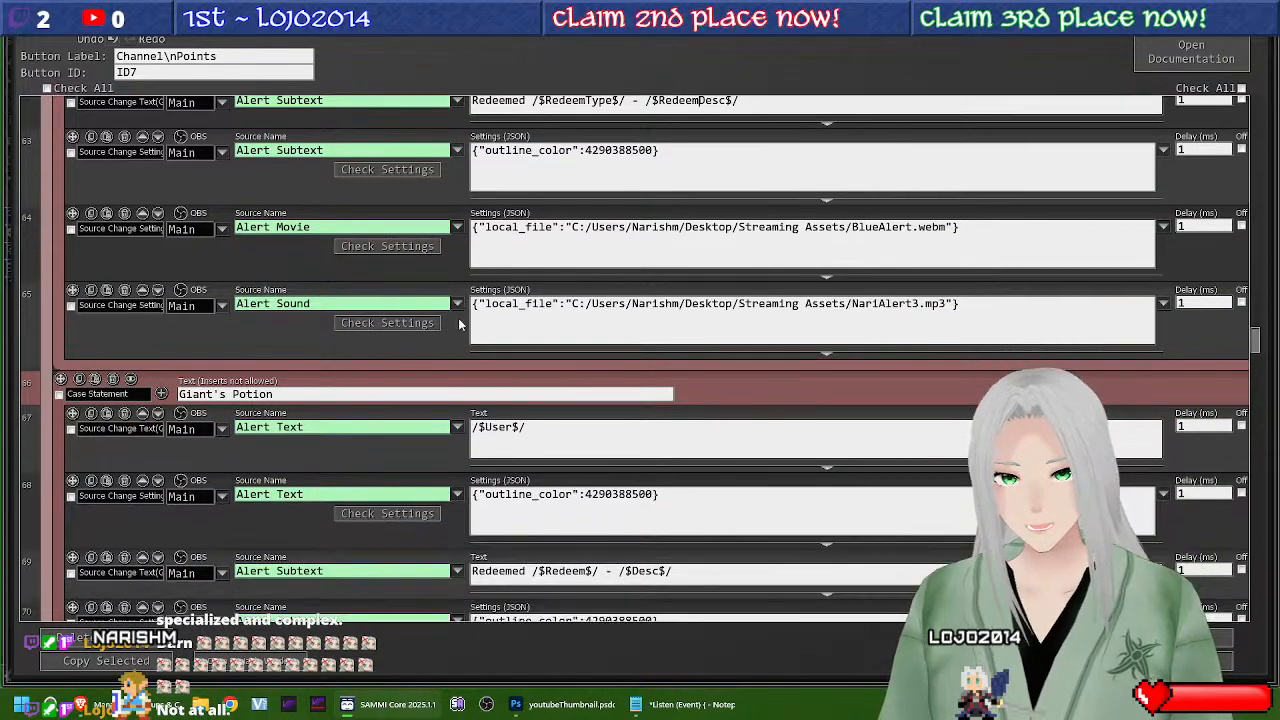
left_click(514, 369)
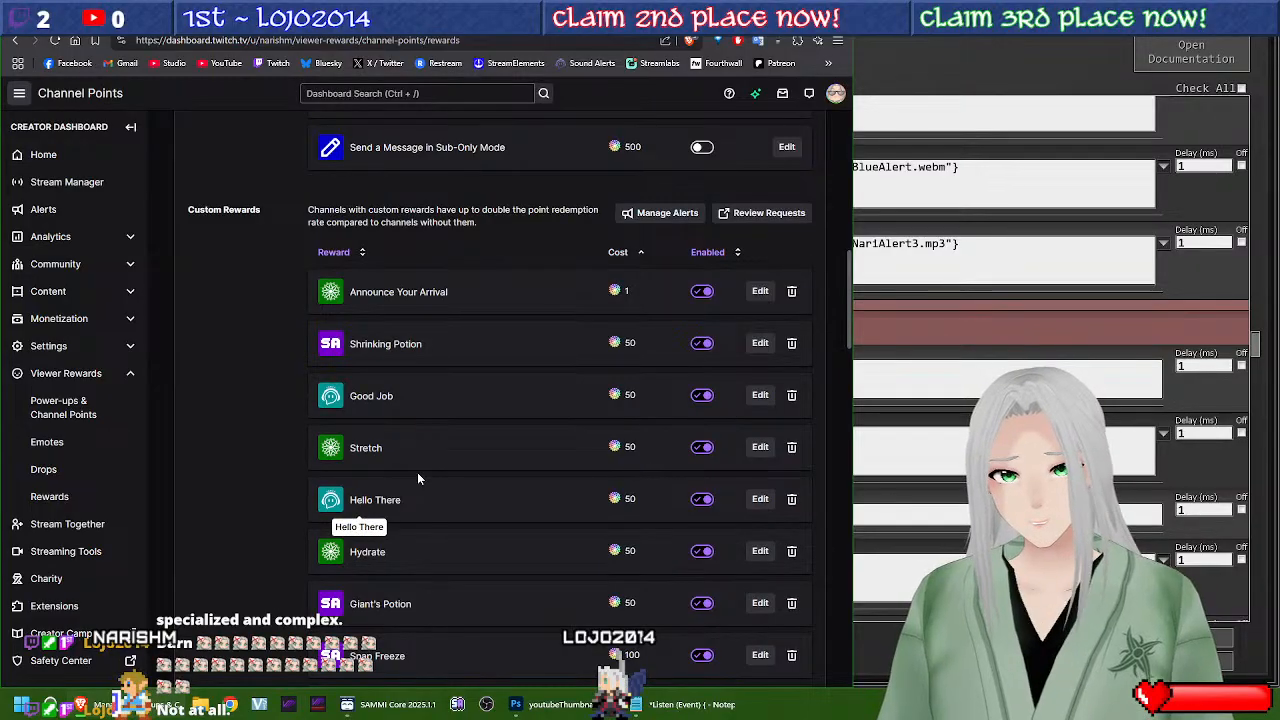
scroll(450, 468, "down", 2)
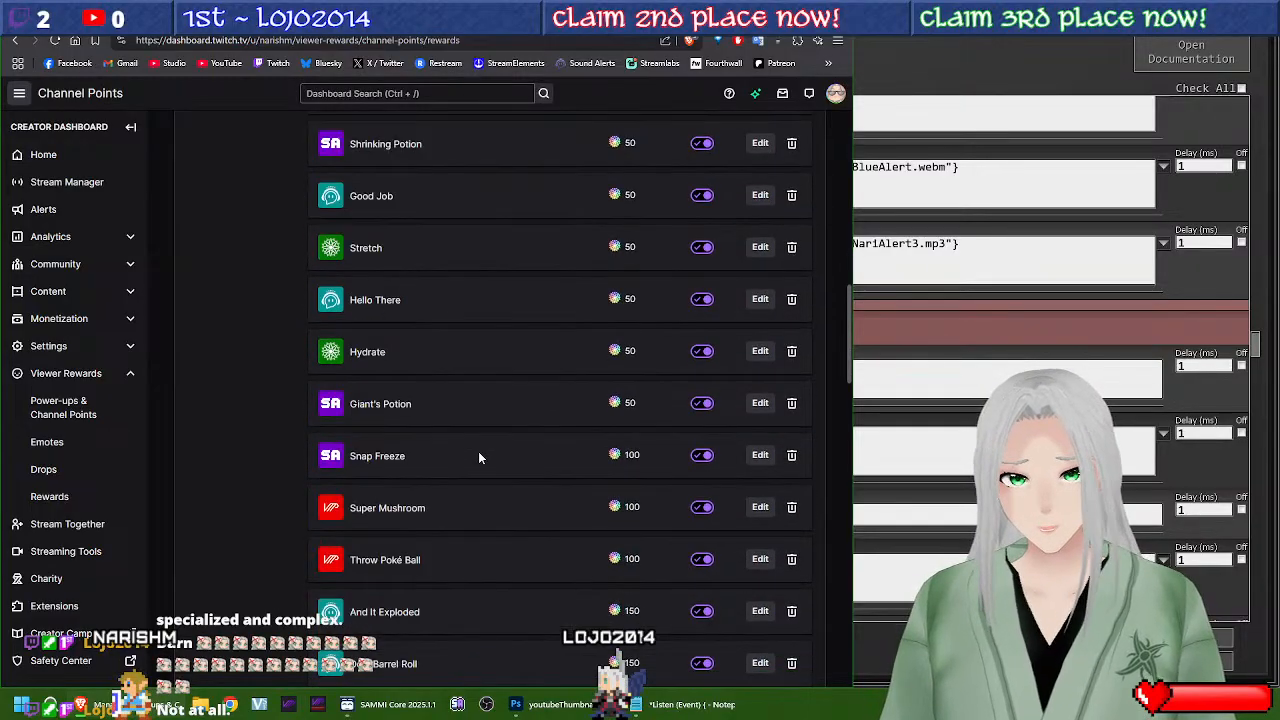
left_click(759, 403)
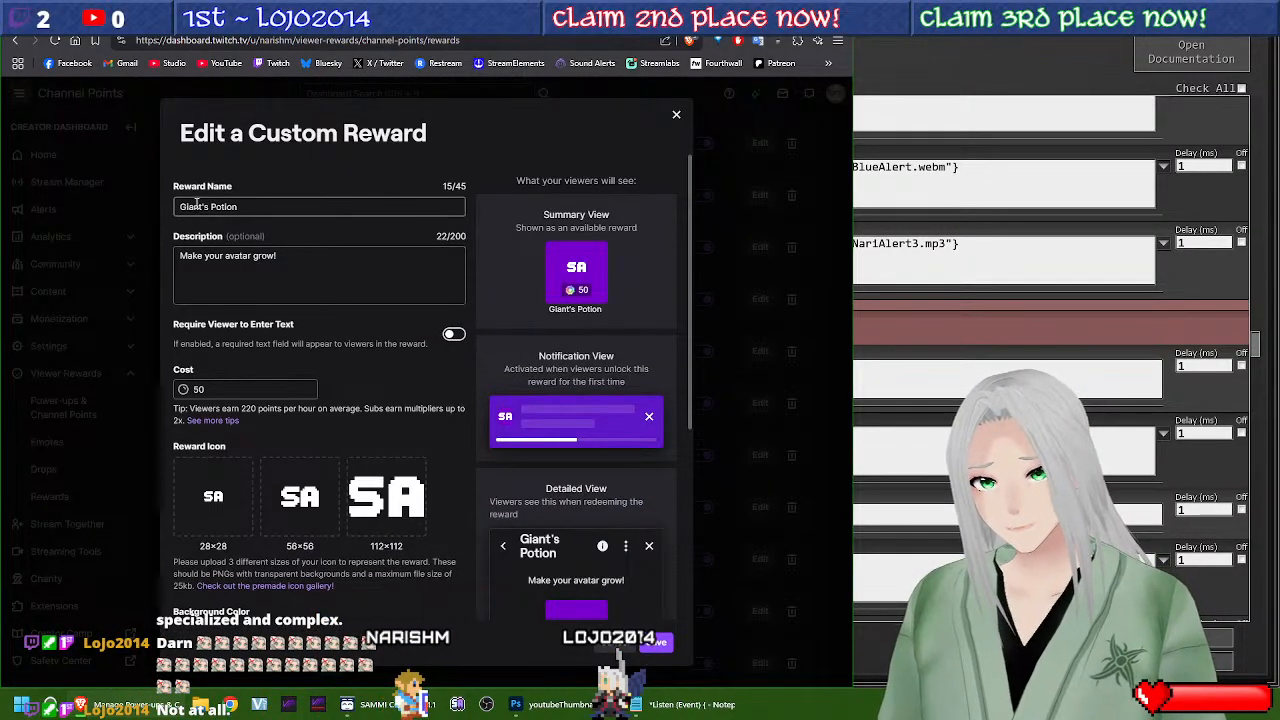
left_click(201, 206)
key("BackSpace")
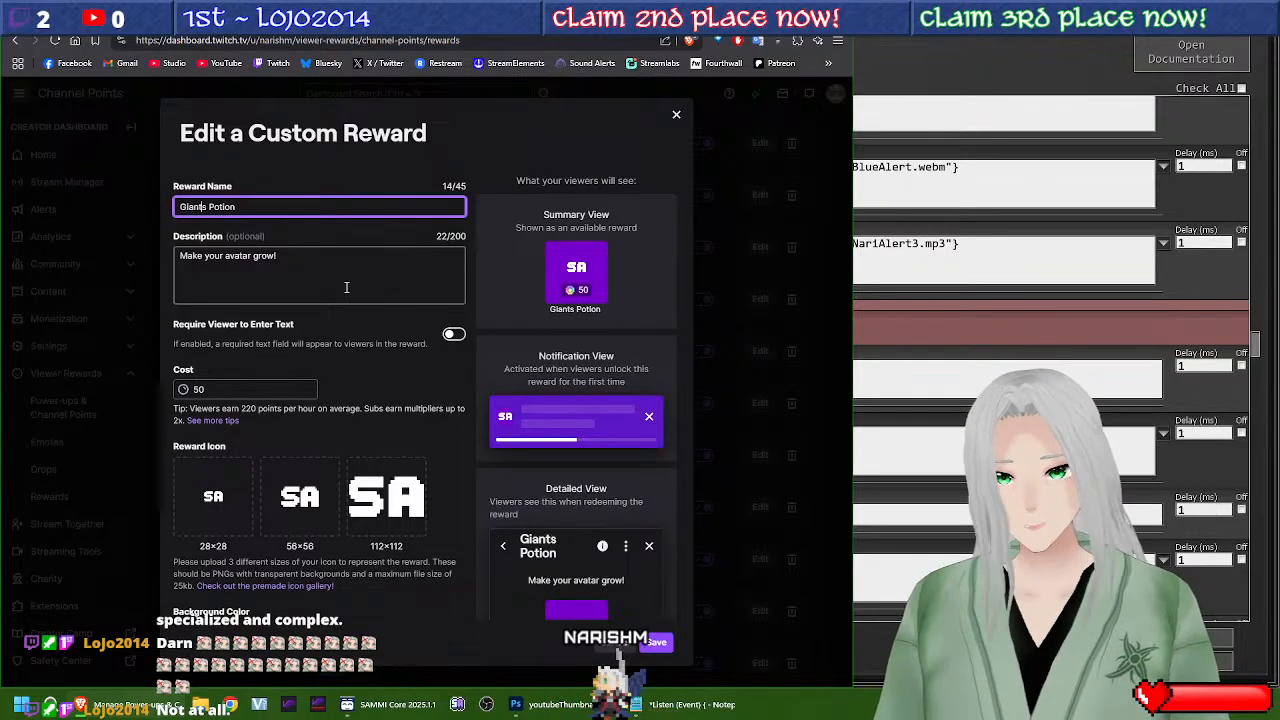
left_click(663, 645)
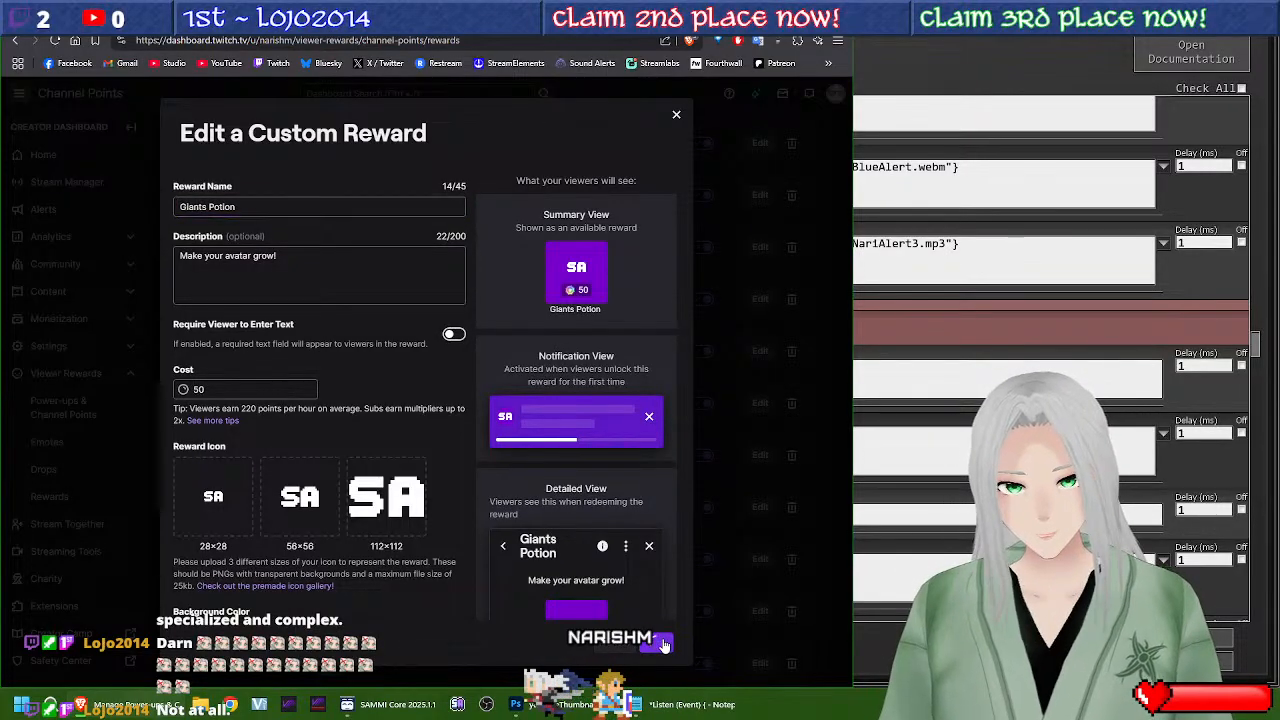
Step: Back in SAMMI, rename the Giant's Potion case Giants Potion, with Alert Text /$UserName$/ and Alert Subtext Redeemed /$RedeemType$/ - /$RedeeemDesc$/
key("alt+Tab")
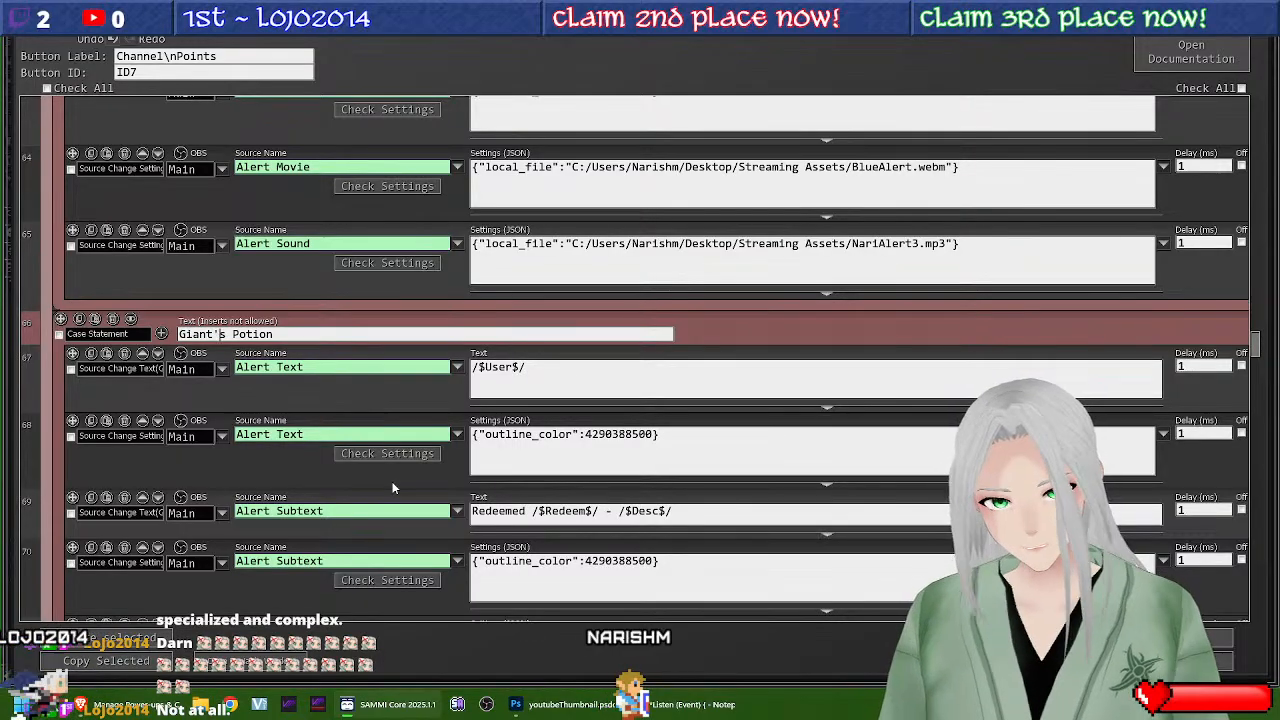
key("BackSpace")
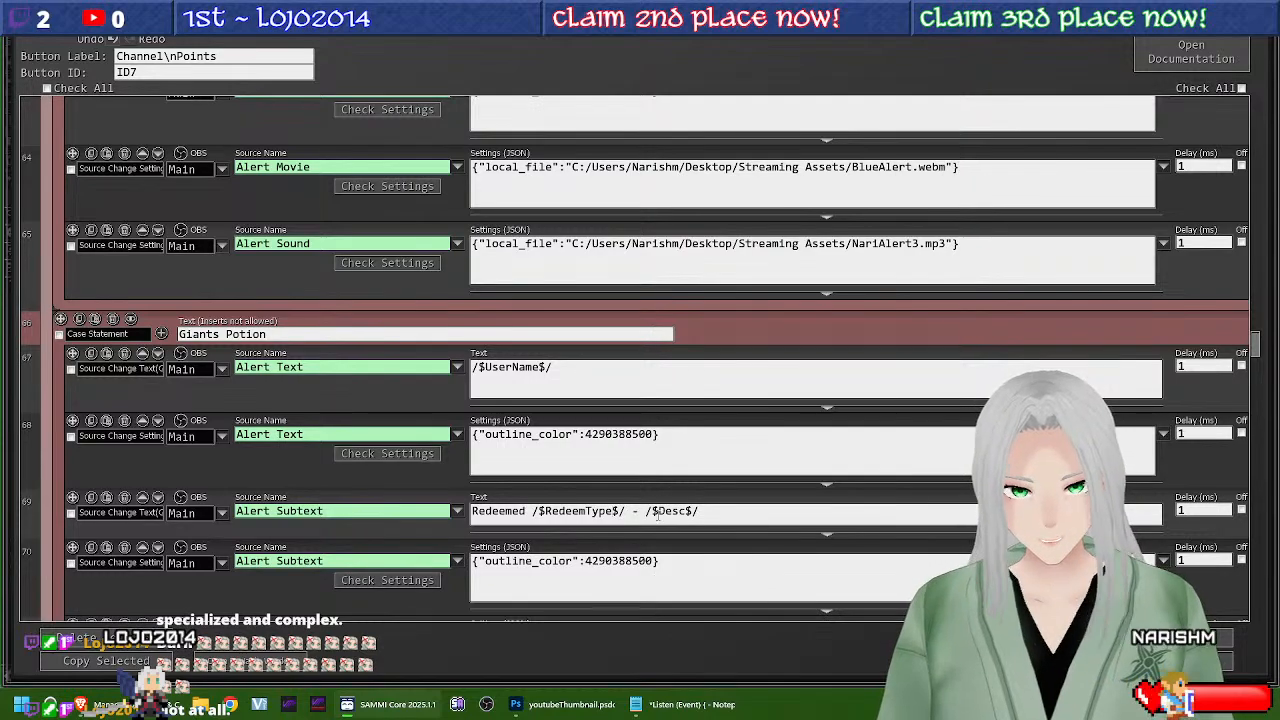
type("Redeem")
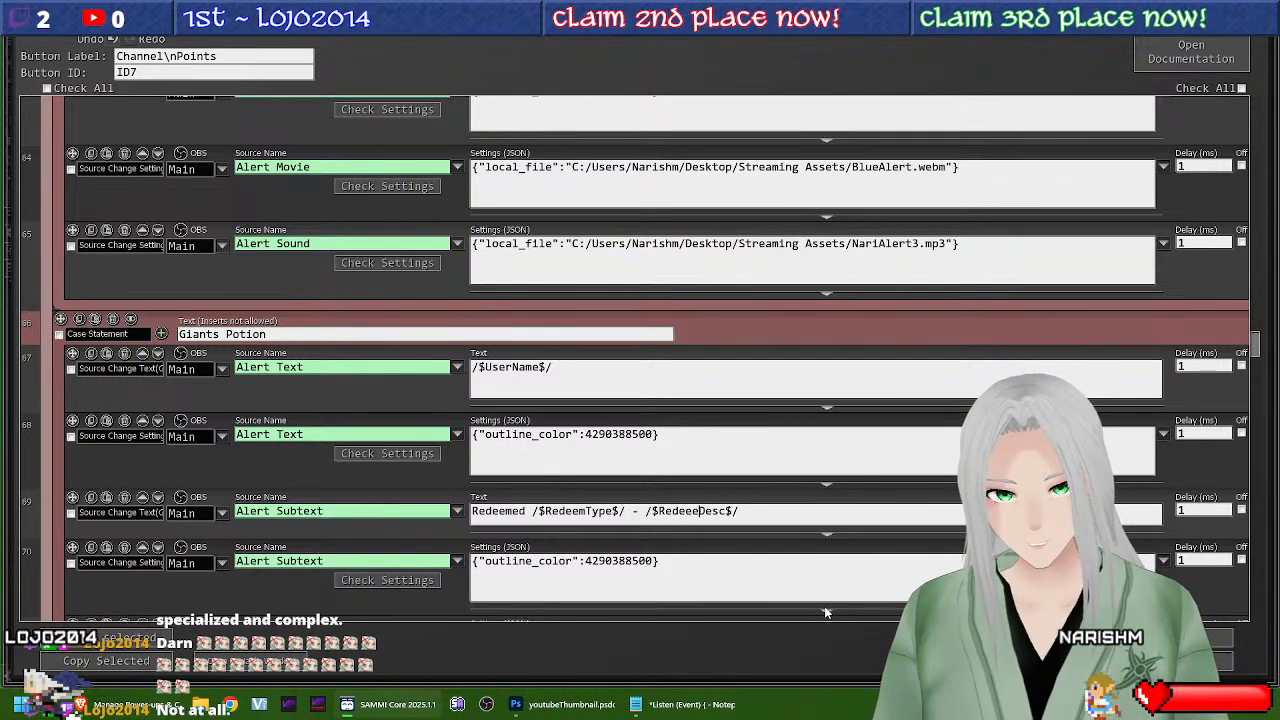
Step: In the Confetti Armageddon case, set the Alert Text to /$UserName$/ and the Alert Subtext to Redeemed /$RedeemType$/ - /$RedeemDesc$/
scroll(622, 434, "down", 5)
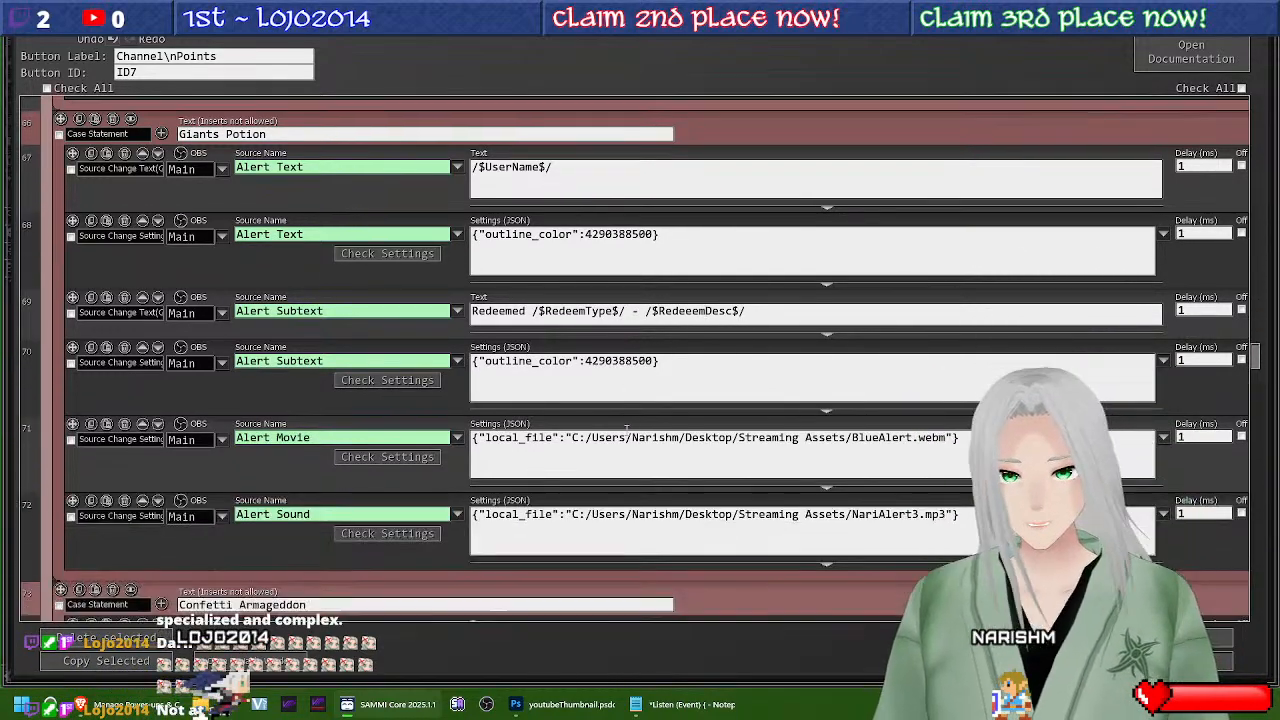
scroll(342, 455, "down", 1)
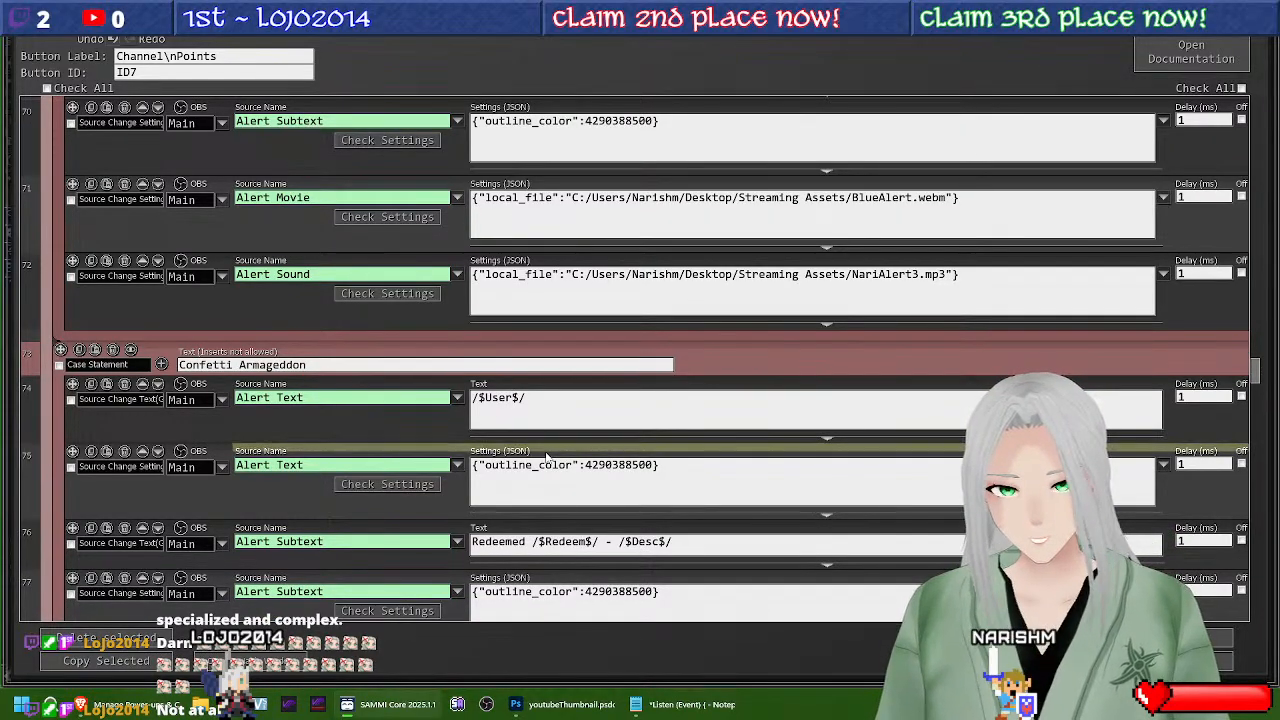
type("Name")
scroll(545, 451, "down", 2)
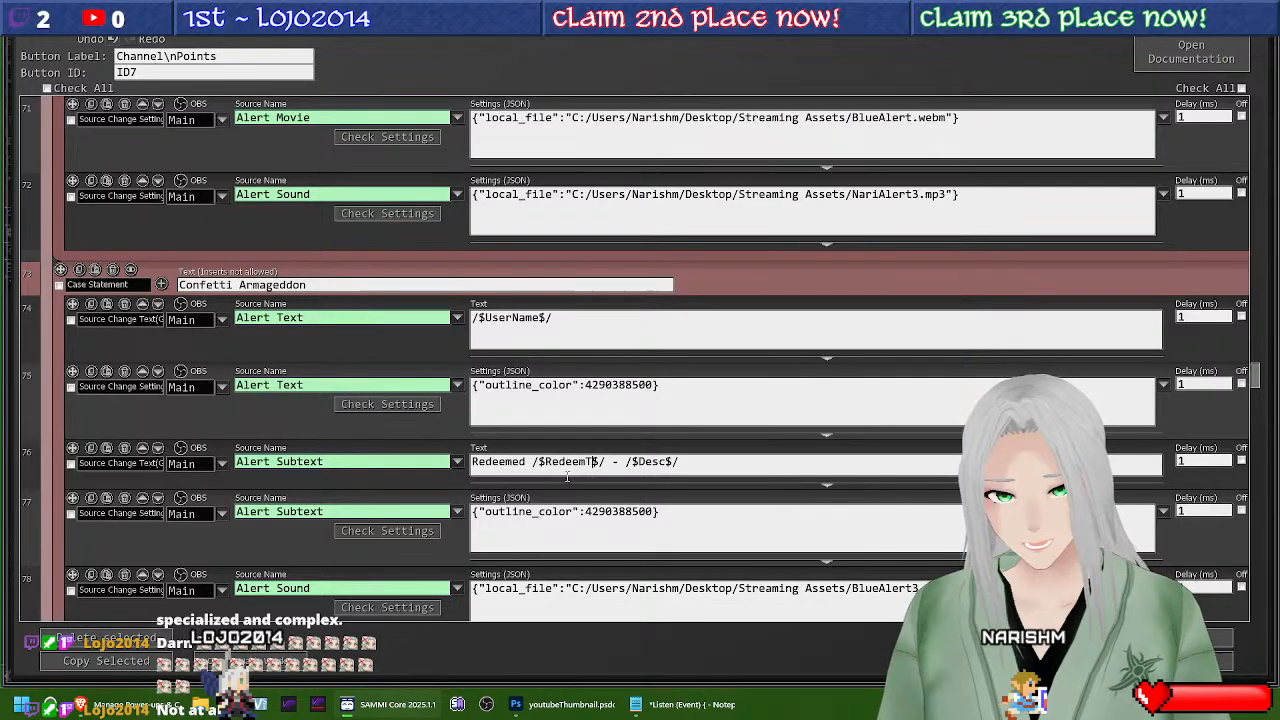
type("ype")
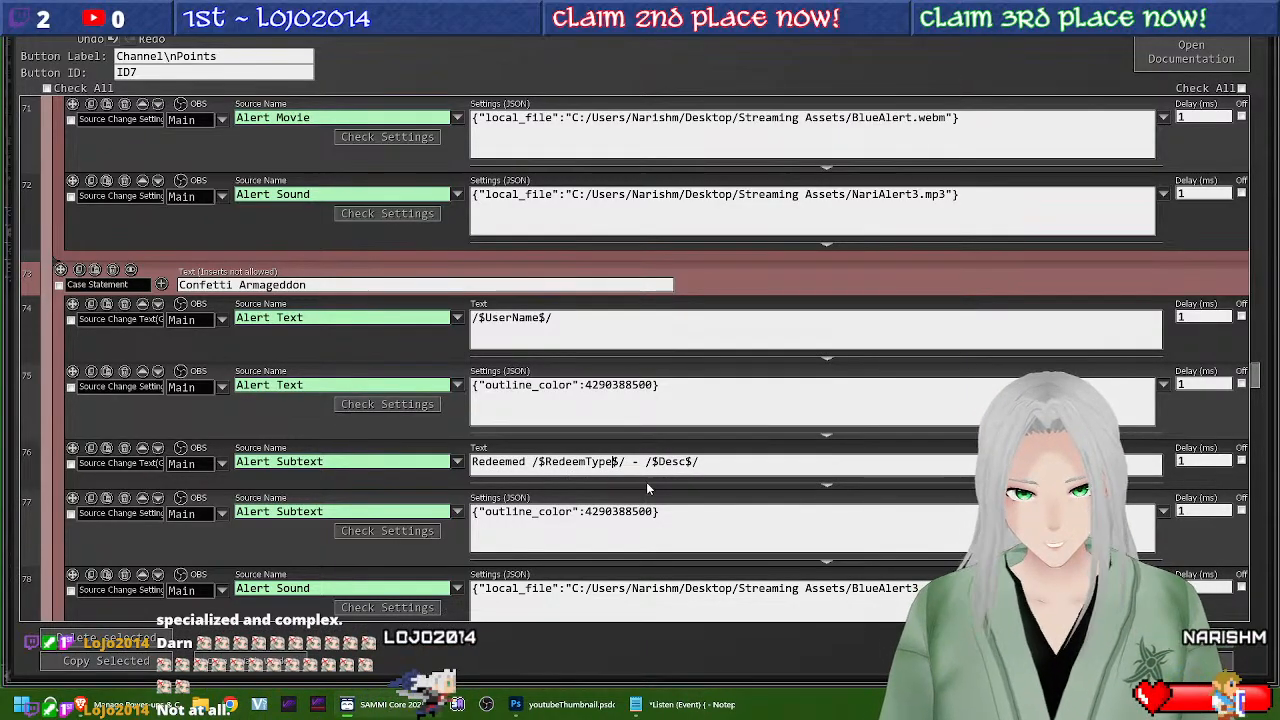
left_click(659, 461)
type("Red")
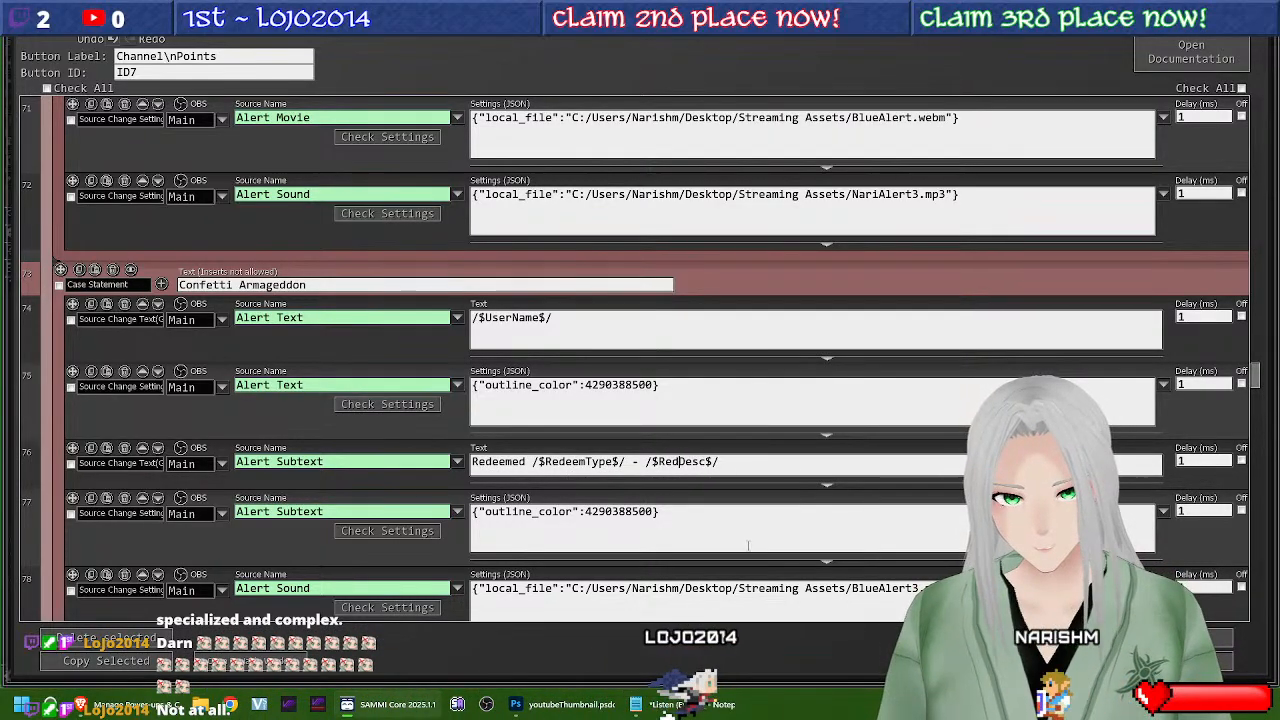
type("eem")
Step: In the Snap Freeze case, set the Alert Text to /$UserName$/ and the Alert Subtext to Redeemed /$RedeemType$/ - /$RedeemDesc$/
scroll(703, 530, "down", 6)
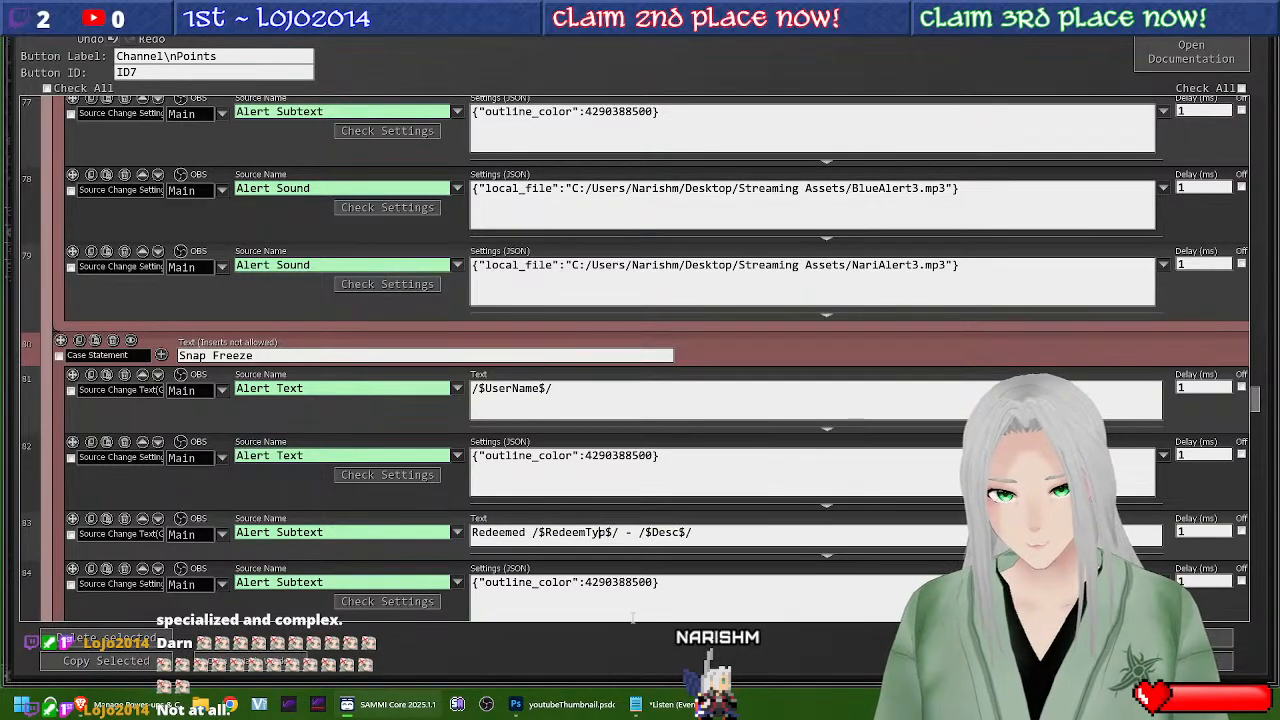
left_click(659, 532)
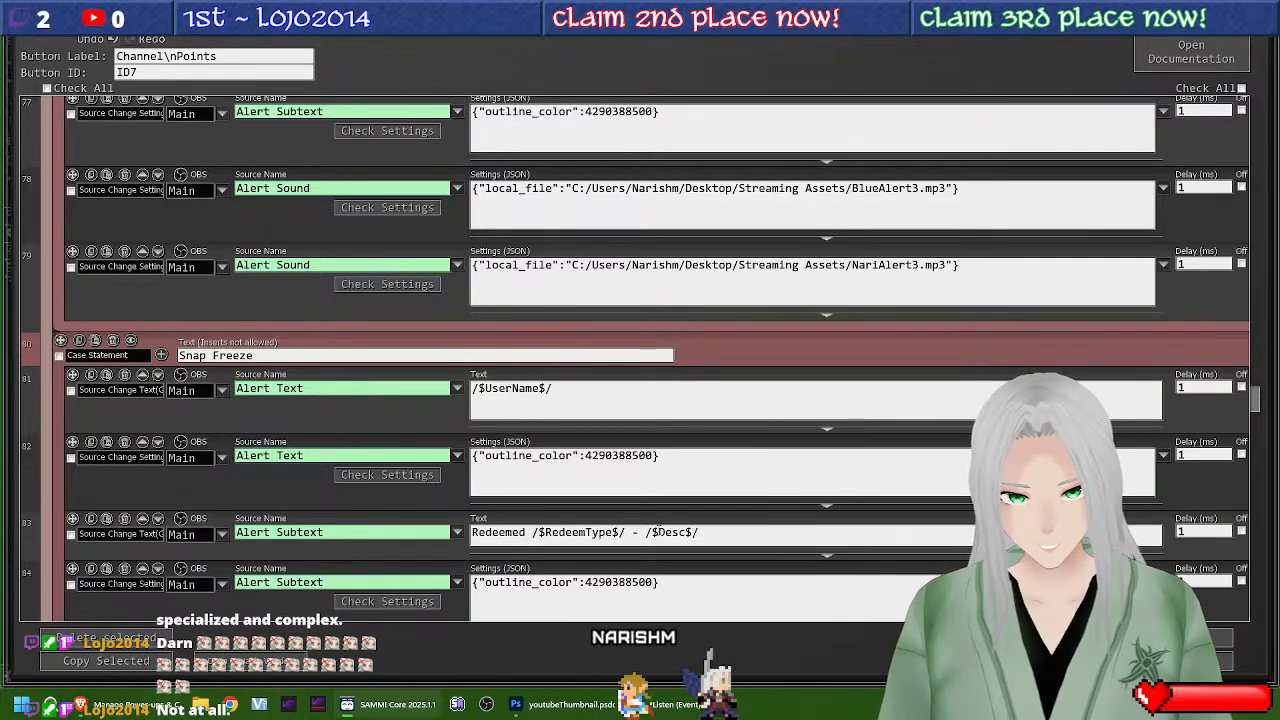
type("Re3")
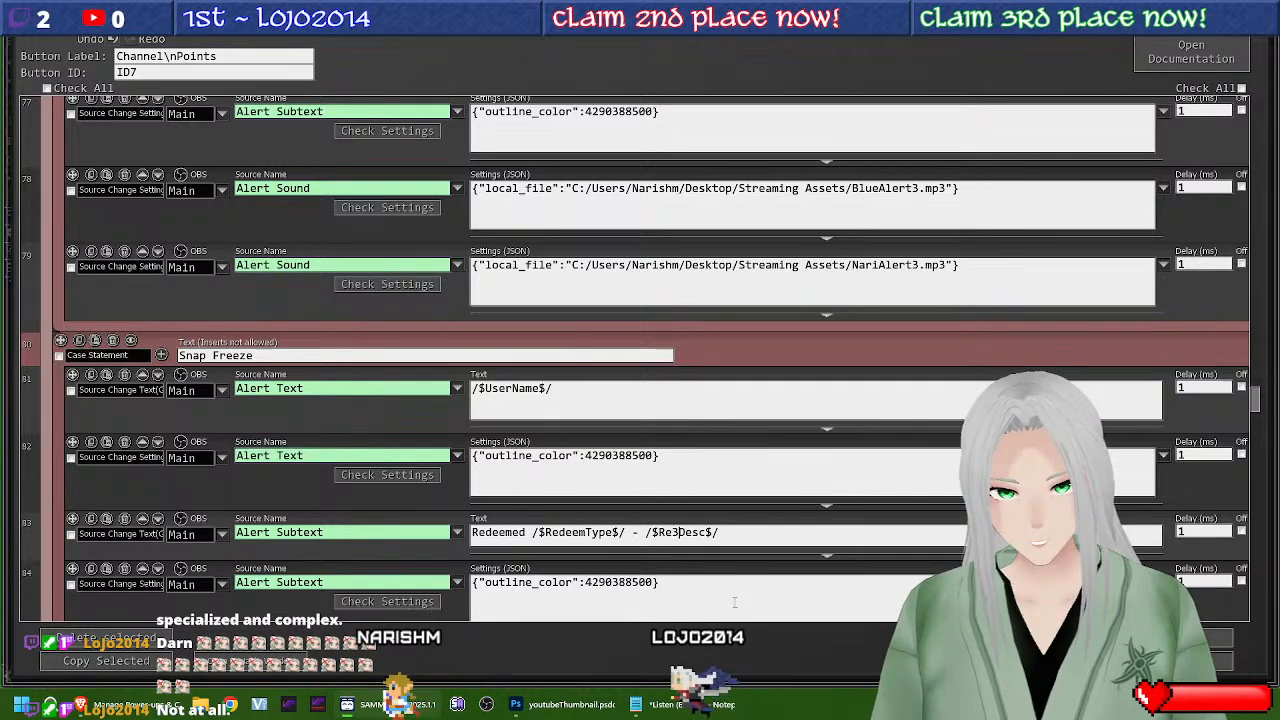
key("BackSpace")
type("deem")
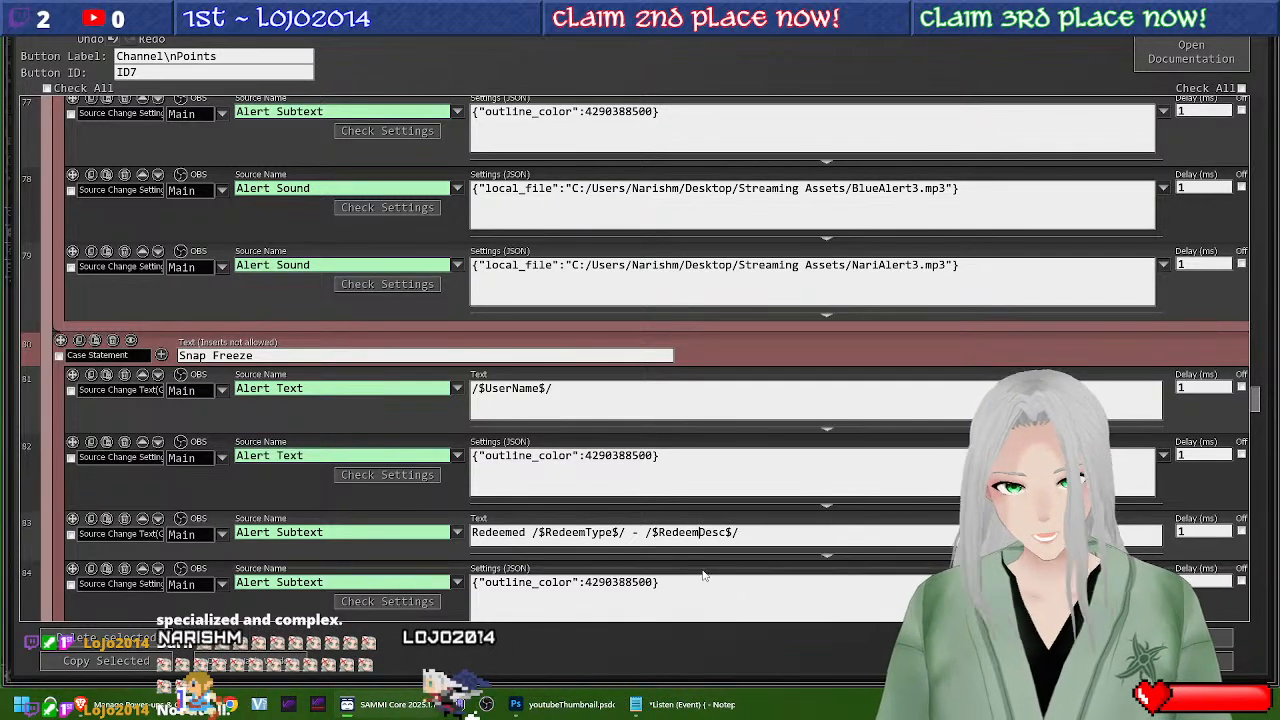
Step: In the Bombing Run case, set the Alert Text to /$UserName$/ and the Alert Subtext to Redeemed /$RedeemType$/ - /$RedeemDesc$/
scroll(435, 450, "down", 3)
scroll(440, 453, "down", 2)
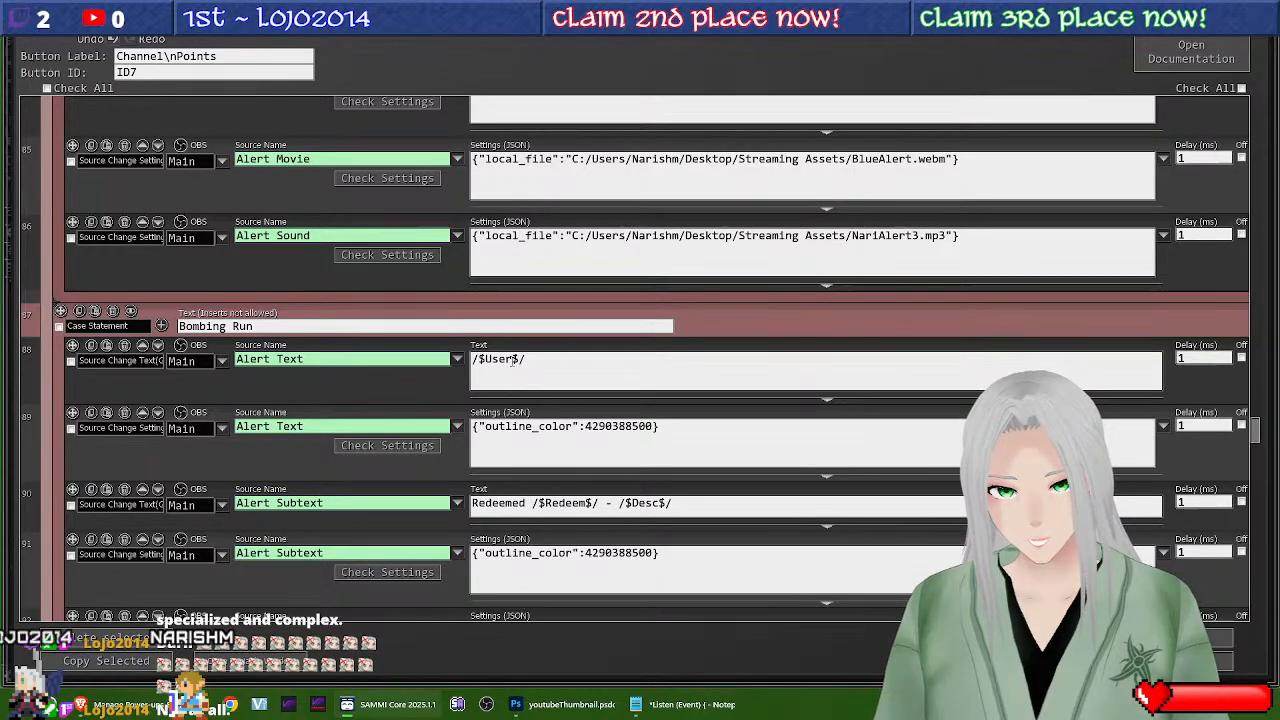
type("Nasme")
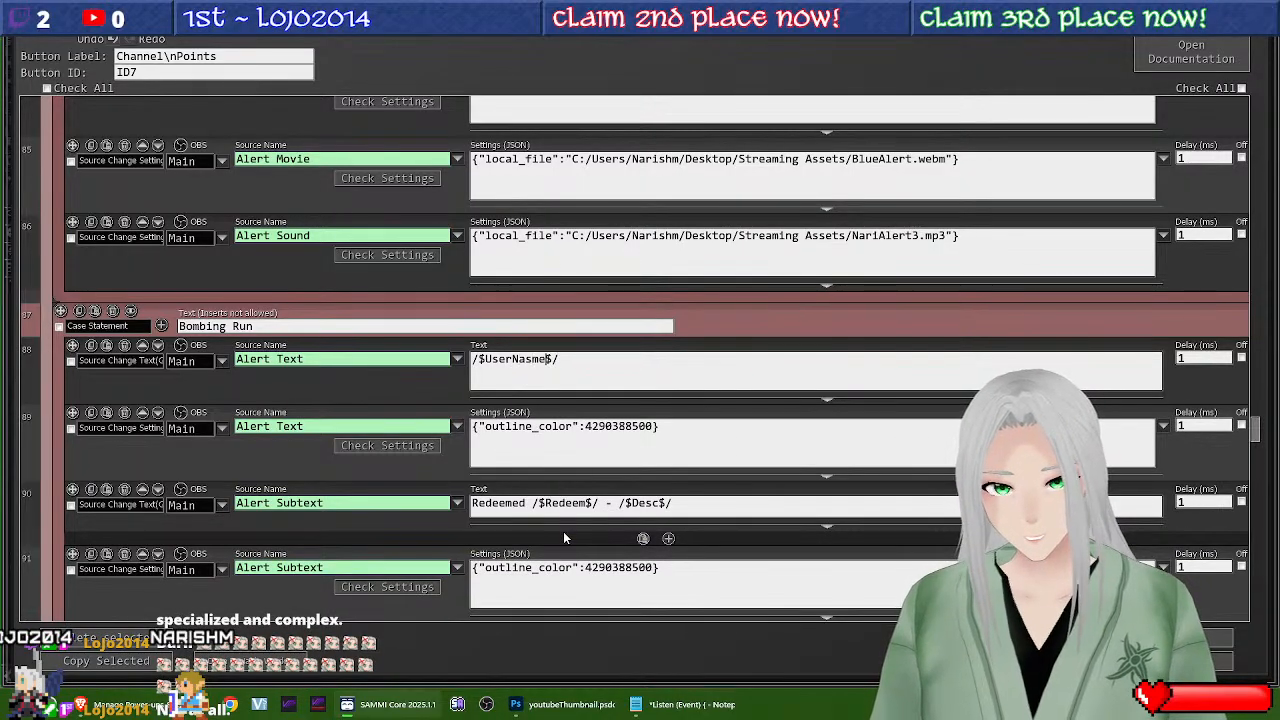
key("BackSpace")
key("BackSpace")
type("me")
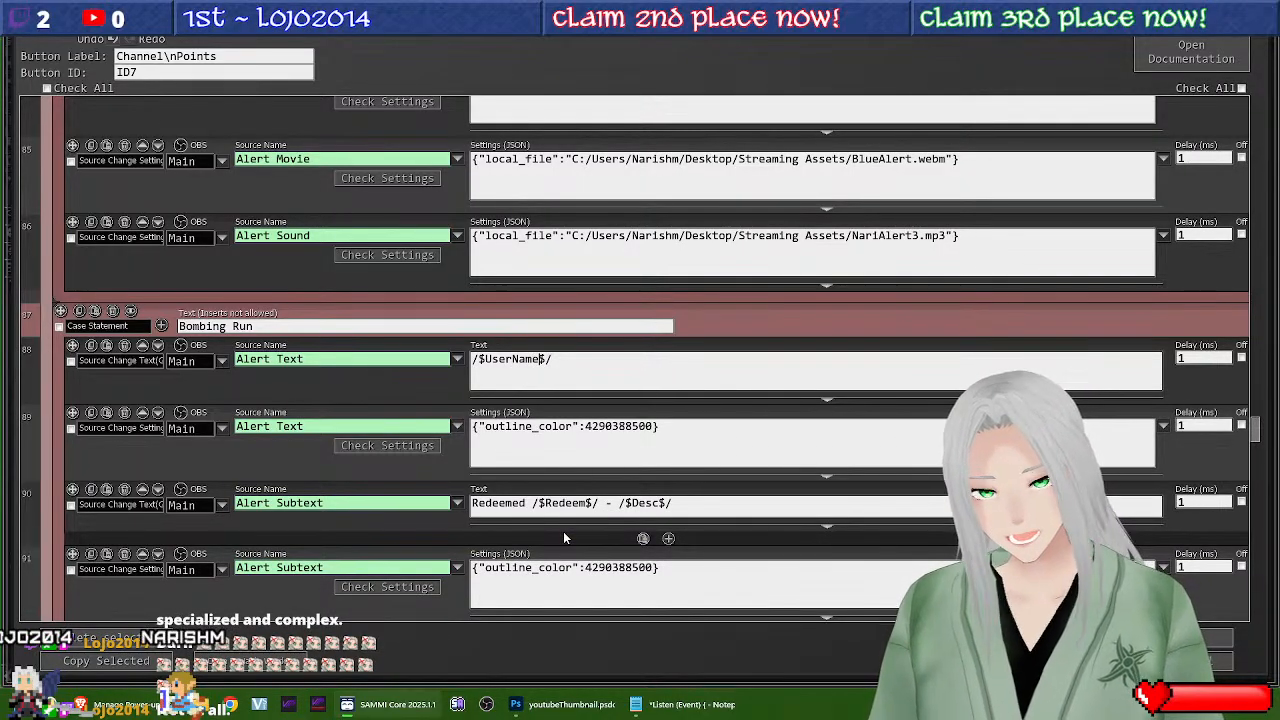
scroll(650, 360, "down", 1)
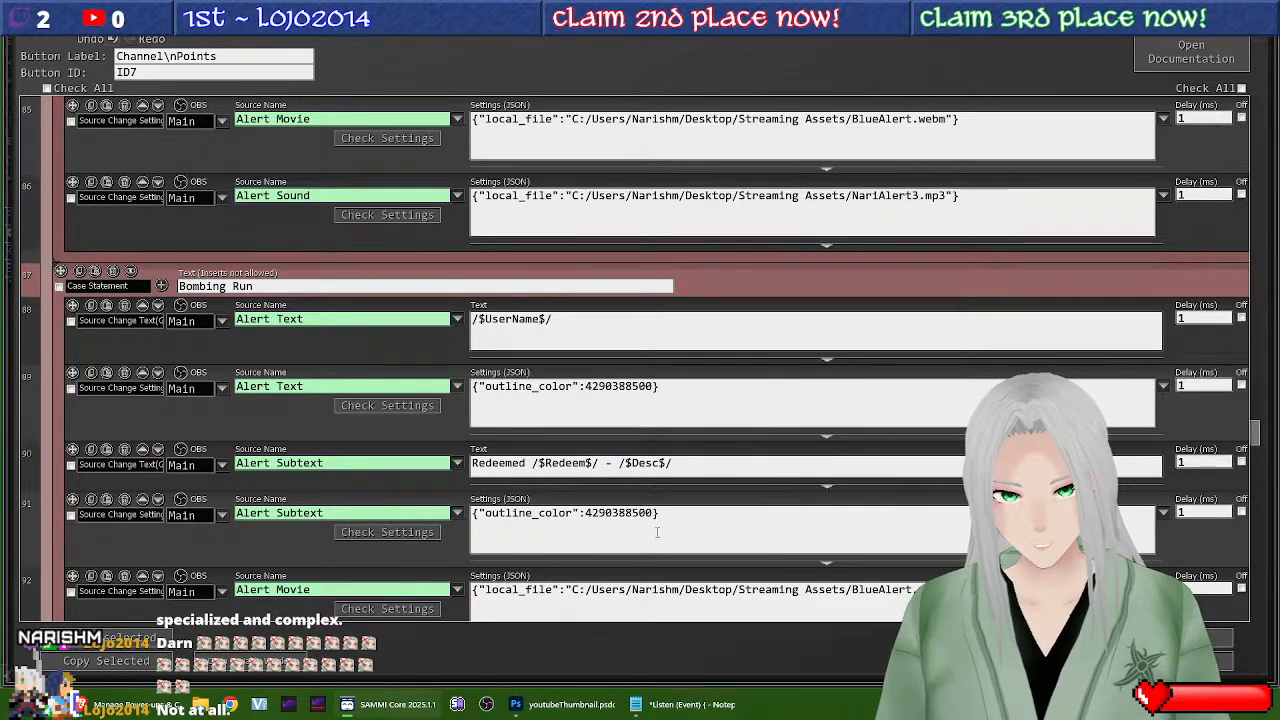
type("Type$/ - /$")
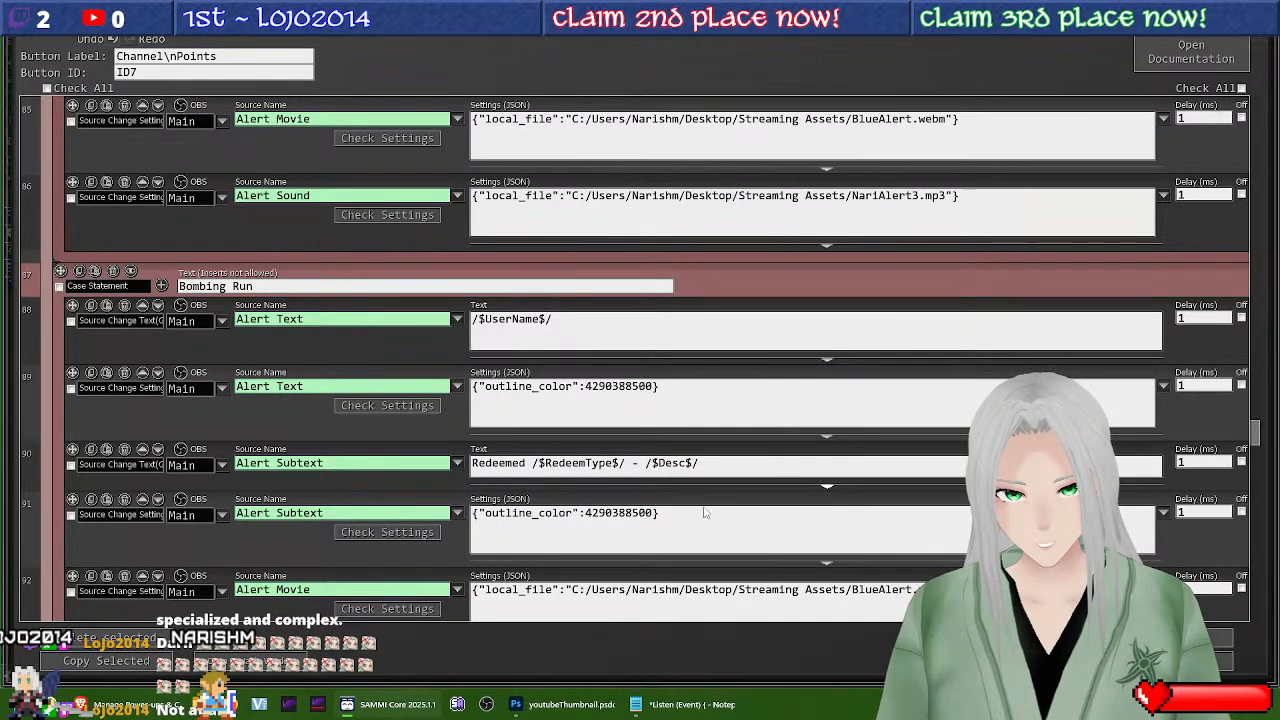
type("Red")
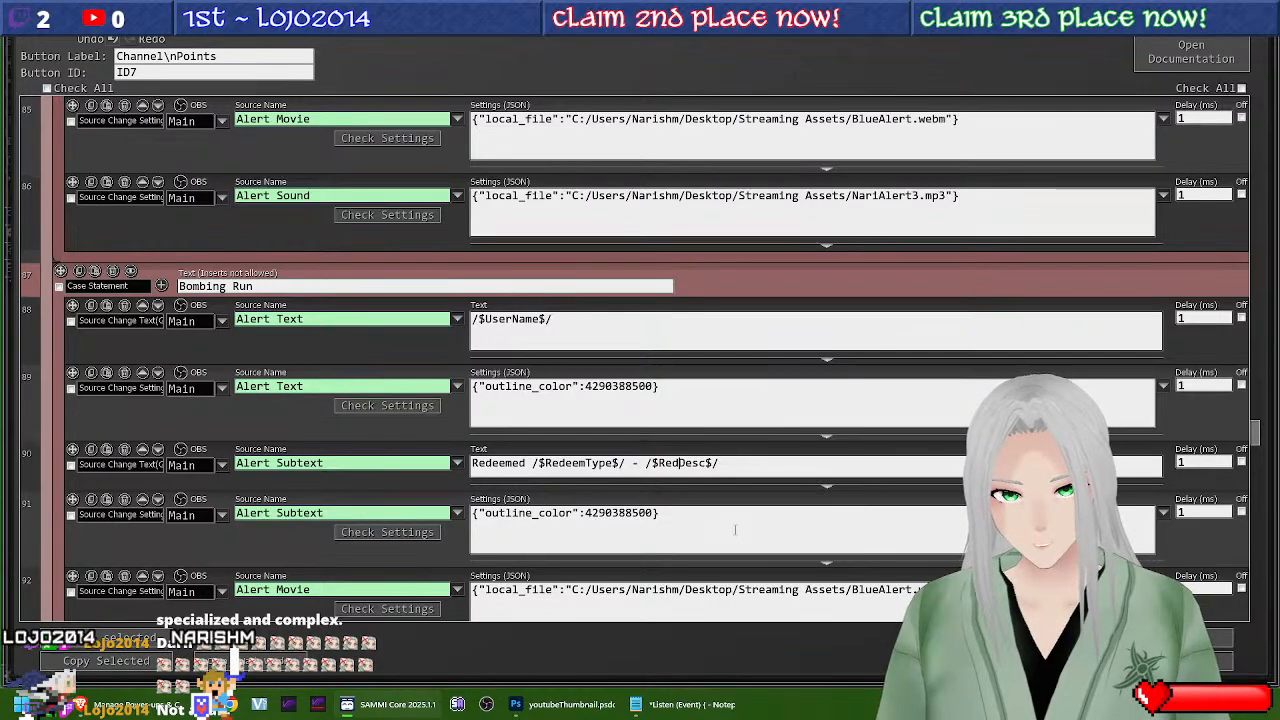
type("eem")
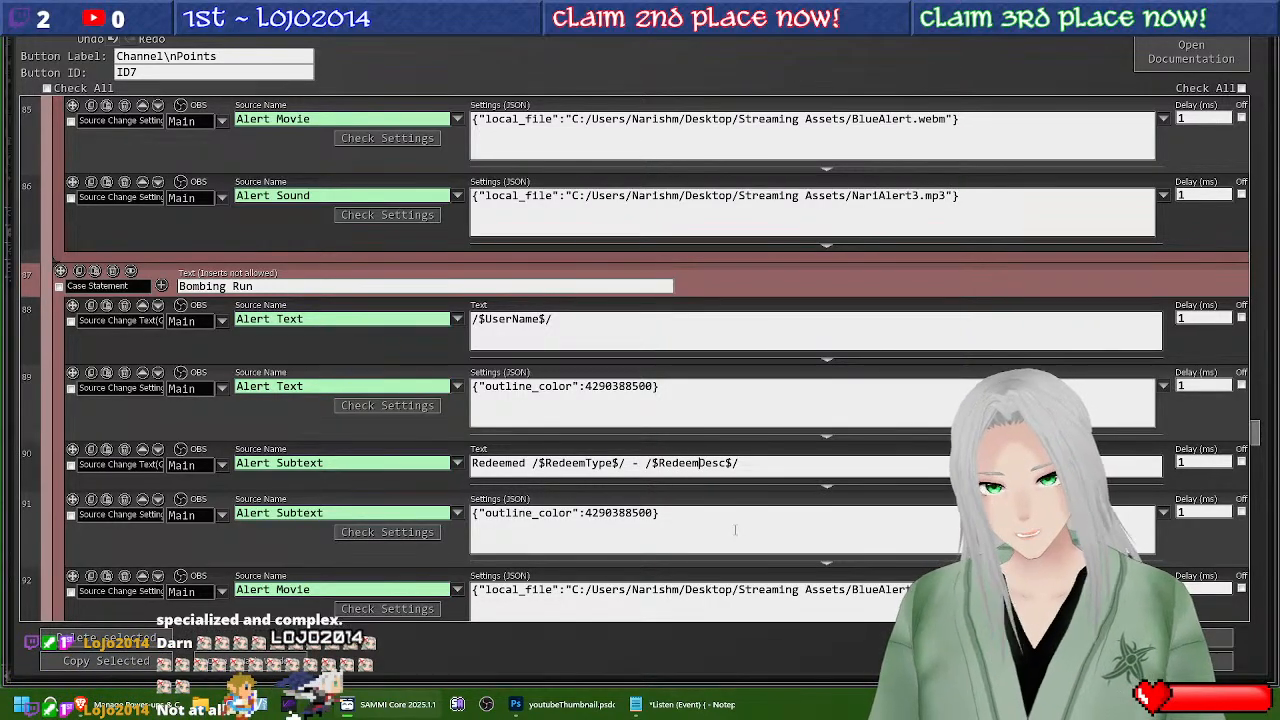
Step: In the Starfall case, set the Alert Text to /$UserName$/ and the Alert Subtext to Redeemed /$RedeemType$/ - /$RedeemDesc$/
scroll(459, 476, "down", 4)
scroll(470, 475, "down", 1)
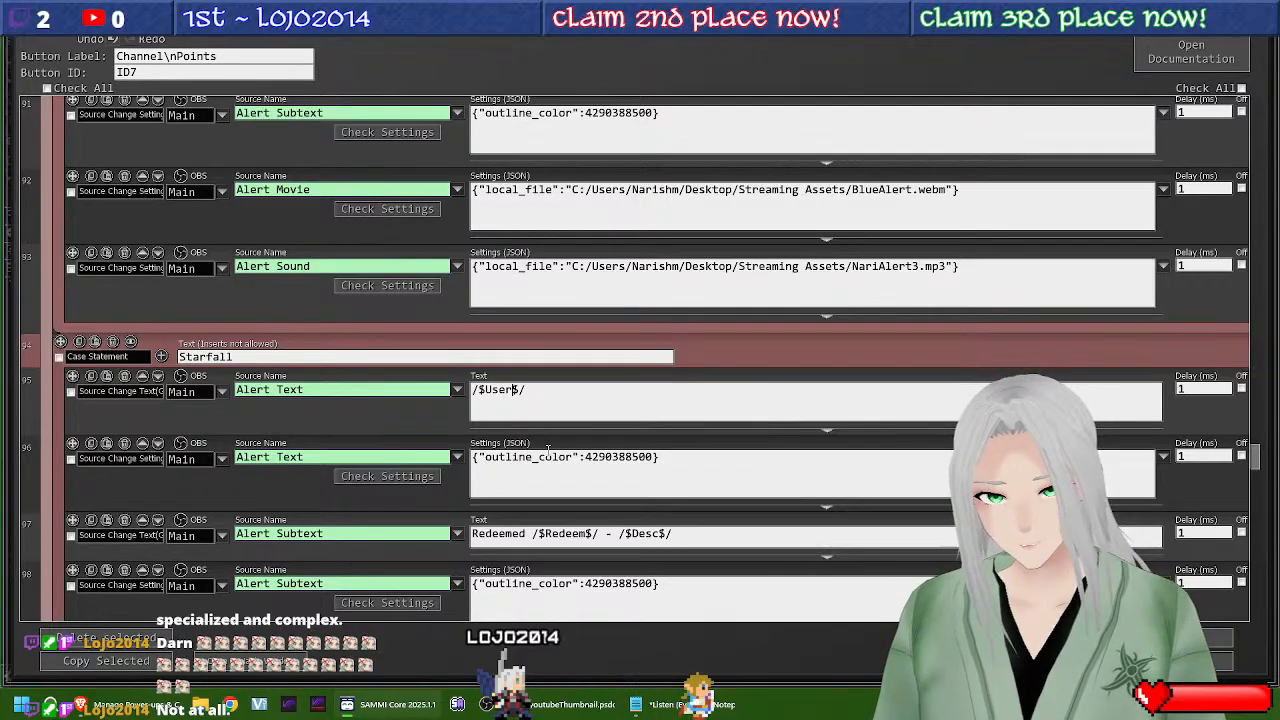
type("ame")
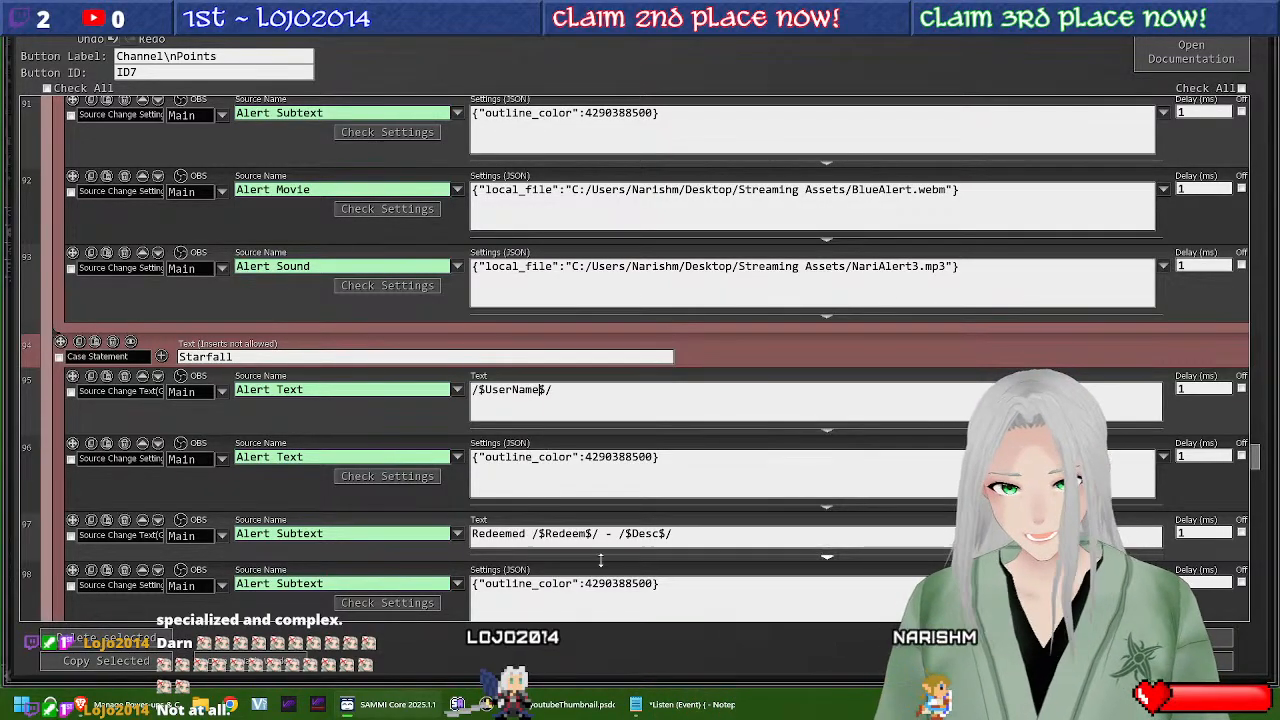
type("Type")
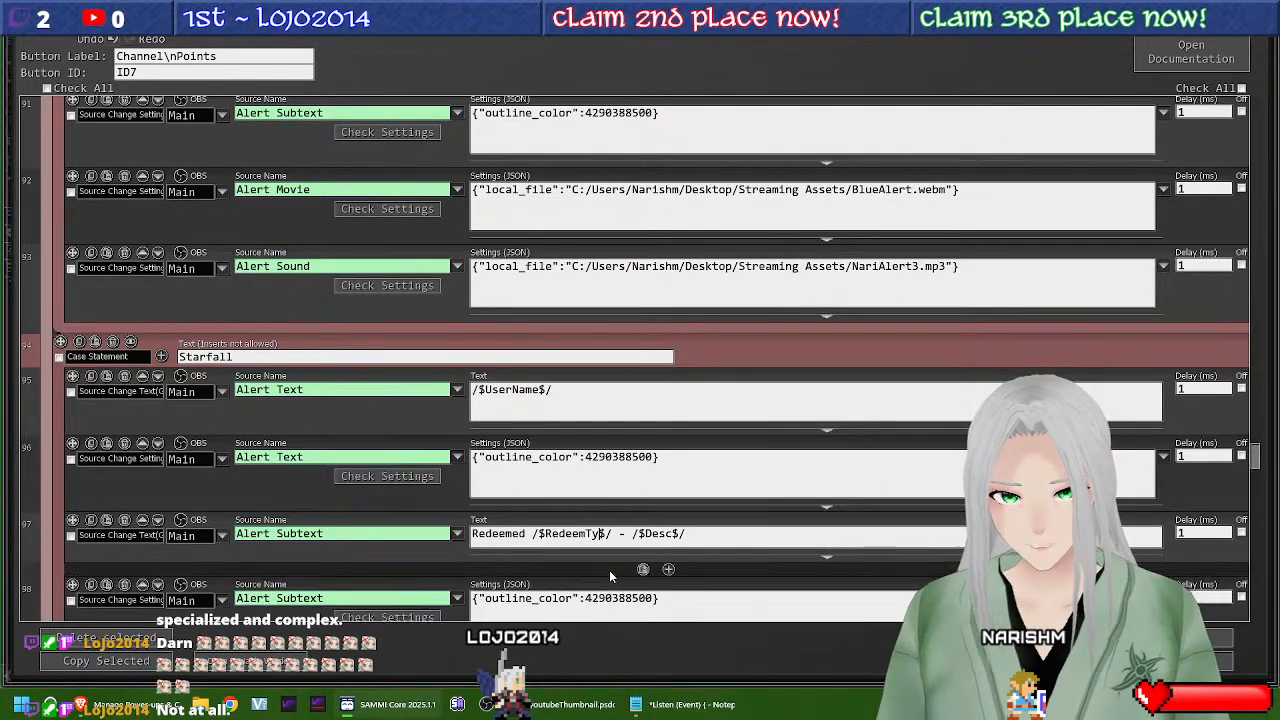
left_click(659, 533)
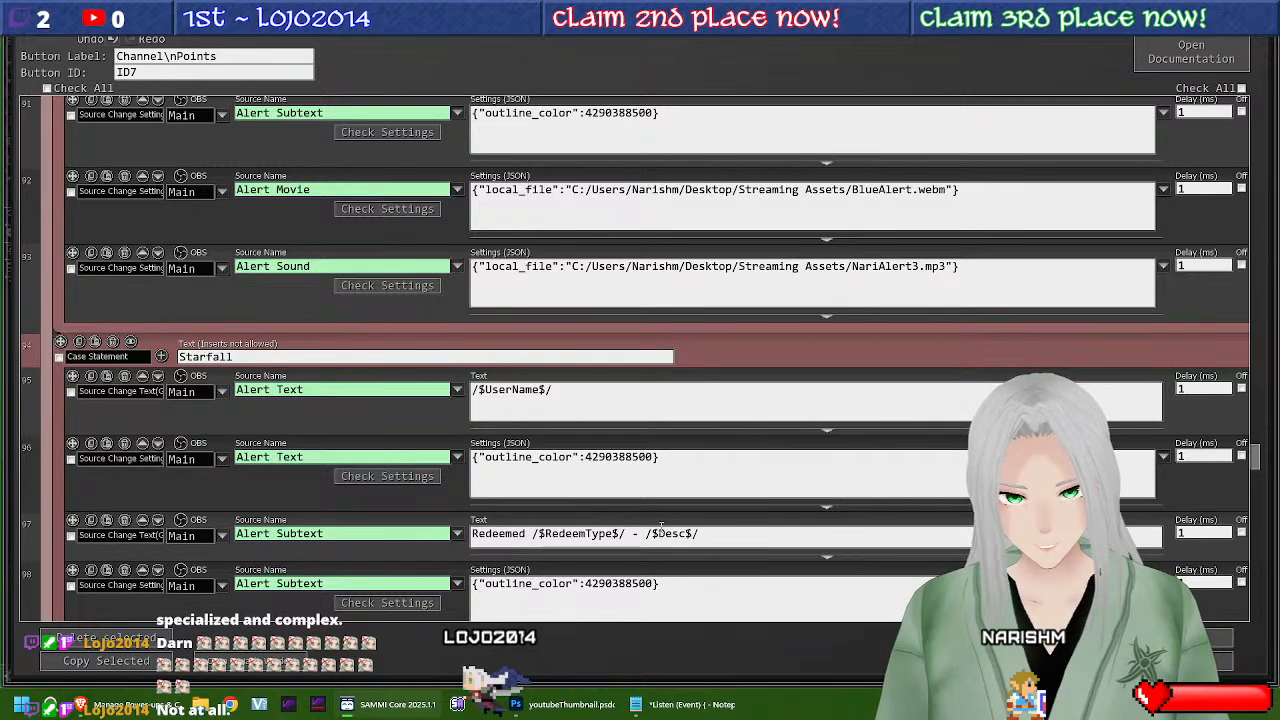
type("Redeem")
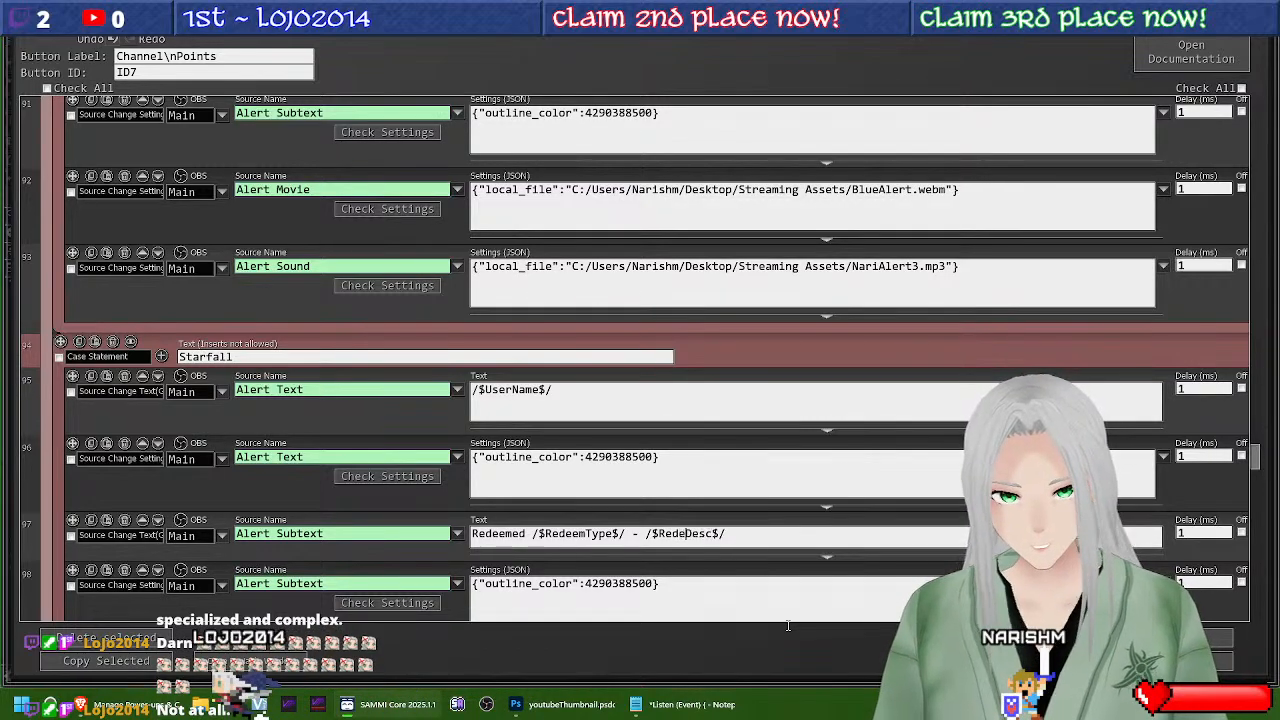
Step: In the Battleroyal case, set the Alert Text to /$UserName$/ and the Alert Subtext to Redeemed /$RedeemType$/ - /$RedeemDesc$/
scroll(407, 452, "down", 10)
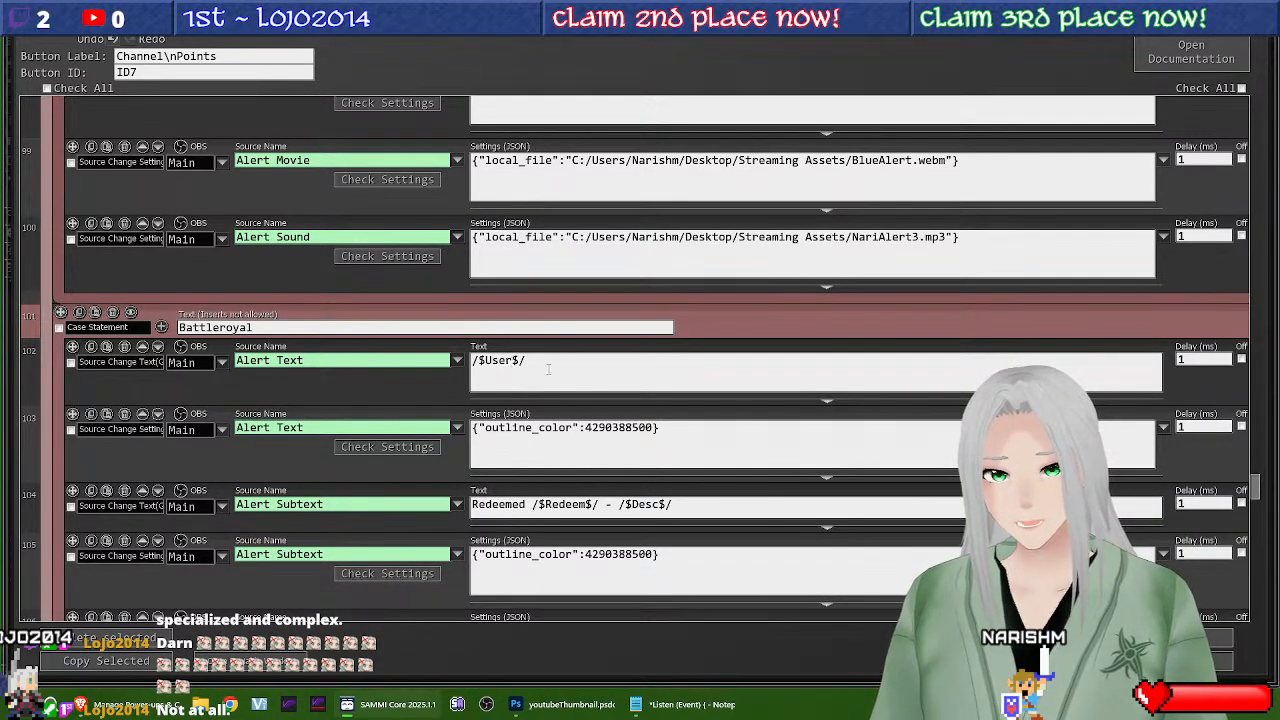
type("Name")
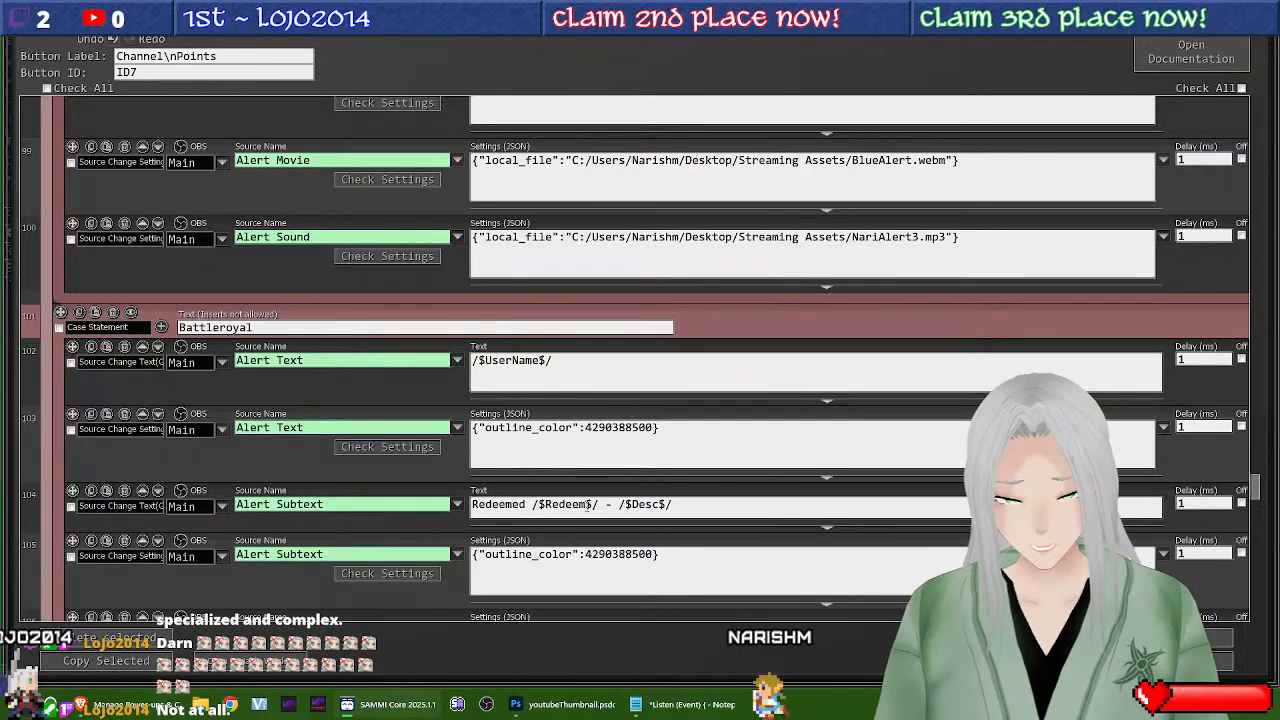
left_click(599, 504)
type("Type")
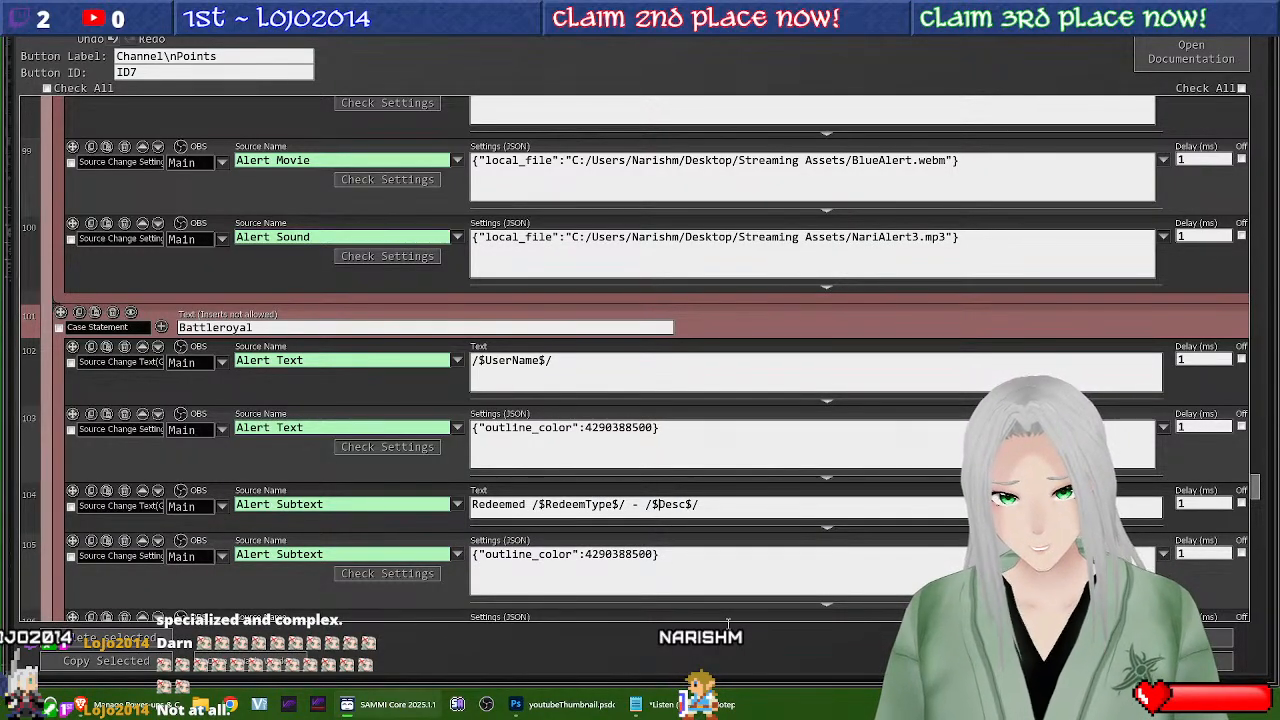
type("deem")
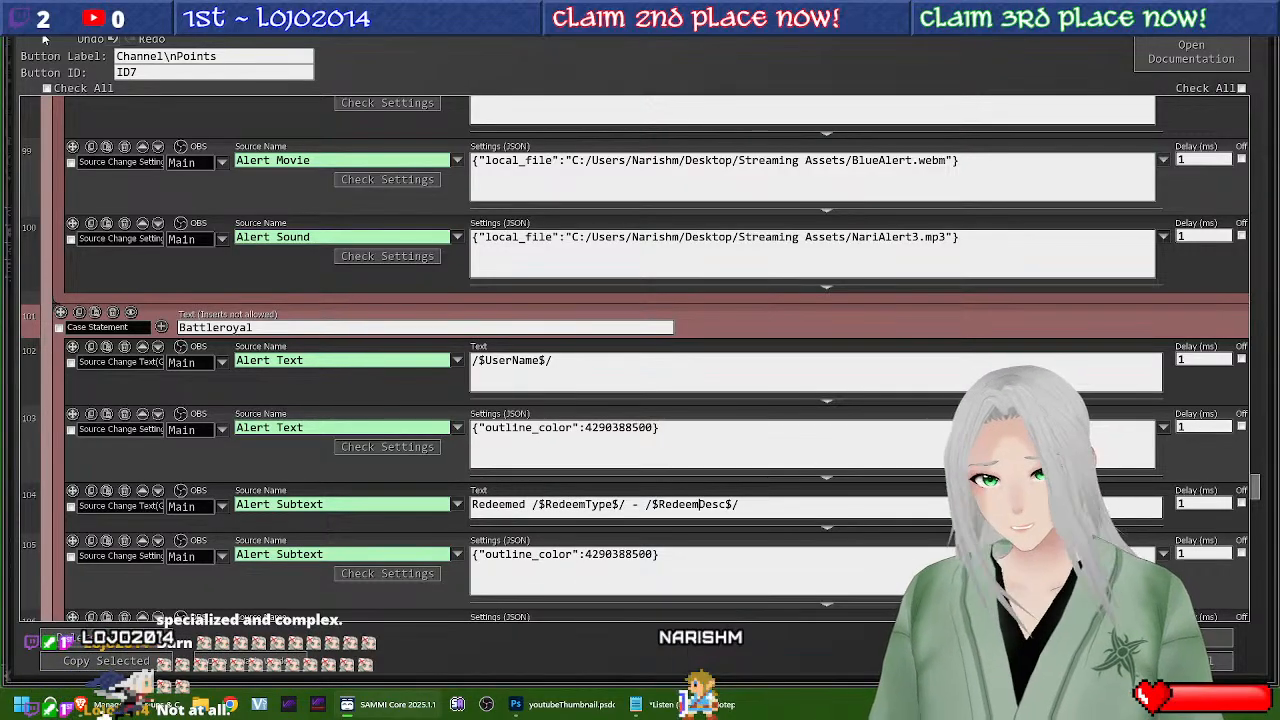
Step: In the Screensaver case, set the Alert Text to /$UserName$/ and Alert Subtext to Redeemed /$RedeemType$/ - /$RedeemDesc$/, and save the button
scroll(653, 287, "down", 5)
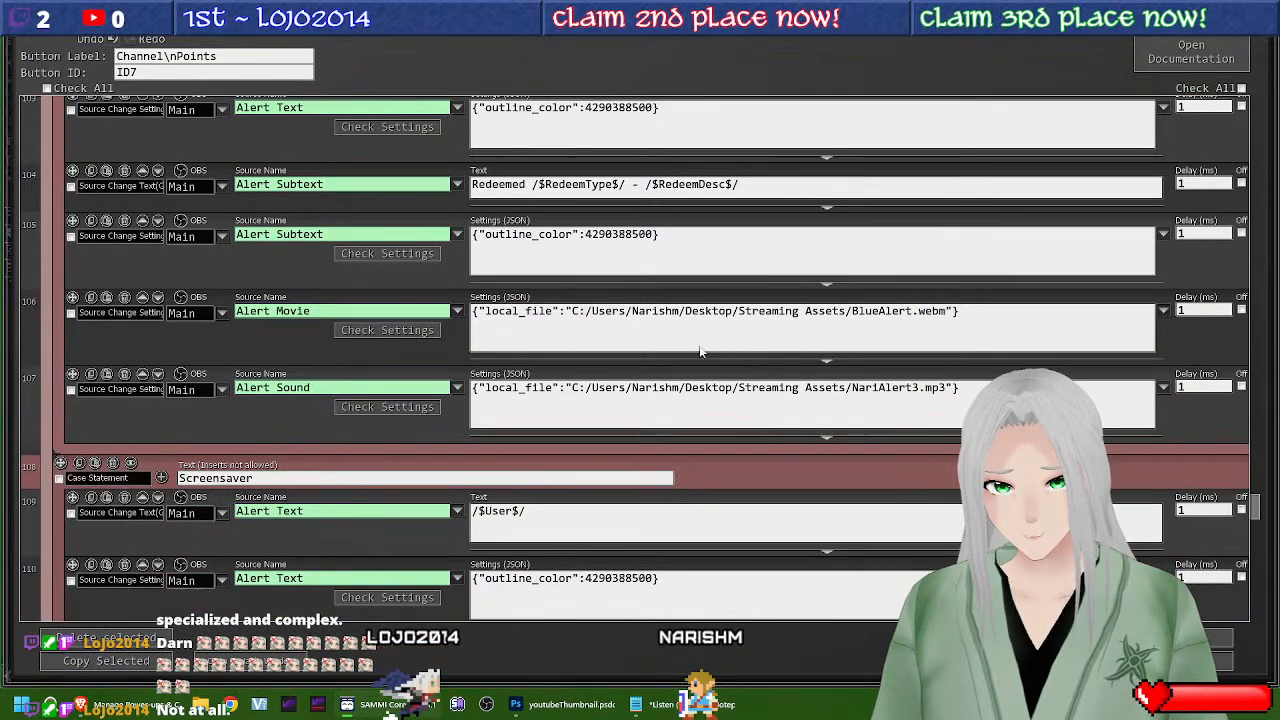
scroll(653, 287, "down", 1)
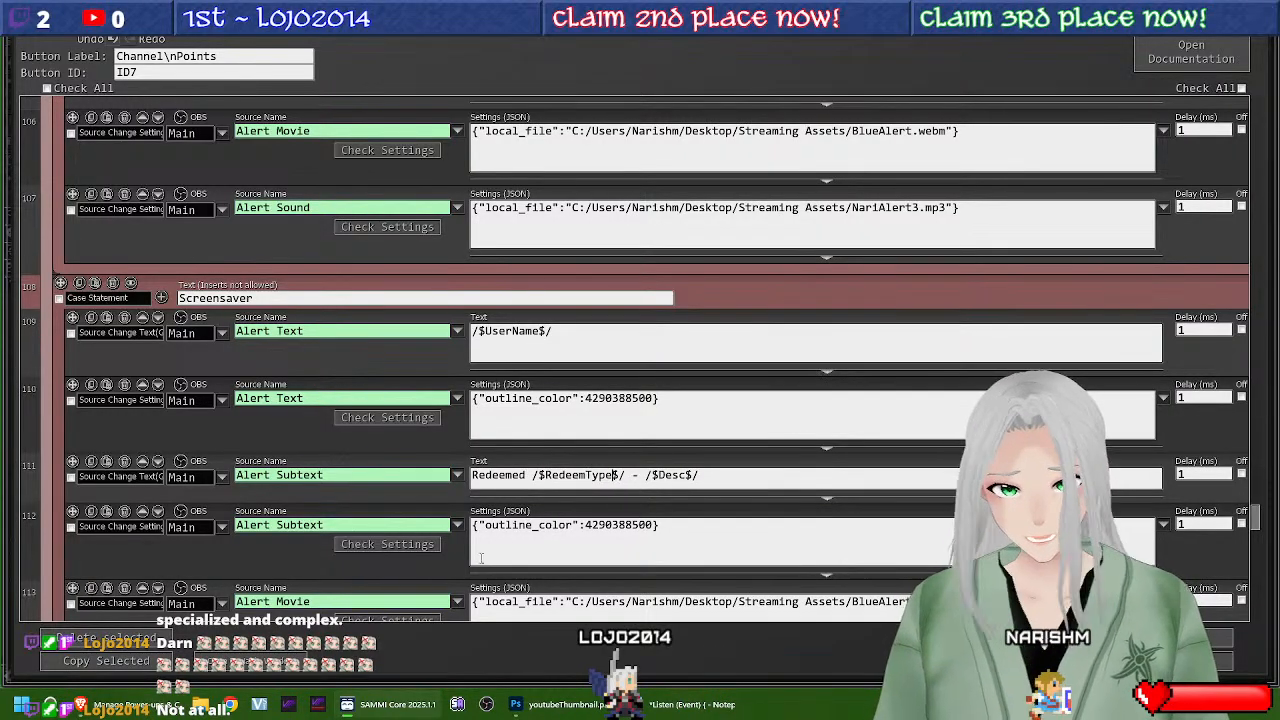
type("R")
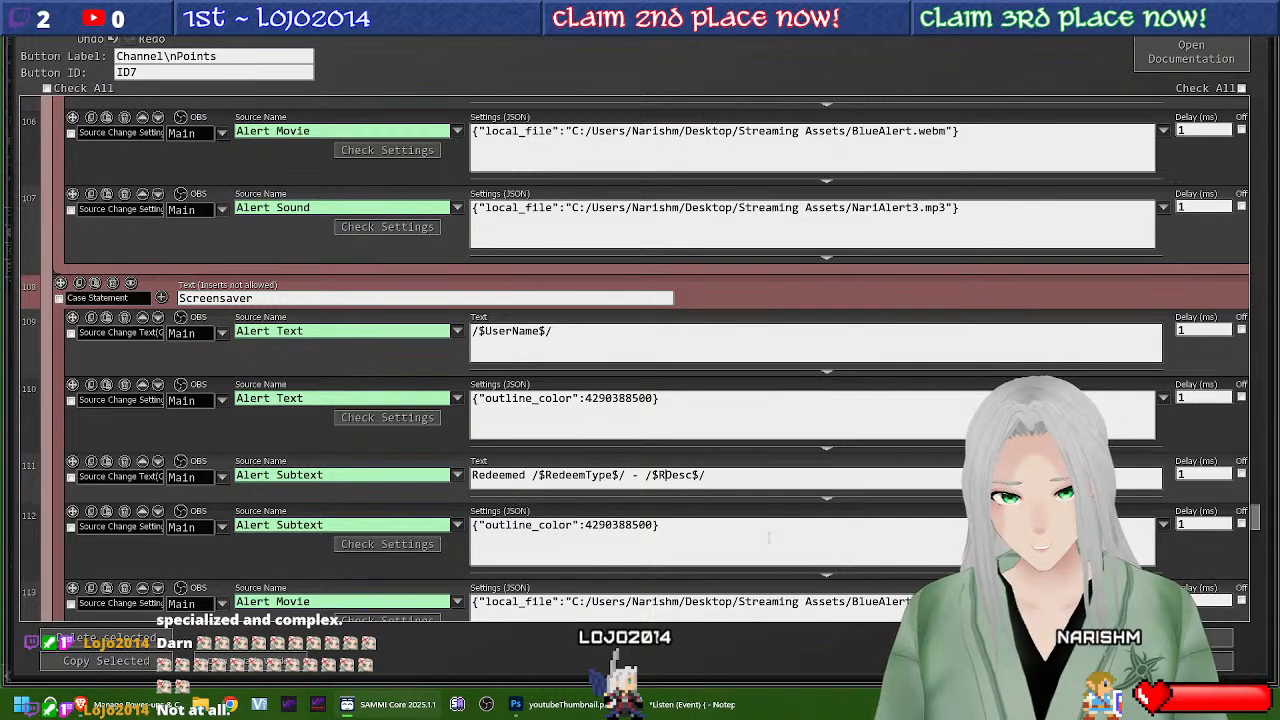
type("edeem")
scroll(522, 453, "down", 5)
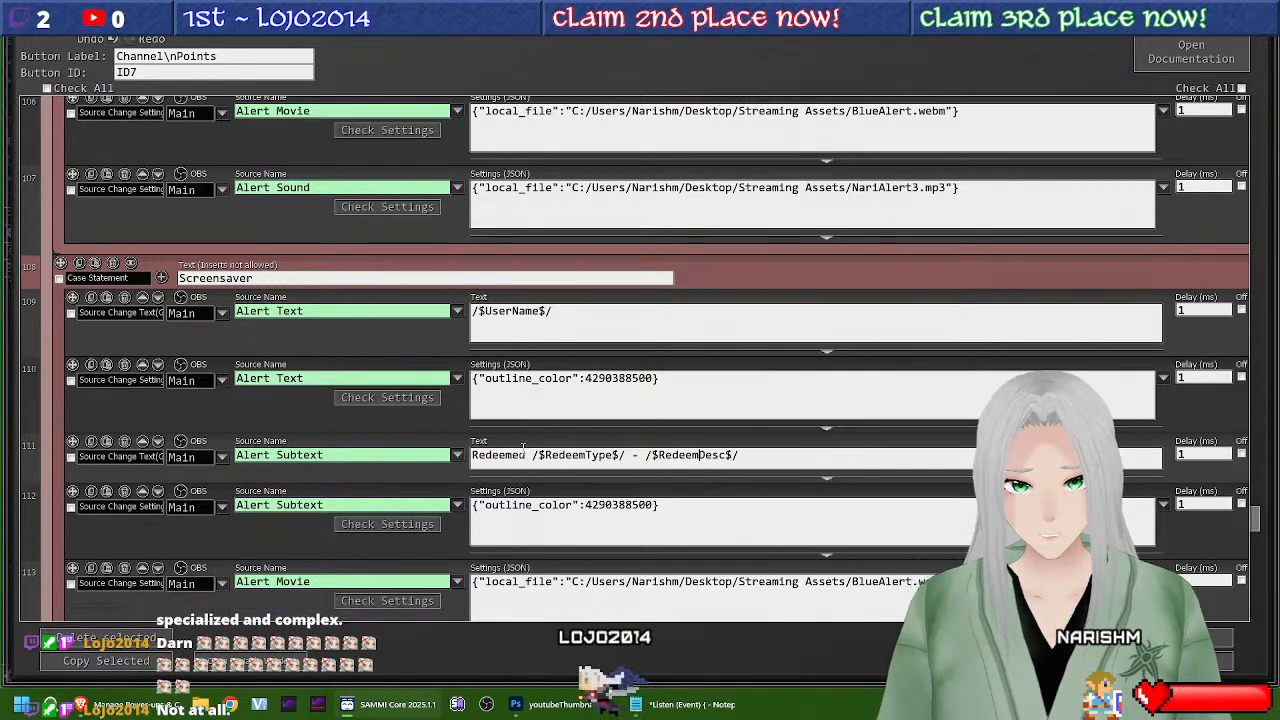
scroll(522, 453, "up", 1)
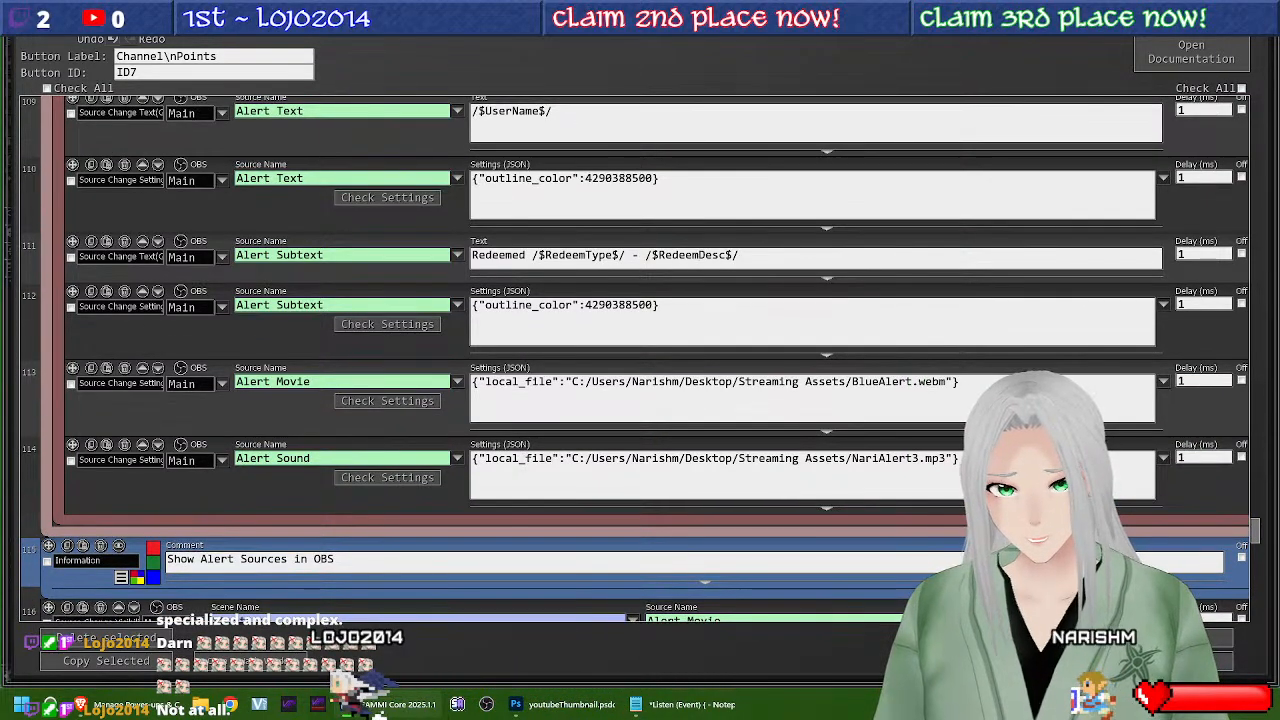
key("ctrl+s")
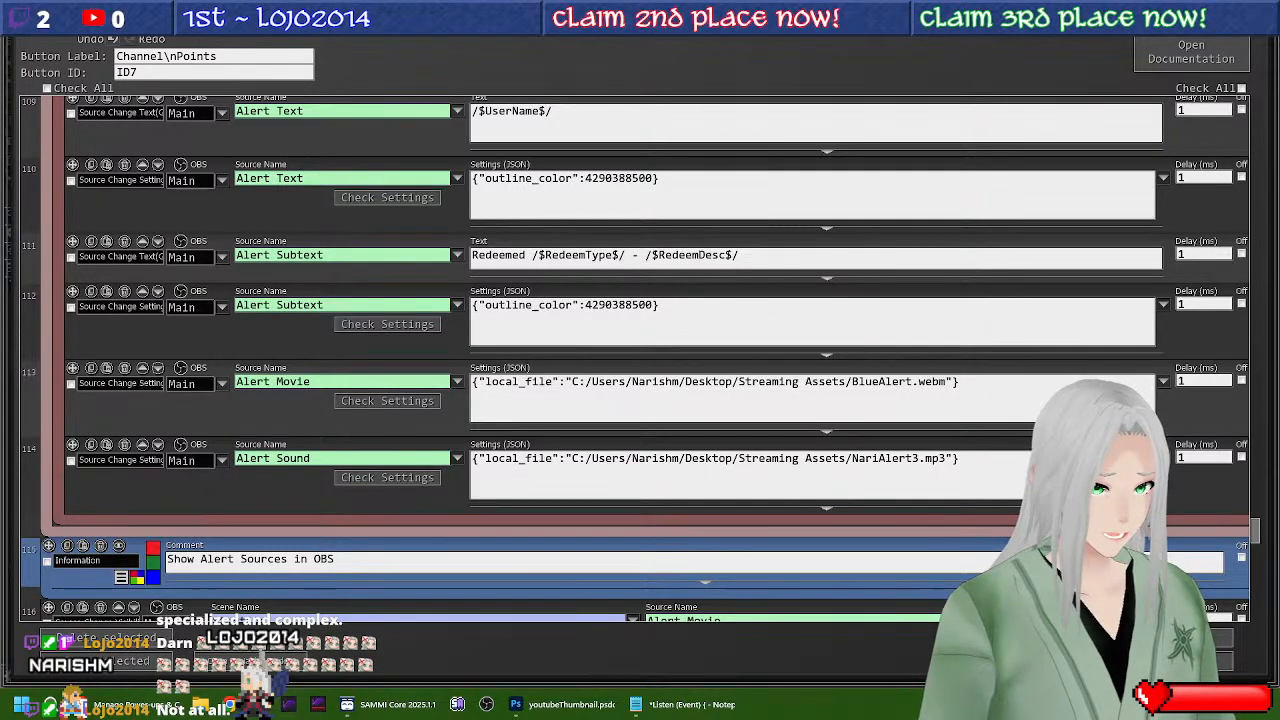
Step: In VTuber Plus, change the Hydrate! reward's redemption name to Hydrate, apply the edit and close the program
left_click_drag(646, 107, 454, 76)
left_click(205, 168)
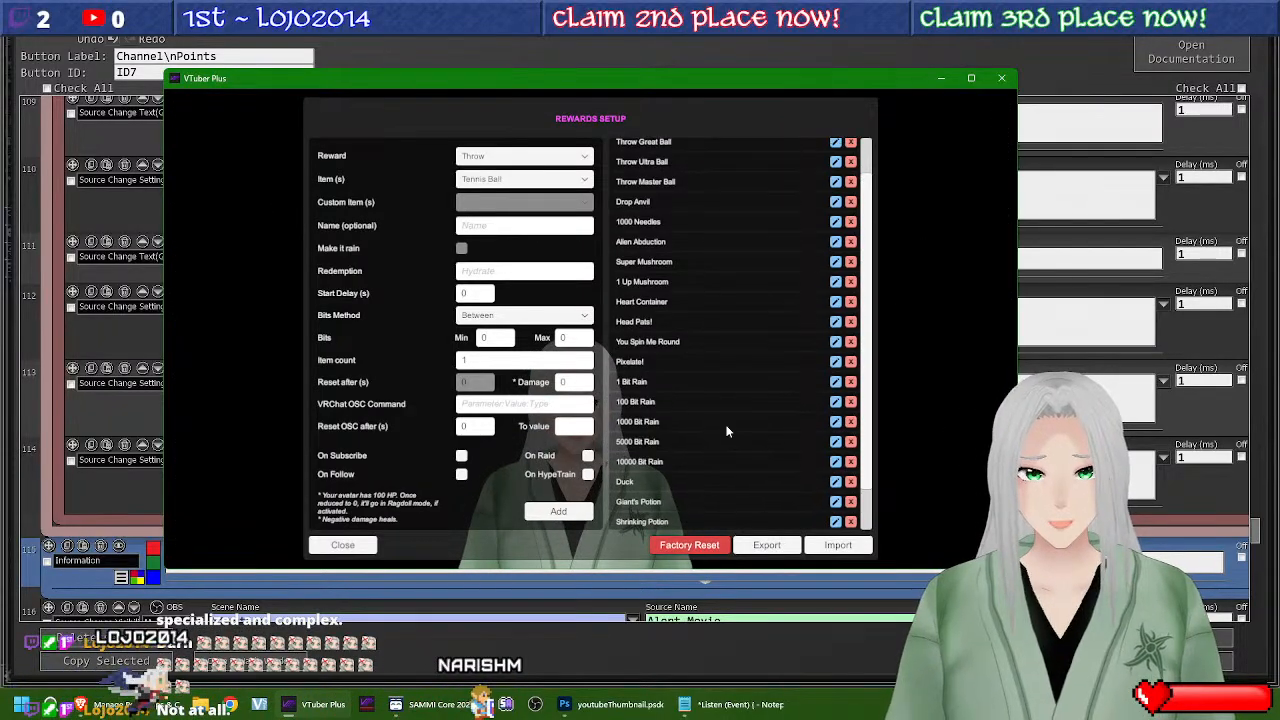
scroll(734, 431, "up", 2)
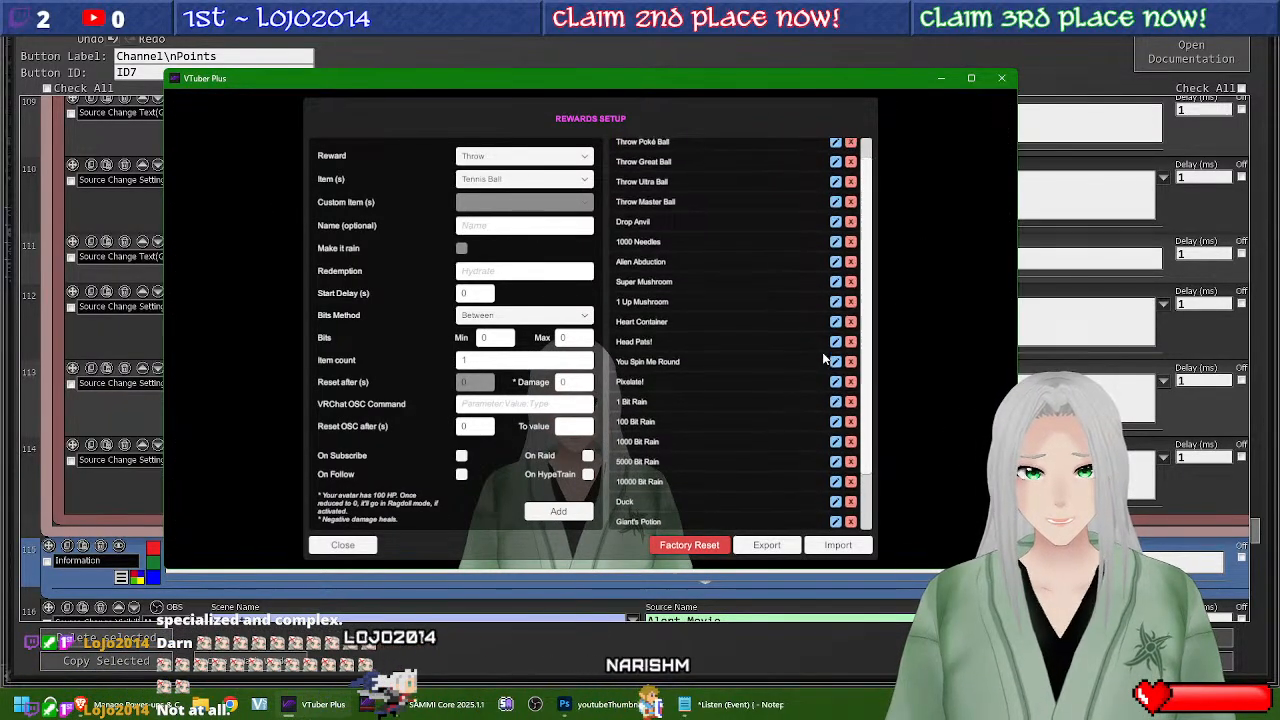
scroll(822, 352, "up", 2)
scroll(838, 300, "up", 1)
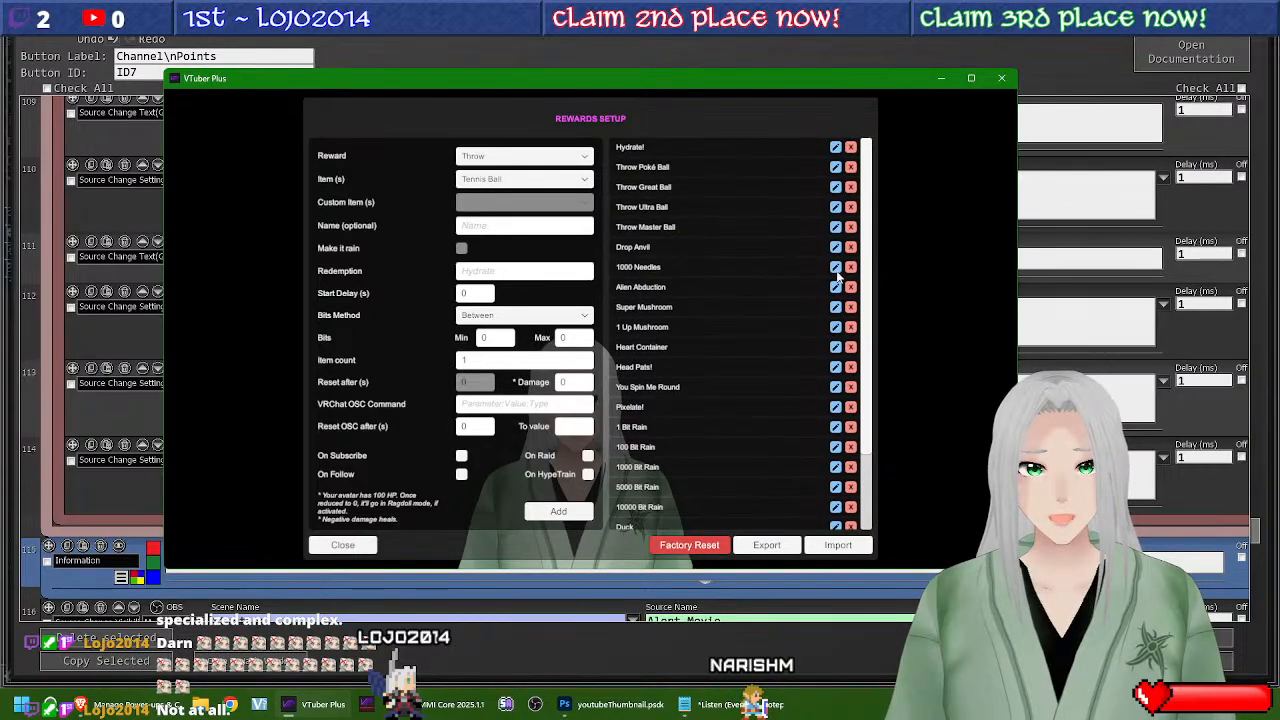
left_click(835, 147)
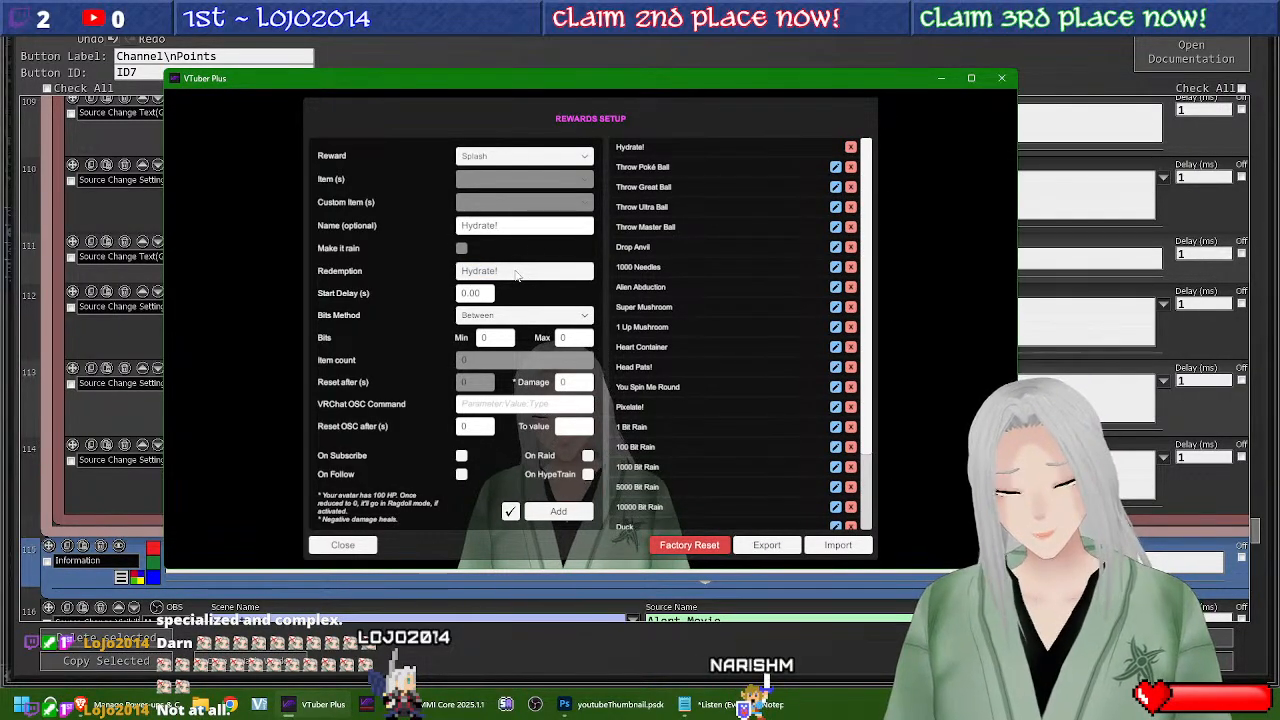
key("BackSpace")
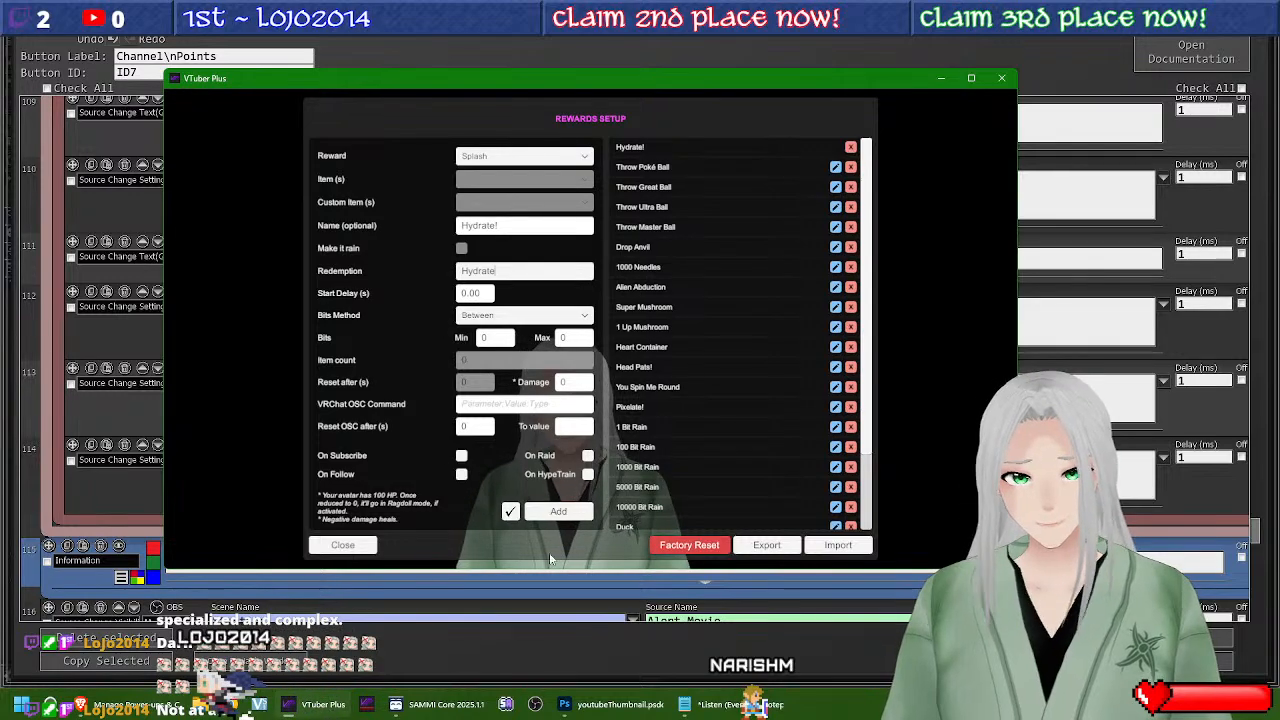
left_click(509, 512)
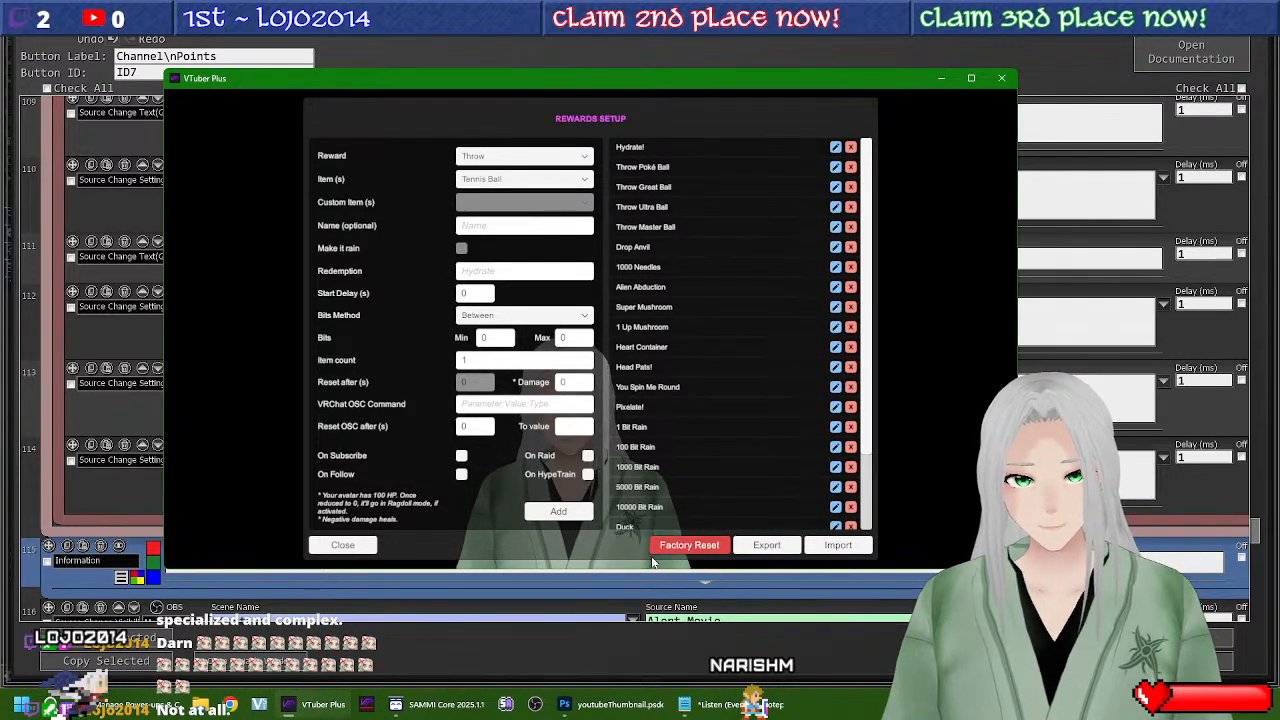
left_click(343, 545)
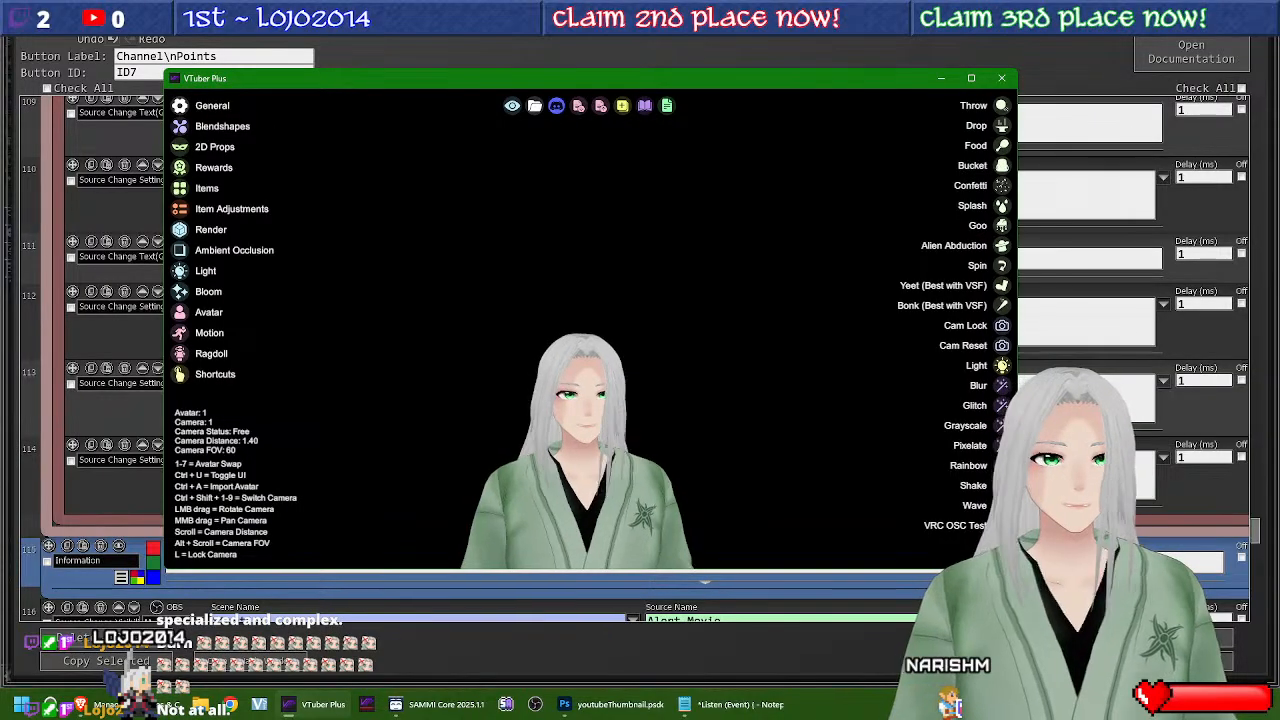
left_click(1001, 78)
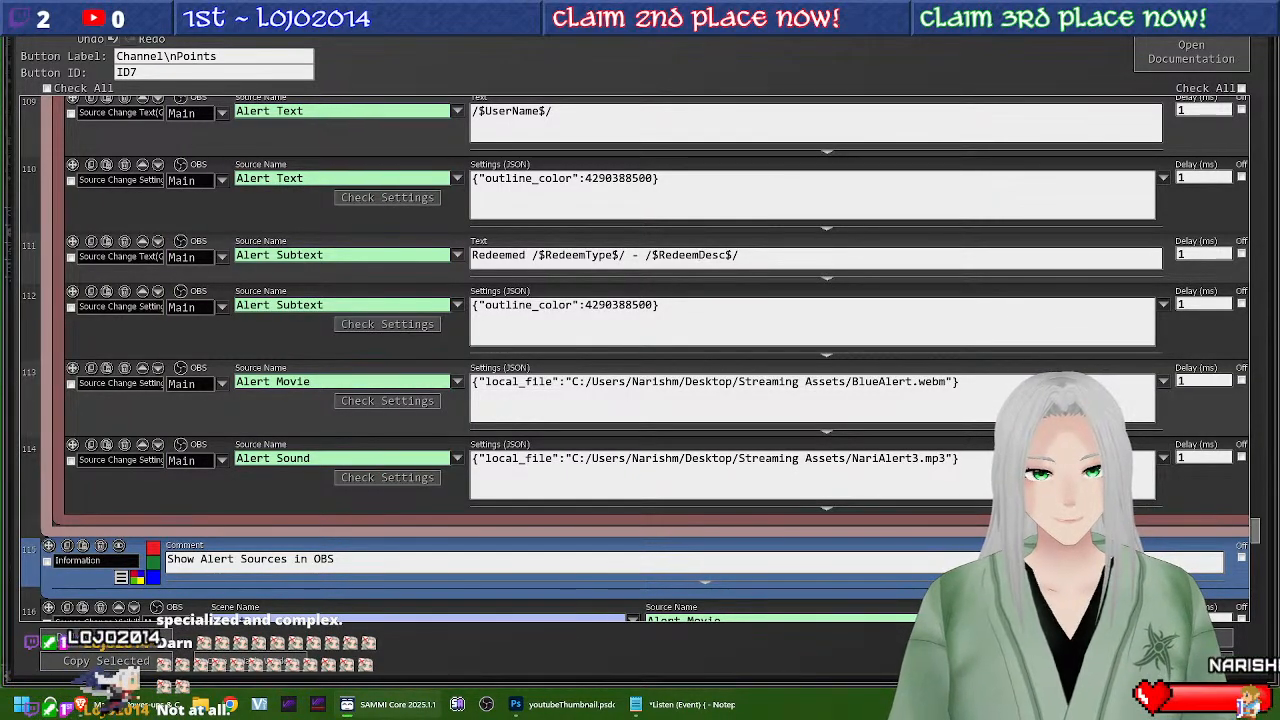
Step: Back in SAMMI, save the Channel Points button and recheck the alert texts in the Screensaver case
key("ctrl+s")
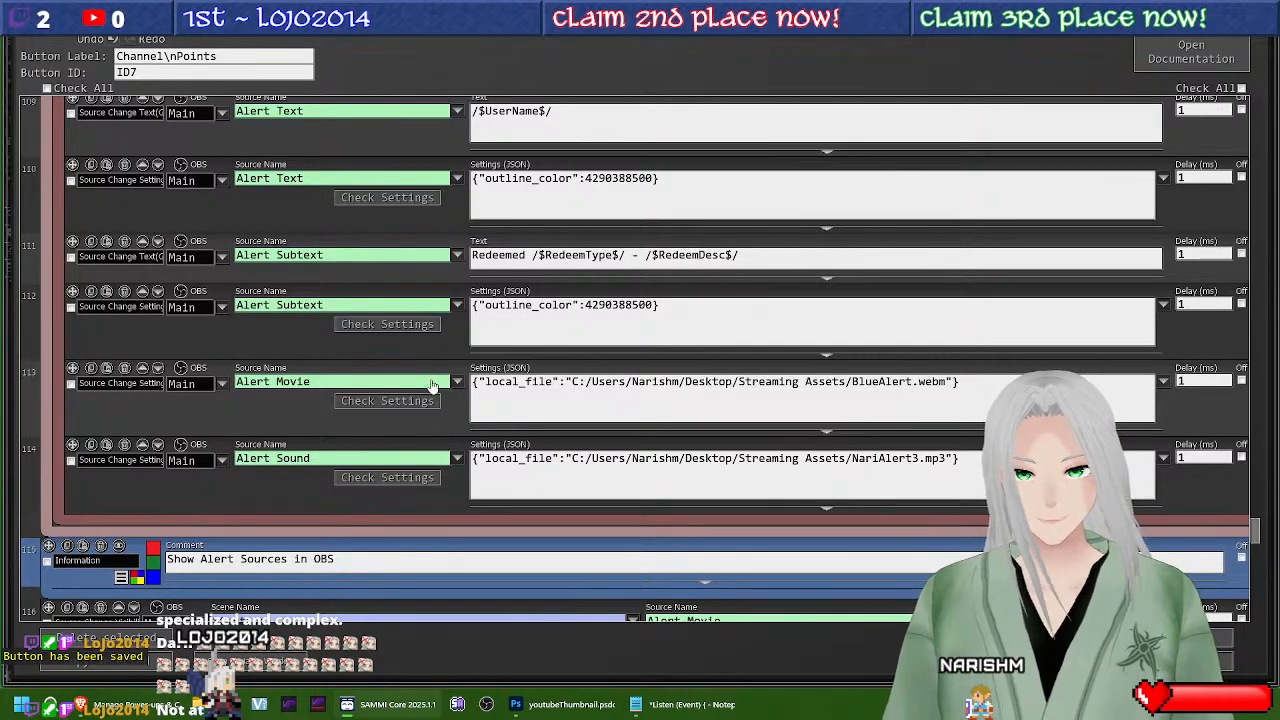
scroll(431, 385, "up", 4)
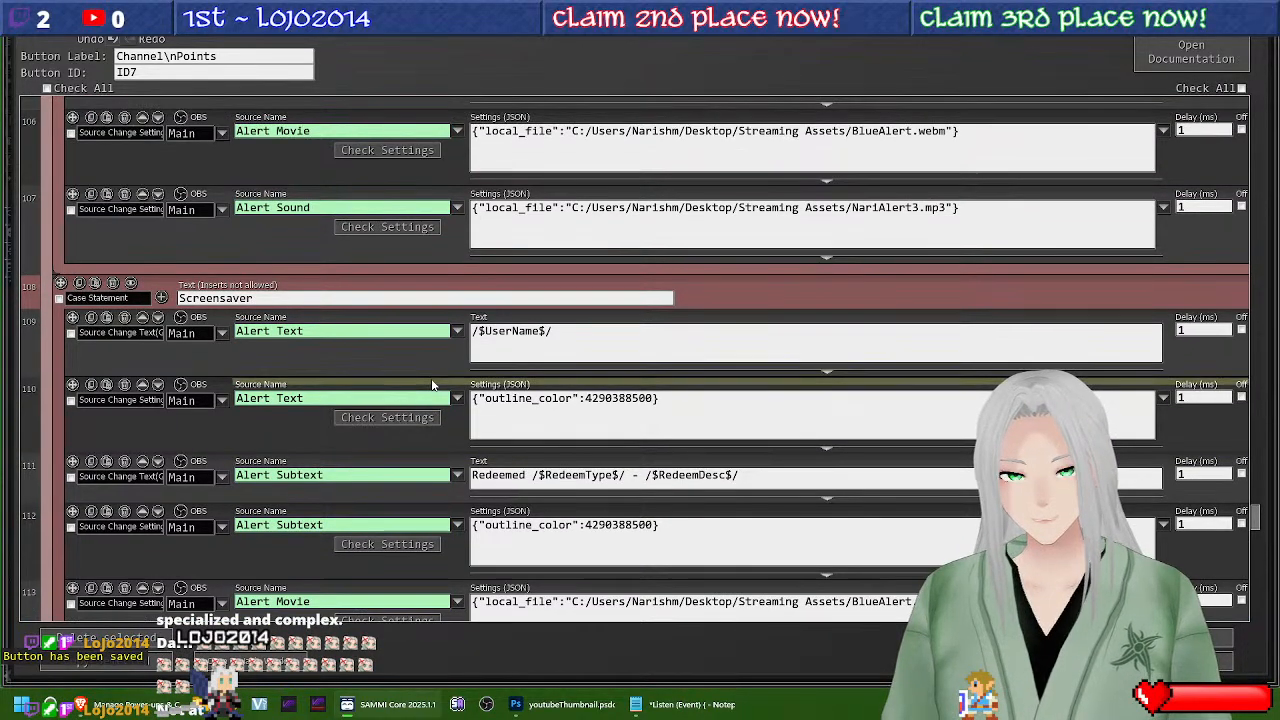
scroll(432, 385, "down", 2)
scroll(431, 376, "up", 2)
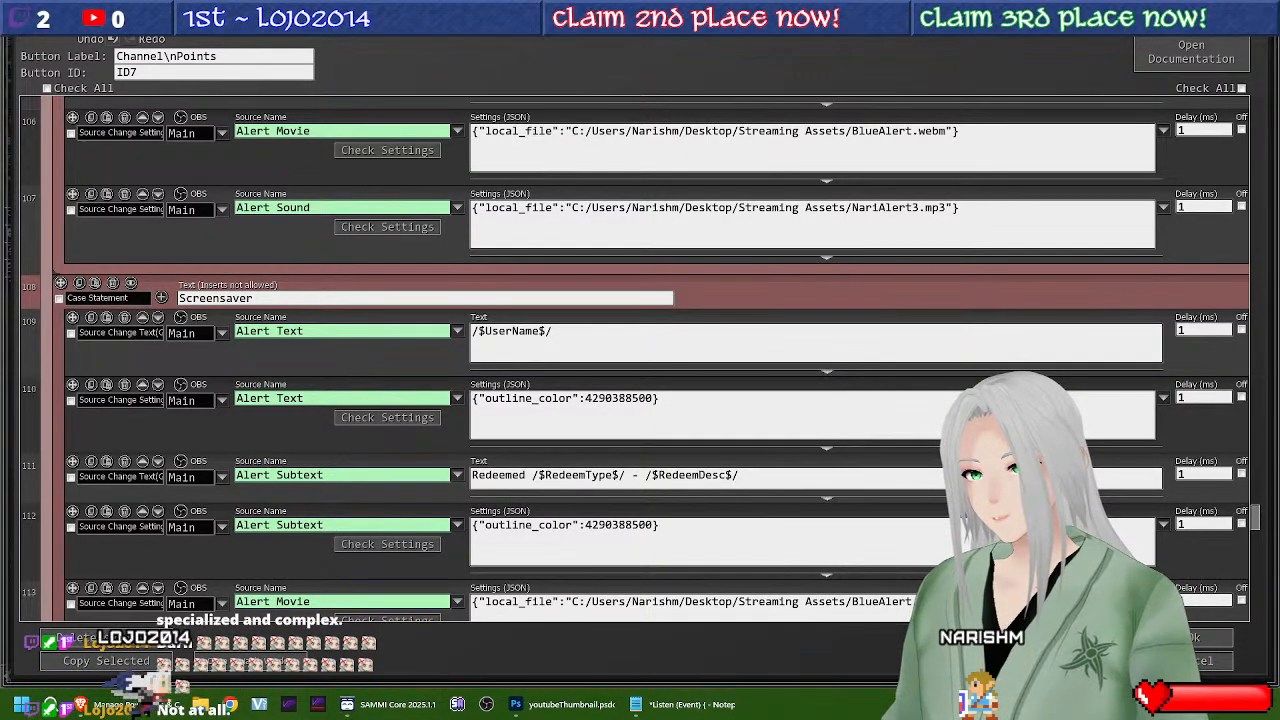
left_click(700, 475)
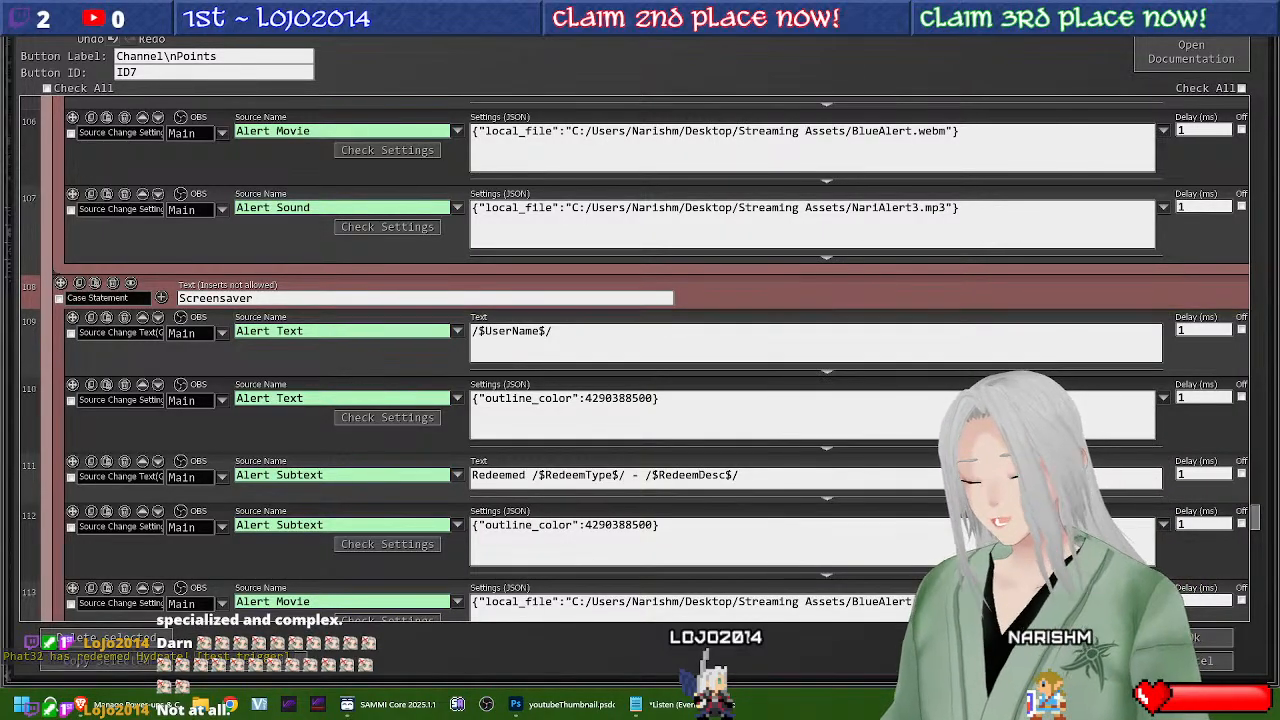
Step: In the Twitch channel points dashboard, turn off Cooldown & Limits for the Hydrate reward
left_click(112, 705)
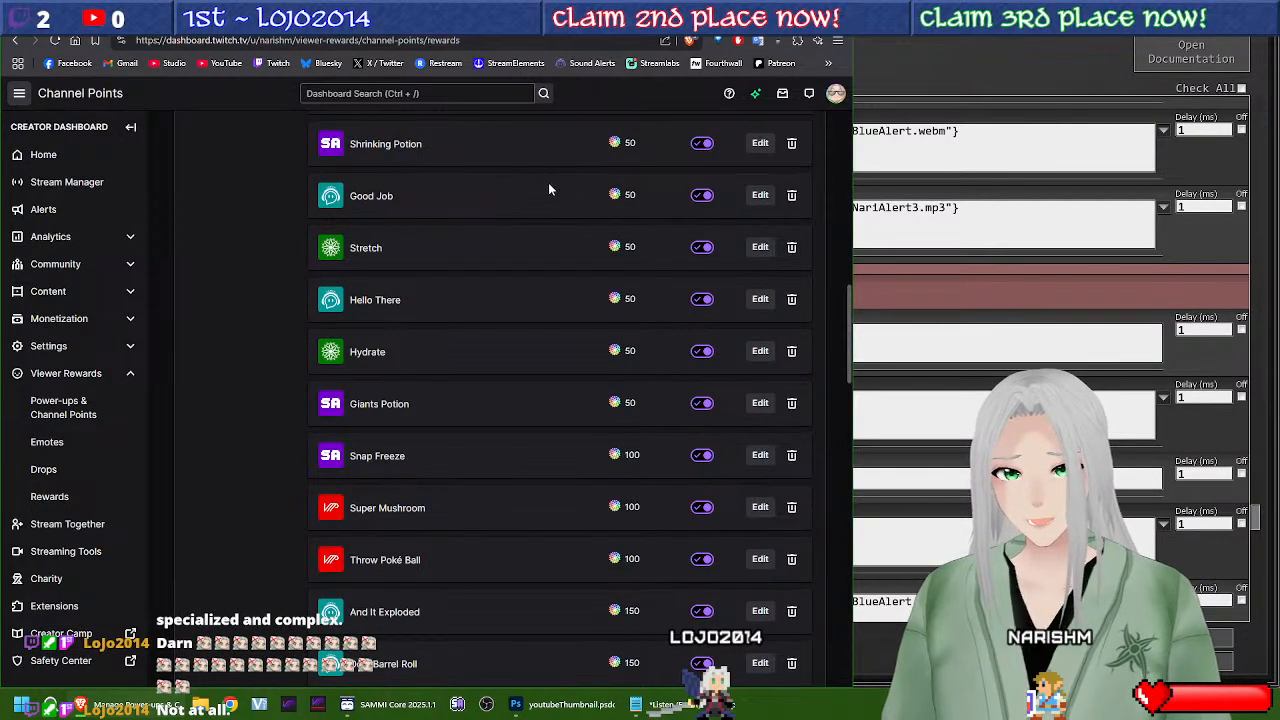
scroll(551, 402, "up", 2)
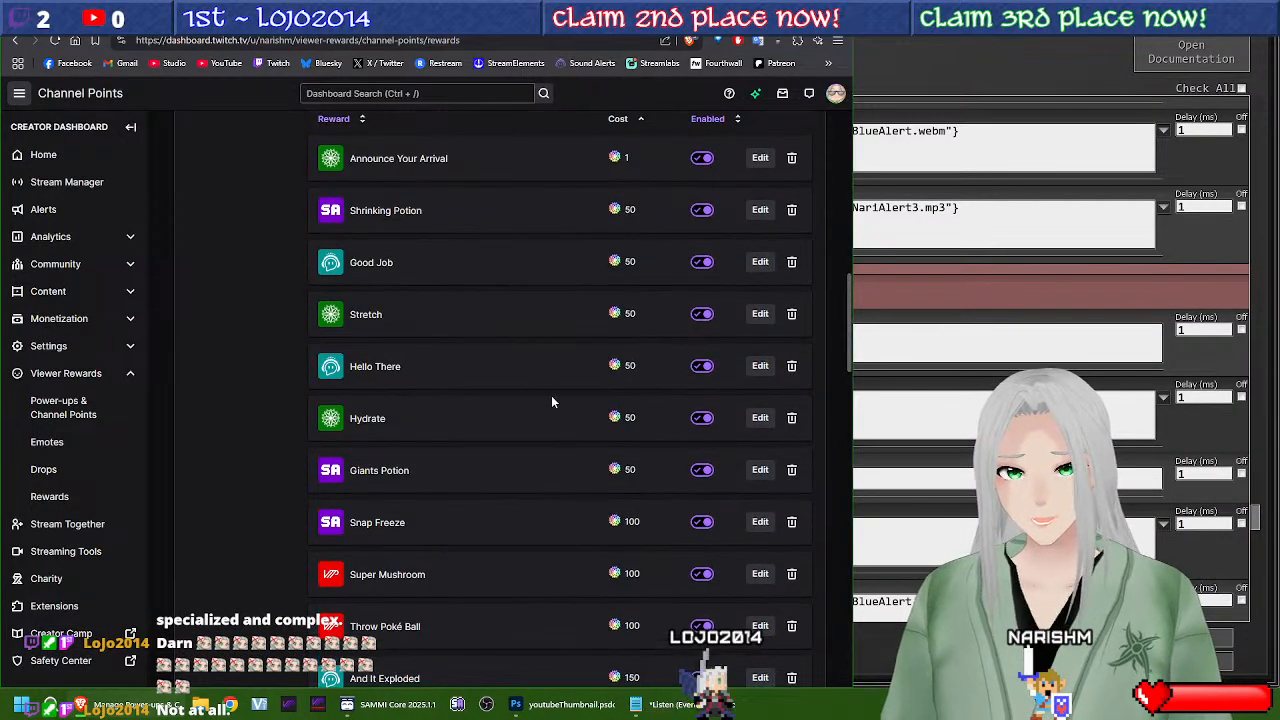
left_click(758, 418)
scroll(420, 500, "down", 3)
scroll(393, 515, "down", 1)
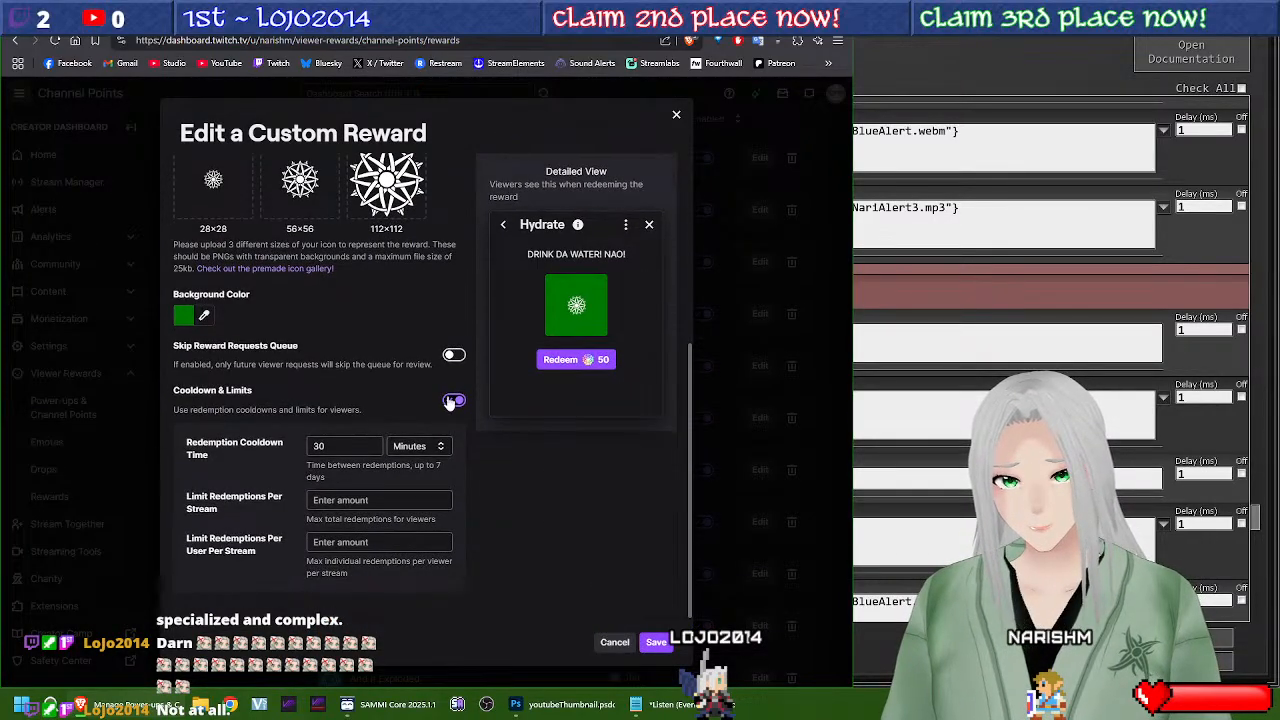
left_click(454, 401)
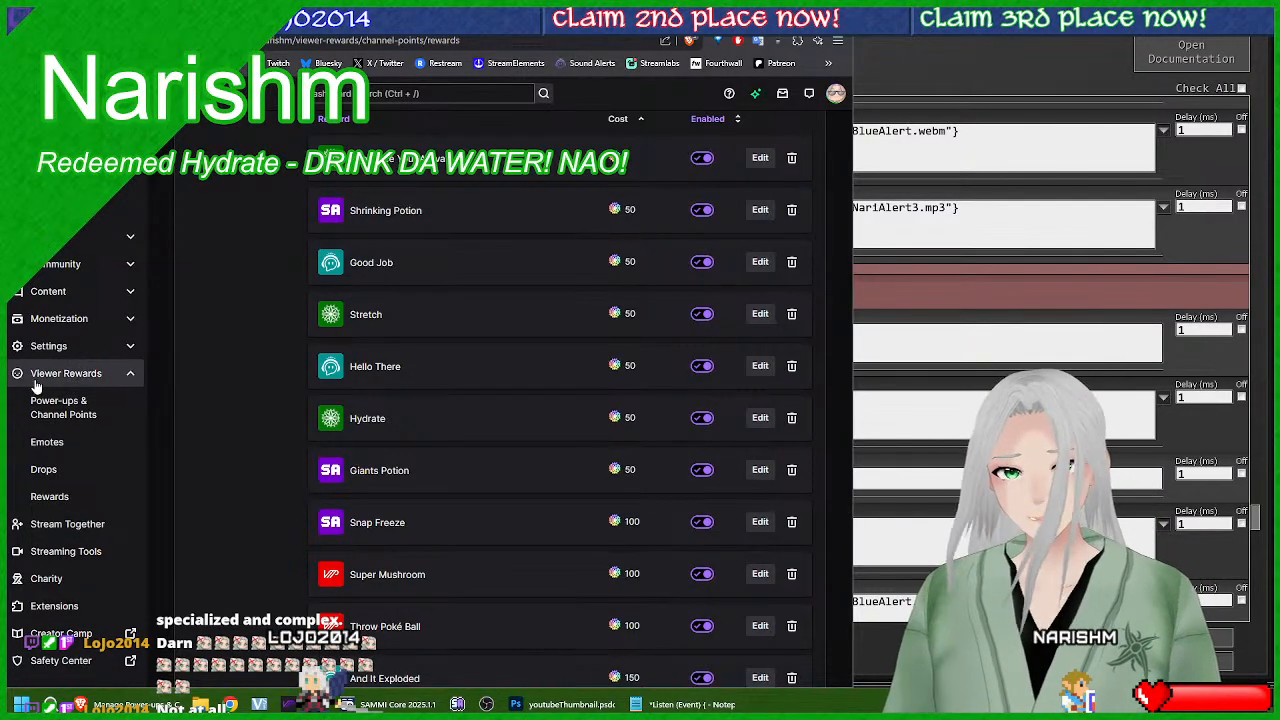
Step: Turn Cooldown & Limits back on for the Hydrate reward with its 30-minute redemption cooldown and save the reward
left_click(759, 423)
scroll(370, 457, "down", 5)
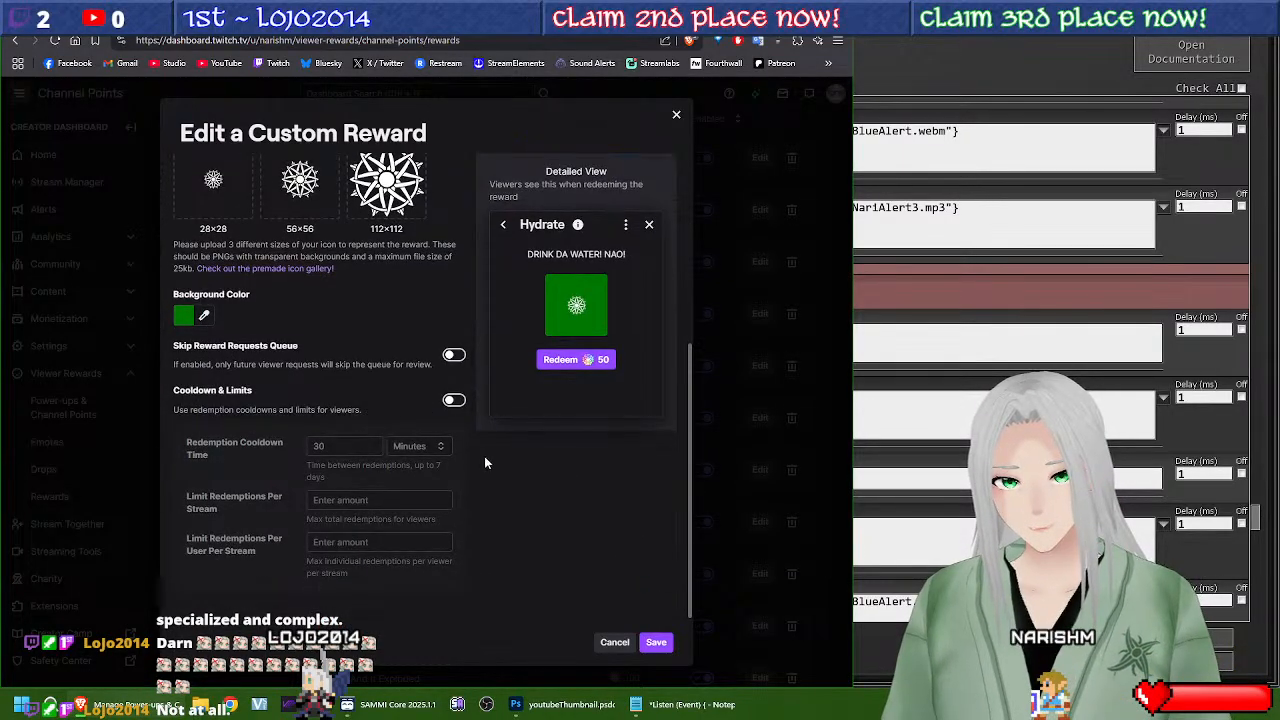
left_click(453, 402)
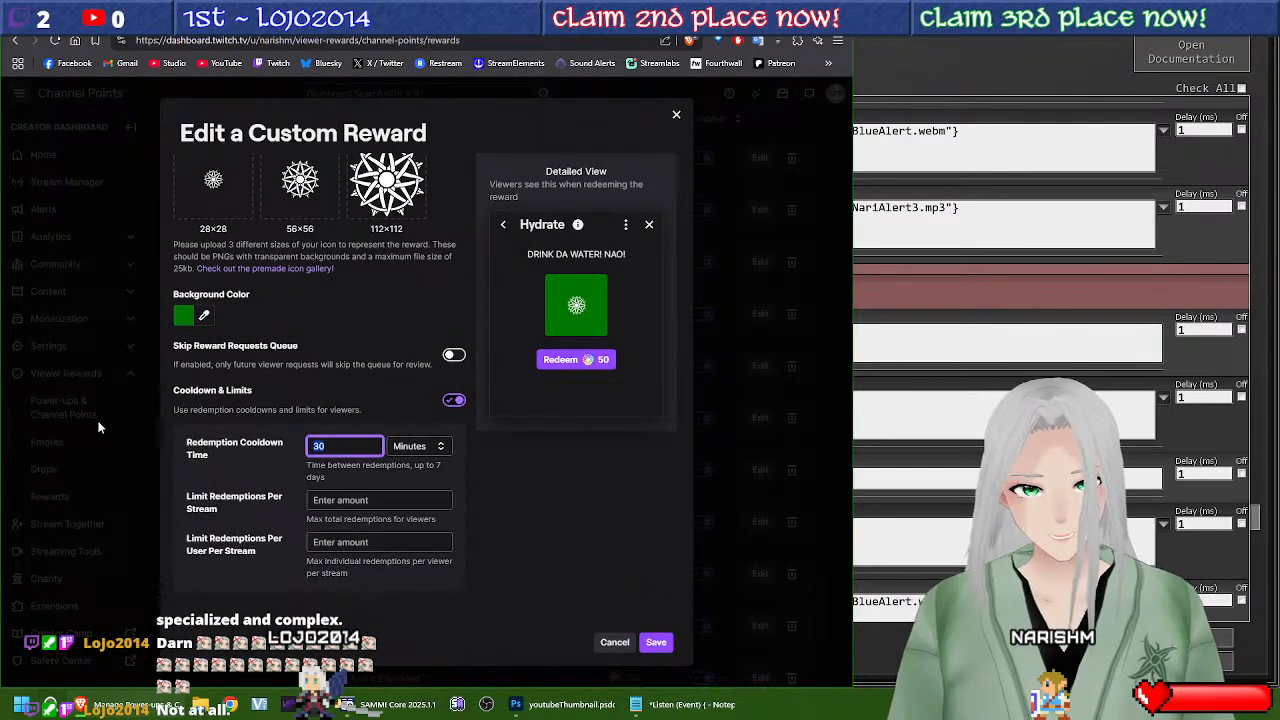
left_click(585, 534)
left_click(655, 643)
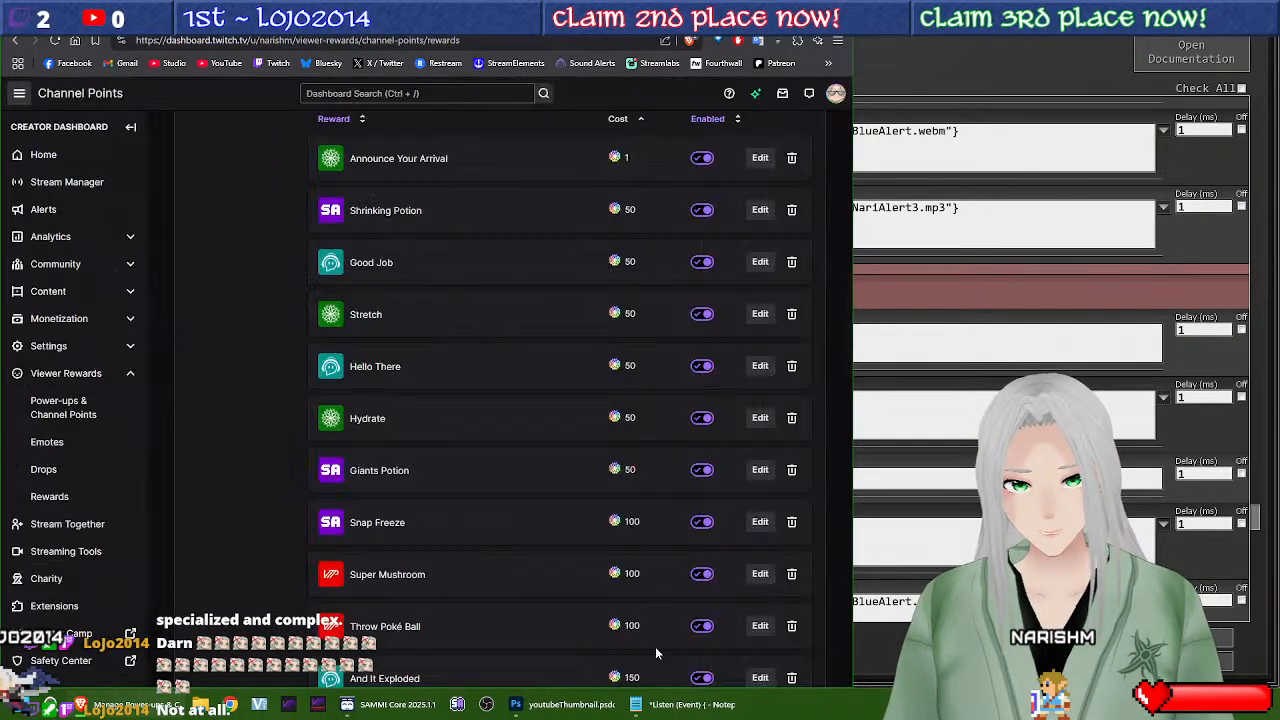
Step: Set the Stretch reward's redemption cooldown to 10 minutes and save the reward
left_click(755, 317)
scroll(285, 462, "down", 10)
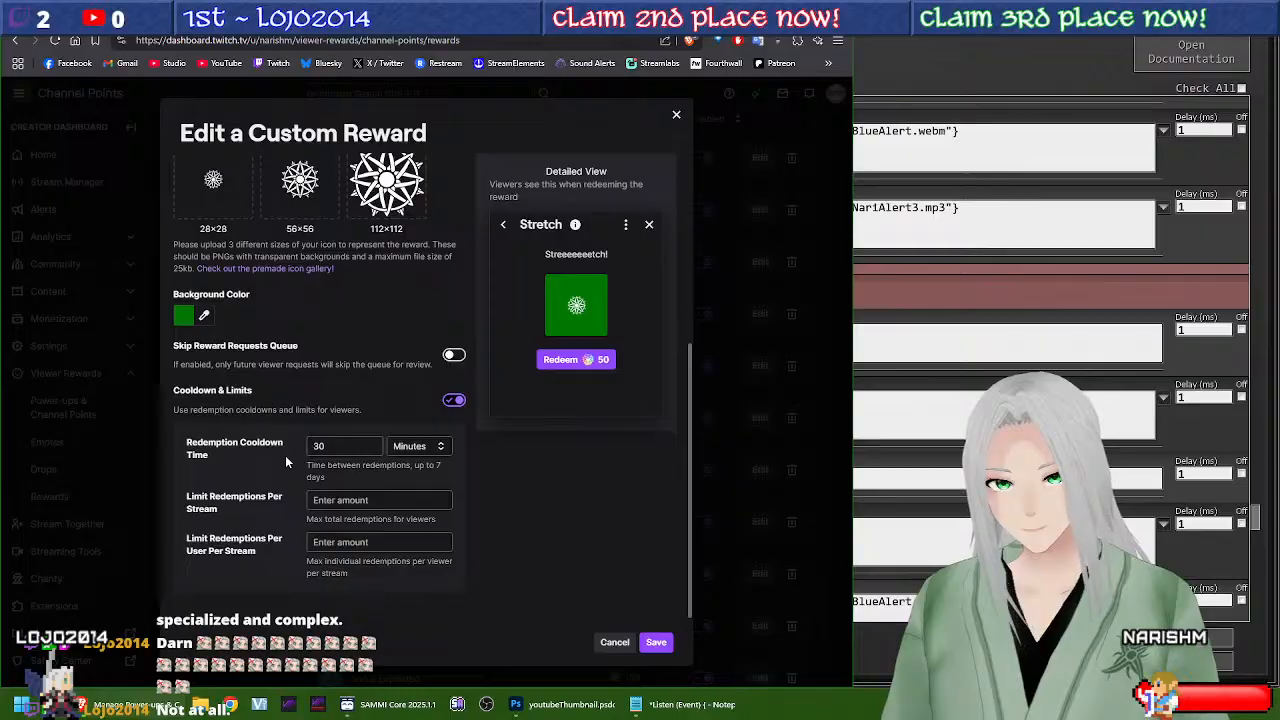
double_click(345, 446)
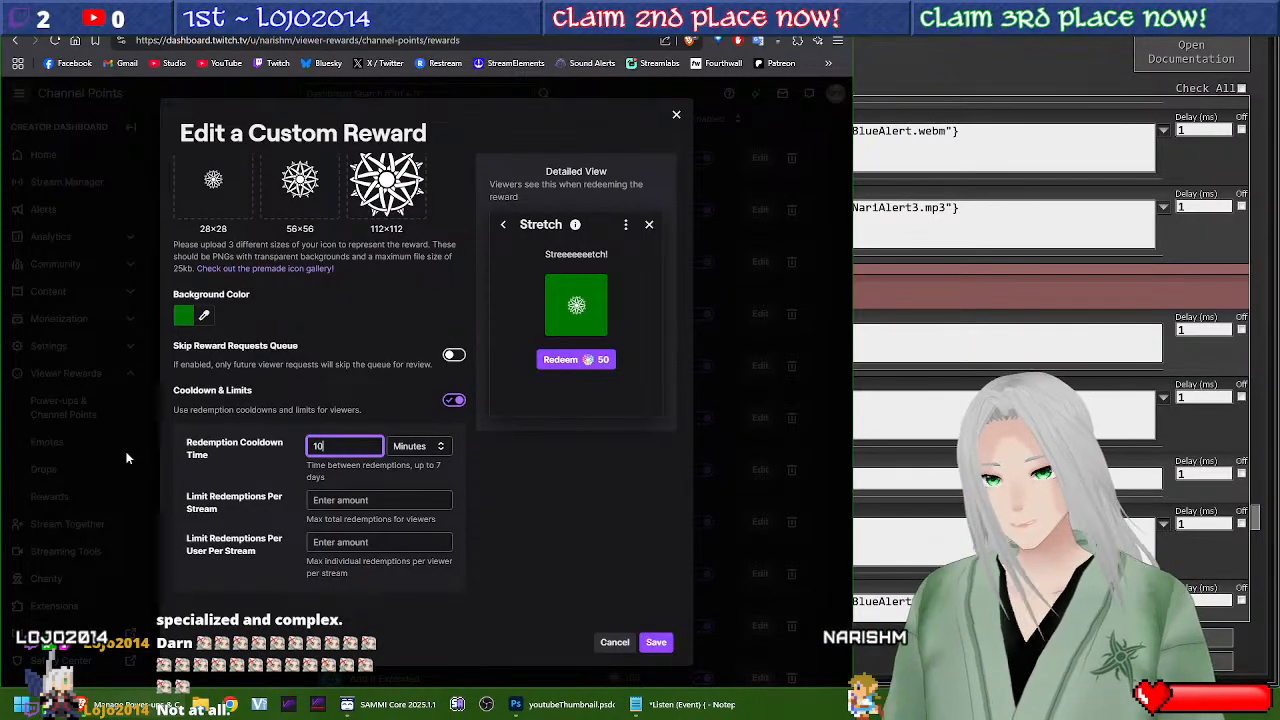
left_click(370, 332)
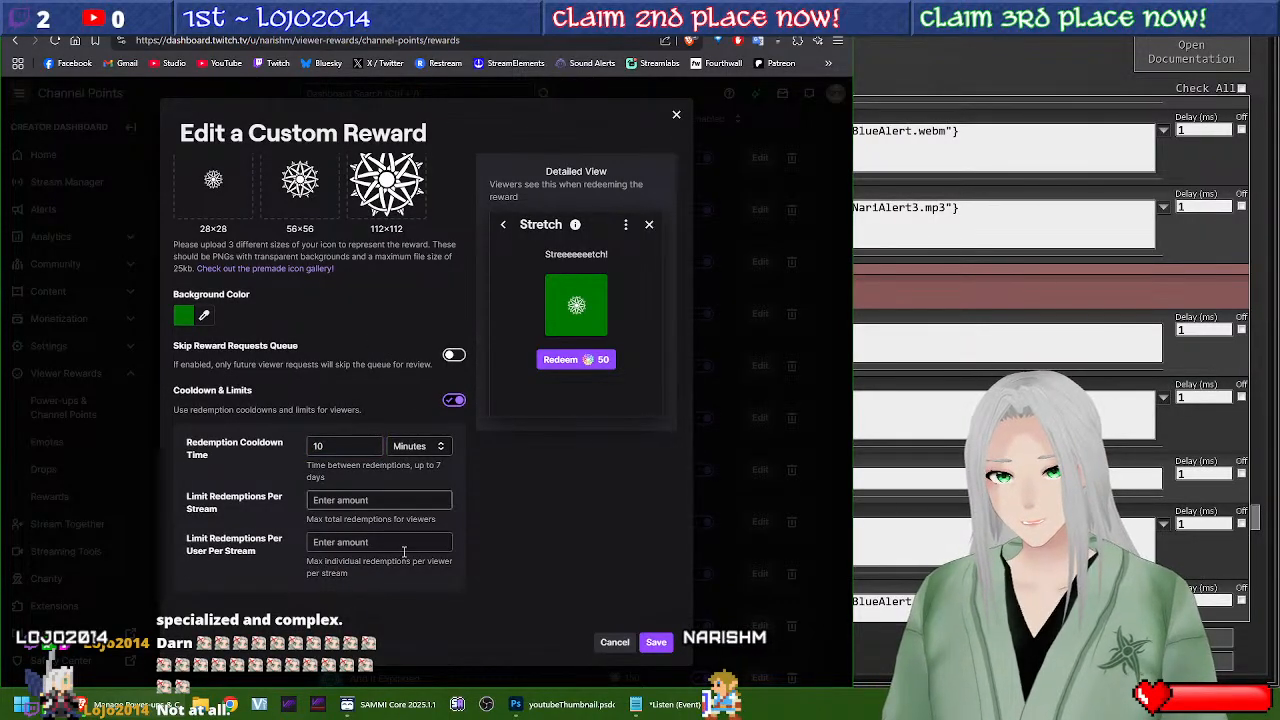
left_click(656, 643)
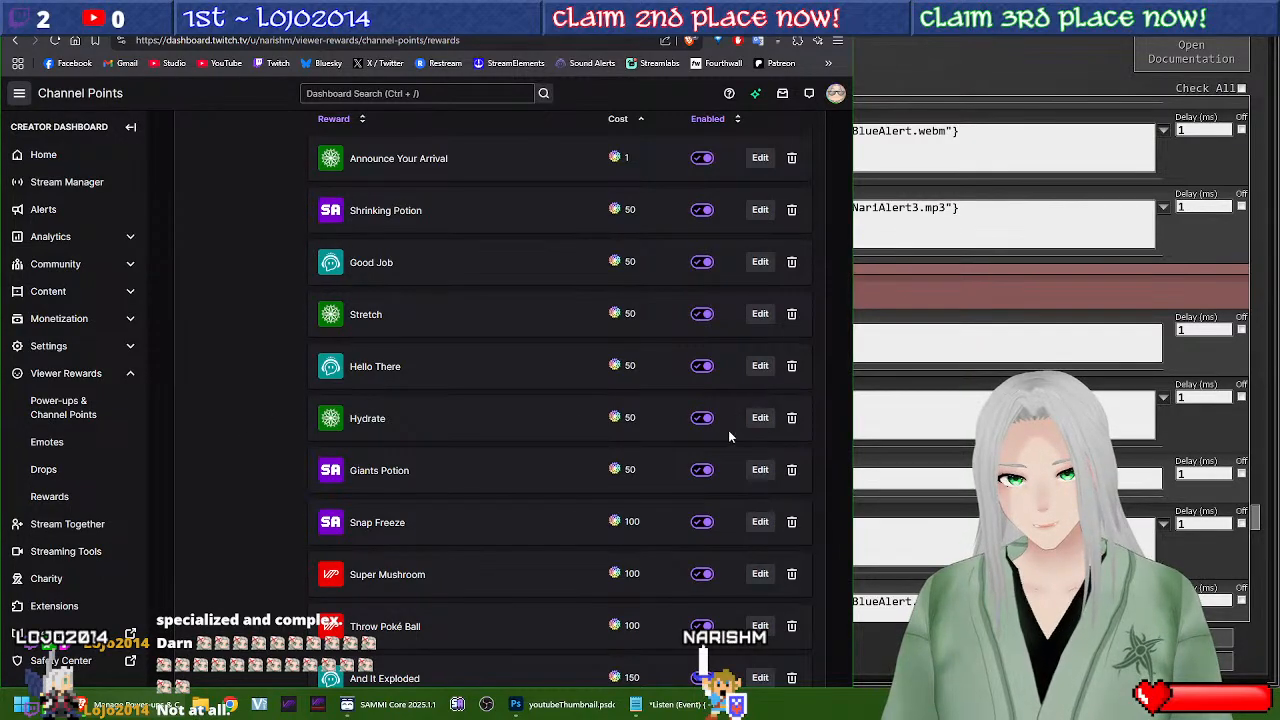
scroll(496, 394, "down", 2)
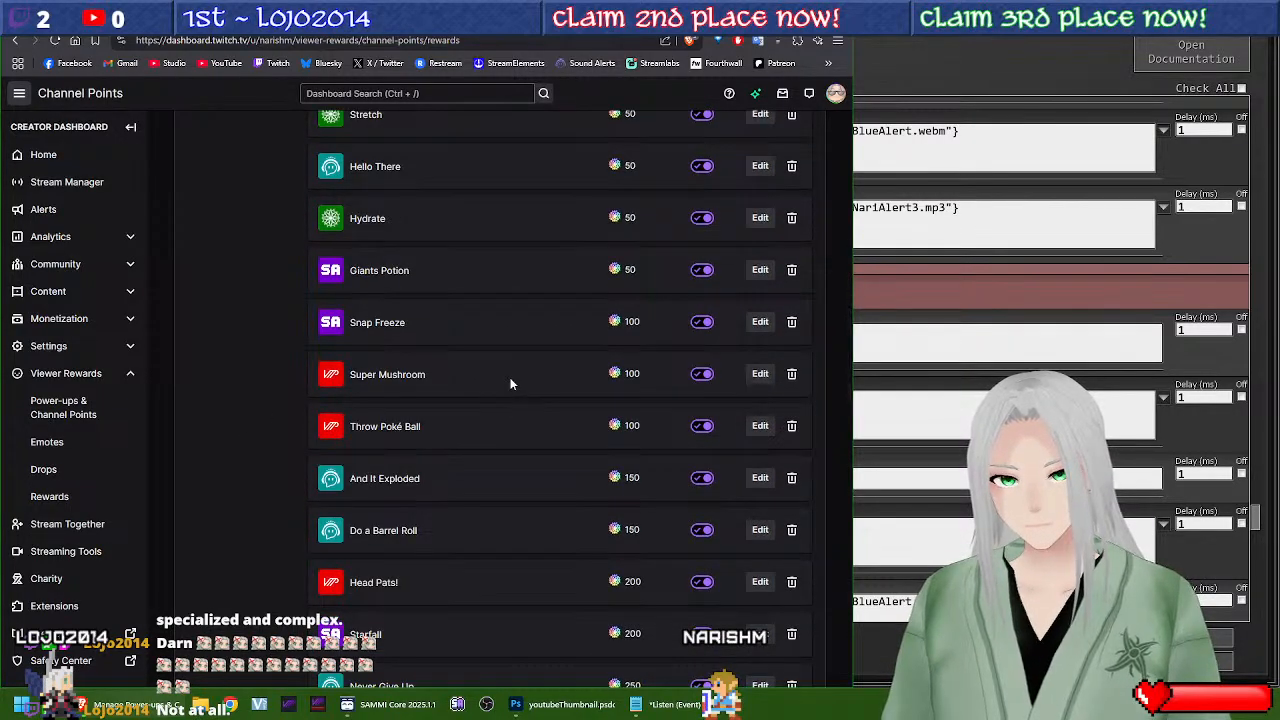
scroll(510, 384, "down", 2)
scroll(510, 384, "up", 1)
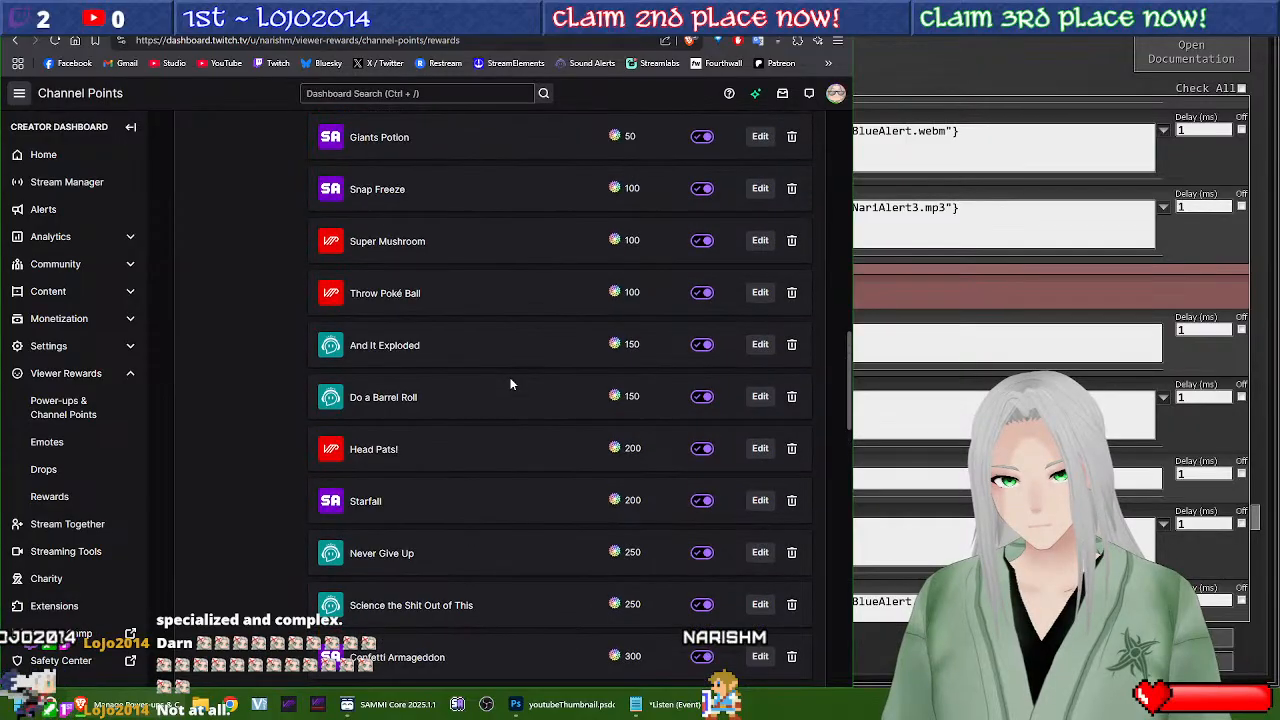
scroll(510, 384, "up", 3)
scroll(510, 384, "down", 1)
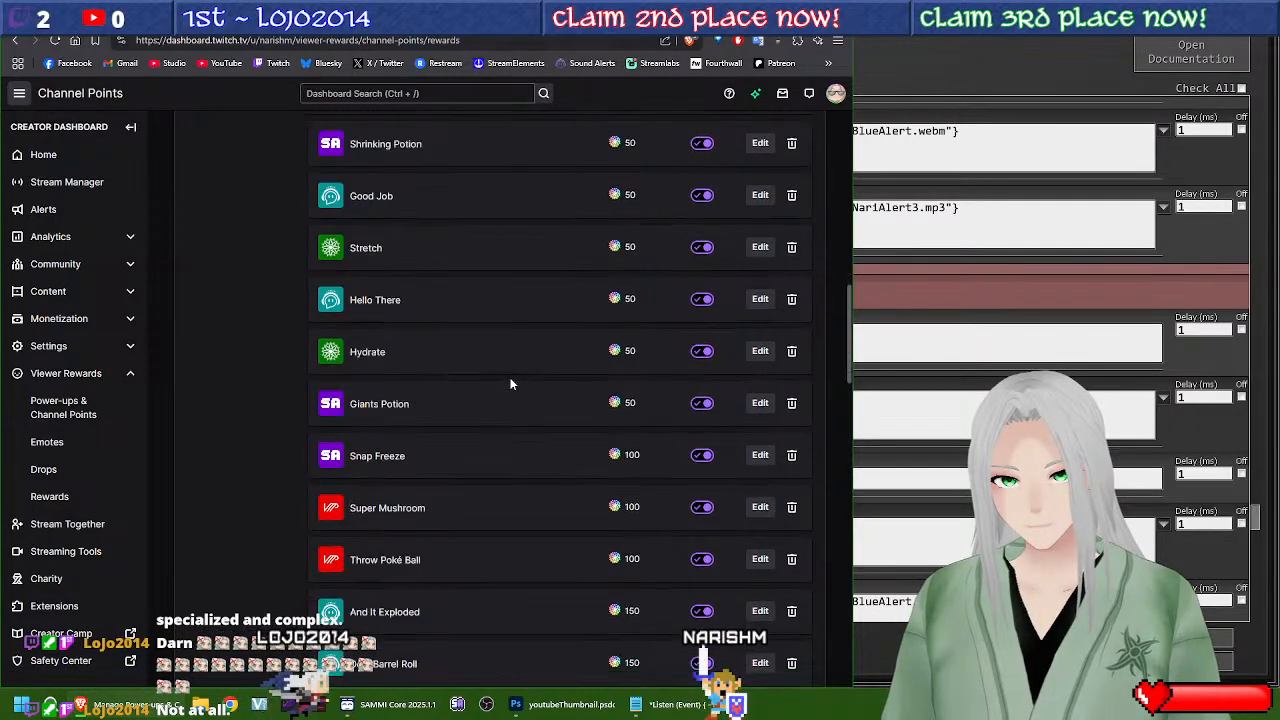
scroll(510, 384, "down", 1)
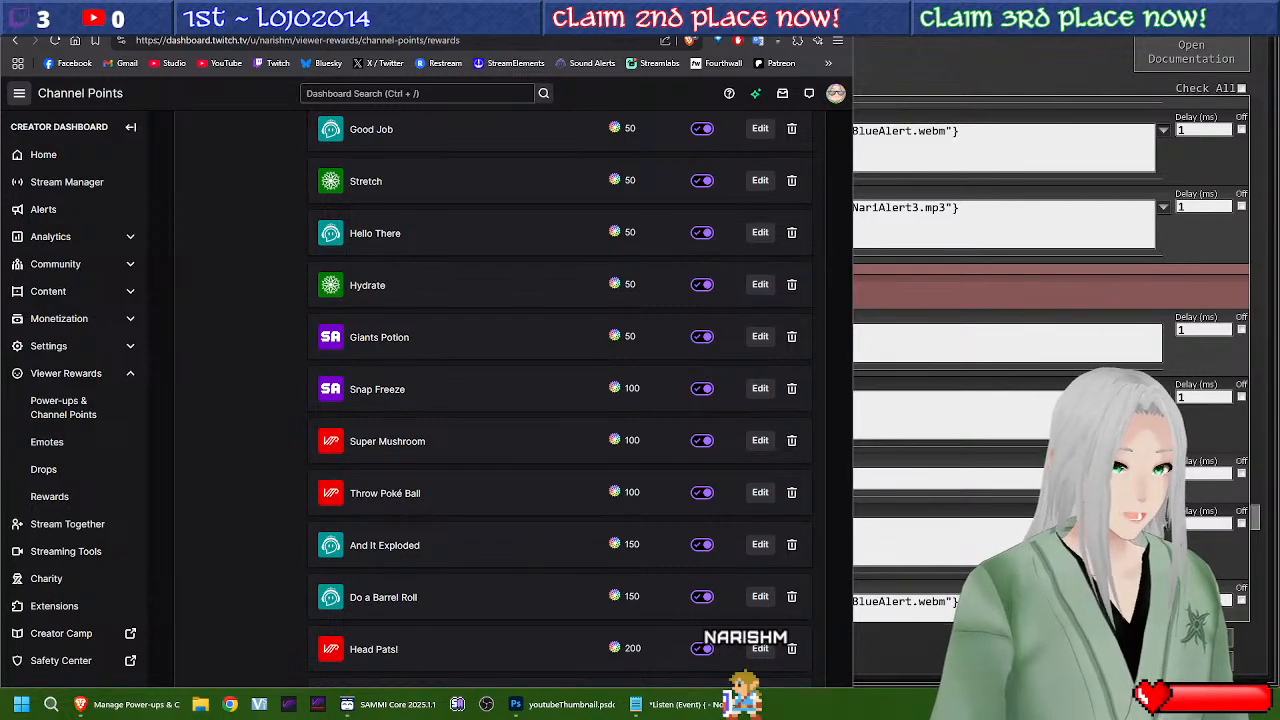
Step: In VTuber Plus, change the Giant's Potion reward's name to Giants Potion, apply the edit and close the rewards setup
left_click_drag(1279, 300, 537, 131)
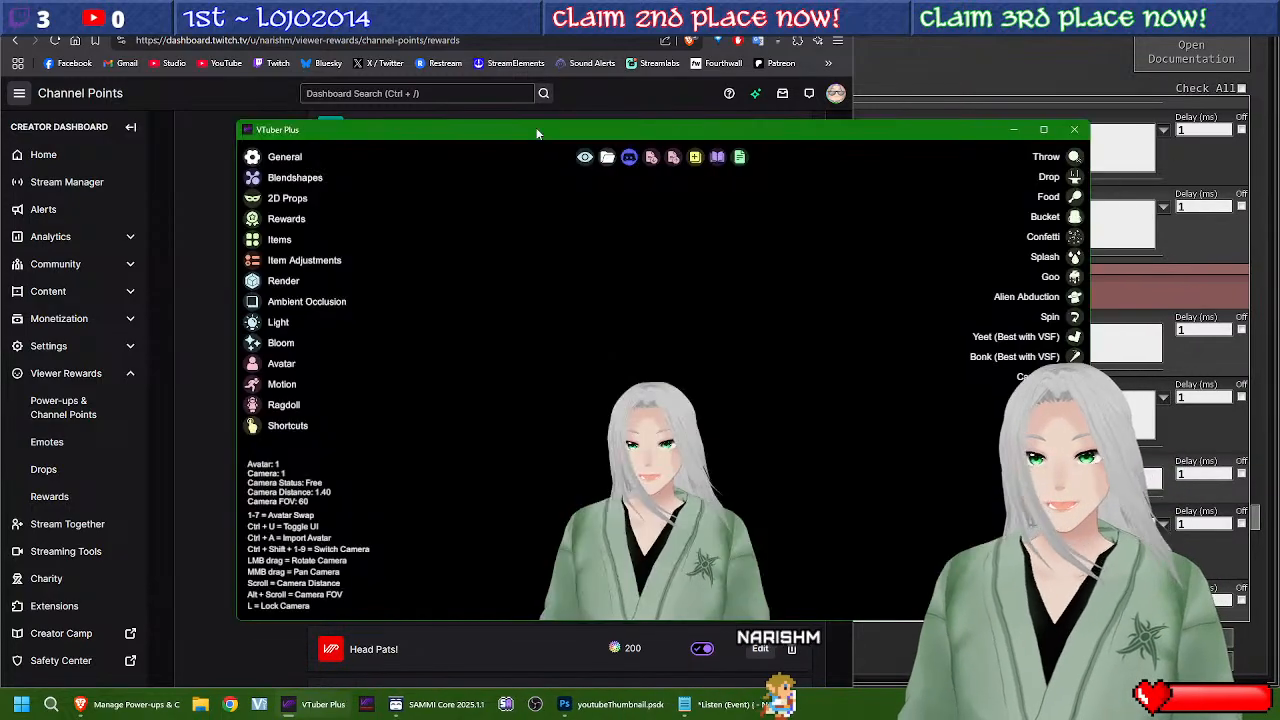
left_click(281, 217)
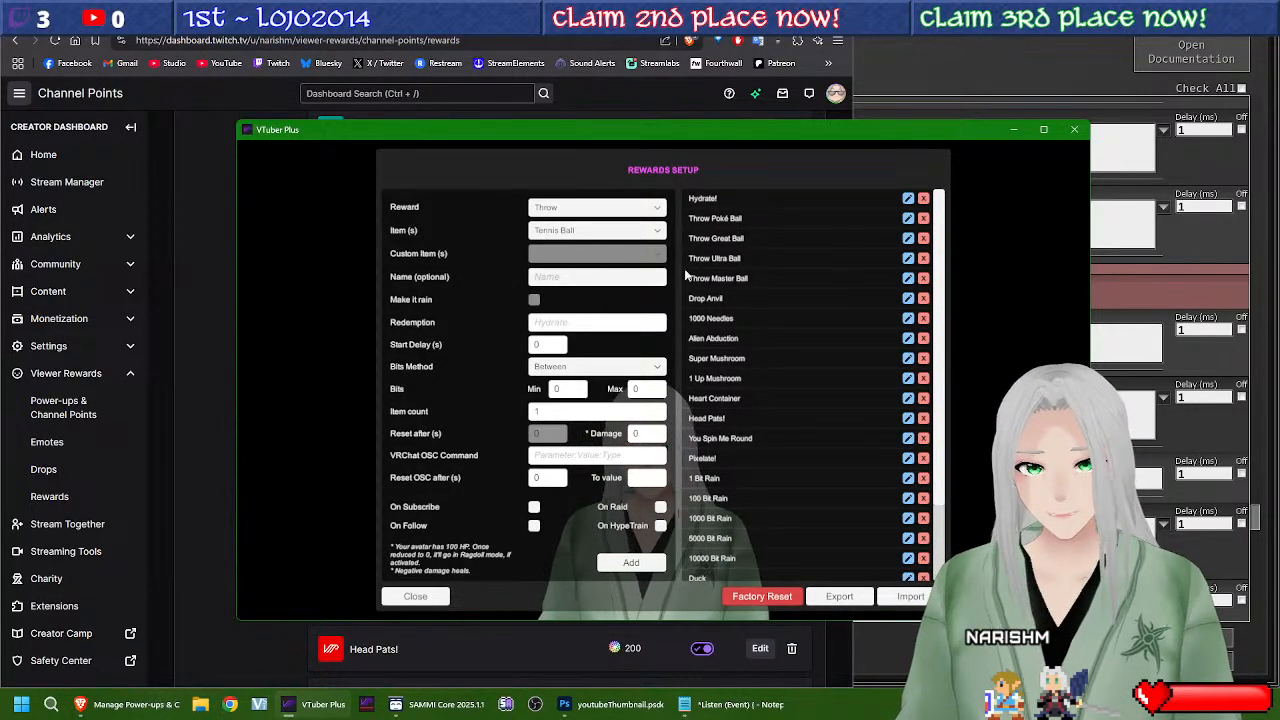
scroll(764, 352, "down", 1)
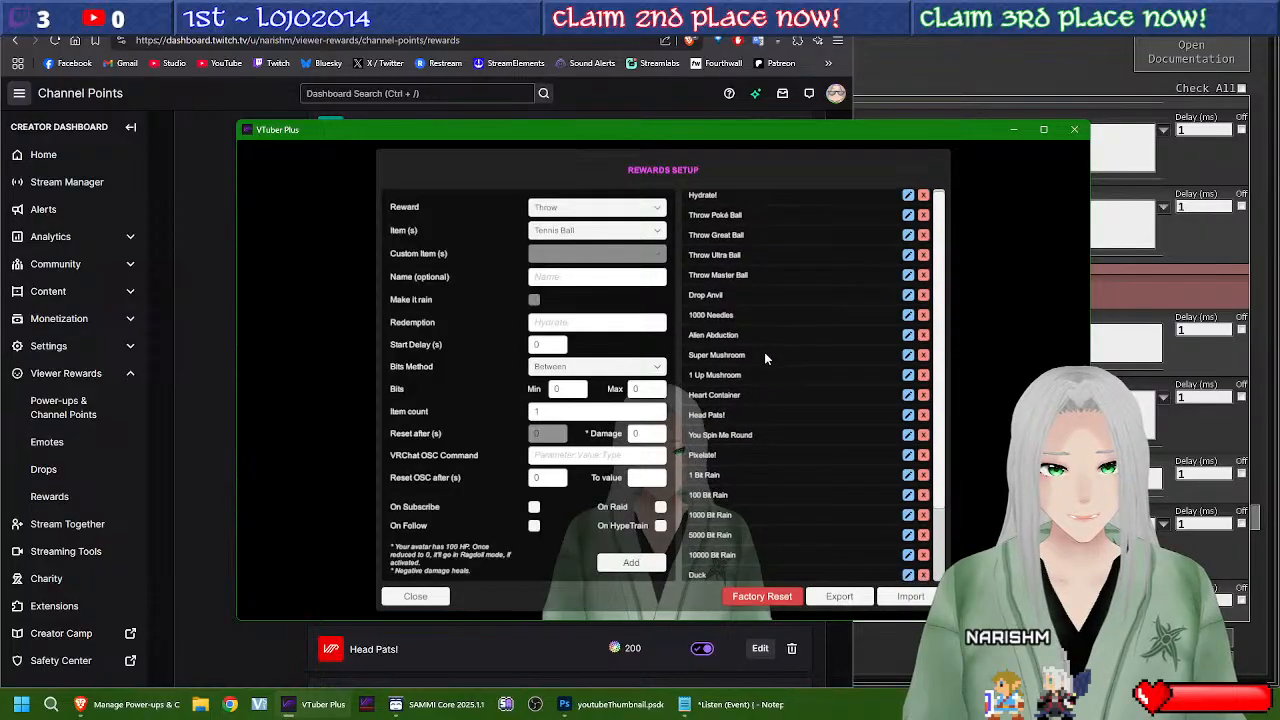
scroll(770, 406, "down", 2)
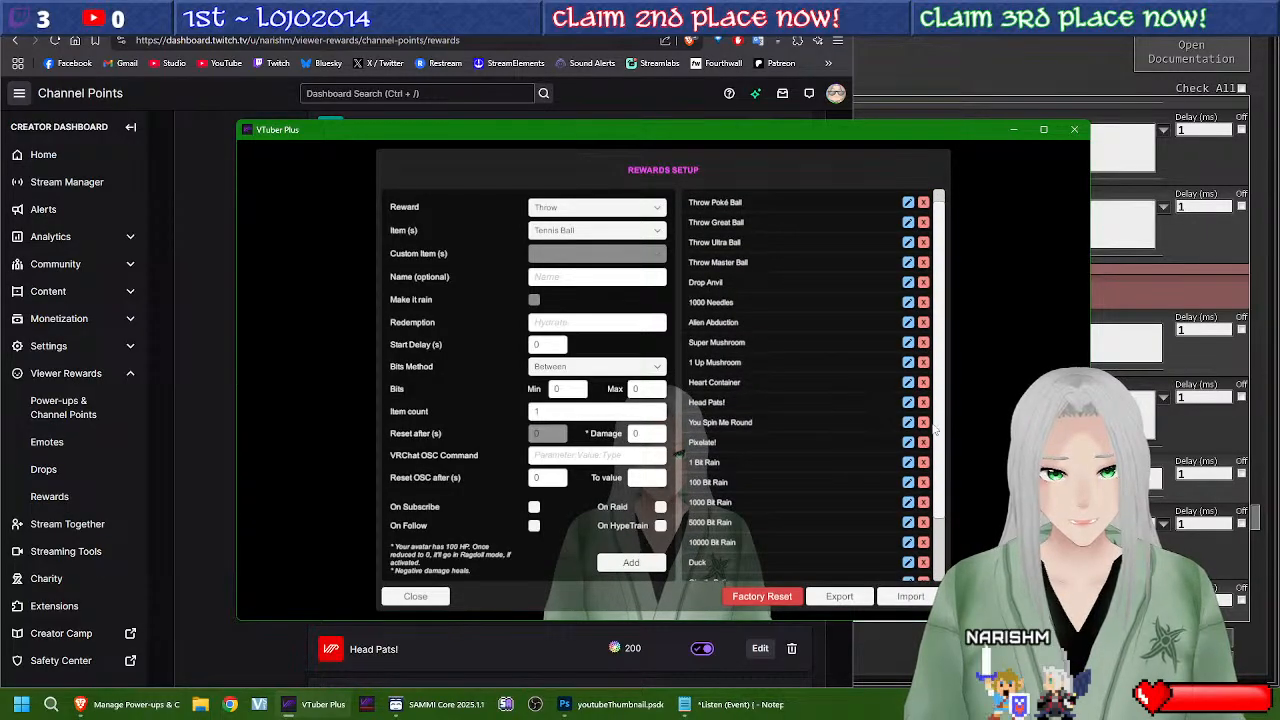
scroll(930, 440, "down", 4)
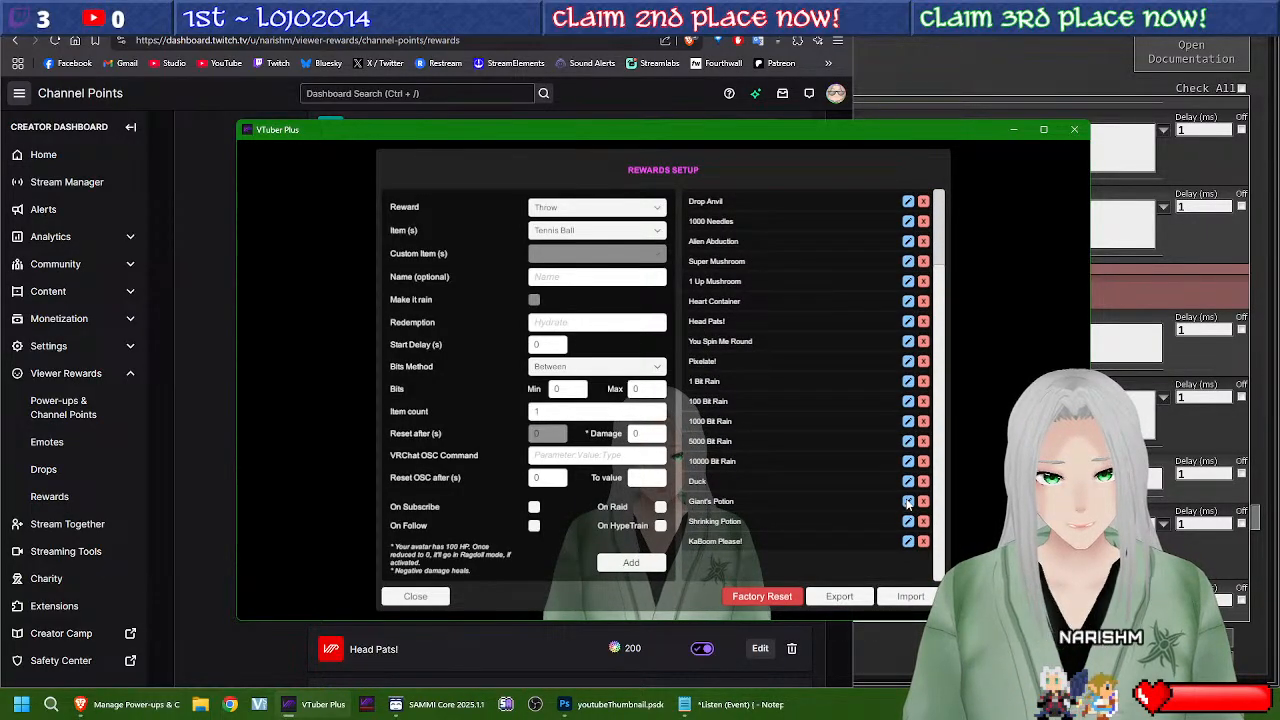
left_click(907, 501)
left_click(558, 283)
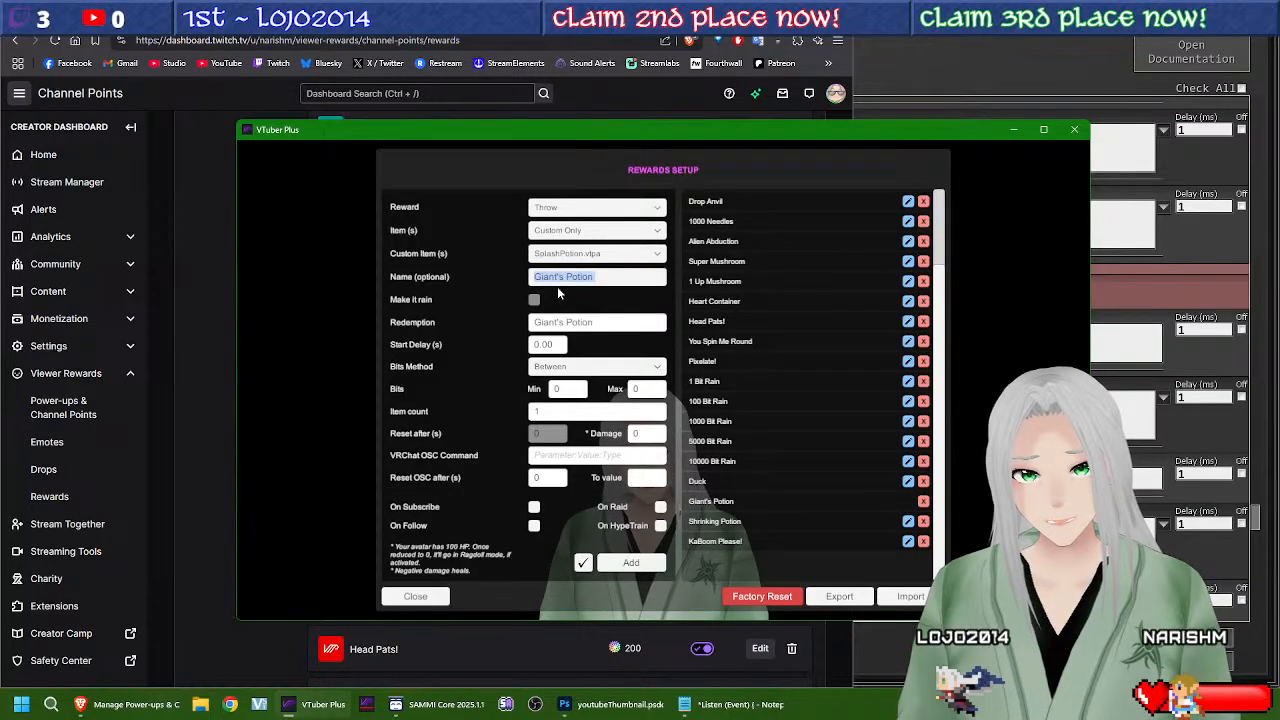
left_click(562, 279)
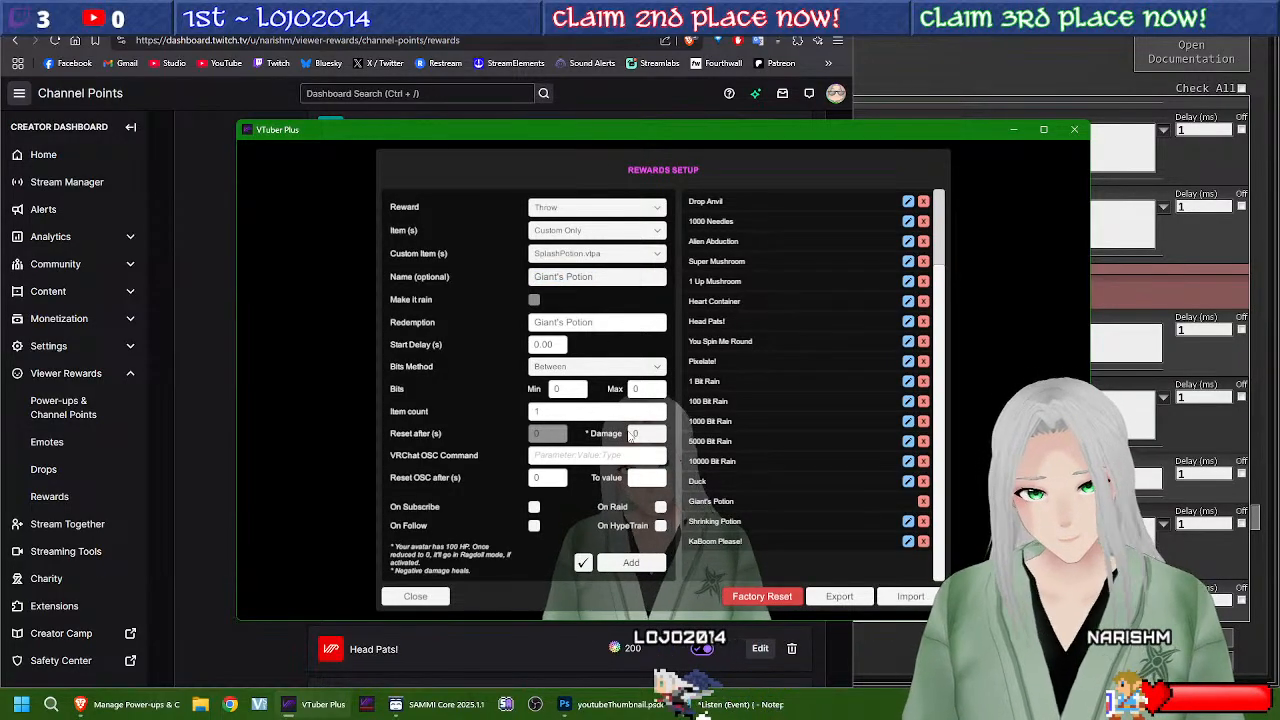
key("BackSpace")
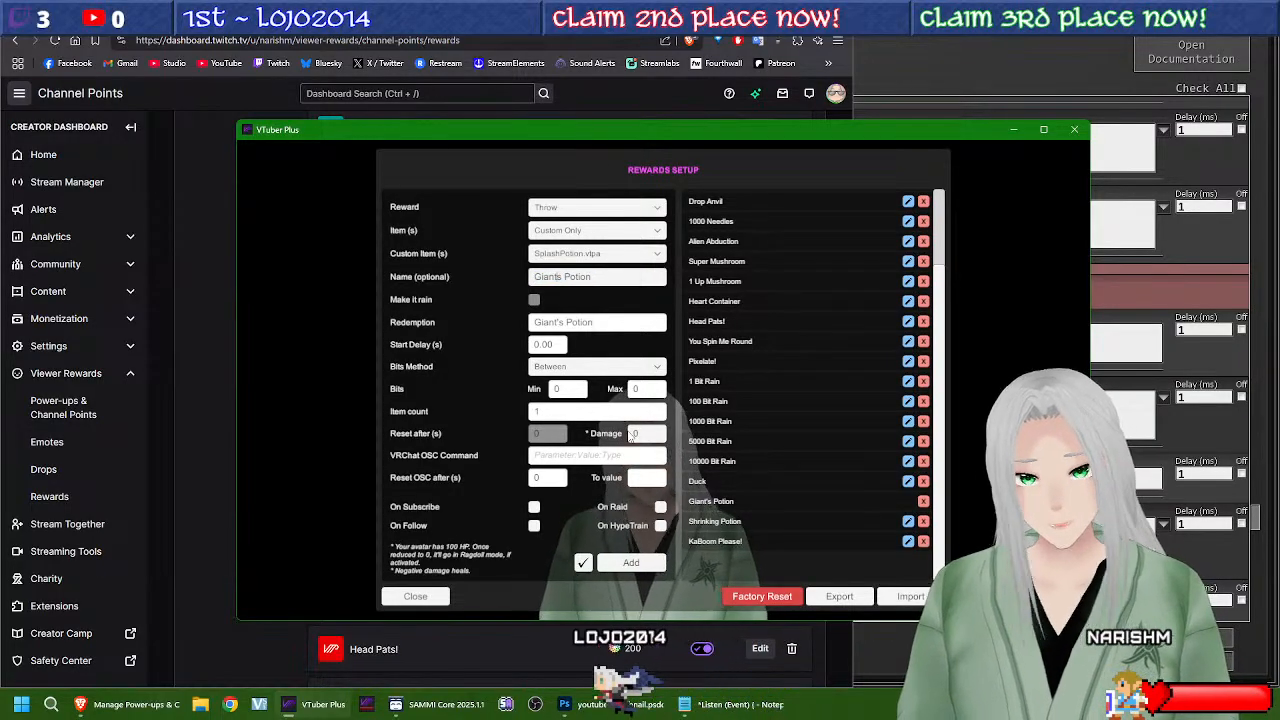
left_click(583, 564)
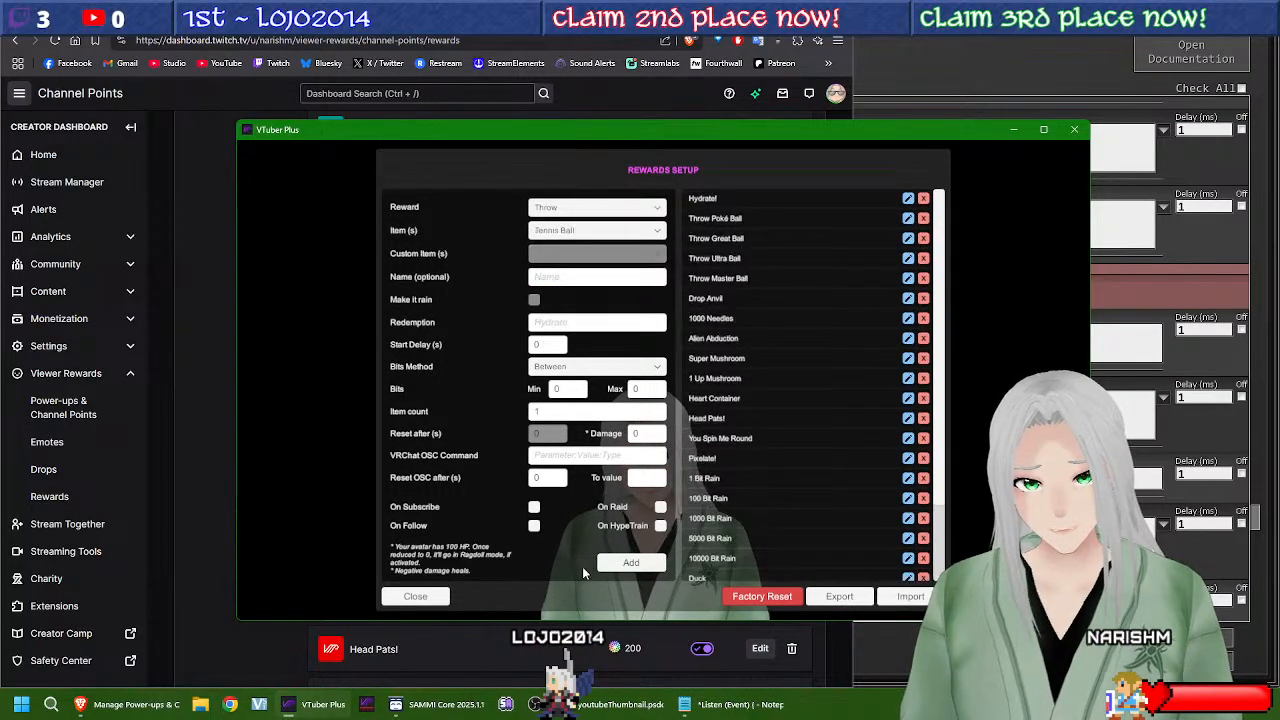
left_click(414, 597)
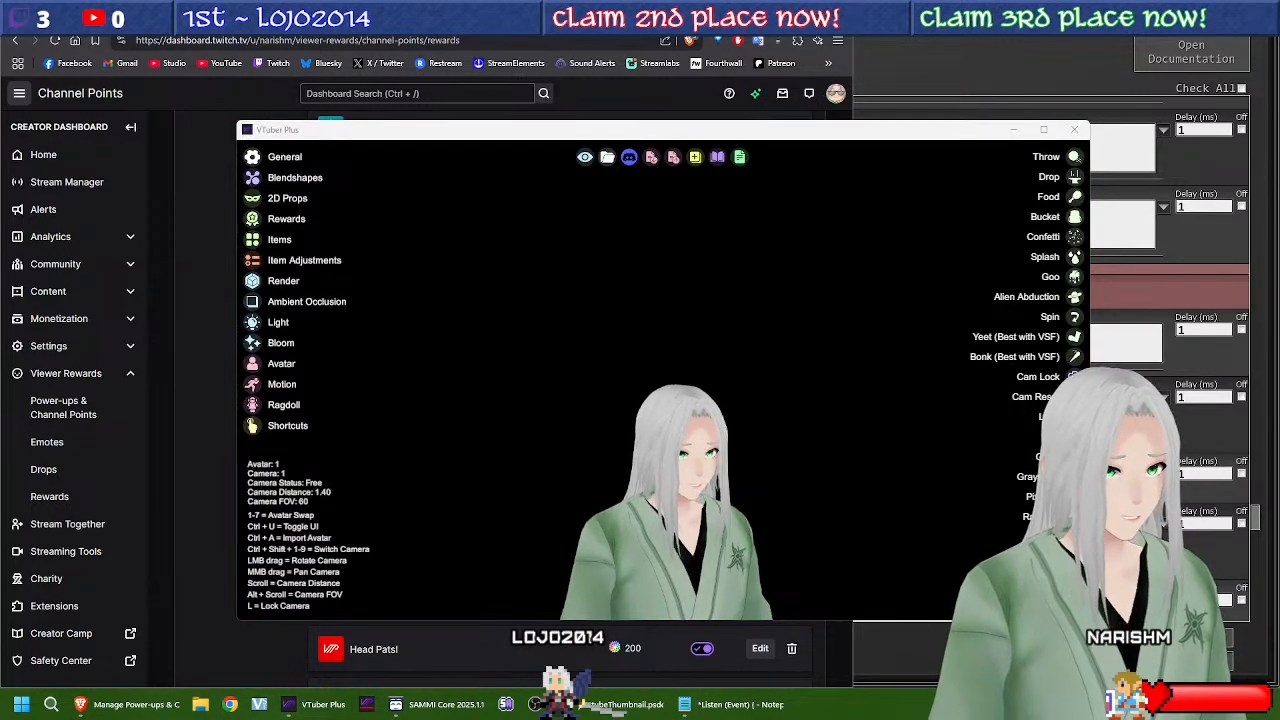
Step: In Streaming Avatars, open the custom bot commands and check the settings of the Giant's Potion command
mouse_move(718, 130)
left_mouse_down()
mouse_move(561, 105)
mouse_move(691, 88)
left_mouse_up()
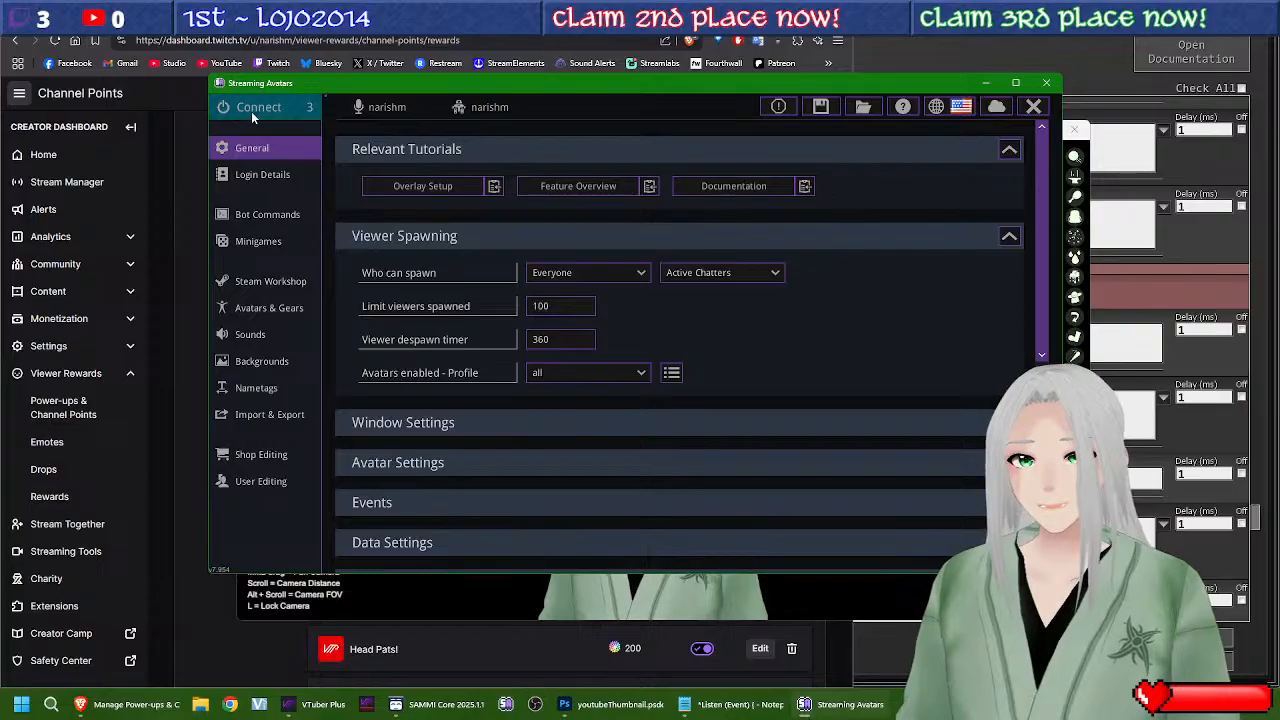
left_click(249, 218)
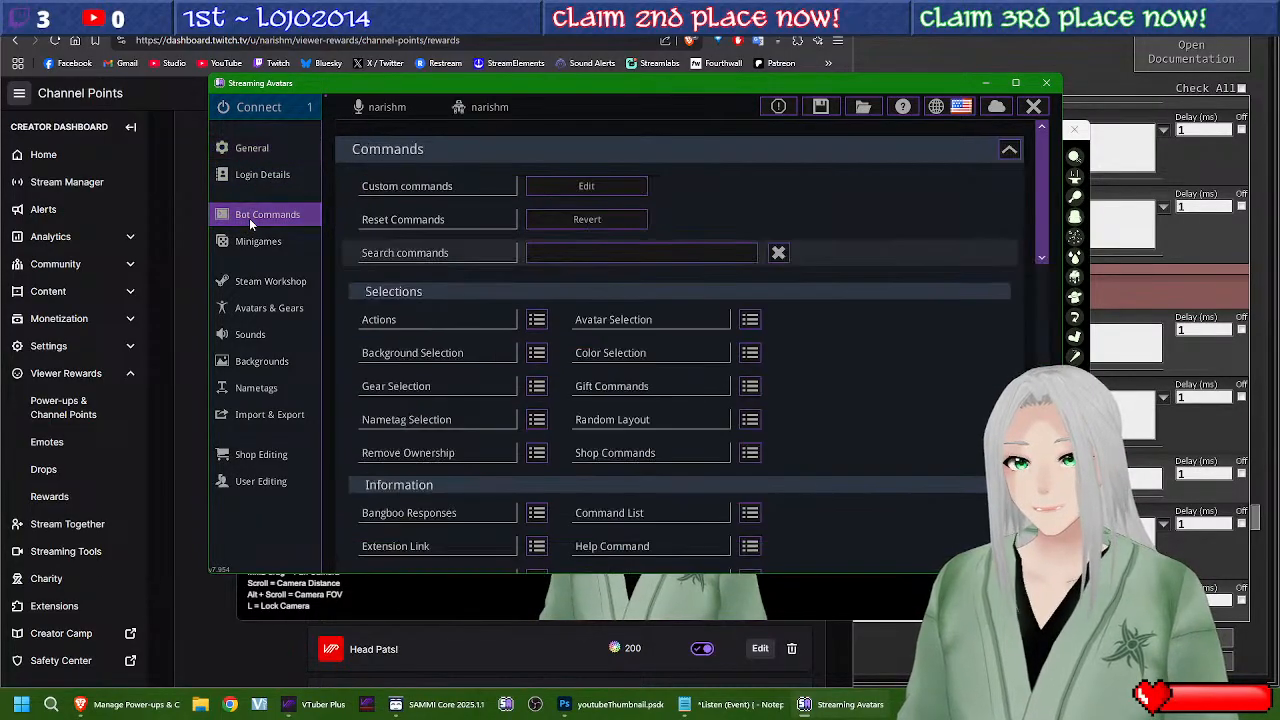
left_click(562, 188)
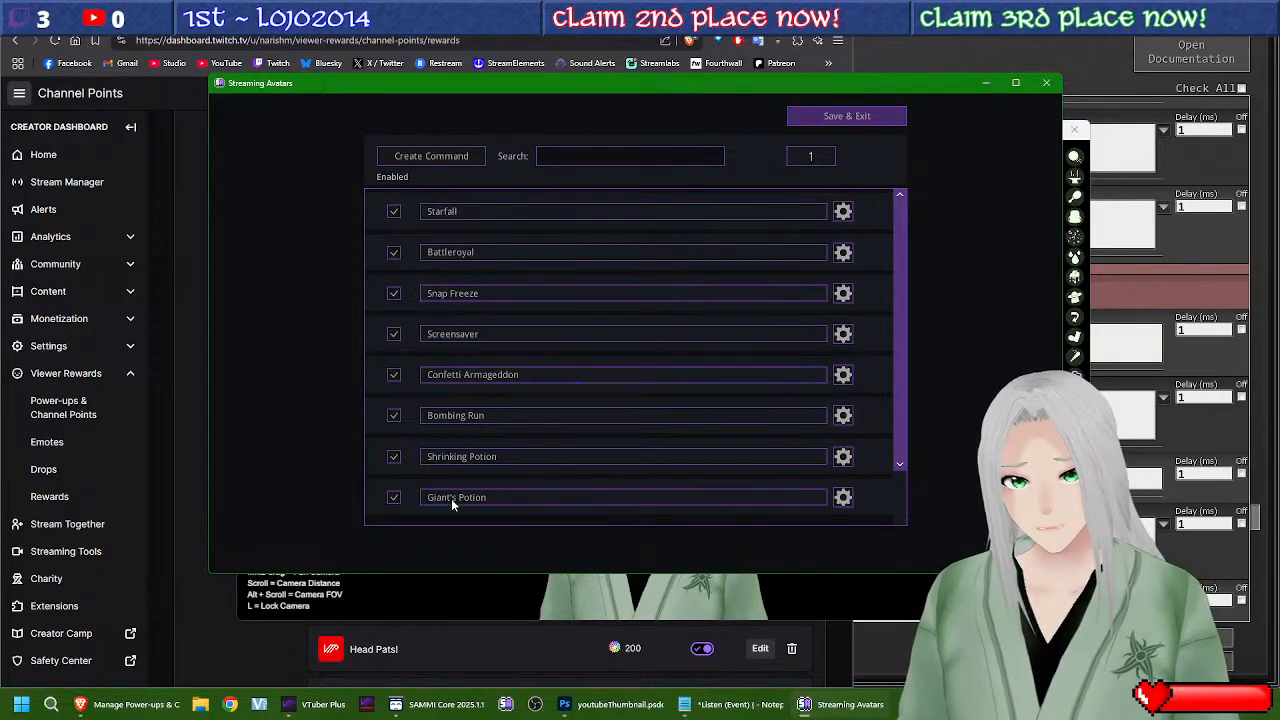
left_click(842, 502)
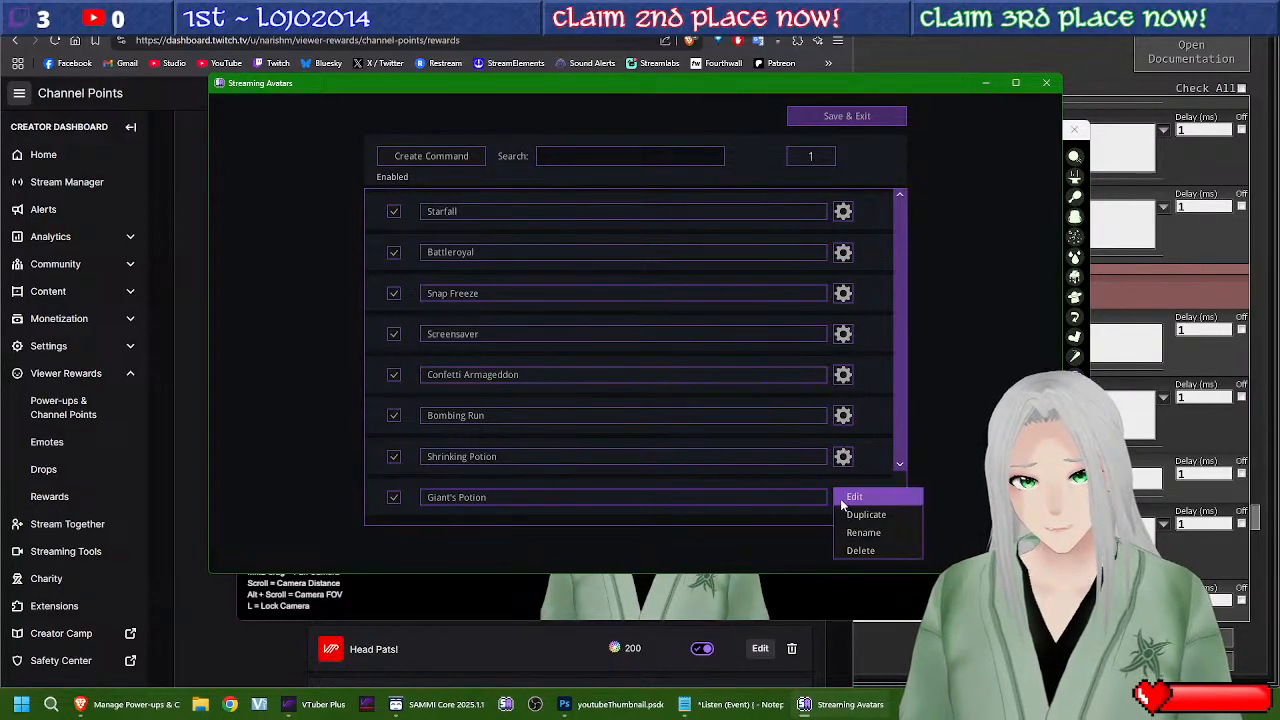
left_click(853, 497)
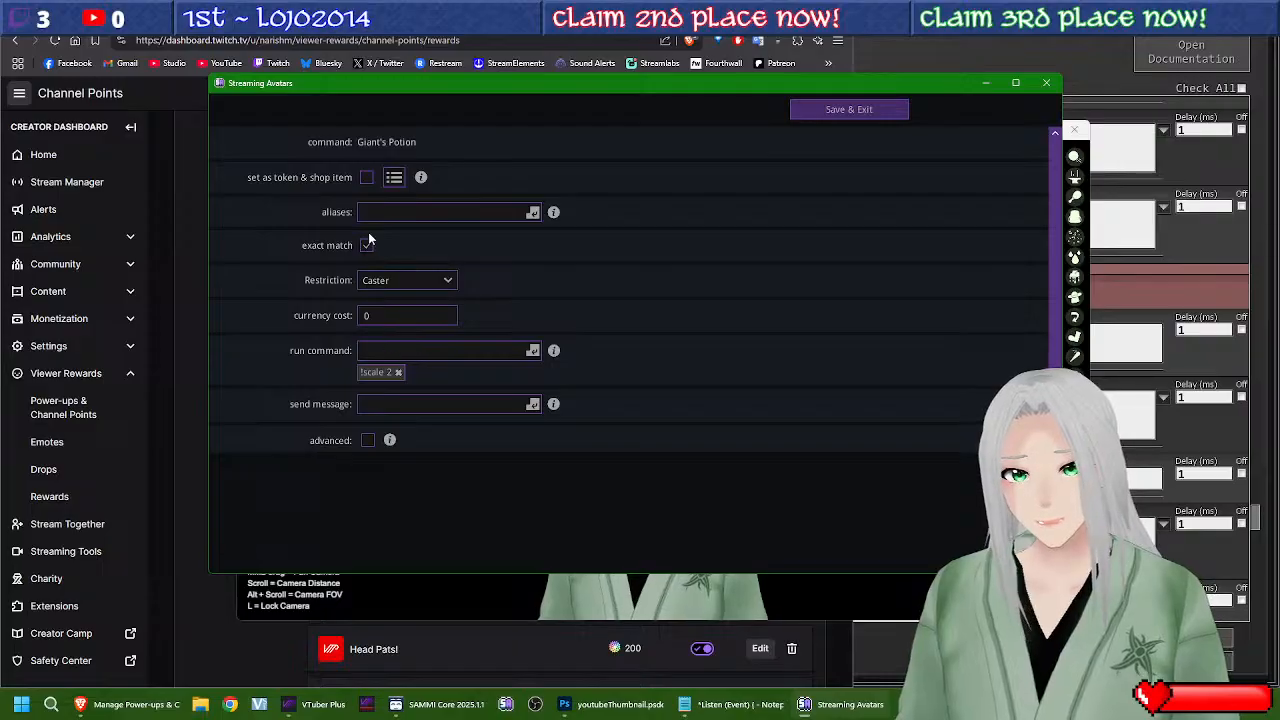
left_click(857, 112)
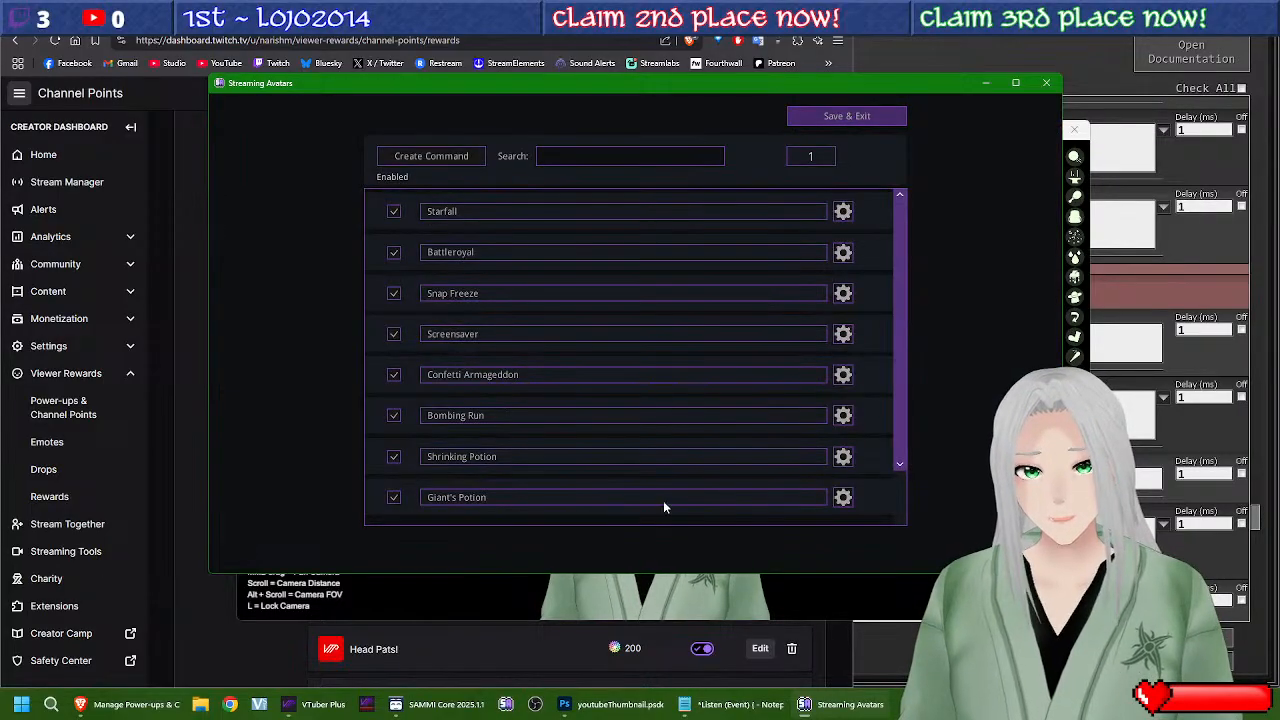
Step: Start renaming the Giant's Potion command and copy the reward name Giants Potion from the matching reward in the Twitch dashboard
left_click(842, 502)
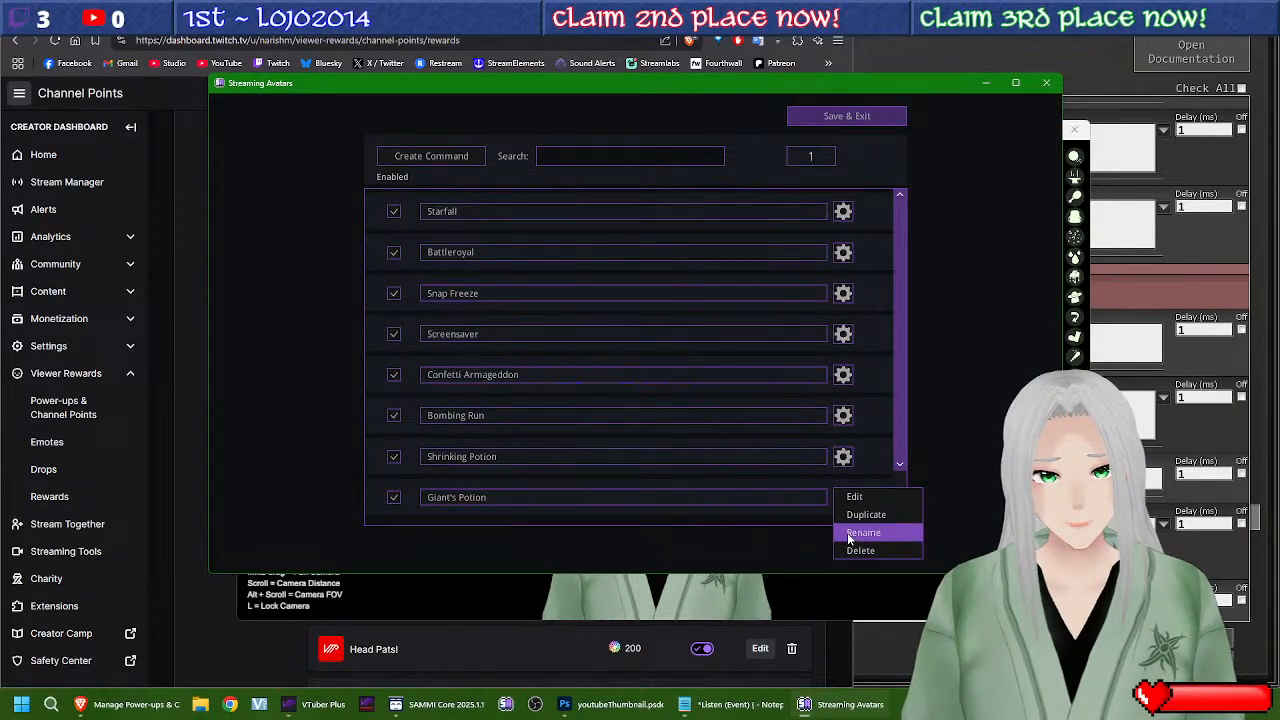
left_click(868, 531)
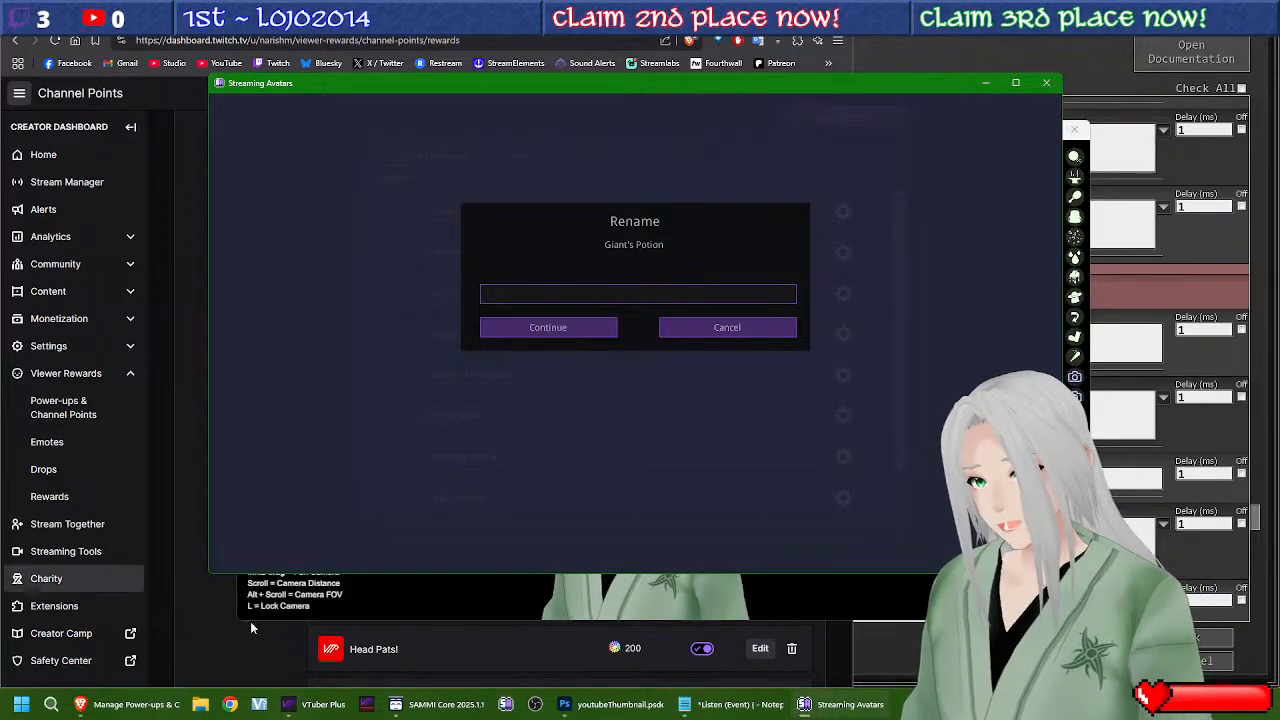
left_click(230, 644)
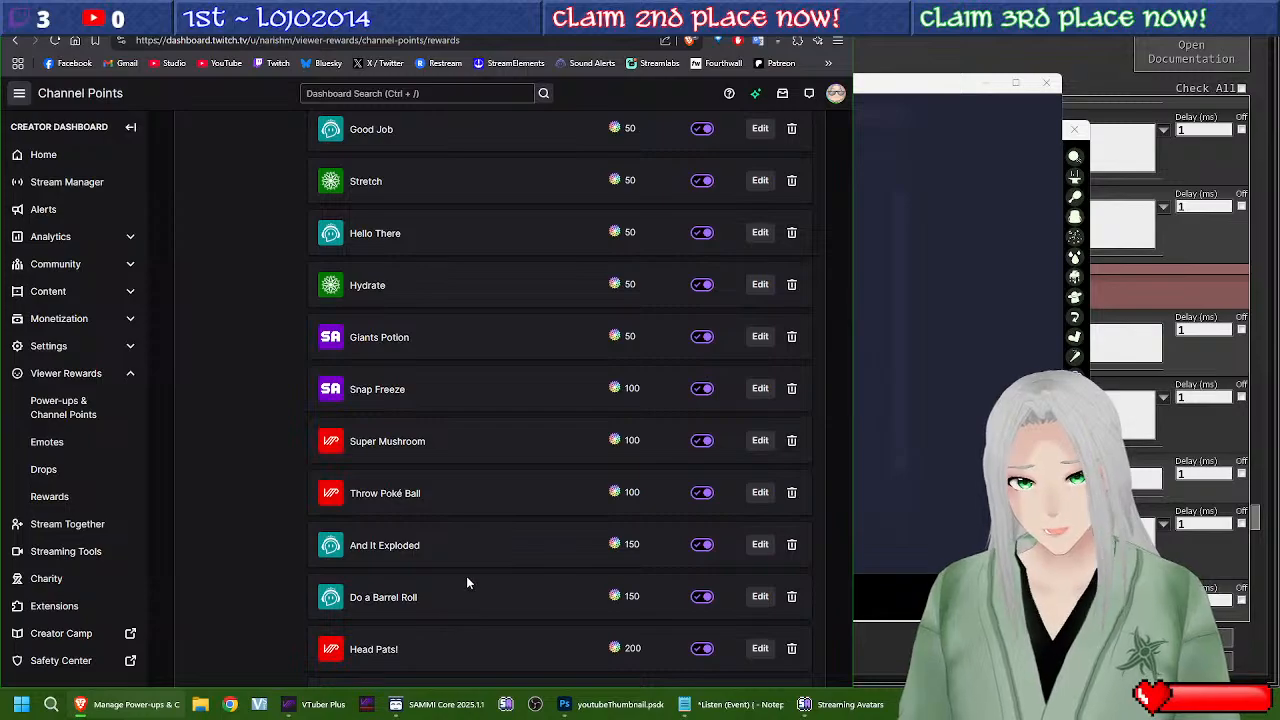
scroll(466, 576, "up", 1)
left_click(756, 406)
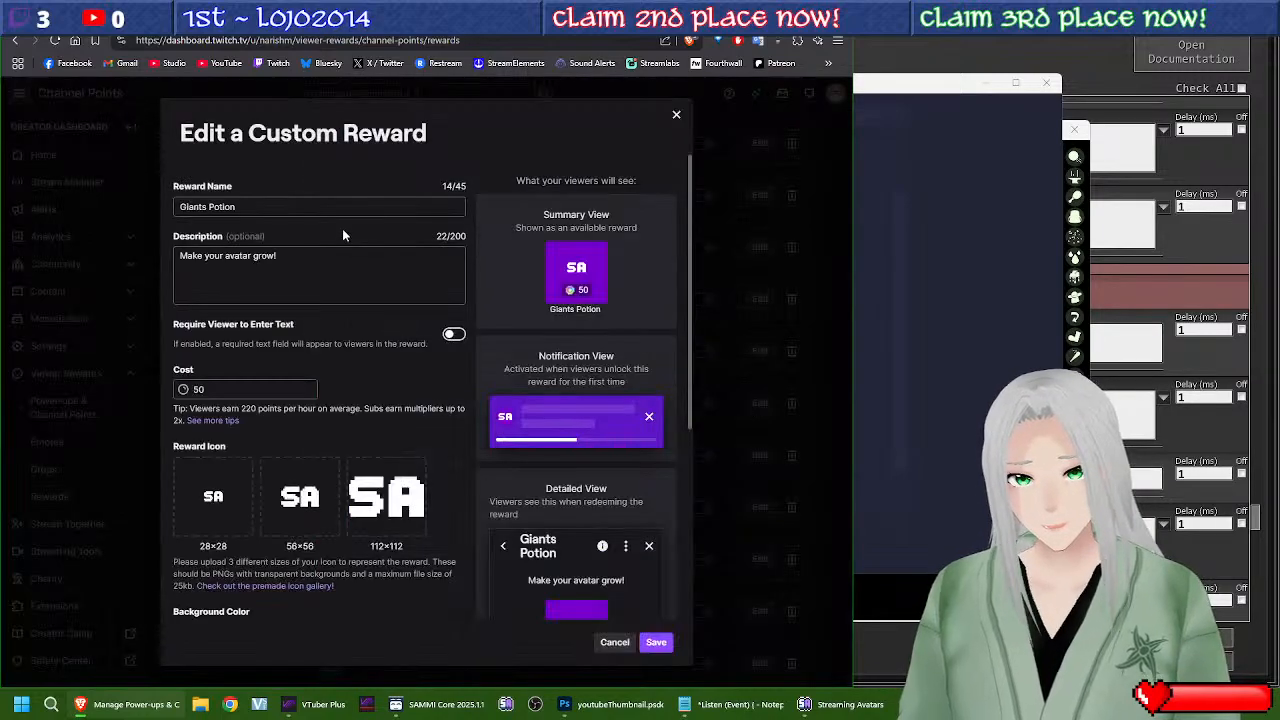
left_click(304, 206)
key("ctrl+a")
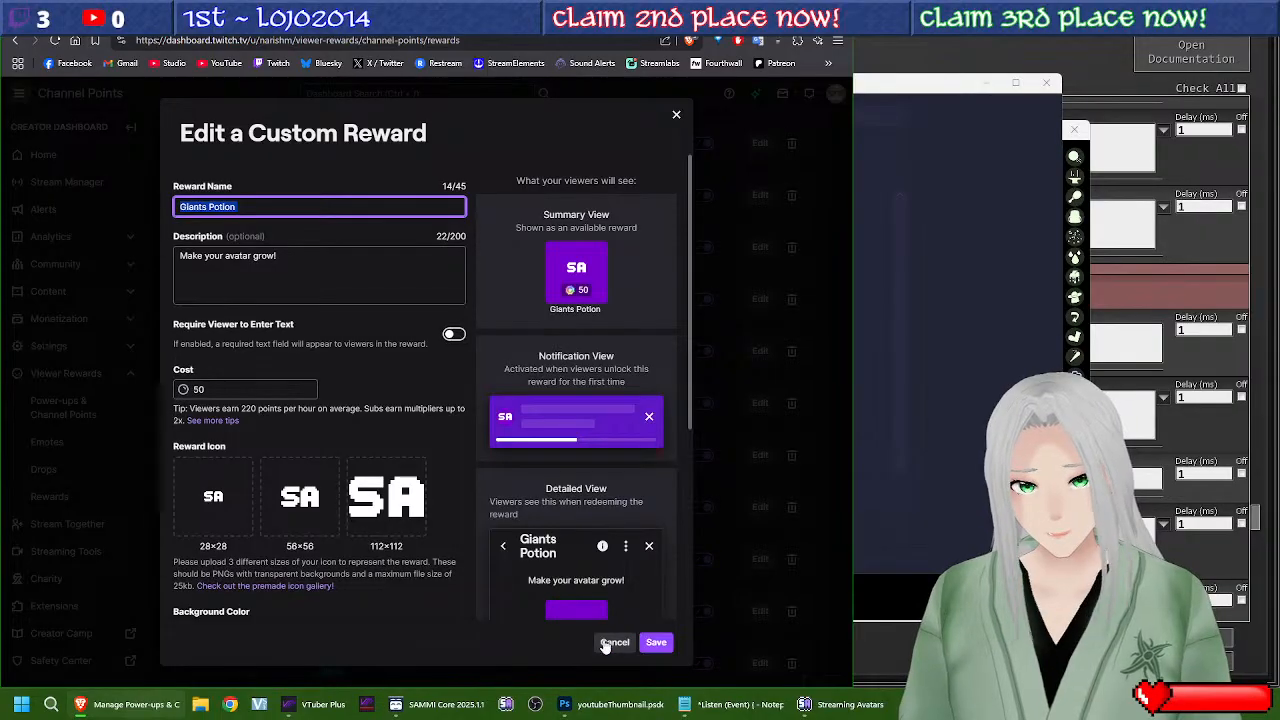
left_click(656, 645)
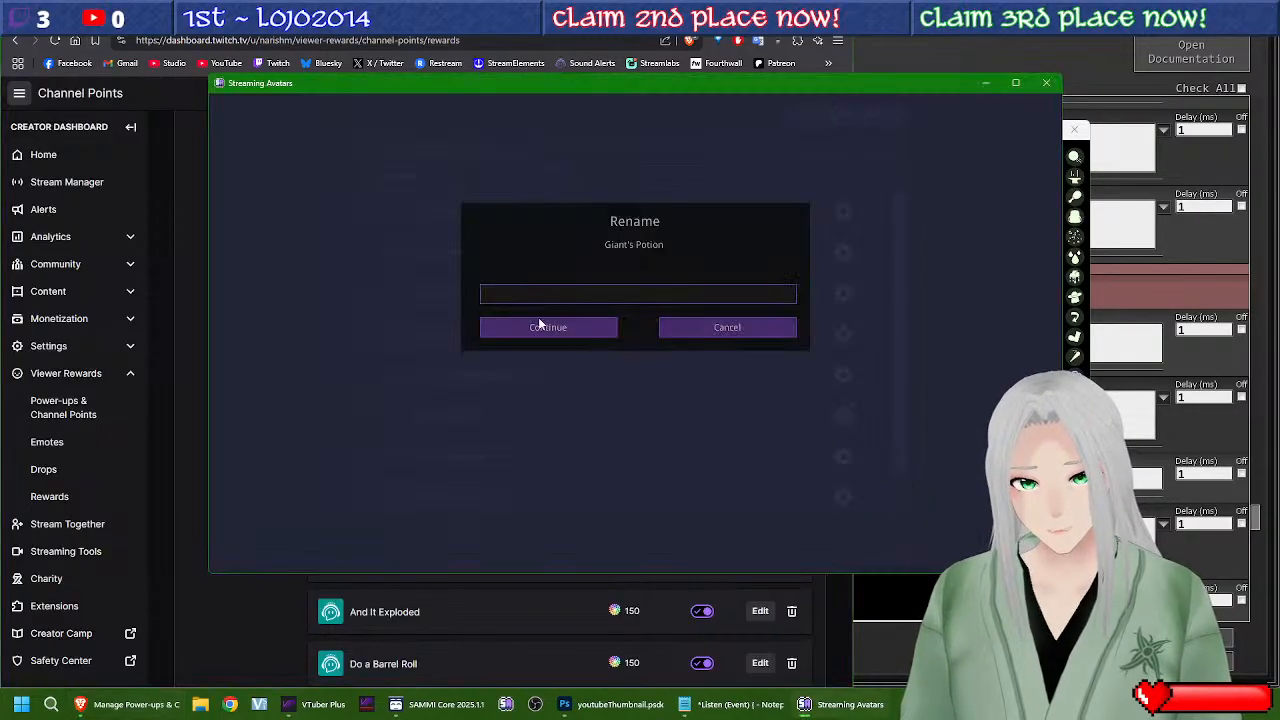
Step: Enter Giants Potion as the command's new name, save the custom commands and connect Streaming Avatars
type("Giants Potion")
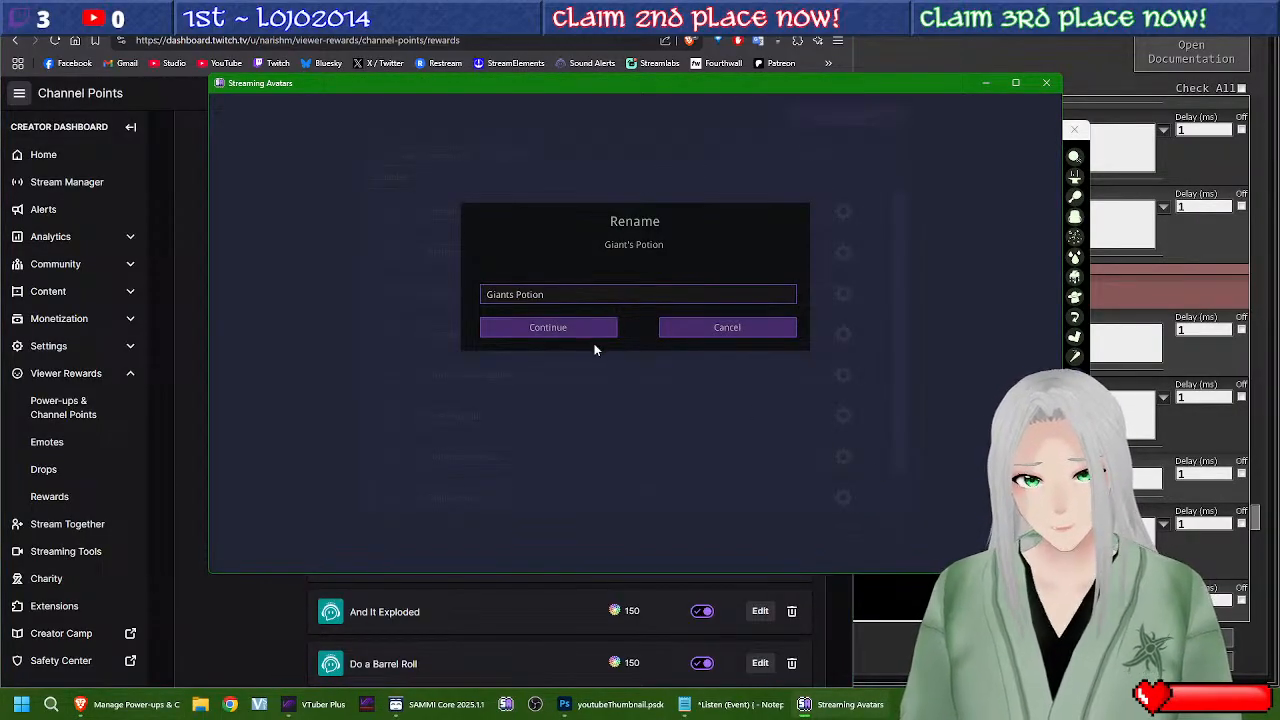
left_click(566, 329)
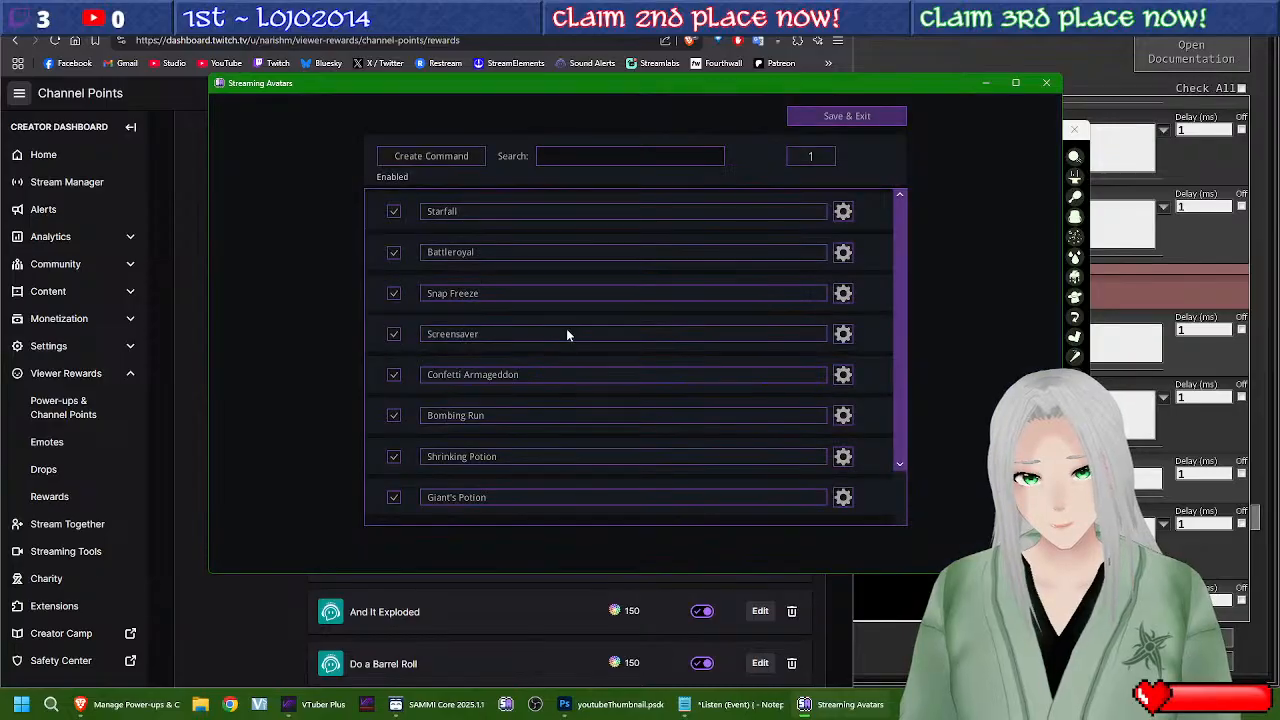
left_click(872, 121)
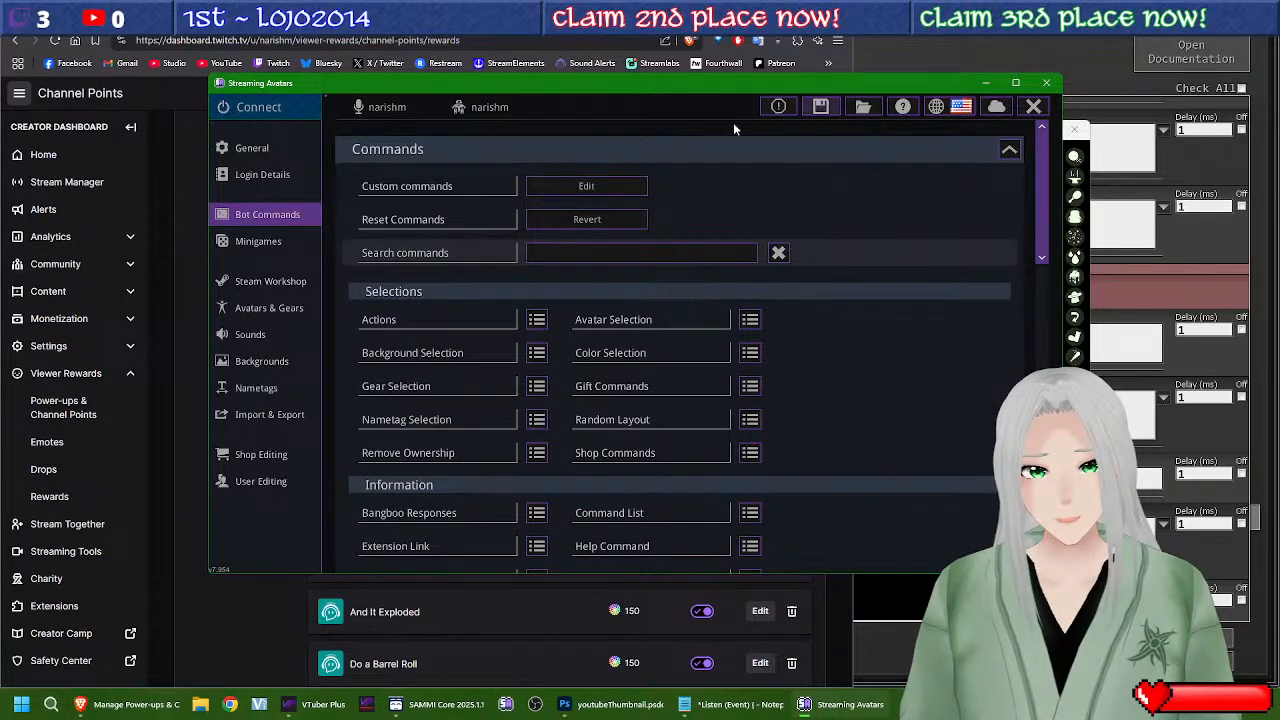
left_click(268, 110)
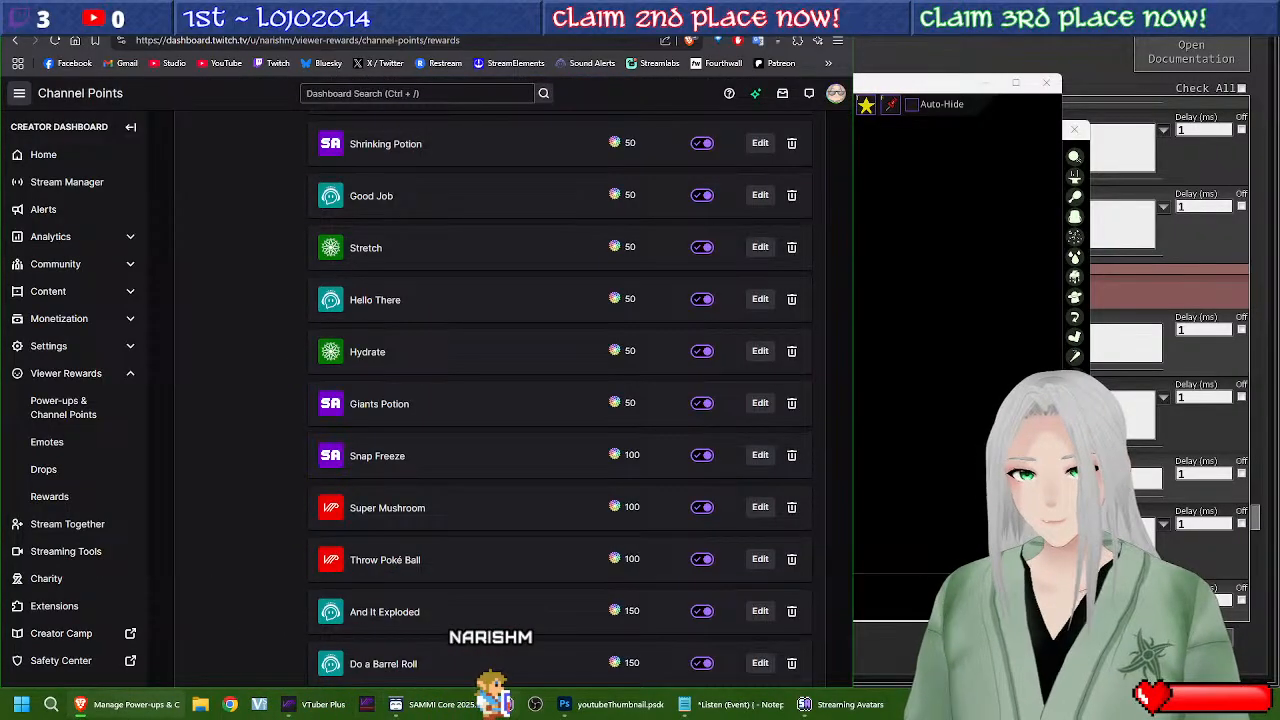
Step: Switch to SAMMI and re-enter Giants Potion, with a trailing space, as the matching case statement's text in the Channel Points button
left_click(441, 706)
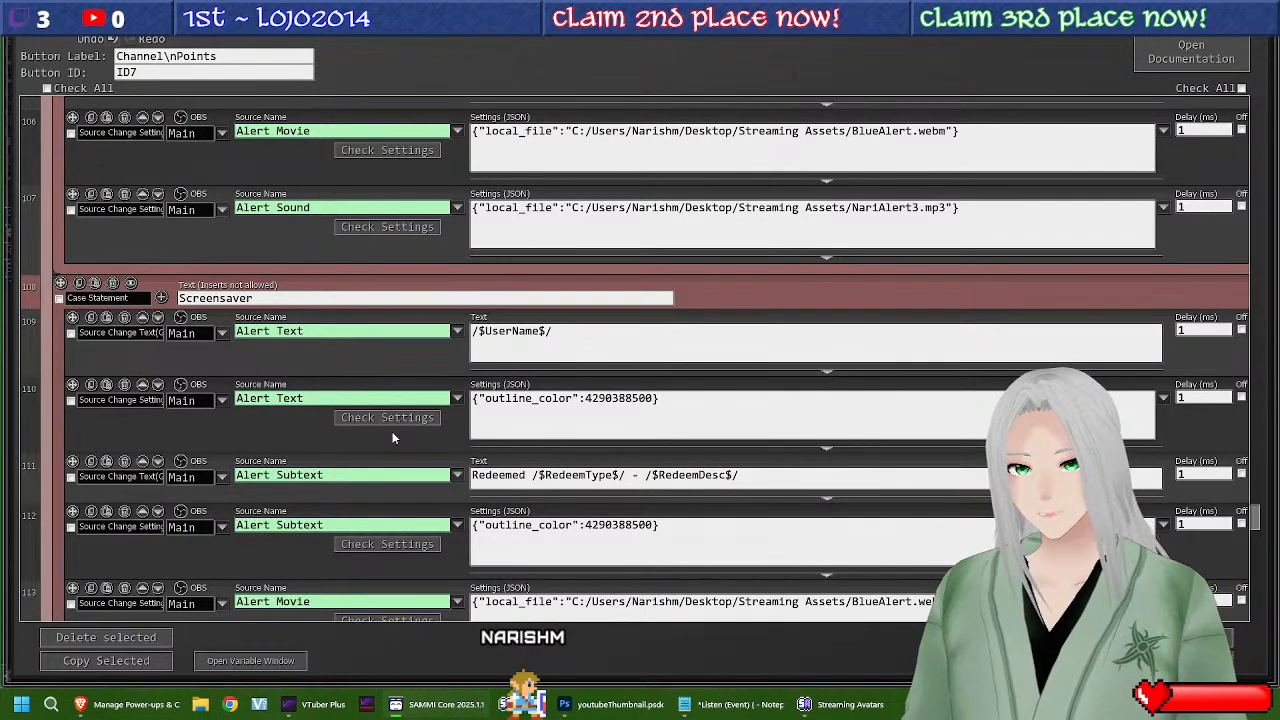
scroll(393, 430, "up", 5)
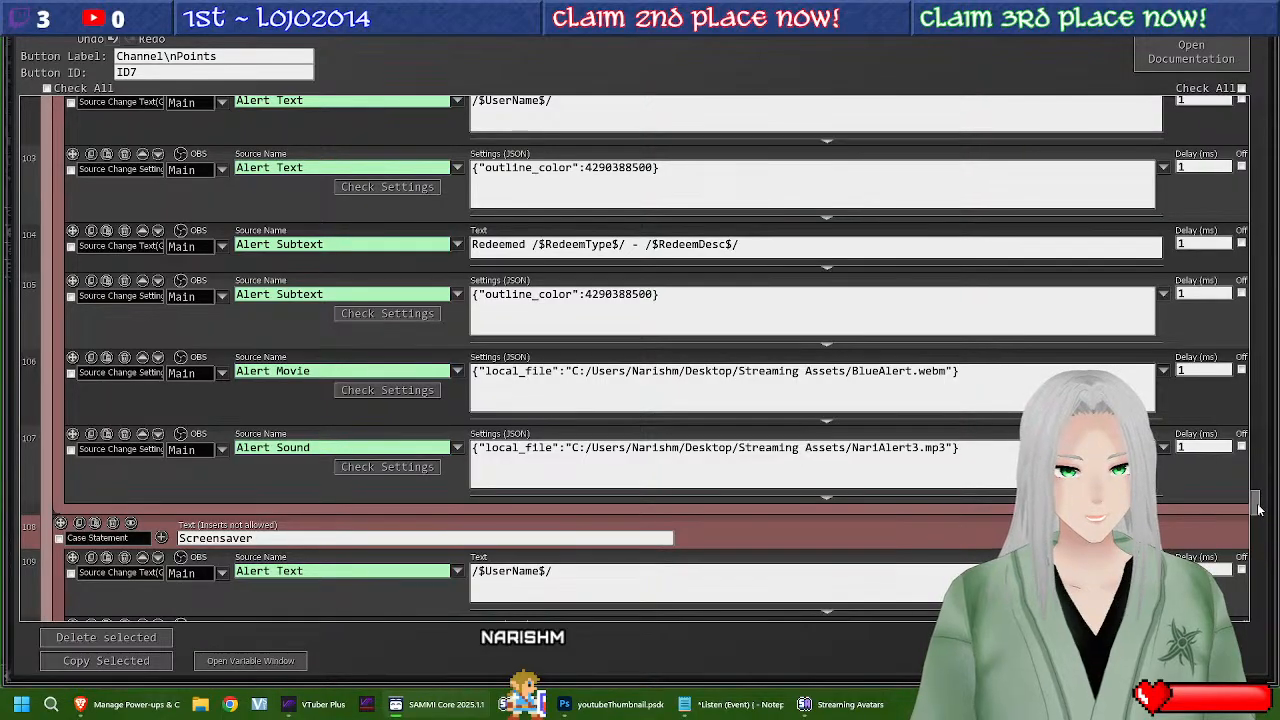
left_click_drag(1258, 508, 1244, 90)
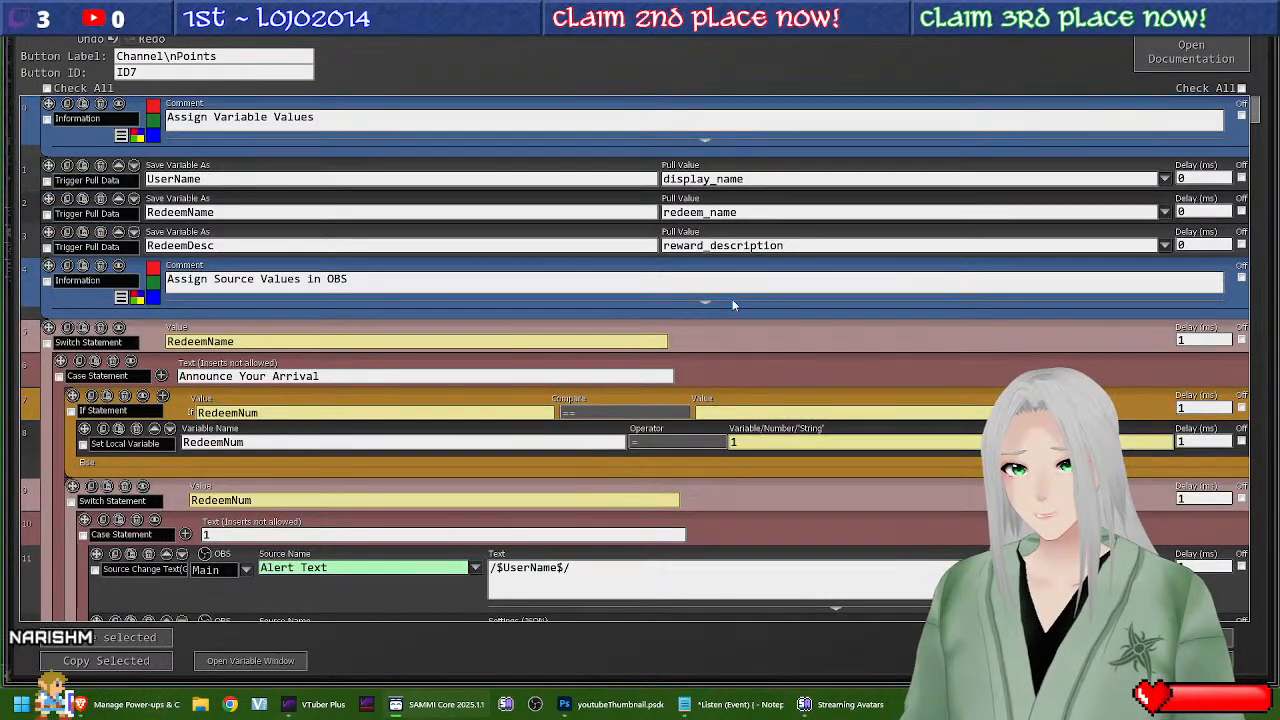
mouse_move(417, 361)
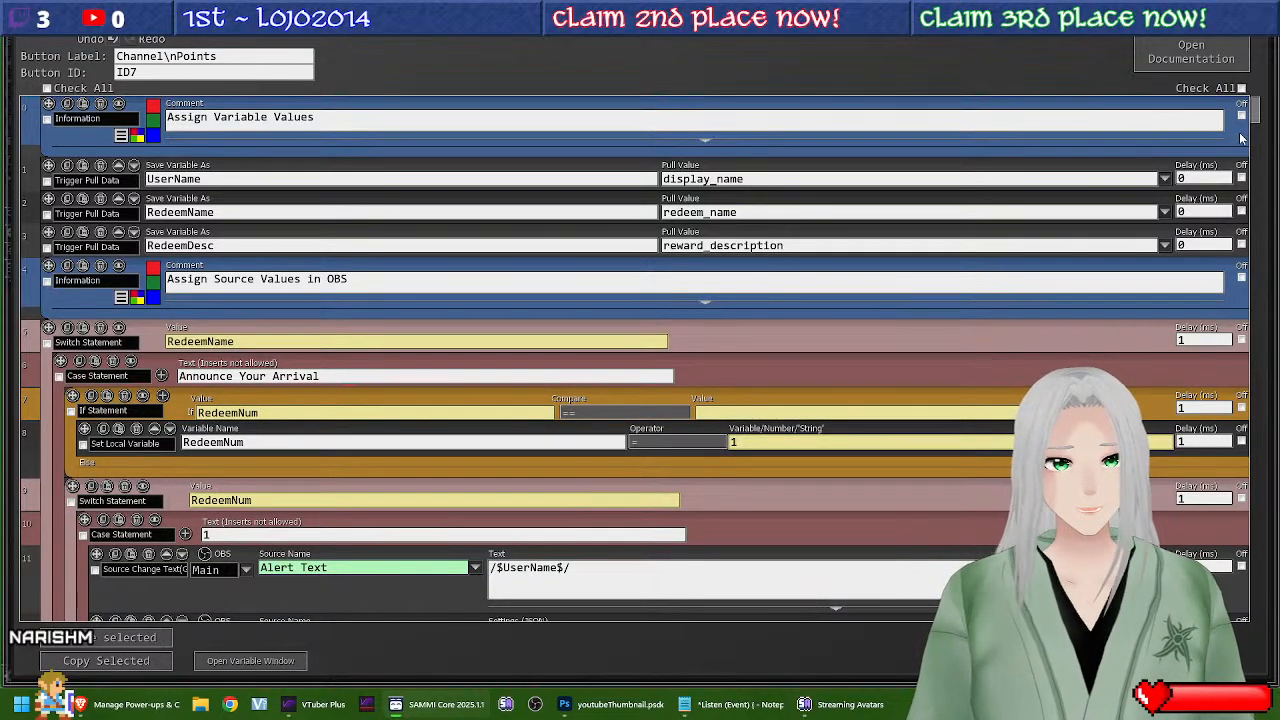
left_click_drag(1255, 117, 1257, 348)
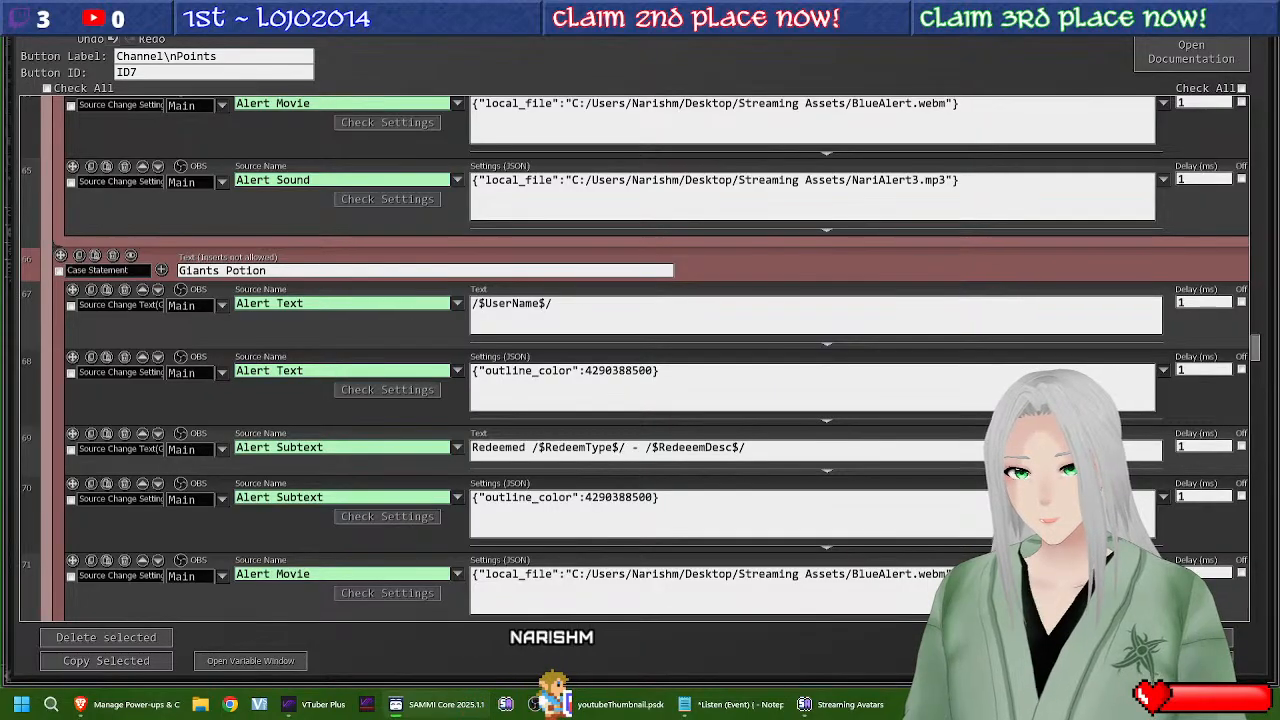
scroll(437, 217, "down", 1)
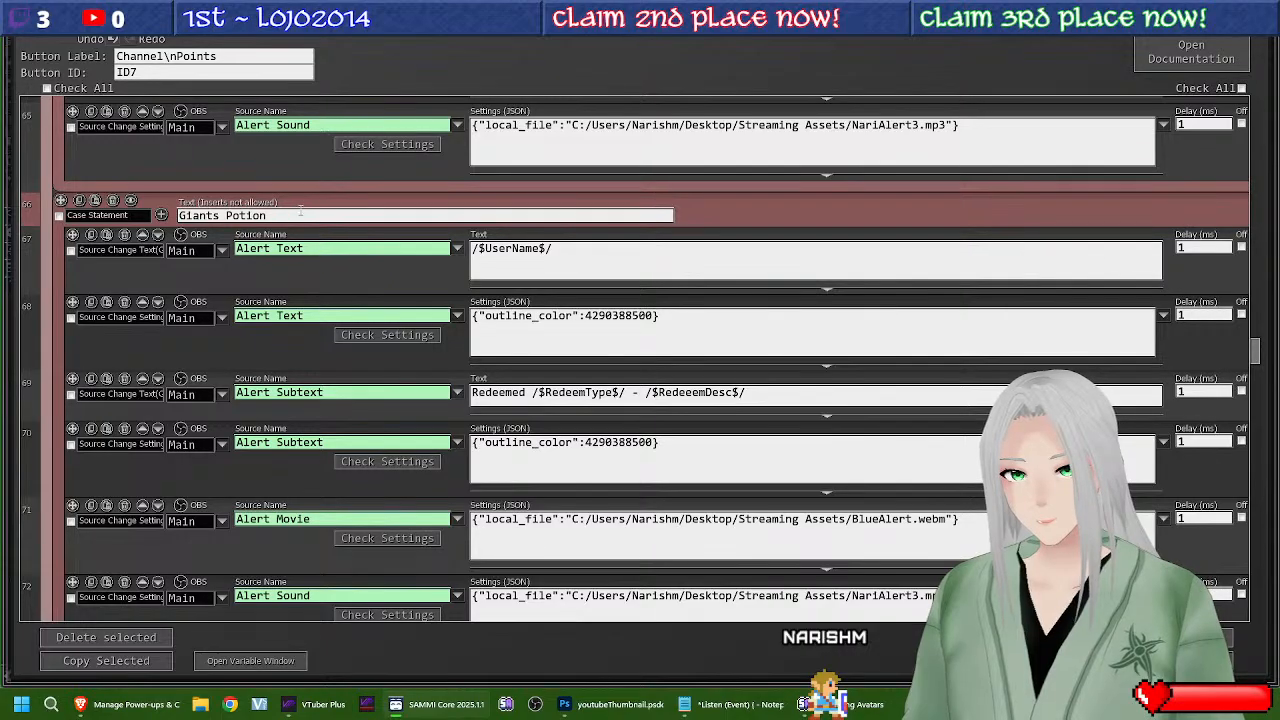
left_click_drag(300, 211, 17, 218)
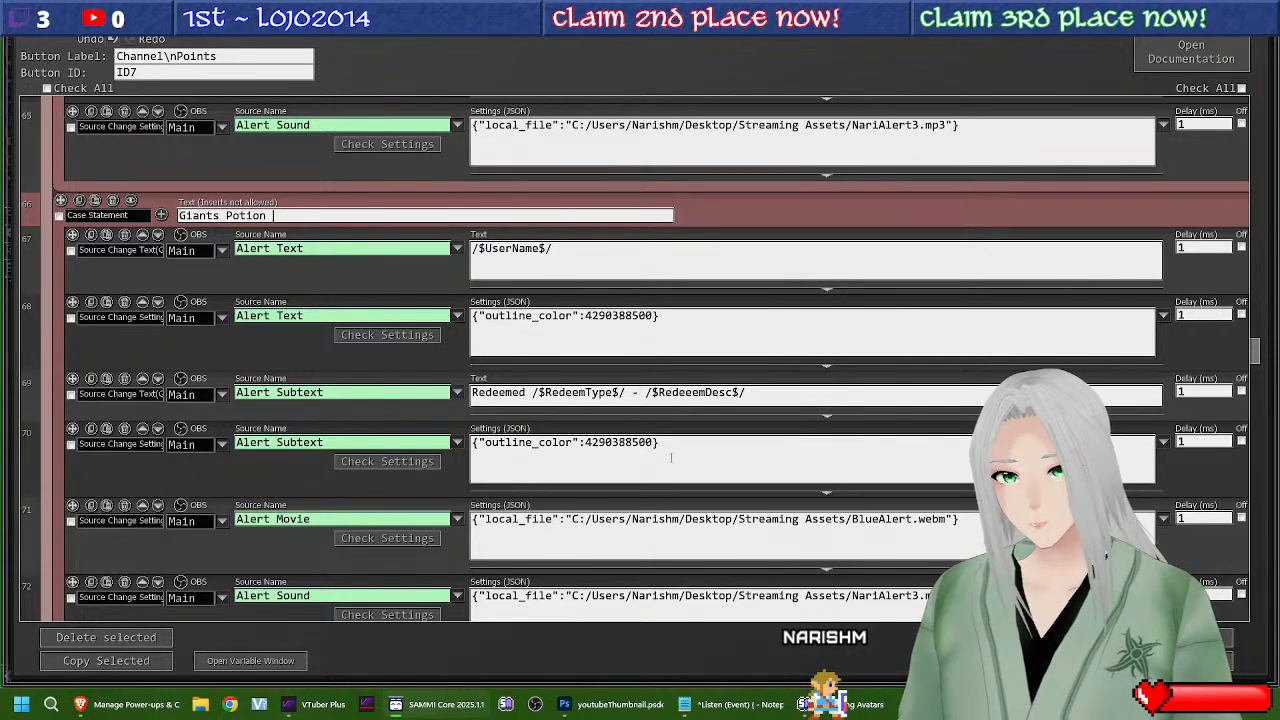
key("ctrl+s")
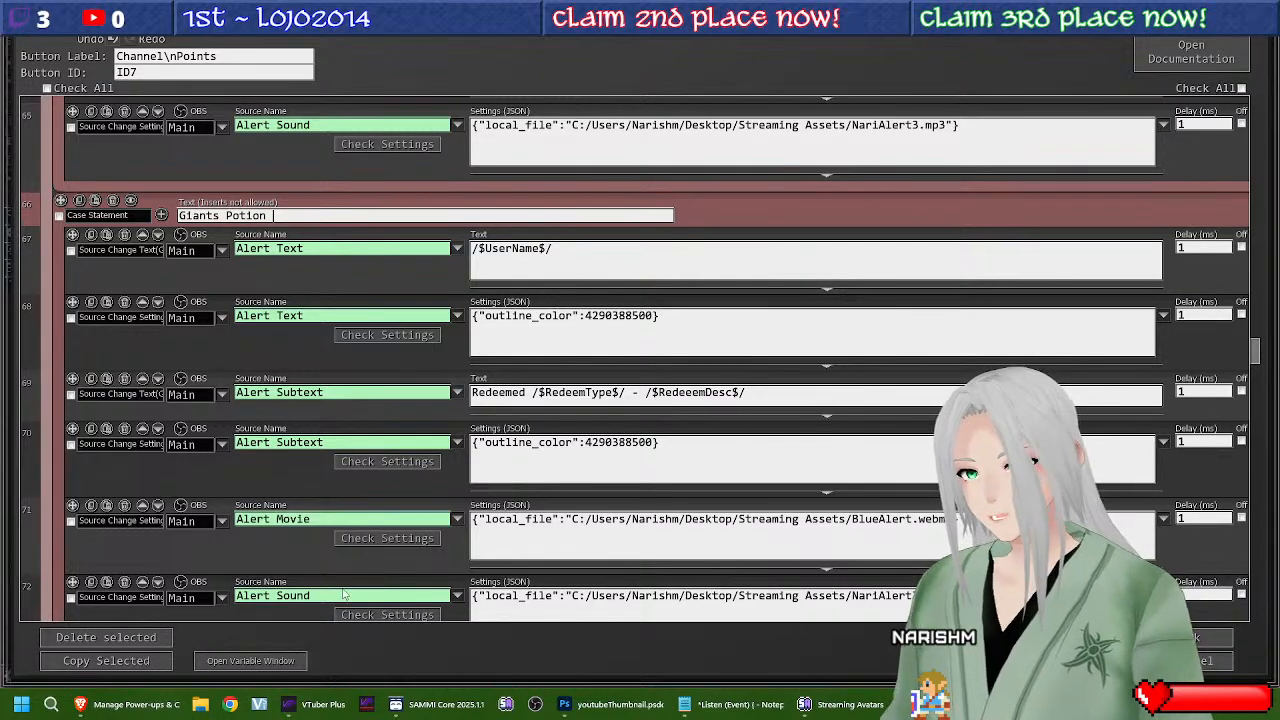
Step: Switch to the Twitch dashboard, open the Giants Potion reward, review its settings and save it
left_click(143, 714)
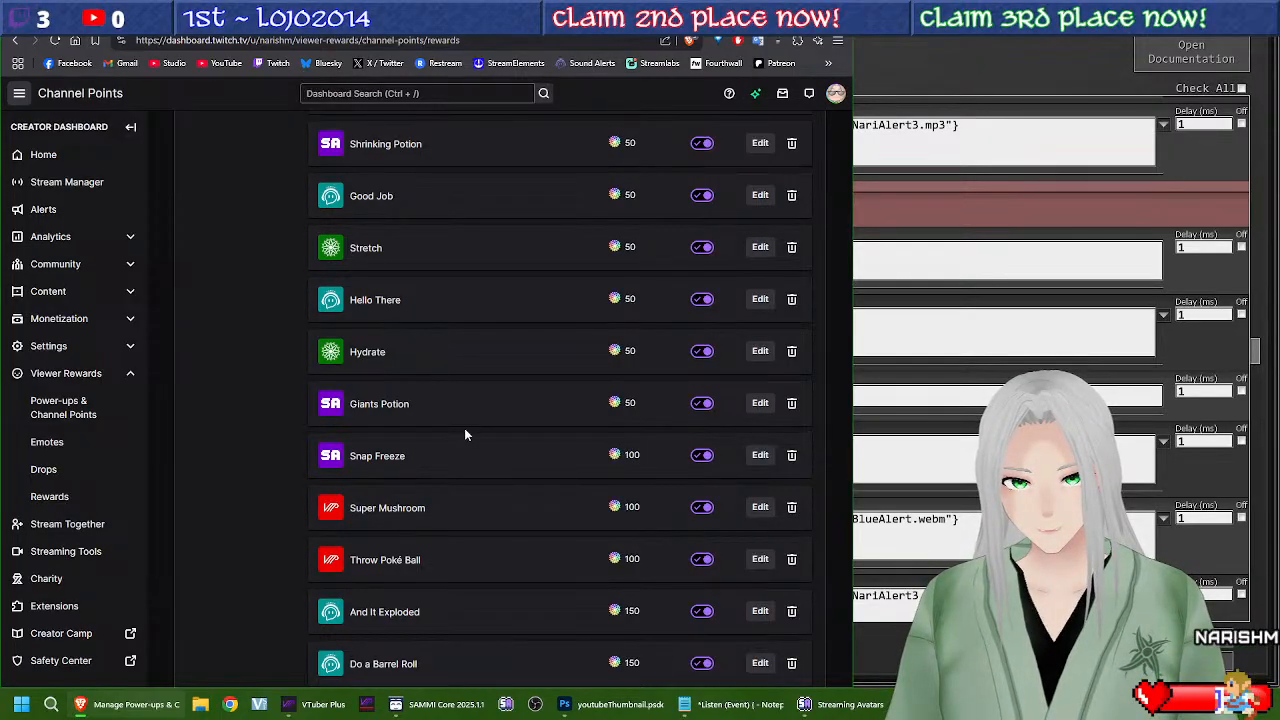
left_click(760, 403)
scroll(397, 372, "down", 3)
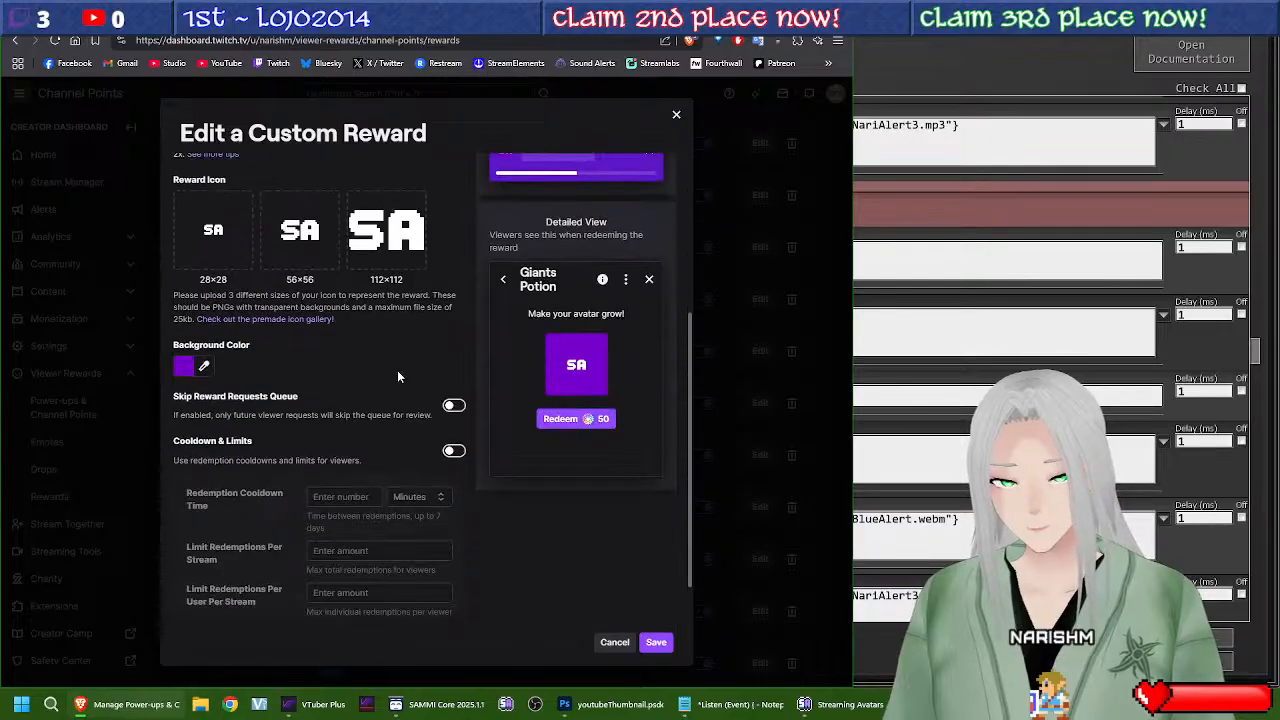
scroll(397, 374, "up", 3)
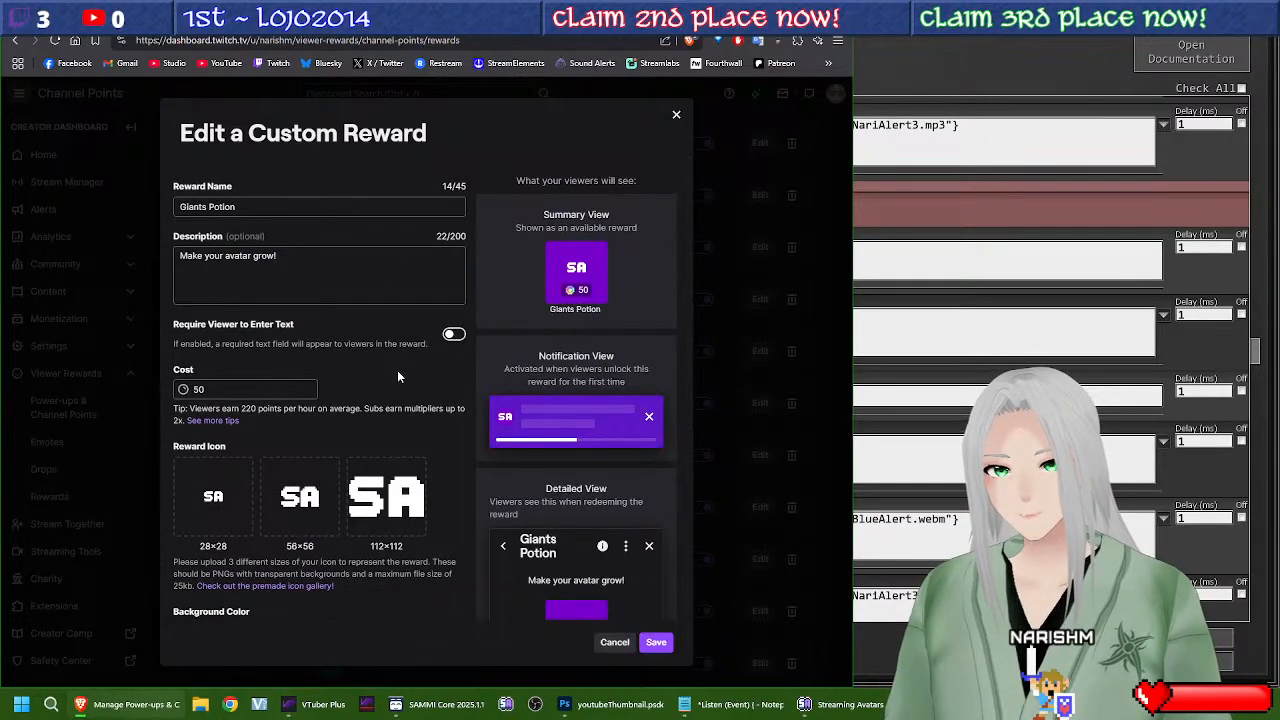
left_click(655, 643)
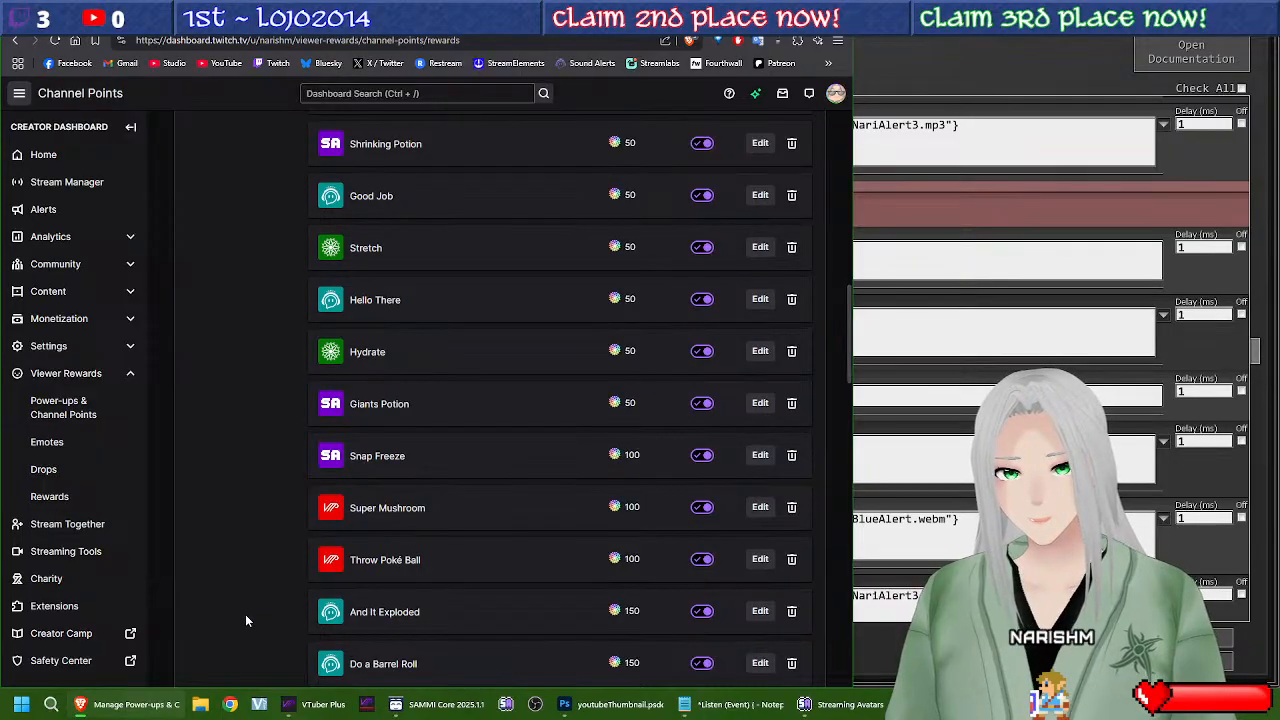
Step: Return to SAMMI and save both the Channel Points button and the ALERTS deck
left_click(438, 706)
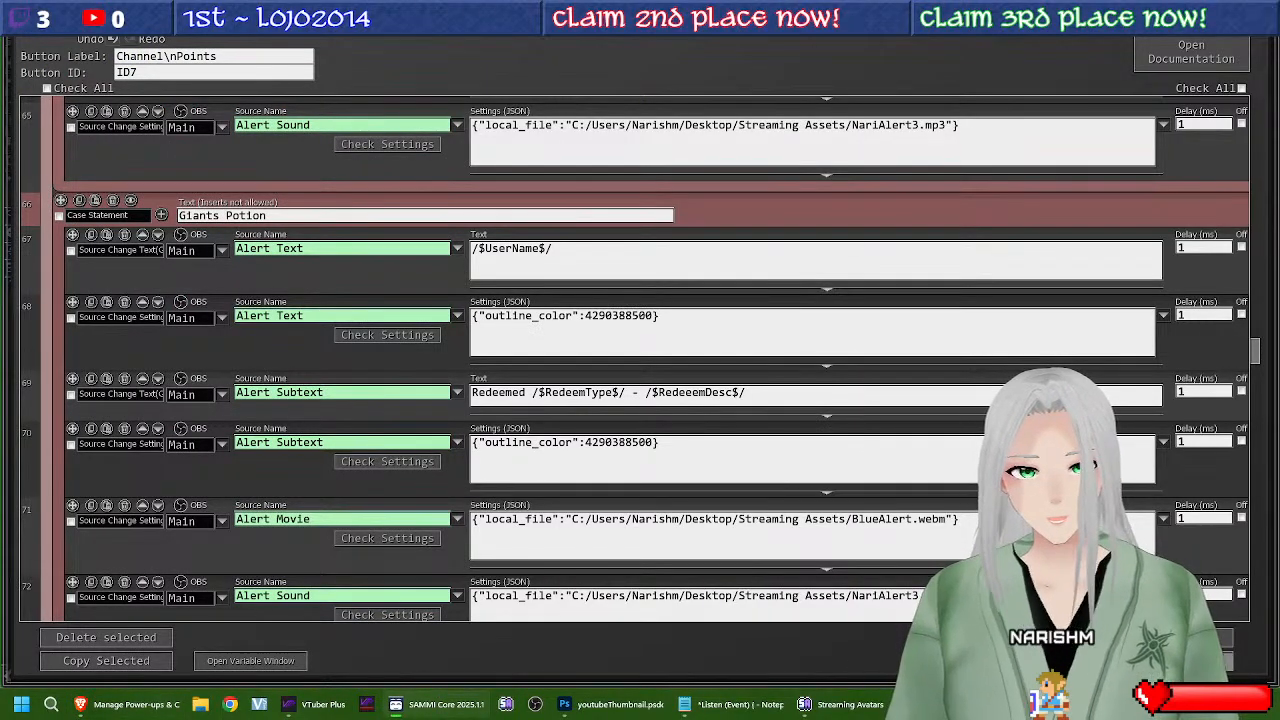
left_click(1168, 660)
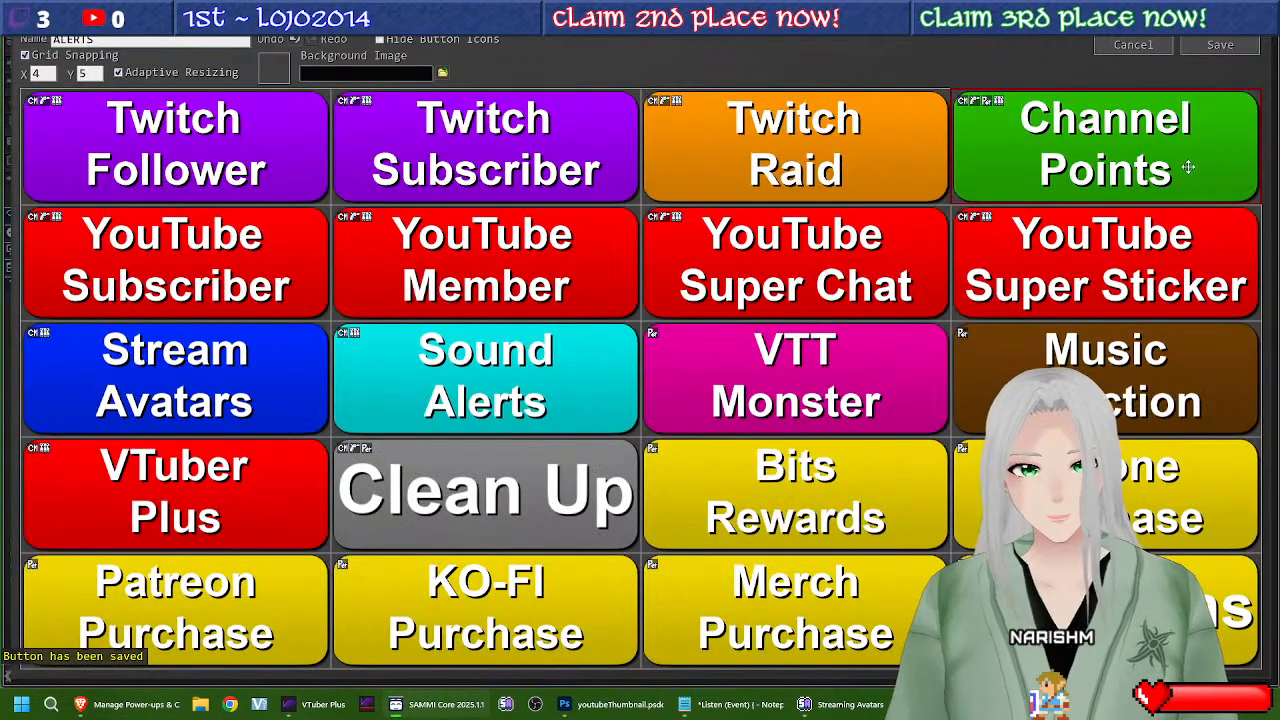
left_click(1212, 46)
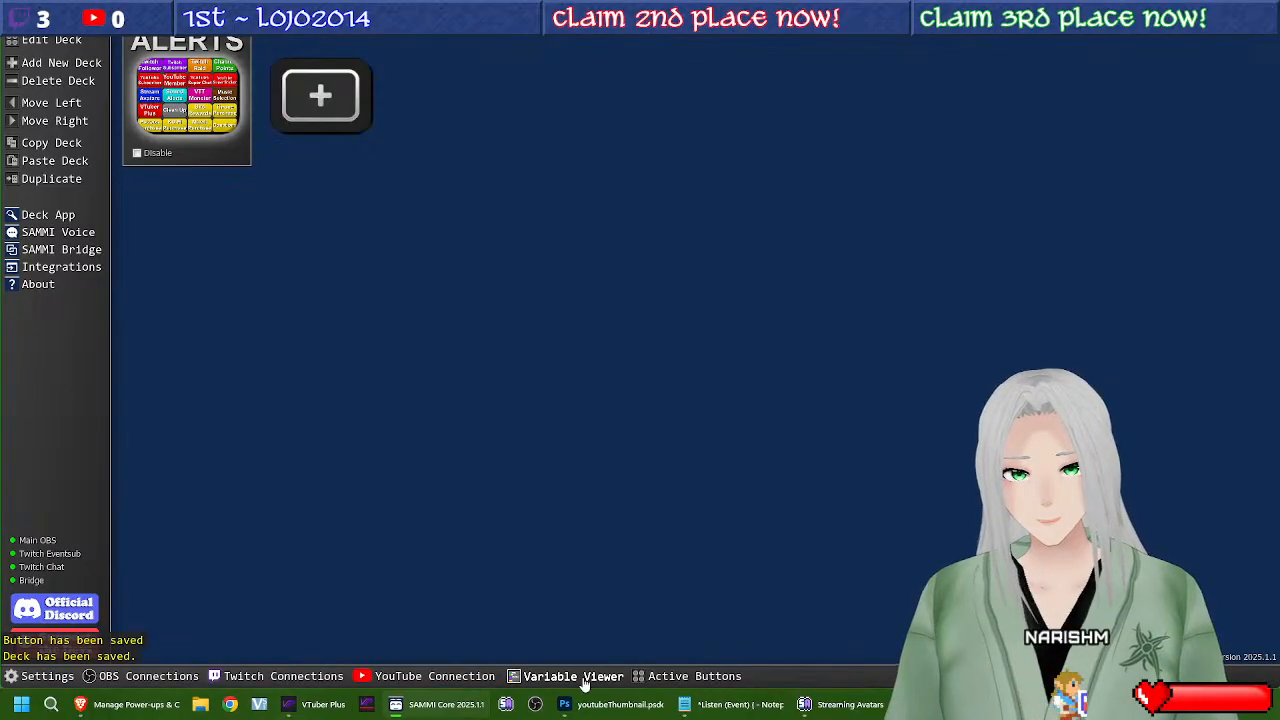
Step: Check the stored variables of the Channel Points button, ID7, in the Variable Viewer and close it
left_click(570, 676)
left_click(43, 103)
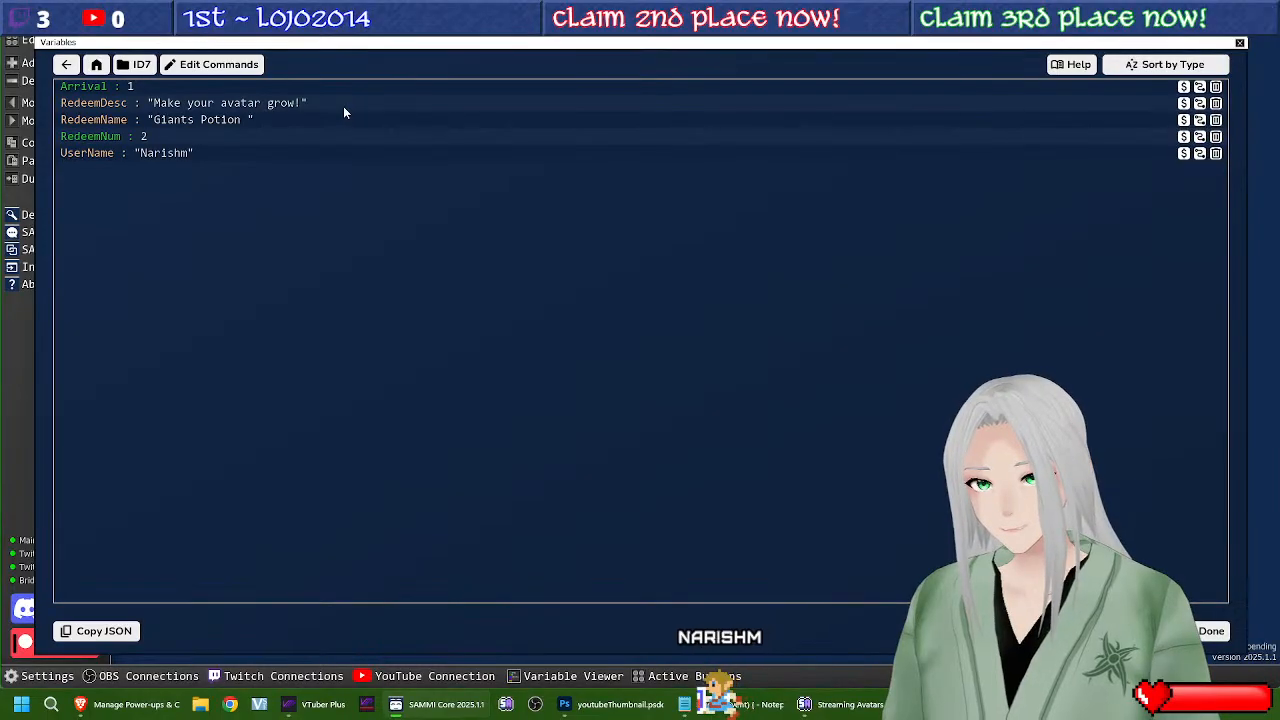
left_click(1201, 631)
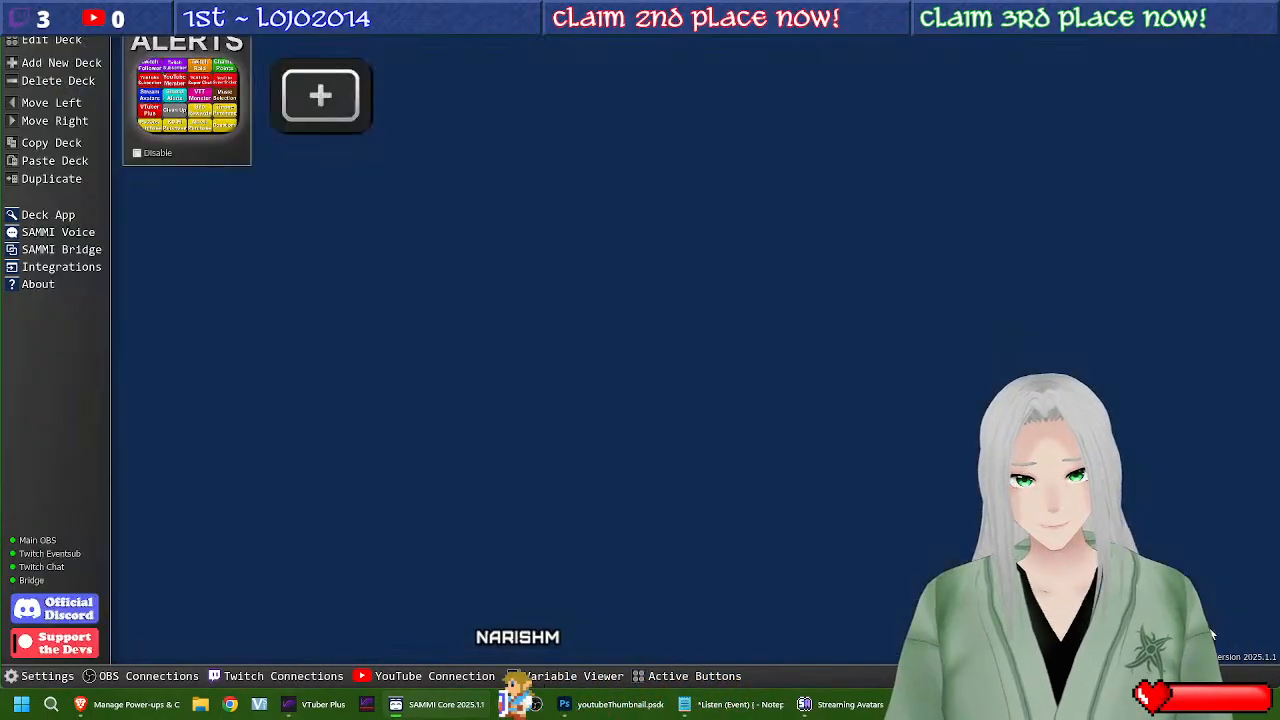
Step: Reopen the ALERTS deck's Channel Points button, correct the Giants Potion alert subtext to Redeemed /$RedeemName$/ - /$RedeemDesc$/ and save the button
double_click(198, 117)
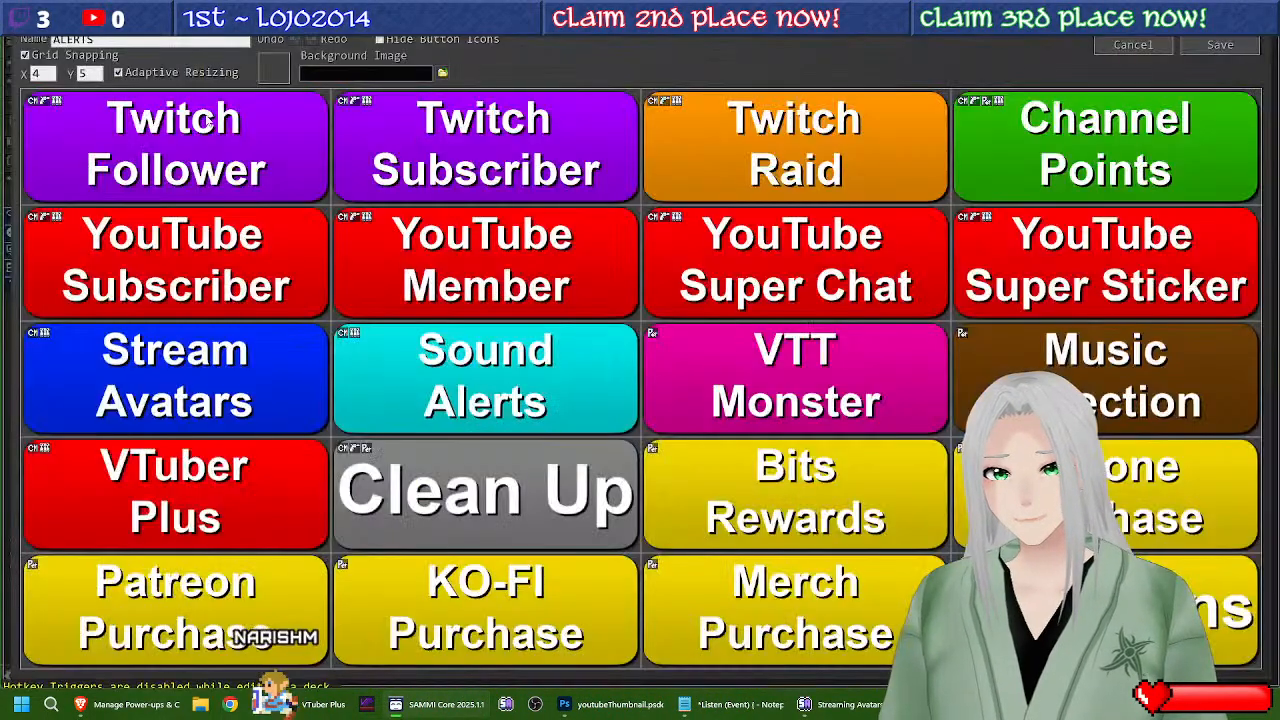
double_click(1006, 163)
scroll(468, 438, "down", 15)
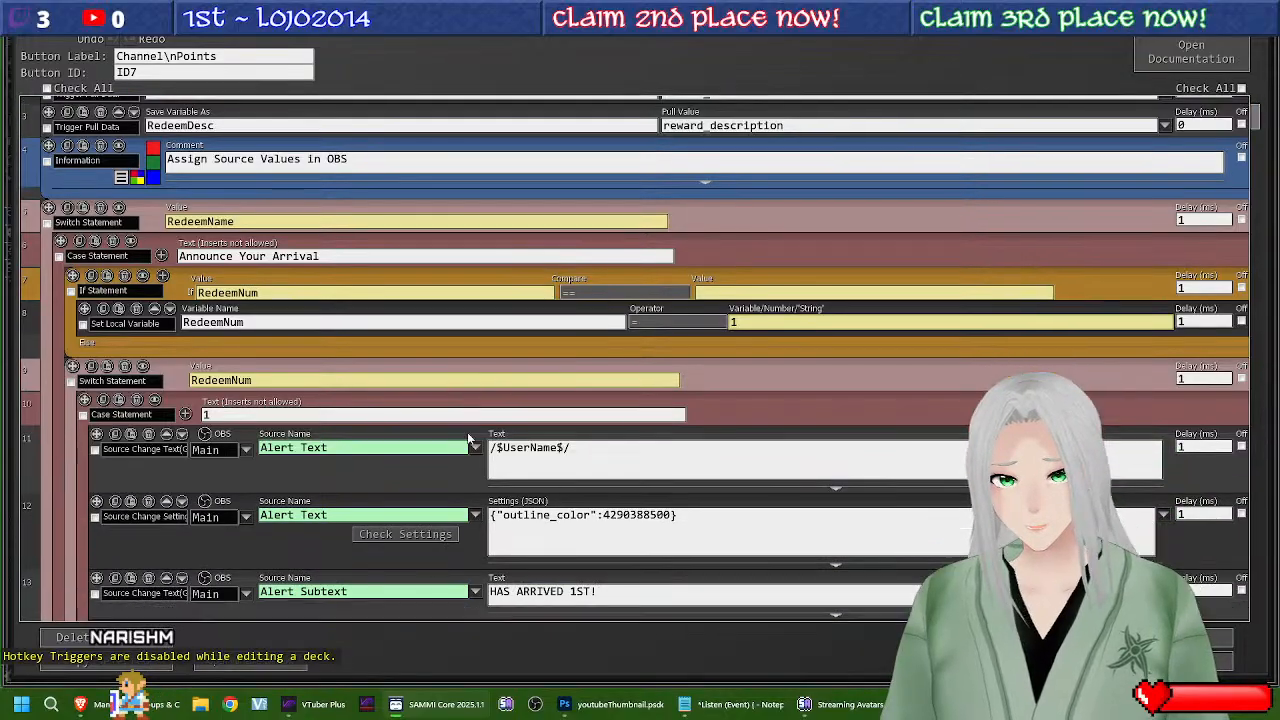
scroll(466, 446, "down", 15)
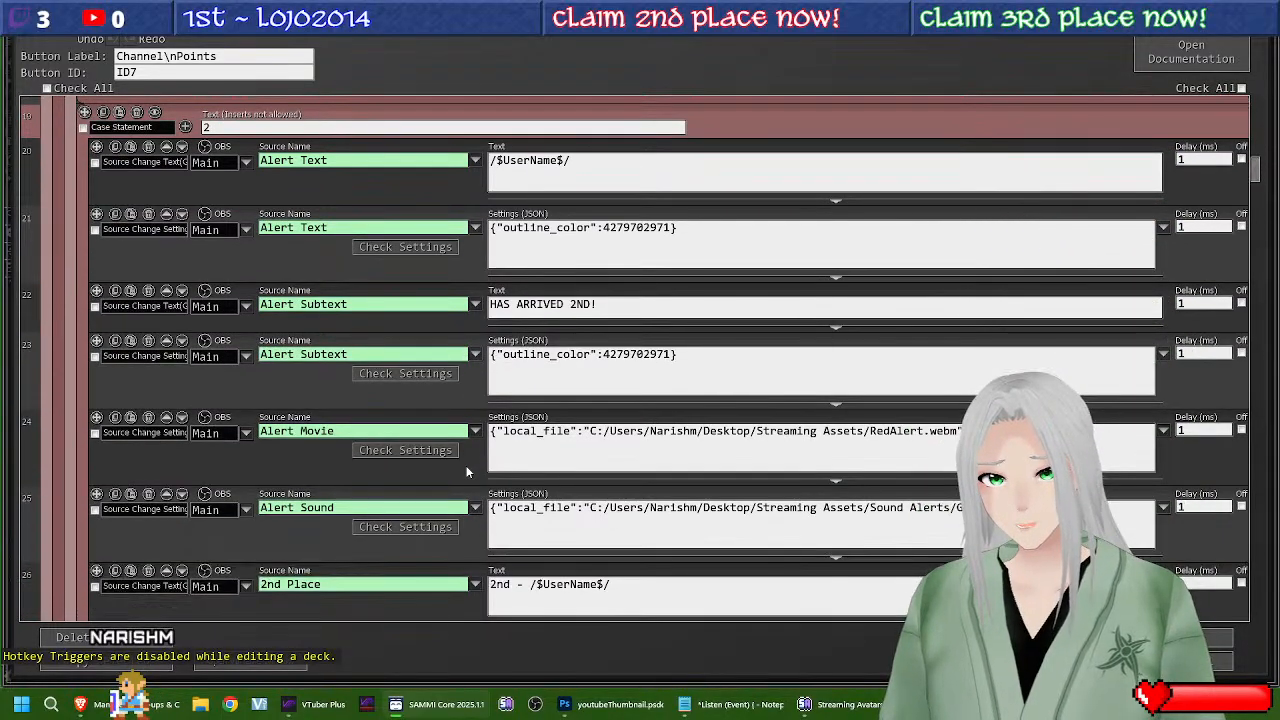
scroll(456, 480, "down", 5)
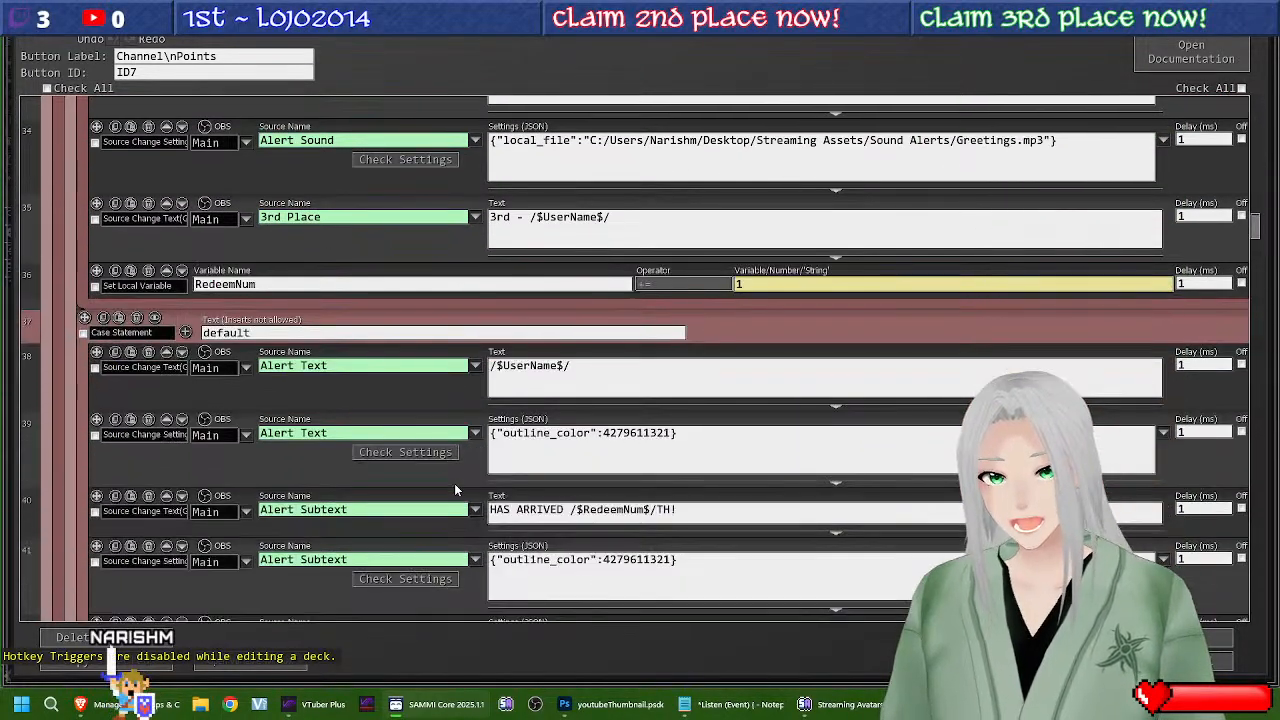
left_click_drag(1255, 226, 1257, 352)
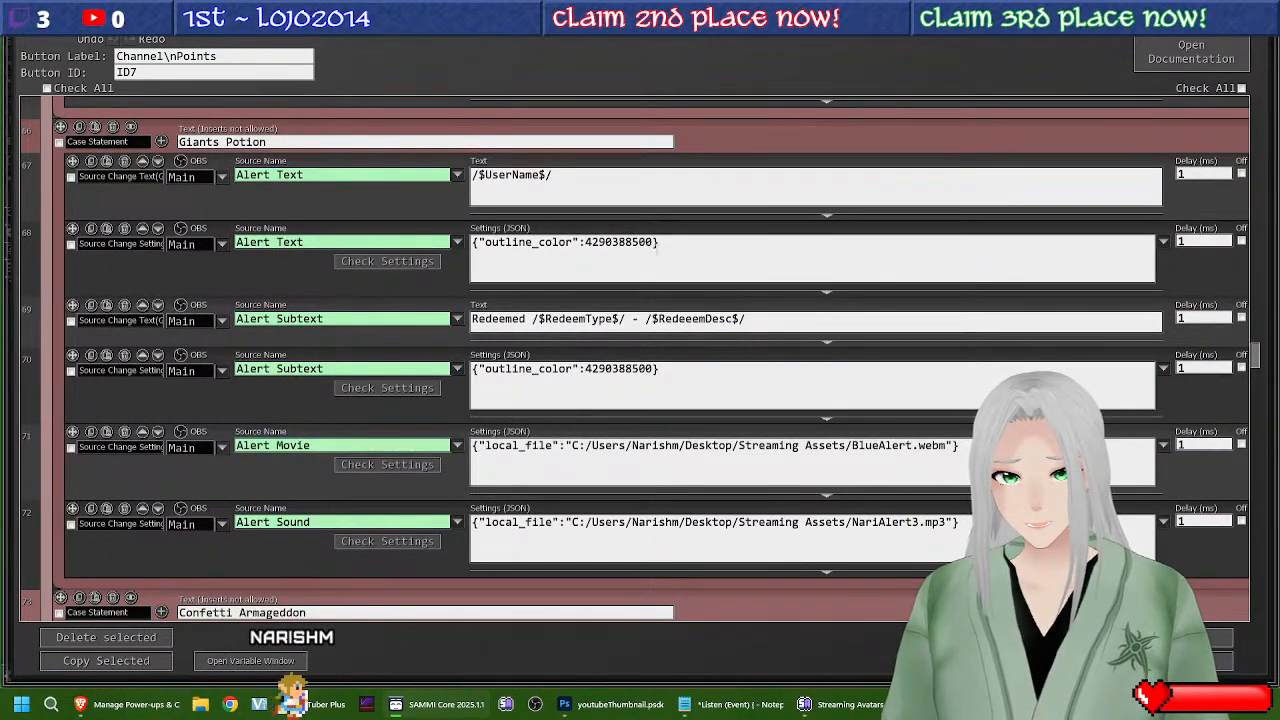
left_click(648, 310)
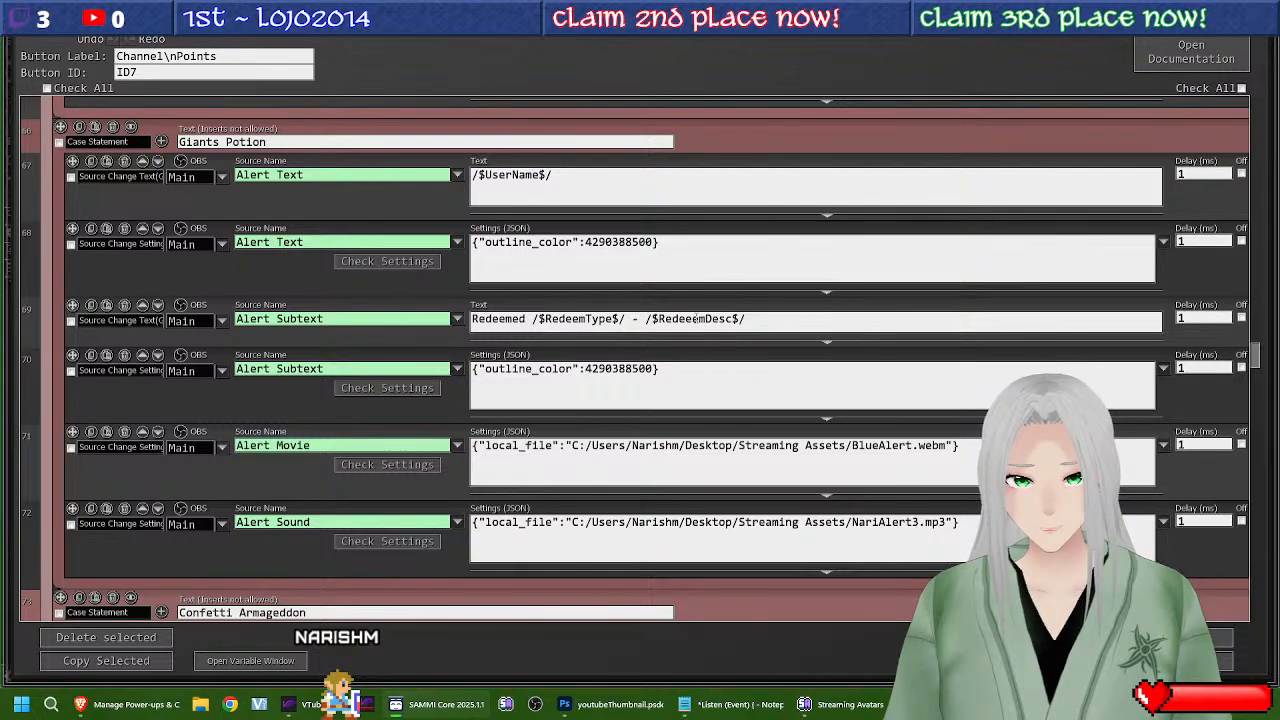
key("BackSpace")
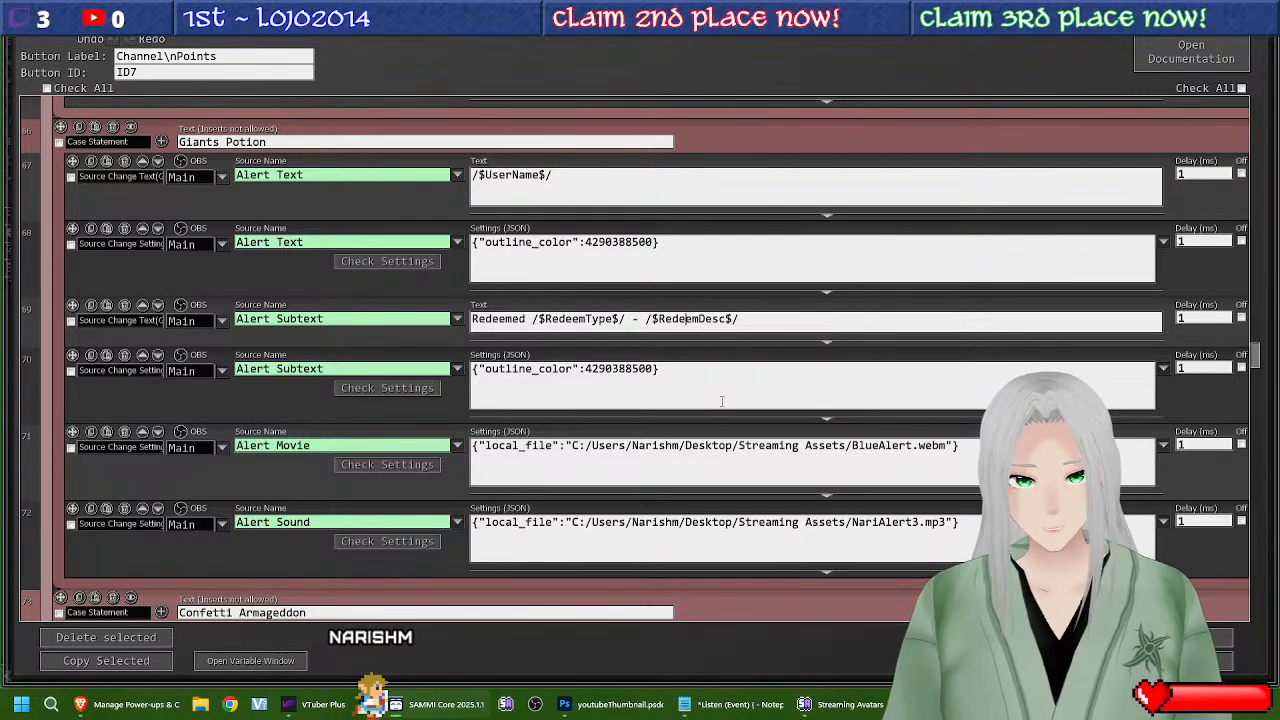
key("ctrl+s")
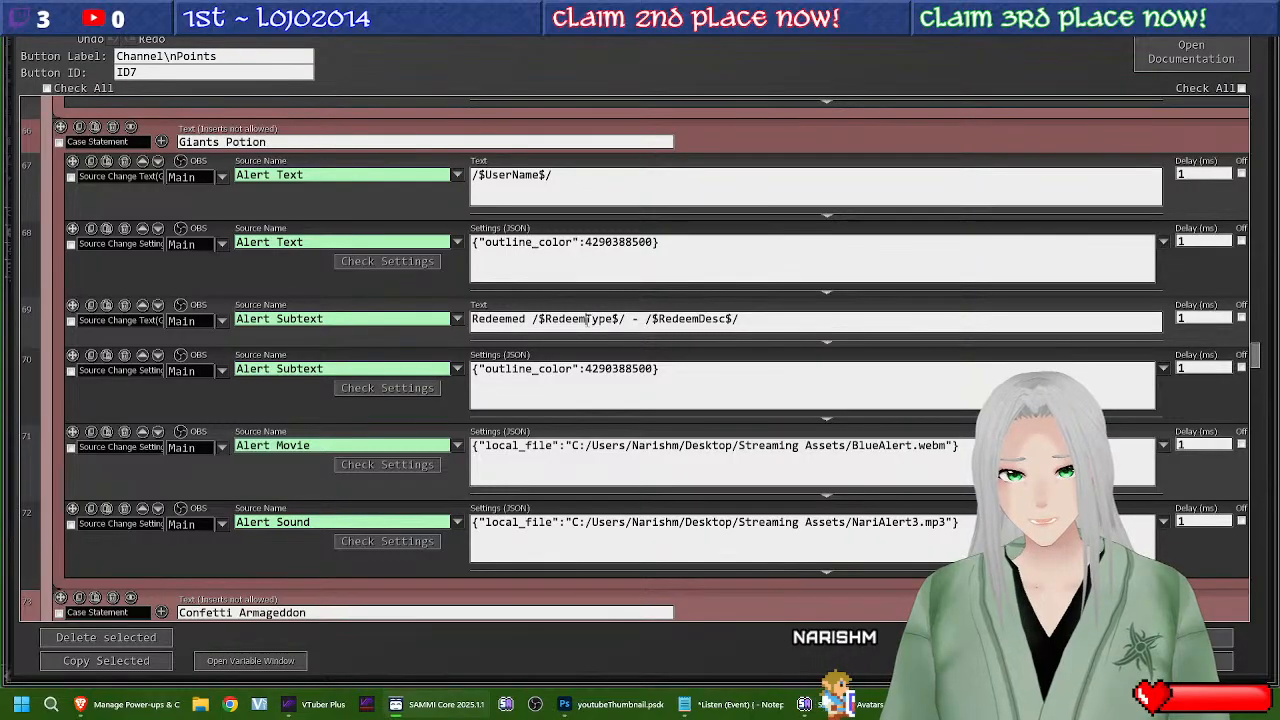
mouse_move(622, 321)
left_mouse_down()
mouse_move(738, 321)
mouse_move(612, 321)
left_mouse_up()
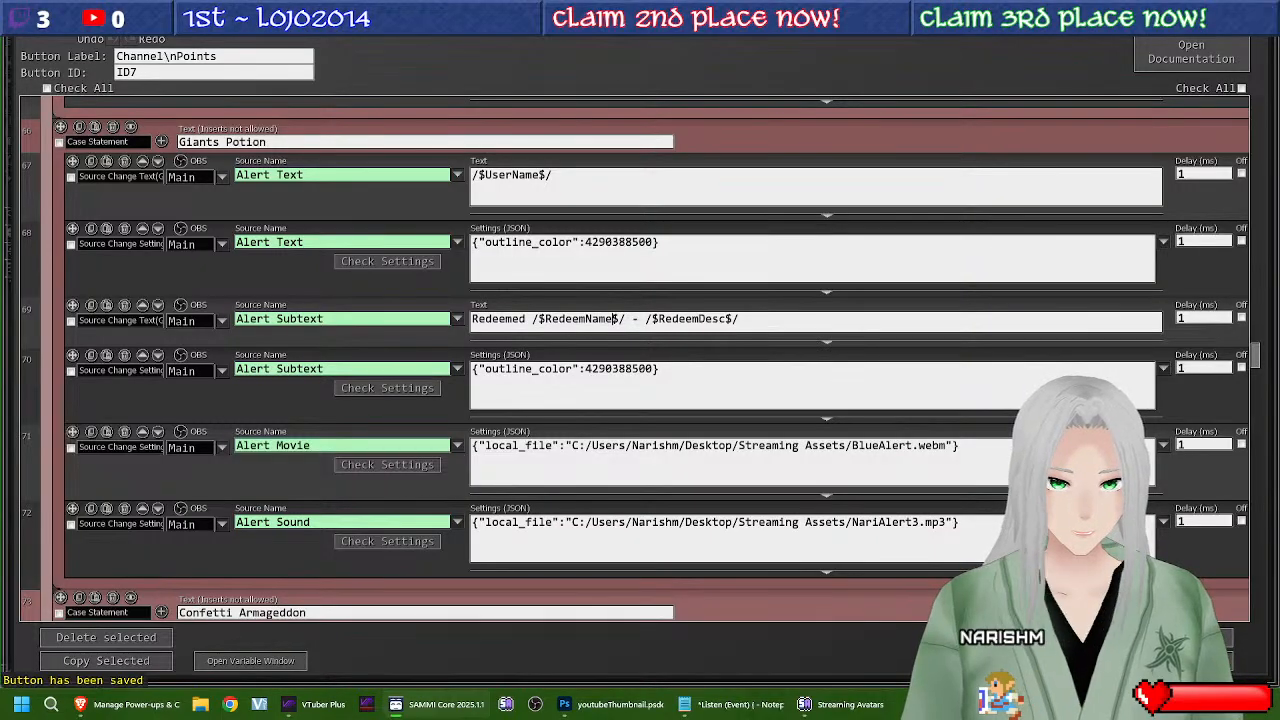
Step: Set the alert subtext of the Shrinking Potion case to Redeemed /$RedeemName$/ - /$RedeemDesc$/
scroll(584, 349, "up", 5)
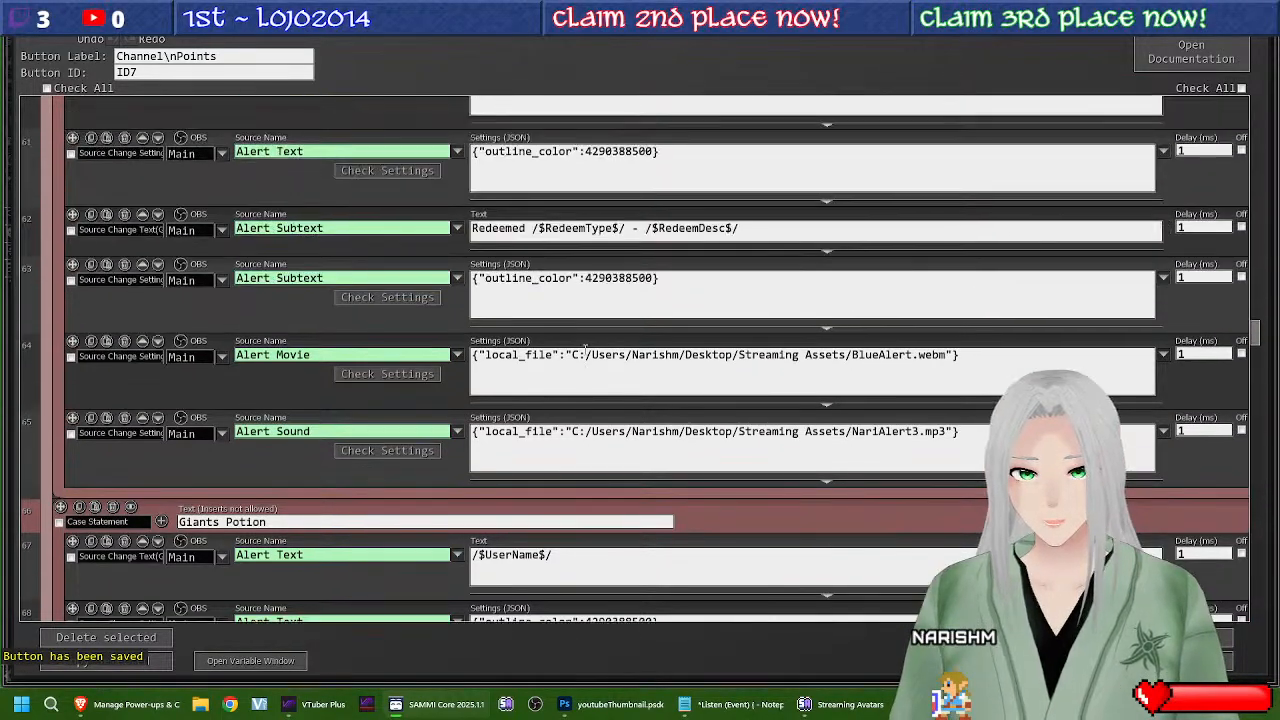
scroll(584, 349, "up", 2)
scroll(568, 364, "up", 1)
scroll(575, 330, "down", 1)
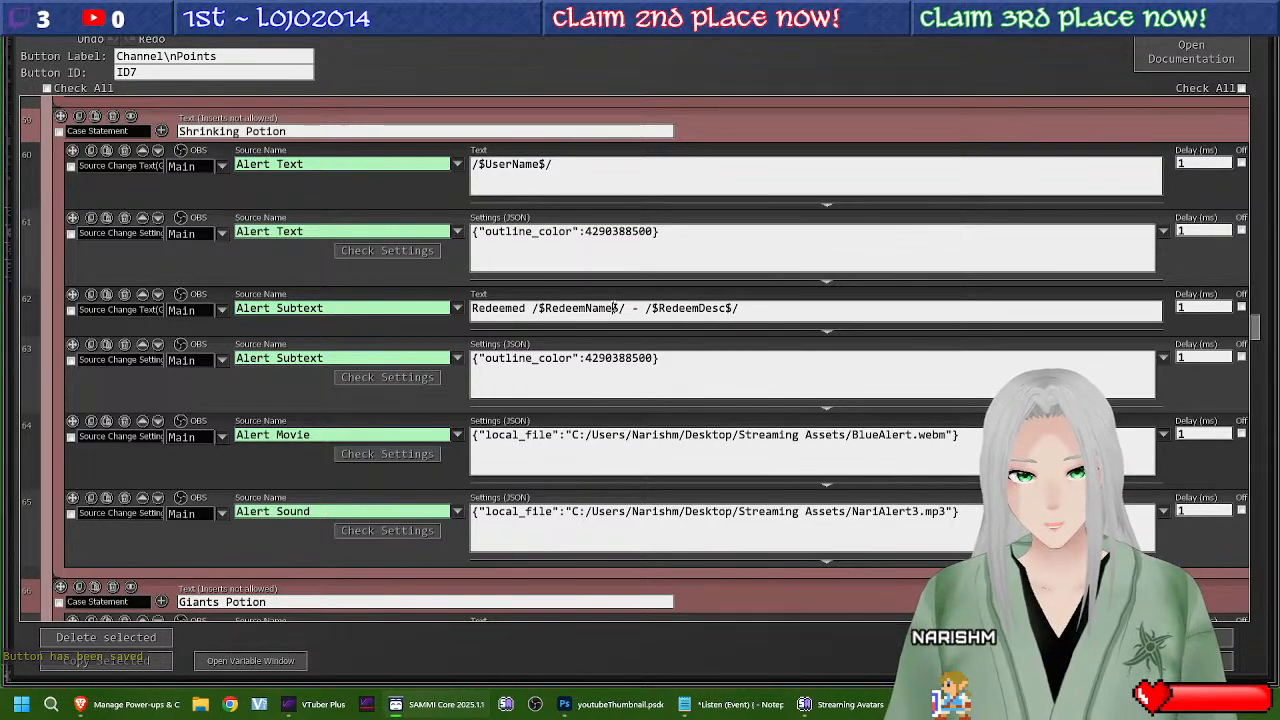
scroll(787, 322, "up", 1)
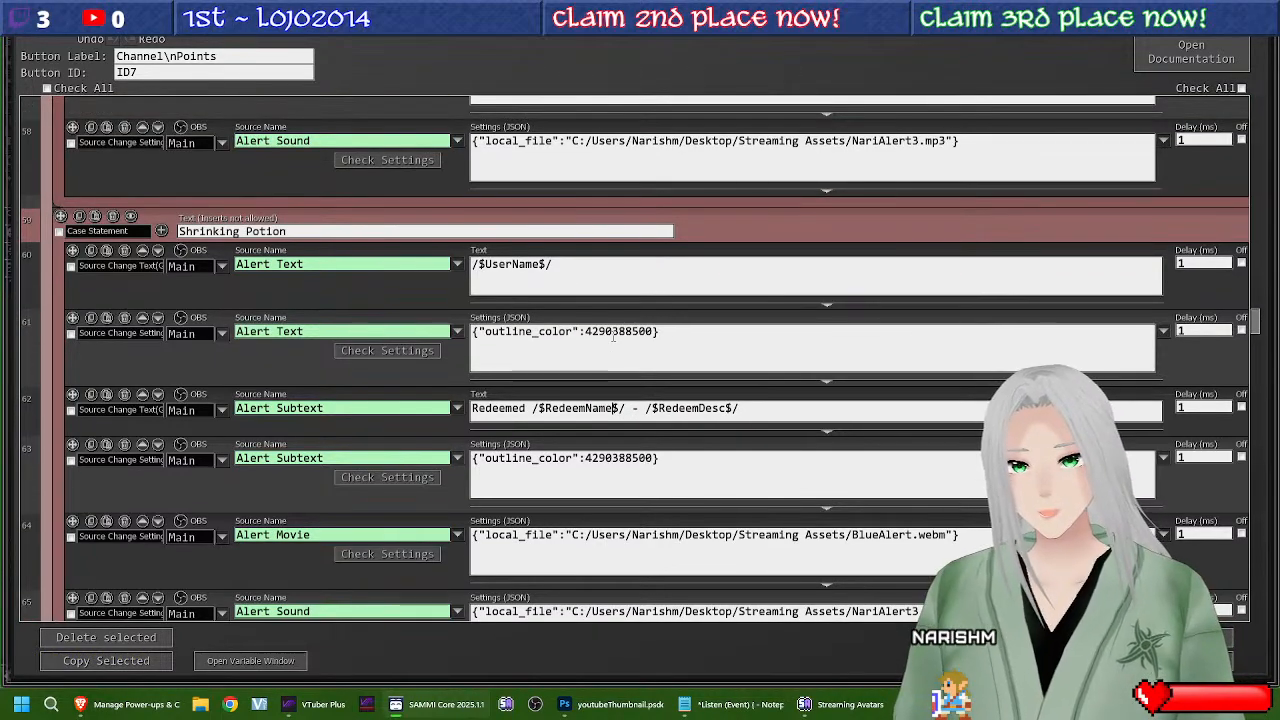
Step: Change the first variable in the Confetti Armageddon case's alert subtext to RedeemName
scroll(573, 367, "down", 5)
scroll(543, 381, "down", 8)
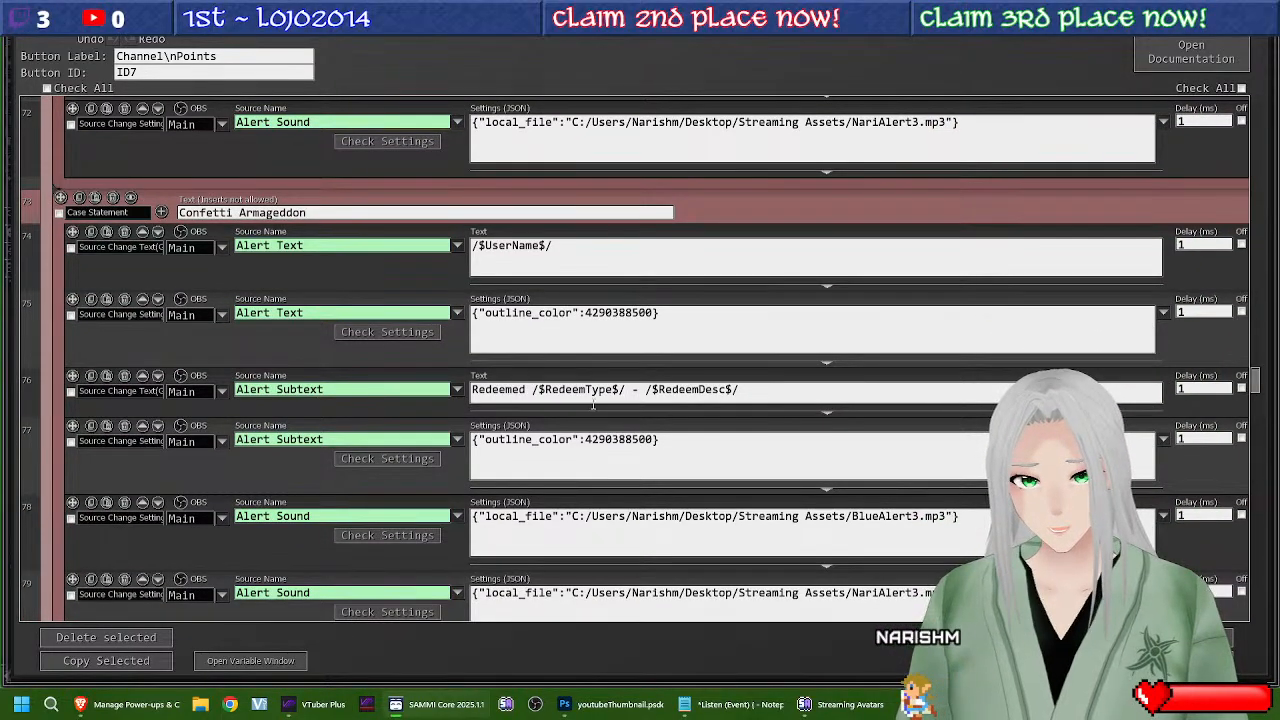
left_click_drag(586, 391, 616, 386)
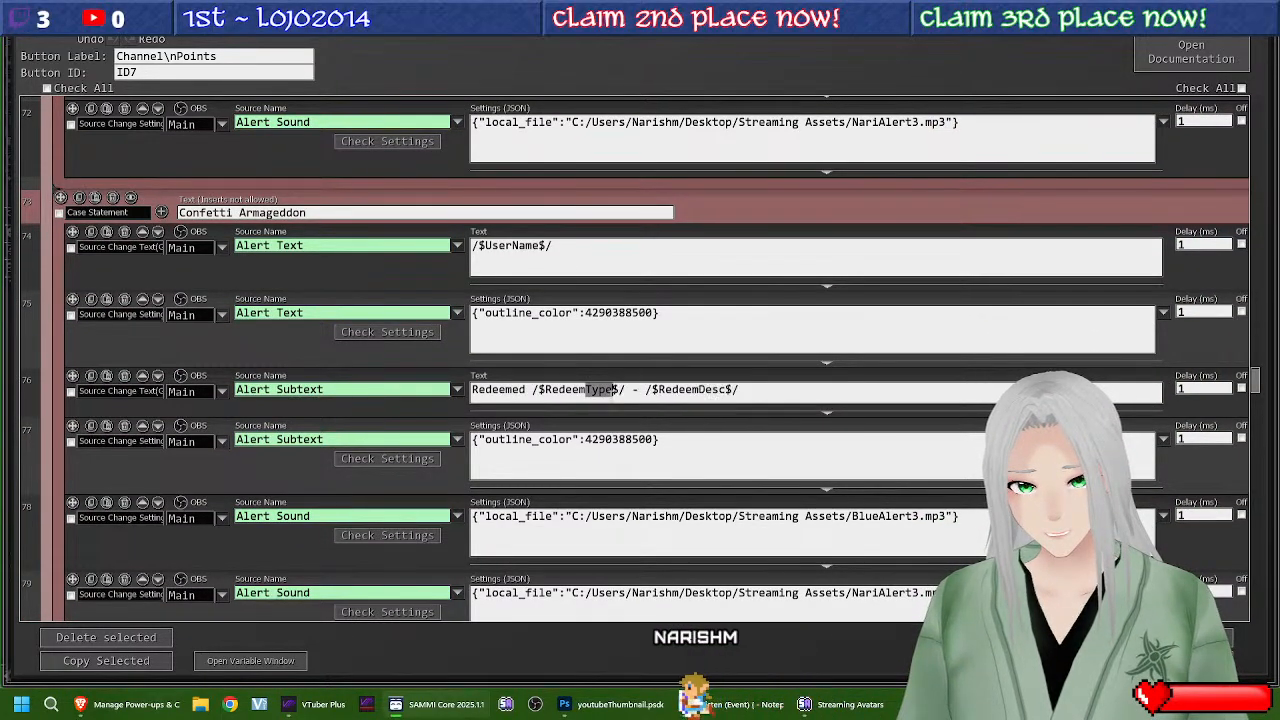
type("Name")
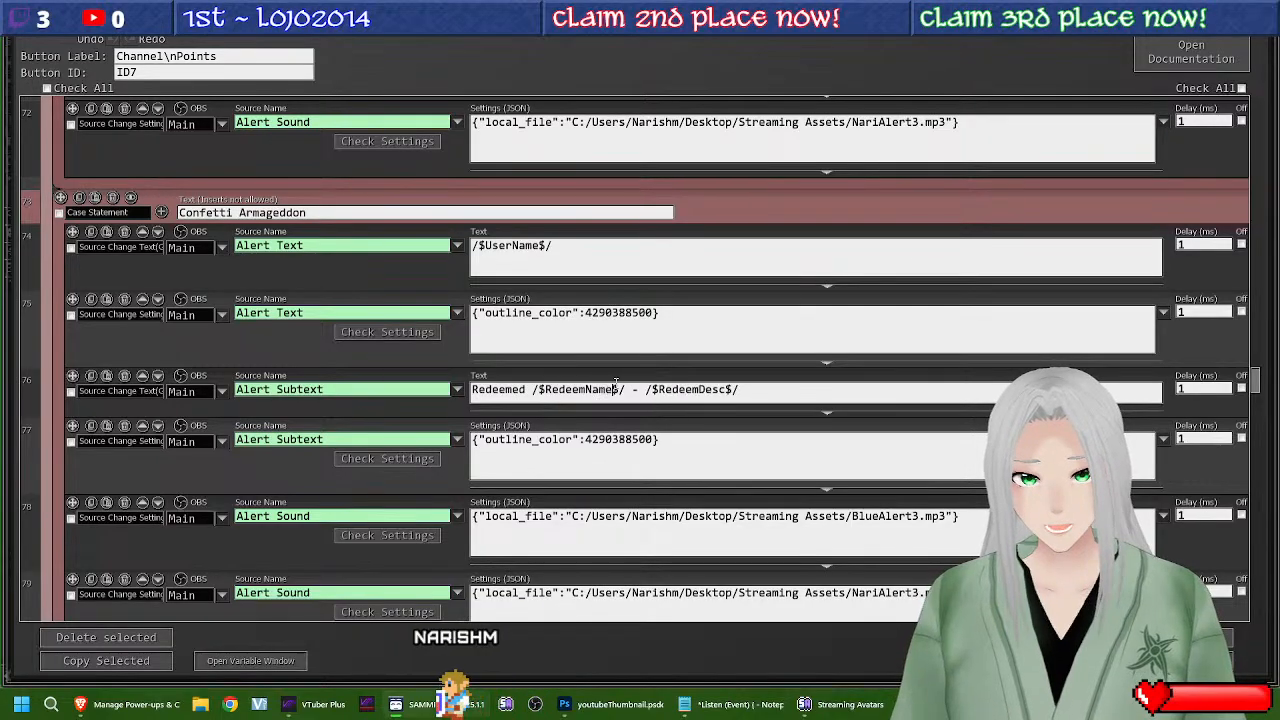
Step: Use the RedeemName variable after Redeemed in the alert subtexts of the Snap Freeze and Bombing Run cases
scroll(616, 383, "down", 8)
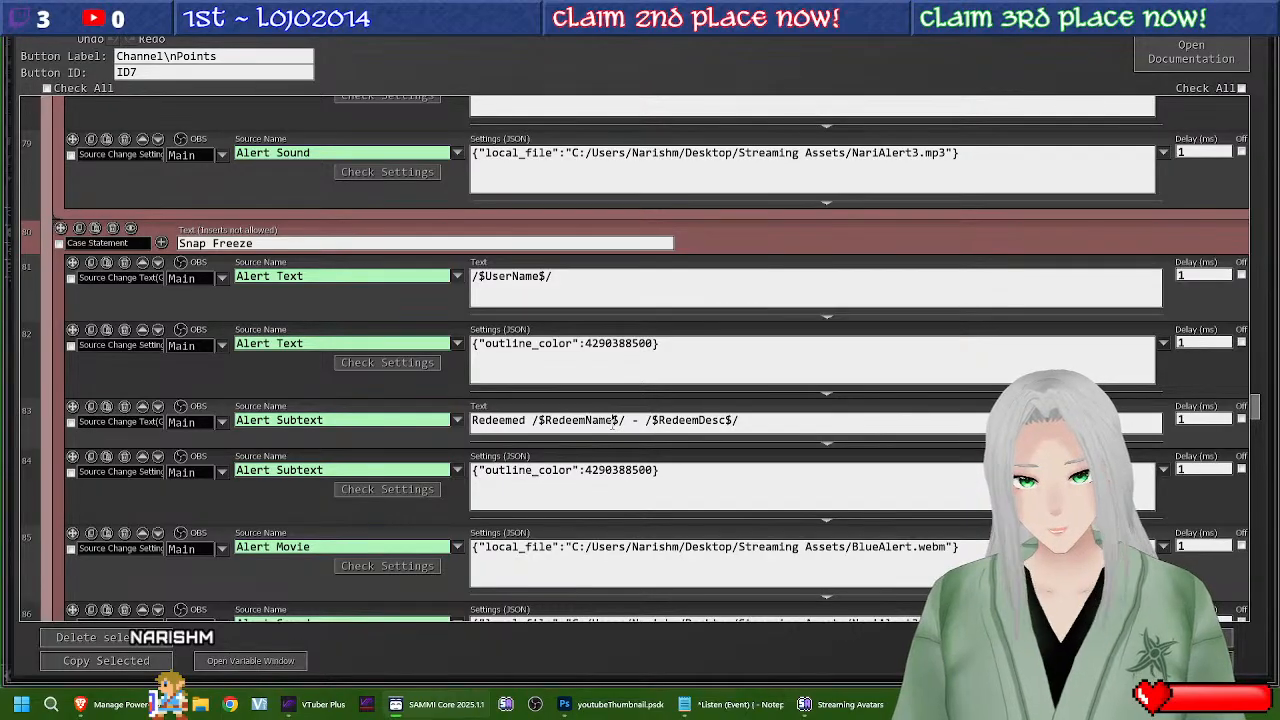
scroll(658, 391, "down", 8)
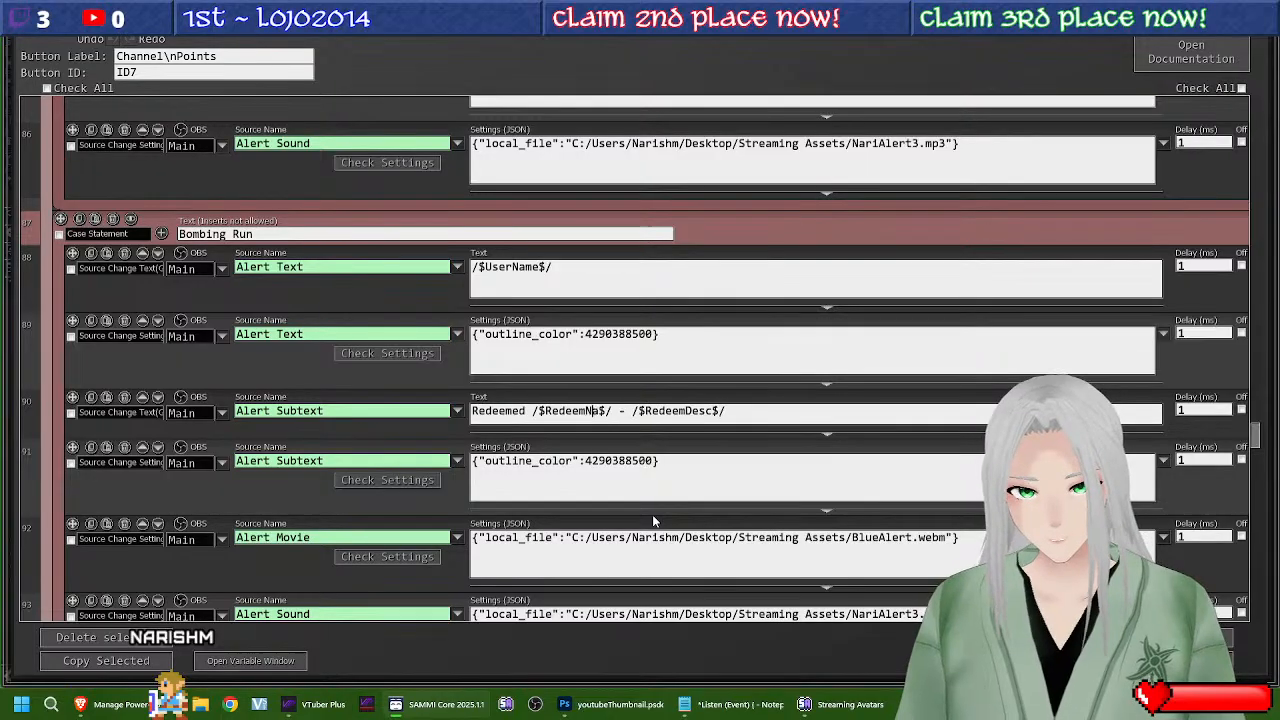
scroll(652, 514, "down", 8)
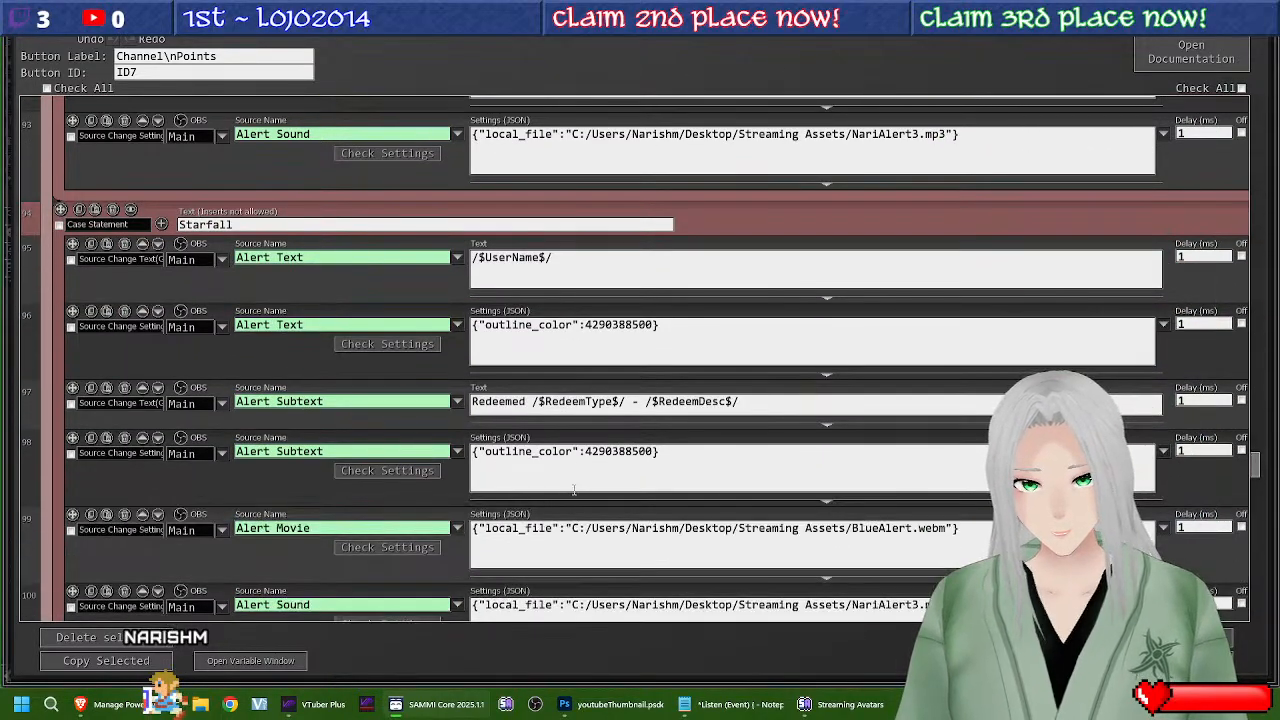
Step: Replace RedeemType with RedeemName in the alert subtexts of the Starfall and Battleroyal cases
left_click_drag(585, 401, 612, 401)
type("Name")
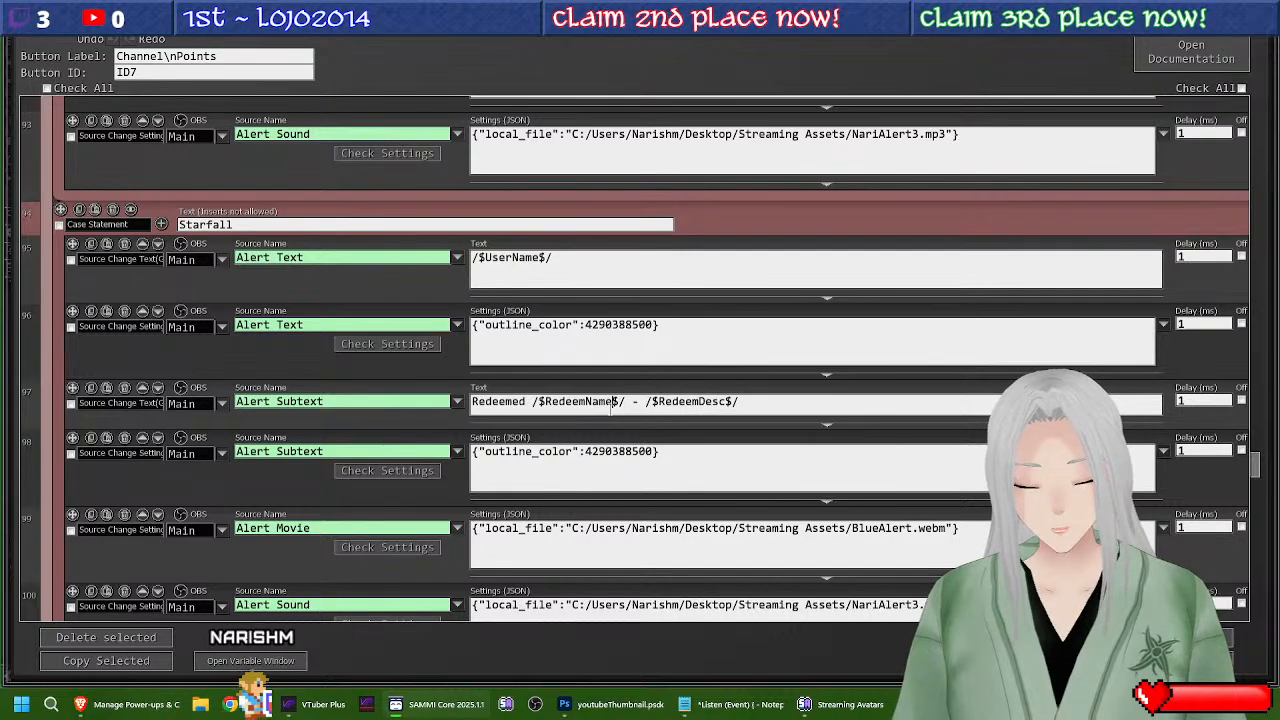
scroll(612, 410, "down", 2)
scroll(612, 415, "down", 5)
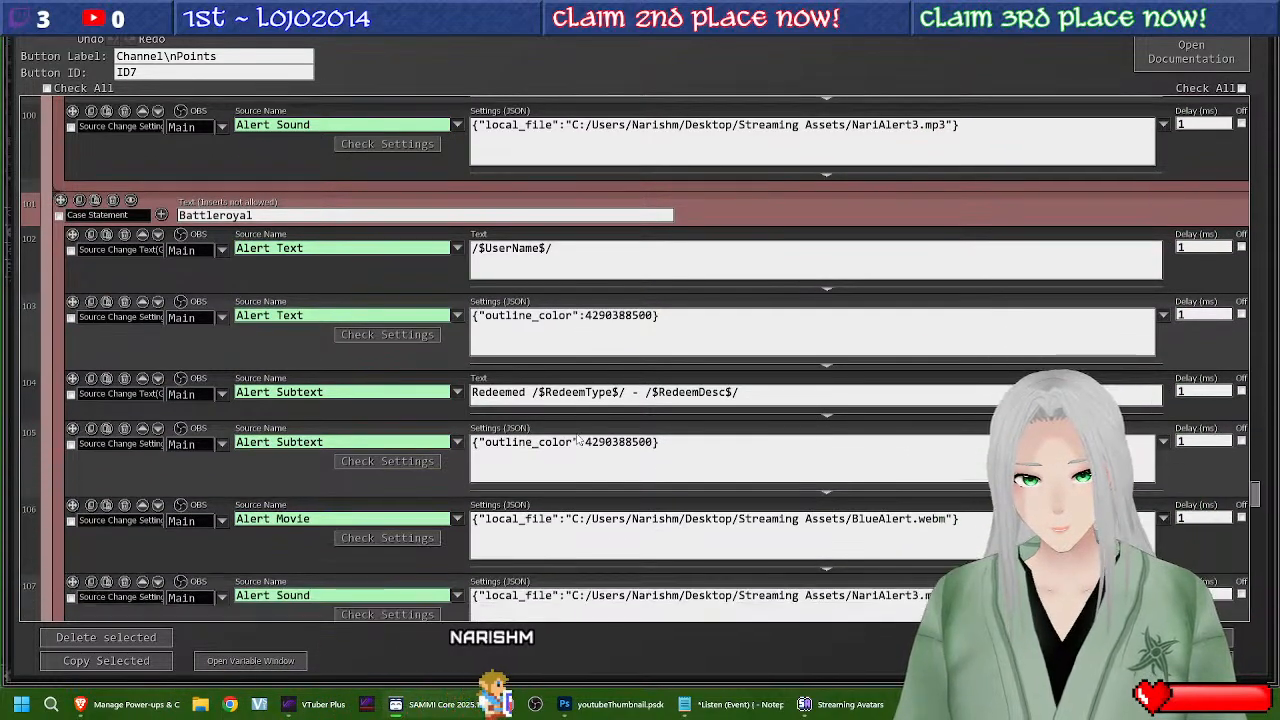
left_click_drag(586, 392, 615, 392)
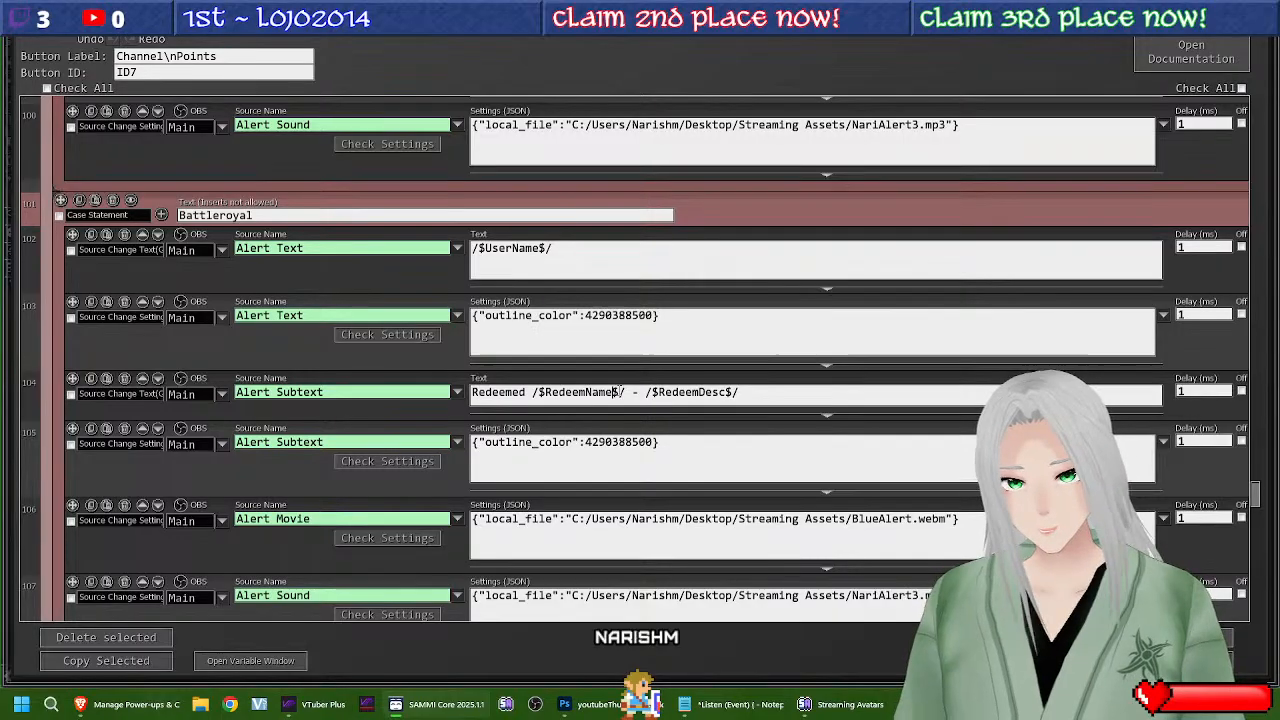
type("Name")
Step: Use the RedeemName variable after Redeemed in the Screensaver case's alert subtext and save the button
scroll(631, 410, "down", 7)
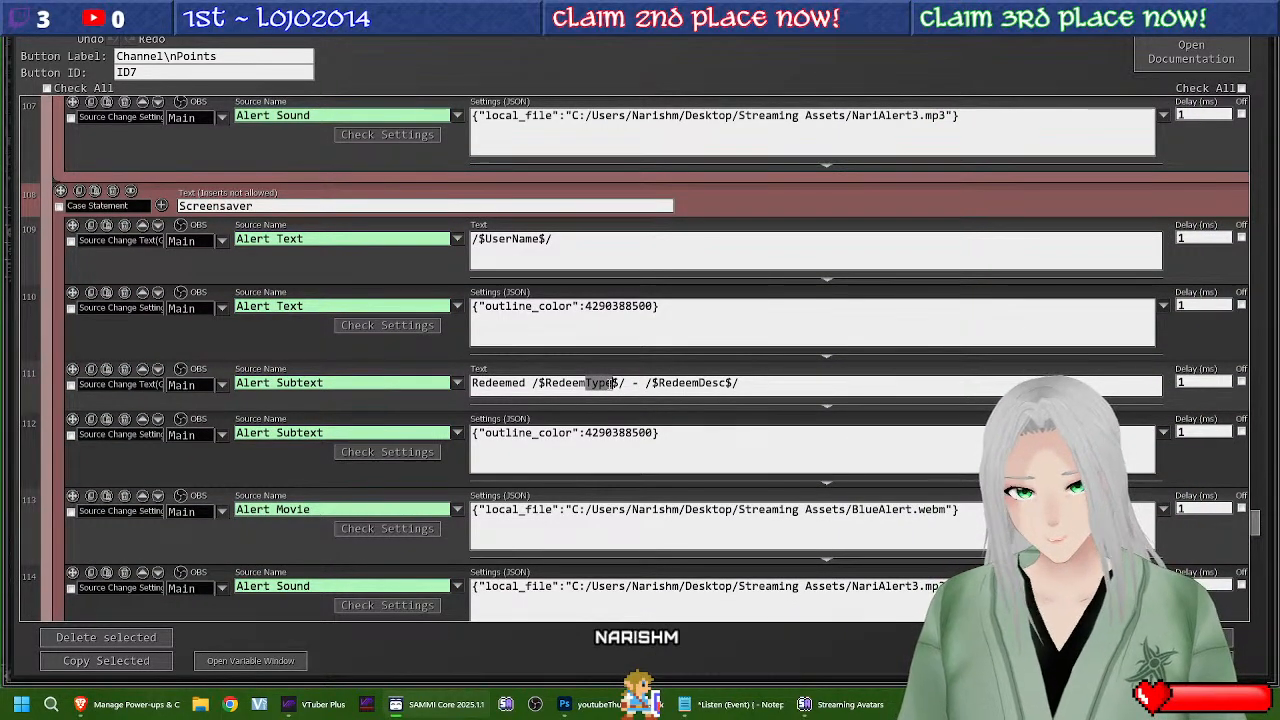
scroll(614, 383, "down", 3)
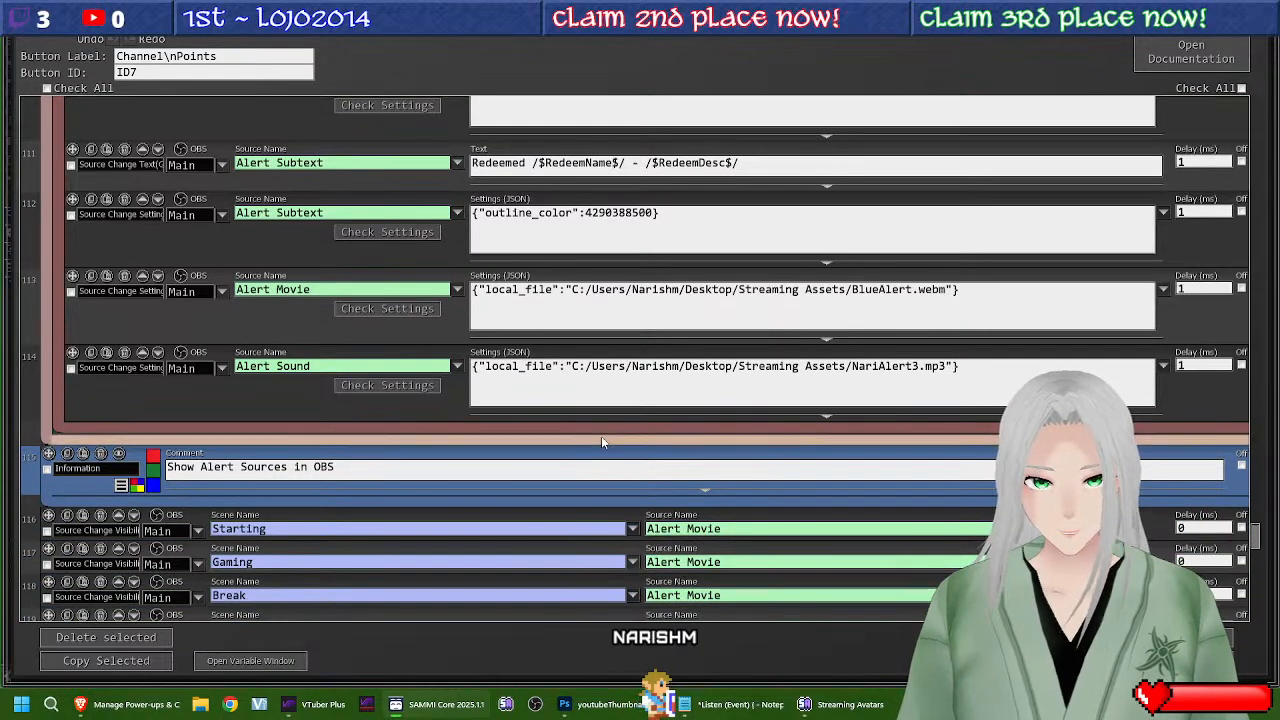
key("ctrl+s")
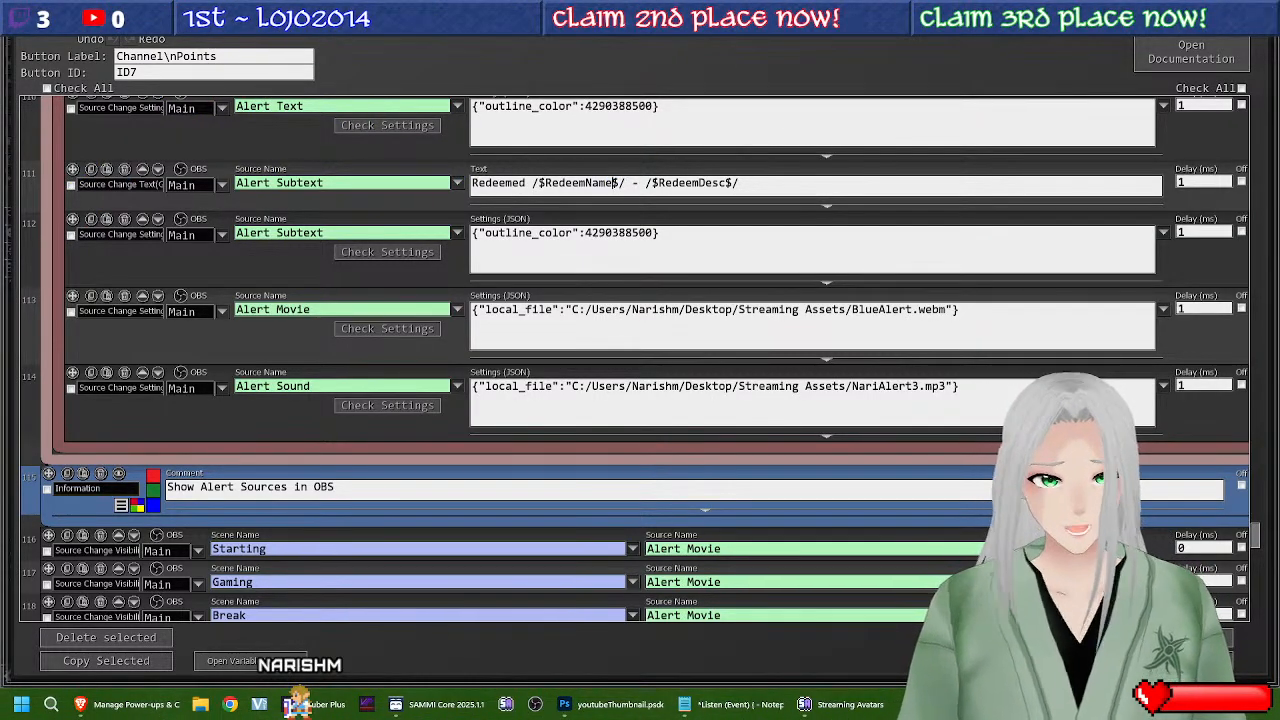
Step: Switch to VTuber Plus, set the redemption of the Giants Potion reward to Giants Potion, save it and return to the SAMMI button
left_click(305, 704)
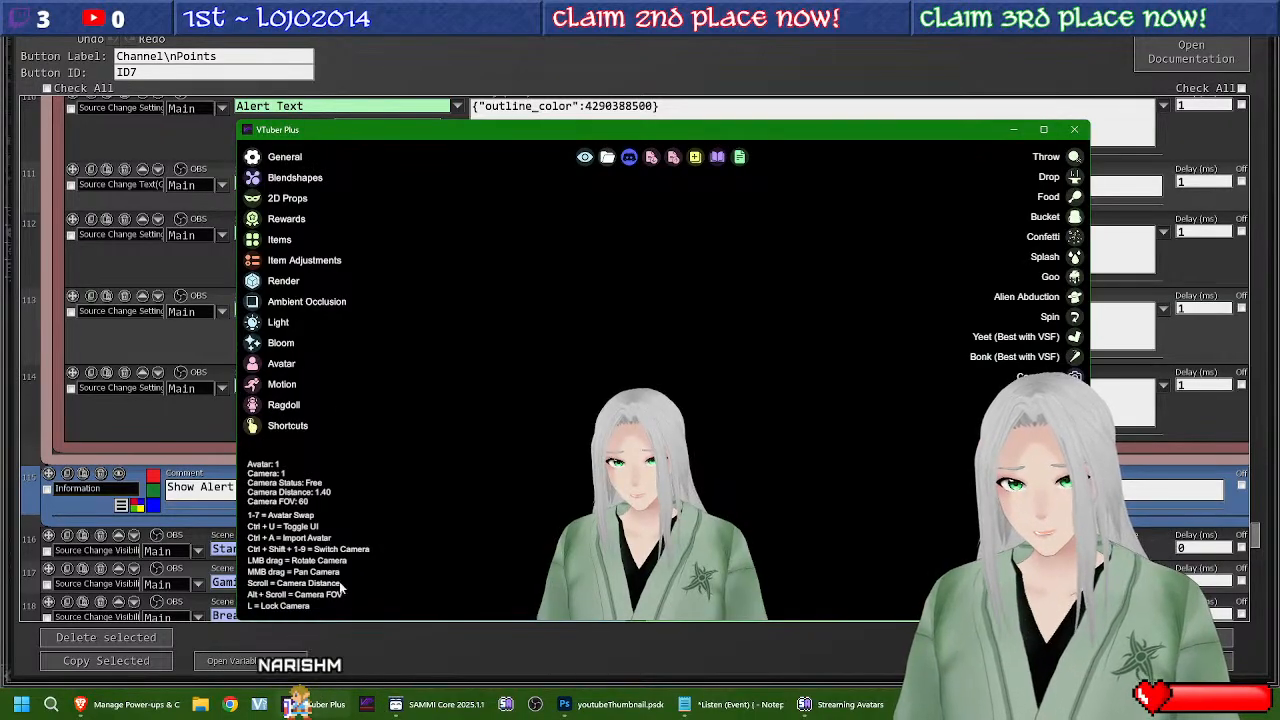
left_click(286, 218)
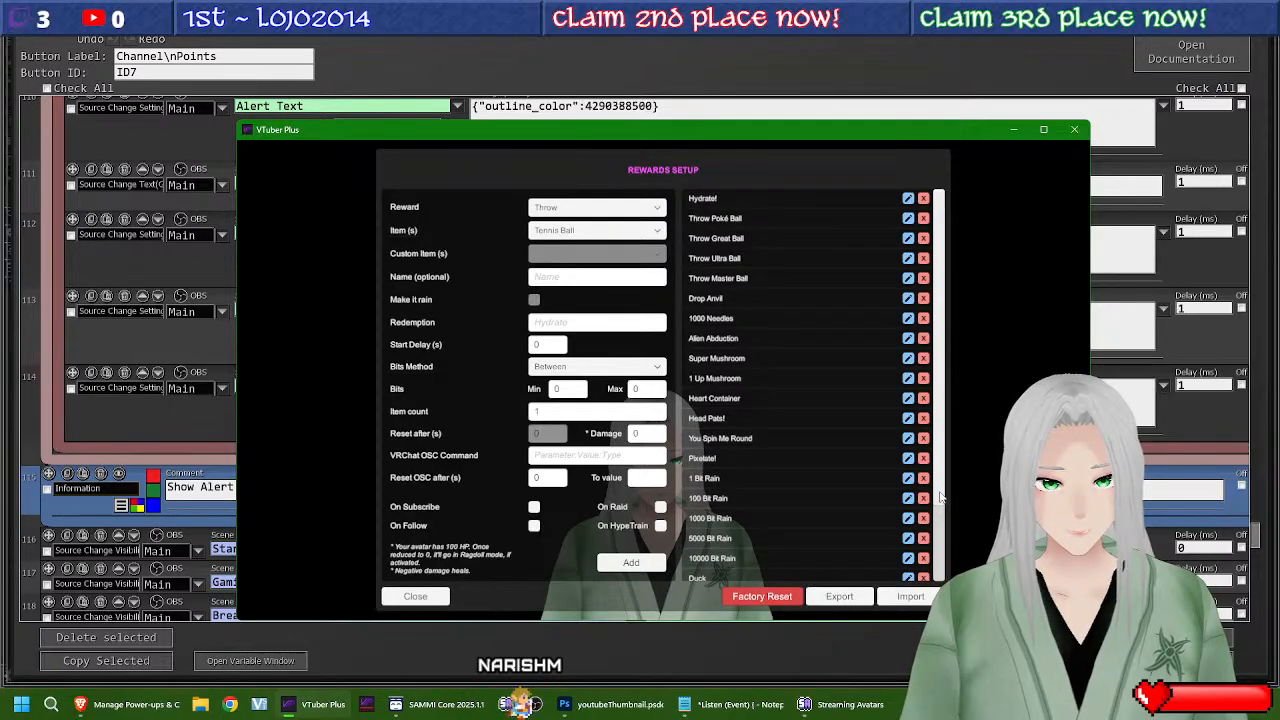
scroll(738, 542, "down", 3)
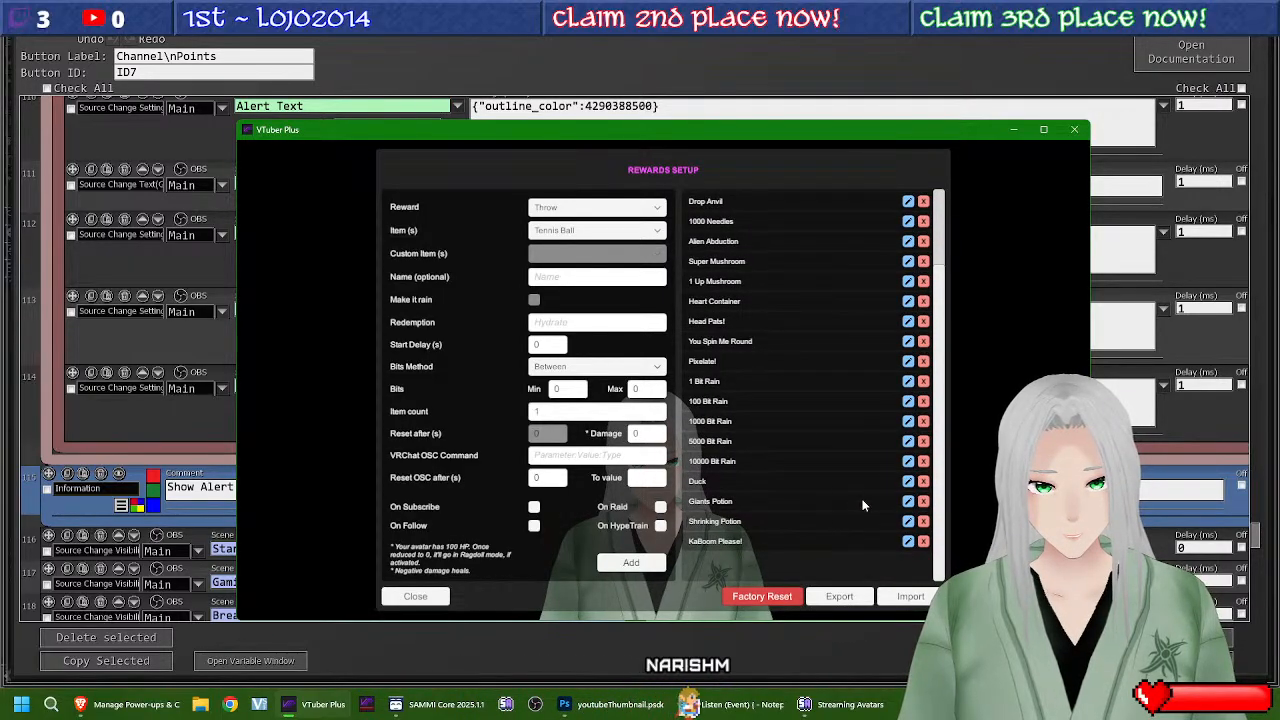
left_click(907, 502)
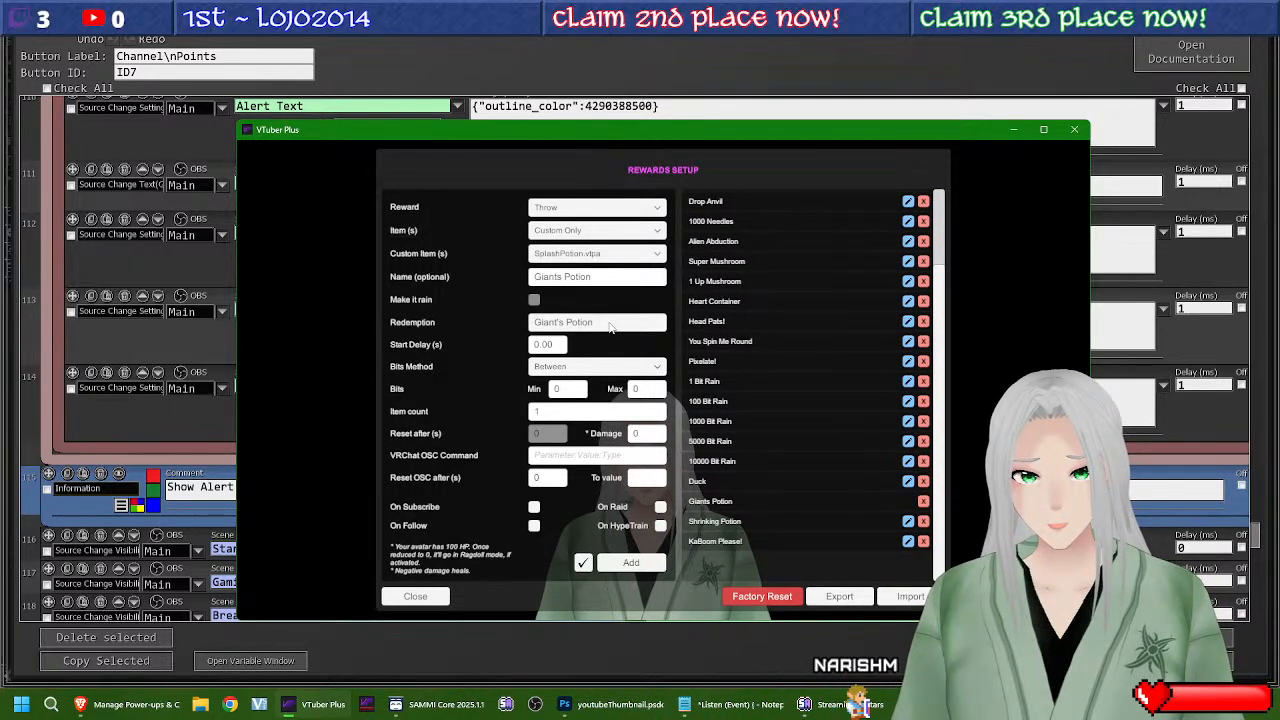
left_click_drag(600, 277, 472, 268)
key("ctrl+c")
key("BackSpace")
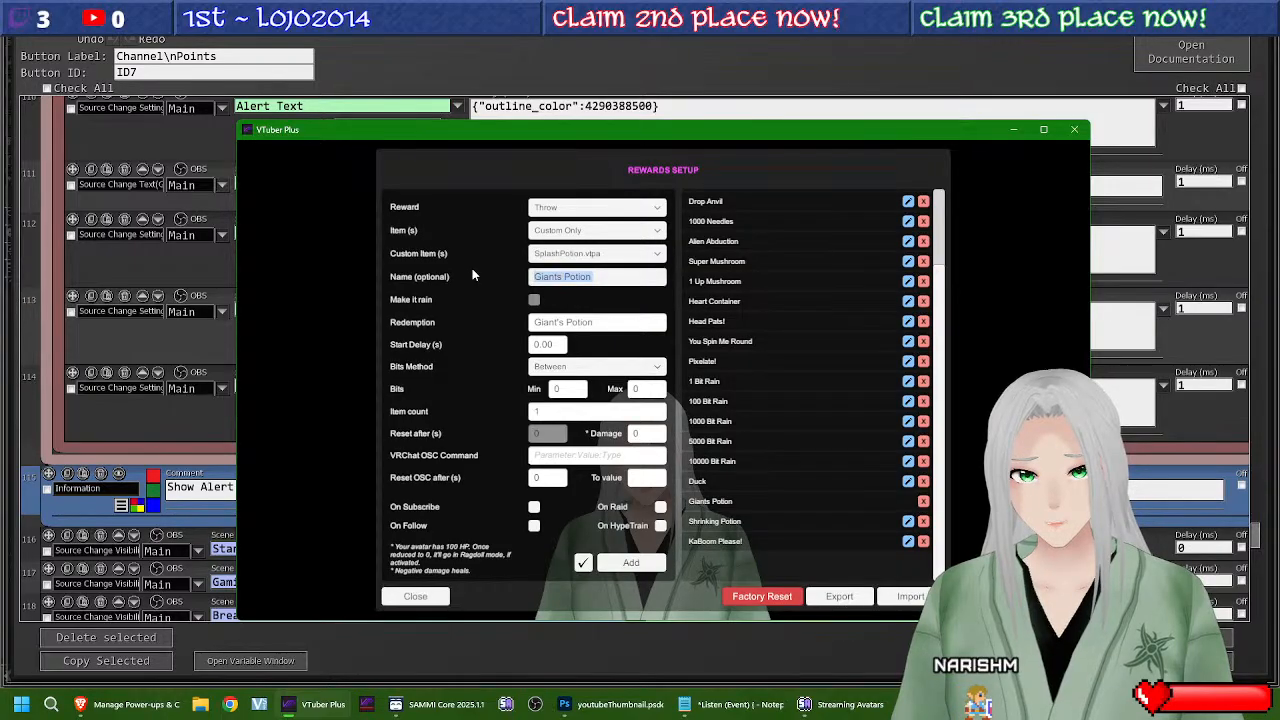
key("ctrl+v")
left_click(620, 324)
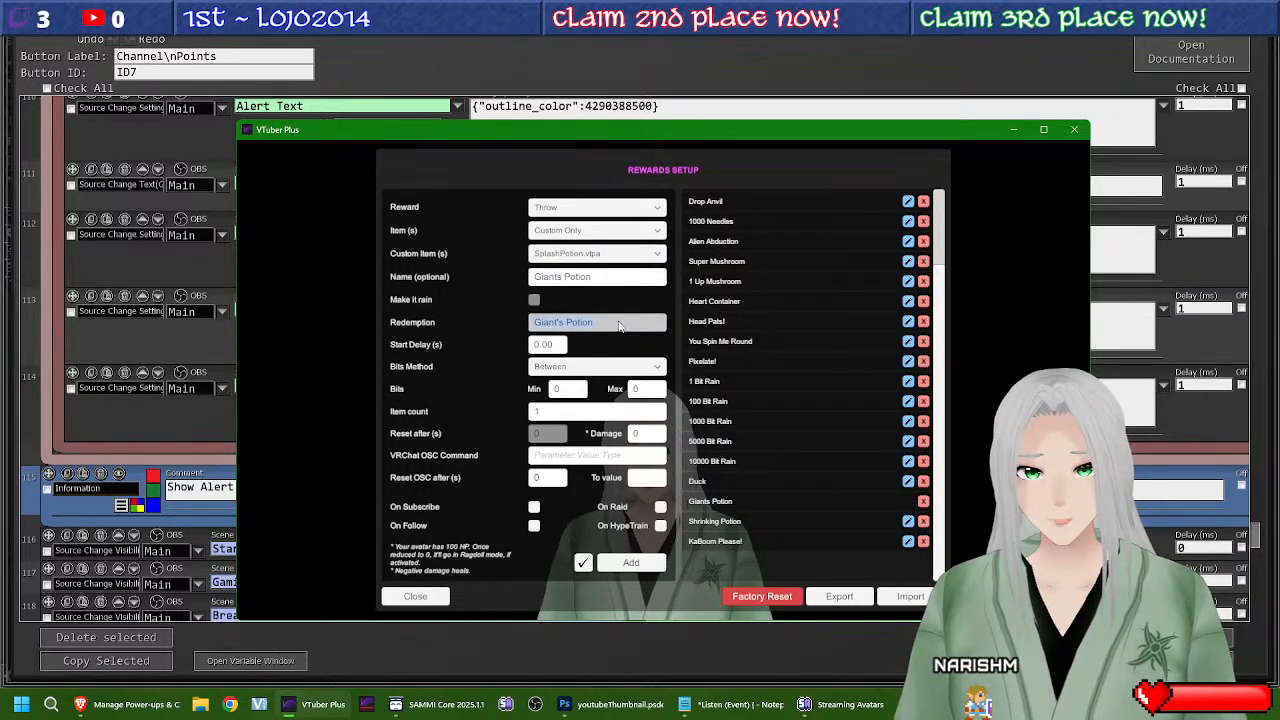
key("ctrl+v")
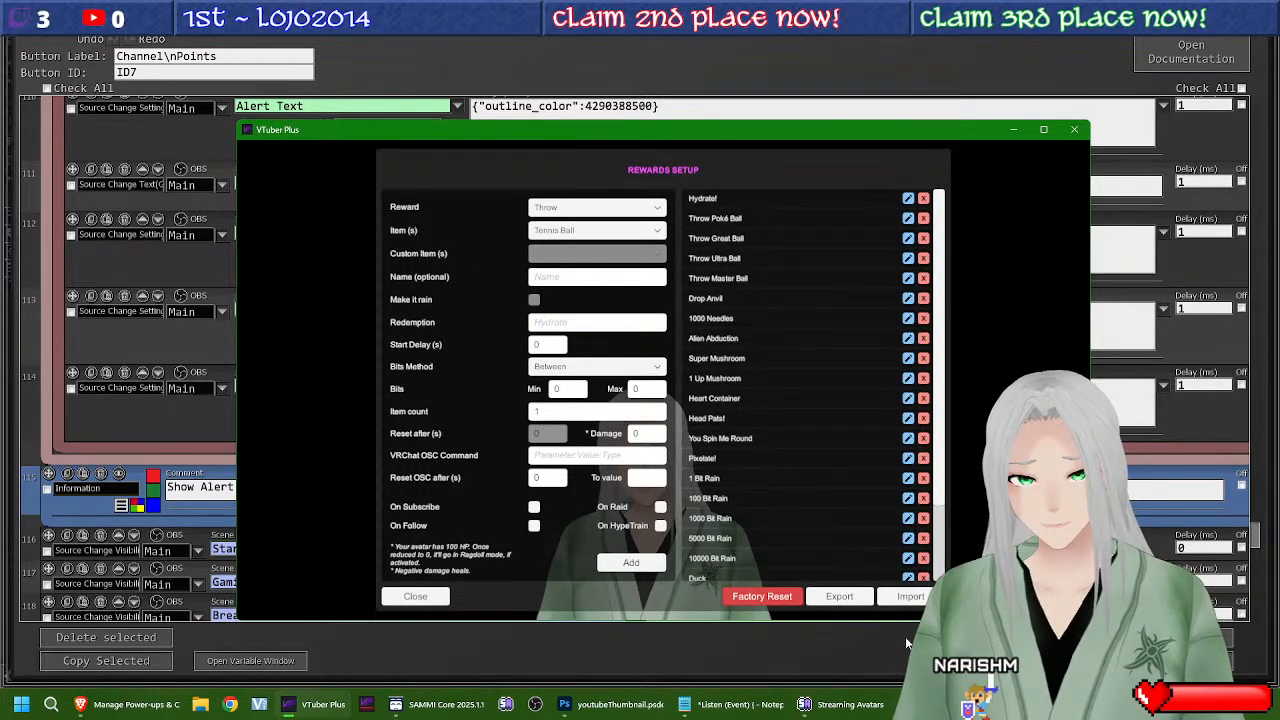
left_click(432, 599)
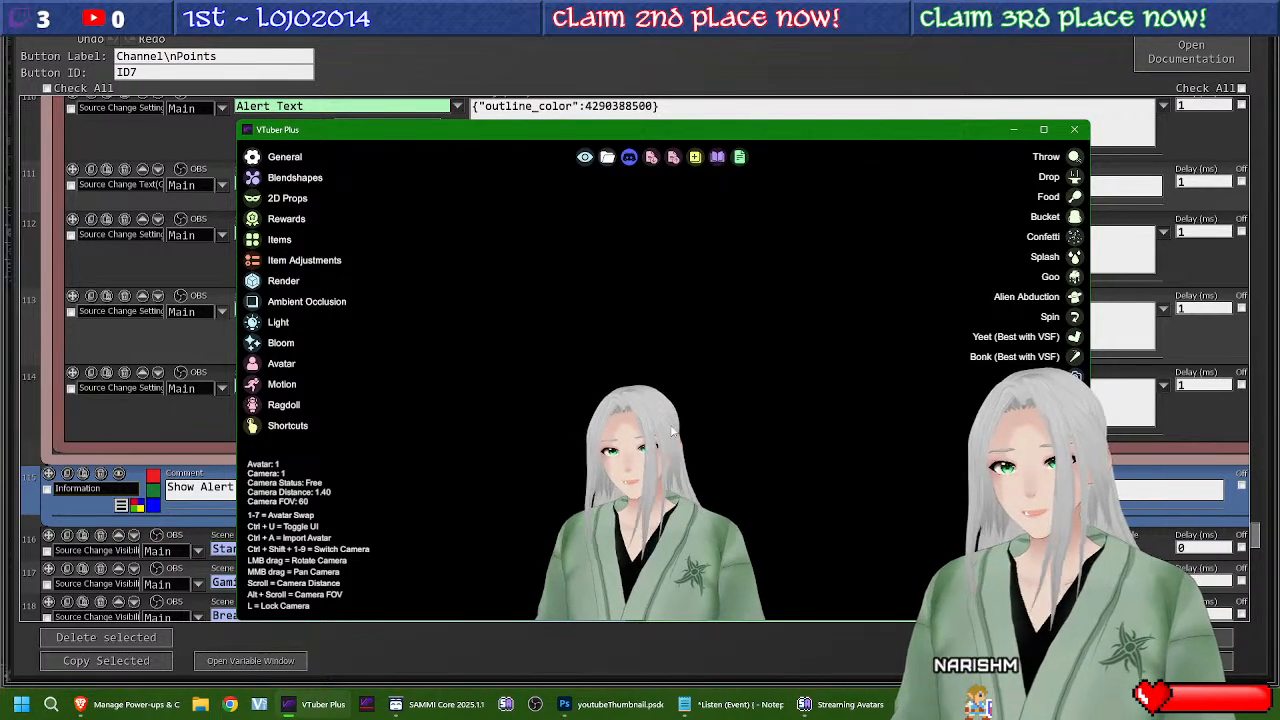
left_click(421, 54)
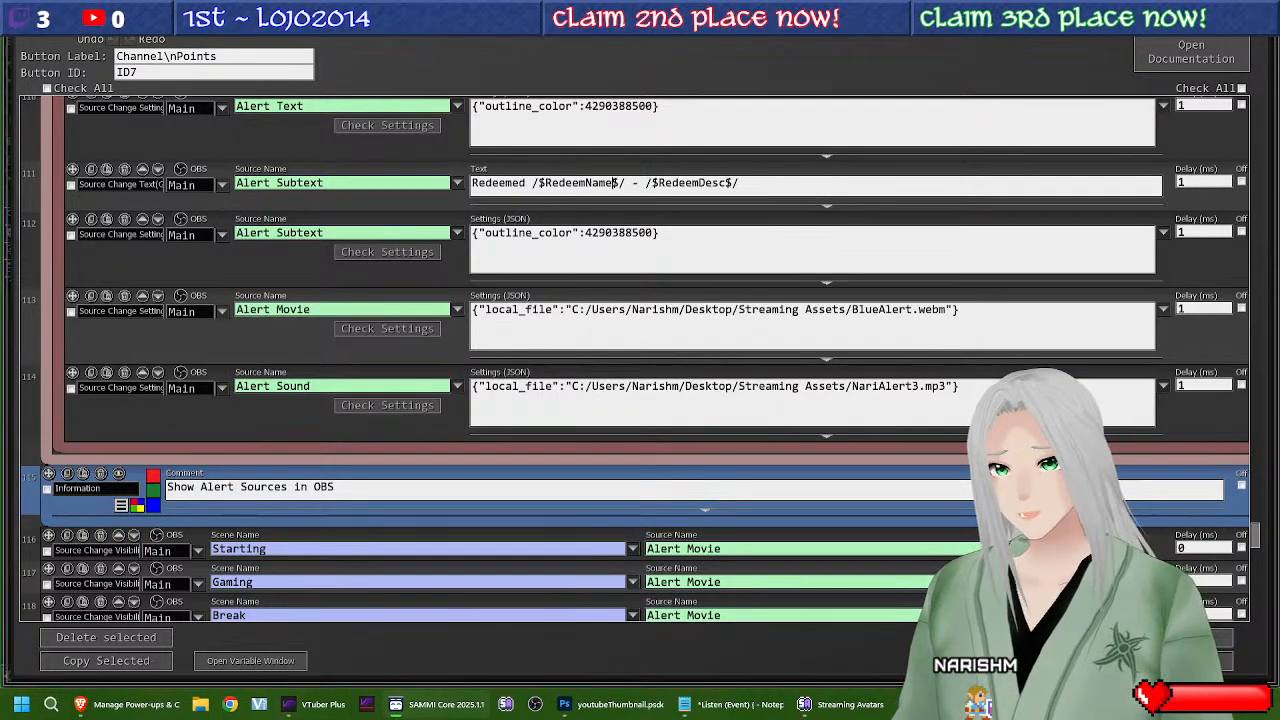
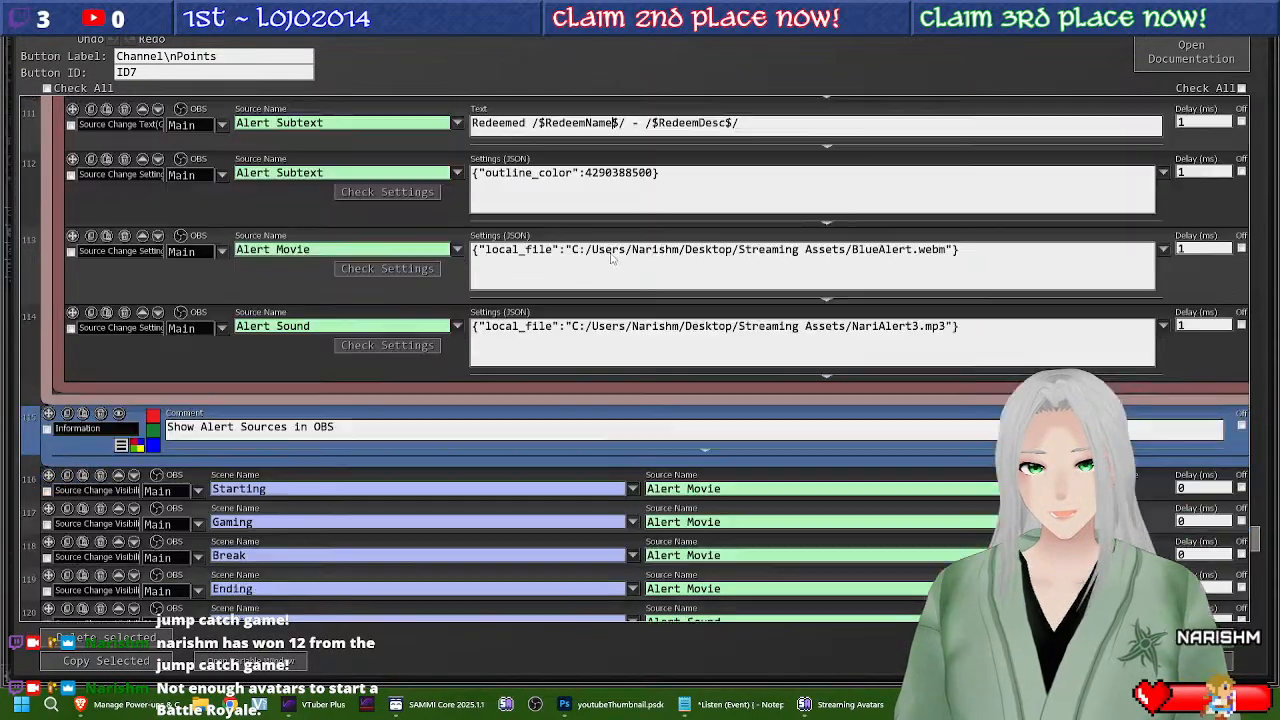
Step: Examine the Listen (Event) notes in Notepad, checking the list of redeem cases against the Channel Points button
scroll(507, 297, "down", 1)
scroll(529, 290, "up", 5)
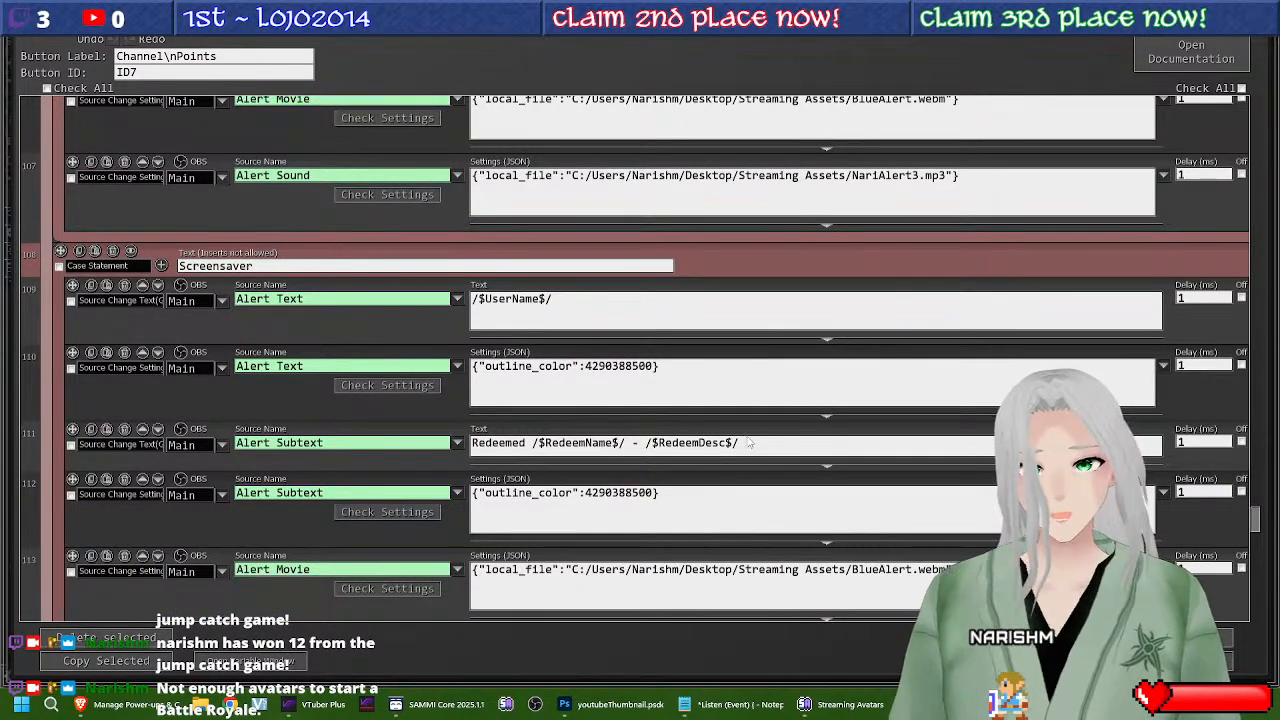
left_click(760, 704)
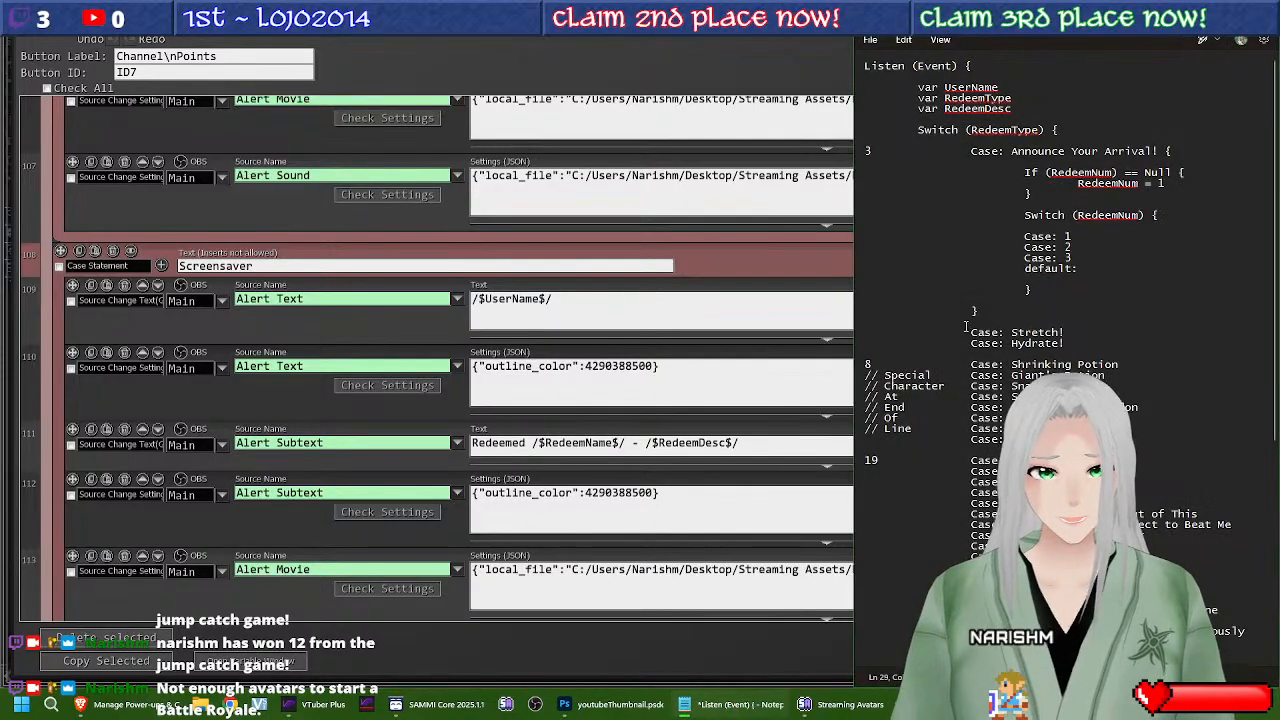
scroll(1035, 290, "down", 1)
scroll(1157, 266, "up", 2)
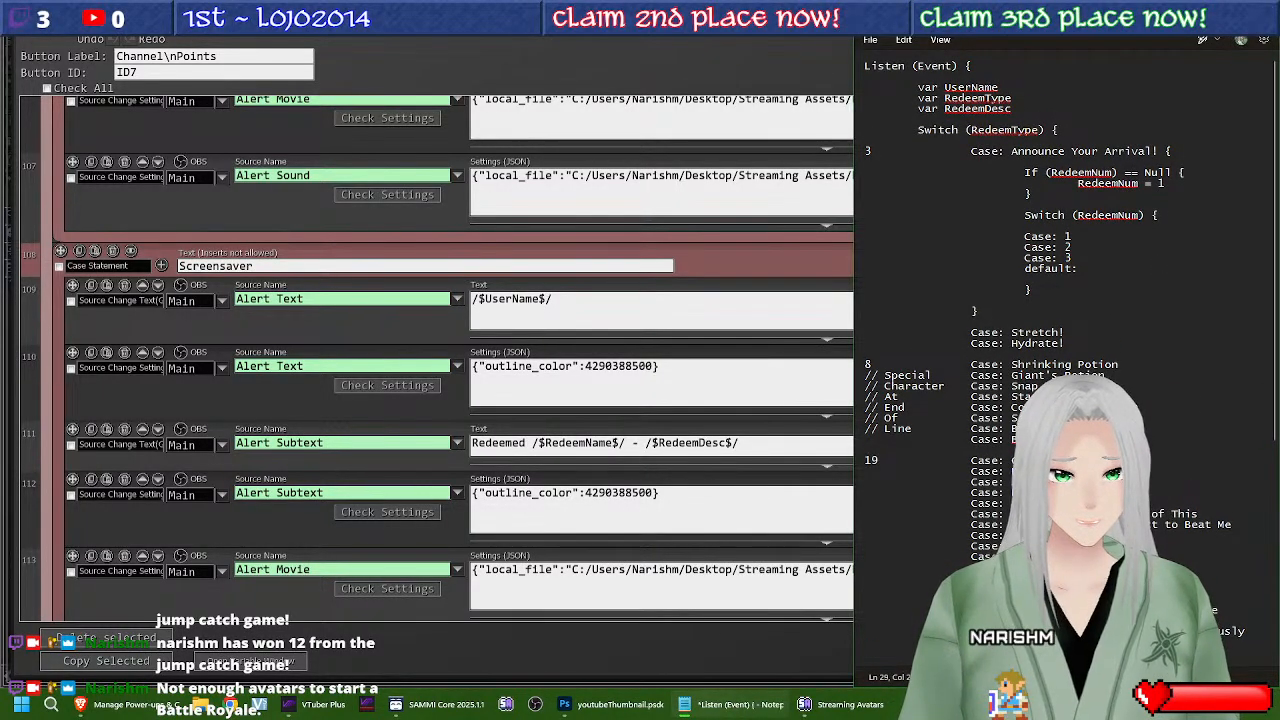
left_click_drag(1150, 455, 697, 139)
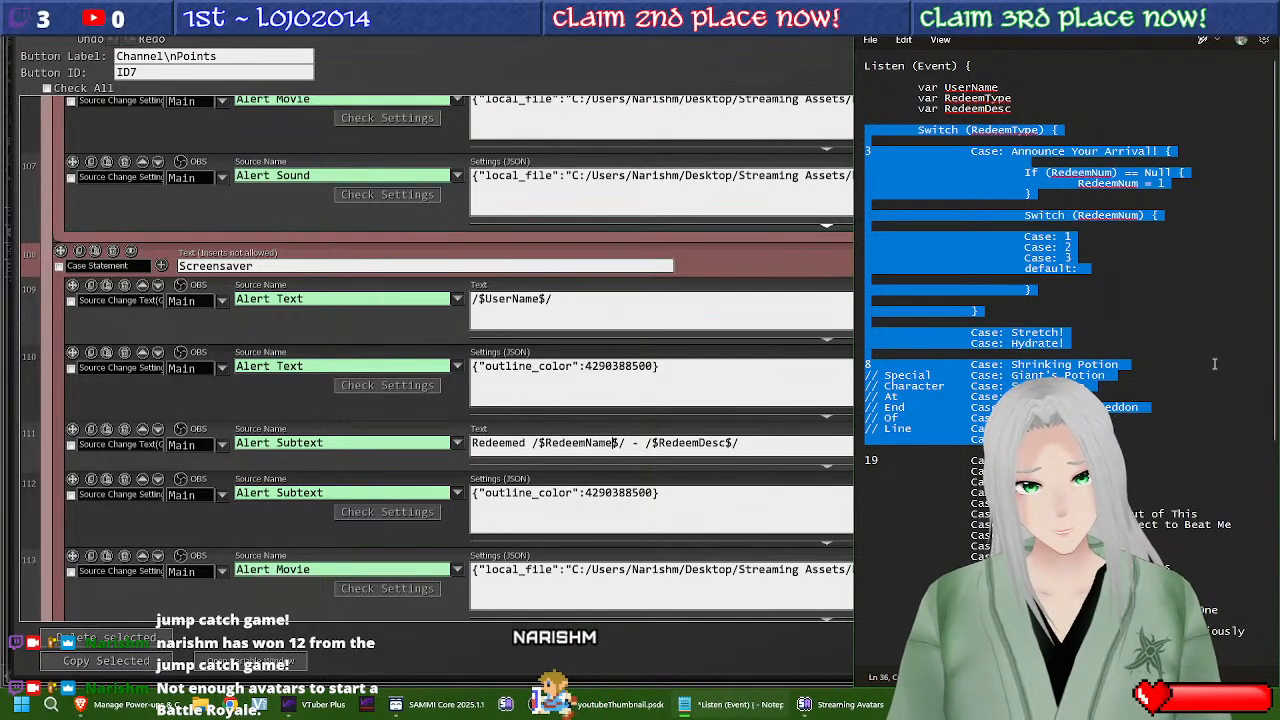
left_click(1174, 335)
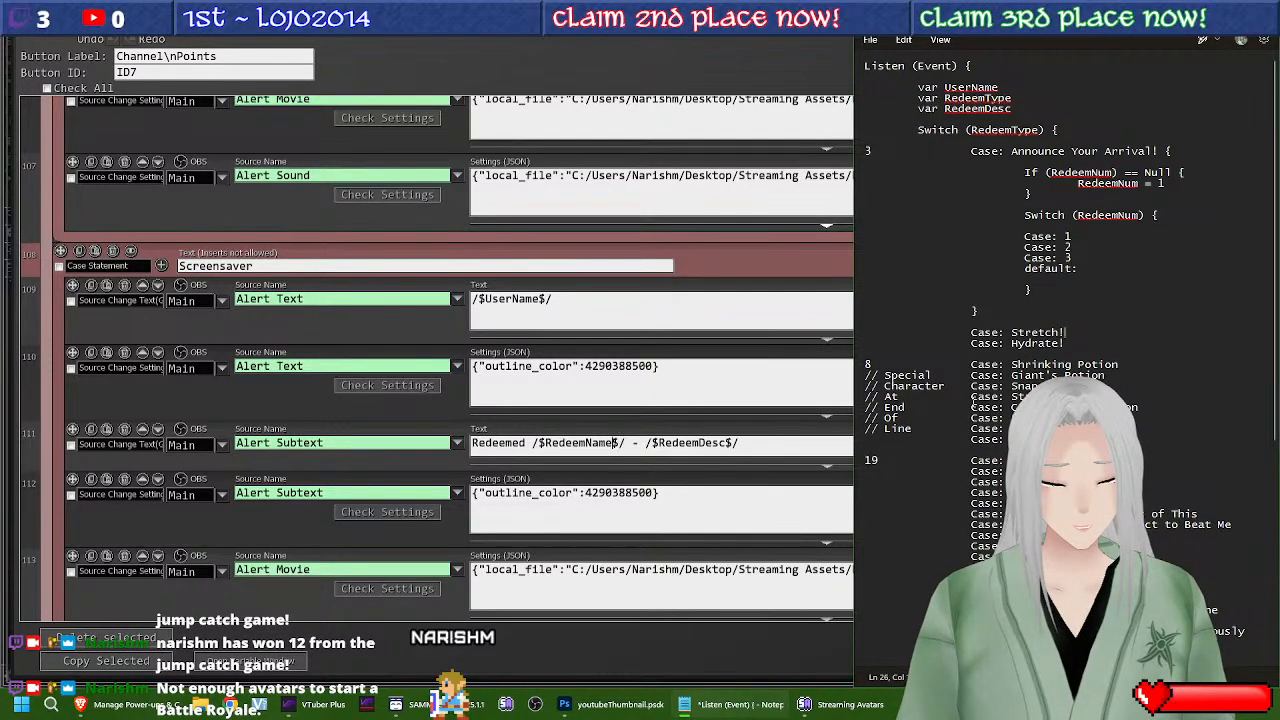
scroll(973, 400, "down", 10)
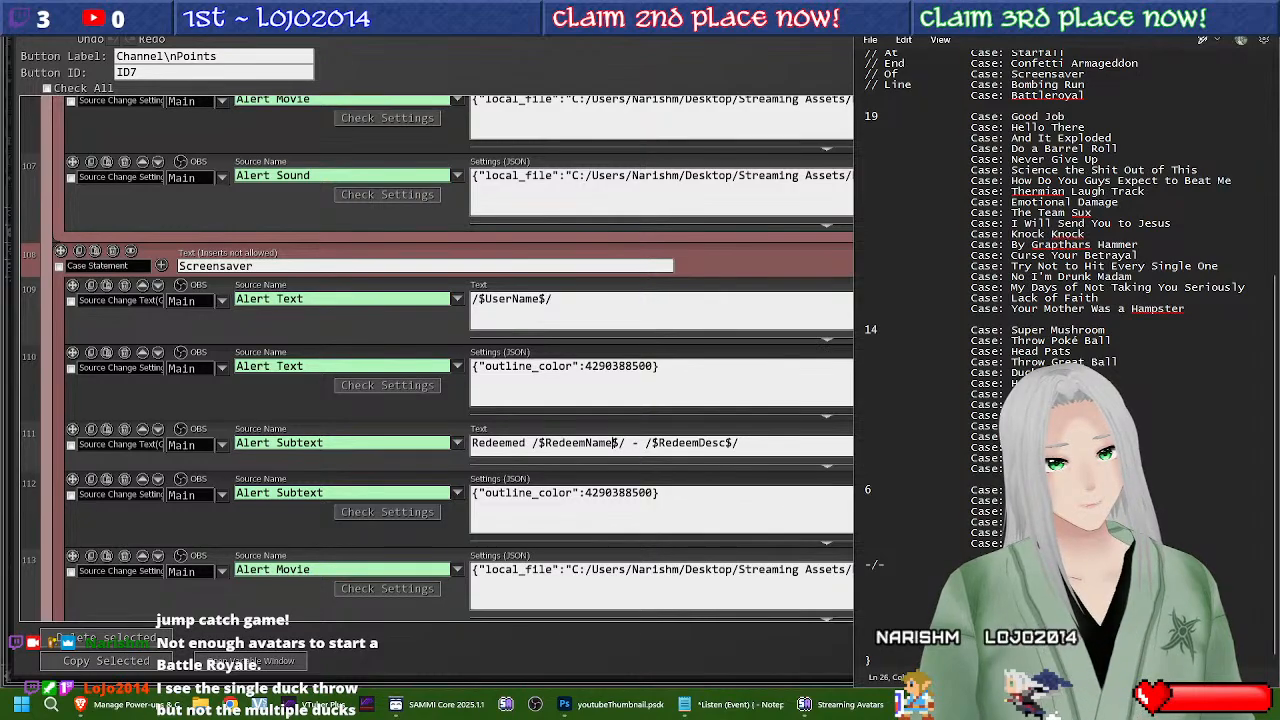
Step: Switch to VTuber Plus, make the redemption of the Duck reward Duck, save the edit and close the rewards setup
left_click(318, 705)
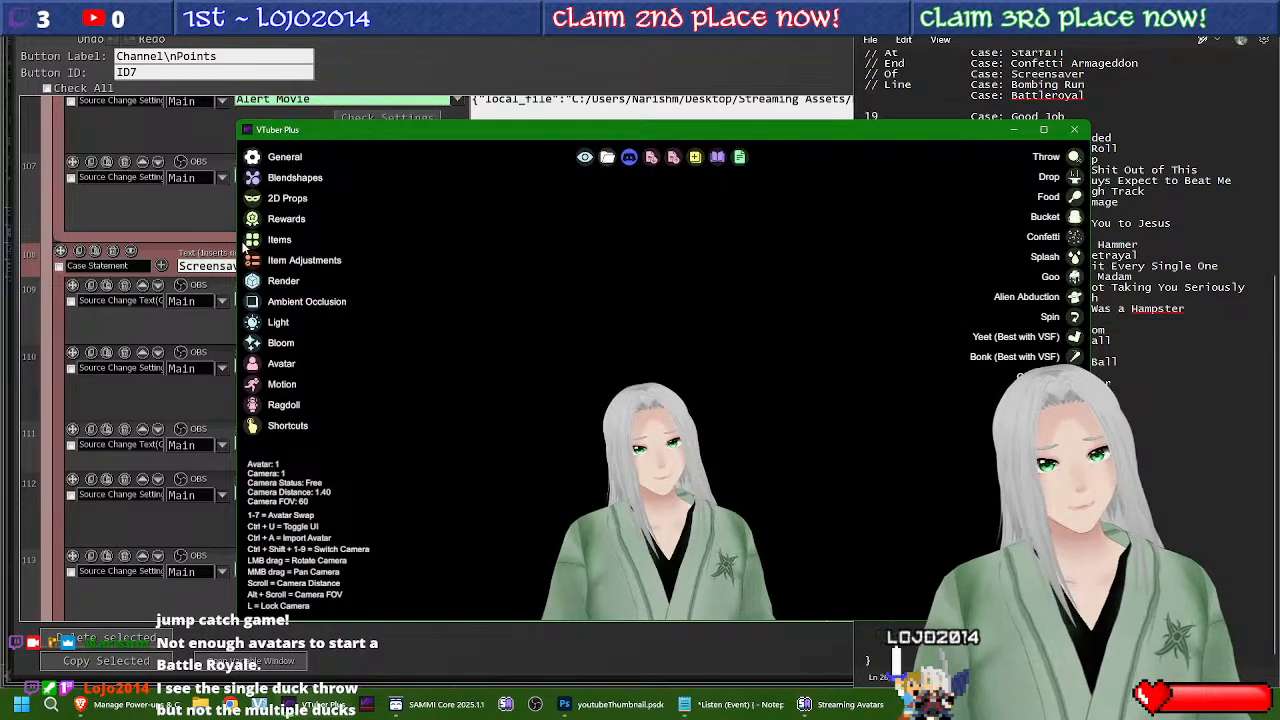
left_click(270, 219)
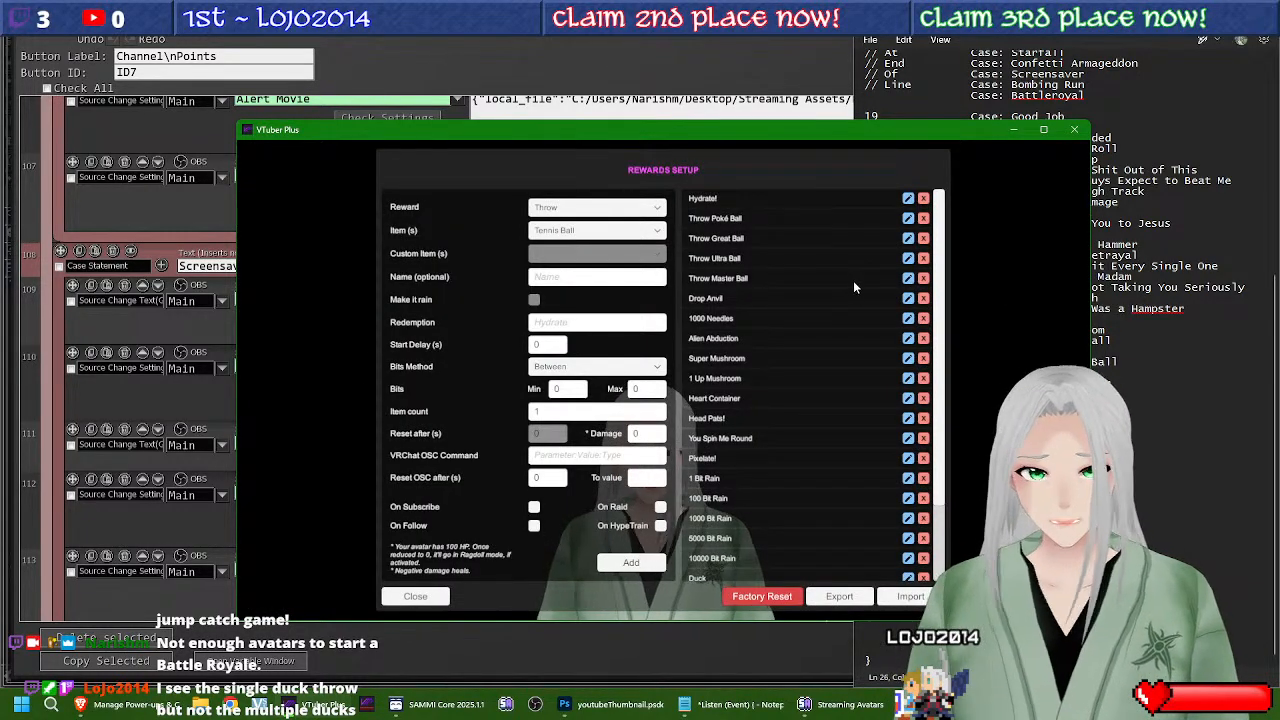
scroll(950, 300, "down", 3)
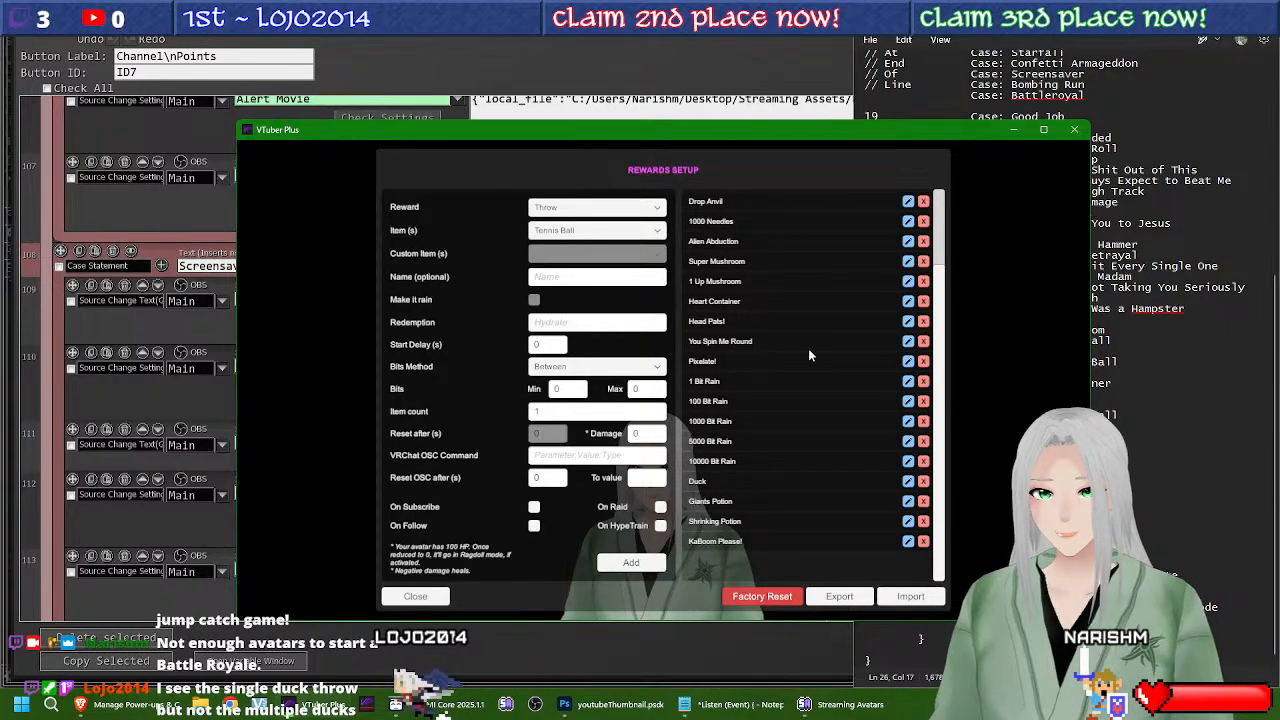
left_click(908, 481)
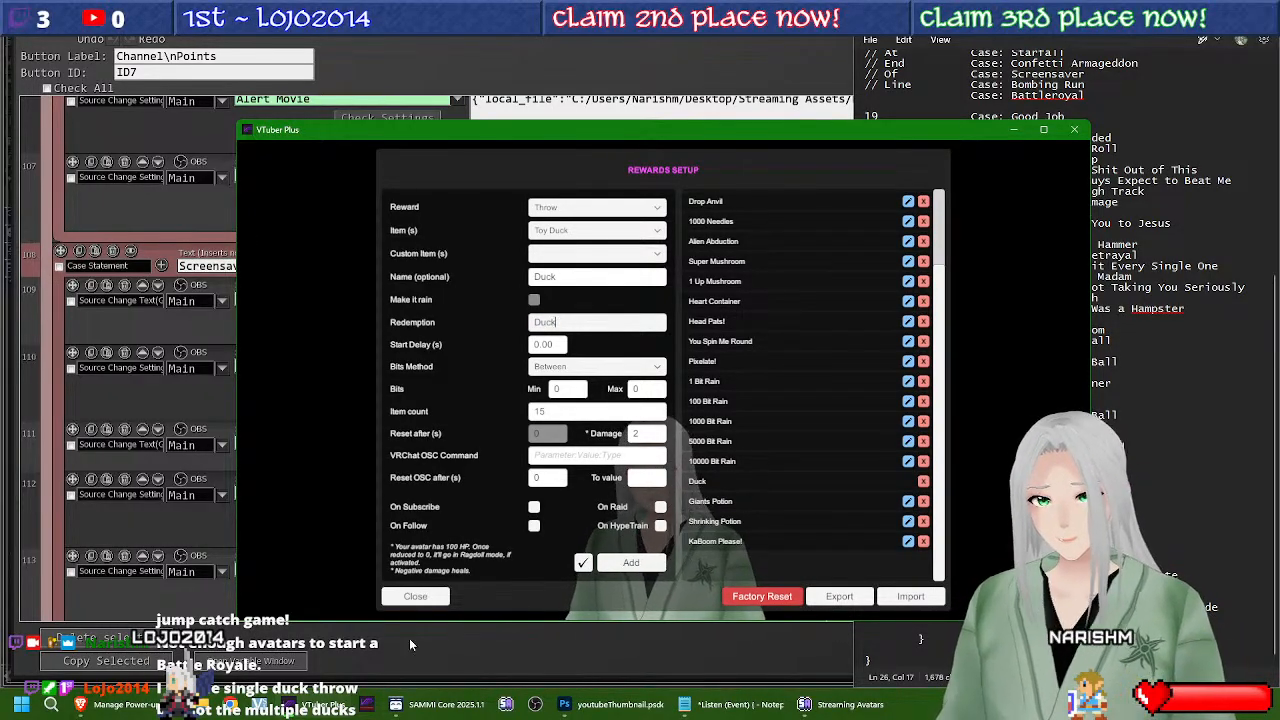
left_click(584, 564)
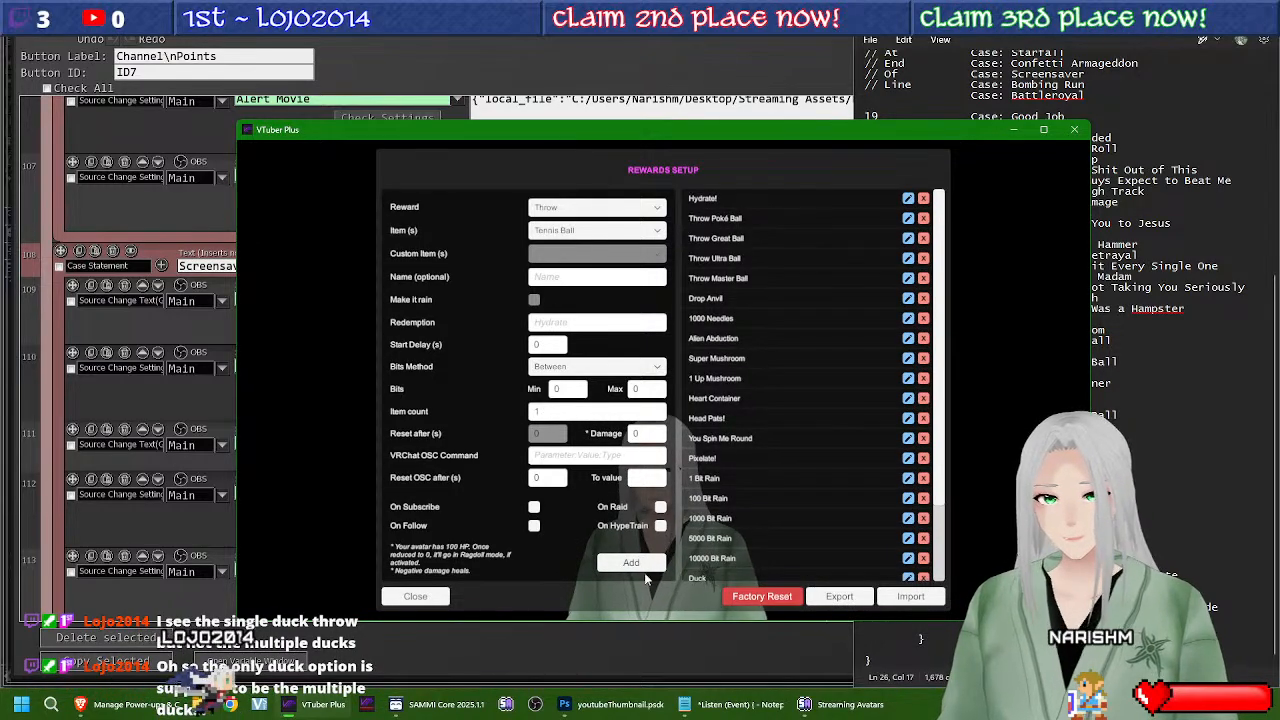
left_click(414, 592)
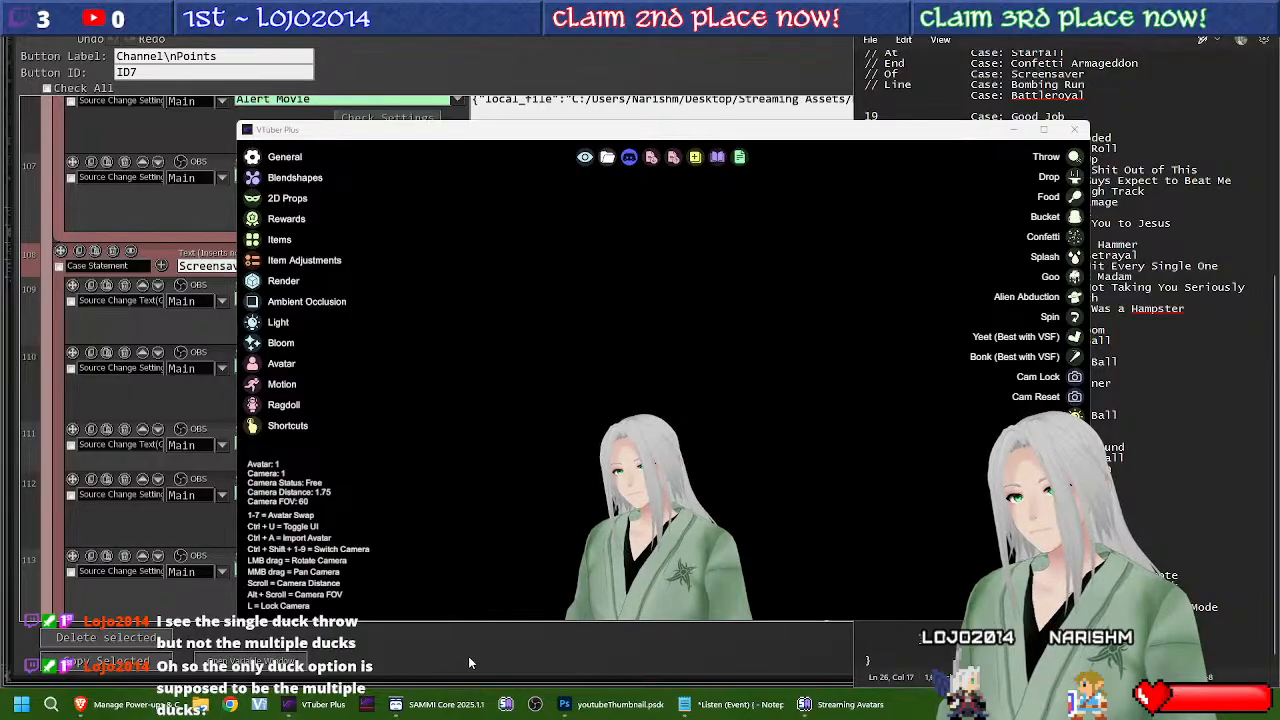
Step: Switch to the Twitch dashboard, check the cooldown and limits of the Duck custom reward and save it
left_click(128, 704)
scroll(590, 490, "down", 5)
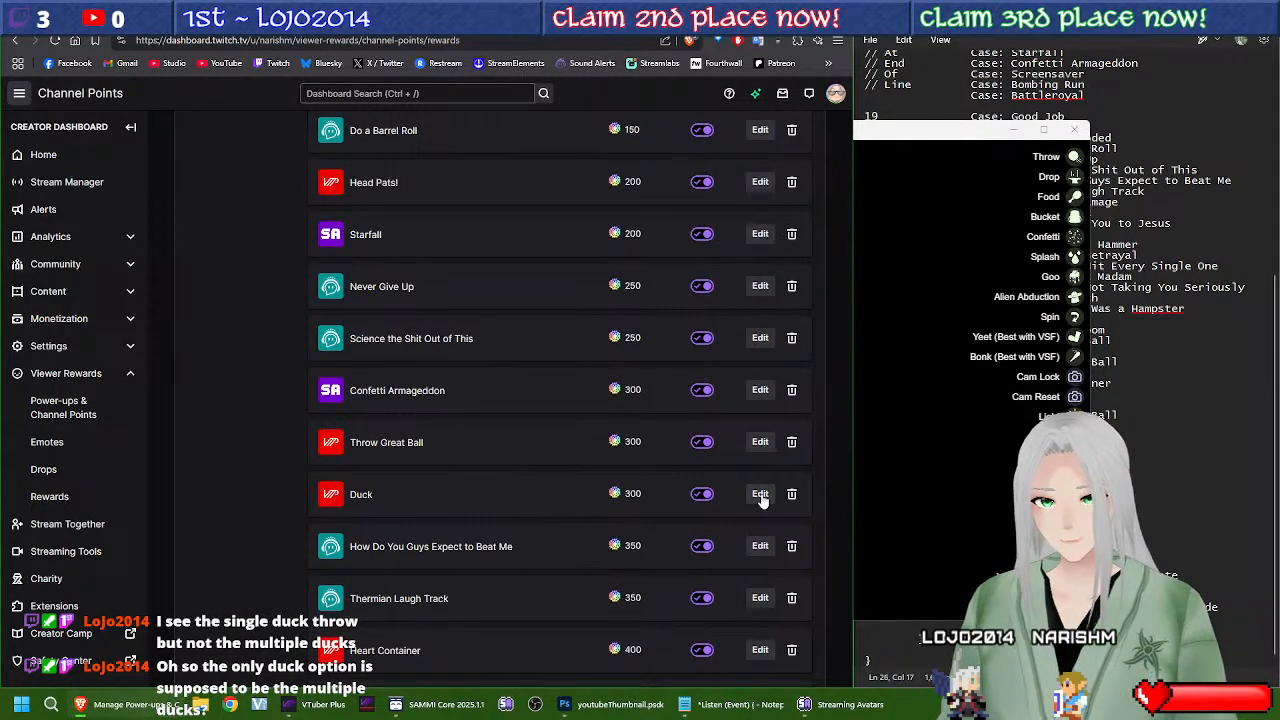
left_click(760, 494)
scroll(403, 510, "down", 3)
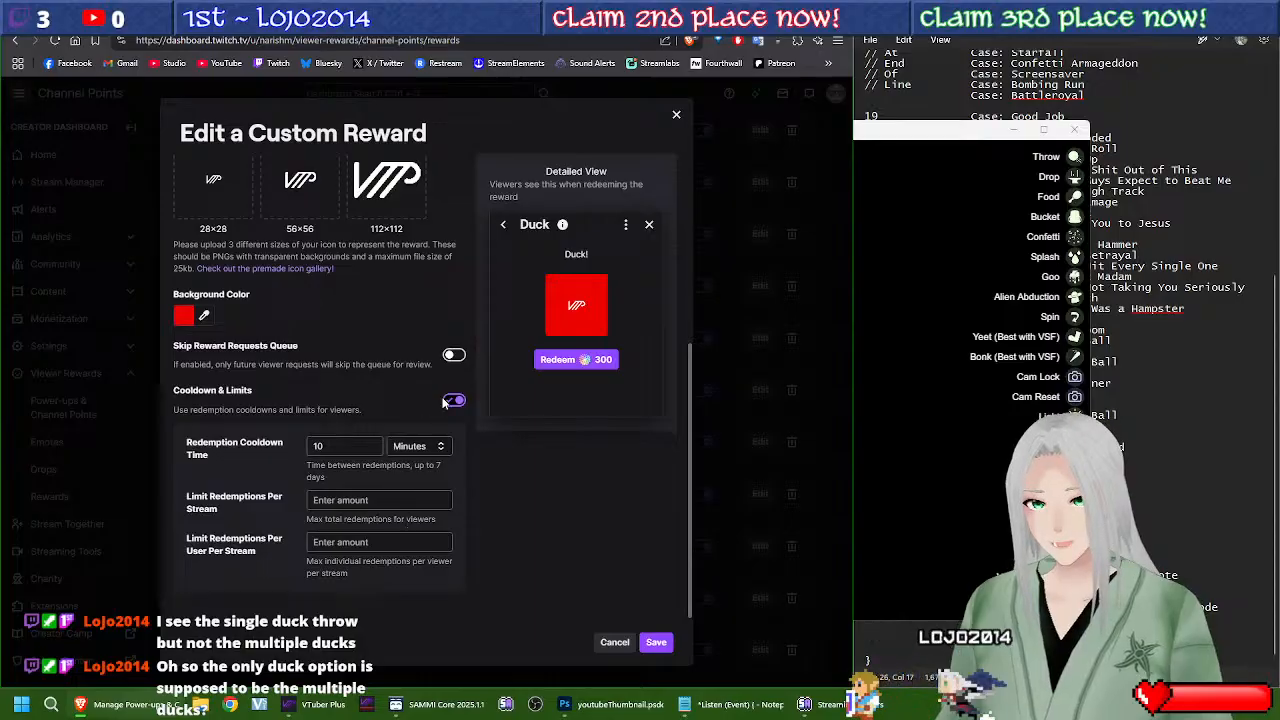
left_click(656, 642)
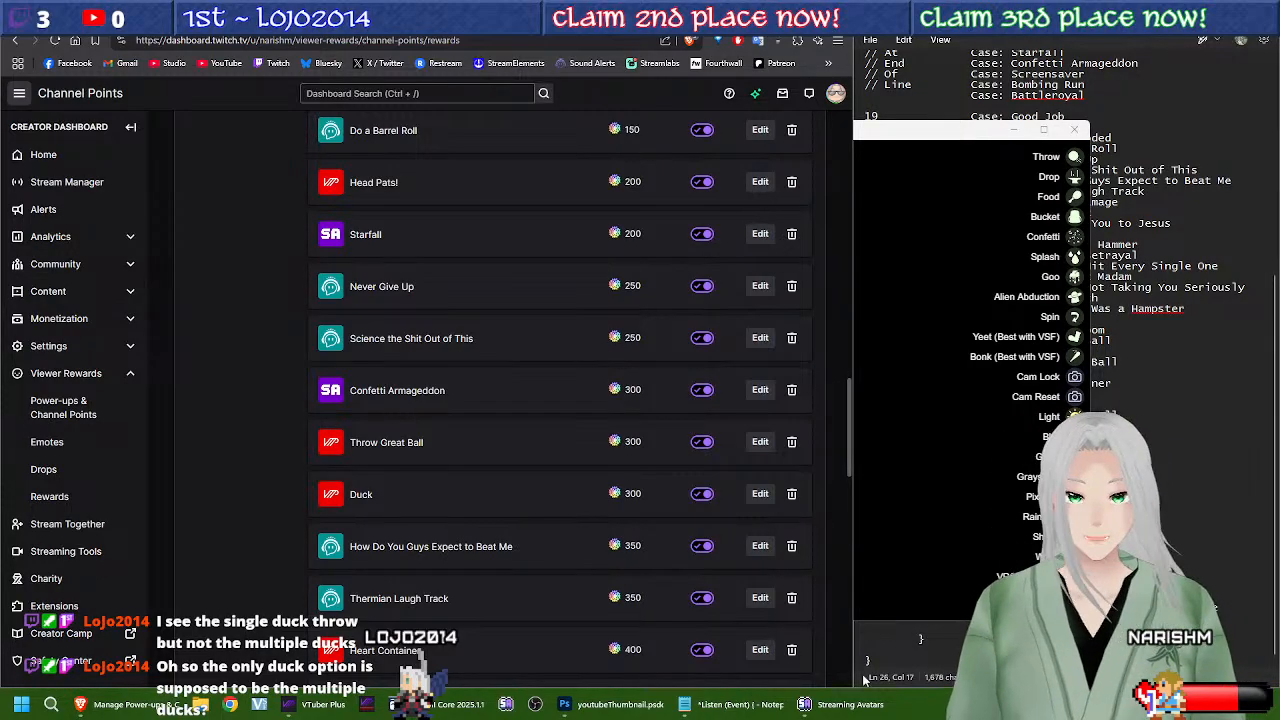
Step: Compare the Twitch channel point rewards with the case list in the Listen (Event) notes
left_click(1220, 470)
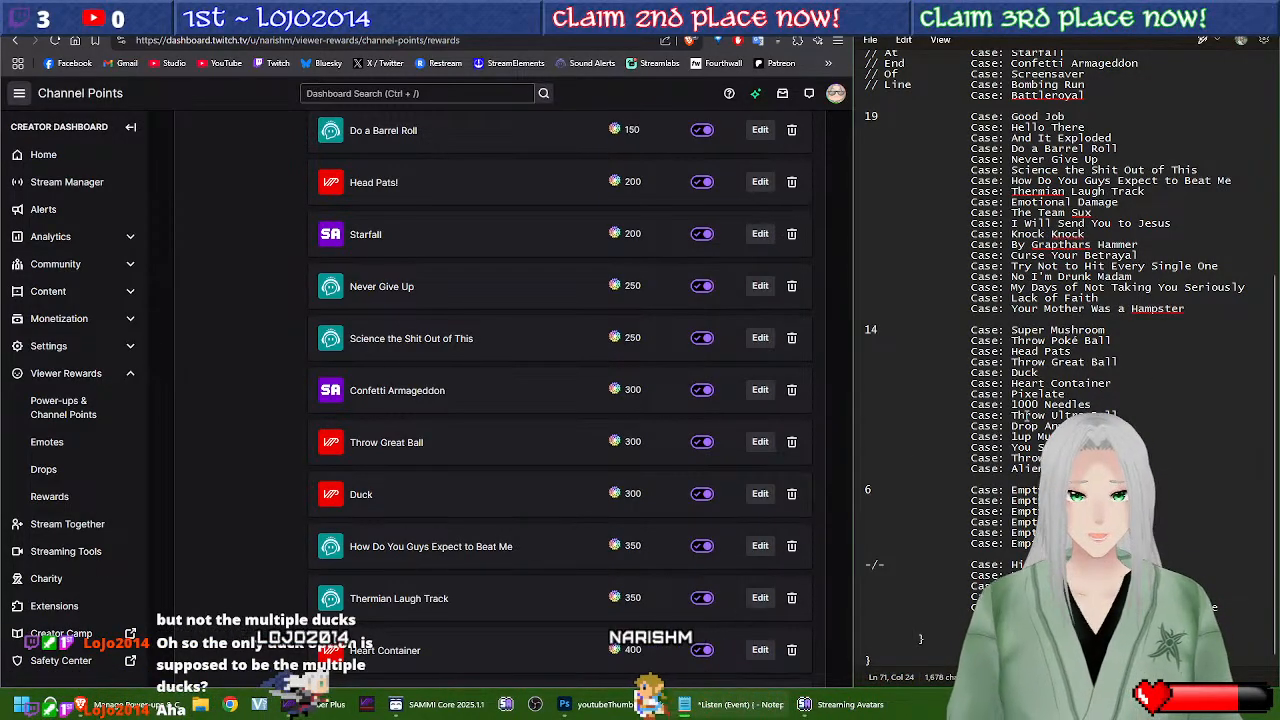
scroll(1026, 414, "up", 5)
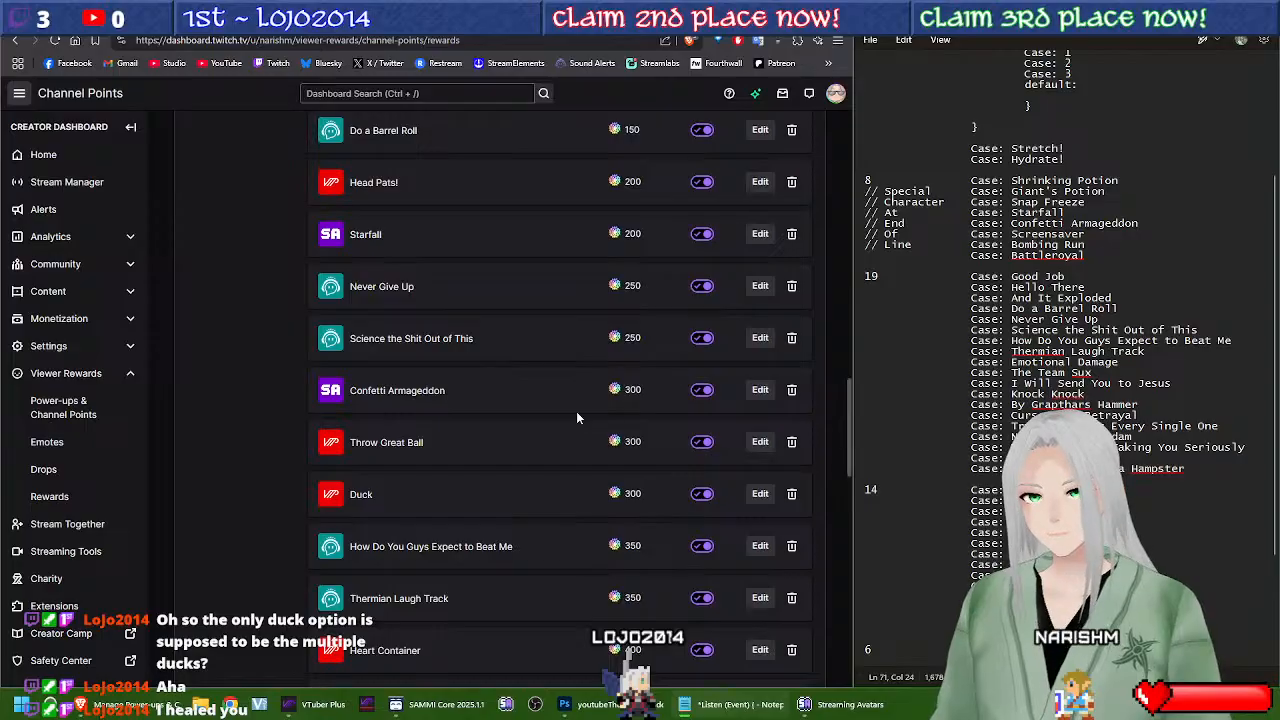
scroll(519, 425, "down", 3)
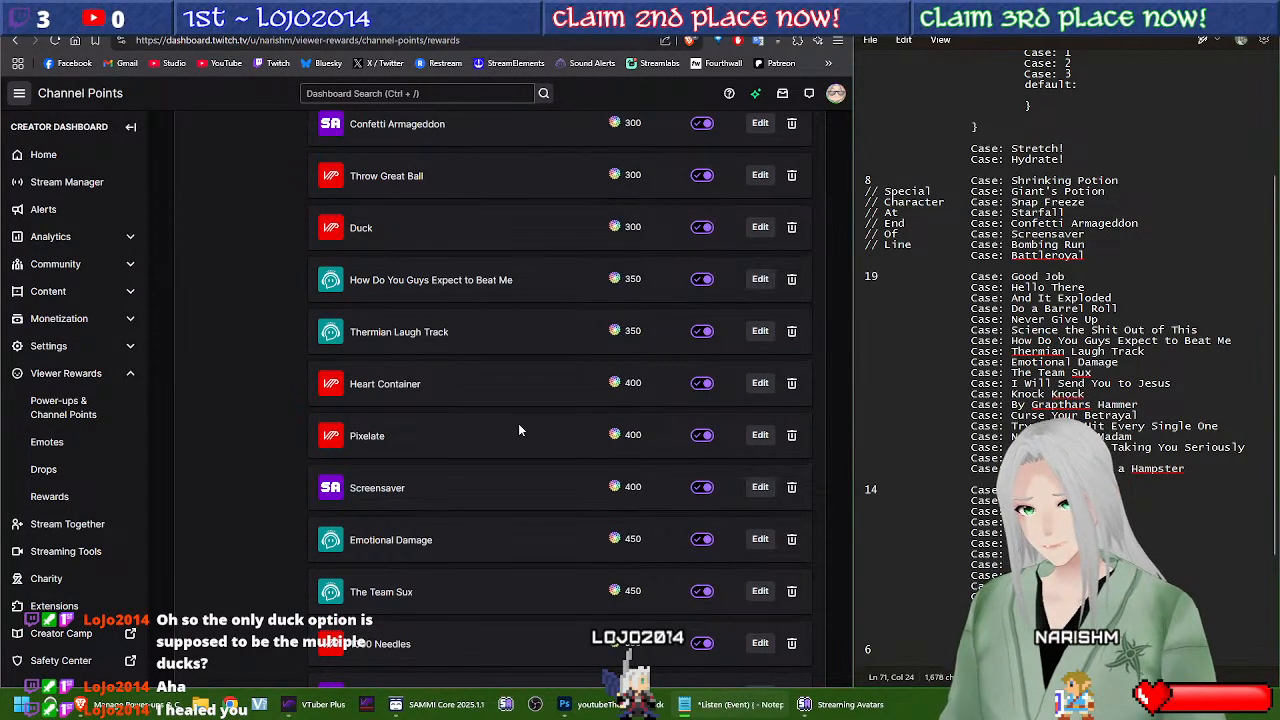
scroll(518, 423, "down", 3)
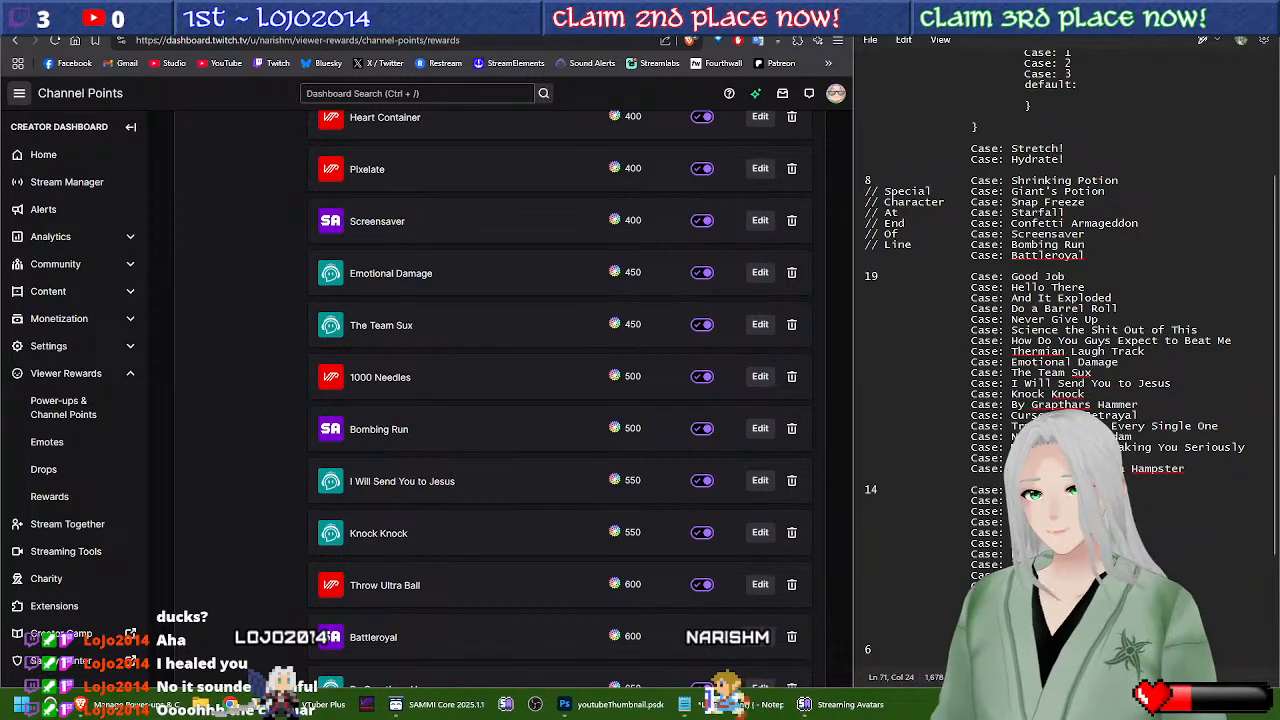
scroll(338, 340, "down", 2)
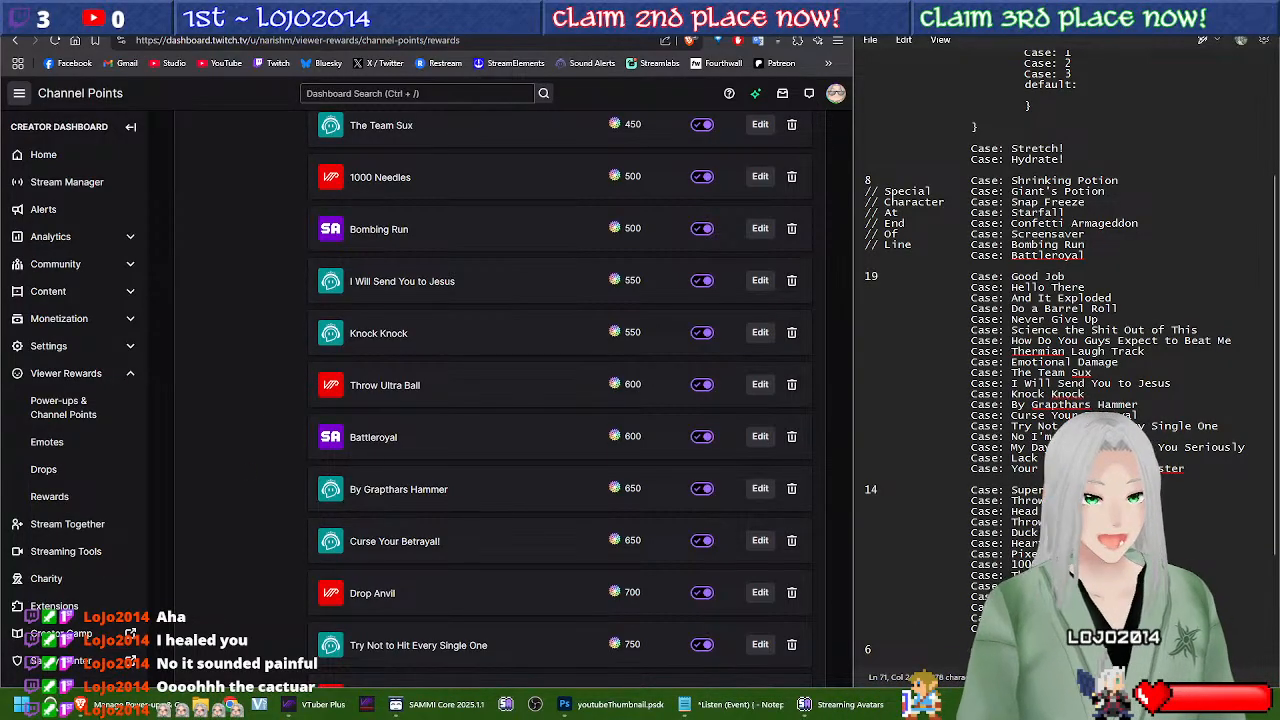
Step: Switch to VTuber Plus and trigger the Goo effect on the avatar
left_click(318, 705)
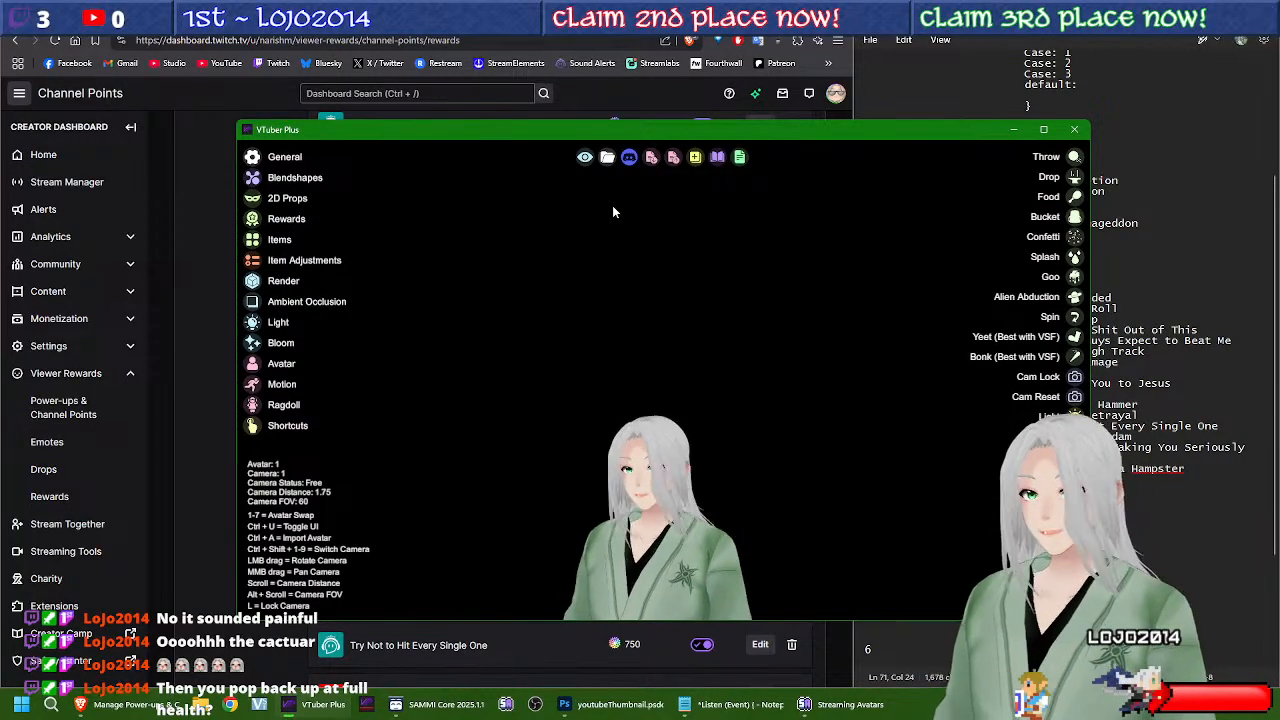
left_click(1075, 278)
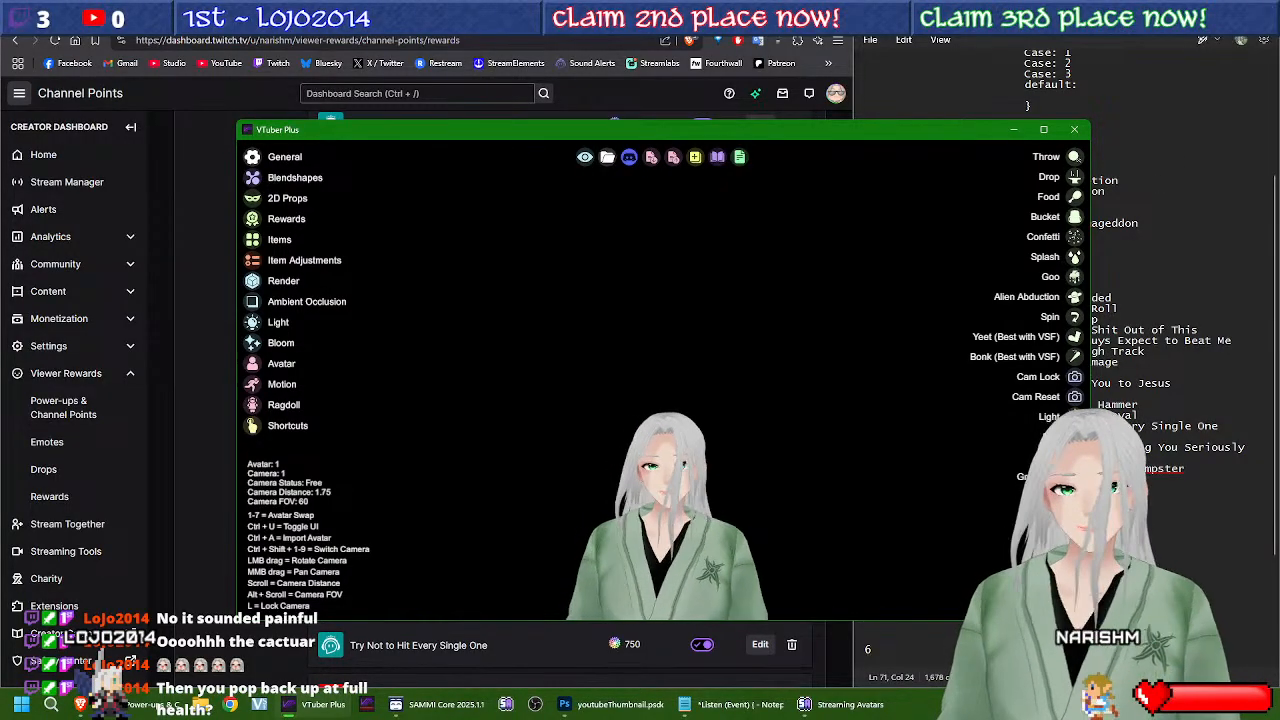
Step: Preview the splash, bucket and confetti effects on the avatar
left_click(1073, 258)
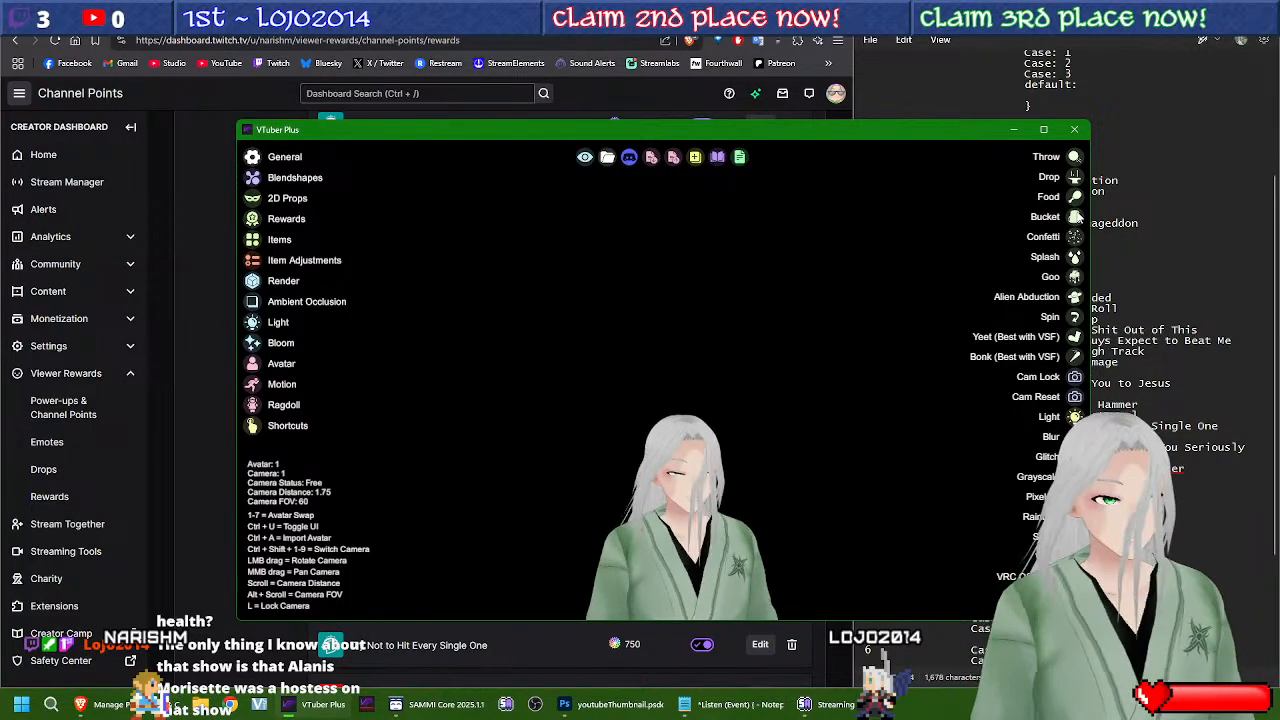
left_click(1075, 216)
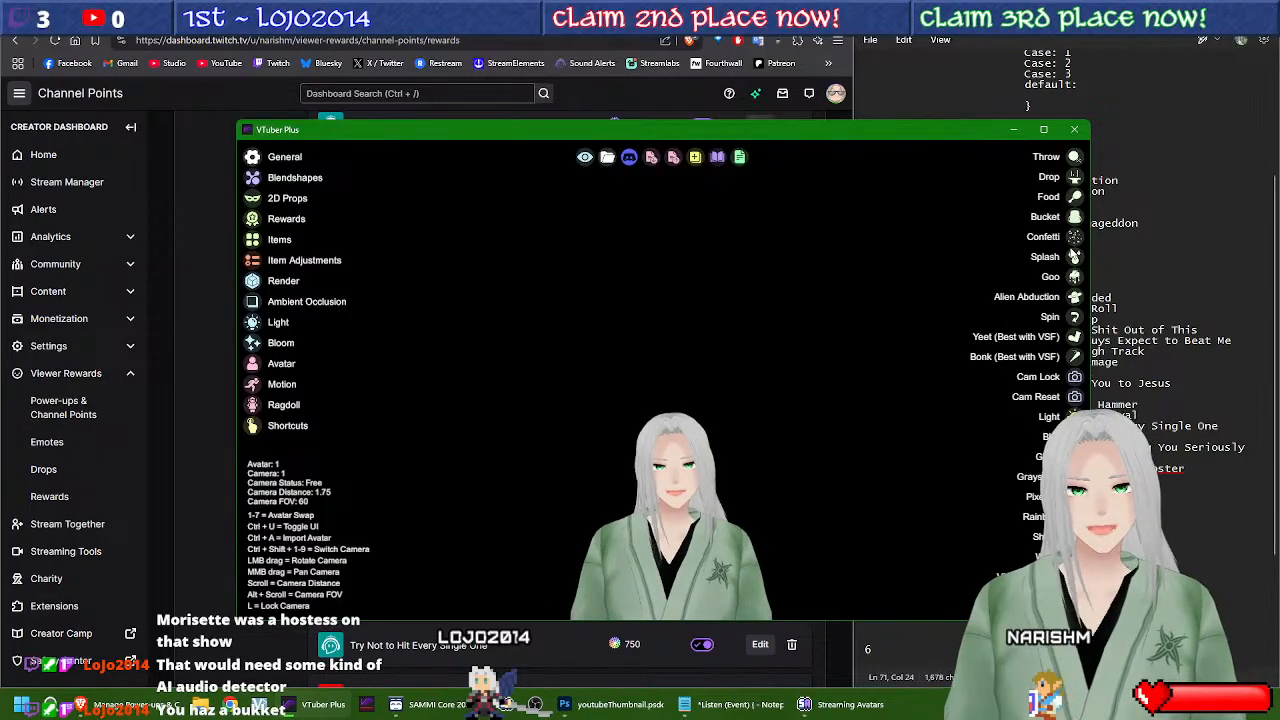
left_click(1075, 238)
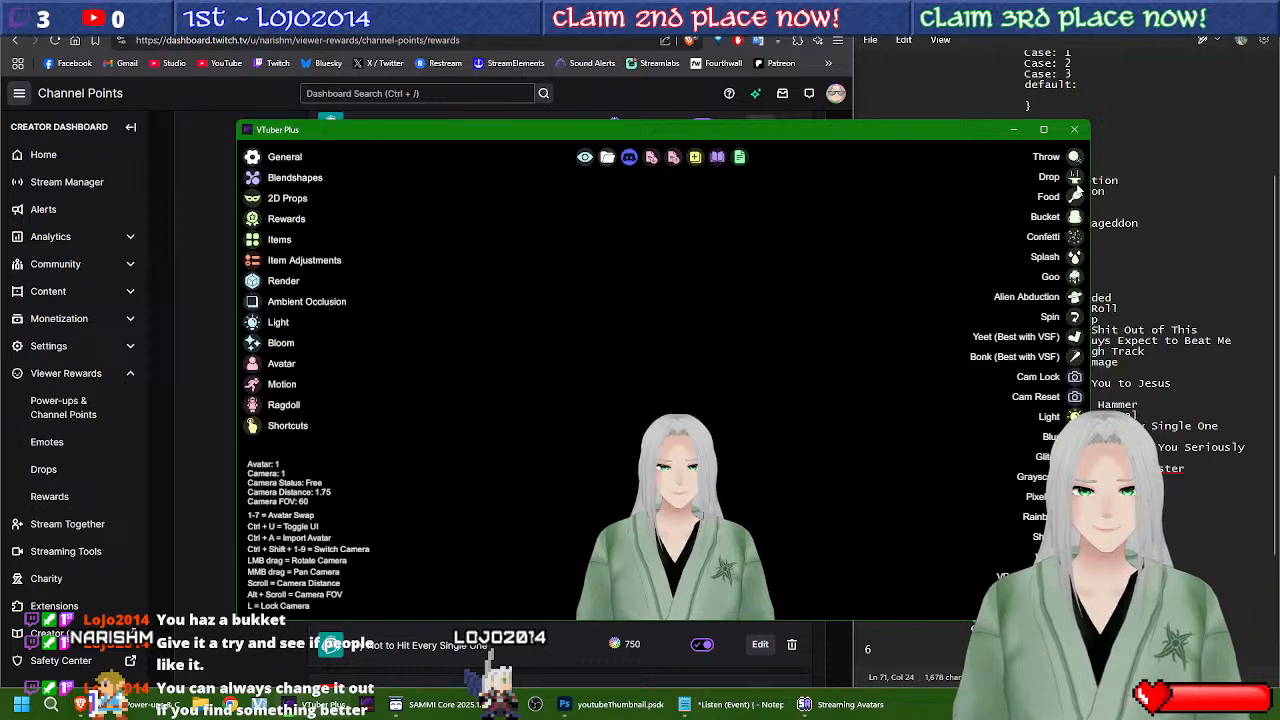
Step: Change the preview mode in the items settings and test throwing items at the avatar
left_click(280, 241)
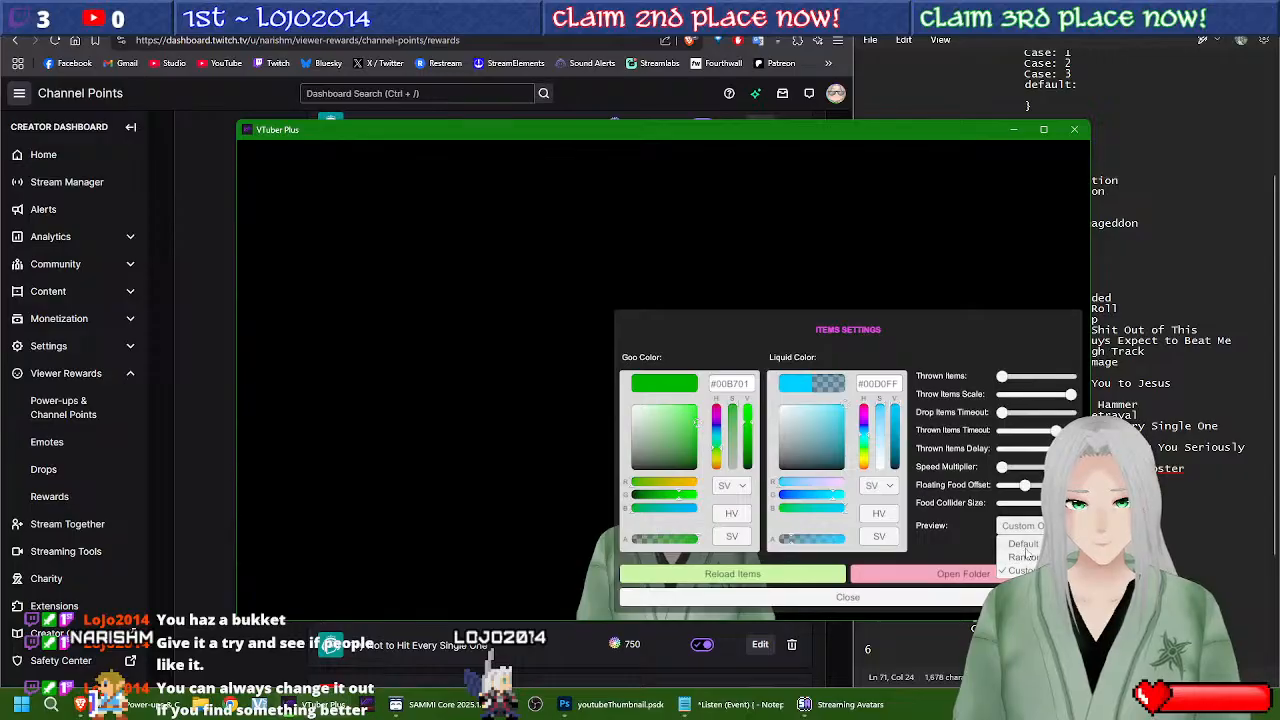
left_click(895, 598)
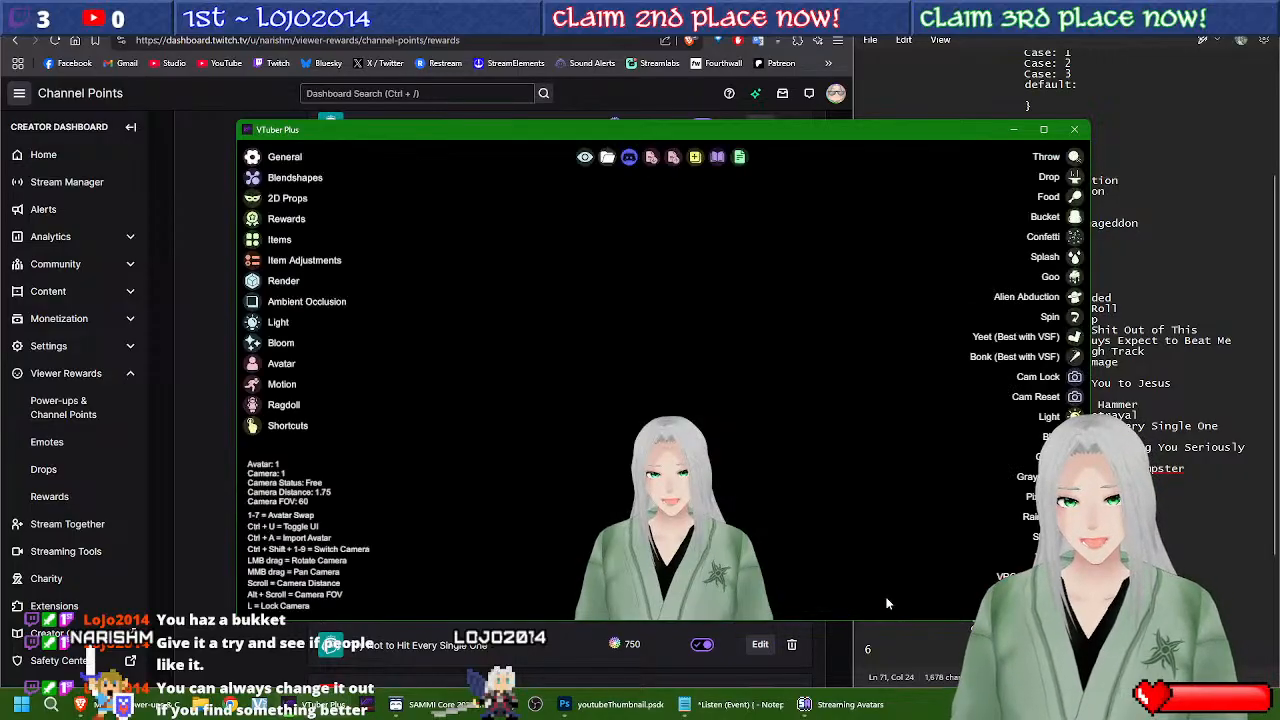
left_click(1075, 157)
left_click(1075, 131)
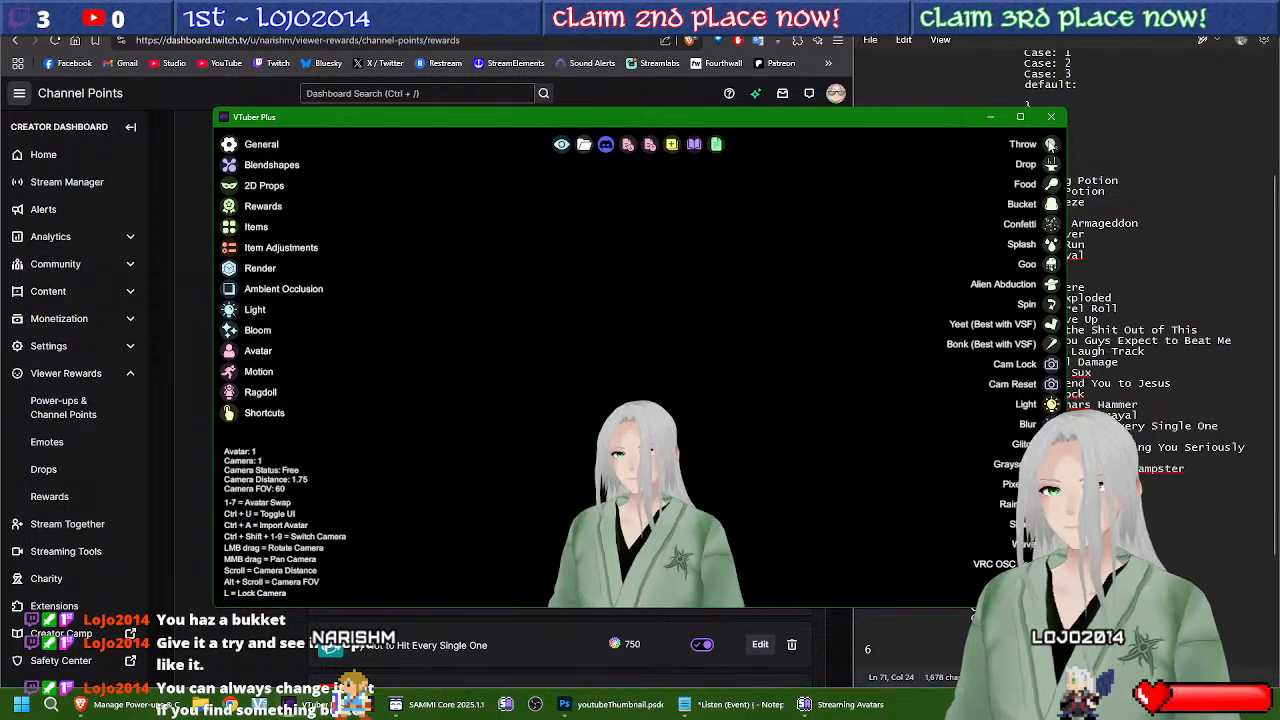
left_click(1050, 144)
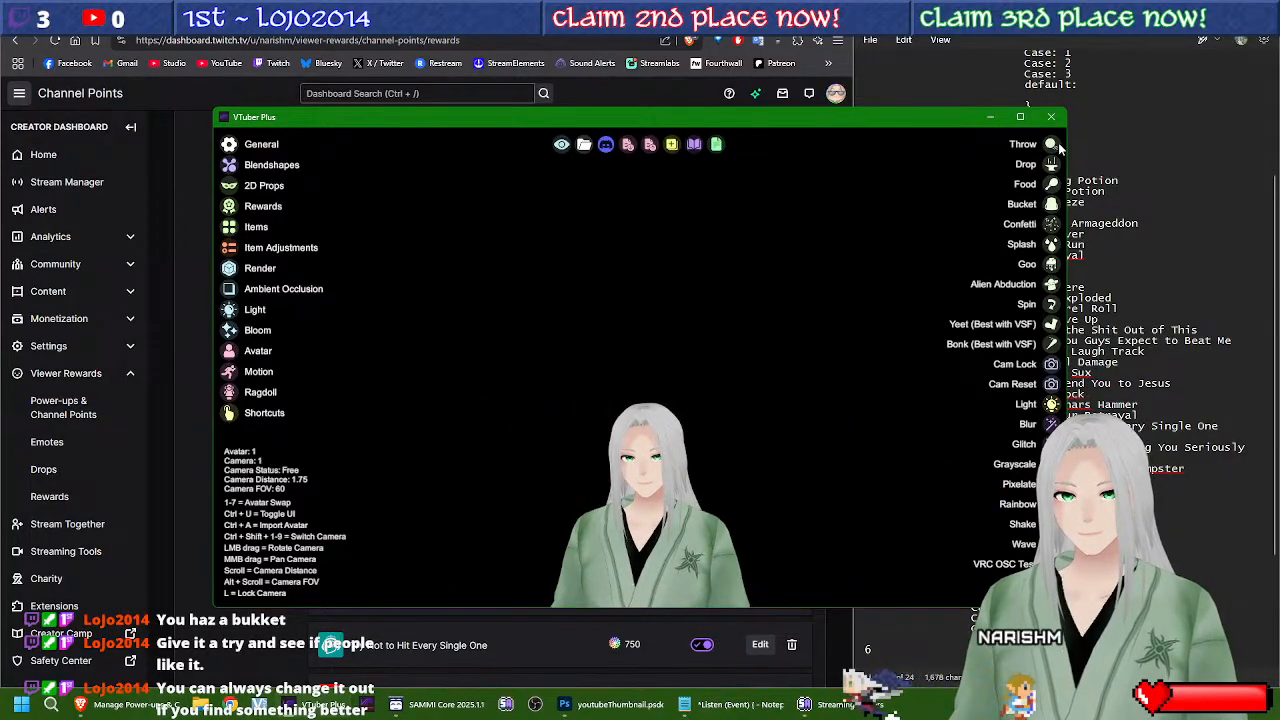
left_click(1057, 146)
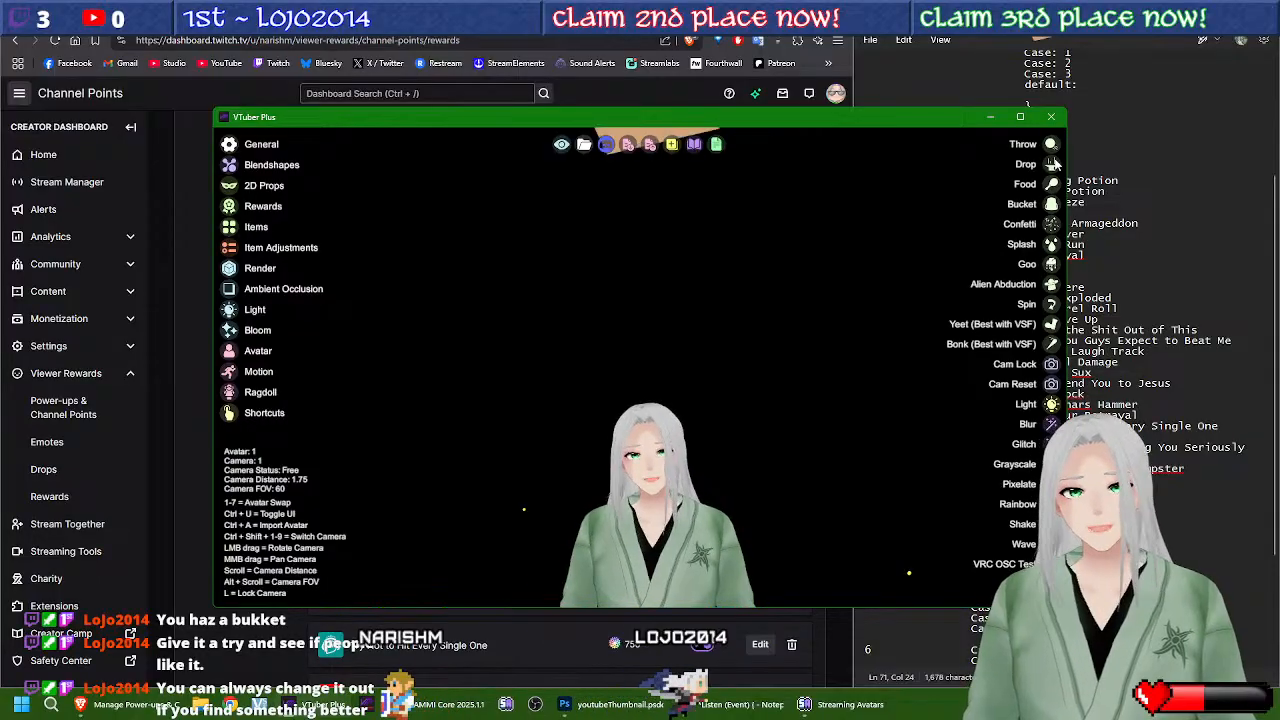
Step: Test the drop effect on the avatar several times to see different dropped items
left_click(1052, 164)
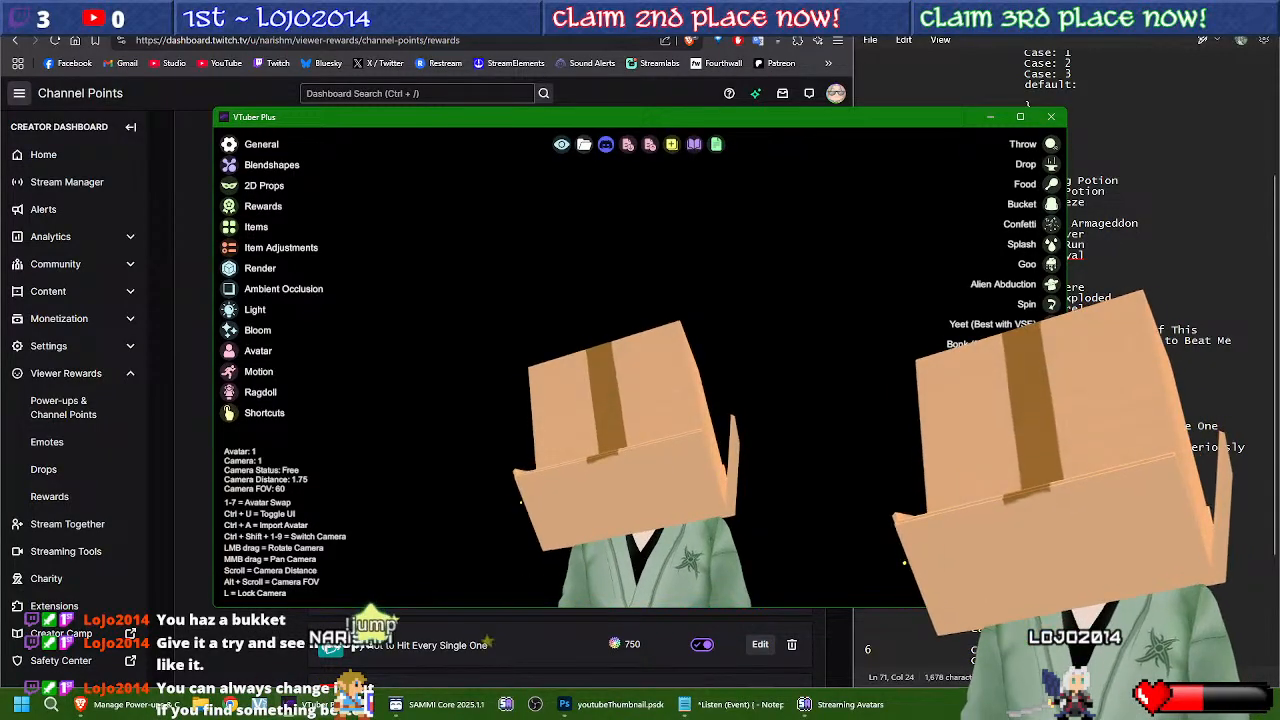
left_click(1052, 164)
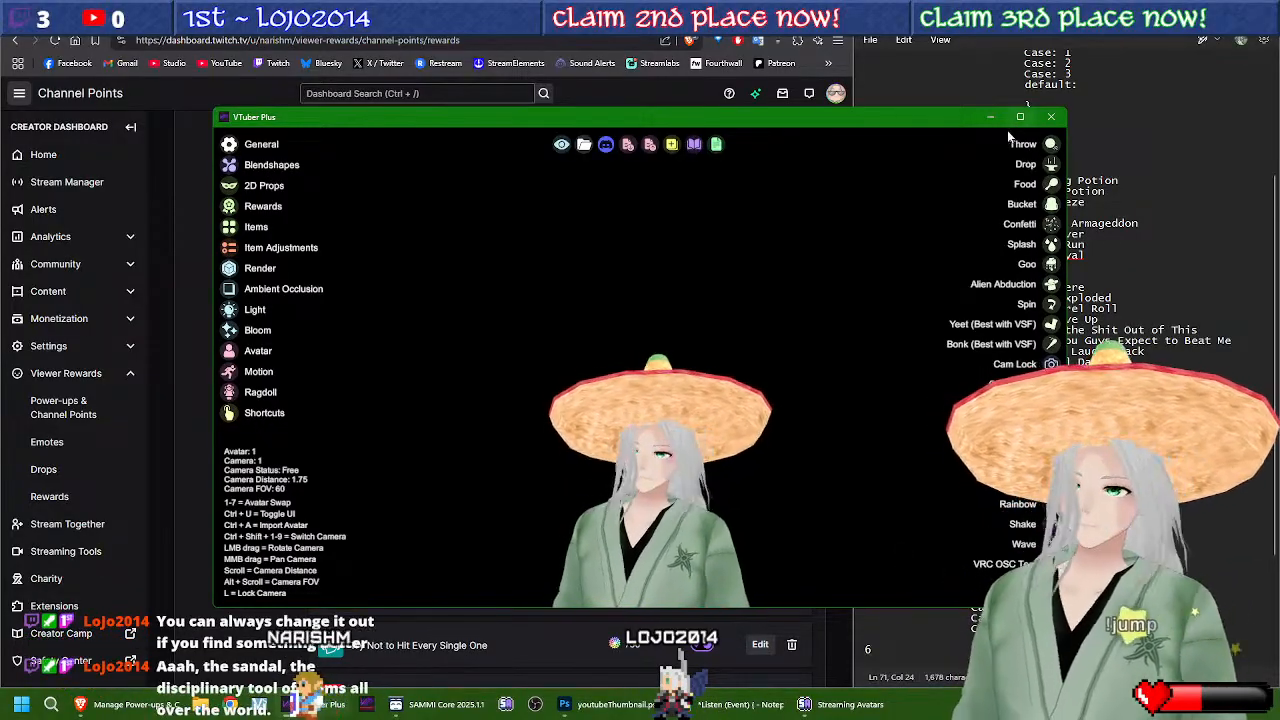
left_click(1050, 163)
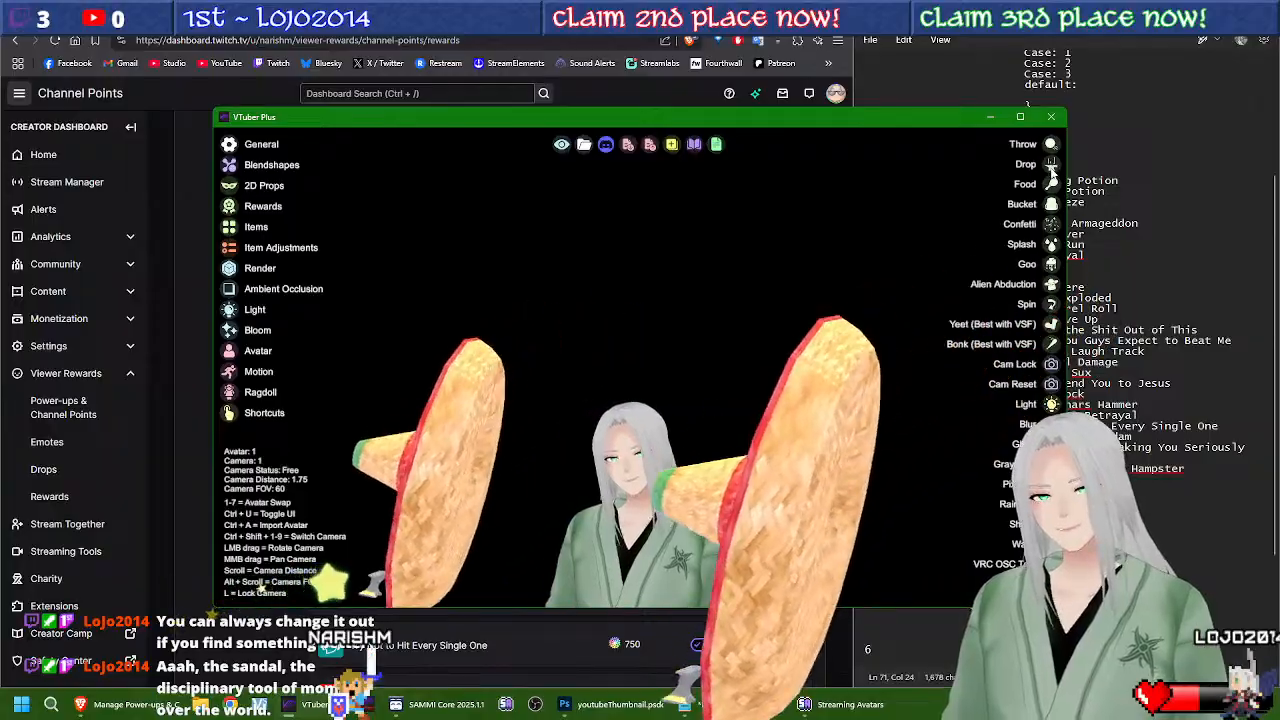
left_click(1052, 168)
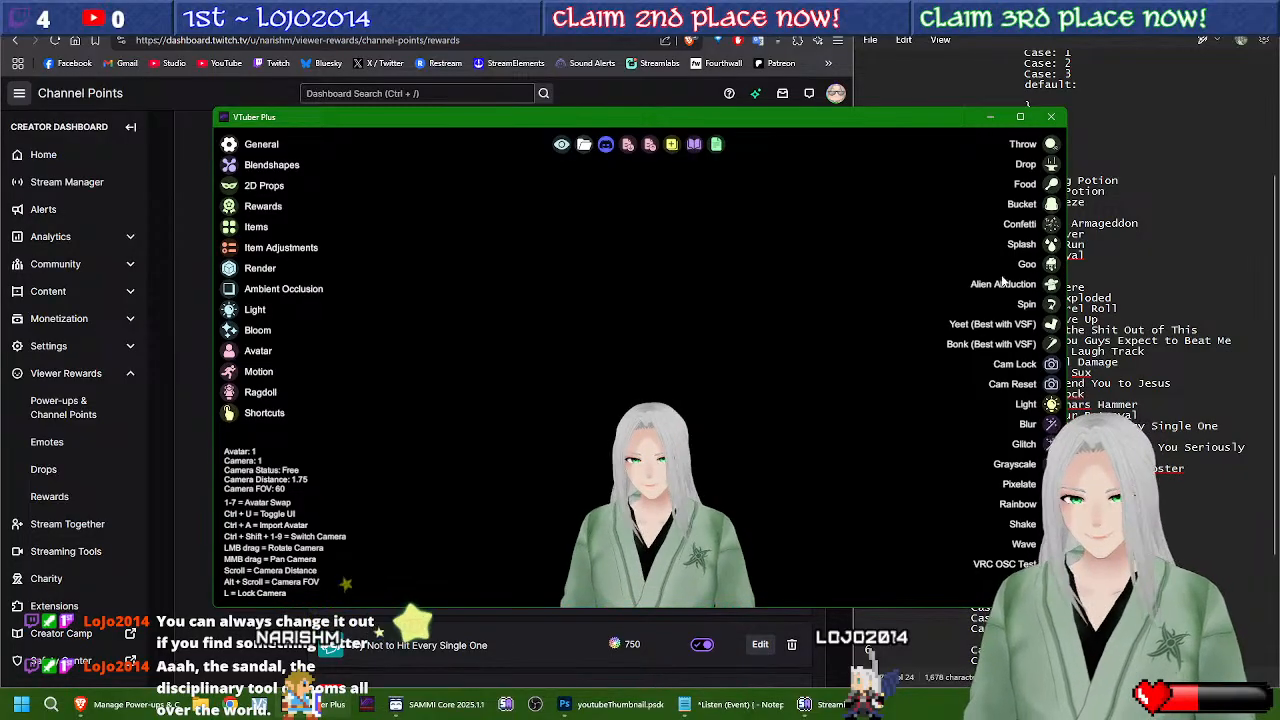
Step: Test the bonk, drop and bucket effects on the avatar
left_click(1053, 343)
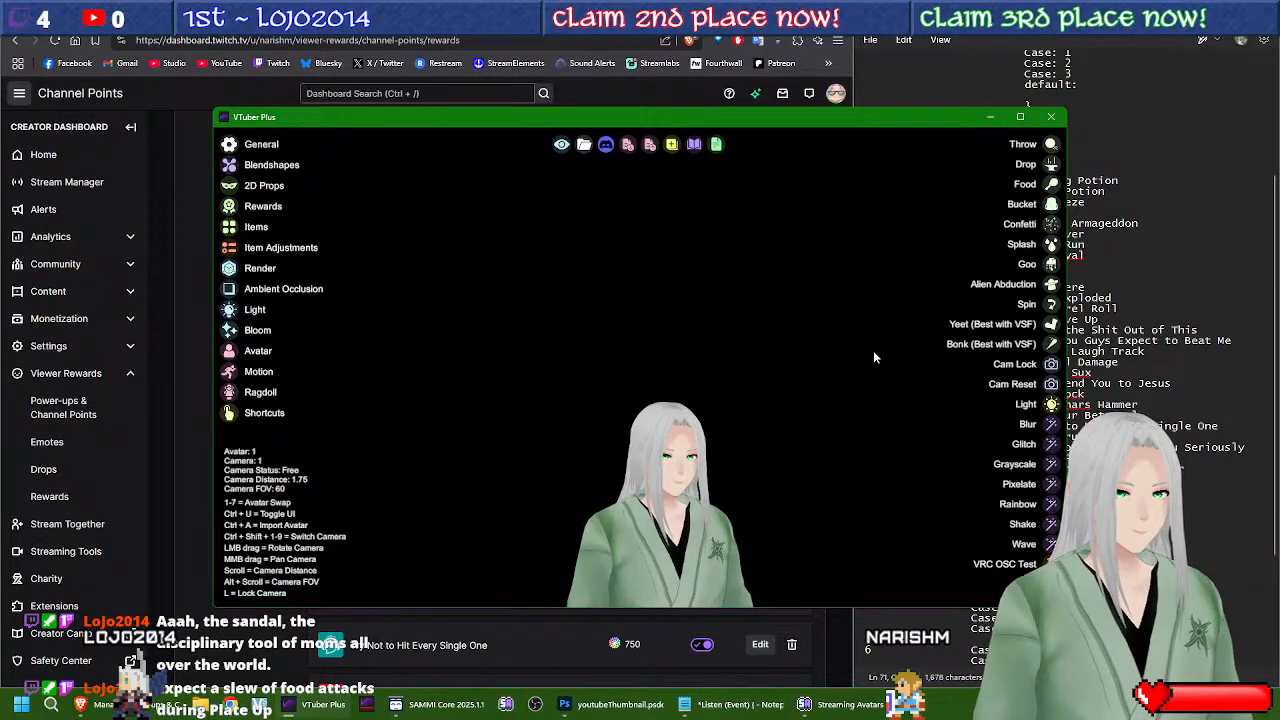
left_click(1054, 170)
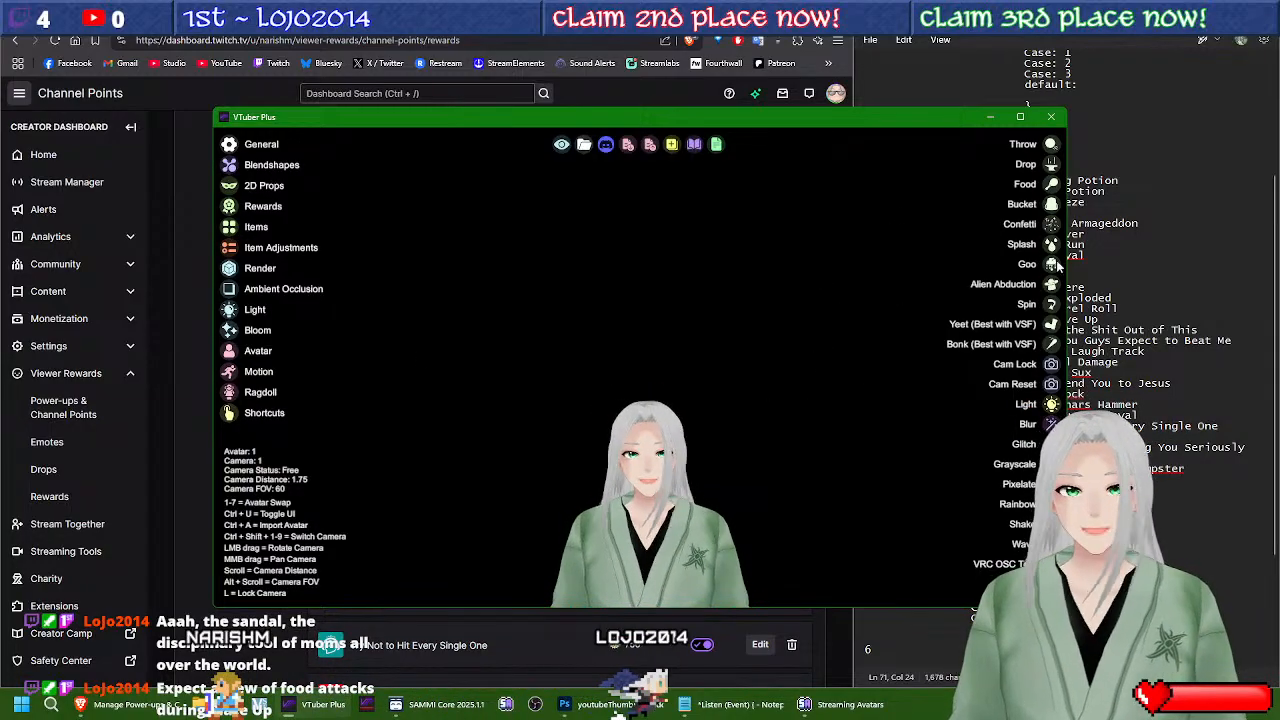
left_click(1051, 205)
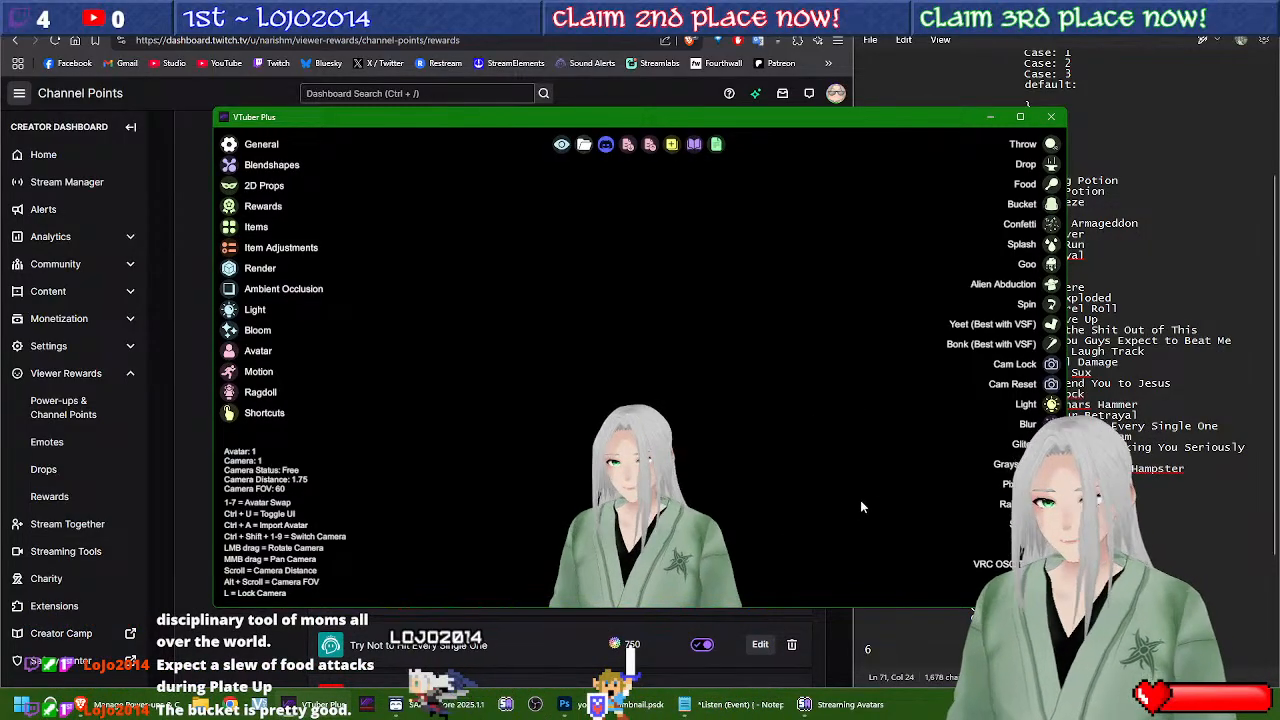
Step: Open the rewards setup and choose Bucket as the new reward's type
left_click(263, 205)
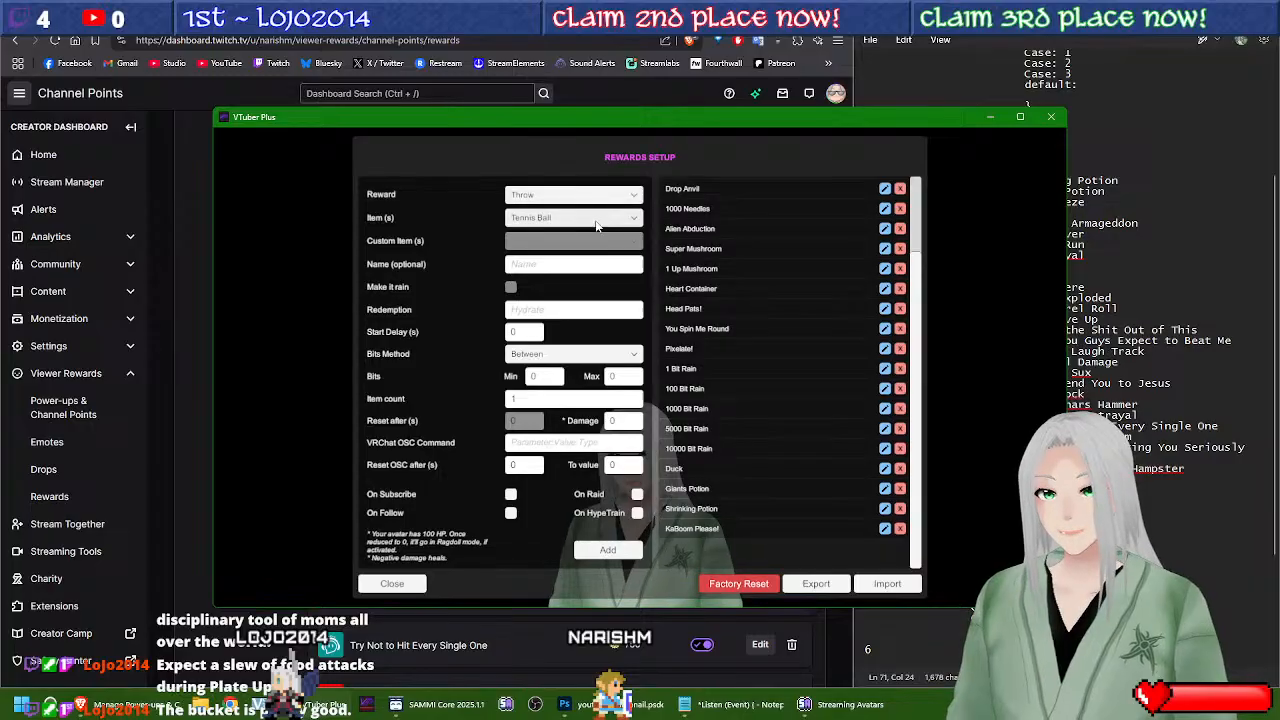
left_click(555, 226)
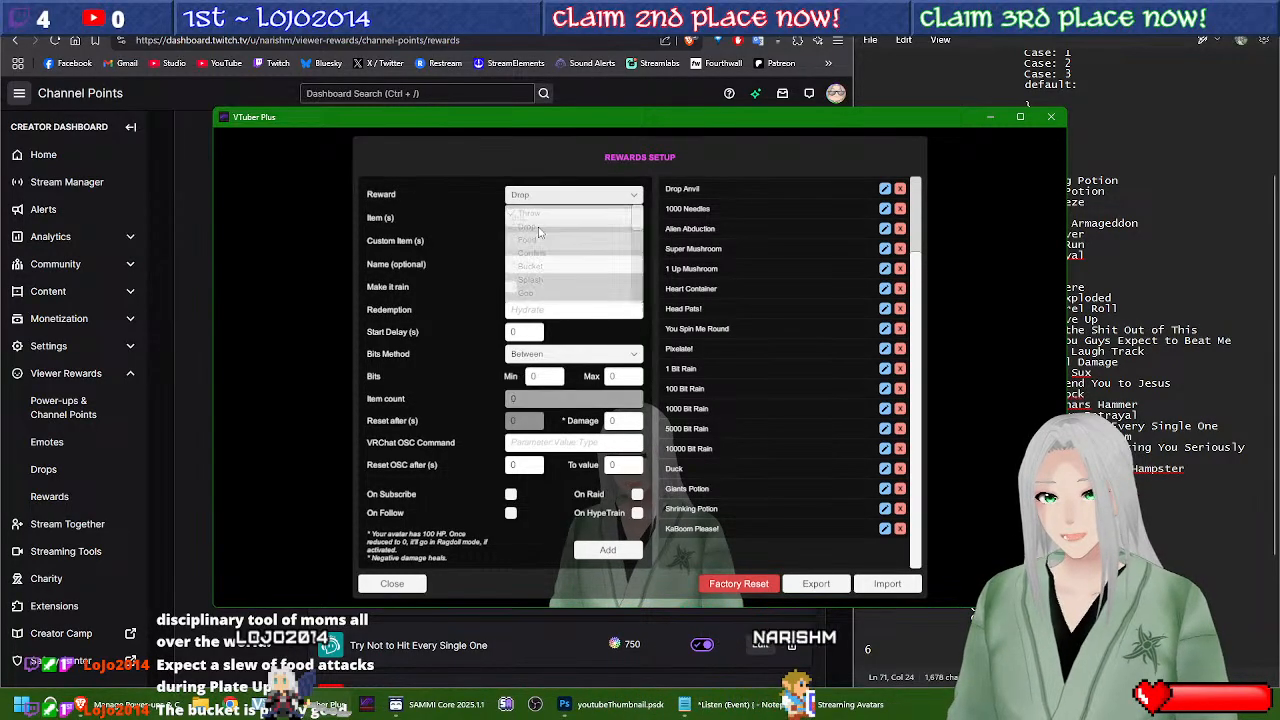
left_click(572, 218)
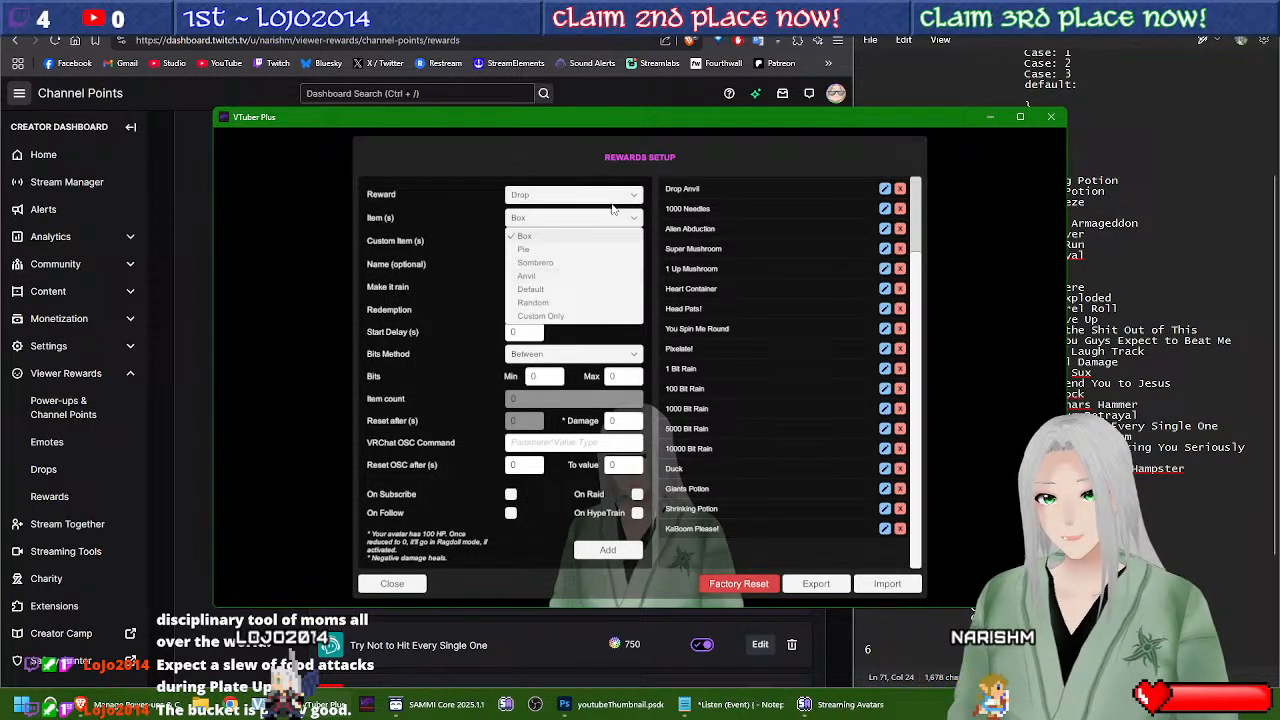
left_click(614, 209)
left_click(560, 197)
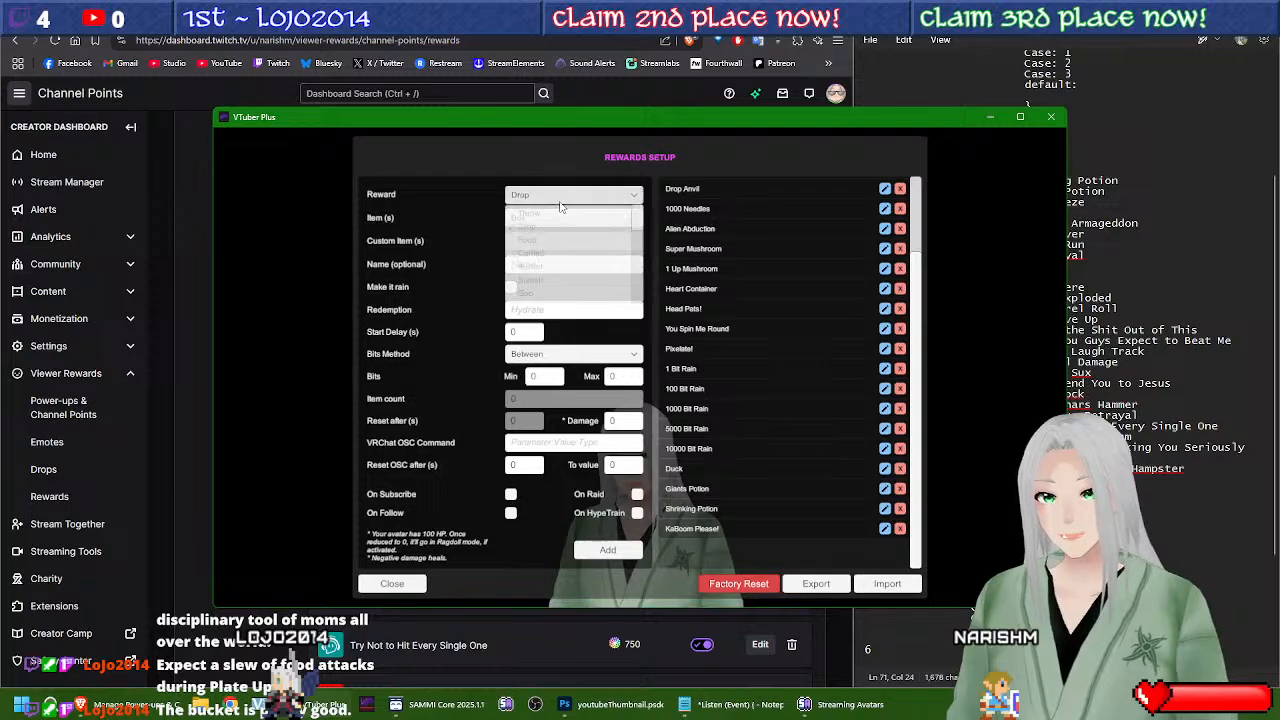
left_click(560, 265)
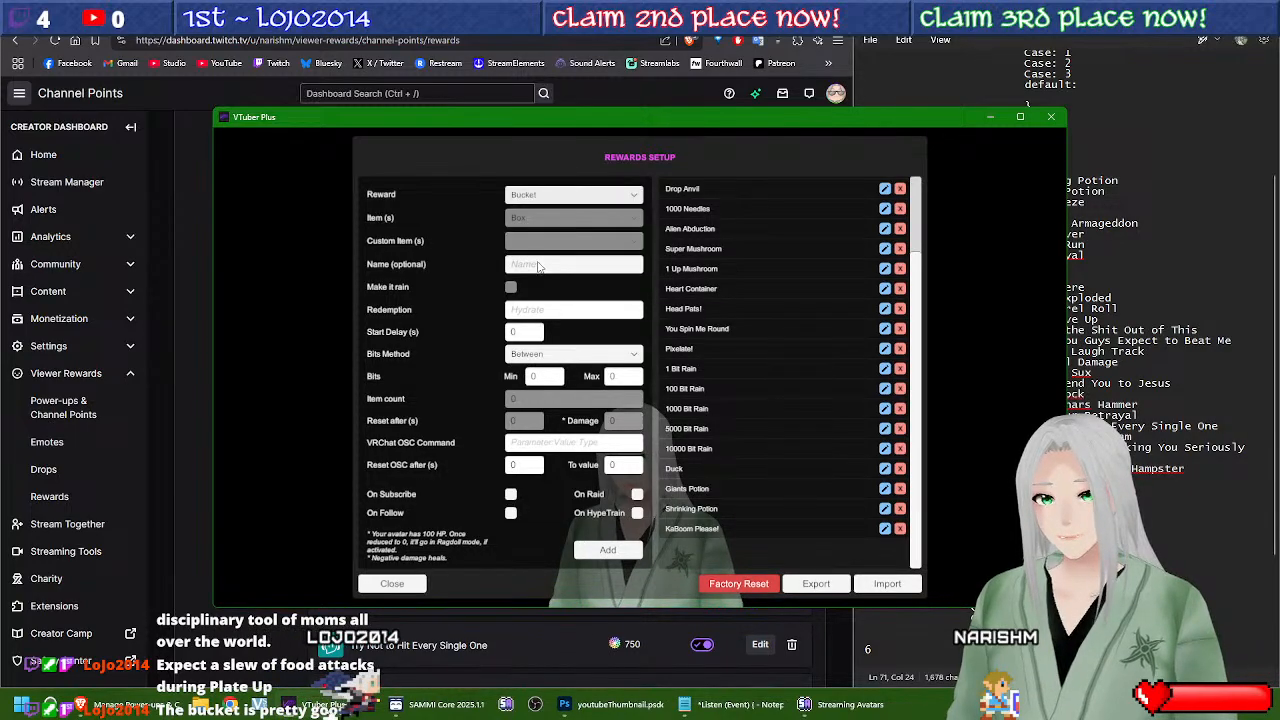
Step: Enter Bukket as both the name and the redemption of the bucket reward
left_click(580, 264)
type("B")
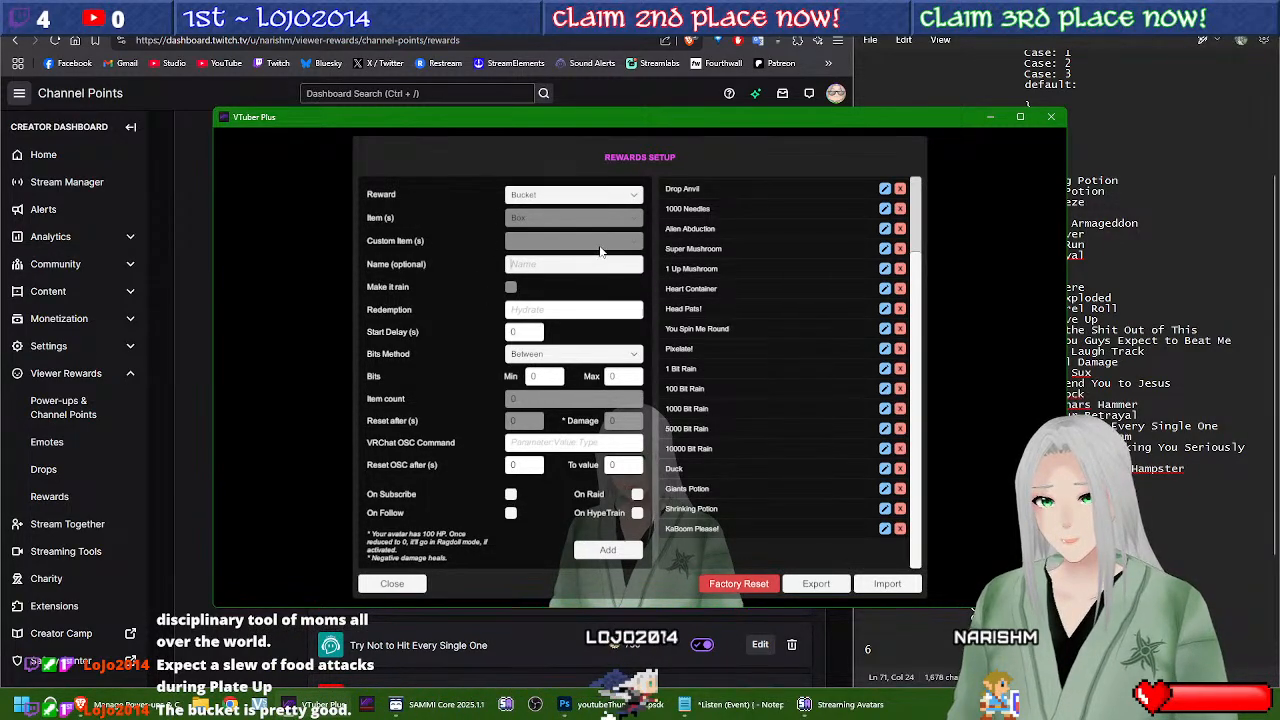
type("ucket")
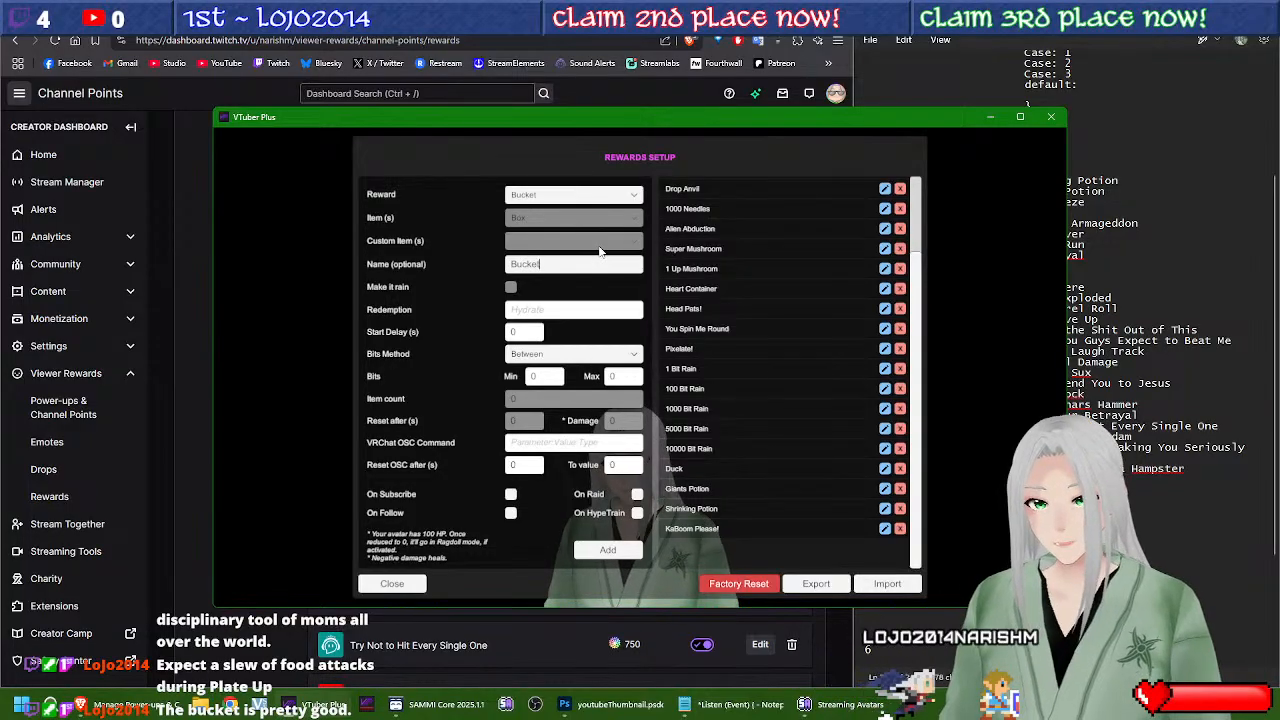
left_click(555, 316)
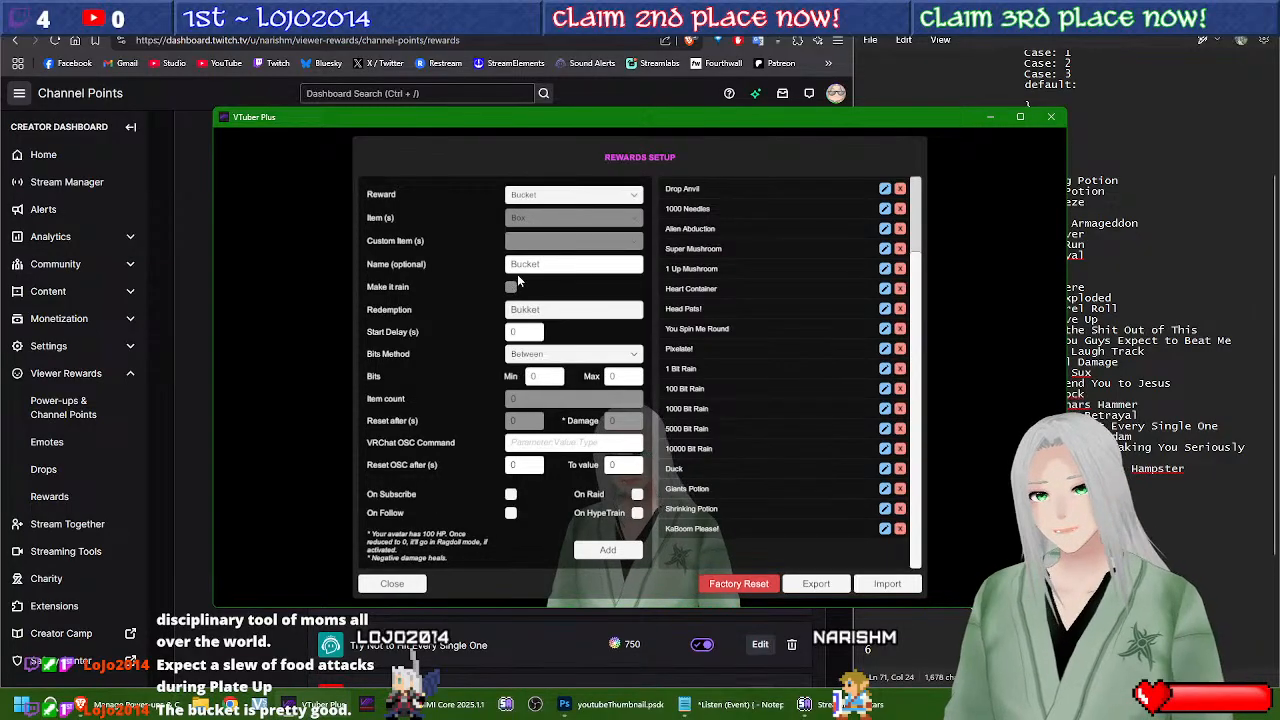
double_click(533, 266)
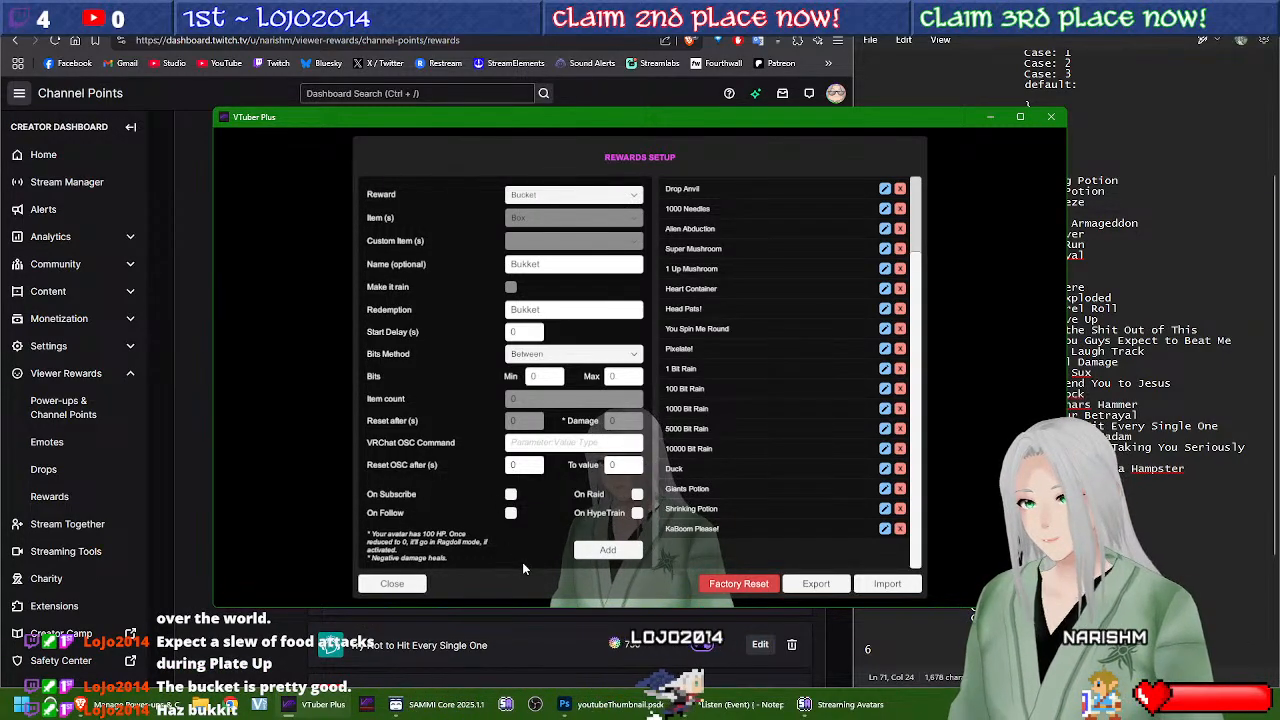
Step: Set the bucket reward's redemption and name to Haz Bukkit and add it to the rewards list
double_click(513, 310)
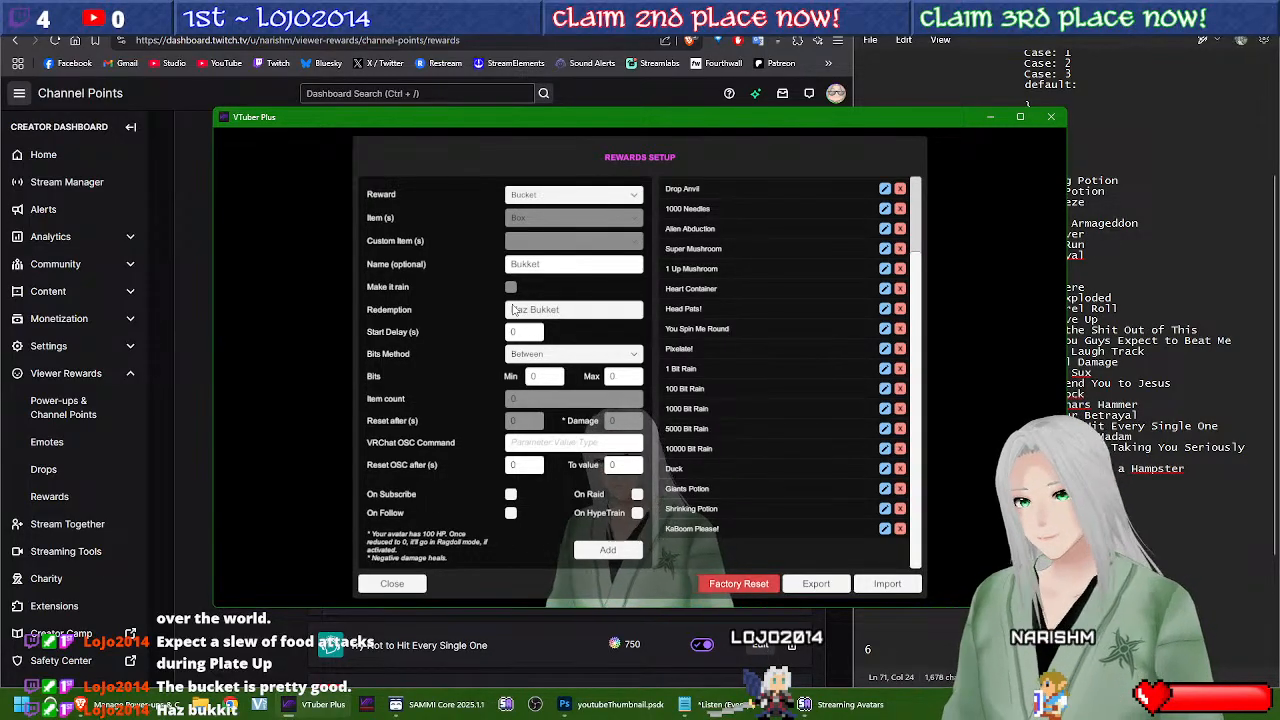
type("Bukkit")
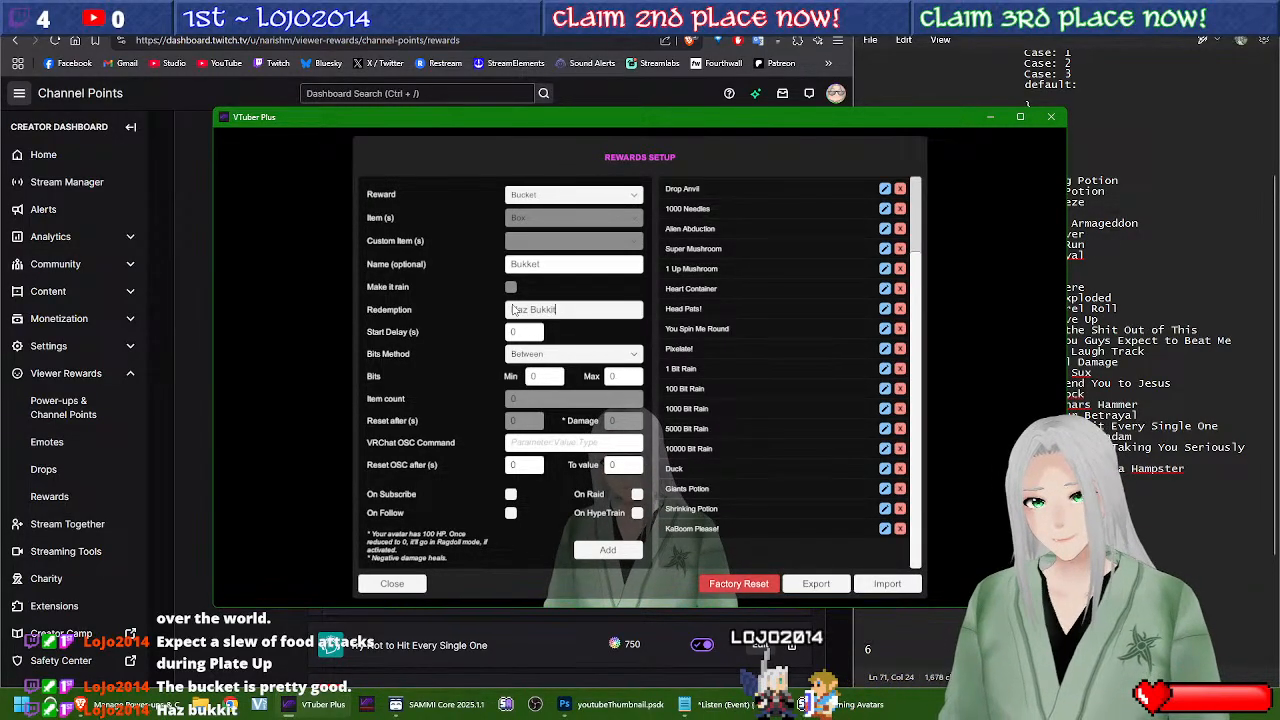
double_click(569, 267)
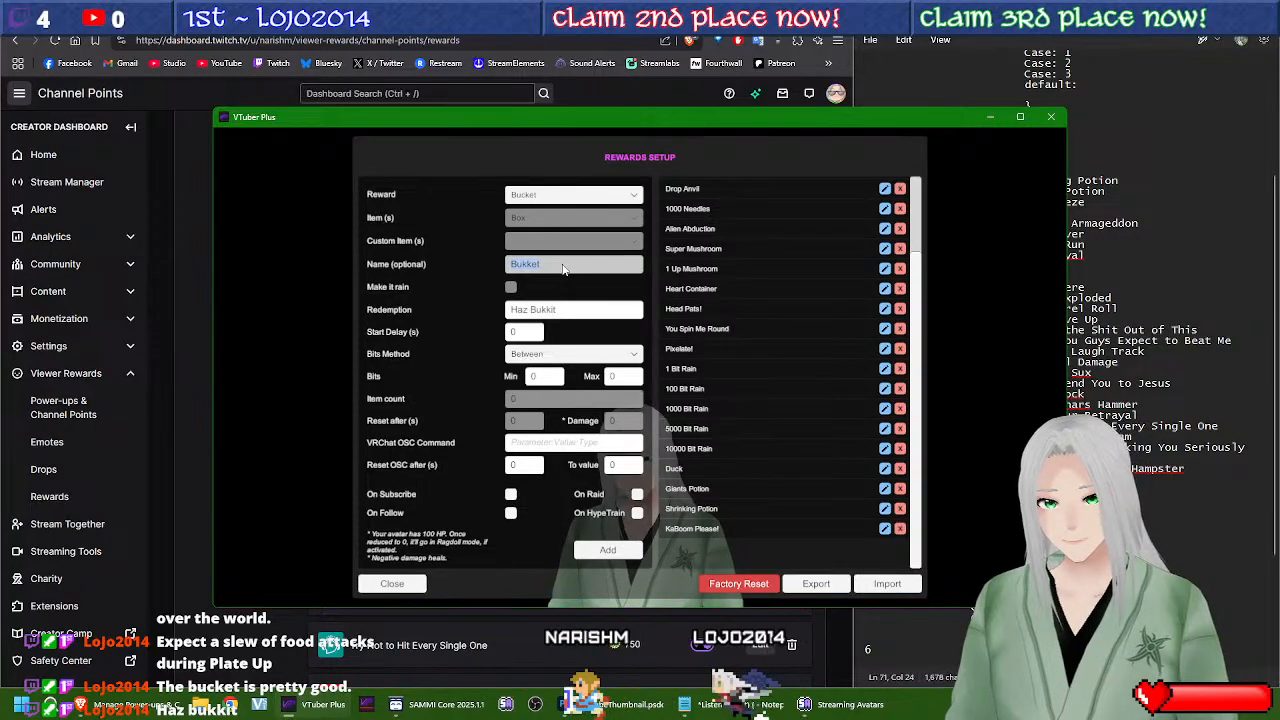
type("Haz")
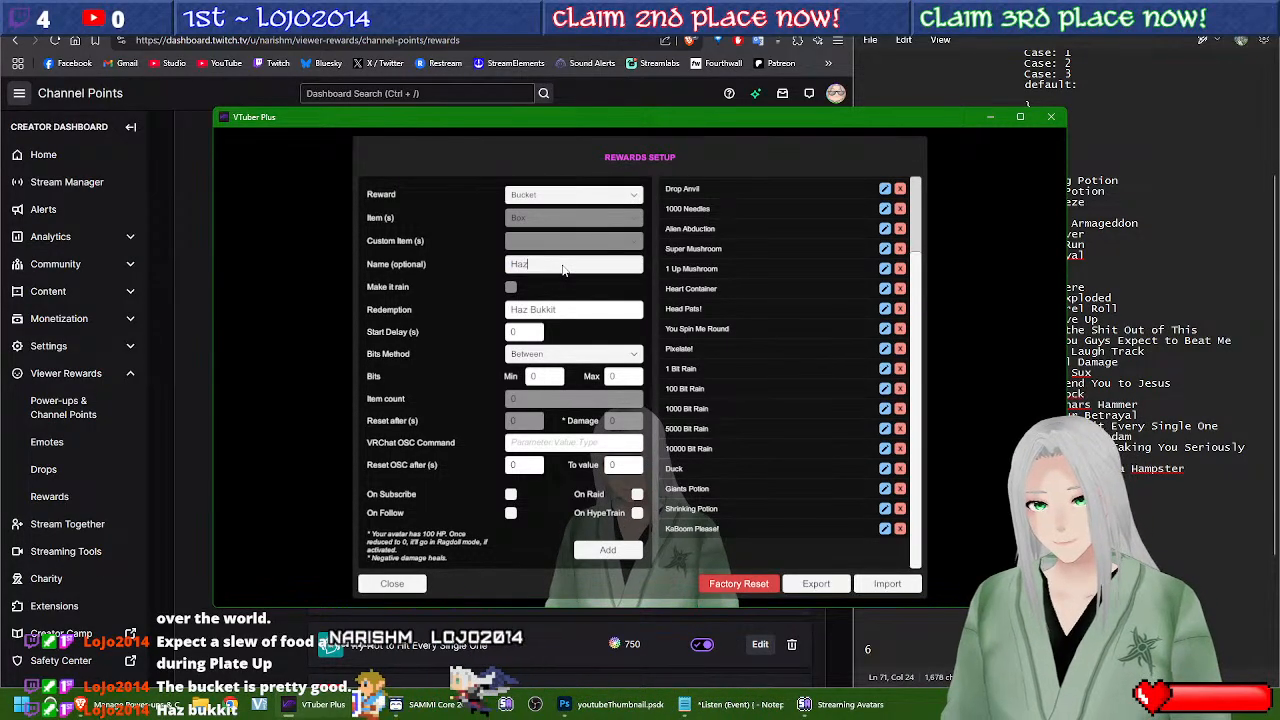
type(" Bukkit")
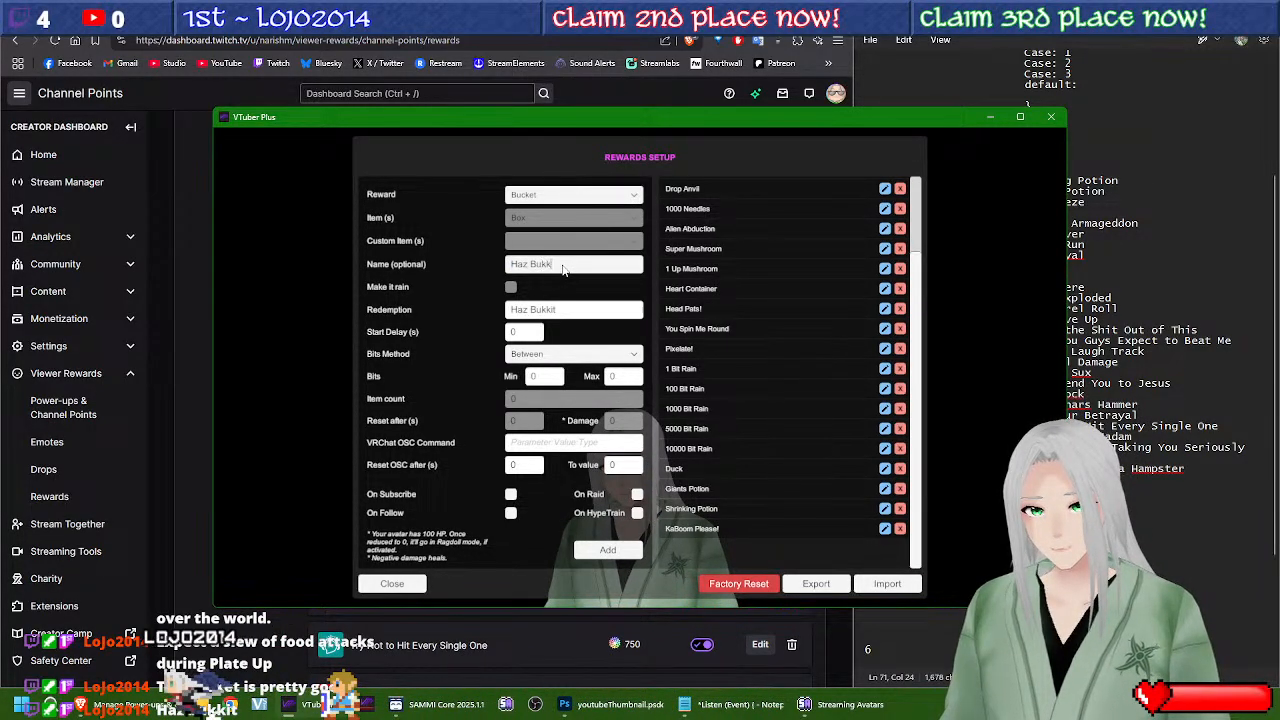
left_click(600, 553)
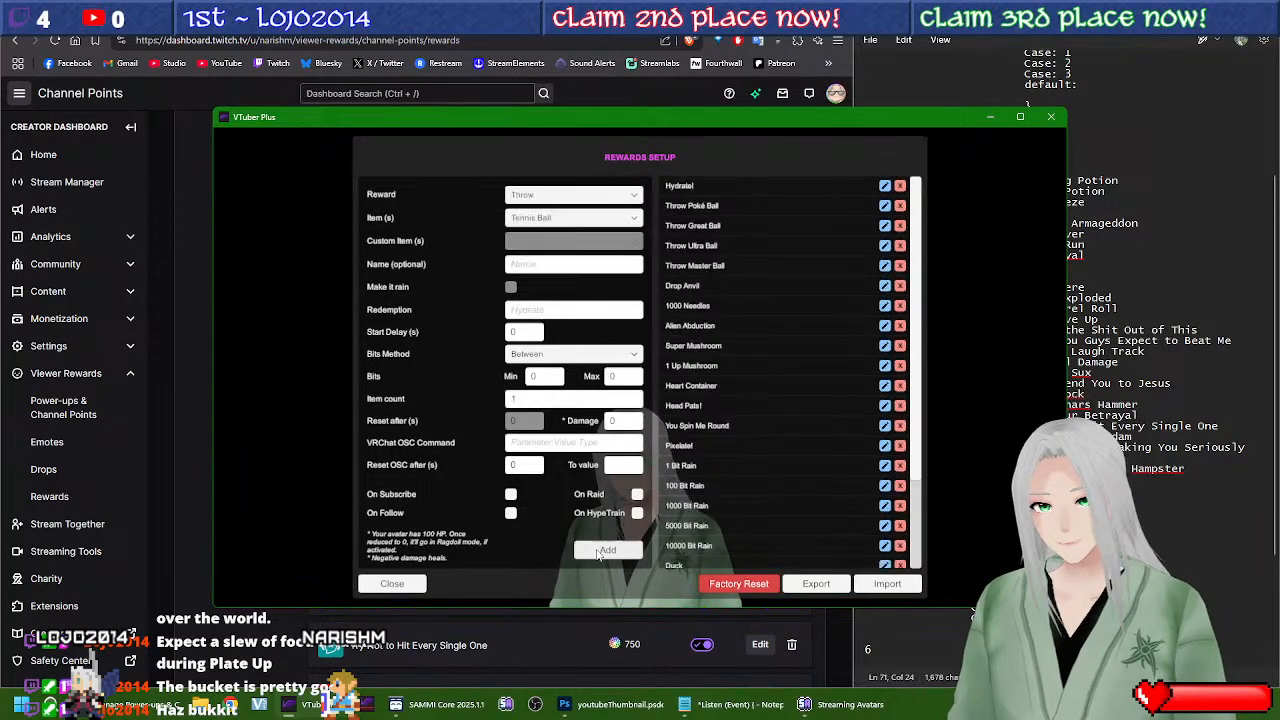
Step: Switch to the Twitch Channel Points page and start a new custom reward named Haz Bukket
left_click(437, 622)
scroll(255, 420, "down", 5)
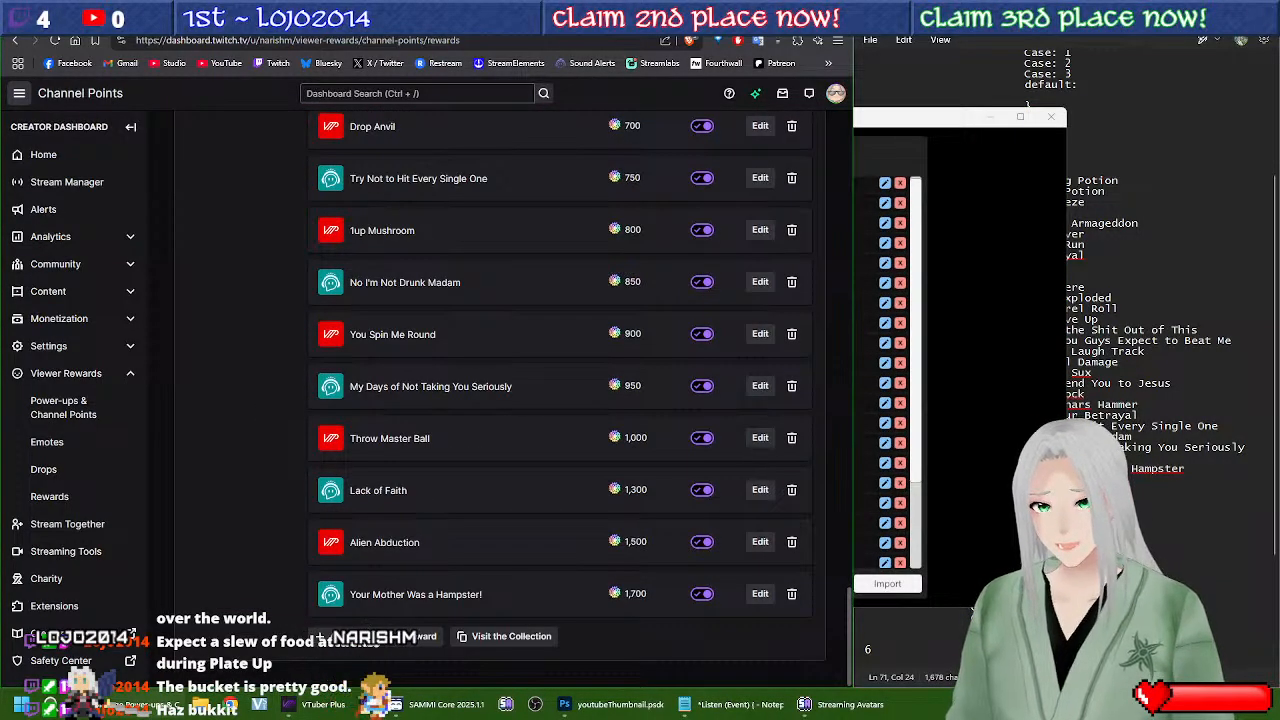
left_click(380, 636)
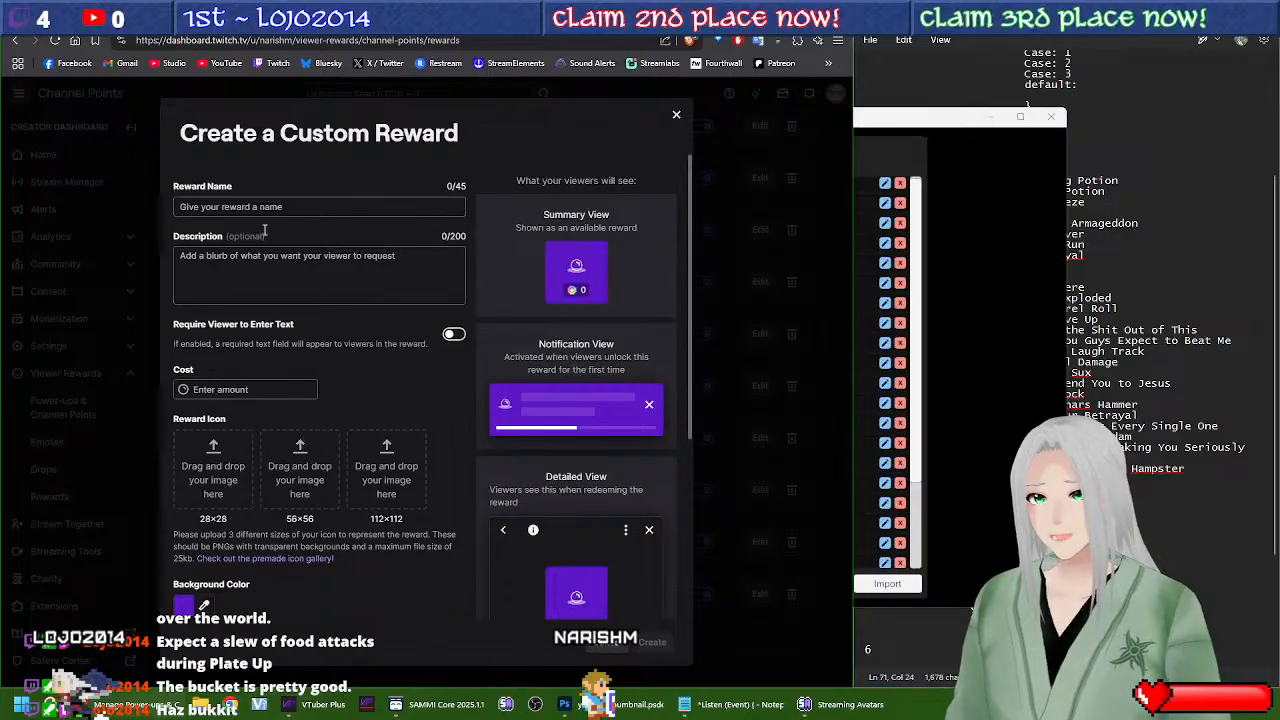
left_click(426, 199)
type("Ha")
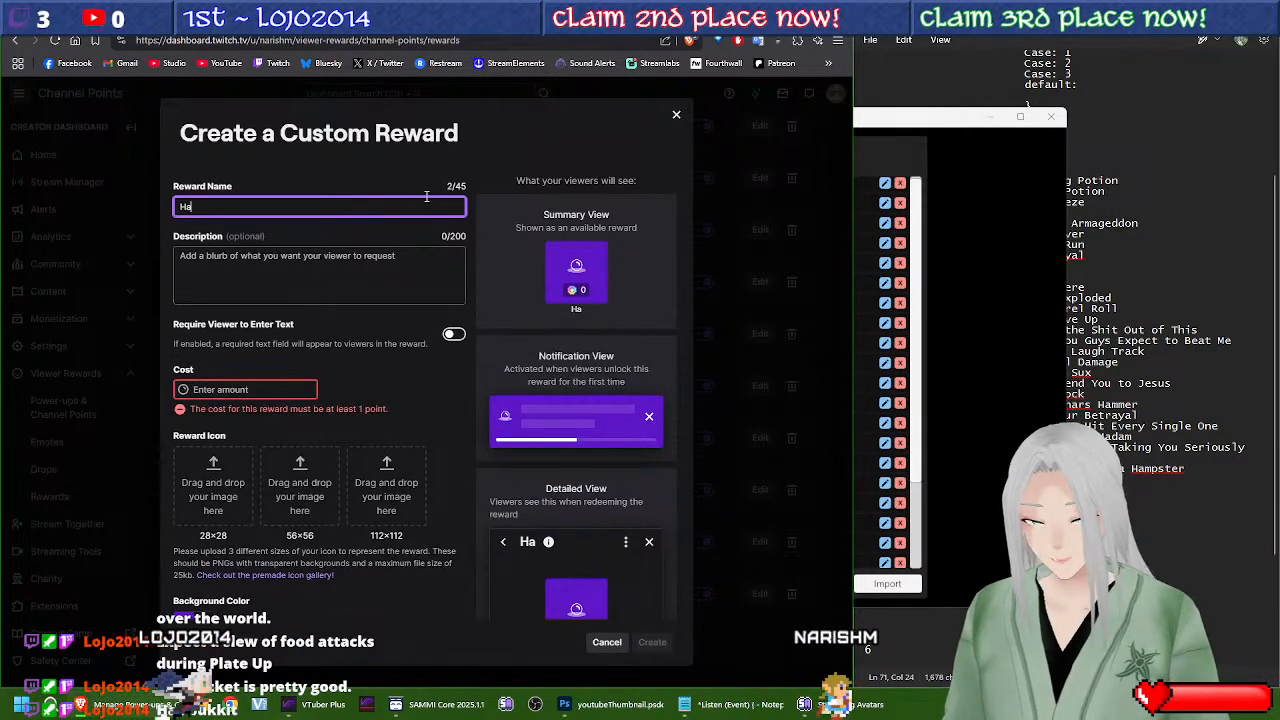
type("z Buk")
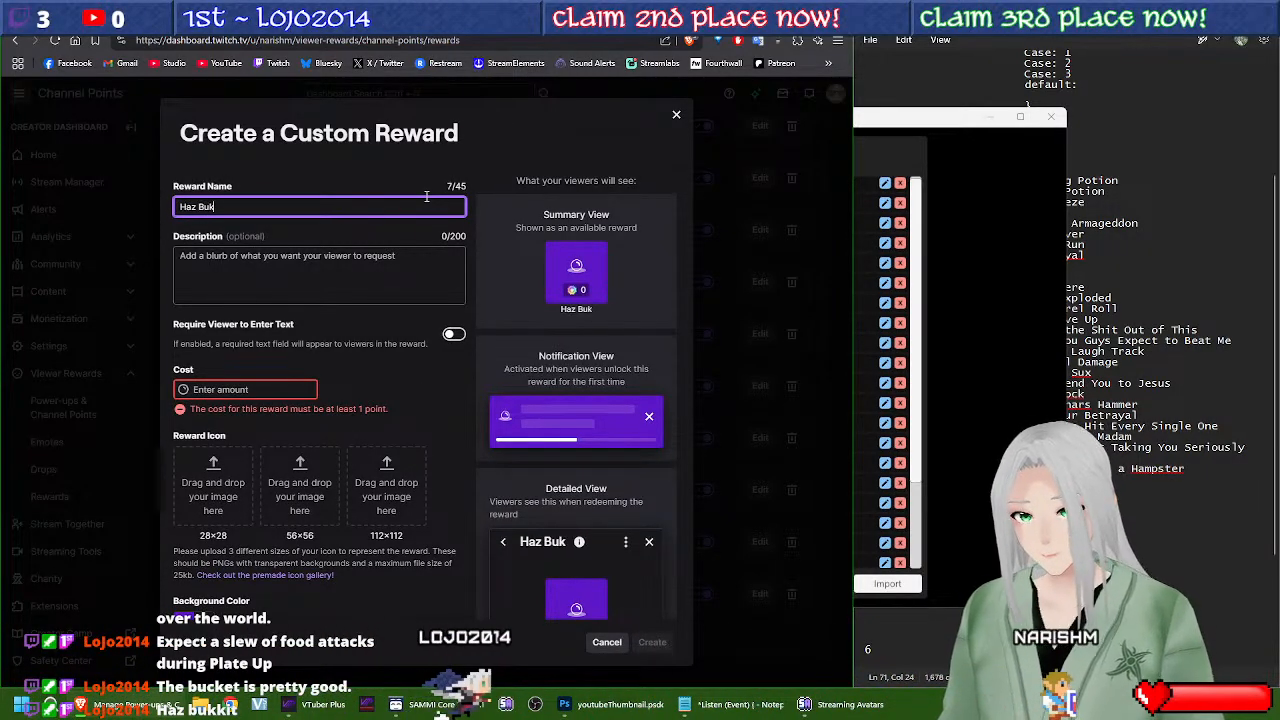
type("ket")
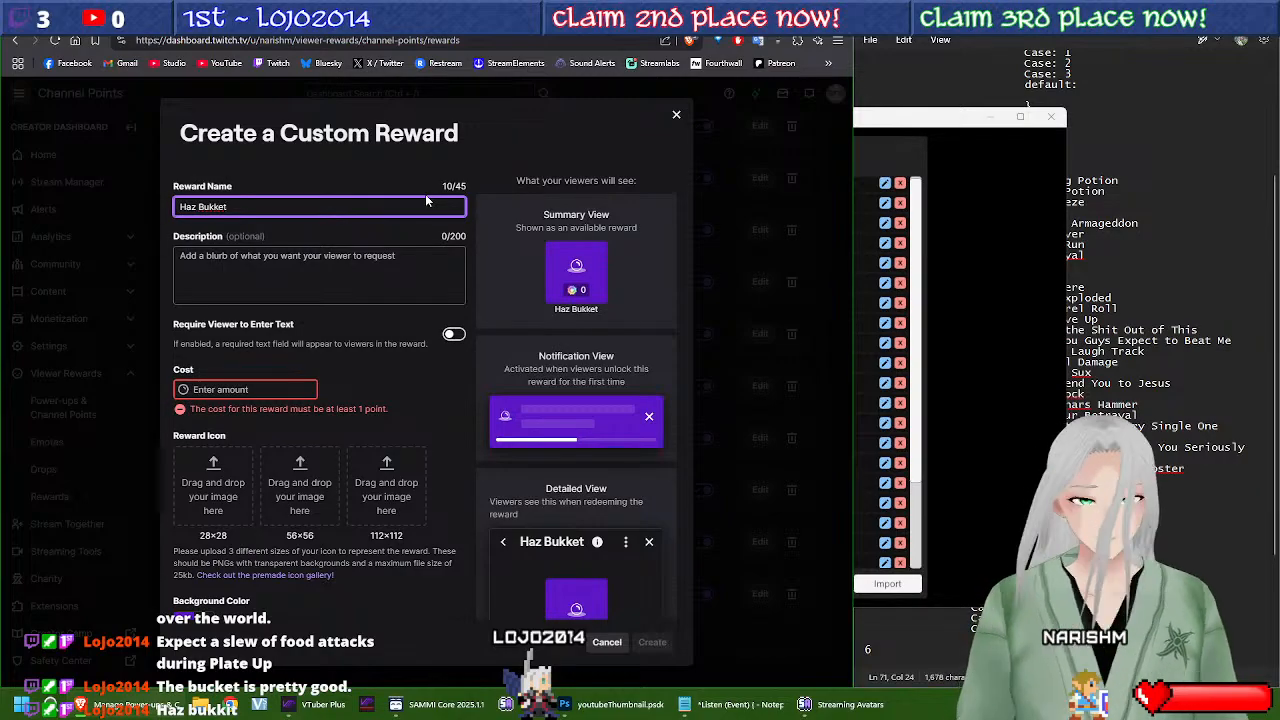
Step: Complete the reward name as Haz Bukket! and enter the description I Haz a Bukkit!
type("!")
left_click(318, 262)
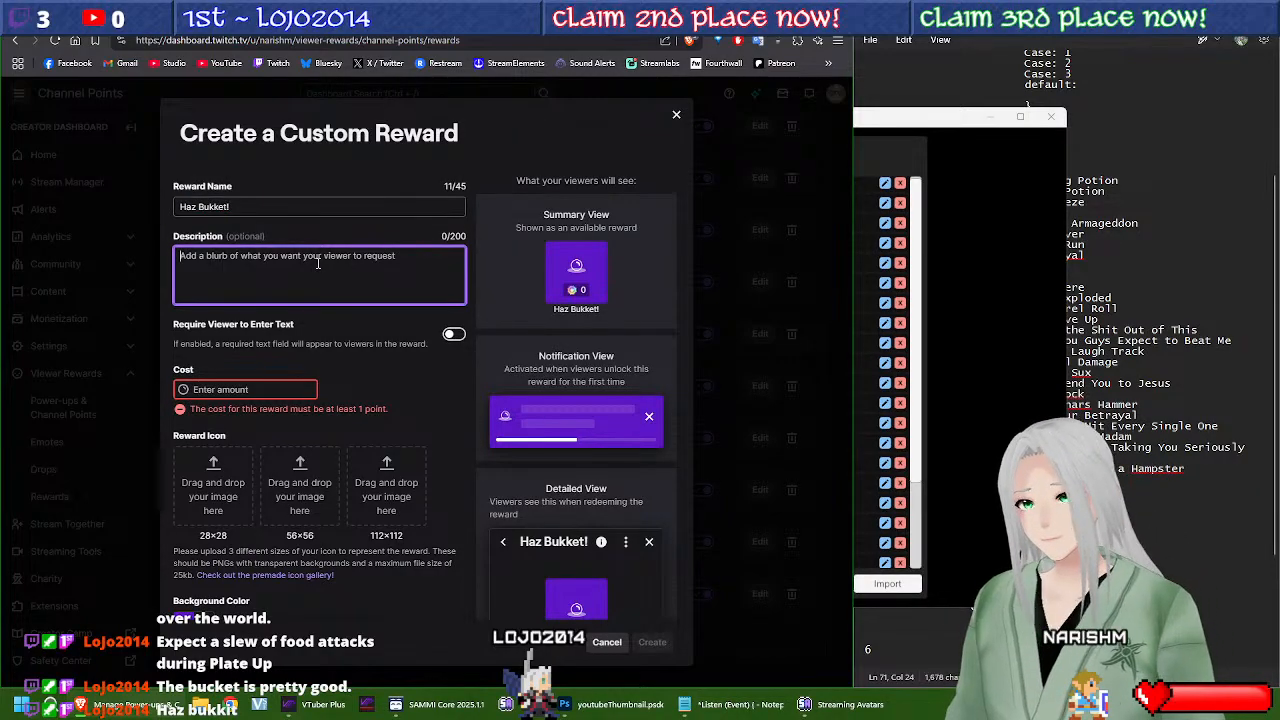
type("I Haz a Bukkit!")
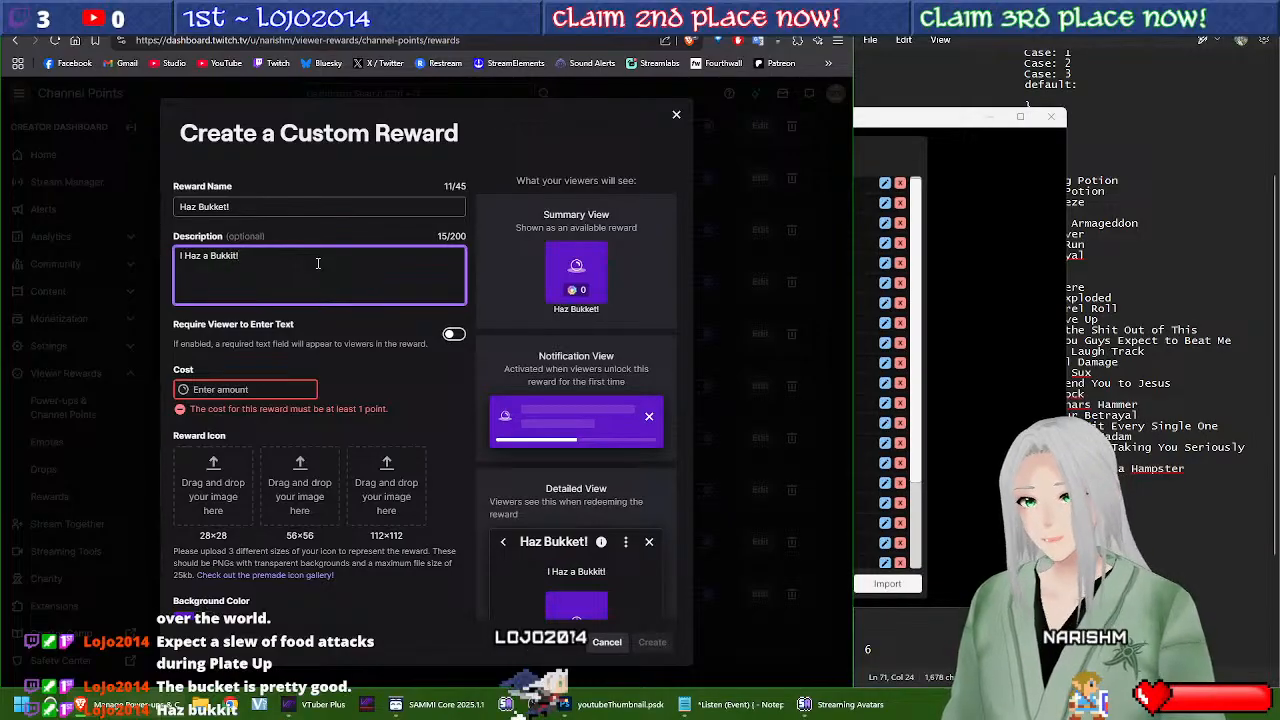
Step: Upload vtp28.png from the Streaming Assets folder as the 28×28 reward icon
left_click(210, 490)
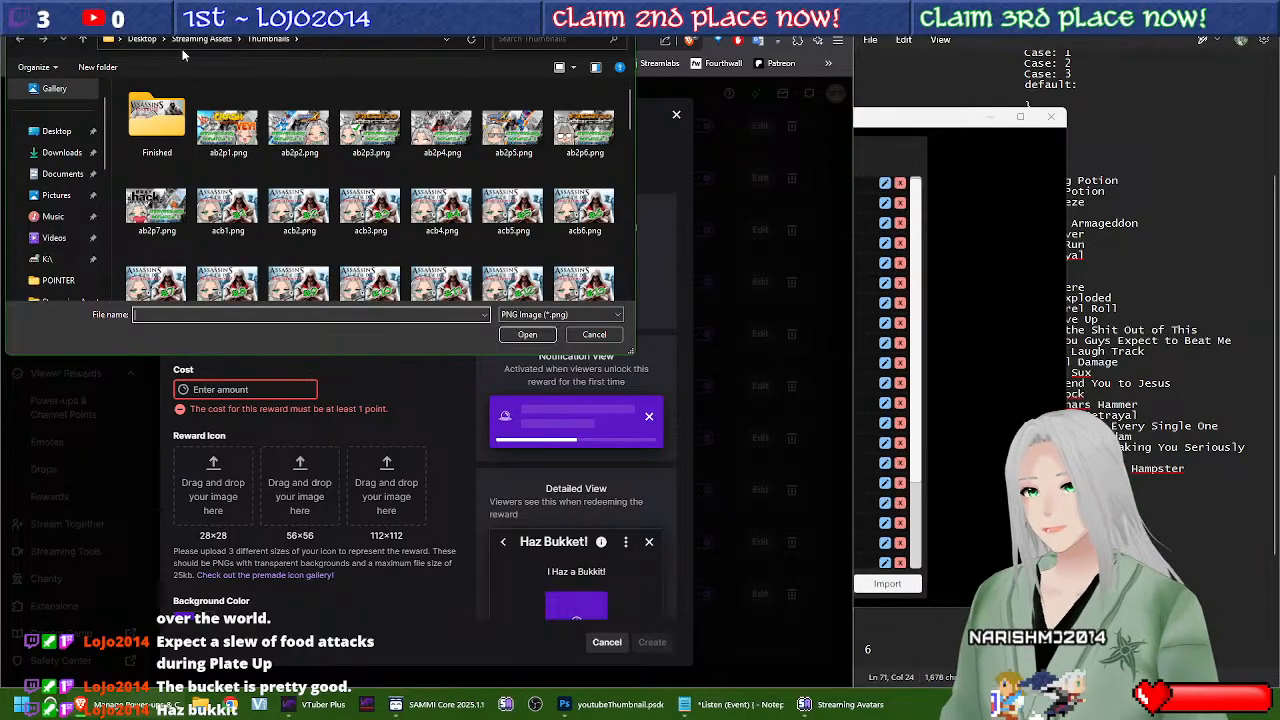
left_click(201, 38)
scroll(442, 186, "down", 5)
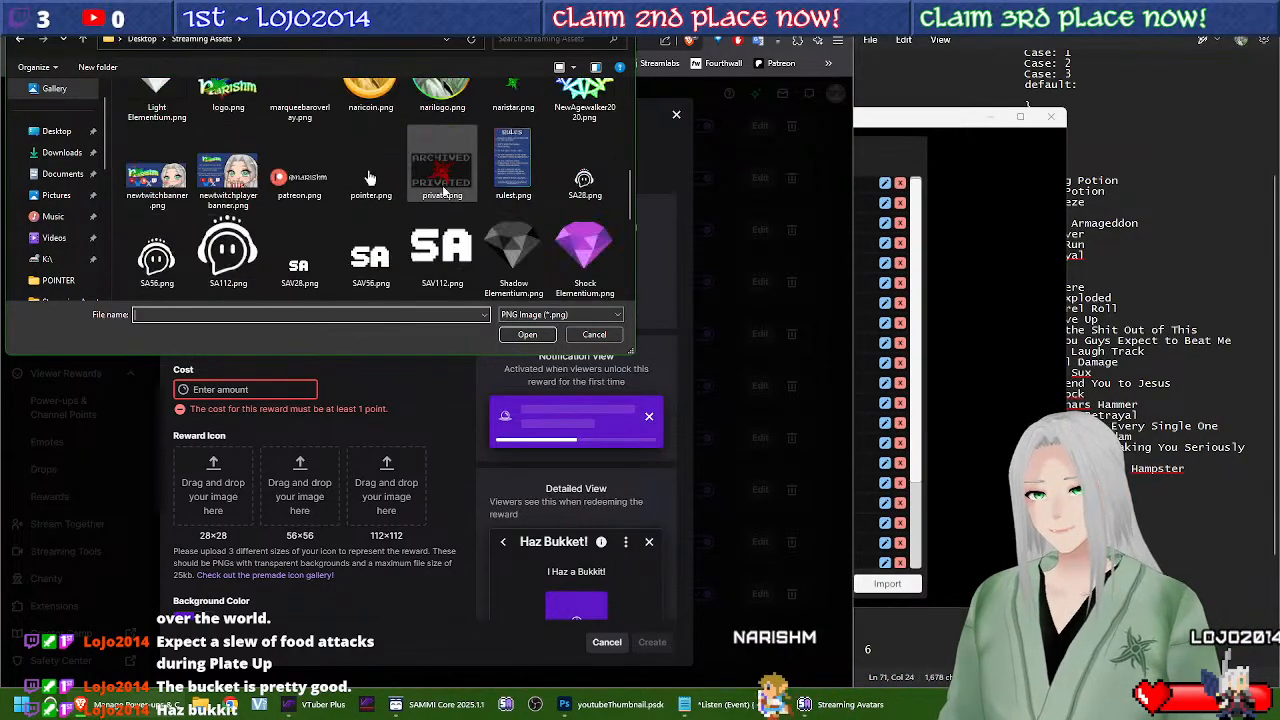
scroll(443, 190, "down", 5)
left_click(370, 262)
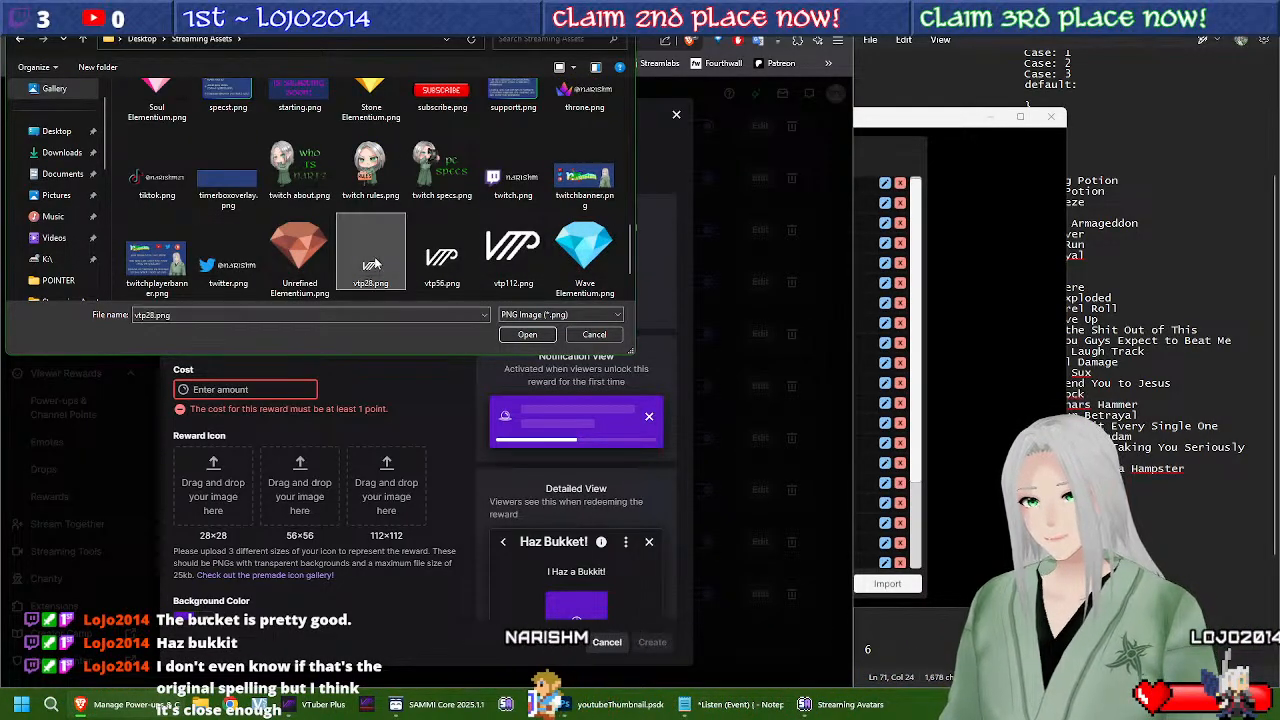
double_click(372, 263)
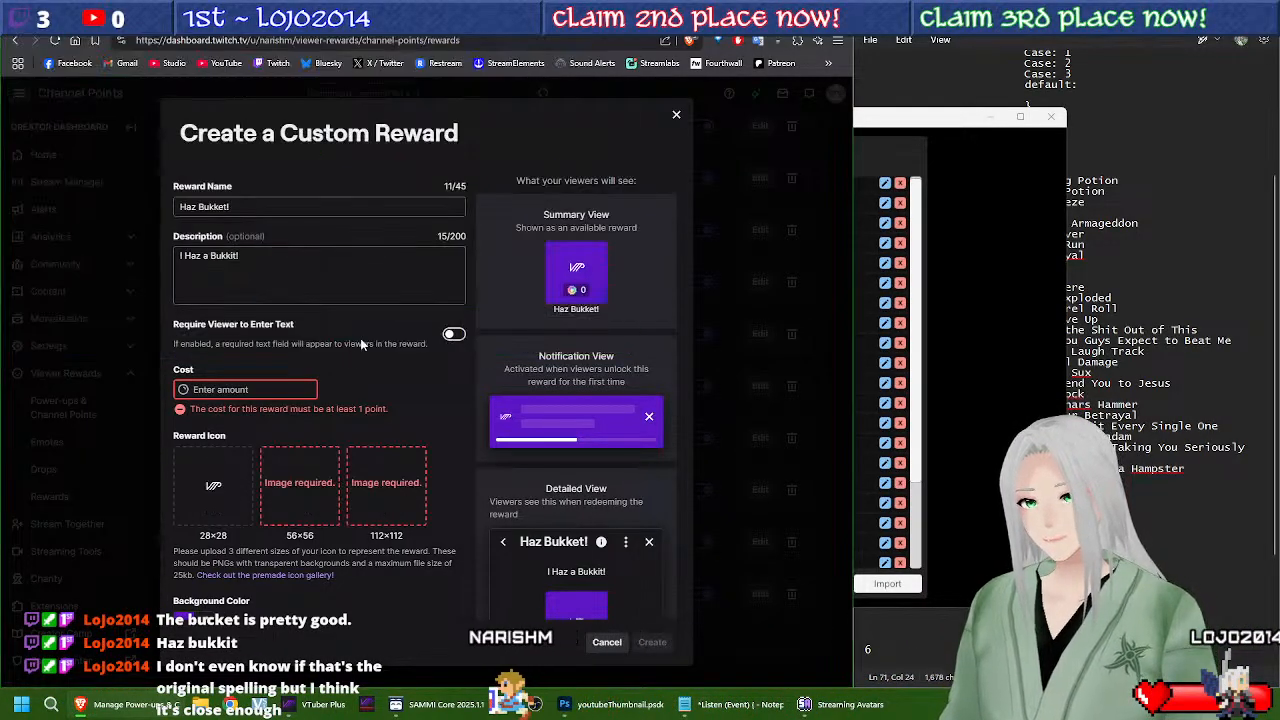
Step: Upload vtp56.png as the 56×56 reward icon and vtp112.png as the 112×112 reward icon
left_click(312, 487)
scroll(370, 265, "down", 5)
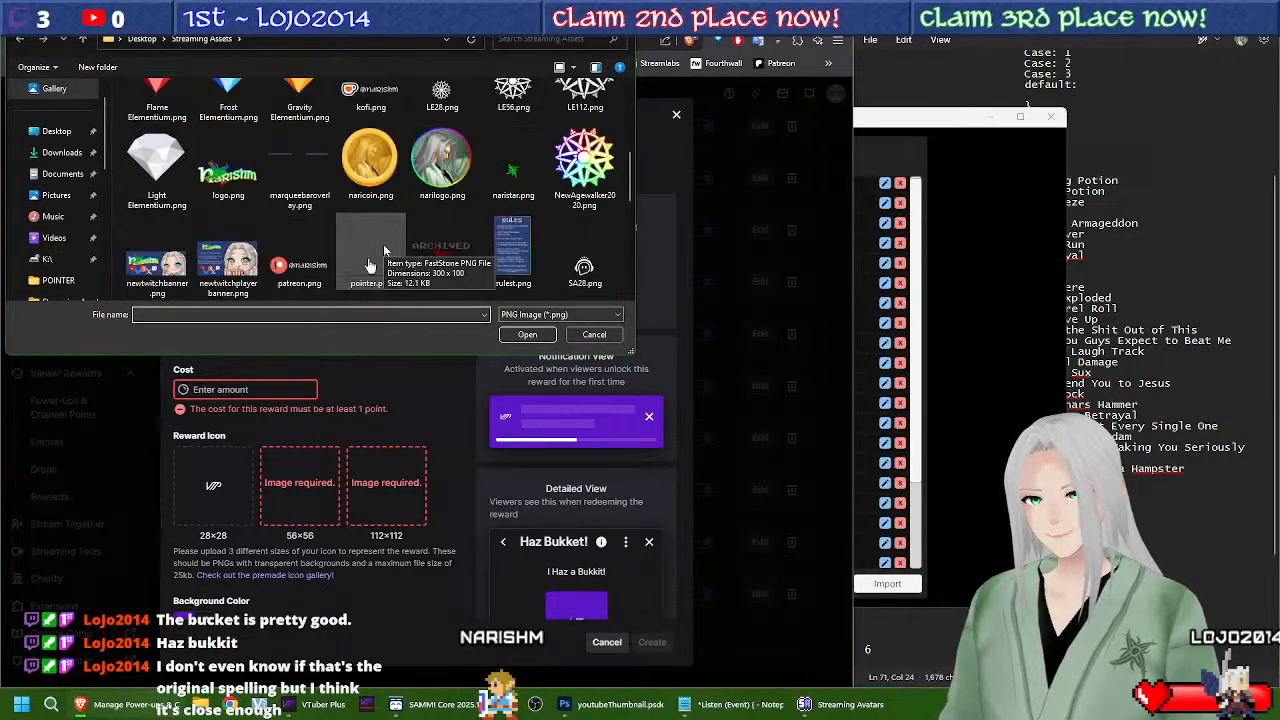
scroll(384, 250, "down", 6)
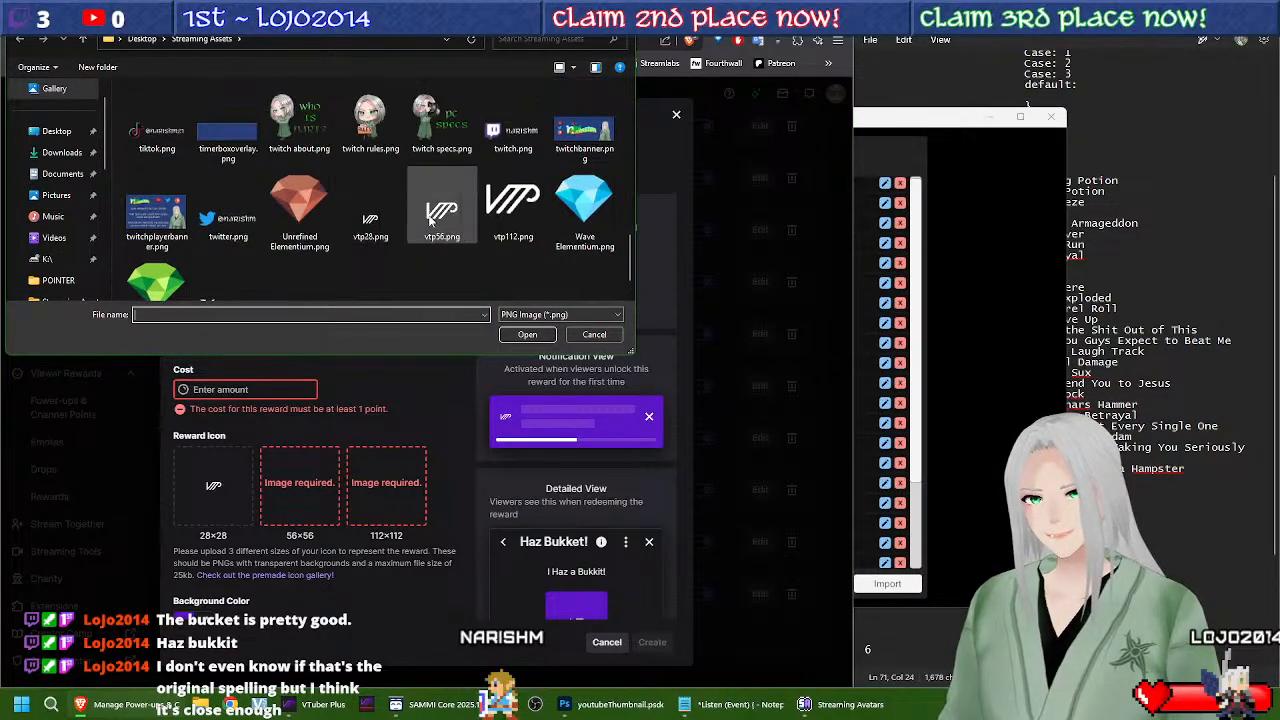
double_click(432, 222)
left_click(382, 500)
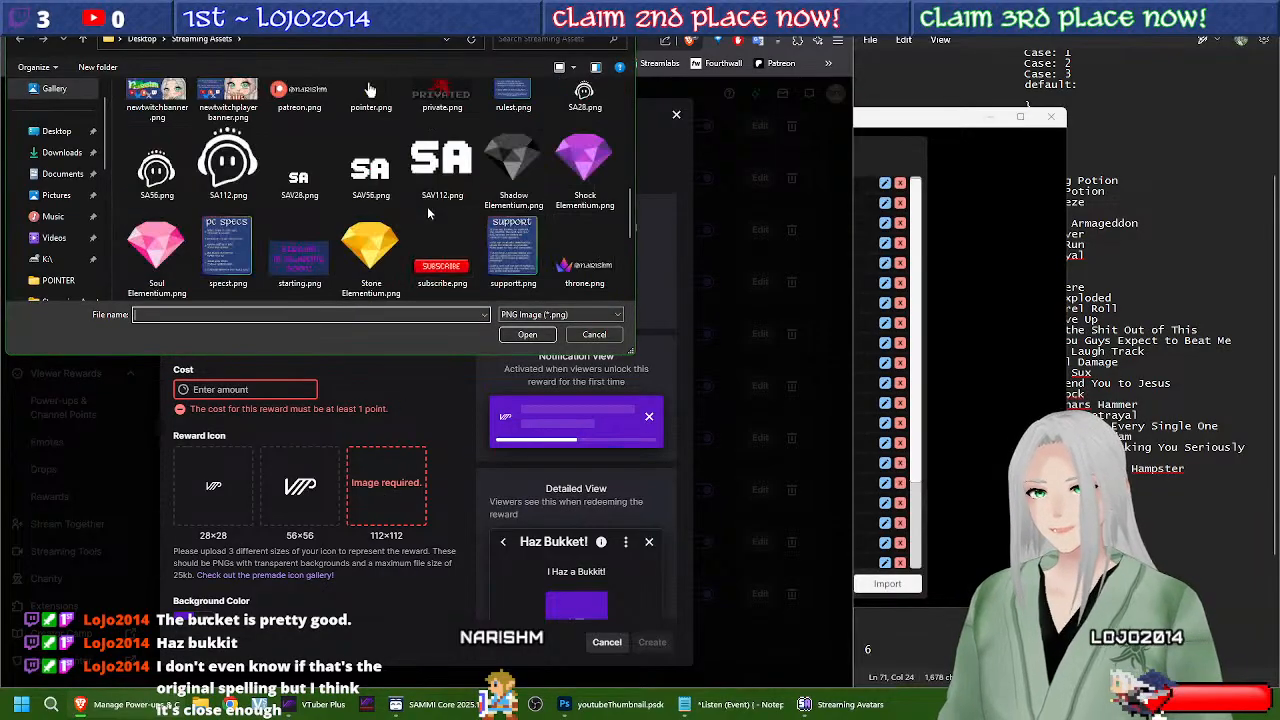
scroll(427, 206, "down", 5)
double_click(510, 164)
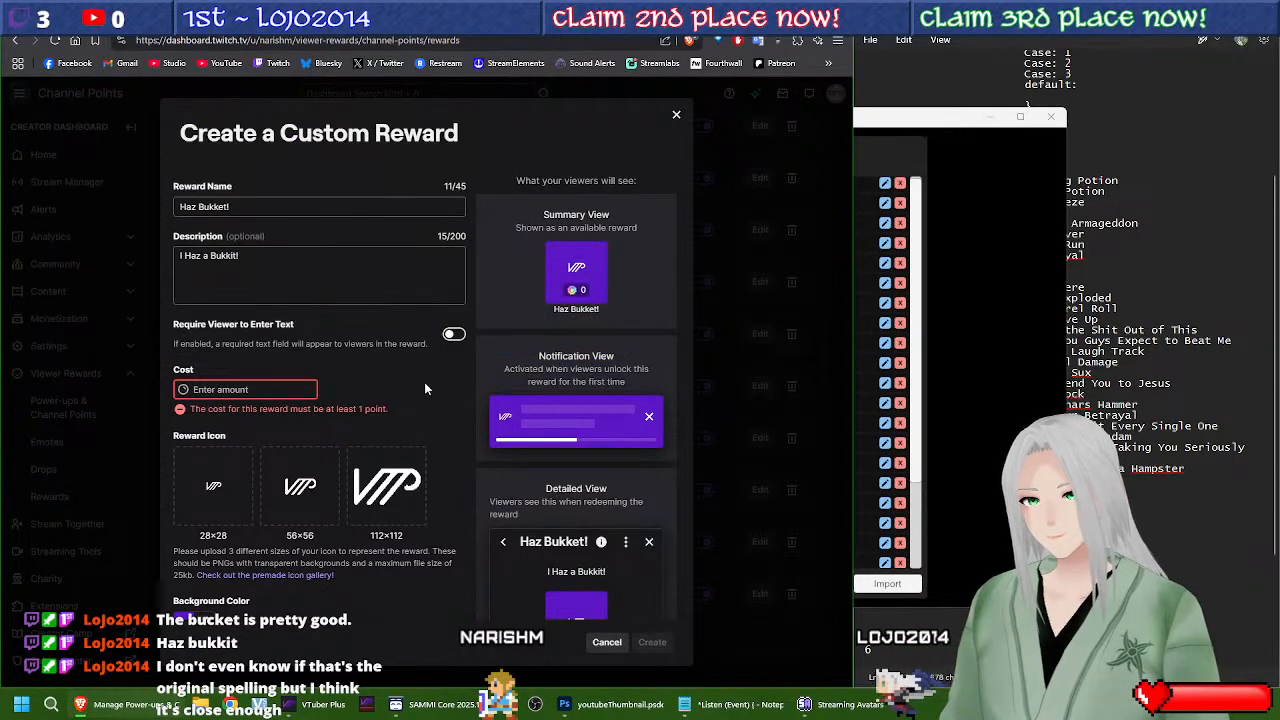
Step: Enable cooldown and limits for the reward with a redemption cooldown time of 5 minutes
scroll(432, 411, "down", 2)
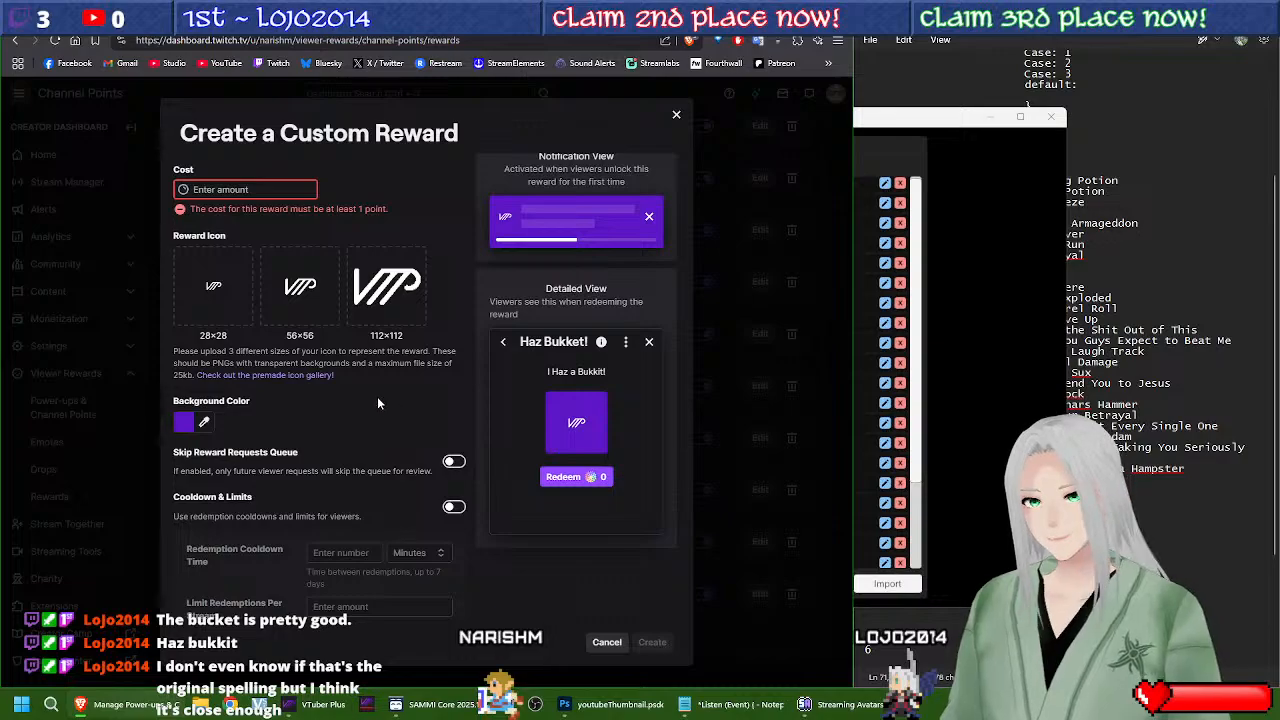
scroll(377, 396, "up", 2)
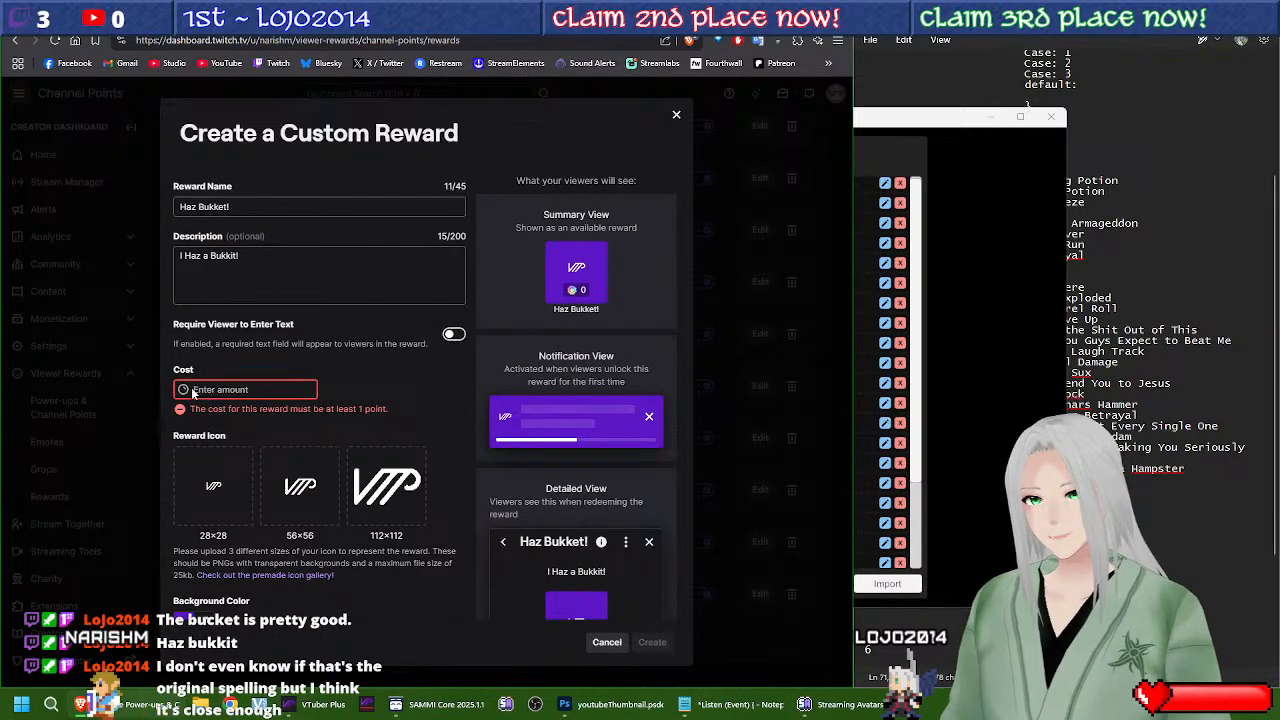
left_click(248, 391)
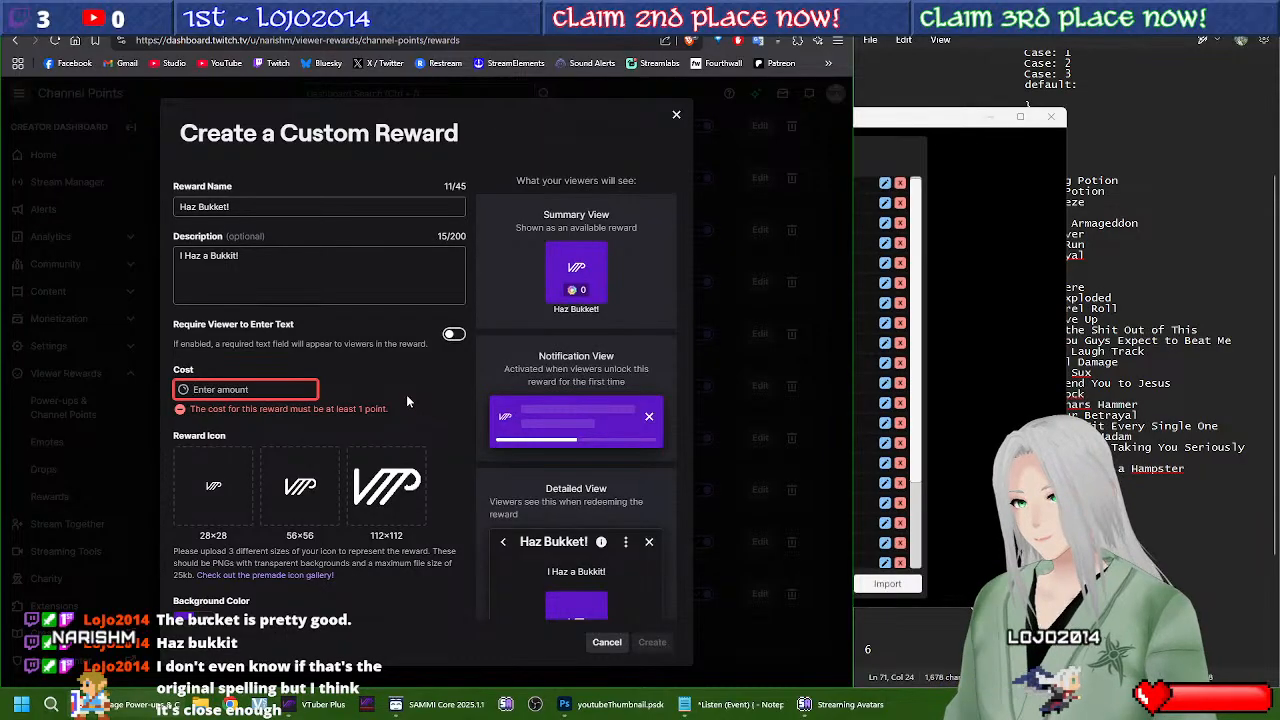
scroll(406, 394, "down", 3)
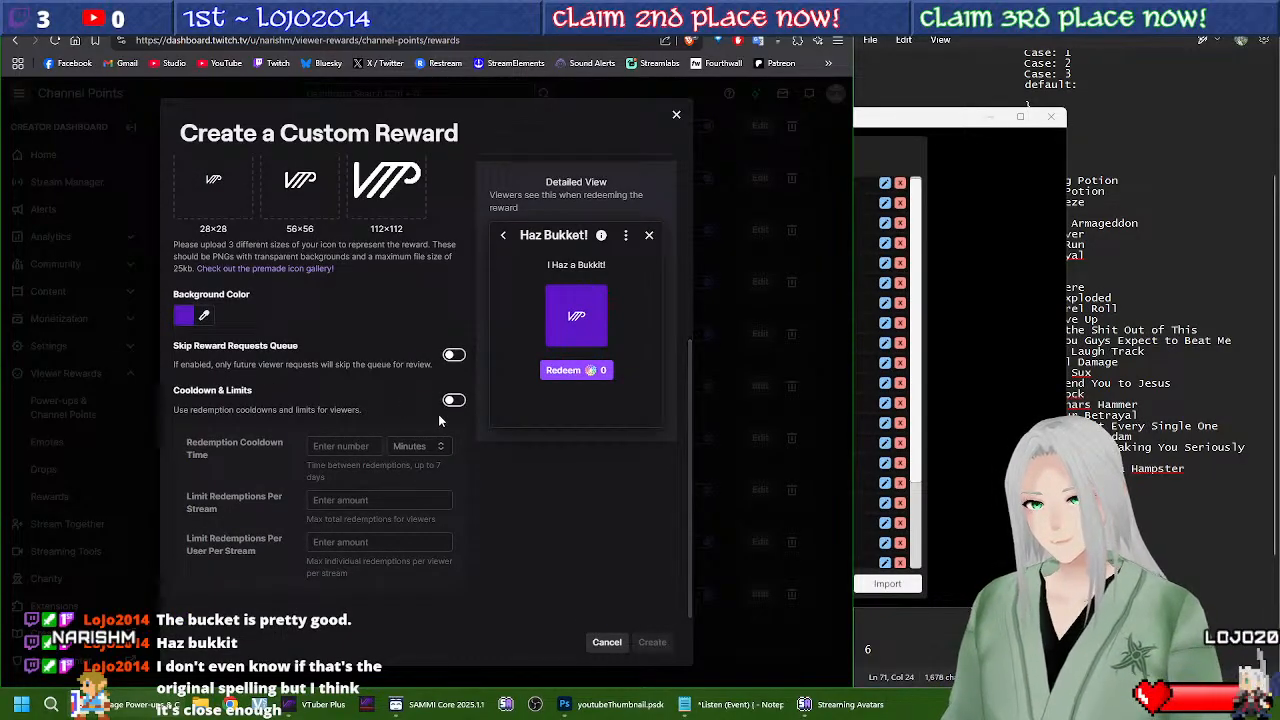
left_click(453, 402)
key("Tab")
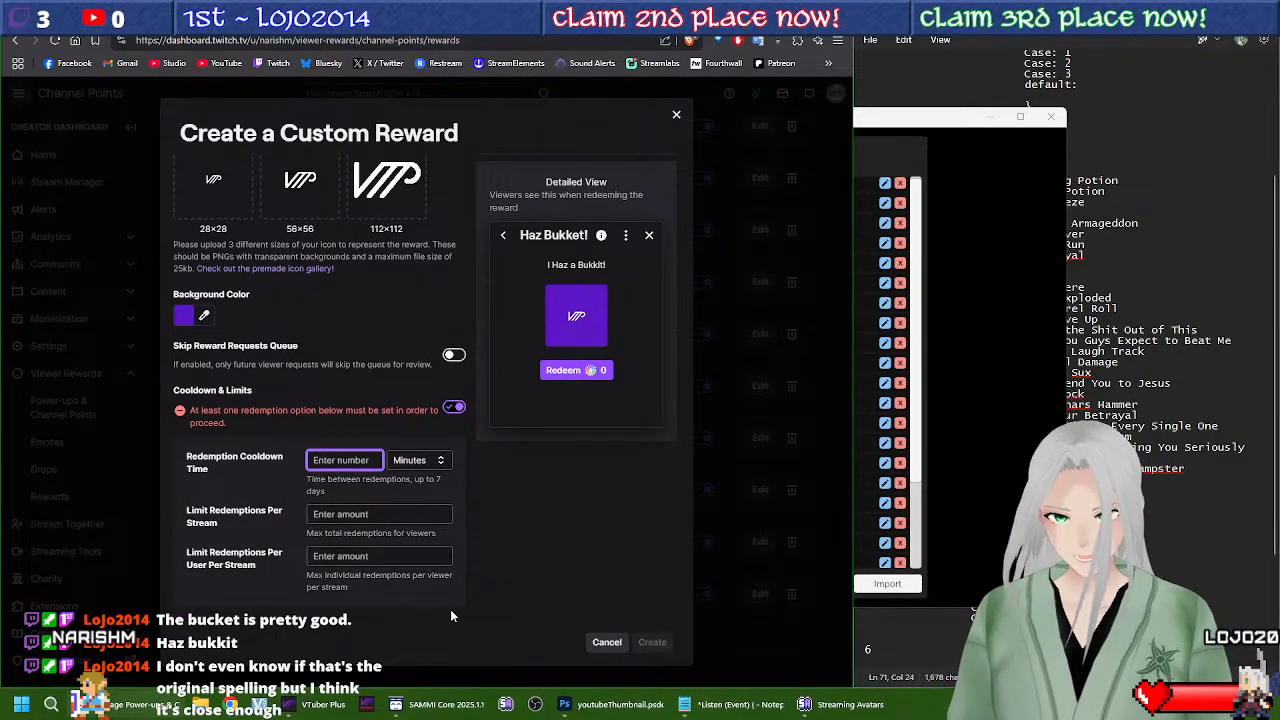
type("5")
left_click(548, 533)
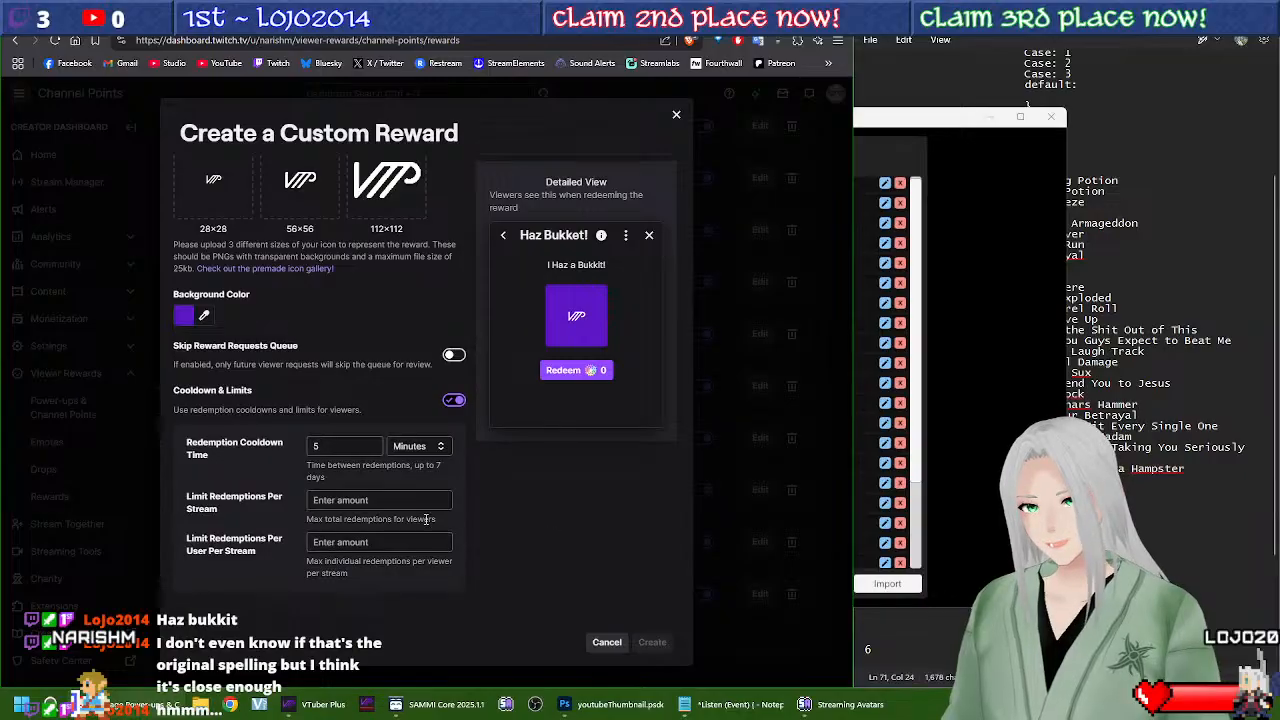
Step: Set the reward's cost to 300 points and create the Haz Bukket! reward
scroll(338, 415, "up", 3)
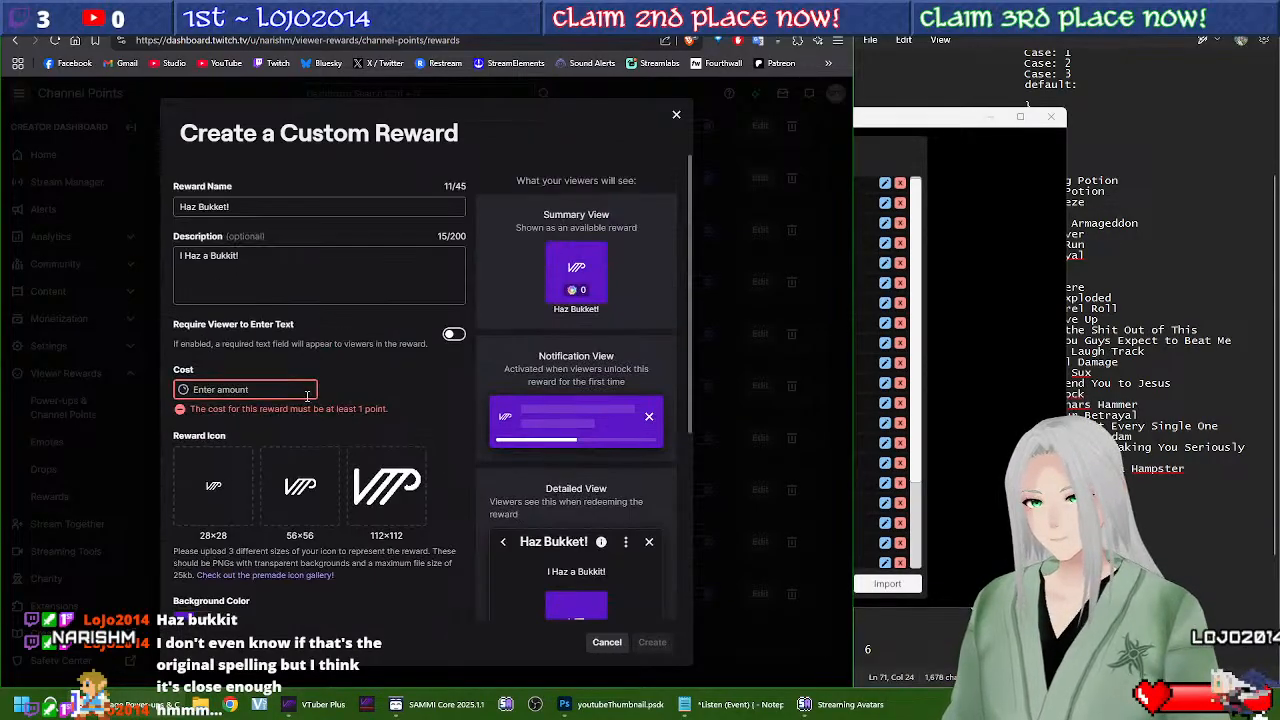
left_click(286, 388)
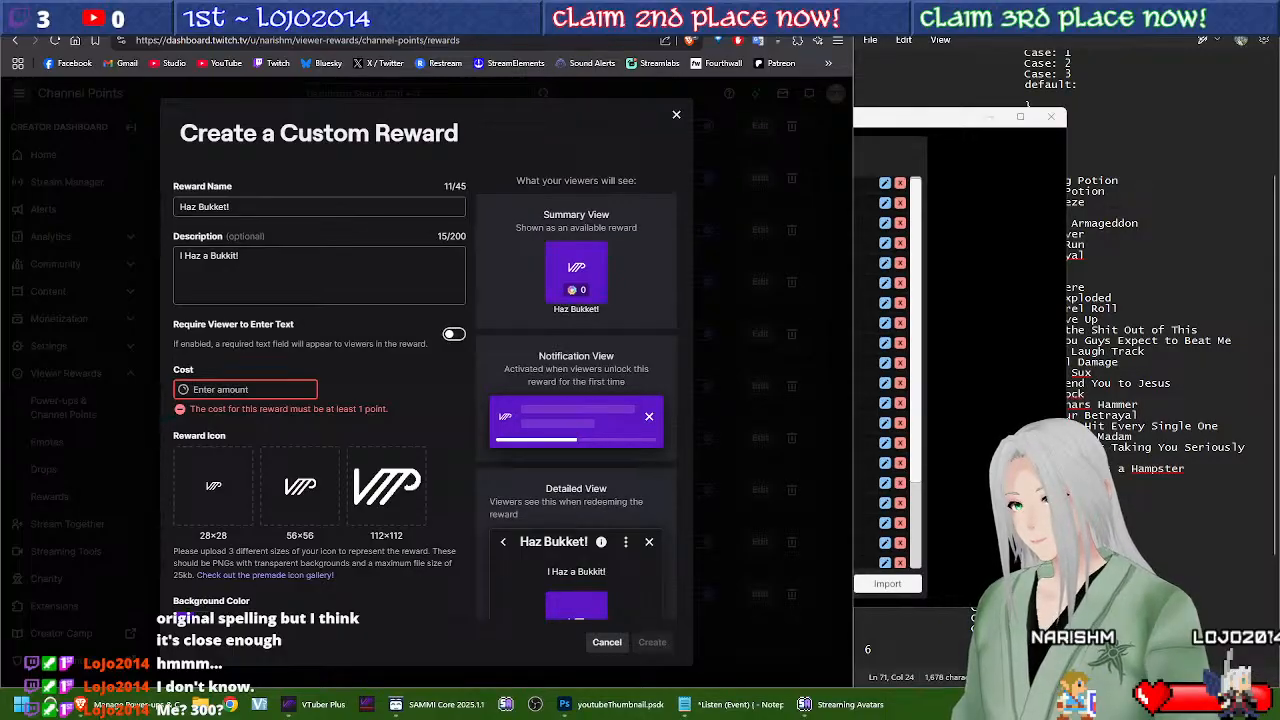
left_click(226, 388)
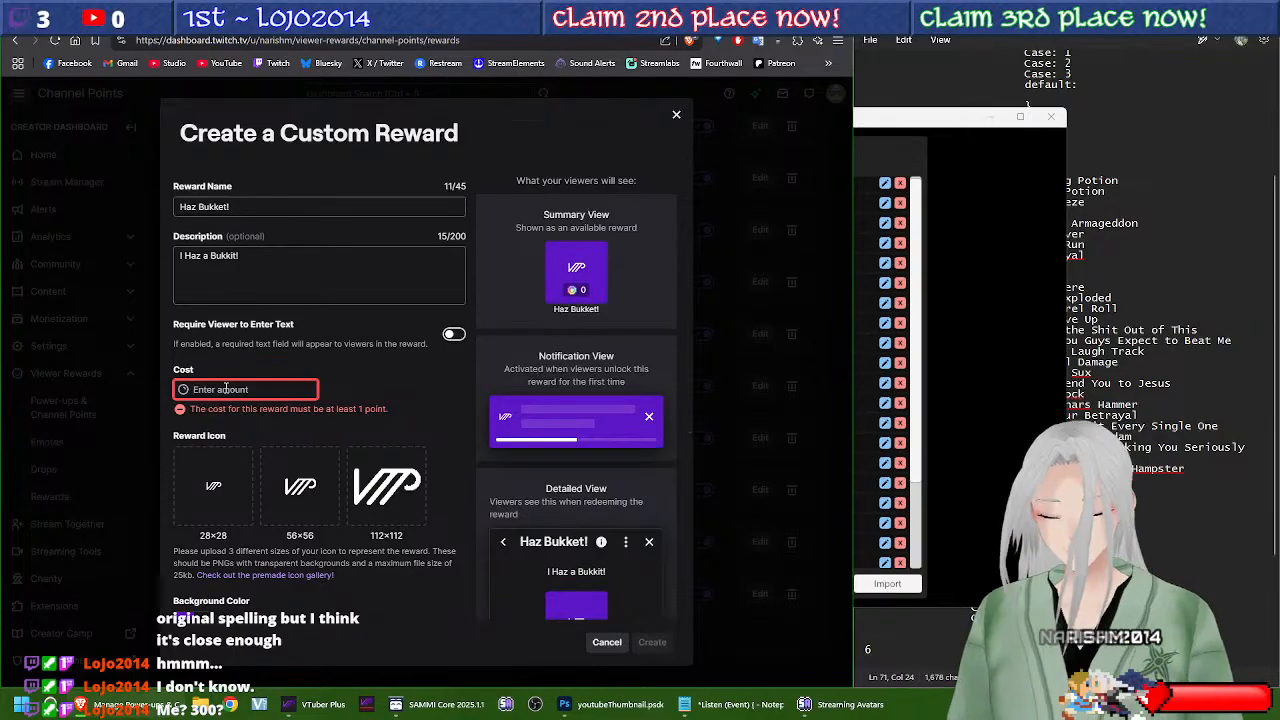
type("300")
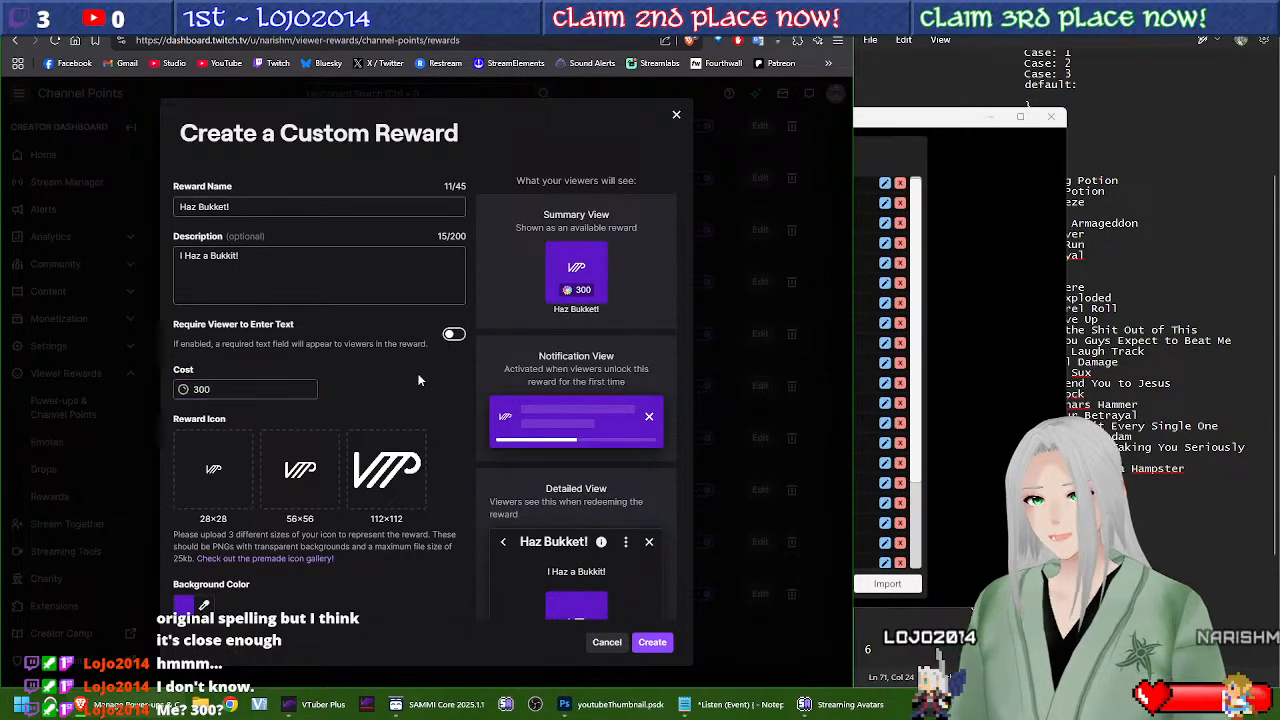
left_click(650, 646)
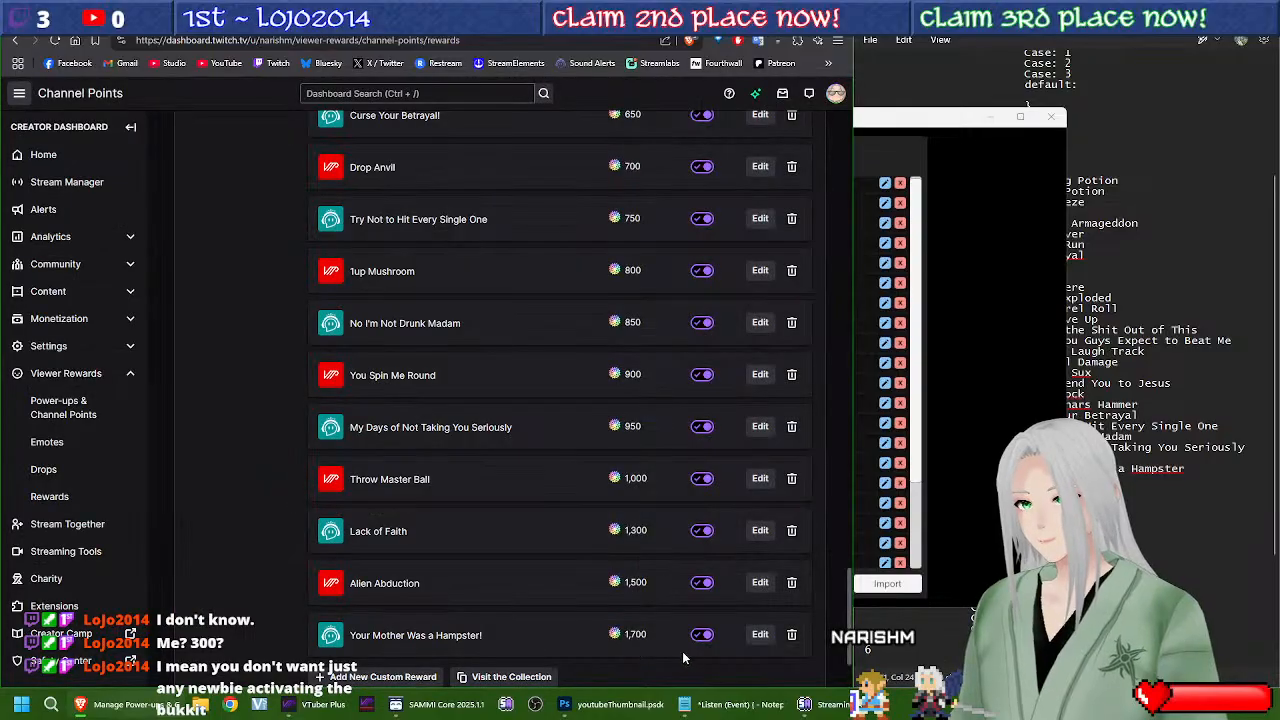
Step: Try to edit the background hex color code of the Heart Container reward, discarding the changes
scroll(497, 511, "up", 7)
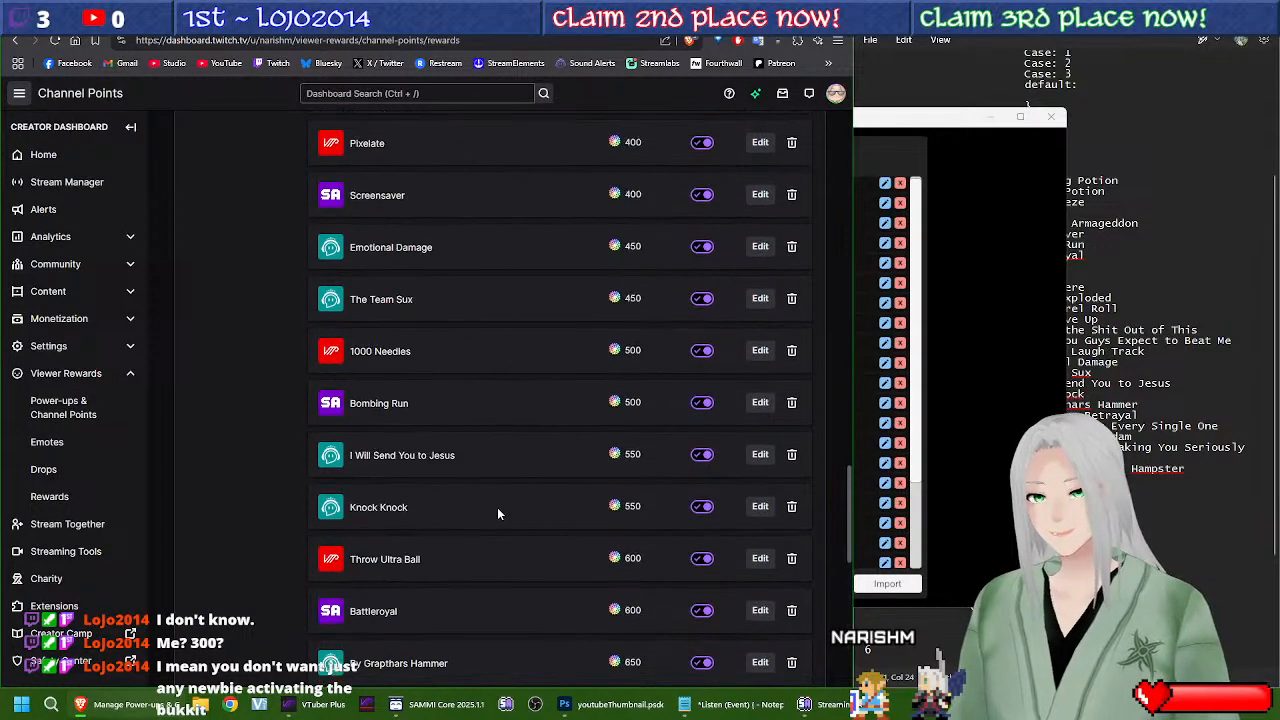
left_click(758, 292)
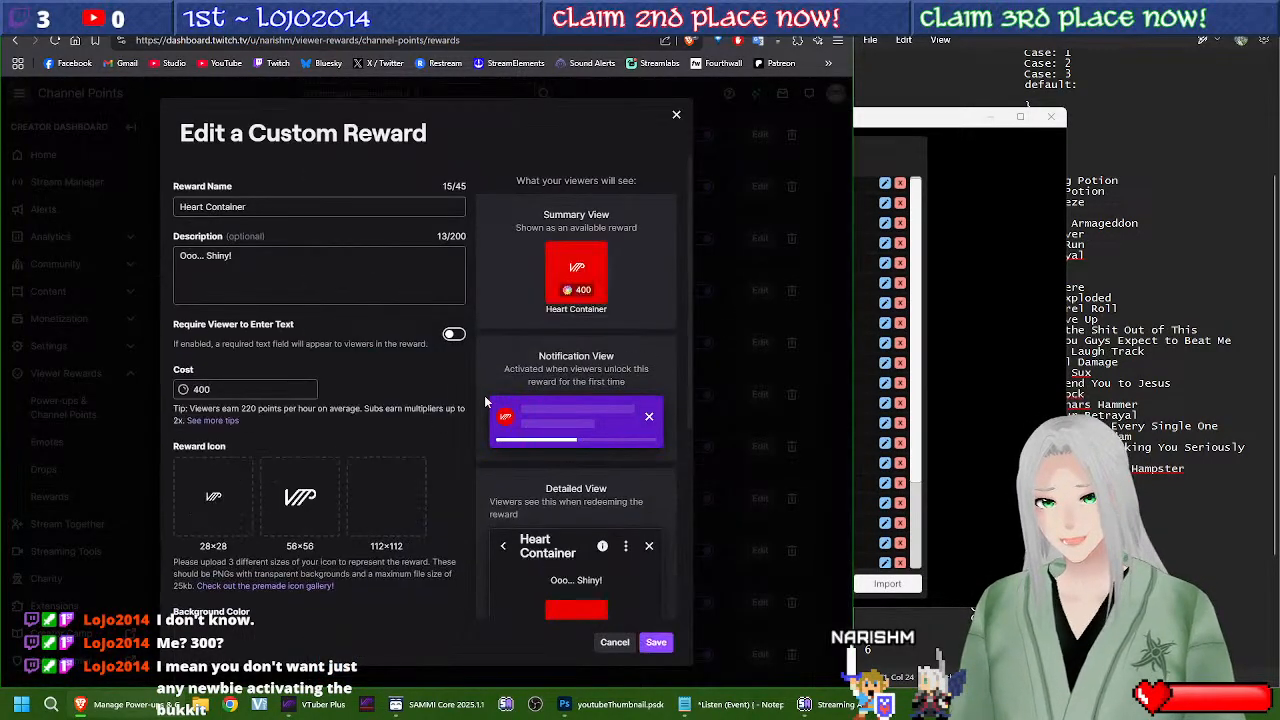
scroll(230, 487, "down", 5)
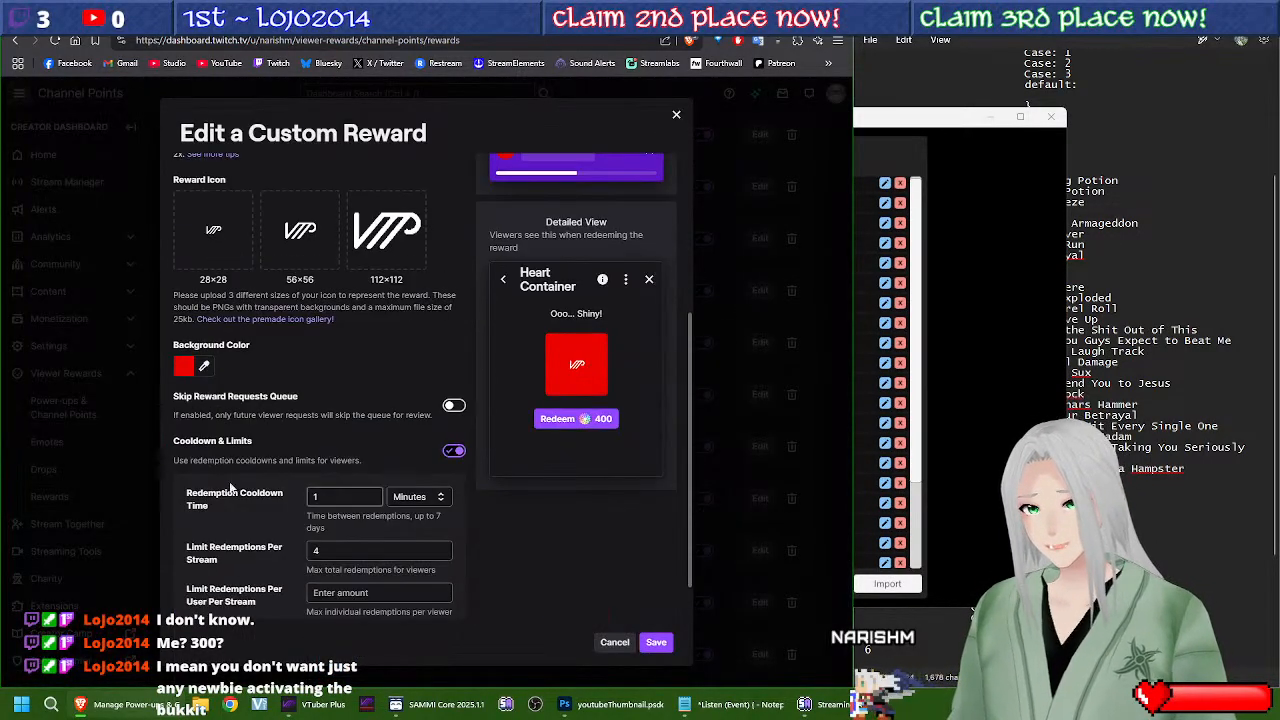
left_click(203, 368)
left_click(287, 420)
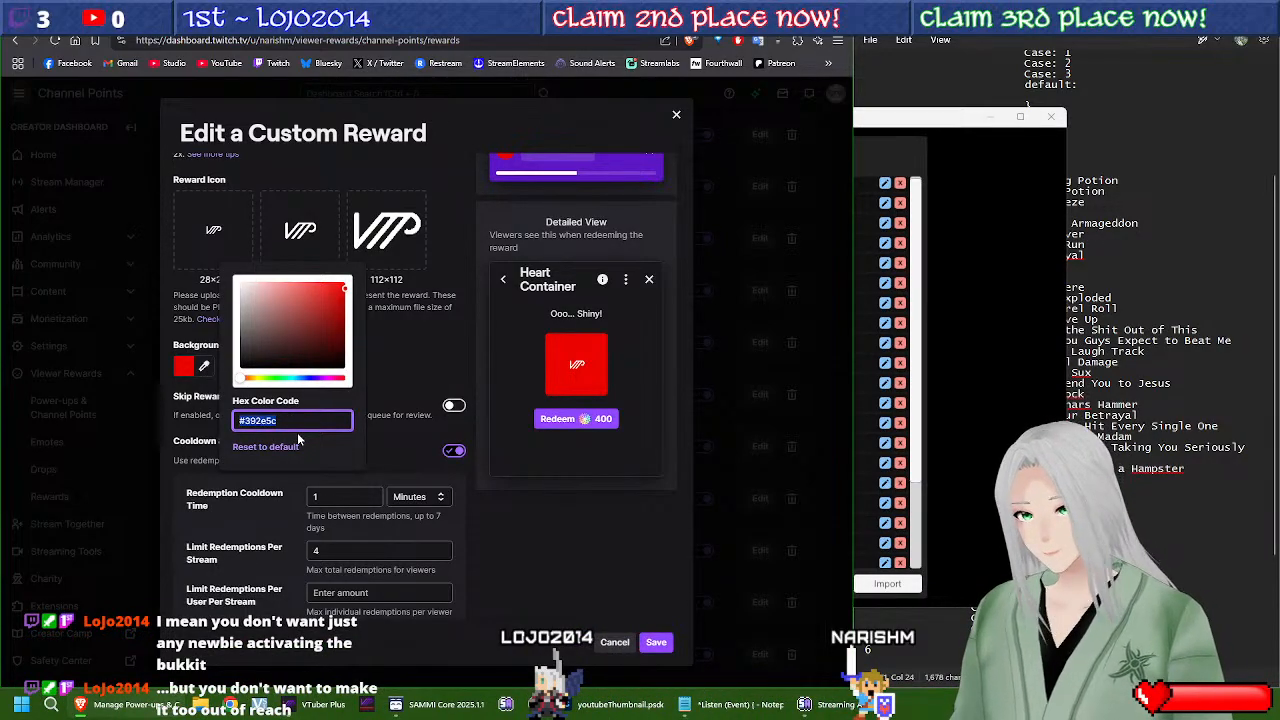
type("##392e5")
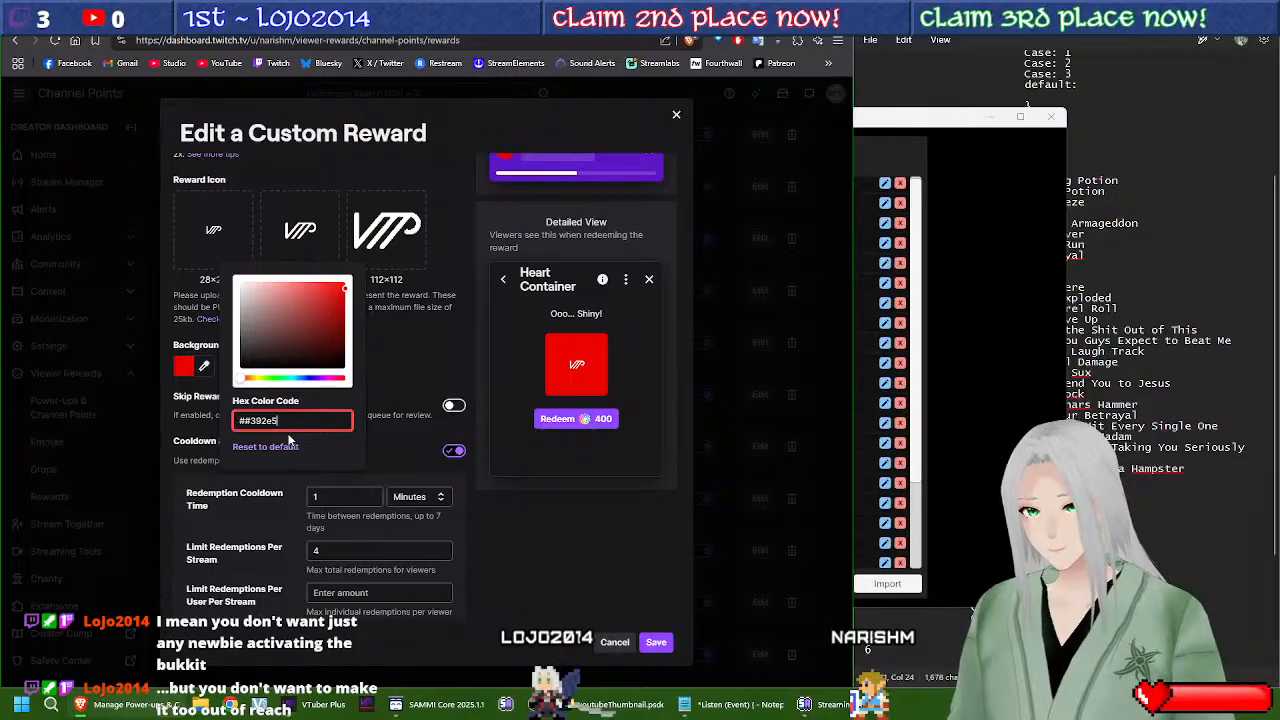
key("BackSpace")
key("BackSpace")
key("BackSpace")
key("BackSpace")
key("BackSpace")
key("BackSpace")
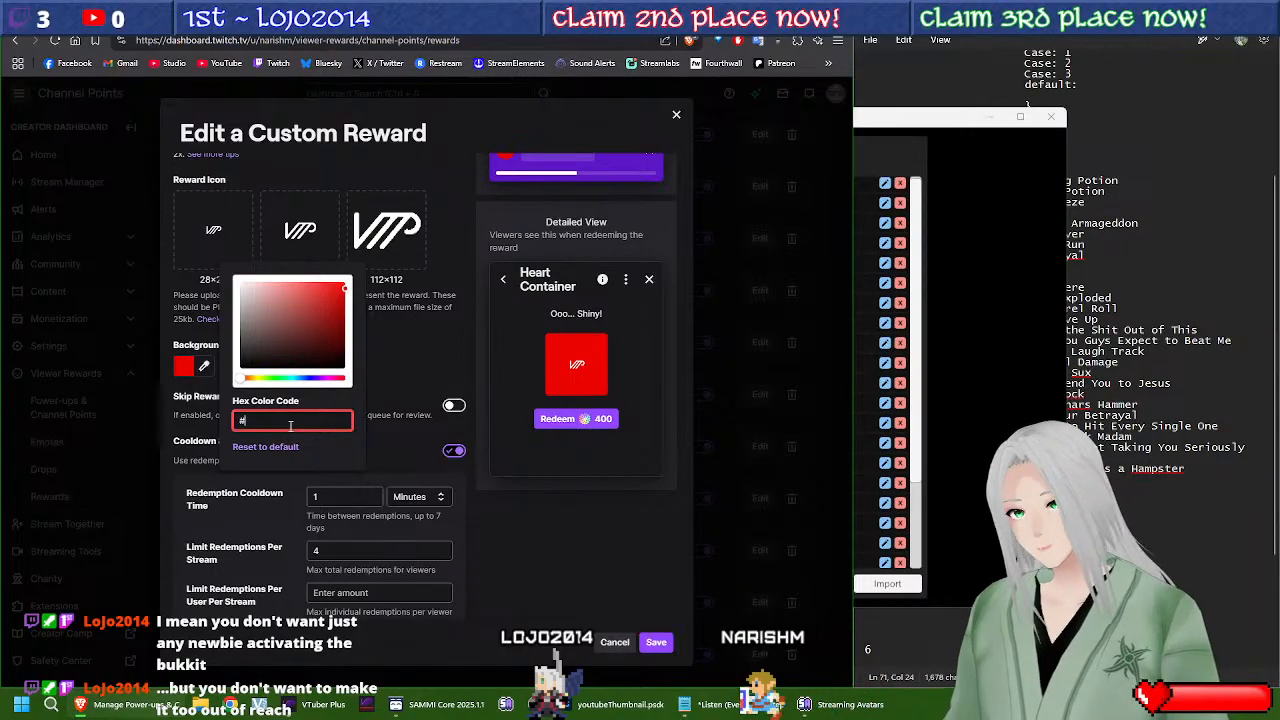
type("#392e5")
key("ctrl+z")
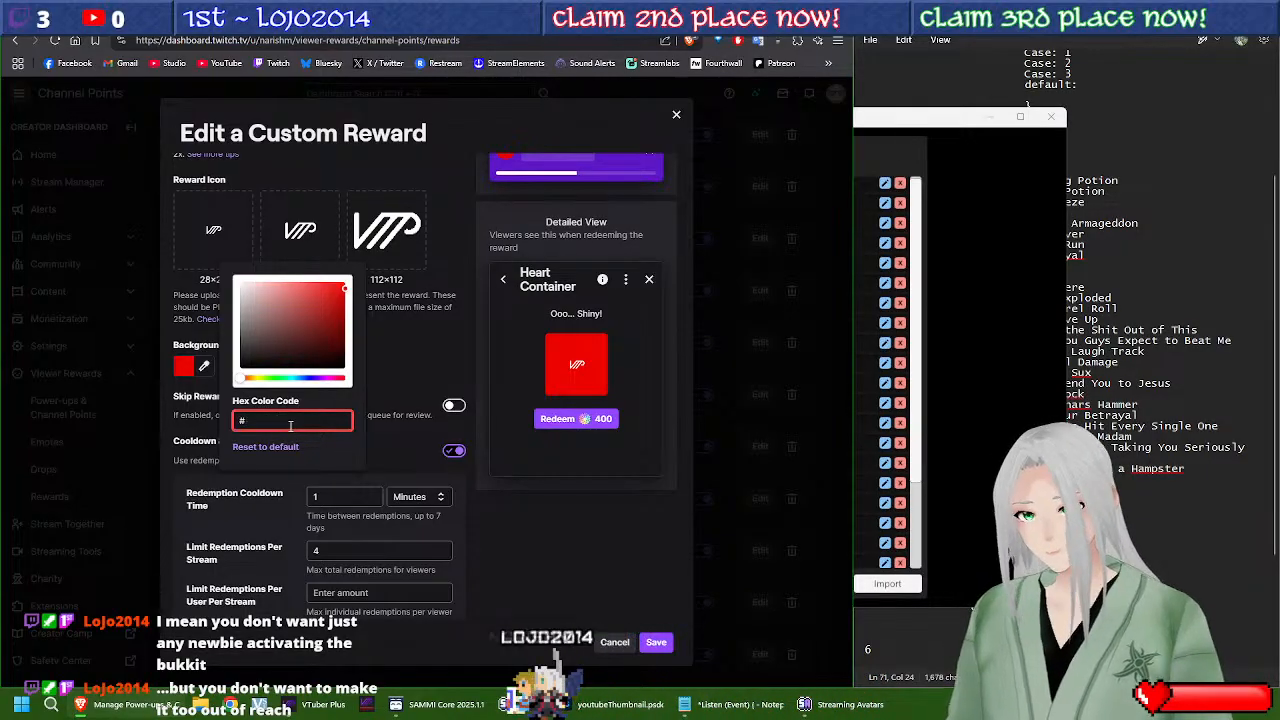
type("#######")
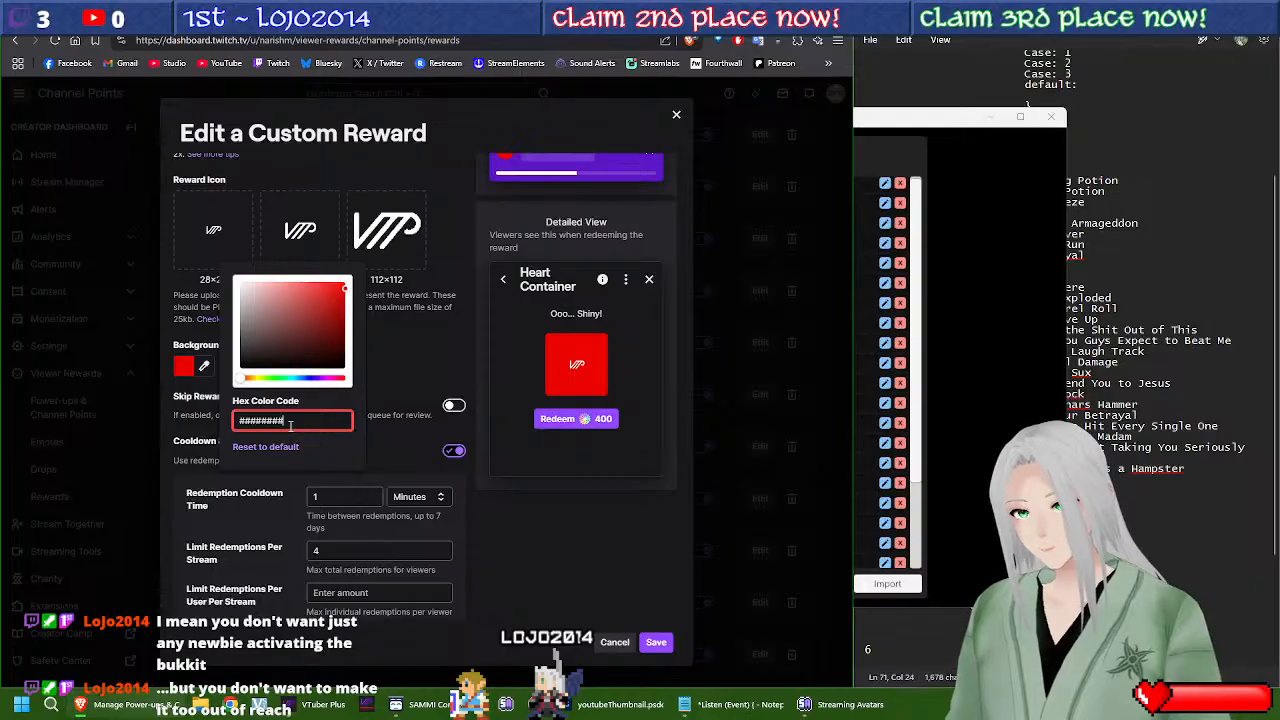
left_click(596, 584)
left_click(206, 370)
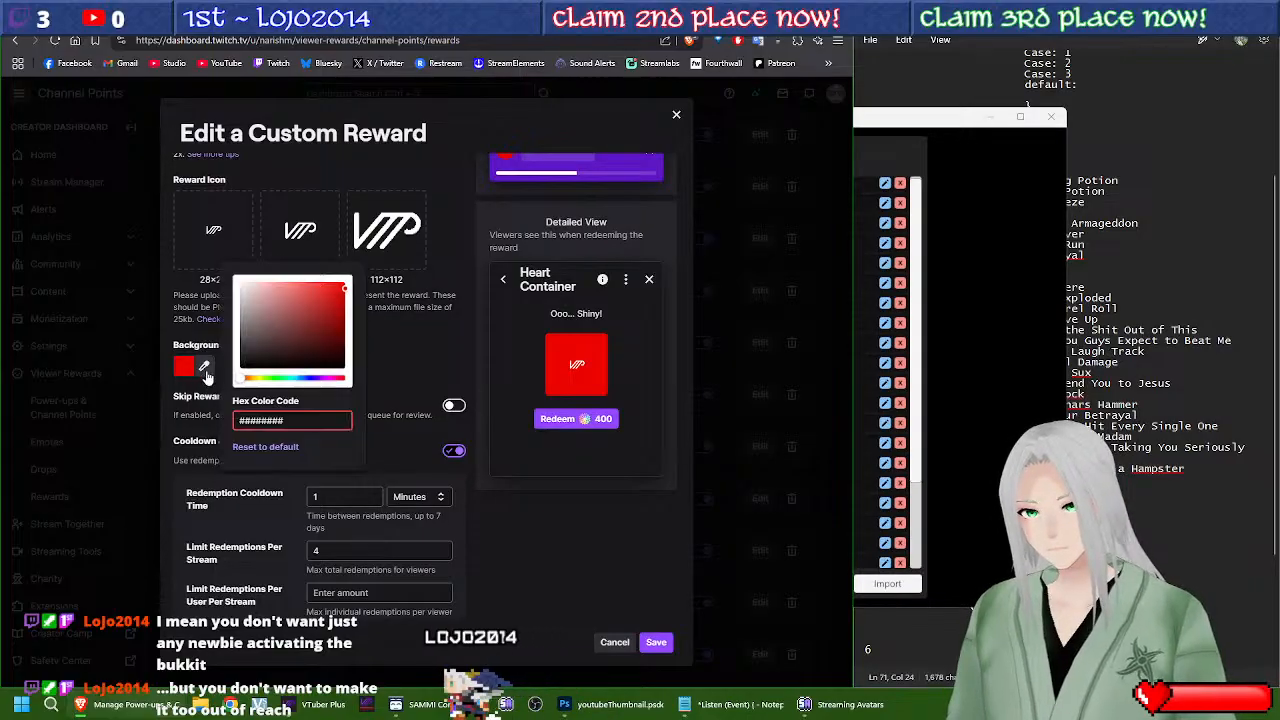
left_click(614, 642)
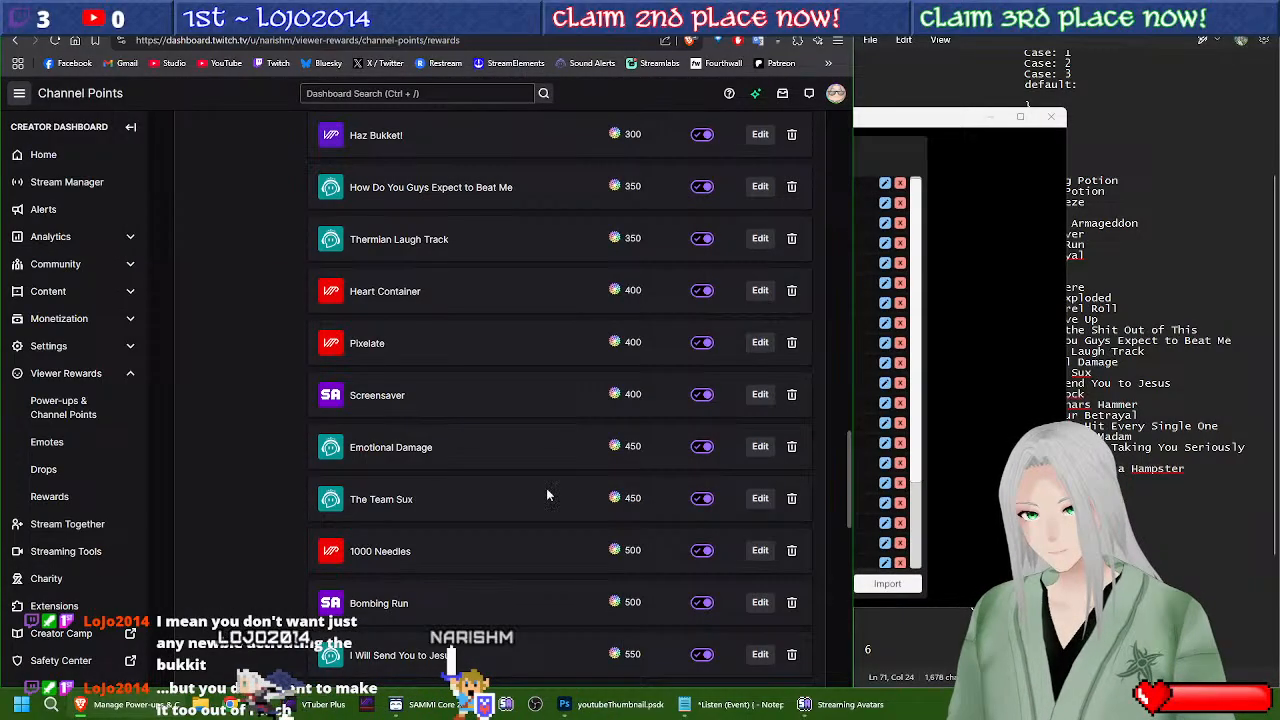
Step: Look up the background hex color code of the Pixelate reward and close it without saving
left_click(758, 340)
scroll(196, 355, "down", 3)
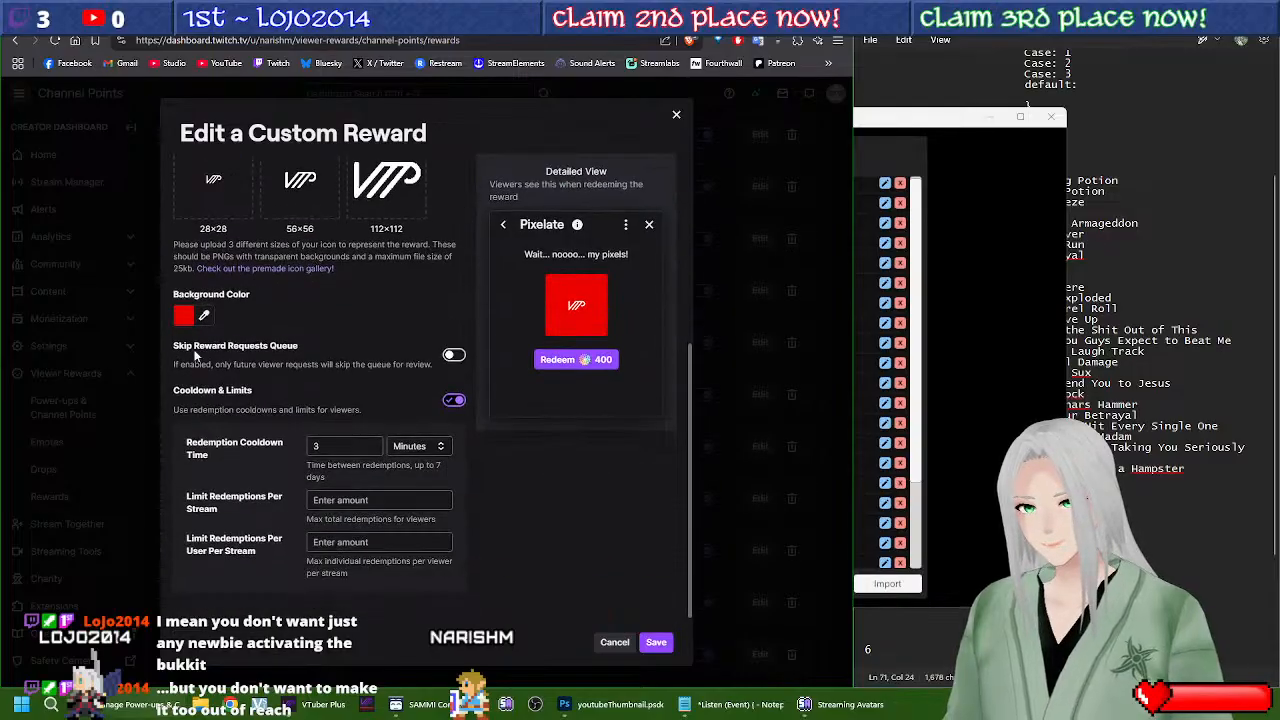
left_click(205, 318)
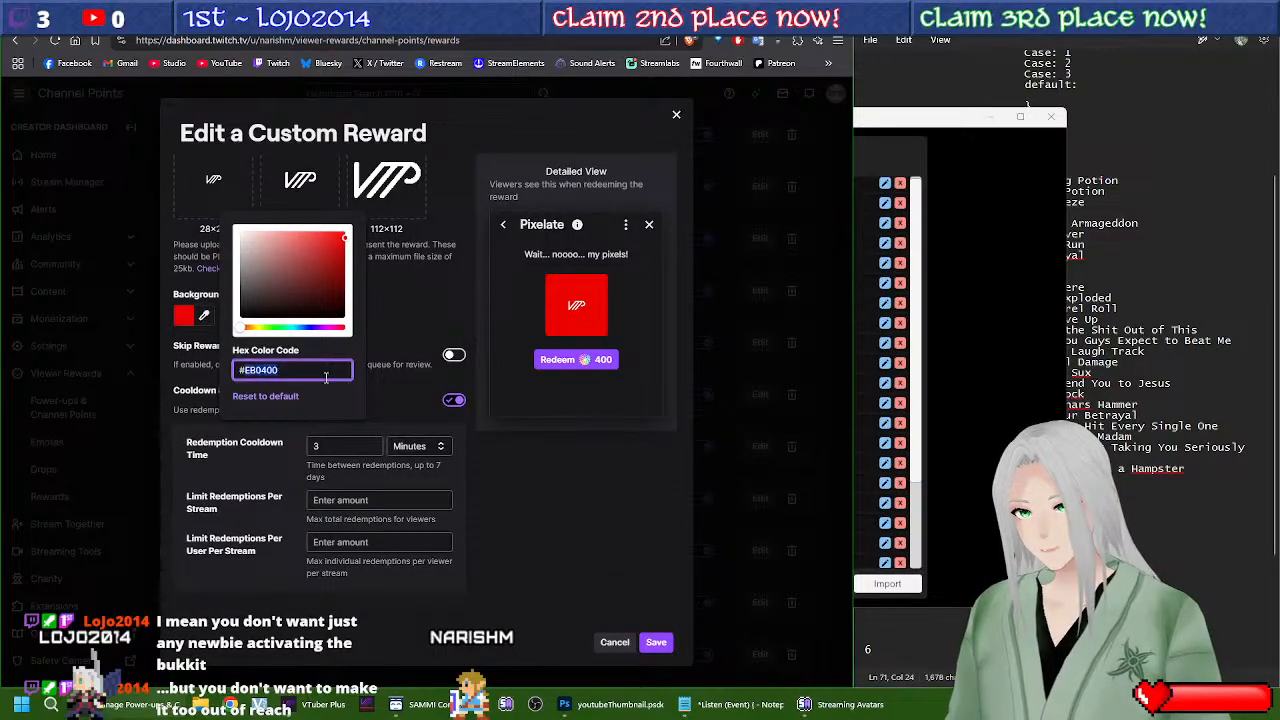
left_click(614, 642)
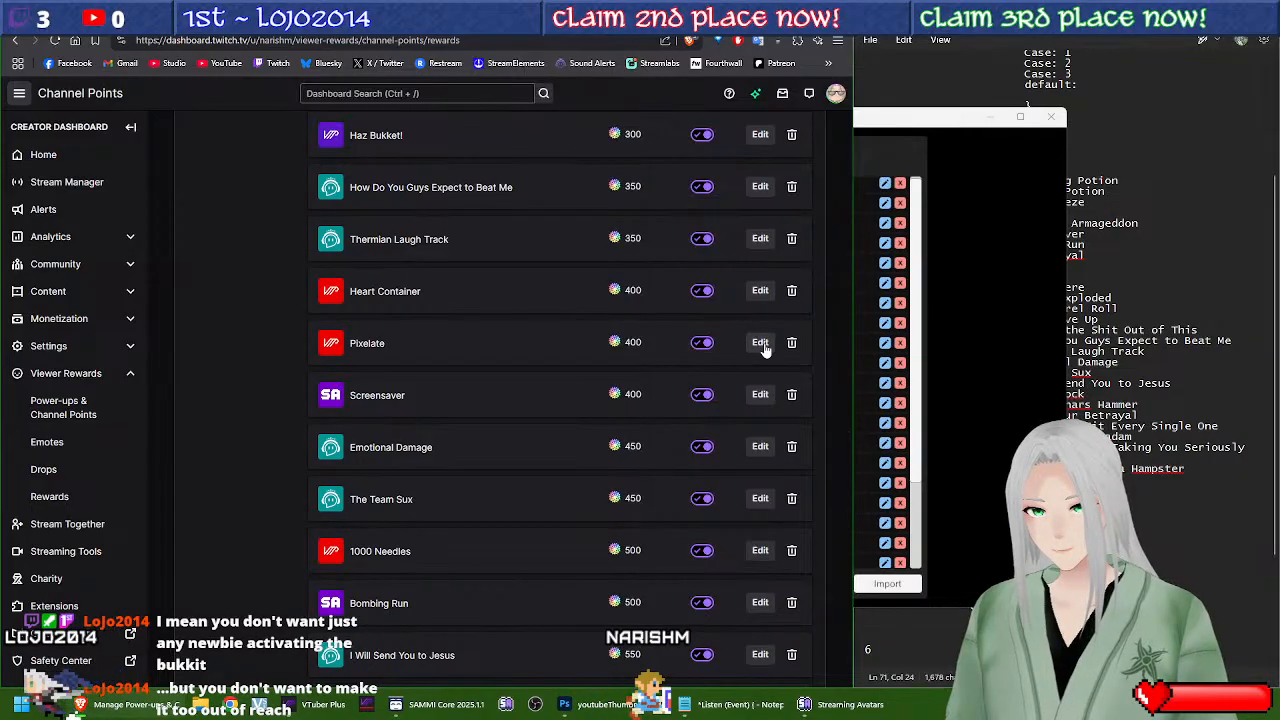
Step: Look up the background hex color code of the Heart Container reward and close it without saving
left_click(760, 291)
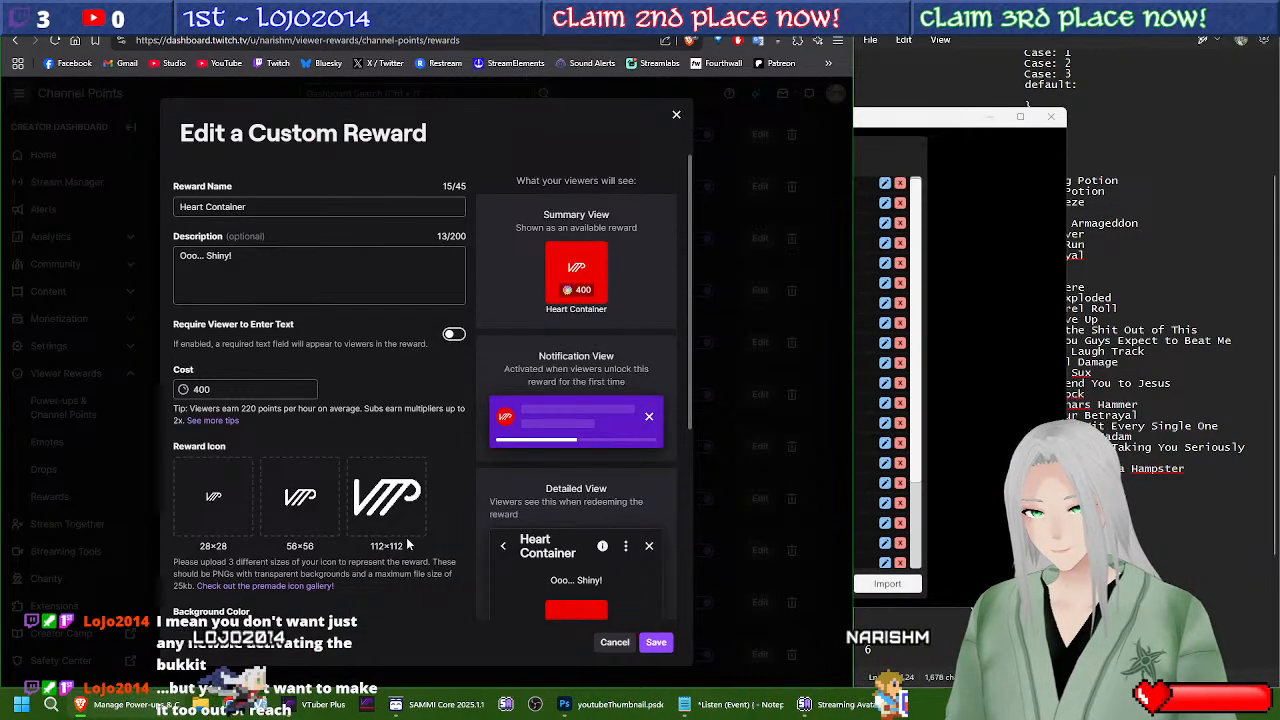
scroll(407, 544, "down", 3)
left_click(204, 366)
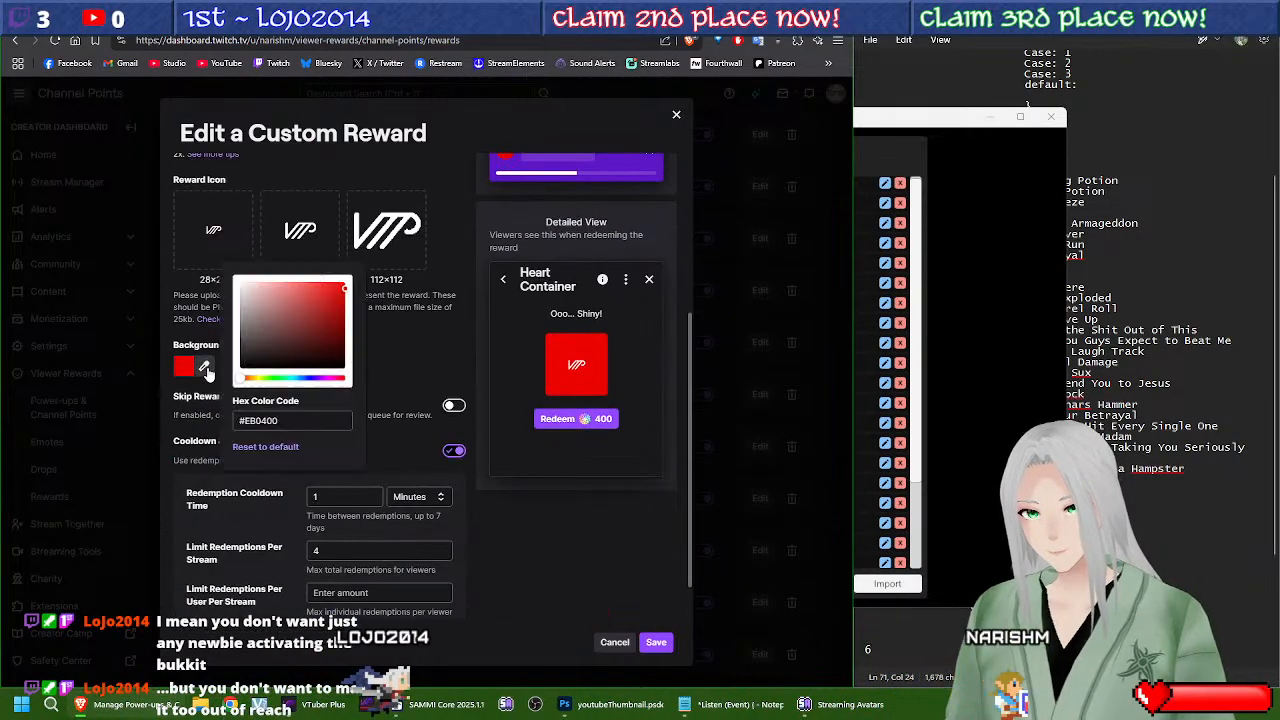
left_click(614, 643)
Step: Set the background hex color code of the Haz Bukket! reward to #EB0400 and save the reward
scroll(510, 473, "up", 3)
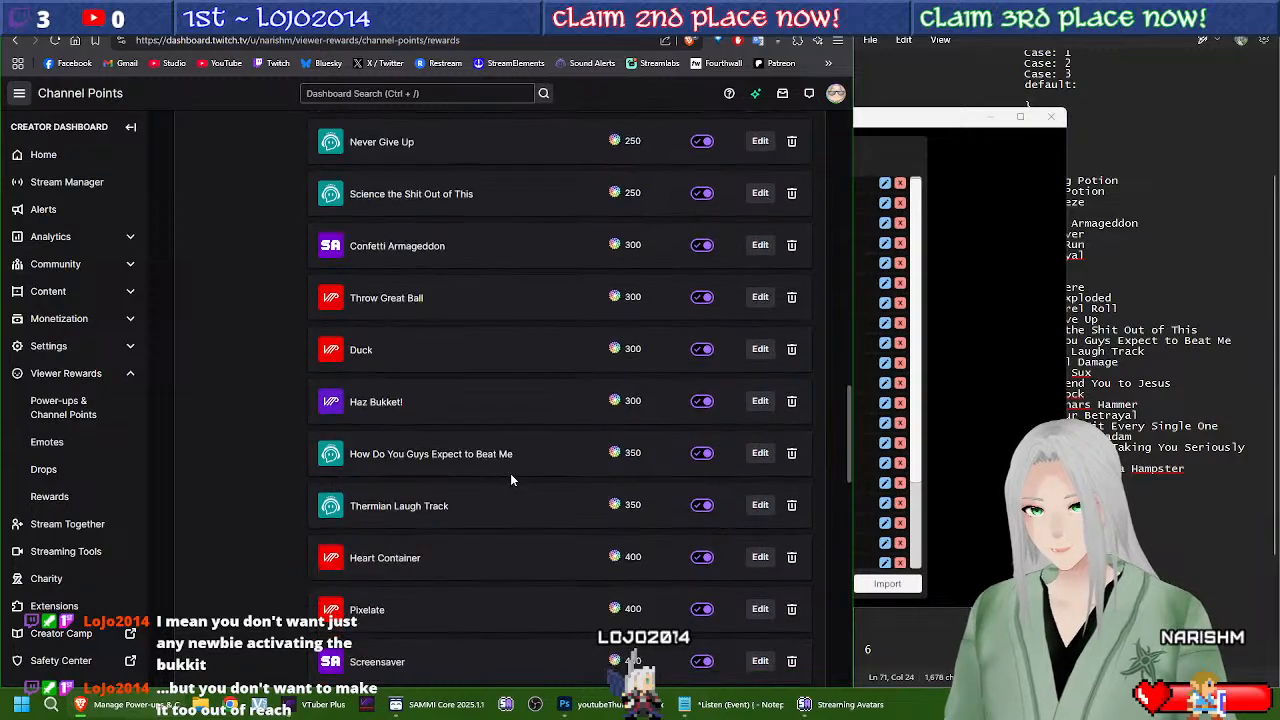
scroll(510, 480, "down", 1)
left_click(760, 335)
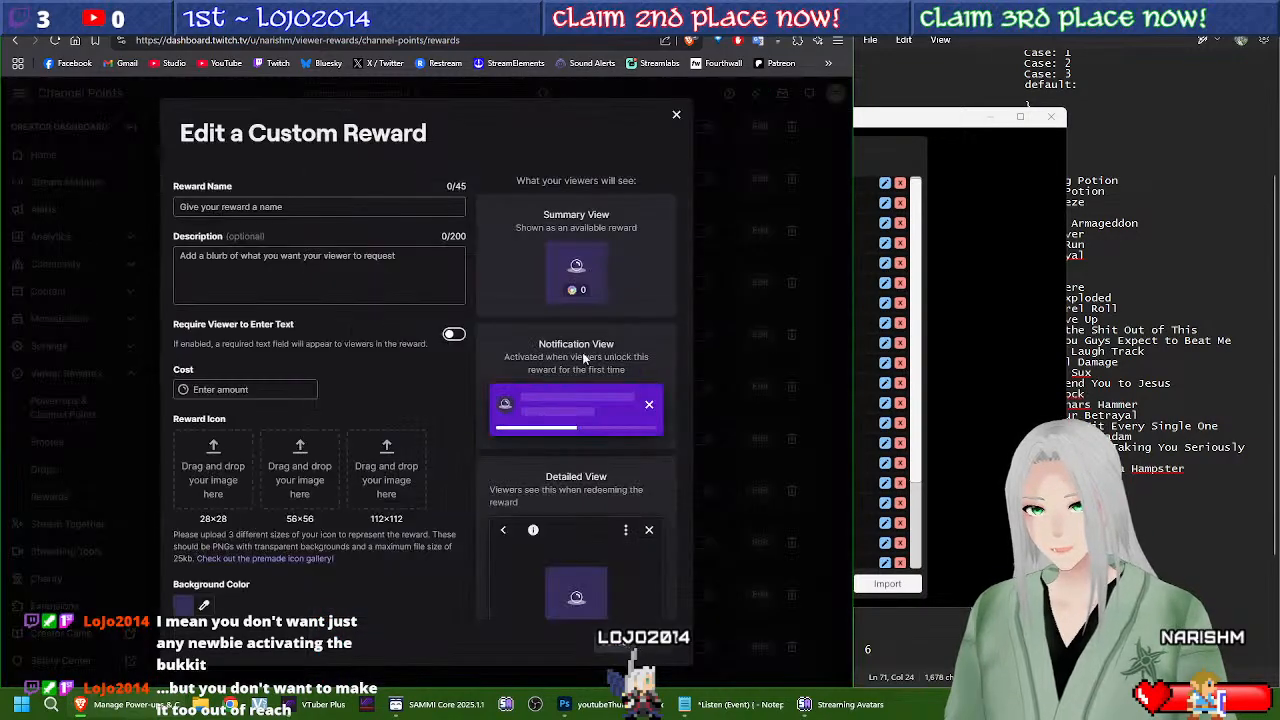
scroll(282, 510, "down", 5)
left_click(206, 368)
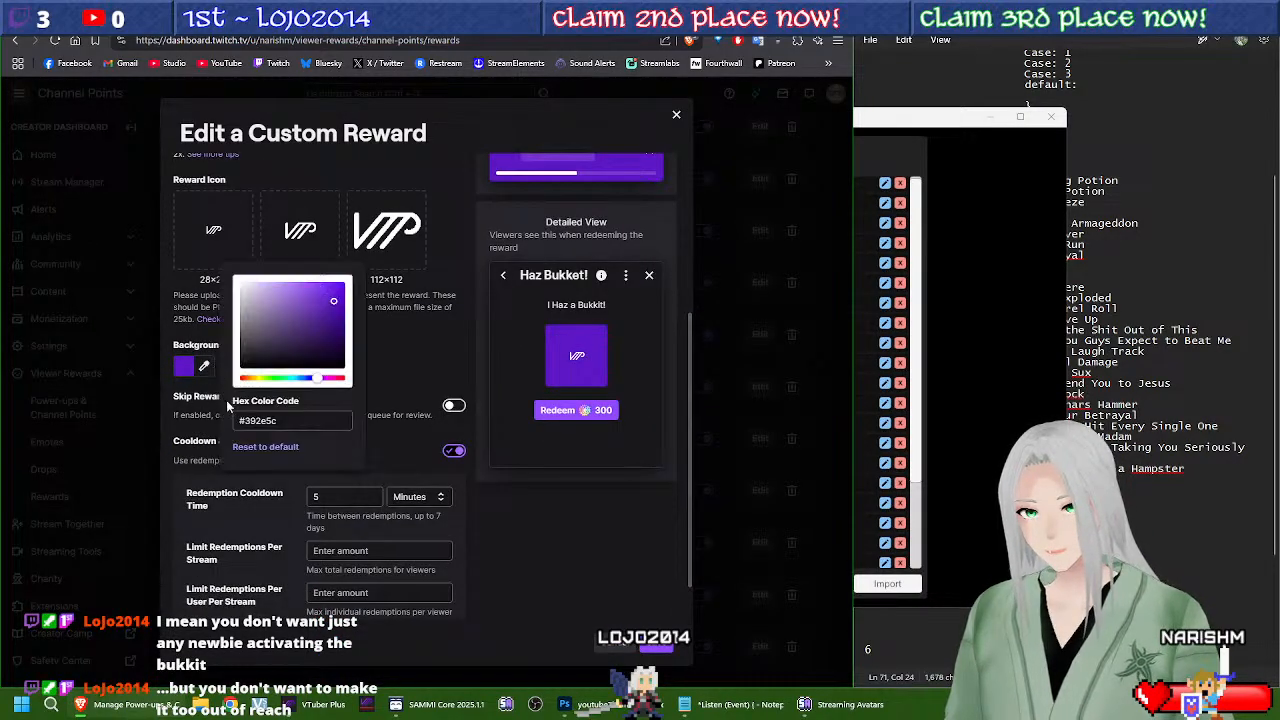
type("EB0400")
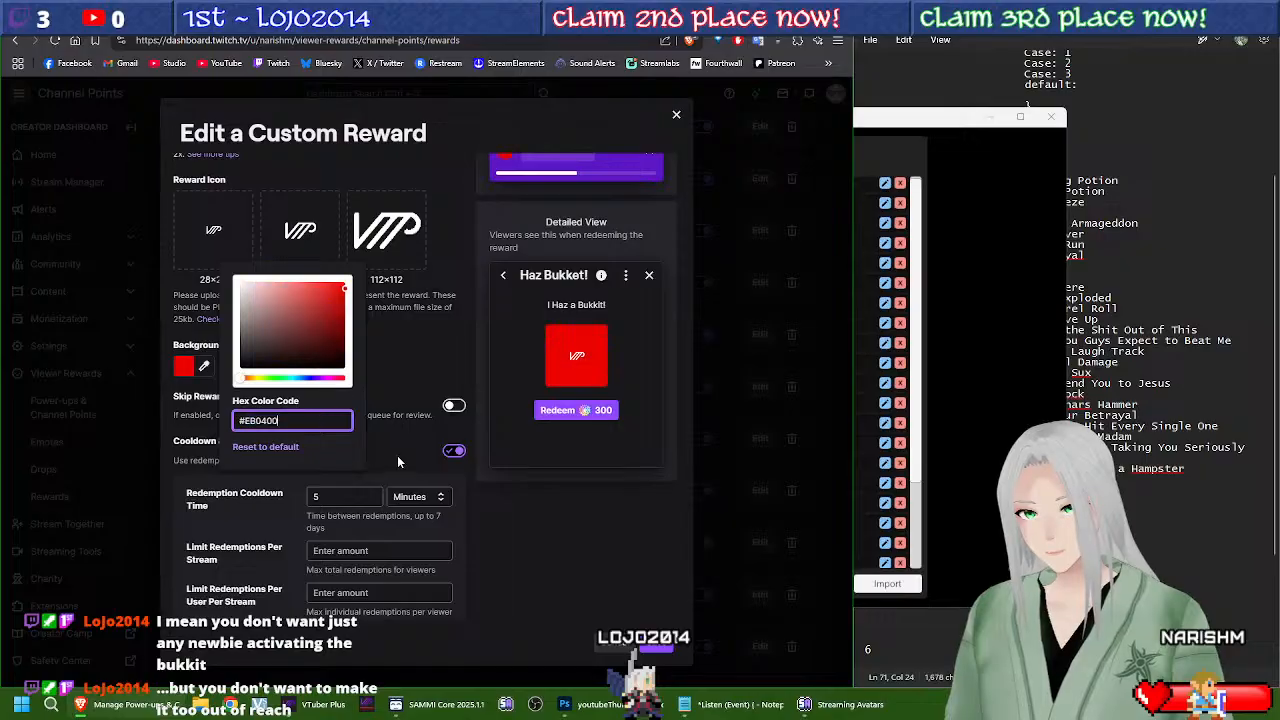
left_click(397, 452)
left_click(648, 650)
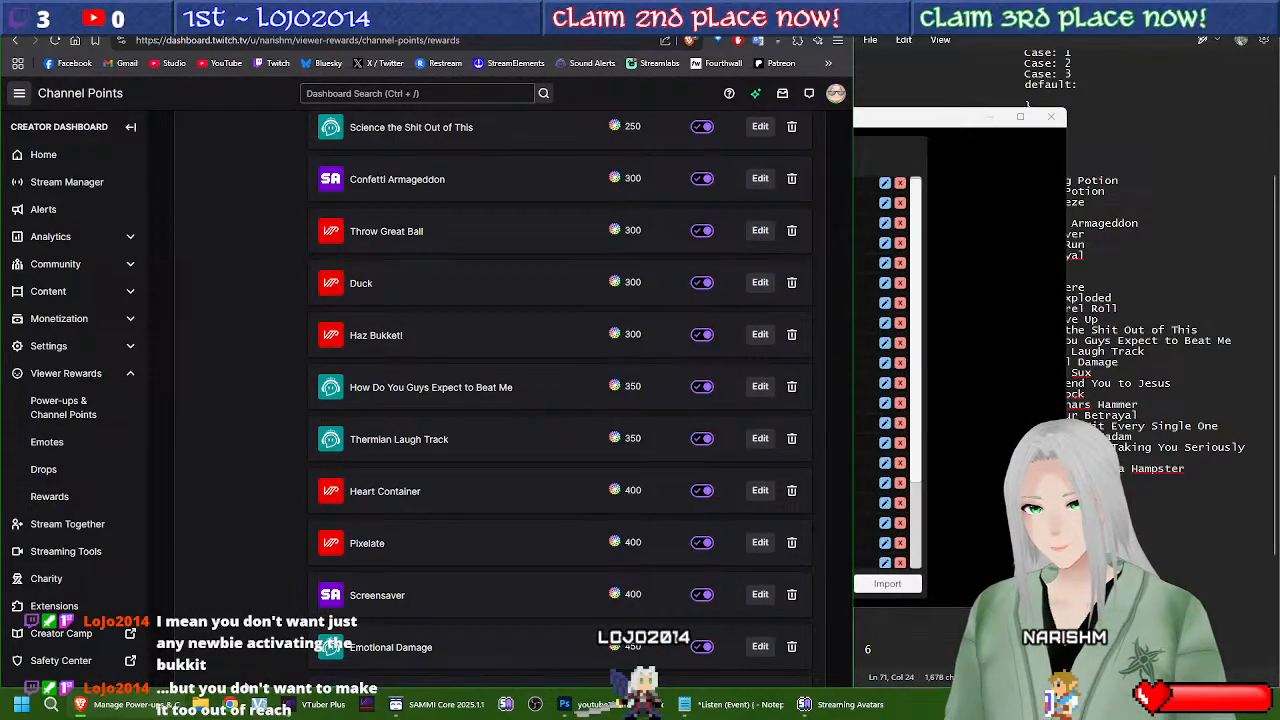
Step: Switch to SAMMI Core and review the commands around the Screensaver case in the Channel Points button
left_click(460, 706)
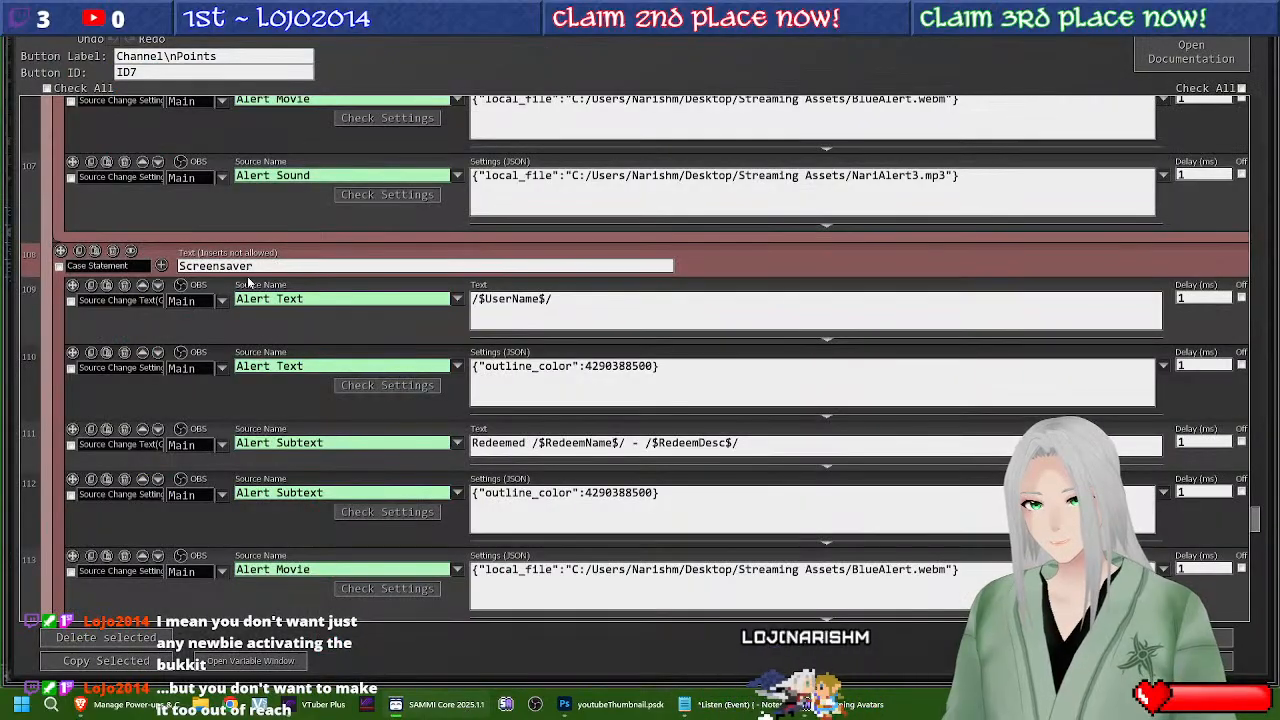
scroll(270, 320, "up", 2)
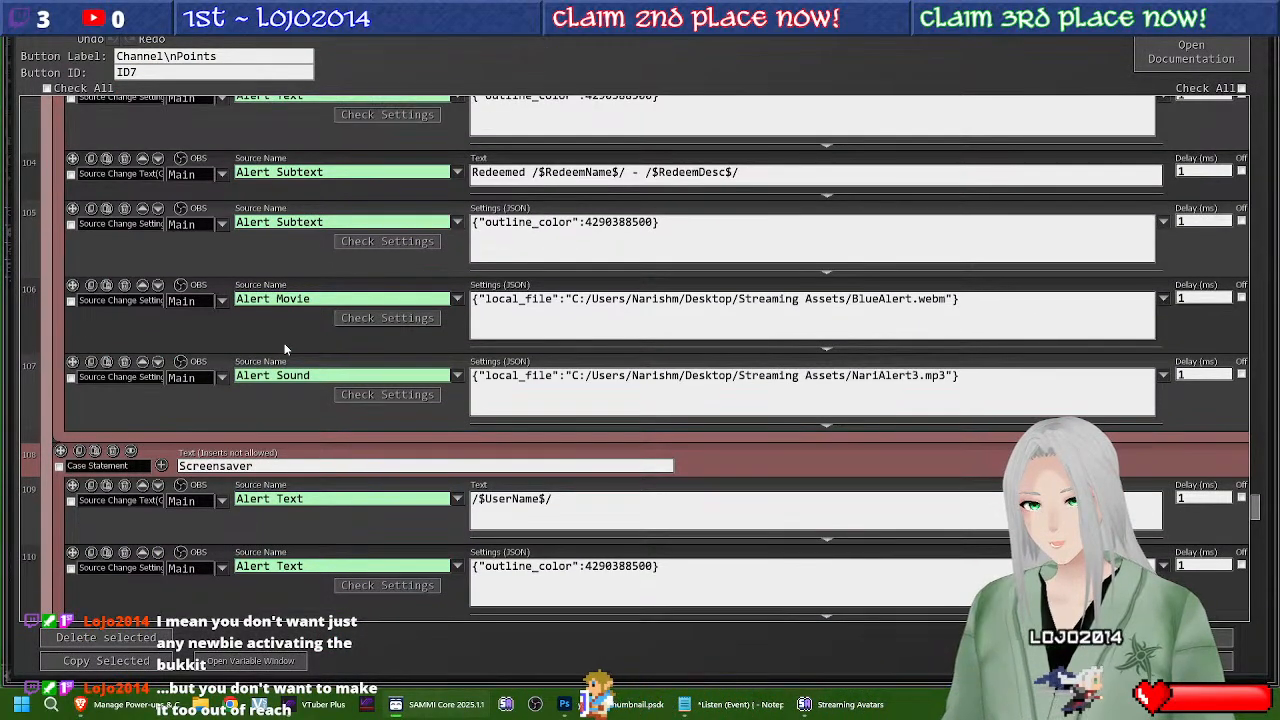
scroll(285, 348, "down", 1)
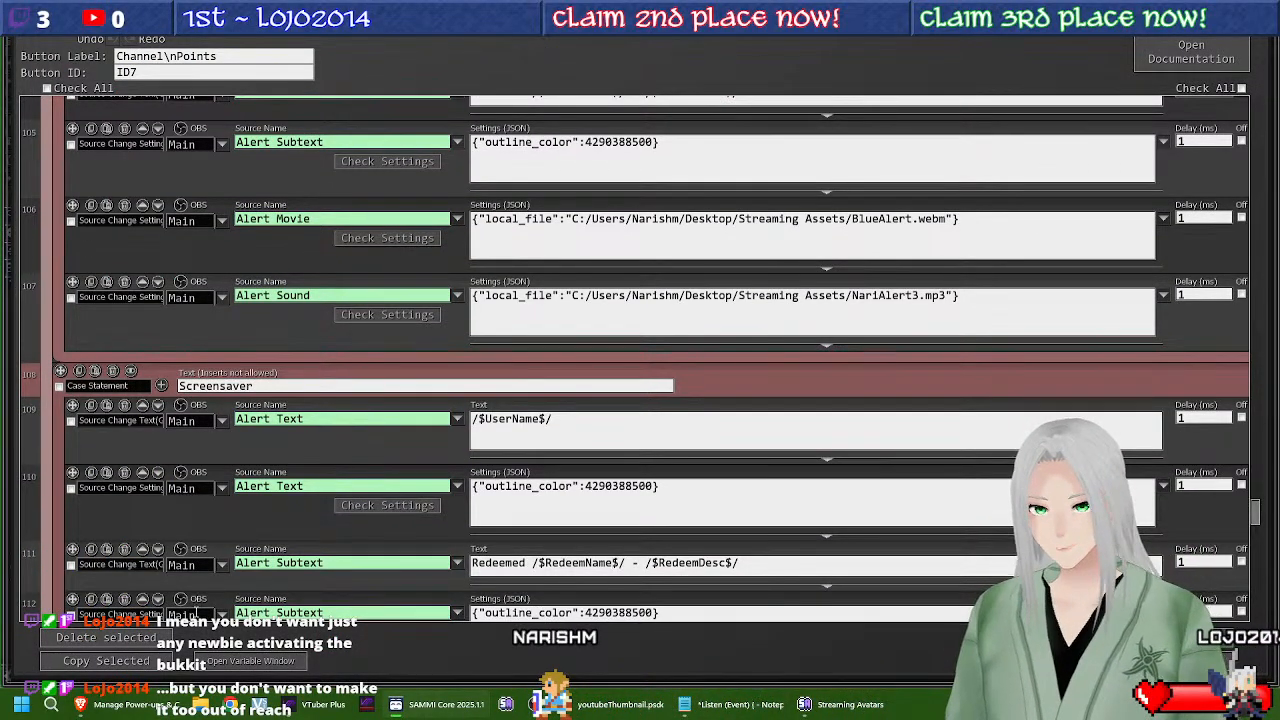
Step: Check how the bucket reward is spelled in the VTuber Plus rewards list and return to the Twitch channel points page
left_click(140, 705)
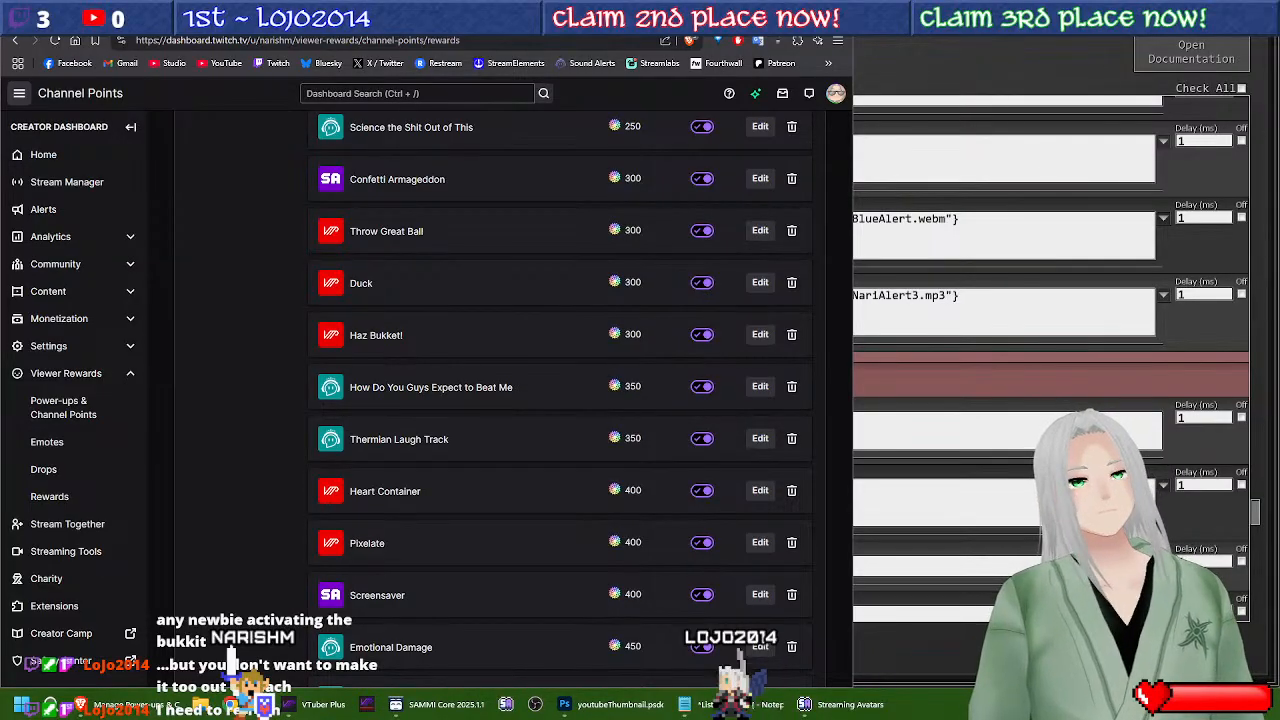
left_click(337, 704)
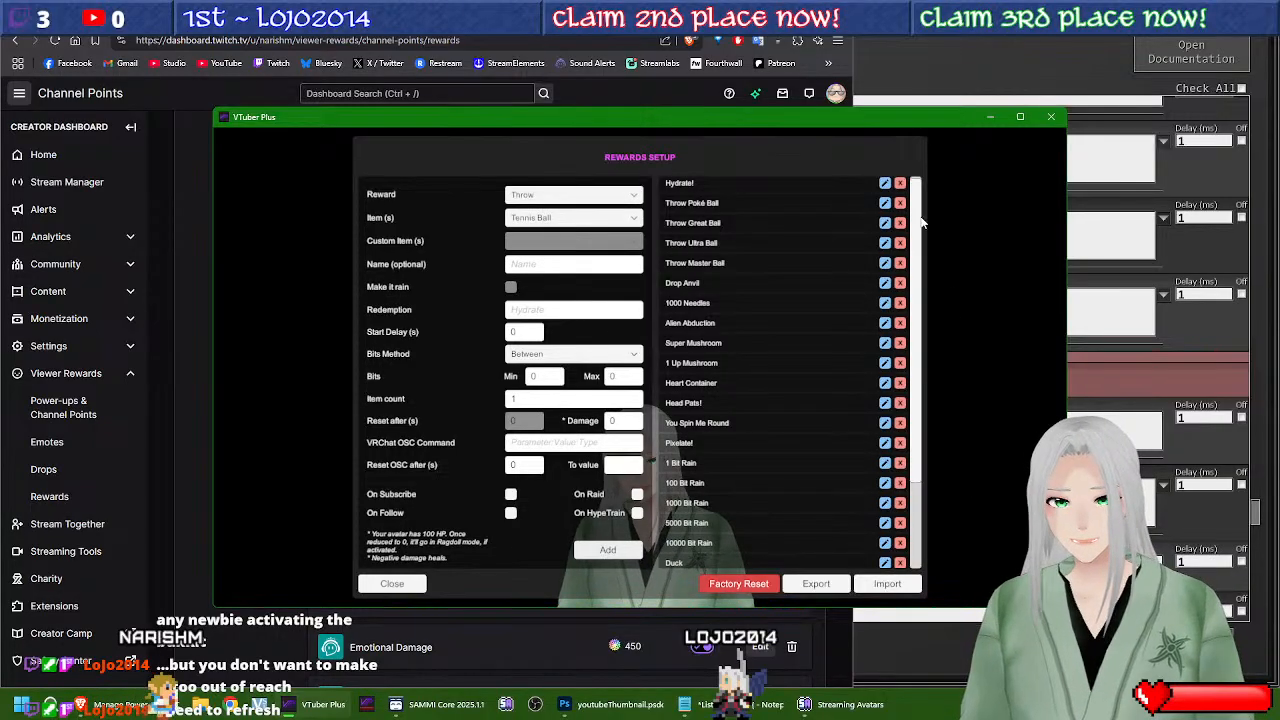
scroll(920, 368, "down", 3)
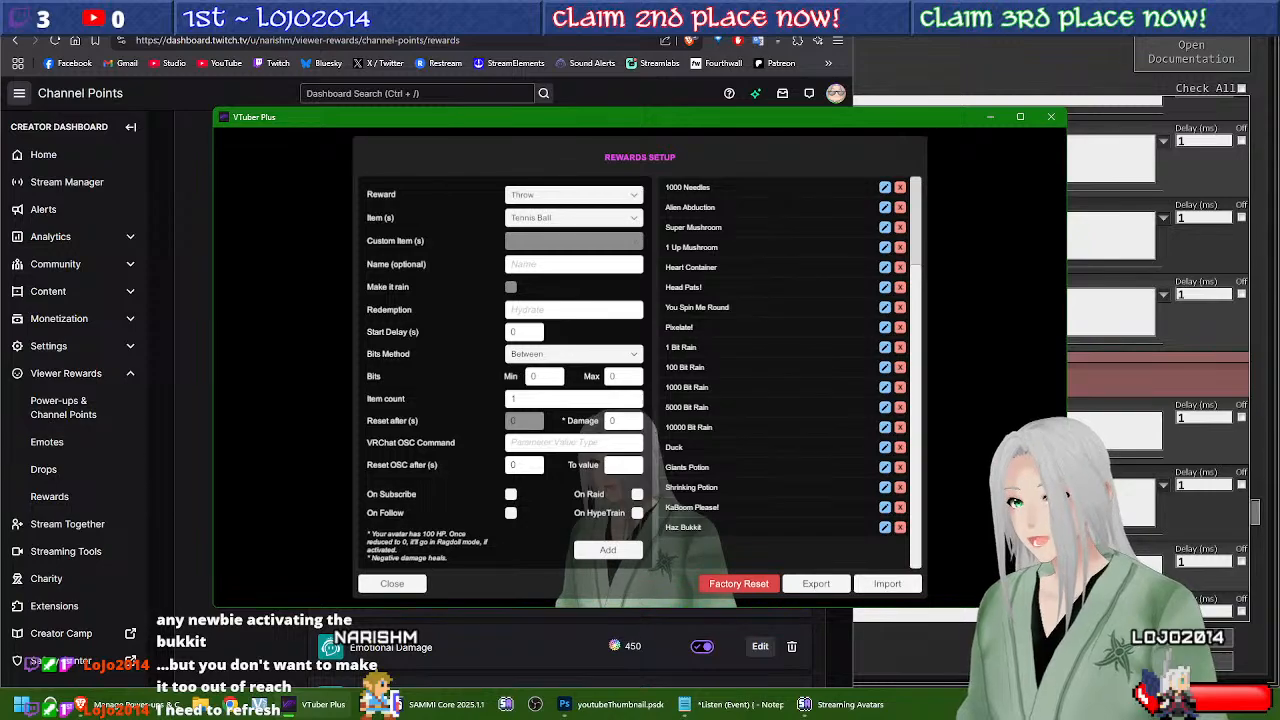
left_click(215, 666)
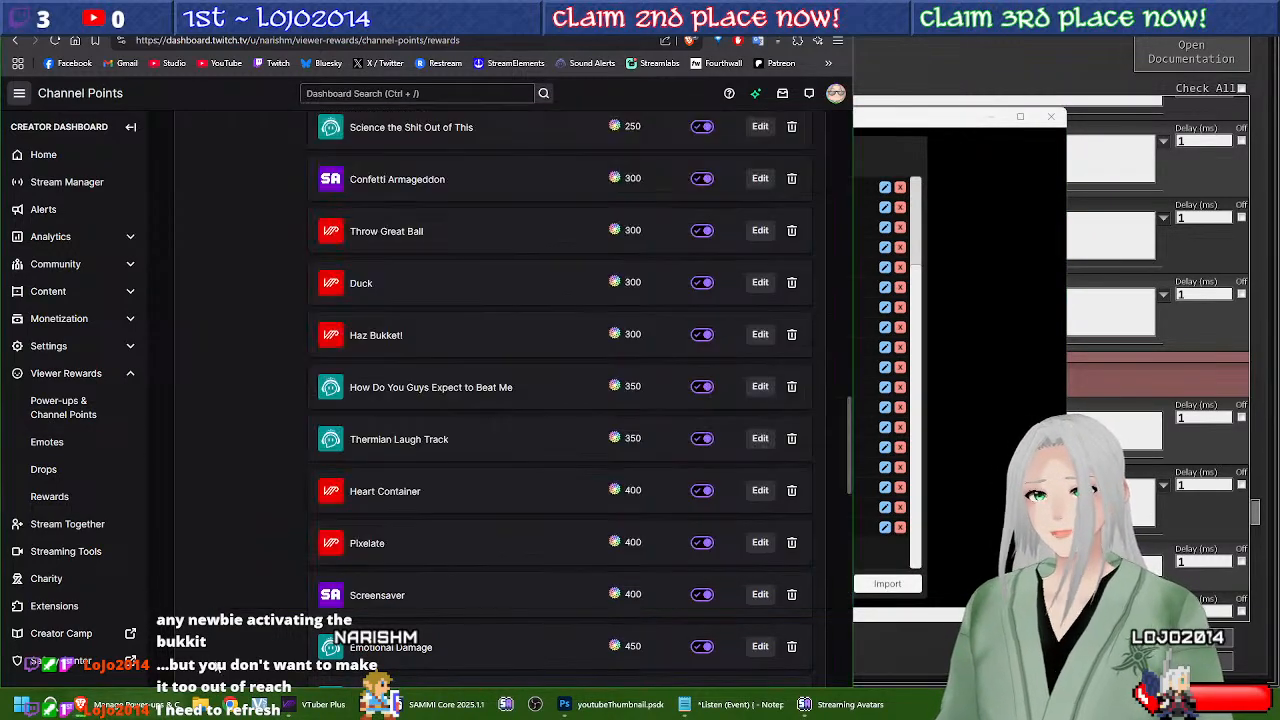
Step: Remove the exclamation mark from the Haz Bukket! reward's name and save the reward
left_click(758, 335)
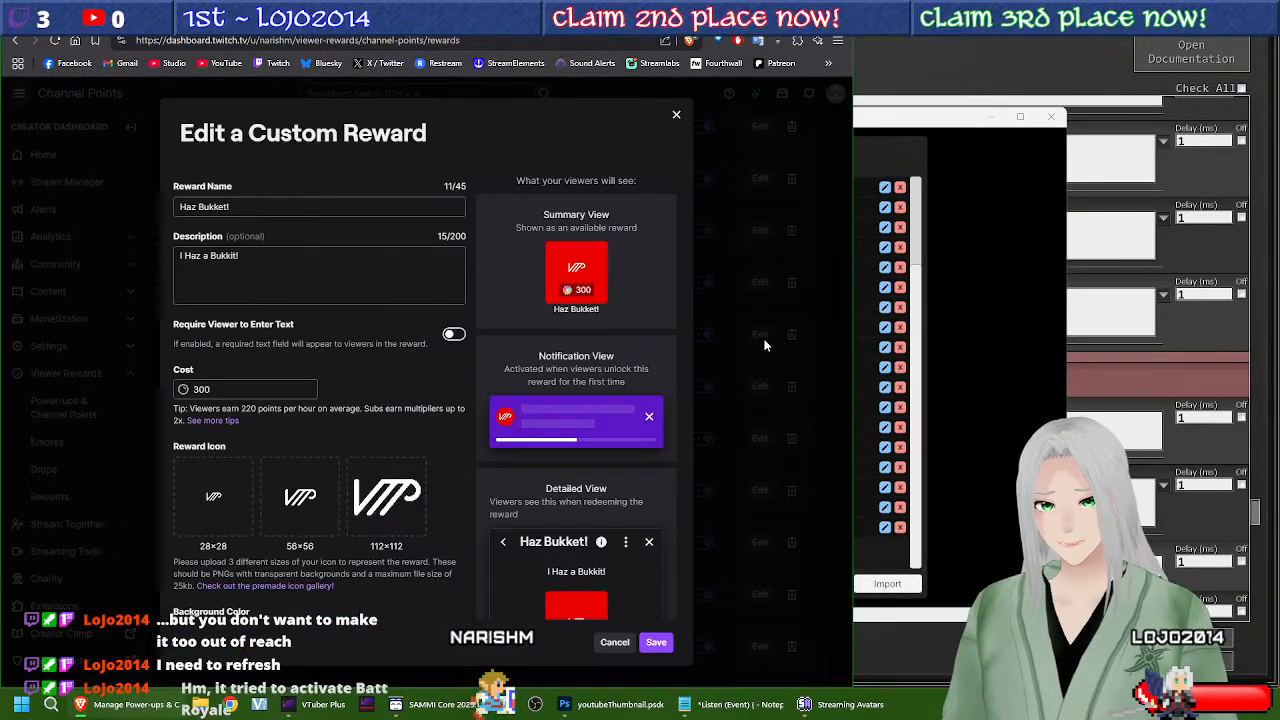
left_click(251, 206)
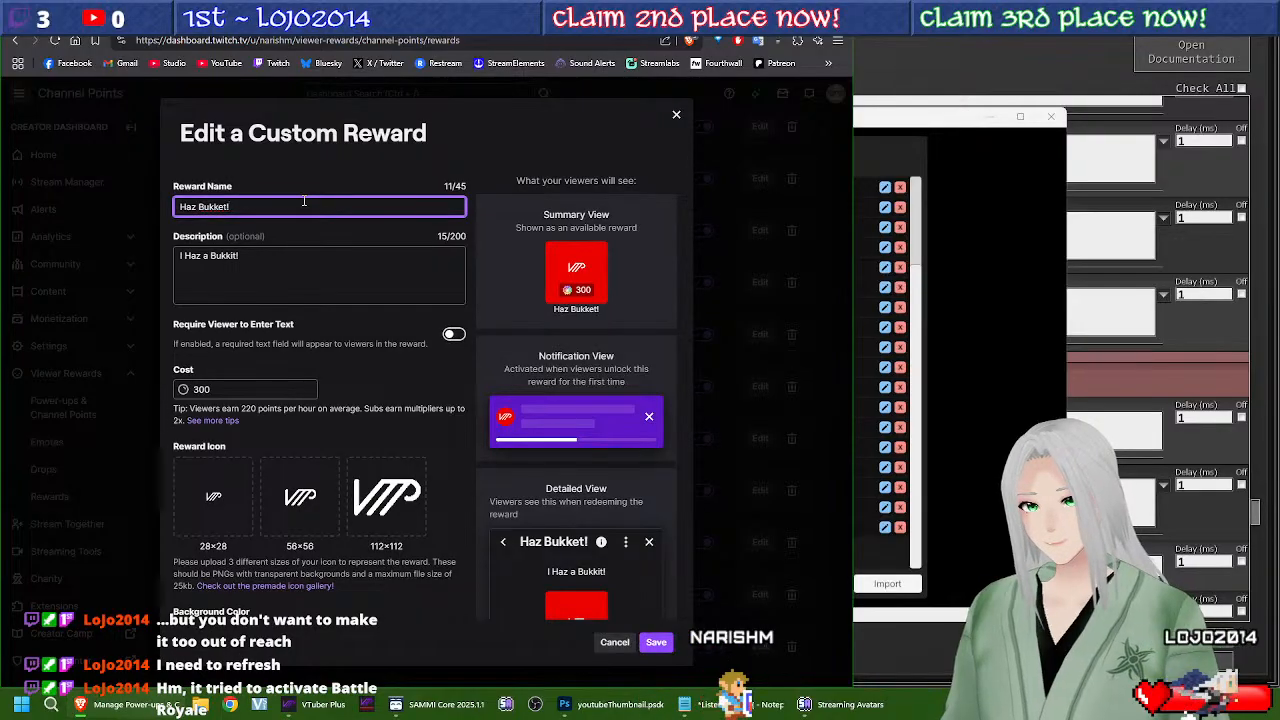
key("BackSpace")
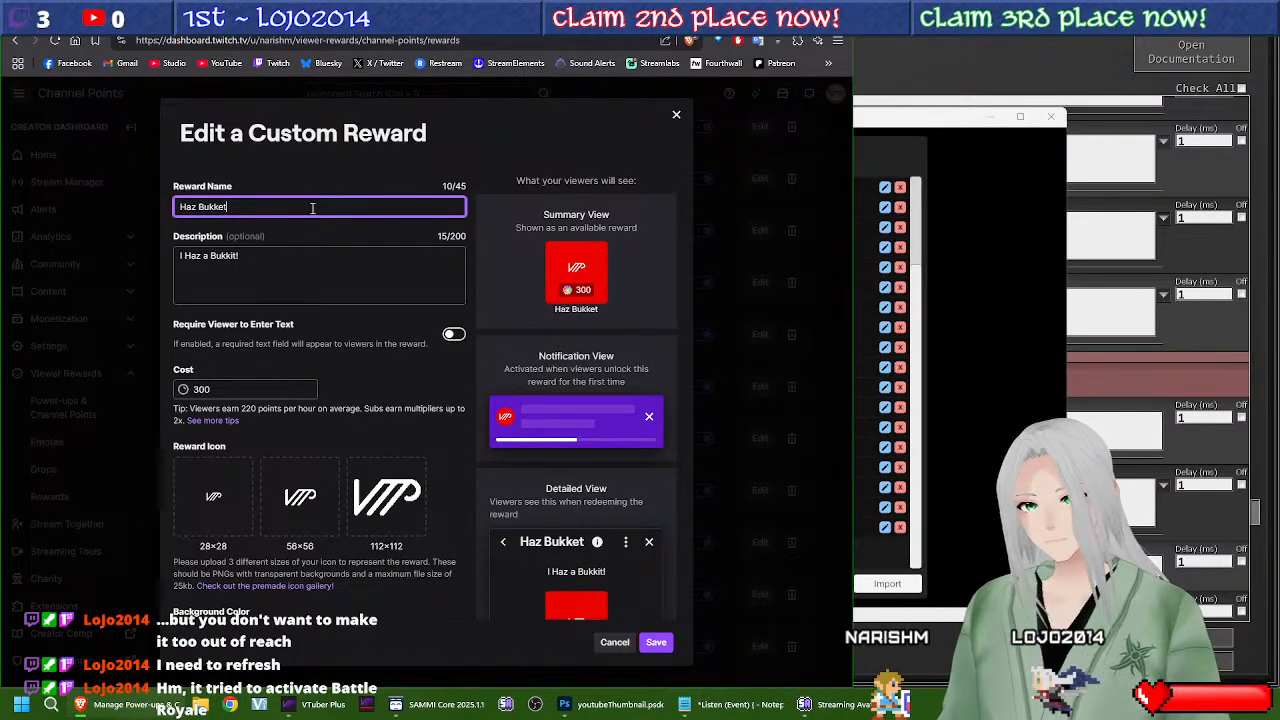
left_click(641, 643)
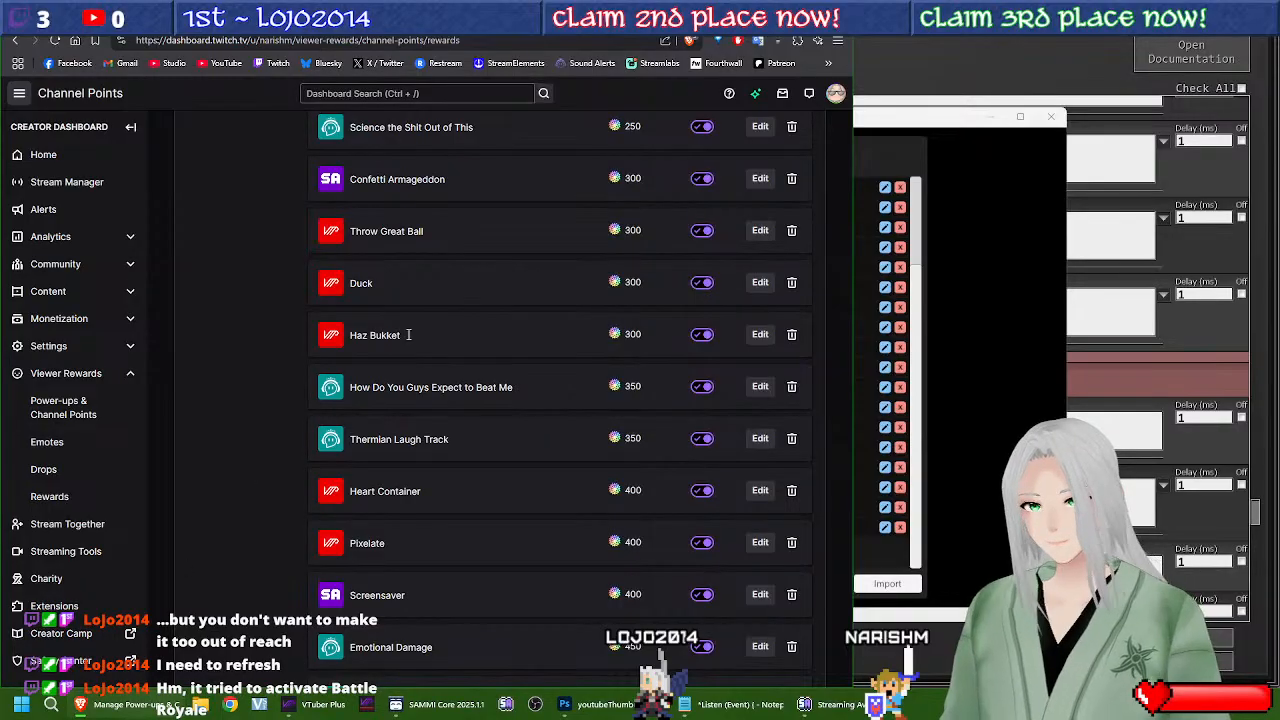
Step: Turn off Cooldown & Limits for the Haz Bukket reward and save it
left_click(760, 335)
scroll(540, 506, "down", 5)
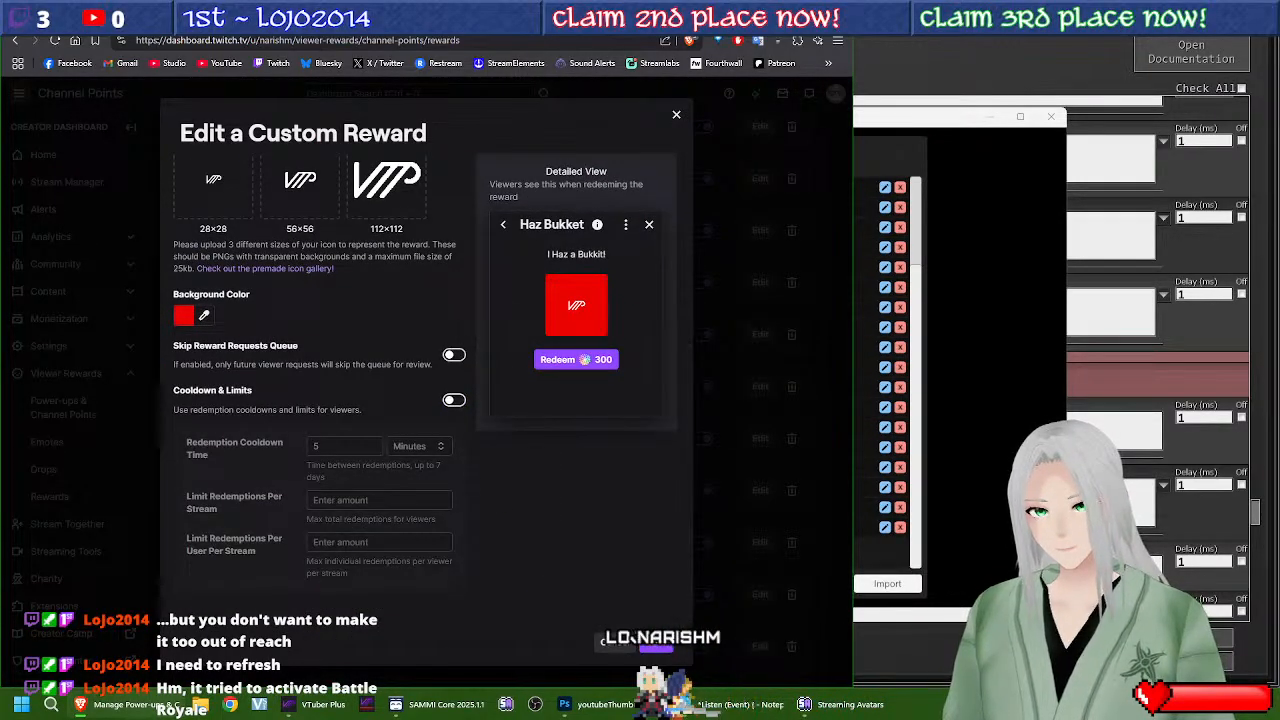
left_click(656, 645)
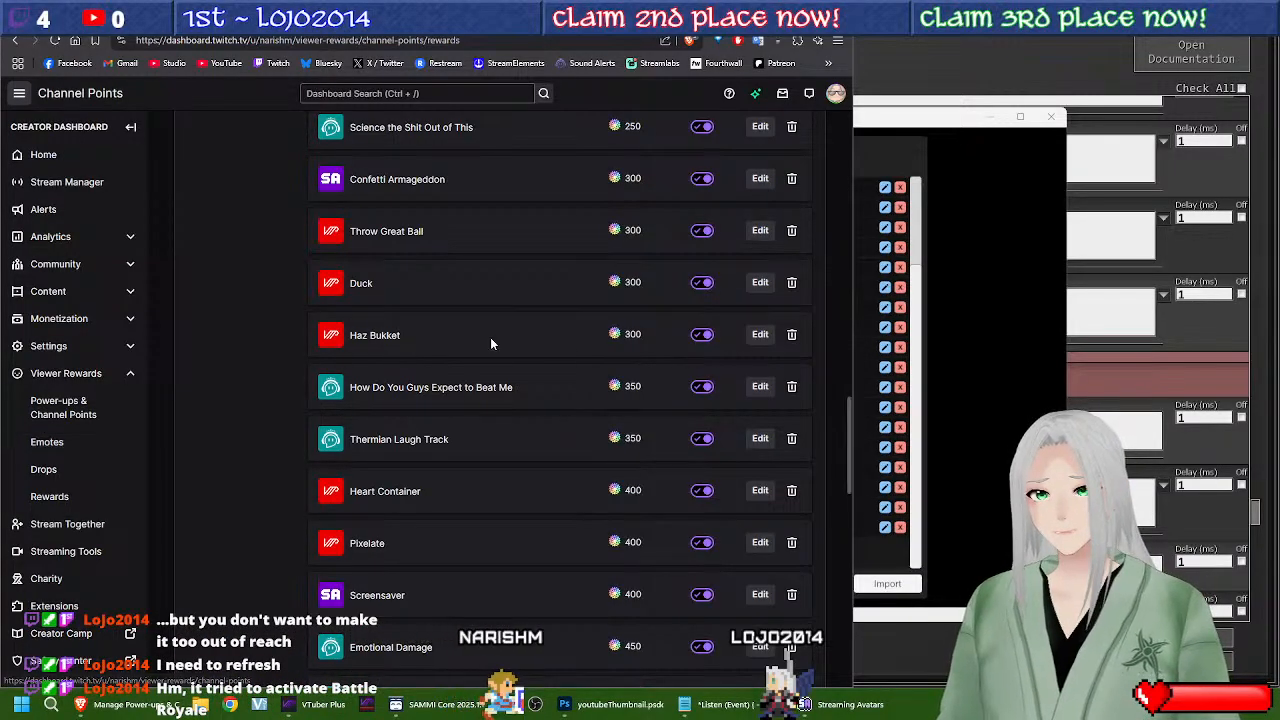
Step: Rename the Haz Bukket reward as Haz Bukkit and save it, then reopen the reward and save it once more
left_click(760, 335)
left_click(277, 201)
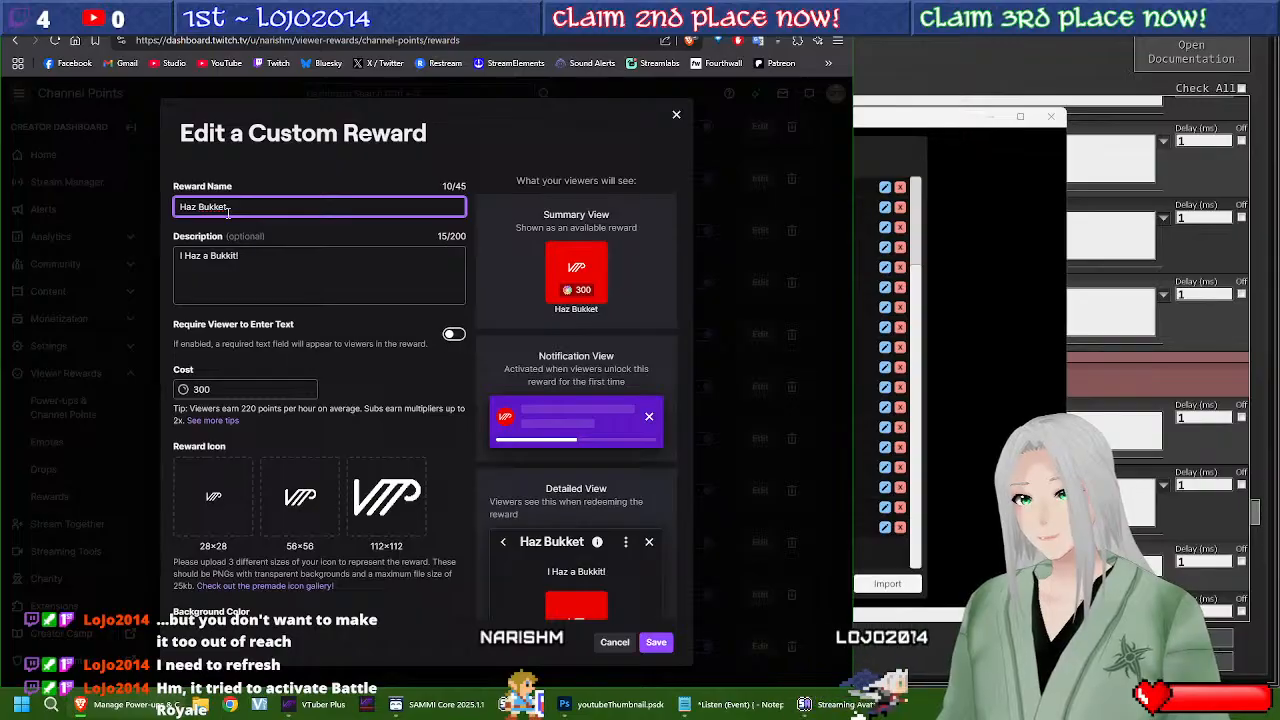
key("BackSpace")
key("BackSpace")
type("it")
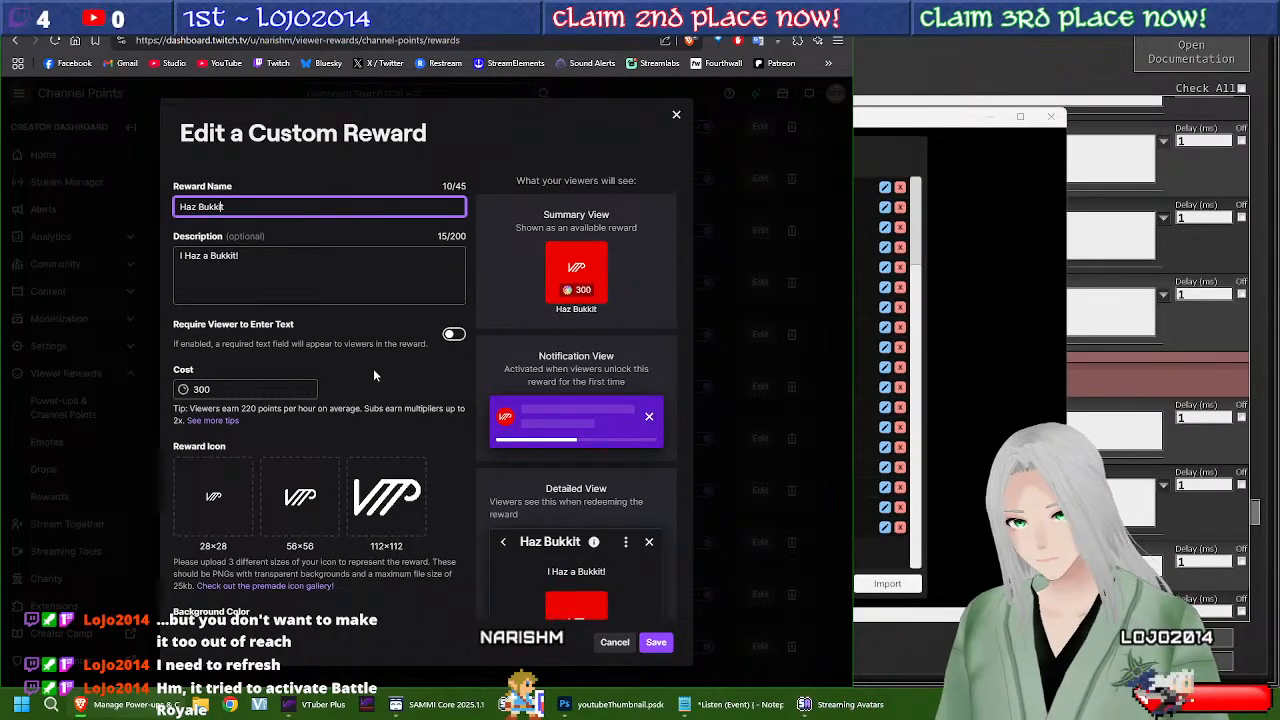
left_click(656, 643)
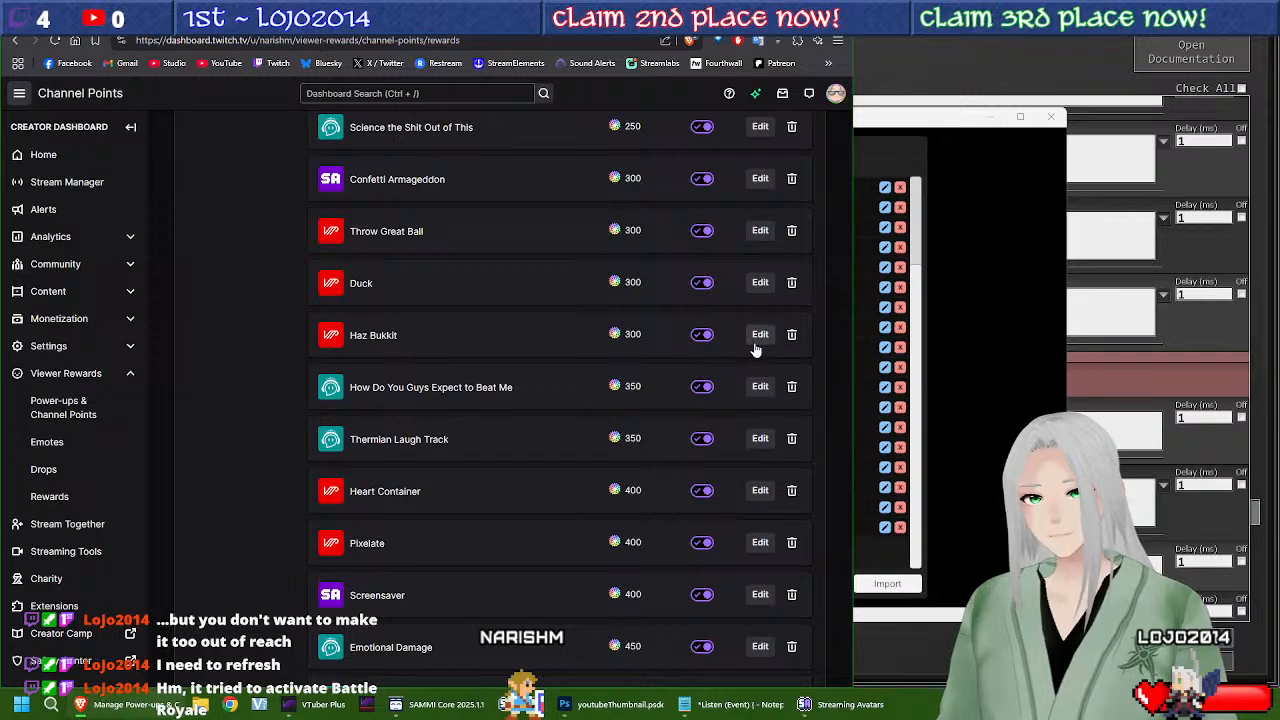
left_click(757, 340)
left_click(653, 644)
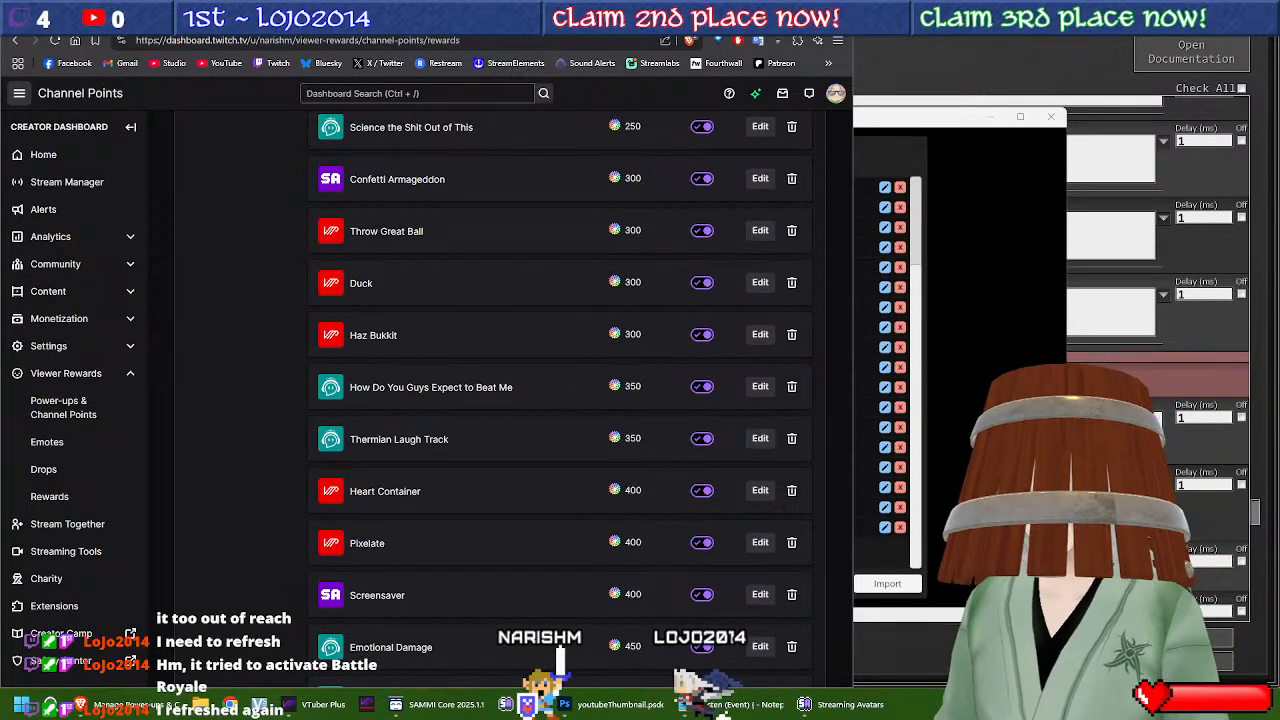
Step: Save the Channel Points button in SAMMI Core and delete the Stream Avatars button from the ALERTS deck
left_click(438, 704)
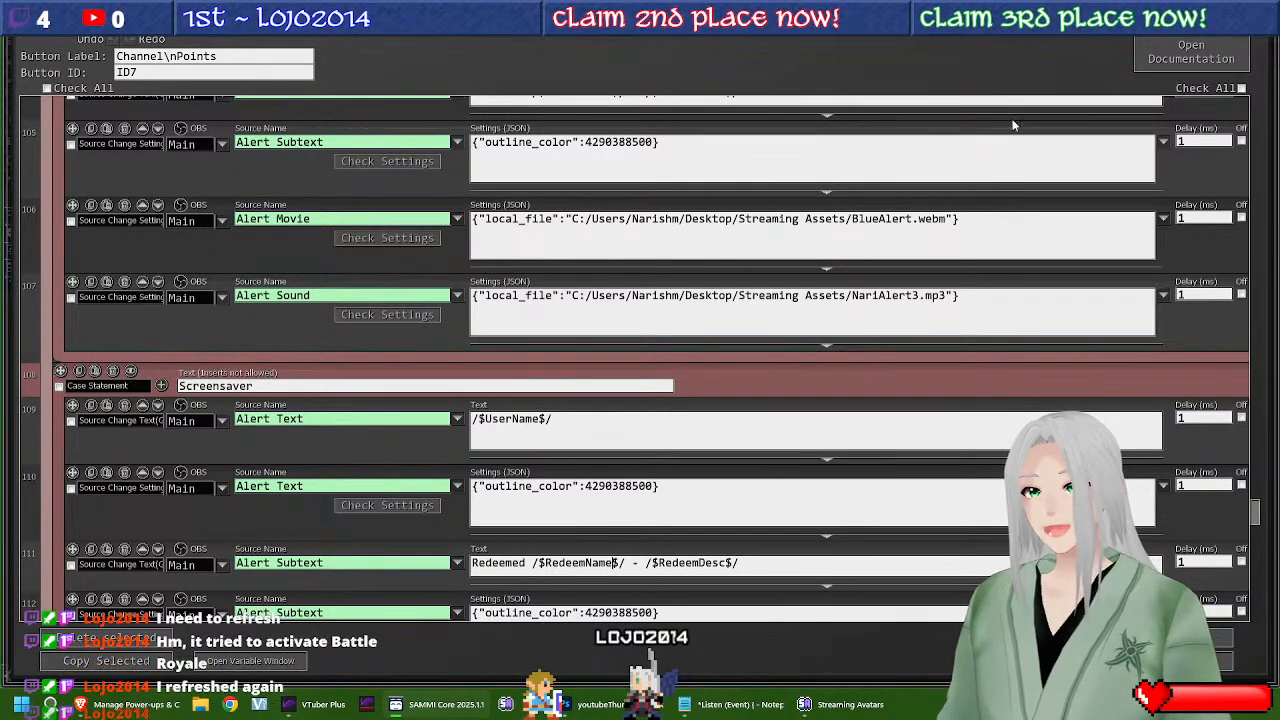
key("ctrl+s")
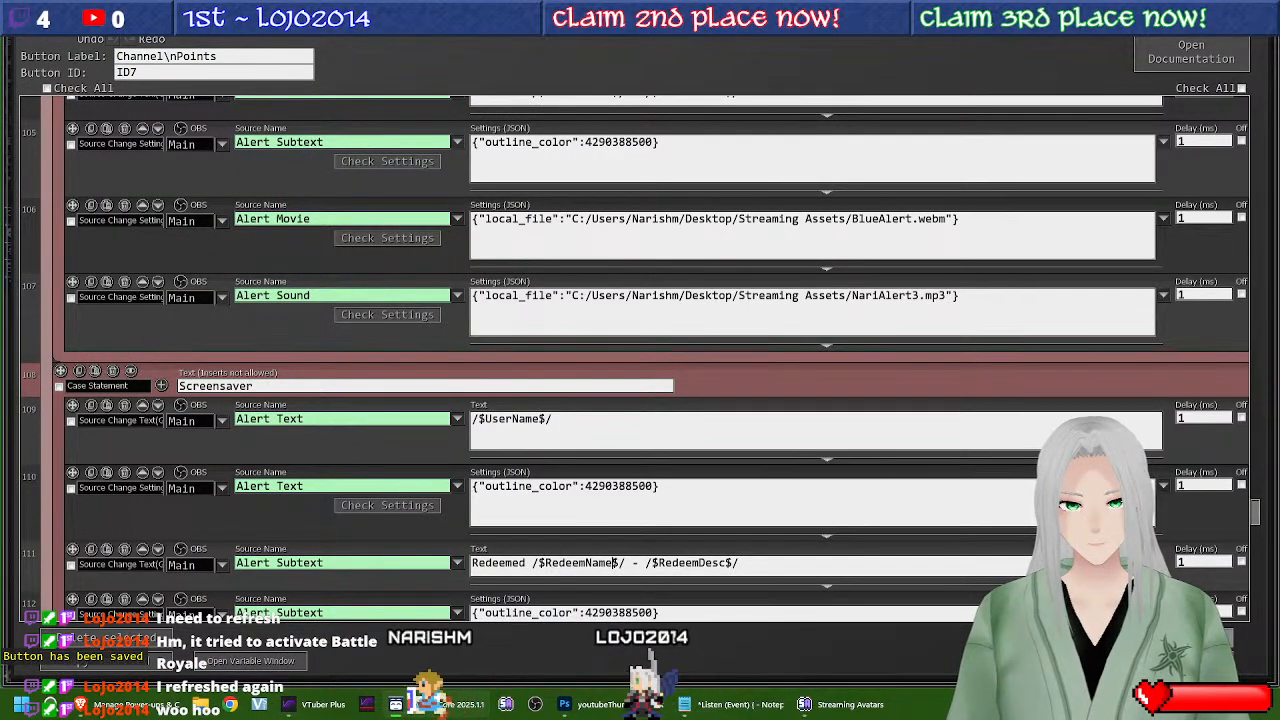
key("Escape")
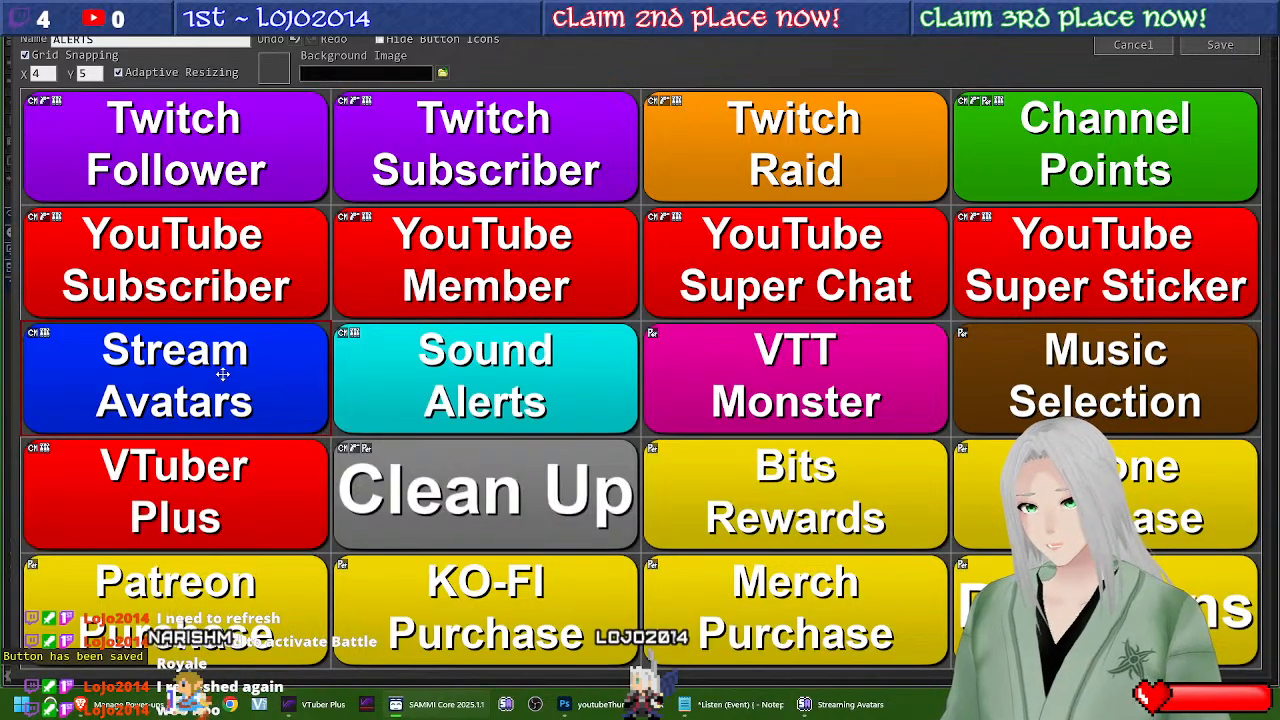
key("Delete")
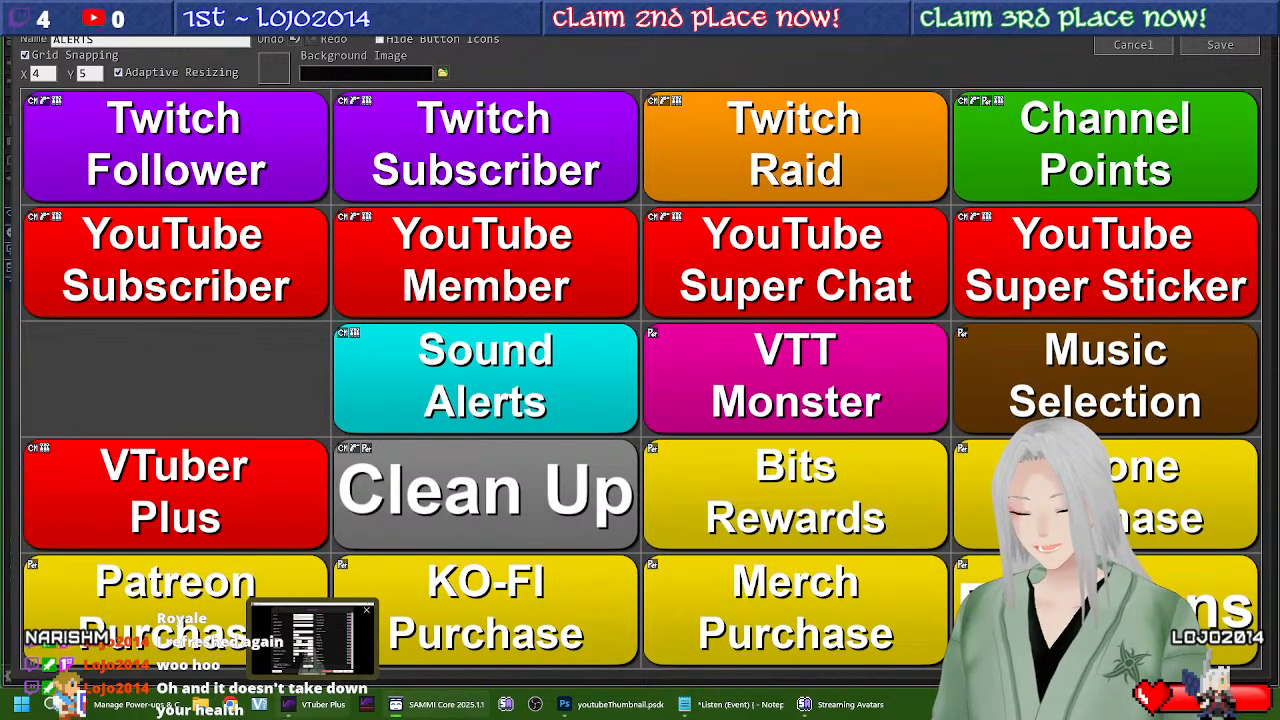
Step: Examine the Haz Bukkit reward's settings in VTuber Plus and close the rewards setup without changes
left_click(315, 704)
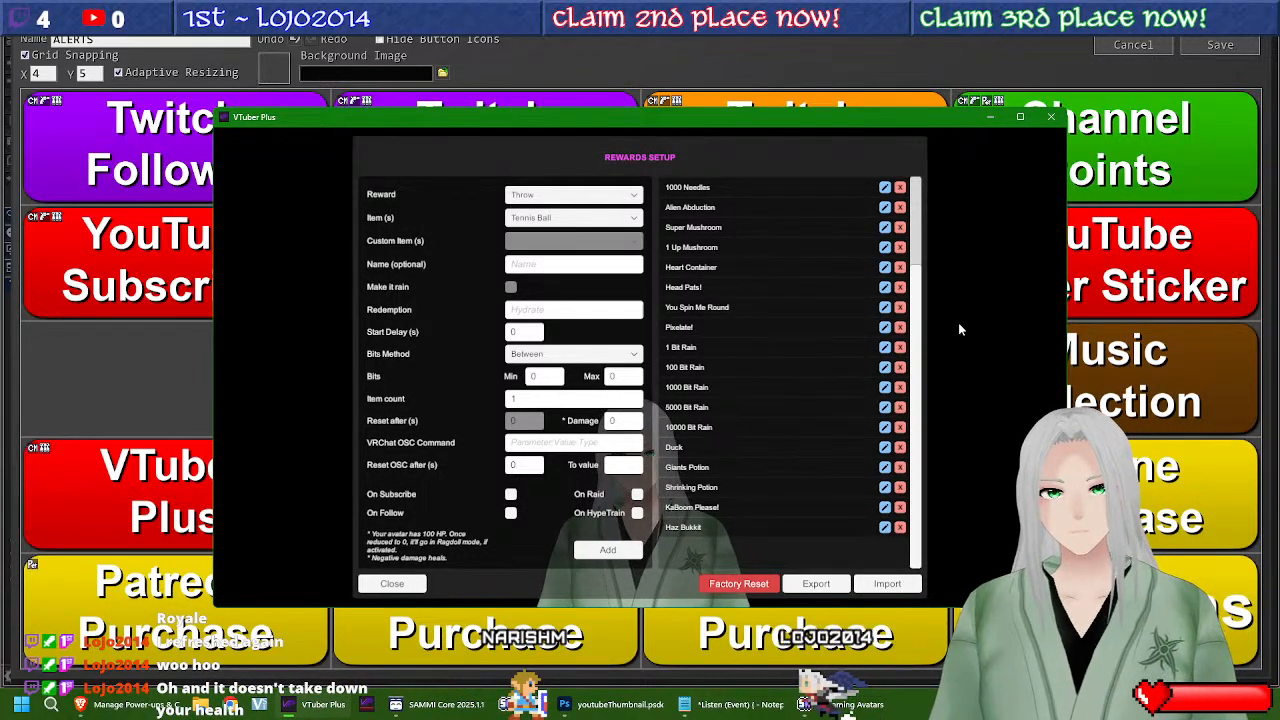
scroll(921, 255, "up", 2)
scroll(921, 260, "down", 2)
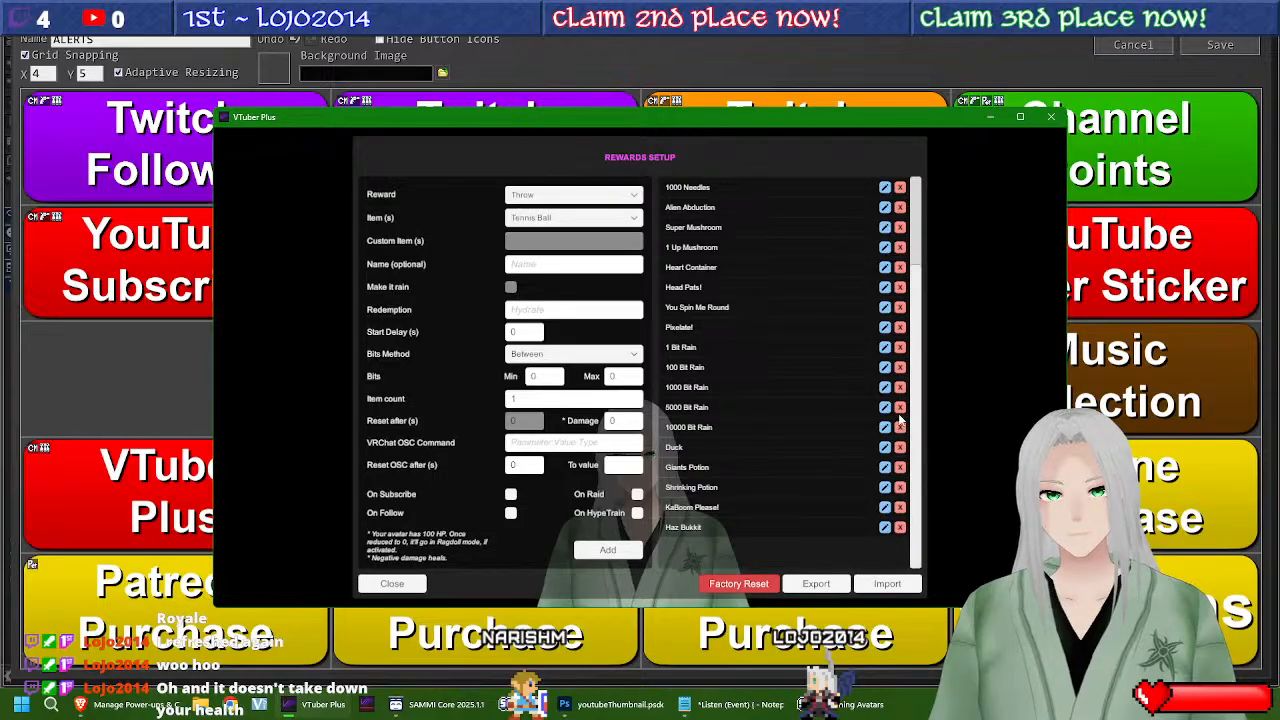
left_click(884, 528)
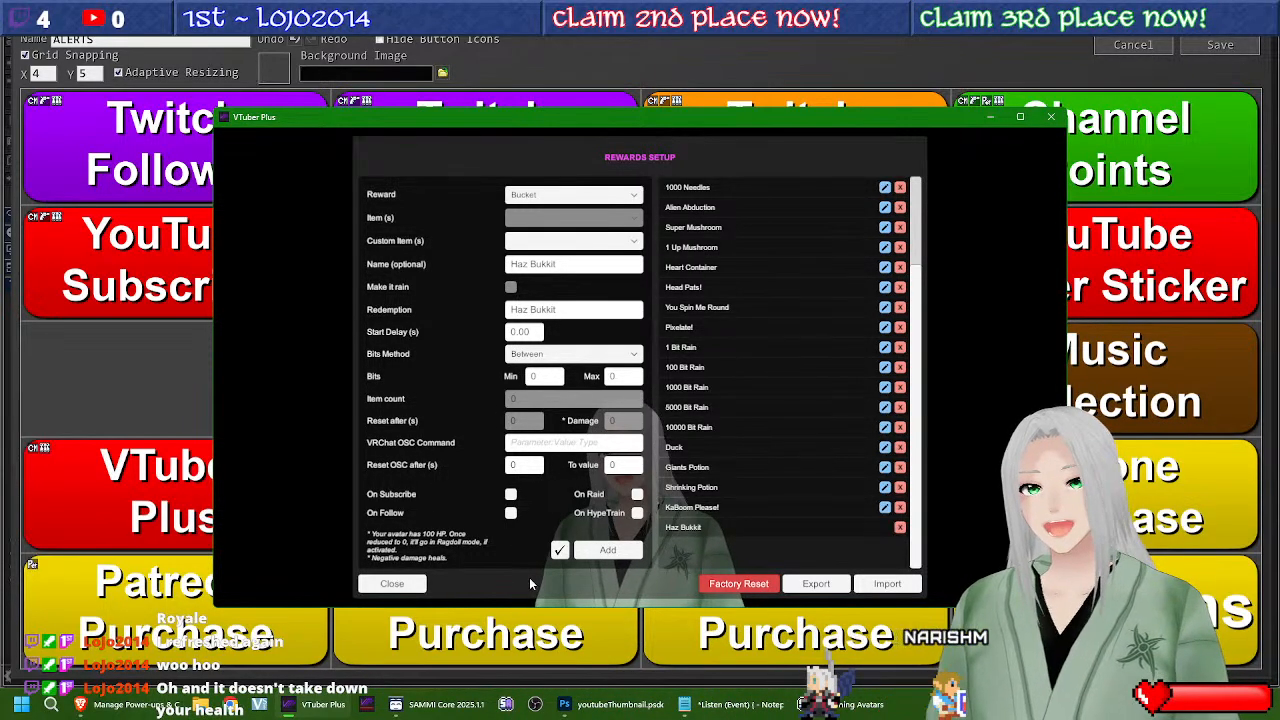
left_click(411, 584)
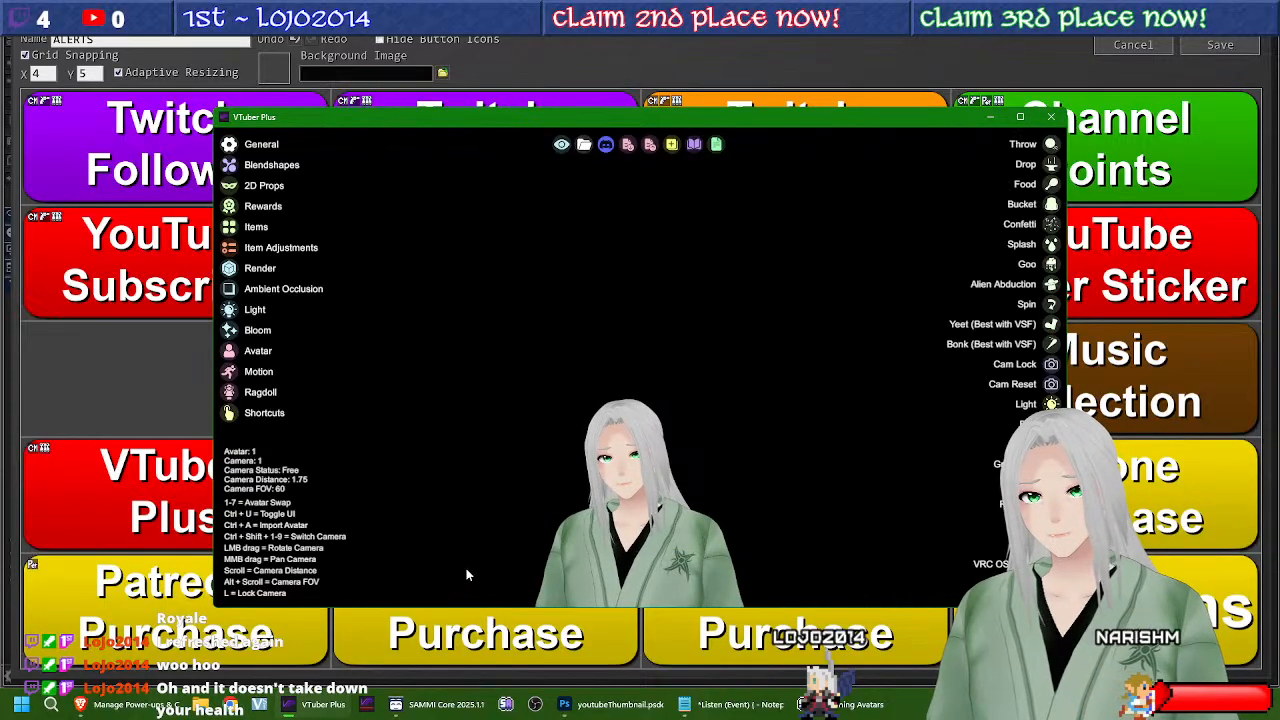
Step: Switch to SAMMI Core, open the VTuber Plus button for editing and select the Super Mushroom case with all its commands
left_click(440, 704)
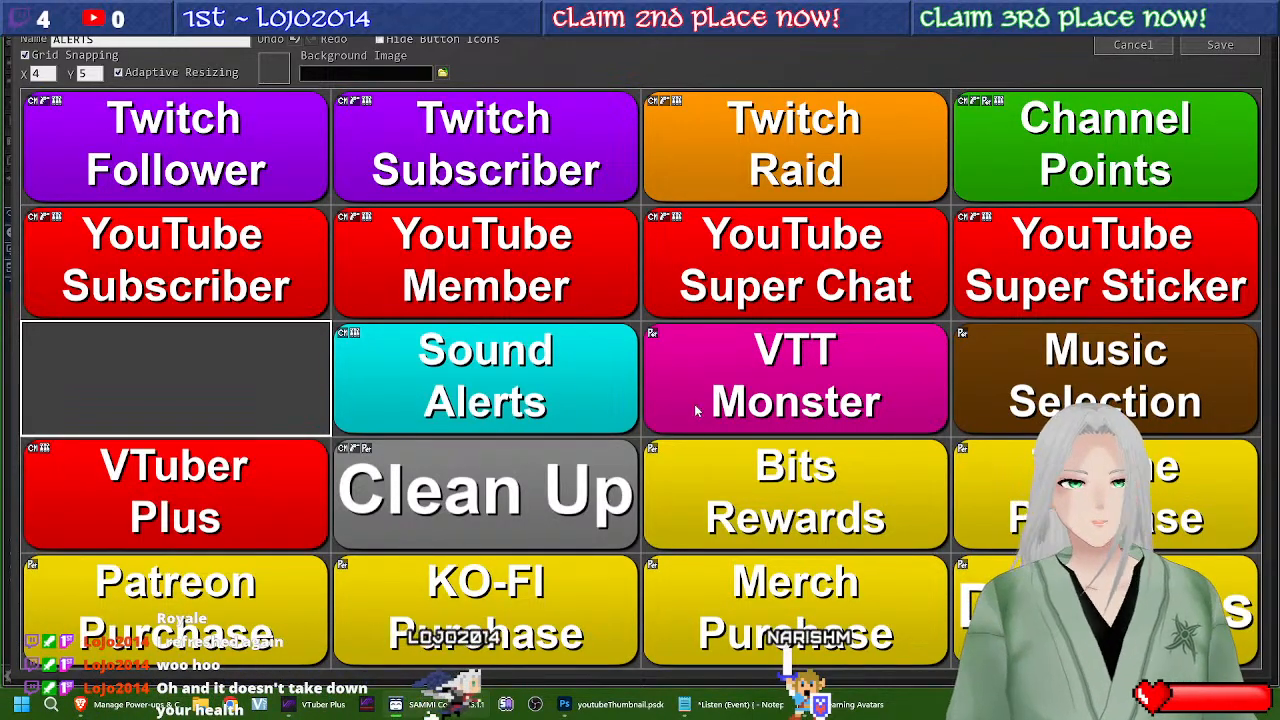
double_click(255, 473)
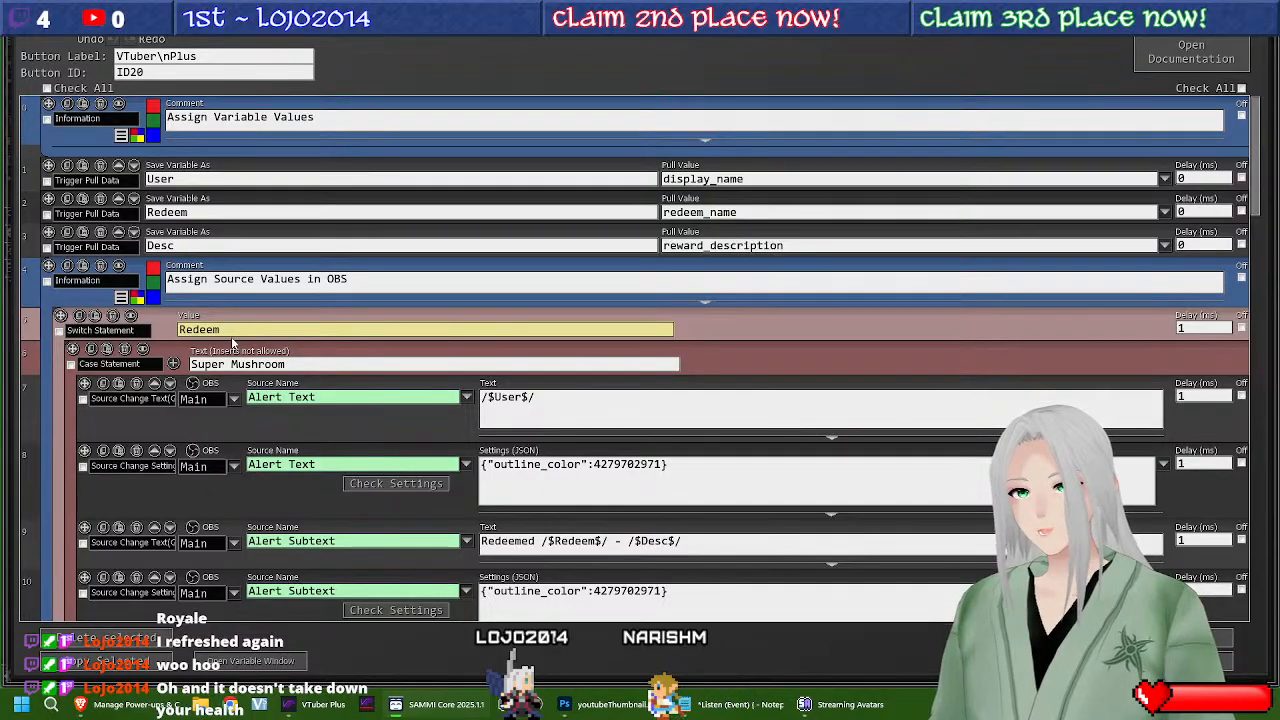
scroll(225, 347, "down", 3)
left_click(71, 306)
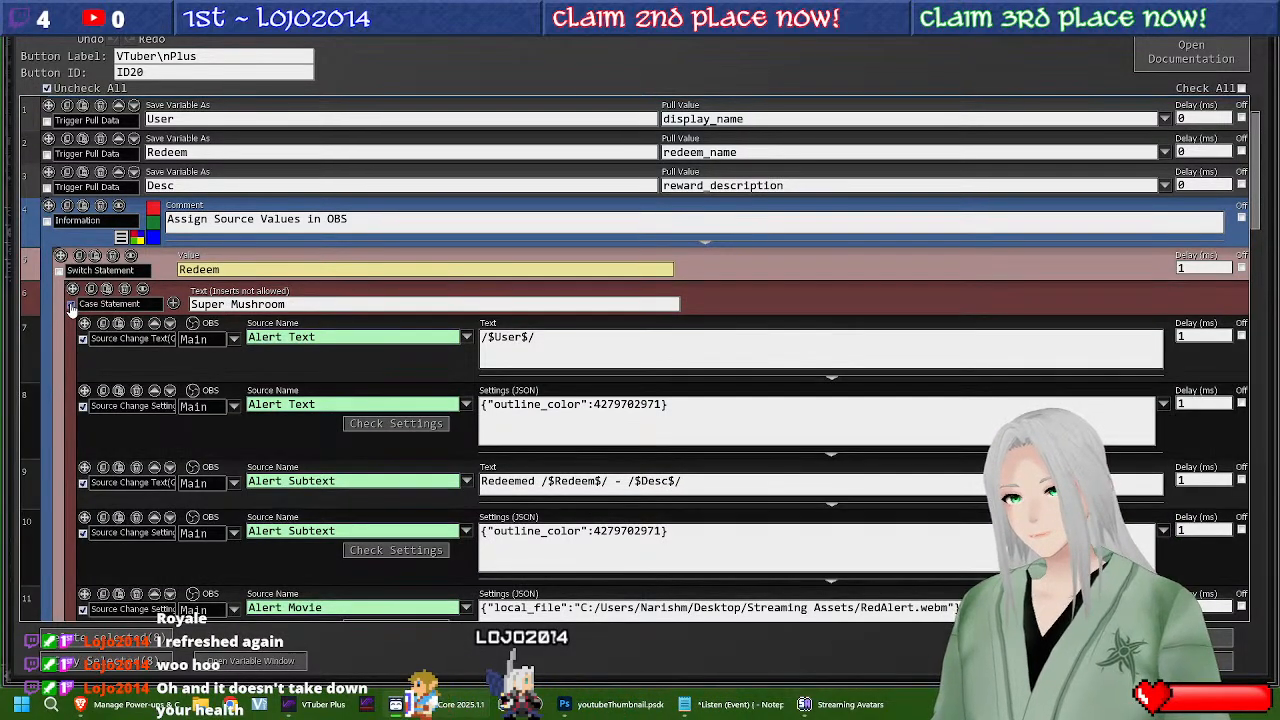
Step: Examine the VTuber Plus button's commands, from the Super Mushroom case through the commands that show and hide the alert sources
scroll(207, 380, "down", 10)
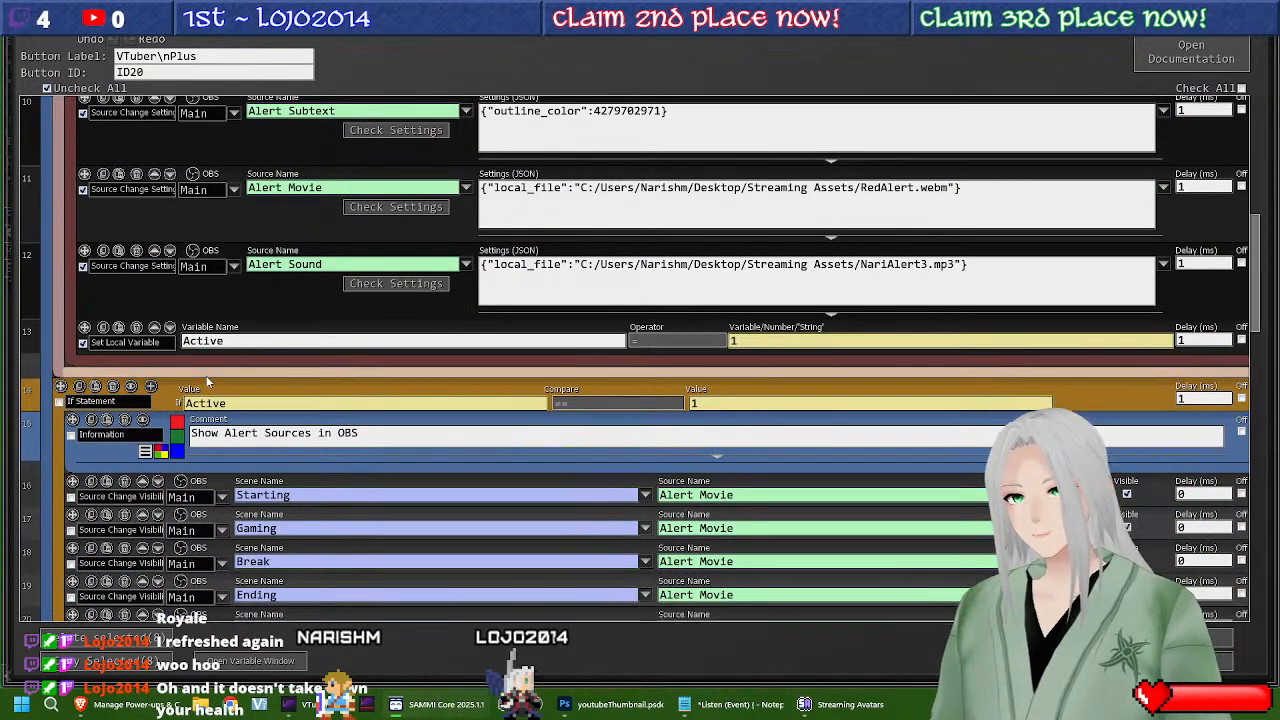
scroll(207, 380, "down", 15)
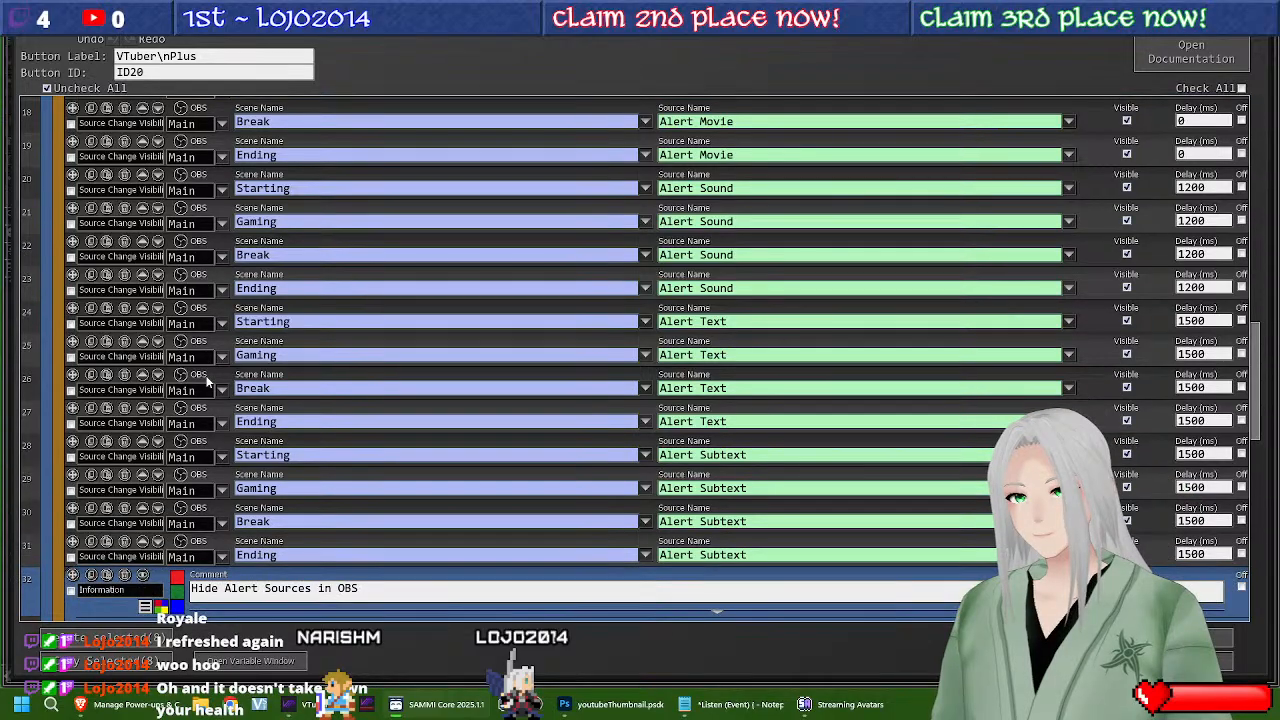
scroll(207, 380, "down", 15)
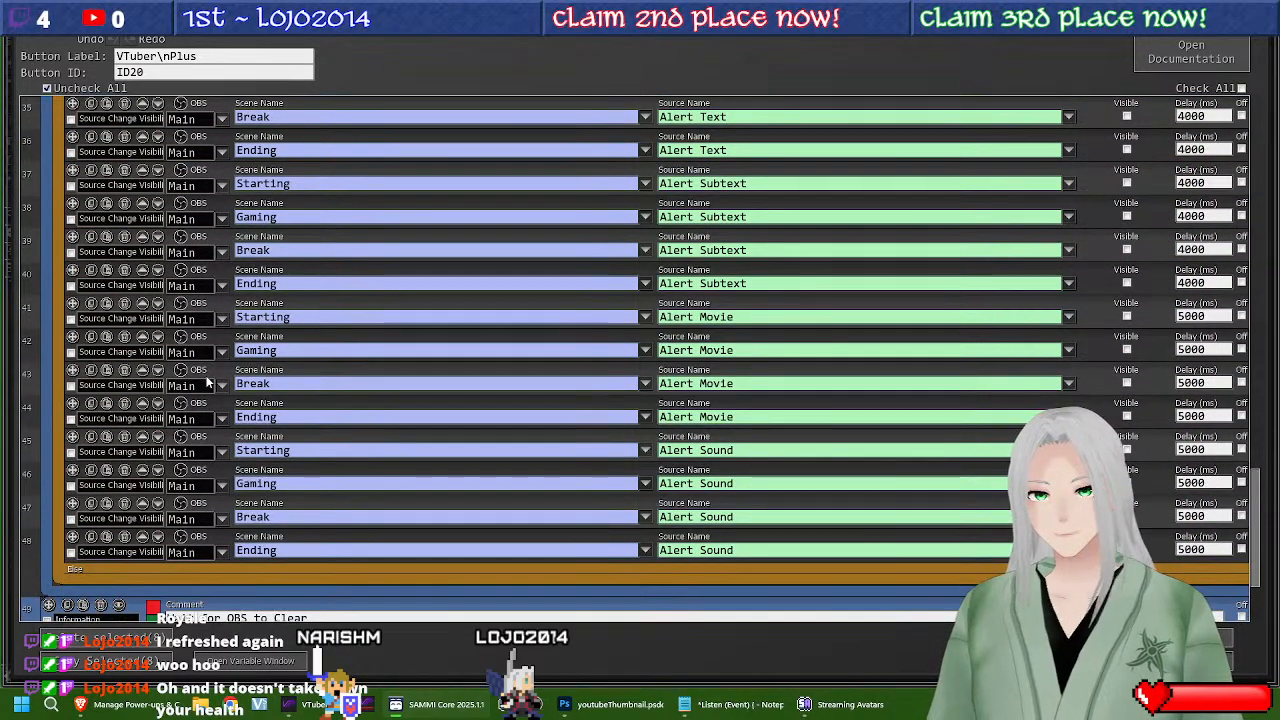
scroll(207, 380, "down", 3)
scroll(207, 380, "up", 15)
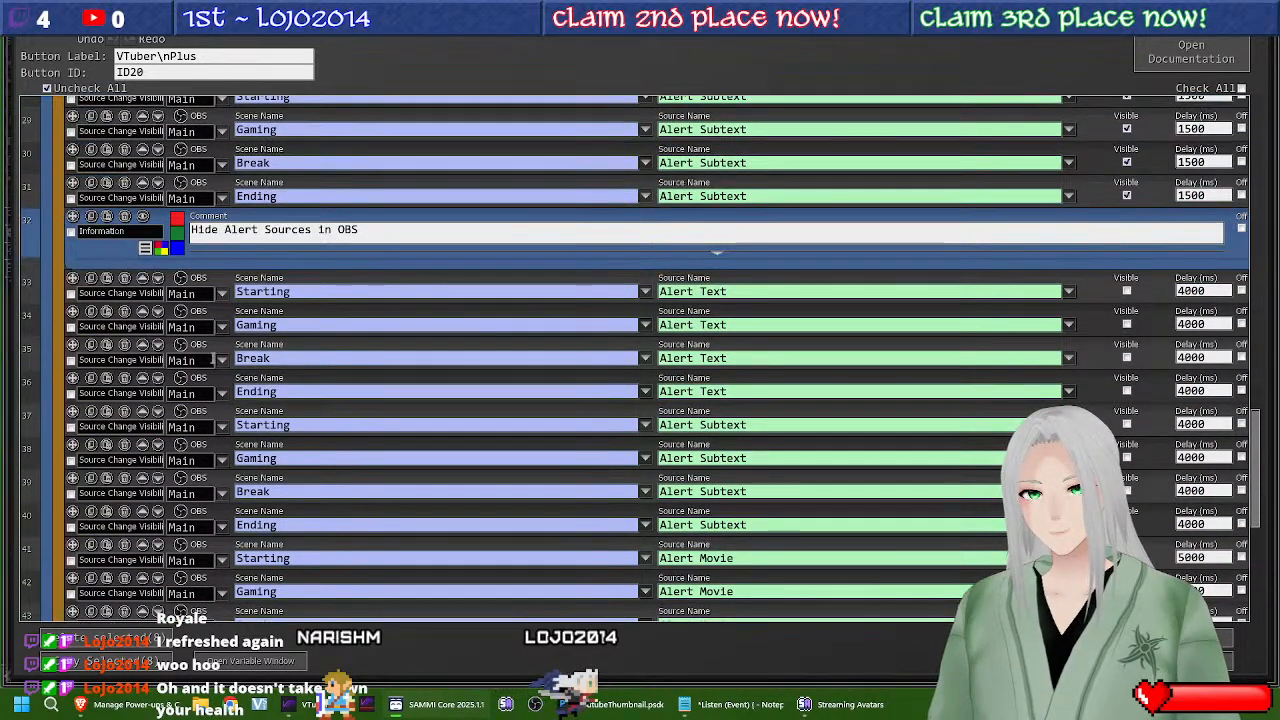
scroll(210, 300, "up", 15)
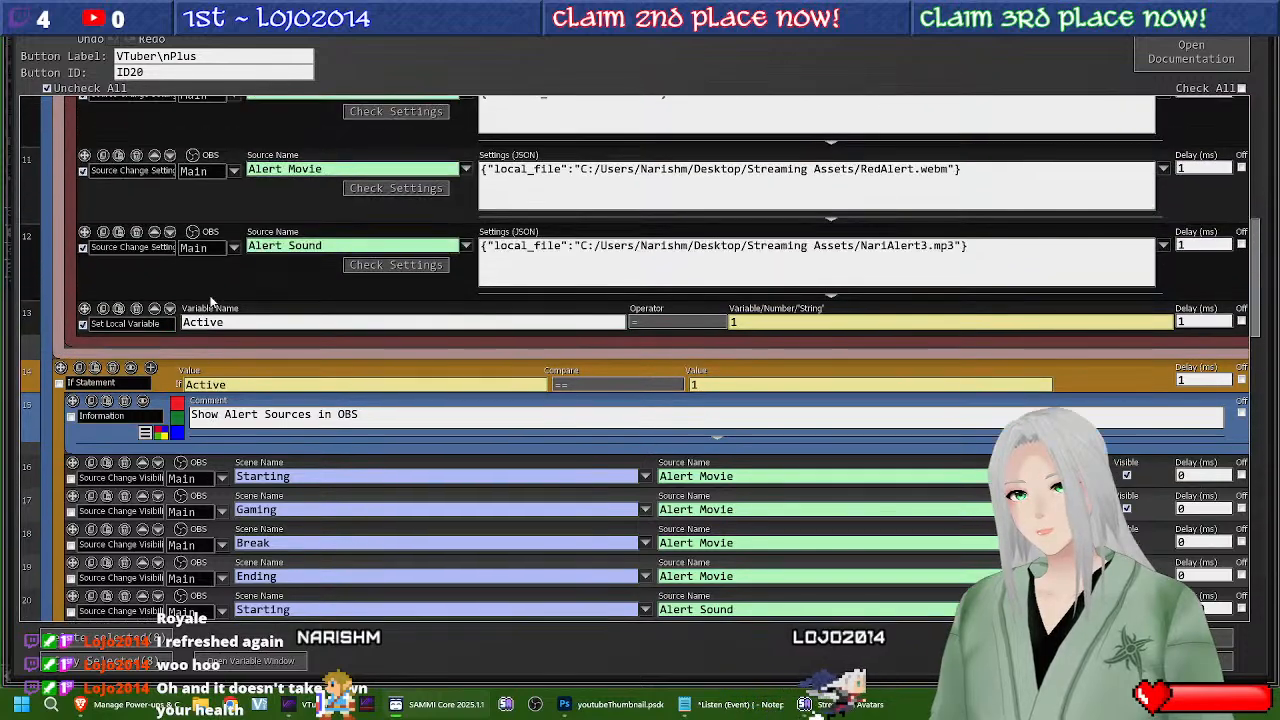
scroll(210, 302, "up", 10)
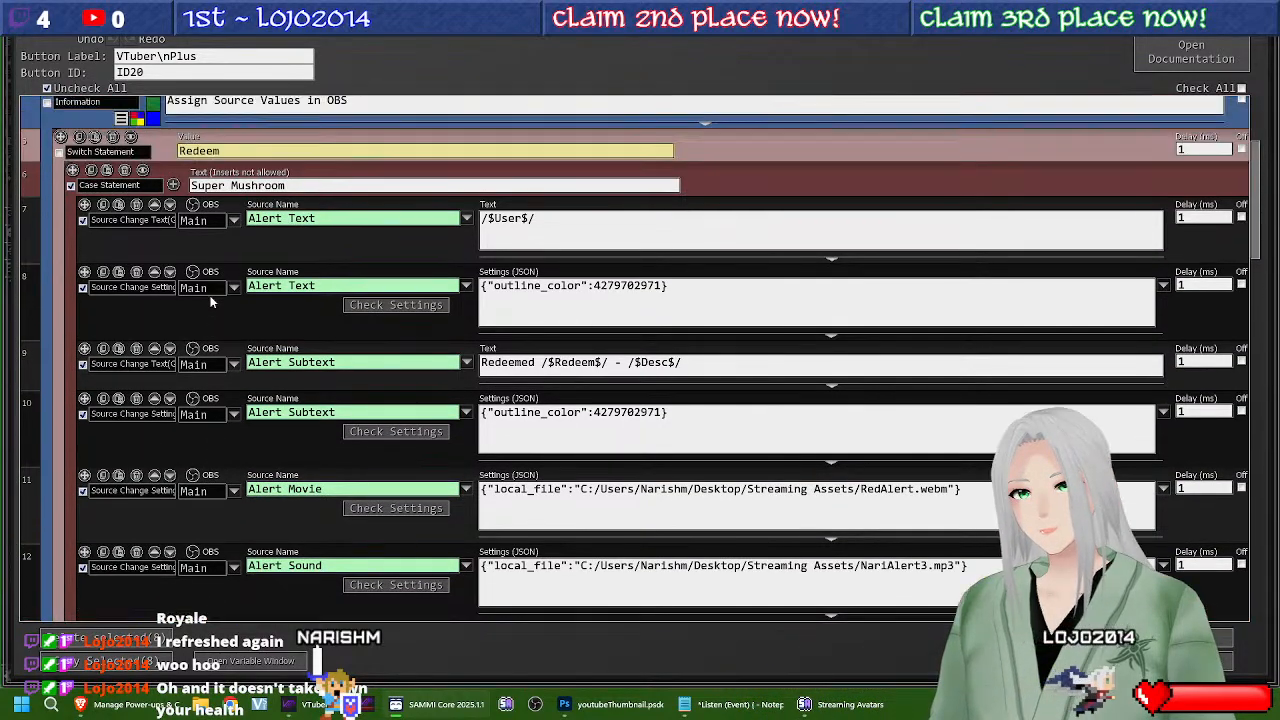
scroll(210, 302, "up", 2)
scroll(210, 302, "down", 2)
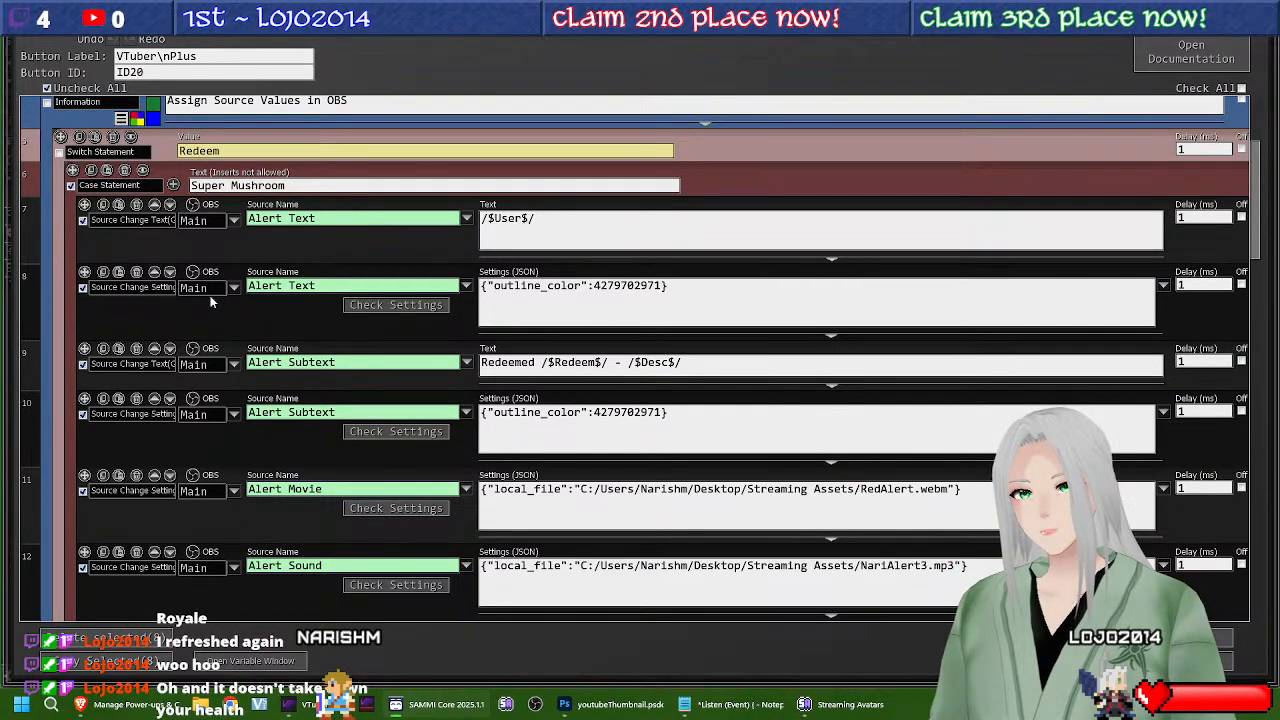
scroll(210, 300, "up", 4)
scroll(212, 288, "down", 3)
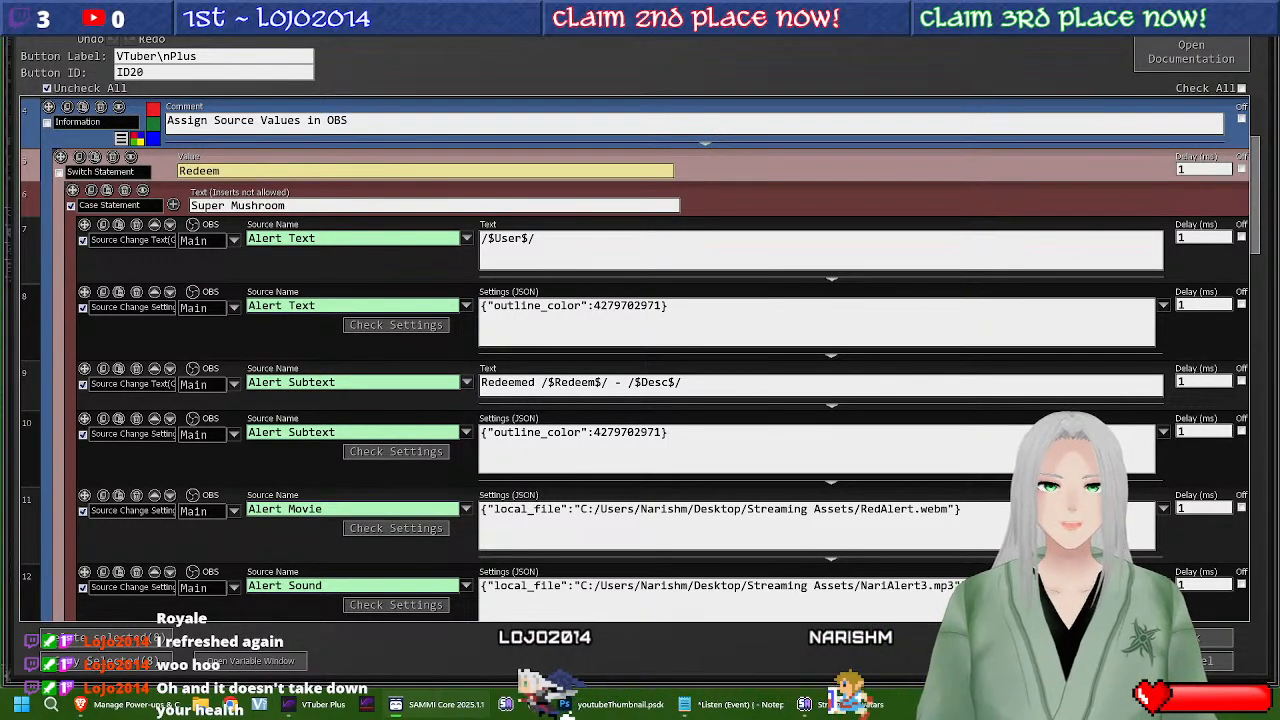
Step: Save the VTuber Plus button and delete it from the ALERTS deck
key("ctrl+s")
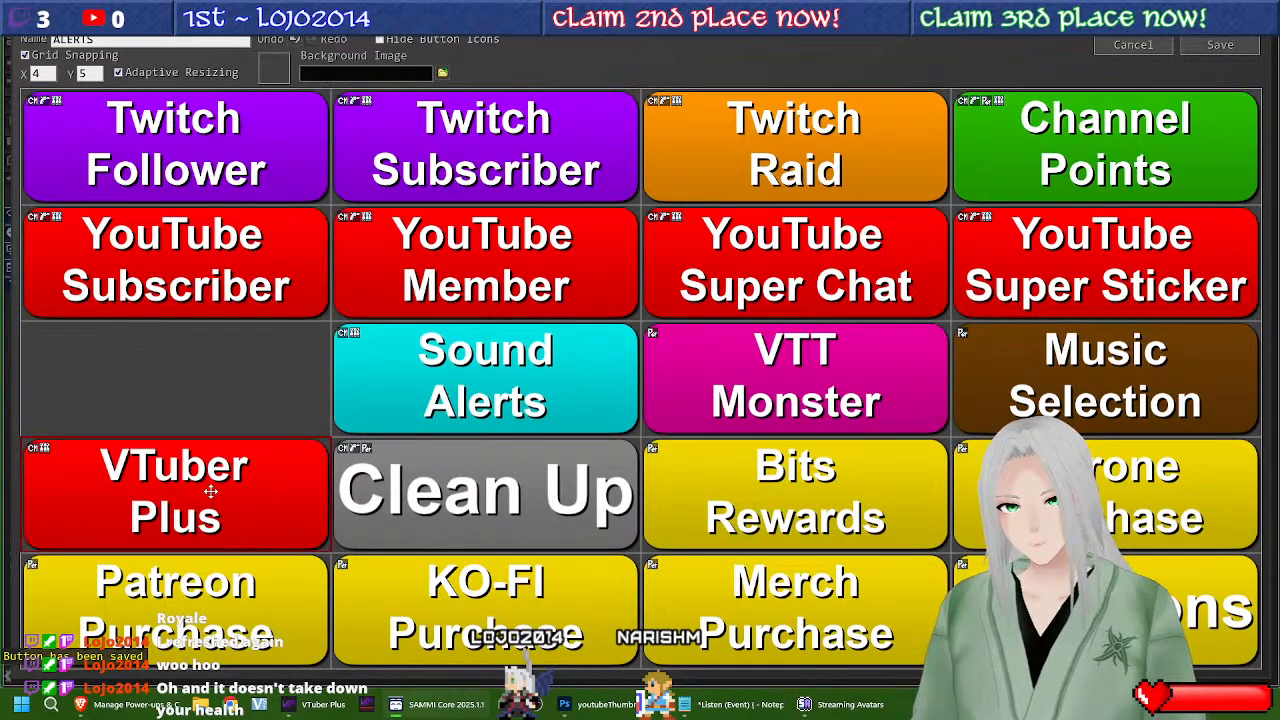
key("Delete")
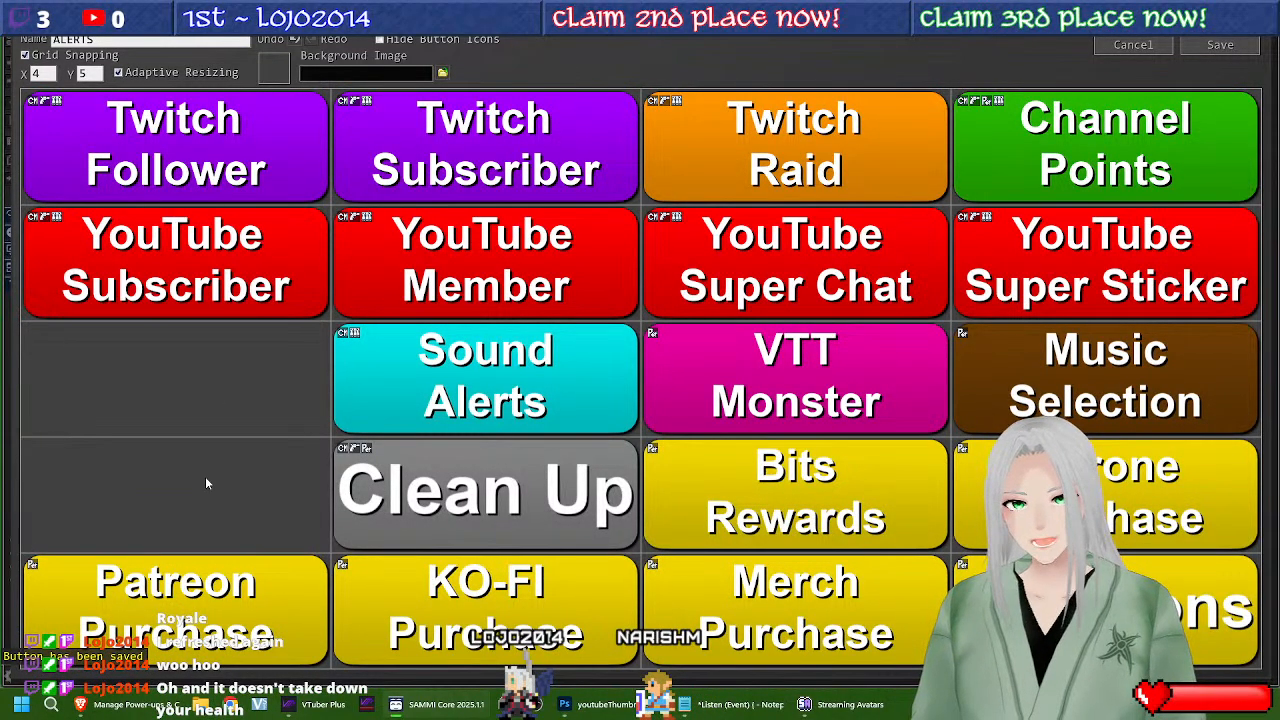
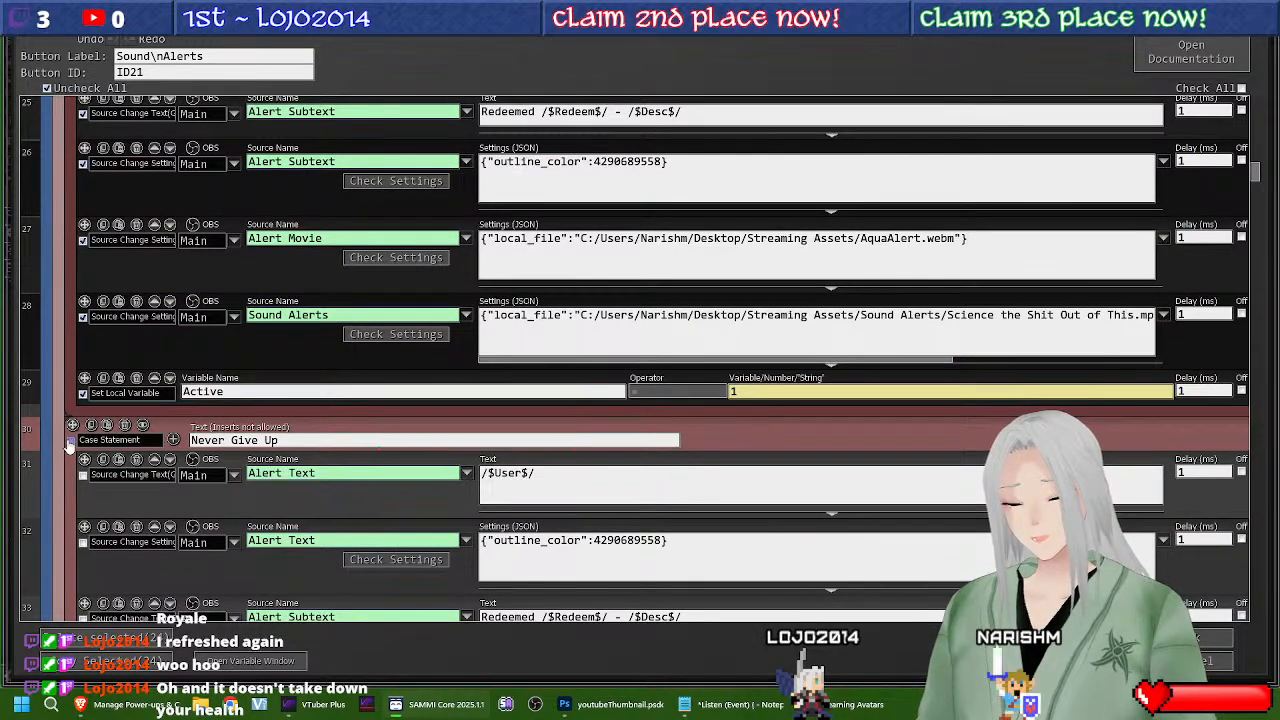
Step: In the Sound Alerts button, add the Never Give Up, And It Exploded, Do a Barrel Roll and Knock Knock cases to the selection
scroll(249, 498, "down", 7)
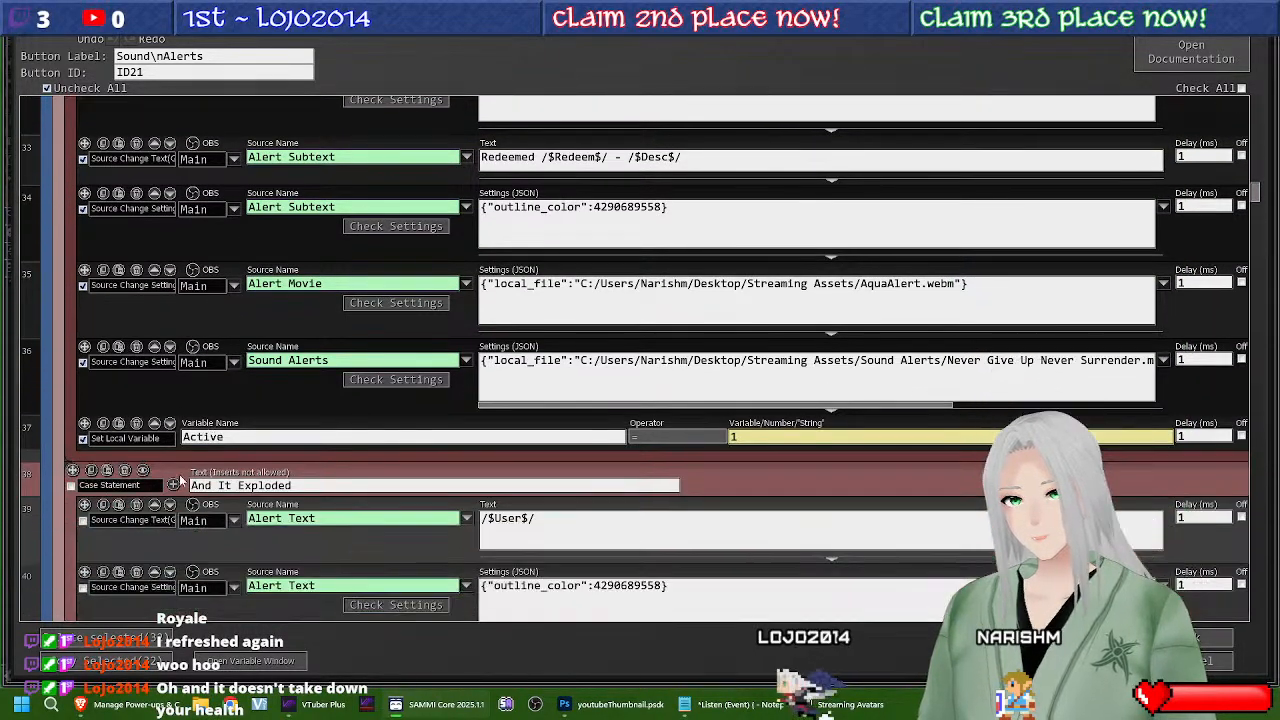
scroll(179, 474, "down", 1)
left_click(71, 446)
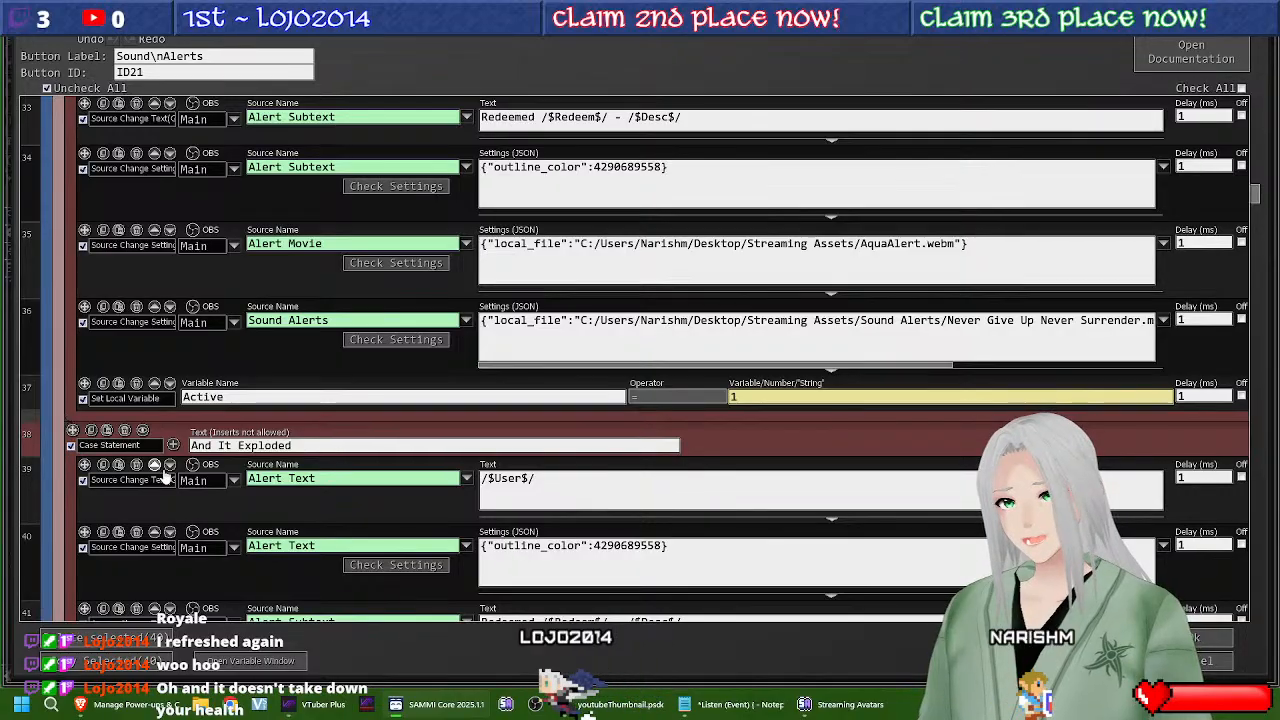
scroll(169, 468, "down", 8)
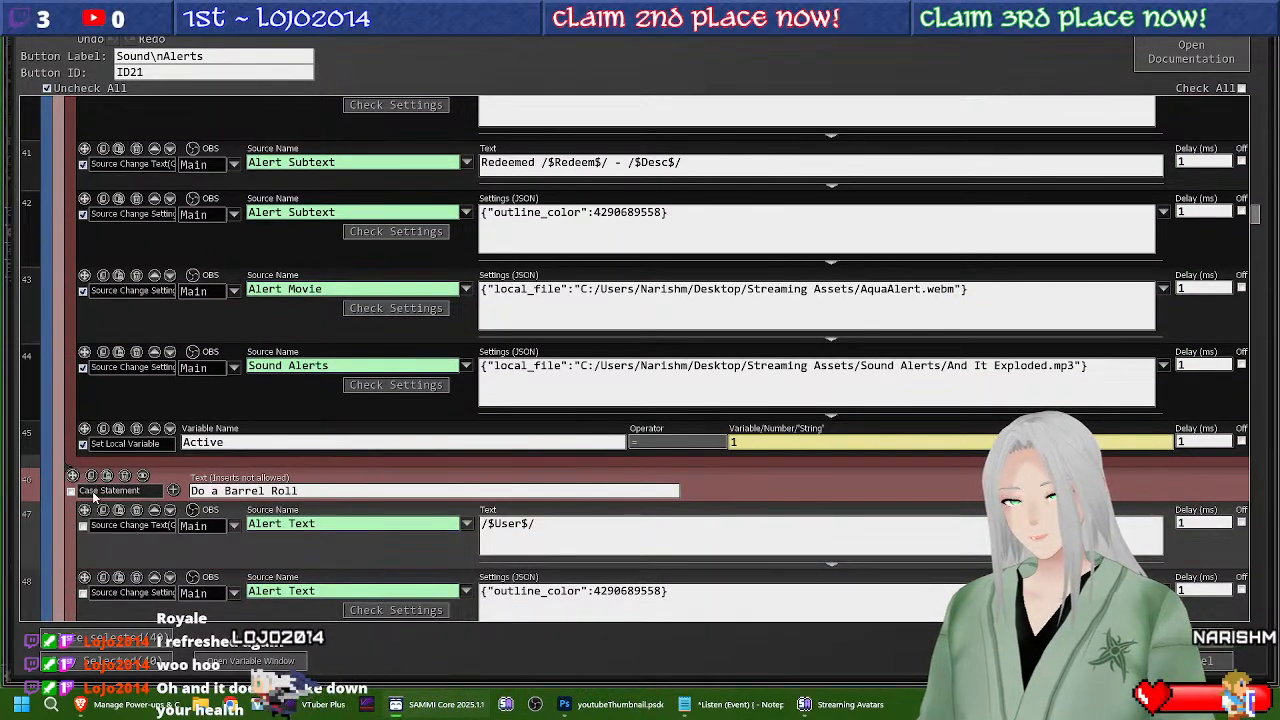
left_click(68, 490)
scroll(182, 537, "down", 5)
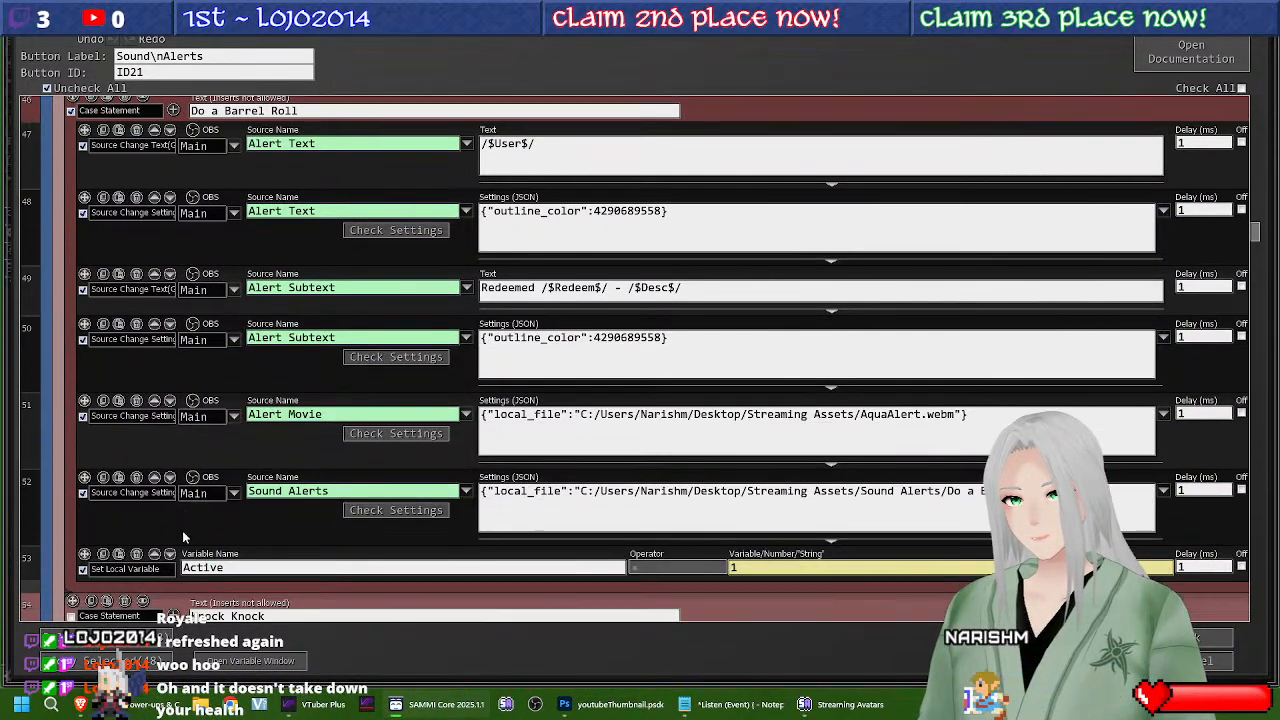
scroll(183, 537, "down", 3)
left_click(70, 396)
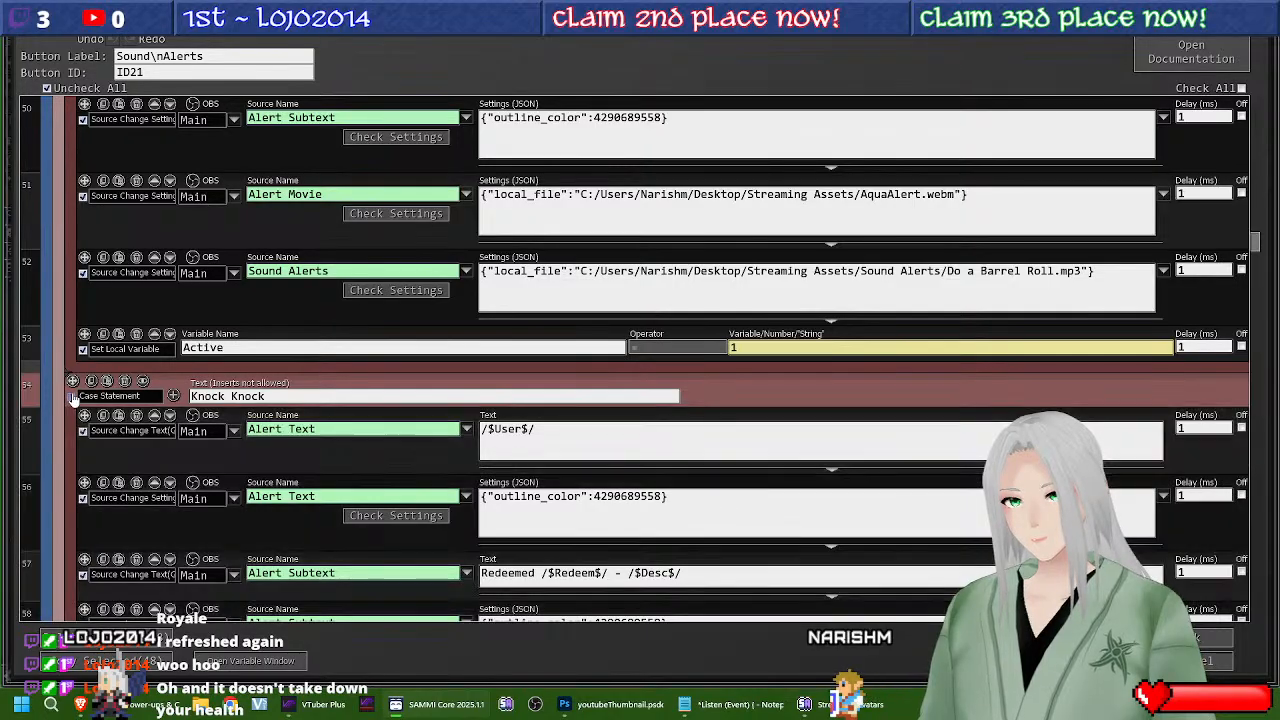
Step: Add the Emotional Damage, Thermian Laugh Track and The Team Sux cases with their commands to the selection
scroll(120, 448, "down", 5)
scroll(120, 450, "down", 3)
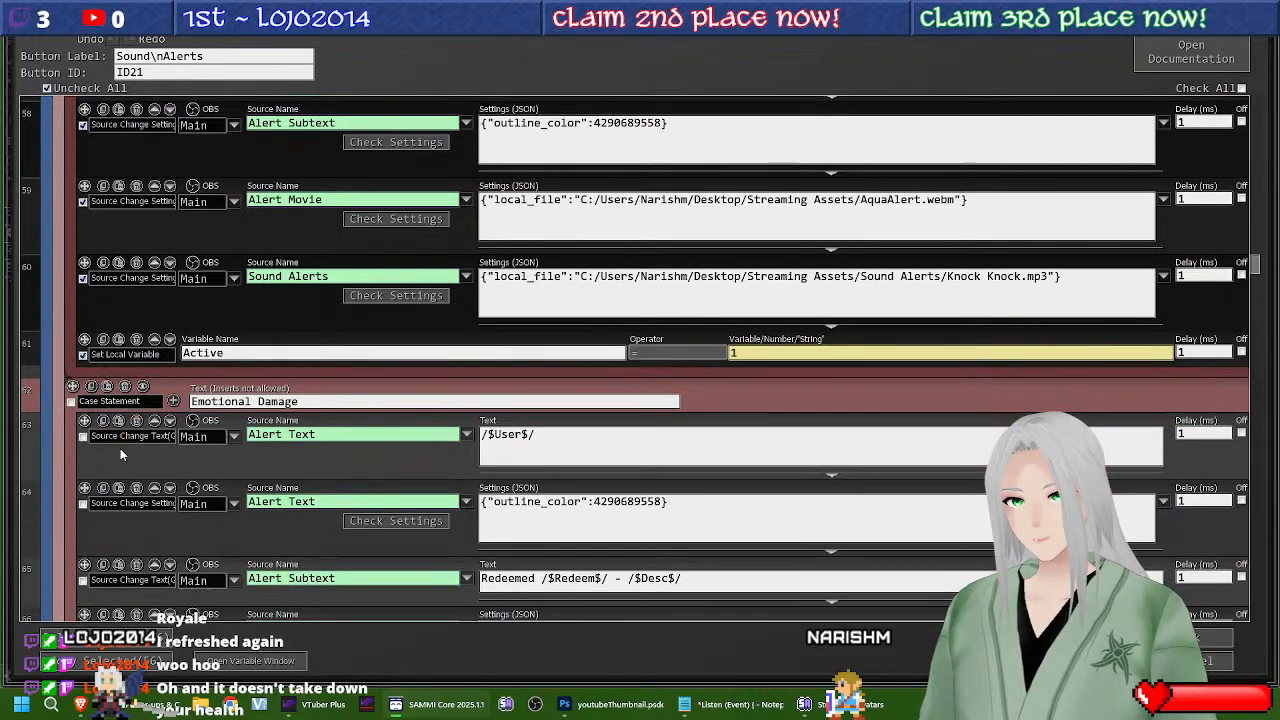
left_click(70, 401)
scroll(75, 410, "down", 9)
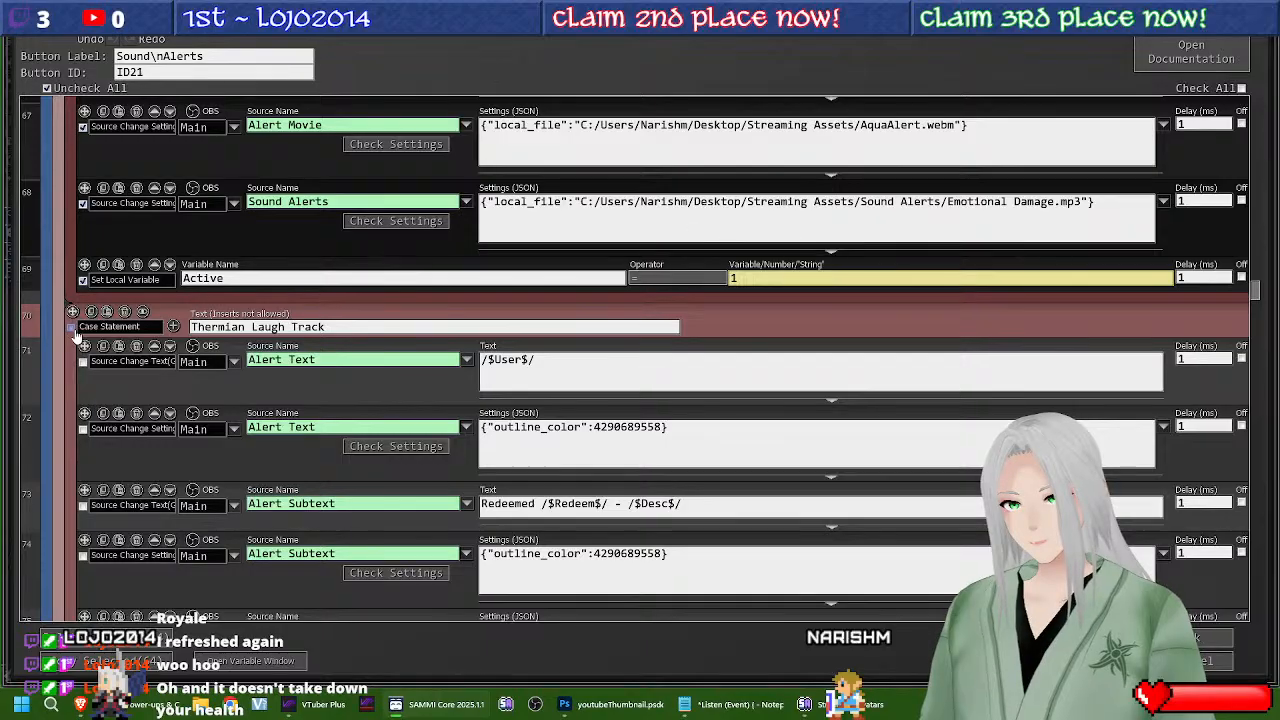
left_click(71, 328)
scroll(147, 398, "down", 8)
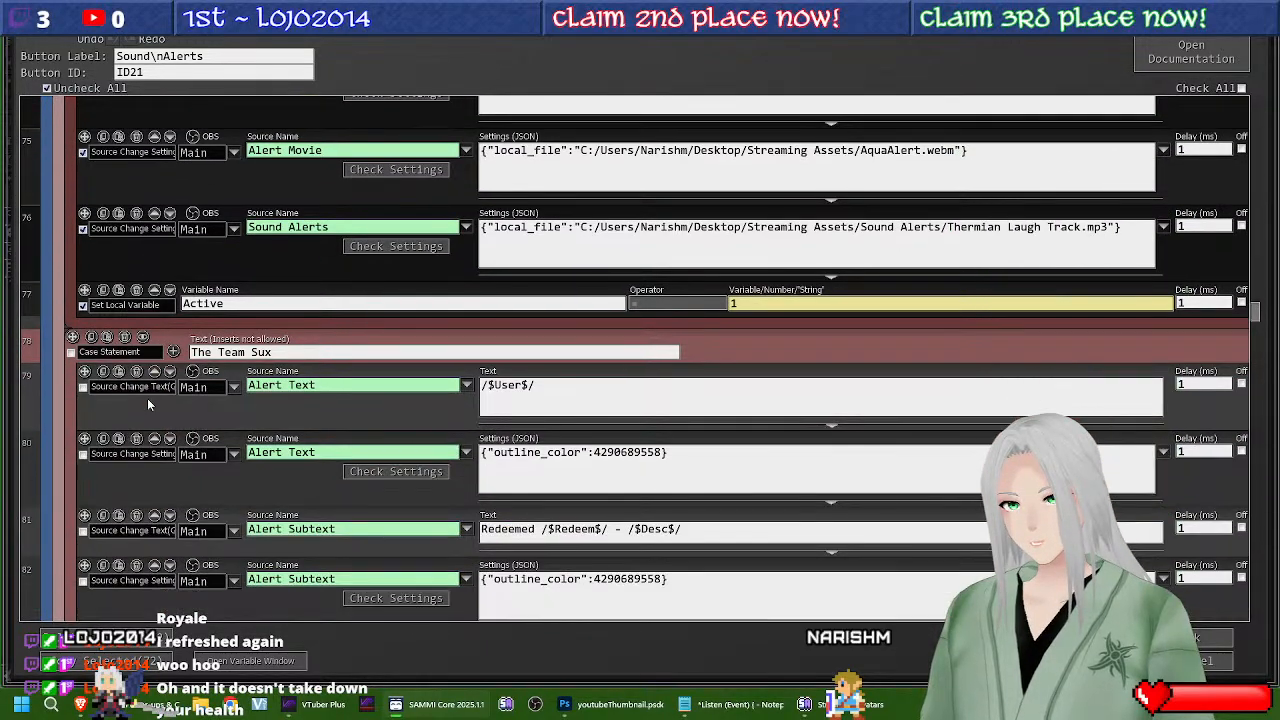
left_click(71, 352)
Step: Add the How Do You Guys Expect to Beat Me, I Will Send You to Jesus and By Grapthar's Hammer cases to the selection
scroll(120, 380, "down", 7)
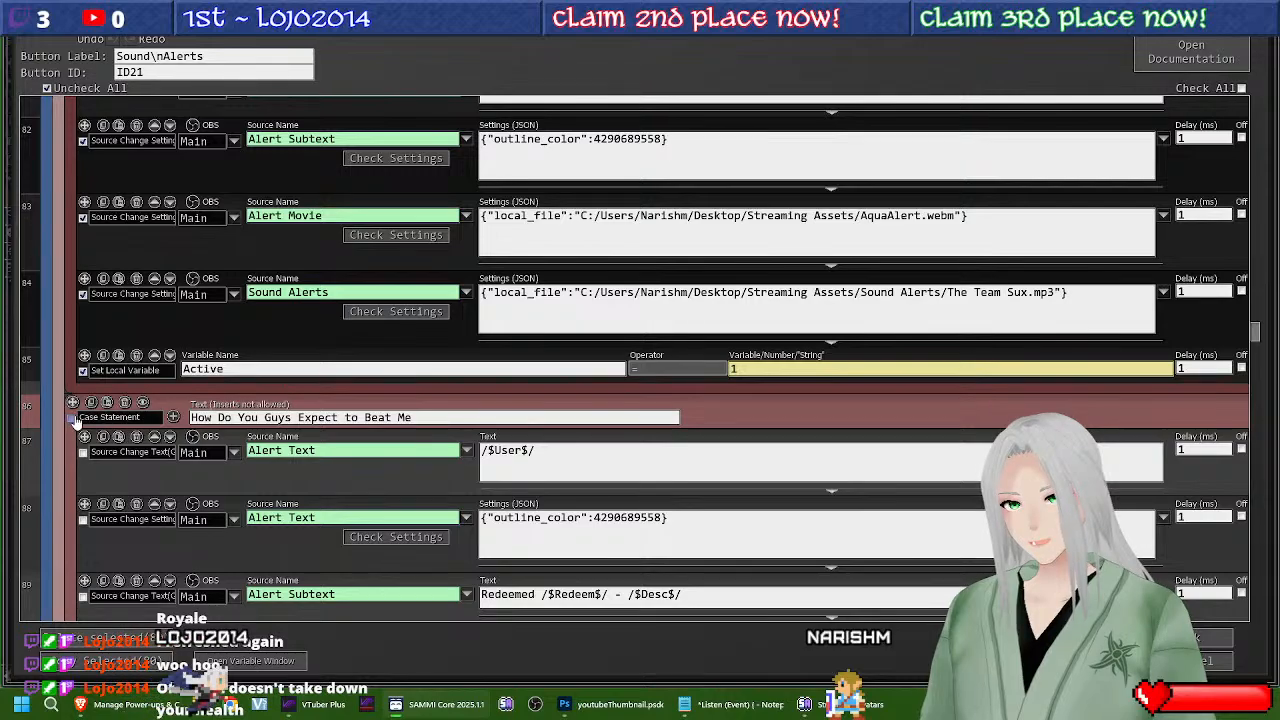
left_click(71, 417)
scroll(148, 462, "down", 7)
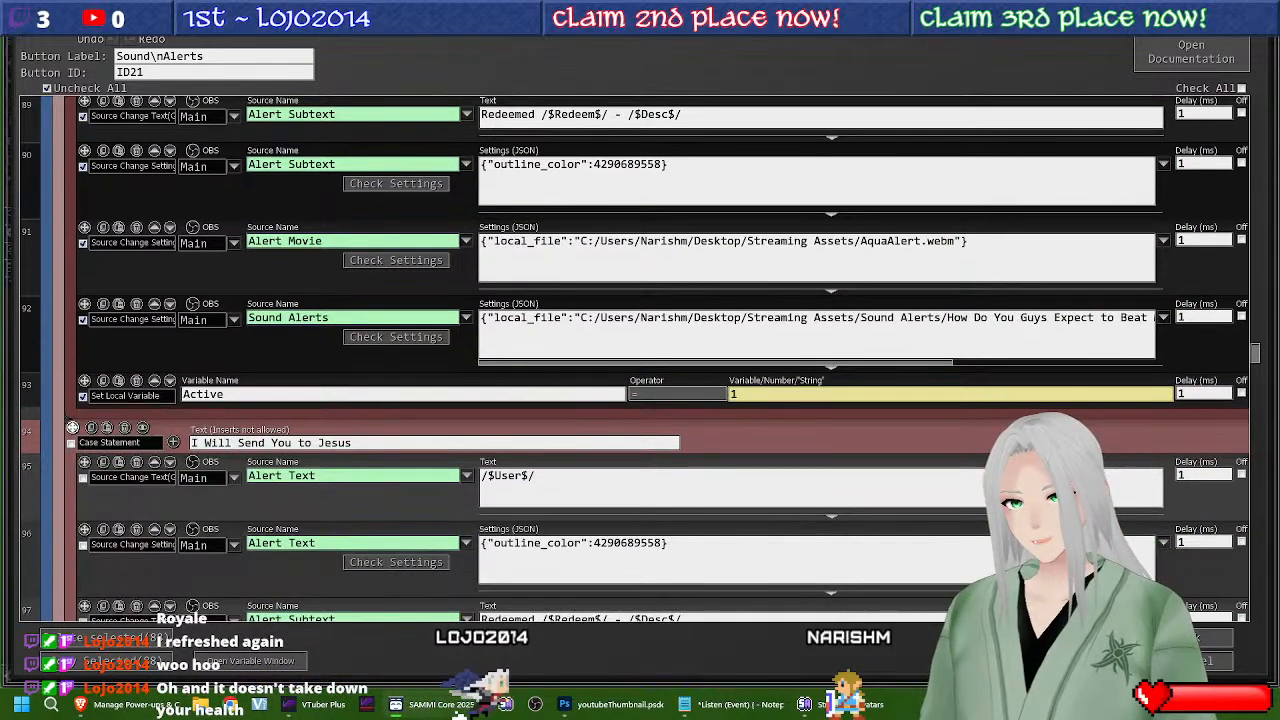
left_click(71, 442)
scroll(114, 445, "down", 7)
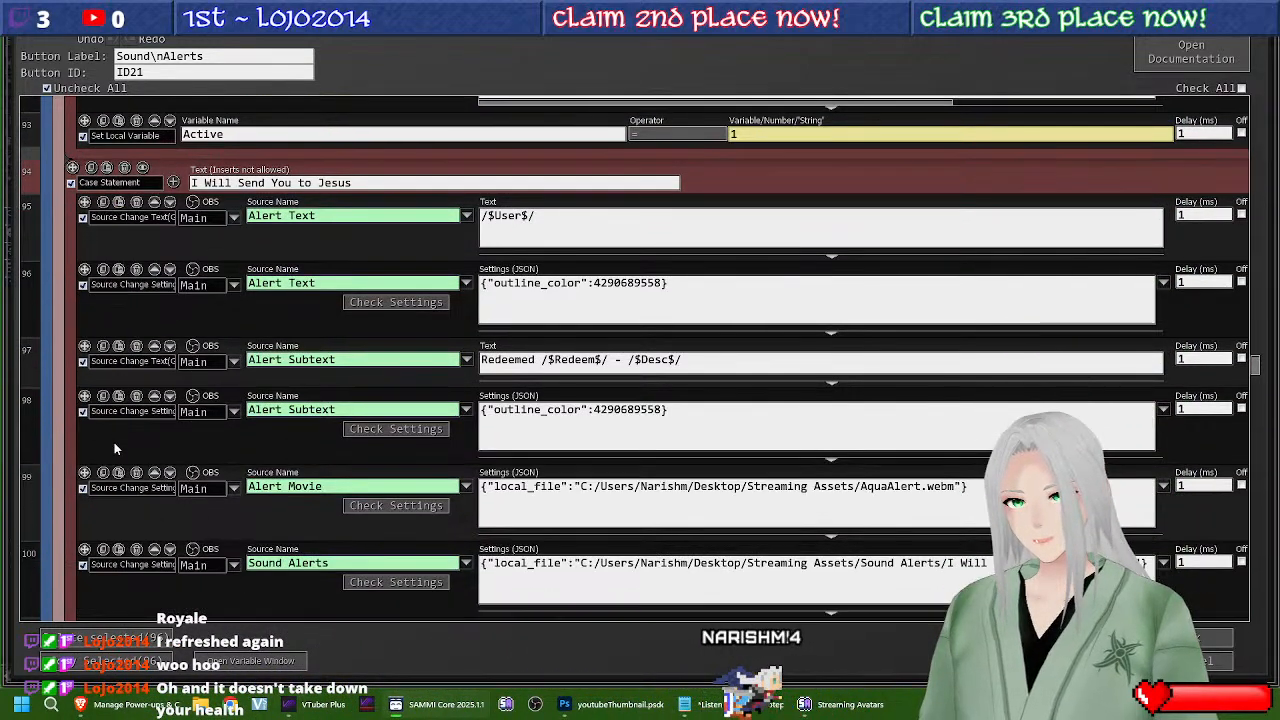
scroll(114, 448, "down", 1)
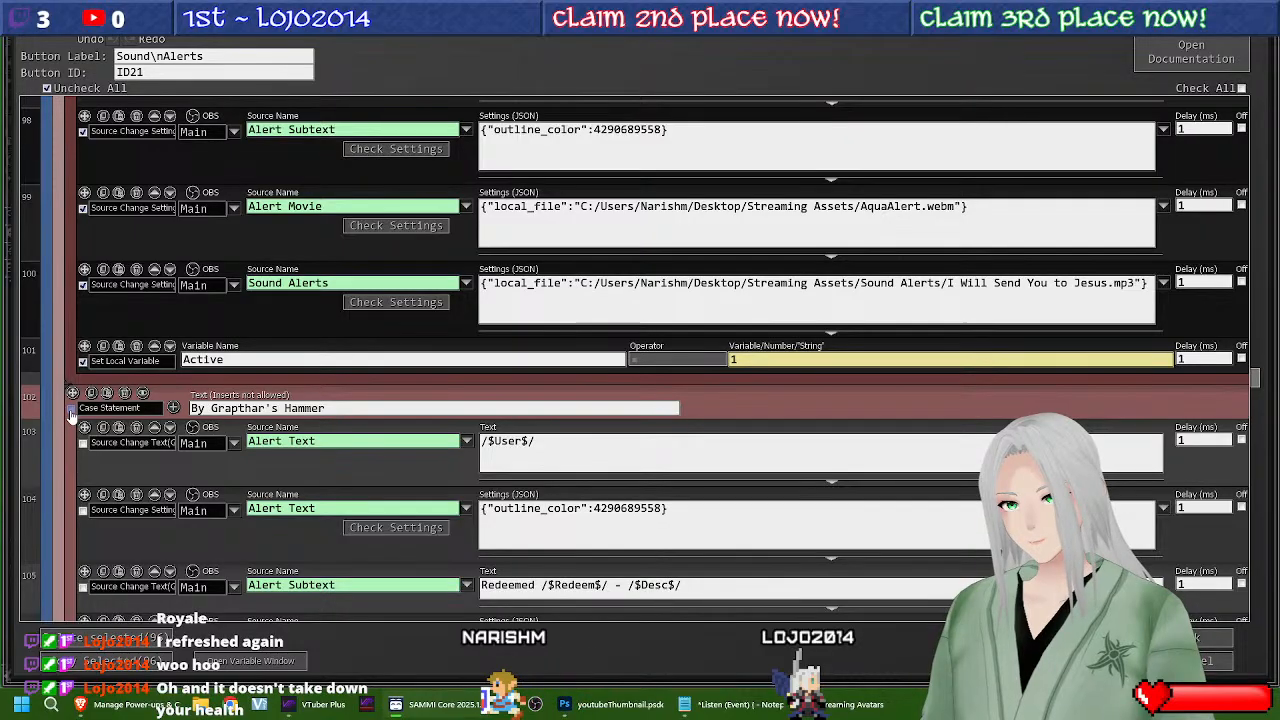
left_click(72, 409)
Step: Add the Curse Your Betrayal, No I'm Not Drunk Madam and Try Not to Hit Every Single One cases to the selection
scroll(72, 414, "down", 7)
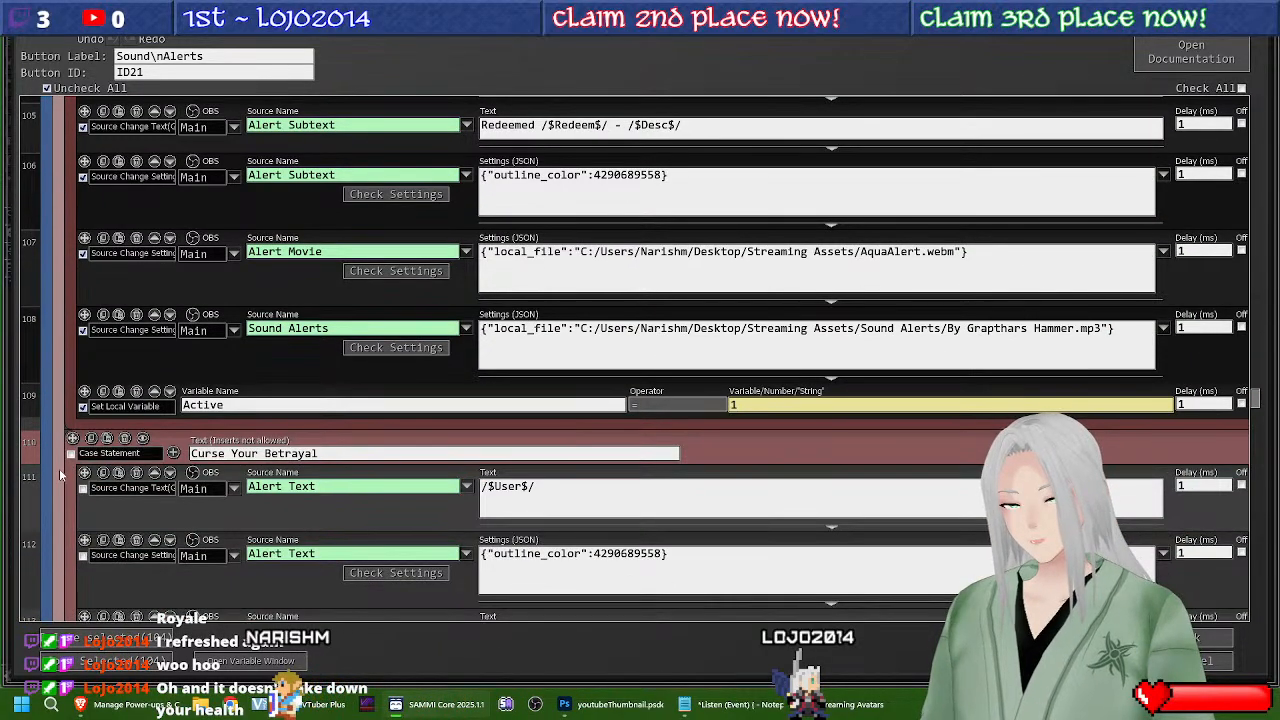
left_click(71, 455)
scroll(115, 454, "down", 8)
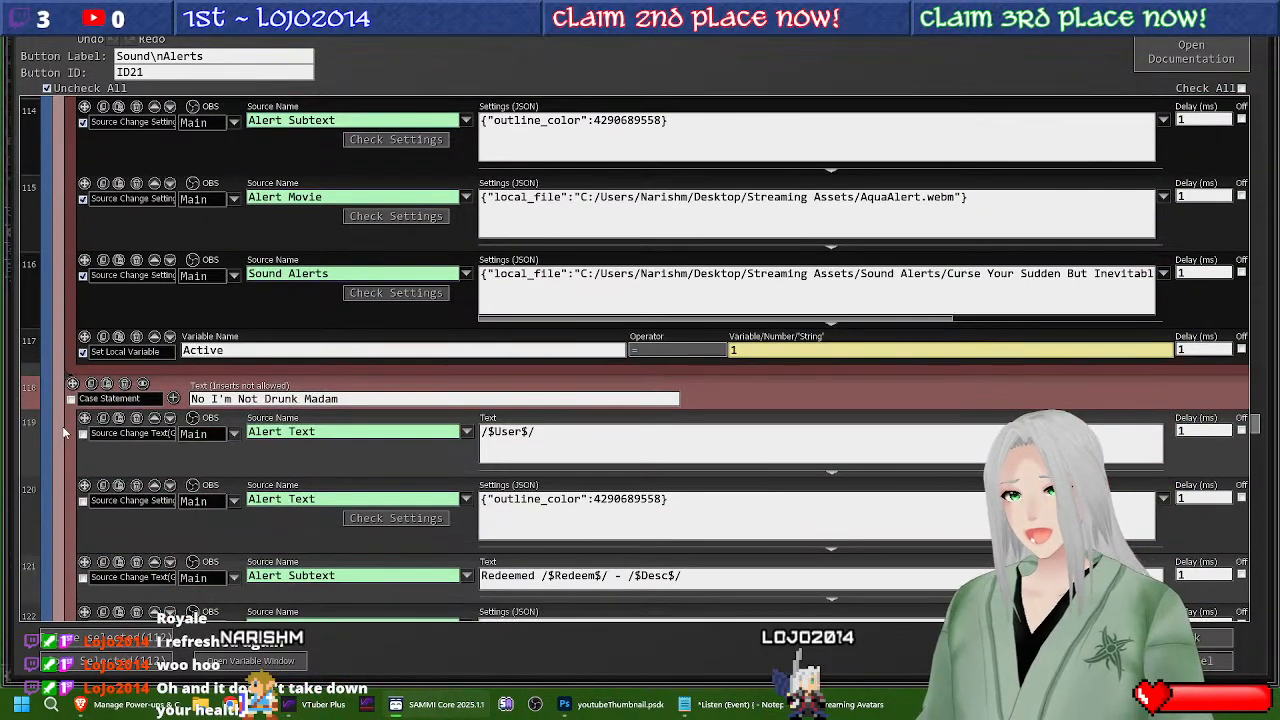
left_click(71, 418)
scroll(100, 432, "down", 3)
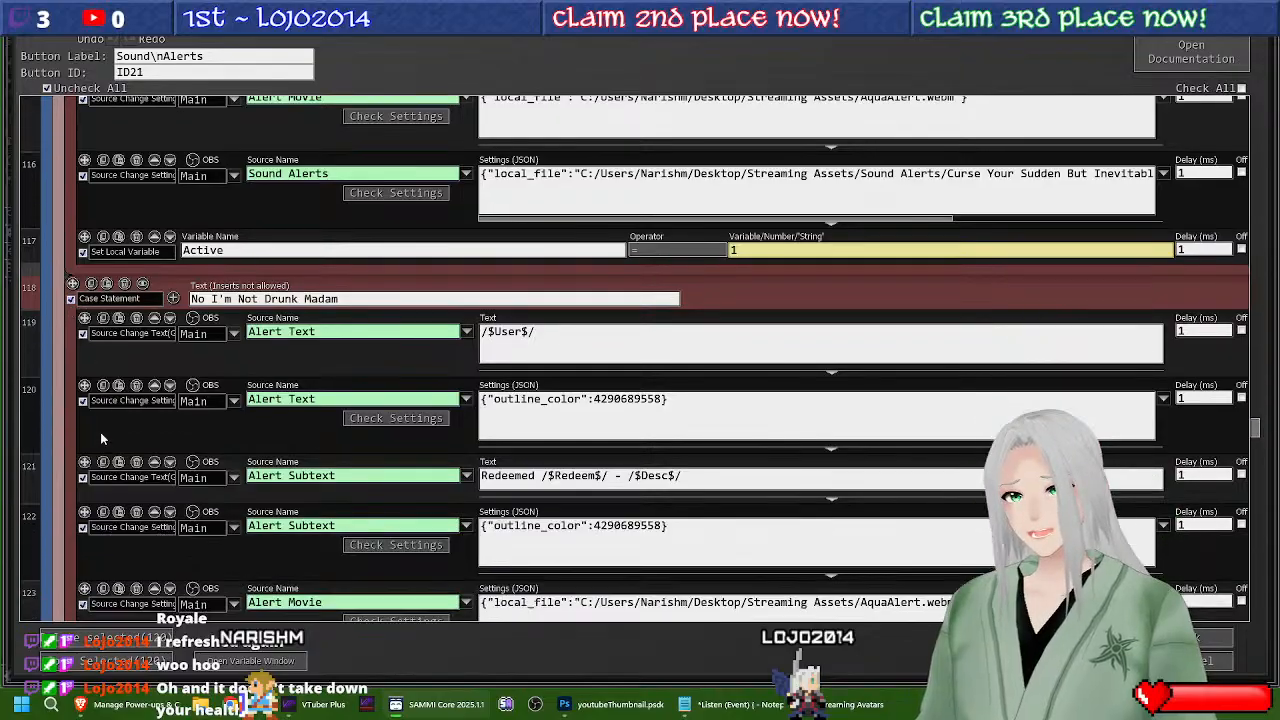
scroll(105, 465, "down", 5)
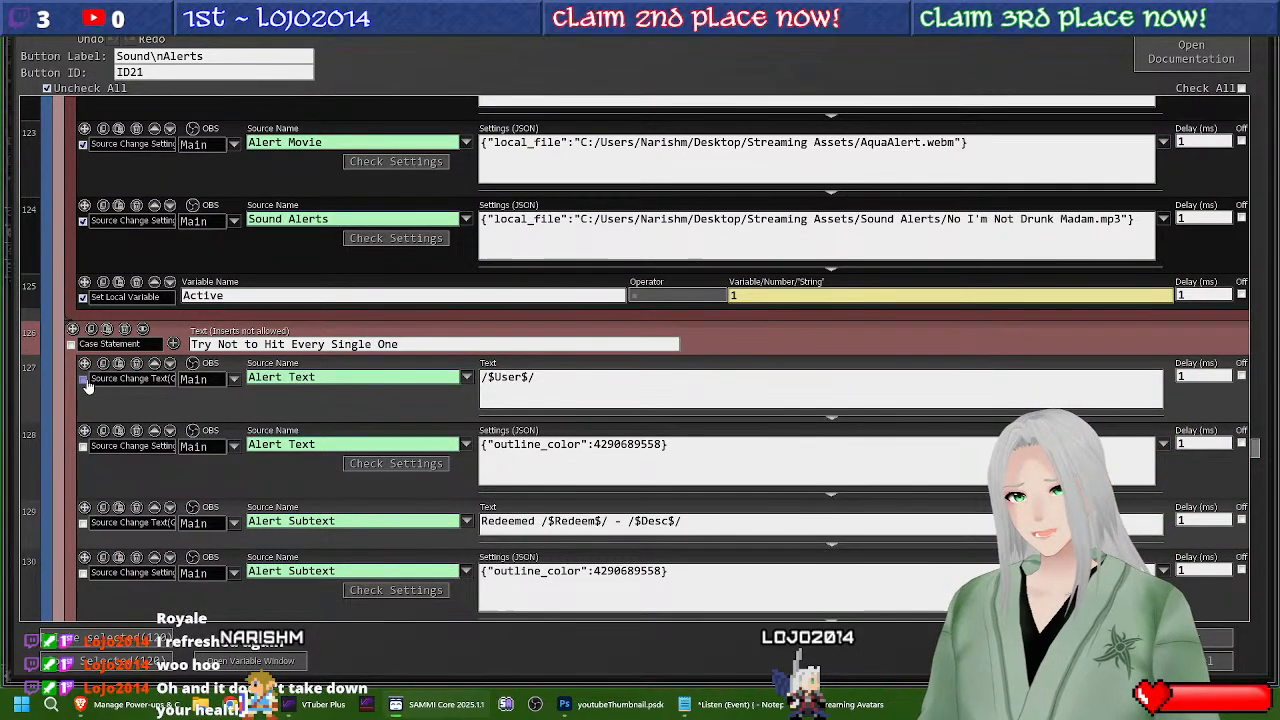
left_click(71, 344)
Step: Add the My Days of Not Taking You Seriously and Greetings! cases with their commands to the selection
scroll(140, 460, "down", 5)
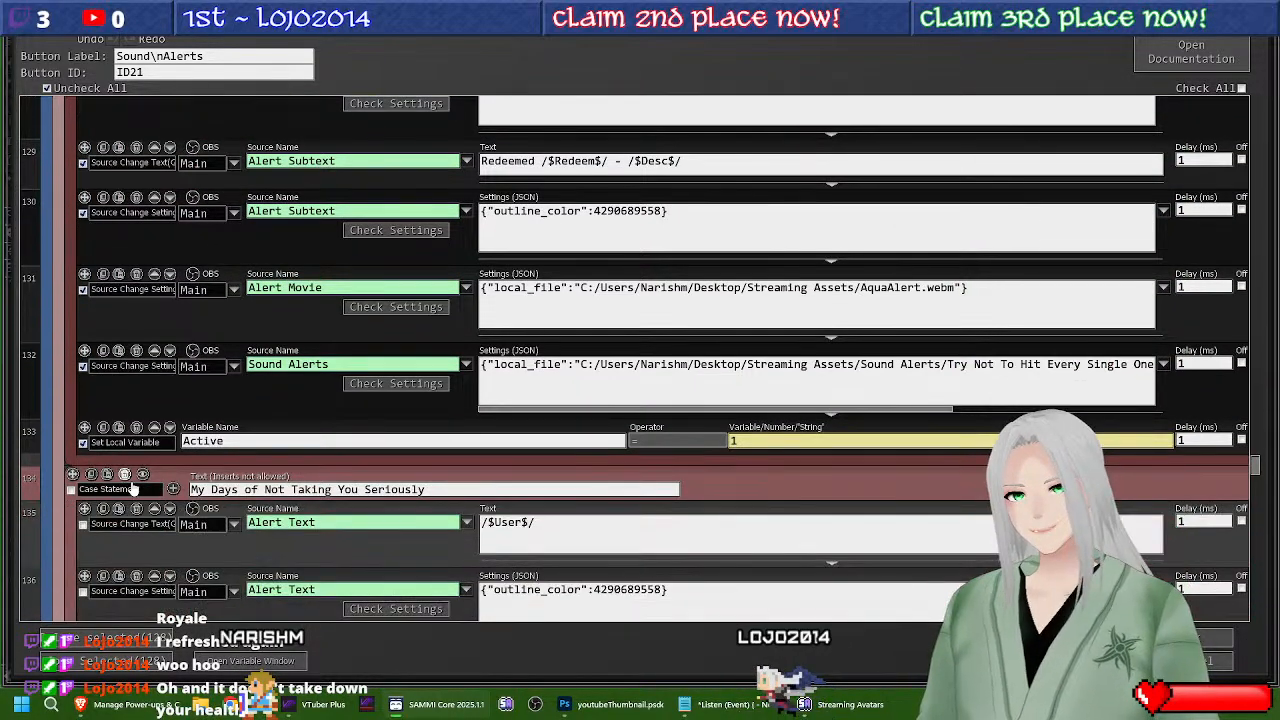
scroll(133, 487, "down", 2)
left_click(71, 368)
scroll(133, 449, "down", 2)
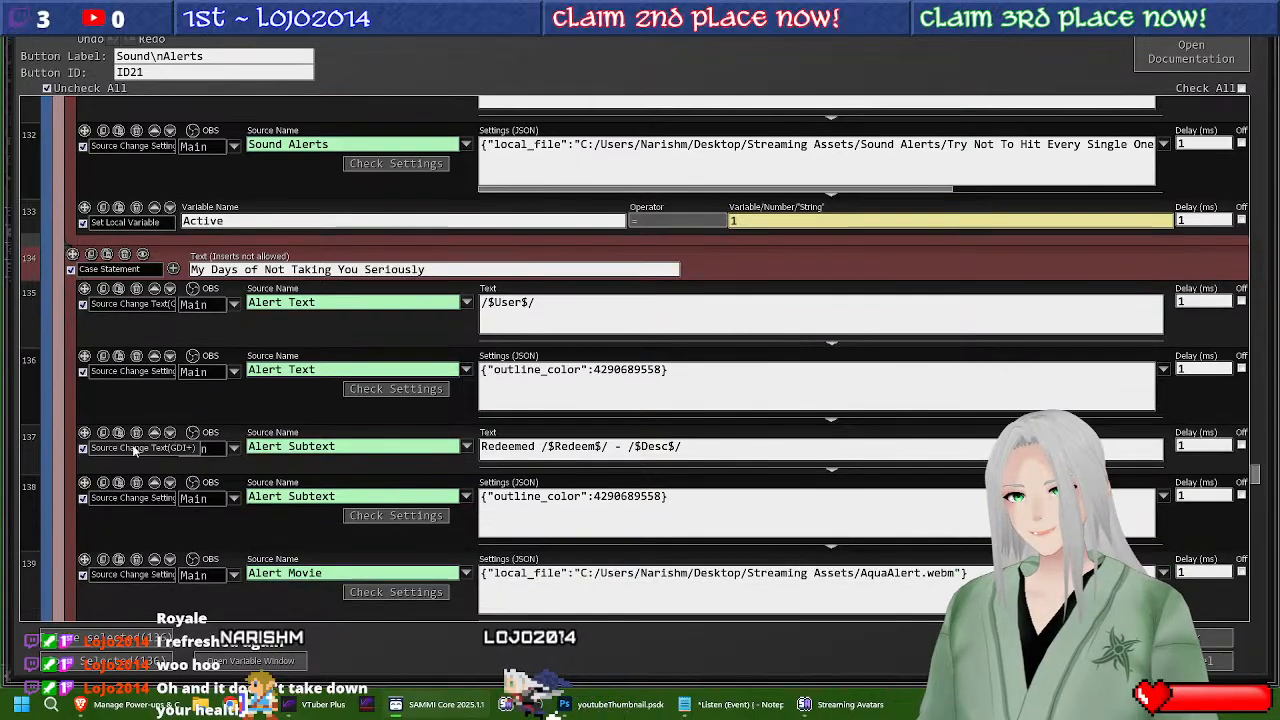
scroll(133, 450, "down", 6)
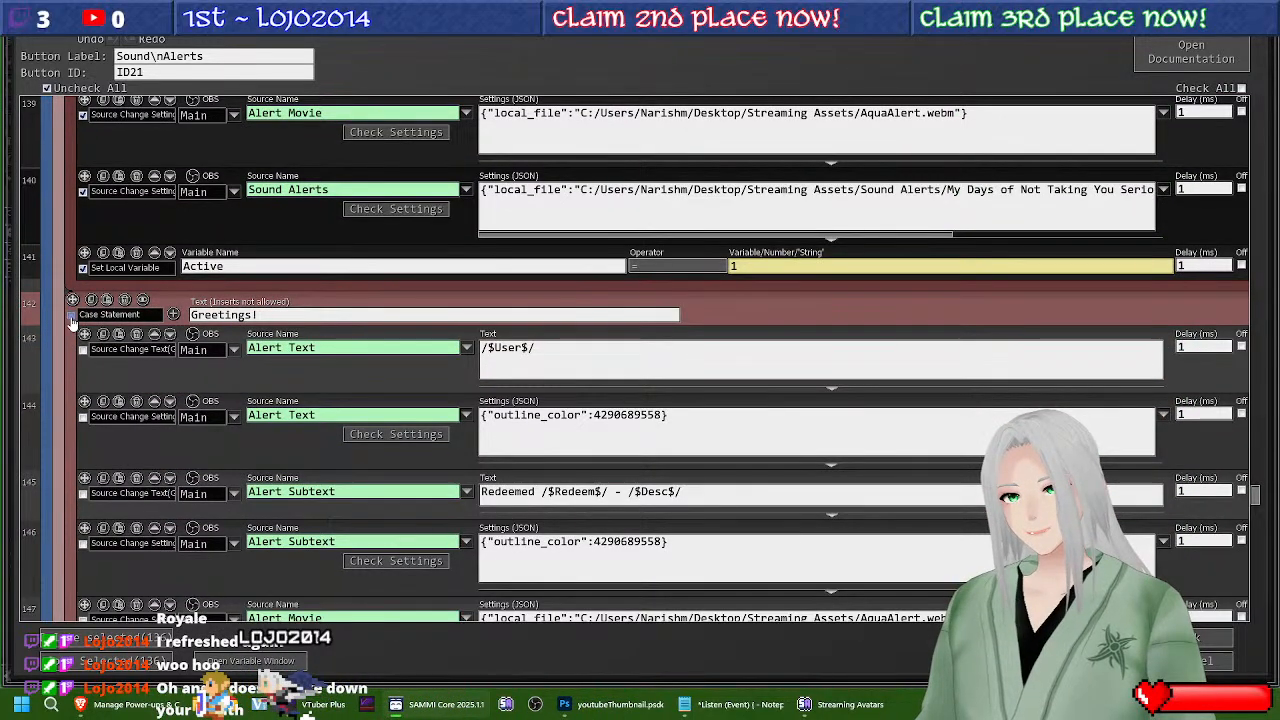
left_click(71, 318)
Step: Delete the Greetings! case statement from the Sound Alerts button
scroll(120, 379, "down", 2)
scroll(118, 434, "up", 2)
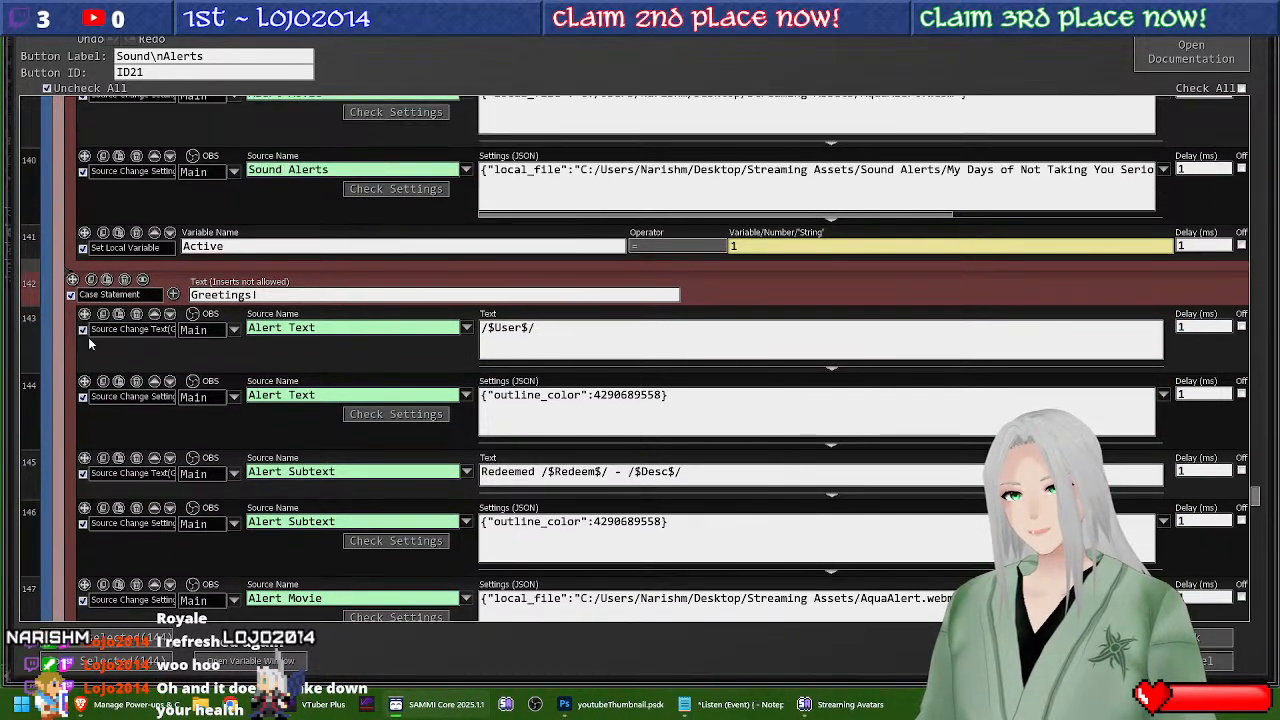
left_click(124, 280)
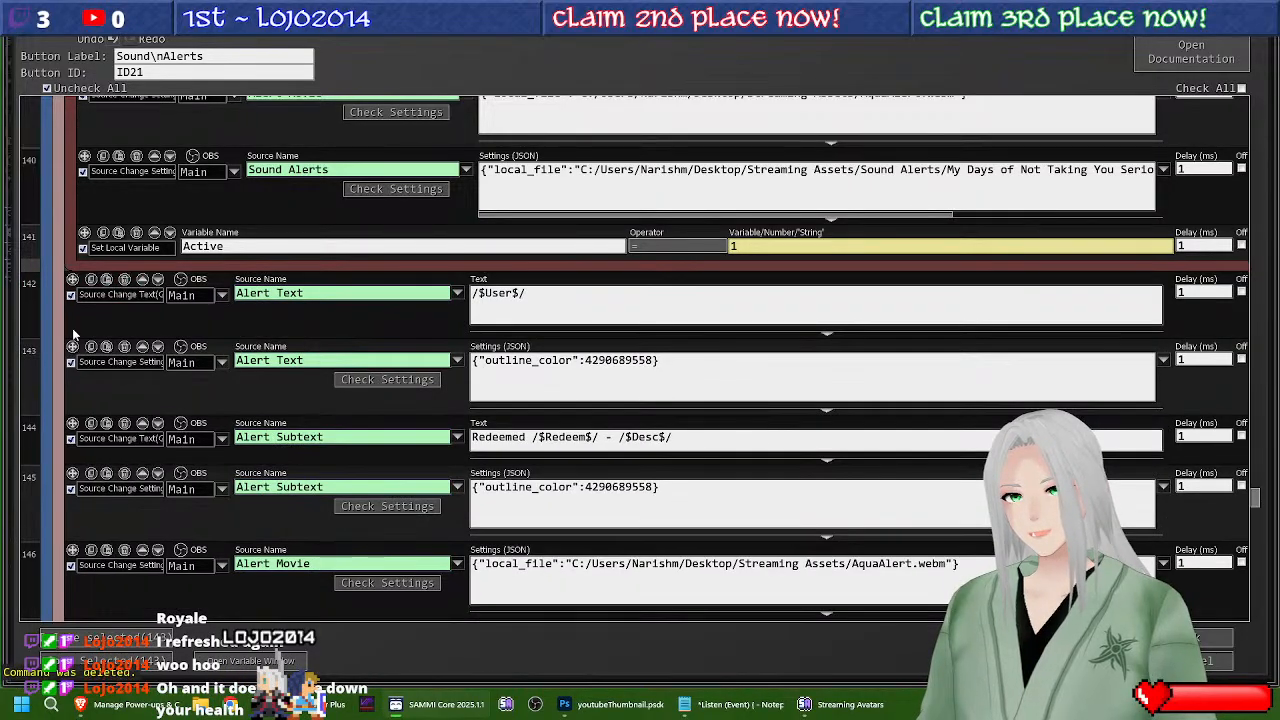
Step: Delete the leftover Greetings! alert text, subtext, movie, sound and Active variable commands above the Lack of Faith case
left_click(124, 280)
left_click(124, 280)
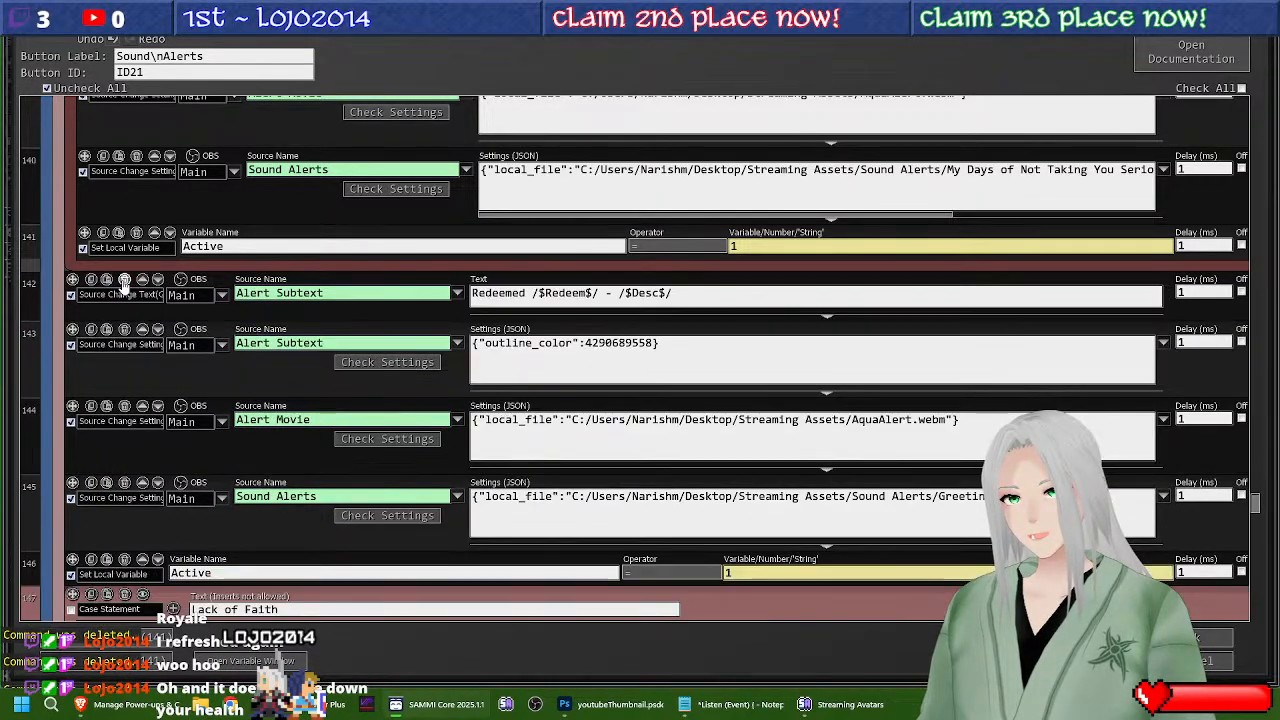
left_click(124, 280)
left_click(124, 280)
left_click(124, 280)
left_click(124, 280)
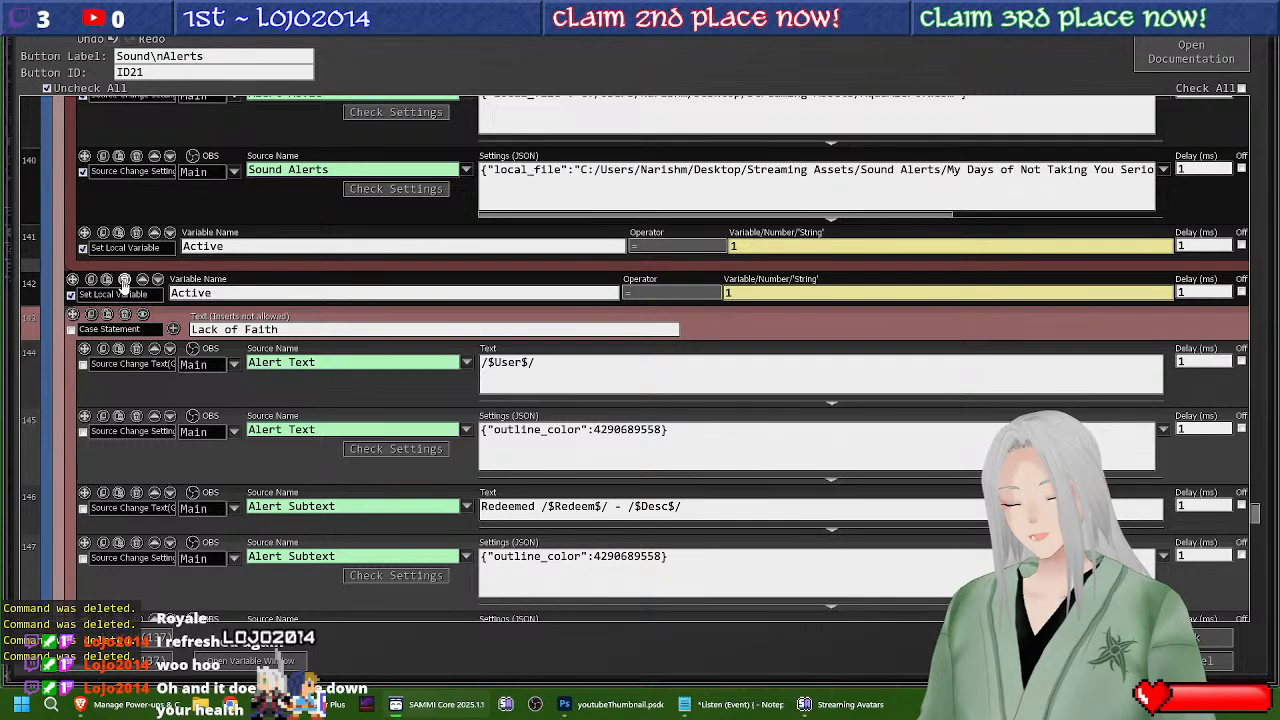
left_click(124, 280)
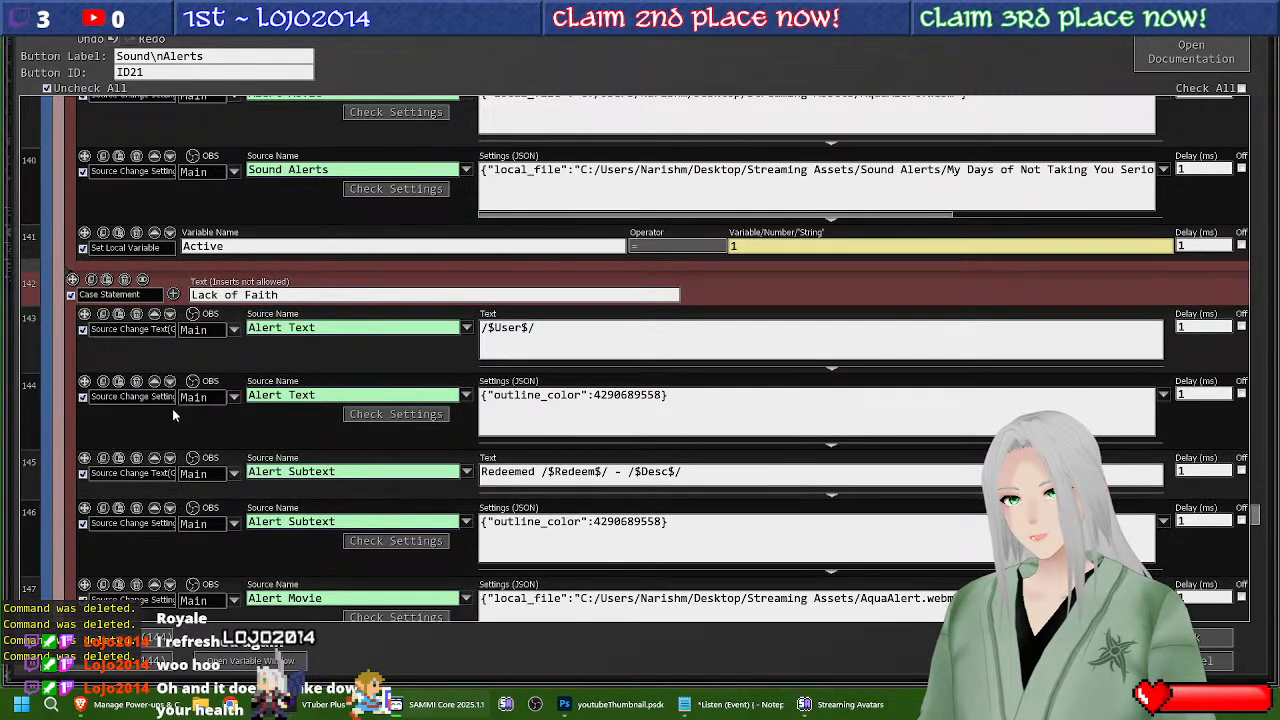
Step: Add the Lack of Faith and Your Mother Was a Hampster! cases with their commands to the selection and copy all selected commands
scroll(171, 410, "down", 5)
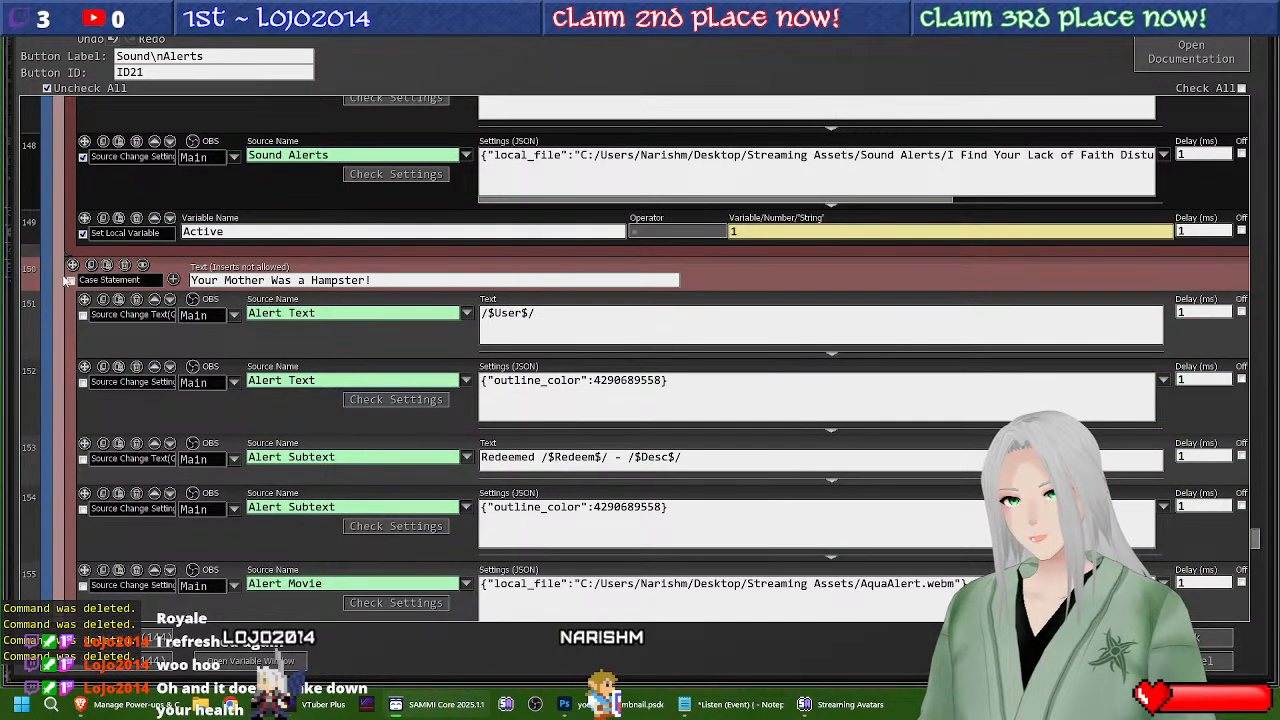
scroll(115, 360, "down", 2)
scroll(115, 360, "down", 3)
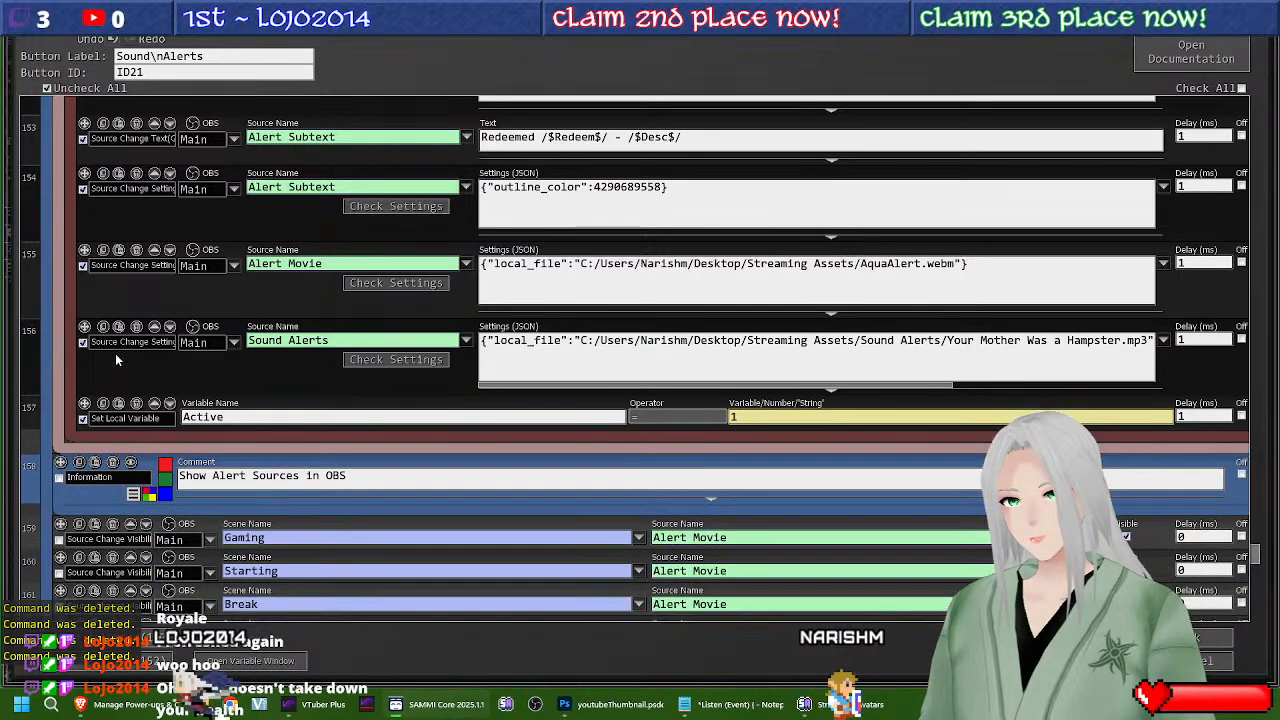
scroll(115, 360, "up", 1)
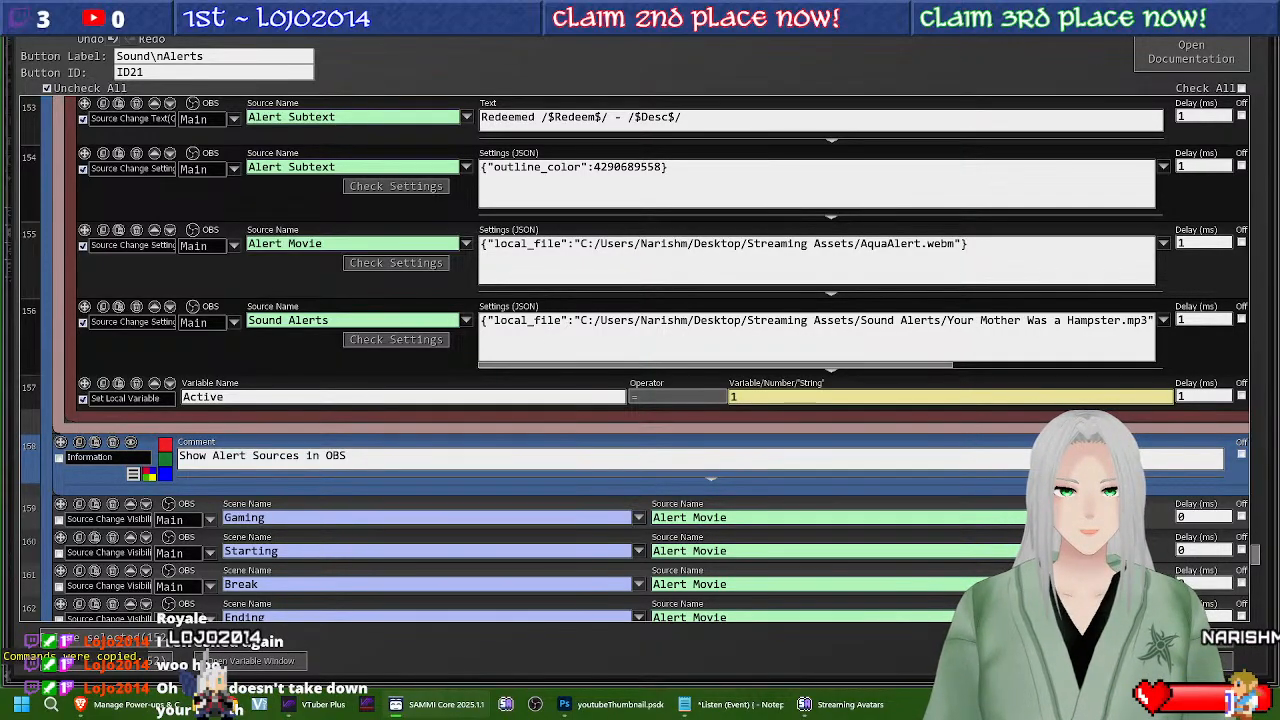
Step: Open the Channel Points button and paste the copied cases after its last case, above the Show Alert Sources in OBS comment
left_click(1252, 16)
double_click(1070, 178)
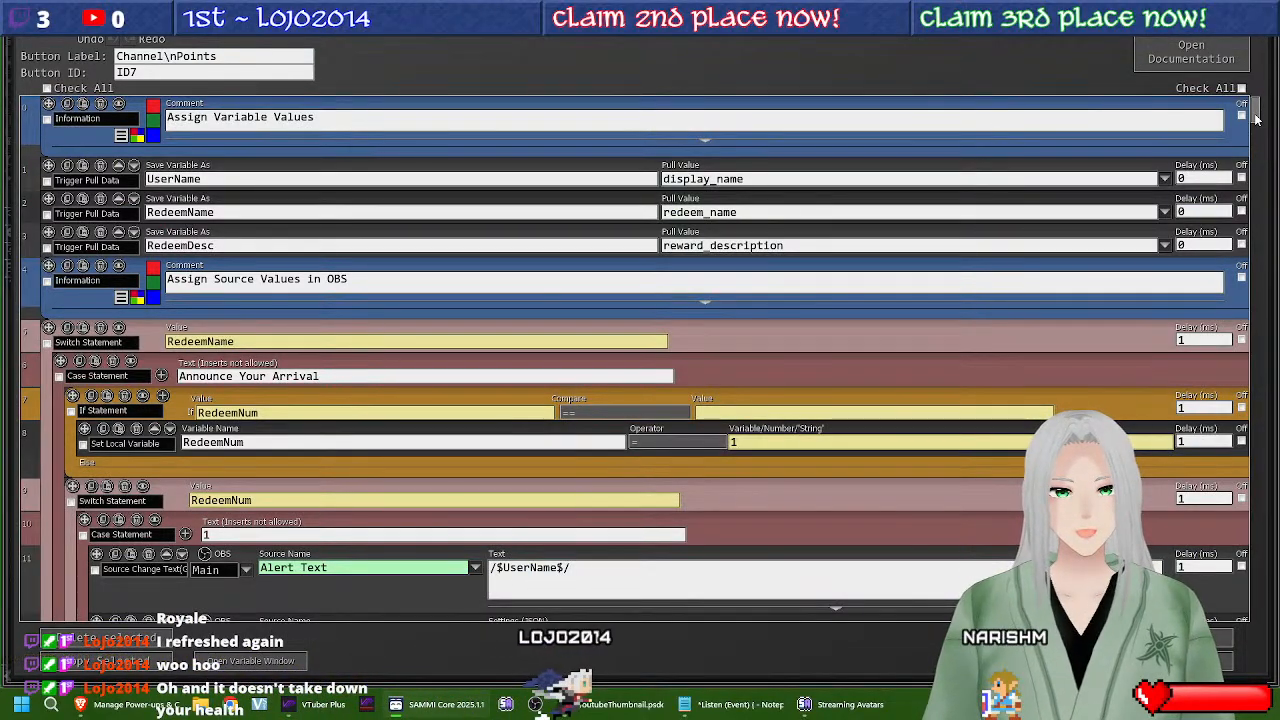
left_click_drag(1255, 118, 1264, 546)
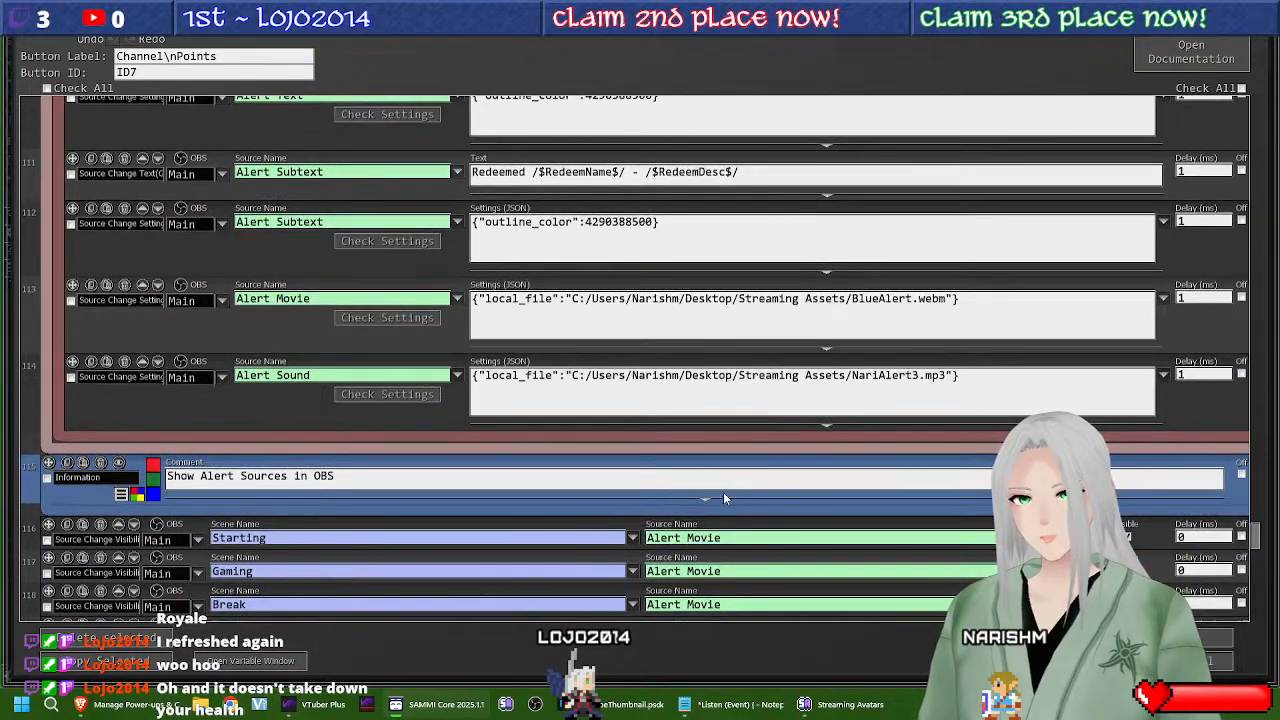
left_click(575, 446)
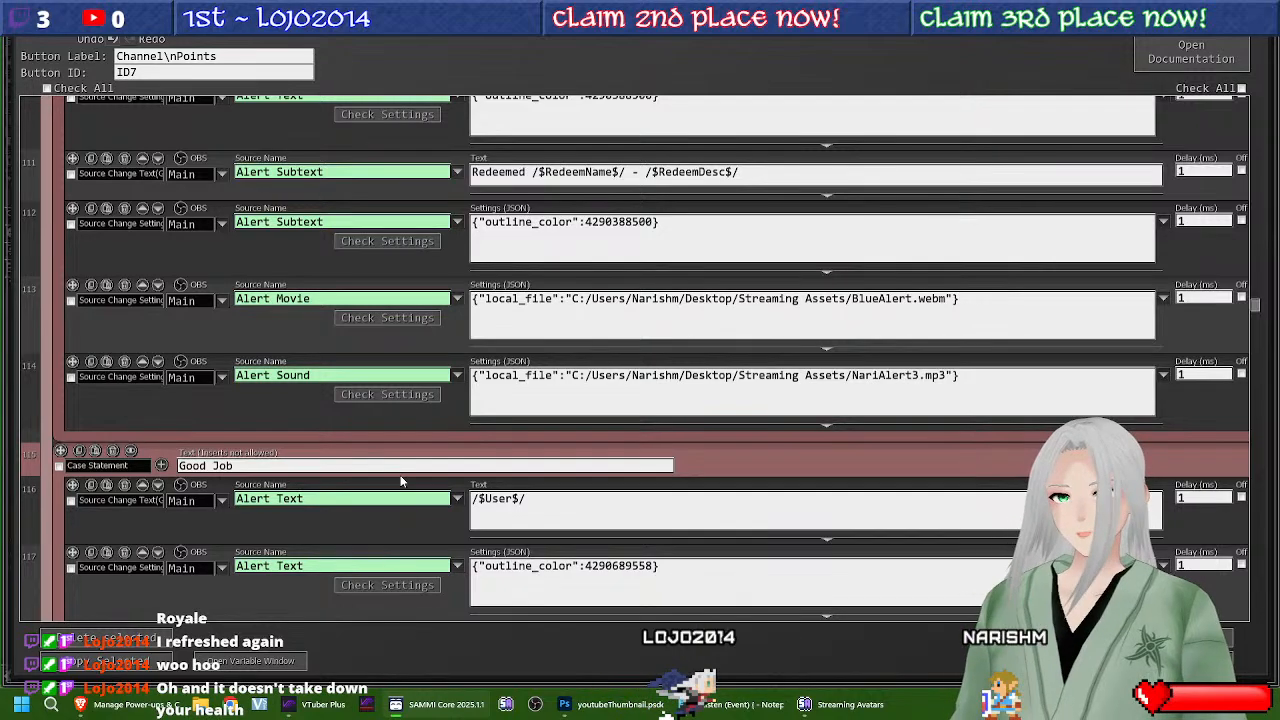
Step: In the Good Job case, set the alert text to /$UserName$/ and the subtext to Redeemed /$RedeemName$/ - /$RedeemDesc$/
scroll(535, 441, "down", 1)
scroll(535, 441, "down", 1)
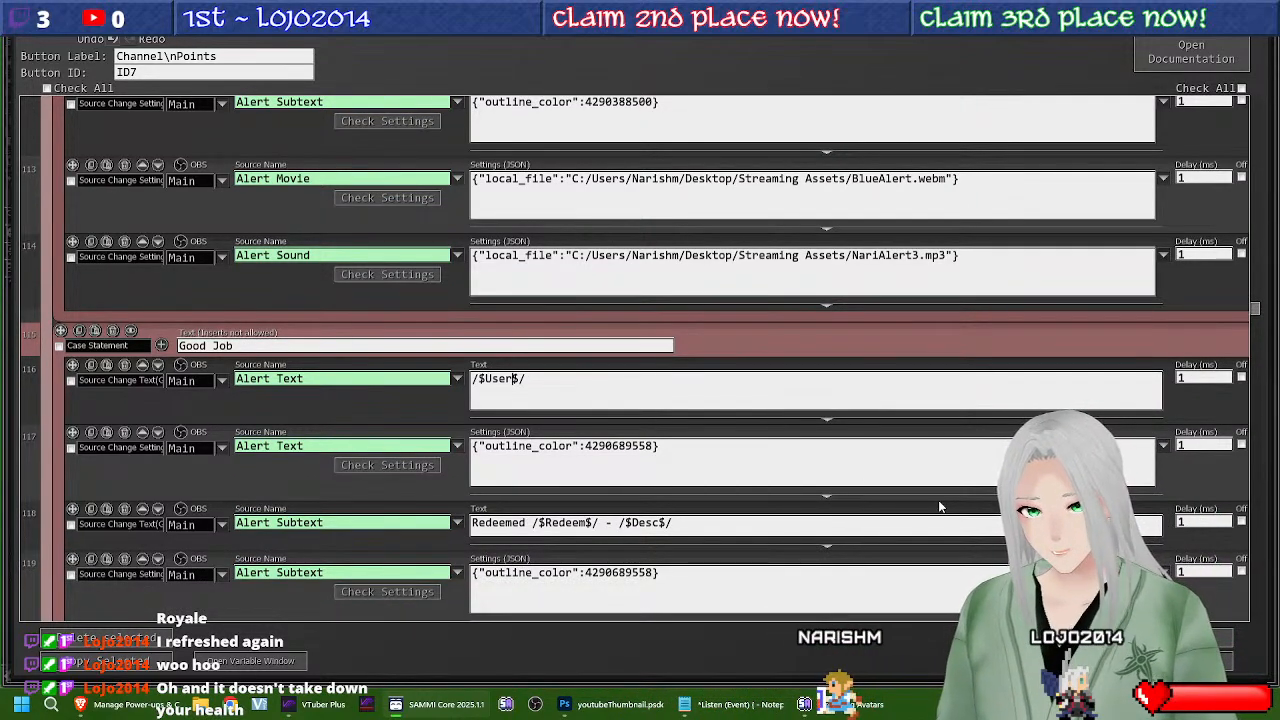
type("Name")
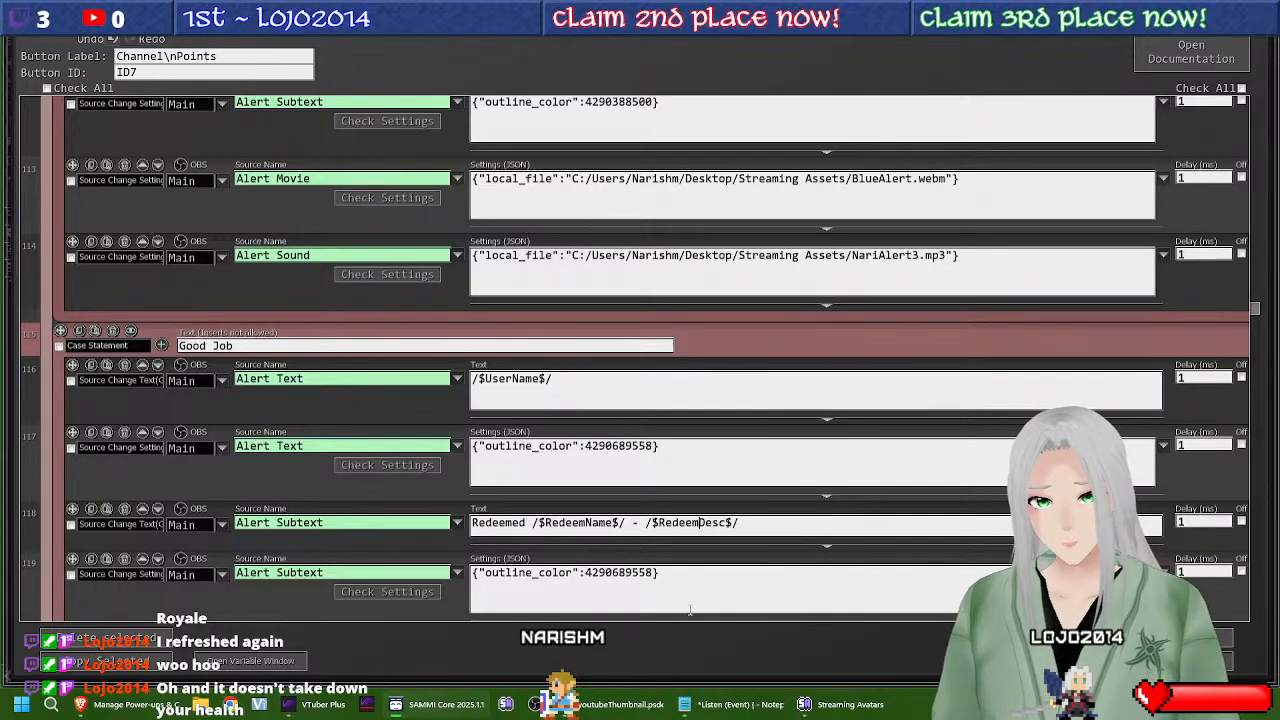
Step: Change the source of the Good Job.mp3 command to Alert Sound from the Gaming scene
scroll(157, 565, "down", 3)
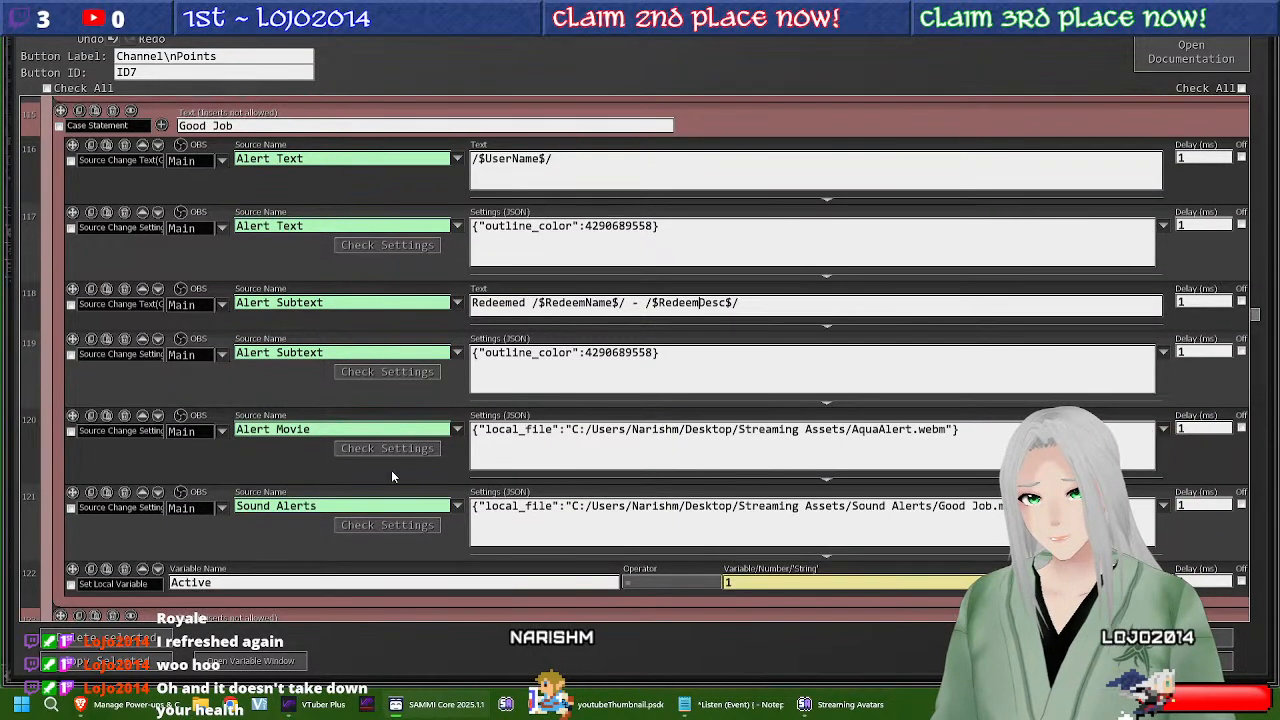
left_click(457, 506)
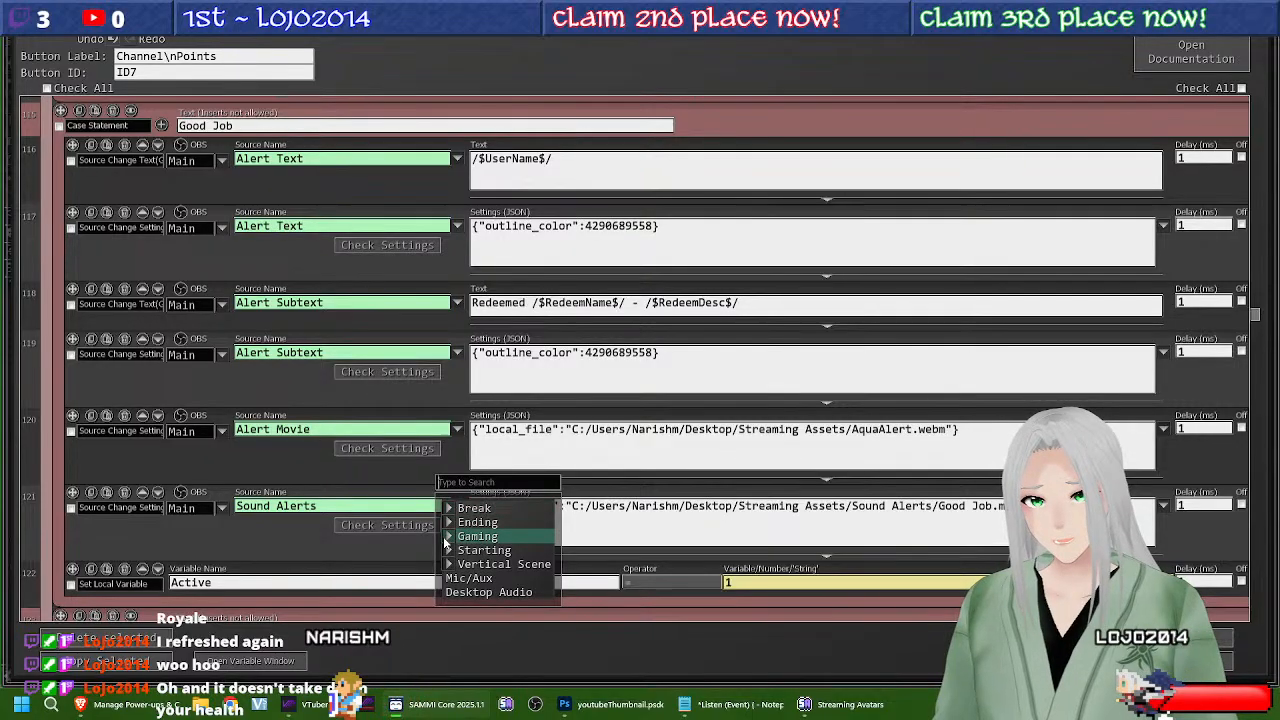
left_click(452, 536)
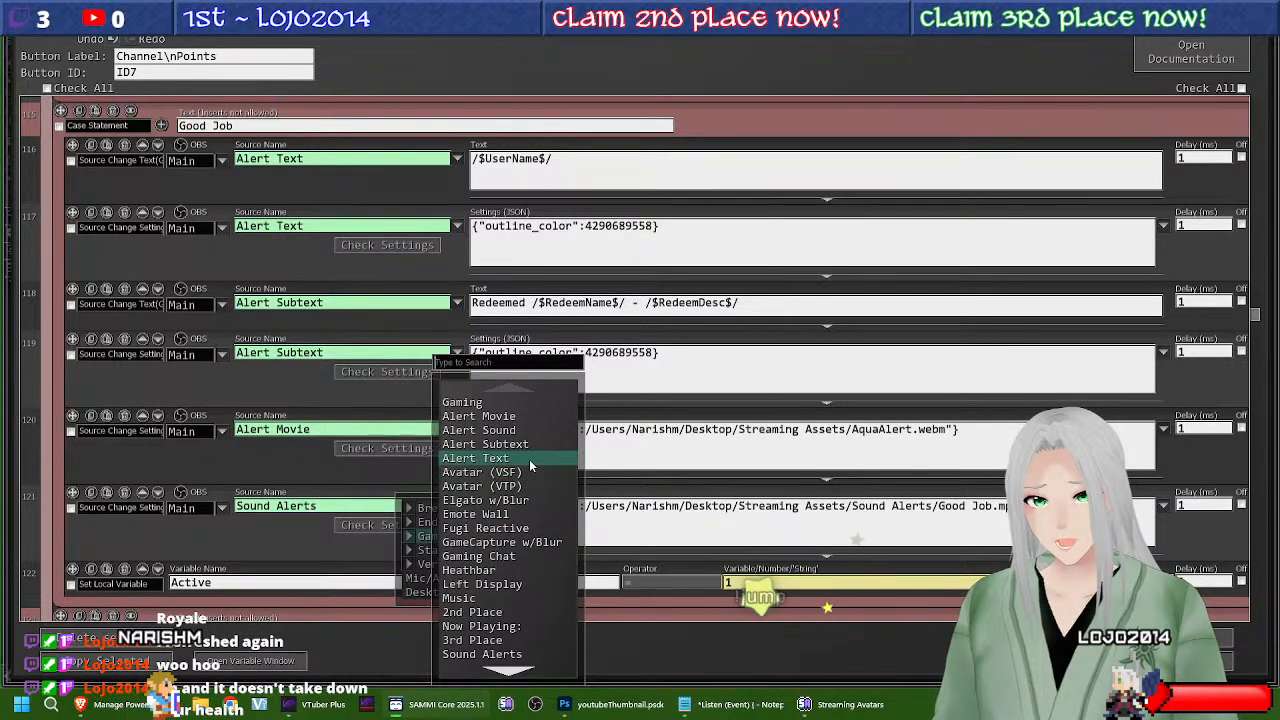
left_click(525, 430)
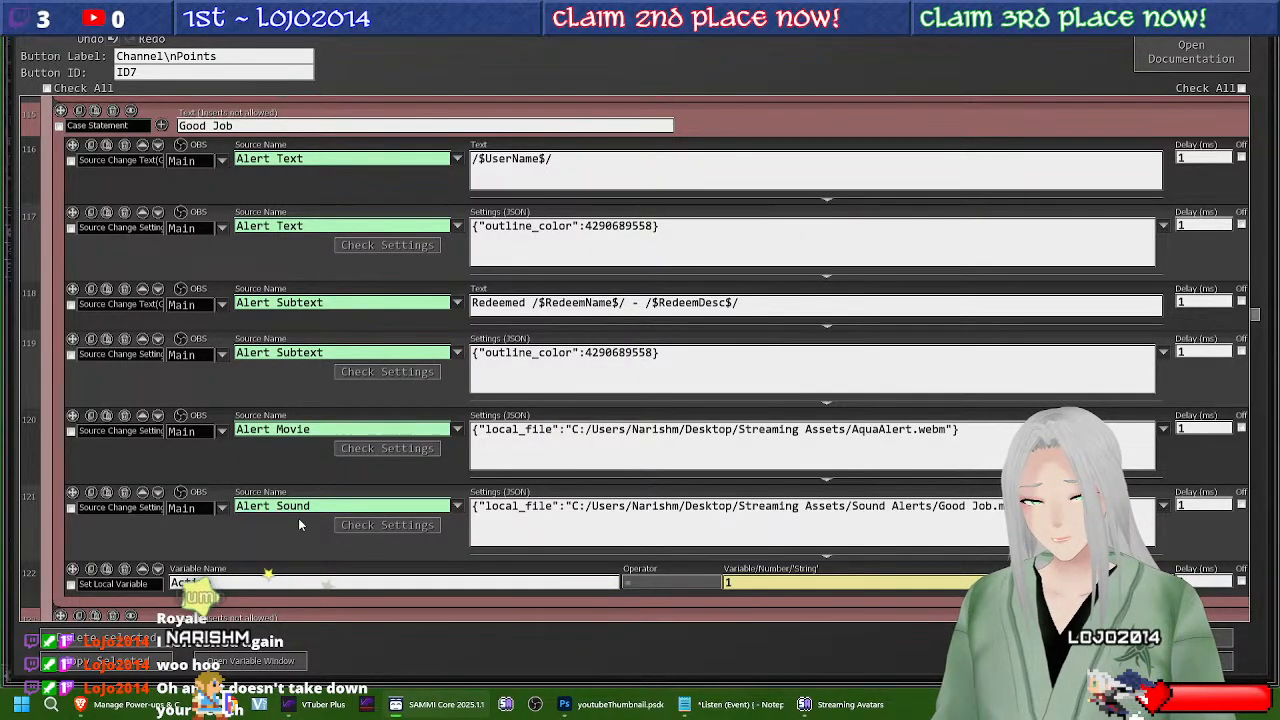
Step: In the Hello There case, set the alert text to /$UserName$/ and the subtext to Redeemed /$RedeemName$/ - /$RedeemDesc$/
scroll(298, 518, "down", 3)
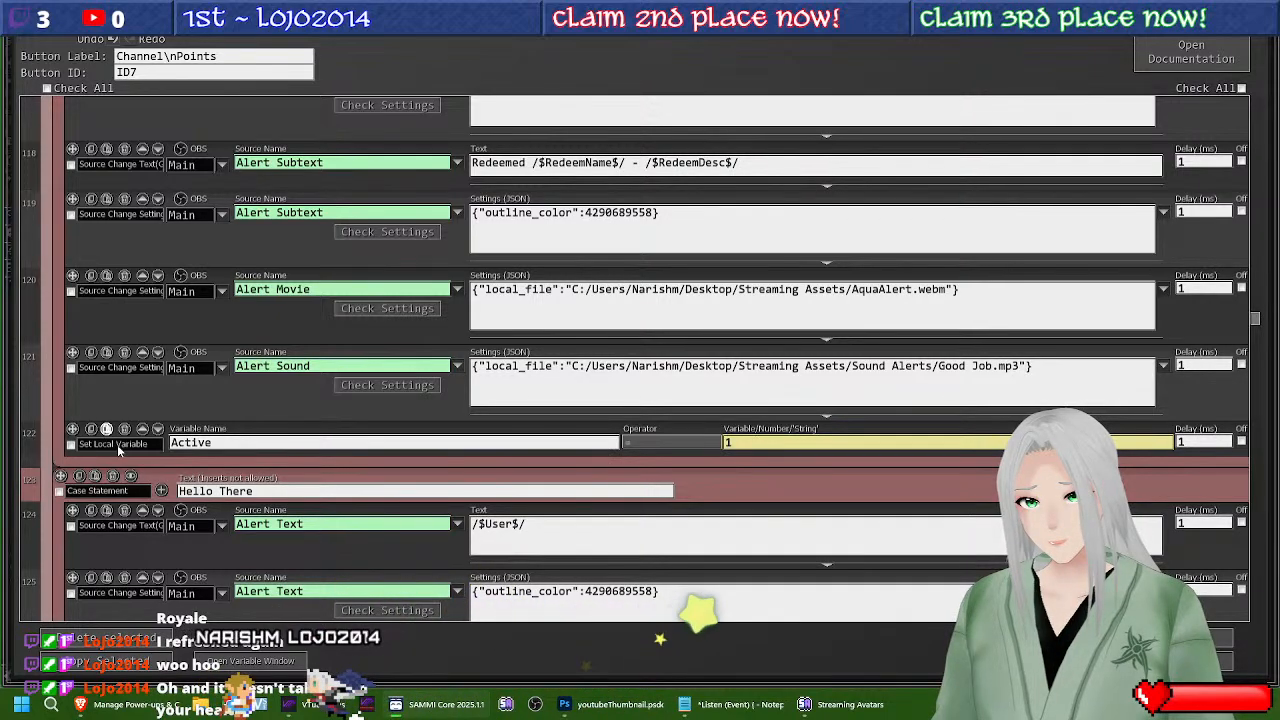
scroll(320, 458, "down", 4)
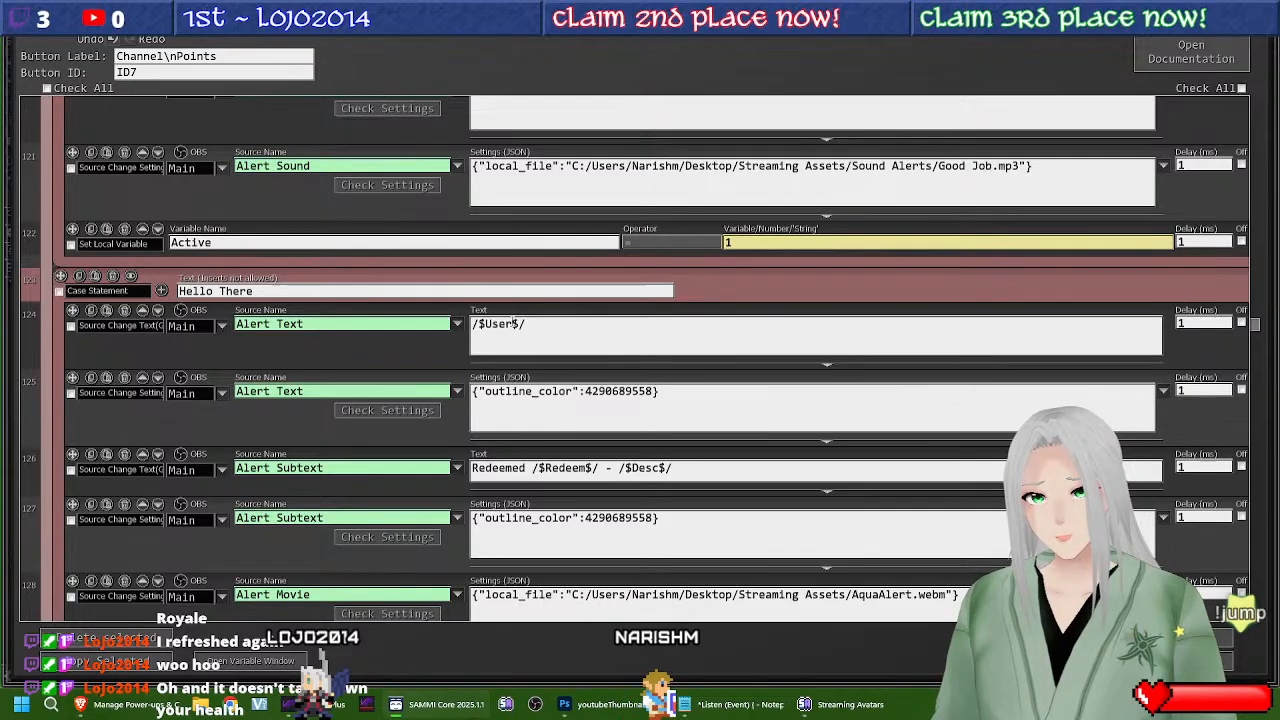
type("Name")
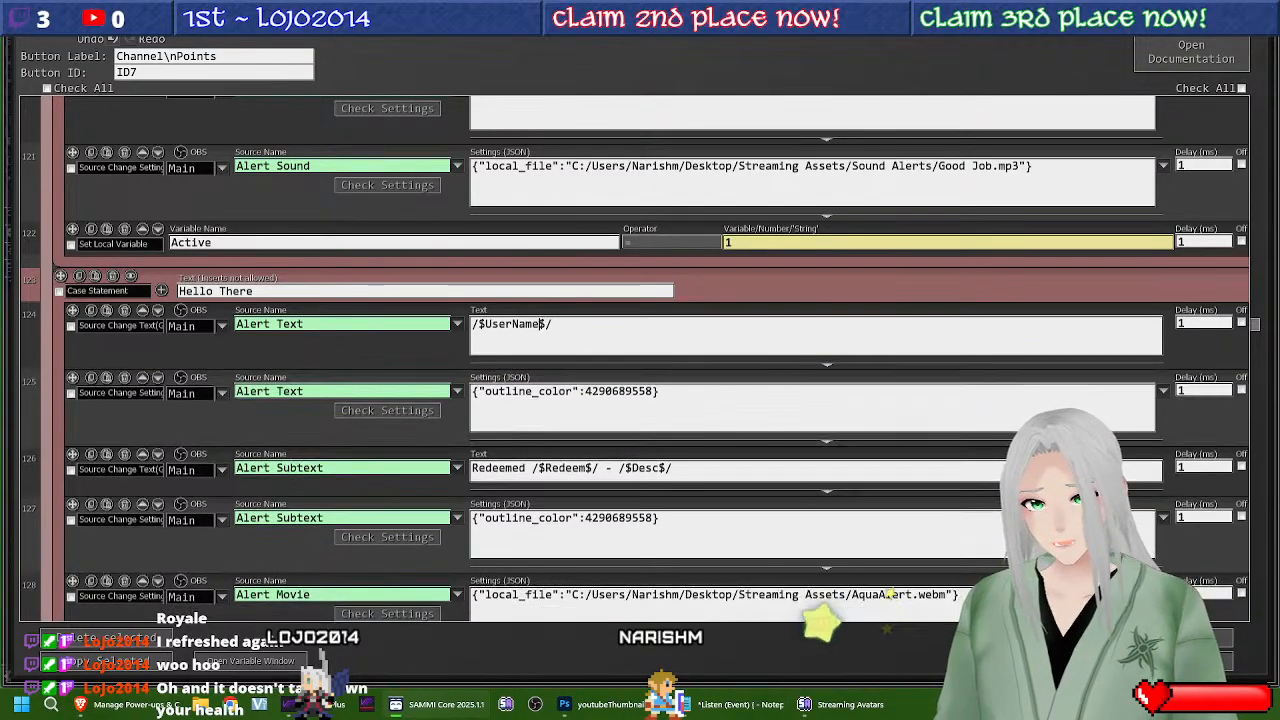
scroll(427, 476, "down", 1)
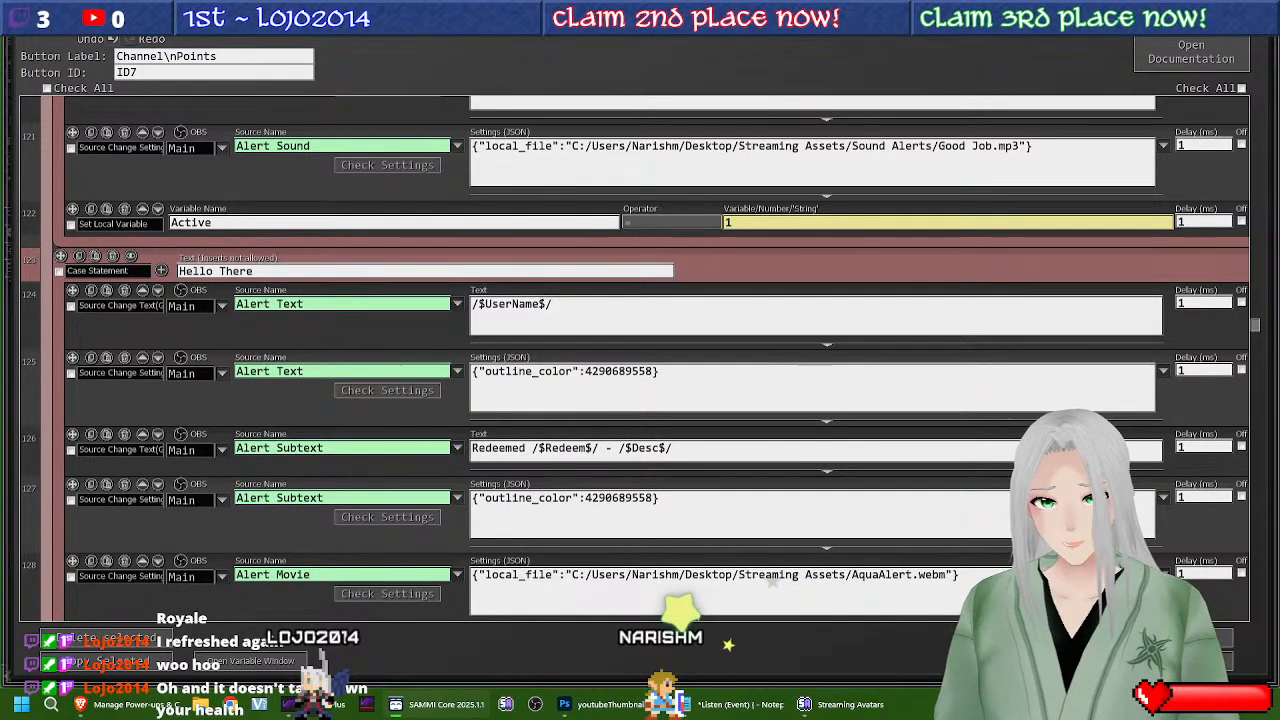
scroll(880, 434, "down", 3)
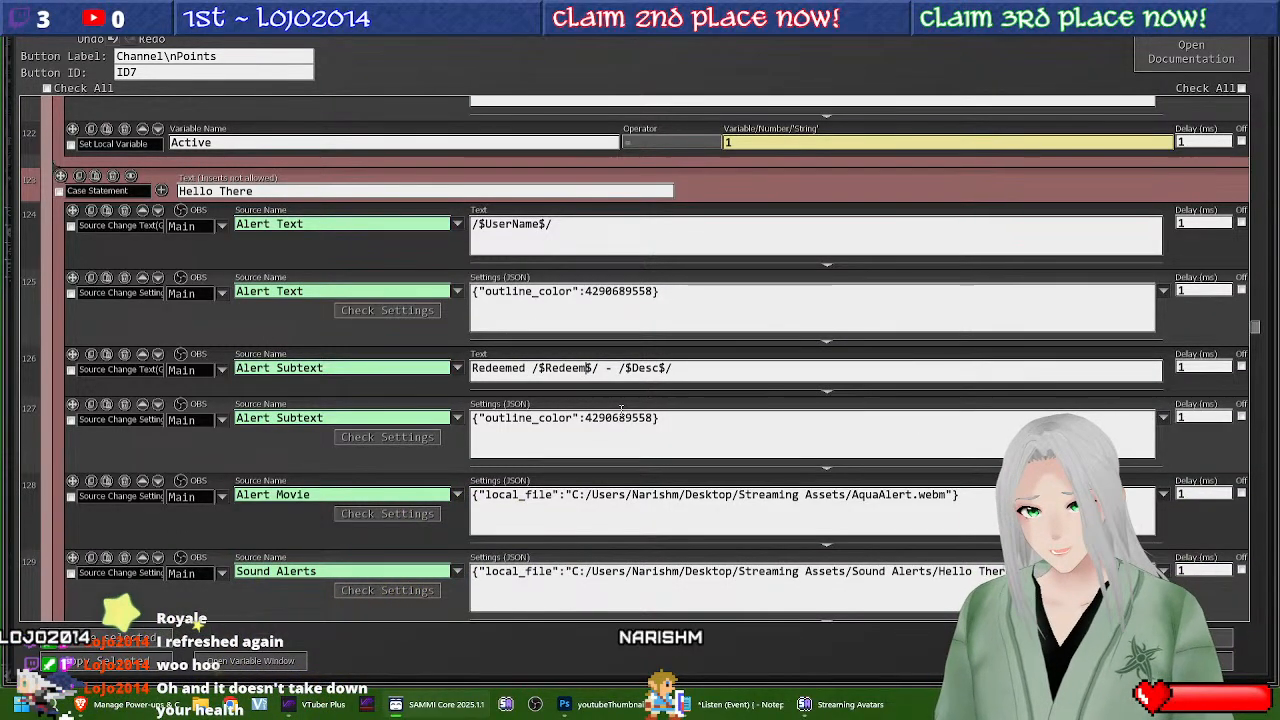
type("Name")
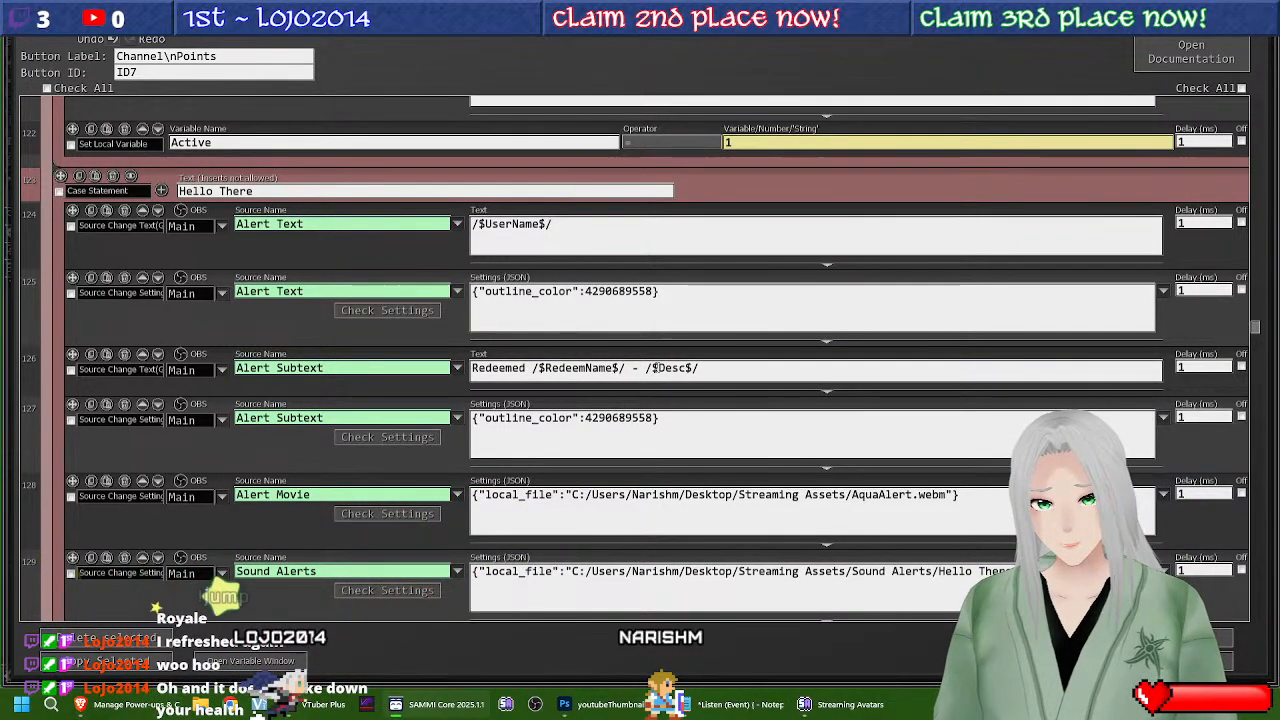
left_click(660, 368)
type("Redeem")
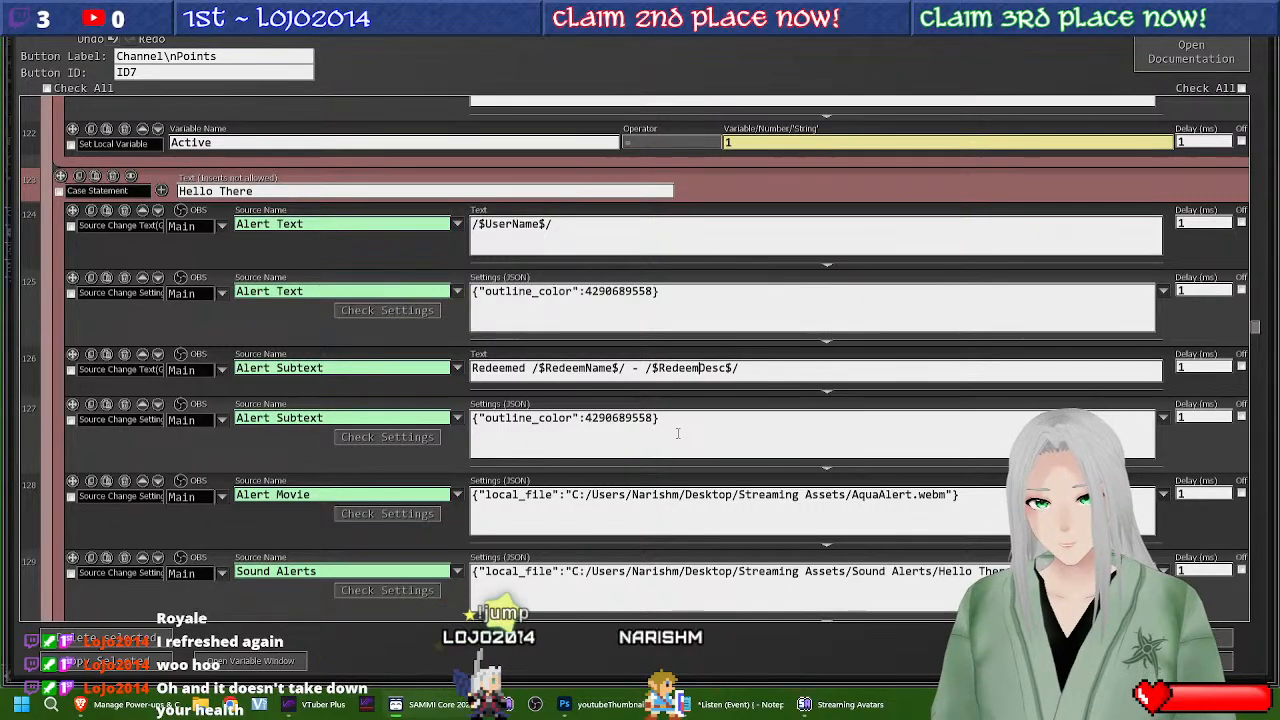
Step: Change the source of the Hello There.mp3 command to Alert Sound from the Gaming scene
scroll(537, 467, "down", 1)
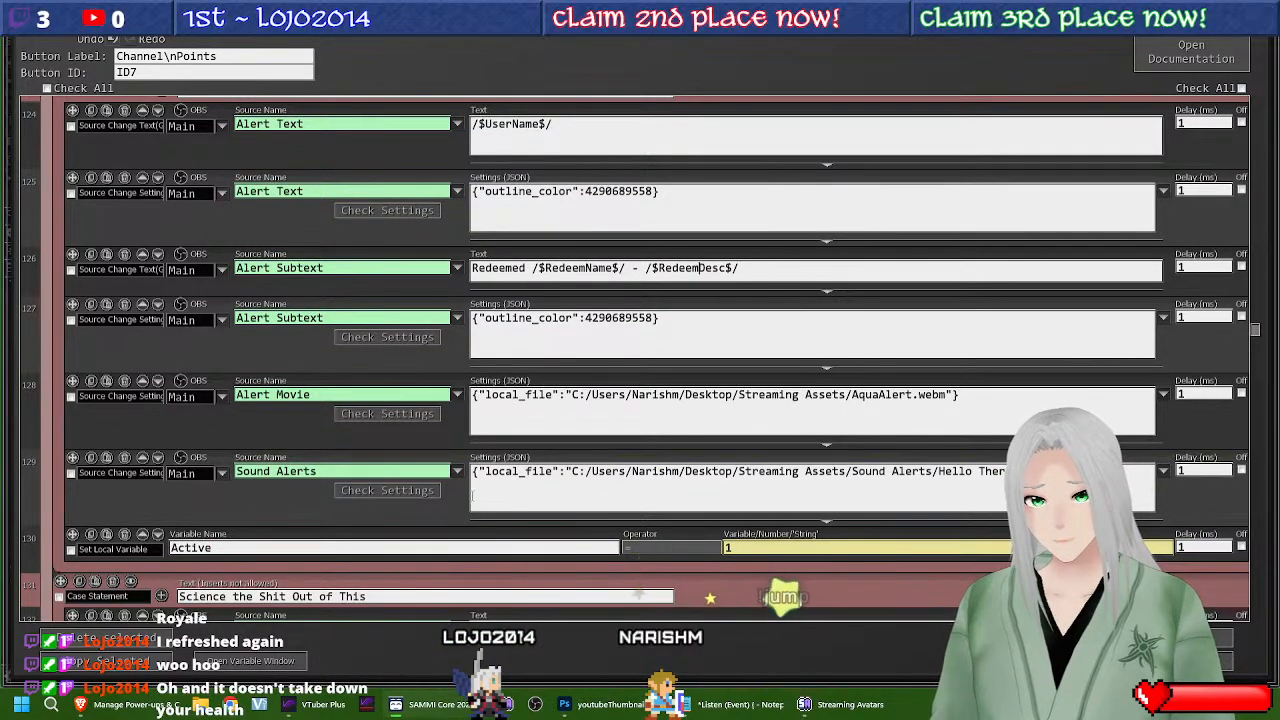
left_click(445, 471)
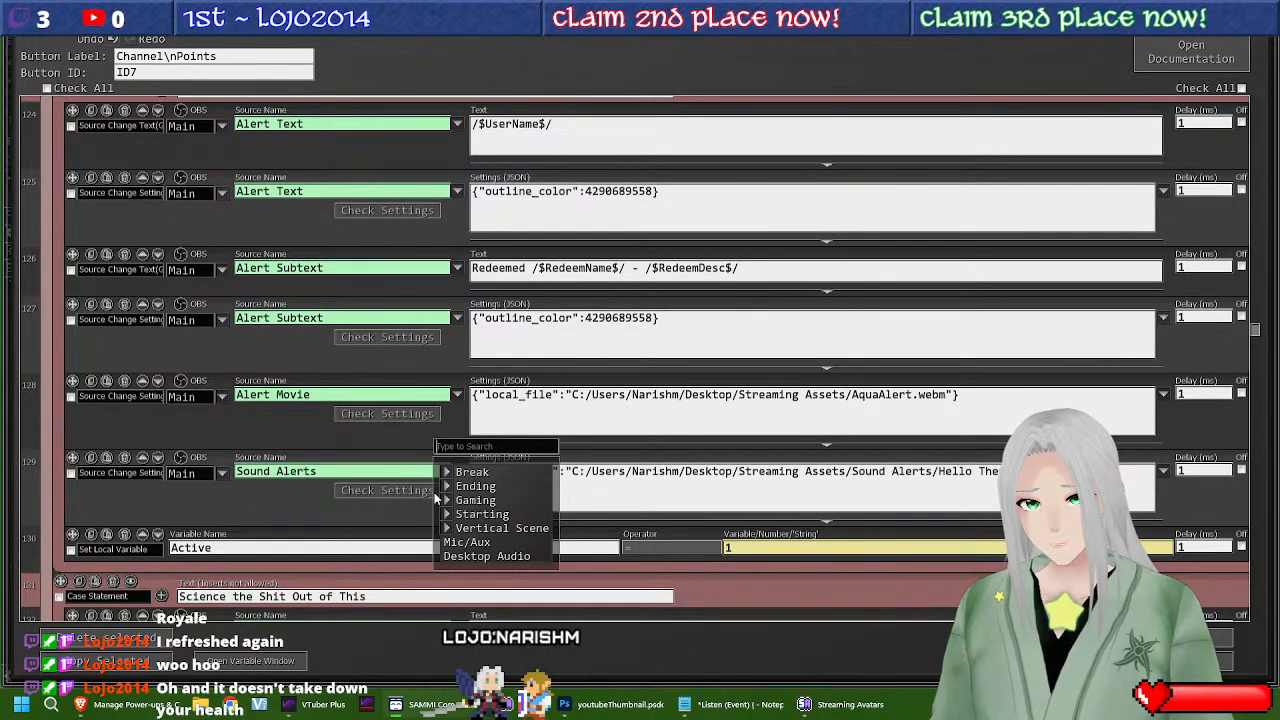
mouse_move(470, 500)
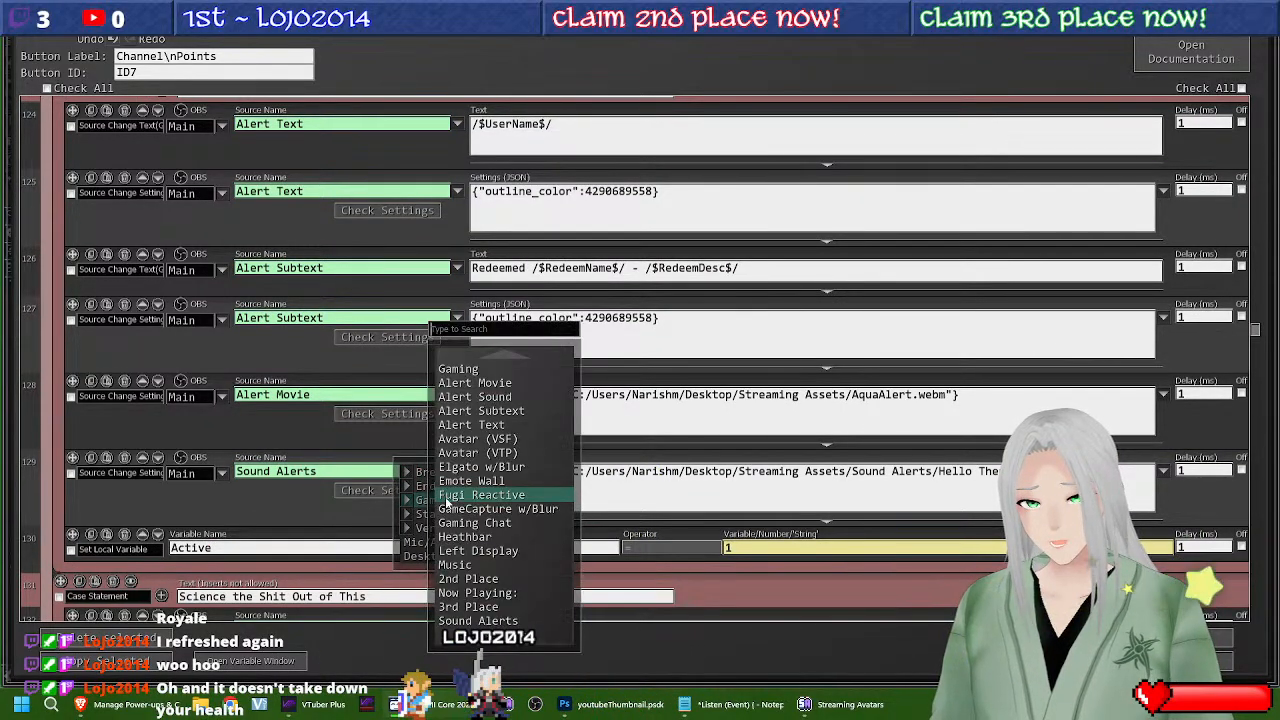
left_click(510, 398)
Step: In the Science the Shit Out of This case, set the alert text to /$UserName$/ and the subtext to Redeemed /$RedeemName$/ - /$RedeemDesc$/
scroll(298, 415, "down", 3)
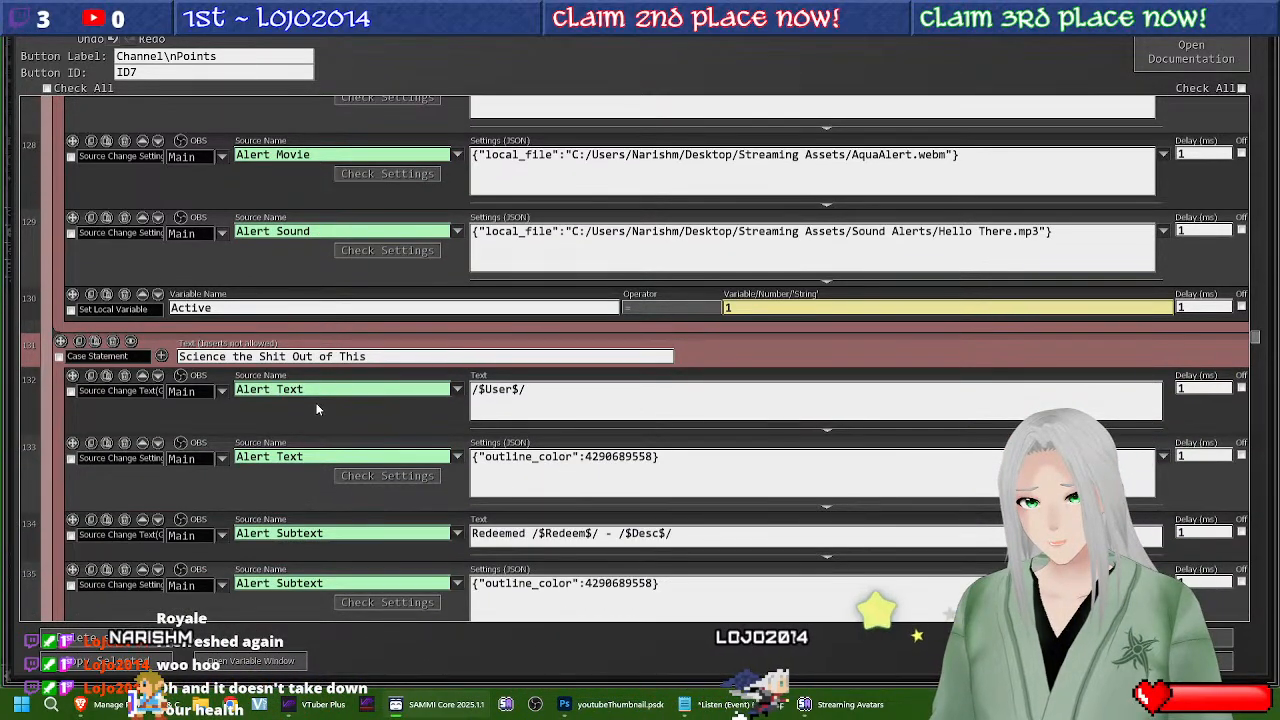
scroll(316, 403, "down", 1)
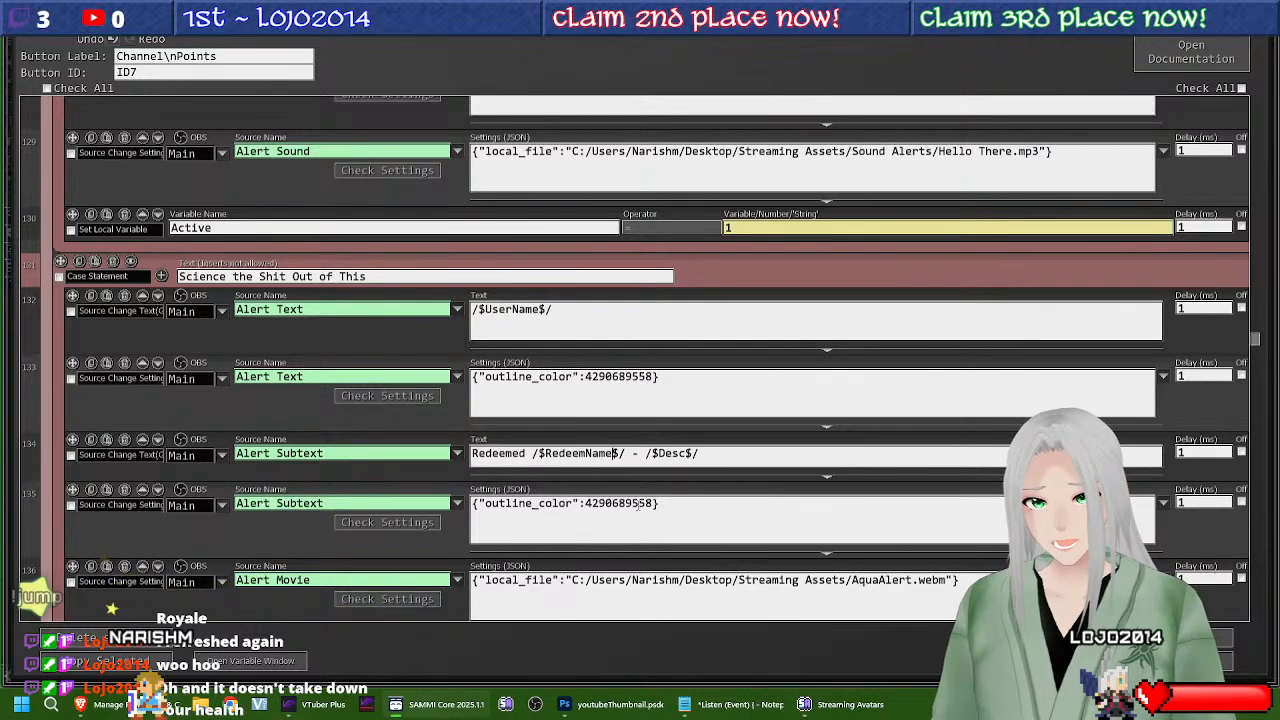
left_click(659, 454)
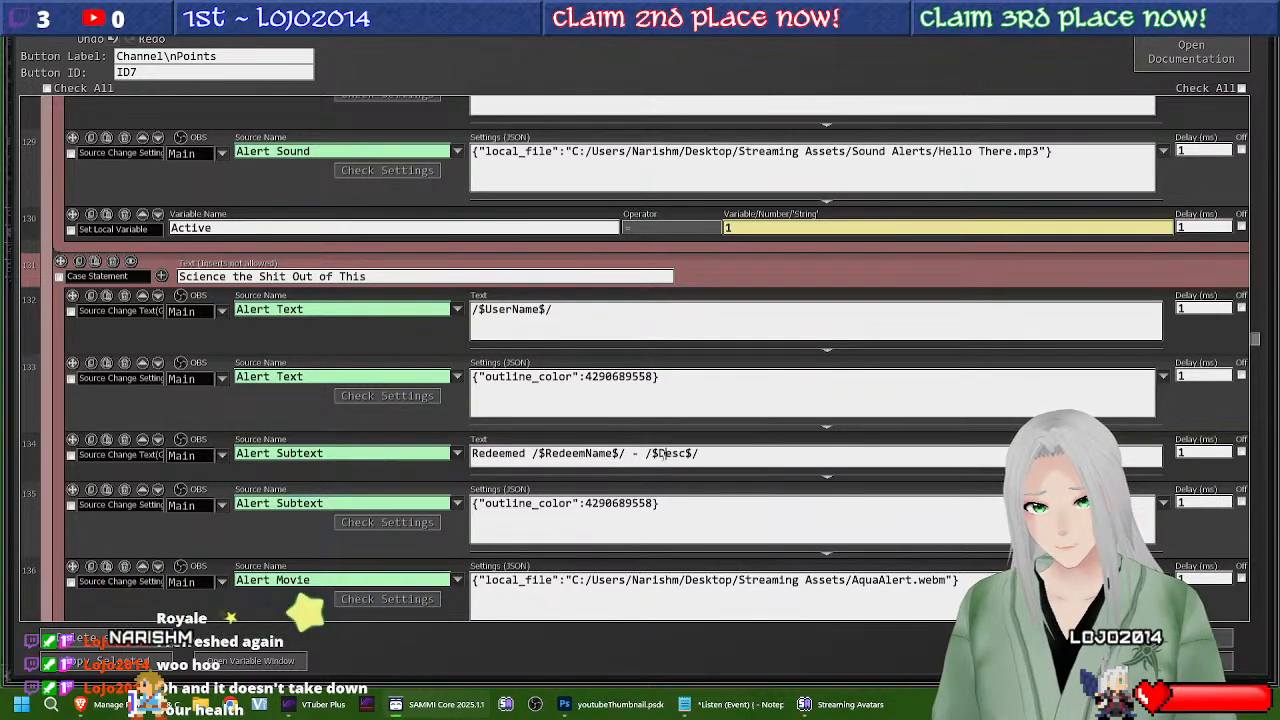
type("Redeem")
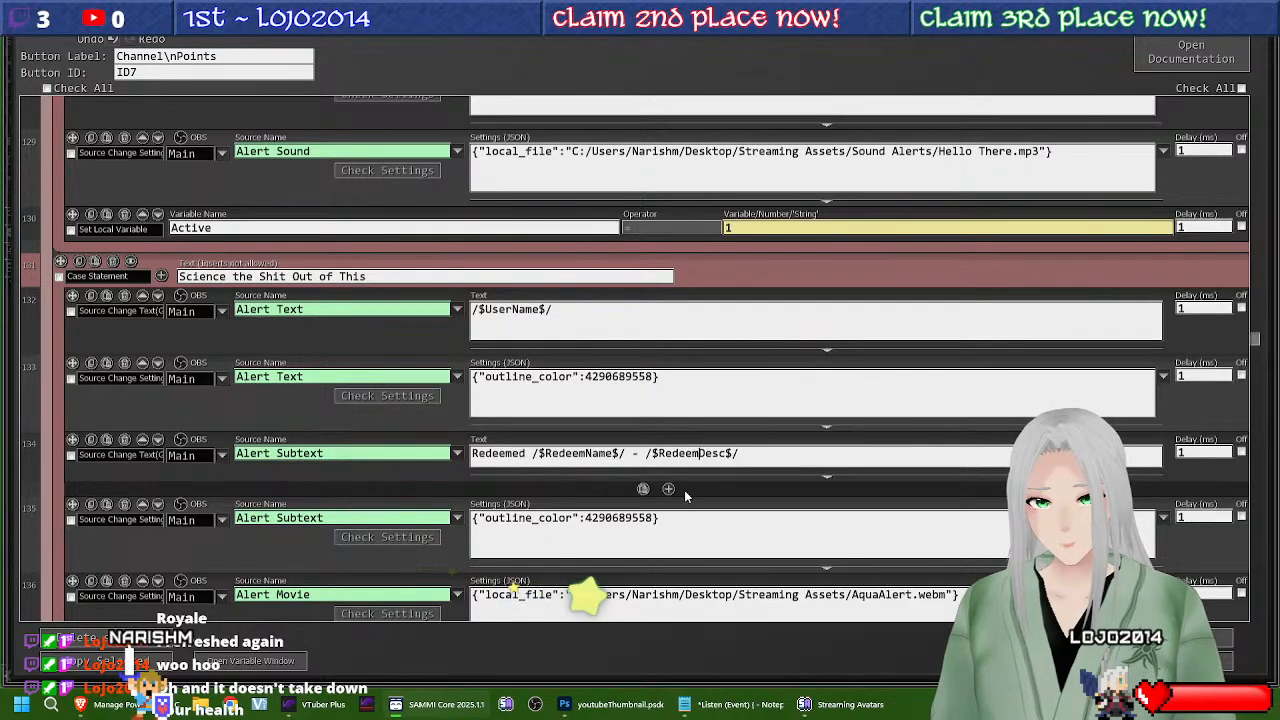
Step: Change the source of the Science the Shit Out of This.mp3 command to Alert Sound from the Gaming scene
scroll(482, 432, "down", 3)
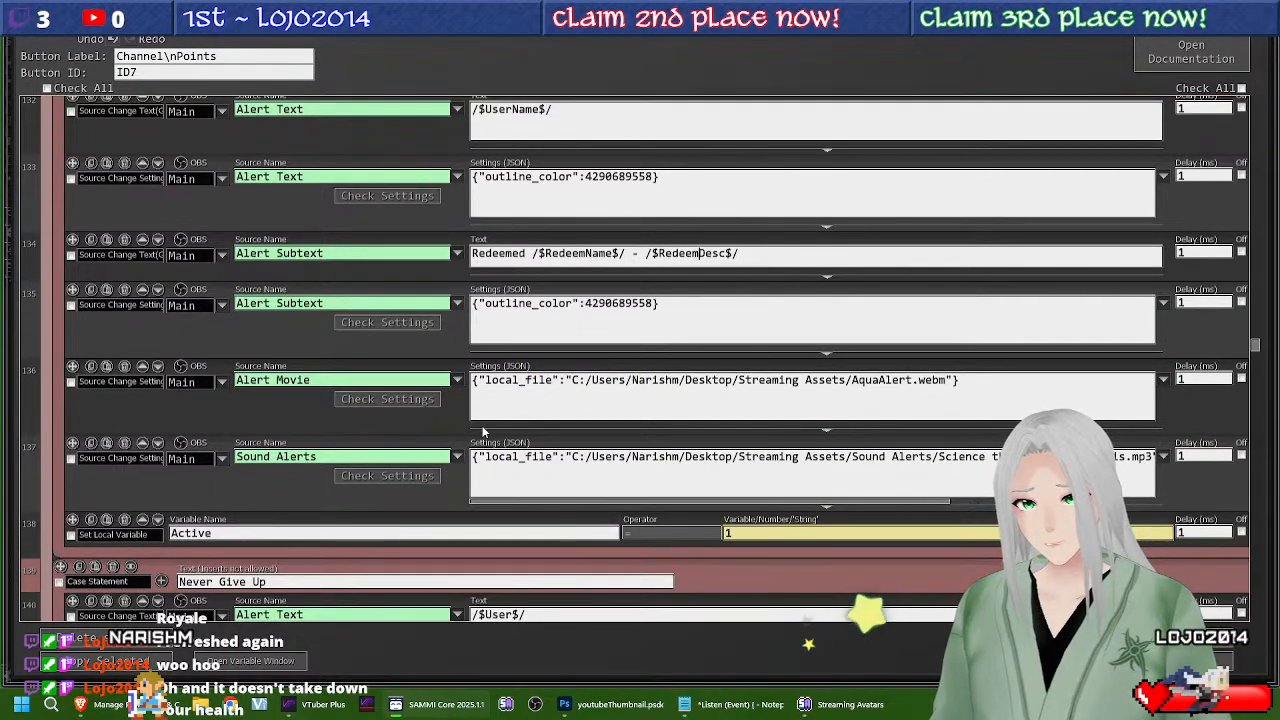
left_click(457, 458)
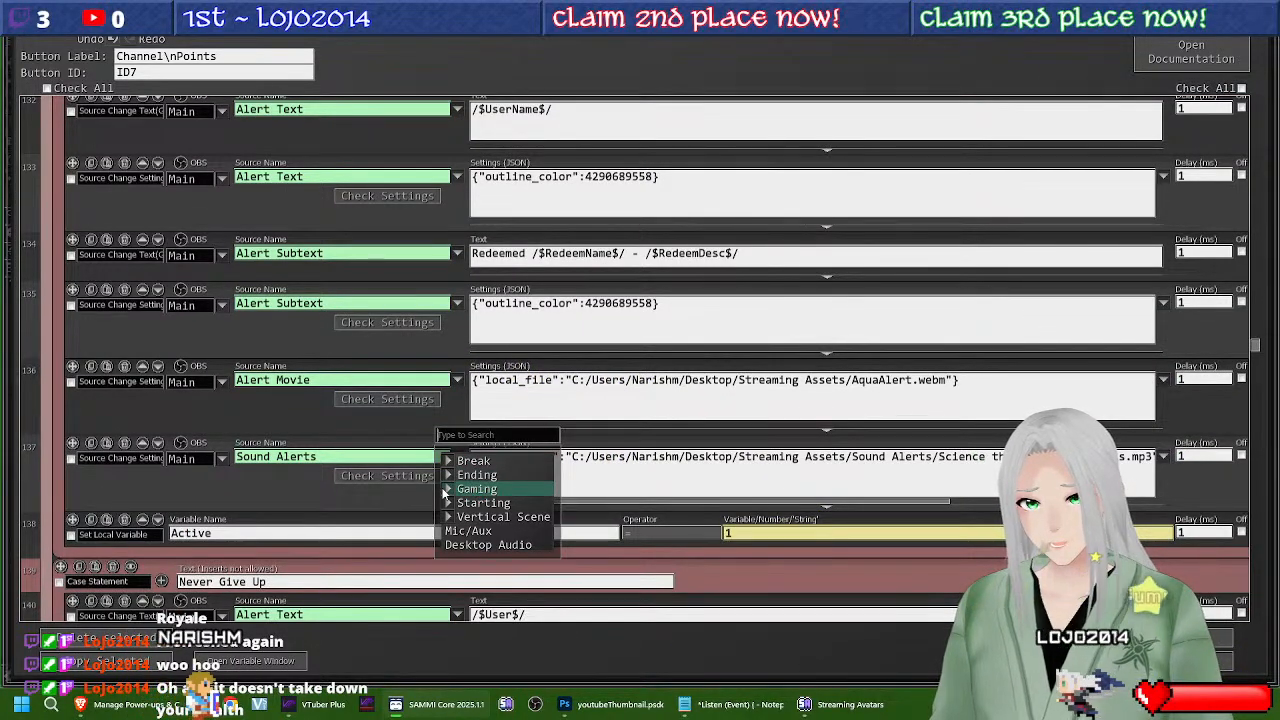
mouse_move(442, 493)
left_click(465, 391)
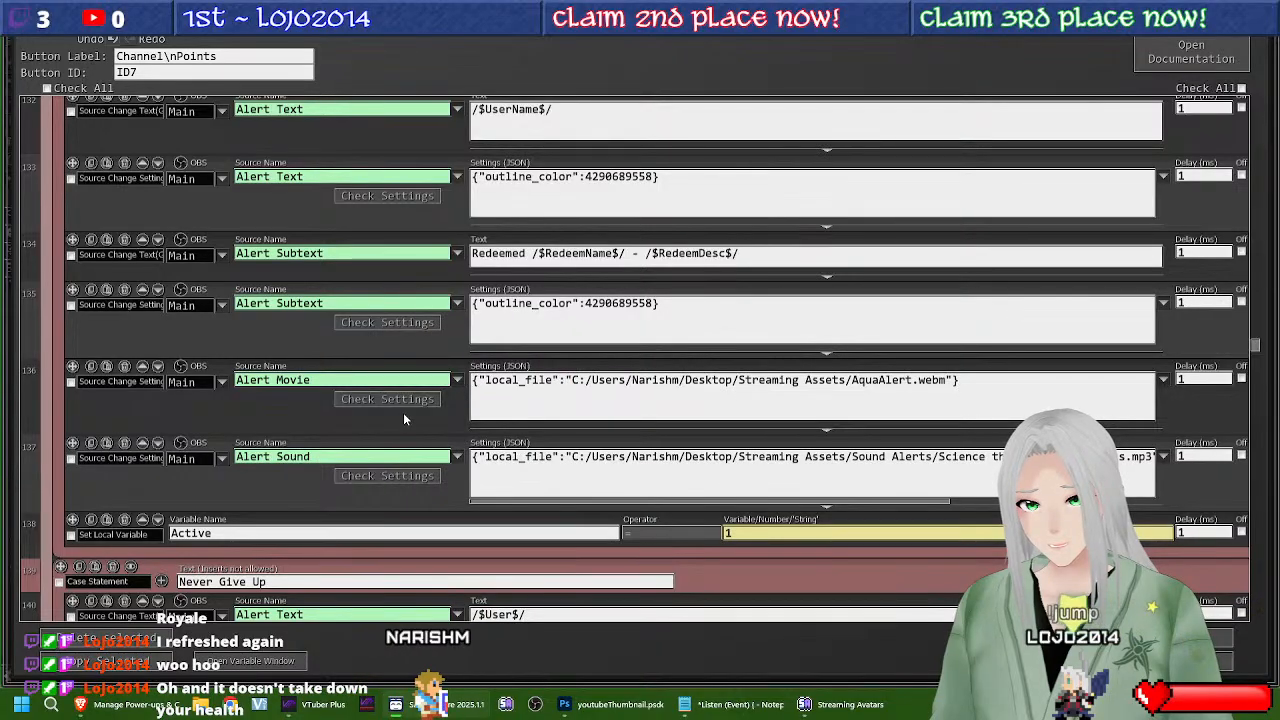
Step: In the Never Give Up case, set the alert text to /$UserName$/ and the subtext to Redeemed /$RedeemName$/ - /$RedeemDesc$/
scroll(397, 419, "down", 3)
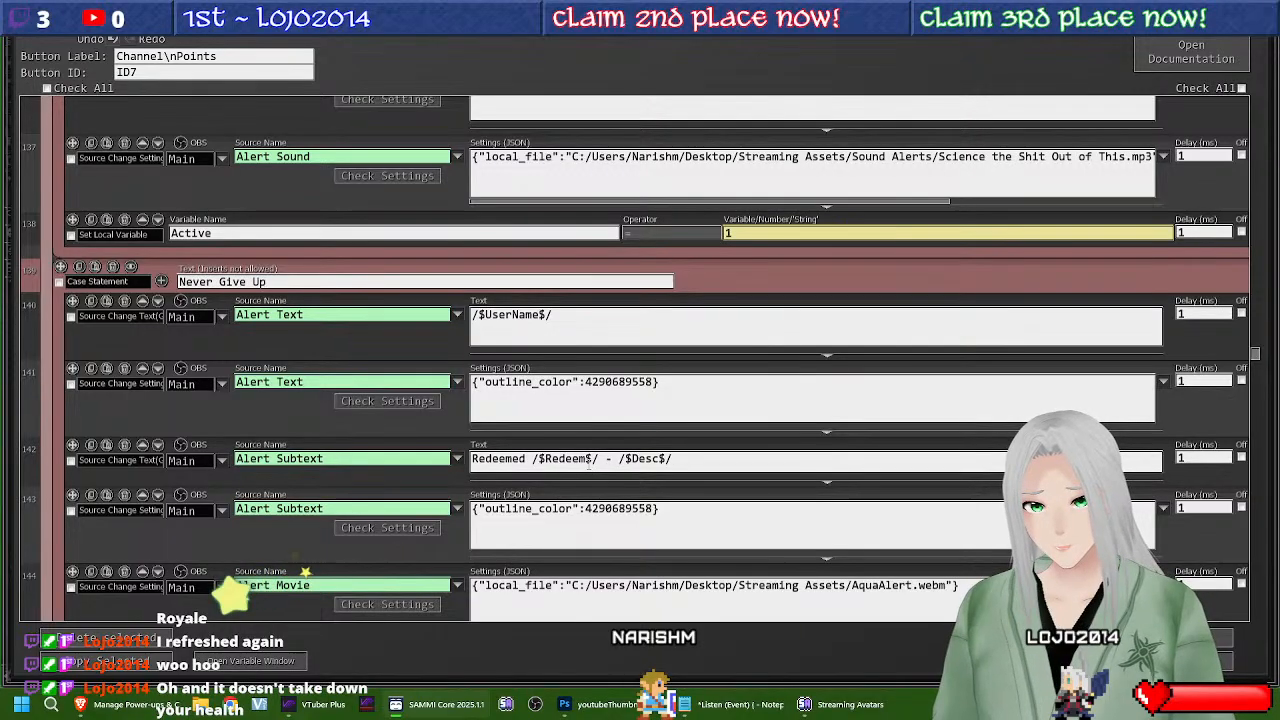
left_click(587, 460)
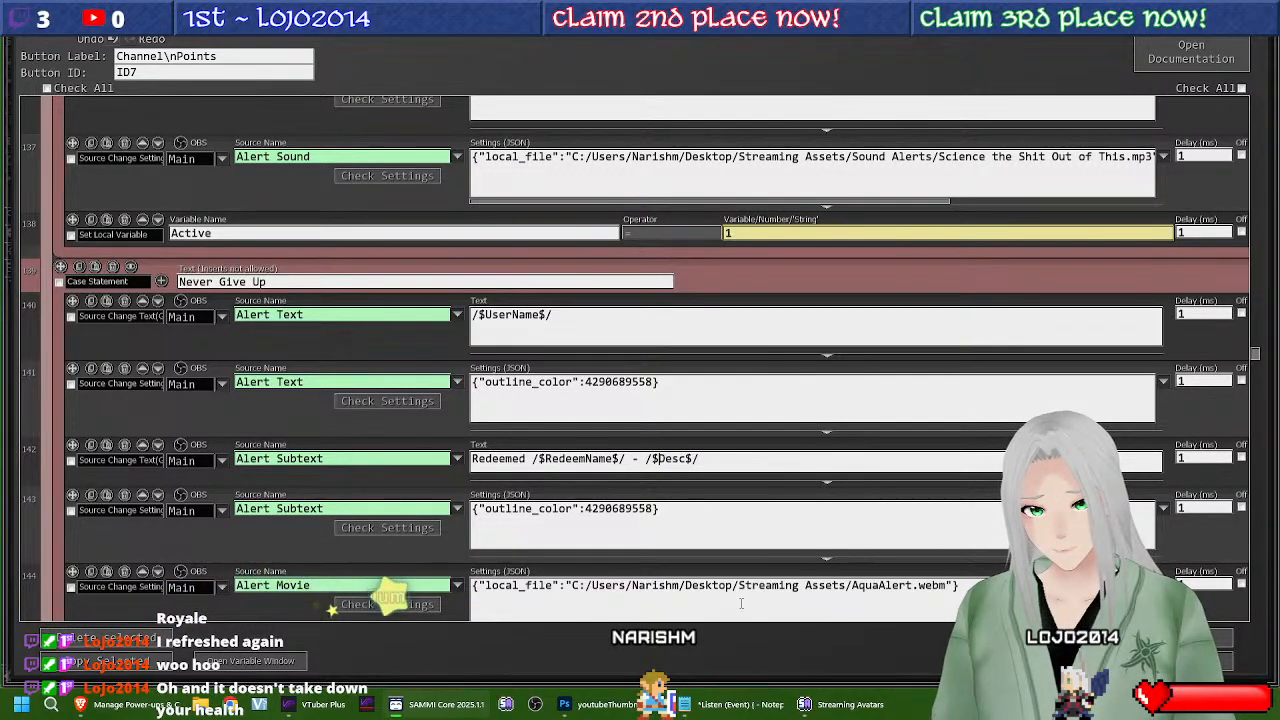
type("Redeem")
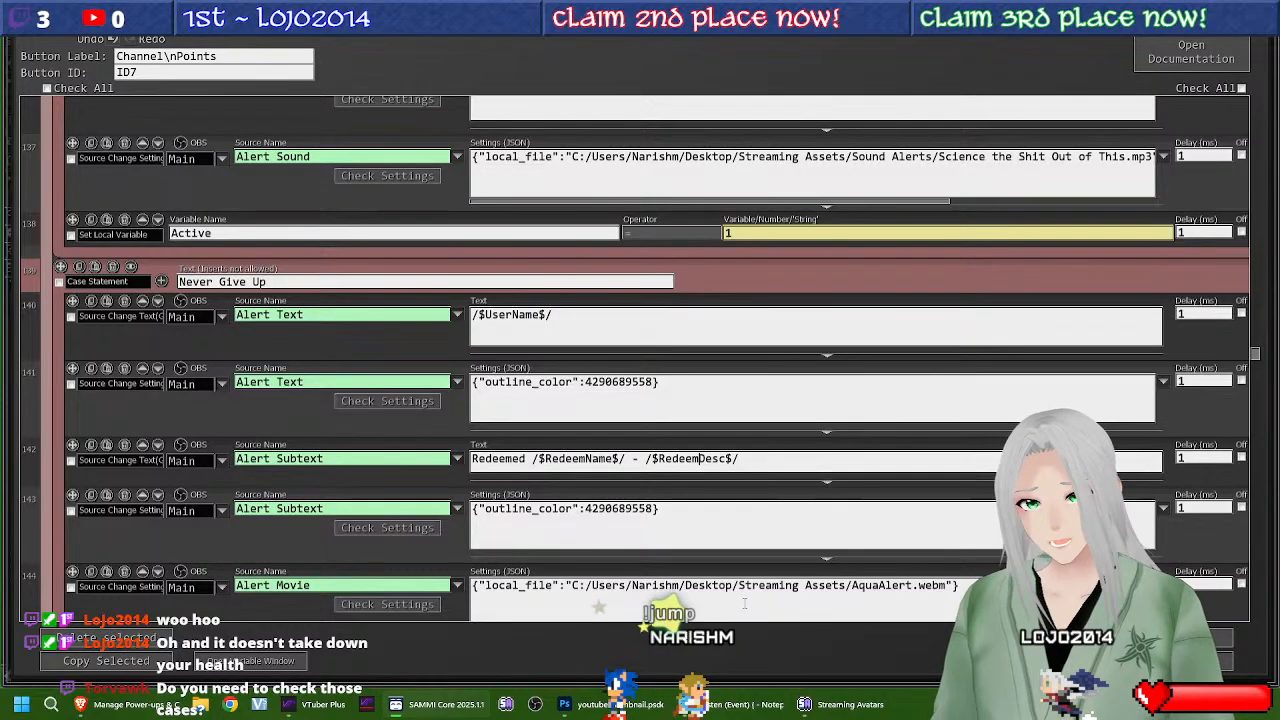
Step: Change the source of the Never Give Up Never Surrender.mp3 command to Alert Sound from the Gaming scene
scroll(447, 381, "down", 5)
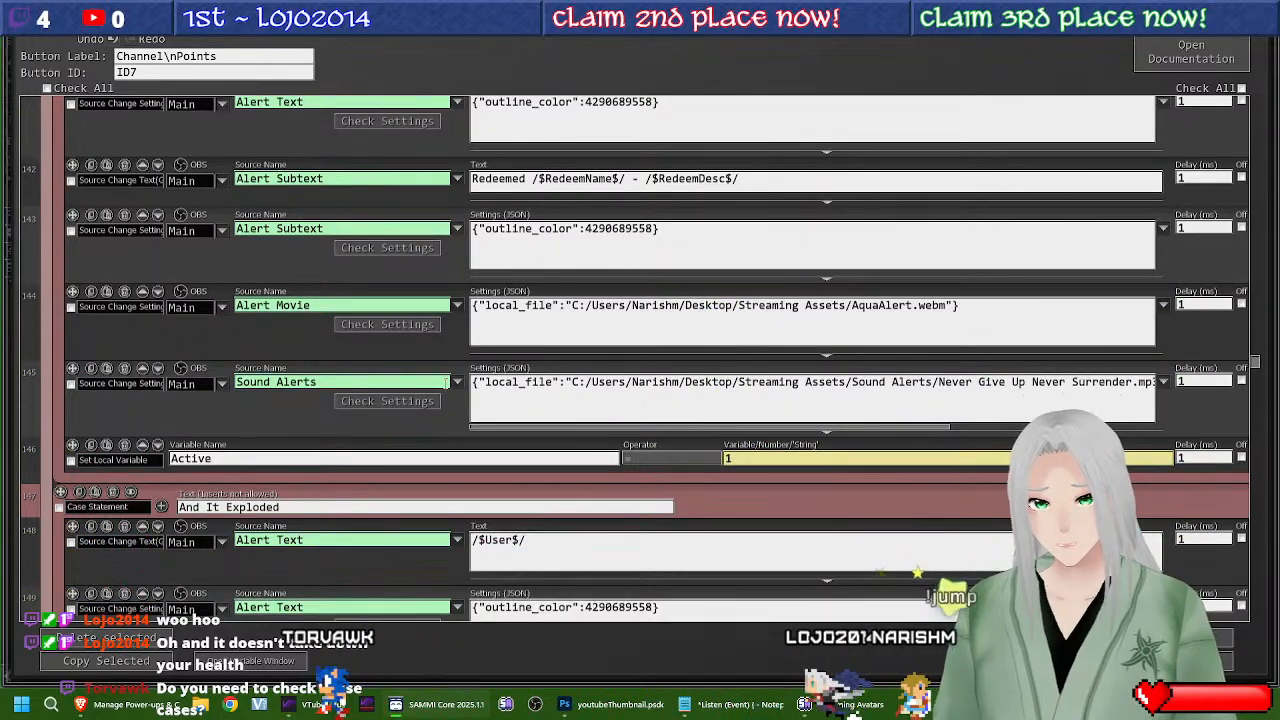
left_click(447, 381)
mouse_move(452, 410)
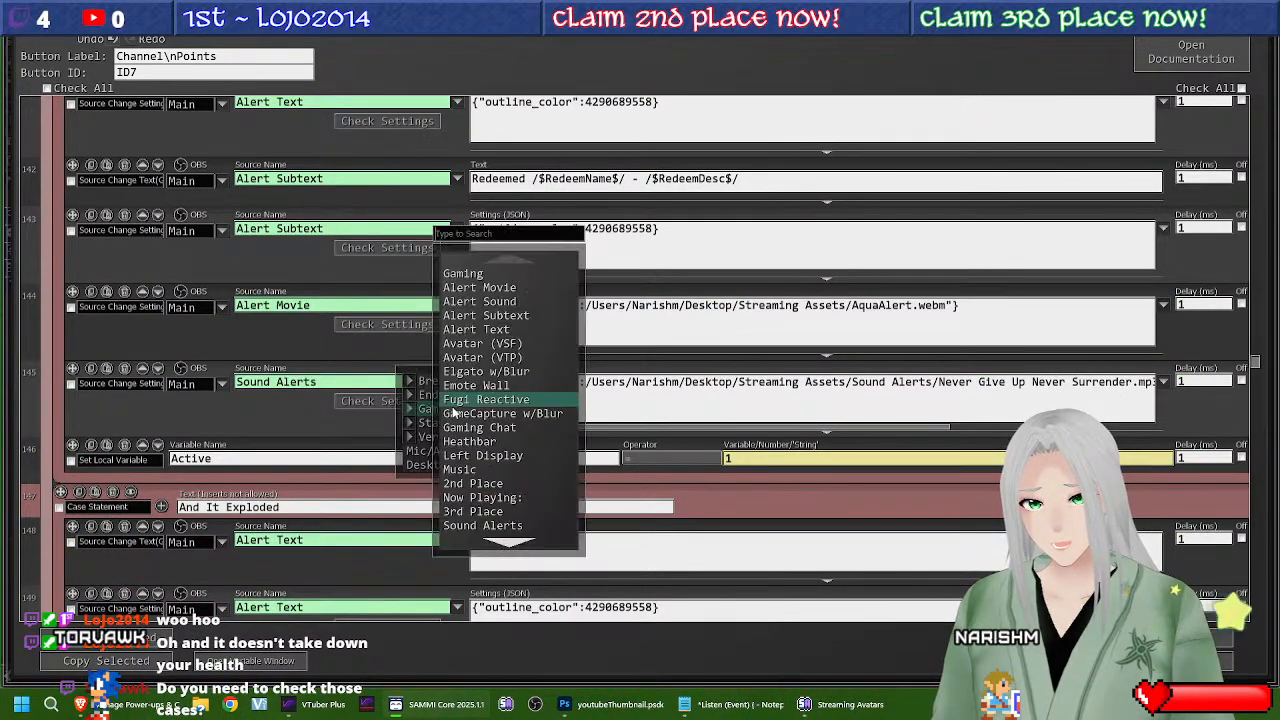
left_click(487, 302)
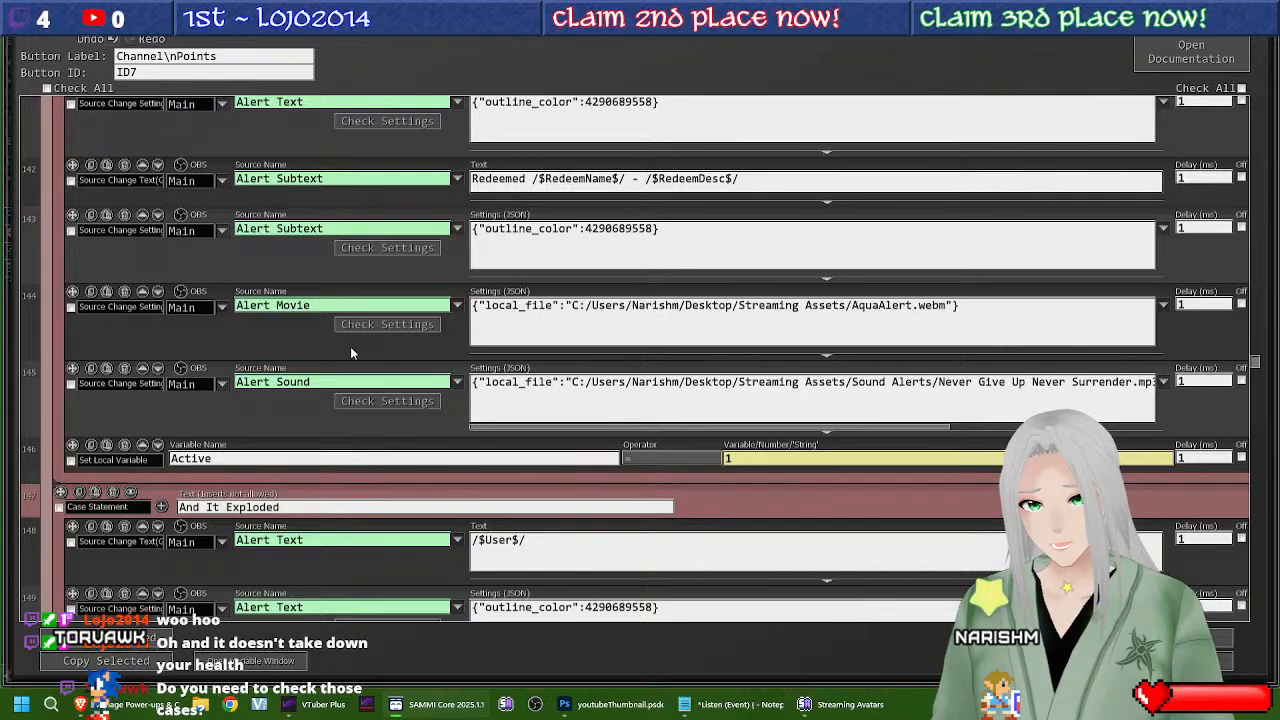
Step: In the And It Exploded case, set the alert text to /$UserName$/ and the subtext to Redeemed /$RedeemName$/ - /$RedeemDesc$/
scroll(350, 352, "down", 4)
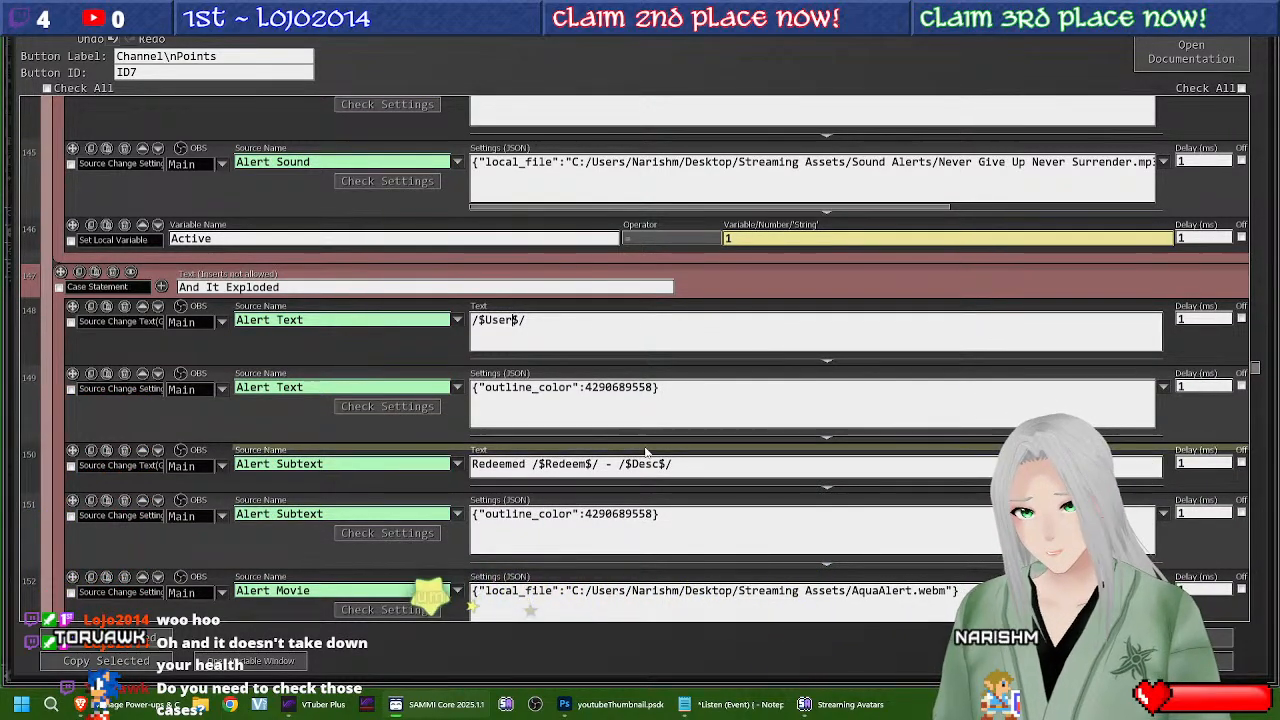
type("Name")
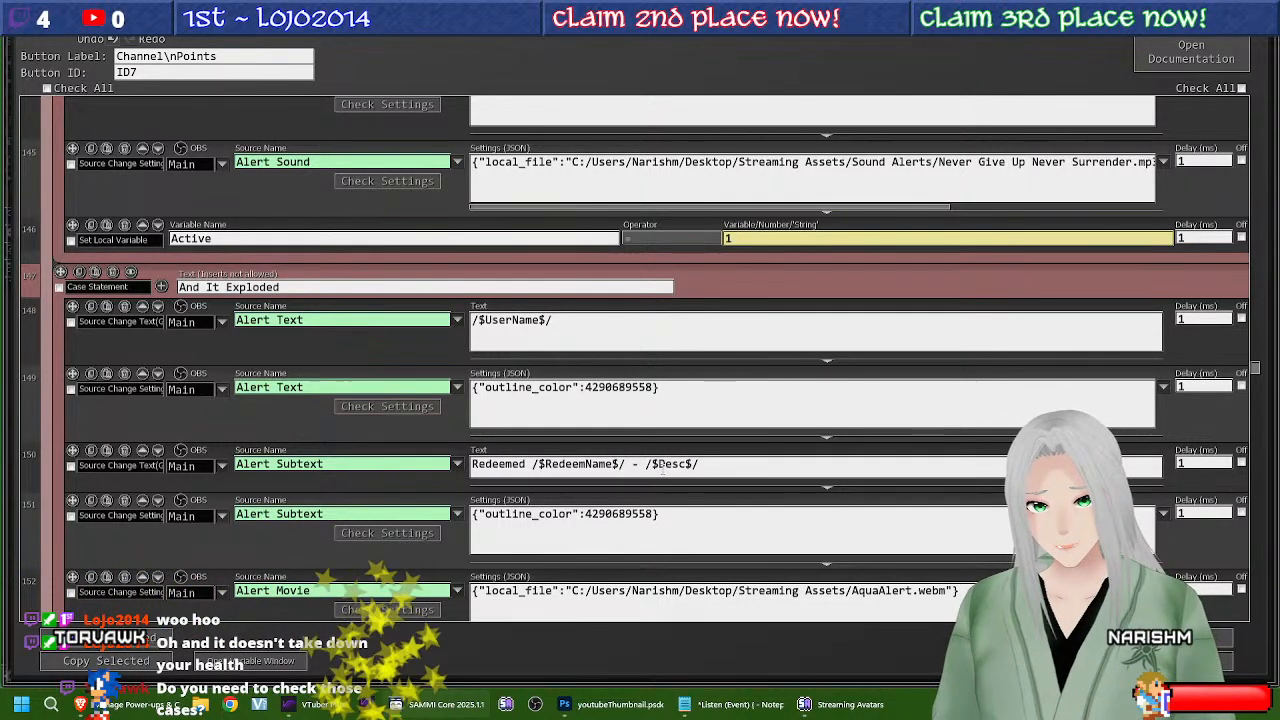
type("Redeem")
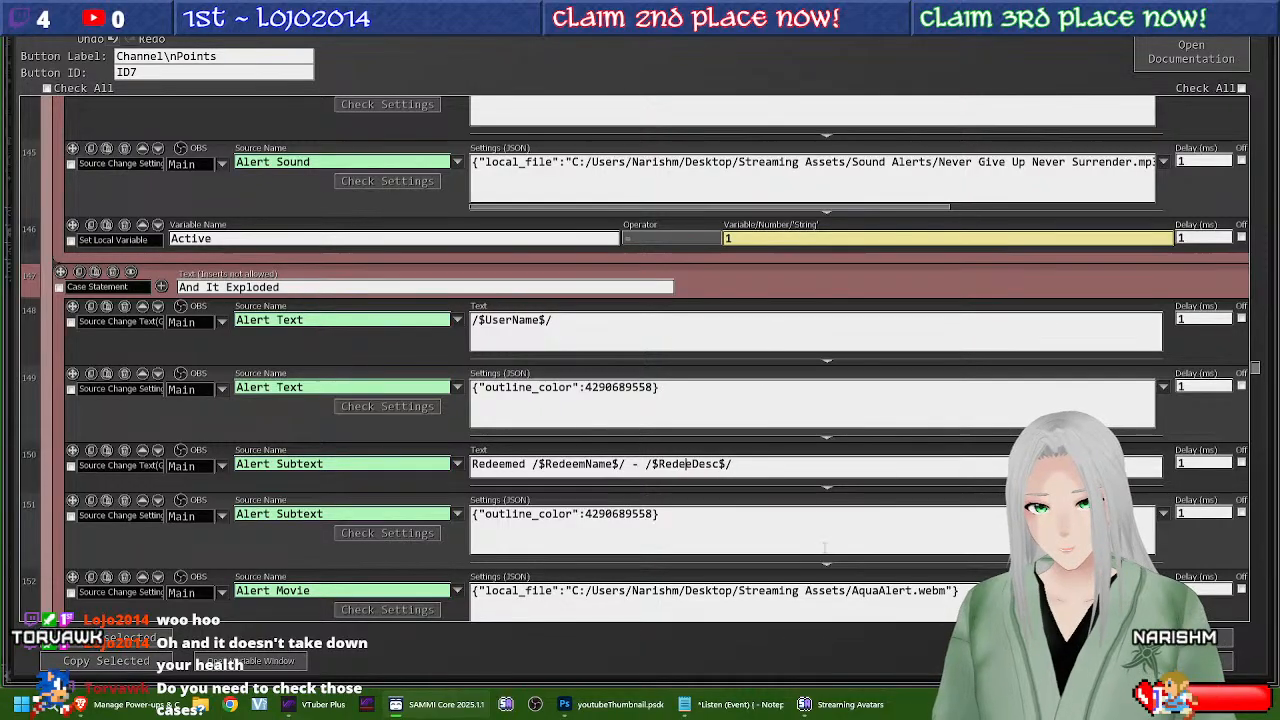
Step: Change the source of the And It Exploded.mp3 command to Alert Sound from the Gaming scene
scroll(798, 538, "down", 5)
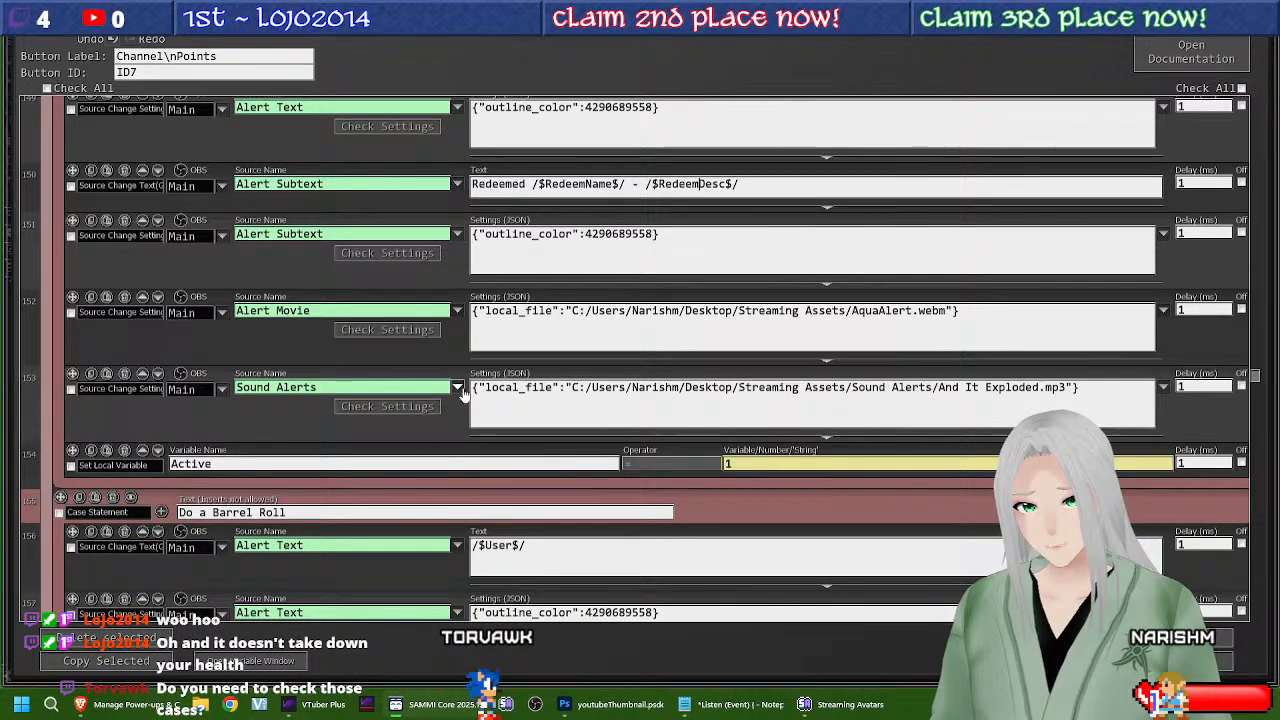
left_click(458, 388)
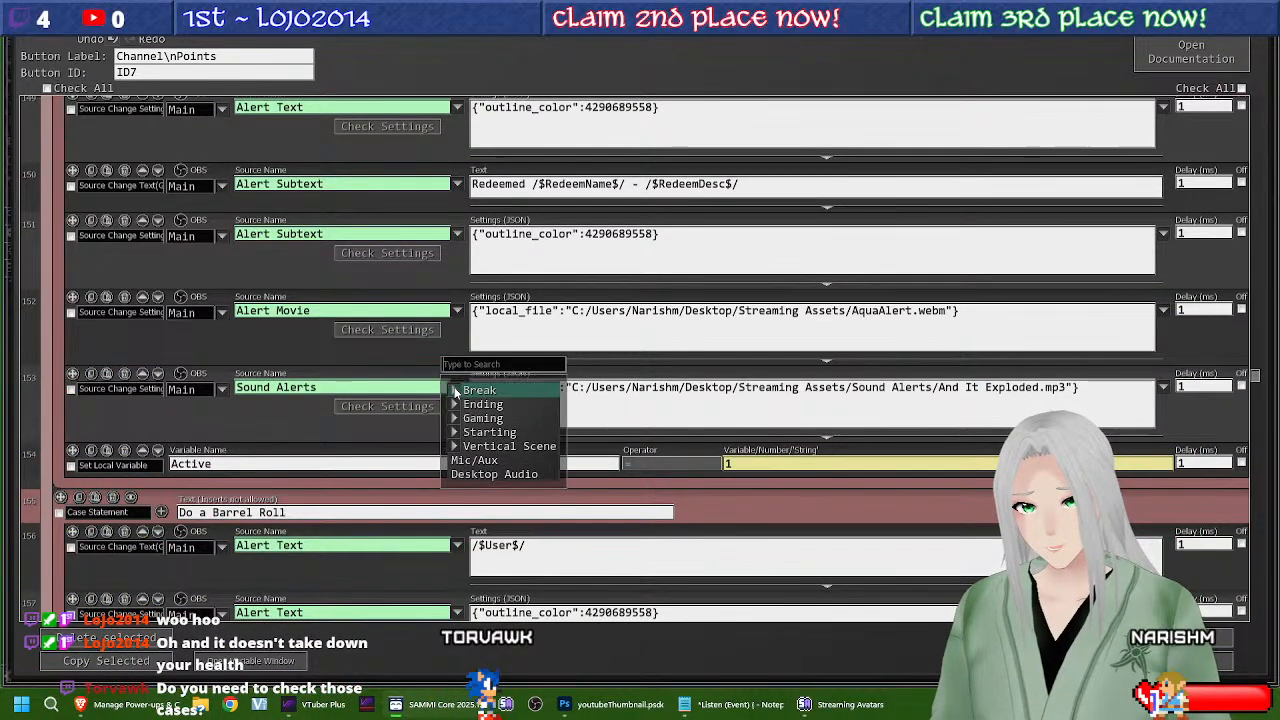
left_click(467, 418)
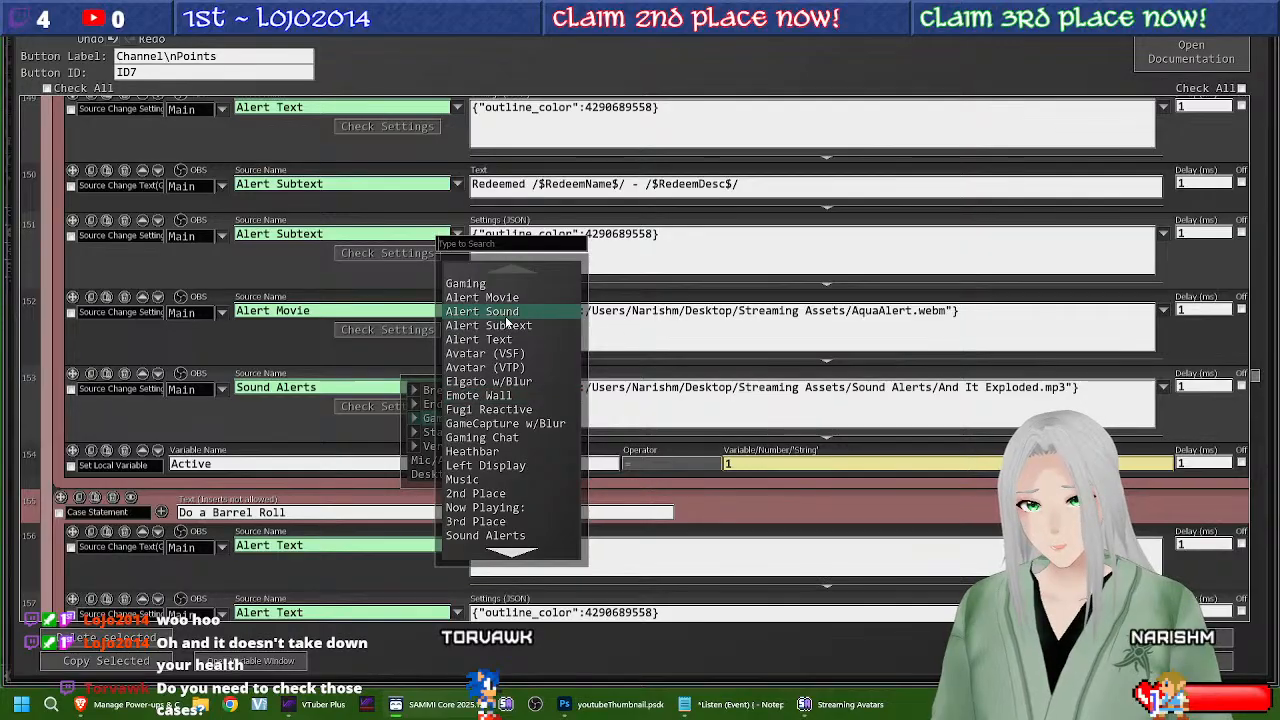
left_click(482, 312)
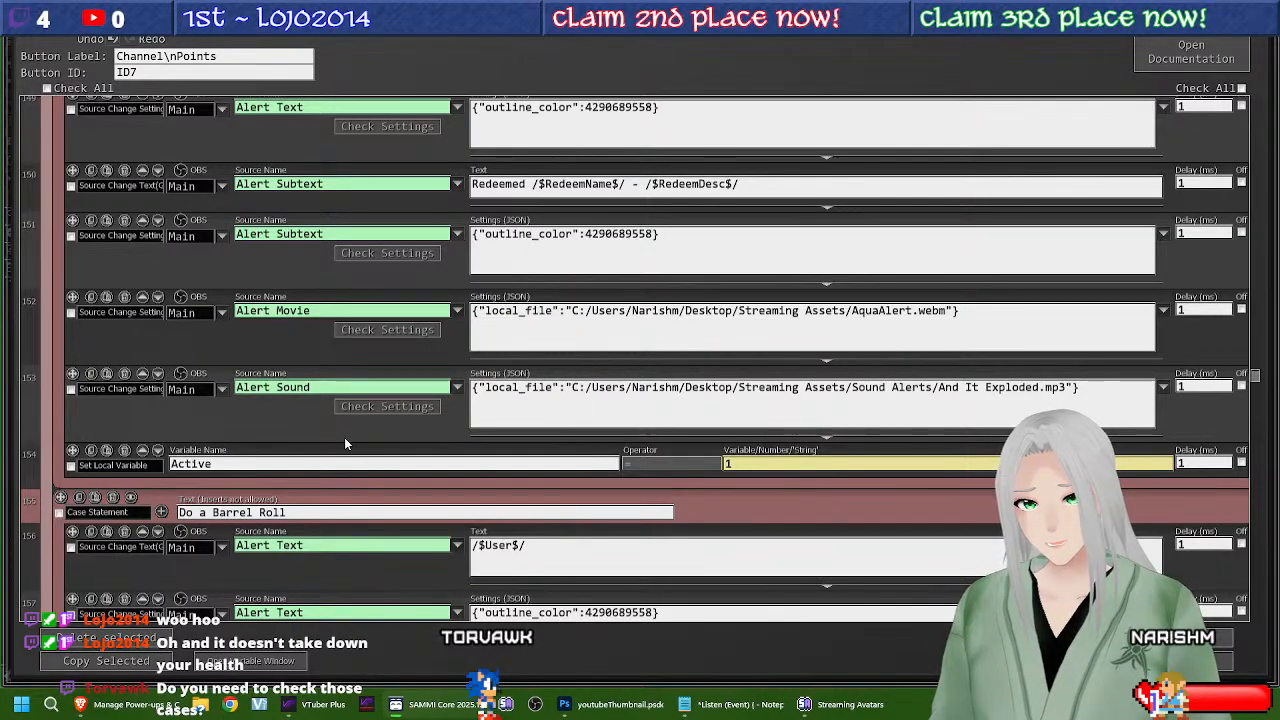
Step: In the Do a Barrel Roll case, set the alert text to /$UserName$/ and the subtext to Redeemed /$RedeemName$/ - /$RedeemDesc$/
scroll(344, 437, "down", 5)
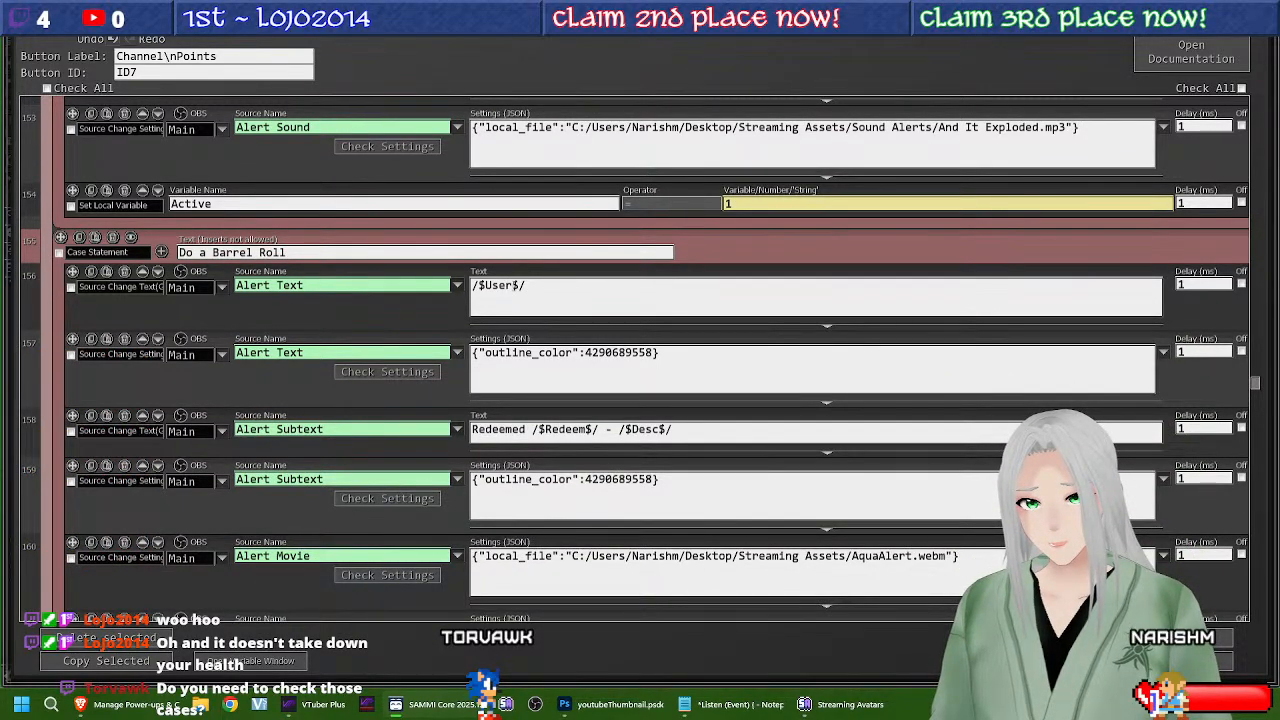
type("ame")
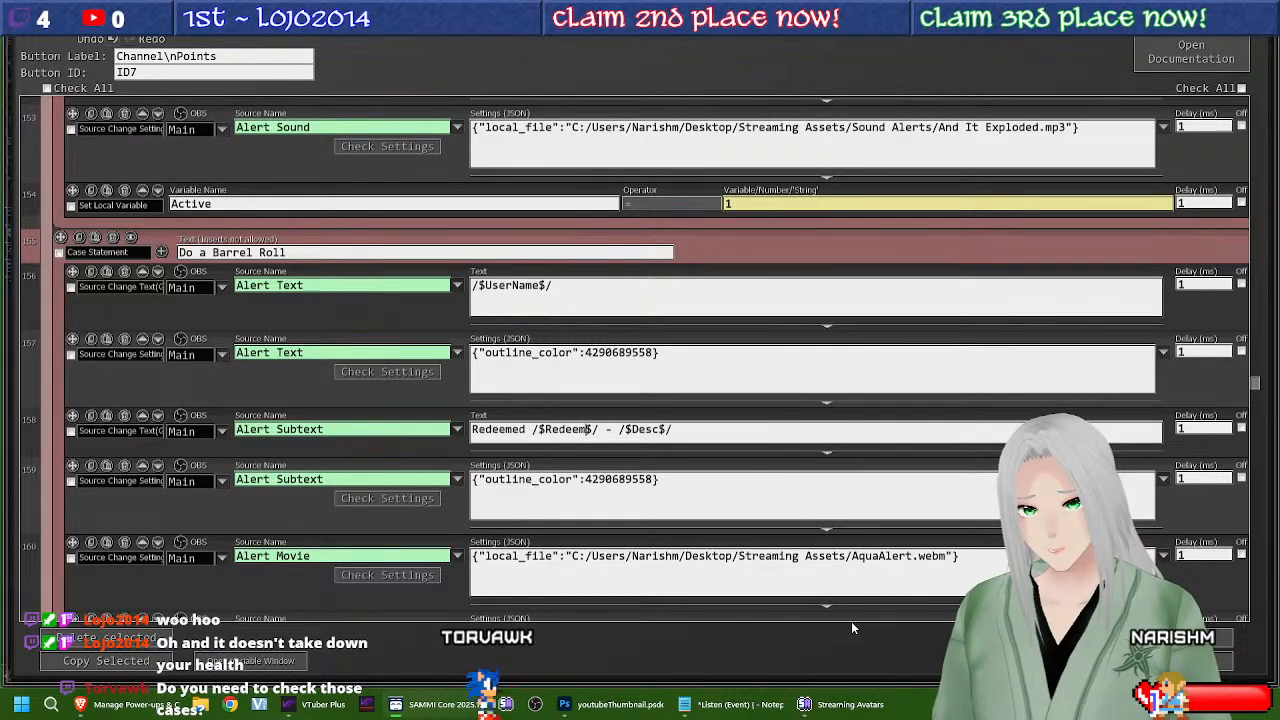
type("Name")
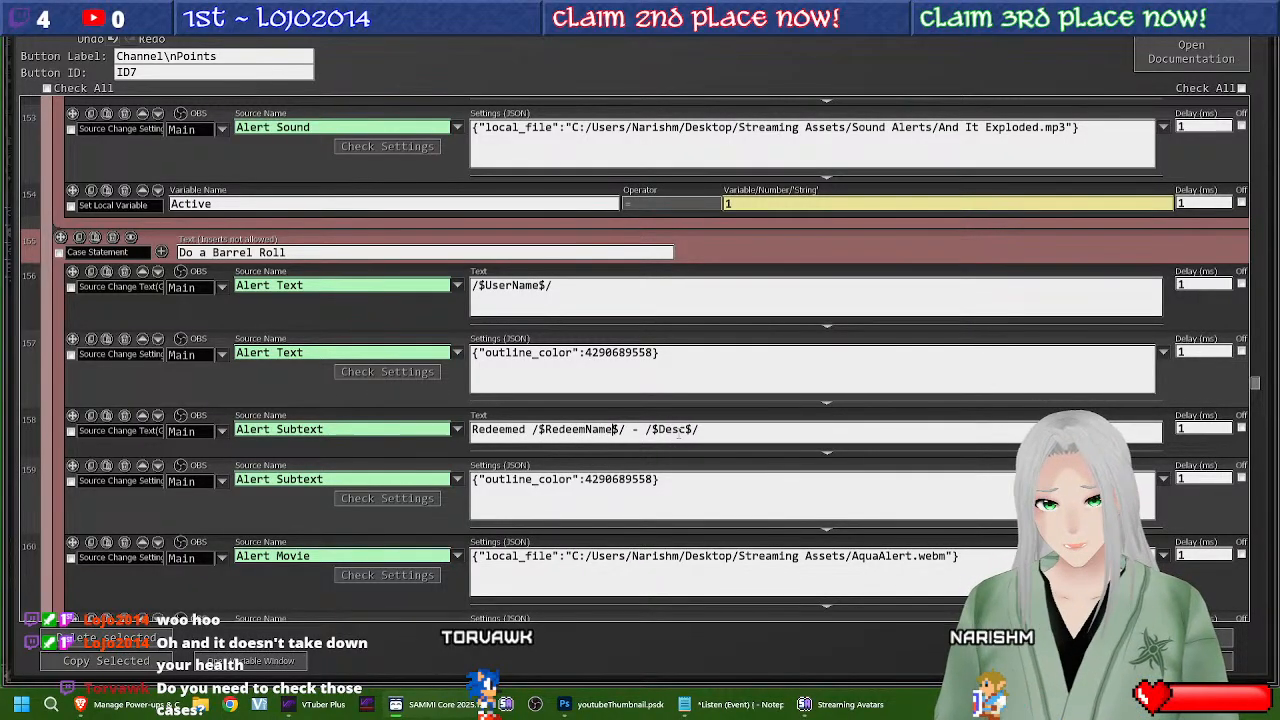
left_click(659, 430)
type("Redeem")
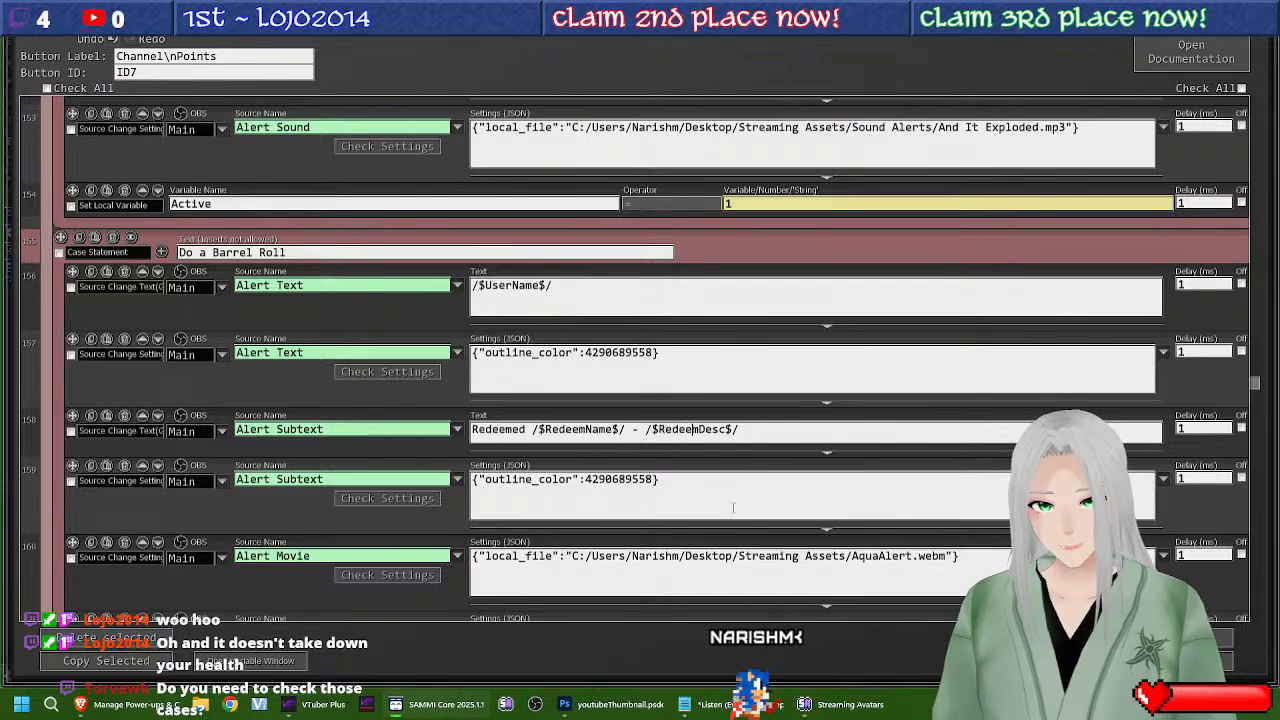
Step: Change the source of the Do a Barrel Roll.mp3 command to Alert Sound from the Gaming scene
scroll(593, 396, "down", 2)
scroll(593, 396, "down", 1)
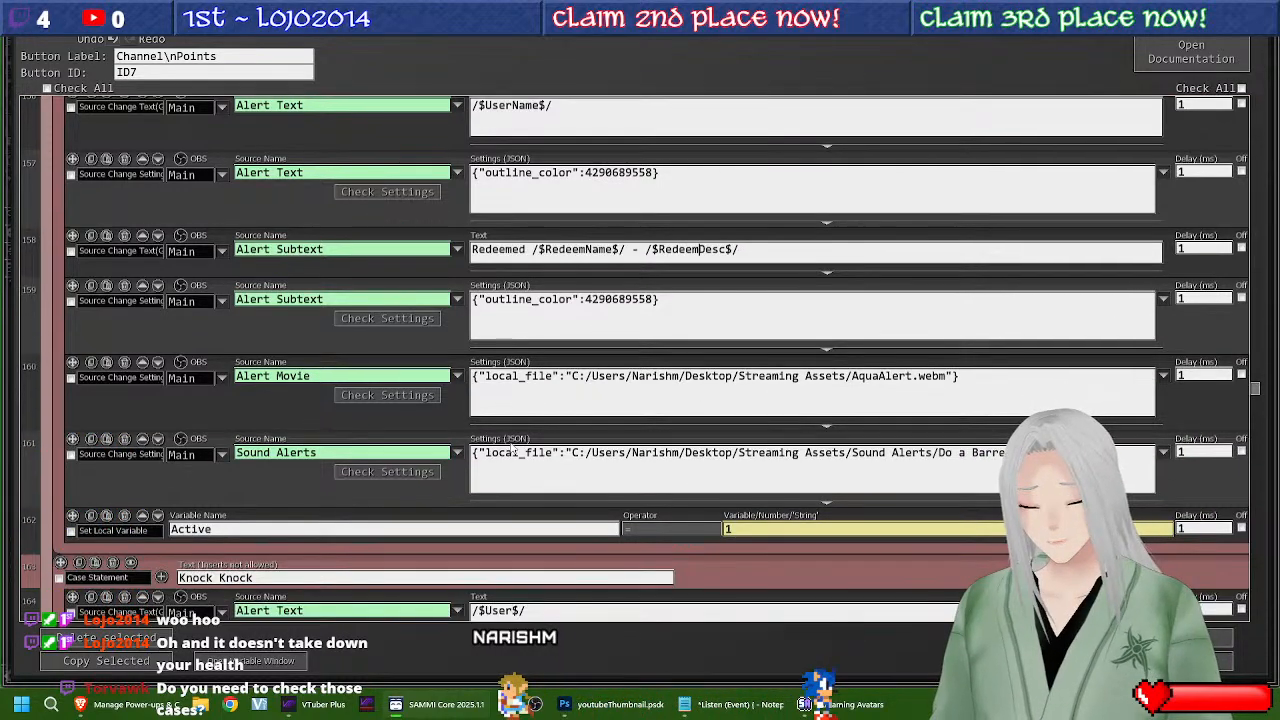
left_click(457, 453)
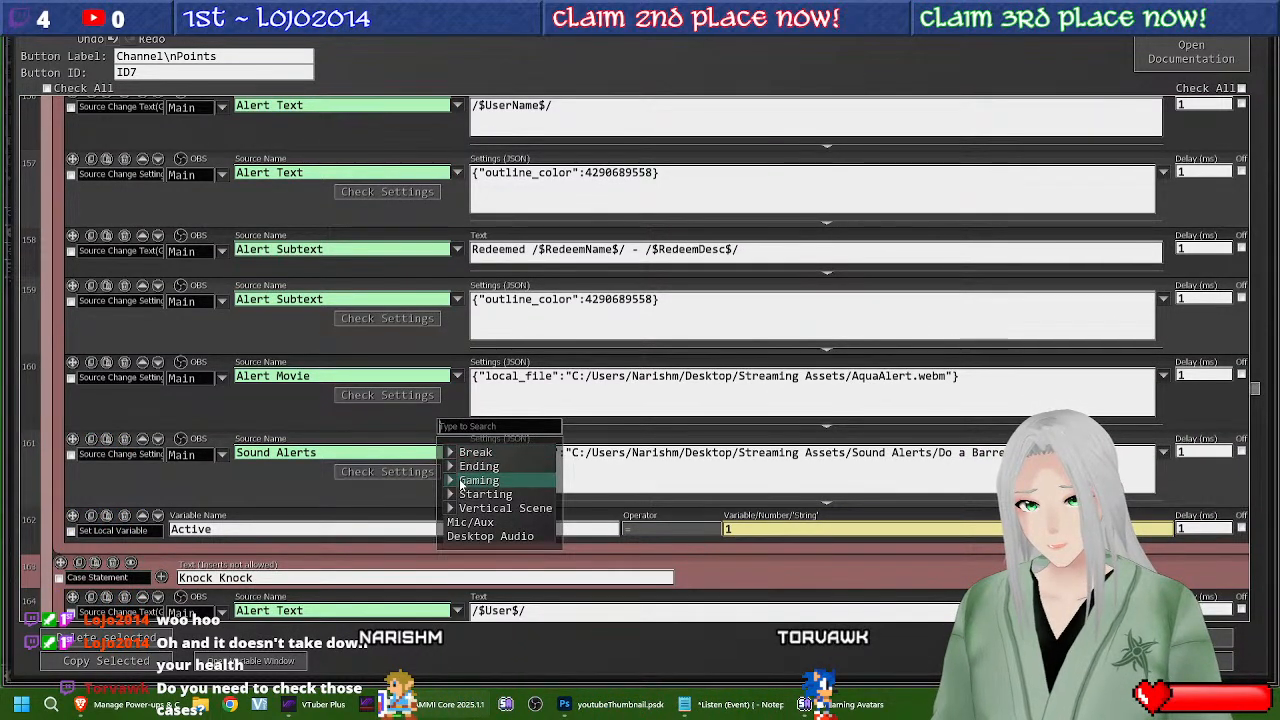
mouse_move(455, 481)
left_click(468, 377)
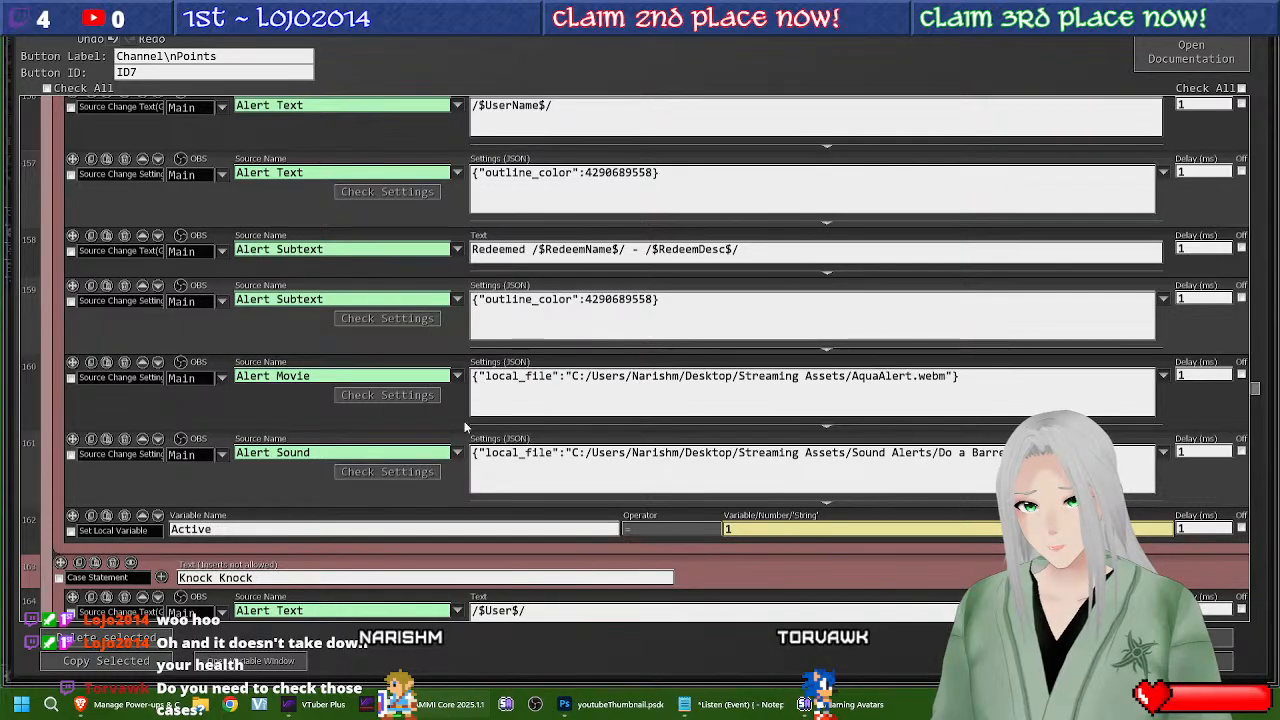
Step: In the Knock Knock case, set the alert text to /$UserName$/ and the subtext to Redeemed /$RedeemName$/ - /Redeem$Desc$/
scroll(396, 490, "down", 4)
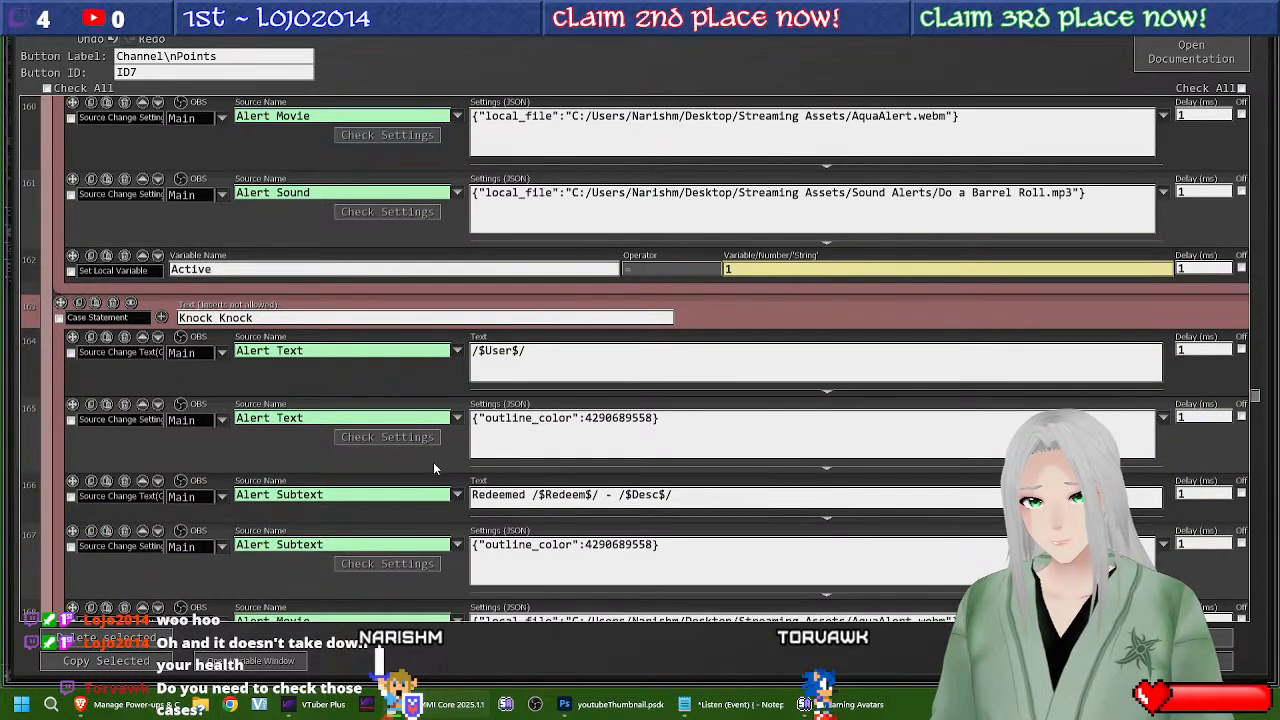
scroll(433, 396, "down", 1)
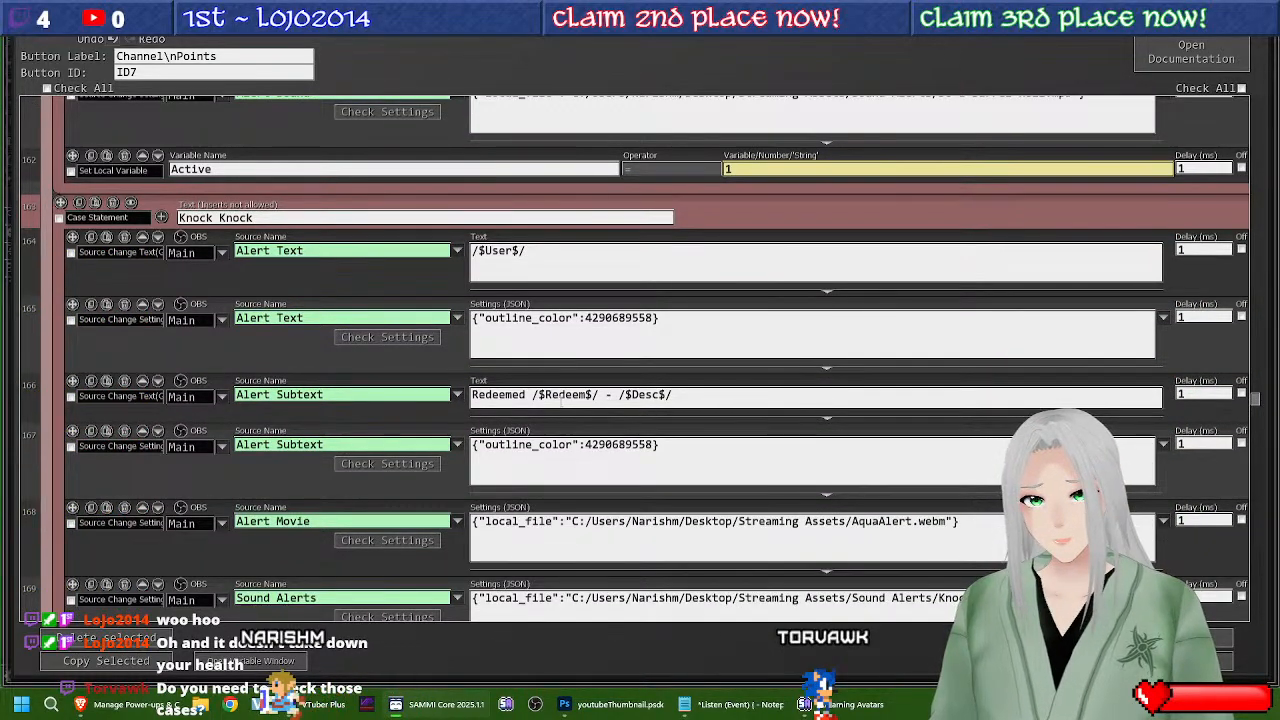
left_click(514, 252)
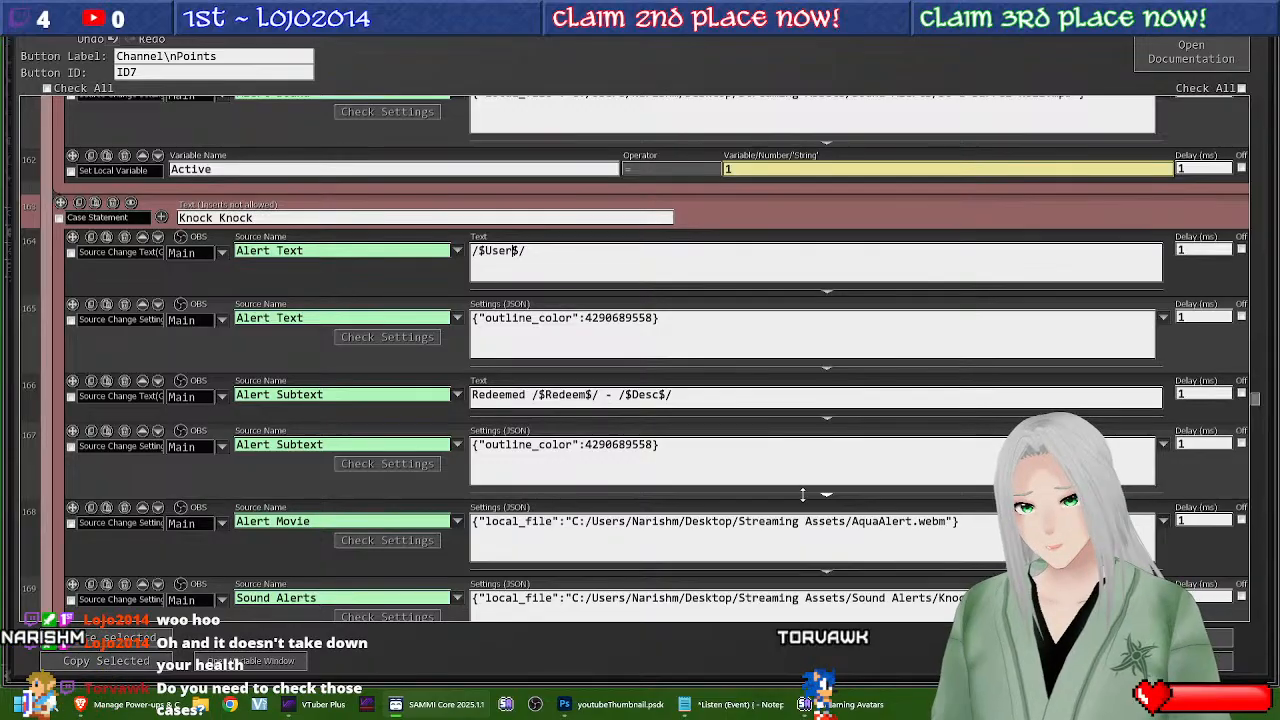
type("Name")
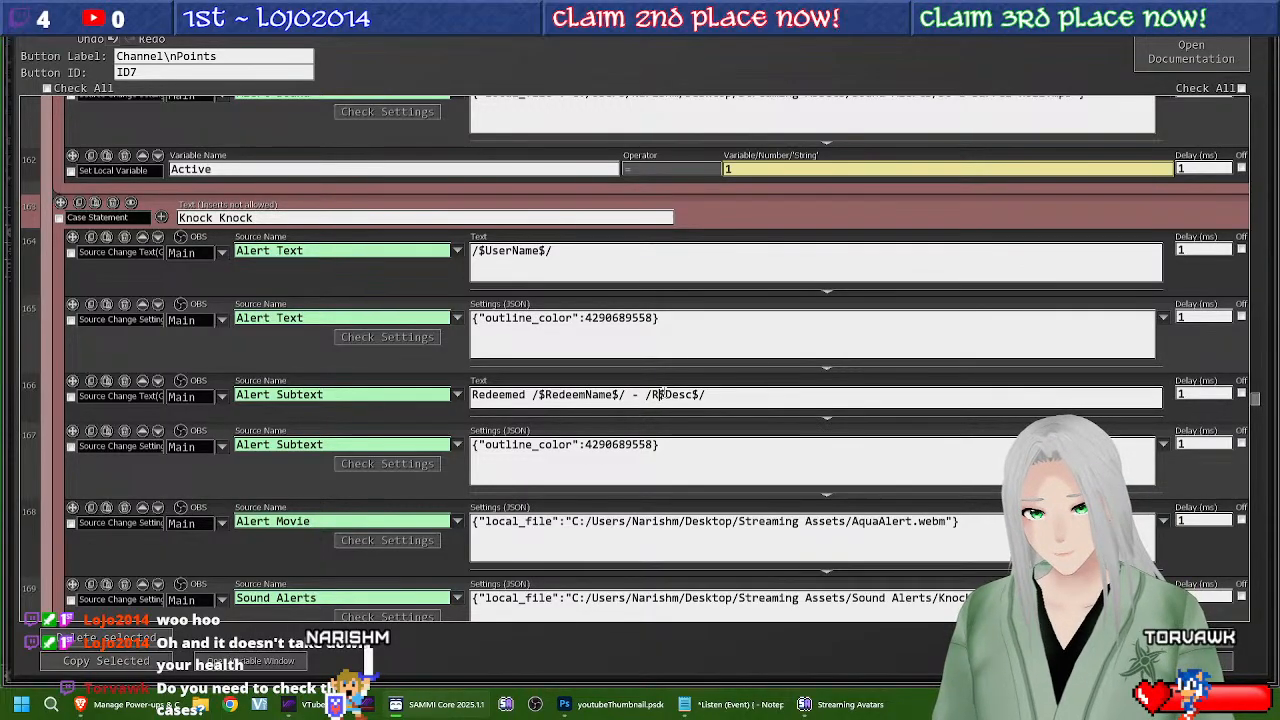
type("edeem")
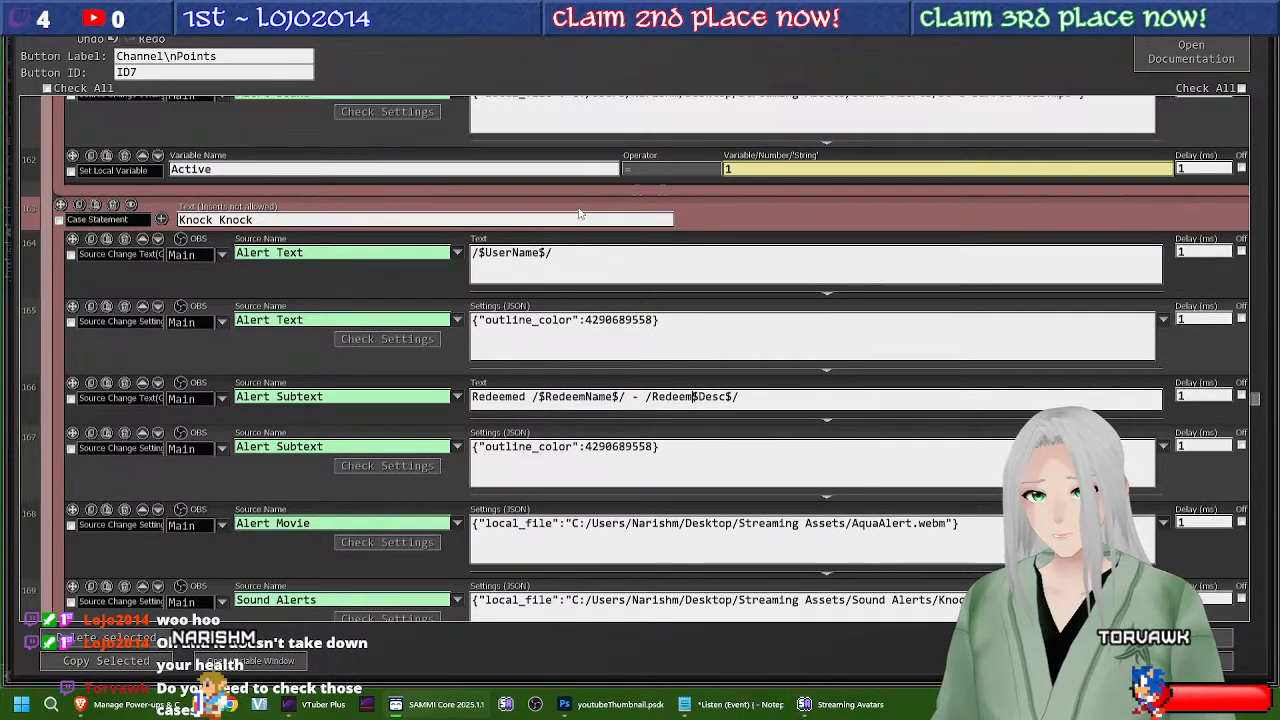
Step: Change the source of the Knock Knock.mp3 command to Alert Sound from the Gaming scene
scroll(448, 430, "down", 3)
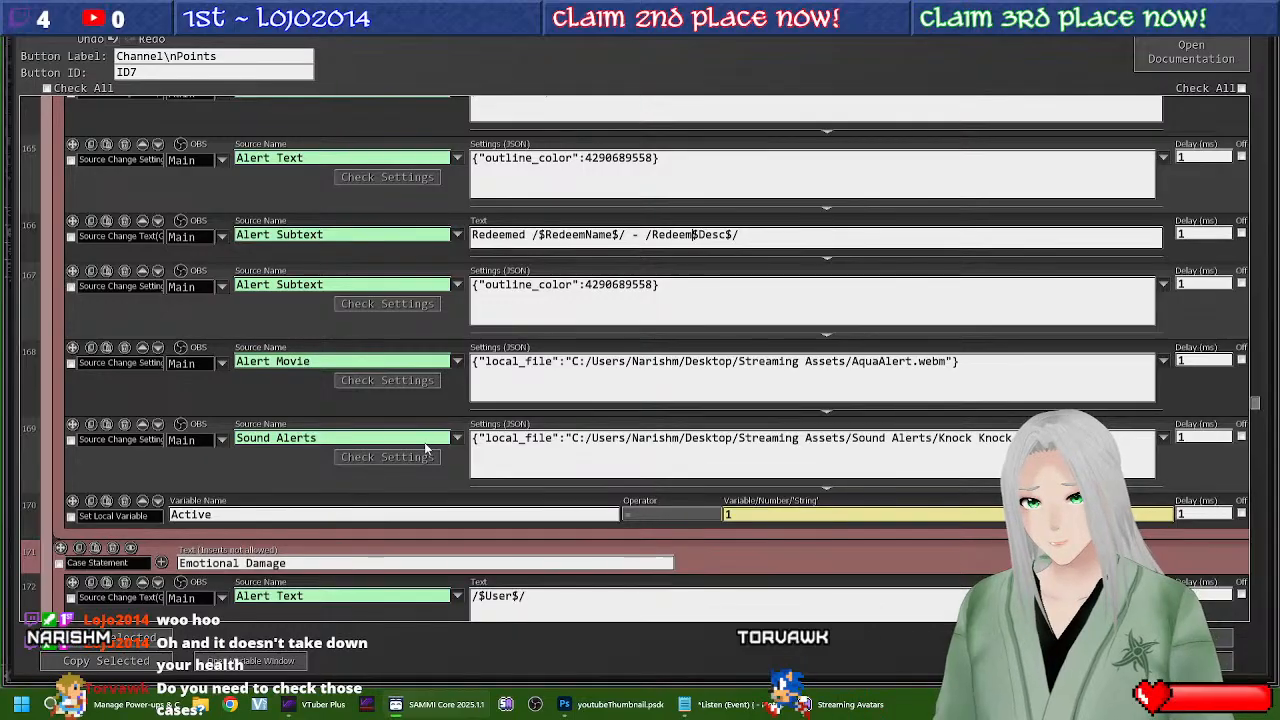
left_click(456, 438)
mouse_move(456, 462)
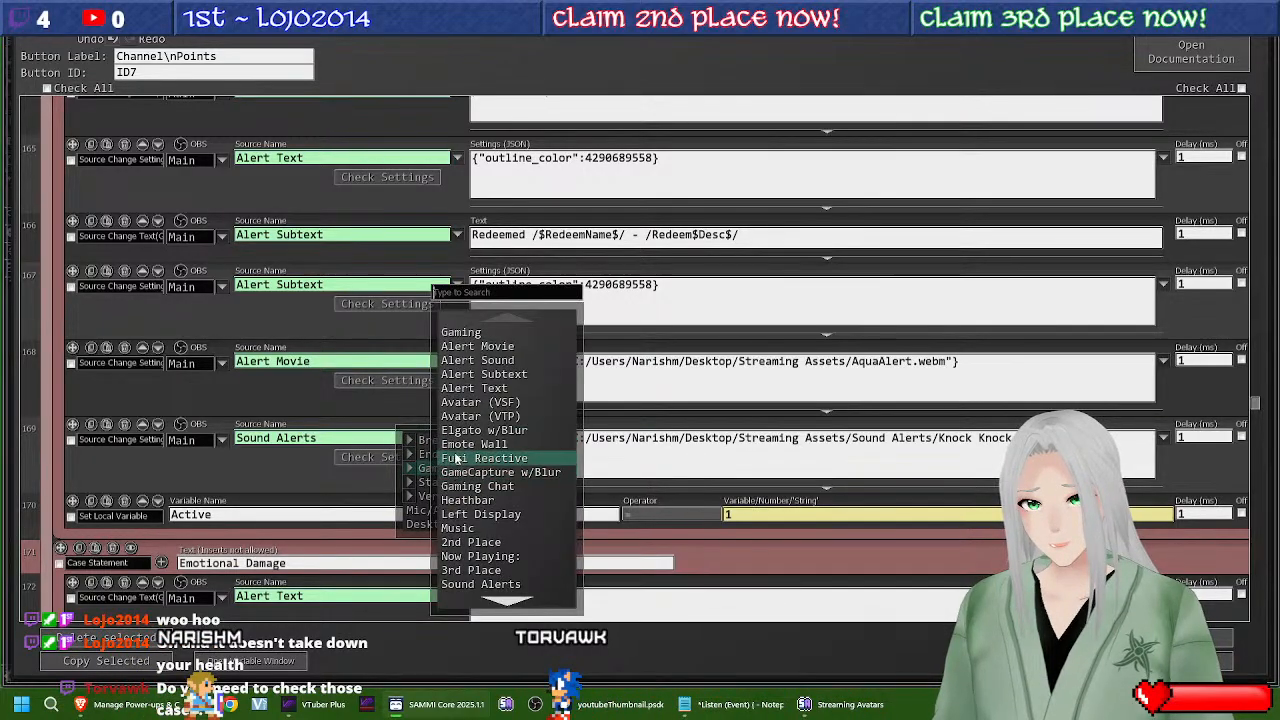
left_click(480, 360)
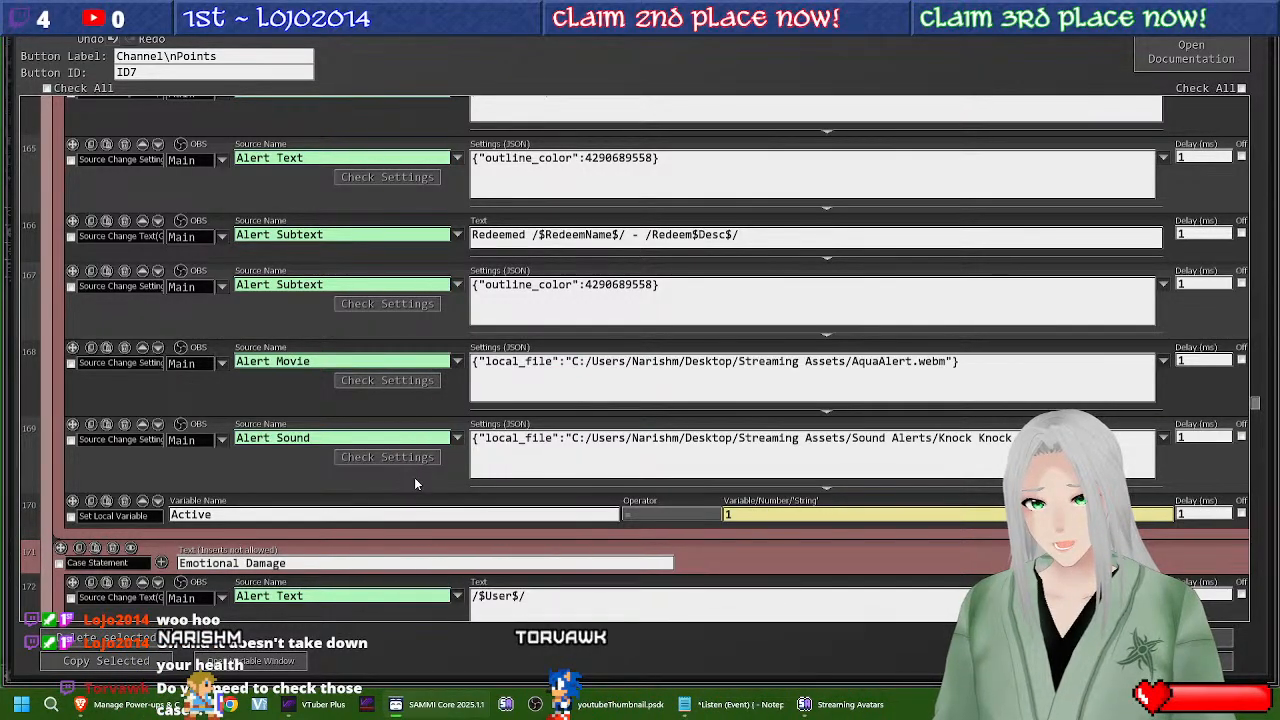
Step: In the Emotional Damage case, set the alert text to /$UserName$/ and the subtext to Redeemed /$RedeemName$/ - /$RedeemDesc$/
scroll(414, 477, "down", 6)
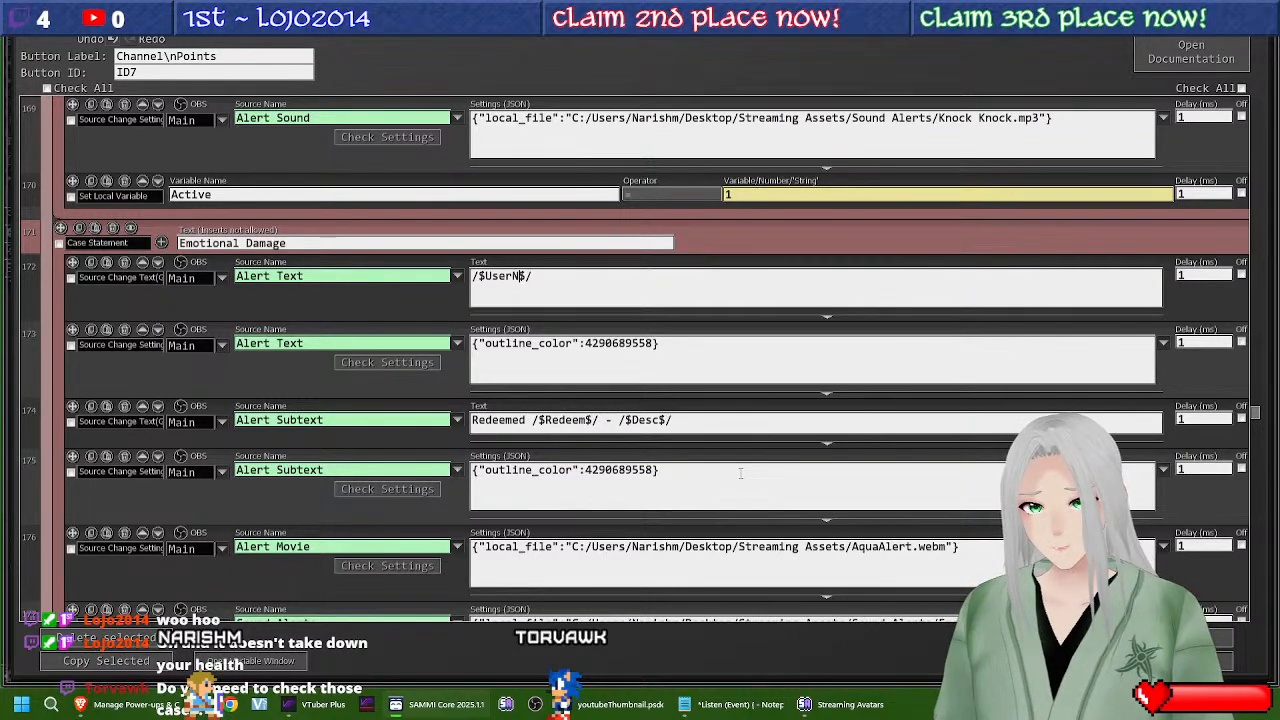
left_click(584, 421)
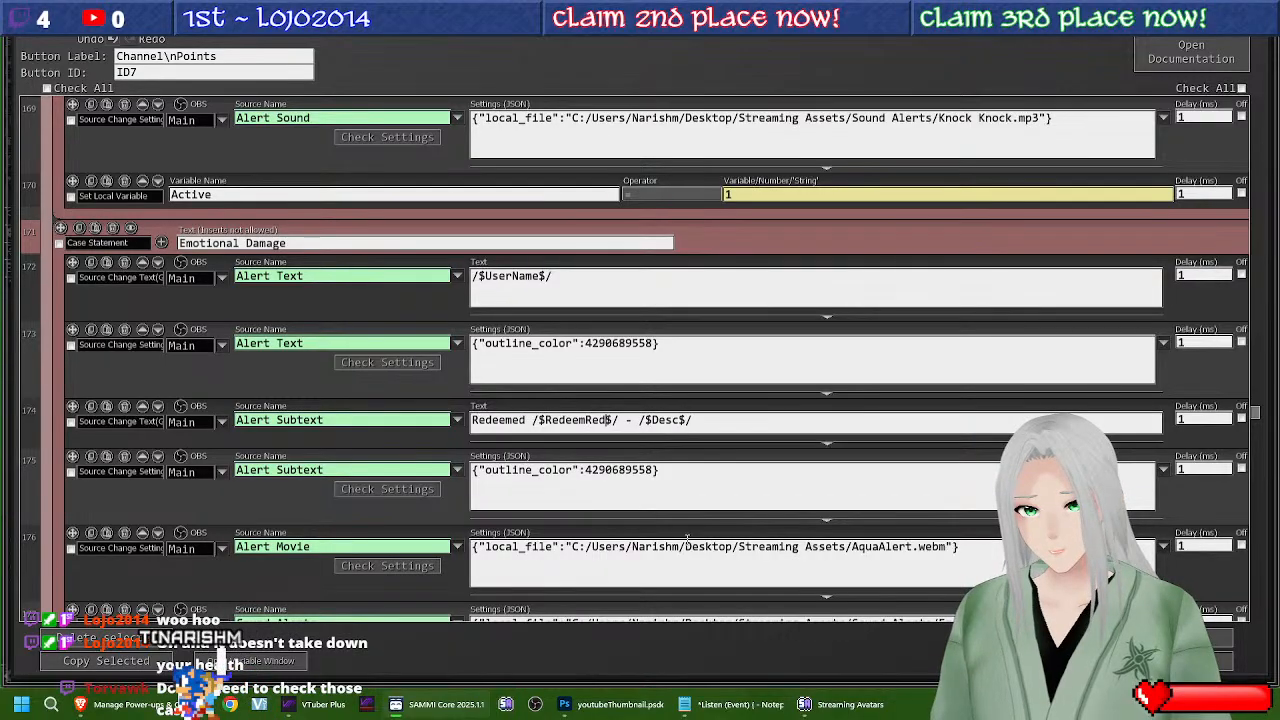
type("Redeem")
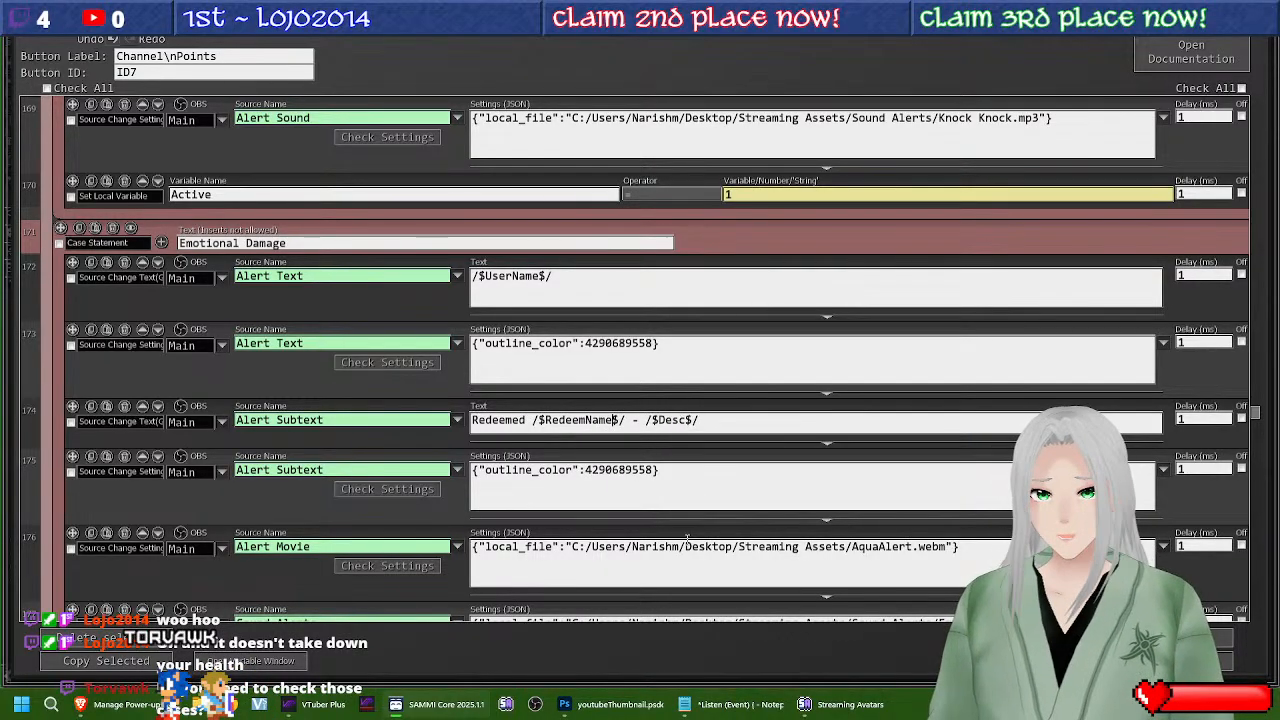
left_click(658, 420)
type("Redeem")
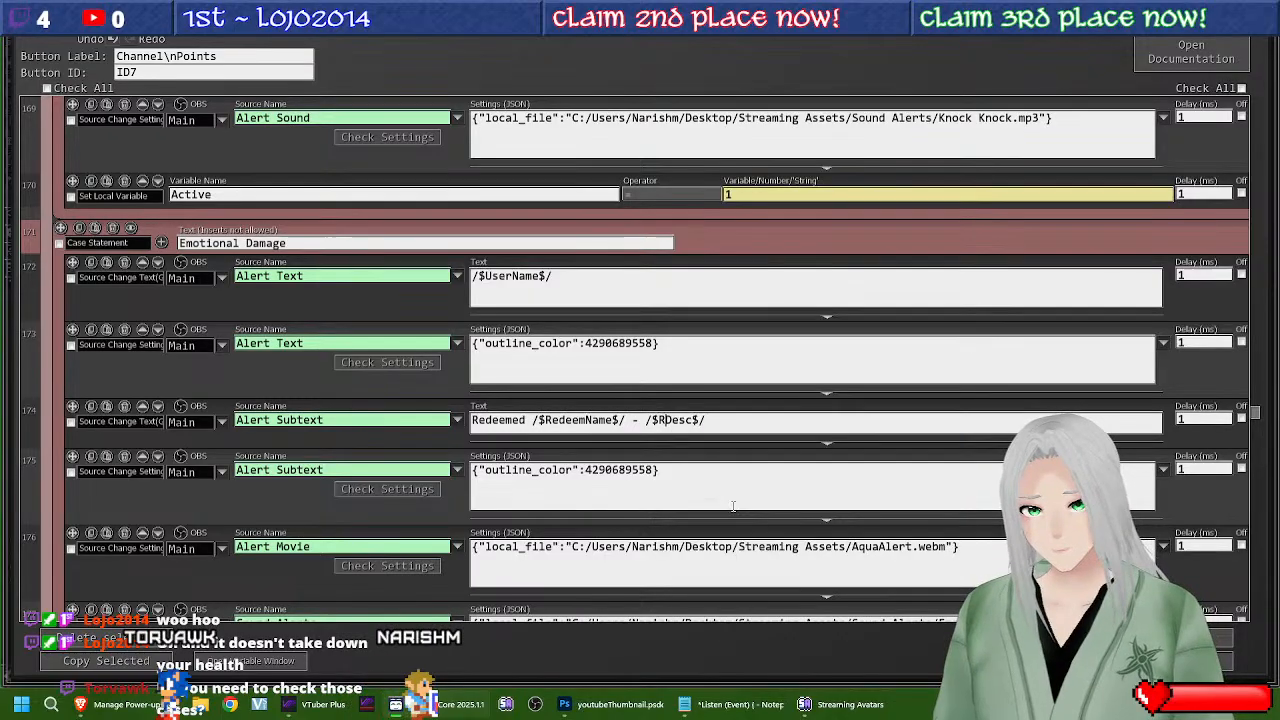
Step: Change the source of the Emotional Damage.mp3 command to Alert Sound from the Gaming scene
scroll(733, 506, "down", 2)
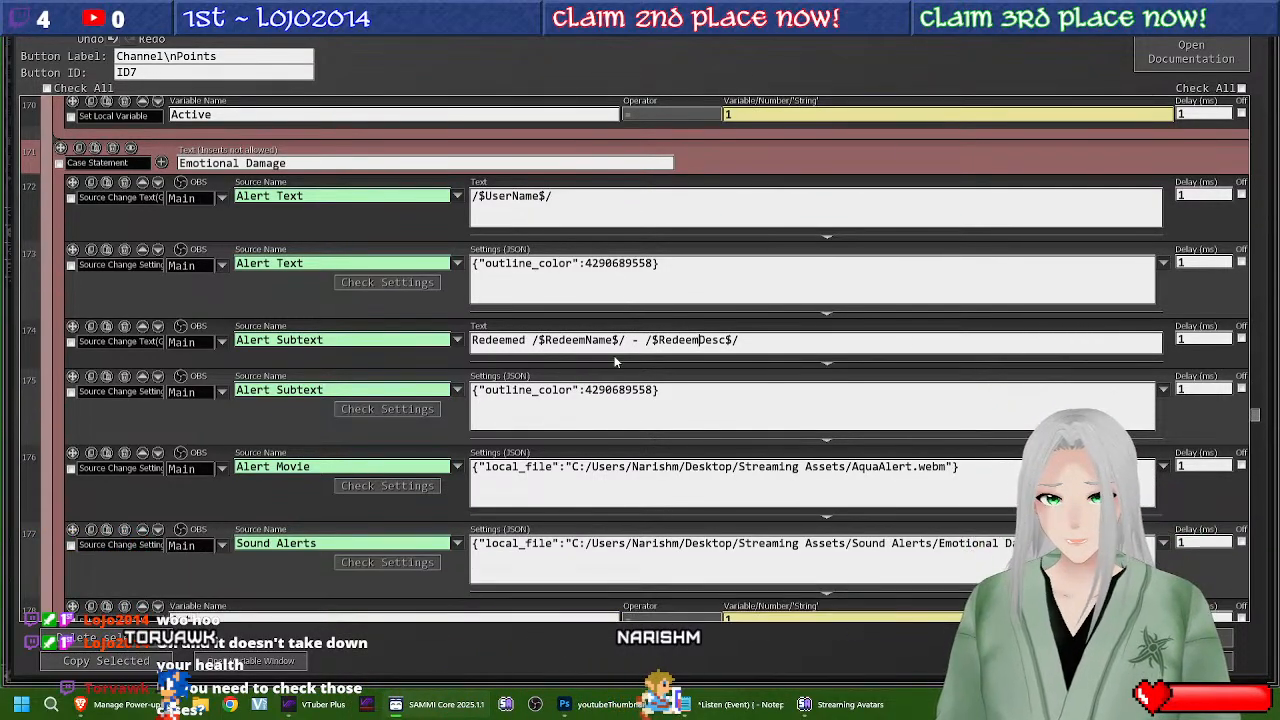
left_click(458, 424)
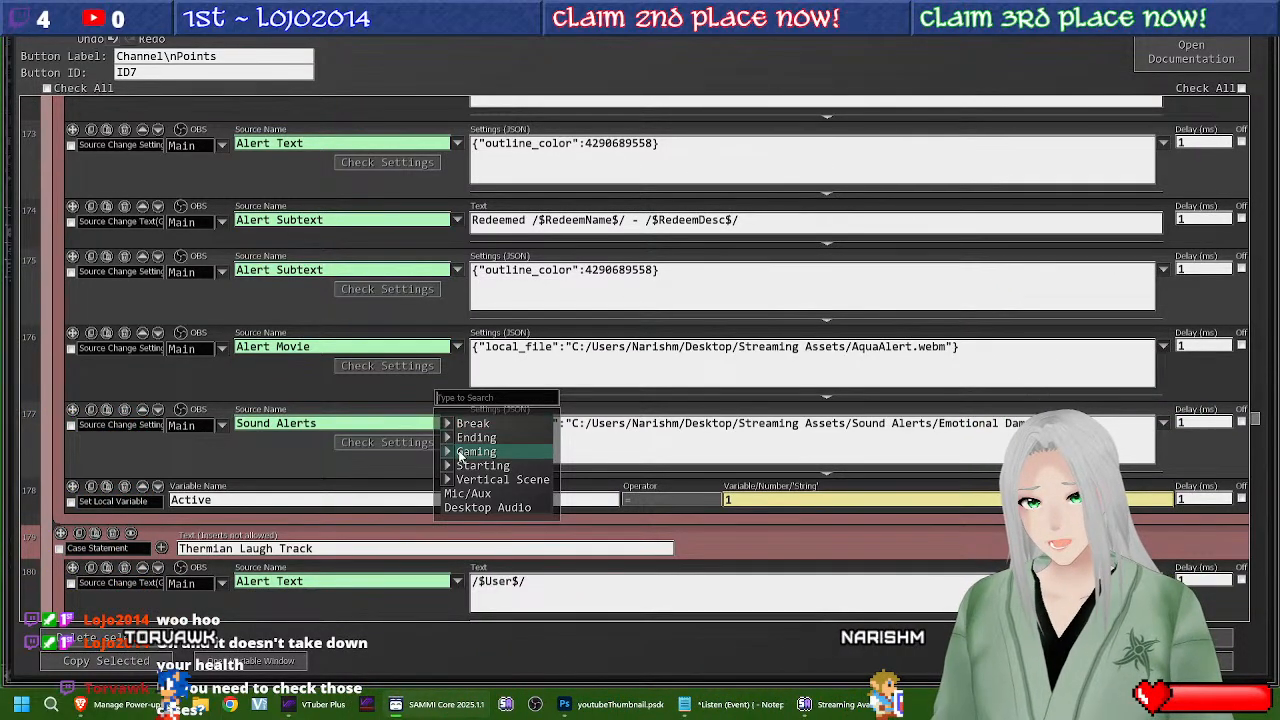
mouse_move(450, 452)
left_click(470, 346)
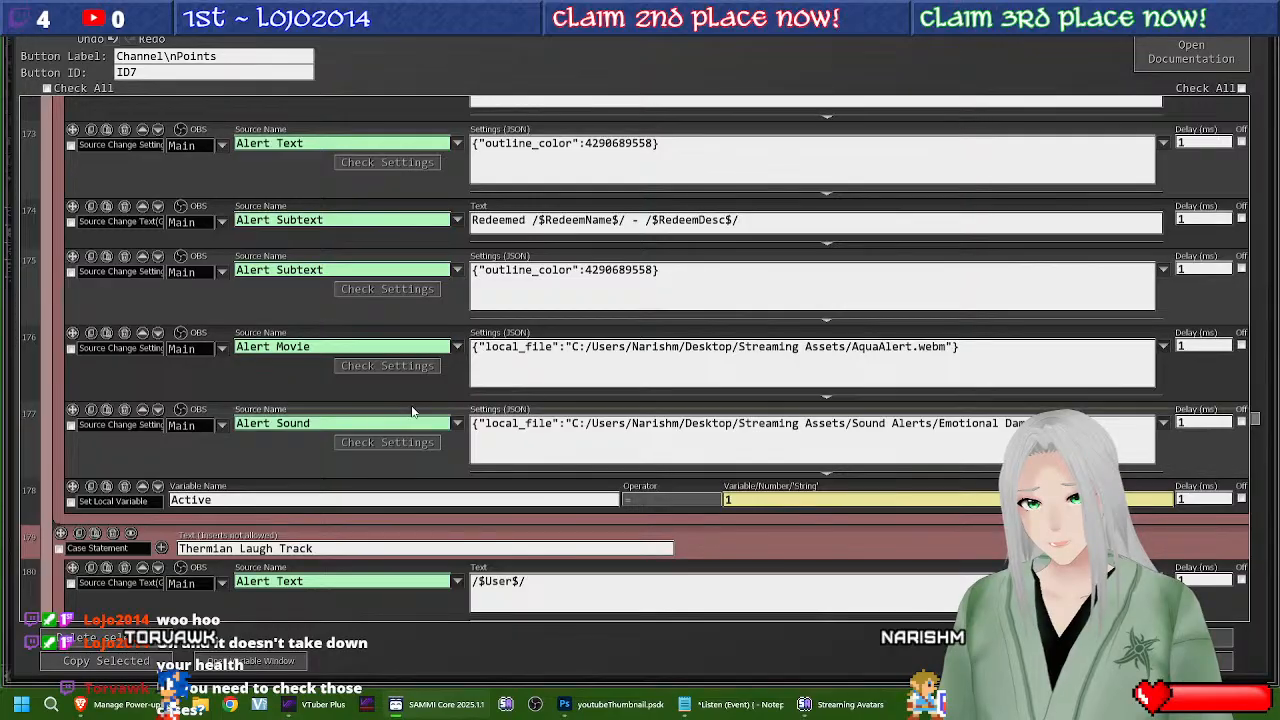
Step: In the Thermian Laugh Track case, set the alert text to /$UserName$/ and the subtext to Redeemed /$RedeemName$/ - /$RedeemDesc$/
scroll(414, 405, "down", 3)
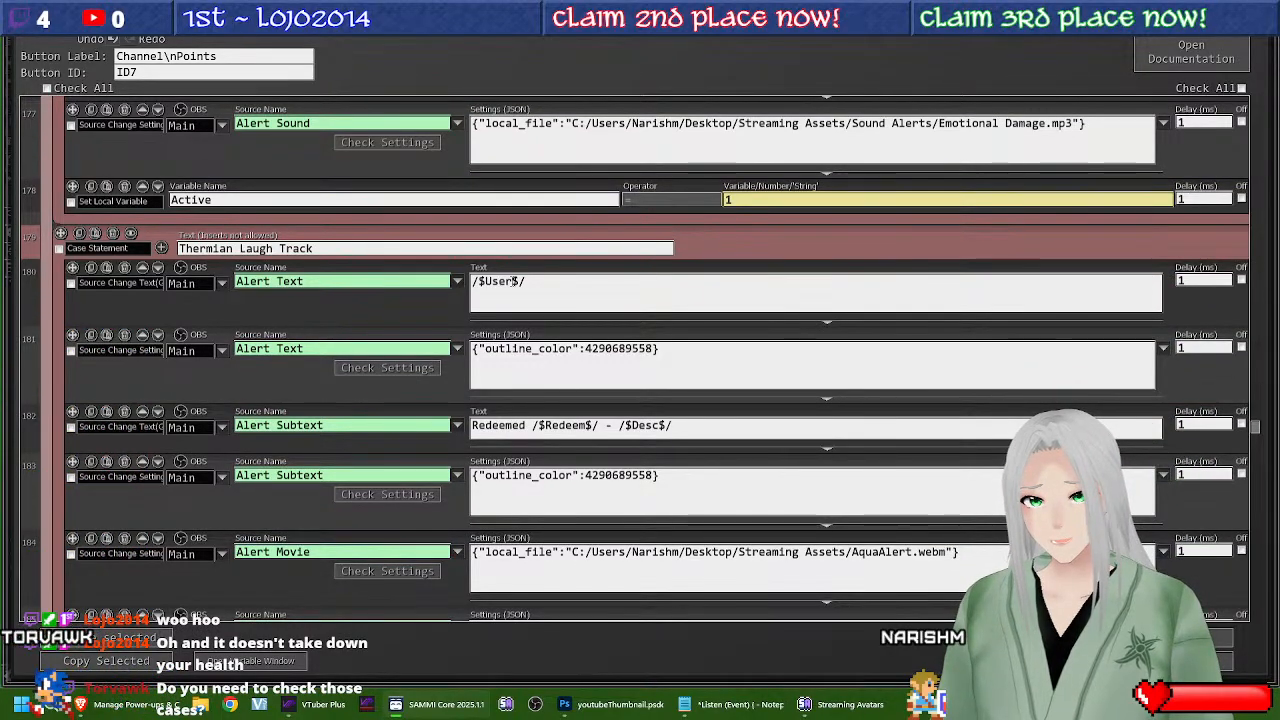
type("Name")
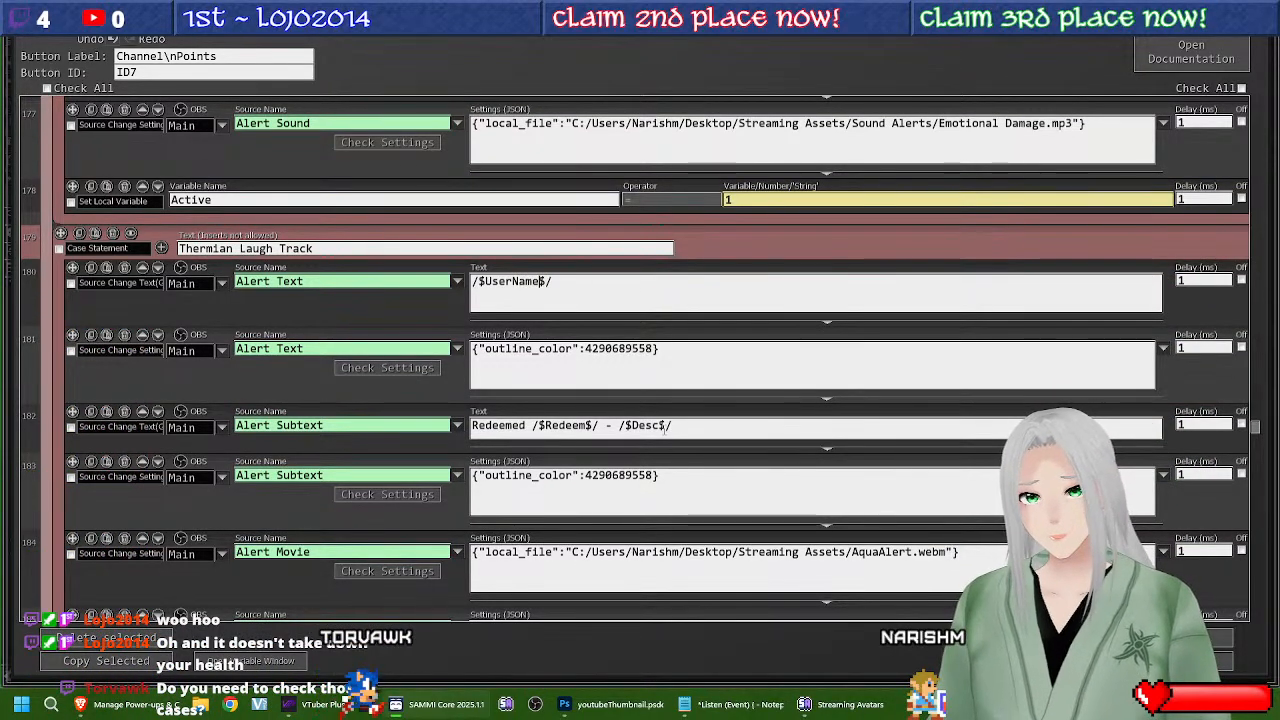
left_click(595, 429)
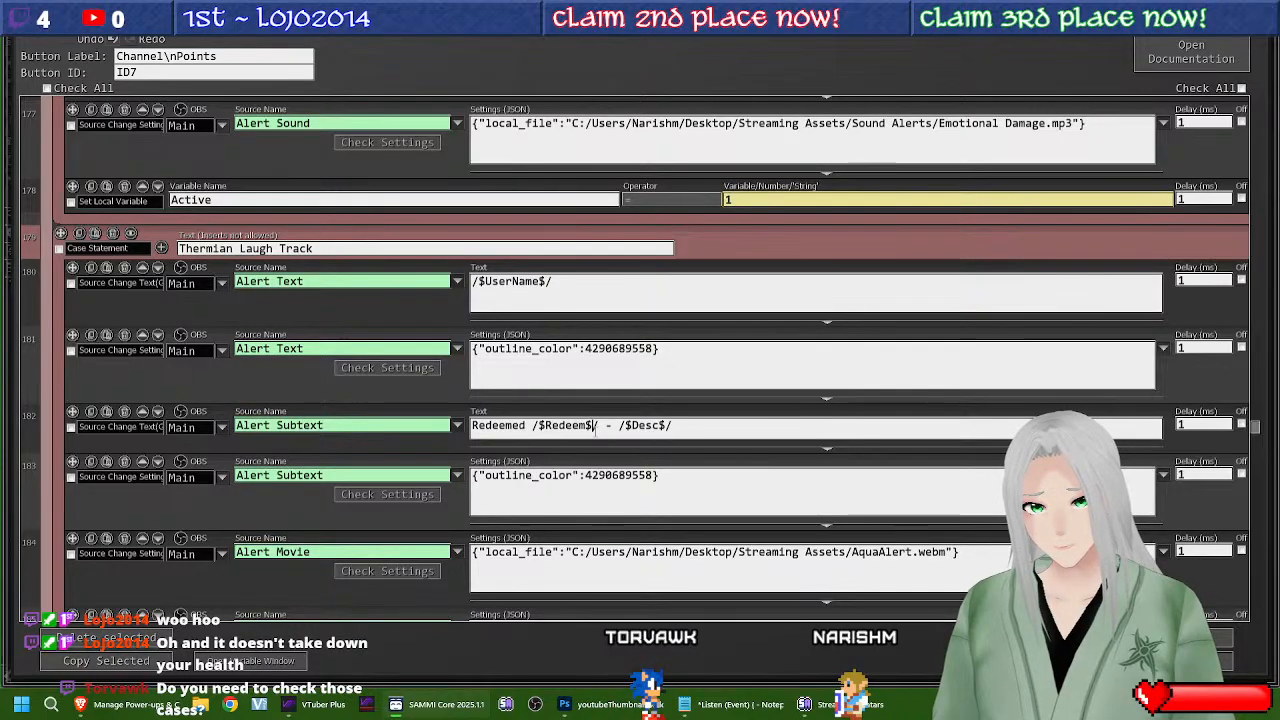
type("Name")
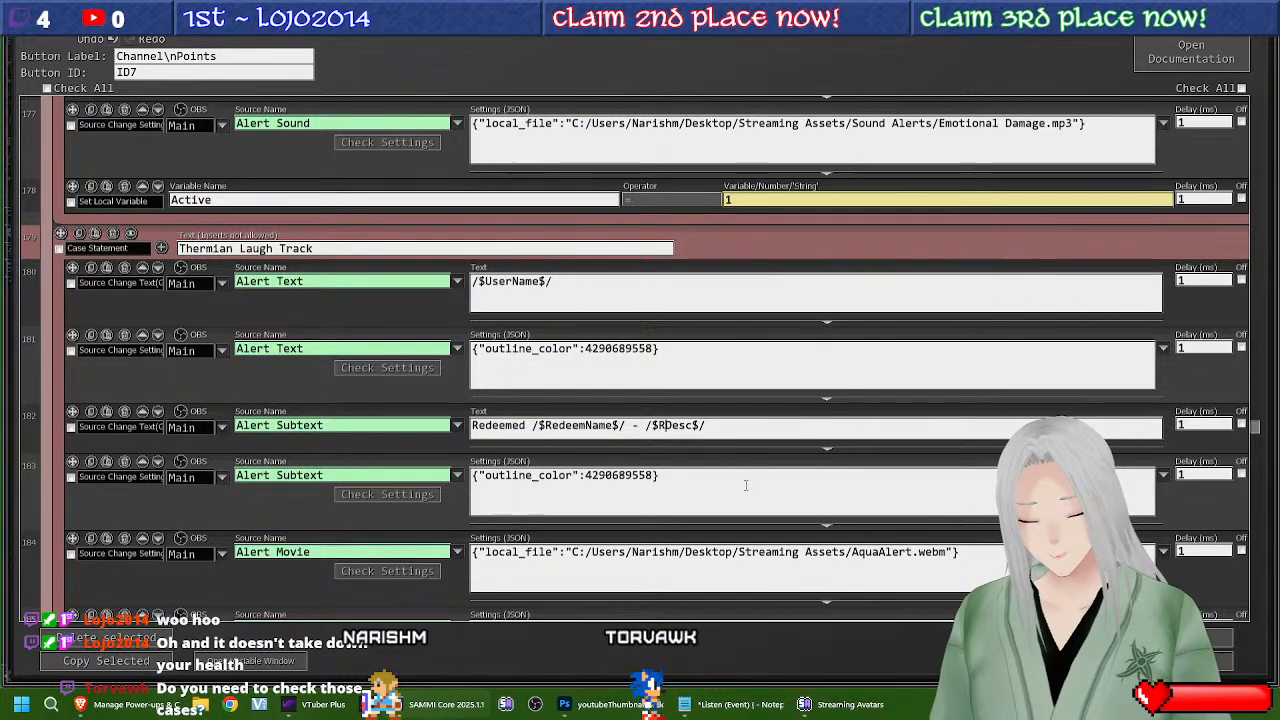
type("Redeem")
Step: Change the source of the Thermian Laugh Track.mp3 command to Alert Sound from the Gaming scene
scroll(454, 377, "down", 5)
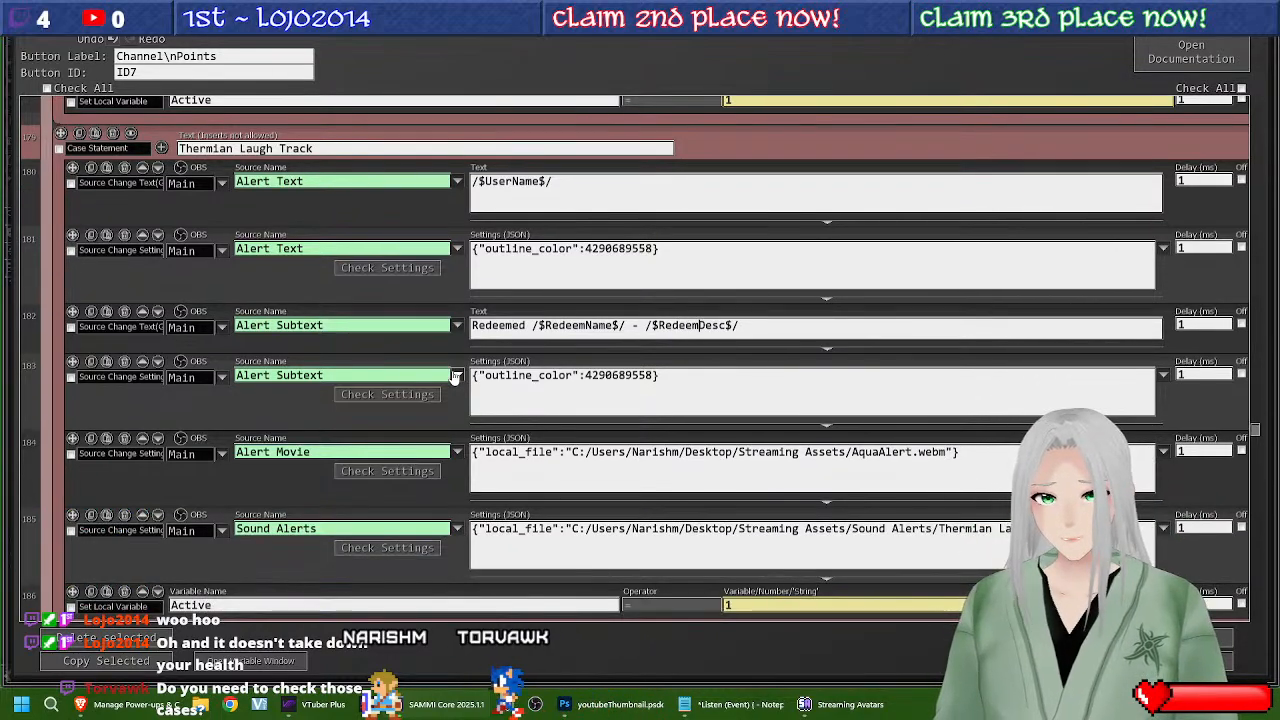
left_click(456, 428)
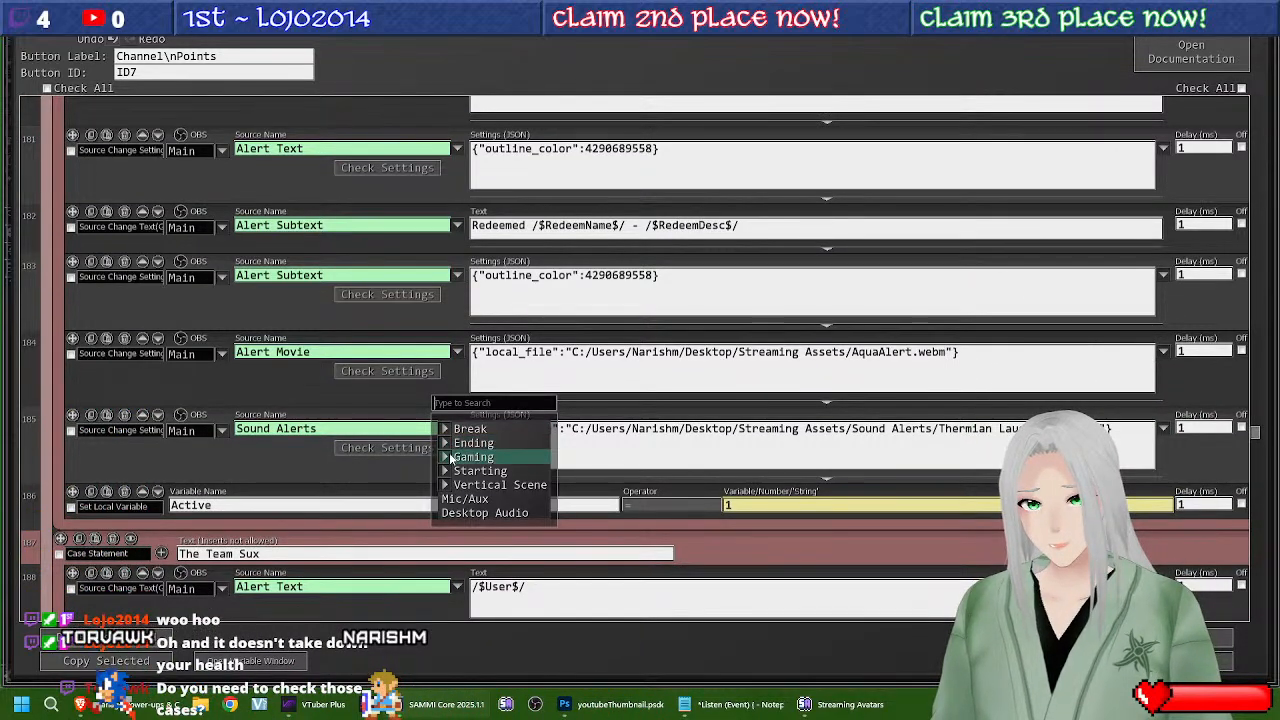
mouse_move(441, 458)
left_click(466, 352)
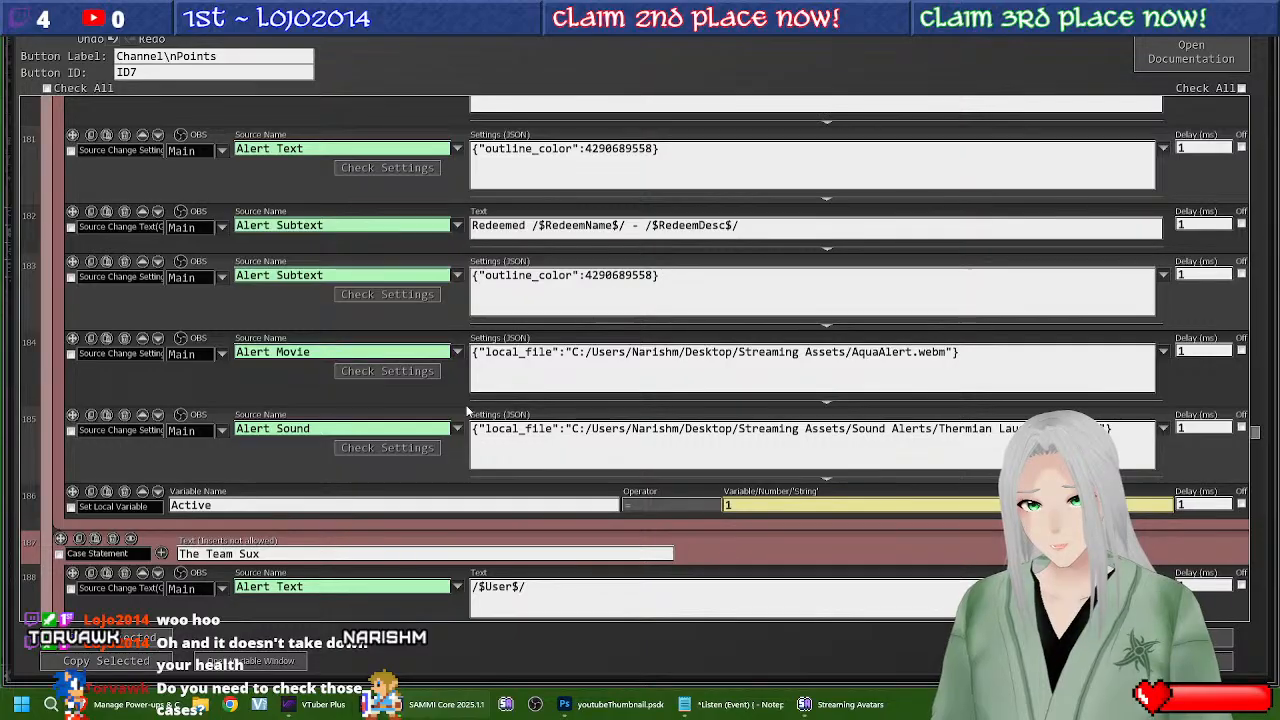
Step: In the The Team Sux case, set the alert text to /$UserName$/ and the subtext to Redeemed /$RedeemName$/ - /$RedeemDesc$/
scroll(452, 394, "down", 6)
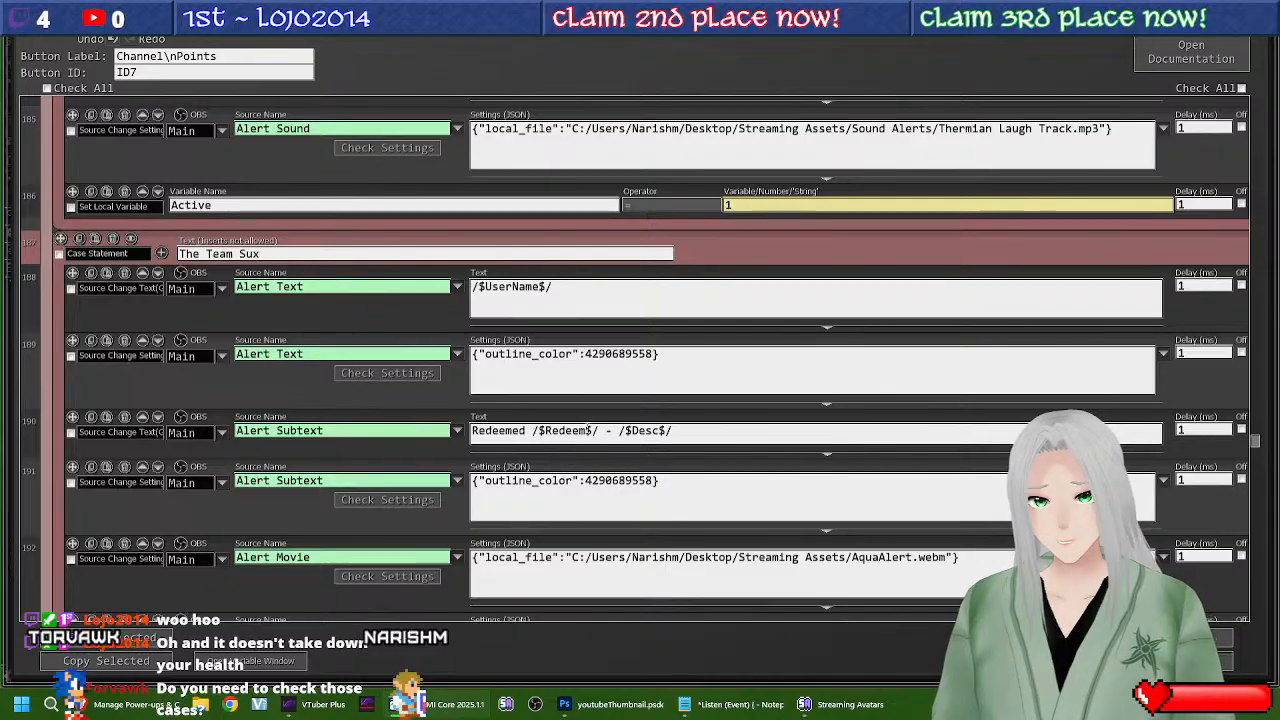
left_click(587, 431)
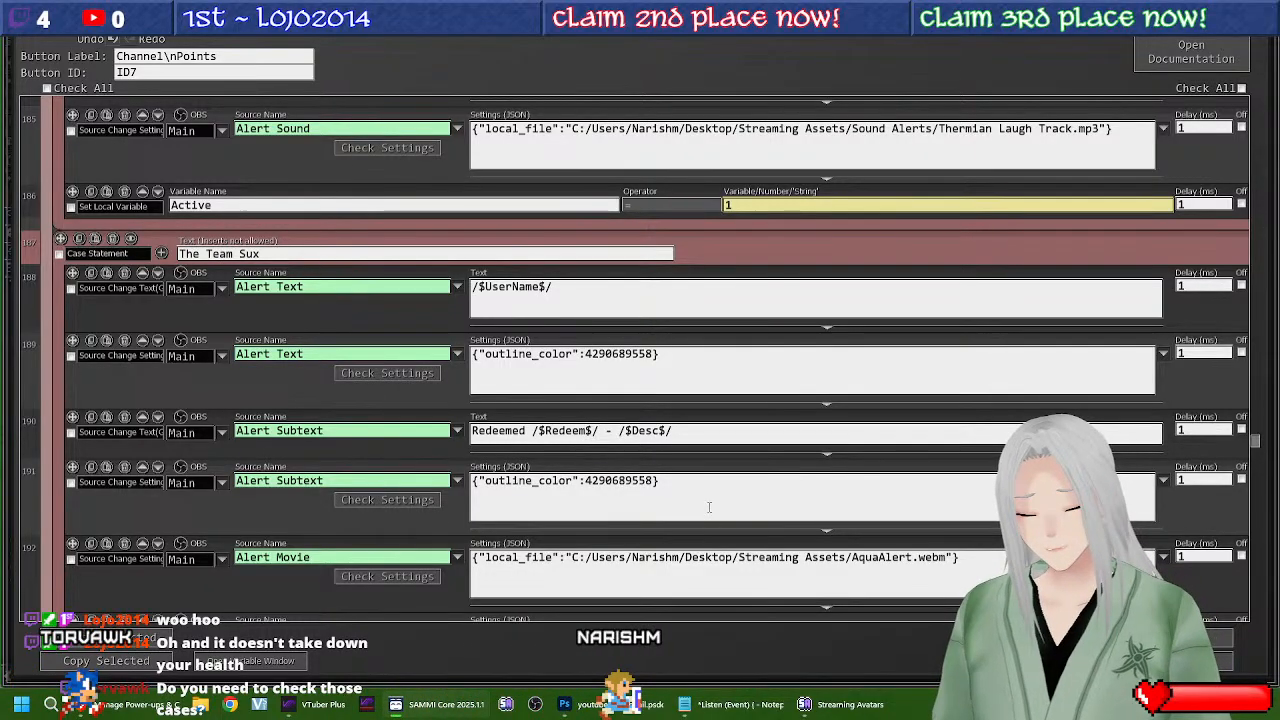
type("Name")
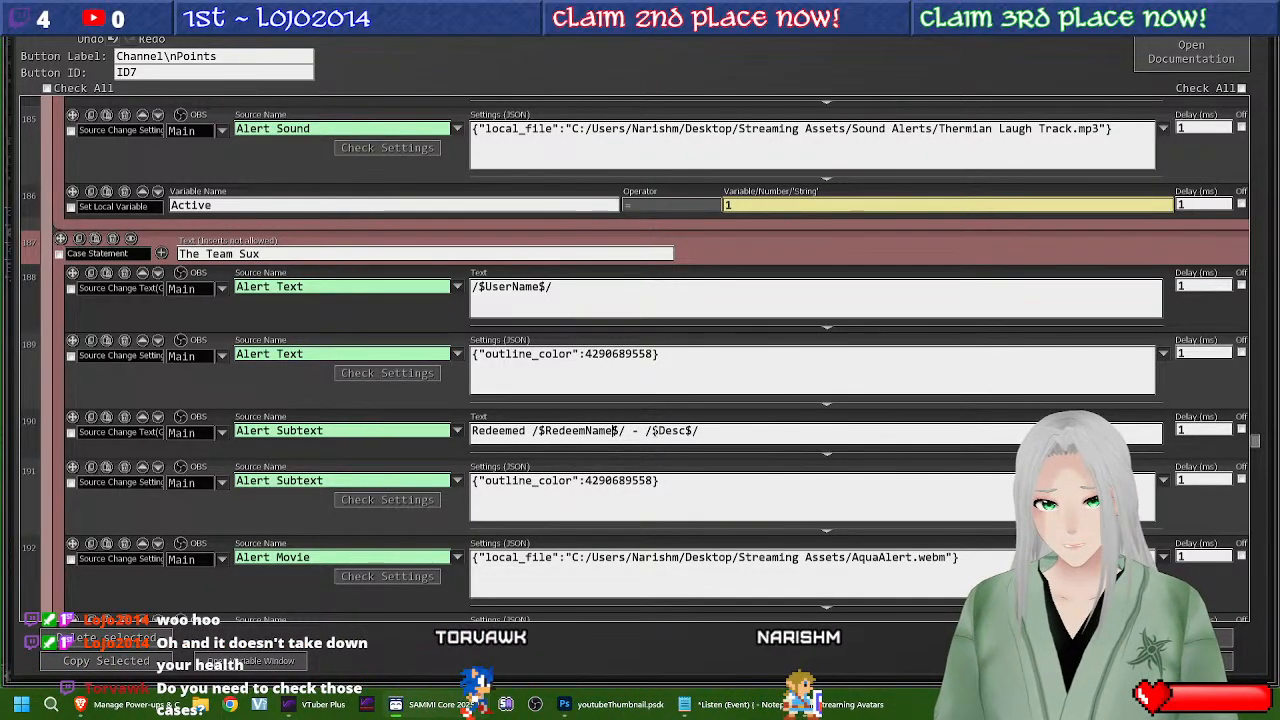
left_click(659, 431)
type("Red")
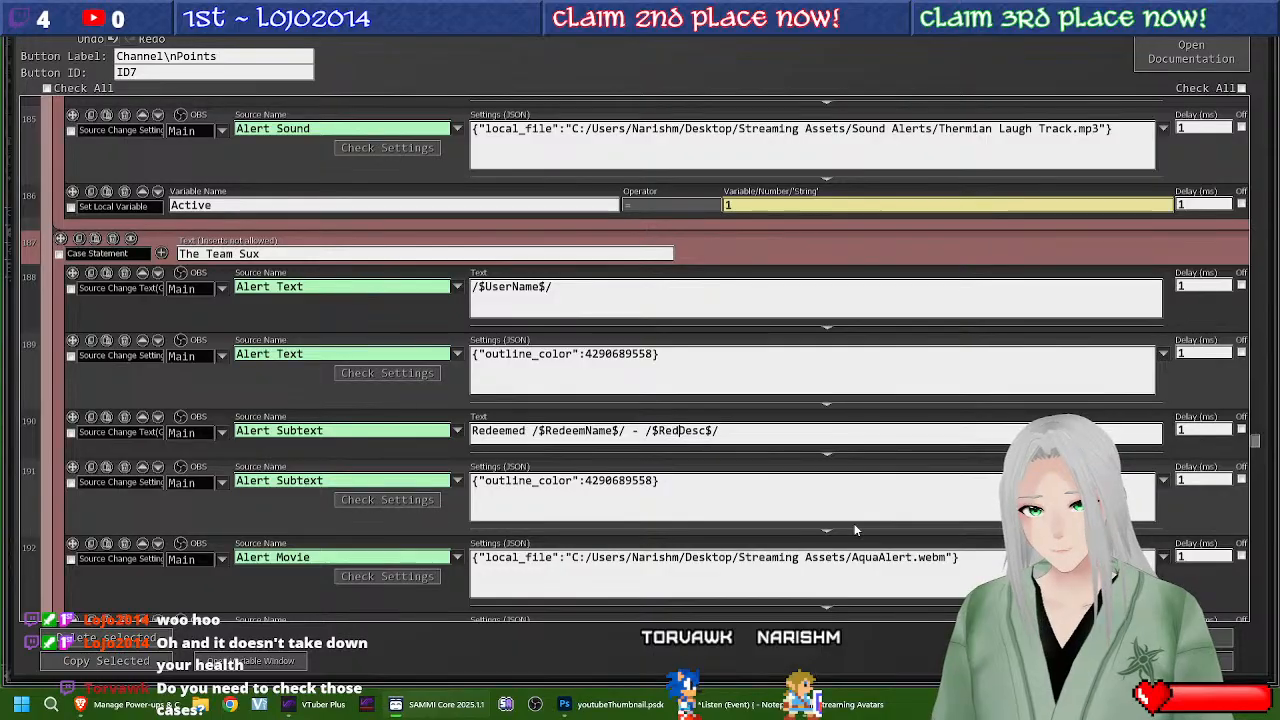
type("eem")
Step: Change the source of the The Team Sux.mp3 command to Alert Sound from the Gaming scene
scroll(657, 482, "down", 5)
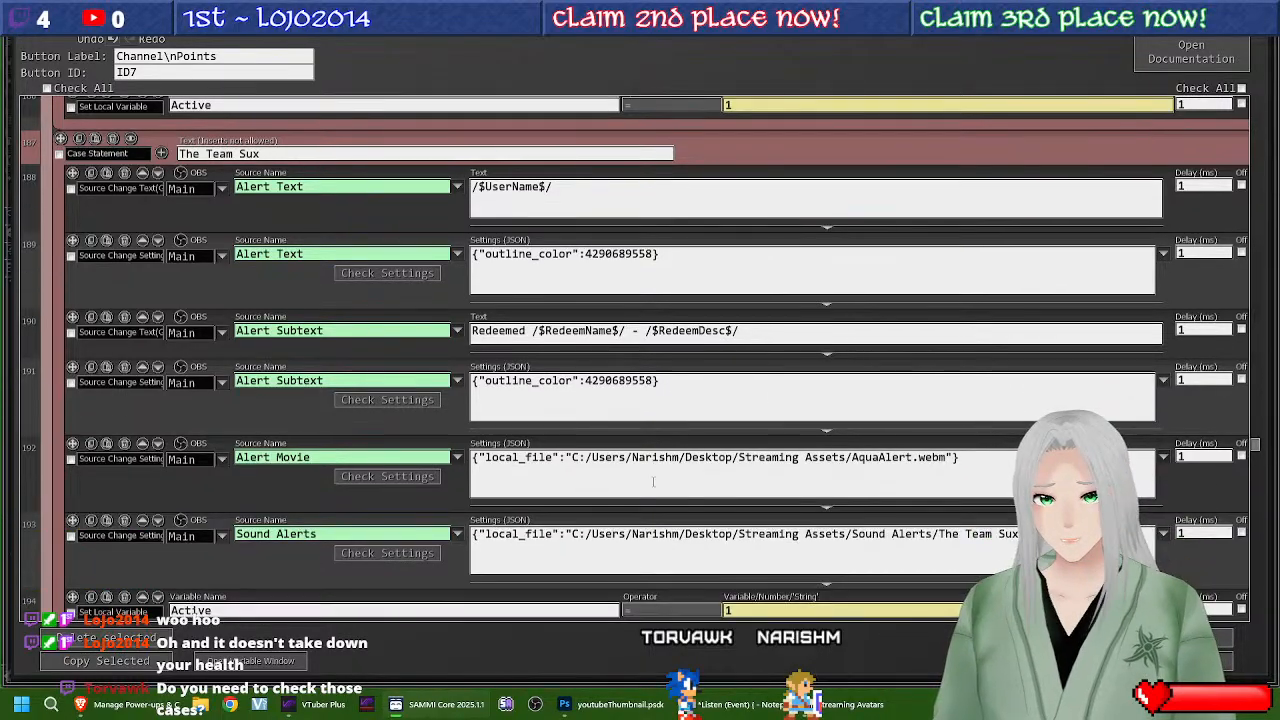
left_click(457, 433)
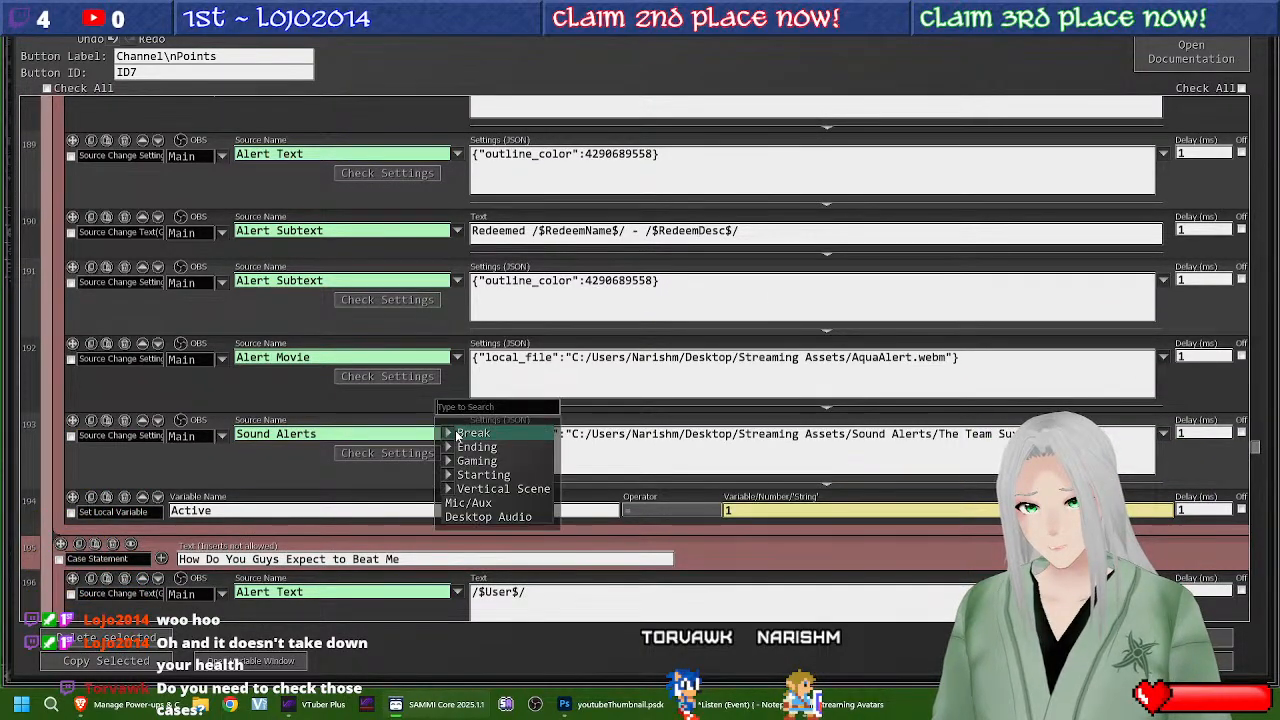
mouse_move(453, 462)
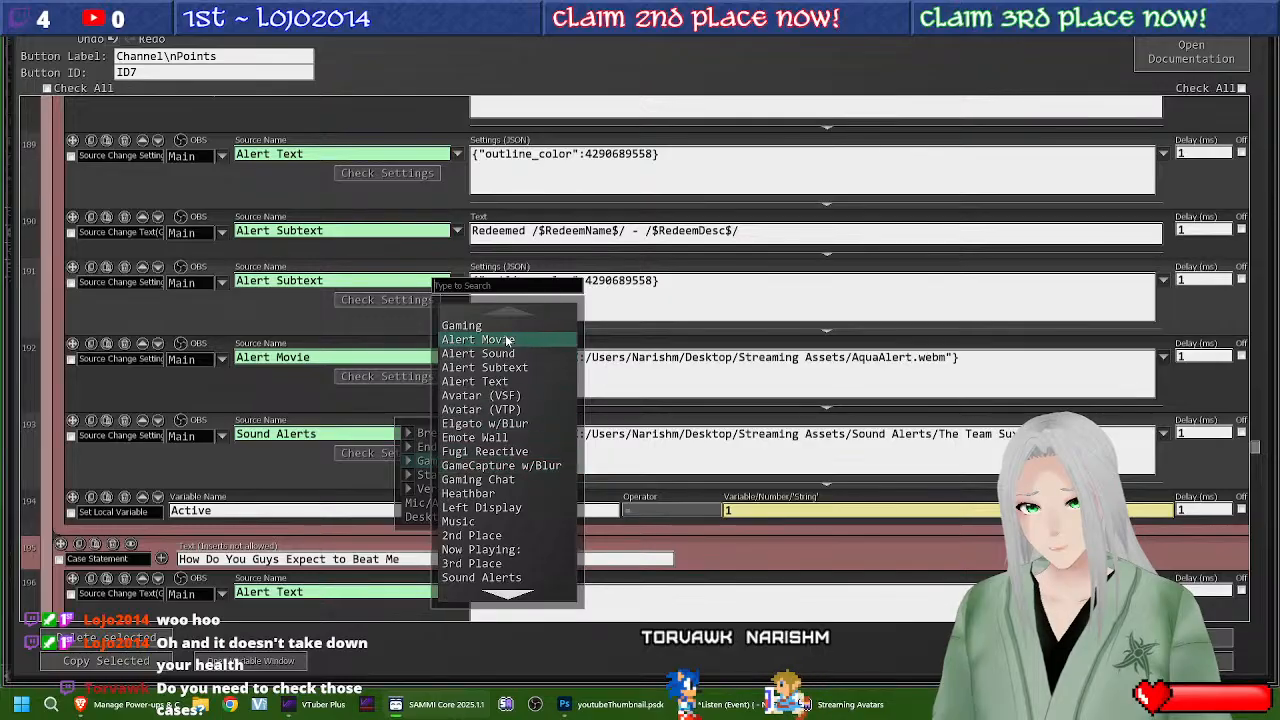
left_click(478, 353)
Step: In the How Do You Guys Expect to Beat Me case, set the alert text to /$UserName$/ and the subtext to Redeemed /$RedeemName$/ - /$RedeemDesc$/
scroll(459, 482, "down", 5)
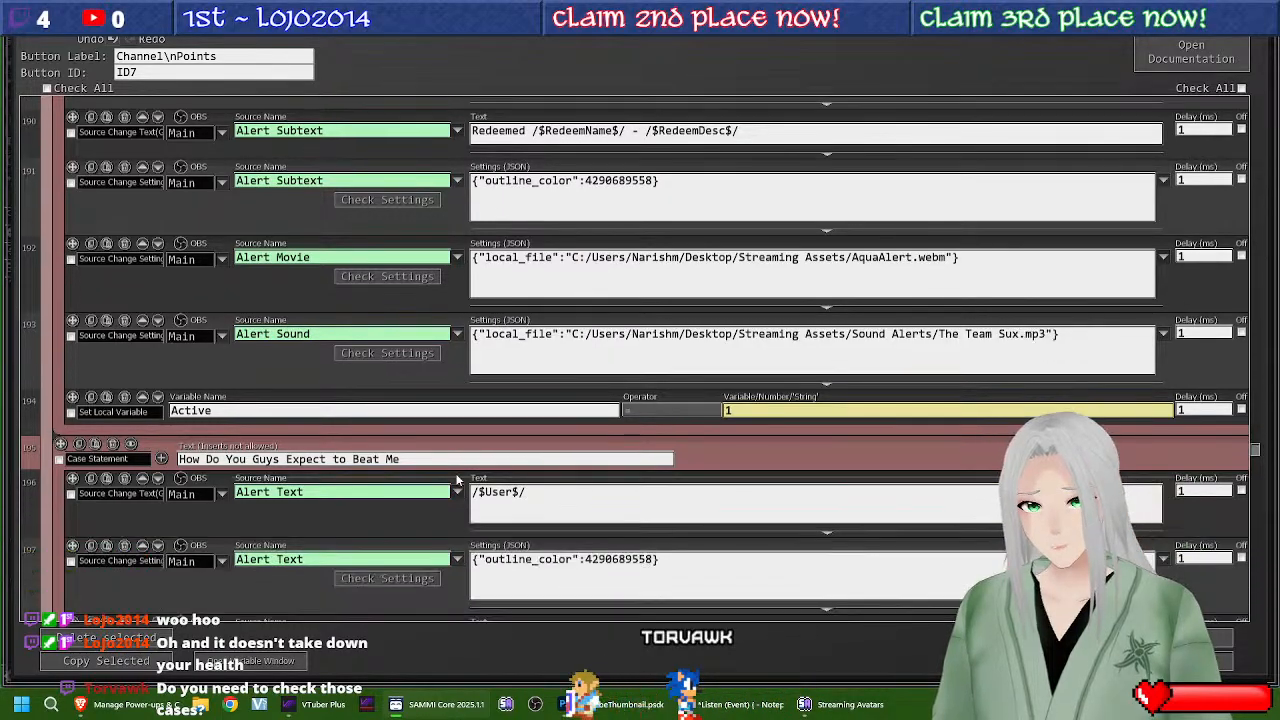
left_click(512, 371)
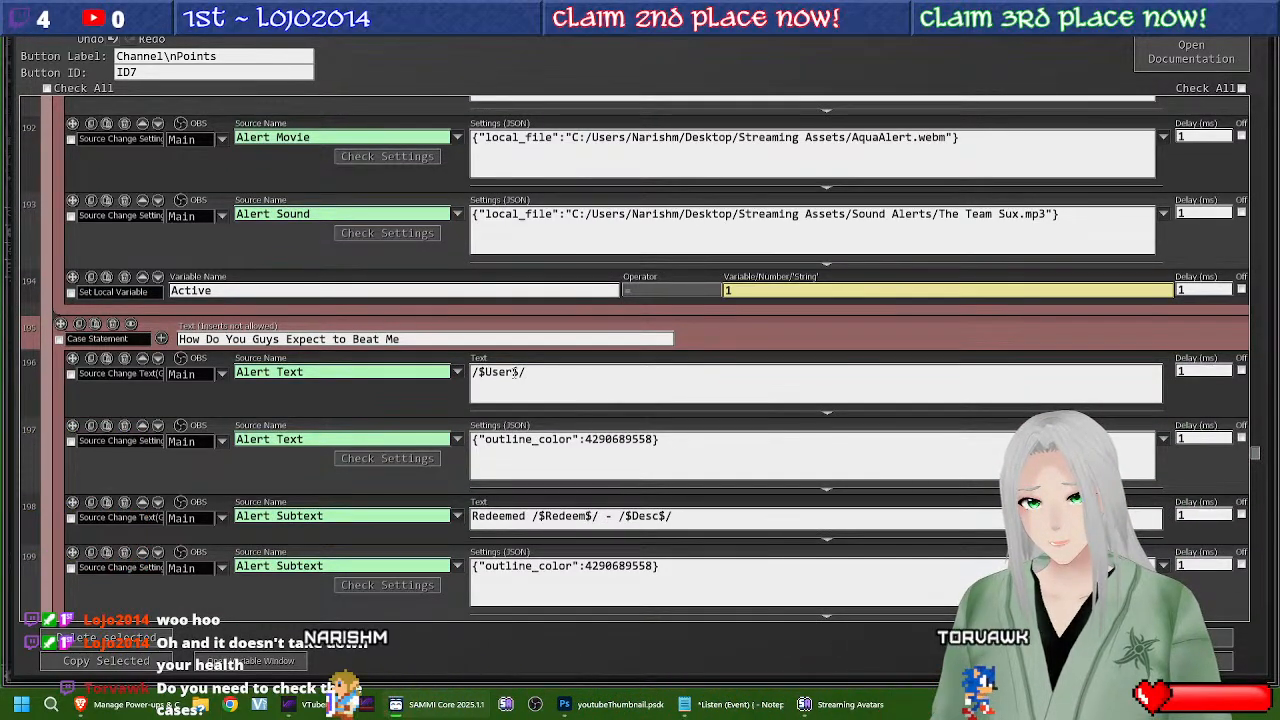
type("Name")
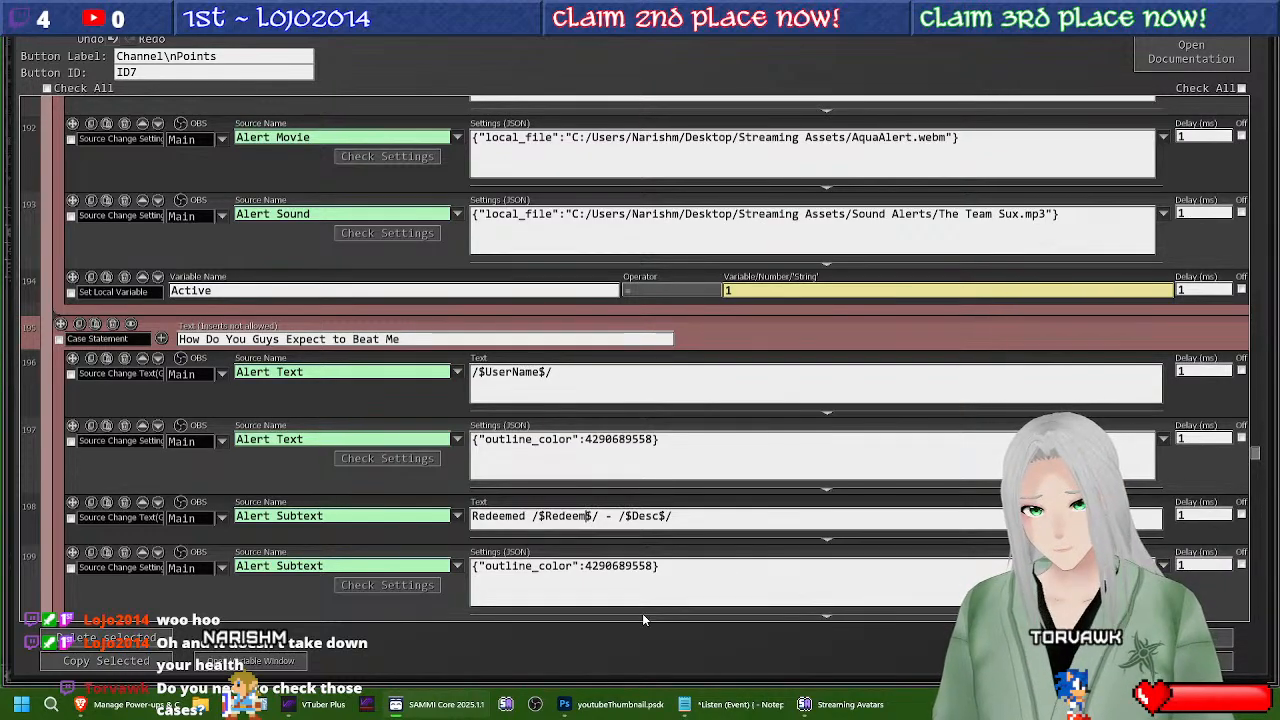
type("Name")
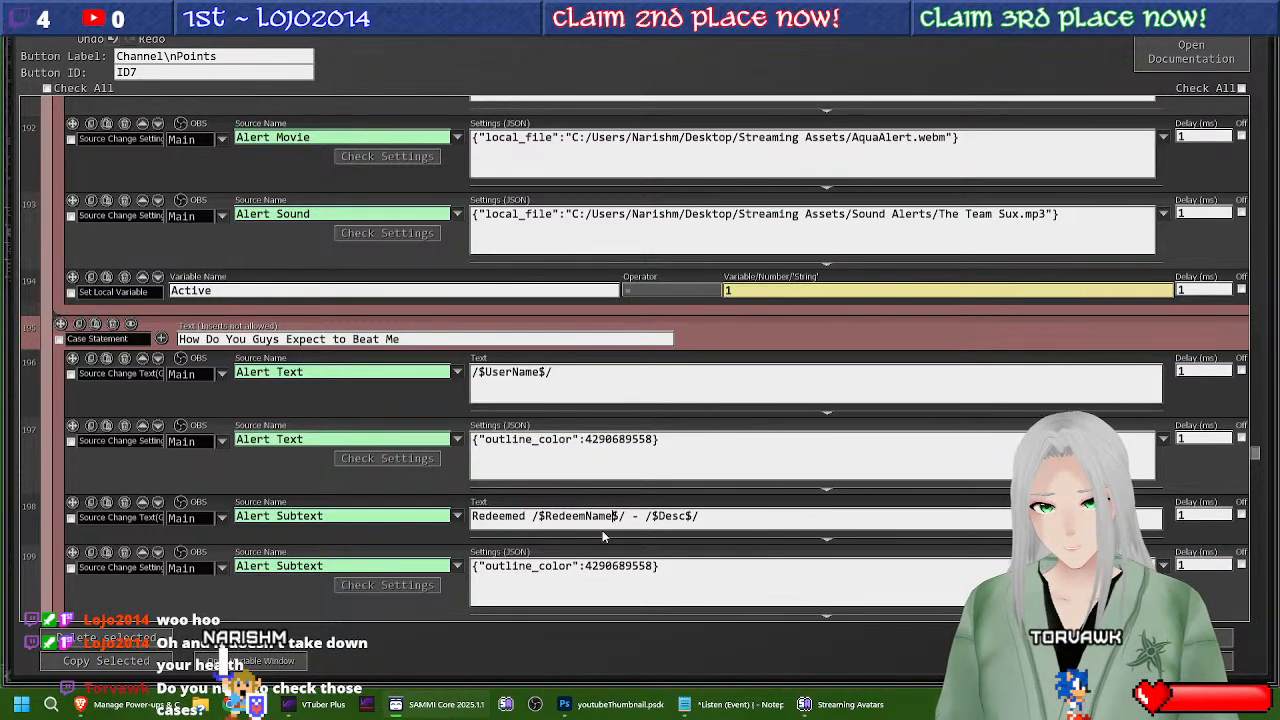
type("Redeem")
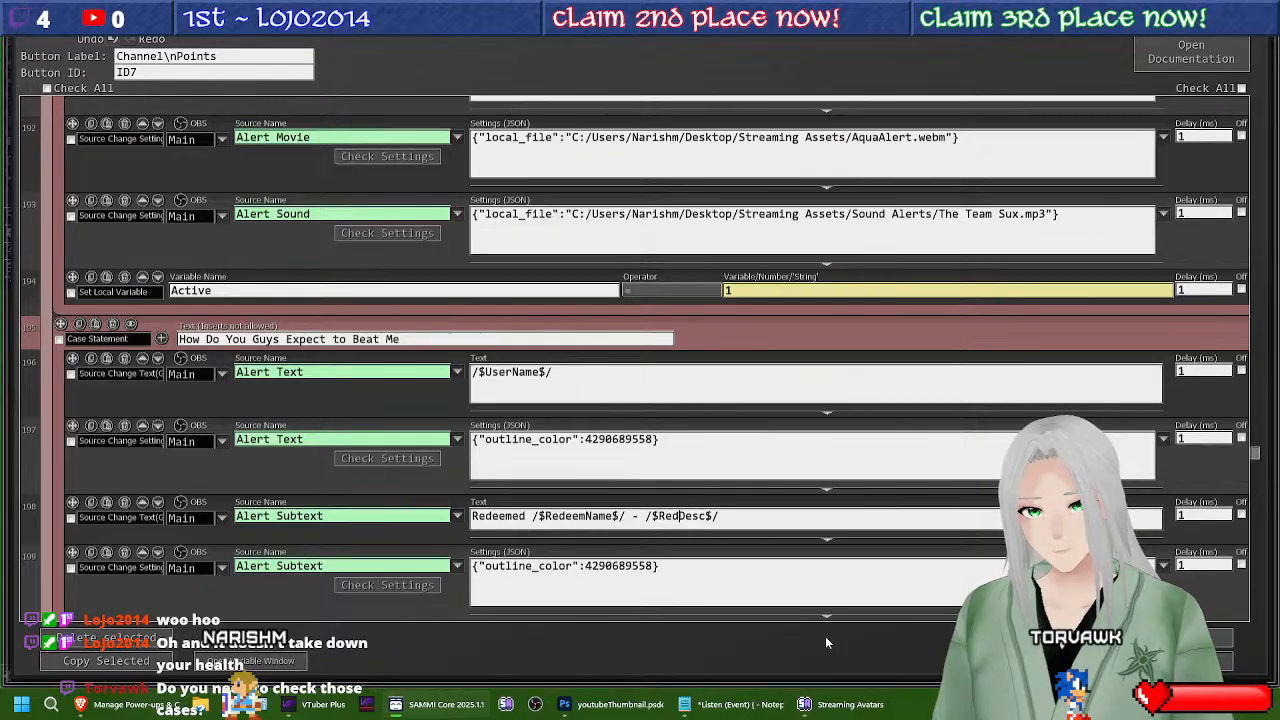
Step: Change the sound source in the How Do You Guys Expect to Beat Me case to Alert Sound from the Gaming scene and save the button
scroll(519, 505, "down", 3)
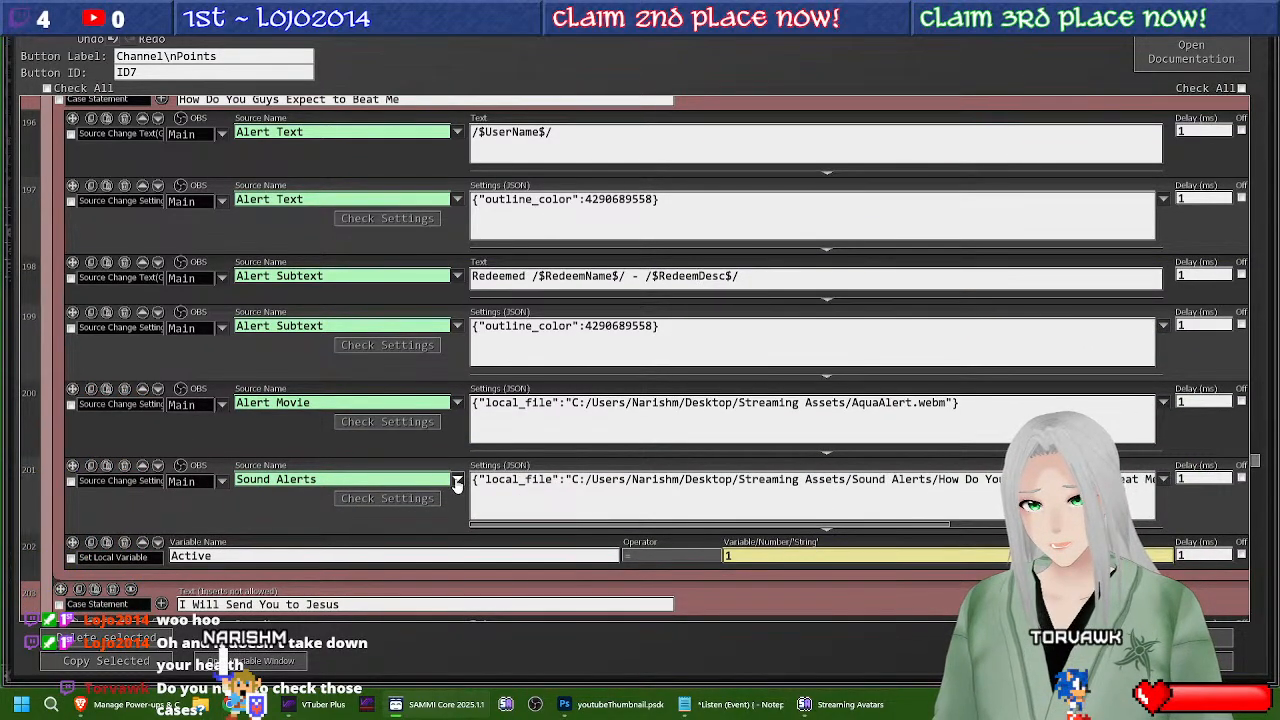
left_click(457, 481)
mouse_move(452, 512)
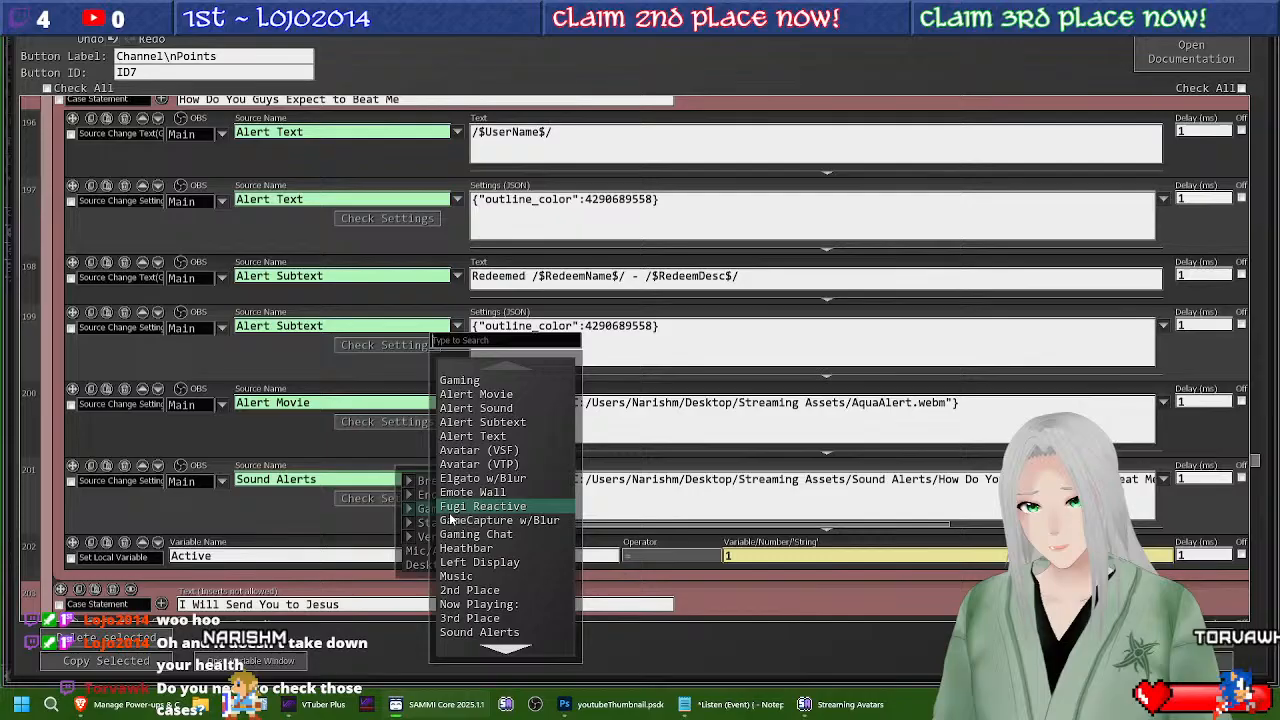
left_click(475, 408)
scroll(442, 522, "down", 3)
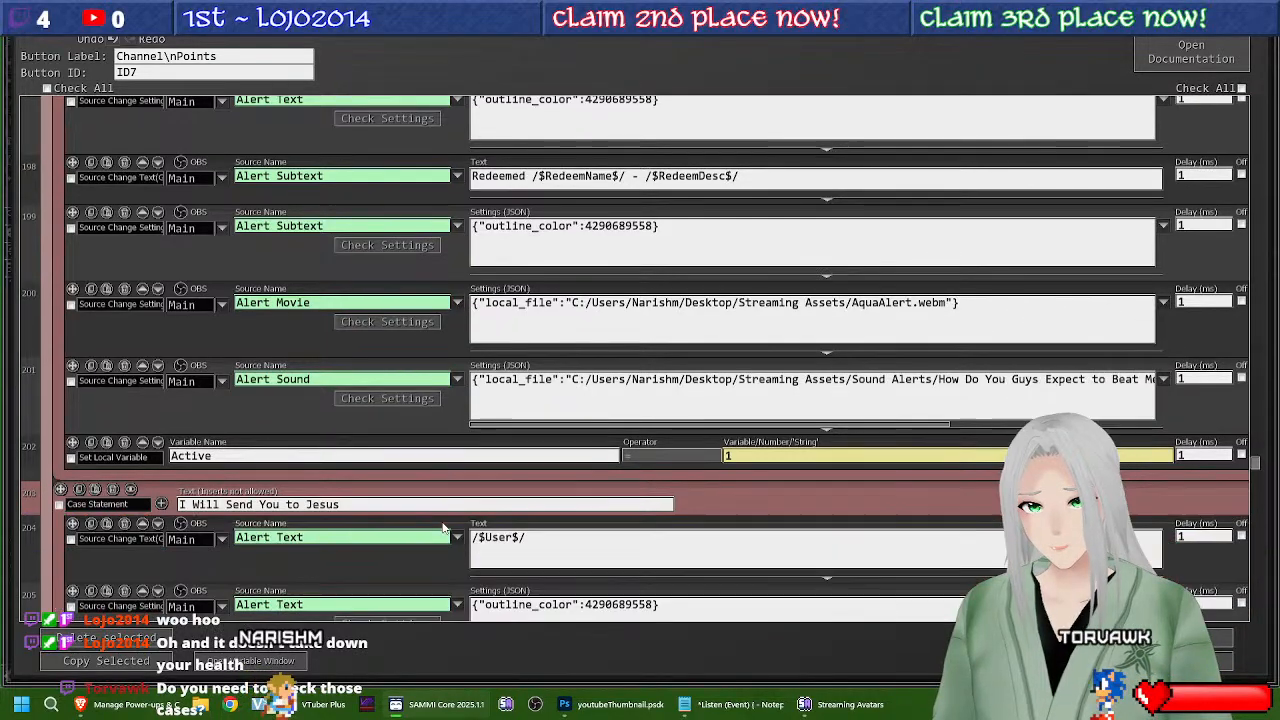
left_click(1165, 638)
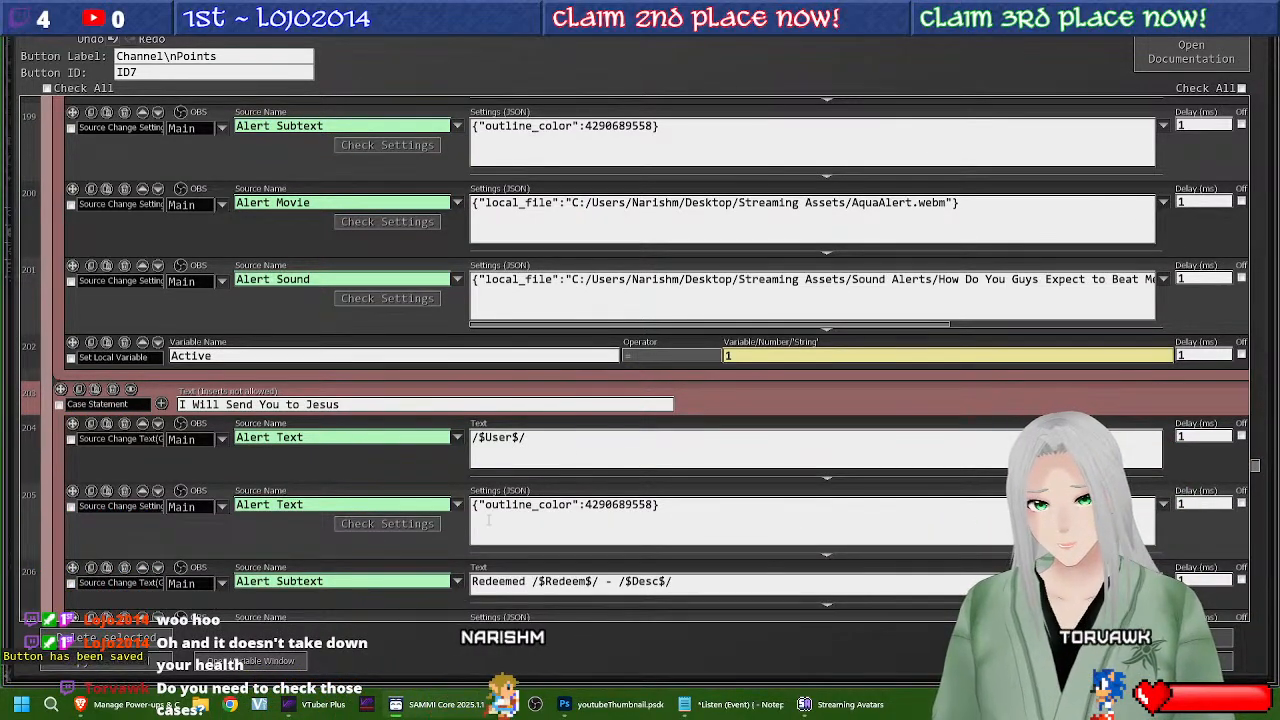
Step: In the I Will Send You to Jesus case, set the alert text to /$UserName$/ and the subtext to Redeemed /$RedeemName$/ - /$RedeemDesc$/
scroll(474, 472, "down", 1)
left_click(513, 398)
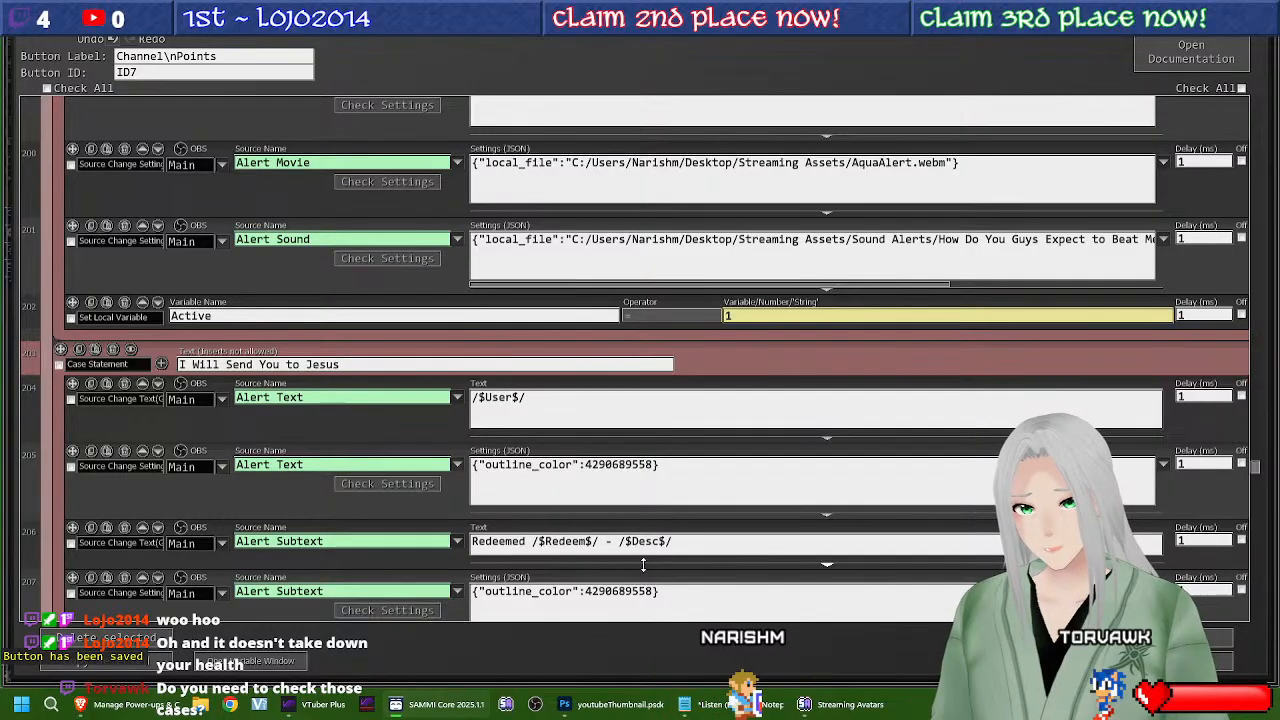
type("Name")
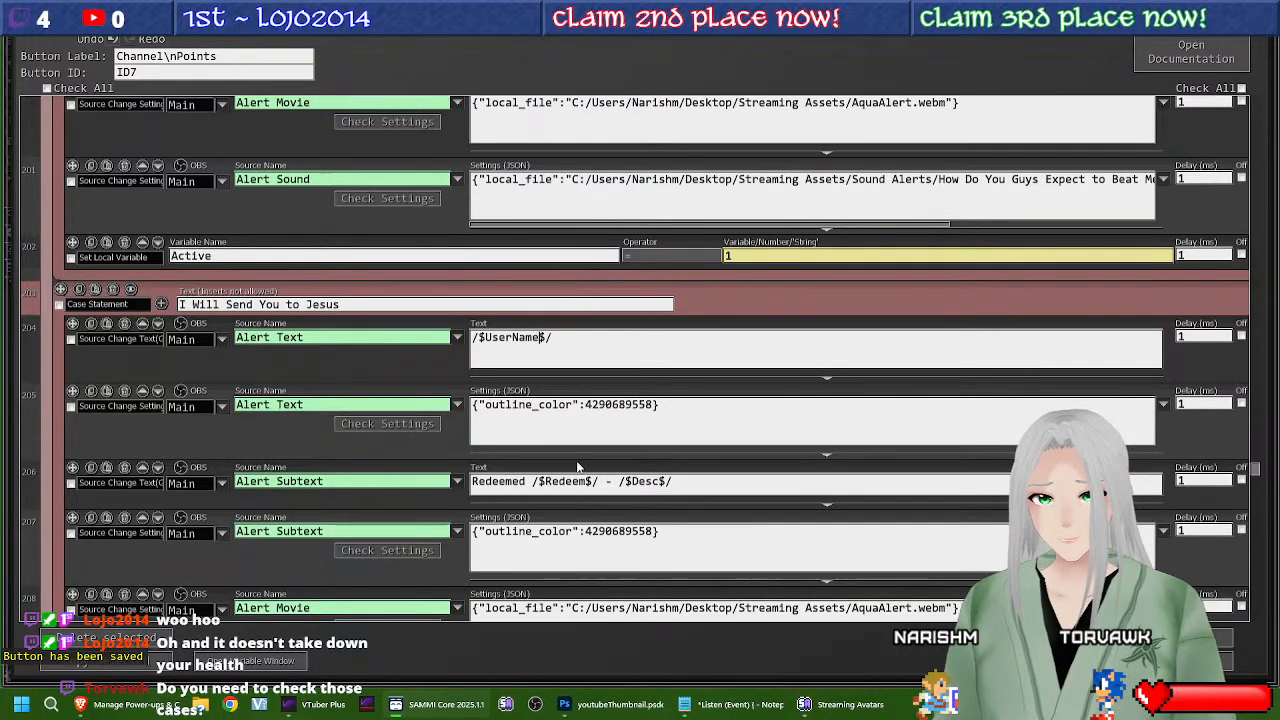
scroll(644, 565, "down", 1)
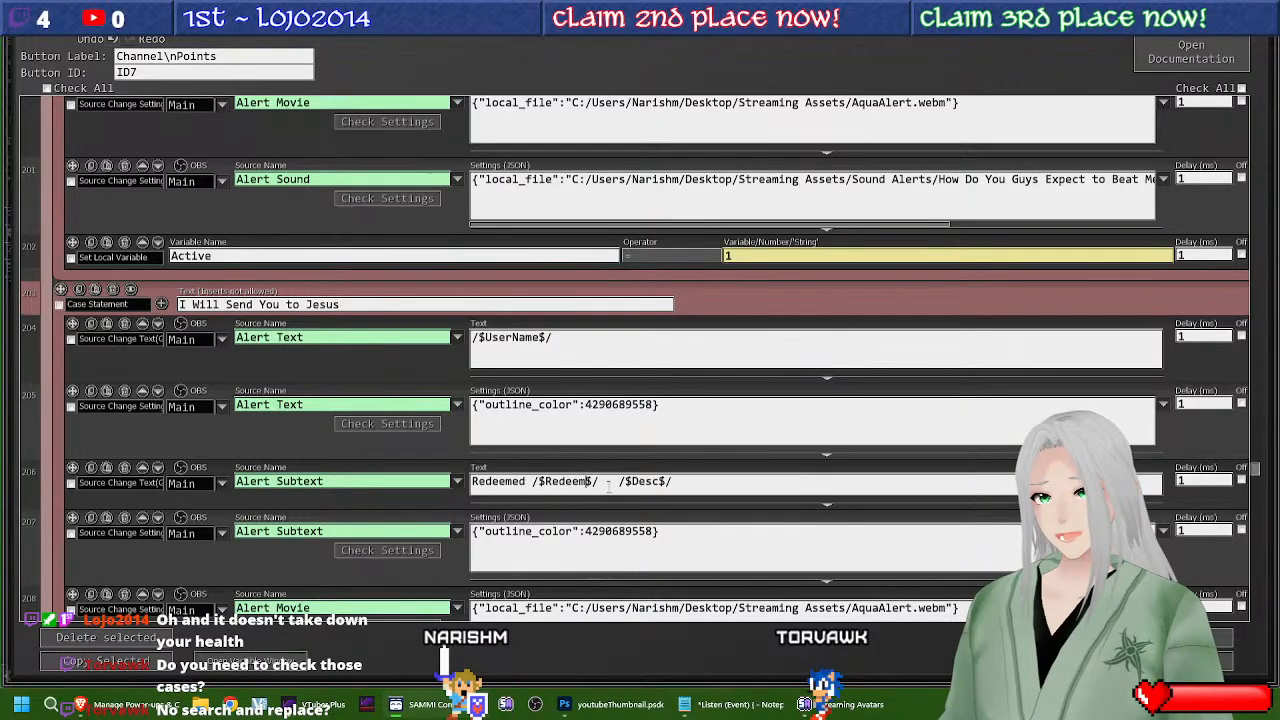
type("Name")
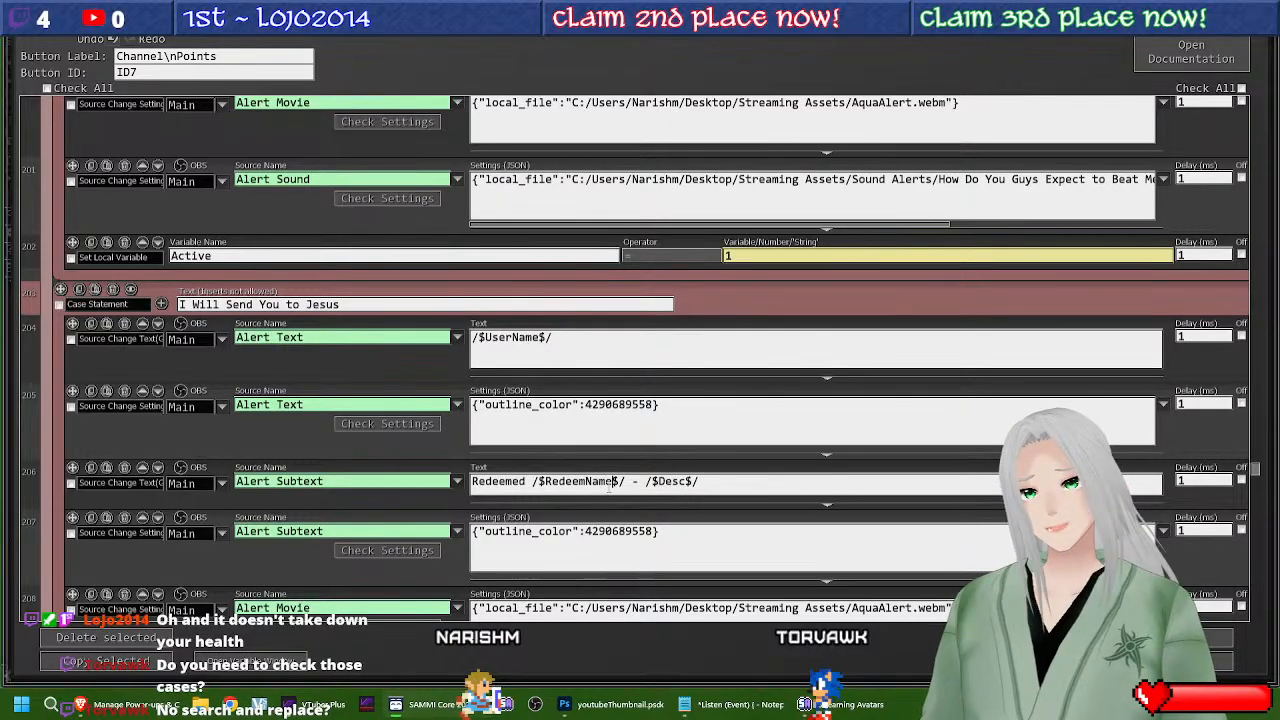
left_click(659, 481)
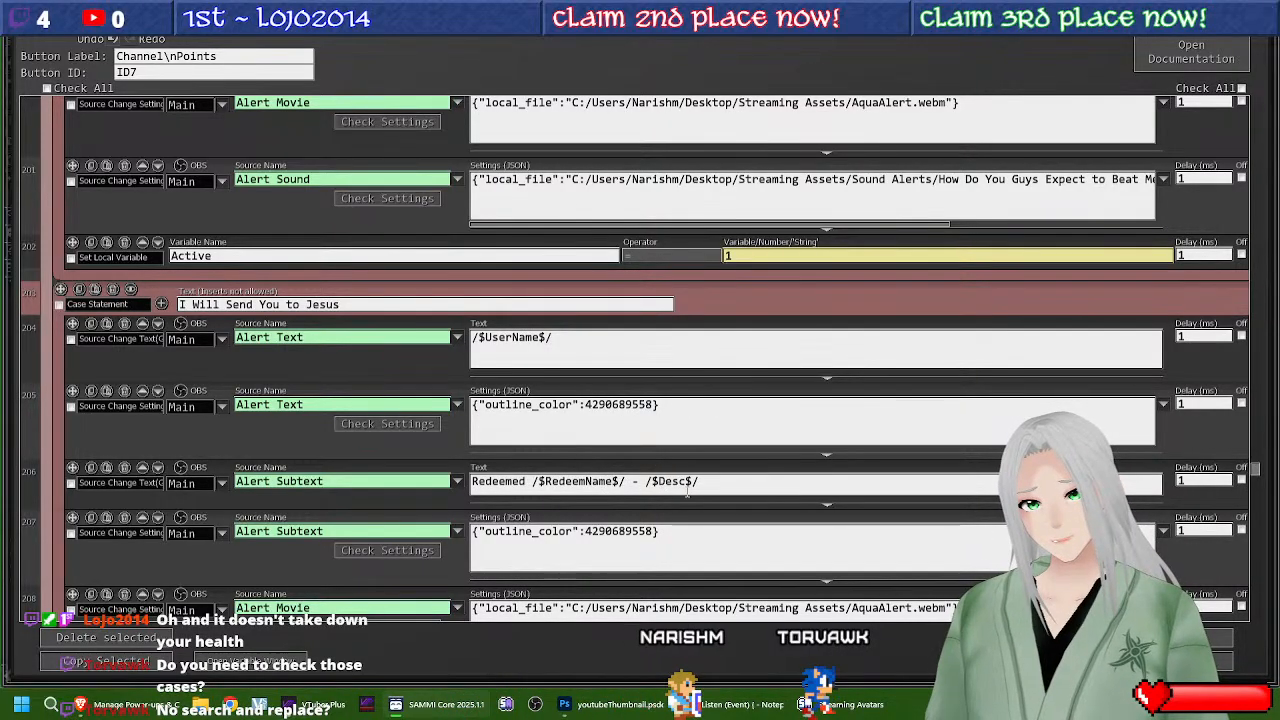
type("Red")
mouse_move(714, 515)
type("eem")
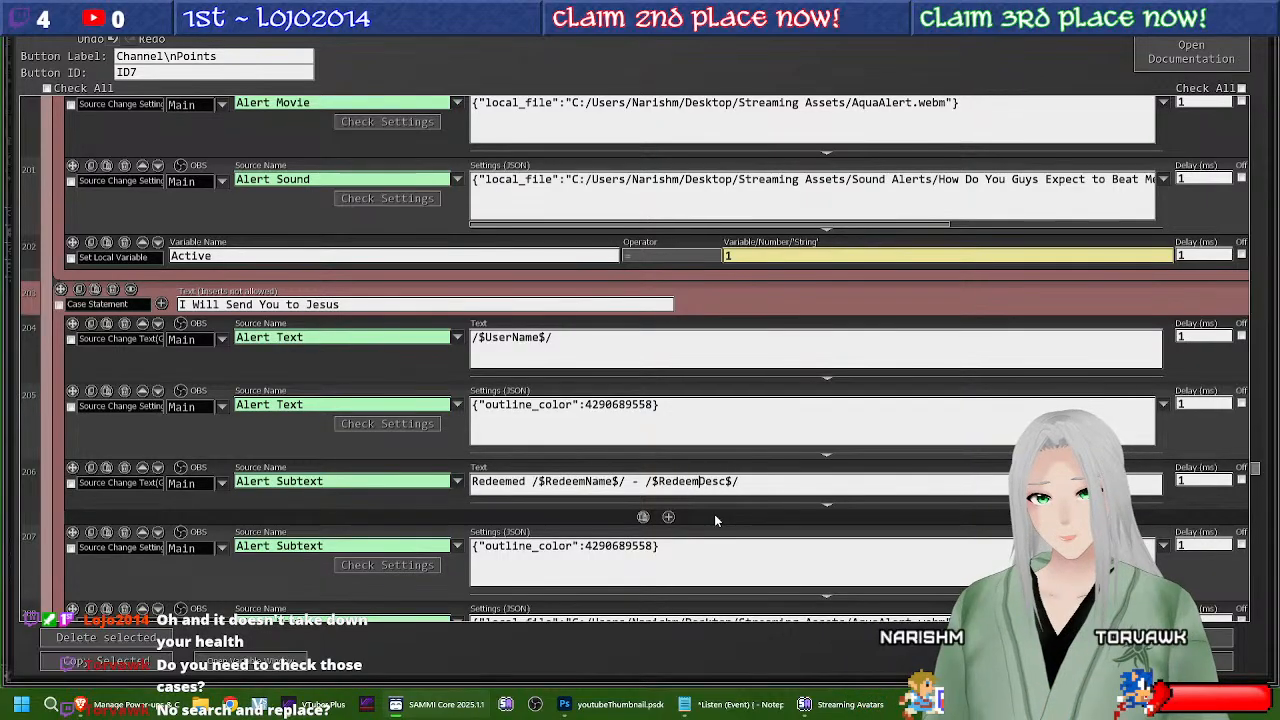
Step: Change the source of the I Will Send You to Jesus.mp3 command to Alert Sound from the Gaming scene
scroll(714, 519, "down", 3)
scroll(609, 457, "down", 1)
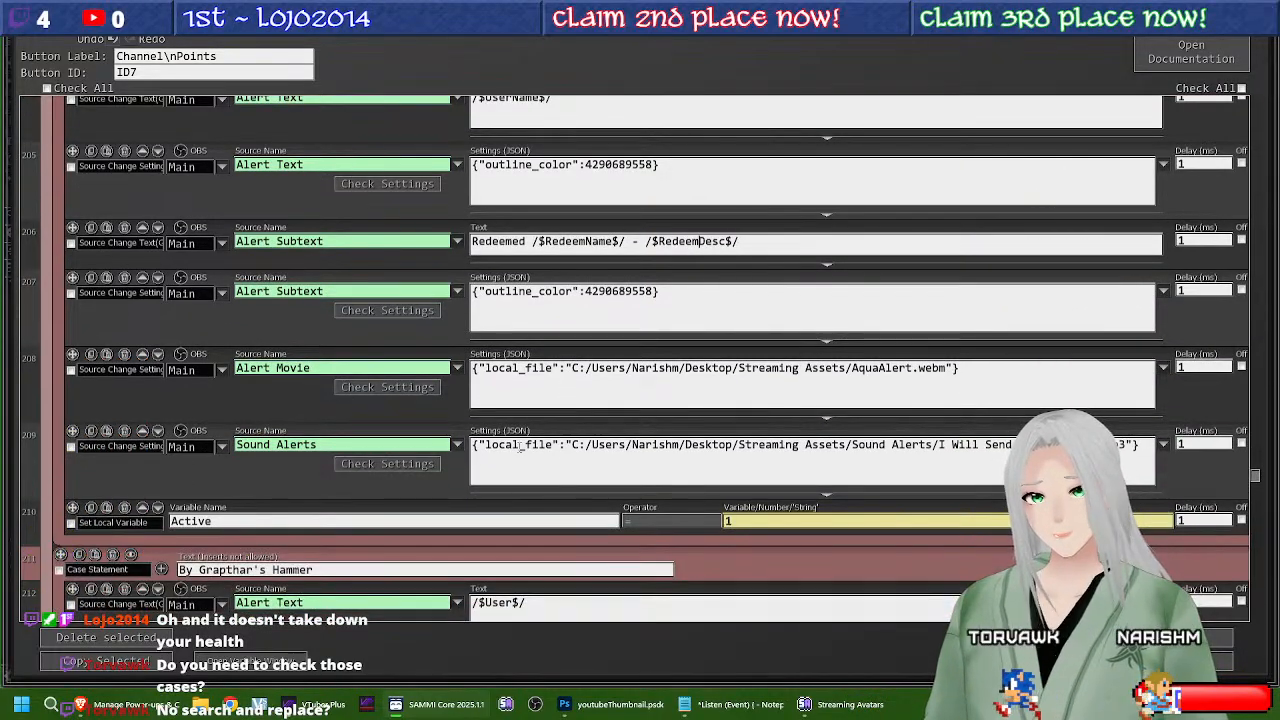
left_click(456, 445)
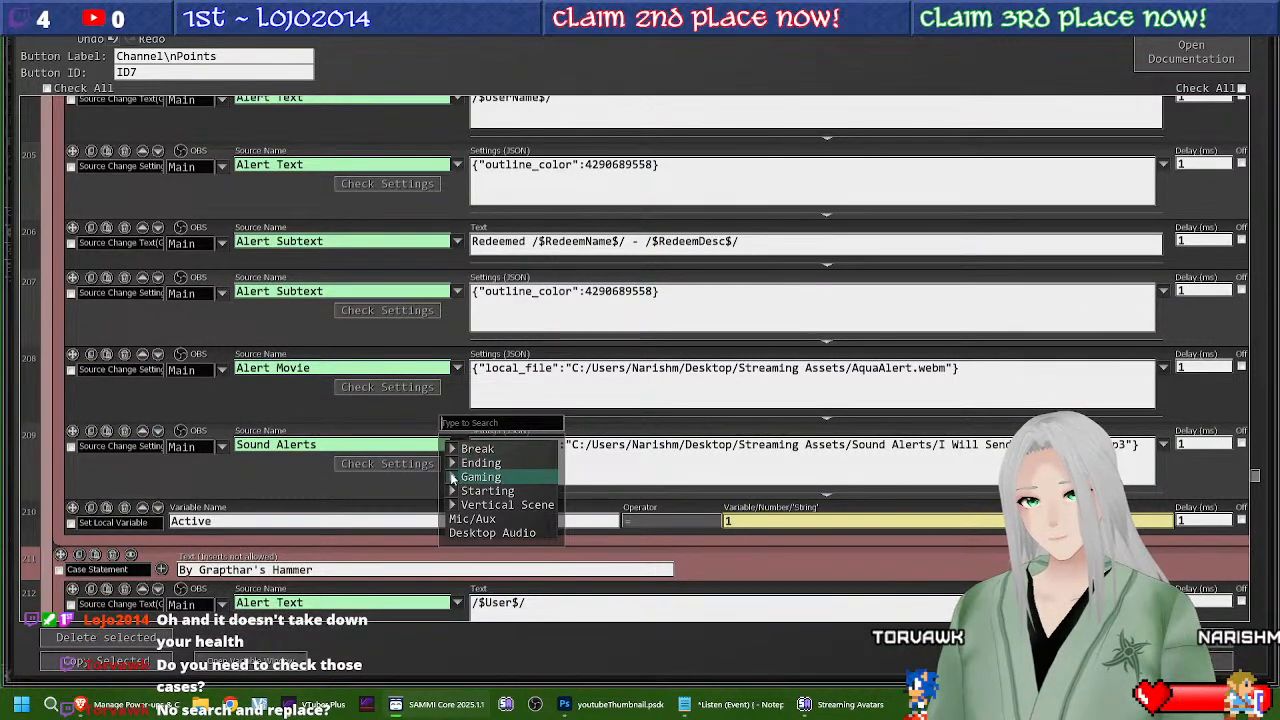
mouse_move(466, 476)
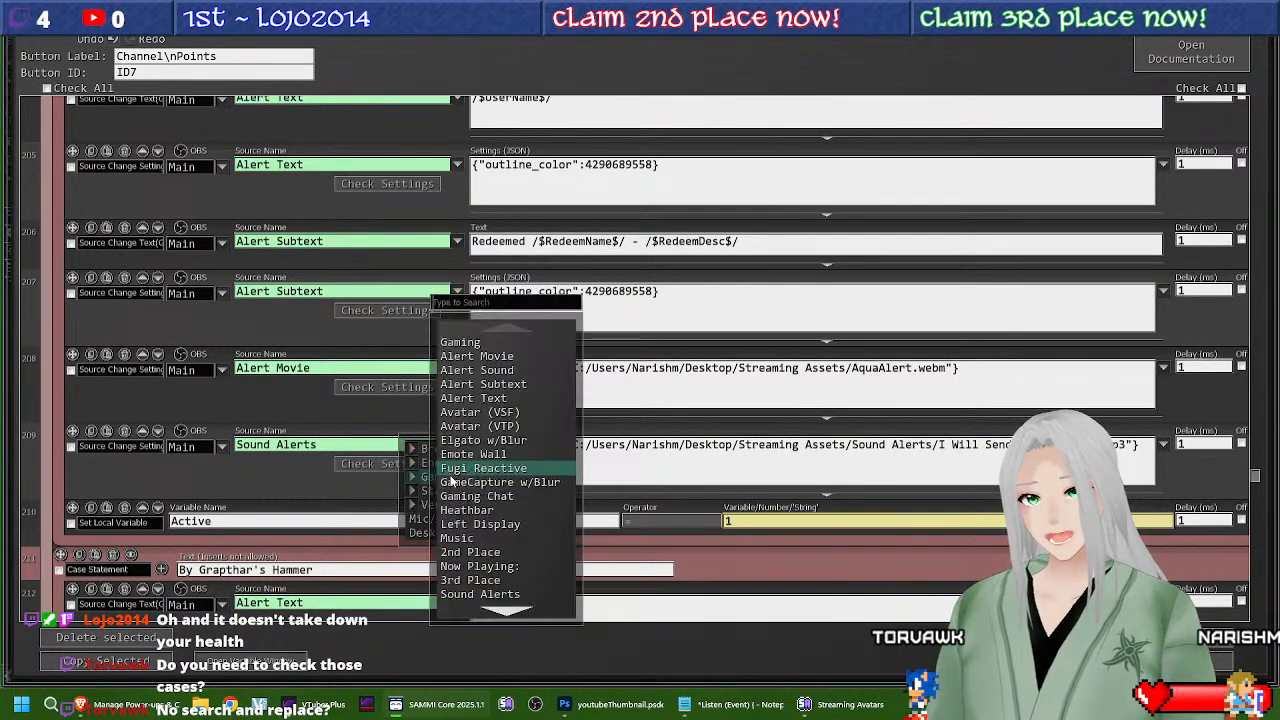
left_click(536, 370)
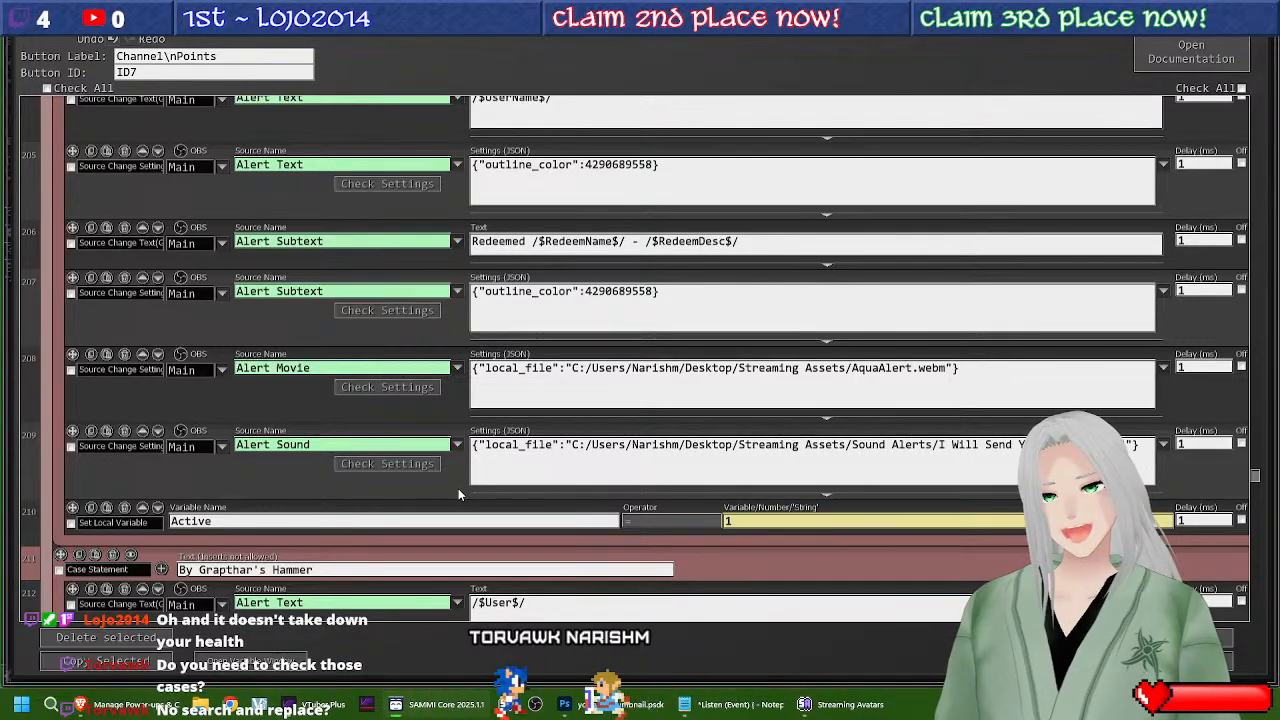
Step: Adapt the By Grapthar's Hammer case to /$UserName$/ and Redeemed /$RedeemName$/ - /$RedeemDesc$/, and change its sound source to Alert Sound from the Gaming scene
scroll(456, 489, "down", 5)
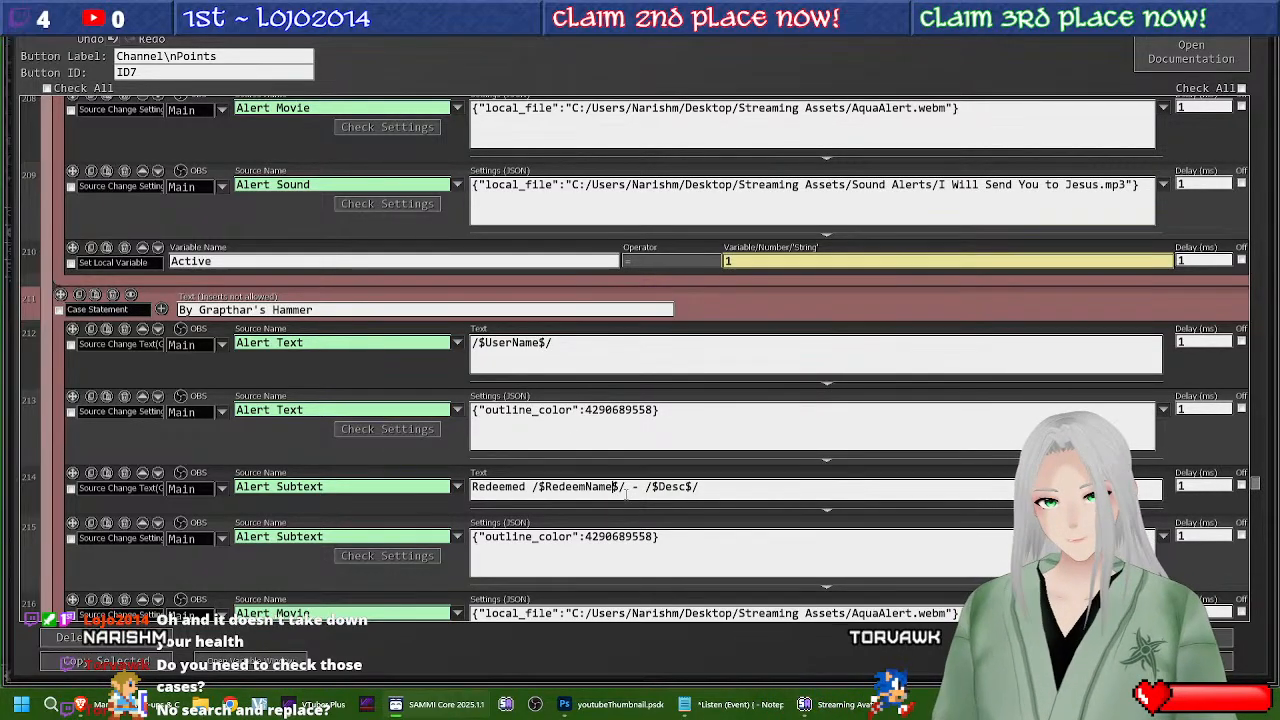
type("Redeem")
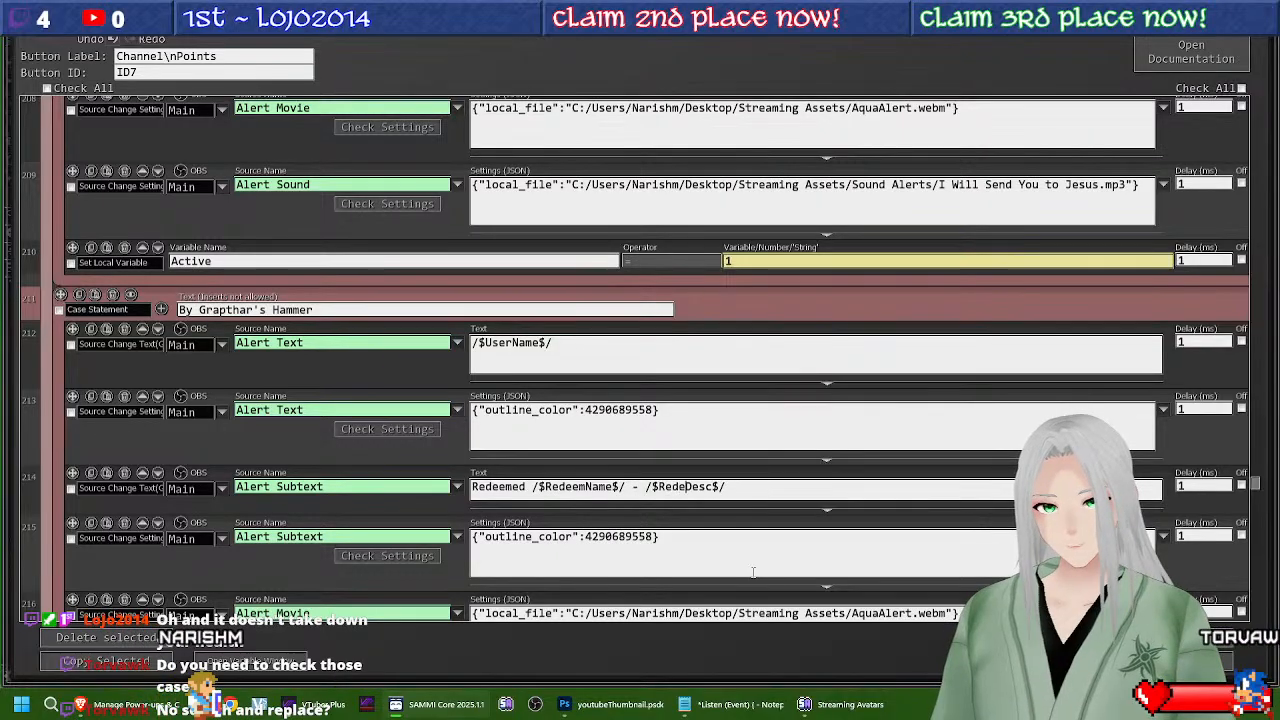
scroll(753, 572, "down", 5)
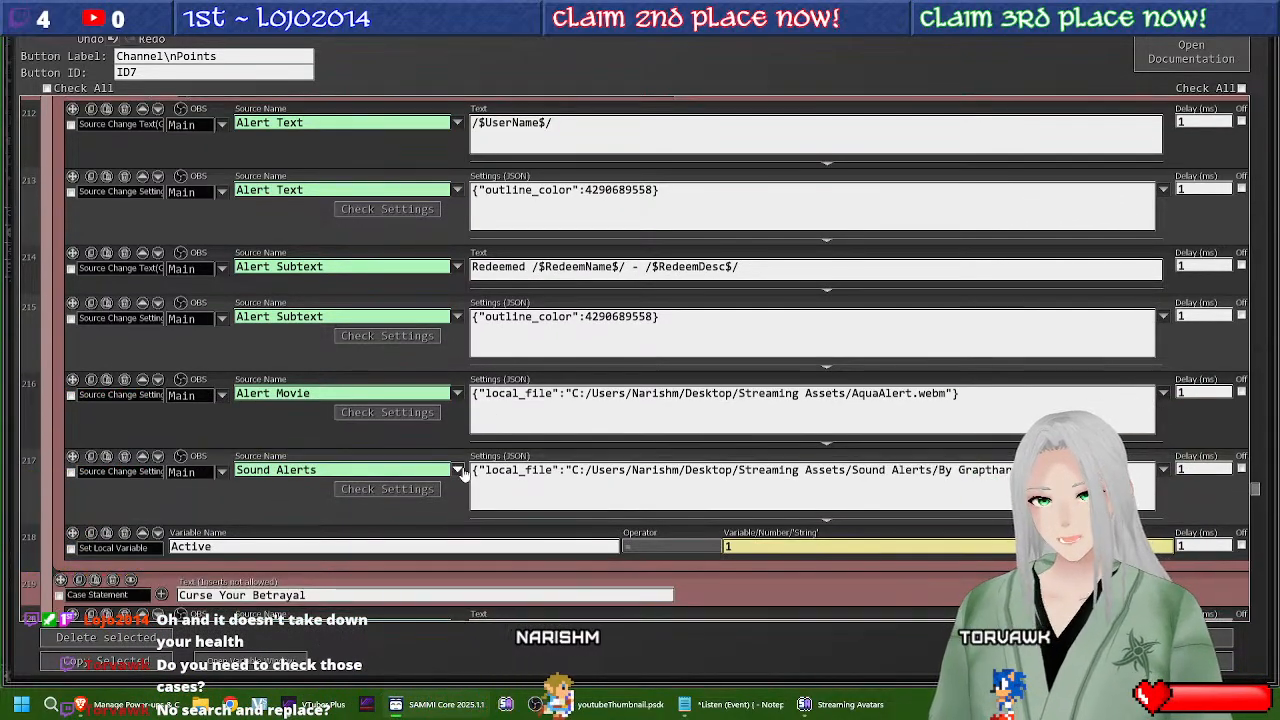
left_click(460, 470)
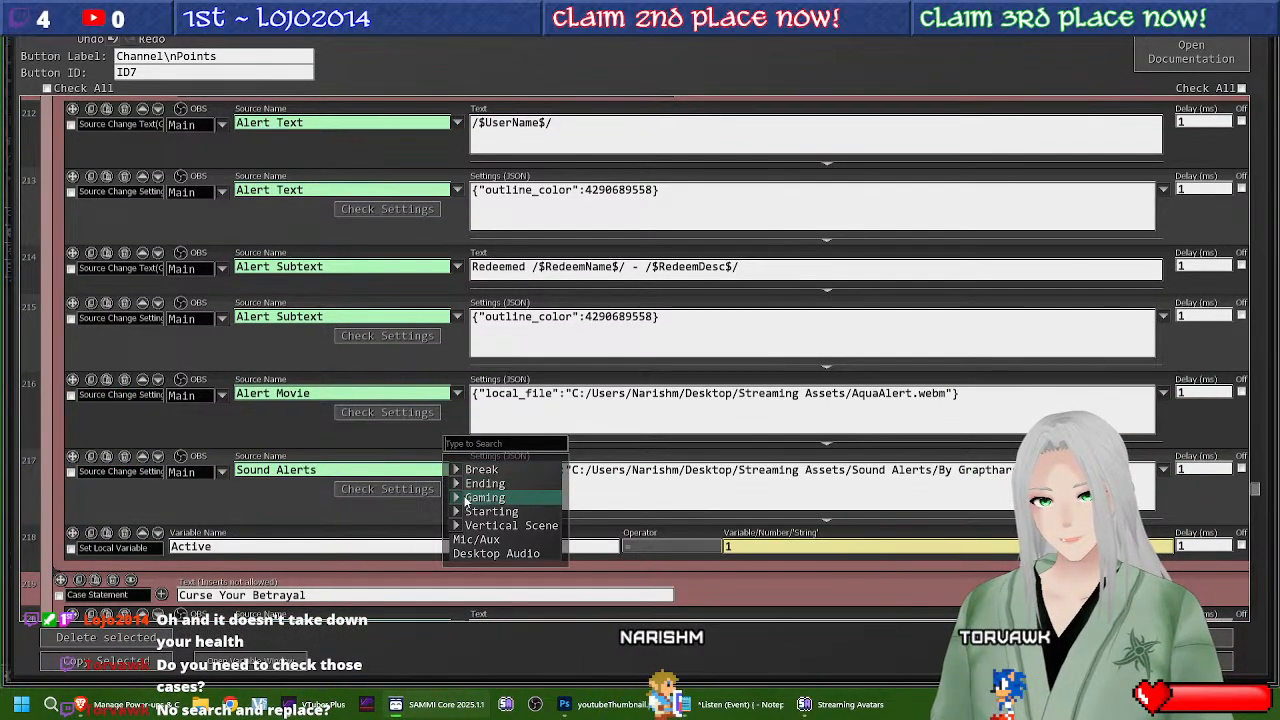
mouse_move(445, 497)
left_click(512, 392)
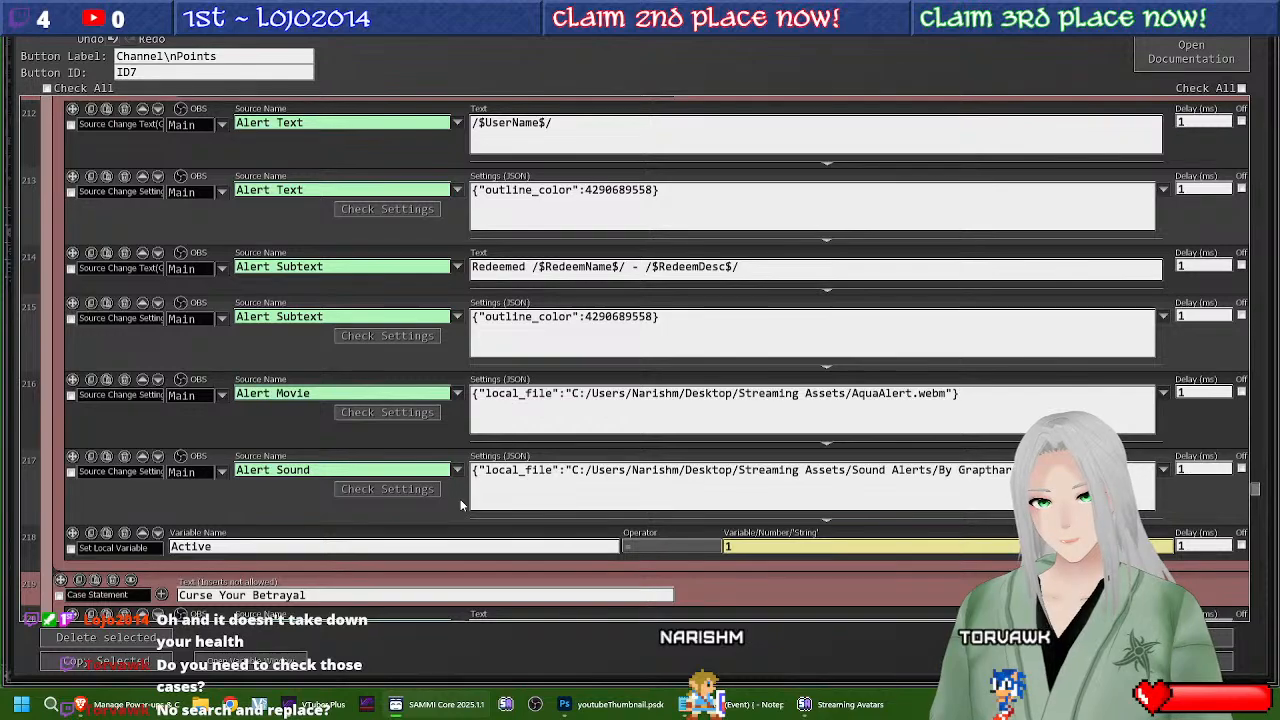
Step: In the Curse Your Betrayal case, set the alert text to /$UserName$/ and the subtext to Redeemed /$RedeemName$/ - /$RedeemDesc$/
scroll(460, 503, "down", 7)
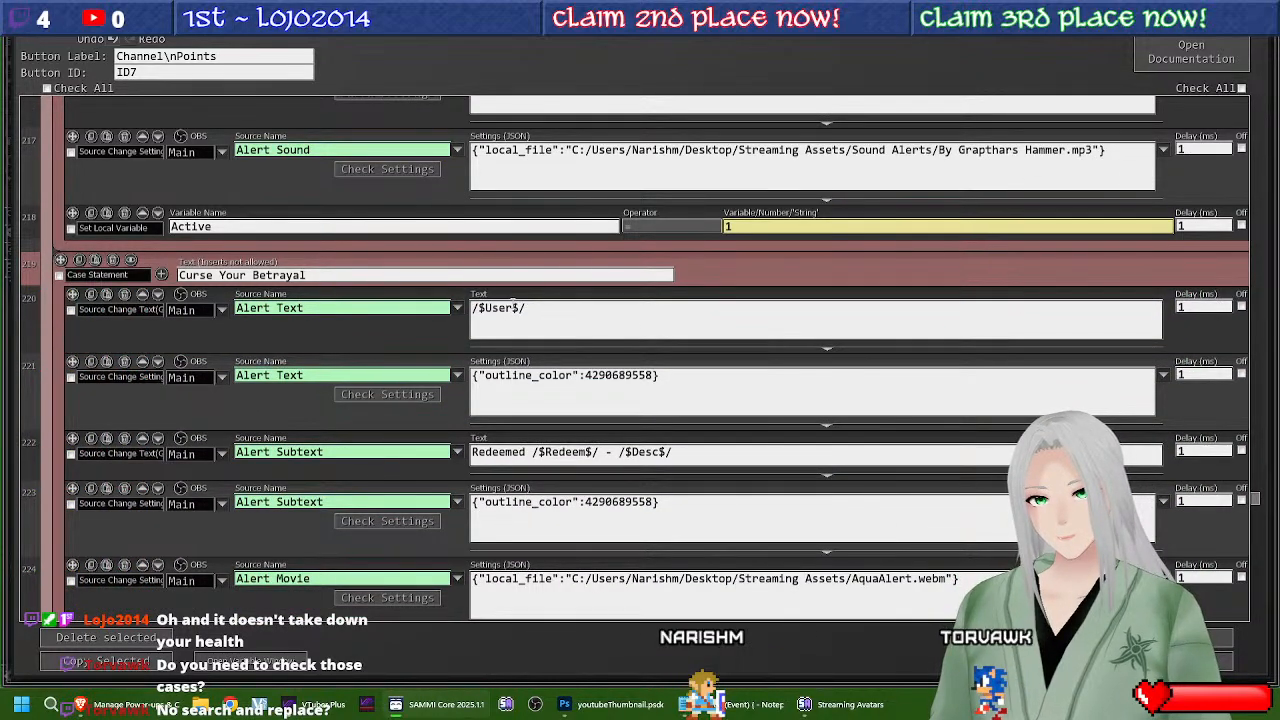
type("Name")
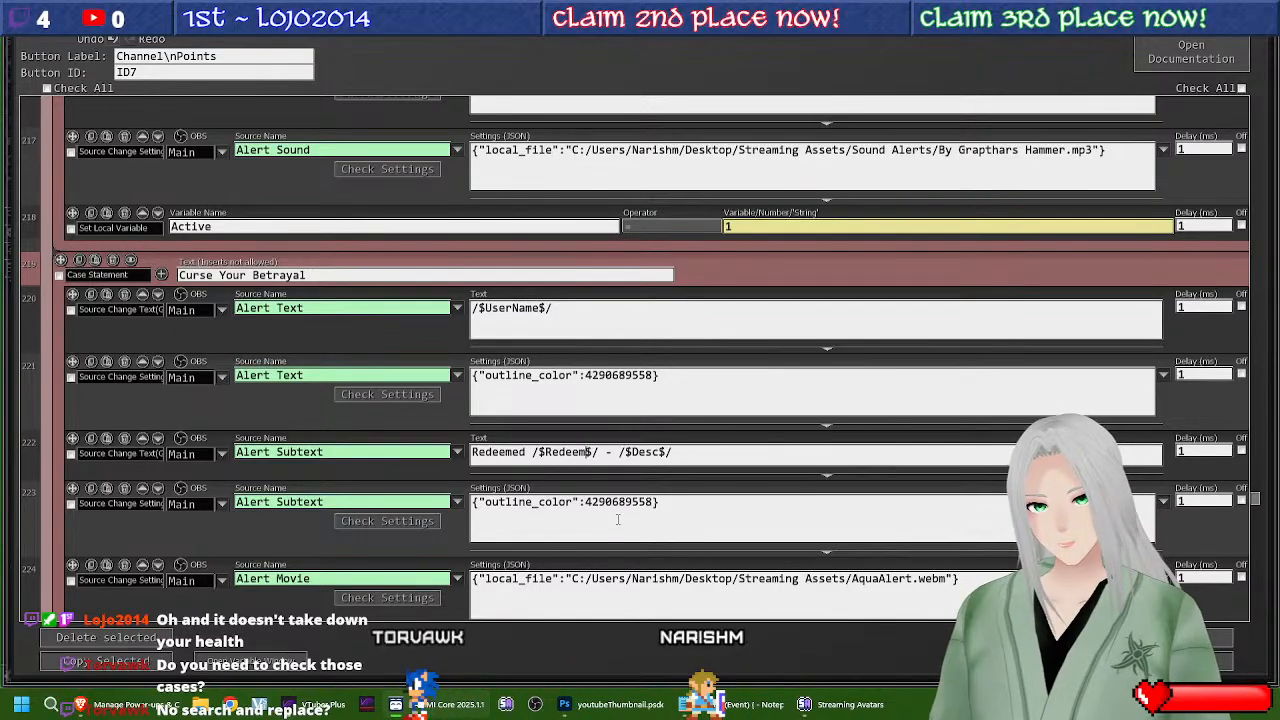
left_click(658, 451)
type("Redeem")
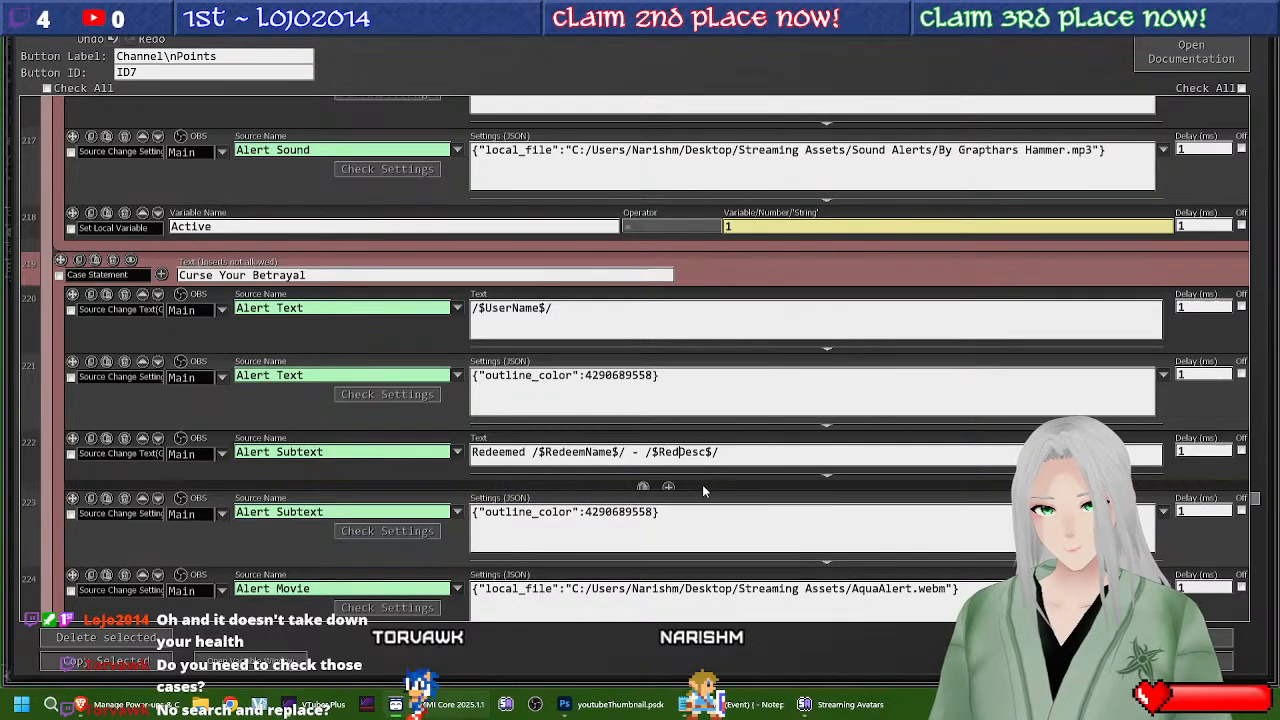
Step: Change the sound source in the Curse Your Betrayal case to Alert Sound from the Gaming scene
scroll(702, 484, "down", 3)
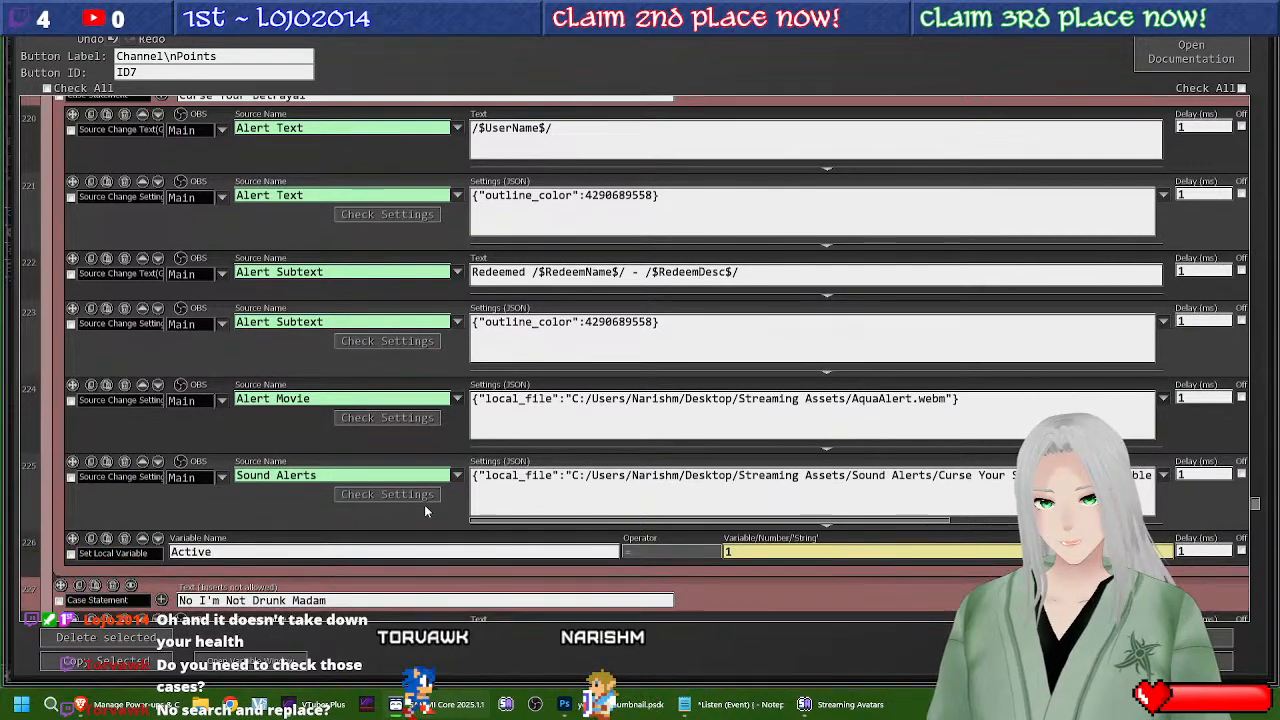
left_click(455, 476)
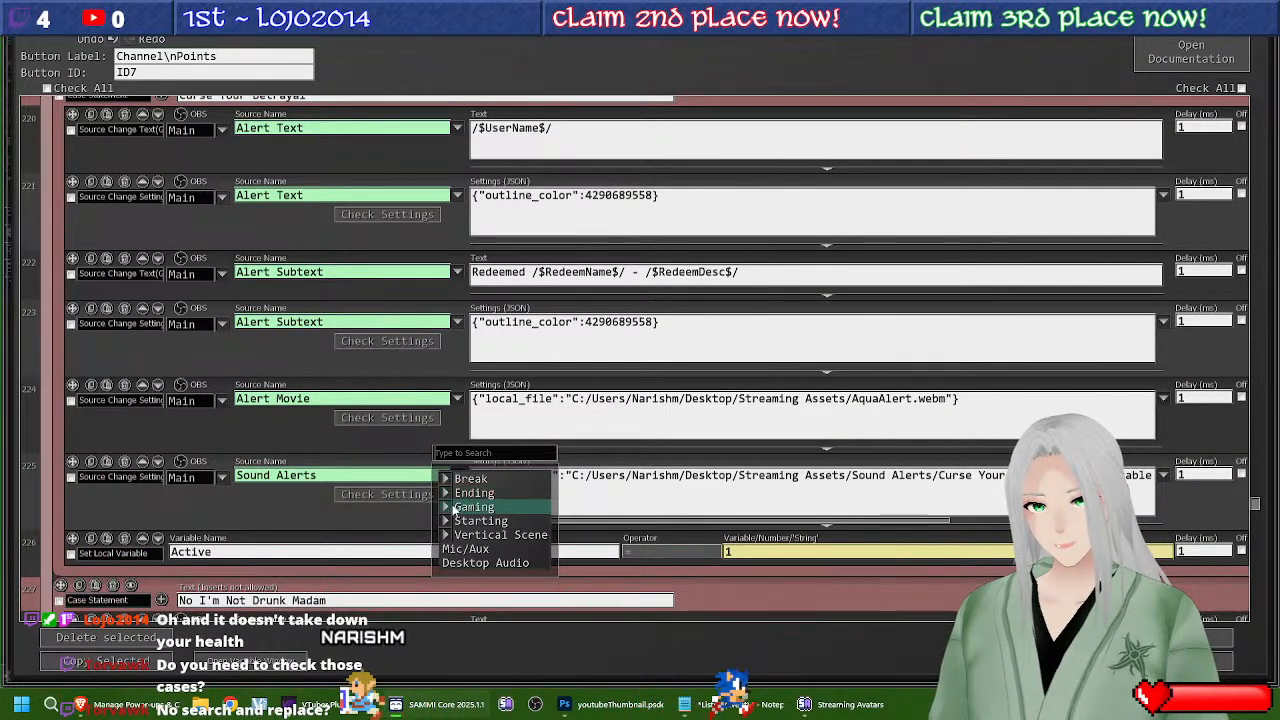
mouse_move(472, 507)
left_click(488, 403)
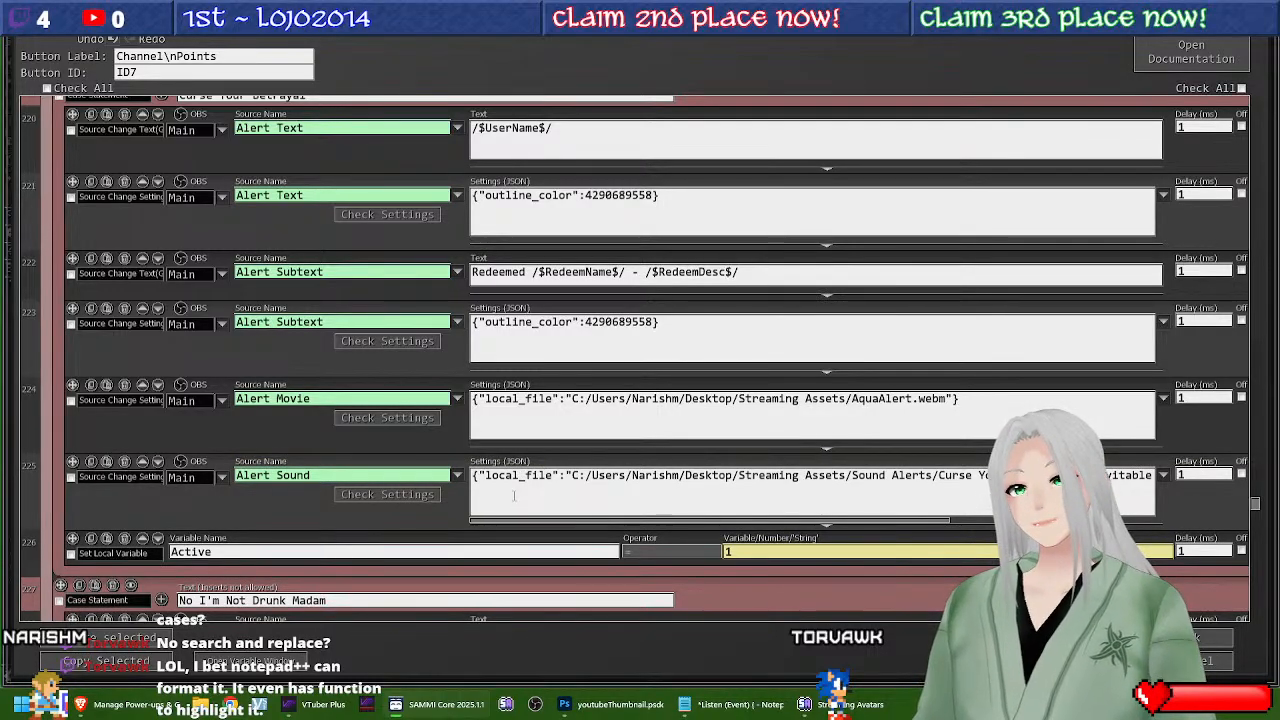
Step: Search the installed apps for Notepad++ and launch it
key("super")
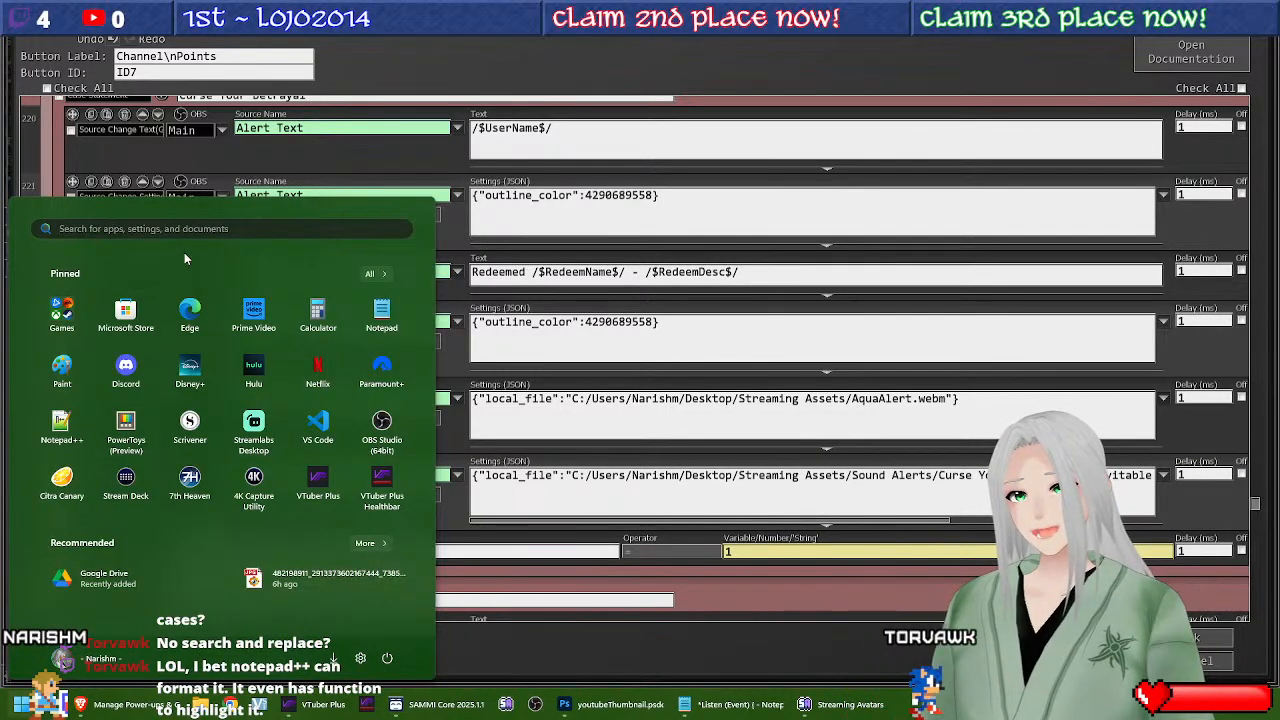
type("nopad")
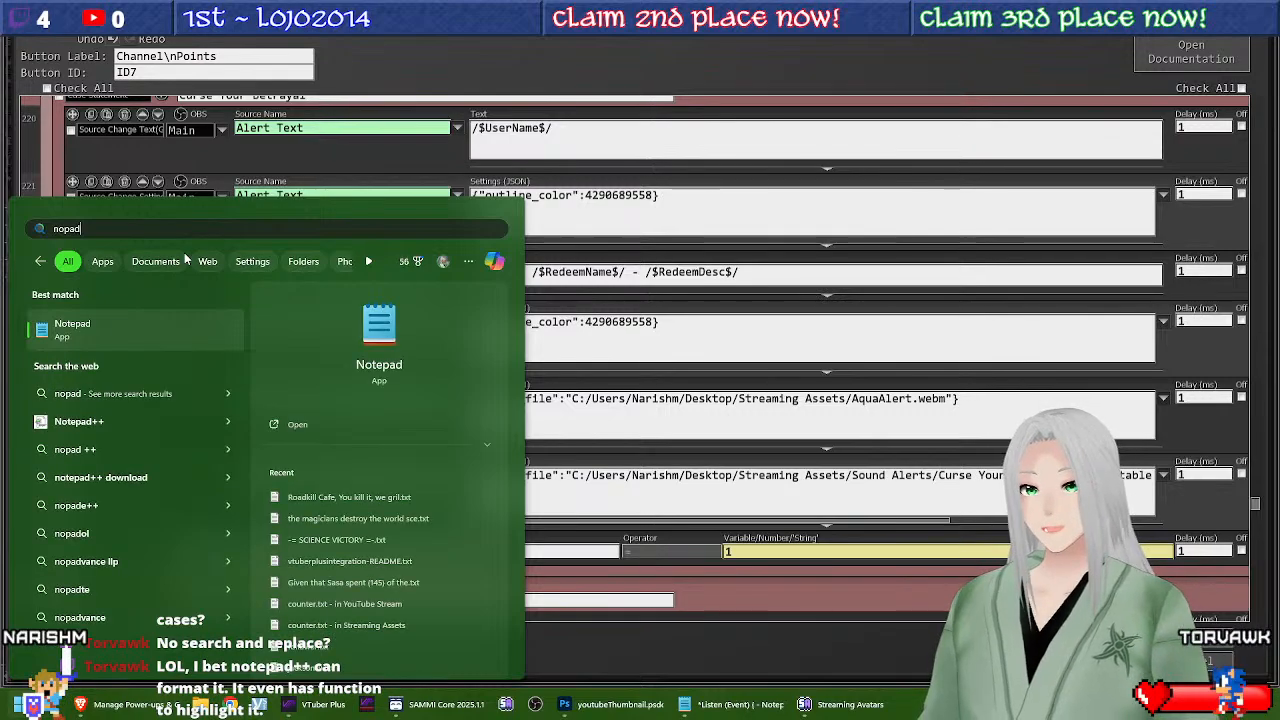
left_click(100, 422)
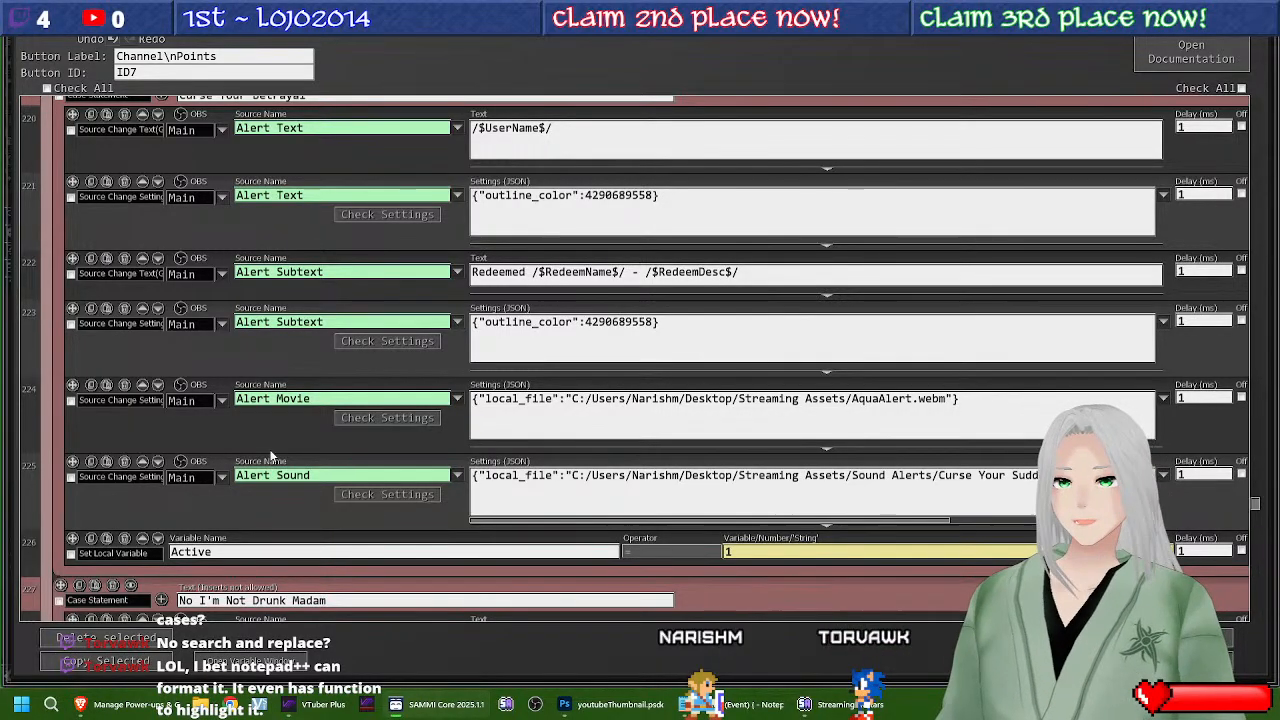
Step: In the No I'm Not Drunk Madam case, set the alert text to /$UserName$/ and the subtext to Redeemed /$RedeemName$/ - /$RedeemDesc$/
scroll(354, 323, "down", 3)
scroll(352, 326, "up", 2)
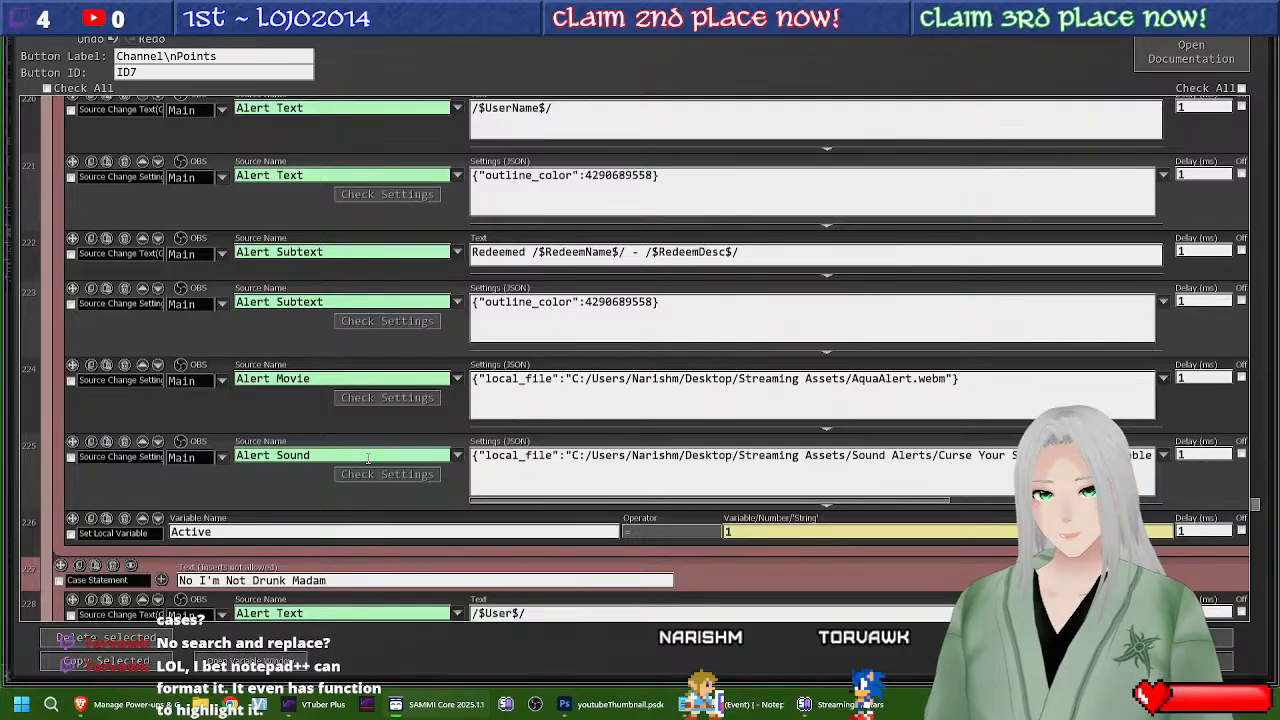
scroll(324, 496, "down", 6)
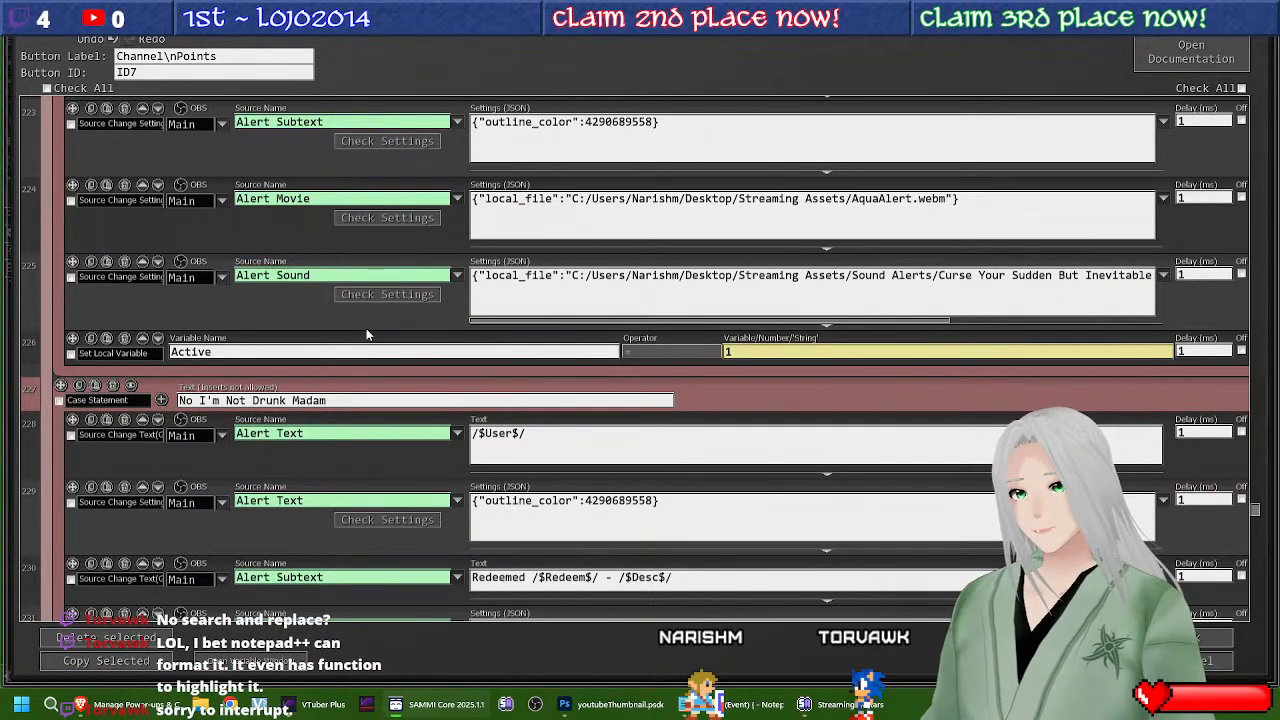
scroll(367, 335, "down", 2)
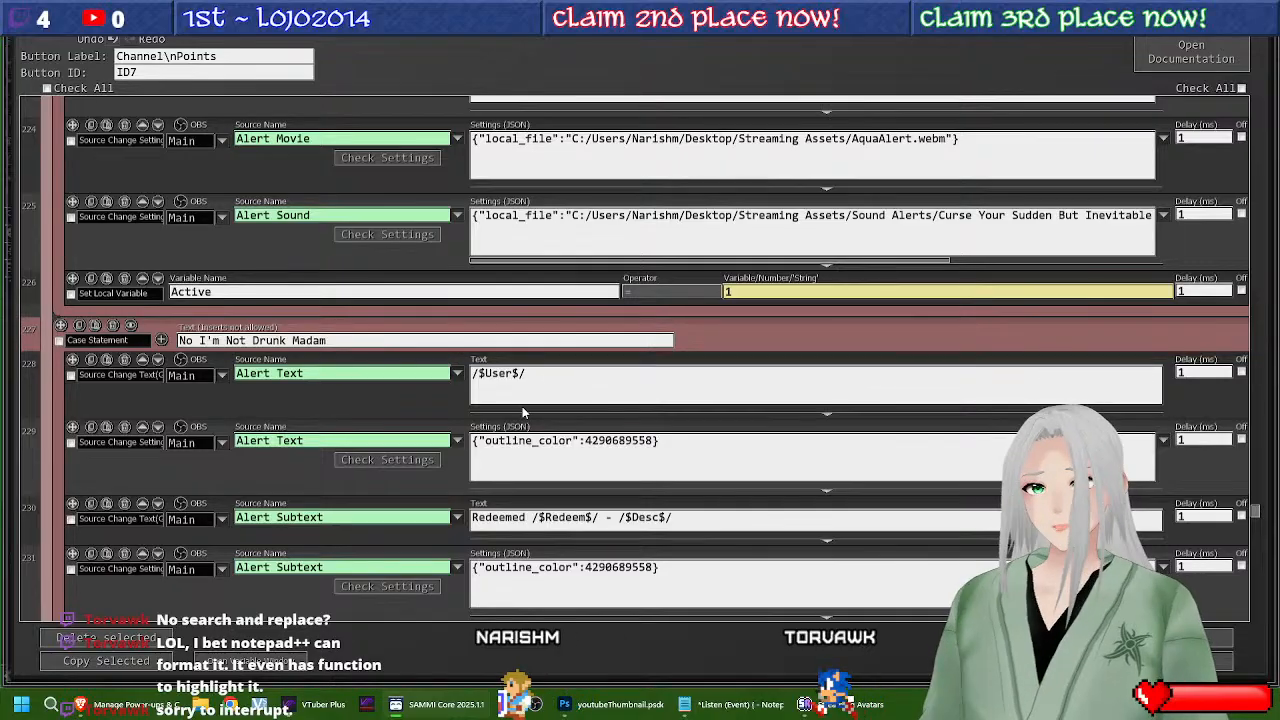
left_click(514, 375)
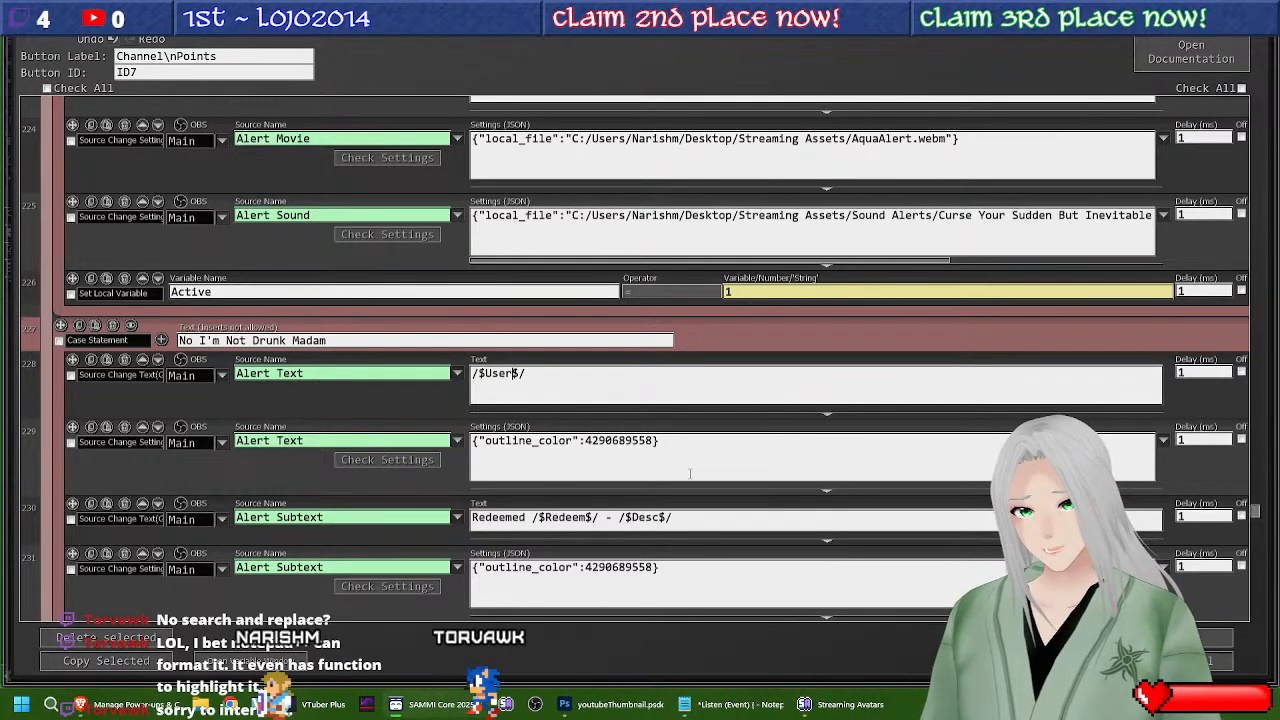
type("Name")
scroll(496, 483, "down", 2)
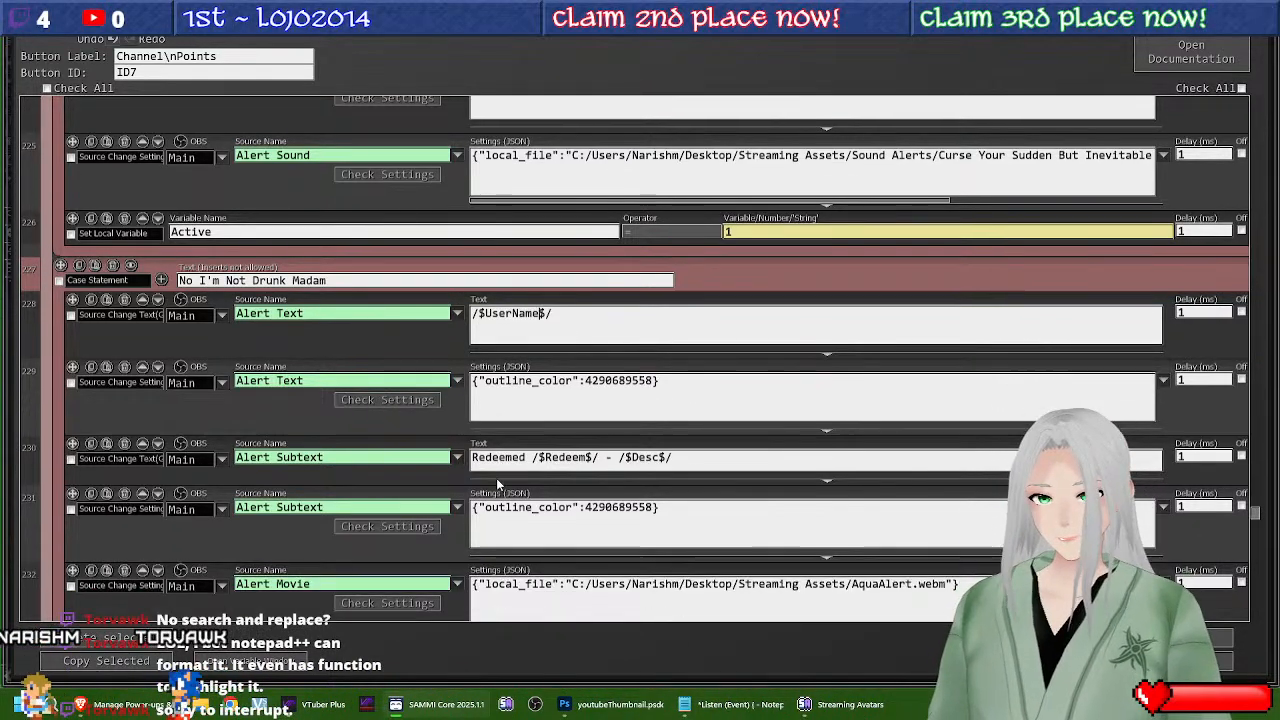
scroll(496, 478, "down", 2)
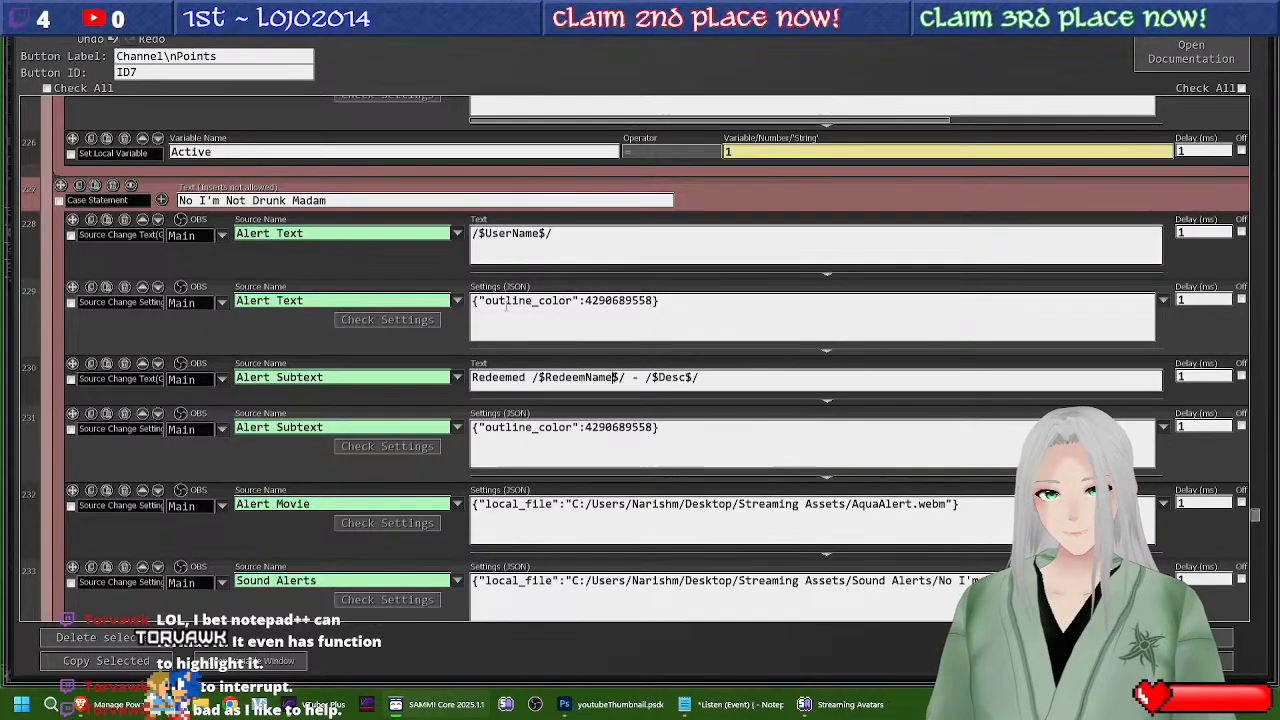
left_click(659, 378)
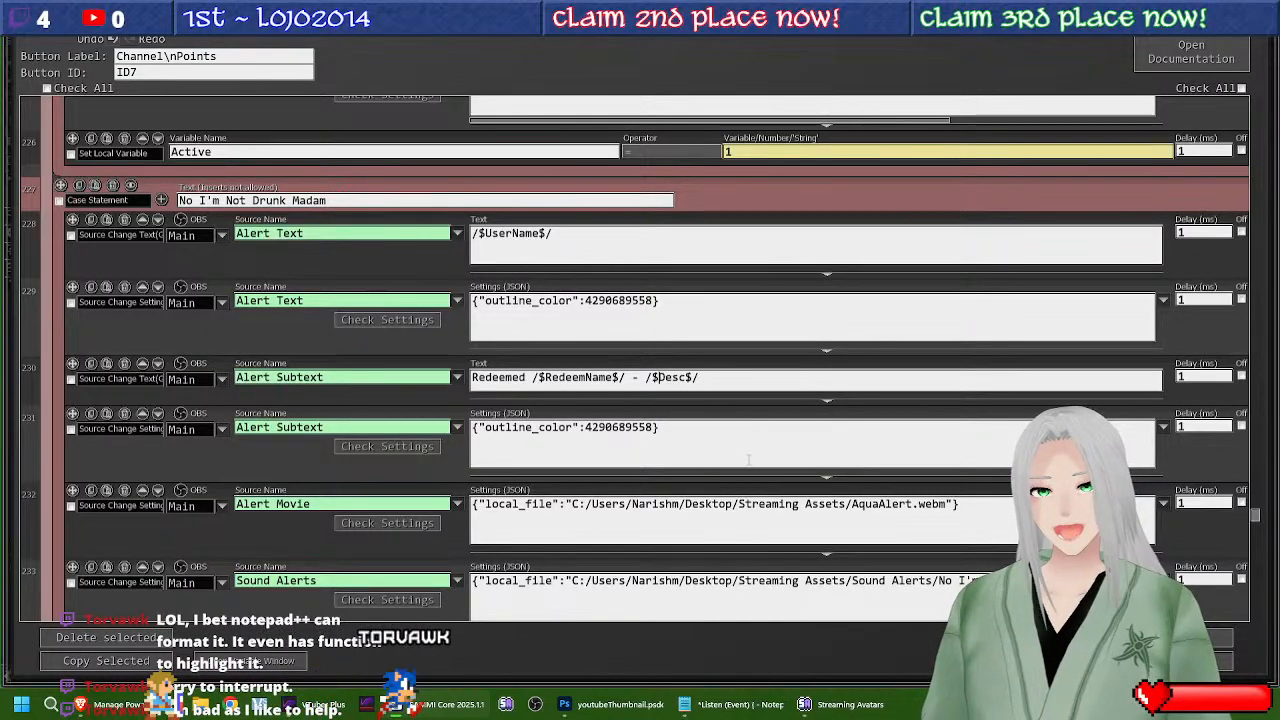
type("Rede")
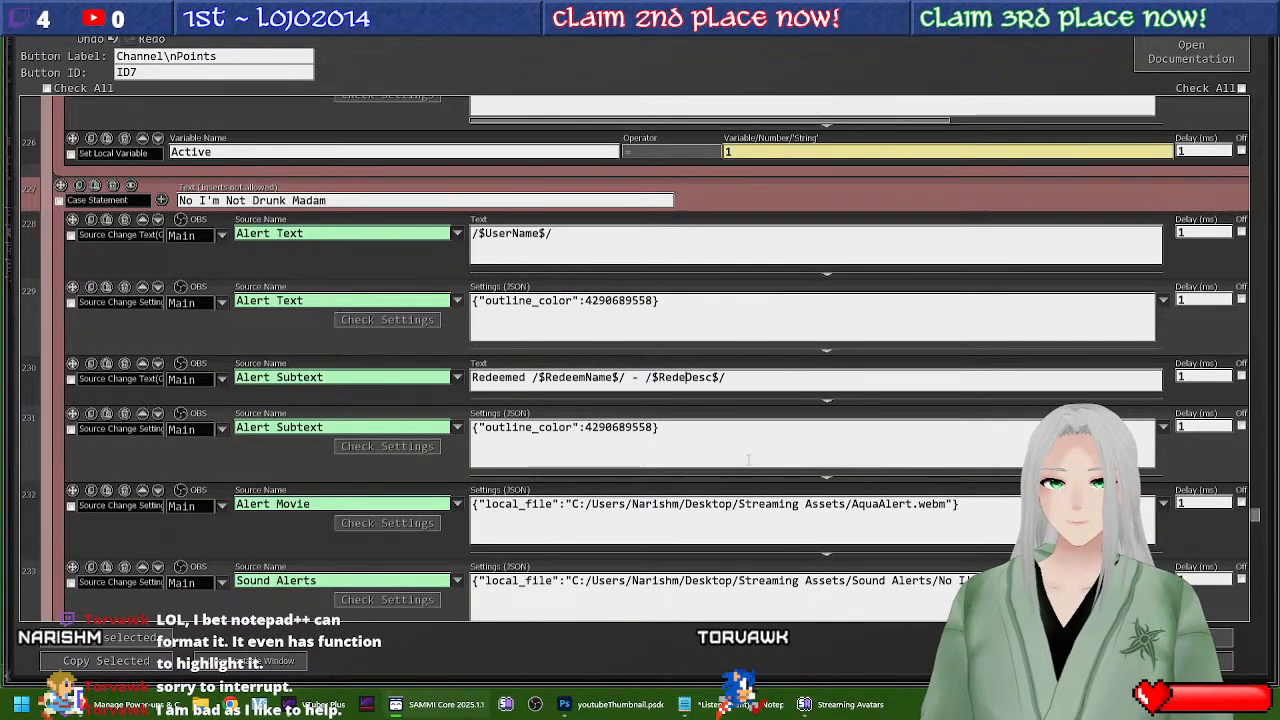
type("em")
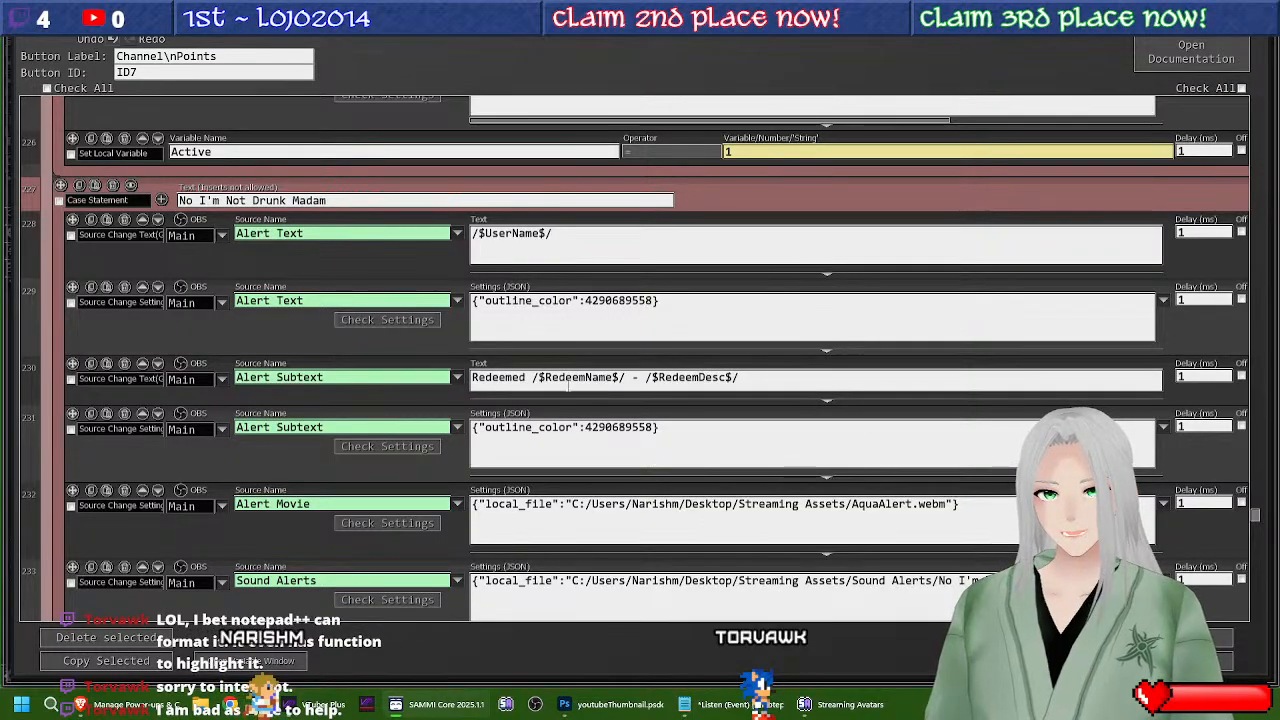
Step: Change the sound source in the No I'm Not Drunk Madam case to Alert Sound
scroll(370, 473, "down", 3)
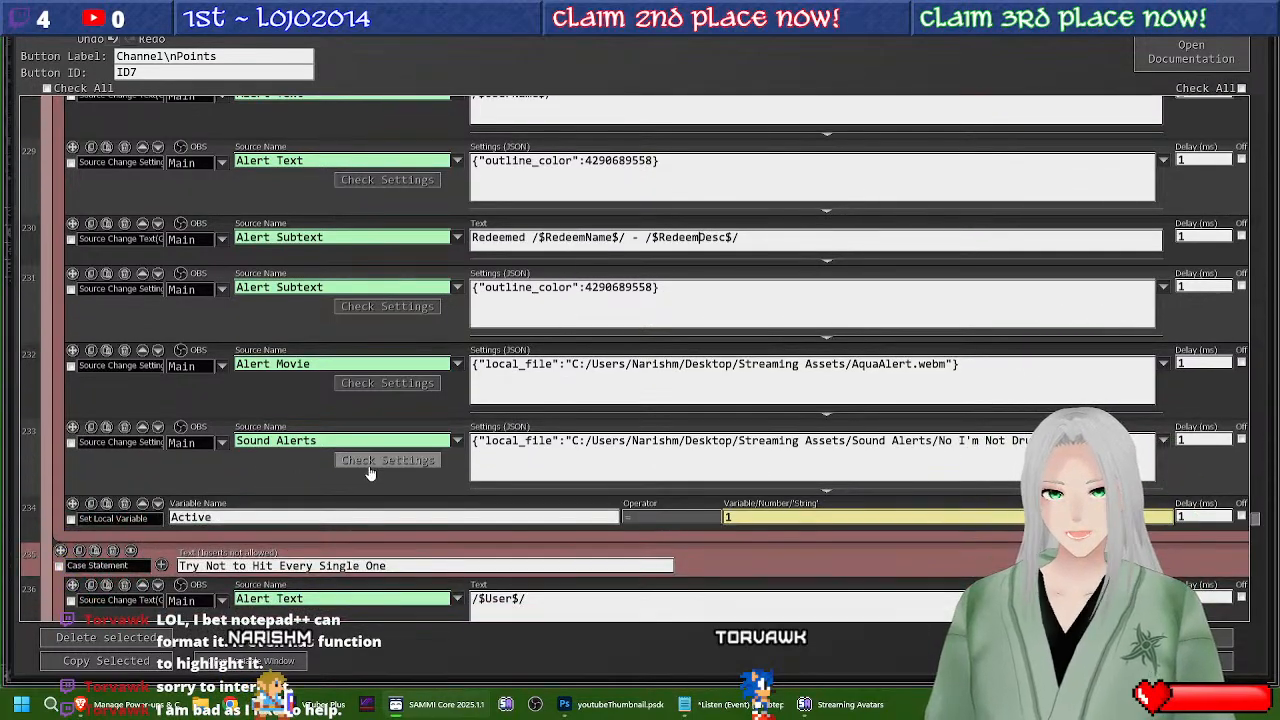
left_click(456, 443)
left_click(499, 368)
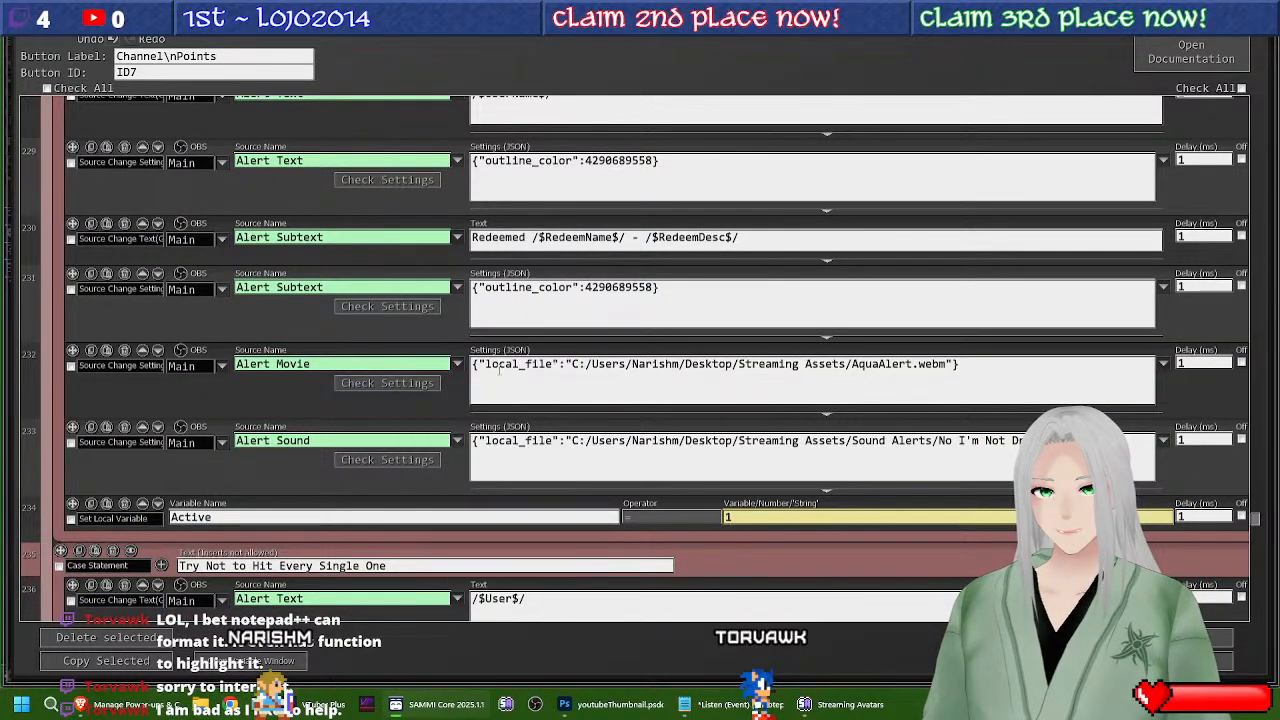
Step: In the Try Not to Hit Every Single One case, set the alert text to /$UserName$/ and the subtext to Redeemed /$RedeemName$/ - /$RedeemDesc$/
scroll(454, 491, "down", 3)
scroll(454, 491, "down", 1)
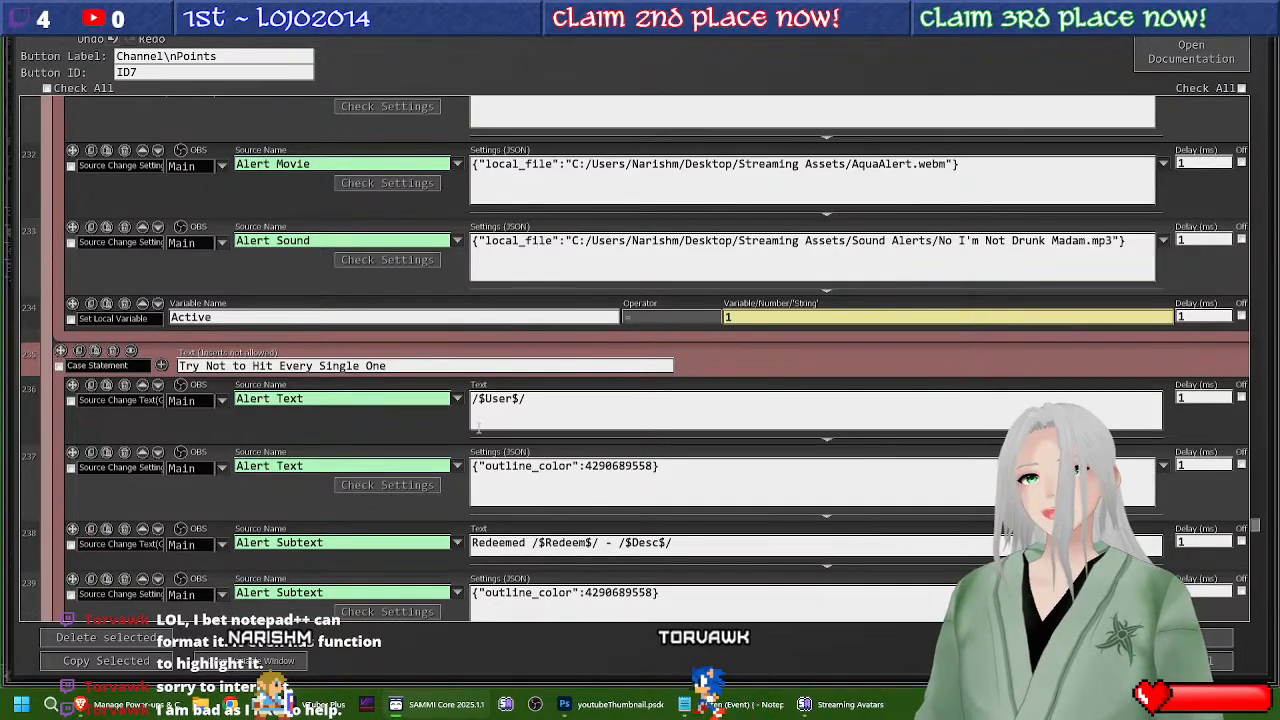
left_click(512, 399)
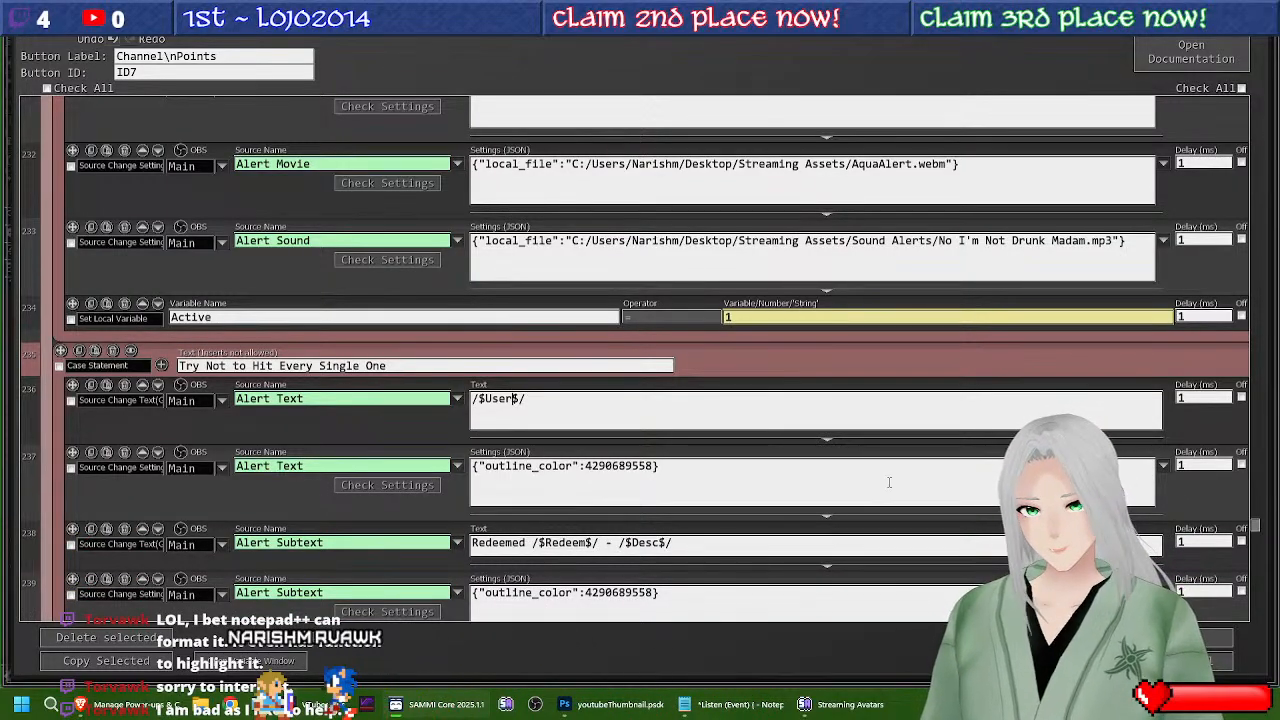
type("Name")
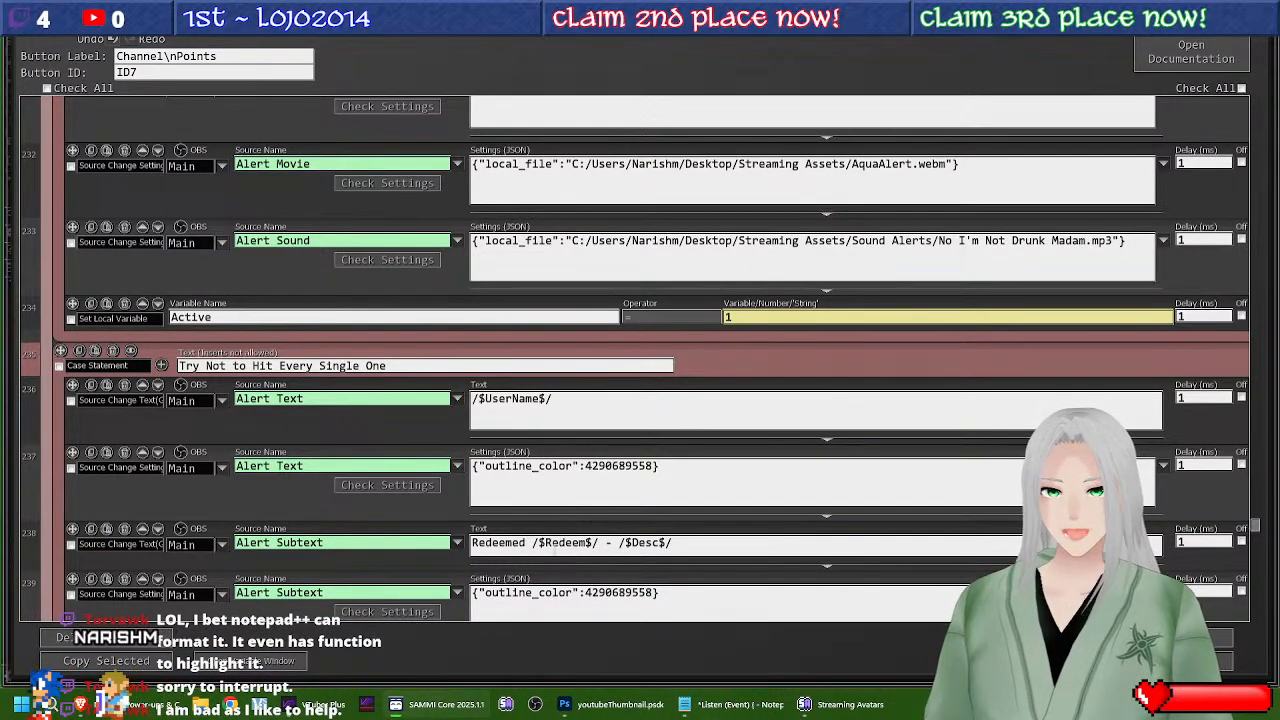
left_click(588, 542)
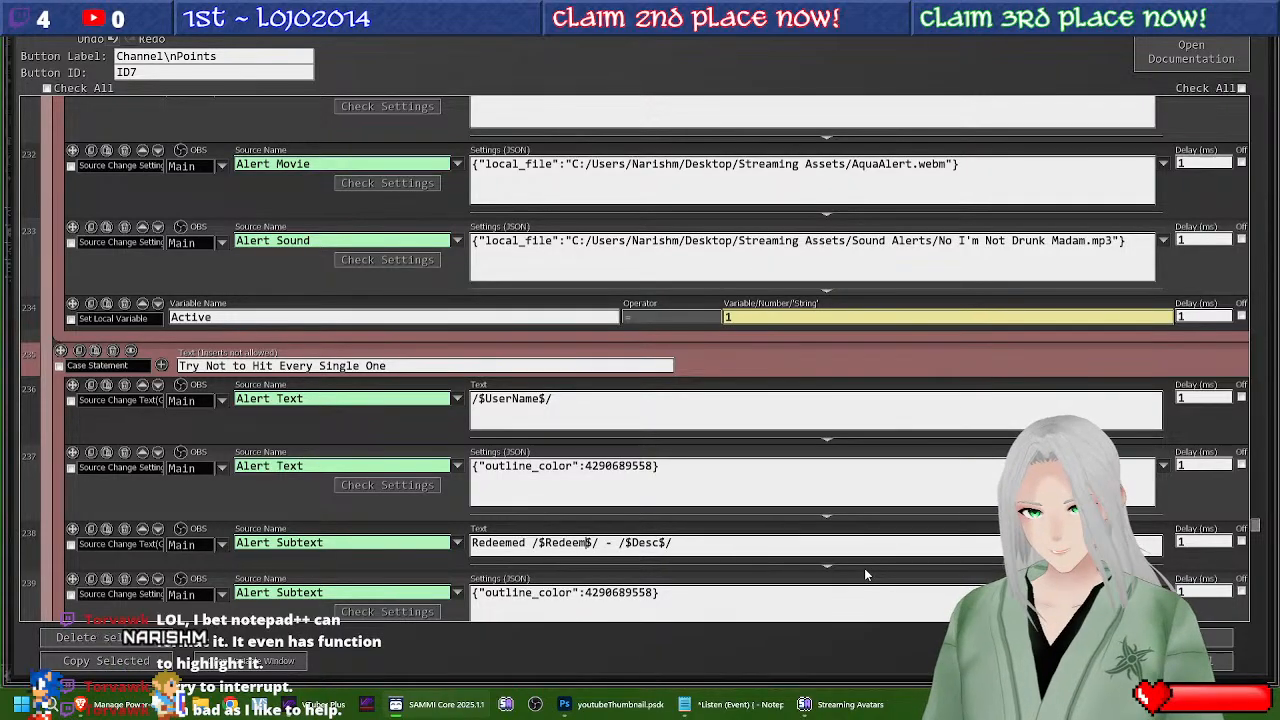
type("Name")
left_click(660, 543)
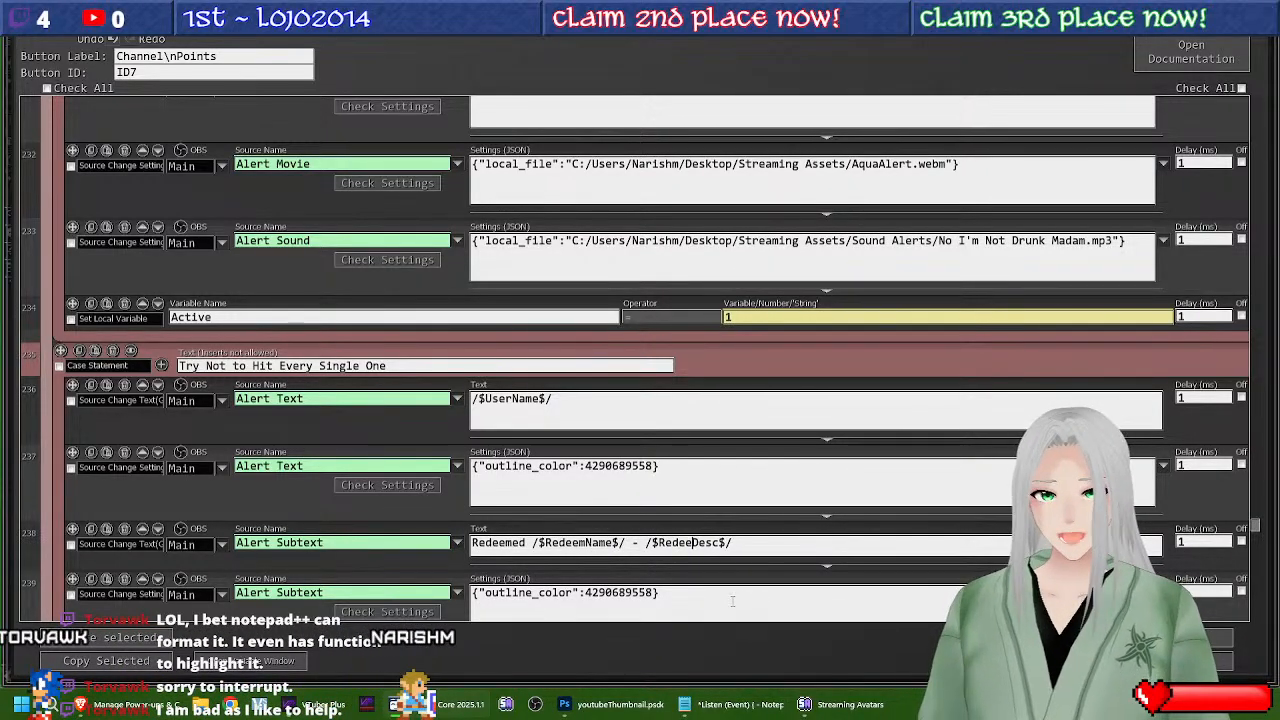
Step: Change the sound source in the Try Not to Hit Every Single One case to Alert Sound from the Gaming scene
scroll(368, 514, "down", 5)
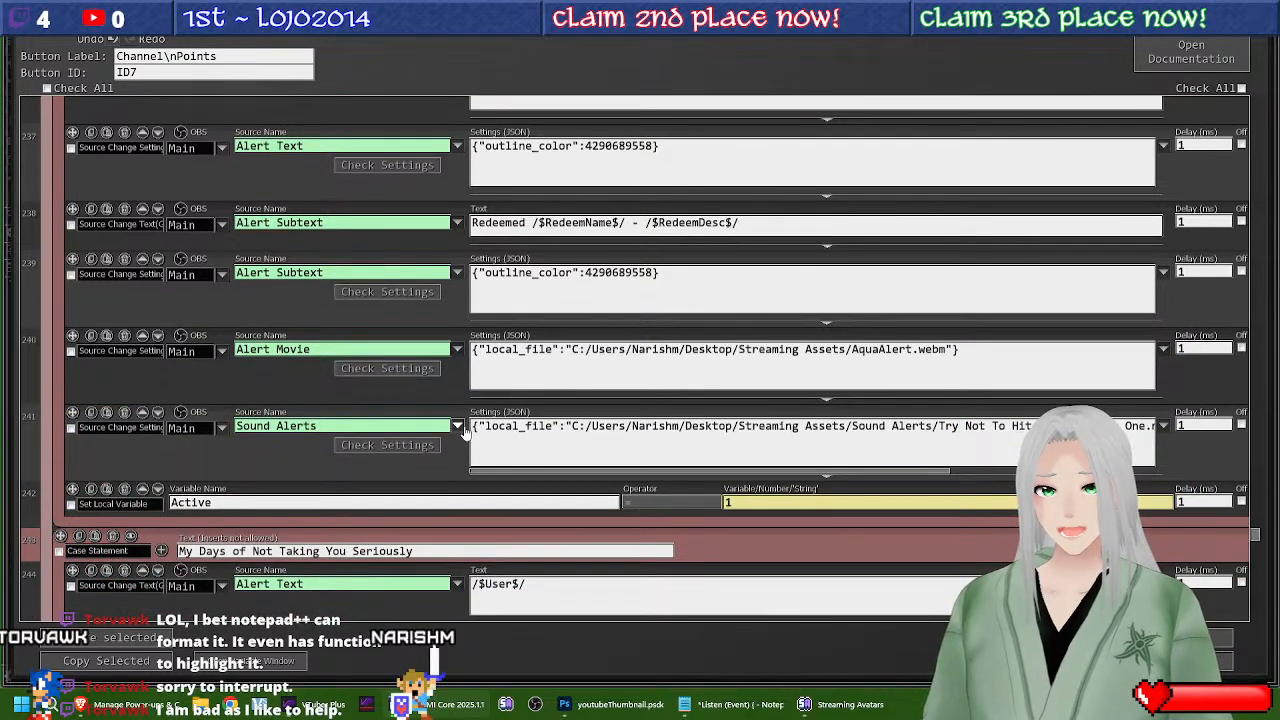
left_click(458, 426)
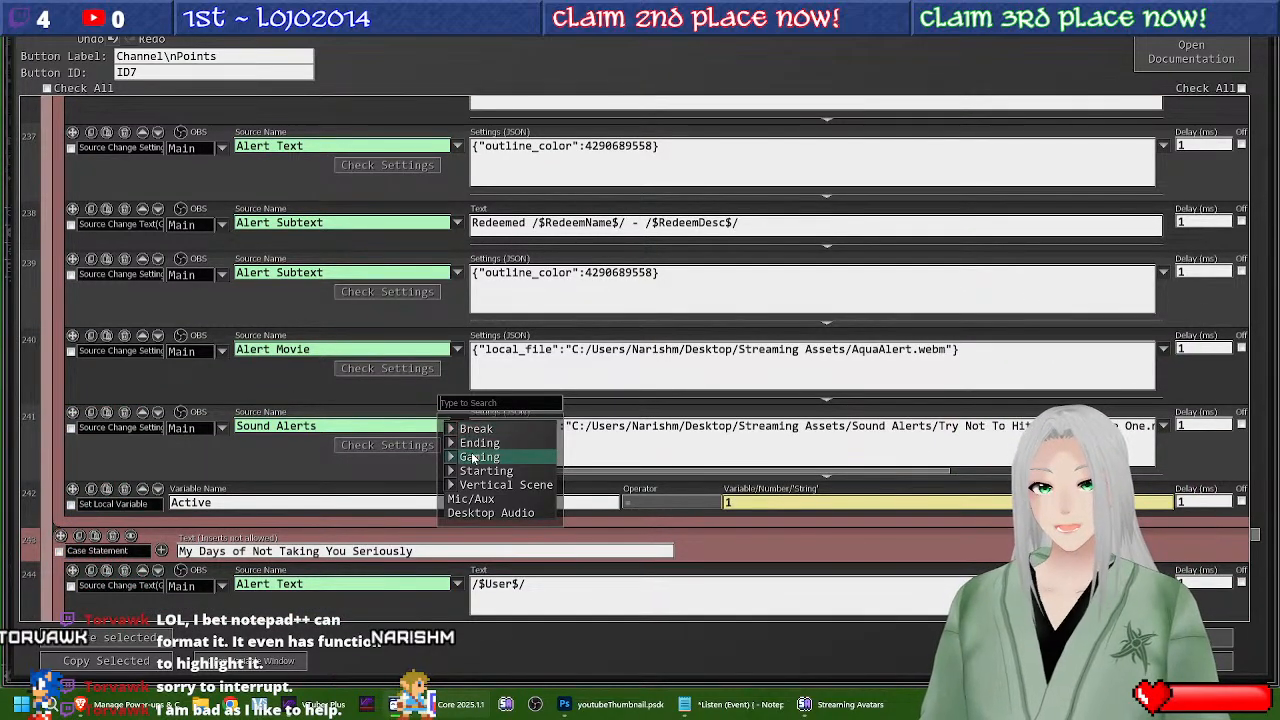
mouse_move(468, 457)
left_click(487, 347)
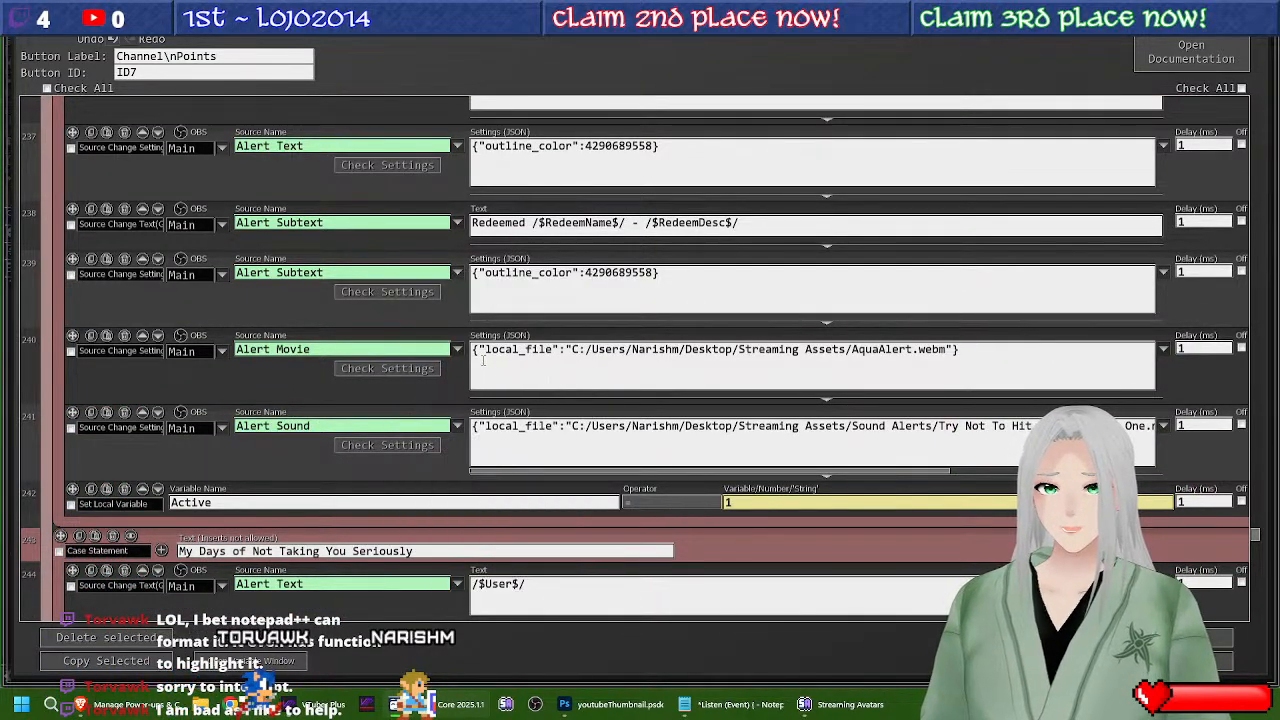
Step: In the My Days of Not Taking You Seriously case, set the alert text to /$UserName$/ and the subtext to Redeemed /$RedeemName$/ - /$RedeemDesc$/
scroll(458, 429, "down", 3)
scroll(458, 429, "down", 1)
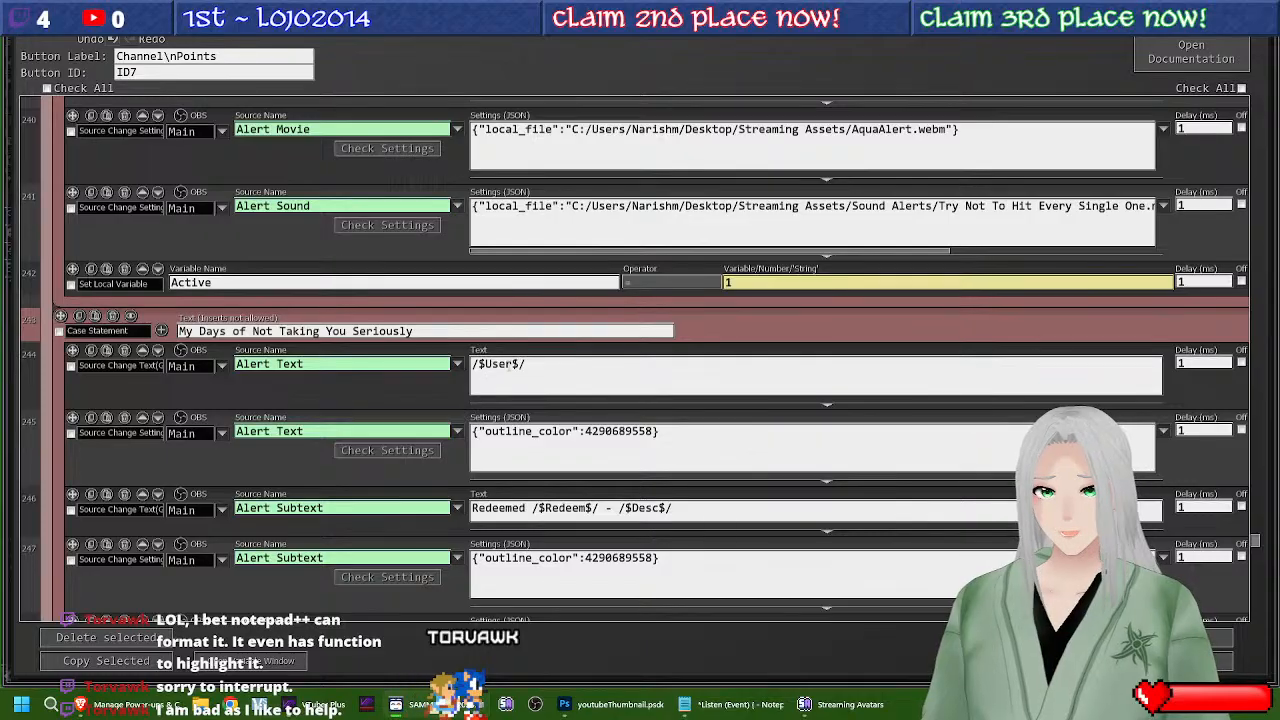
type("Name")
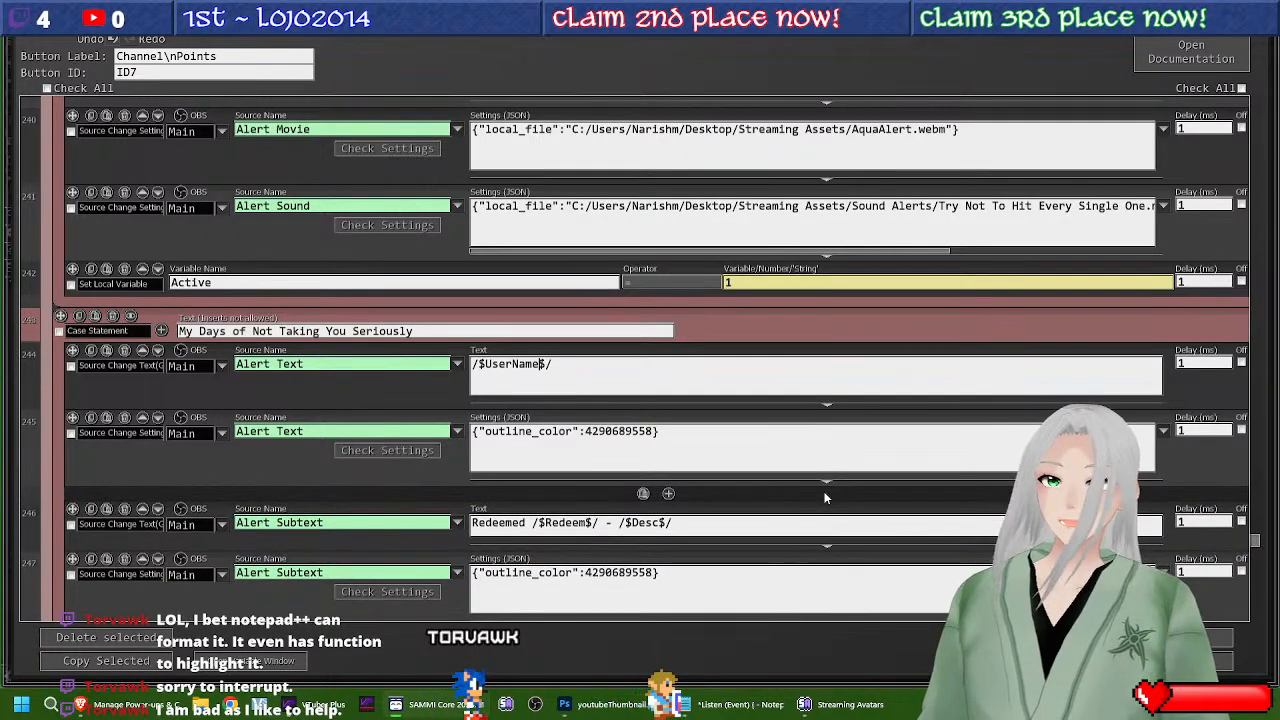
scroll(825, 497, "down", 2)
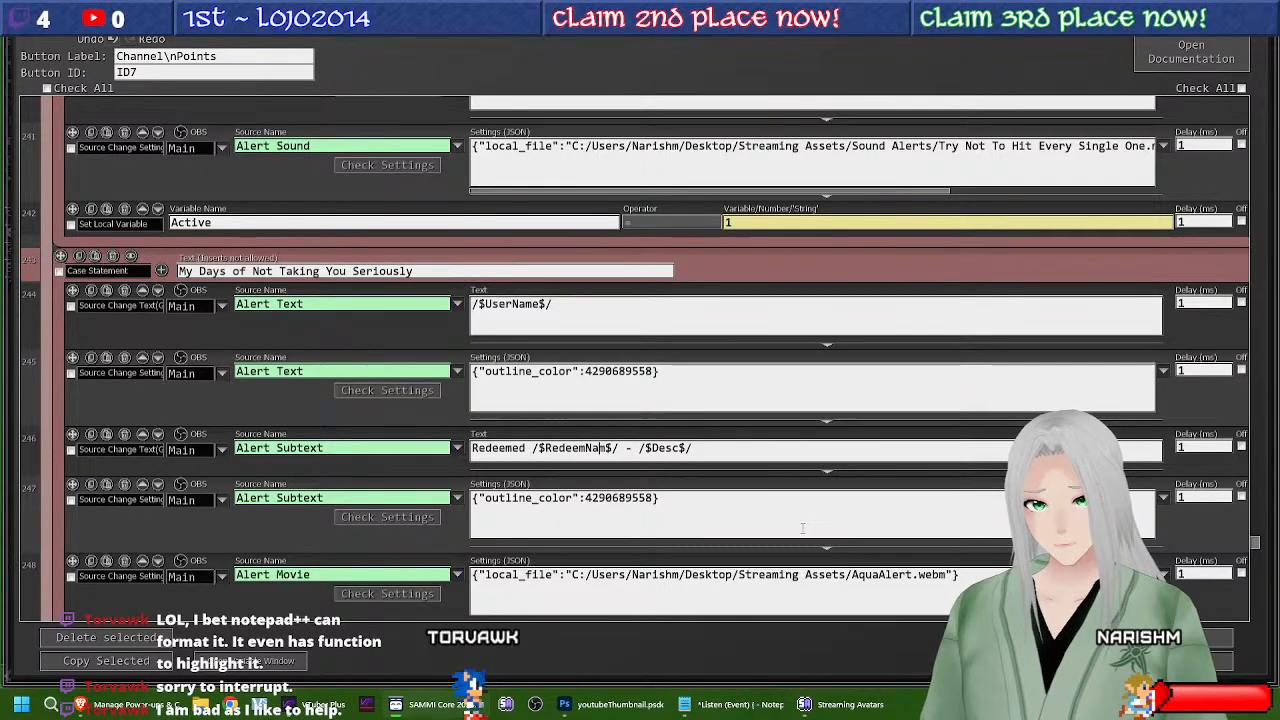
left_click(660, 450)
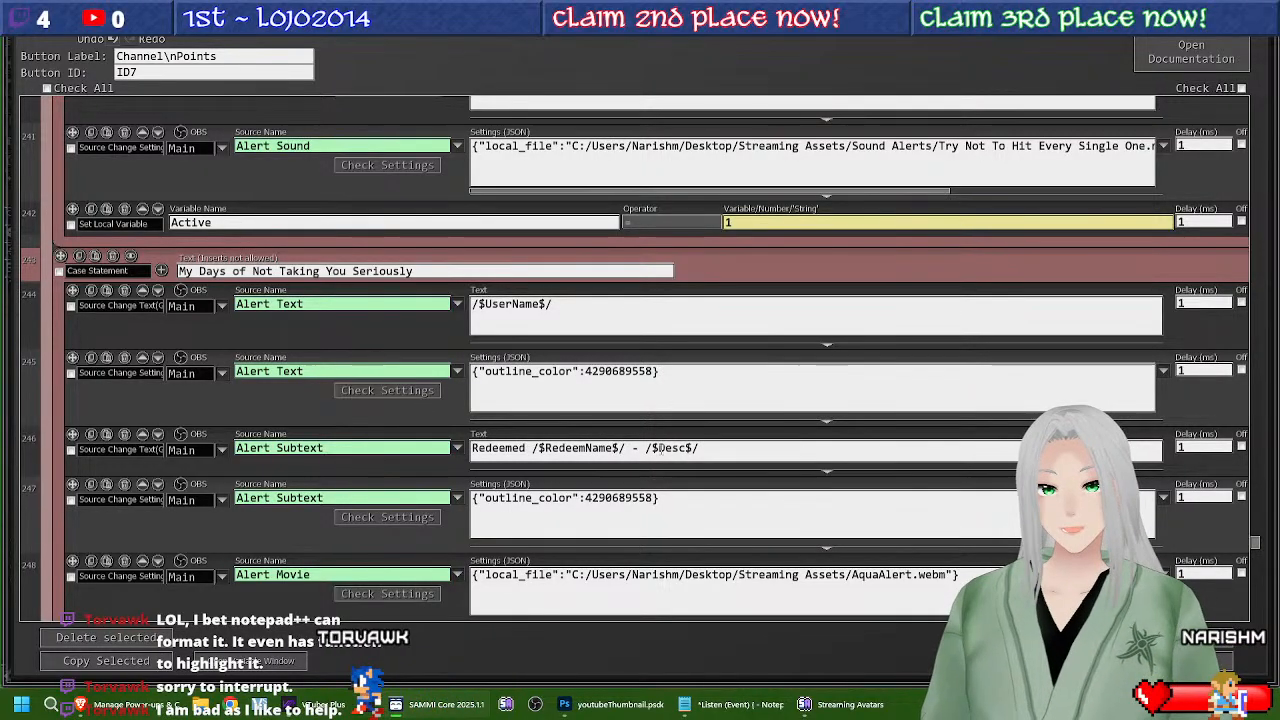
type("Redeem")
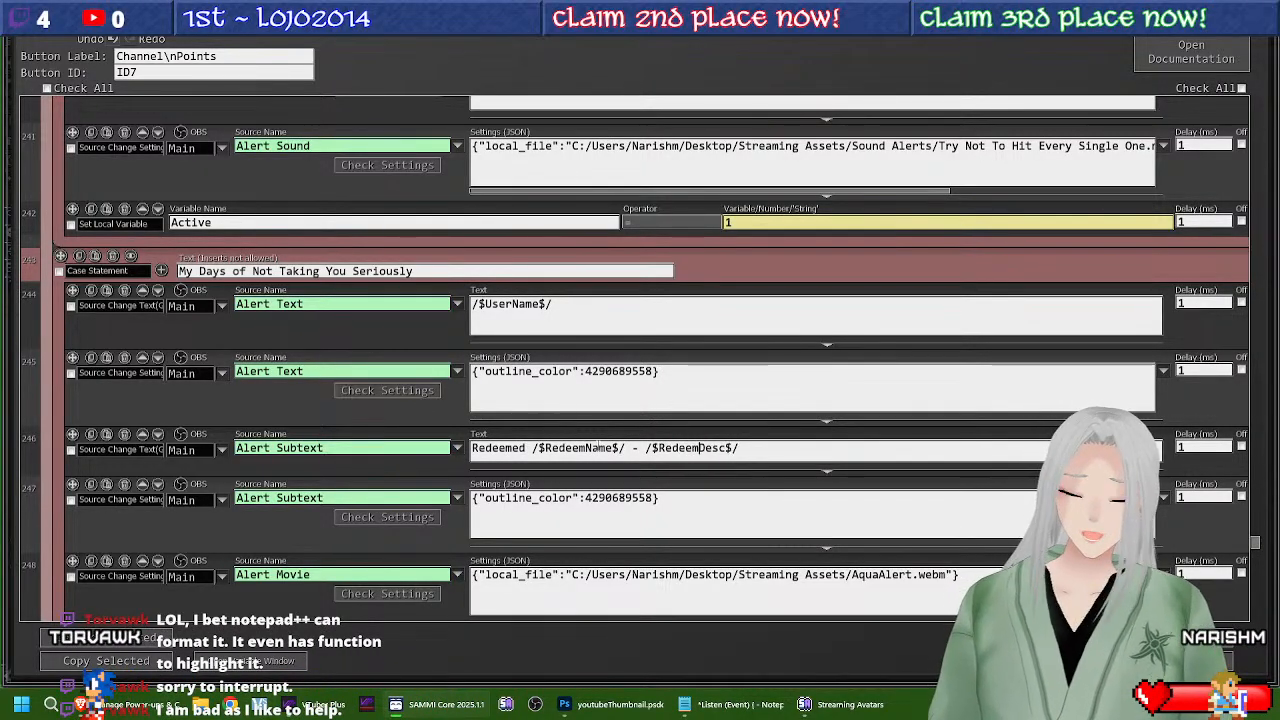
Step: Change the sound source in the My Days of Not Taking You Seriously case to Alert Sound from the Gaming scene
scroll(600, 447, "down", 3)
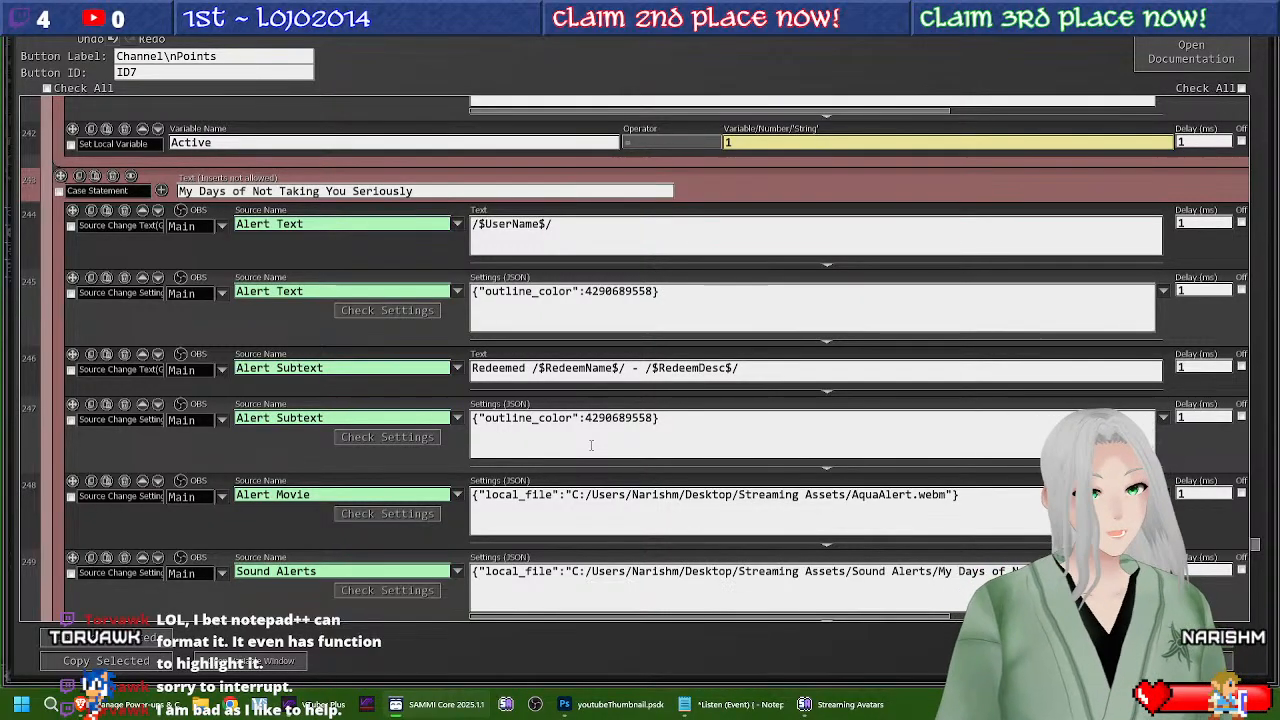
scroll(534, 466, "down", 4)
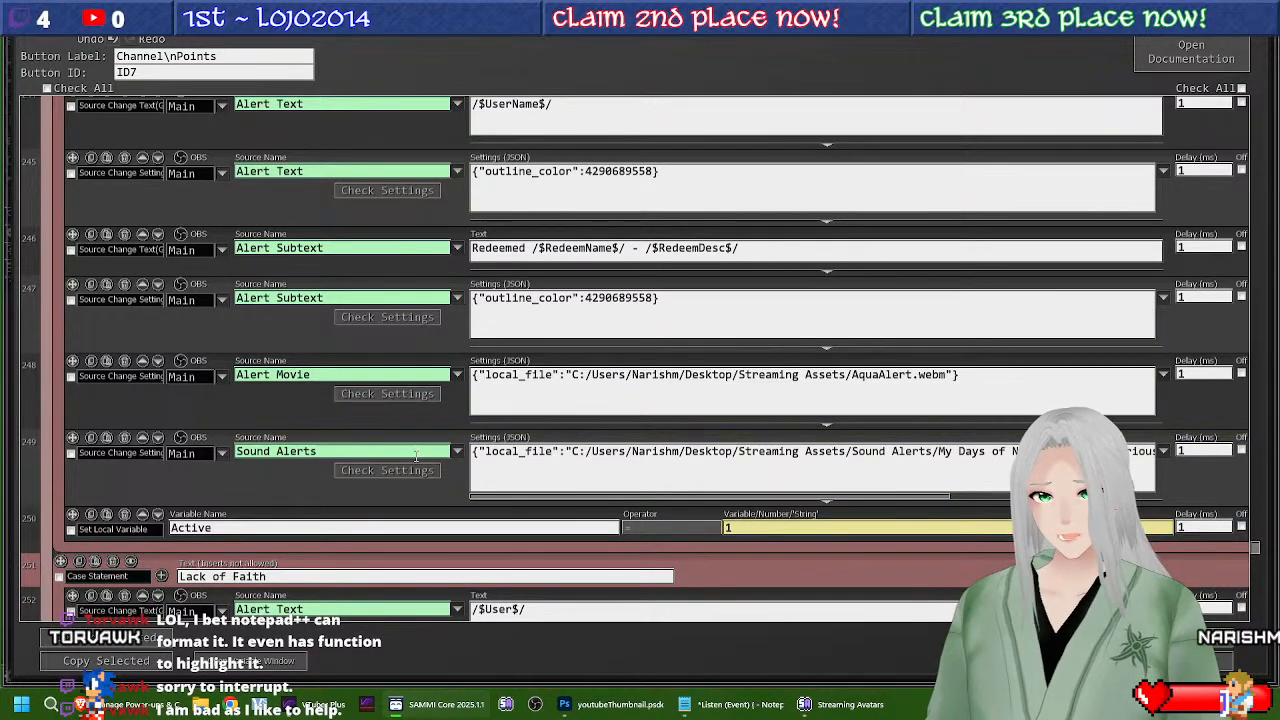
left_click(462, 455)
left_click(440, 482)
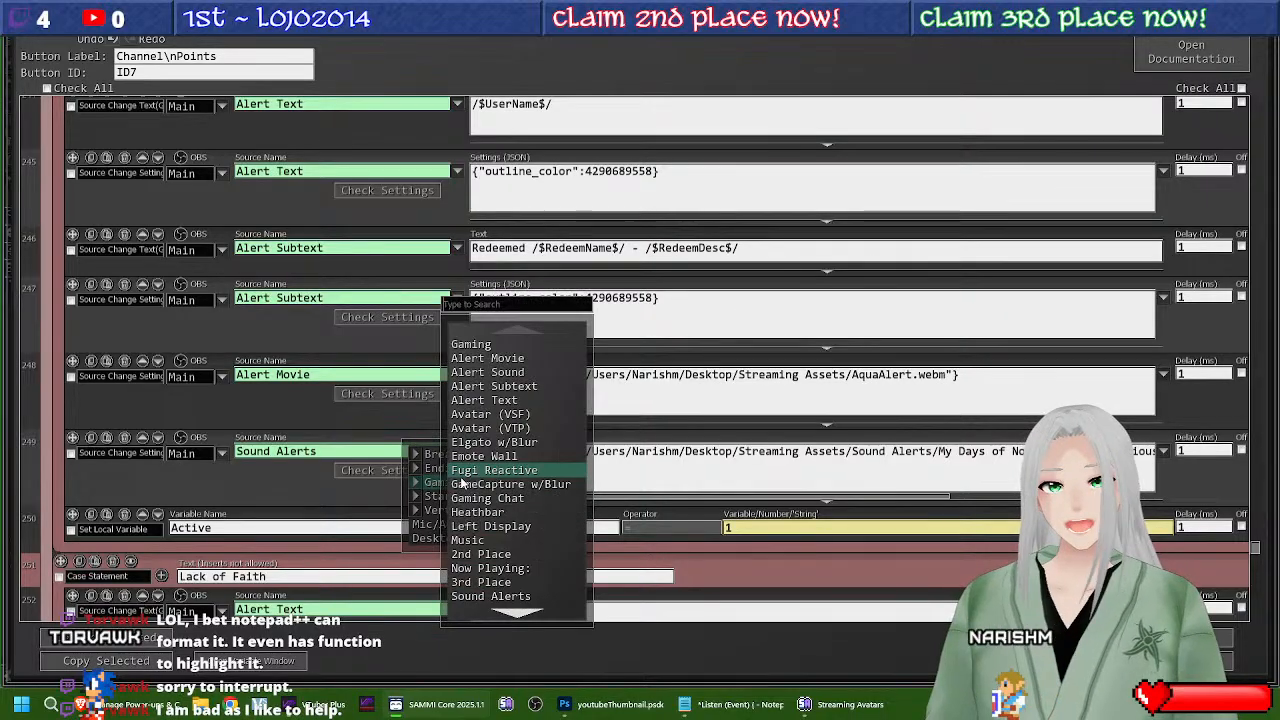
left_click(490, 372)
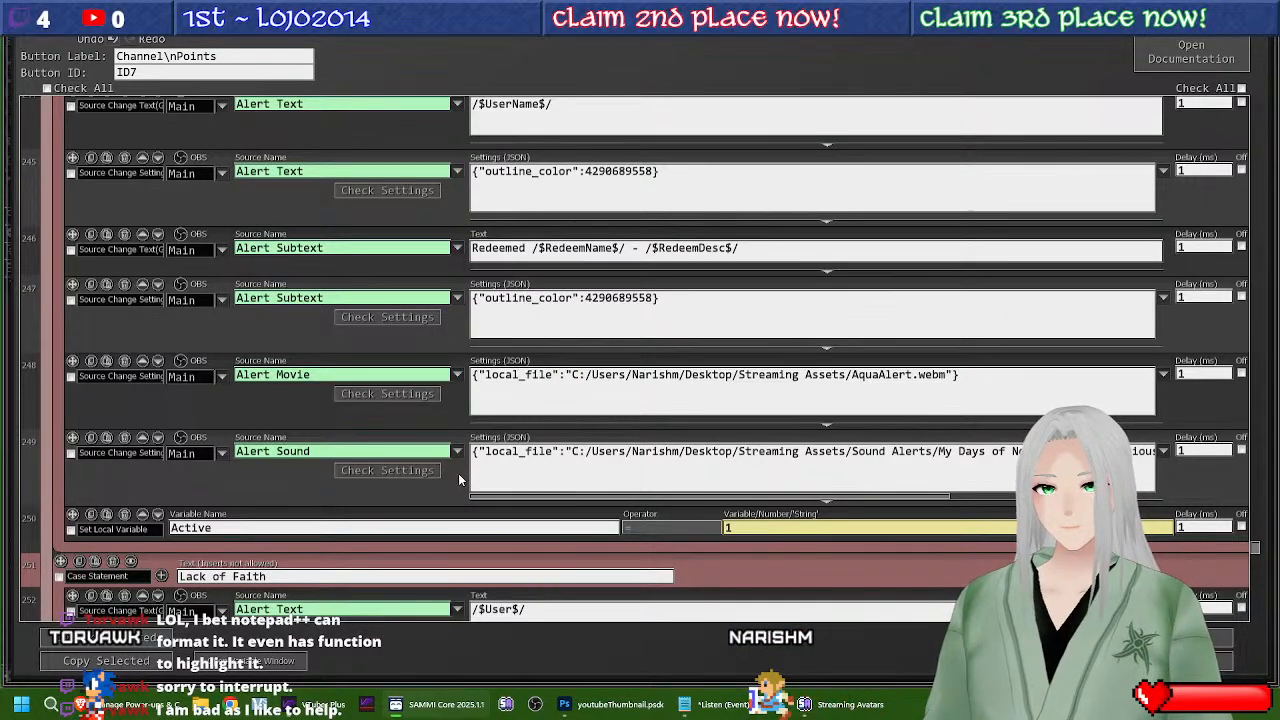
Step: In the Lack of Faith case, set the alert text to /$UserName$/ and the subtext to Redeemed /$RedeemName$/ - /$RedeemDesc$/
scroll(458, 473, "down", 4)
scroll(458, 476, "down", 6)
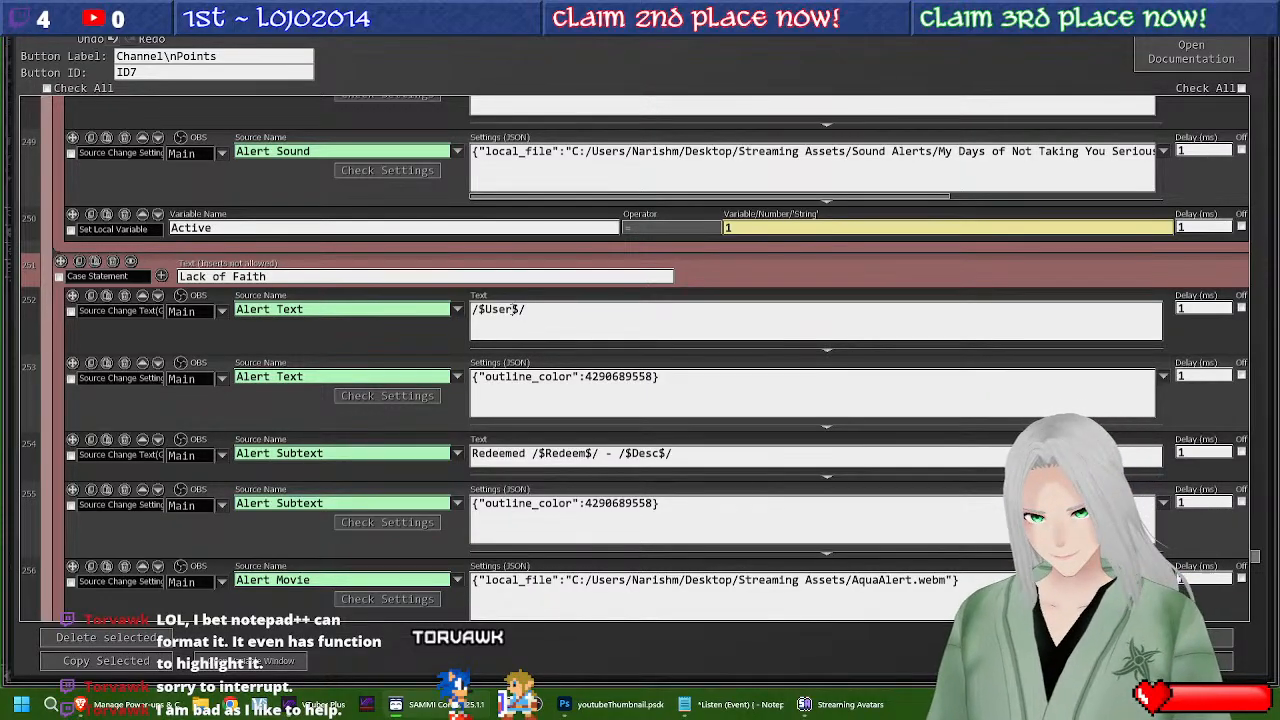
scroll(554, 246, "down", 1)
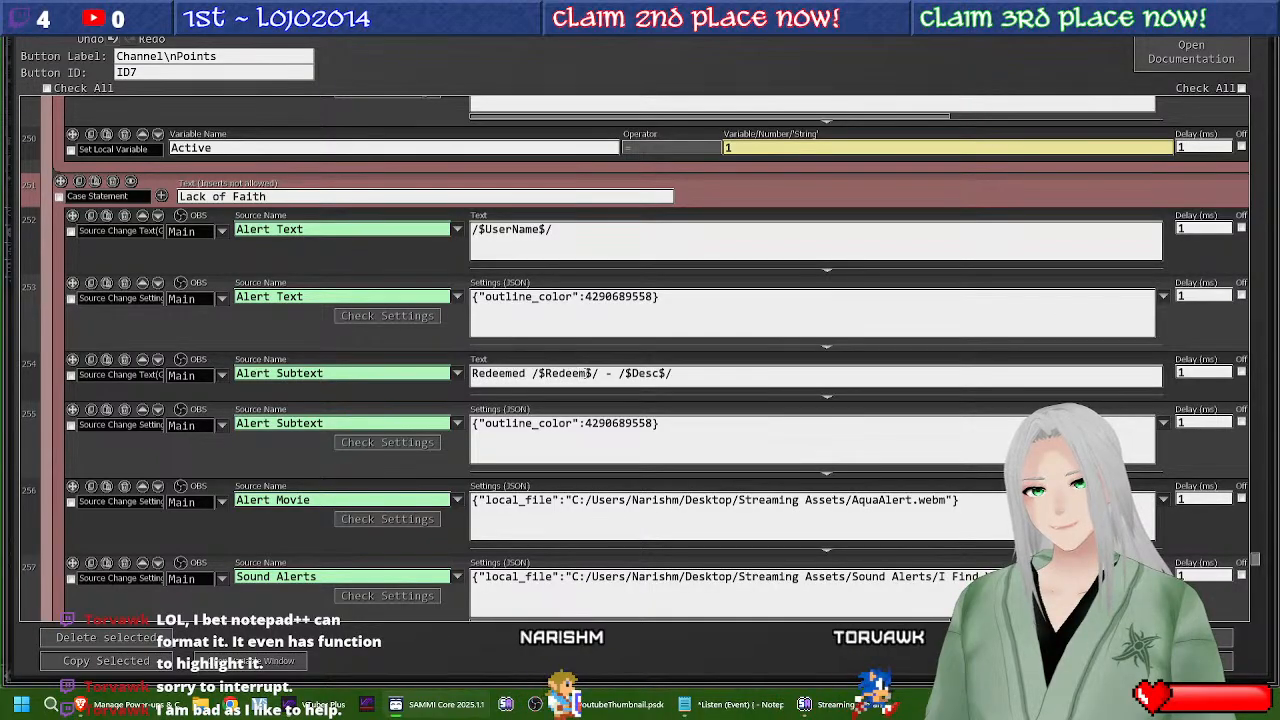
left_click(588, 373)
type("Name")
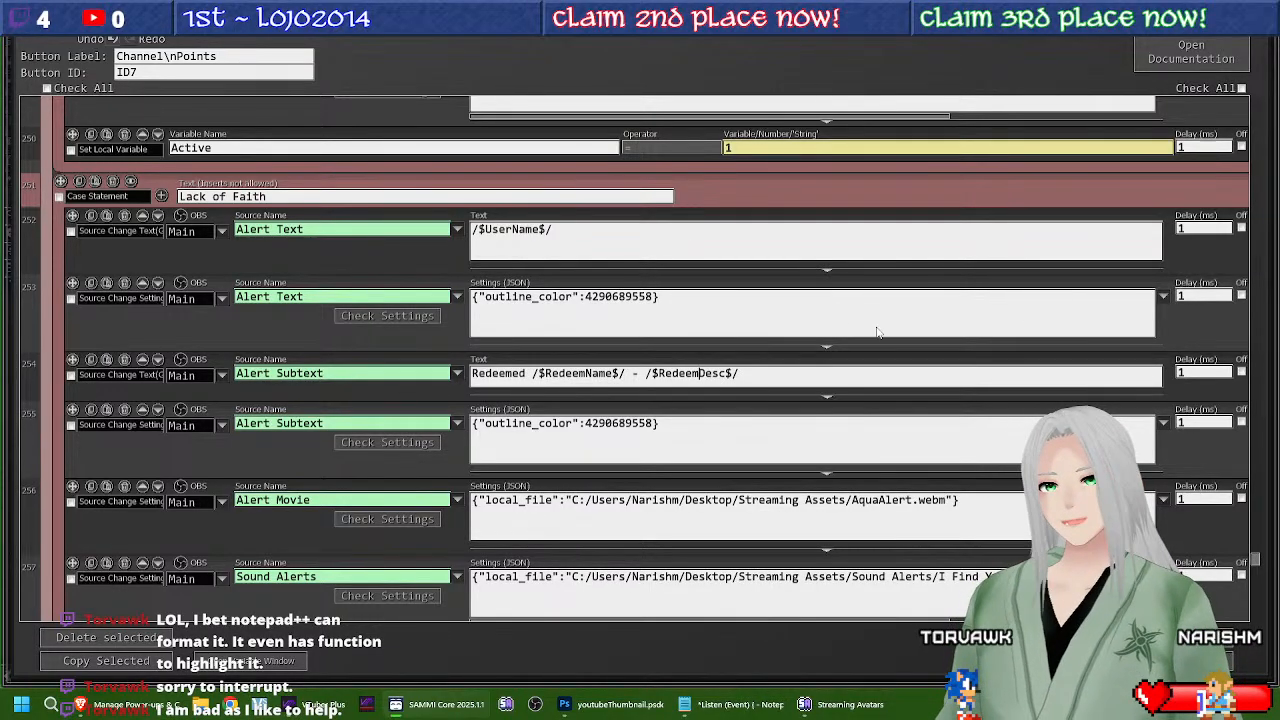
Step: Change the sound source in the Lack of Faith case to Alert Sound from the Gaming scene
scroll(661, 505, "down", 2)
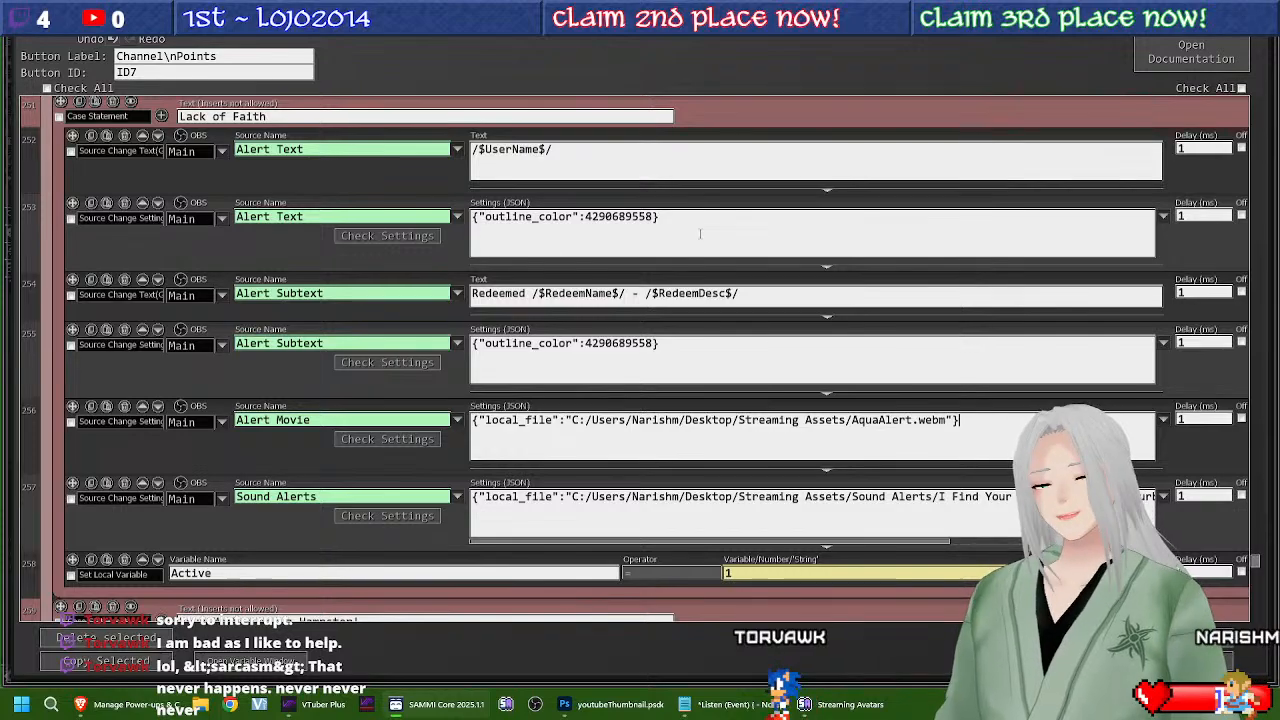
left_click(457, 497)
mouse_move(455, 528)
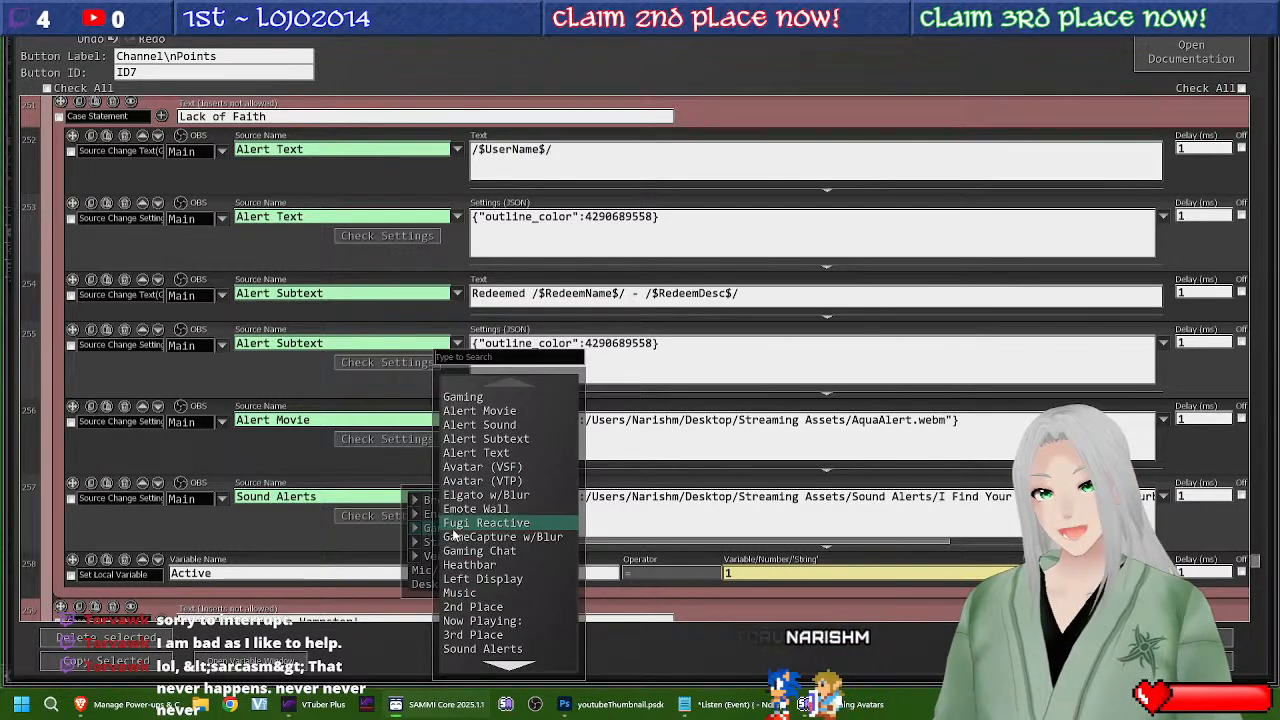
left_click(519, 425)
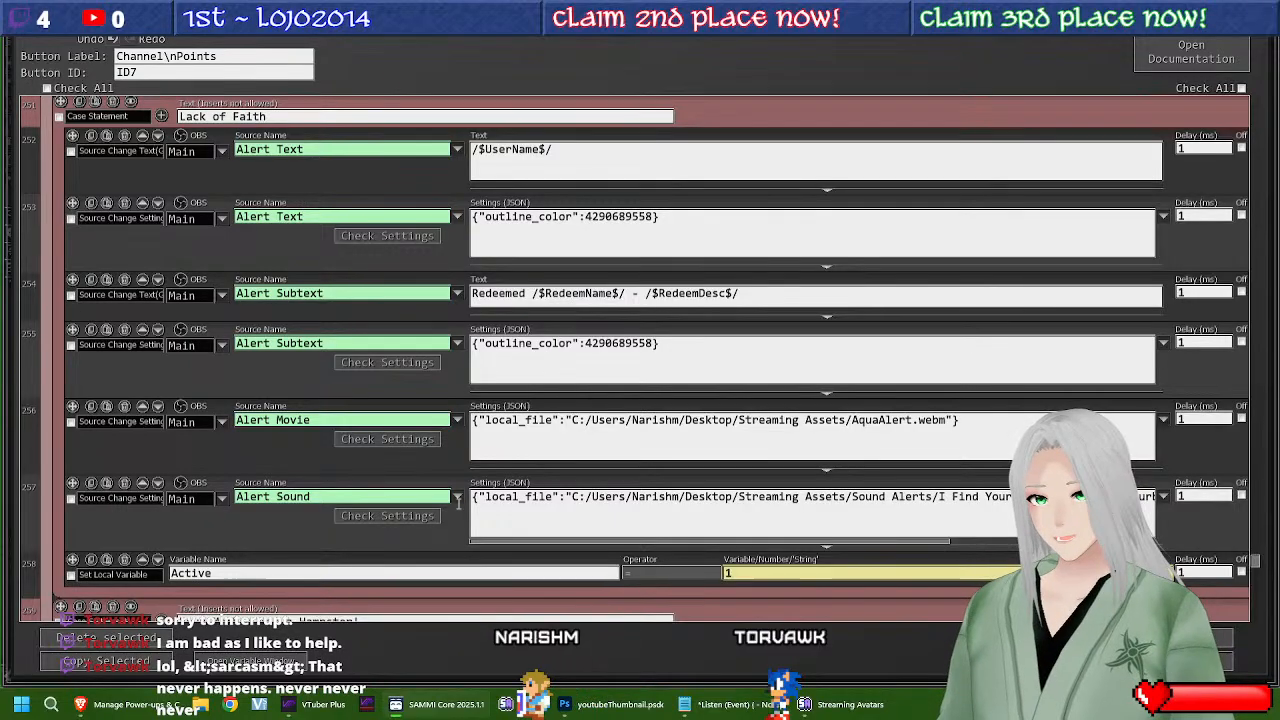
Step: In the Your Mother Was a Hampster! case, set the alert text to /$UserName$/ and the subtext to Redeemed /$RedeemName$/ - /$RedeemDesc$/
scroll(583, 347, "down", 3)
scroll(581, 344, "down", 2)
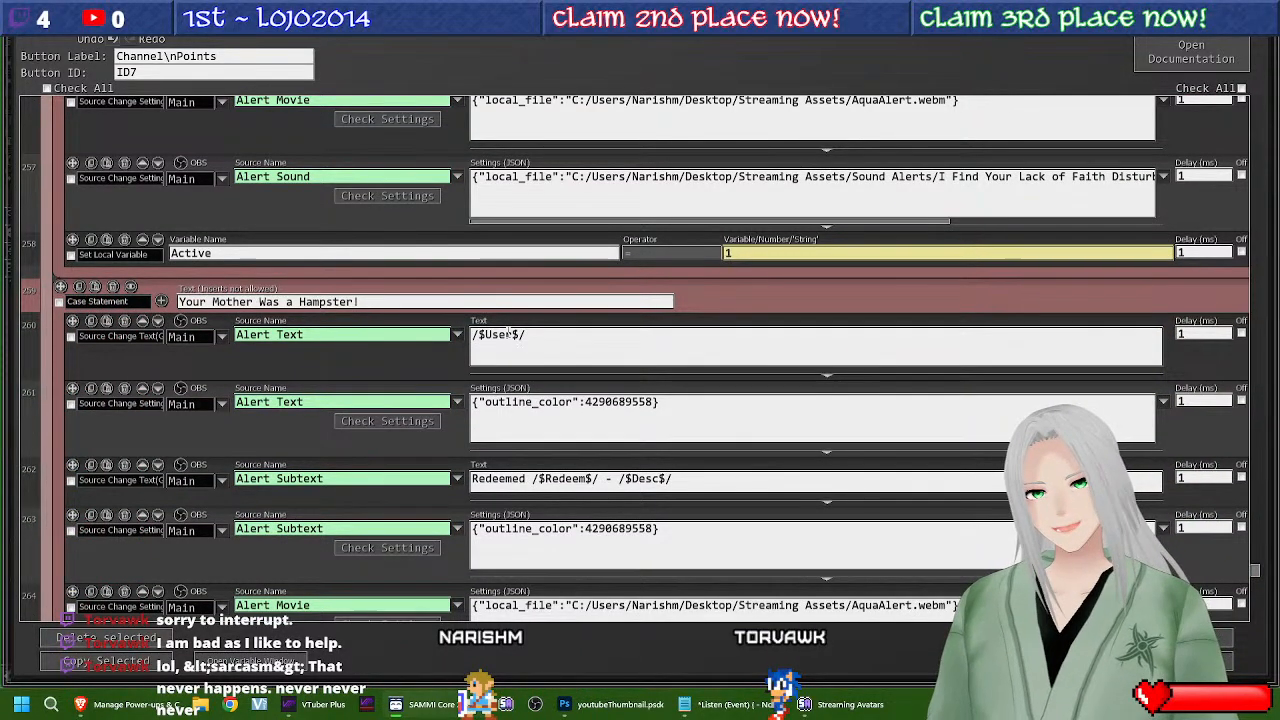
left_click(514, 336)
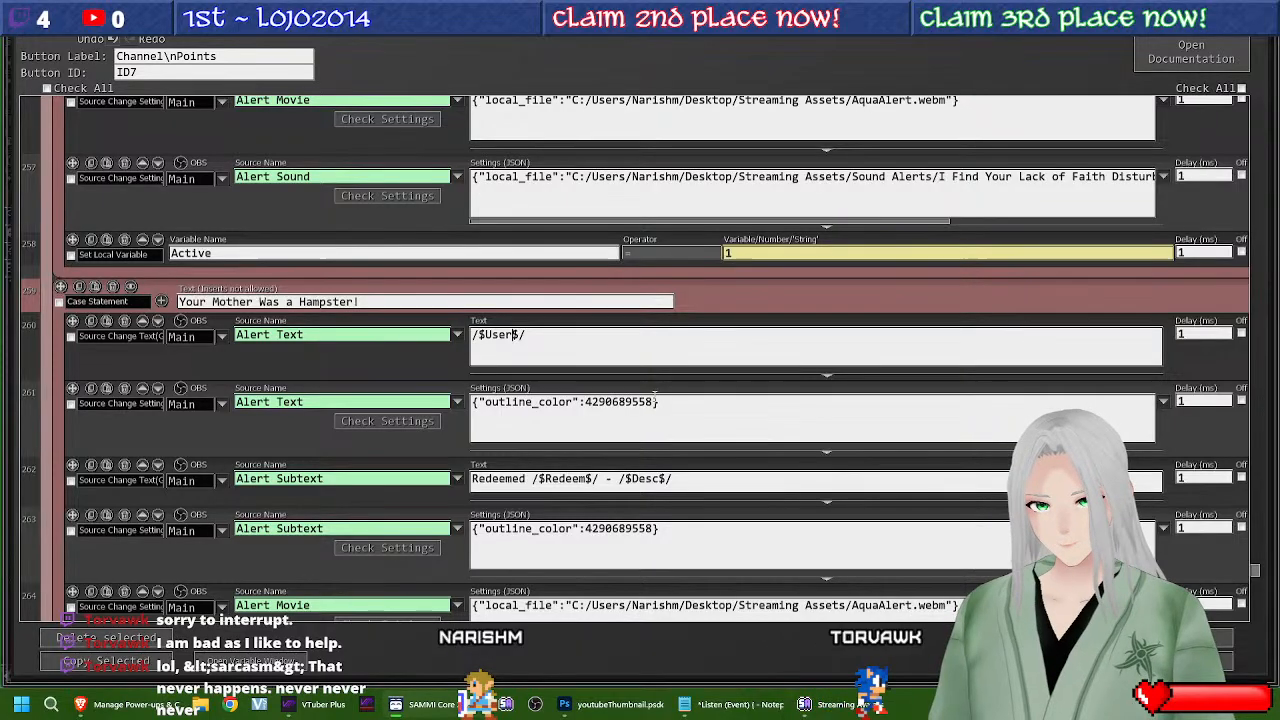
type("Name")
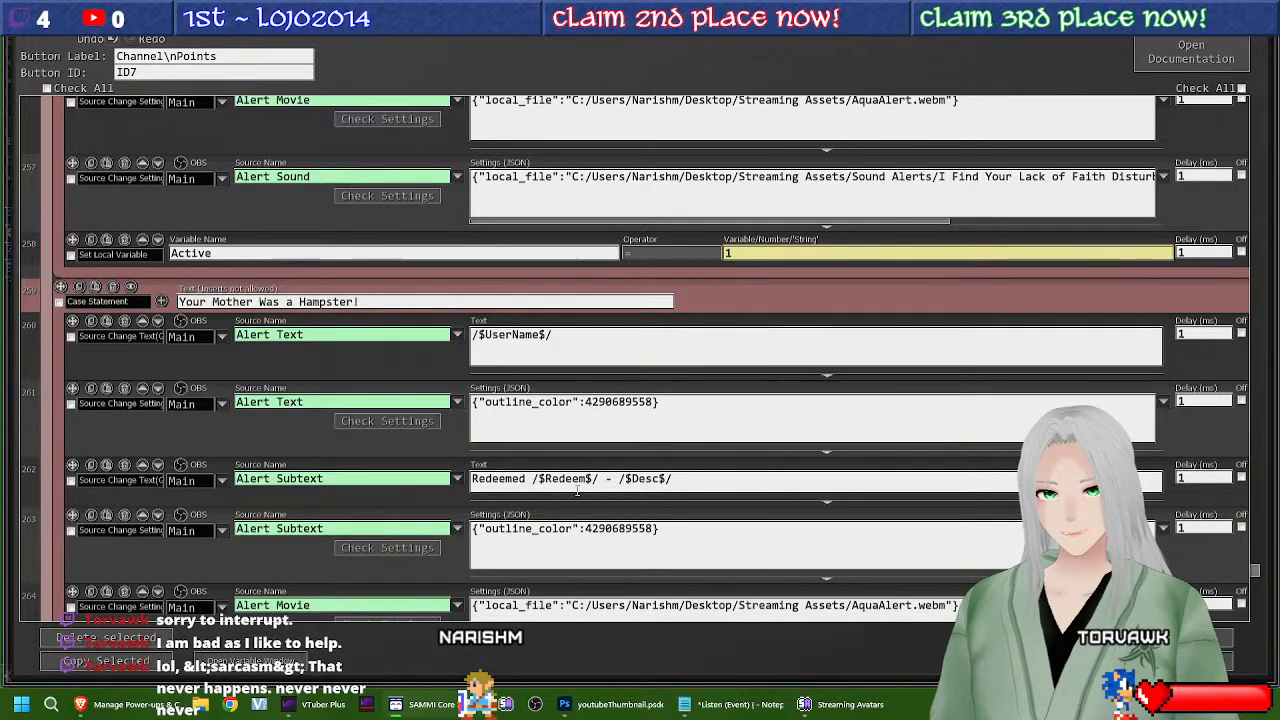
type("Name")
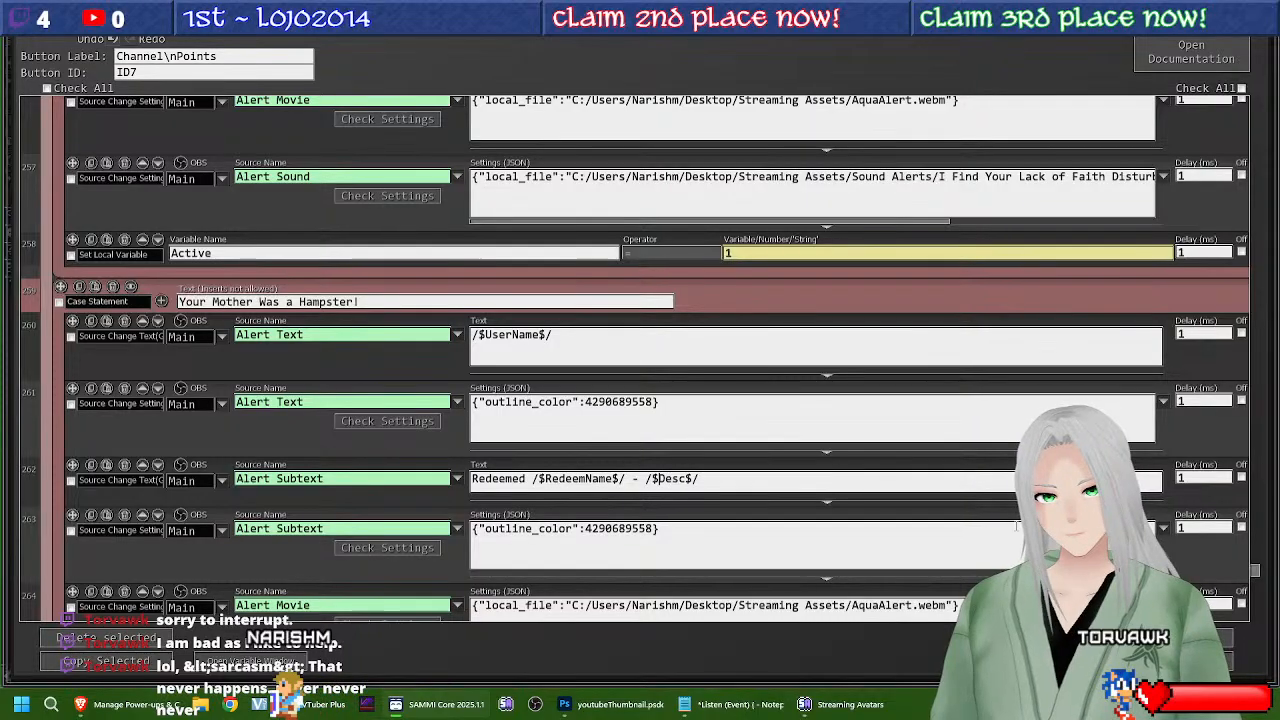
key("Right")
key("Right")
key("Right")
key("Right")
key("Right")
key("Right")
key("Right")
type("Redeem")
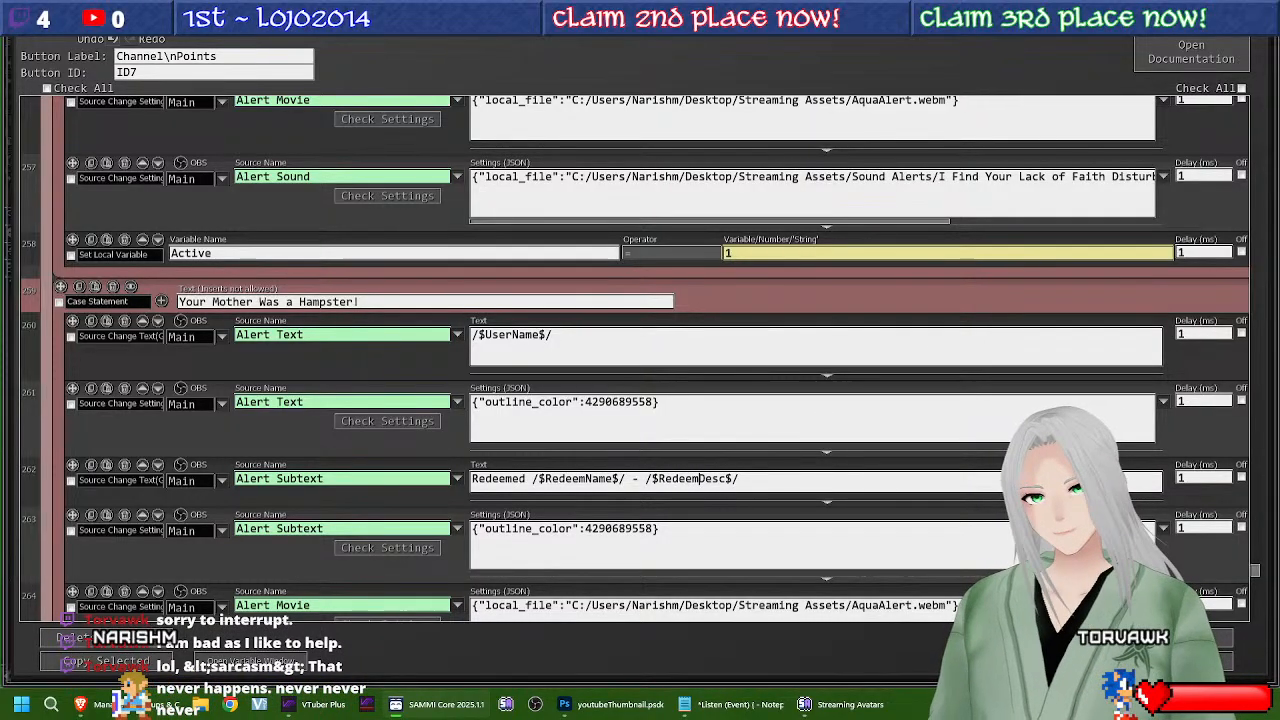
Step: Change the sound source in the Your Mother Was a Hampster! case to the Gaming scene's Alert Sound, and save and close the Channel Points button
scroll(738, 608, "down", 4)
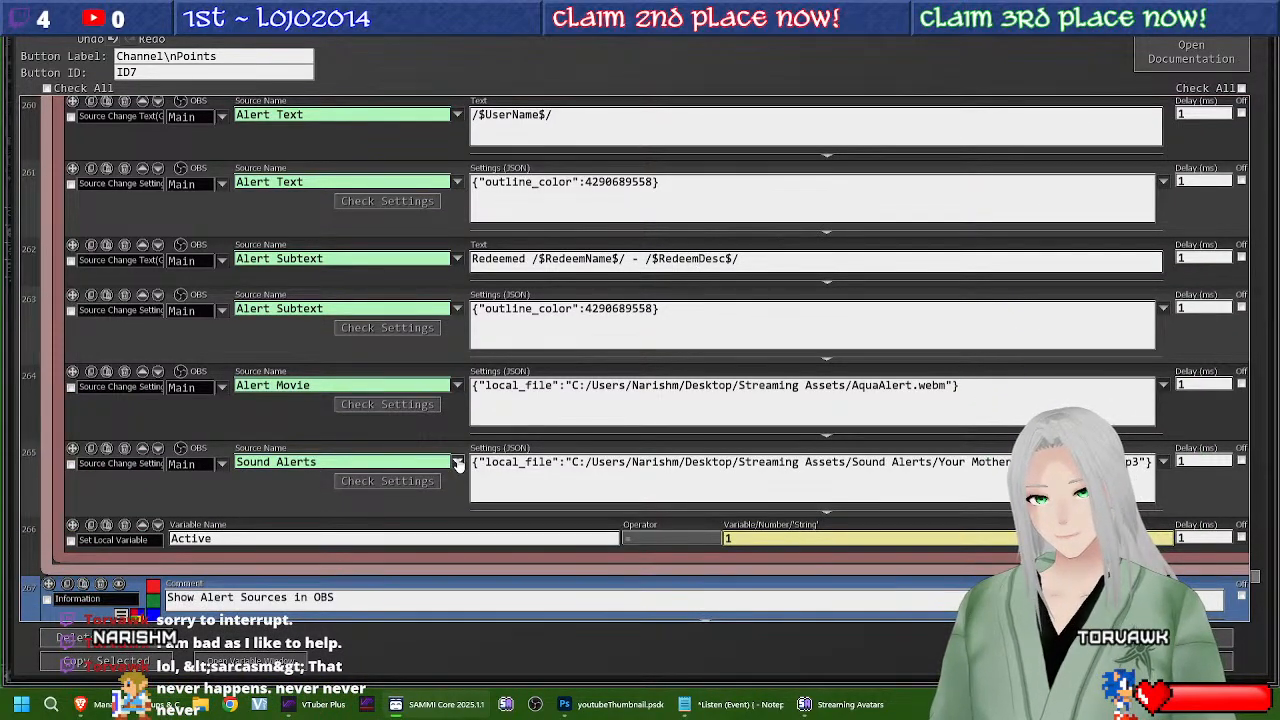
left_click(457, 463)
mouse_move(440, 475)
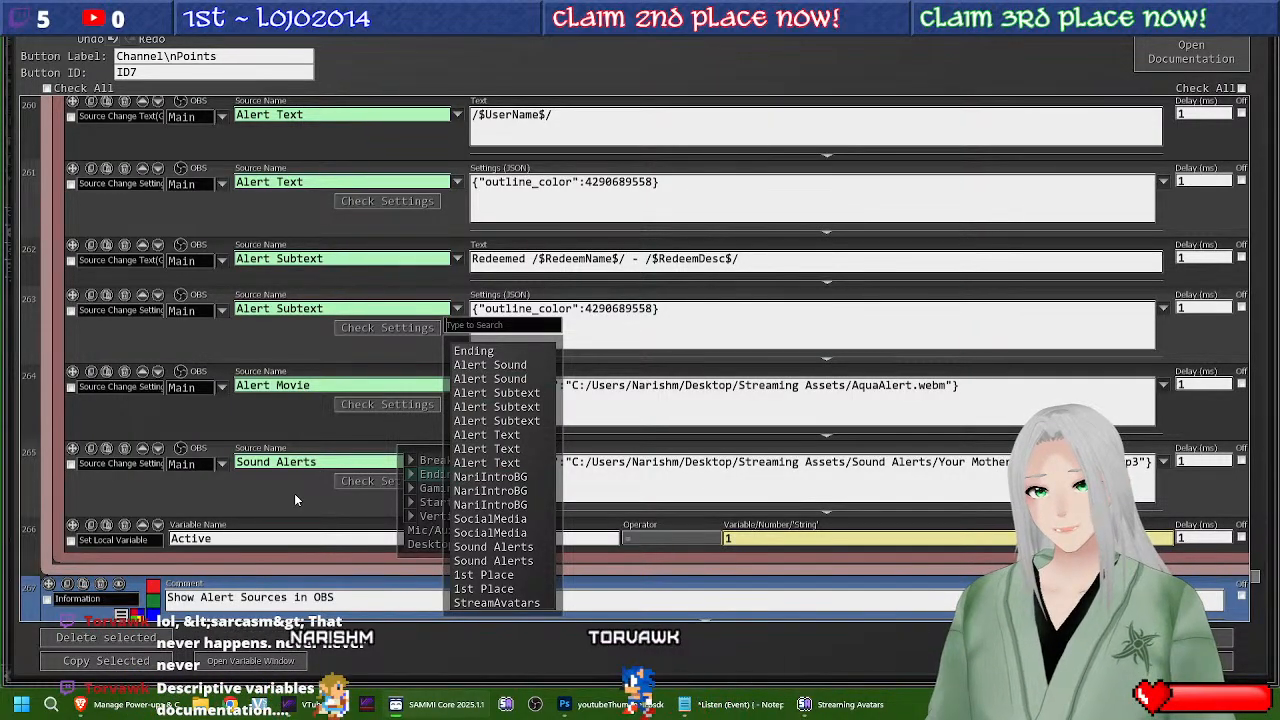
left_click(456, 462)
left_click(456, 462)
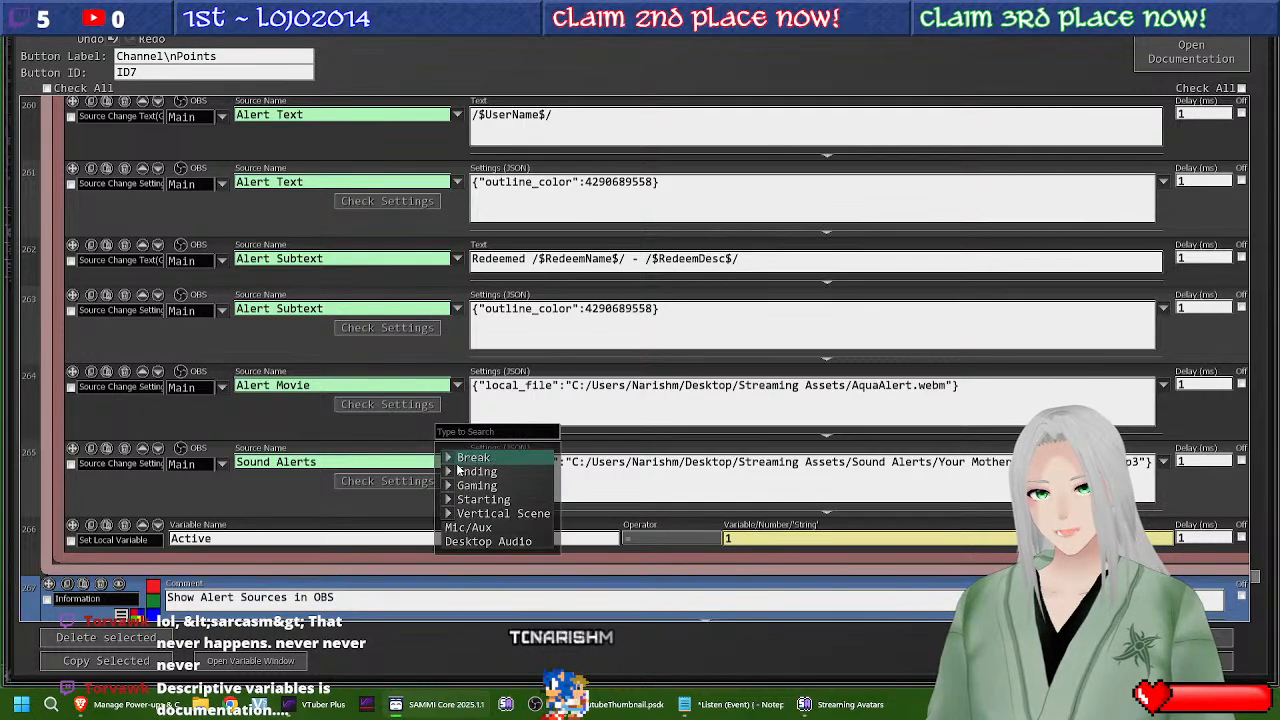
mouse_move(445, 485)
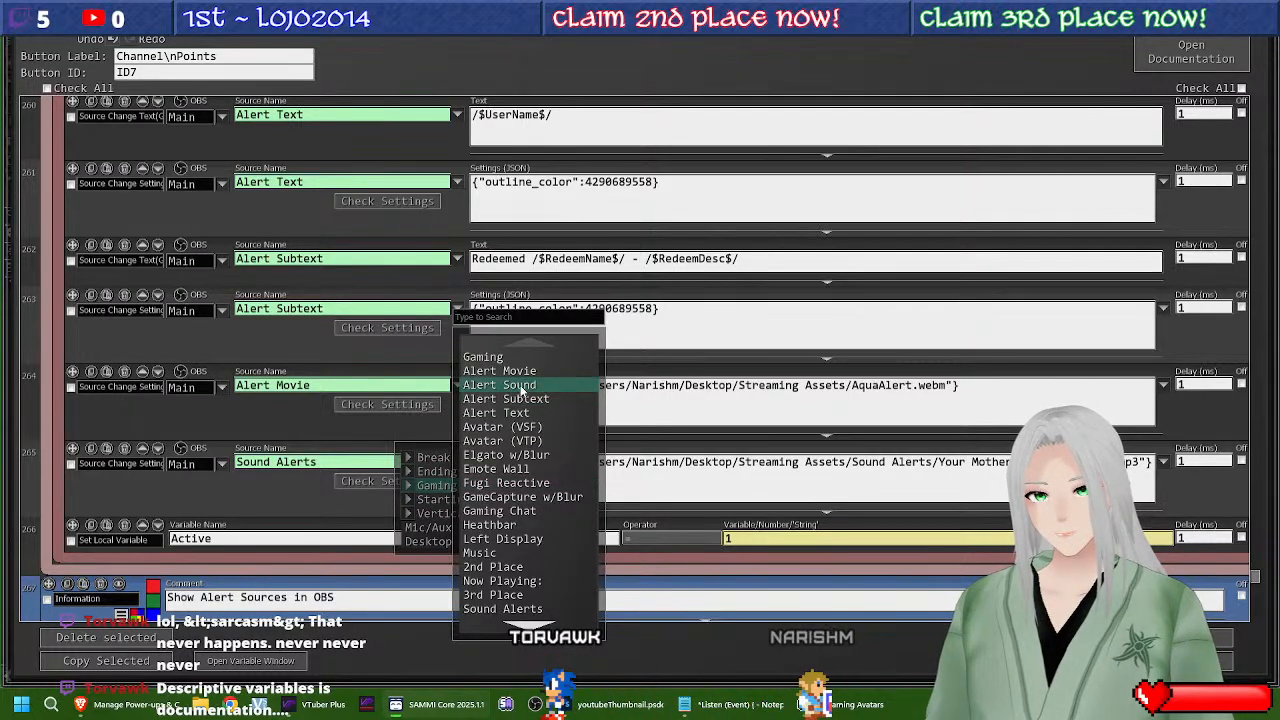
left_click(499, 385)
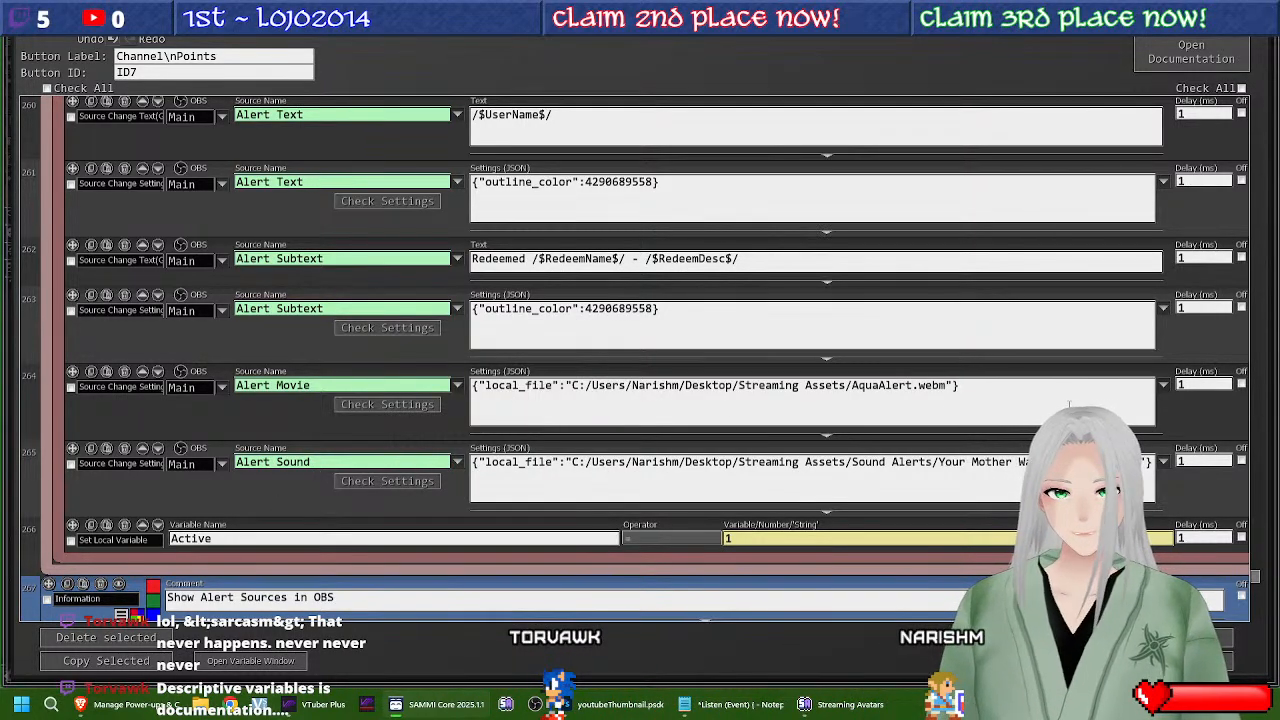
key("ctrl+s")
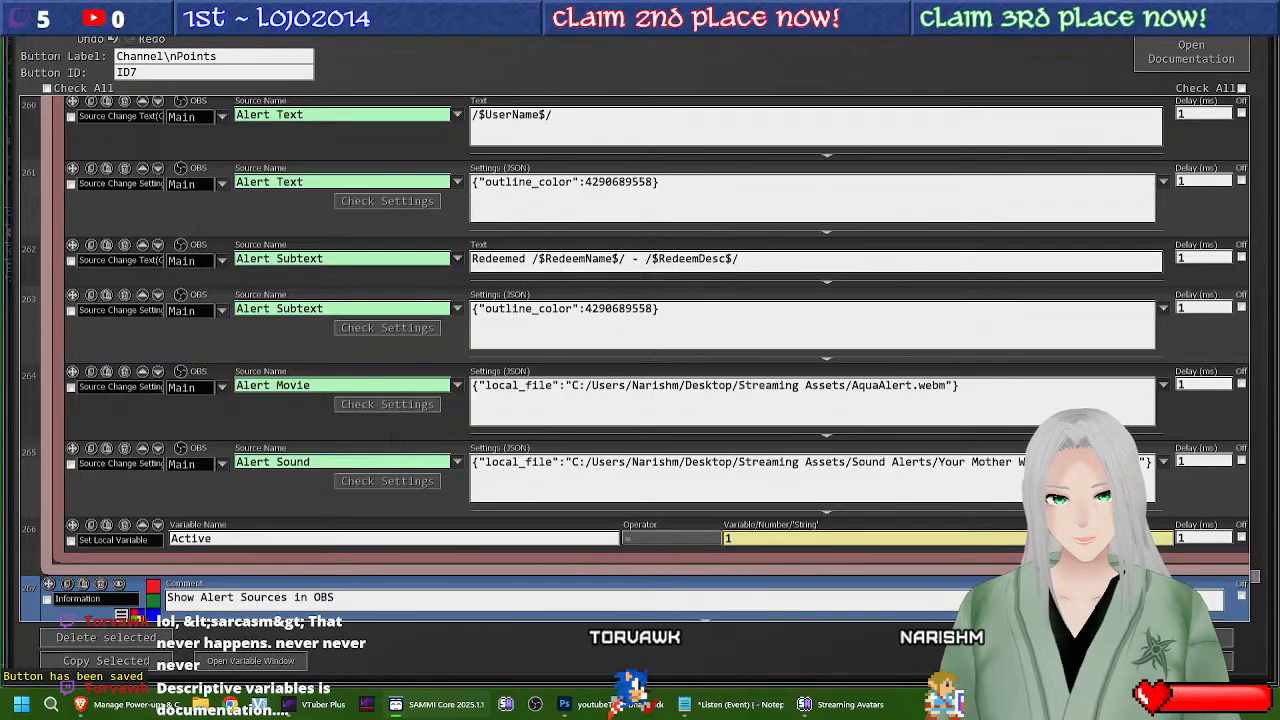
key("Escape")
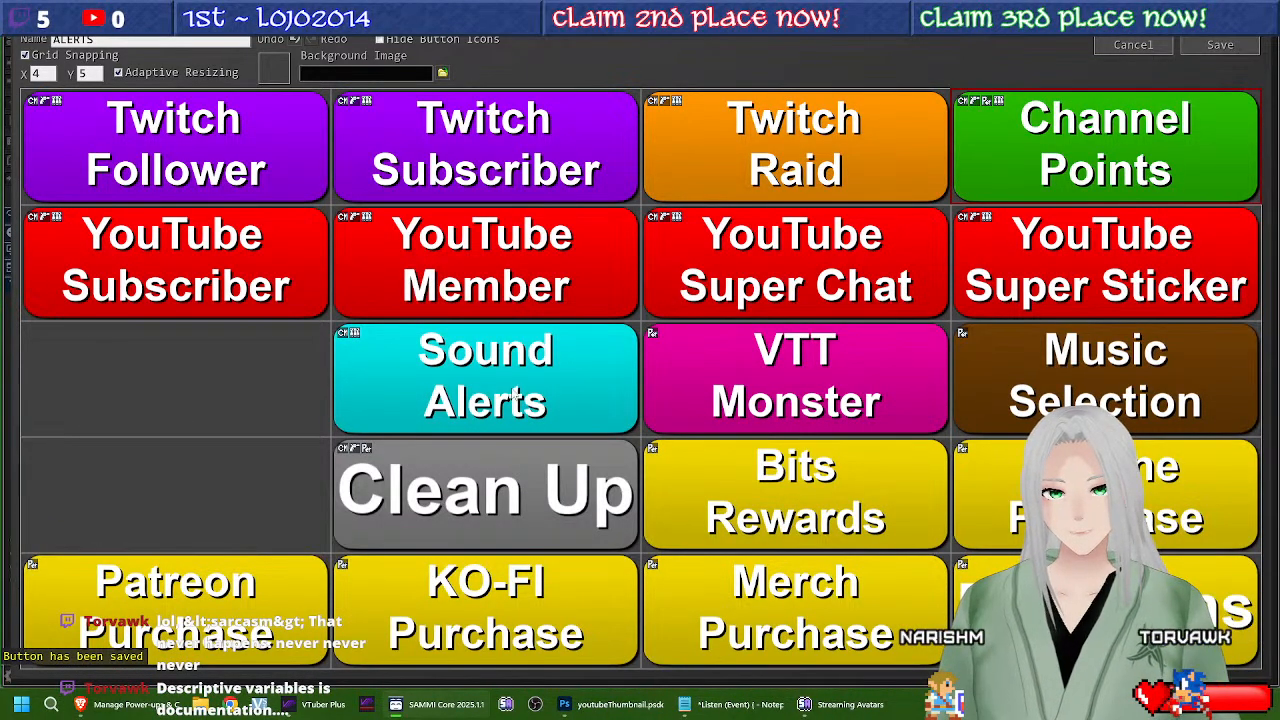
Step: Delete the Sound Alerts button from the ALERTS deck and save the deck
left_click(499, 379)
key("Delete")
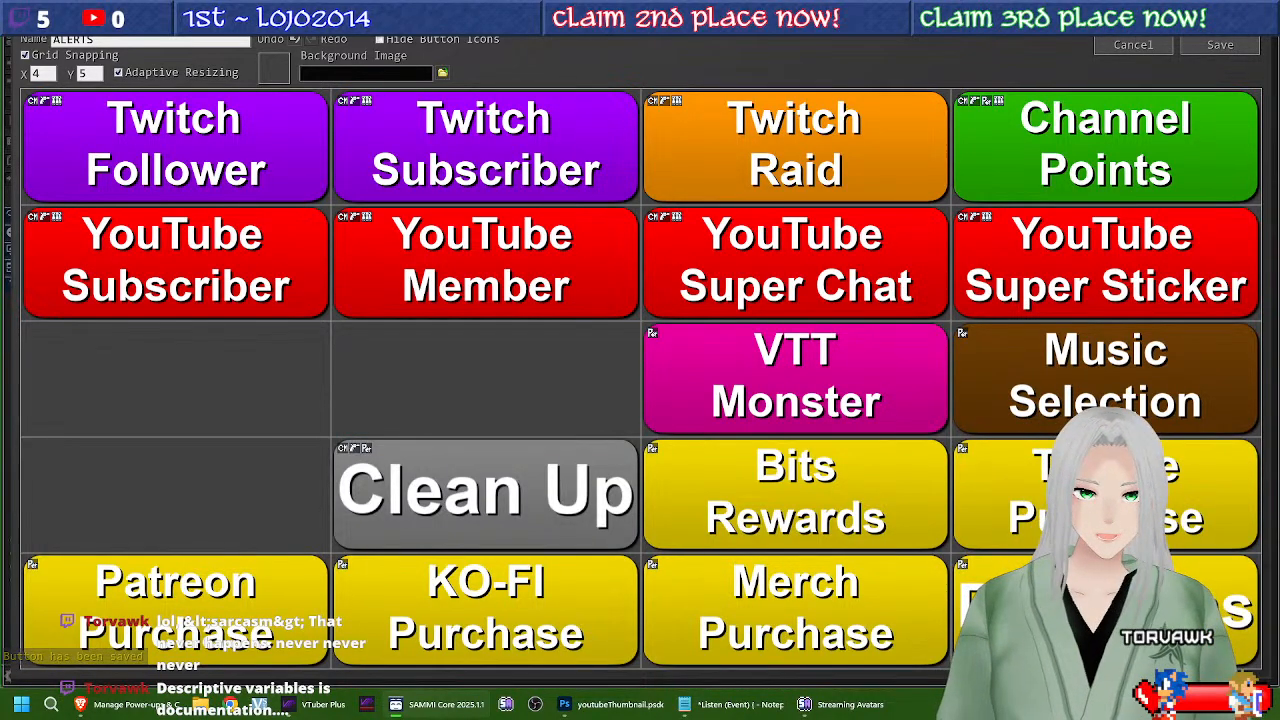
left_click(1220, 45)
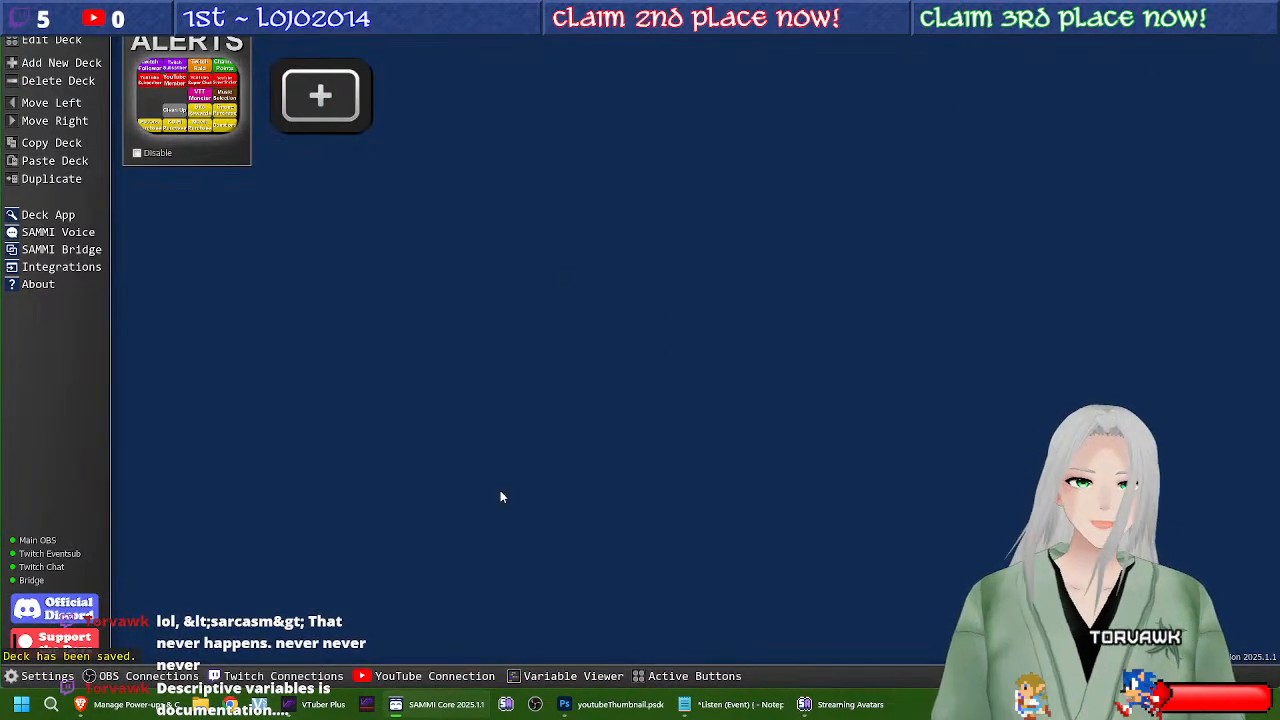
Step: Reopen the ALERTS deck and correct the Knock Knock case's subtext in Channel Points to Redeemed /$RedeemName$/ - /$RedeemDesc$/
double_click(230, 120)
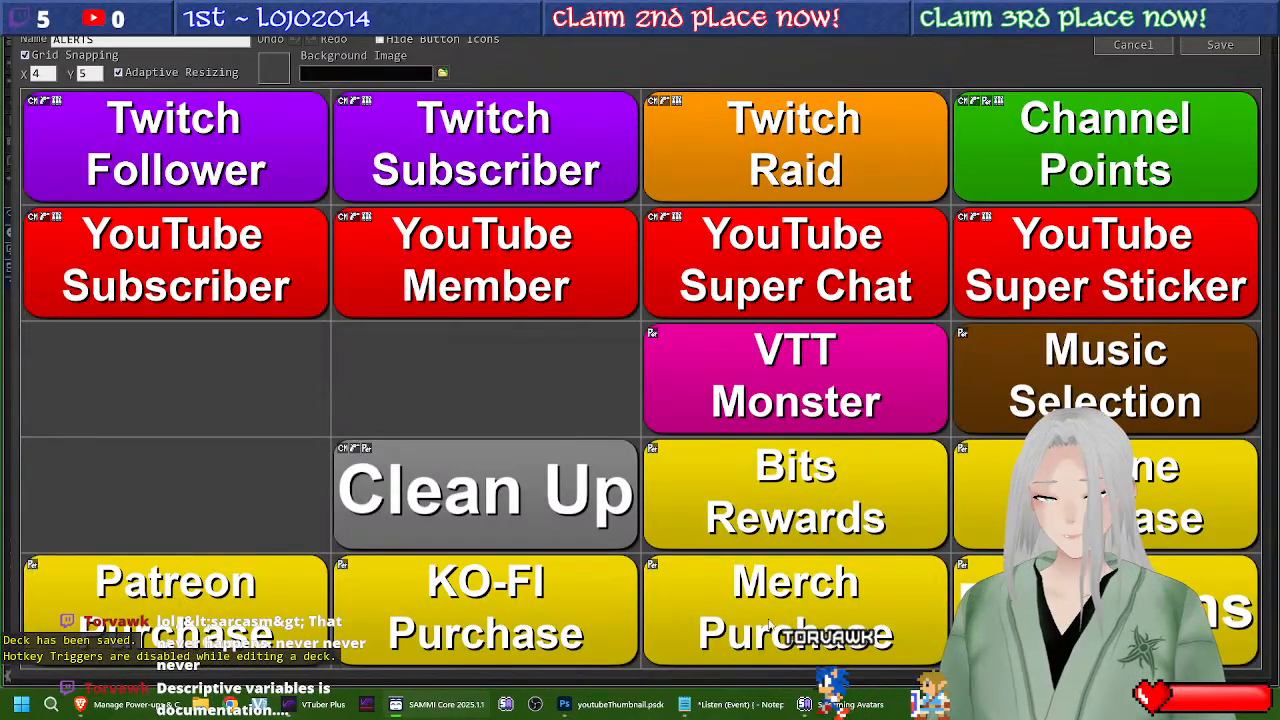
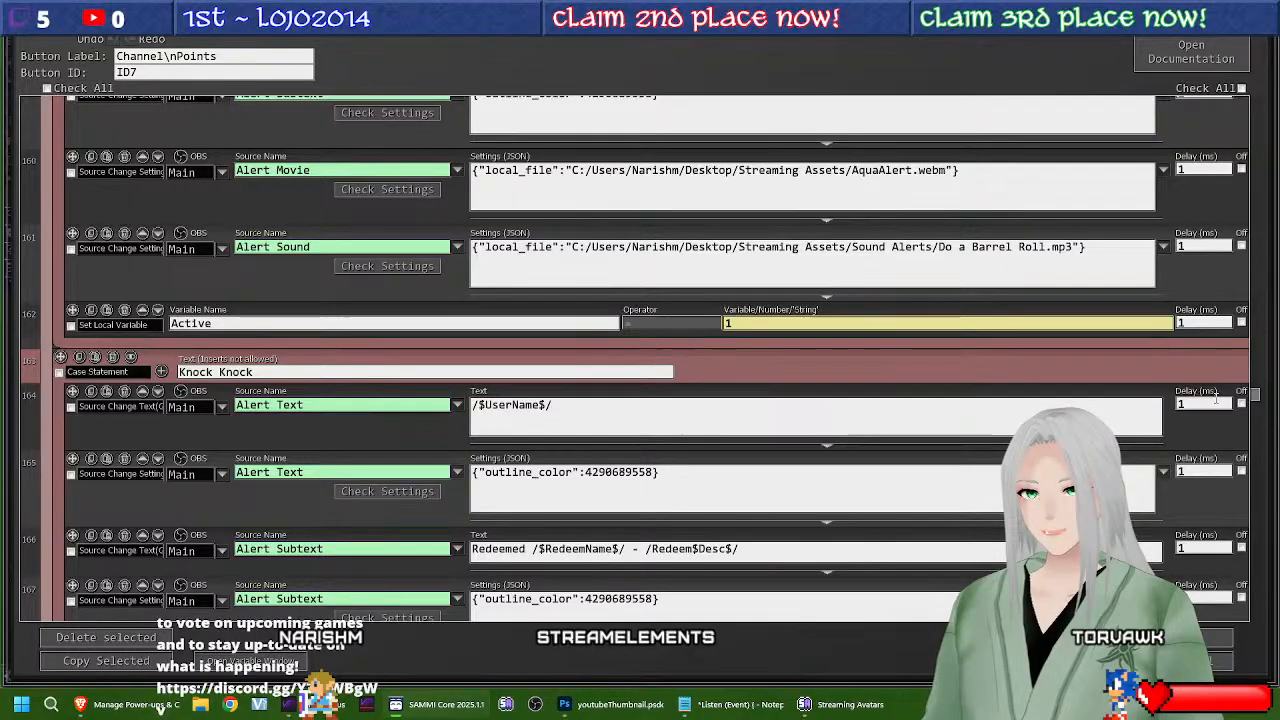
scroll(897, 426, "down", 1)
scroll(649, 362, "down", 3)
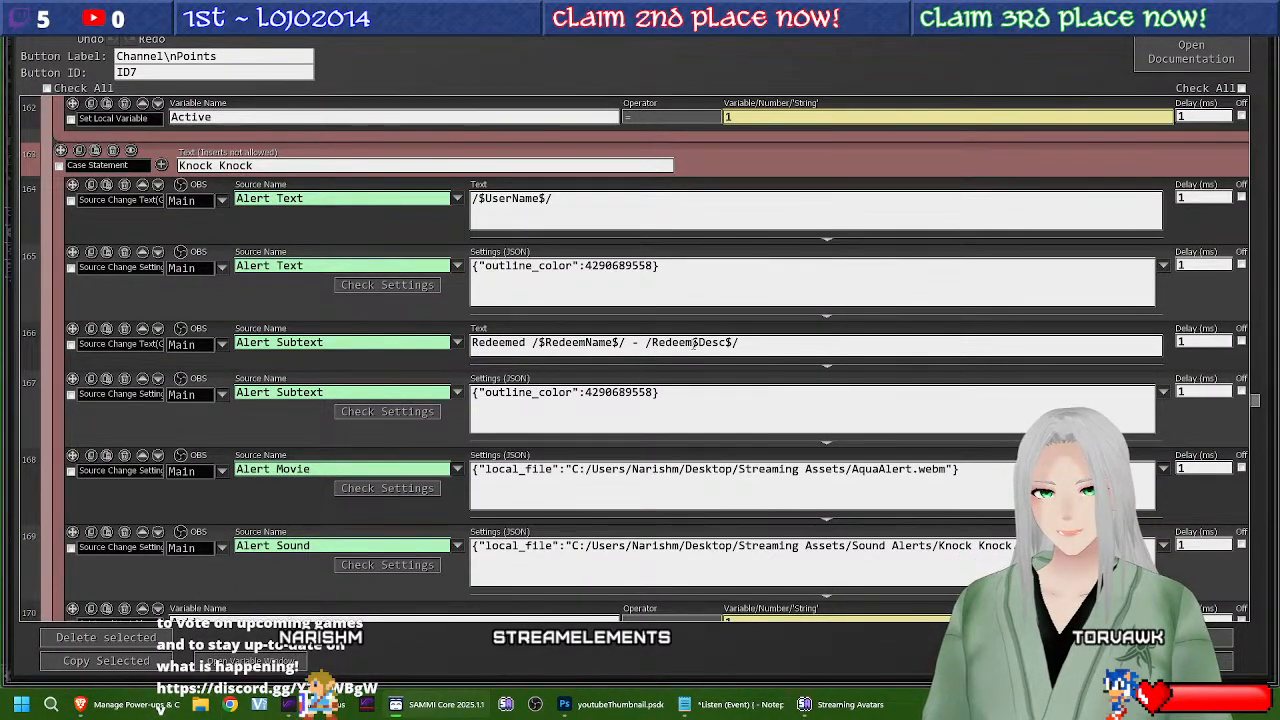
mouse_move(775, 458)
key("BackSpace")
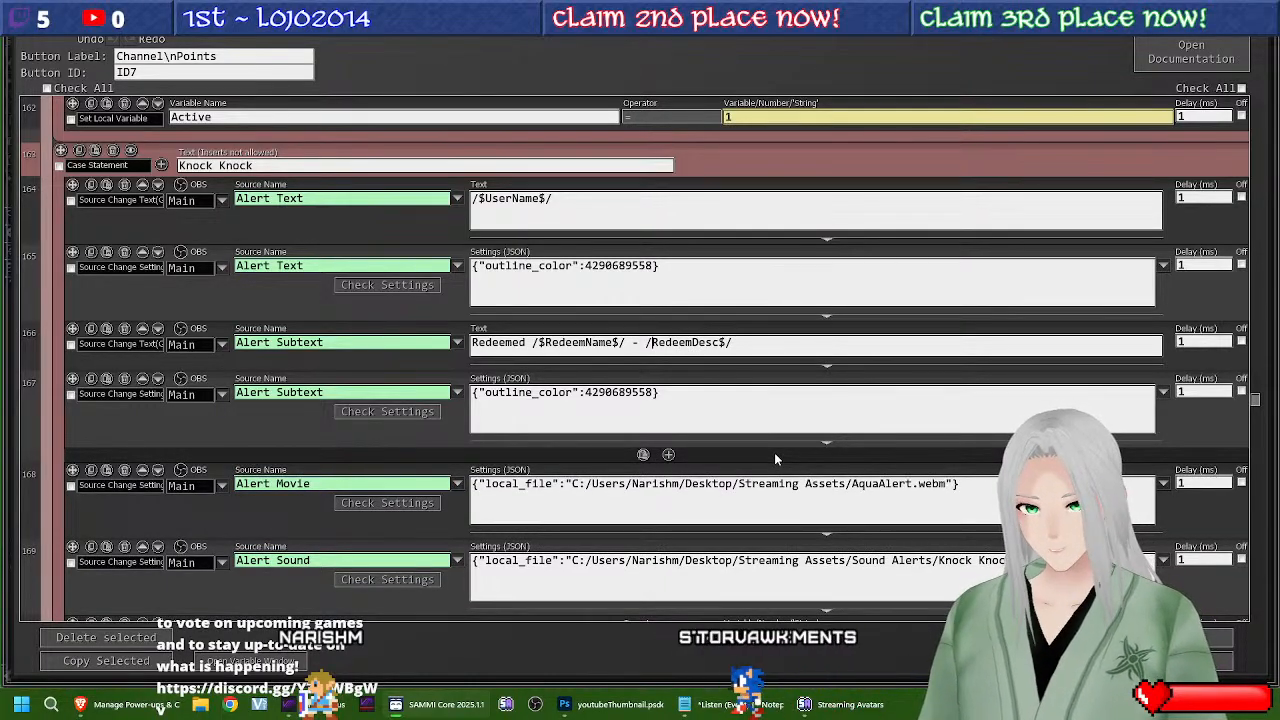
type("$")
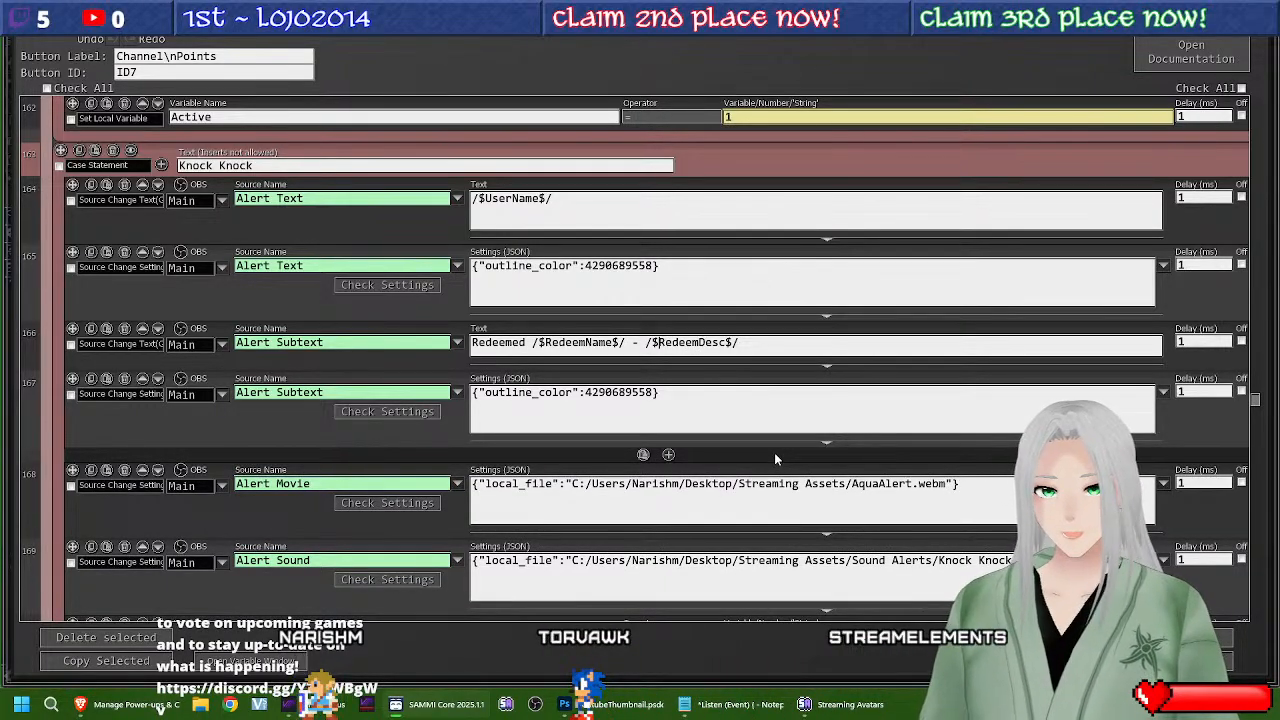
scroll(762, 412, "down", 1)
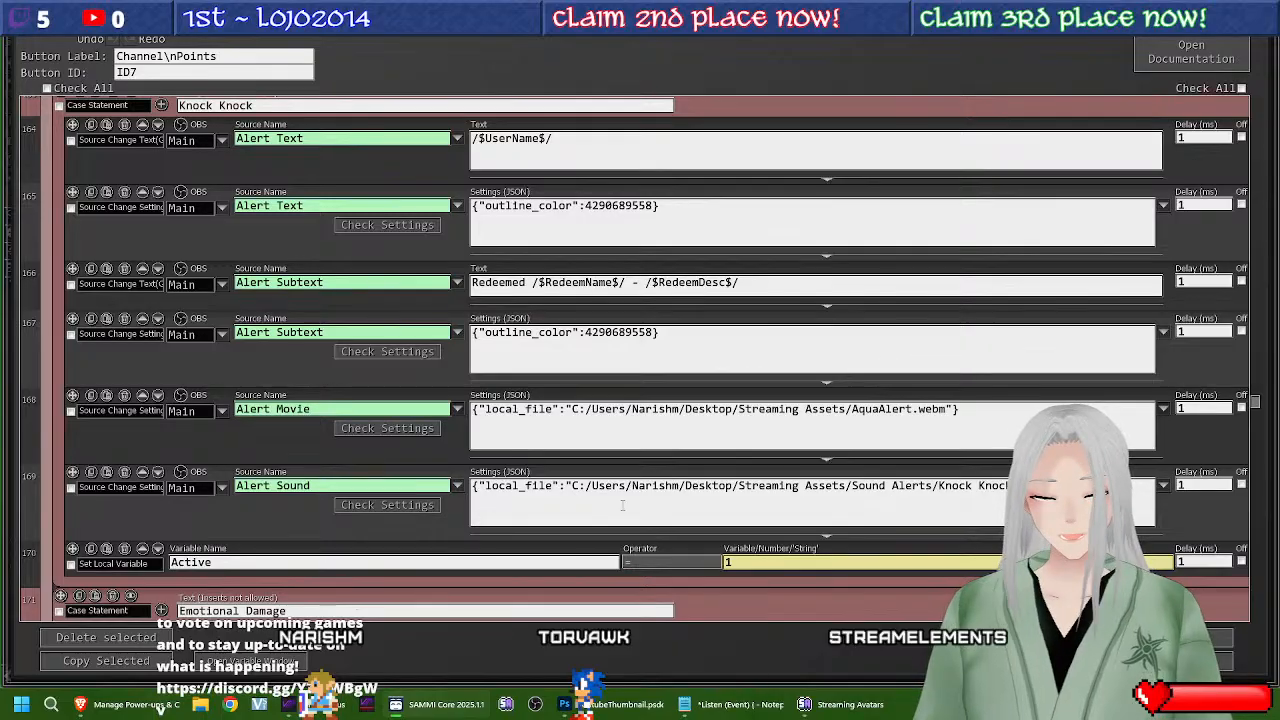
Step: Save the Channel Points button, and in the Twitch dashboard turn off Cooldown & Limits for the Knock Knock reward and save it
key("ctrl+s")
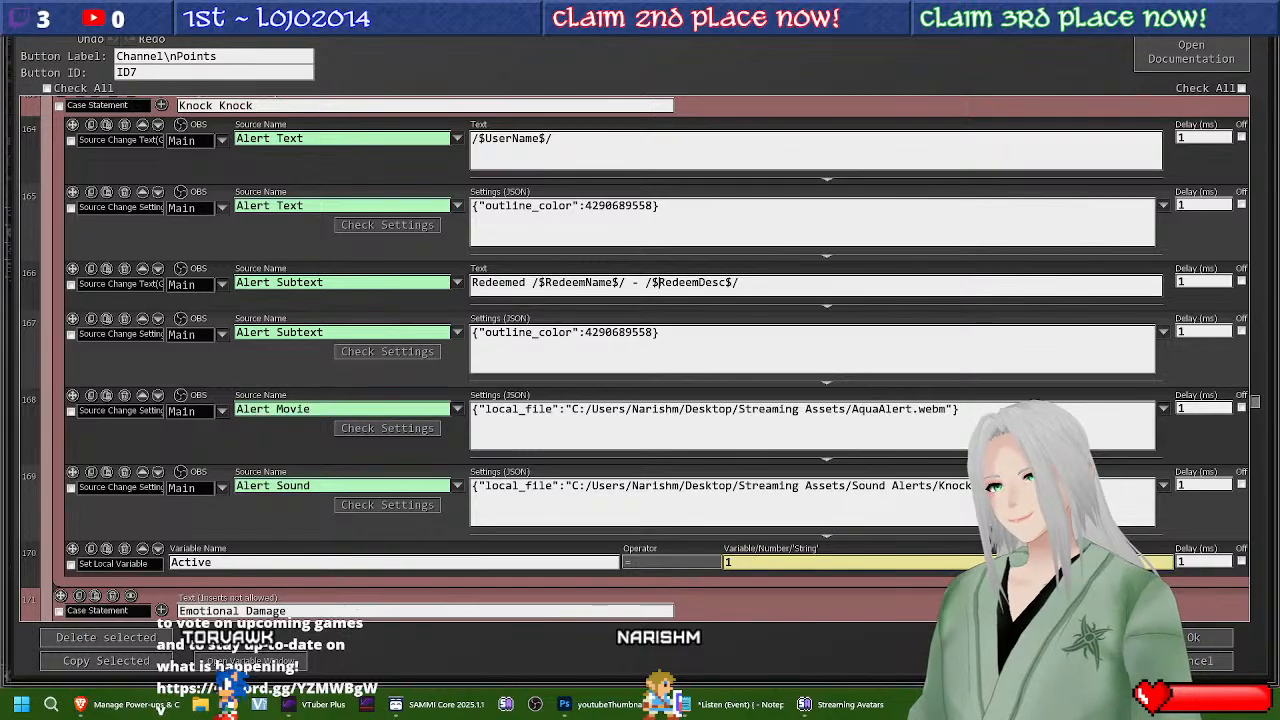
left_click(150, 706)
scroll(443, 400, "down", 4)
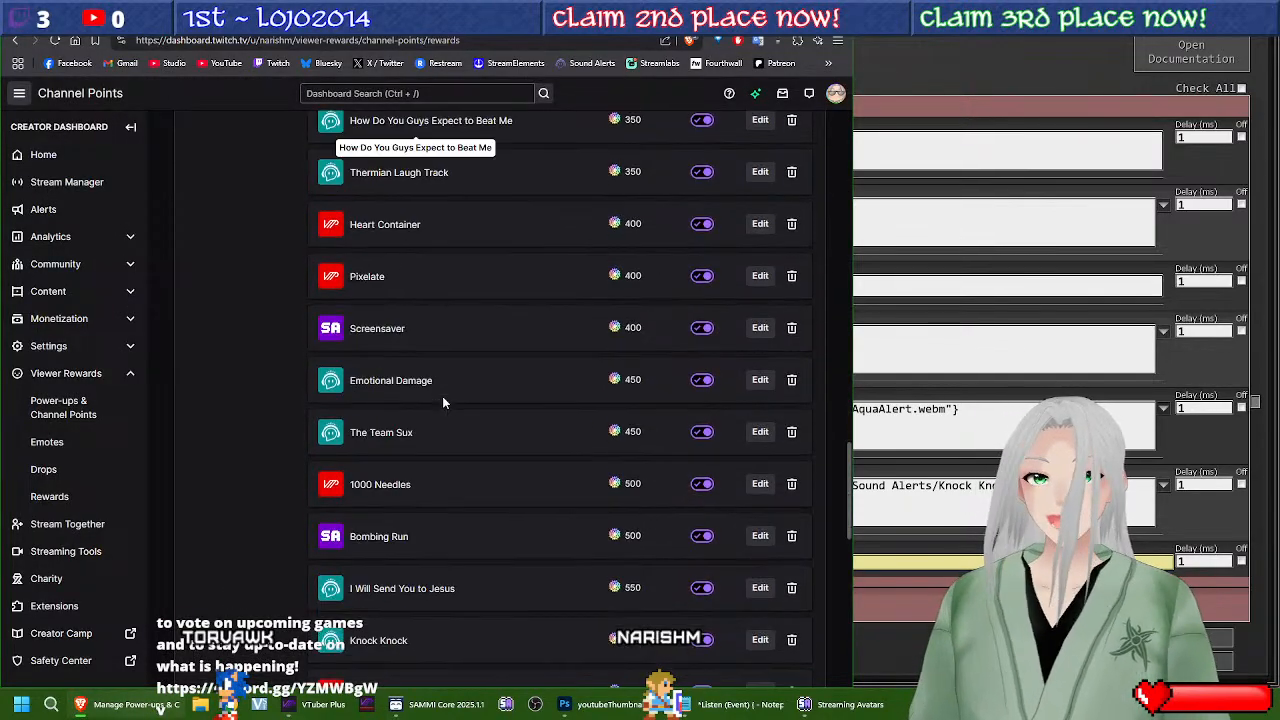
scroll(505, 355, "down", 2)
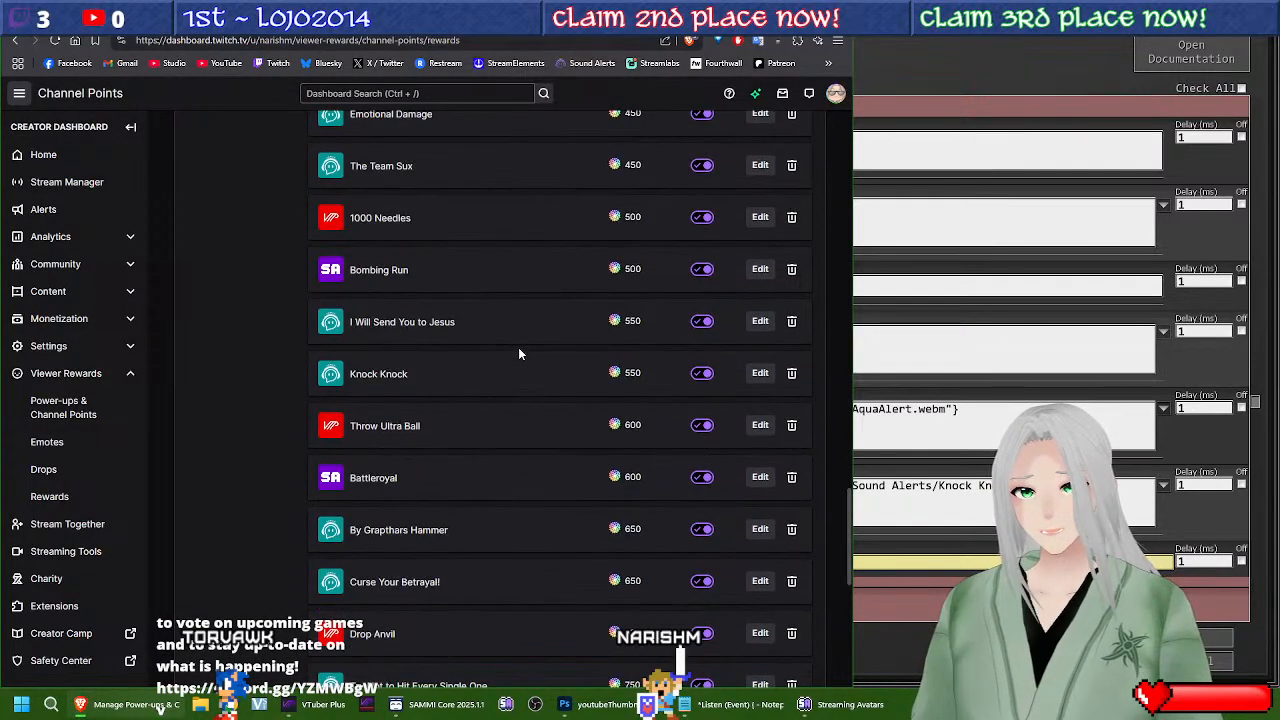
left_click(760, 373)
scroll(450, 482, "down", 5)
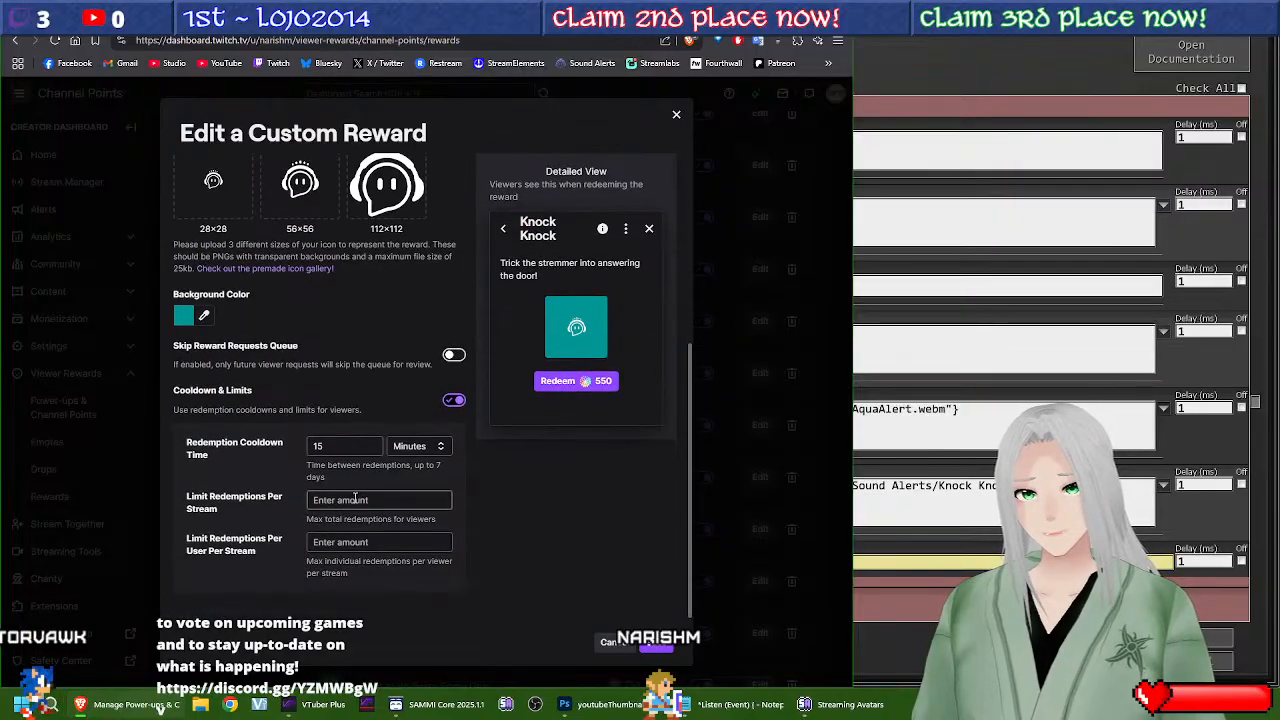
left_click(655, 642)
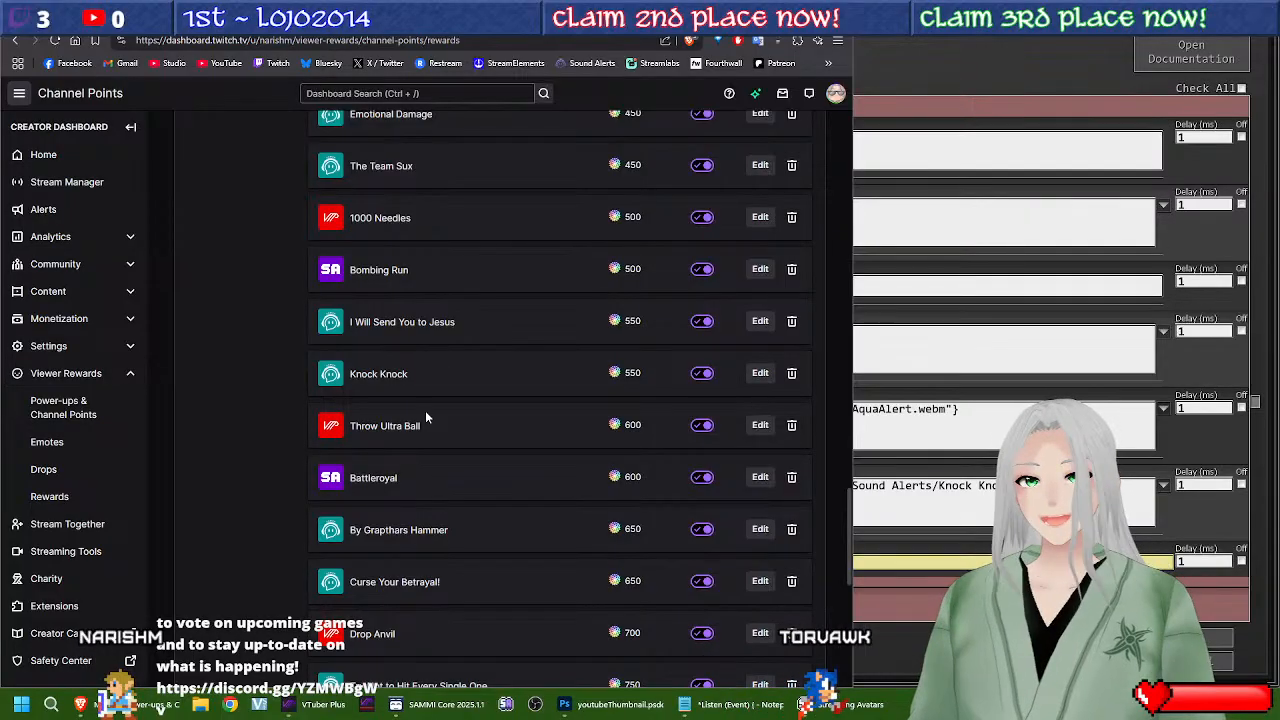
Step: Turn Cooldown & Limits back on for the Knock Knock reward, save it, and return to SAMMI Core
left_click(760, 373)
scroll(393, 530, "down", 3)
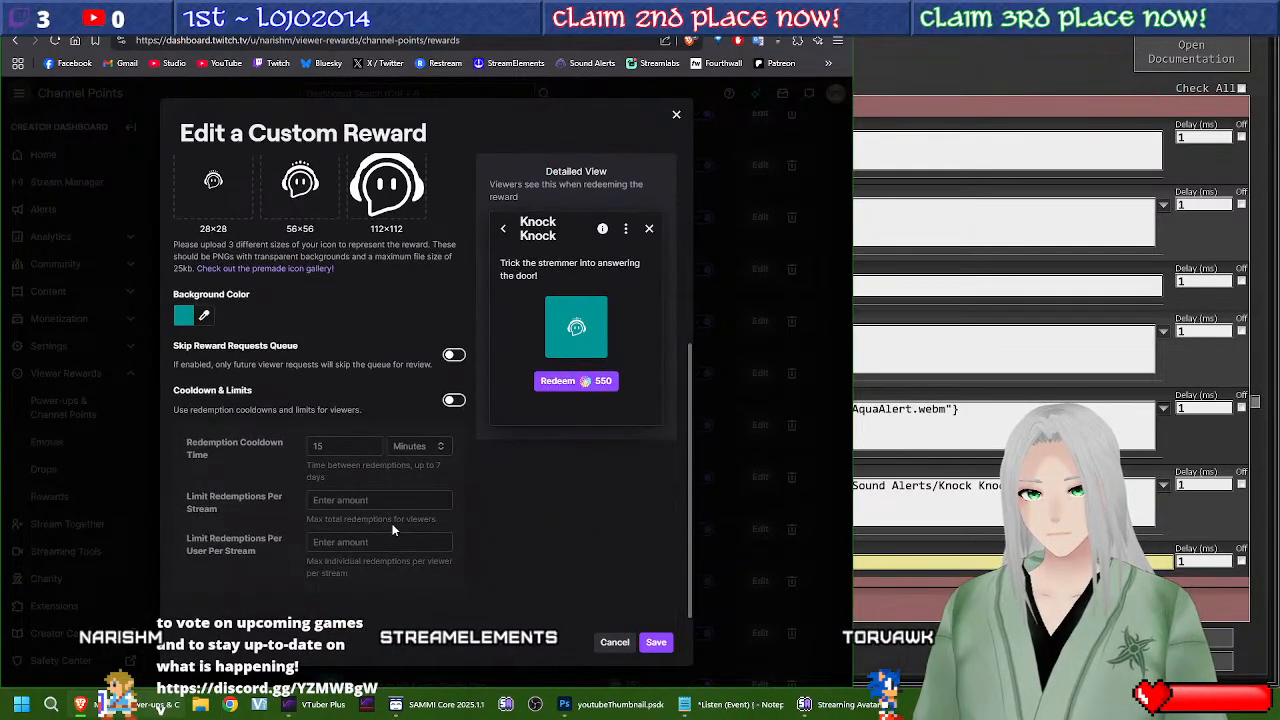
left_click(454, 401)
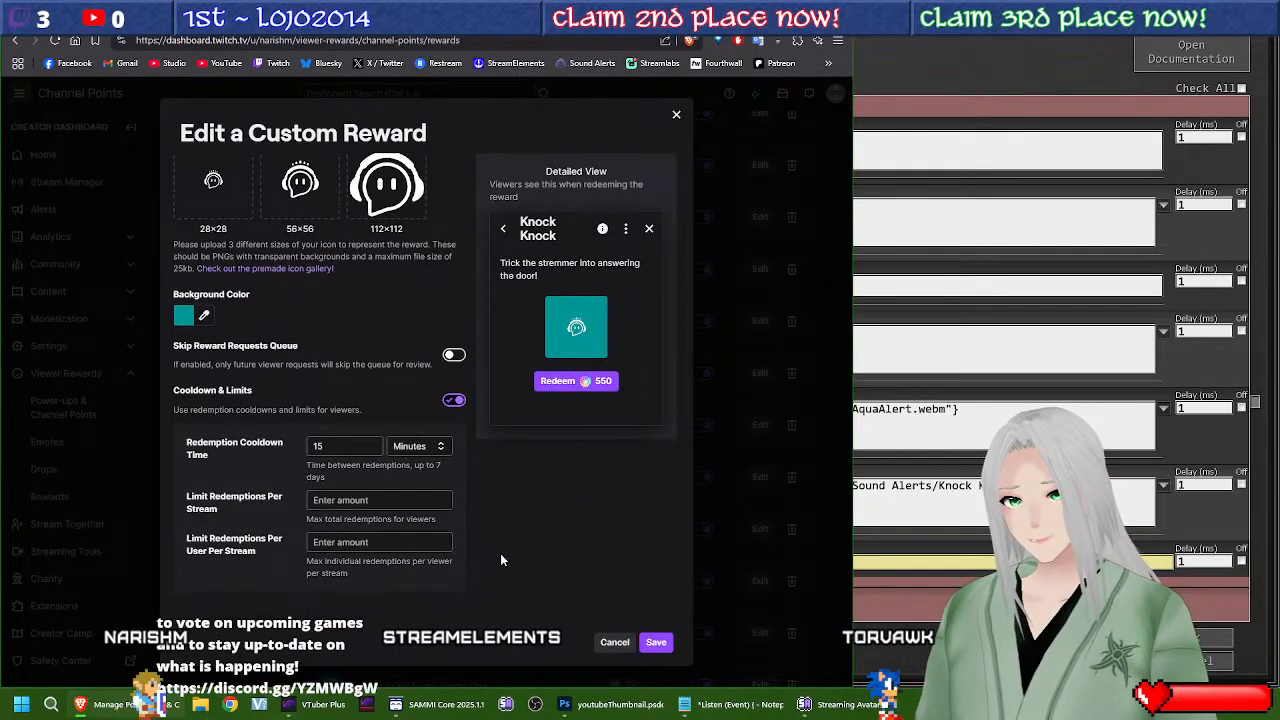
left_click(656, 643)
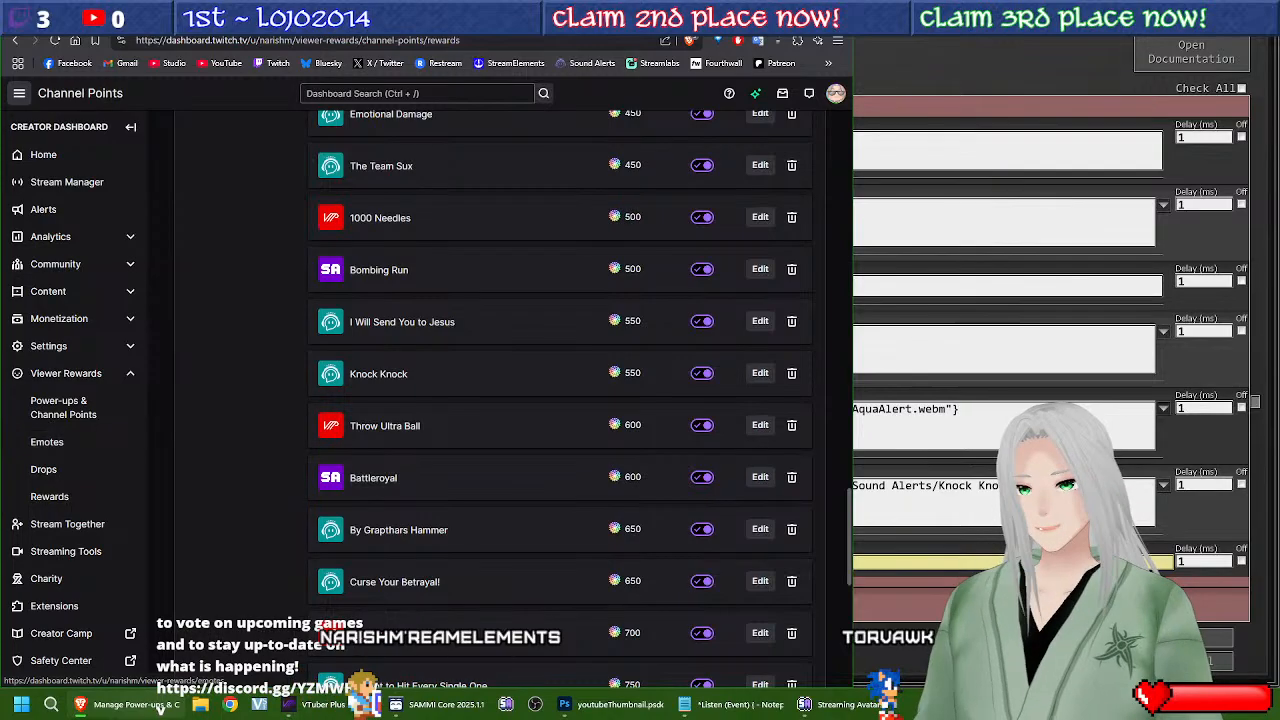
left_click(158, 705)
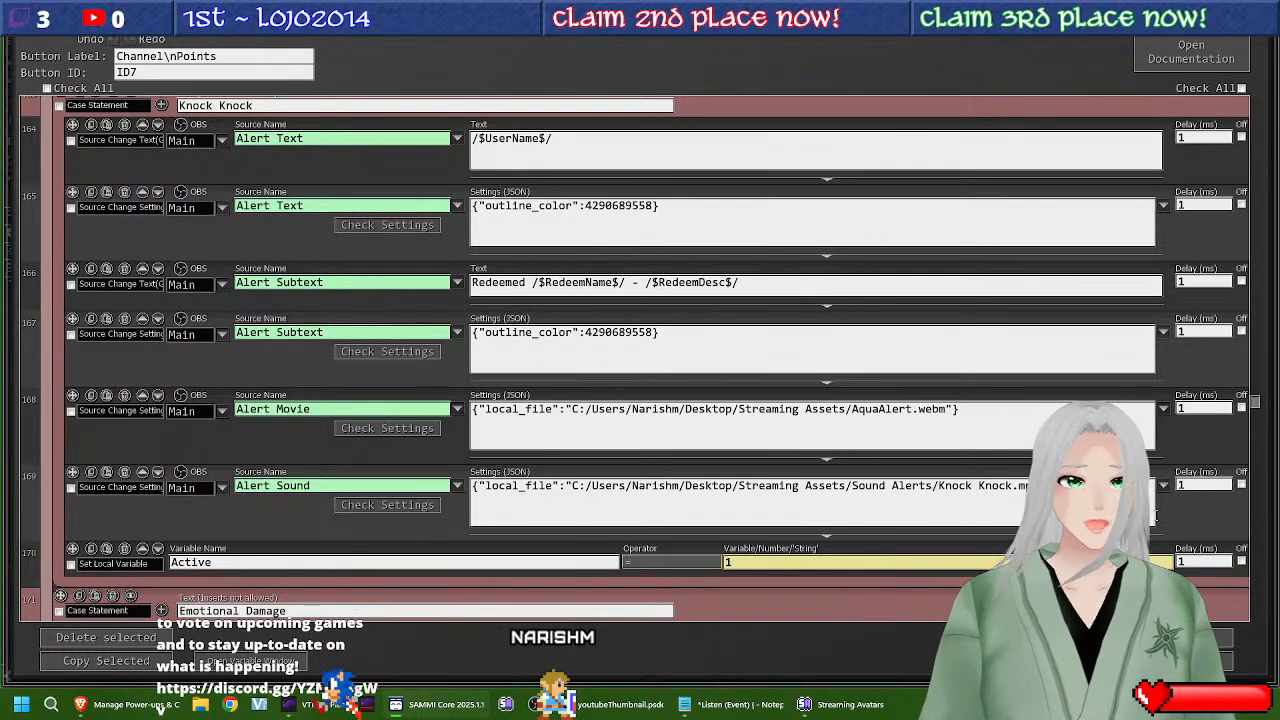
Step: Set the delay to 15000 ms for the Starting, Gaming, Break and Ending Alert Sound visibility commands at the end of Channel Points
scroll(1156, 516, "down", 2)
left_click_drag(1256, 407, 1251, 634)
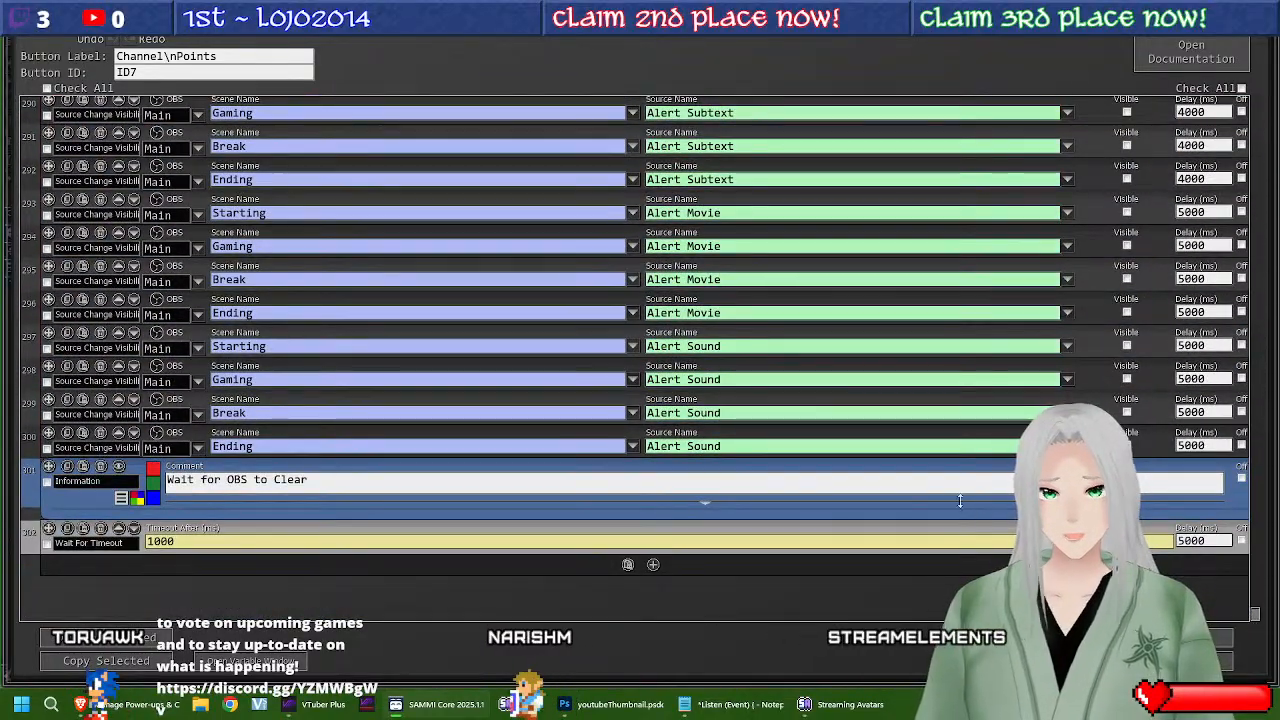
scroll(800, 440, "up", 2)
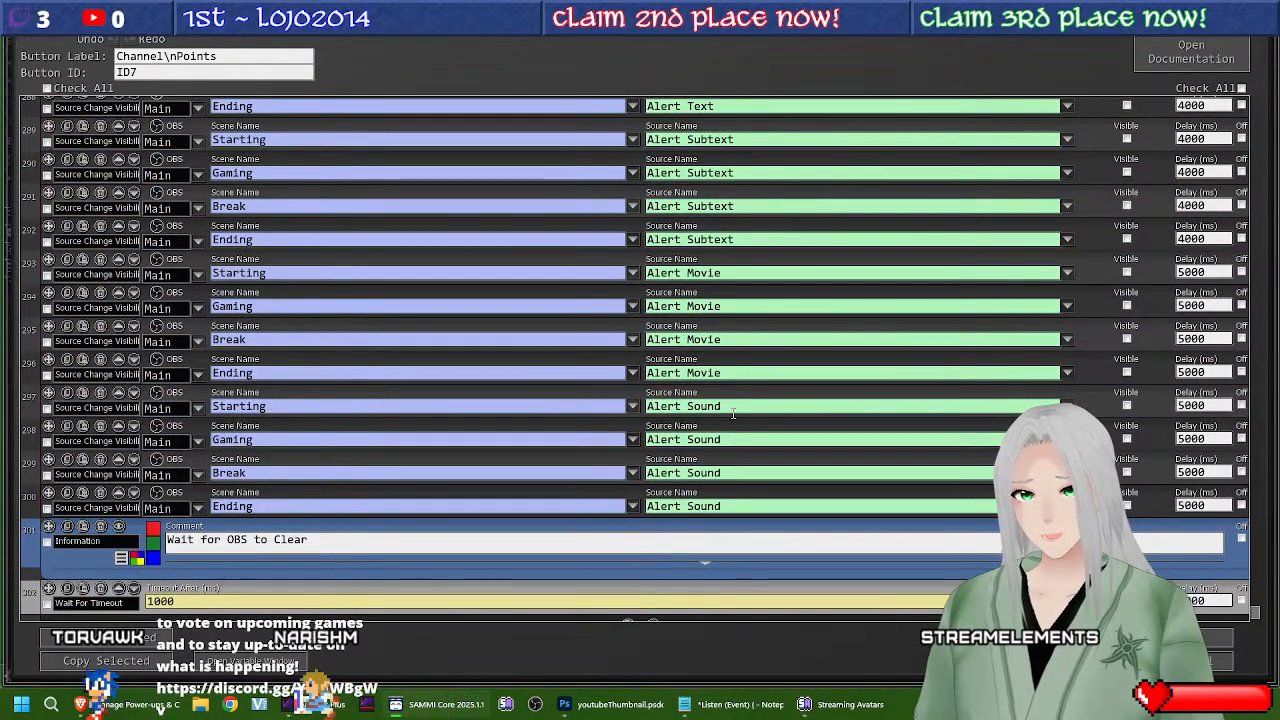
scroll(1150, 407, "down", 1)
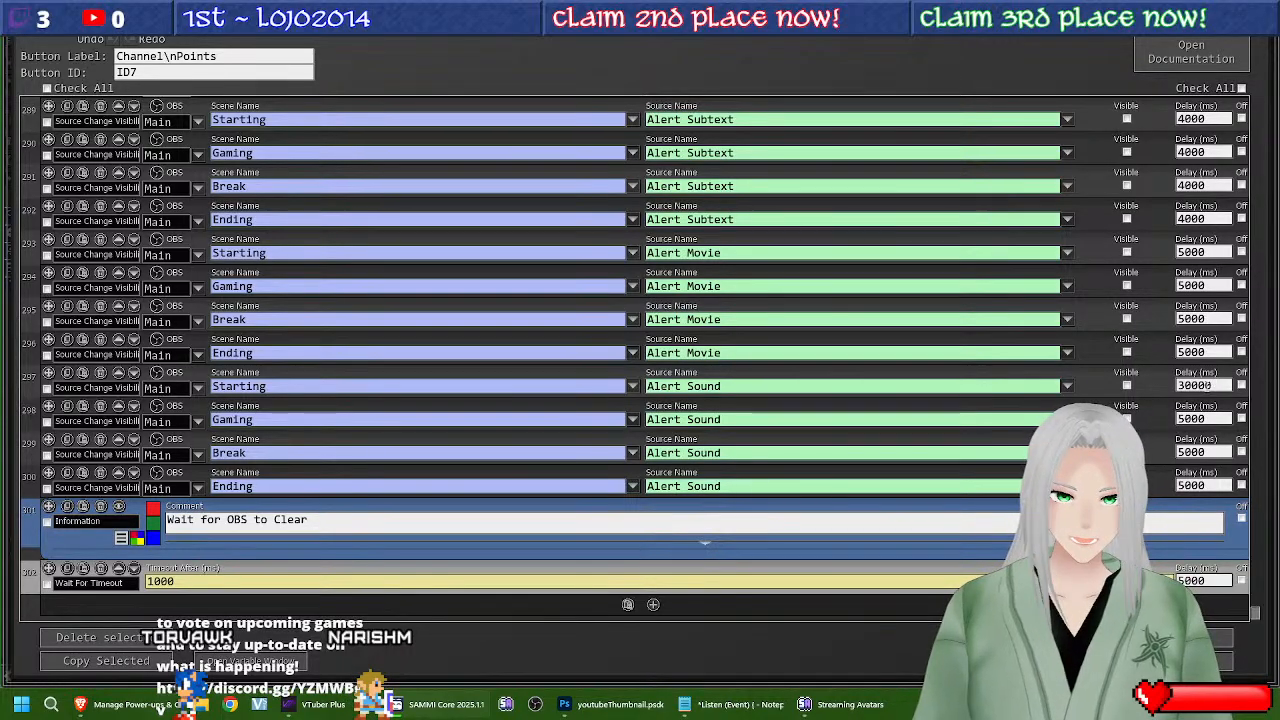
left_click_drag(1191, 387, 1156, 389)
type("15")
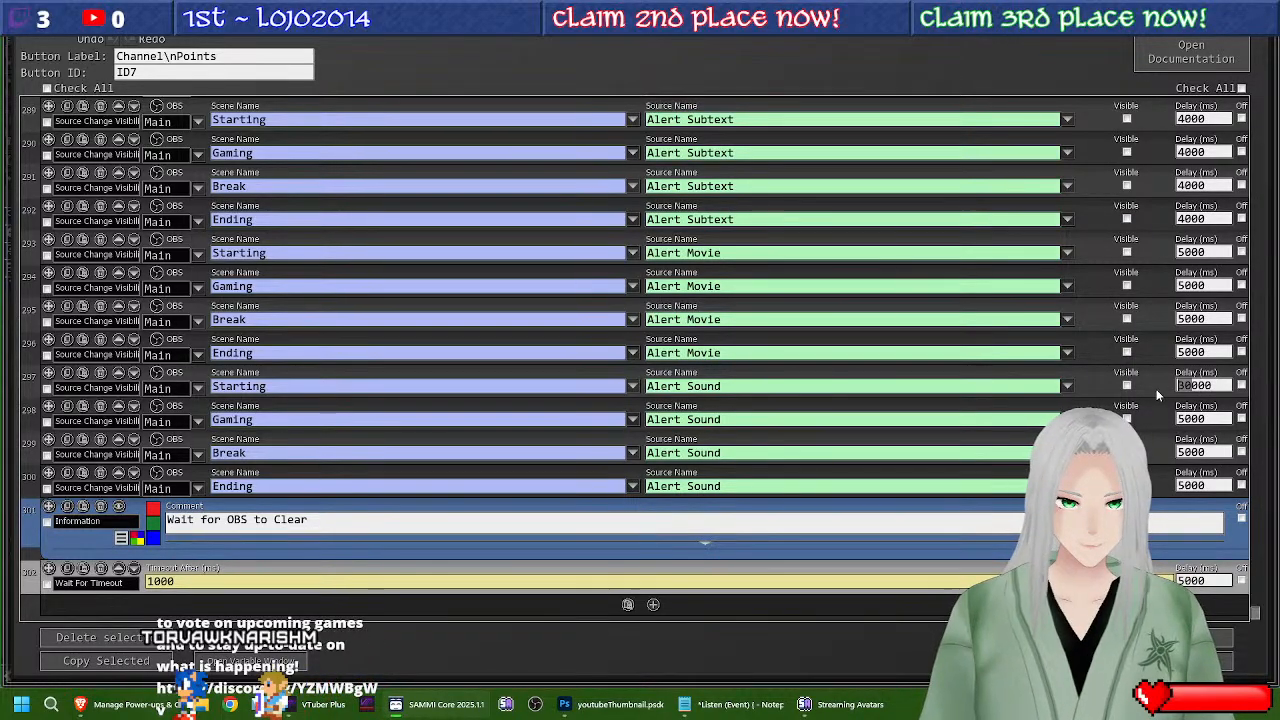
left_click(1184, 419)
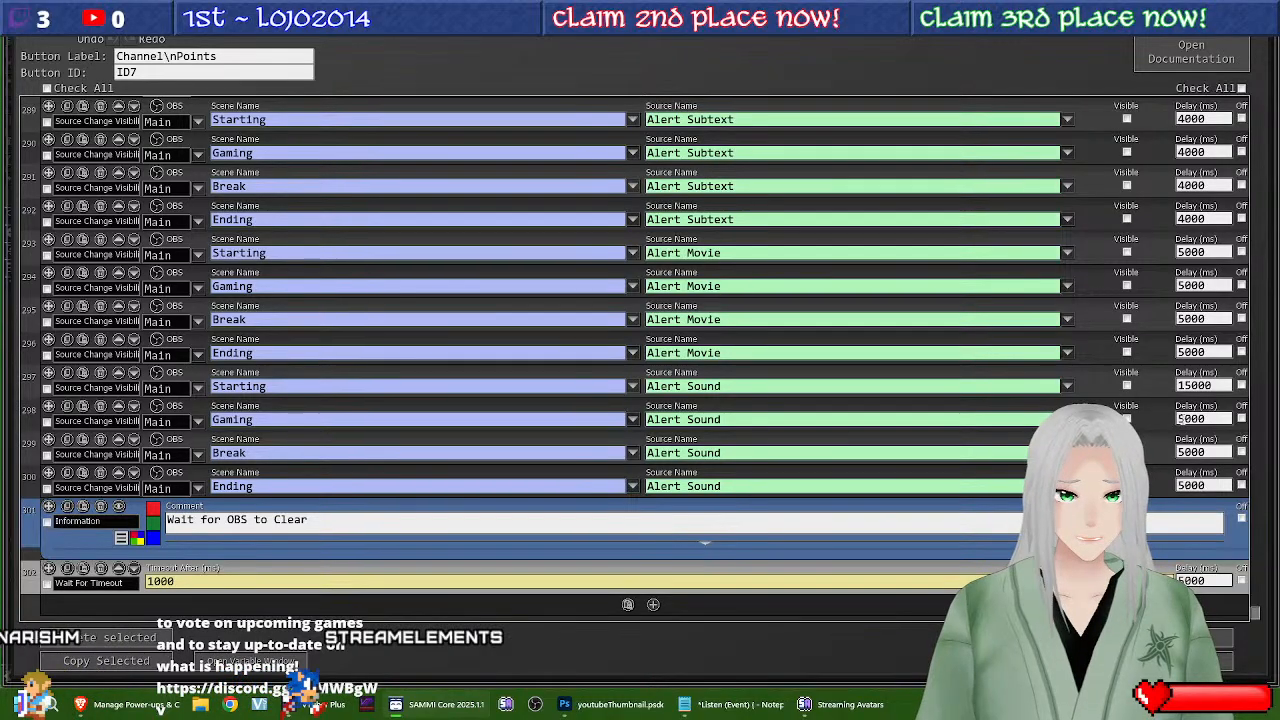
type("1")
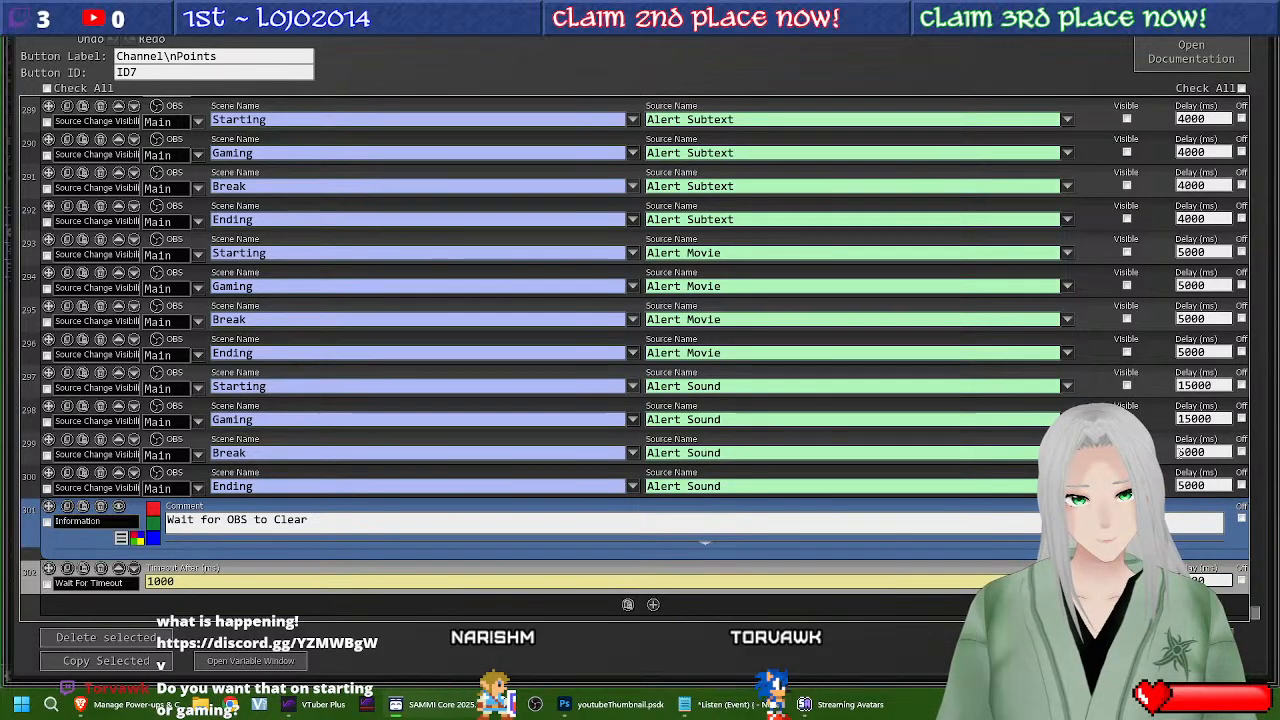
type("1")
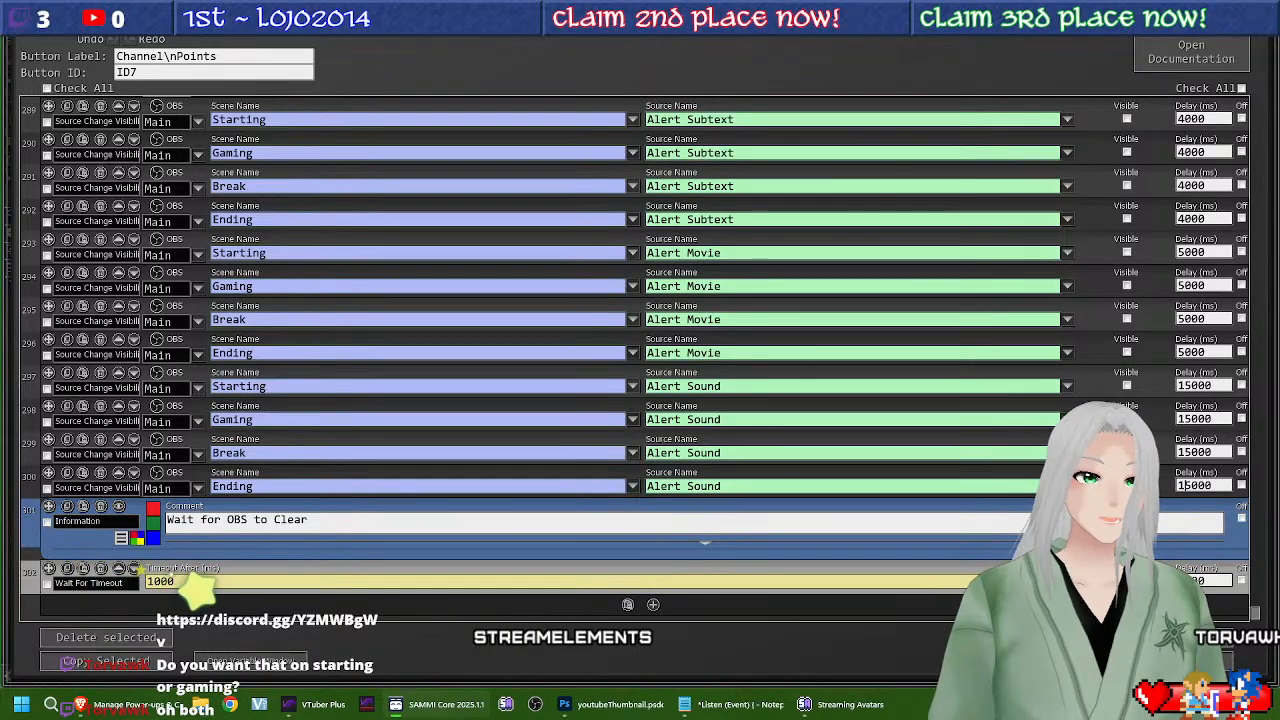
Step: Switch to OBS and remove the Sound Alerts source from the Gaming scene
left_click_drag(1279, 180, 580, 40)
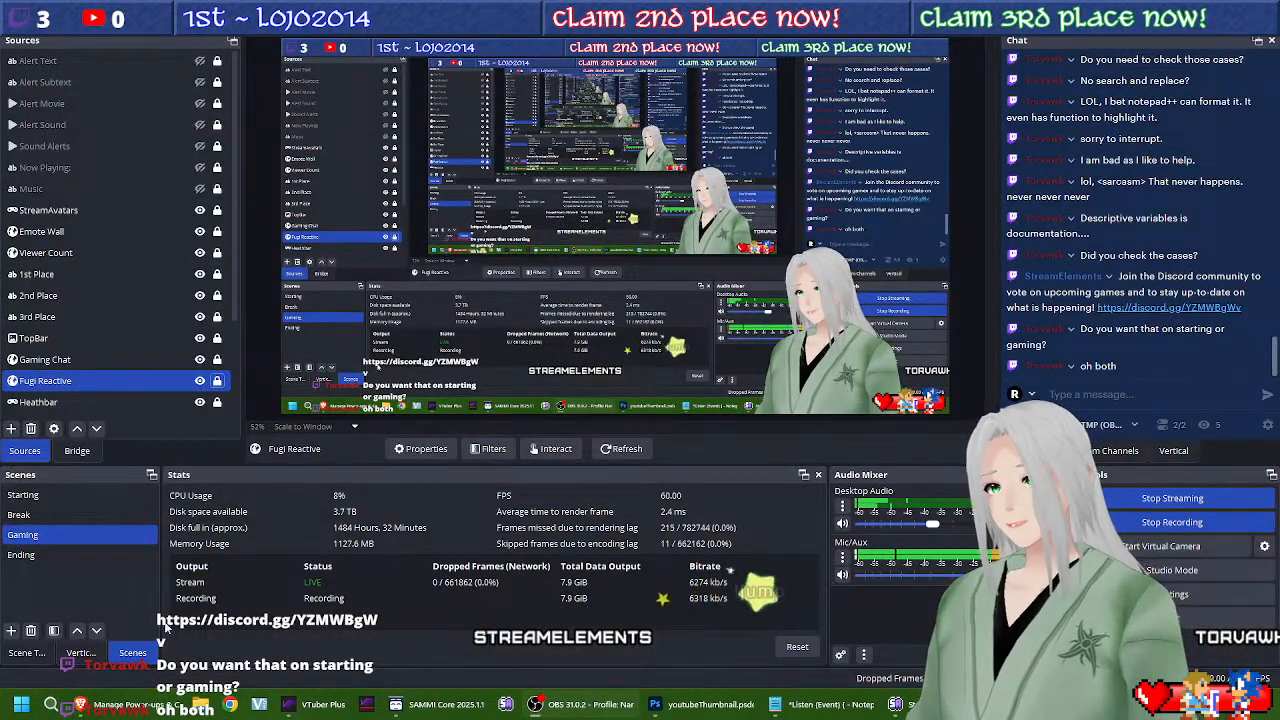
left_click(61, 146)
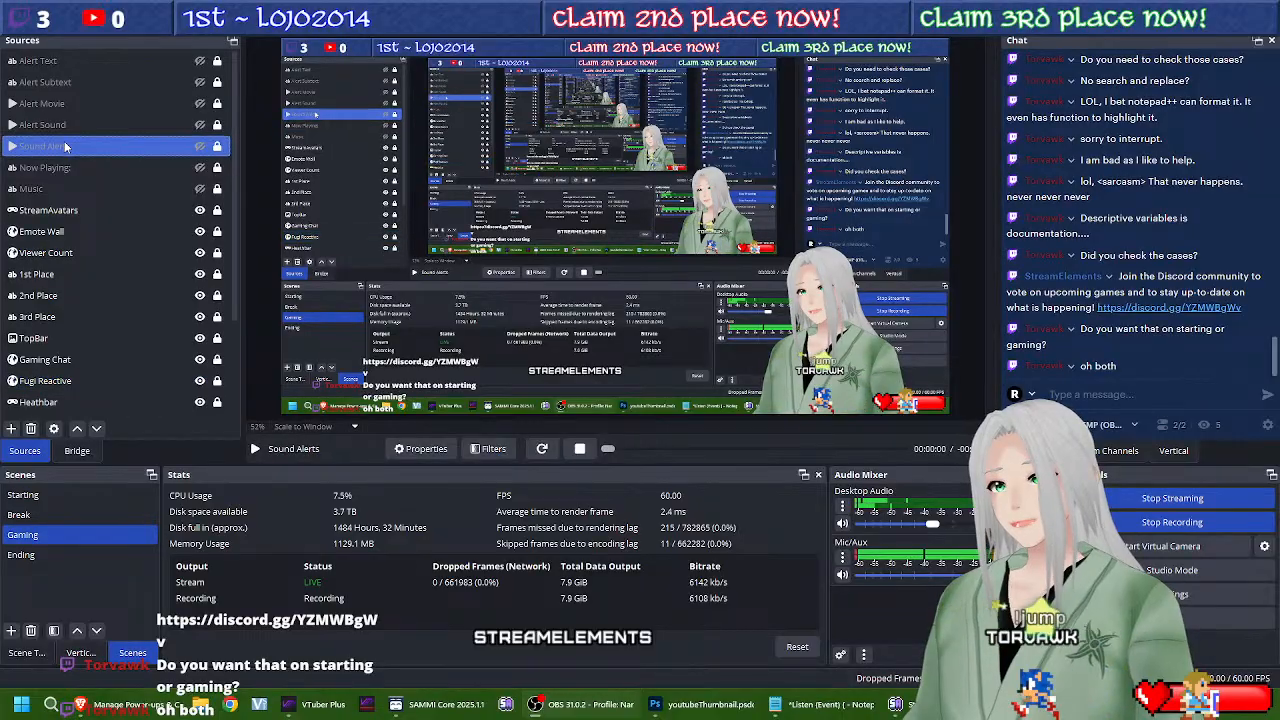
key("Delete")
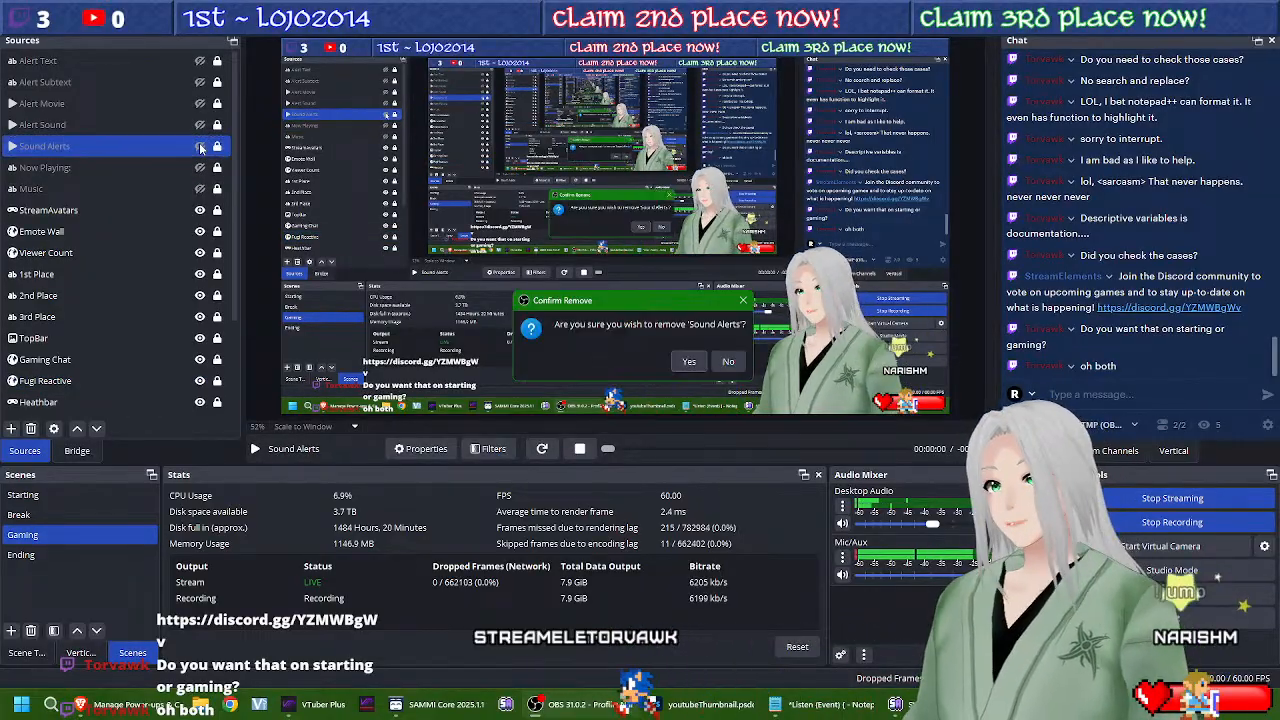
left_click(700, 360)
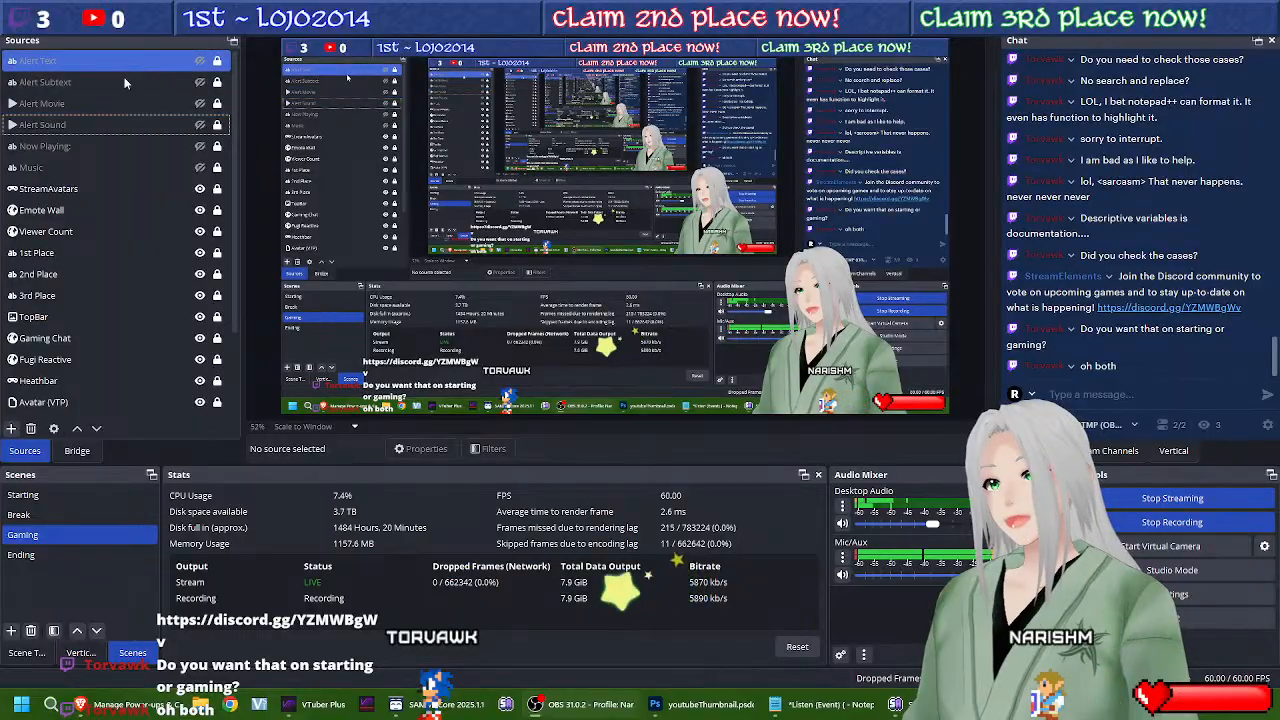
Step: Test the Gaming scene's Alert Text, Alert Subtext, Alert Movie and Alert Sound sources by showing and hiding each, and return to SAMMI Core
left_click(199, 62)
left_click(199, 62)
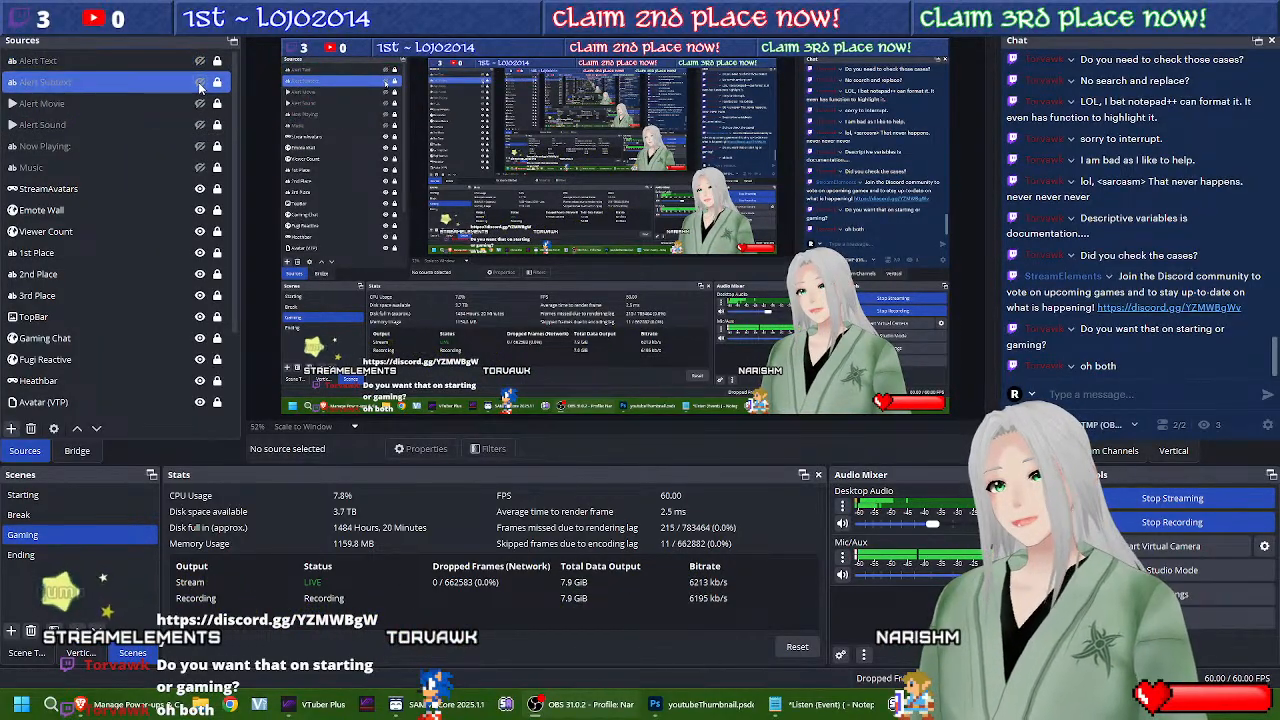
left_click(200, 84)
left_click(200, 84)
left_click(200, 105)
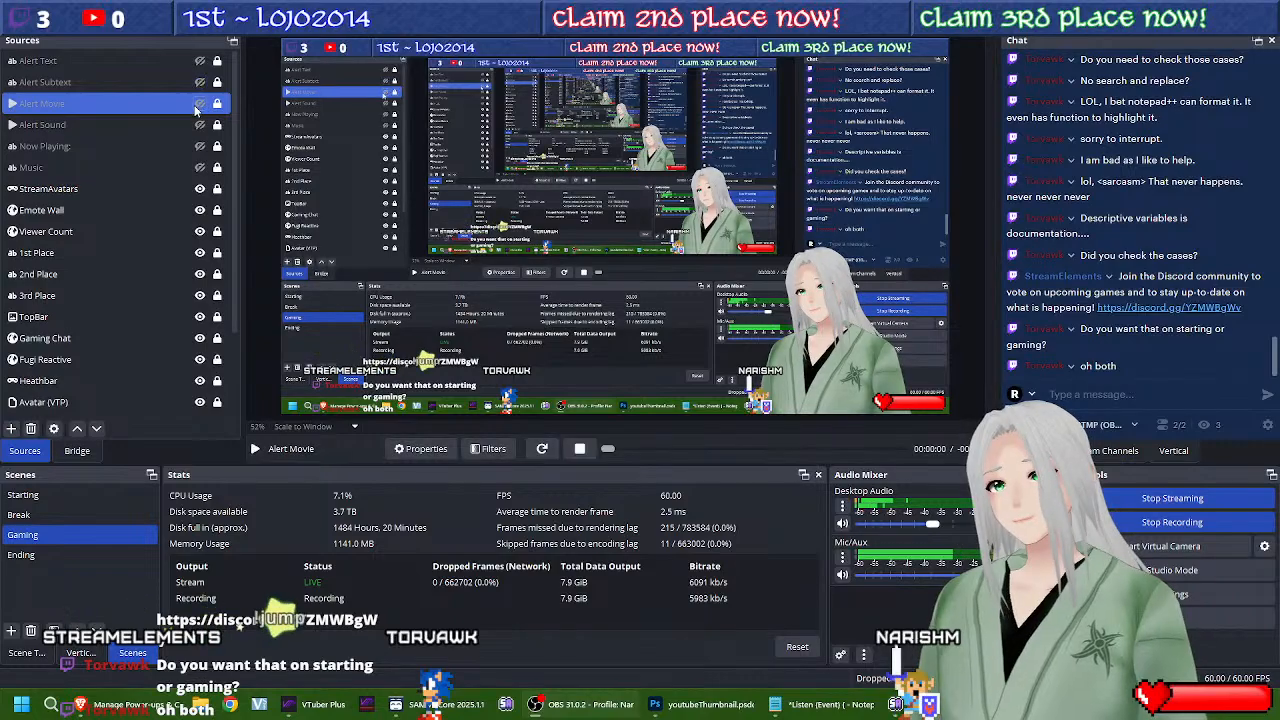
left_click(201, 105)
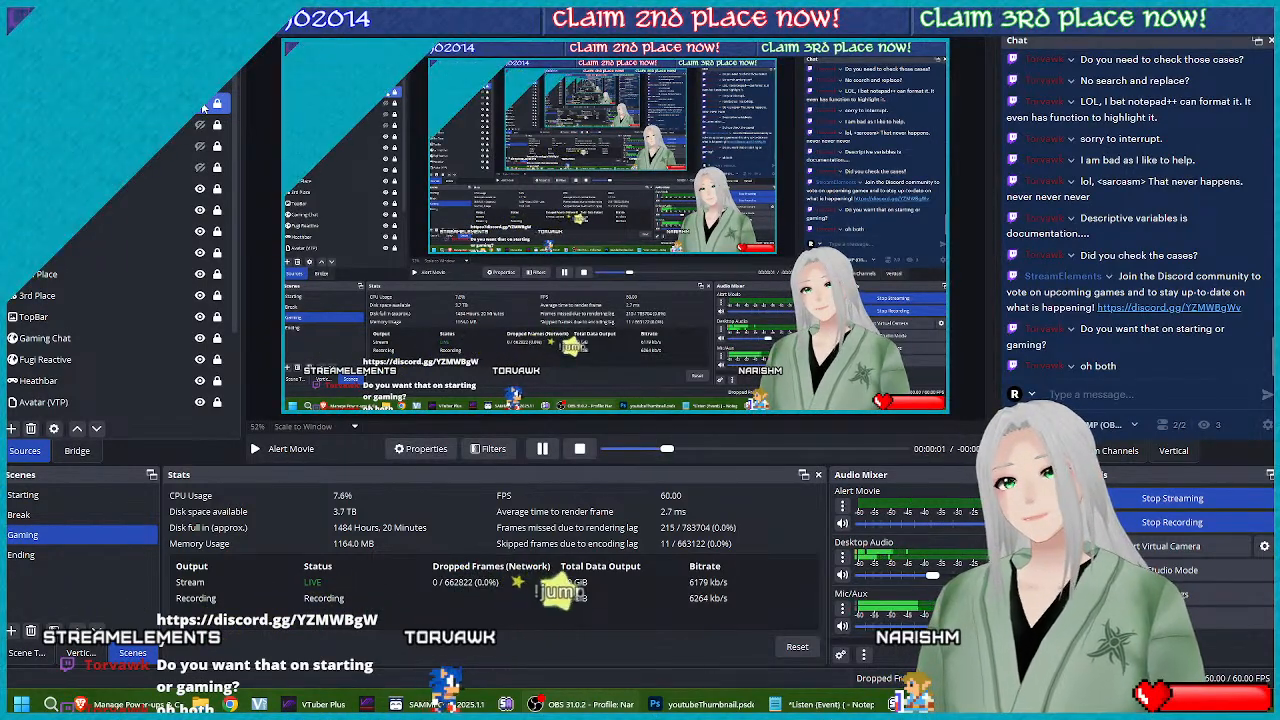
left_click(201, 105)
left_click(200, 125)
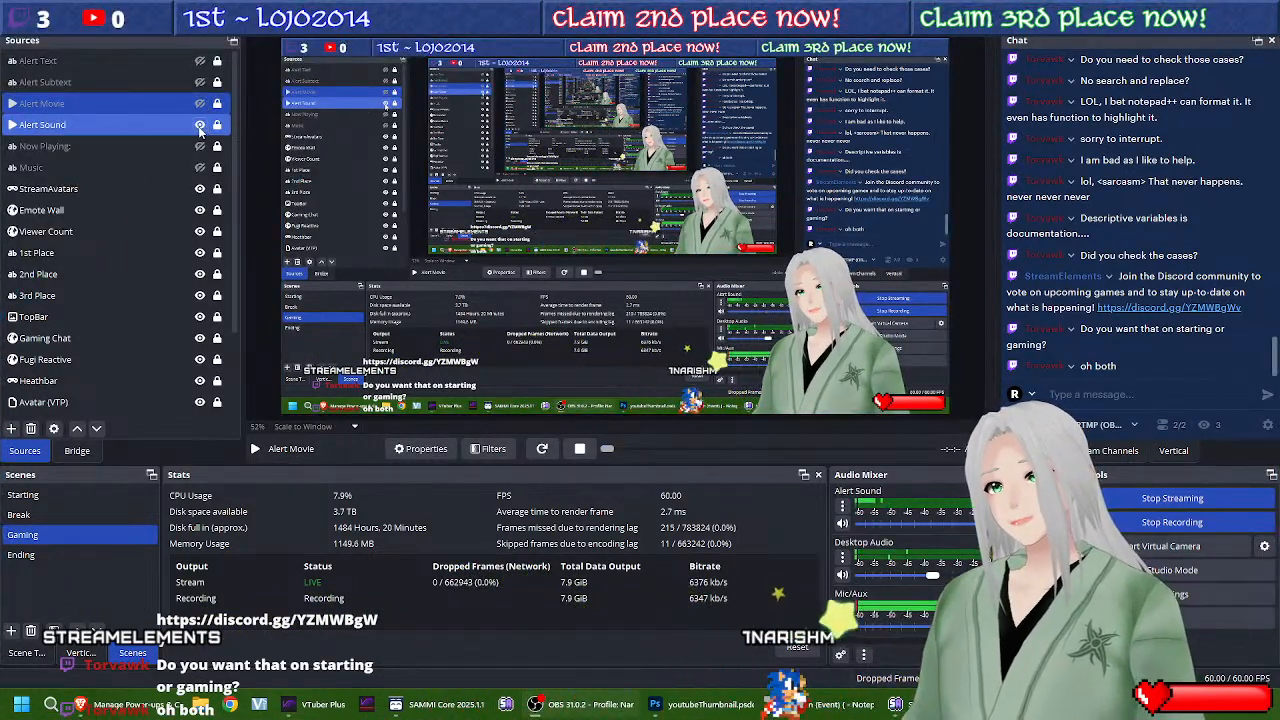
left_click(200, 125)
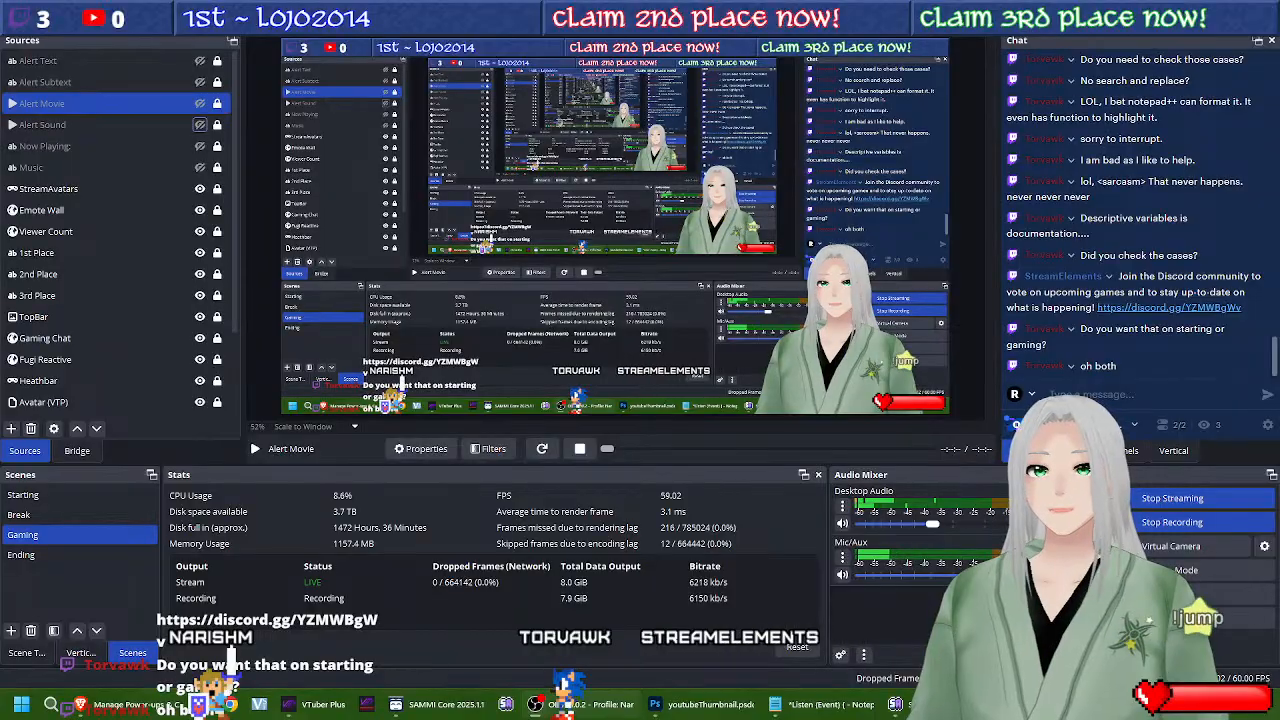
left_click(1203, 9)
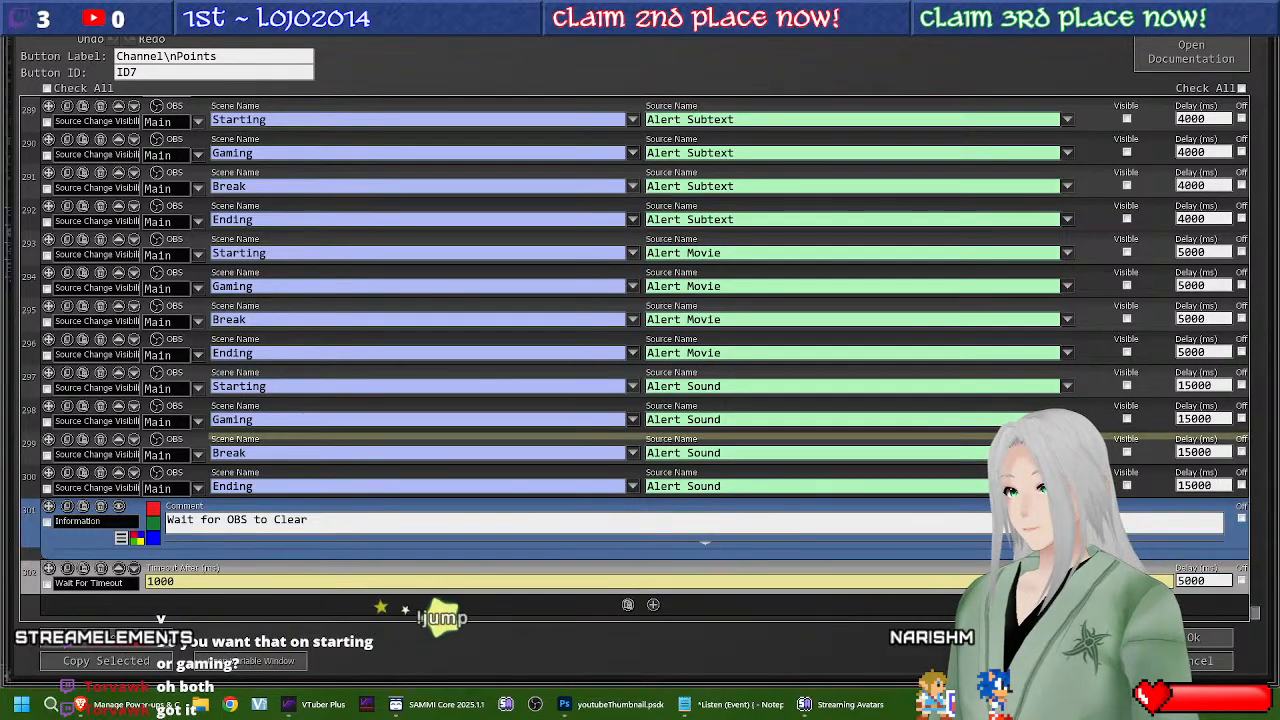
Step: Save the Channel Points button and close its command editor
left_click(1050, 437)
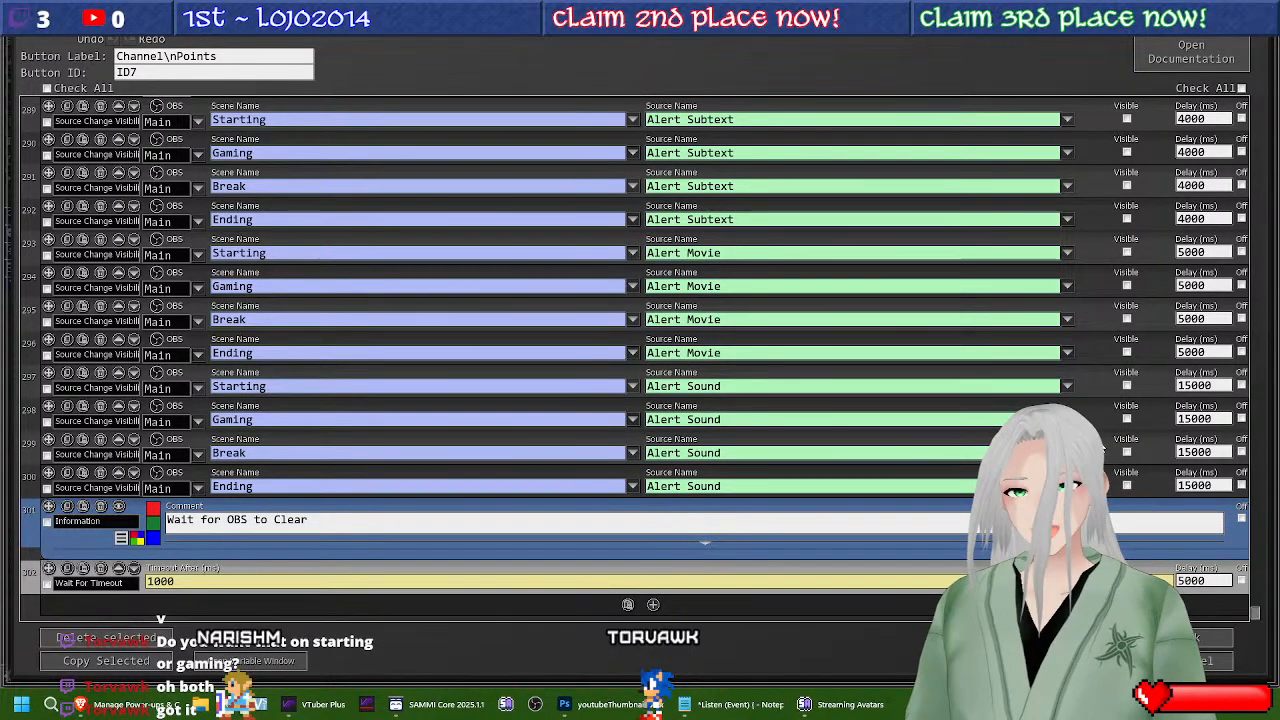
scroll(353, 560, "down", 2)
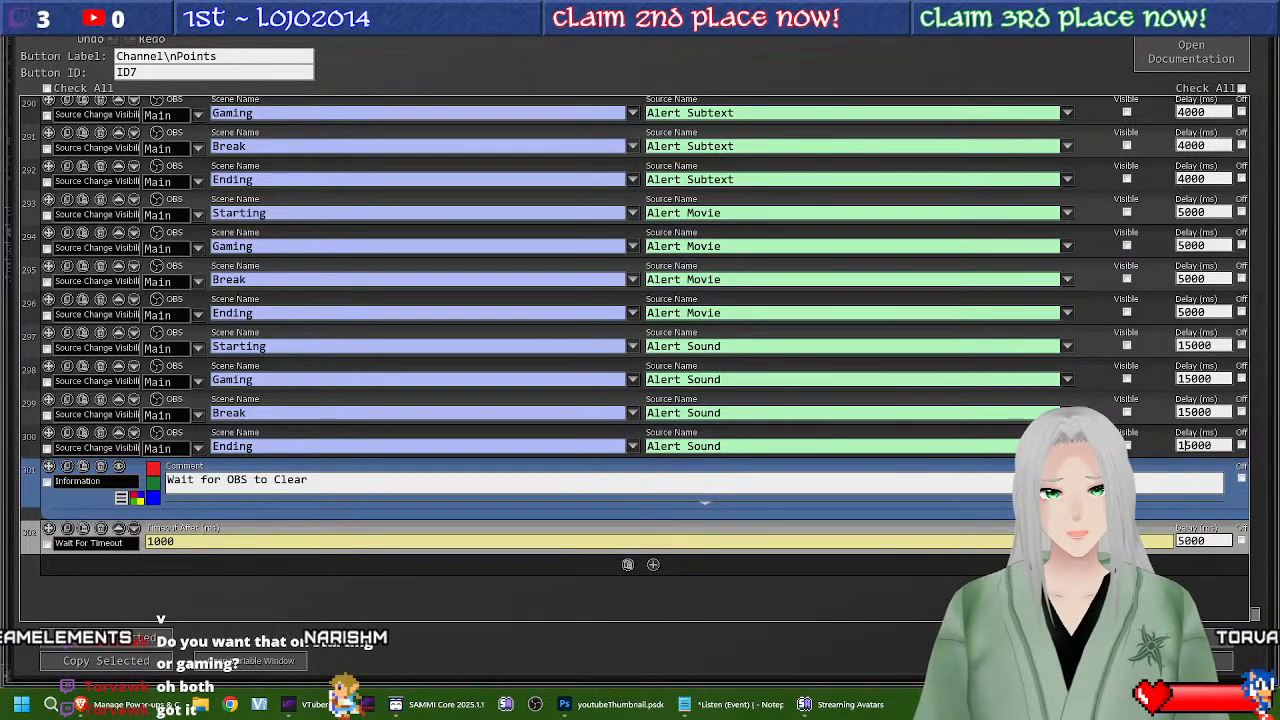
key("ctrl+s")
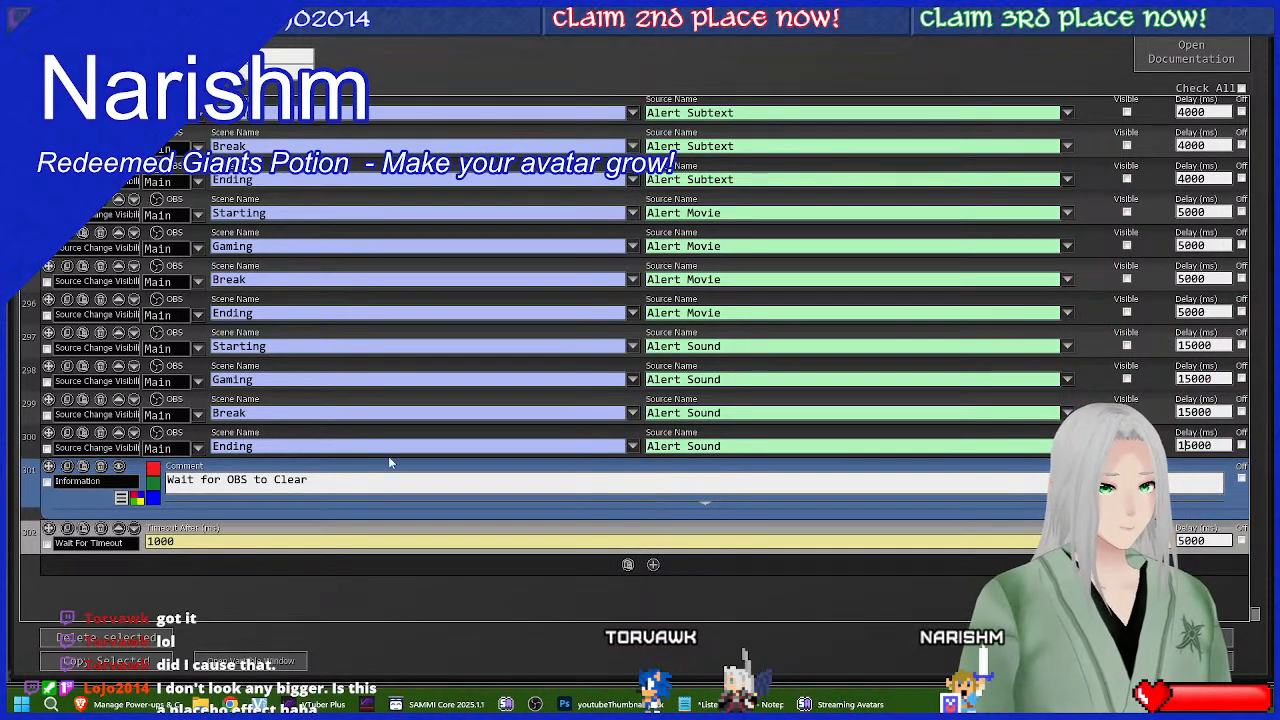
mouse_move(730, 704)
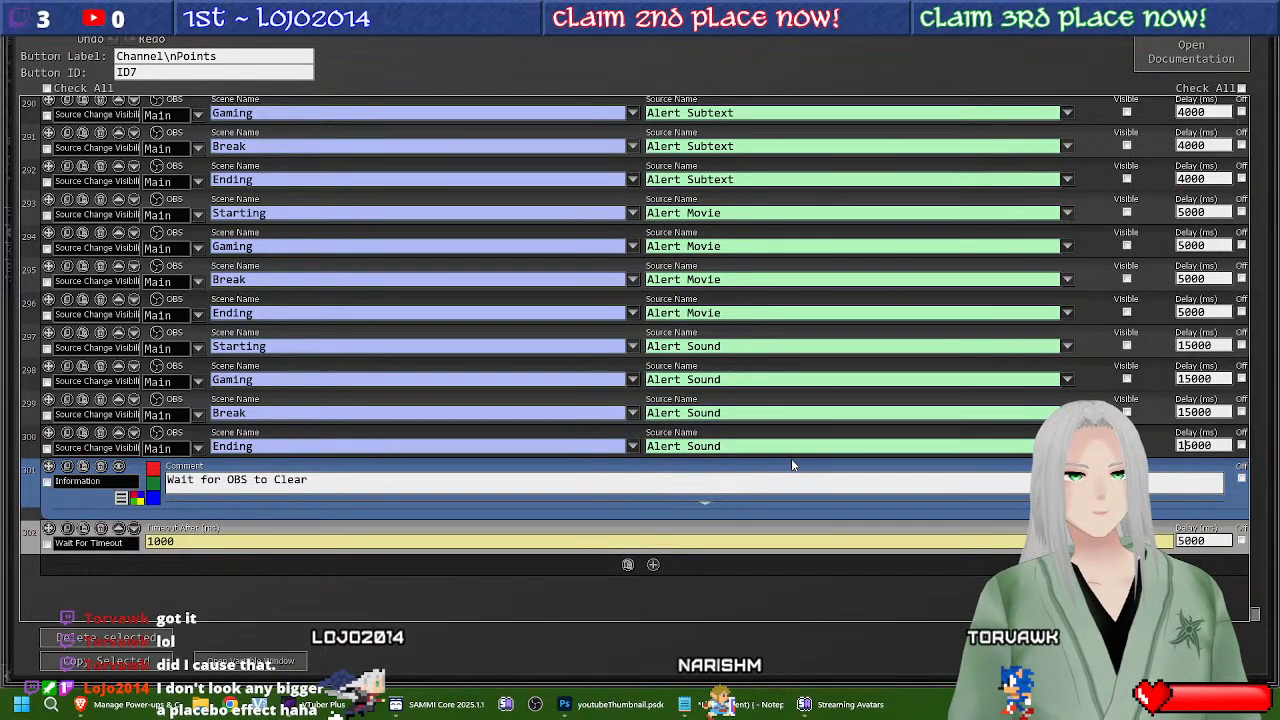
mouse_move(791, 465)
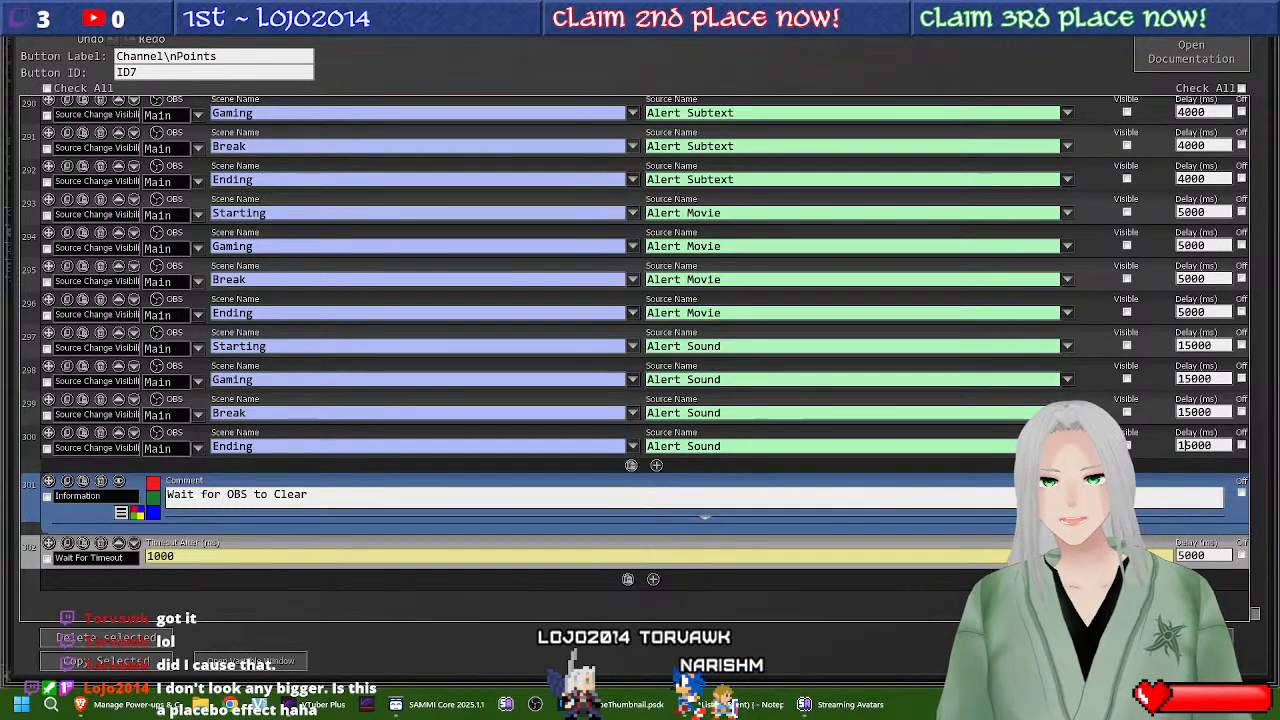
key("ctrl+s")
key("Escape")
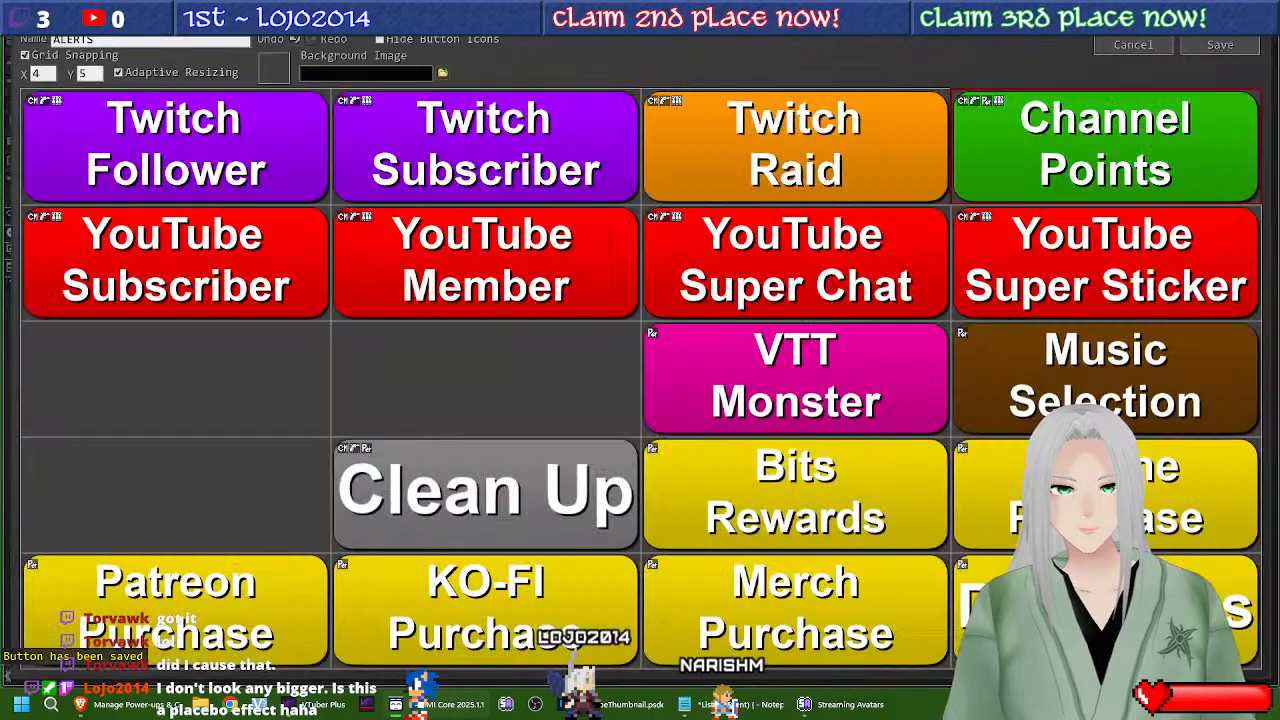
Step: Check the Channel Points button's queue, overlap and local variable persistence settings and save them
right_click(1097, 138)
left_click(1110, 165)
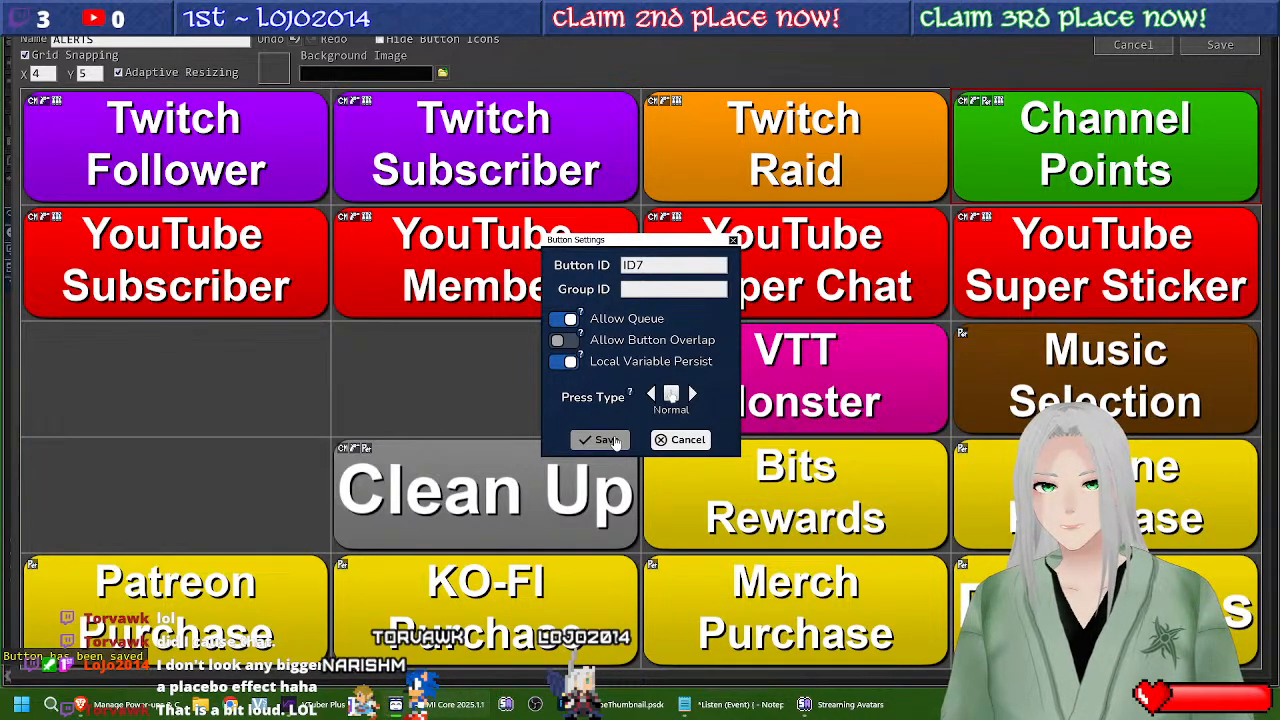
left_click(612, 441)
Step: Open the Channel Points button's commands and examine the alert sources and sound file of the Announce Your Arrival case
left_click(1130, 176)
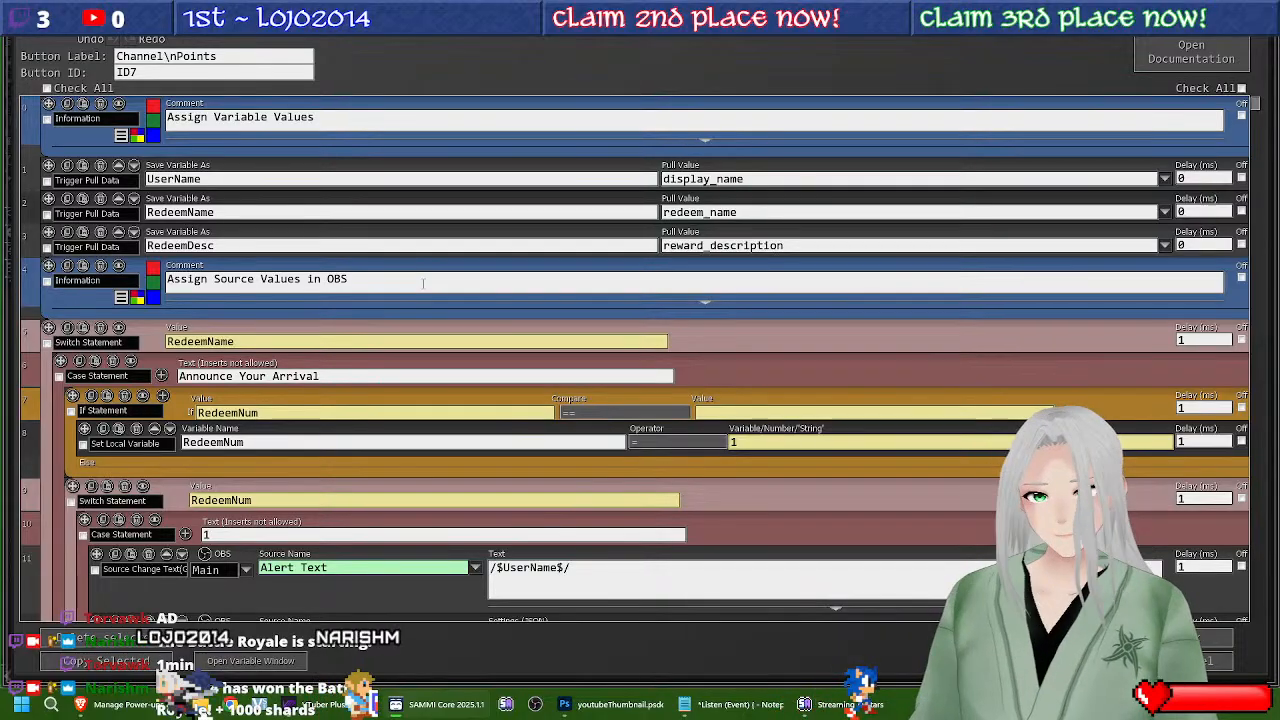
scroll(474, 245, "down", 2)
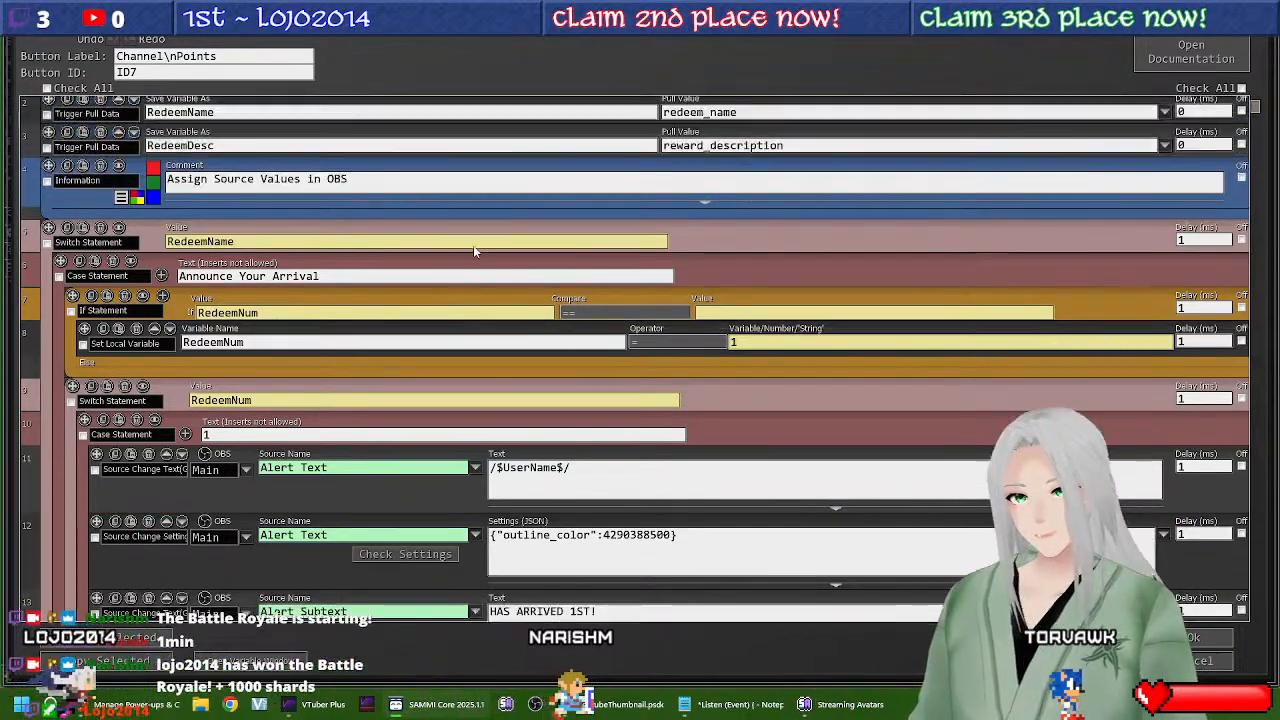
scroll(474, 245, "down", 15)
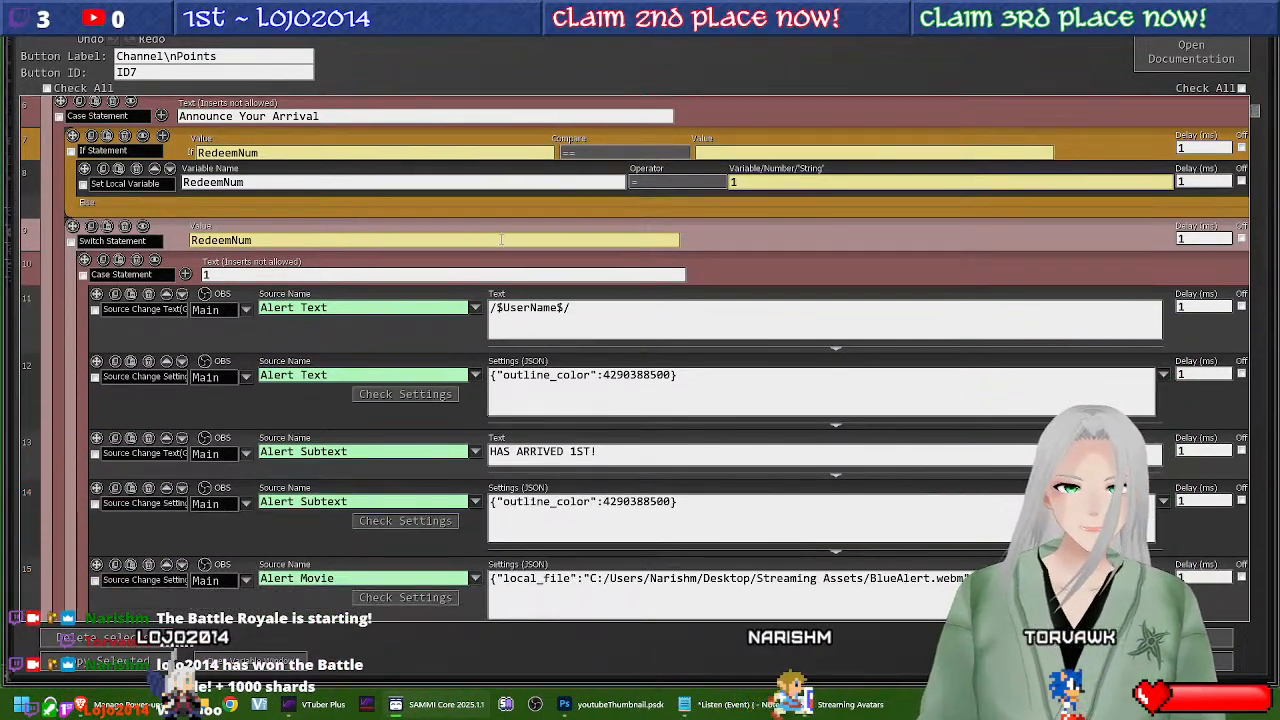
scroll(546, 229, "down", 7)
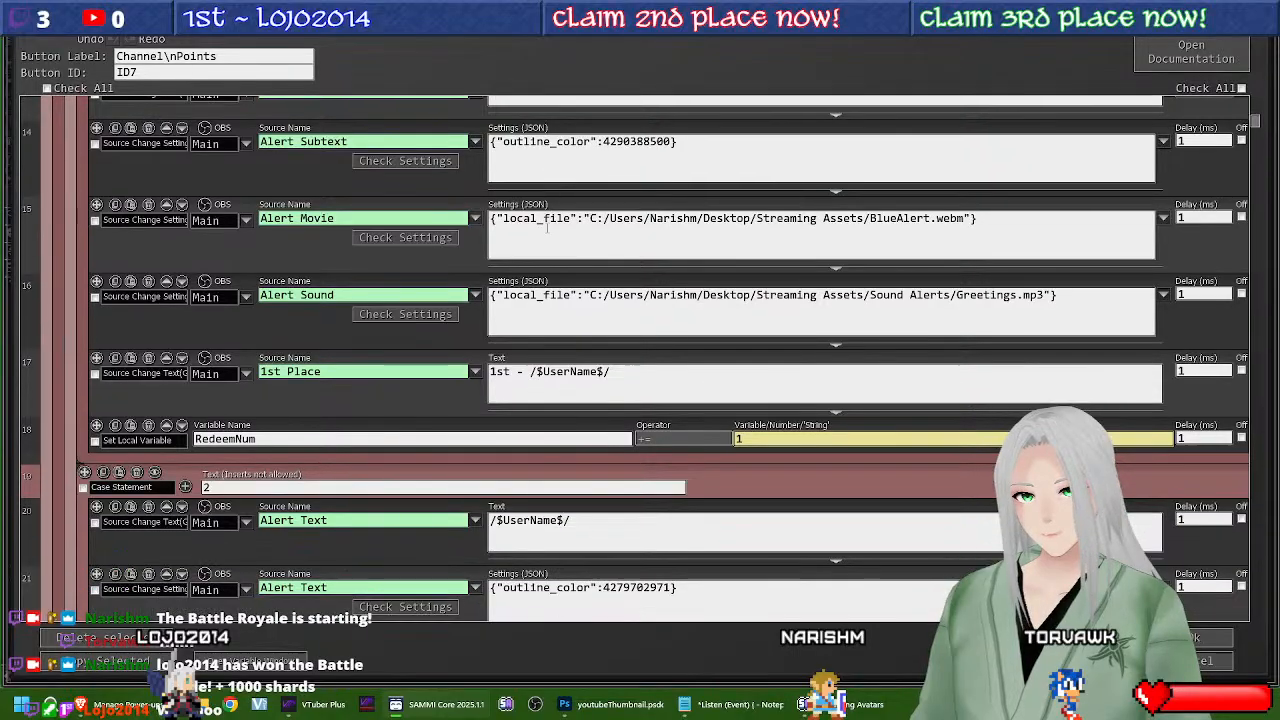
scroll(546, 229, "up", 6)
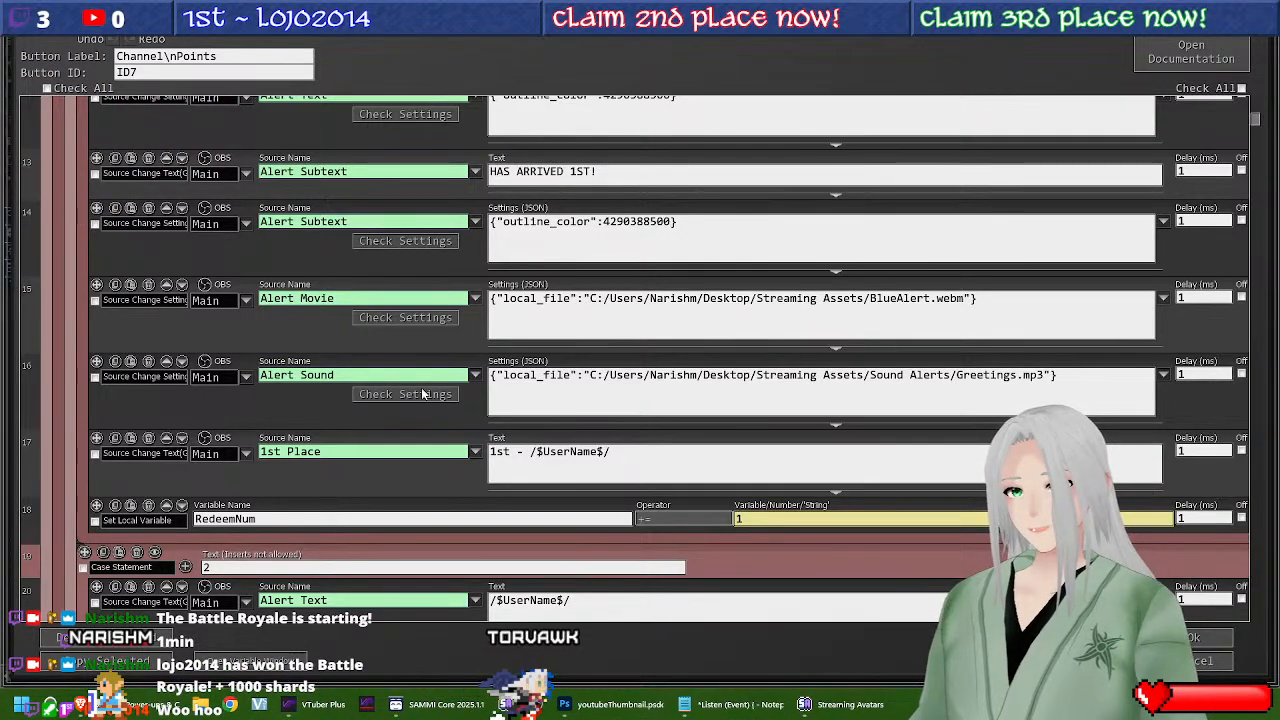
scroll(383, 303, "down", 1)
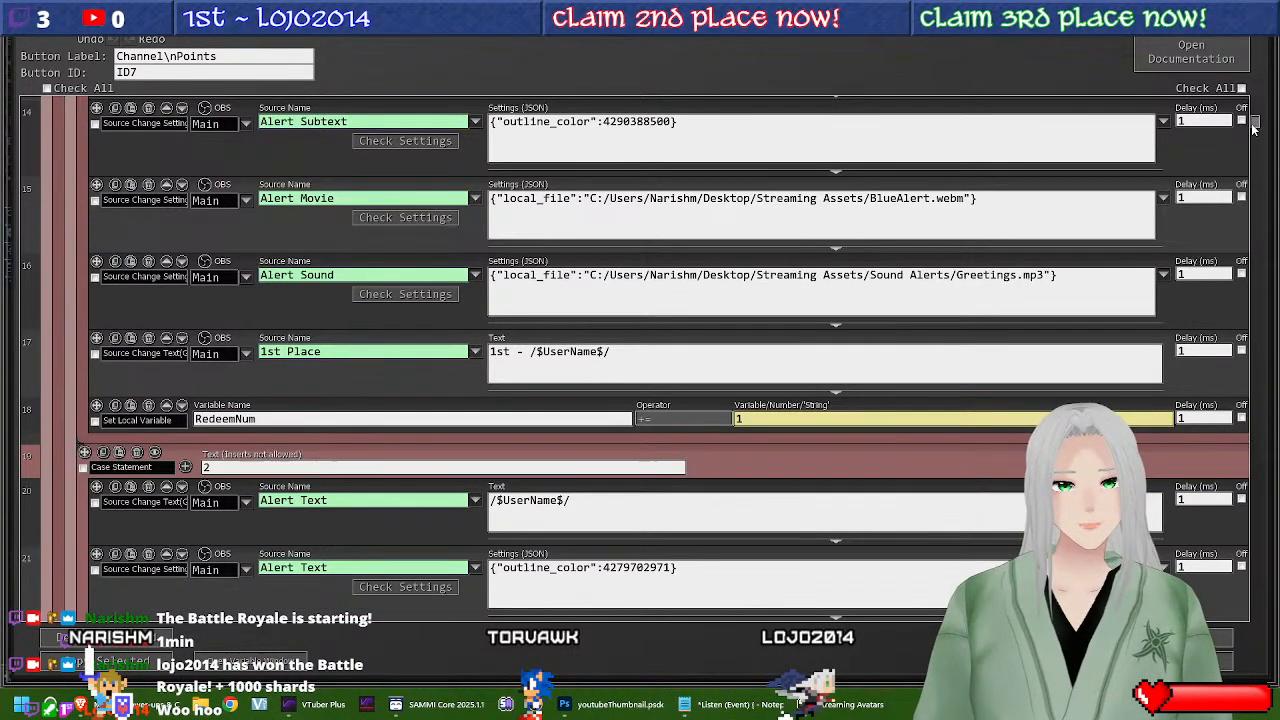
Step: Rename the By Grapthar's Hammer case to "By Grapthars Hammer", without the apostrophe, and save the Channel Points button
left_click_drag(1257, 122, 1188, 482)
scroll(687, 428, "down", 3)
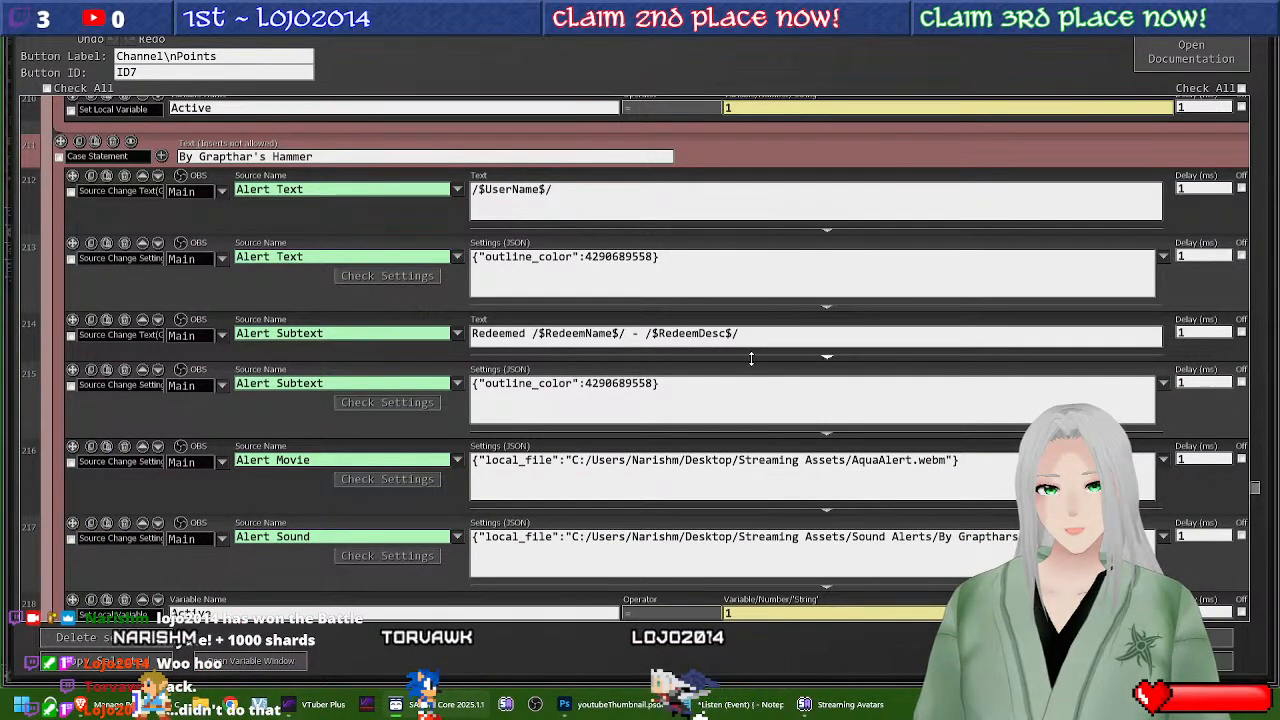
scroll(710, 395, "down", 2)
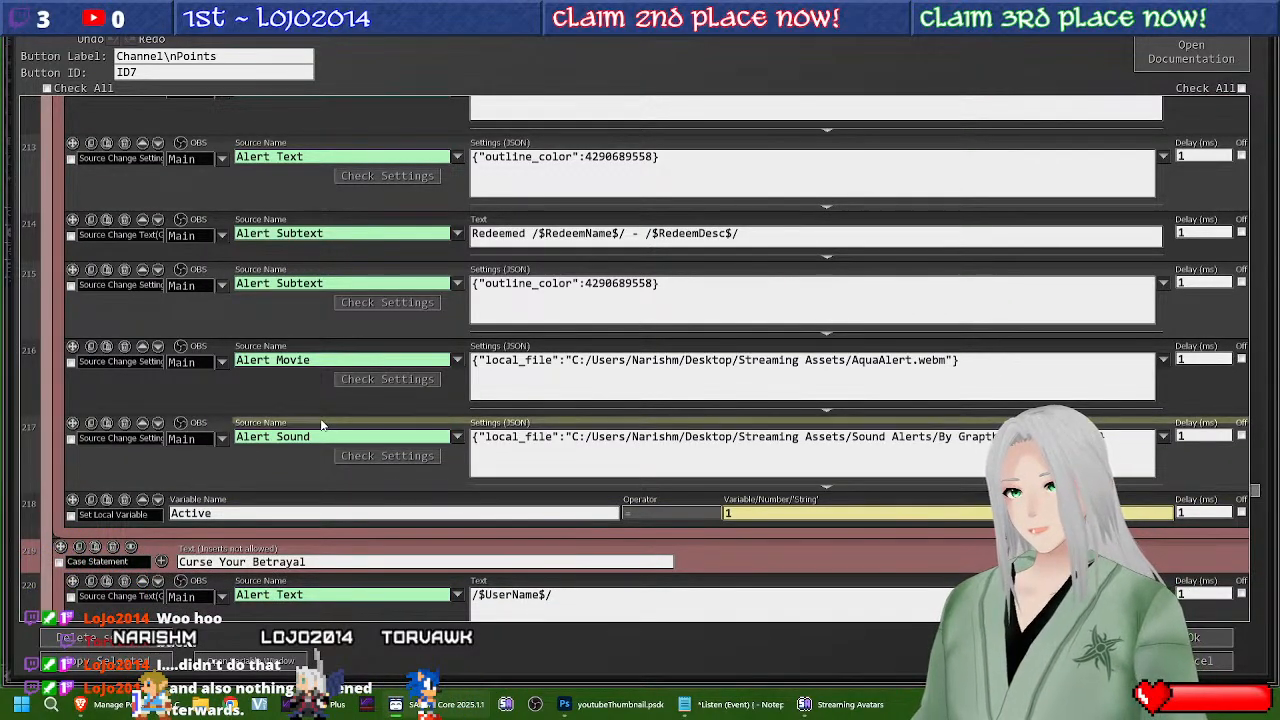
mouse_move(321, 420)
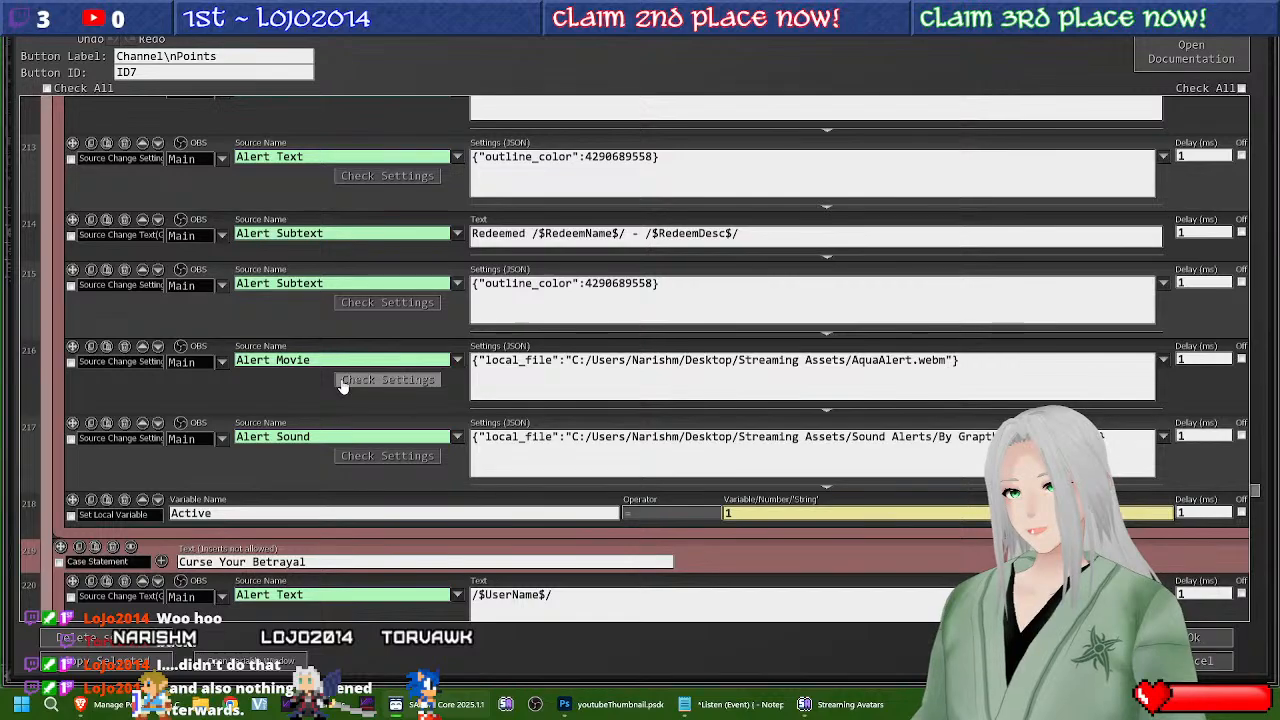
scroll(341, 385, "up", 2)
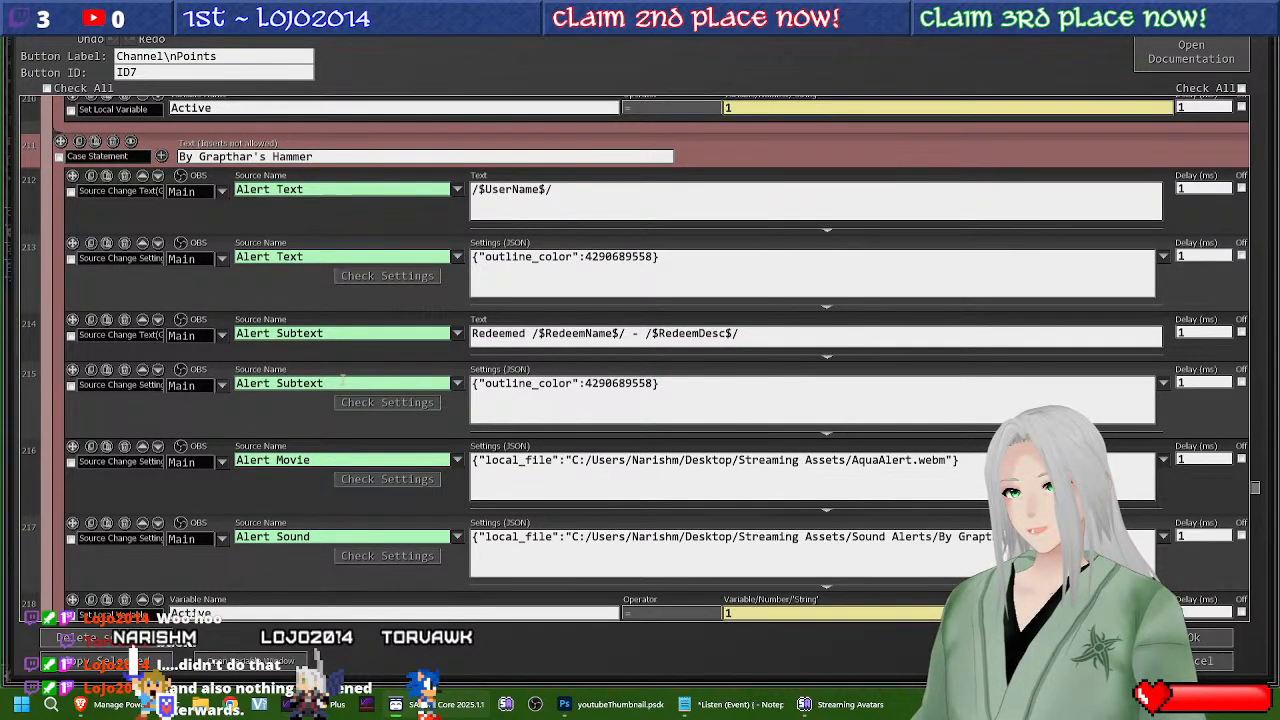
scroll(343, 383, "up", 2)
scroll(343, 386, "down", 3)
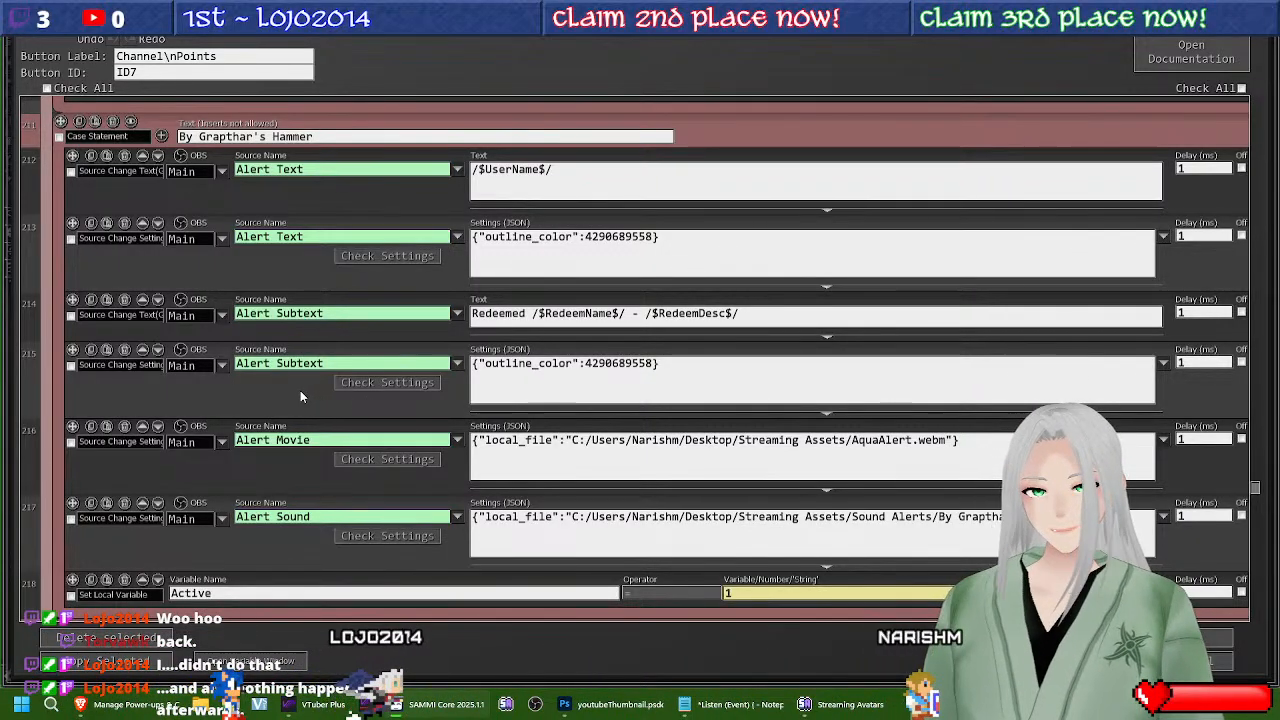
scroll(300, 396, "up", 1)
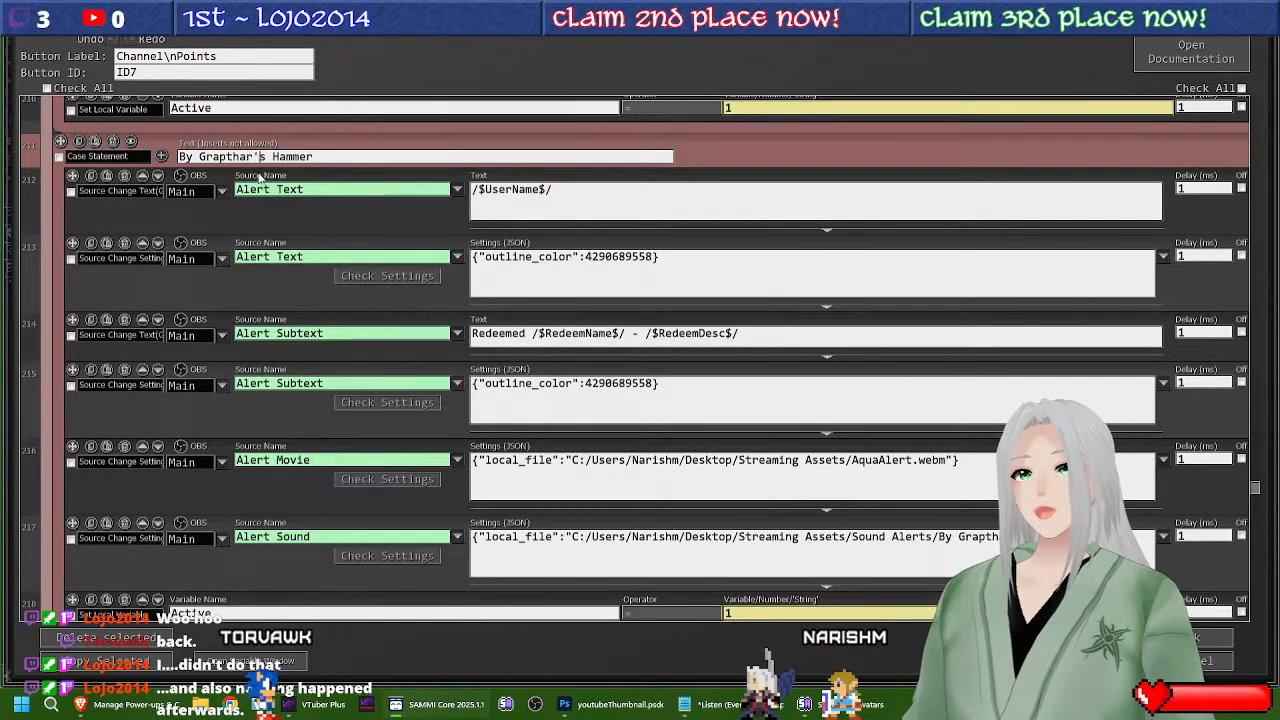
mouse_move(568, 368)
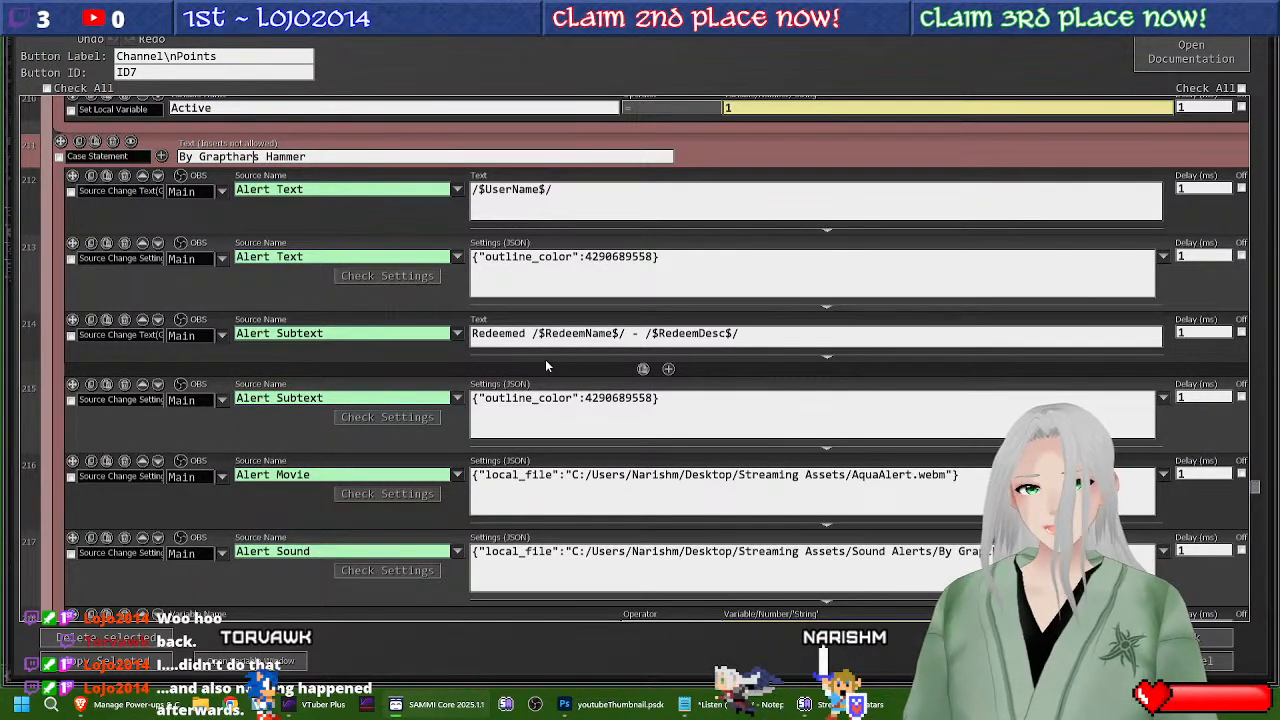
key("ctrl+s")
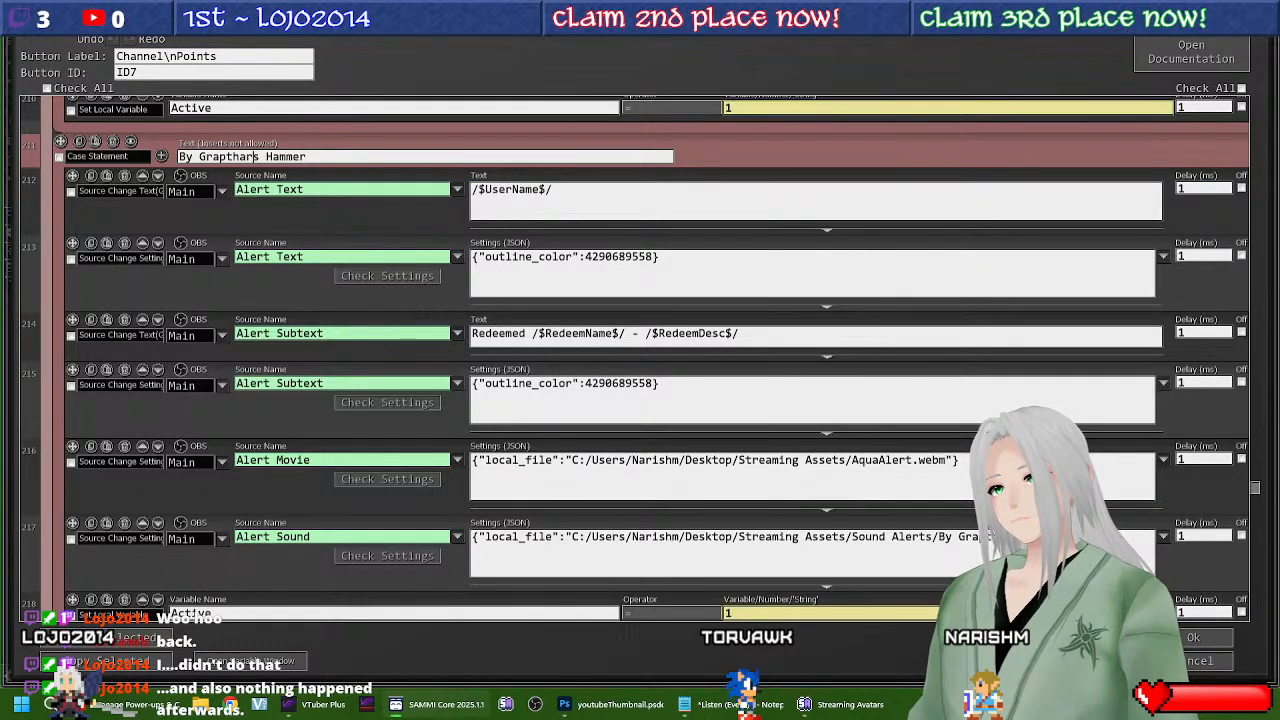
Step: Switch to the Twitch Channel Points rewards page, enable Cooldown & Limits with 15 minutes on the Knock Knock reward, and save it
left_click(171, 703)
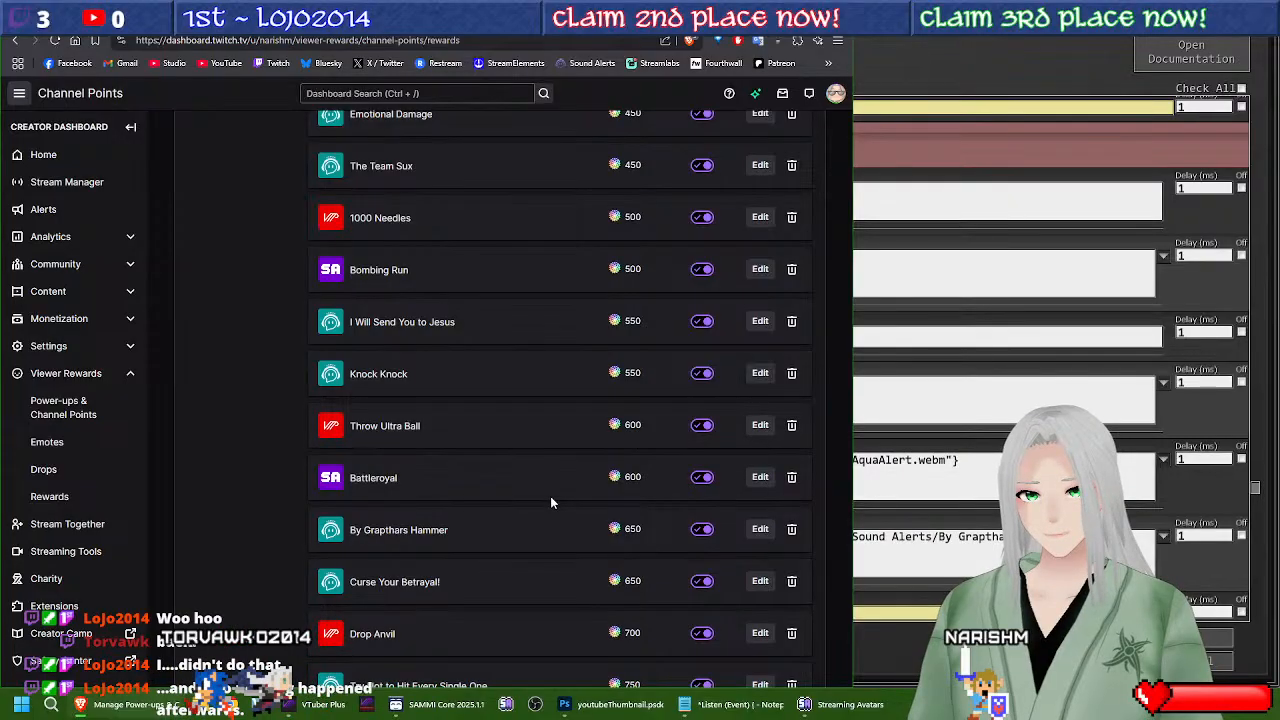
left_click(760, 373)
scroll(455, 400, "down", 4)
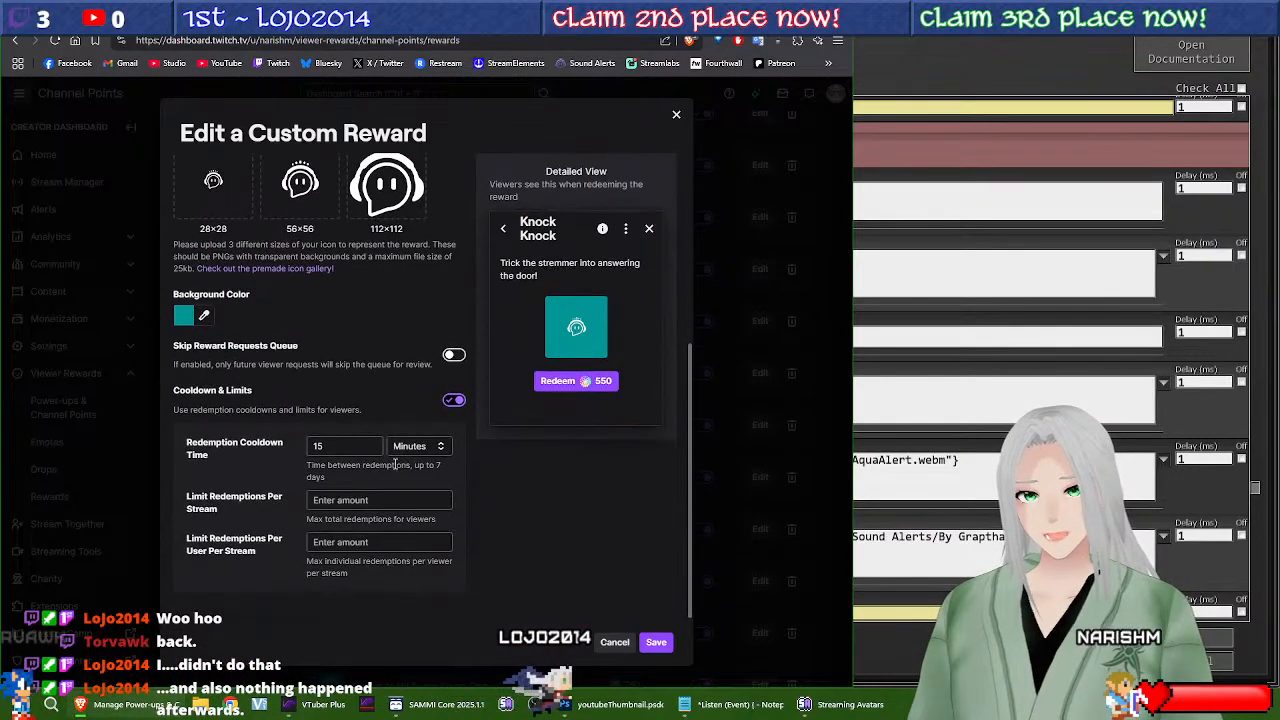
left_click(454, 401)
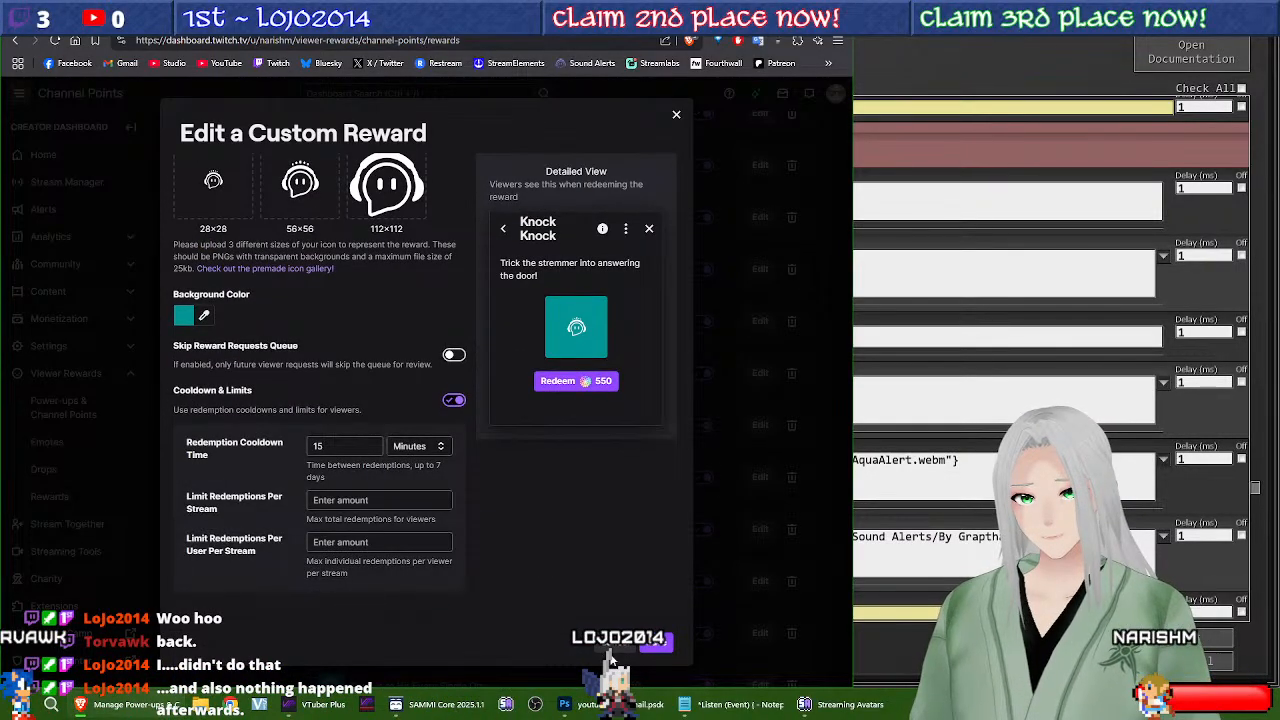
left_click(650, 643)
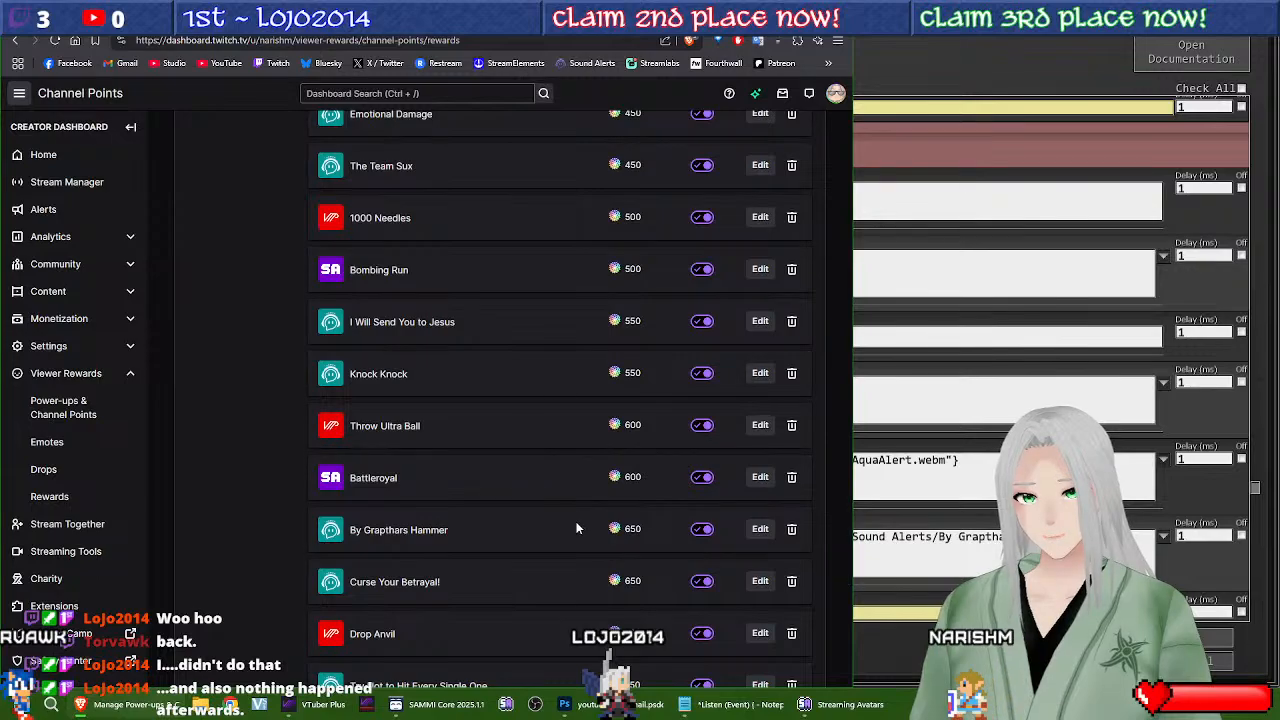
Step: Turn off Cooldown & Limits on the By Grapthars Hammer reward and save it for a test redemption
left_click(760, 529)
scroll(660, 560, "down", 4)
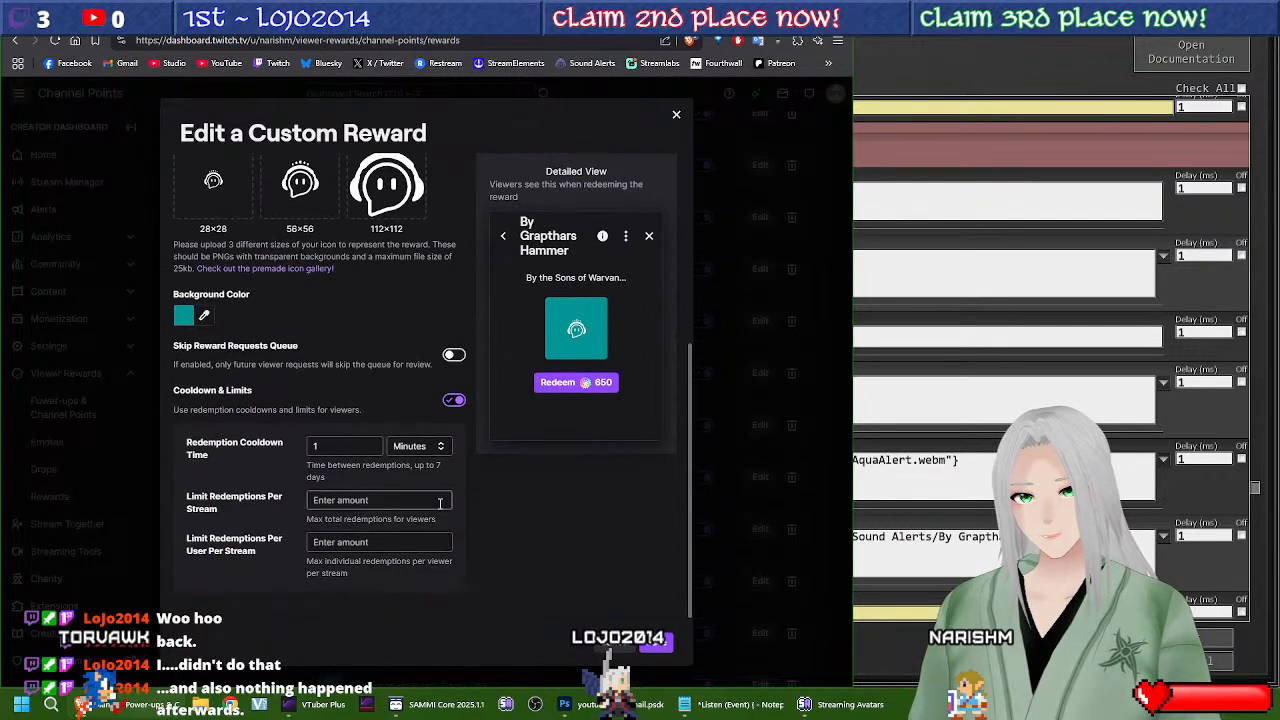
left_click(660, 645)
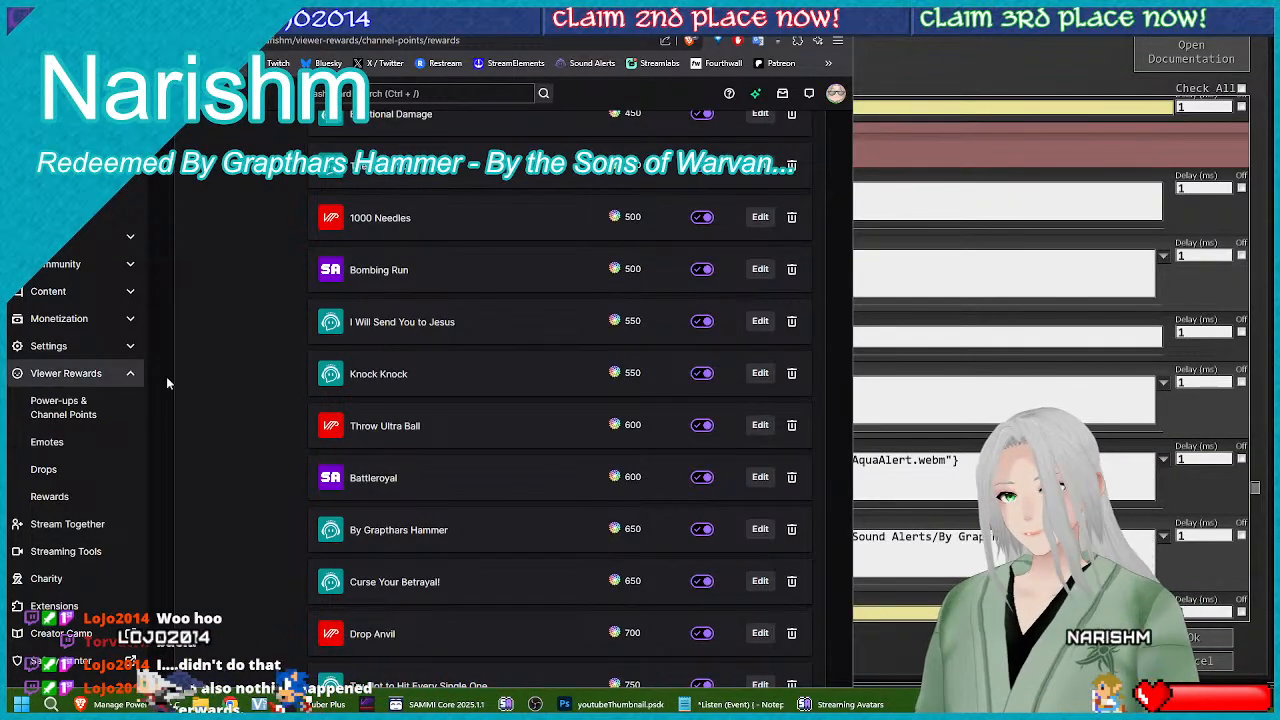
Step: Turn Cooldown & Limits back on for the By Grapthars Hammer reward and save it
left_click(760, 530)
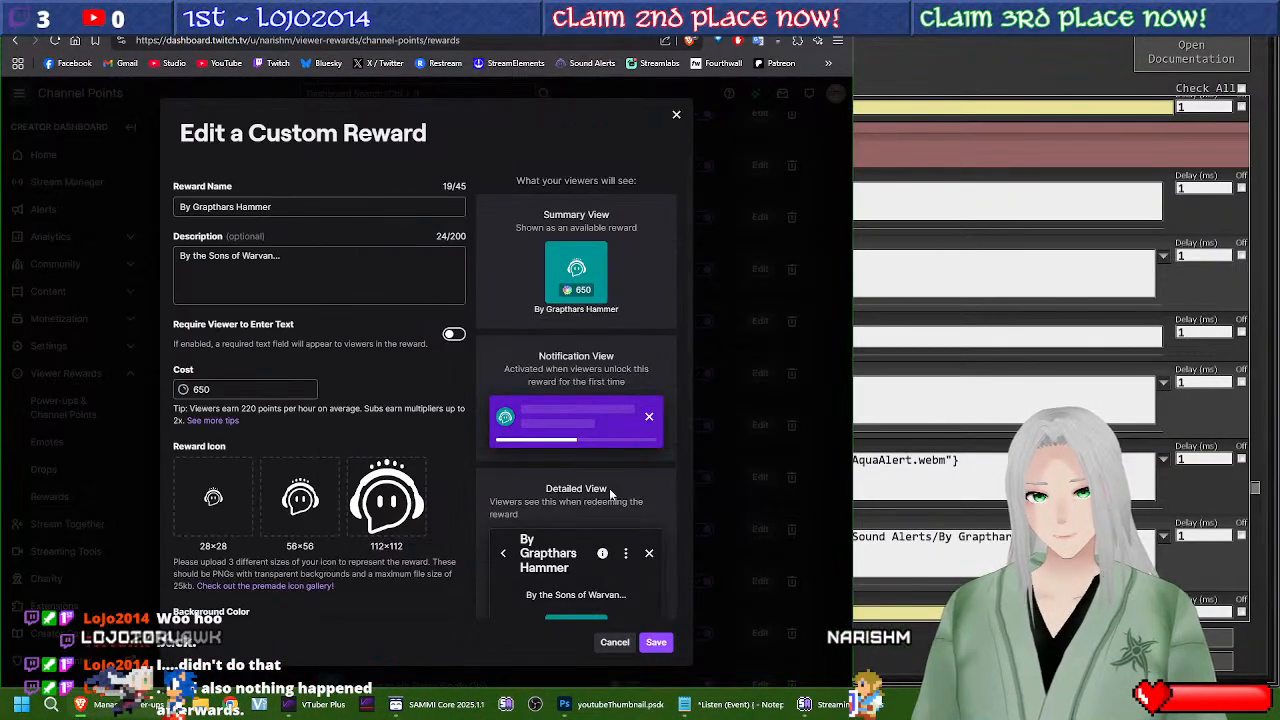
scroll(433, 420, "down", 5)
left_click(454, 401)
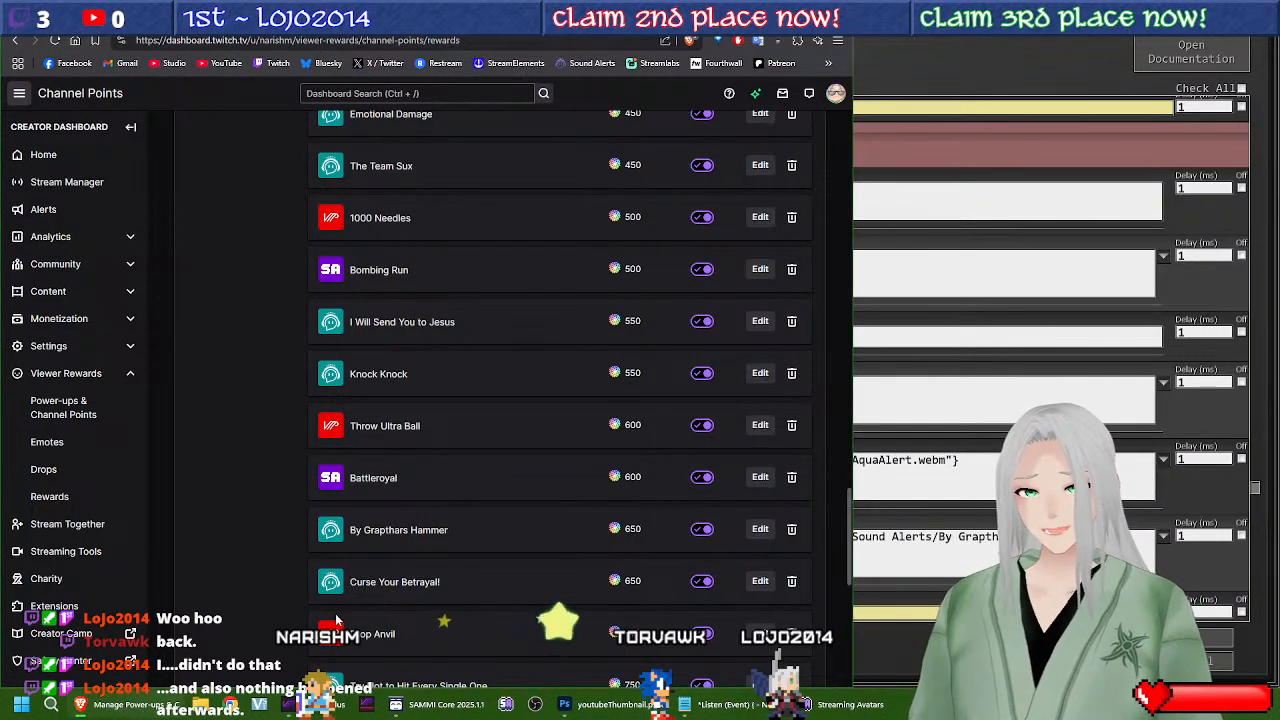
Step: Check the Curse Your Betrayal case in SAMMI Core, then rename the matching Twitch reward to "Curse Your Betrayal" and save it
left_click(885, 390)
scroll(821, 370, "down", 6)
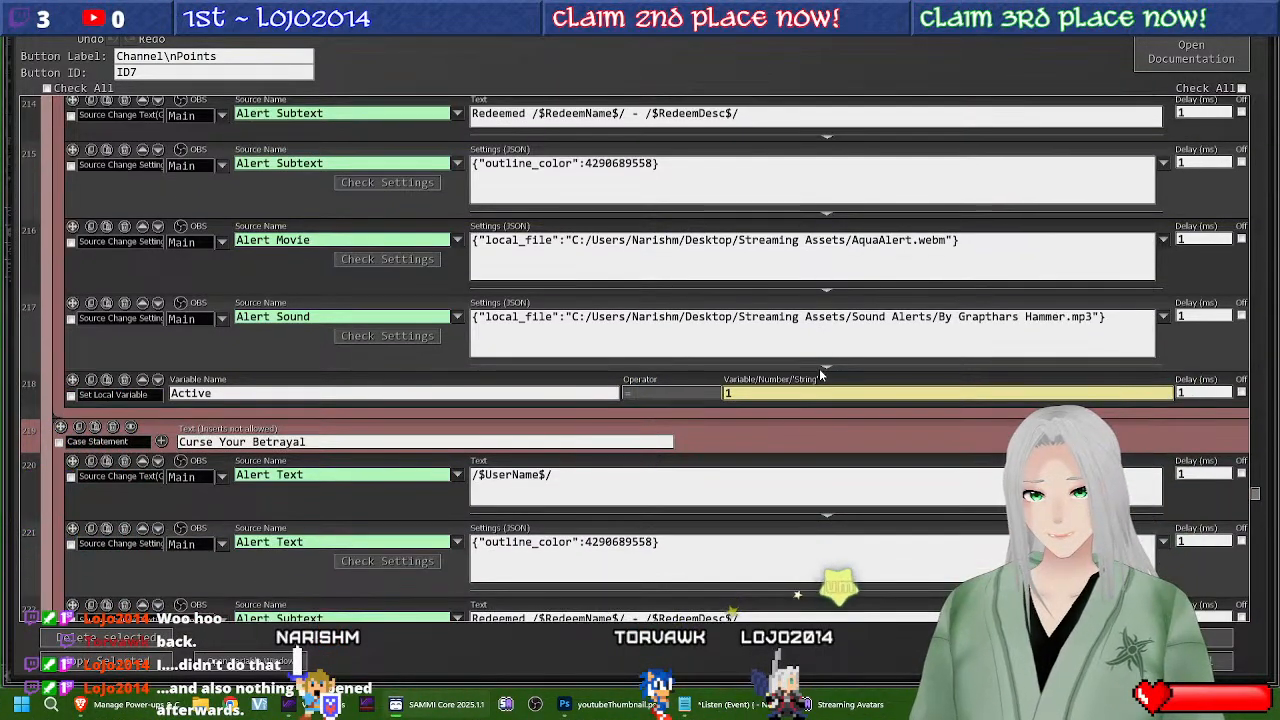
scroll(819, 368, "down", 2)
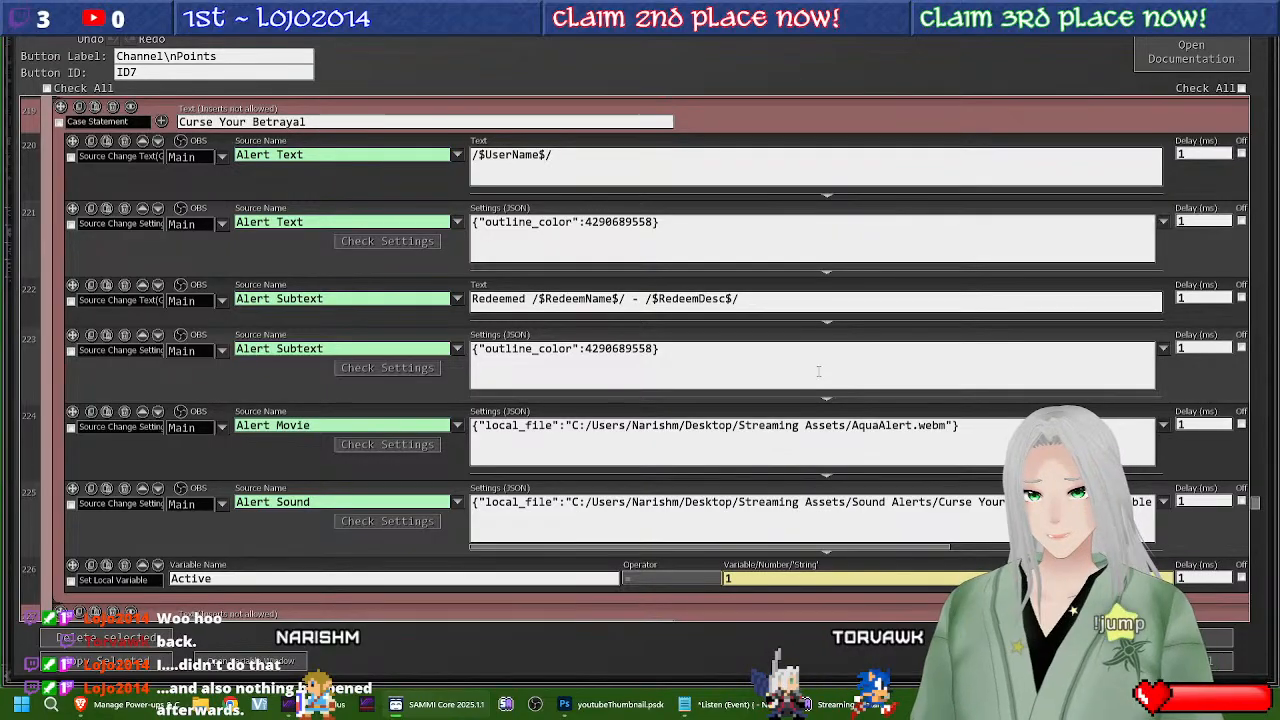
scroll(675, 440, "up", 2)
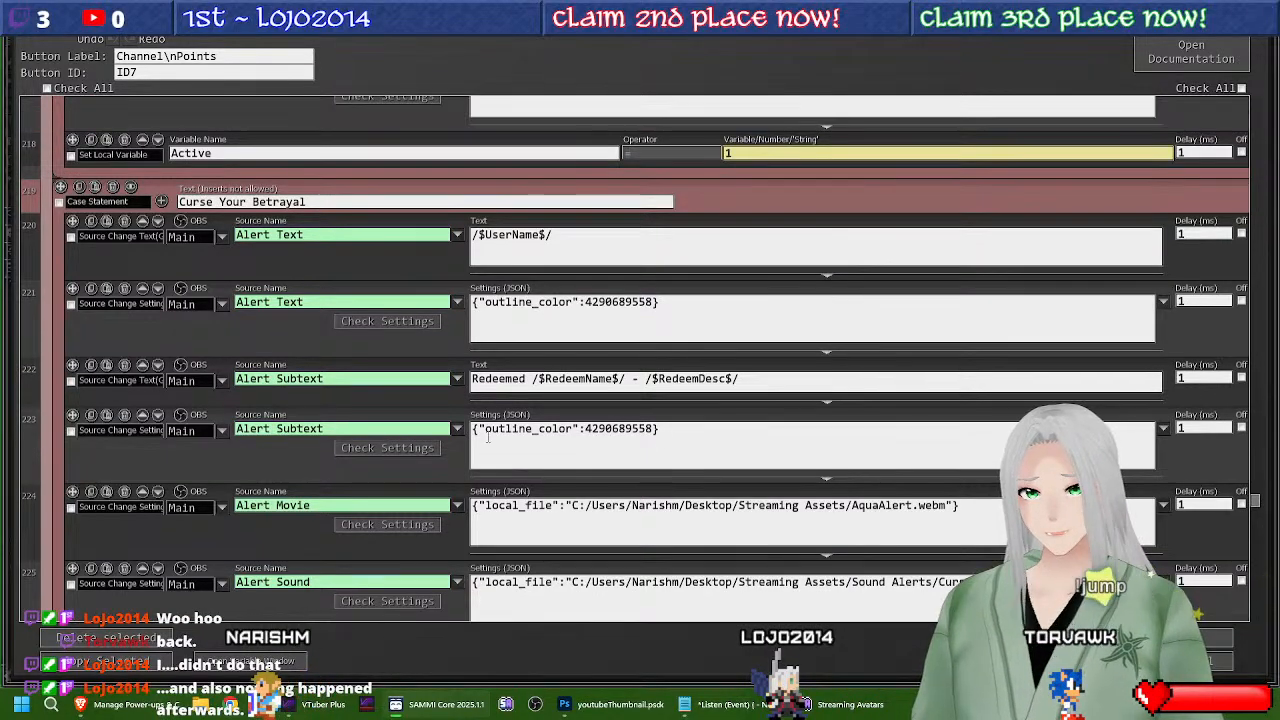
scroll(519, 414, "down", 1)
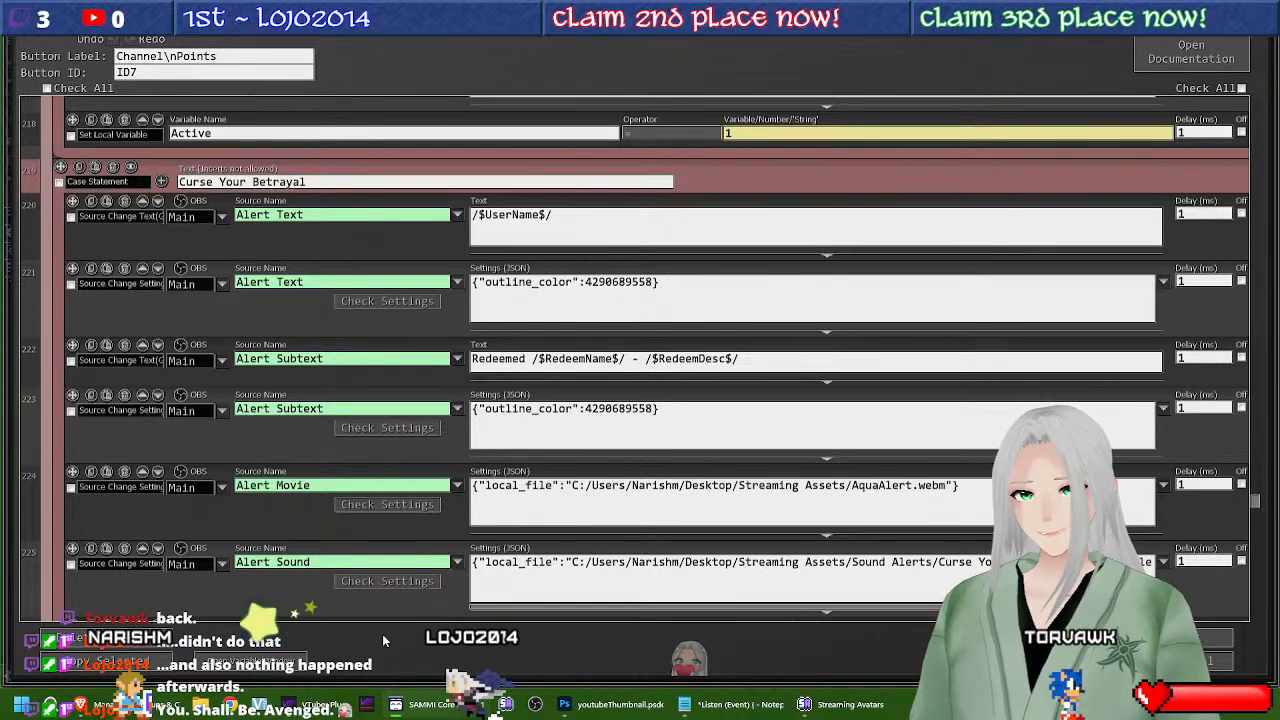
left_click(108, 705)
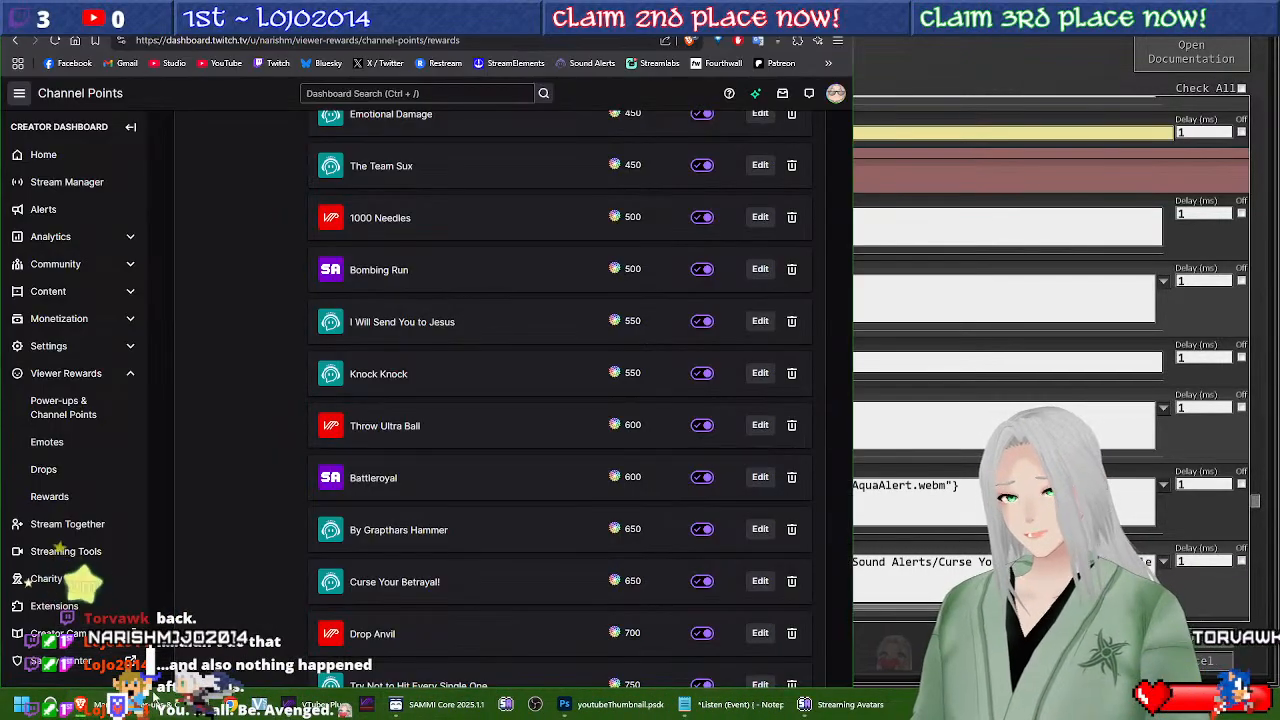
left_click(760, 581)
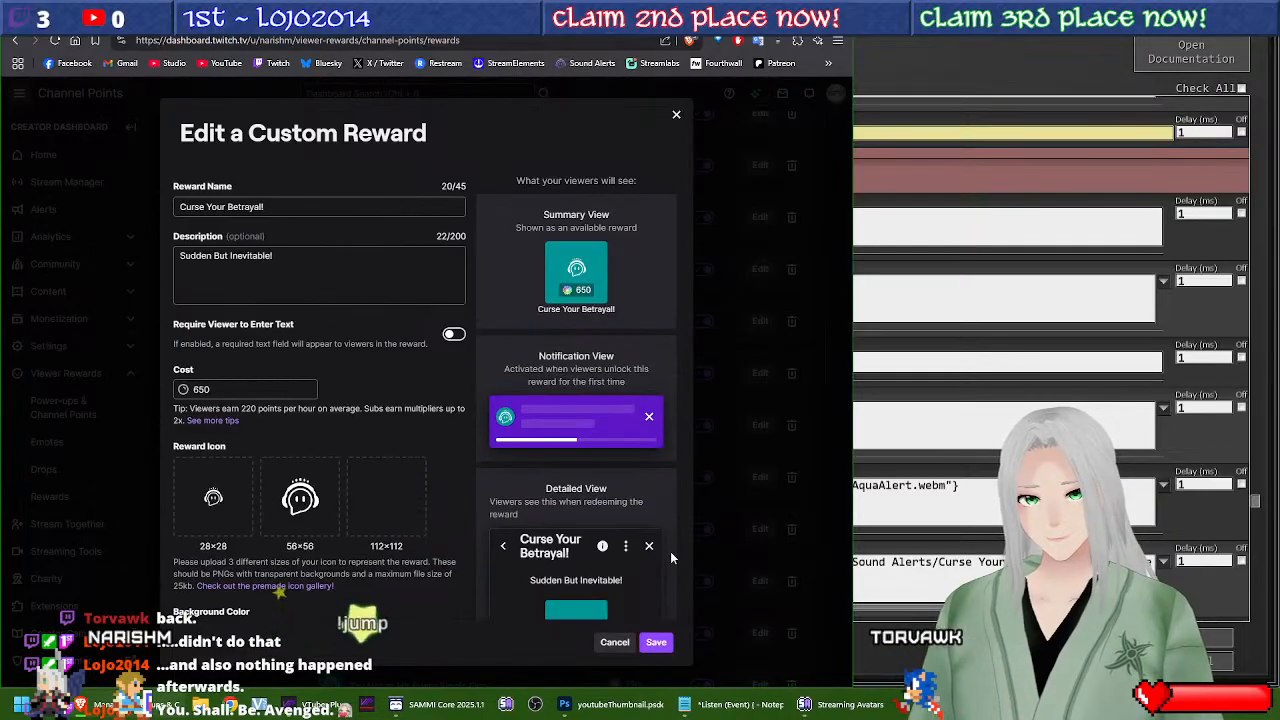
left_click(306, 210)
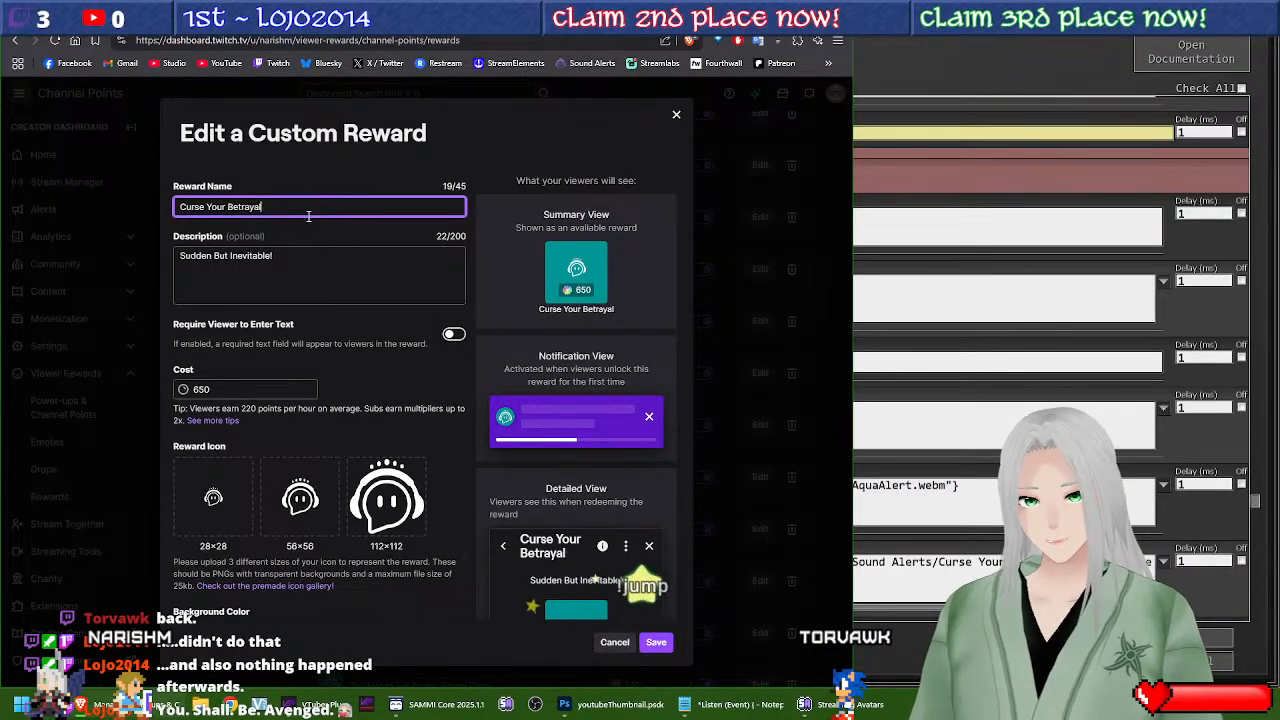
left_click(656, 642)
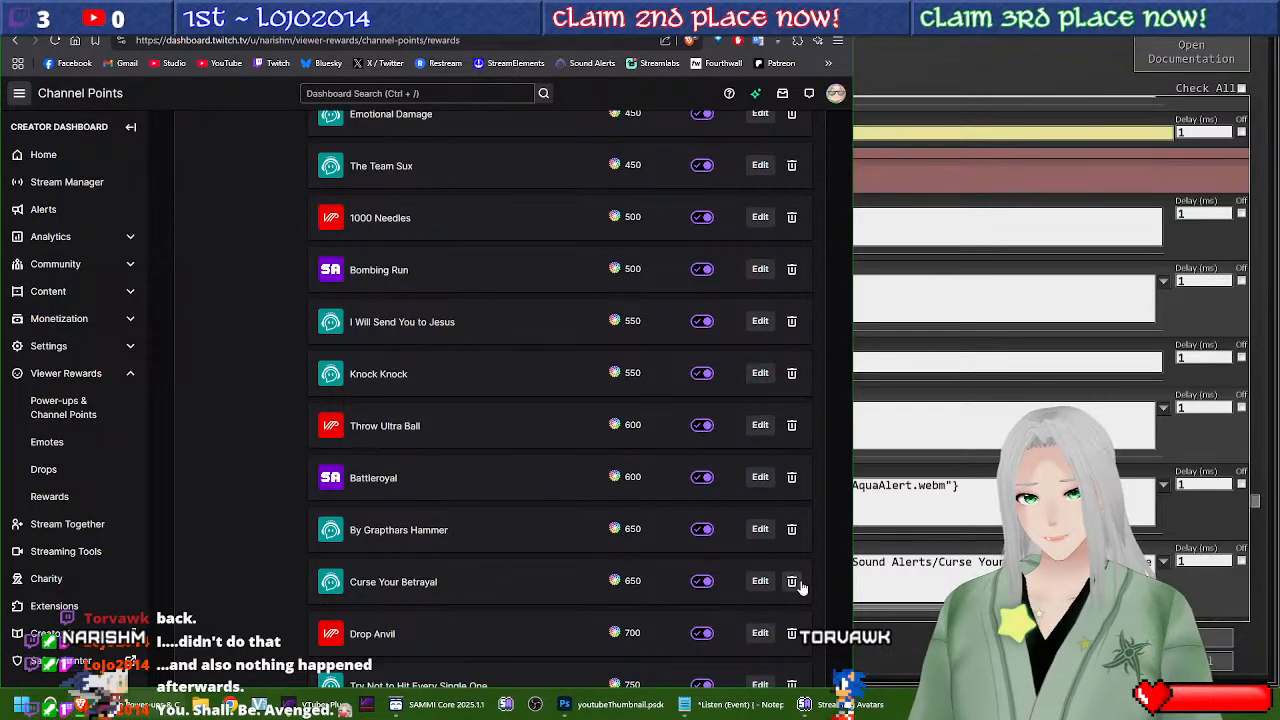
Step: Turn off Cooldown & Limits on the Curse Your Betrayal reward and save it for a test redemption
left_click(760, 581)
scroll(567, 457, "down", 5)
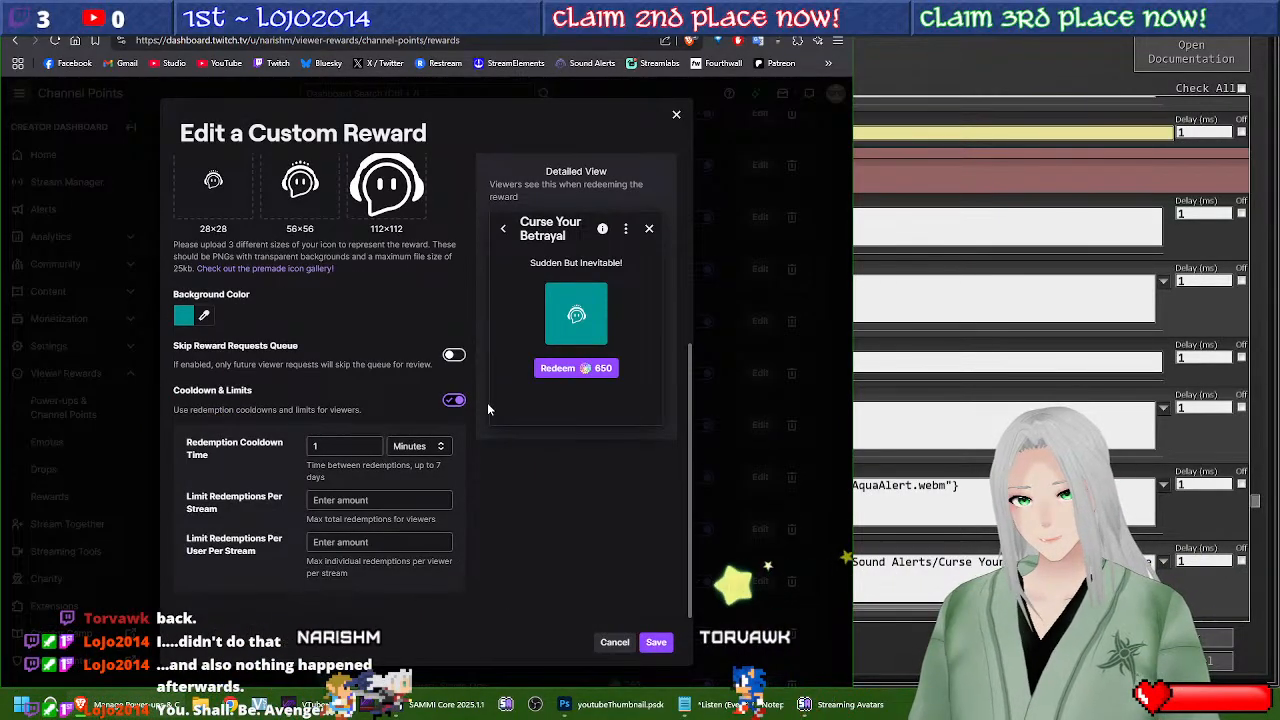
left_click(656, 642)
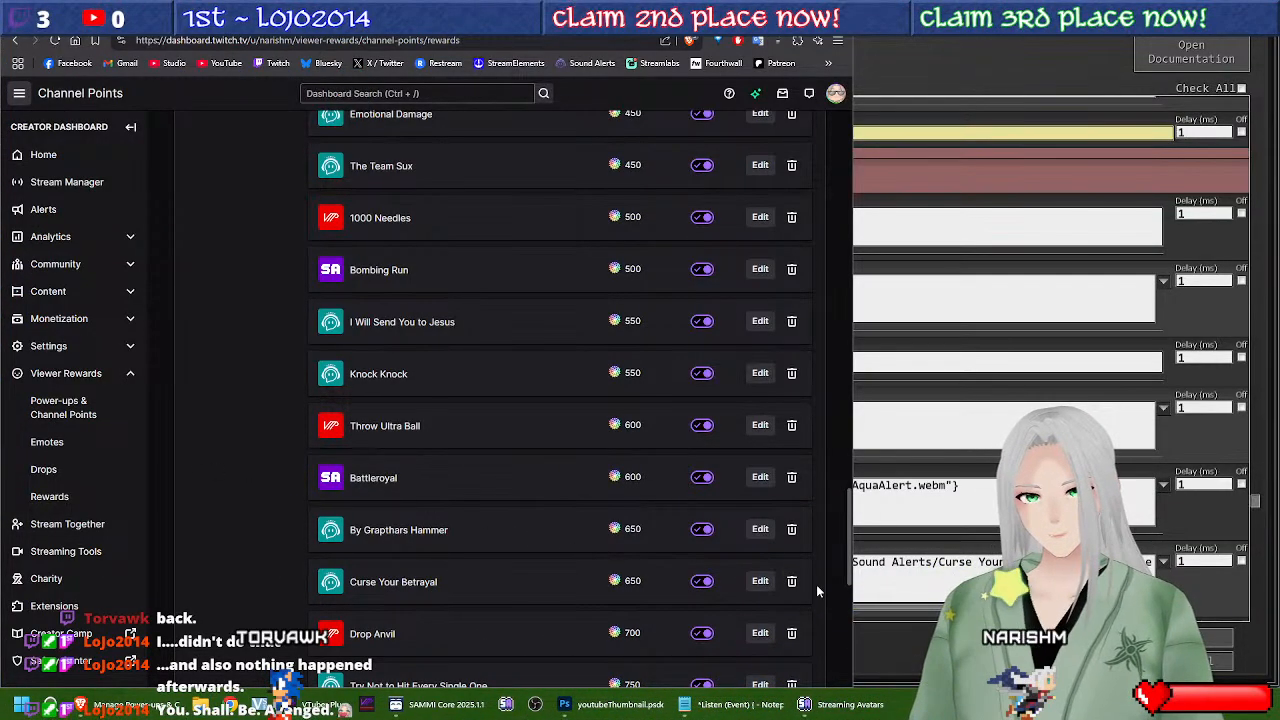
Step: Turn Cooldown & Limits back on for the Curse Your Betrayal reward with a 1-minute cooldown and save it
left_click(760, 581)
scroll(448, 417, "down", 5)
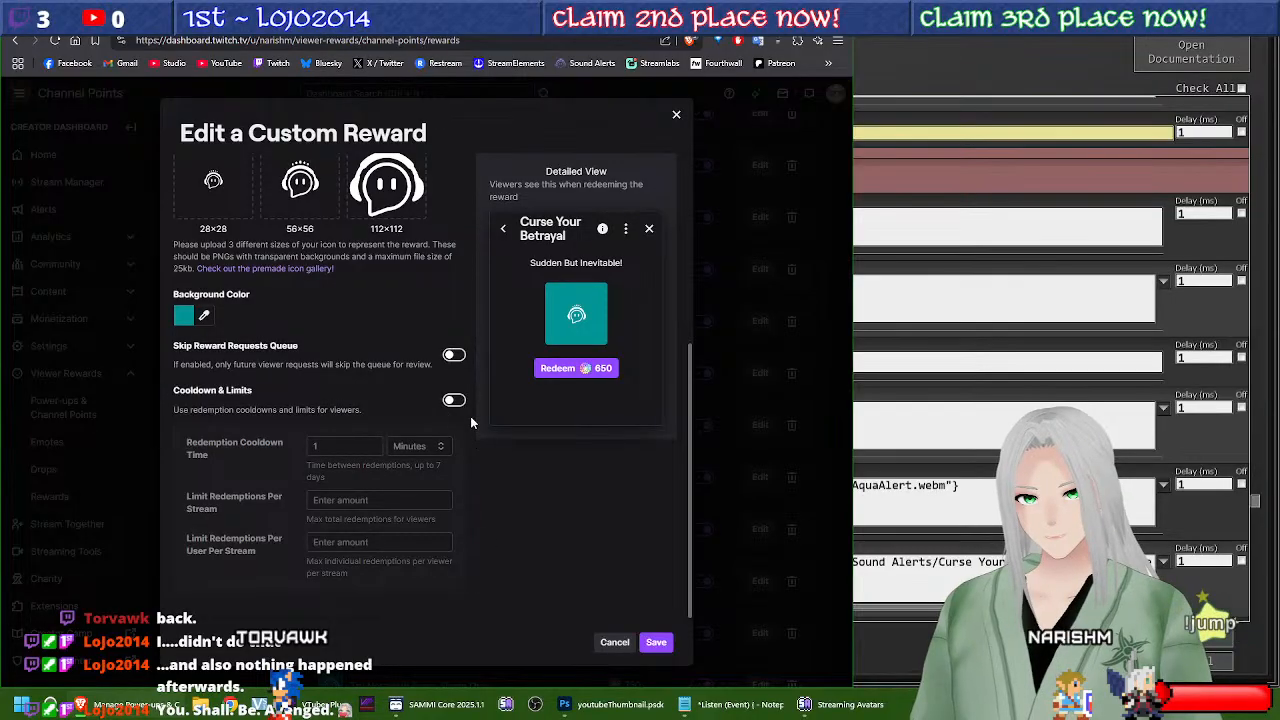
left_click(454, 399)
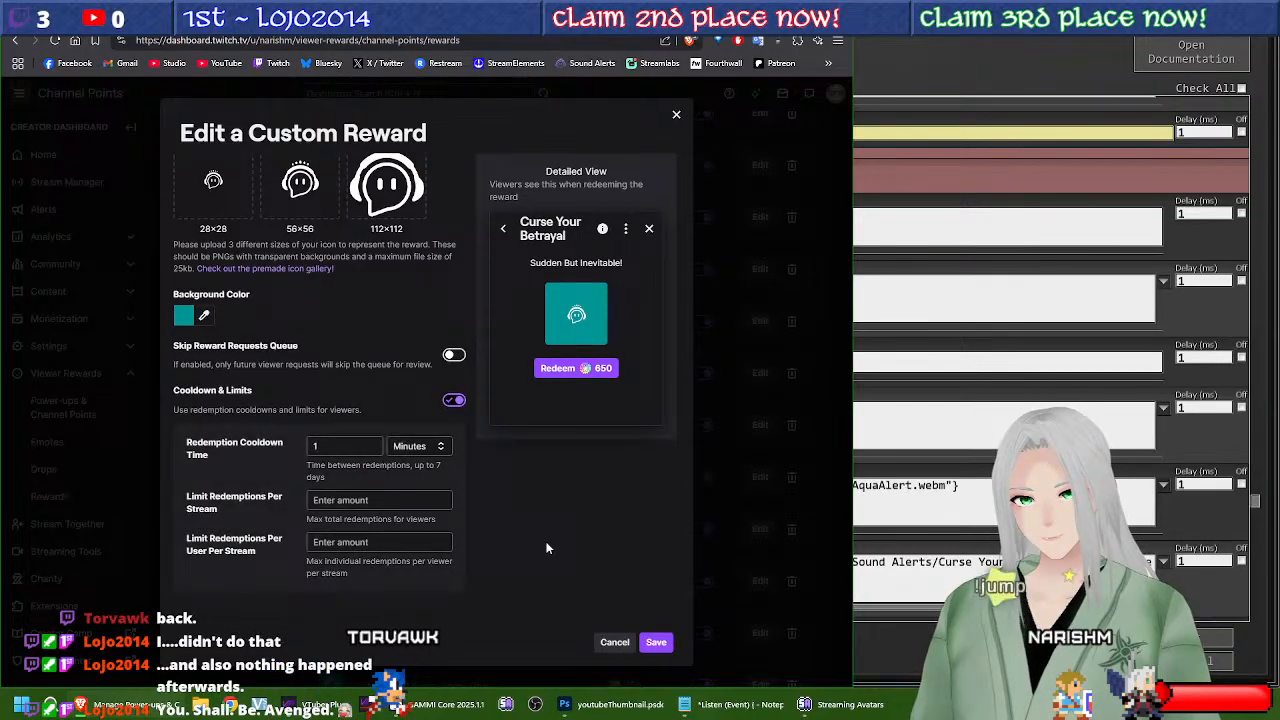
left_click(657, 642)
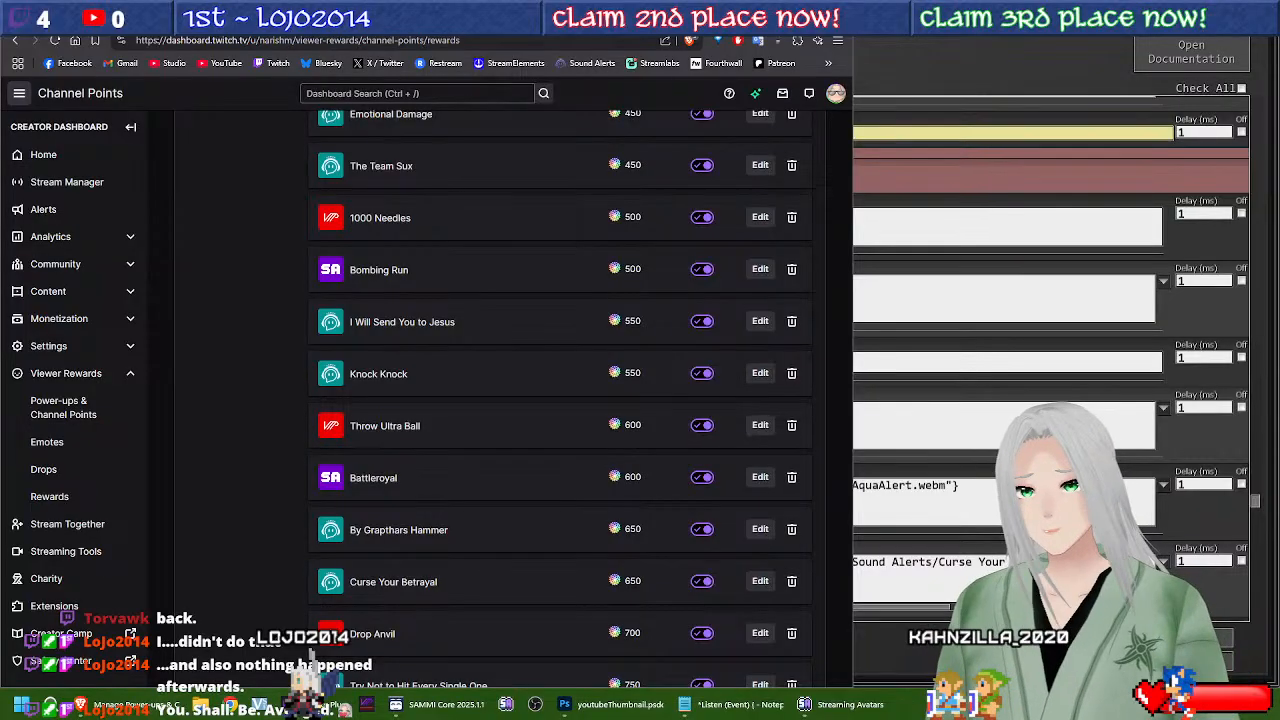
Step: Switch to SAMMI Core, review the alert-hiding delays and closing timeout commands at the end of the Channel Points button, and save the button
scroll(407, 511, "down", 5)
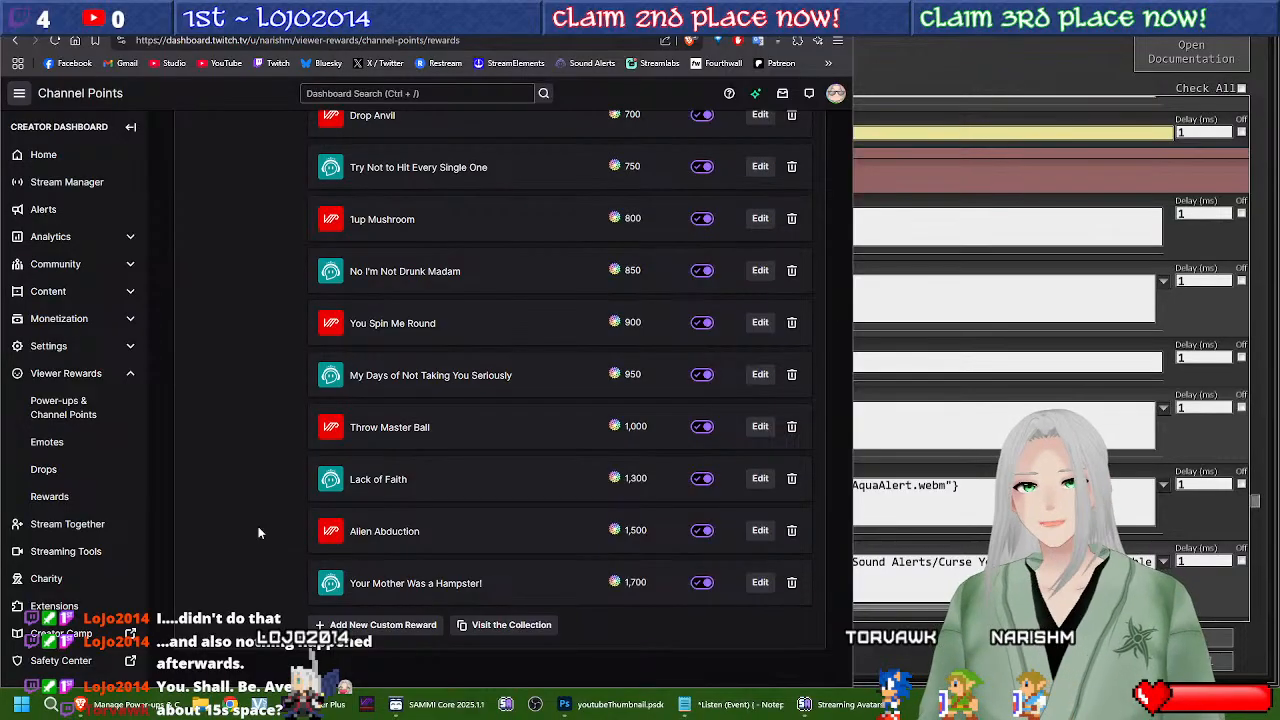
left_click(932, 624)
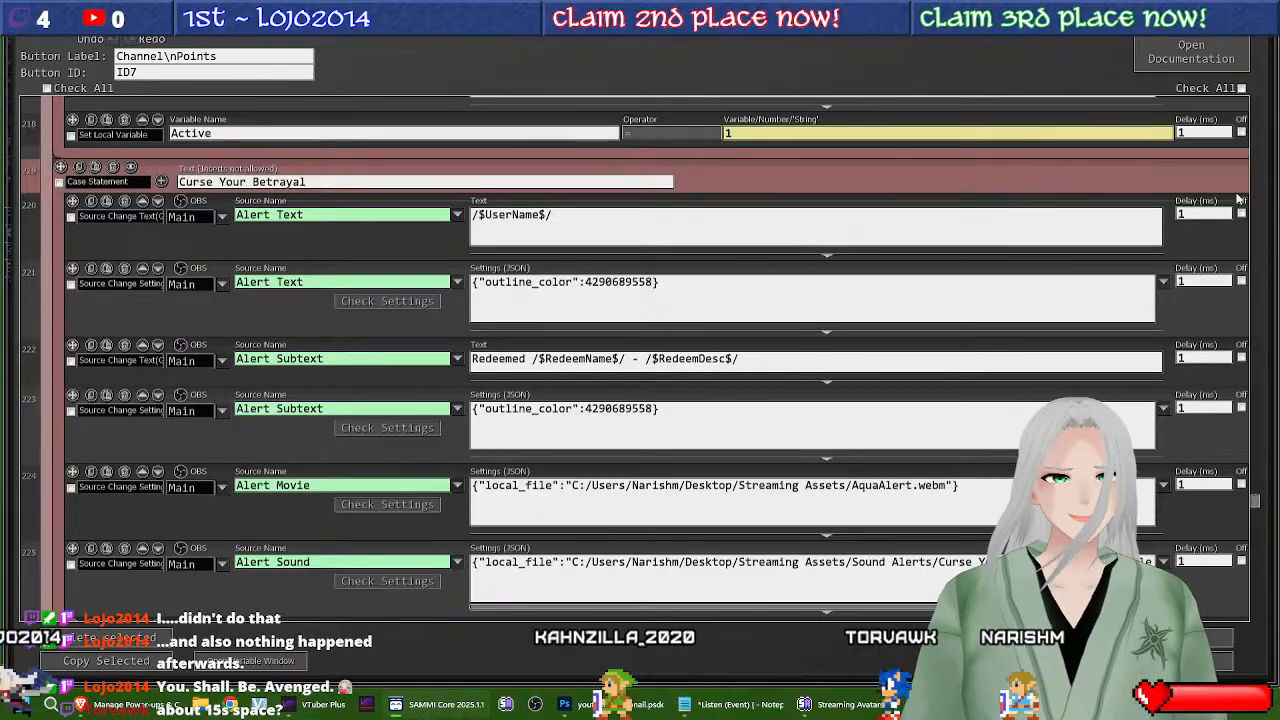
scroll(1221, 144, "down", 3)
left_click_drag(1259, 510, 1249, 631)
scroll(824, 448, "up", 1)
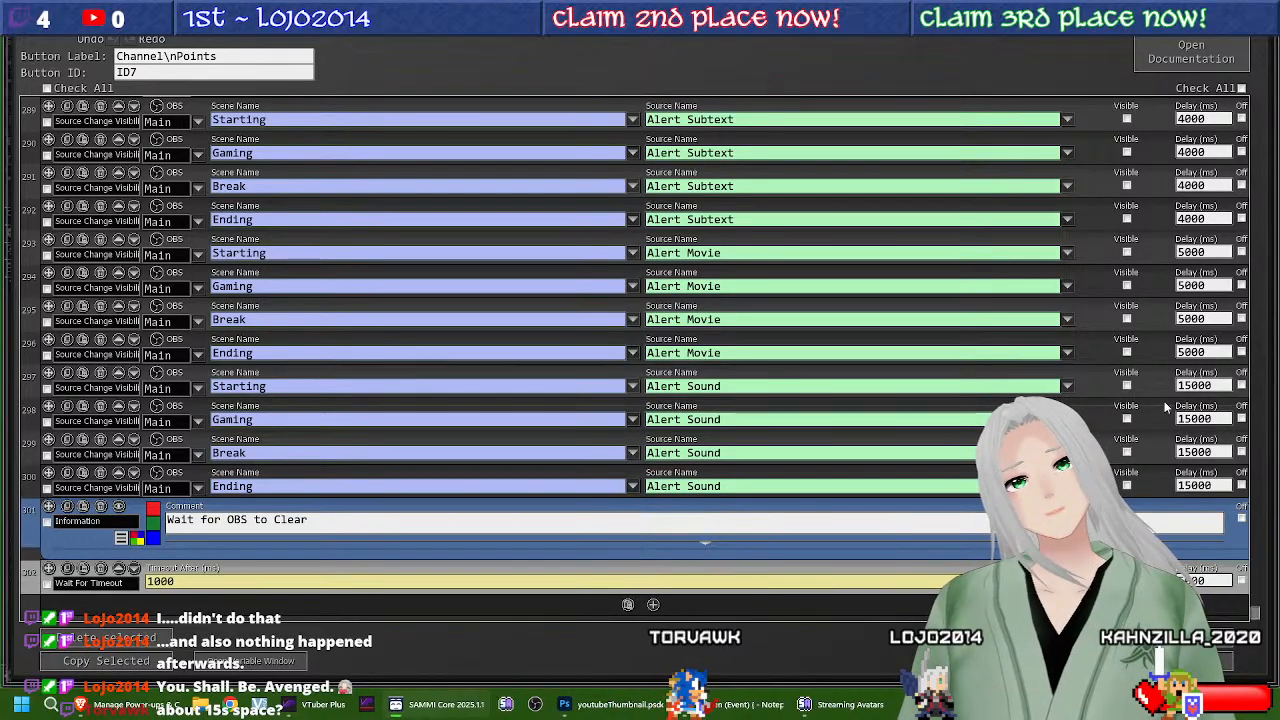
mouse_move(1151, 512)
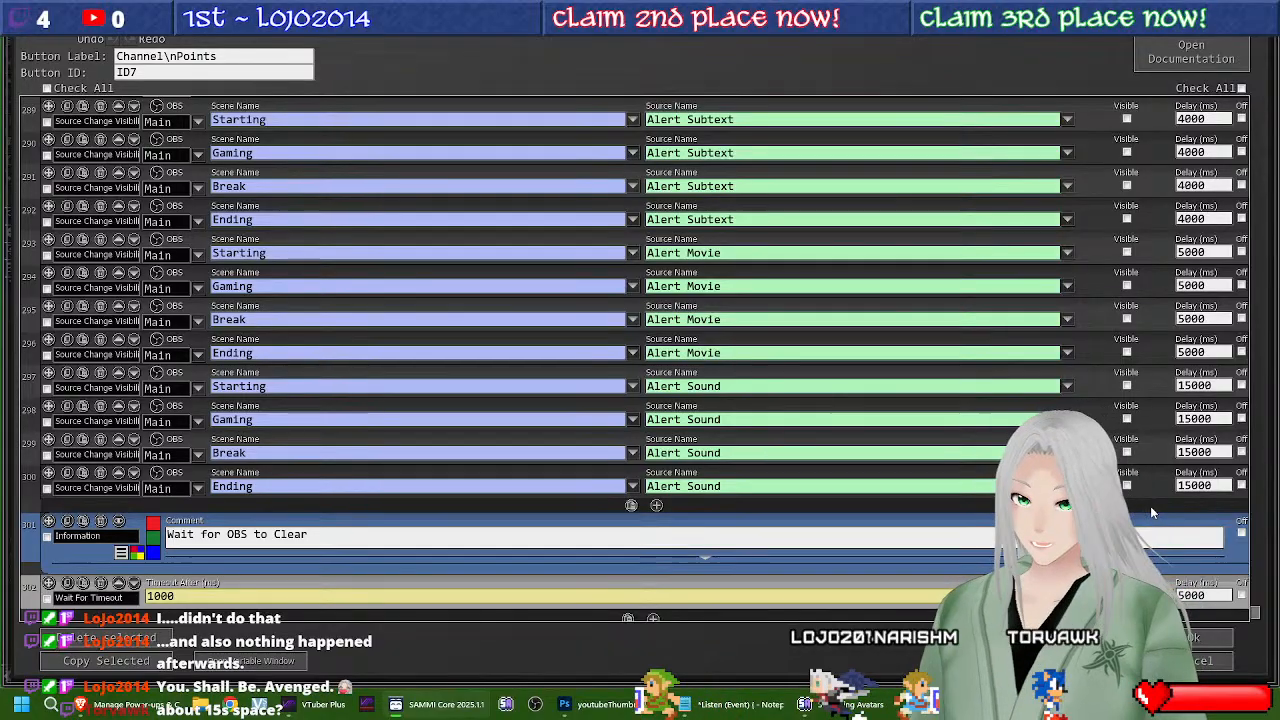
scroll(1151, 512, "down", 1)
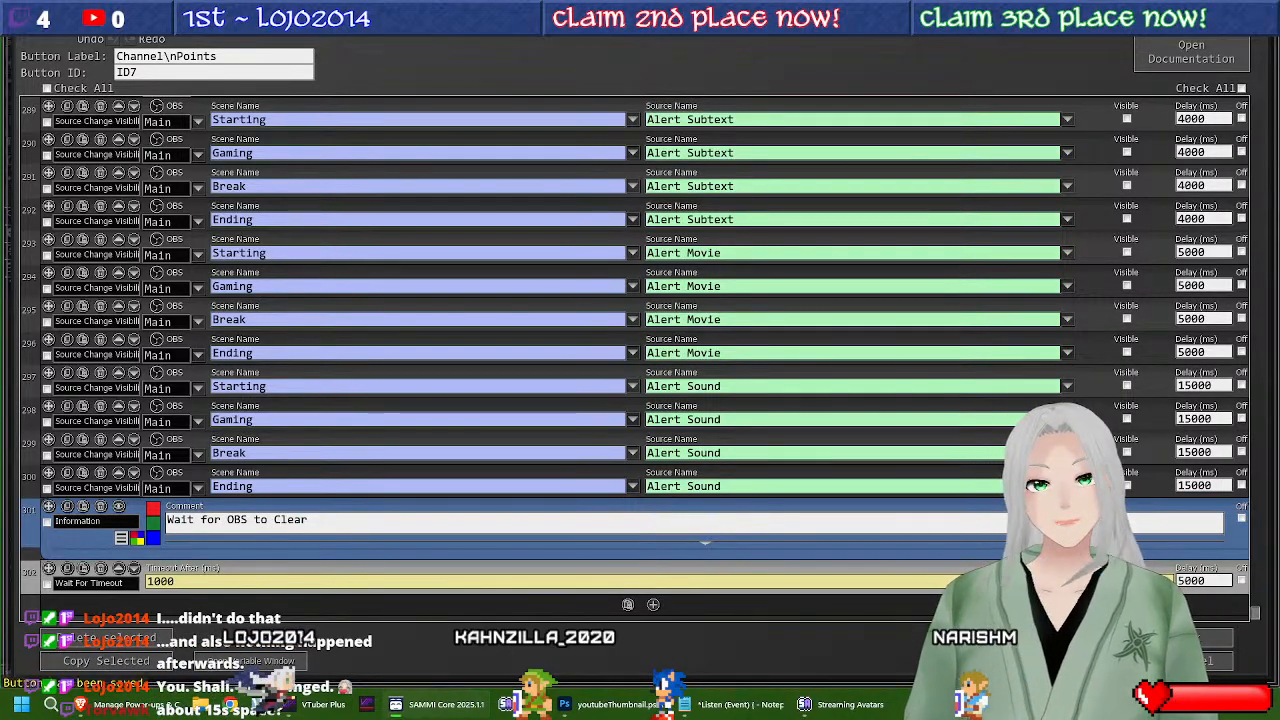
key("ctrl+s")
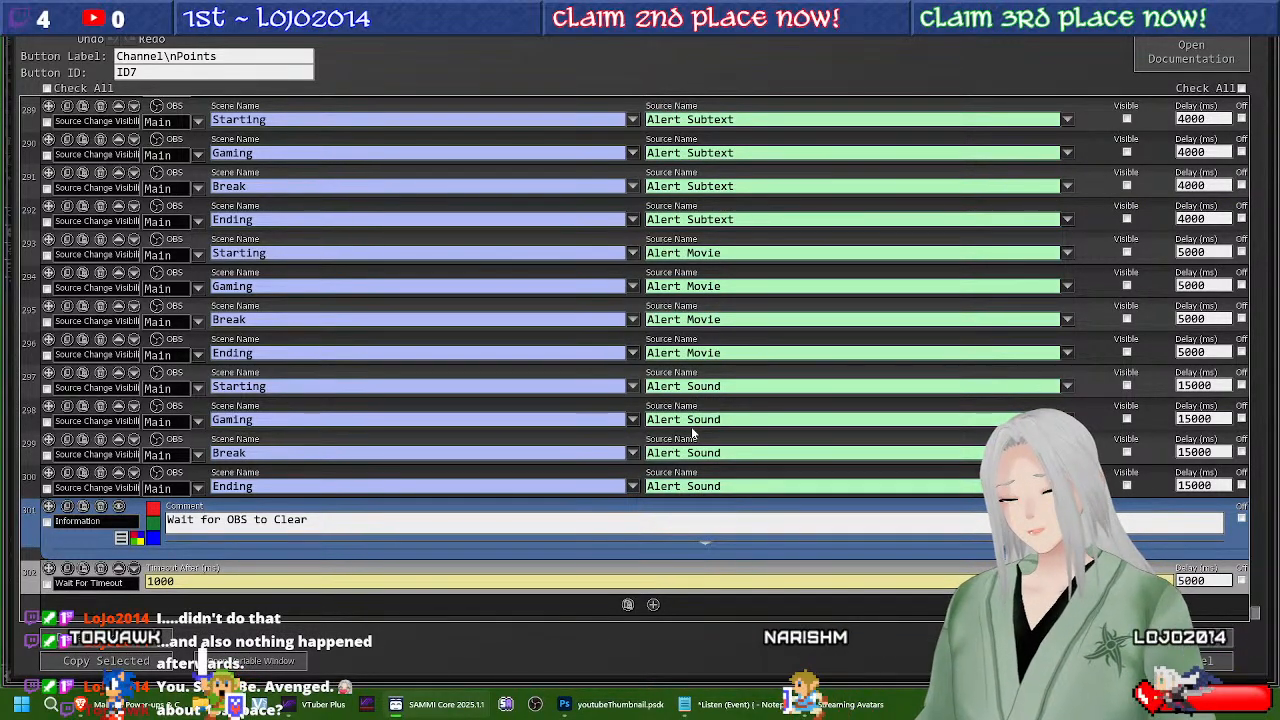
mouse_move(741, 405)
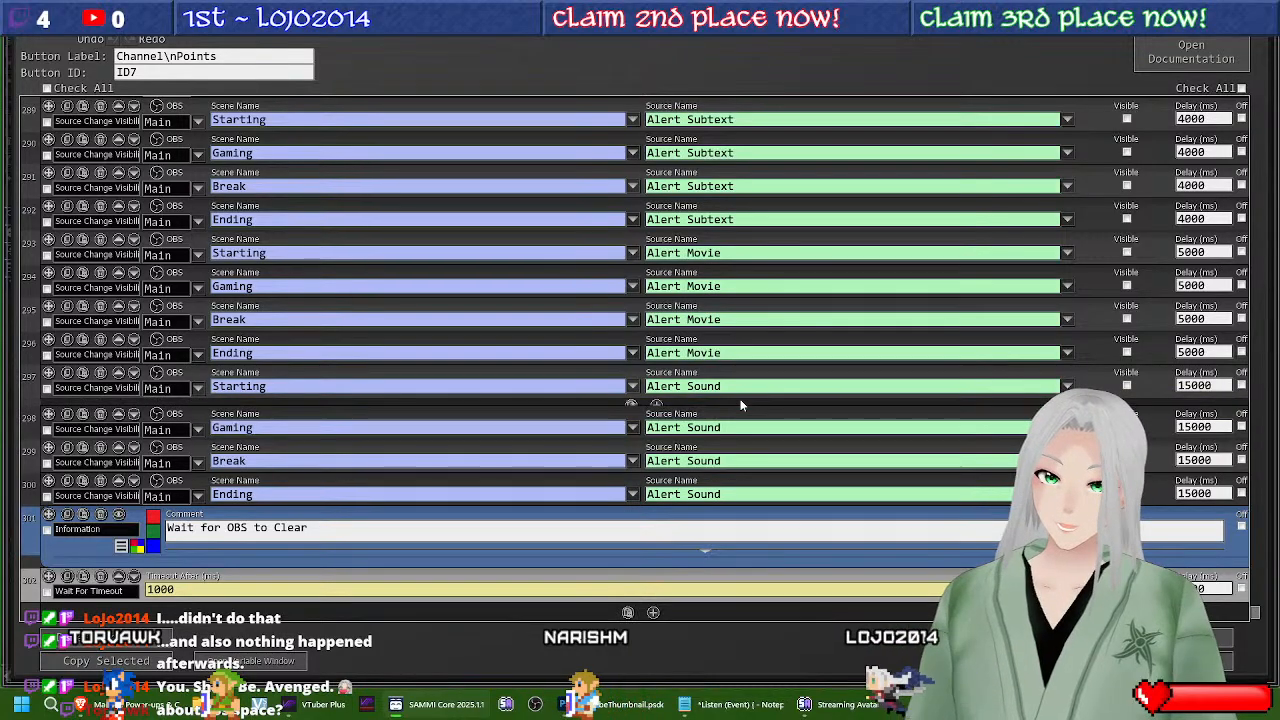